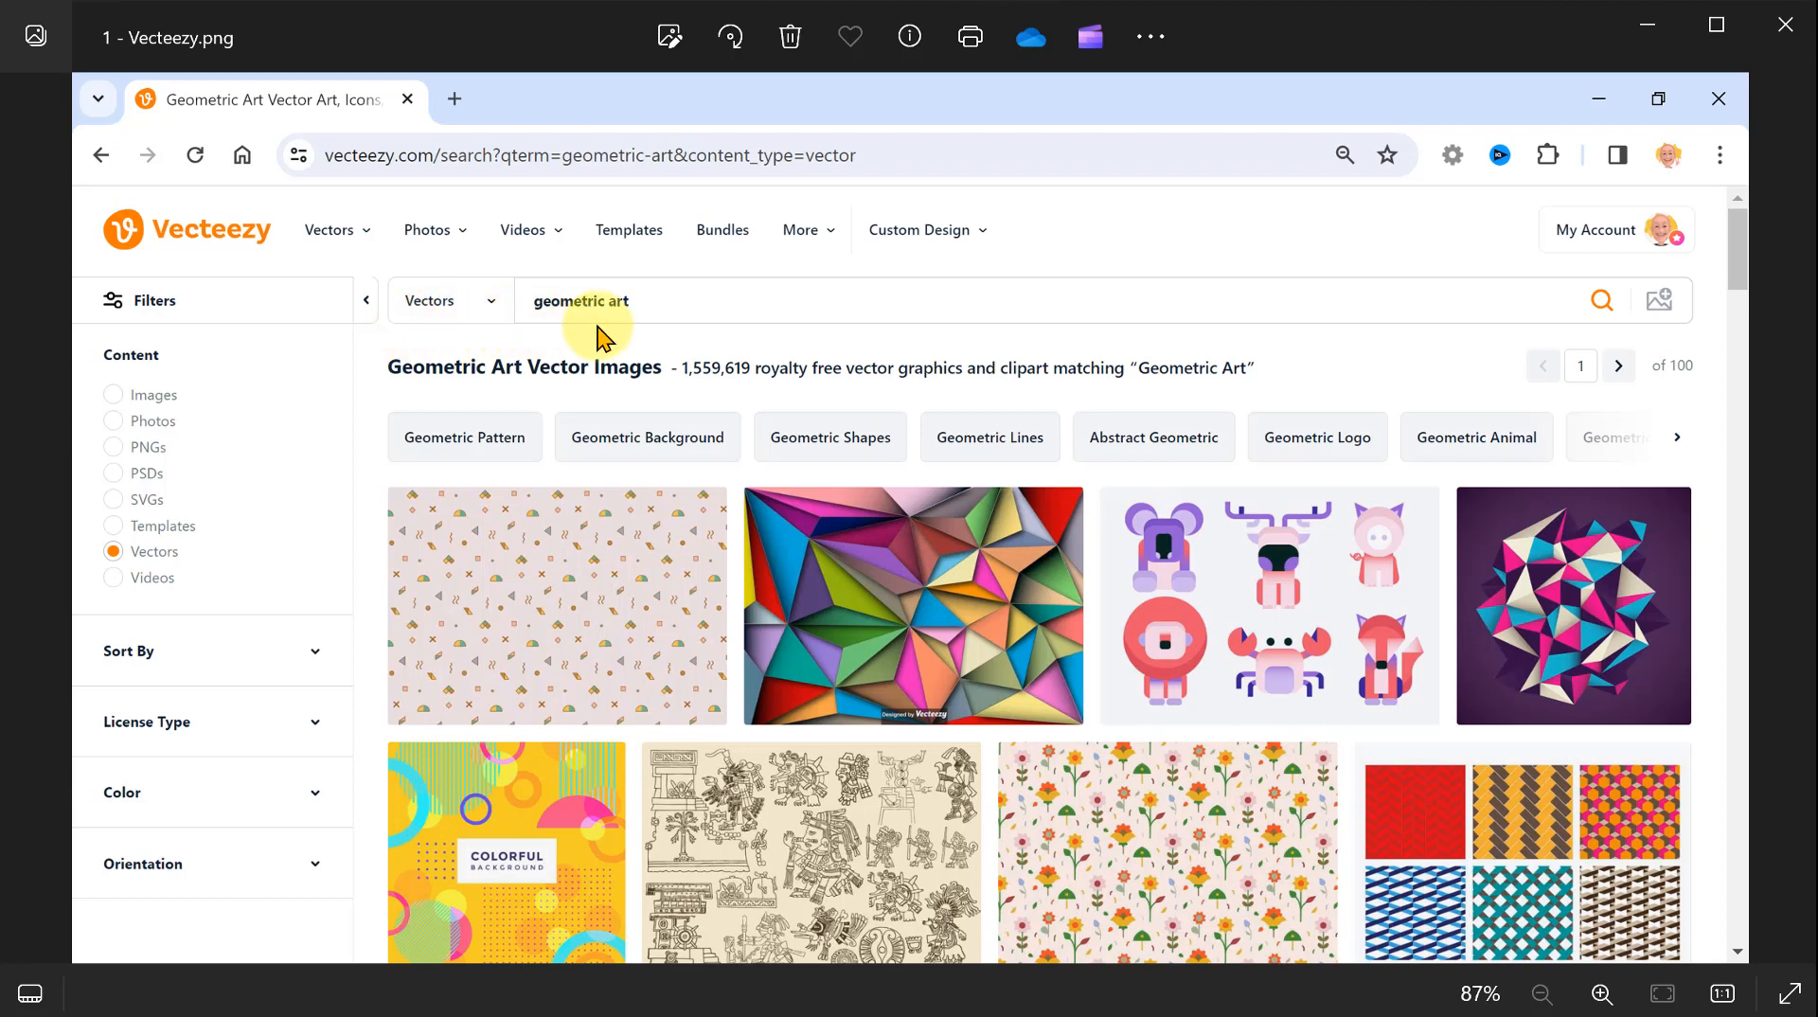
Review the remaining Vecteezy screenshots about finding and downloading the geometric art vector, and switch to Inkscape.
left_click(1789, 519)
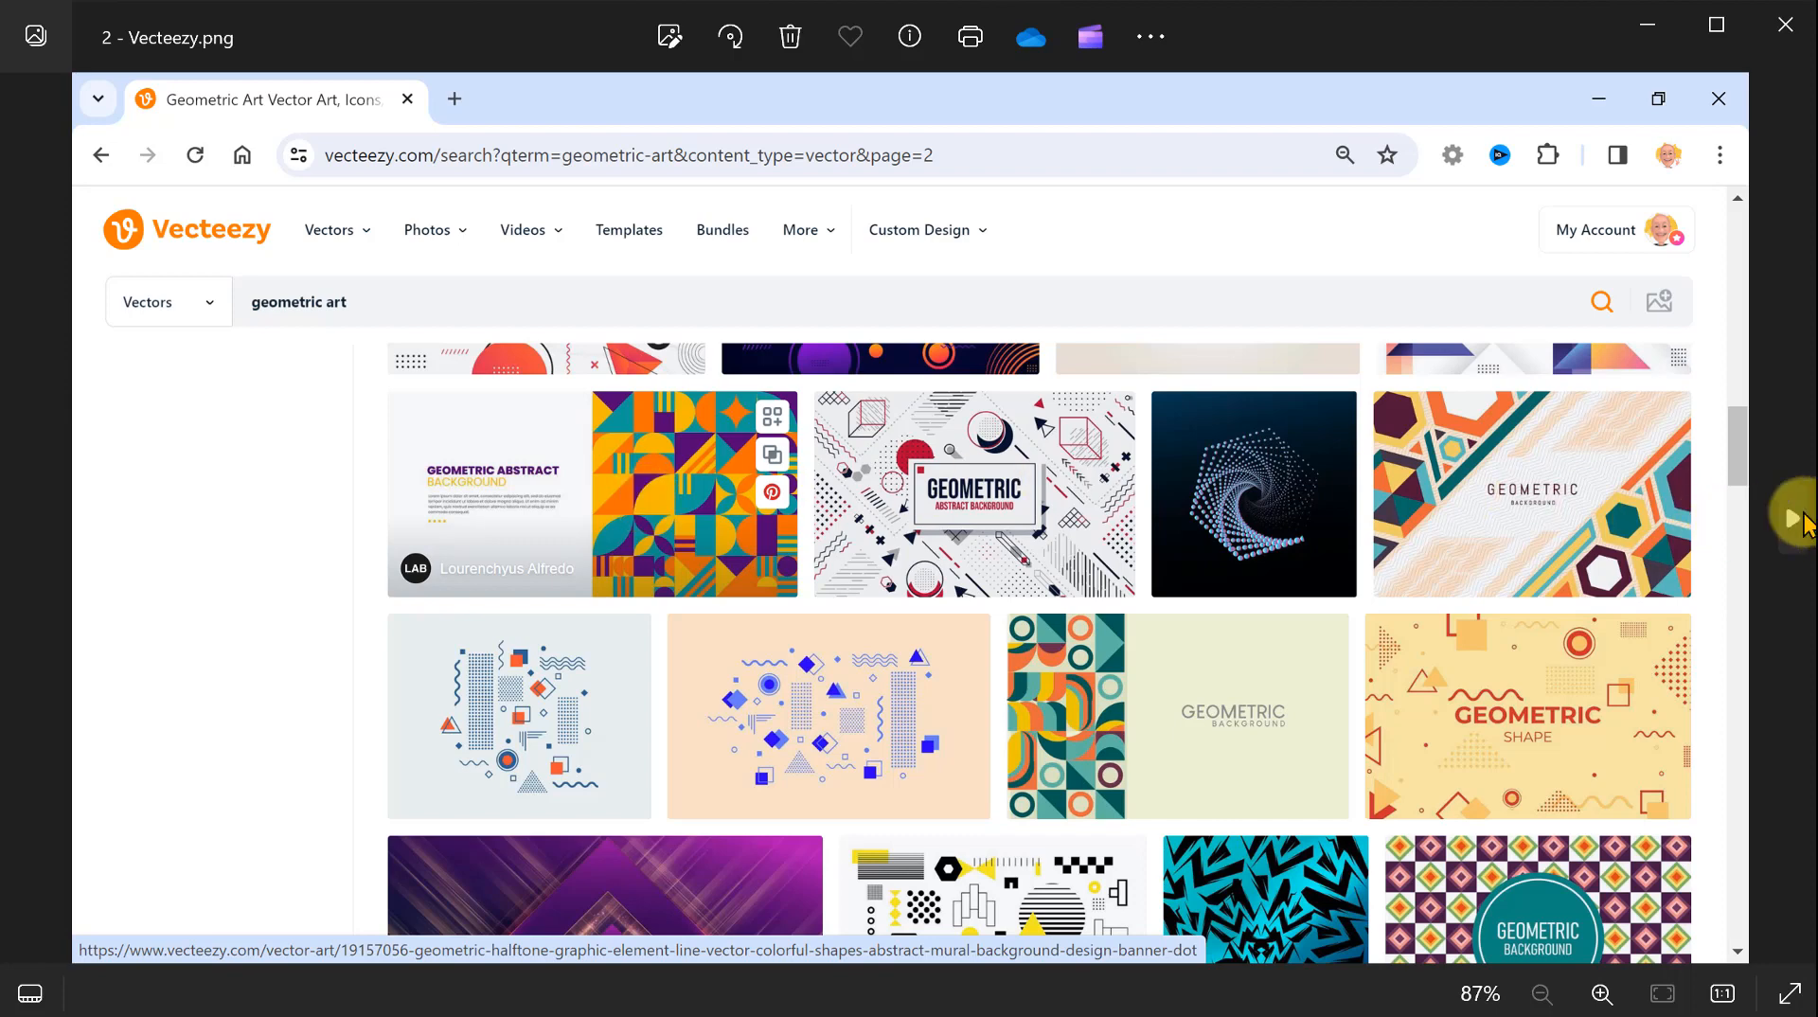
left_click(1789, 519)
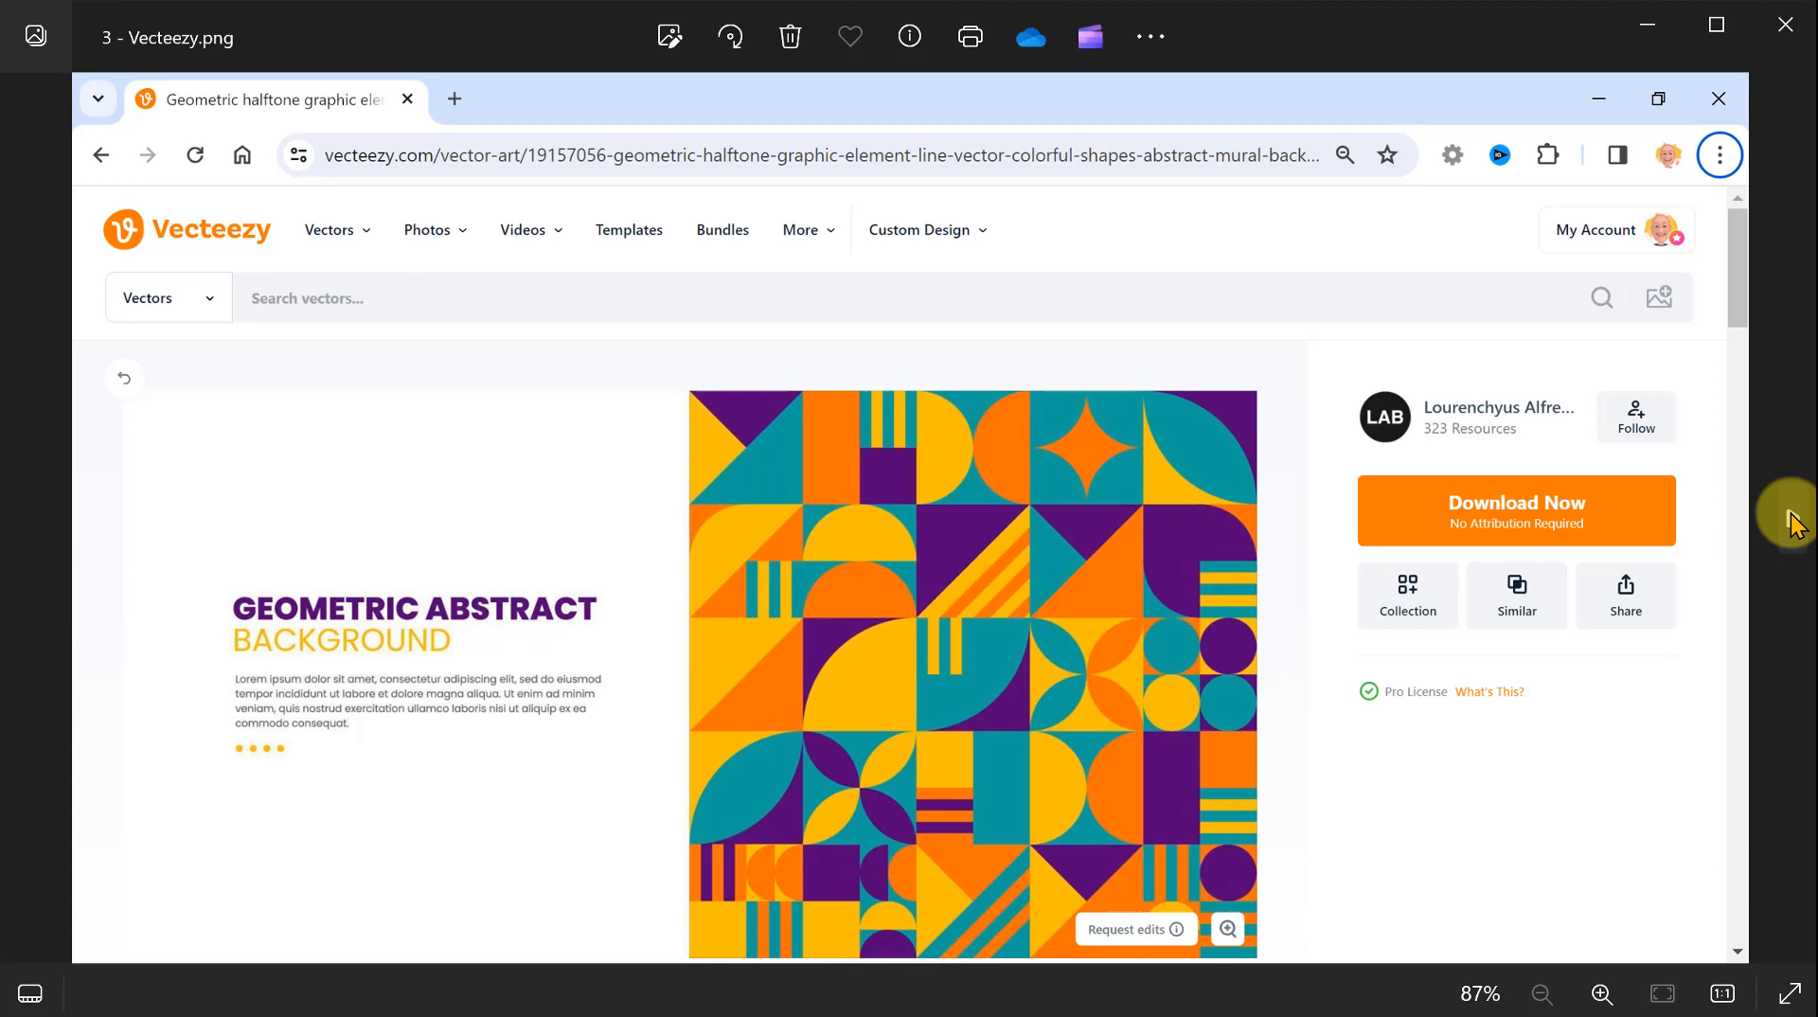
left_click(1789, 519)
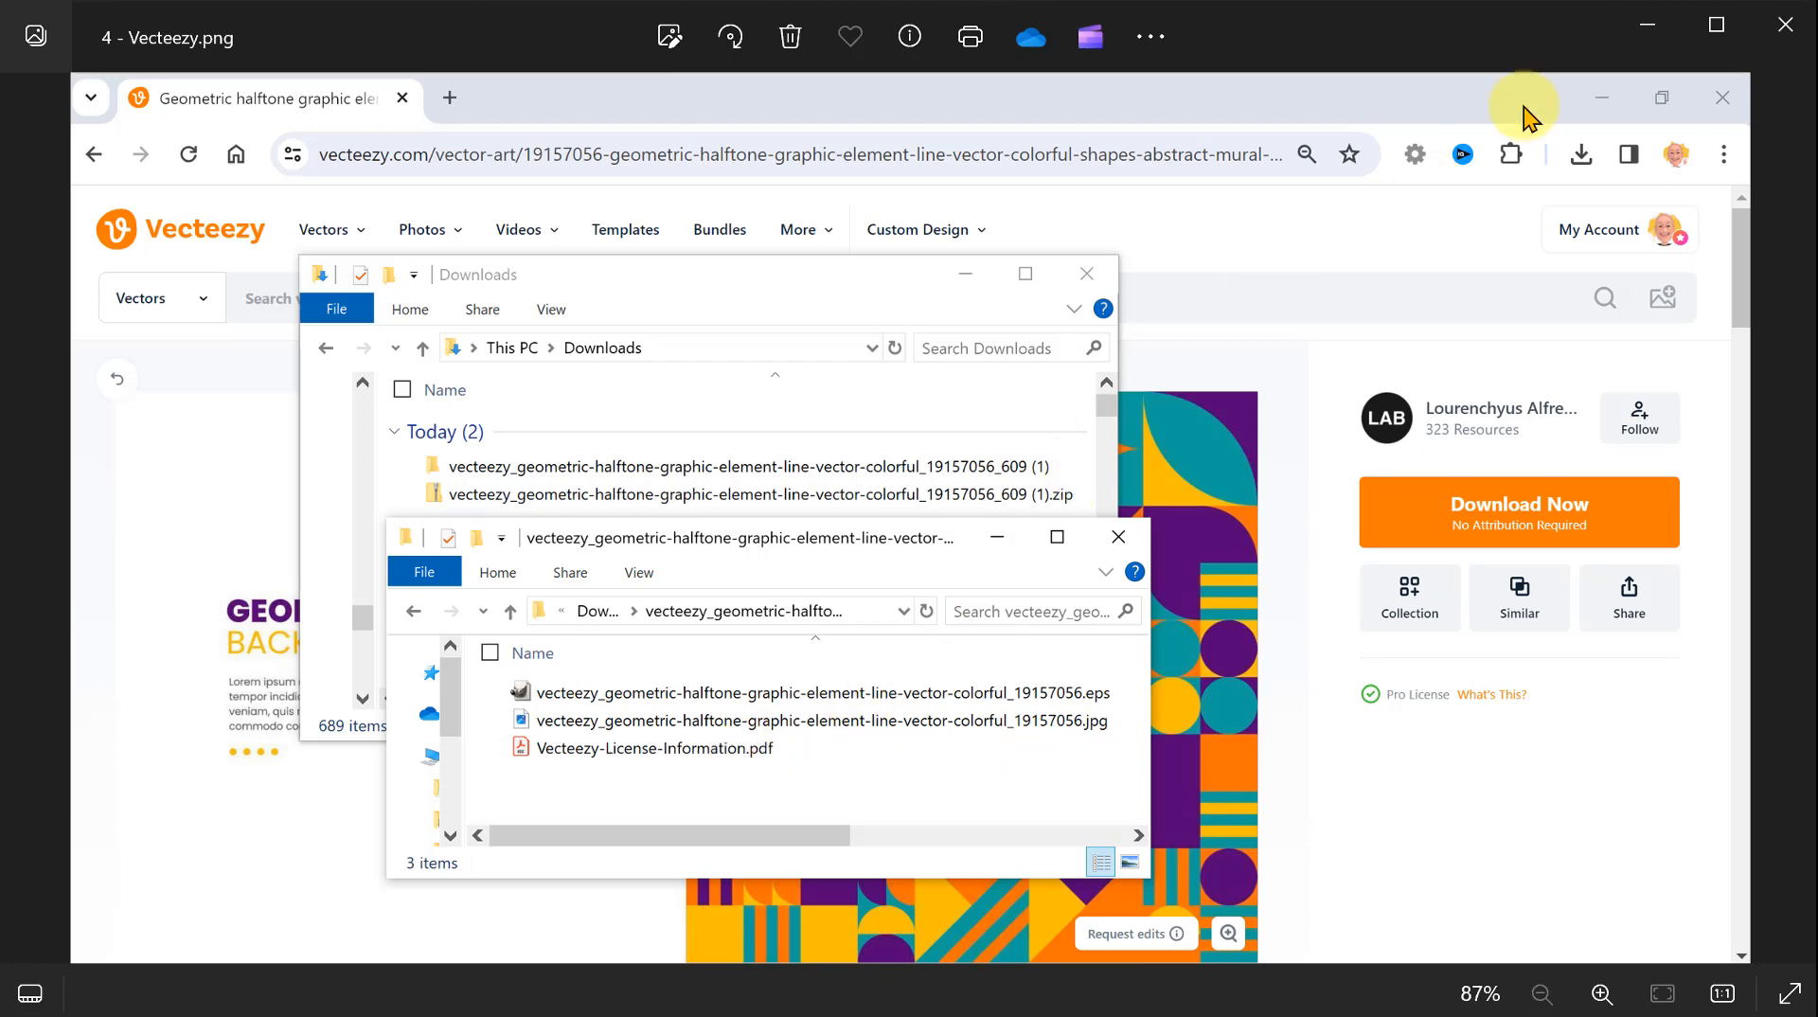
left_click(1647, 26)
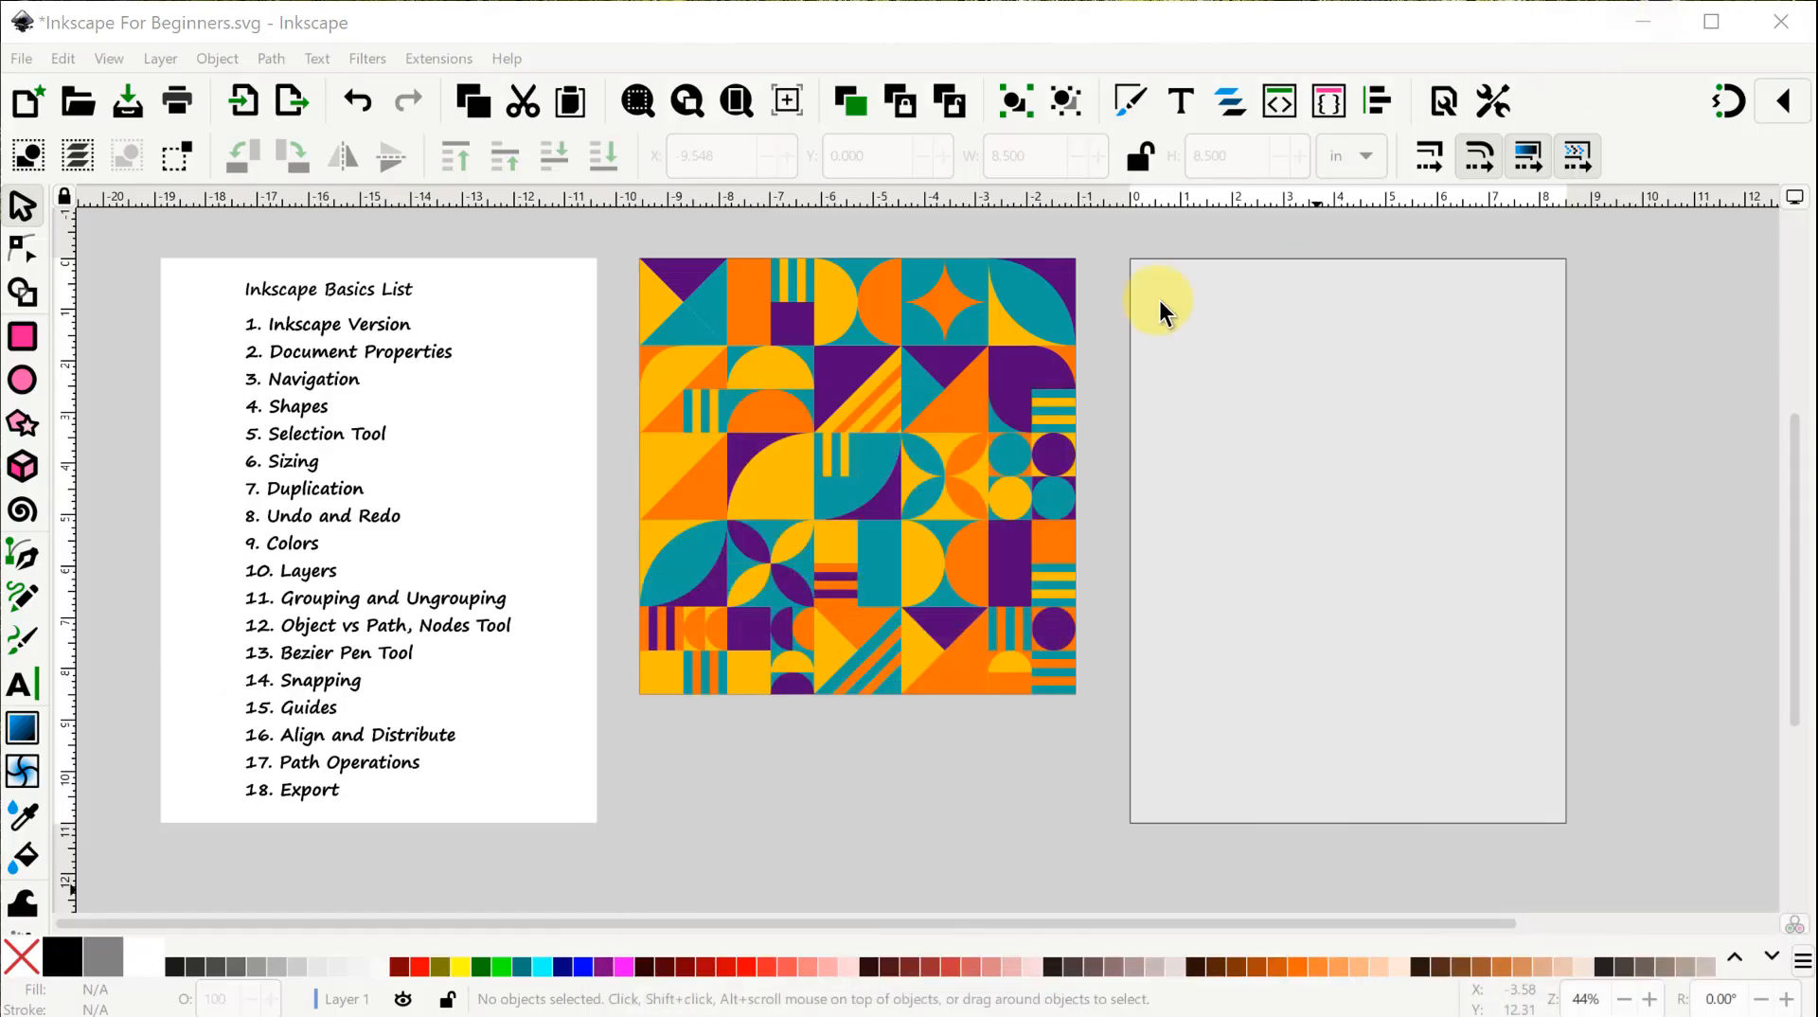
Select the geometric pattern group, lock its width-to-height ratio and set its width to 10 in.
left_click(868, 458)
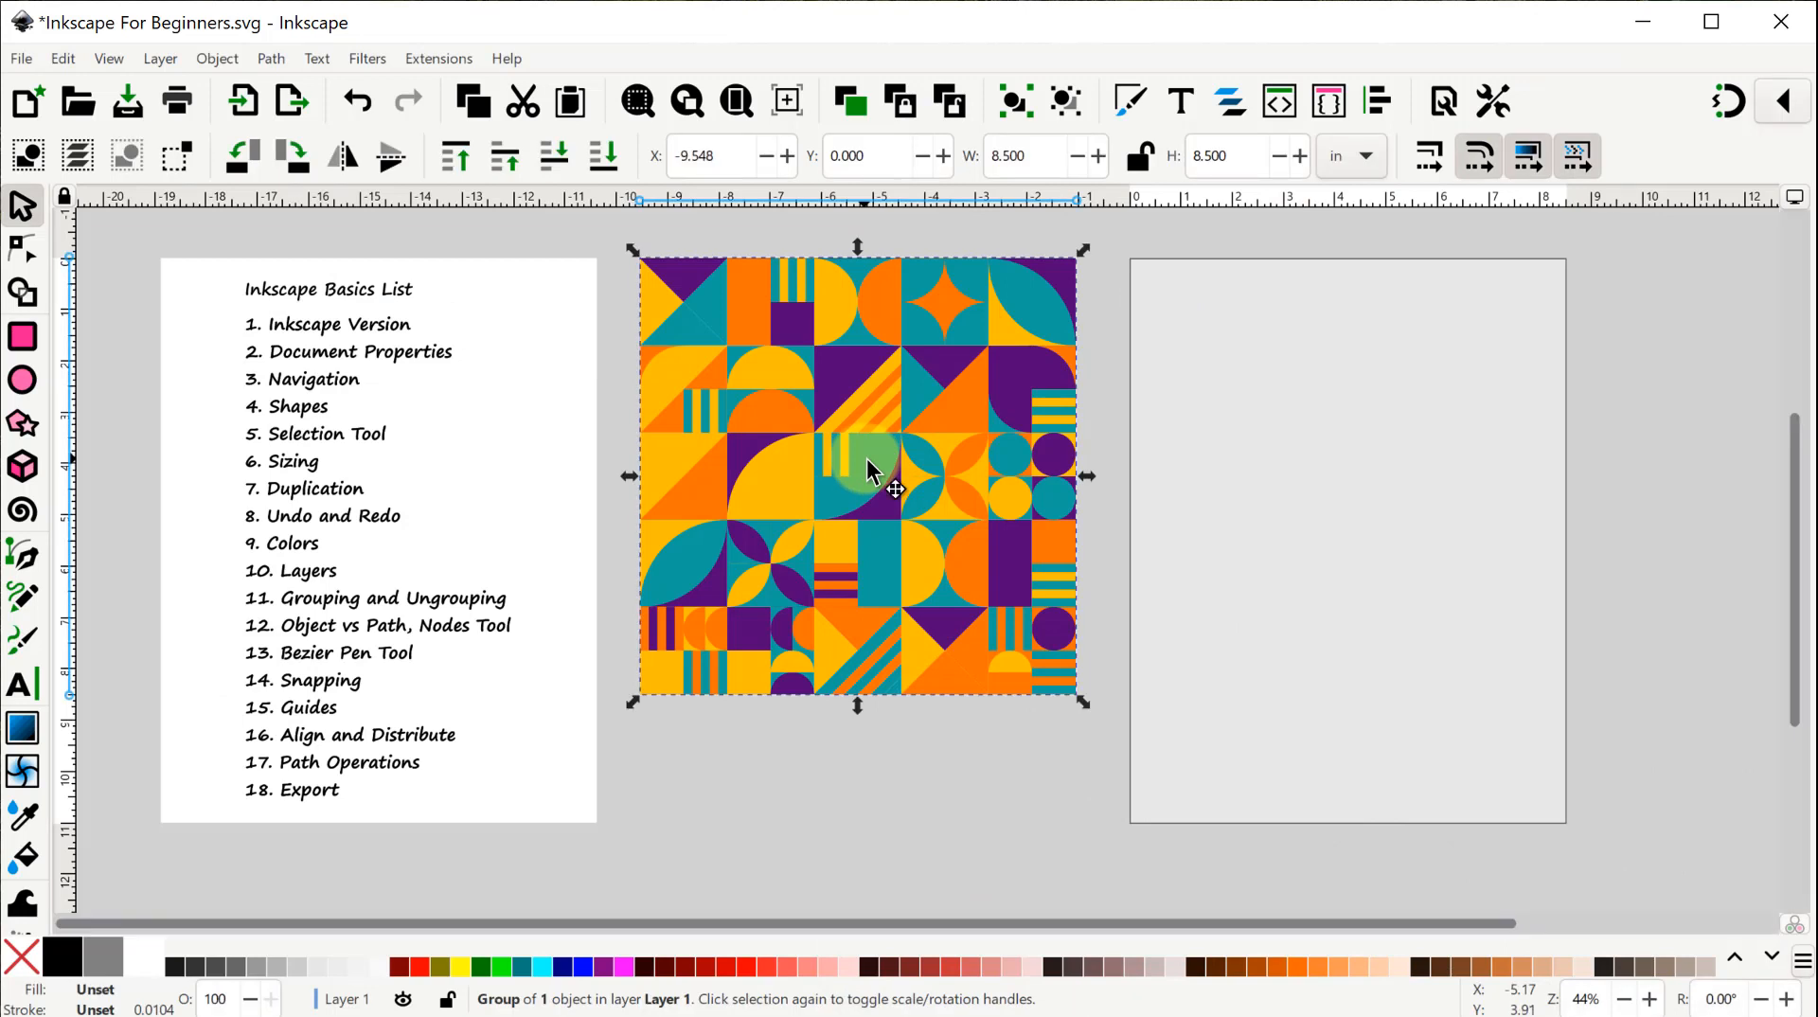
left_click(1140, 160)
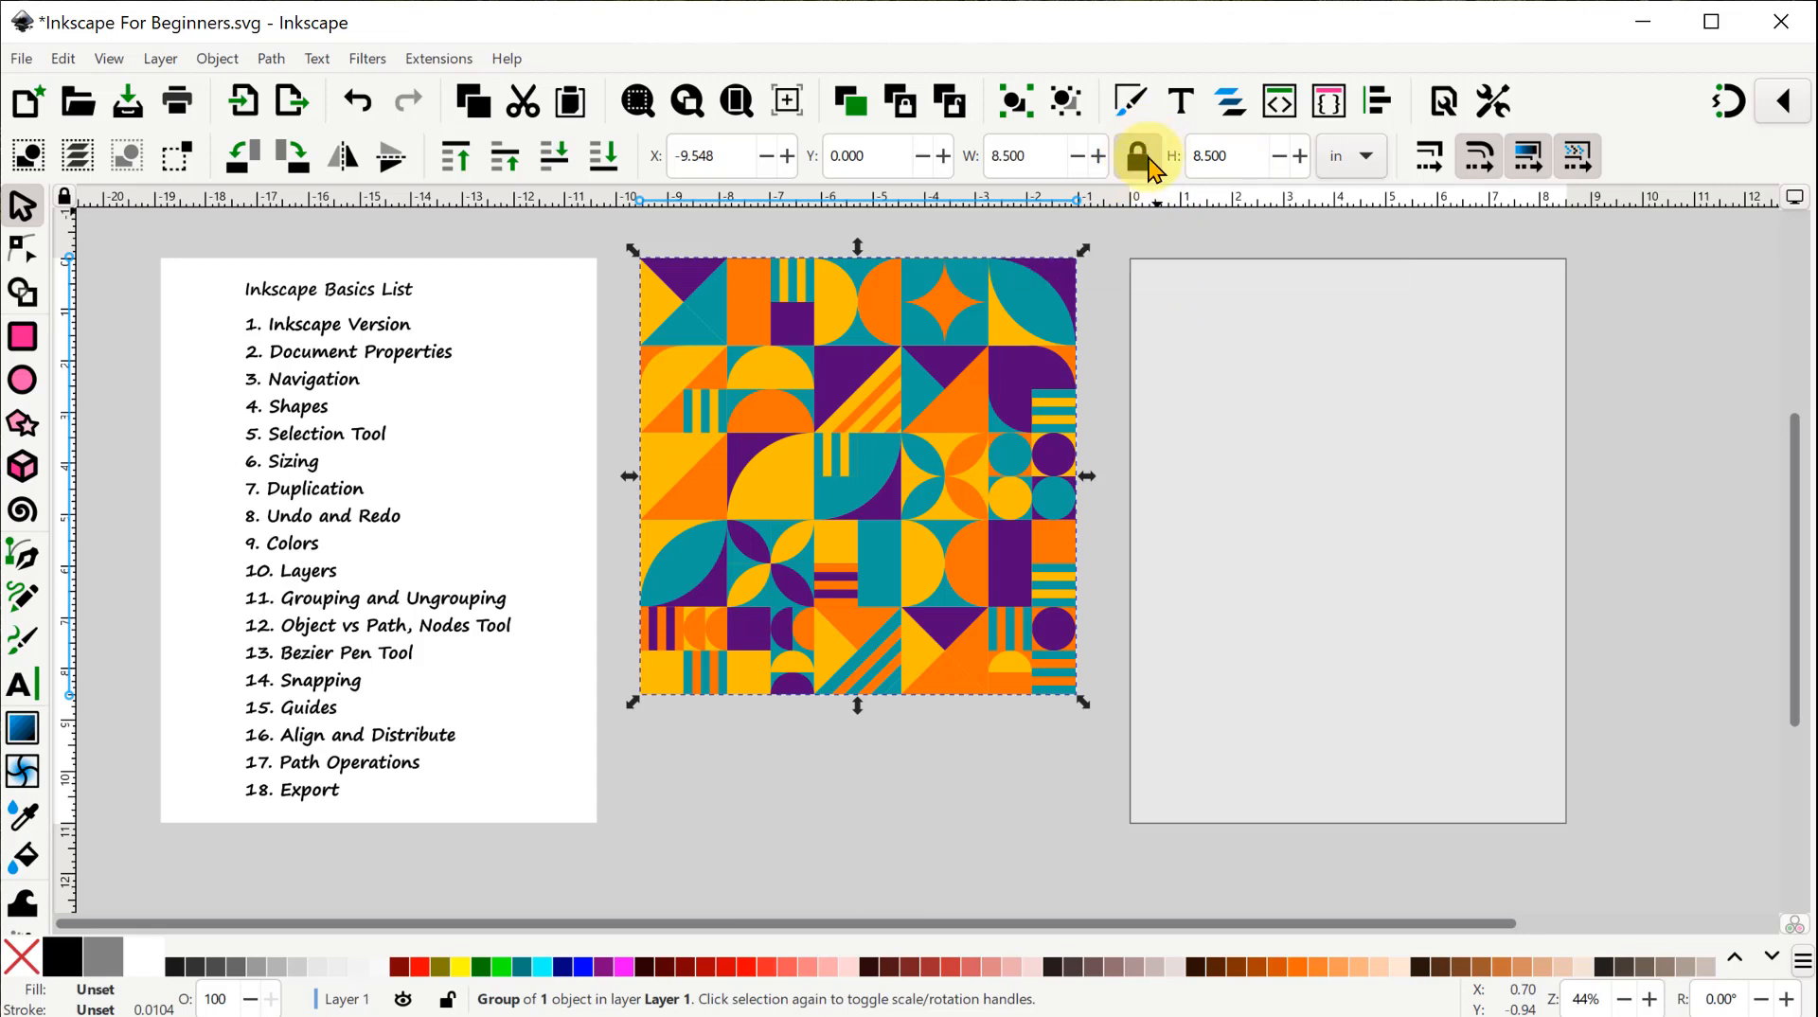
triple_click(1039, 158)
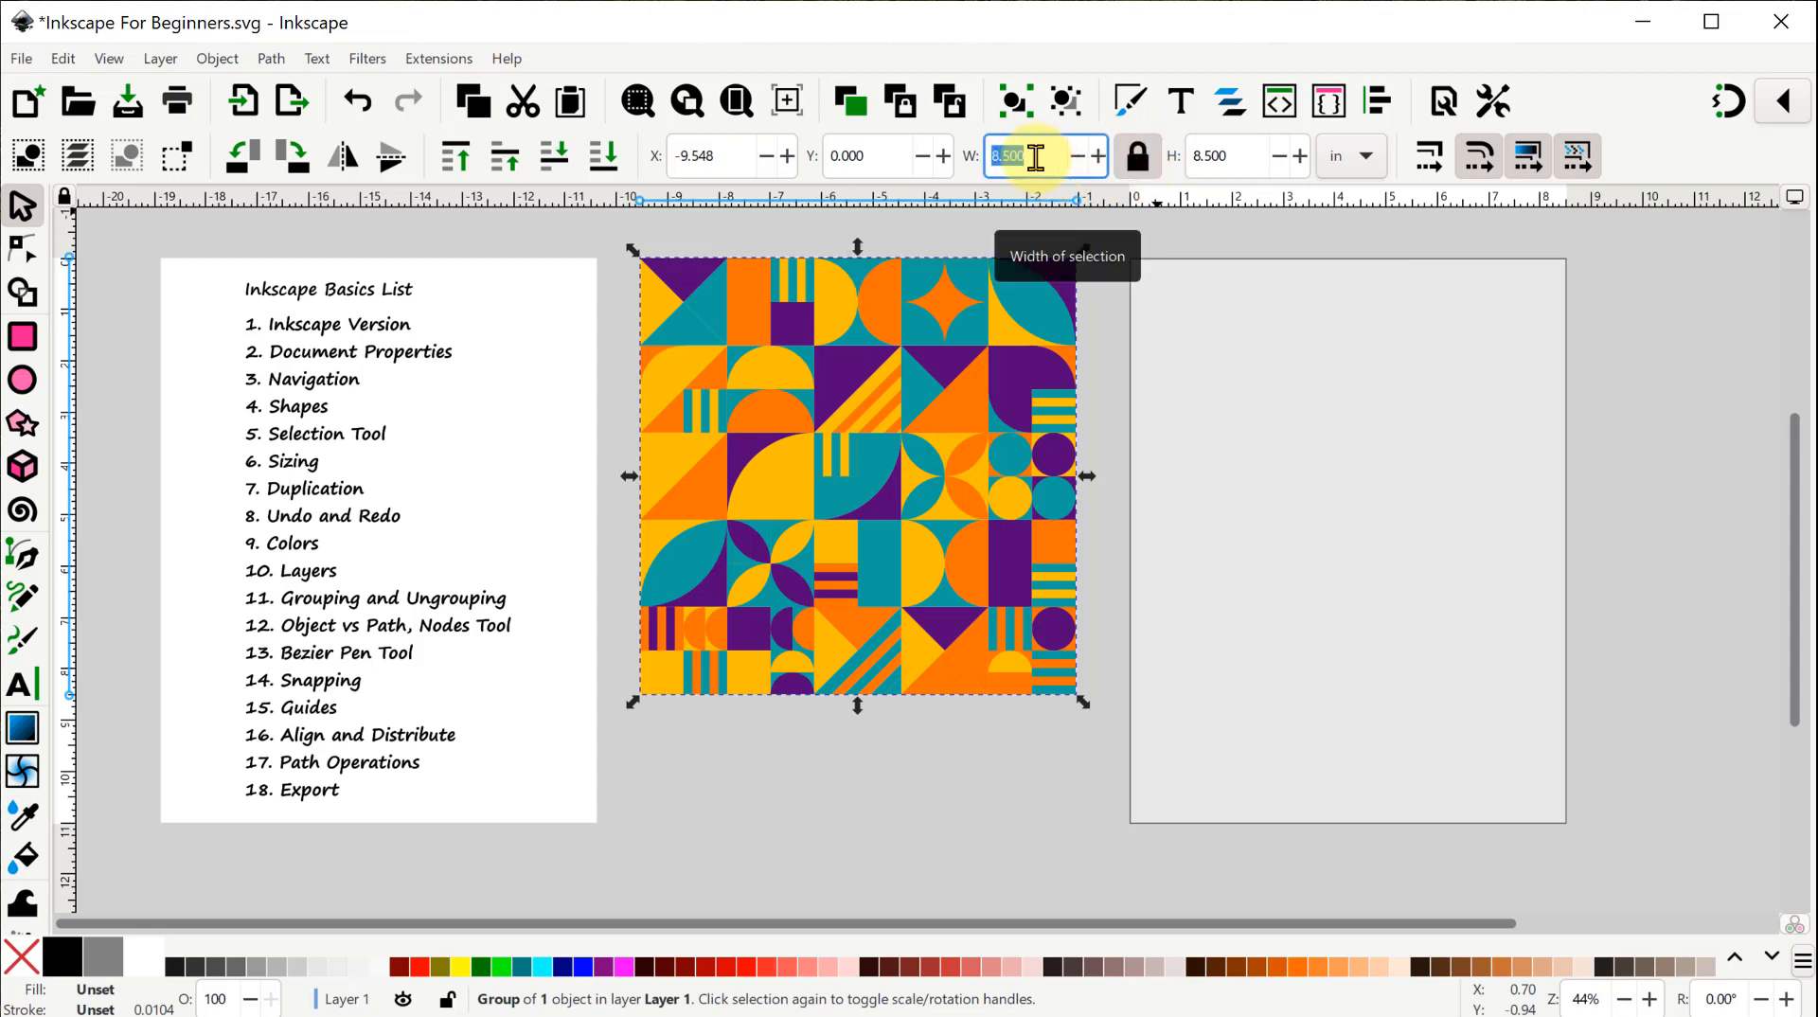
type("10")
key("Tab")
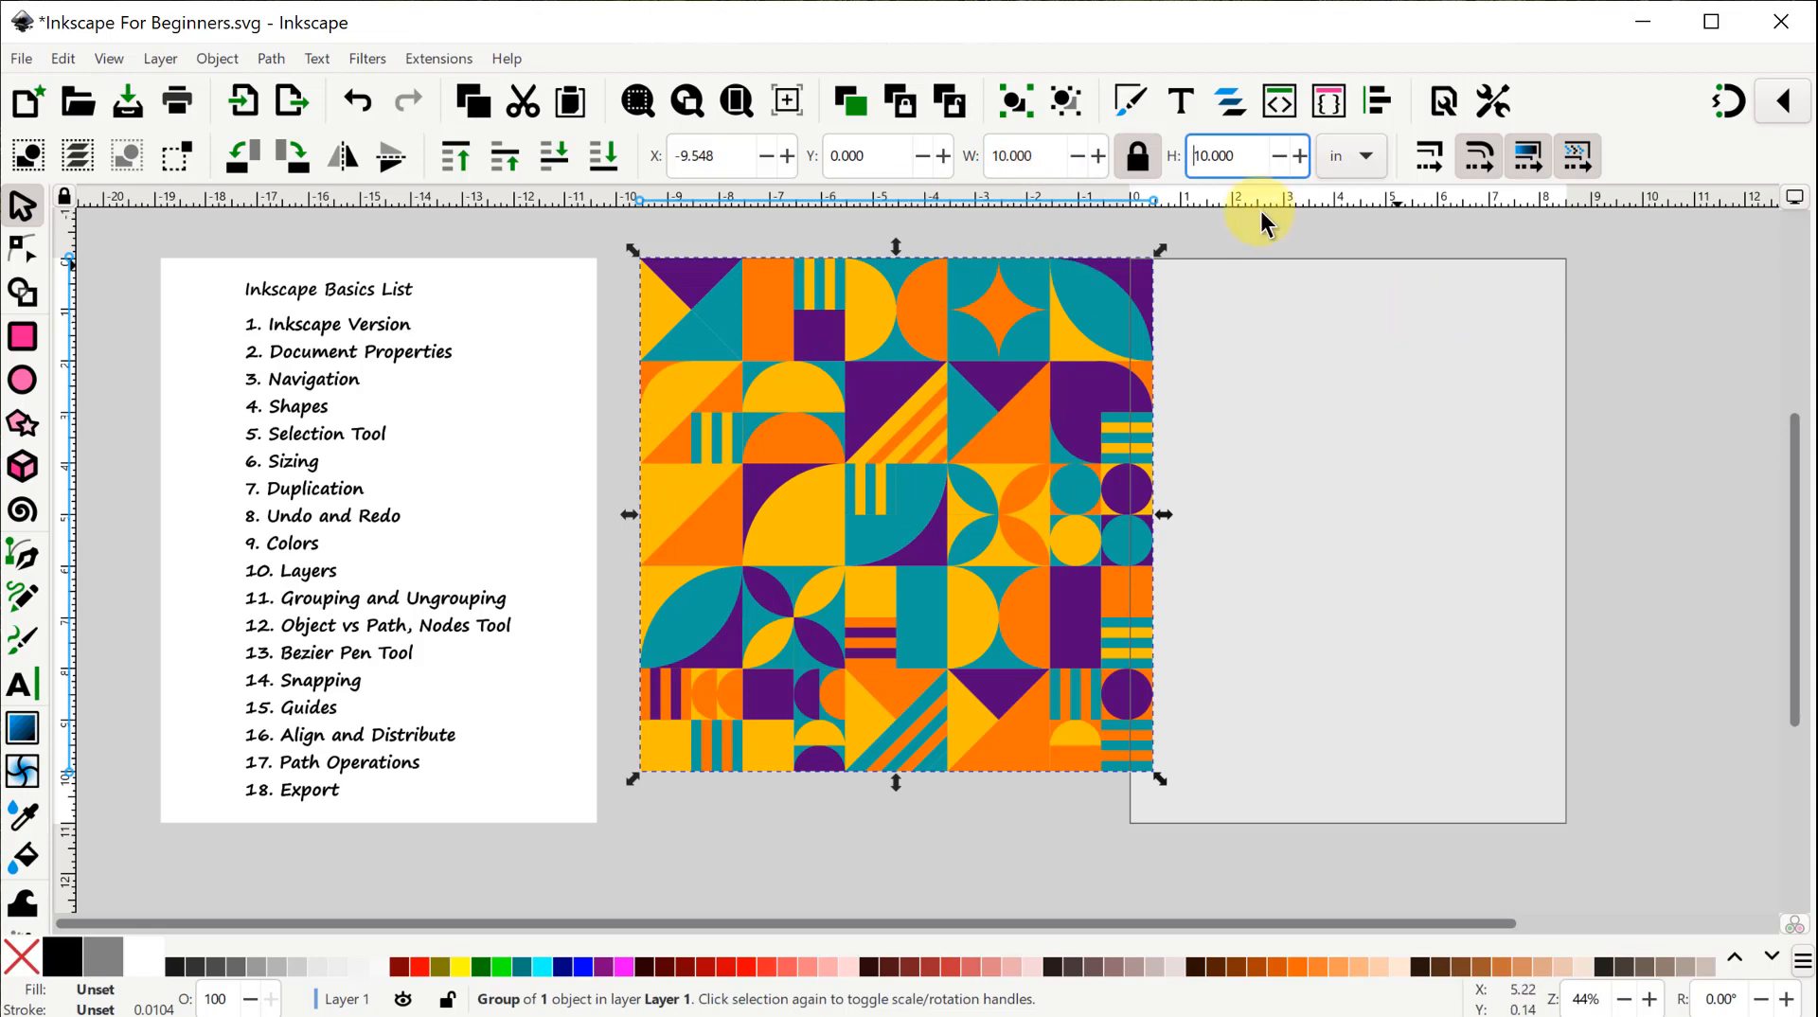
Set the geometric pattern's width to 8.5 in with the ratio locked.
triple_click(1013, 154)
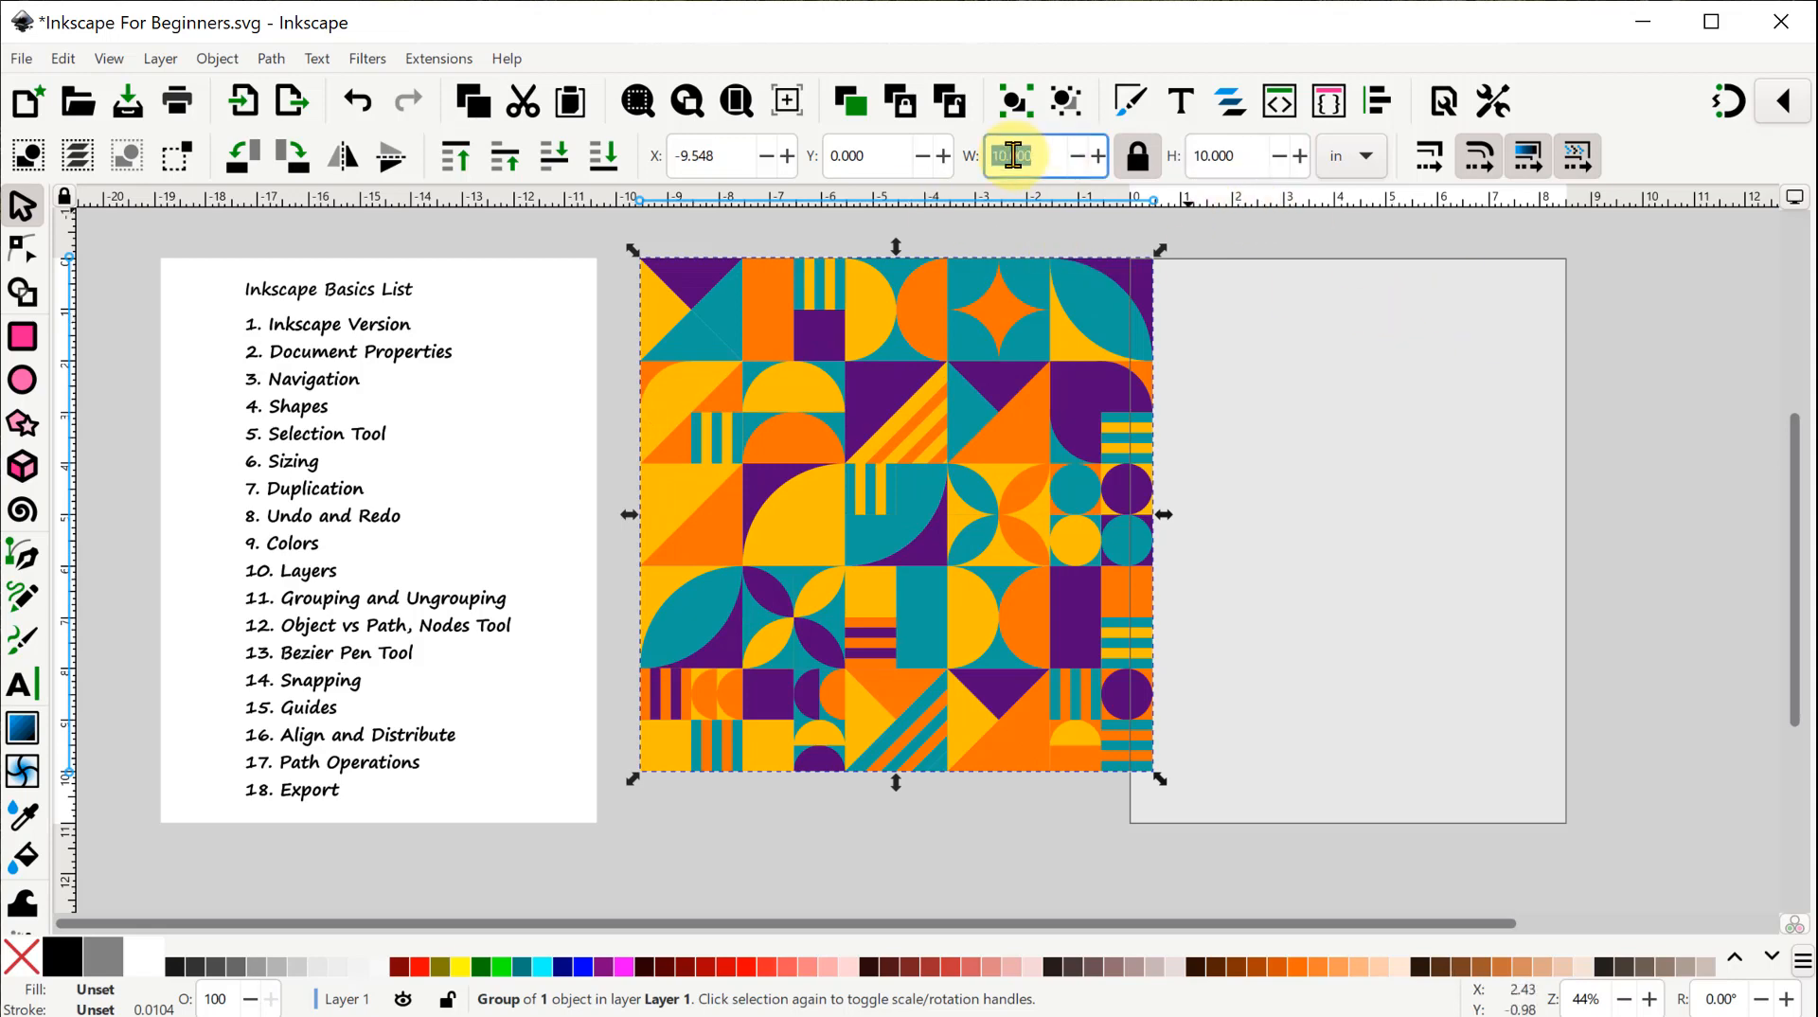
type("8.5")
key("Return")
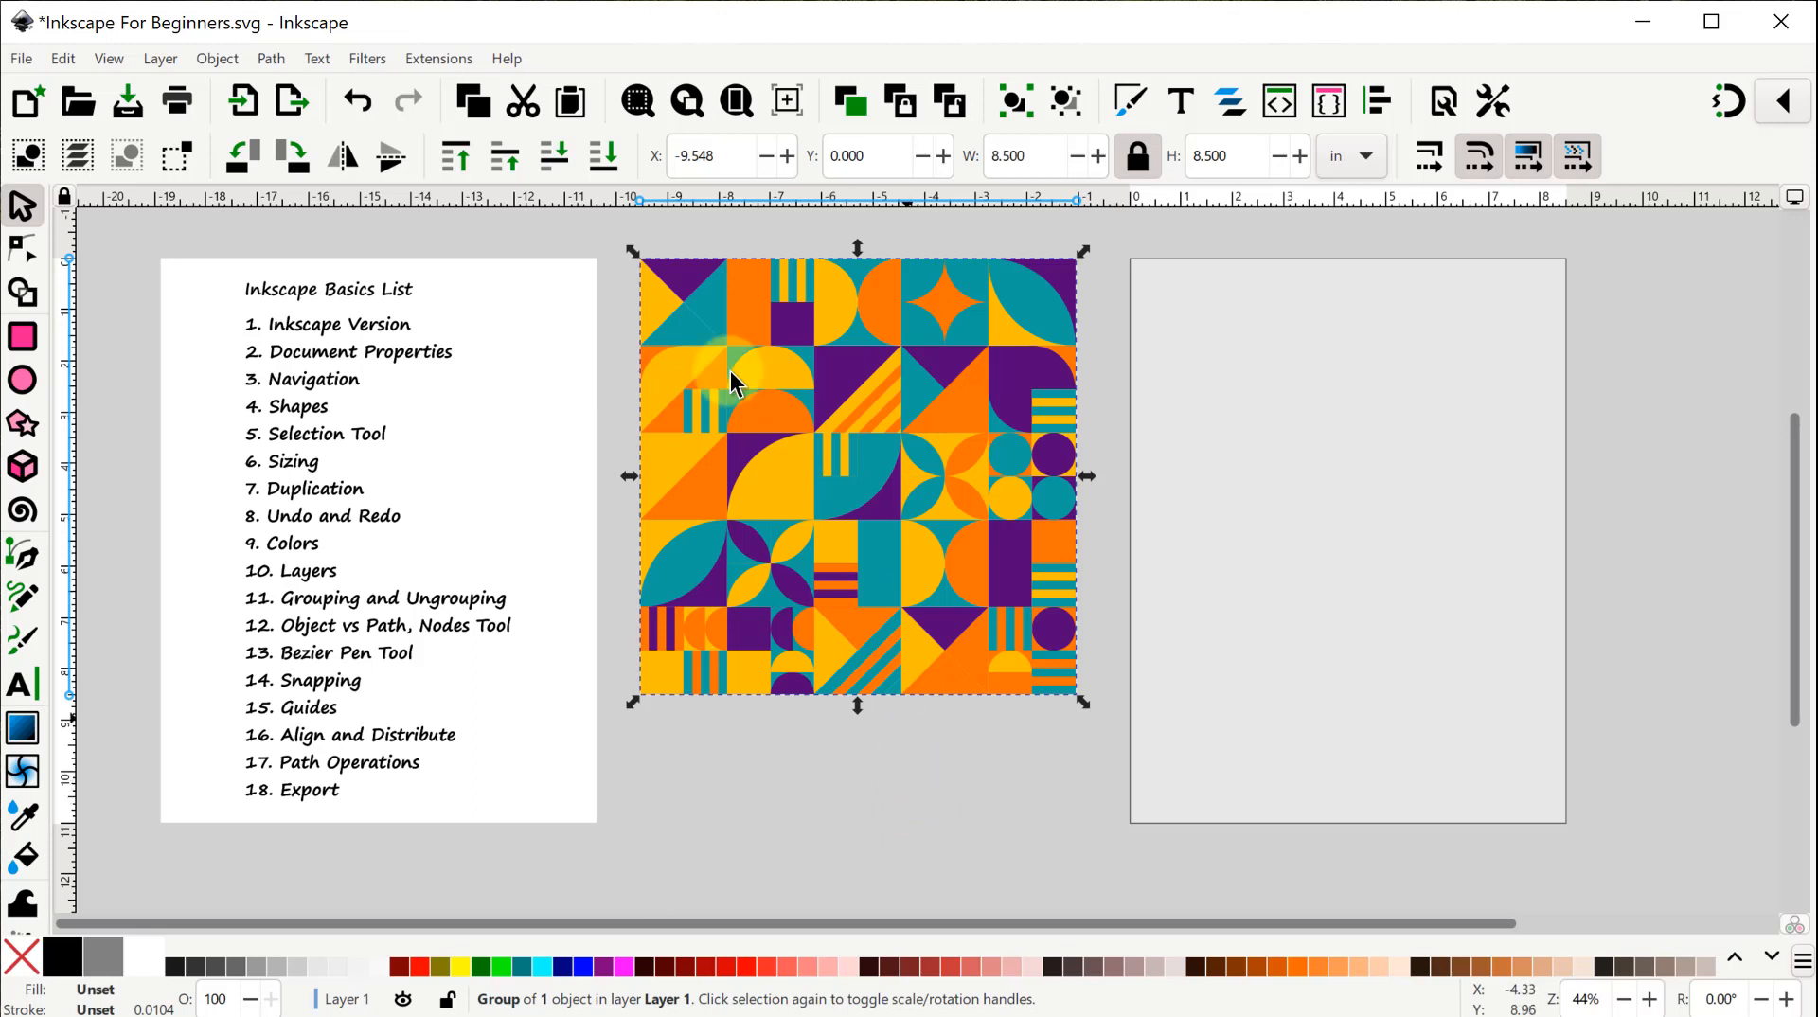
Check which Inkscape version is installed in the program's About information and close it.
left_click(510, 60)
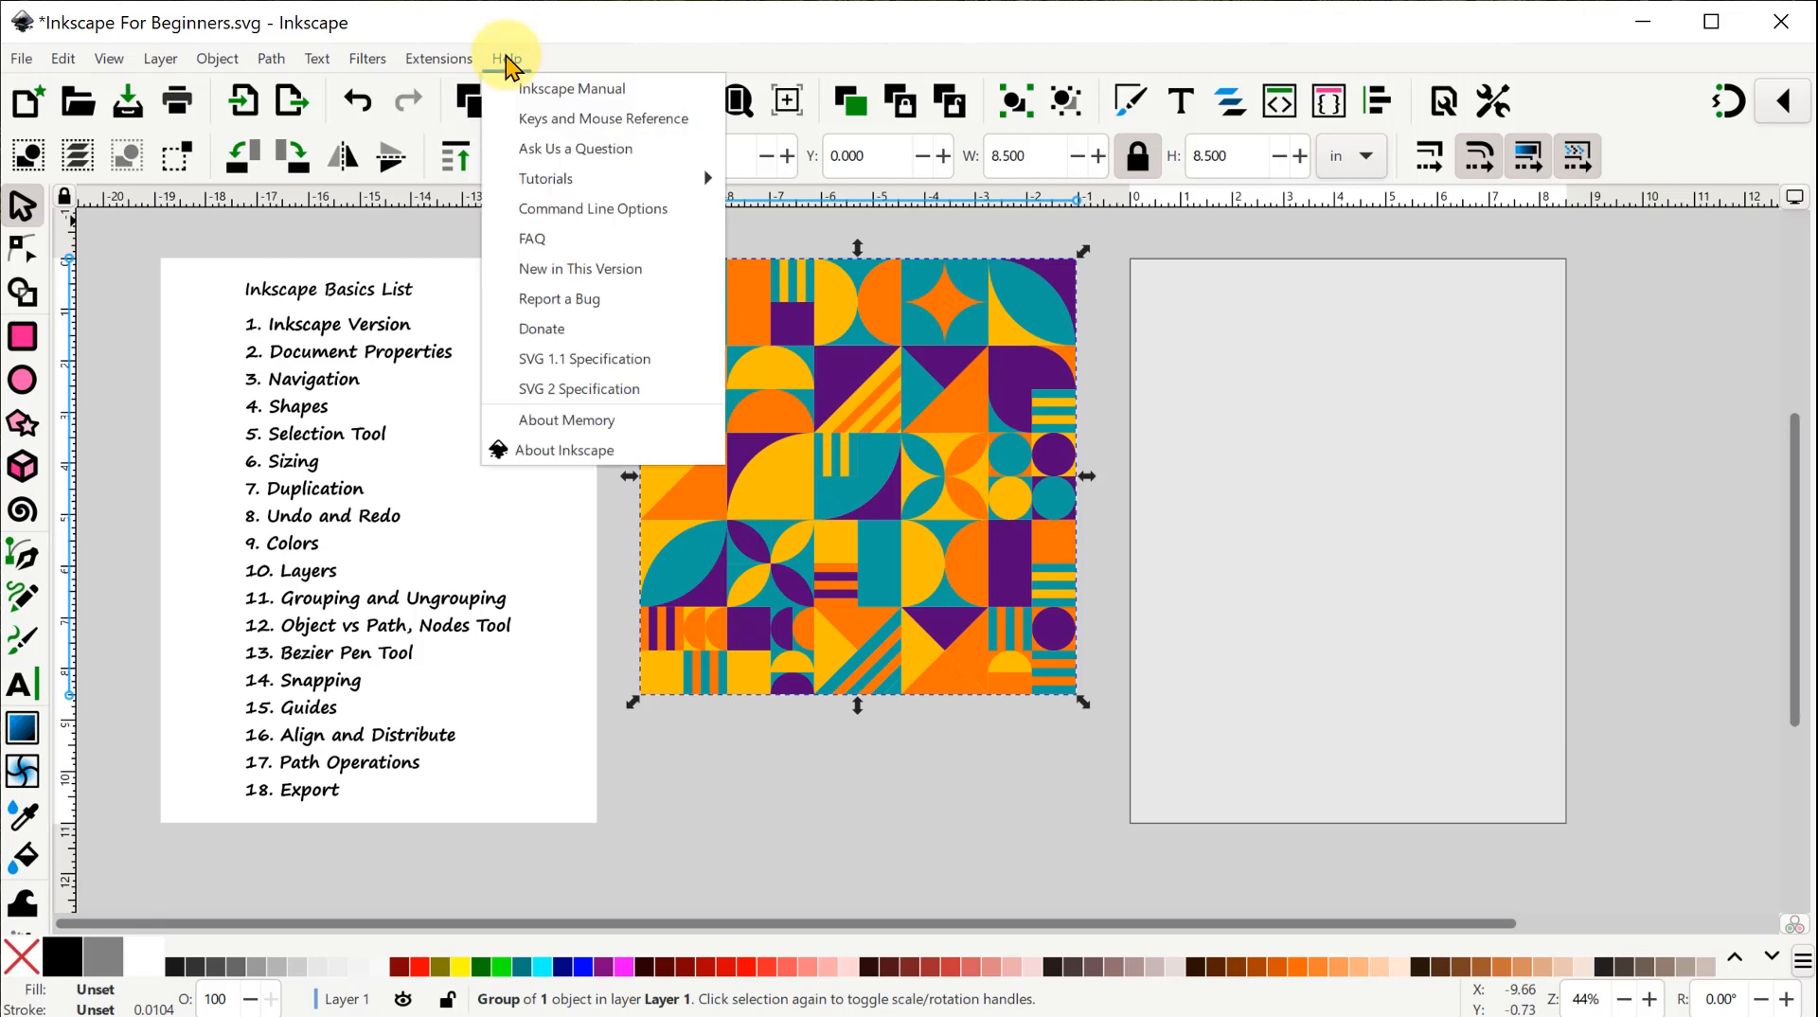
left_click(584, 461)
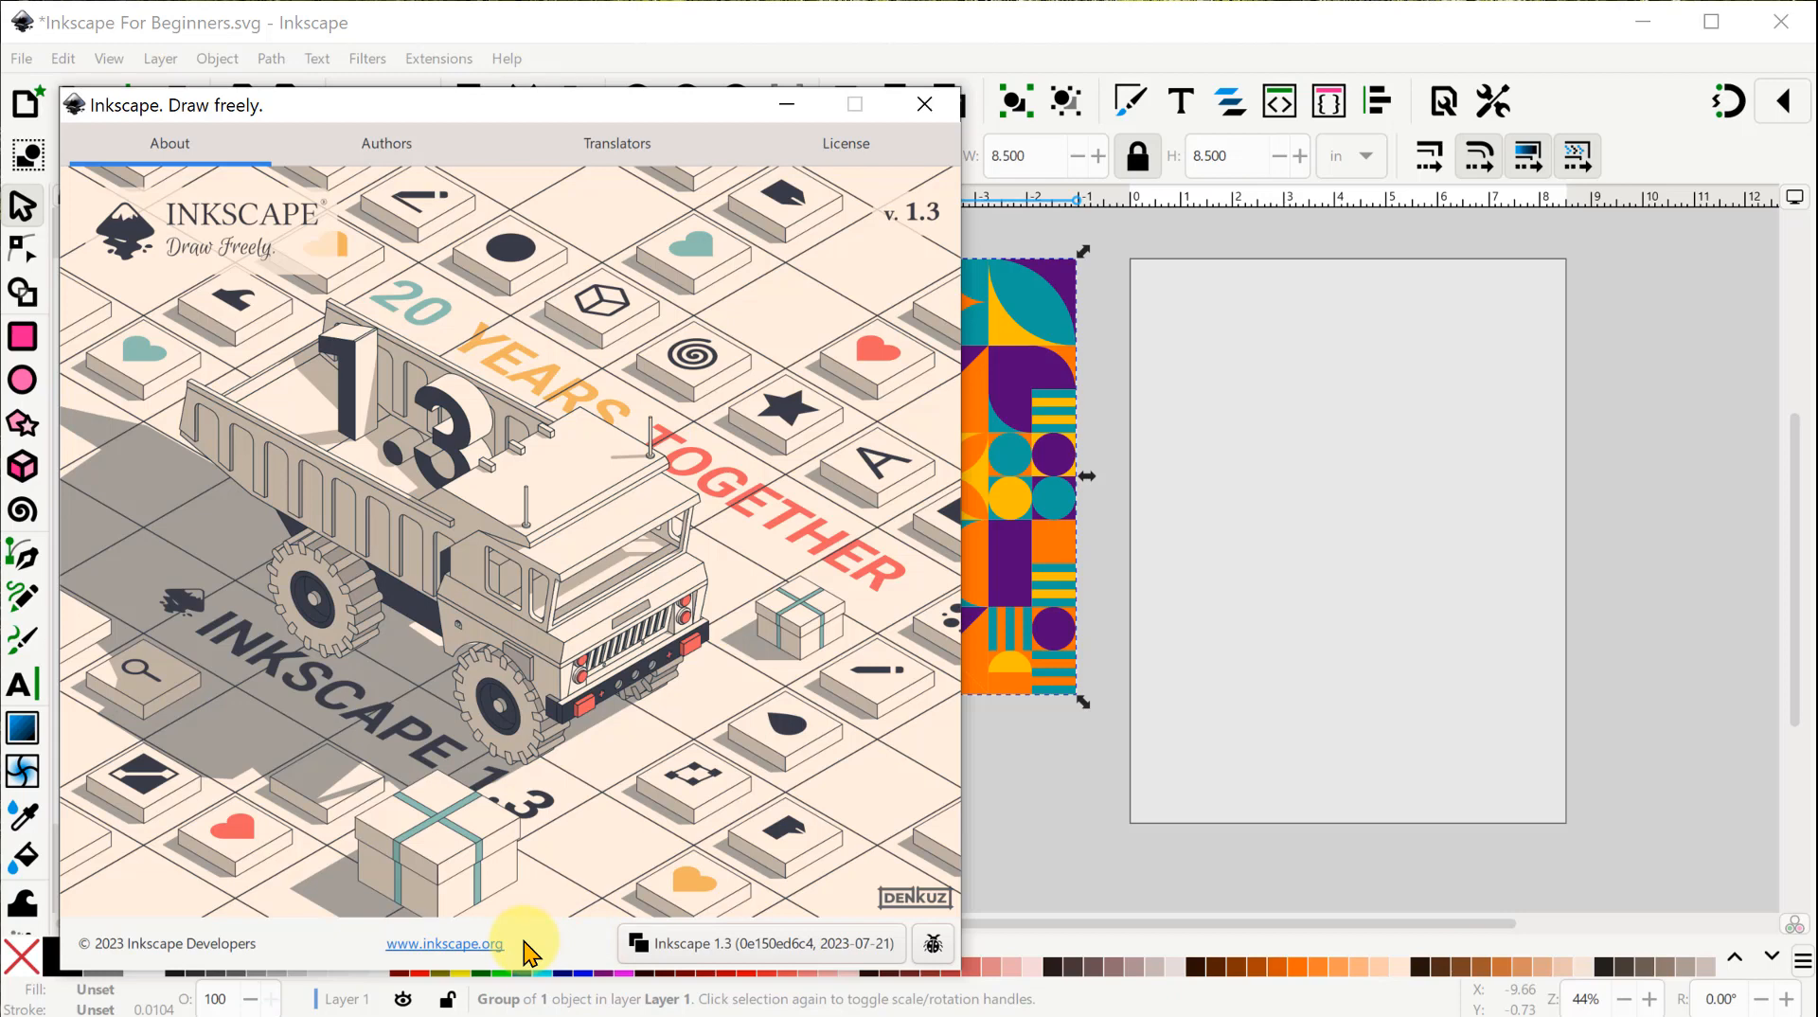
left_click(938, 109)
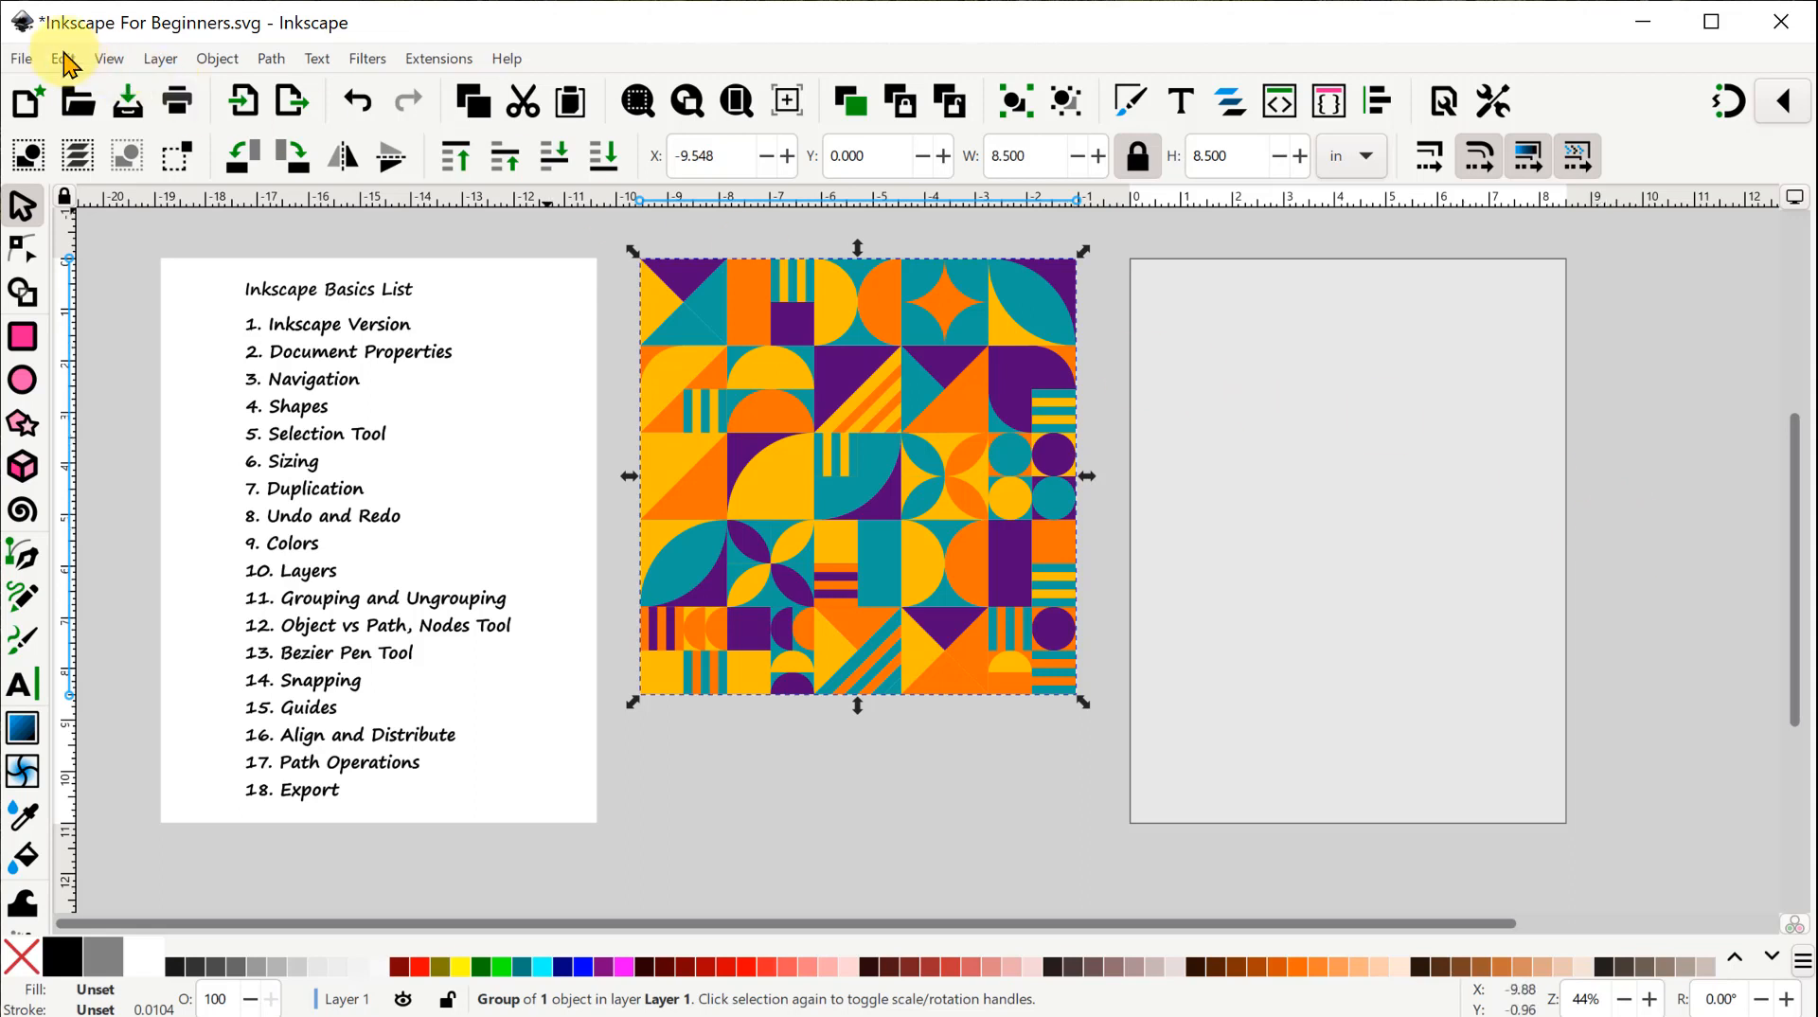
Set the page height to 8.5 in in the document properties and look over the preset page formats without choosing one.
left_click(17, 60)
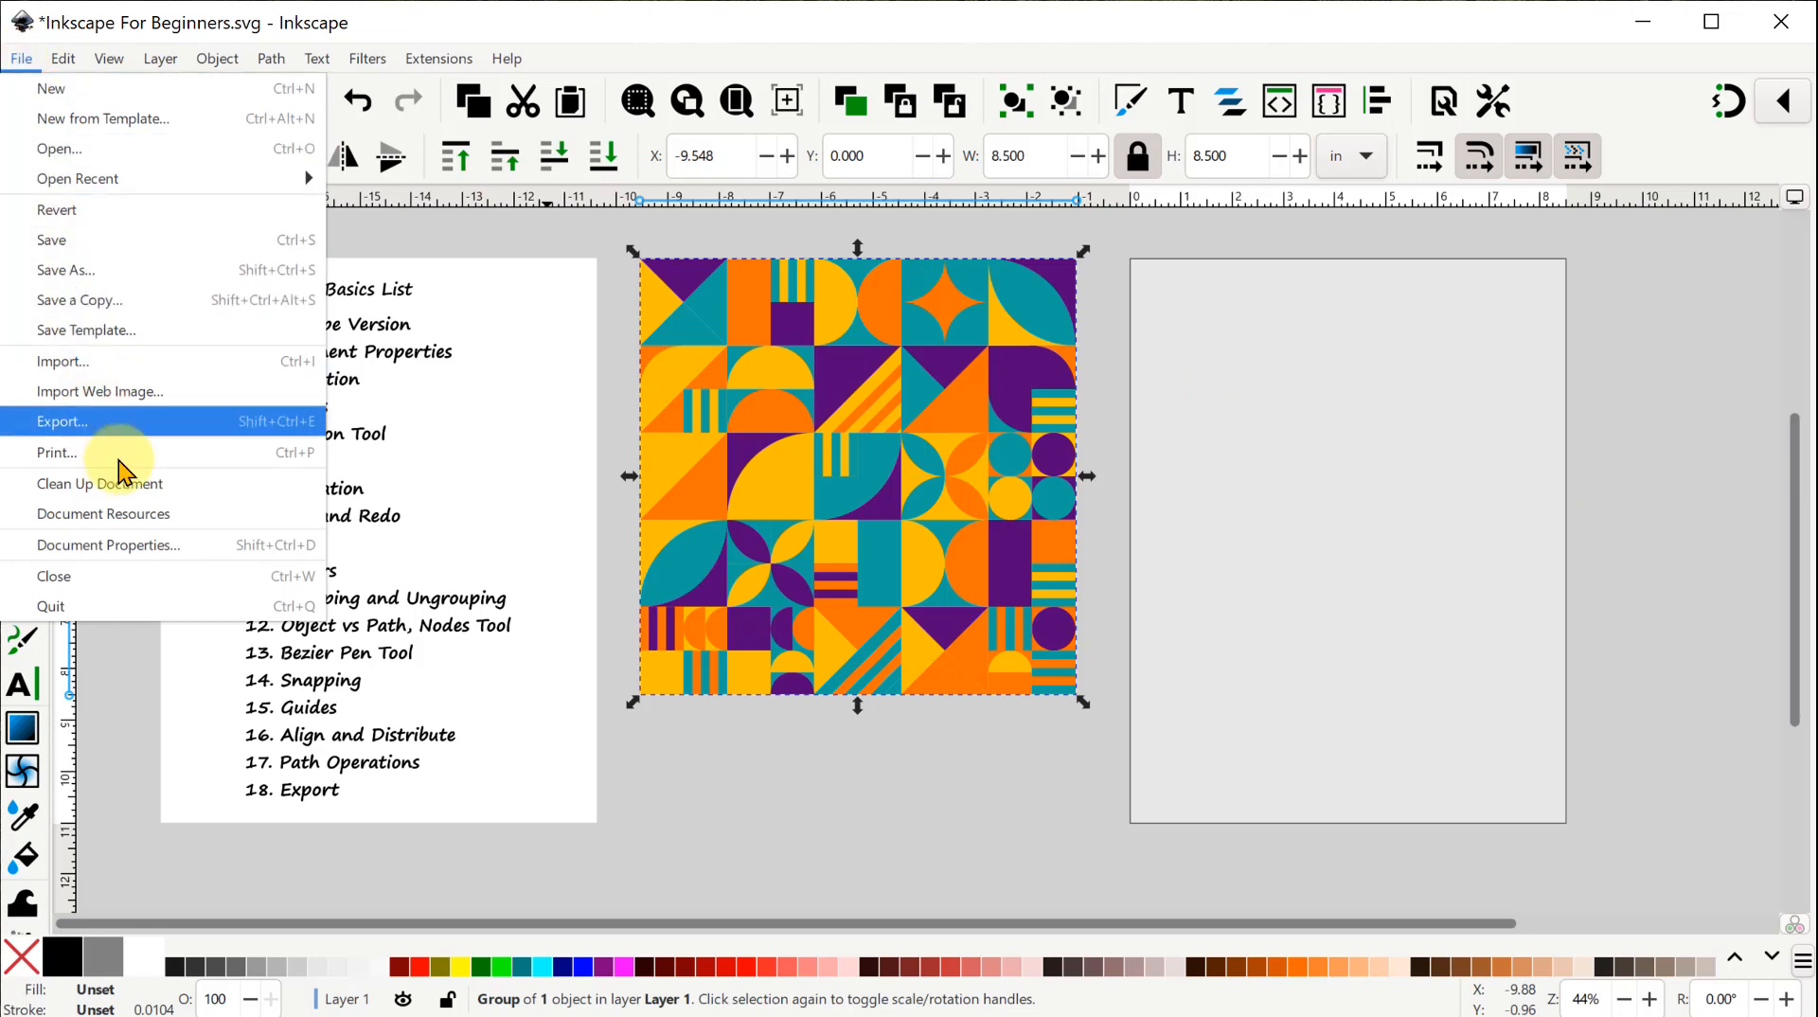
left_click(137, 547)
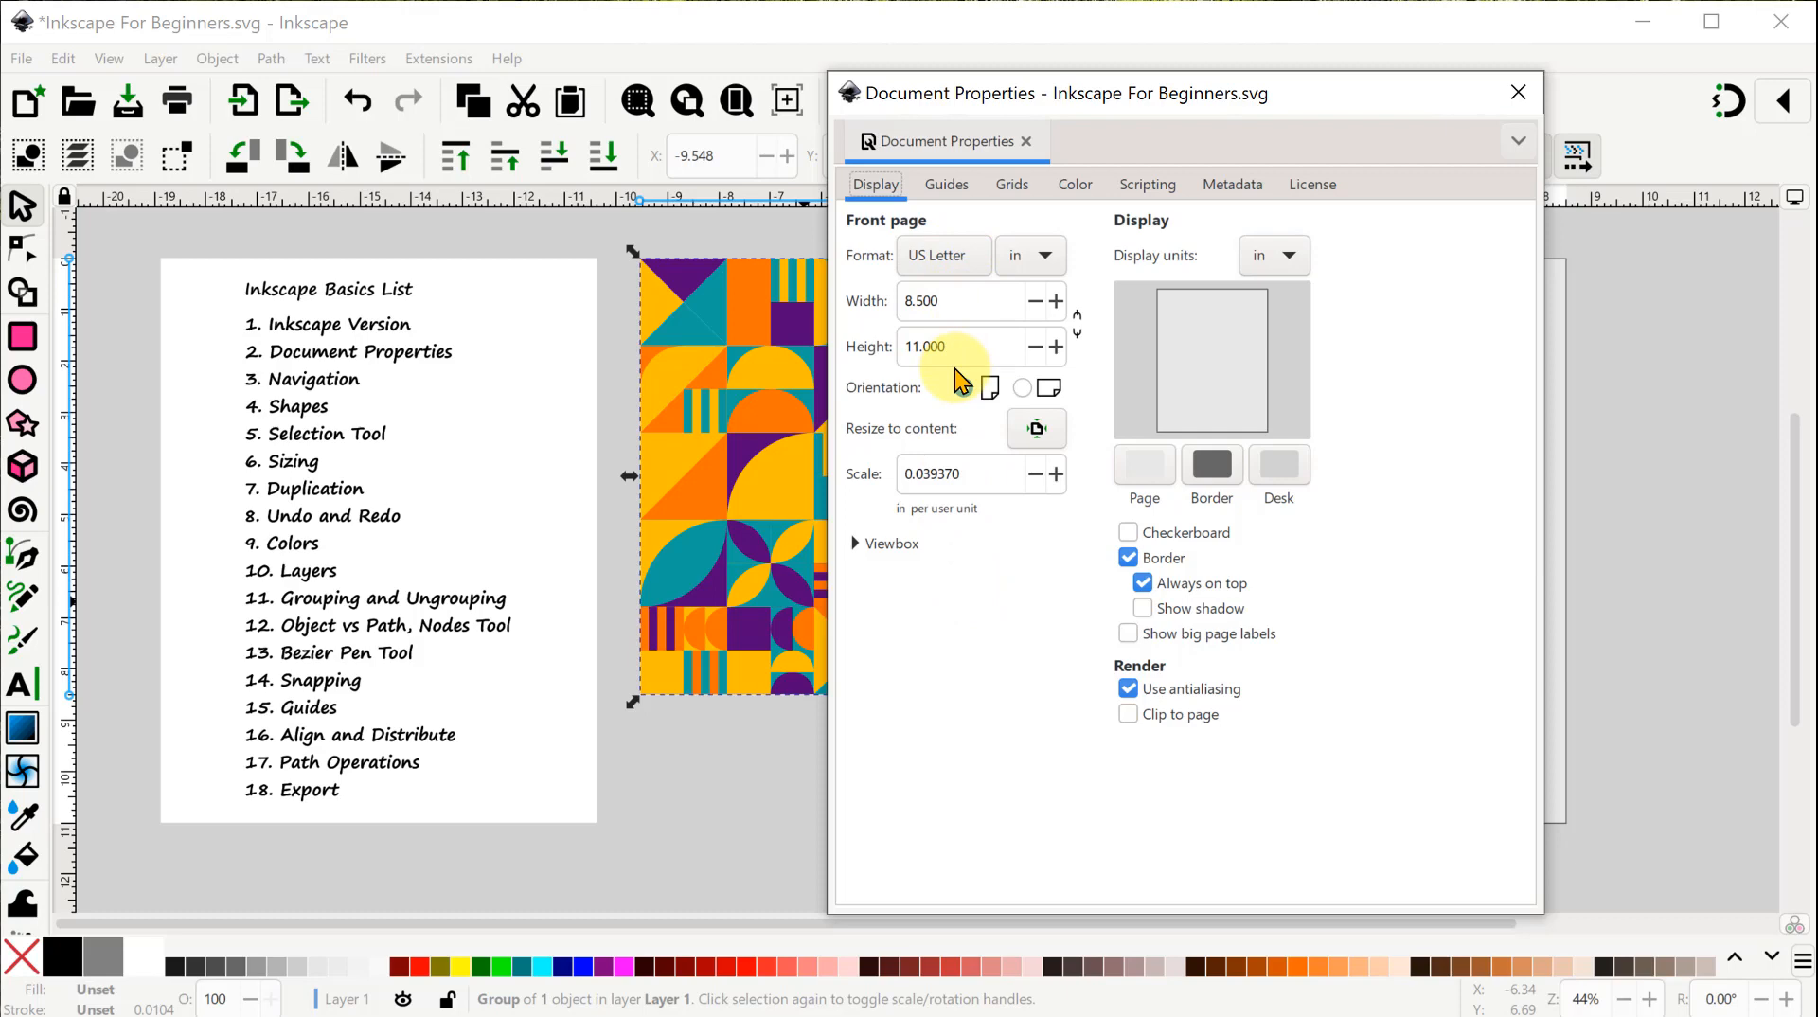
left_click_drag(960, 346, 879, 350)
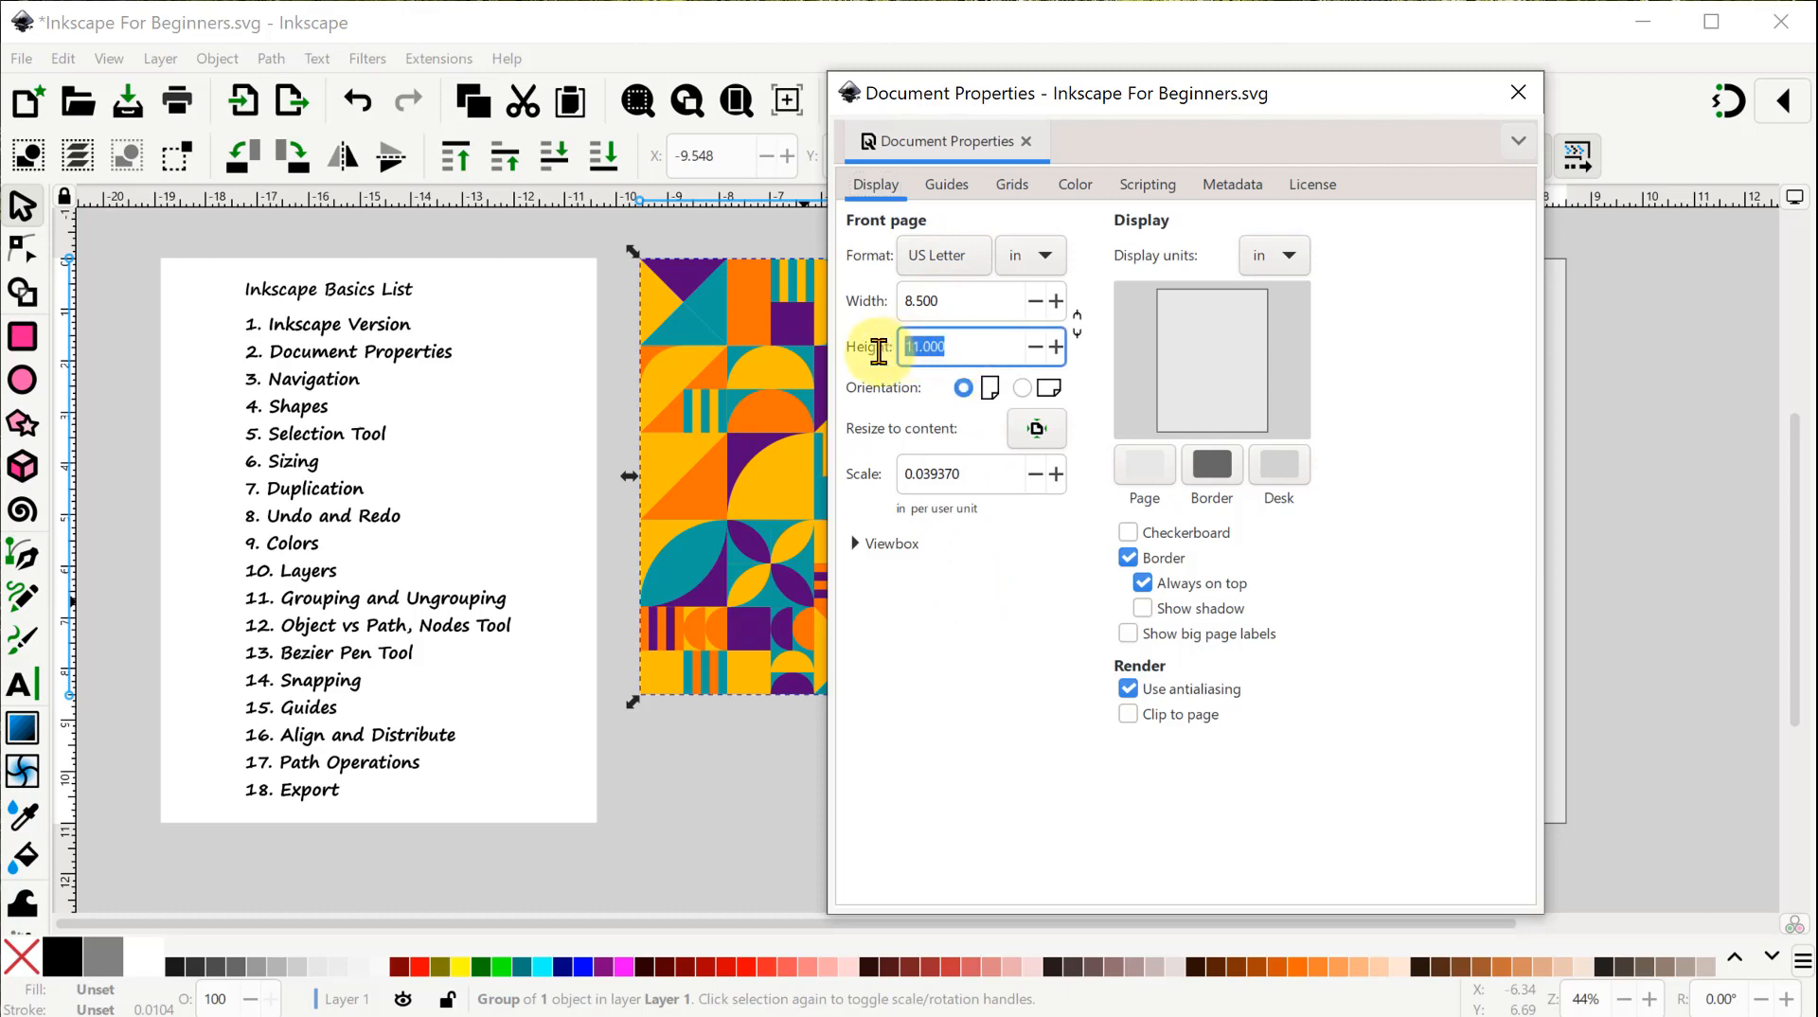
type("8.5")
key("Return")
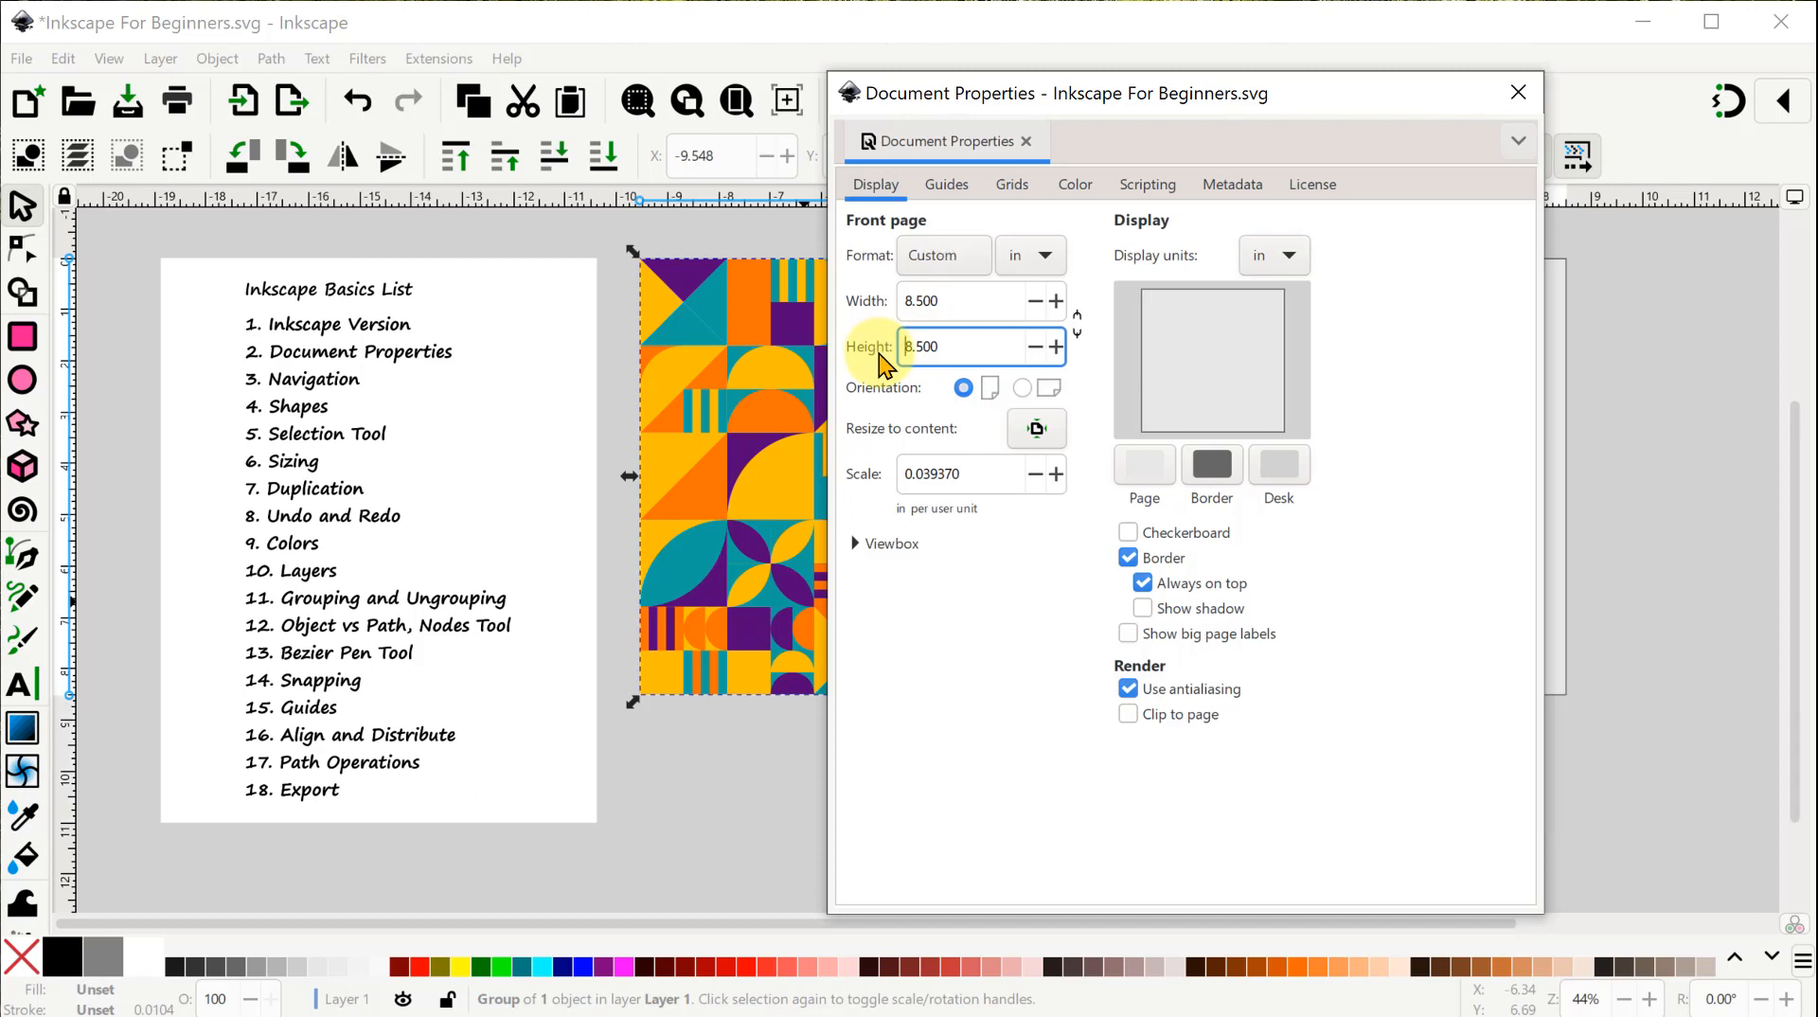
left_click(985, 265)
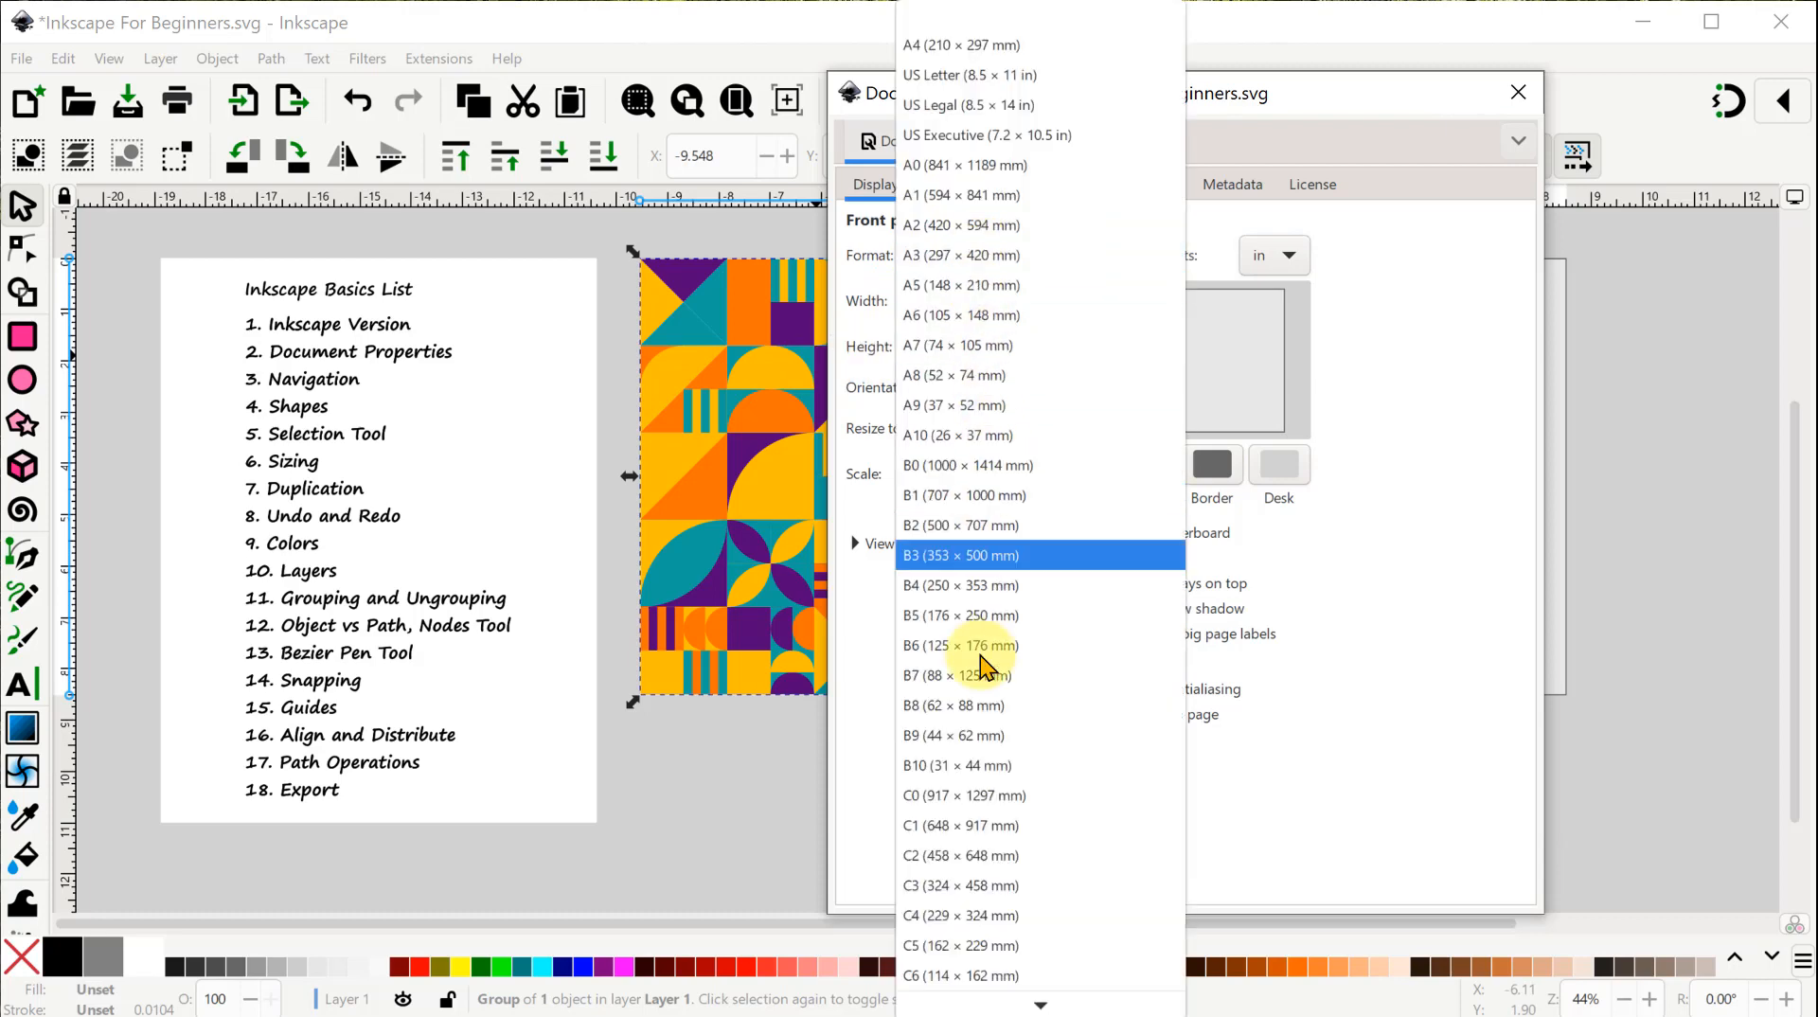
left_click(1429, 426)
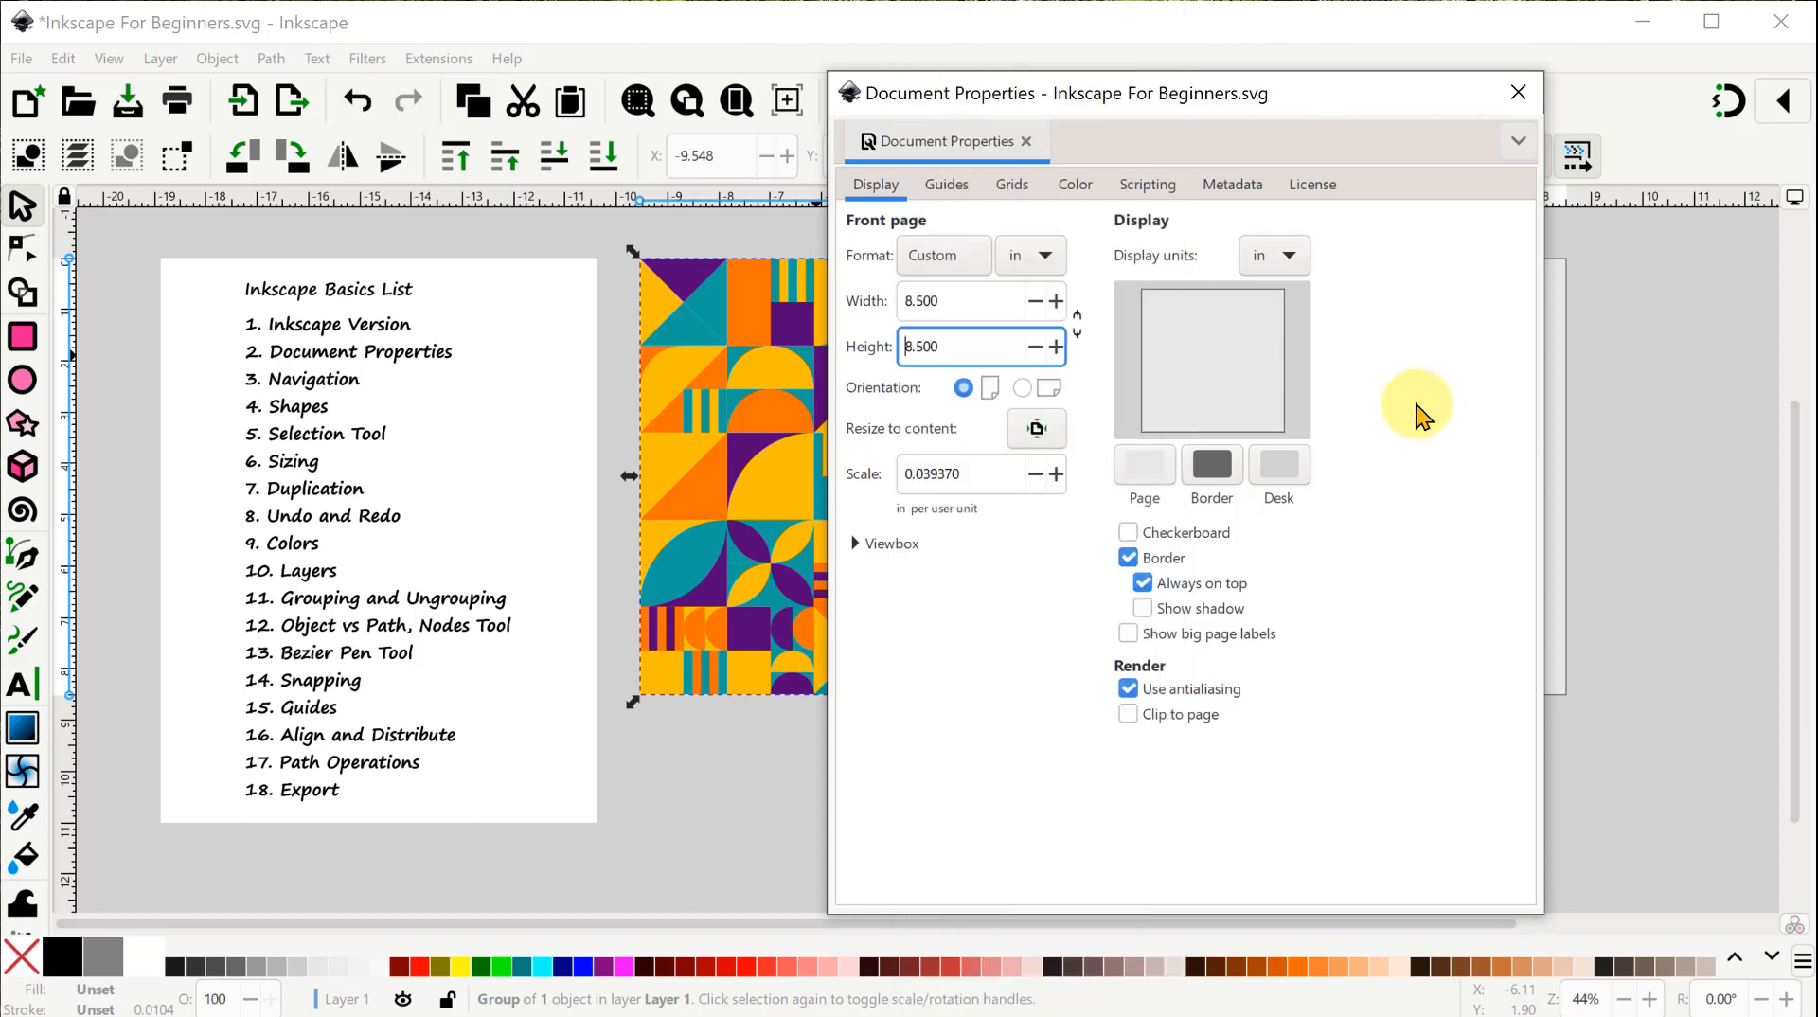
Make the page background white (ffffffff) and turn off the page border.
left_click(1148, 472)
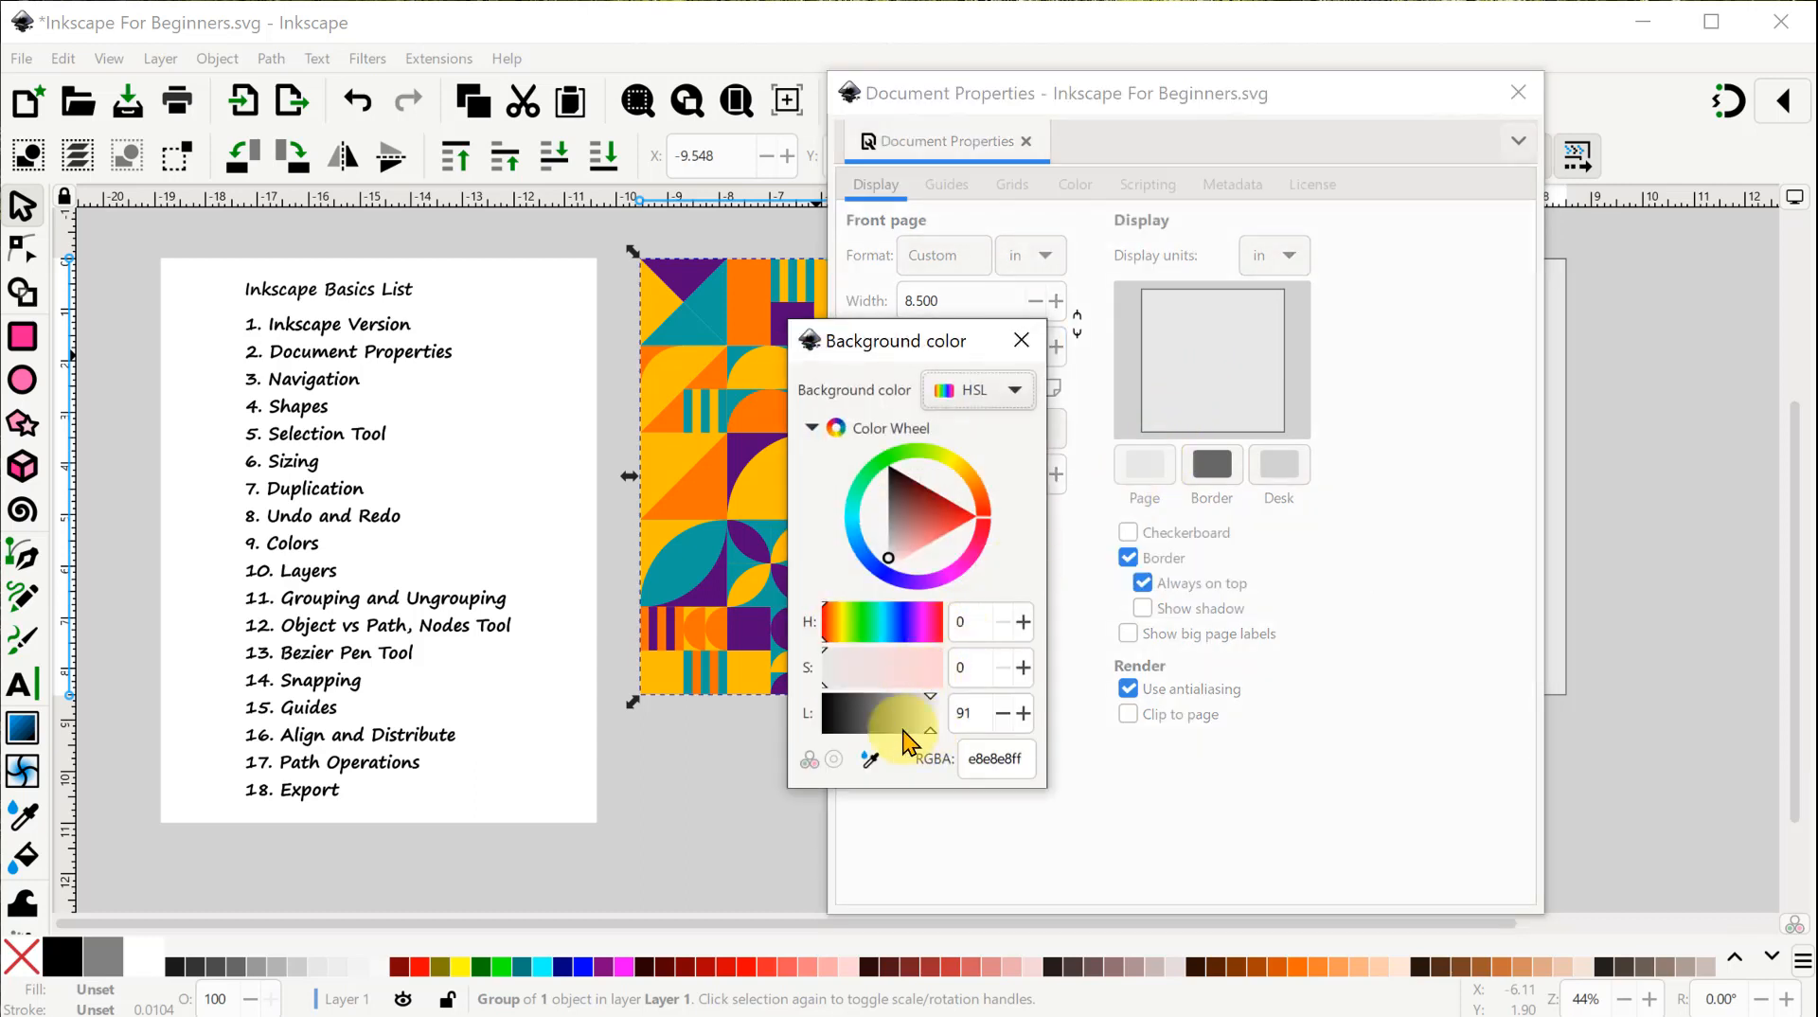
left_click_drag(809, 725, 949, 748)
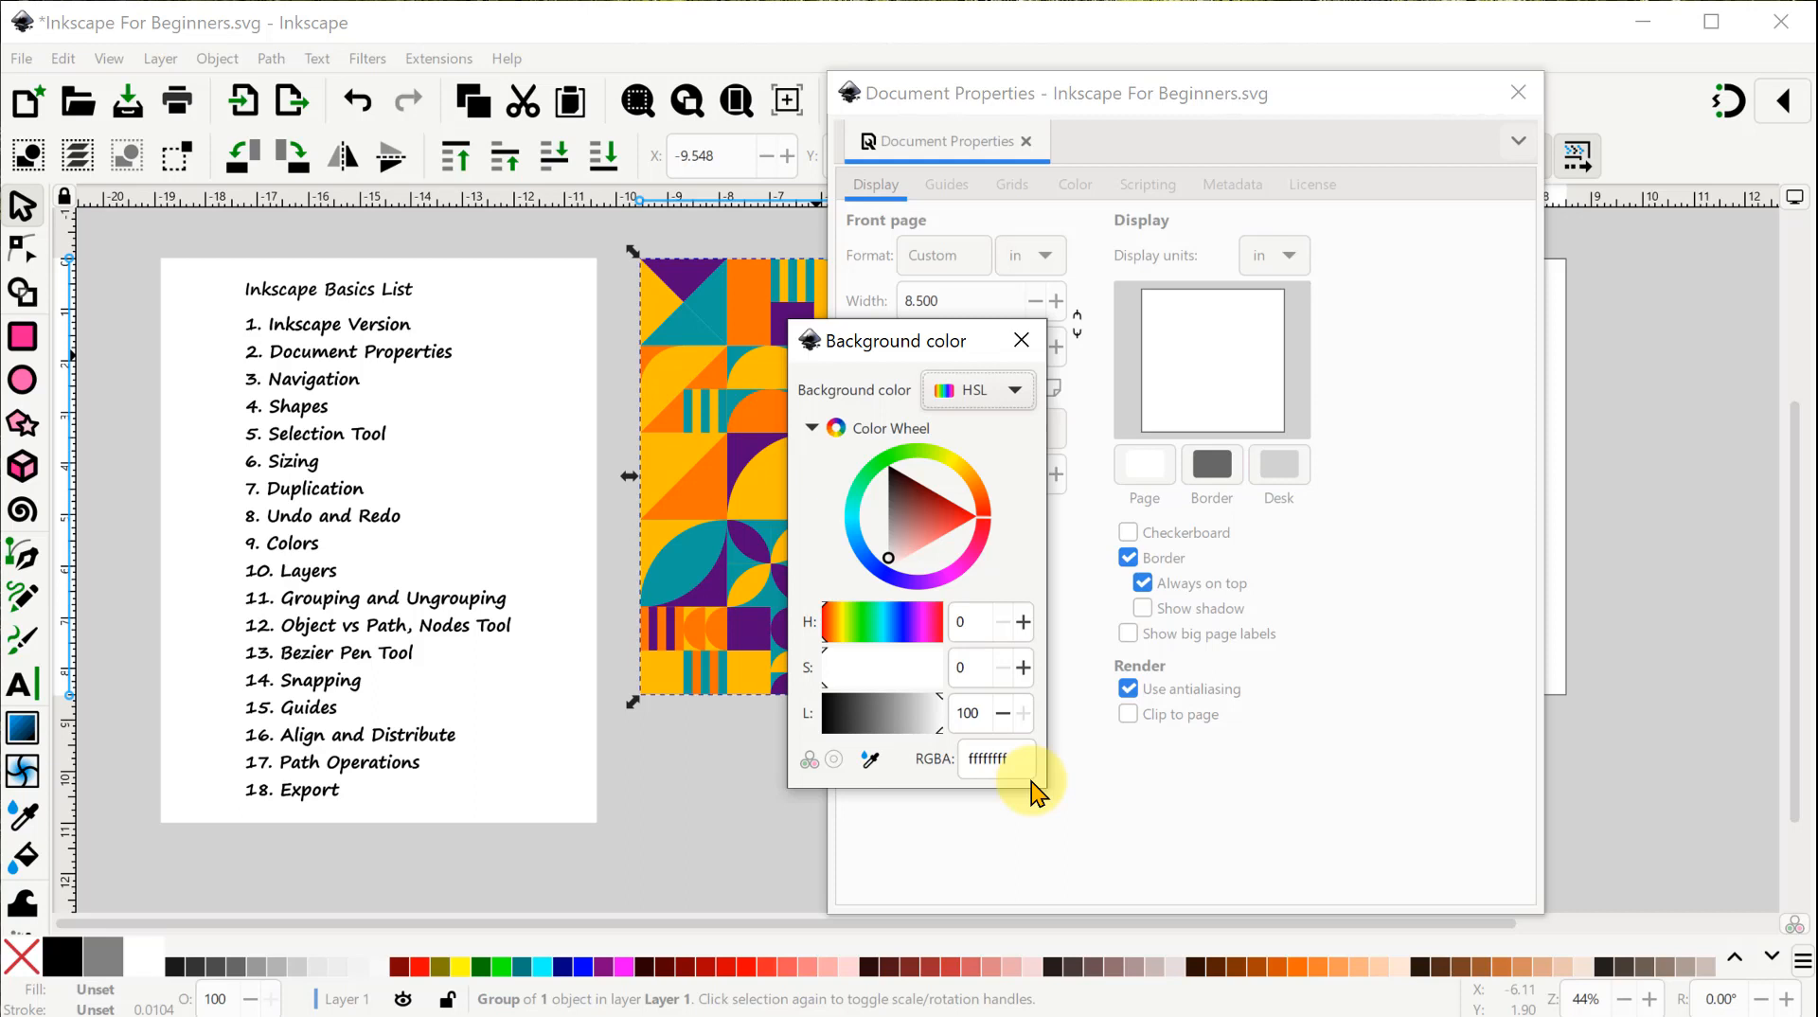
left_click(1021, 340)
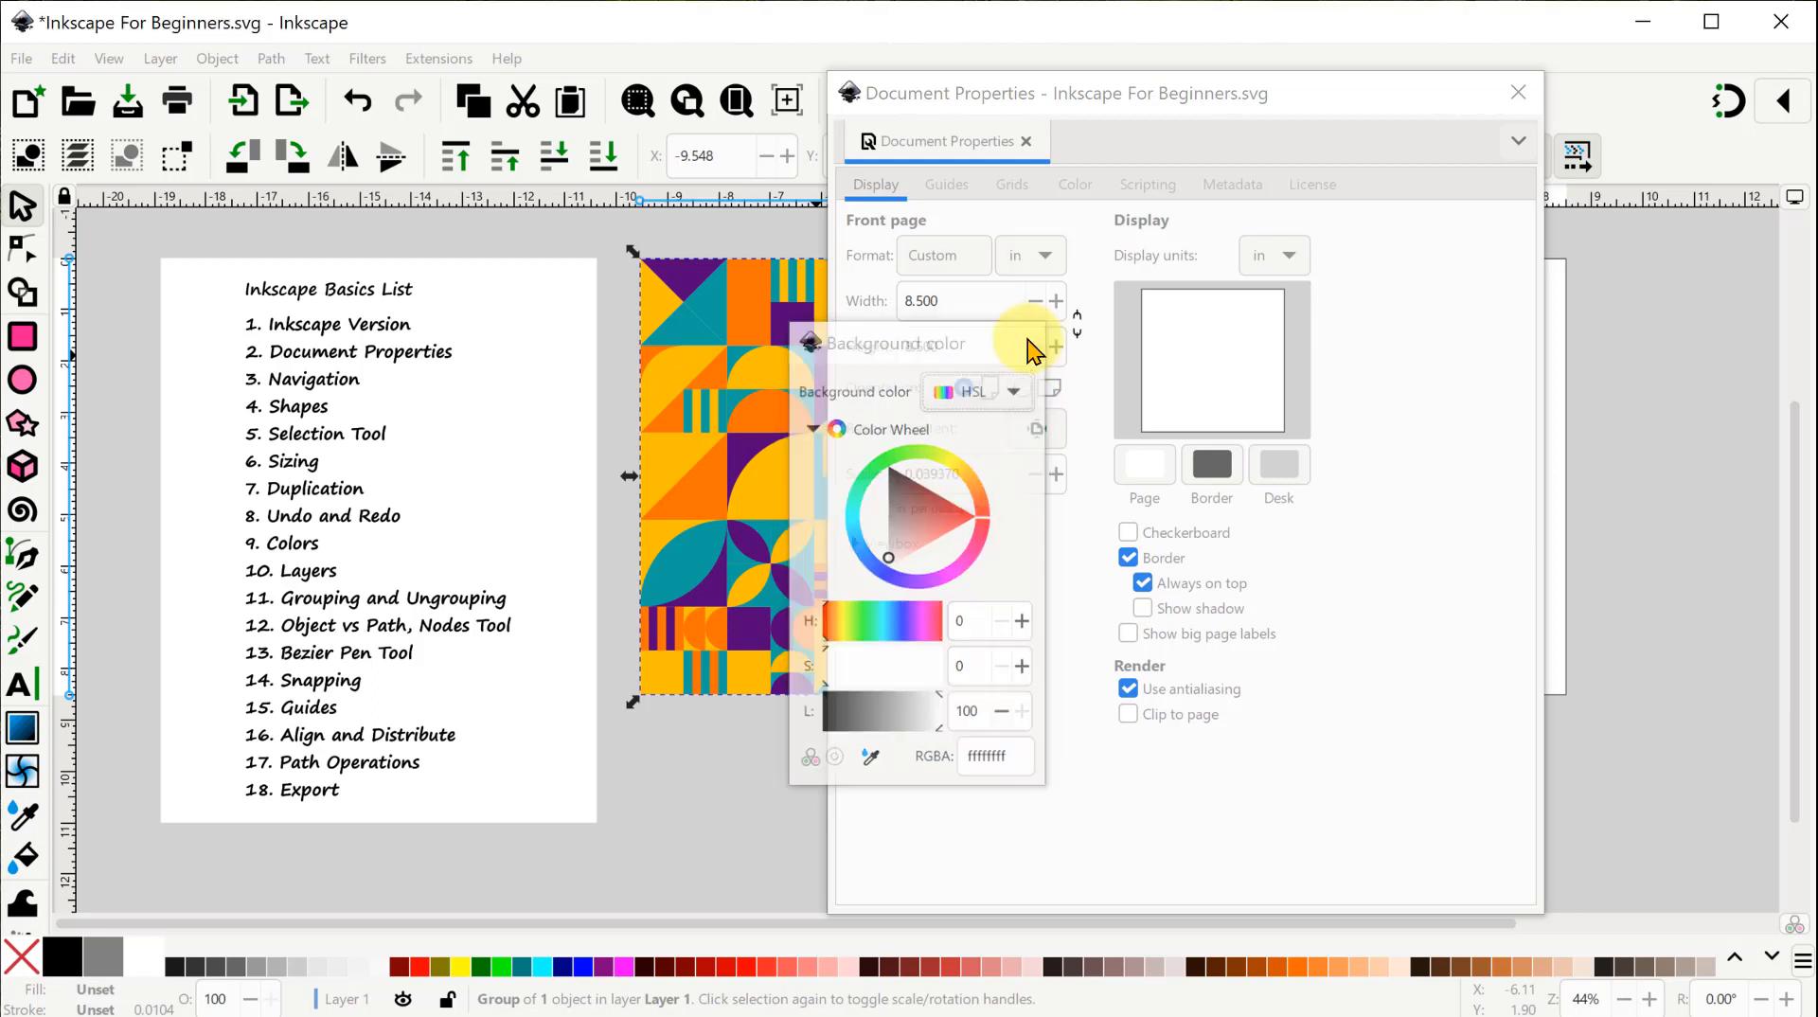
left_click(1129, 559)
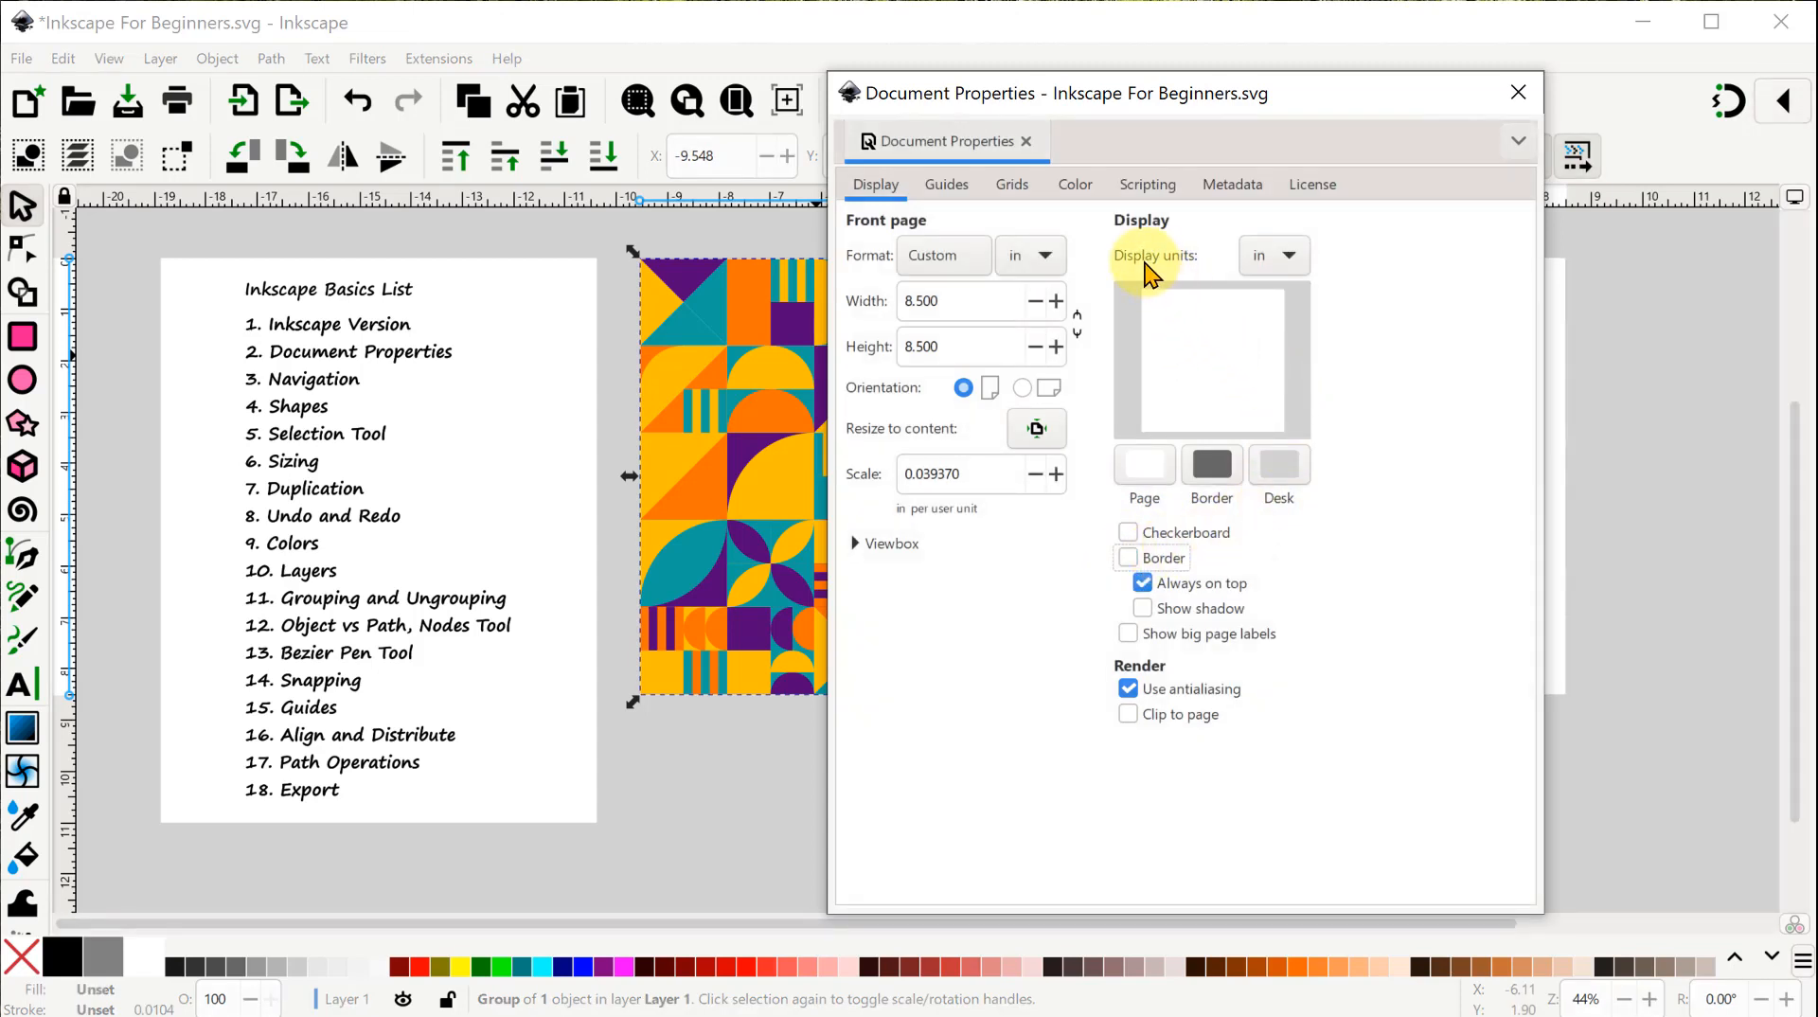
Change the document's display units to px and close the document properties.
left_click(1295, 265)
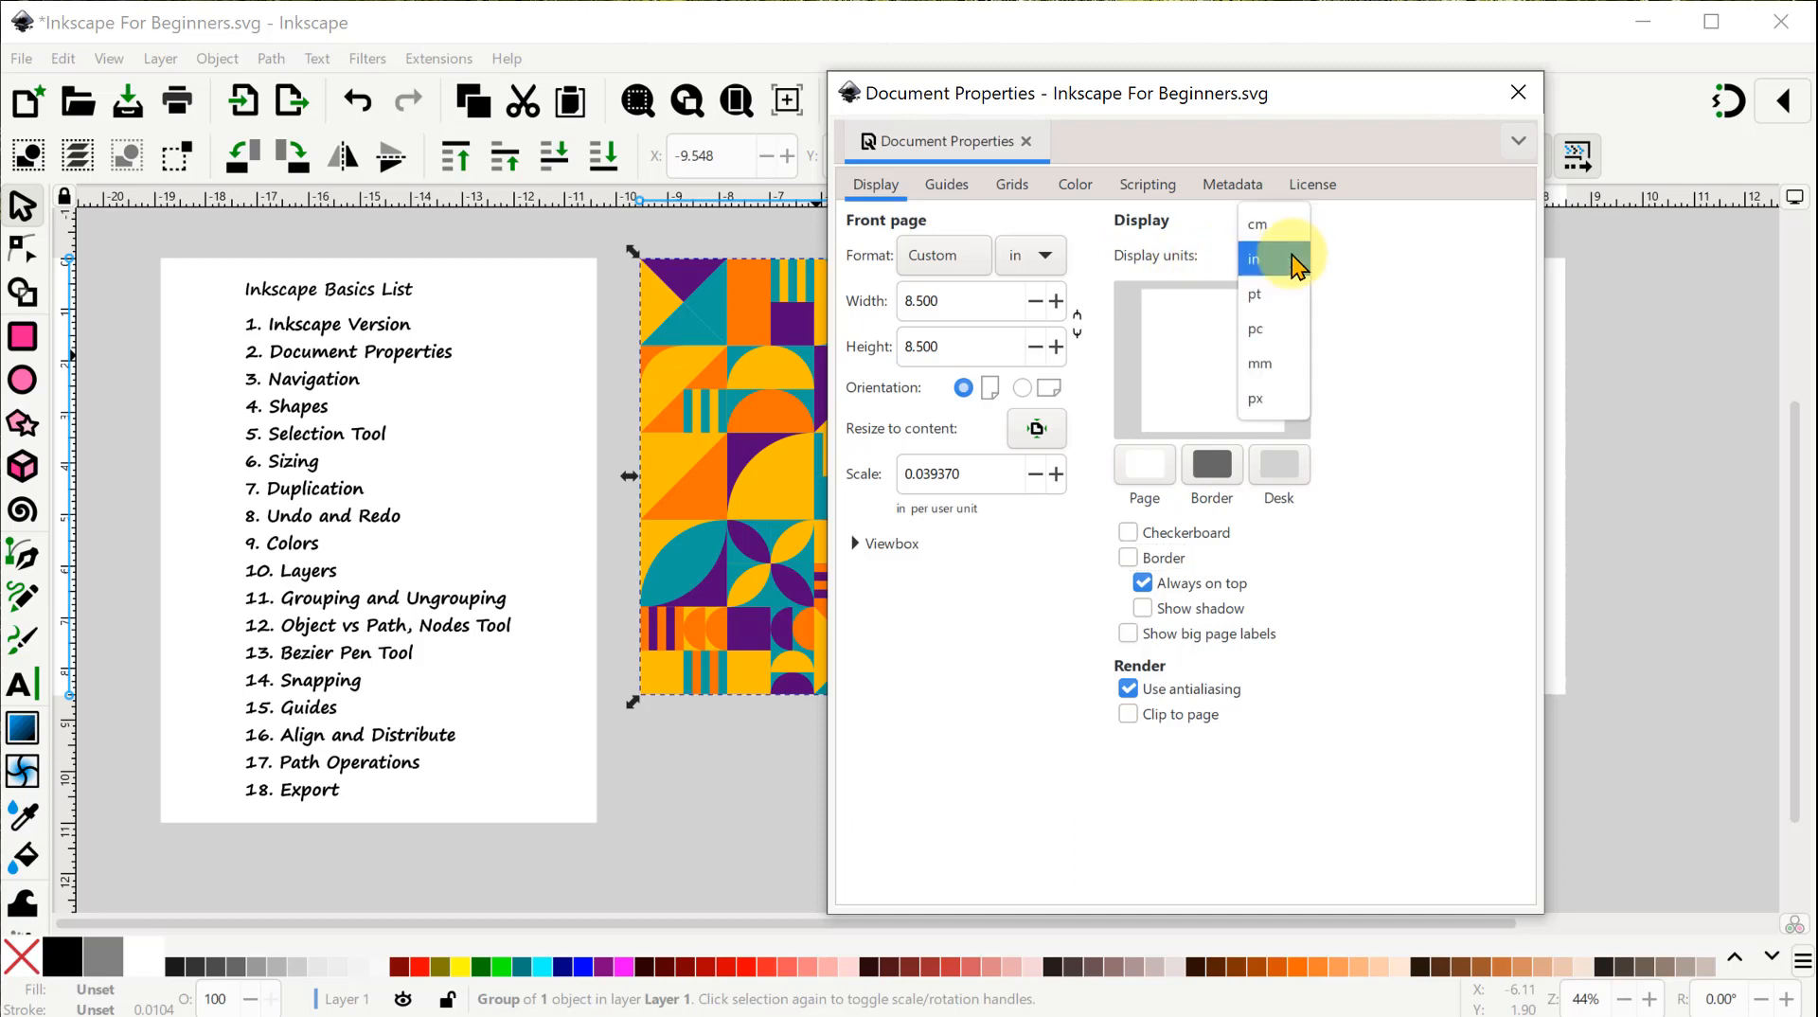
left_click(1259, 399)
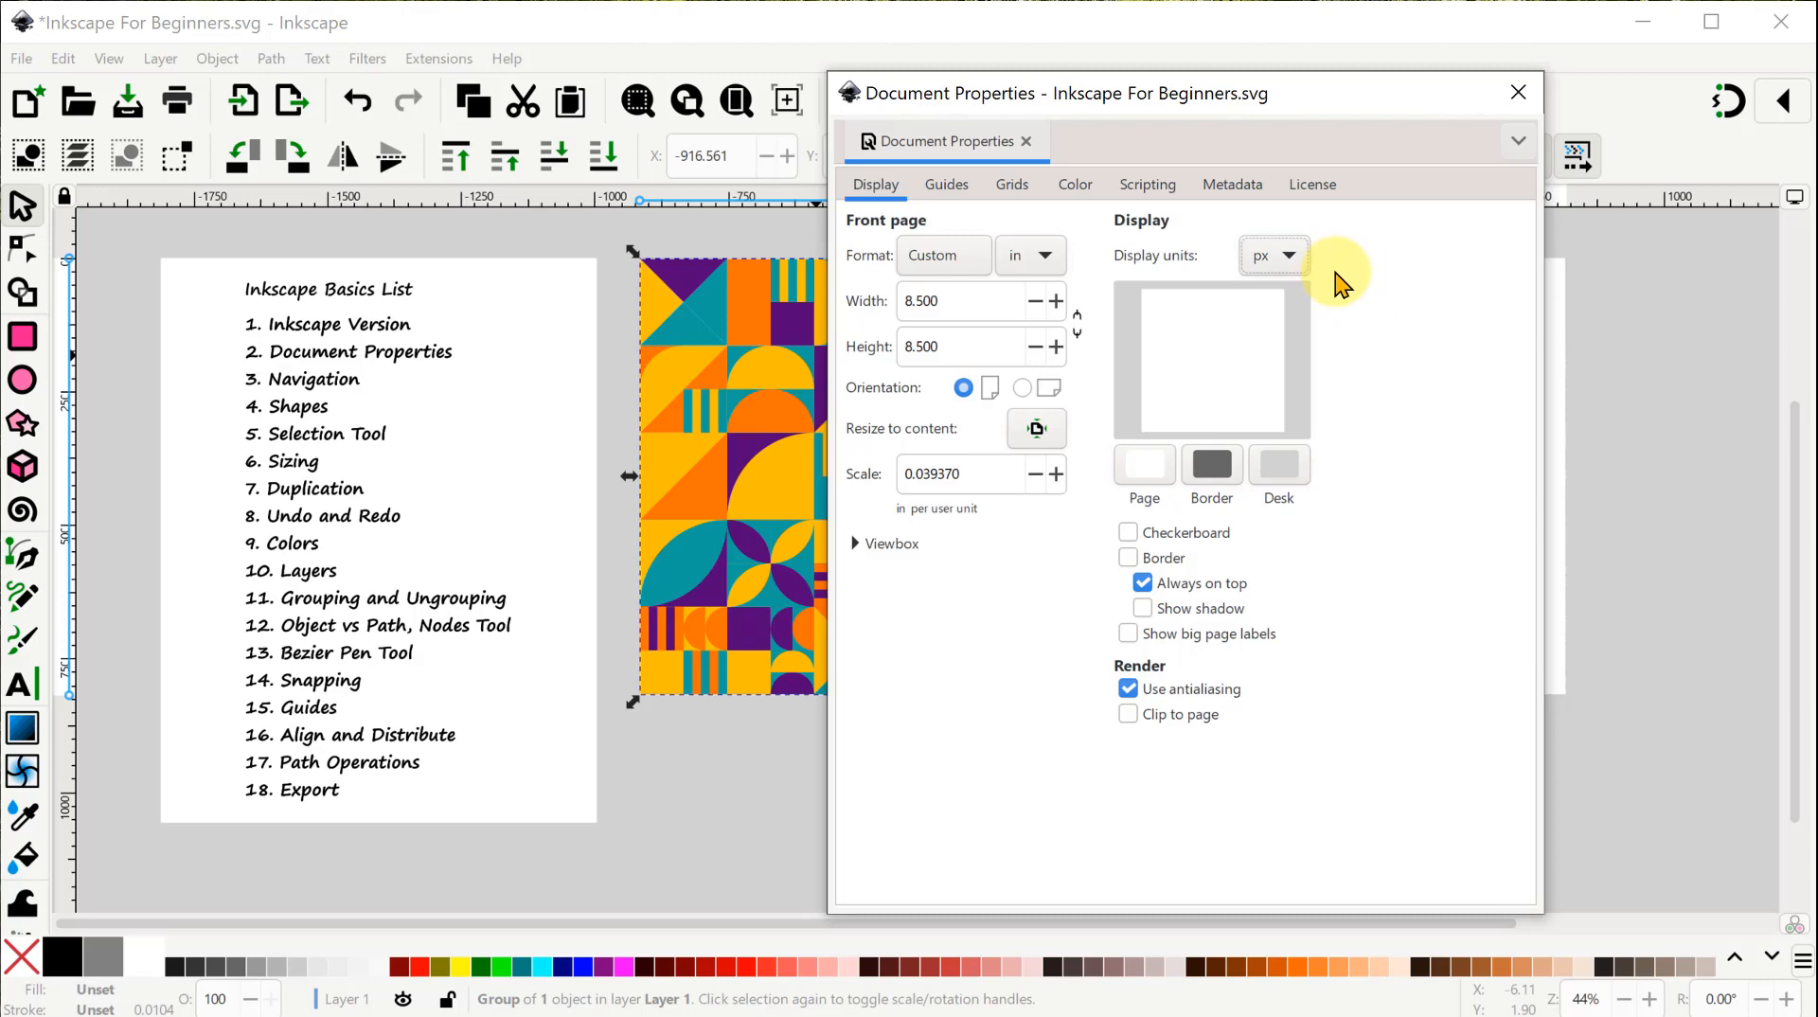
left_click(1518, 93)
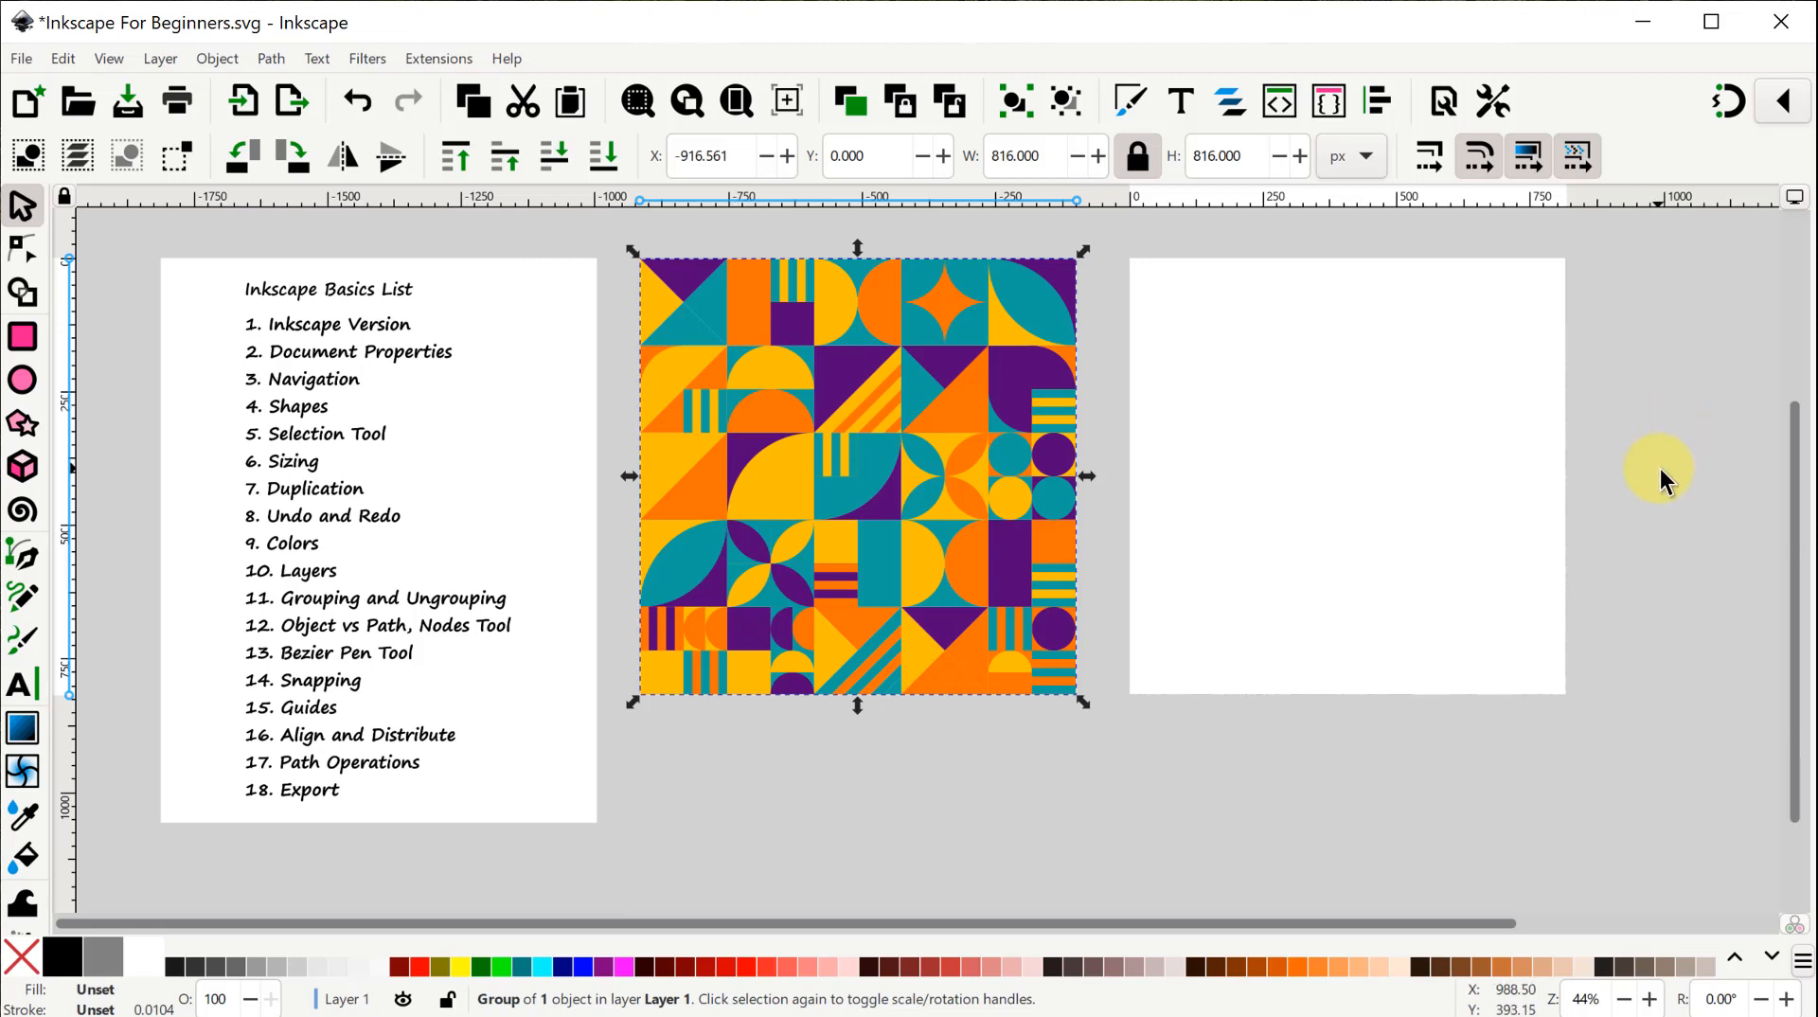
Pan and zoom around the canvas to view the basics list, the geometric pattern and the blank page.
left_click_drag(1655, 481, 1602, 496)
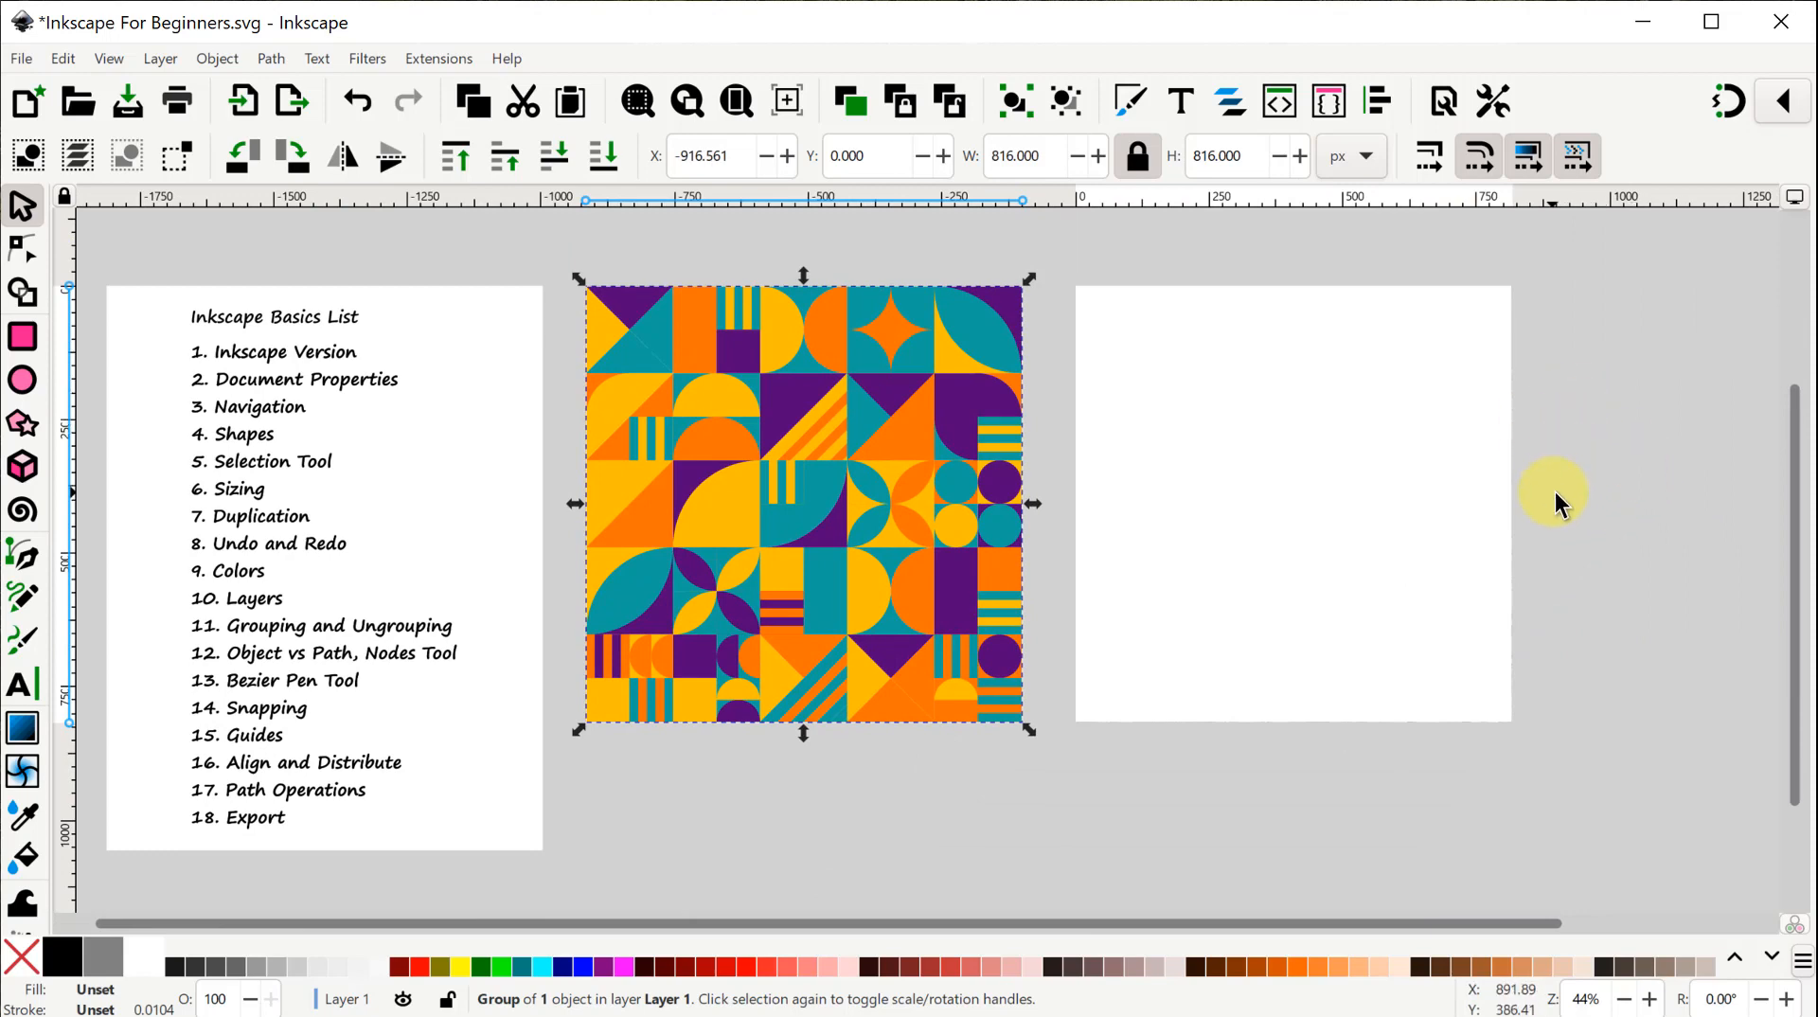
scroll(1566, 523, "up", 2)
scroll(1568, 519, "up", 5)
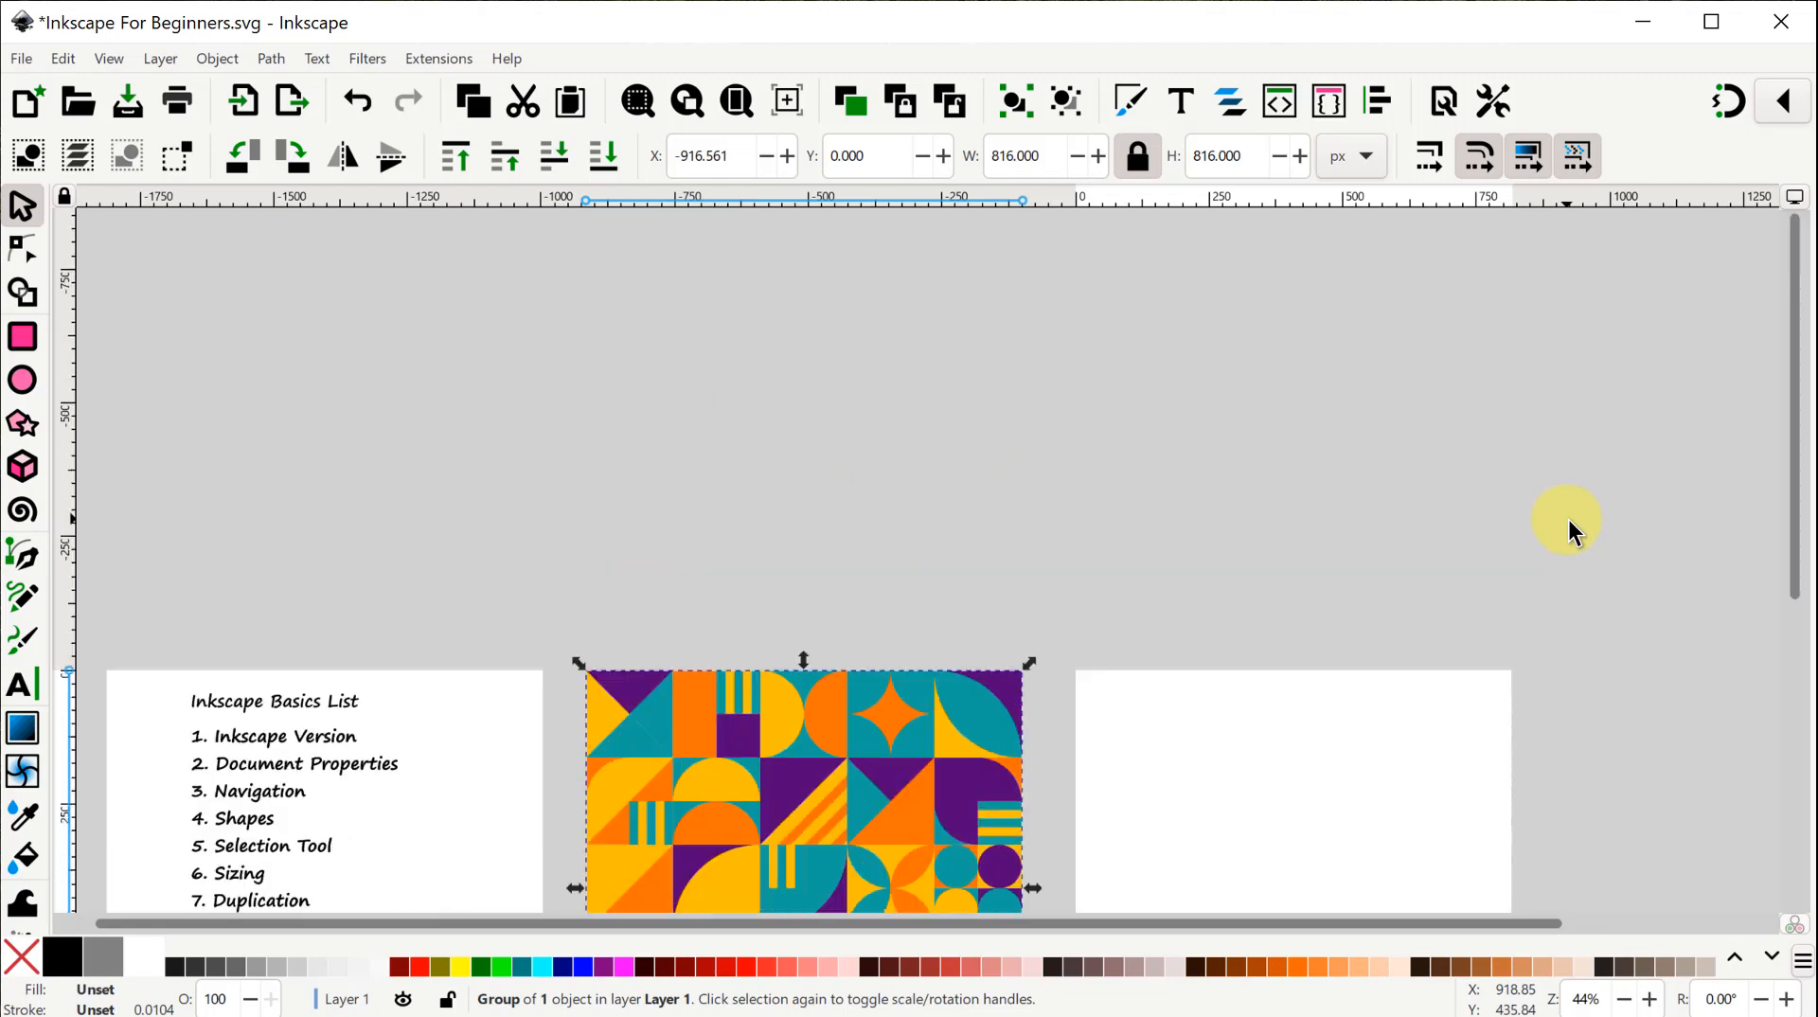
scroll(1568, 519, "down", 10)
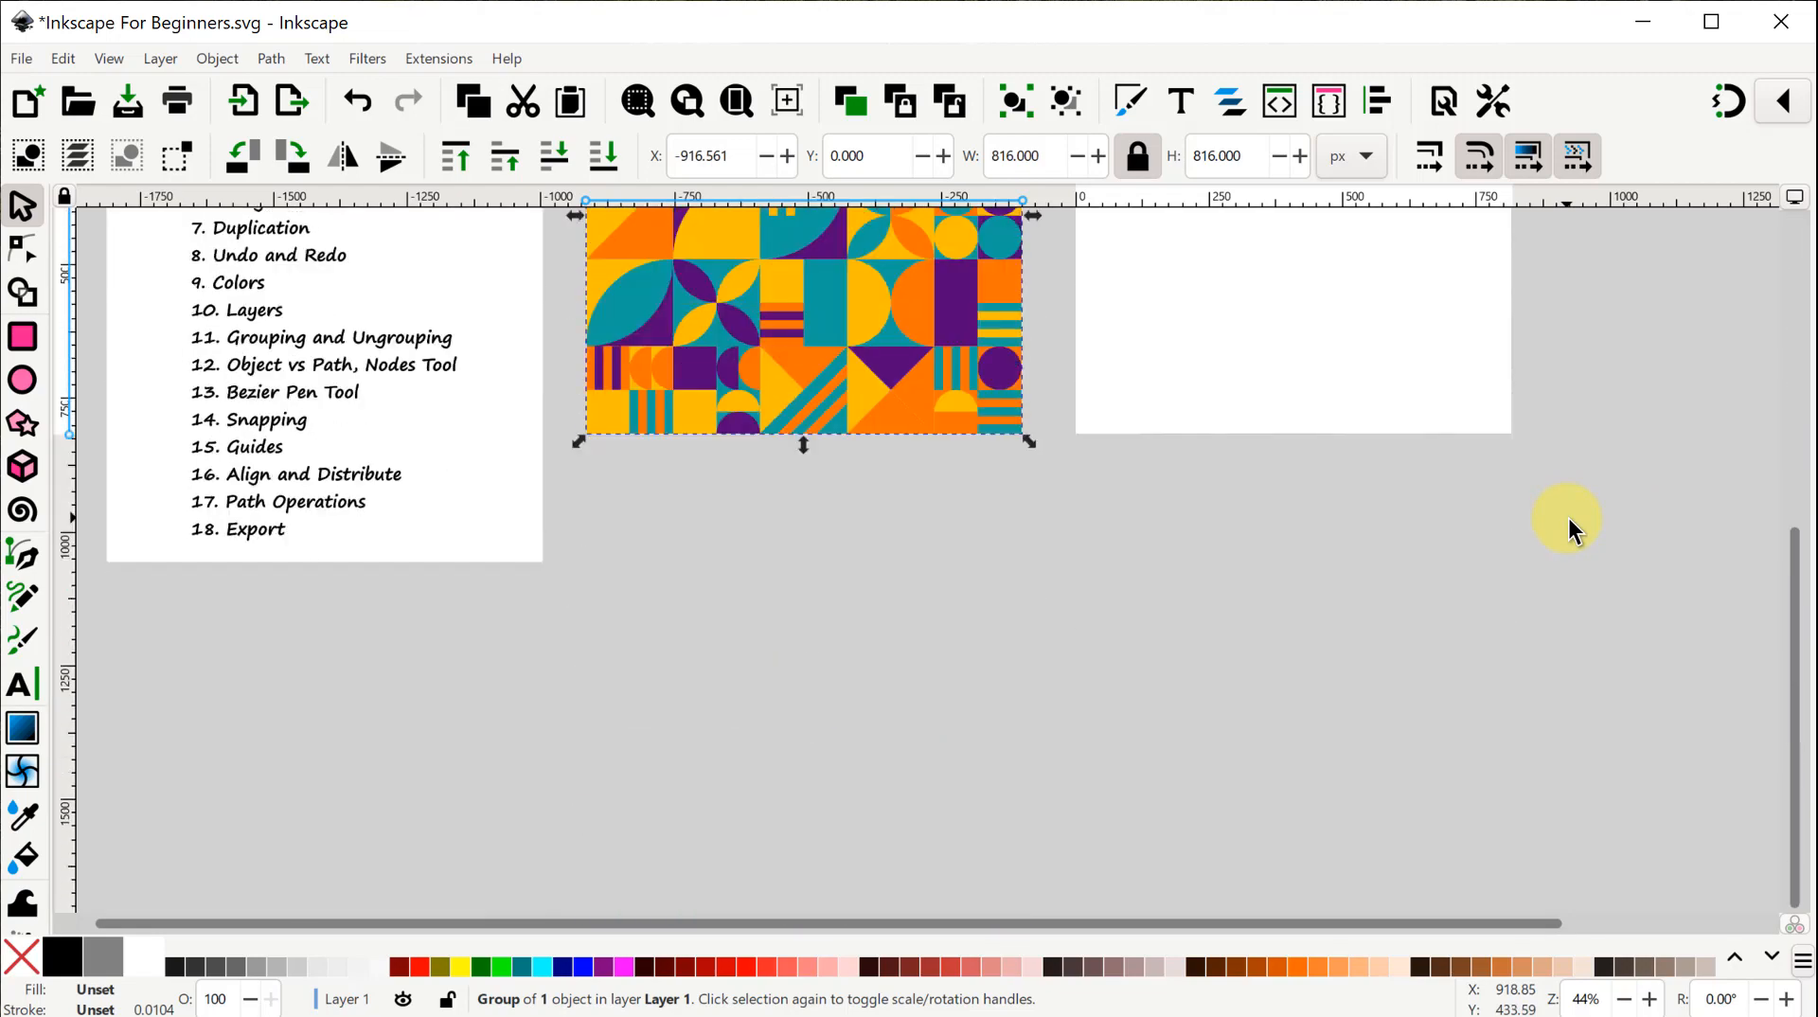
scroll(1568, 517, "up", 4)
scroll(1572, 515, "up", 1)
scroll(1572, 515, "down", 2)
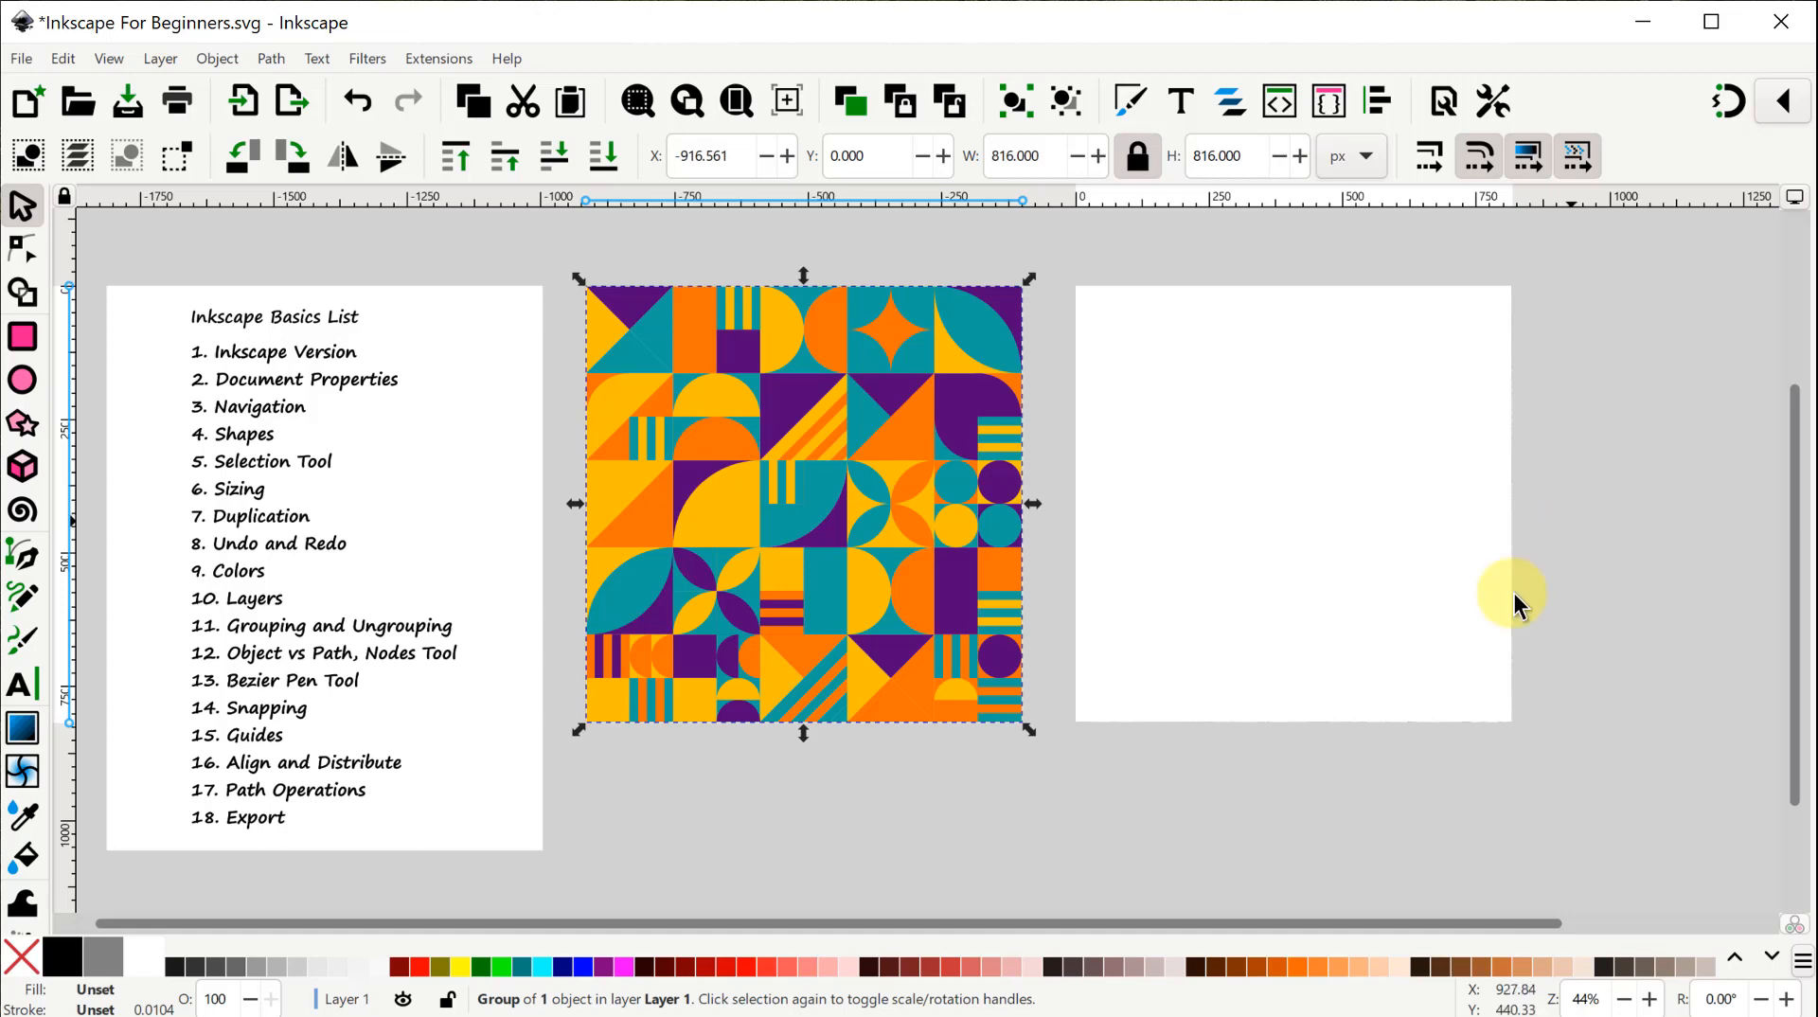
left_click_drag(1189, 930, 1242, 956)
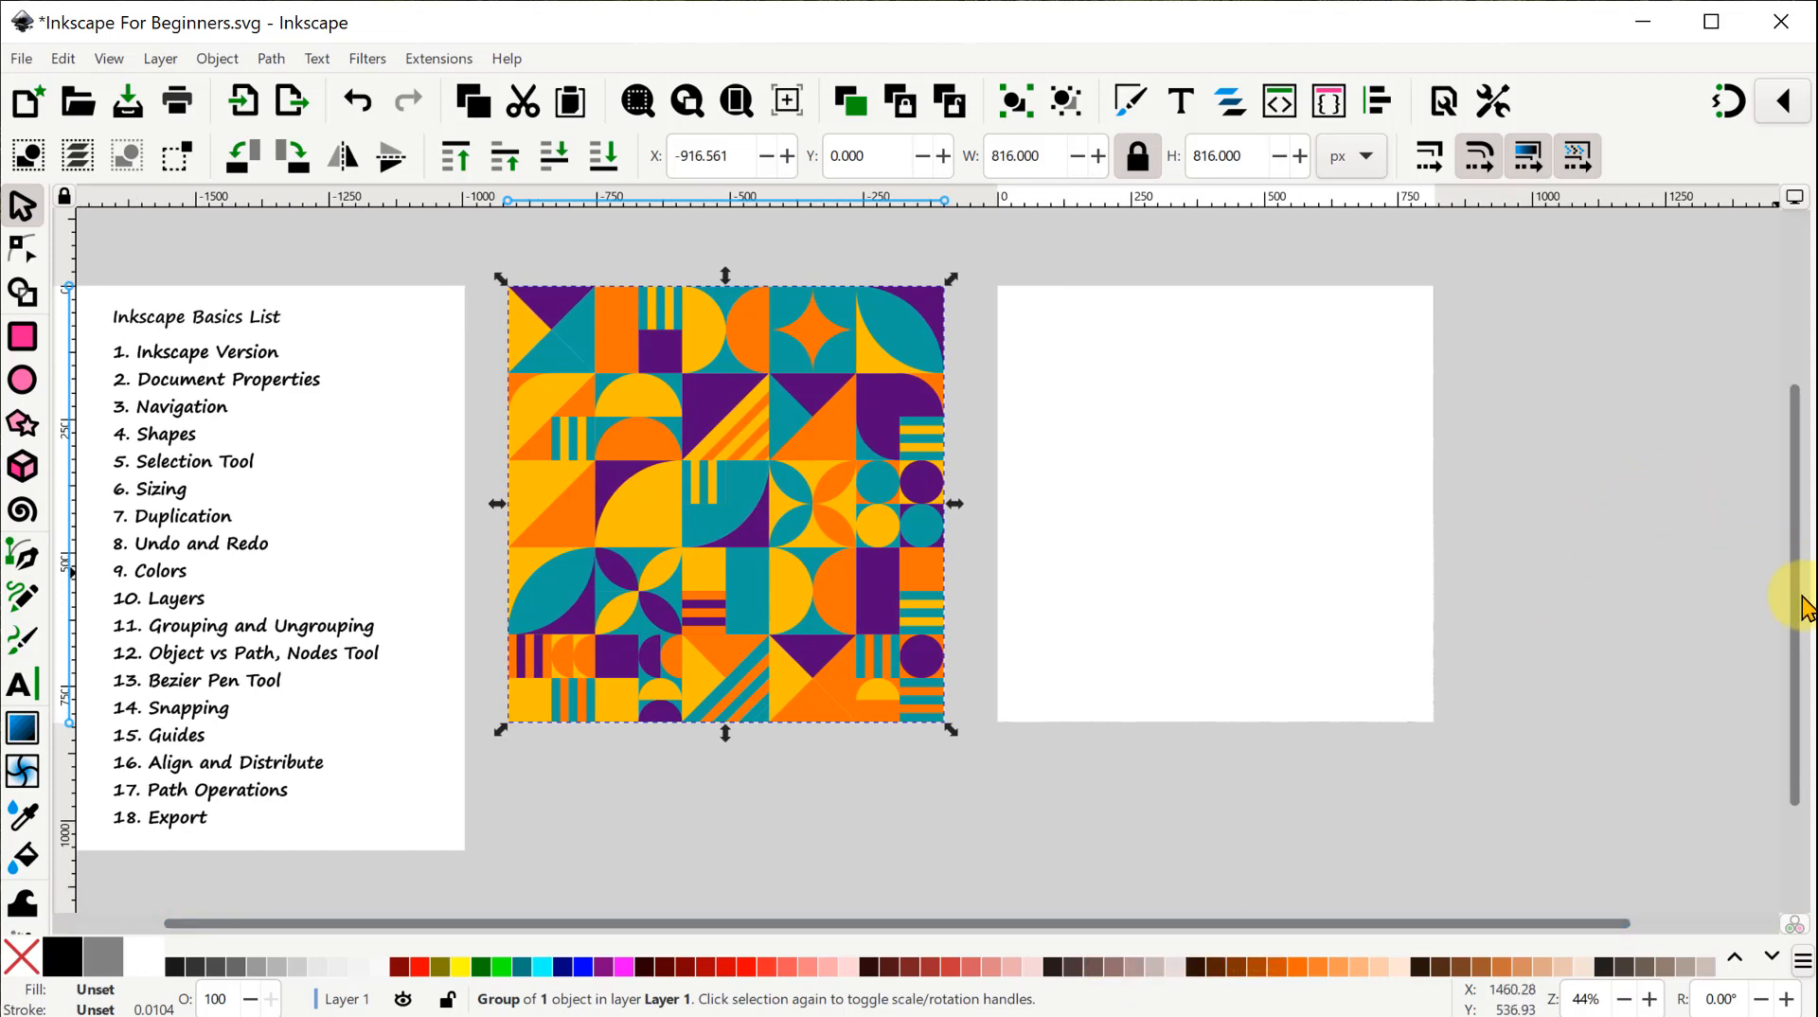
mouse_move(1798, 600)
left_mouse_down()
mouse_move(1799, 405)
mouse_move(1799, 583)
left_mouse_up()
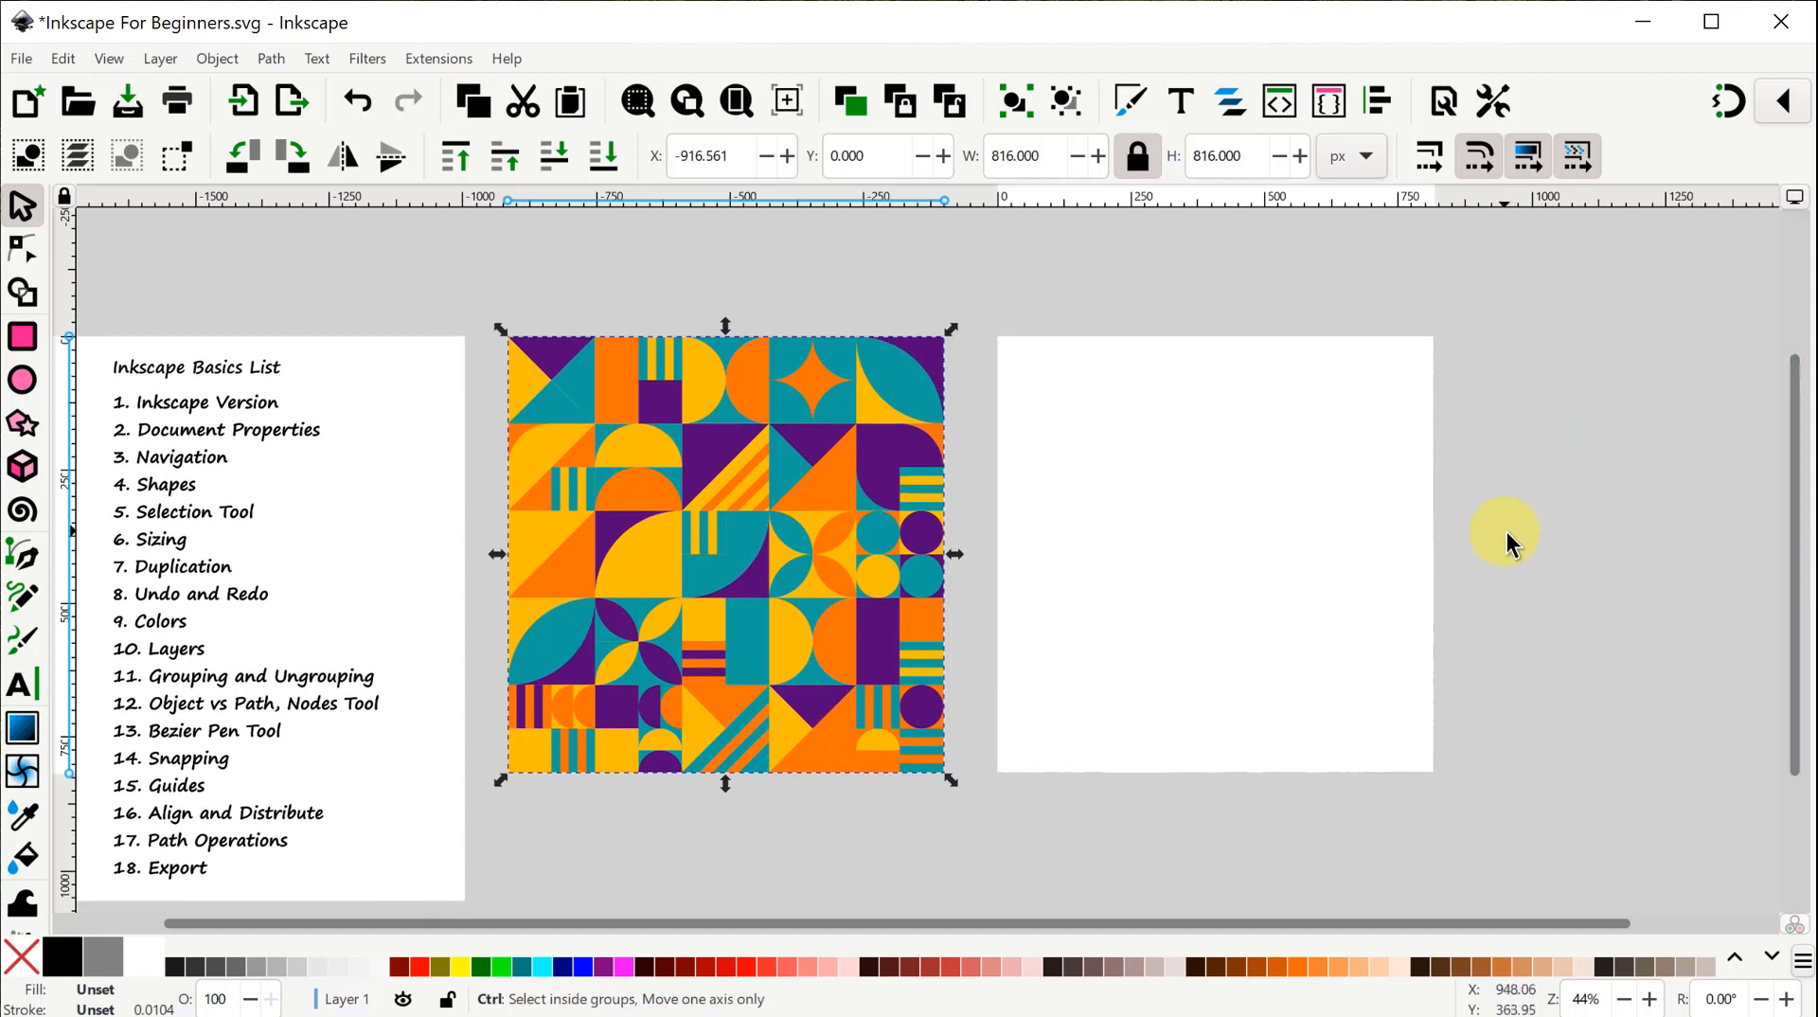
scroll(1515, 566, "up", 2)
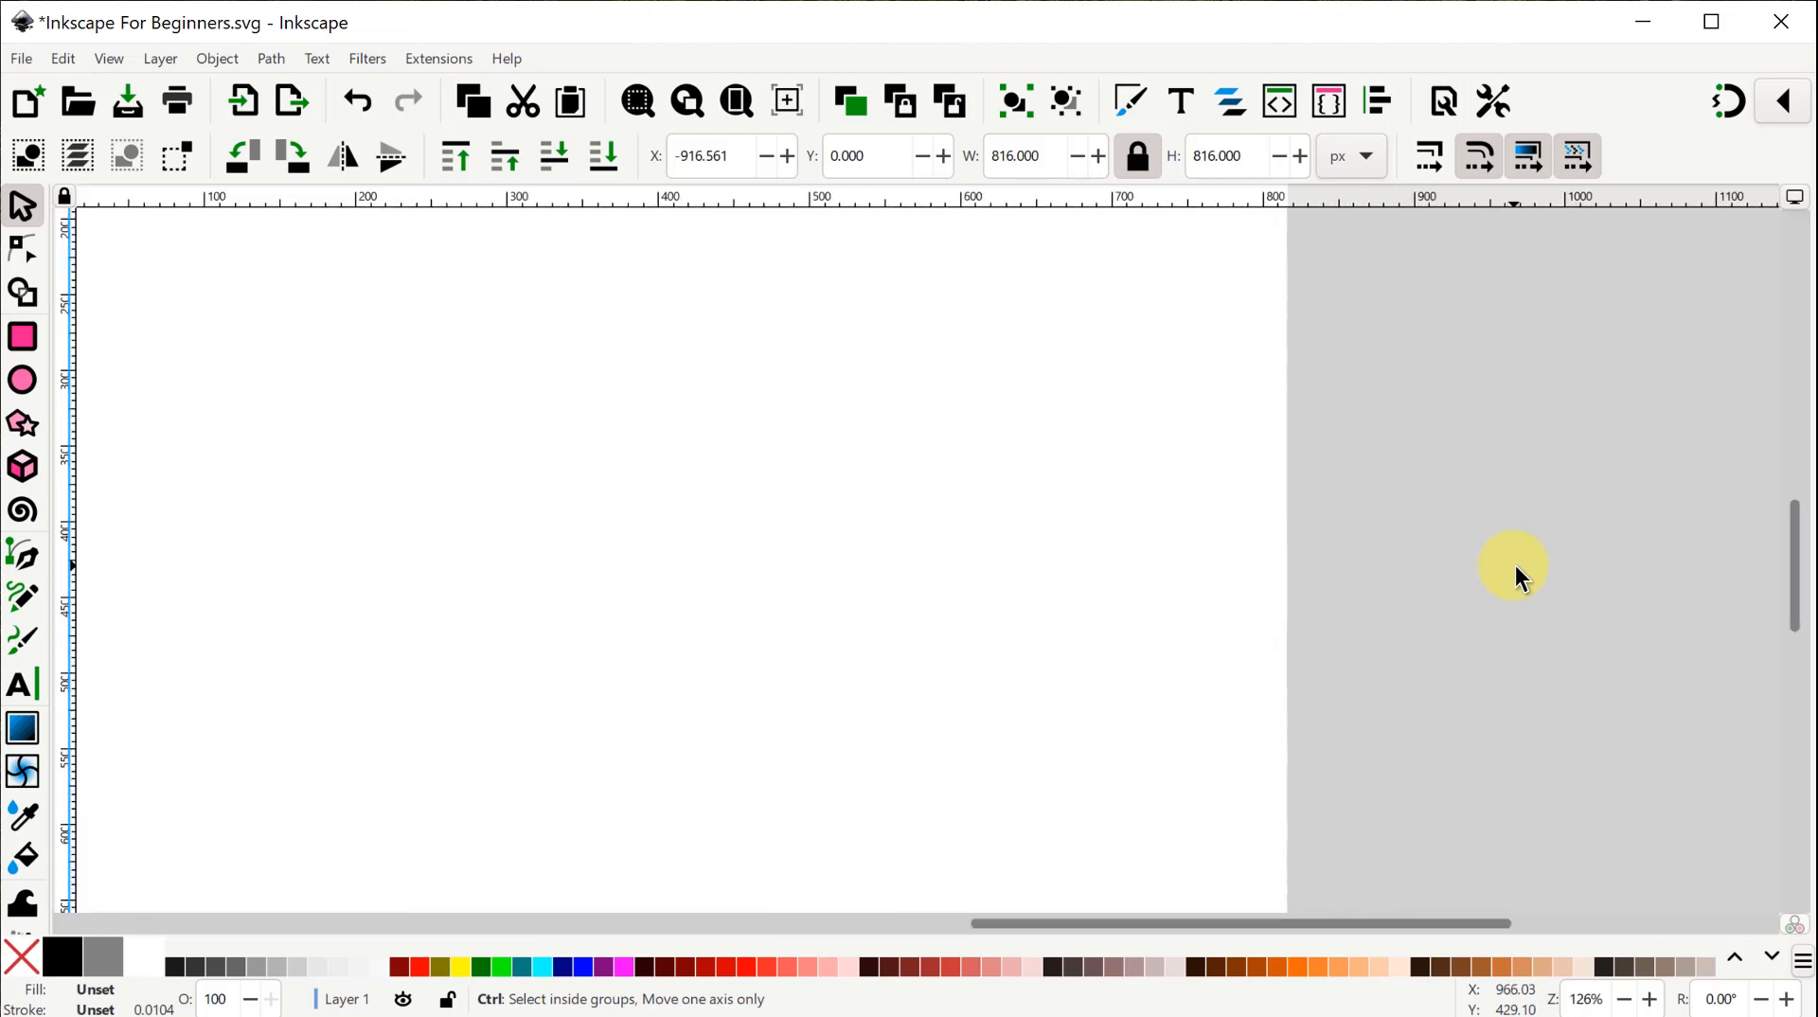
scroll(1515, 565, "down", 5)
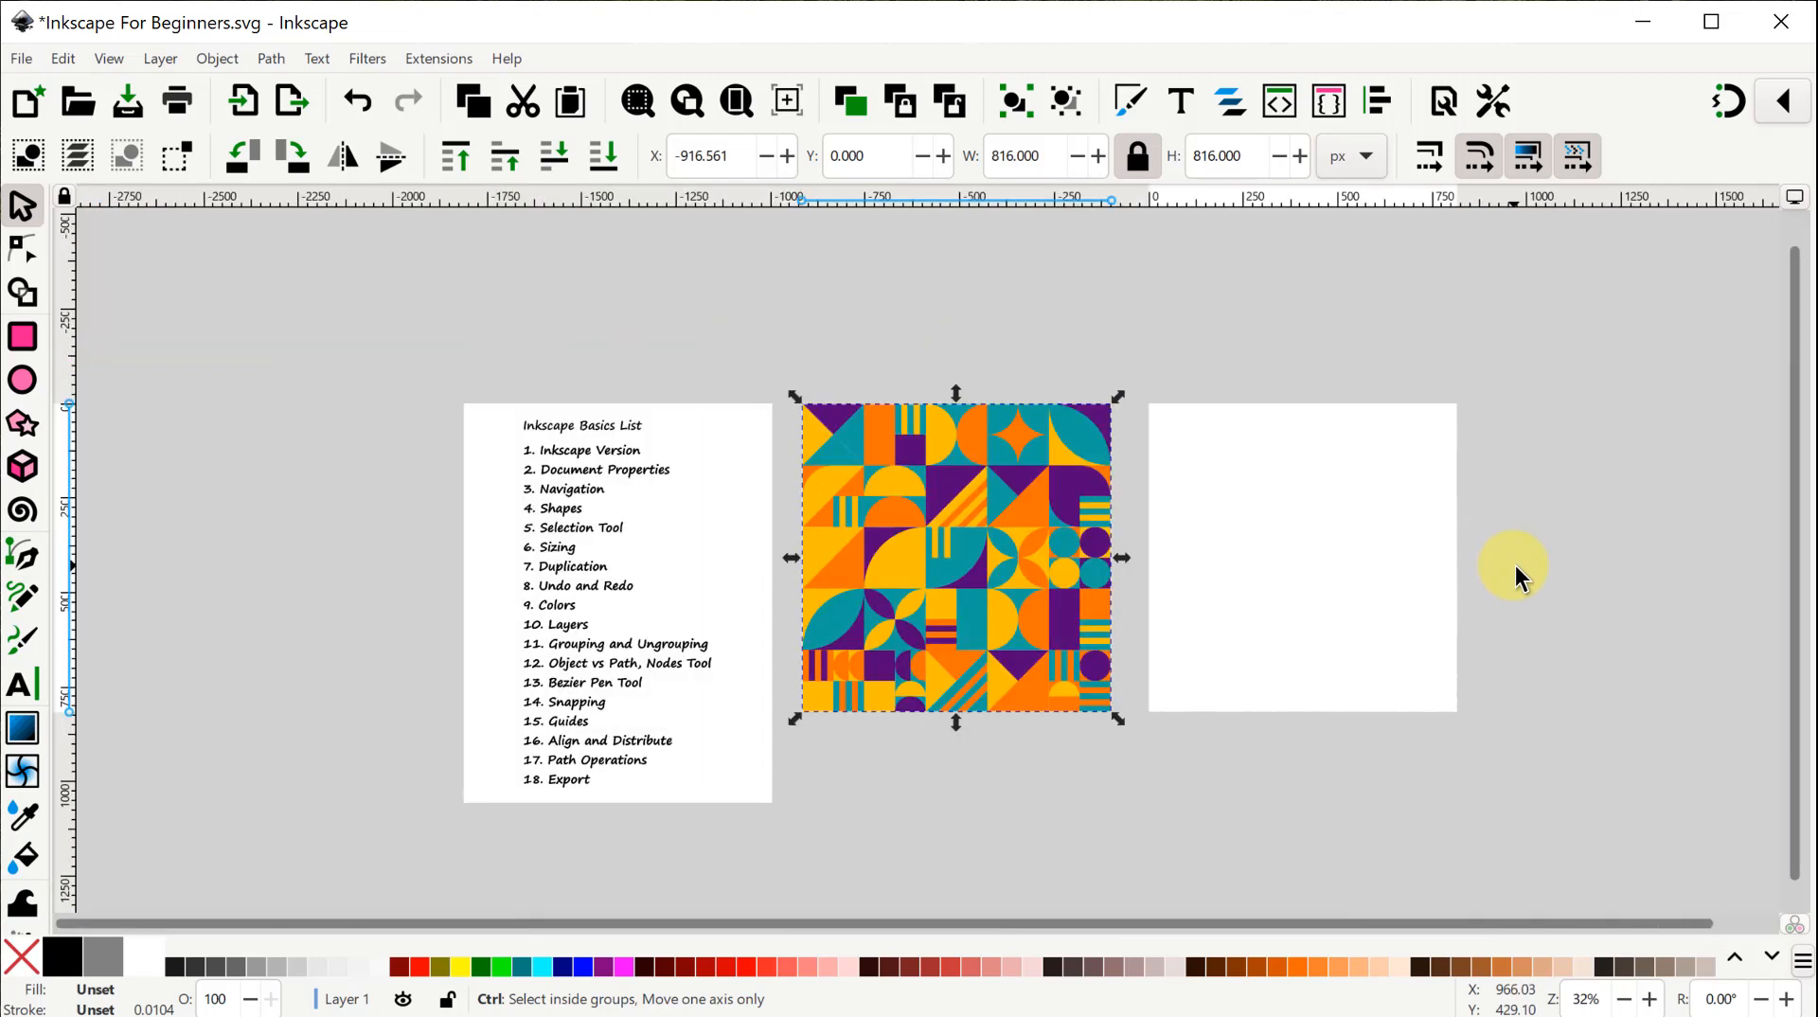
scroll(1515, 565, "up", 2)
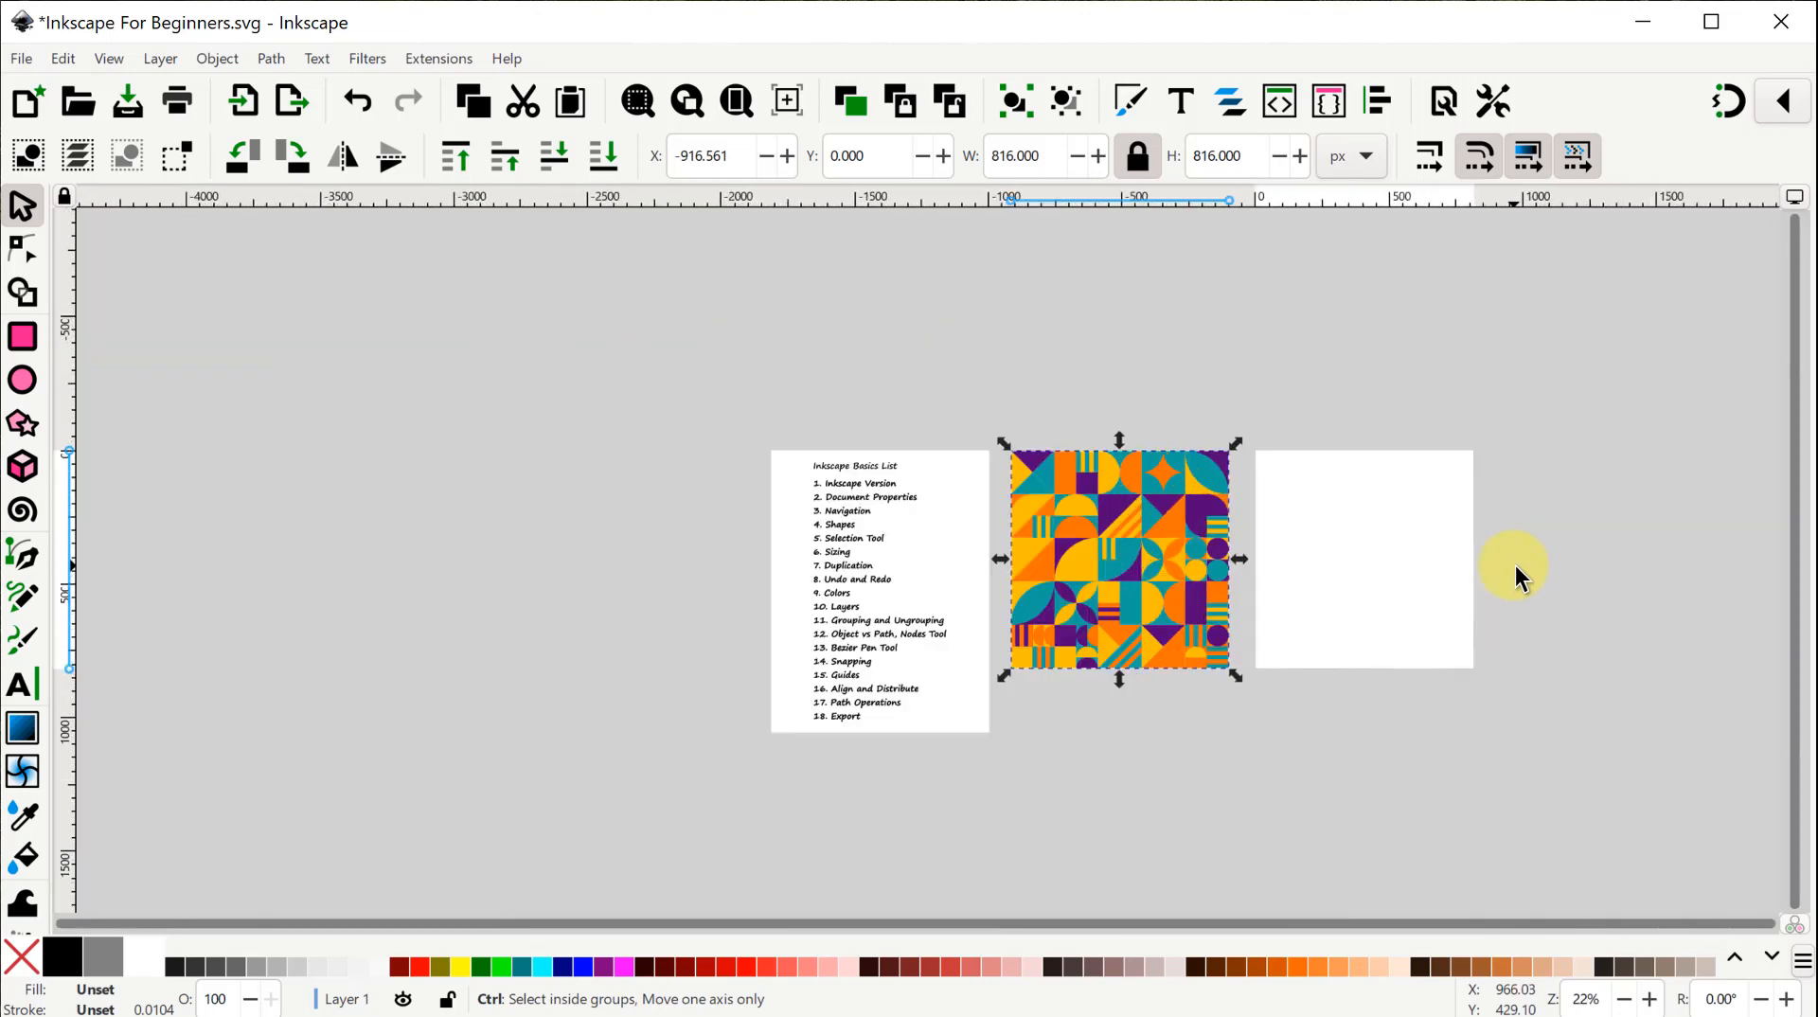
Fit the view to the page and to the whole drawing, and zoom and pan to examine the pattern and blank page.
scroll(1514, 565, "up", 1)
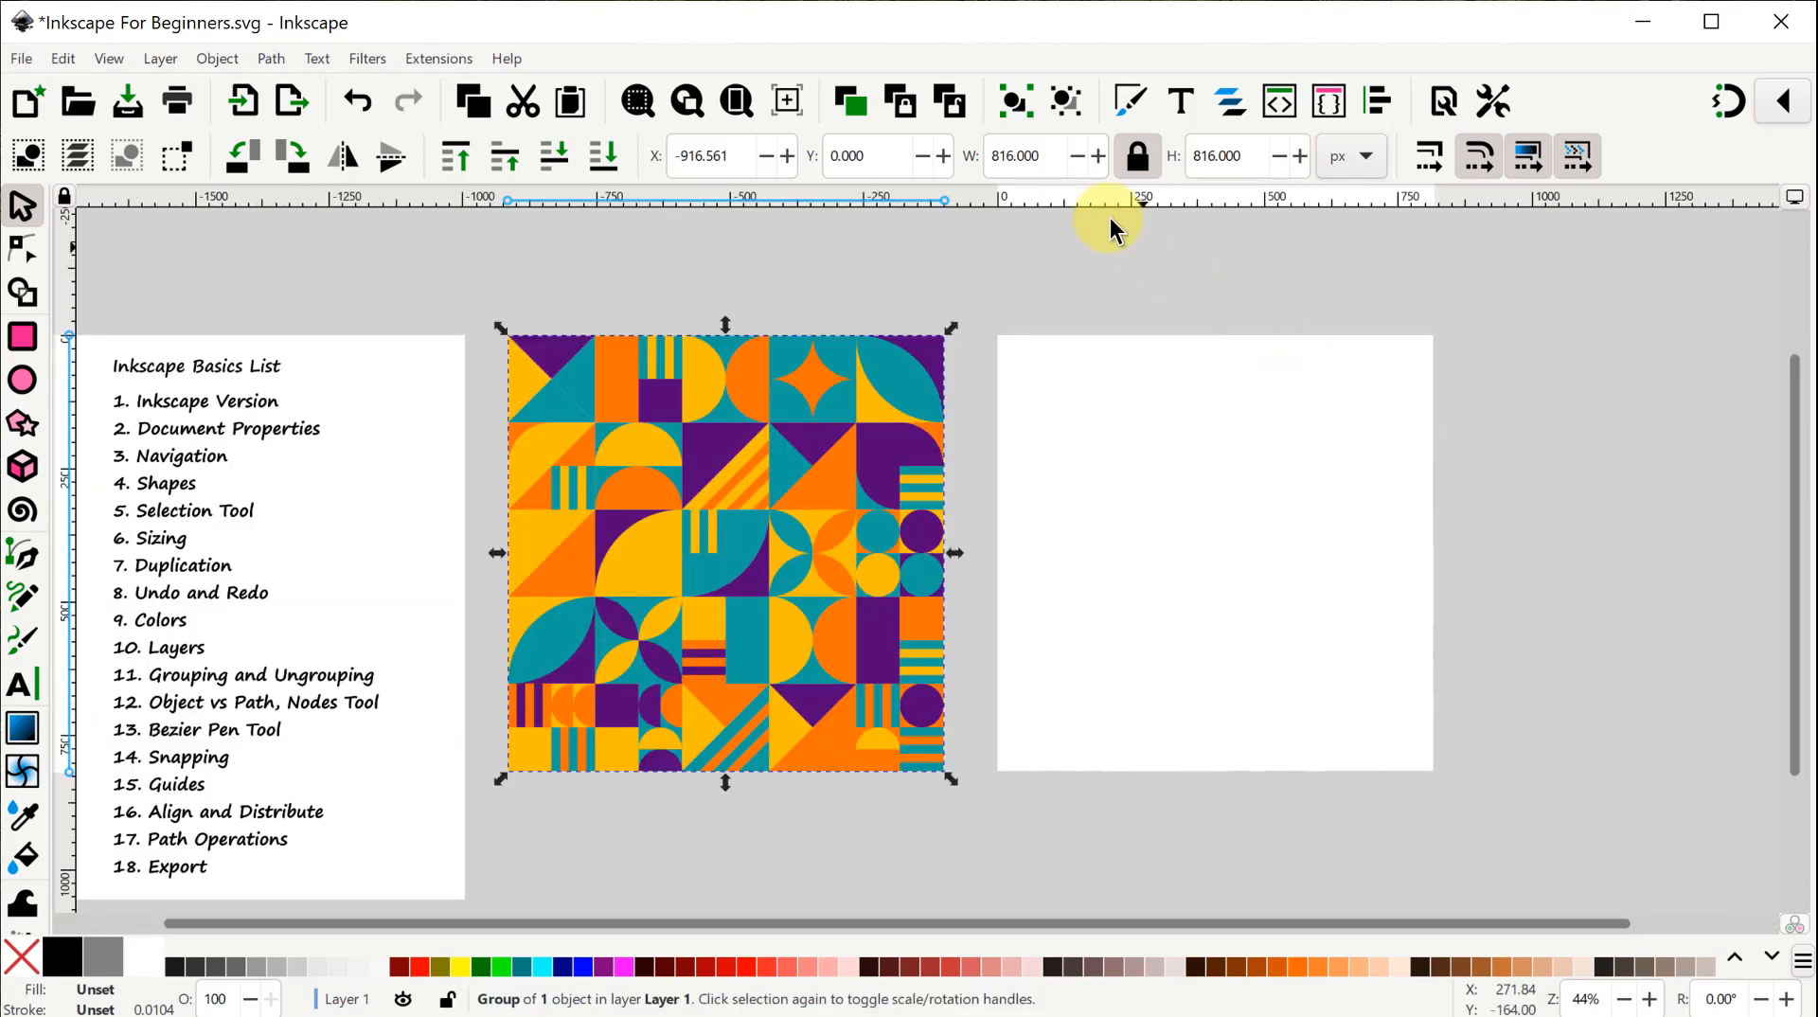
left_click(740, 101)
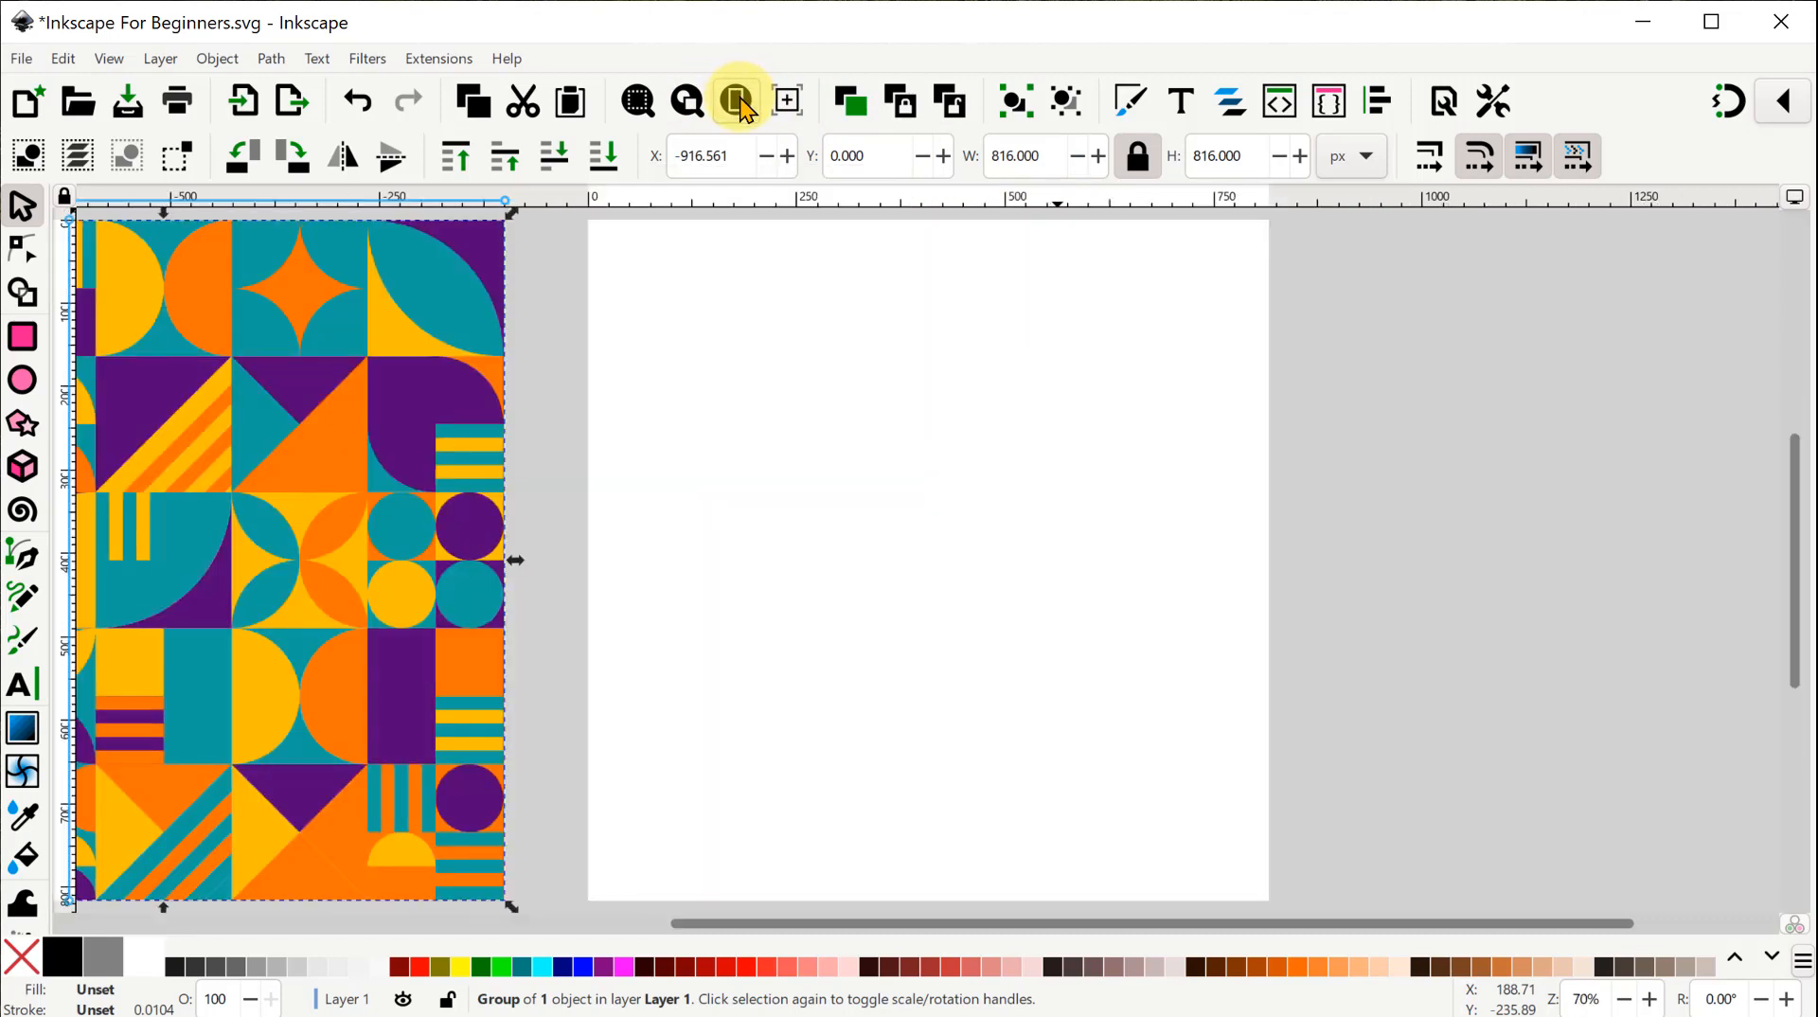
left_click(686, 108)
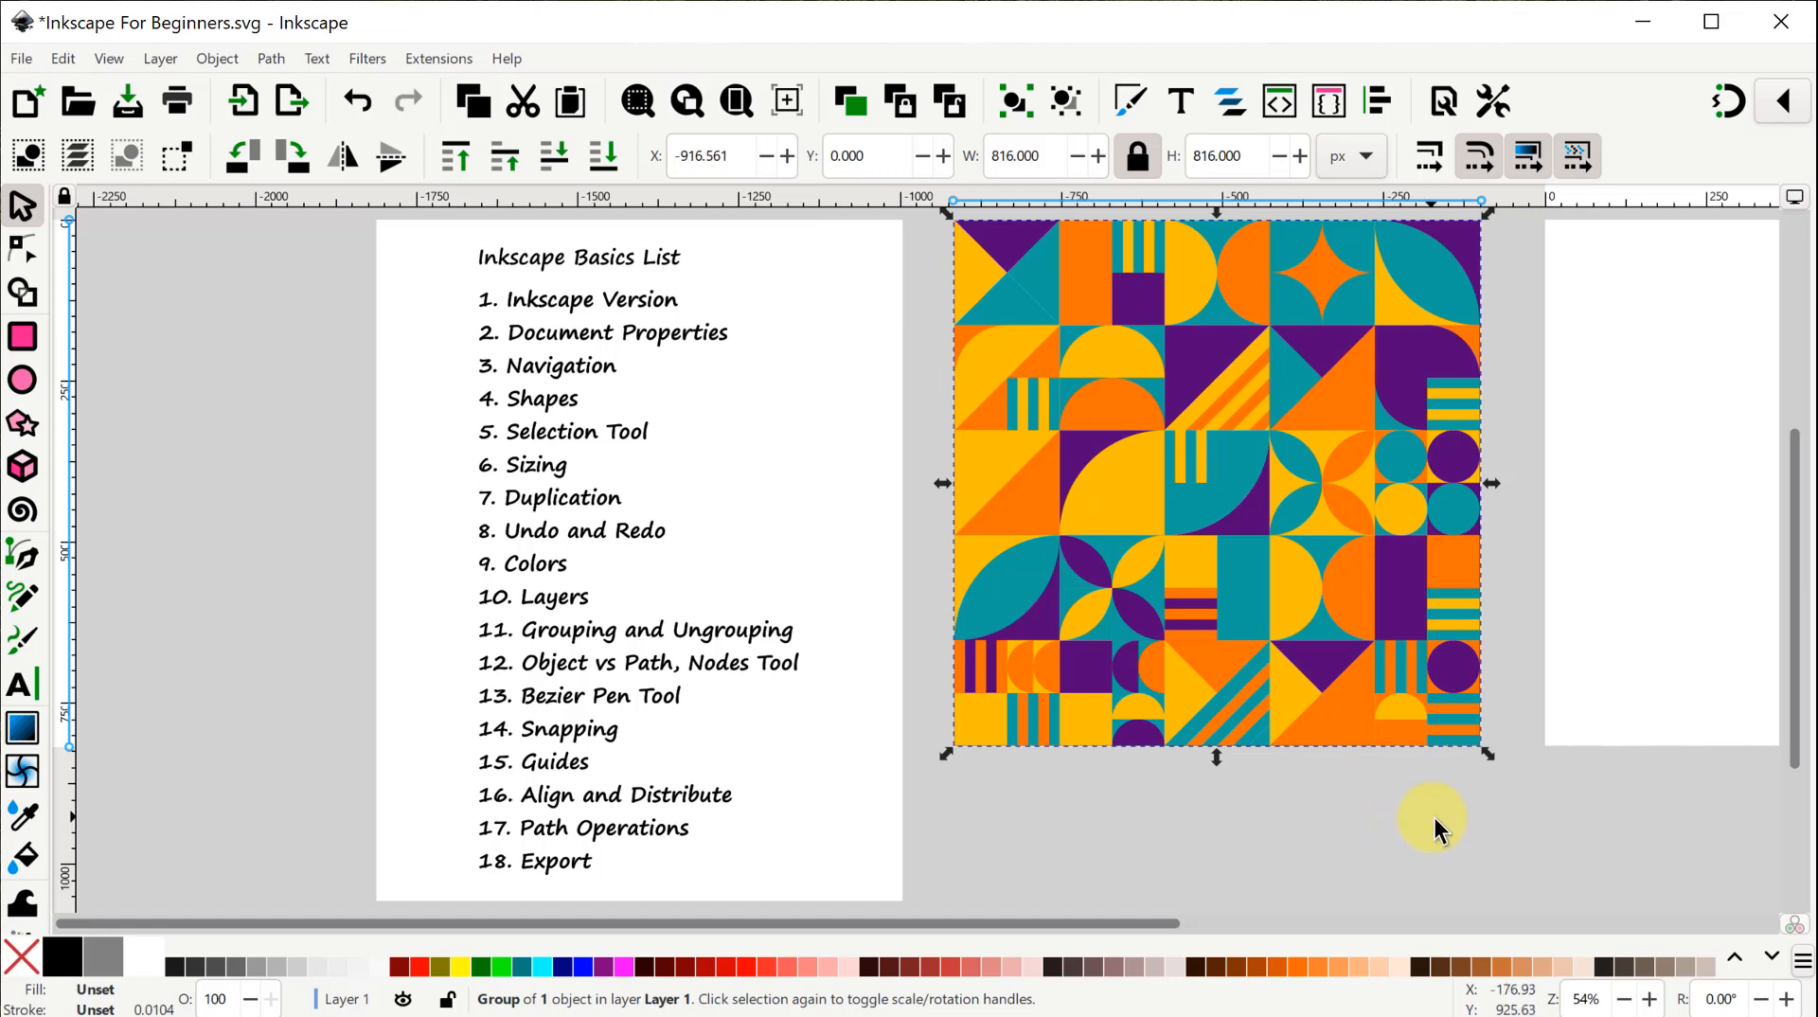
scroll(1434, 816, "down", 2, "ctrl")
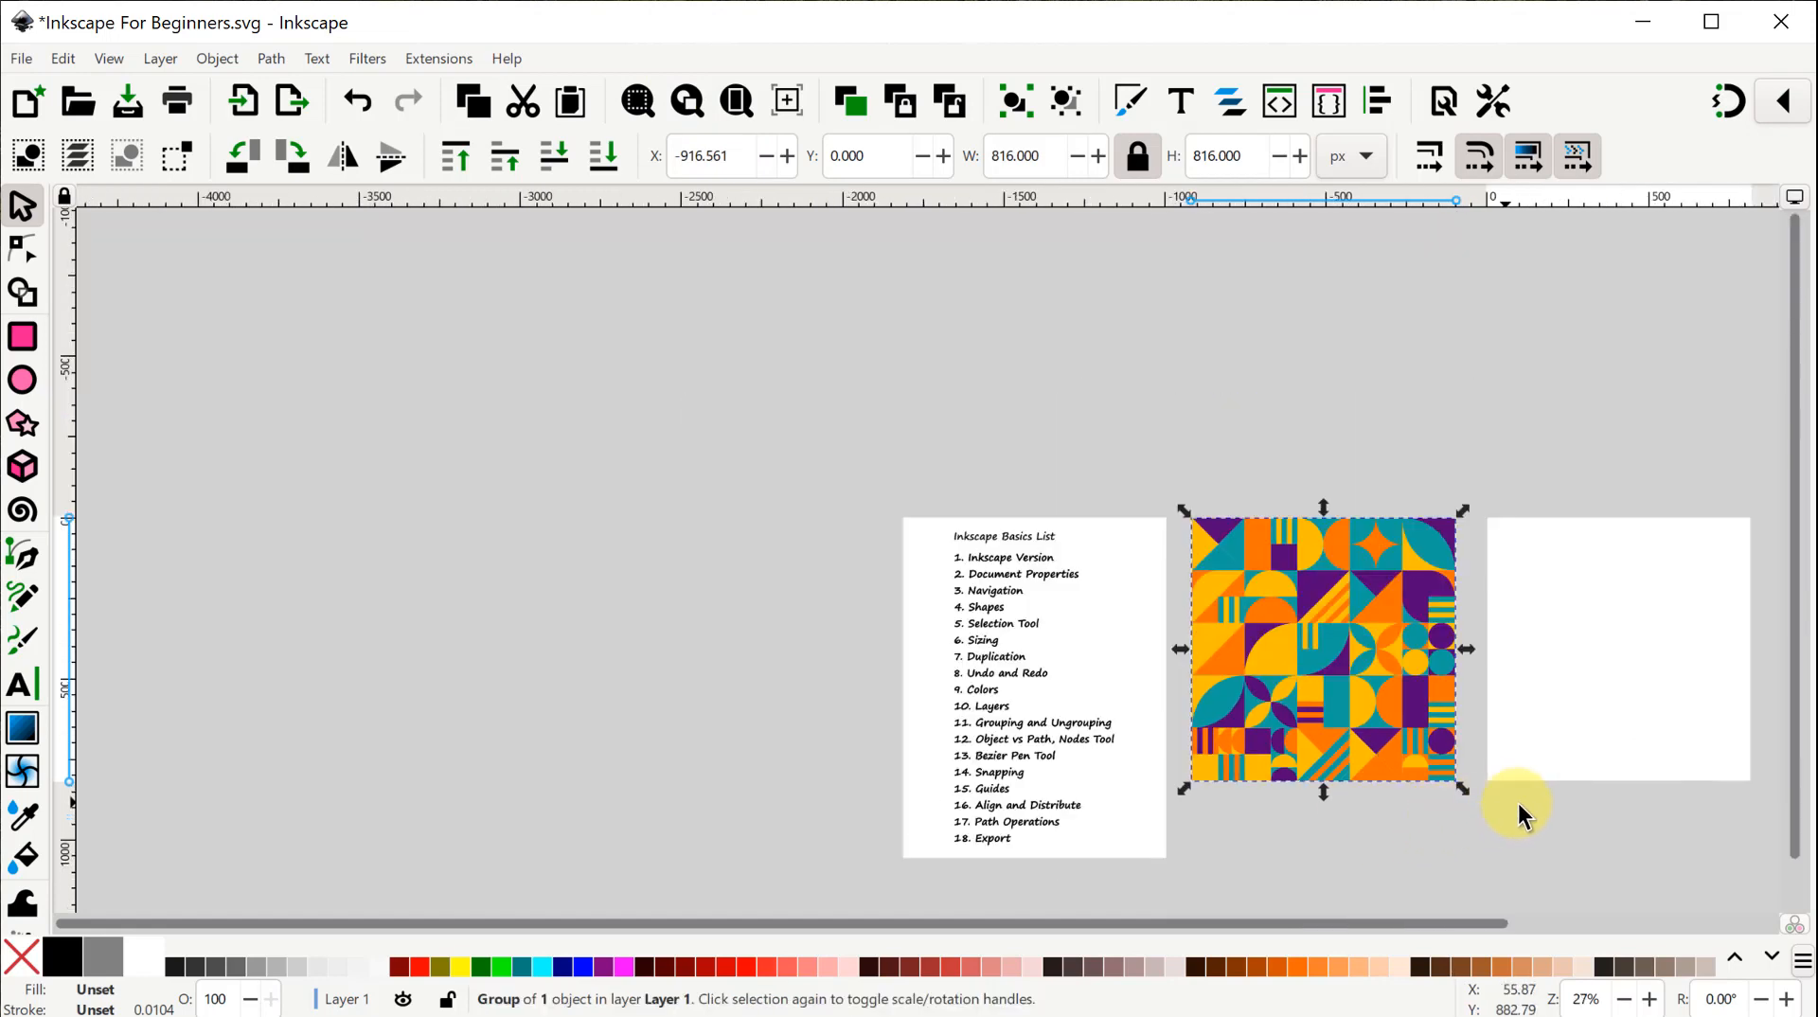
left_click_drag(1554, 815, 965, 631)
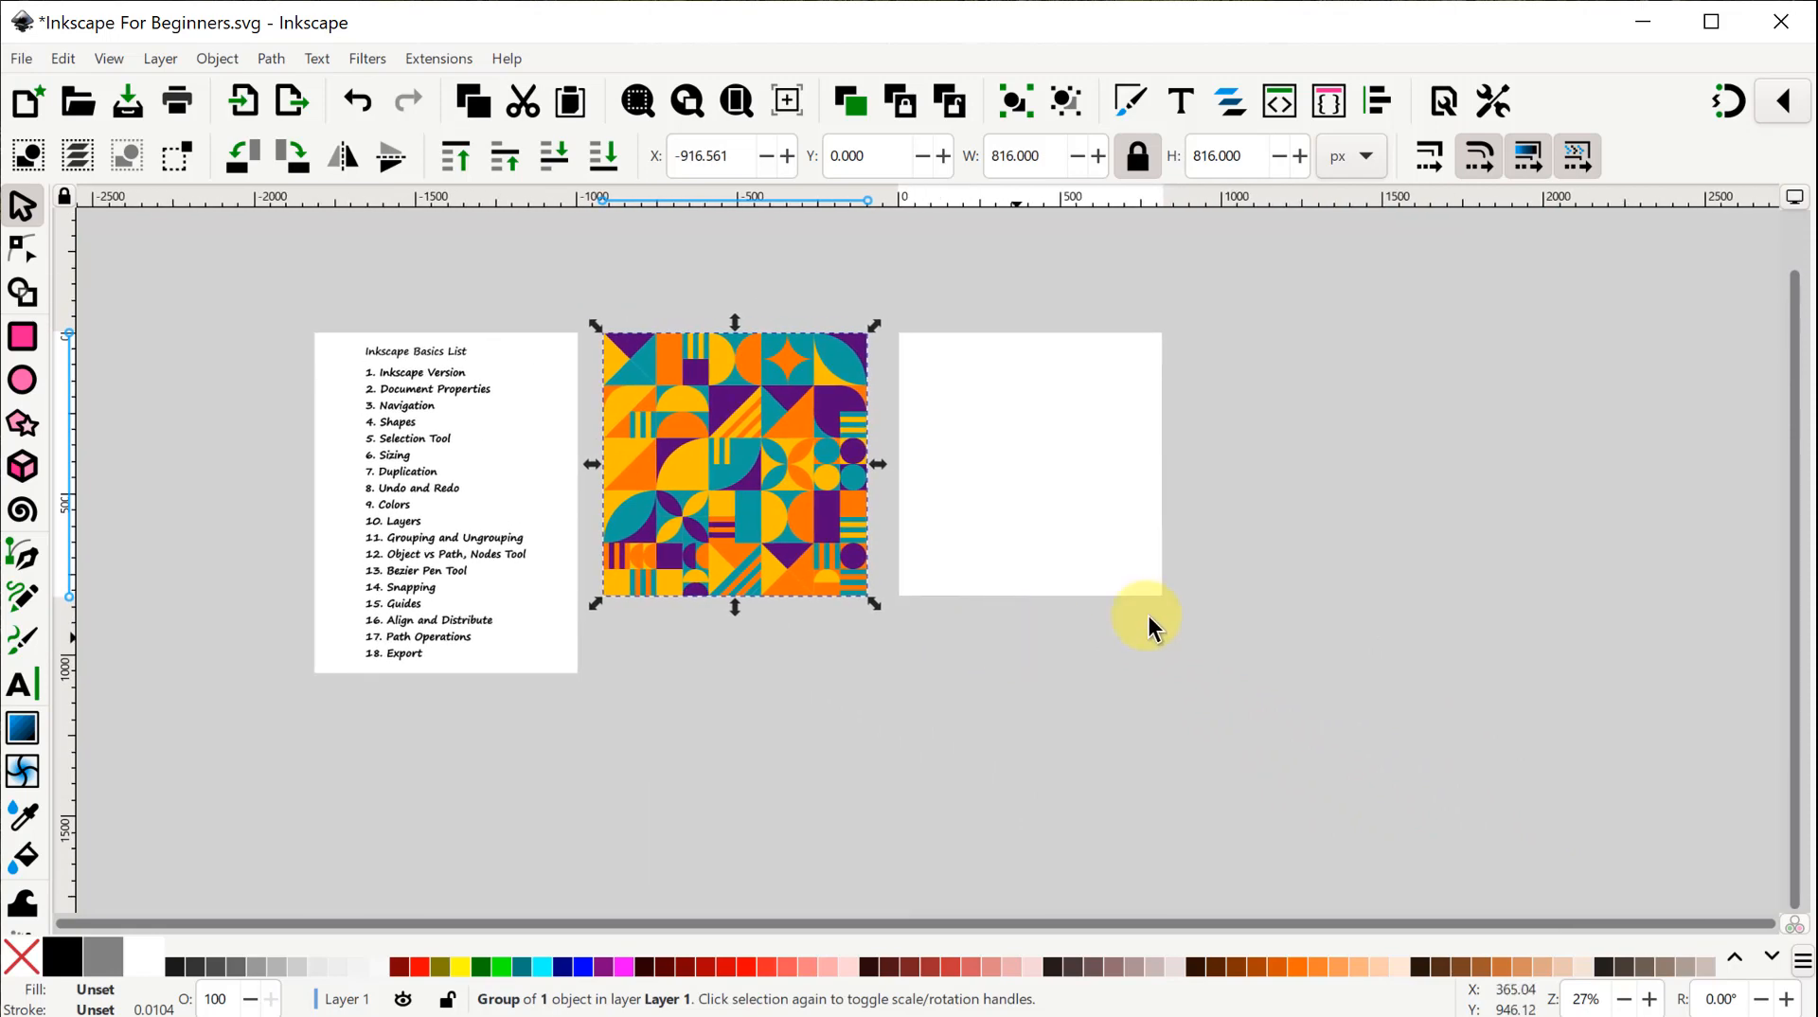
scroll(1337, 560, "up", 1, "ctrl")
left_click_drag(1323, 580, 1716, 670)
scroll(1553, 598, "up", 1, "ctrl")
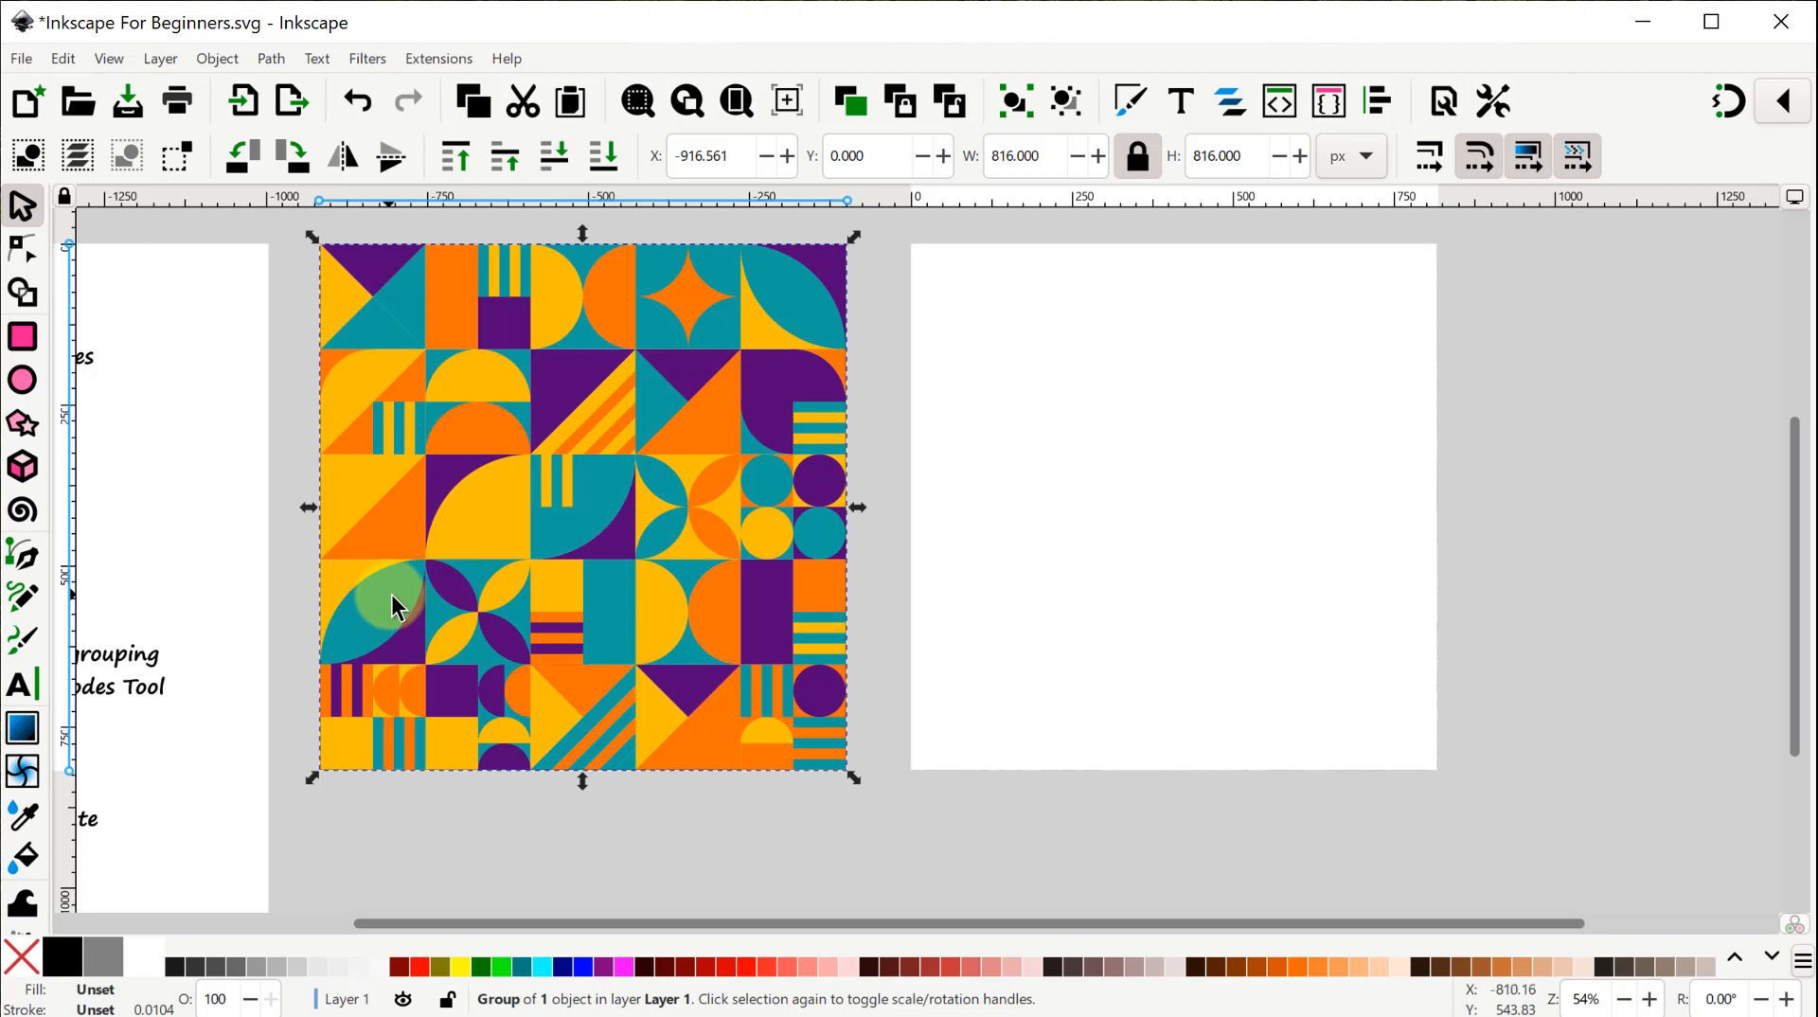
Draw a tall rectangle about 156 × 315 px and a wide one about 304 × 162 px on the blank page's upper half.
left_click(23, 338)
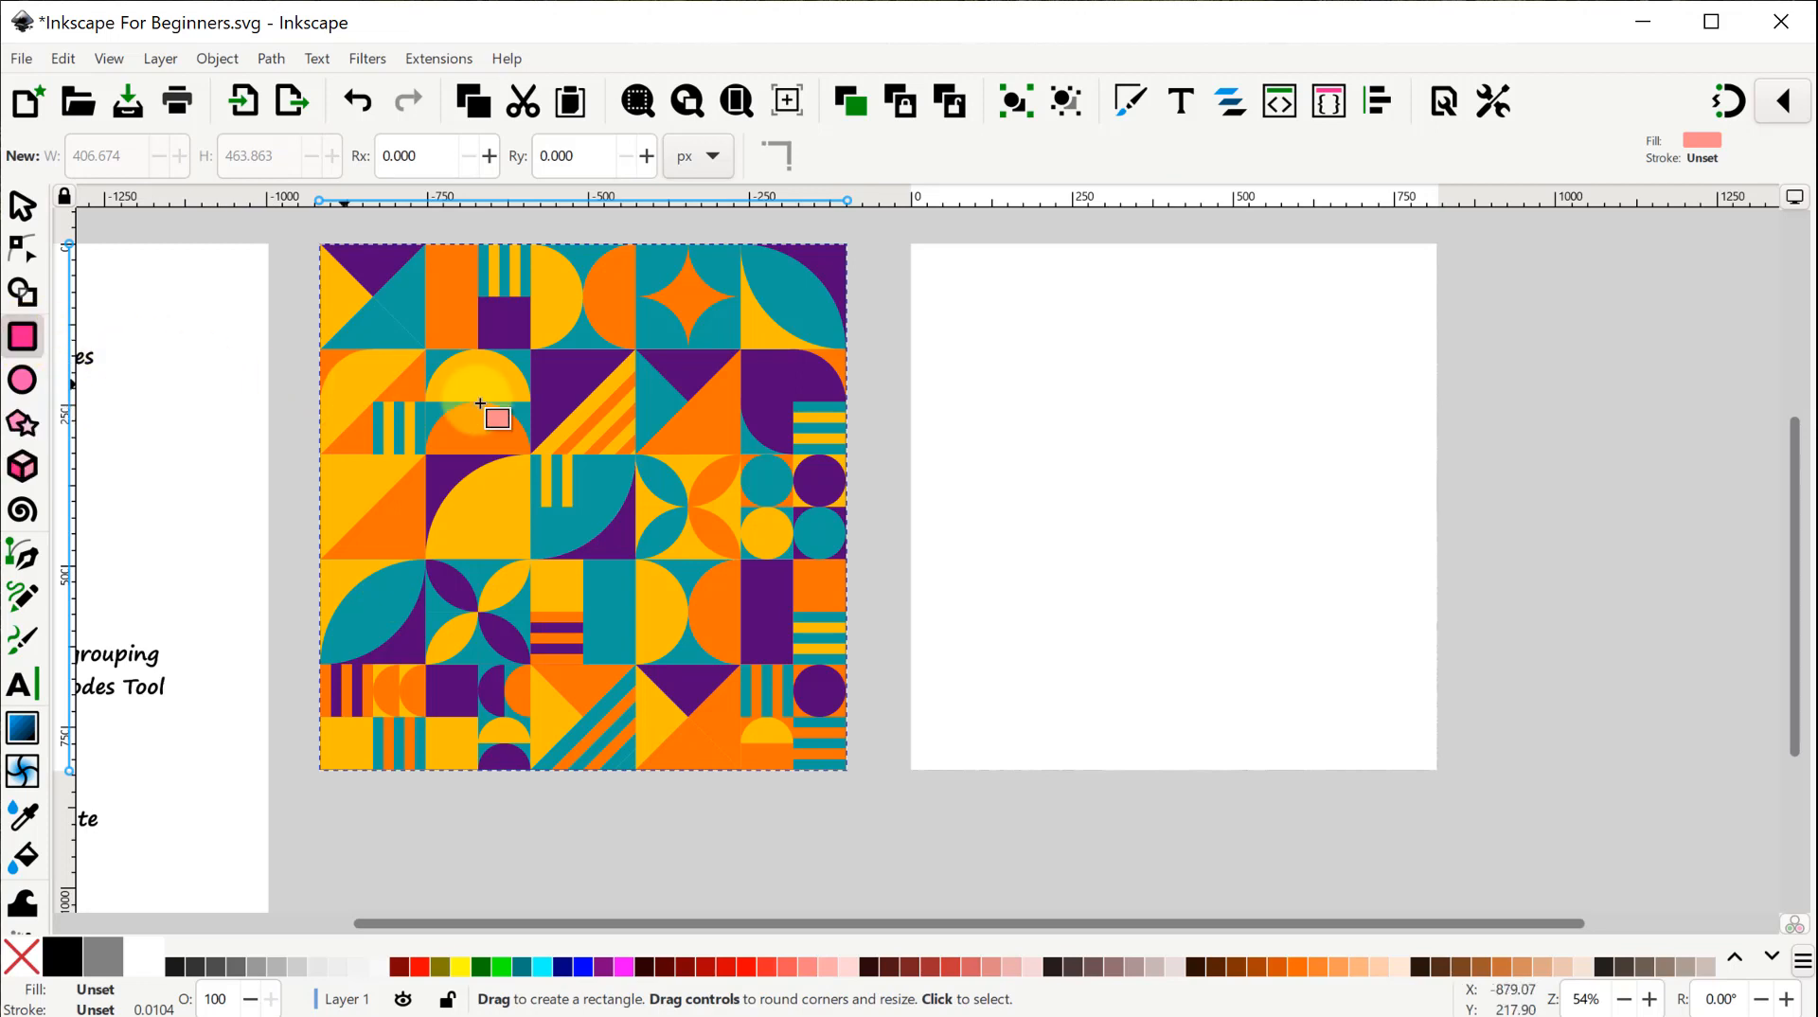
left_click_drag(1020, 344, 1120, 545)
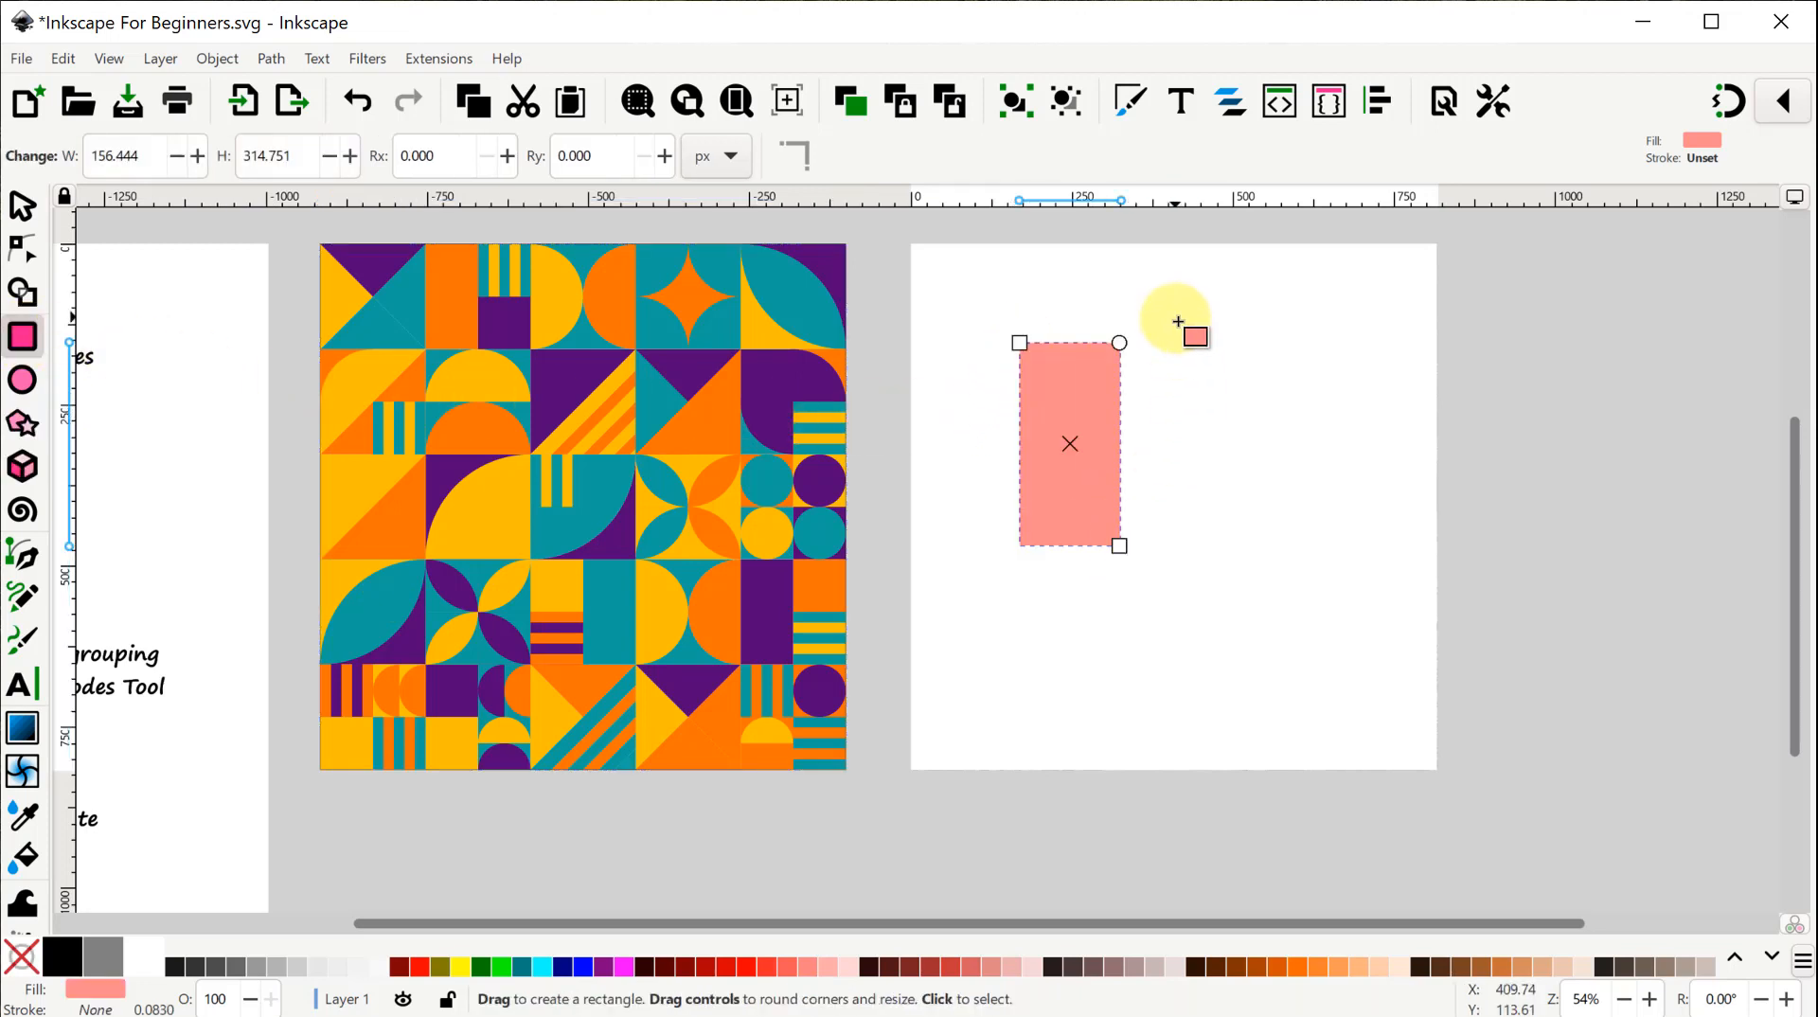
left_click_drag(1174, 318, 1372, 425)
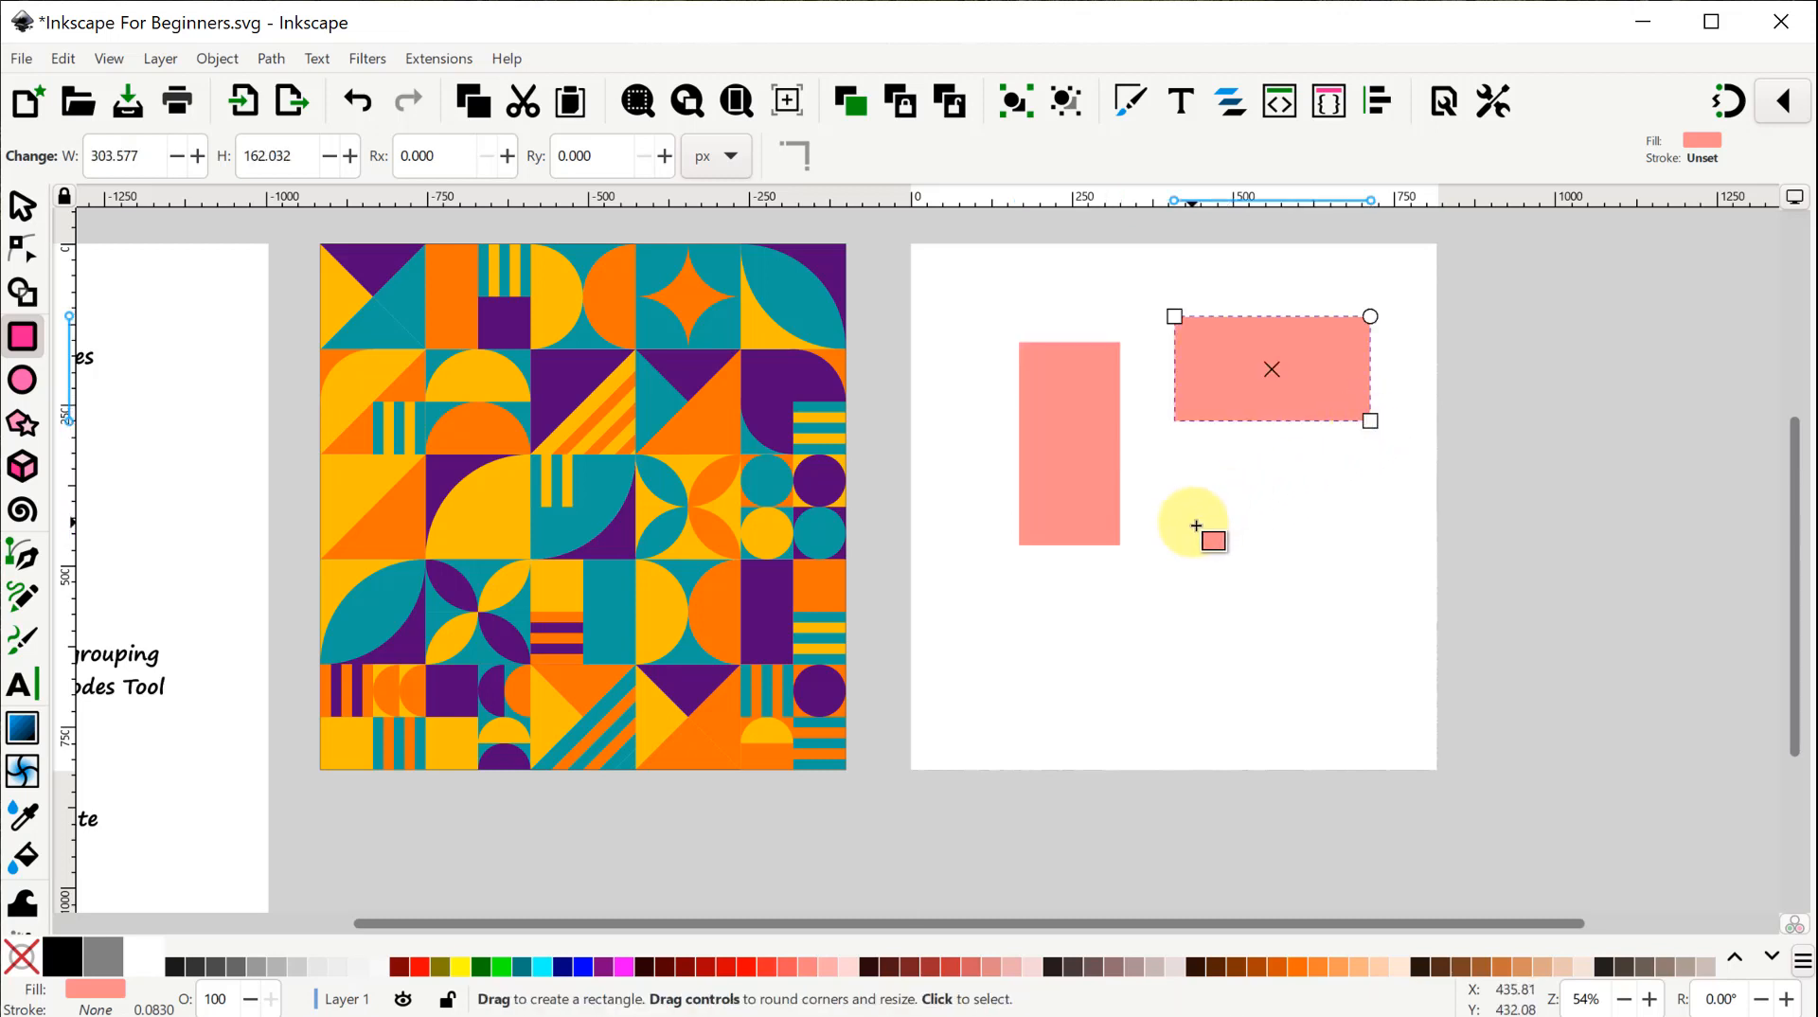
Draw a square about 175 px wide outward from its center, below the wide rectangle.
key("ctrl")
key("shift")
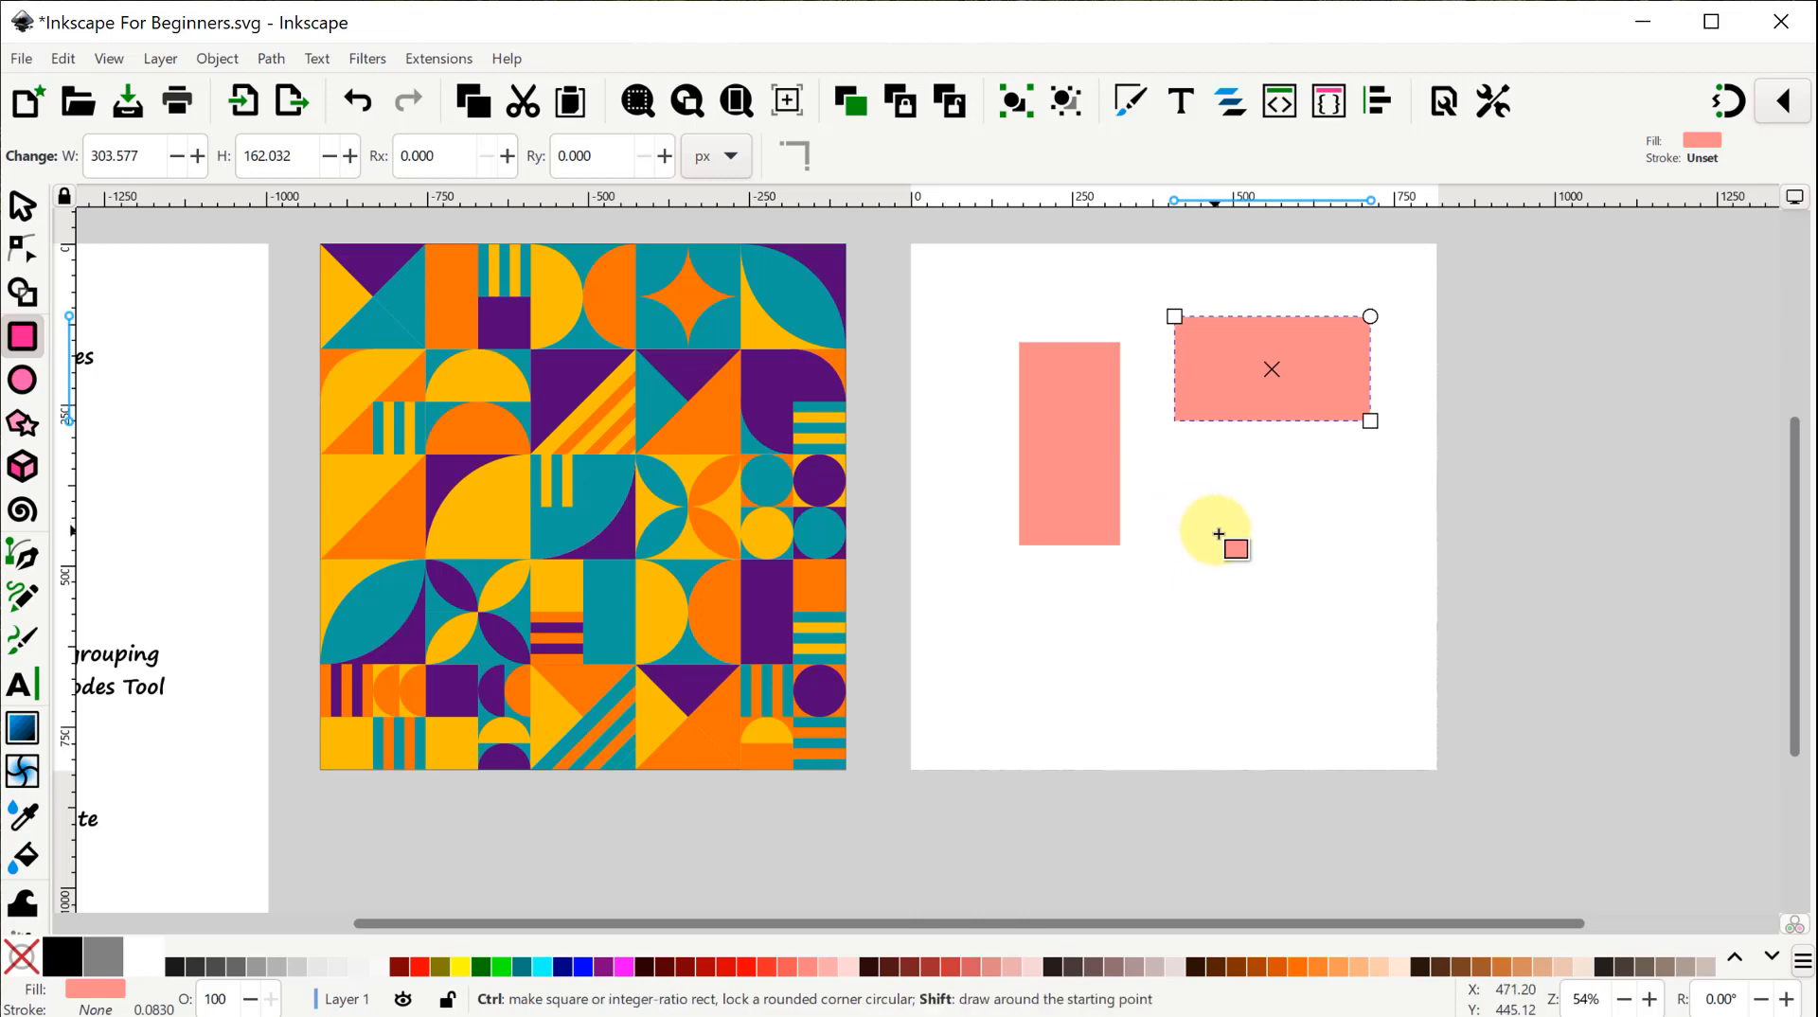
mouse_move(1218, 534)
left_mouse_down()
mouse_move(1254, 594)
mouse_move(1271, 588)
left_mouse_up()
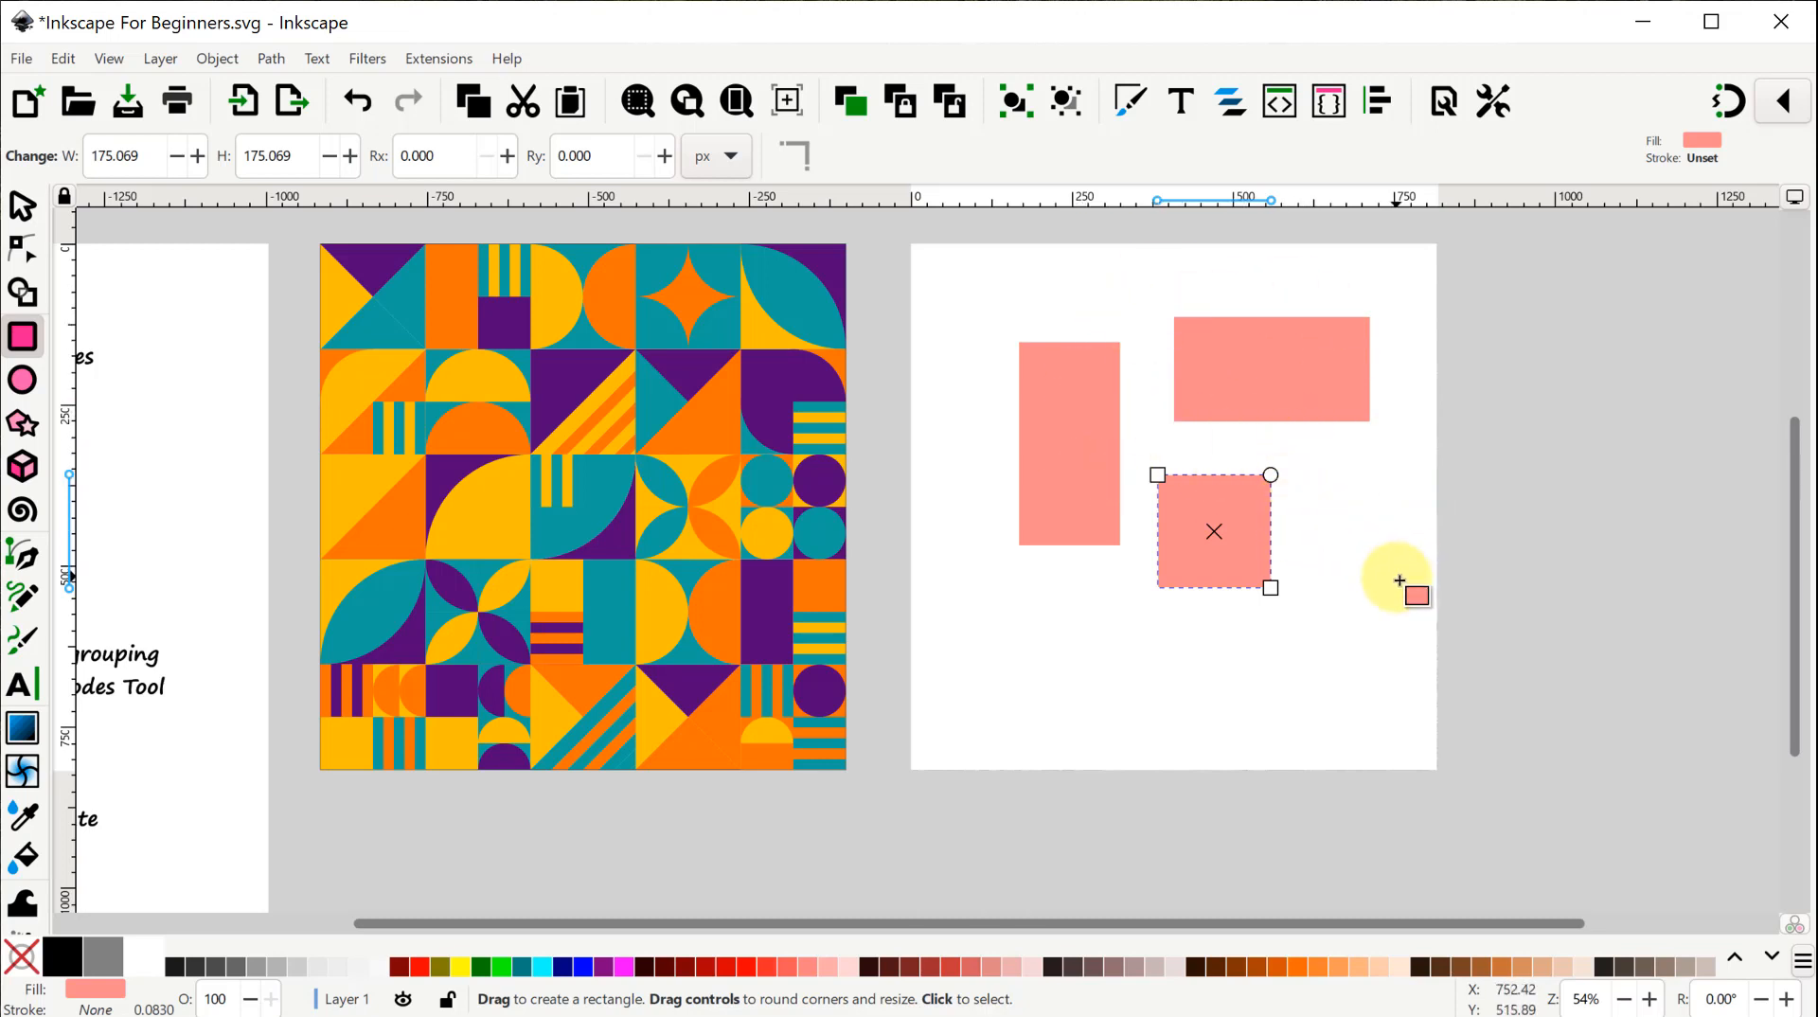
Draw a wide ellipse with radii about 112 × 54 px, a tall one about 54 × 113 px and a circle of radius about 73 px.
left_click(23, 381)
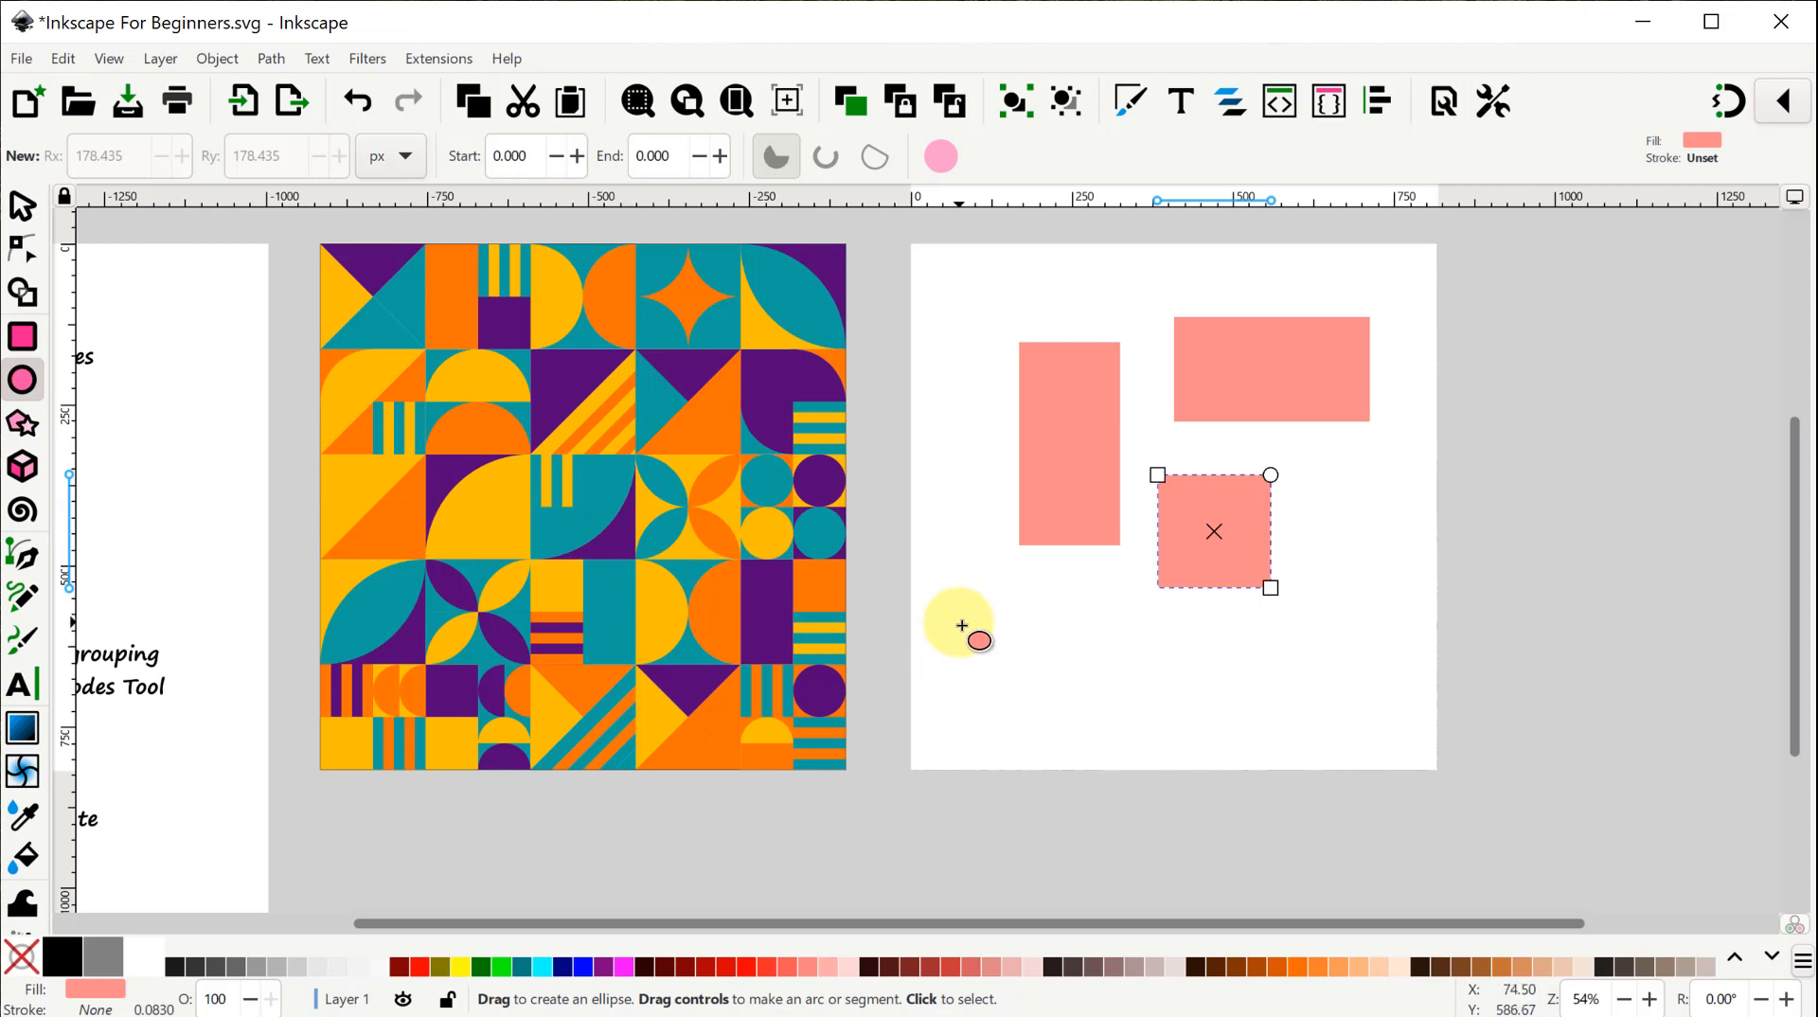
mouse_move(962, 626)
left_mouse_down()
mouse_move(1004, 666)
mouse_move(1100, 693)
left_mouse_up()
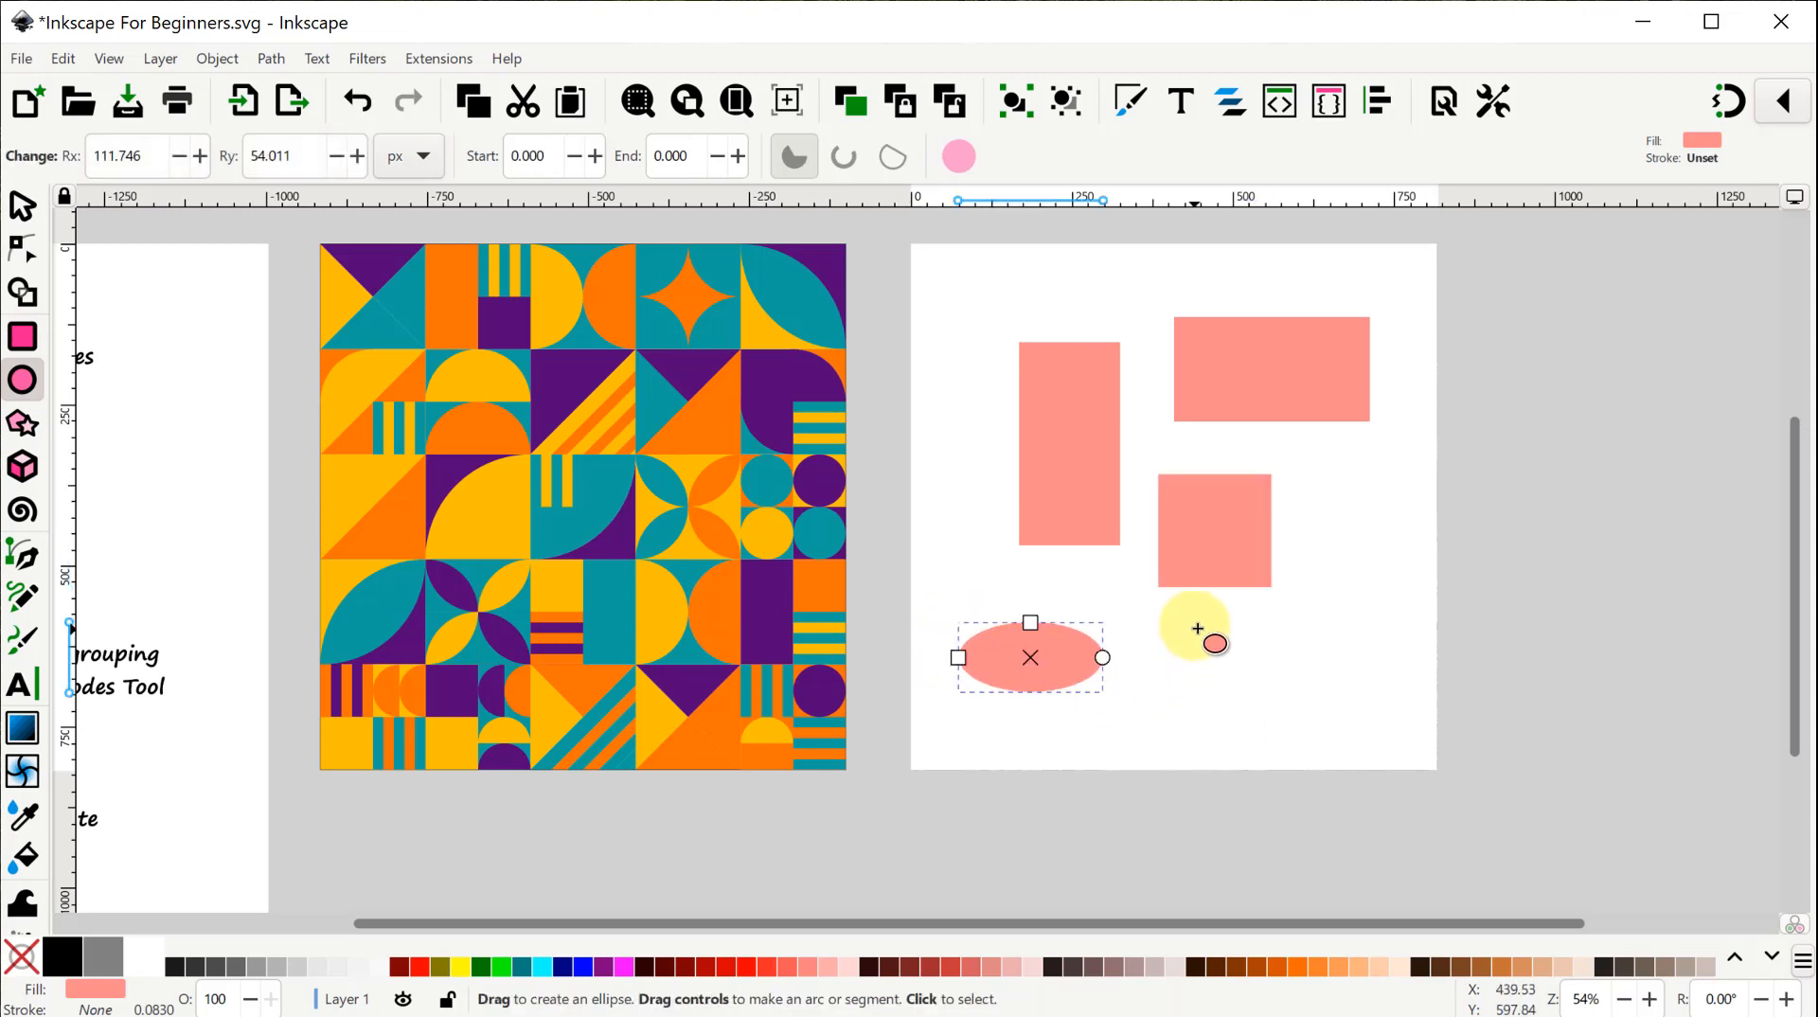
left_click_drag(1194, 621, 1265, 766)
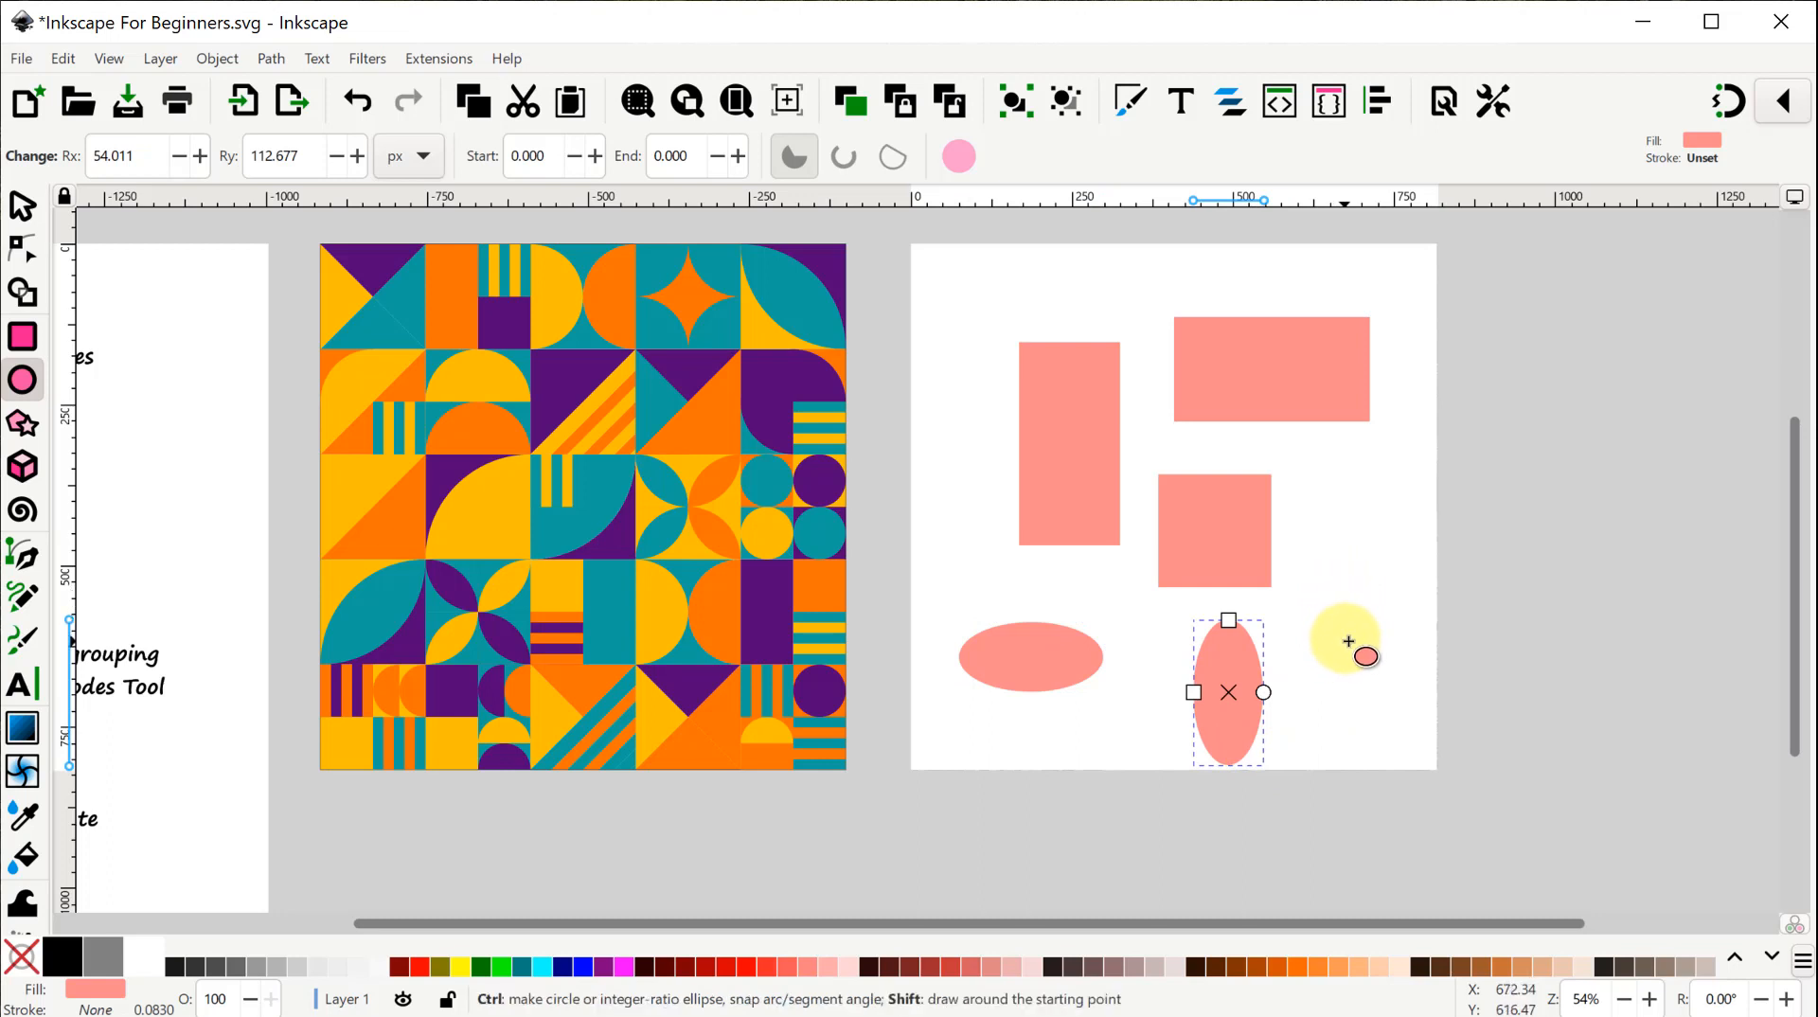
left_click_drag(1345, 640, 1393, 682)
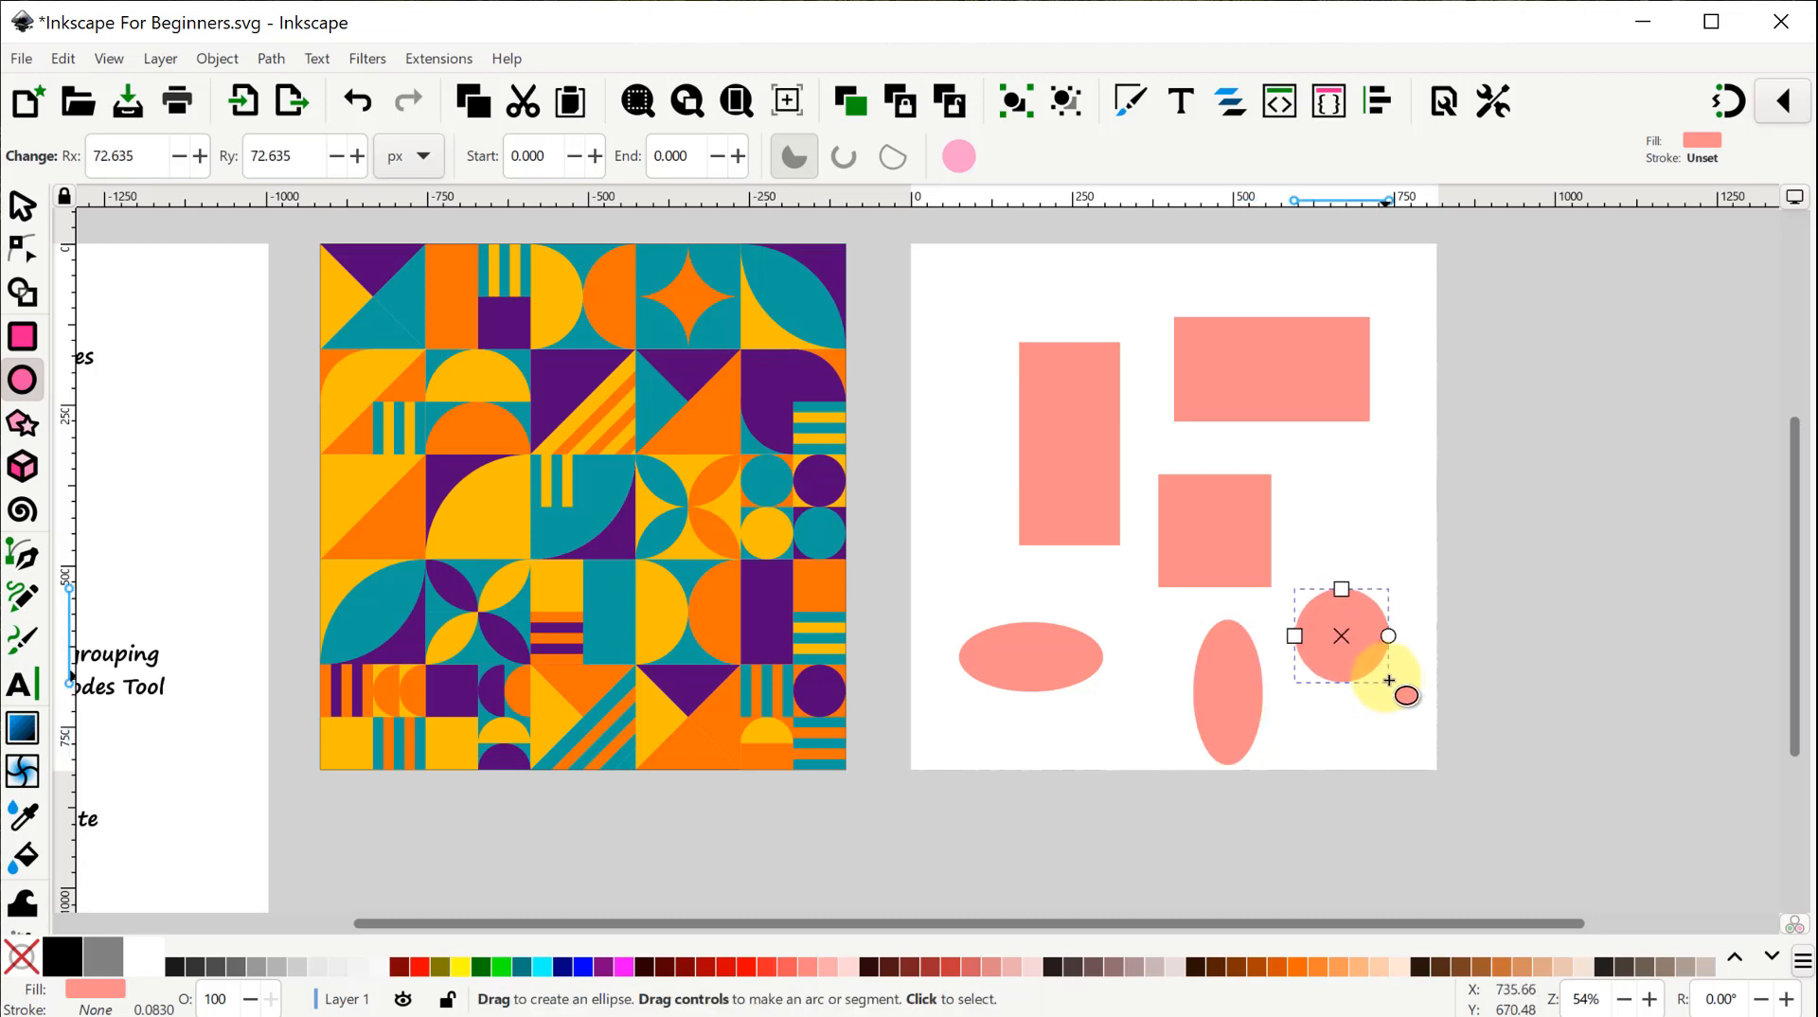
Draw a closed triangle with straight sides beside the blank page using the Pen tool.
left_click(21, 565)
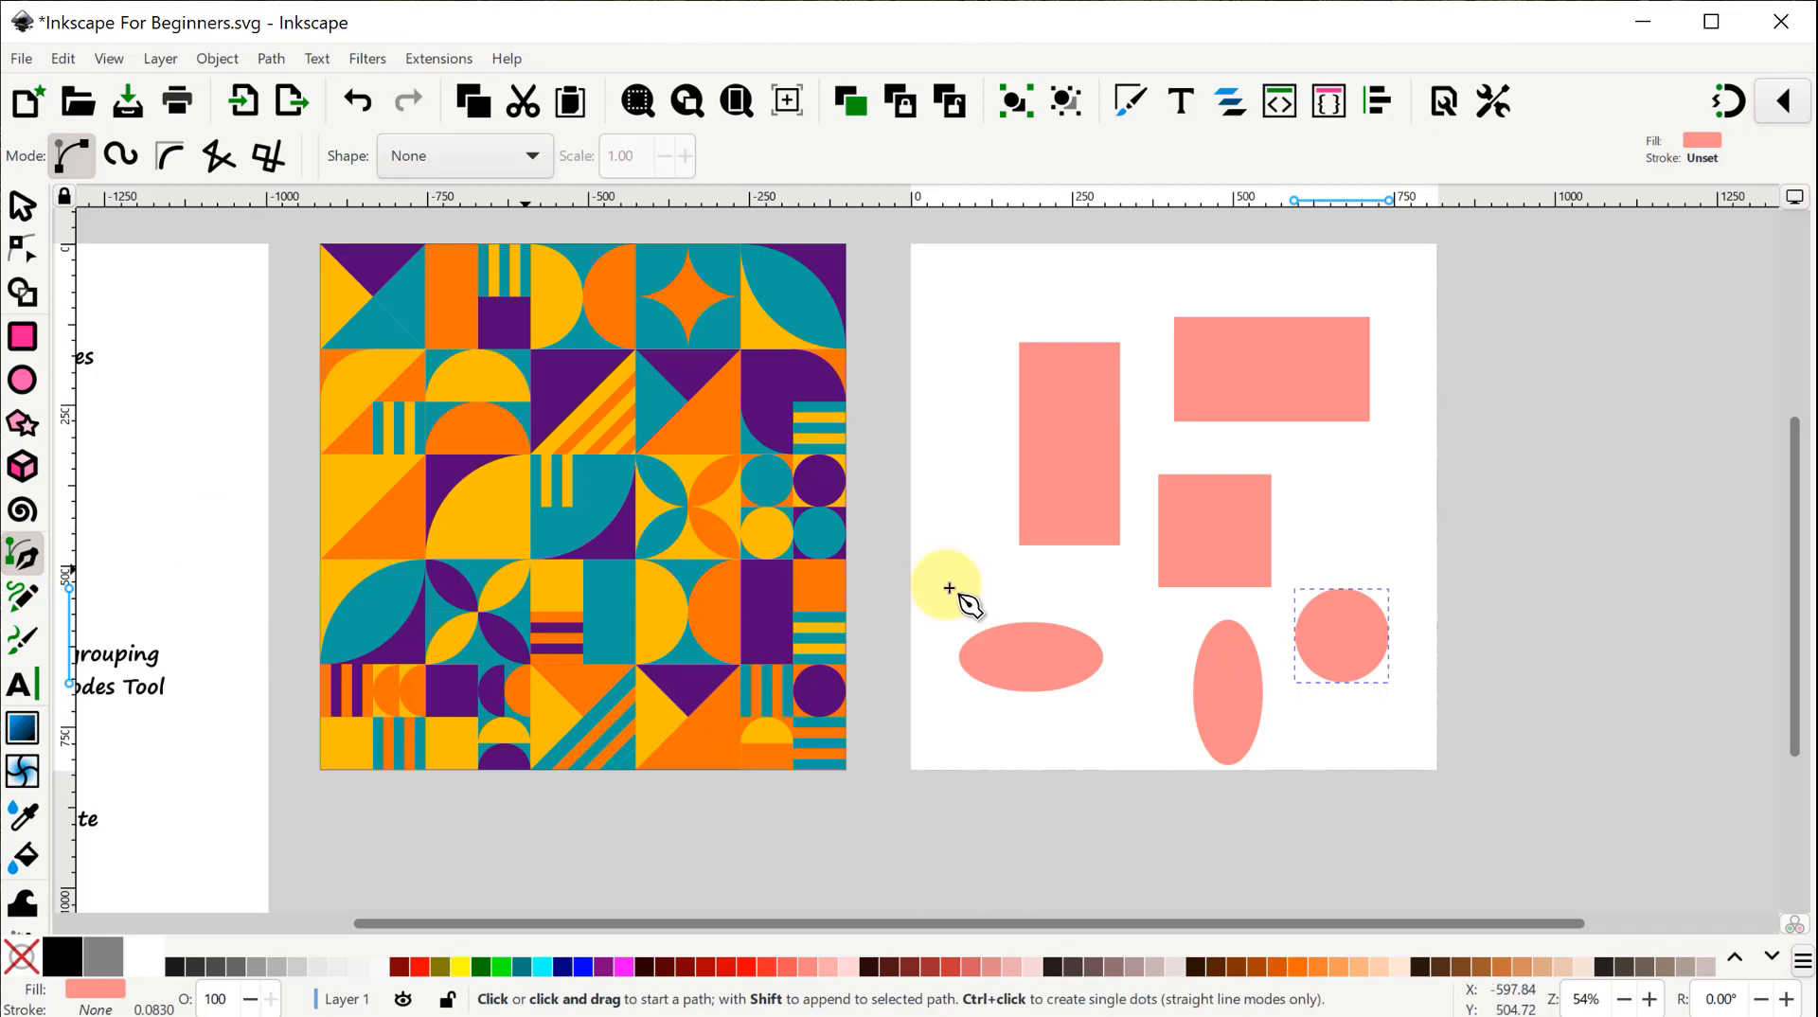
left_click(1487, 368)
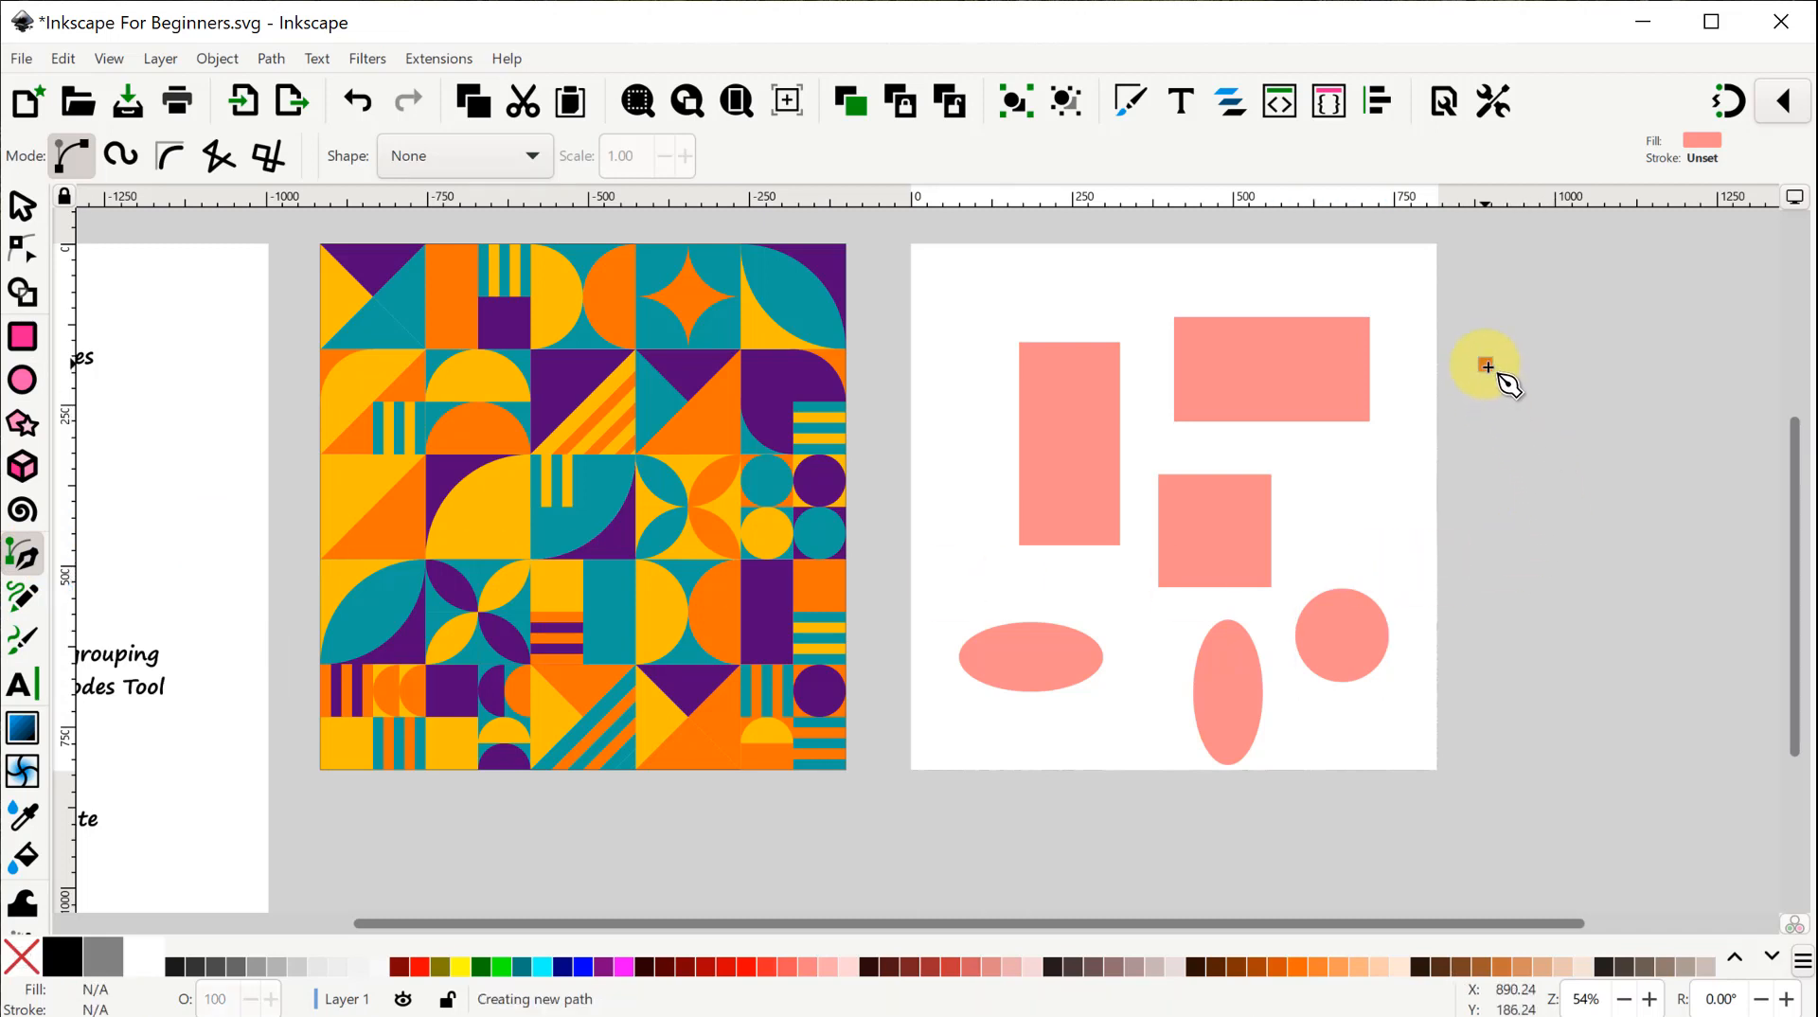
left_click(1667, 426)
left_click(1535, 497)
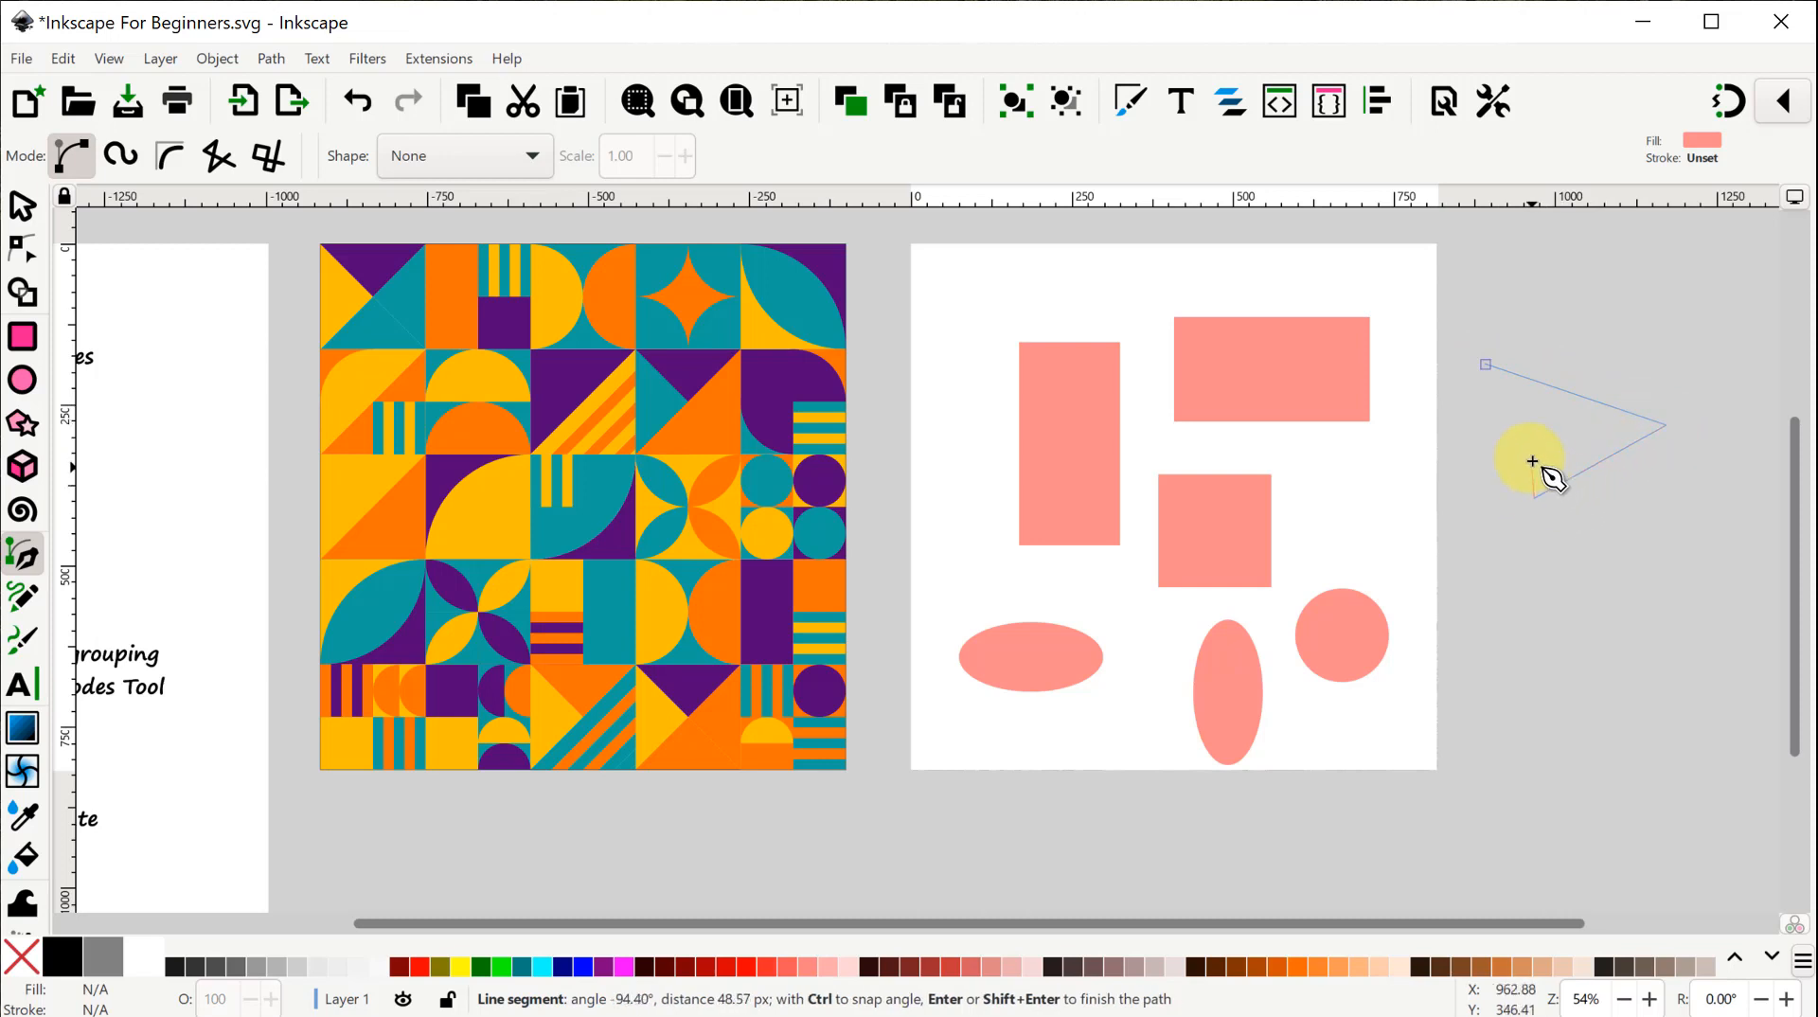
left_click(1487, 366)
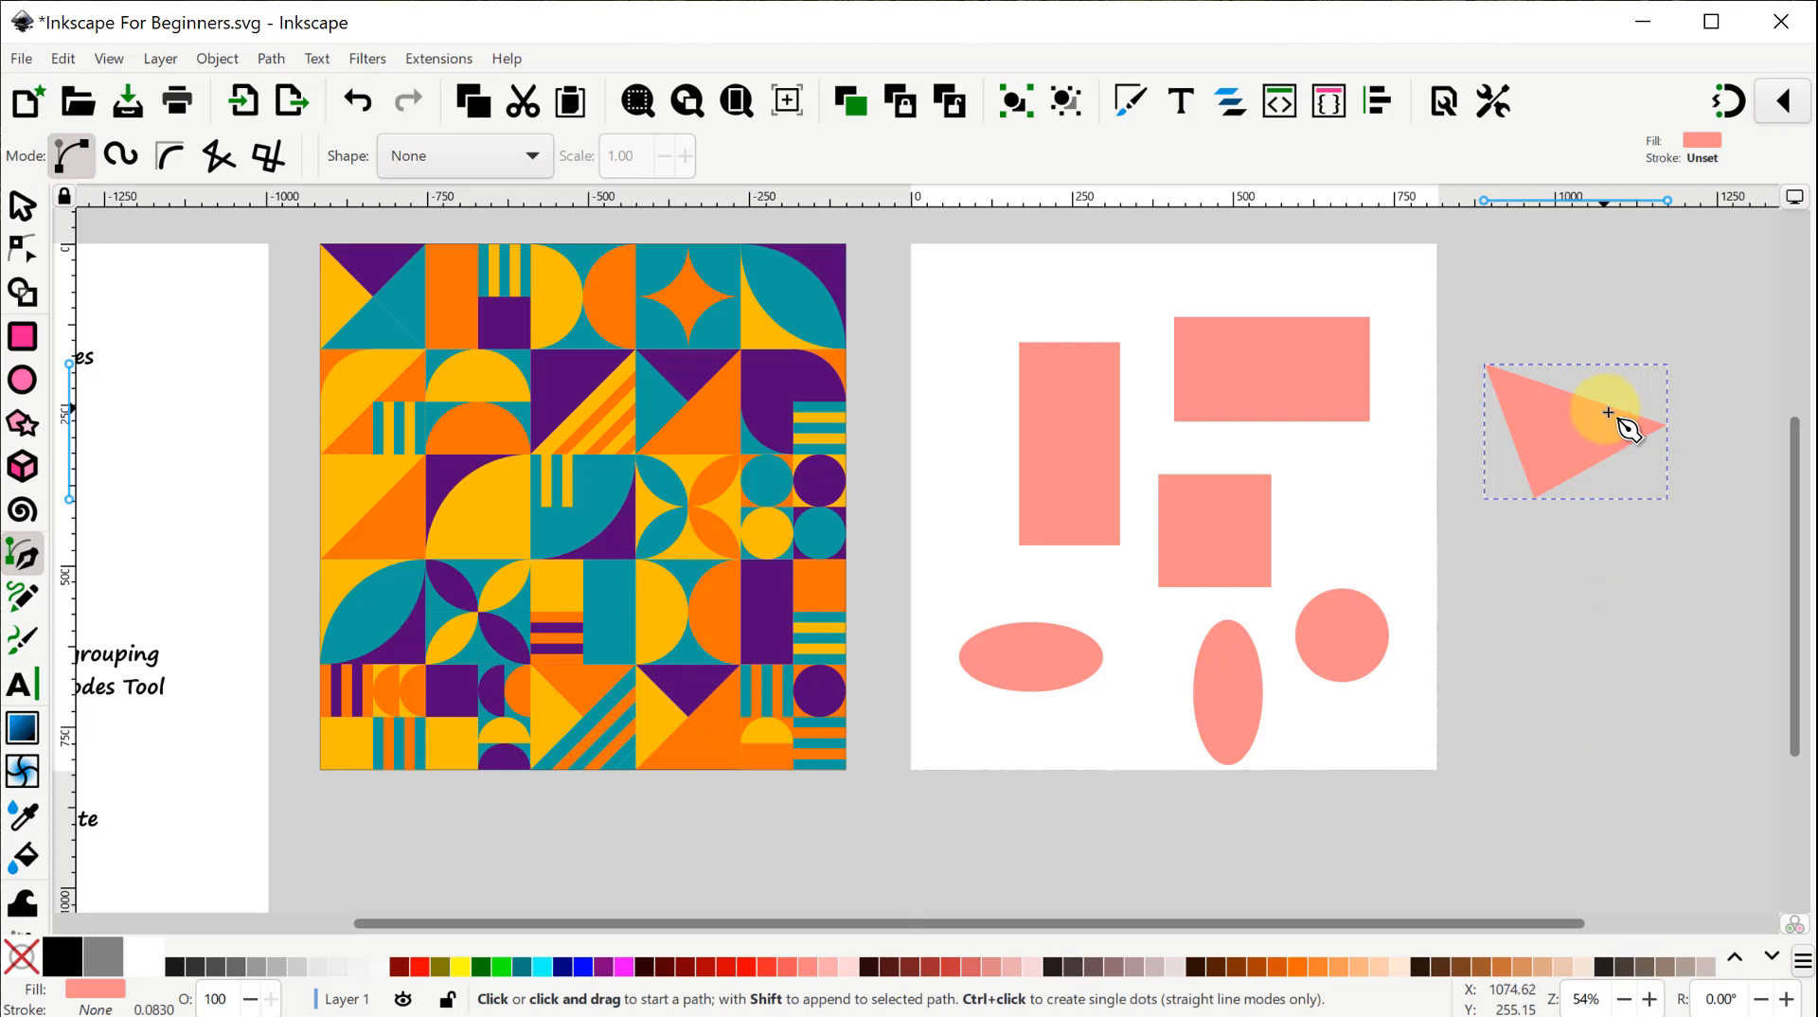
Move the triangle's three nodes to about (1009, 529), (1207, 171) and (873, 324) px.
left_click(22, 250)
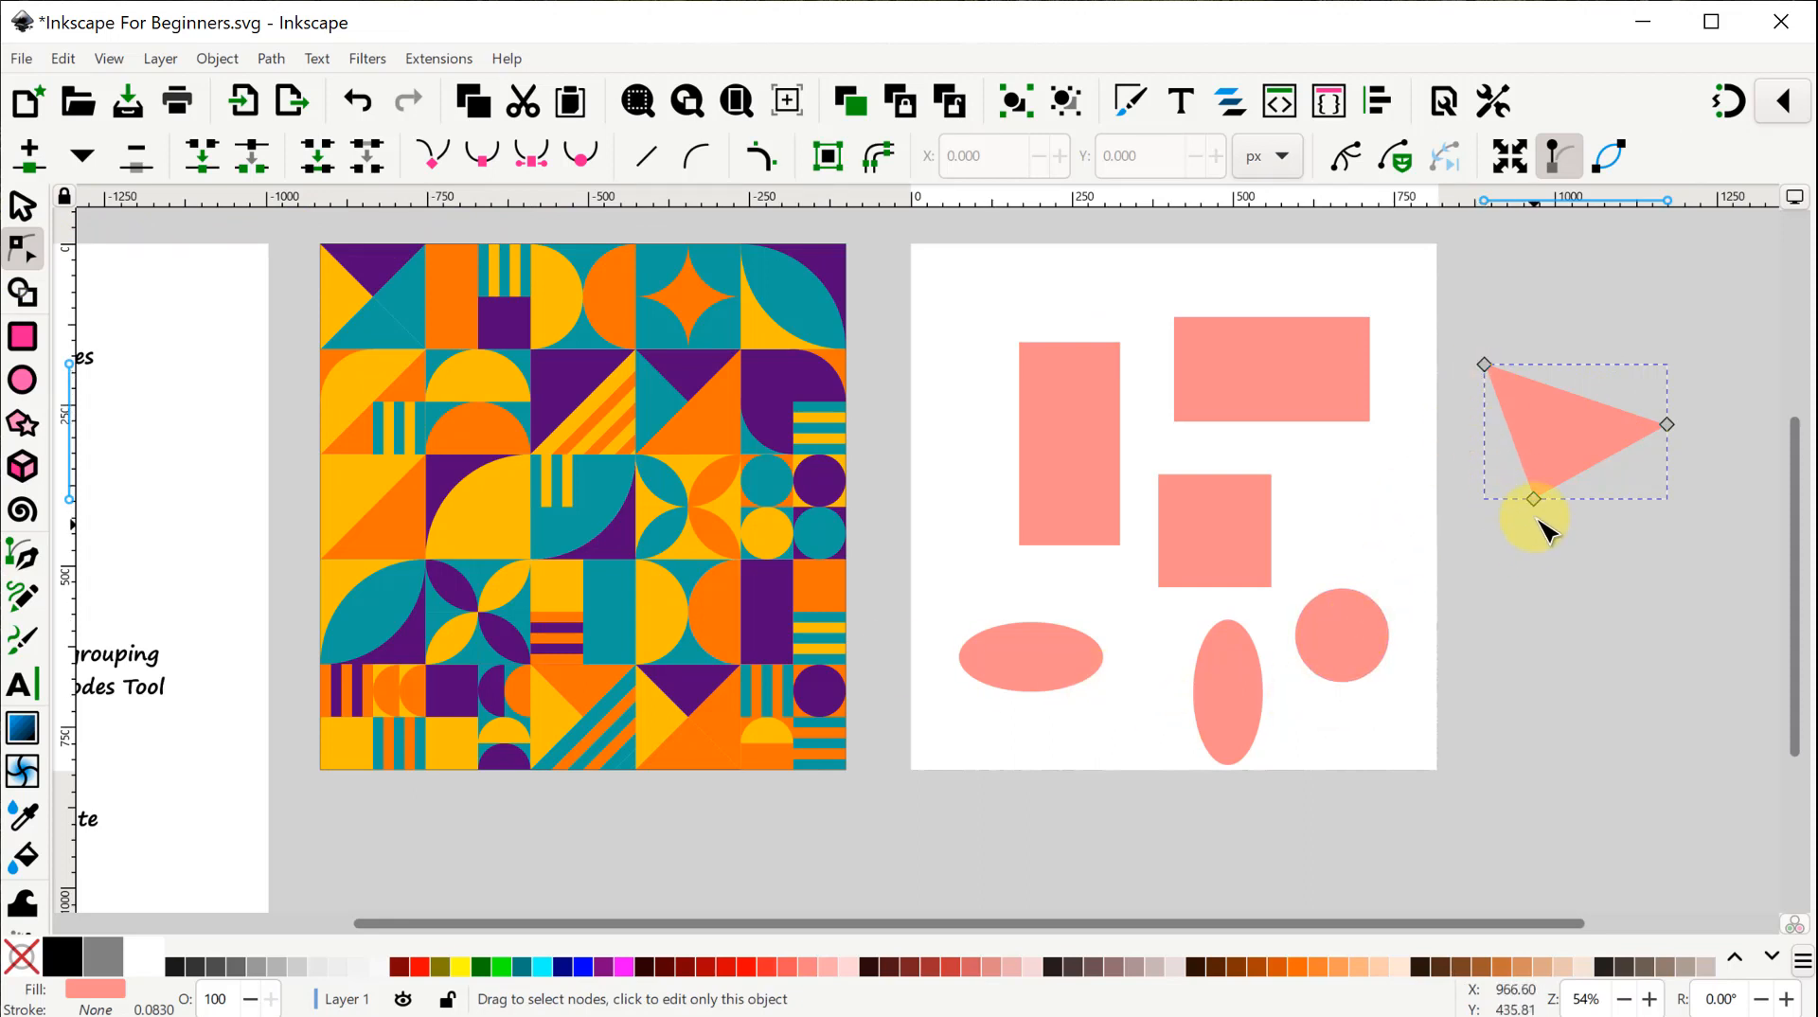
left_click_drag(1534, 502, 1576, 612)
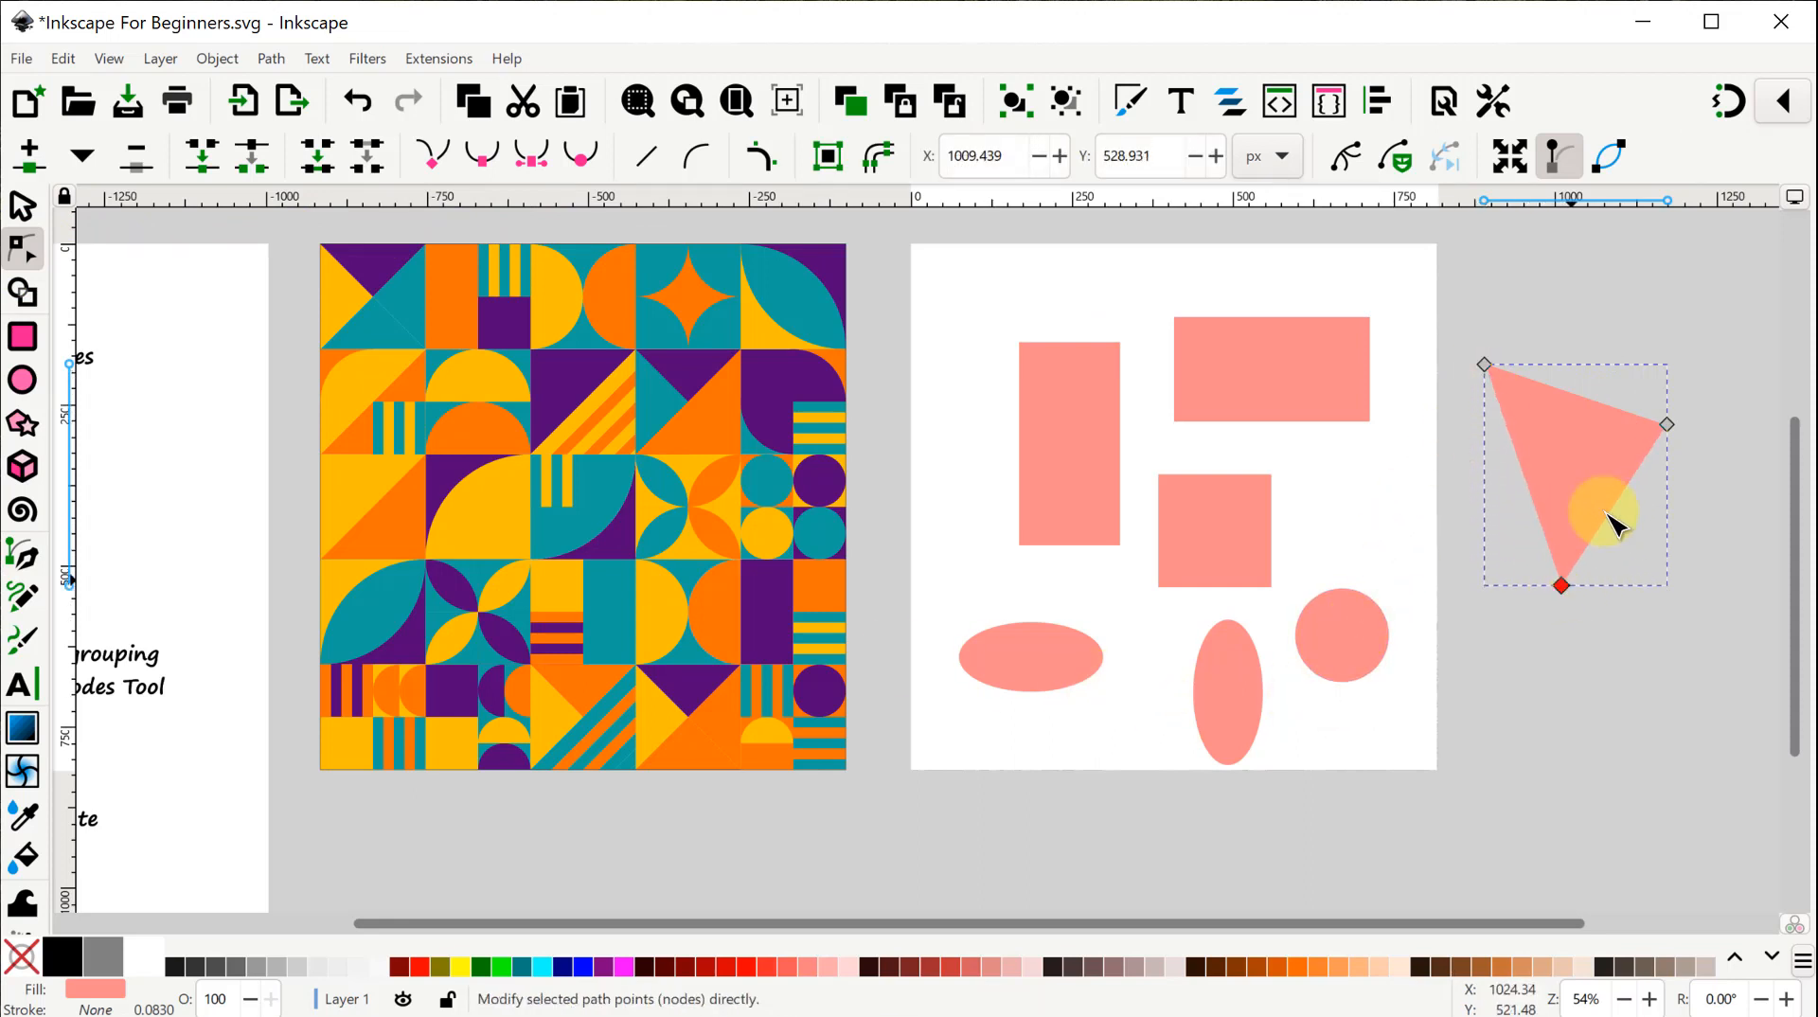
left_click_drag(1668, 425, 1689, 355)
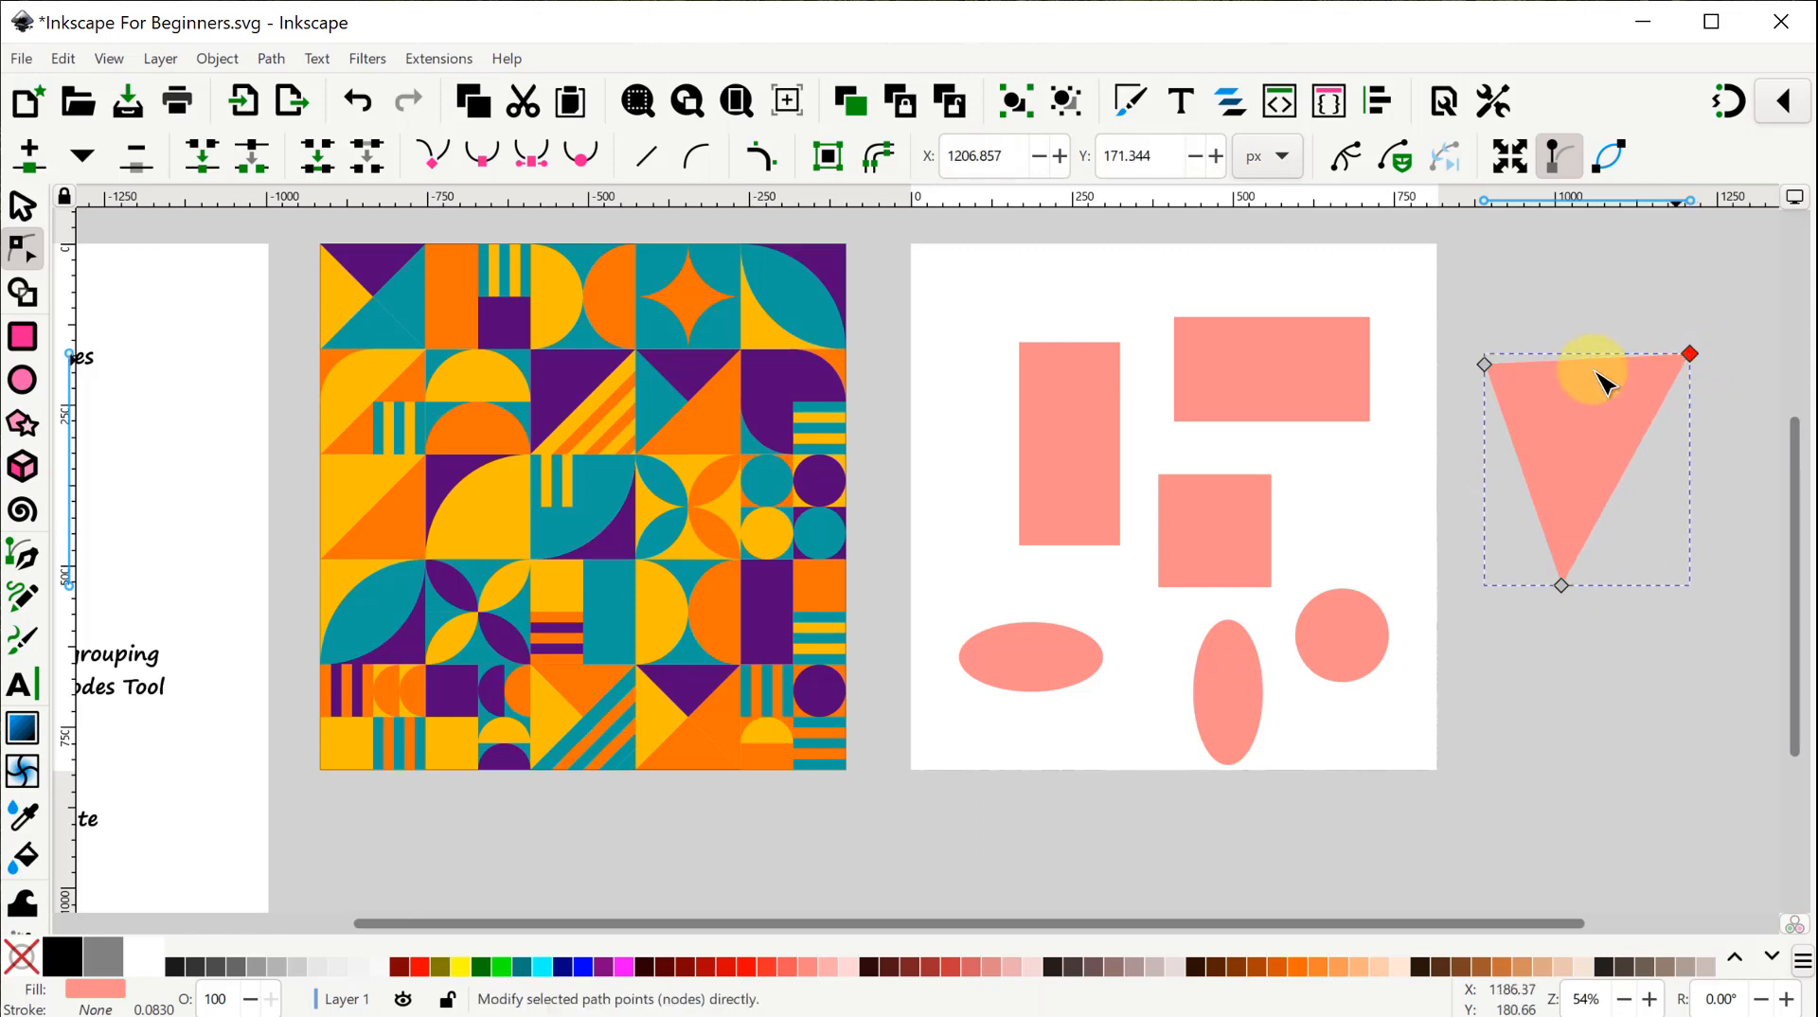
left_click_drag(1485, 369, 1475, 459)
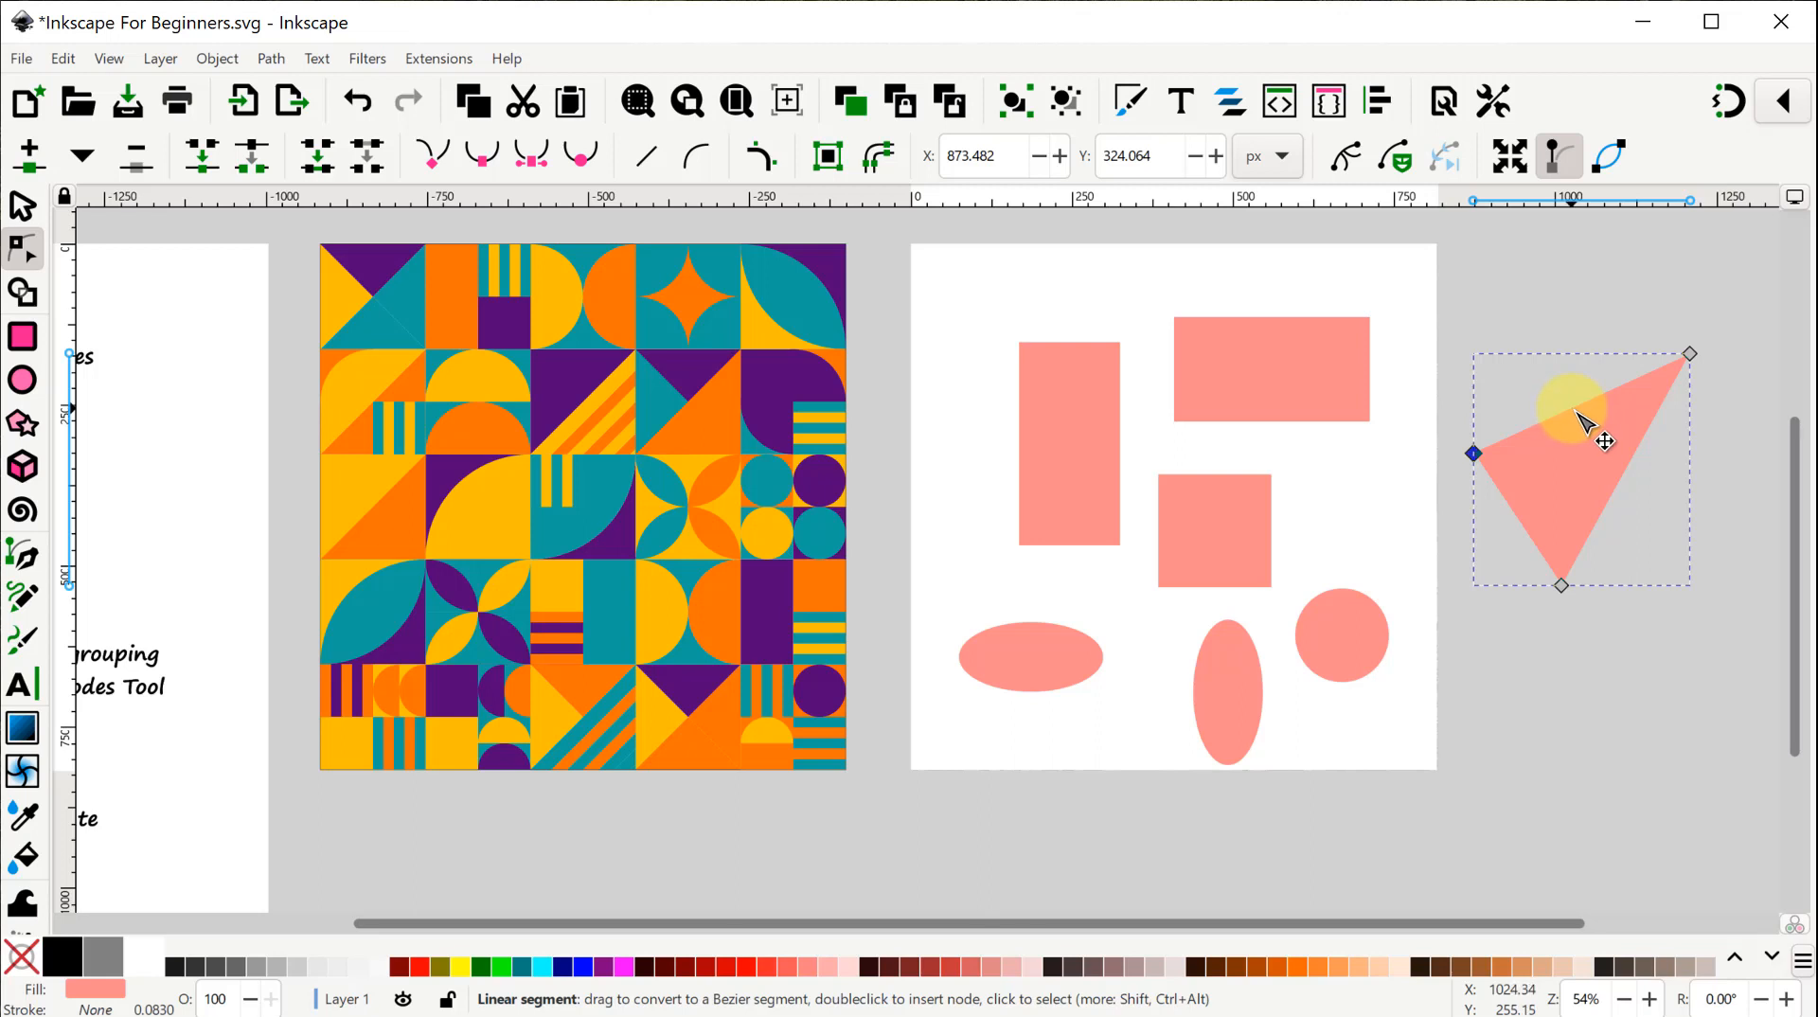
Bend the triangle's upper and right sides outward into curves and adjust the handles of the right-hand curve.
left_click_drag(1574, 409, 1556, 356)
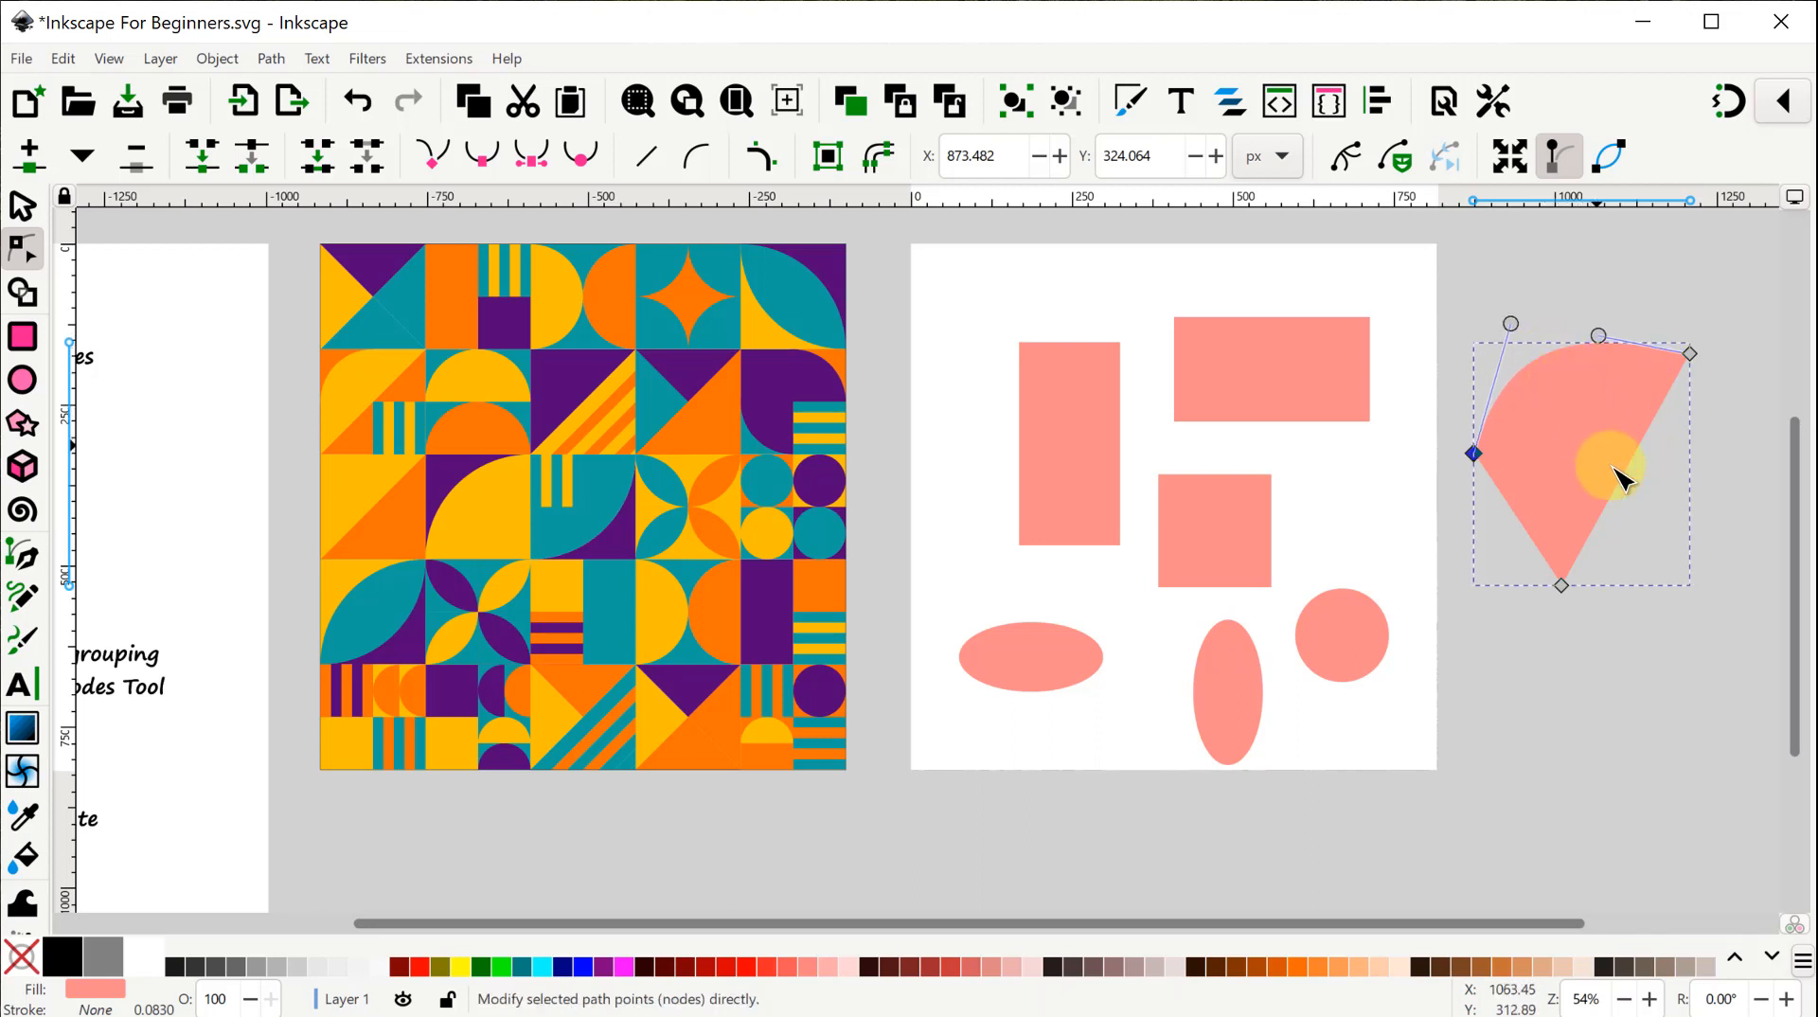
left_click_drag(1628, 478, 1655, 508)
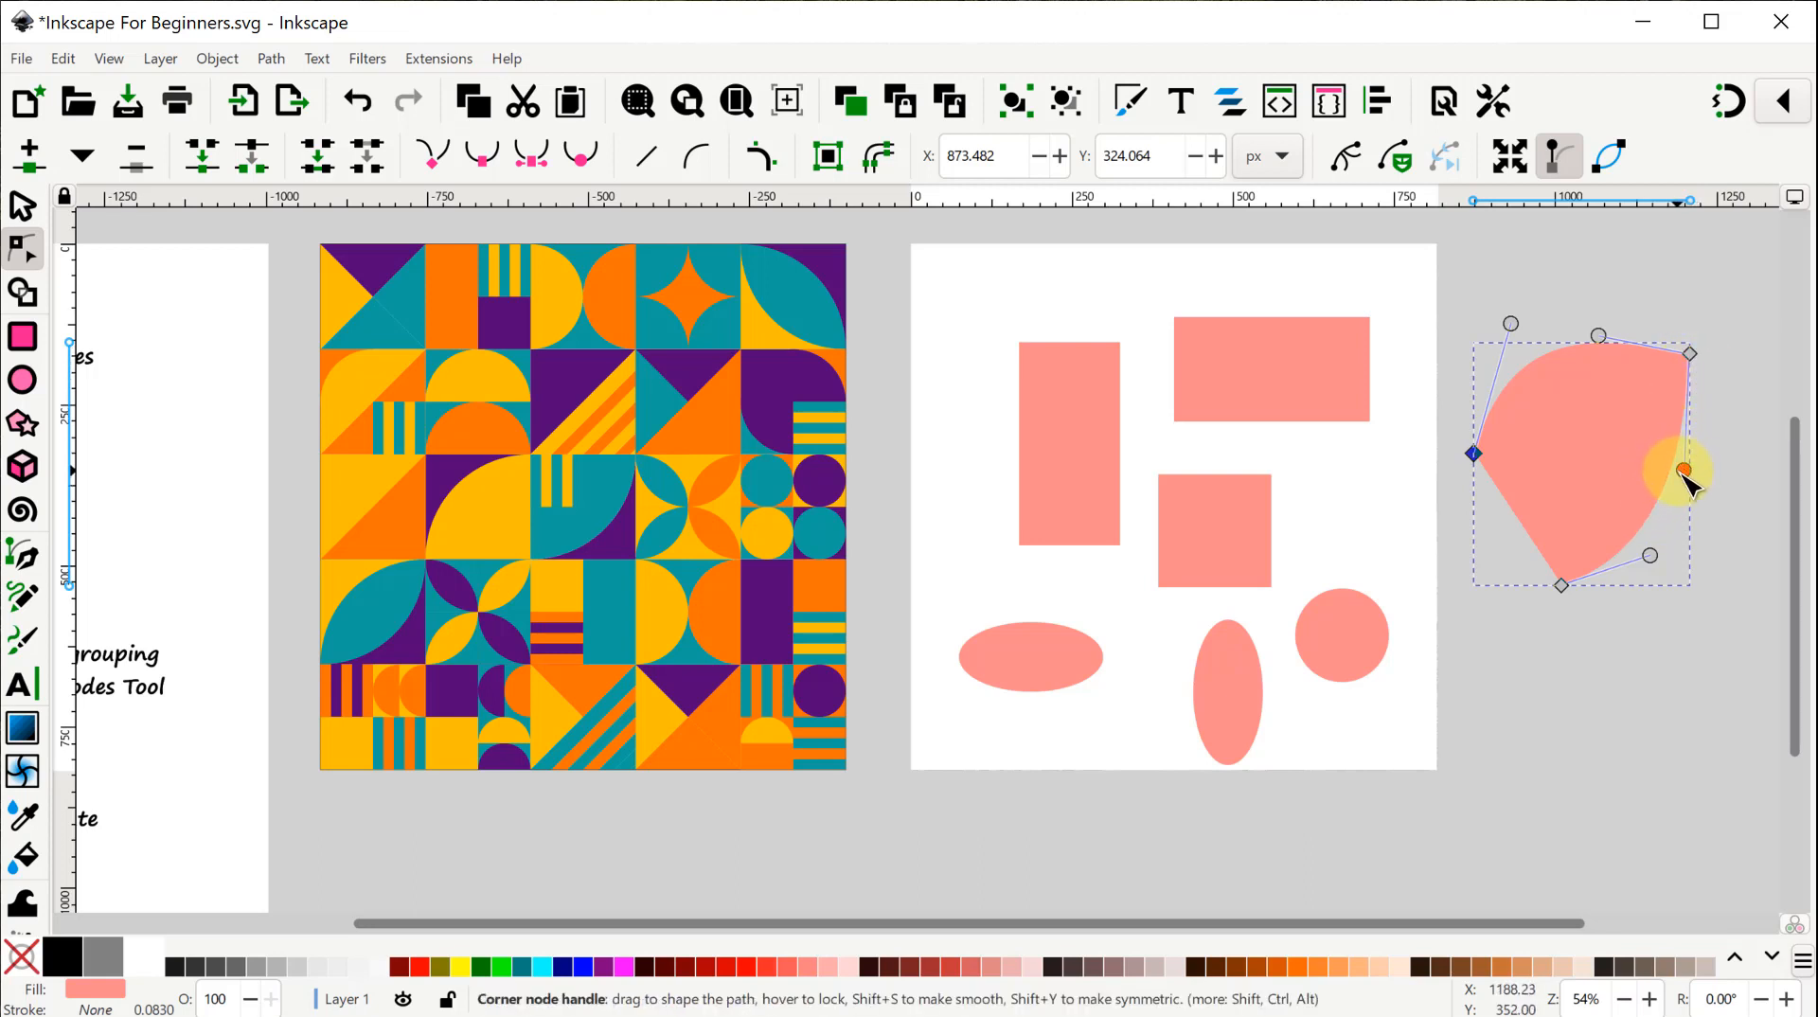
mouse_move(1683, 470)
left_mouse_down()
mouse_move(1717, 428)
mouse_move(1696, 436)
mouse_move(1700, 476)
mouse_move(1723, 447)
mouse_move(1692, 468)
mouse_move(1715, 483)
left_mouse_up()
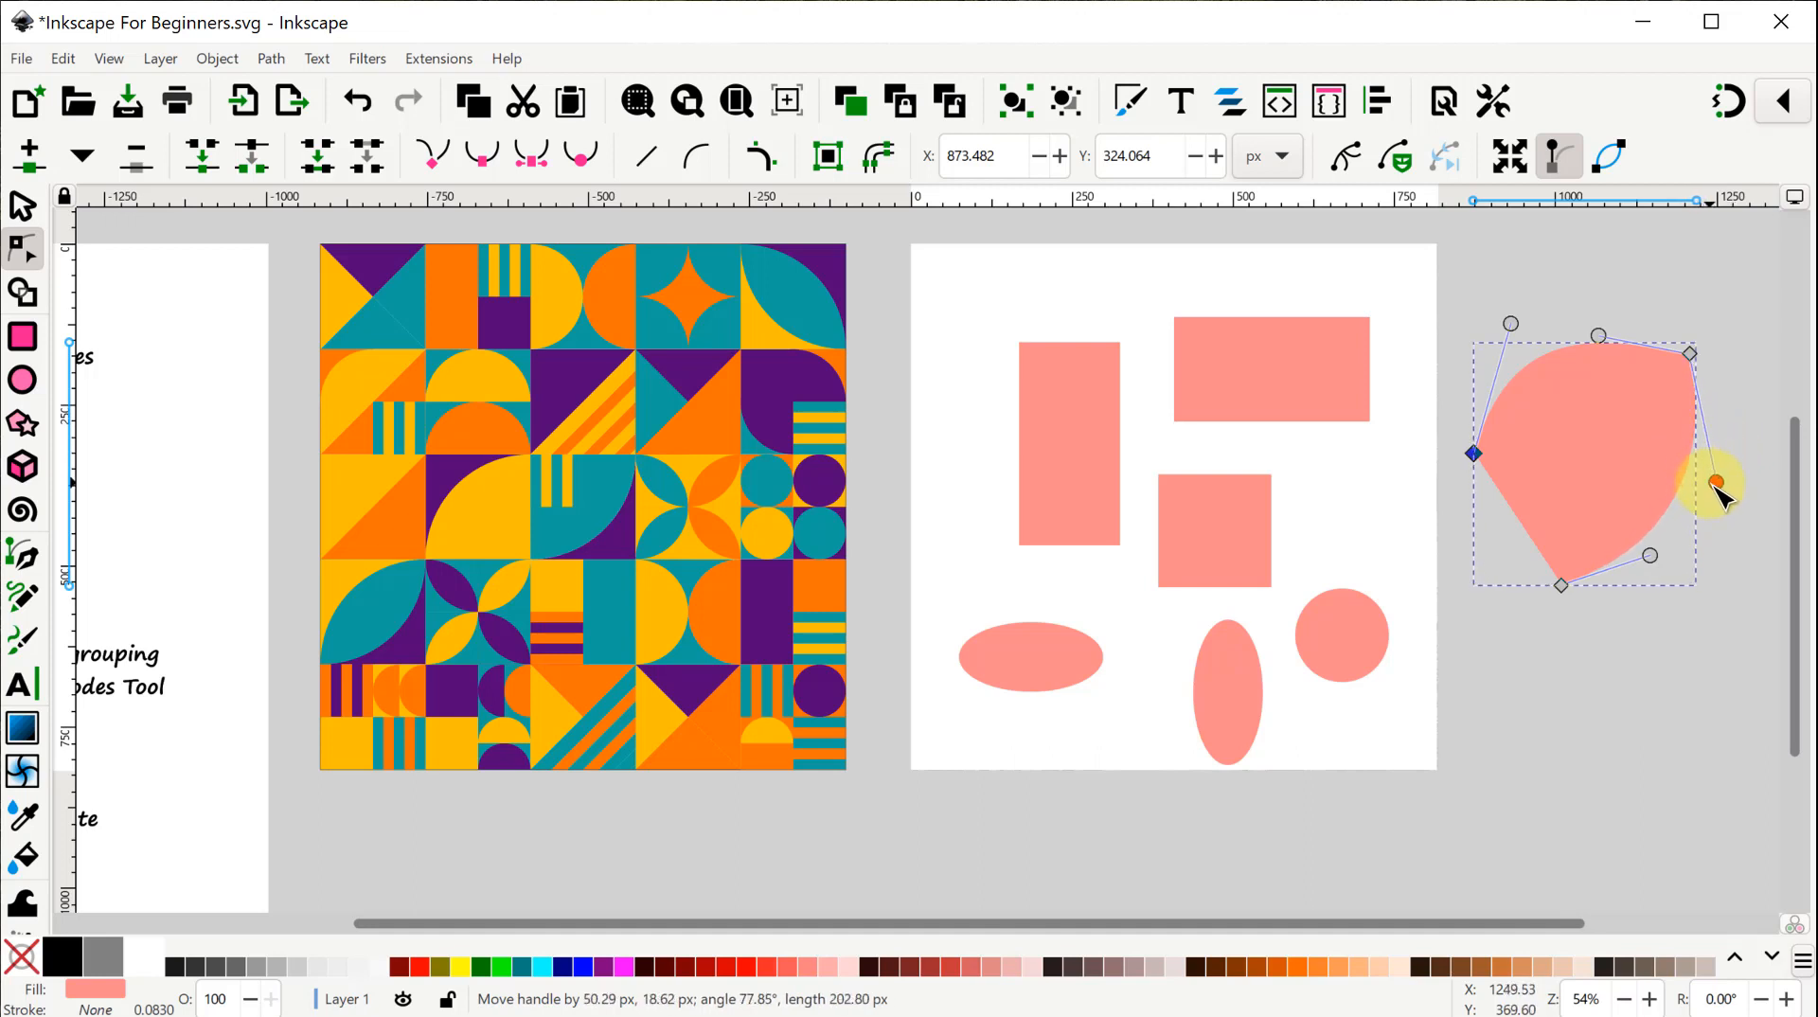
left_click_drag(1650, 555, 1659, 621)
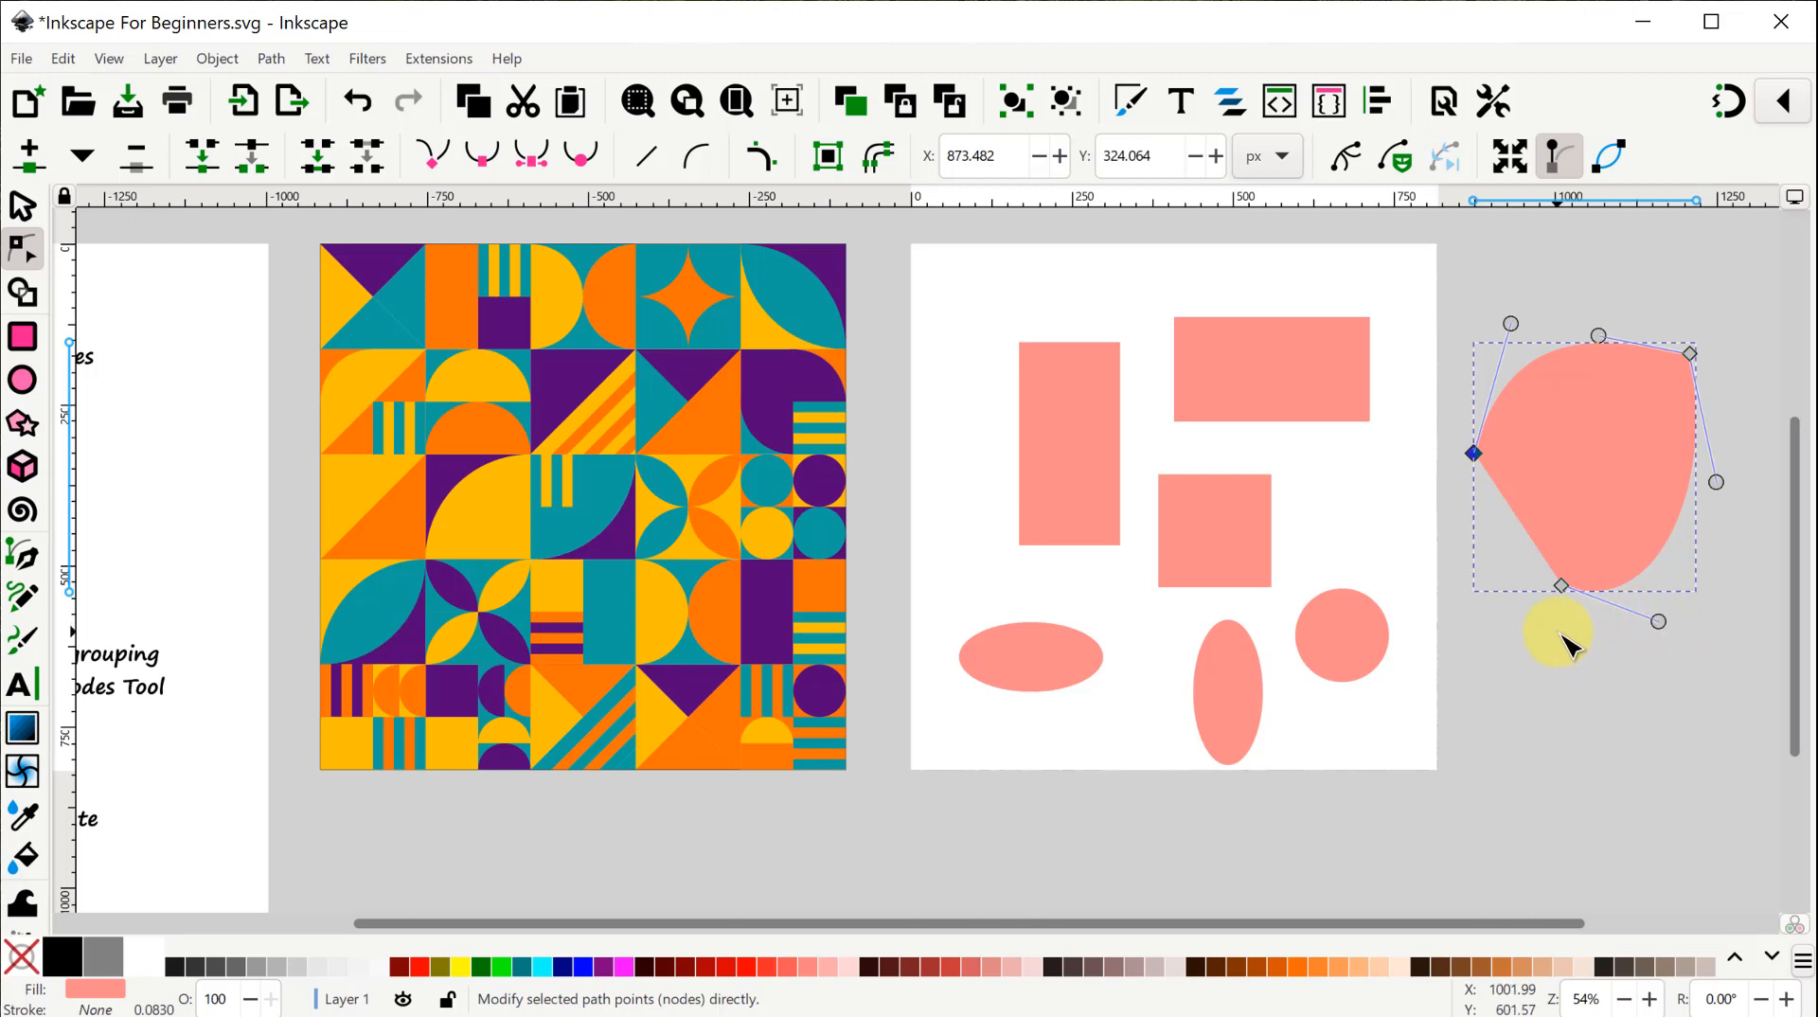
Insert a node on the path's straight lower-left side, move it to about (869, 511) px, and delete the upper-right node.
double_click(1515, 514)
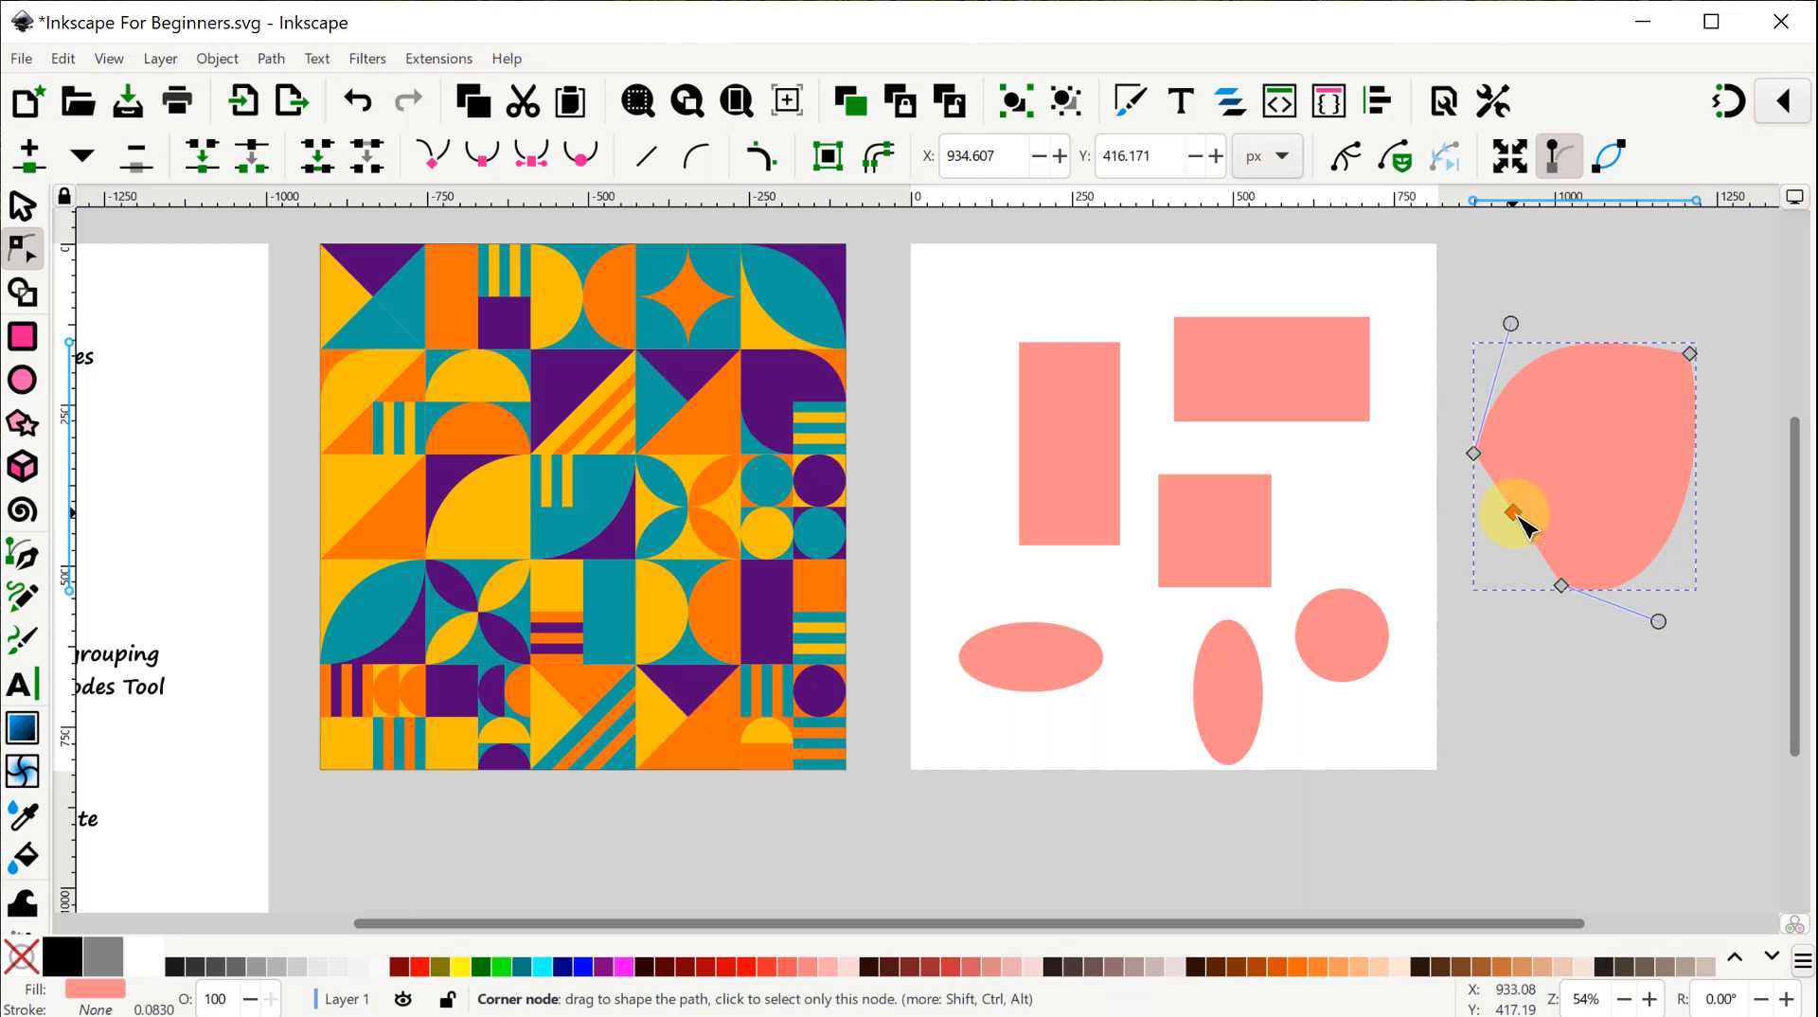
left_click_drag(1515, 514, 1471, 575)
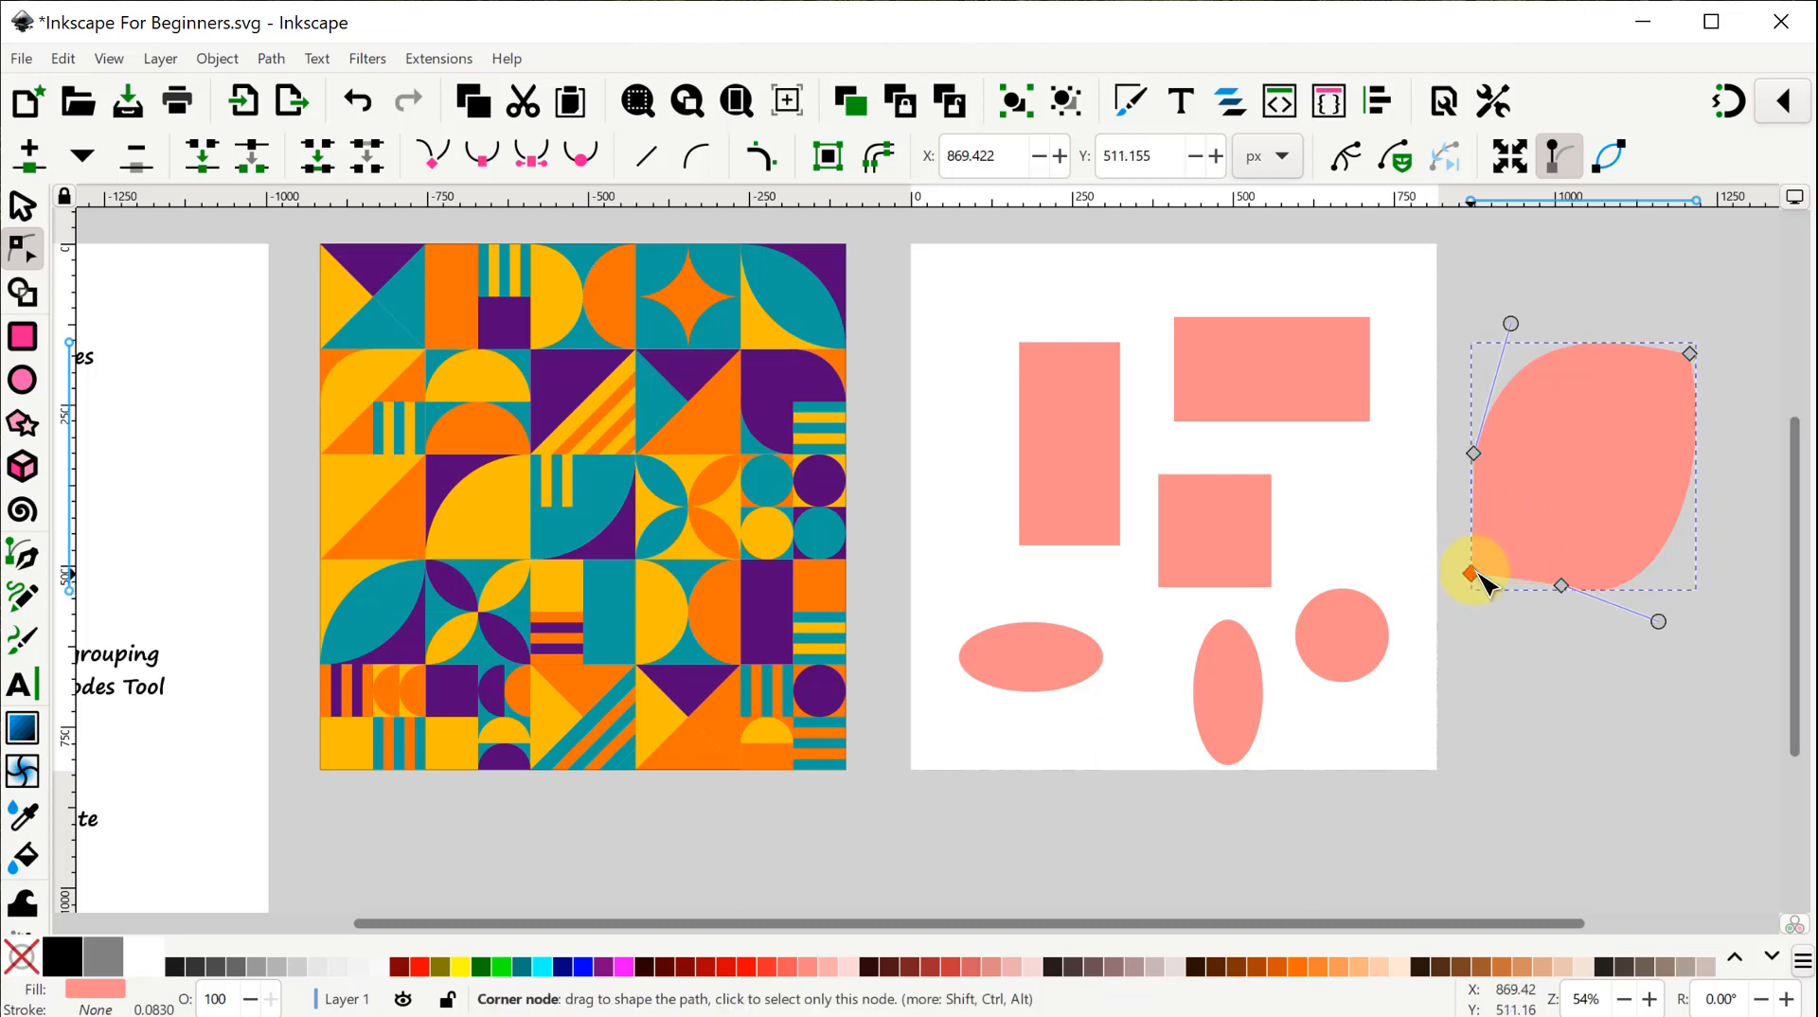
left_click(1691, 356)
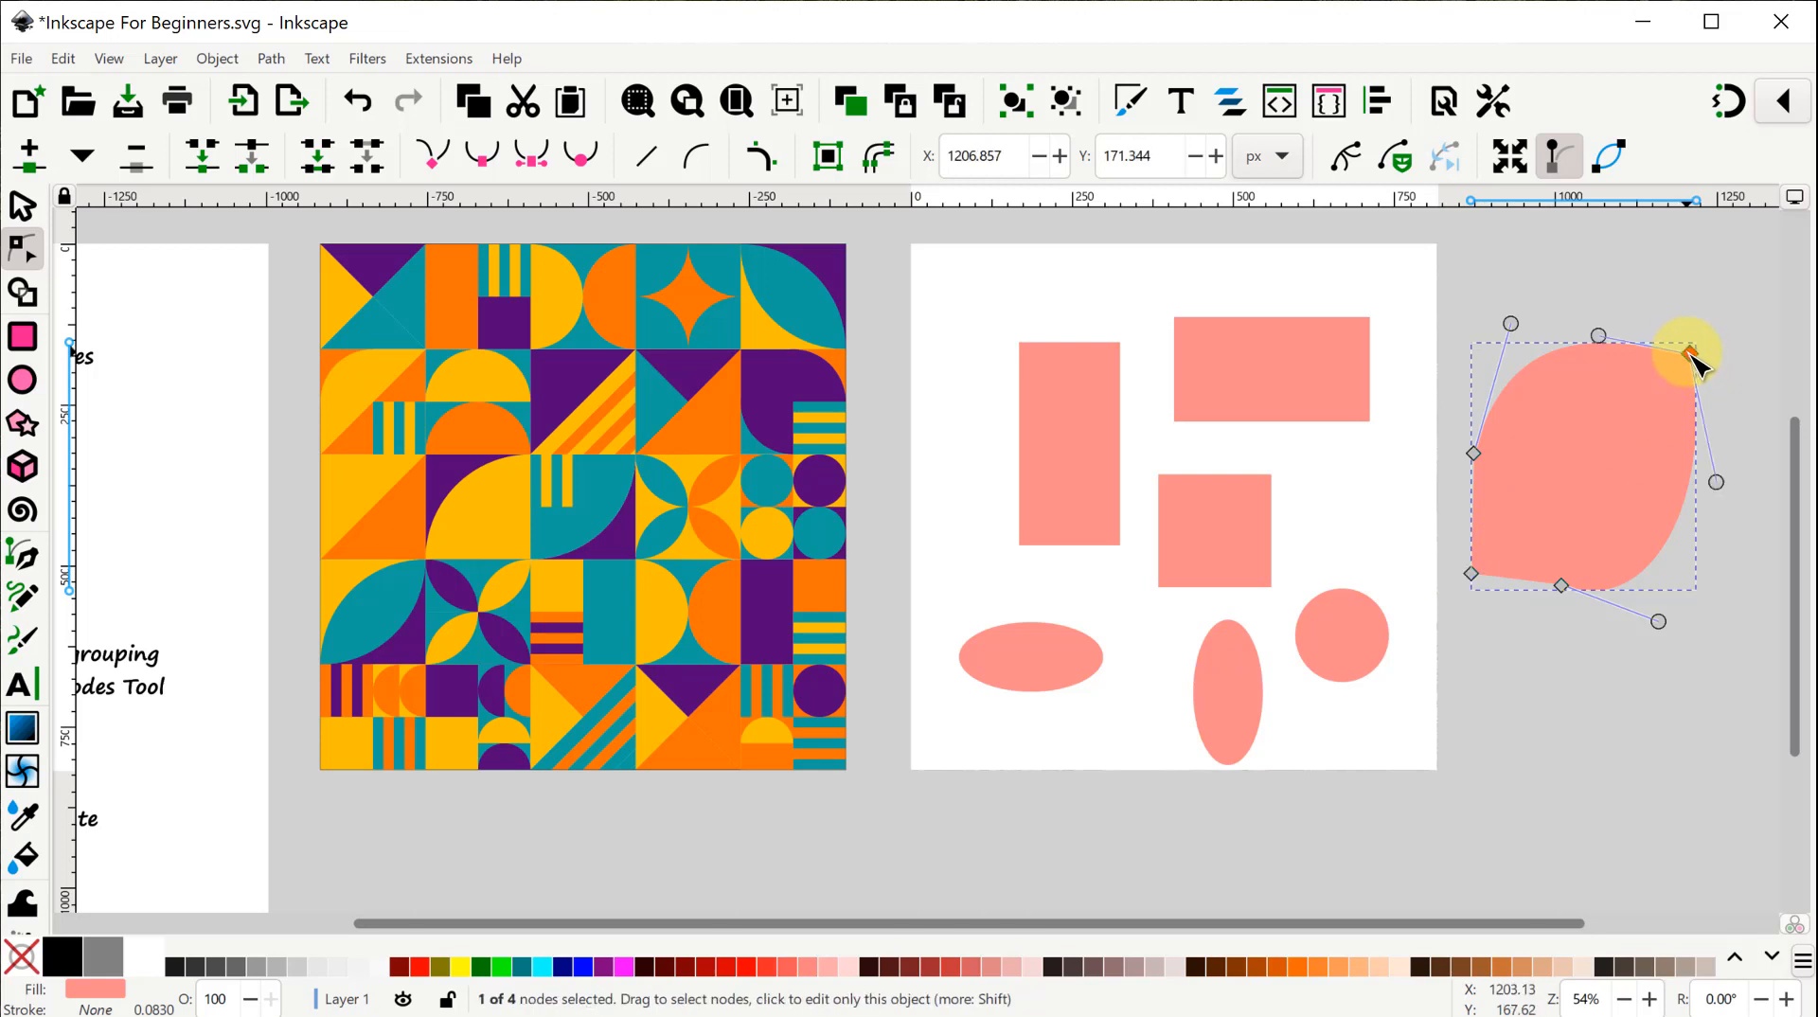
key("Delete")
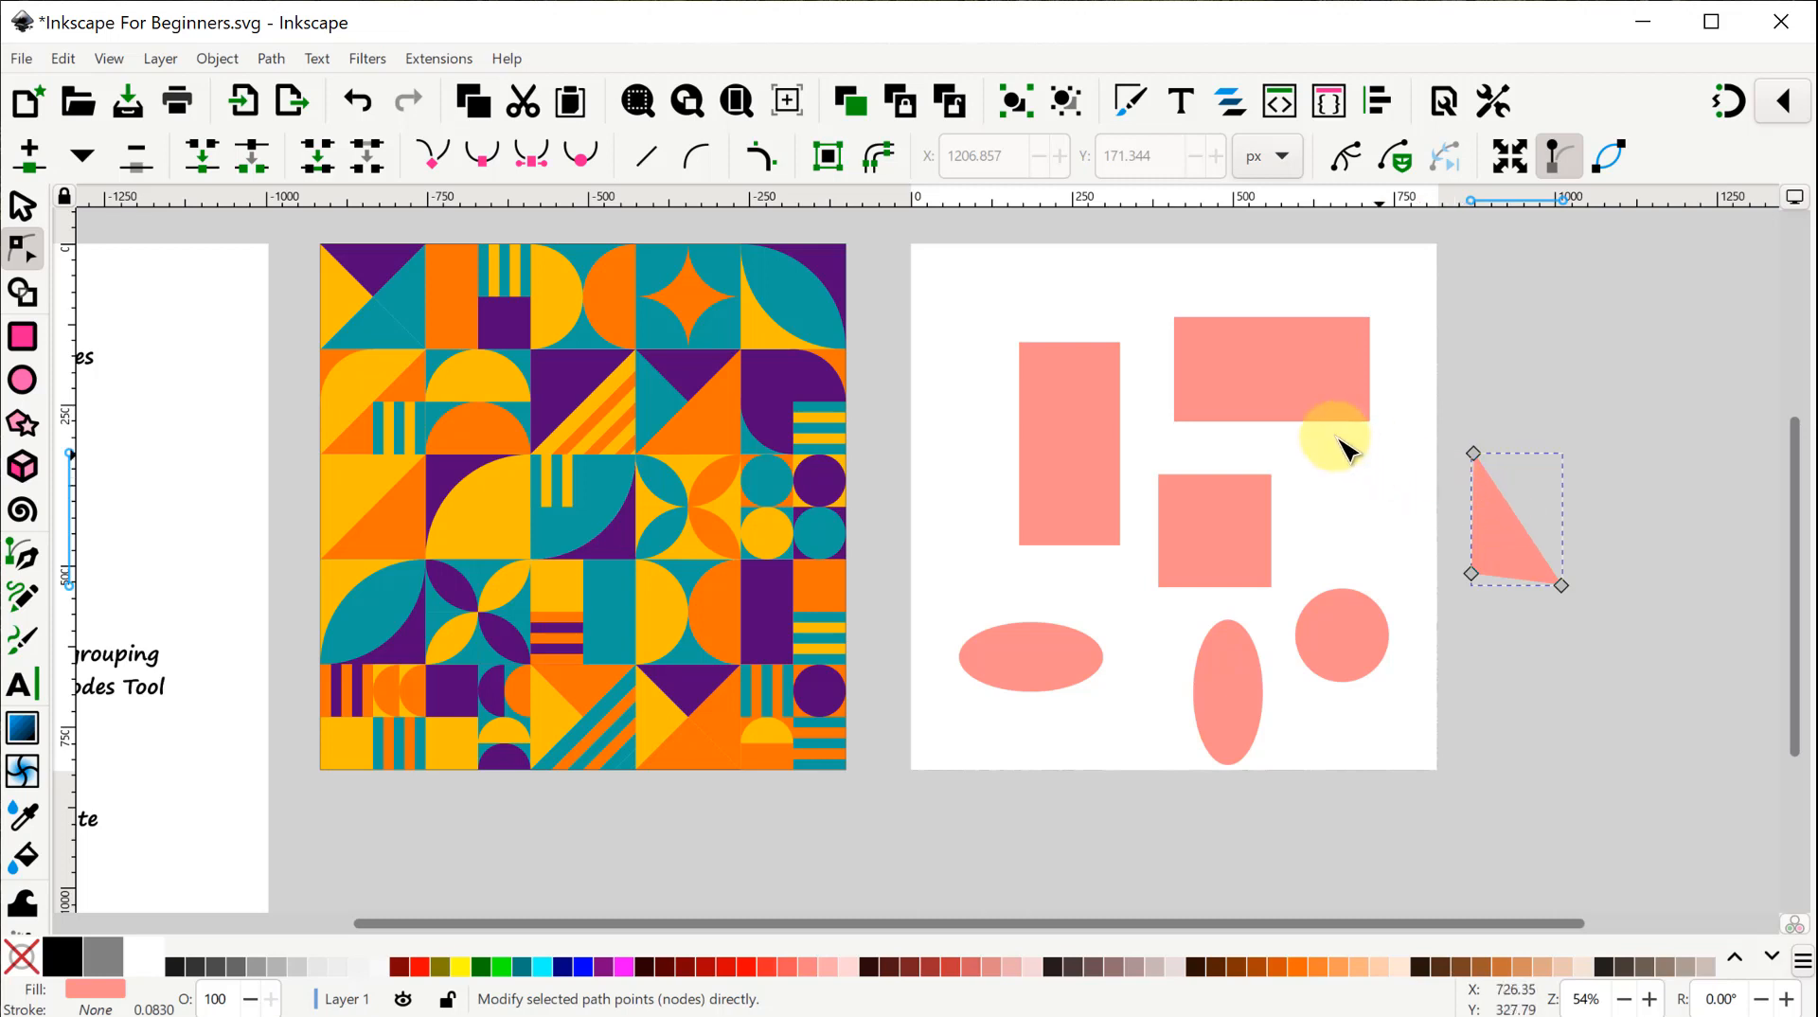
Make the tall rectangle wider and shorter by moving its two opposite corner handles with the Node tool, keeping its corners square.
left_click(1086, 420)
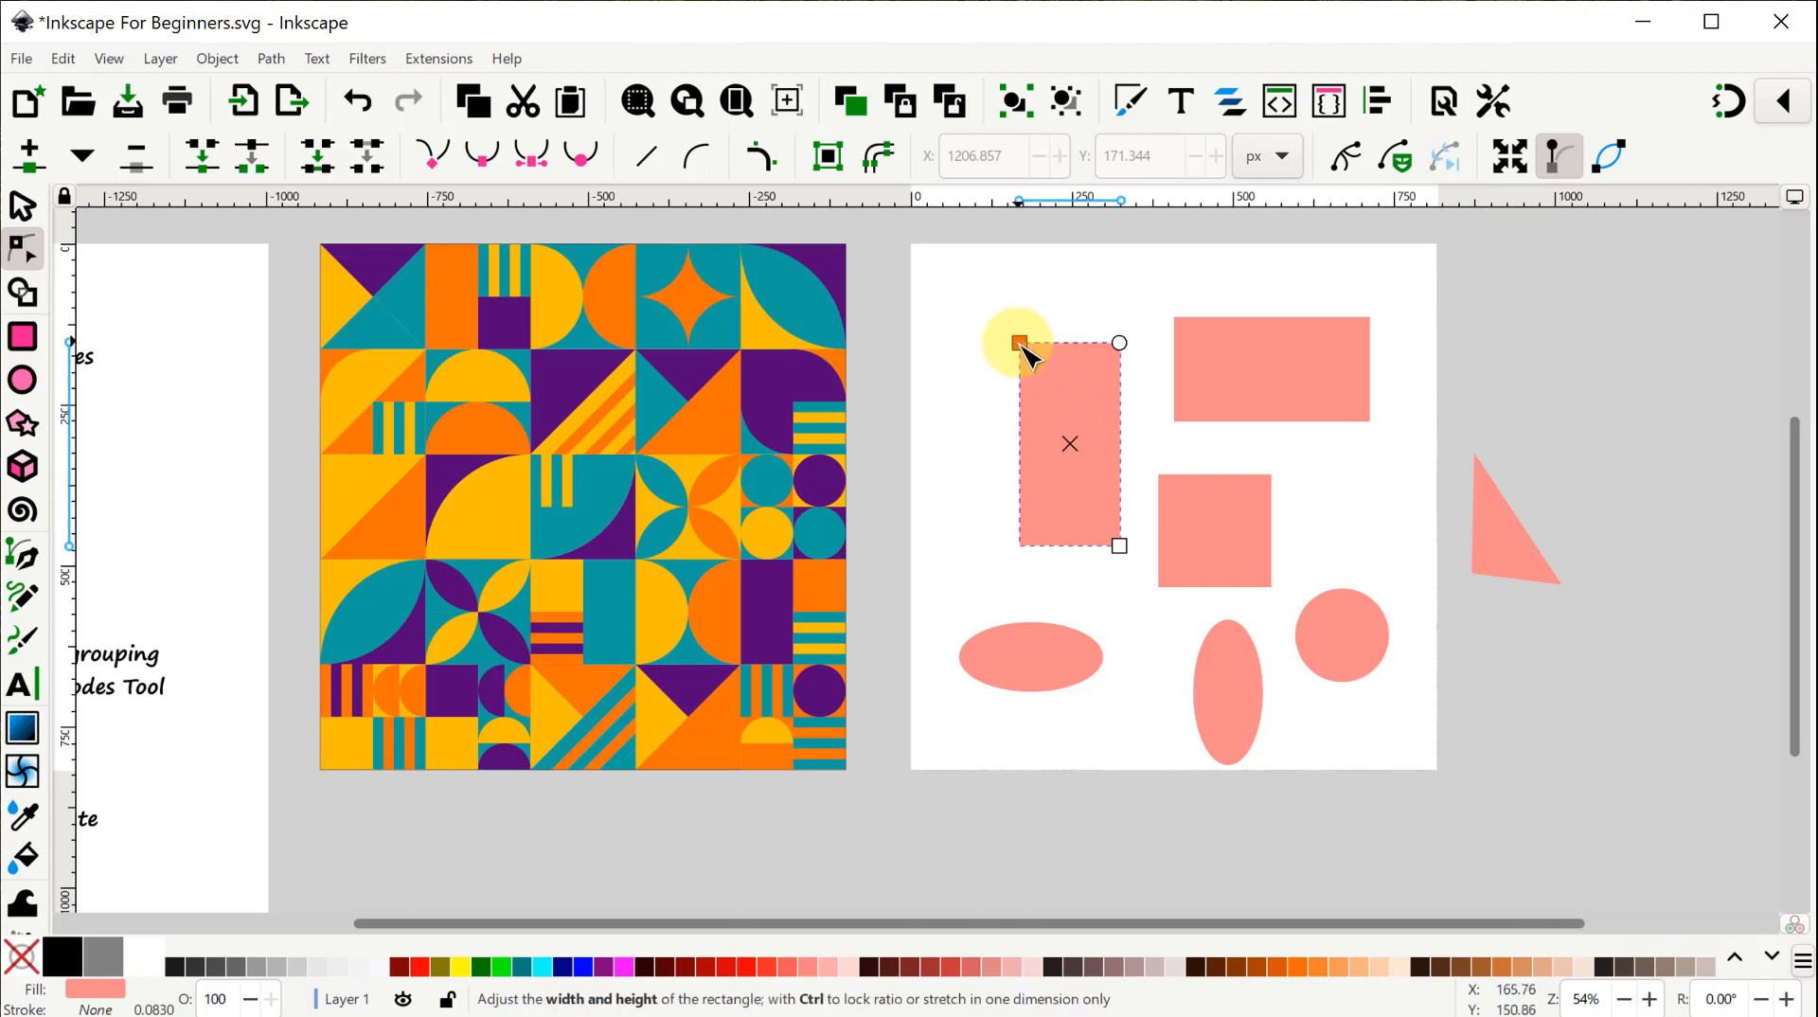
left_click_drag(1020, 344, 987, 371)
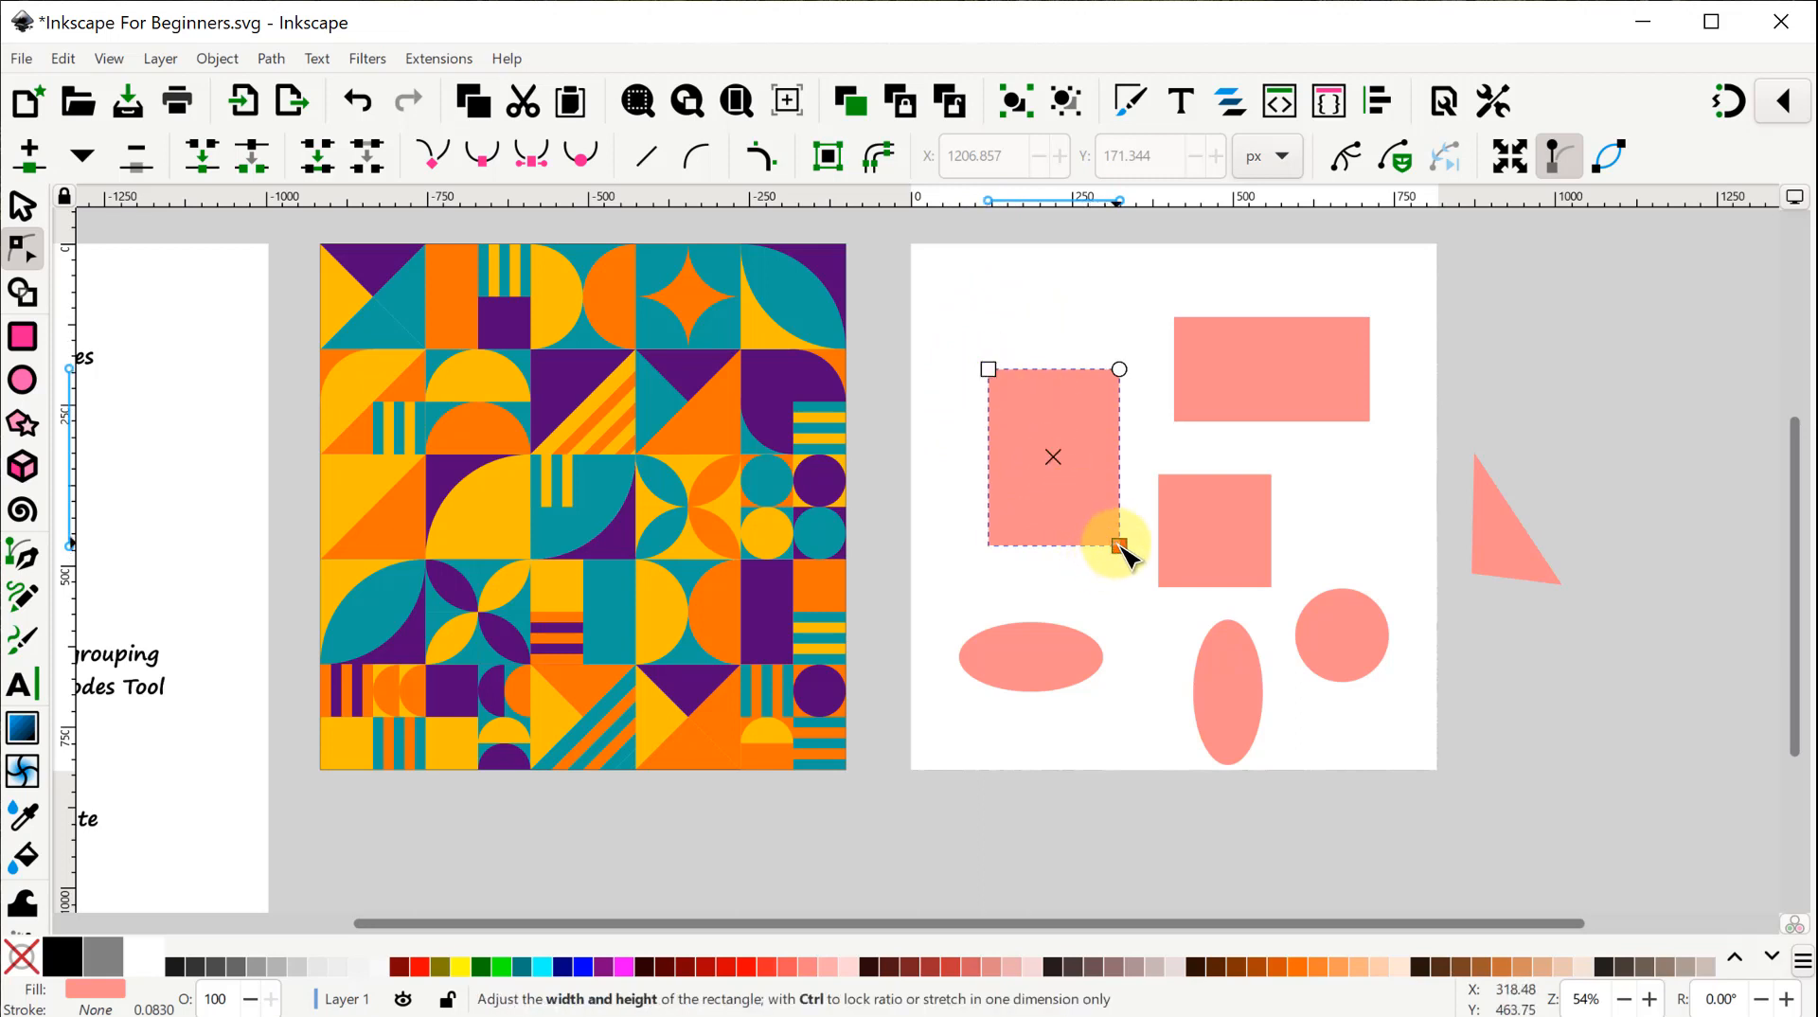
mouse_move(1120, 547)
left_mouse_down()
mouse_move(1041, 532)
mouse_move(1110, 511)
mouse_move(1115, 538)
left_mouse_up()
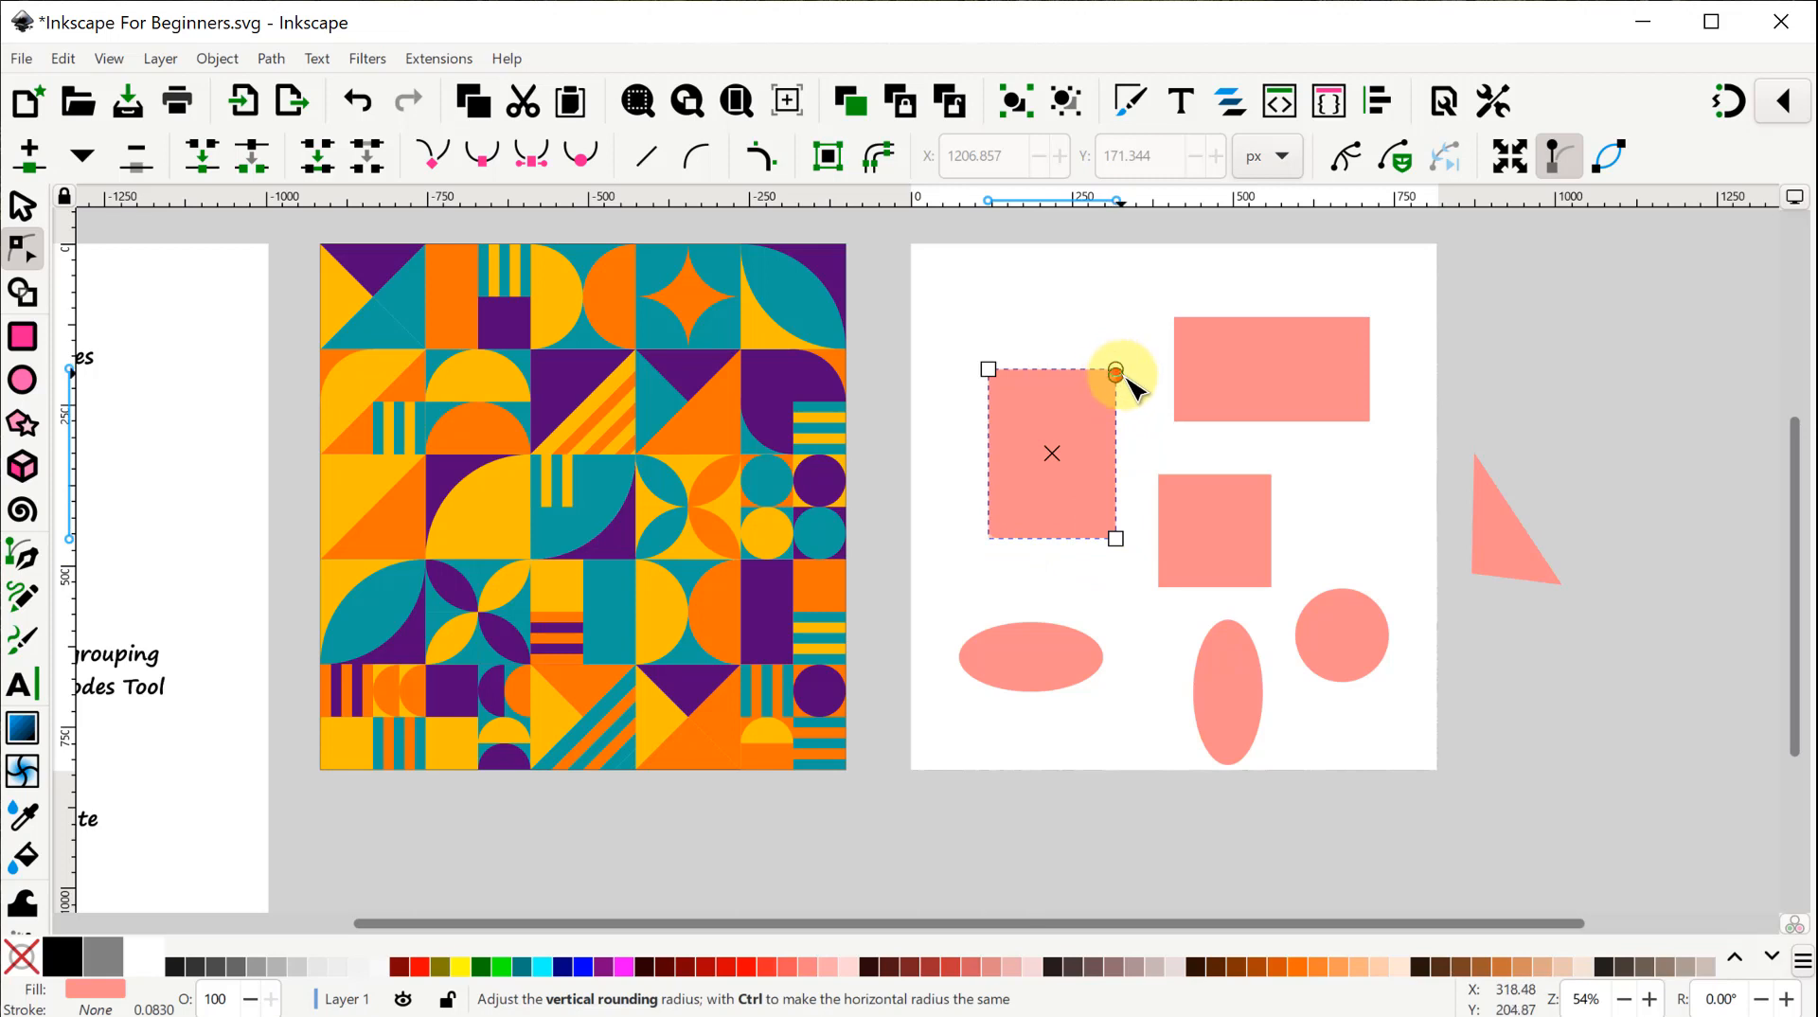
mouse_move(1120, 372)
left_mouse_down()
mouse_move(1130, 429)
mouse_move(1132, 353)
left_mouse_up()
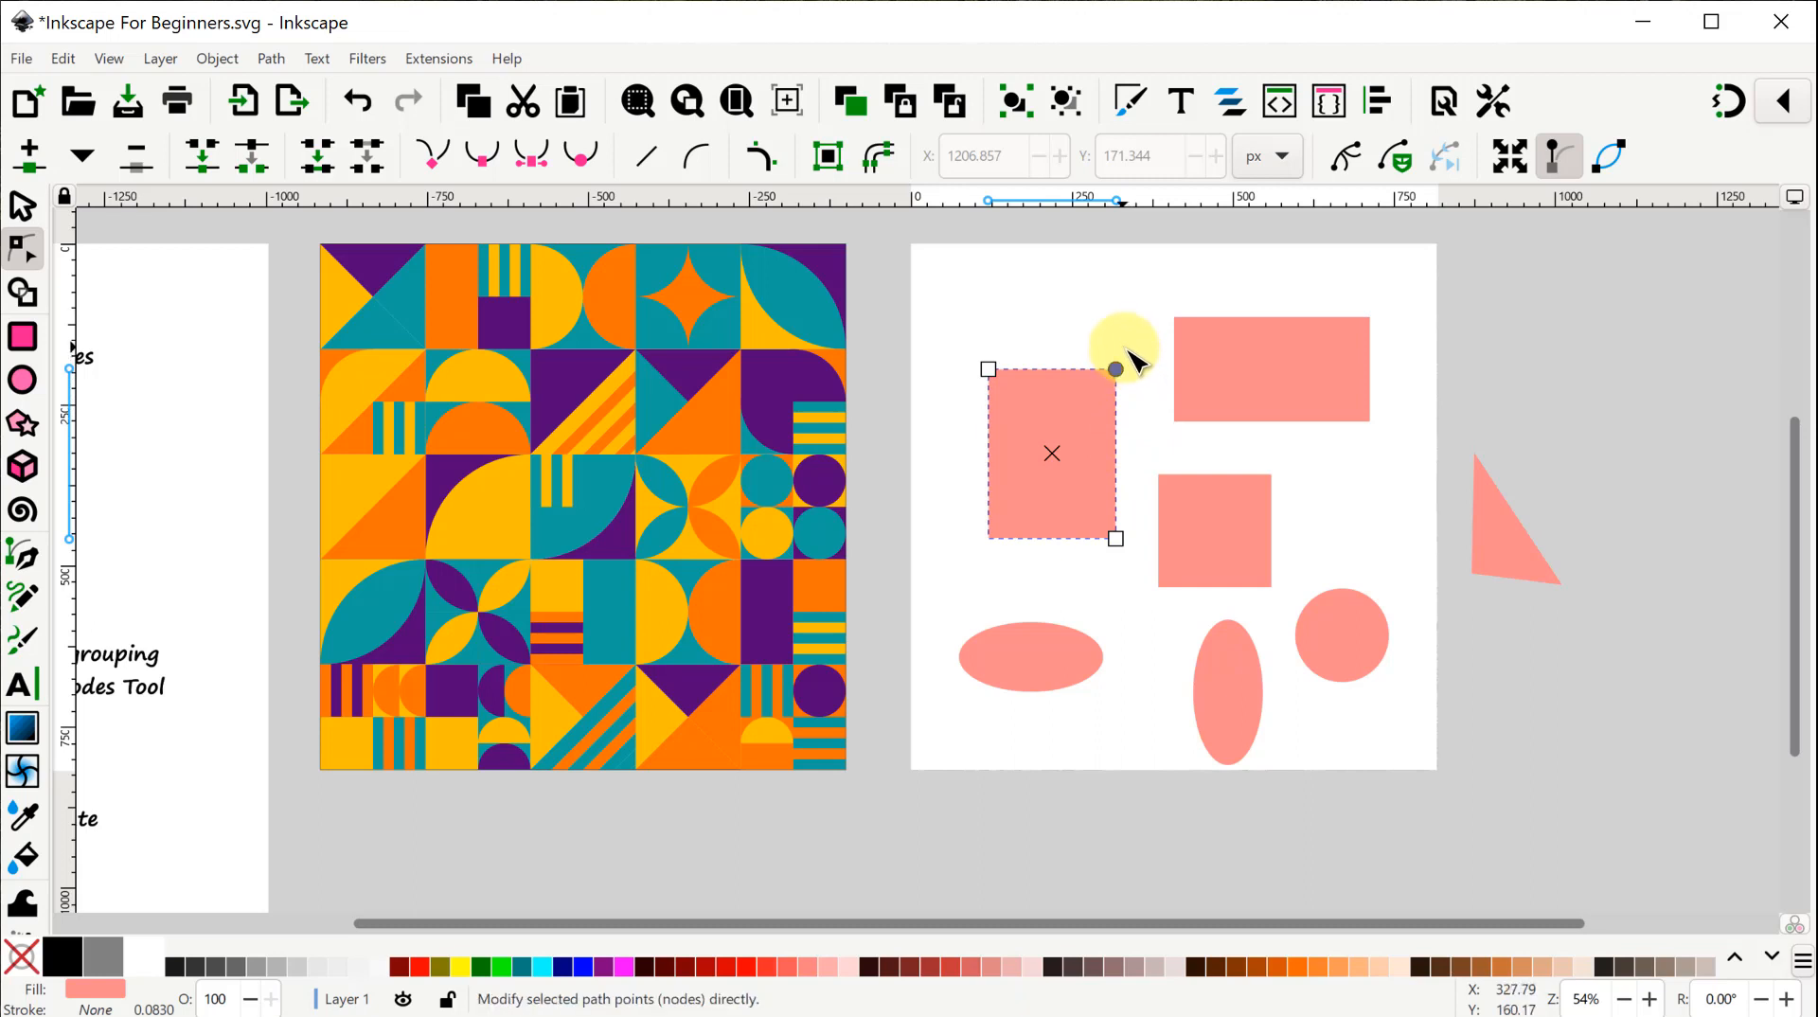
Stretch the horizontal ellipse vertically with its height handle to about 223 × 212 px.
left_click(1041, 660)
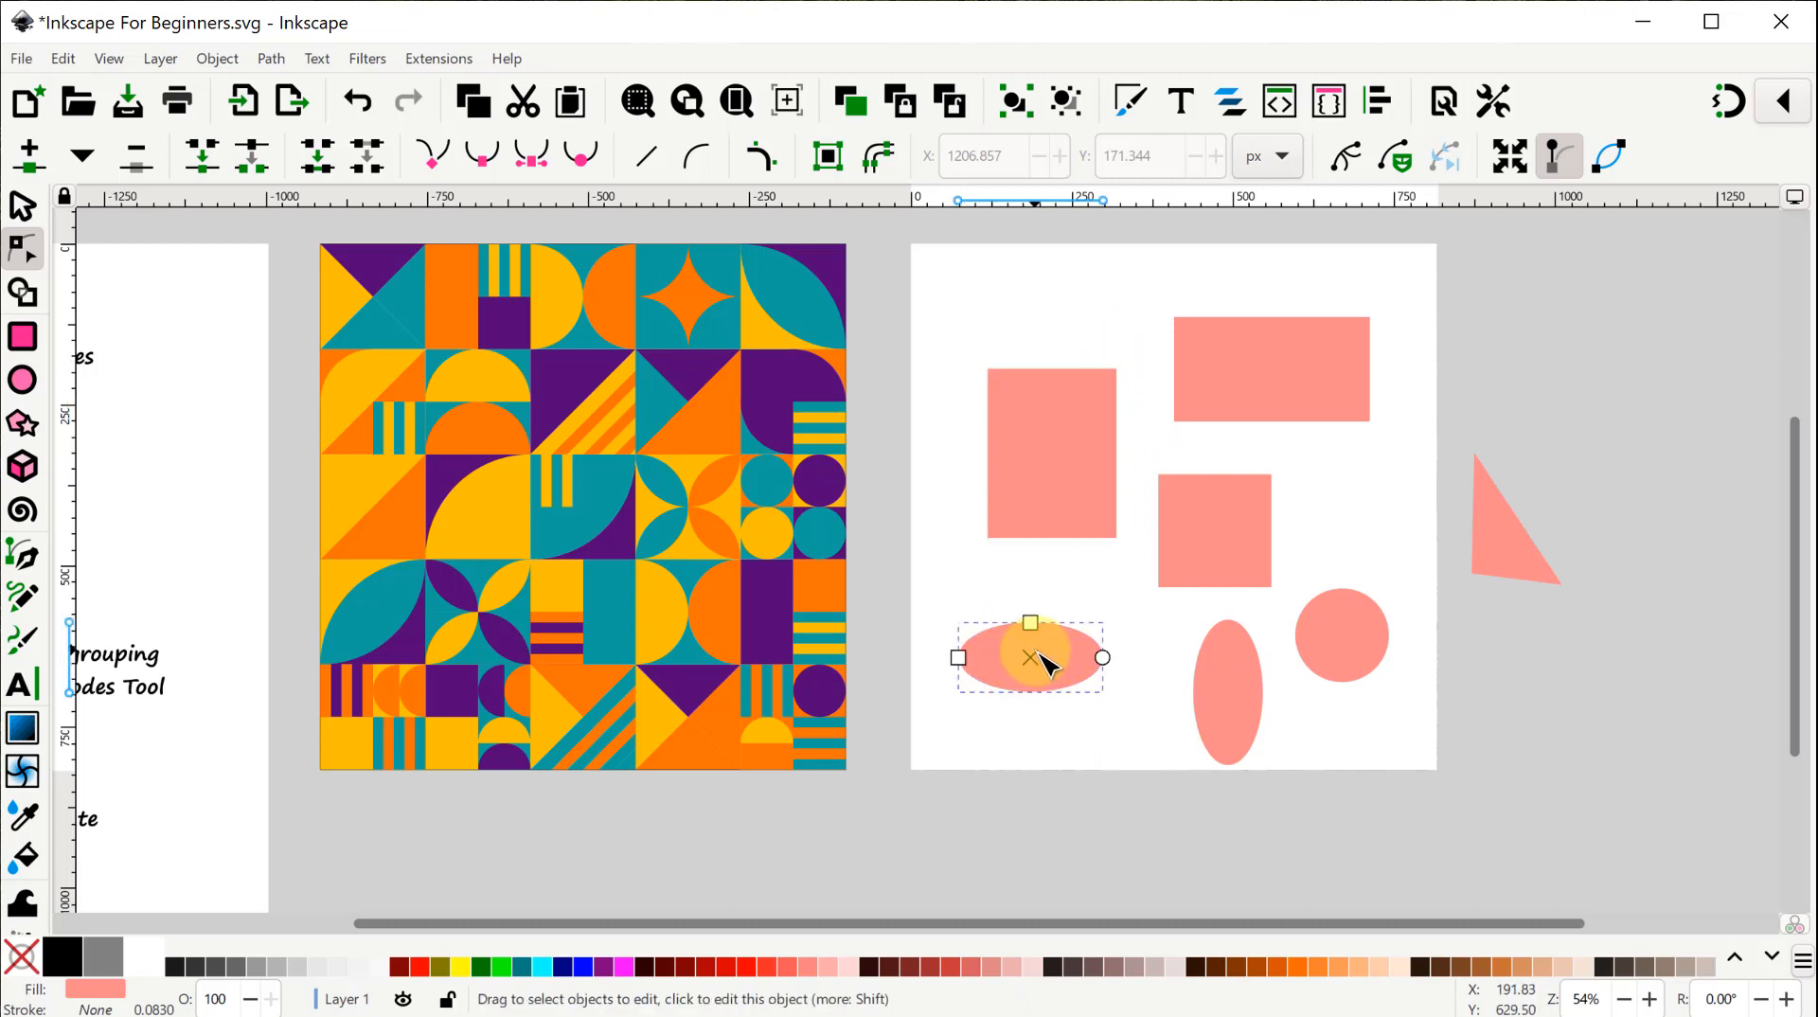
left_click_drag(1030, 623, 1031, 587)
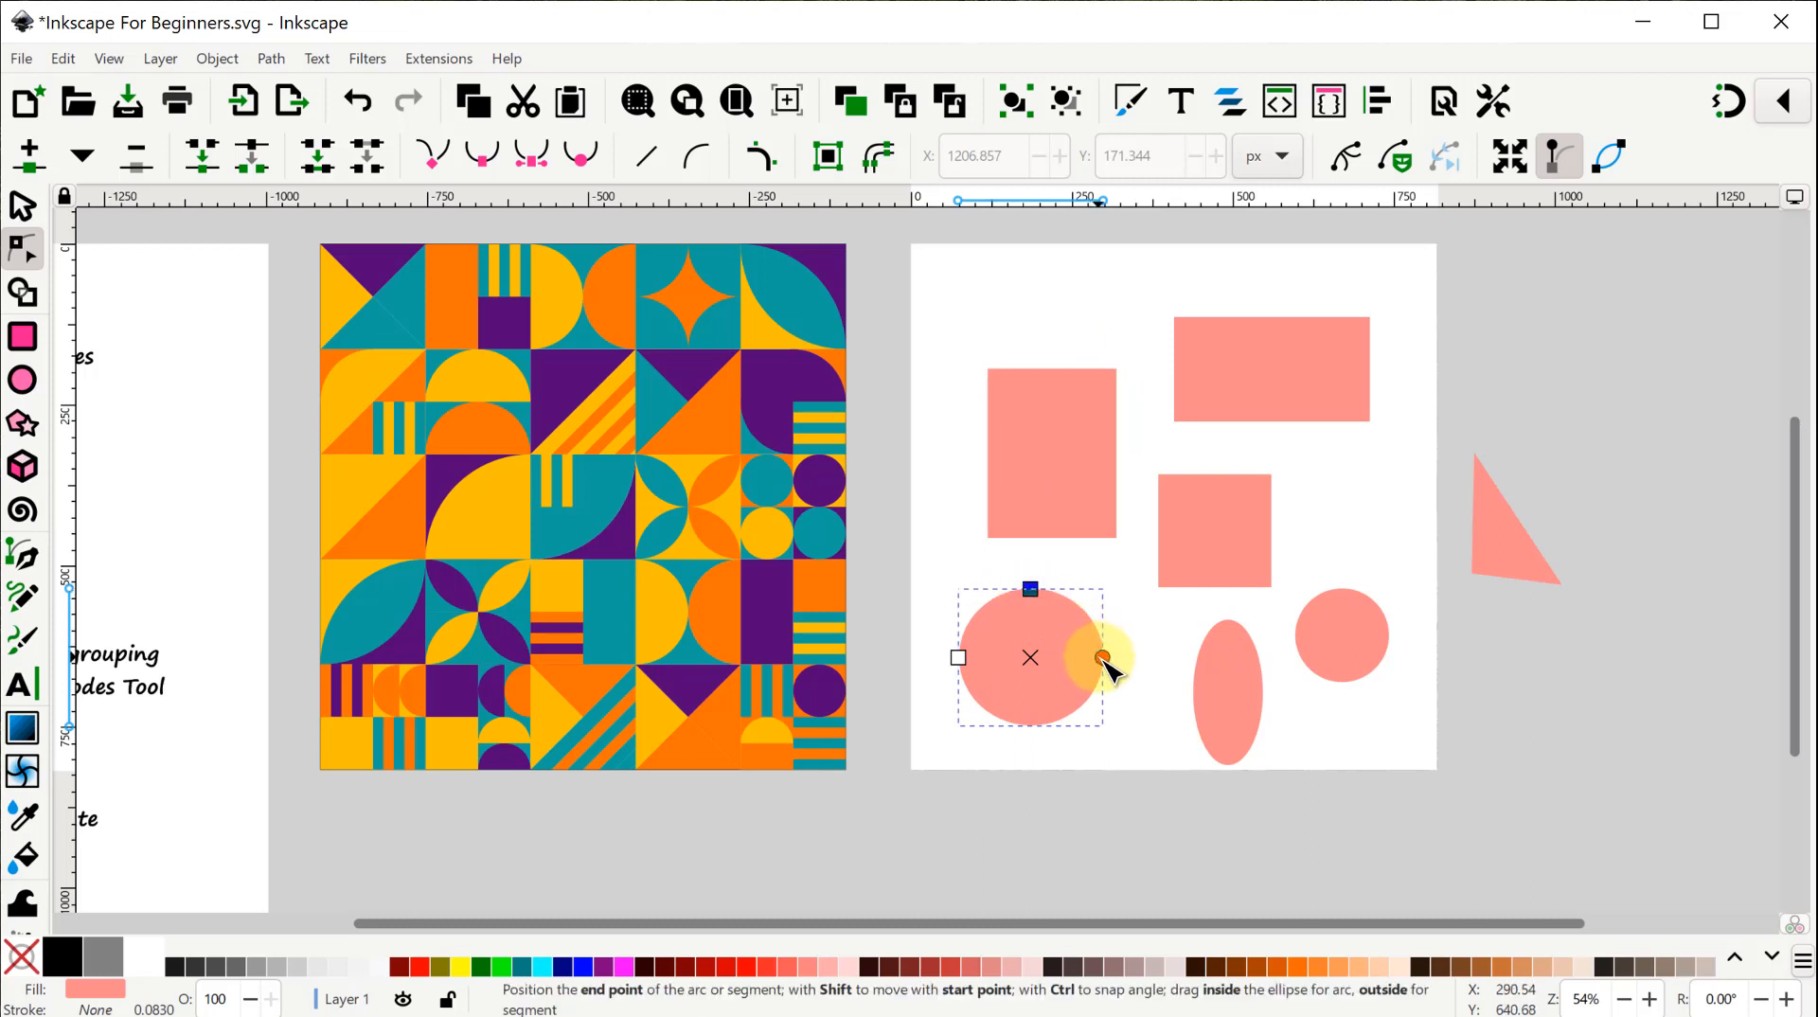
Open a wedge in the right side of the stretched ellipse with its arc handle, and undo the cut completely.
left_click_drag(1102, 655, 1103, 606)
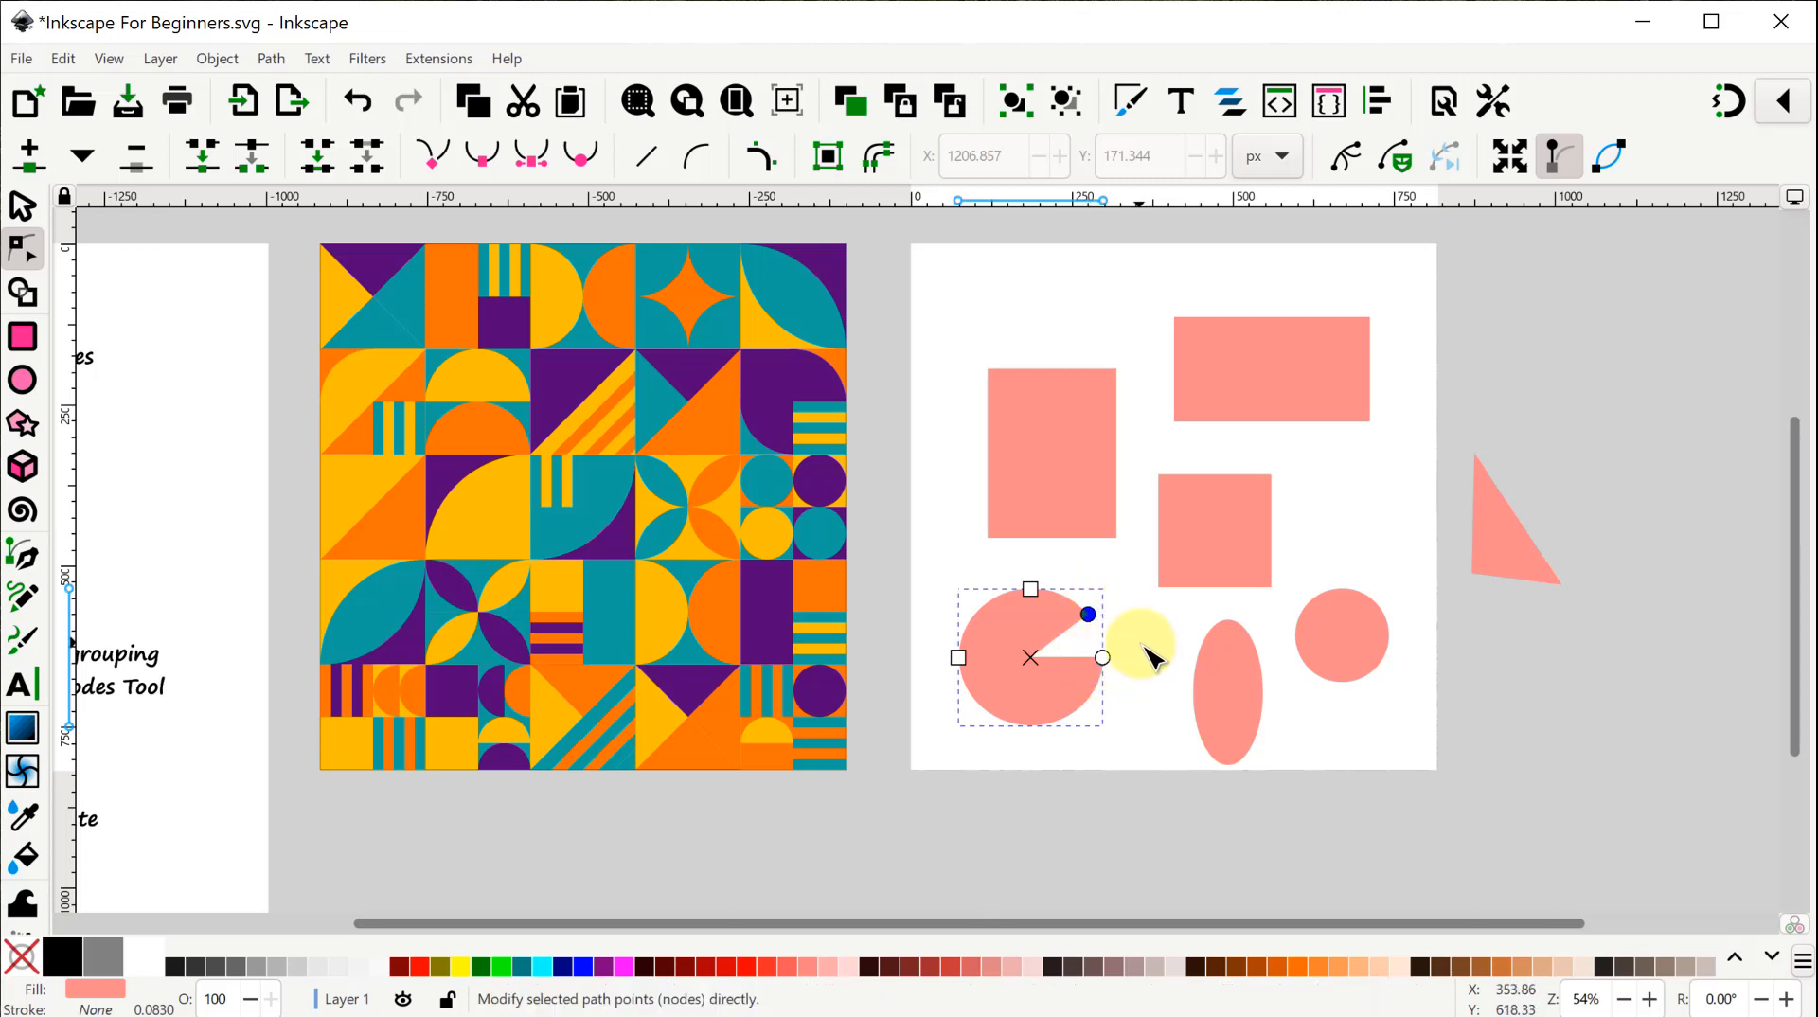
left_click(63, 59)
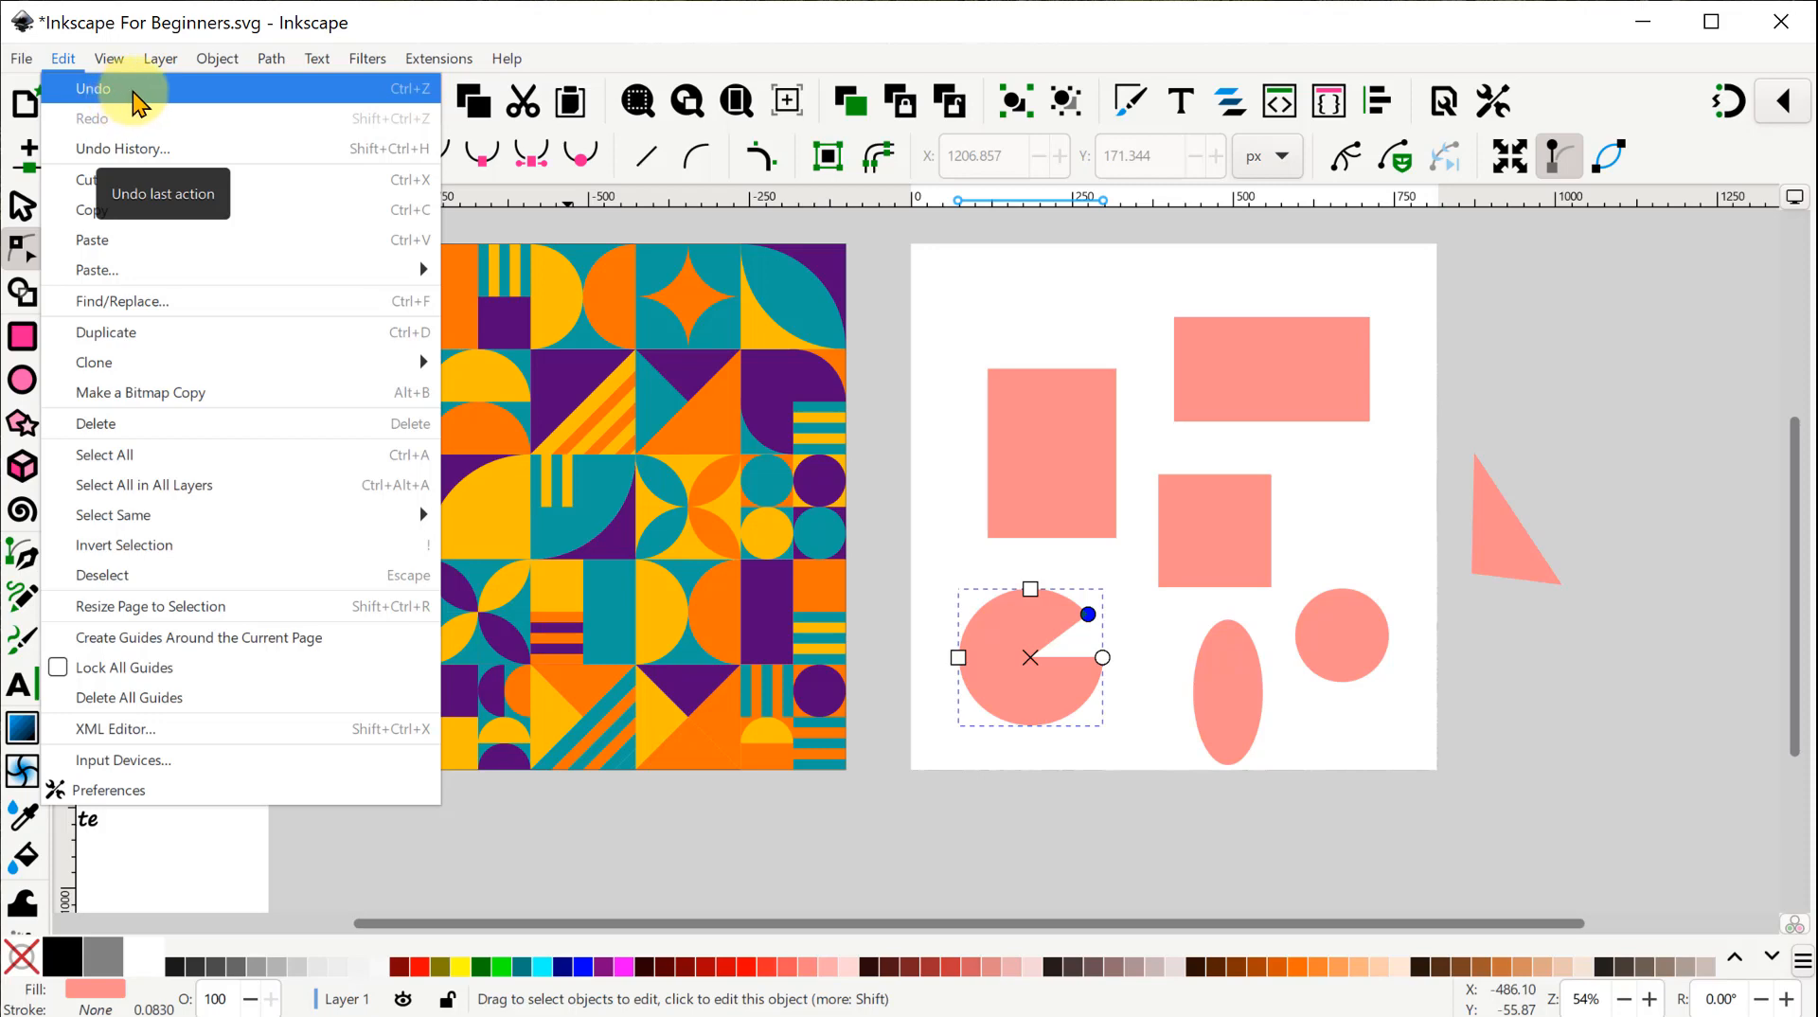
left_click(159, 88)
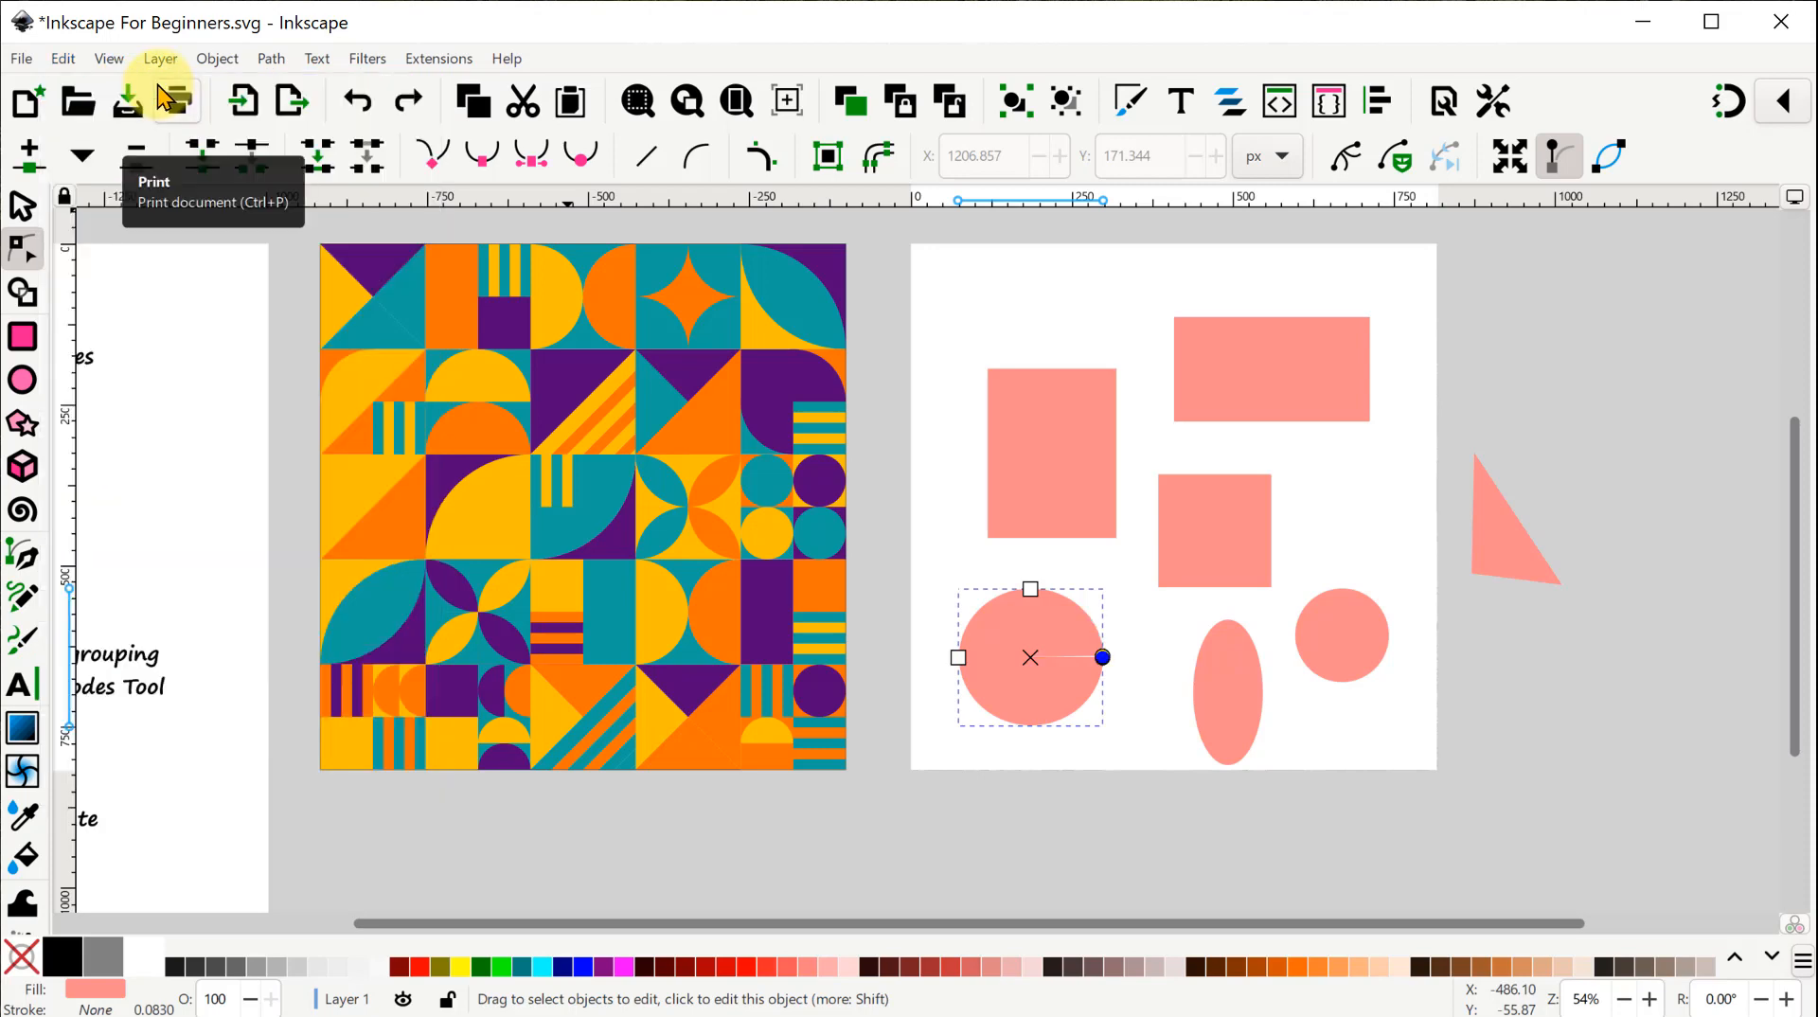
left_click(63, 59)
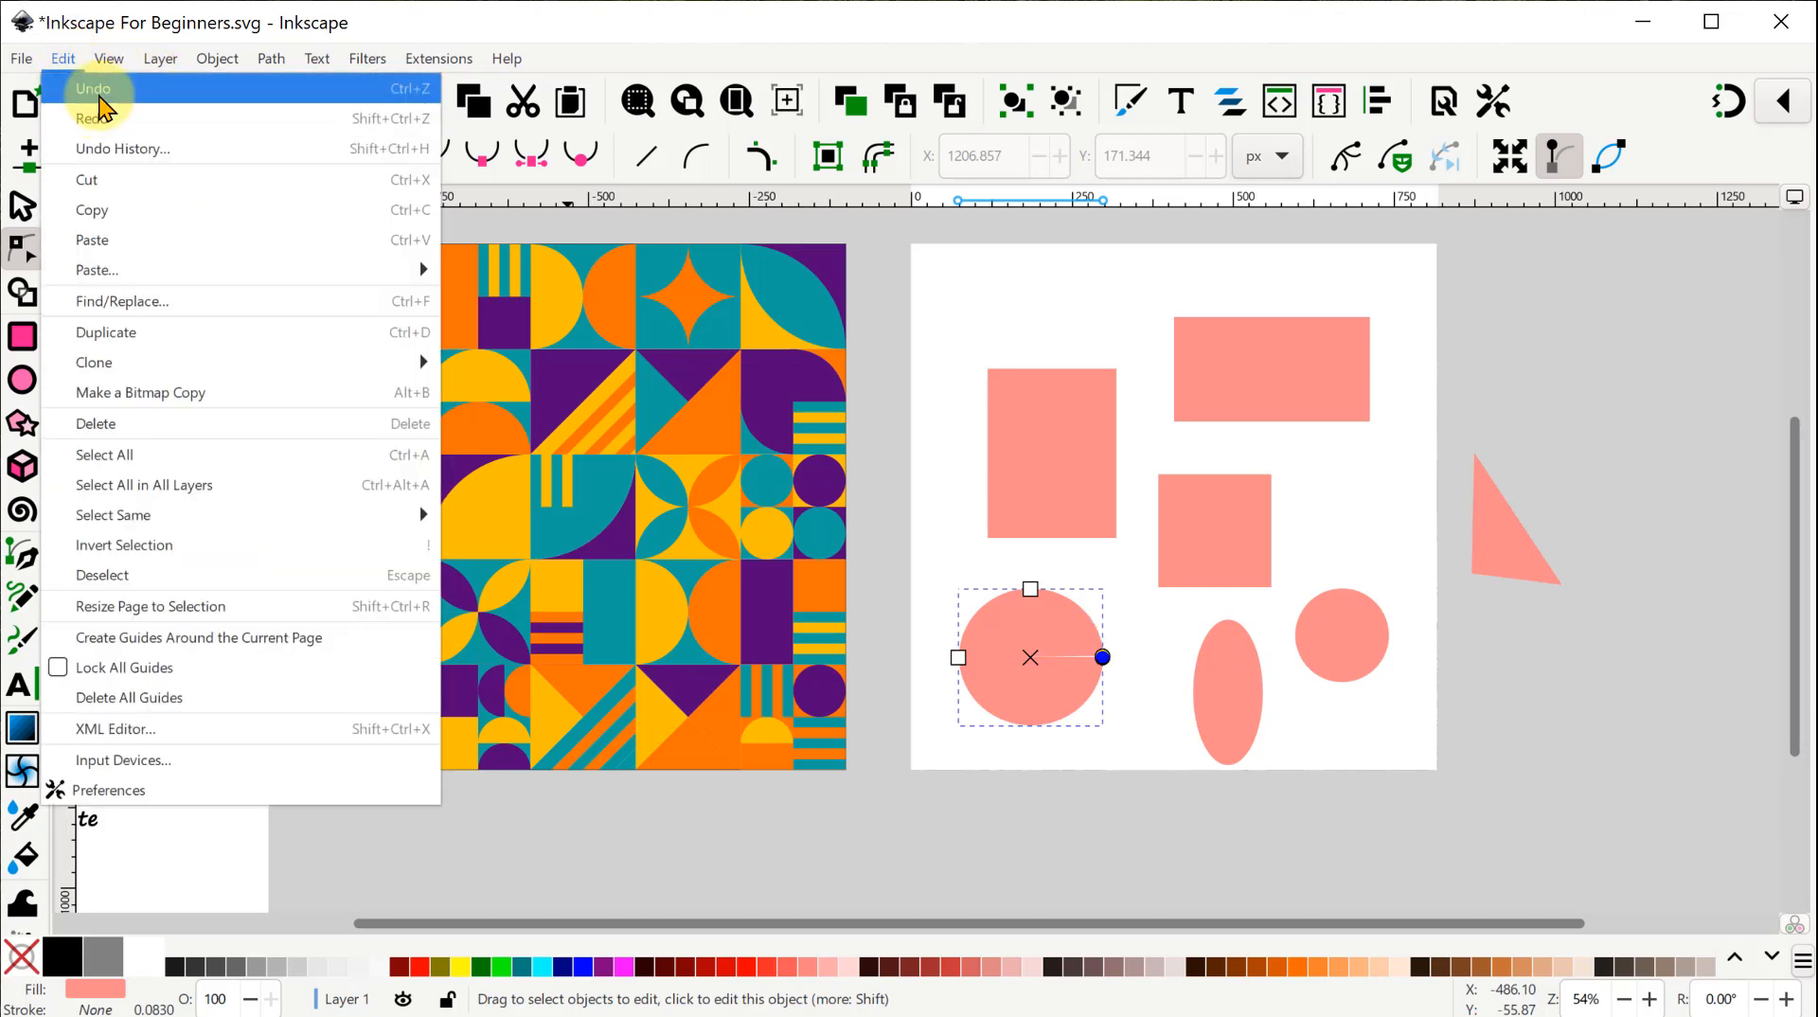
left_click(107, 93)
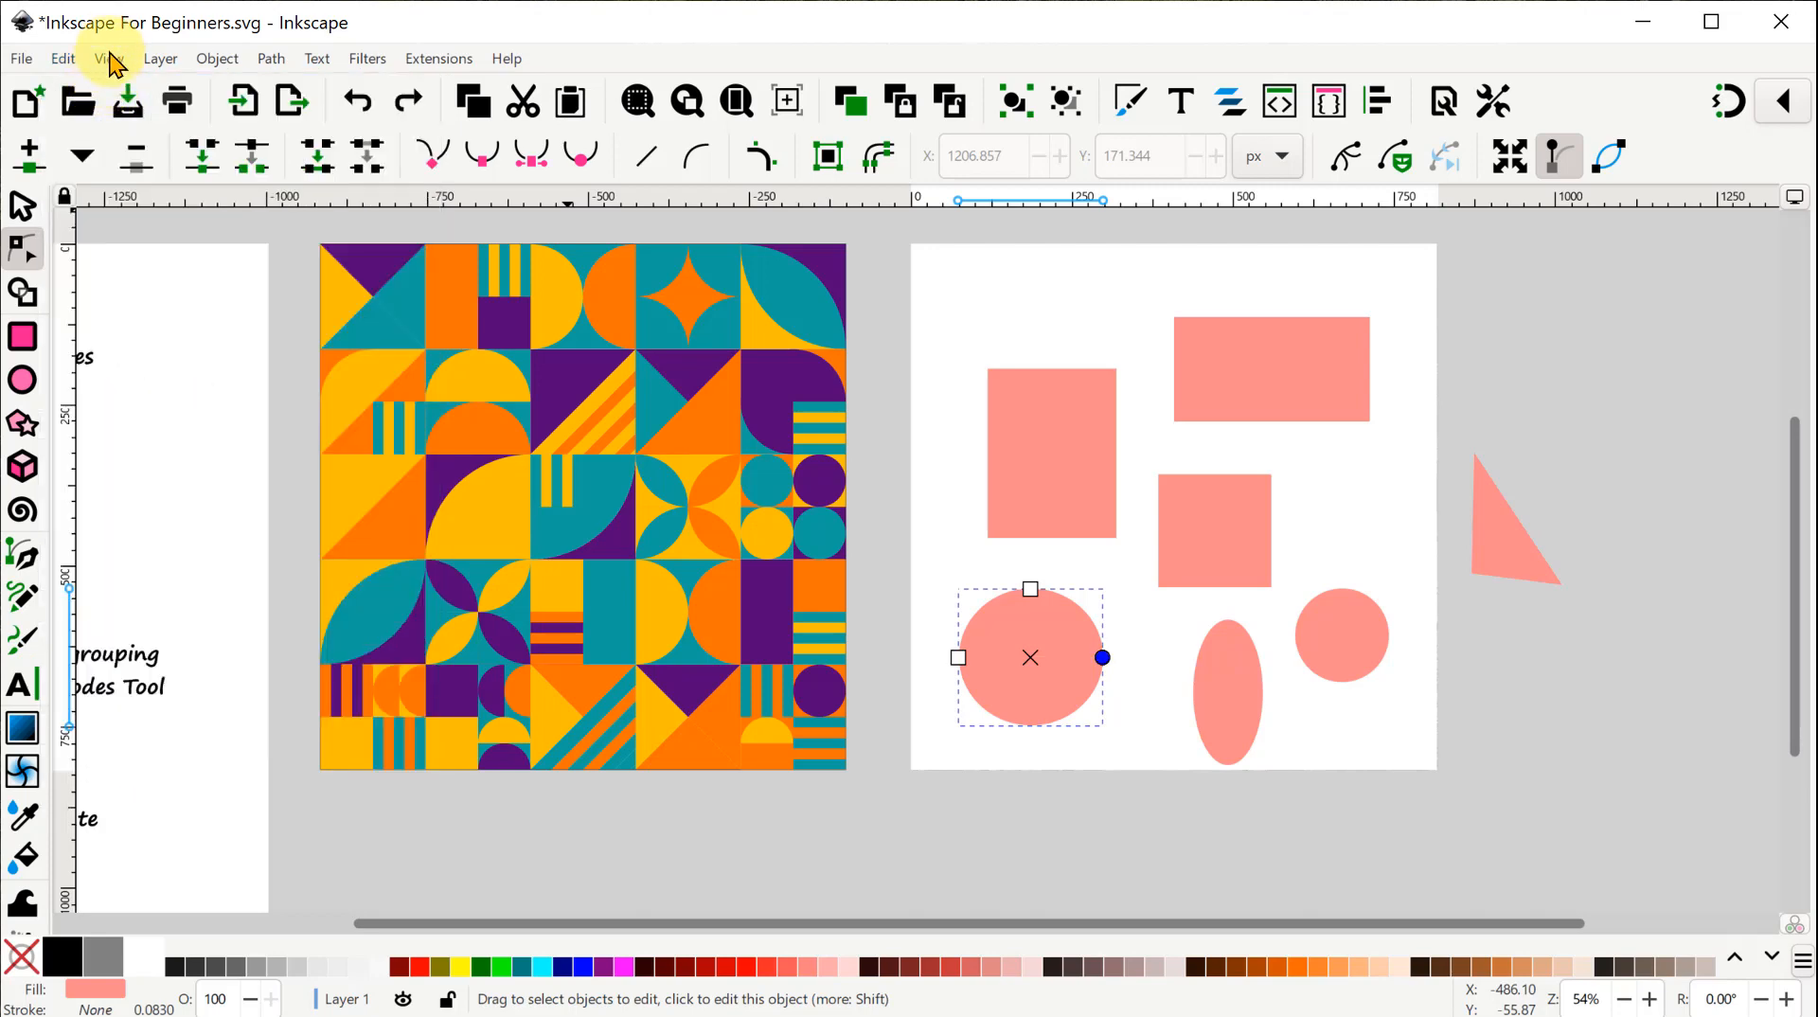
Redo the wedge cut in the ellipse and undo it again.
left_click(73, 60)
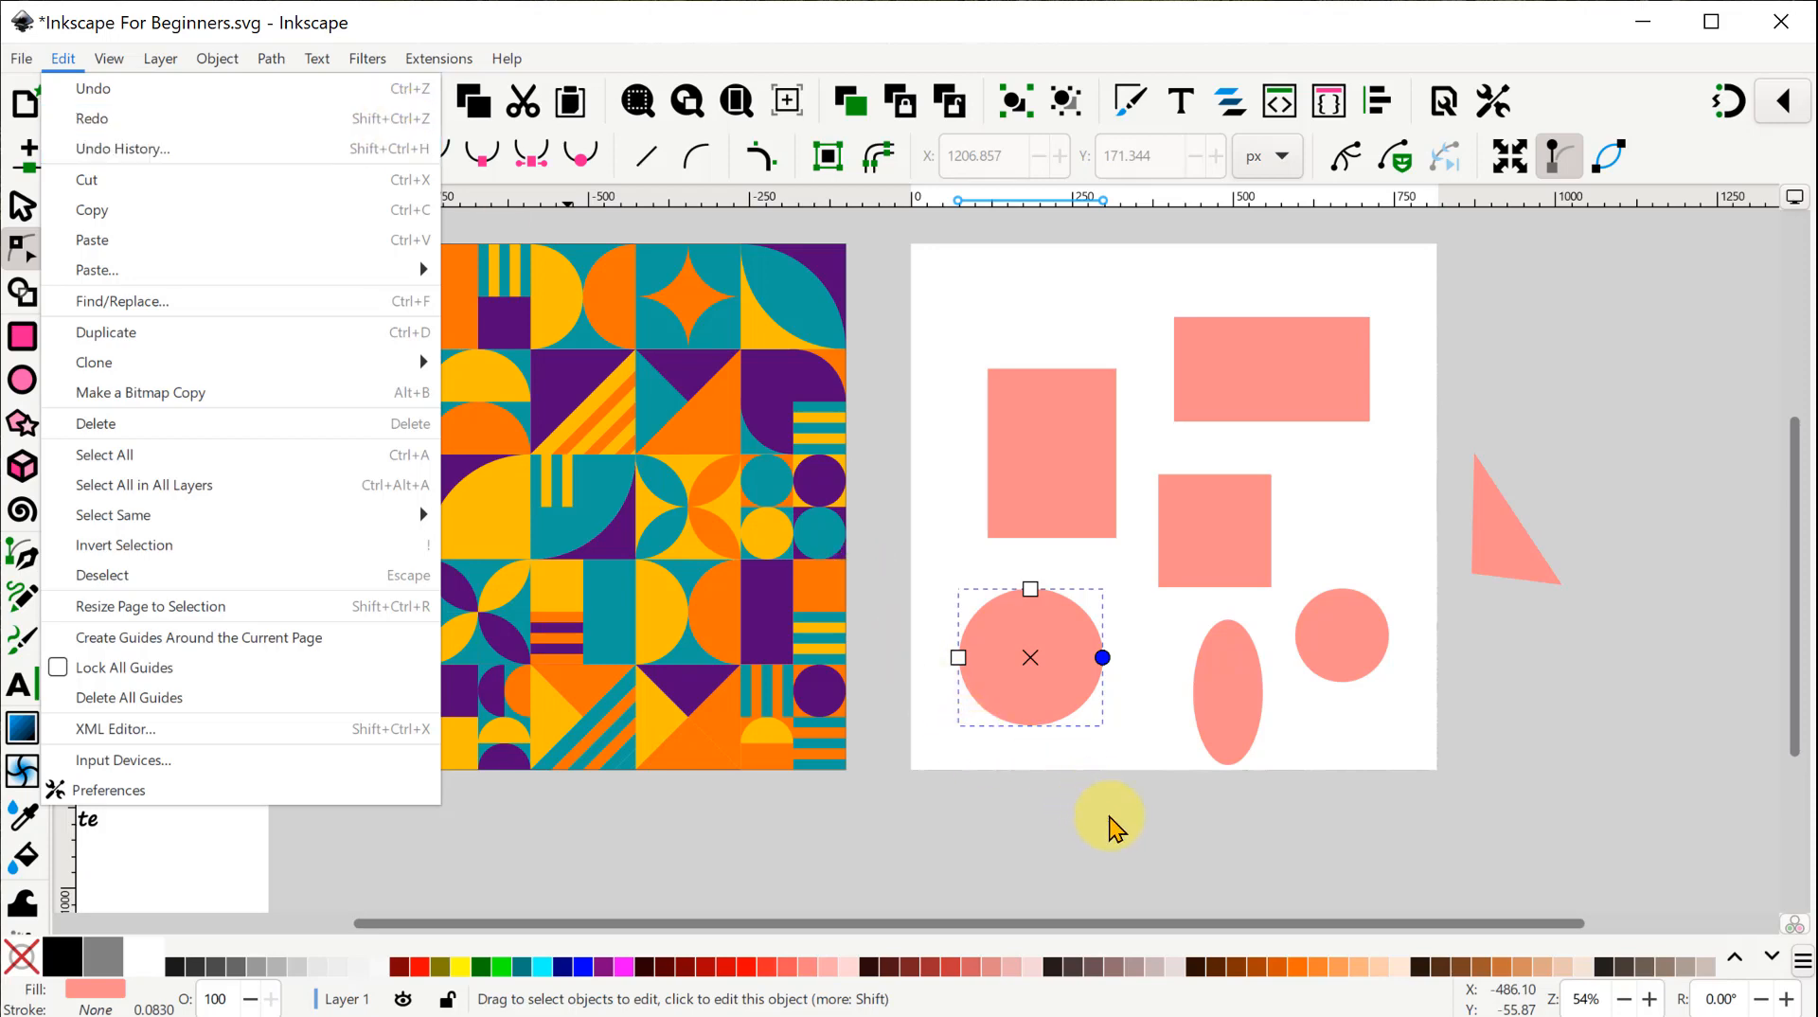
left_click(701, 826)
key("ctrl+shift+z")
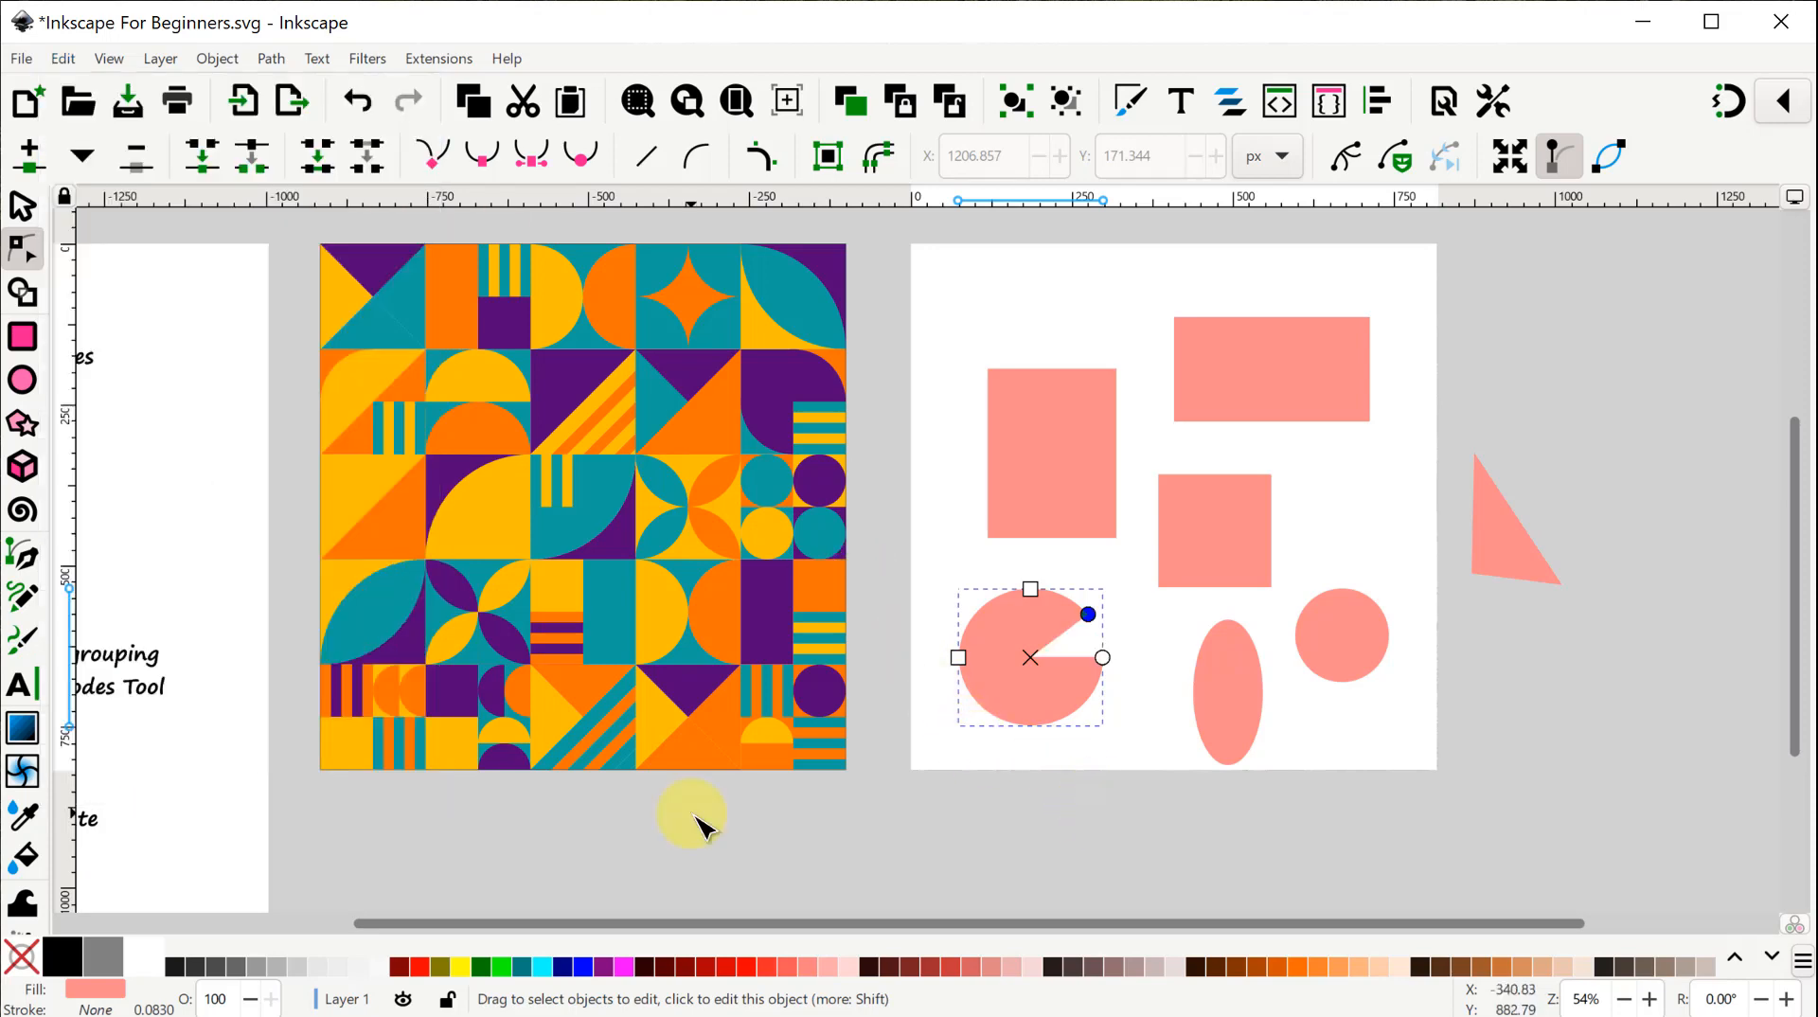
key("ctrl+z")
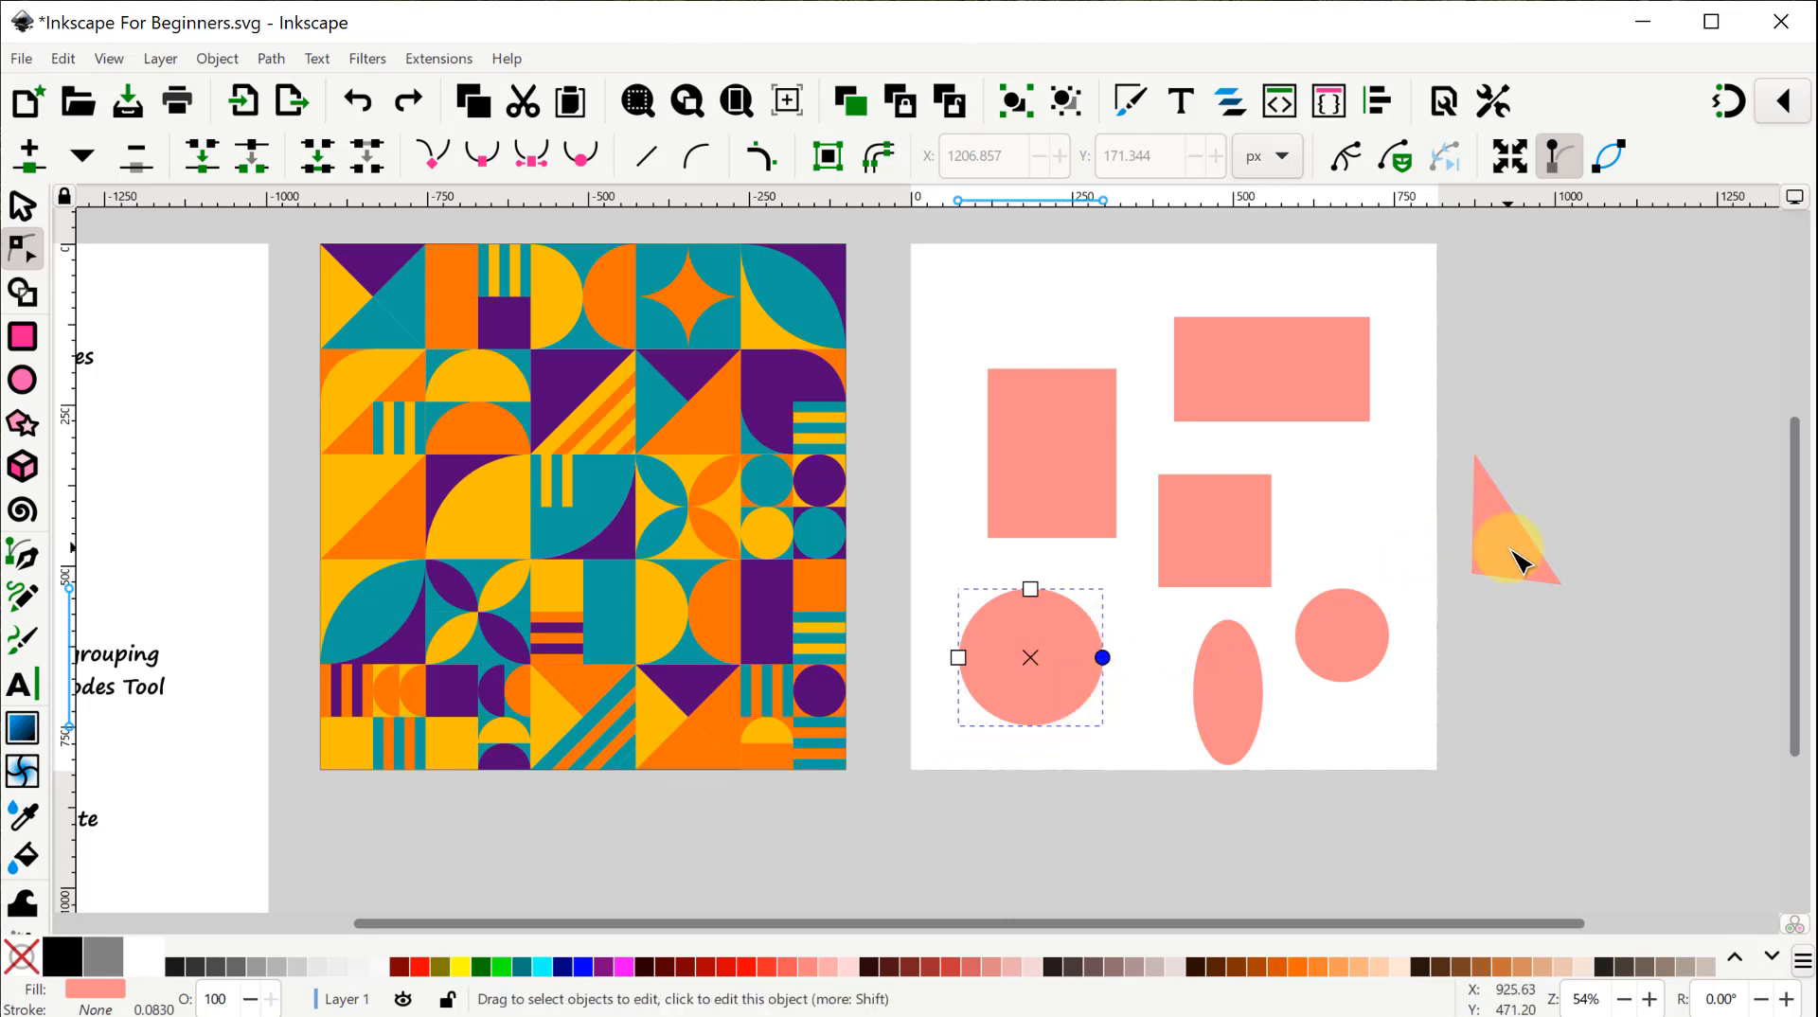
Convert the selected near-circular ellipse to a path with Object to Path.
left_click(21, 207)
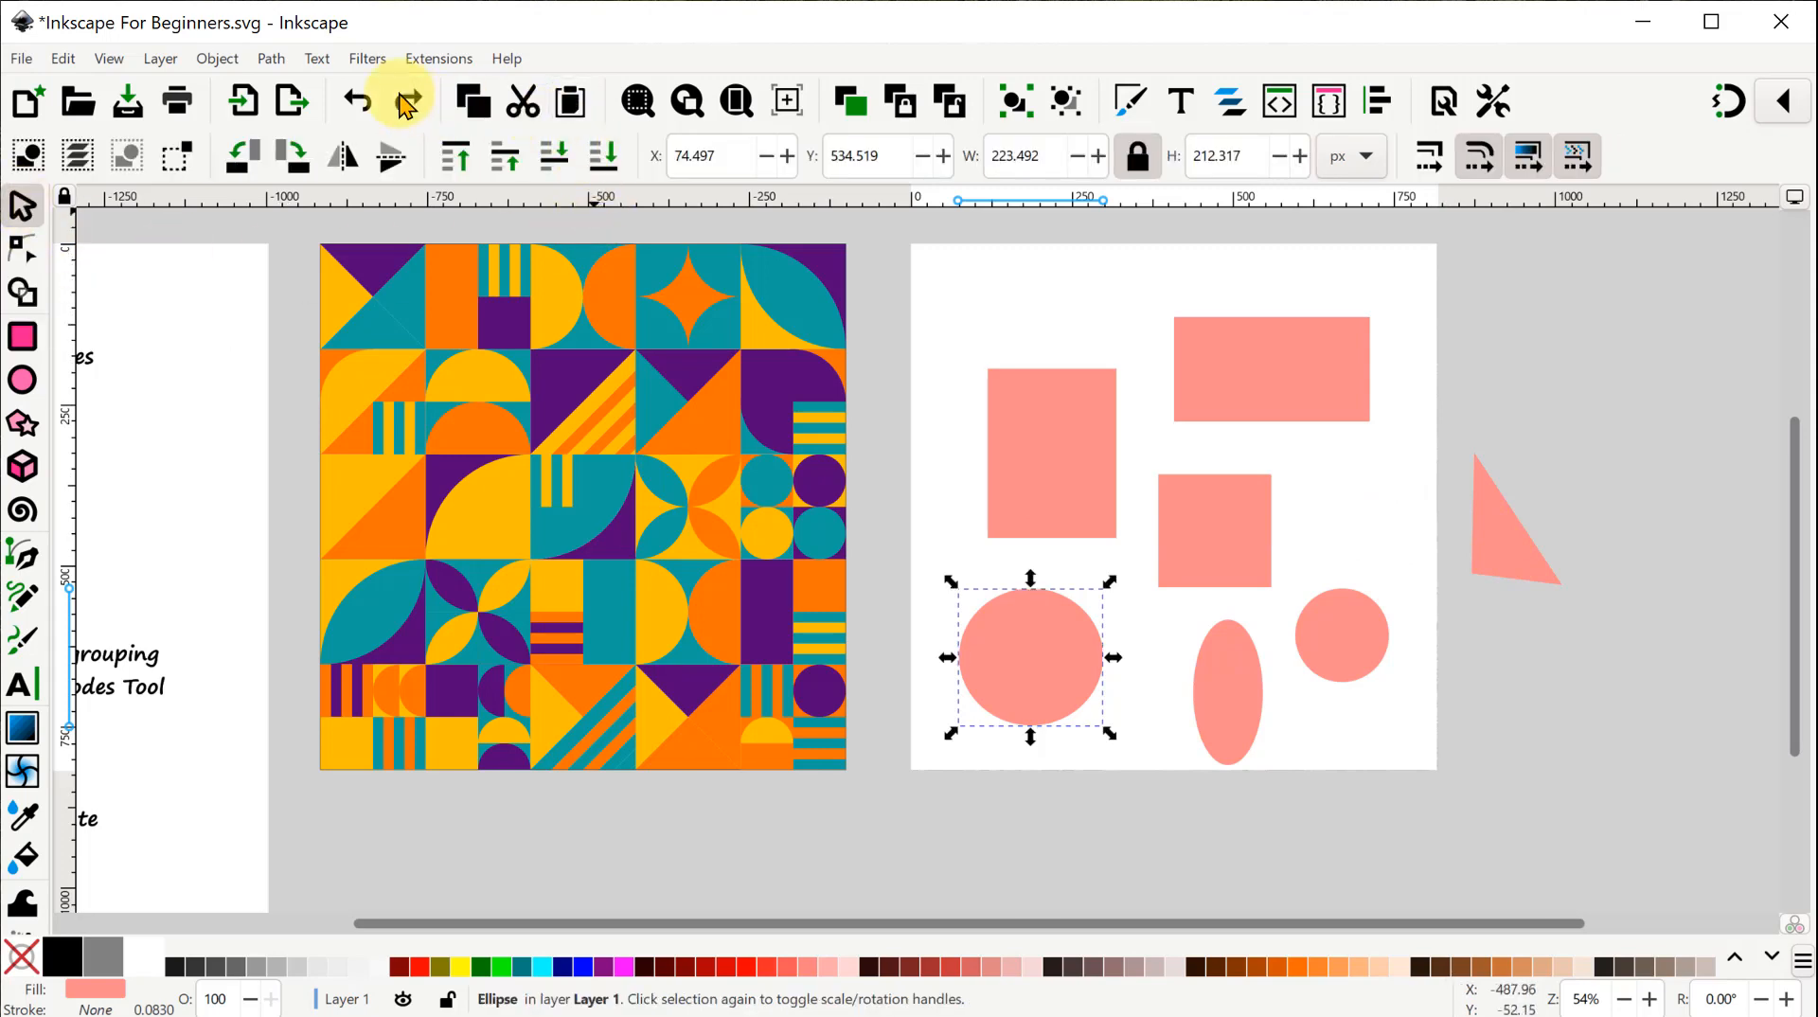
left_click(222, 60)
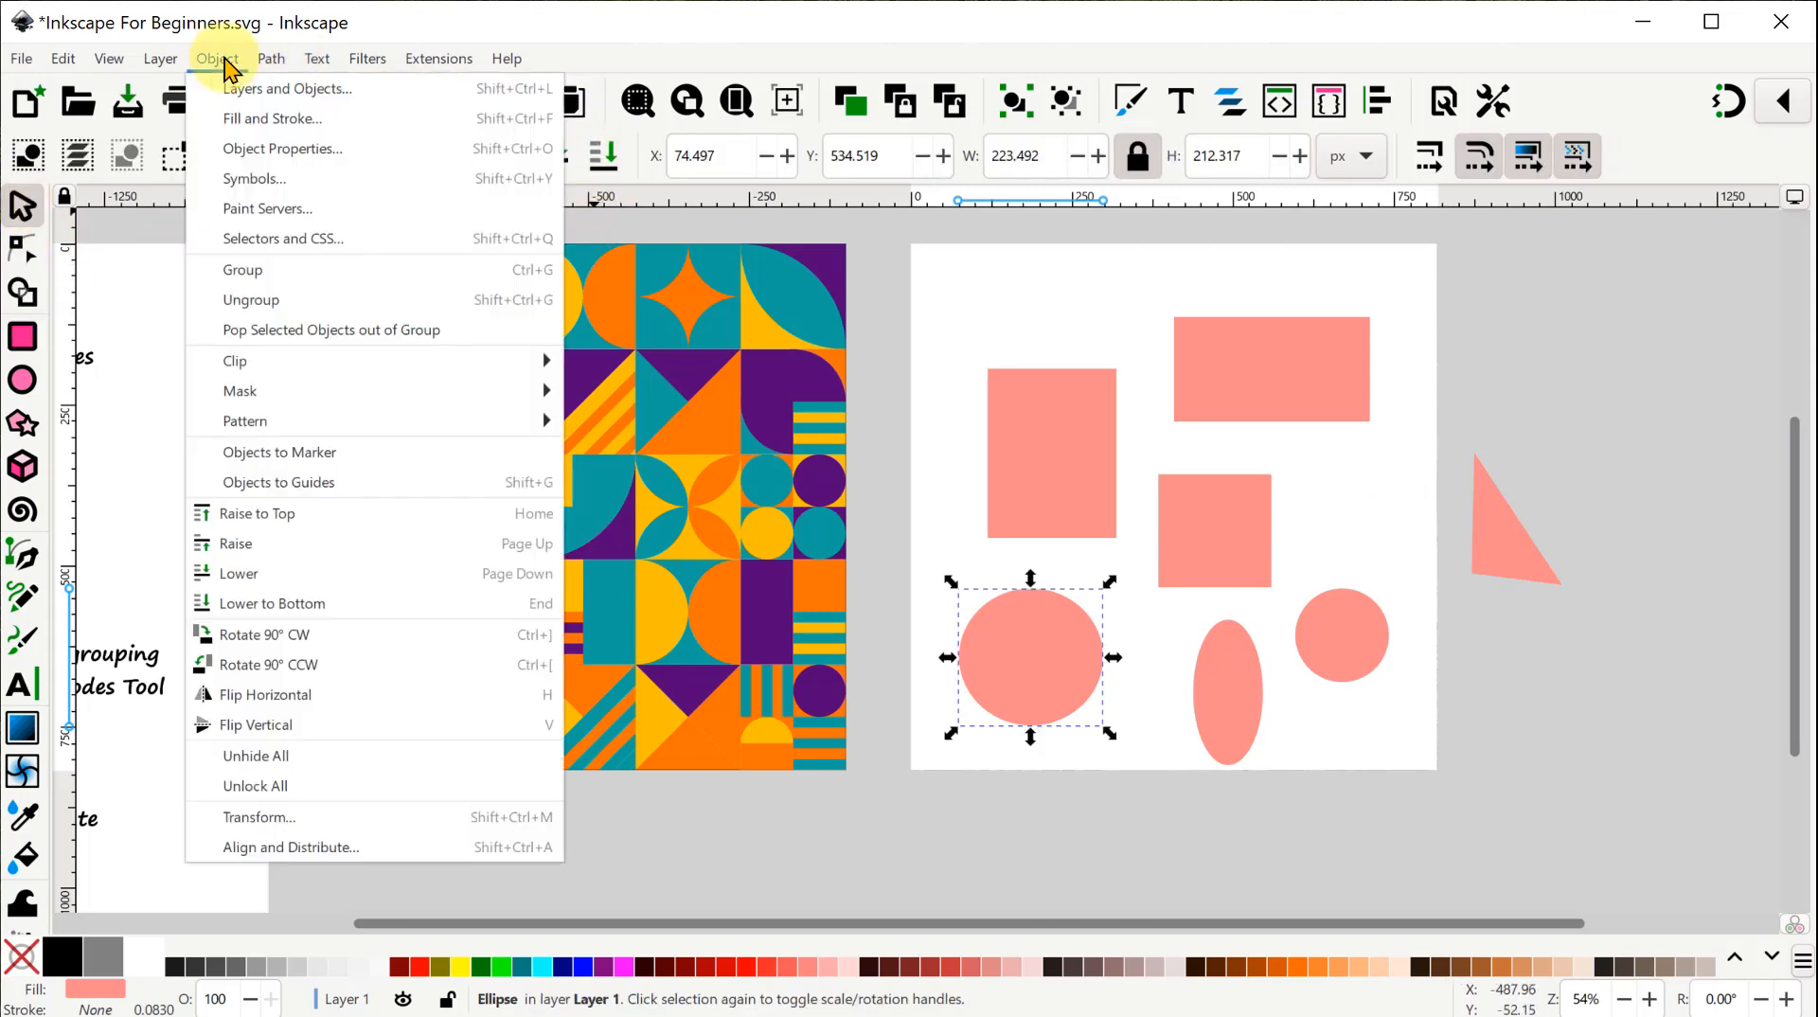
mouse_move(268, 60)
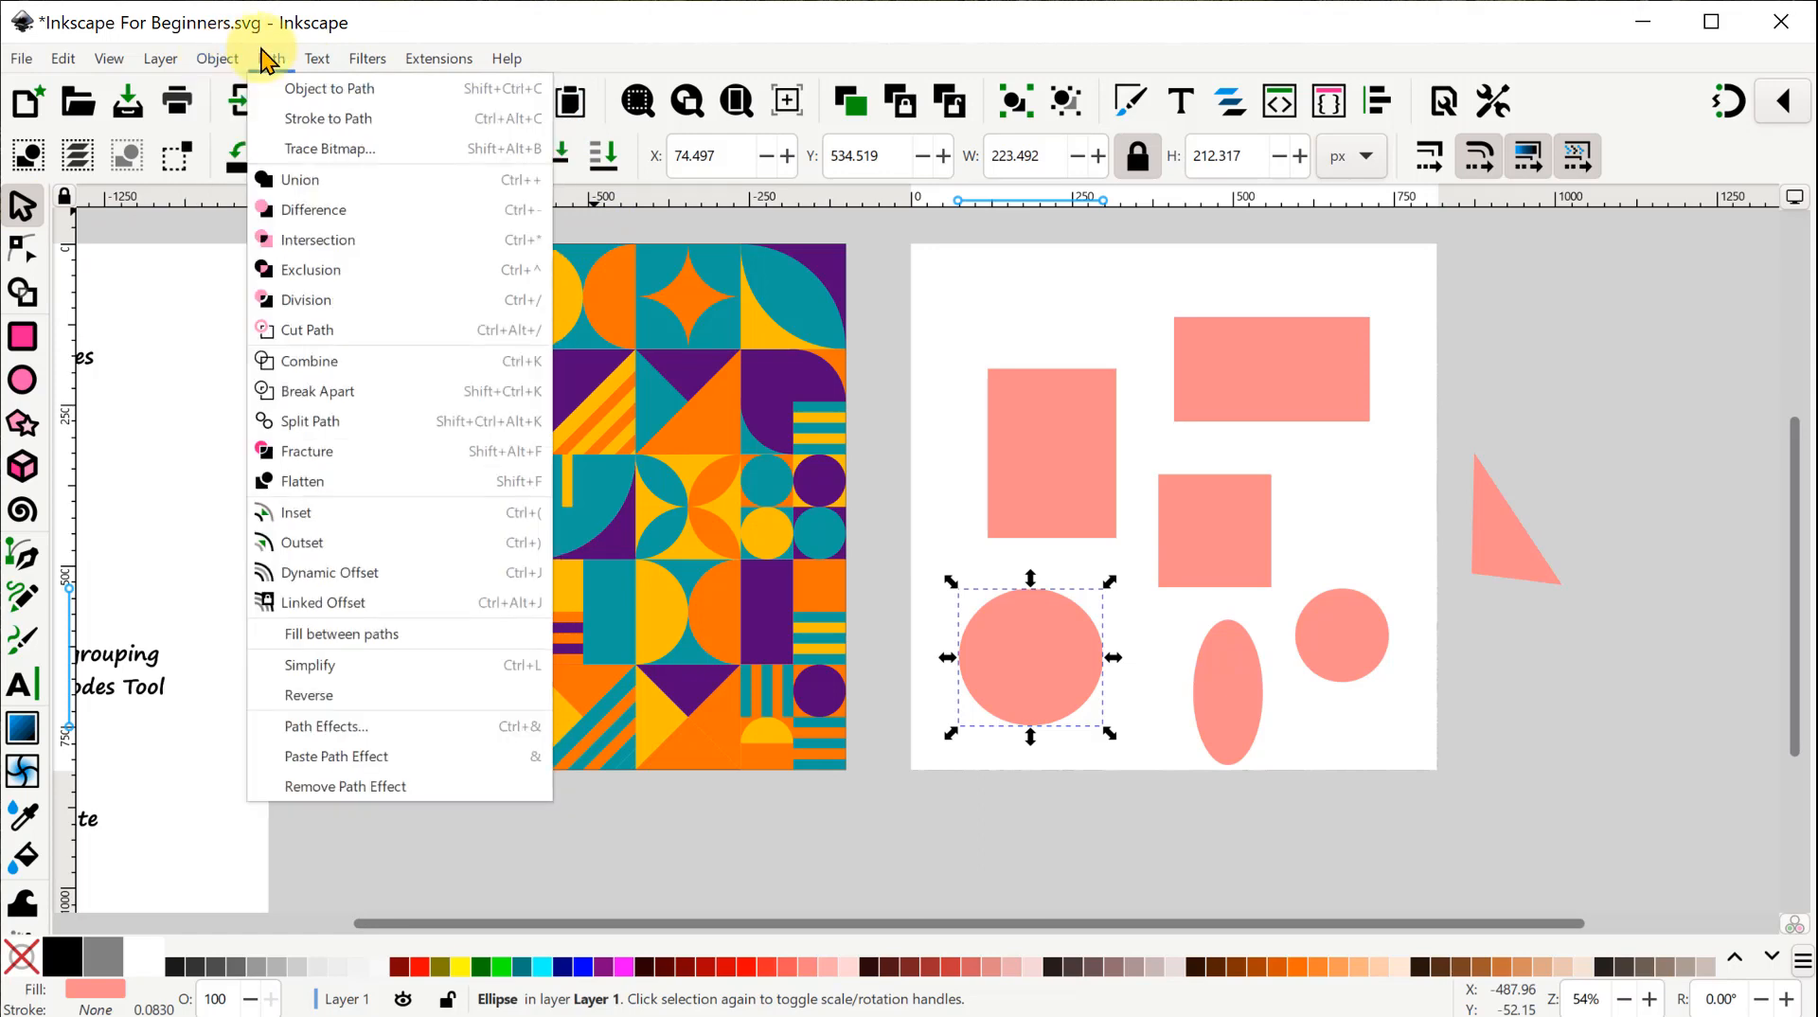
left_click(334, 96)
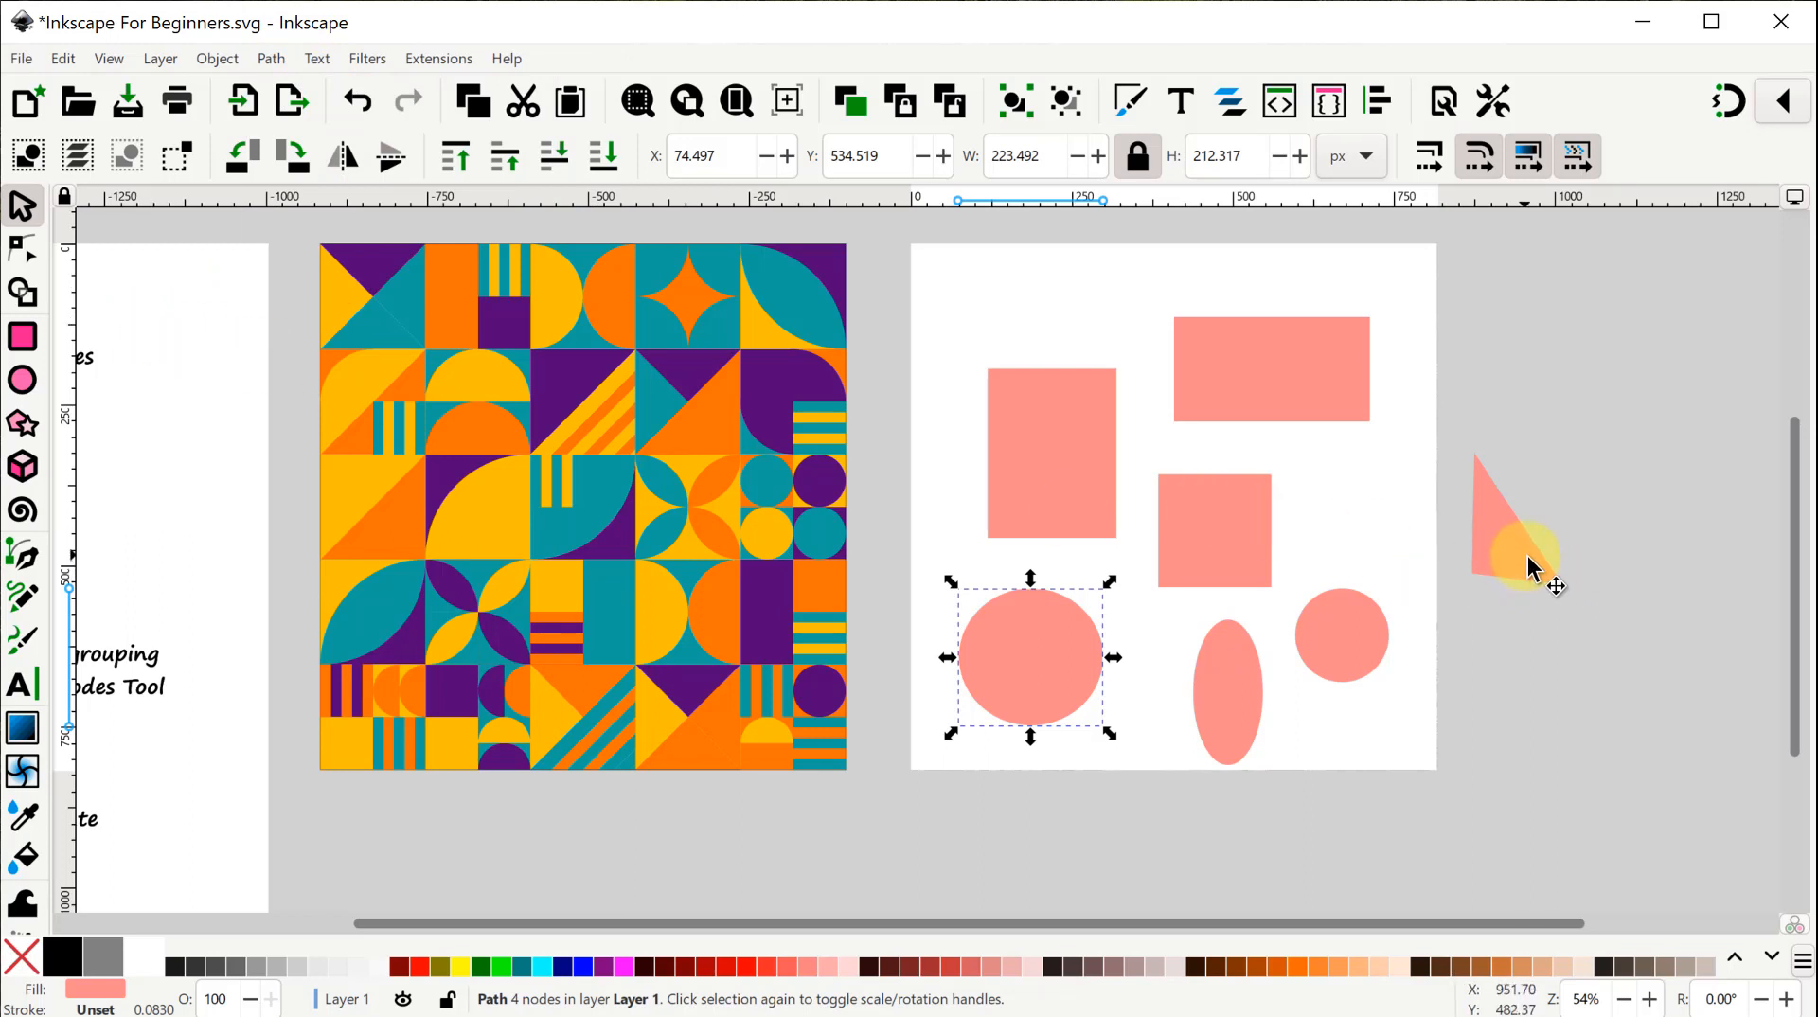
Move the round path's bottom node down about 166 px and its left node to about (0, 533) px, and swing the top node's handle inward.
left_click(22, 251)
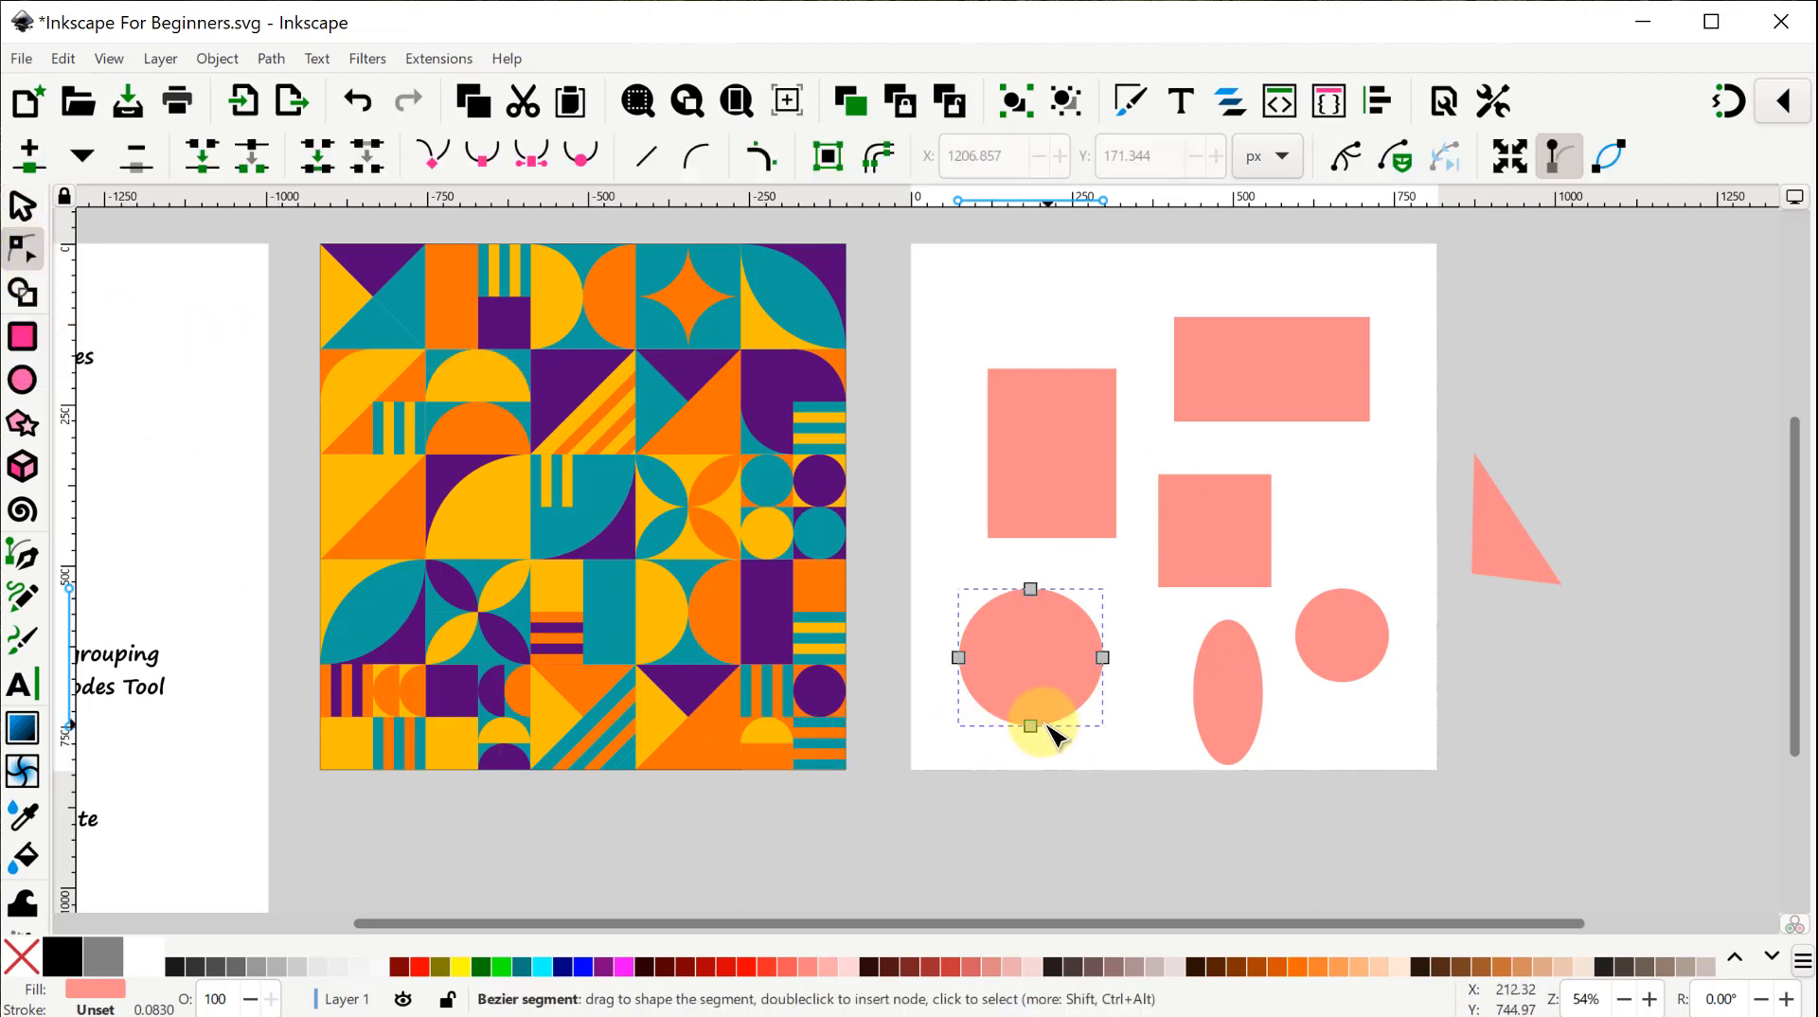
left_click_drag(1030, 726, 1030, 831)
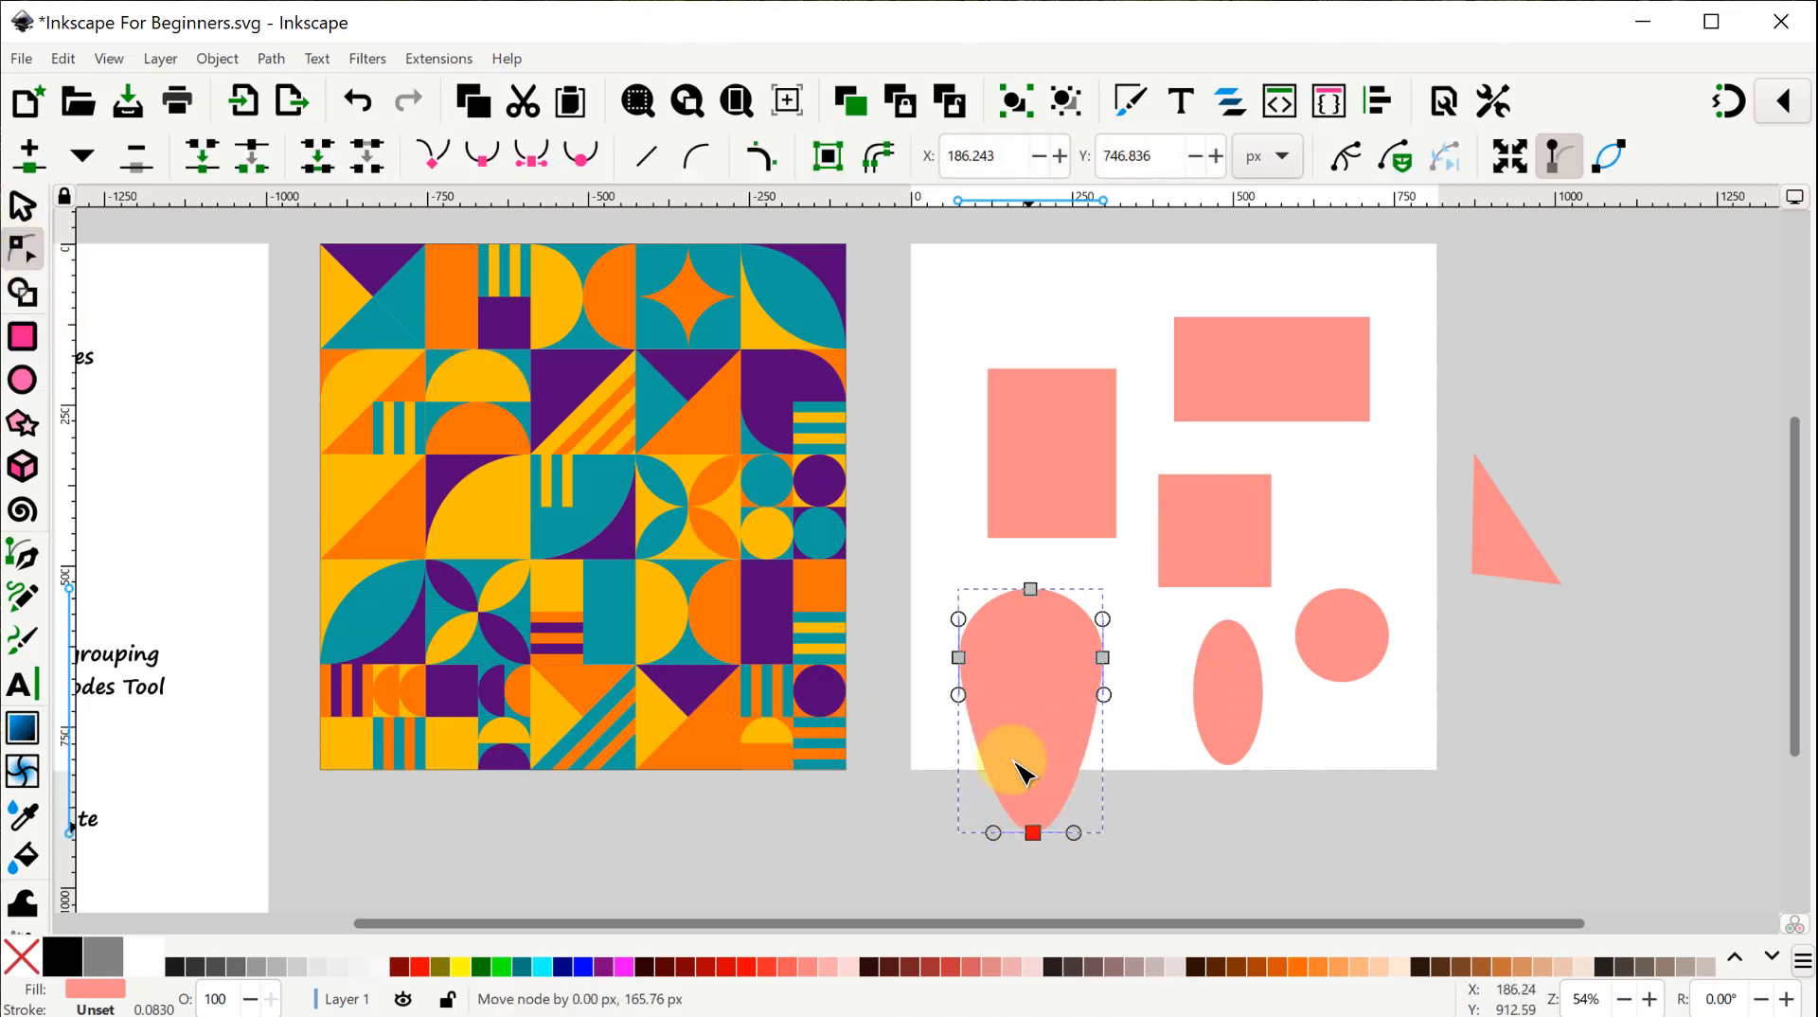
left_click_drag(959, 657, 911, 589)
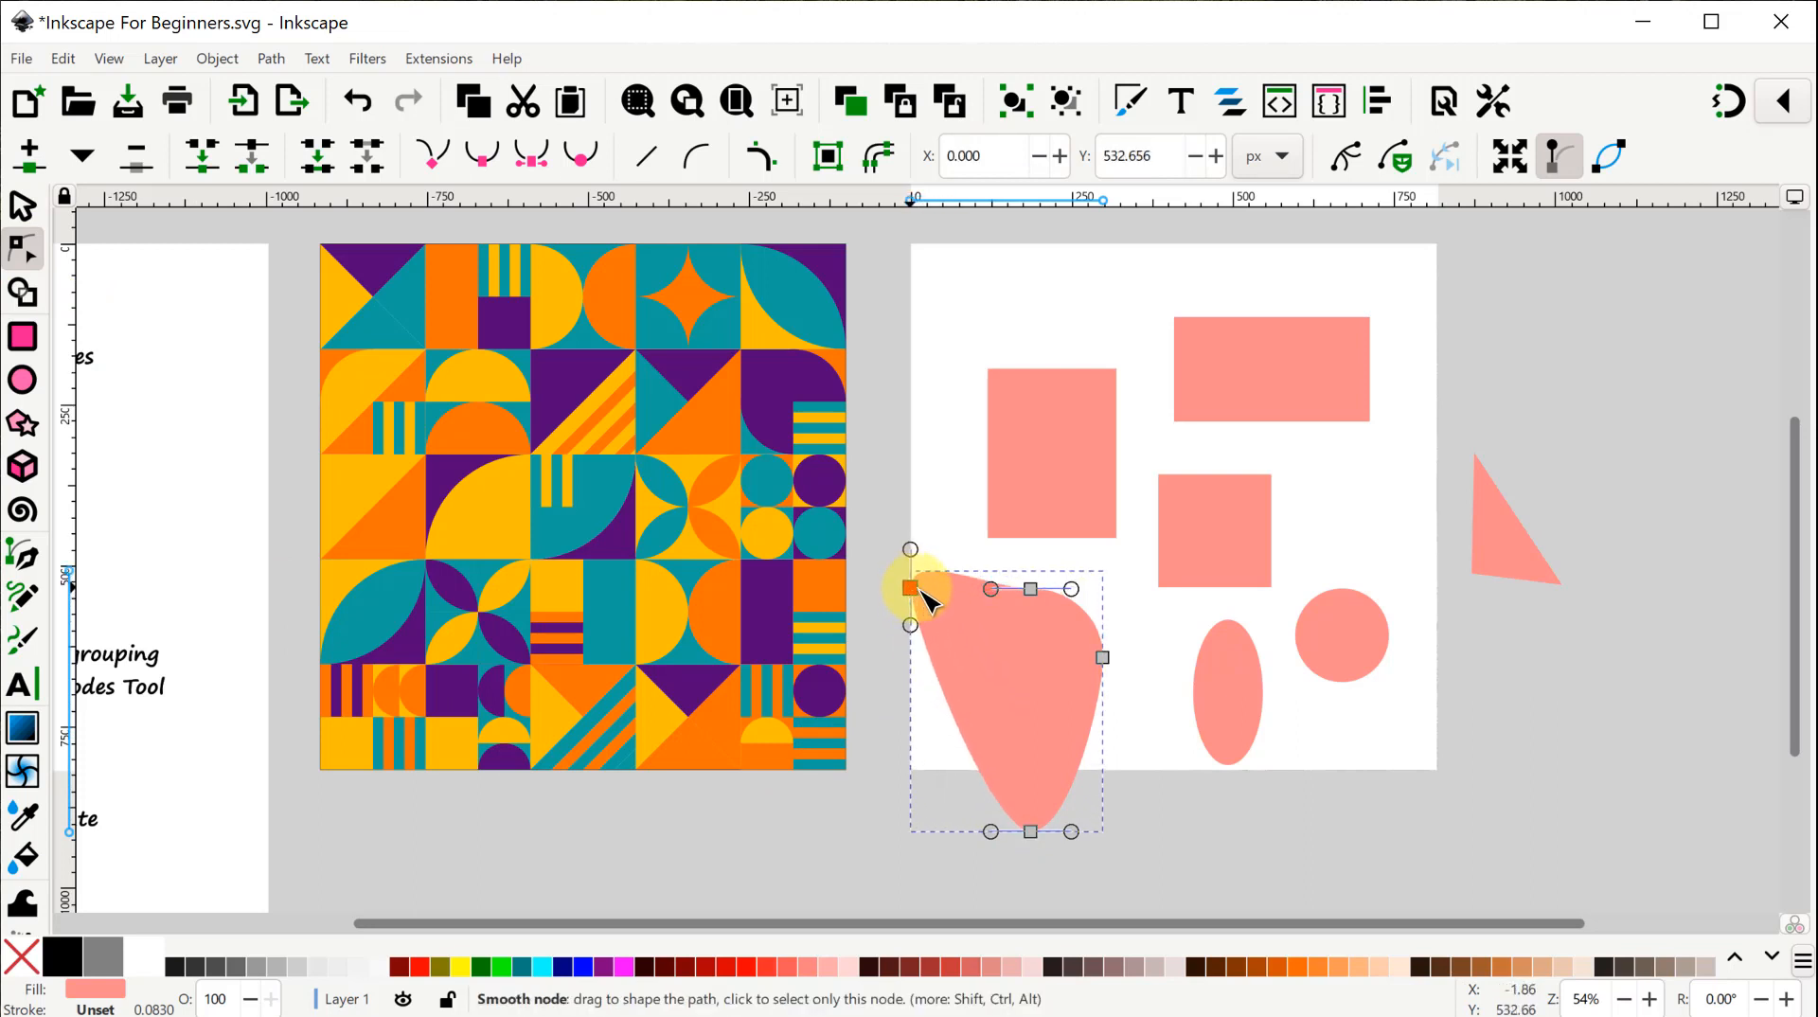
left_click_drag(1072, 597, 999, 688)
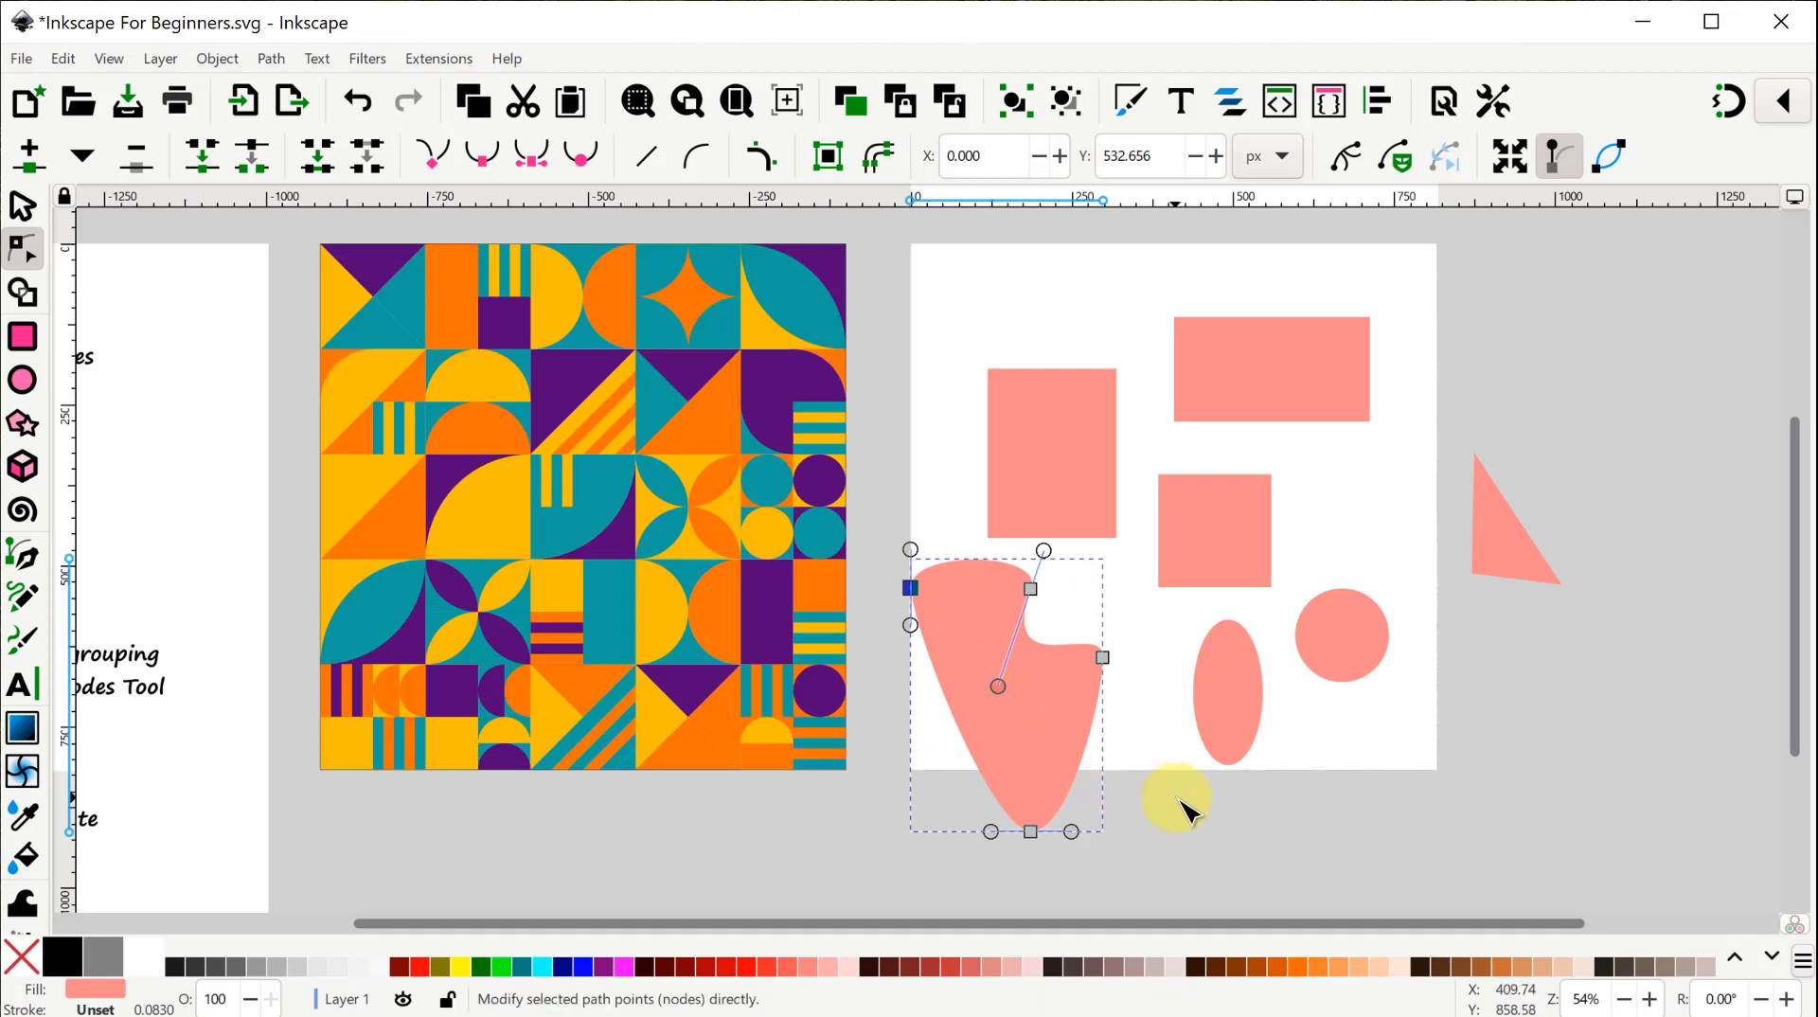
Convert the resized tall rectangle to a path with Object to Path.
left_click(1076, 426)
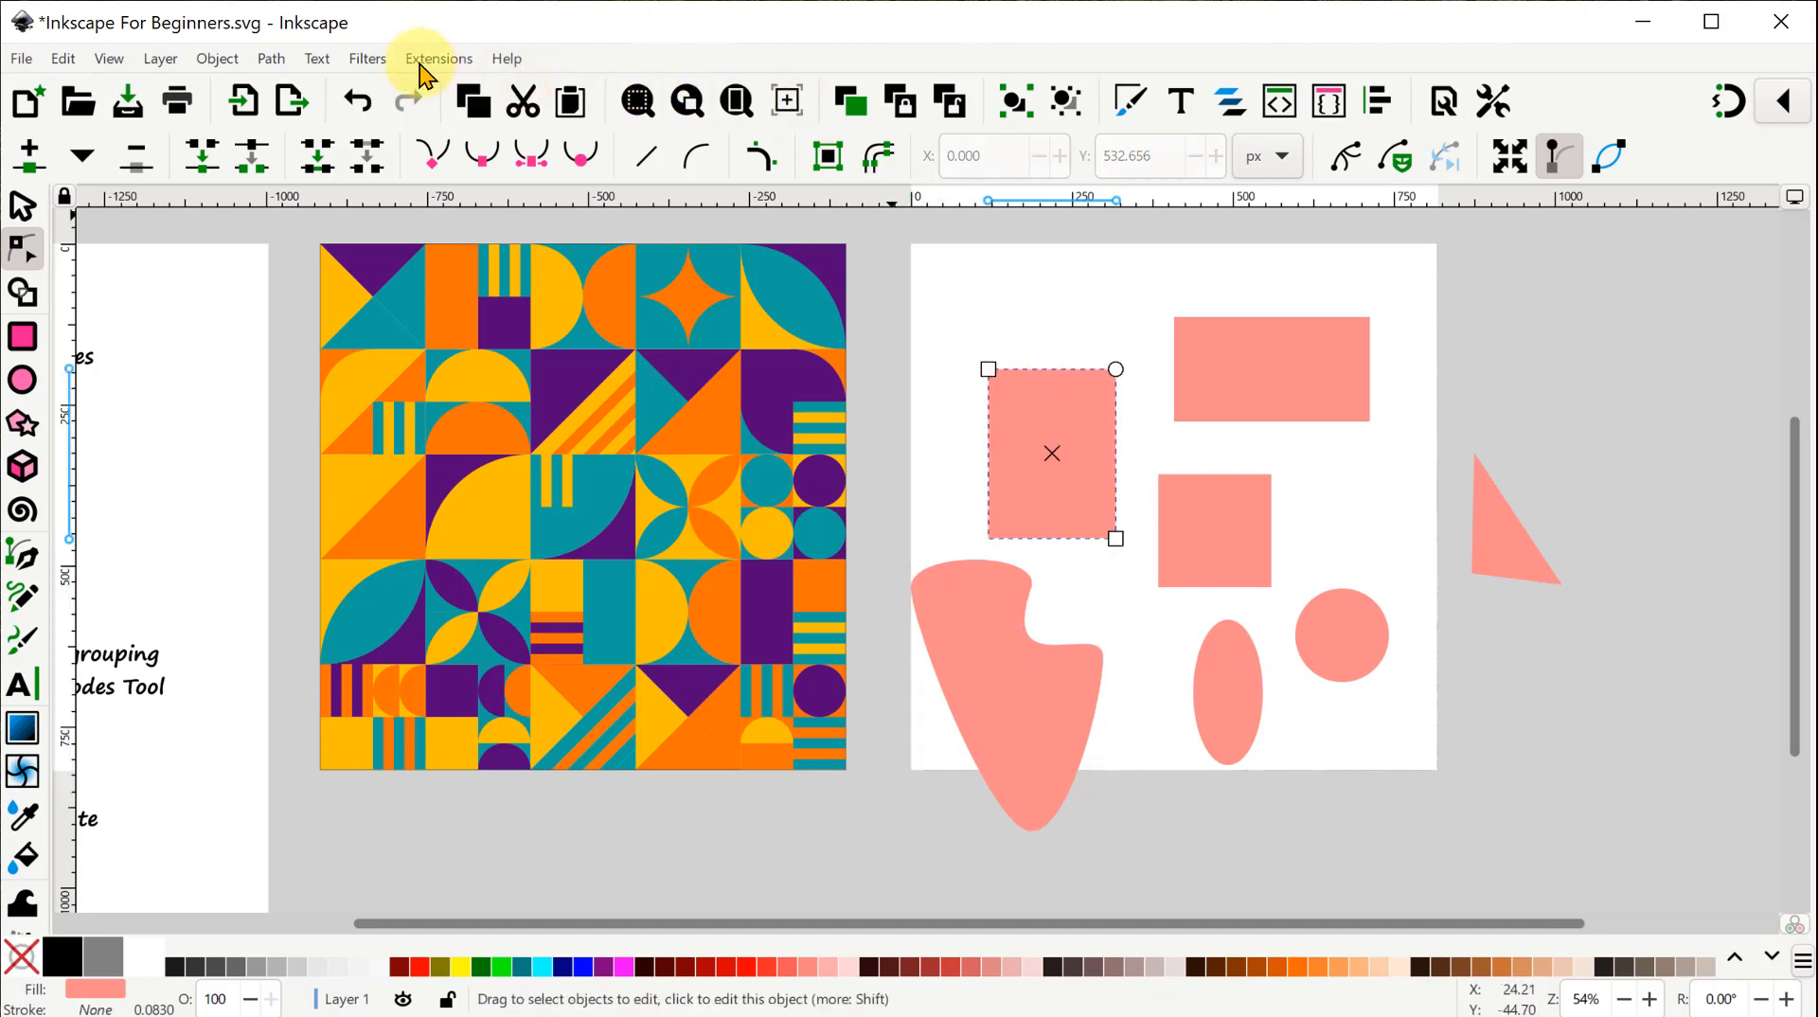
left_click(268, 63)
left_click(301, 86)
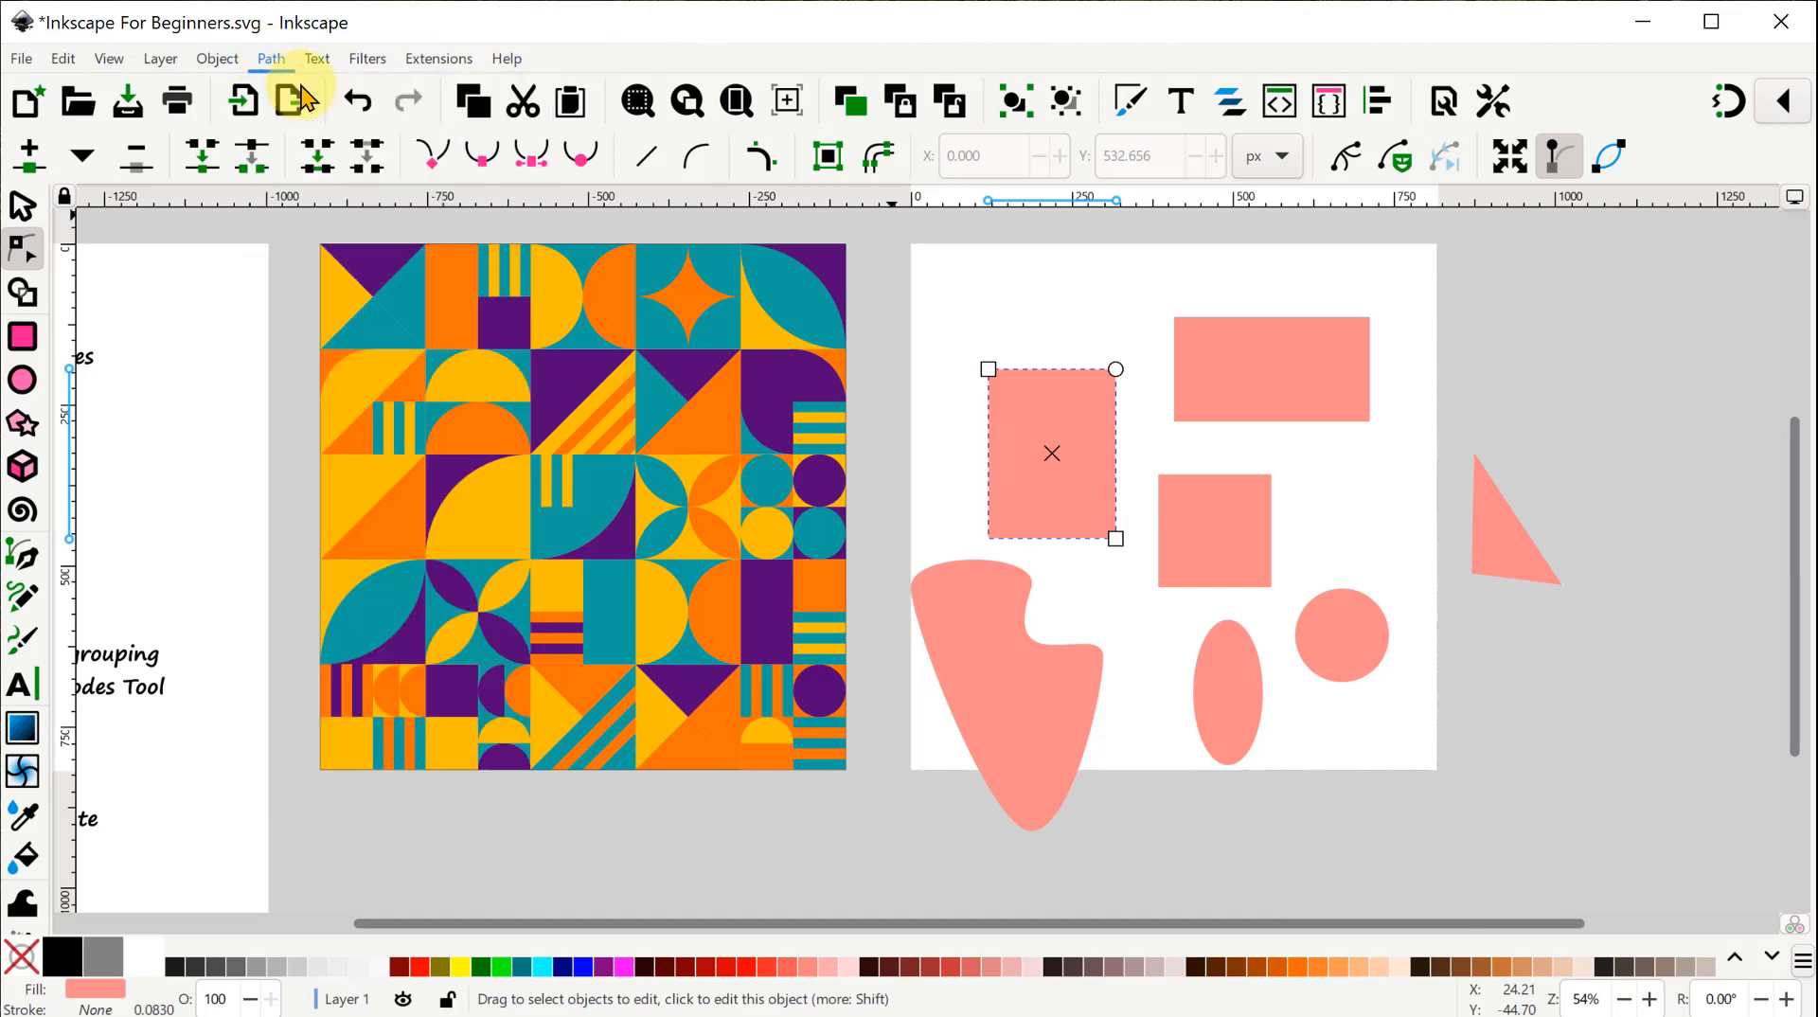
Move the rectangle path's upper-left node to about (65, 84) px and upper-right node to about (214, 307) px, curving its top side.
left_click(990, 369)
left_click_drag(1027, 417, 954, 299)
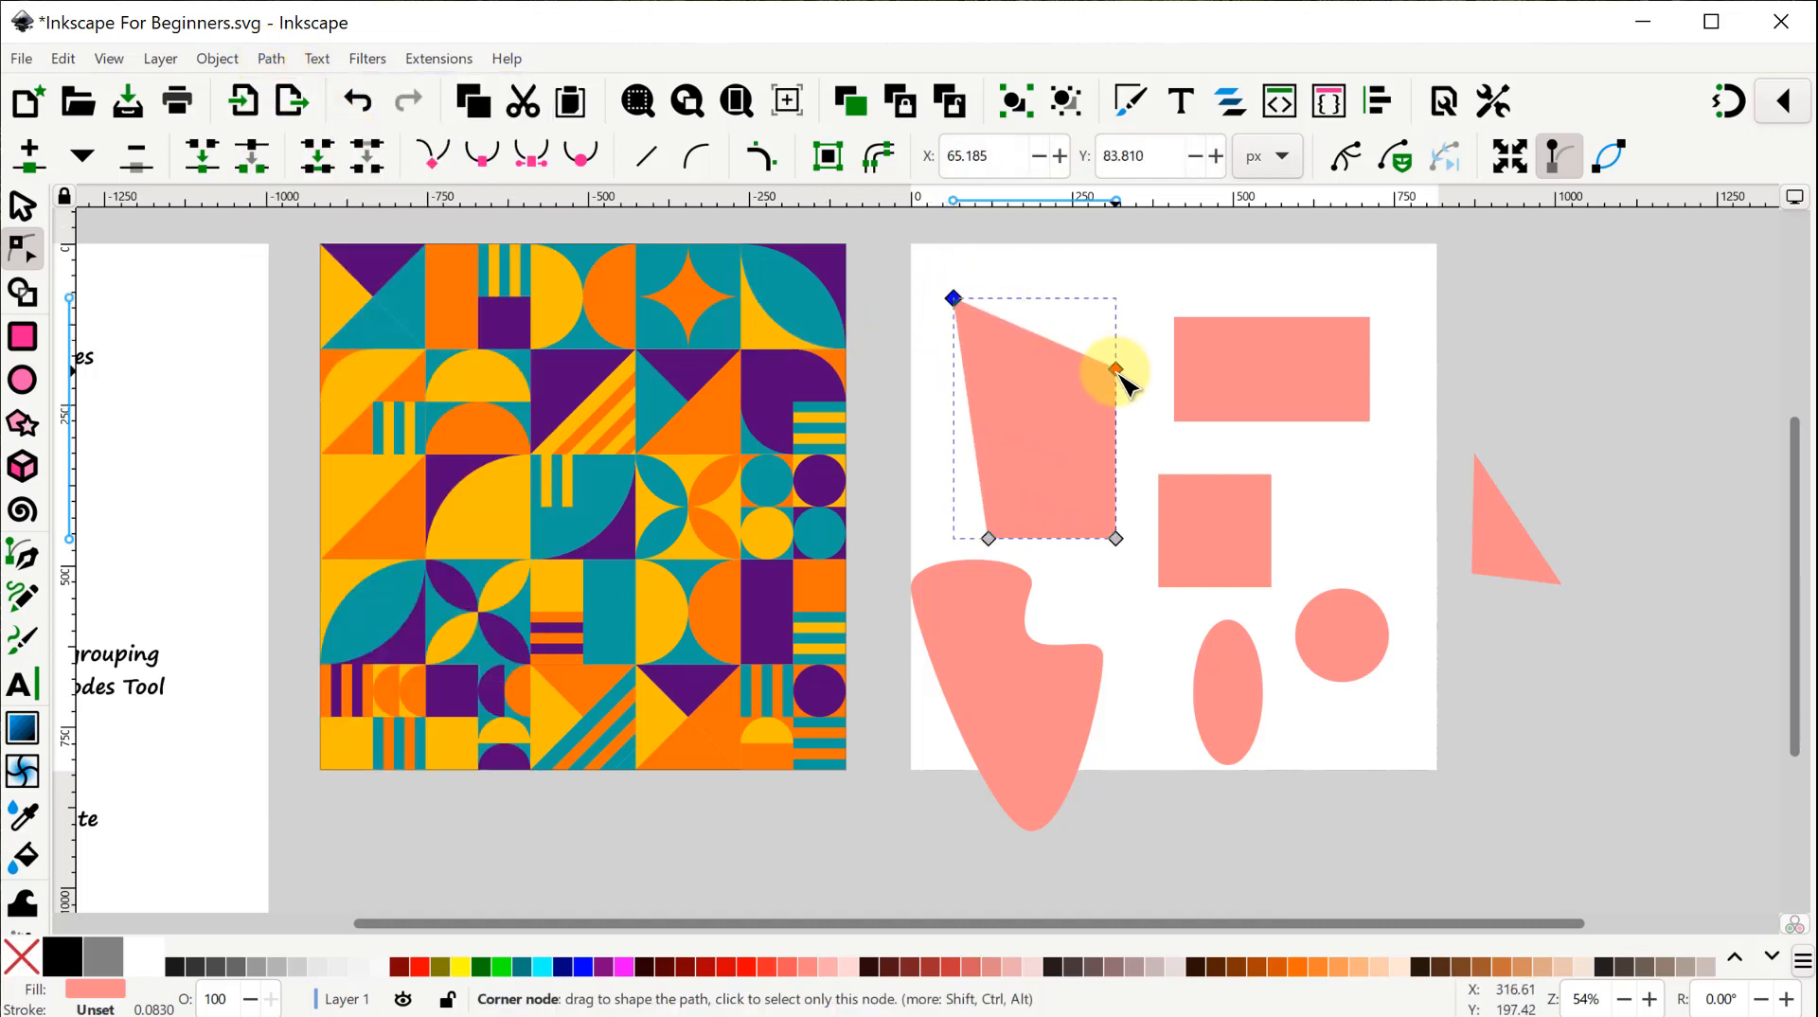
mouse_move(1111, 371)
left_mouse_down()
mouse_move(1044, 444)
mouse_move(1084, 356)
left_mouse_up()
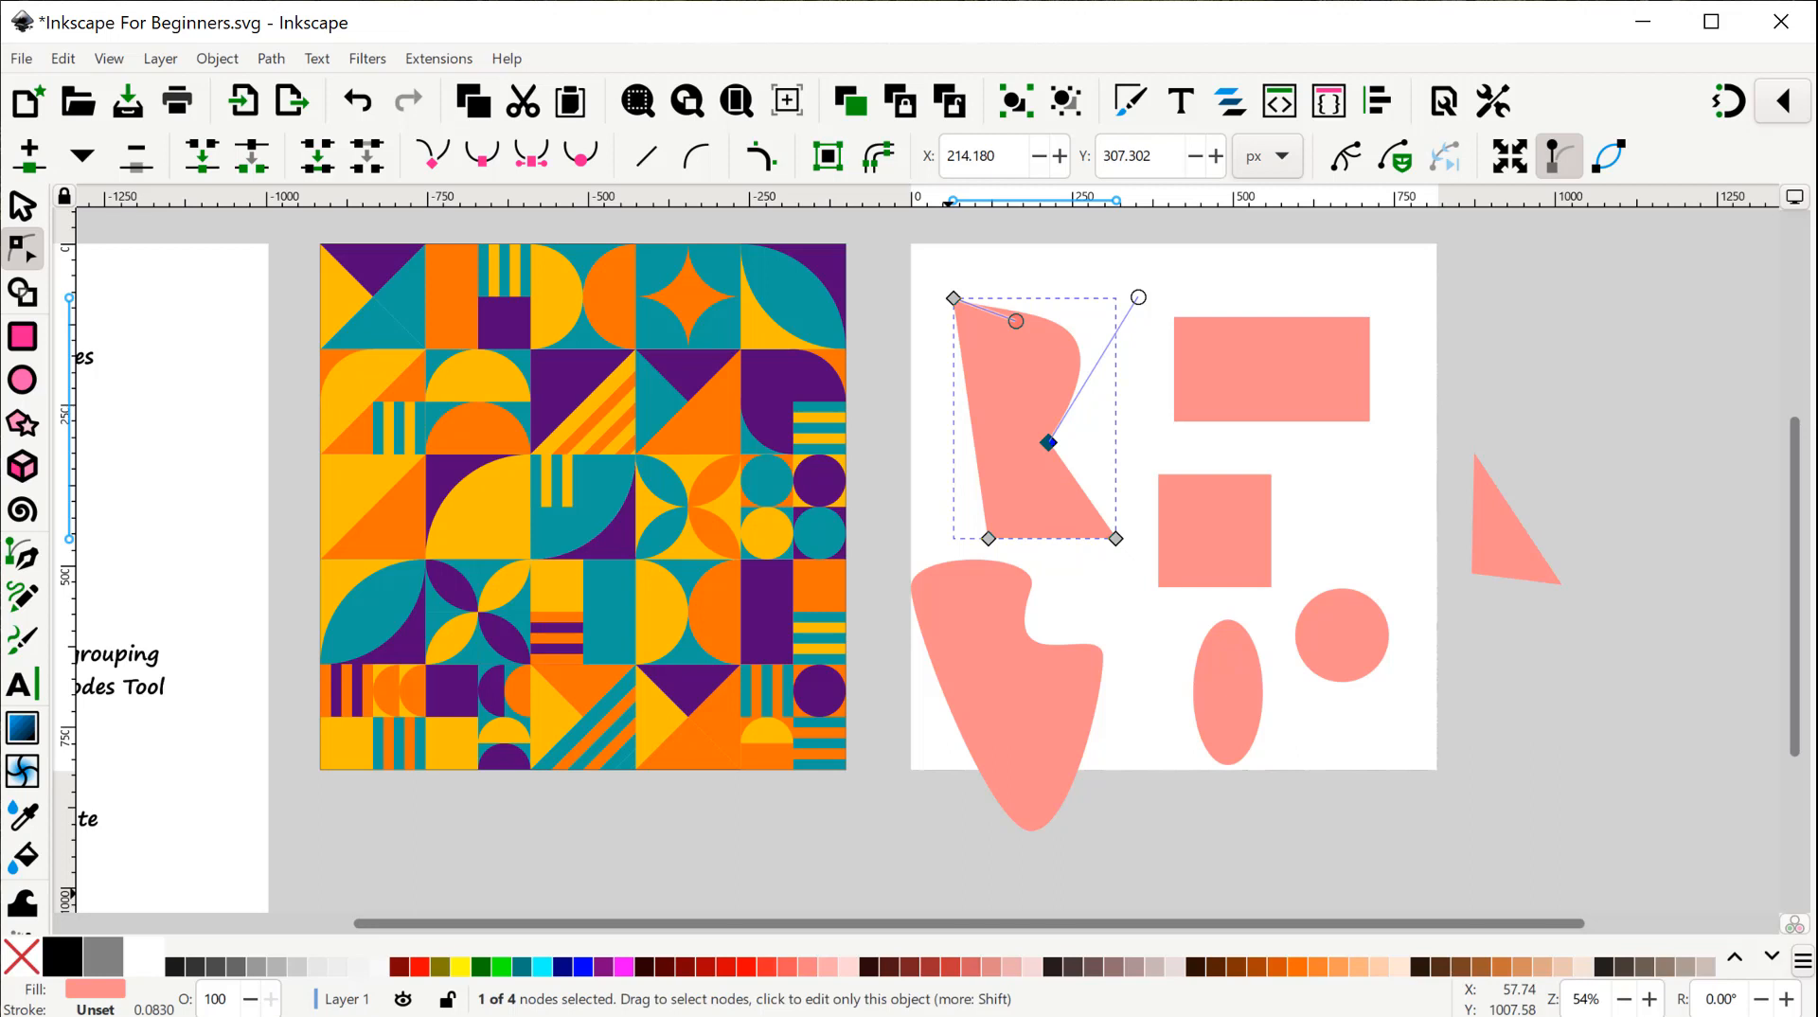
Move the curved lower path off the page to about (1004, 67) px and the reshaped rectangle path to about (45, 259) px.
left_click(24, 206)
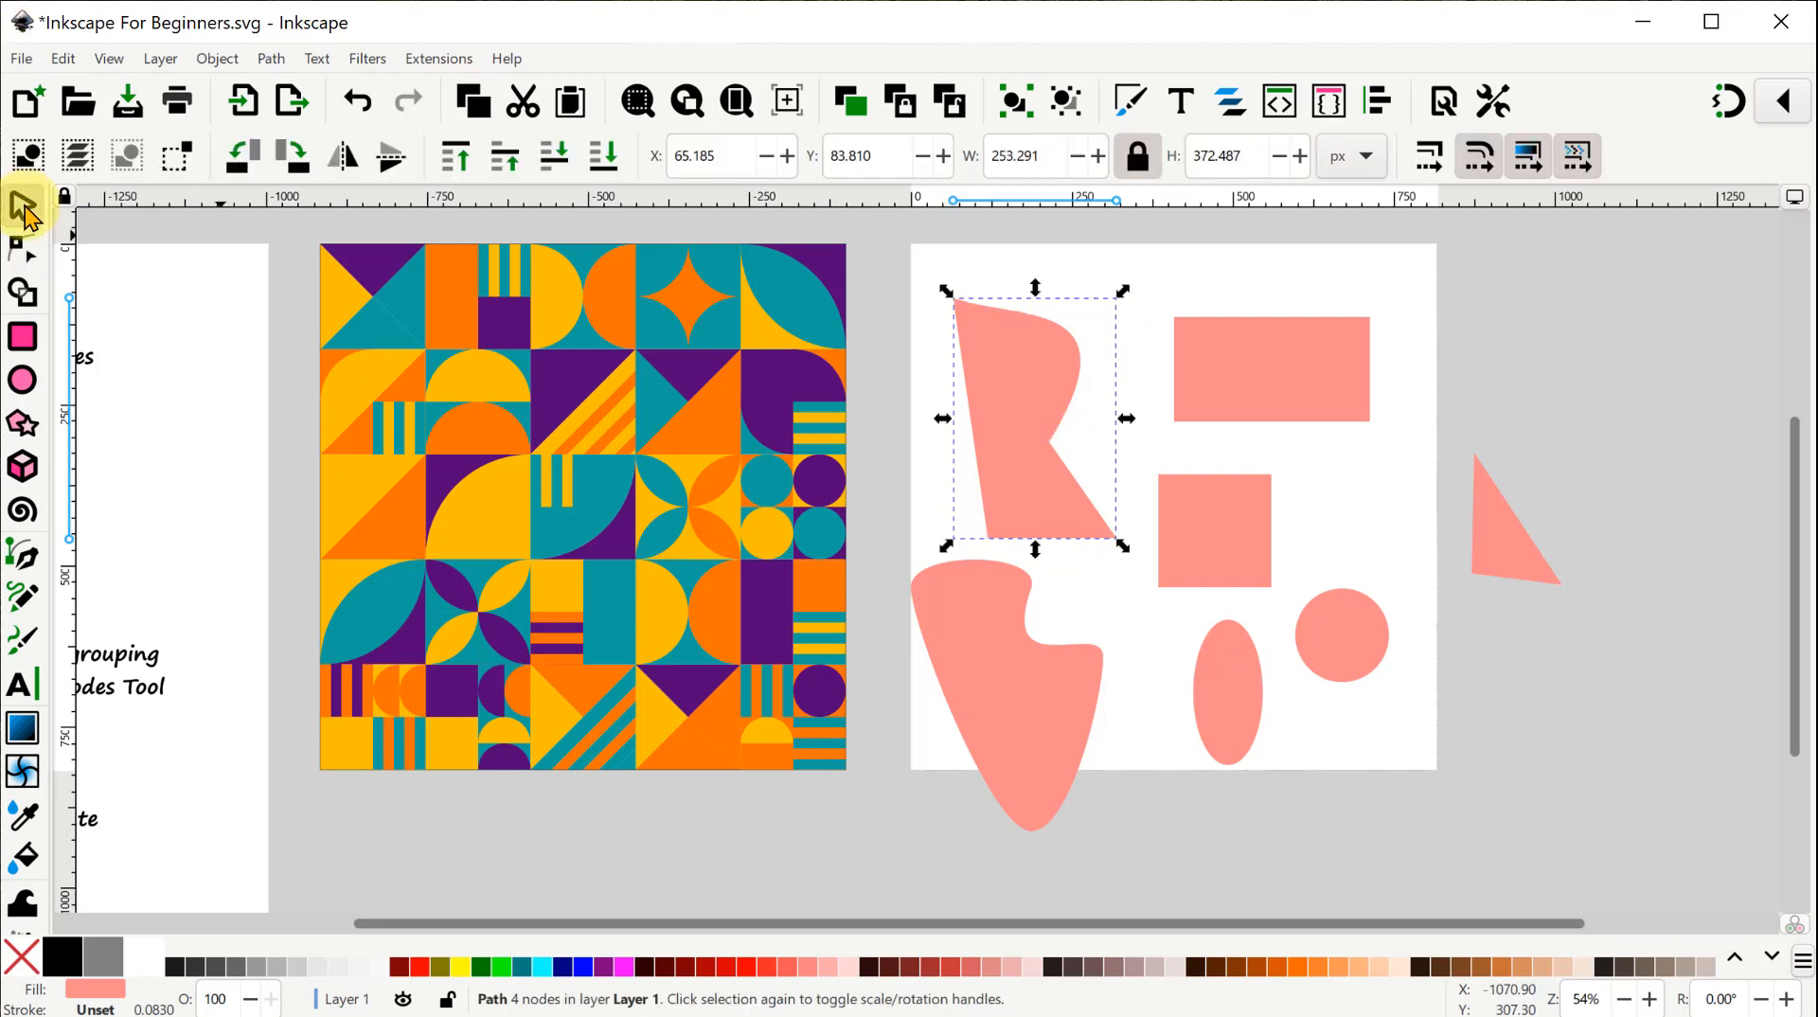
left_click(1003, 674)
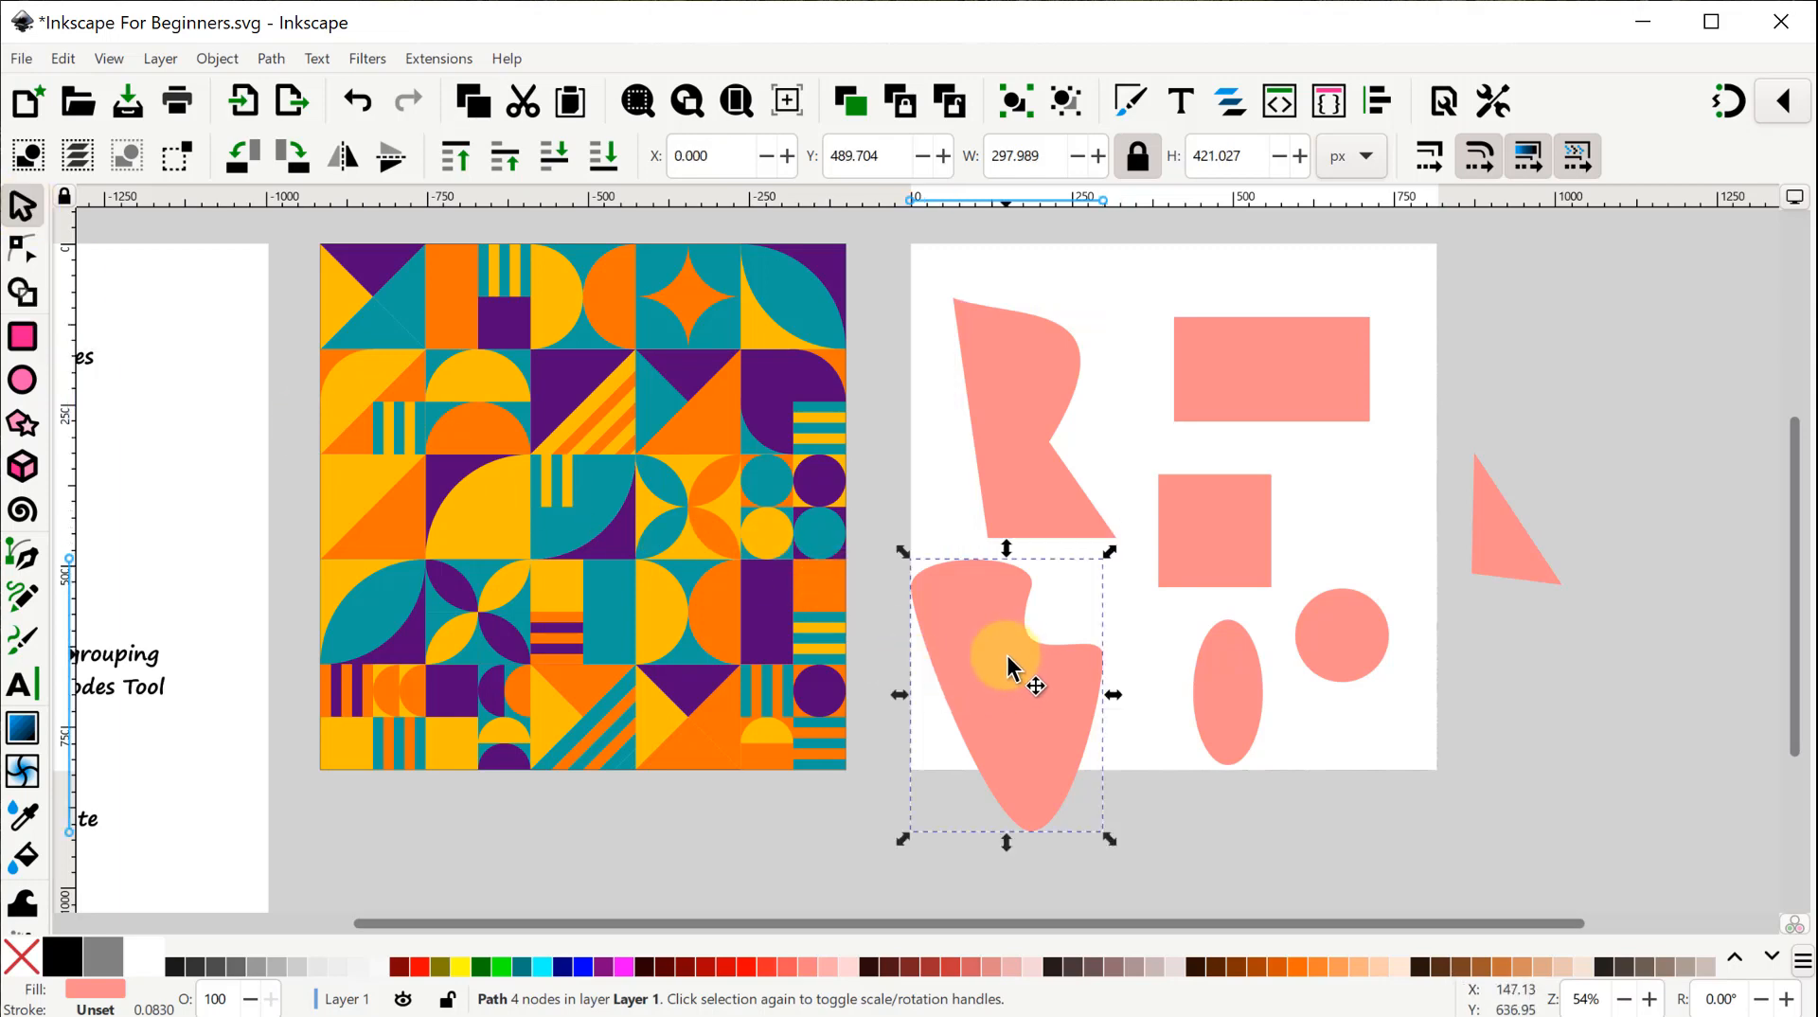
left_click_drag(1008, 668, 1668, 417)
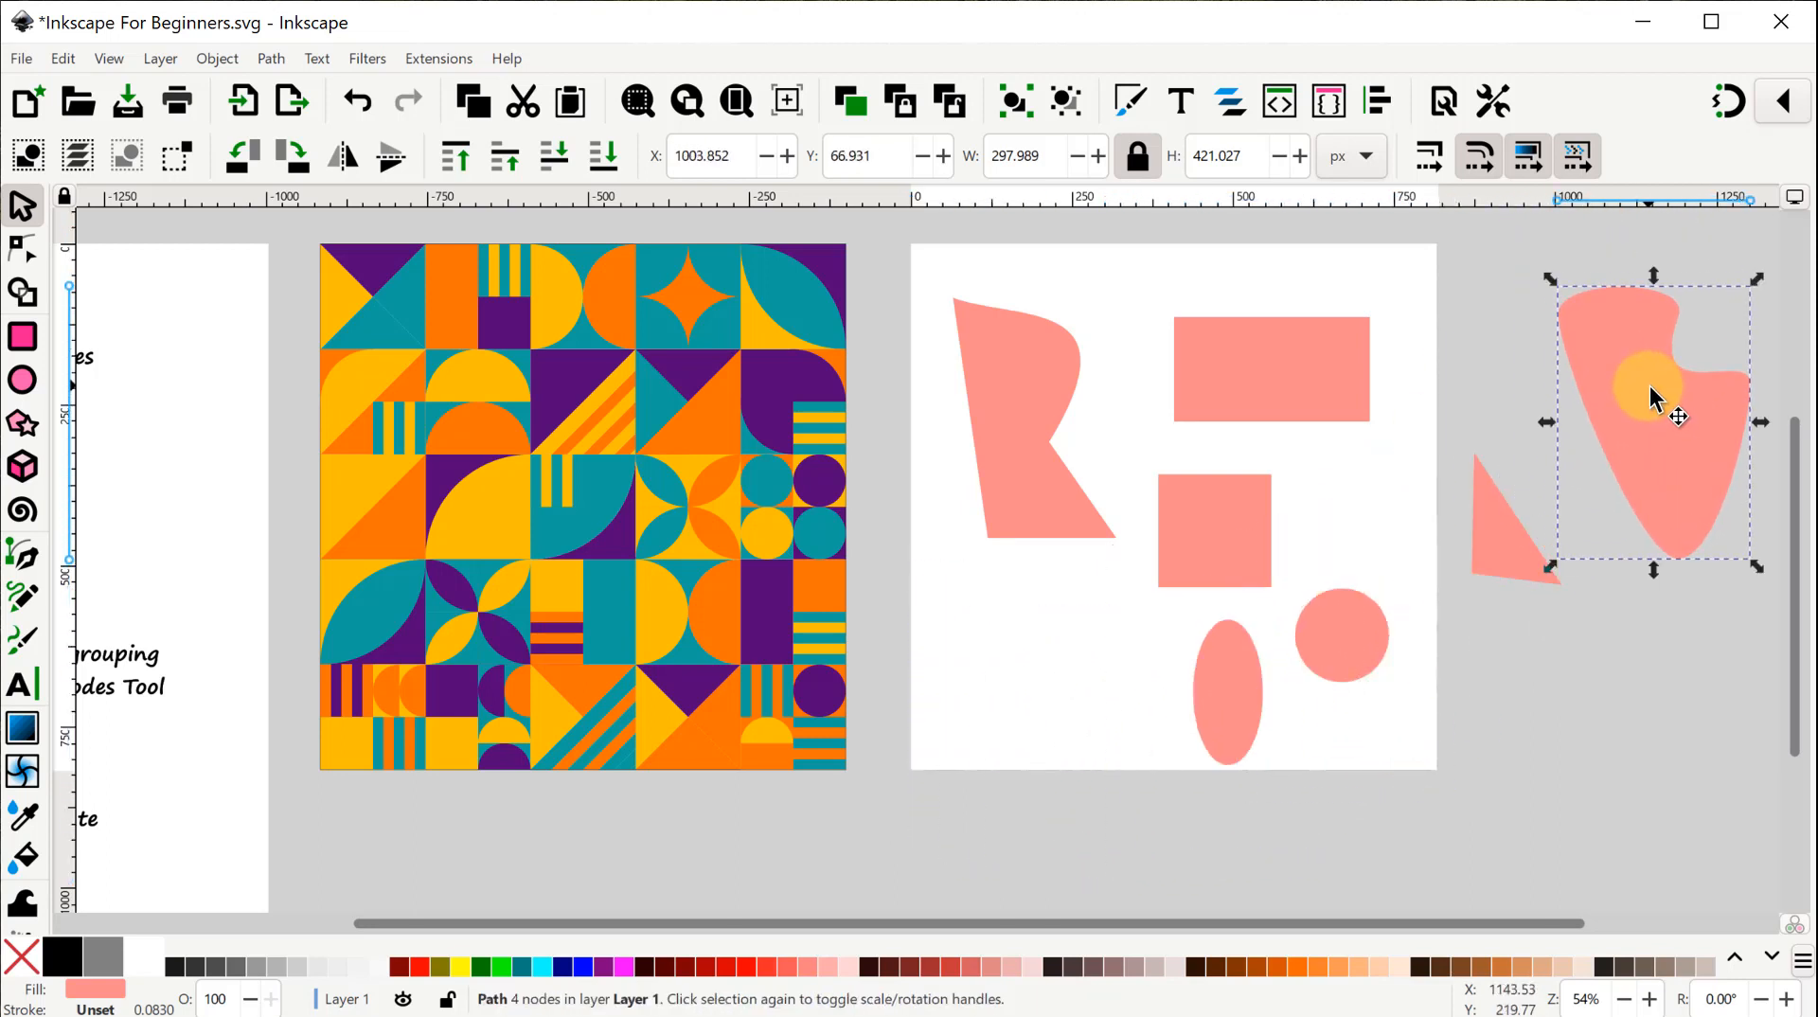
left_click(1032, 378)
left_click_drag(1030, 376, 1027, 467)
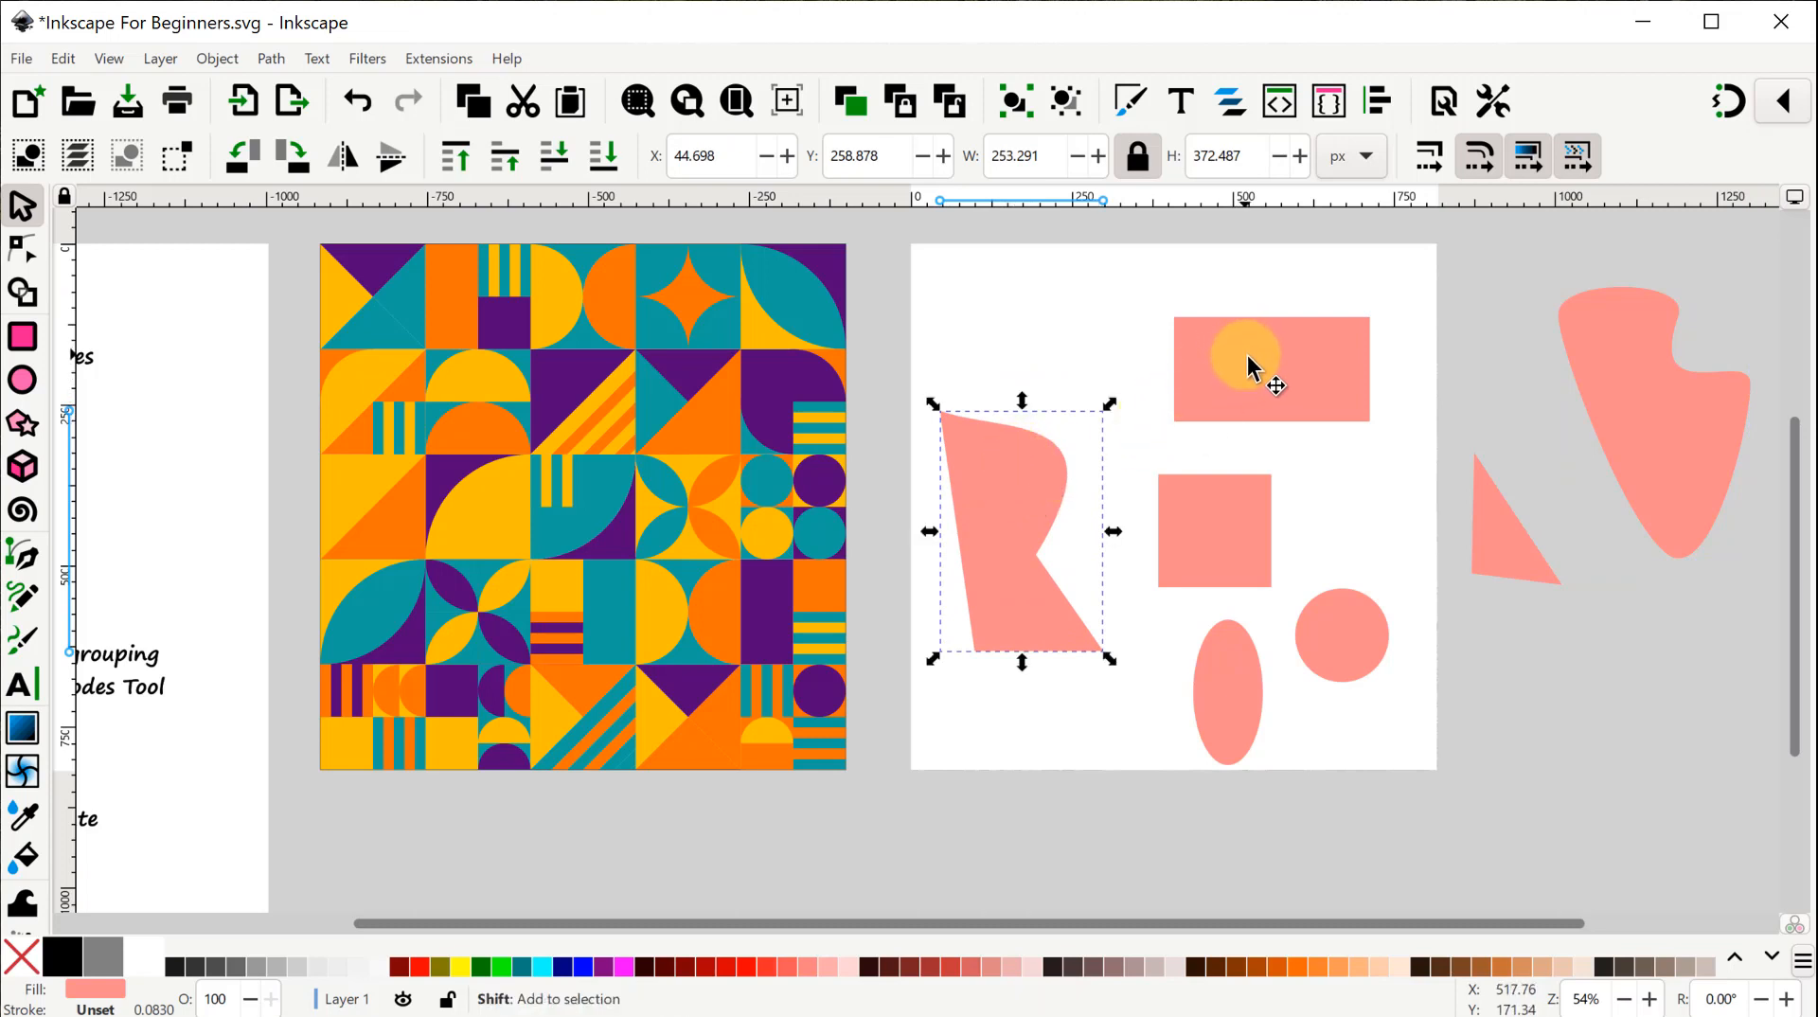
Add the wide rectangle and the square to the selection and move all three objects together to about X 24, Y 35 px.
left_click(1248, 371, "shift")
left_click(1228, 519, "shift")
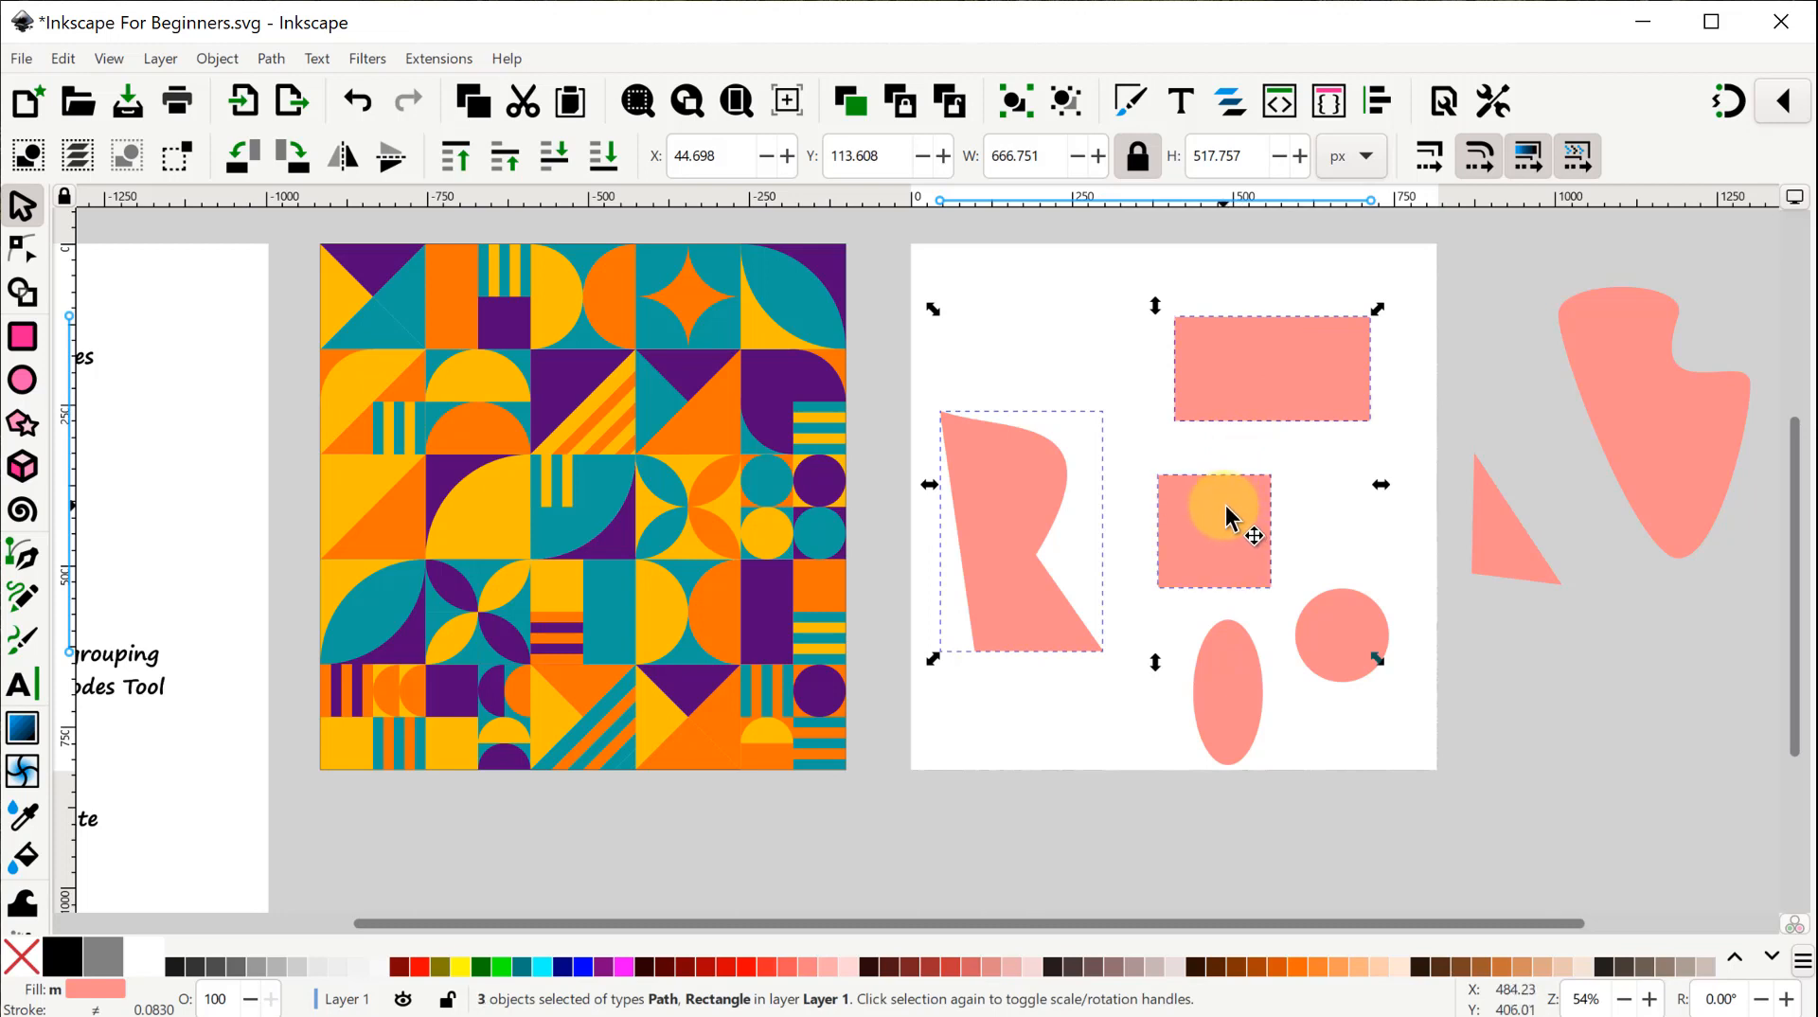
left_click_drag(1243, 376, 1234, 310)
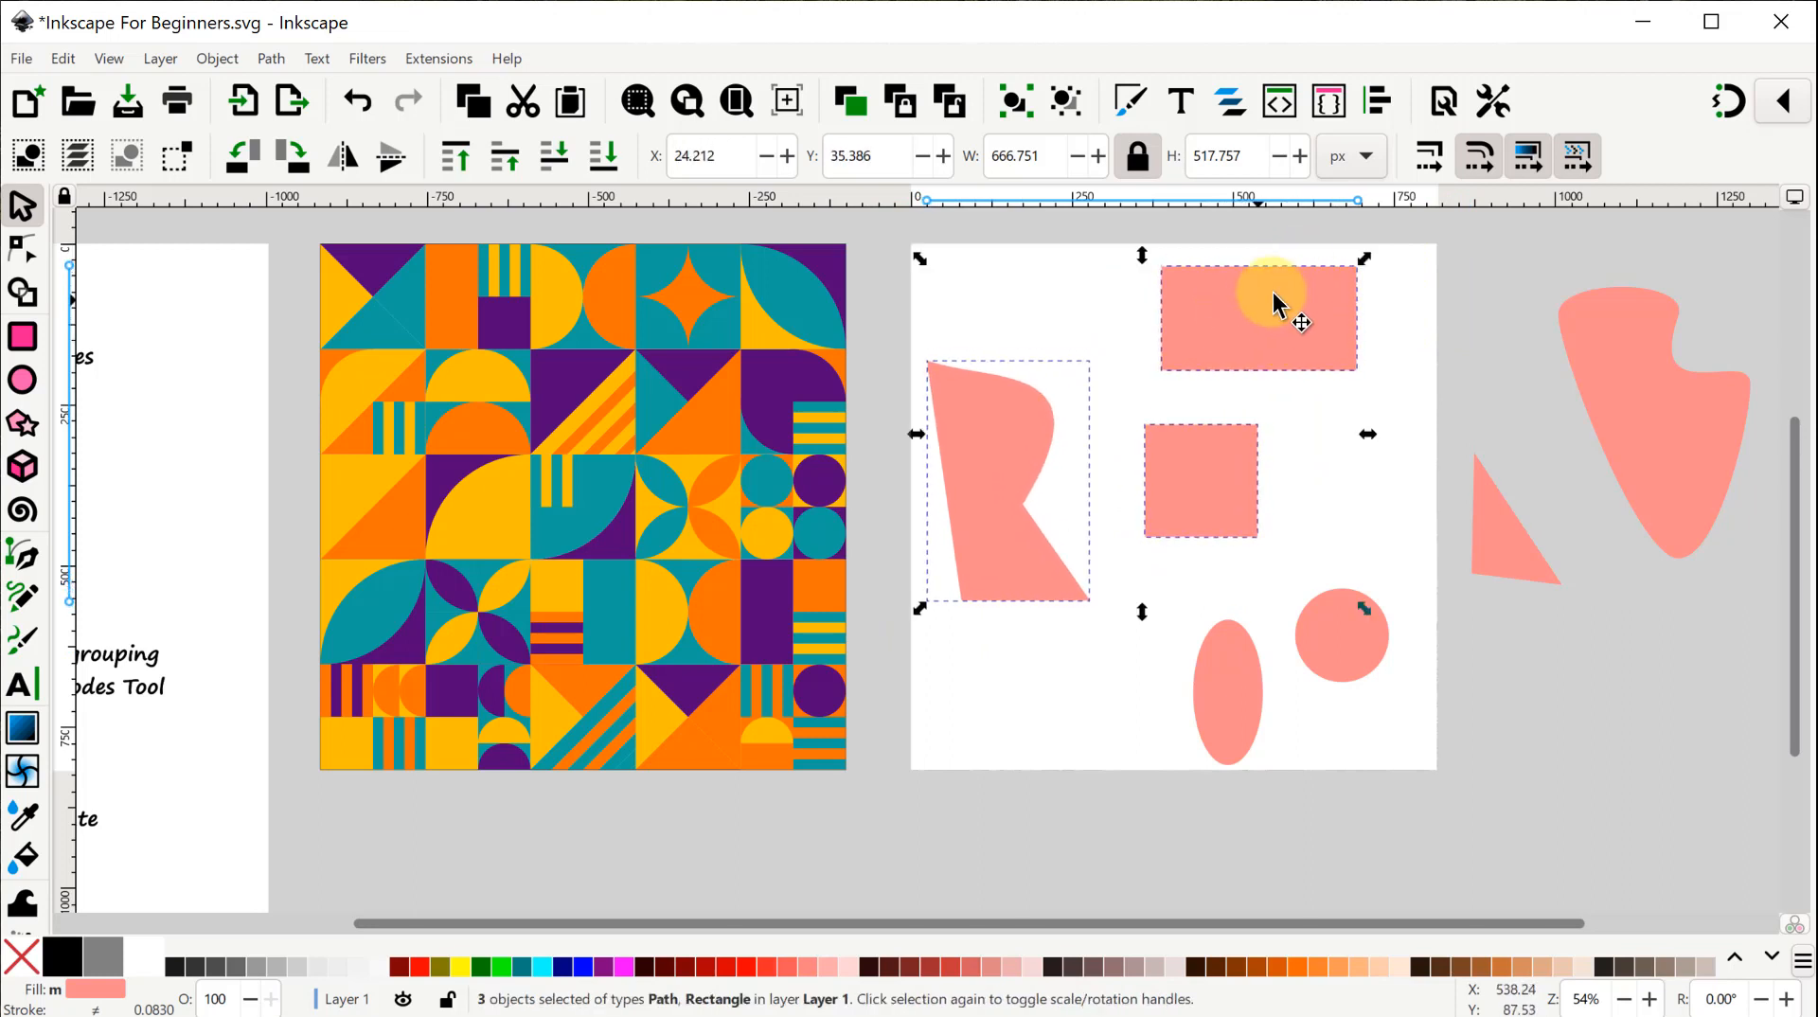
Remove the wide rectangle from the selection, move the remaining two objects to about X 43, Y 149 px, and deselect everything.
key("shift")
left_click(1253, 301, "shift")
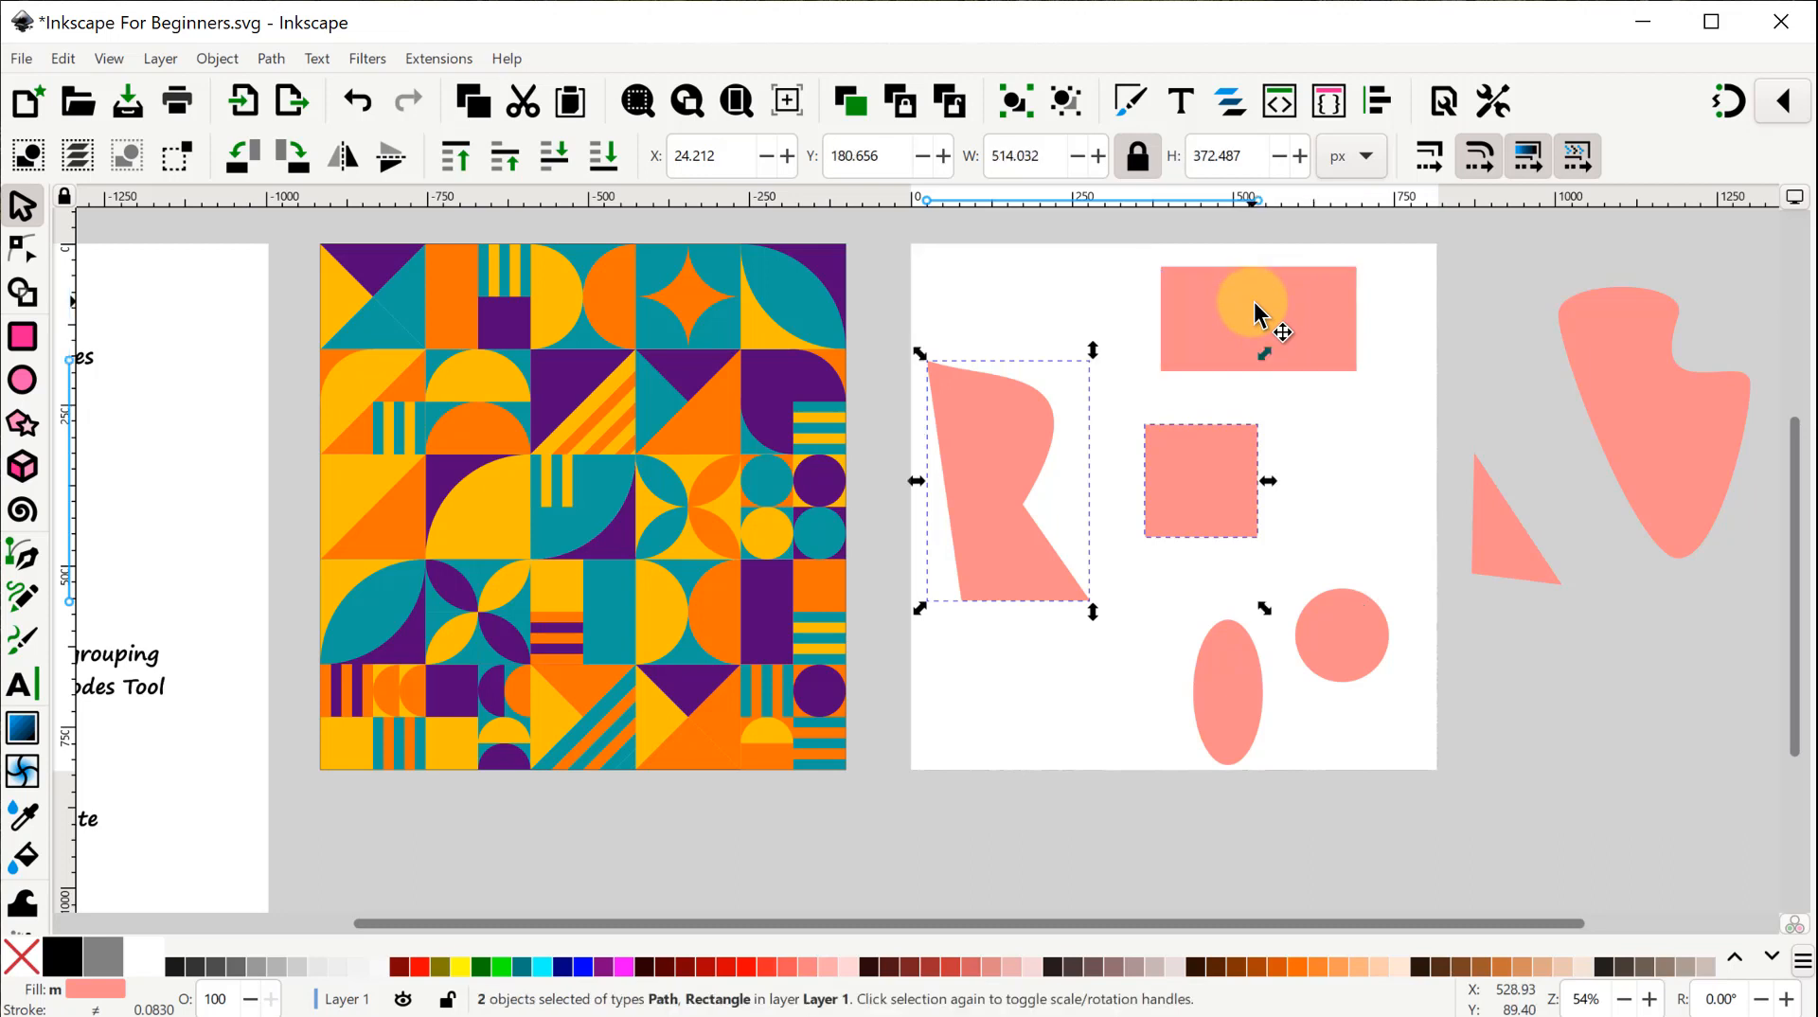
mouse_move(1010, 476)
left_mouse_down()
mouse_move(1173, 485)
mouse_move(1009, 523)
mouse_move(996, 464)
left_mouse_up()
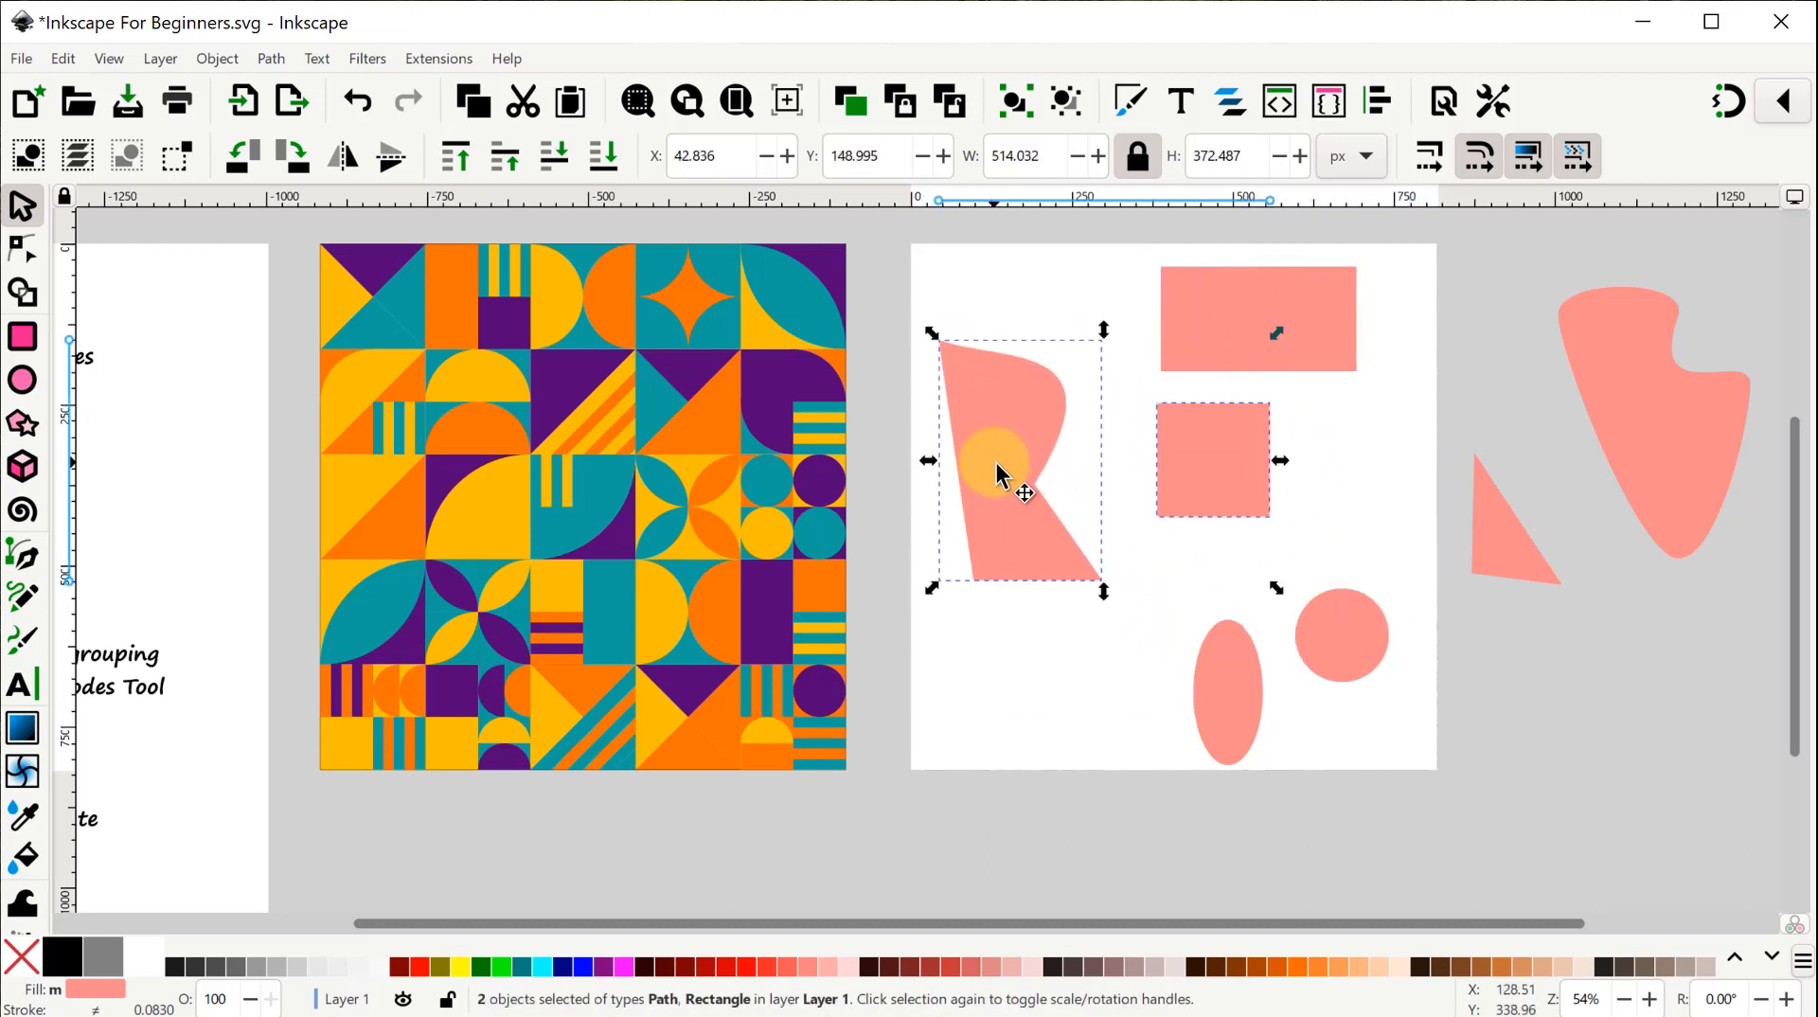
left_click(1556, 717)
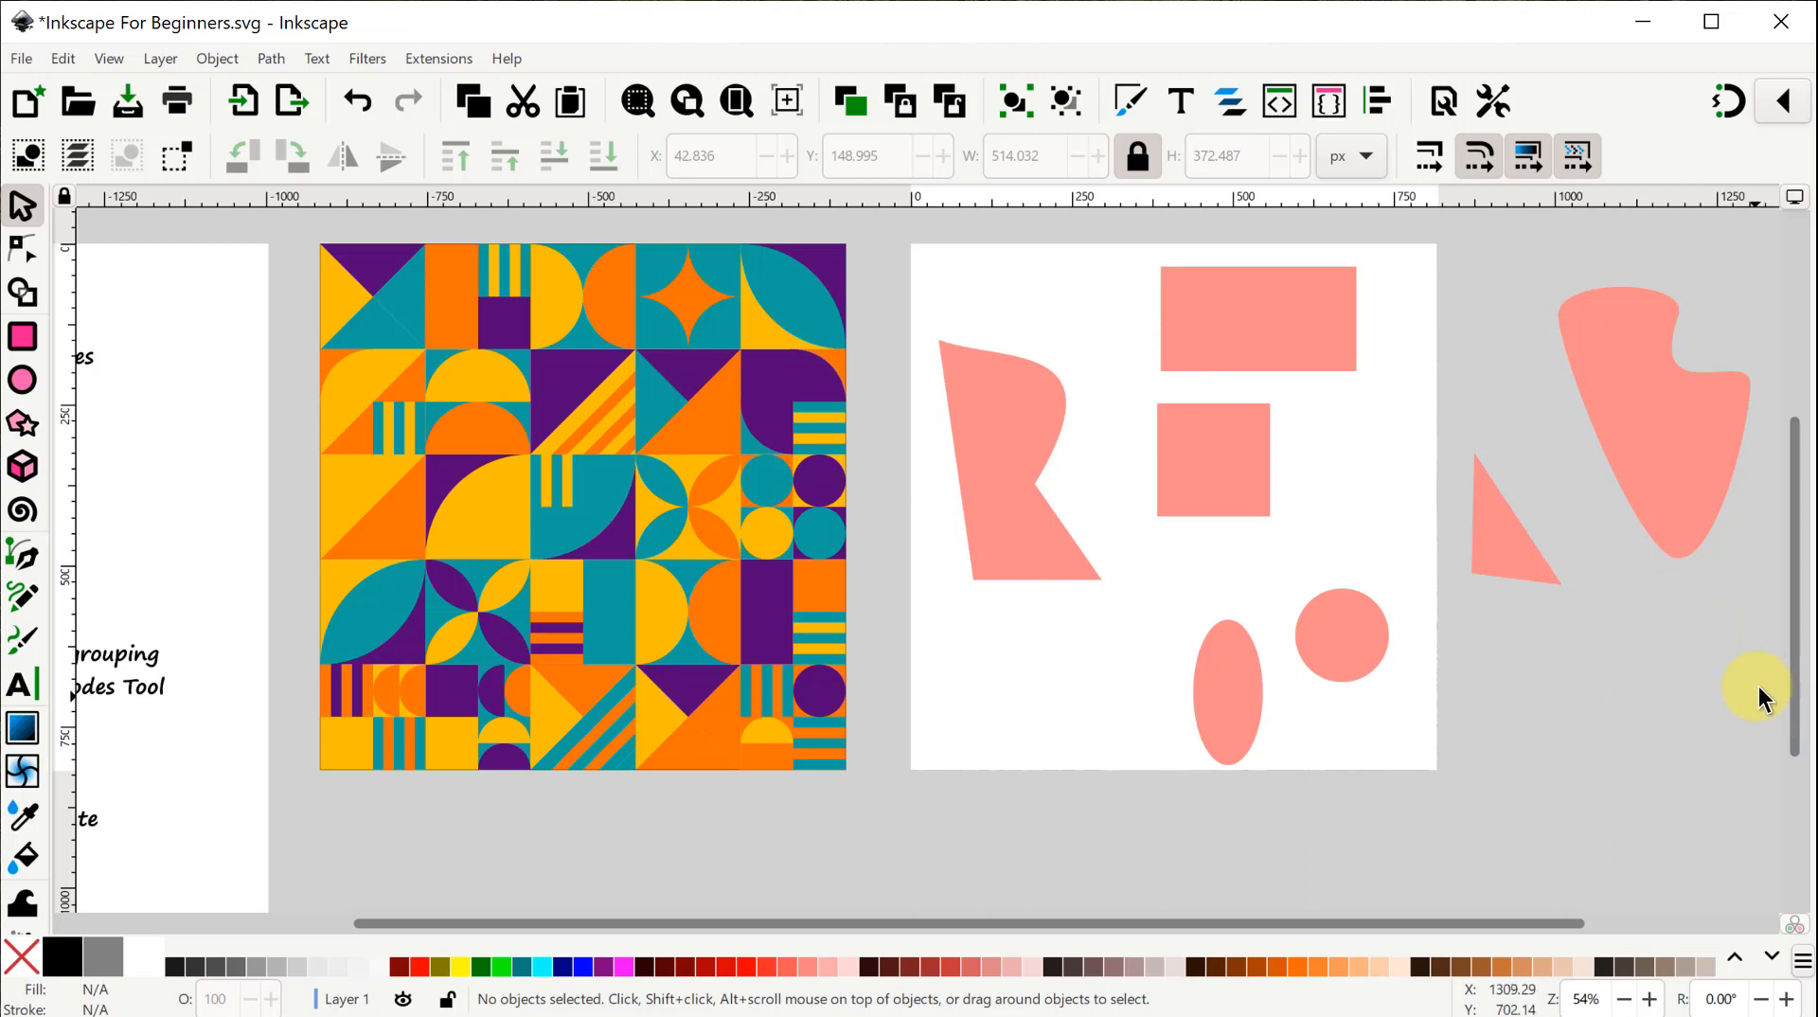
Select the triangle and the curved path beside the page, move them to about X 763, Y 65 px, and deselect everything.
left_click_drag(1756, 698, 1423, 241)
left_click_drag(1610, 353, 1571, 370)
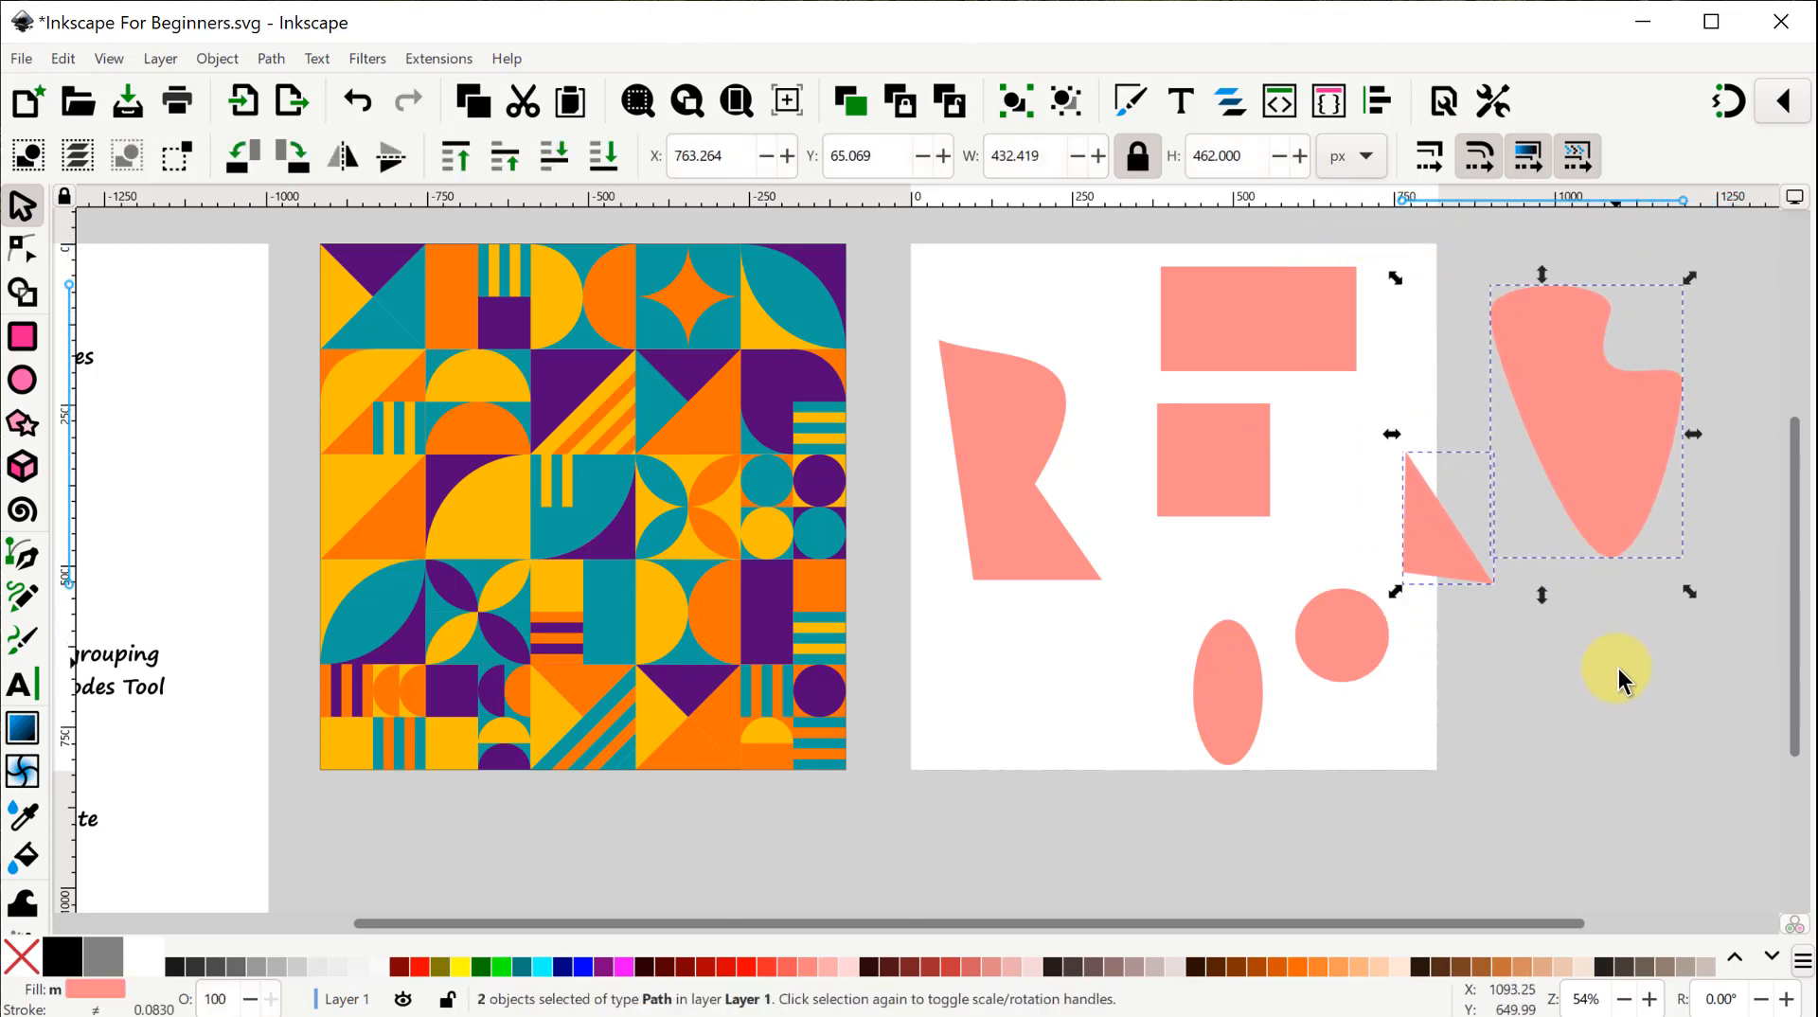
left_click(1617, 668)
Select the circle, the triangle and the curved path together, move them to about X 659, Y 89 px, and deselect everything.
left_click_drag(1731, 712, 1241, 246)
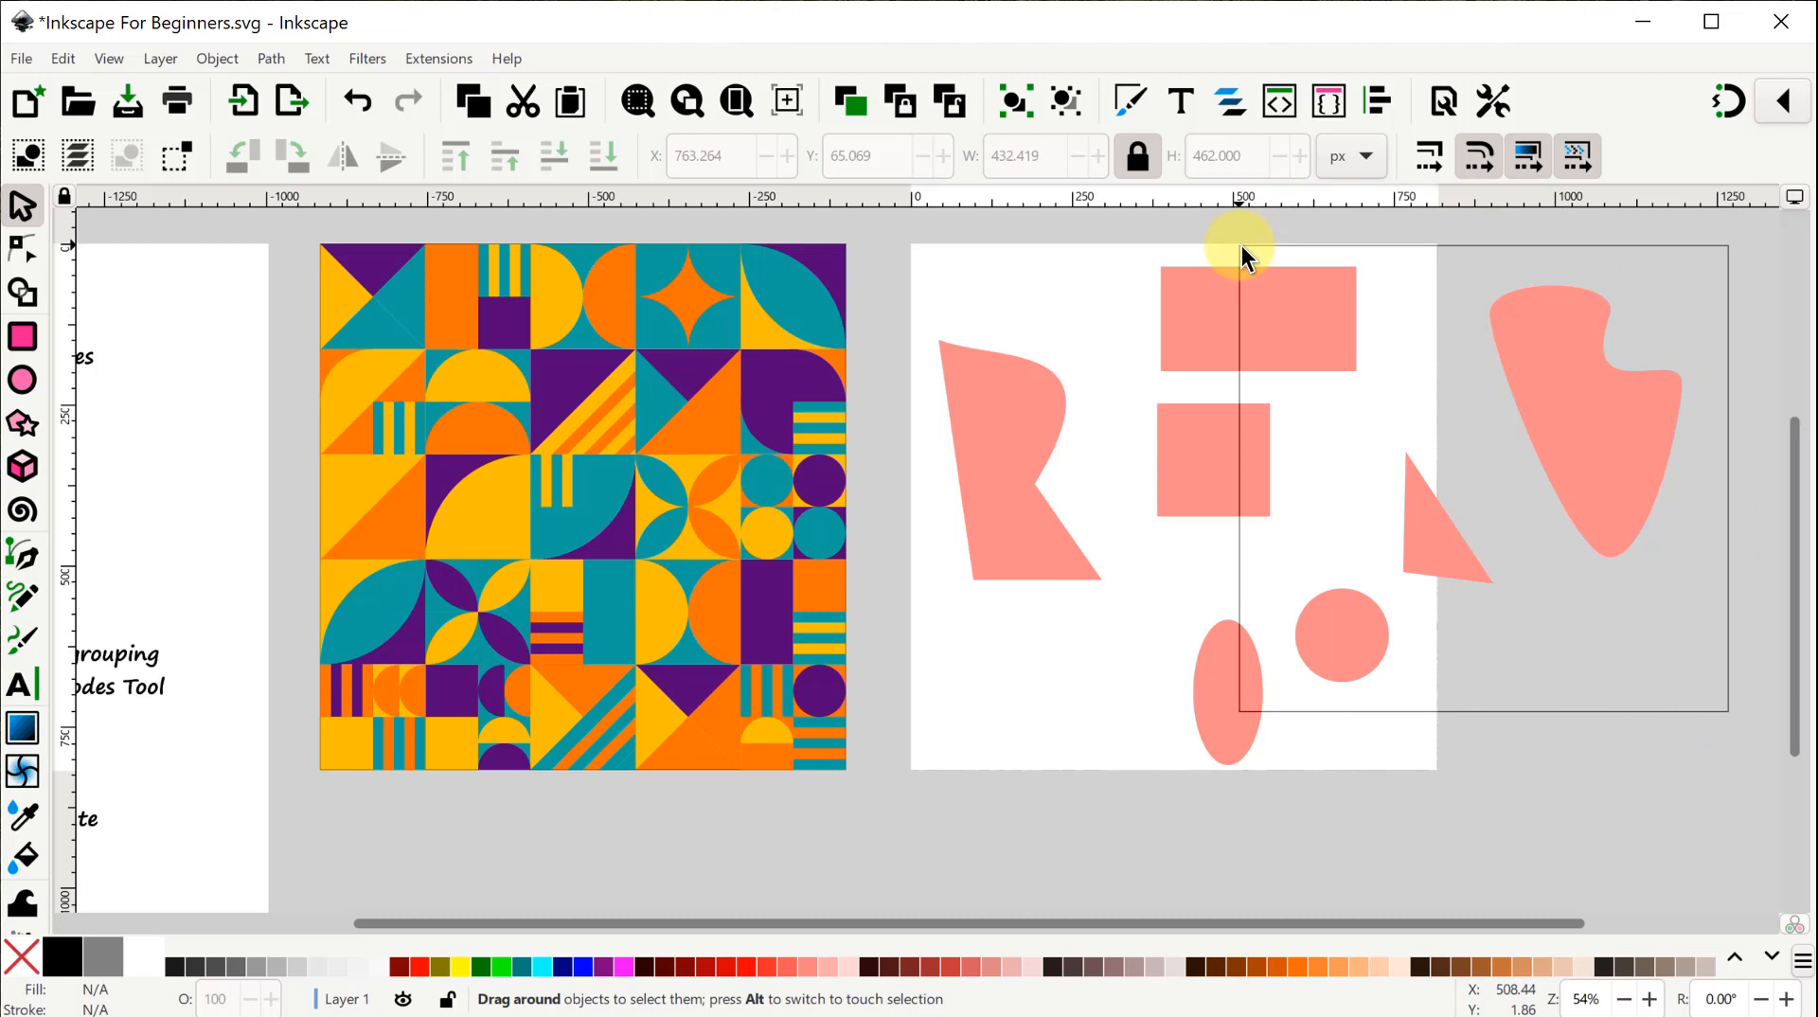
left_click_drag(1242, 246, 1242, 246)
left_click_drag(1558, 379, 1600, 395)
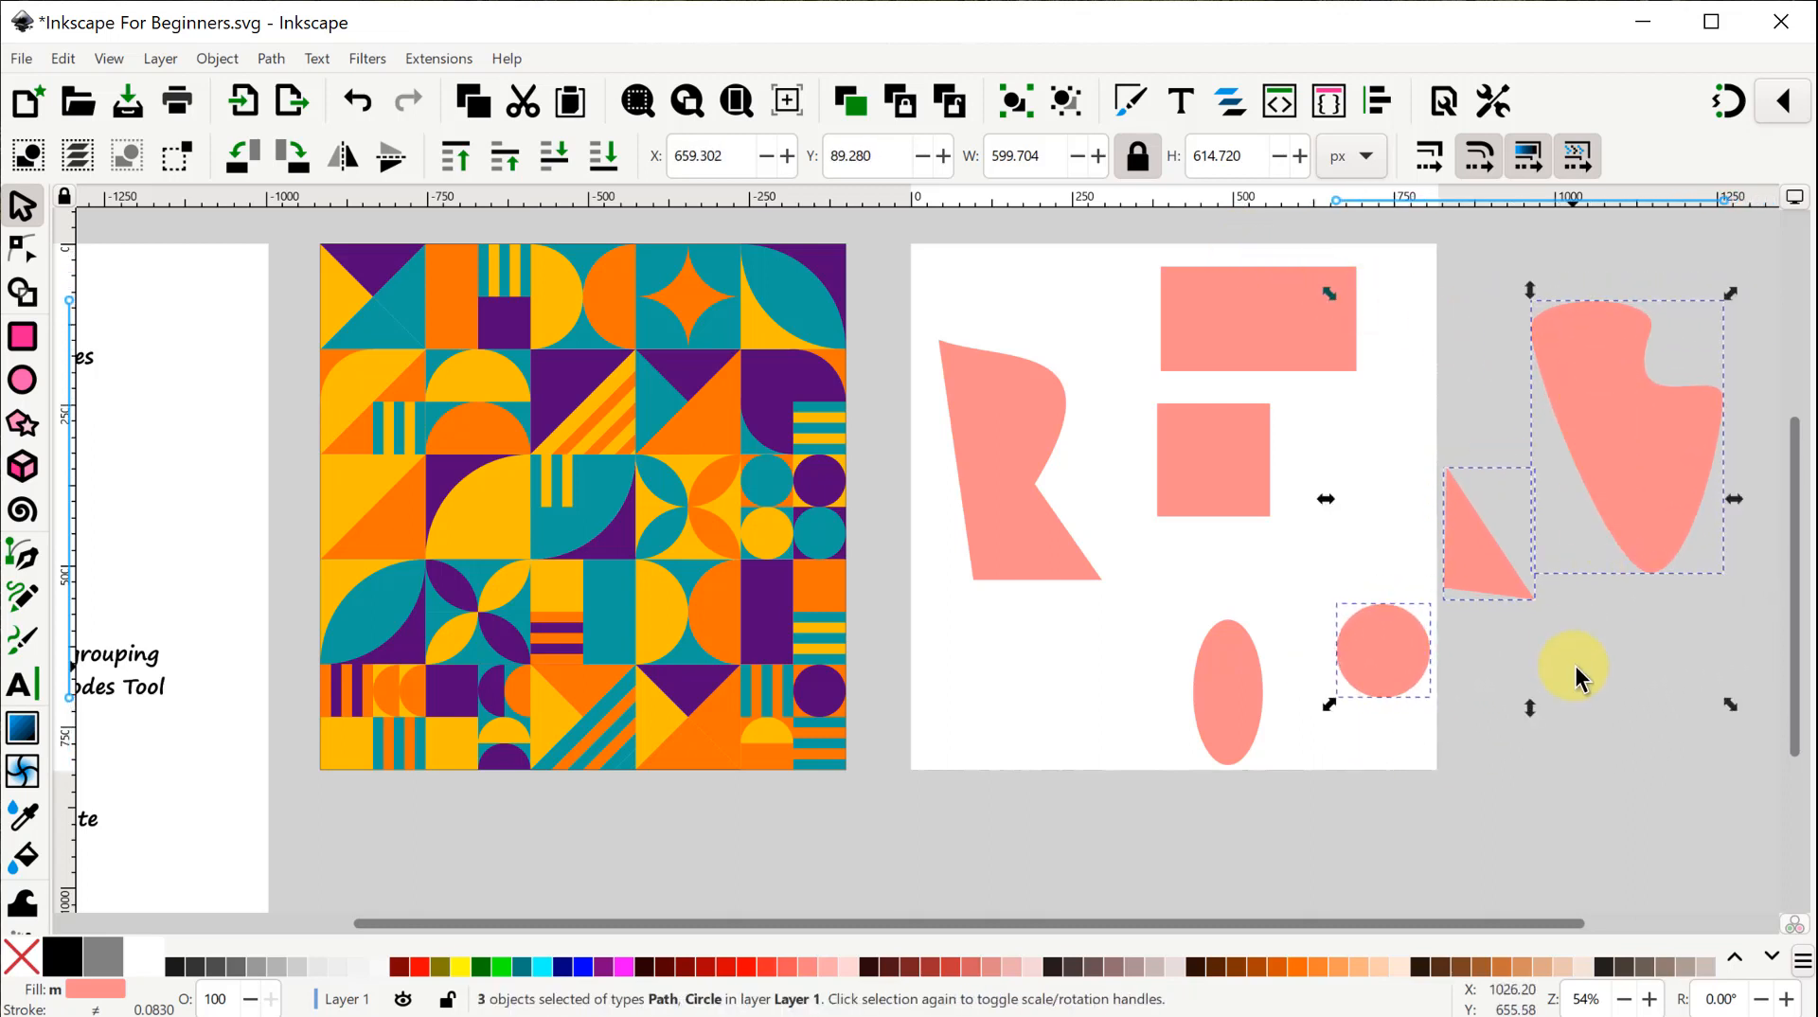
left_click(1573, 665)
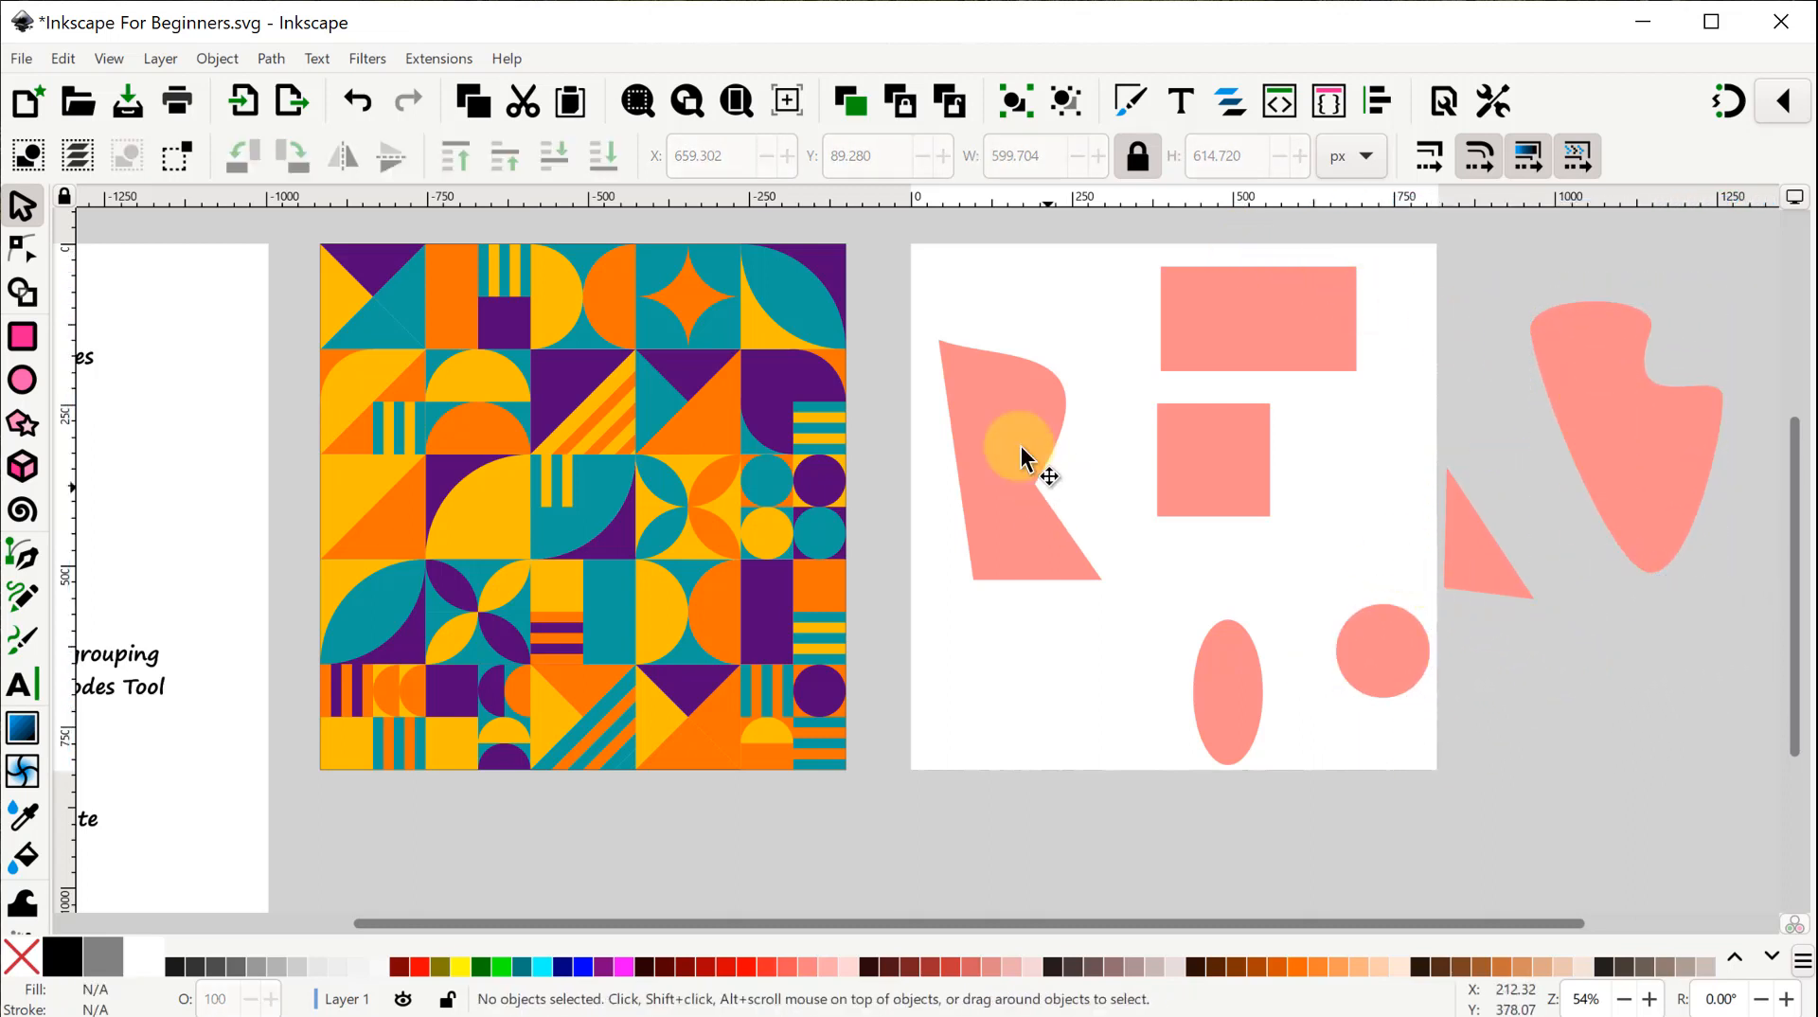
Resize the R-shaped path freely from its corner and sides to about 318 px wide and 356 px high.
left_click(995, 444)
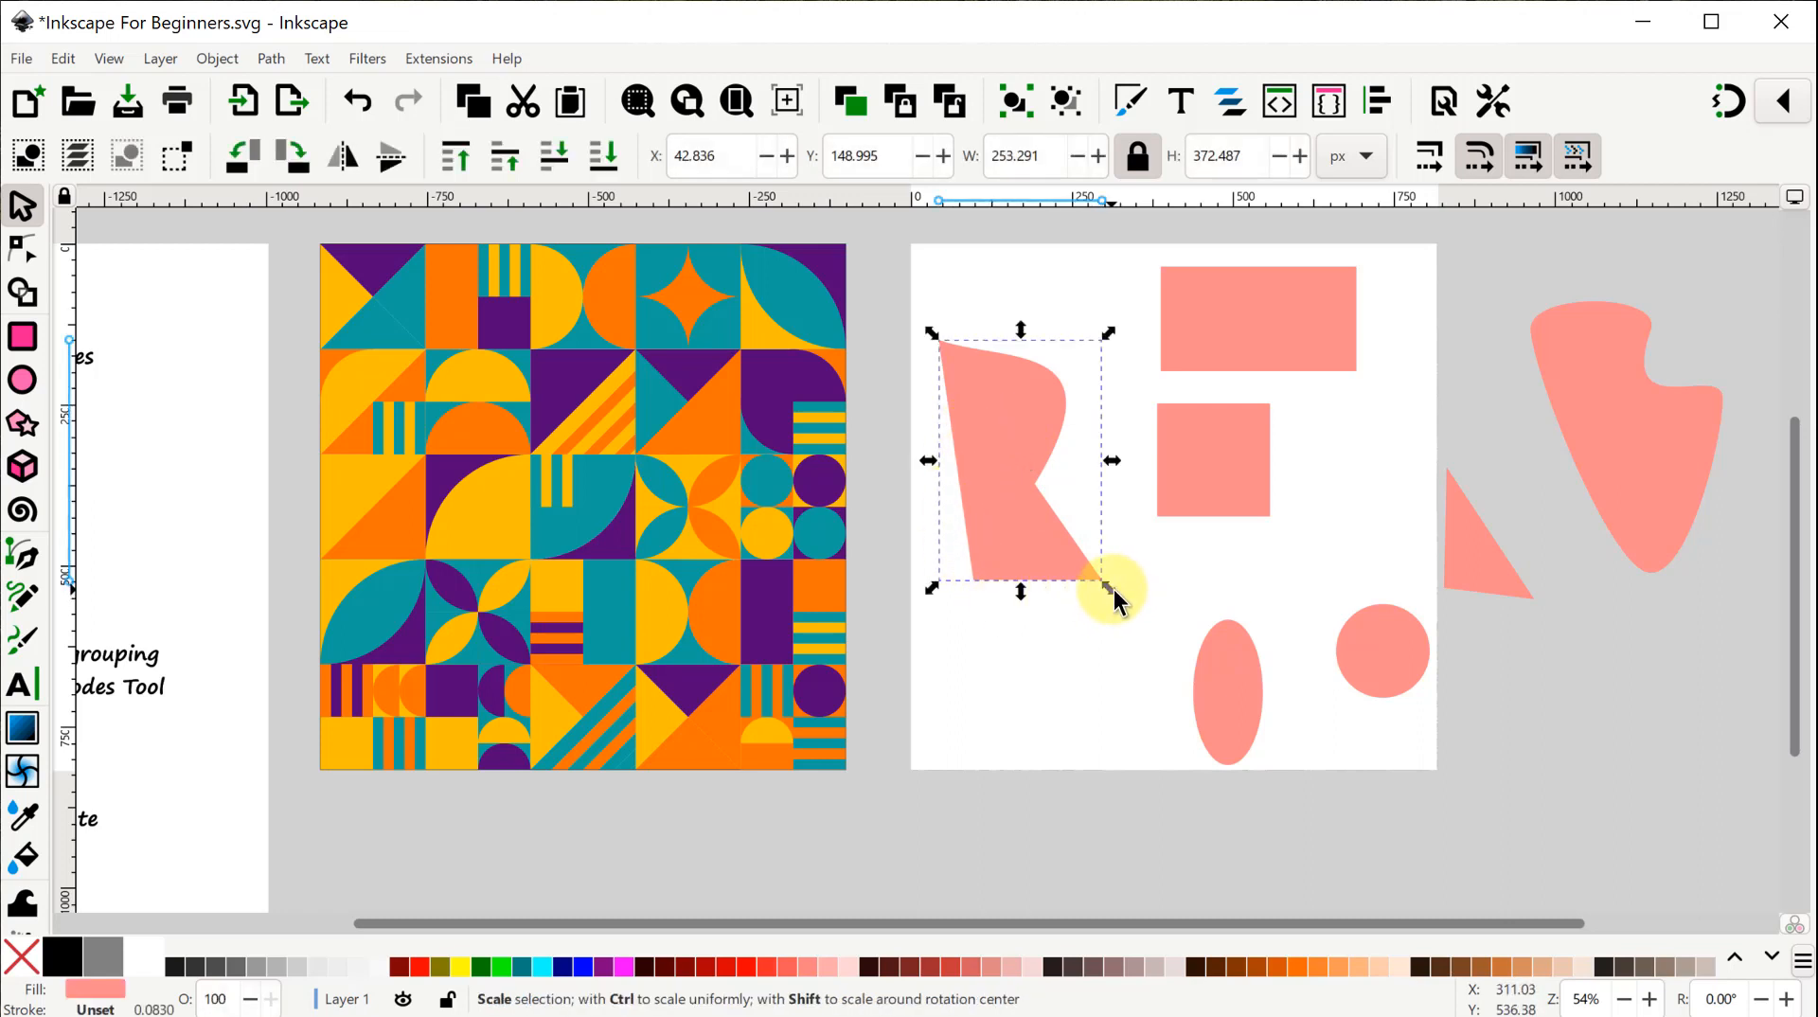
mouse_move(1114, 588)
left_mouse_down()
mouse_move(1167, 672)
mouse_move(1100, 605)
mouse_move(1047, 462)
mouse_move(1127, 587)
left_mouse_up()
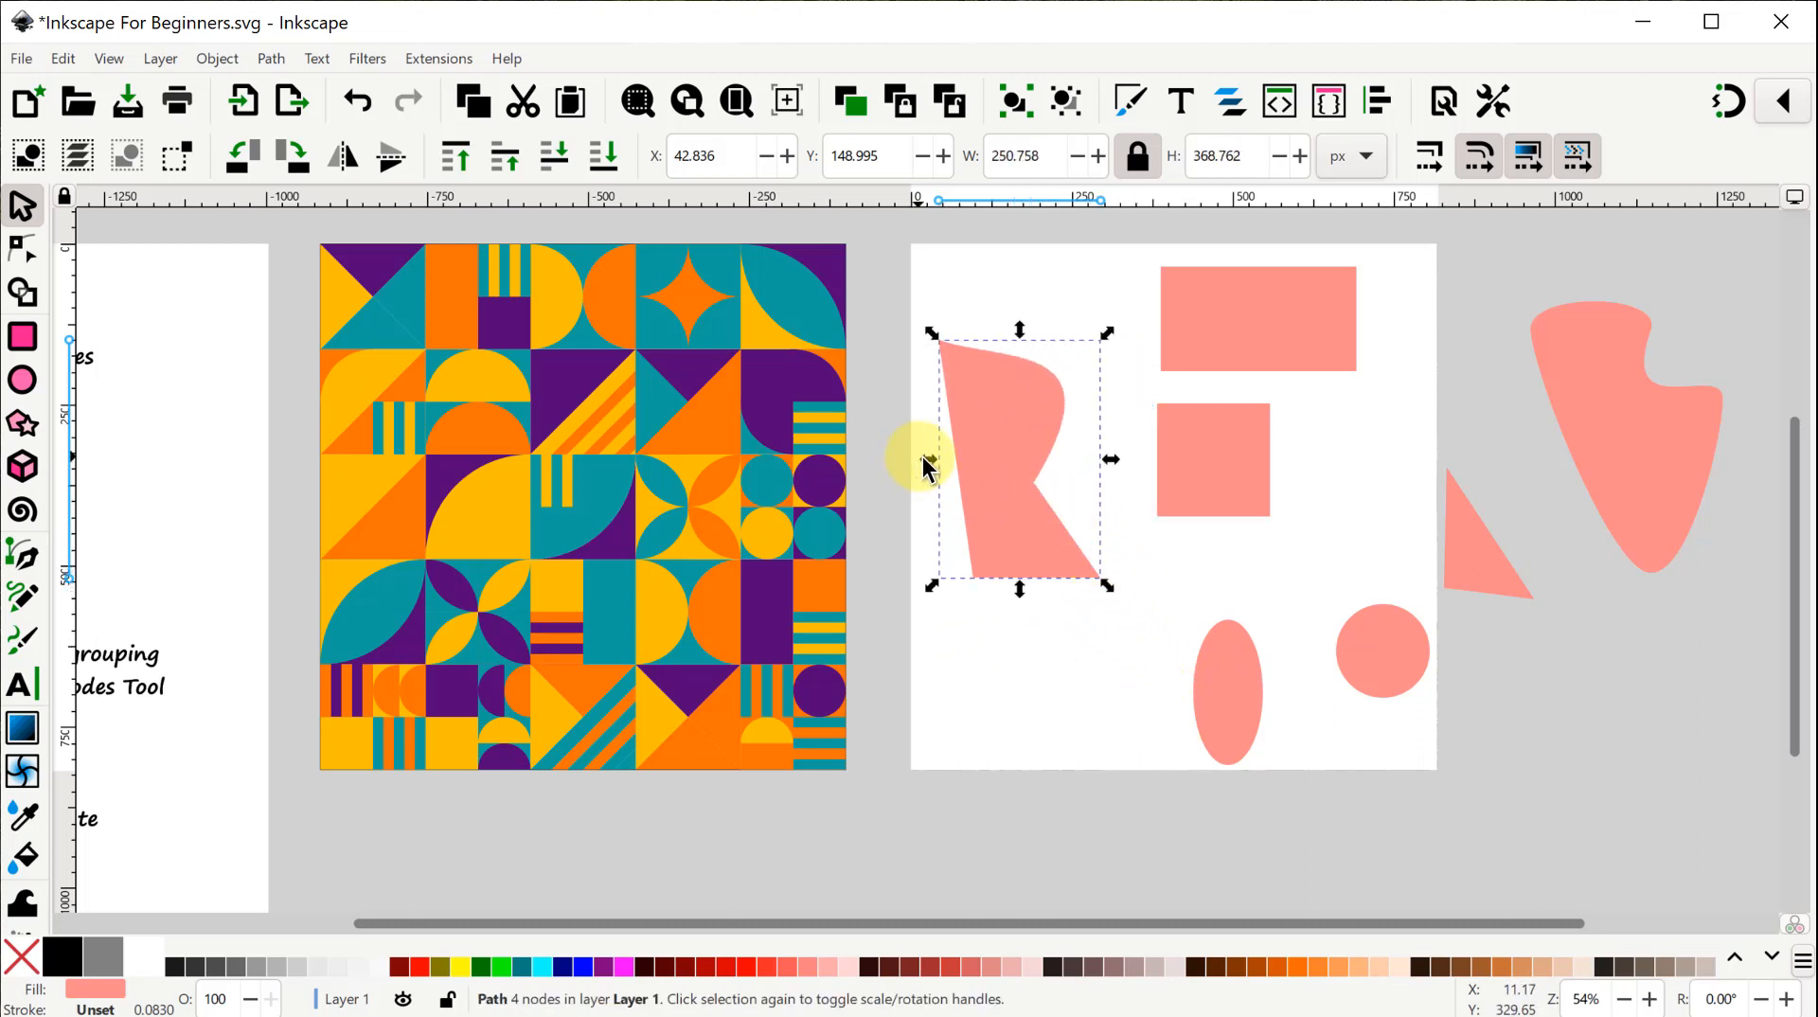
left_click_drag(928, 464, 883, 460)
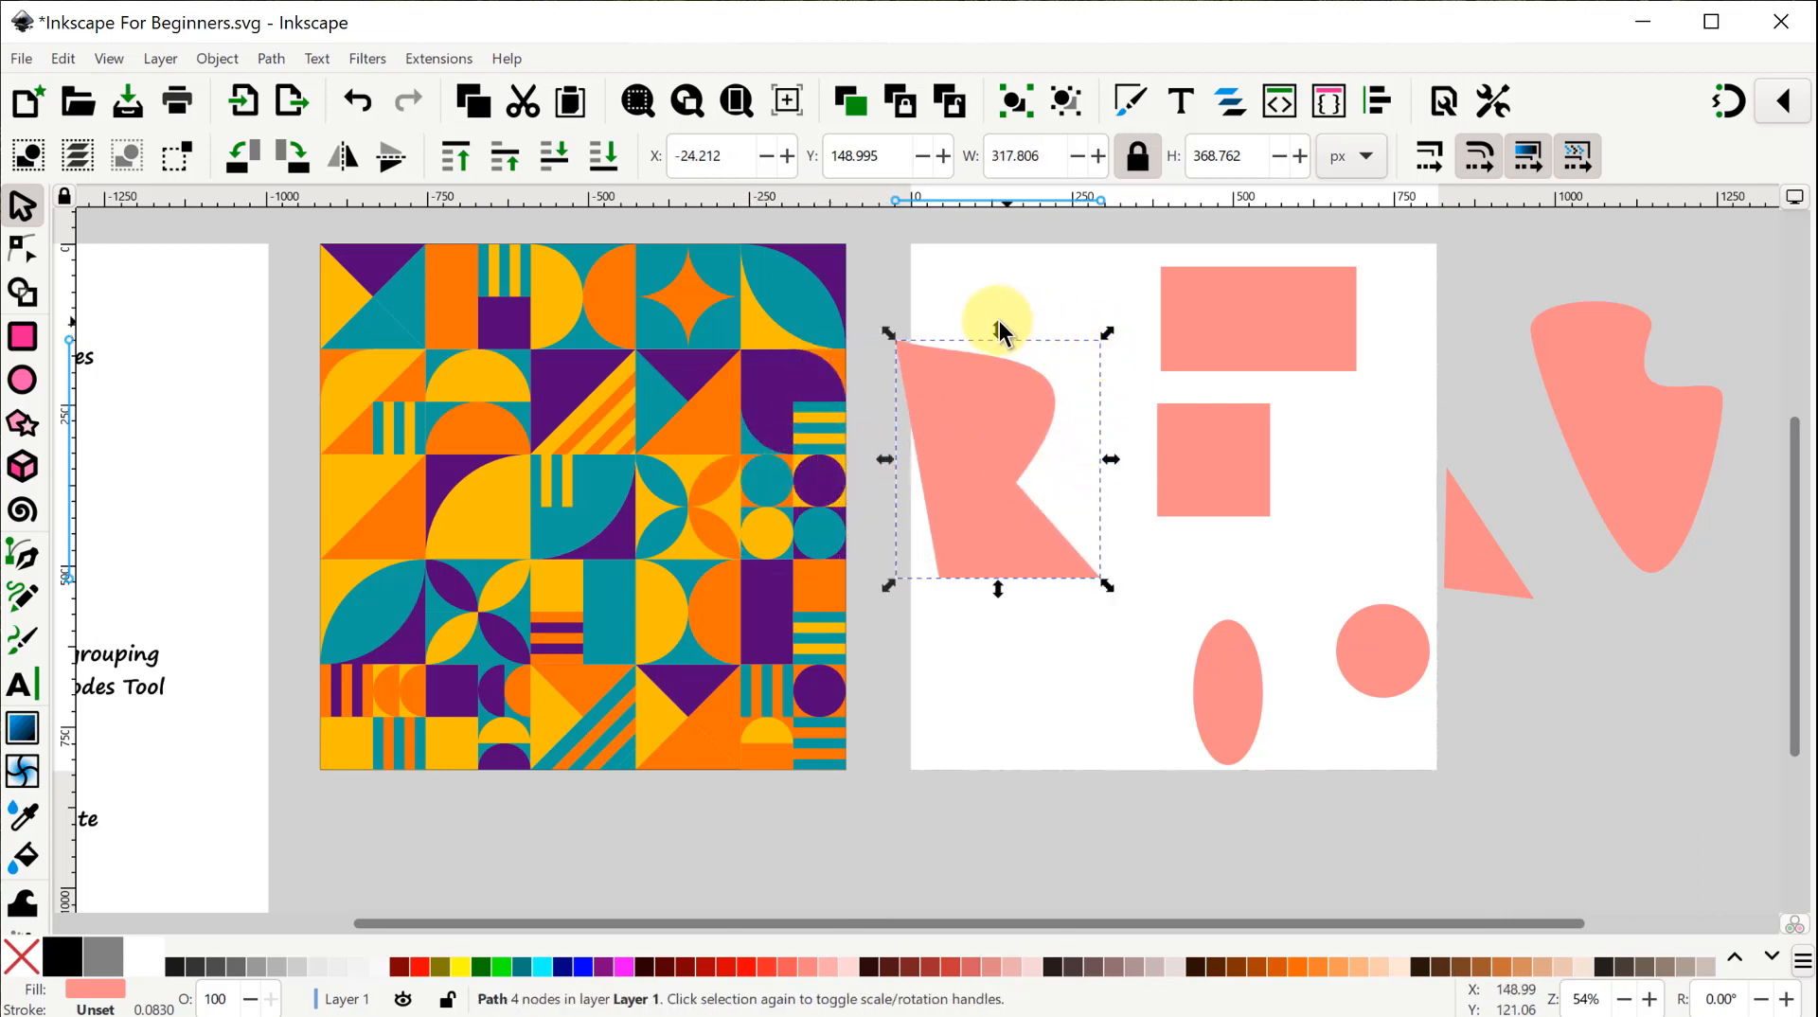
mouse_move(998, 329)
left_mouse_down()
mouse_move(995, 432)
mouse_move(985, 327)
left_mouse_up()
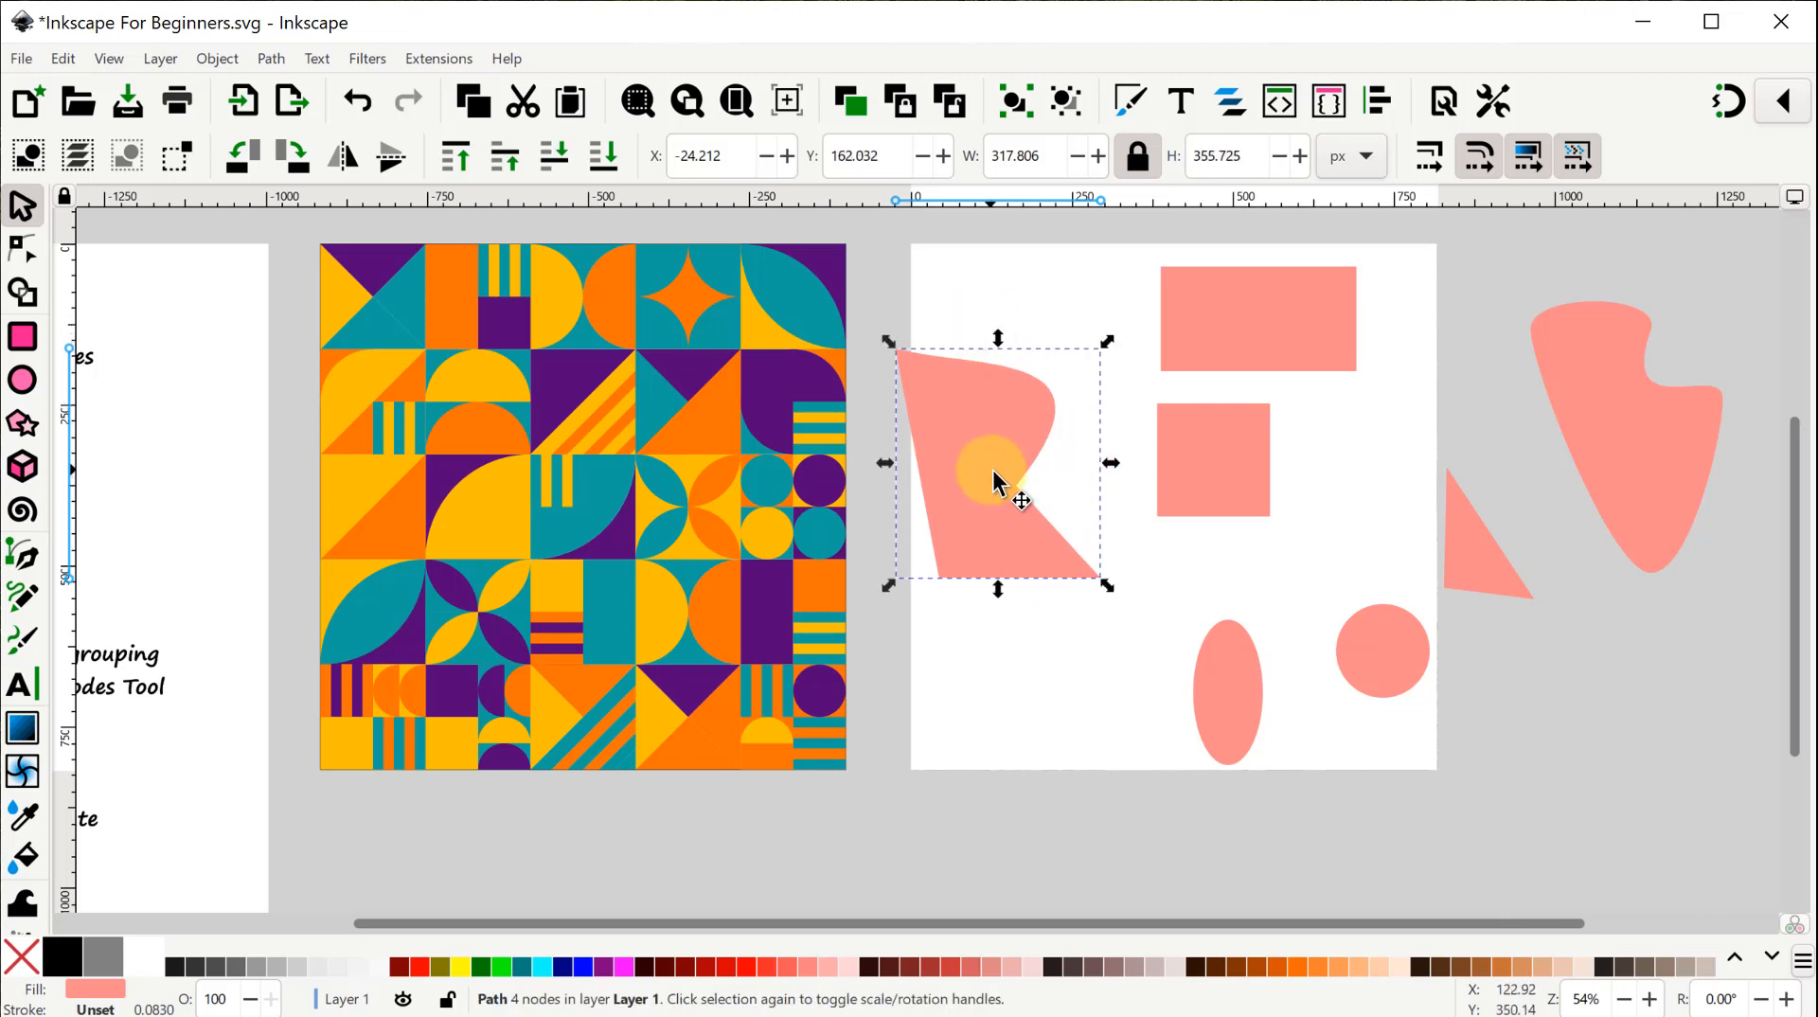
Scale the R-shaped path proportionally, ending with a scale about its centre to about 344 px wide and 385 px high.
key("ctrl")
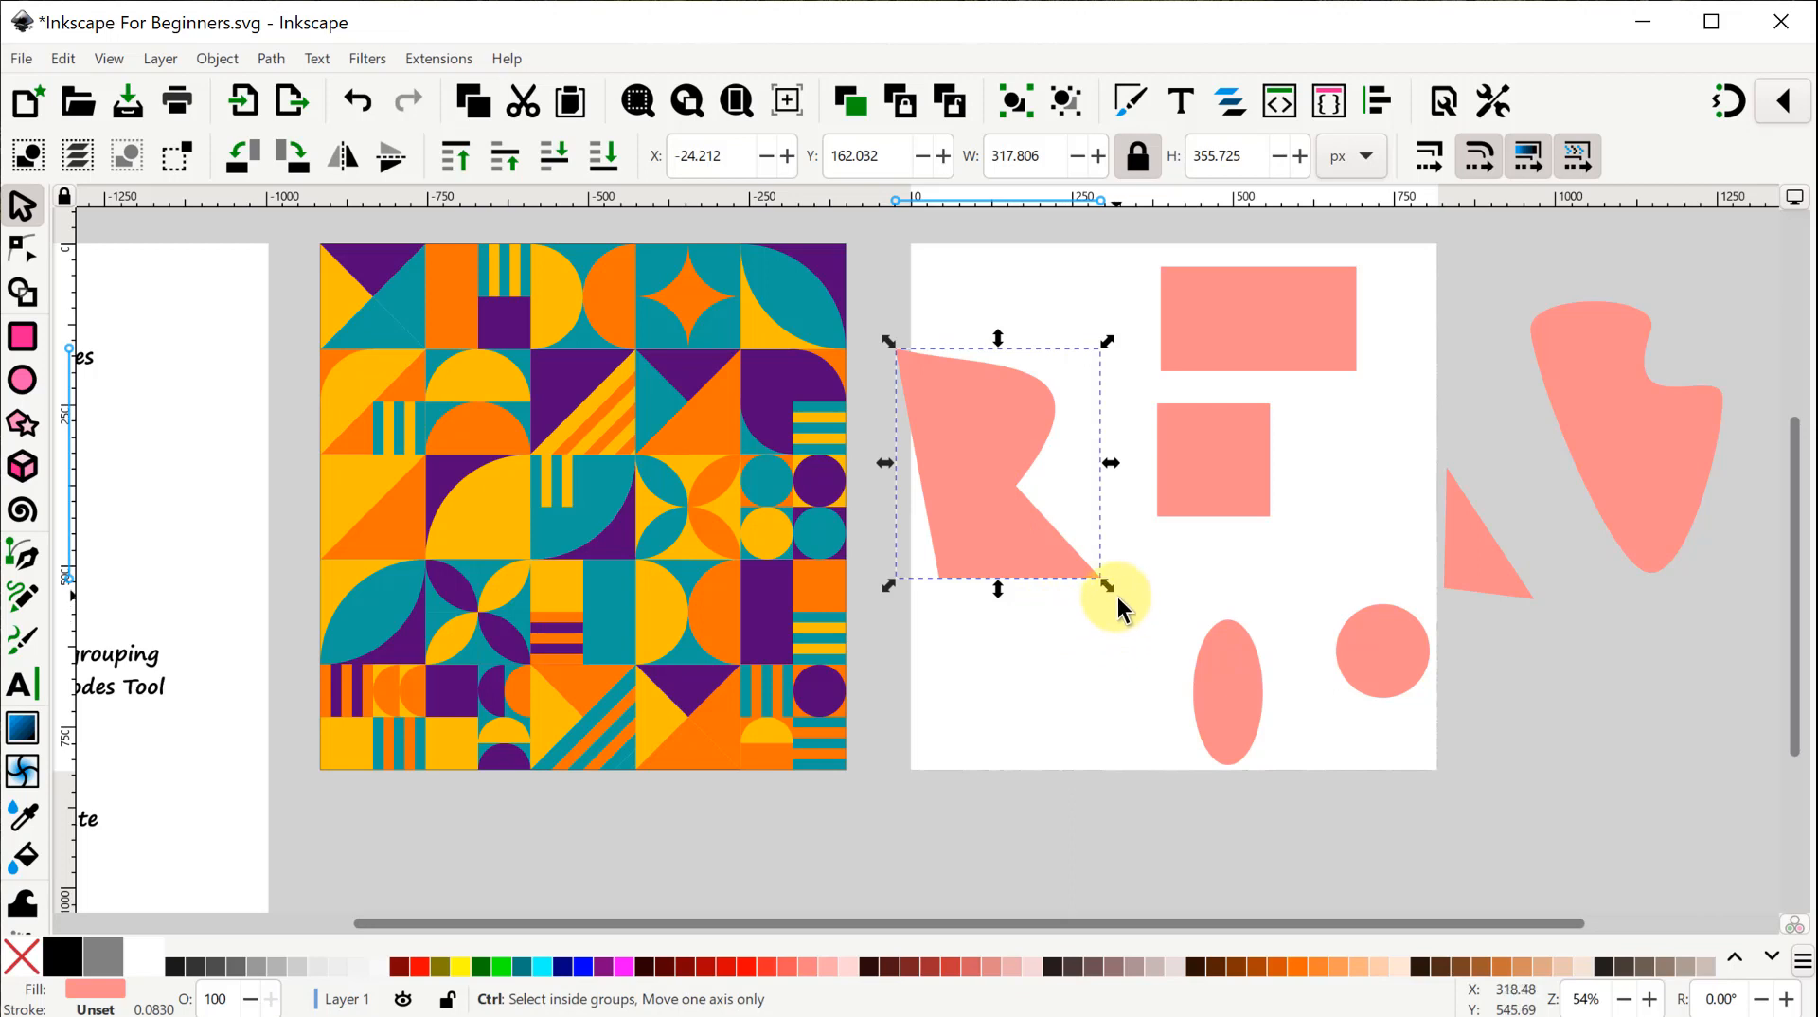
left_click_drag(1110, 587, 1178, 582)
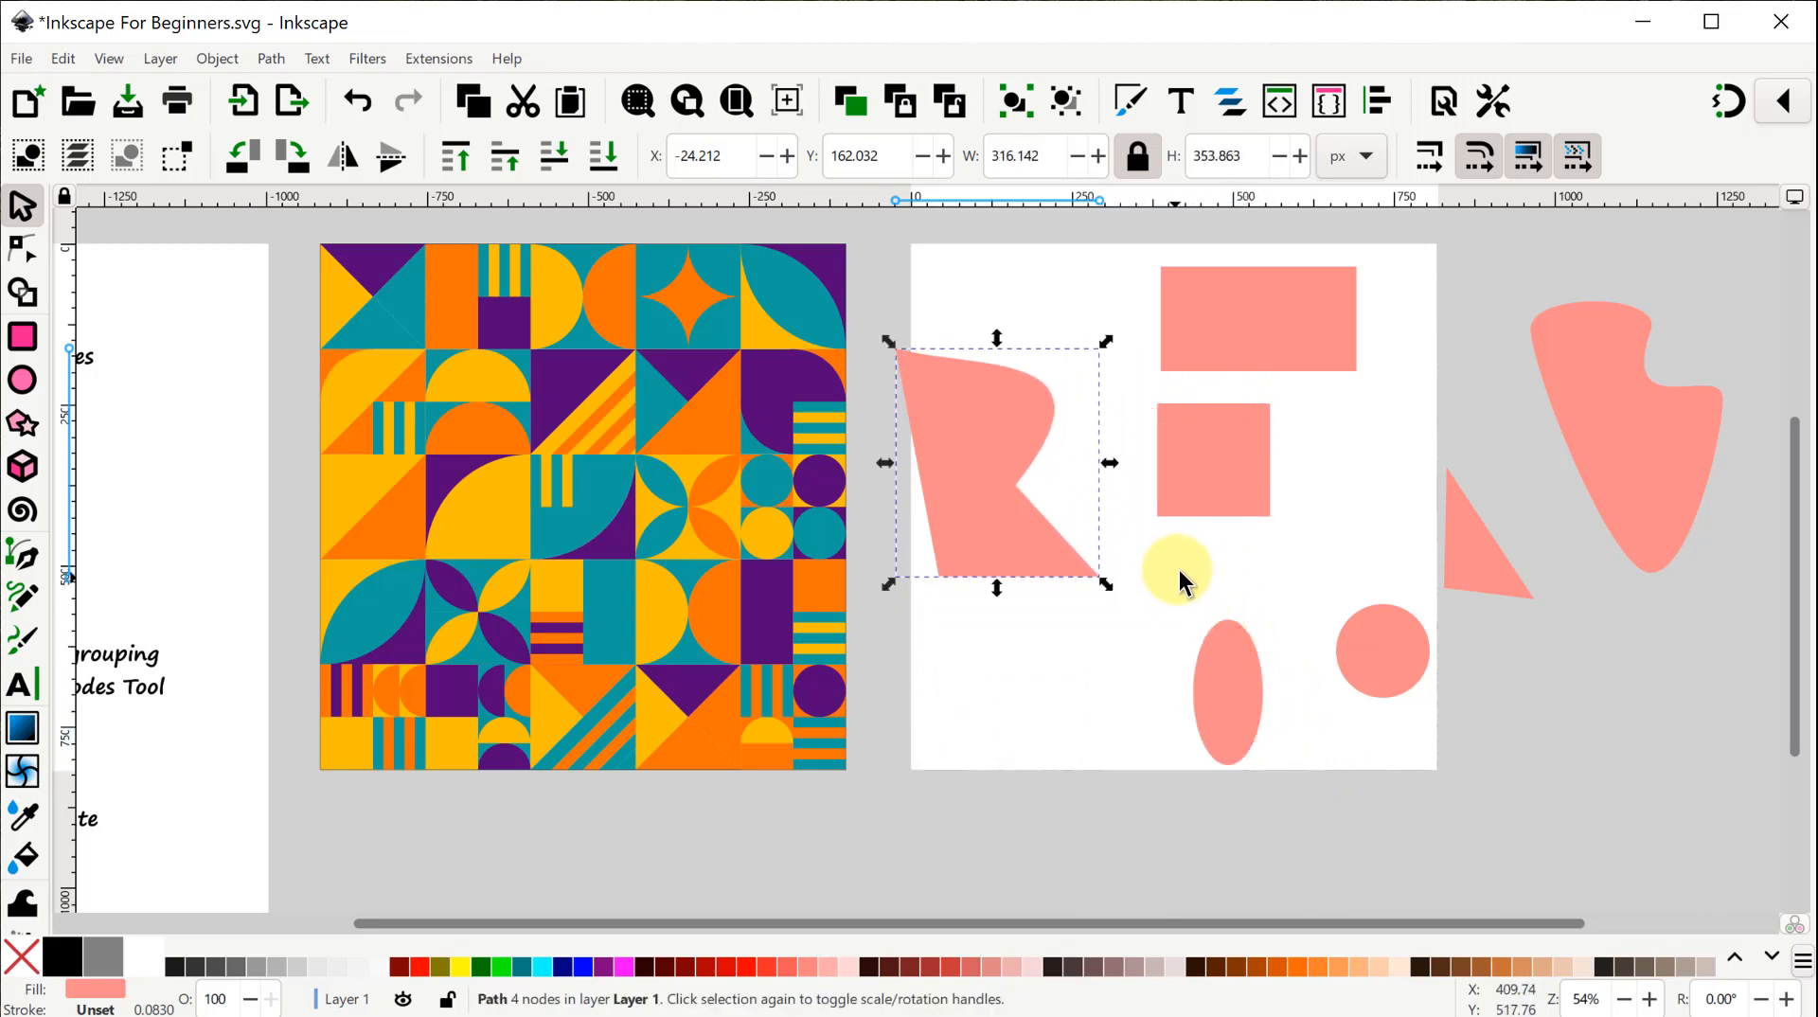
key("ctrl")
mouse_move(1110, 463)
left_mouse_down()
mouse_move(1259, 488)
mouse_move(1125, 471)
left_mouse_up()
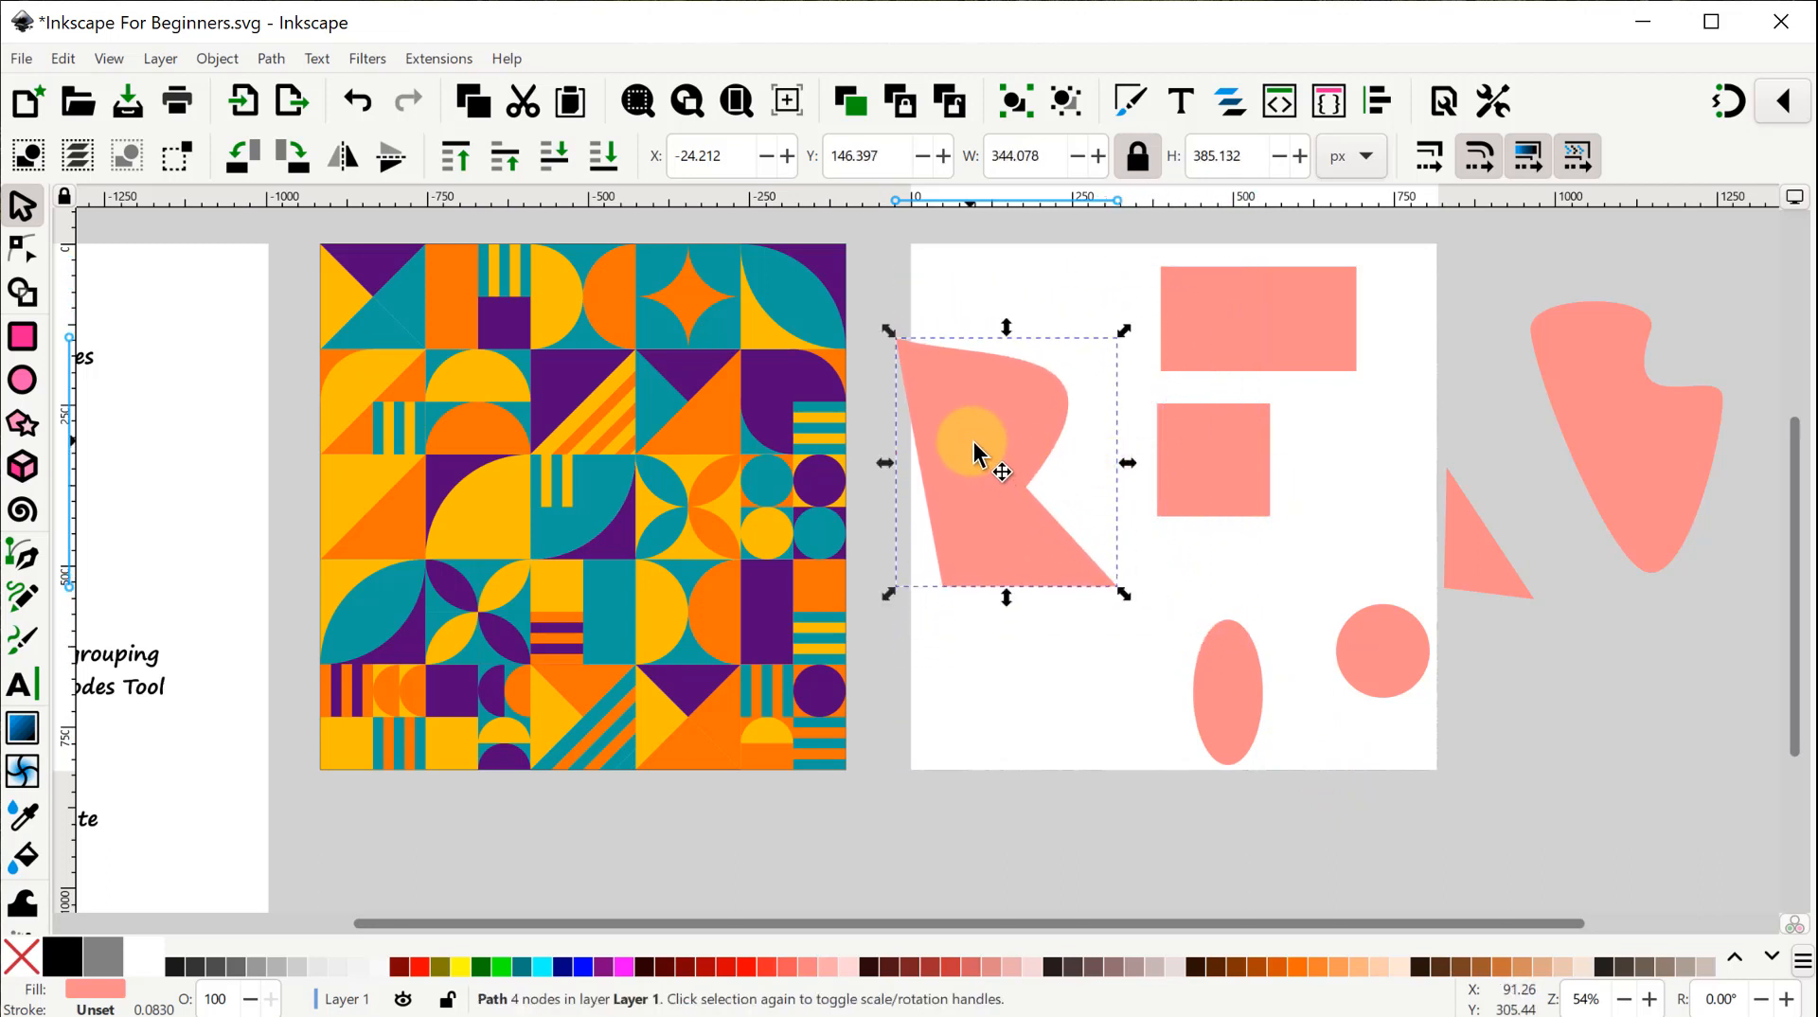
Try rotating the R-shaped path clockwise from its upper-right corner and then from its lower-right corner, undoing each rotation.
left_click(976, 453)
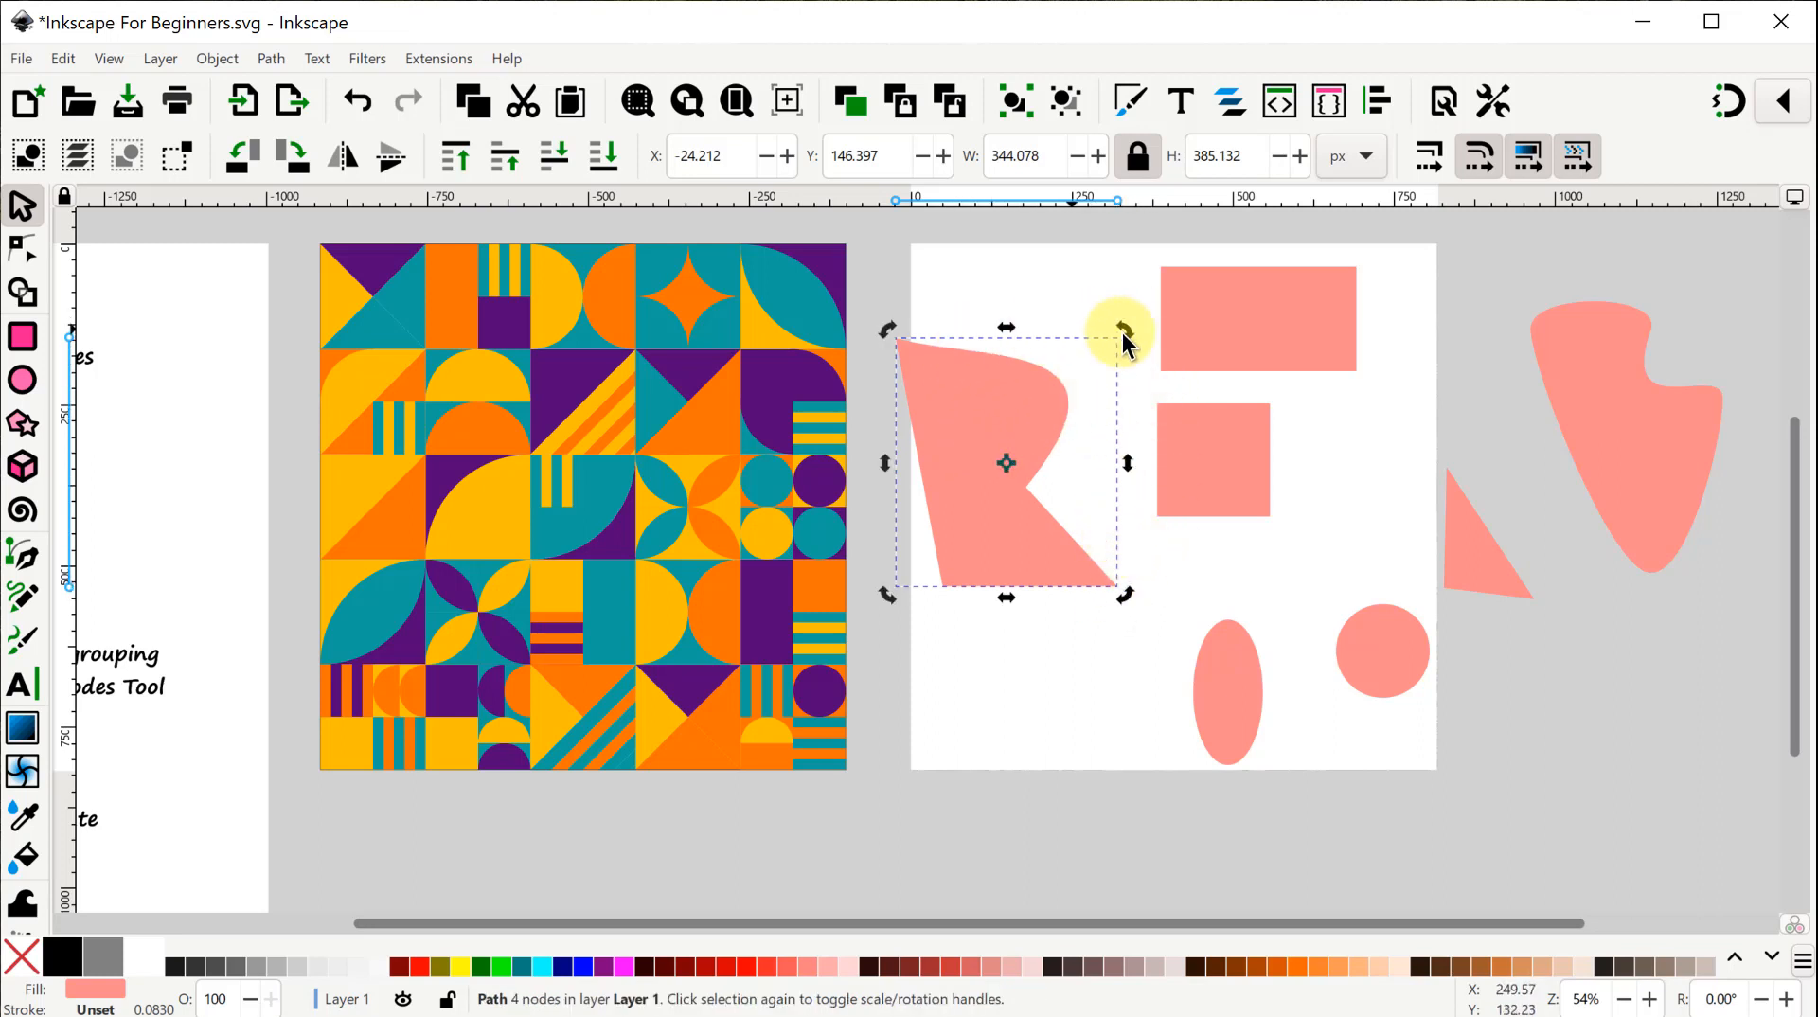
left_click_drag(1129, 332, 1044, 558)
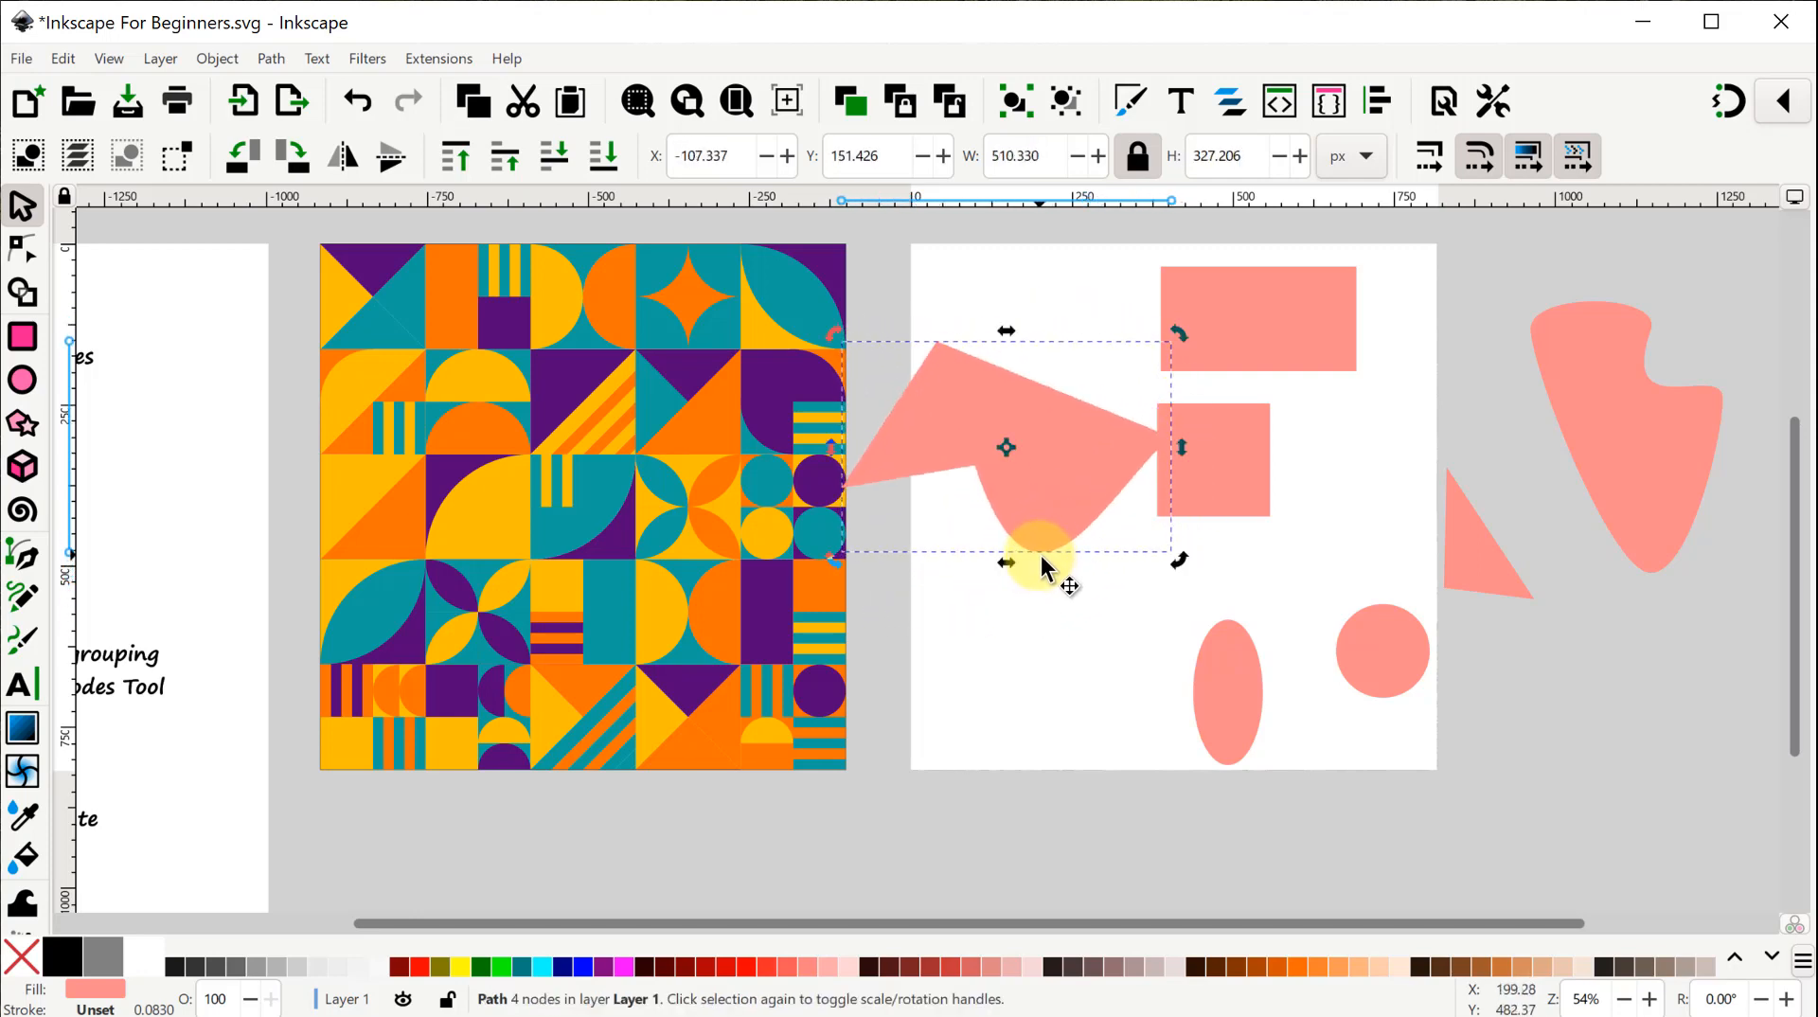
key("ctrl+z")
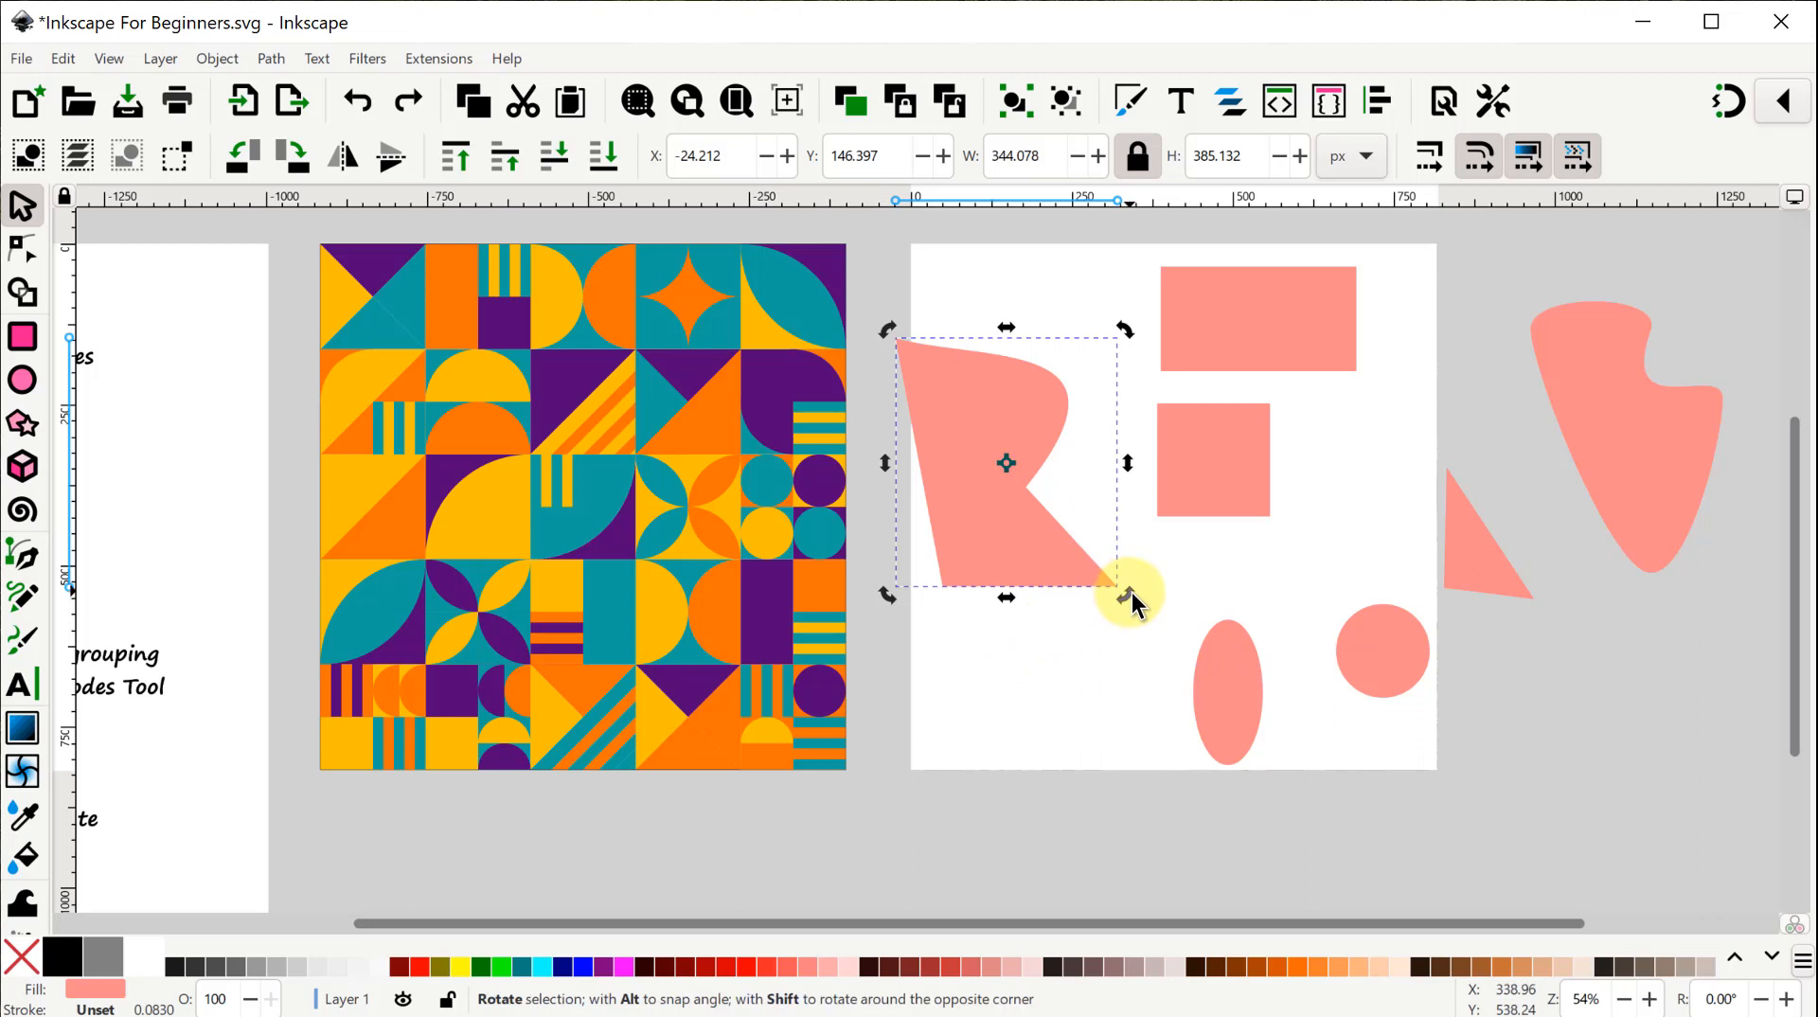
left_click_drag(1127, 595, 963, 647)
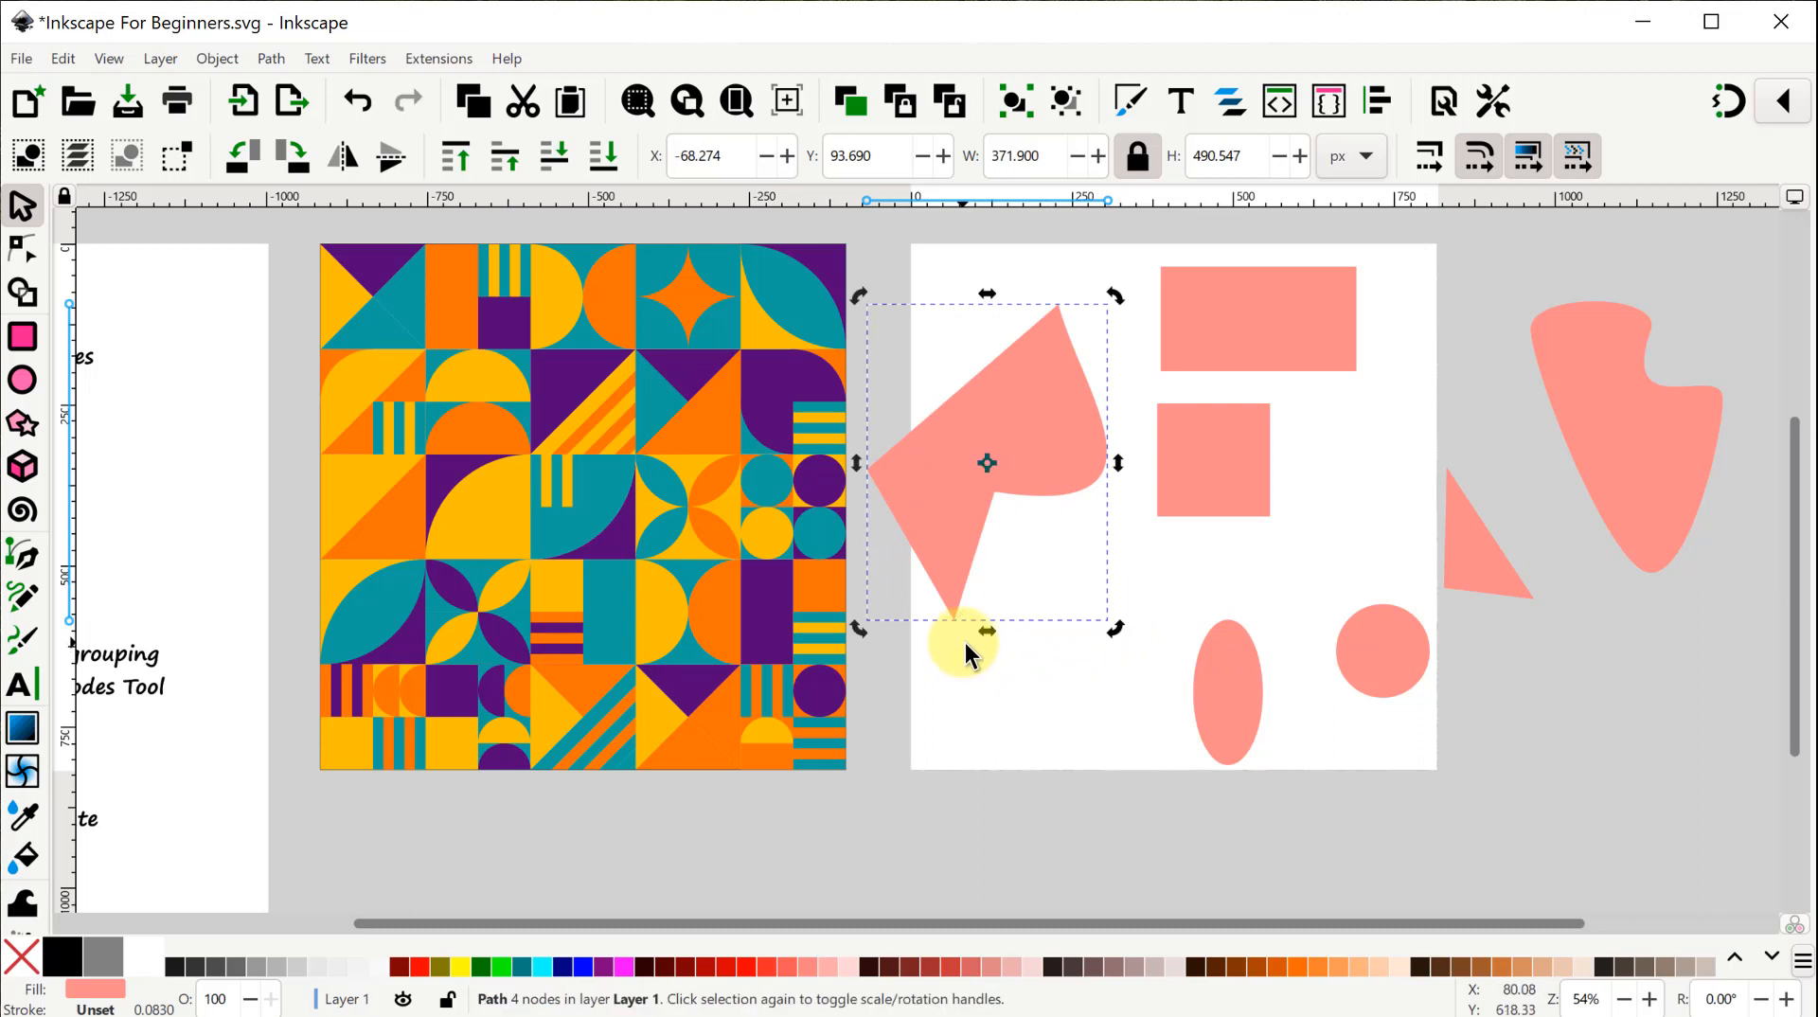
key("ctrl+z")
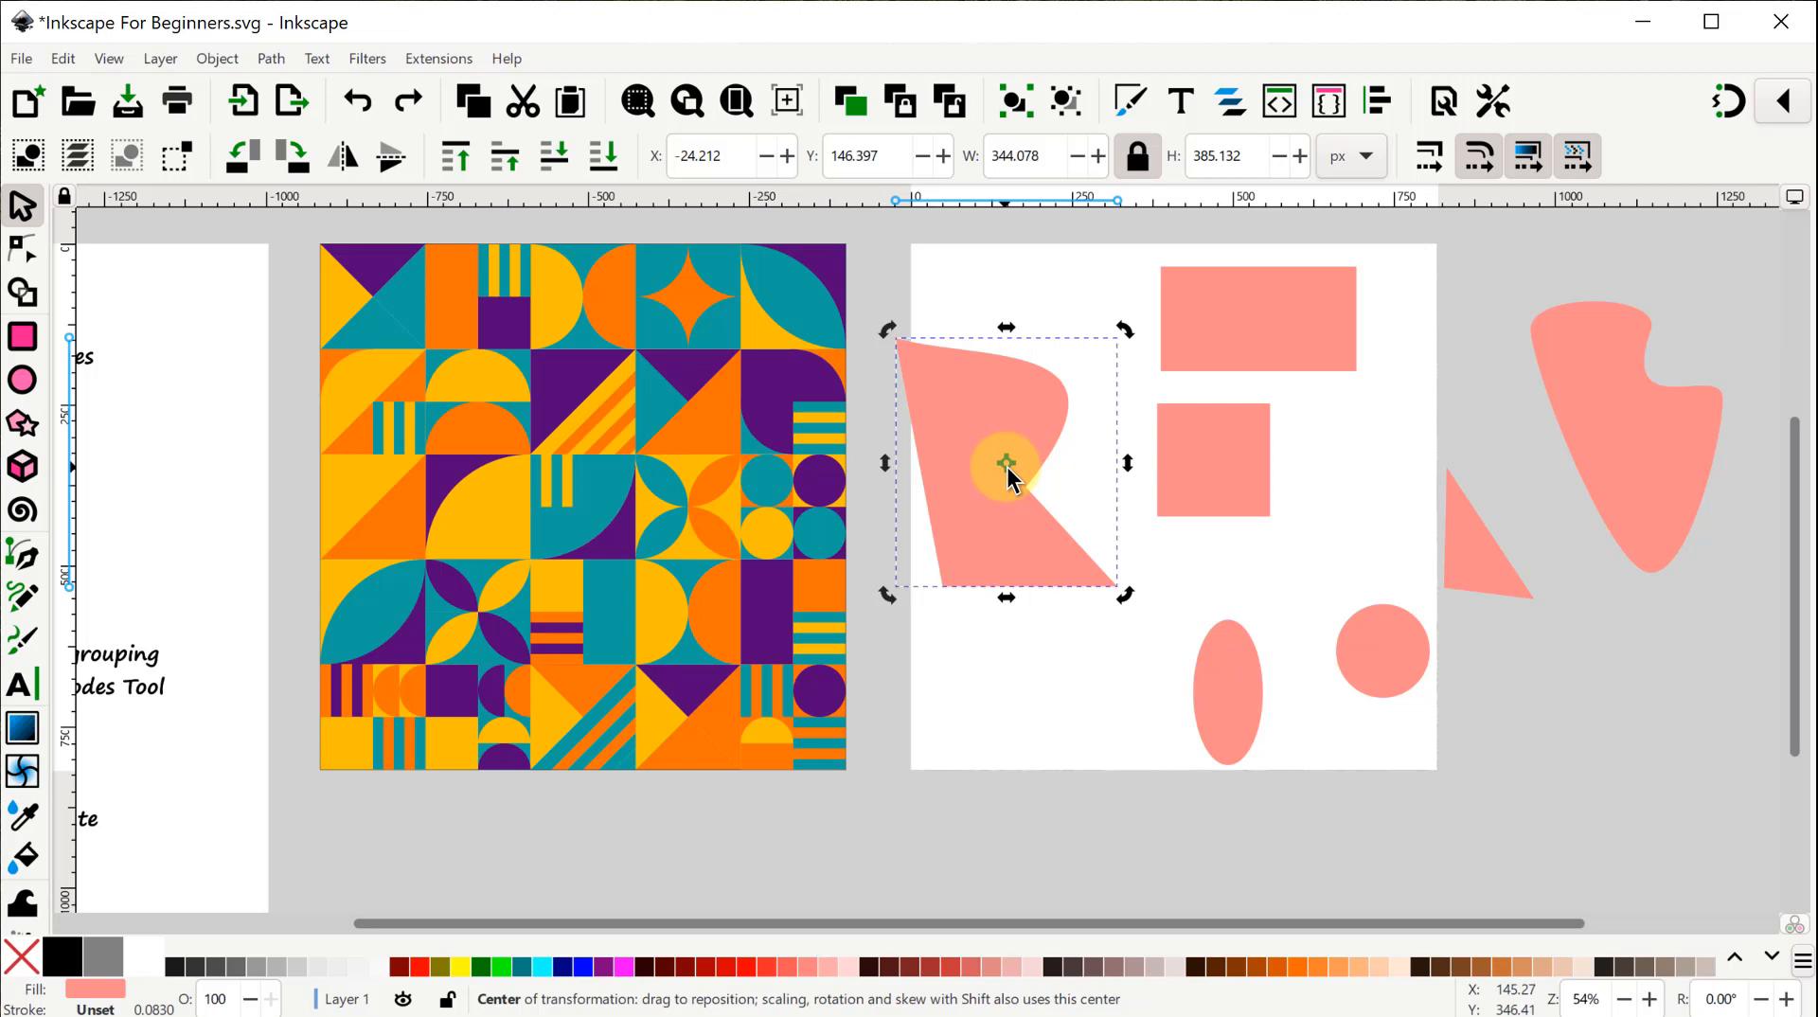
Try rotating the R-shaped path about a rotation centre moved to its lower-right corner, undo it, and deselect the path.
left_click_drag(1009, 474, 1116, 589)
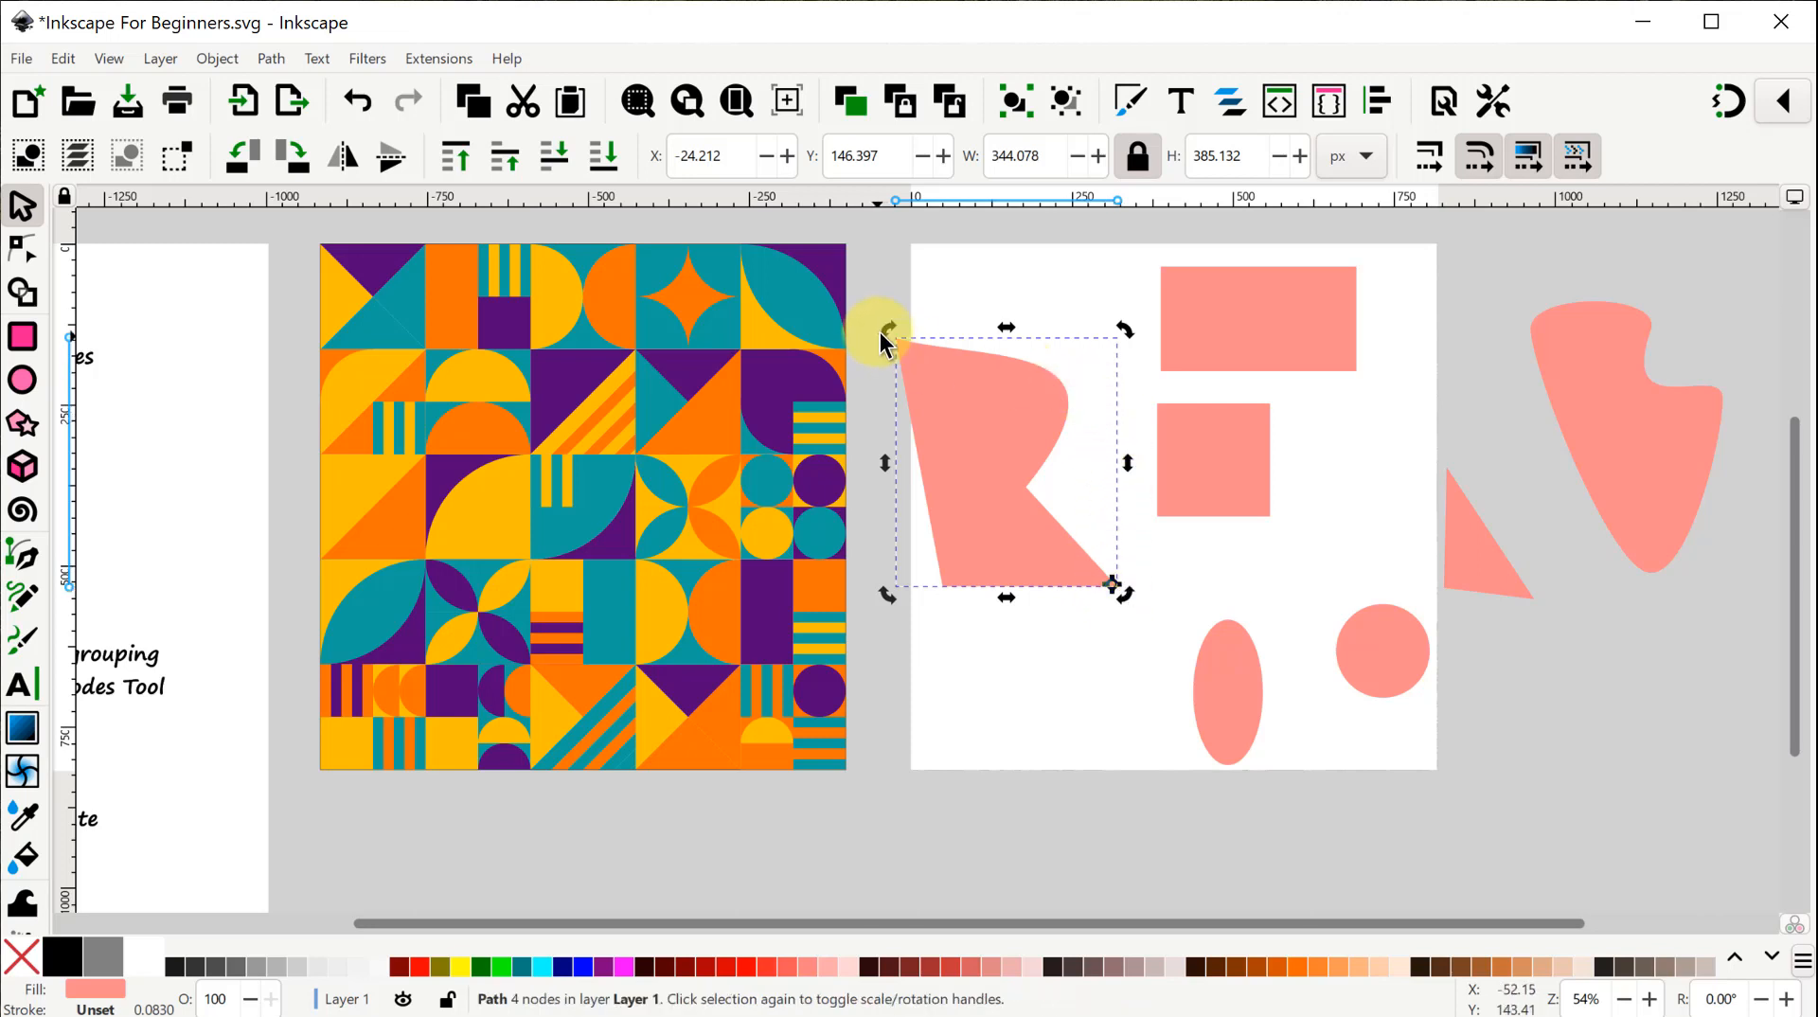
left_click_drag(889, 333, 890, 260)
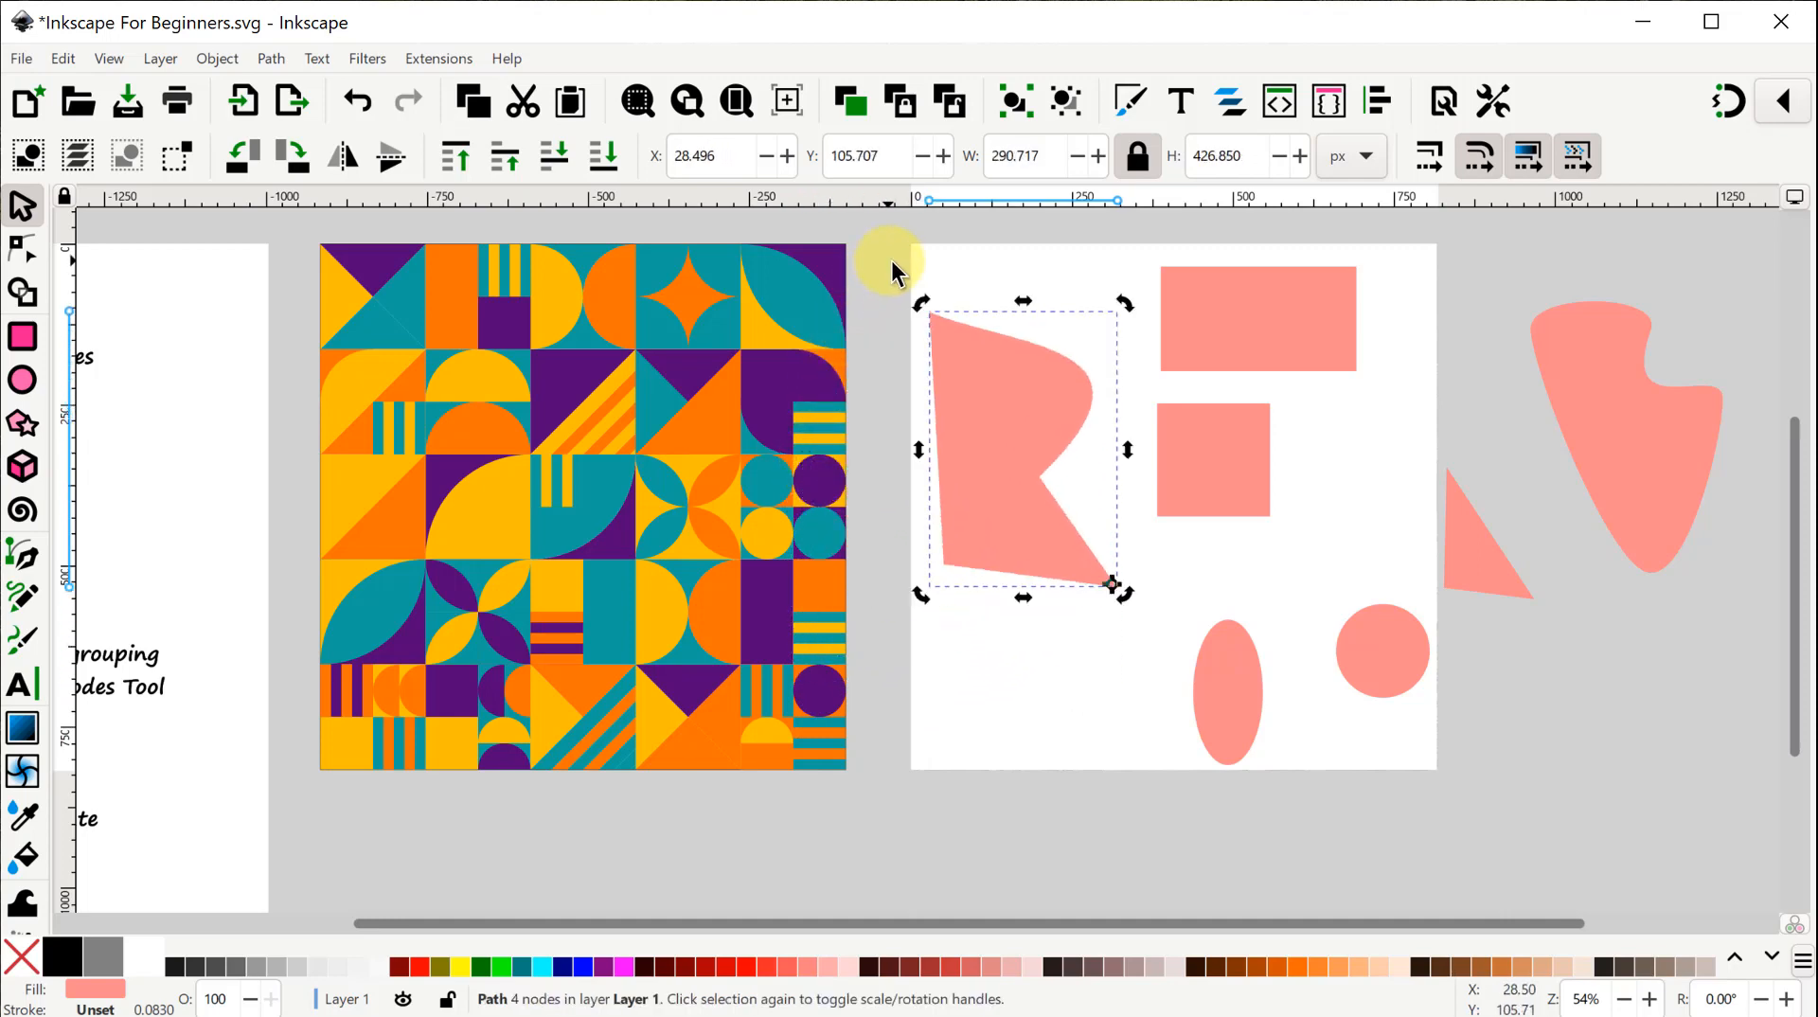
key("ctrl+z")
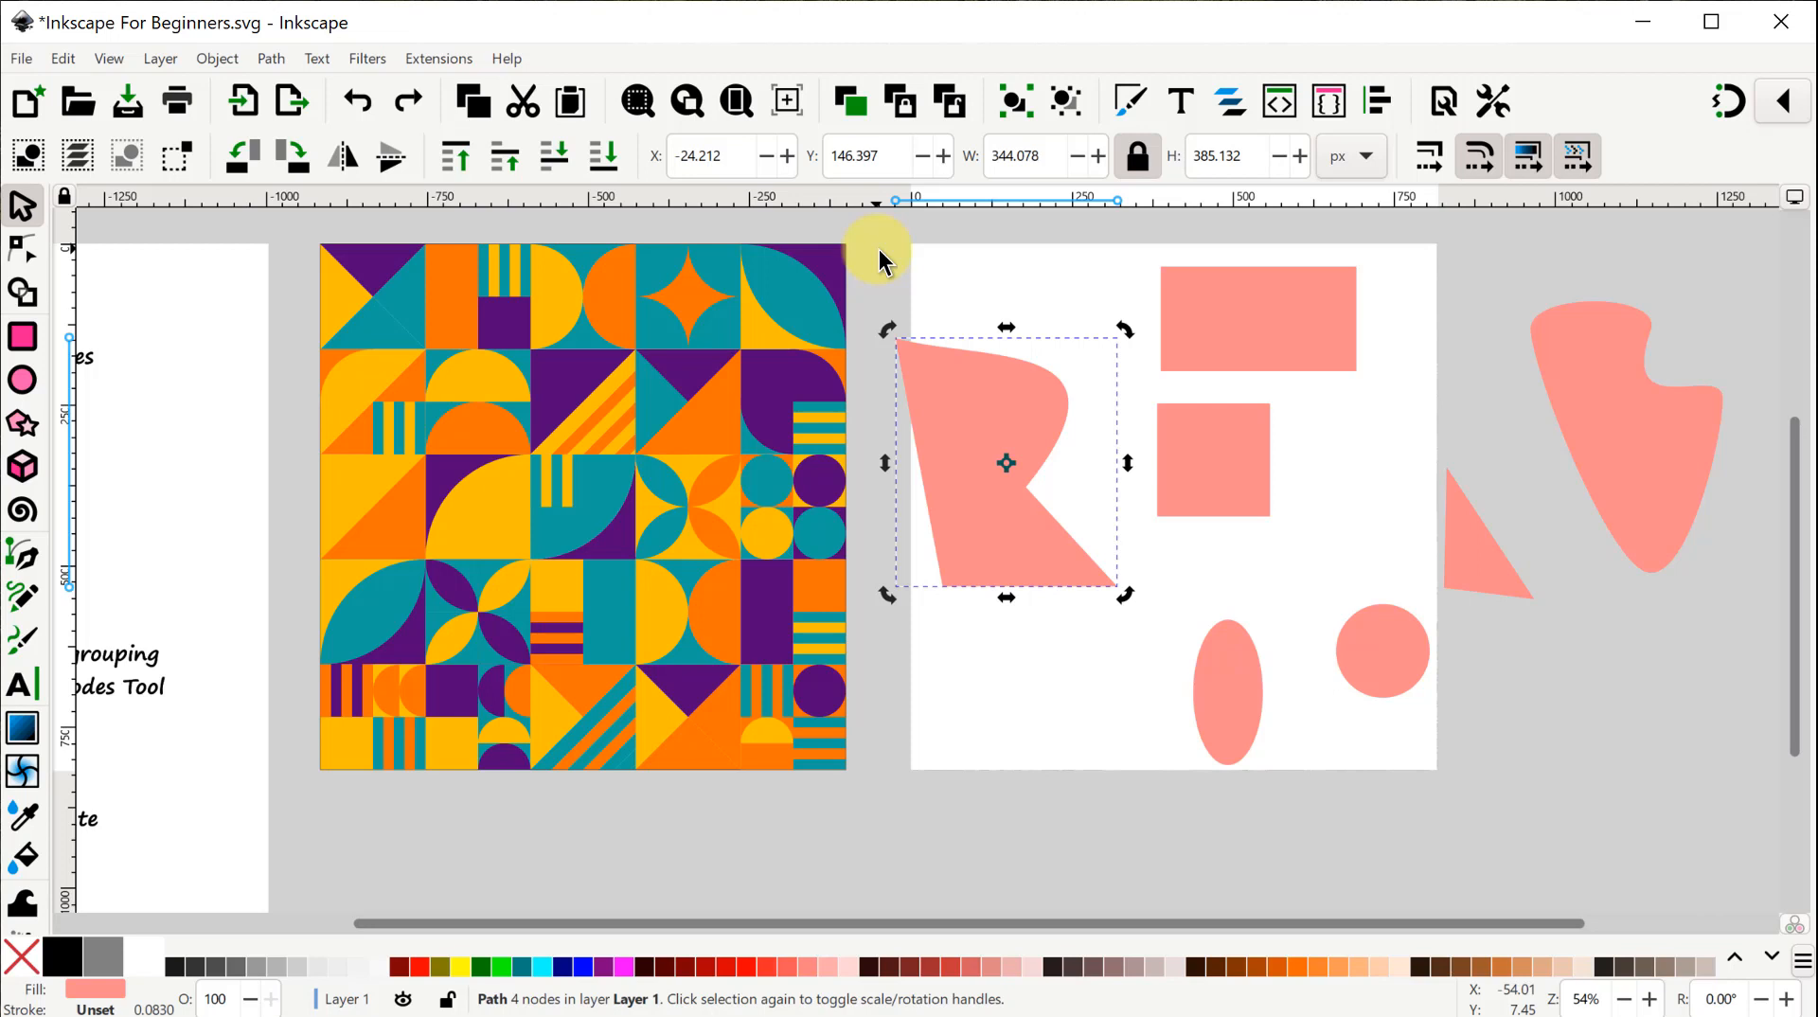
left_click(878, 258)
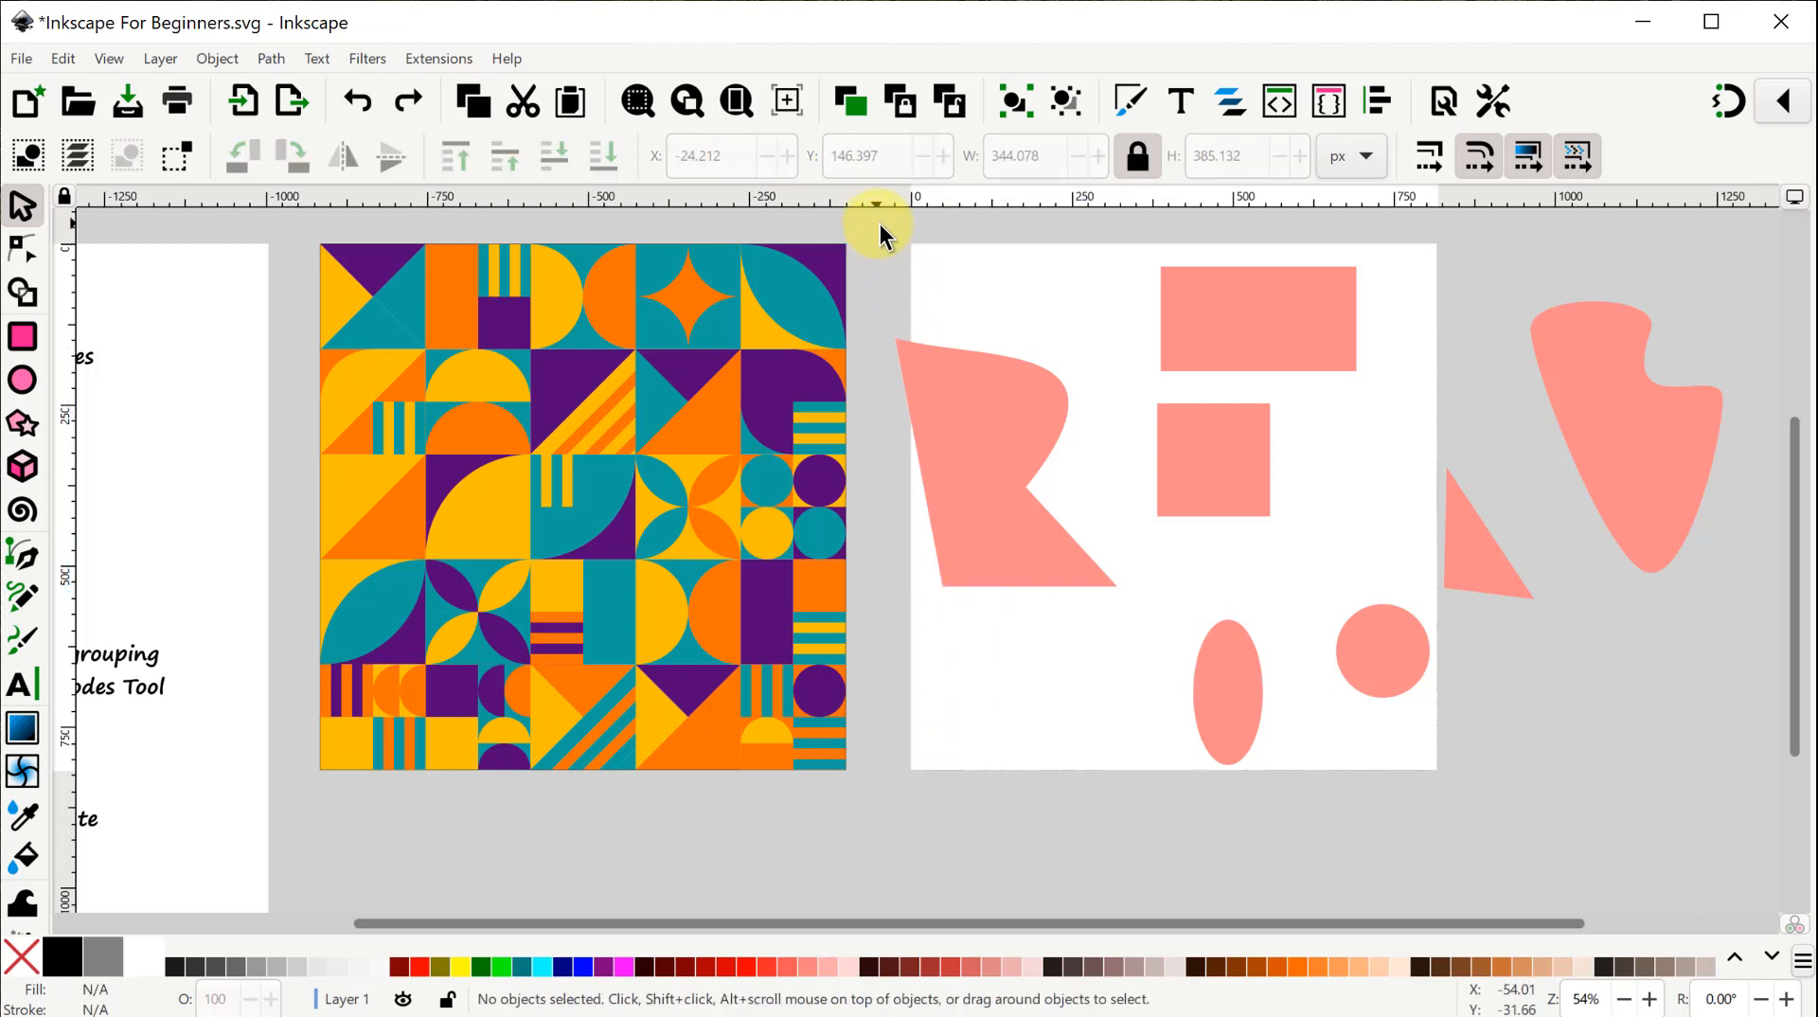
Select all seven pink objects and move them off the page to about X 948, Y 45 px.
left_click_drag(877, 225, 1470, 650)
left_click_drag(985, 445, 1618, 456)
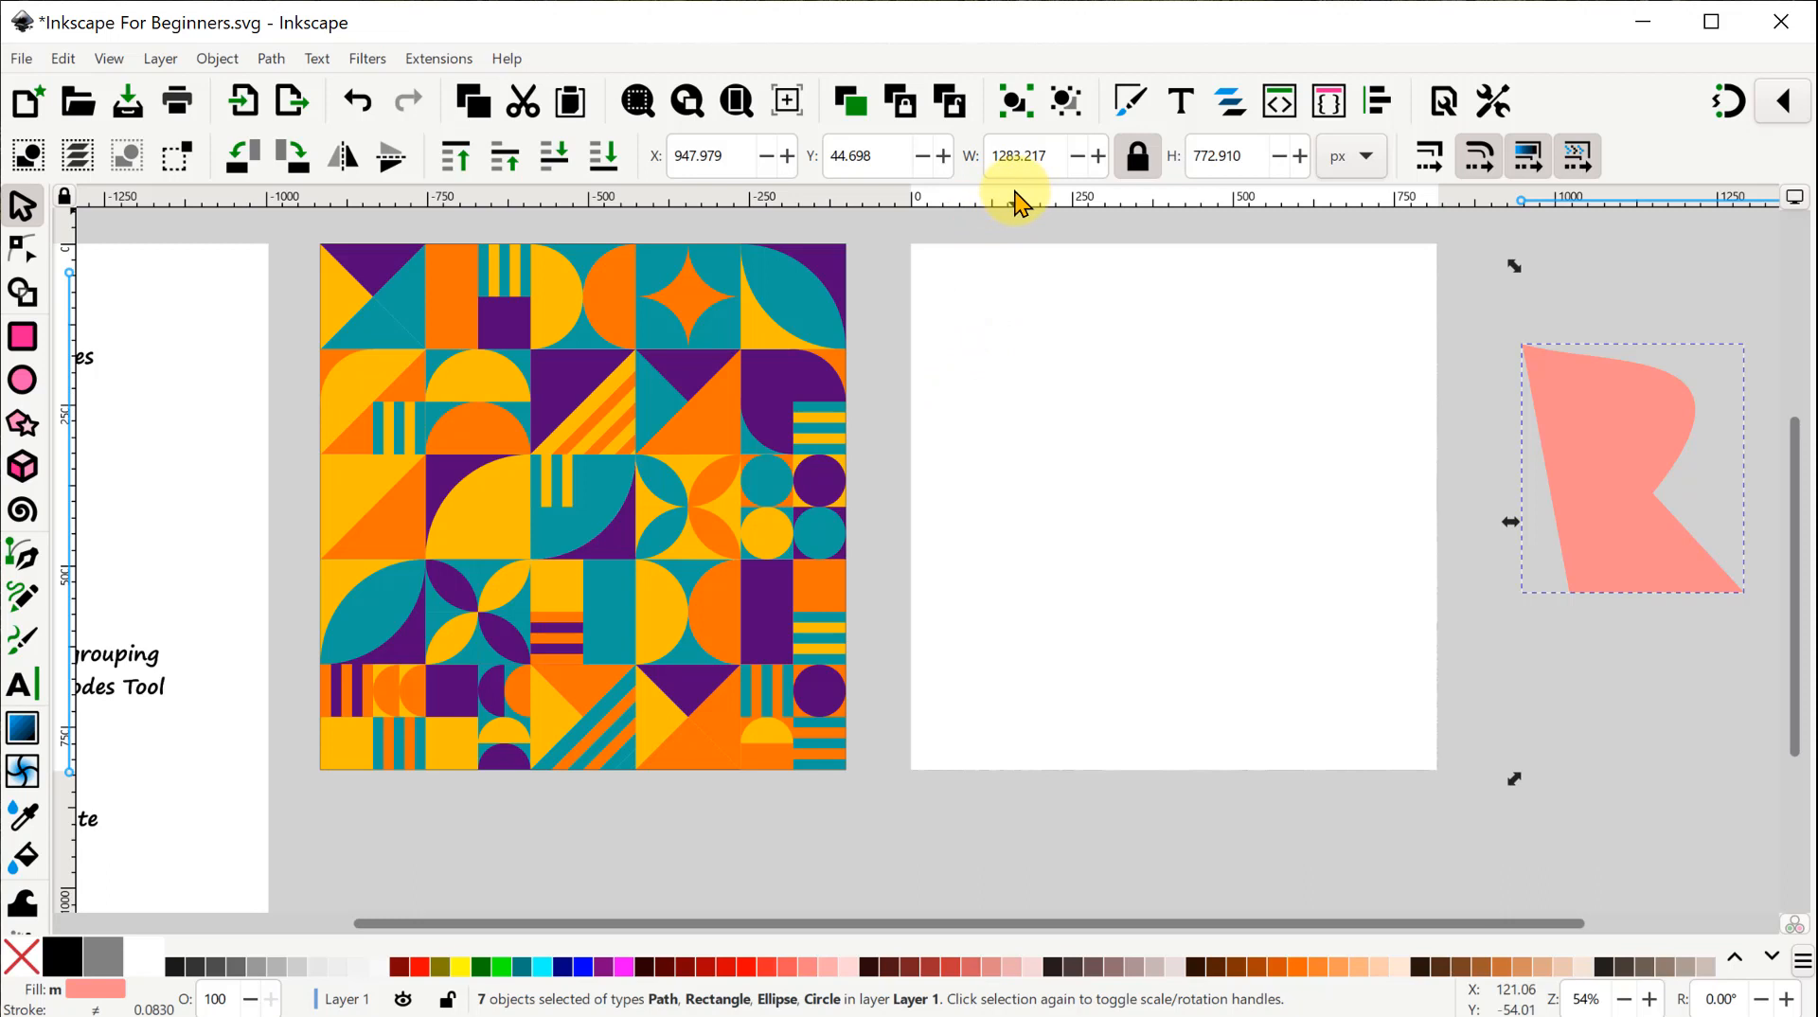
mouse_move(1019, 200)
left_mouse_down()
mouse_move(1028, 407)
mouse_move(1039, 195)
left_mouse_up()
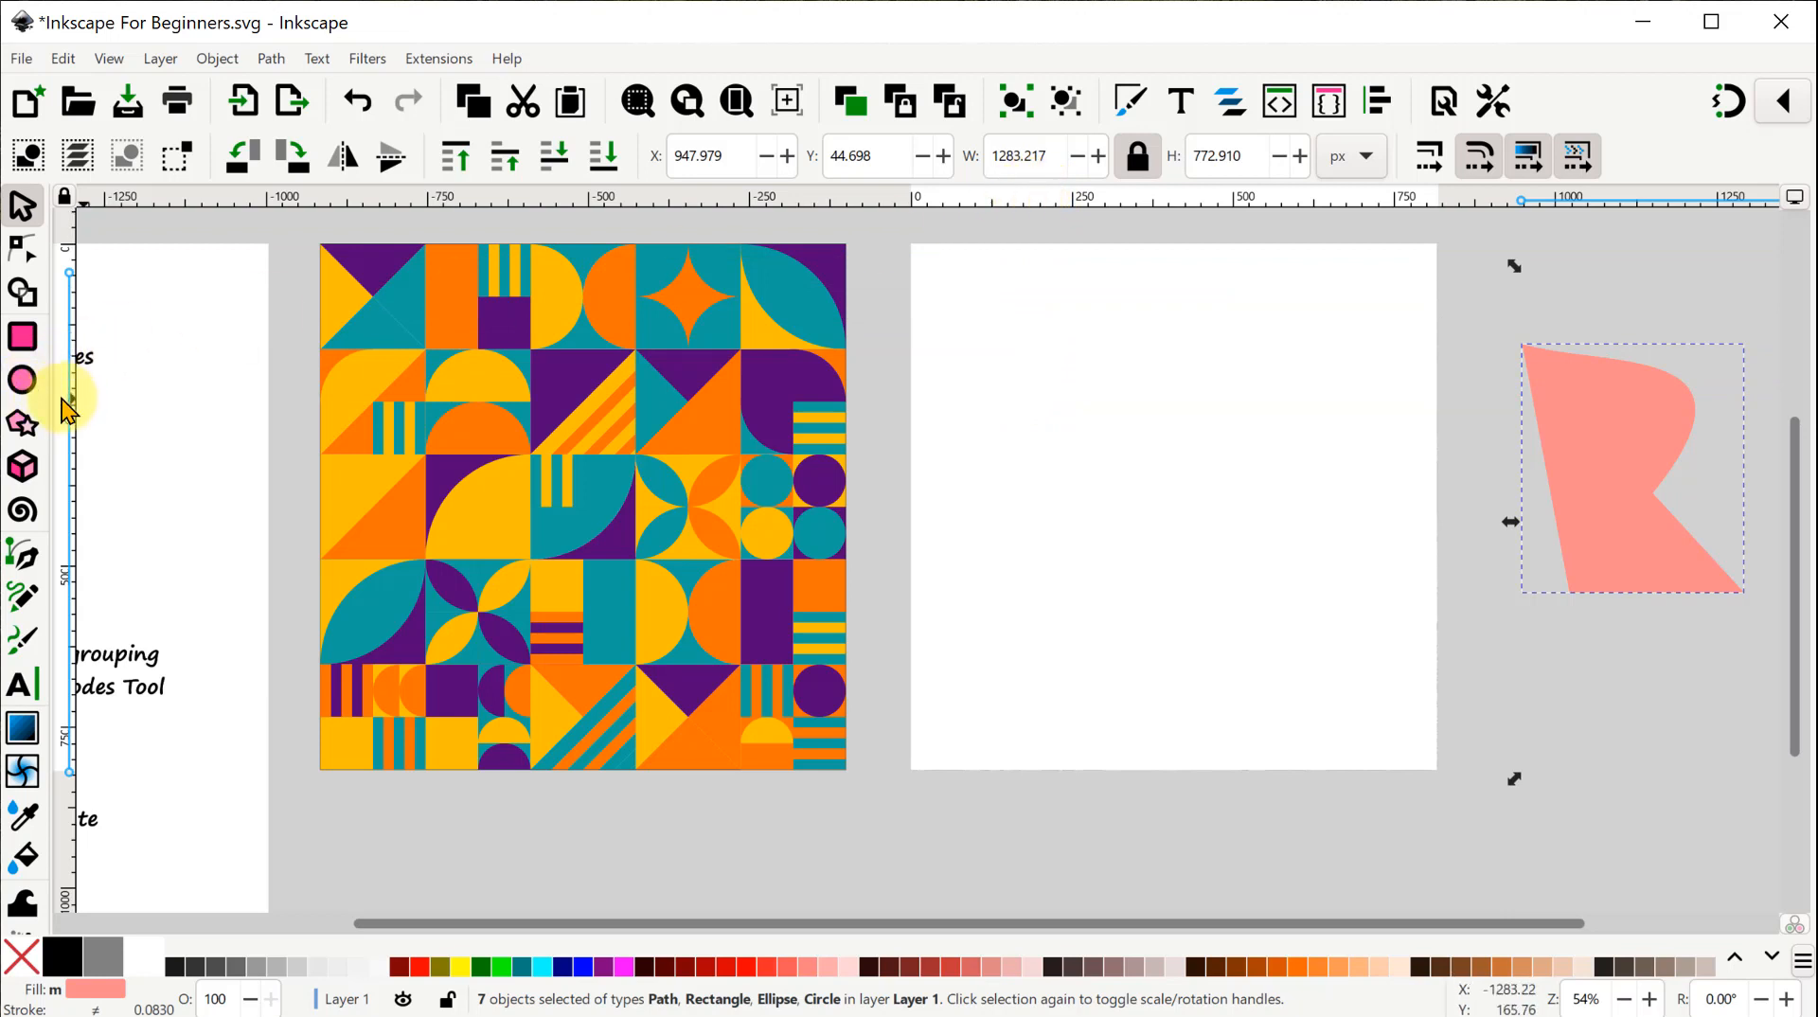
left_click_drag(66, 407, 57, 492)
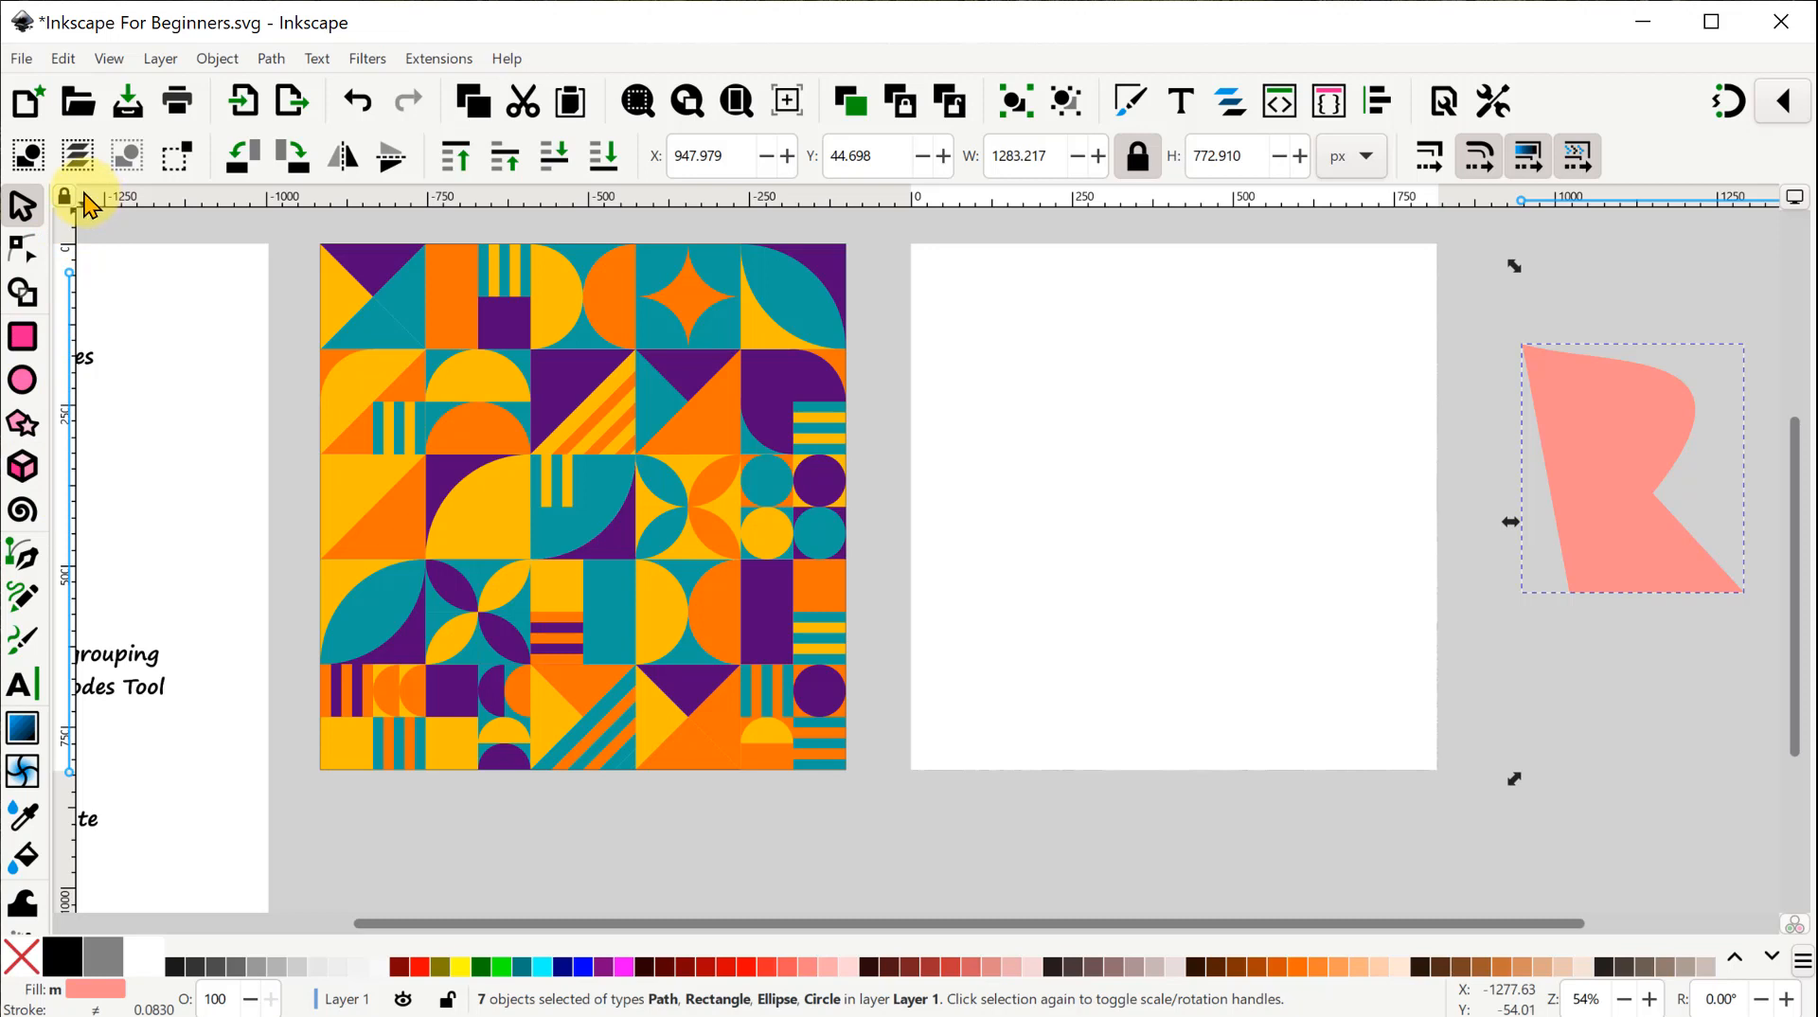
left_click_drag(90, 203, 260, 357)
left_click_drag(336, 416, 61, 190)
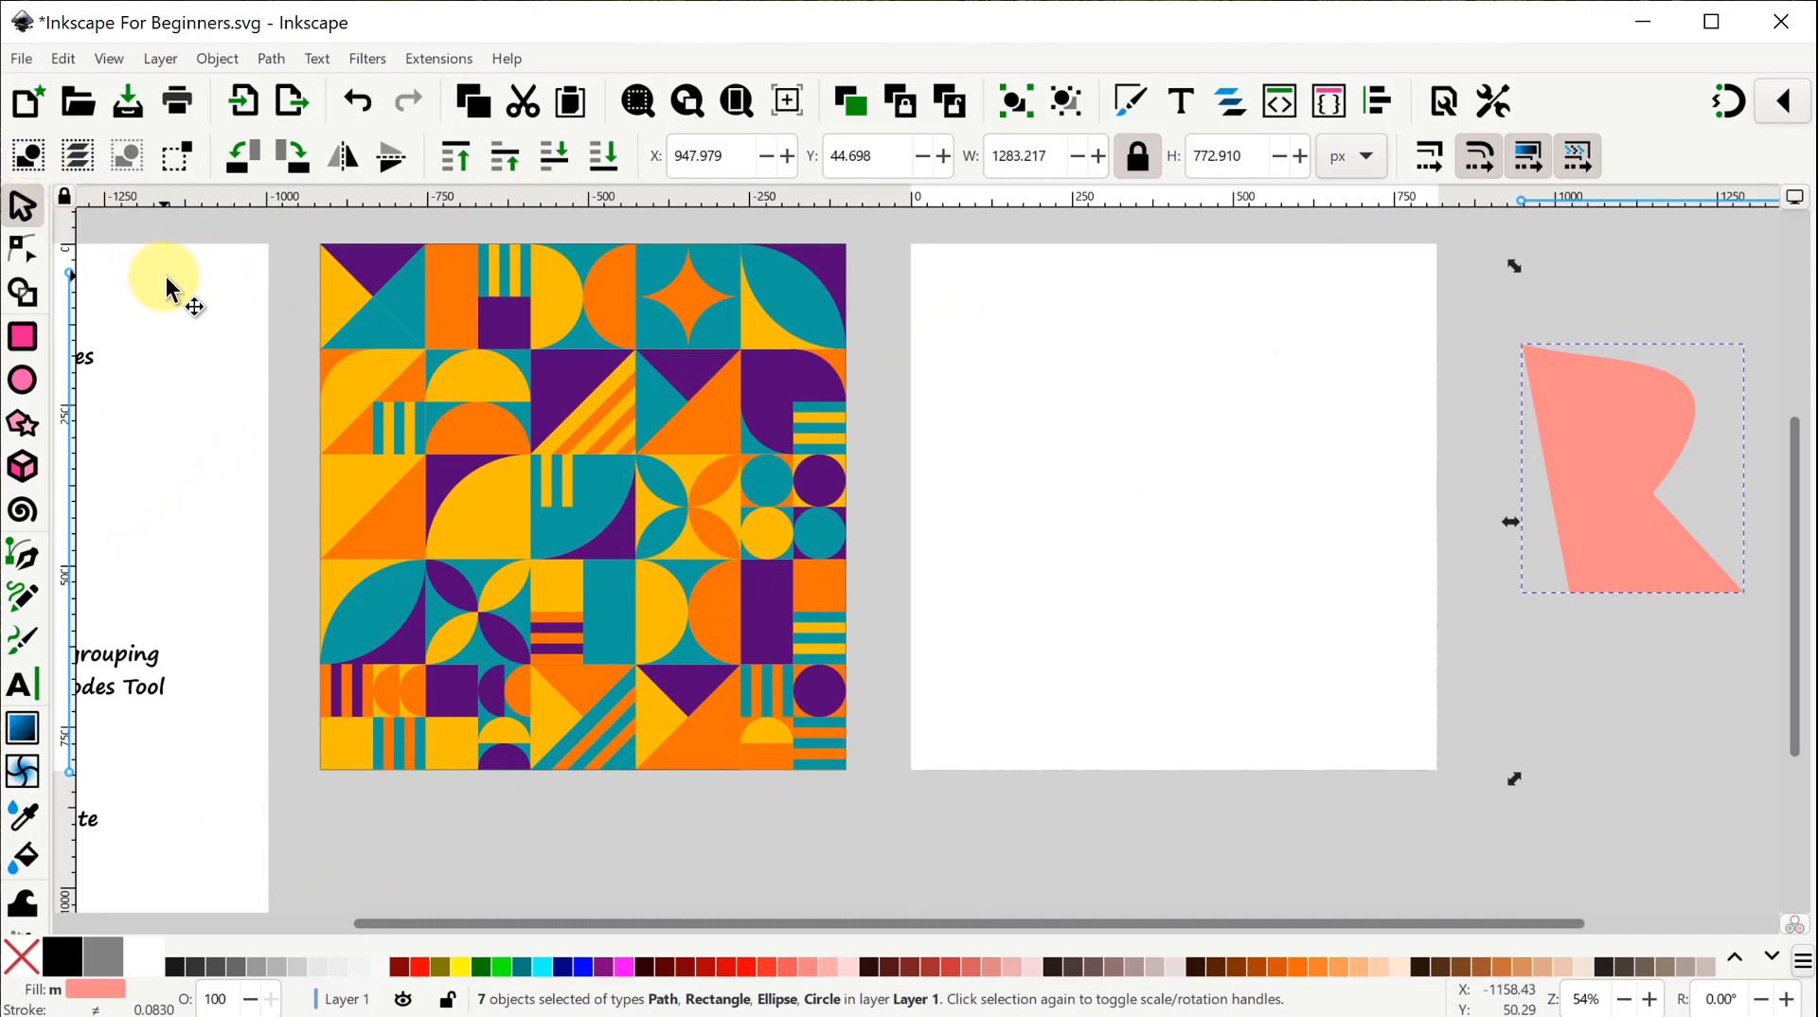
Create regular guides on page 1 with the Guides Creator extension, using 5 columns and 5 rows.
left_click(436, 62)
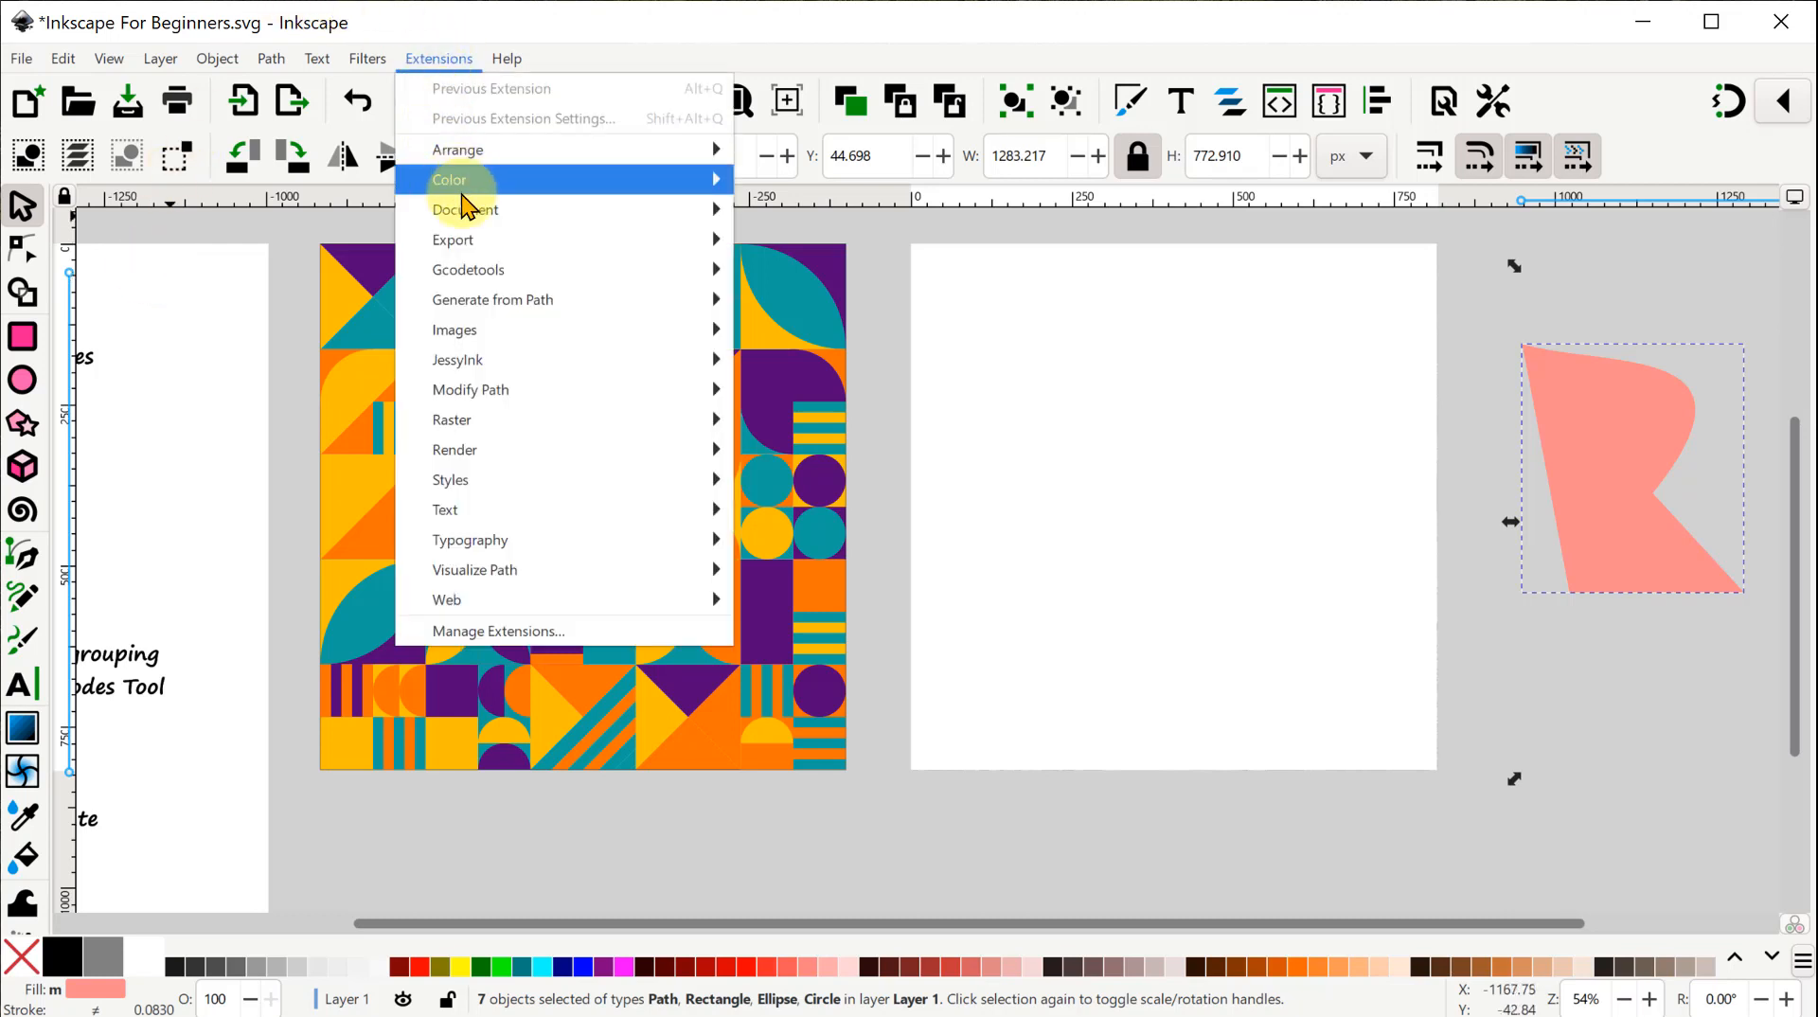
mouse_move(467, 215)
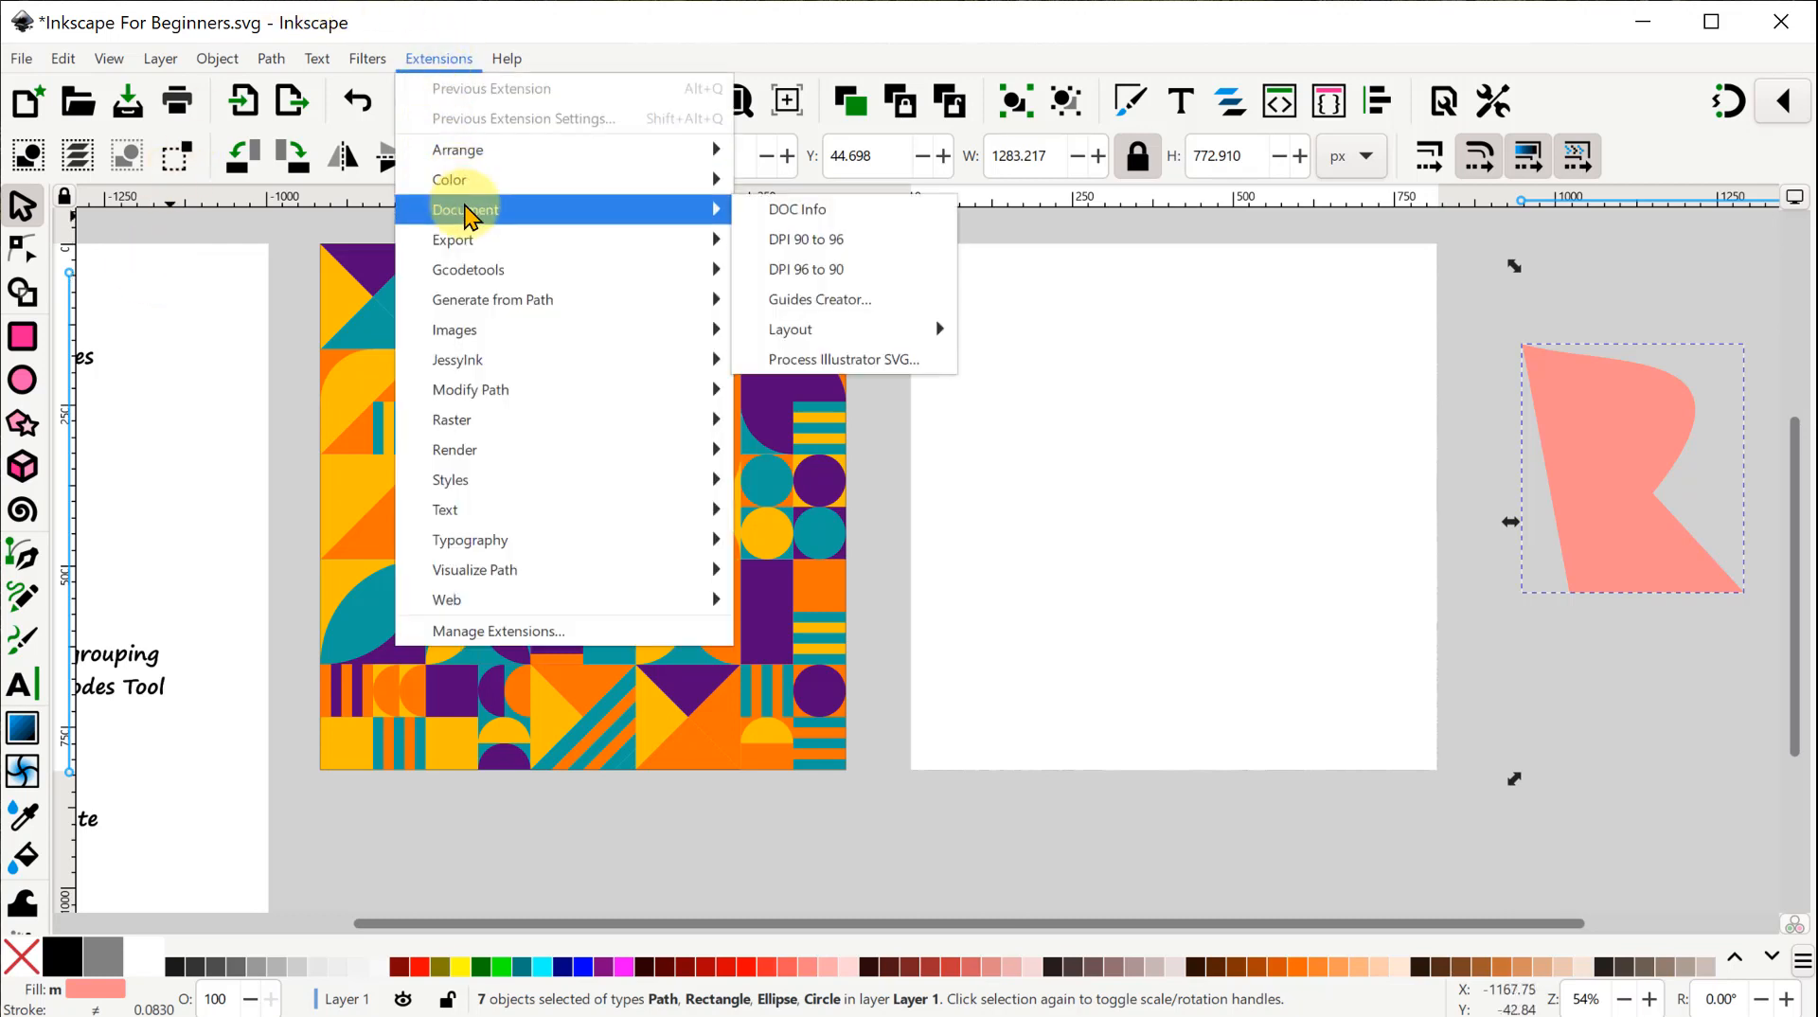
left_click(812, 306)
left_click_drag(1134, 523, 1583, 213)
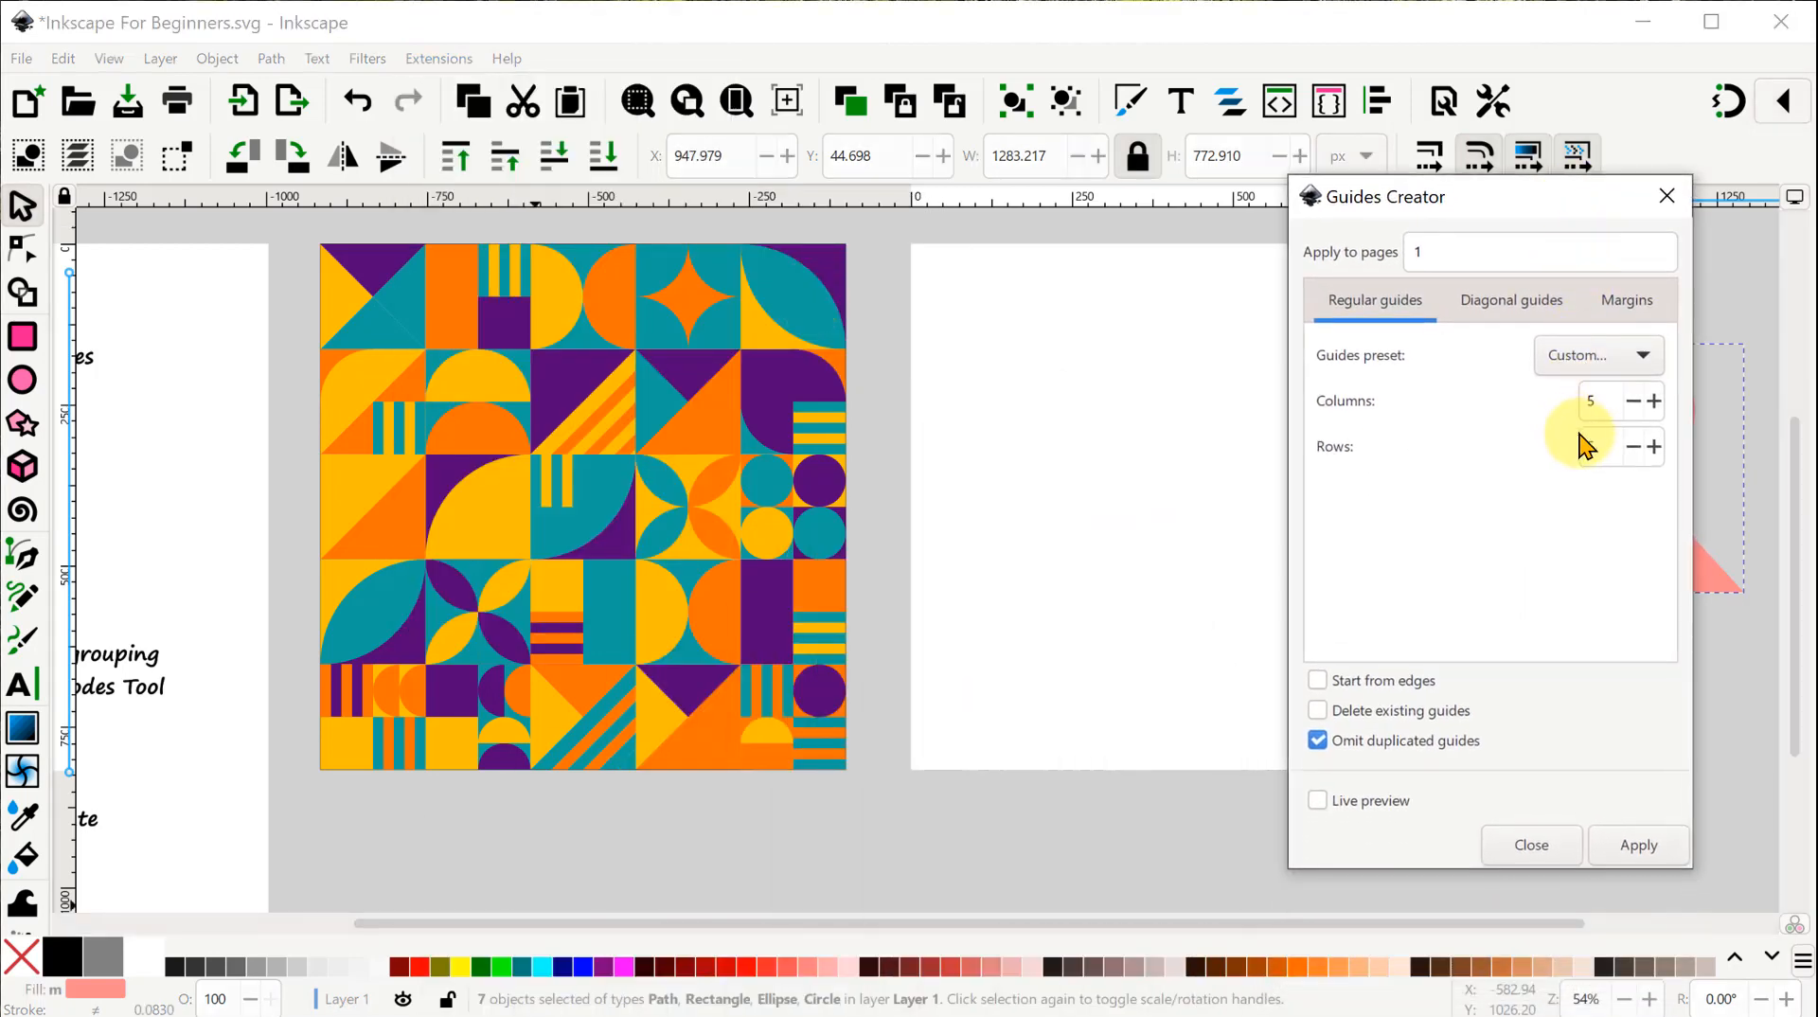
left_click(1634, 404)
left_click(1654, 404)
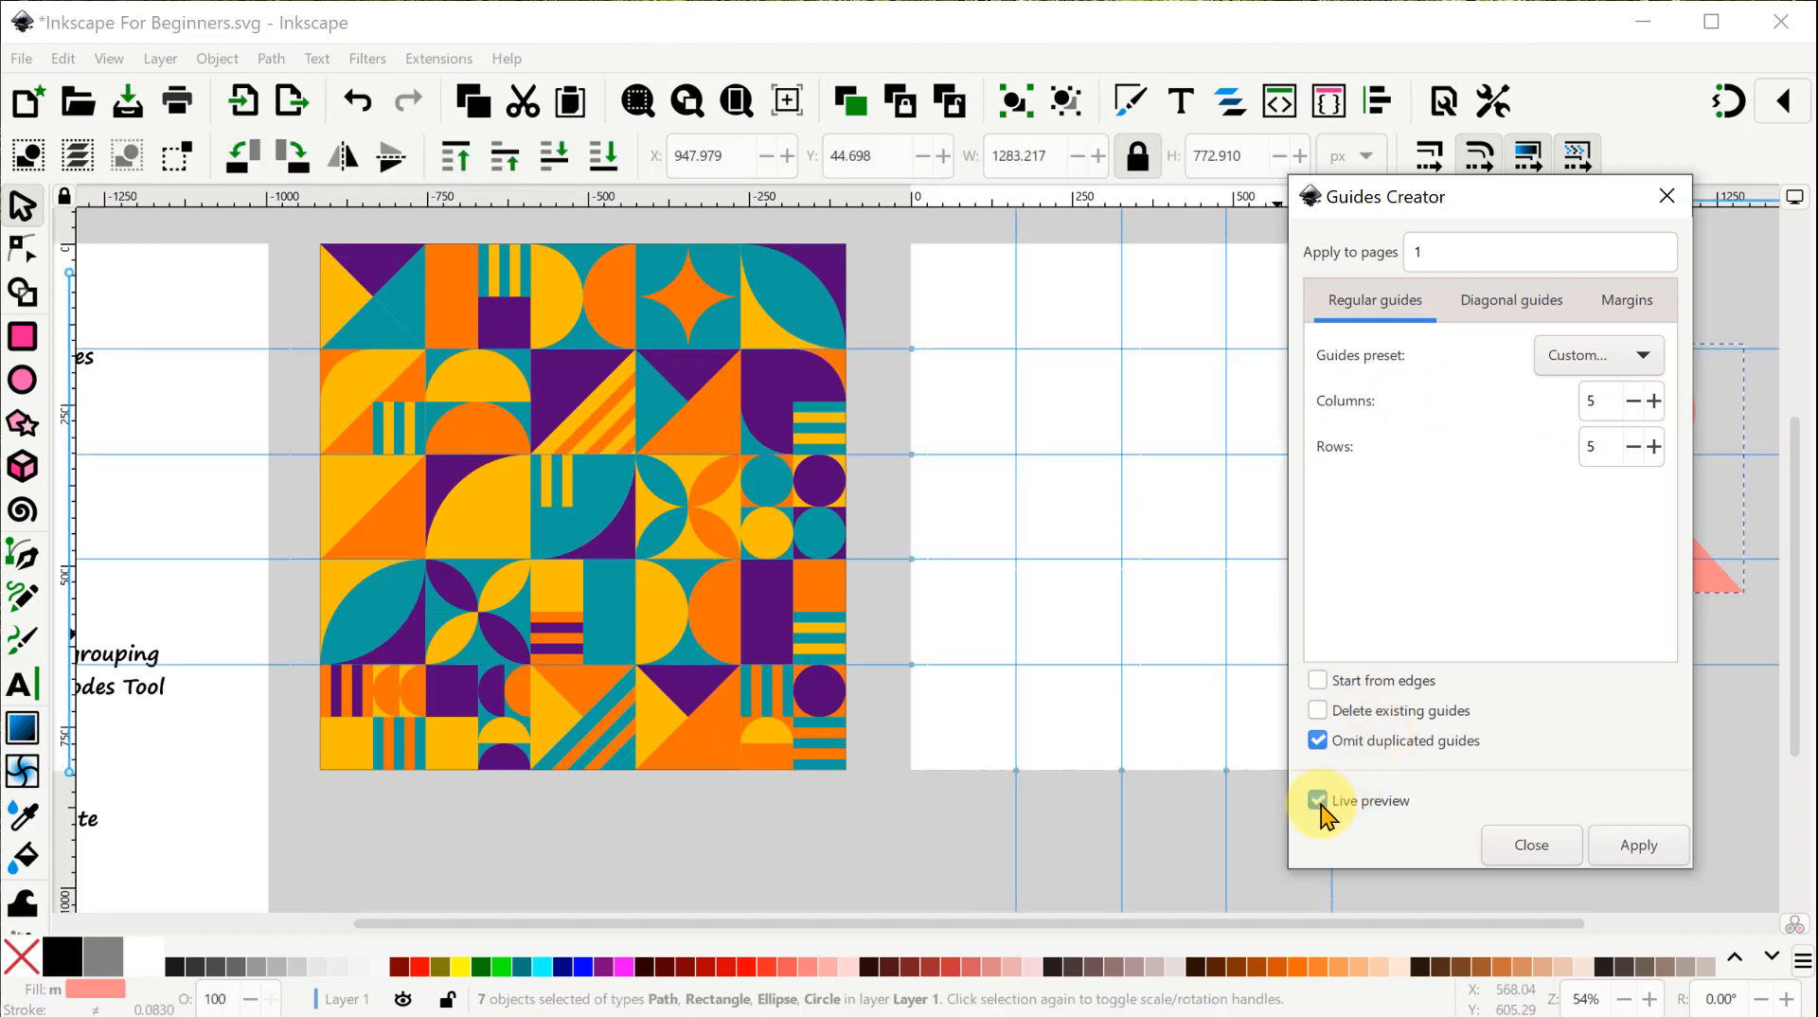
left_click(1634, 846)
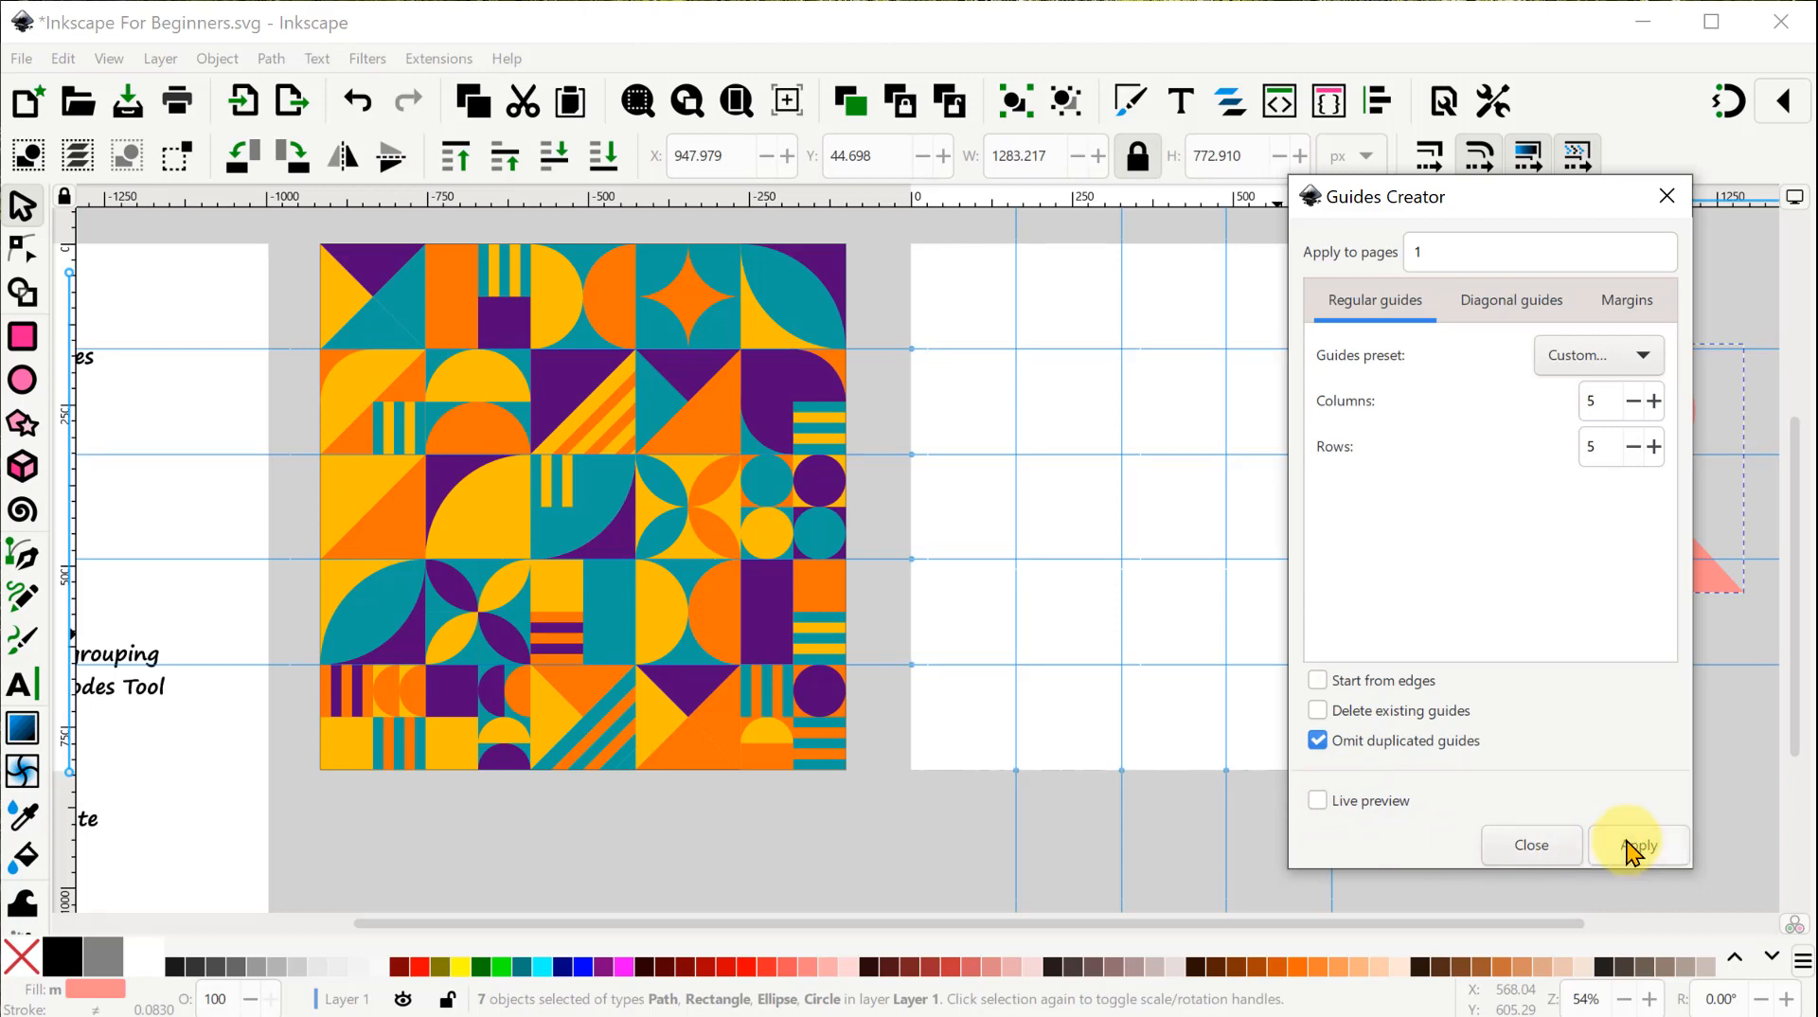
left_click(1670, 202)
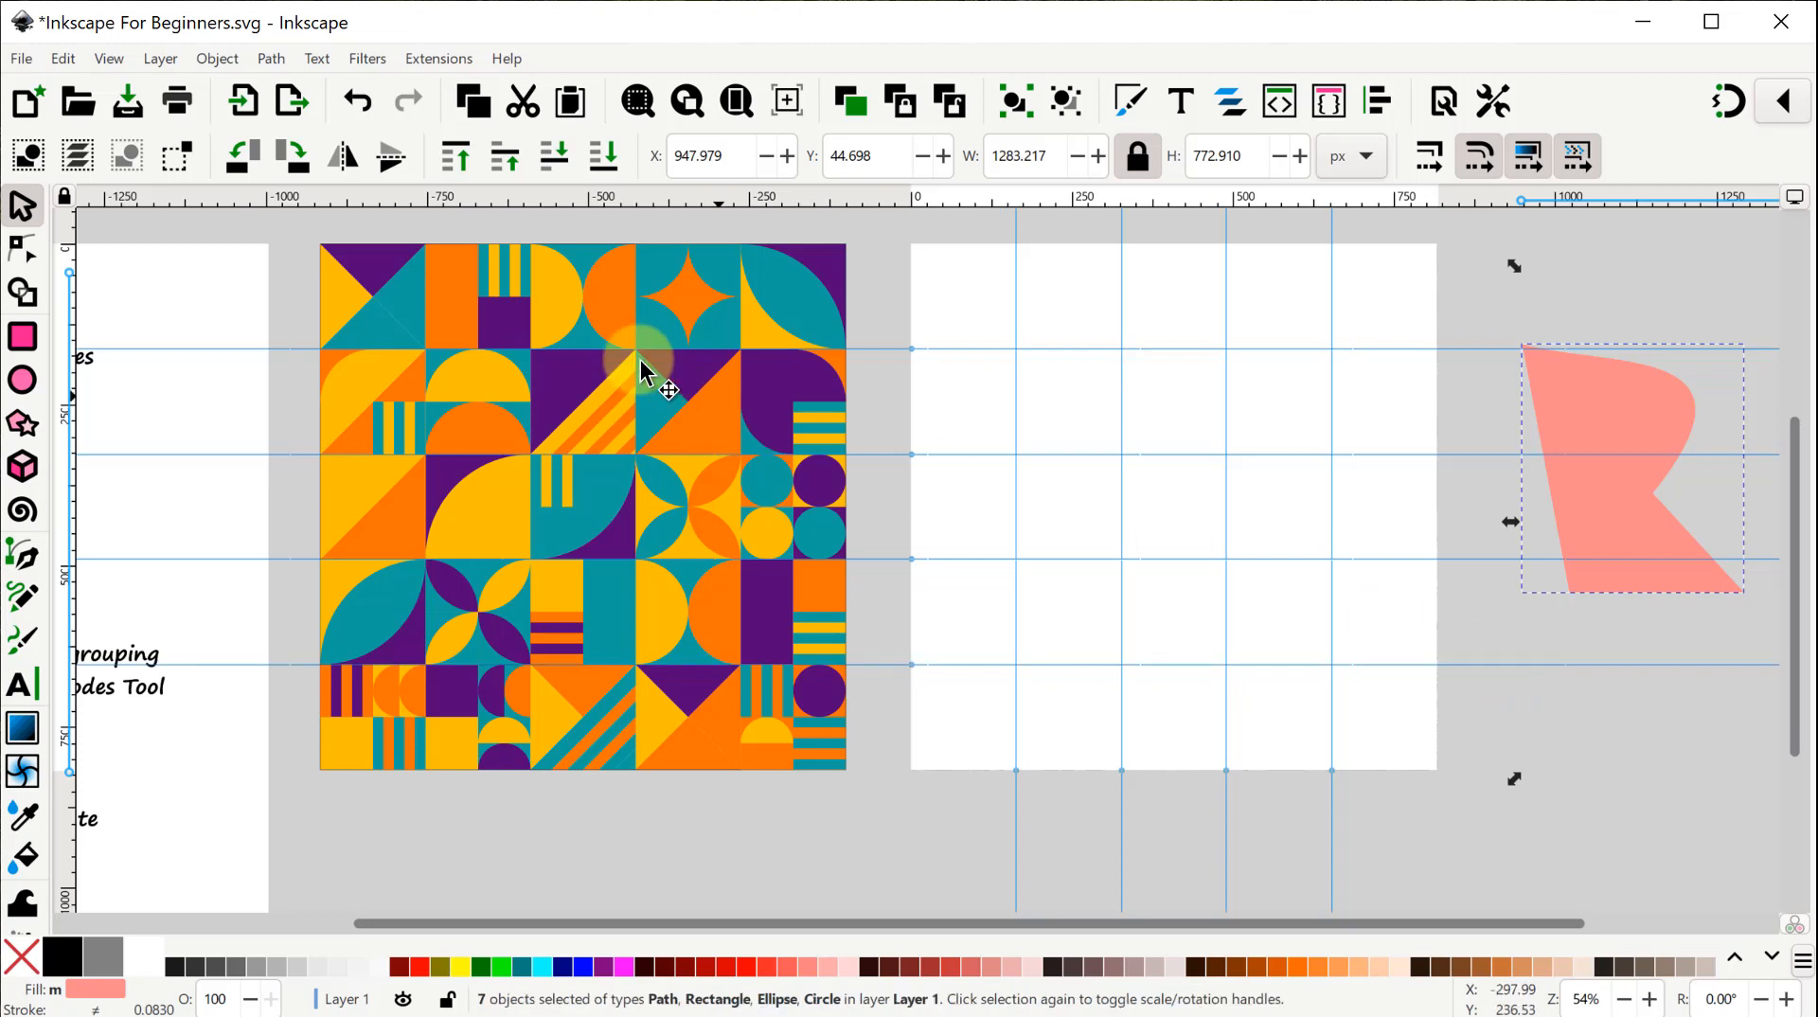
Lock all guides in the document, unlock them, and lock them again.
left_click(66, 194)
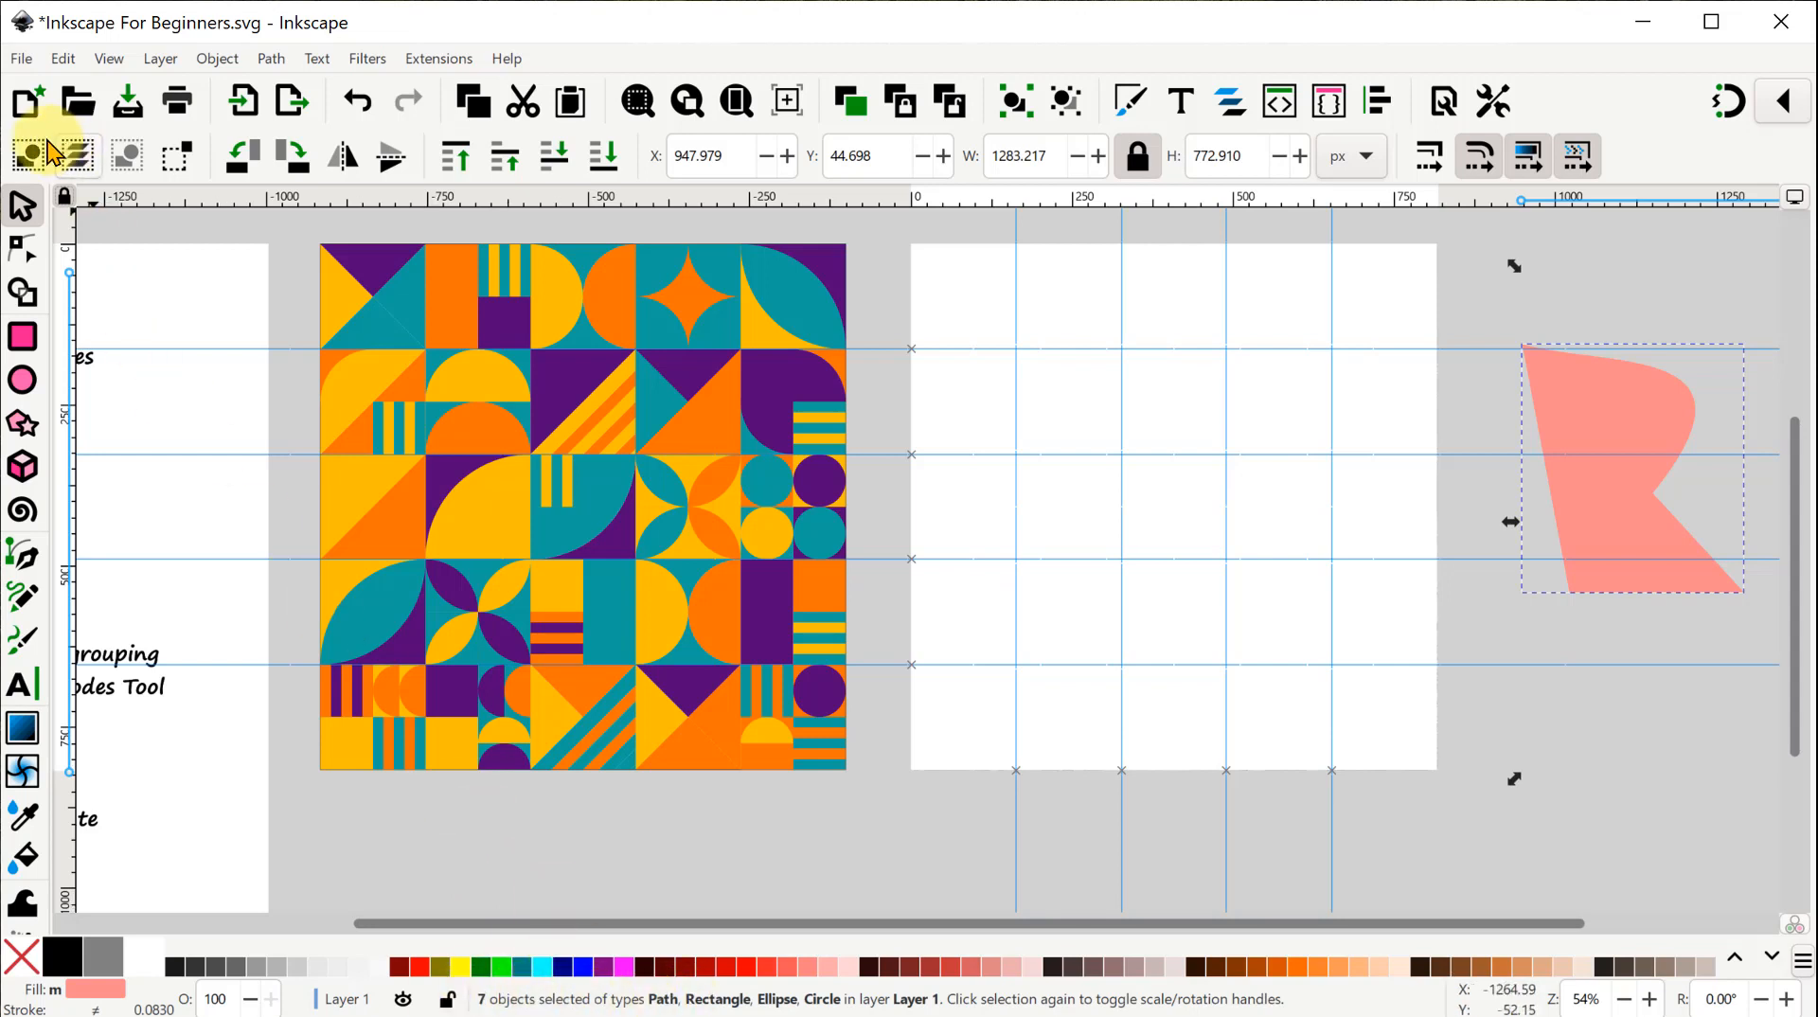
left_click(66, 202)
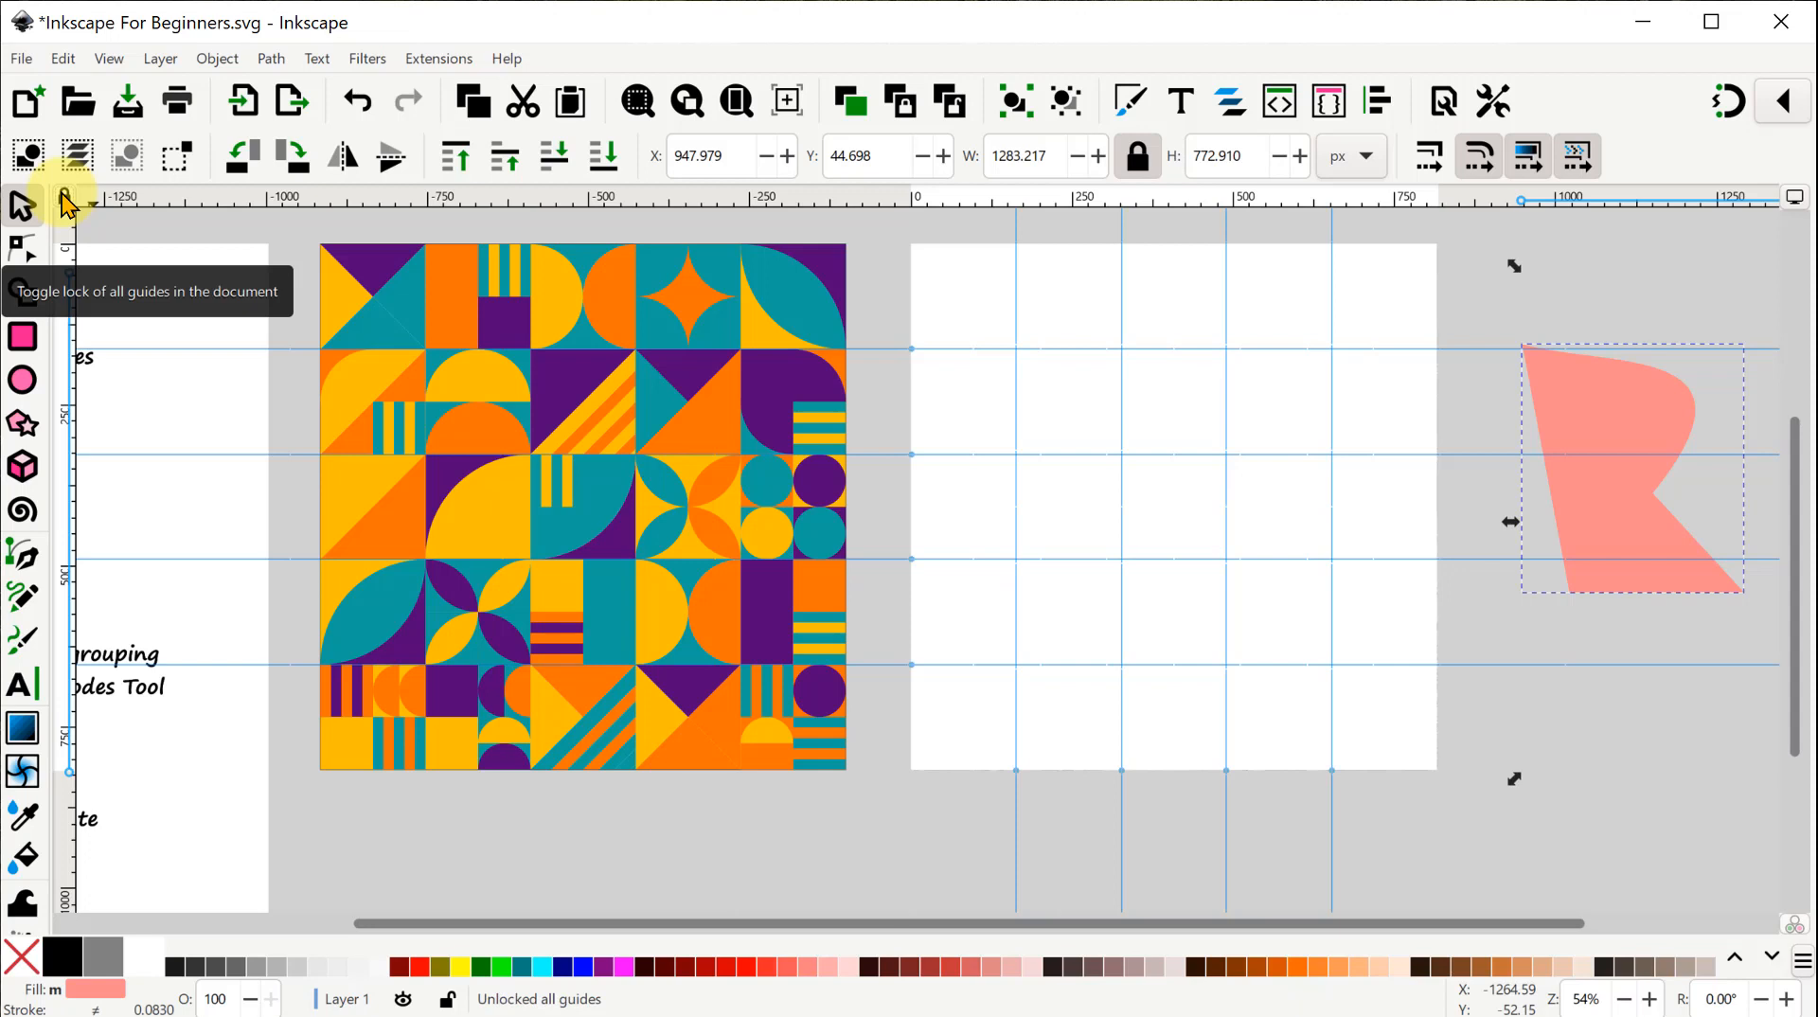
left_click(66, 202)
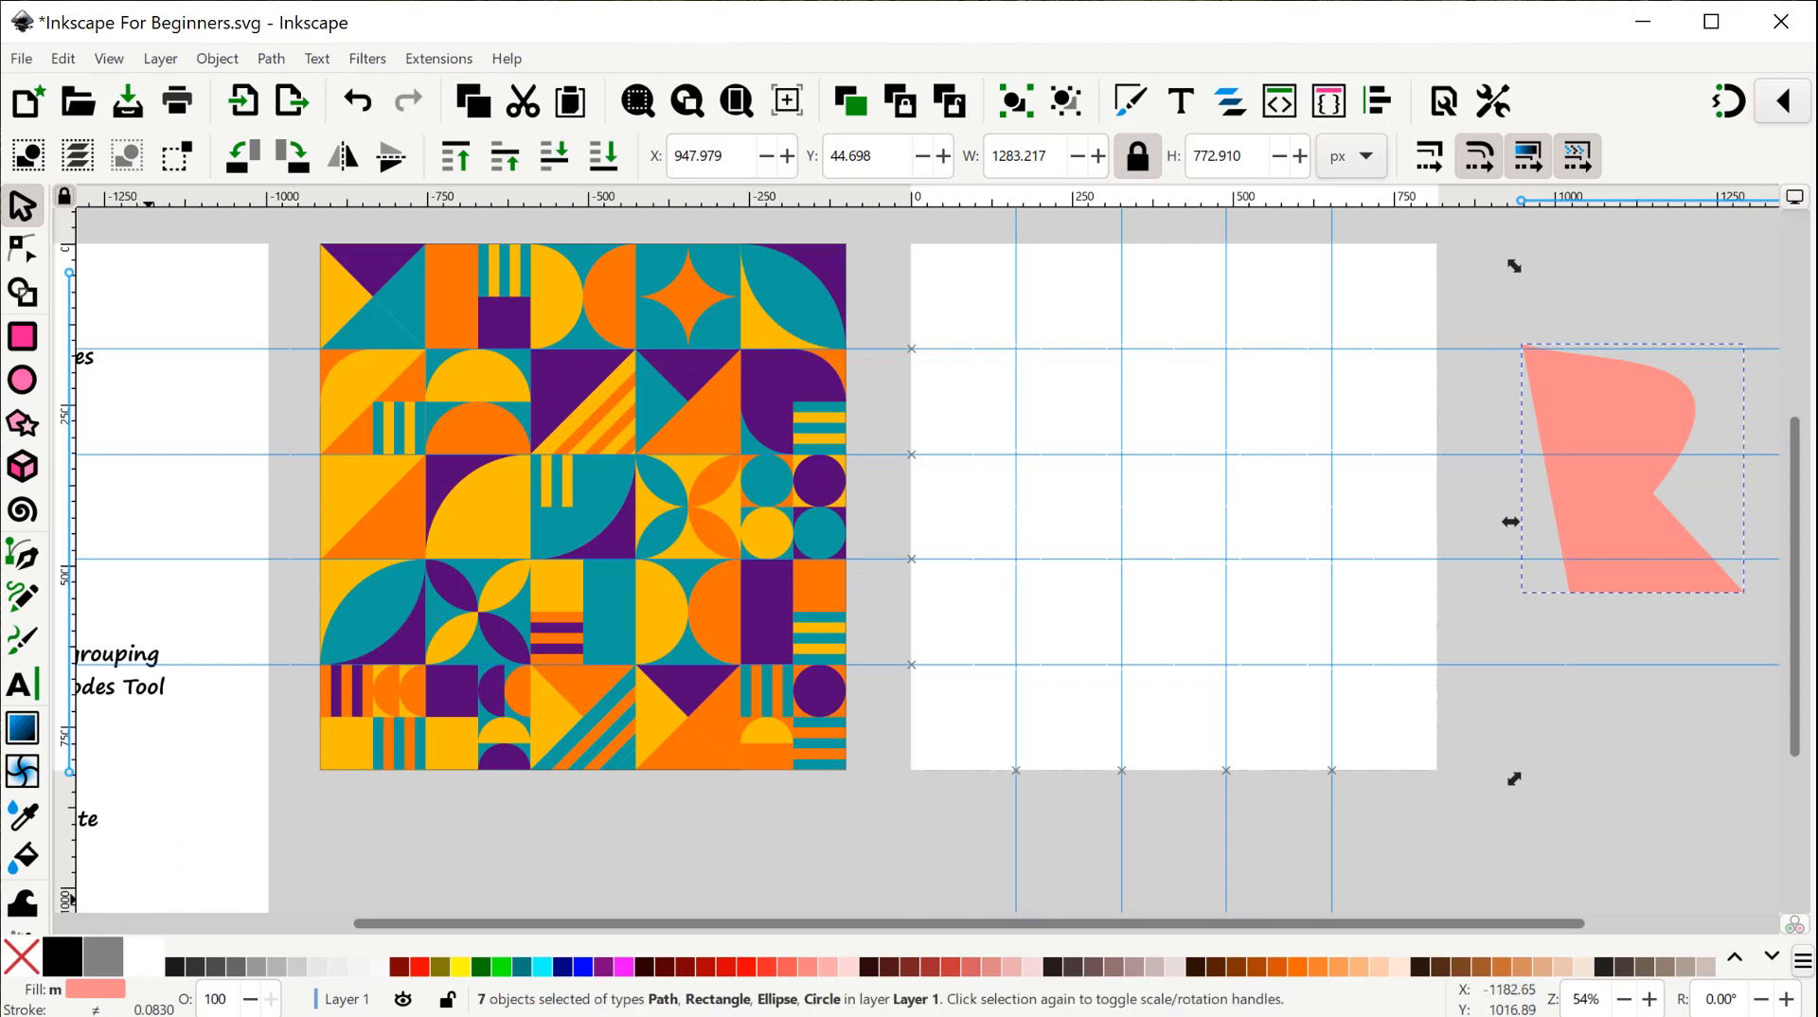
Enable snapping in the advanced snapping options.
left_click(1784, 104)
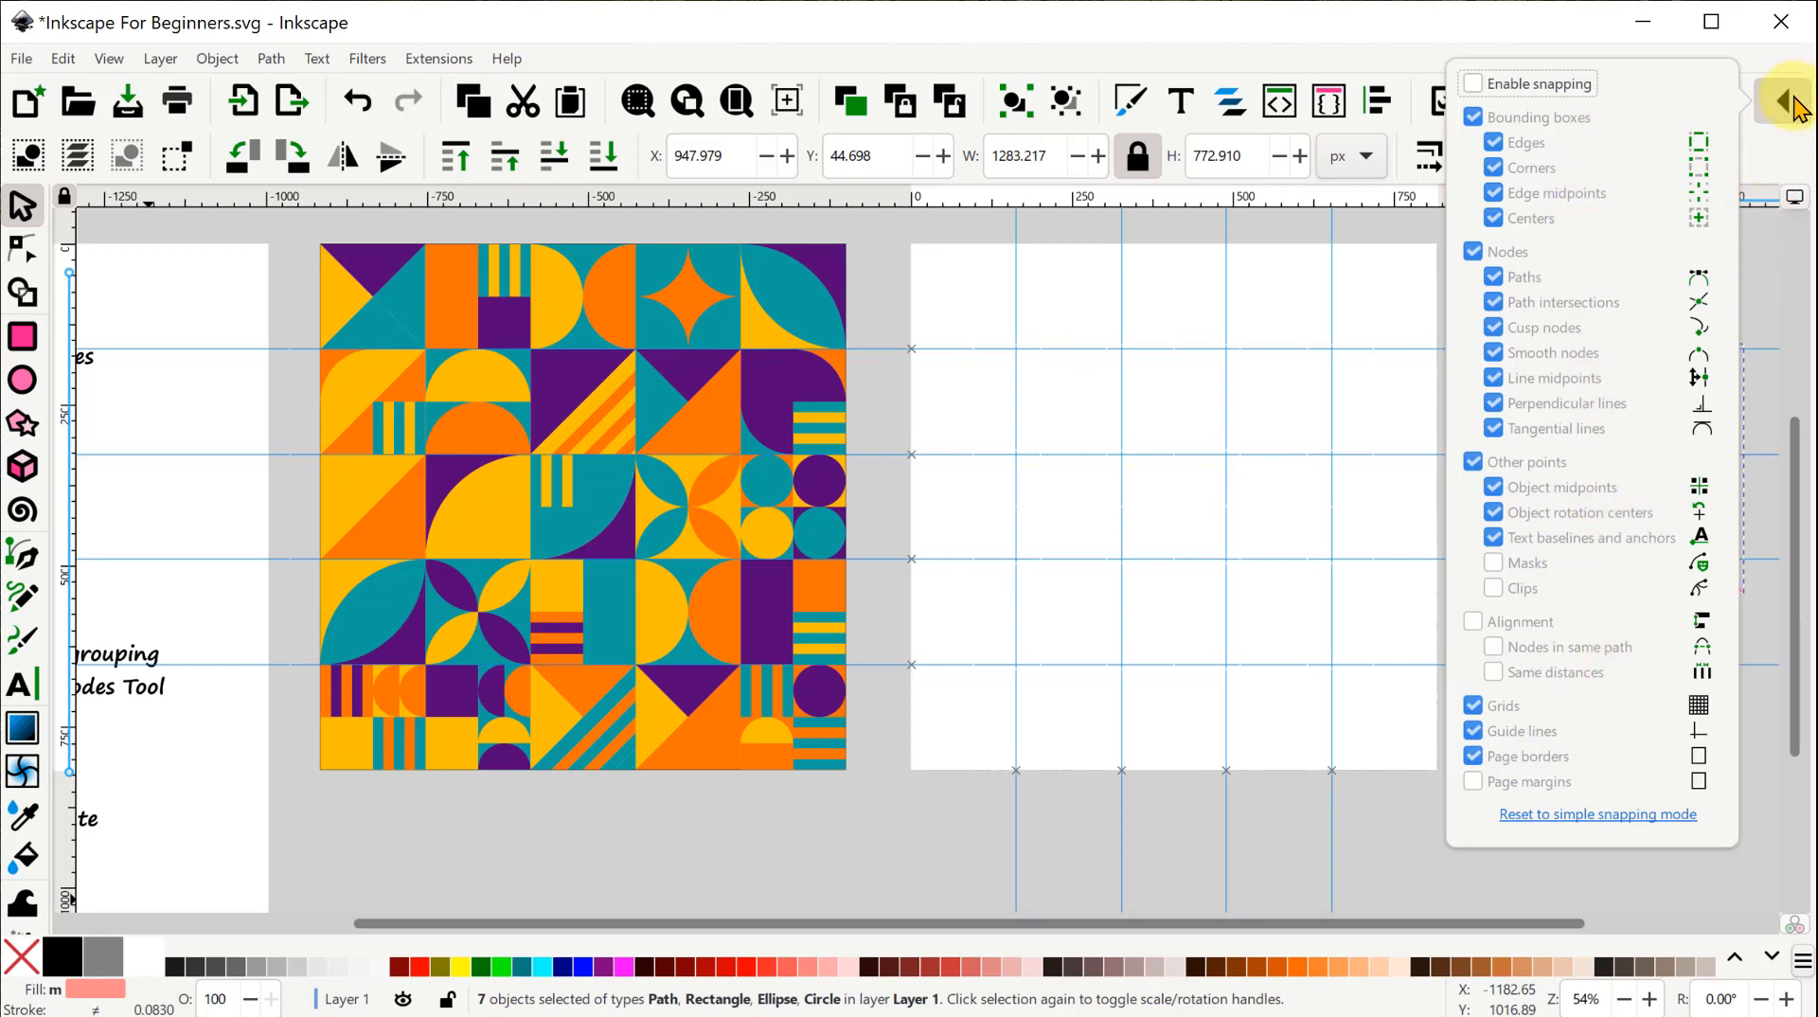
left_click(1474, 85)
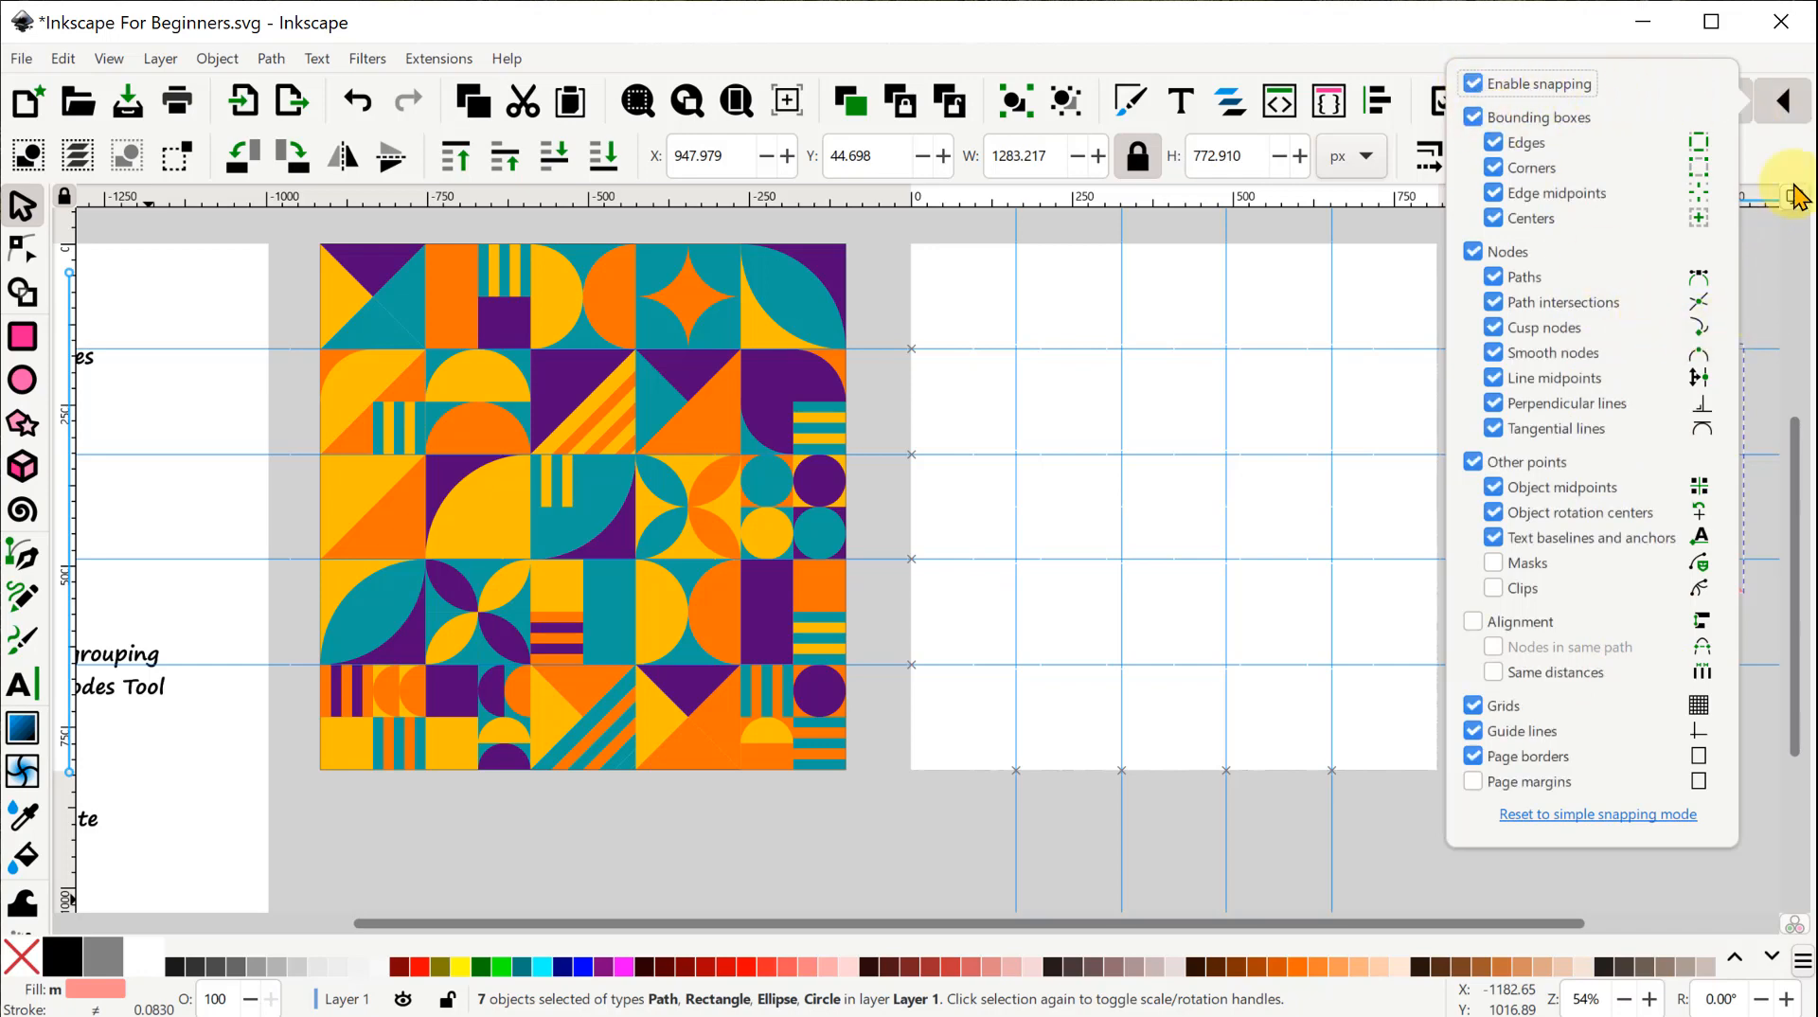
Turn snapping on, move the selected pink objects to about X 967, Y 52 px, and deselect them.
left_click(1783, 103)
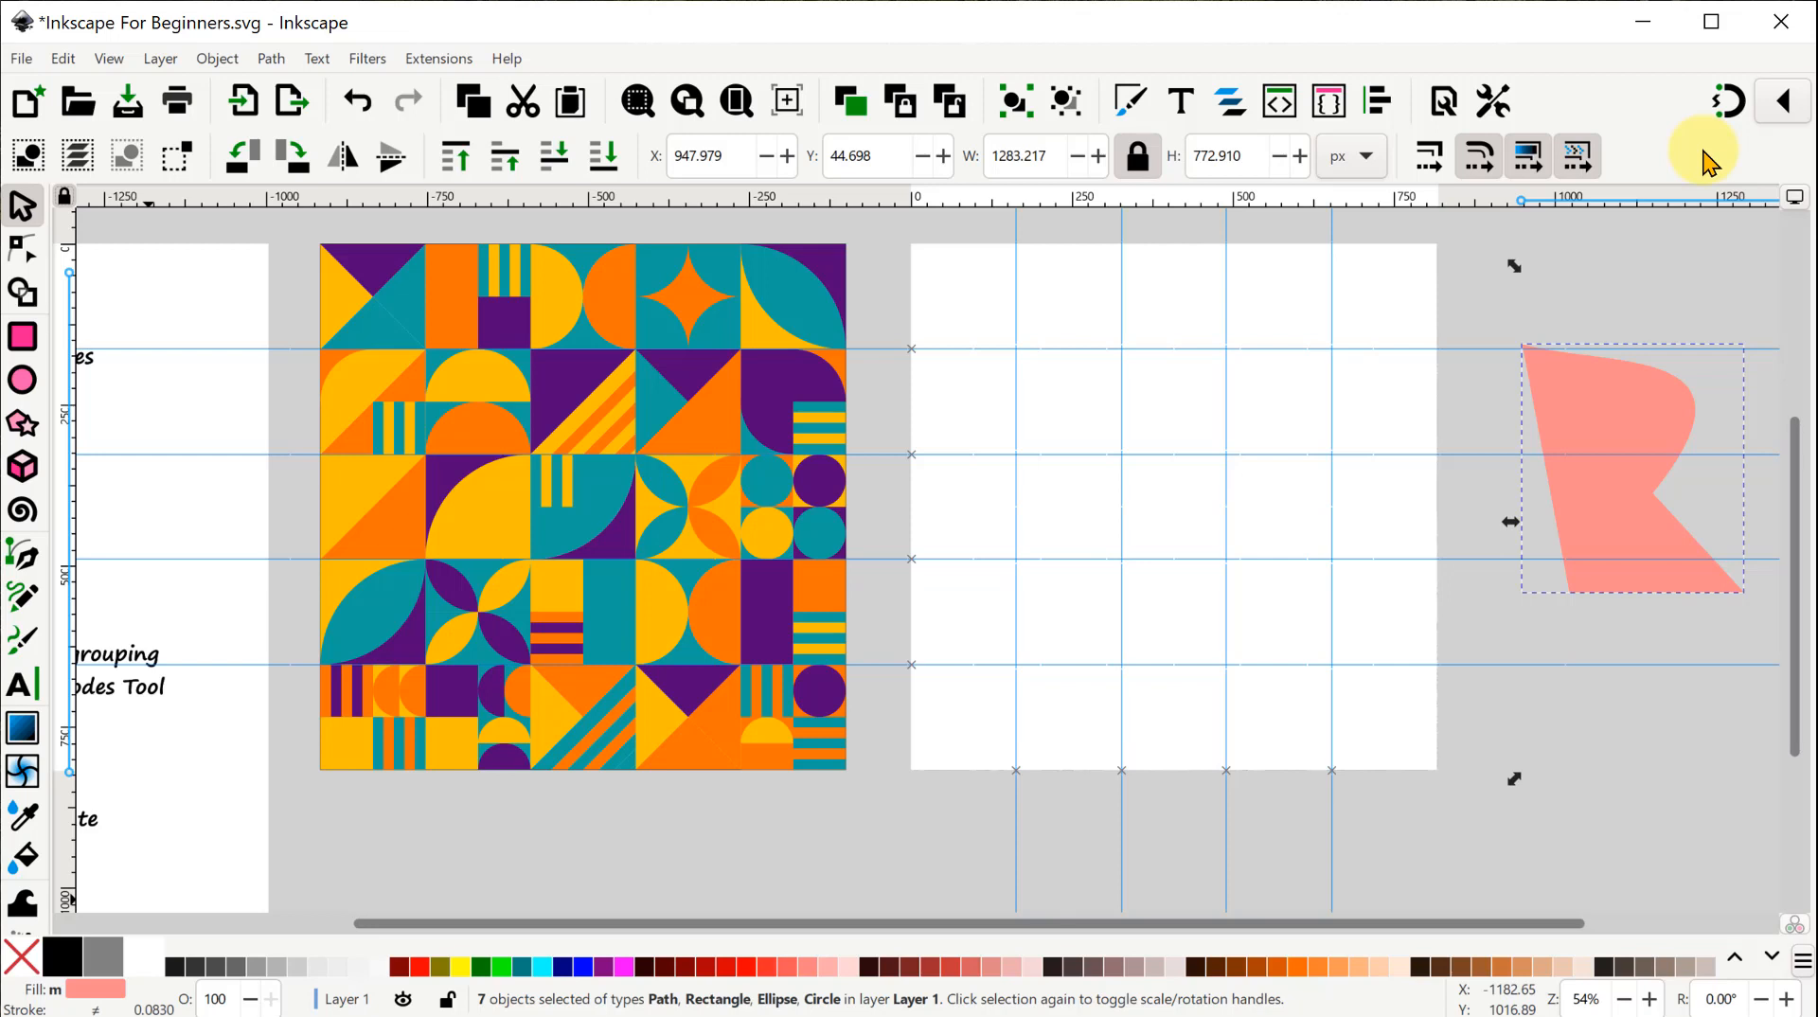
left_click(1727, 102)
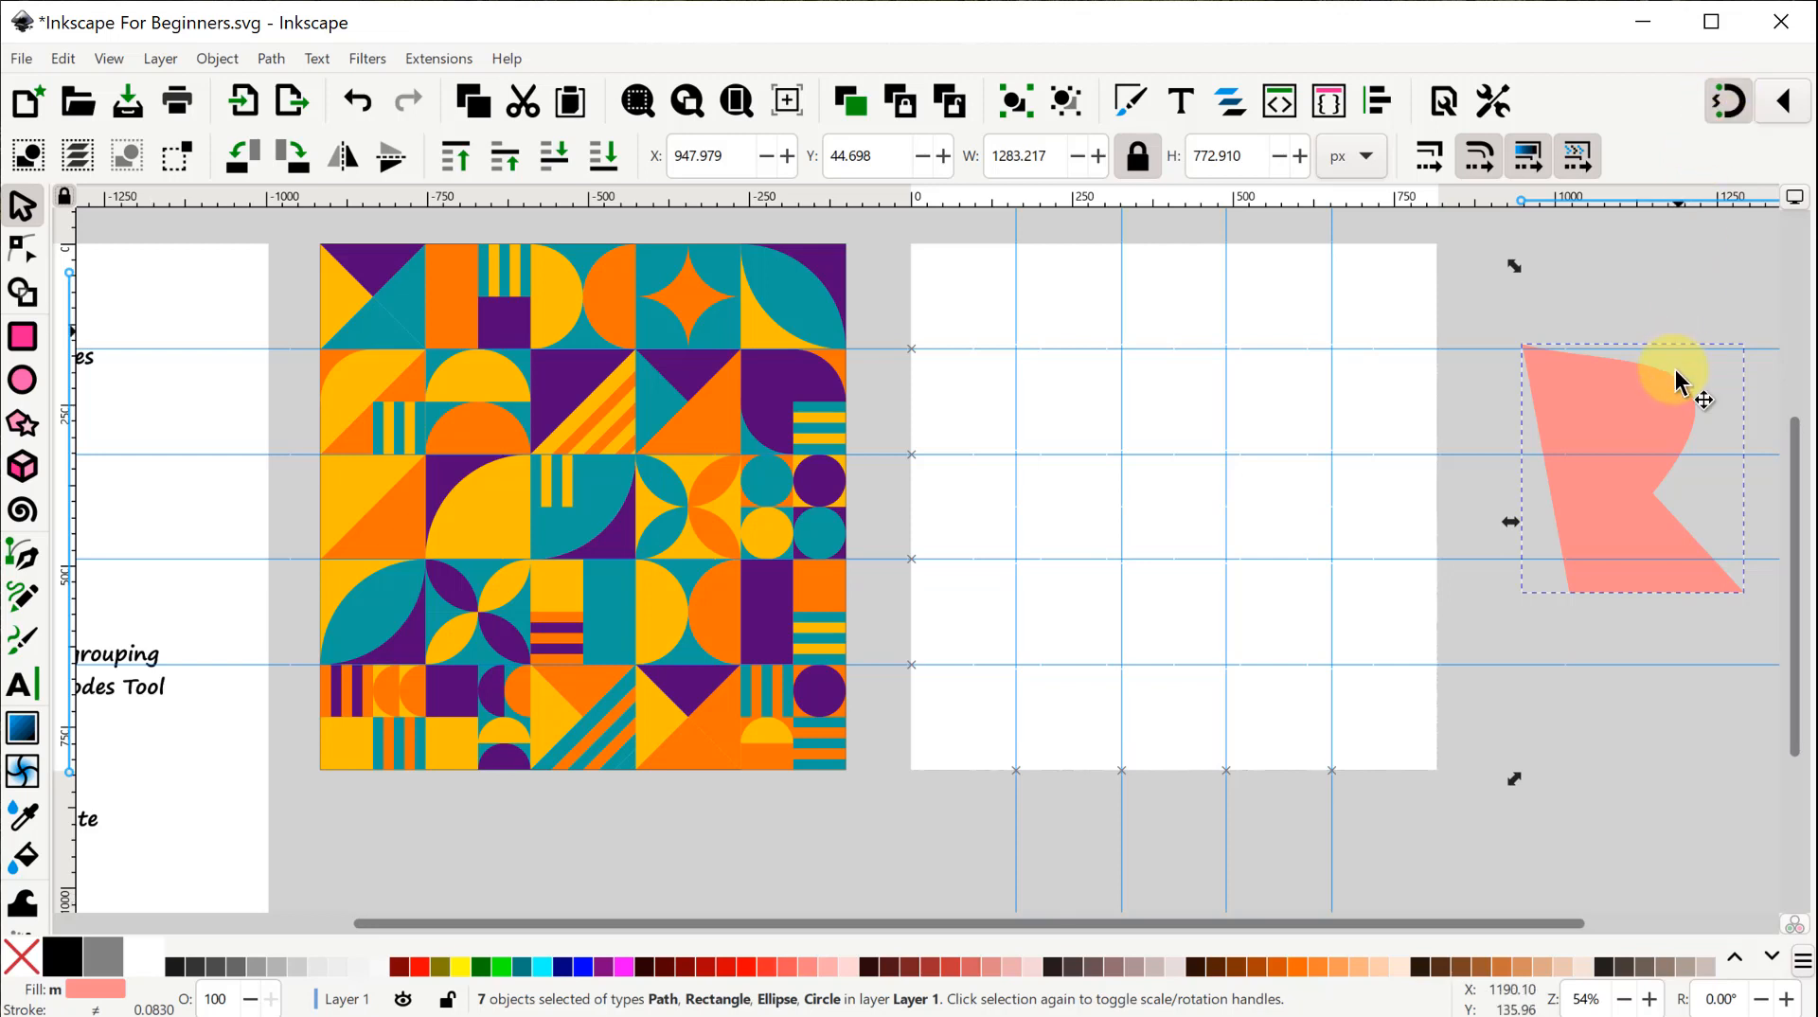
left_click_drag(1674, 371, 1611, 409)
left_click(1506, 727)
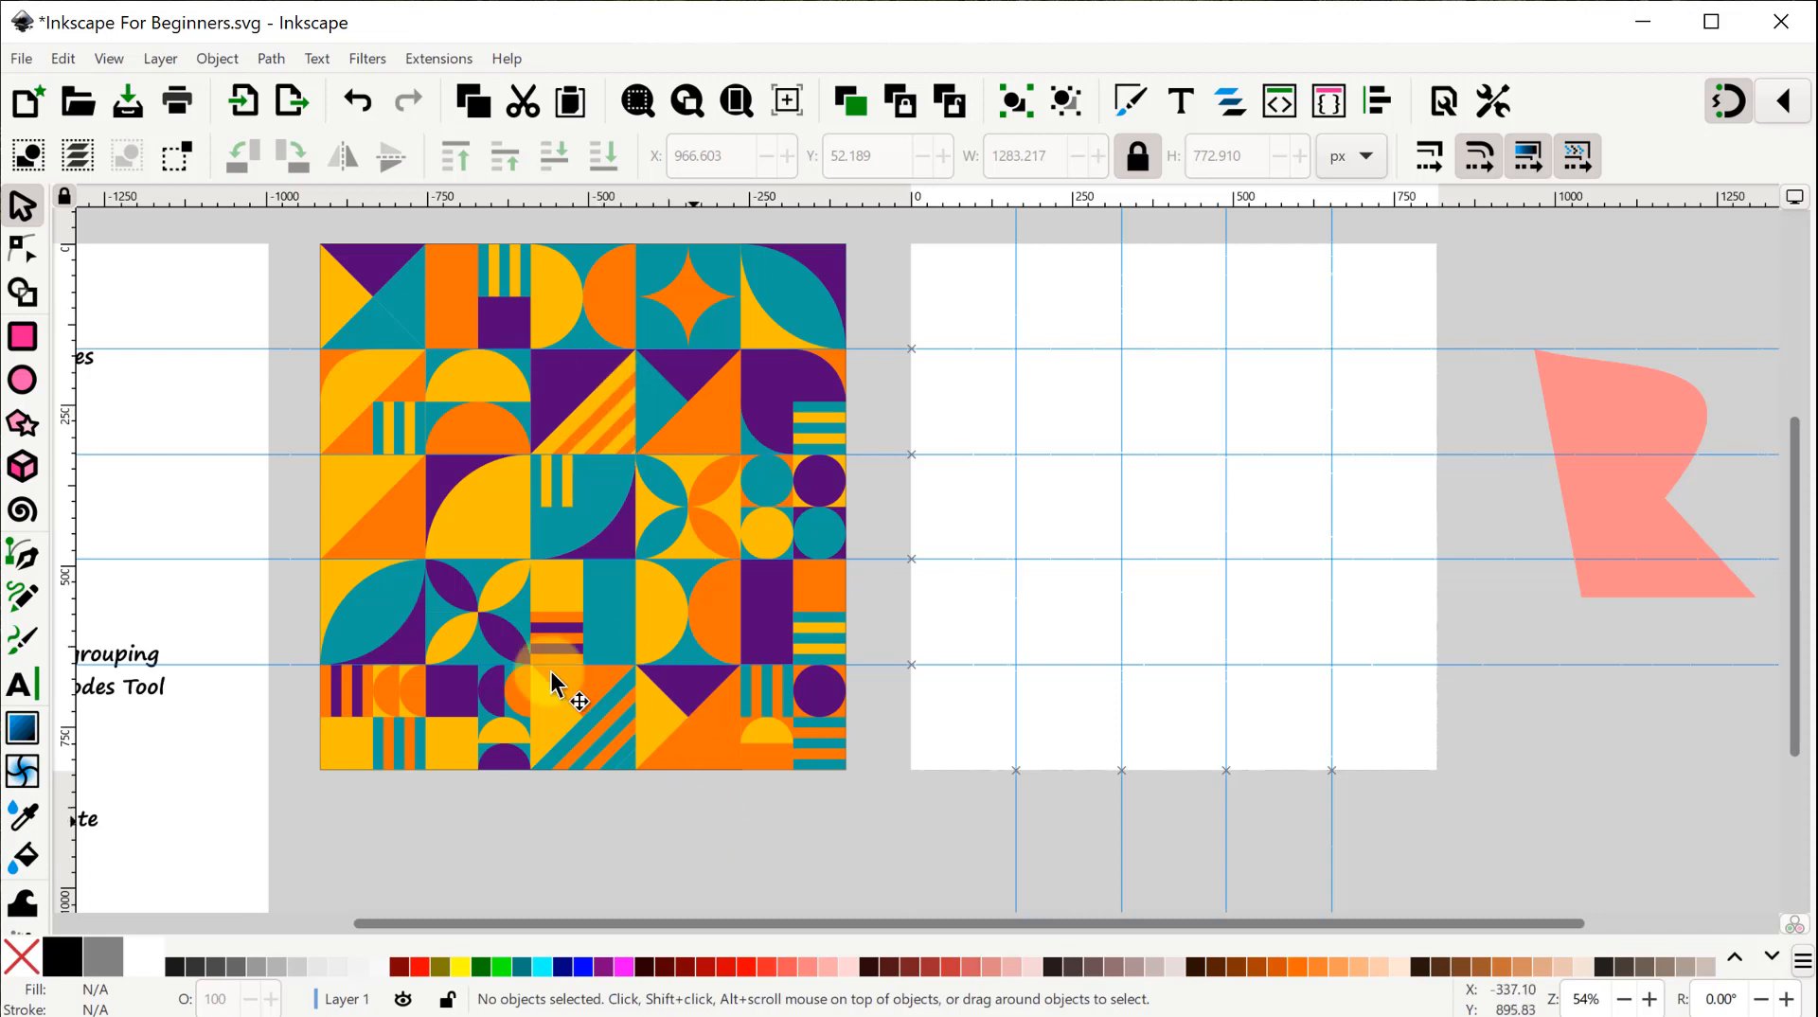
Draw a rectangle about 253 by 205 px below the reference pattern and fit it into the page's upper-left guide cell as a 163.2 px square.
left_click(21, 336)
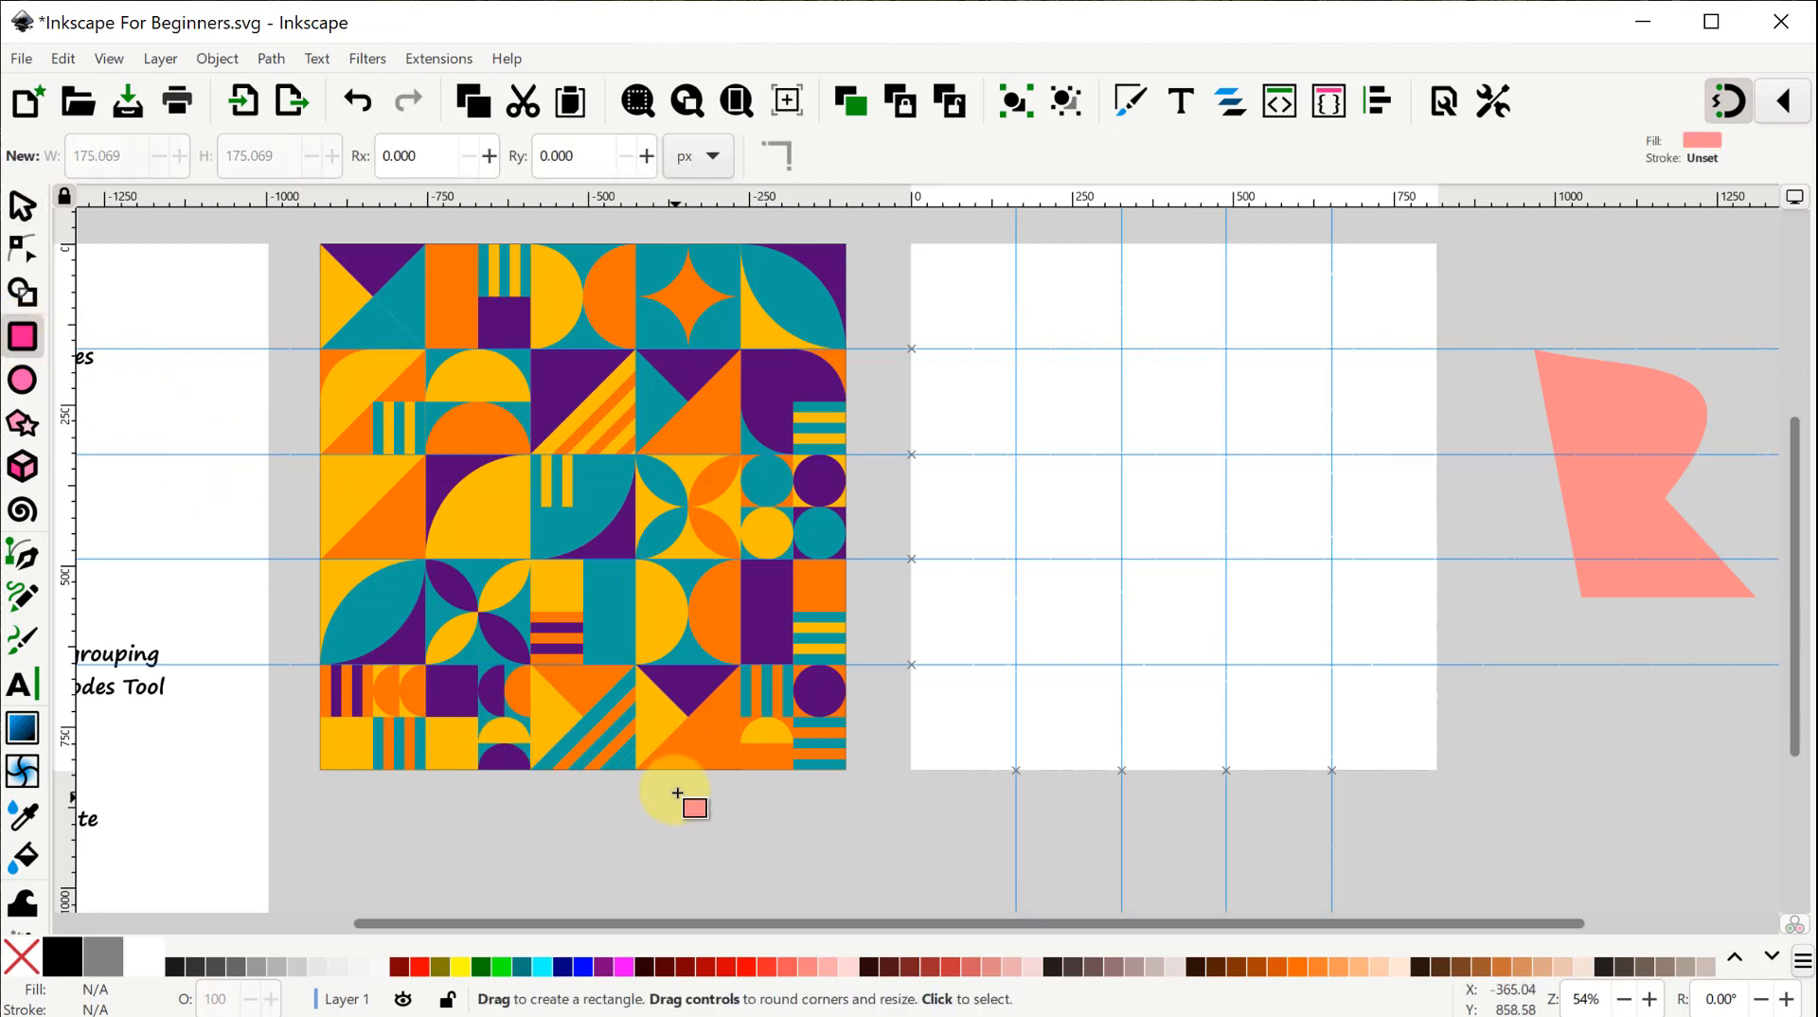
left_click_drag(673, 770, 837, 901)
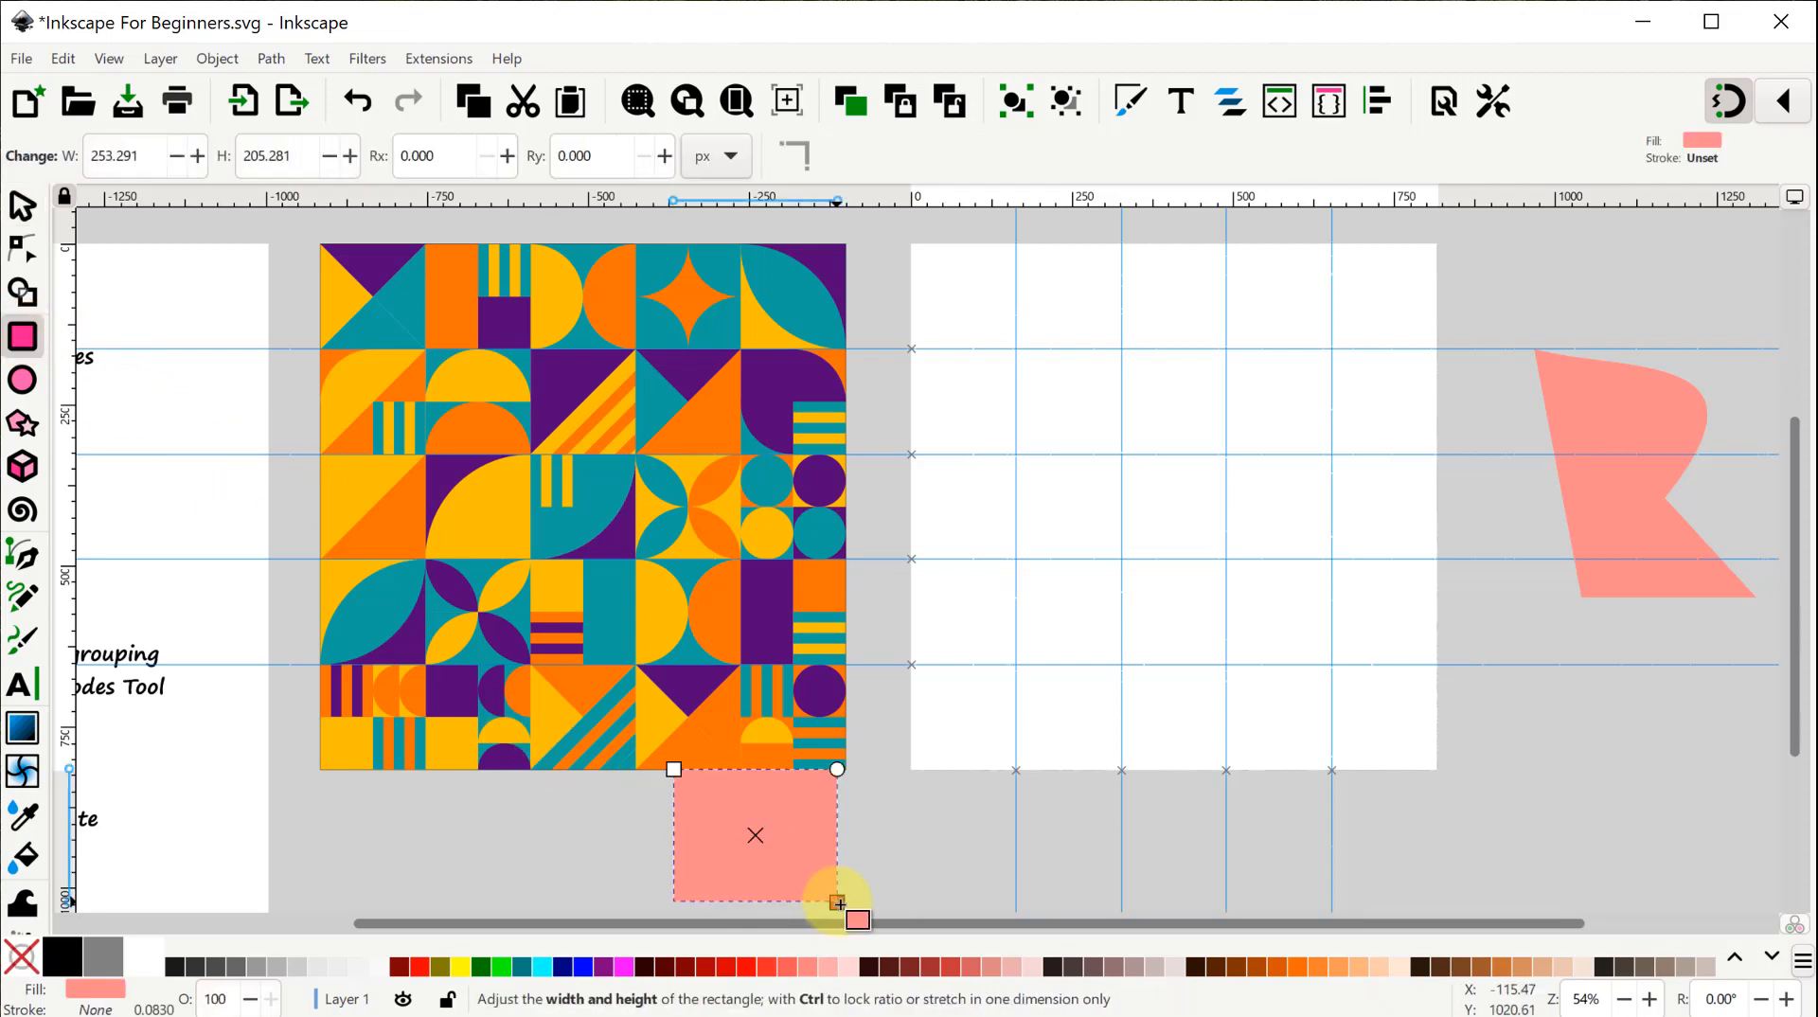
left_click(22, 204)
left_click_drag(735, 846, 933, 331)
scroll(1112, 479, "up", 3)
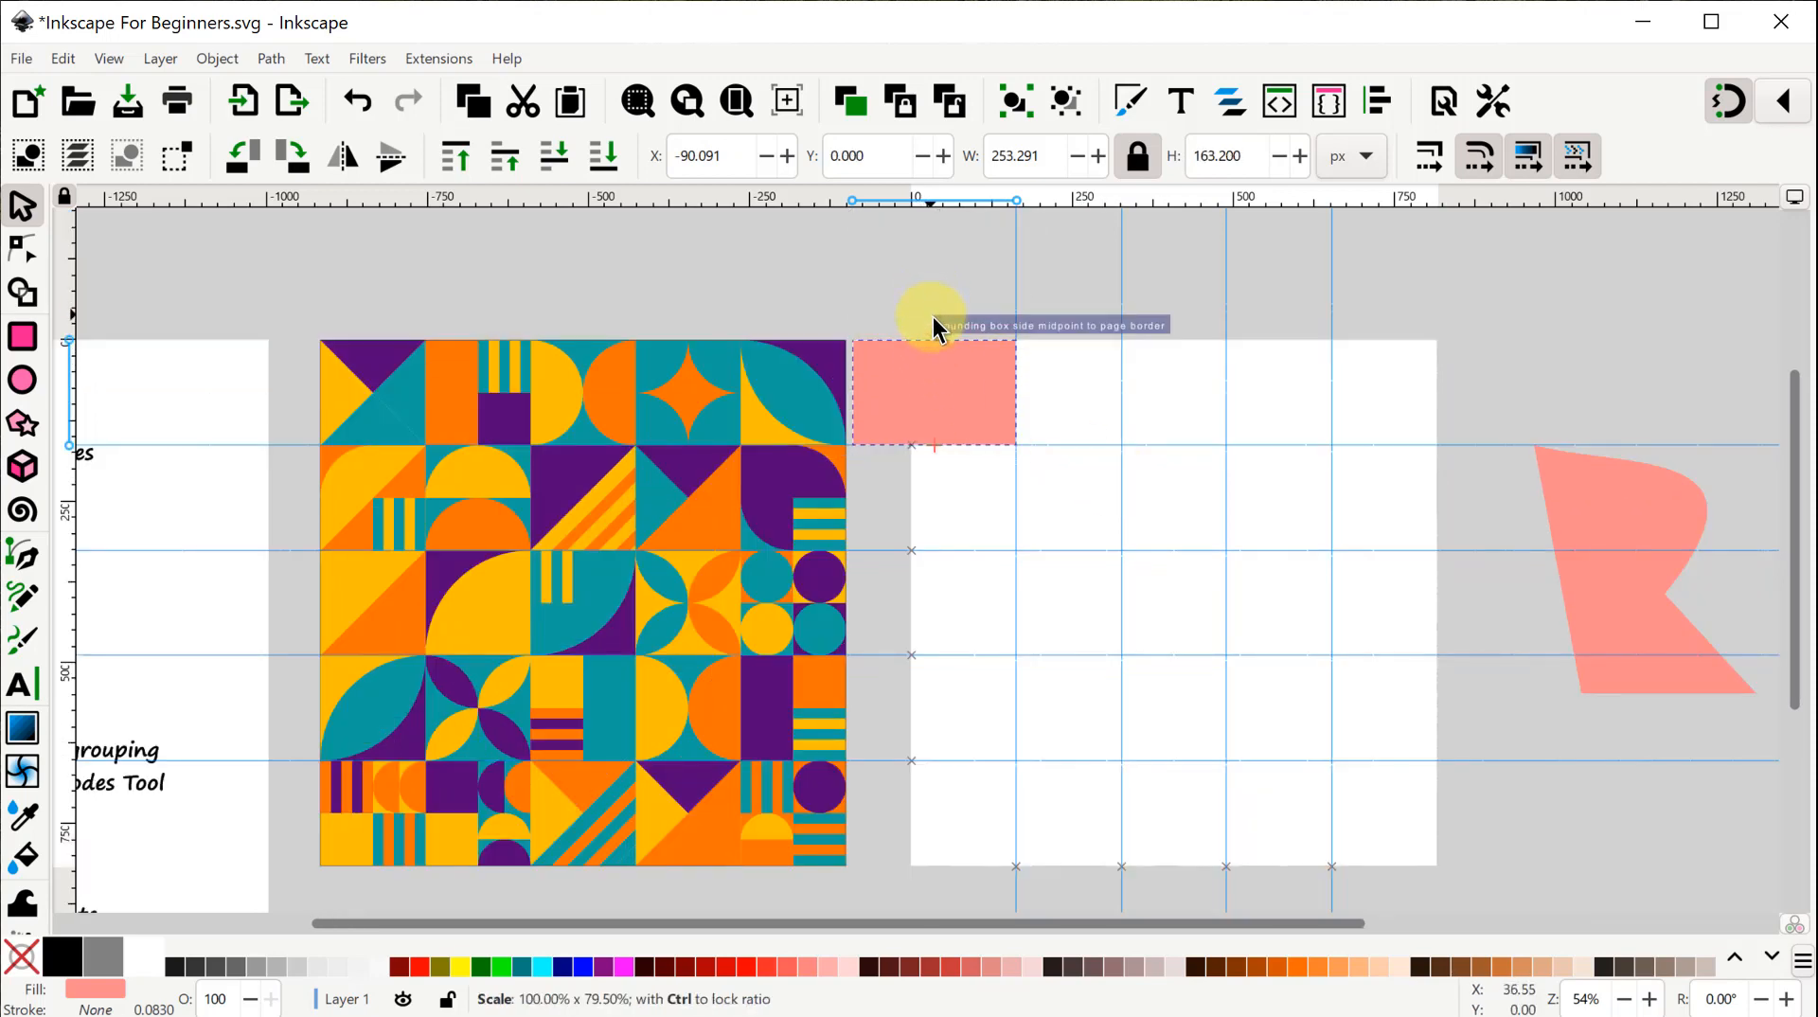
left_click_drag(846, 406, 909, 394)
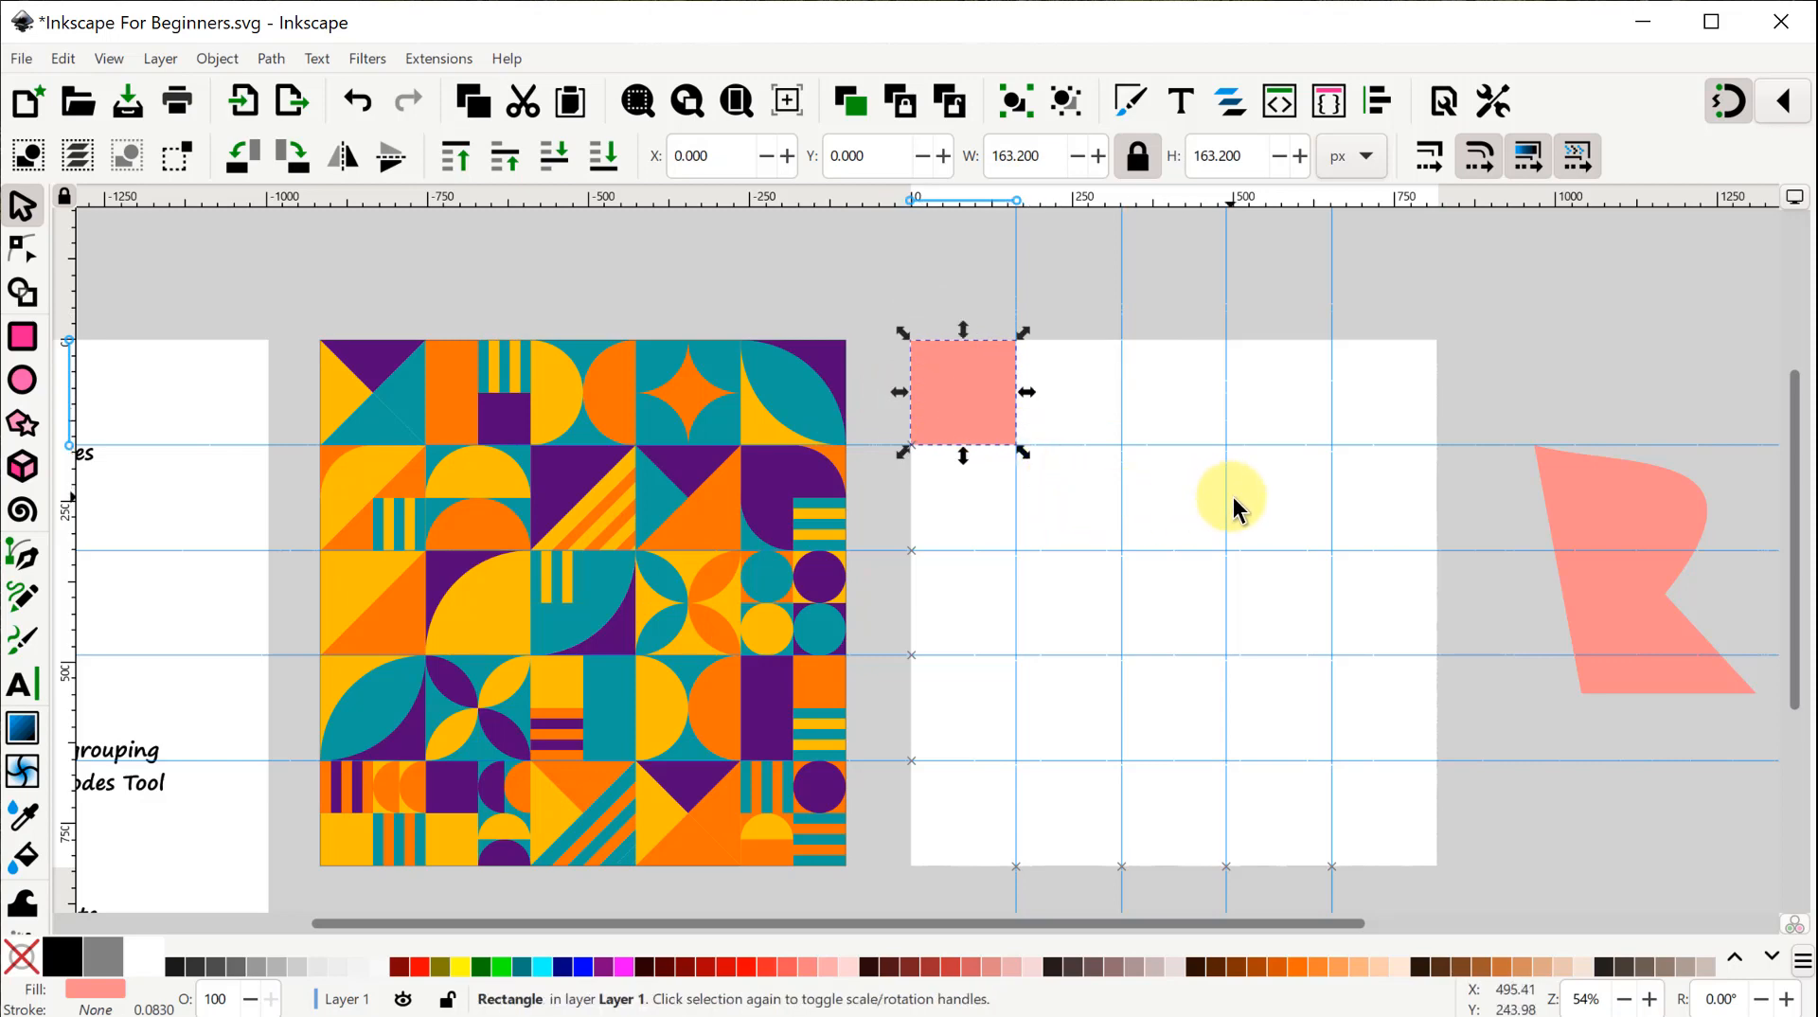
Fill the square with yellow from the color palette and replace that fill with bright red ff2a2a.
scroll(1230, 495, "left", 3)
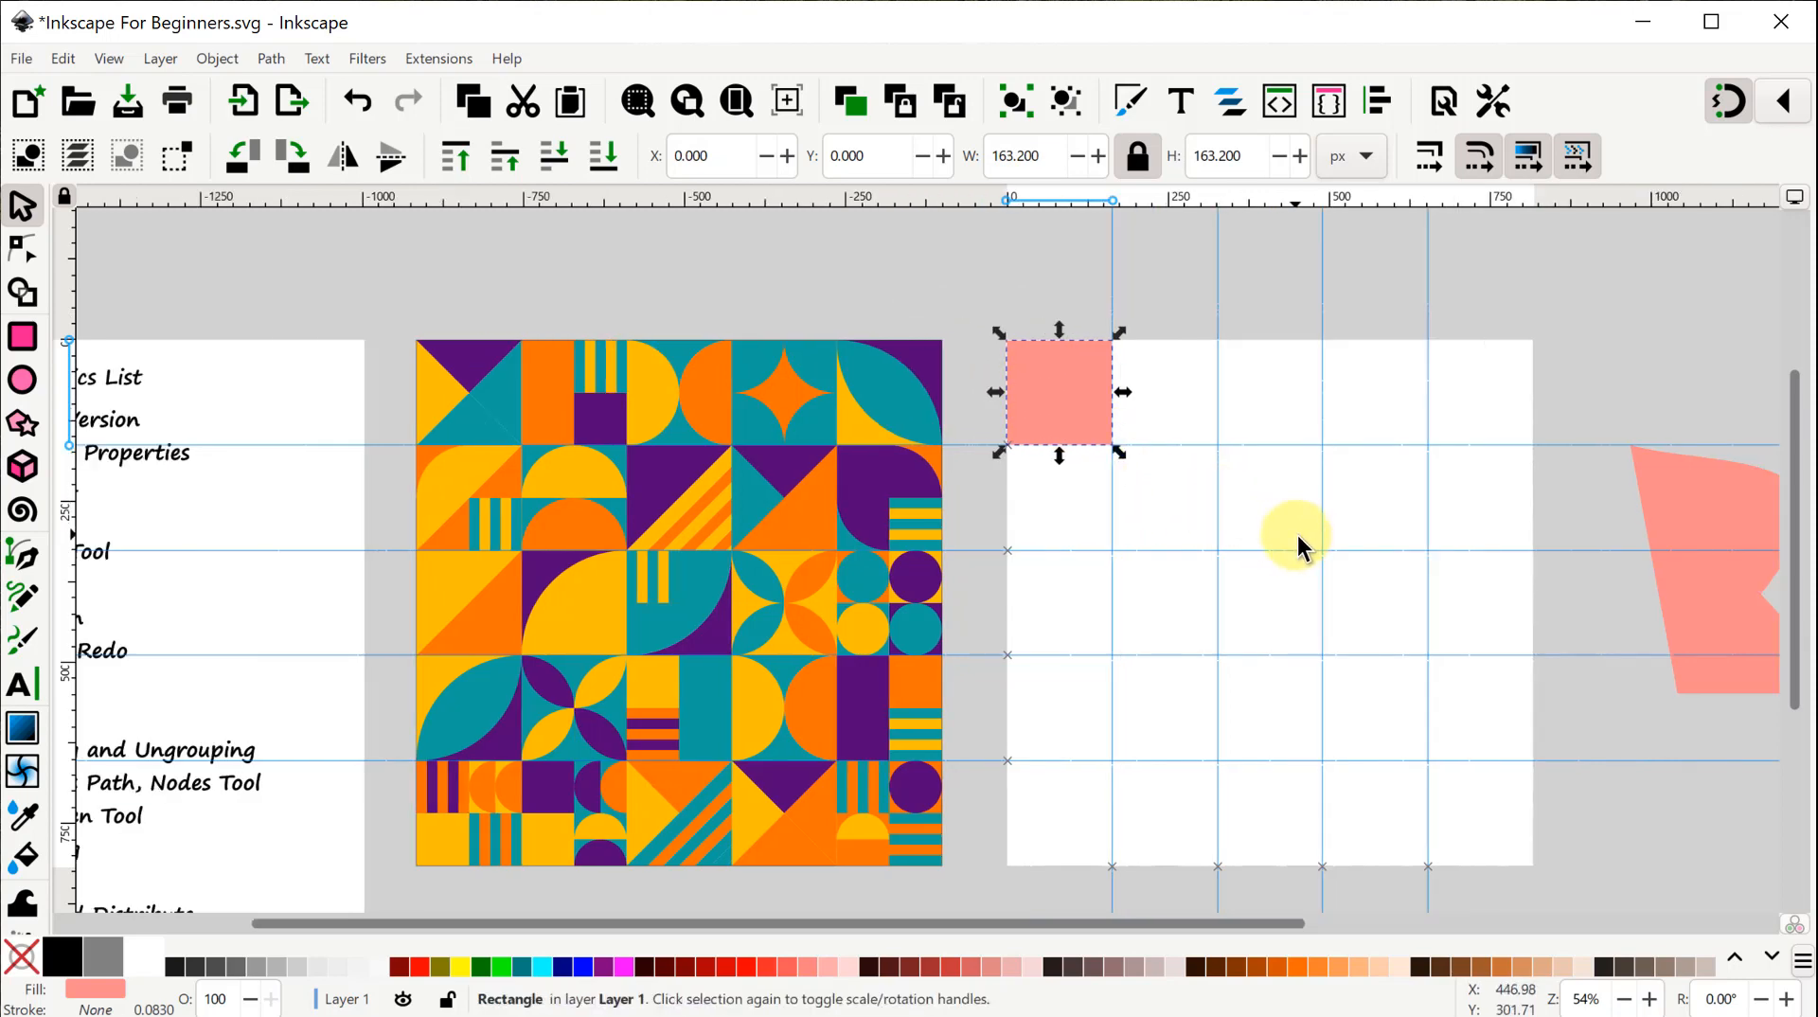
scroll(1297, 536, "up", 2)
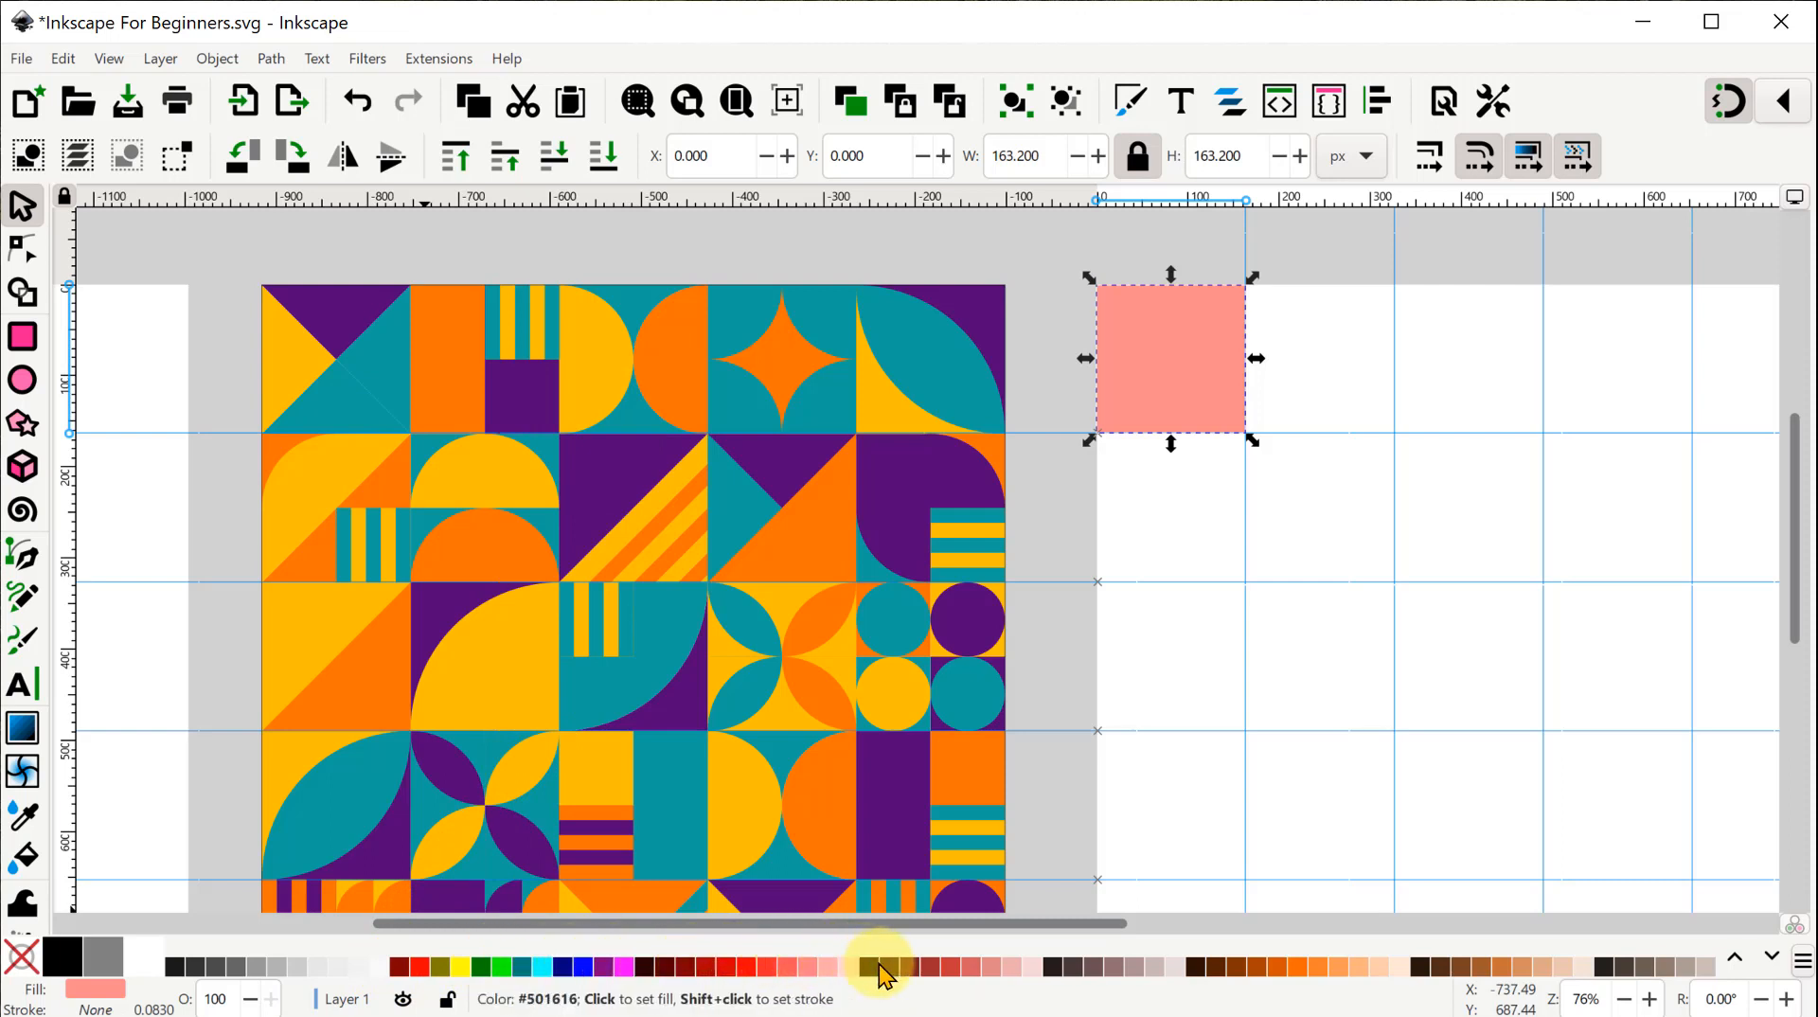
left_click(461, 966)
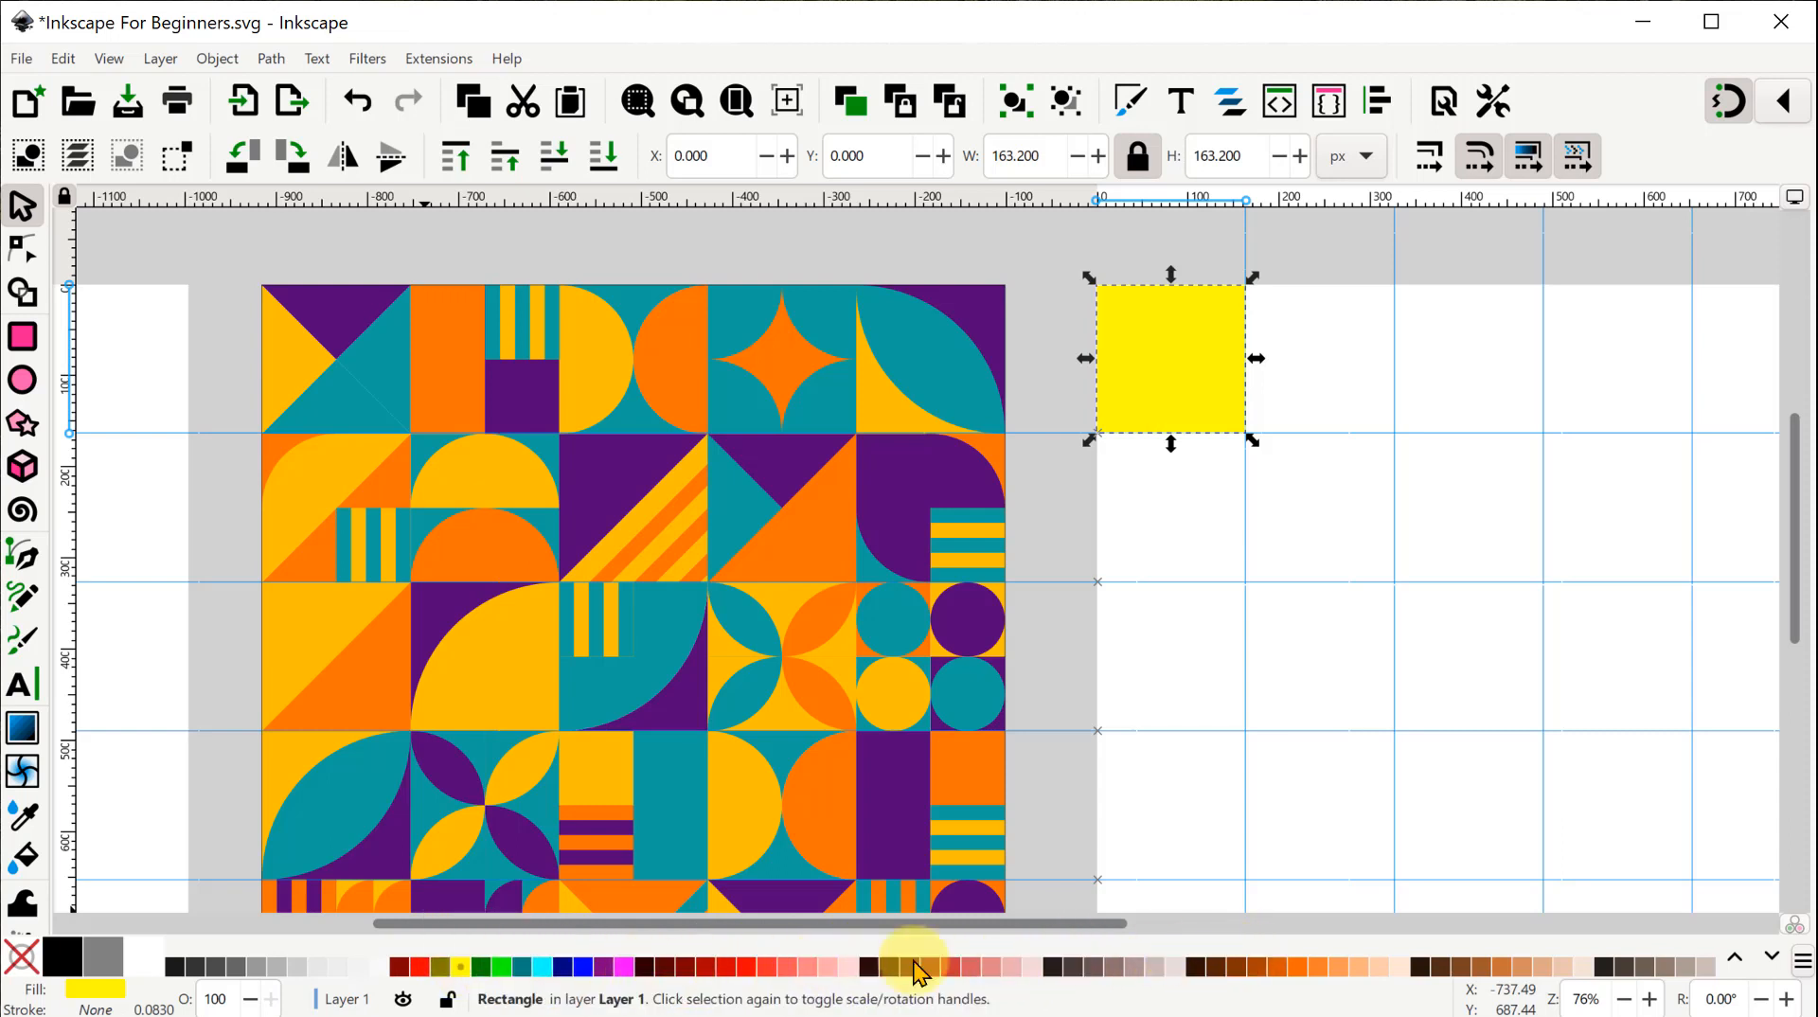
left_click(770, 965)
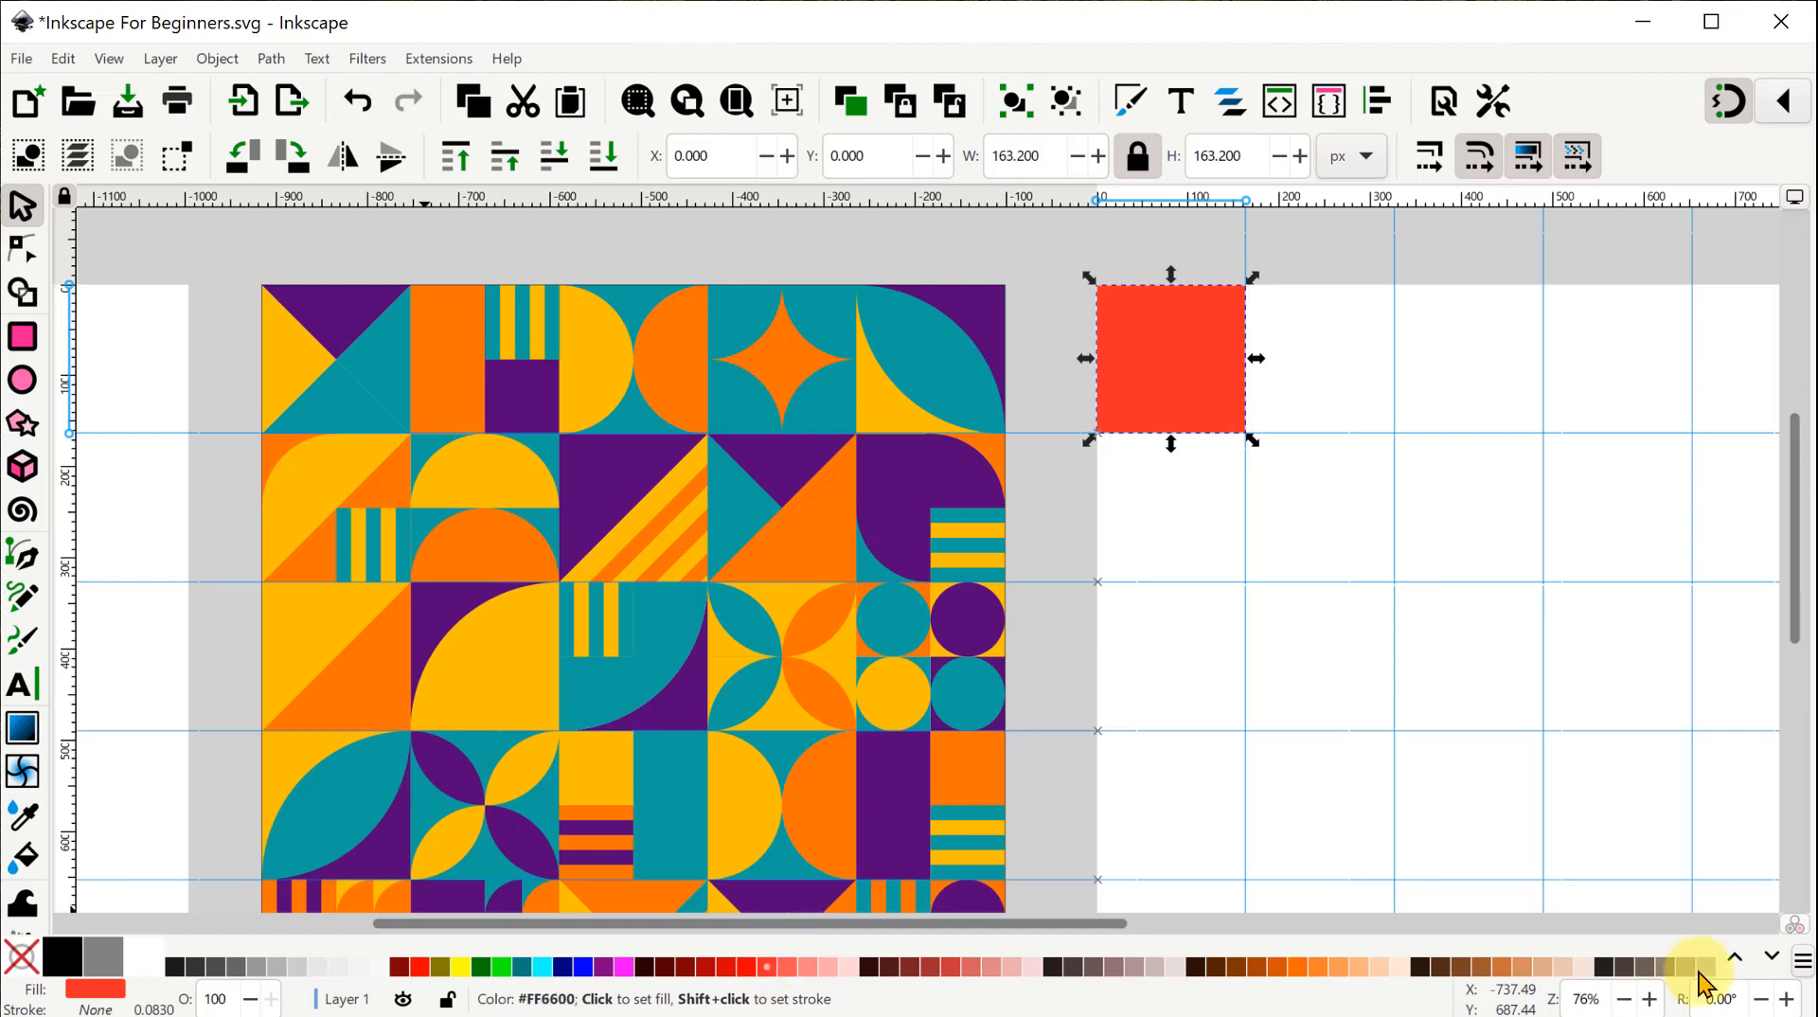
Browse all rows of the color palette and return to the first row.
left_click(1771, 960)
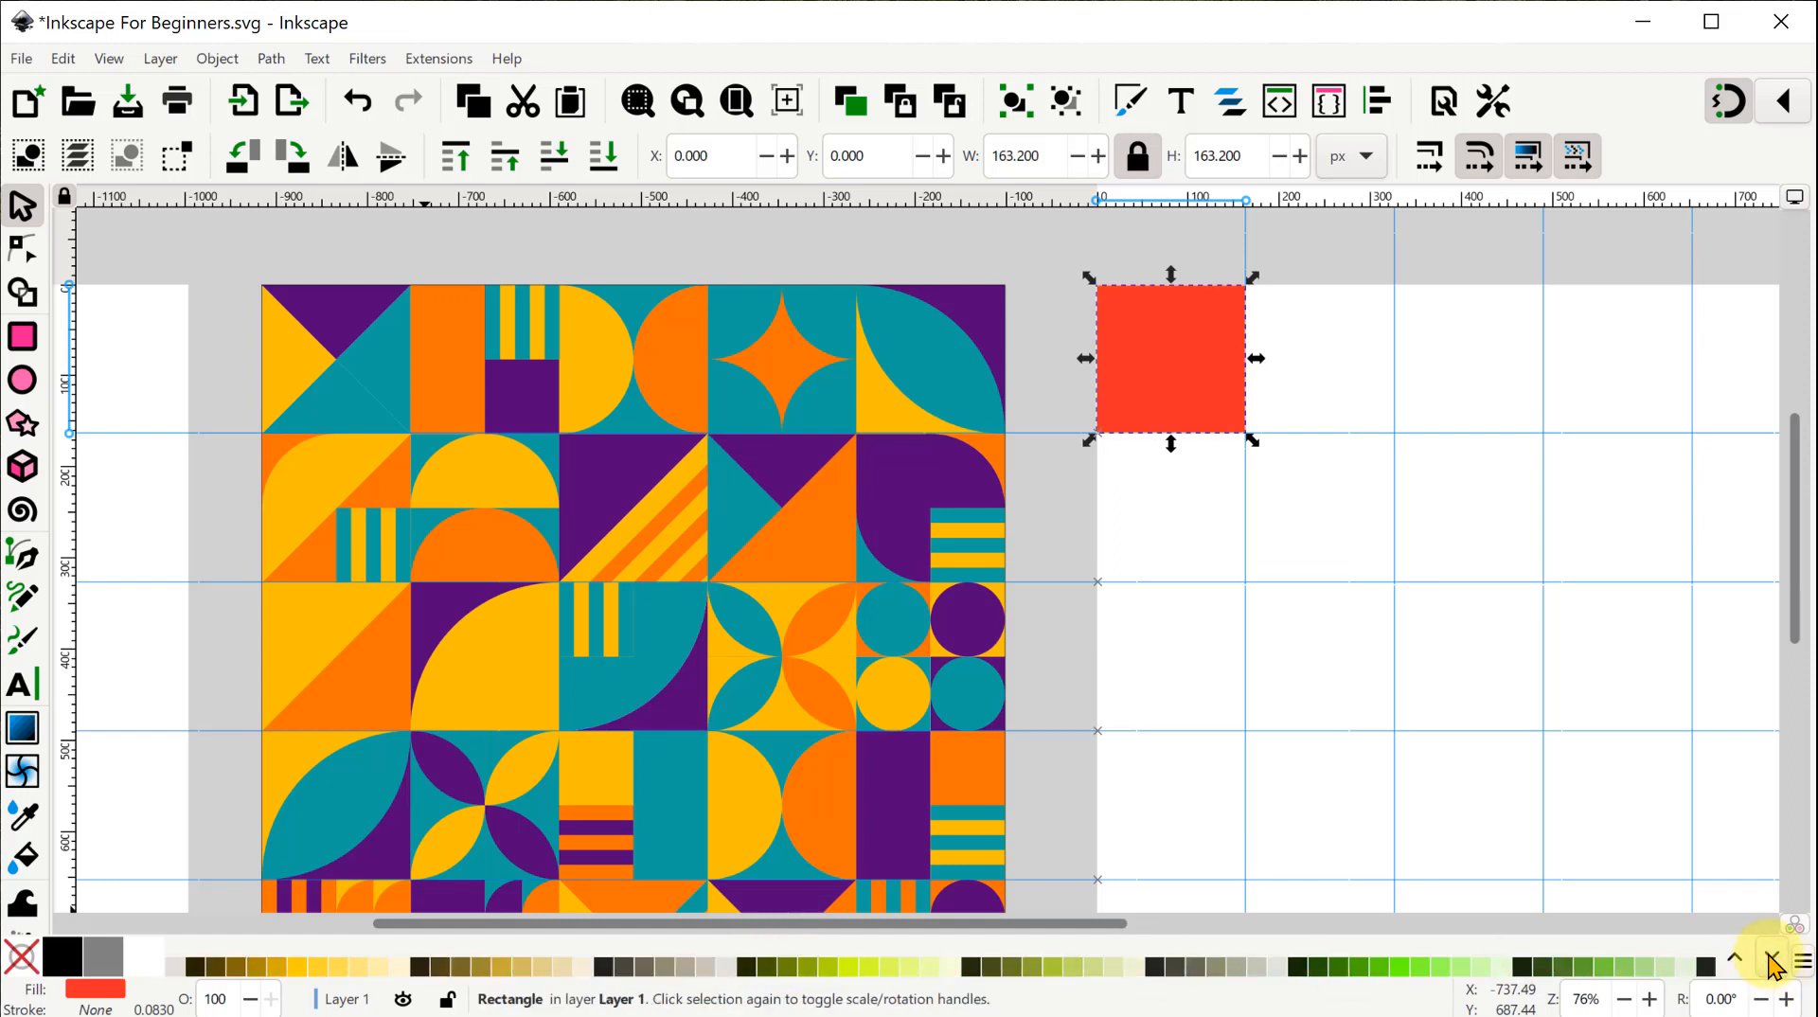
left_click(1770, 960)
left_click(1770, 960)
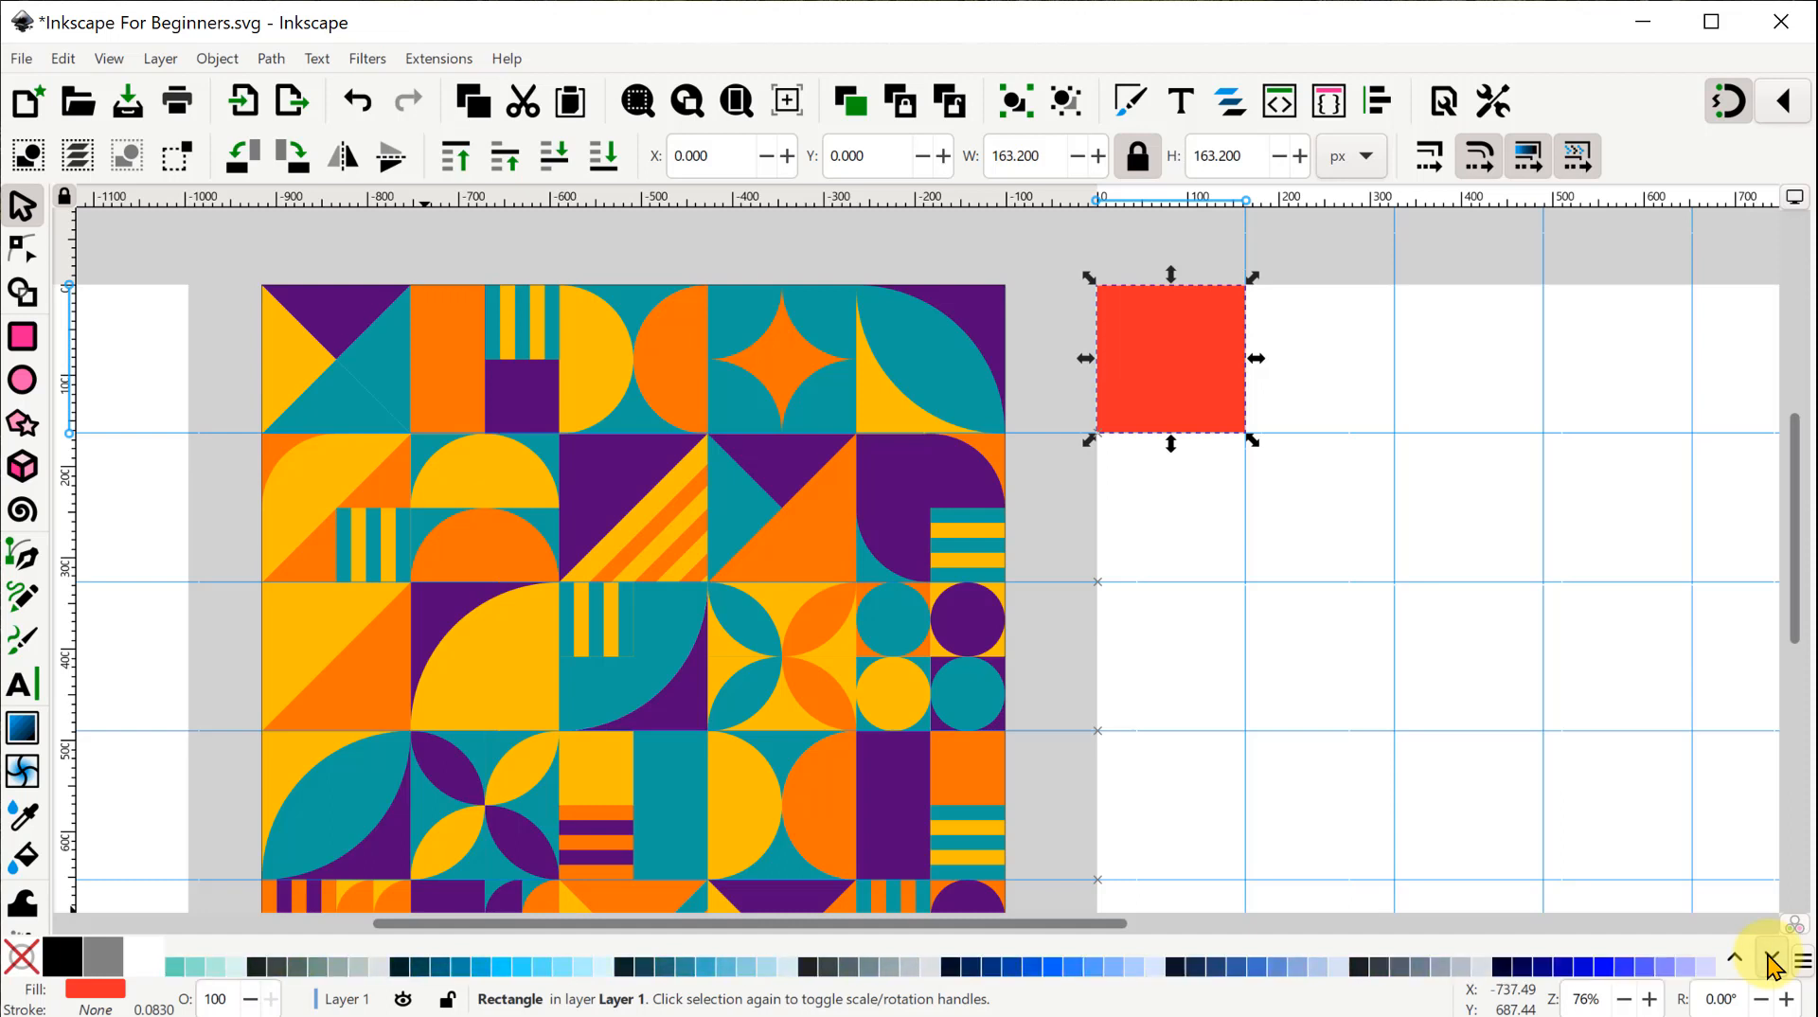
left_click(1771, 960)
left_click(1771, 960)
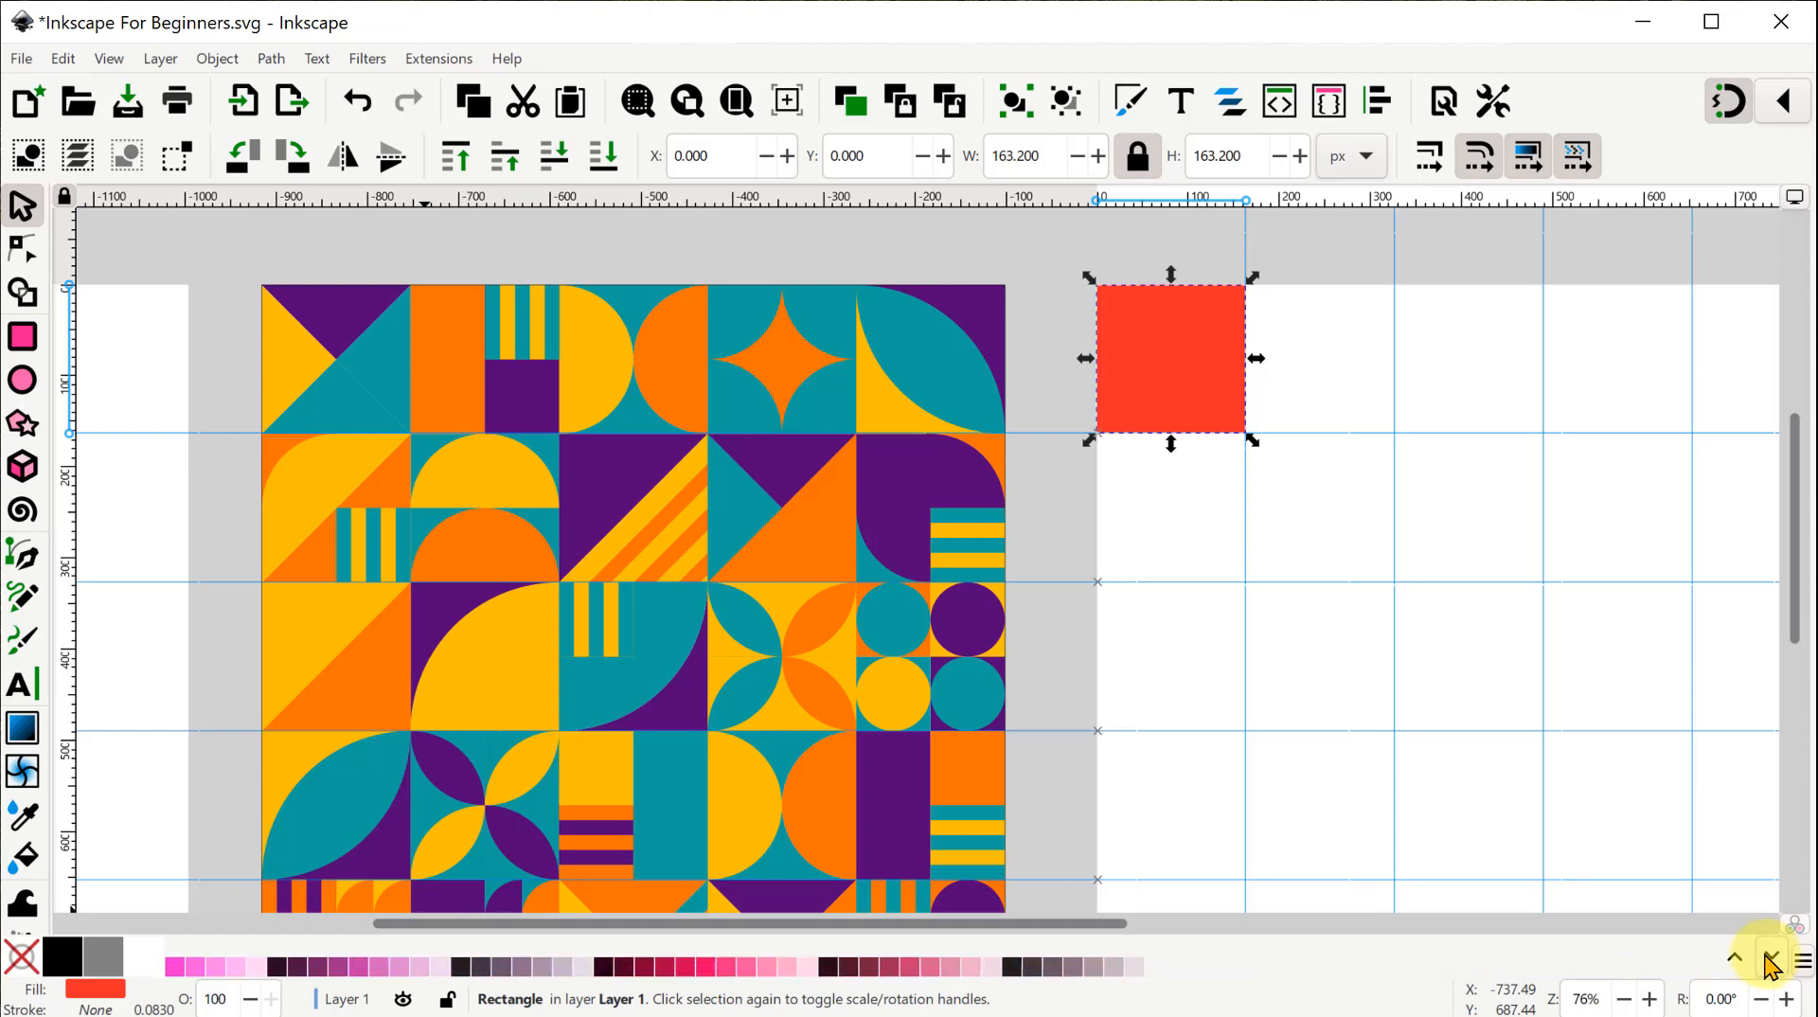
left_click(1735, 960)
left_click(1736, 960)
left_click(1736, 960)
left_click(1735, 960)
left_click(1736, 960)
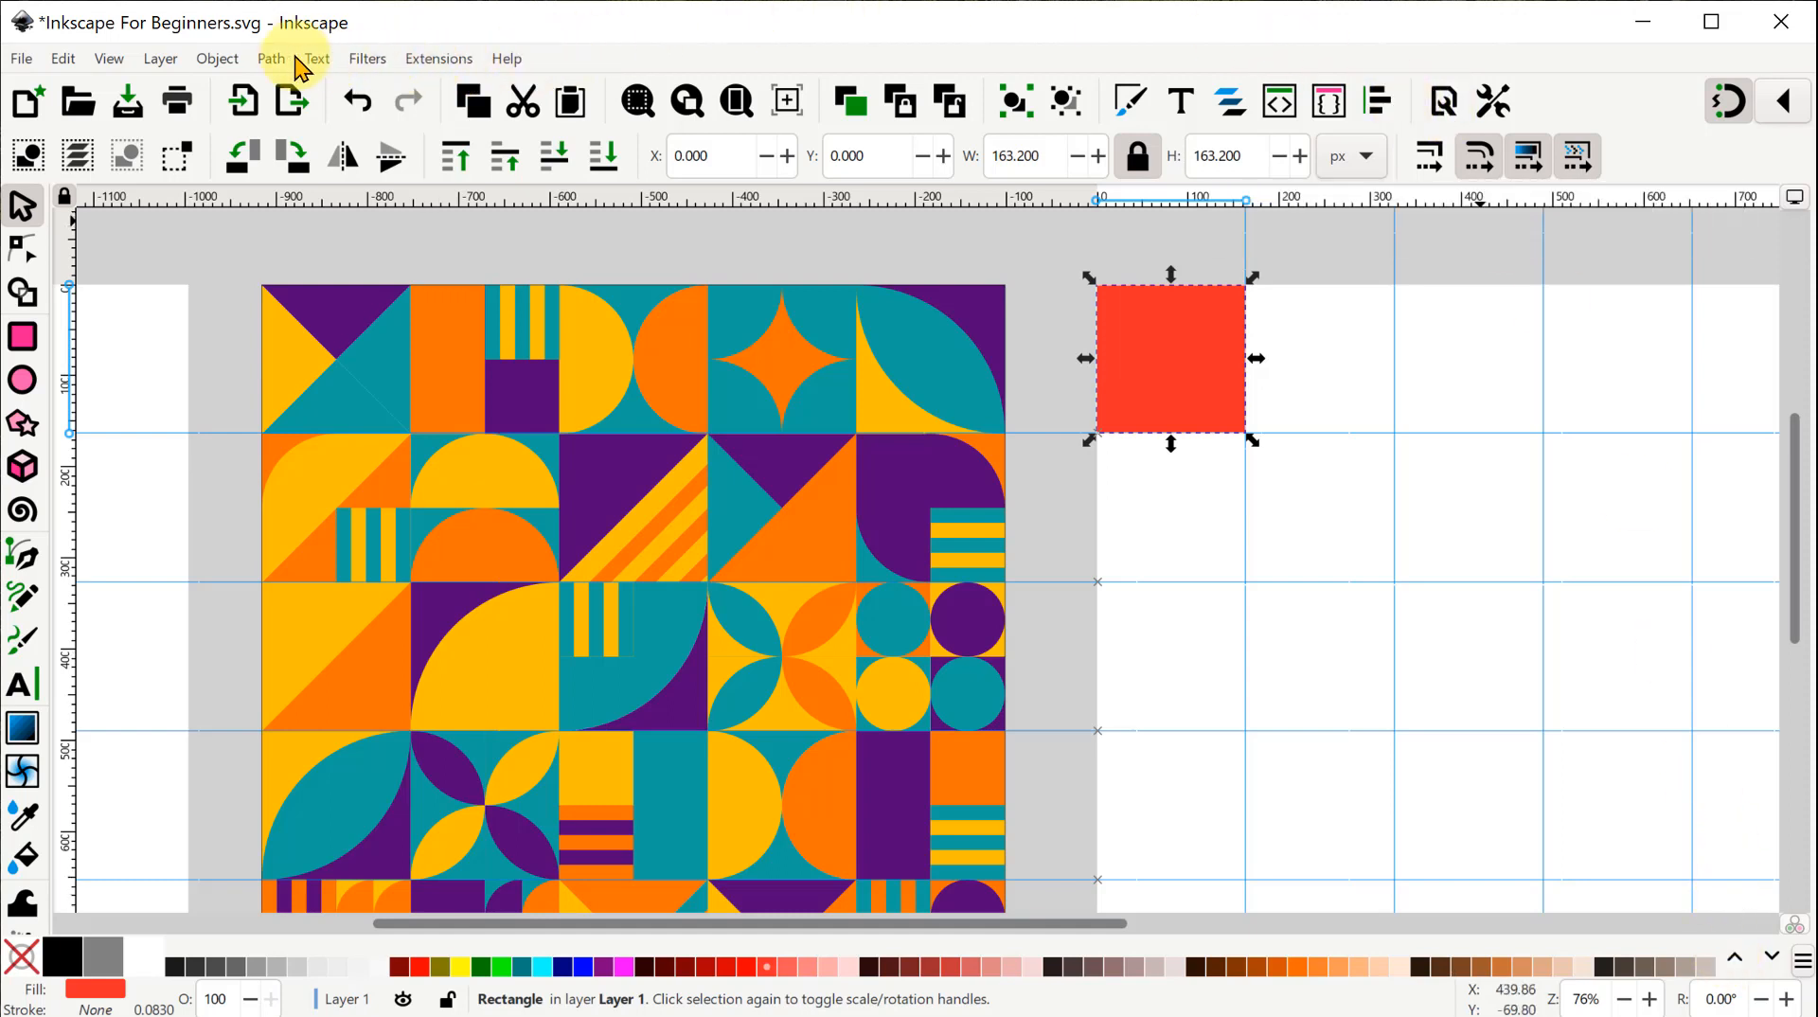
Open the Fill and Stroke settings for the square, widen the panel, keep the HSL color mode, and collapse and re-expand the color wheel.
left_click(225, 60)
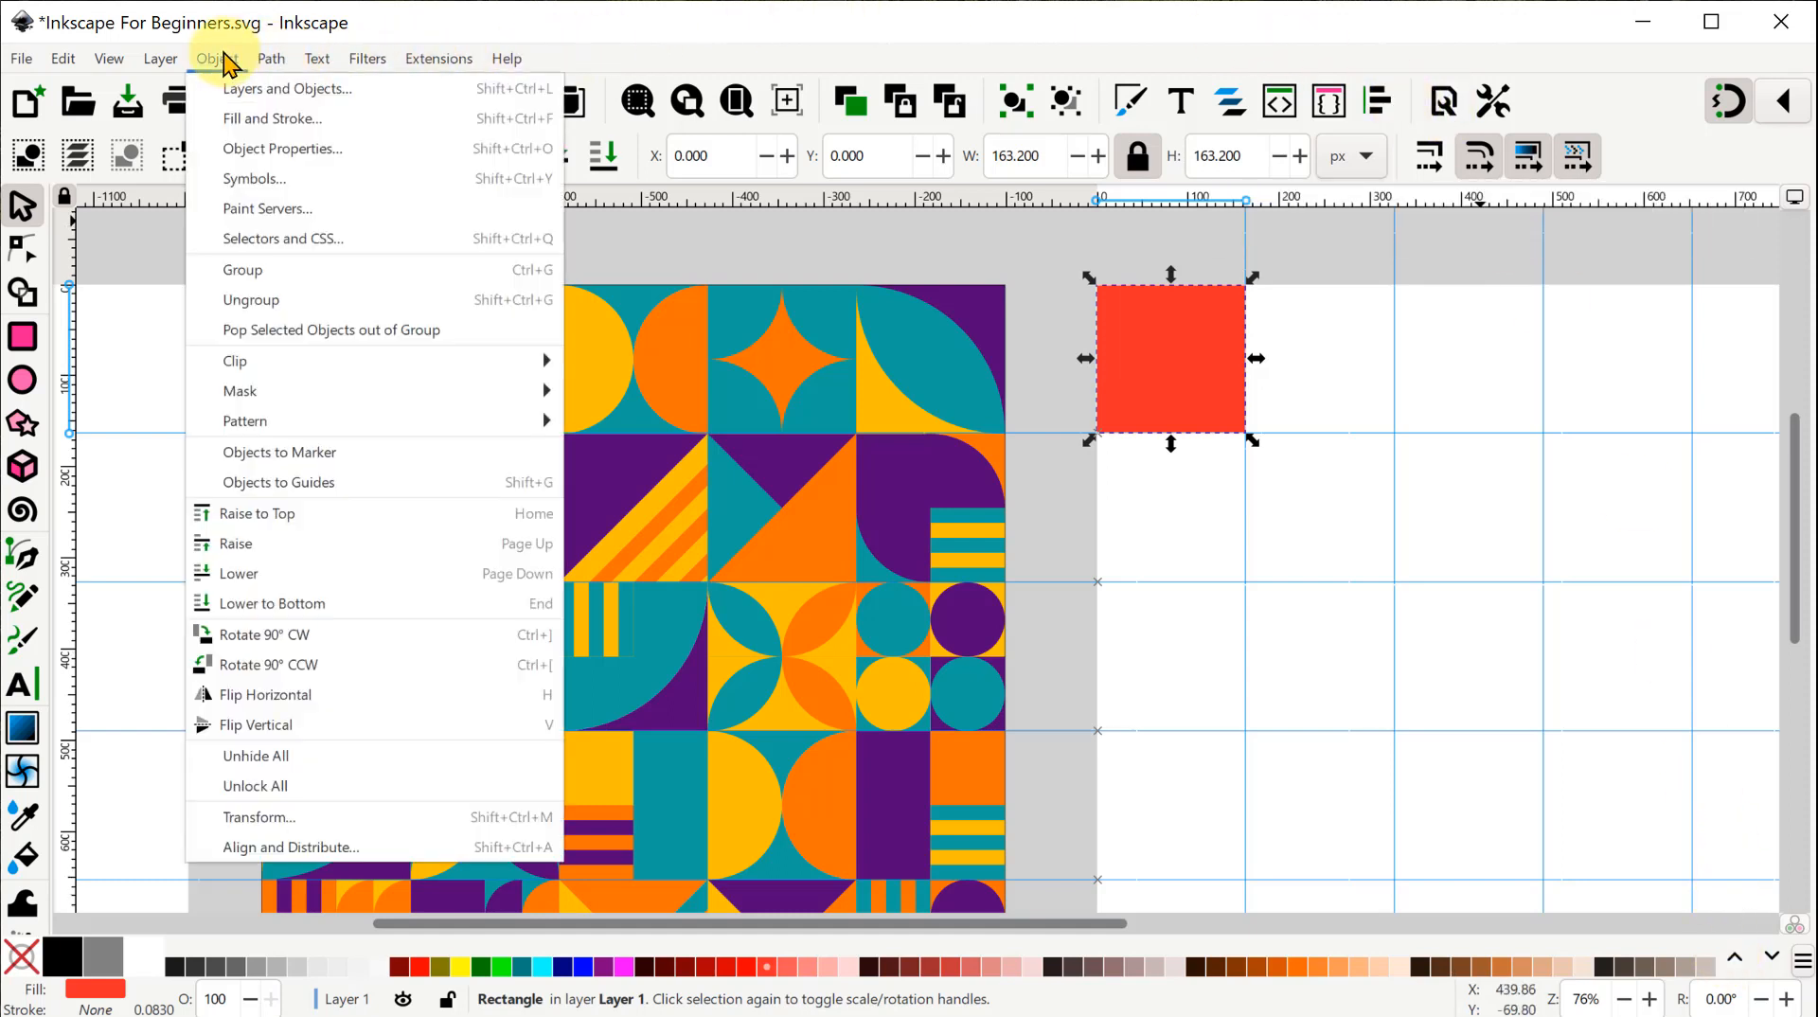
left_click(229, 119)
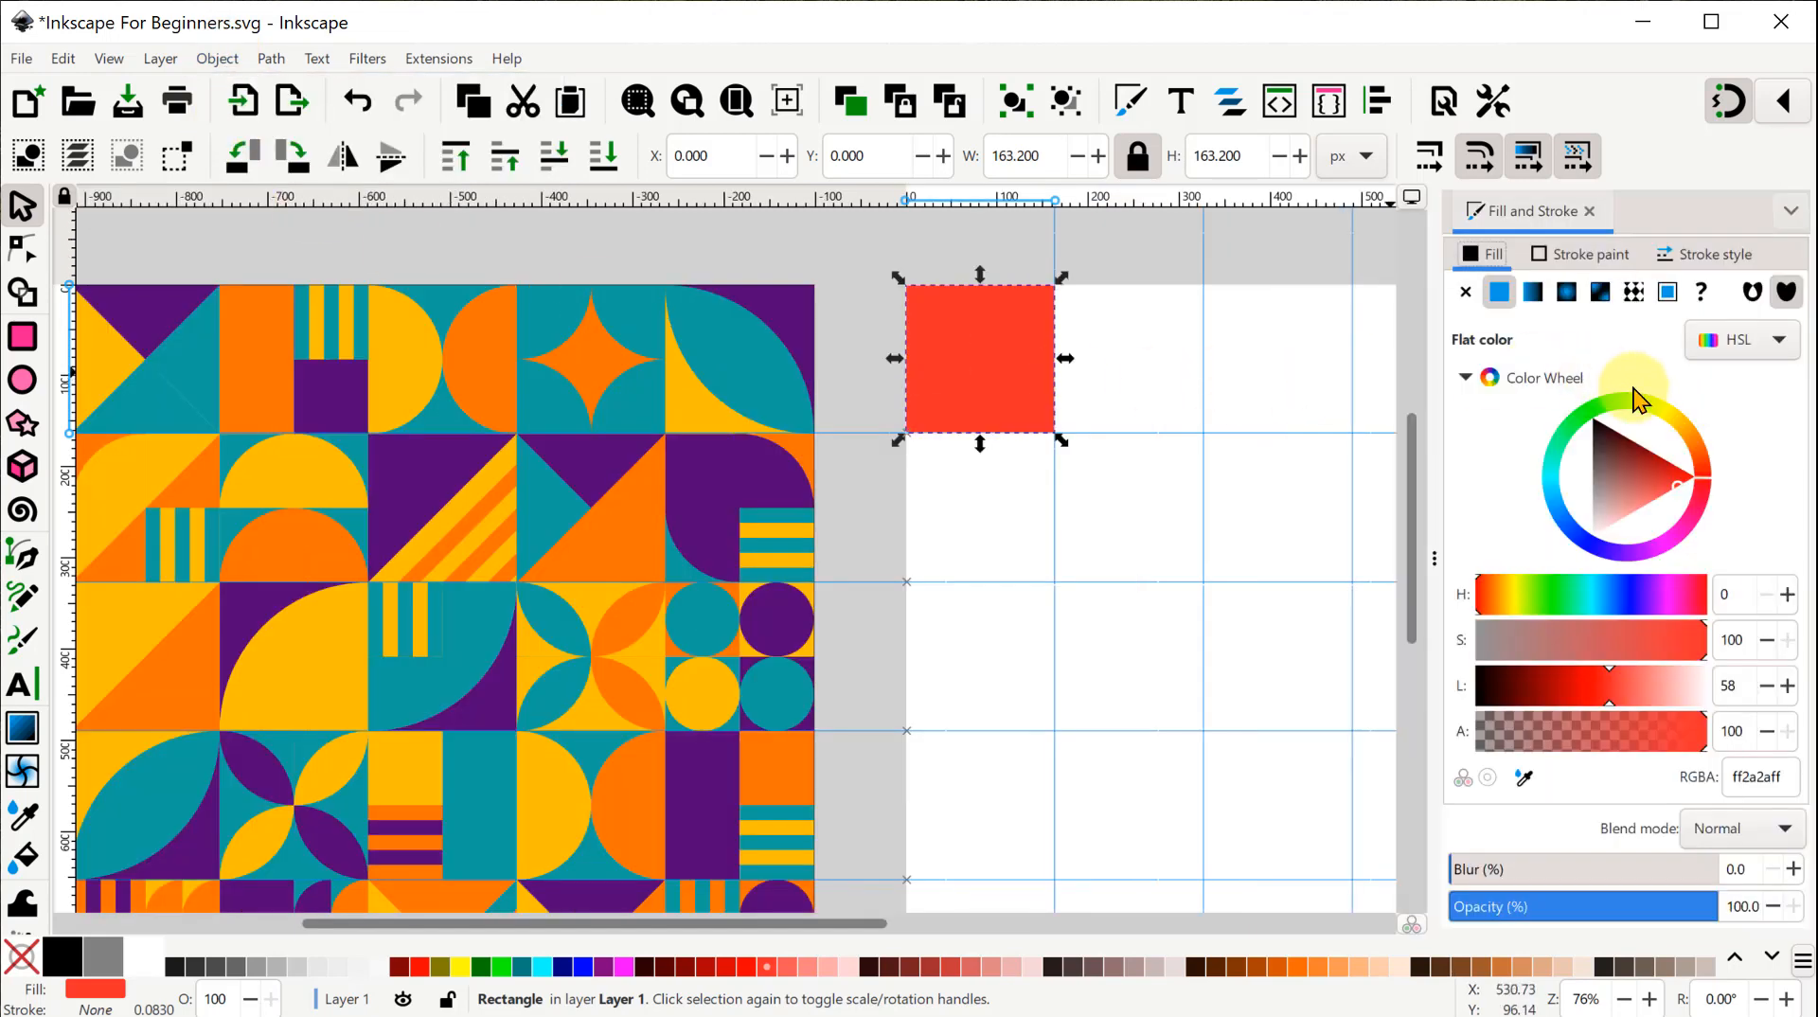
mouse_move(1431, 558)
left_mouse_down()
mouse_move(1023, 584)
mouse_move(1432, 572)
mouse_move(1306, 581)
mouse_move(1353, 575)
left_mouse_up()
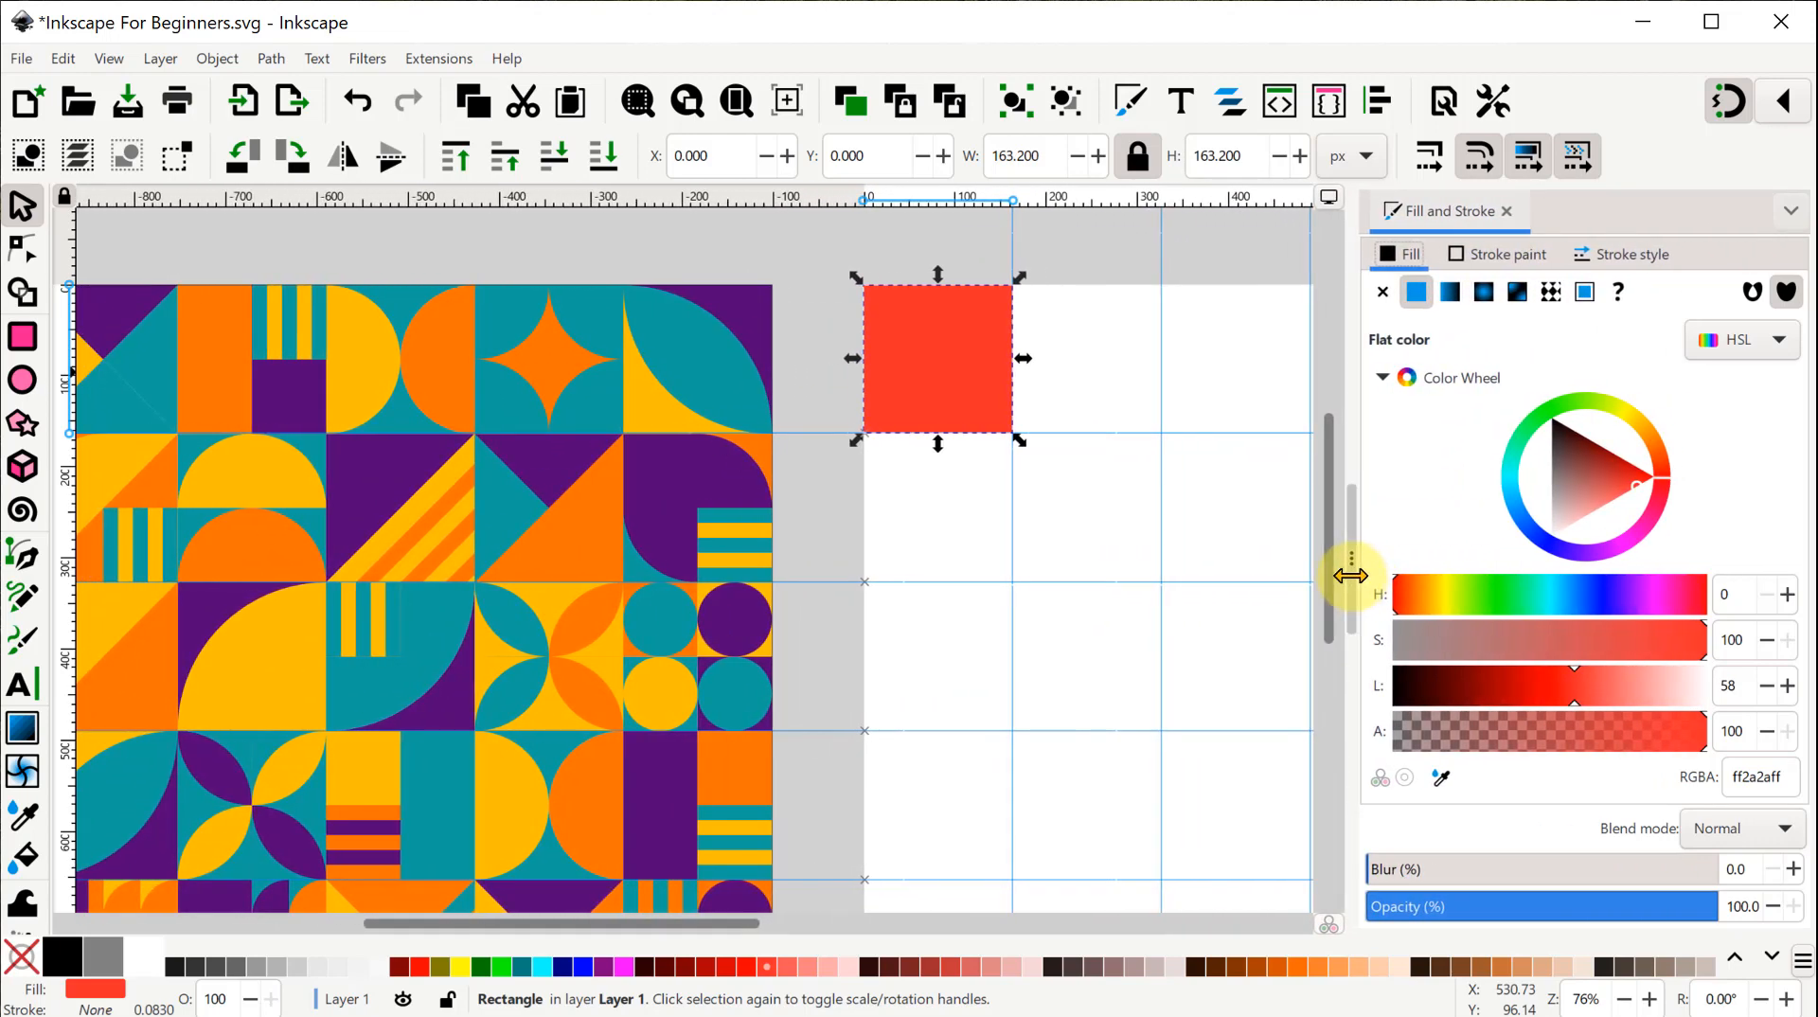
left_click(1788, 346)
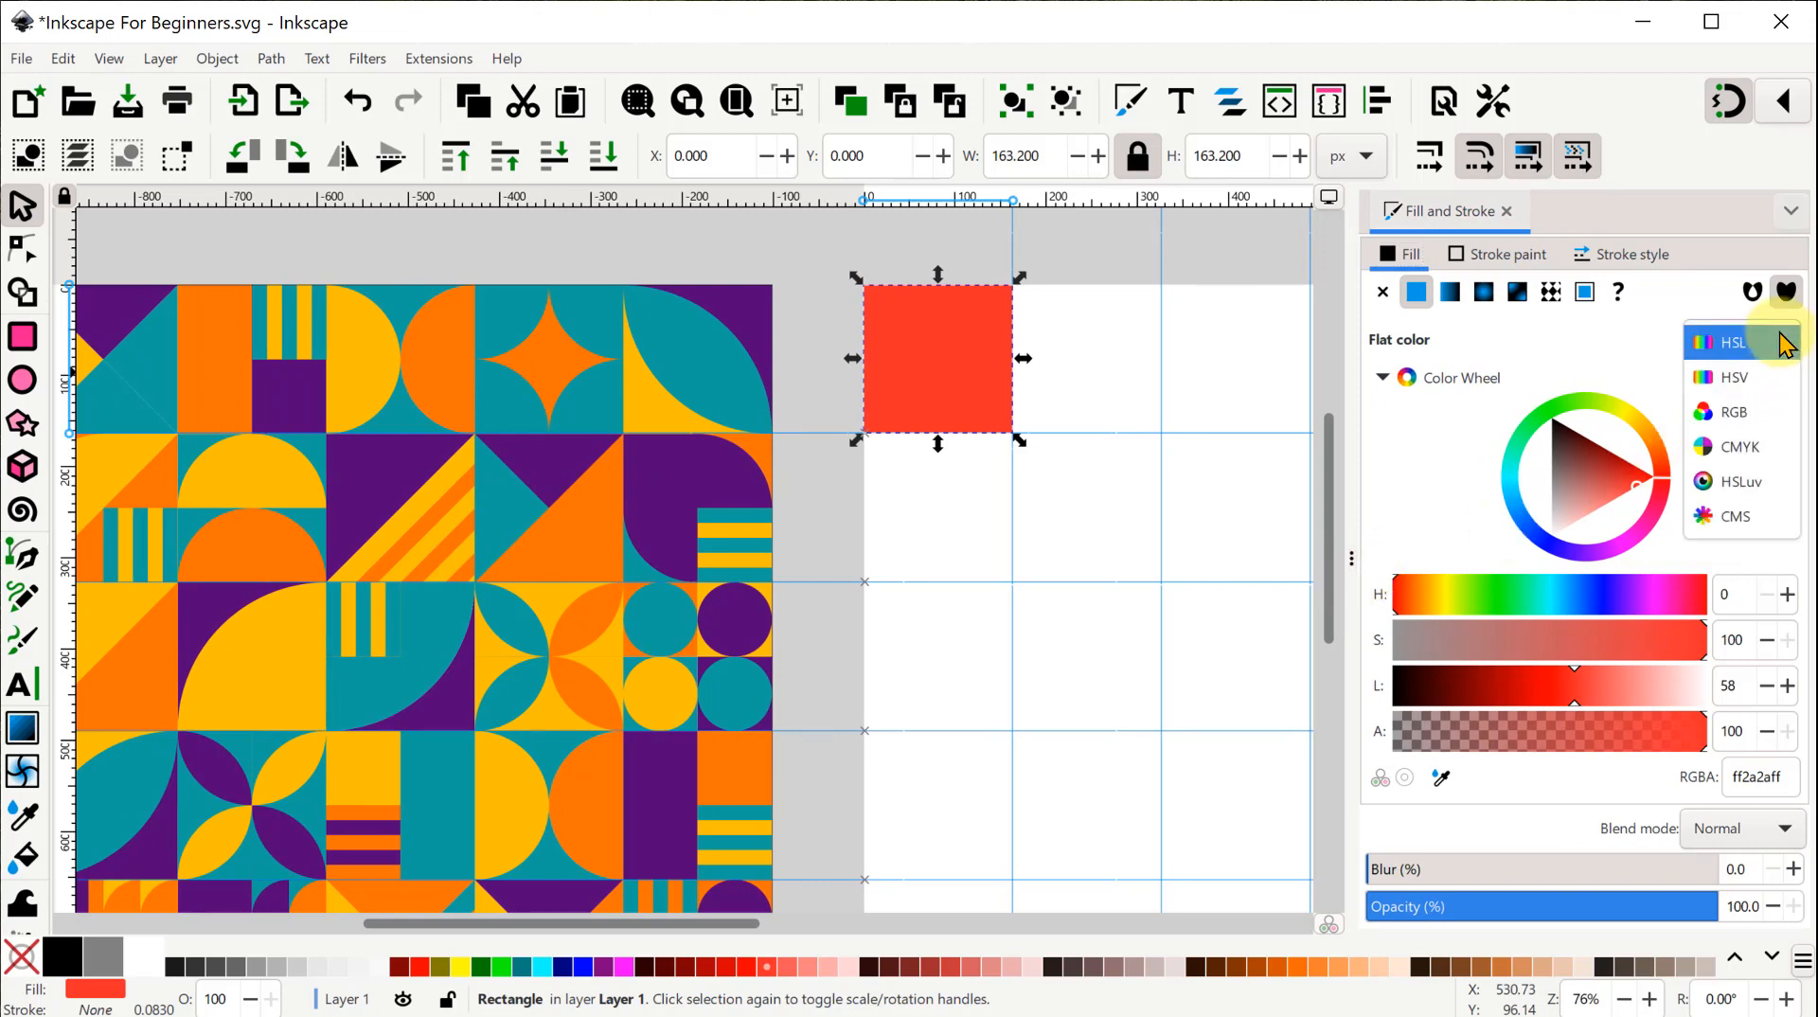
left_click(1788, 349)
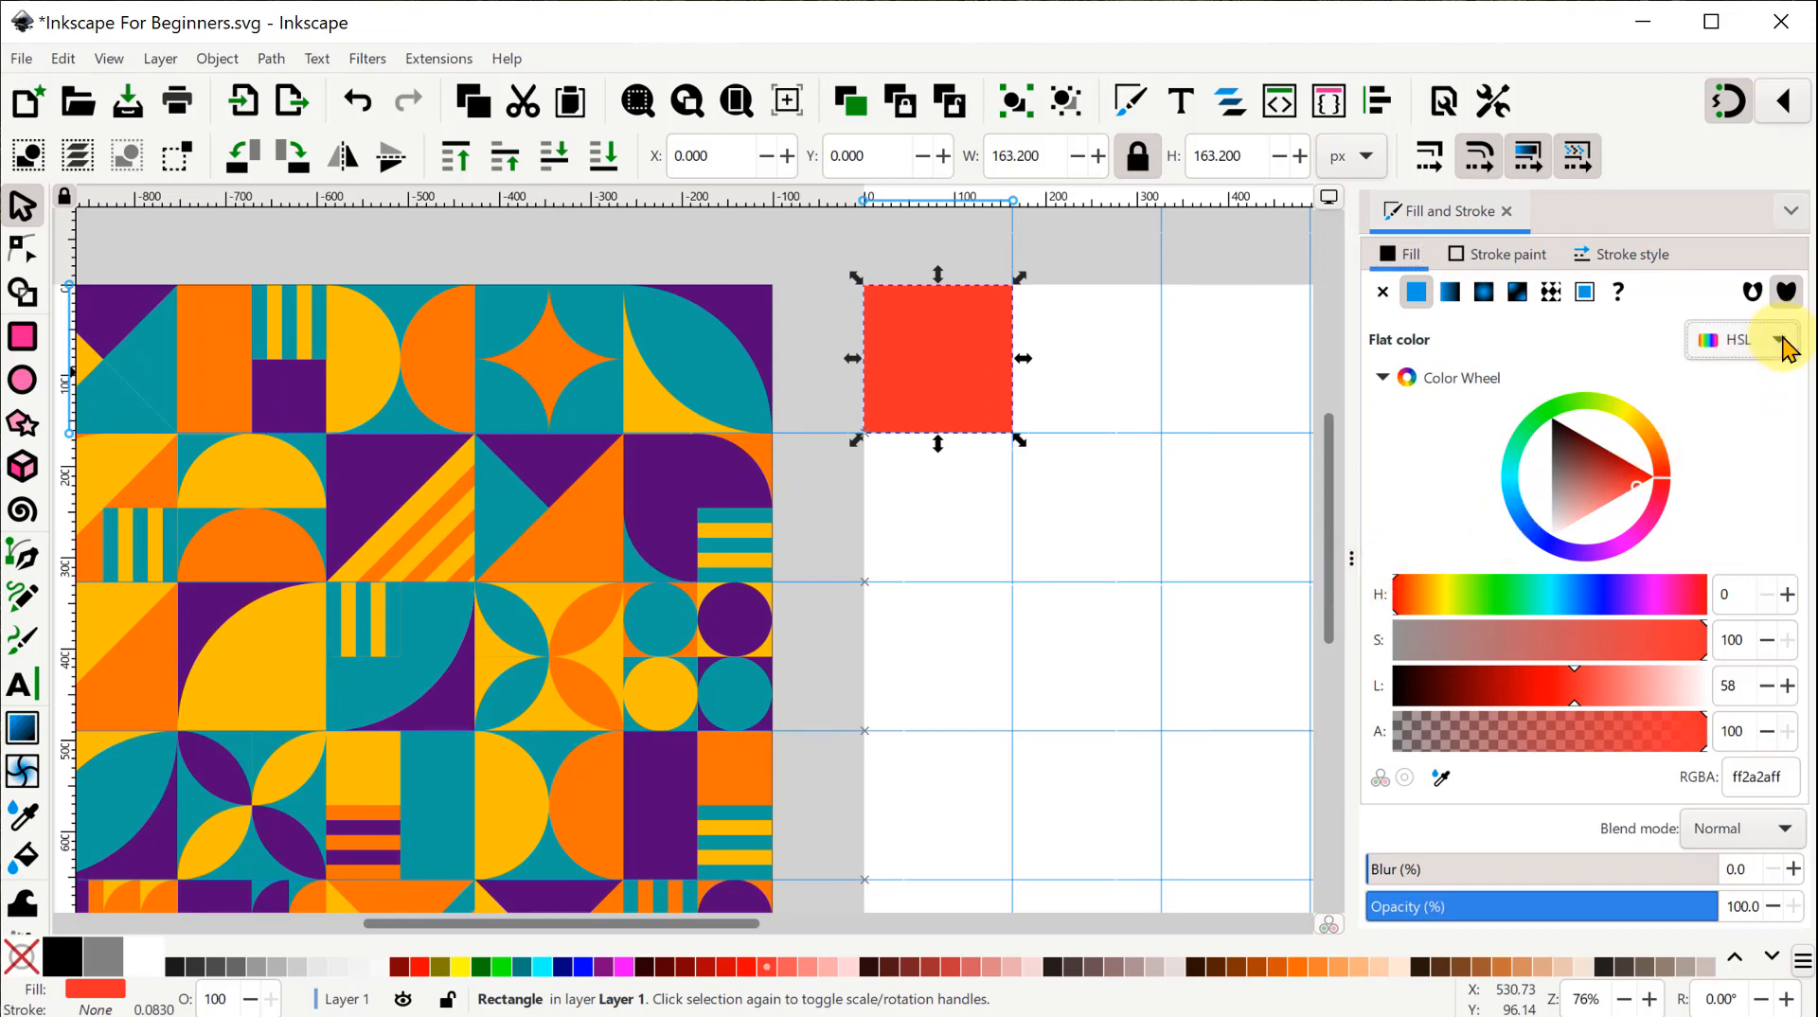
left_click(1382, 379)
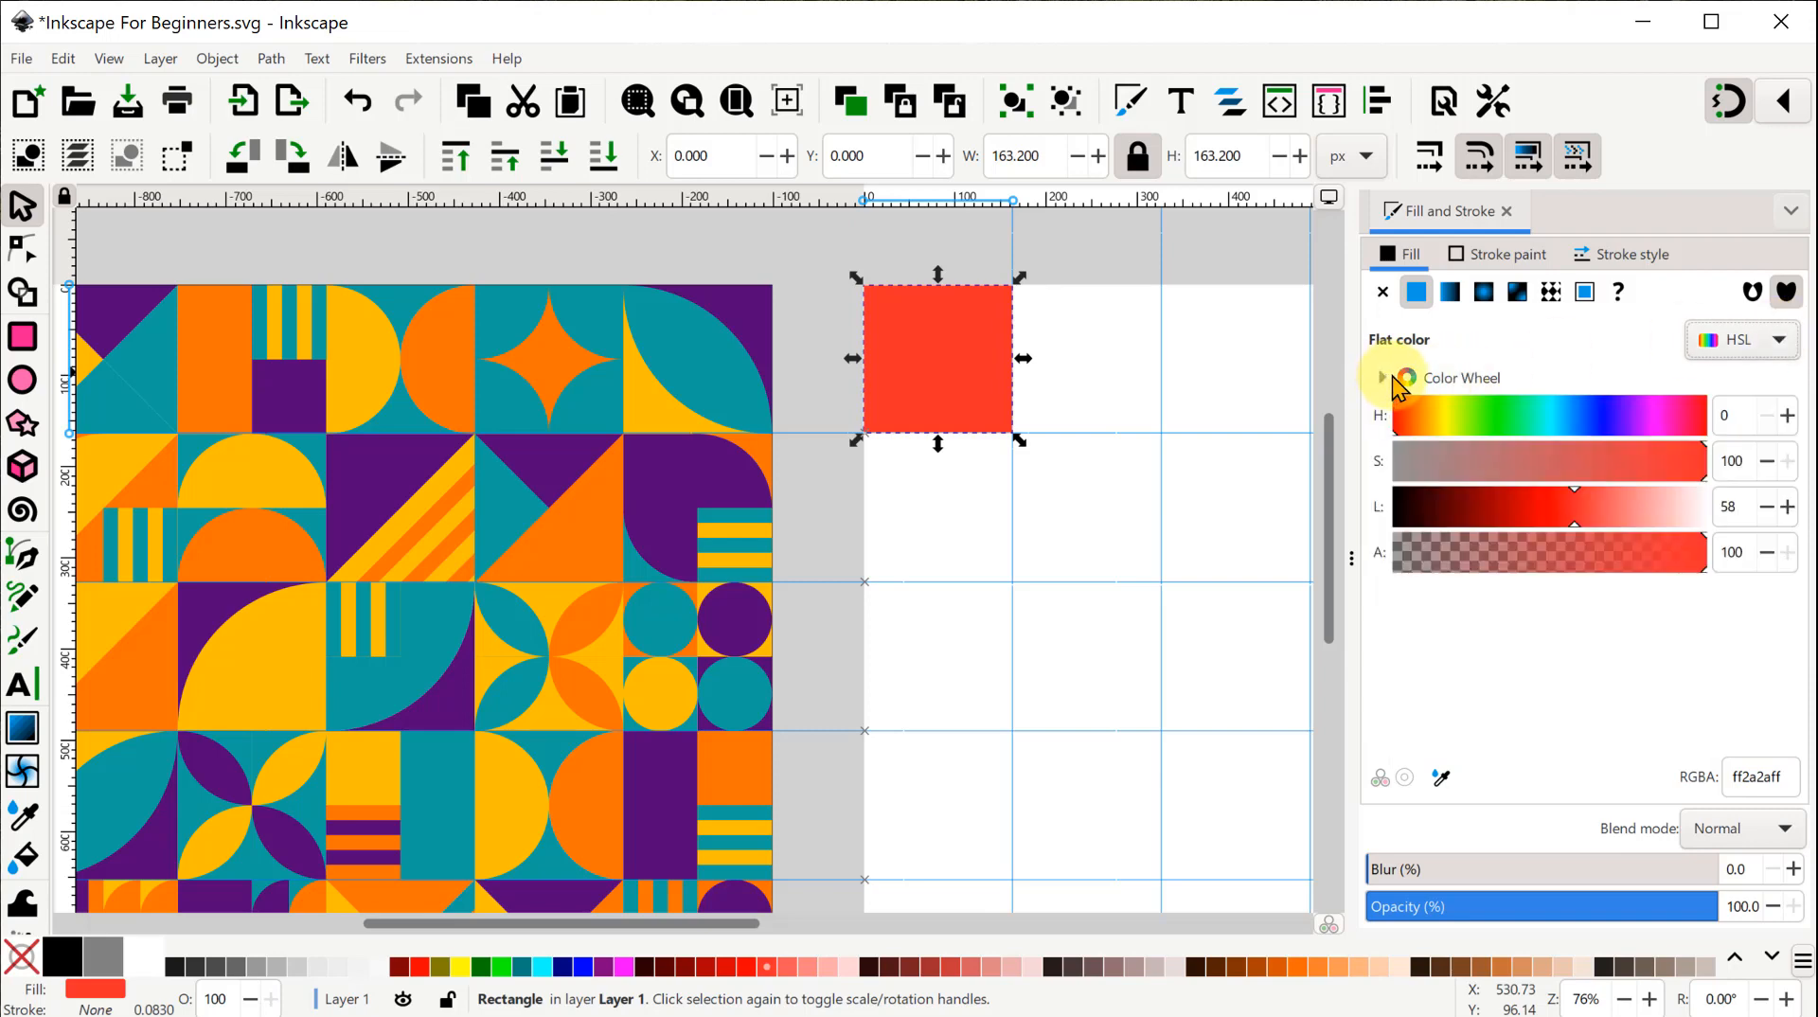
left_click(1382, 379)
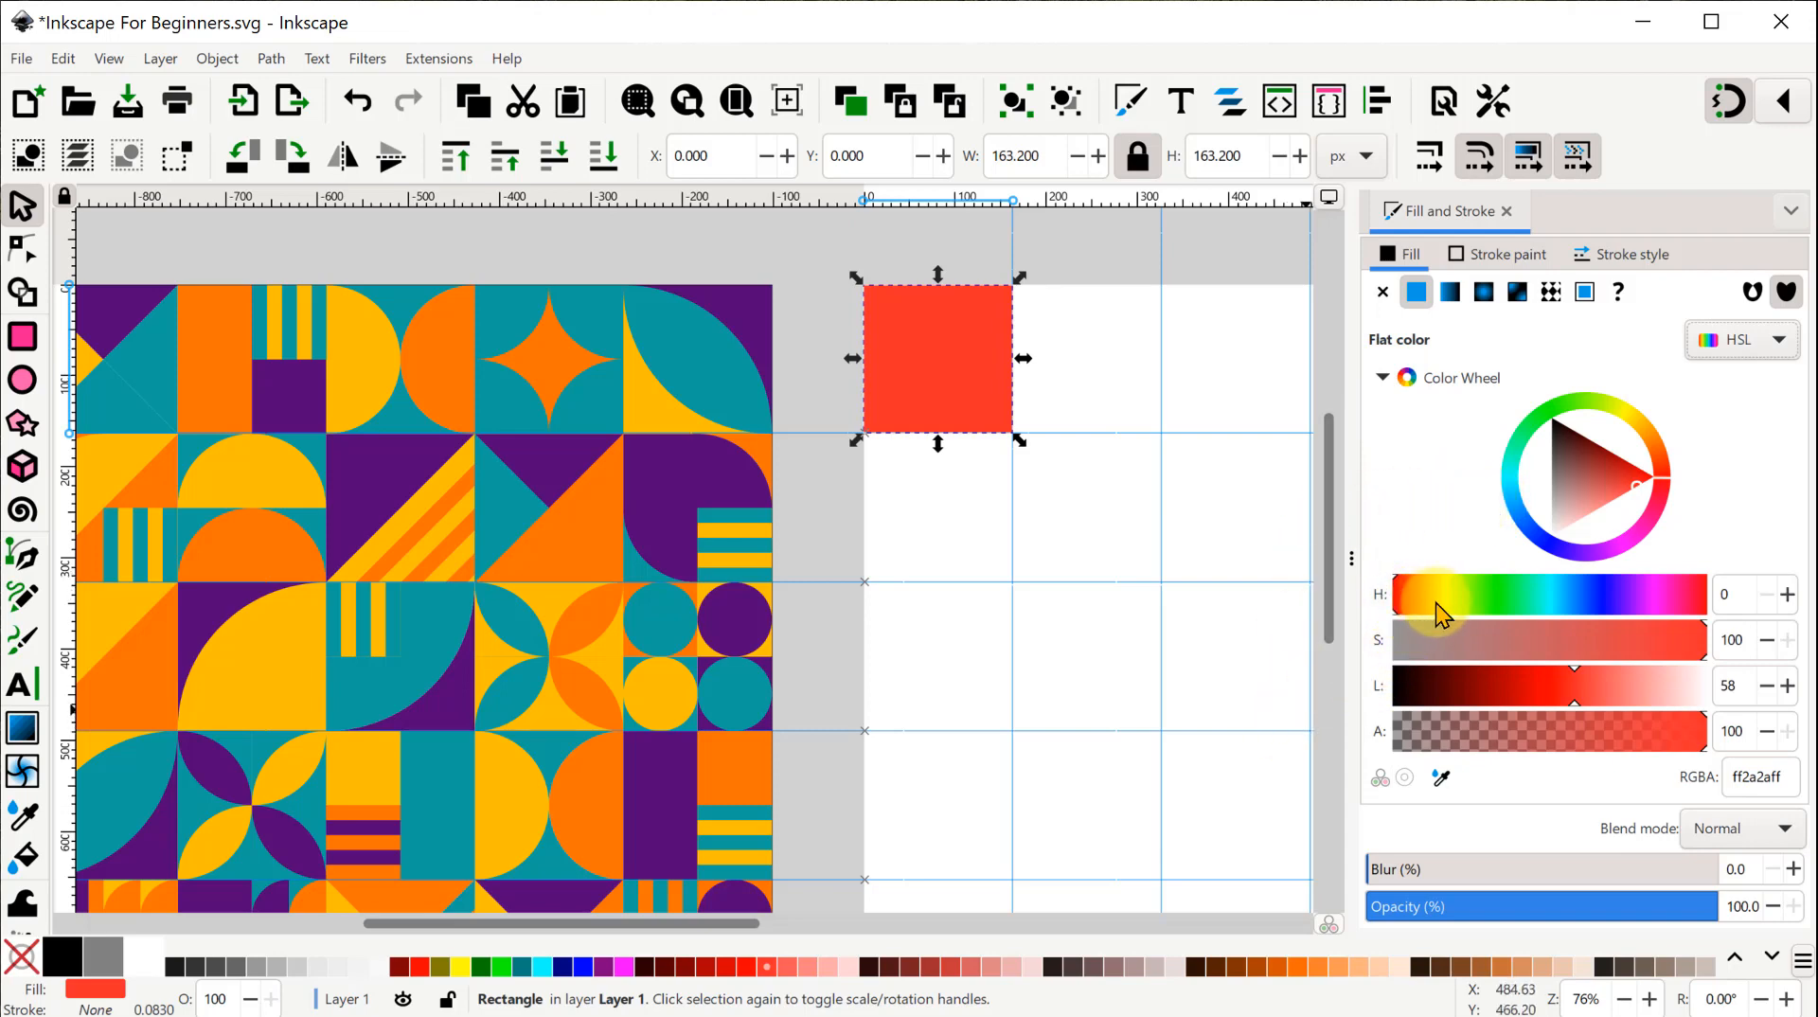
Adjust the square's fill to HSL 239, 41, 41 at full alpha, and change it with the color wheel to about 347, 47, 47.
left_click_drag(1445, 596, 1520, 680)
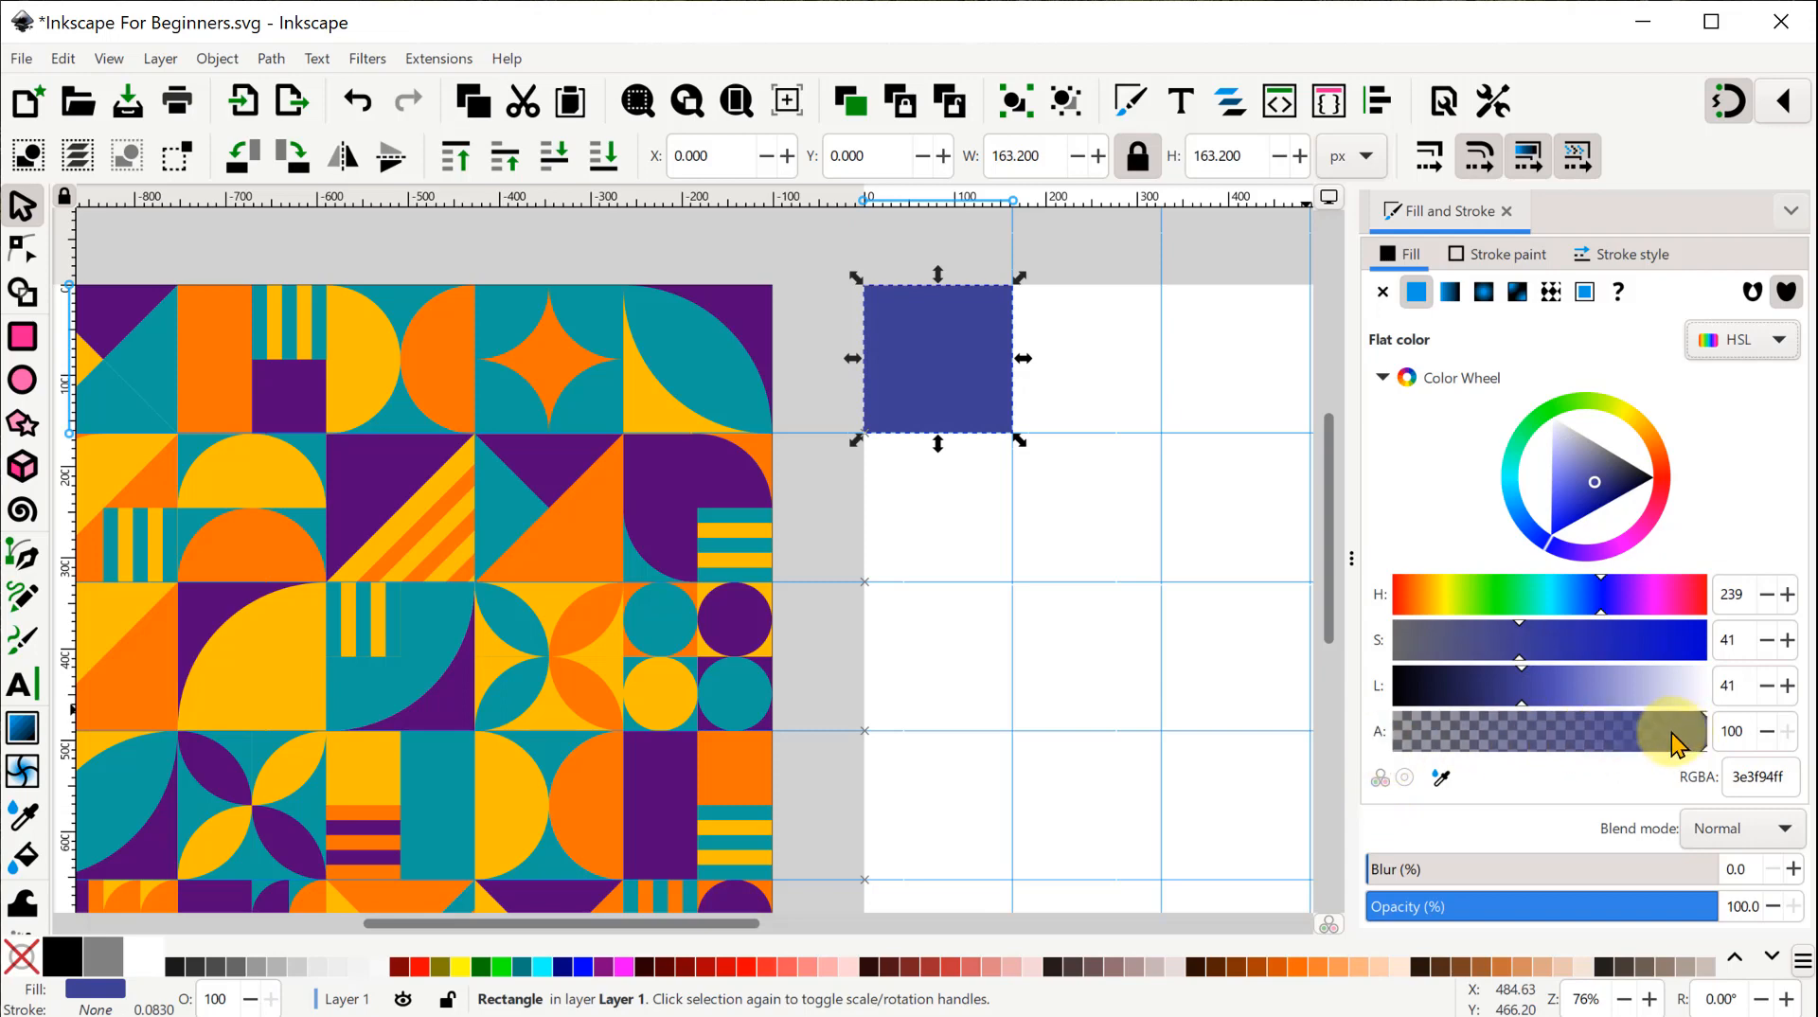
left_click_drag(1652, 741, 1723, 731)
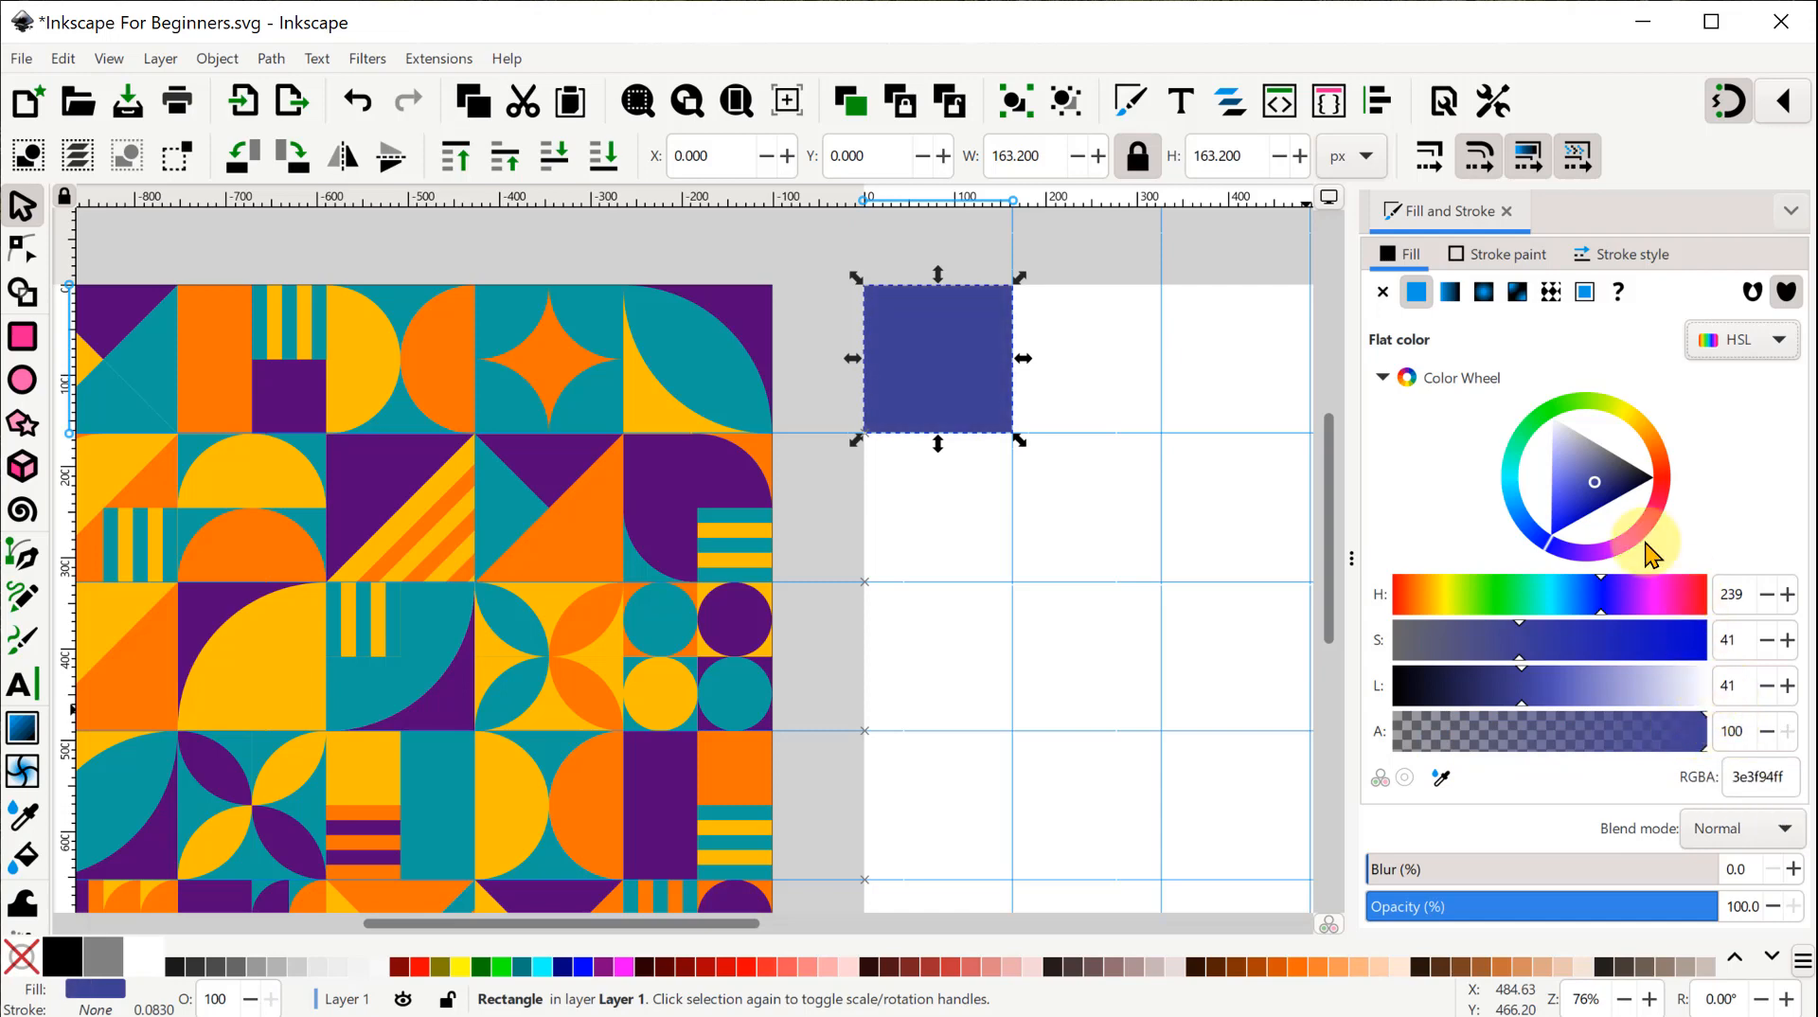
mouse_move(1545, 560)
left_mouse_down()
mouse_move(1507, 474)
mouse_move(1553, 399)
mouse_move(1638, 421)
mouse_move(1664, 500)
mouse_move(1583, 462)
mouse_move(1577, 485)
mouse_move(1597, 477)
left_mouse_up()
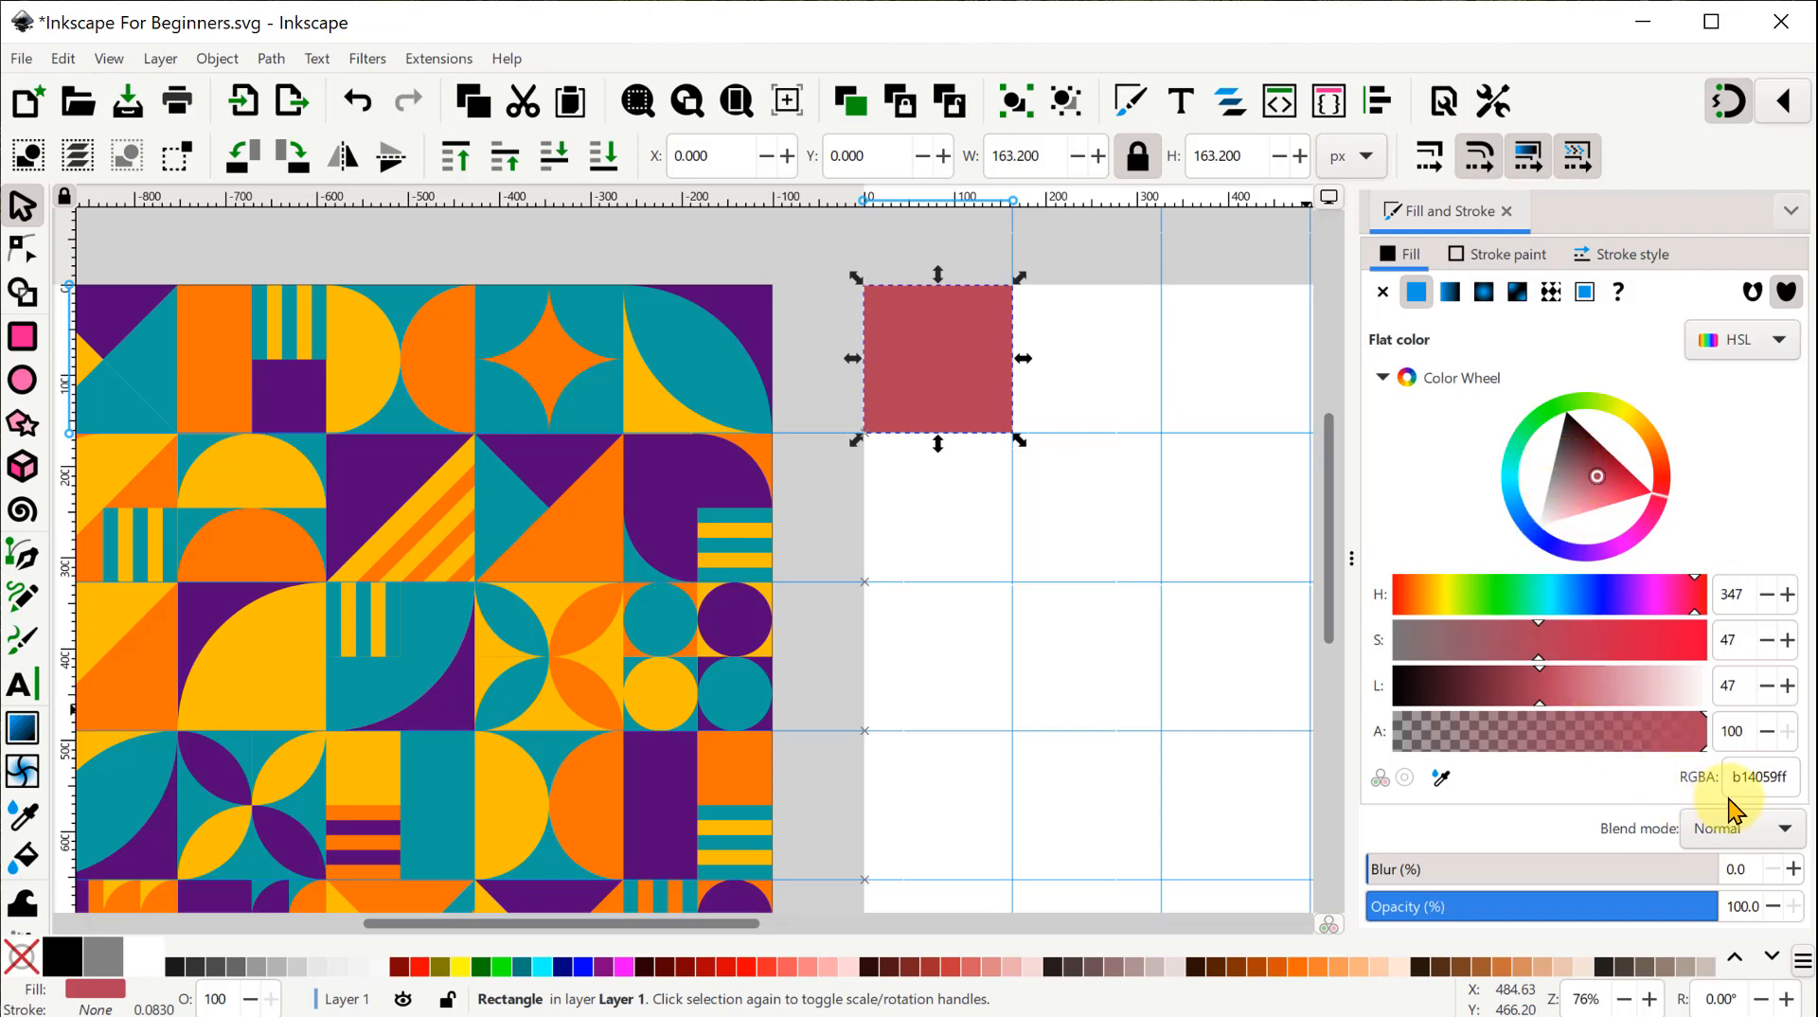
Set the square's fill by hex code to red ff0000, and replace it with blue 0000ffff.
double_click(1755, 775)
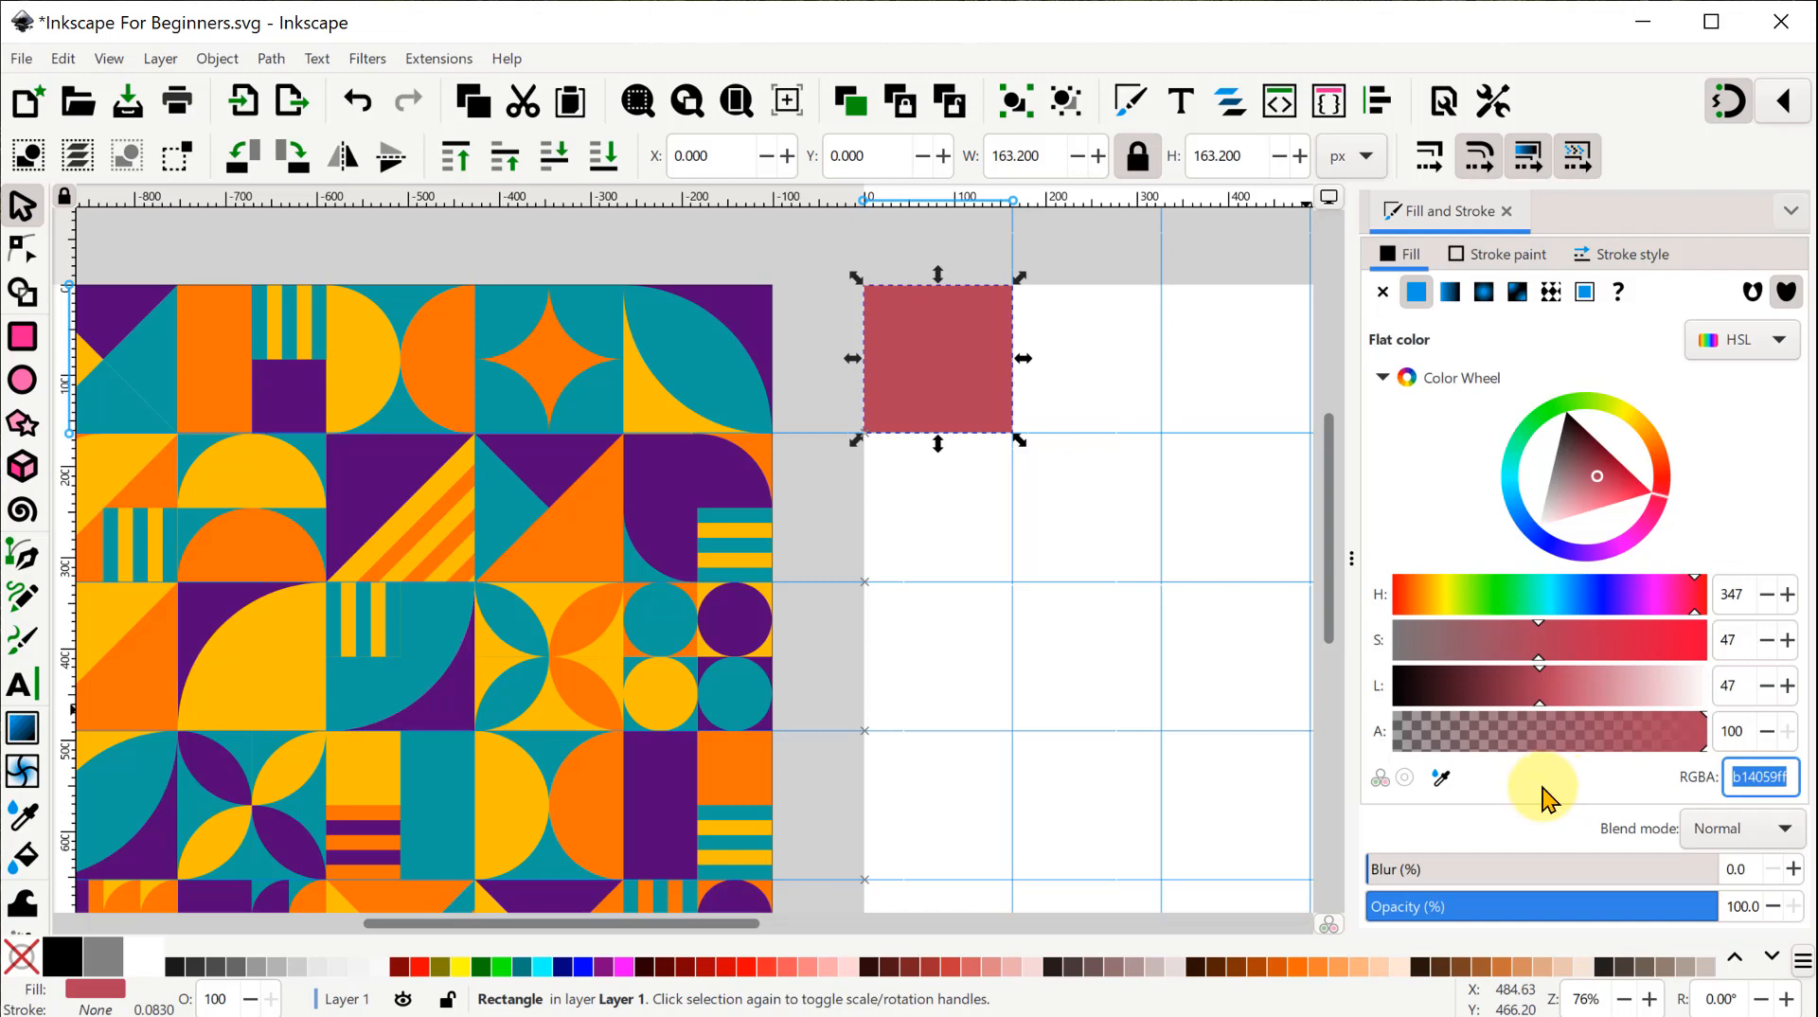
type("ff0000")
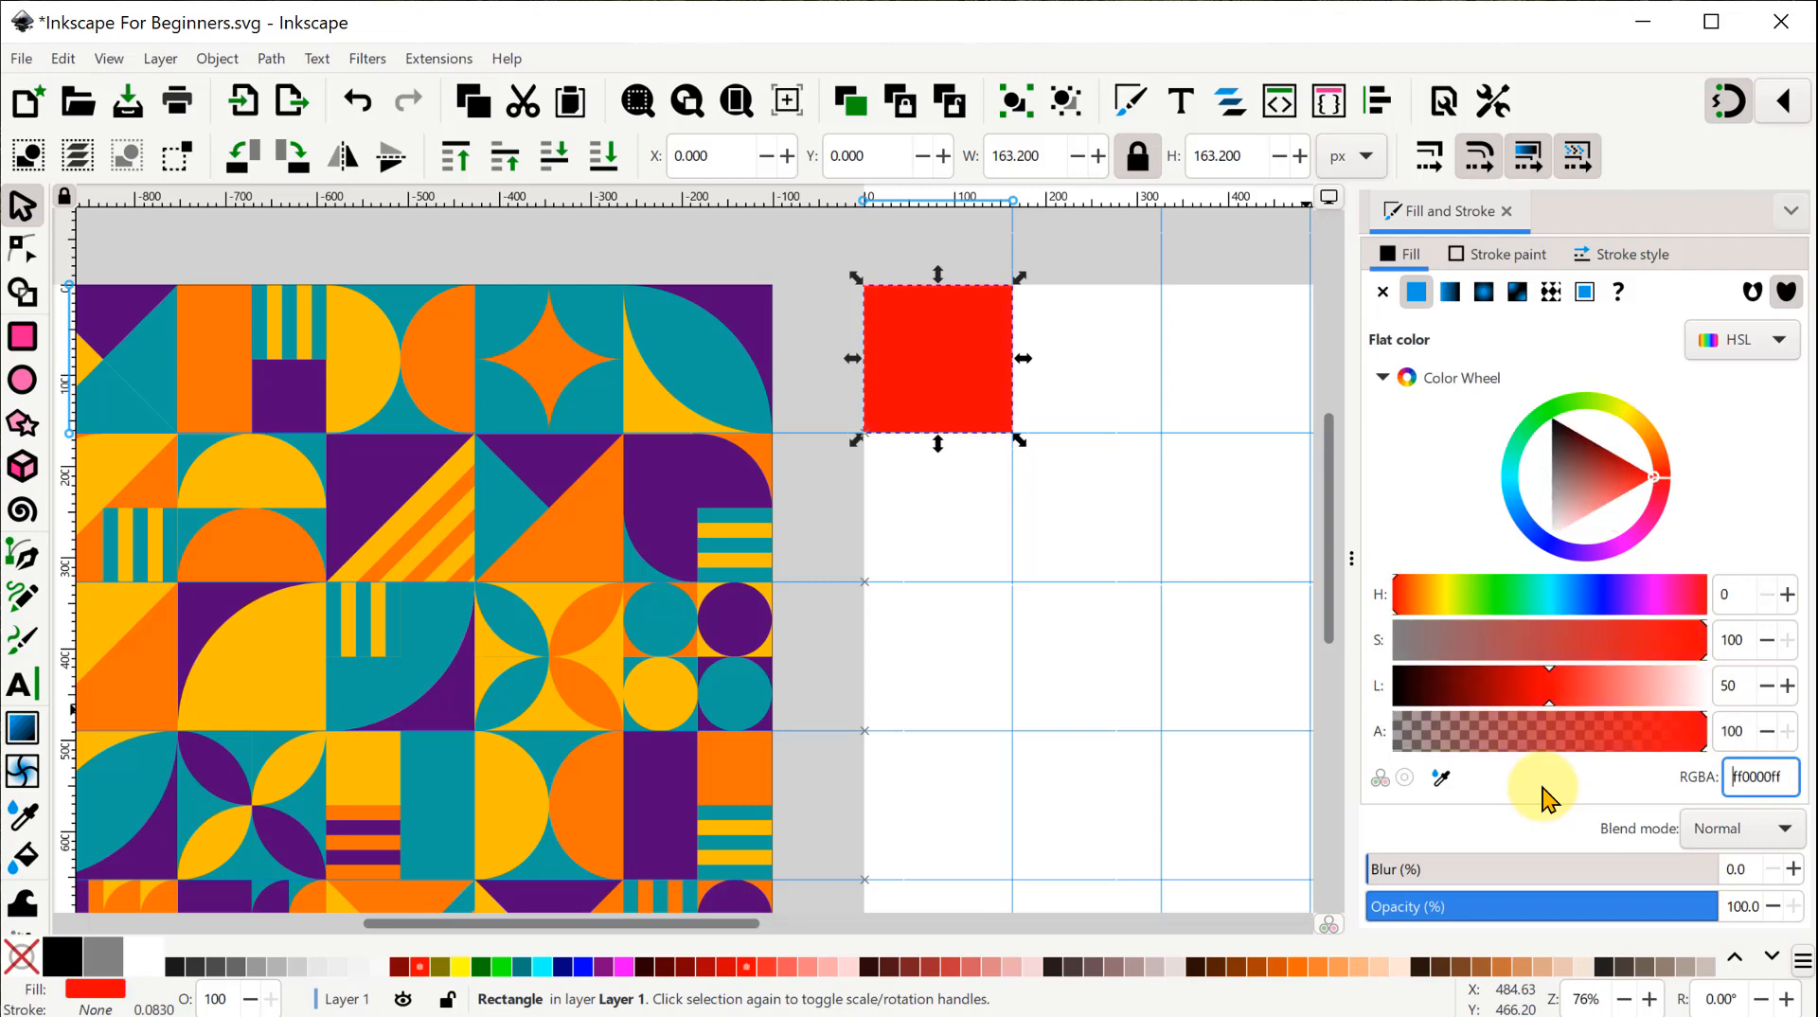
double_click(1736, 776)
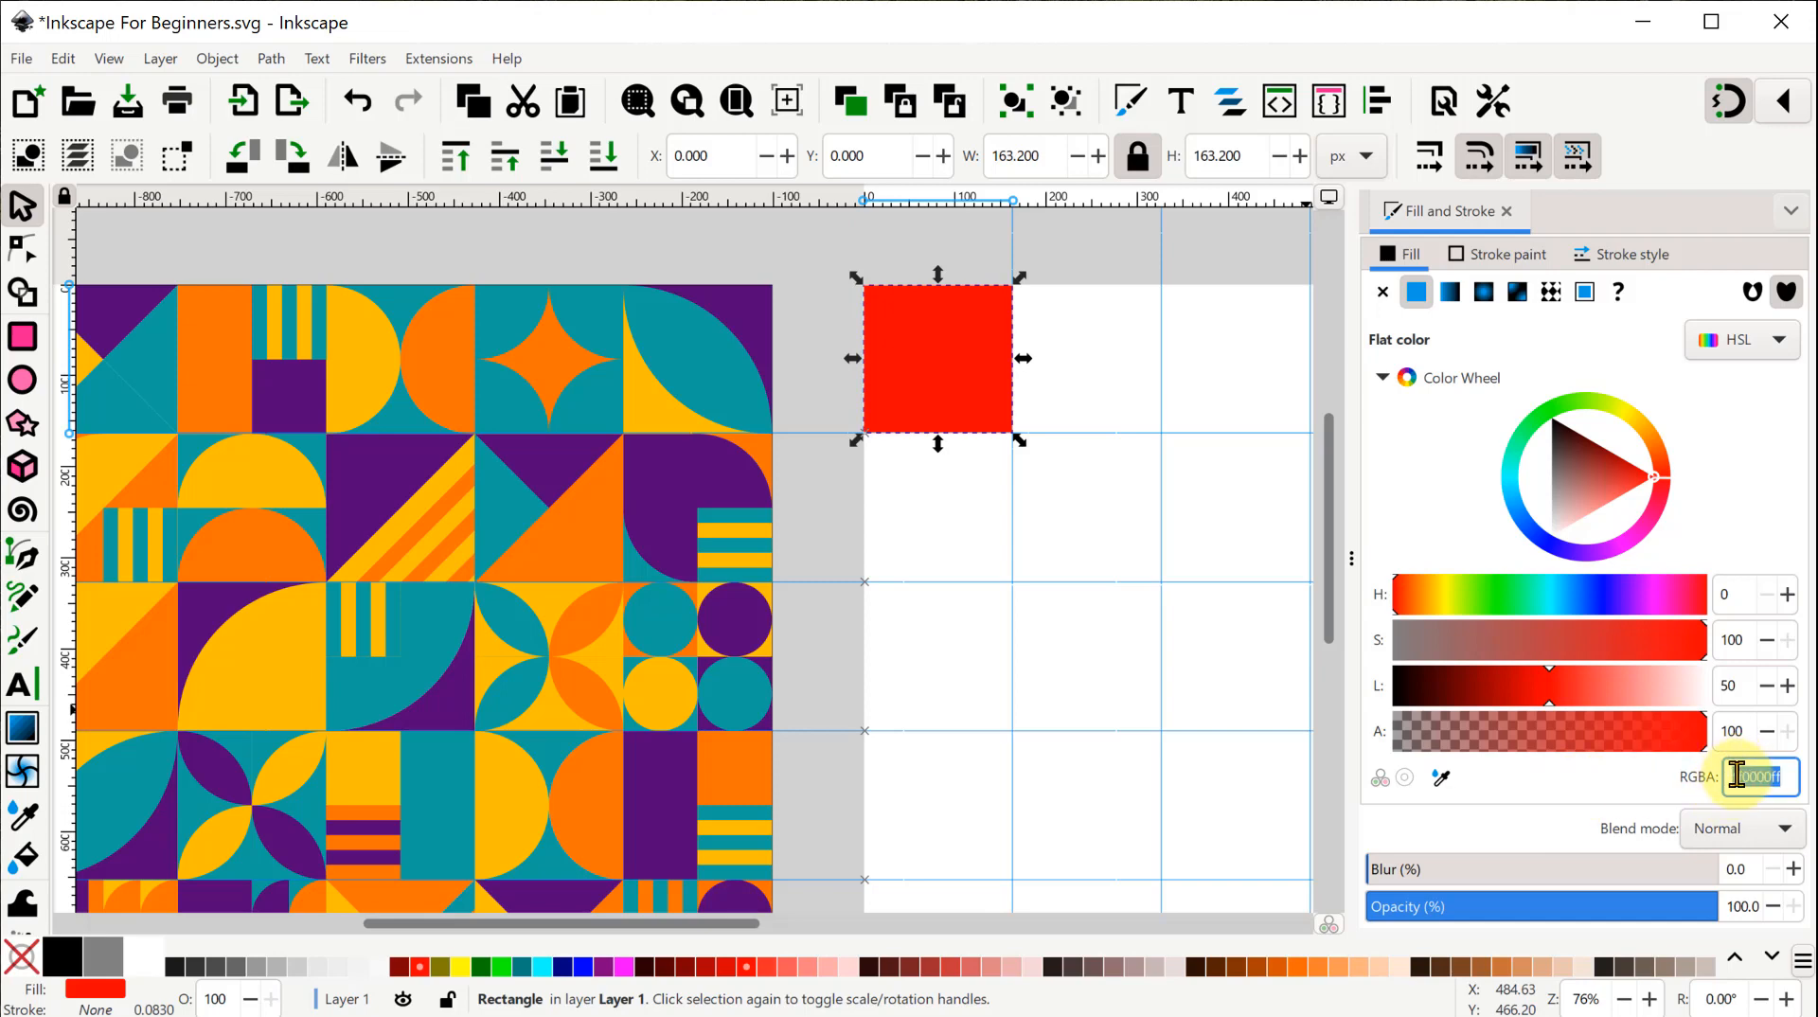
key("BackSpace")
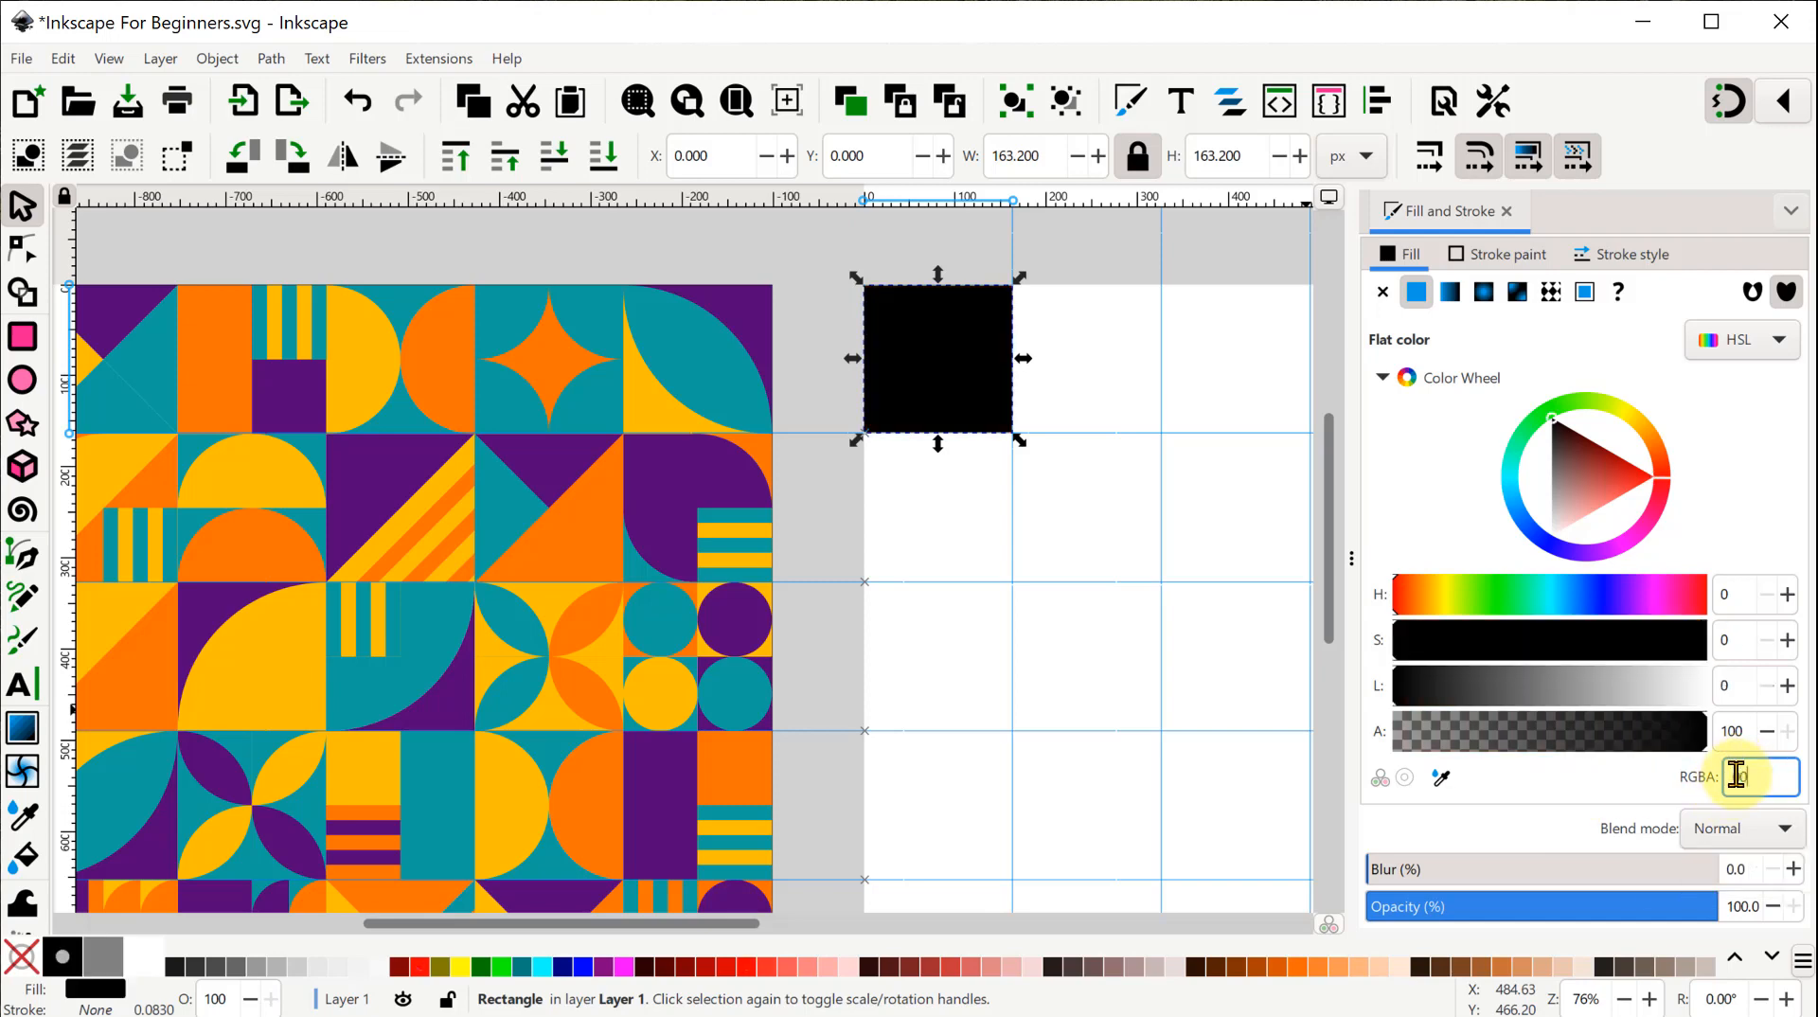
type("0000ff")
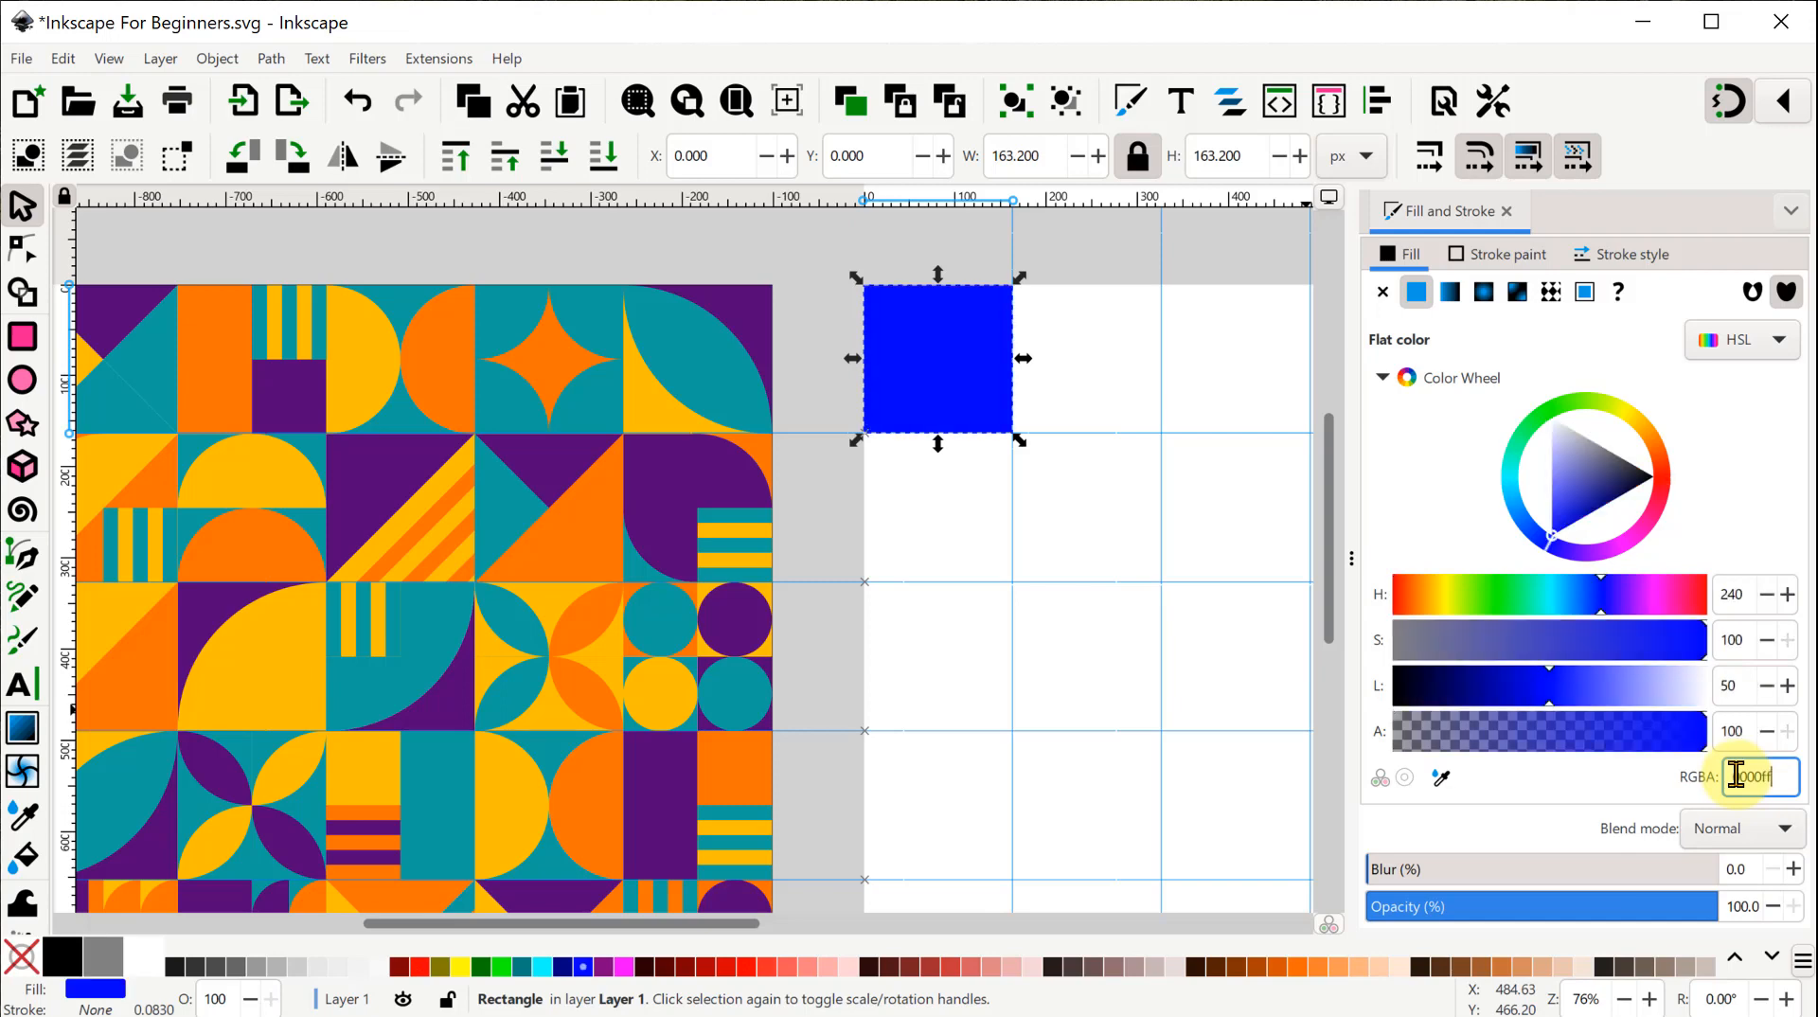
type("ff")
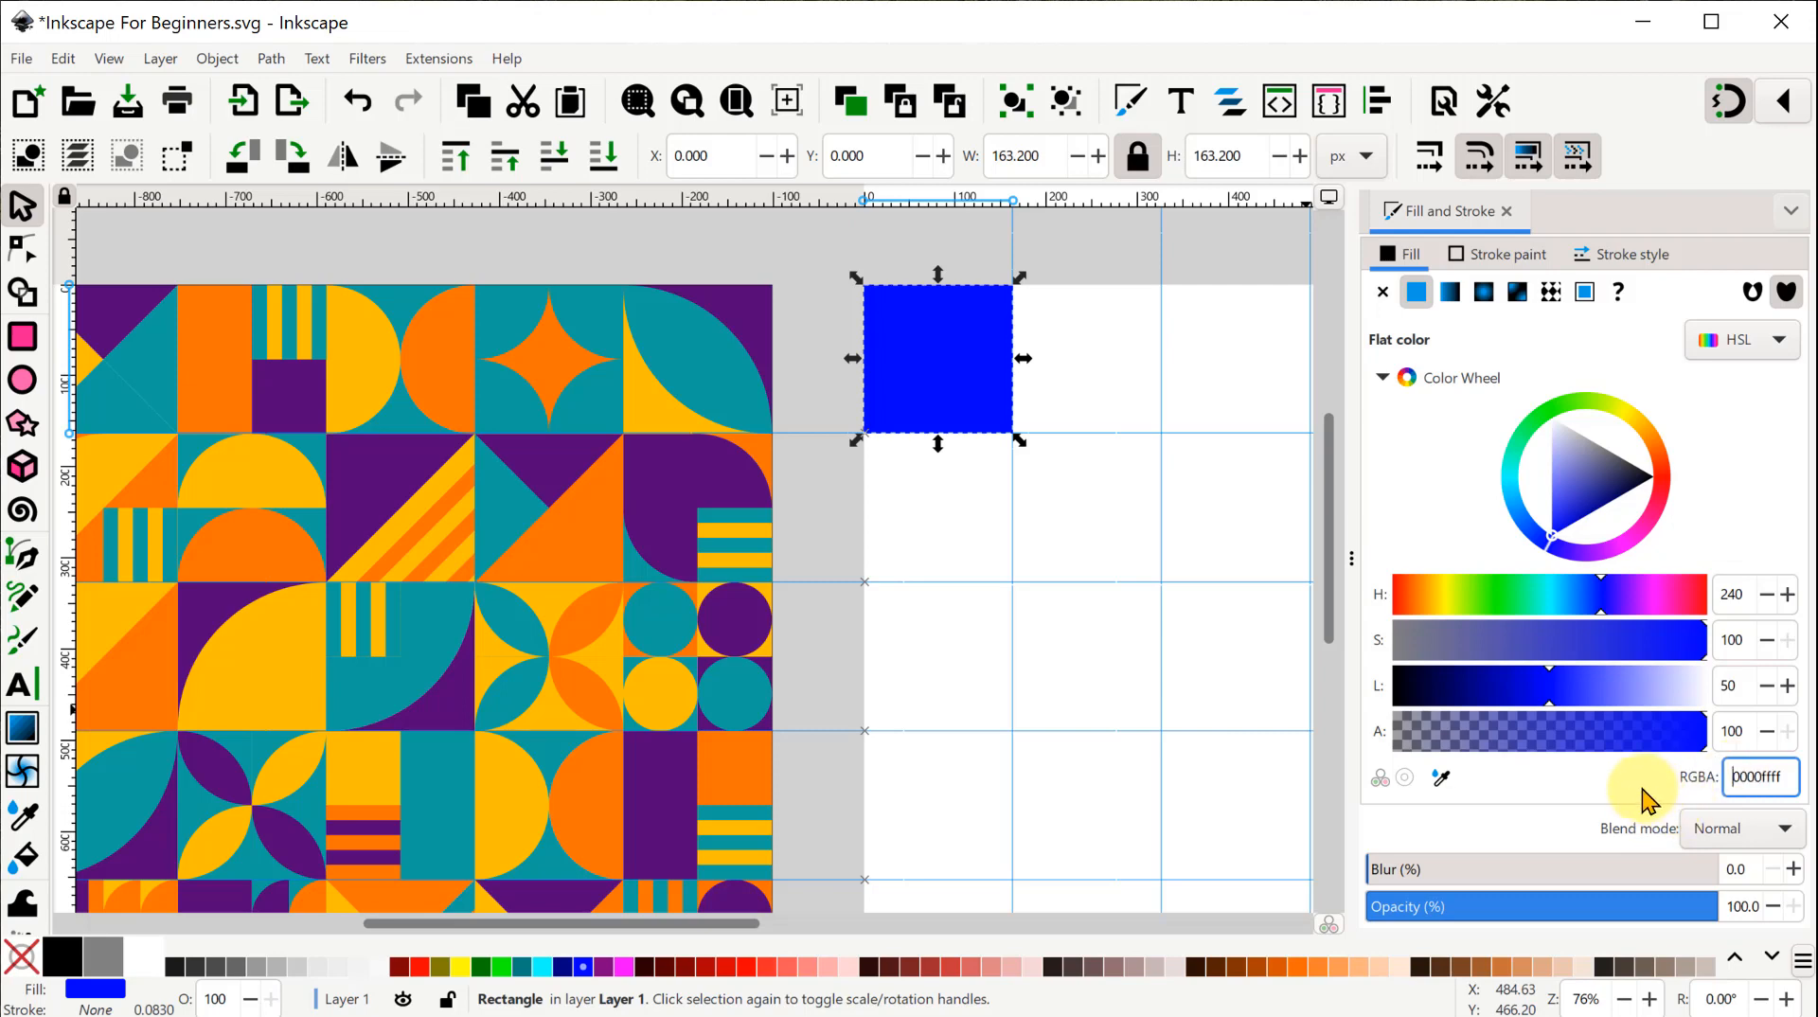
Fill the square with the teal sampled from the reference pattern's first tile, 10a19dff, and deselect it.
left_click(1440, 781)
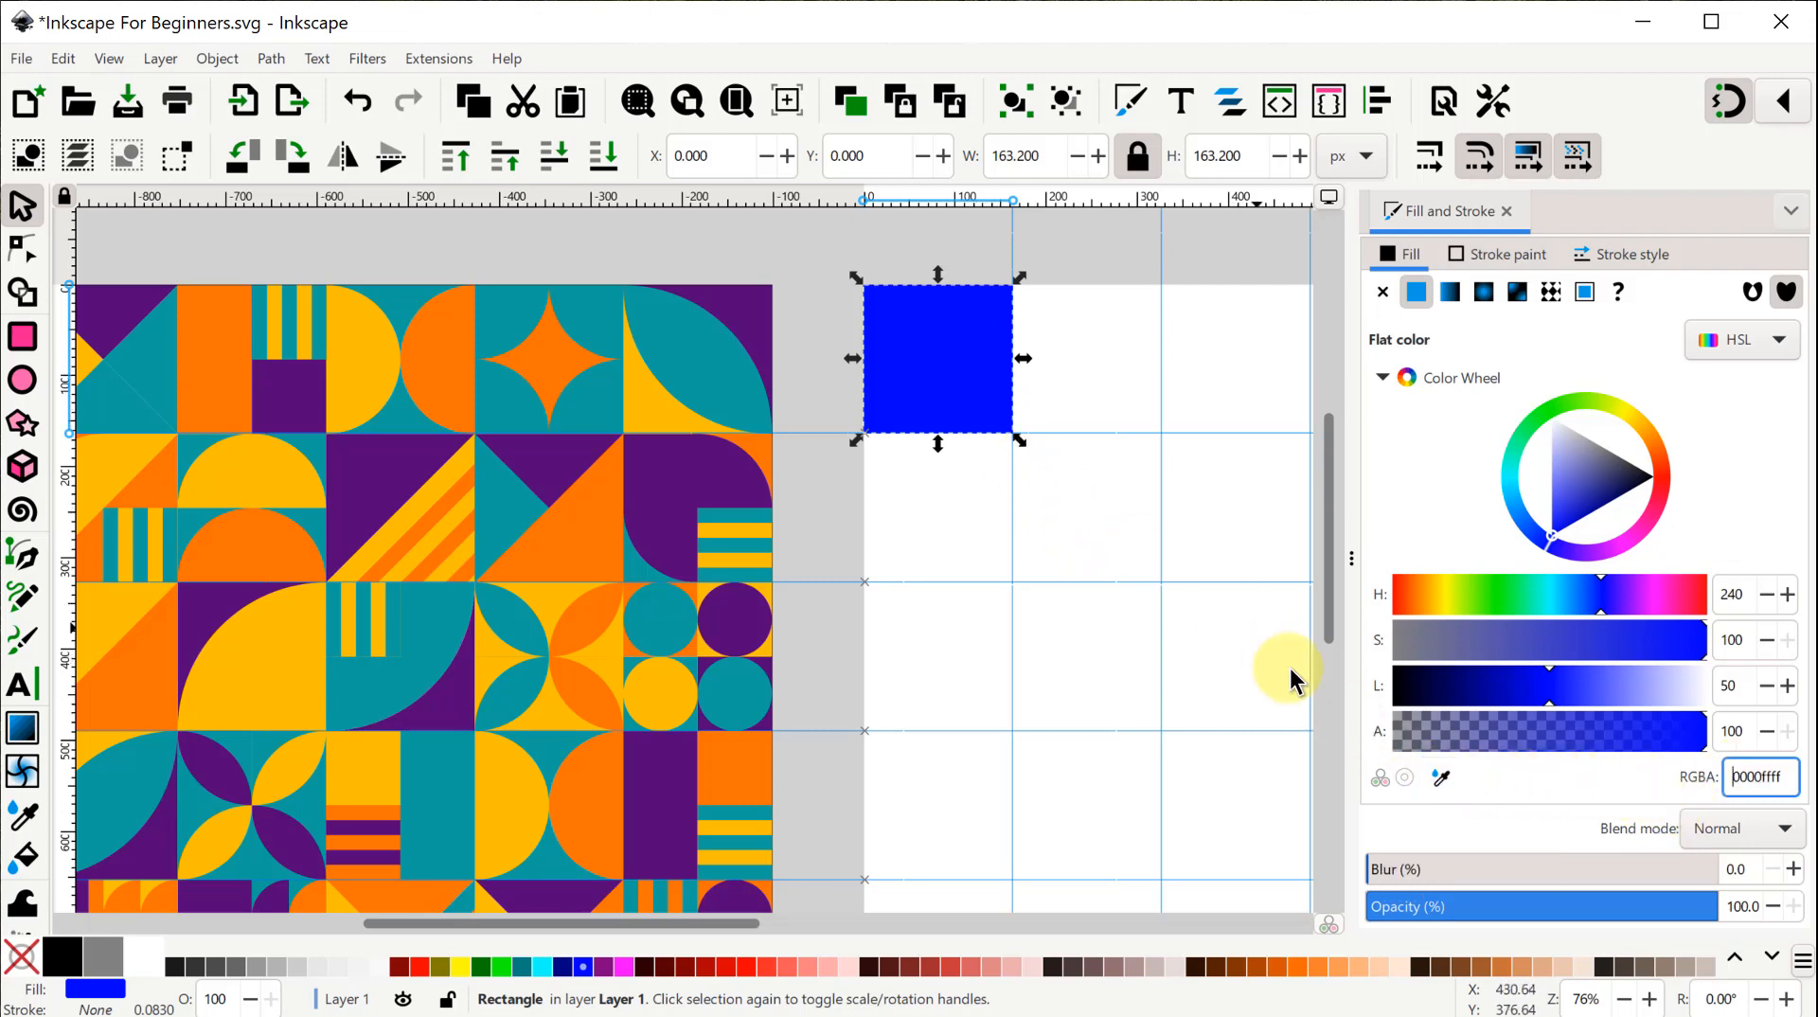
left_click(1440, 781)
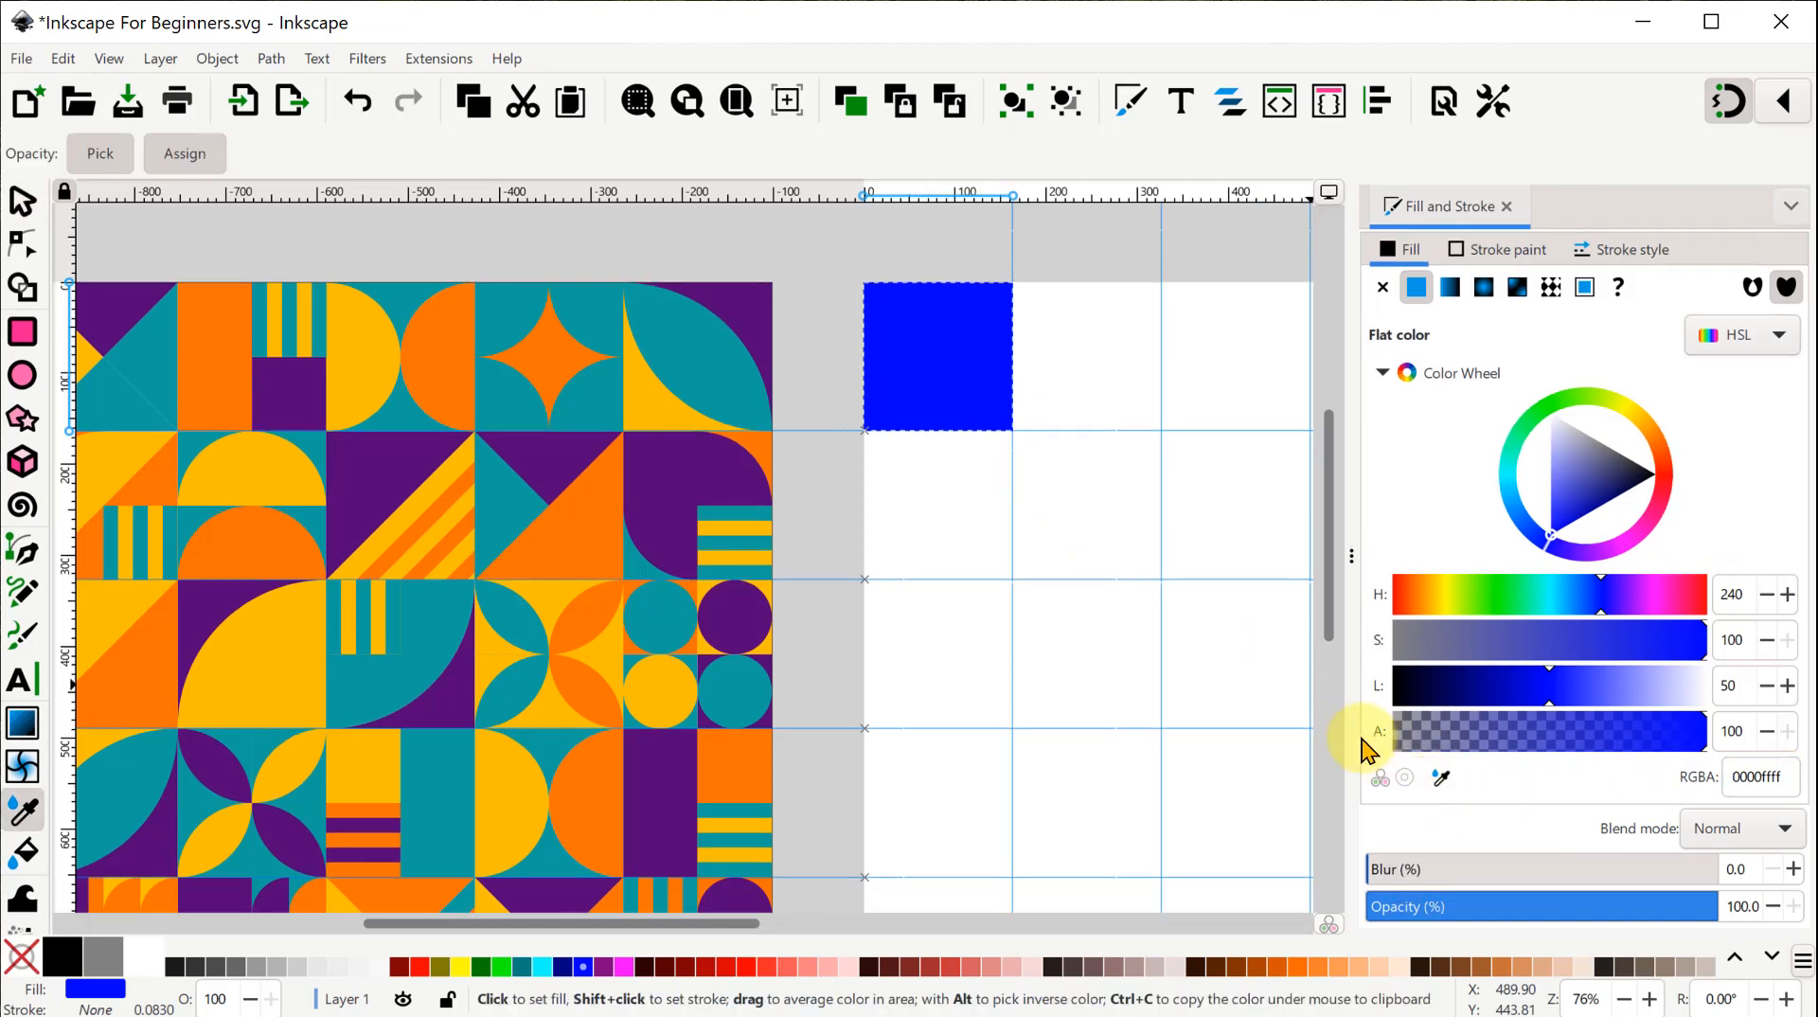
left_click(128, 391)
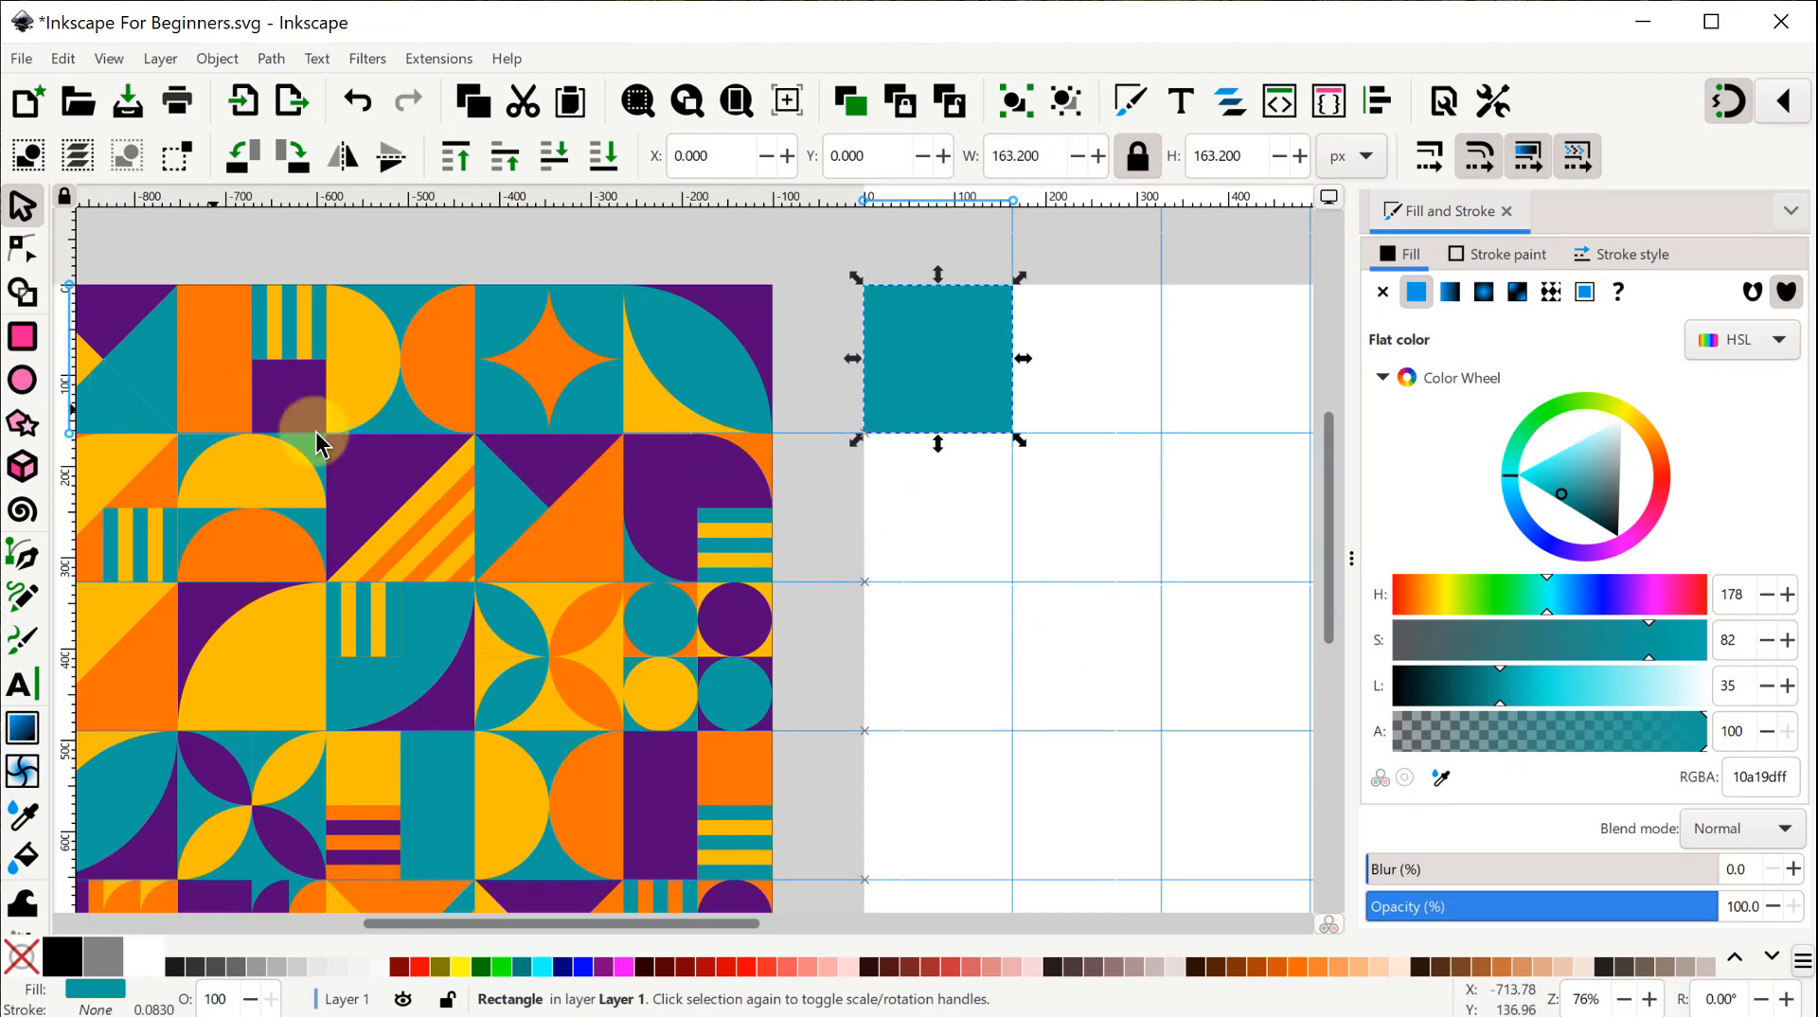
left_click(805, 256)
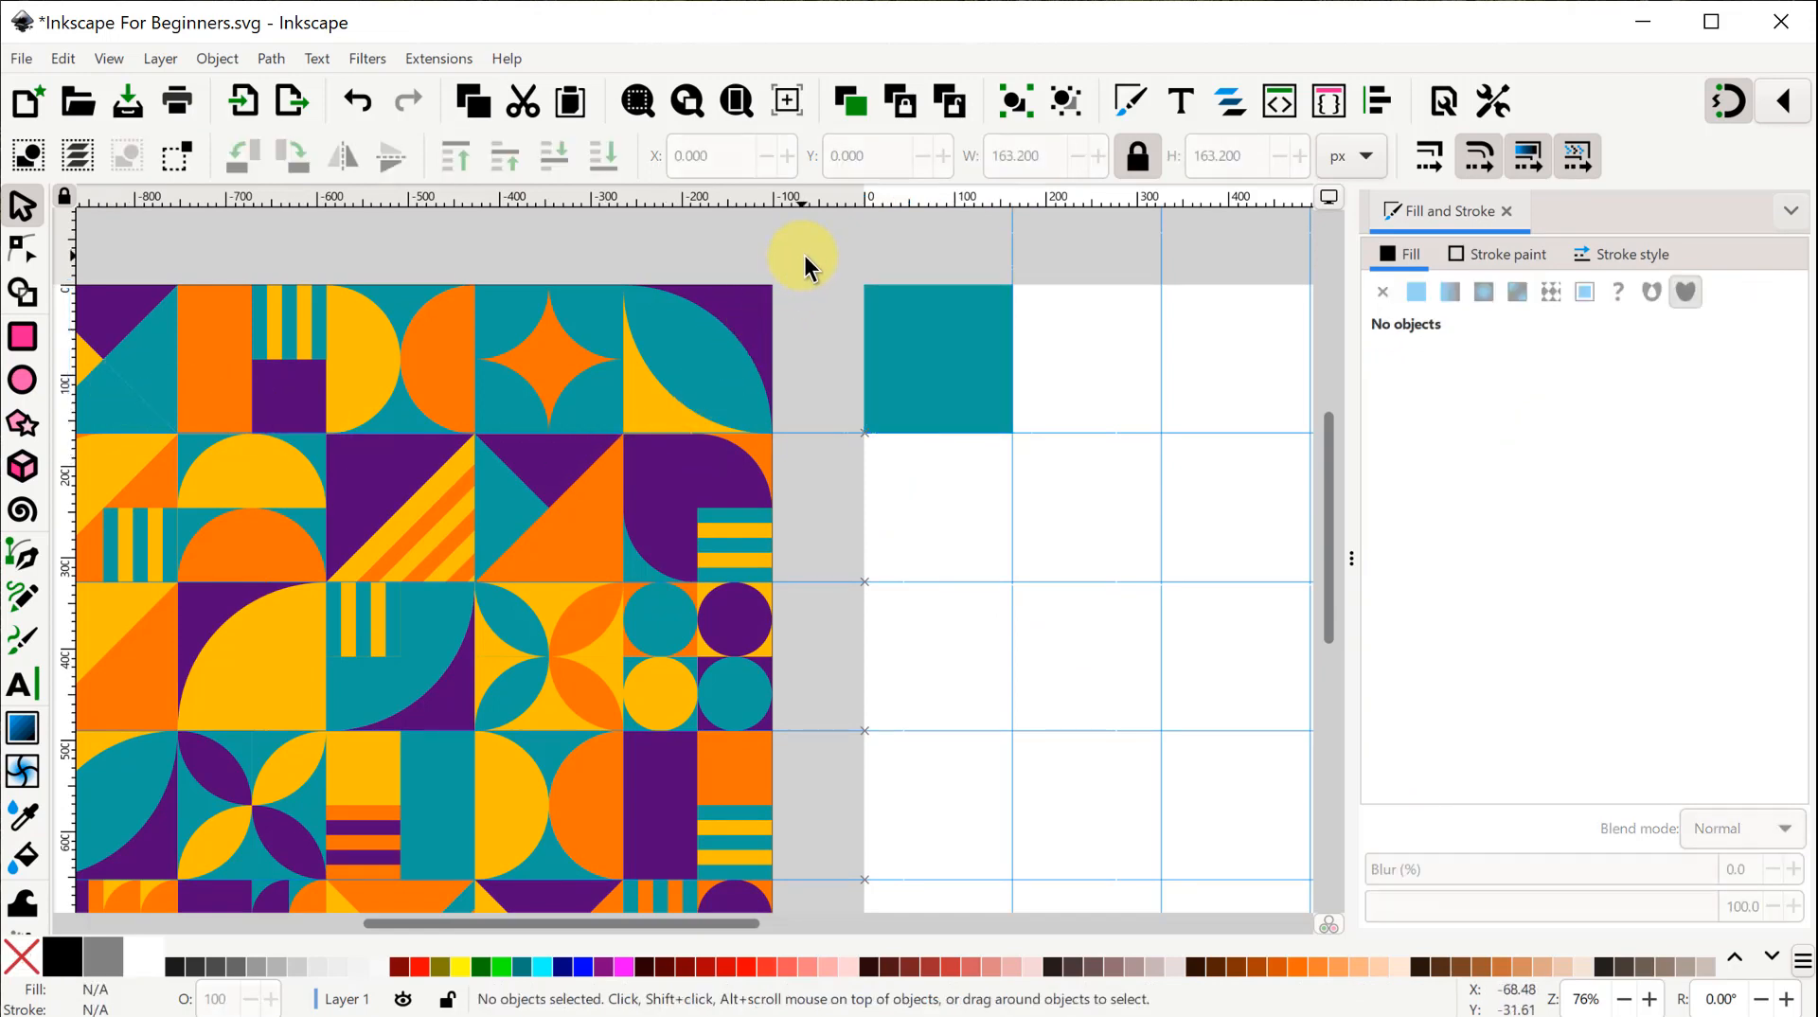
Give the teal square a flat-color stroke, recolor it yellow ffff00 and fuchsia ff00ff, and set it to black.
left_click(954, 358)
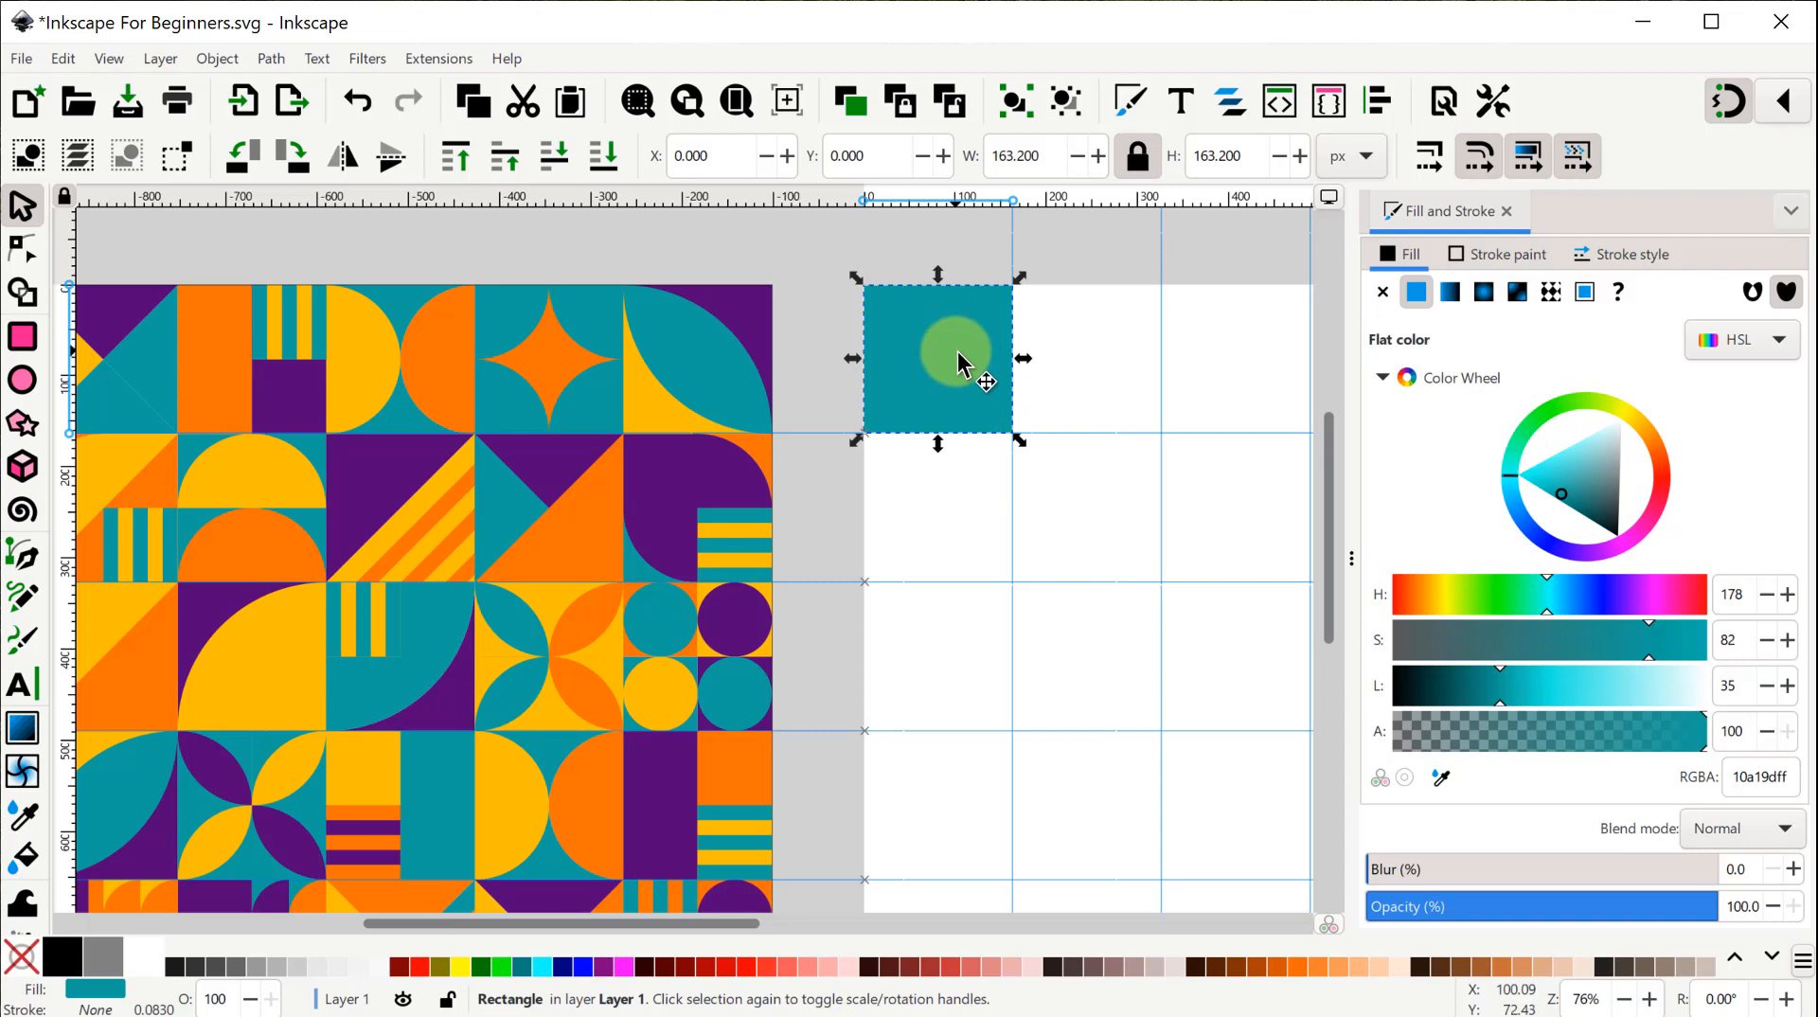
left_click(1501, 258)
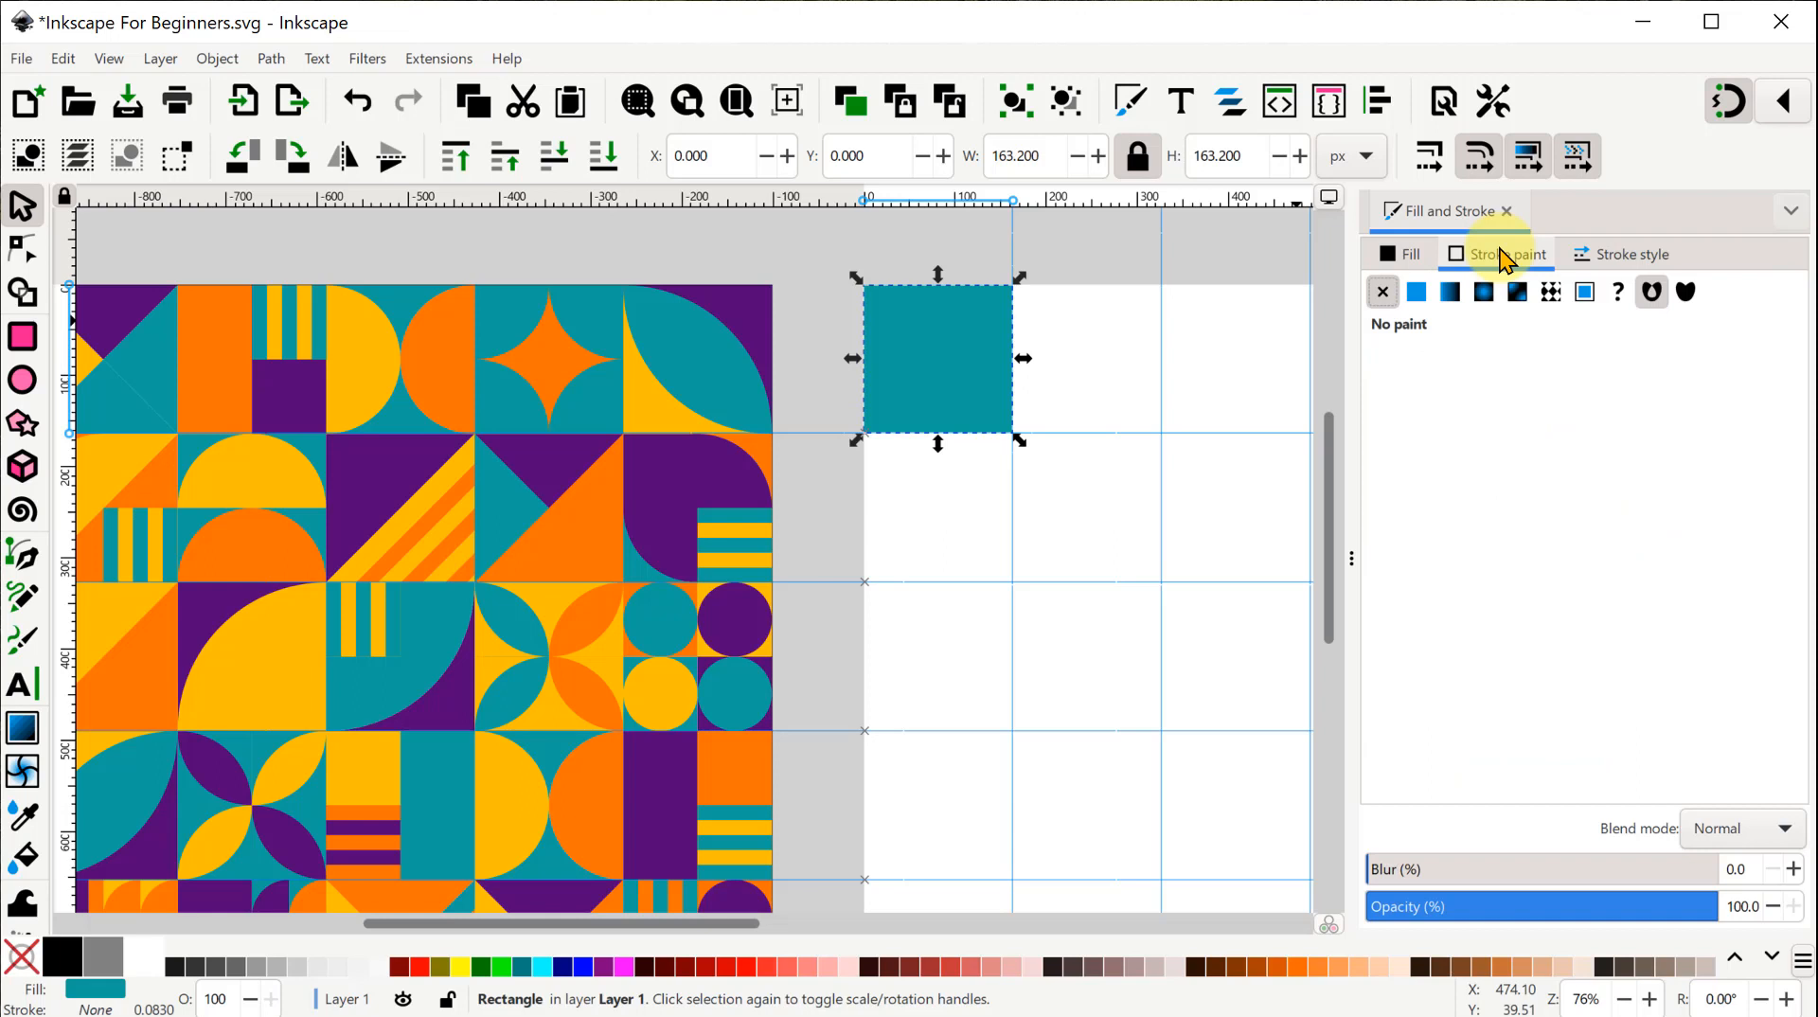
left_click(1417, 293)
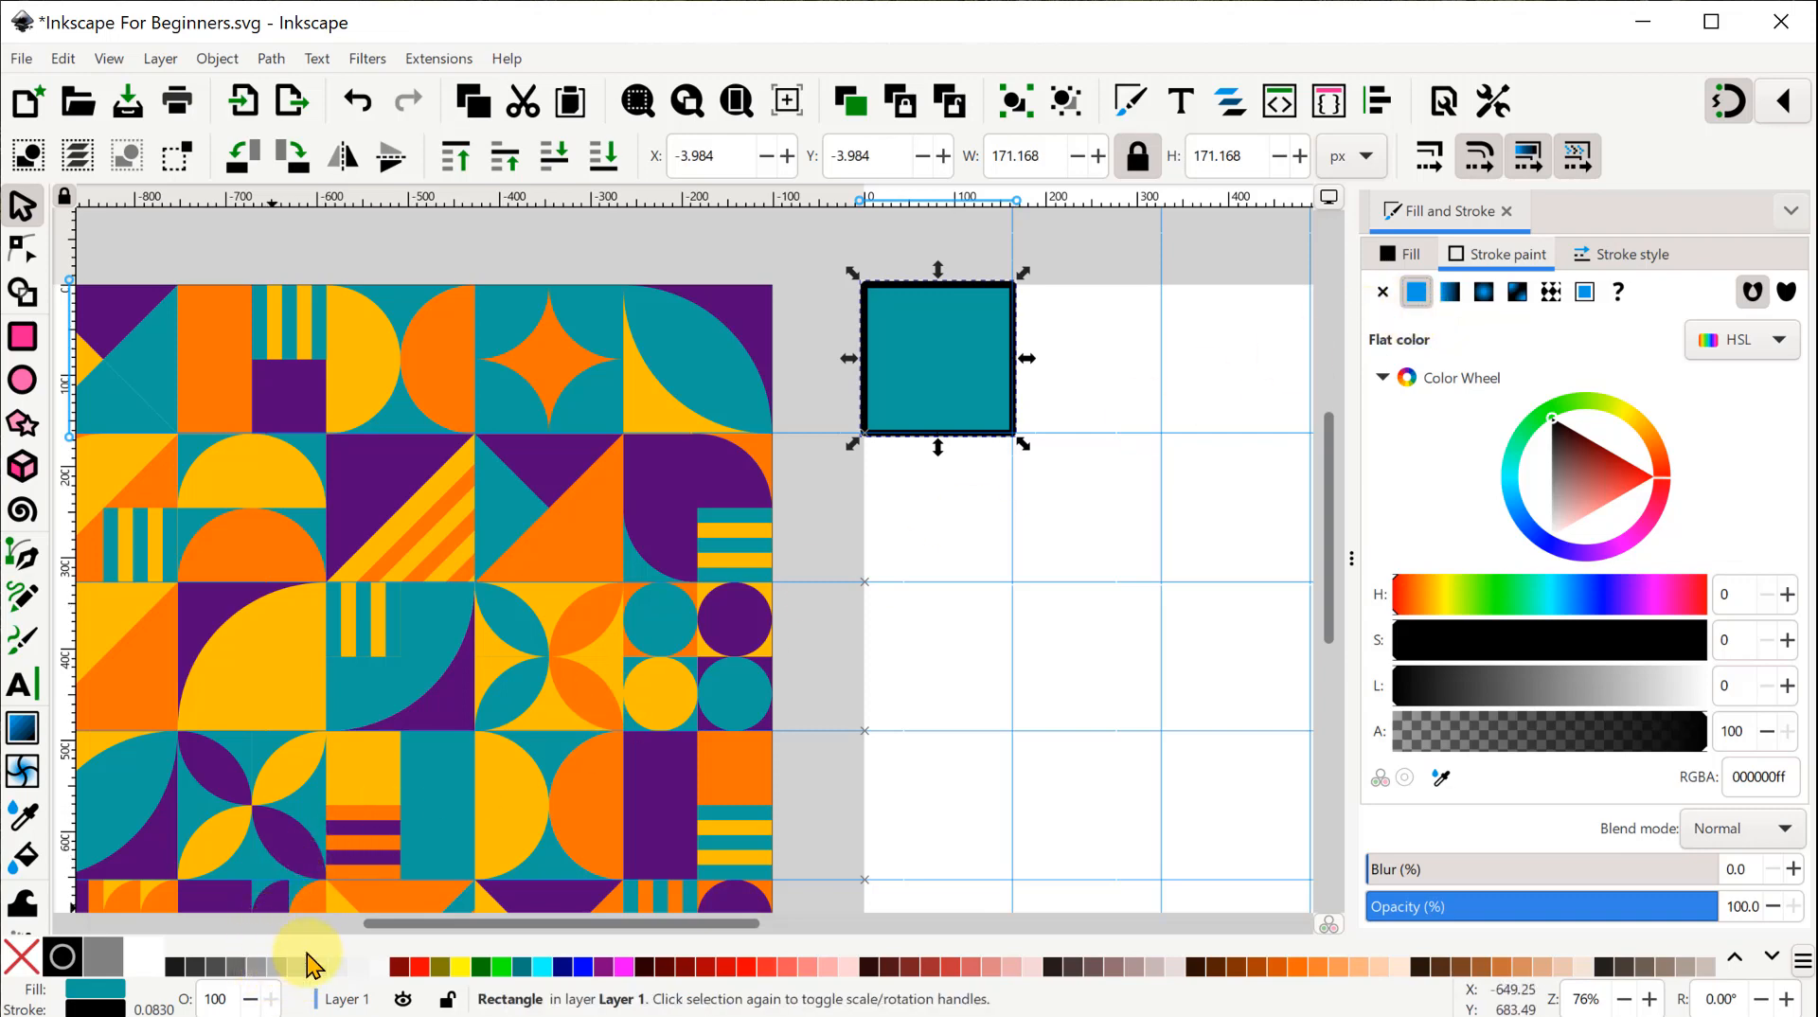
left_click(461, 965, "shift")
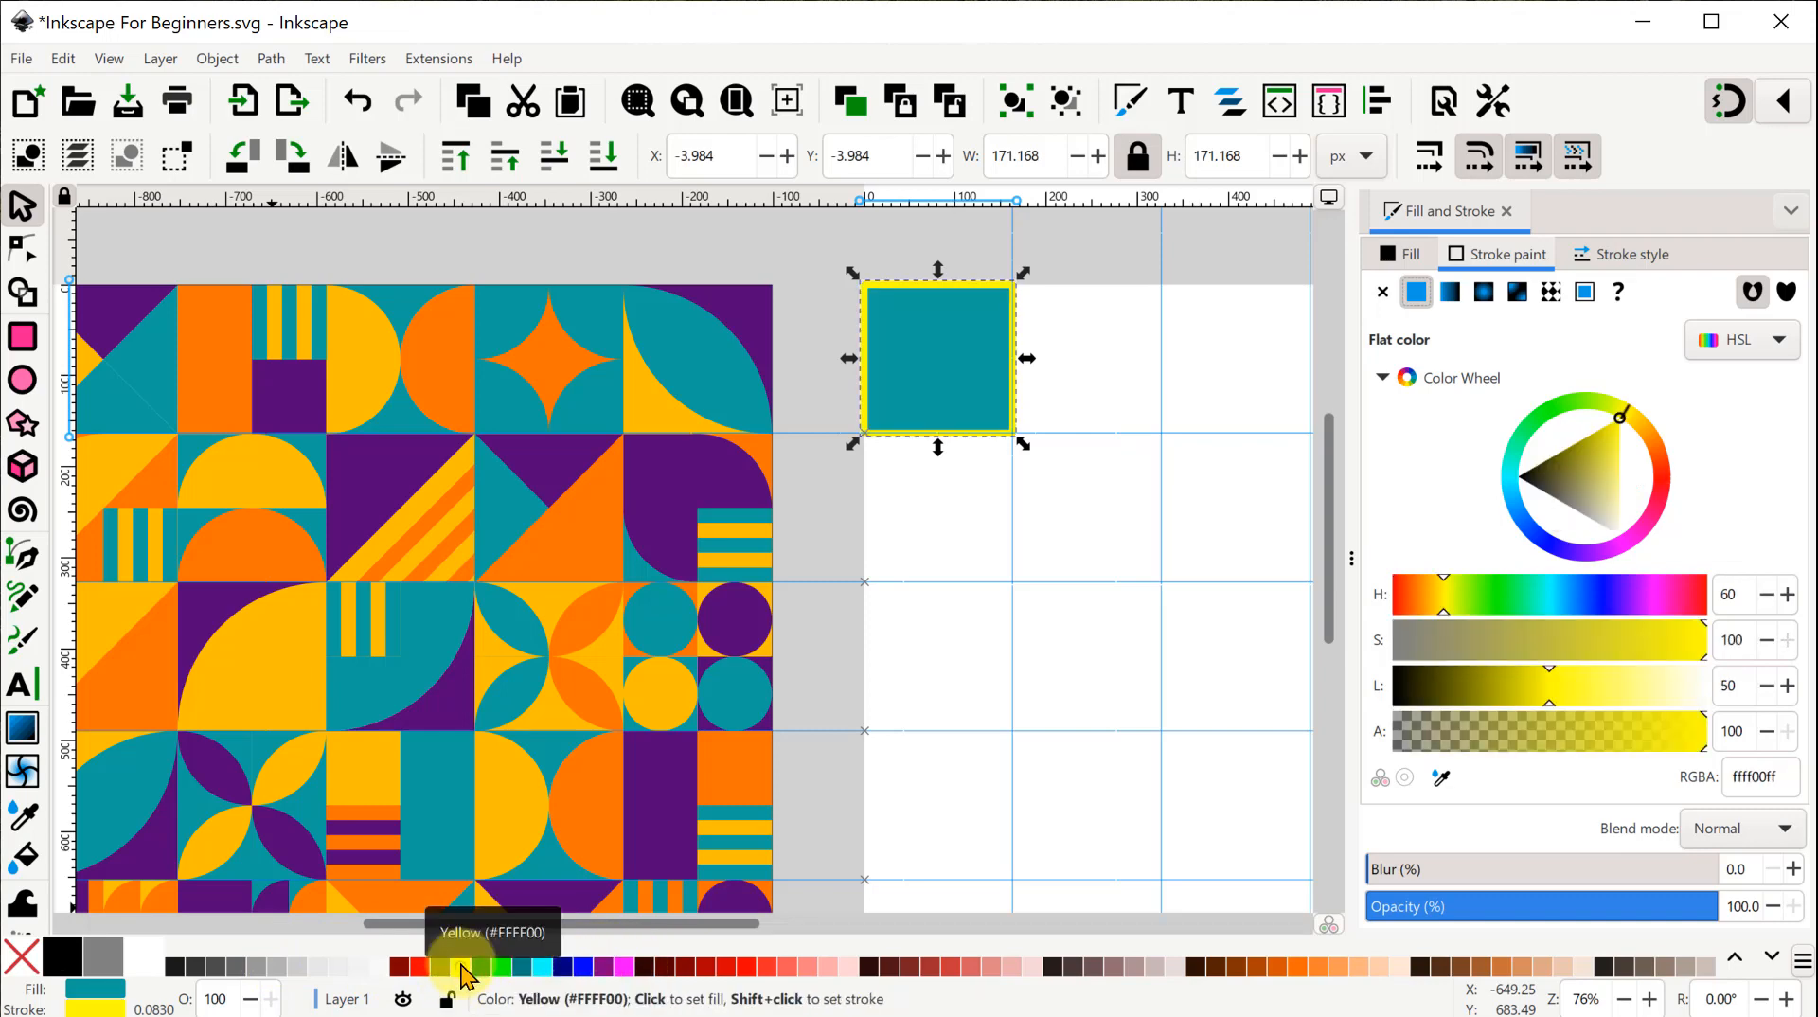
left_click(625, 965, "shift")
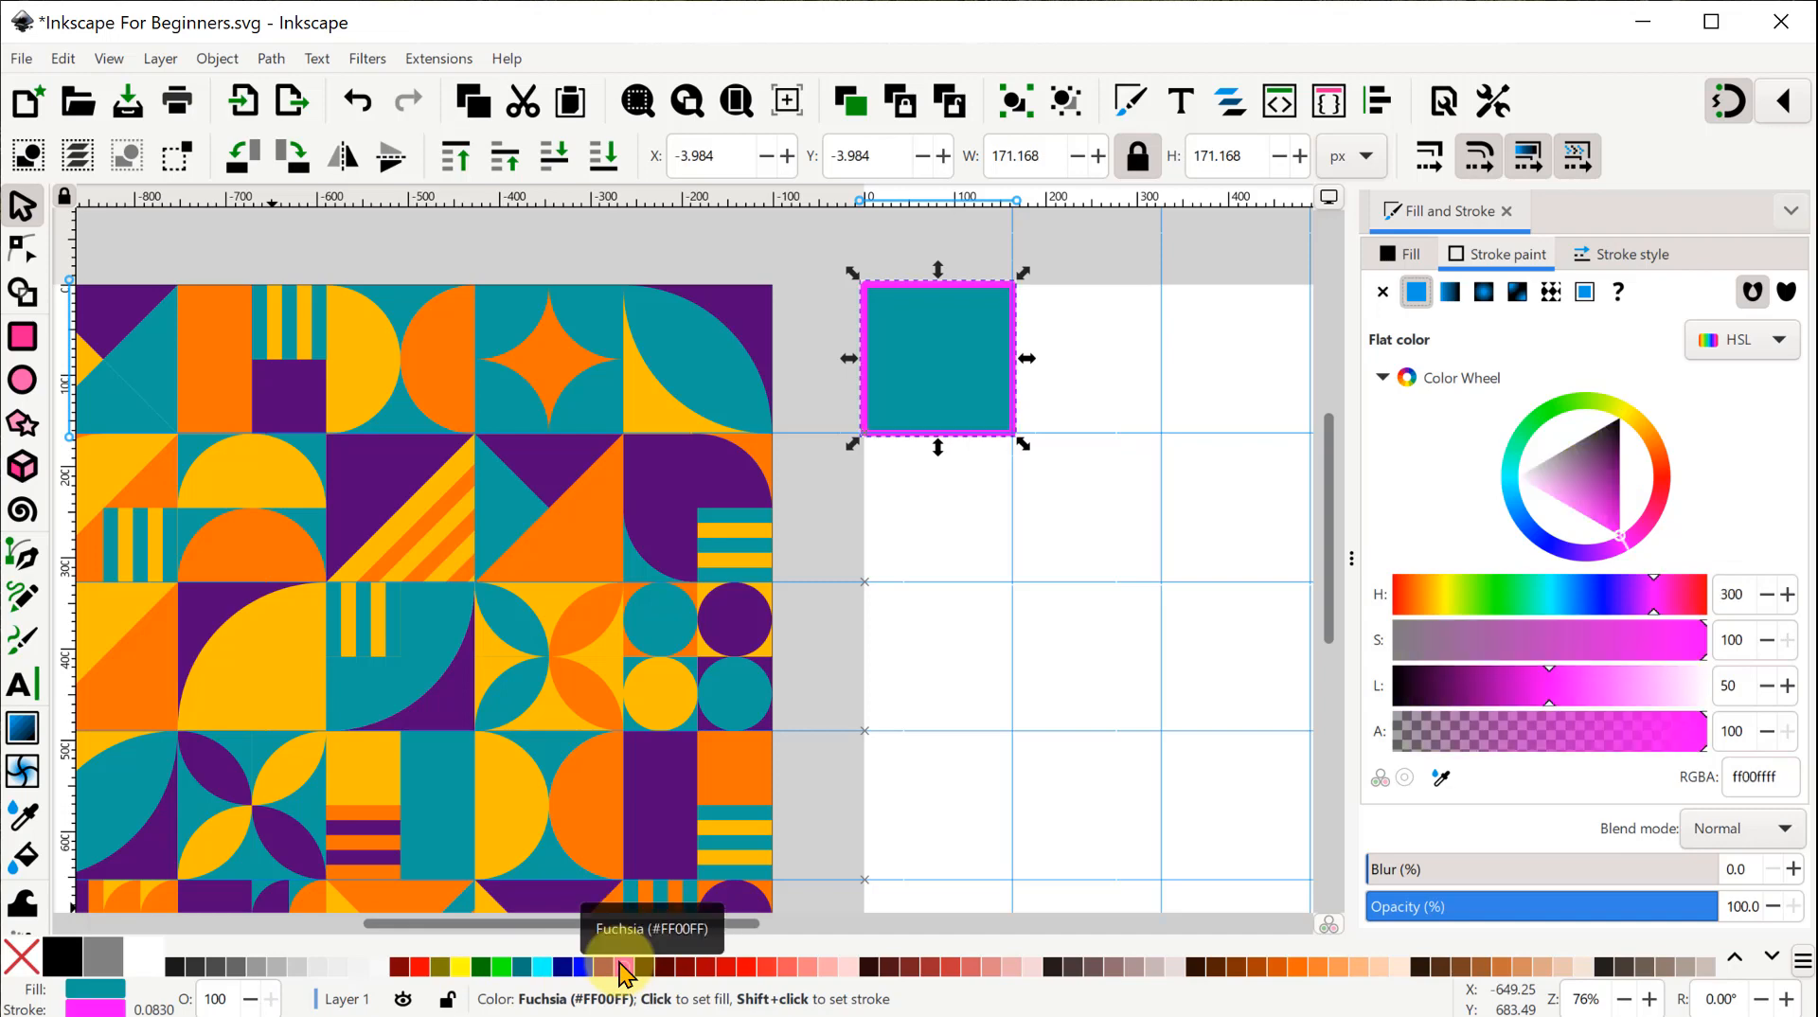
left_click(55, 954, "shift")
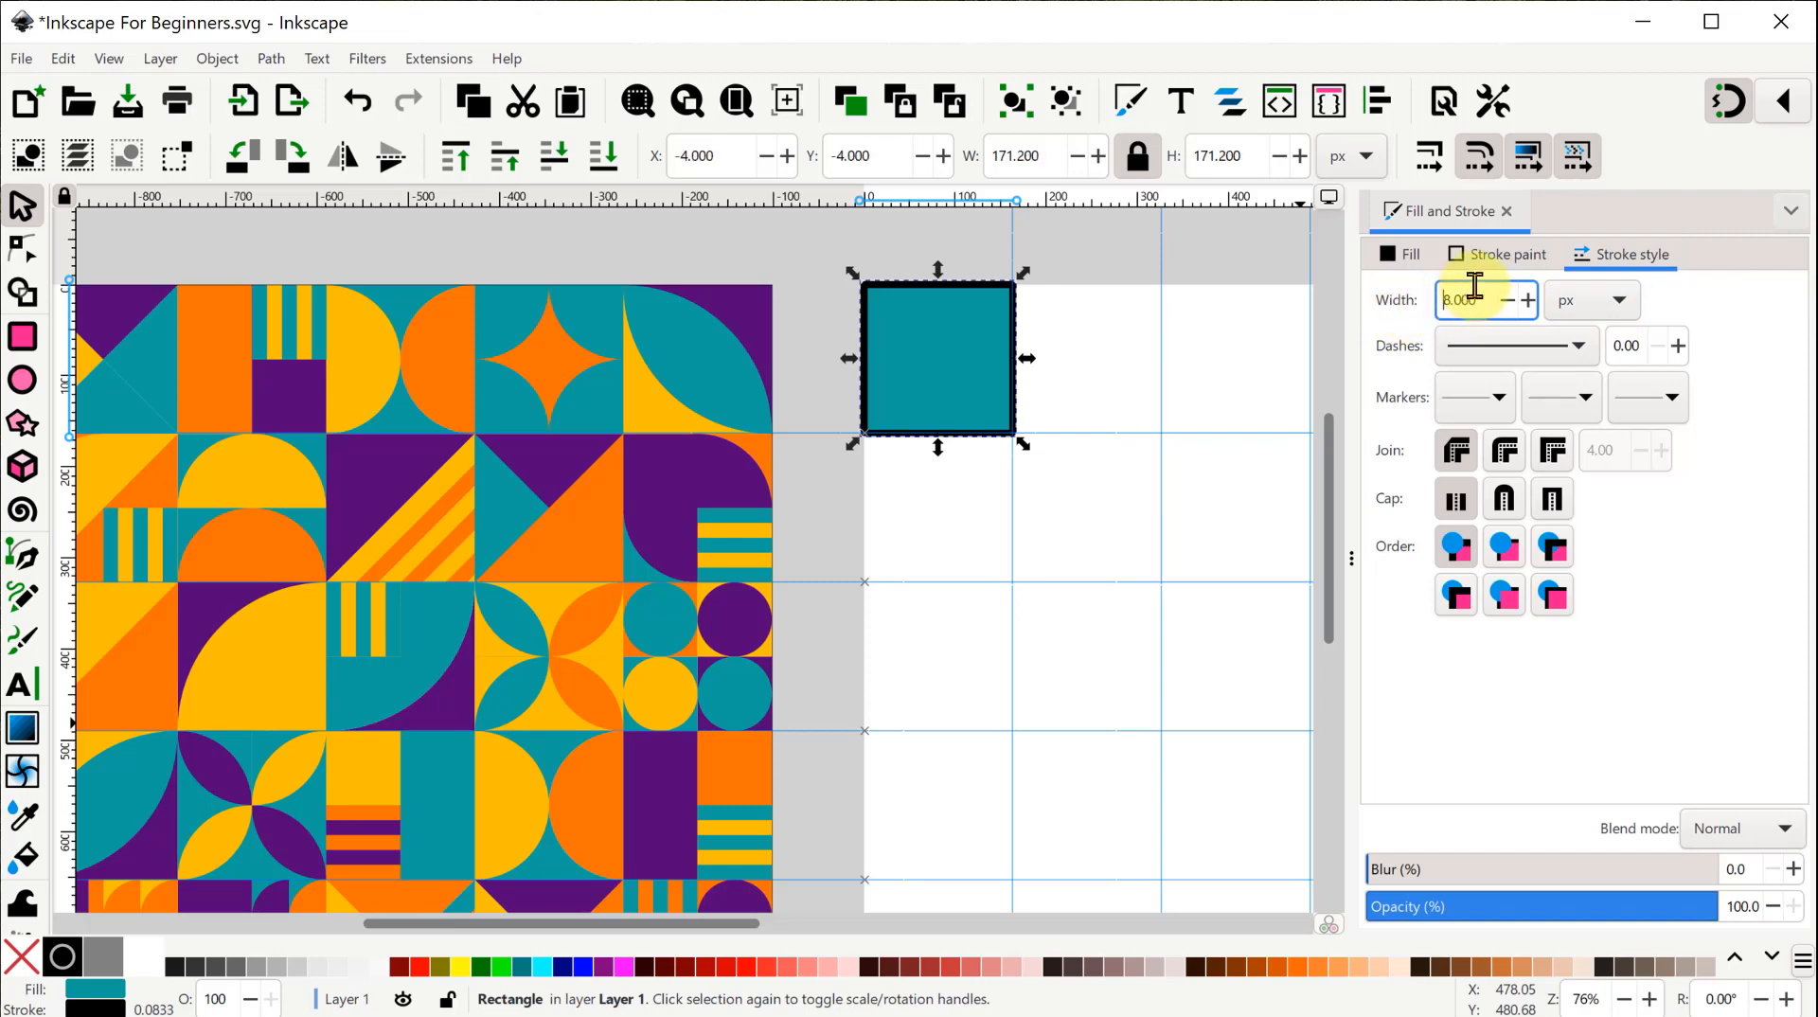
Set the square's stroke width to 1 px and deselect the square.
left_click_drag(1486, 295, 1411, 305)
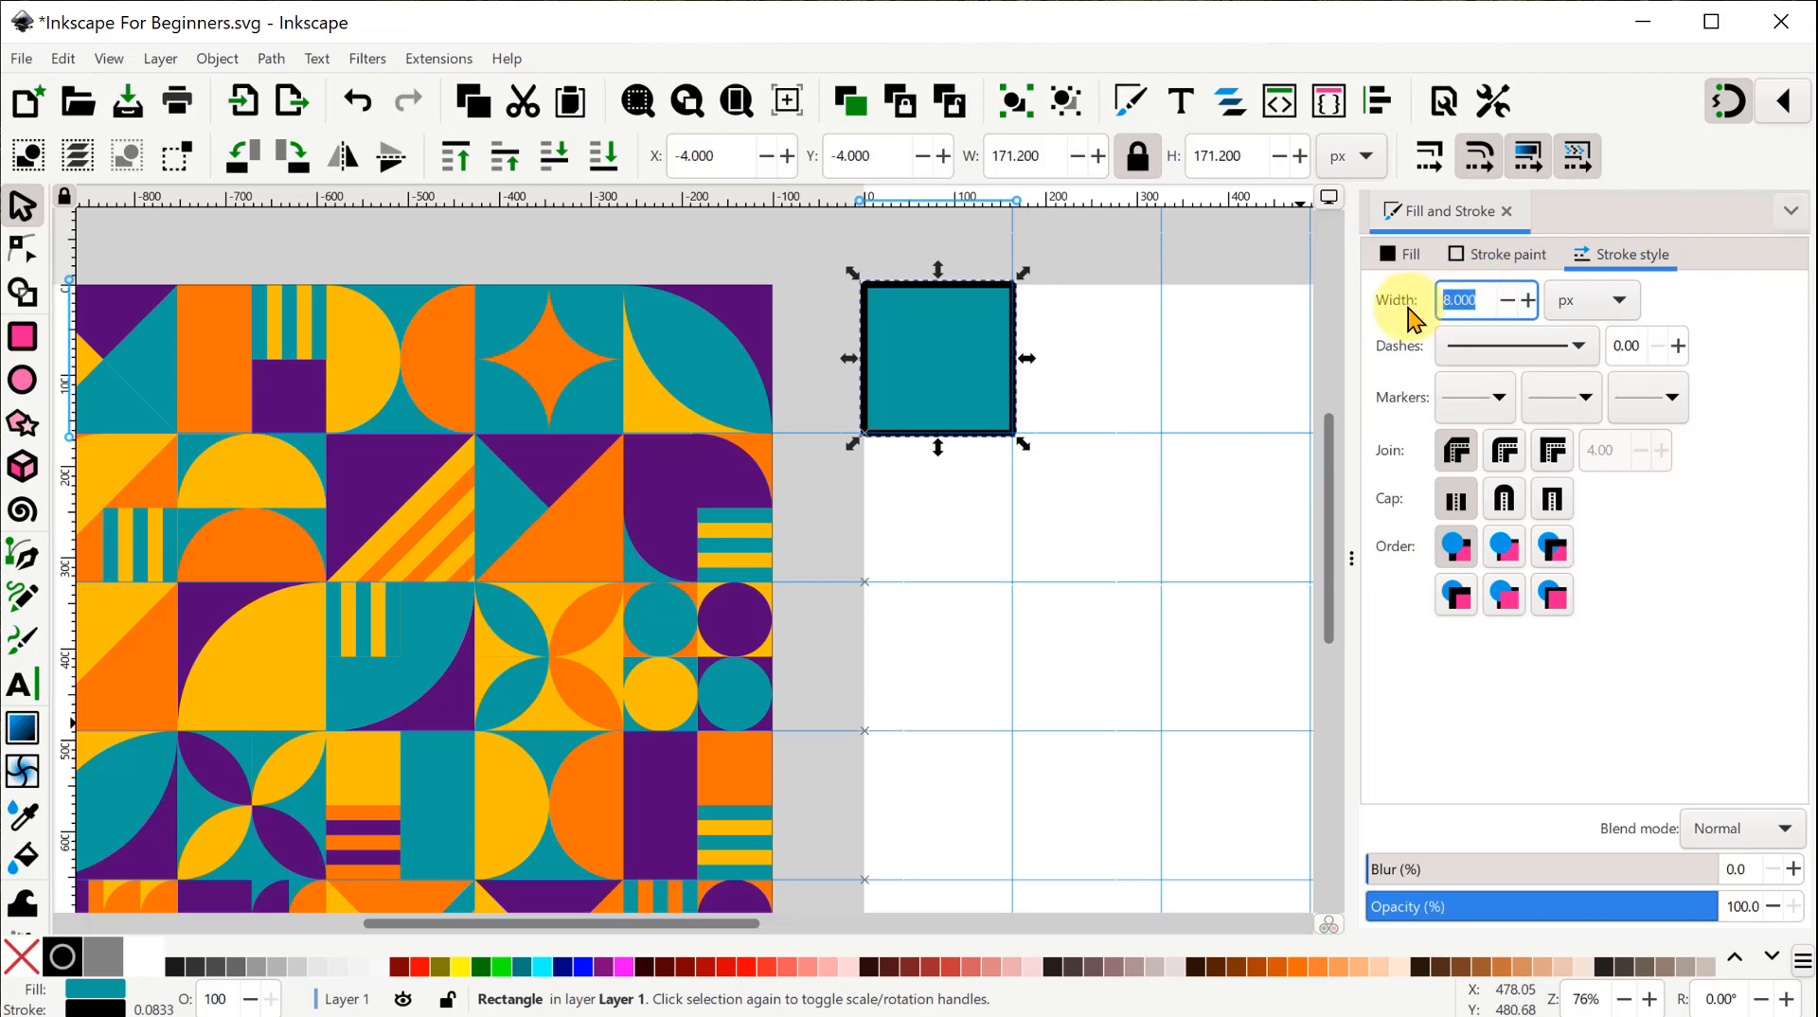
type("1")
key("Return")
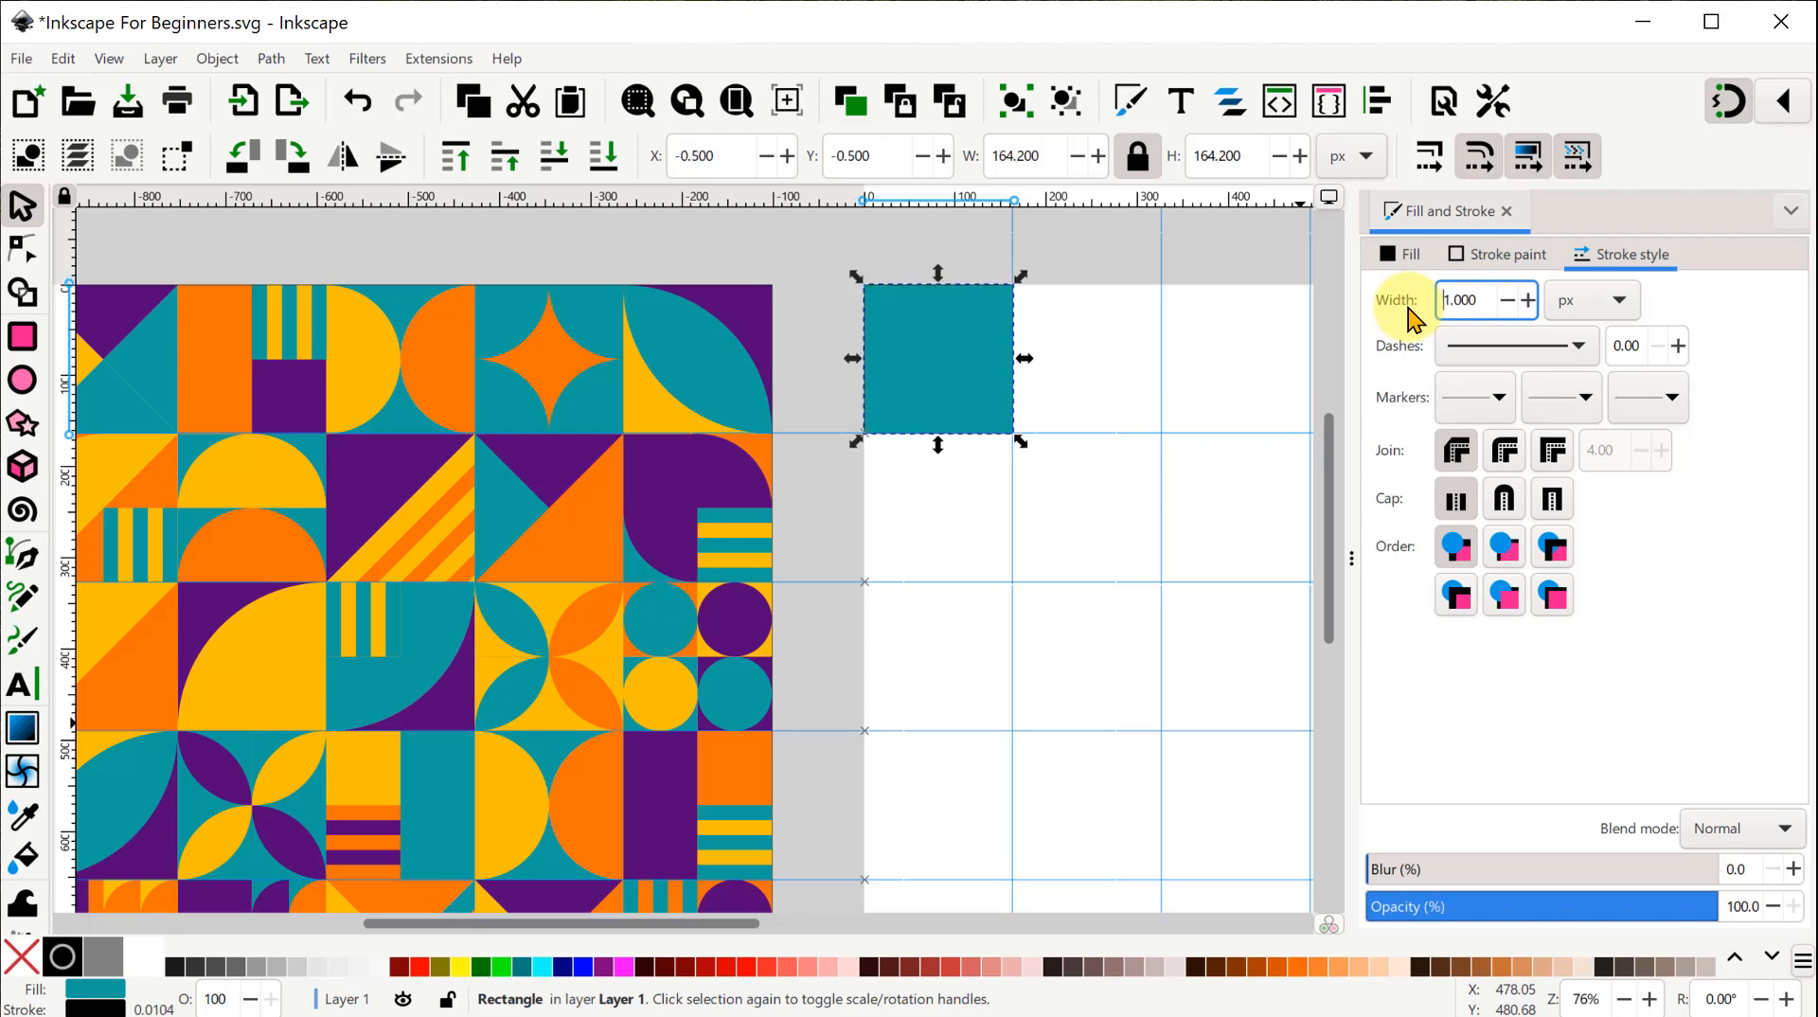
left_click(809, 349)
Remove the stroke paint from the teal square and keep its fill as a flat color.
left_click(1507, 254)
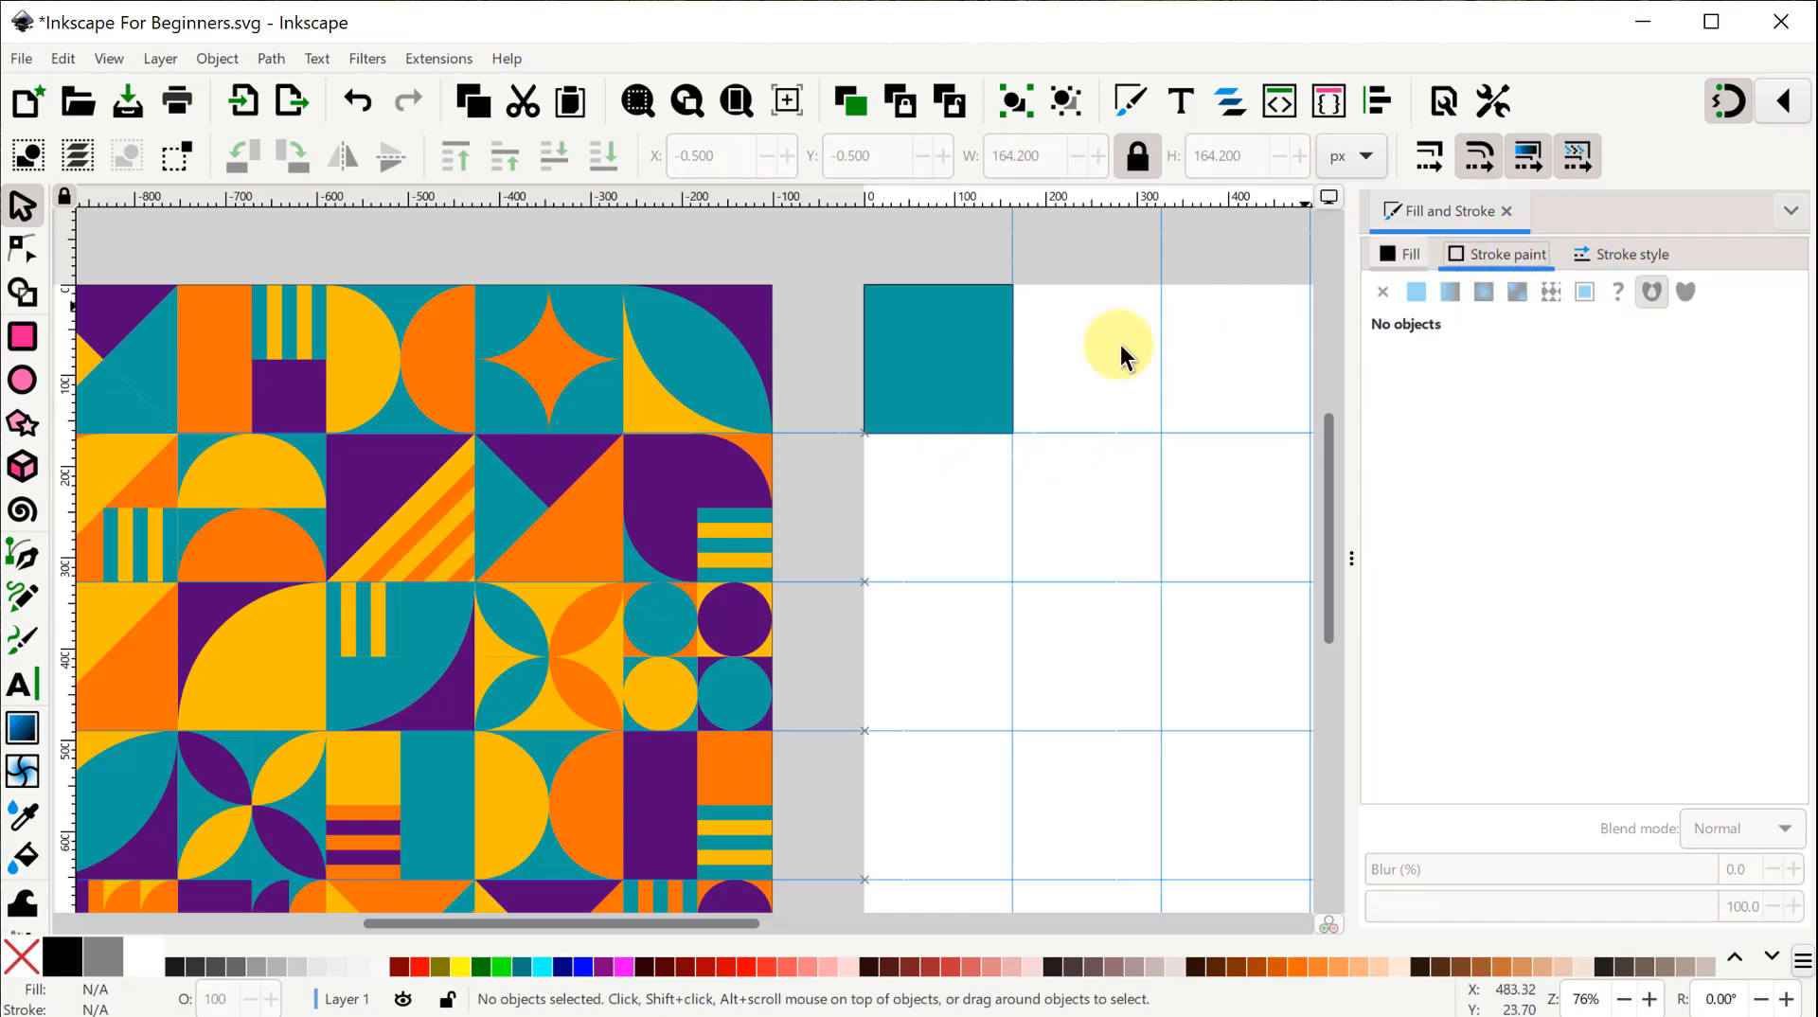
left_click(989, 349)
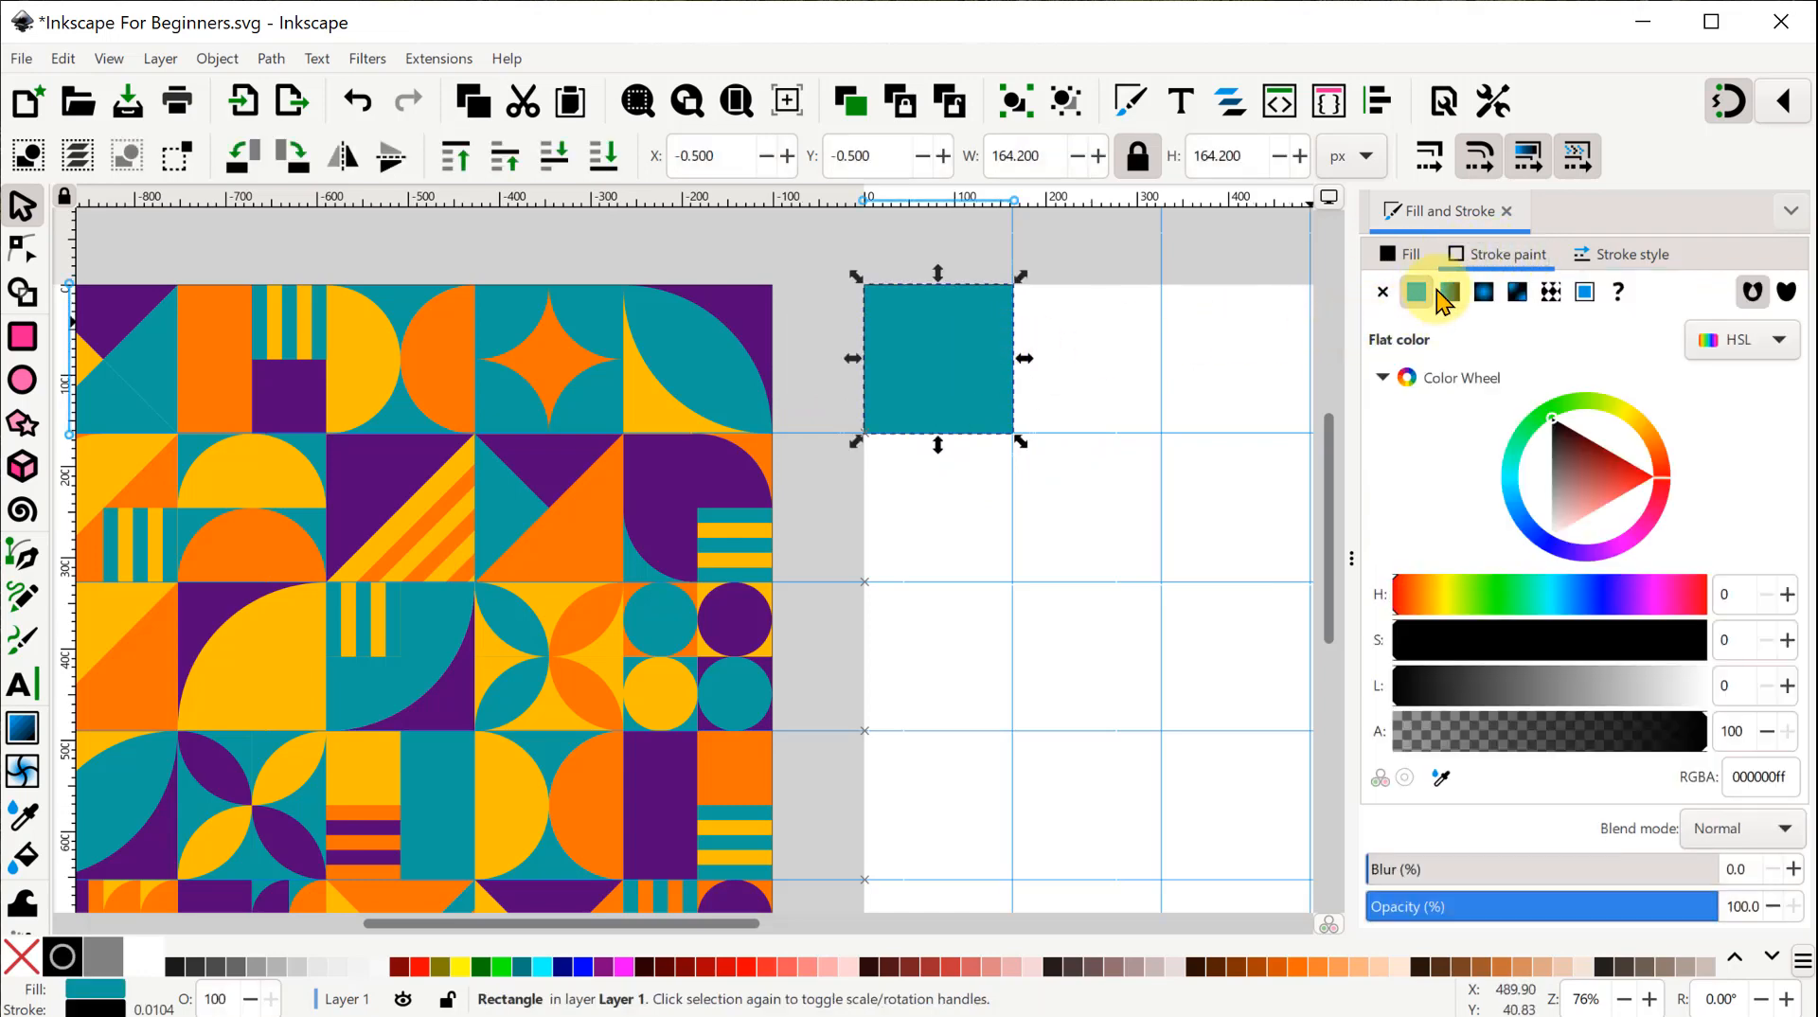
left_click(1382, 293)
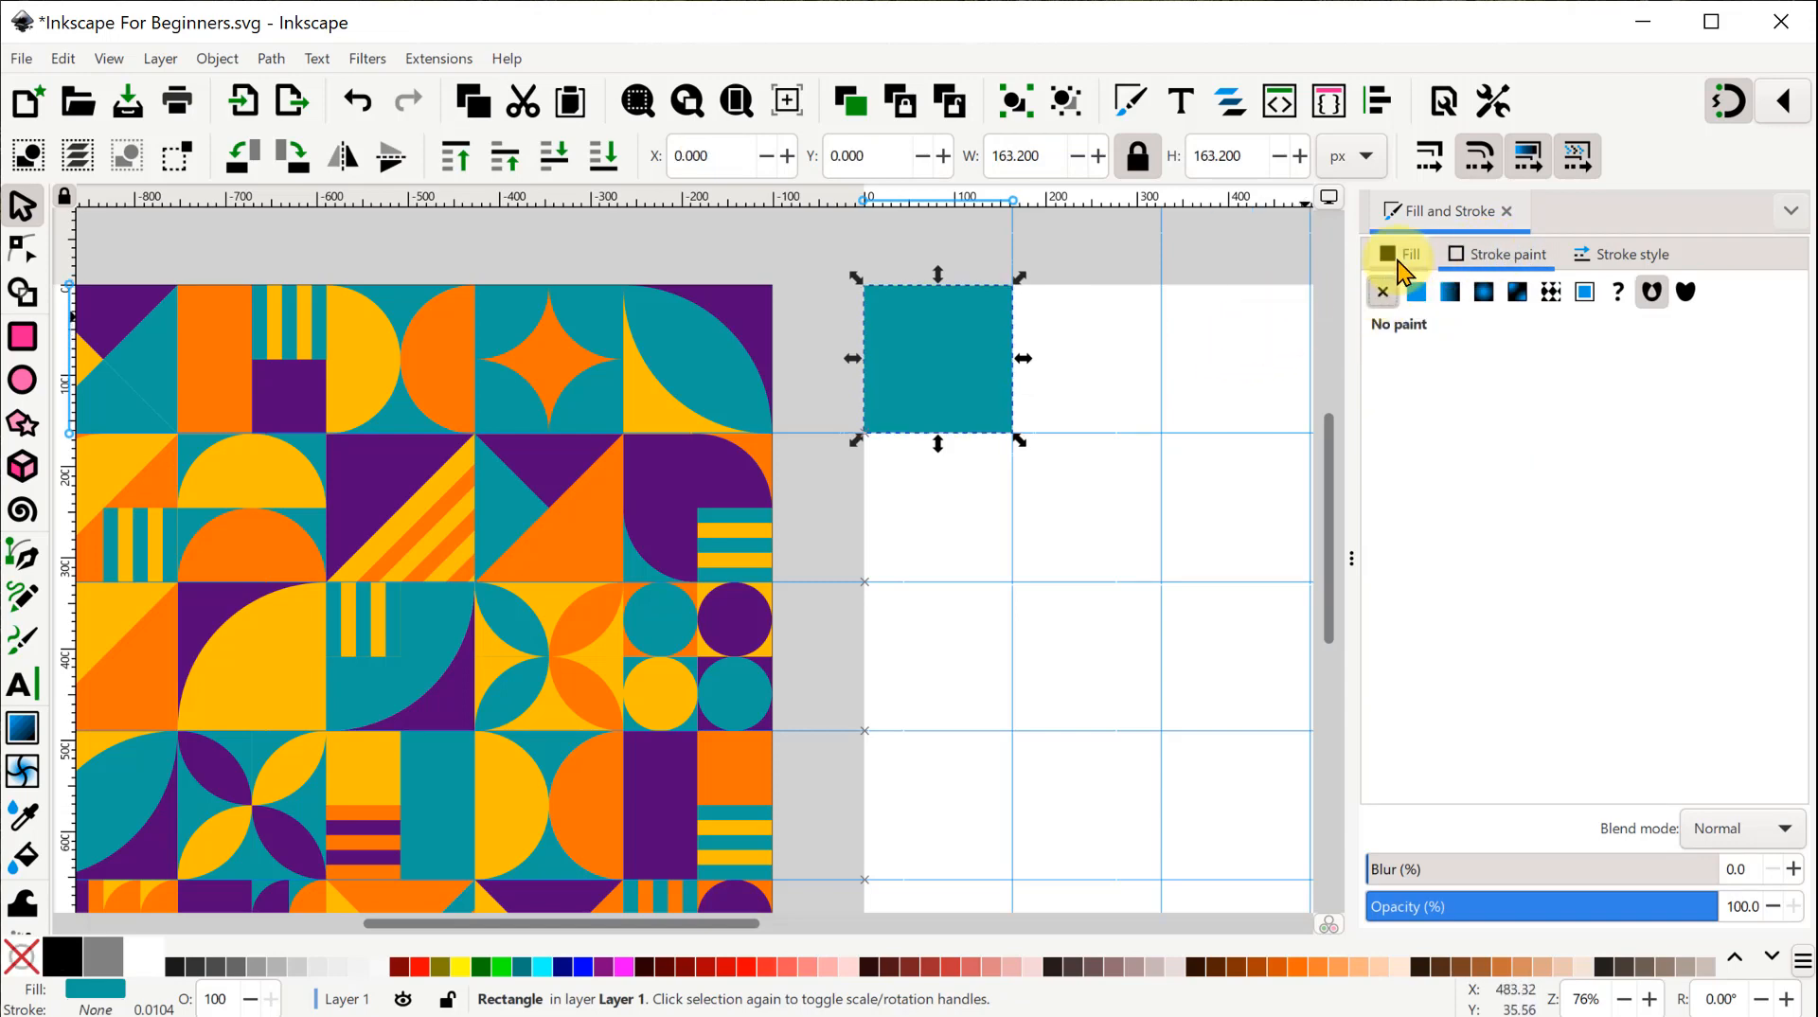
left_click(1401, 262)
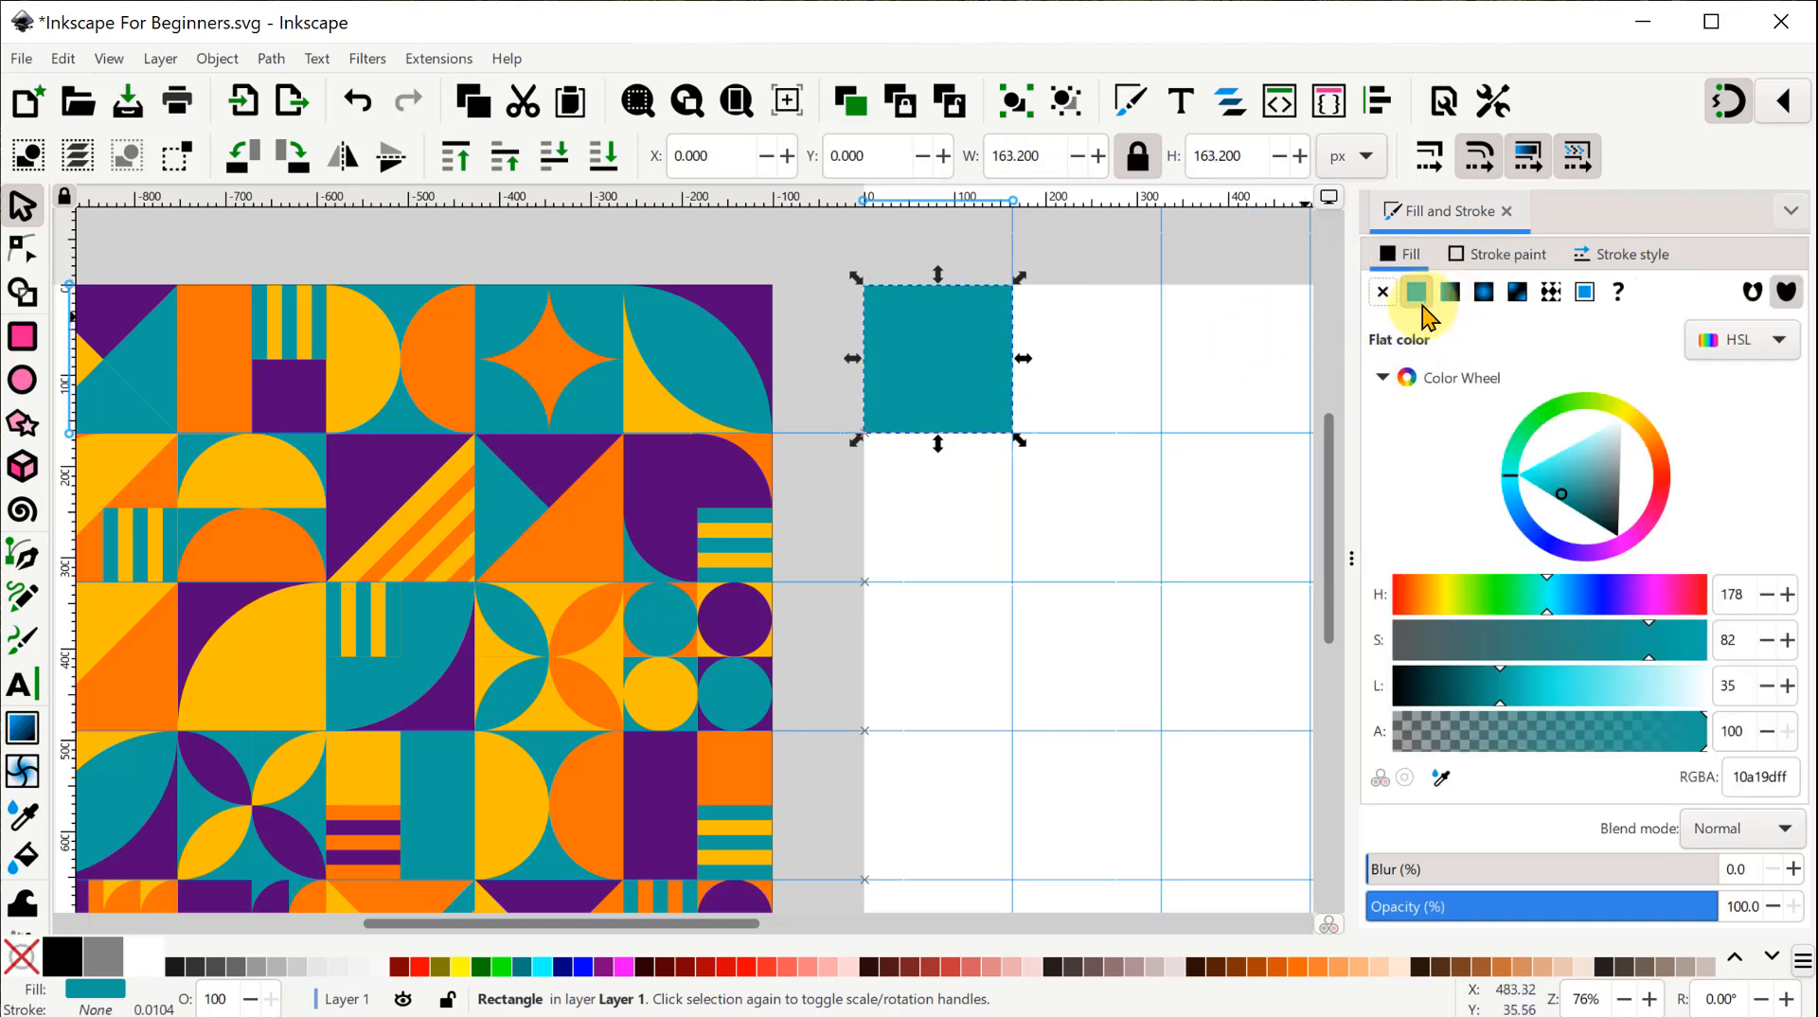
left_click(1422, 306)
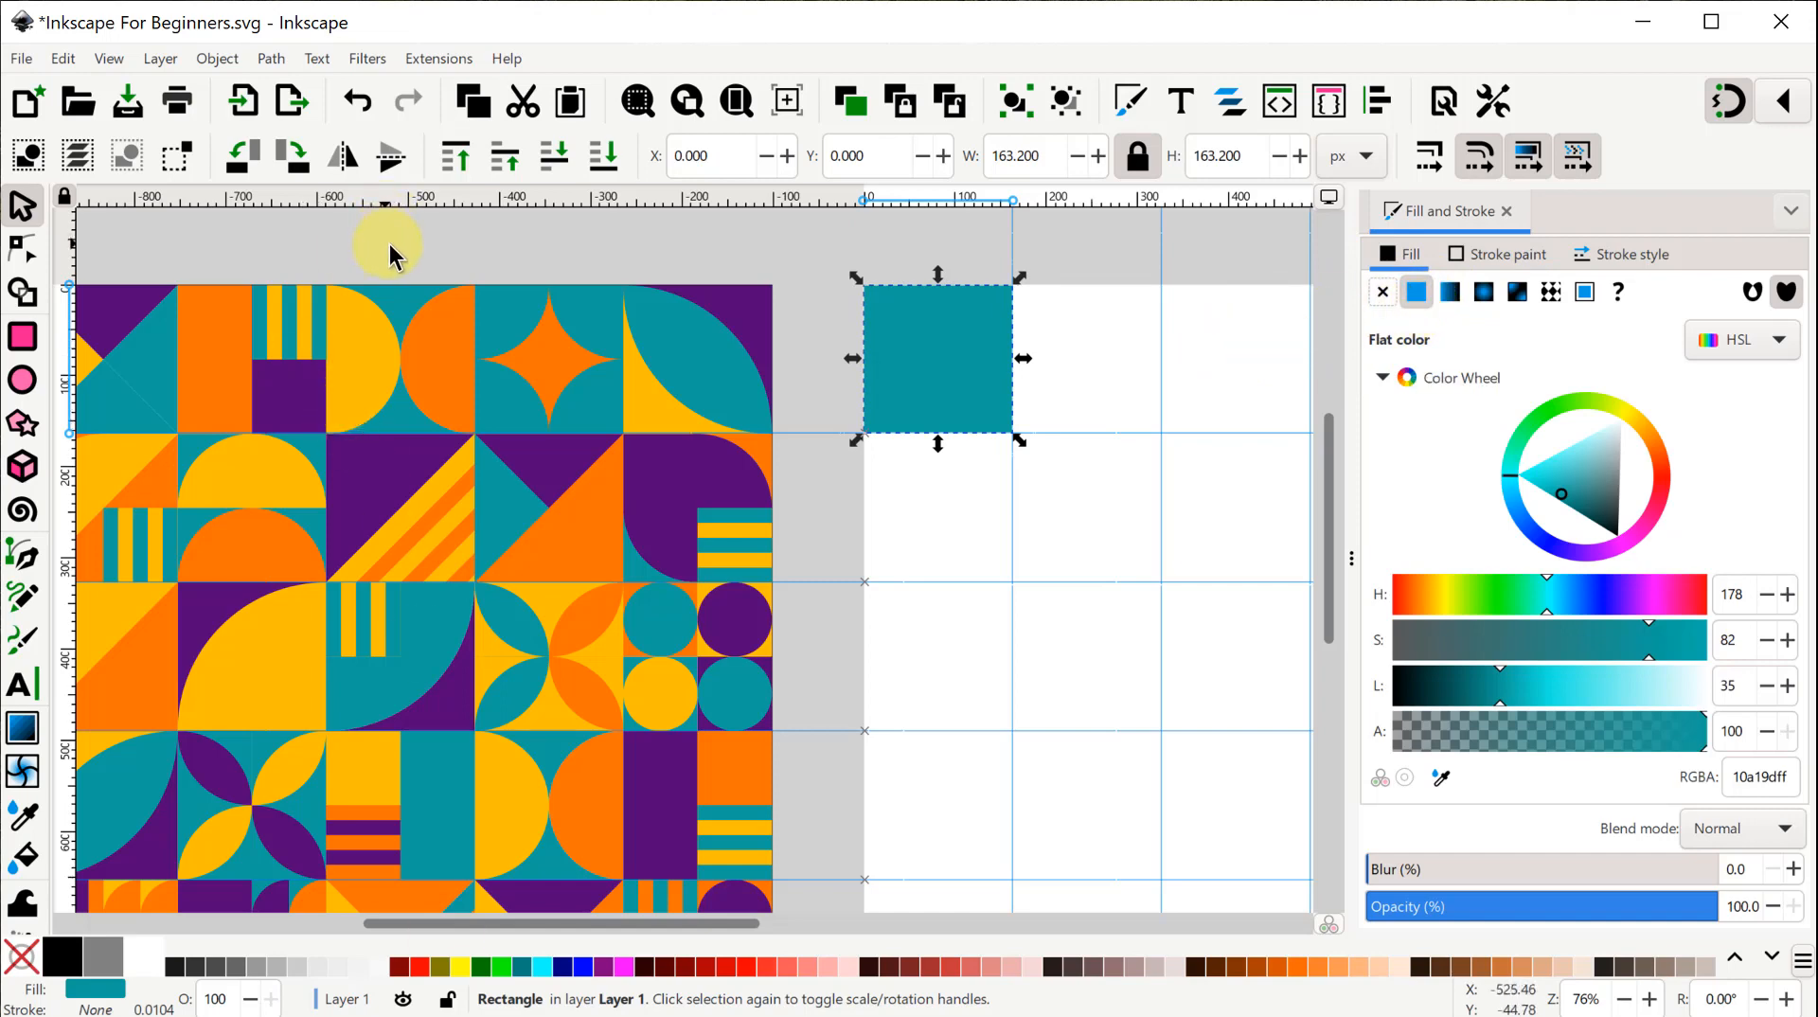
Draw a closed triangle with the Pen tool, snapped to the square's bottom-left corner, center and top-left corner.
left_click_drag(392, 247, 569, 256)
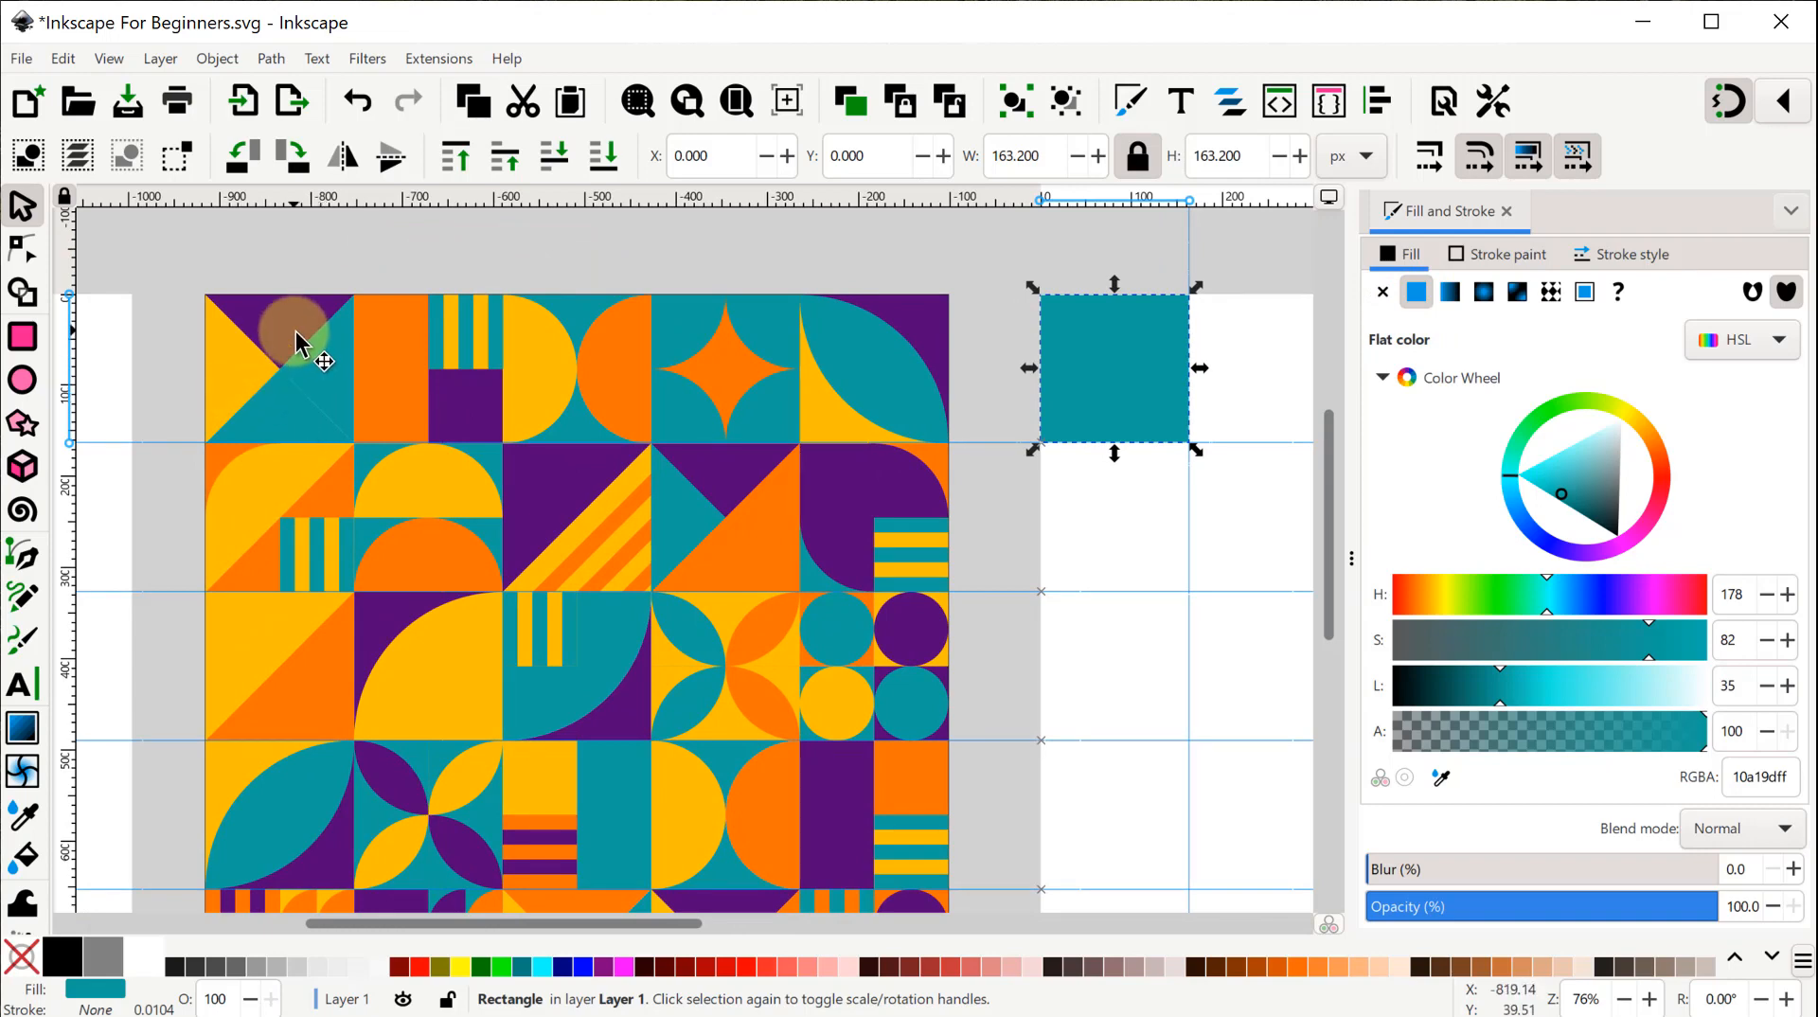
left_click(20, 558)
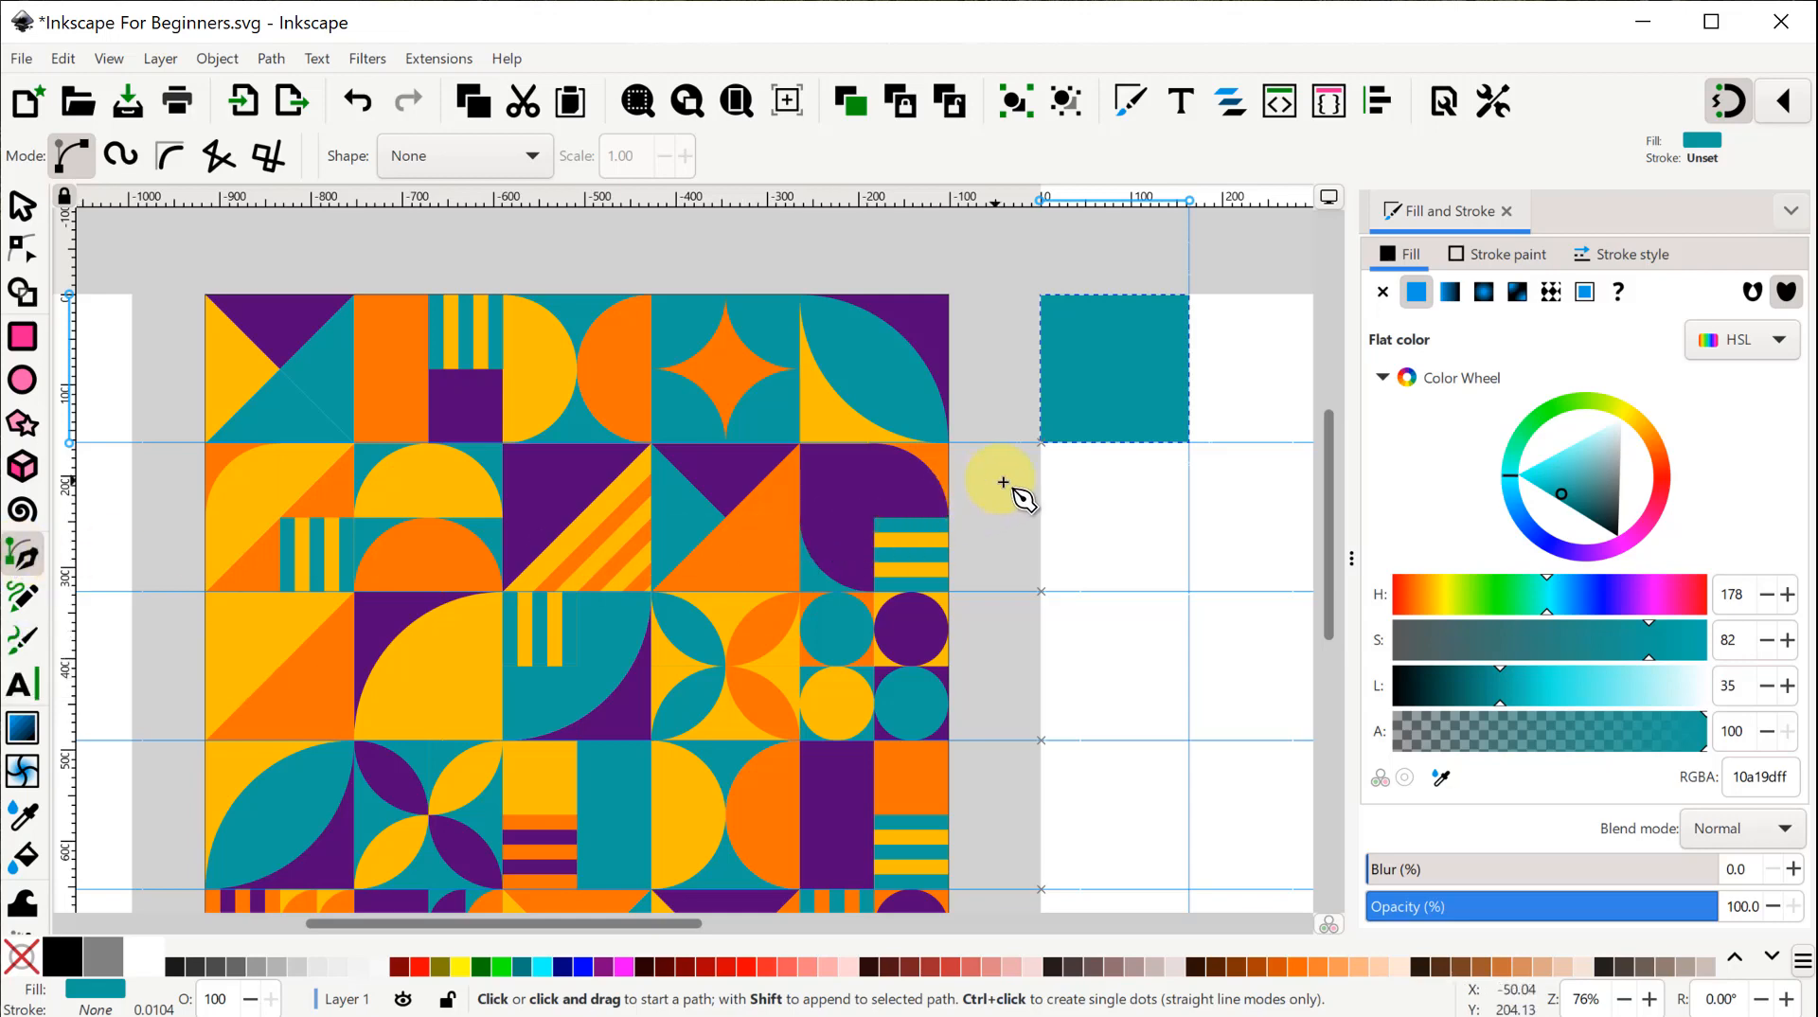
left_click(1045, 445)
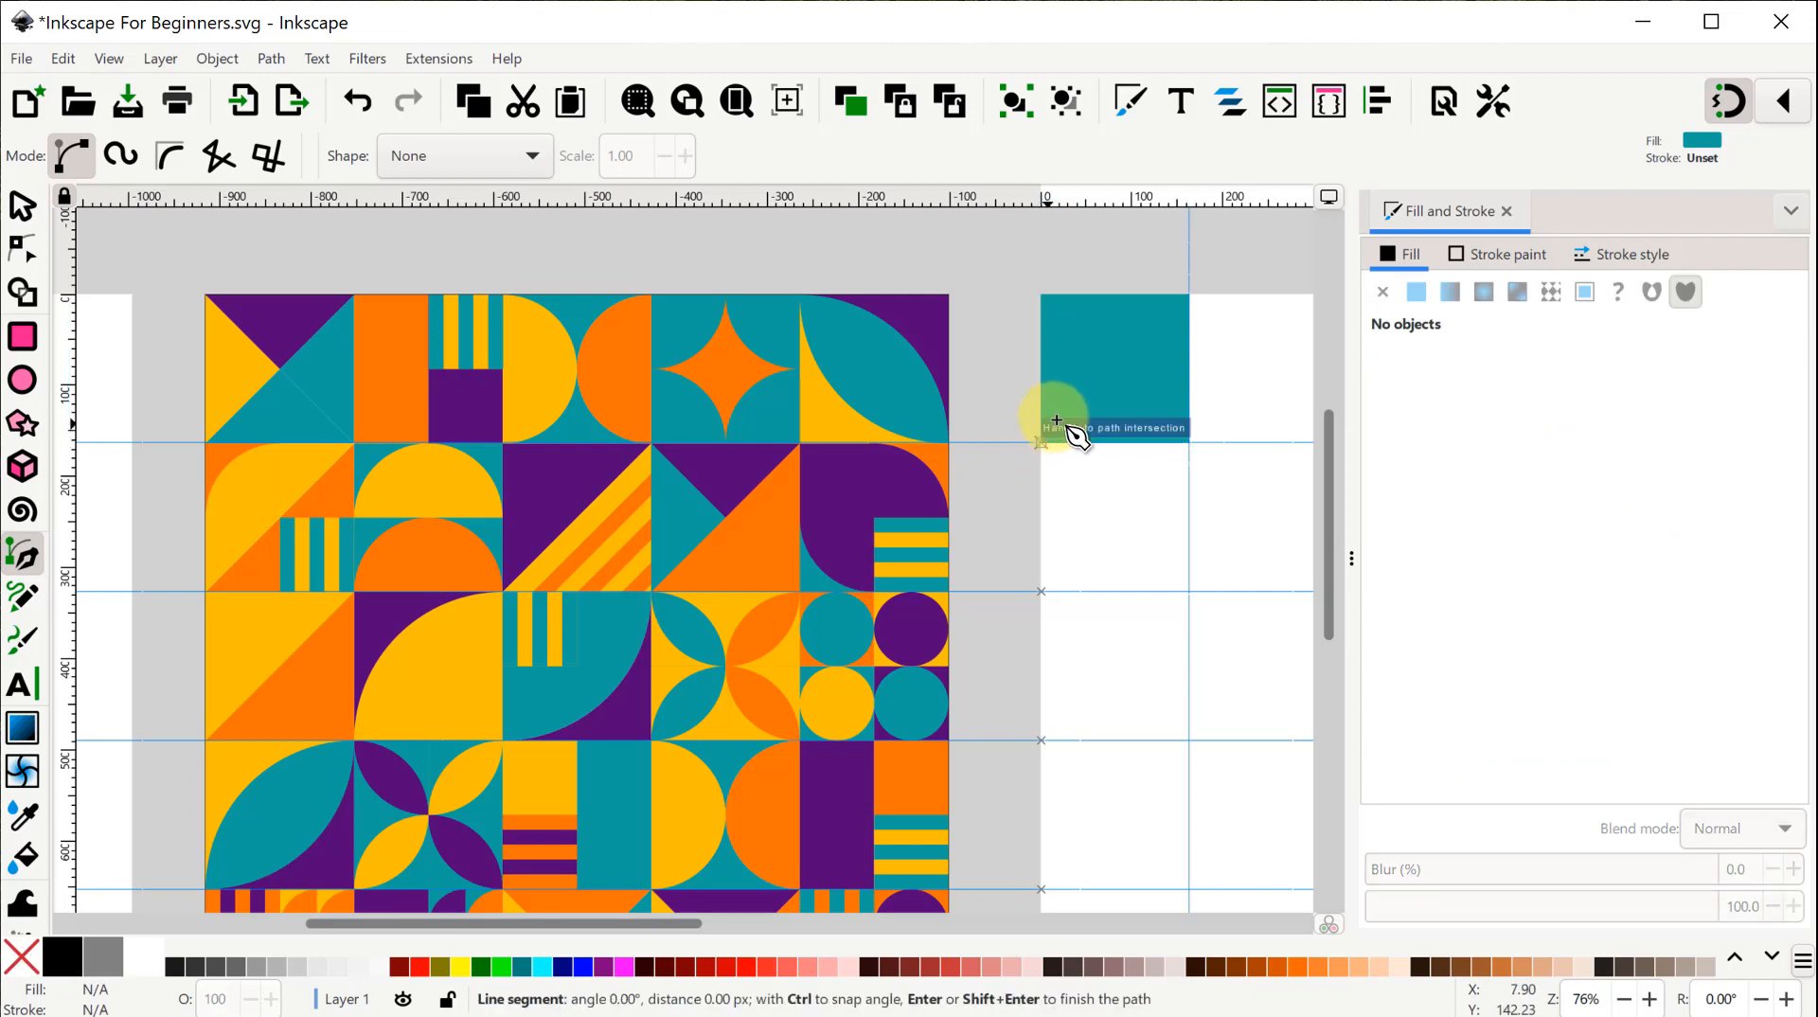
left_click(1119, 370)
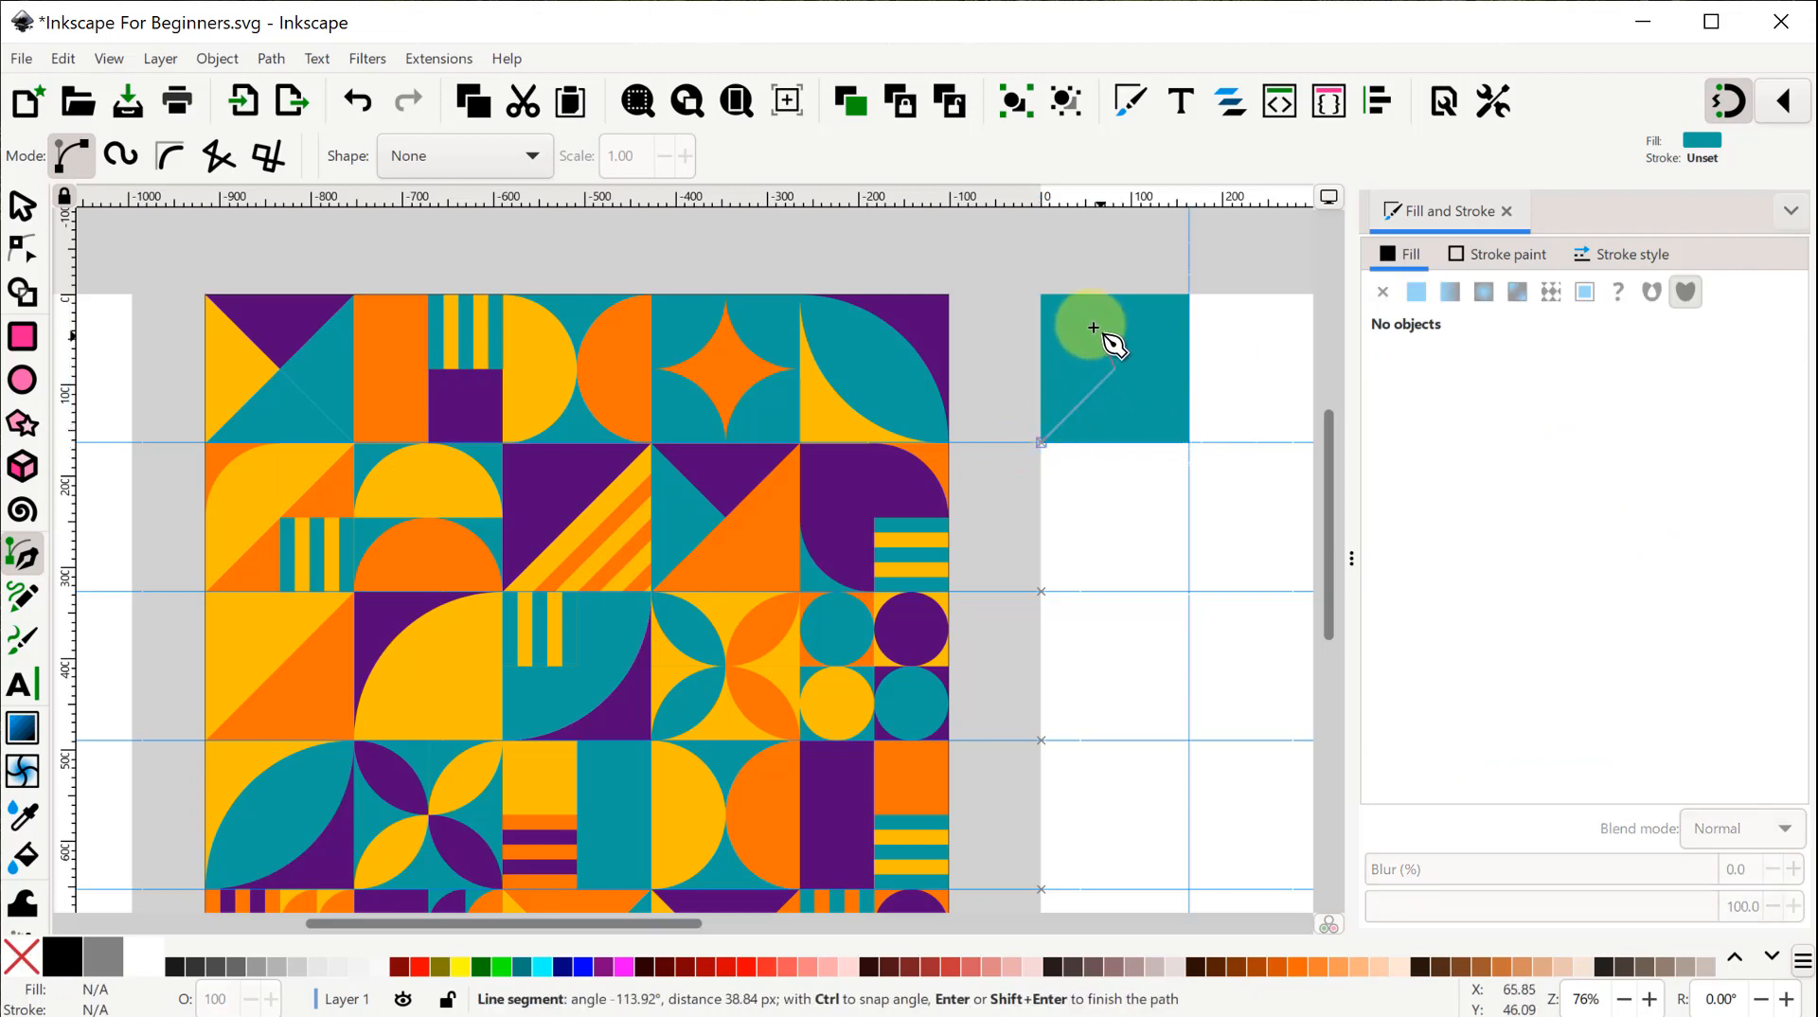
left_click(1048, 301)
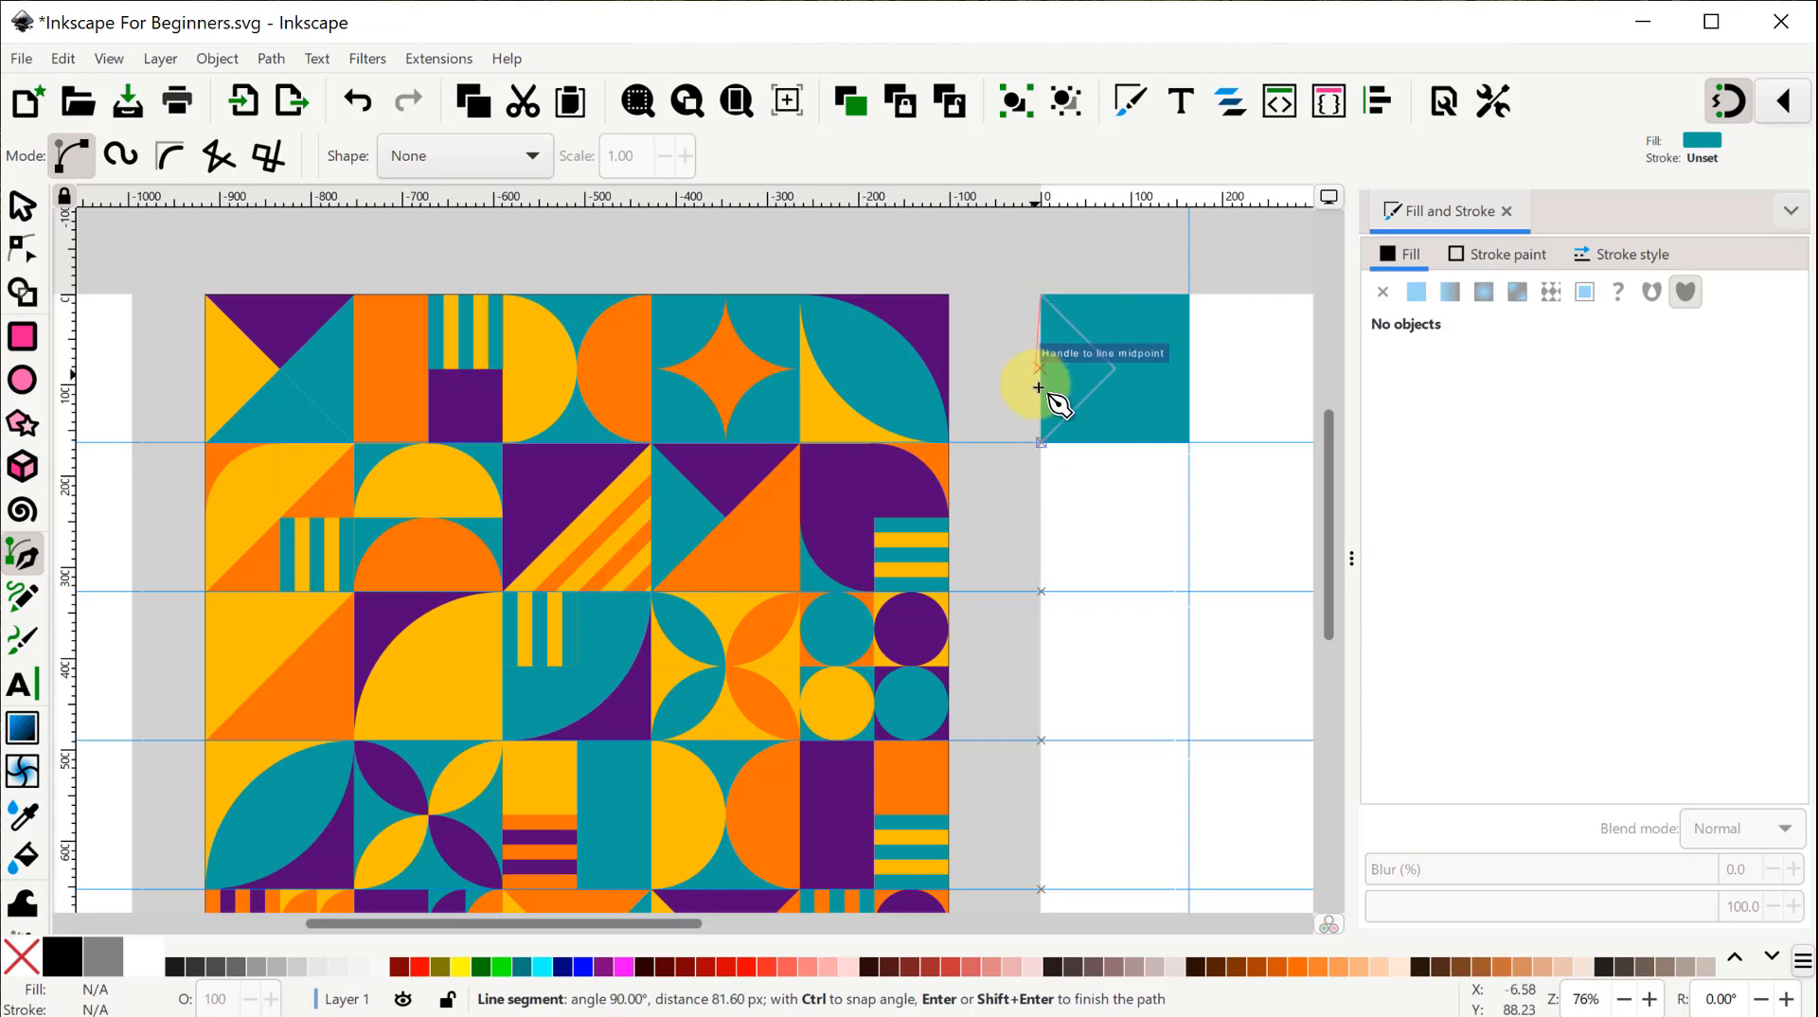
left_click(1044, 445)
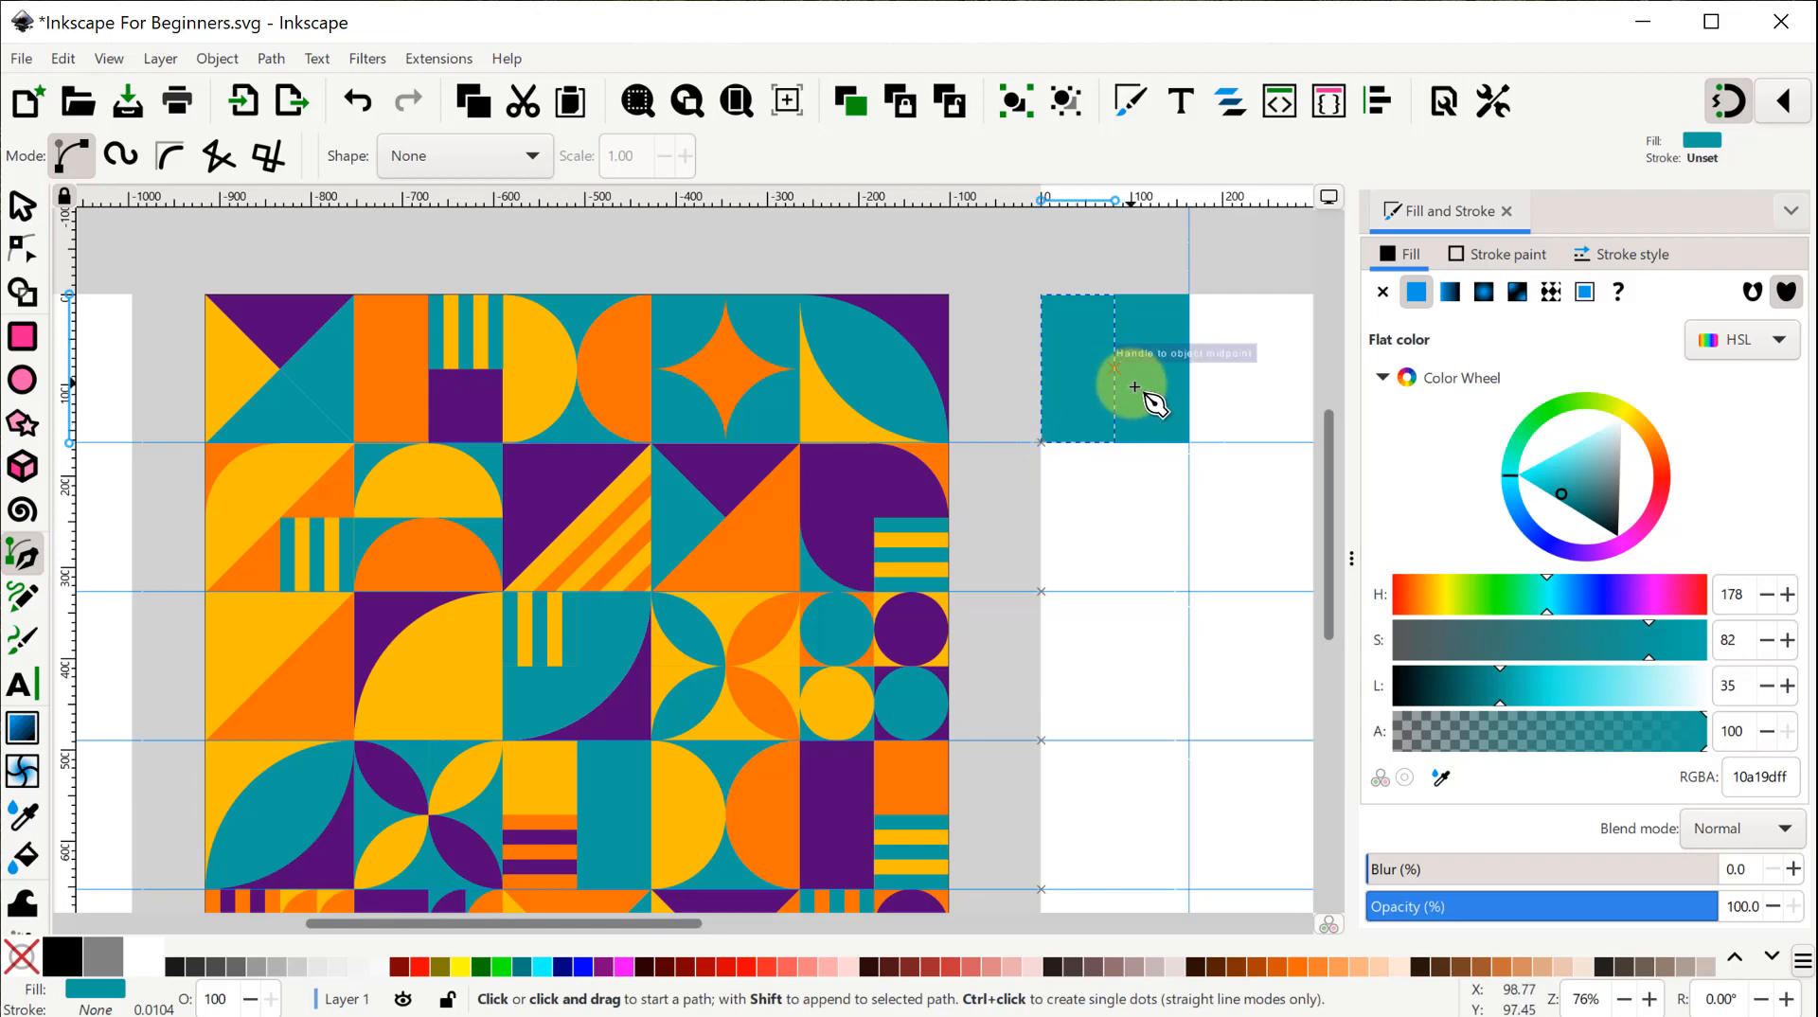
Fill the triangle with the yellow sampled from the reference pattern's first tile, ffbf00ff, and deselect it.
left_click(1442, 779)
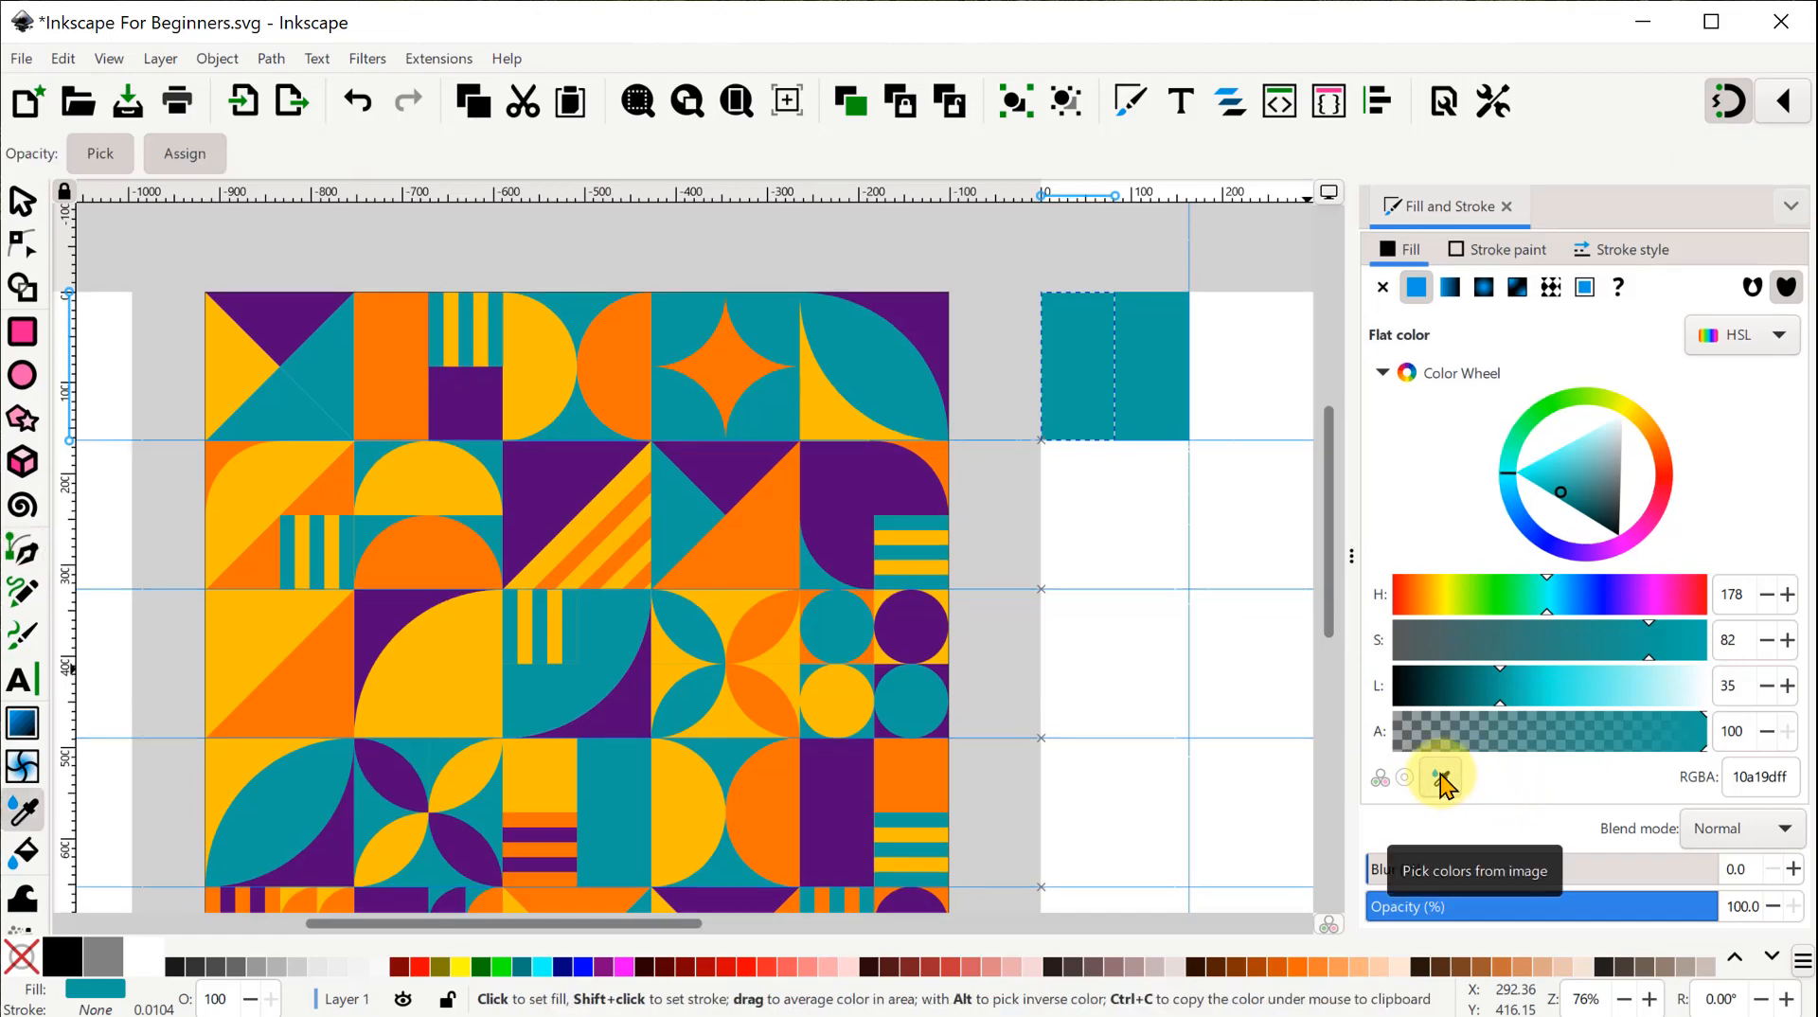
left_click(231, 364)
key("b")
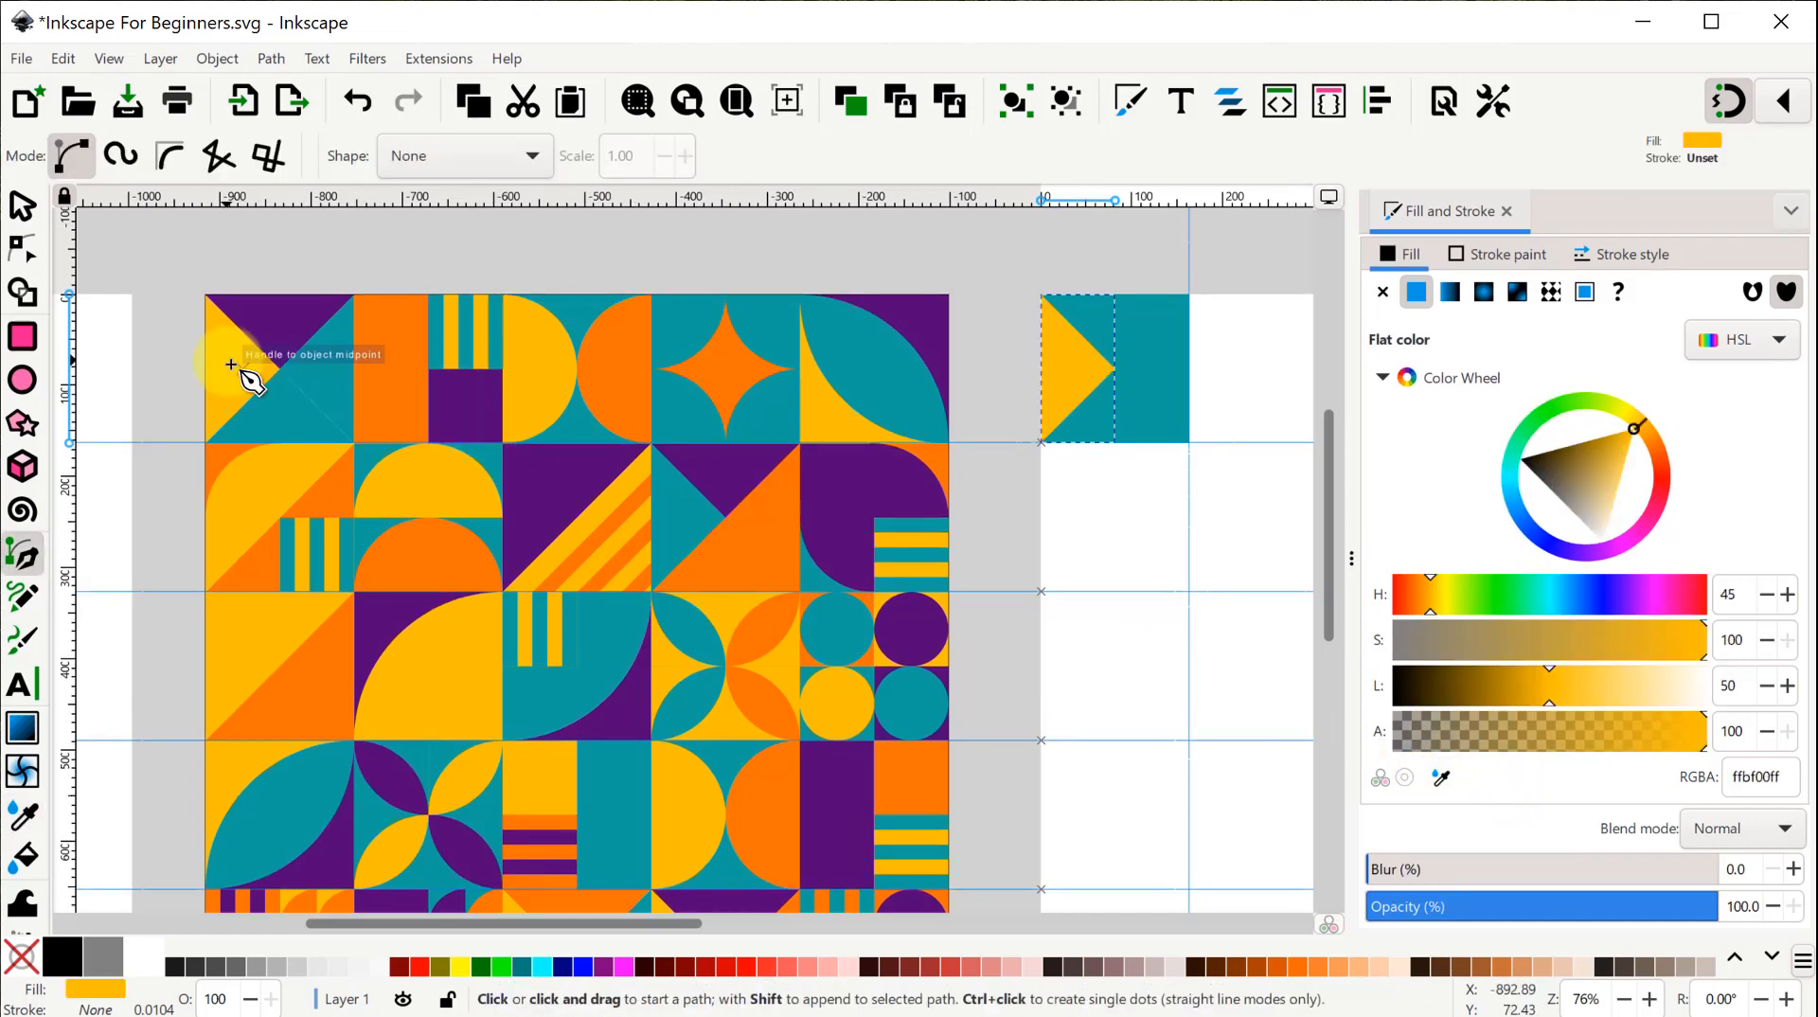
left_click(21, 203)
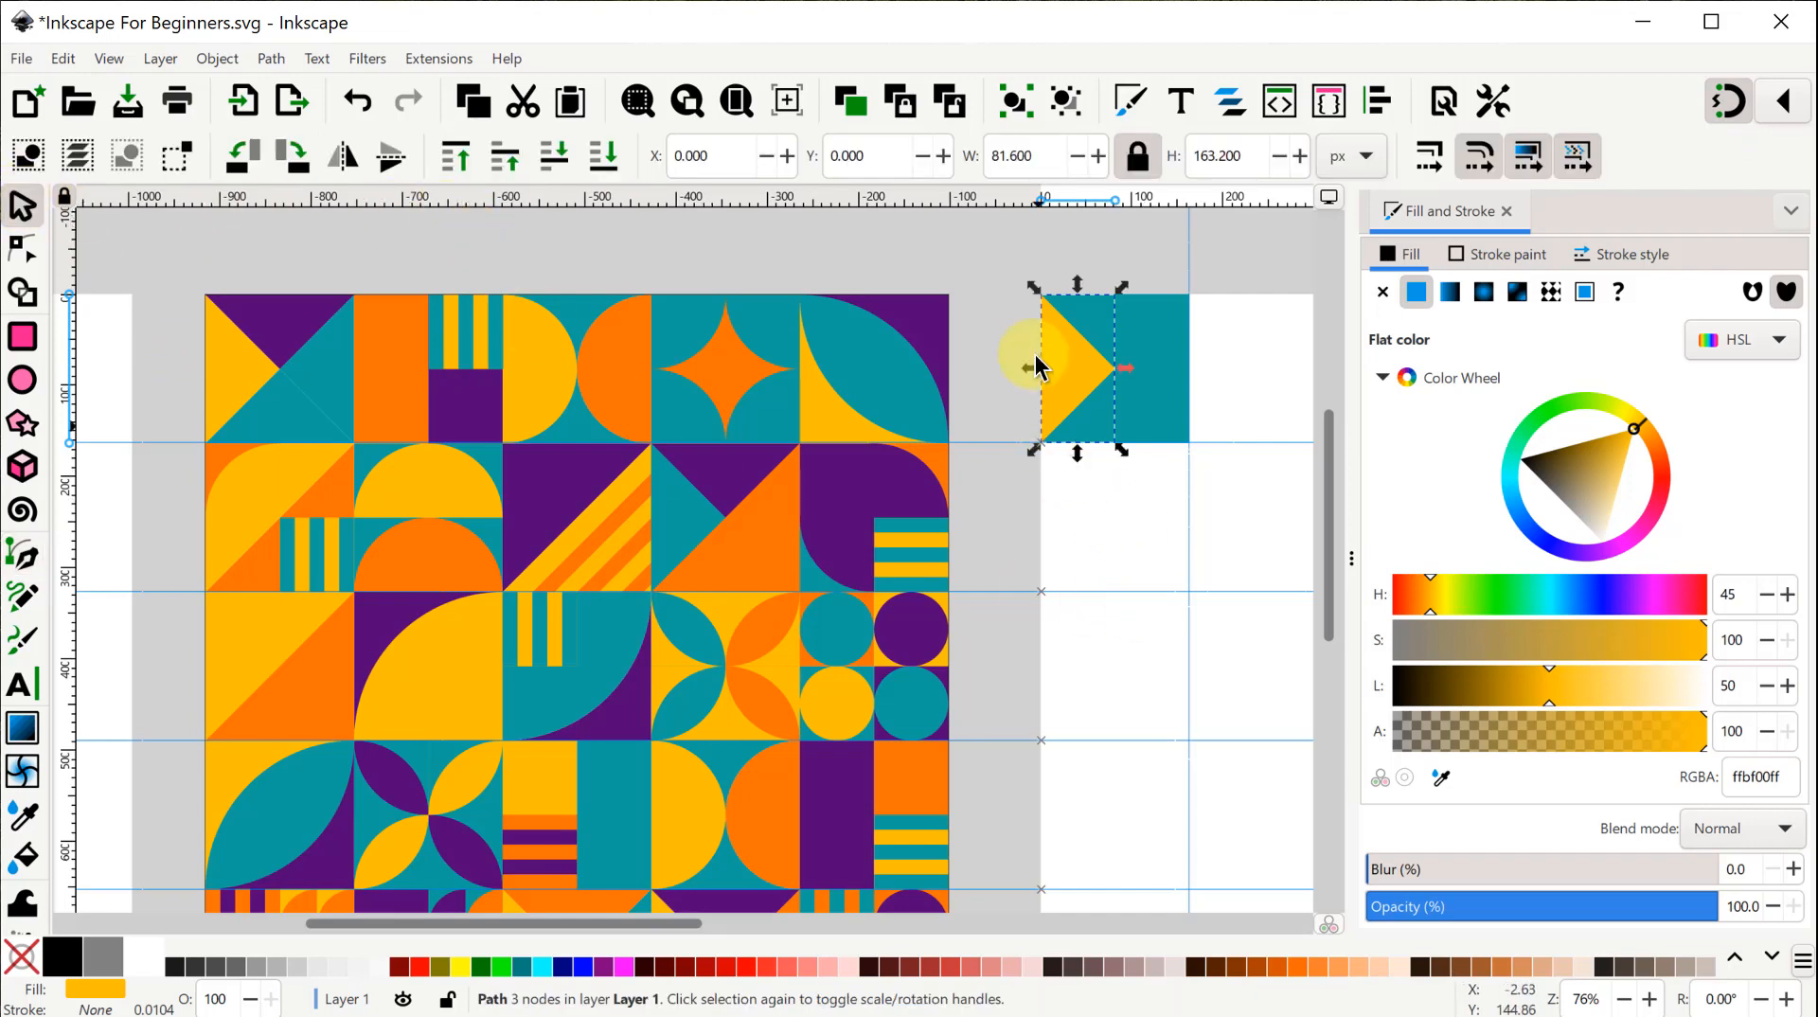
left_click(1002, 327)
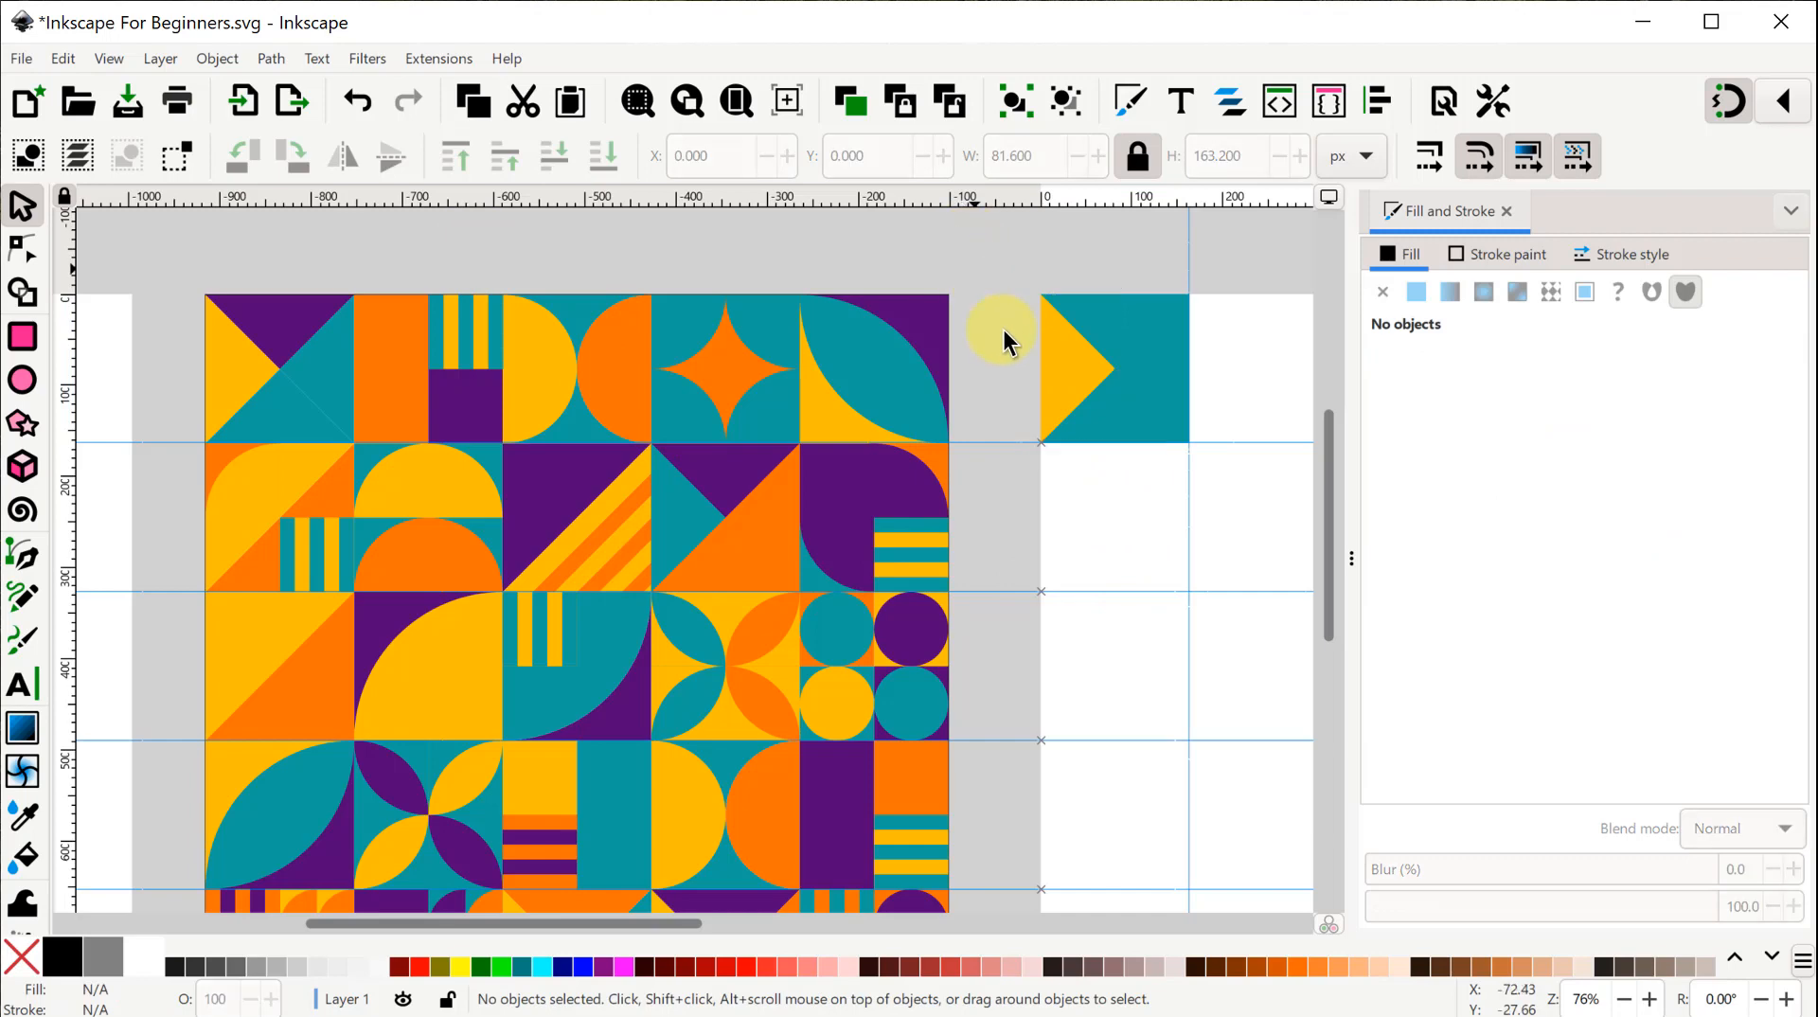
Duplicate the yellow triangle and fill the copy with the purple sampled from the first reference tile, 540375ff.
left_click(1079, 367)
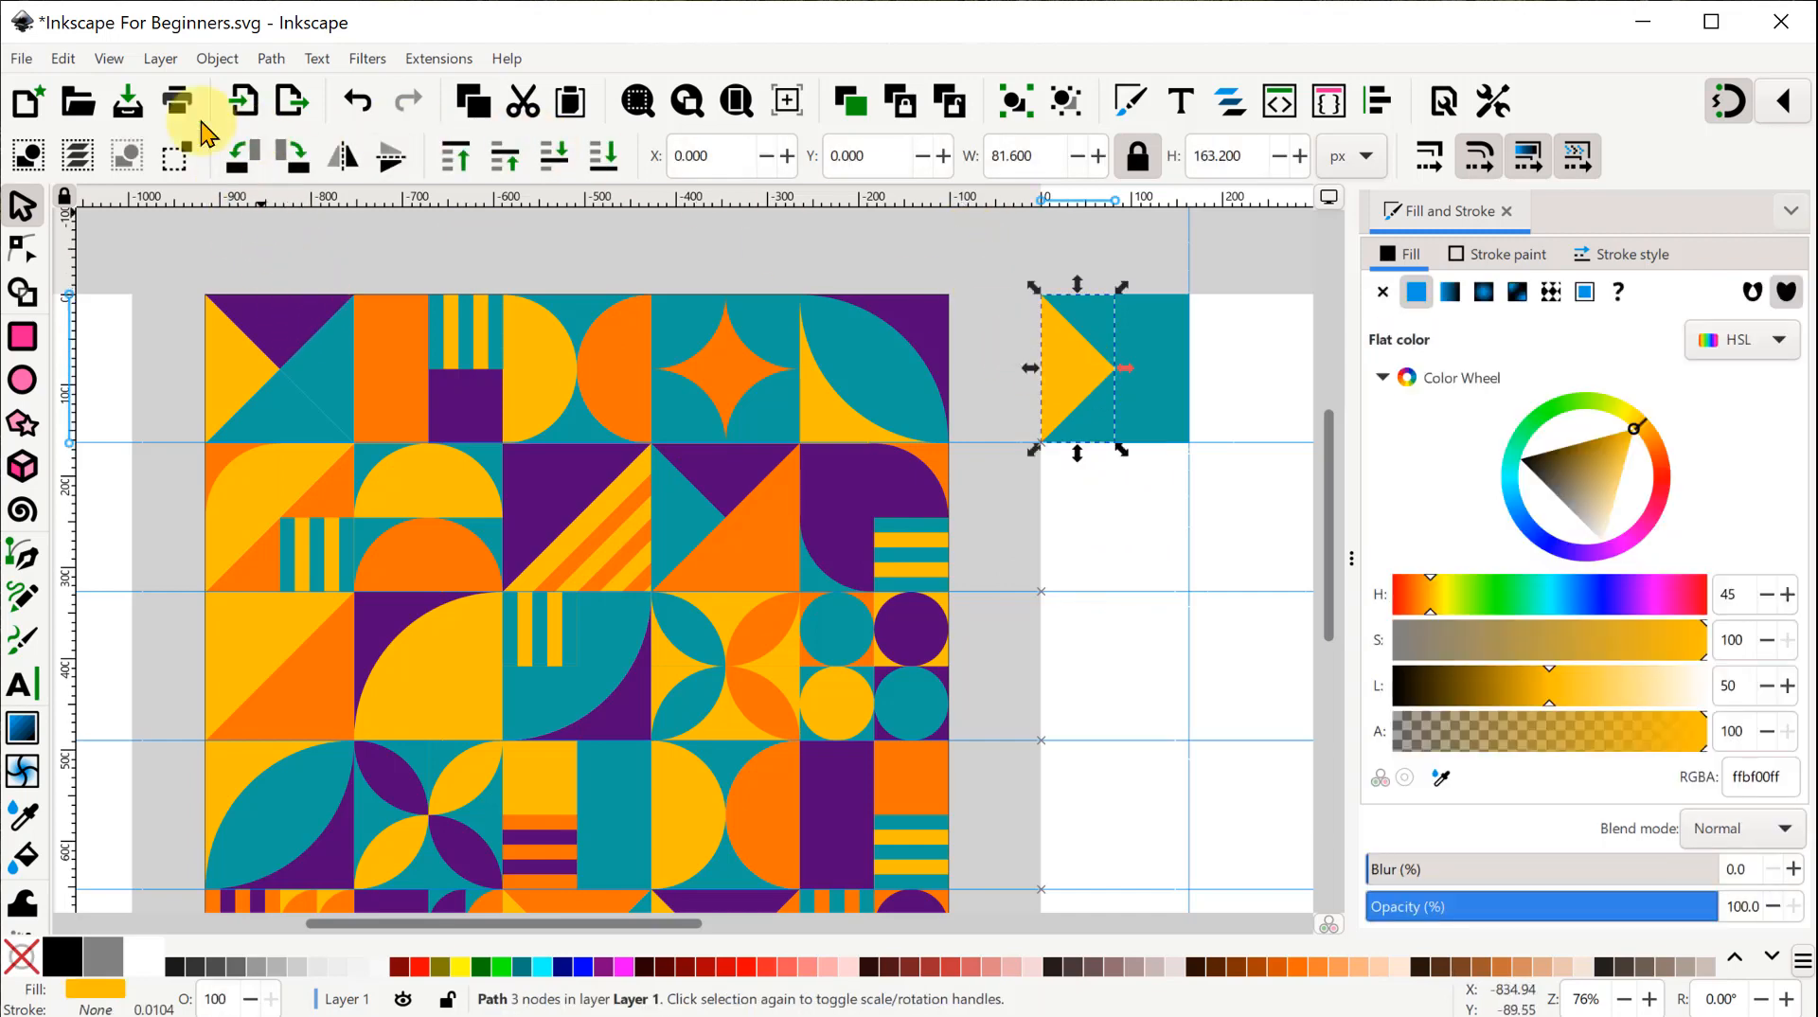
left_click(63, 61)
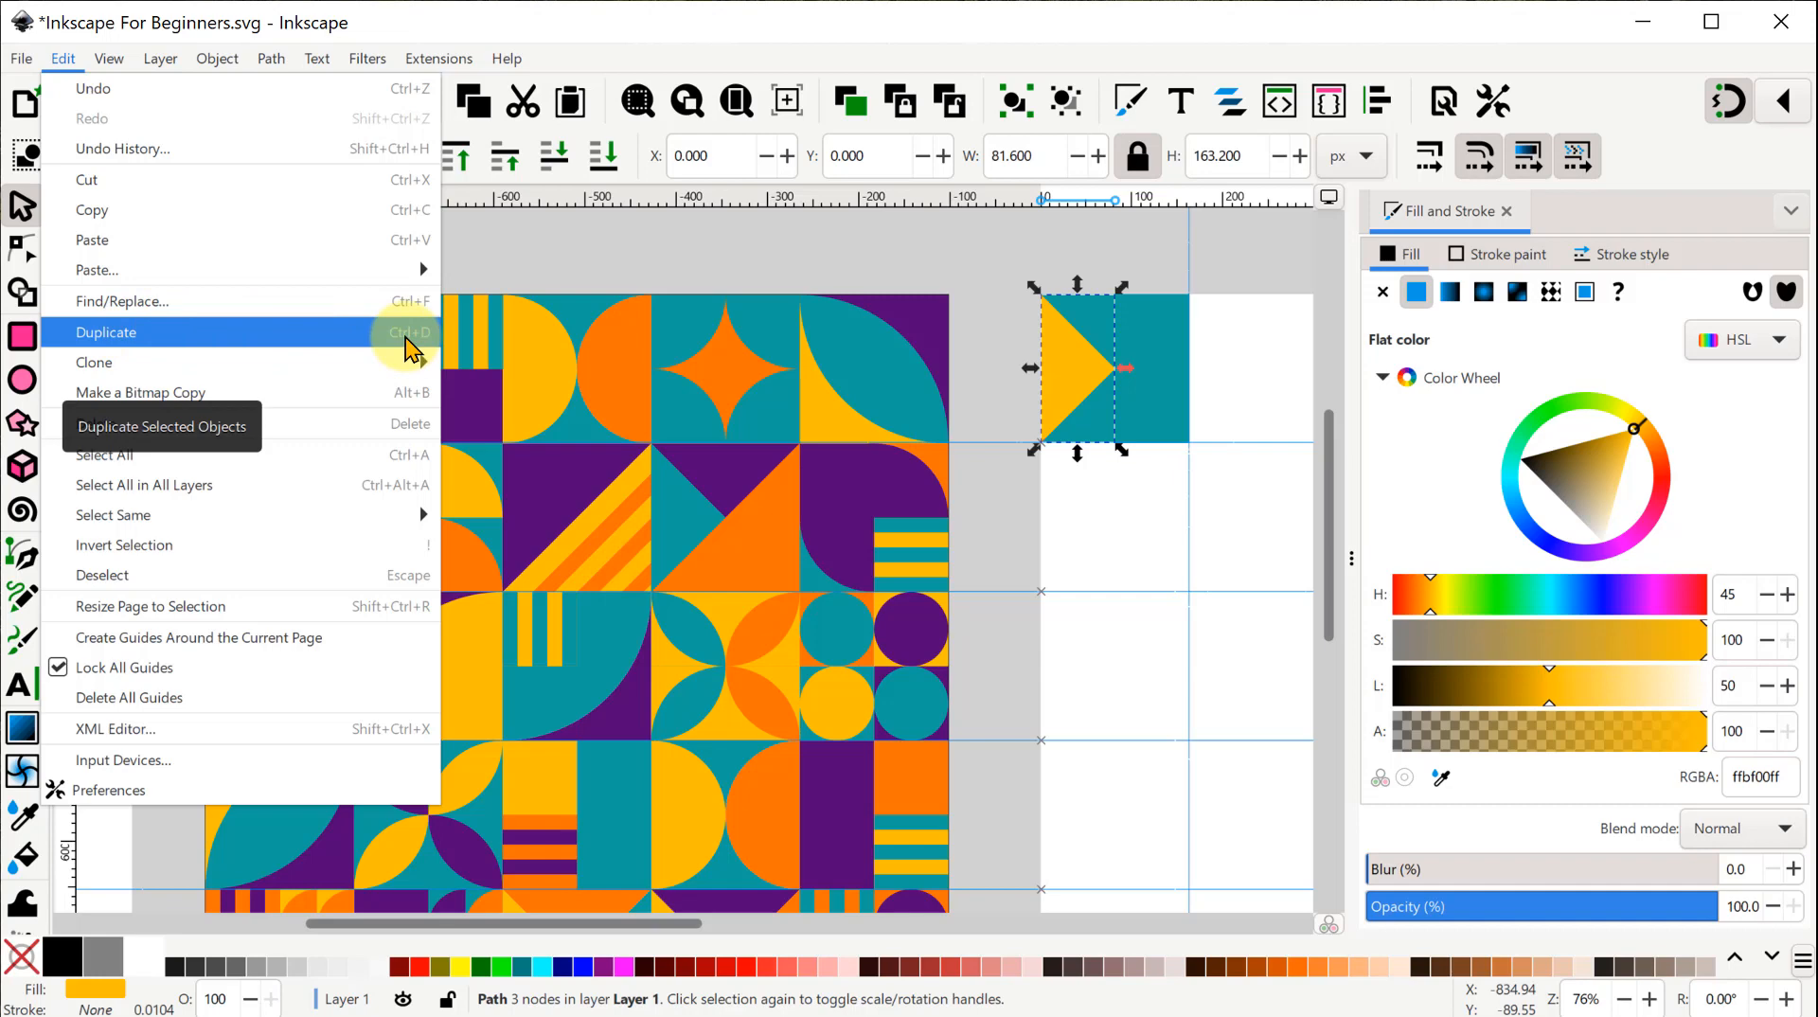
left_click(375, 338)
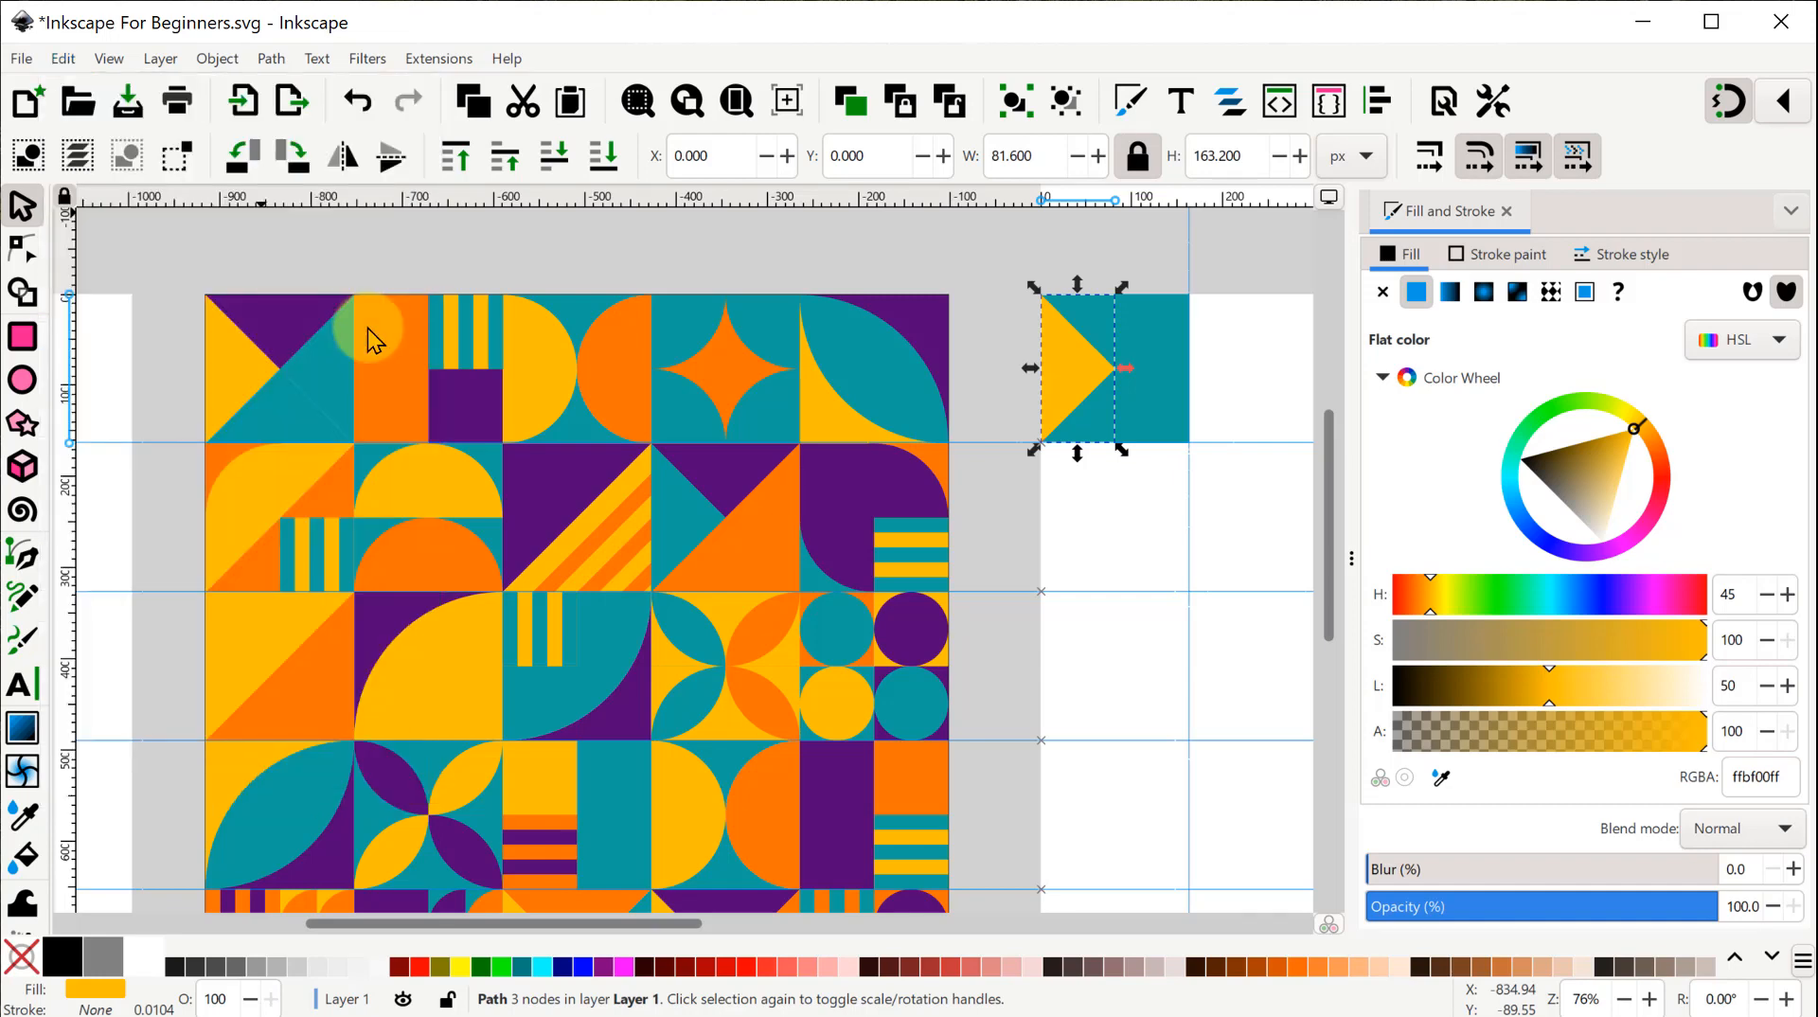
left_click(1442, 777)
left_click_drag(284, 333, 308, 360)
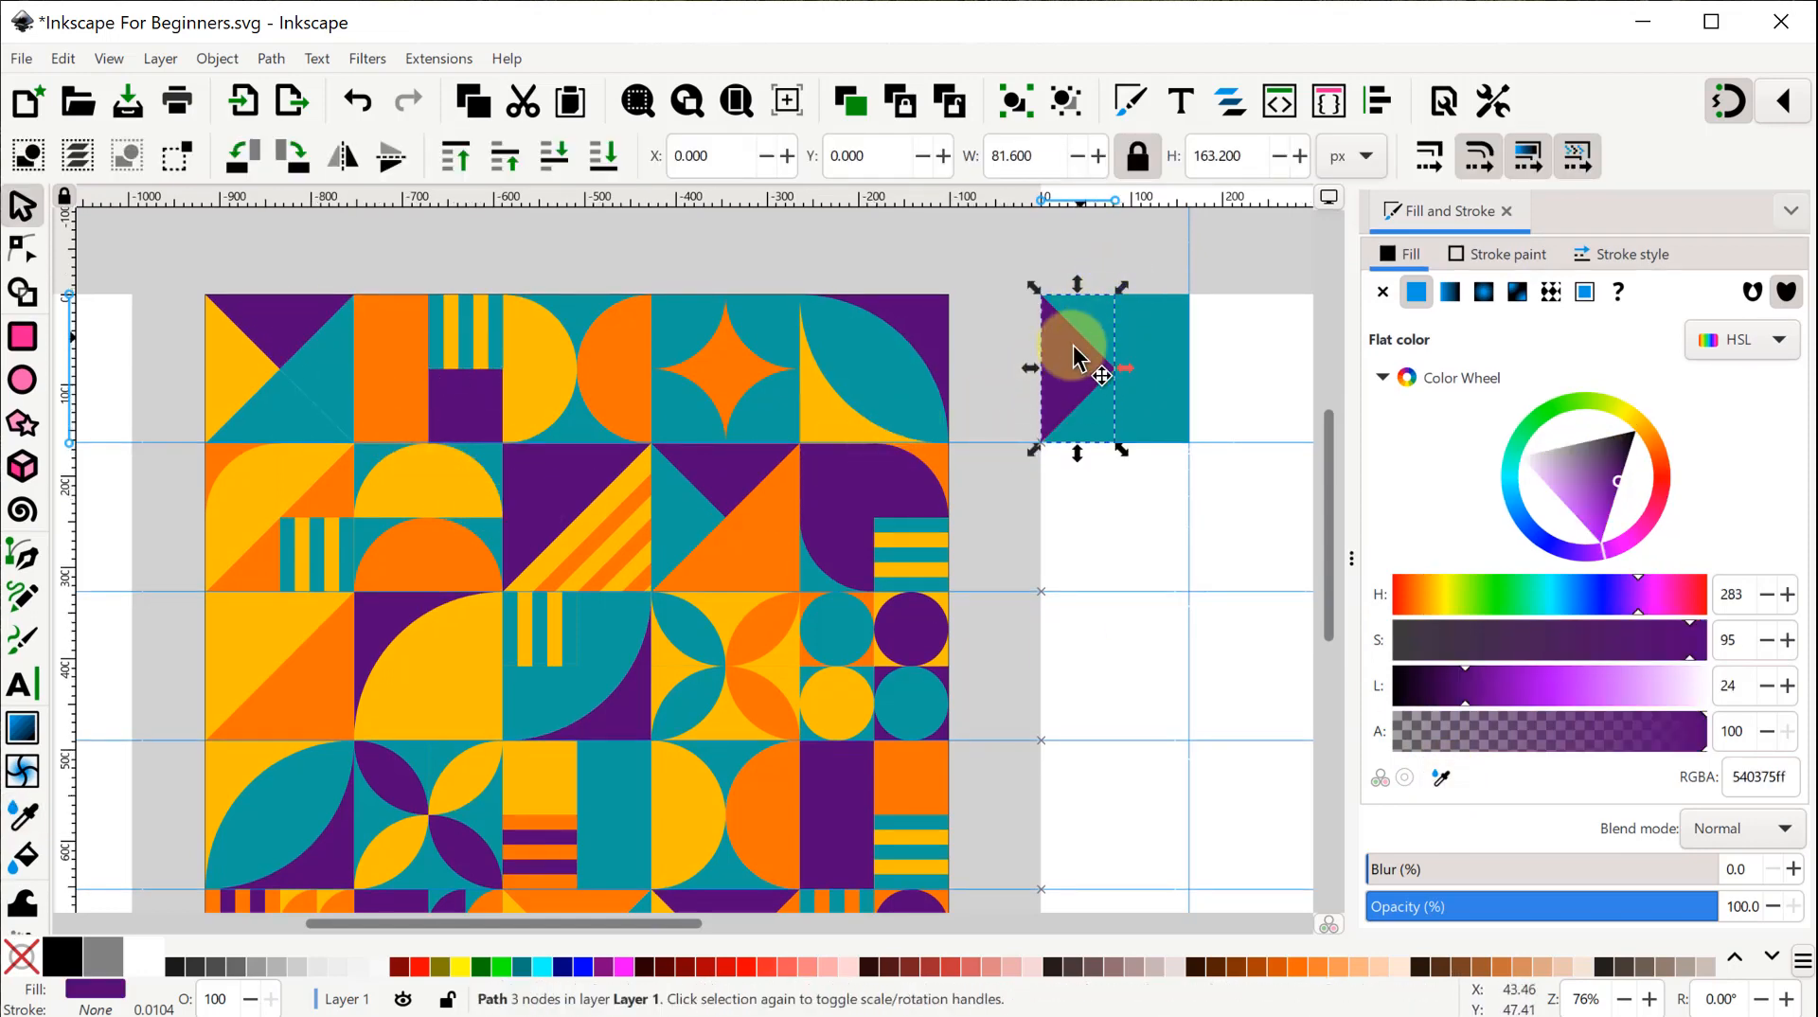
Rotate the purple triangle 90 degrees clockwise, snap it to the square's top edge at X 0, Y 0, and deselect it.
left_click(293, 161)
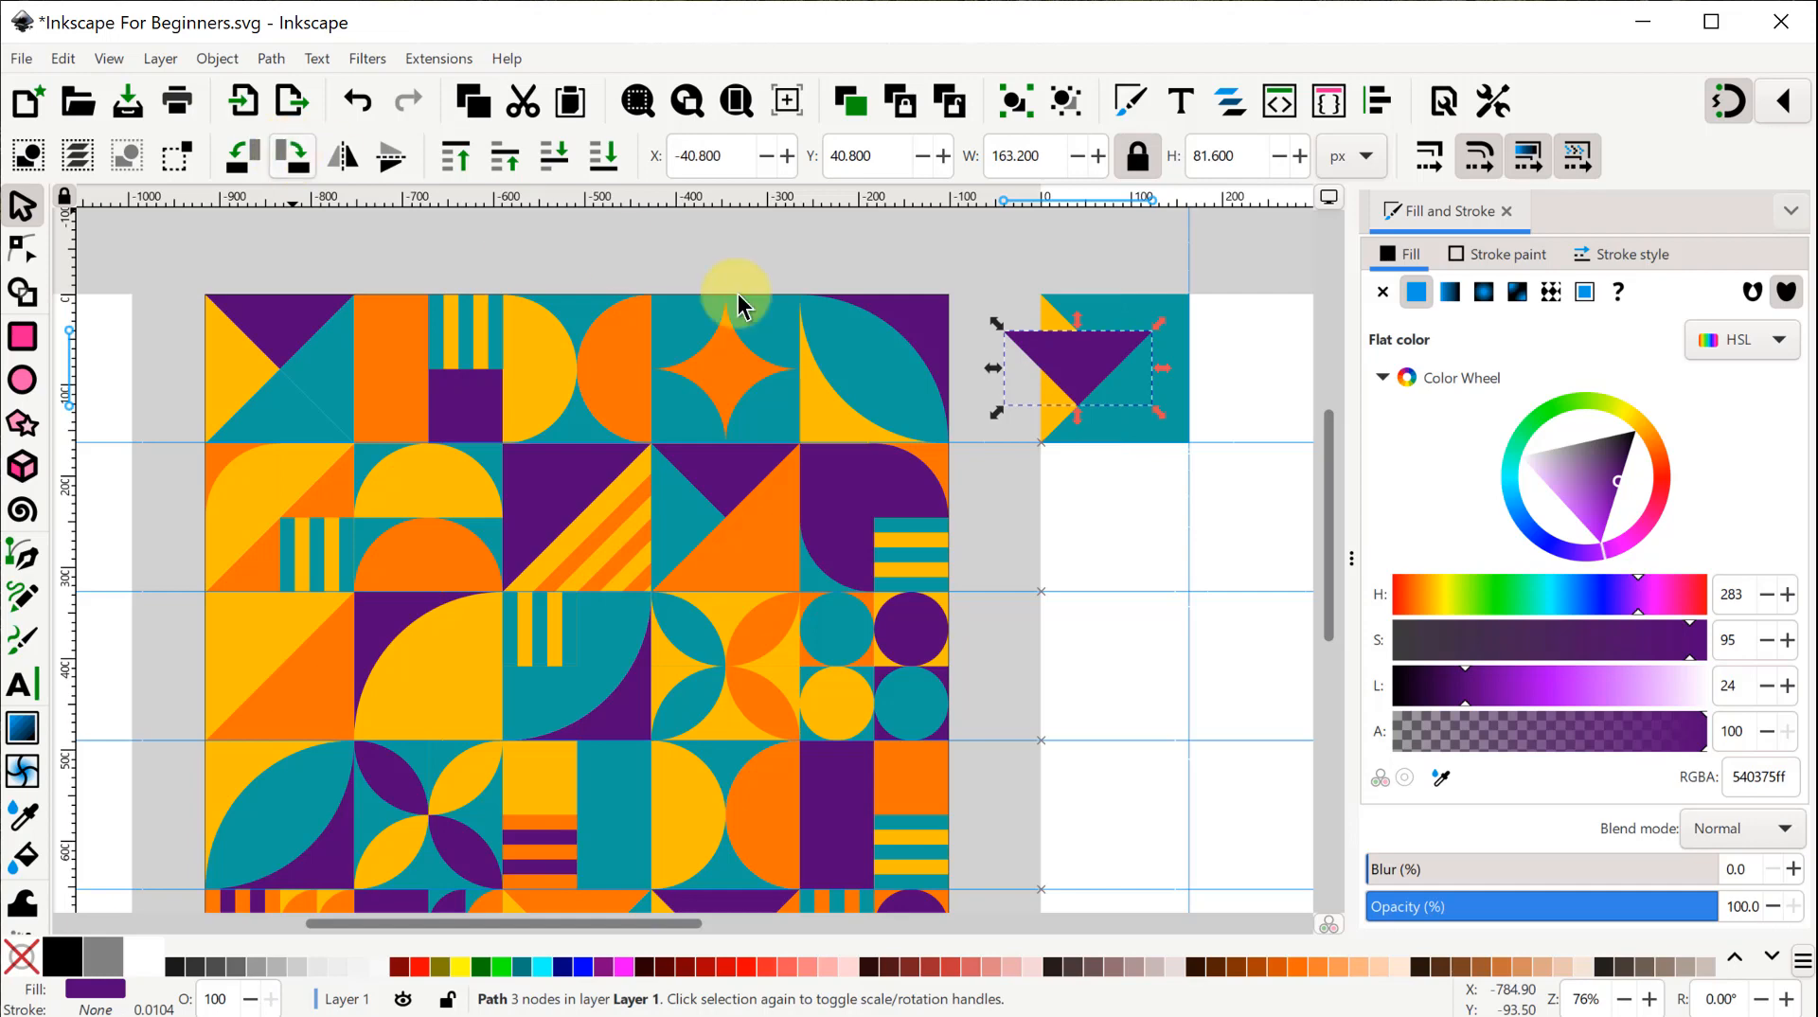
left_click_drag(1076, 366, 1098, 324)
left_click(986, 301)
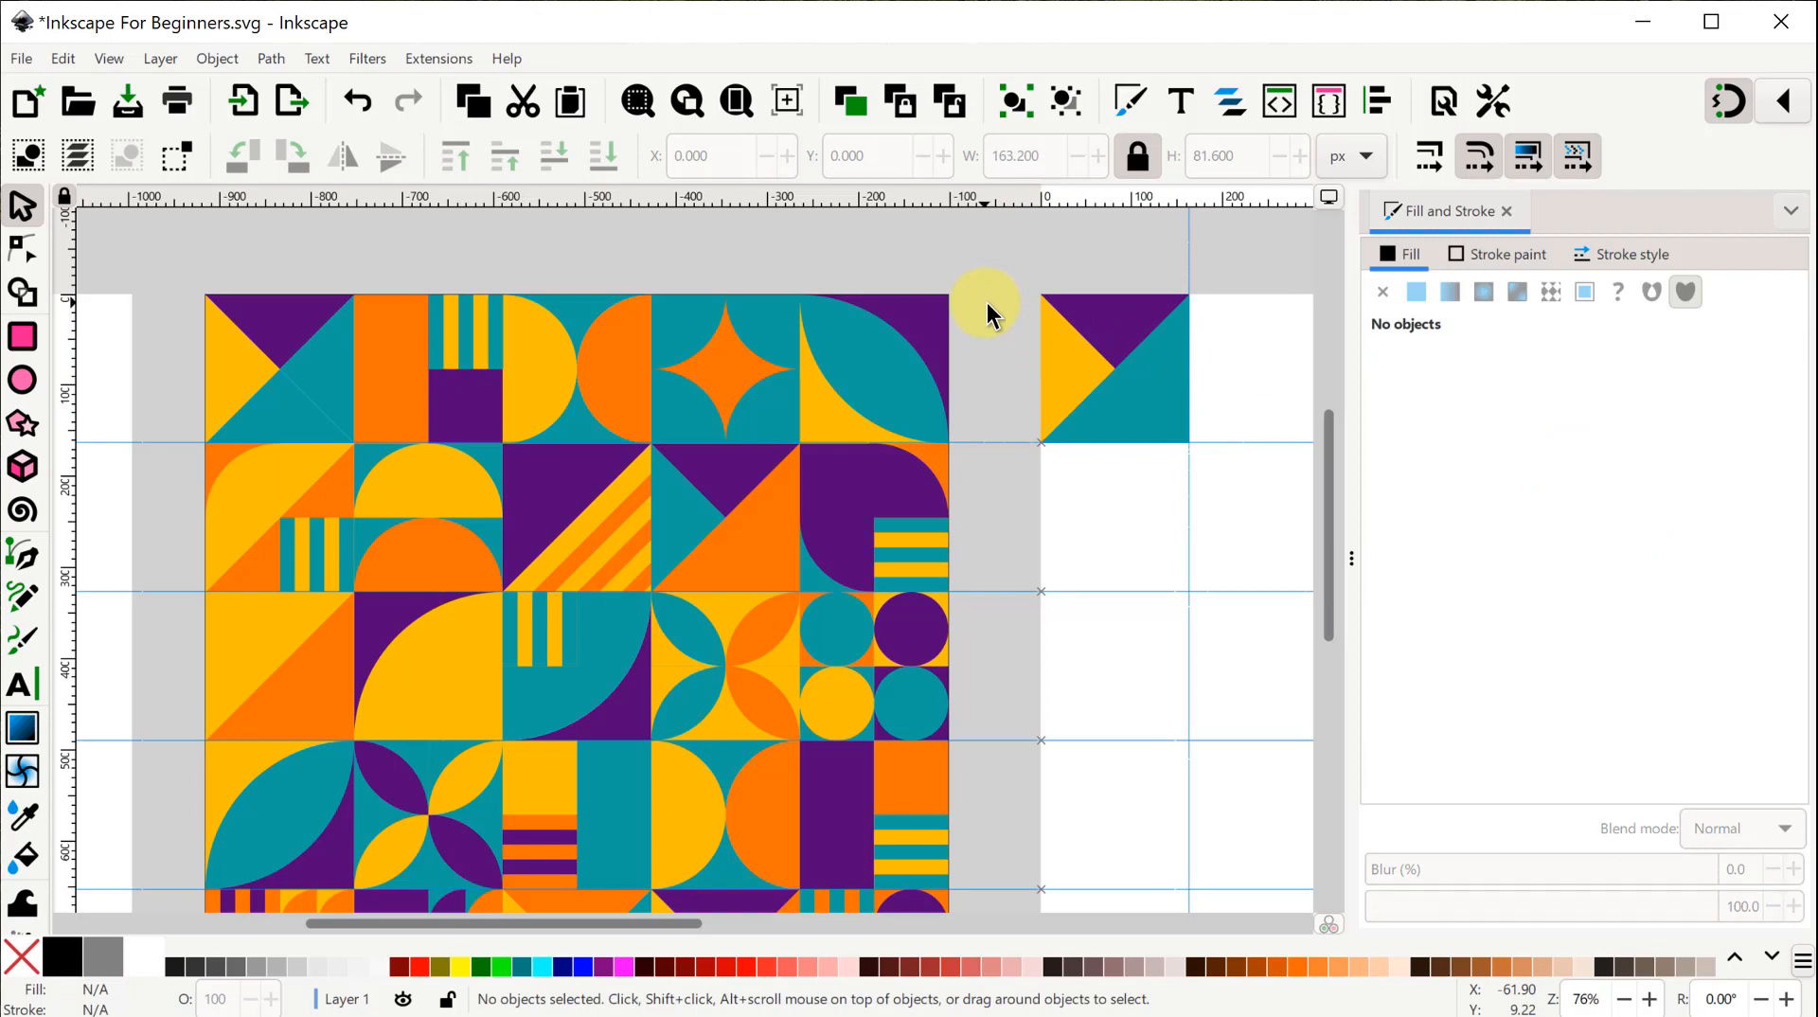
Lower the yellow triangle behind the teal square, send it to the bottom of the stacking order, and raise it to the top.
left_click(1066, 364)
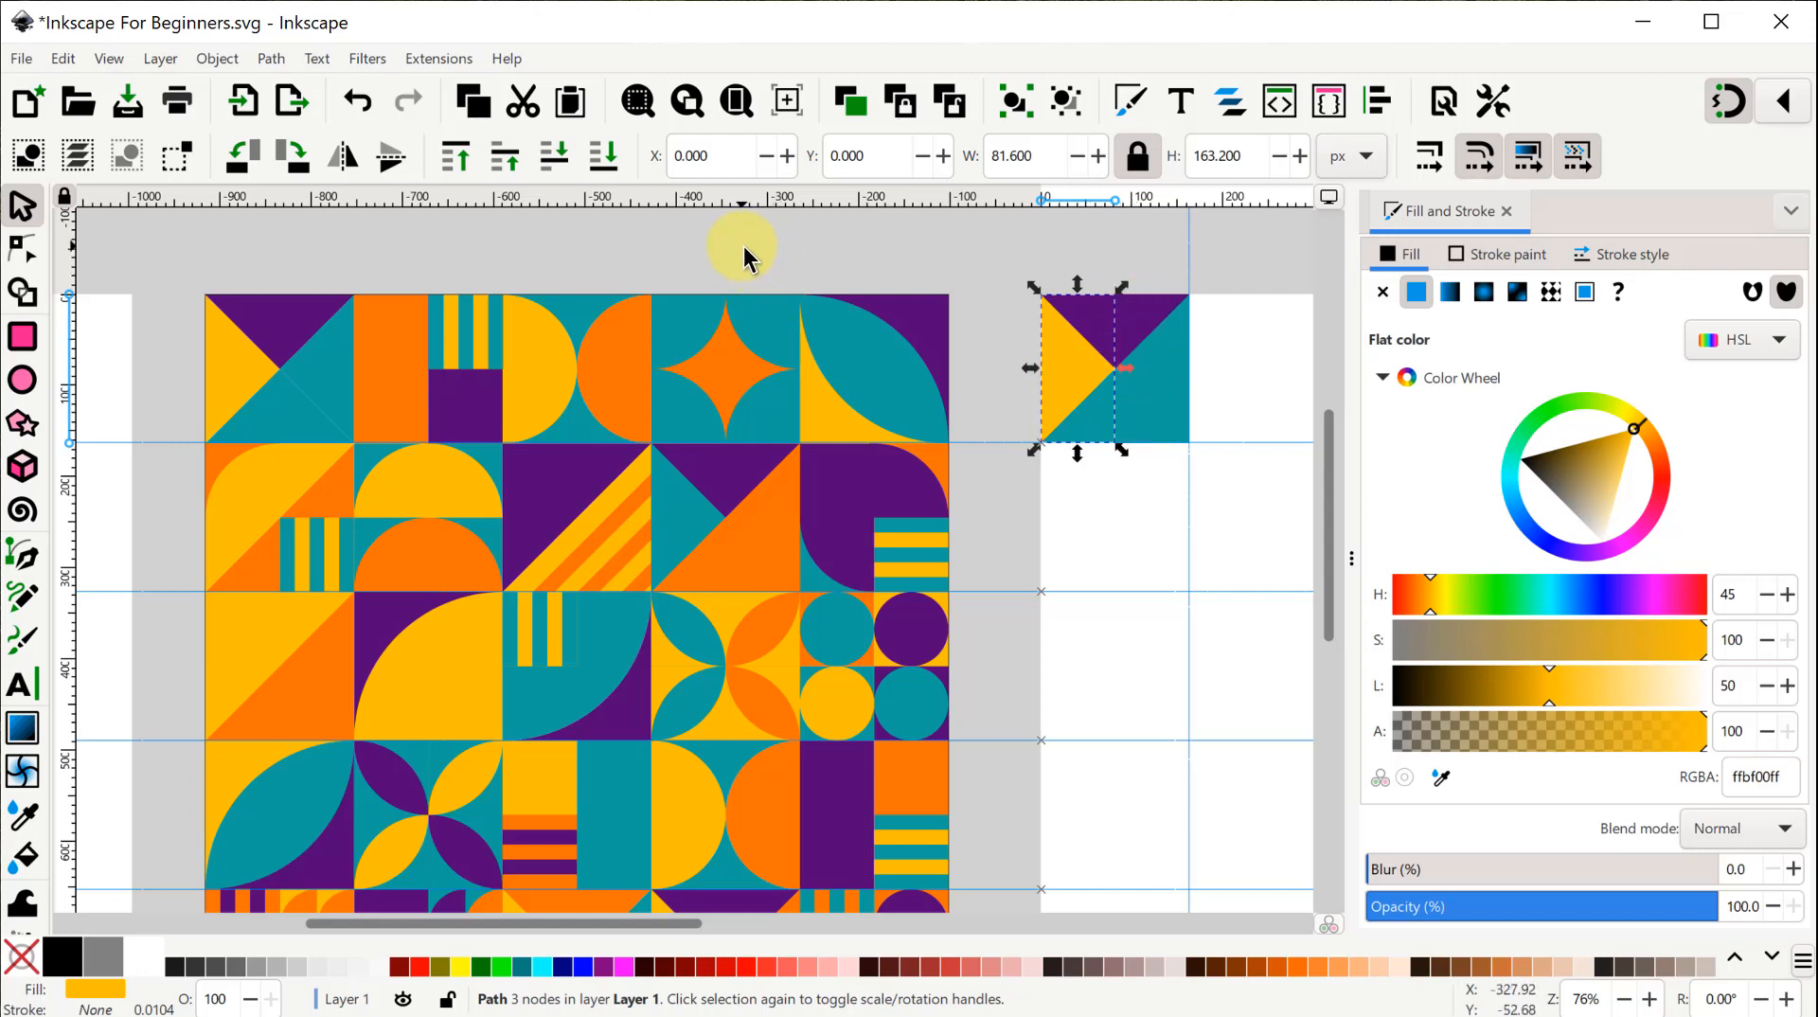
left_click(556, 158)
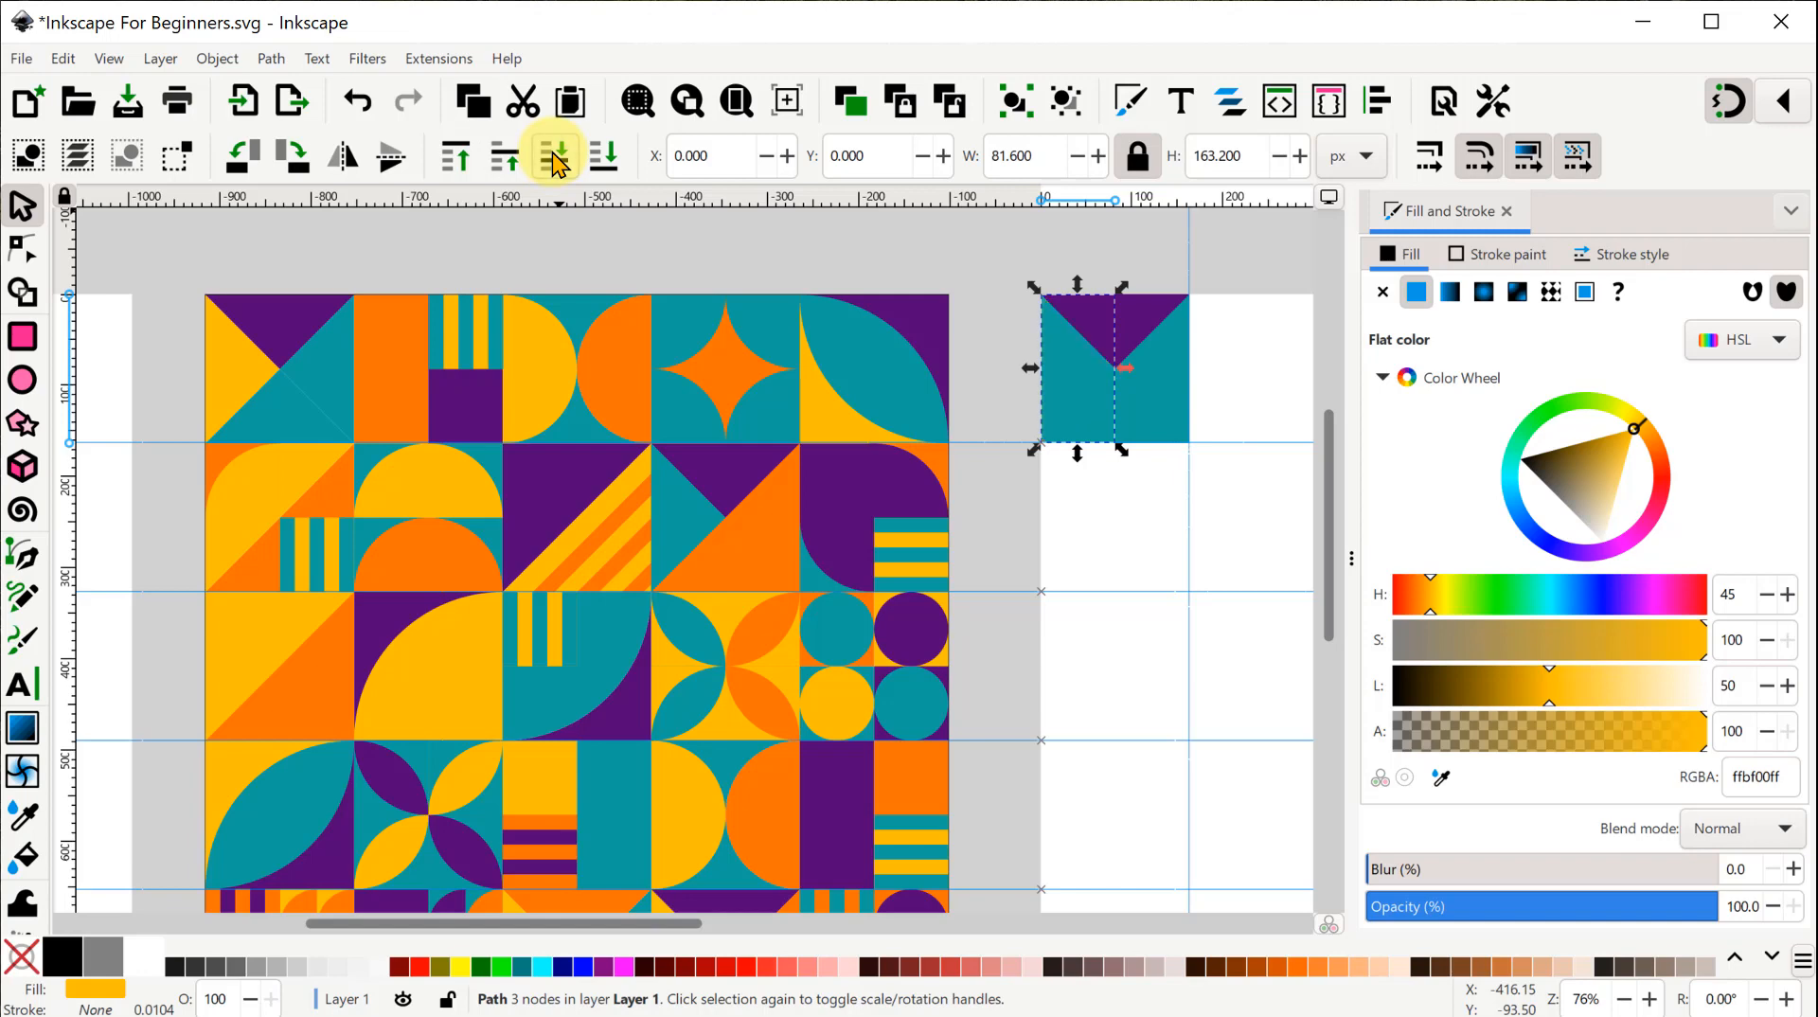
left_click(599, 166)
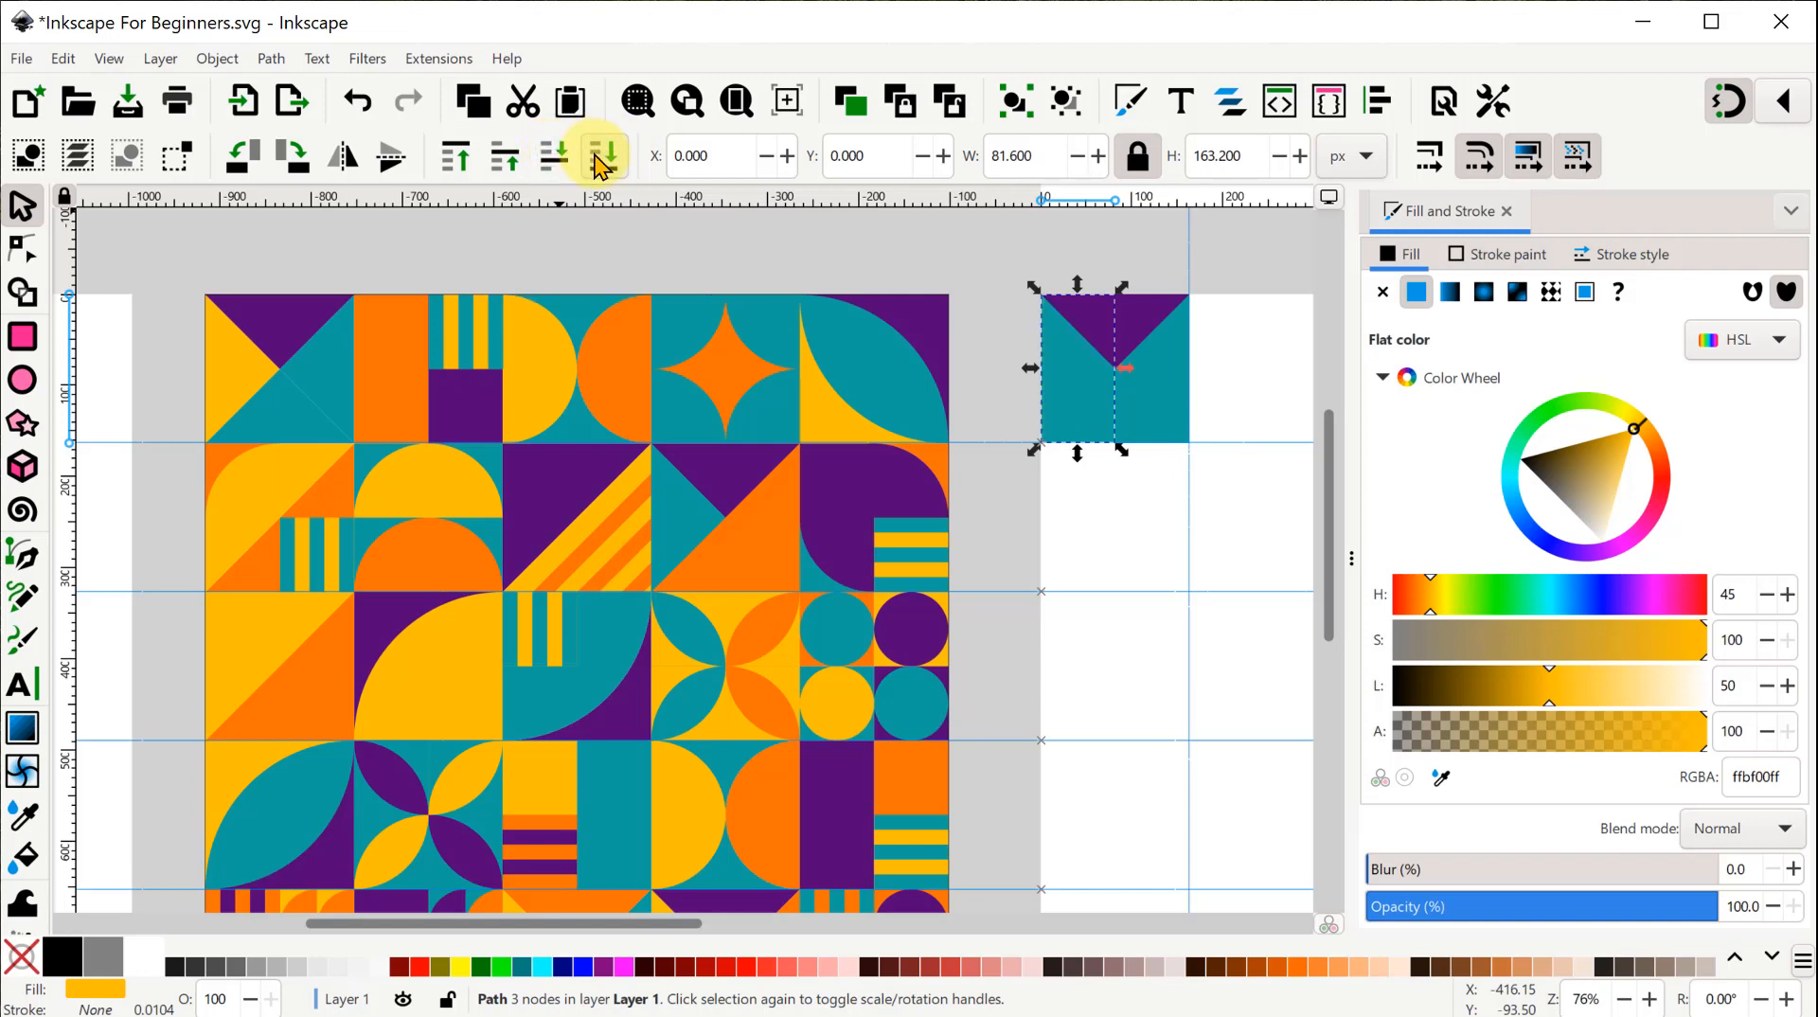
left_click(459, 164)
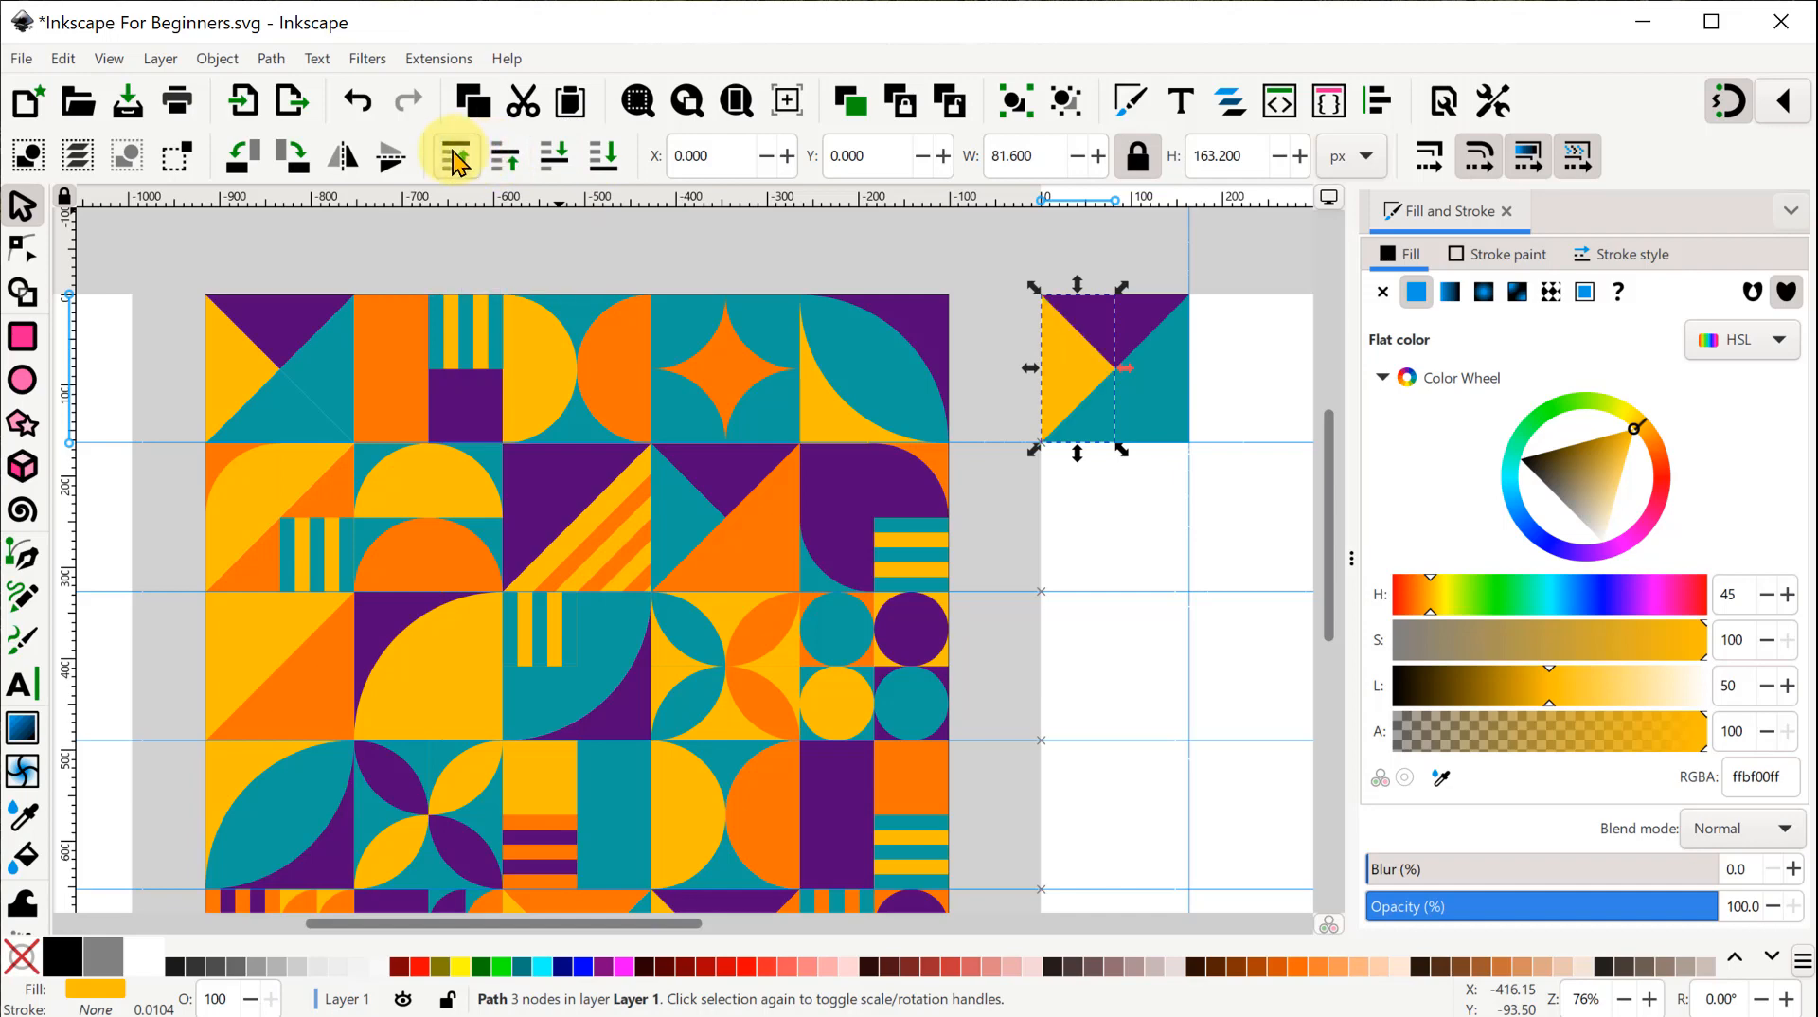
Move the purple triangle over the yellow one to X -40.800, Y 40.800, and try raising it to the top and lowering it two levels.
left_click(1150, 334)
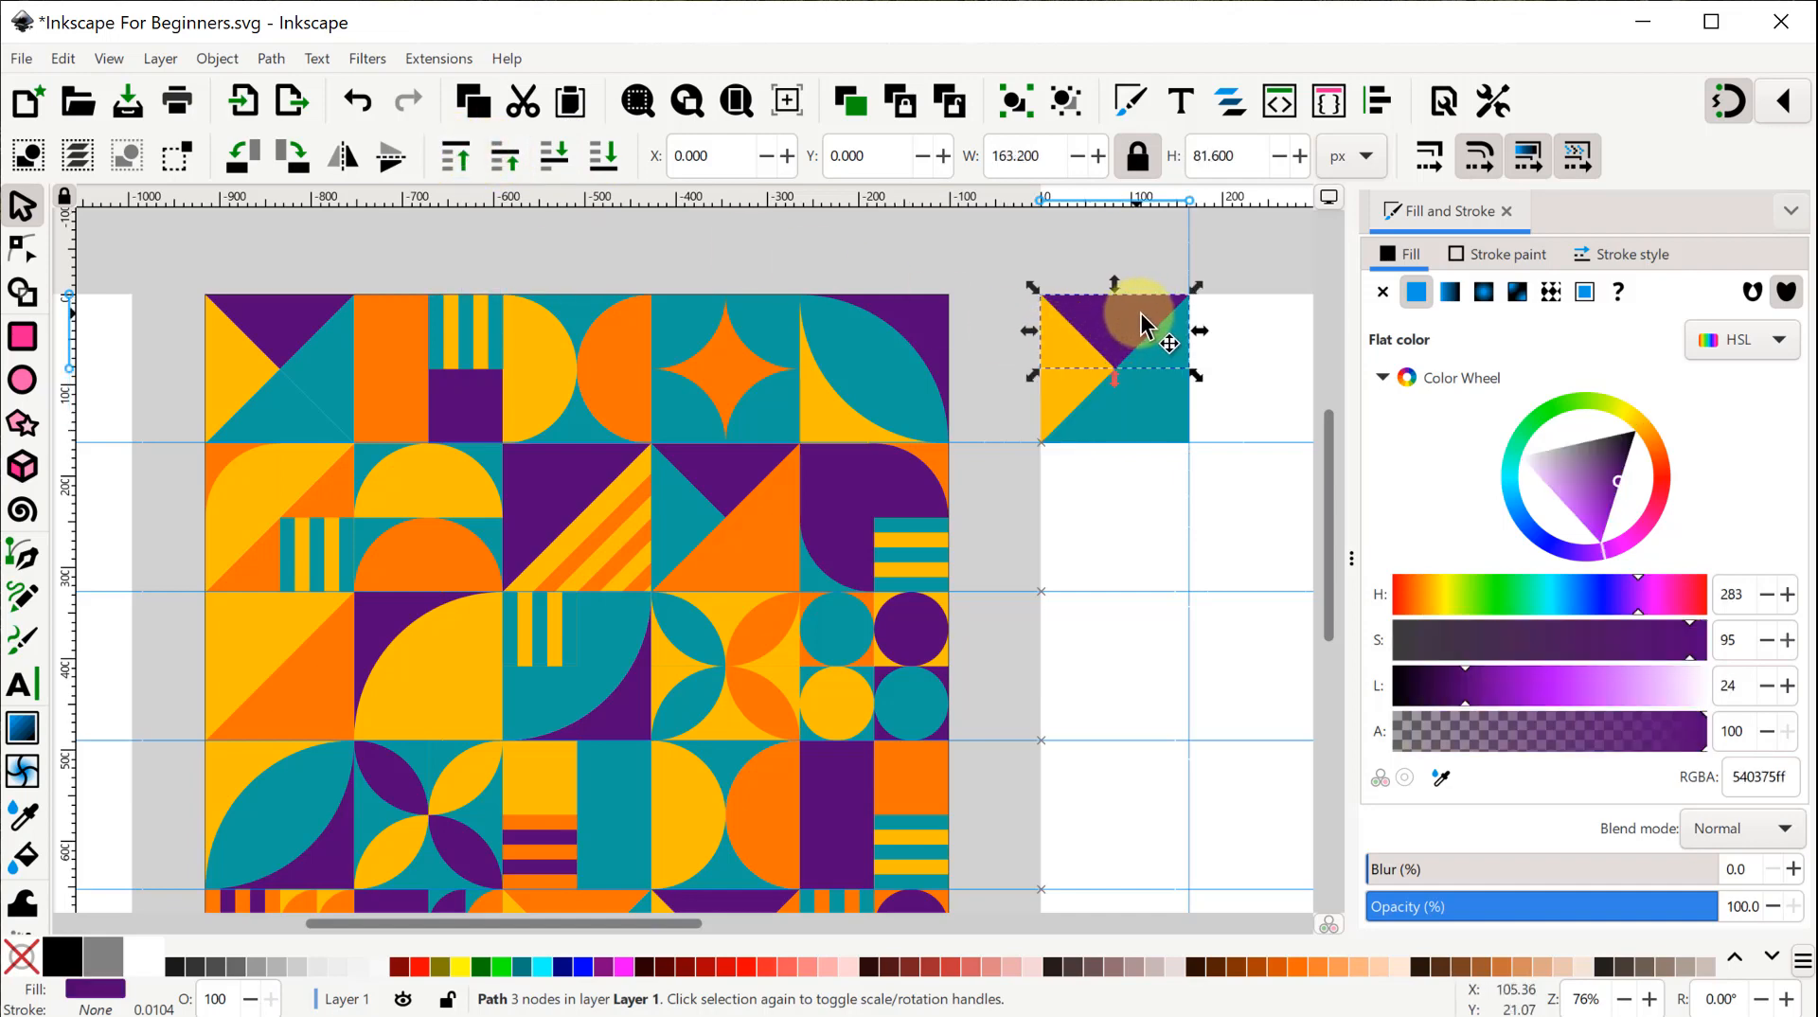
left_click_drag(1141, 331, 1104, 369)
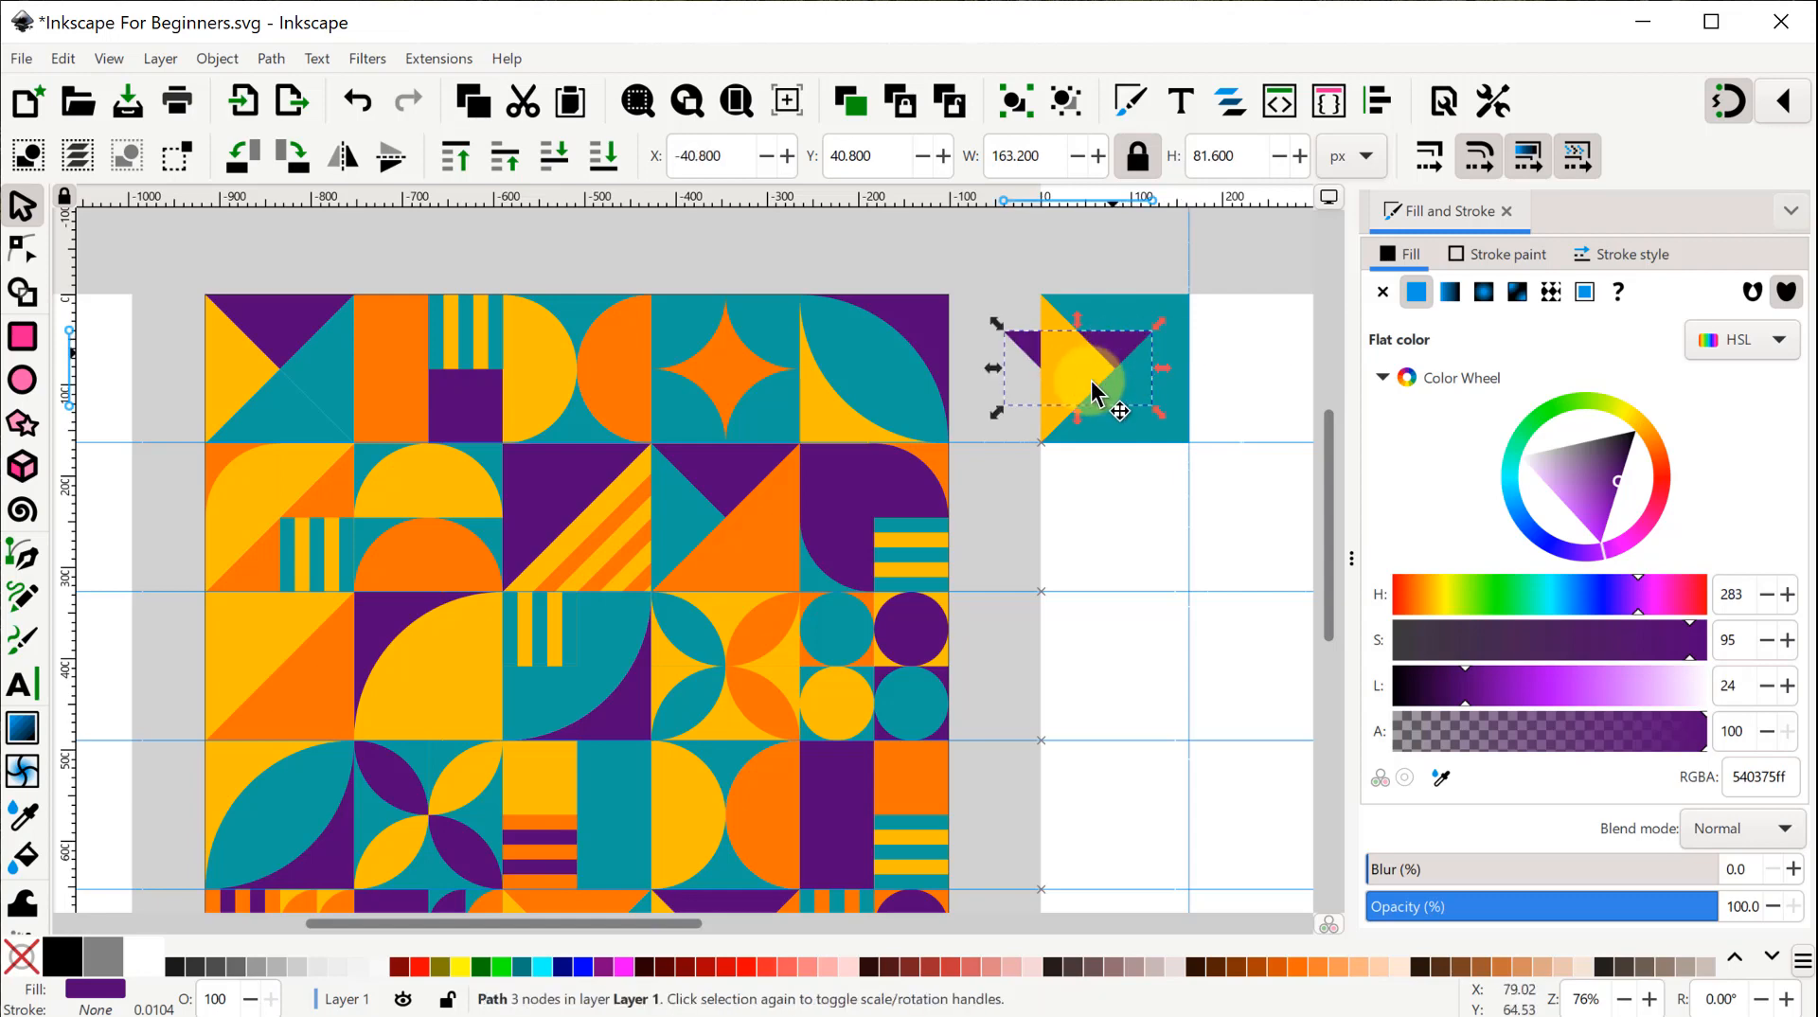
left_click(452, 161)
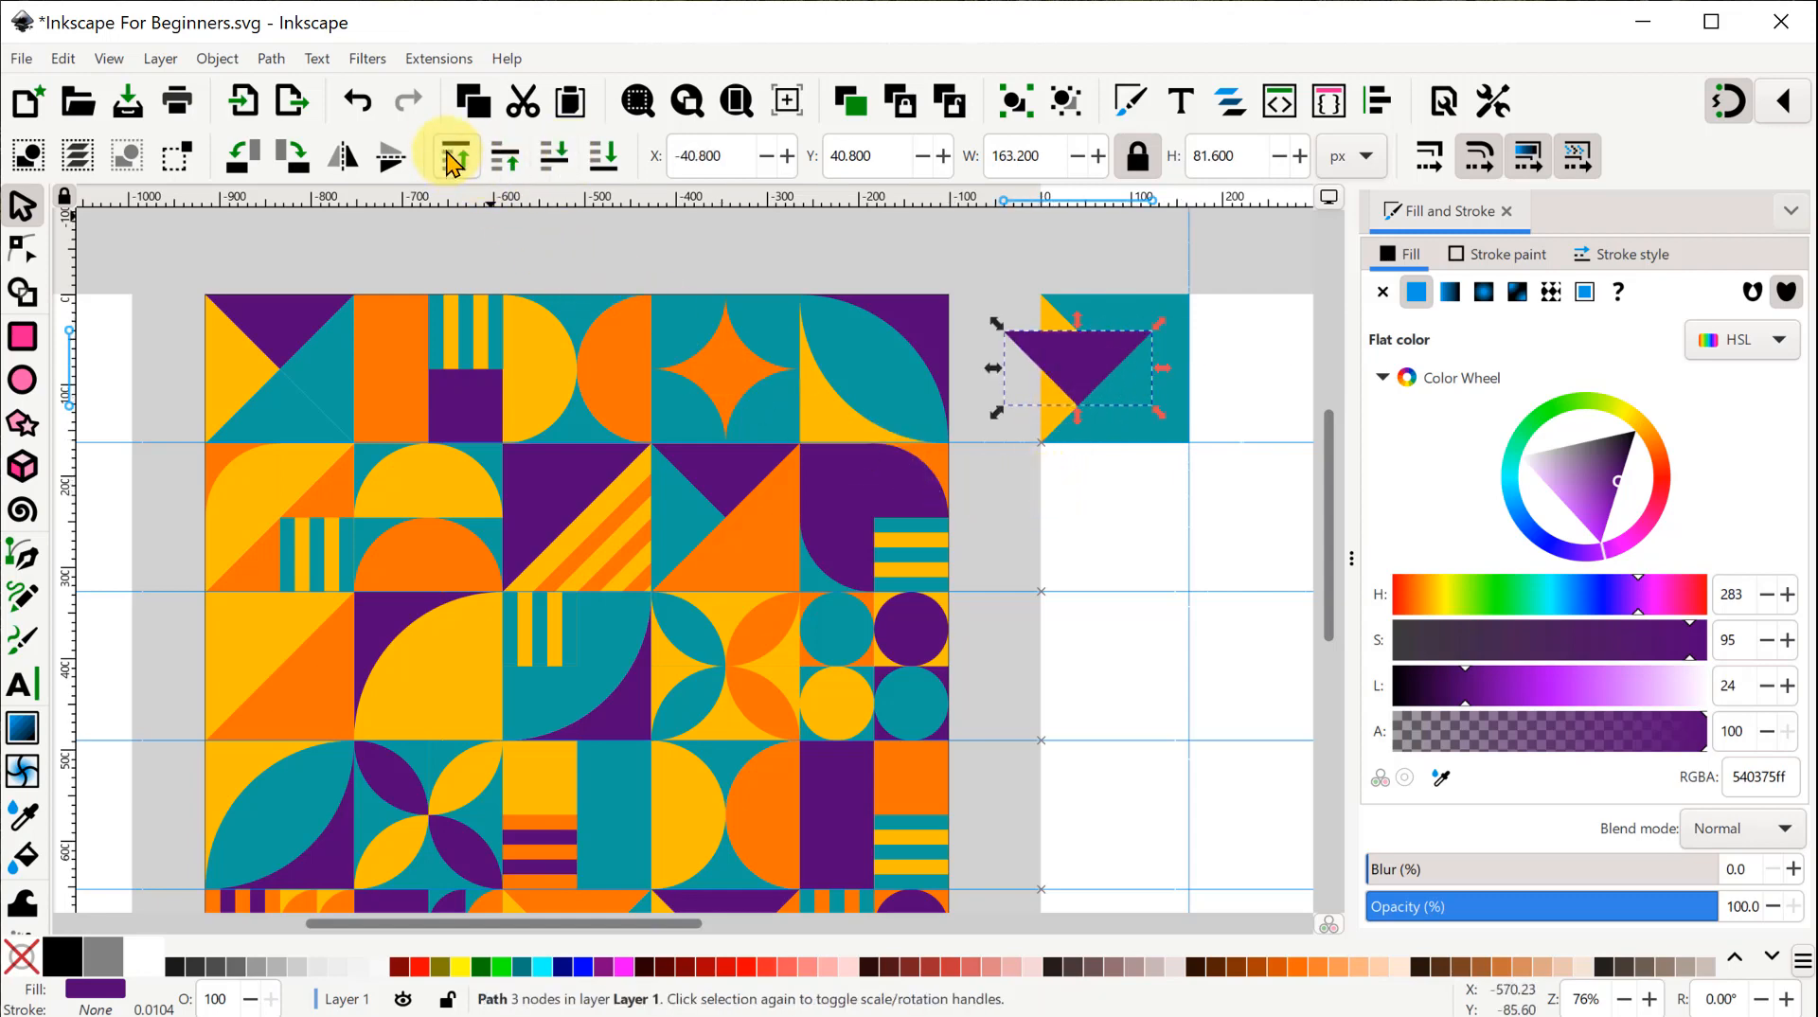
left_click(557, 159)
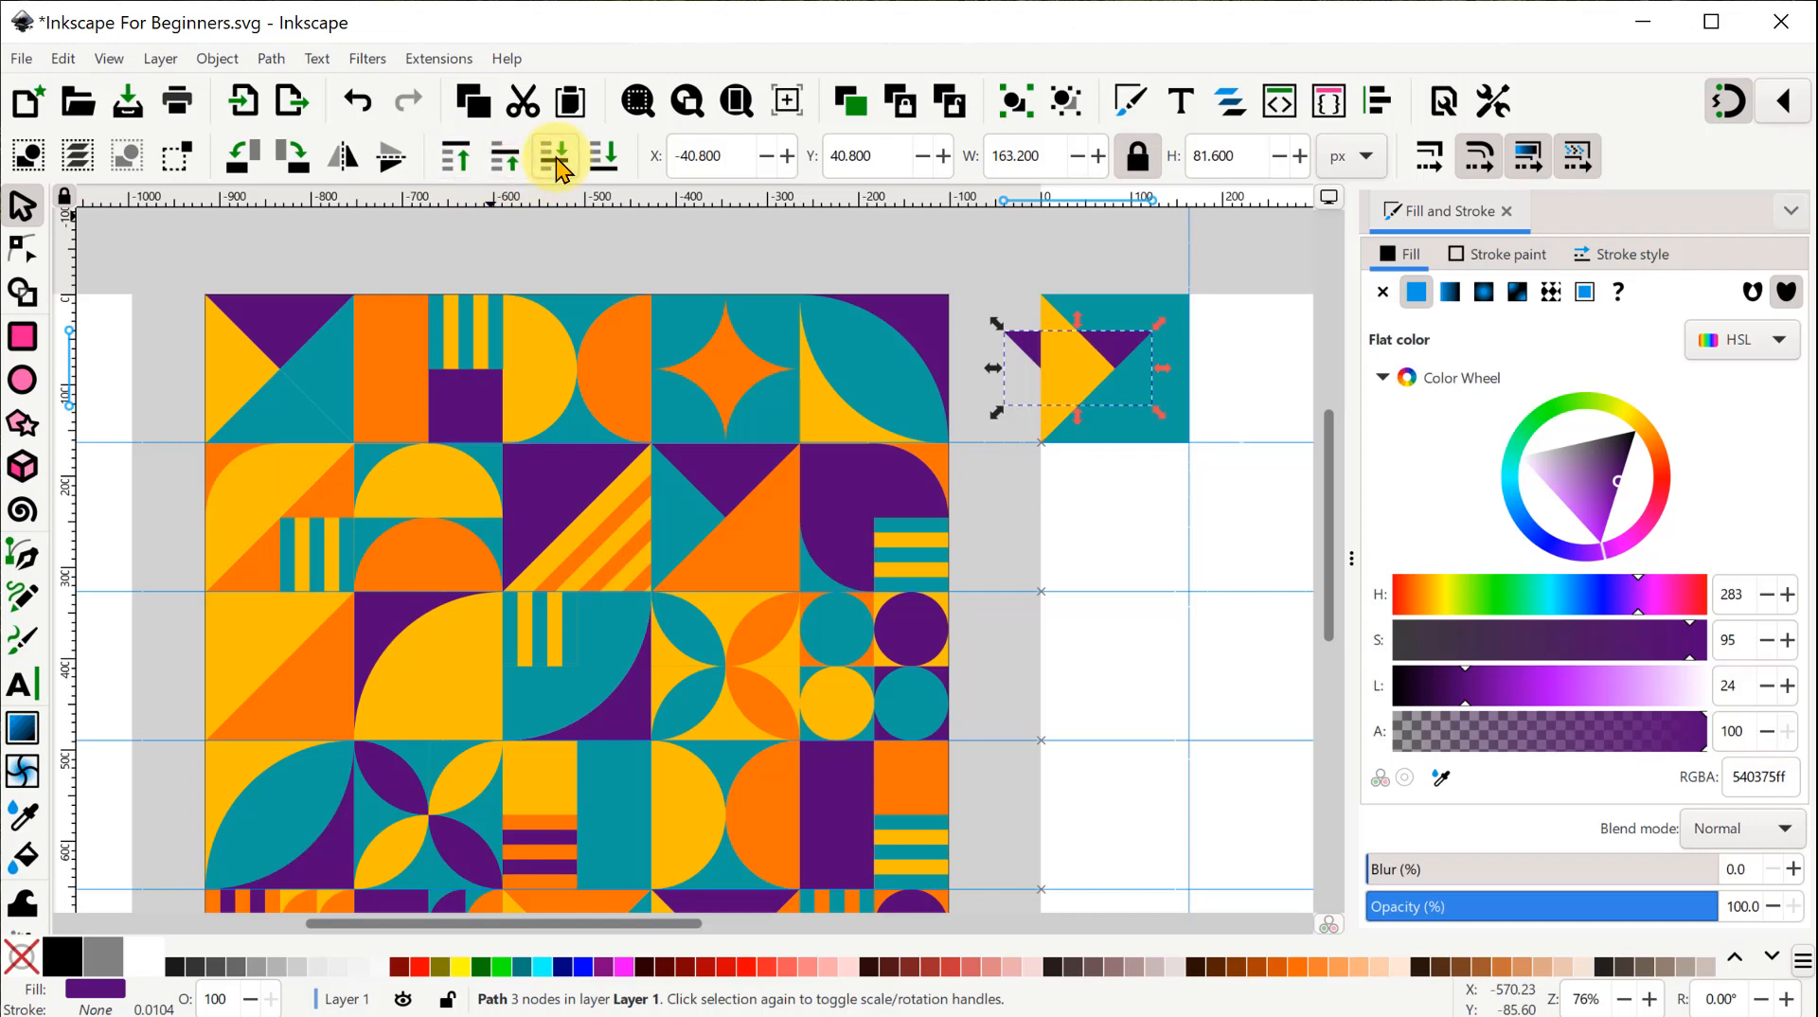
left_click(557, 159)
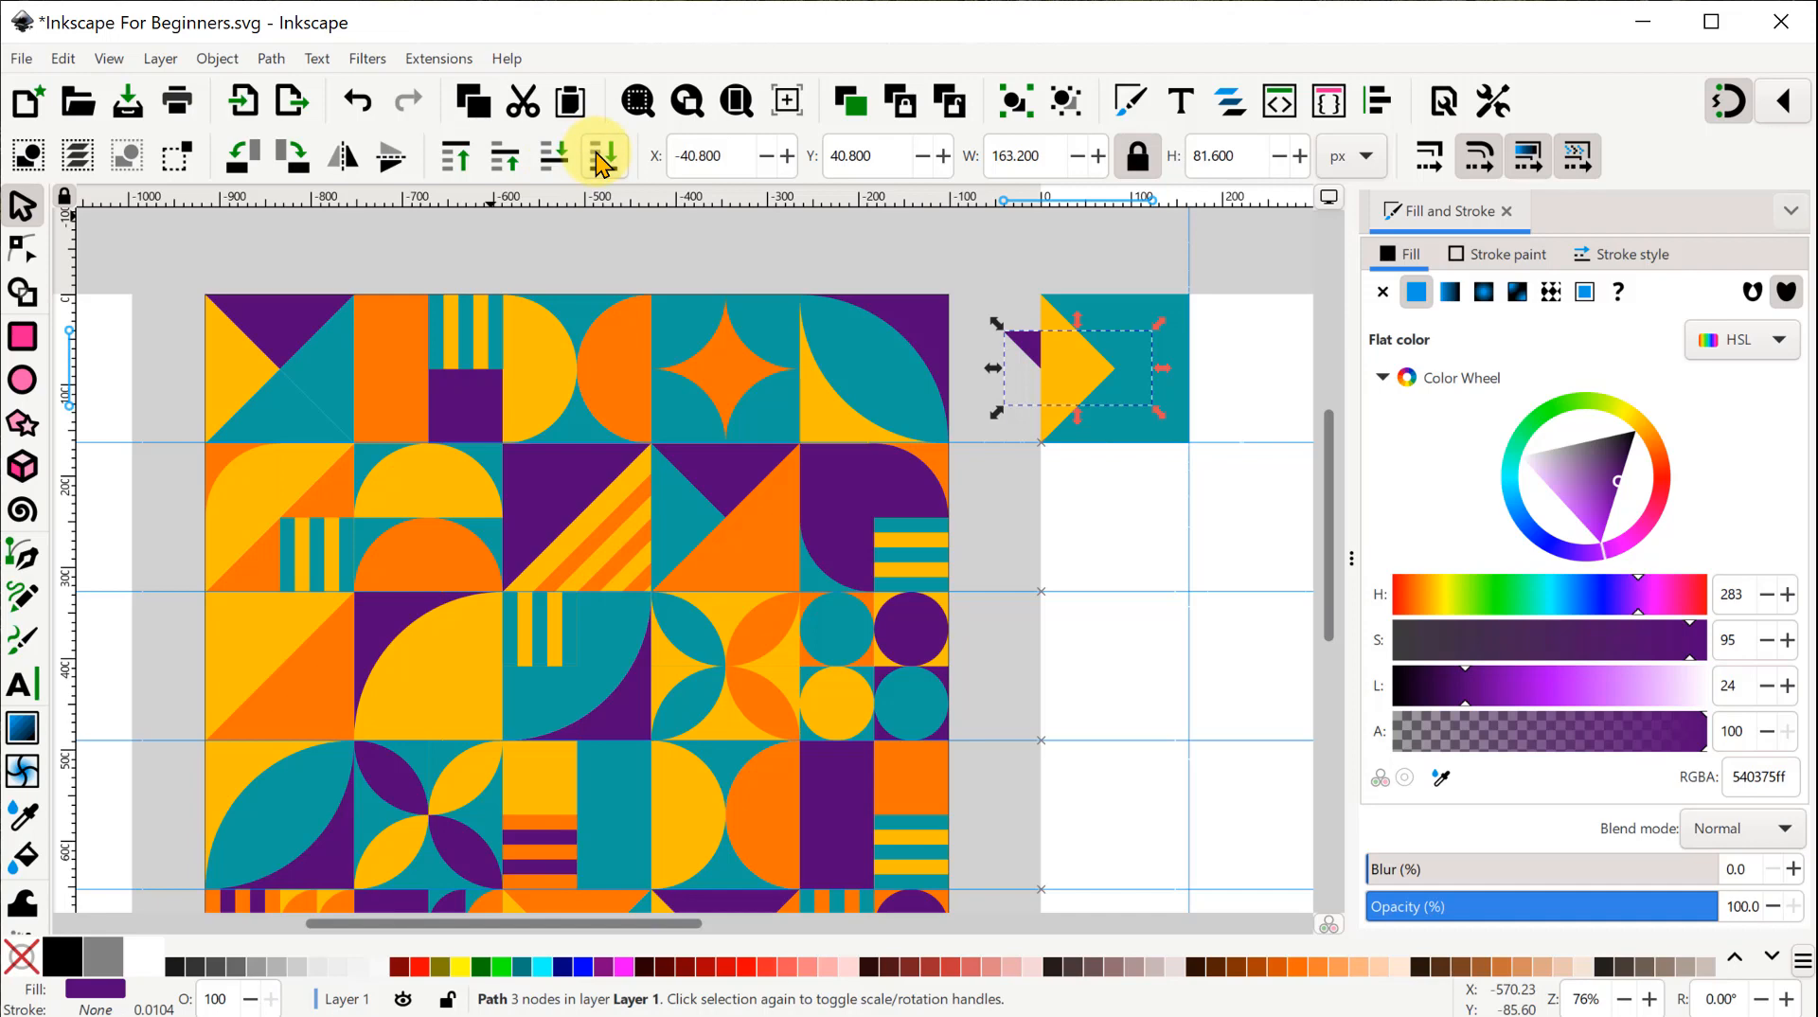
Raise the purple triangle to the top of the stacking order, snap it back to X 0, Y 0, and deselect it.
left_click(455, 161)
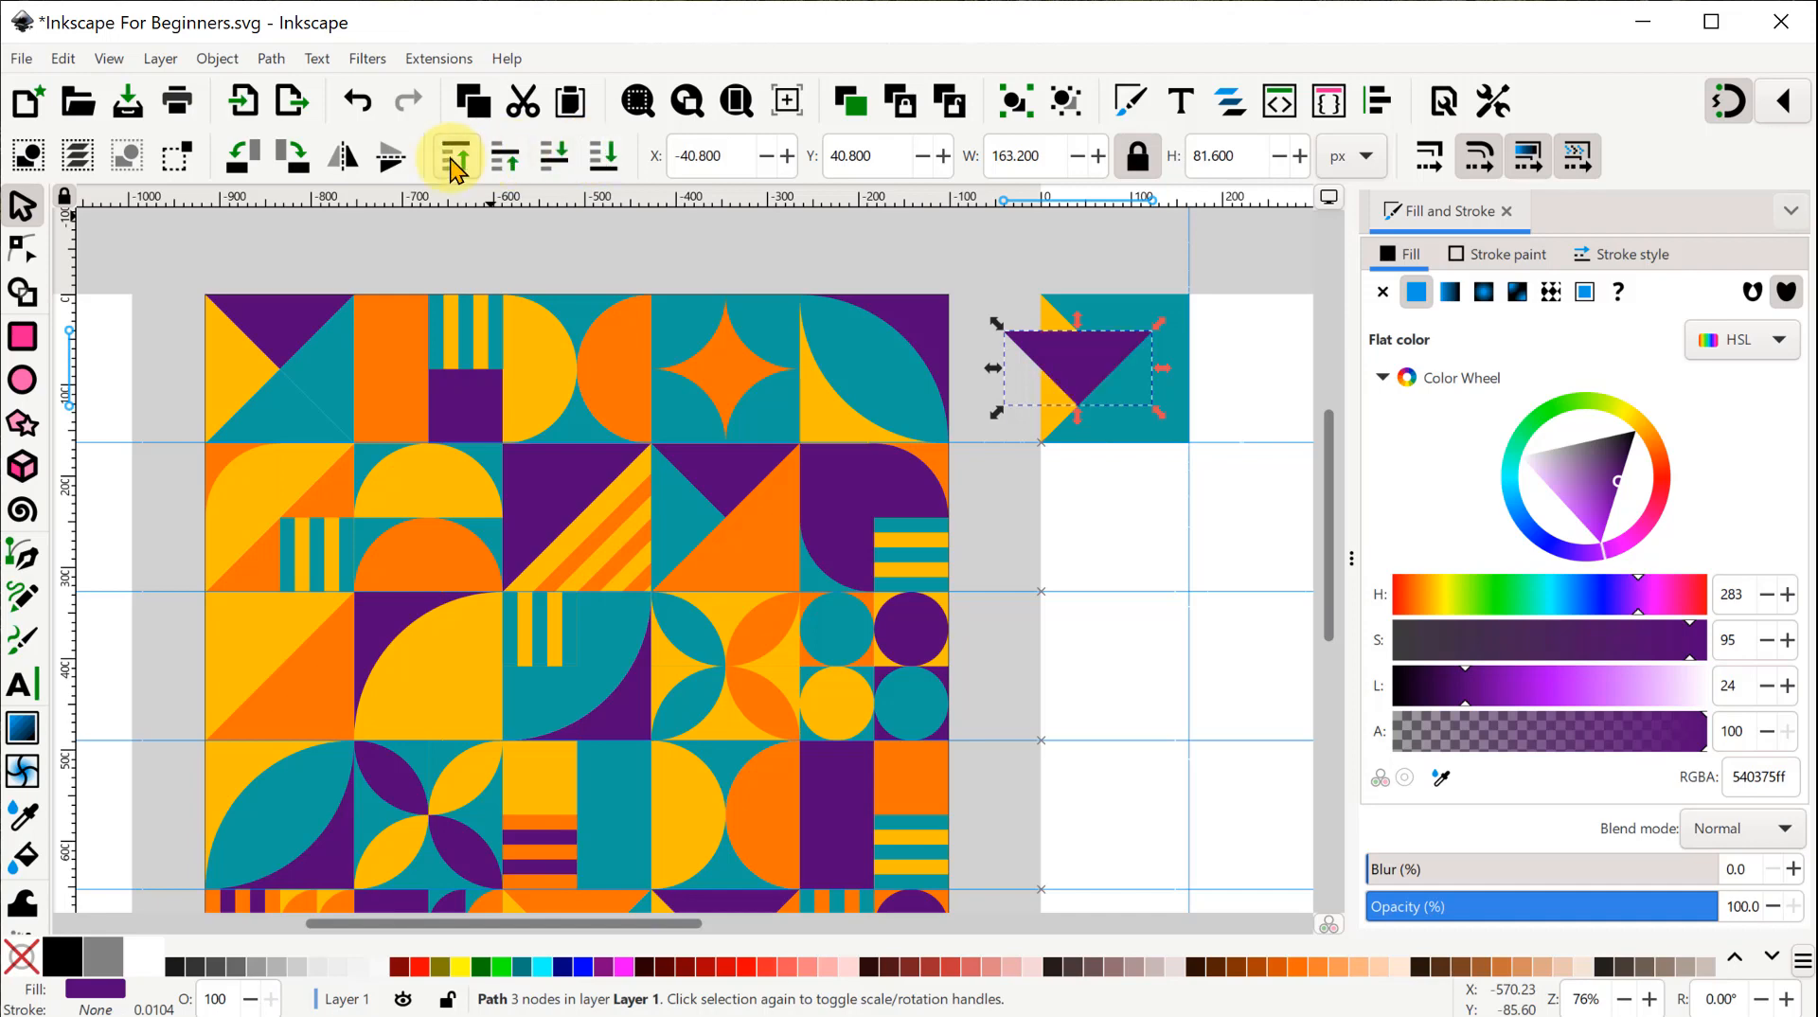
left_click_drag(1082, 369, 1152, 333)
left_click(974, 251)
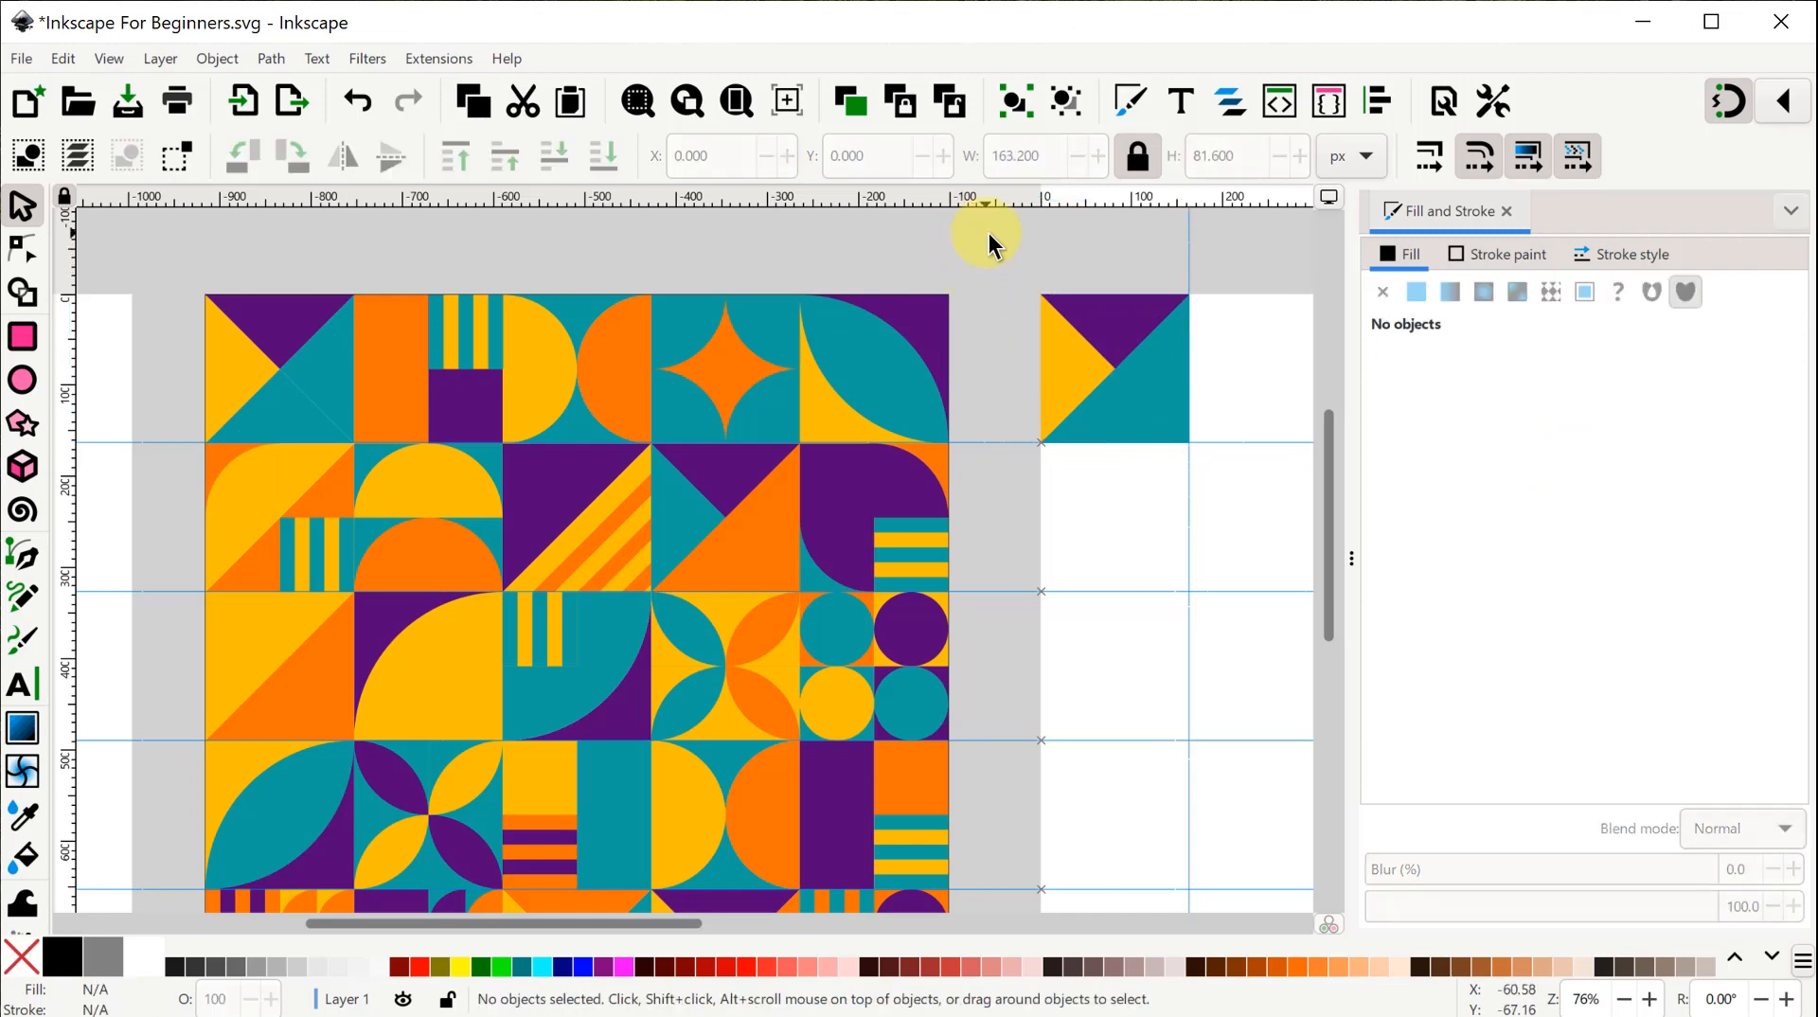
Duplicate the teal square into the second cell at X 163.200, Y 0, and fill the copy with the reference's sampled orange, ff7000ff.
left_click(1164, 394)
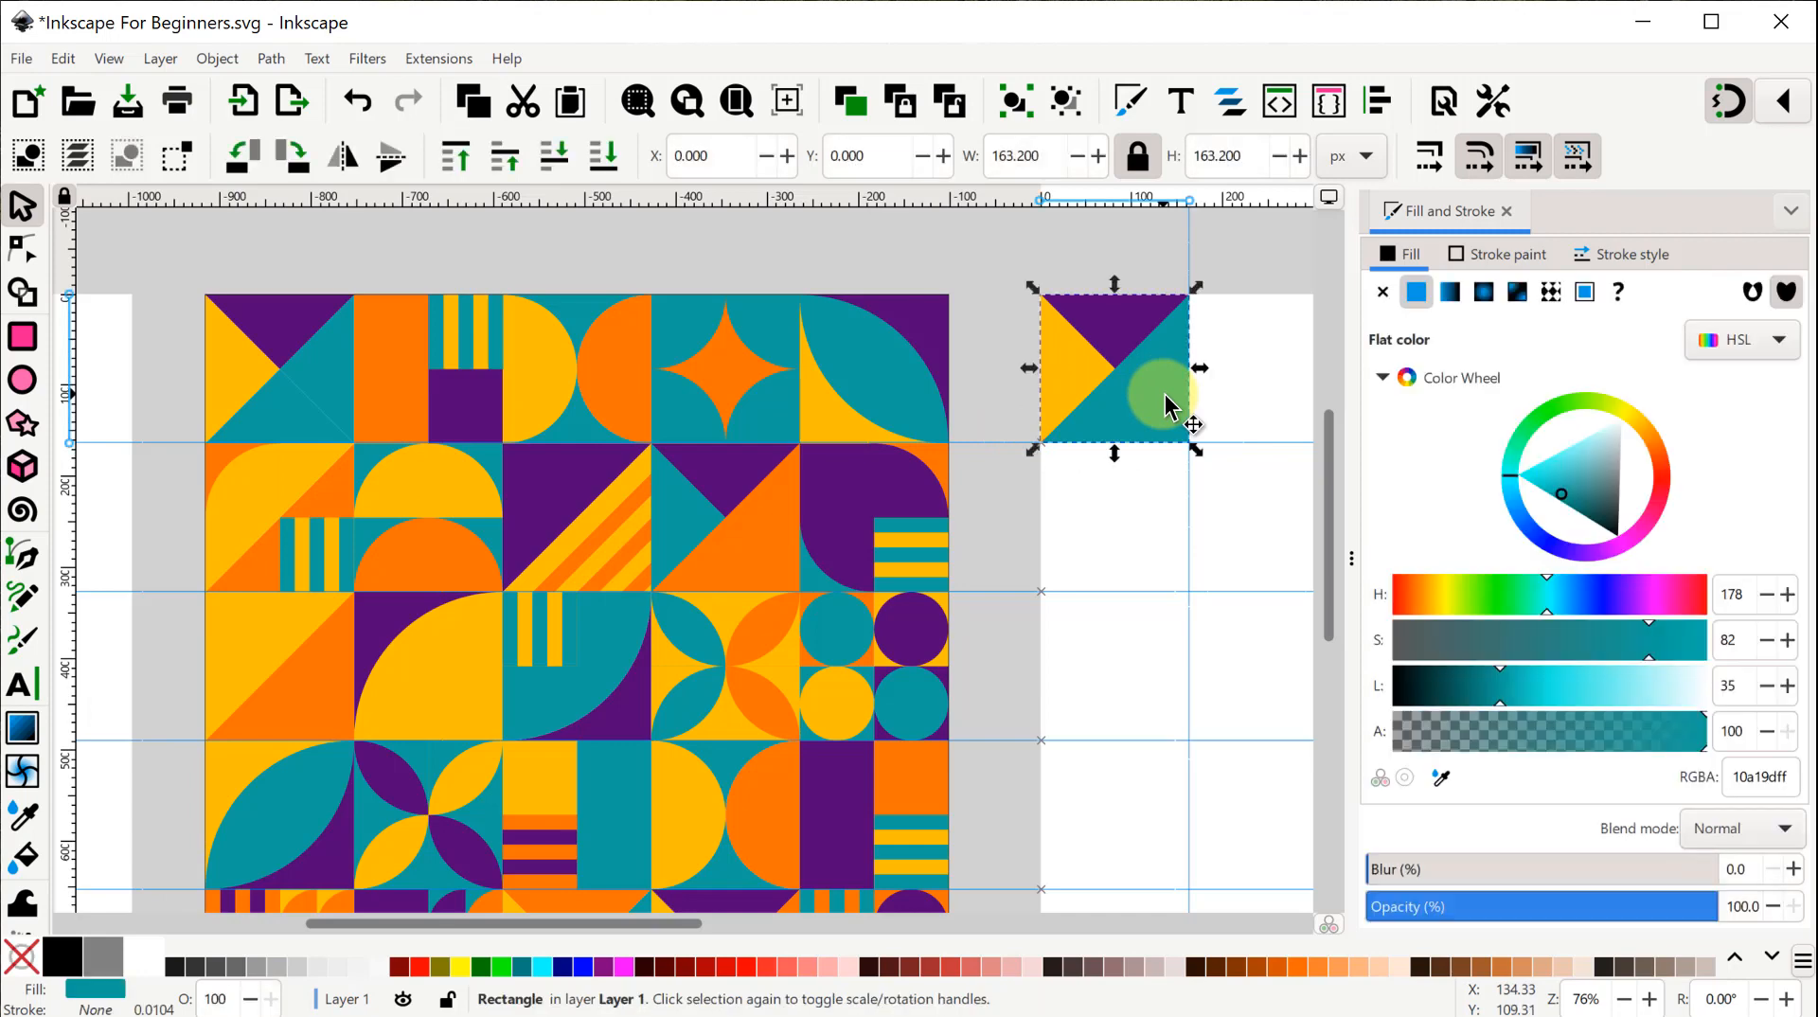
key("ctrl+d")
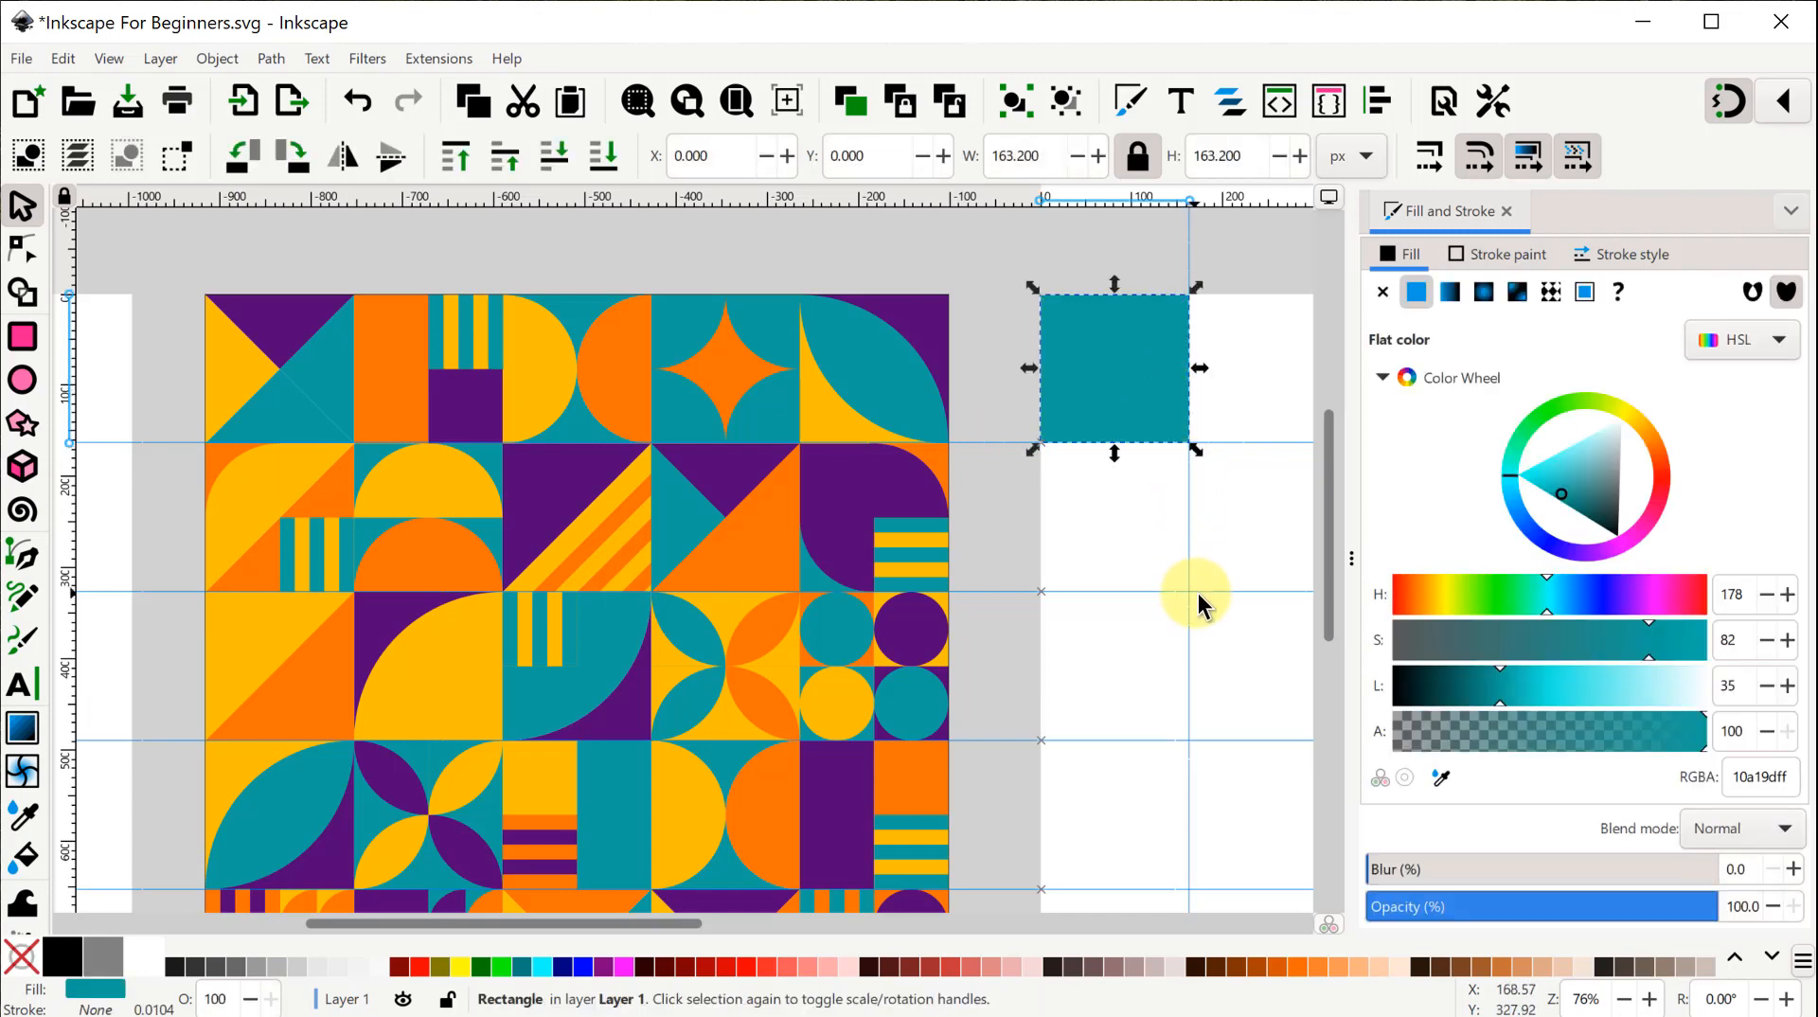
left_click_drag(1192, 592, 1067, 581)
left_click_drag(1014, 357, 1184, 365)
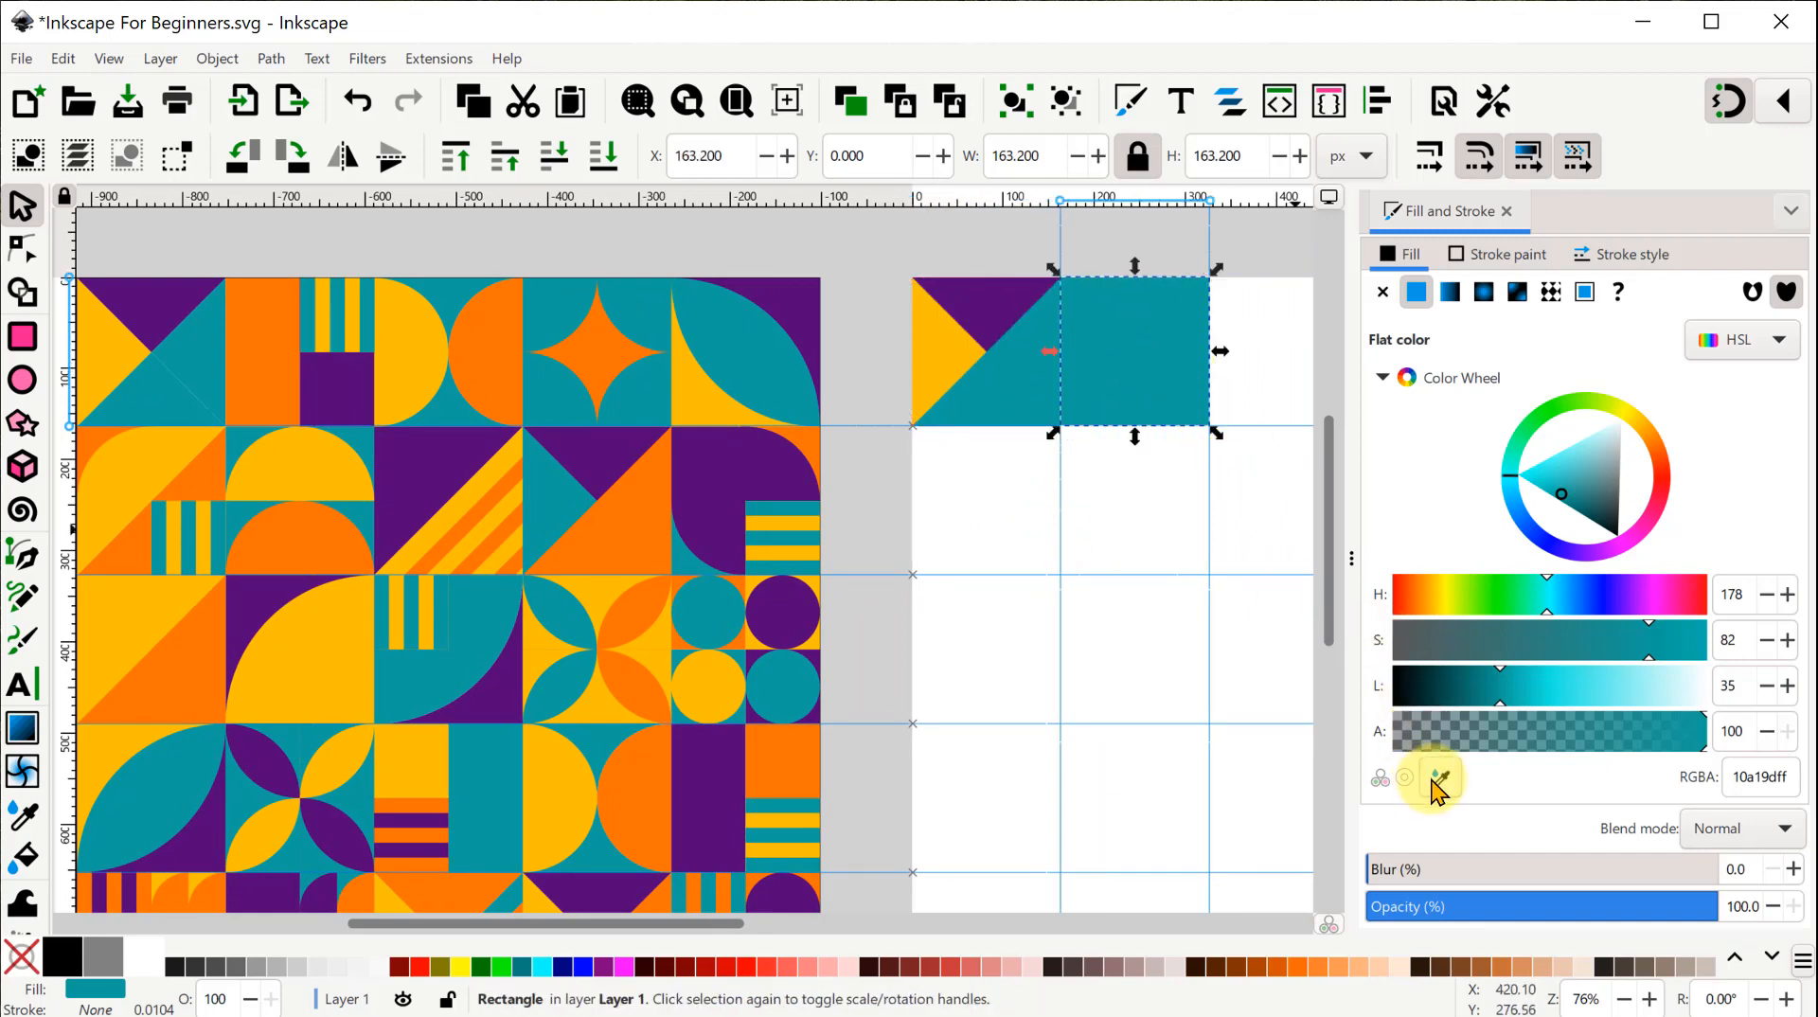
left_click(1441, 776)
left_click(252, 358)
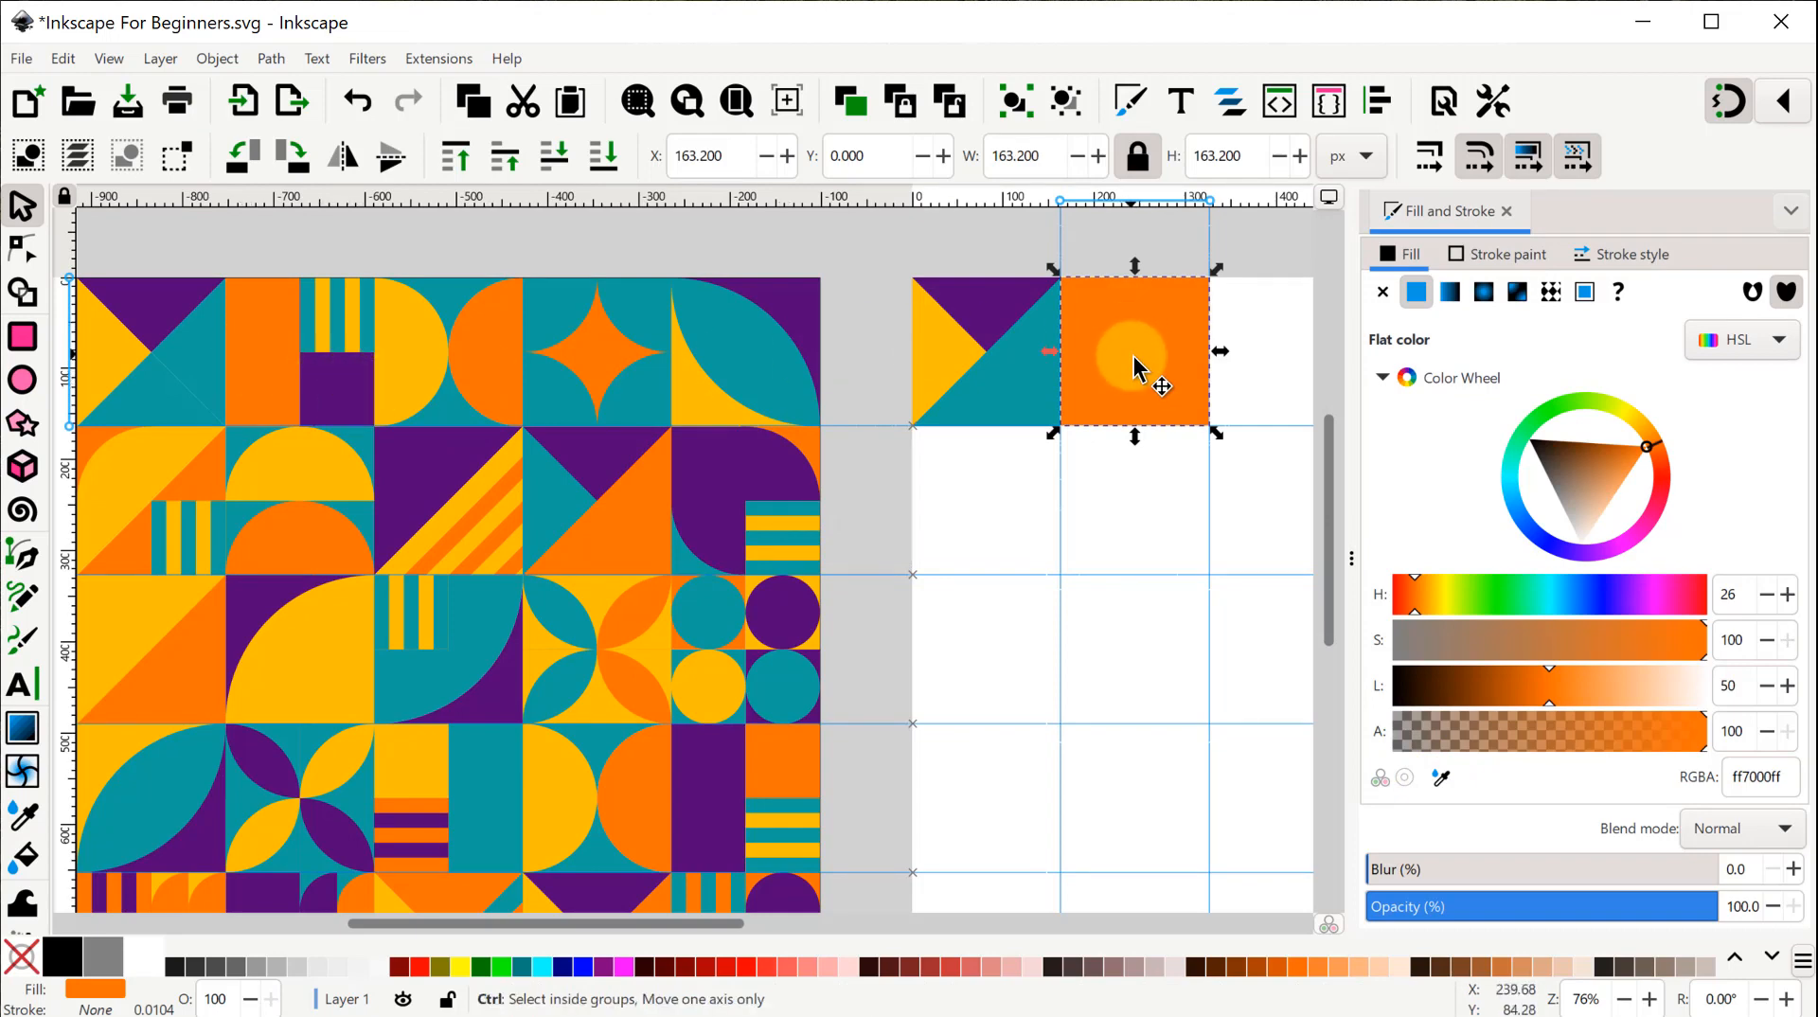
Duplicate the orange square, fill the copy with sampled purple 540375ff, and scale it to 81.600 px in the cell's lower-right quarter.
left_click(1441, 778)
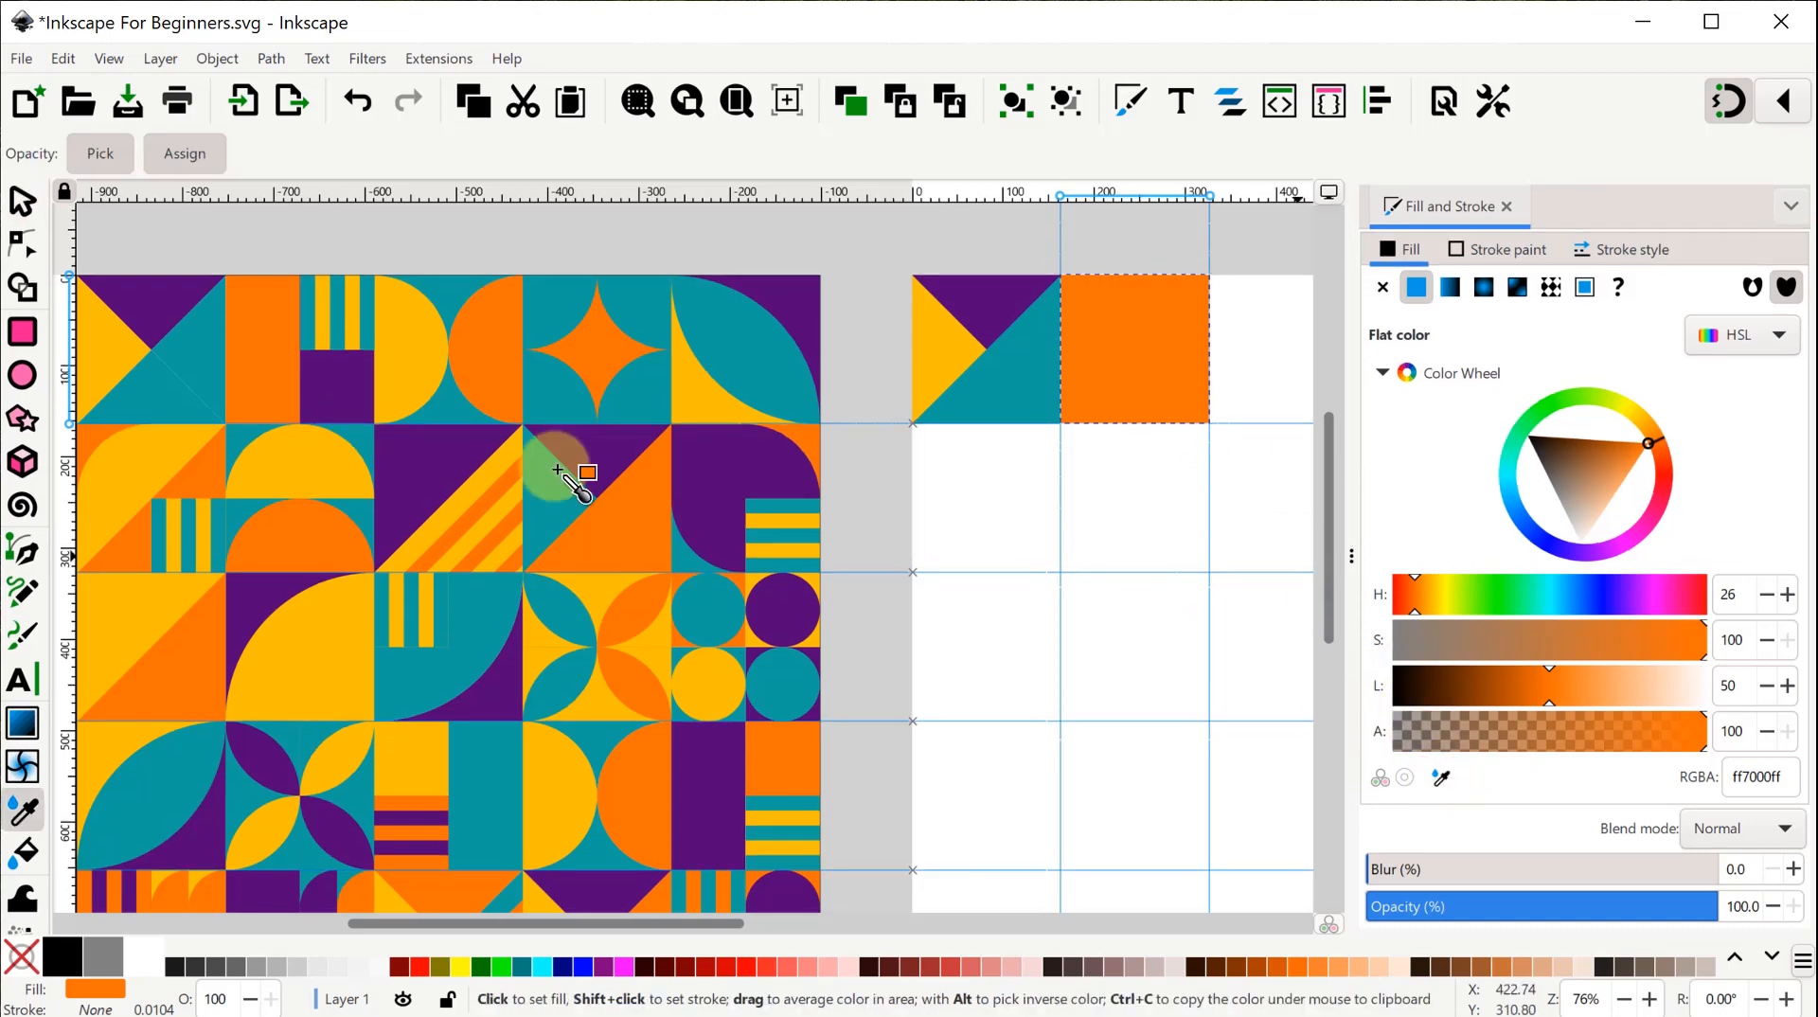
left_click(331, 389)
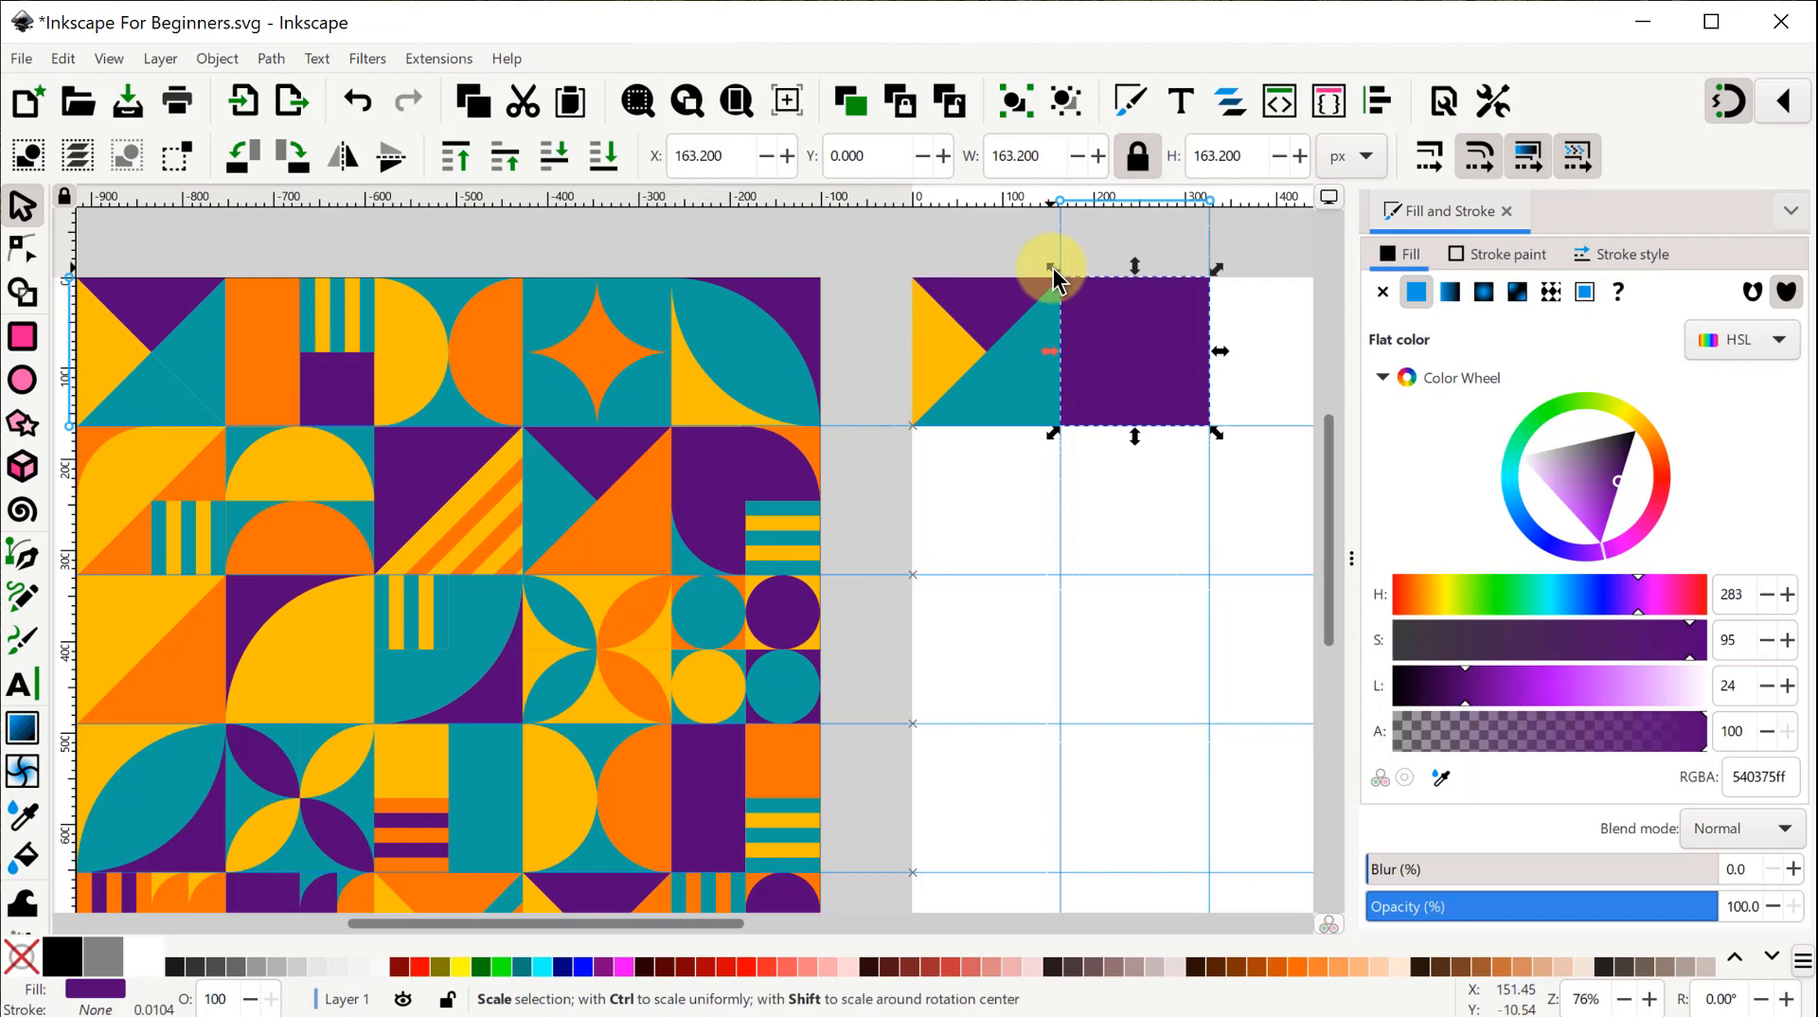
left_click_drag(1053, 278, 1124, 344)
left_click(1135, 474)
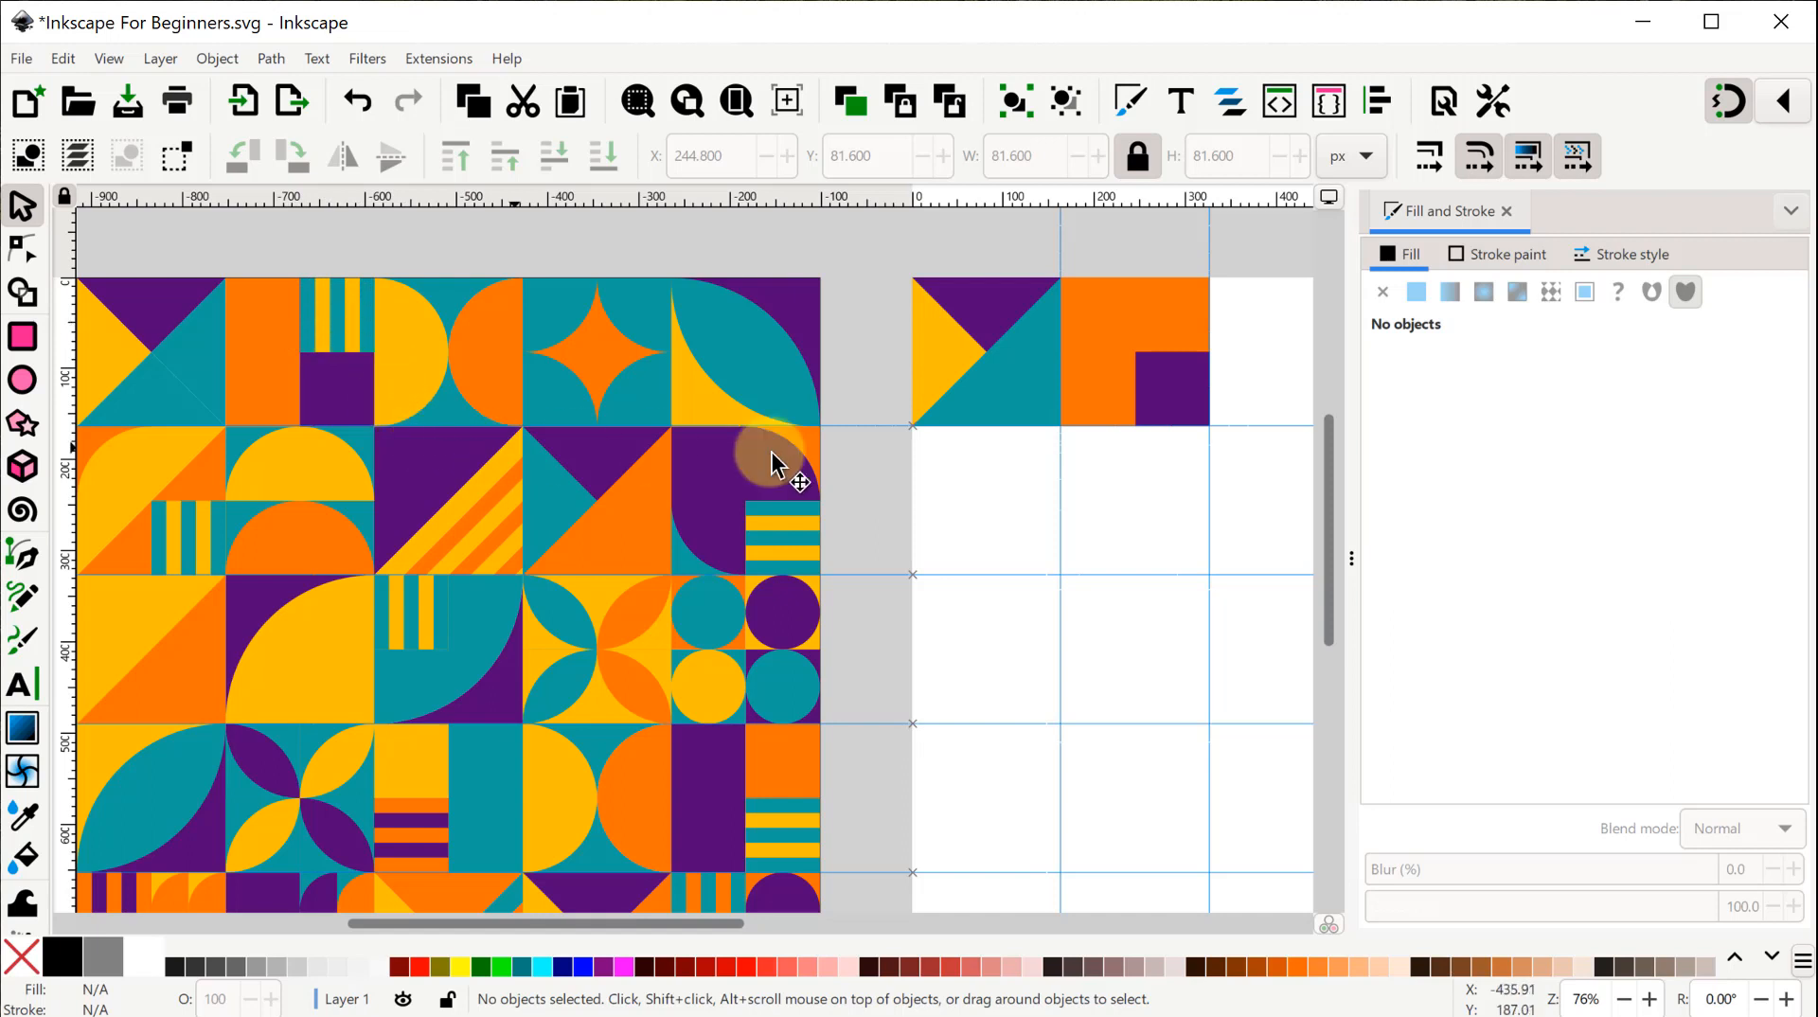
Move all five shapes of the two finished tiles off the grid page to above the reference pattern, and deselect them.
scroll(778, 464, "down", 2)
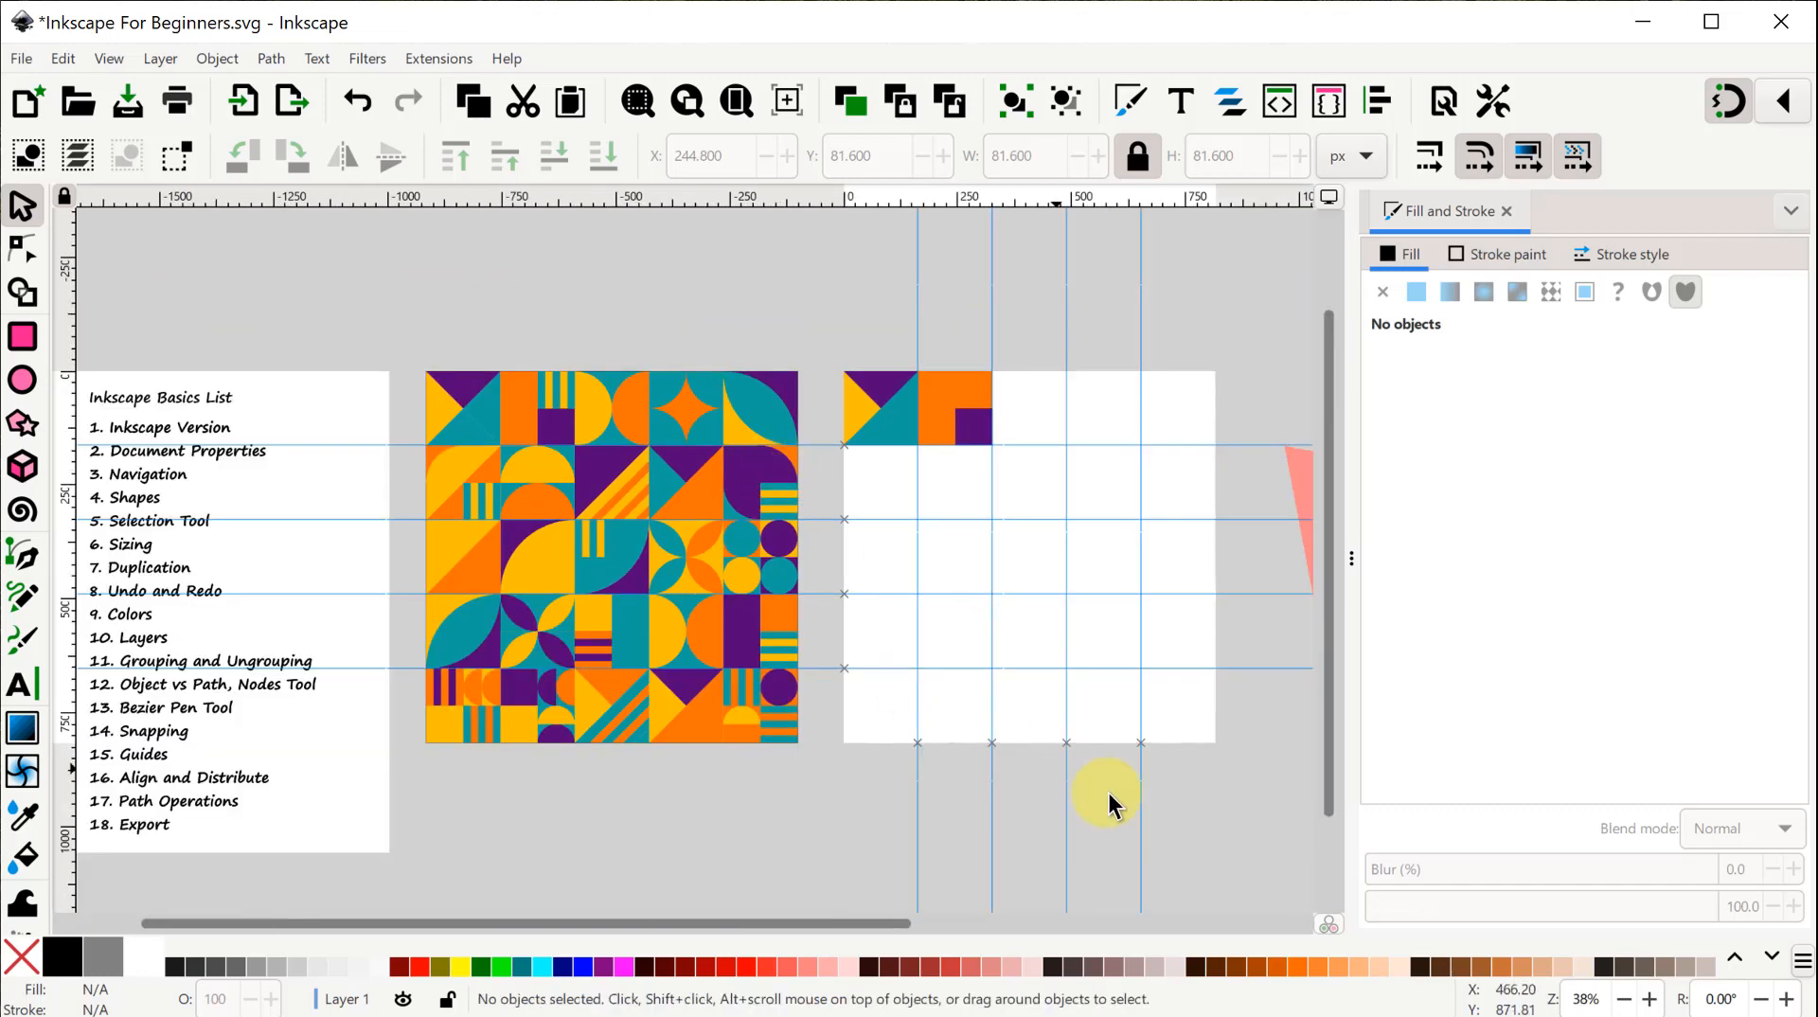
left_click_drag(1223, 826, 1159, 797)
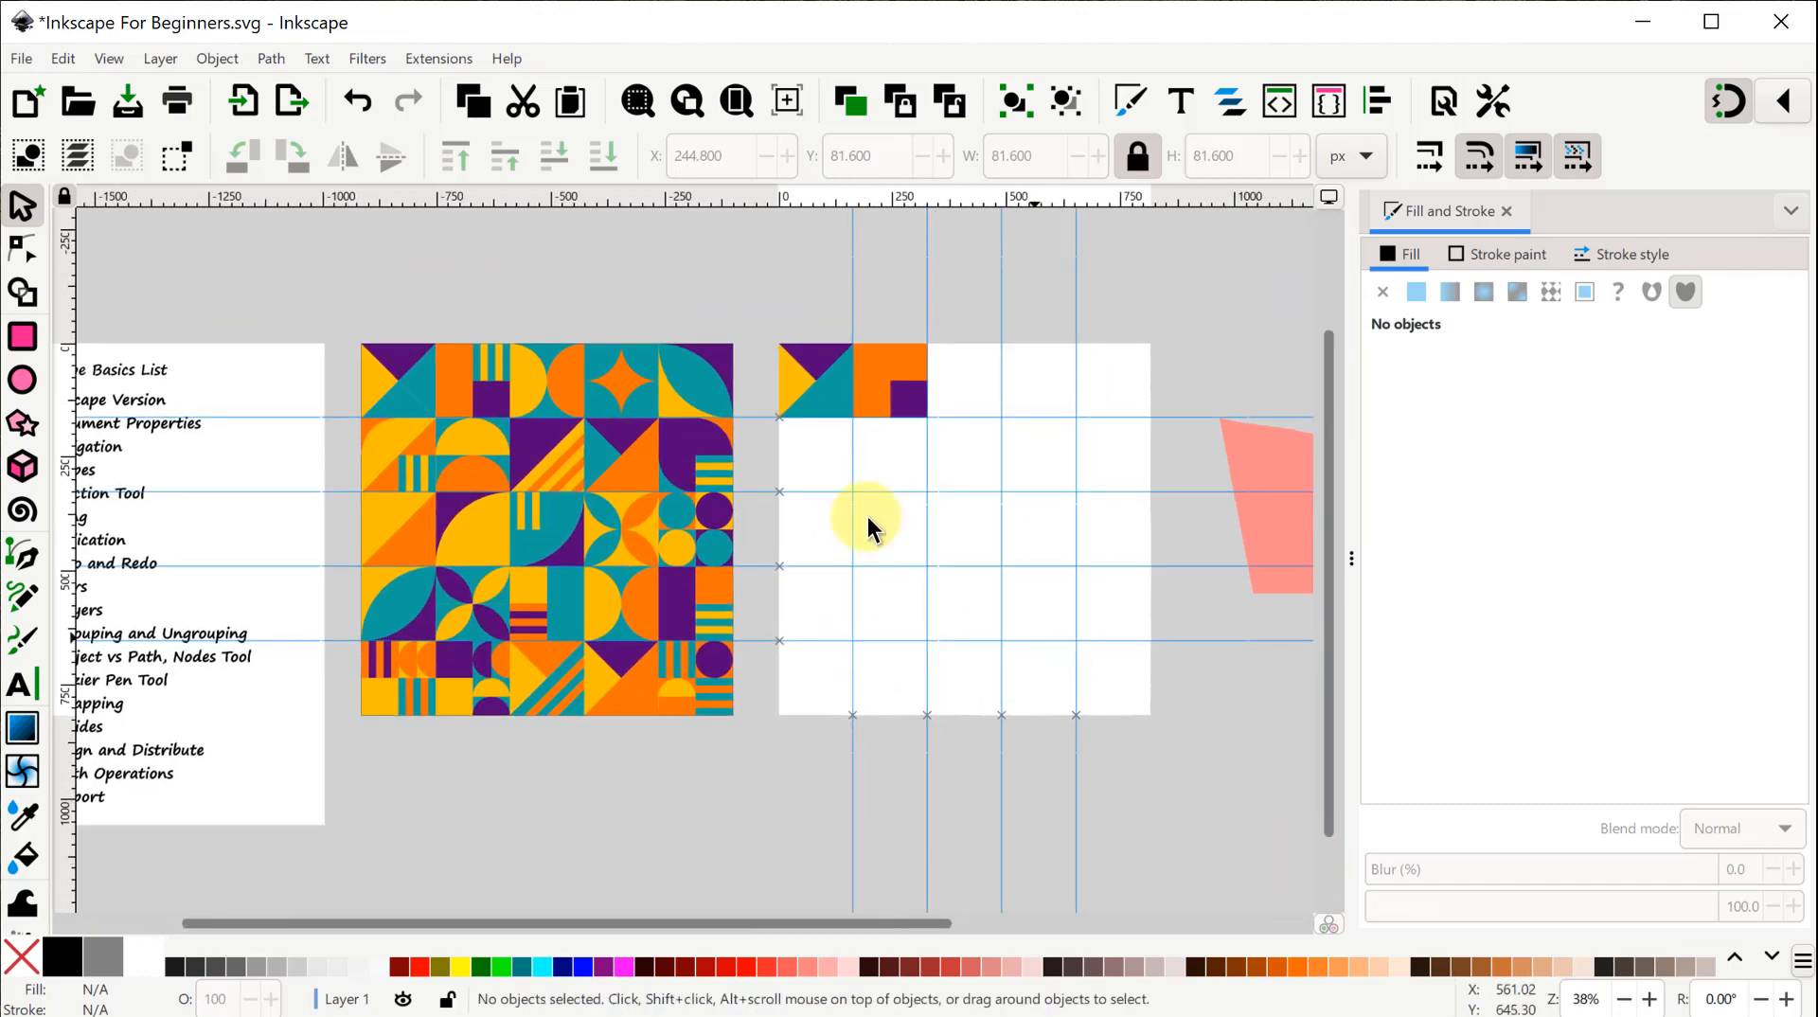
left_click_drag(747, 314, 953, 460)
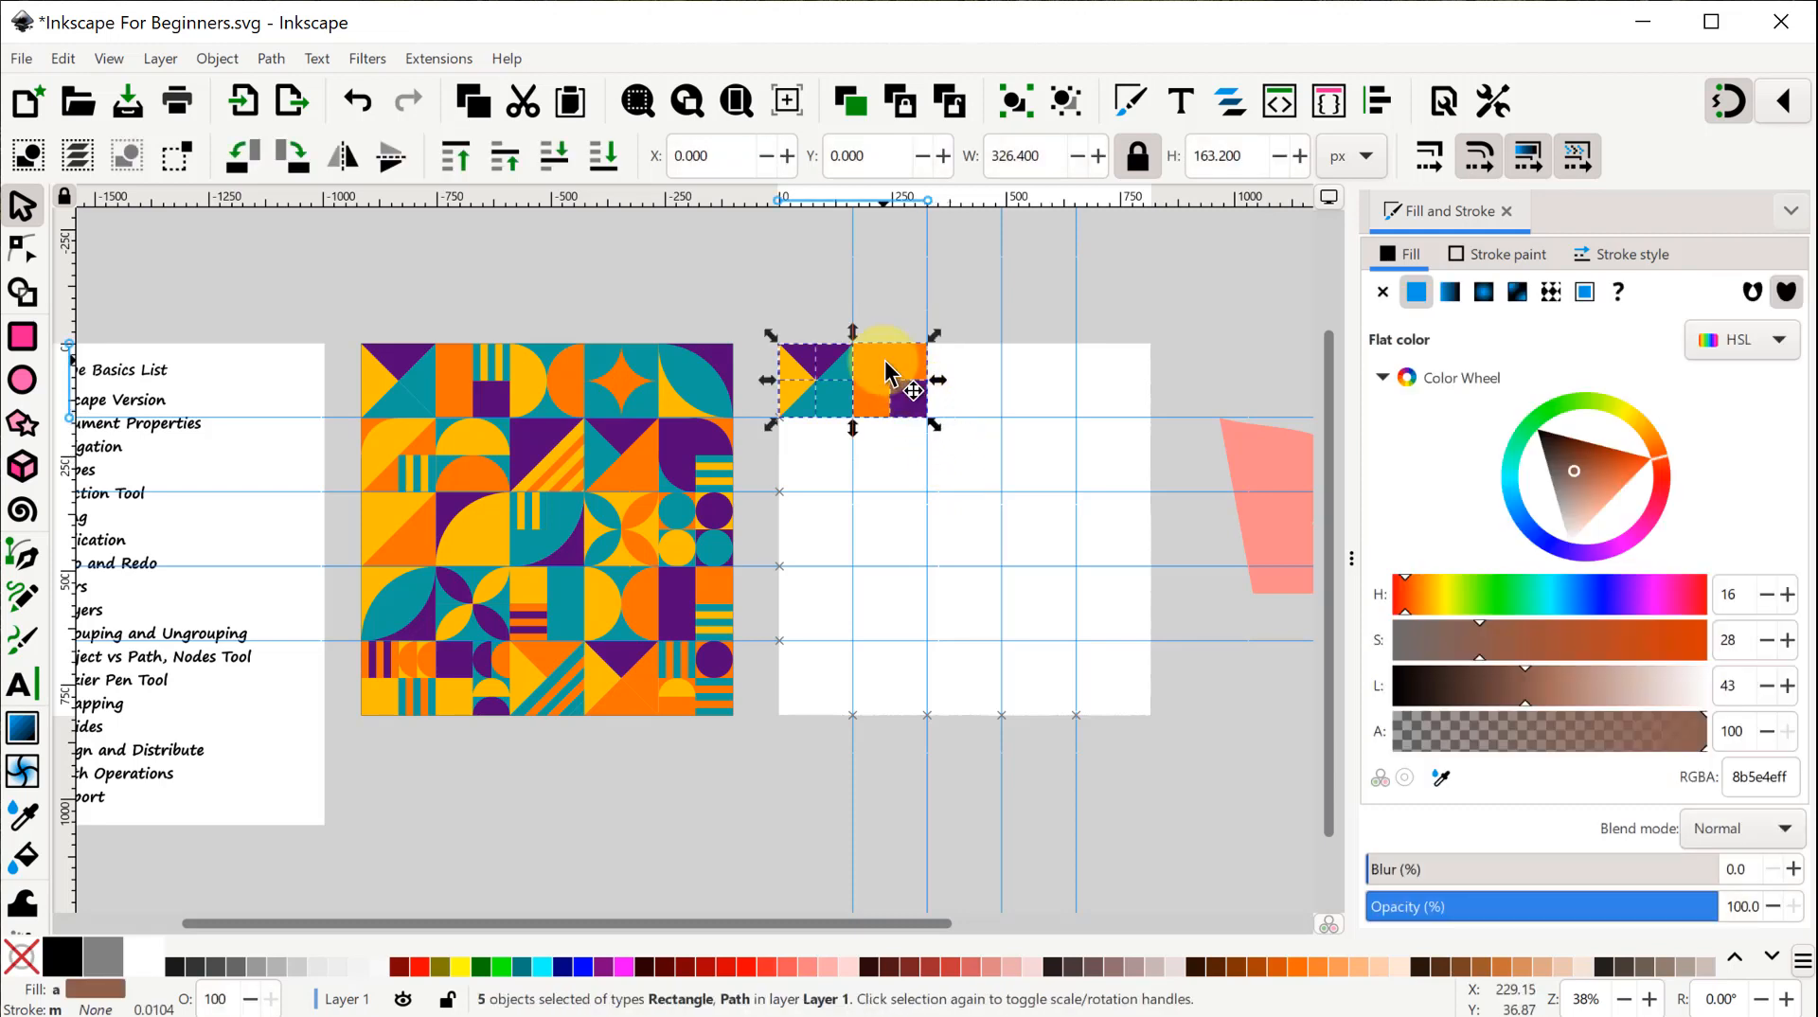
left_click_drag(838, 346, 637, 254)
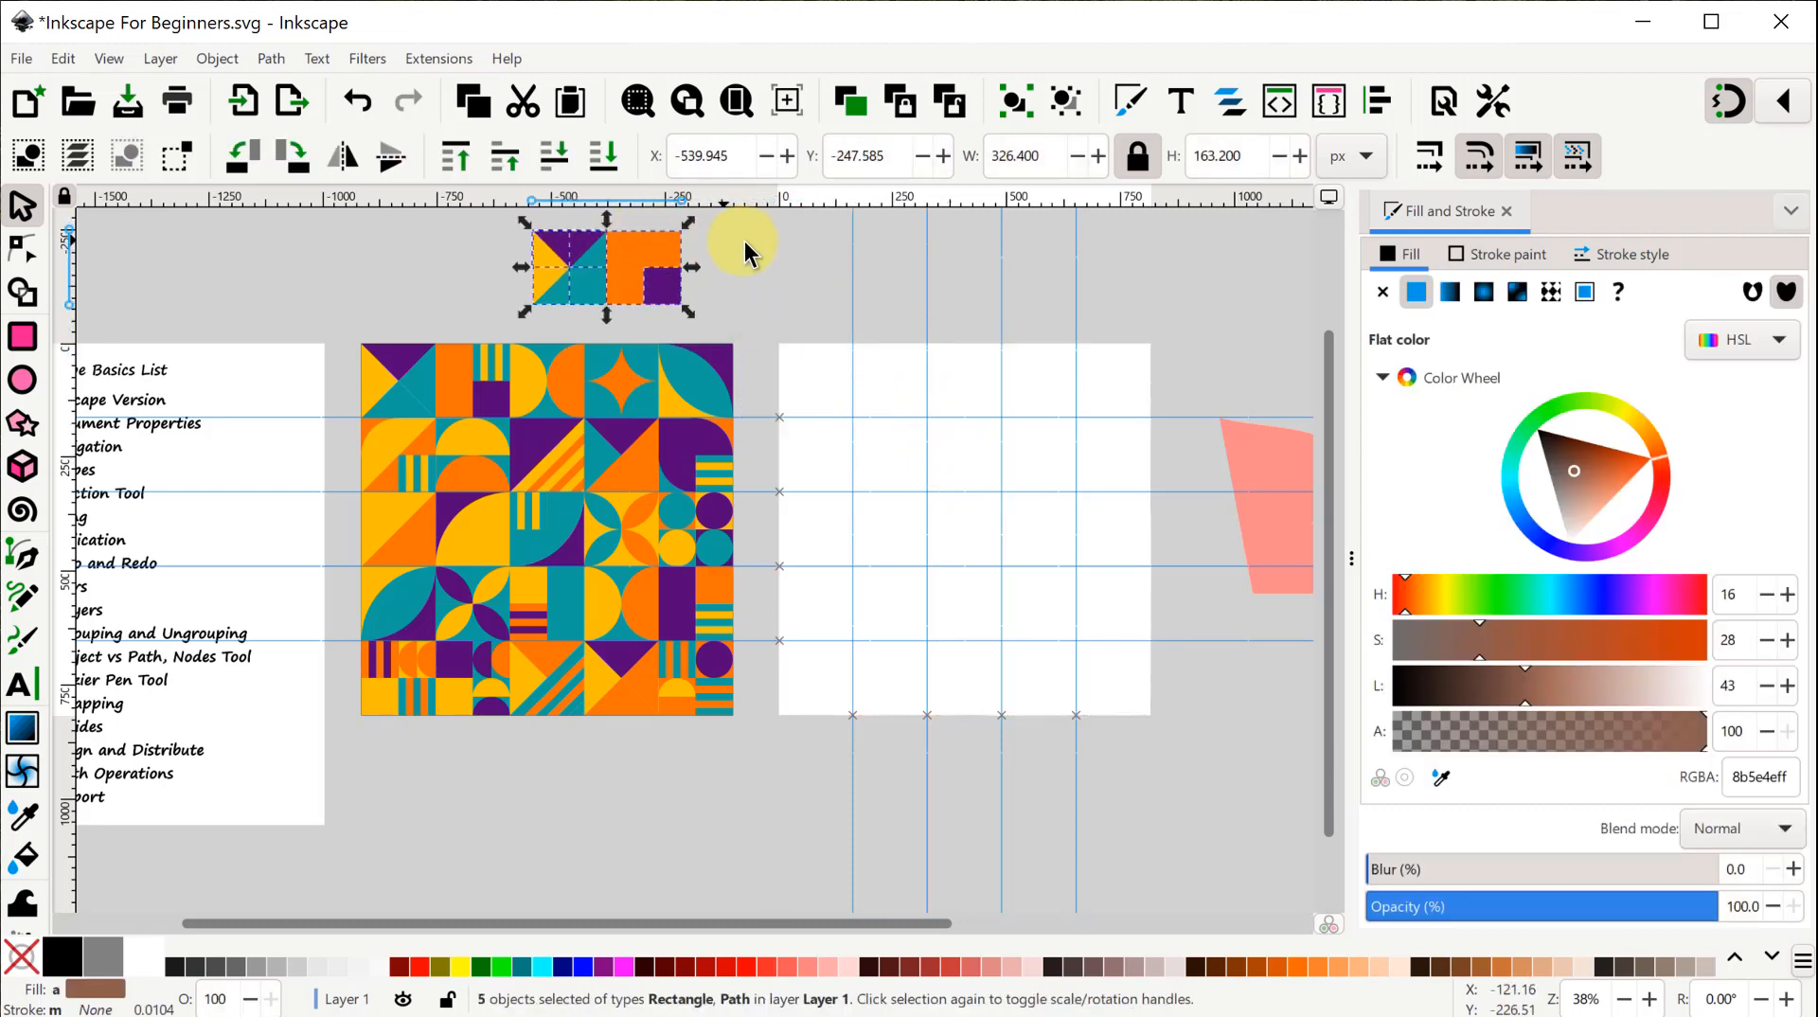
left_click(753, 242)
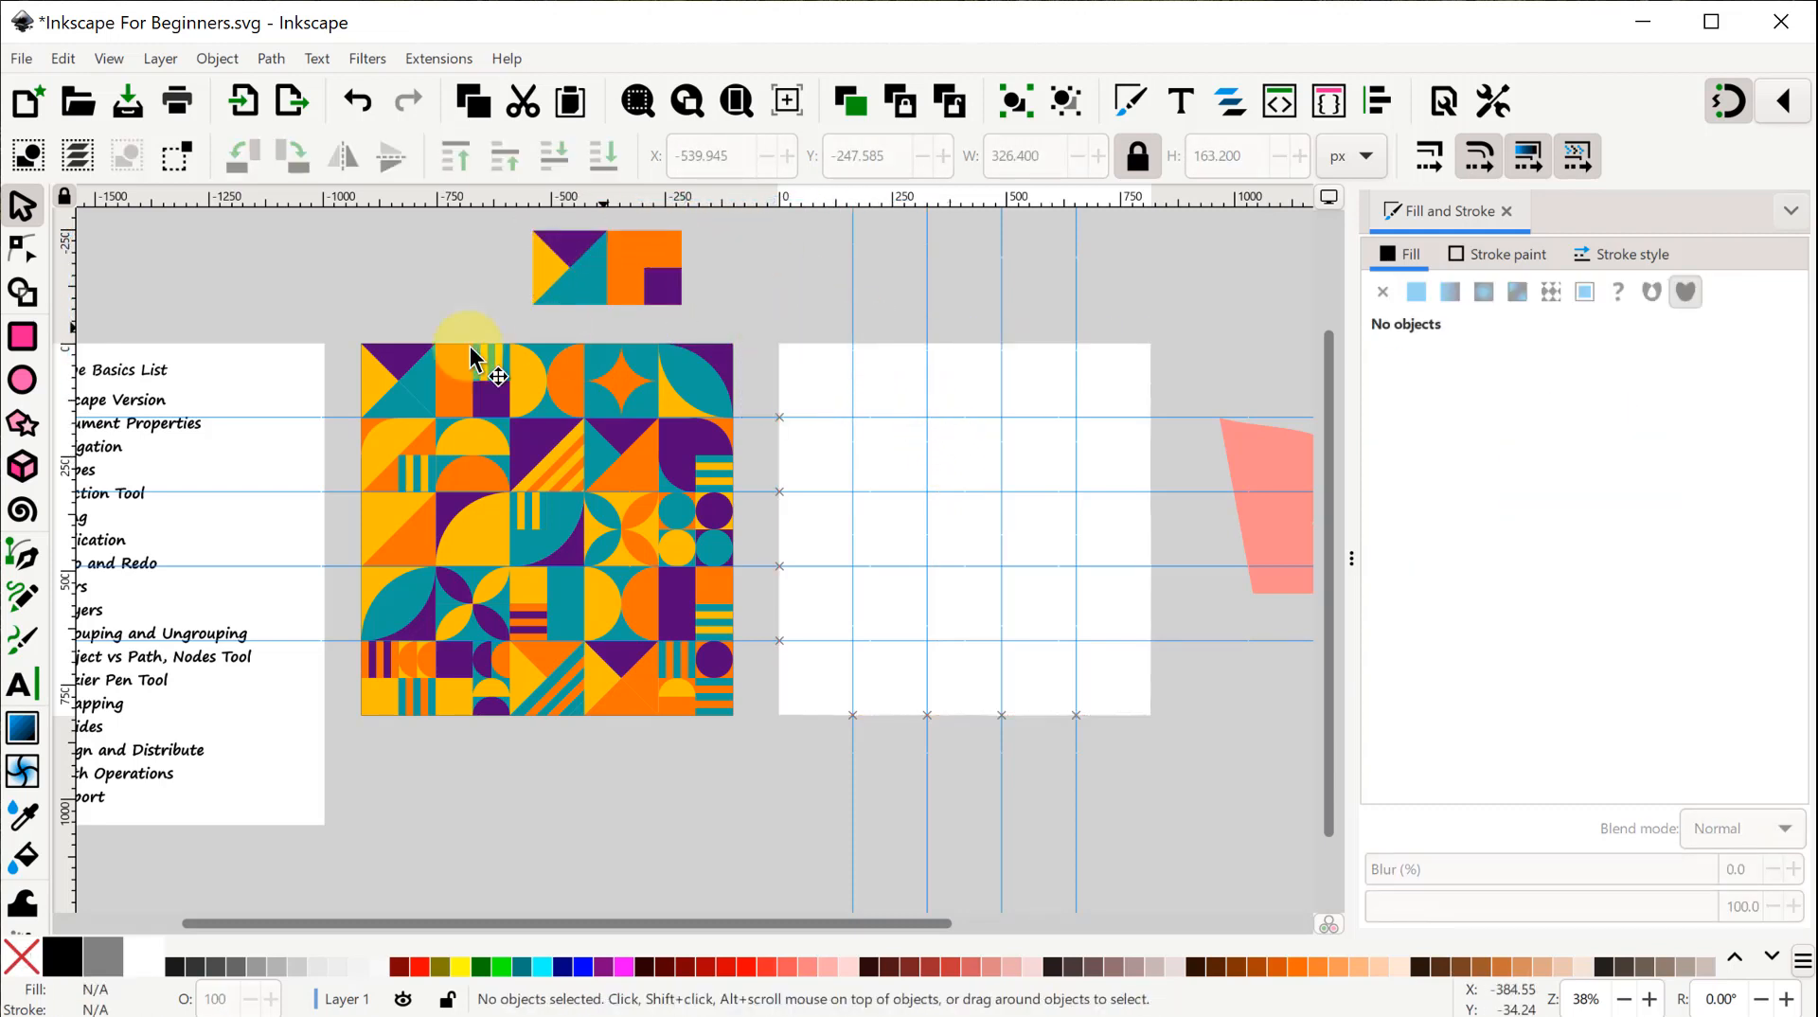
Draw a 163.200 by 816.000 px rectangle over the grid's first column and fill it with the teal sampled from the second reference tile, 10a19dff.
left_click(26, 341)
left_click_drag(777, 338, 844, 712)
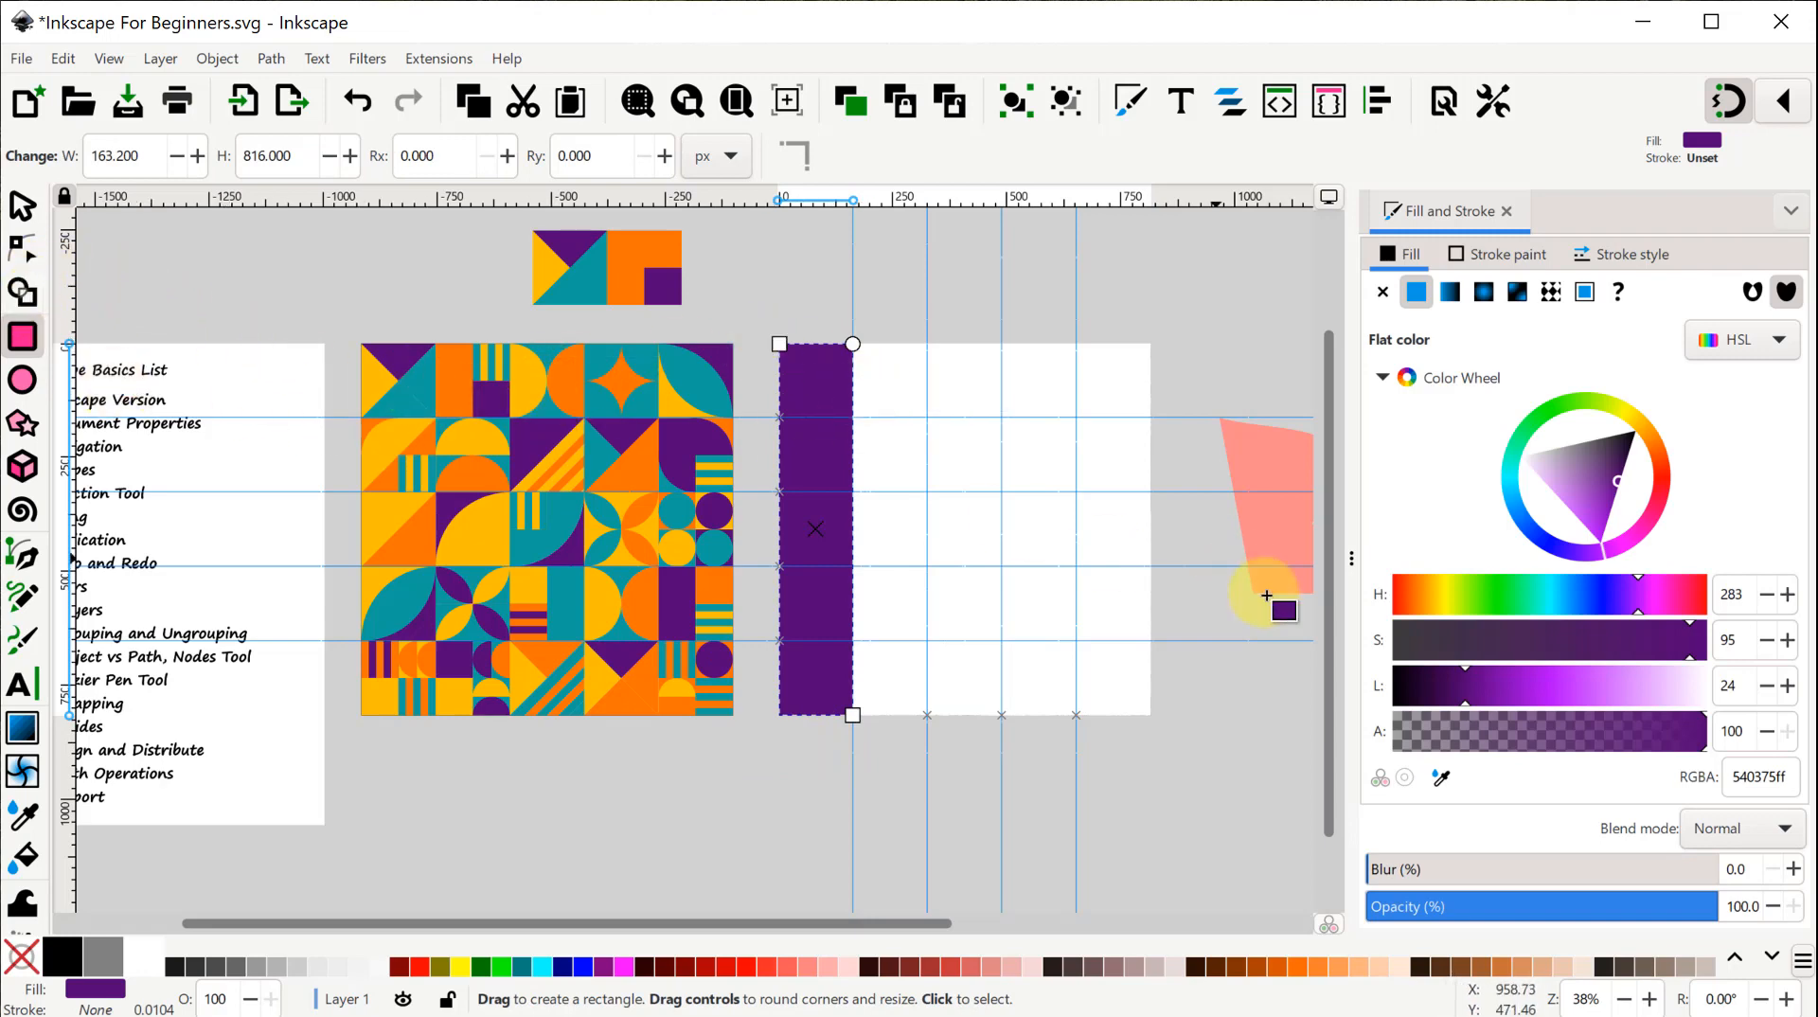
left_click(1442, 778)
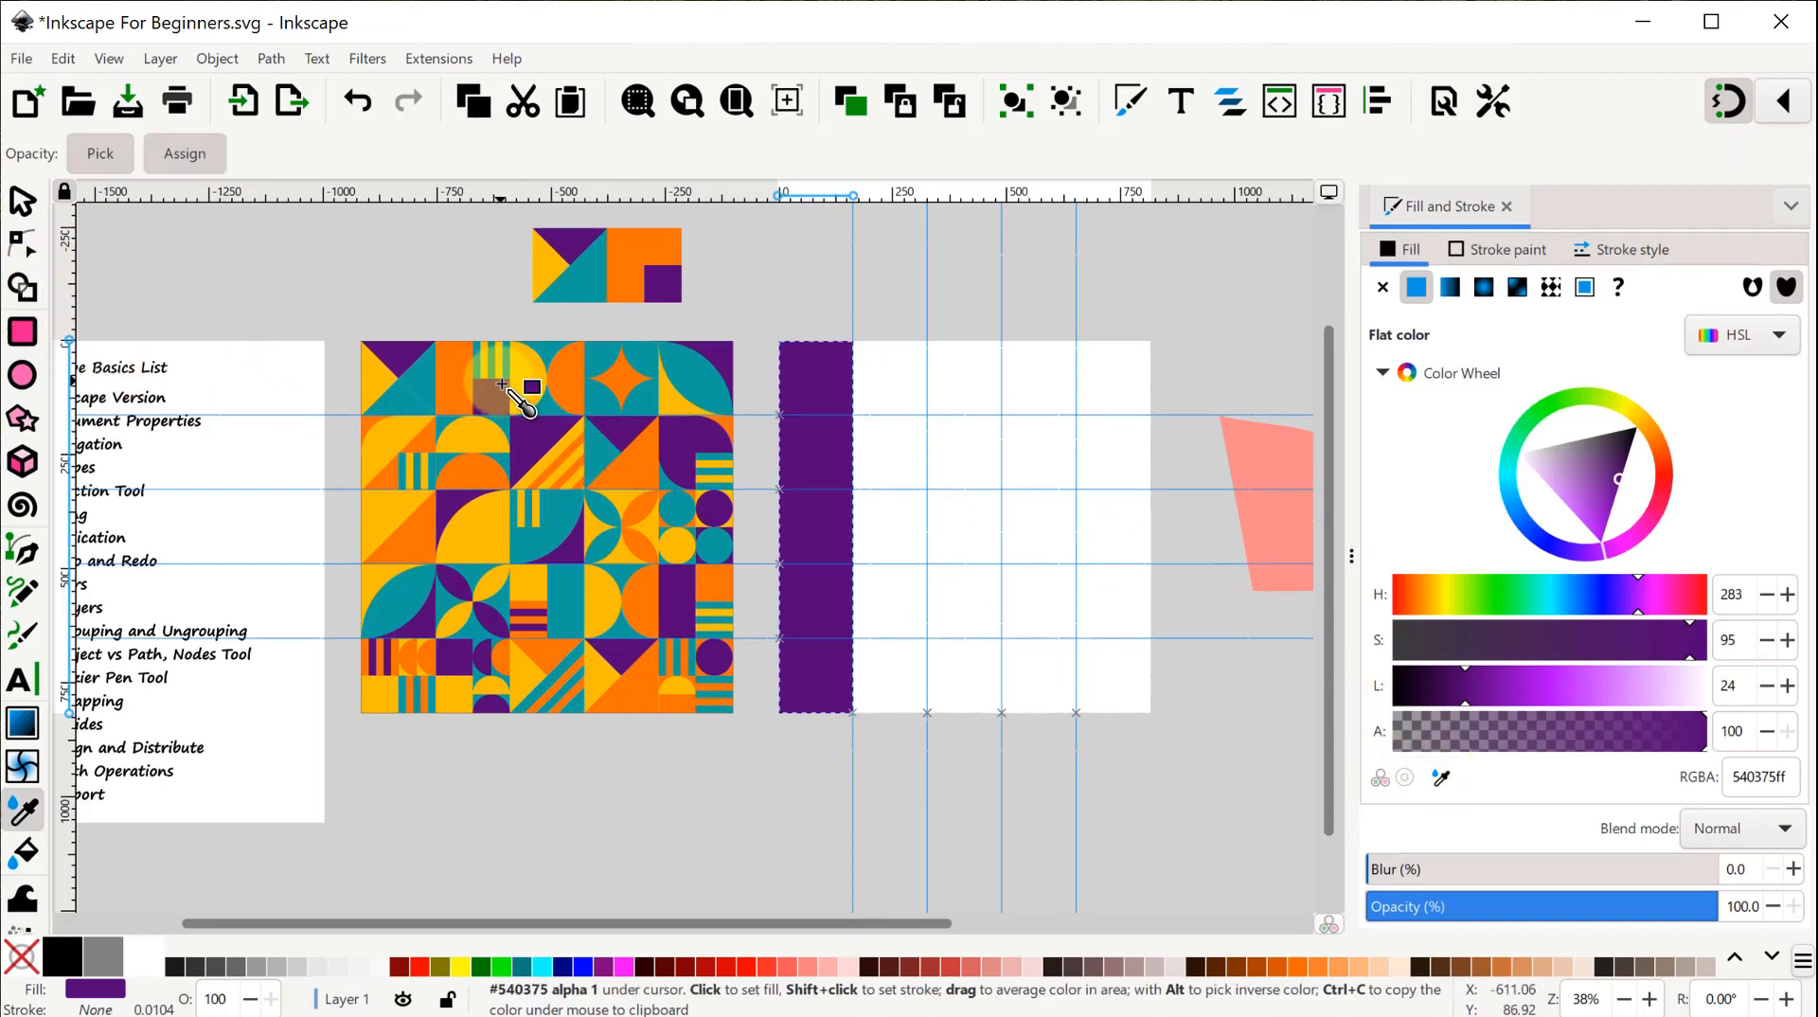
scroll(493, 371, "up", 2)
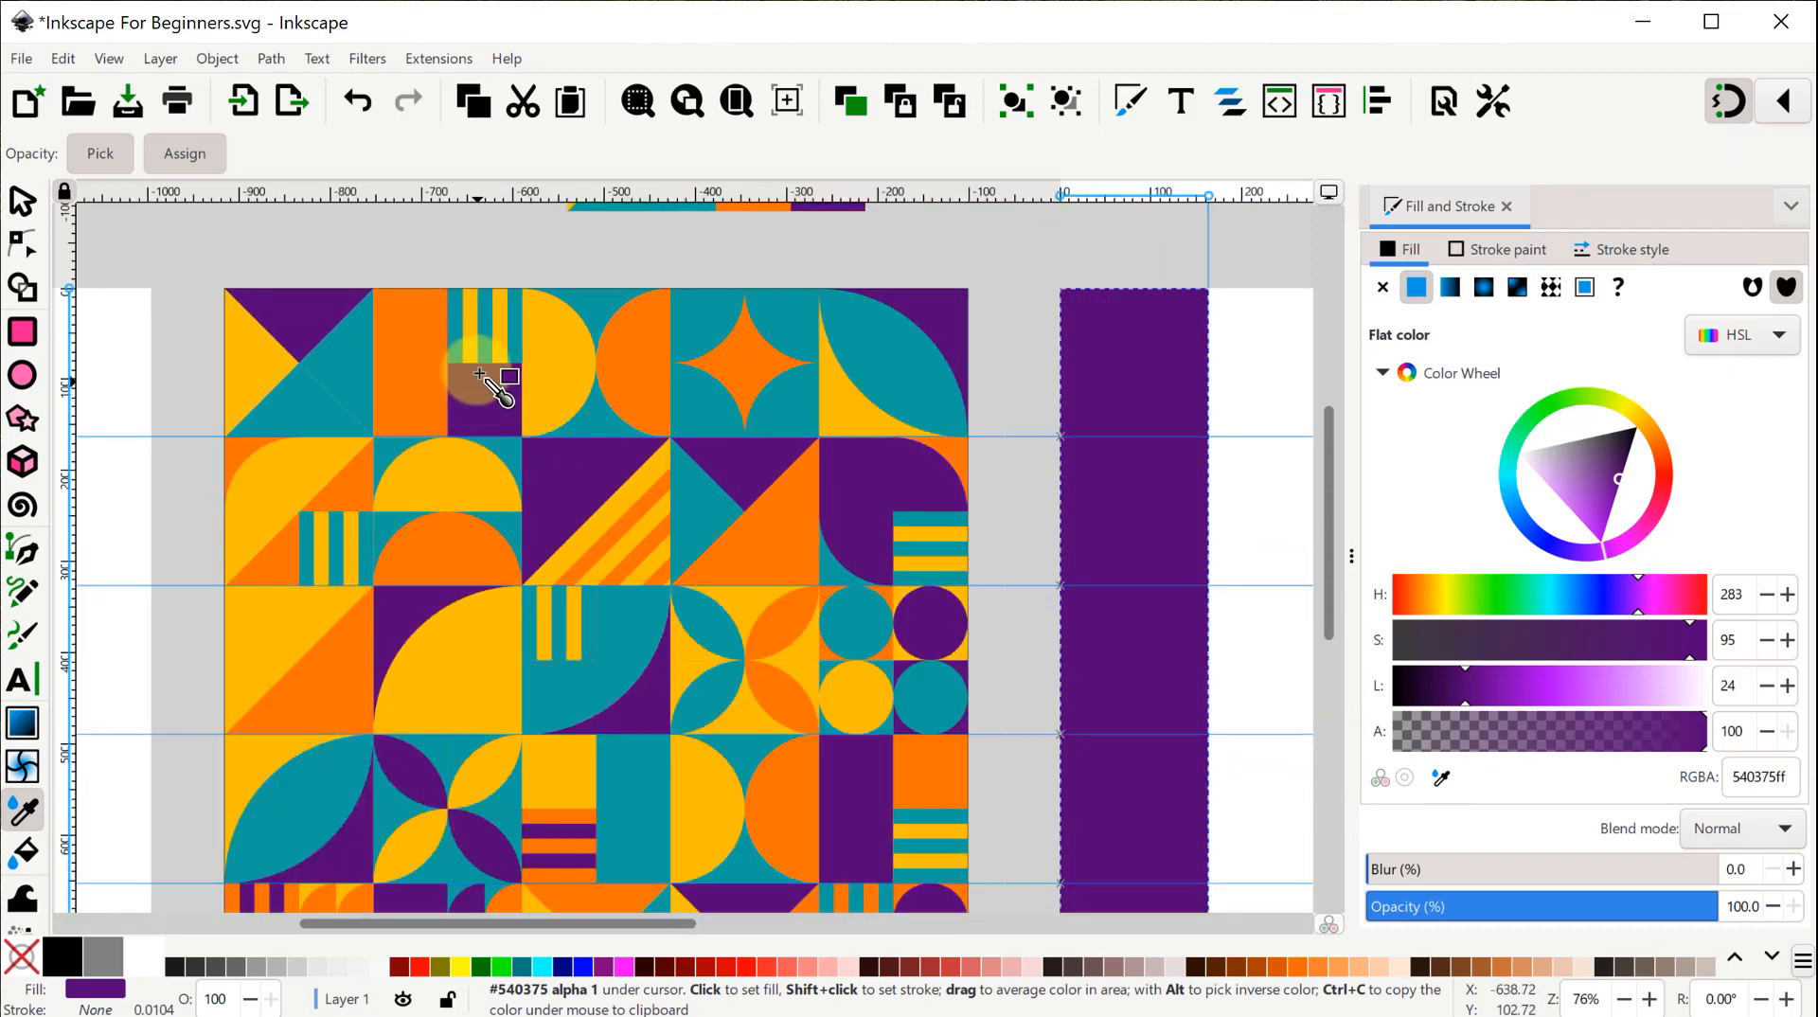
left_click(450, 332)
scroll(450, 331, "down", 2)
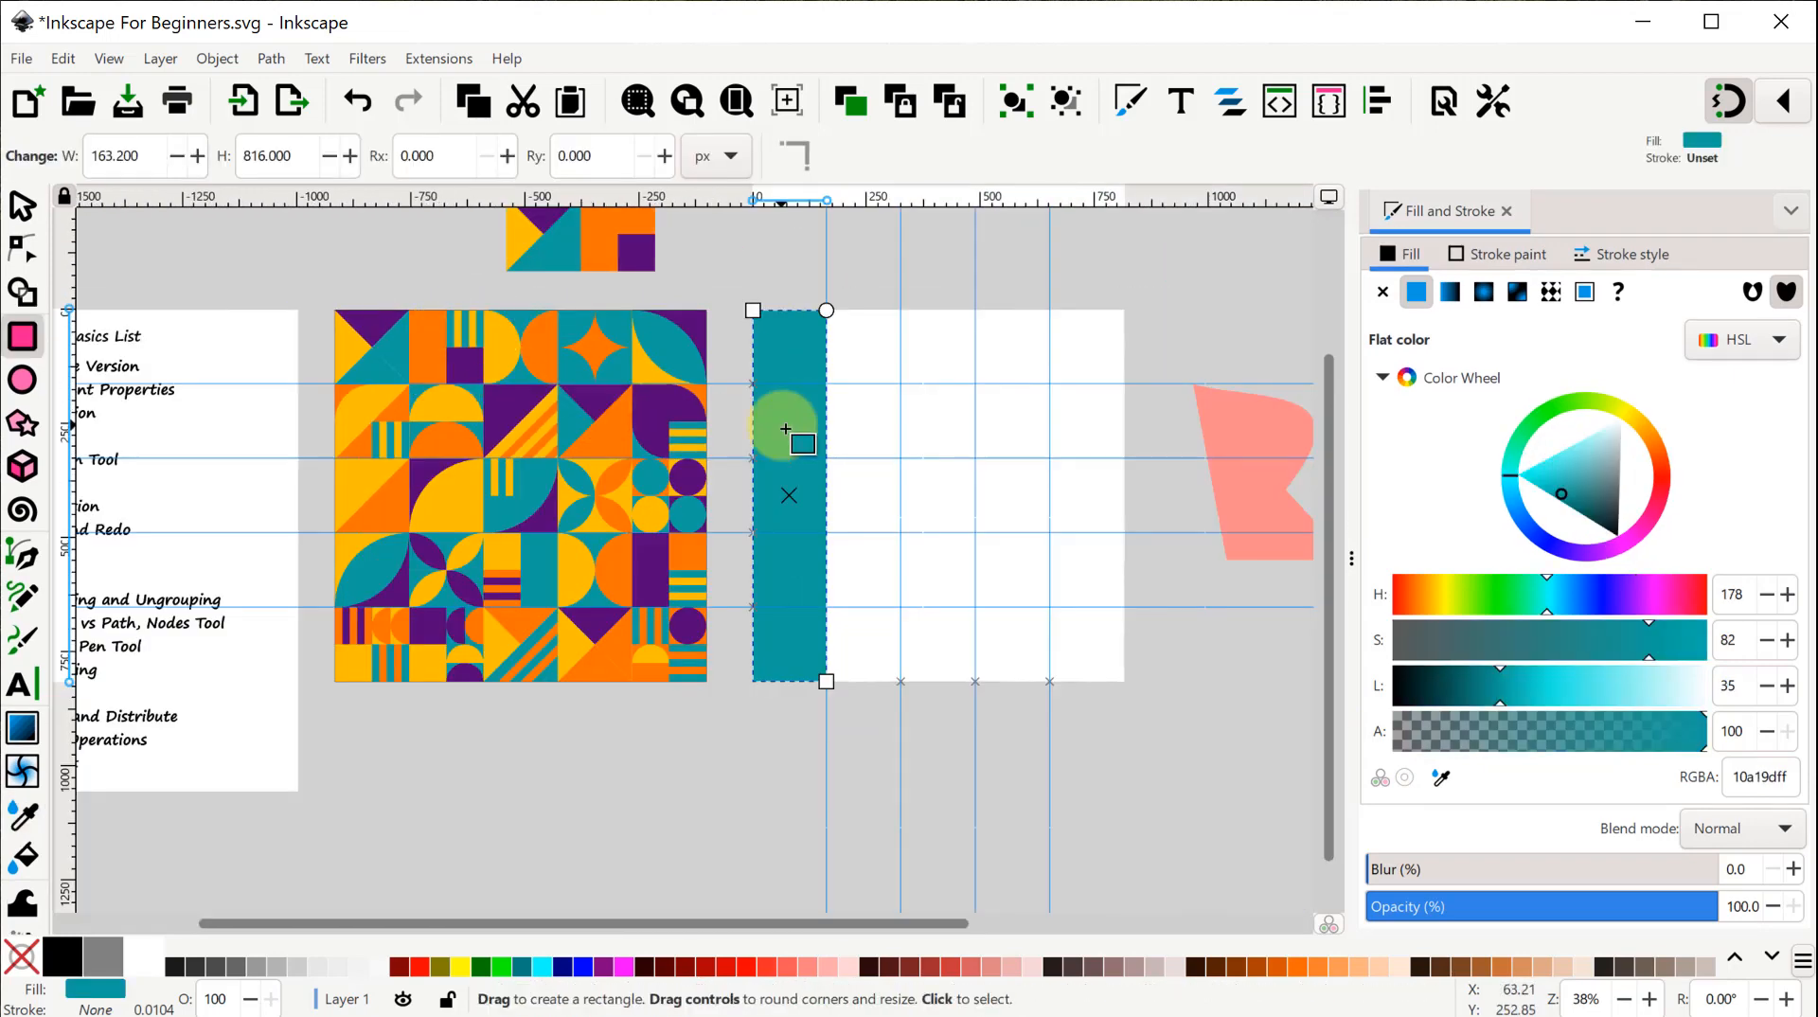
key("ctrl")
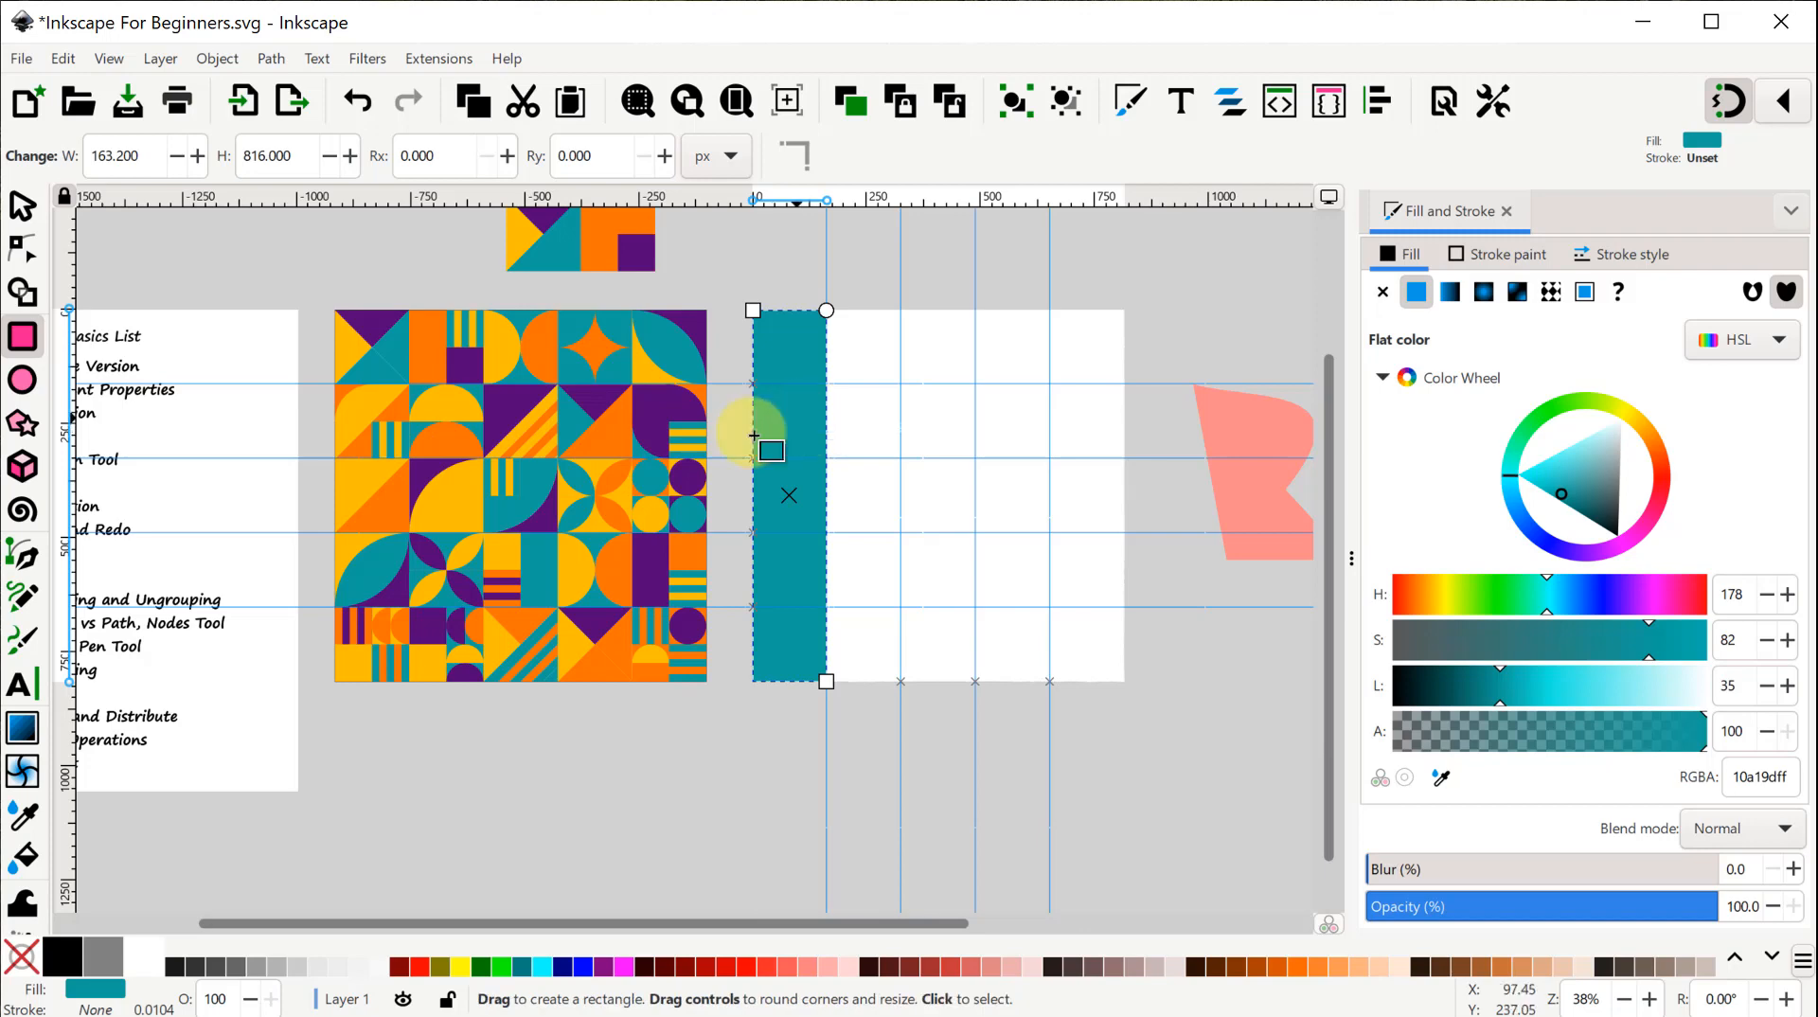
left_click_drag(794, 430, 932, 445)
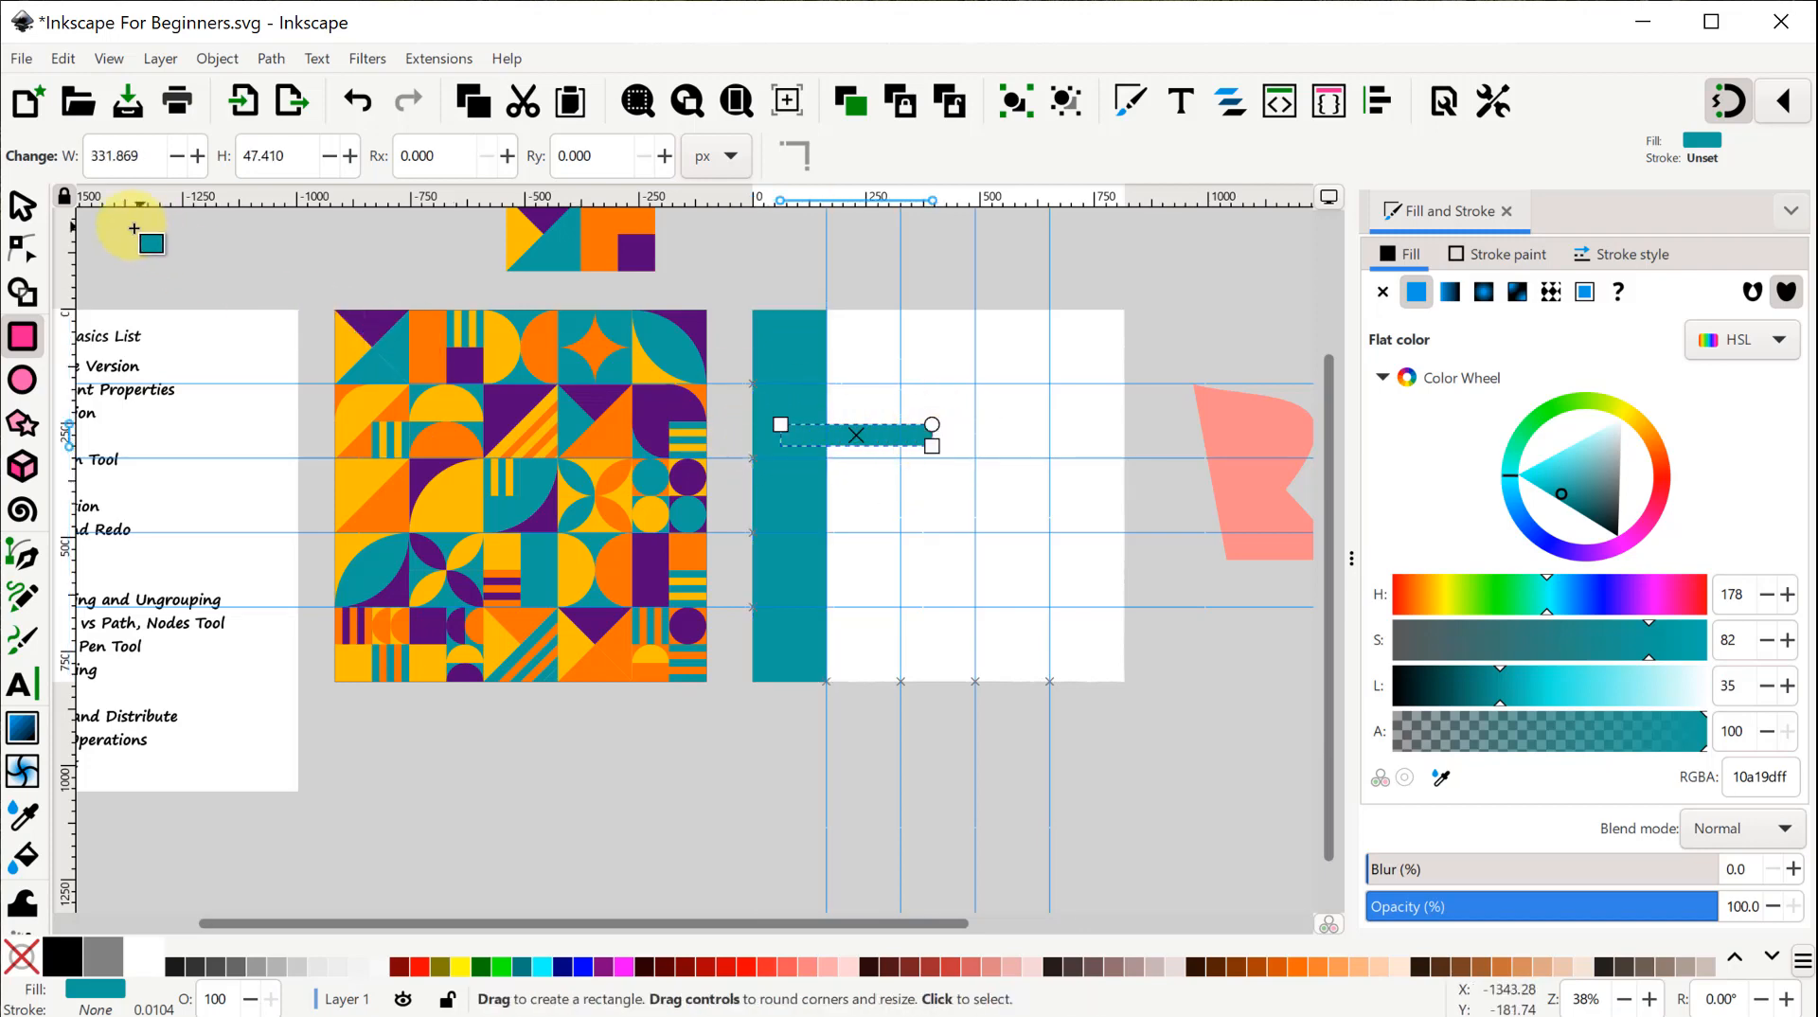
left_click(21, 207)
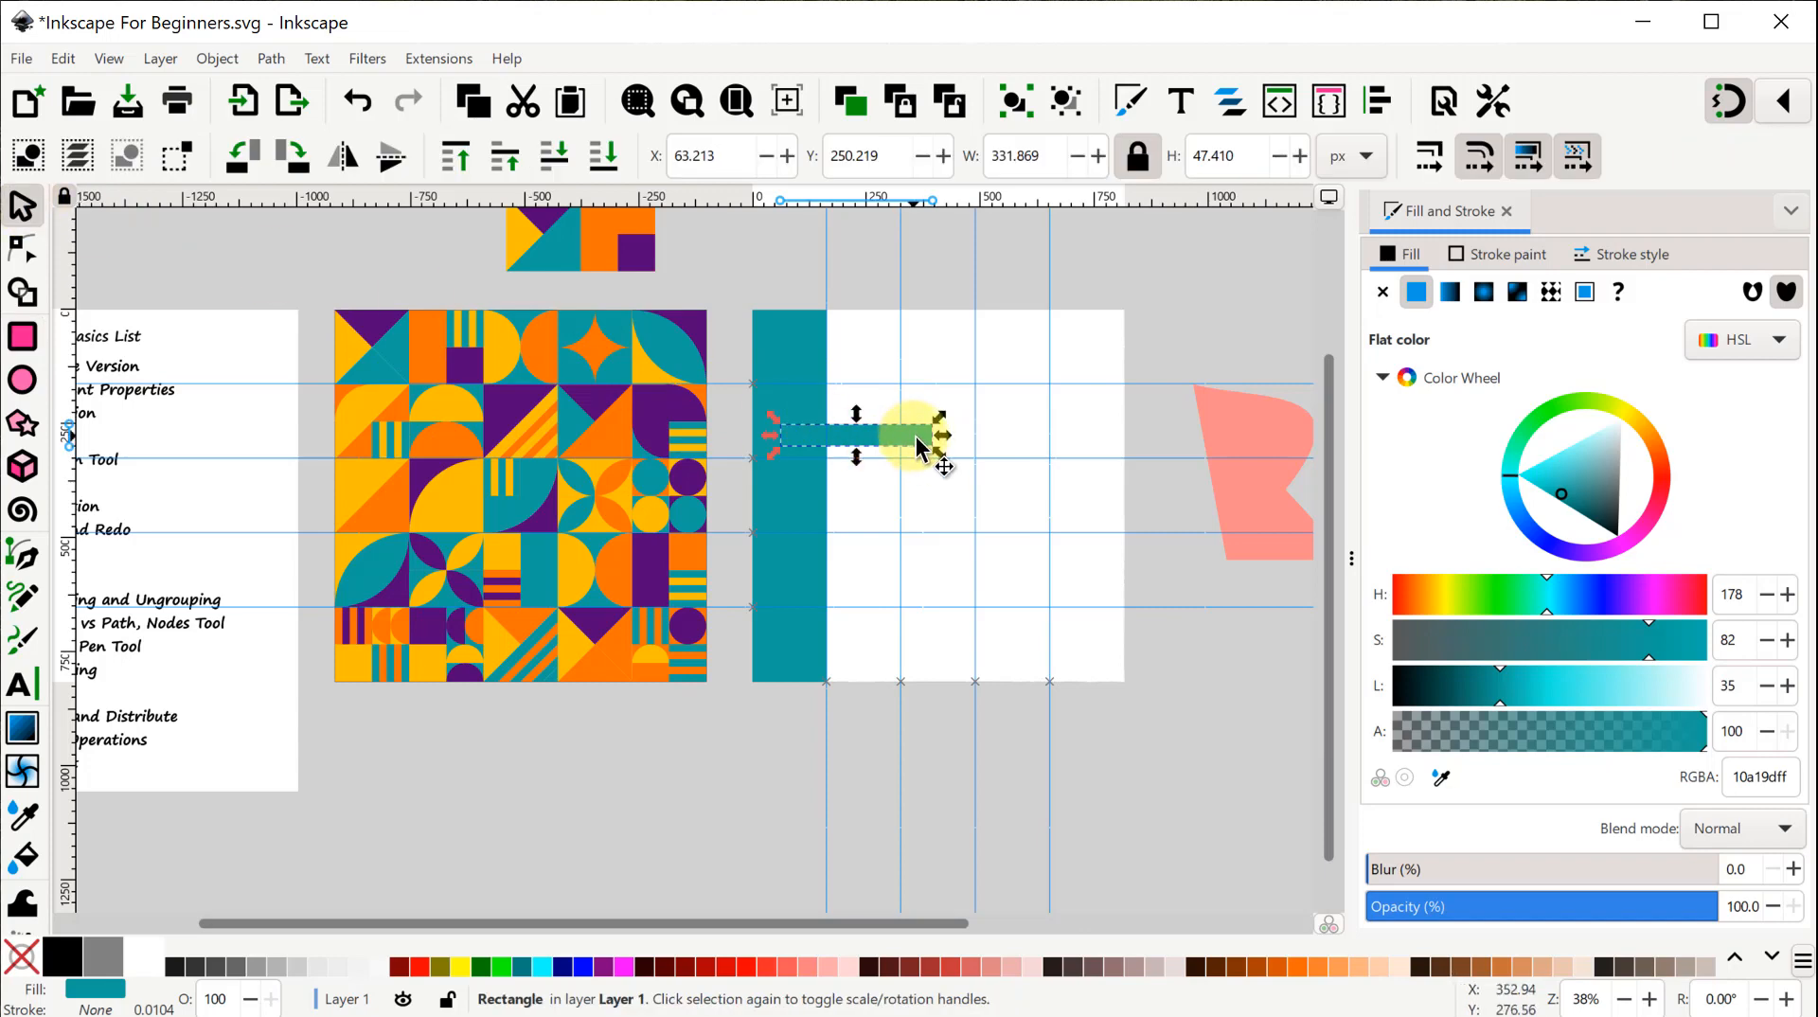
key("Delete")
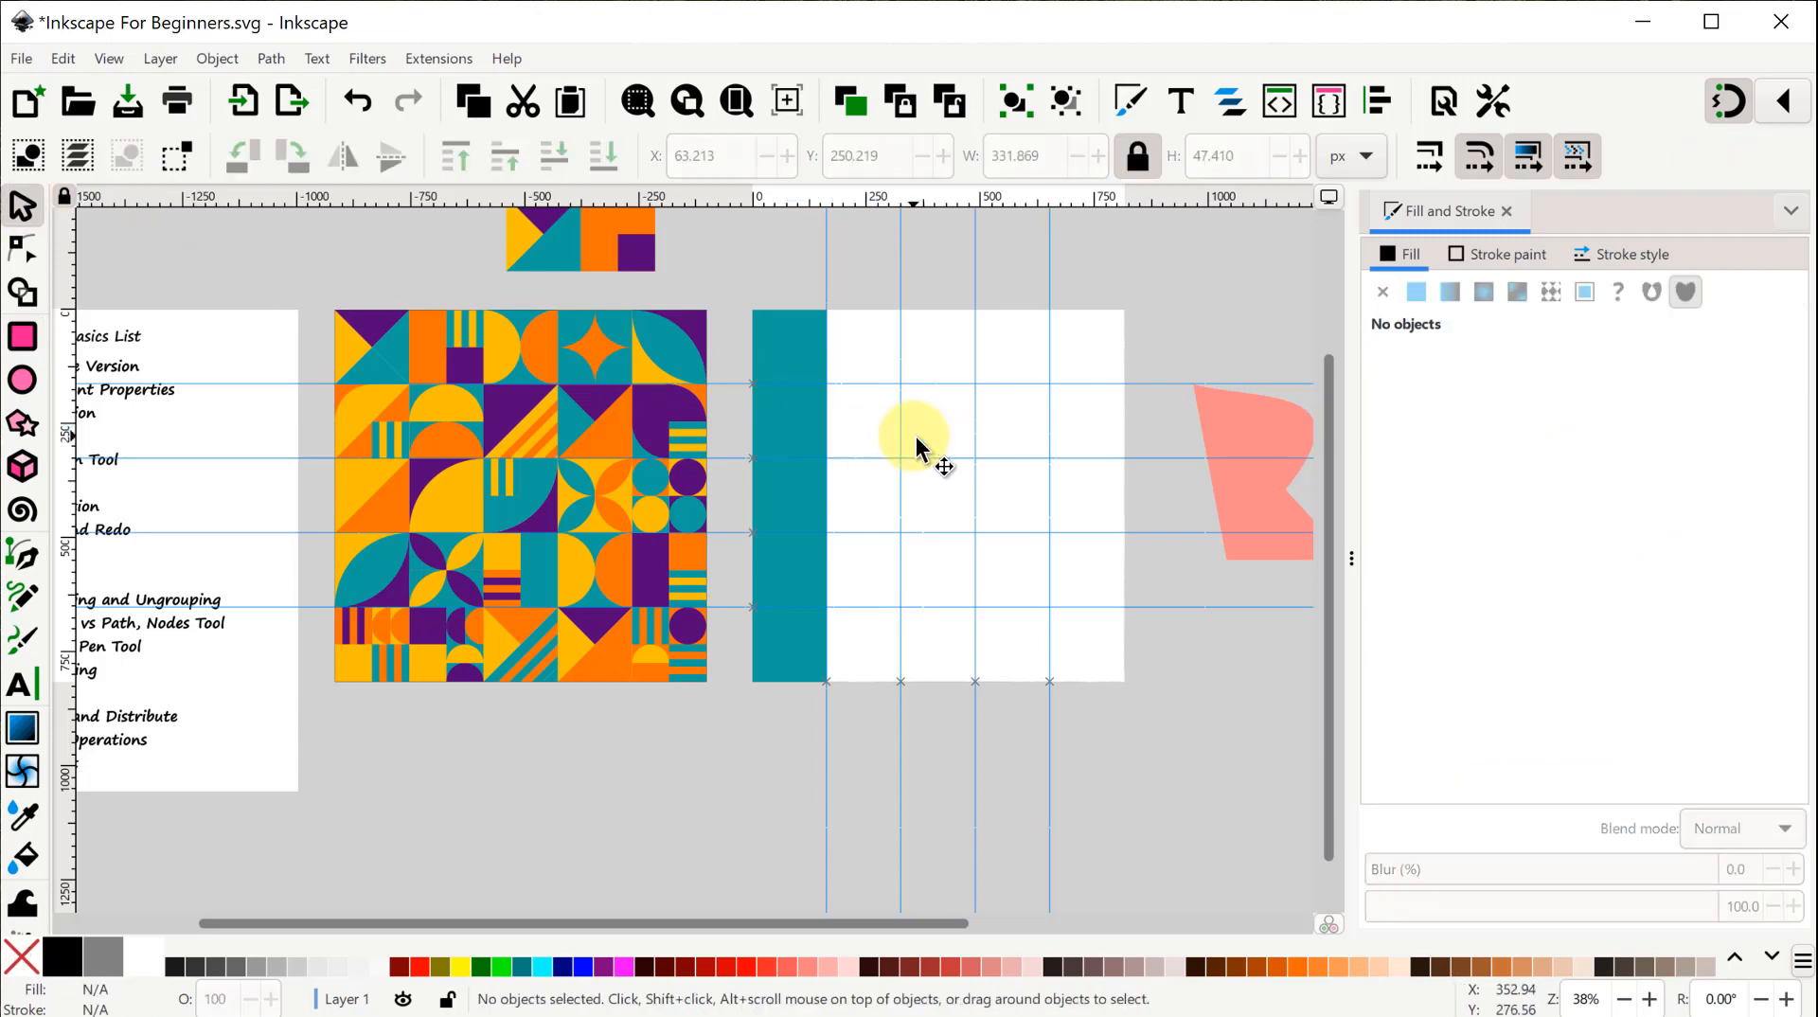
Duplicate the teal strip into the third and fifth columns, snapping the last copy at X 652.800, Y 0.
left_click(792, 432)
key("ctrl+d")
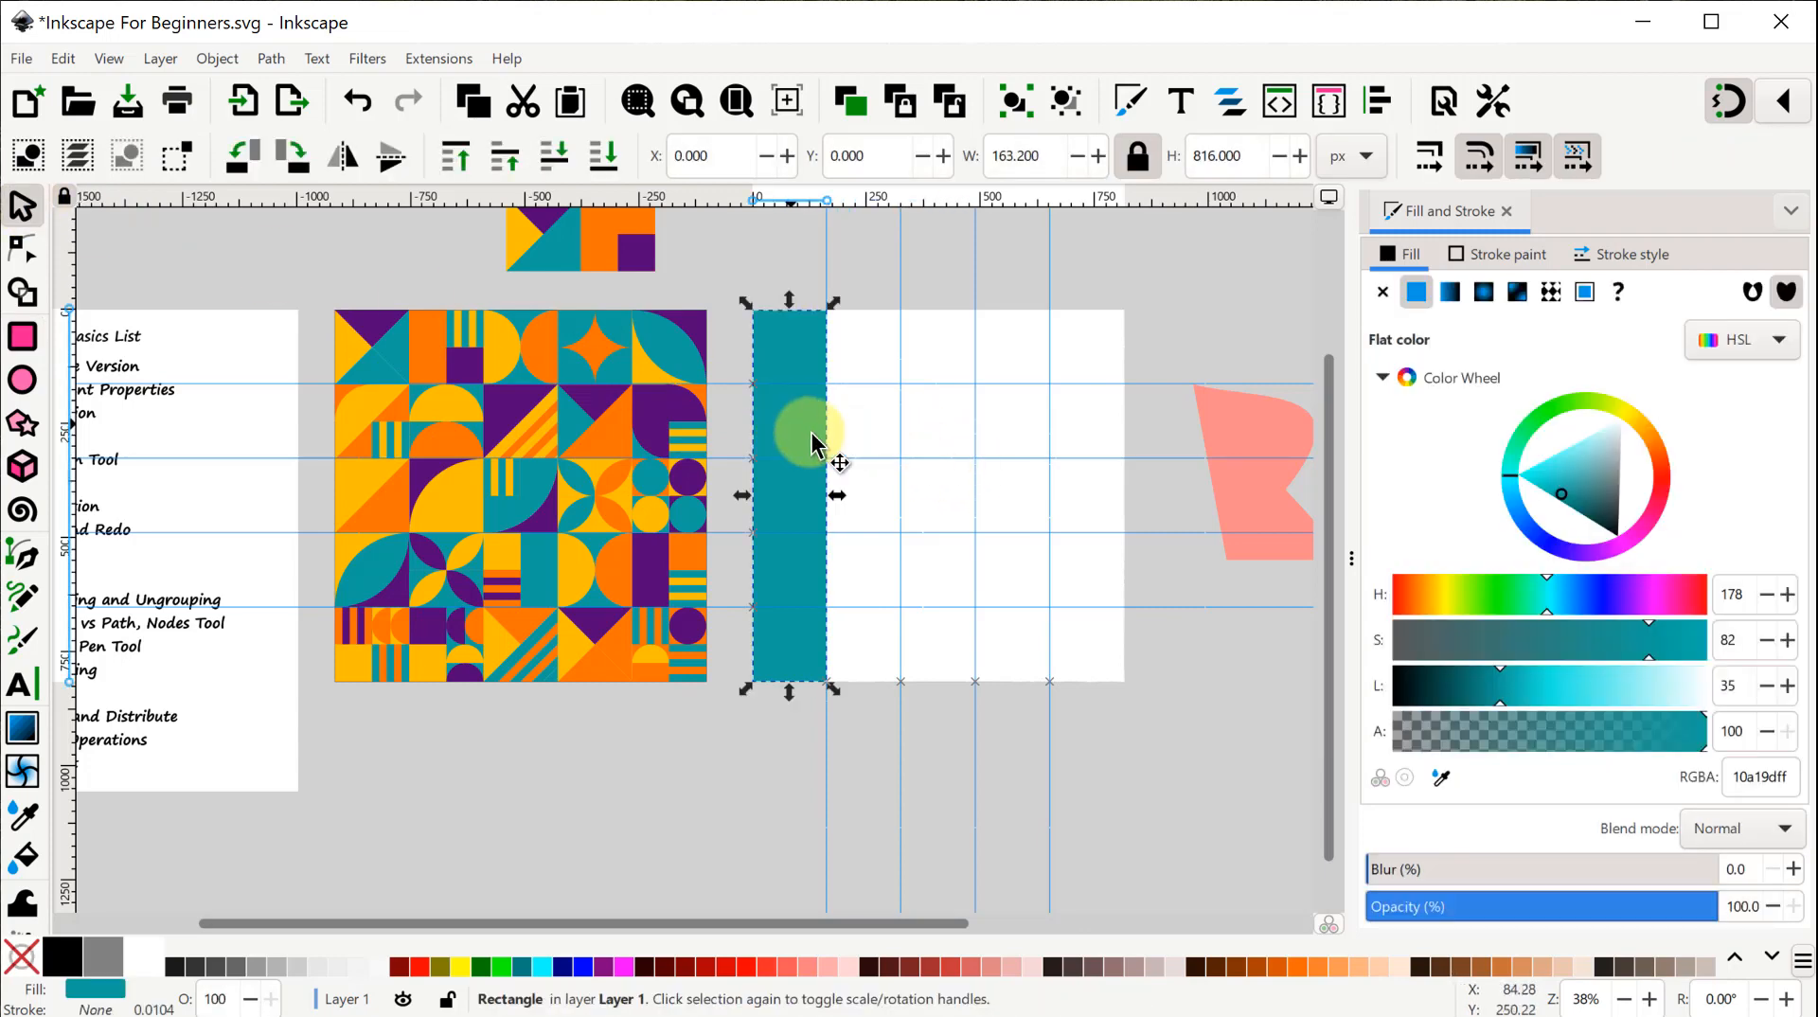
left_click_drag(796, 445, 1087, 480)
key("ctrl+d")
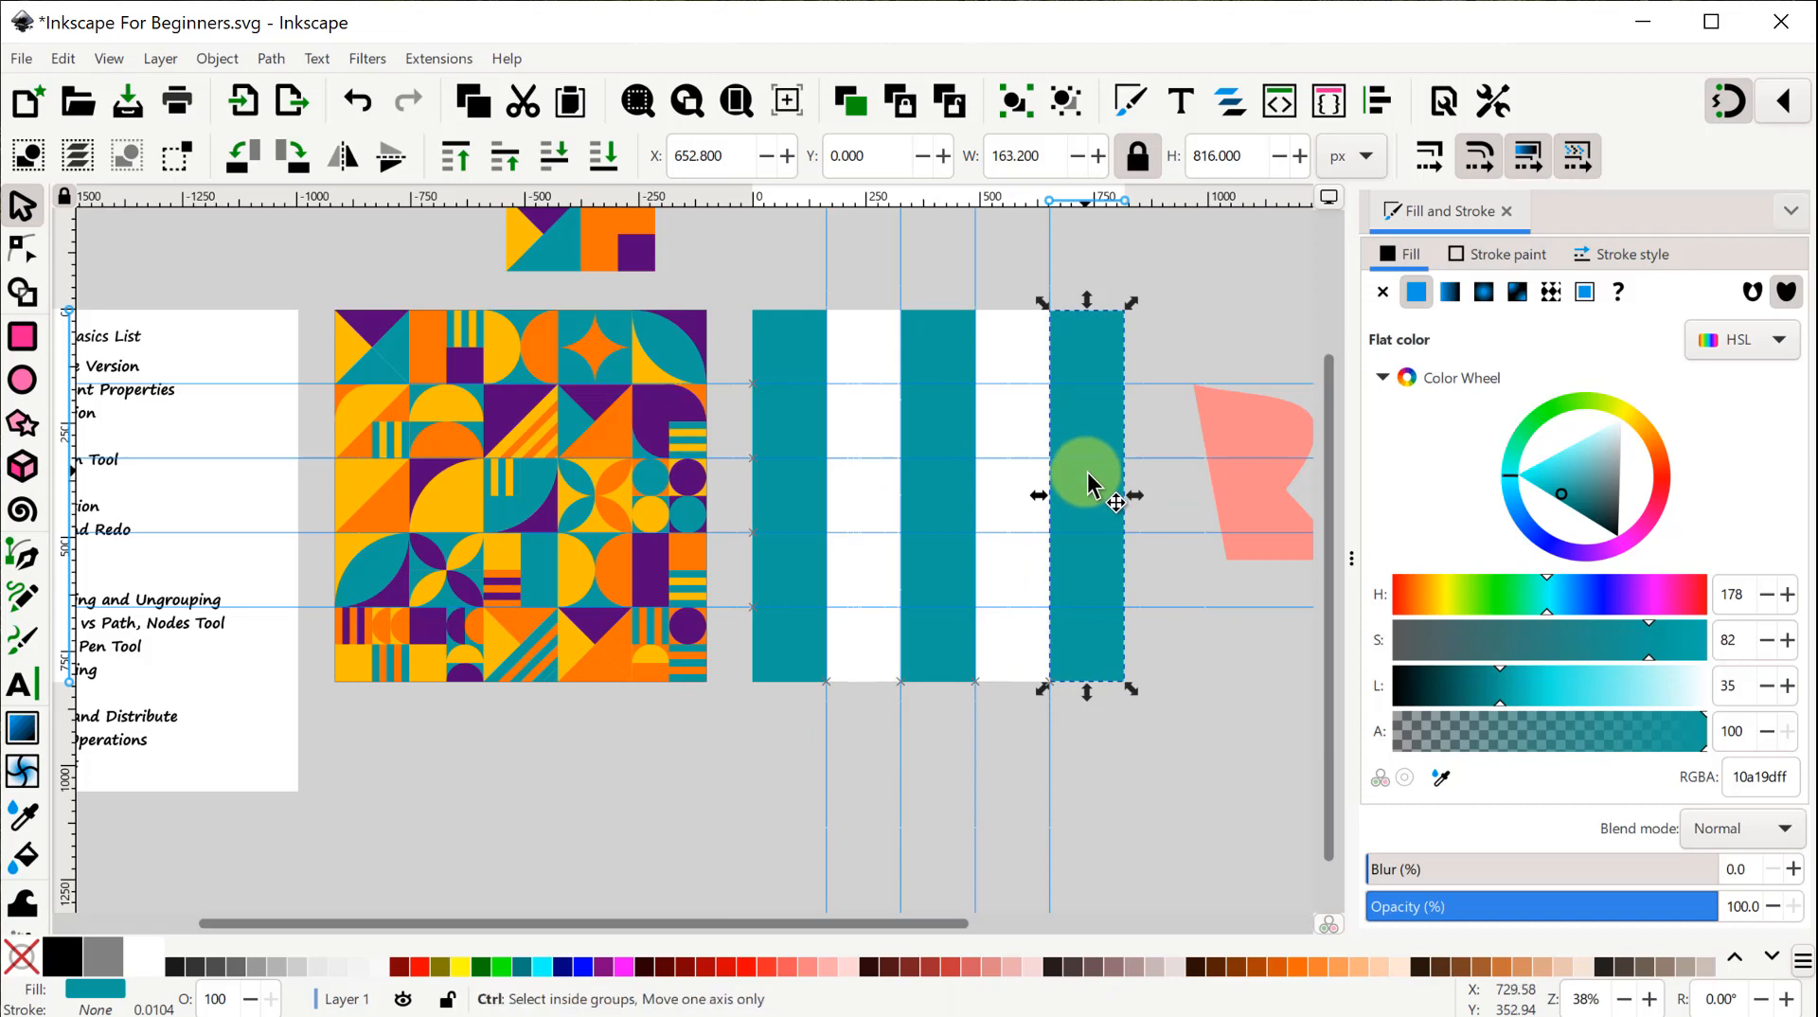
Duplicate the teal strip into the second column at X 163.200, Y 0, and fill it with the reference's sampled yellow, ffbf00ff.
key("ctrl+d")
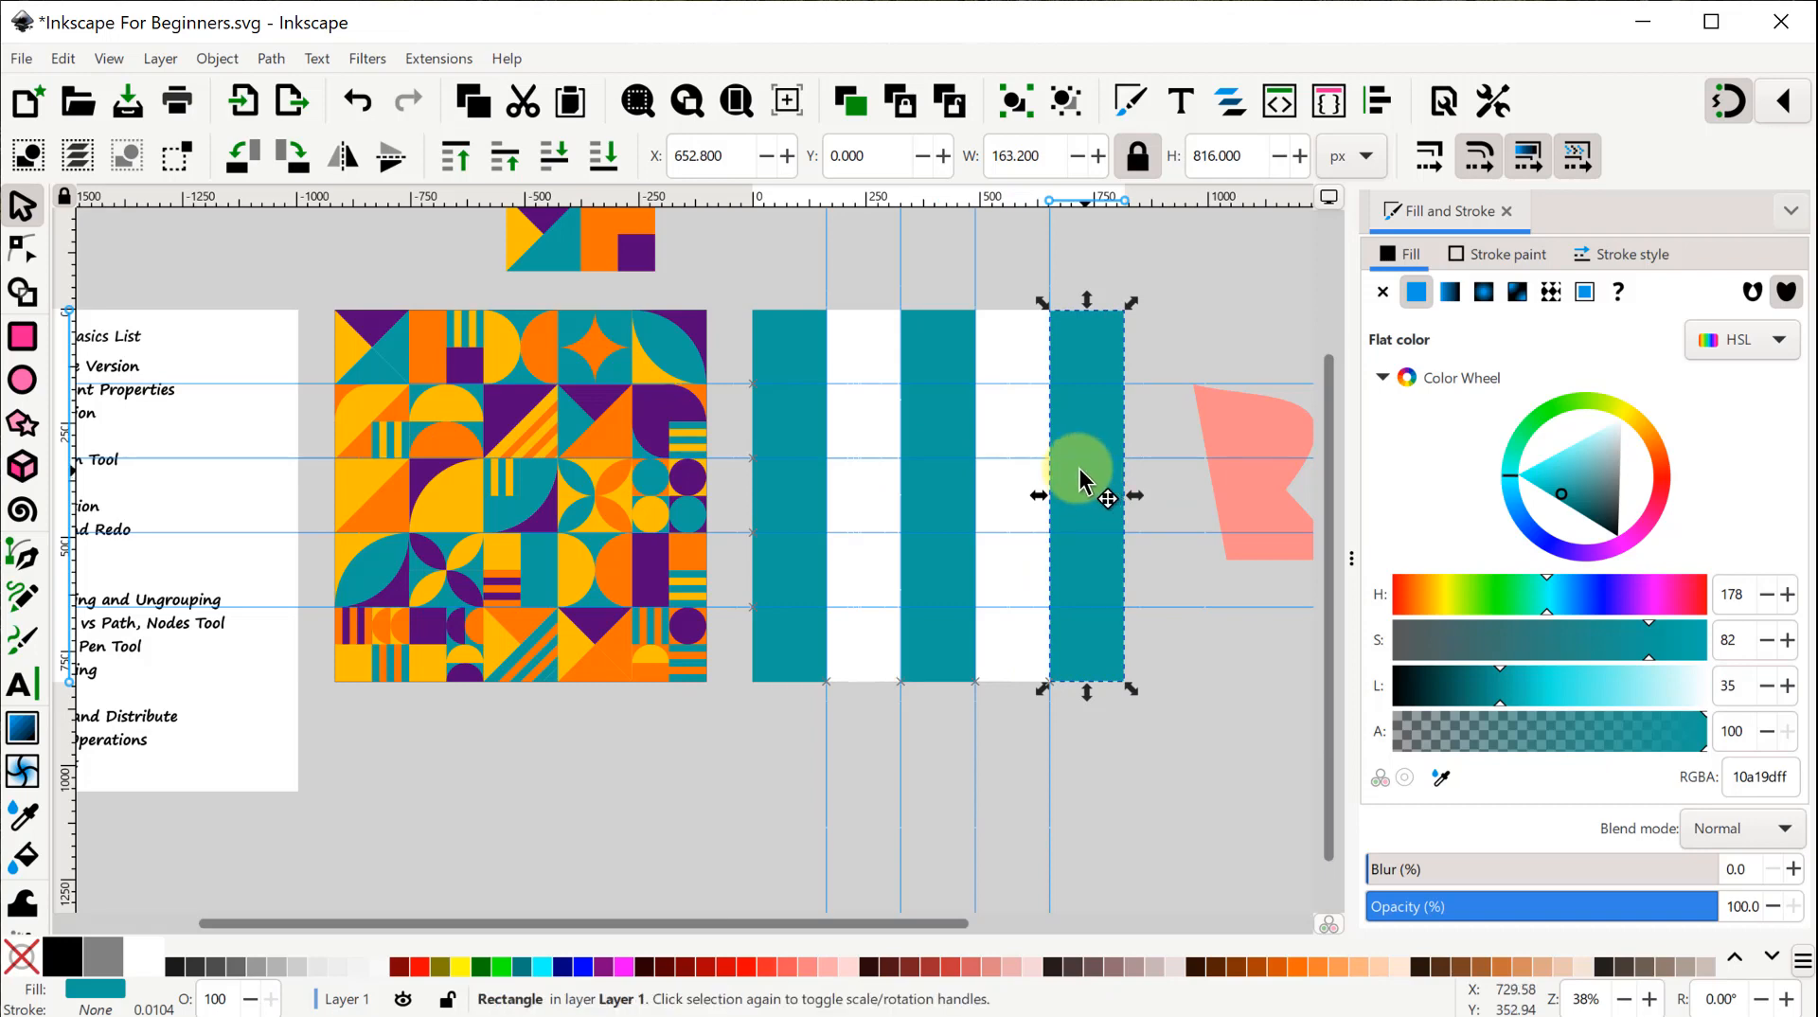
left_click_drag(1080, 481, 841, 474)
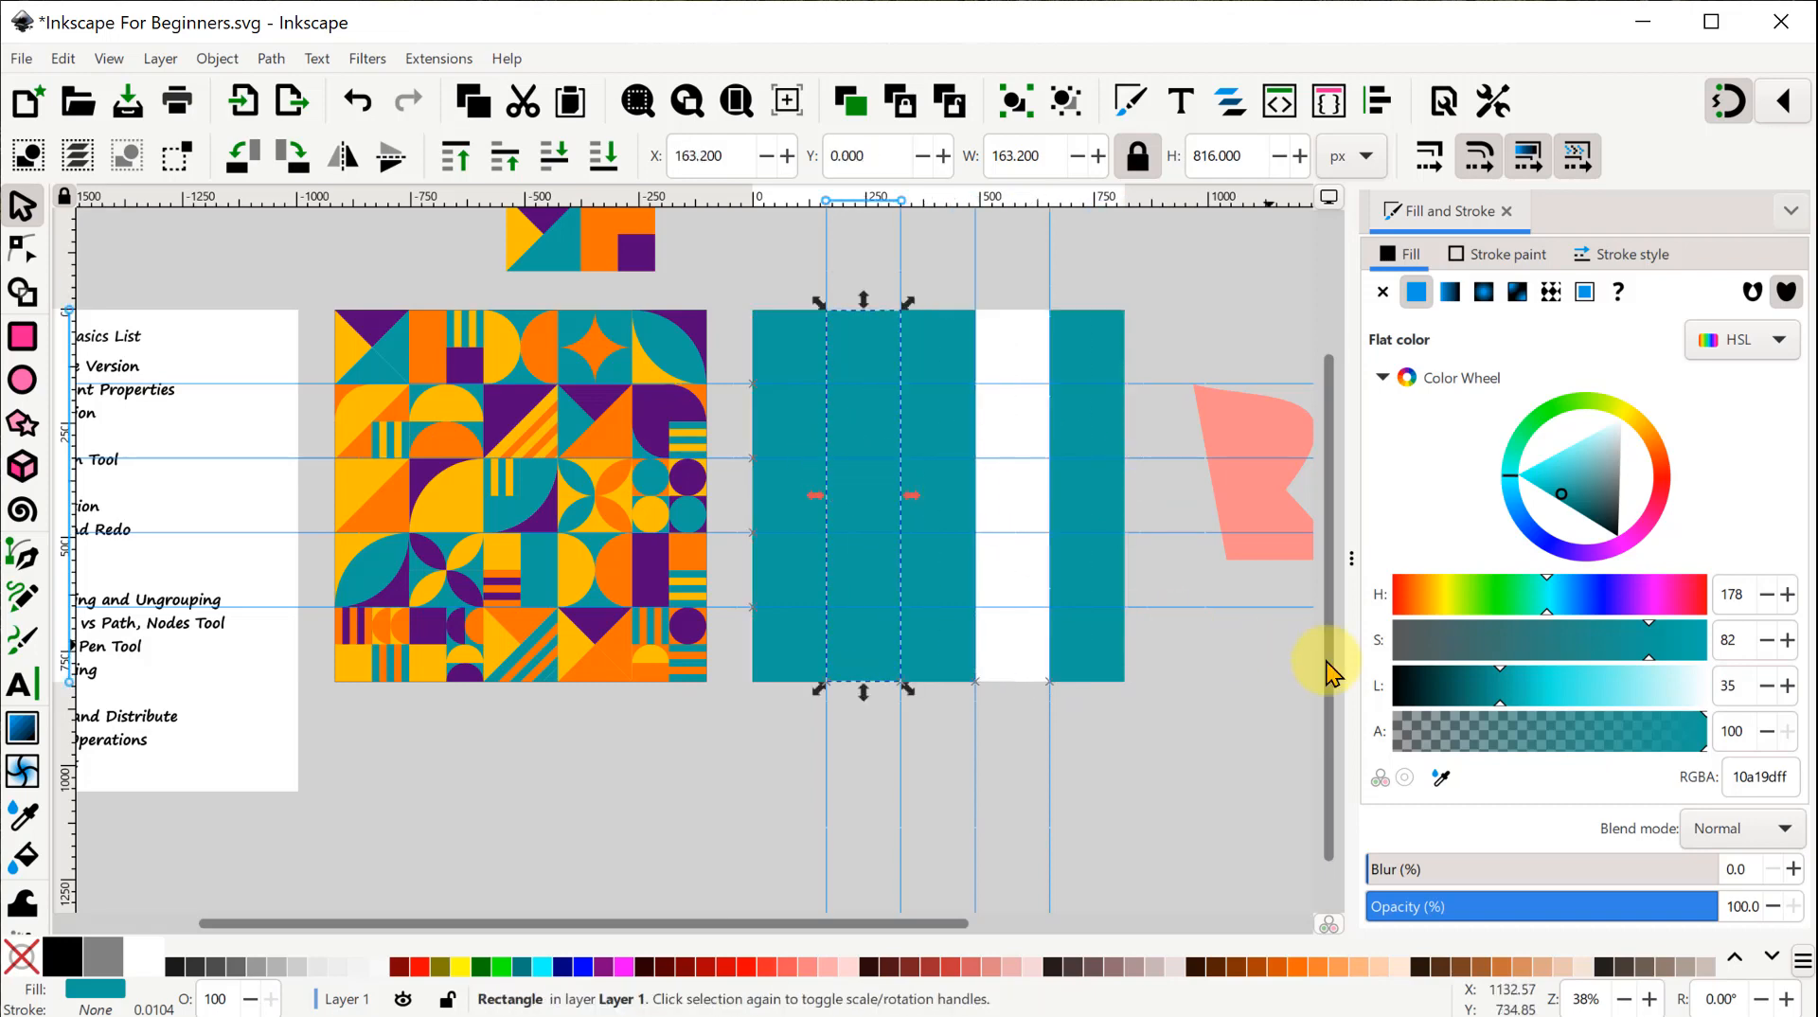
left_click(1440, 776)
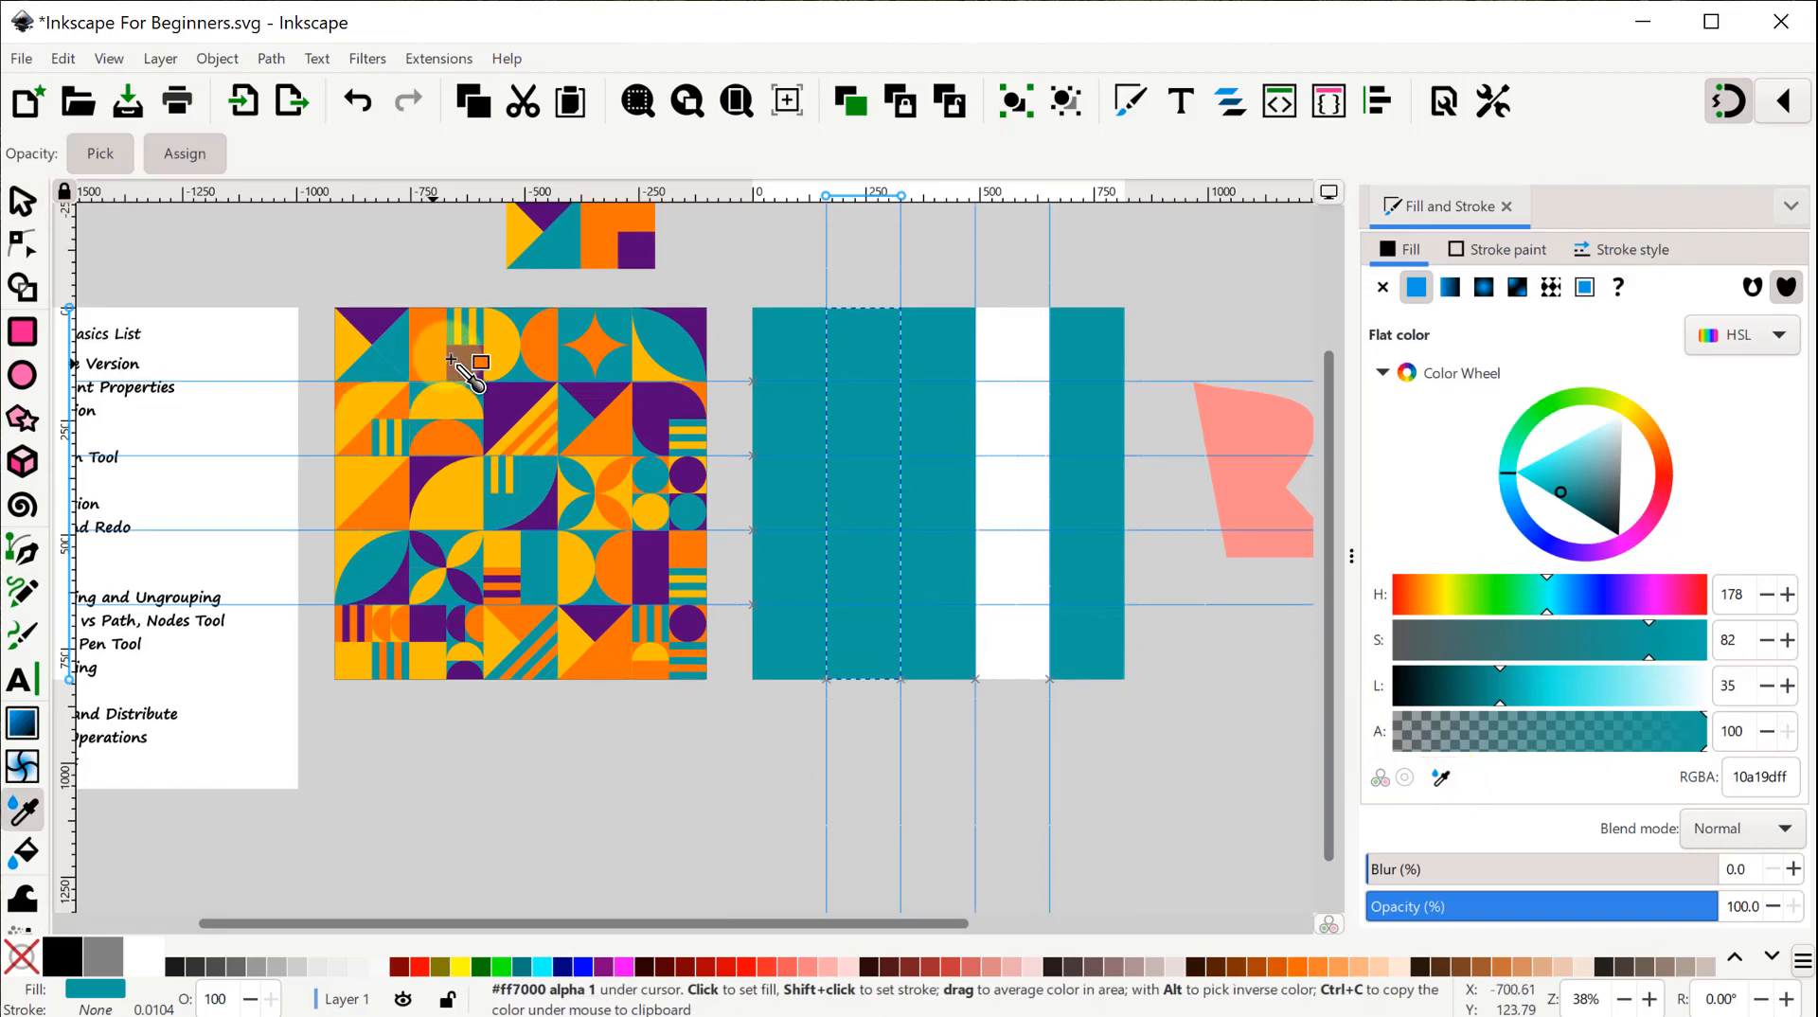
left_click(505, 354)
key("s")
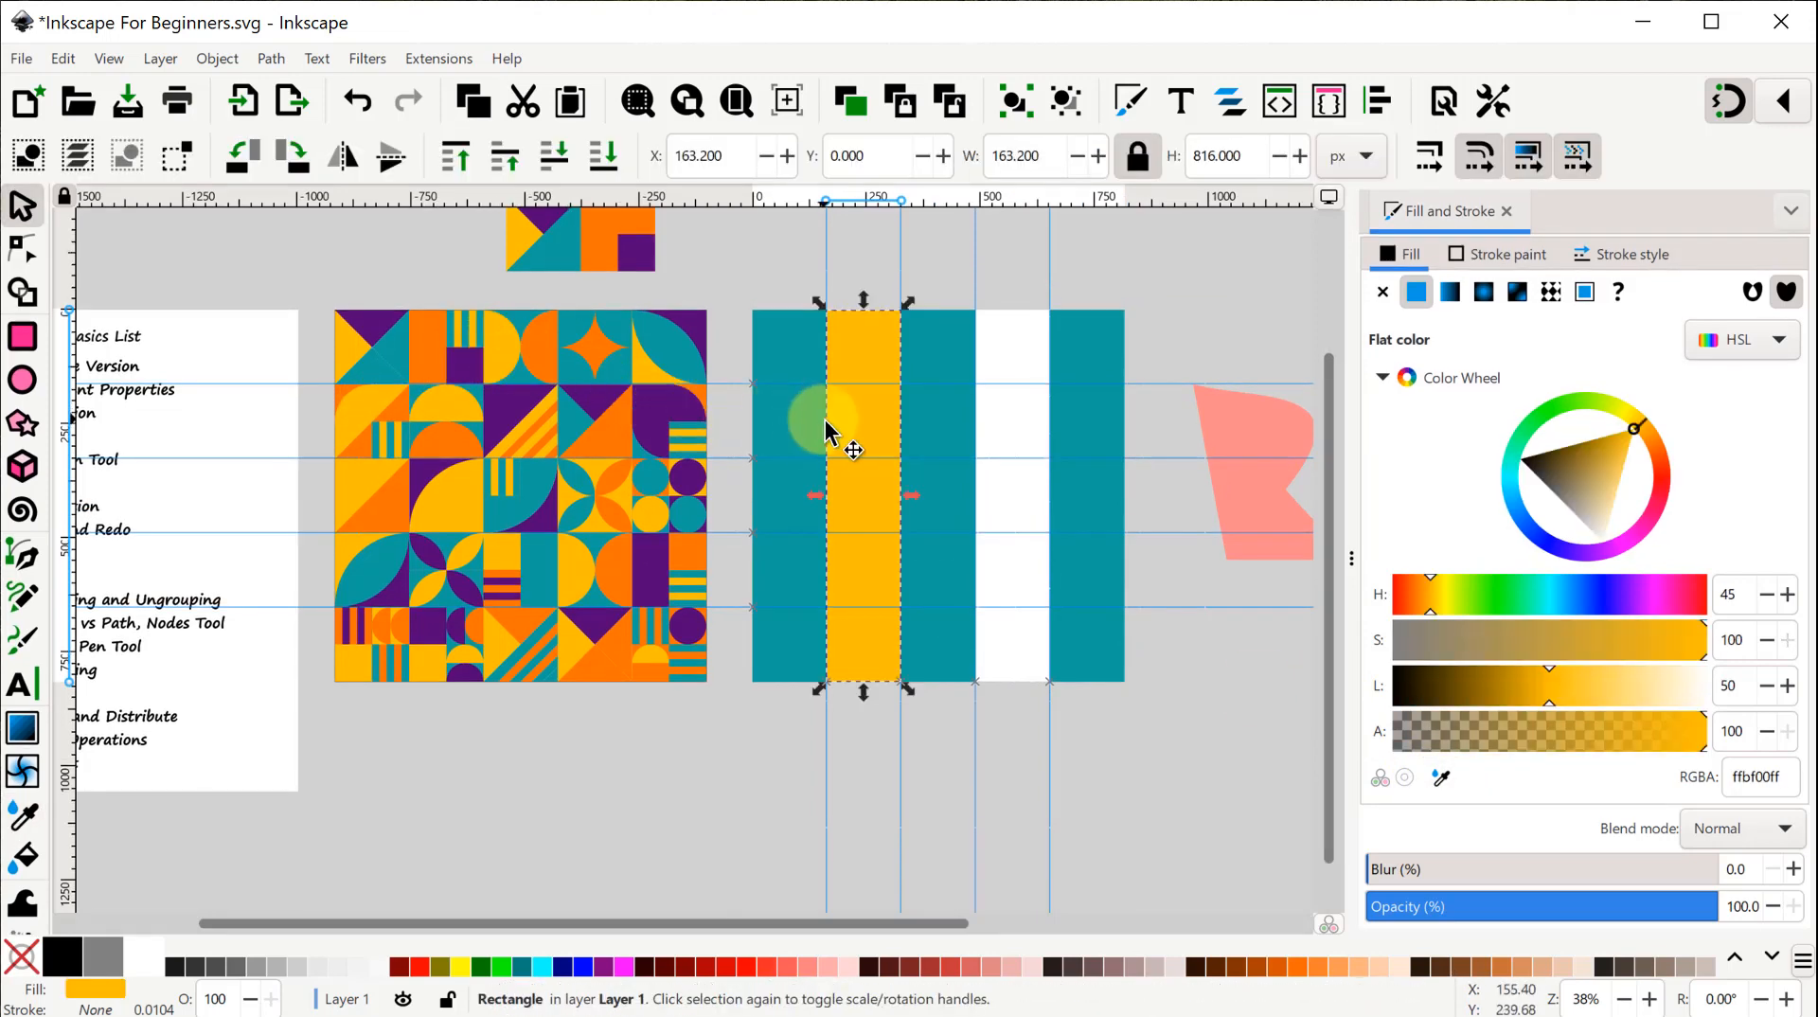
Duplicate the yellow strip into the fourth column at X 489.600, Y 0, and deselect it.
key("ctrl+d")
left_click_drag(884, 446, 1022, 441)
left_click(1159, 773)
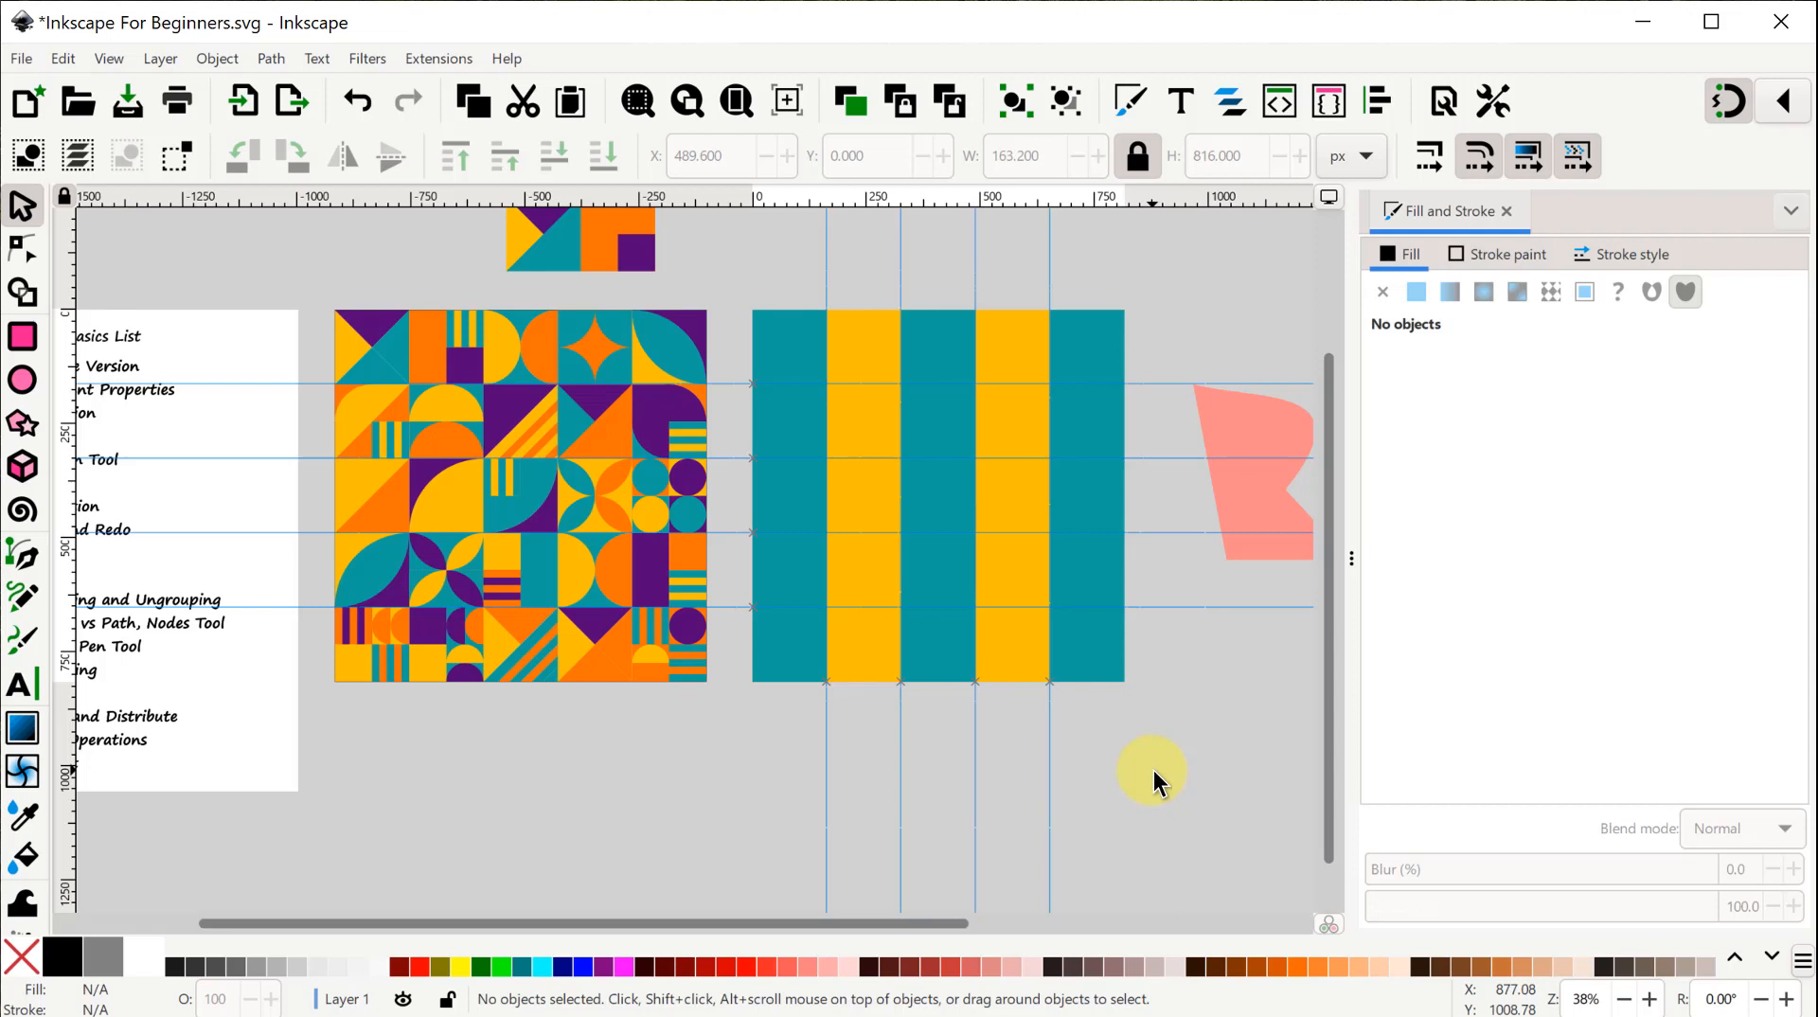
Group the teal and yellow strips and move the group off the page to the empty area below the reference pattern.
mouse_move(722, 275)
left_mouse_down()
mouse_move(731, 325)
mouse_move(918, 577)
mouse_move(1150, 710)
left_mouse_up()
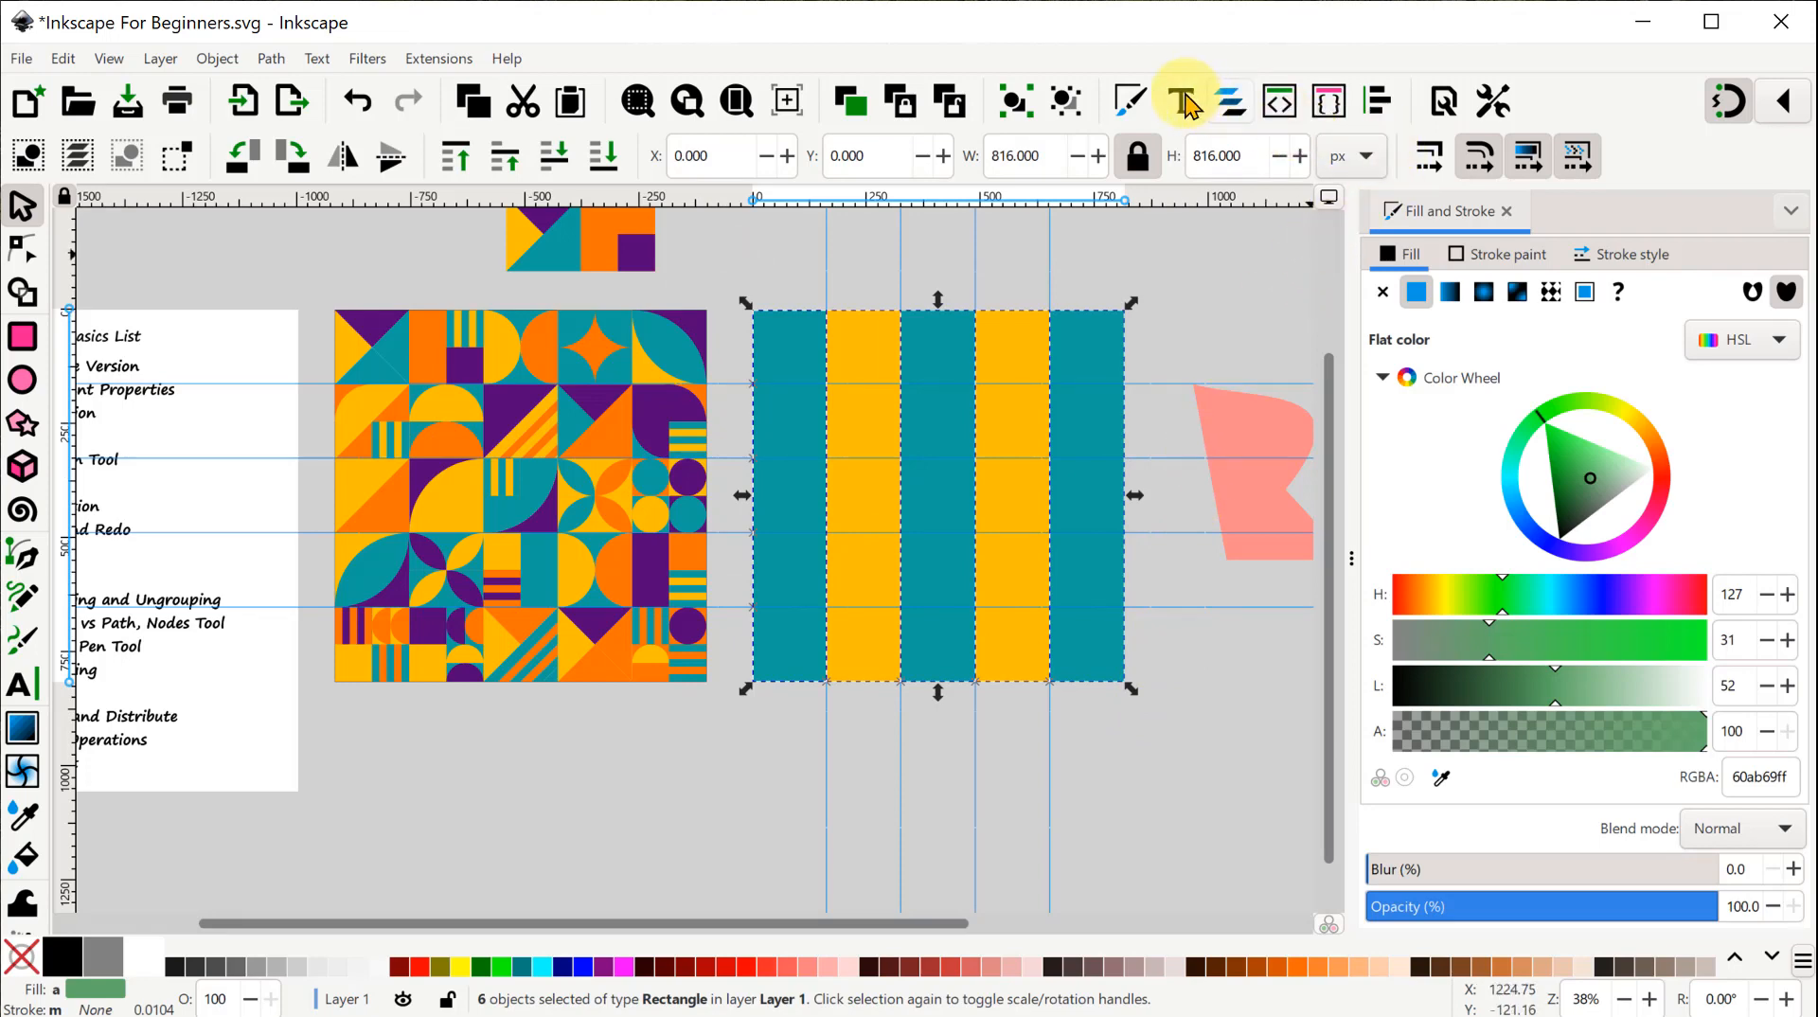
left_click(1015, 100)
left_click_drag(854, 312, 462, 811)
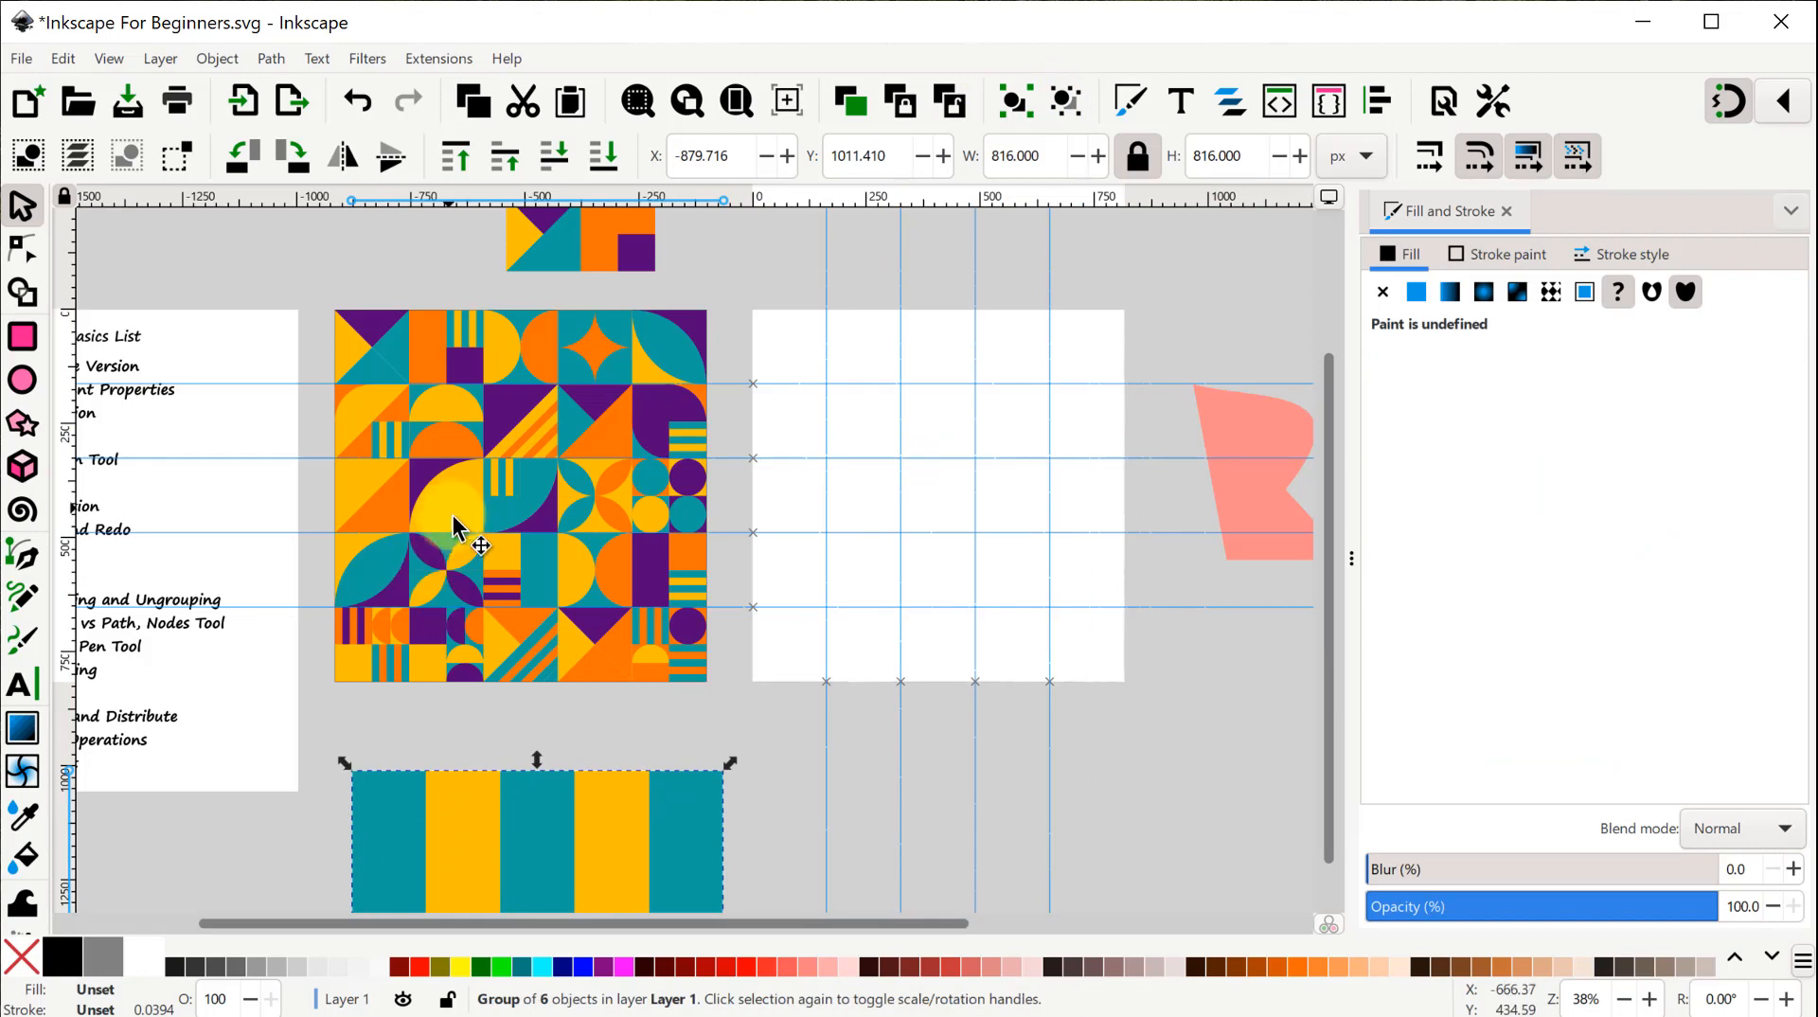
Move the two tiles built above the reference onto the page, snapping them into the first two grid cells at X 0, Y 0.
scroll(458, 527, "up", 2)
left_click_drag(428, 263, 693, 407)
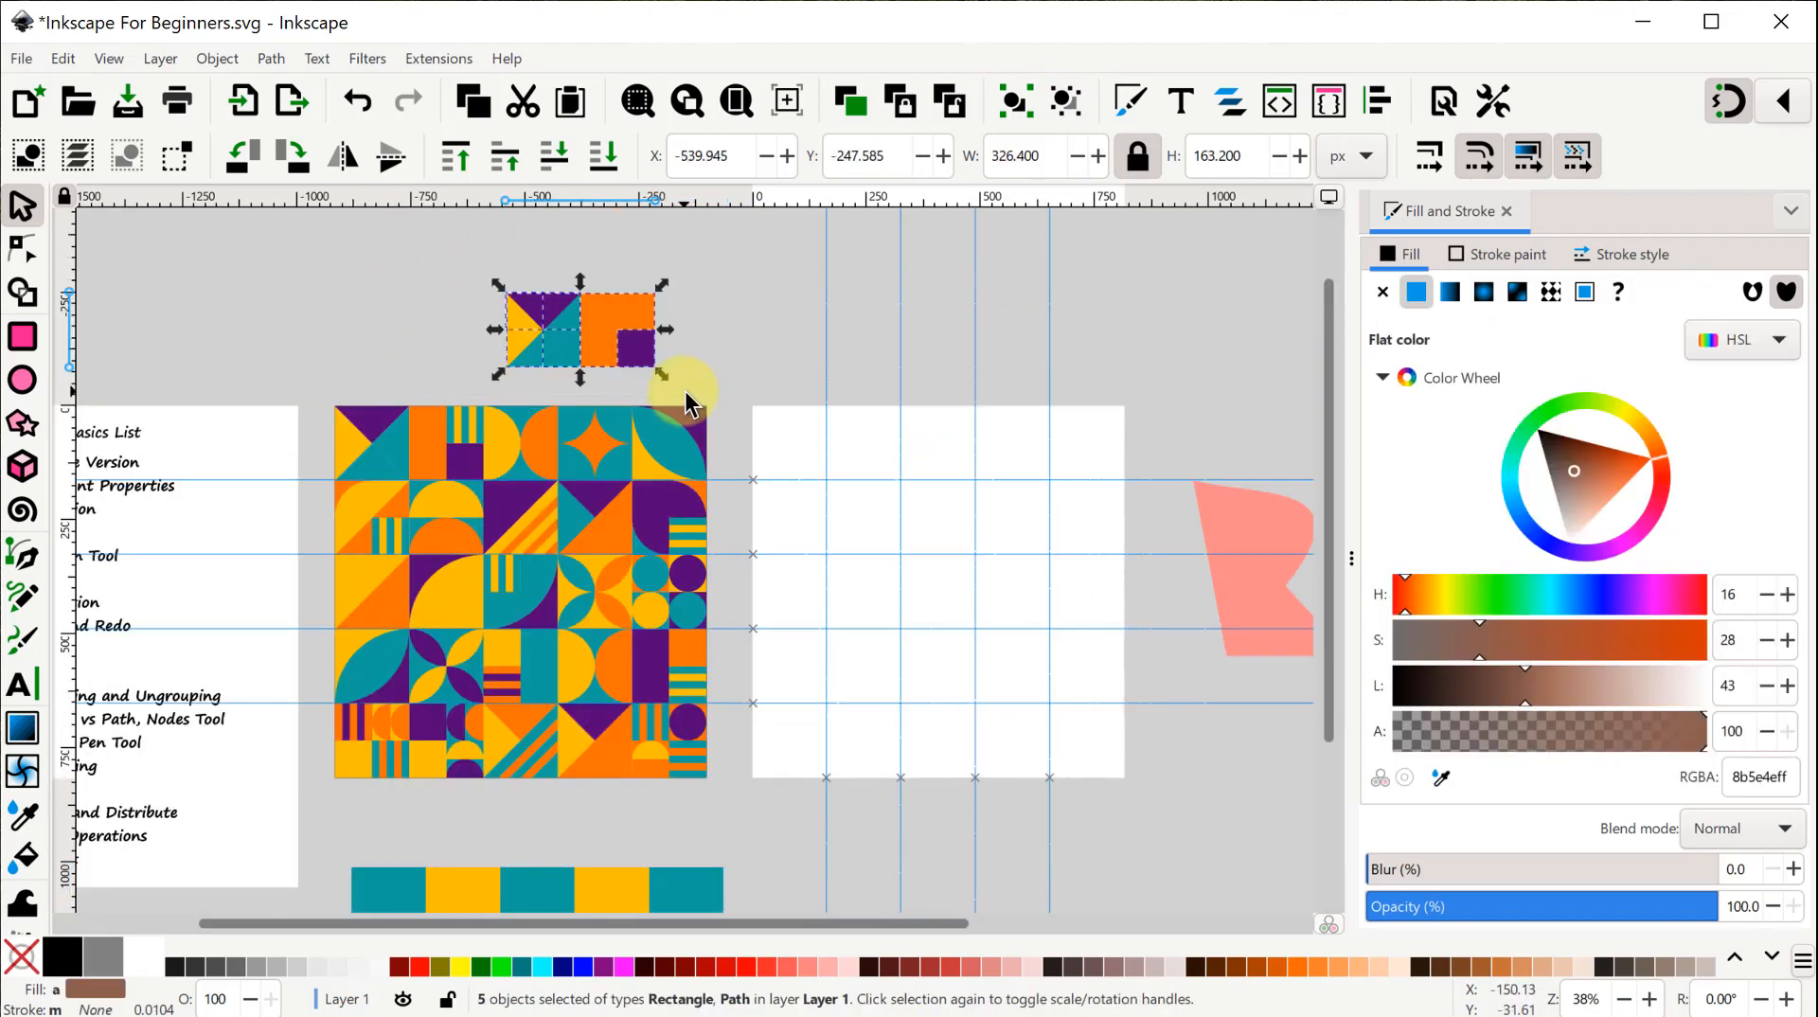
left_click_drag(611, 322, 879, 440)
left_click(602, 301)
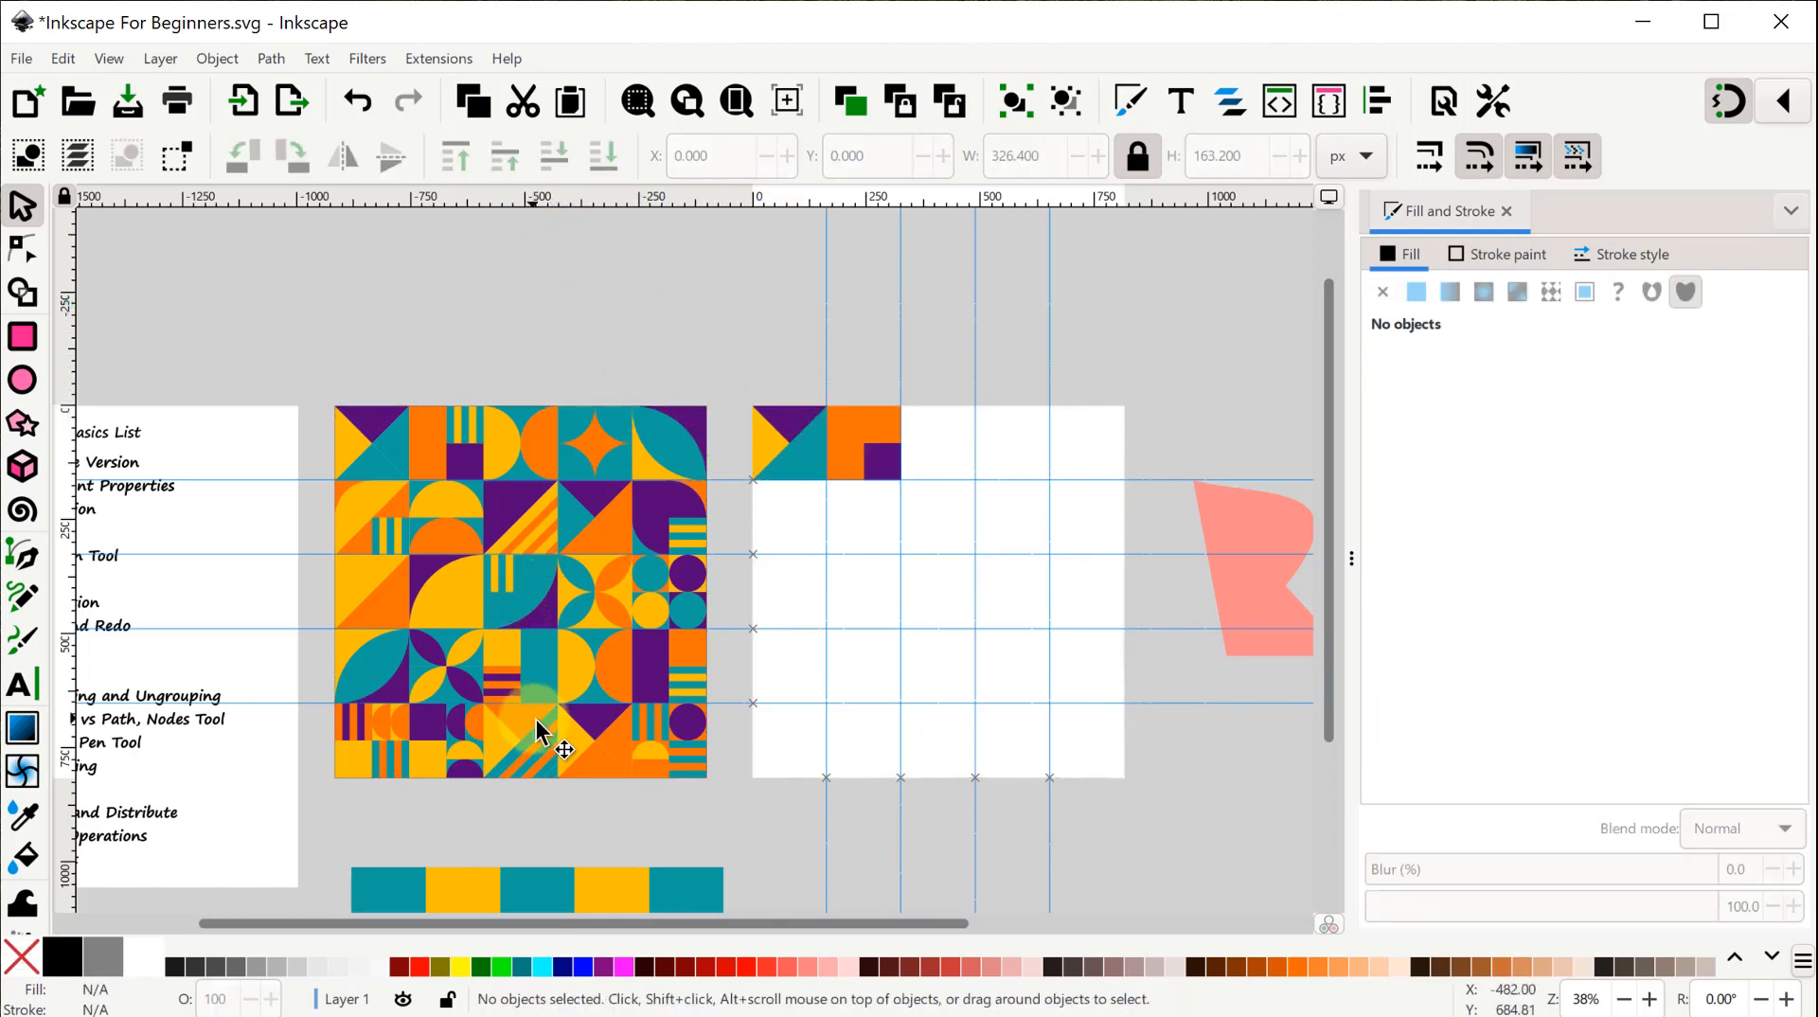
Shrink the striped group proportionally to about 139 px square and move it onto the page.
scroll(534, 720, "down", 3)
scroll(524, 712, "down", 1)
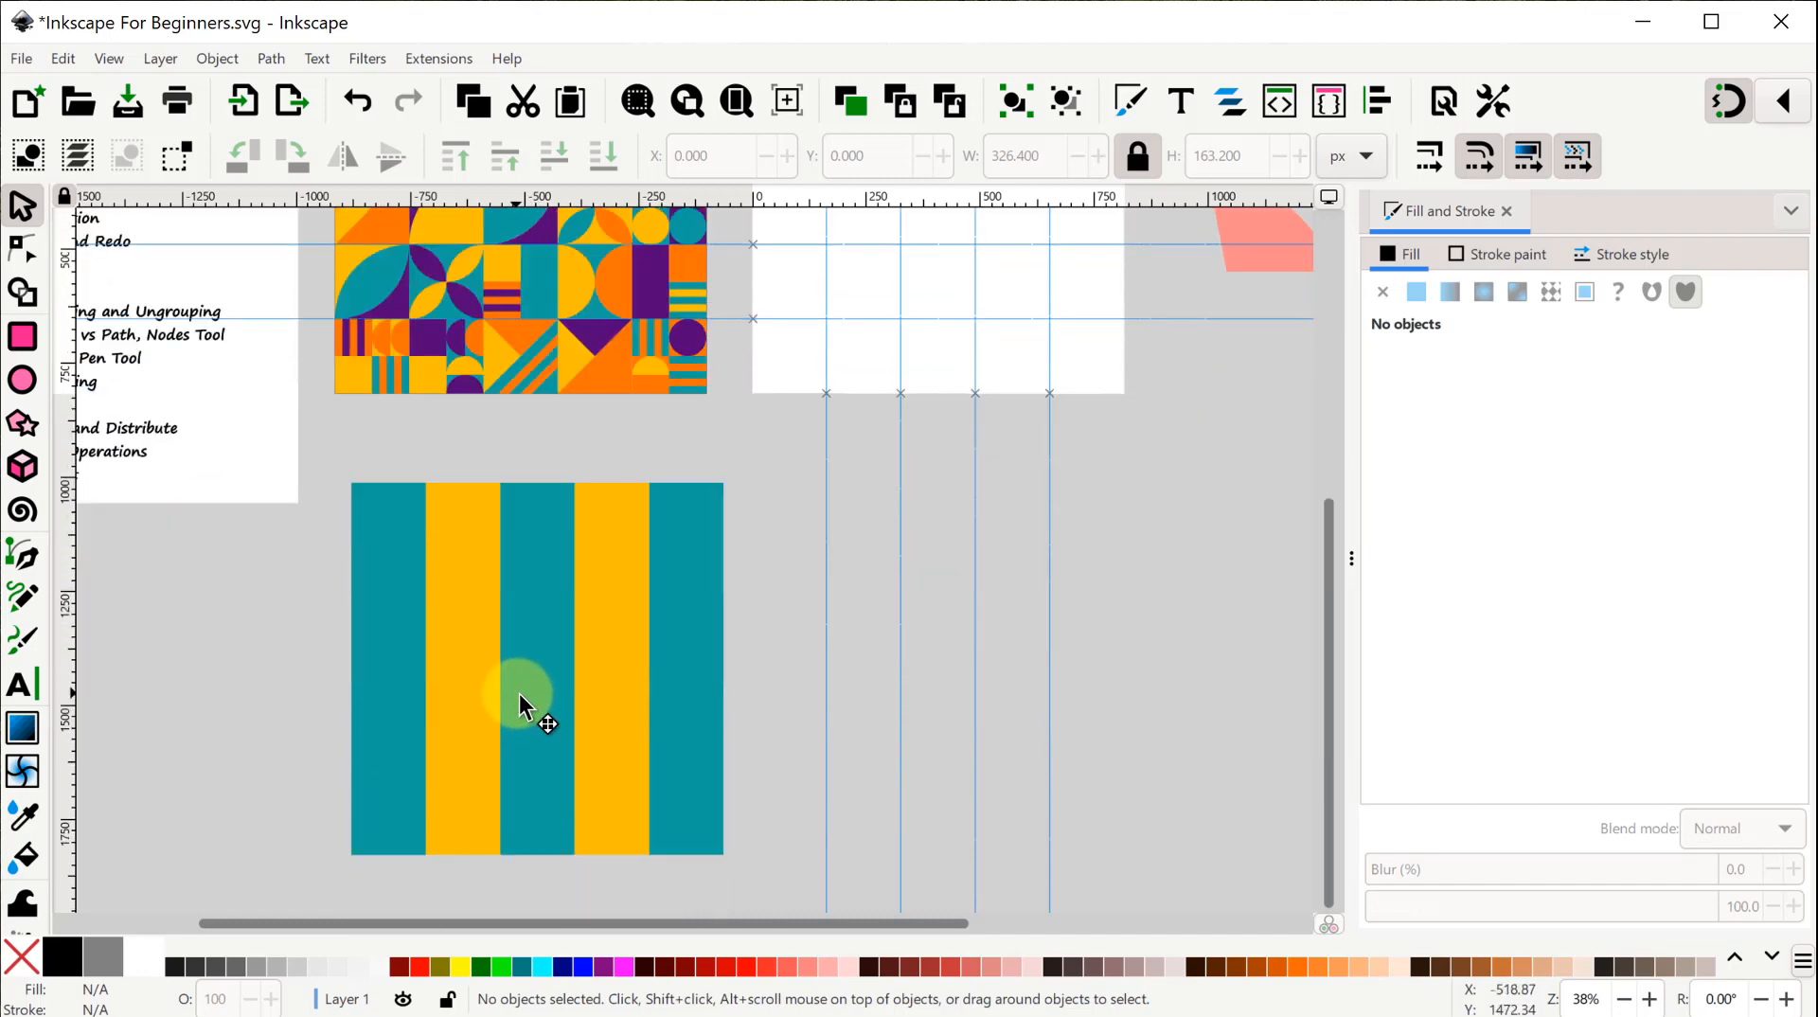
left_click(521, 696)
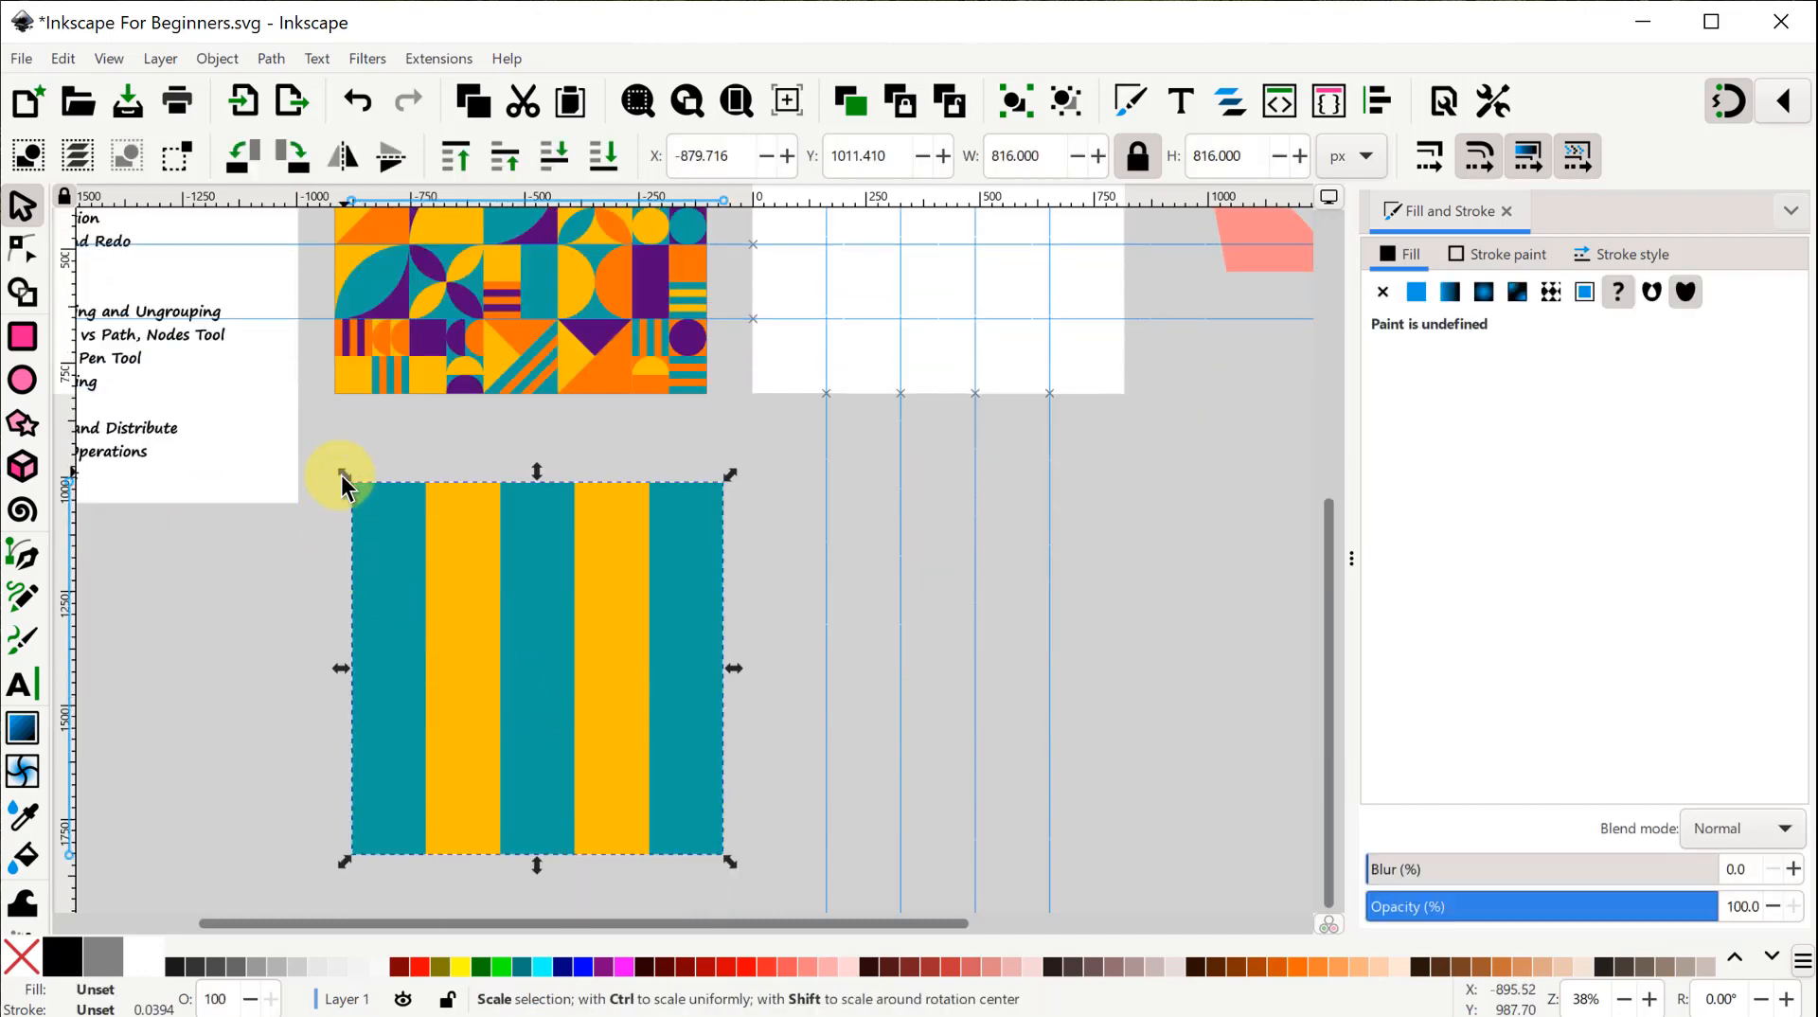
left_click_drag(343, 476, 883, 238)
scroll(1020, 542, "up", 10)
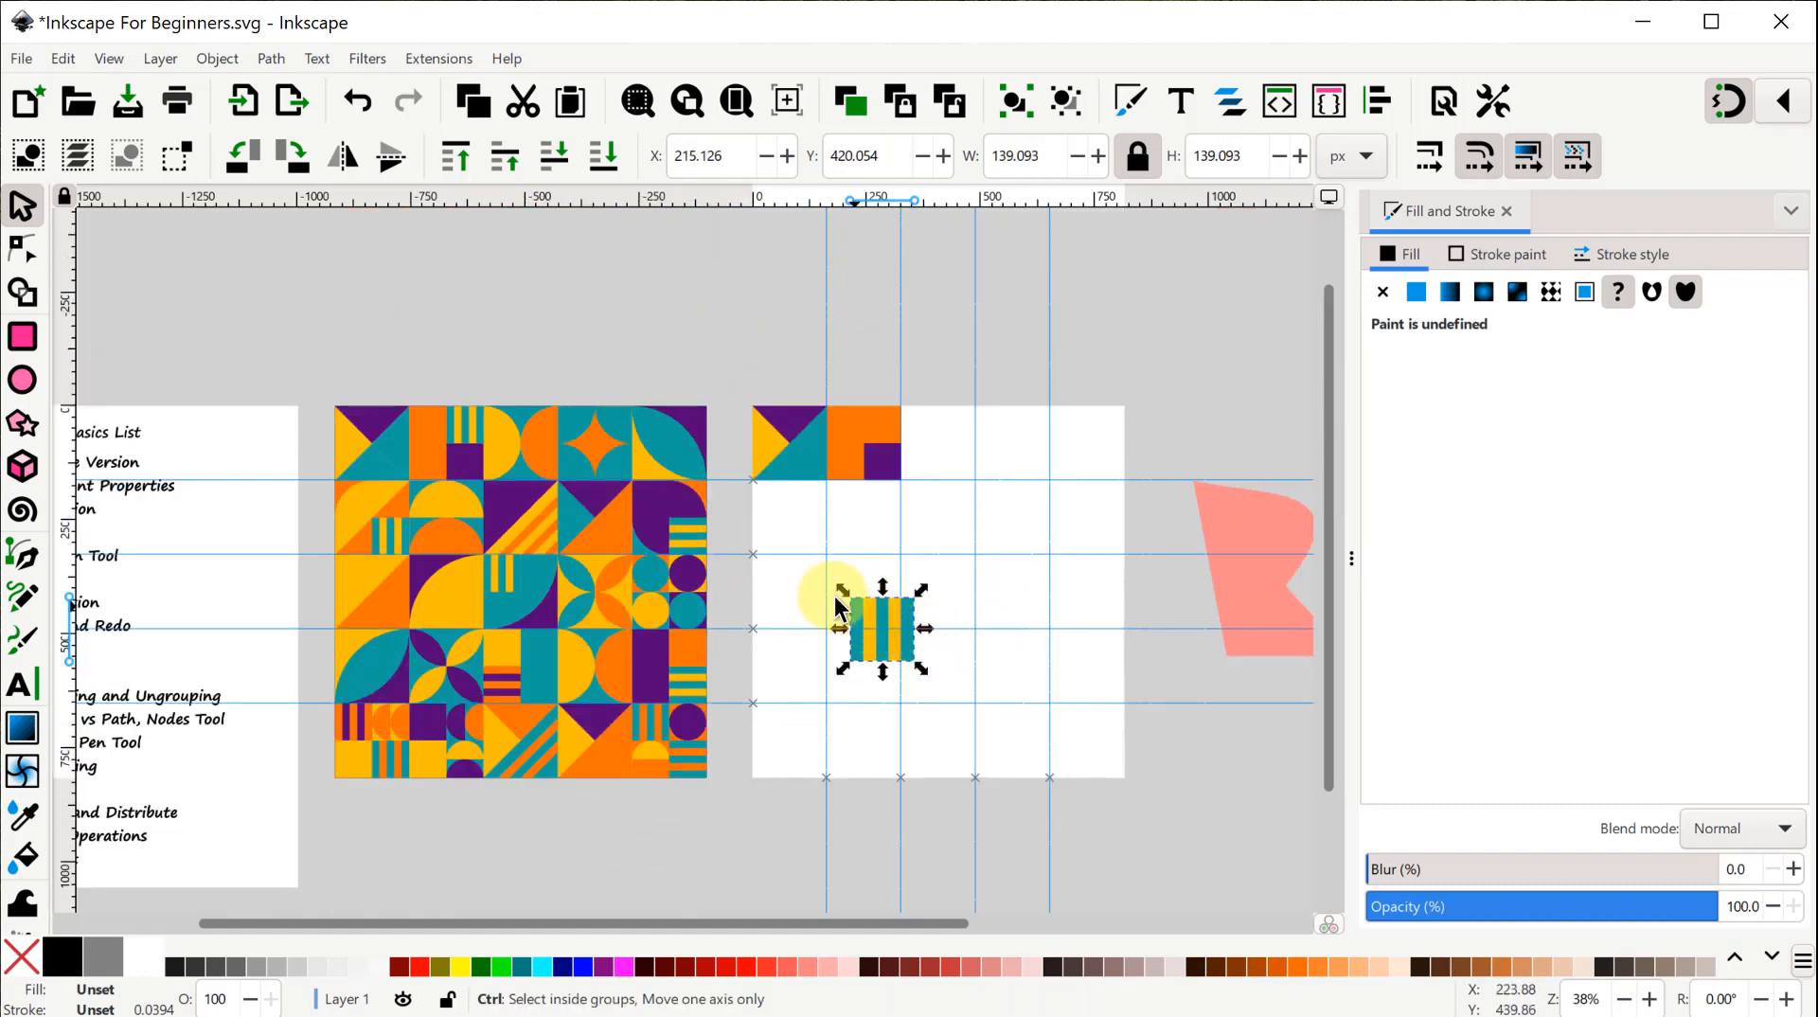
Scale the striped group to about 88.6 px square and place it over the second tile's upper right area at Y 0.
left_click_drag(842, 599, 684, 433)
scroll(918, 393, "up", 3)
left_click_drag(742, 498, 755, 516)
left_click_drag(726, 478, 799, 476)
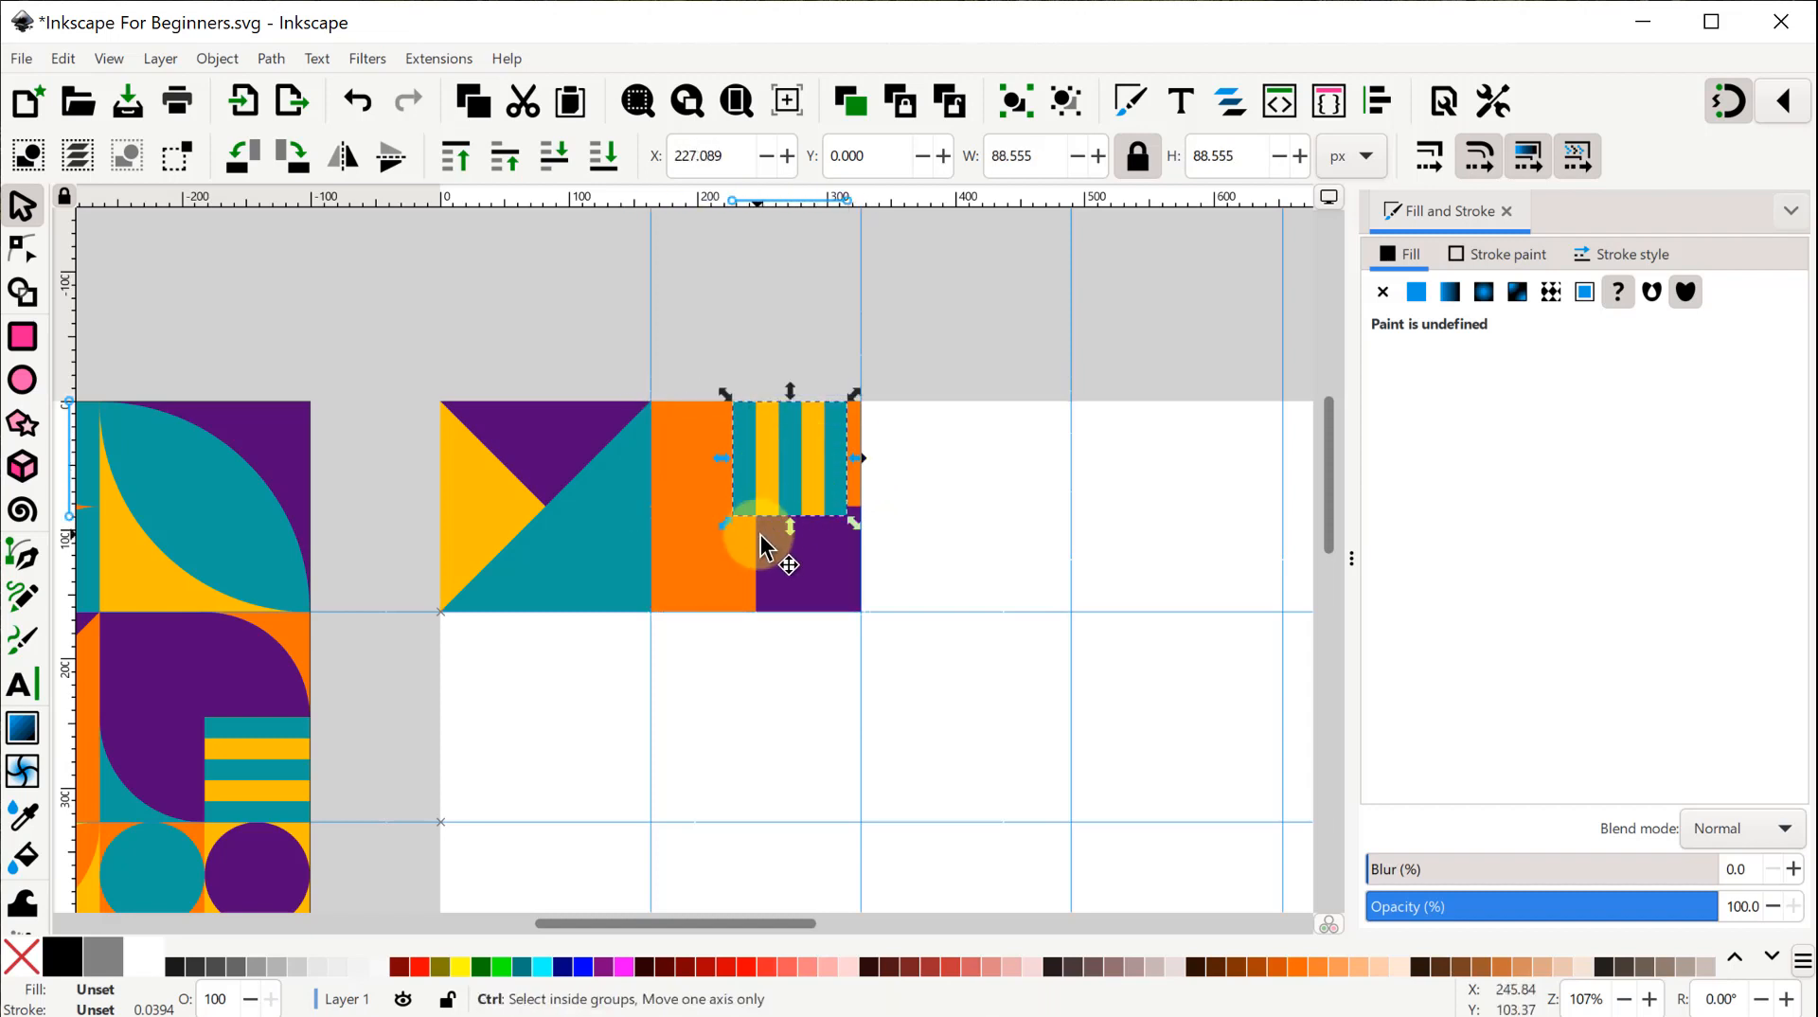
Scale the striped group to 81.600 px square and snap it above the purple square at X 244.800, Y 0.
left_click(847, 514)
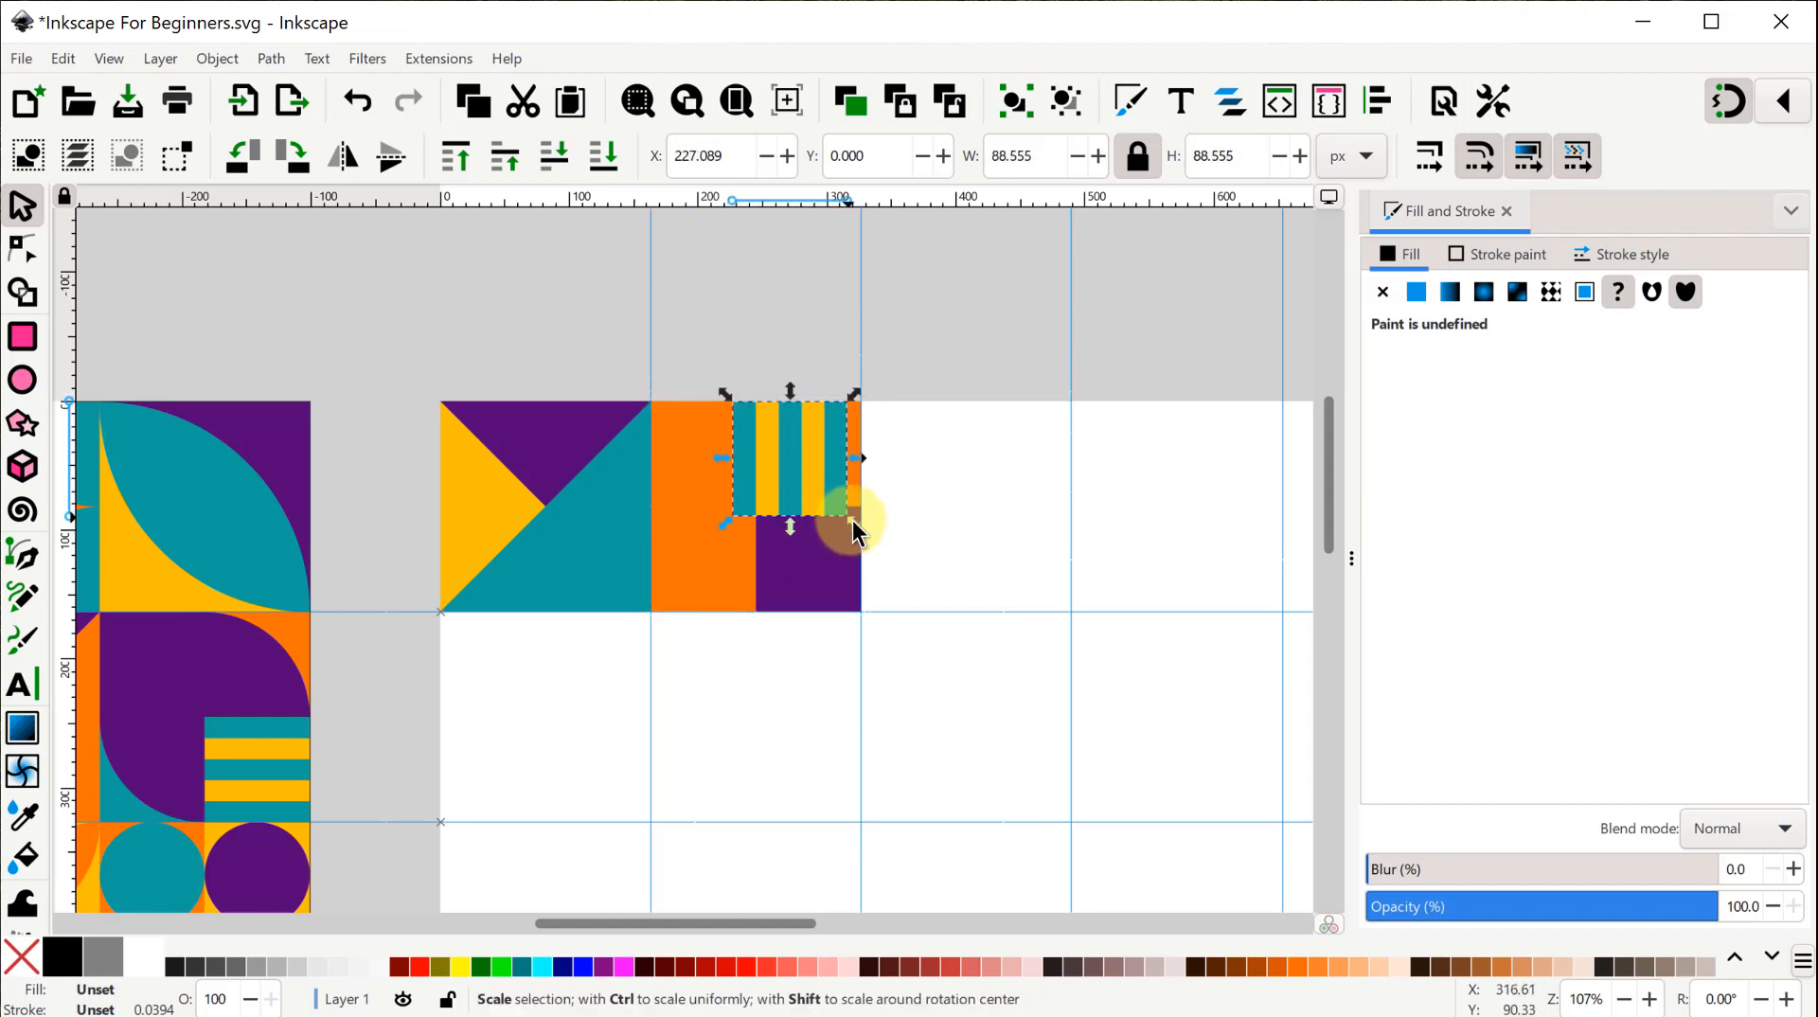
scroll(856, 535, "up", 4)
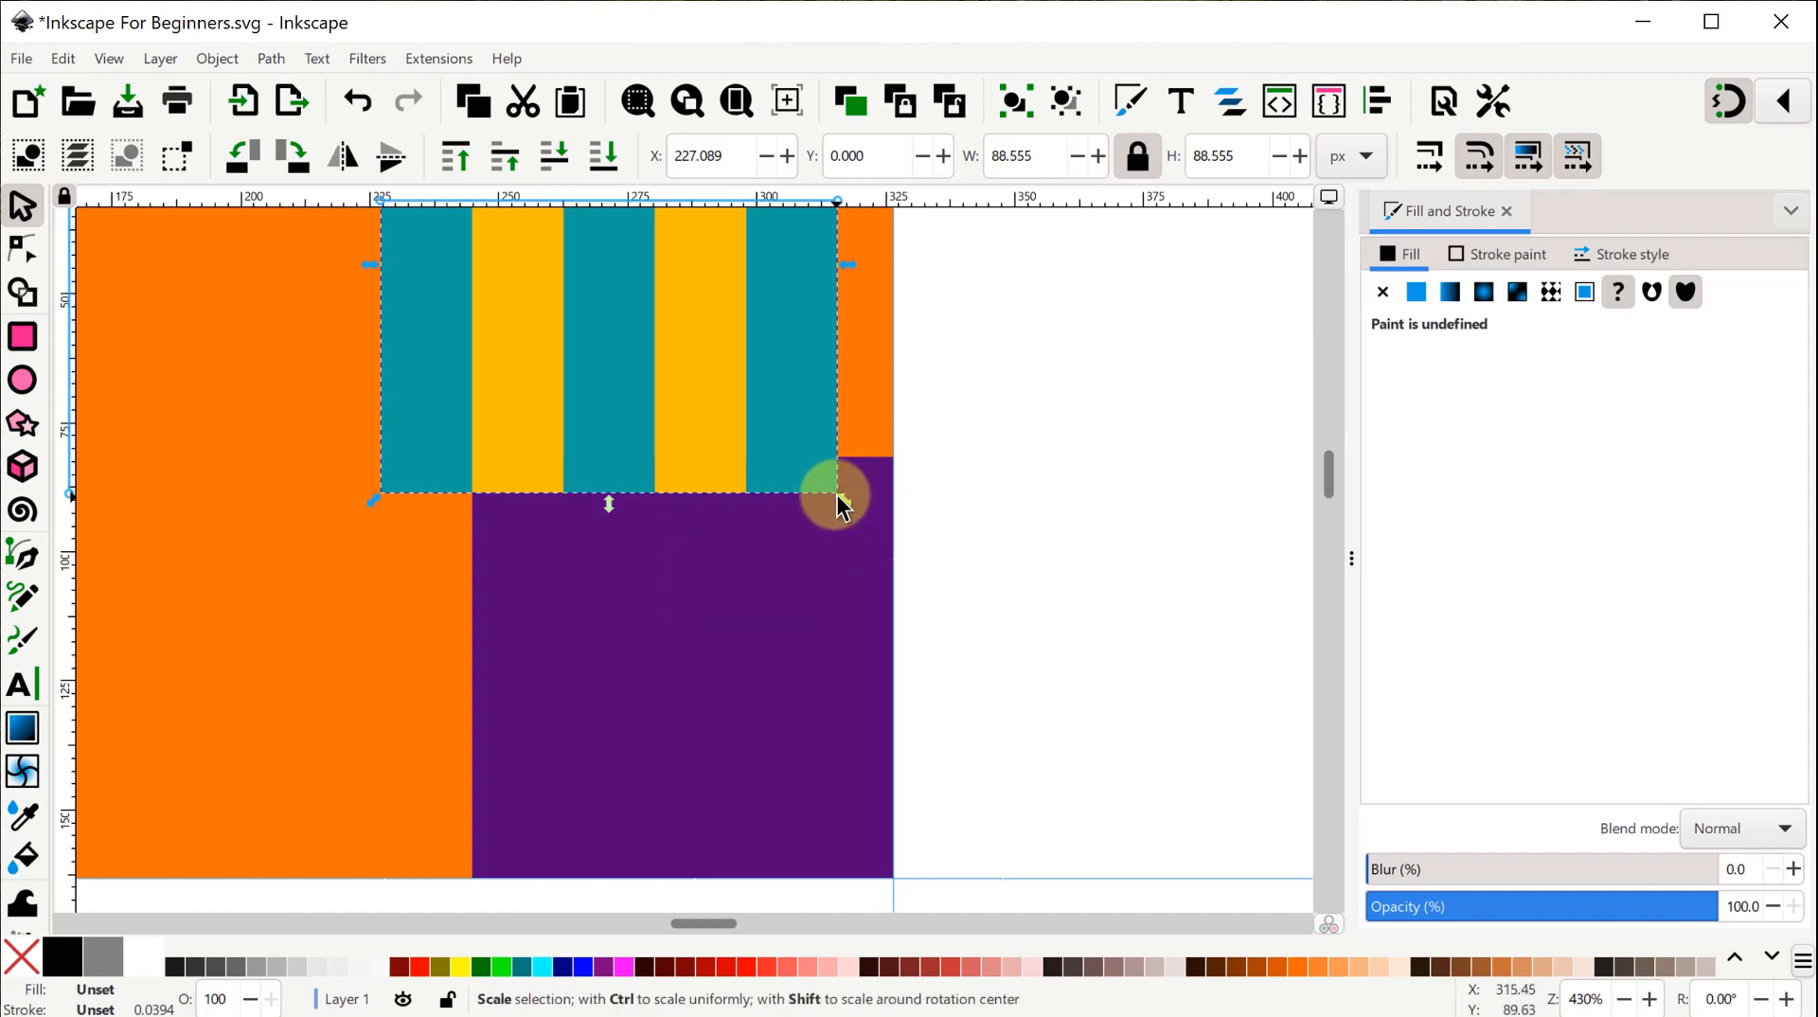
left_click_drag(839, 496, 816, 474)
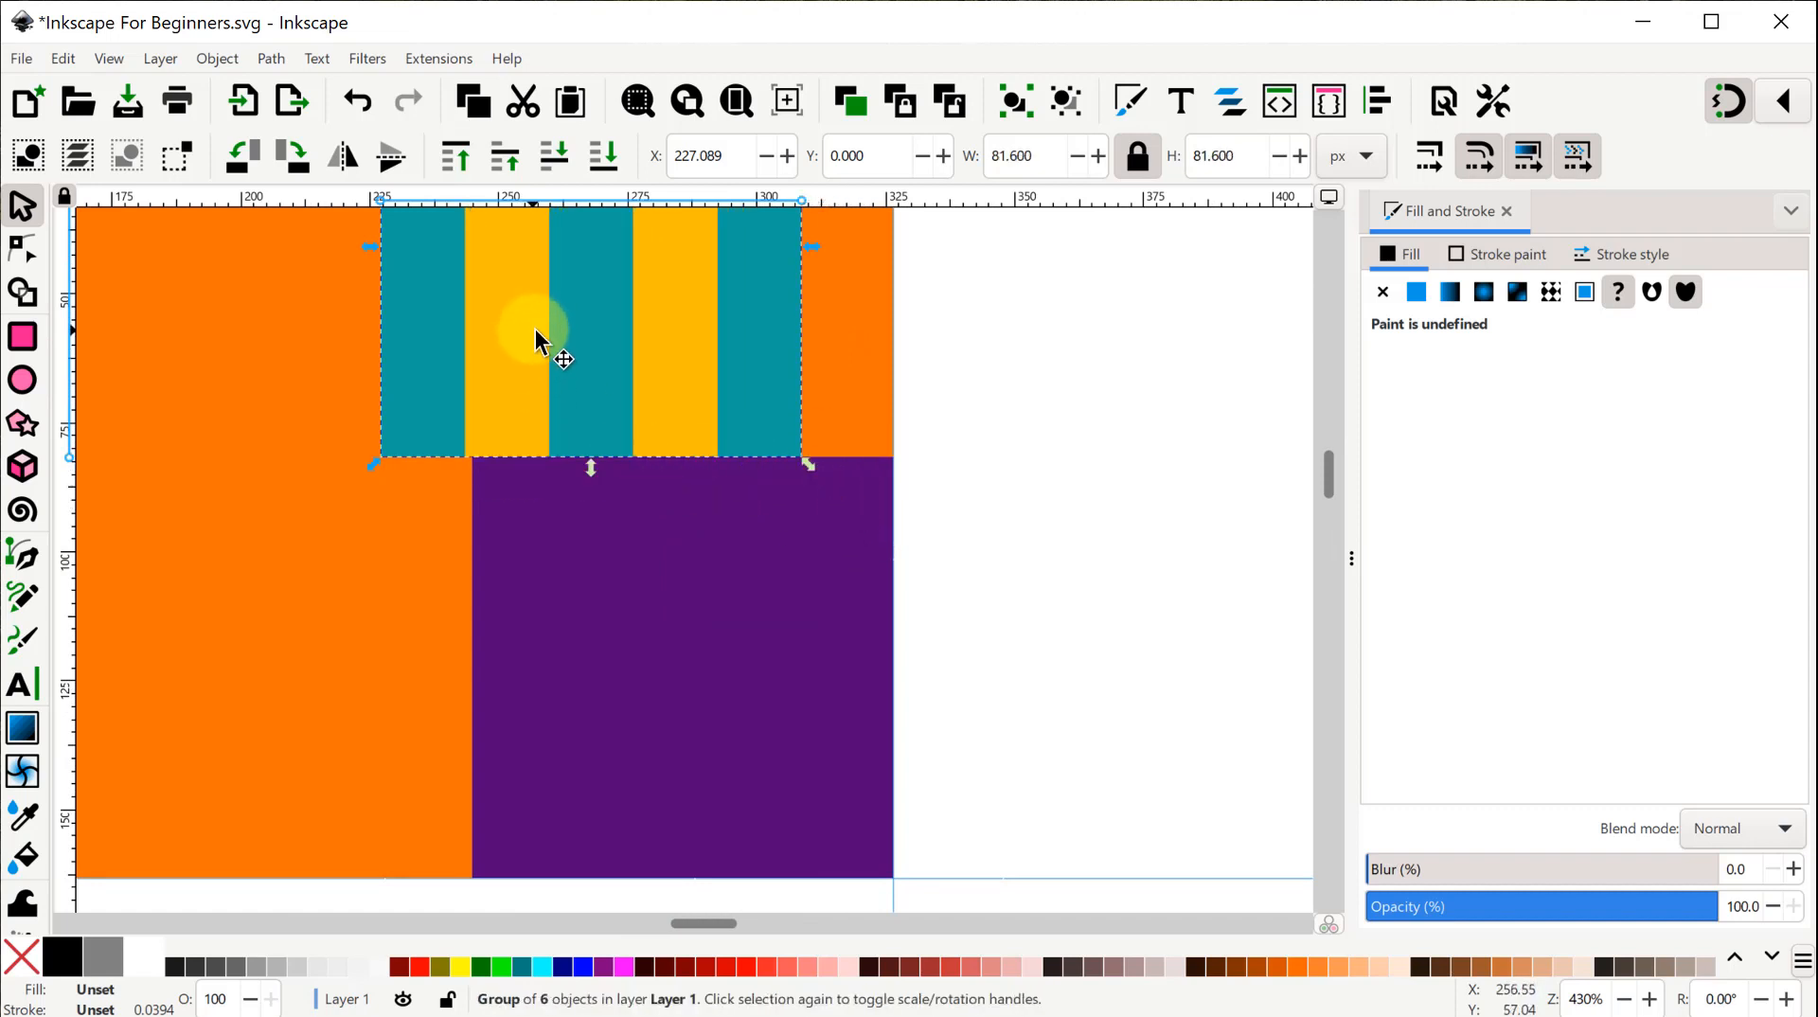
left_click_drag(536, 328, 617, 379)
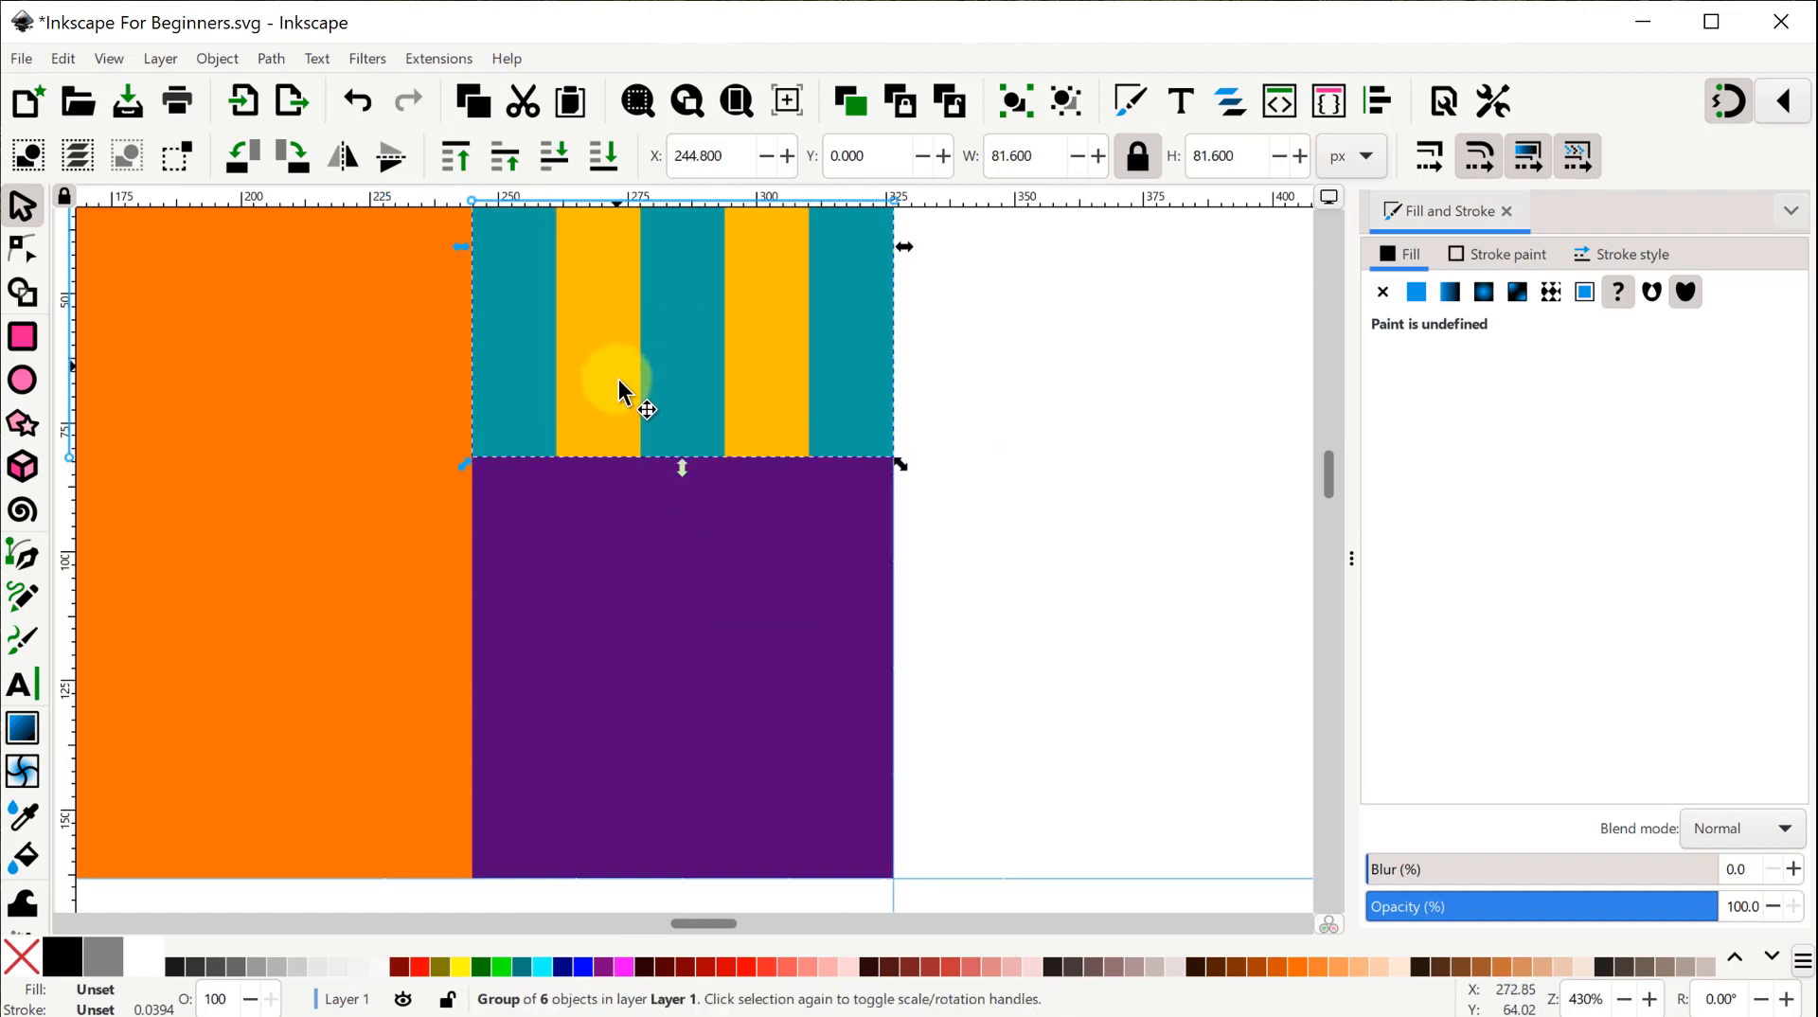
scroll(617, 378, "down", 3, "ctrl")
left_click(538, 237)
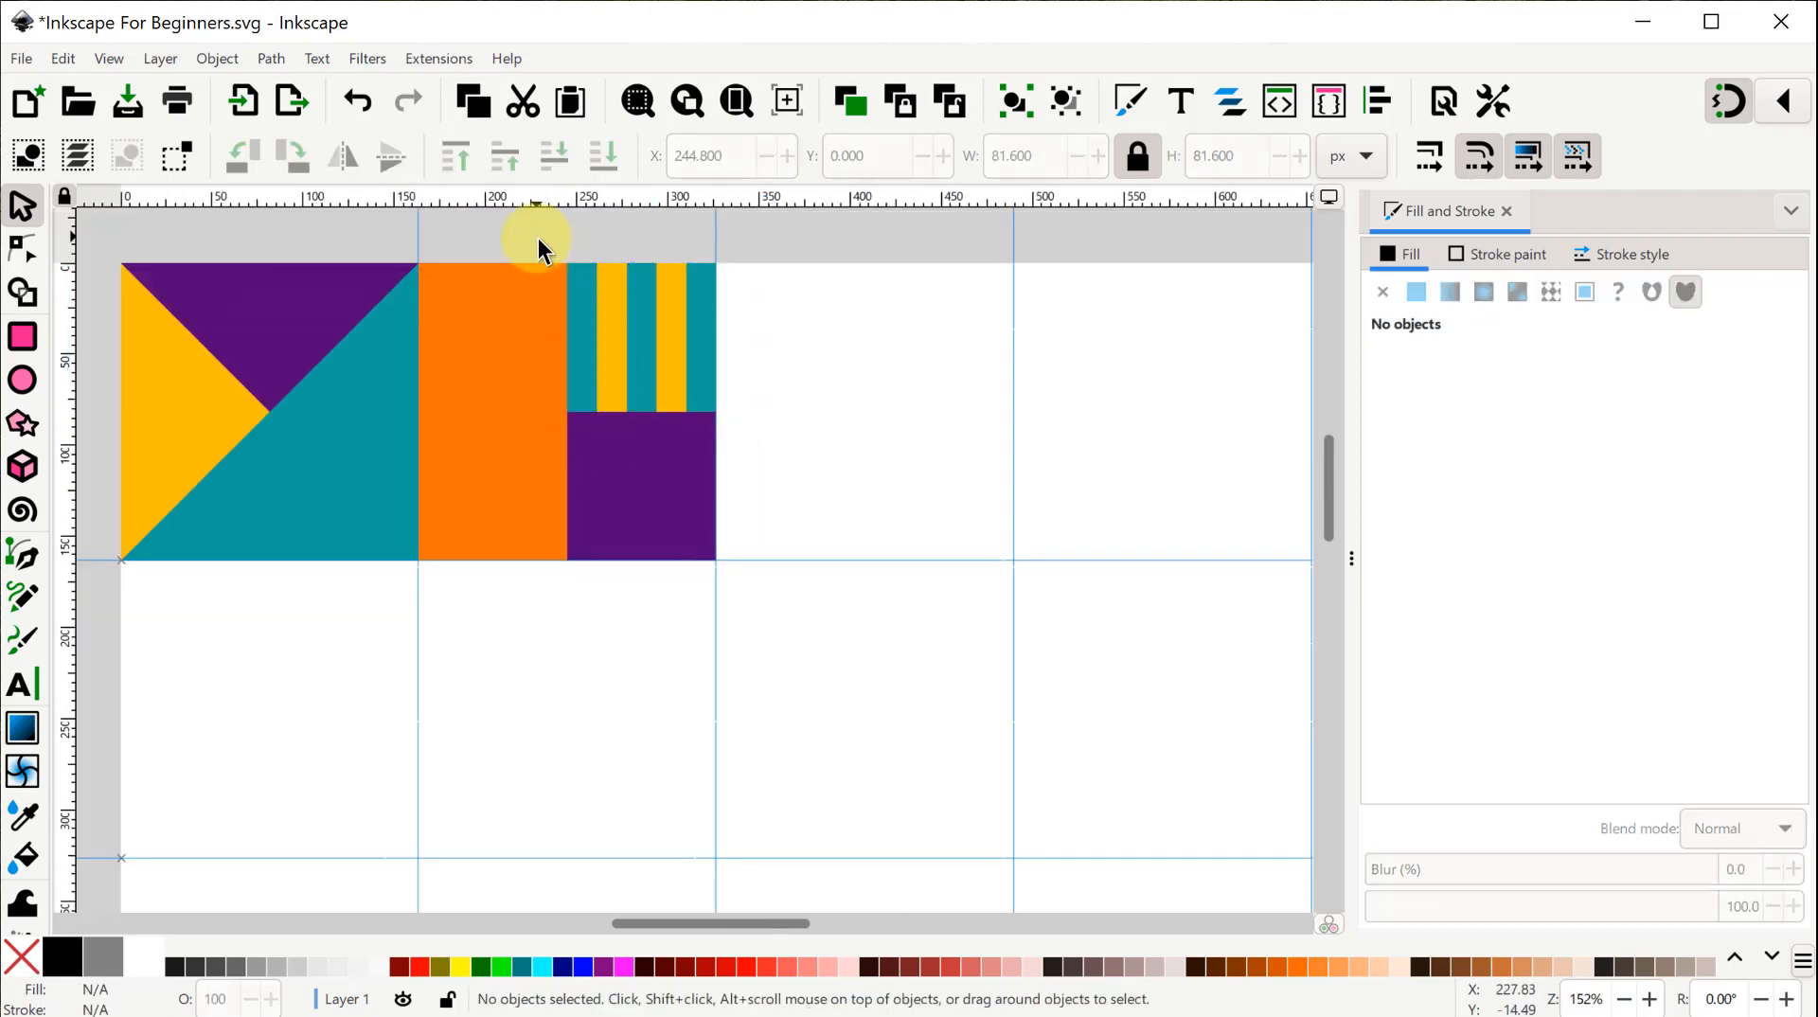
Duplicate the first tile's teal background square and snap the copy into the third grid cell at X 326.400, Y 0.
left_click_drag(537, 237, 754, 327)
scroll(753, 327, "down", 2, "ctrl")
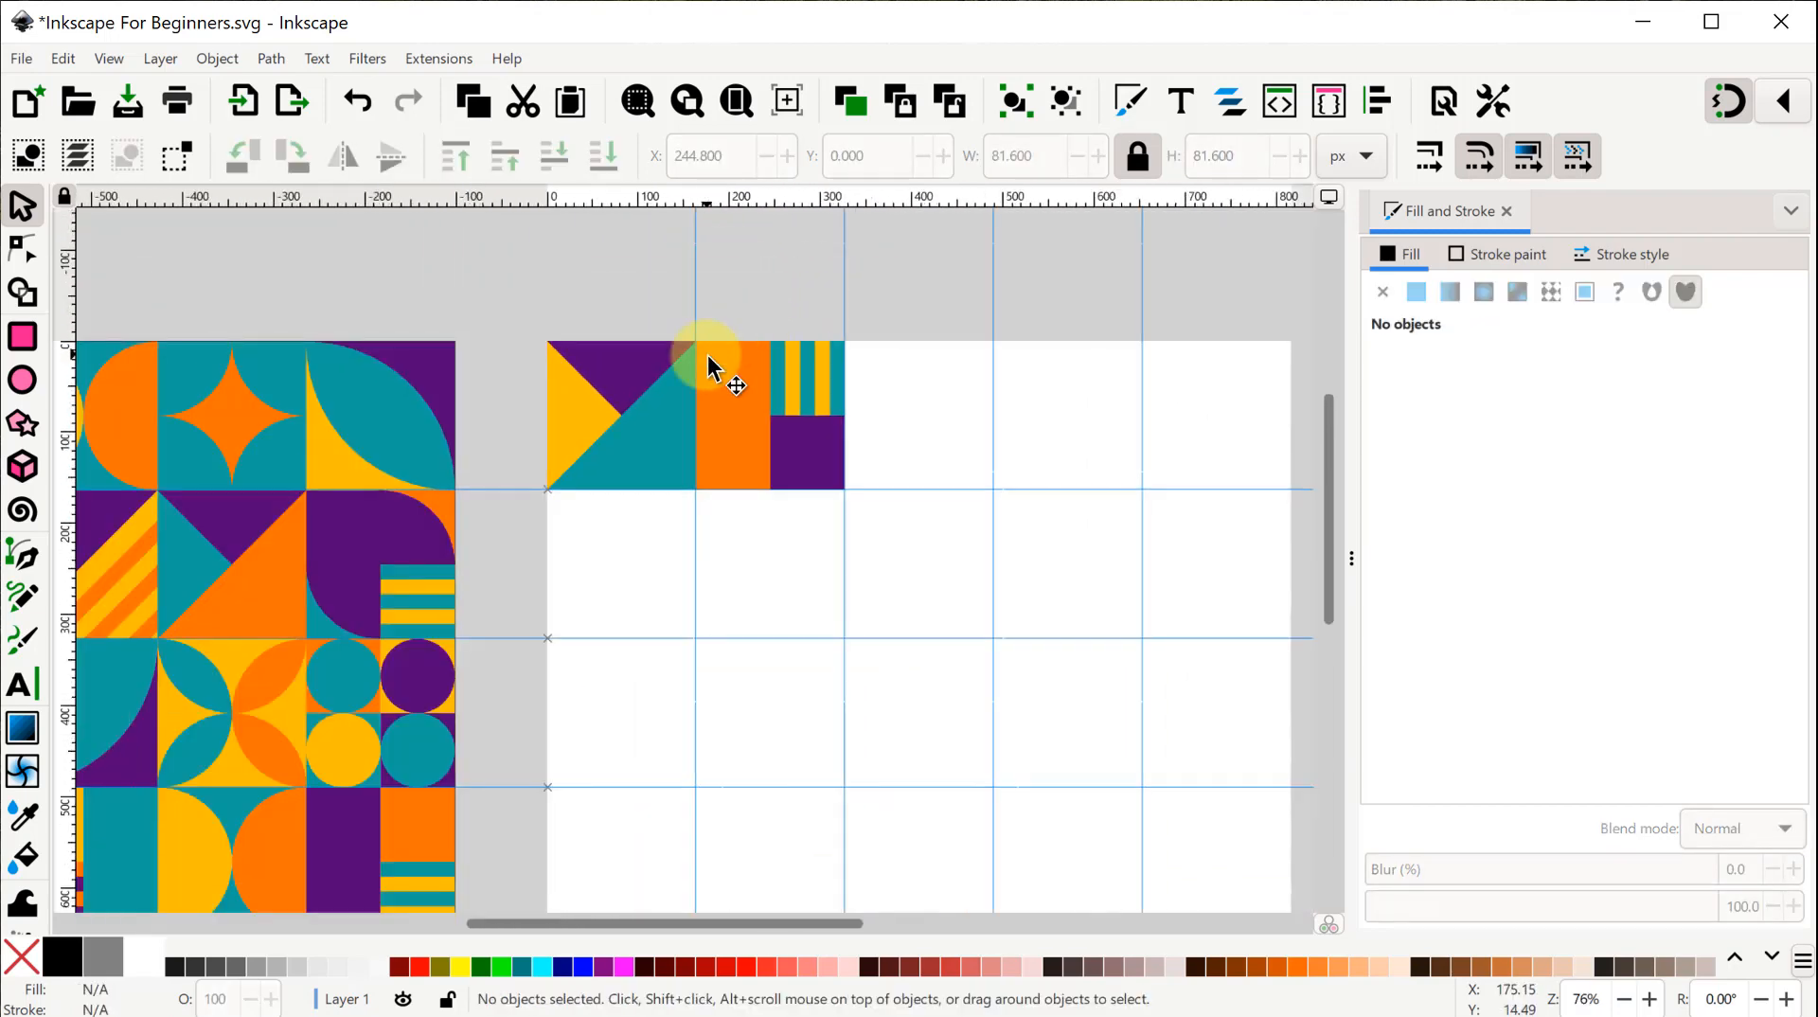
left_click_drag(370, 247, 768, 235)
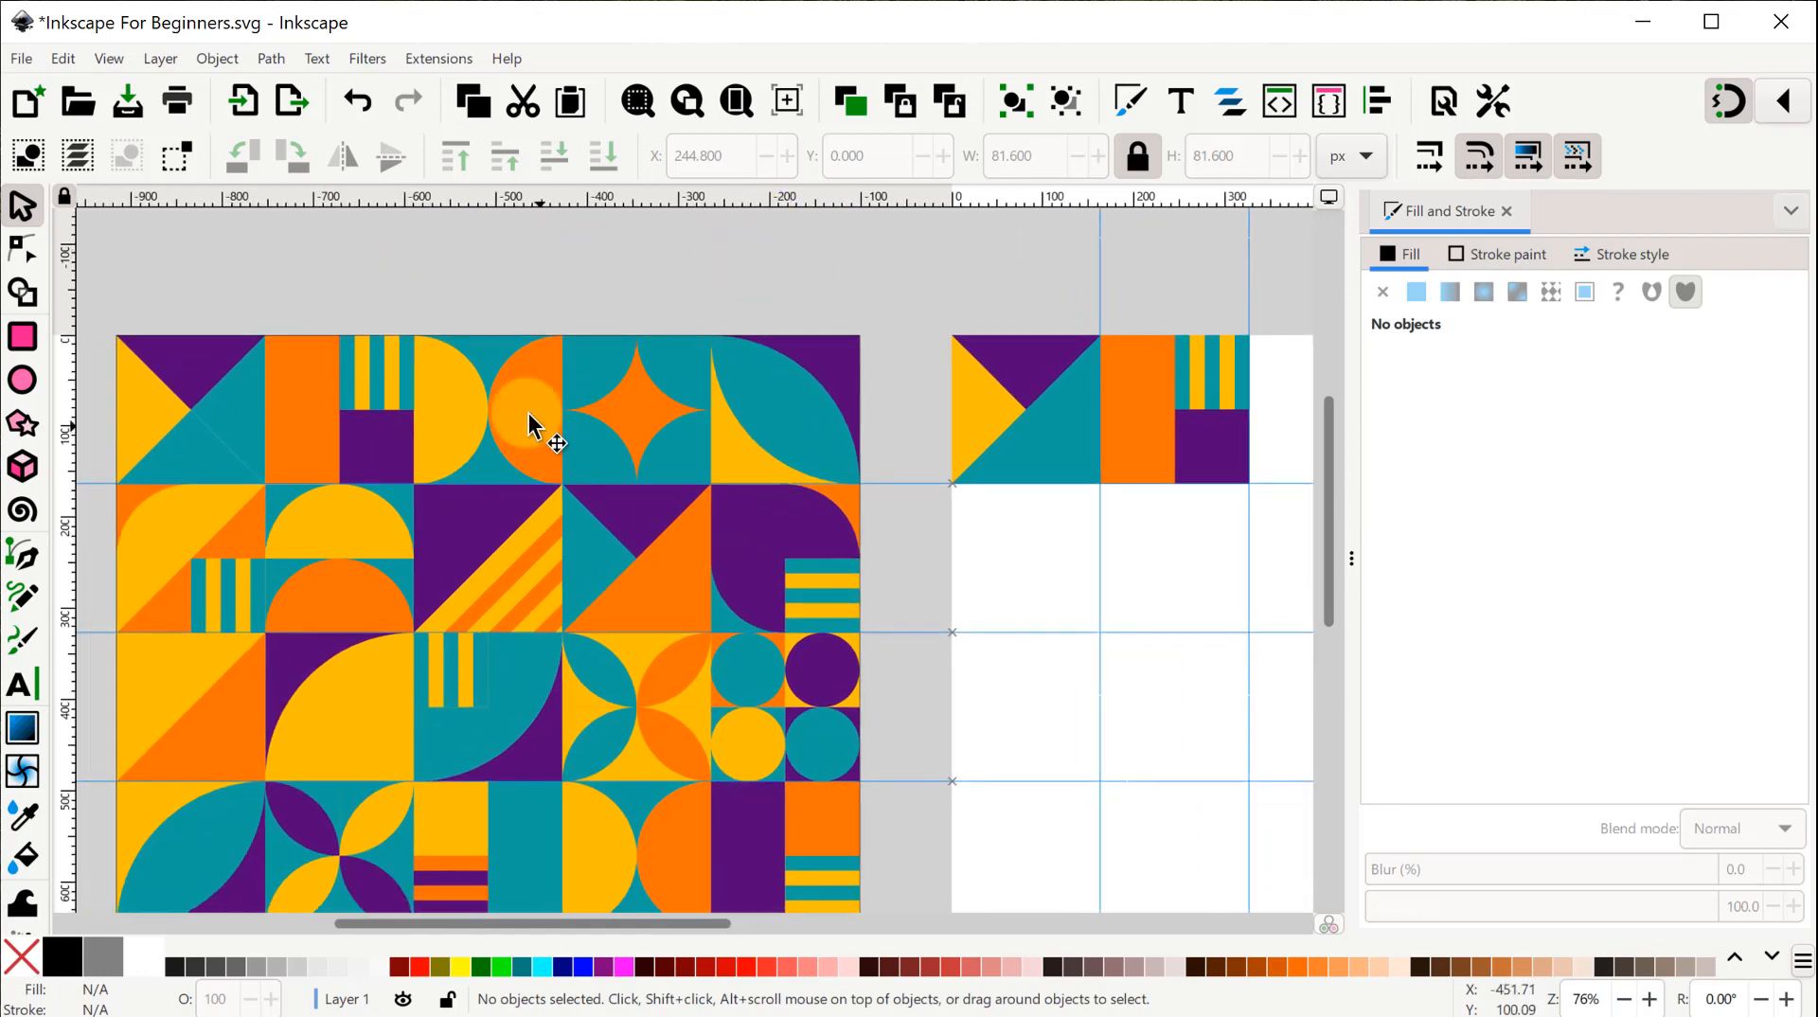
left_click(1070, 451)
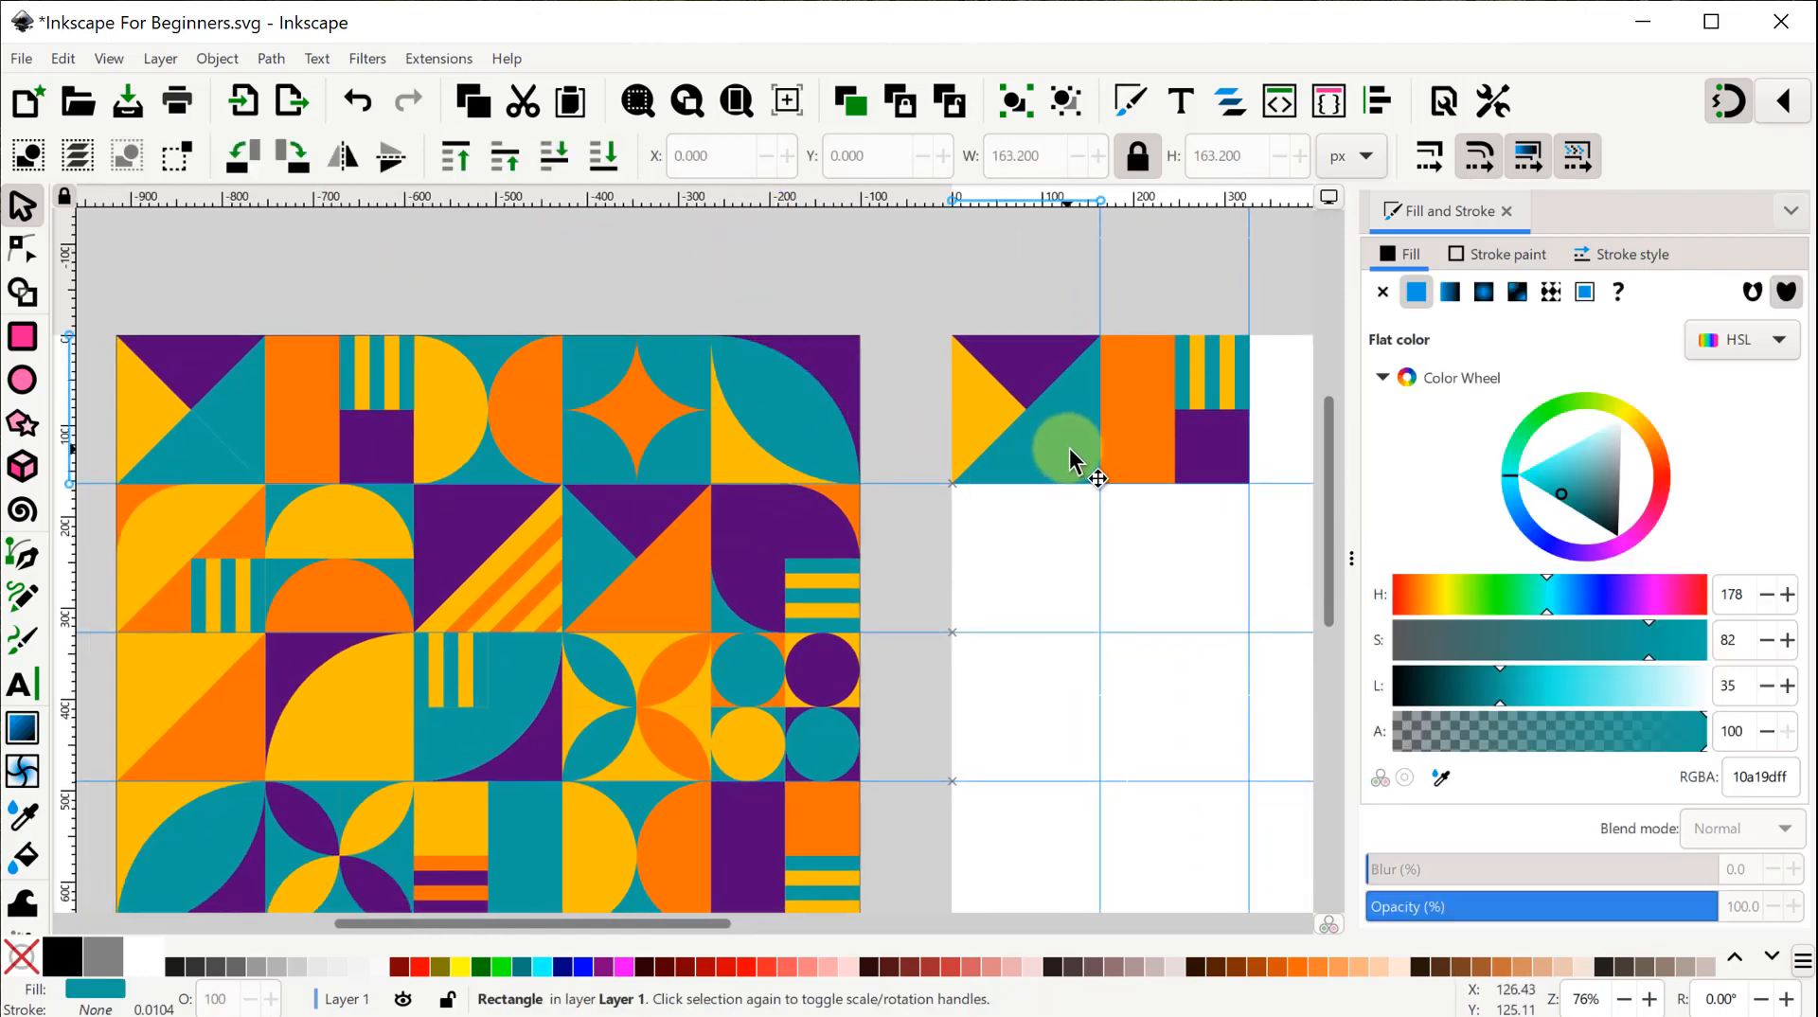
key("ctrl+d")
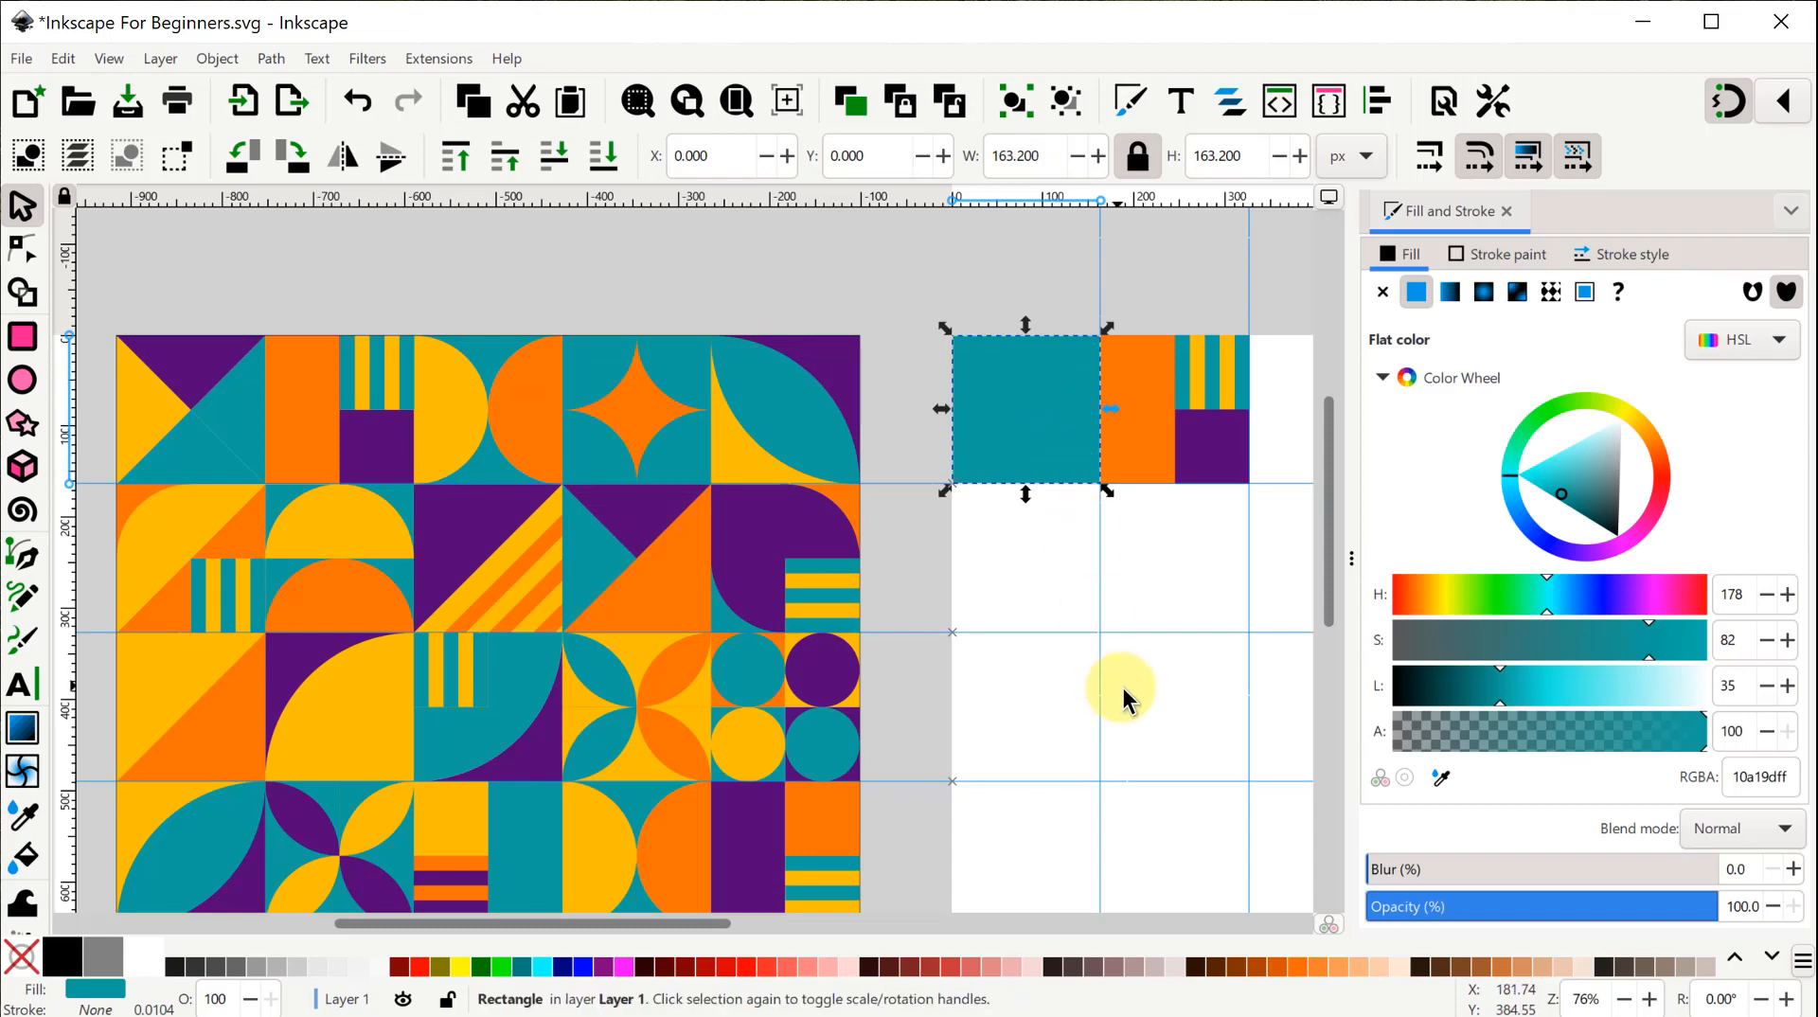
left_click_drag(1125, 697, 713, 680)
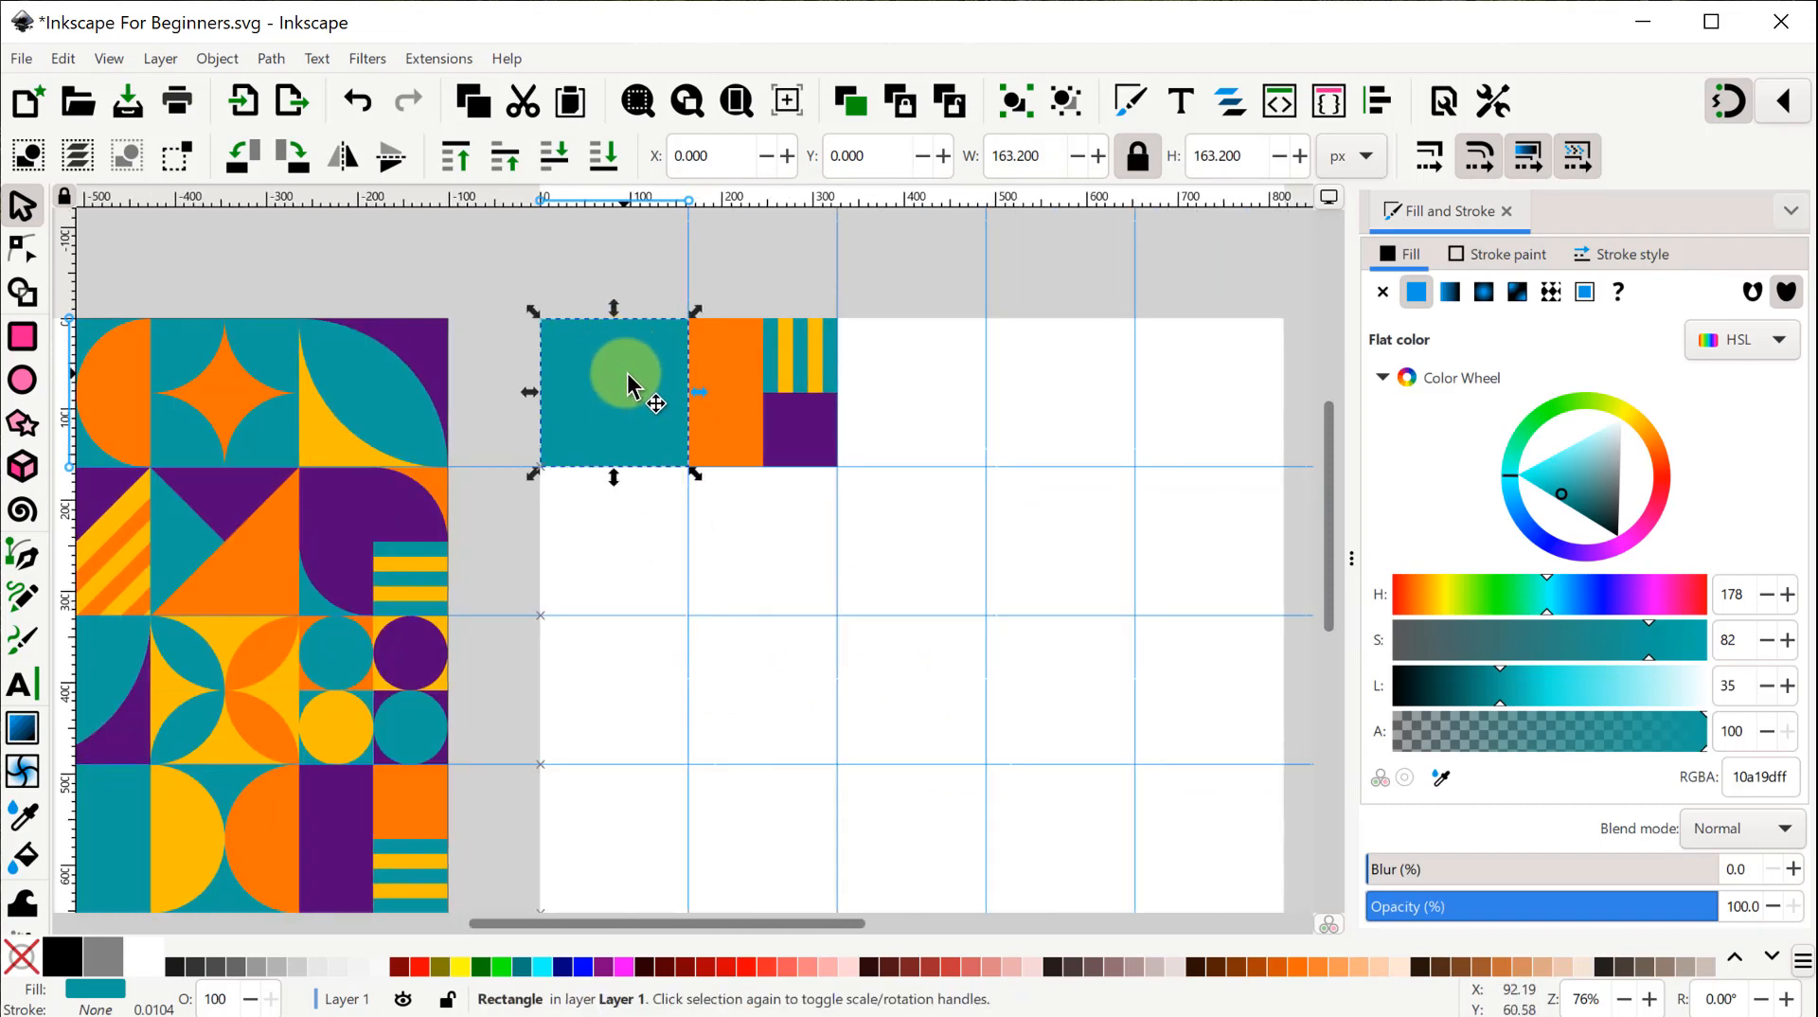
left_click_drag(627, 375, 921, 408)
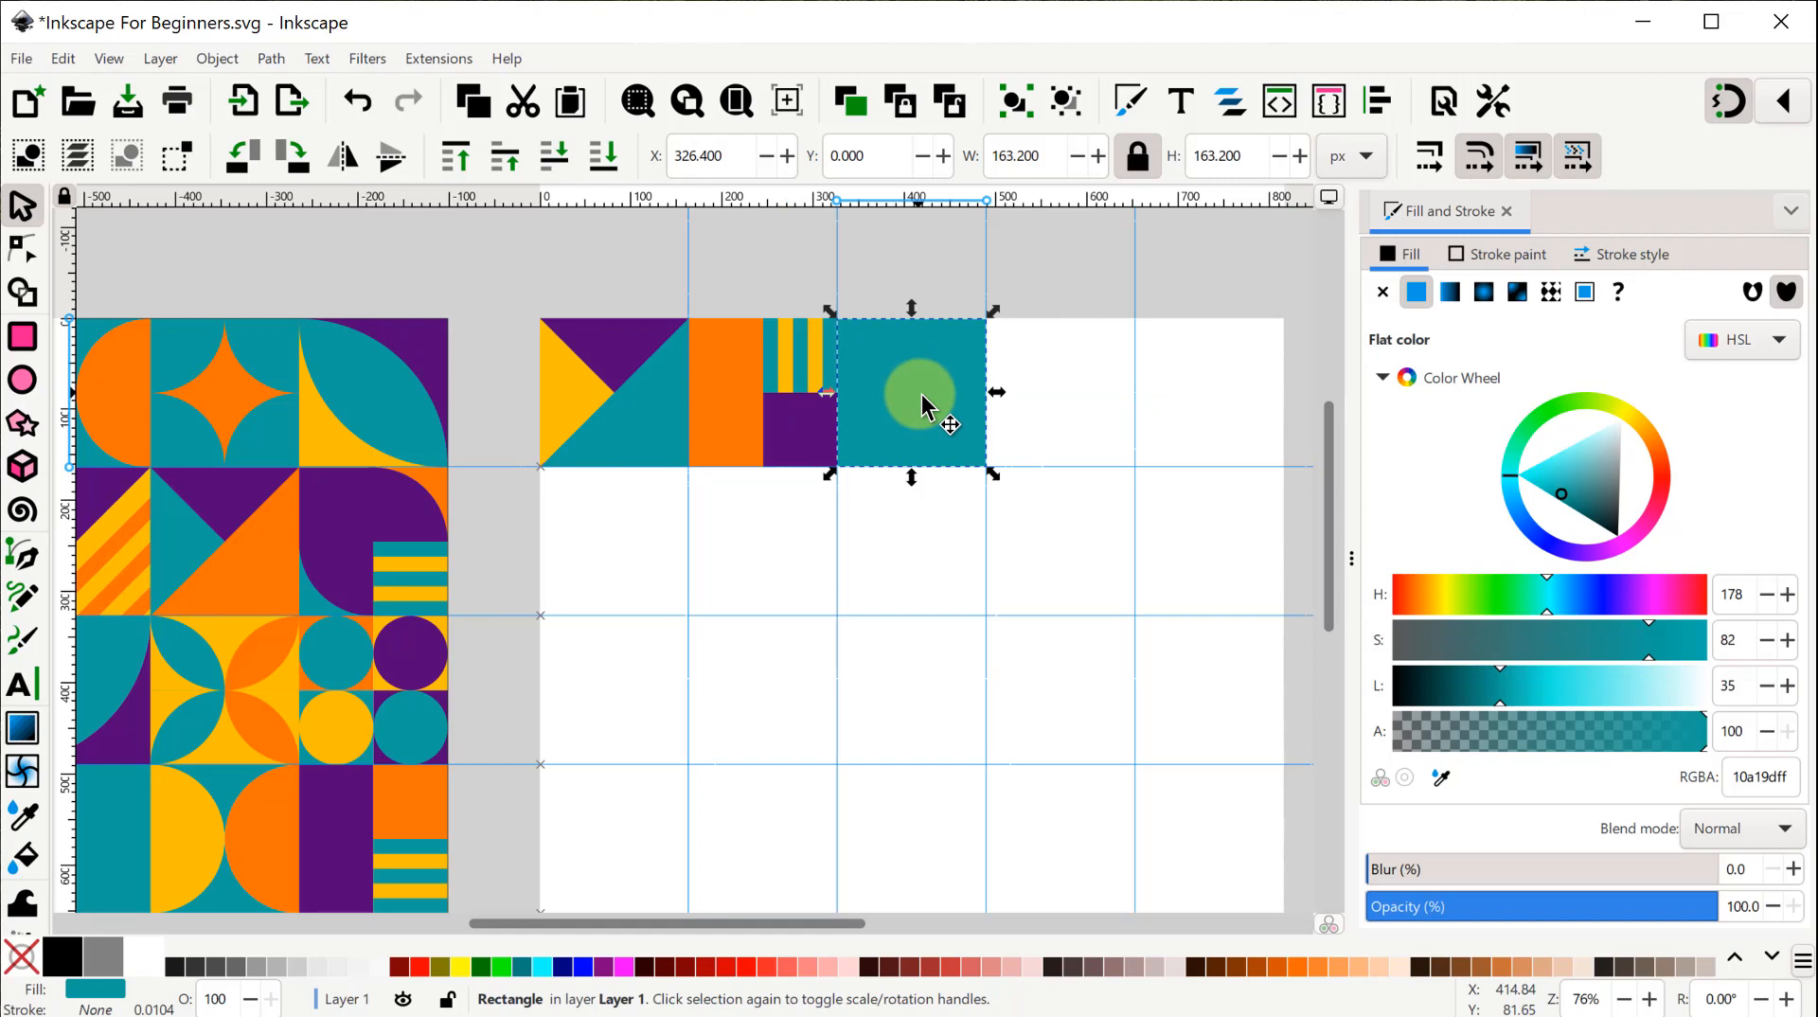
left_click(542, 250)
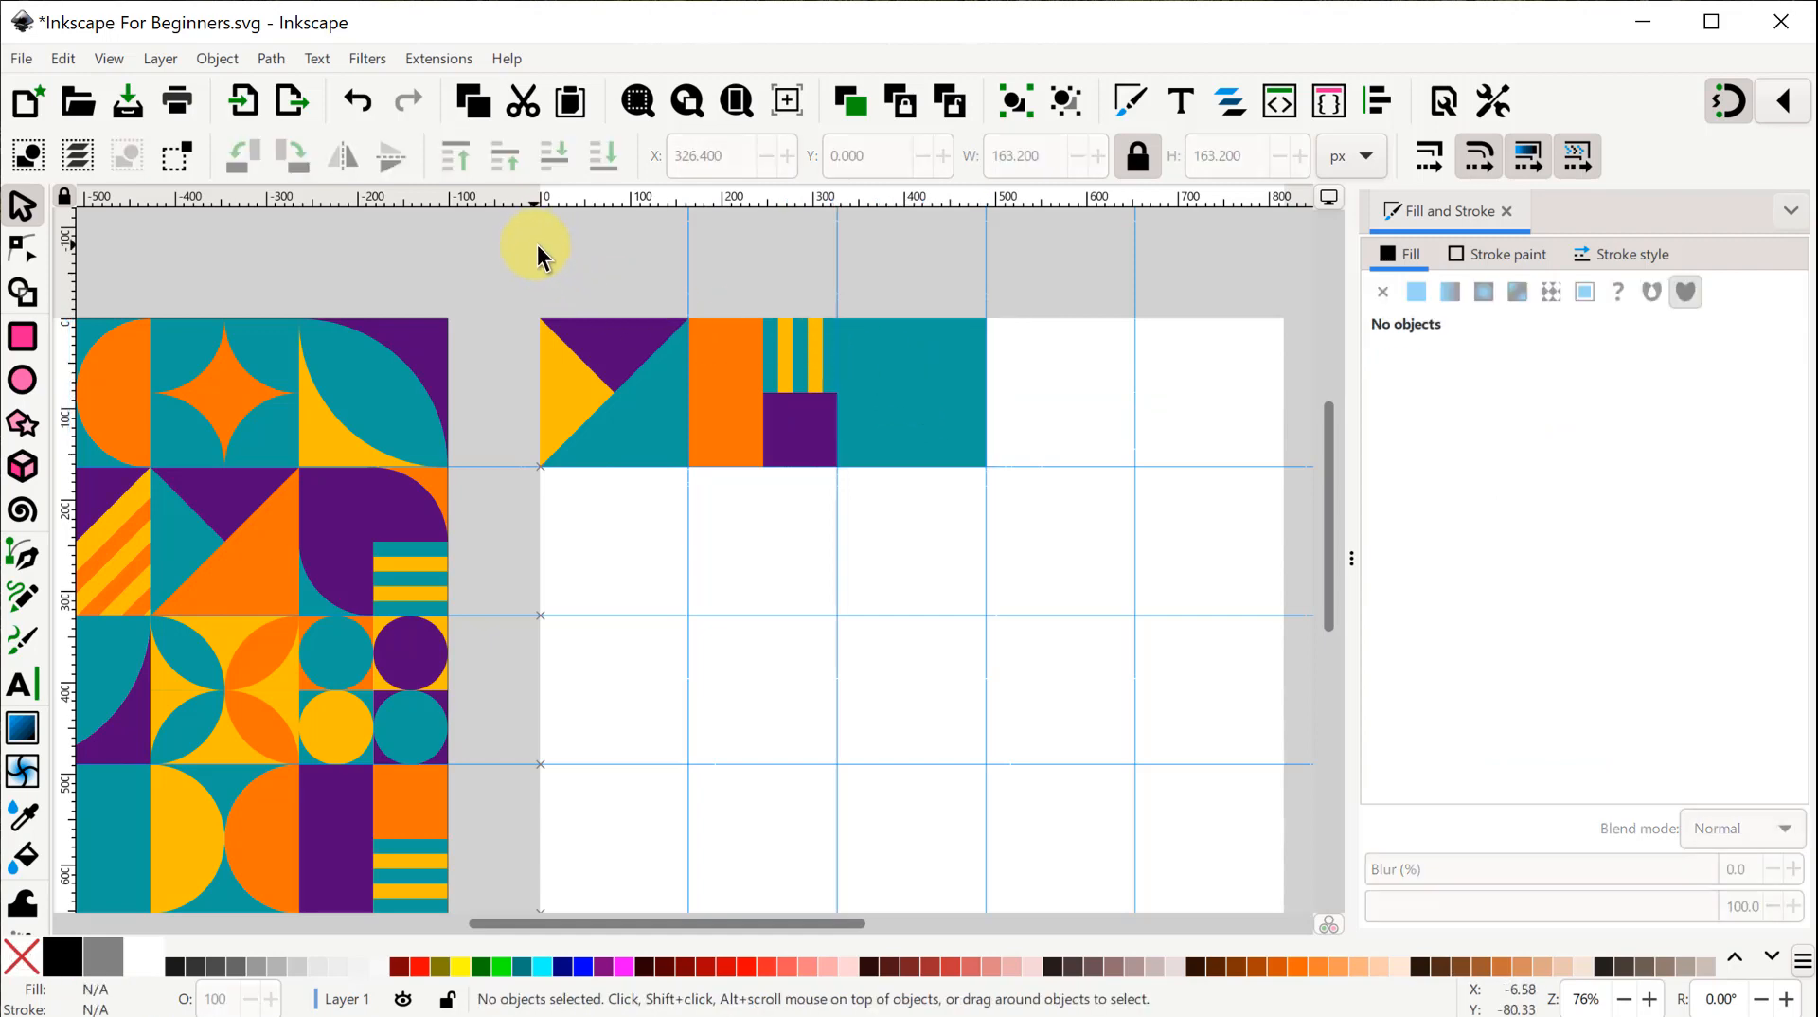
Draw a yellow circle about 103 px in diameter in the blank area below the teal square.
left_click_drag(541, 249, 871, 275)
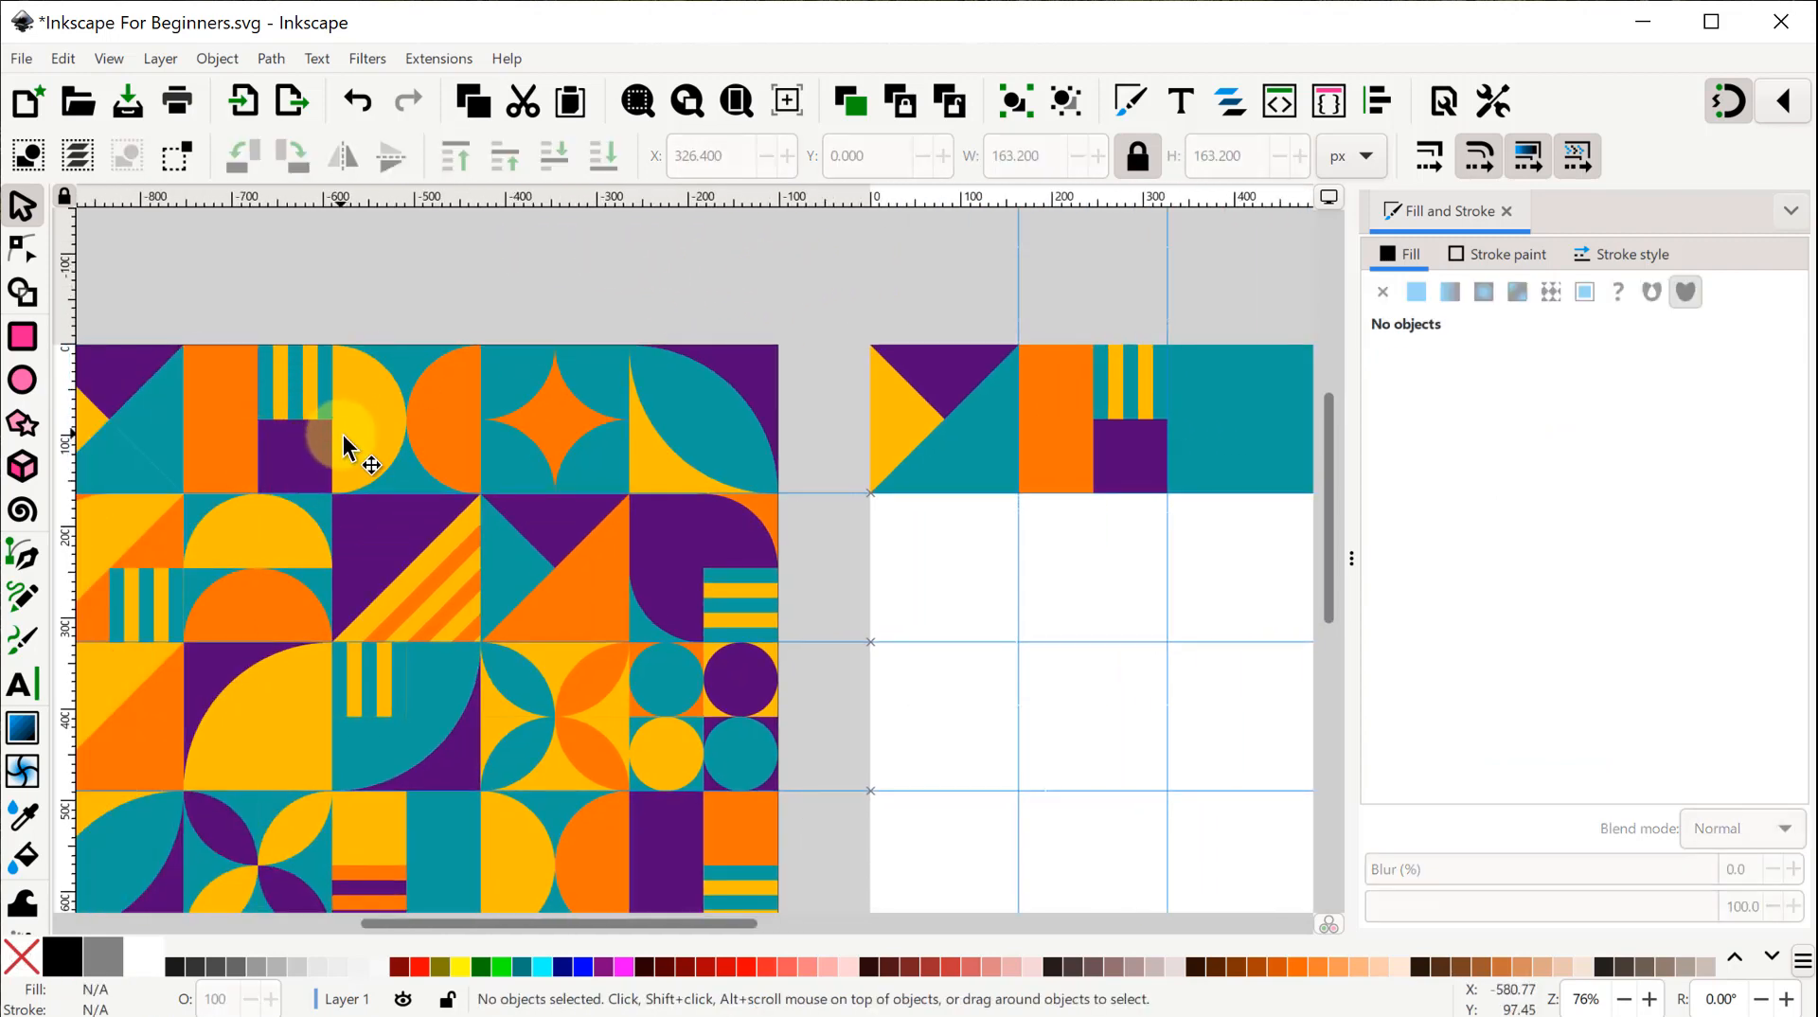
left_click_drag(508, 277, 191, 248)
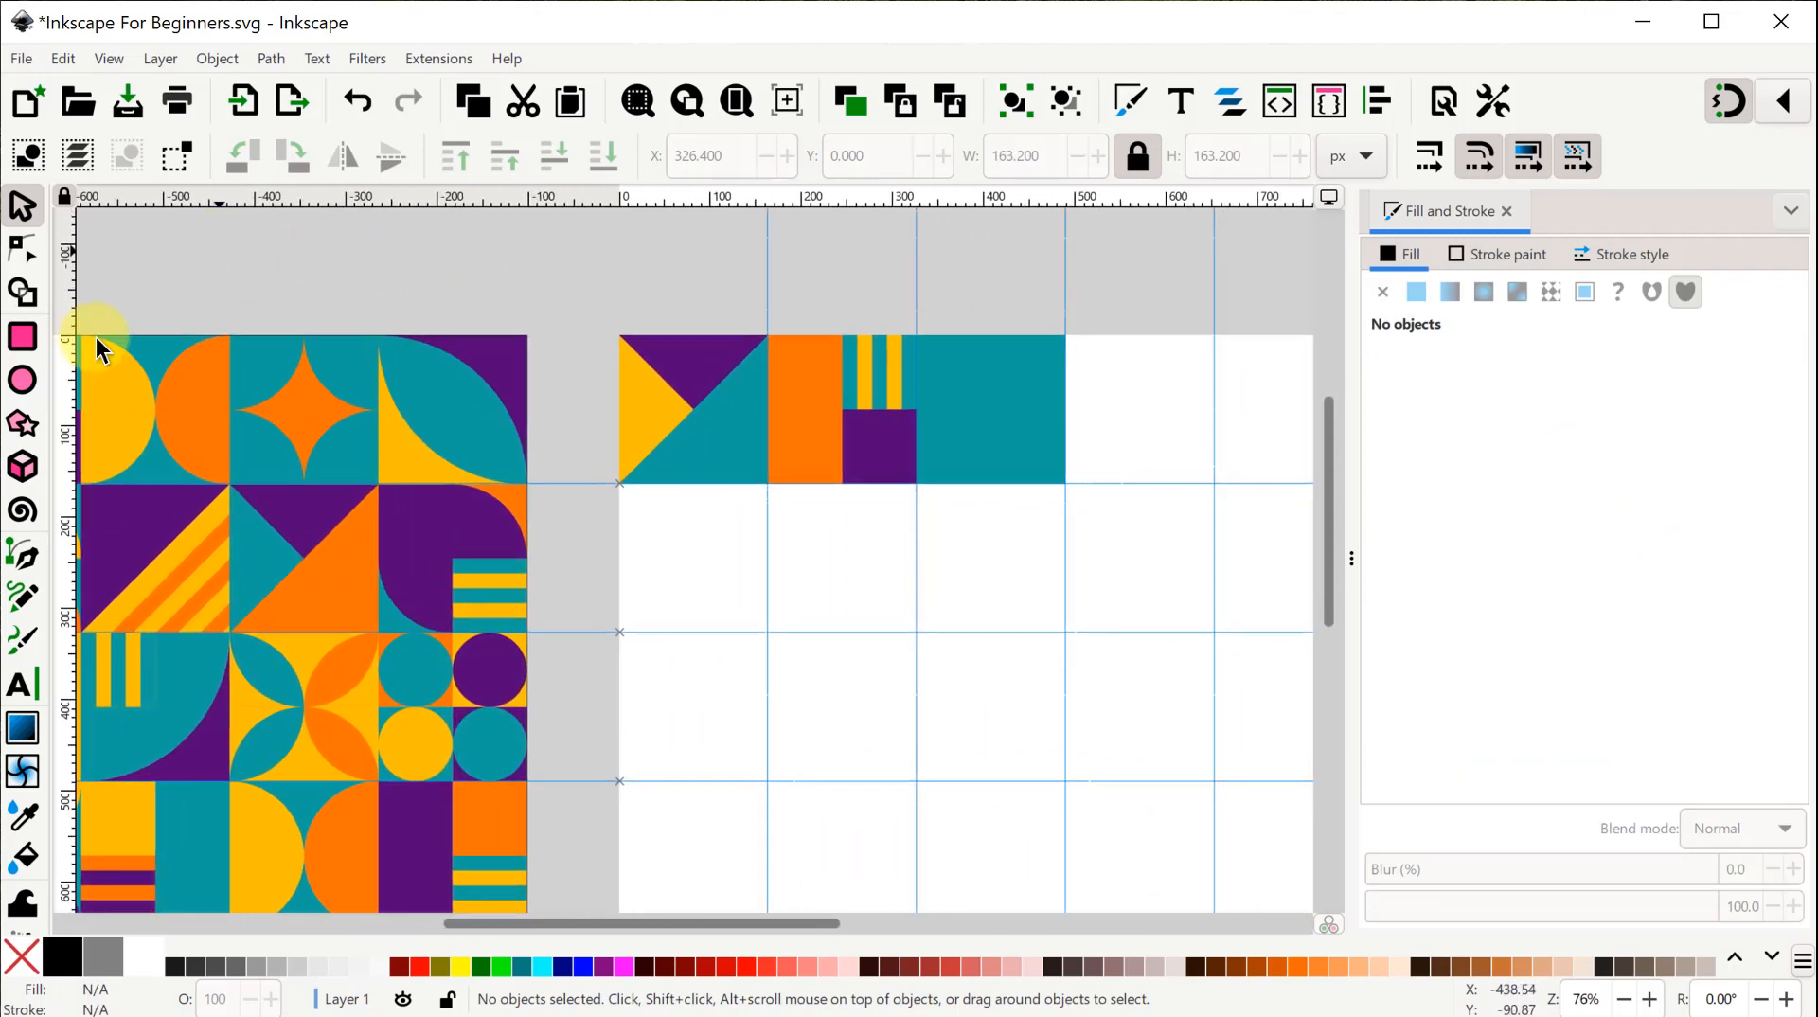
left_click(23, 381)
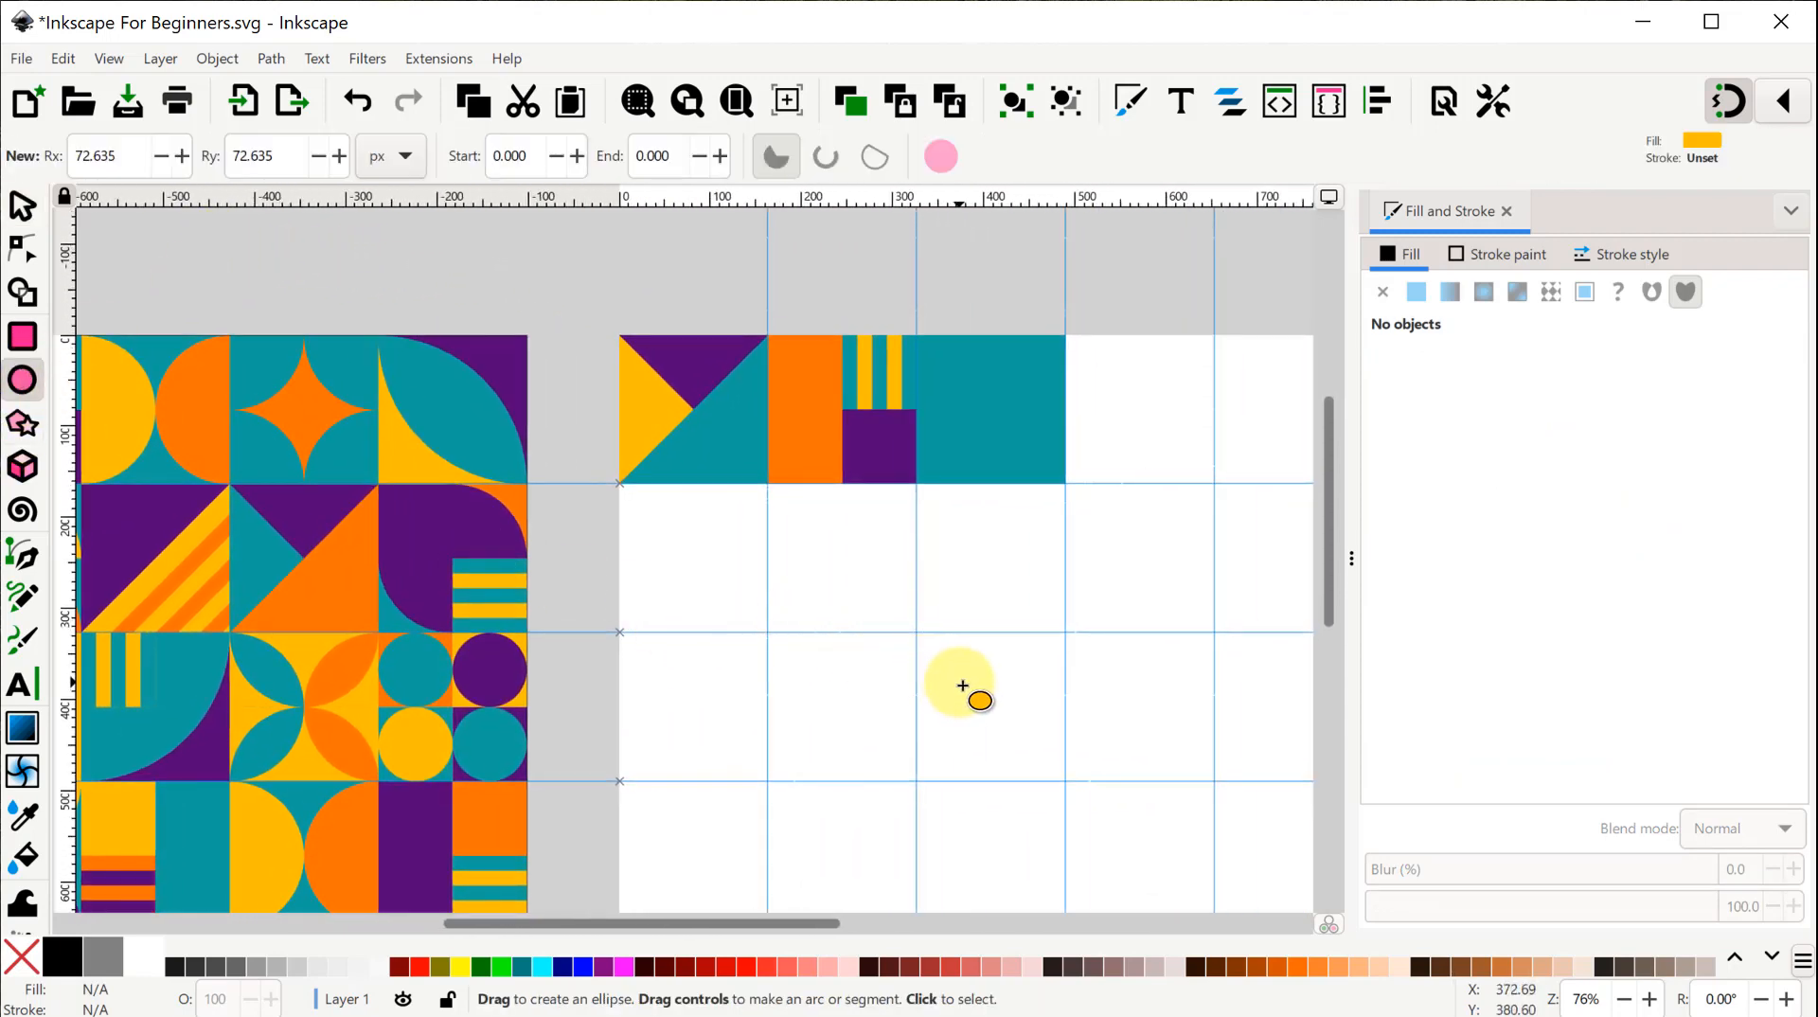
left_click_drag(965, 684, 1001, 715)
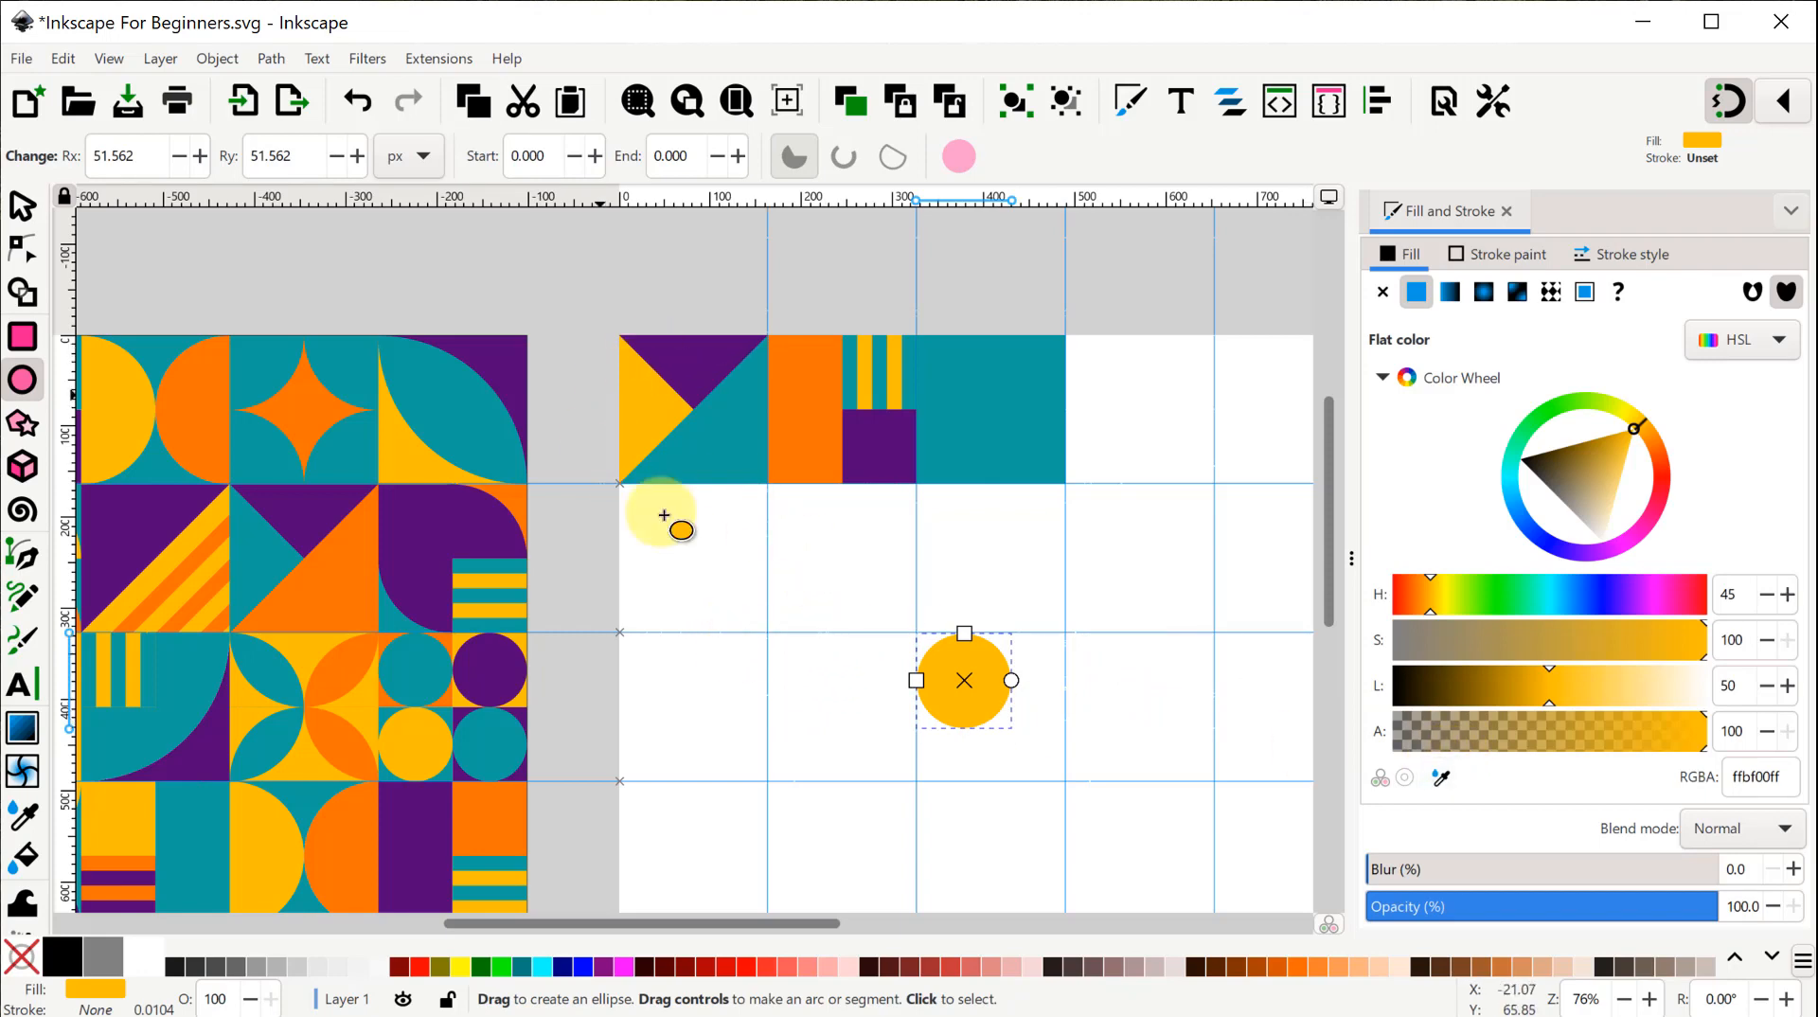
Centre the yellow circle on the third cell's teal square and enlarge it to 163.200 px so it fills the cell.
left_click(21, 209)
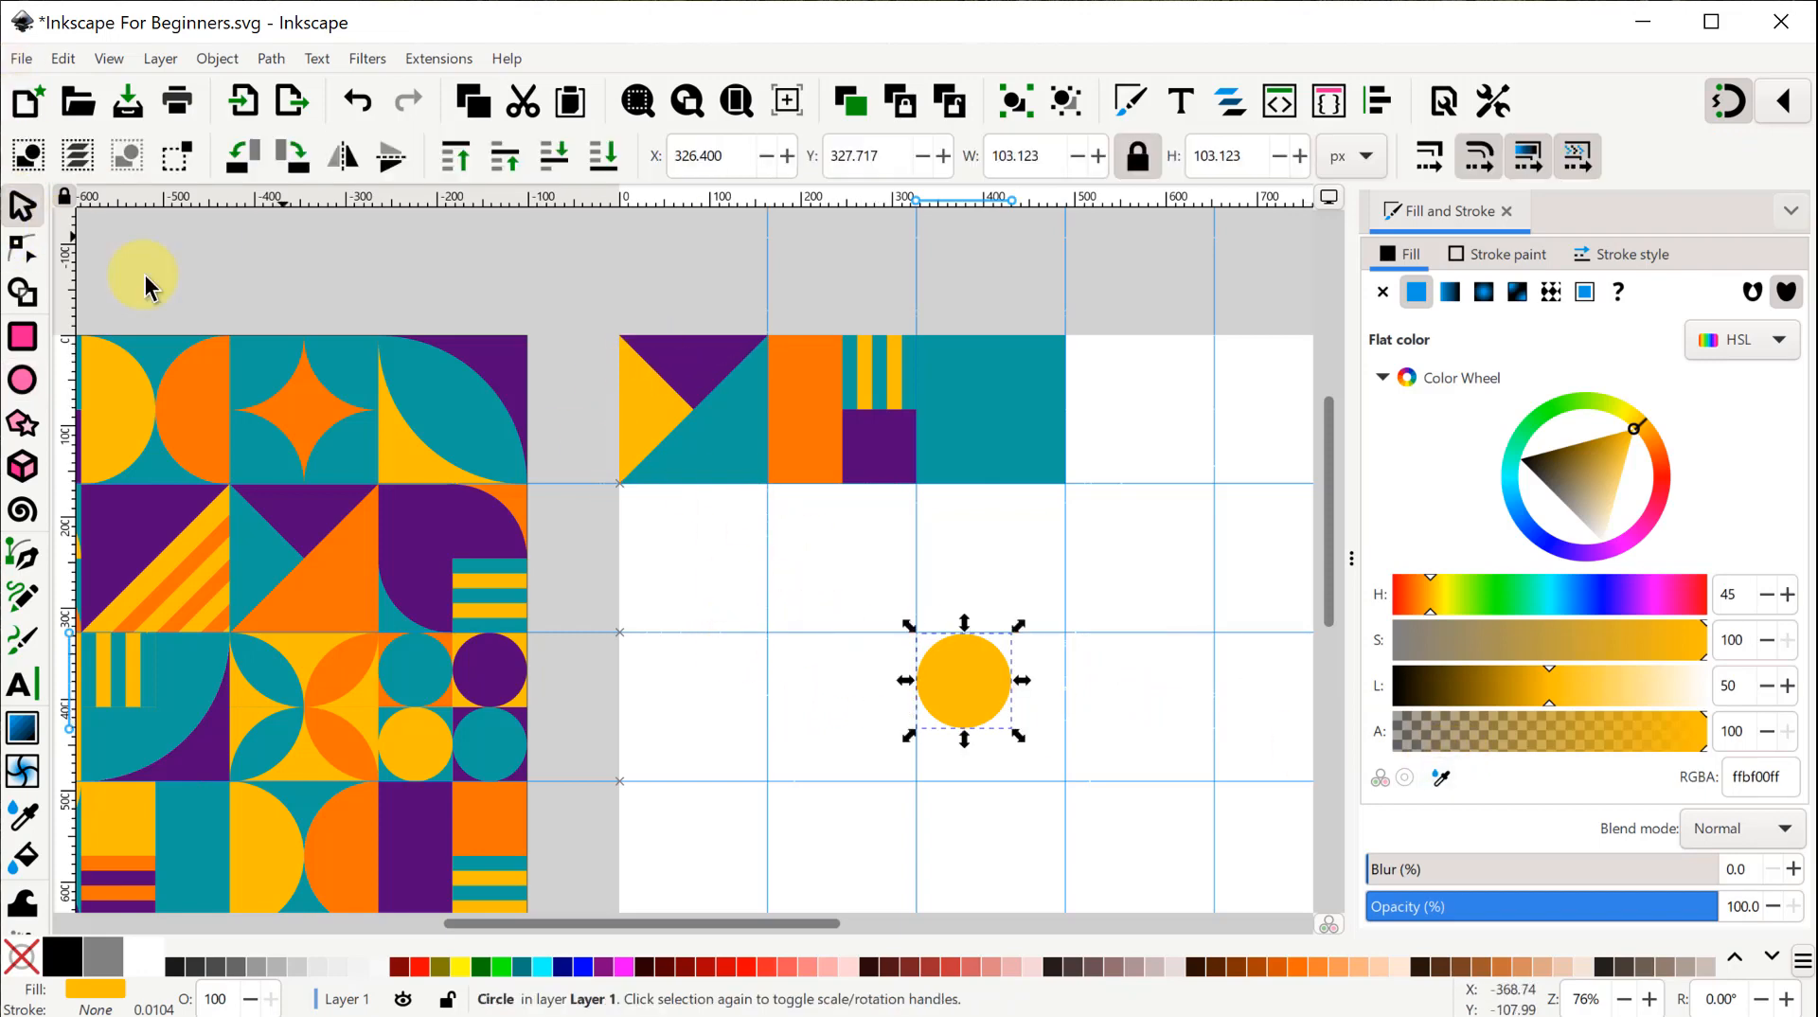
left_click_drag(980, 658, 994, 413)
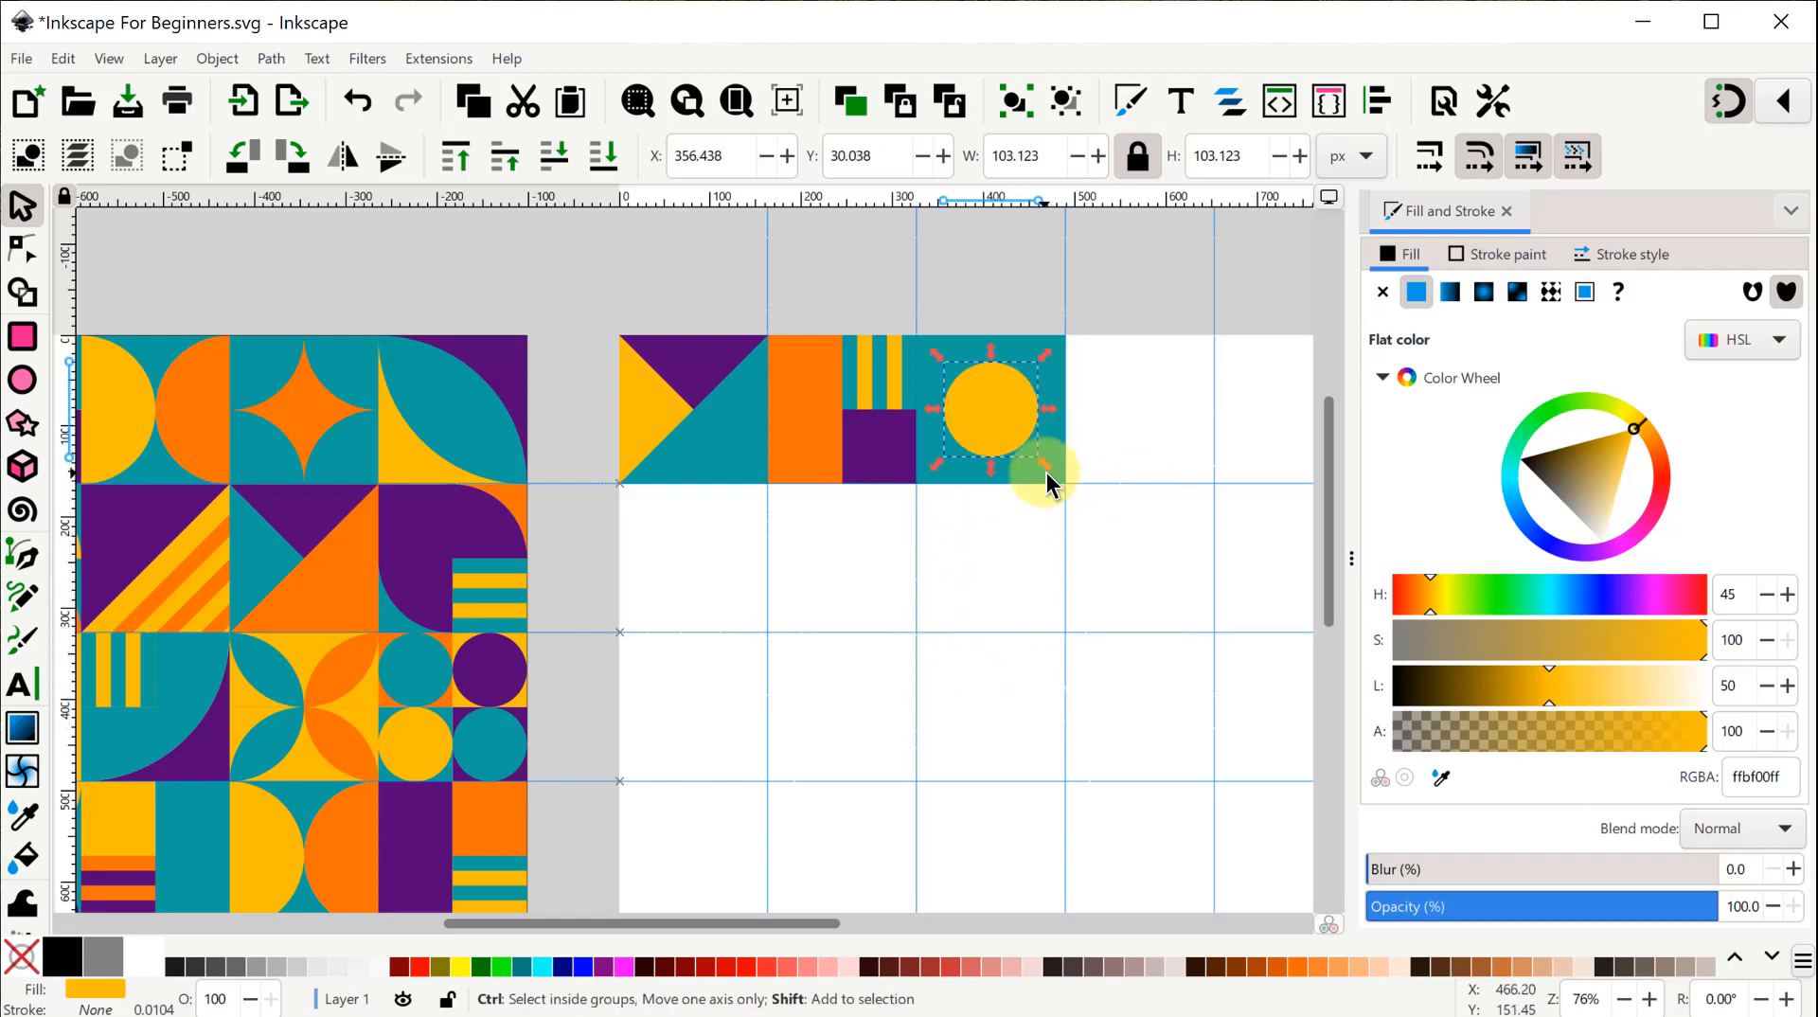
left_click_drag(1046, 466, 1054, 479)
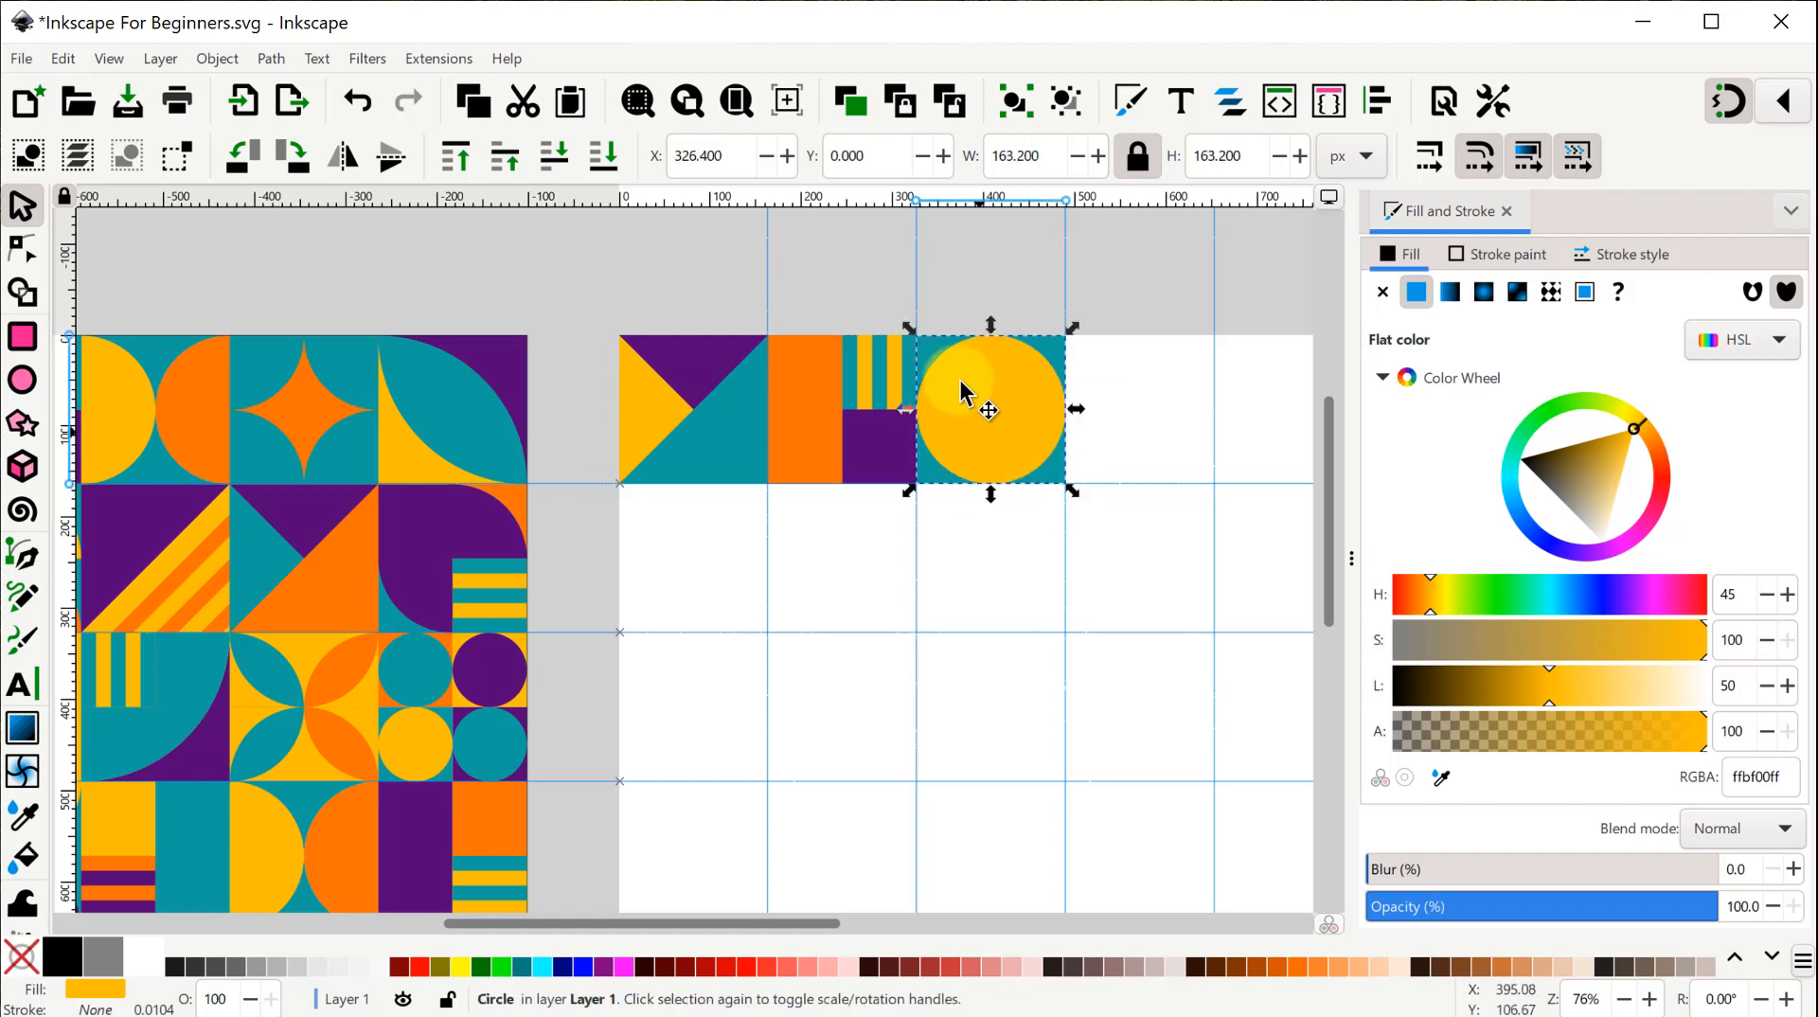
Move the yellow circle off the teal square to the empty area above the reference pattern, about X -277, Y -233.
left_click(981, 260)
left_click_drag(973, 259, 1187, 287)
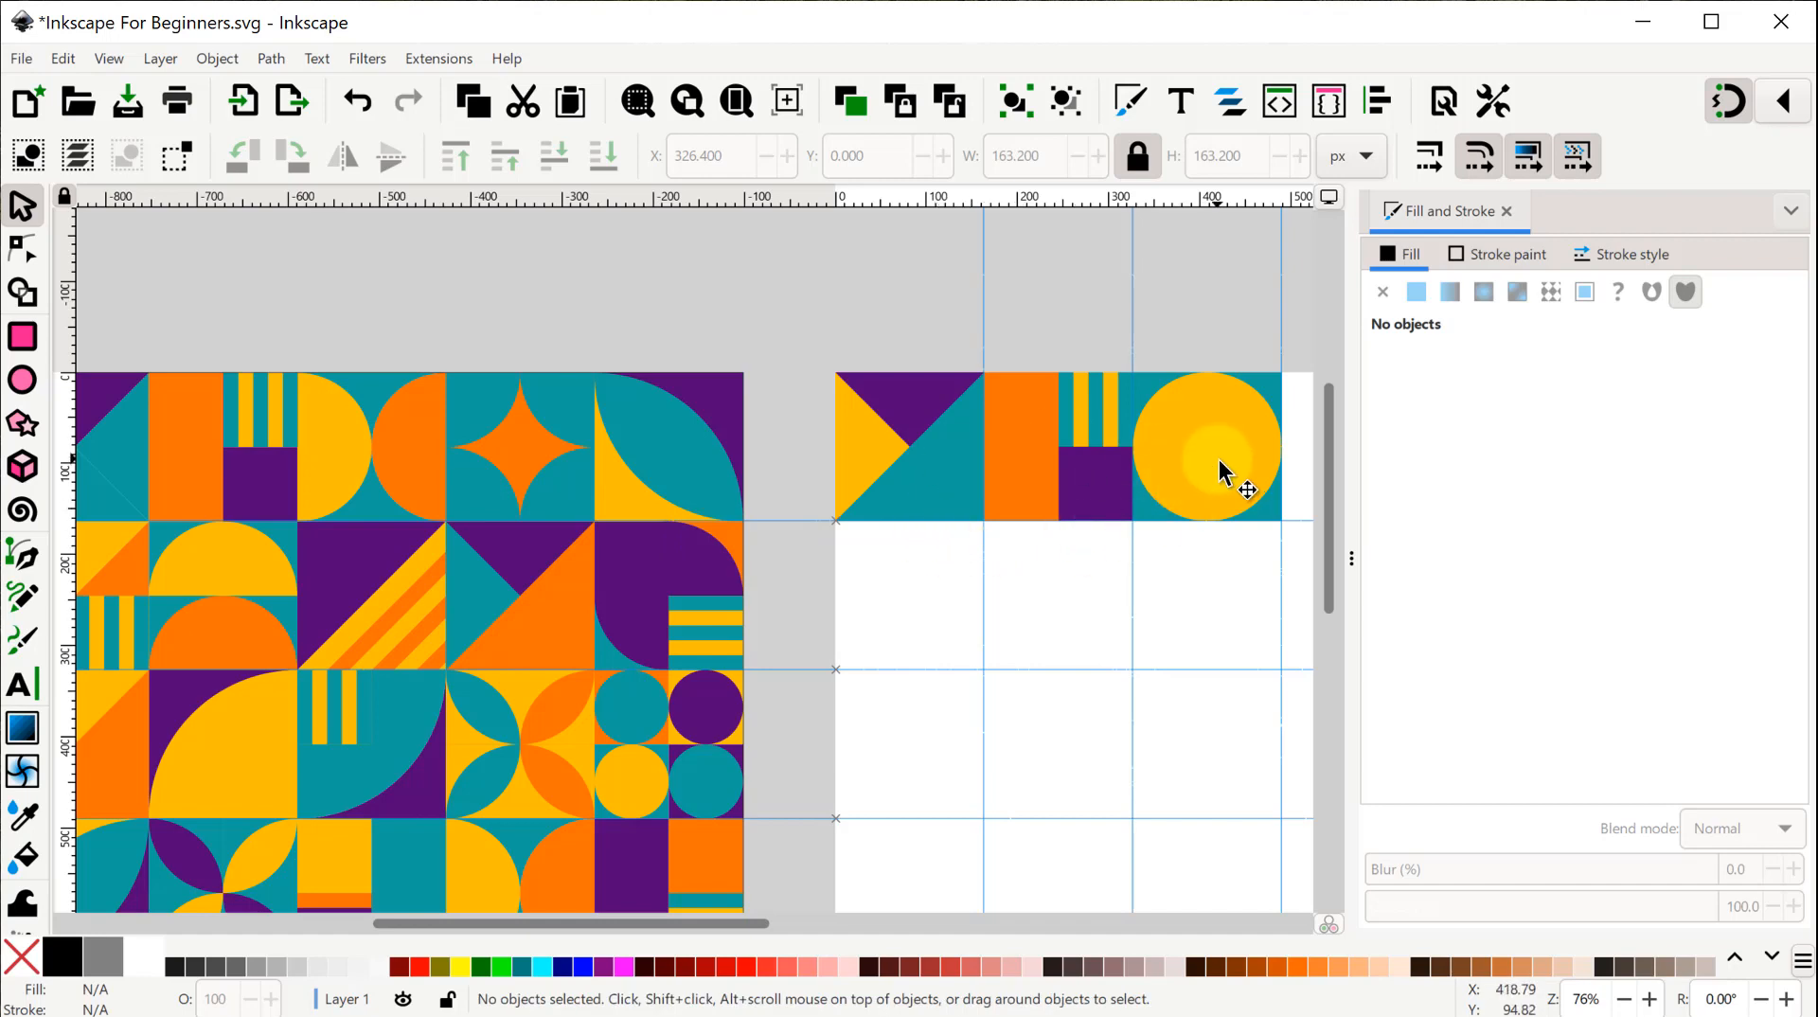
left_click_drag(1218, 458, 690, 275)
scroll(859, 310, "up", 2)
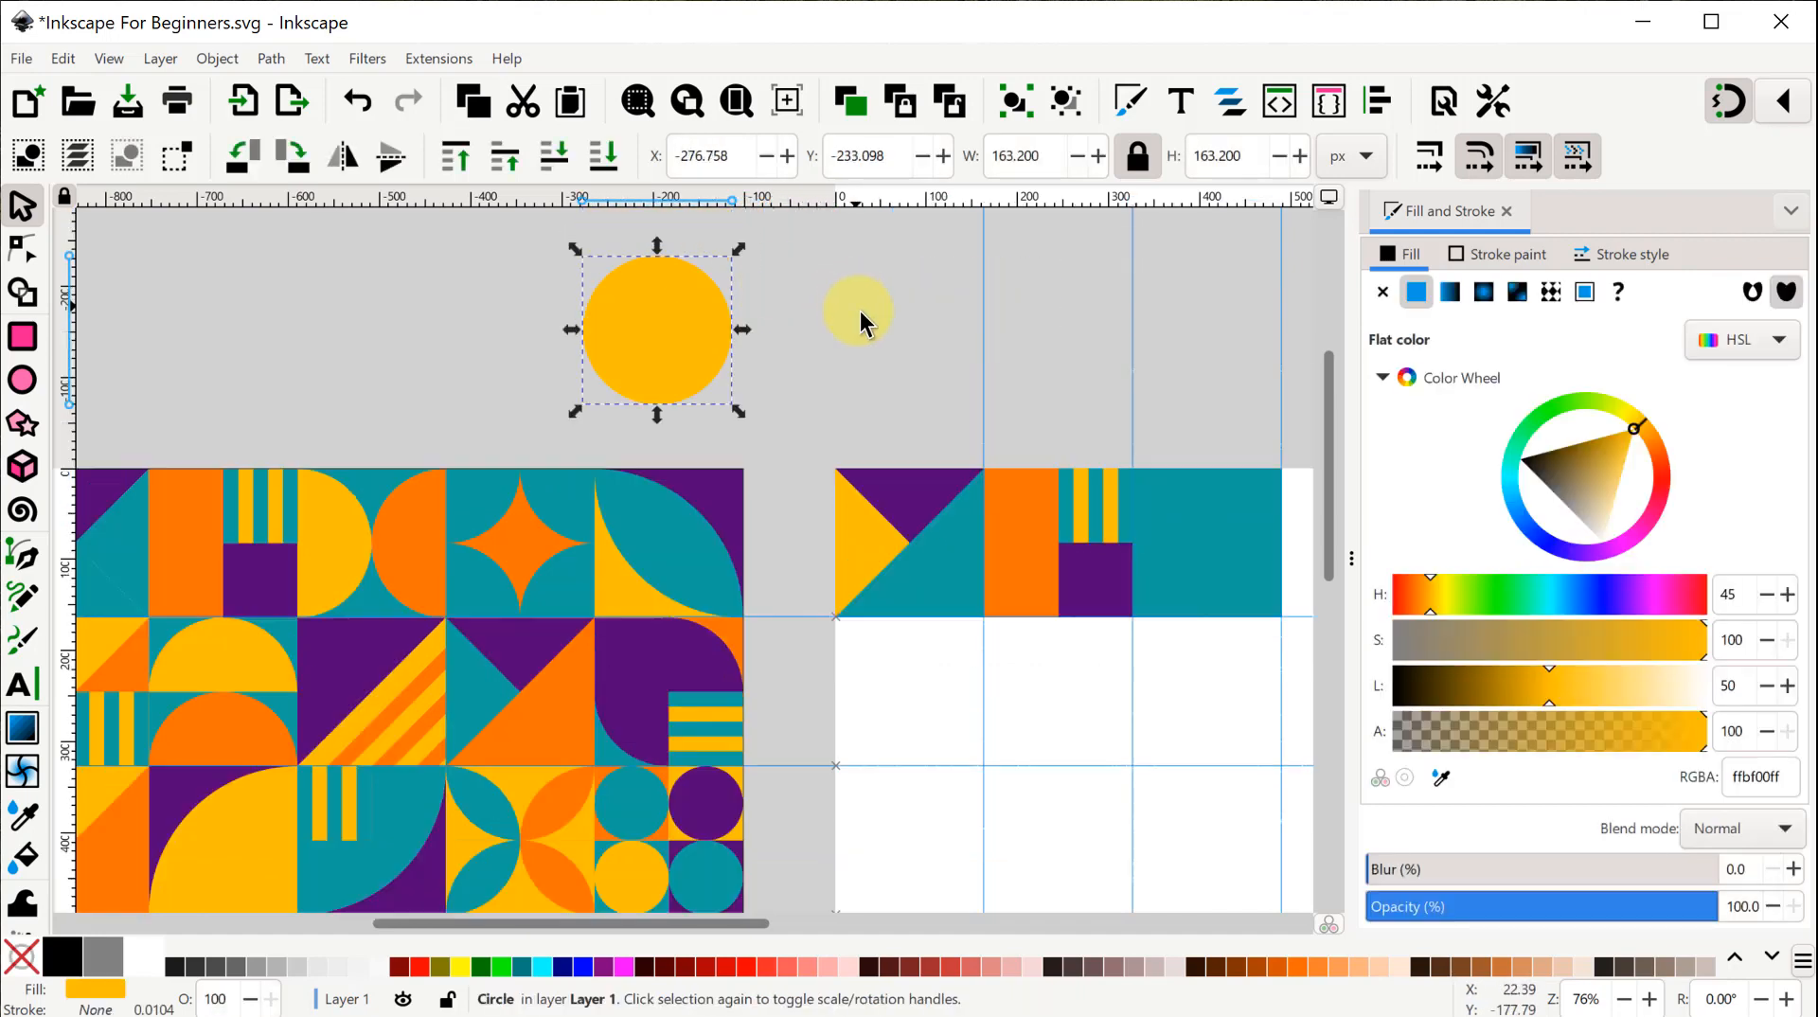
scroll(860, 315, "up", 2, "ctrl")
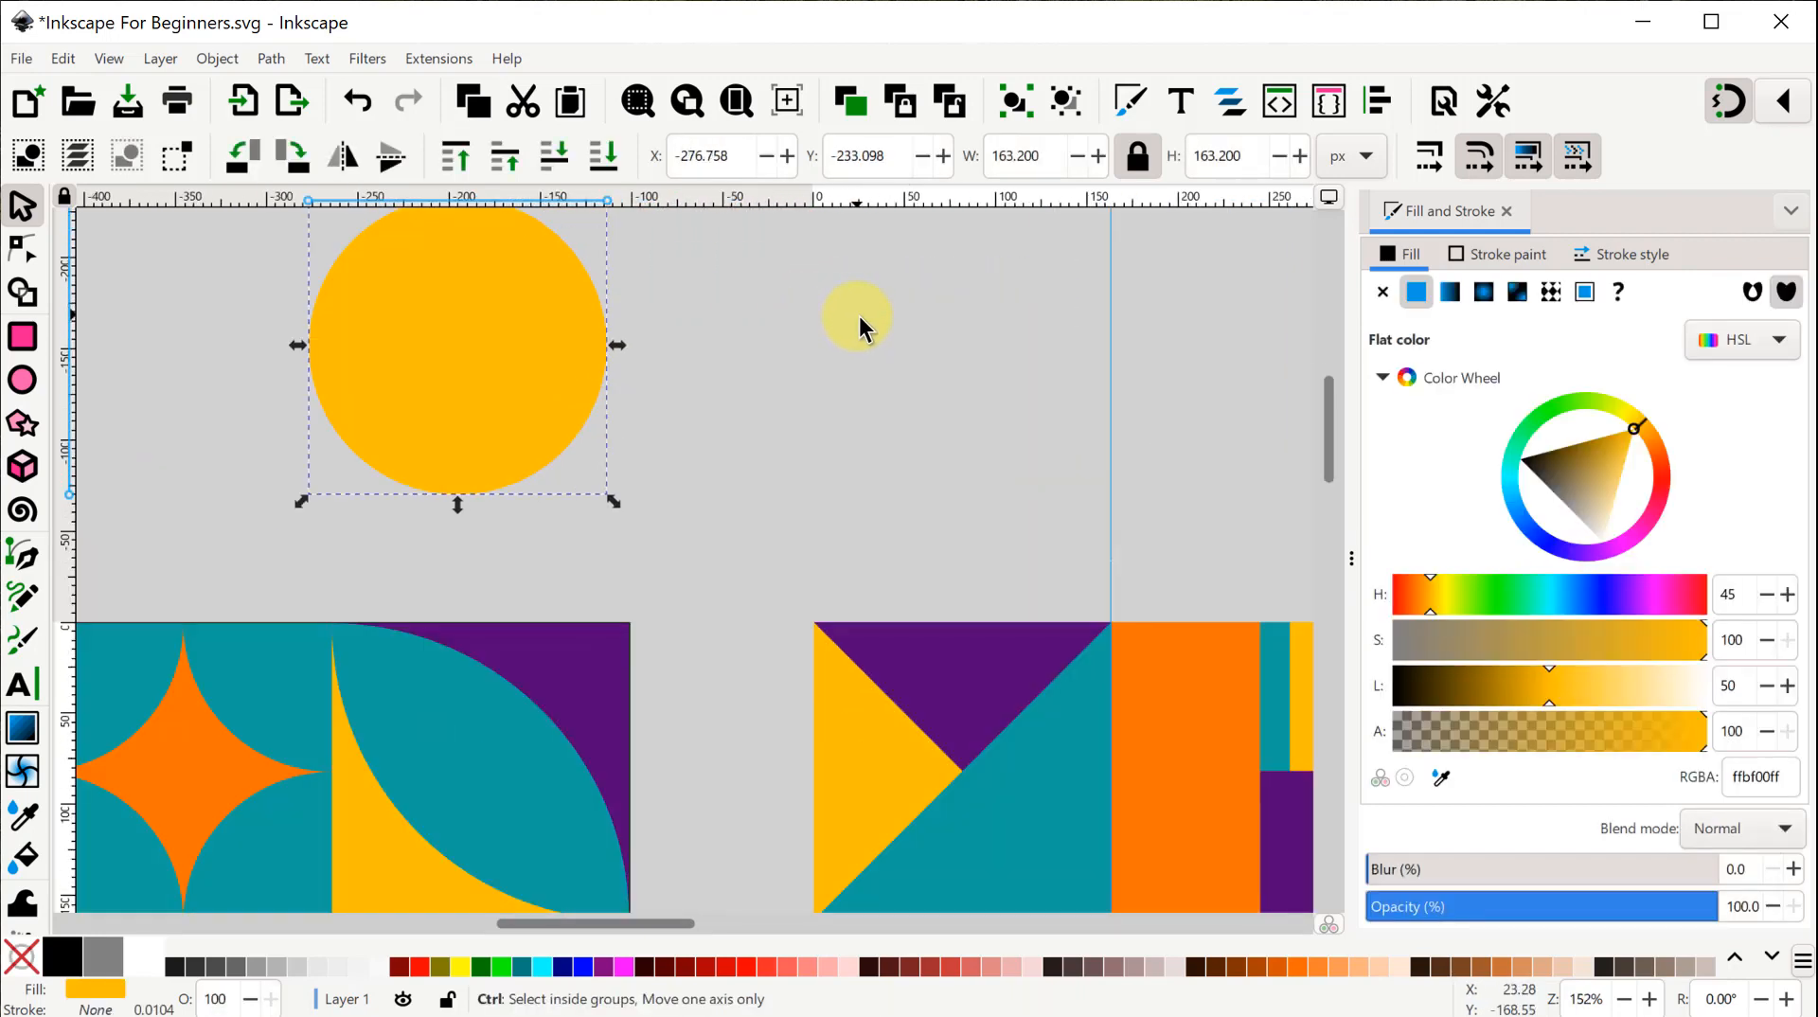
left_click_drag(800, 331, 982, 394)
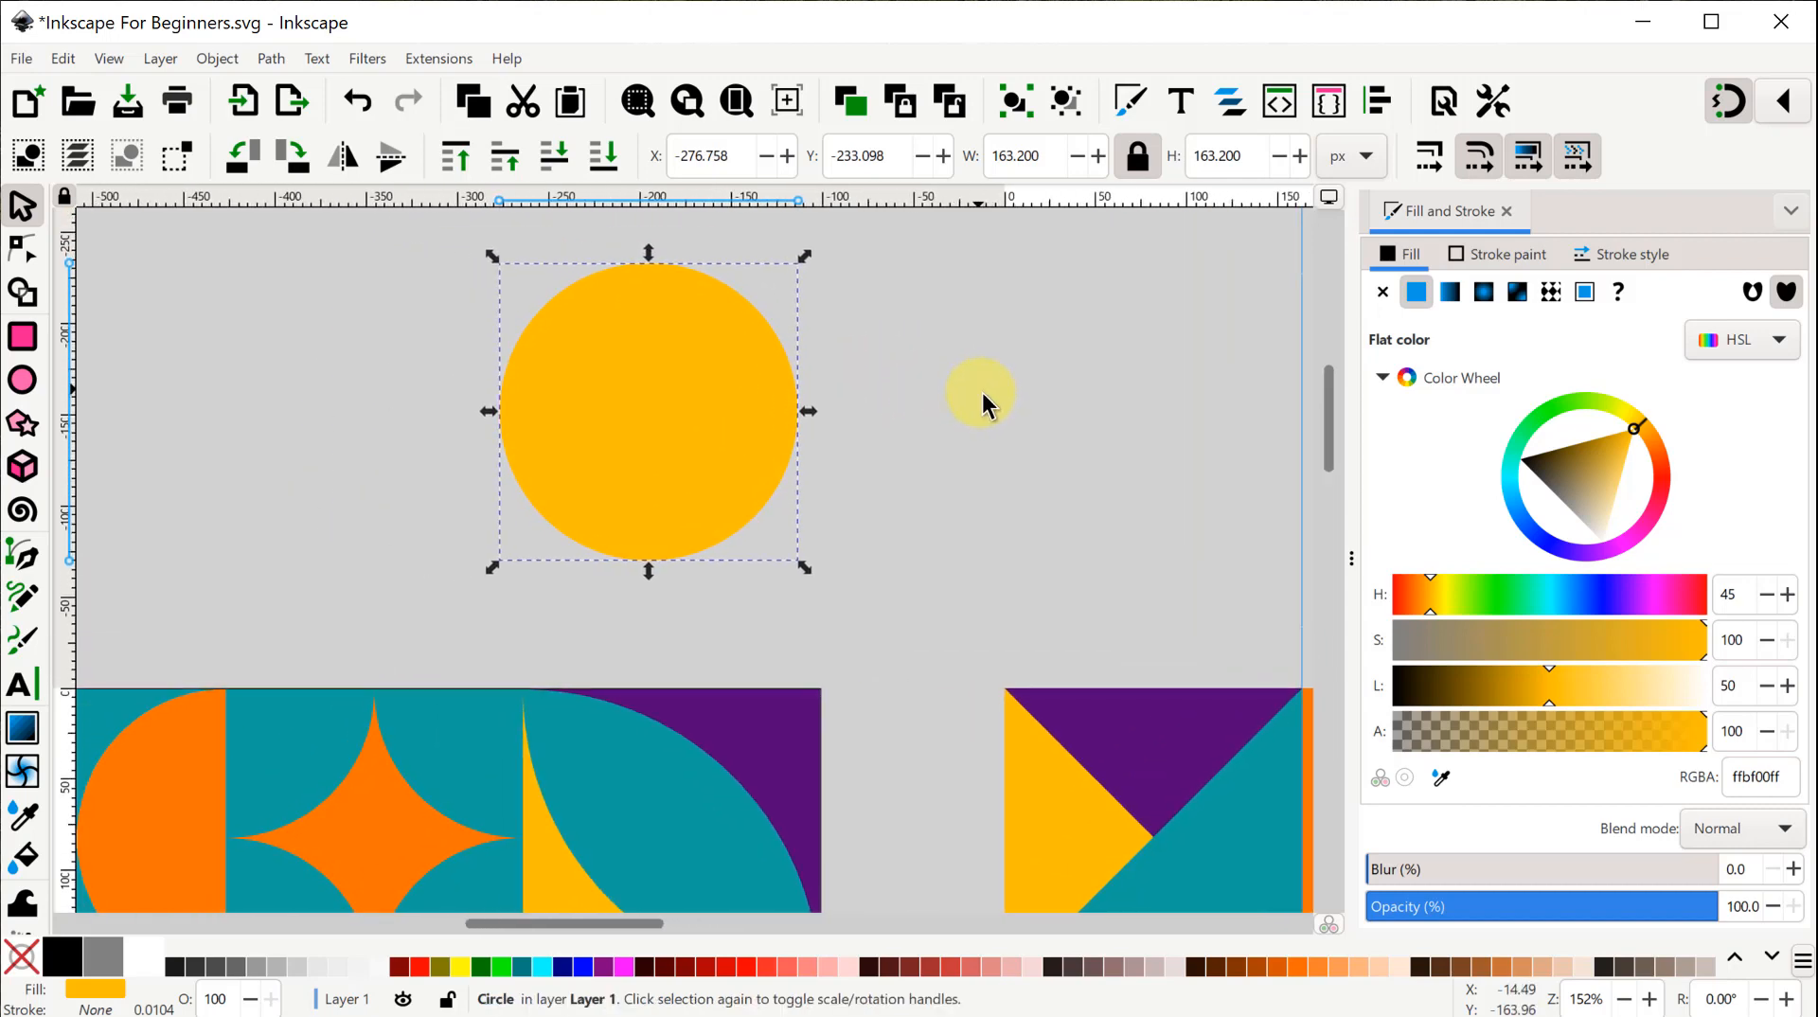
Draw a rectangle about 174 by 46 px beside the circle and fill it with yellow ffff00ff.
left_click(23, 337)
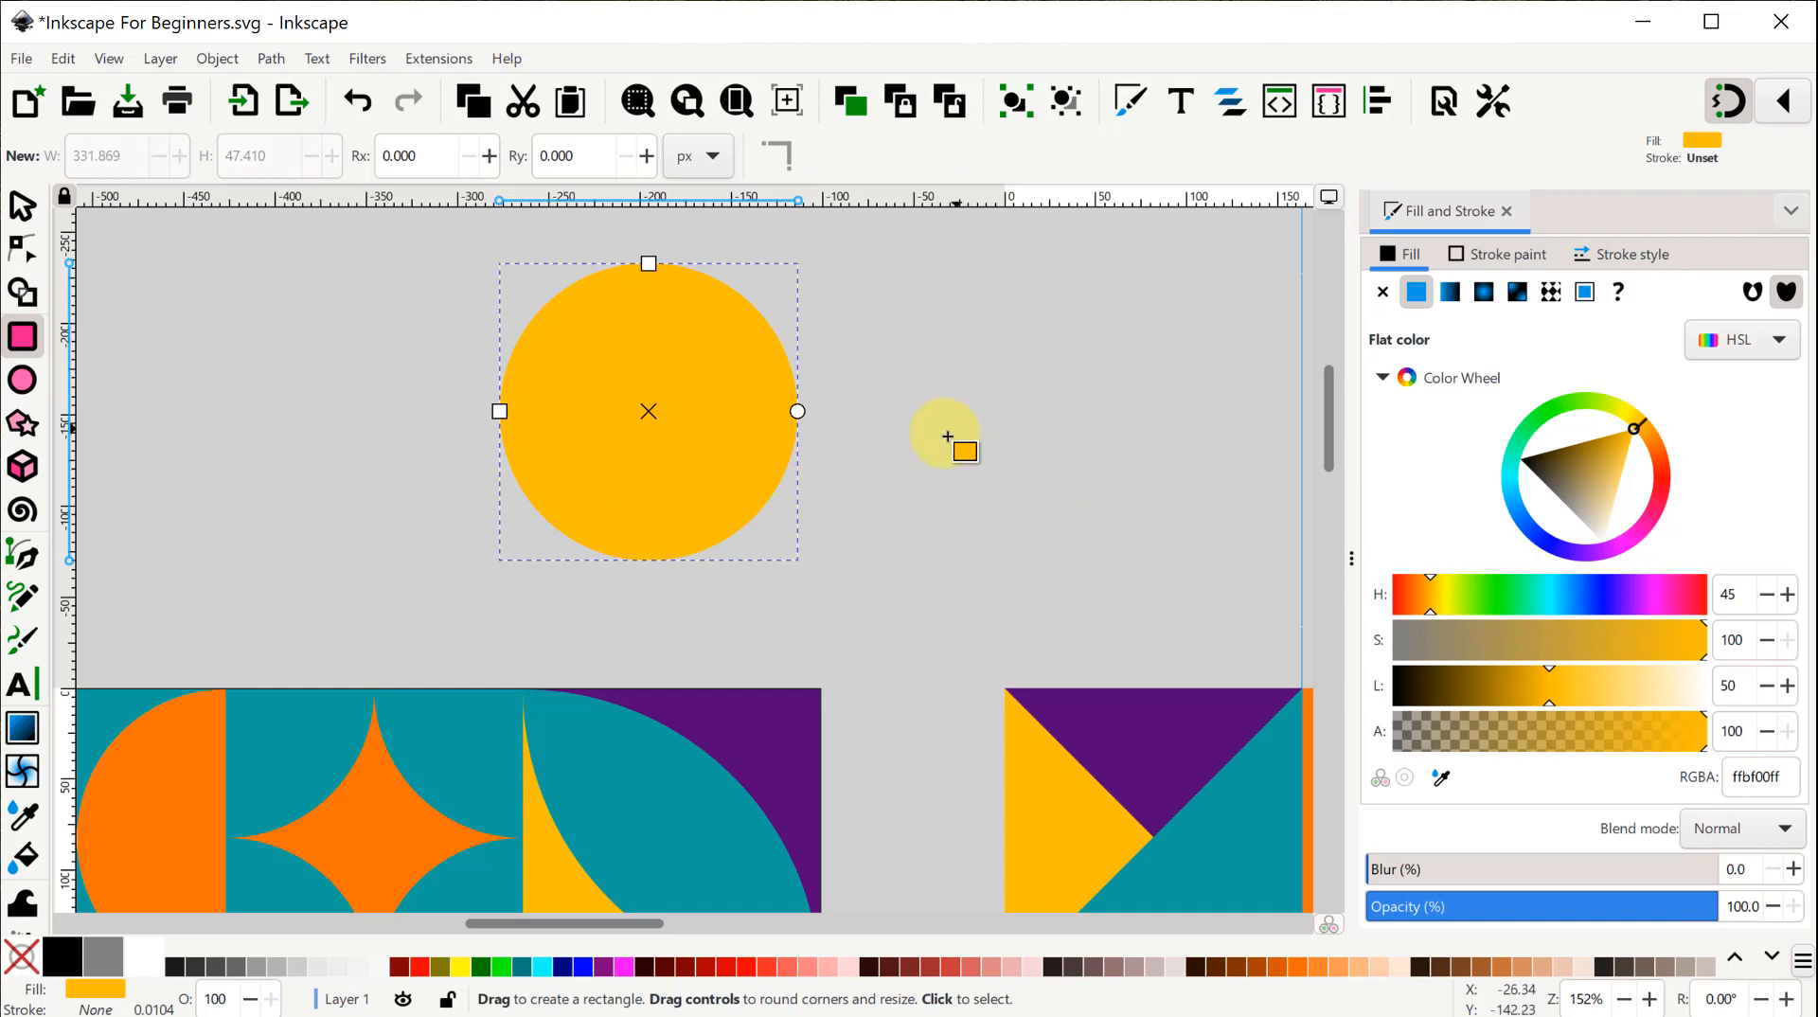
left_click_drag(923, 440, 1241, 528)
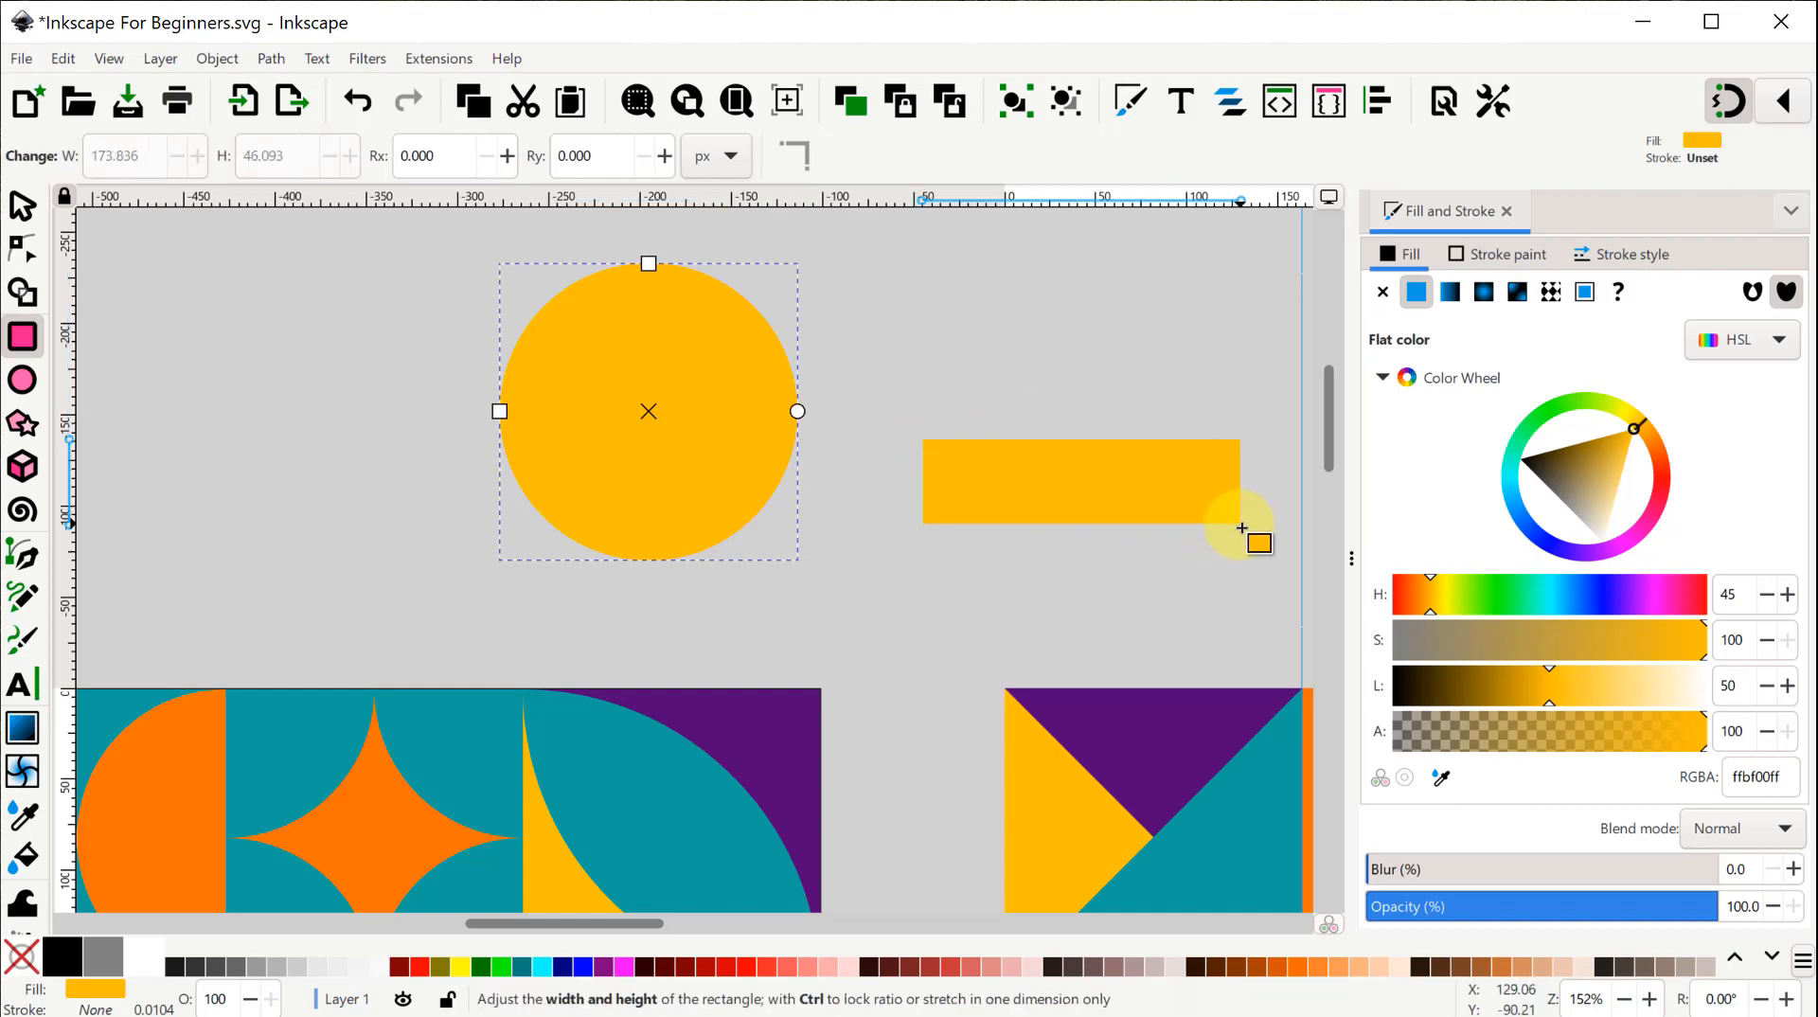
left_click(459, 966)
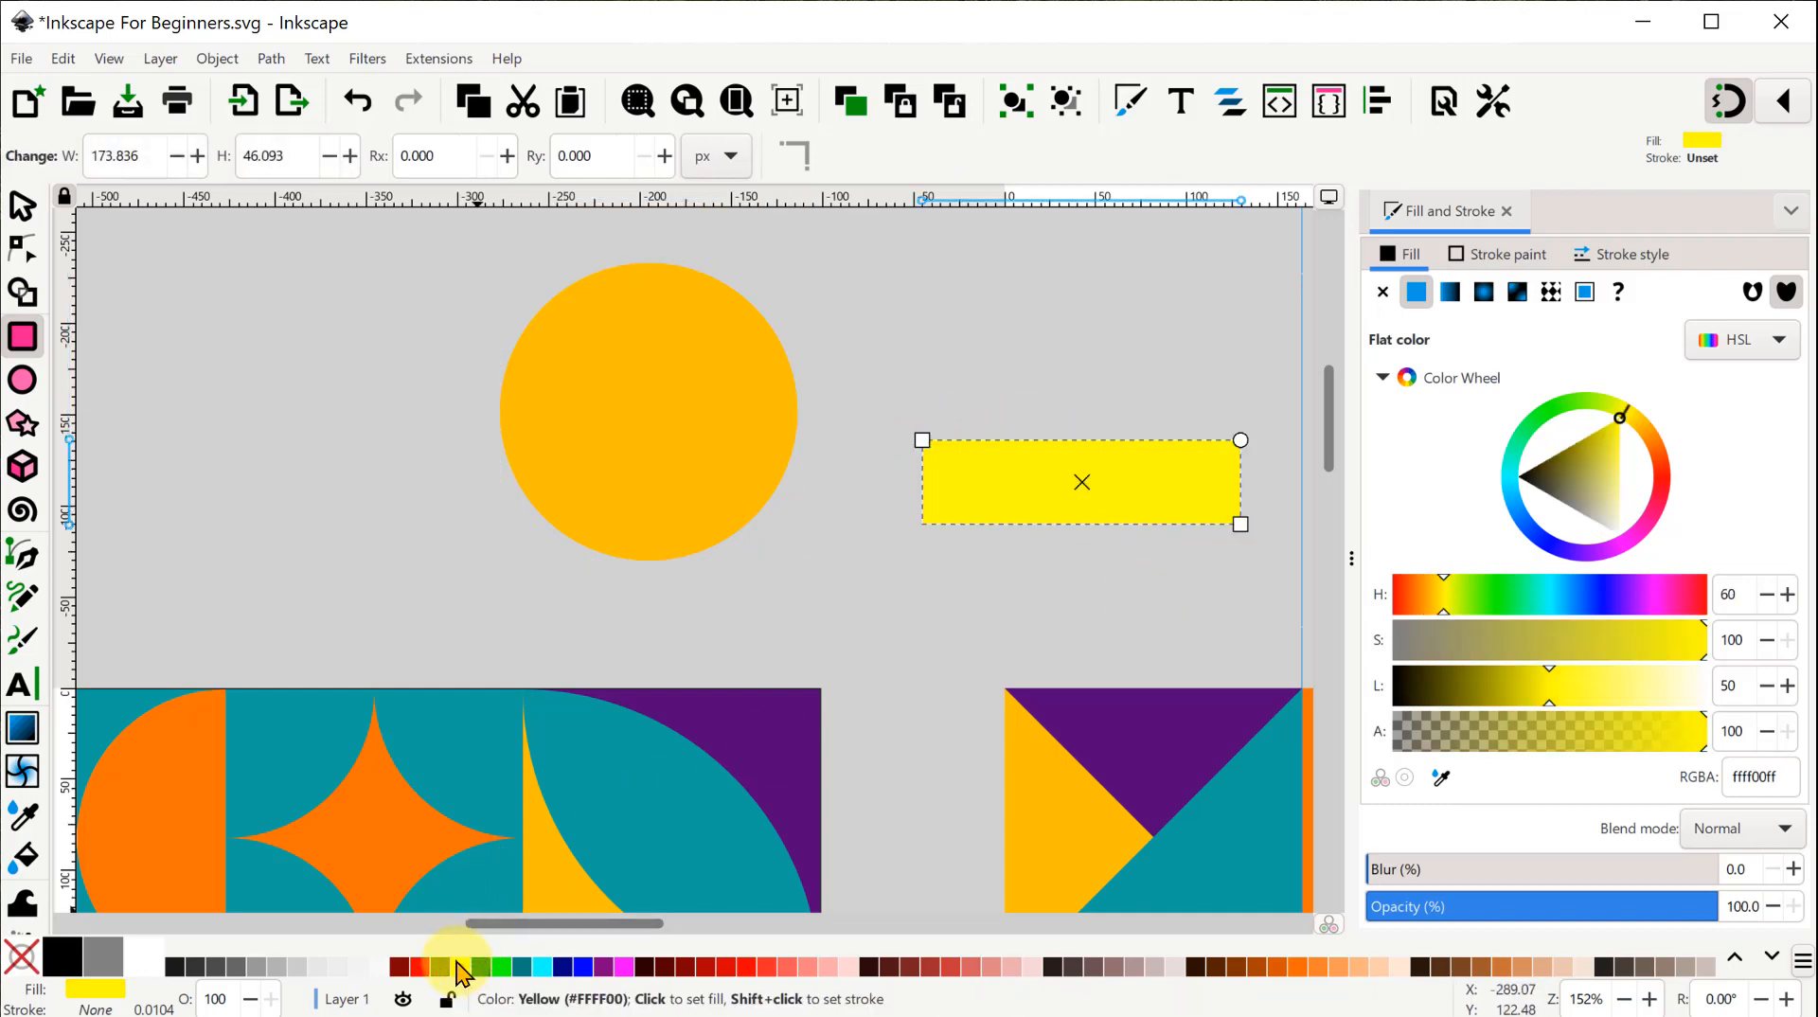
left_click_drag(459, 970, 111, 299)
left_click(19, 208)
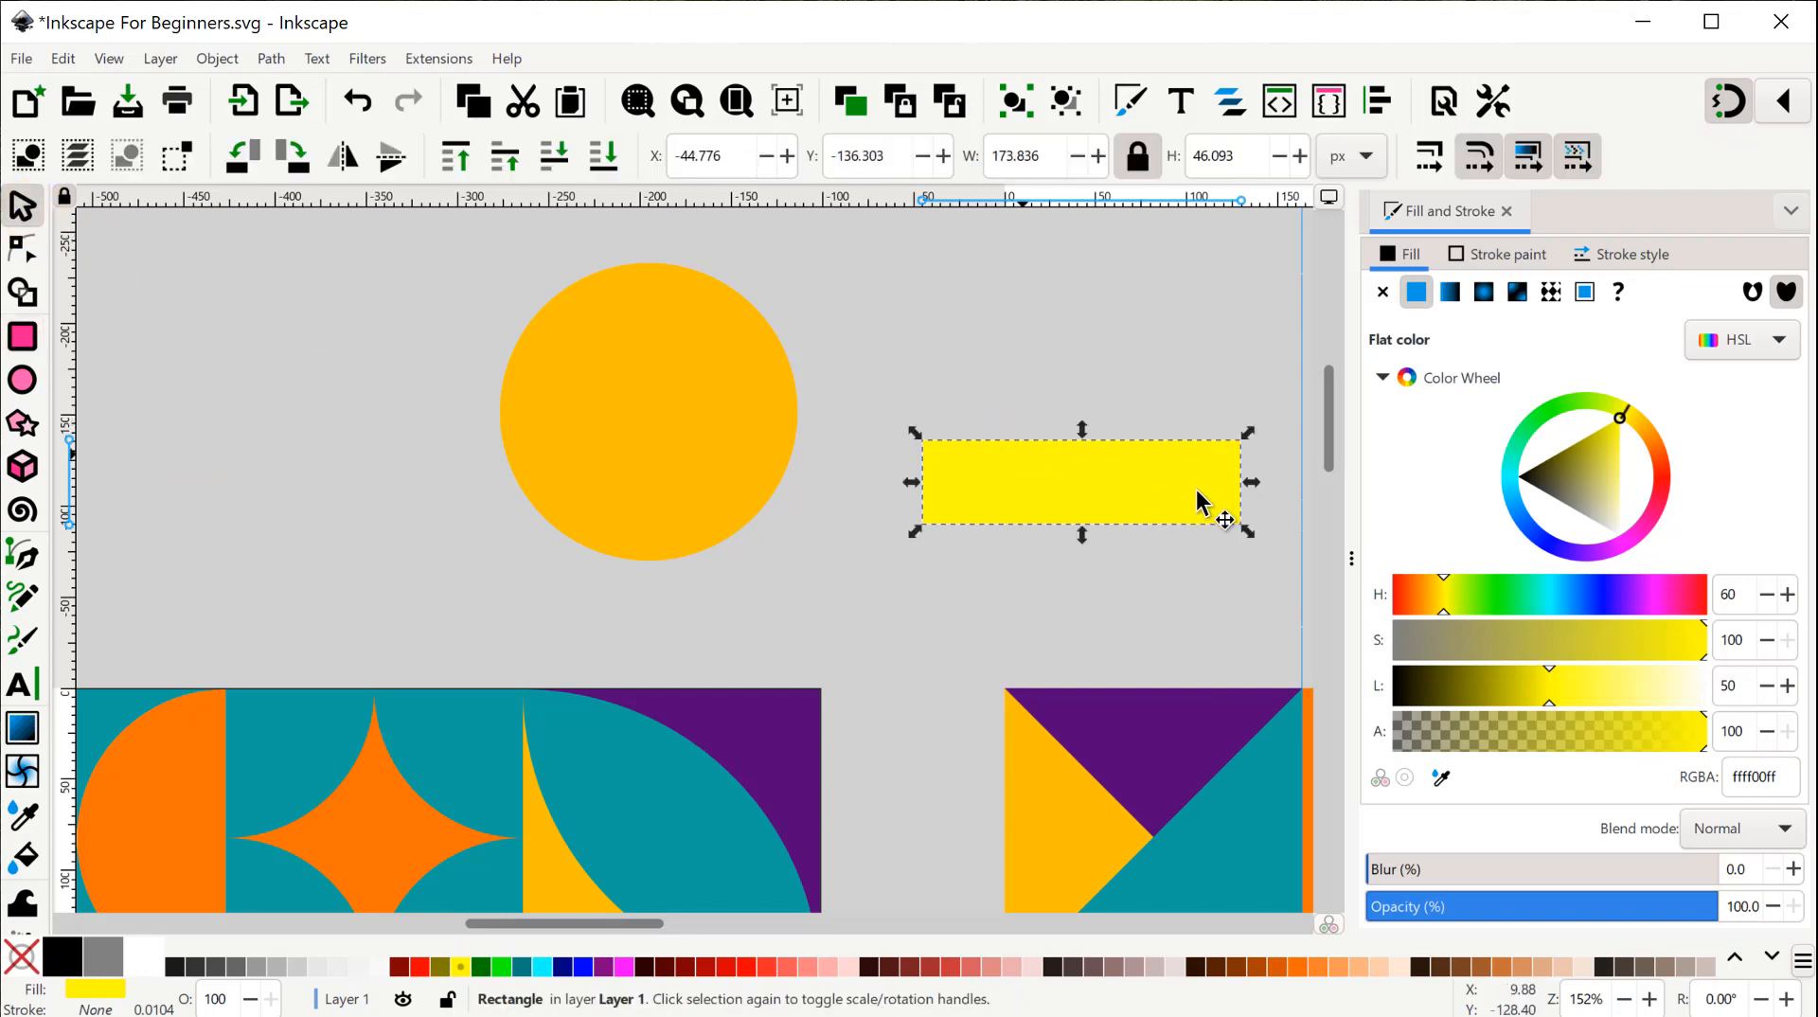
Fit the yellow rectangle over the circle's lower half, top edge on the circle's centre, at about 201 by 93 px.
left_click_drag(1254, 485, 1089, 509)
left_click_drag(981, 488, 689, 453)
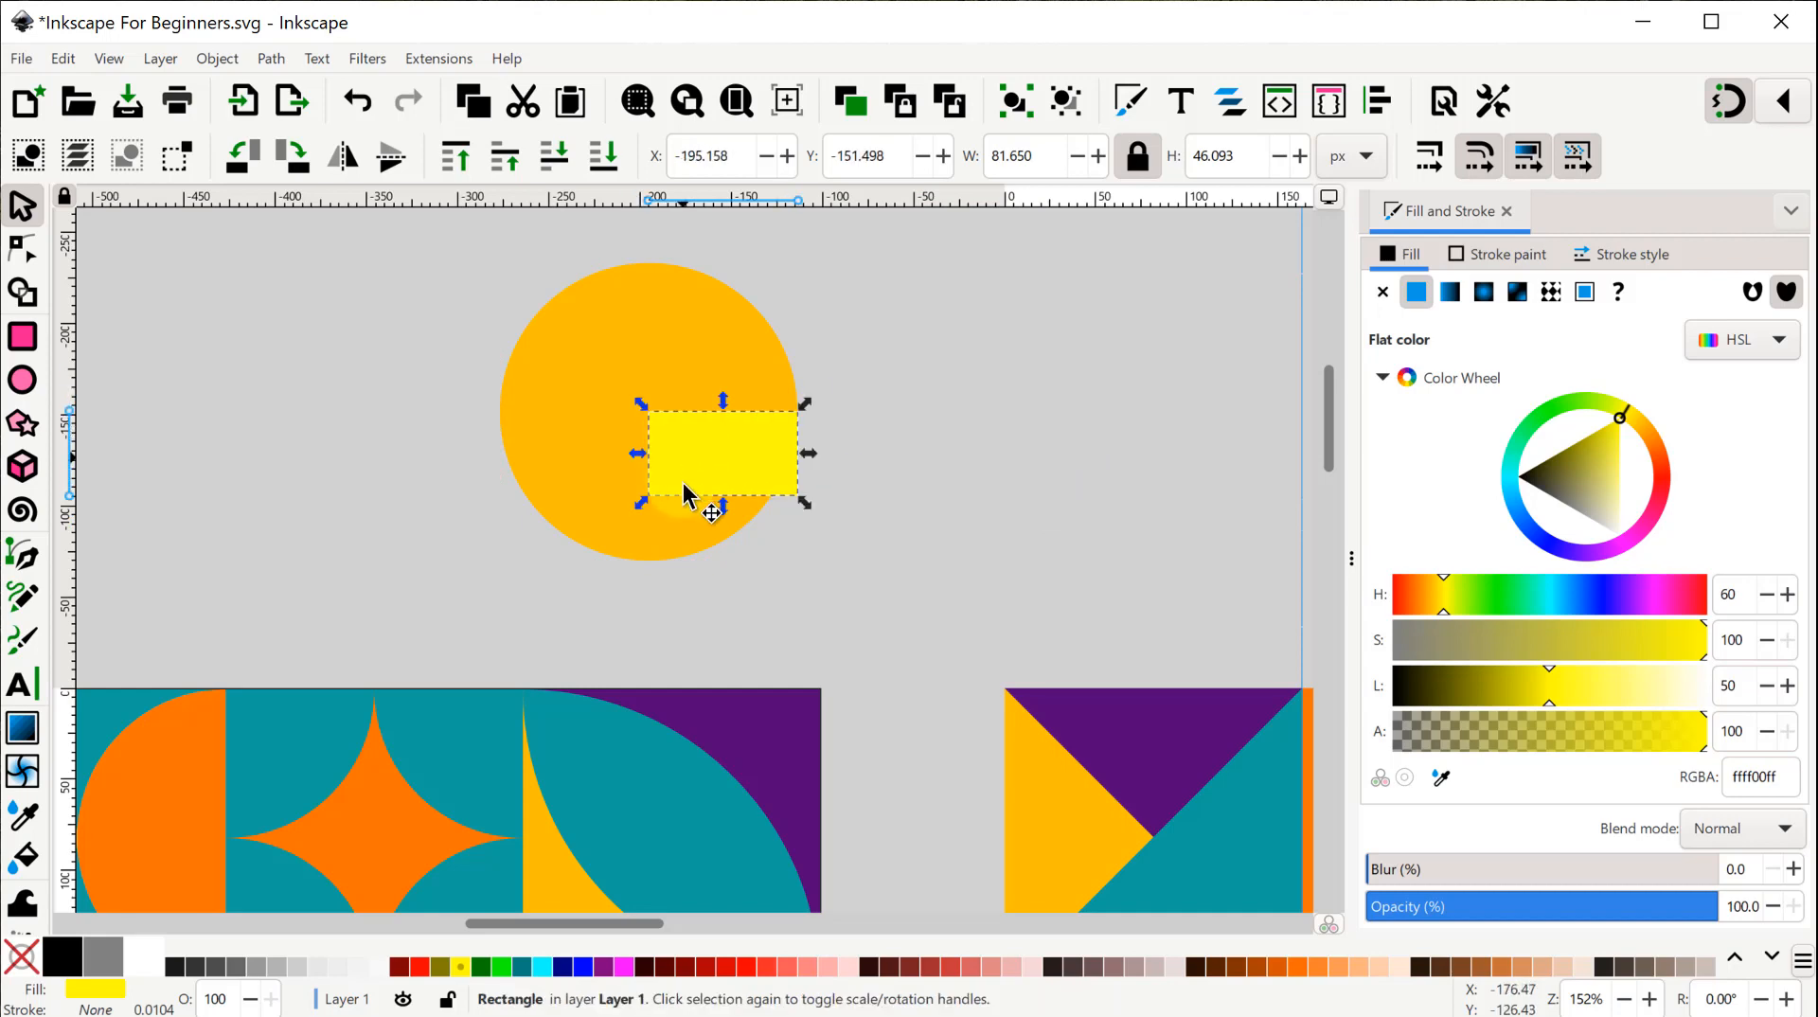
left_click_drag(717, 588, 721, 608)
left_click_drag(825, 514, 855, 517)
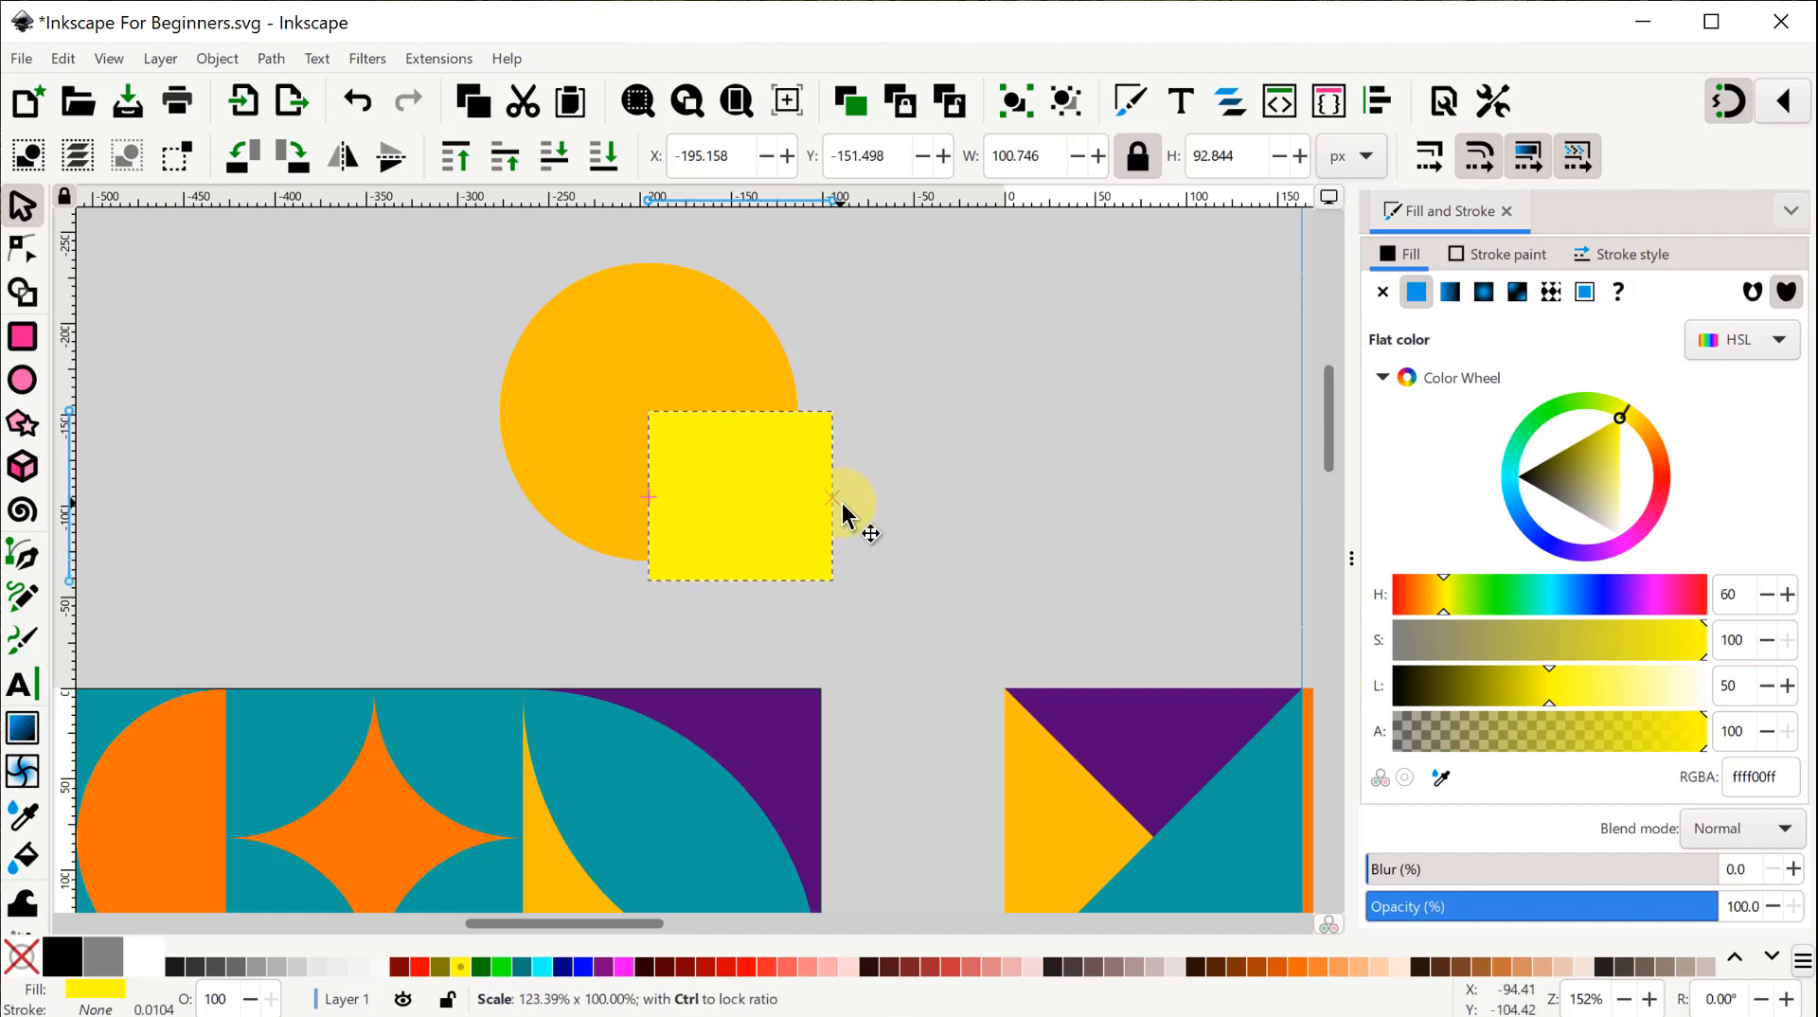
left_click_drag(630, 508, 446, 487)
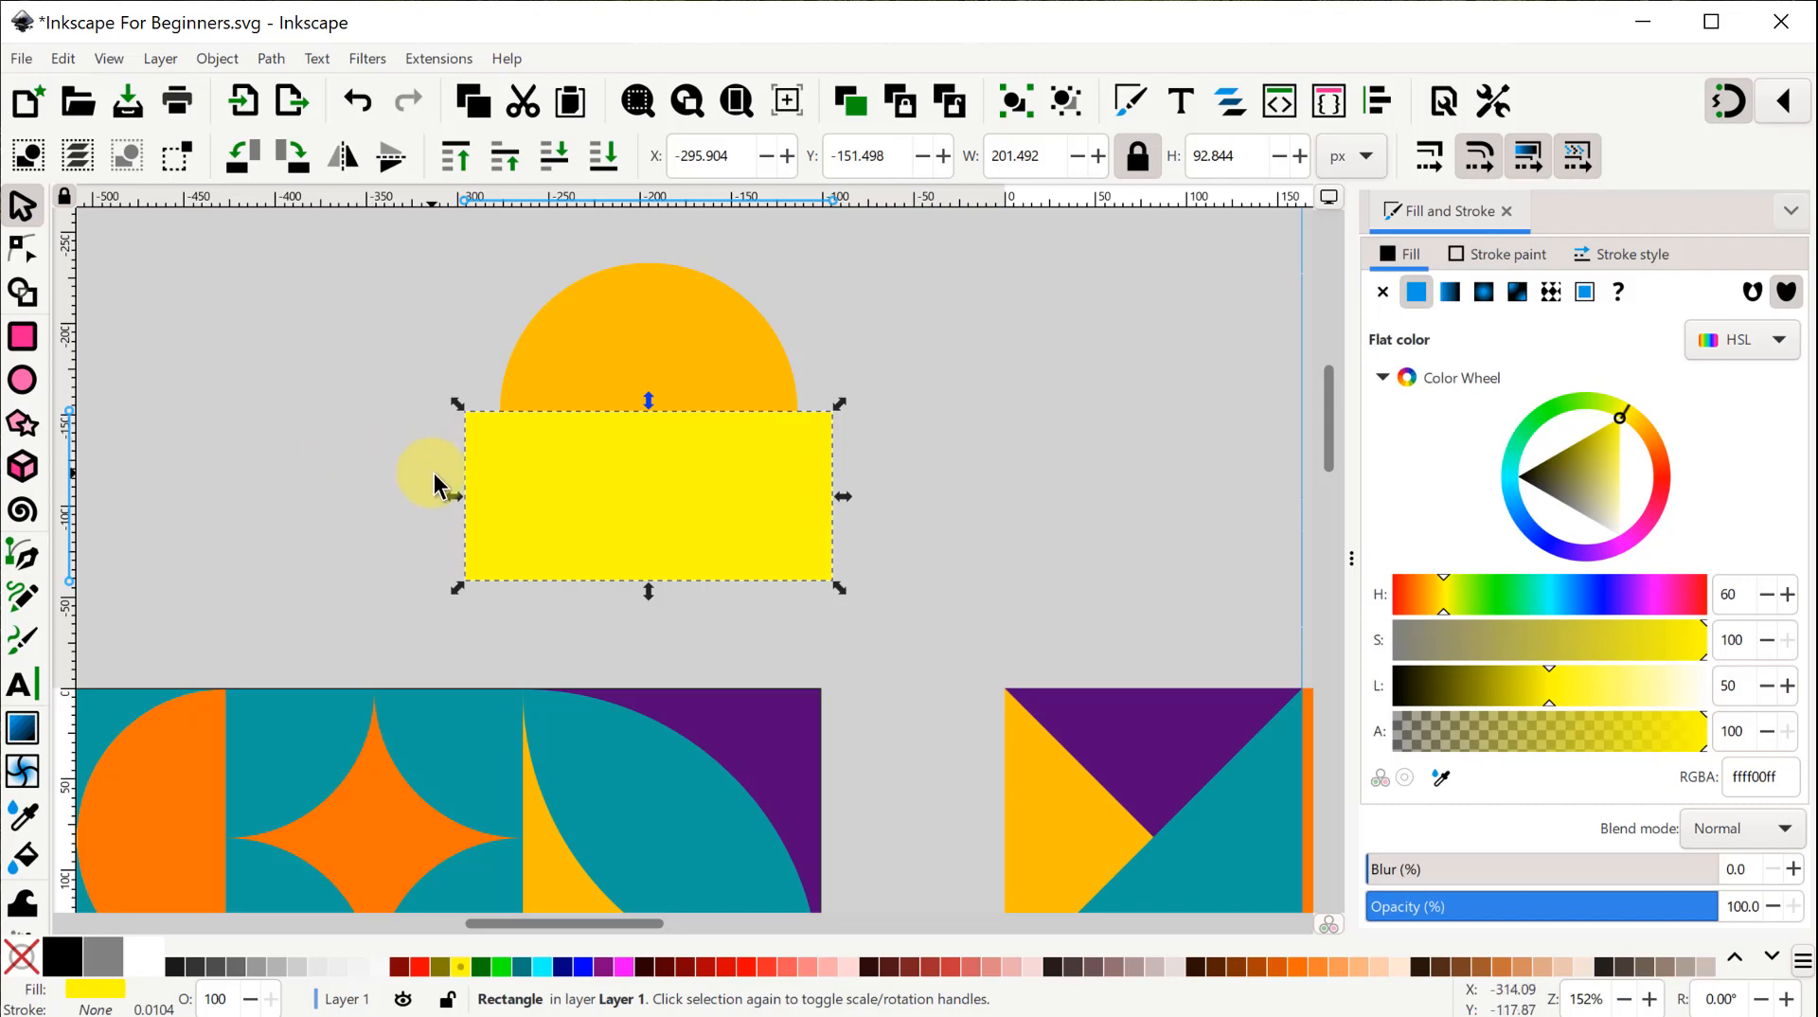
Subtract the rectangle from the circle with the Difference path operation to leave the upper half circle.
left_click_drag(890, 634, 374, 237)
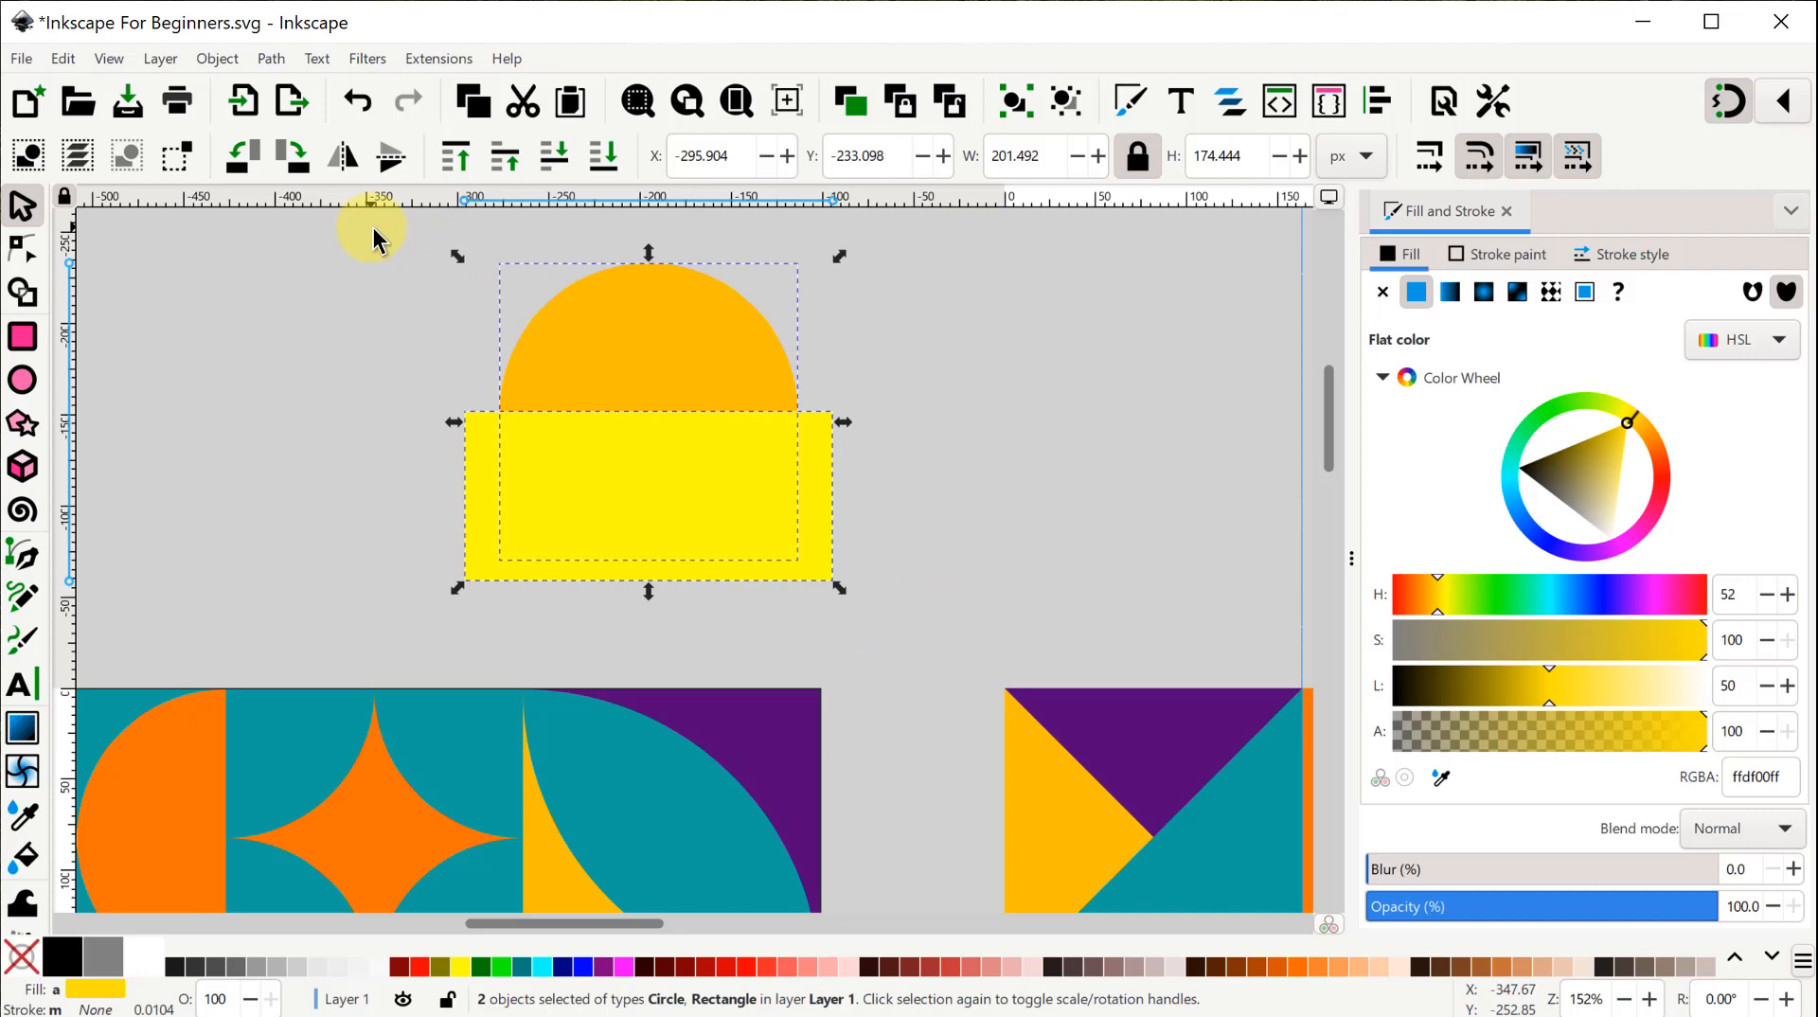
left_click(272, 60)
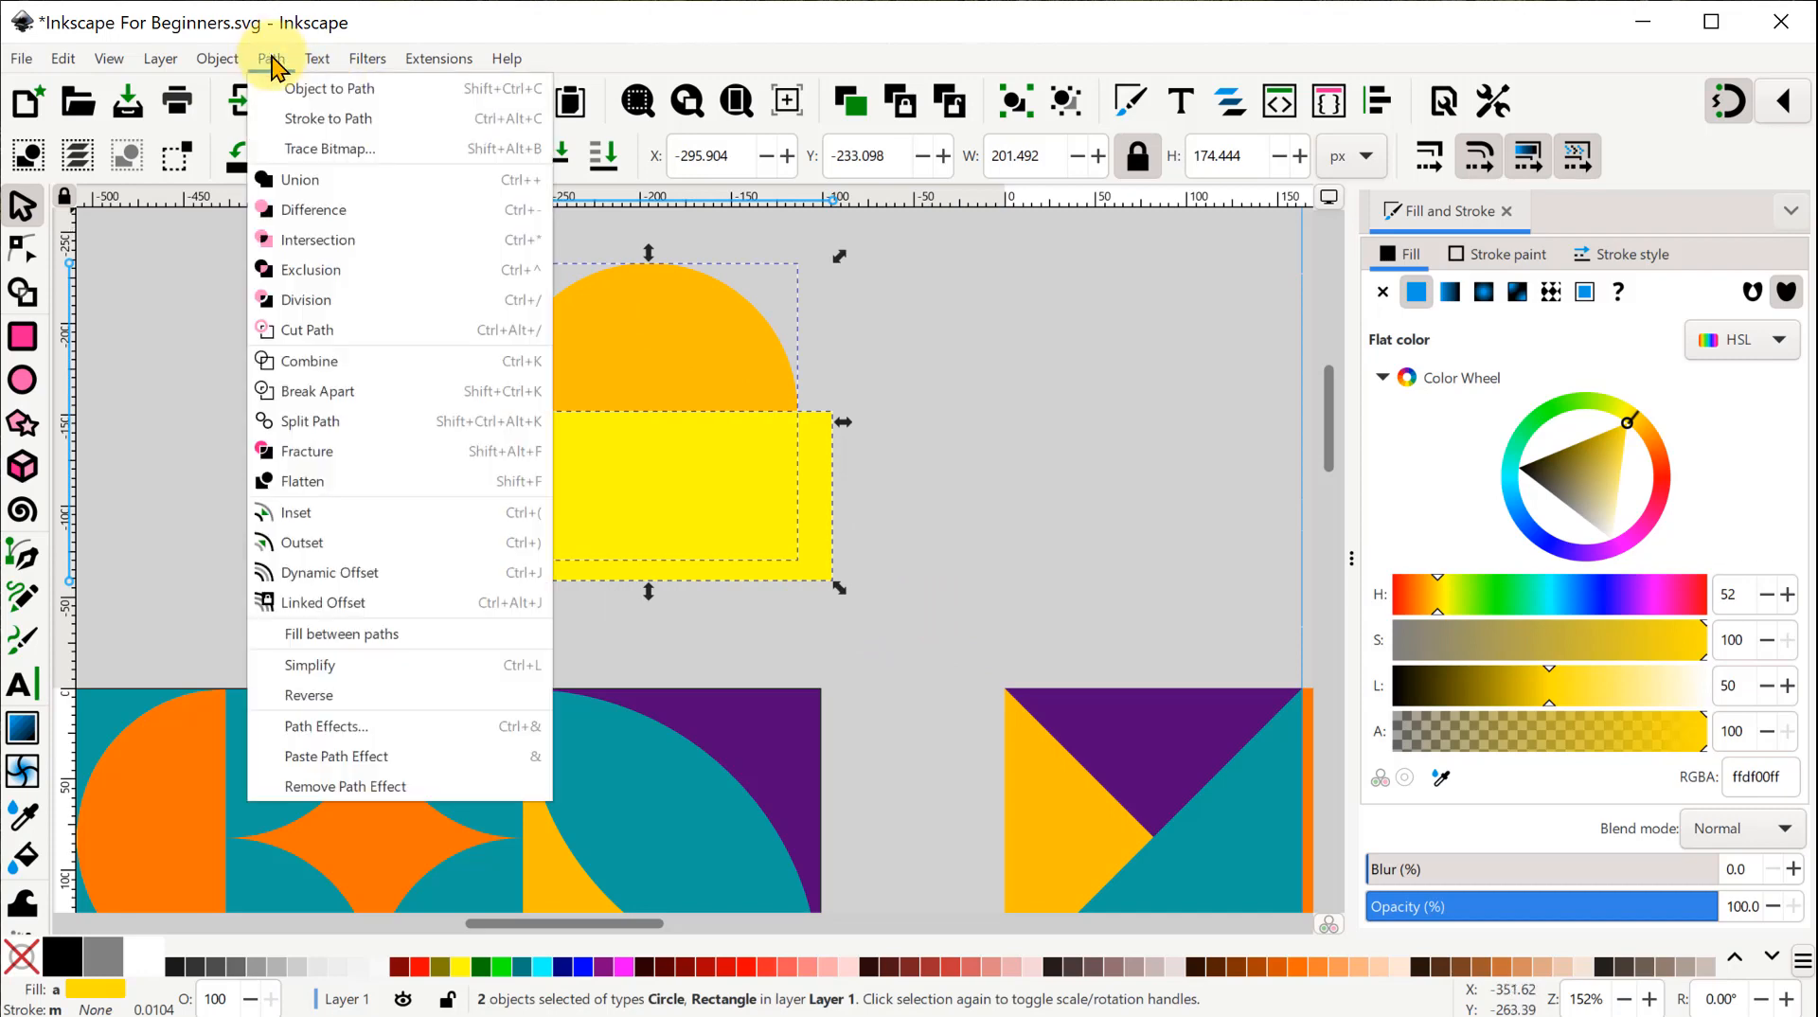
left_click(351, 220)
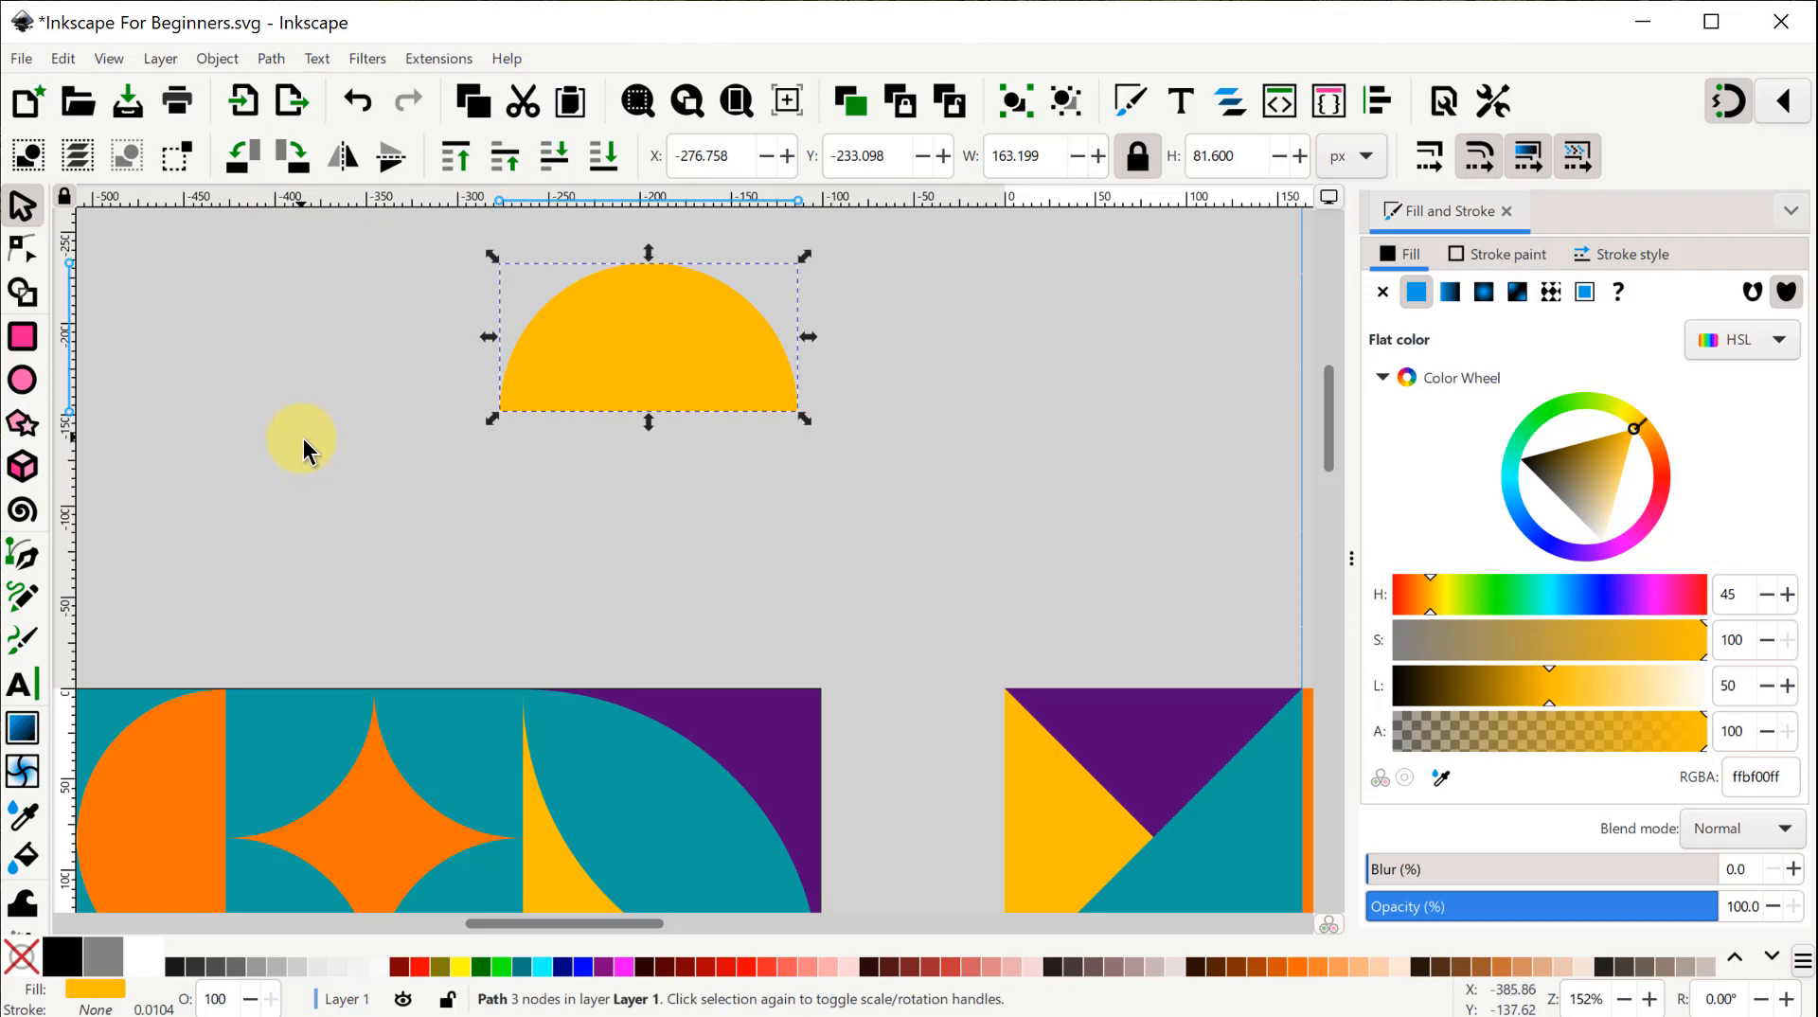
Place the half circle at the front in the left half of the third cell, oriented with its flat side facing left.
scroll(304, 441, "down", 2)
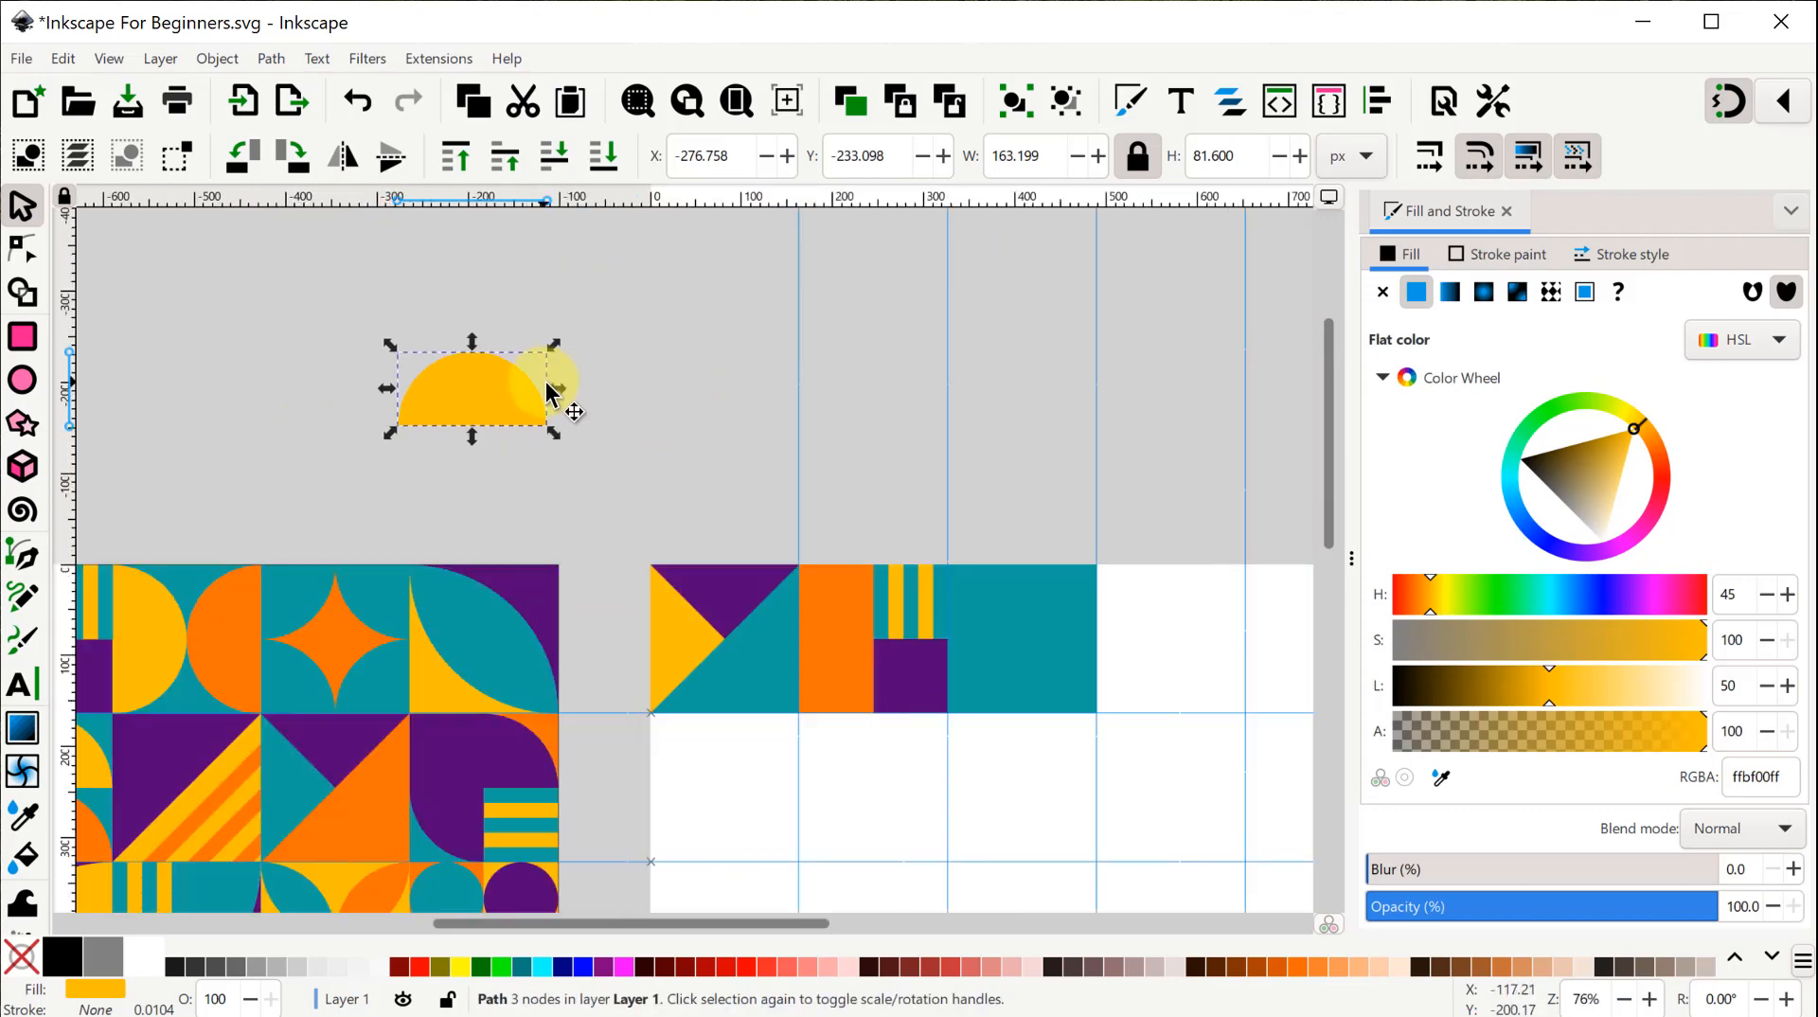
left_click(245, 161)
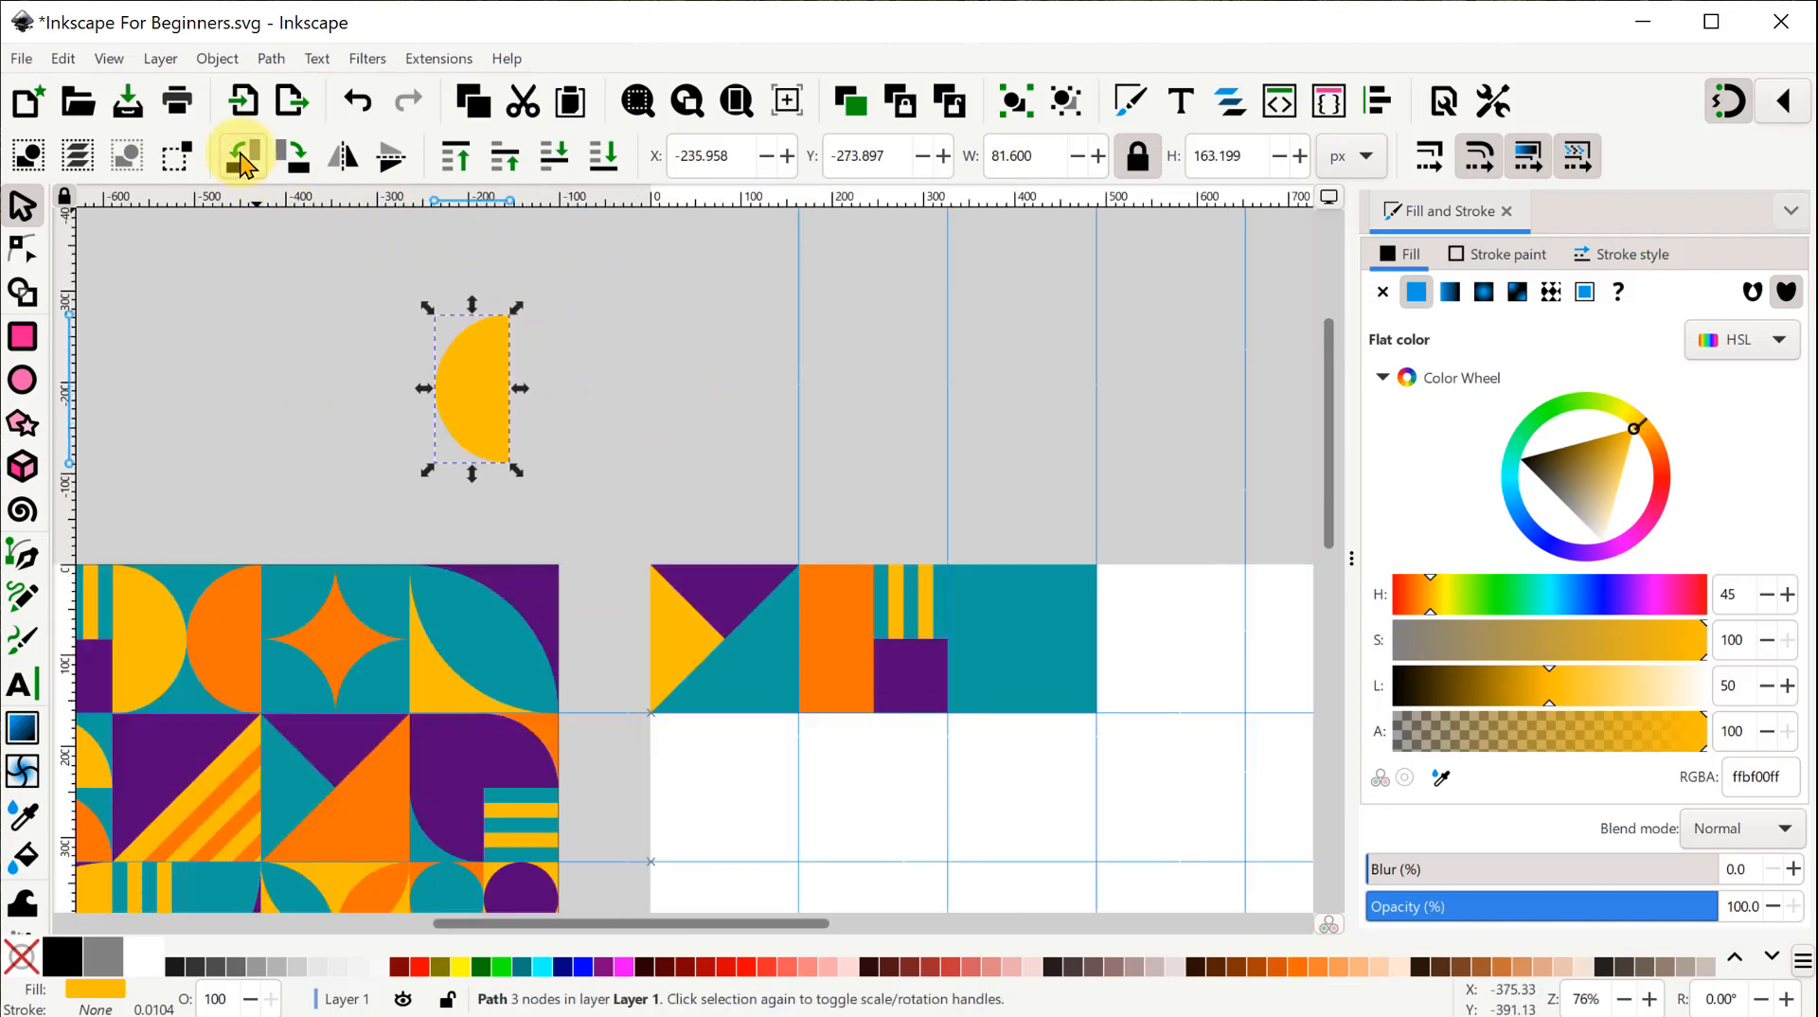
left_click_drag(487, 393, 1006, 628)
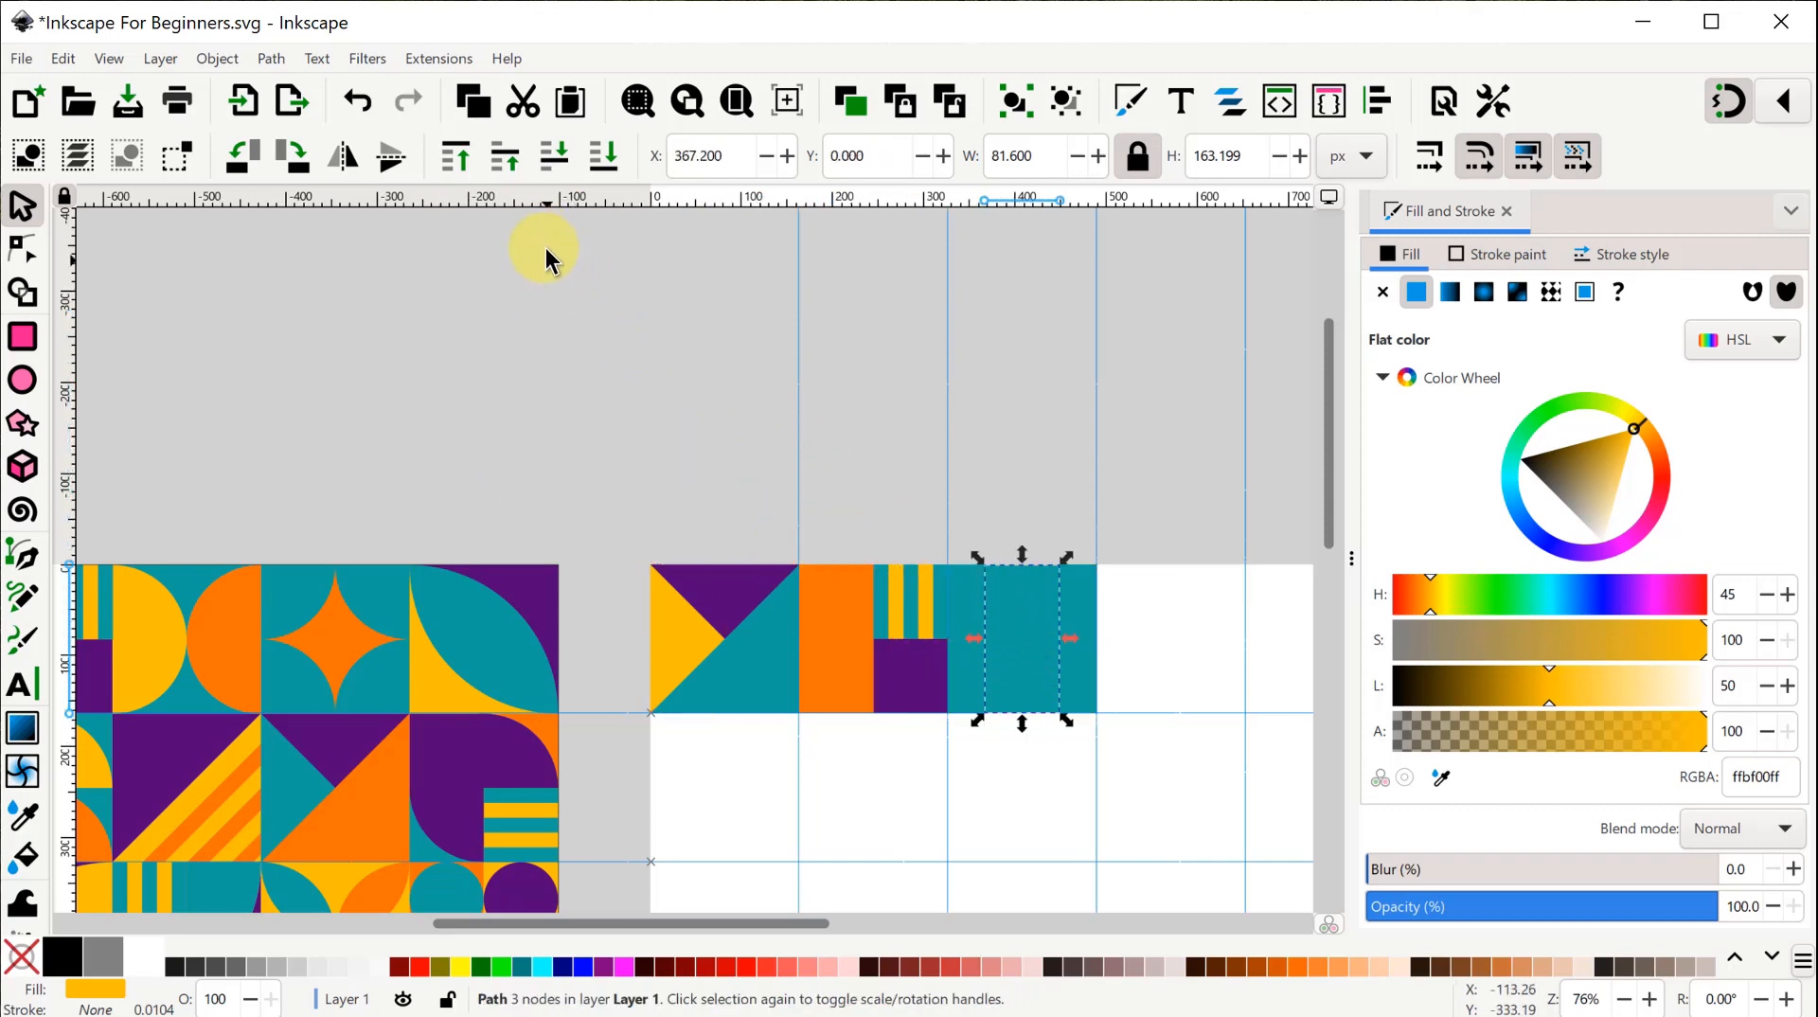
left_click(457, 176)
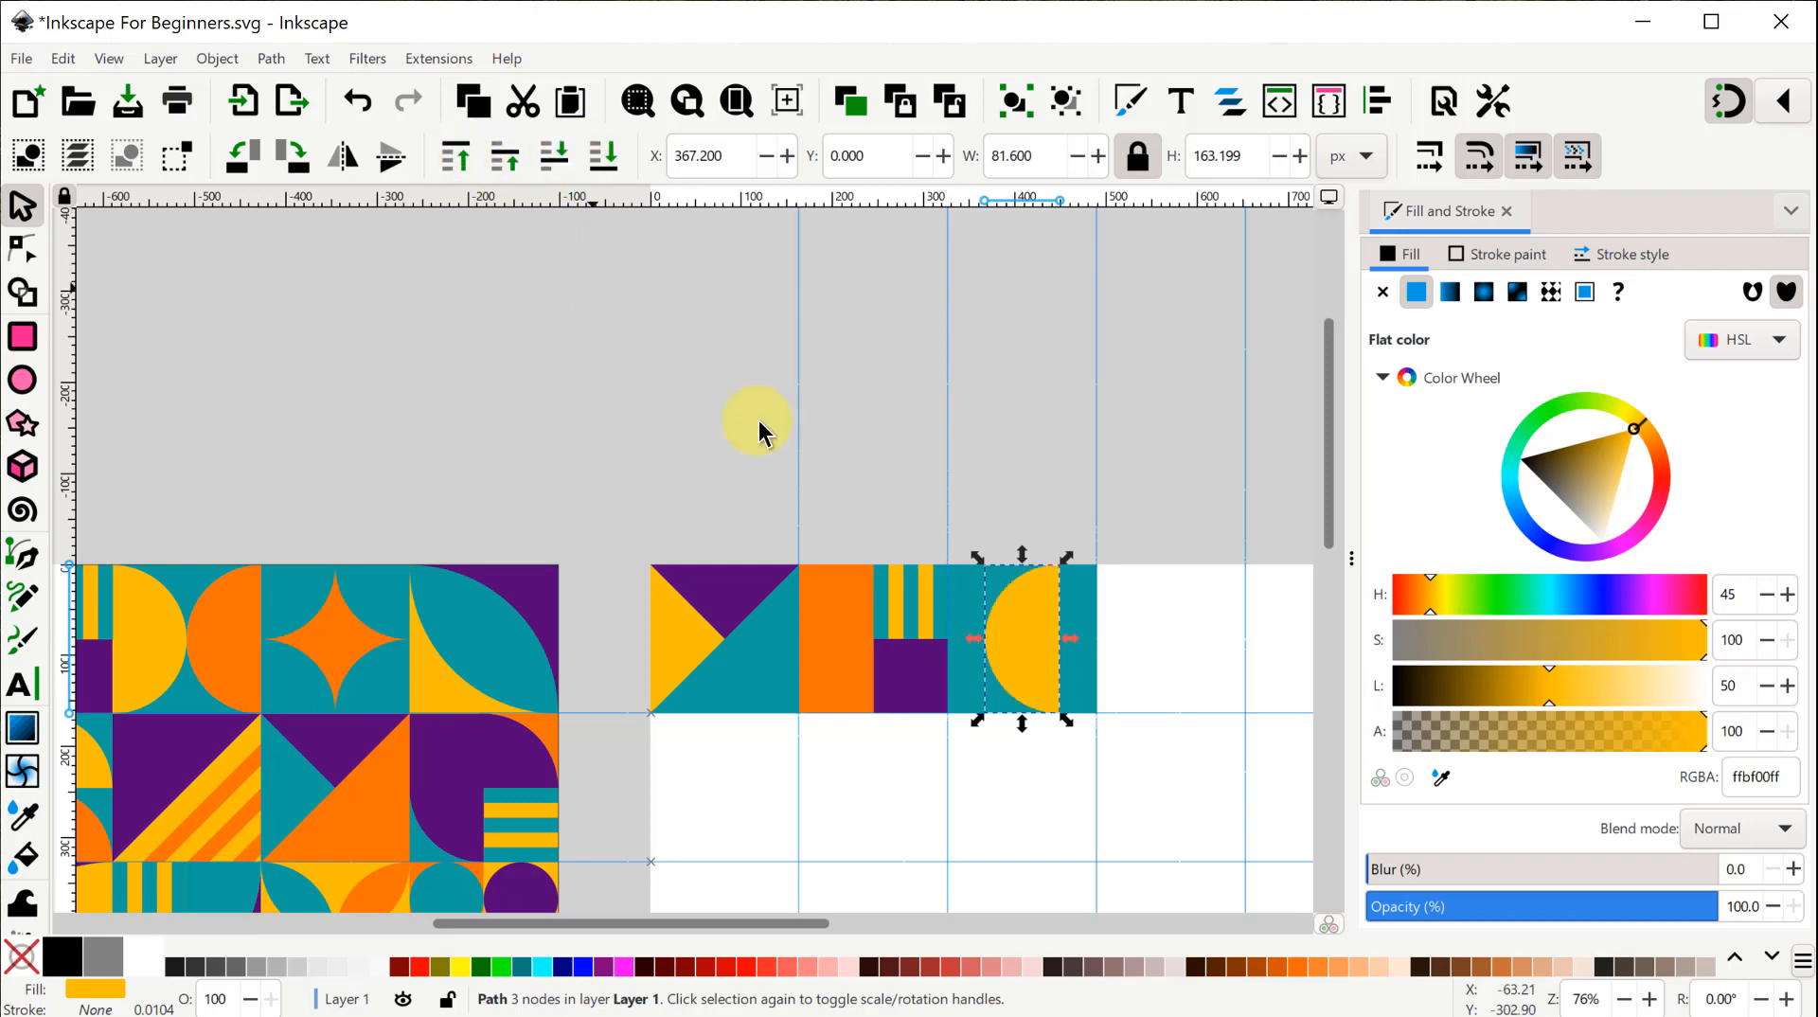
left_click_drag(1034, 650, 990, 648)
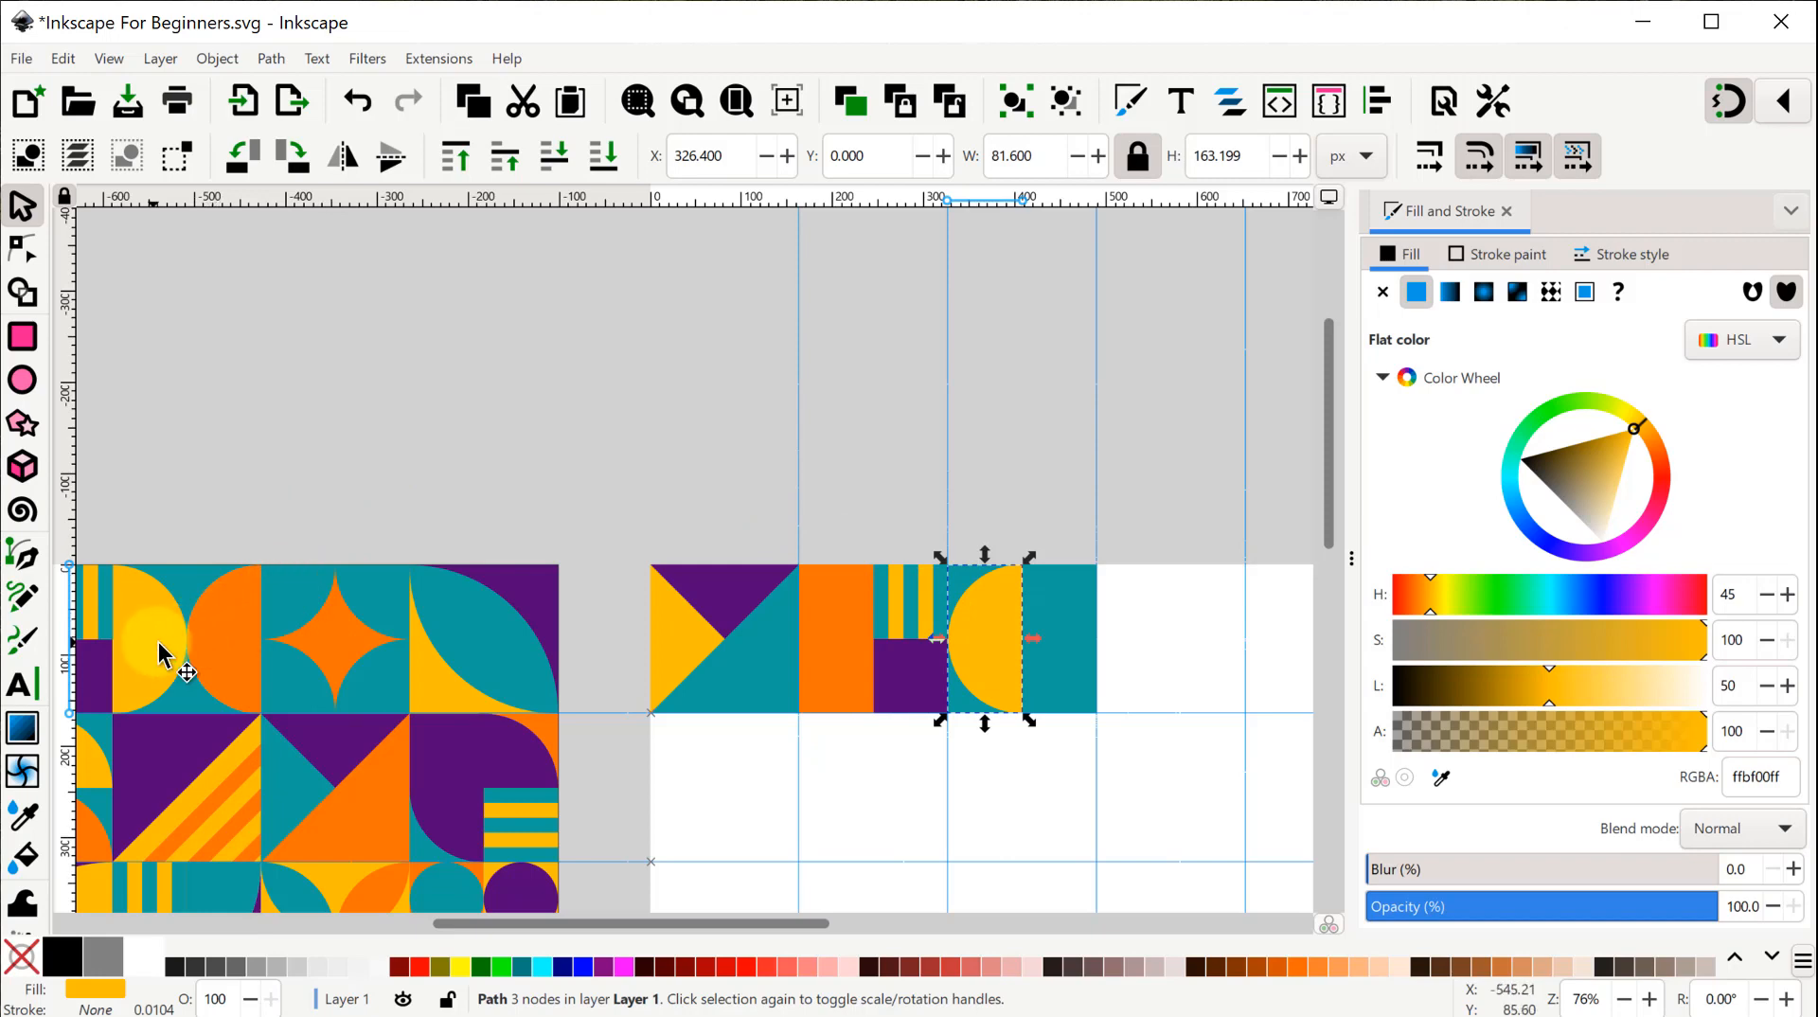
left_click(342, 166)
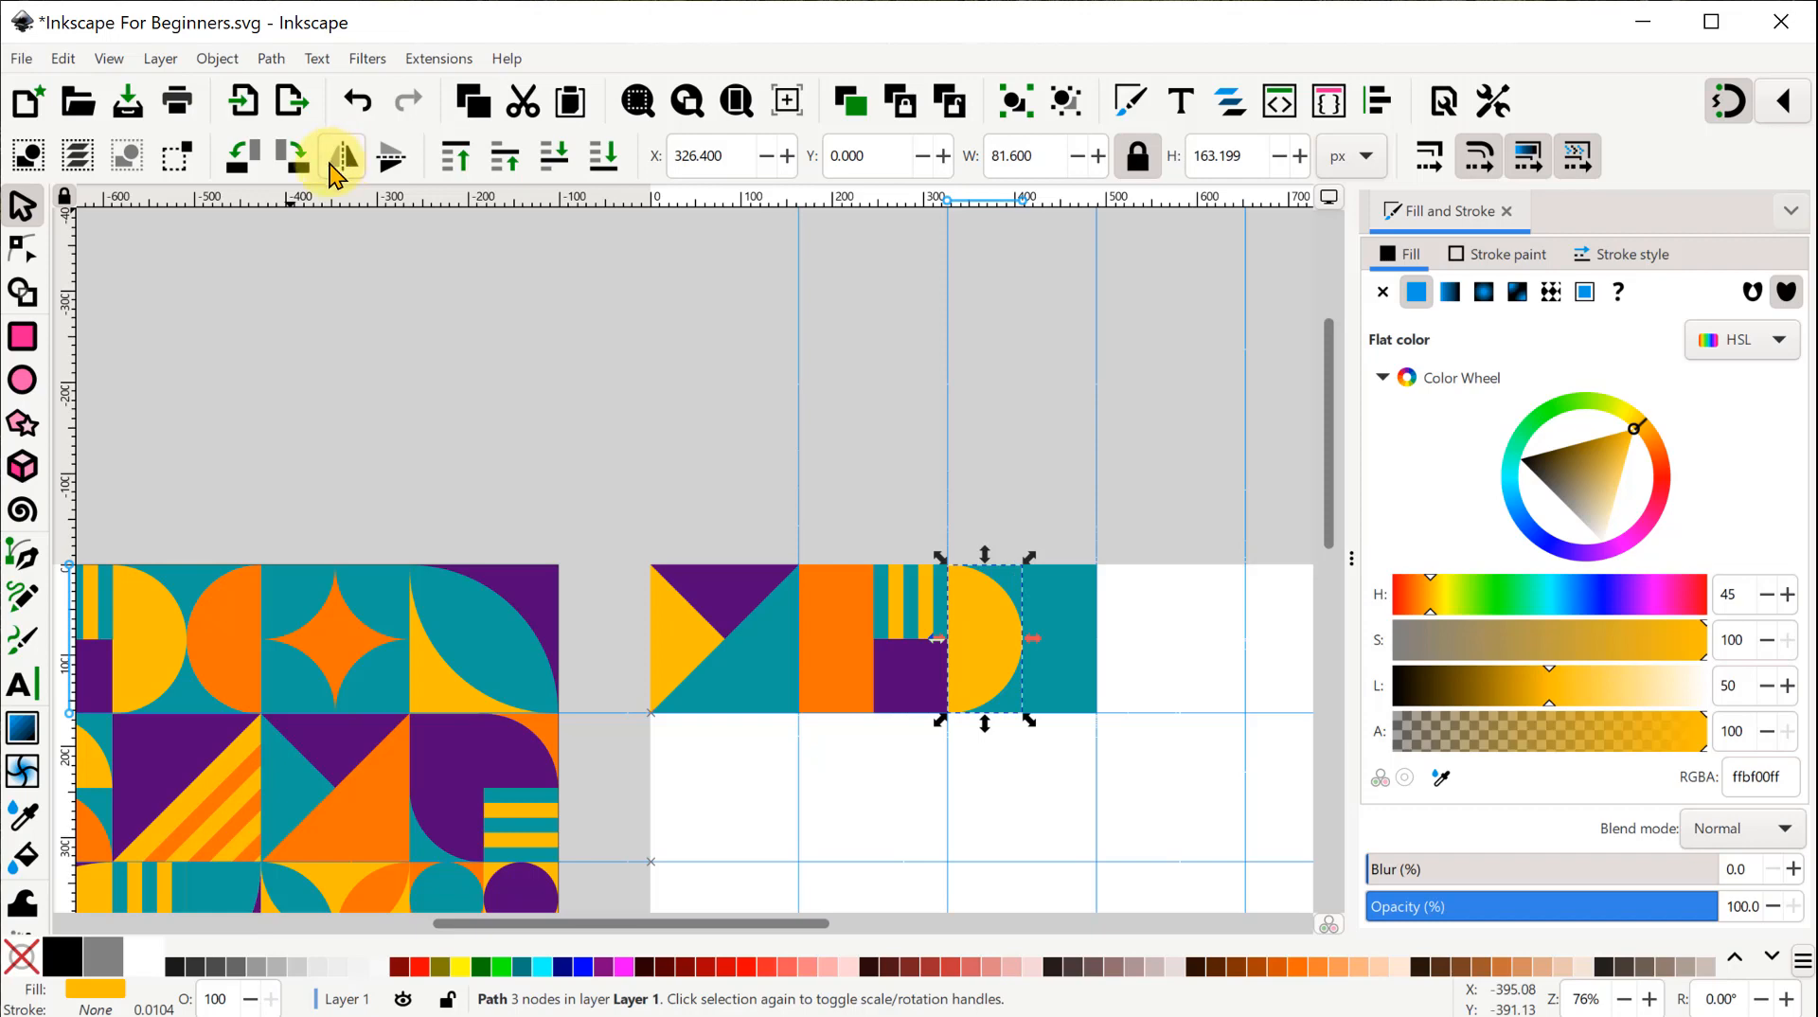
Place a horizontally flipped duplicate of the half circle in the third cell's right half and fill it with the sampled orange ff7000ff.
key("ctrl")
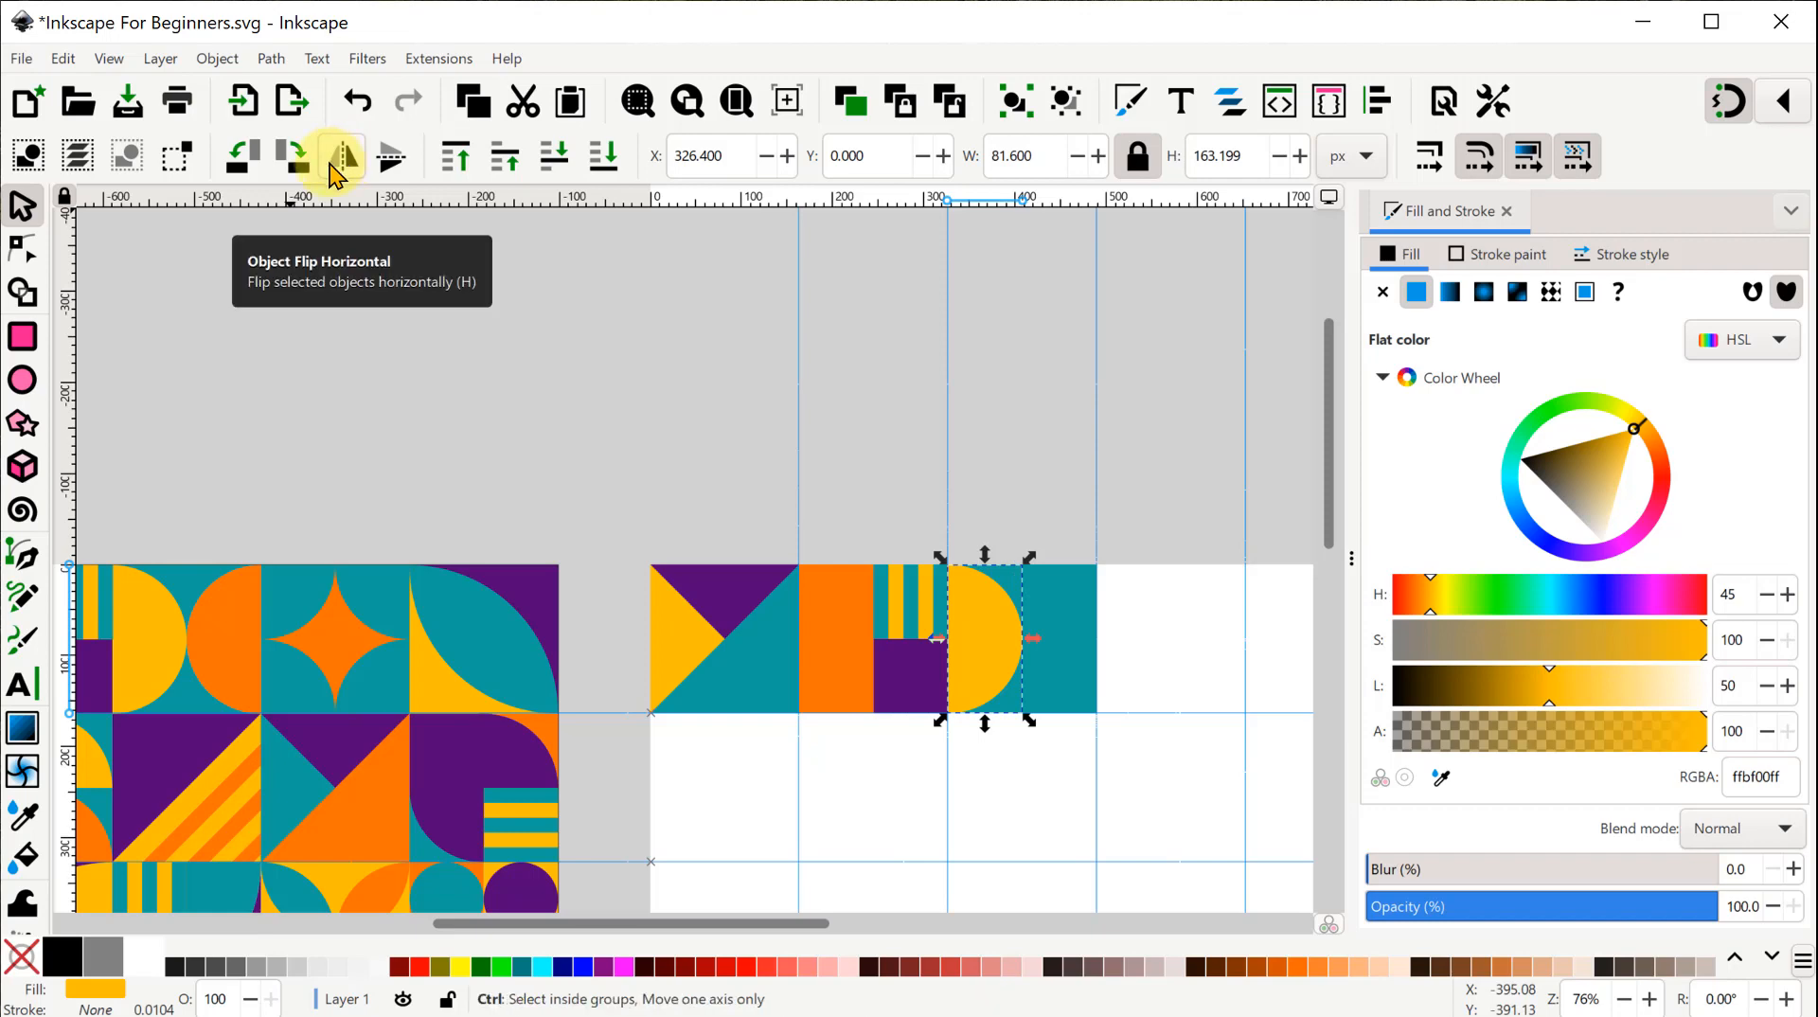
scroll(1193, 758, "up", 2)
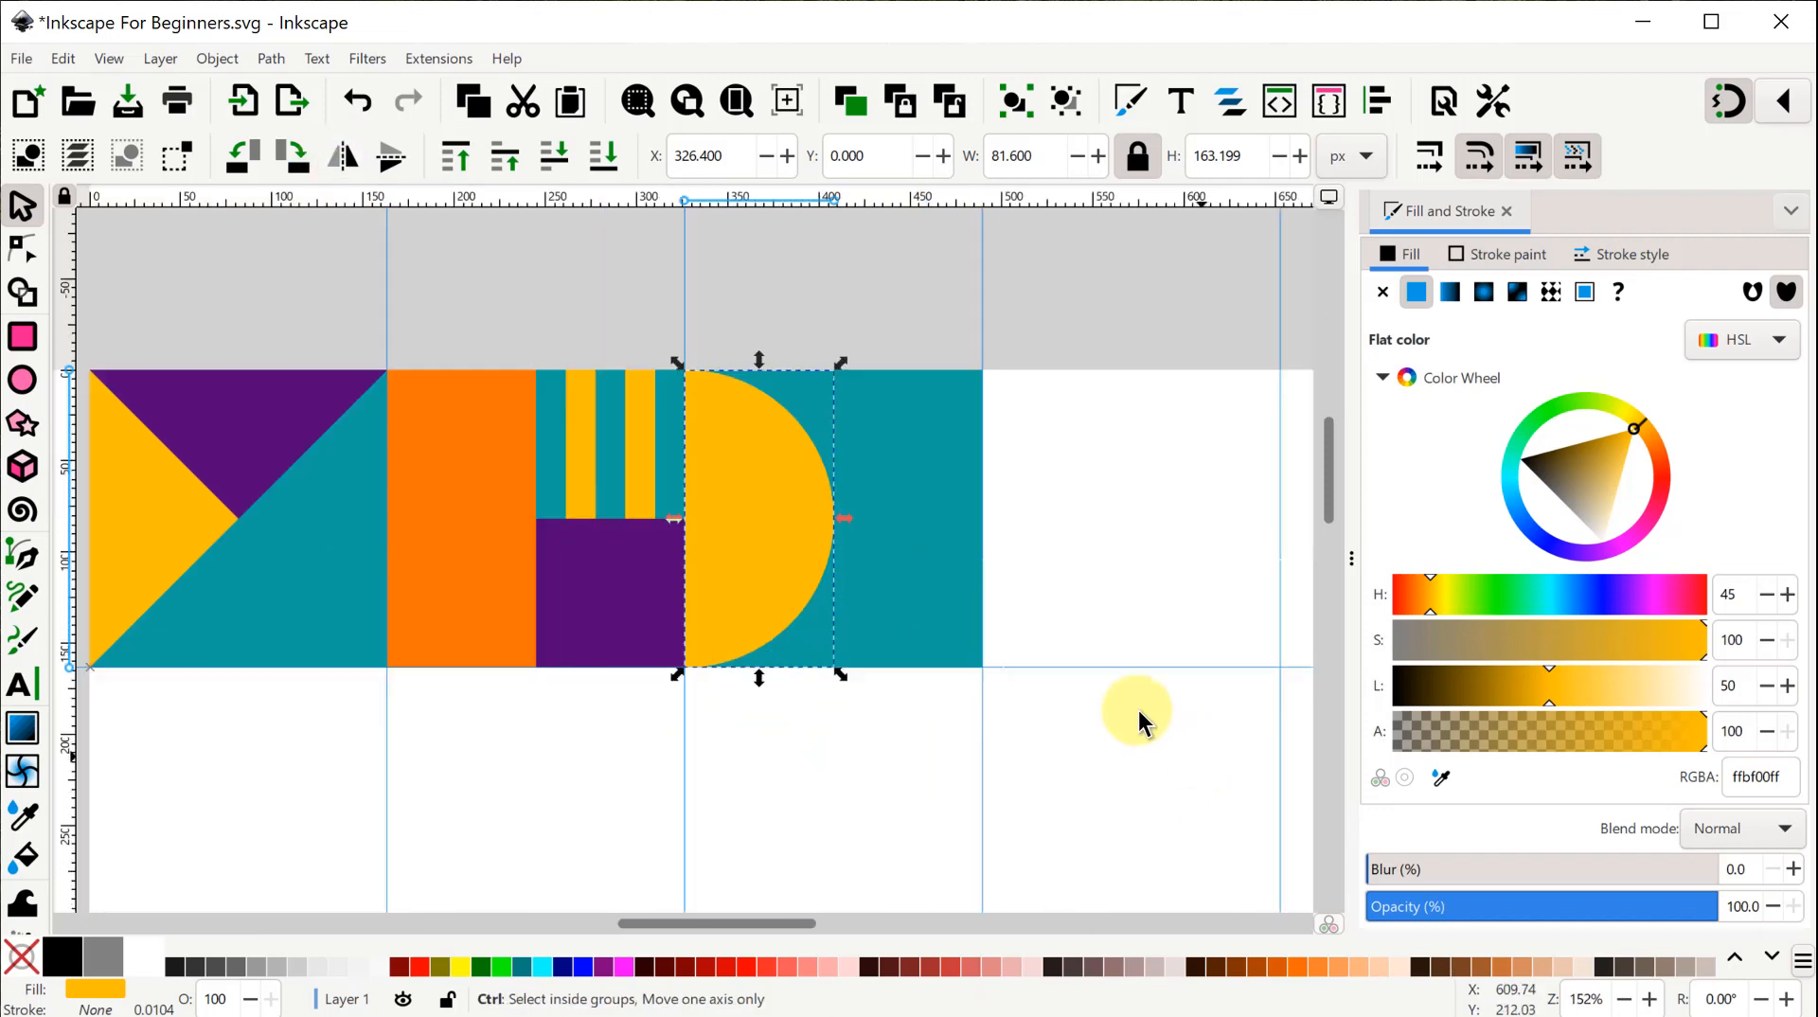
left_click_drag(782, 522, 940, 522)
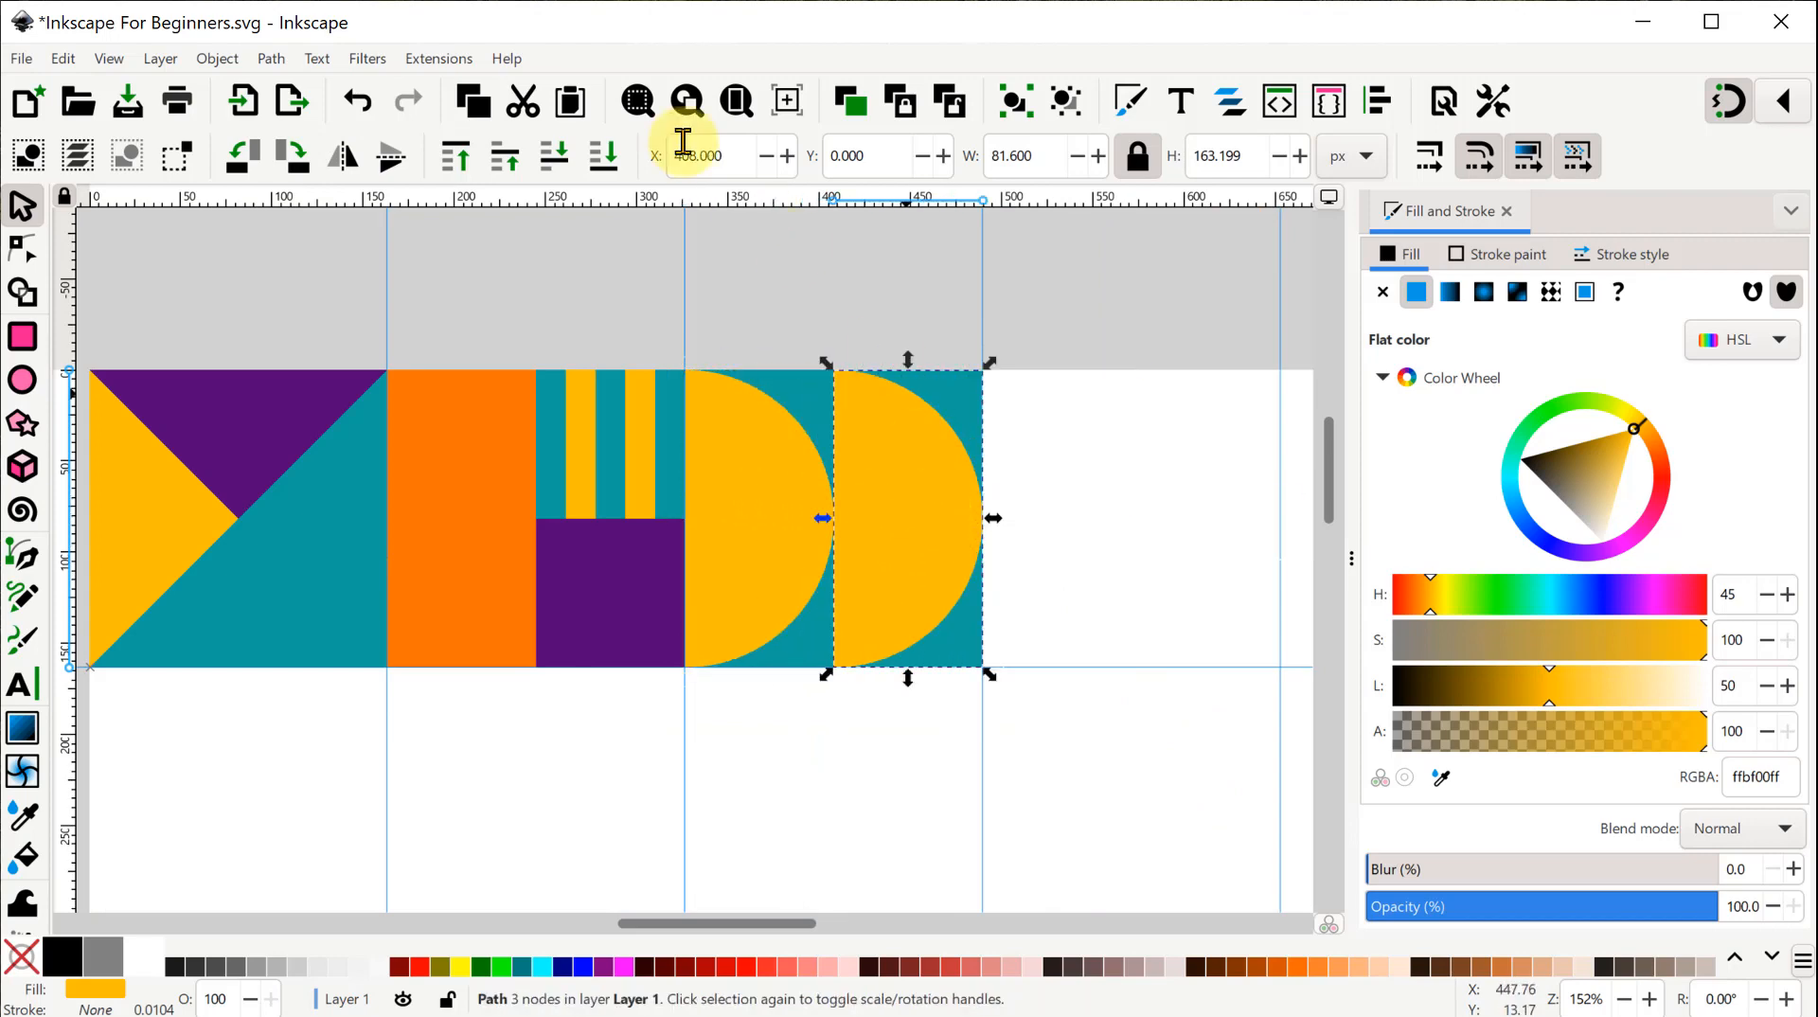
left_click(345, 161)
left_click(1441, 778)
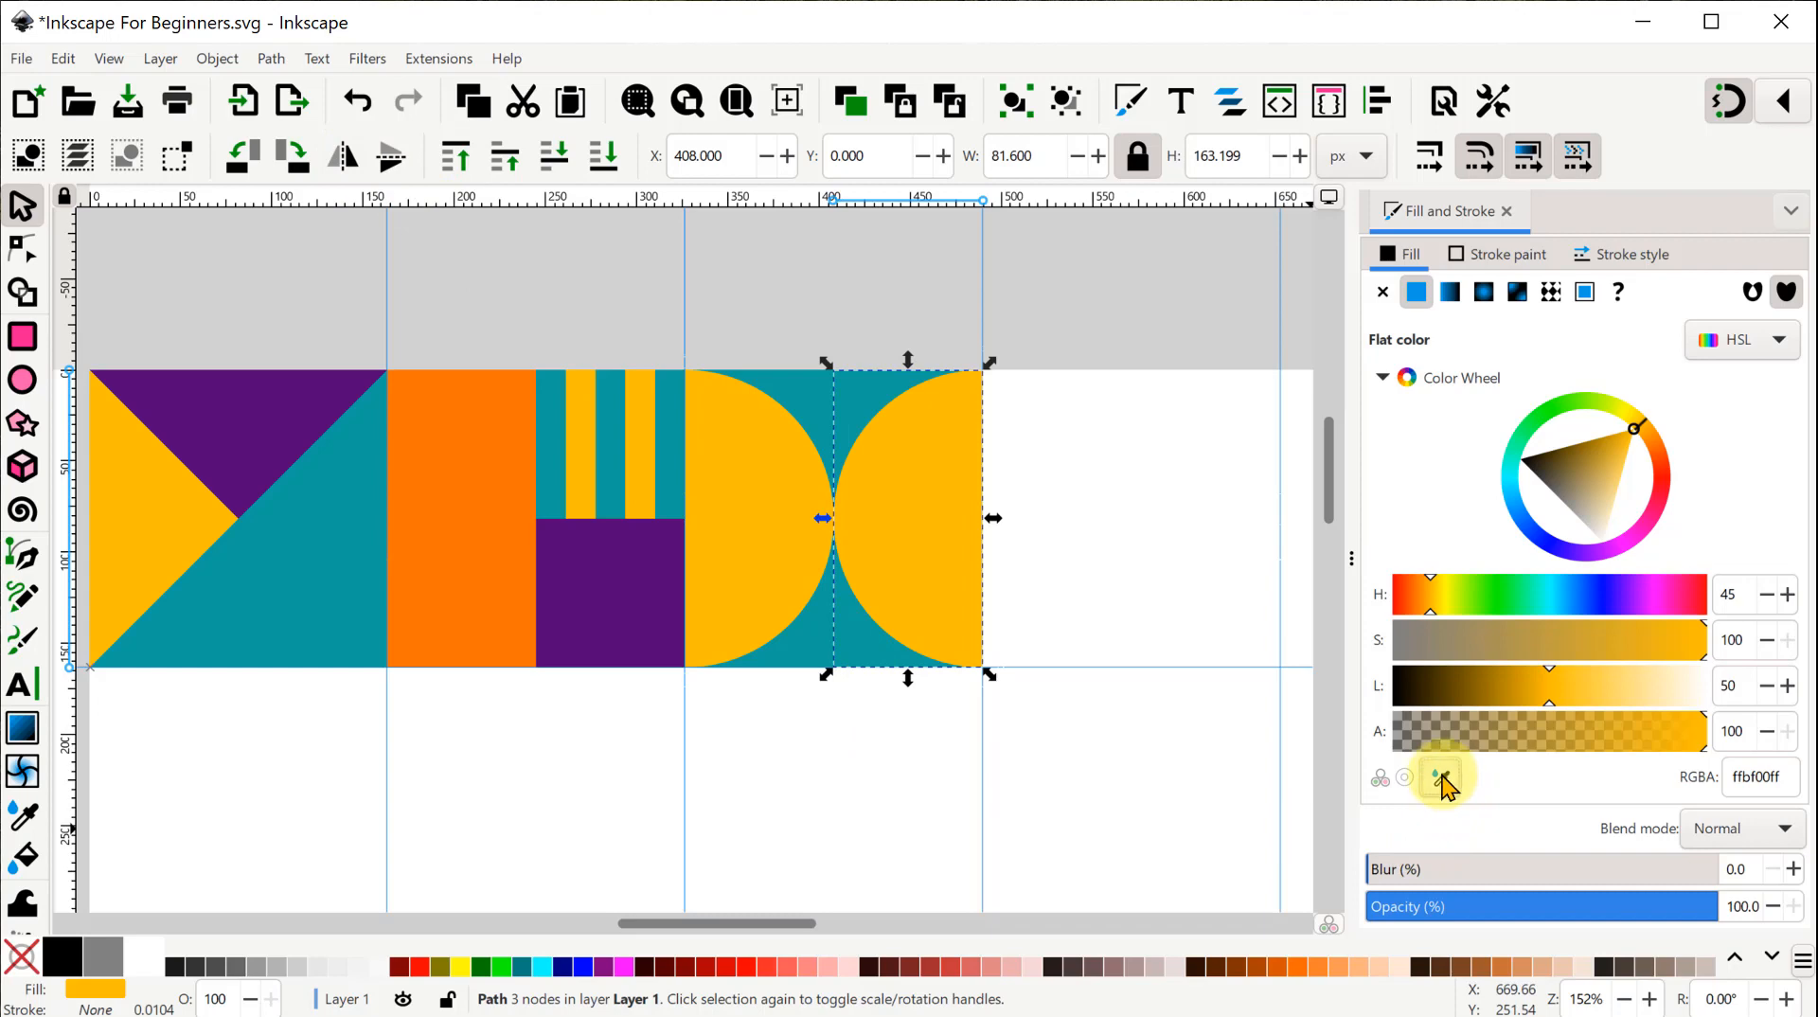
left_click(426, 568)
Duplicate the first tile's teal square and move the copy to the fourth cell at X 489.600, Y 0.
scroll(523, 244, "down", 1, "ctrl")
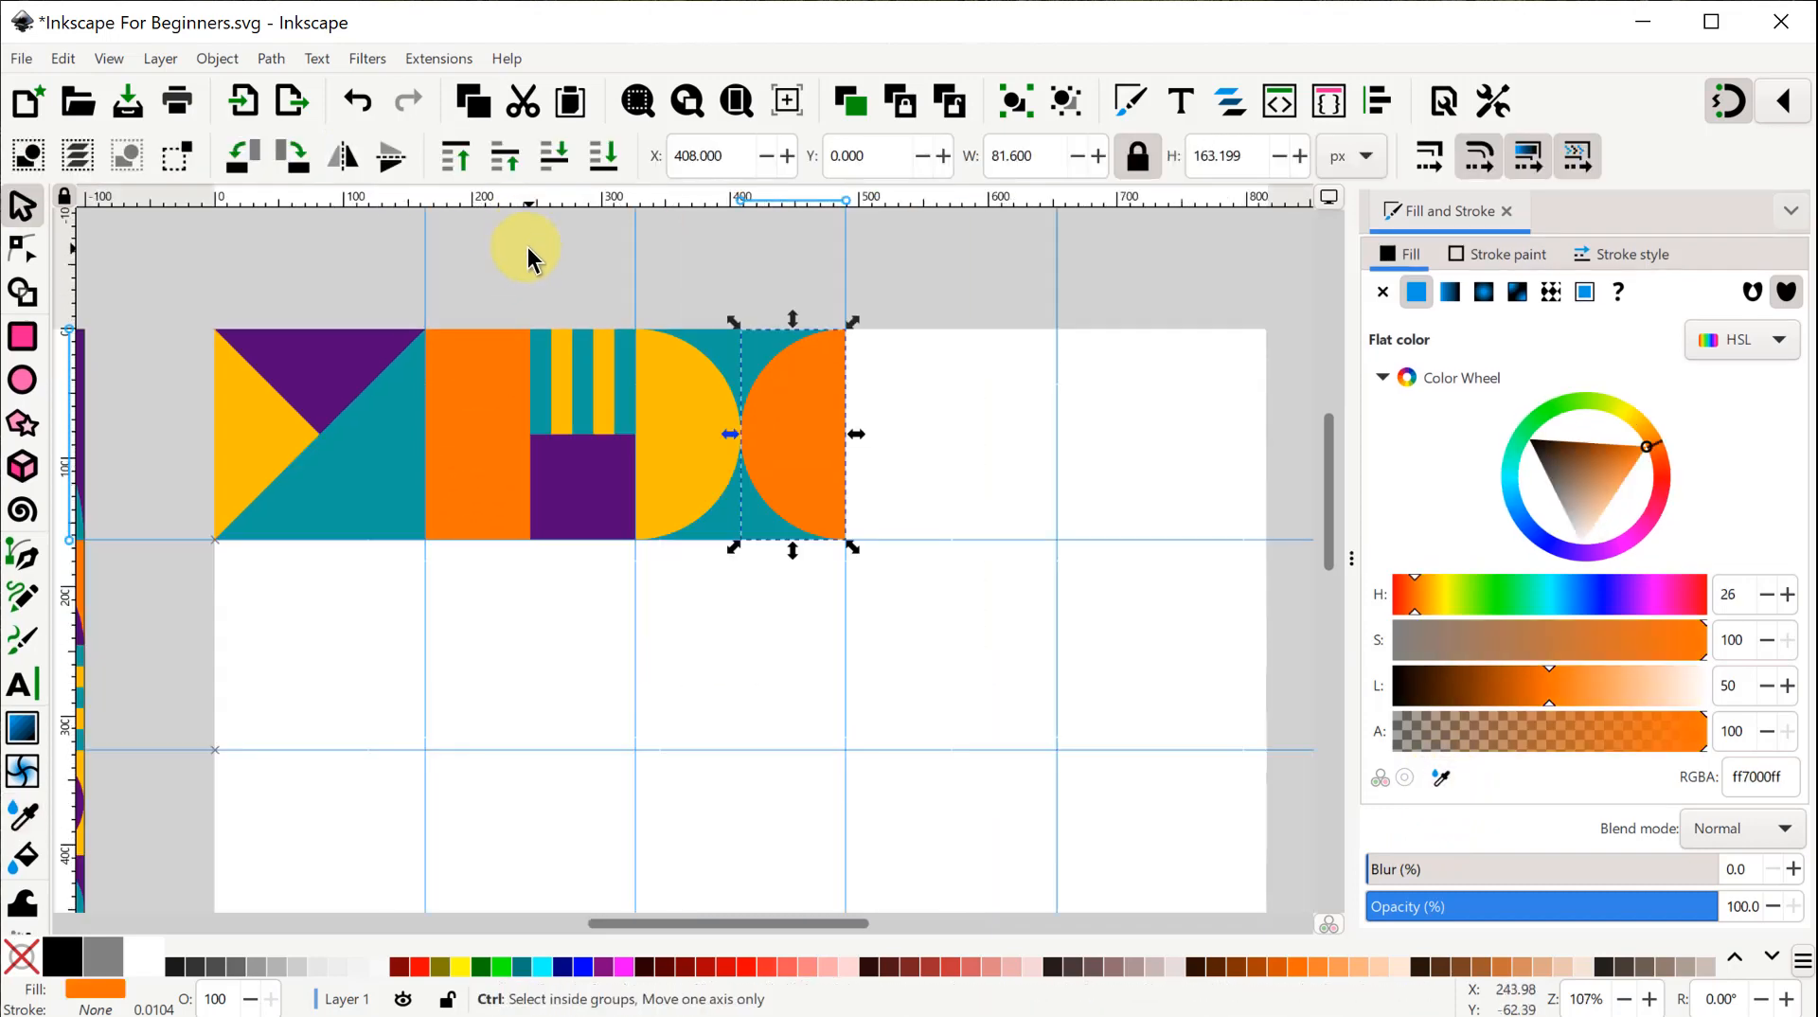
left_click_drag(528, 256, 981, 275)
scroll(941, 244, "down", 1, "ctrl")
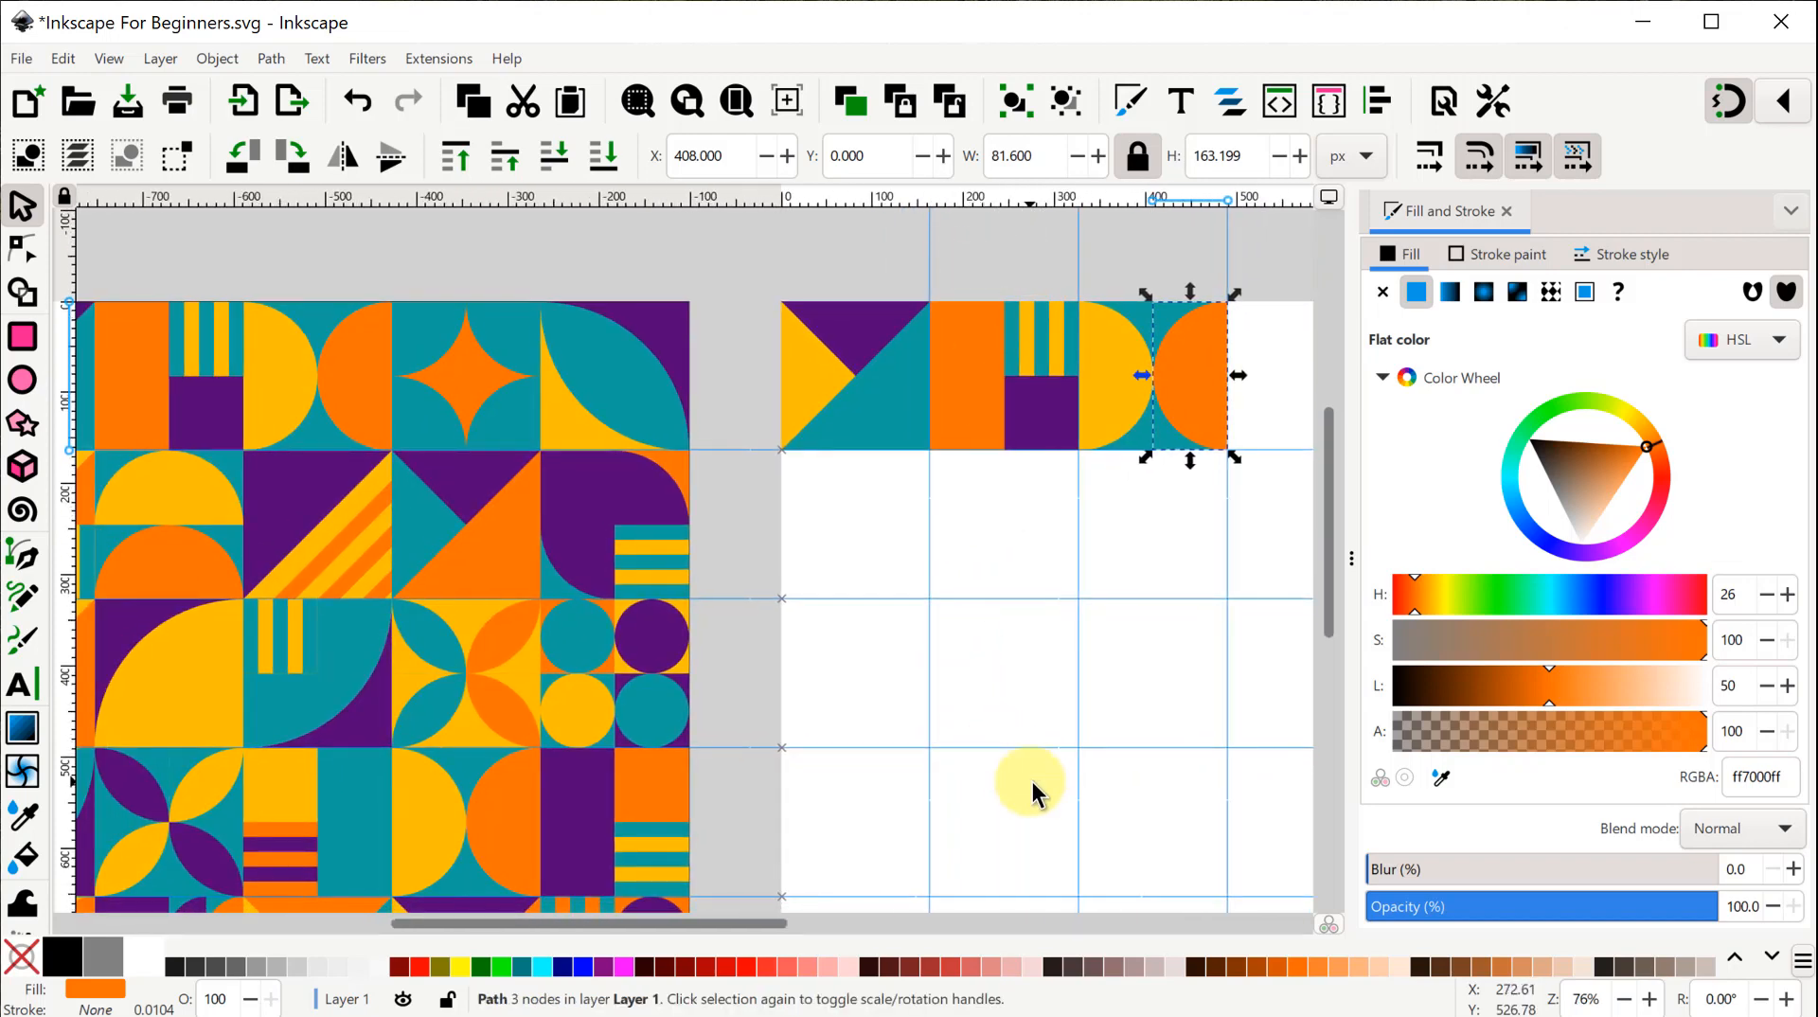
left_click(907, 413)
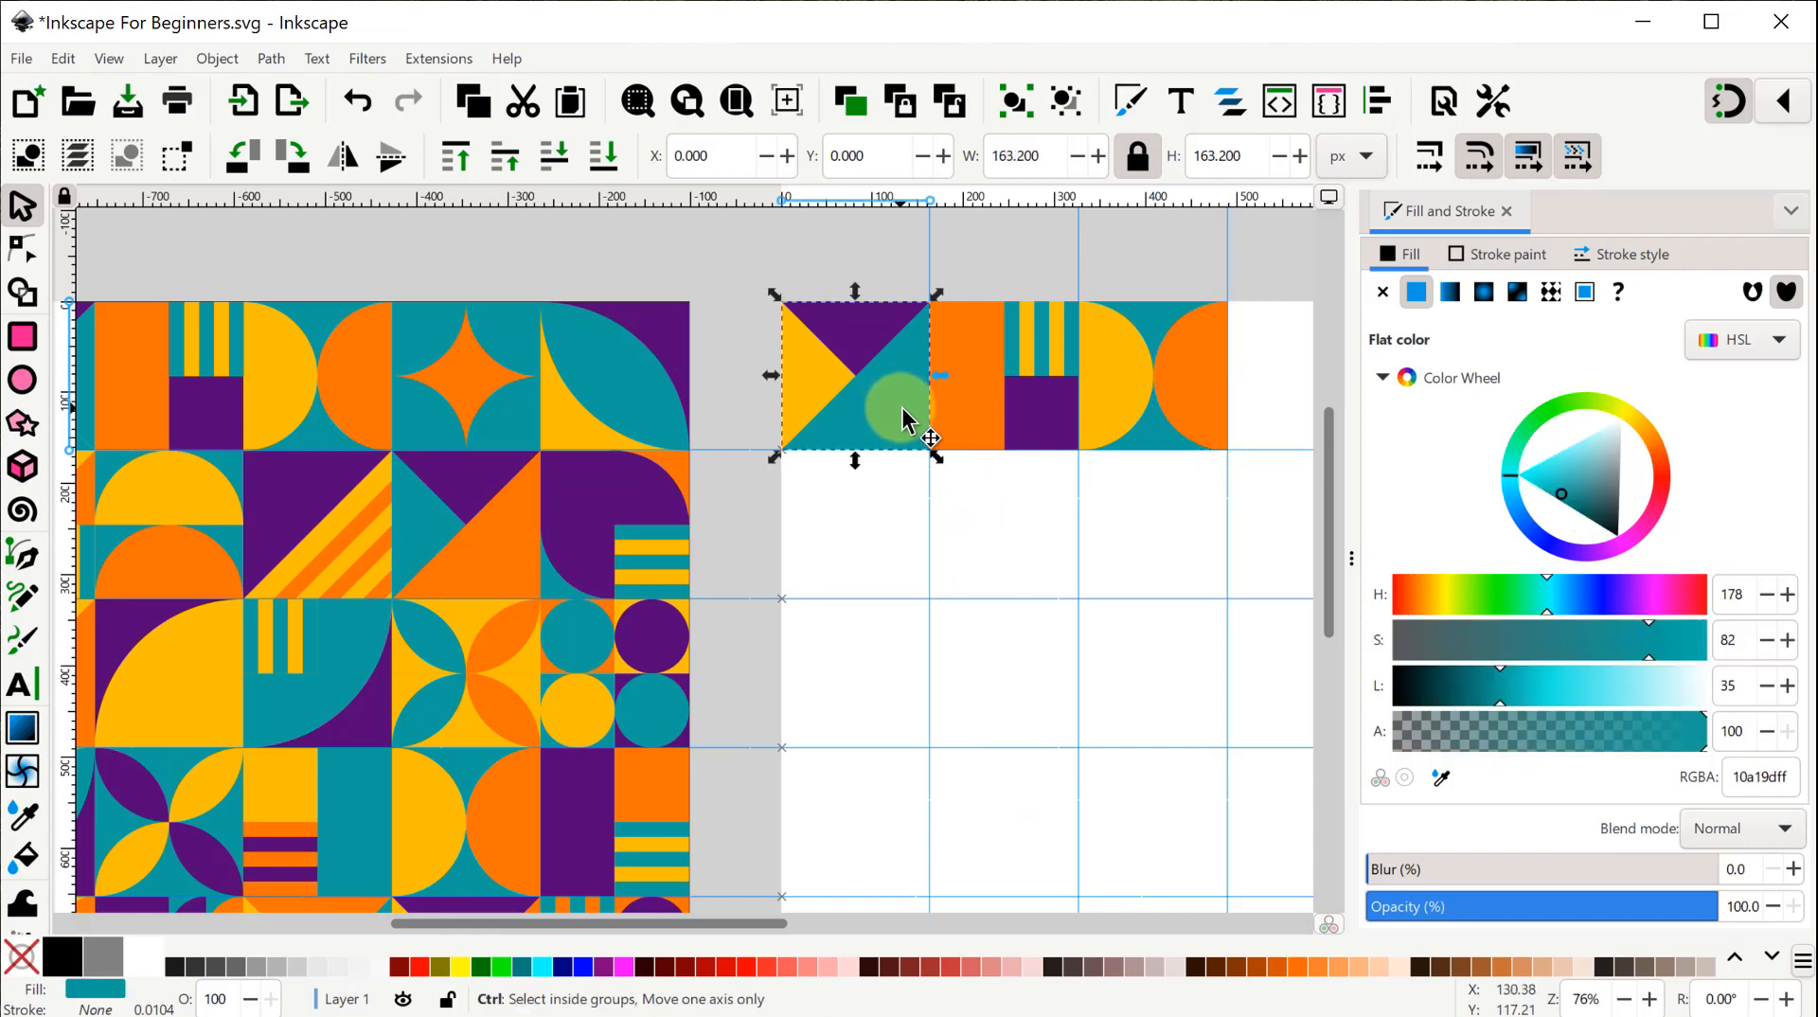
key("ctrl+d")
left_click_drag(872, 398, 1326, 403)
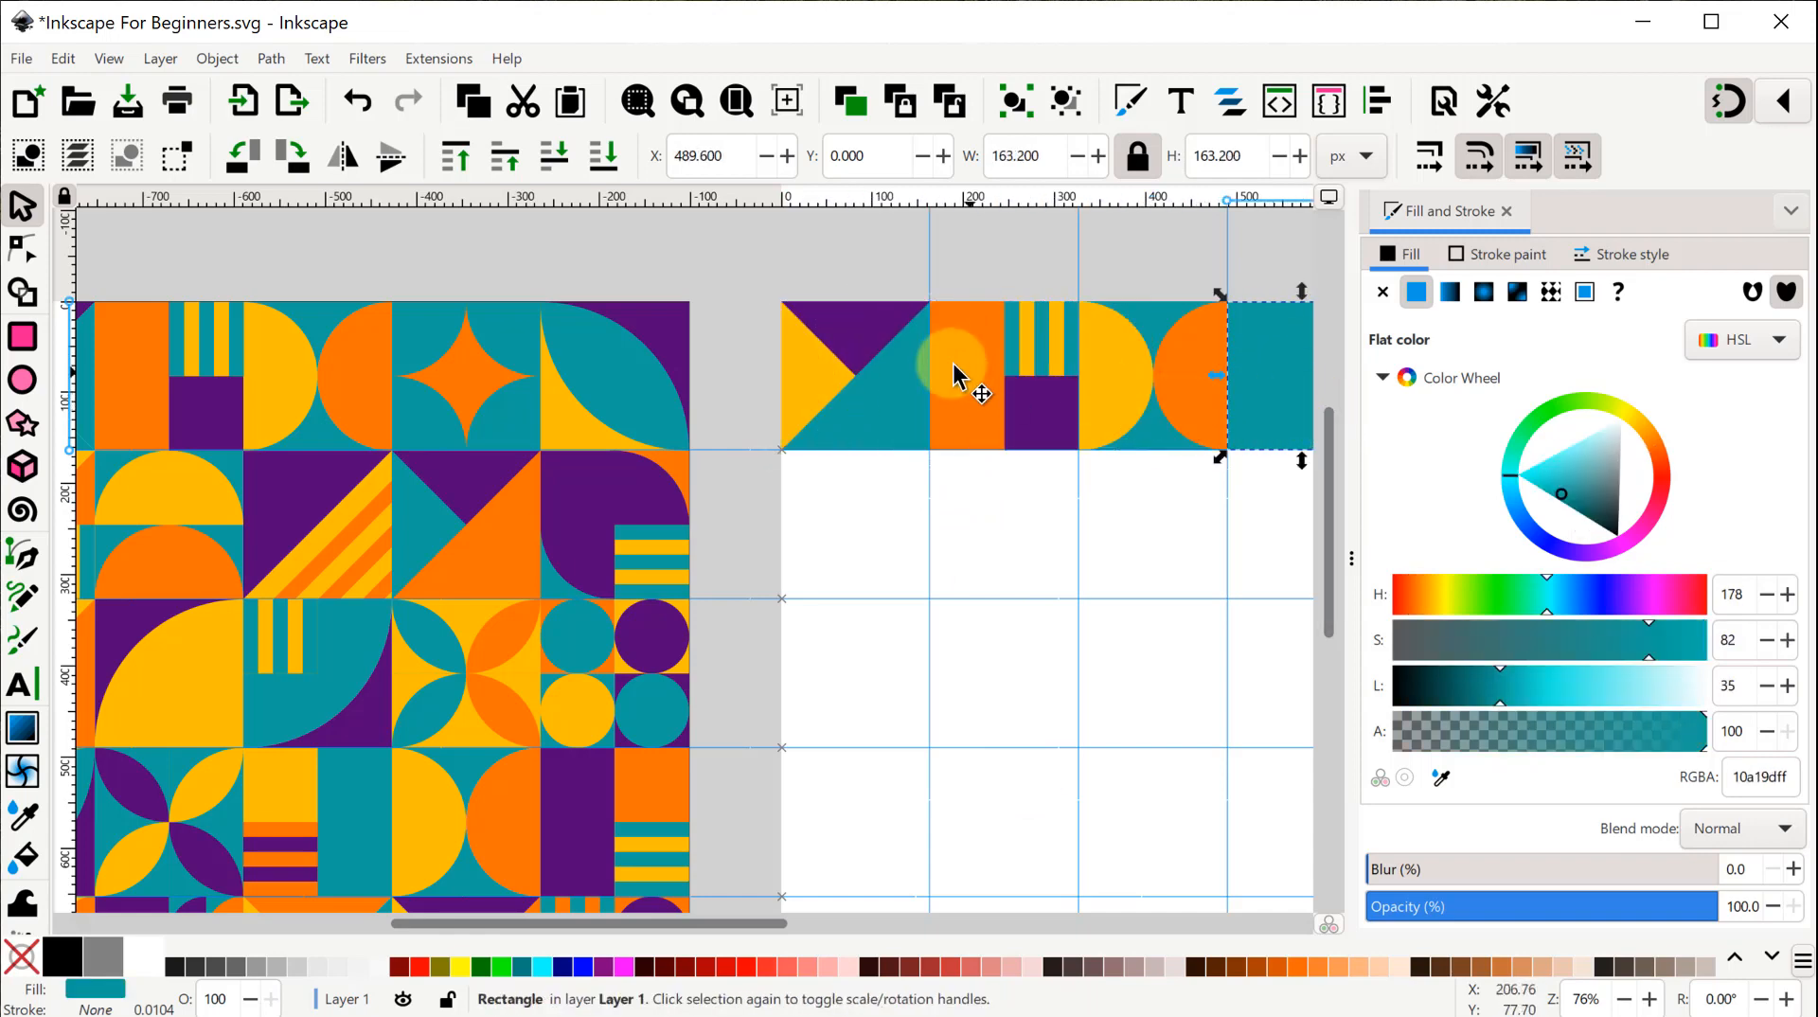
left_click(819, 270)
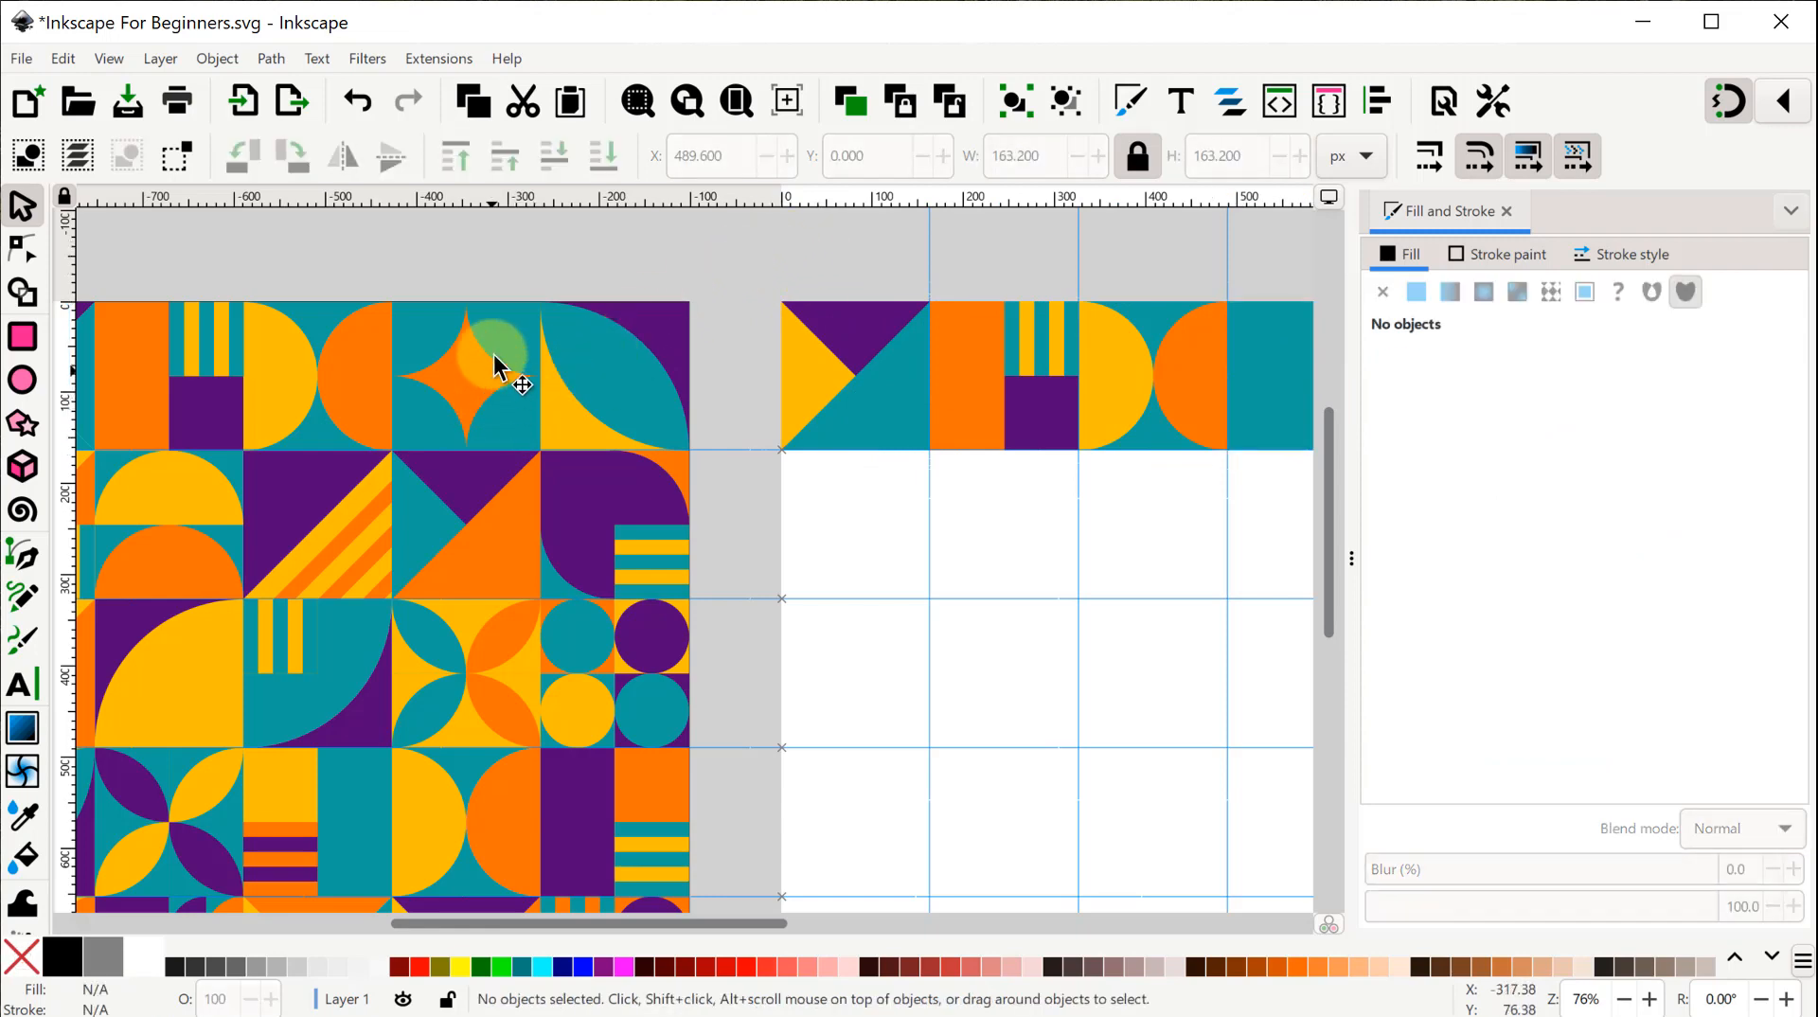
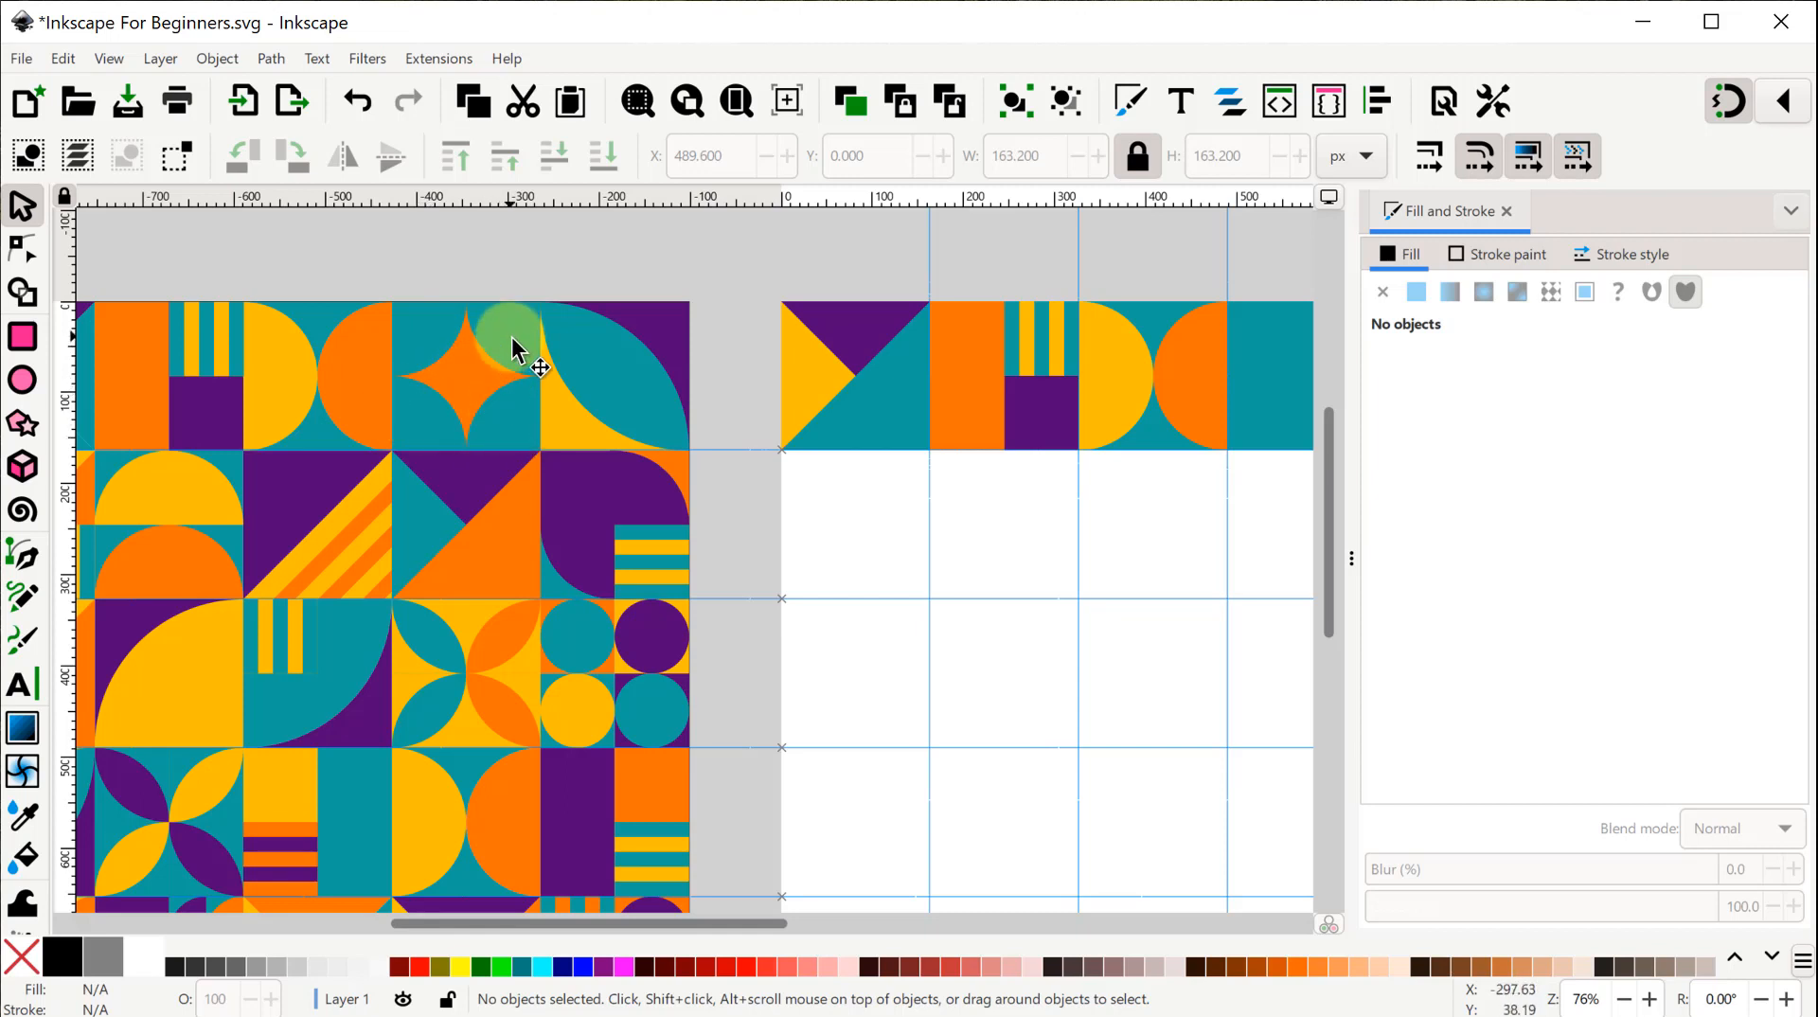
Place a duplicate of the yellow half circle in the empty area above the reference pattern, about X -205, Y -269.
left_click(1118, 388)
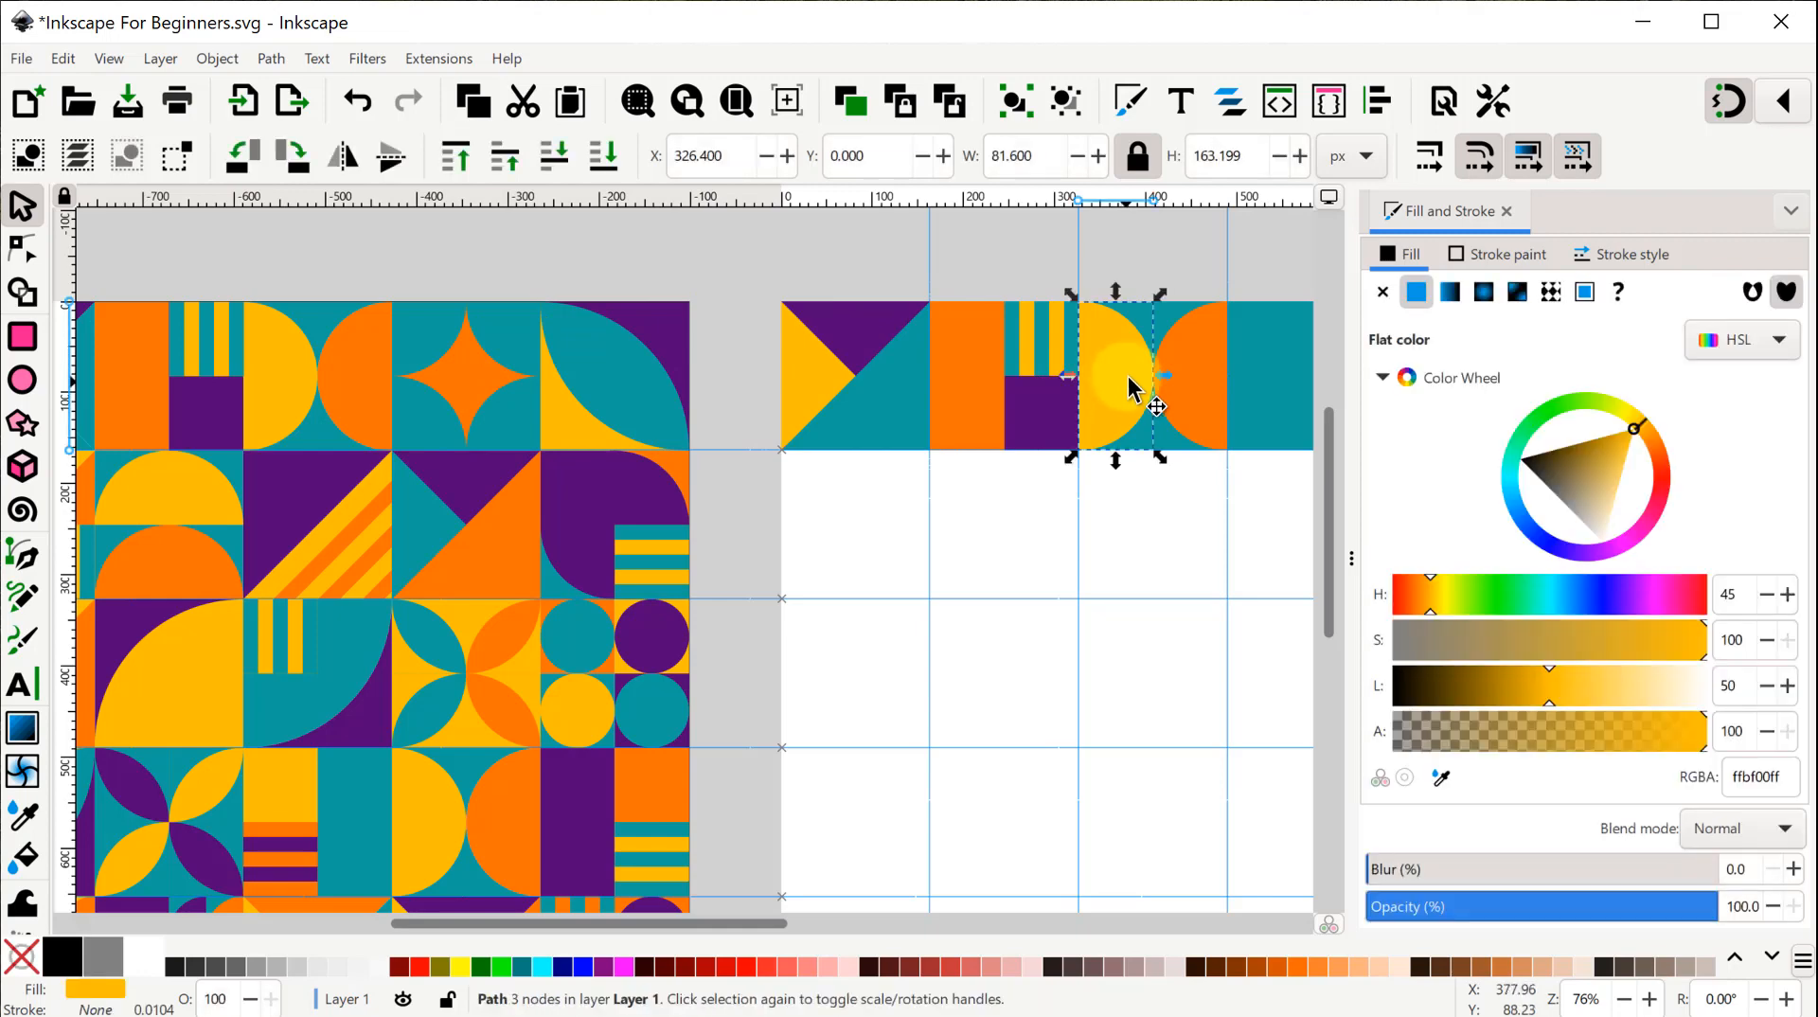
left_click_drag(1118, 388, 630, 232)
scroll(784, 370, "up", 8)
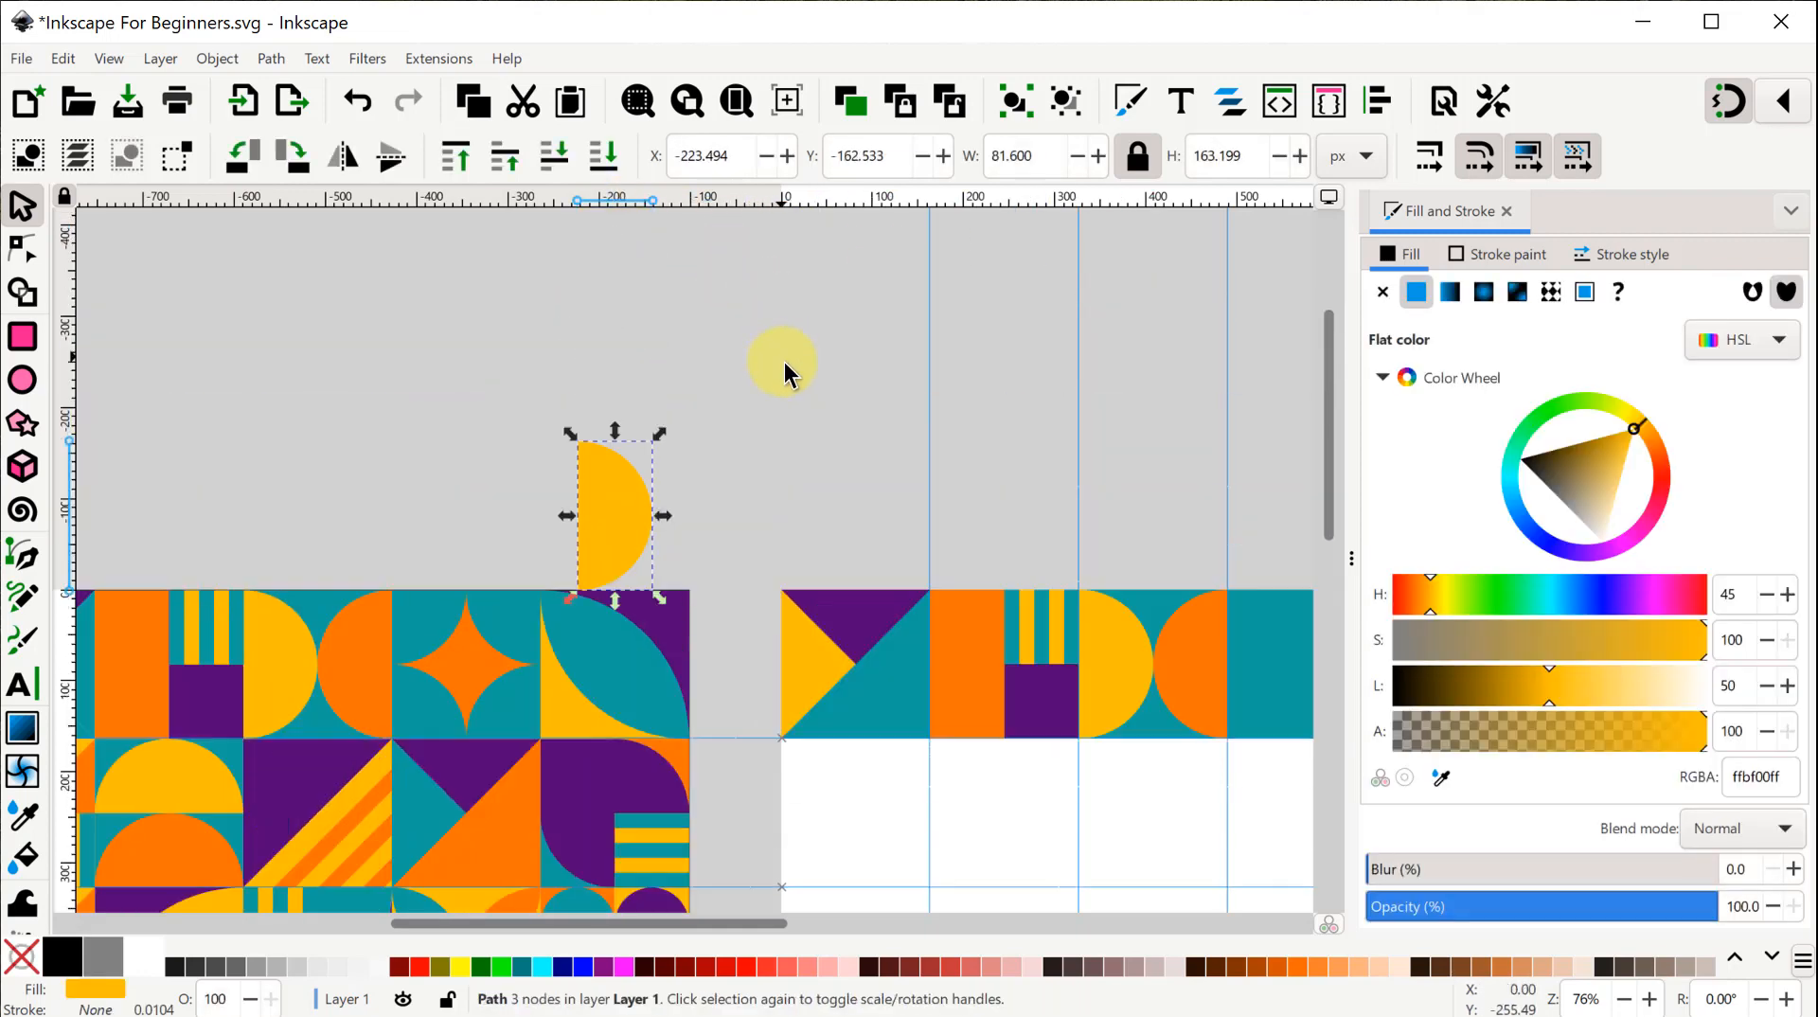
left_click_drag(621, 511, 644, 409)
scroll(677, 411, "up", 2)
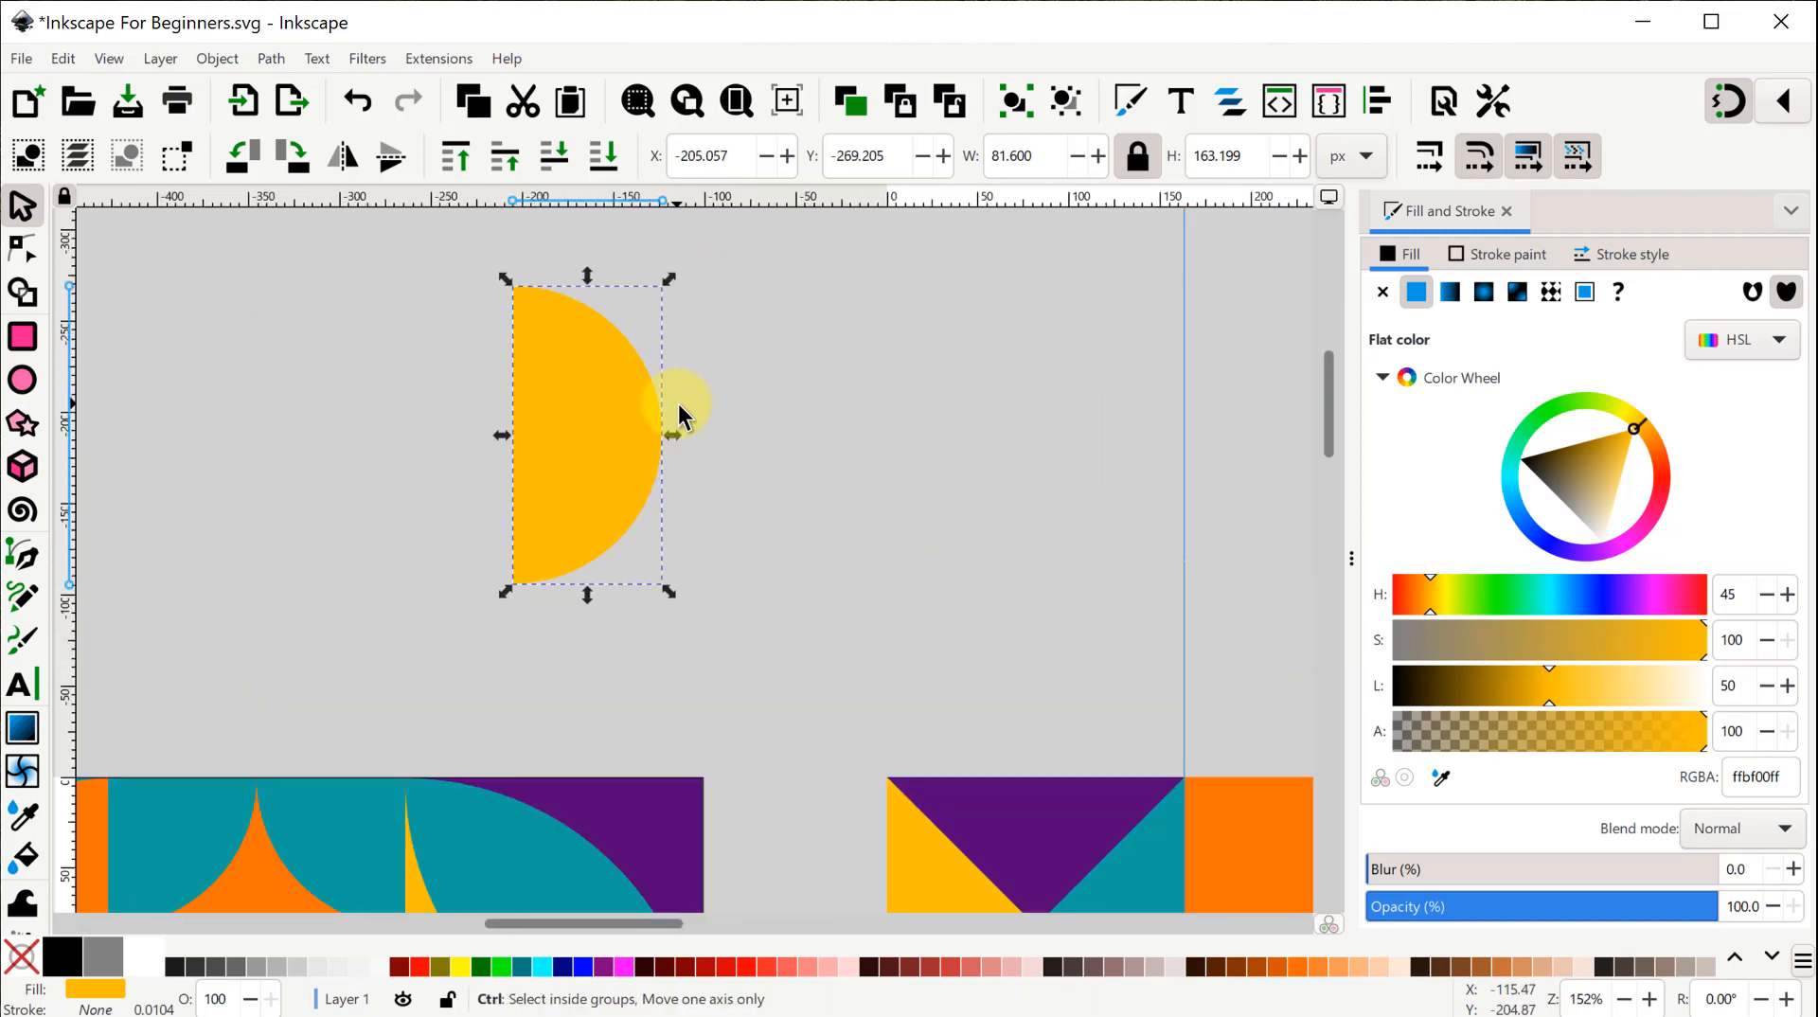
Draw an orange rectangle and fit it over the lower half of the yellow half circle, sized about 105 by 125 px.
left_click(21, 339)
left_click_drag(710, 445, 829, 521)
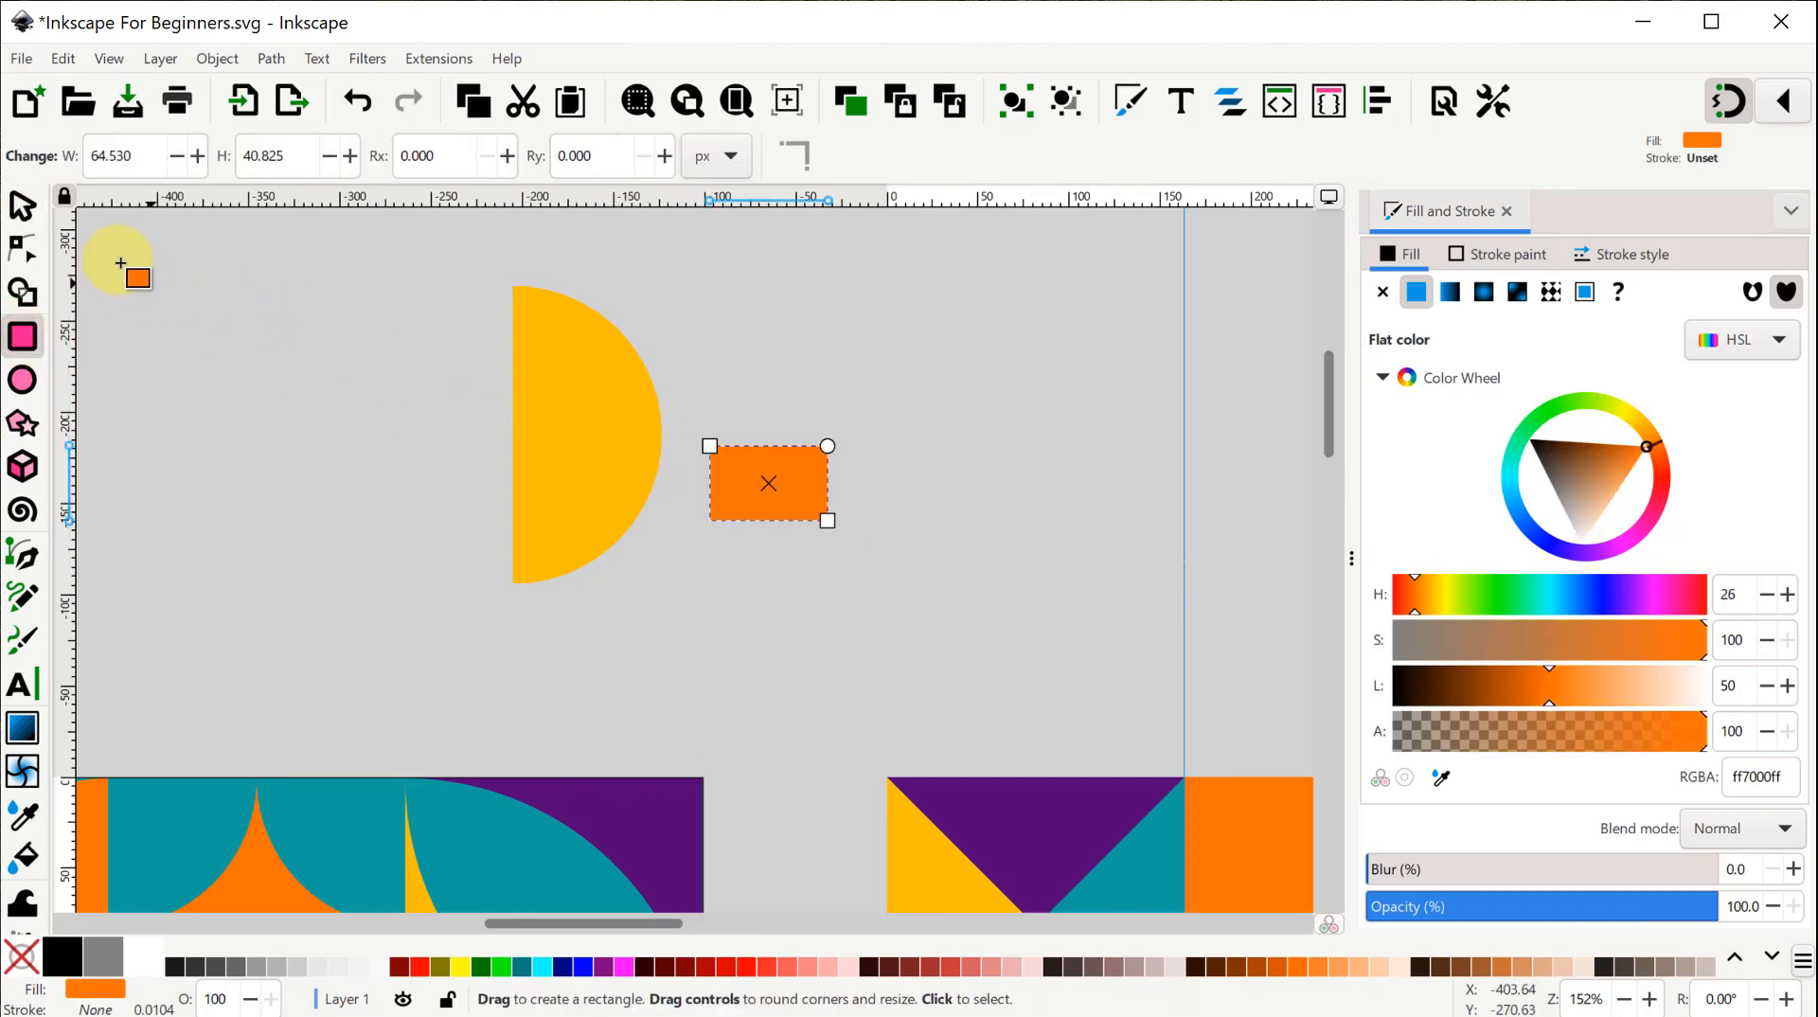
left_click(23, 205)
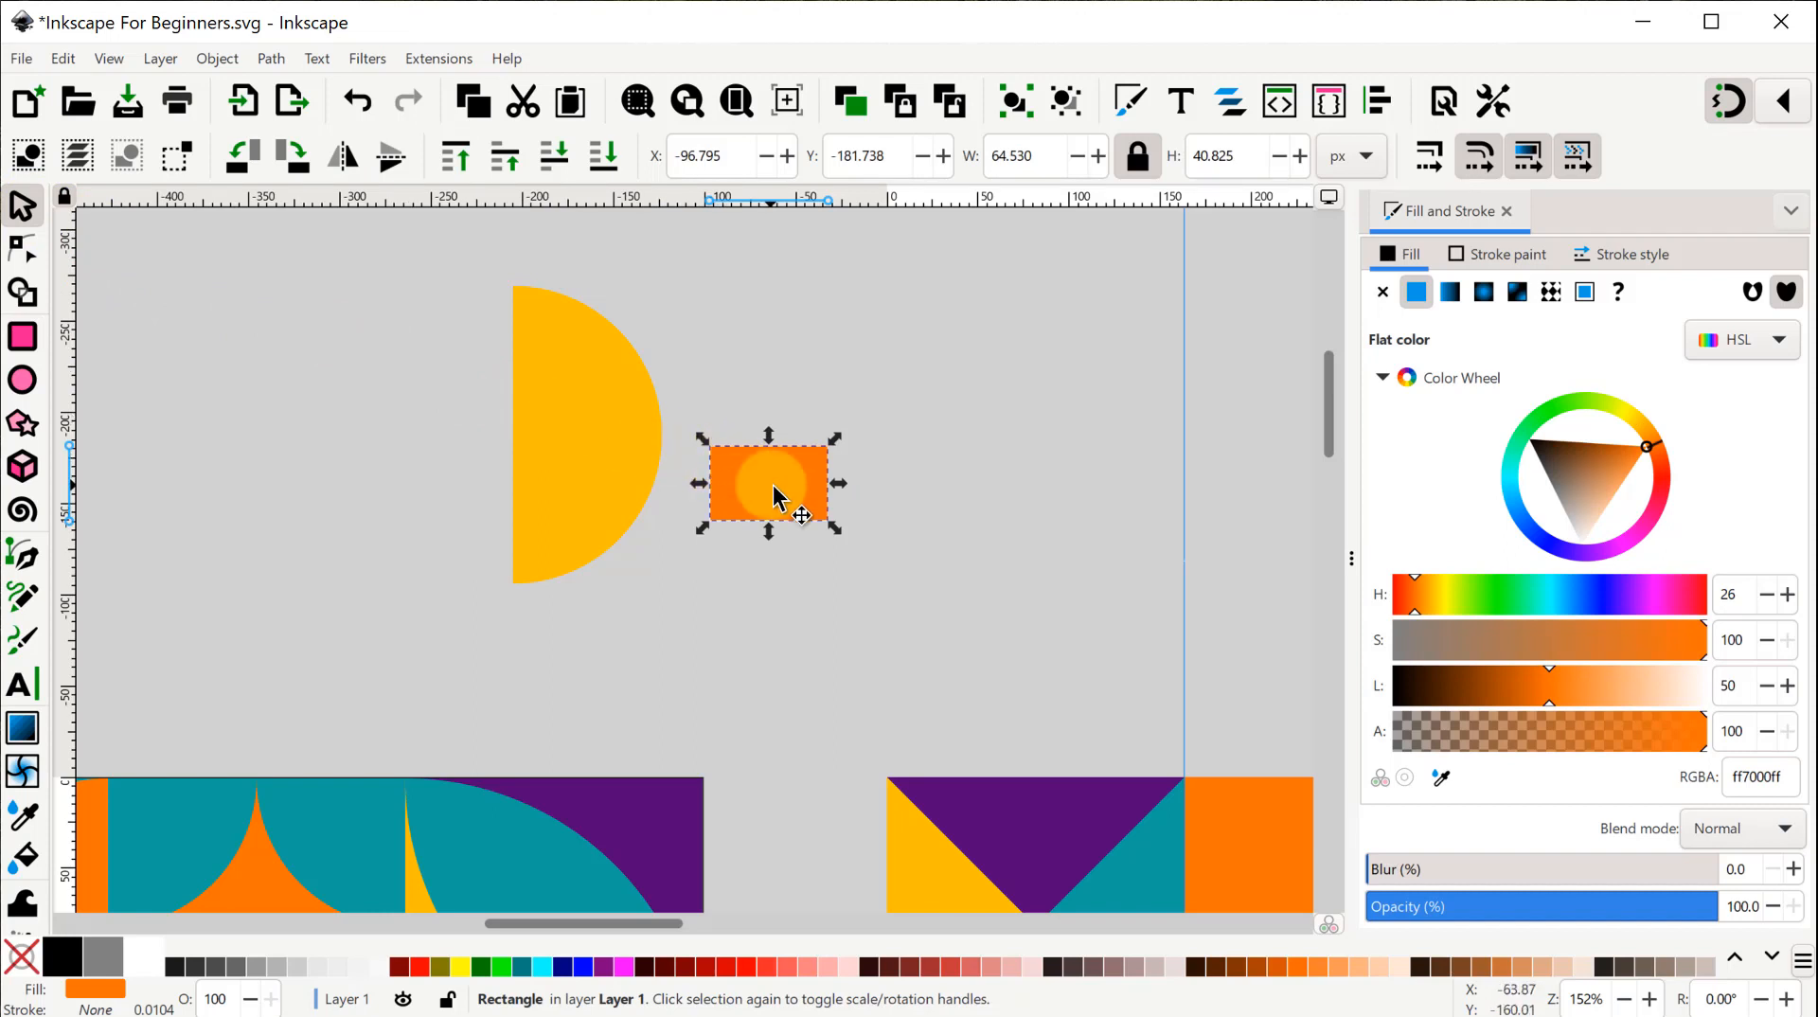
left_click_drag(776, 499, 561, 470)
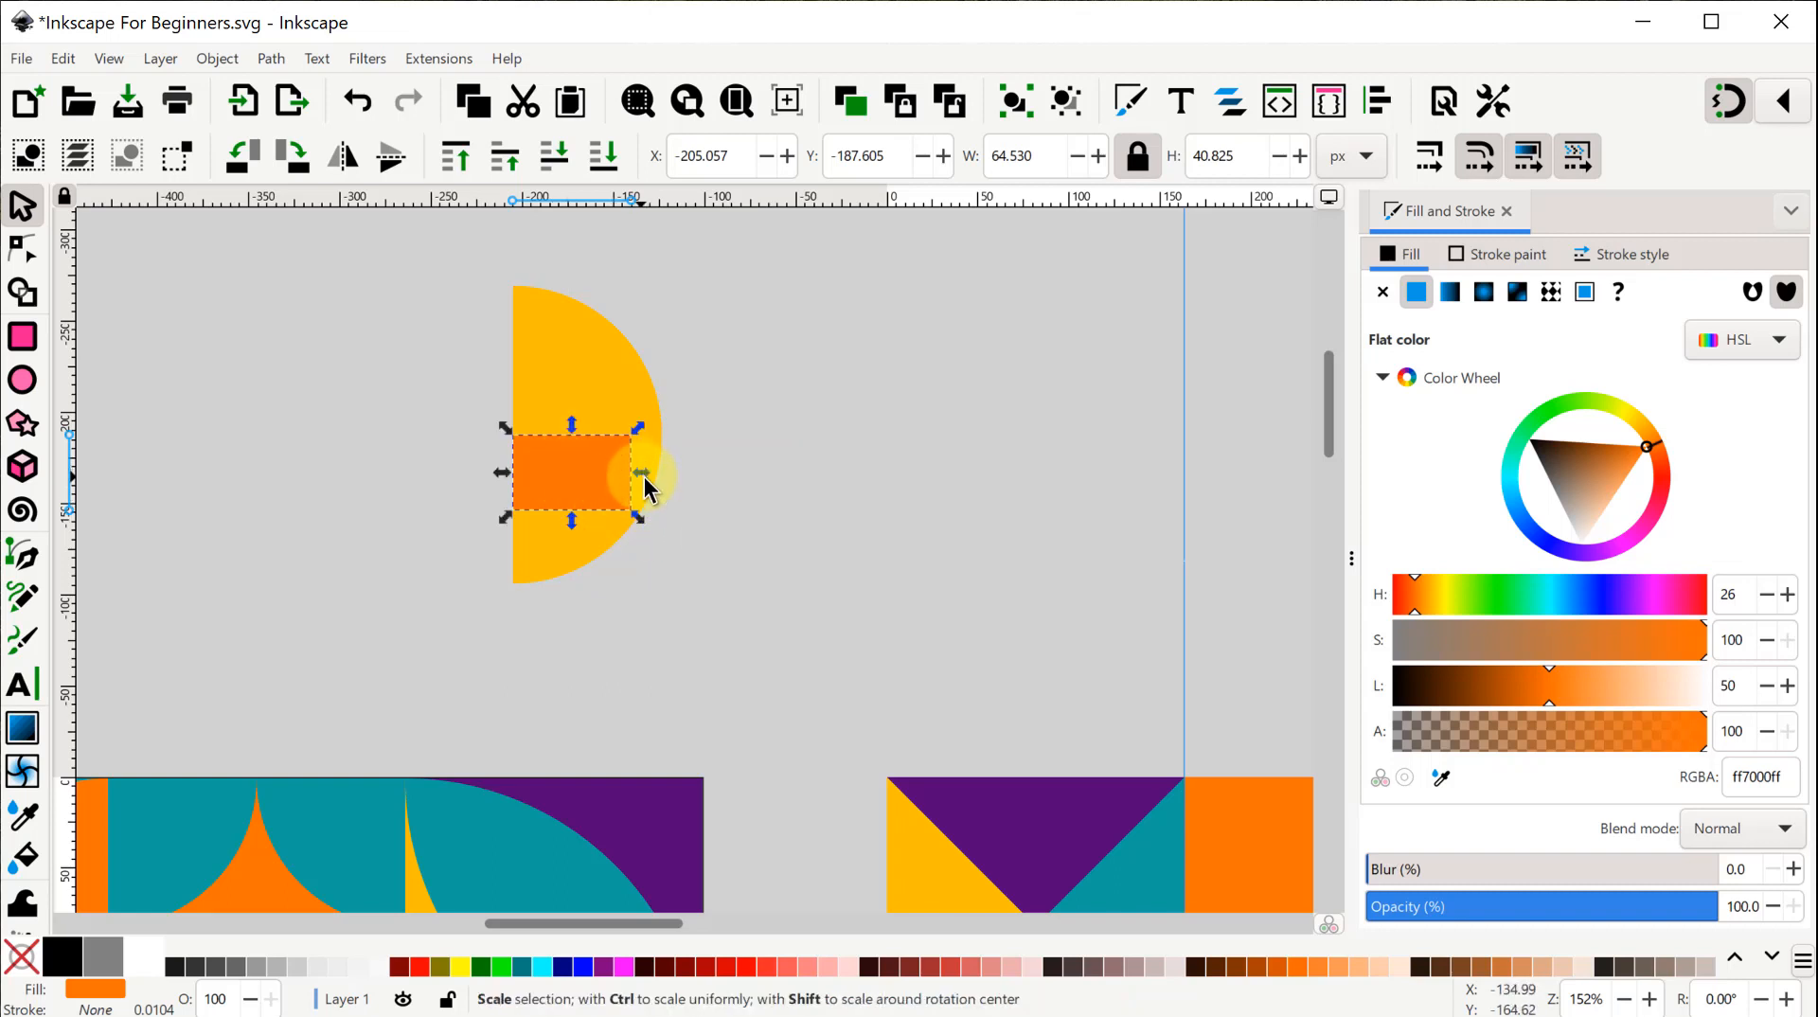
left_click_drag(643, 473, 715, 476)
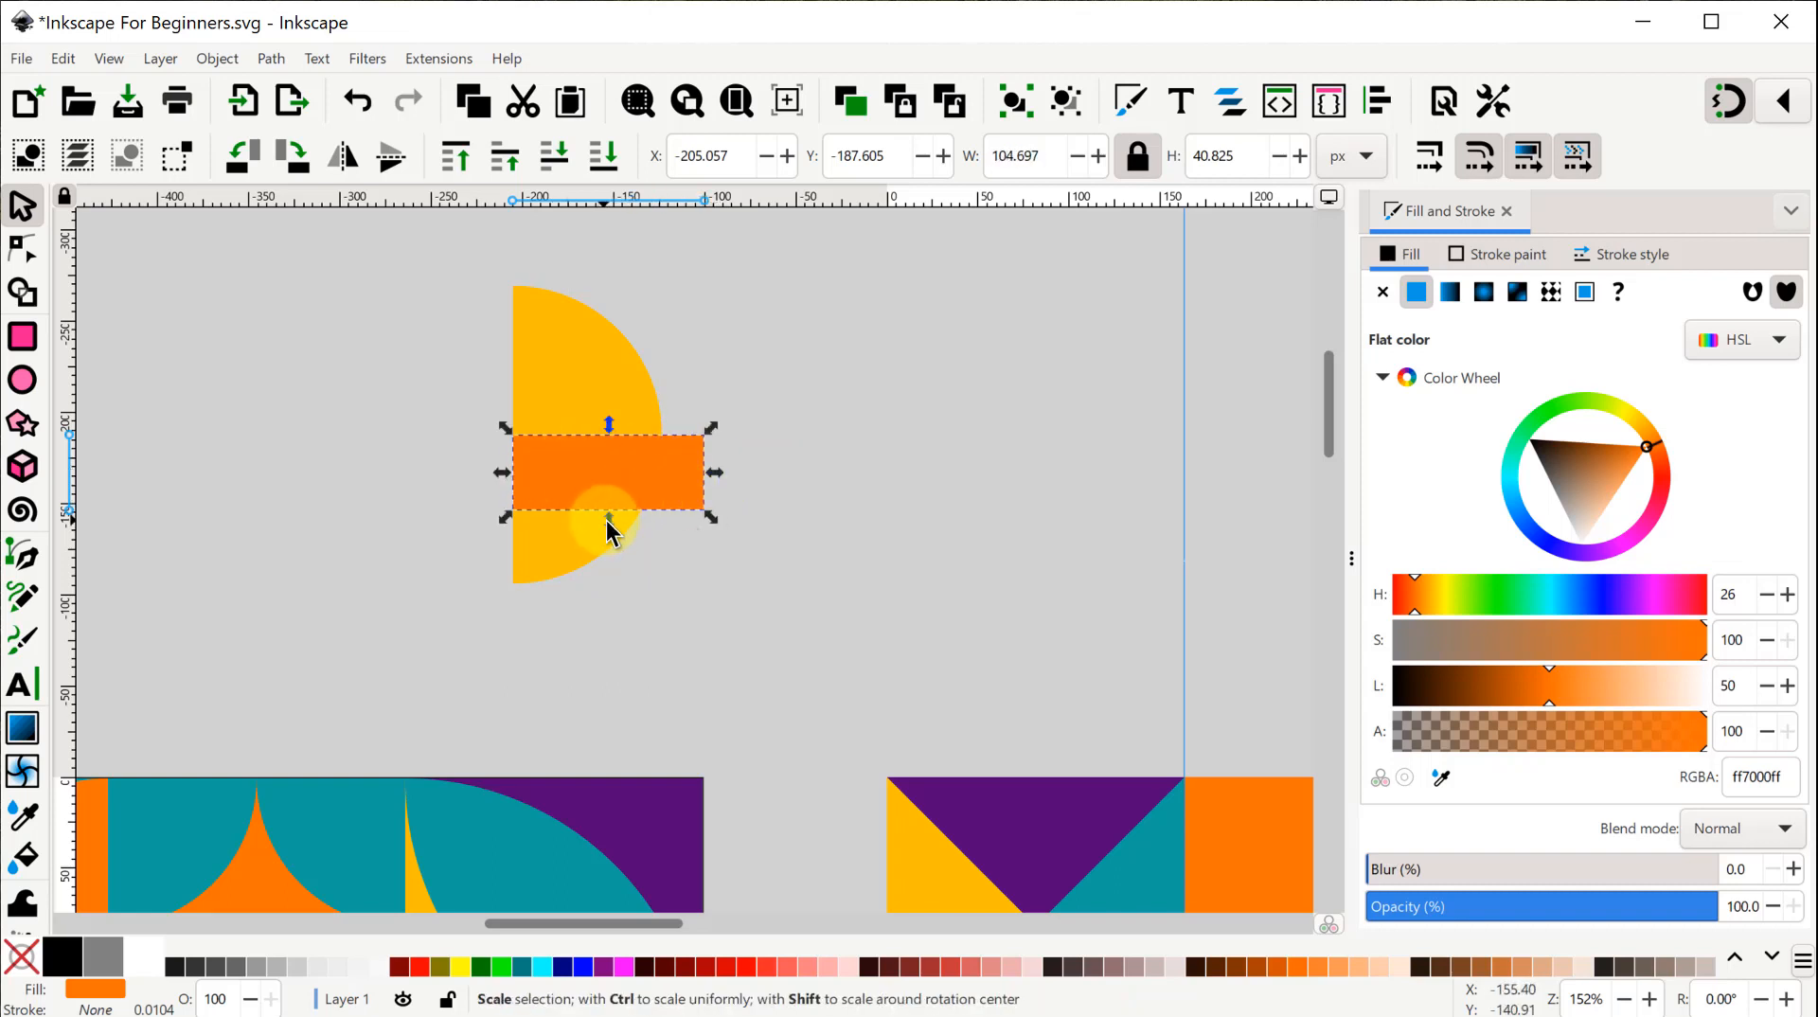
left_click_drag(606, 519, 605, 616)
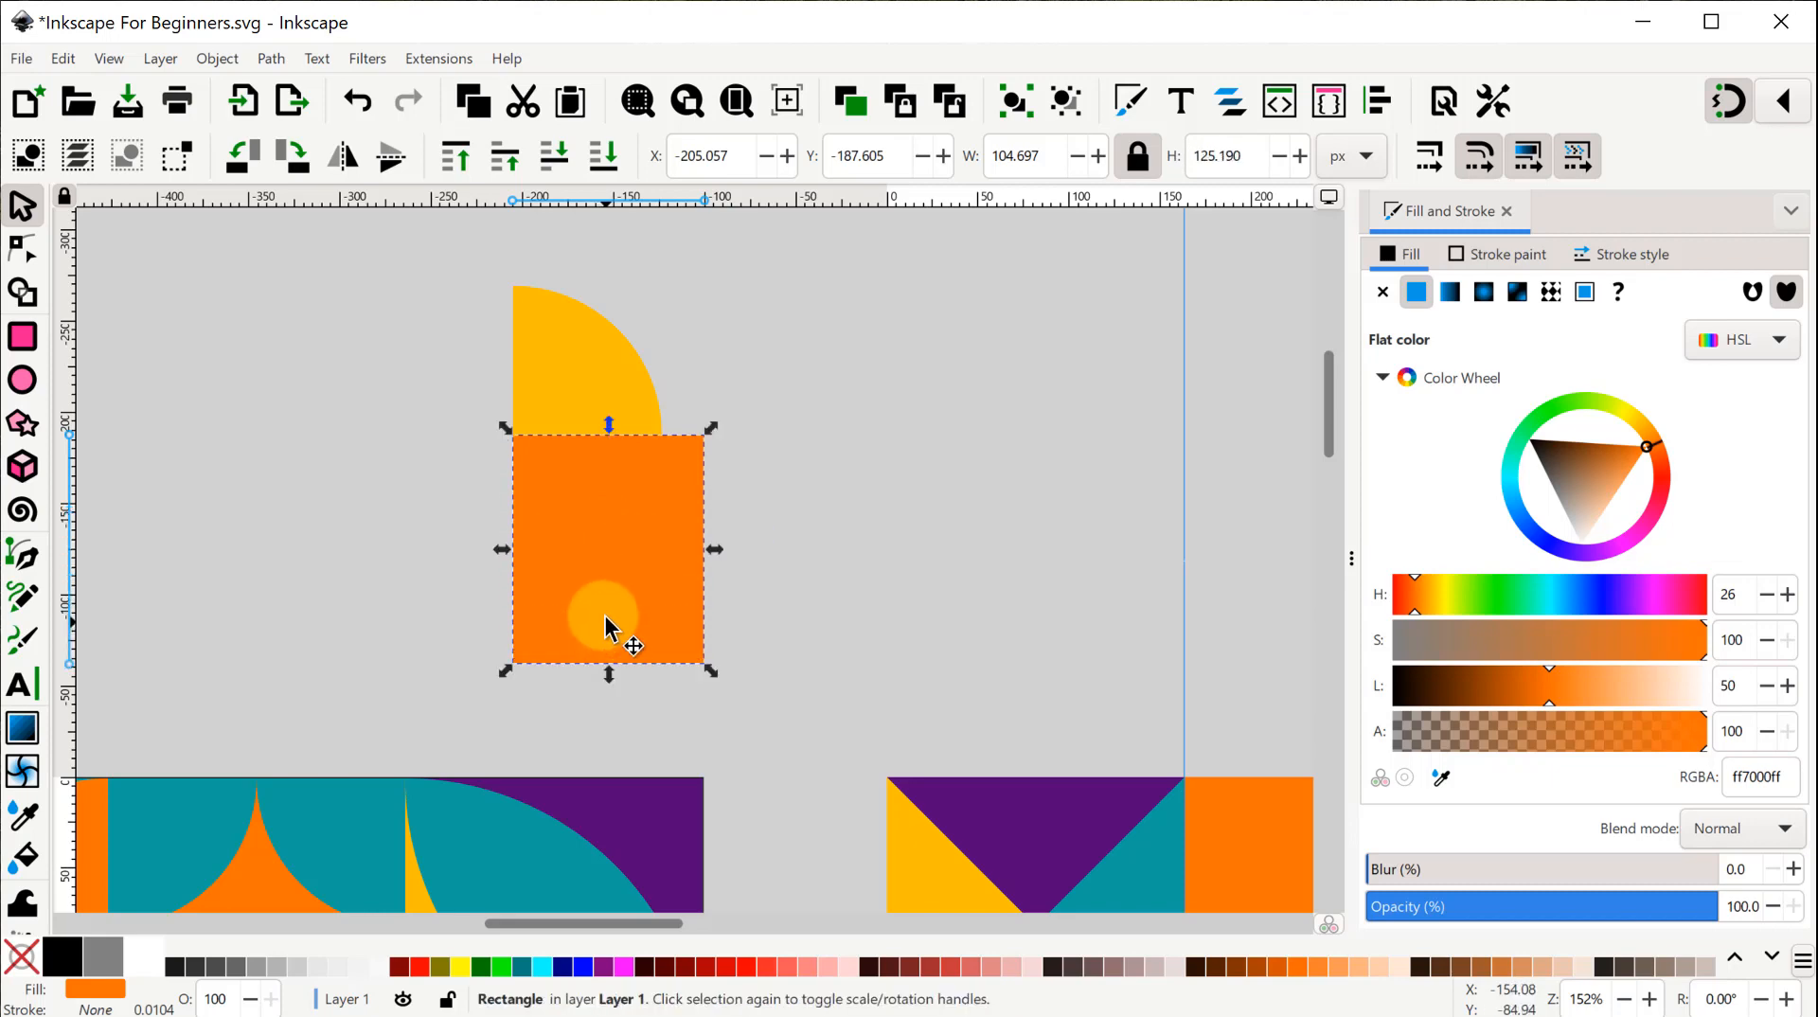
Subtract the orange rectangle from the half circle with the Difference path operation to leave a quarter circle.
left_click_drag(433, 259, 815, 714)
left_click(272, 59)
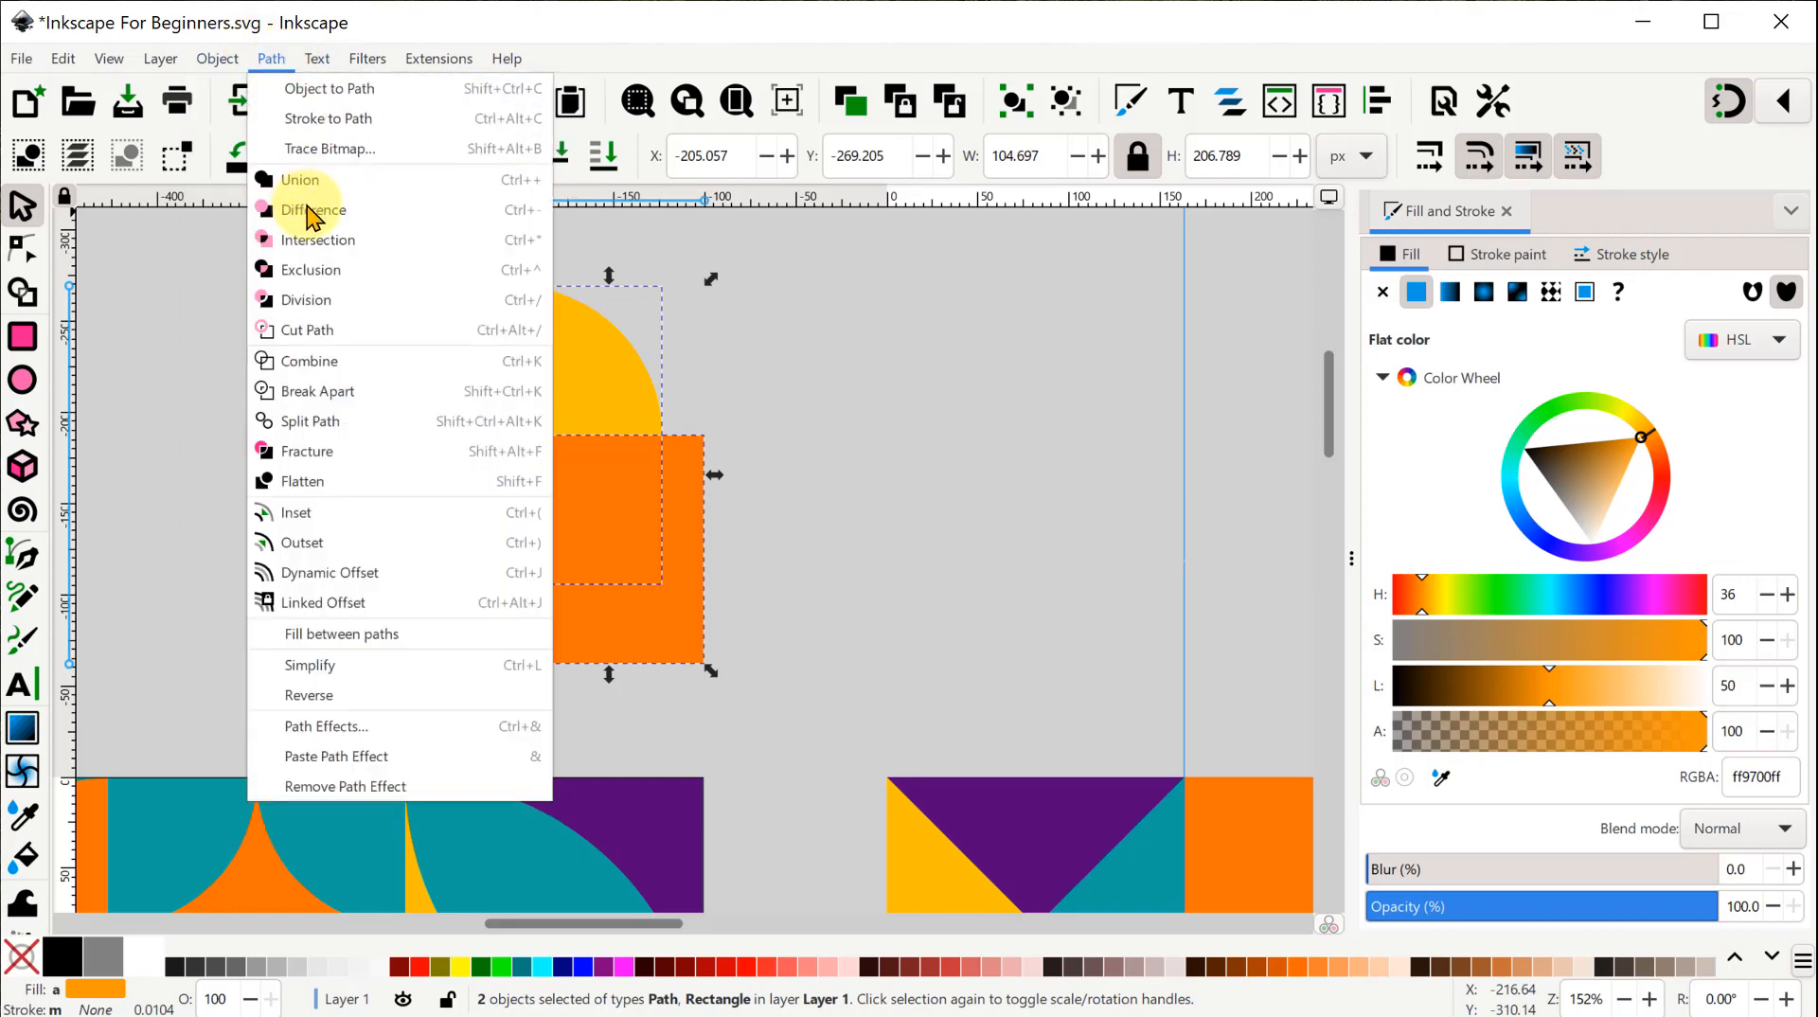
left_click(312, 212)
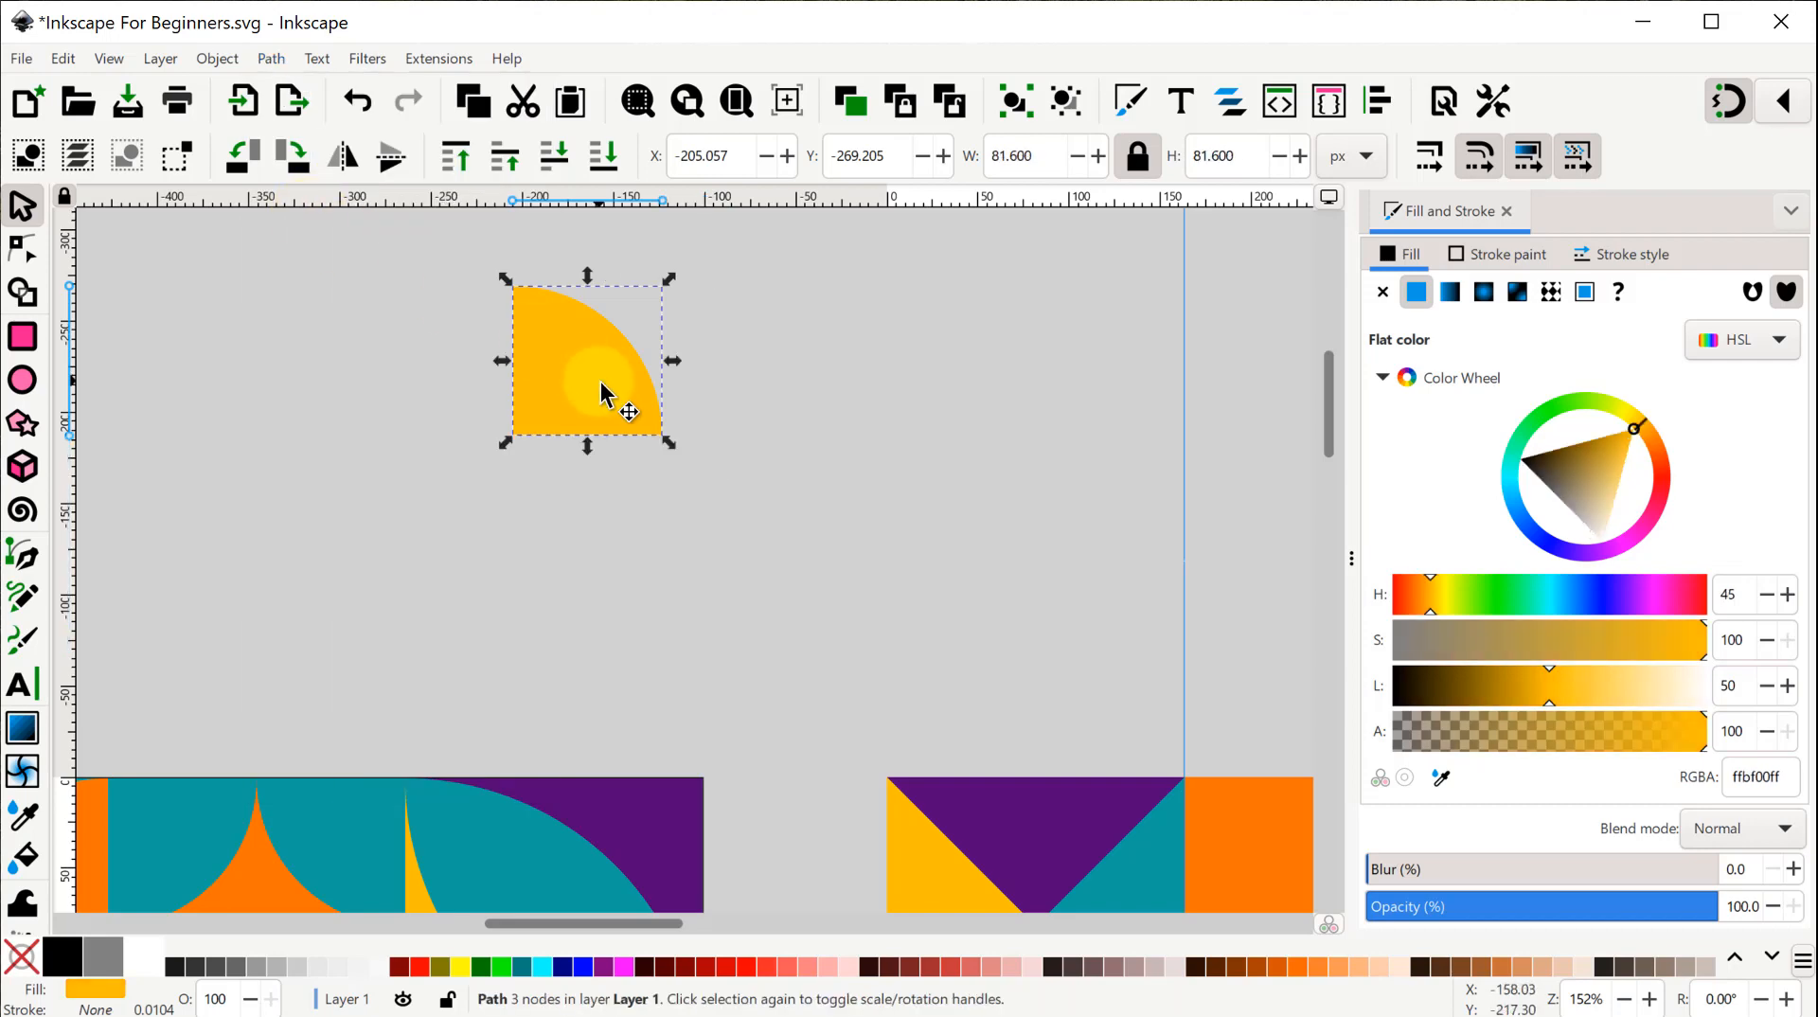
Move the quarter circle to the upper-left corner of the fourth cell's teal square and rotate it 90° clockwise.
scroll(760, 386, "down", 3, "ctrl")
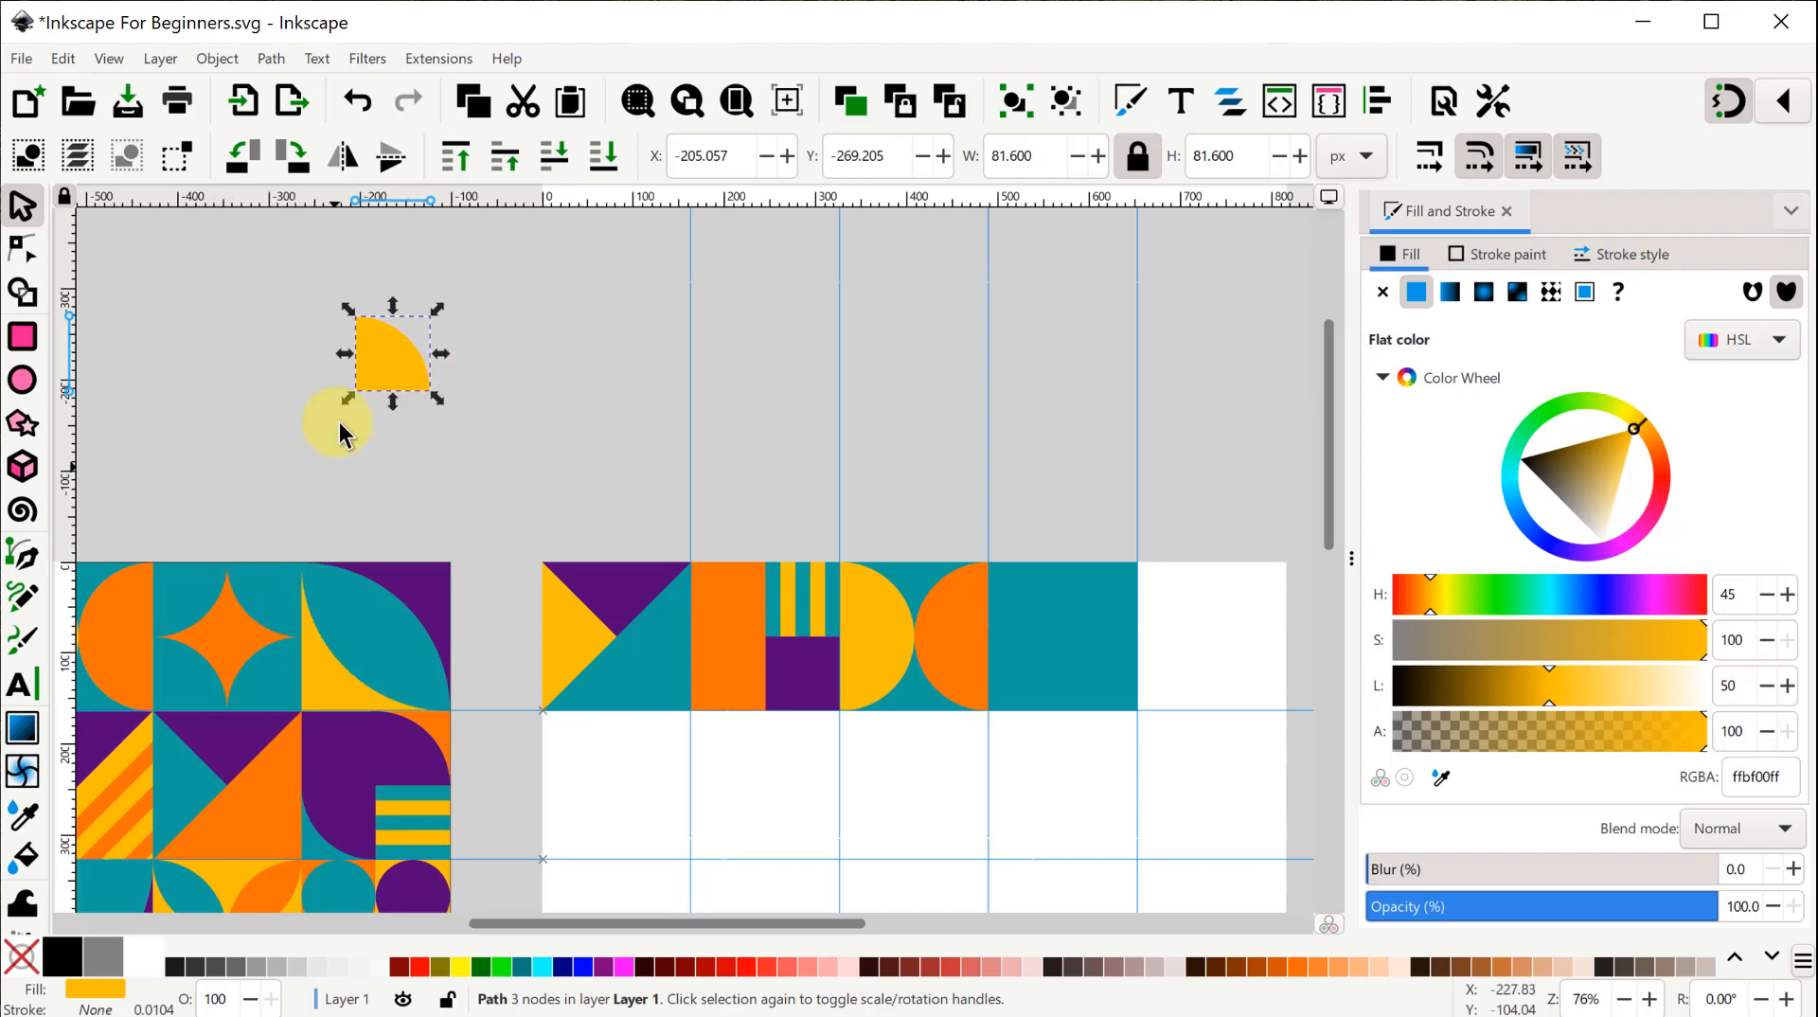
left_click_drag(385, 357, 1033, 611)
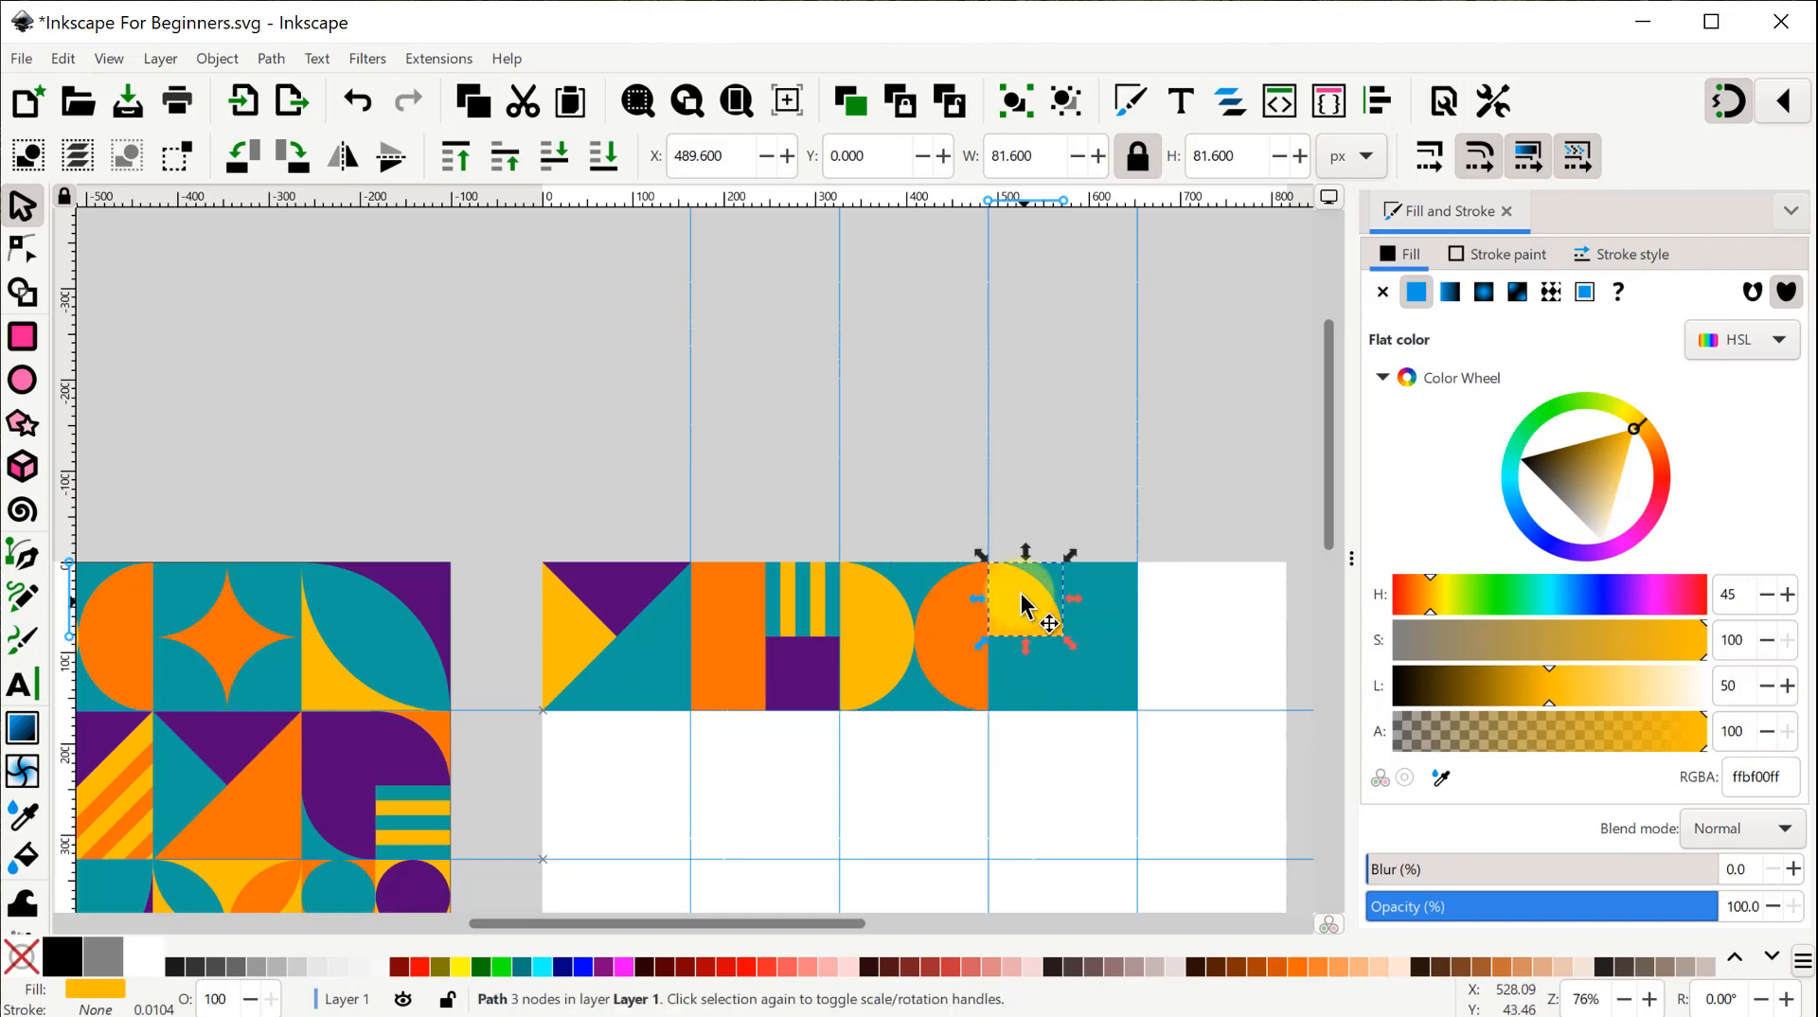
left_click(294, 166)
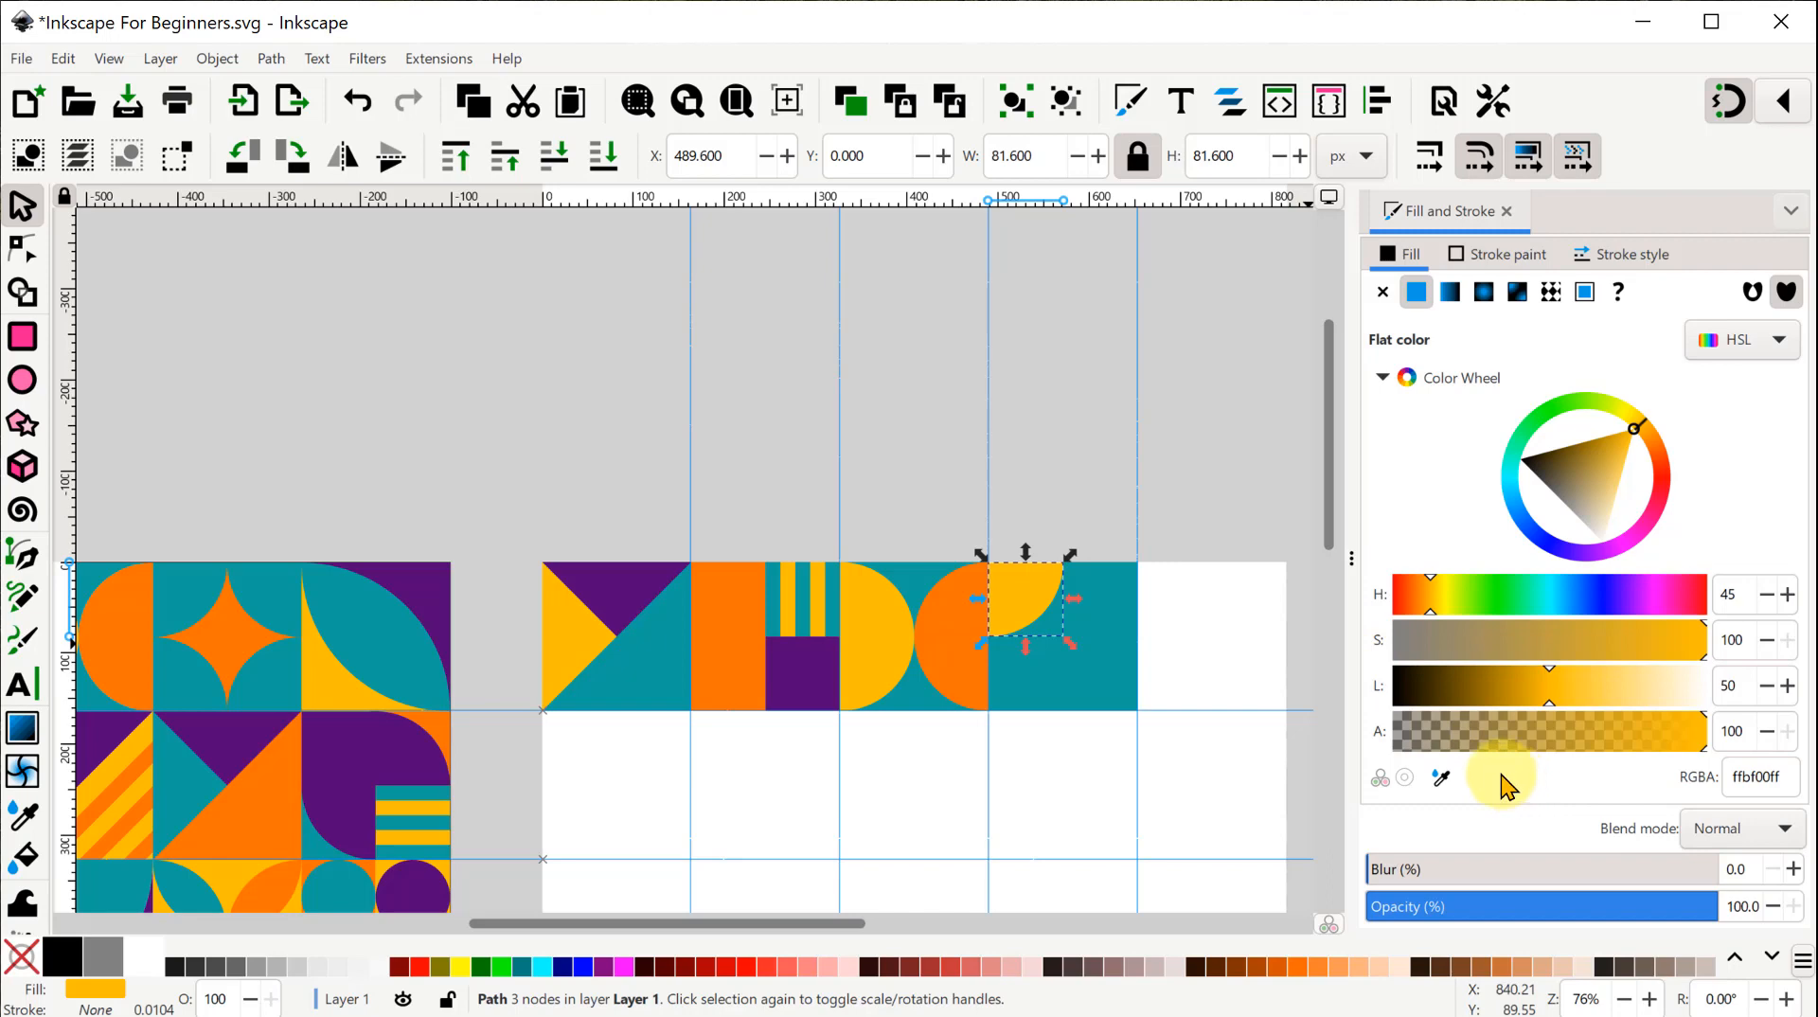
Recolor the fourth tile's square orange and its quarter circle teal by sampling both colors from the reference star tile.
left_click(1066, 662)
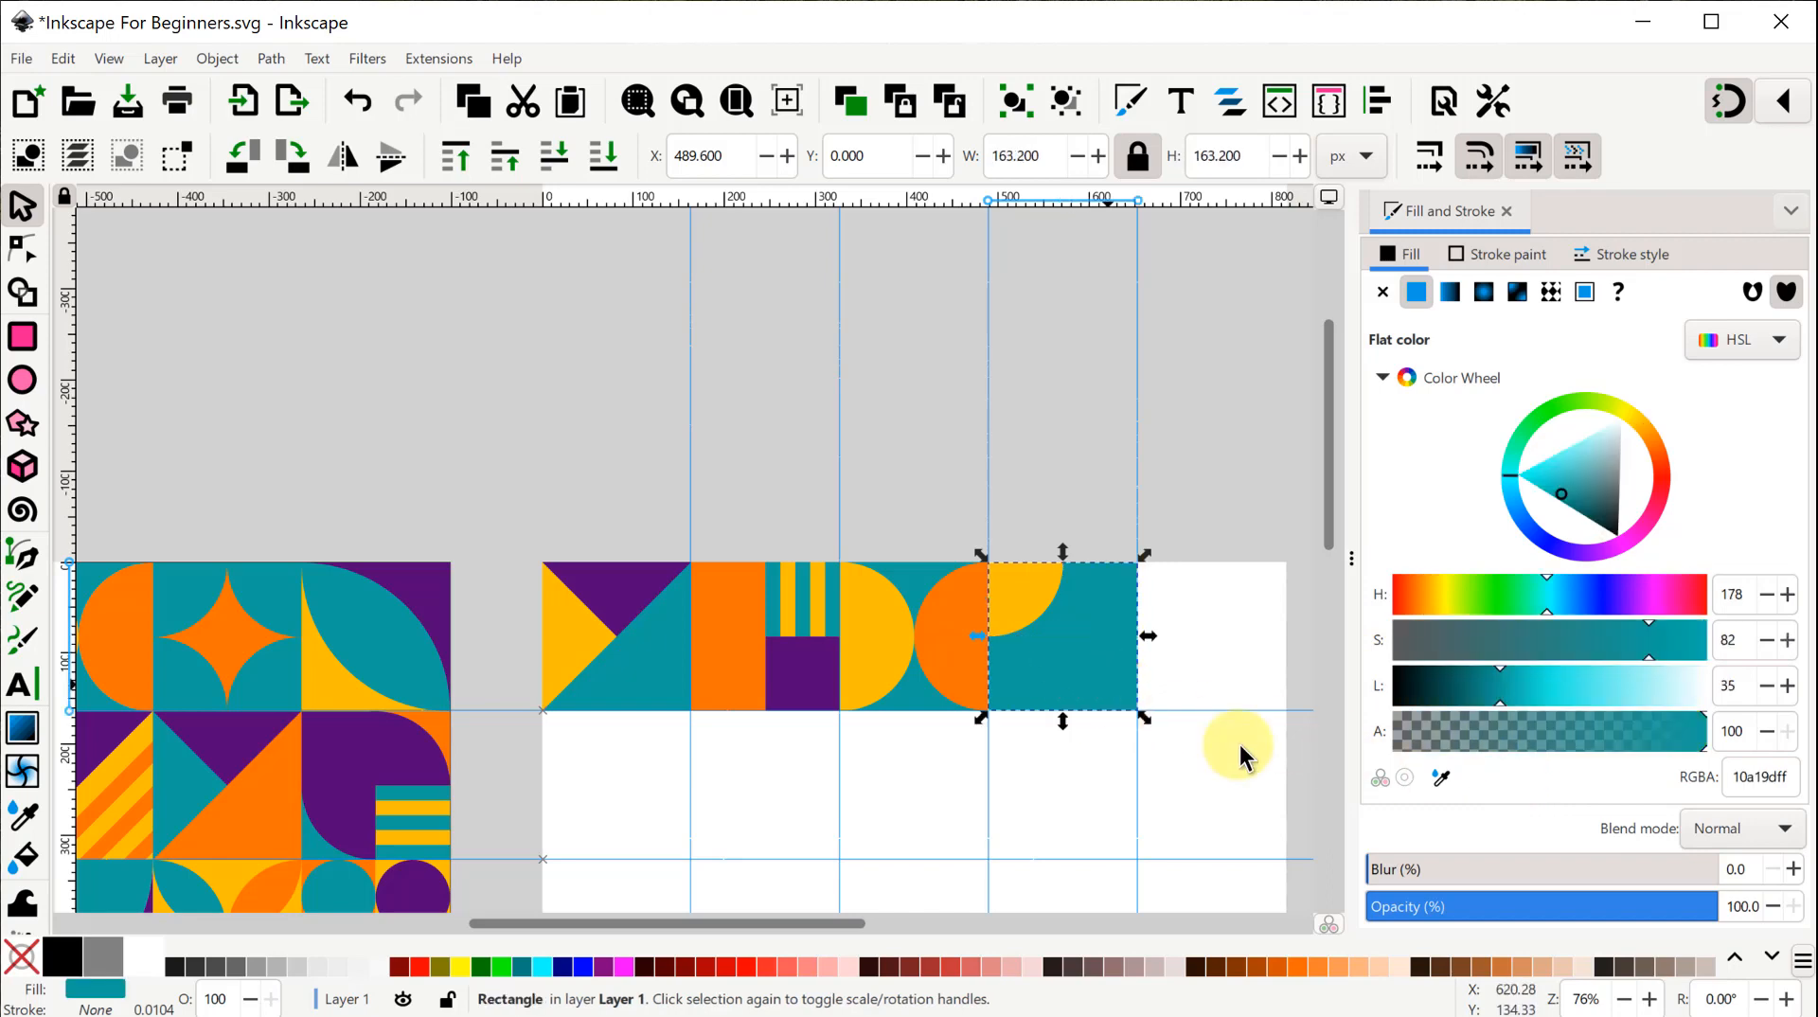
left_click(1441, 776)
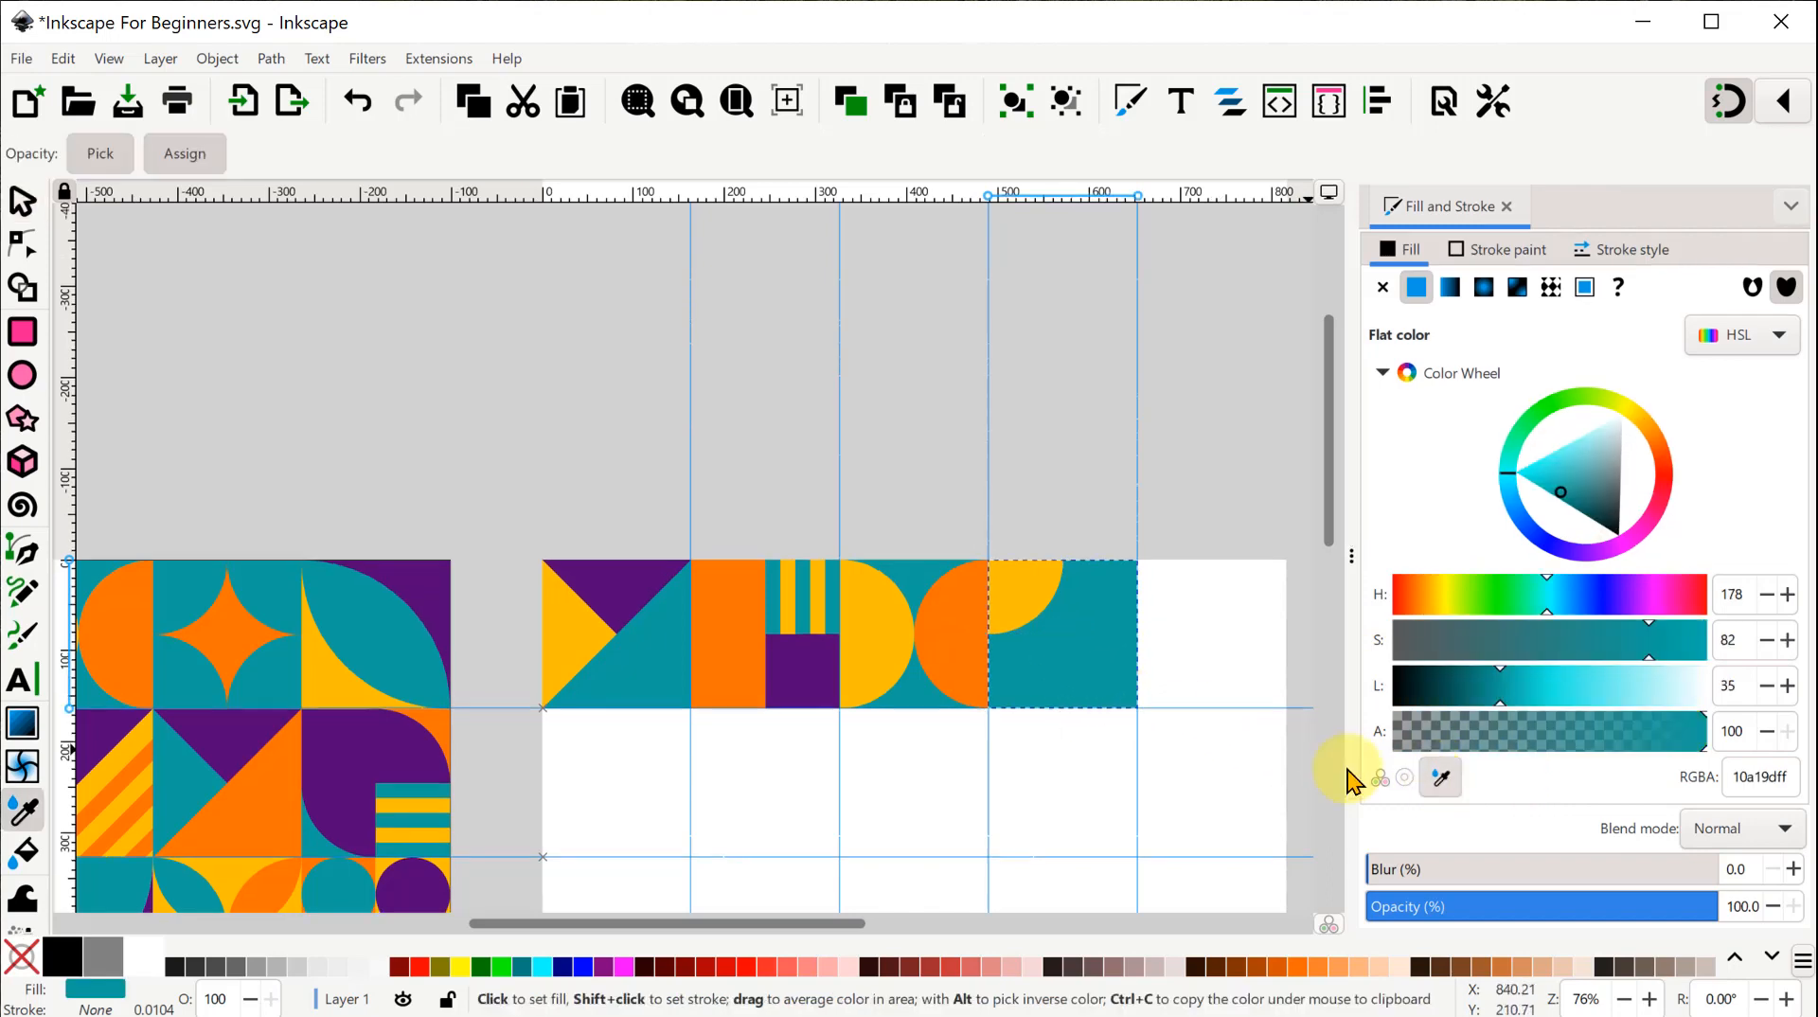
left_click(232, 633)
left_click(1027, 606)
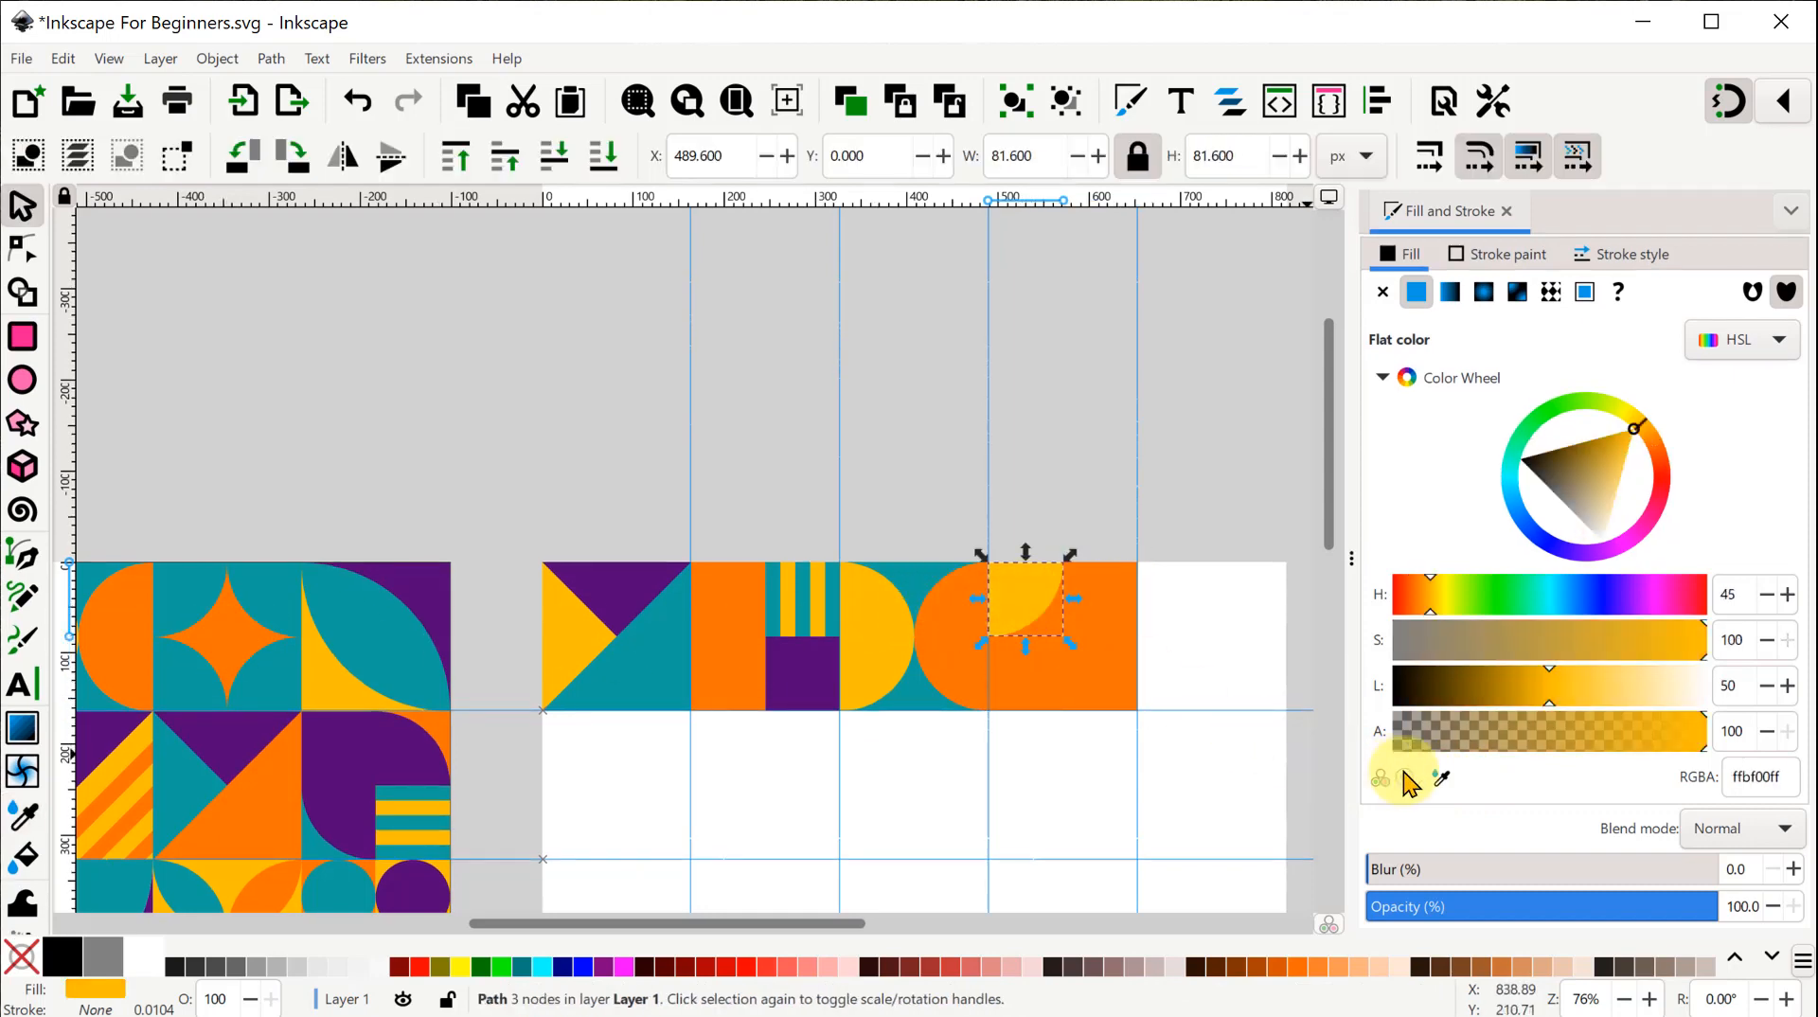
left_click(1441, 776)
left_click(180, 585)
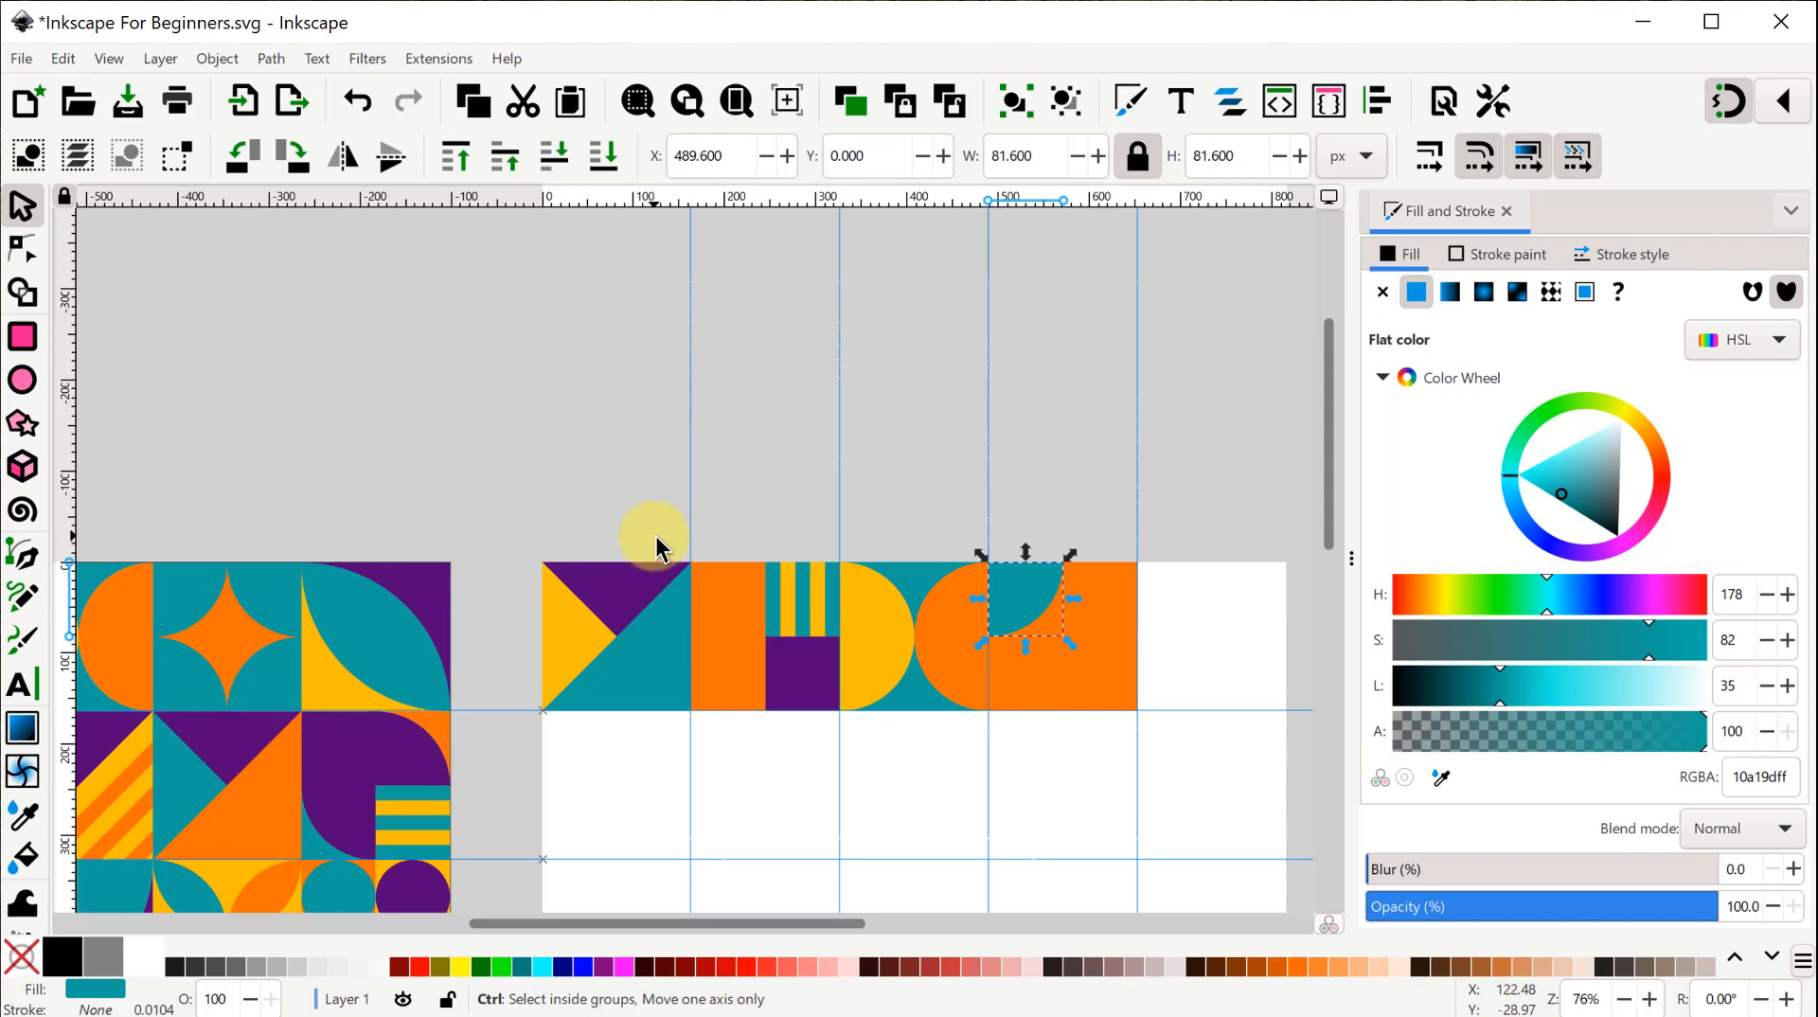
Place copies of the teal quarter circle in the other three quadrants of the fourth tile, snapped to its edges.
left_click_drag(1027, 606, 1103, 680)
scroll(1099, 682, "up", 2)
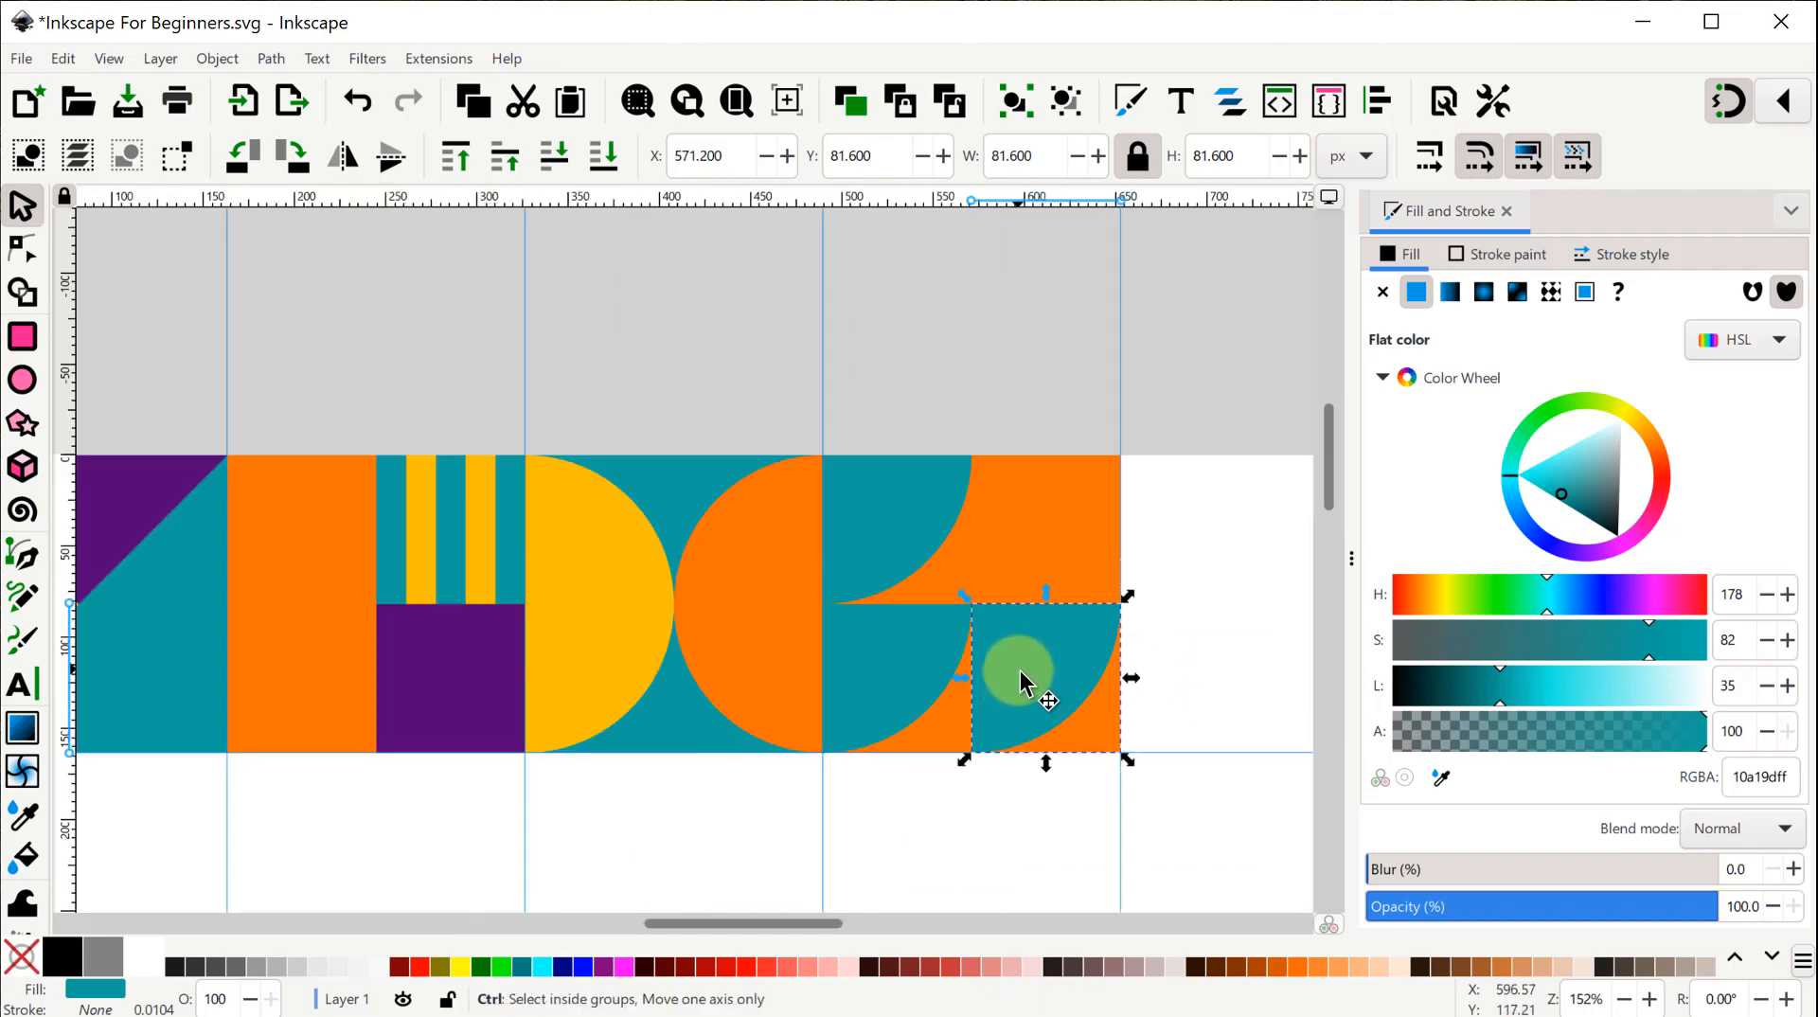
left_click_drag(1014, 691, 1025, 530)
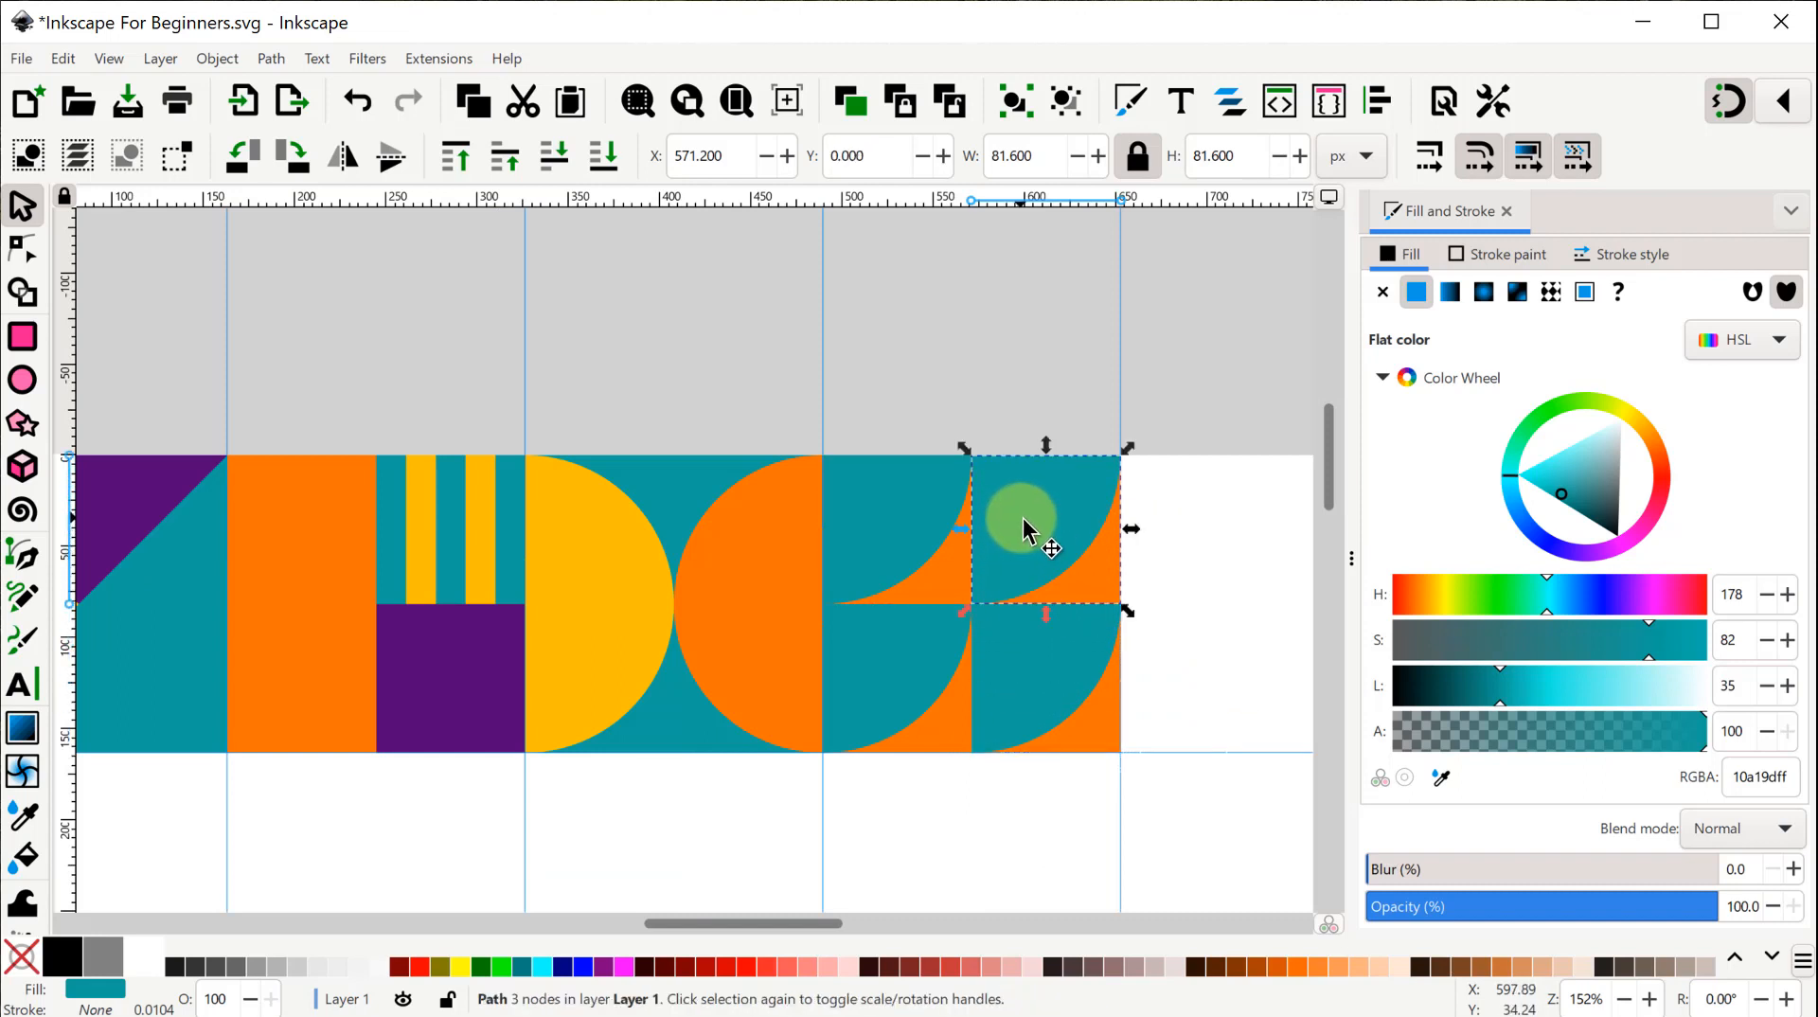
Flip the upper-right quarter circle horizontally, rotate the lower-left one 90° counter-clockwise and flip the lower-right one both ways to form the star.
left_click(341, 161)
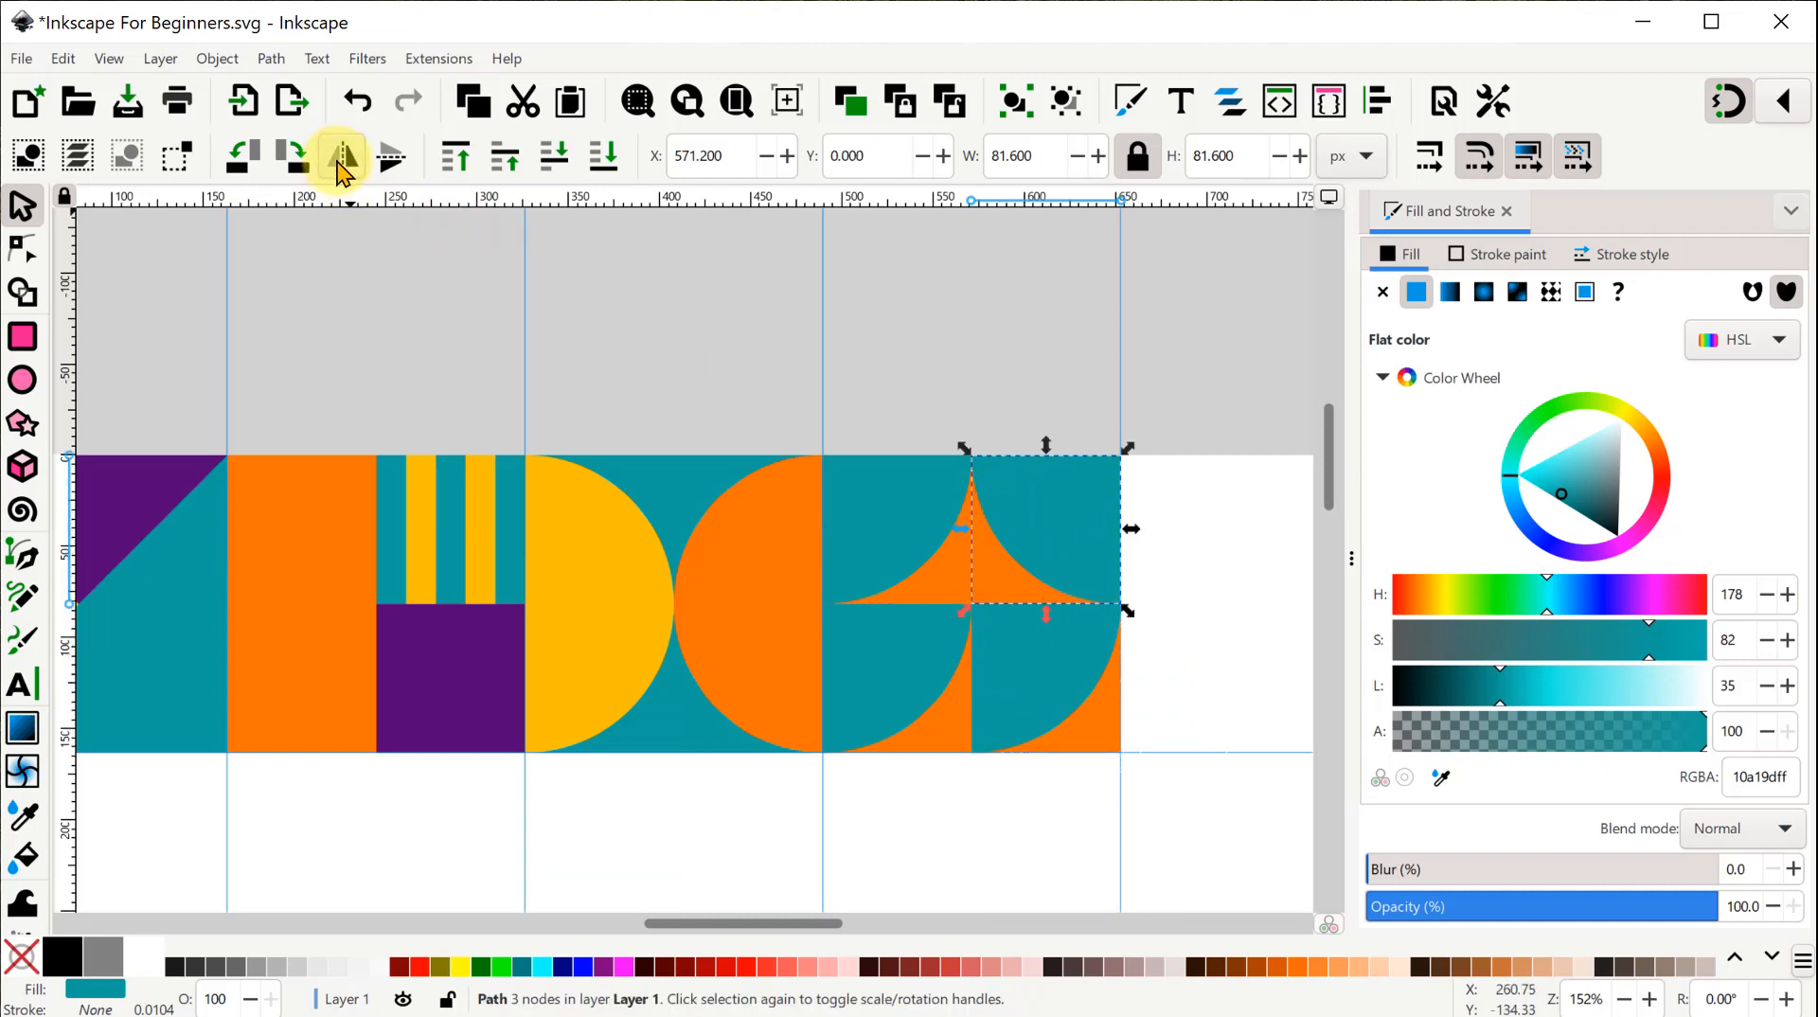
left_click(907, 661)
left_click(240, 173)
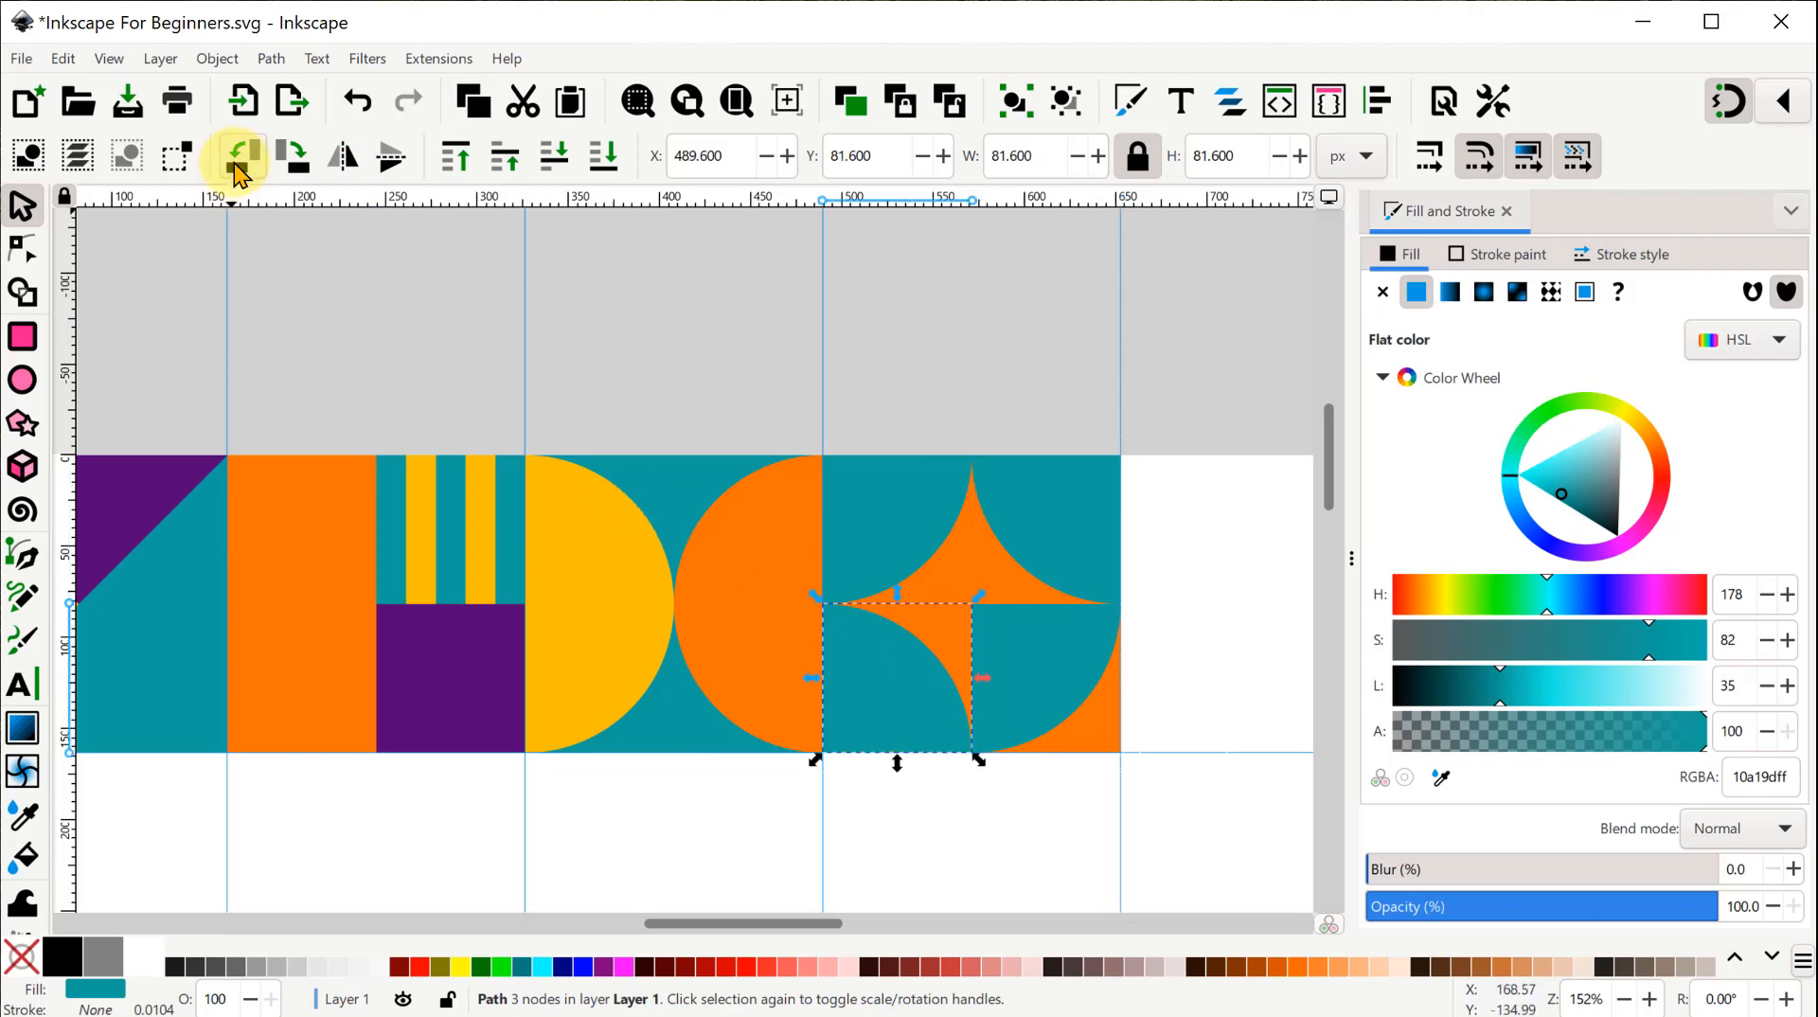
left_click_drag(904, 663, 1059, 642)
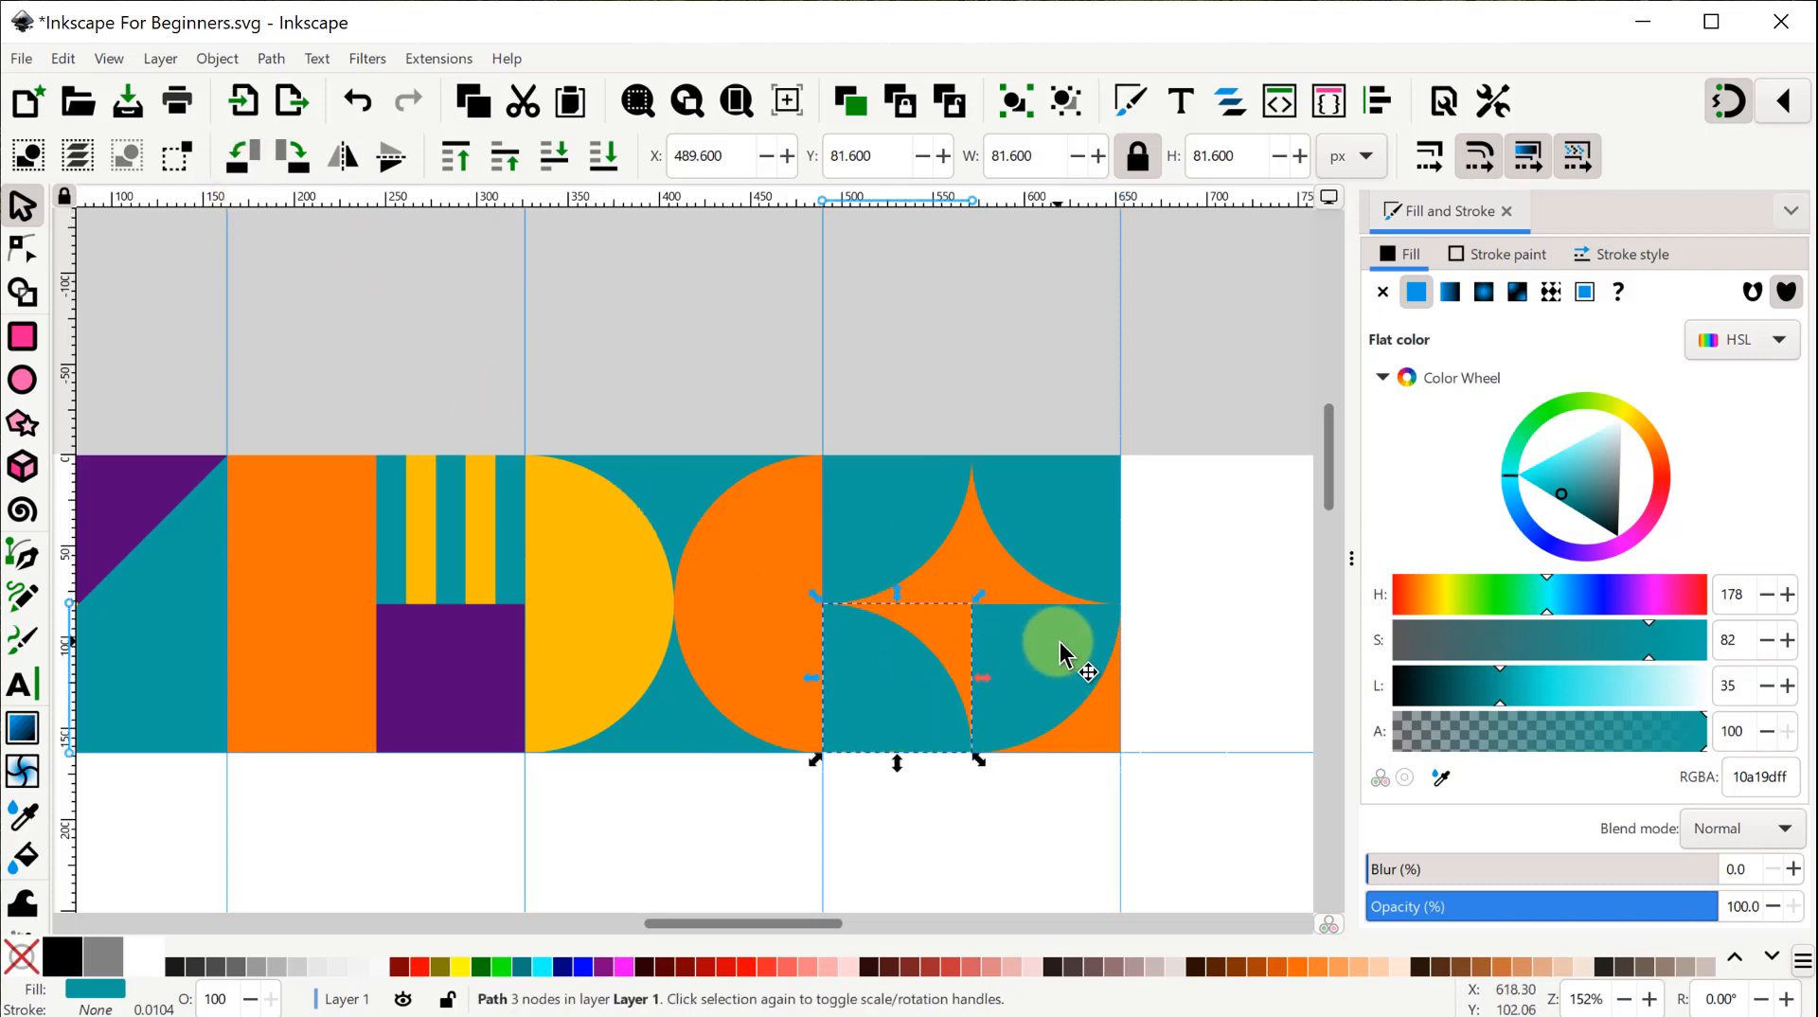
left_click(342, 158)
left_click(391, 159)
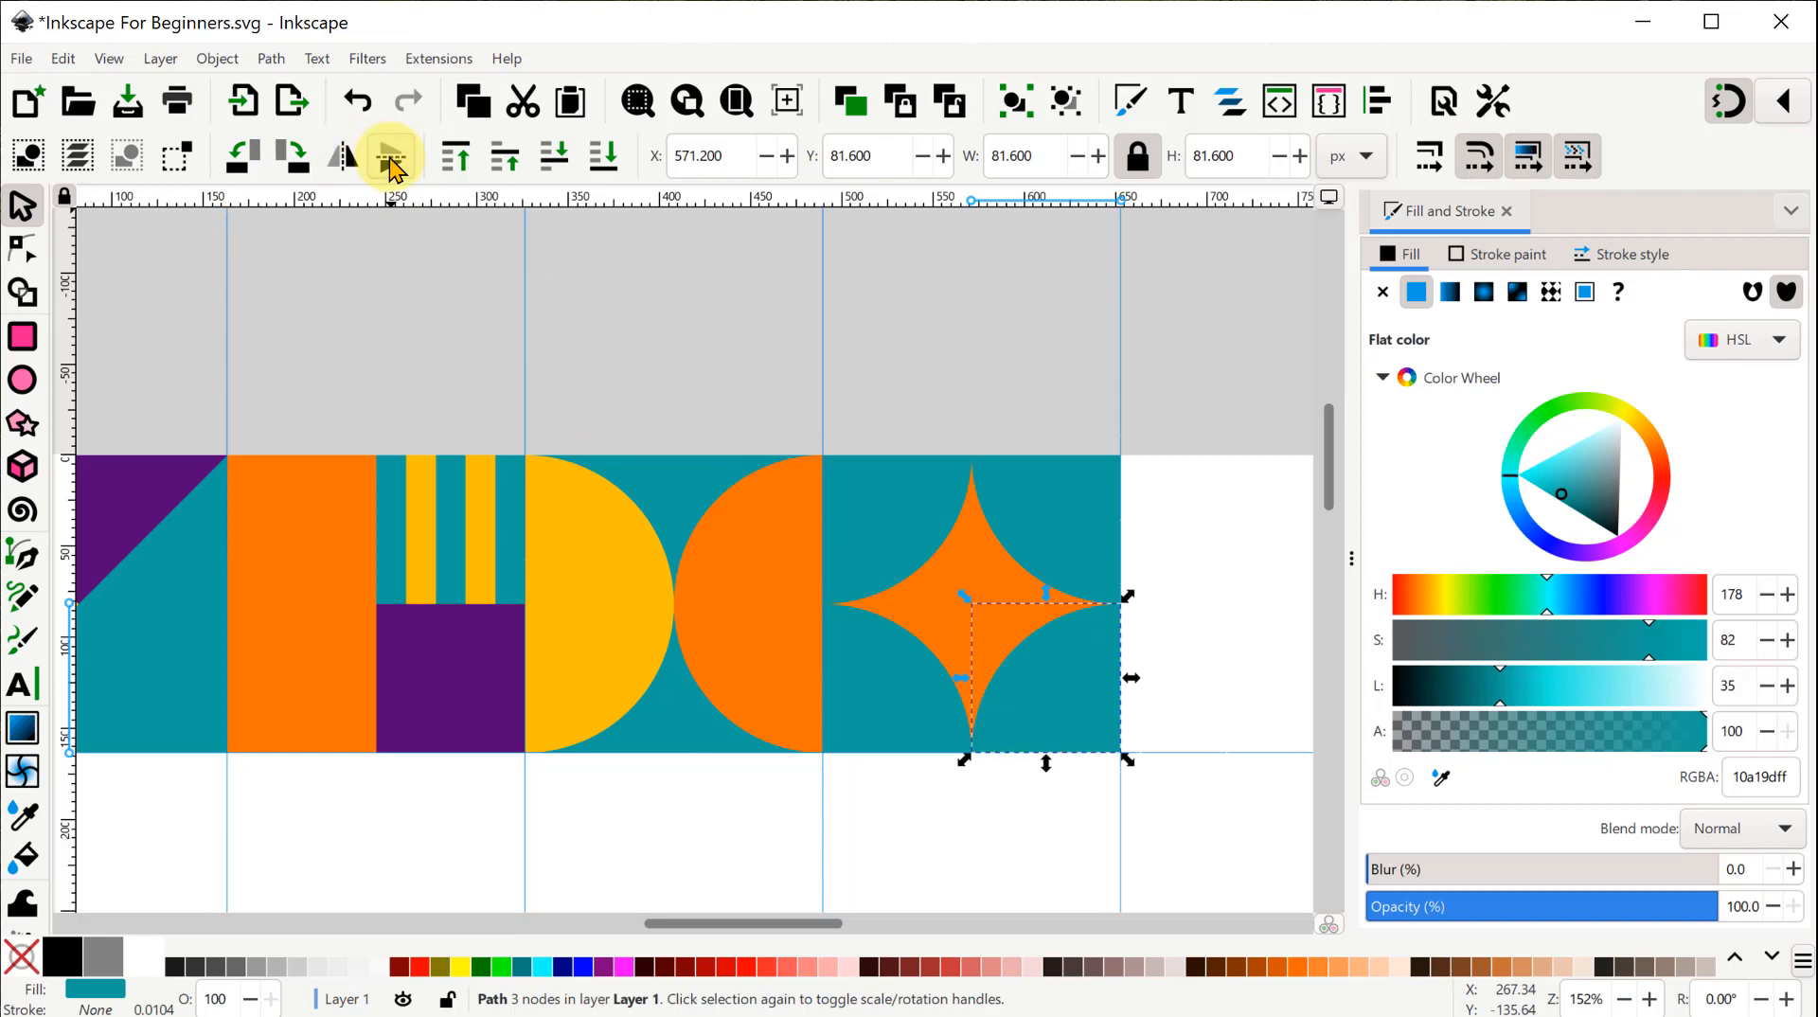
left_click(996, 343)
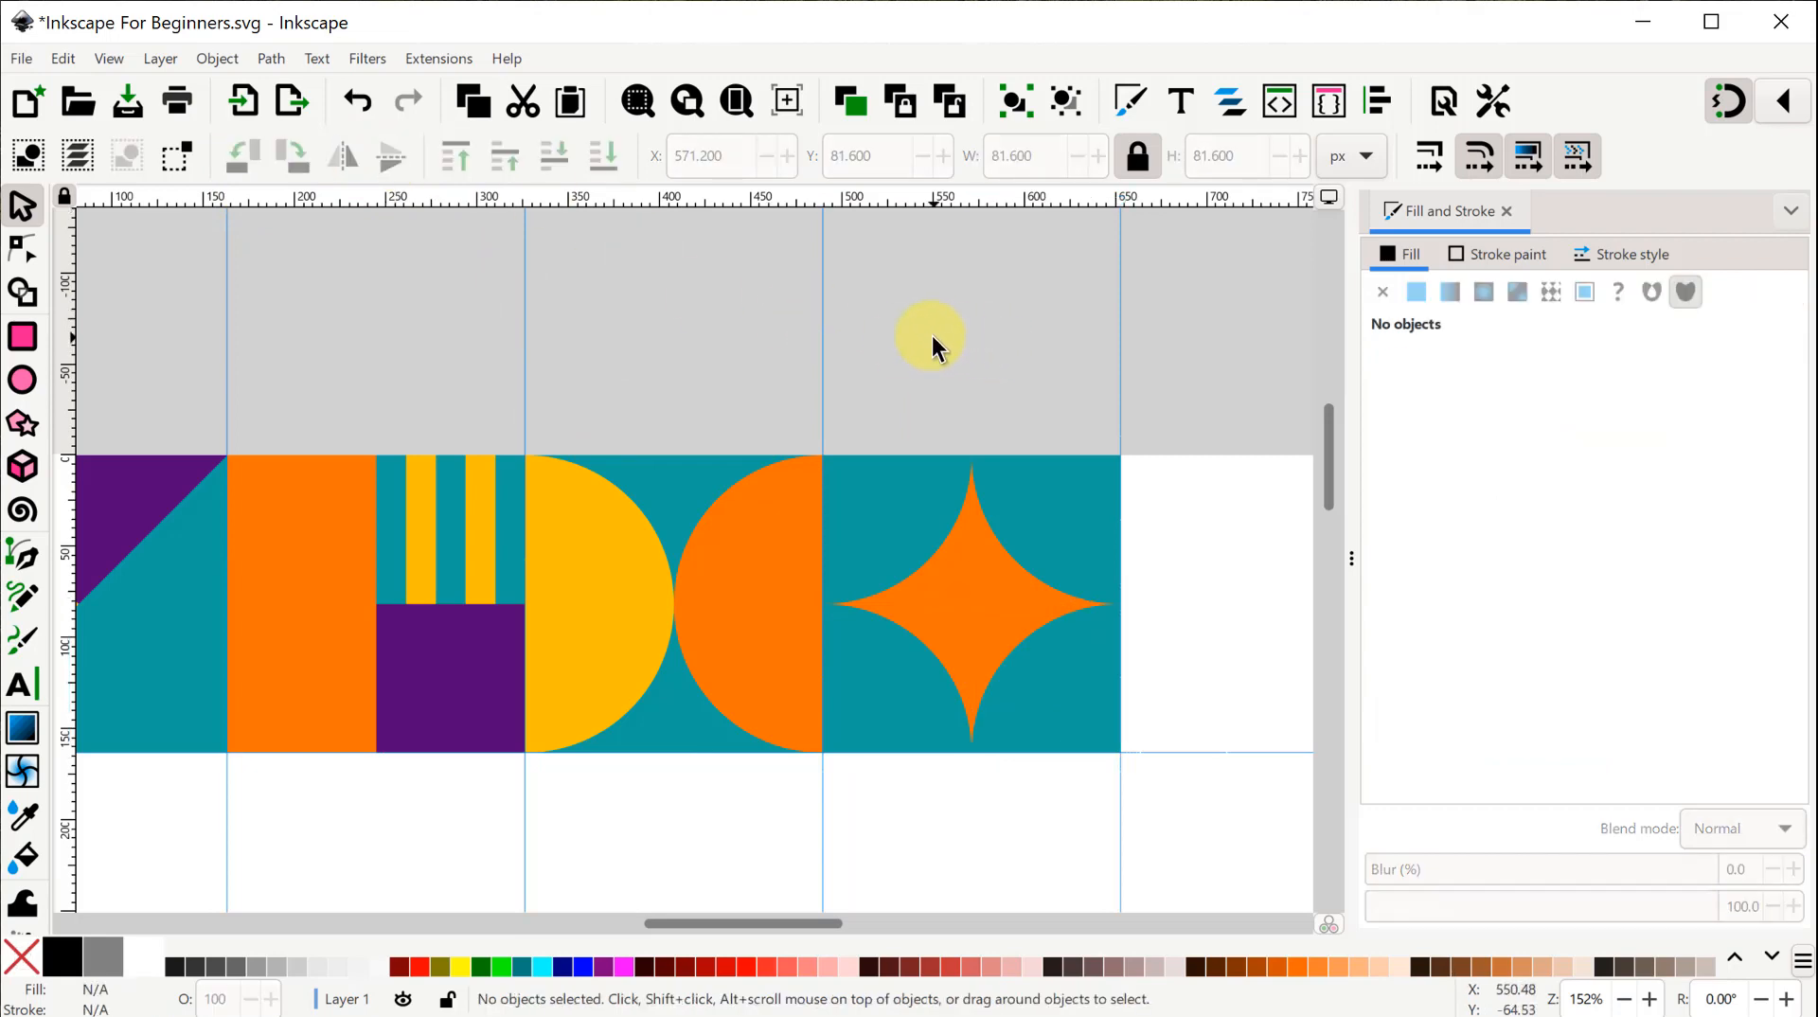
Duplicate the first tile's teal square into the fifth cell at X 652.8, Y 0, and recolor it with the sampled purple.
scroll(912, 332, "down", 1, "ctrl")
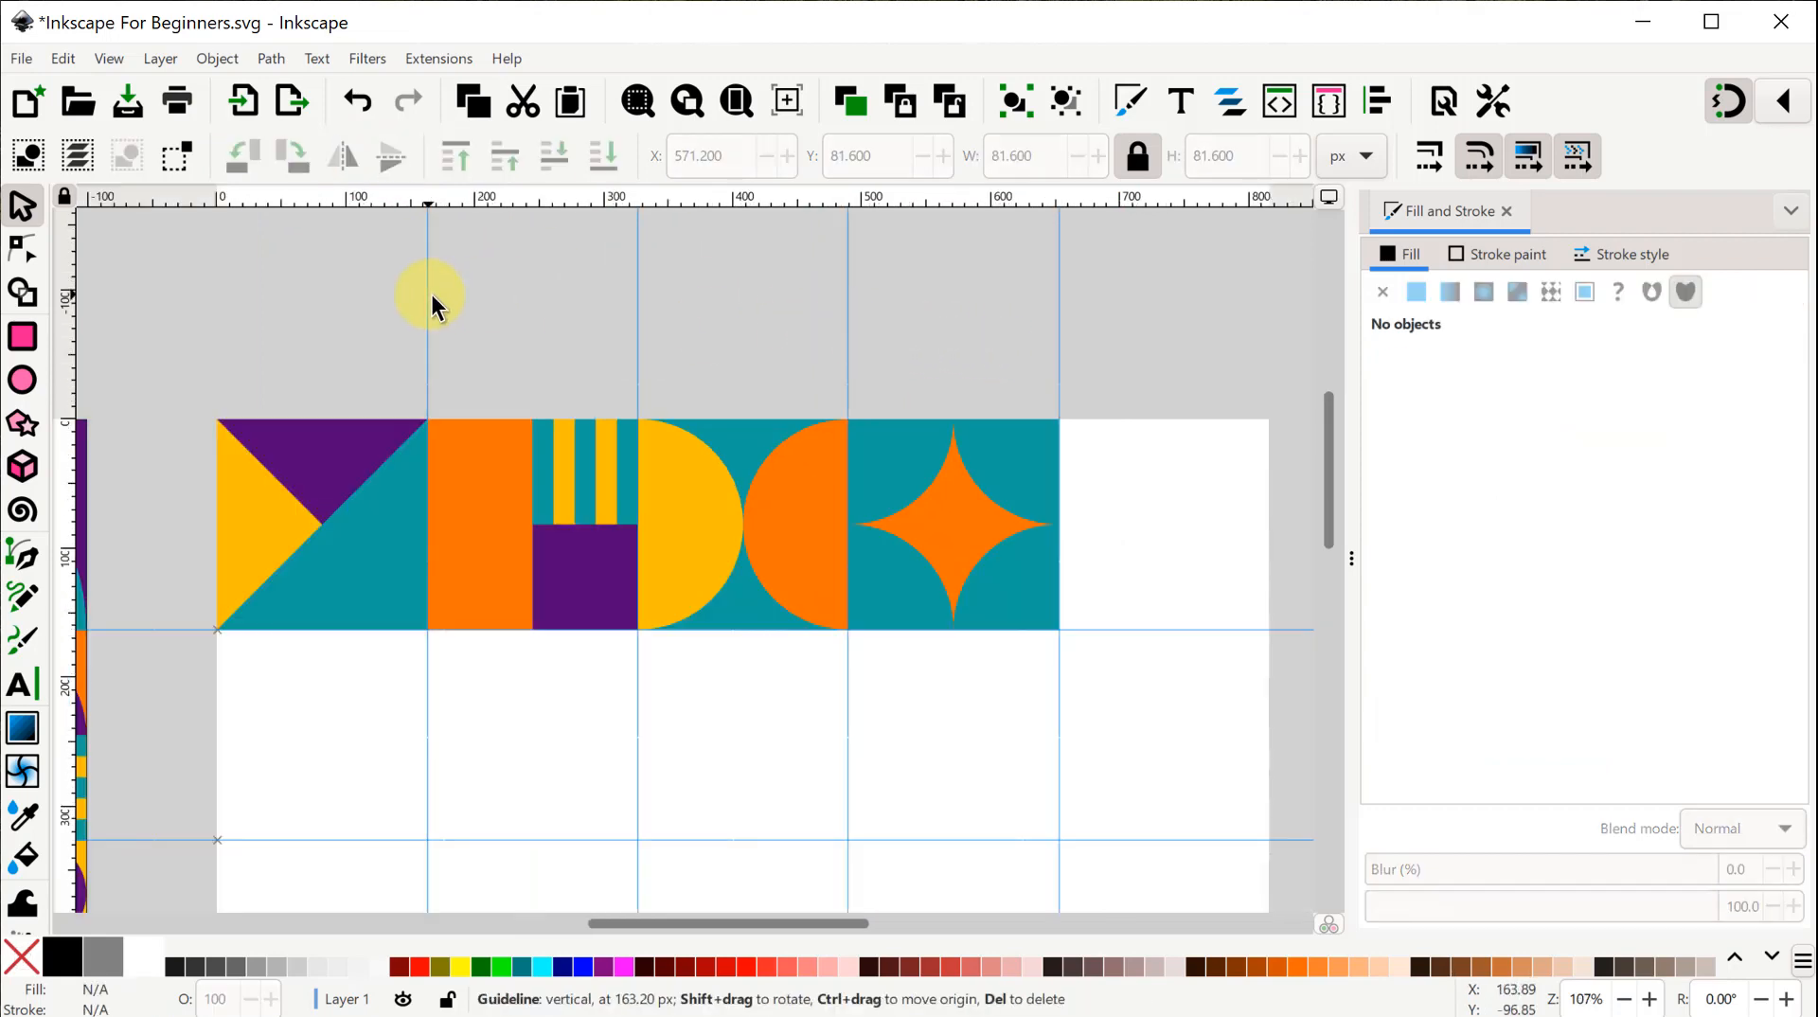
left_click_drag(518, 287, 1149, 277)
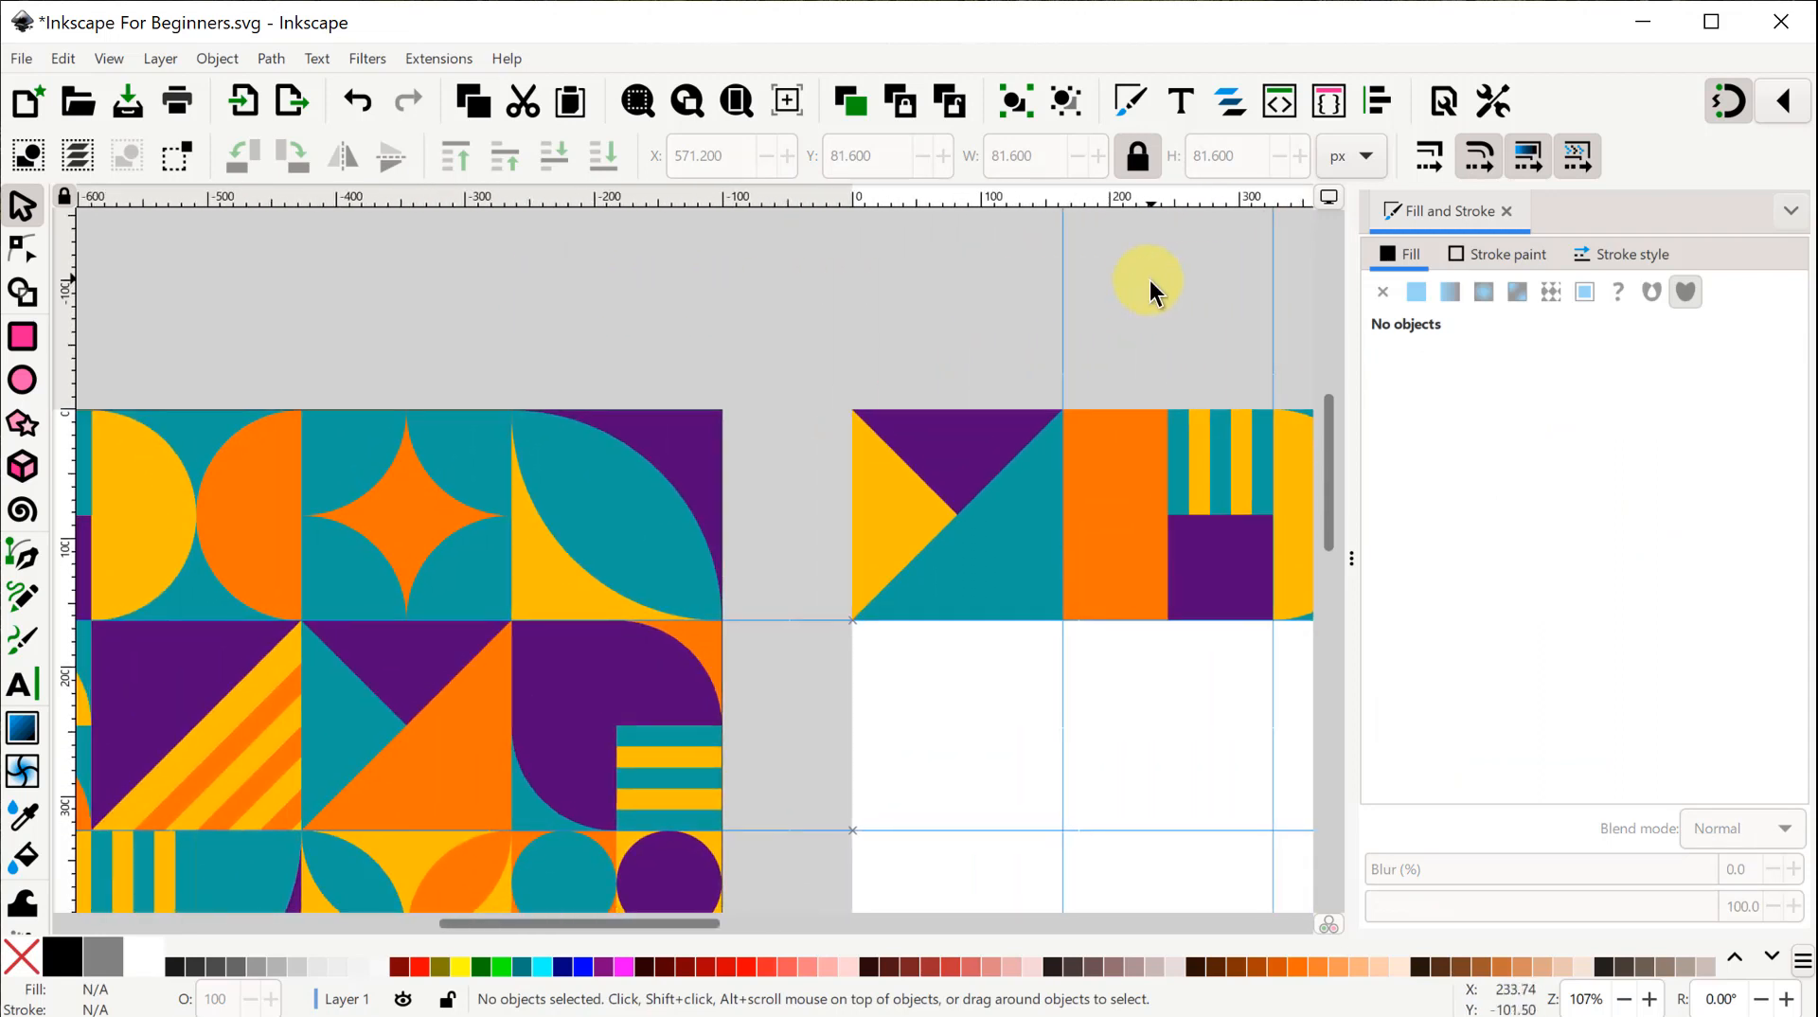
left_click_drag(859, 314, 502, 259)
left_click(637, 497)
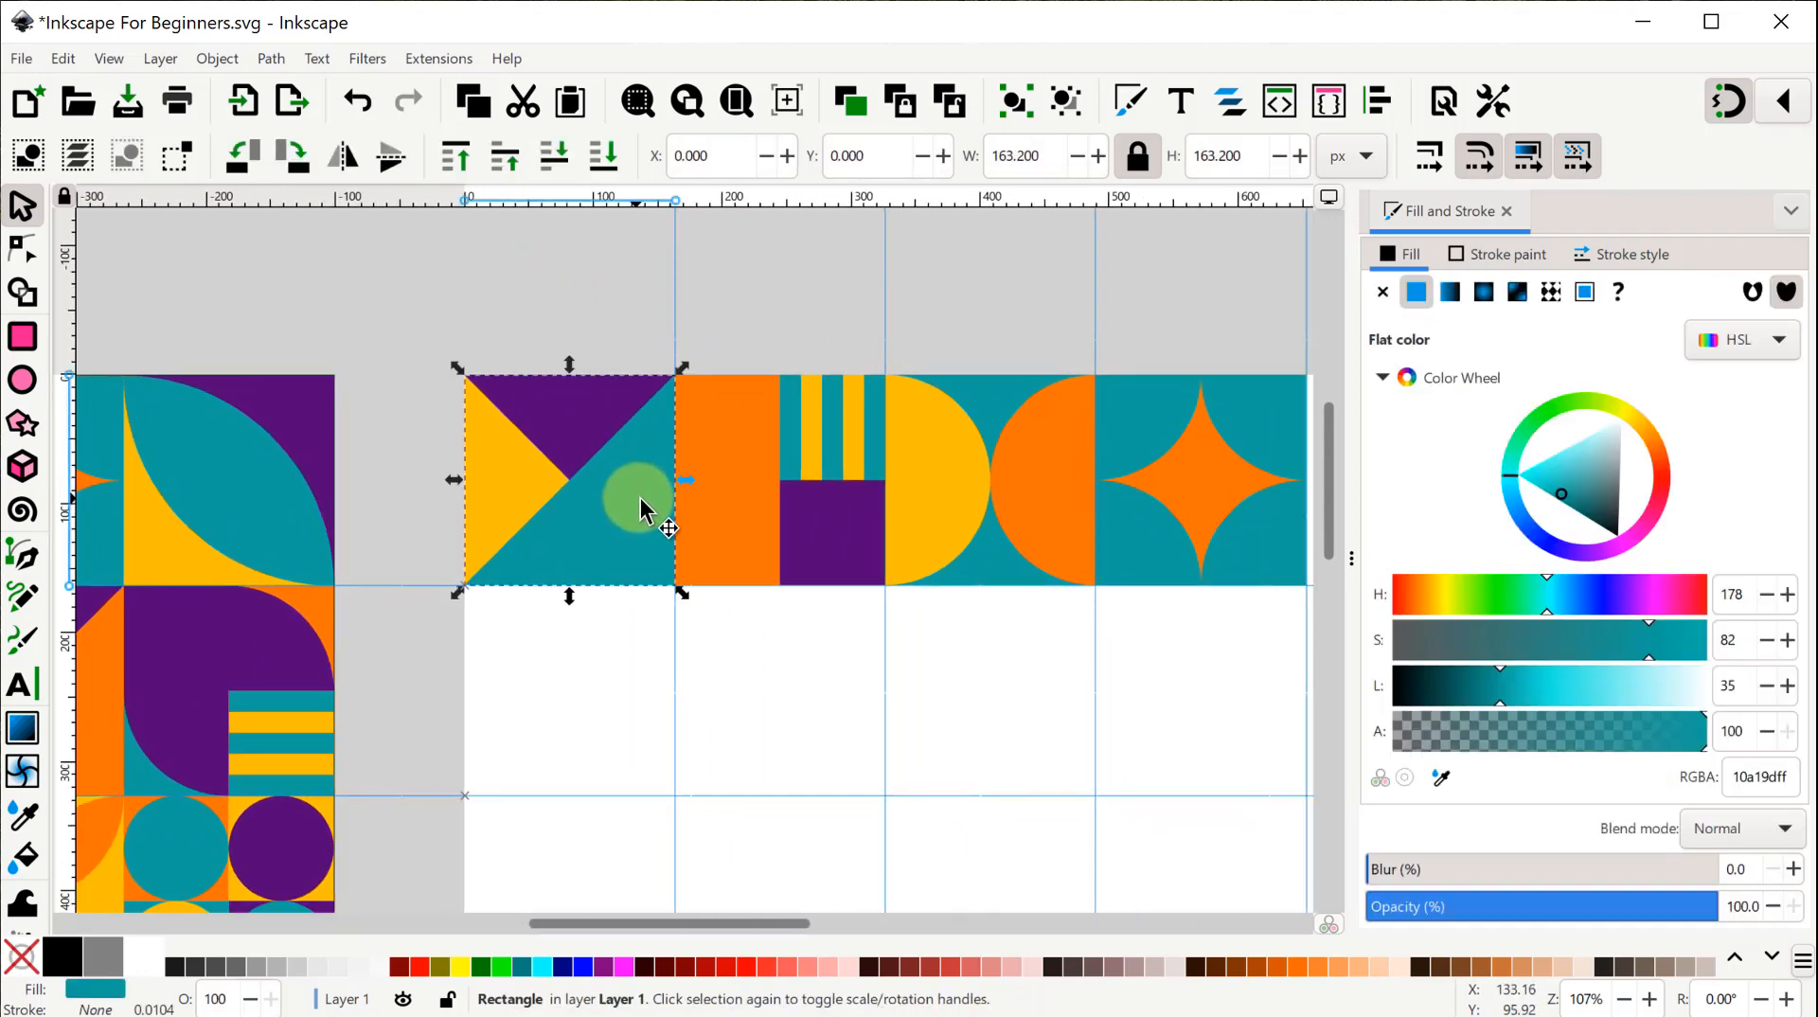
key("ctrl+d")
left_click_drag(594, 508, 844, 472)
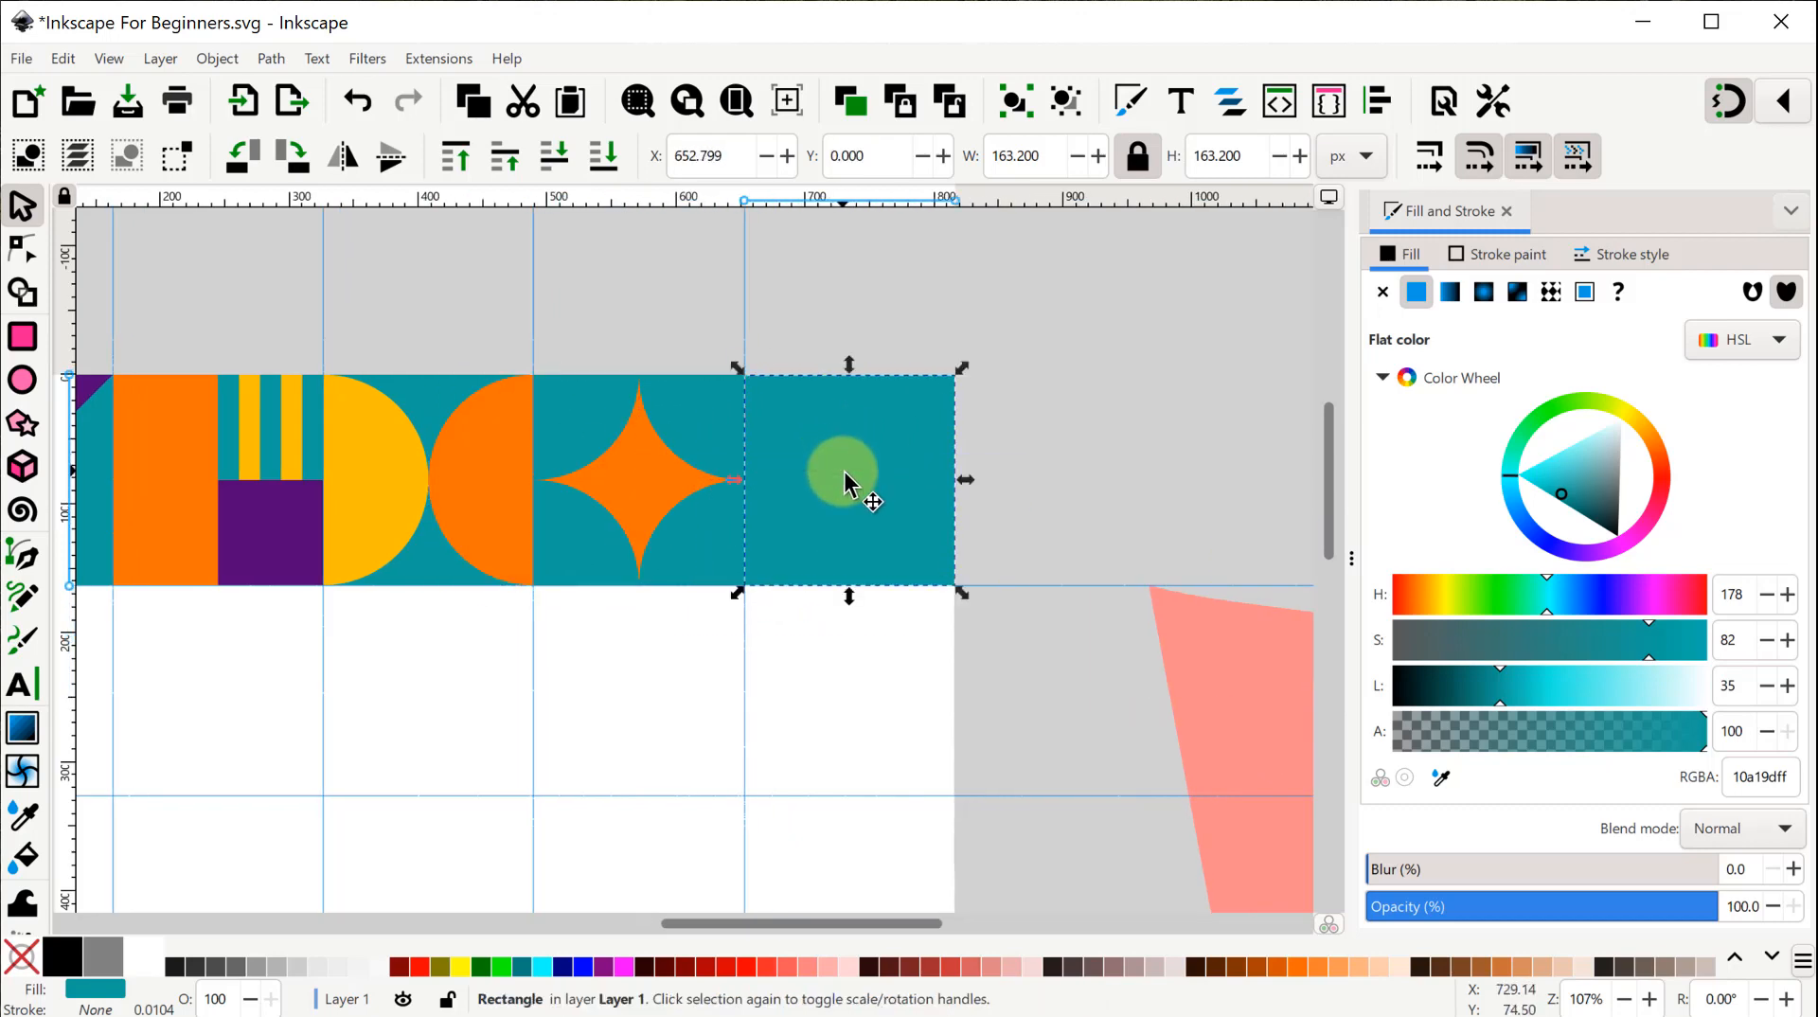
left_click(1440, 776)
left_click(244, 530)
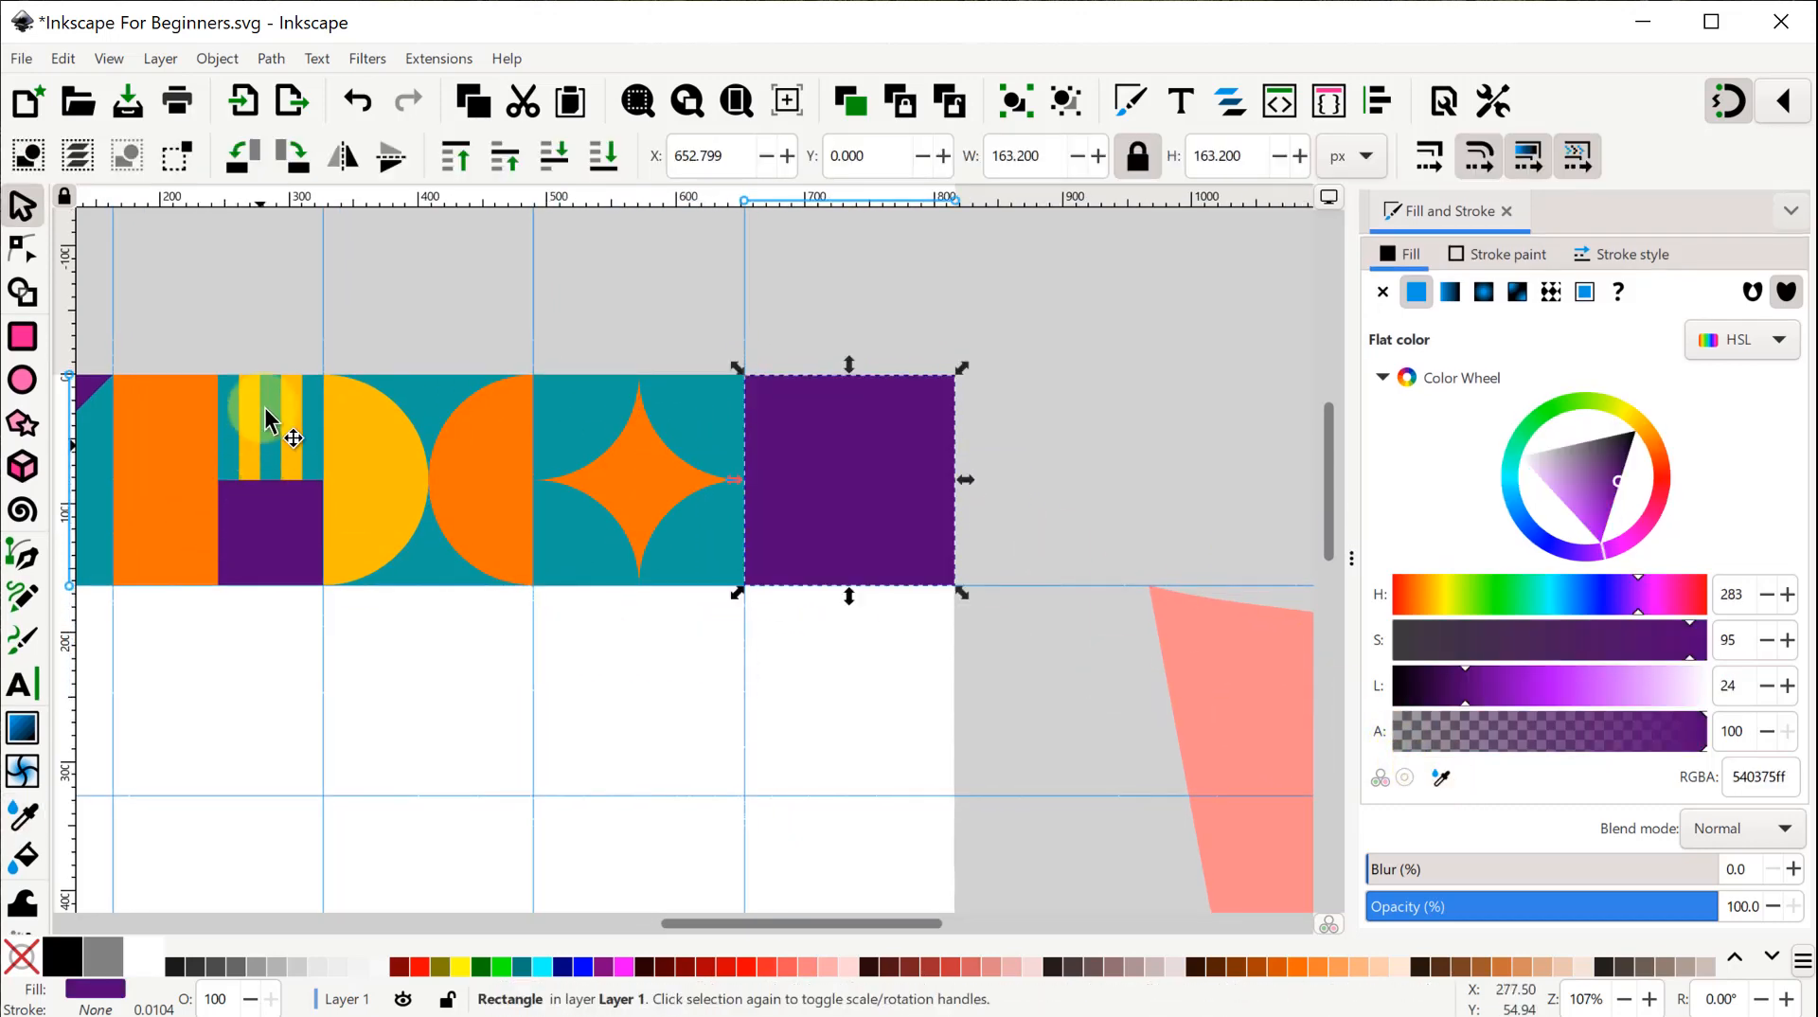
Draw a straight horizontal line about 150 px long with the Pen tool in the empty area above the purple square.
left_click_drag(271, 269, 969, 301)
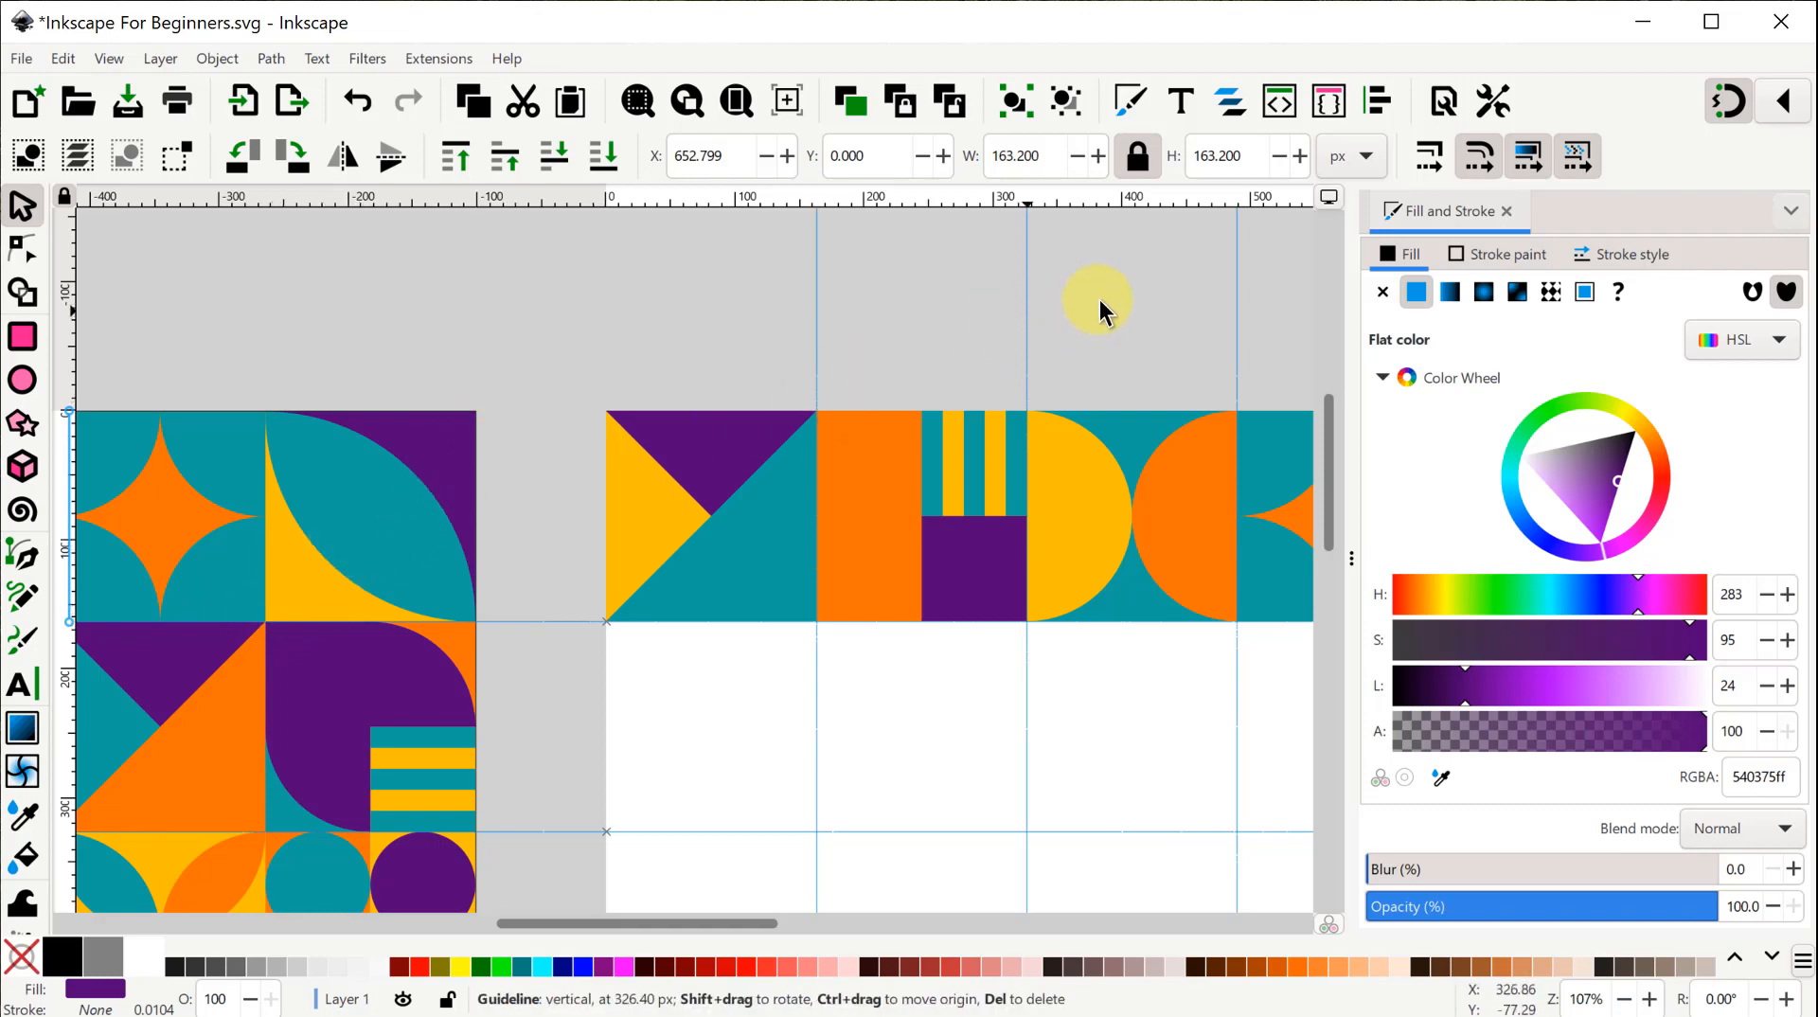
left_click_drag(1140, 293, 487, 332)
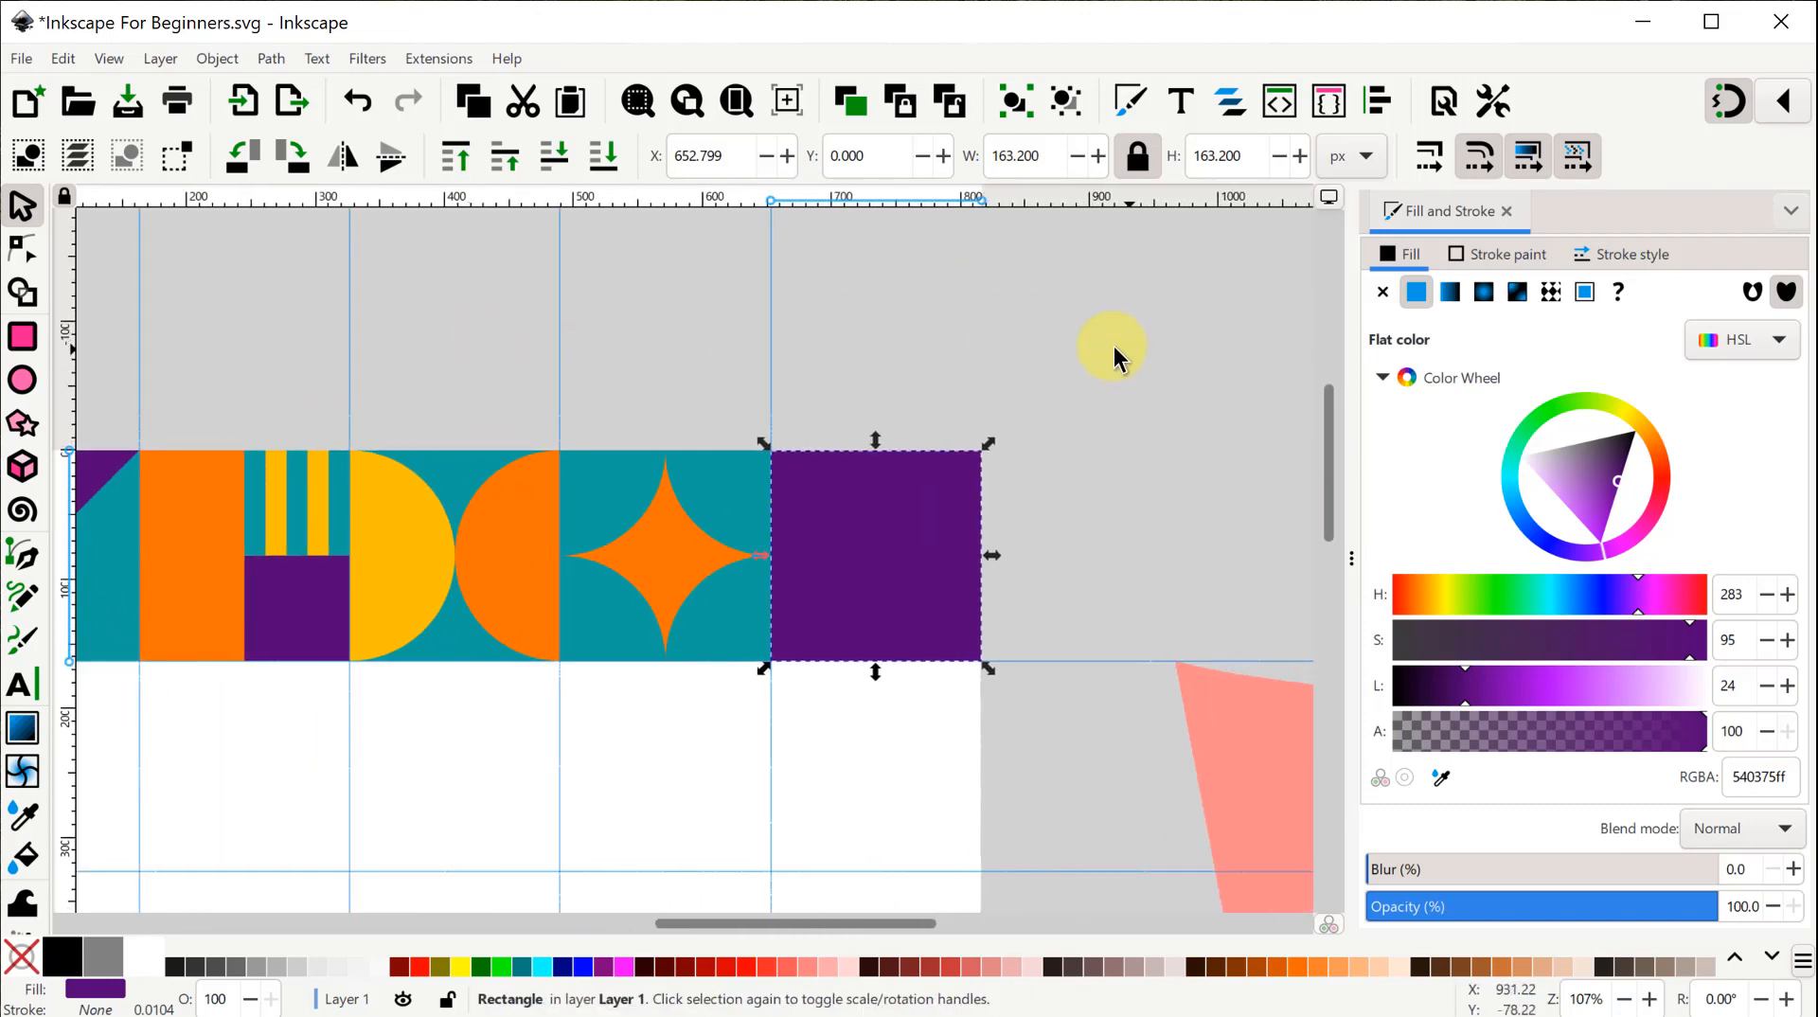
left_click(1059, 333)
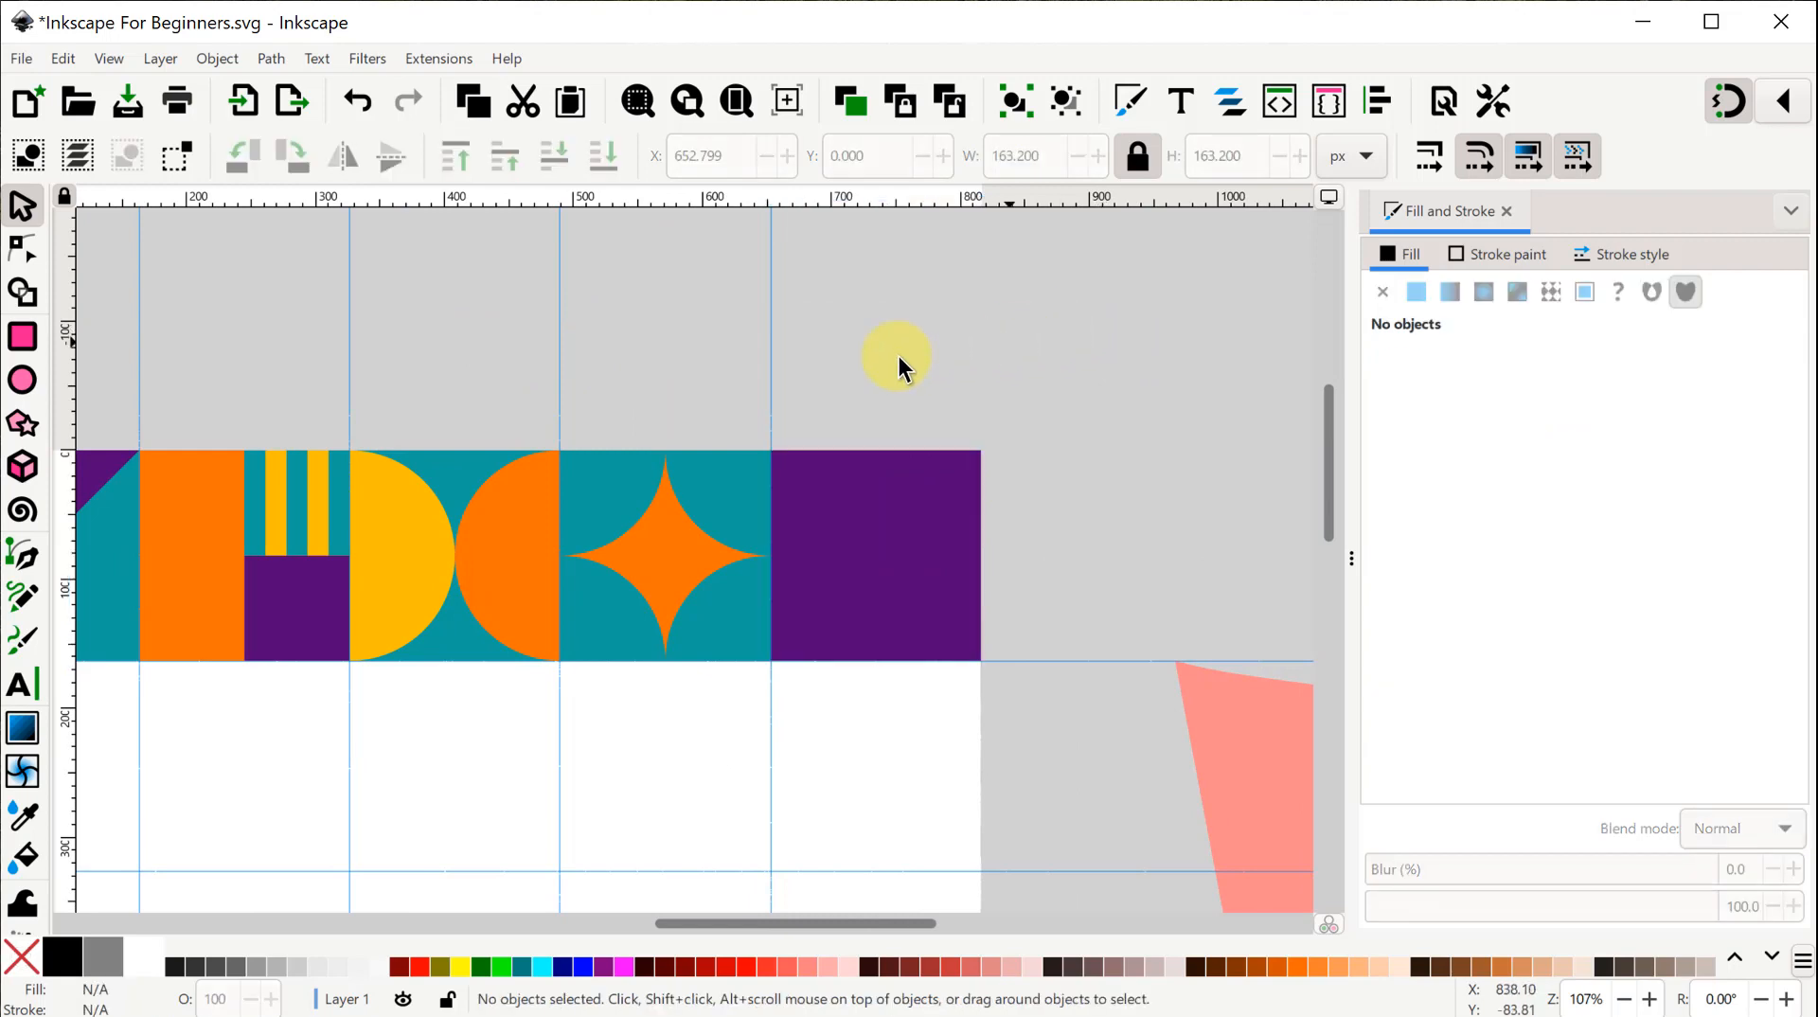
left_click(23, 555)
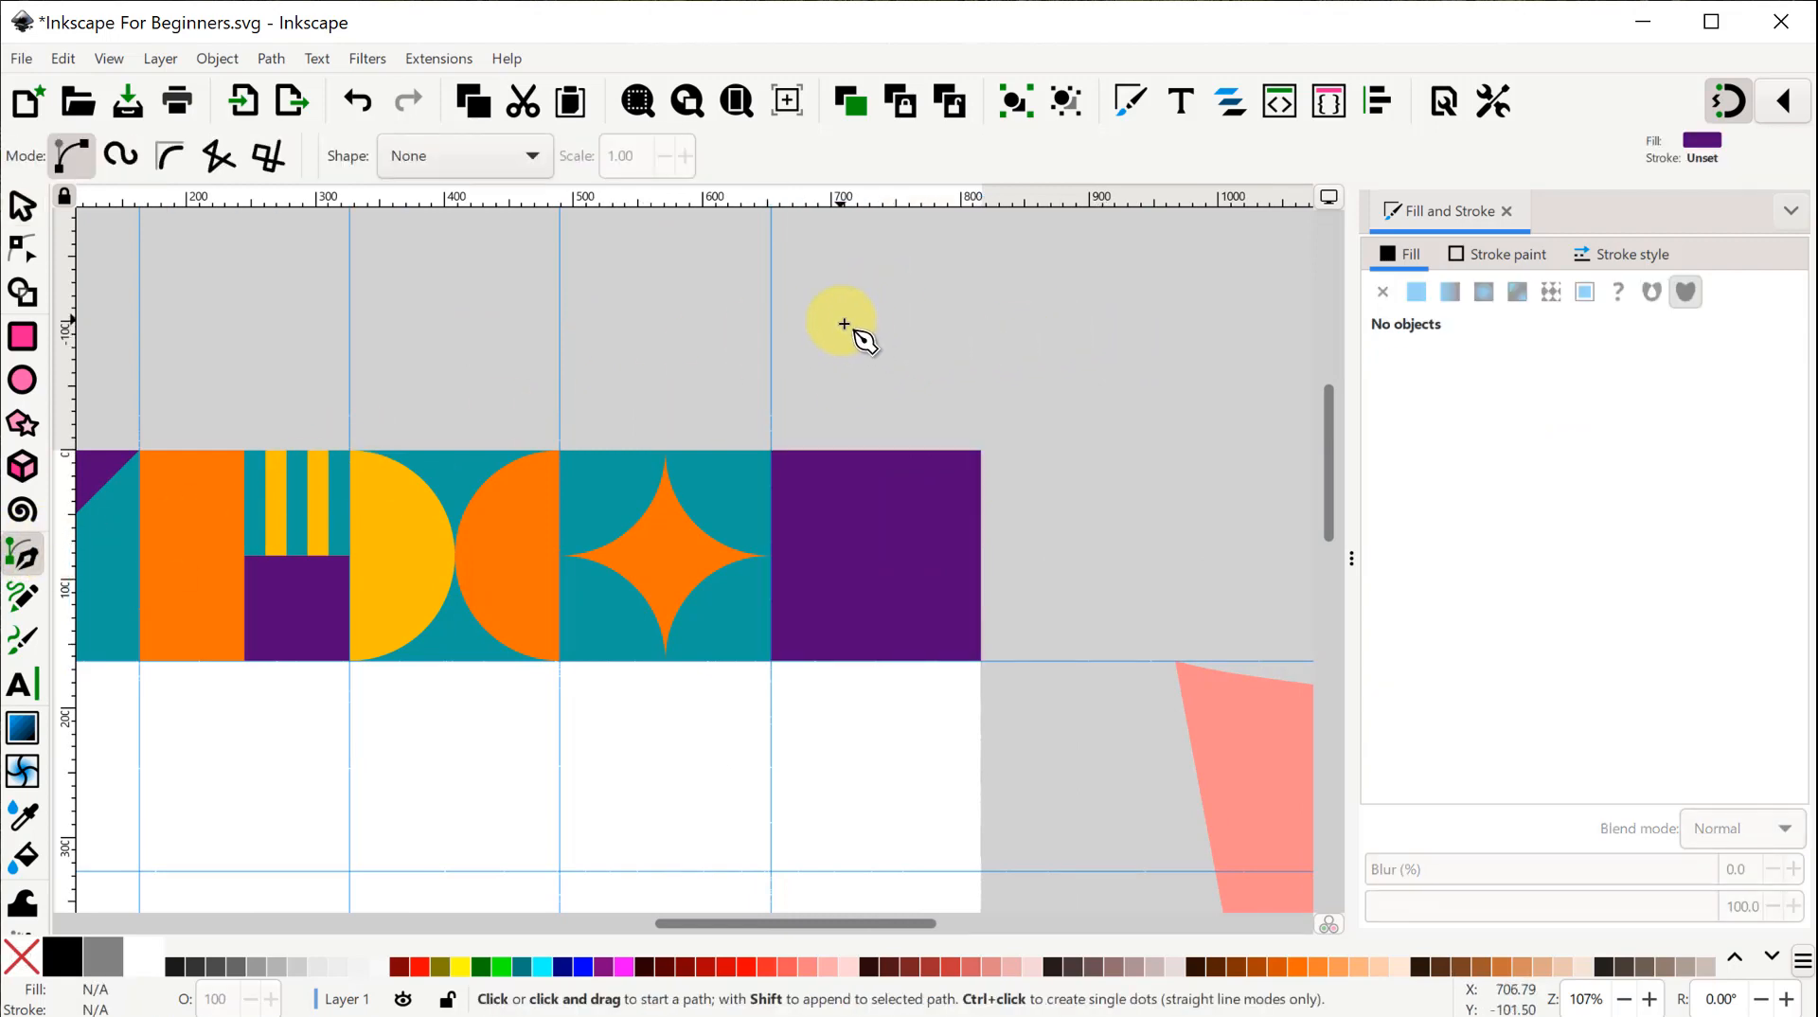
left_click(842, 321)
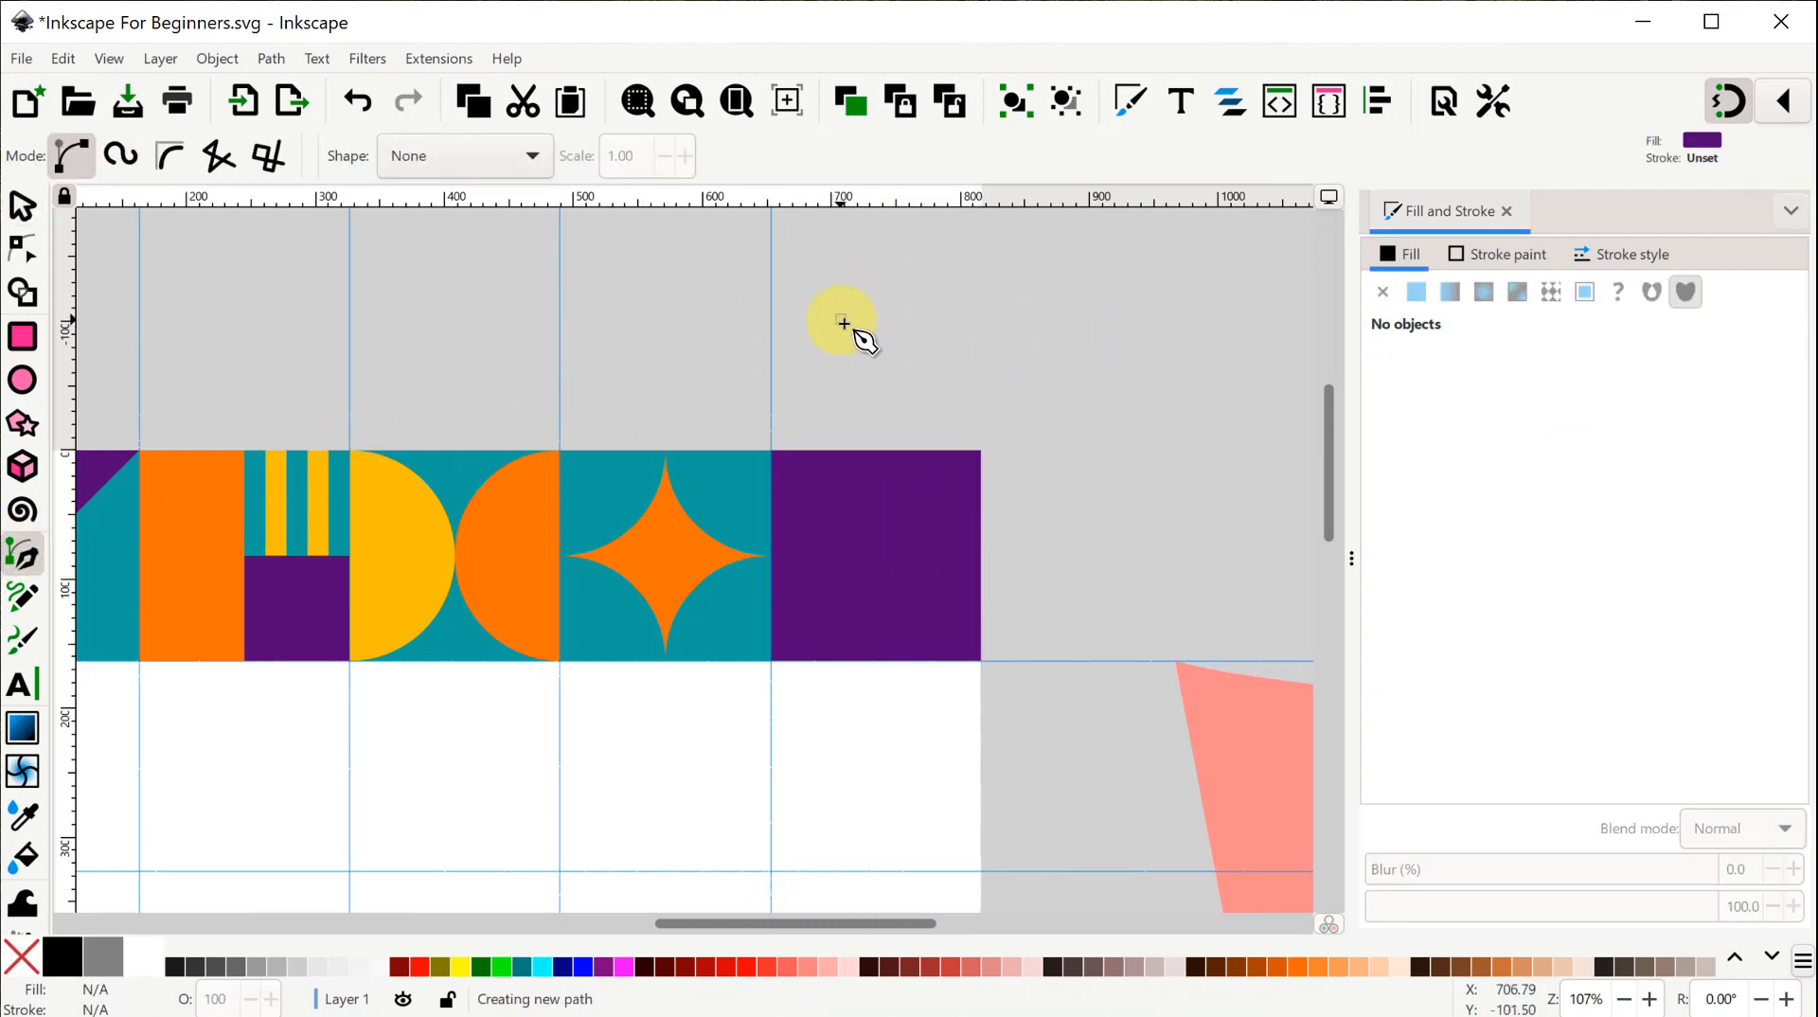
double_click(1038, 324)
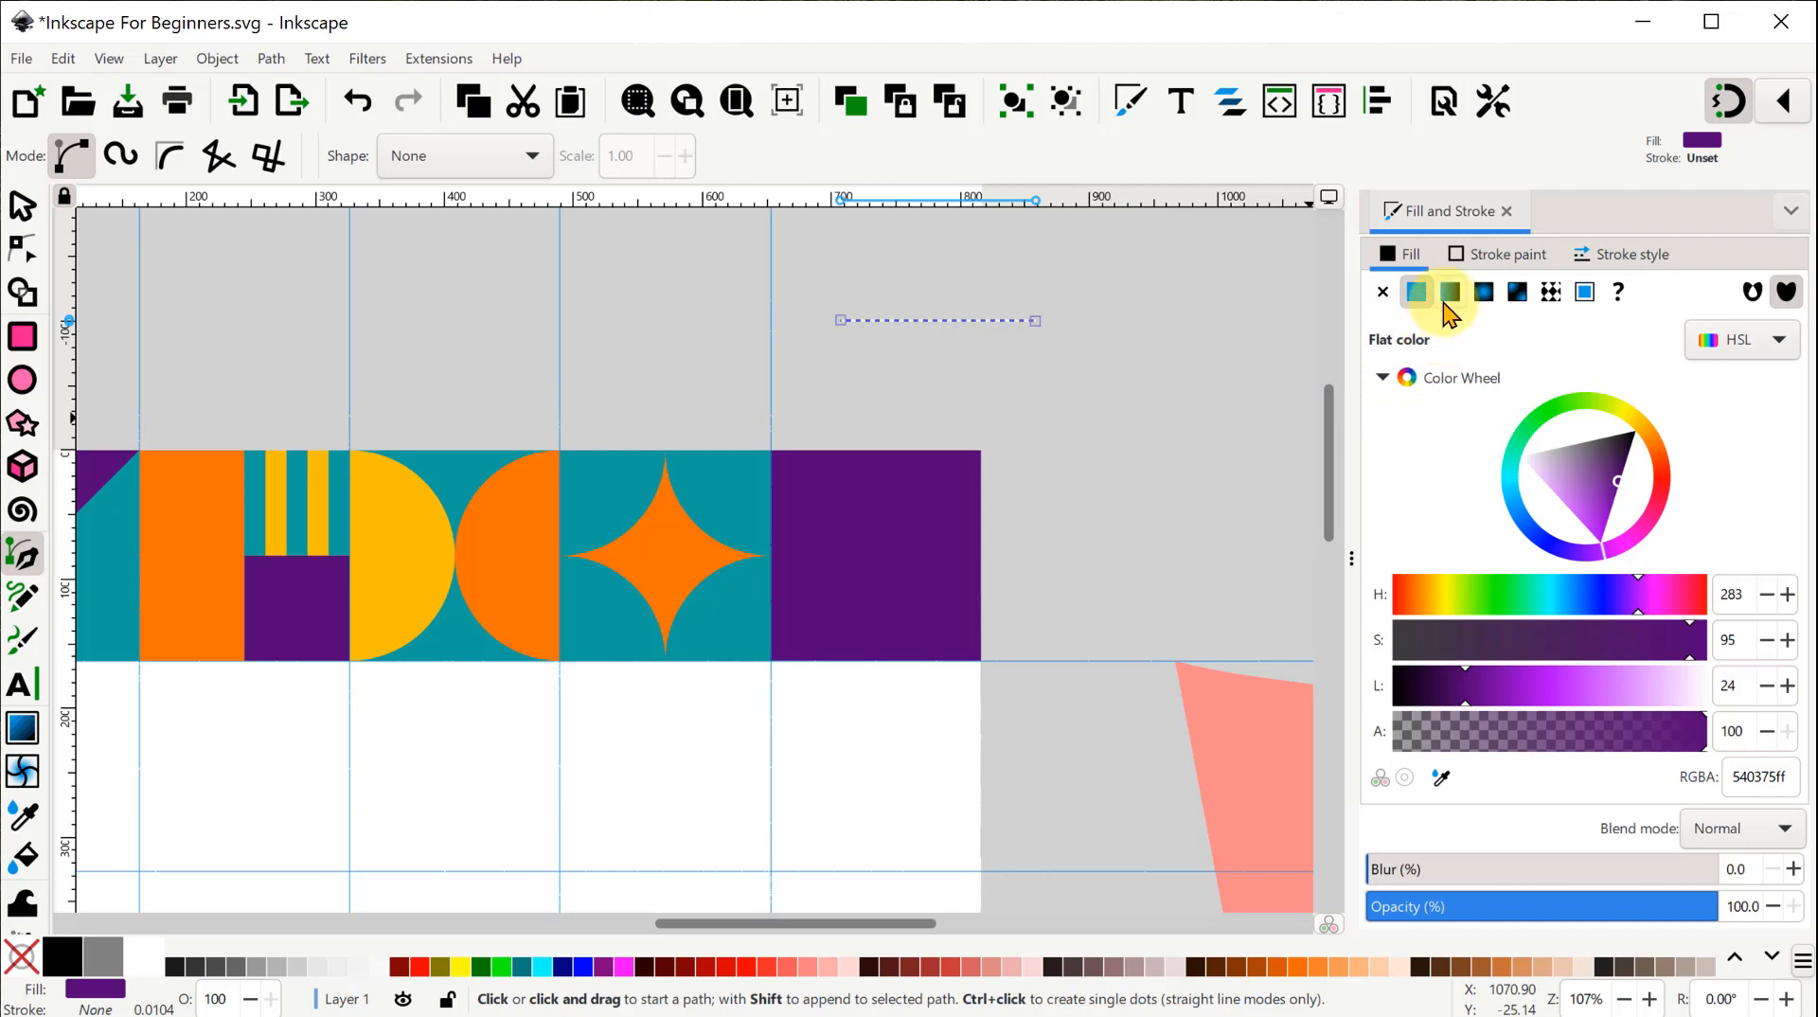
Give the line a flat yellow stroke and remove its fill.
left_click(1484, 261)
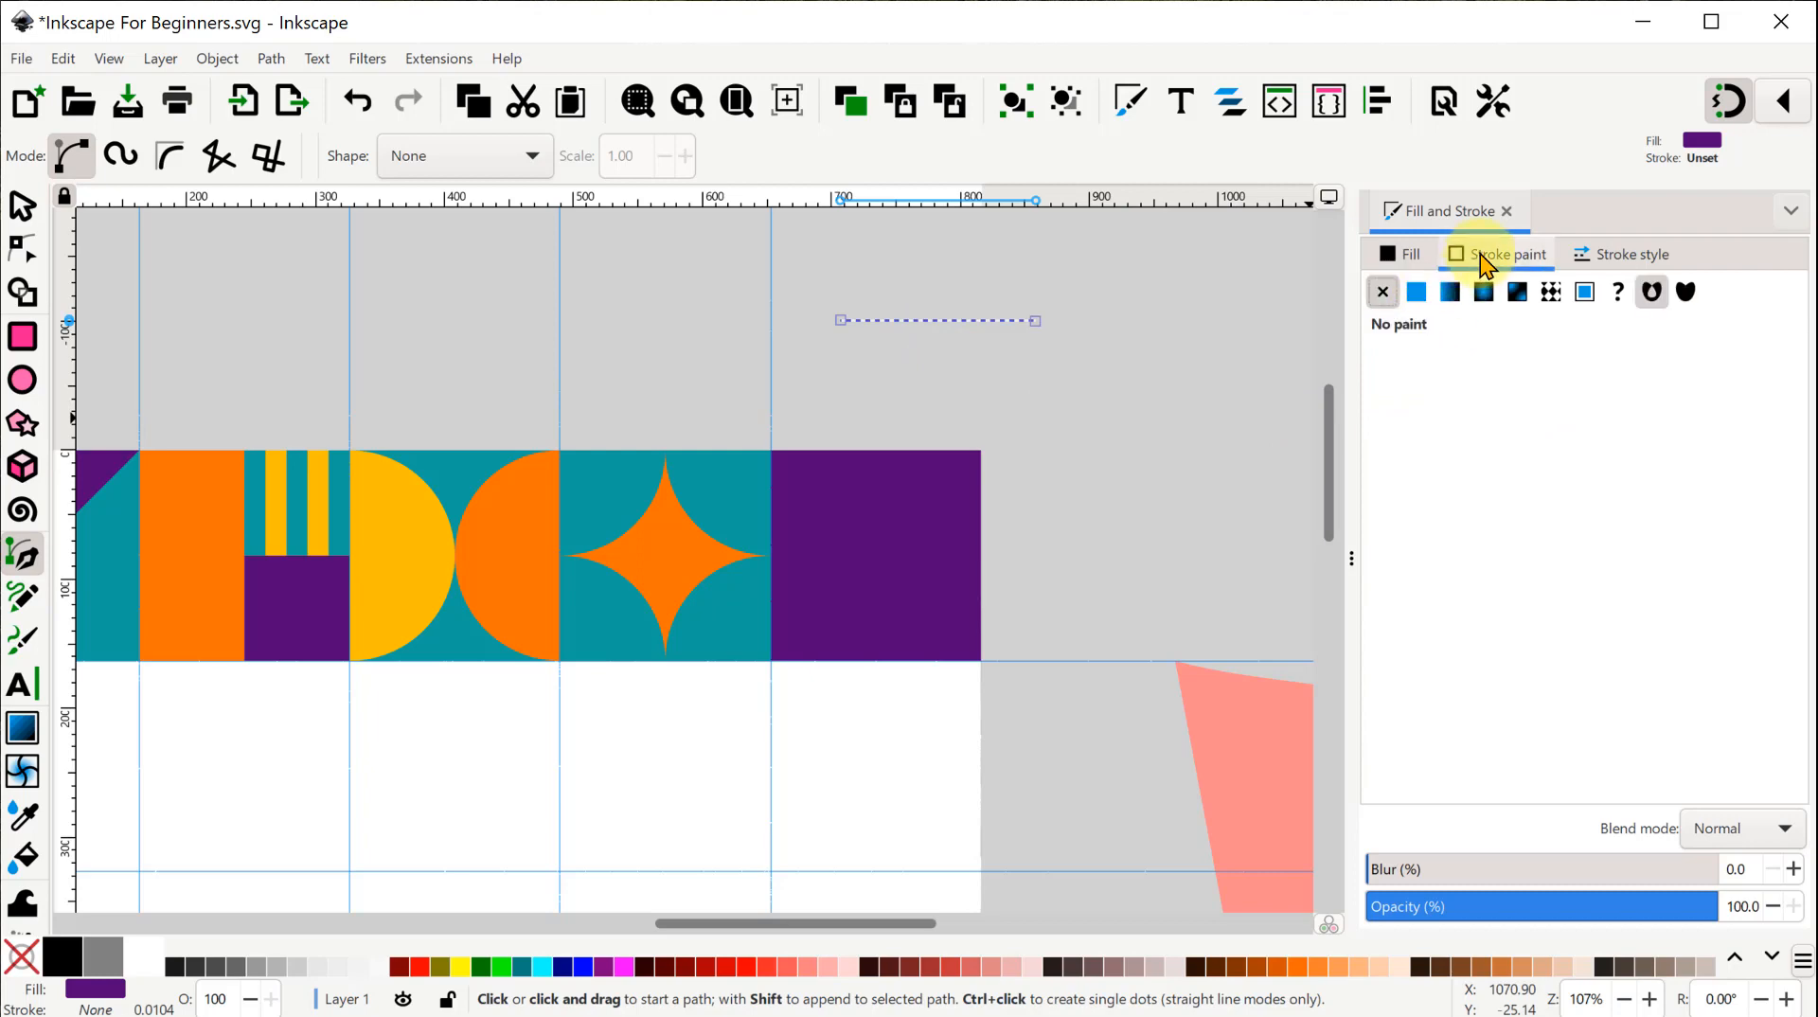
left_click(1417, 294)
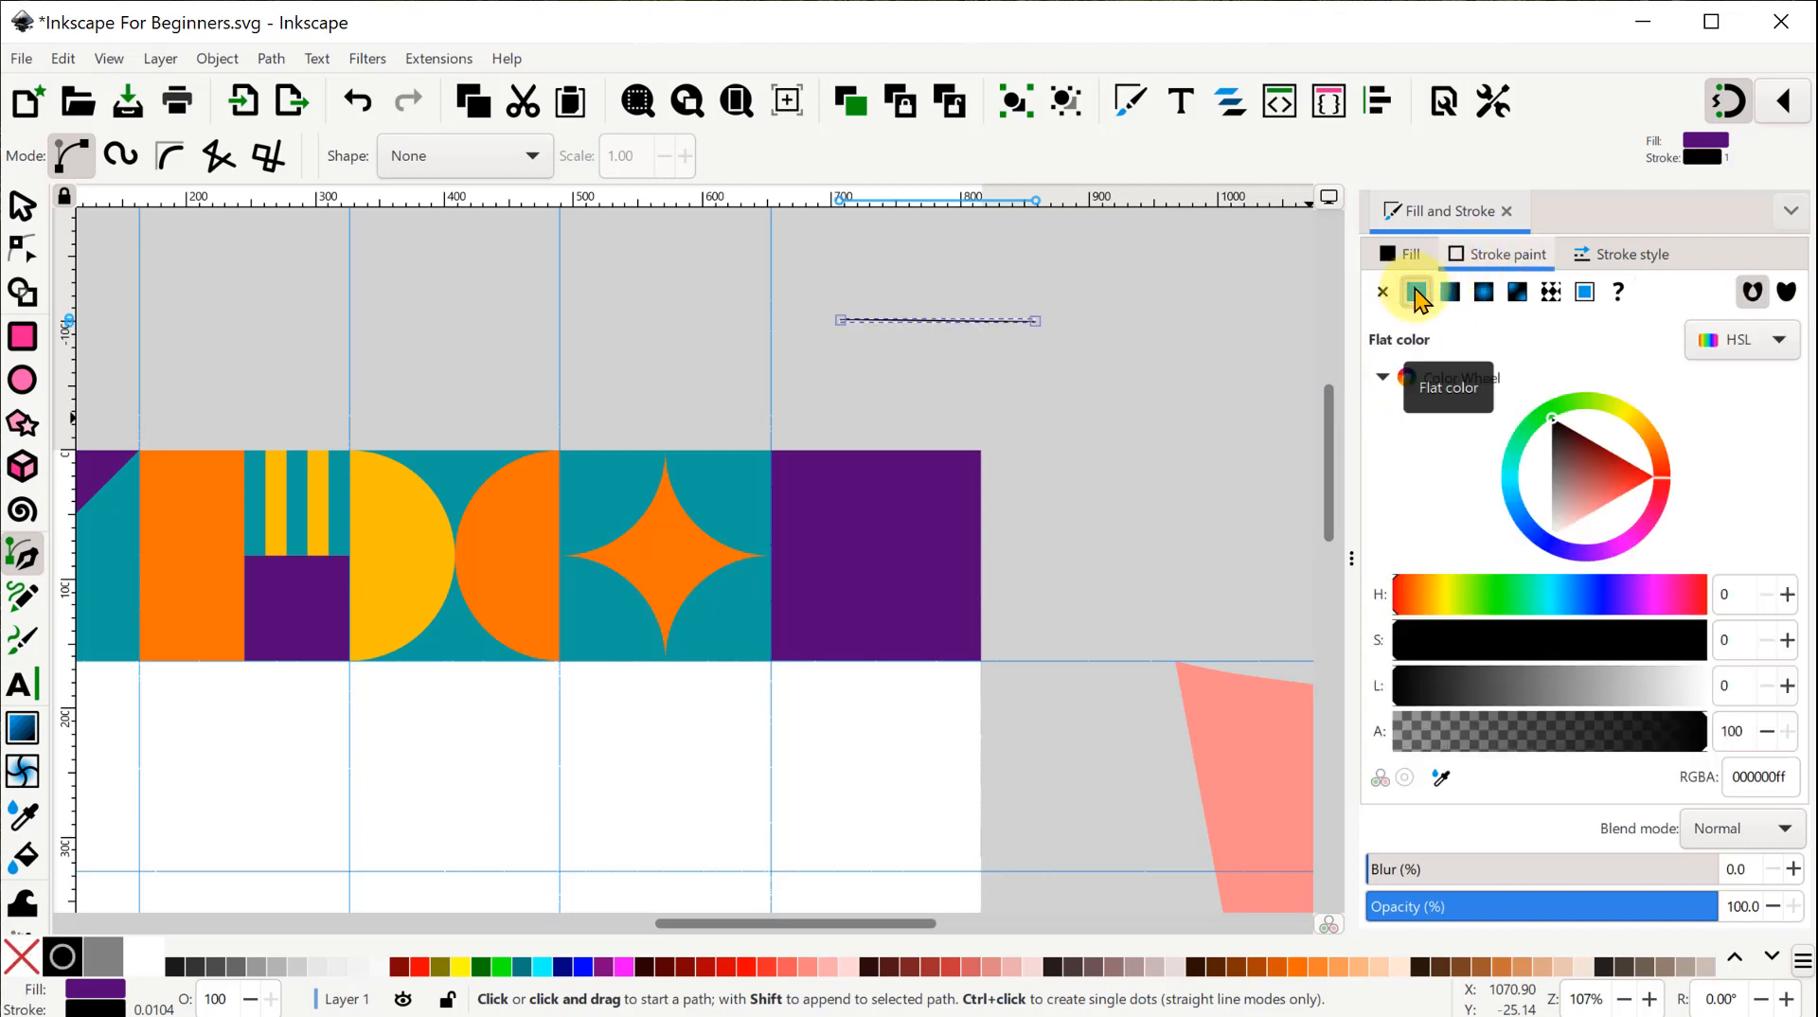
left_click(1399, 258)
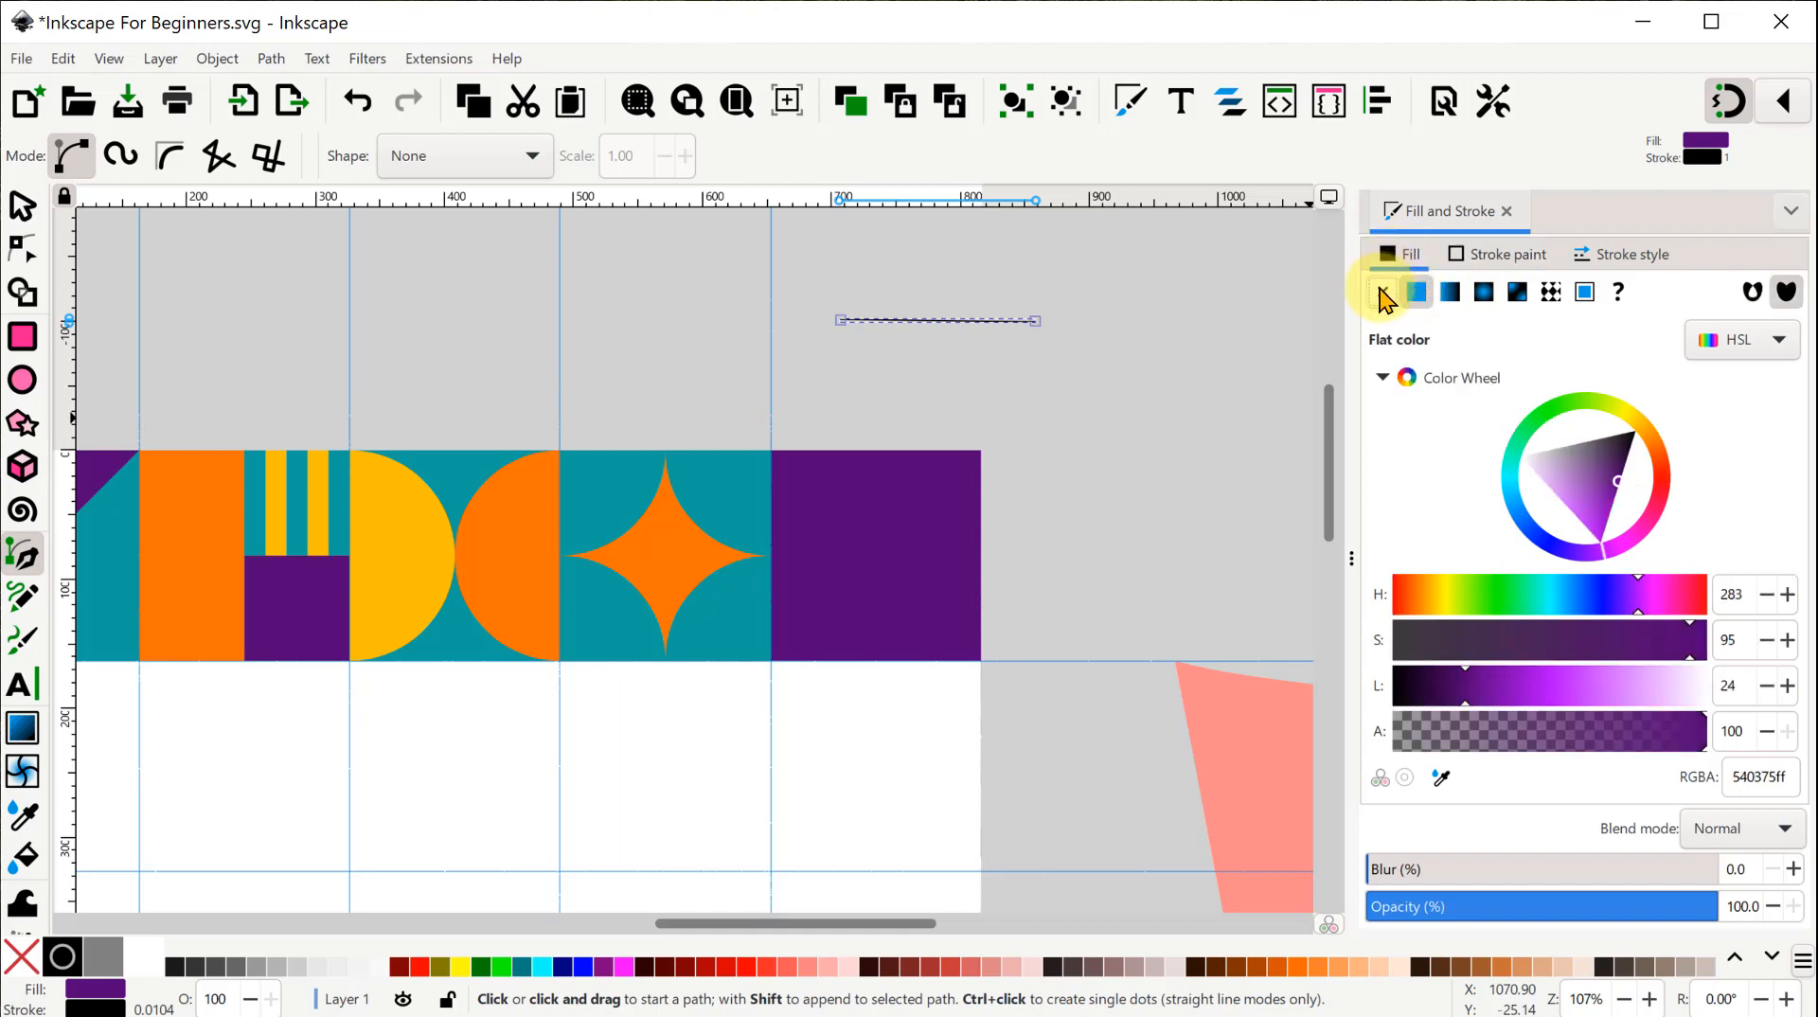
left_click(1382, 294)
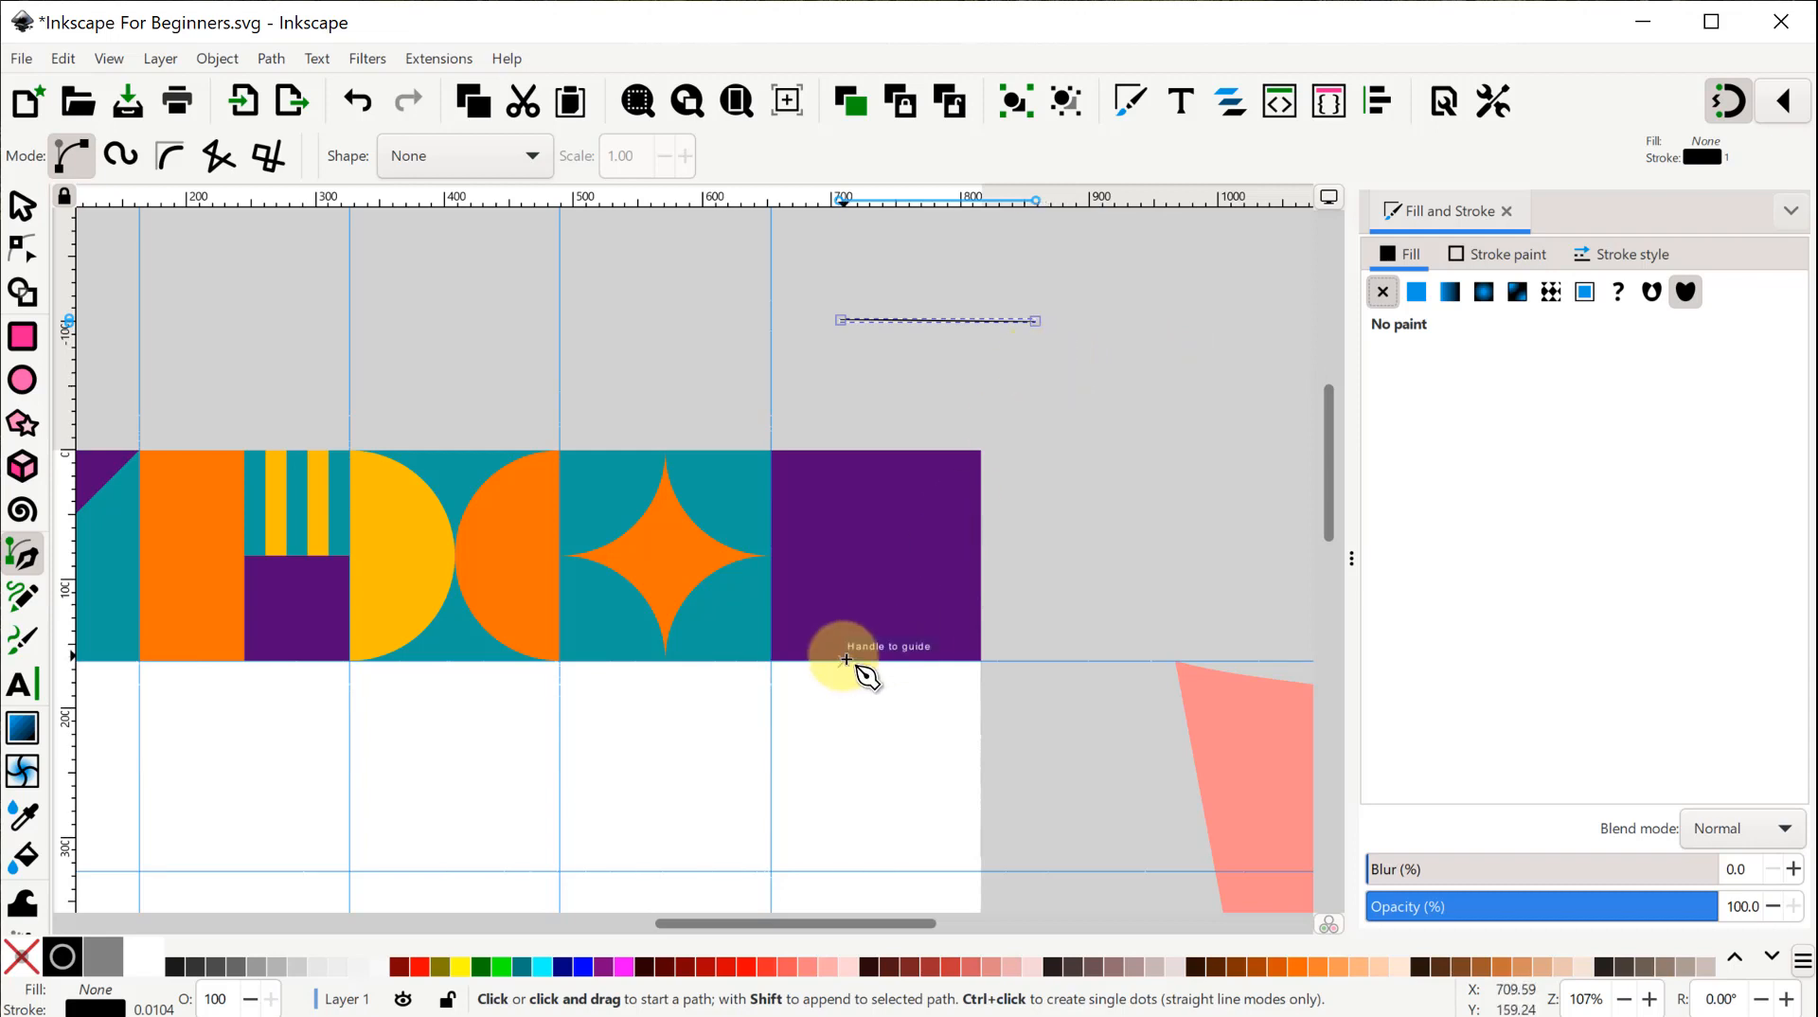
left_click(459, 968, "shift")
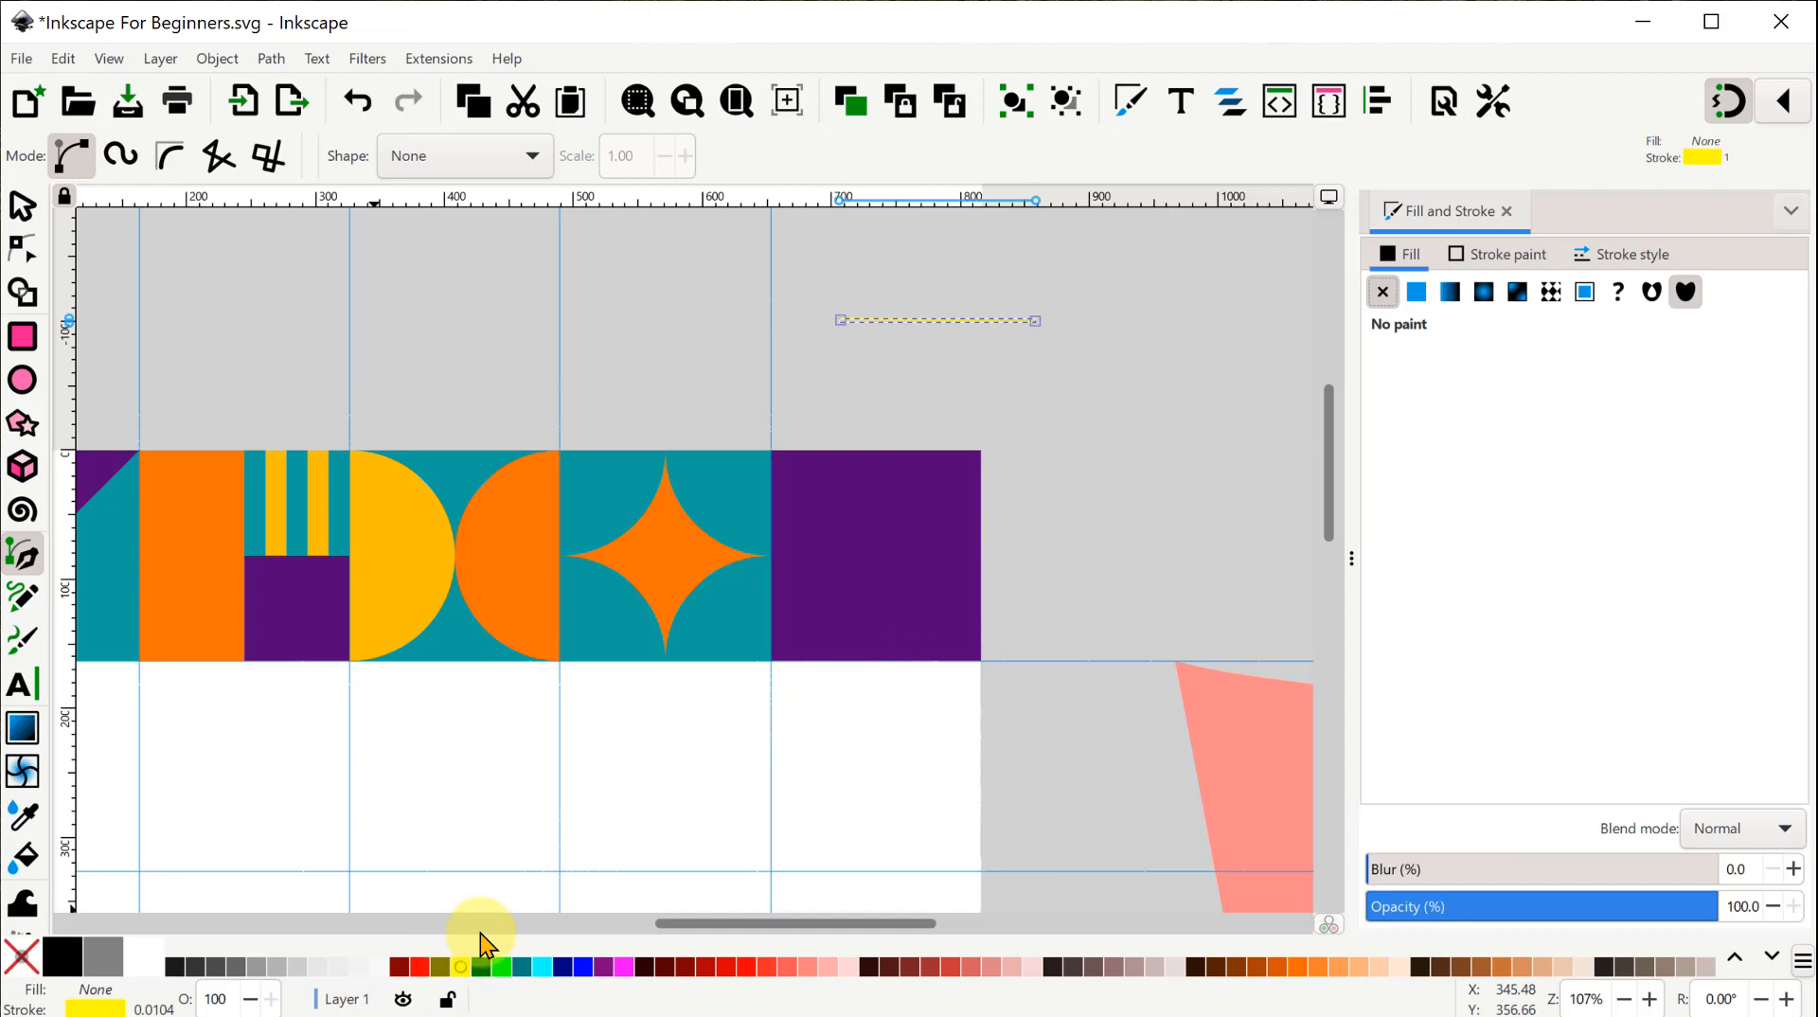
Move the line's two end nodes to the purple square's lower-left and upper-right corners to make a diagonal.
left_click(23, 206)
left_click(919, 313)
left_click(1103, 417)
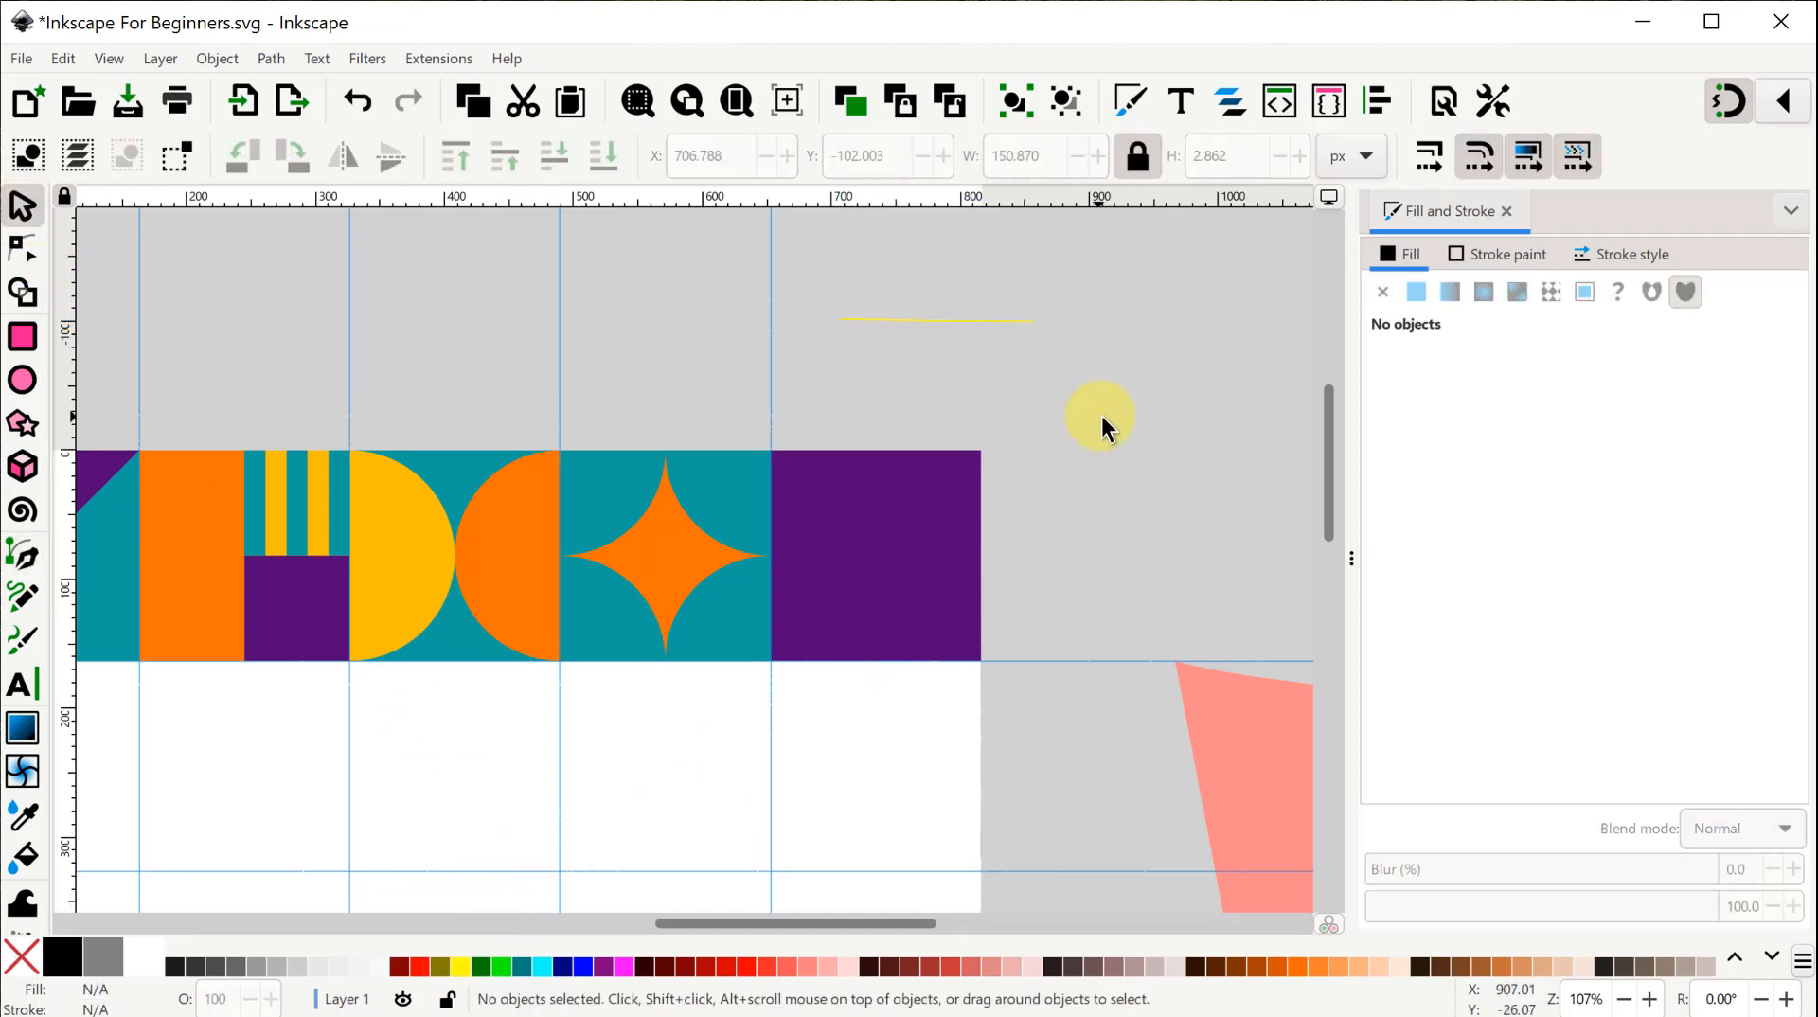
left_click(884, 320)
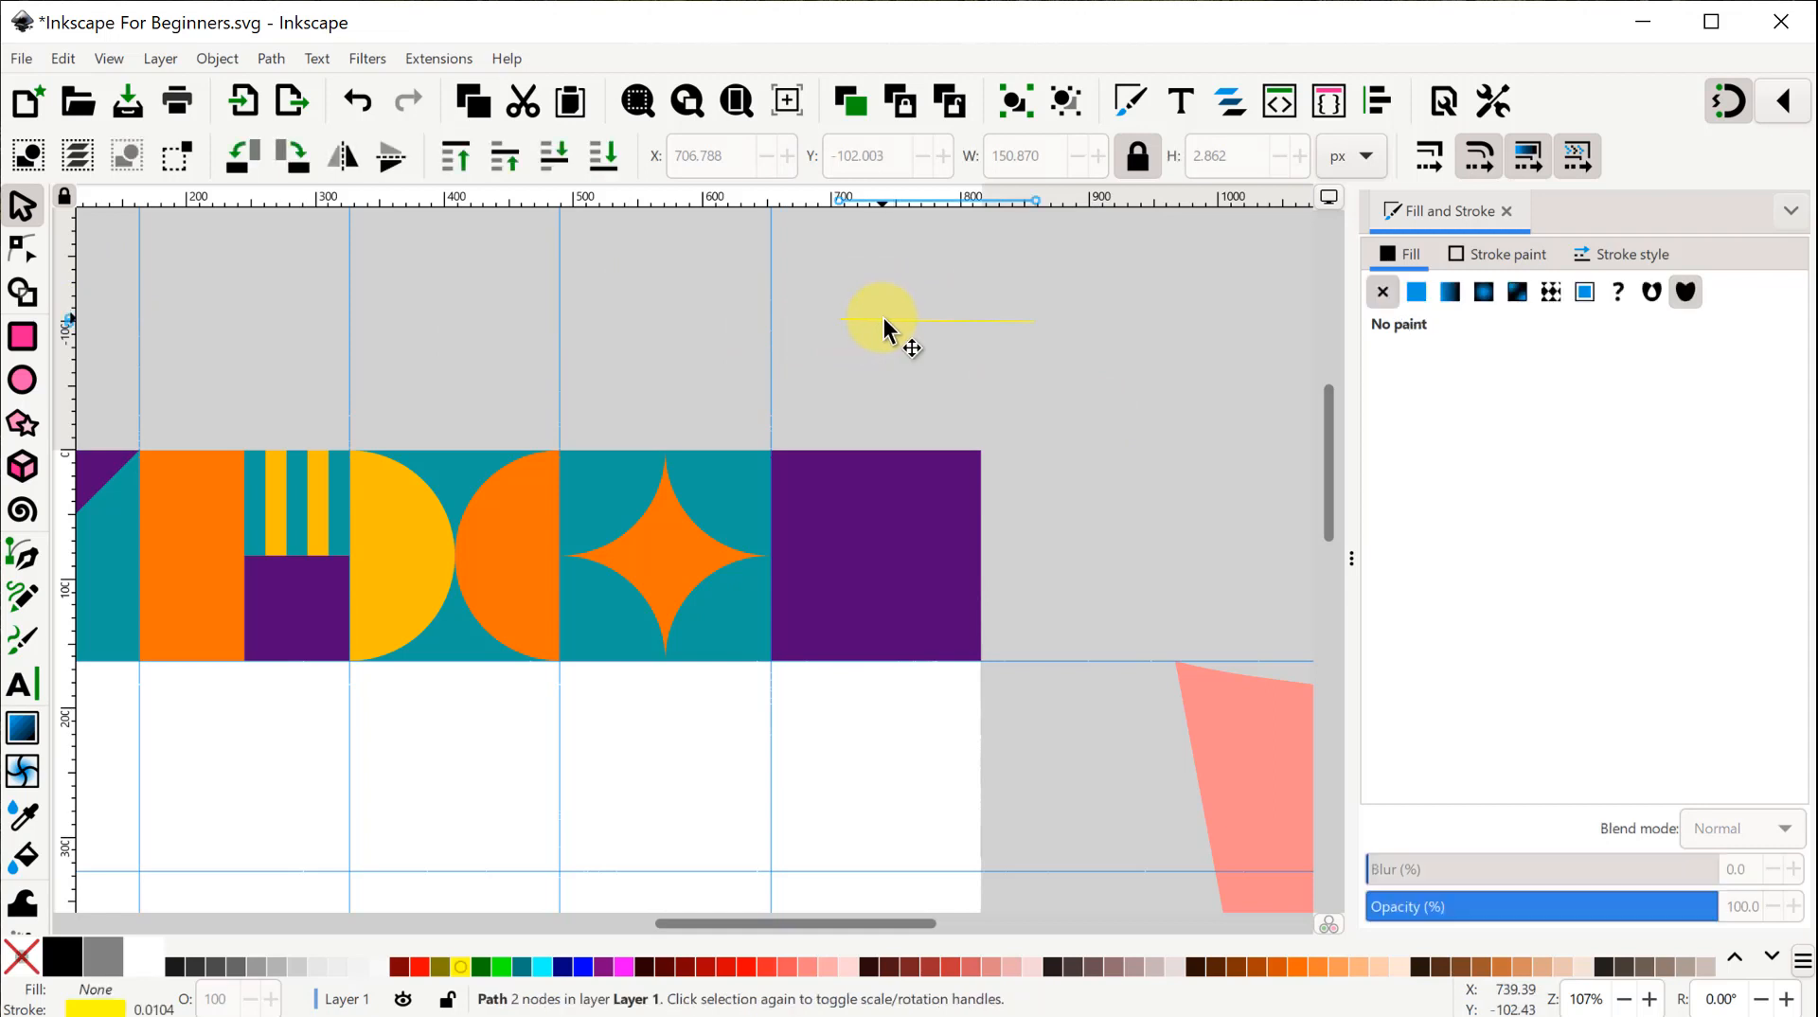
left_click(23, 250)
left_click_drag(840, 321, 796, 661)
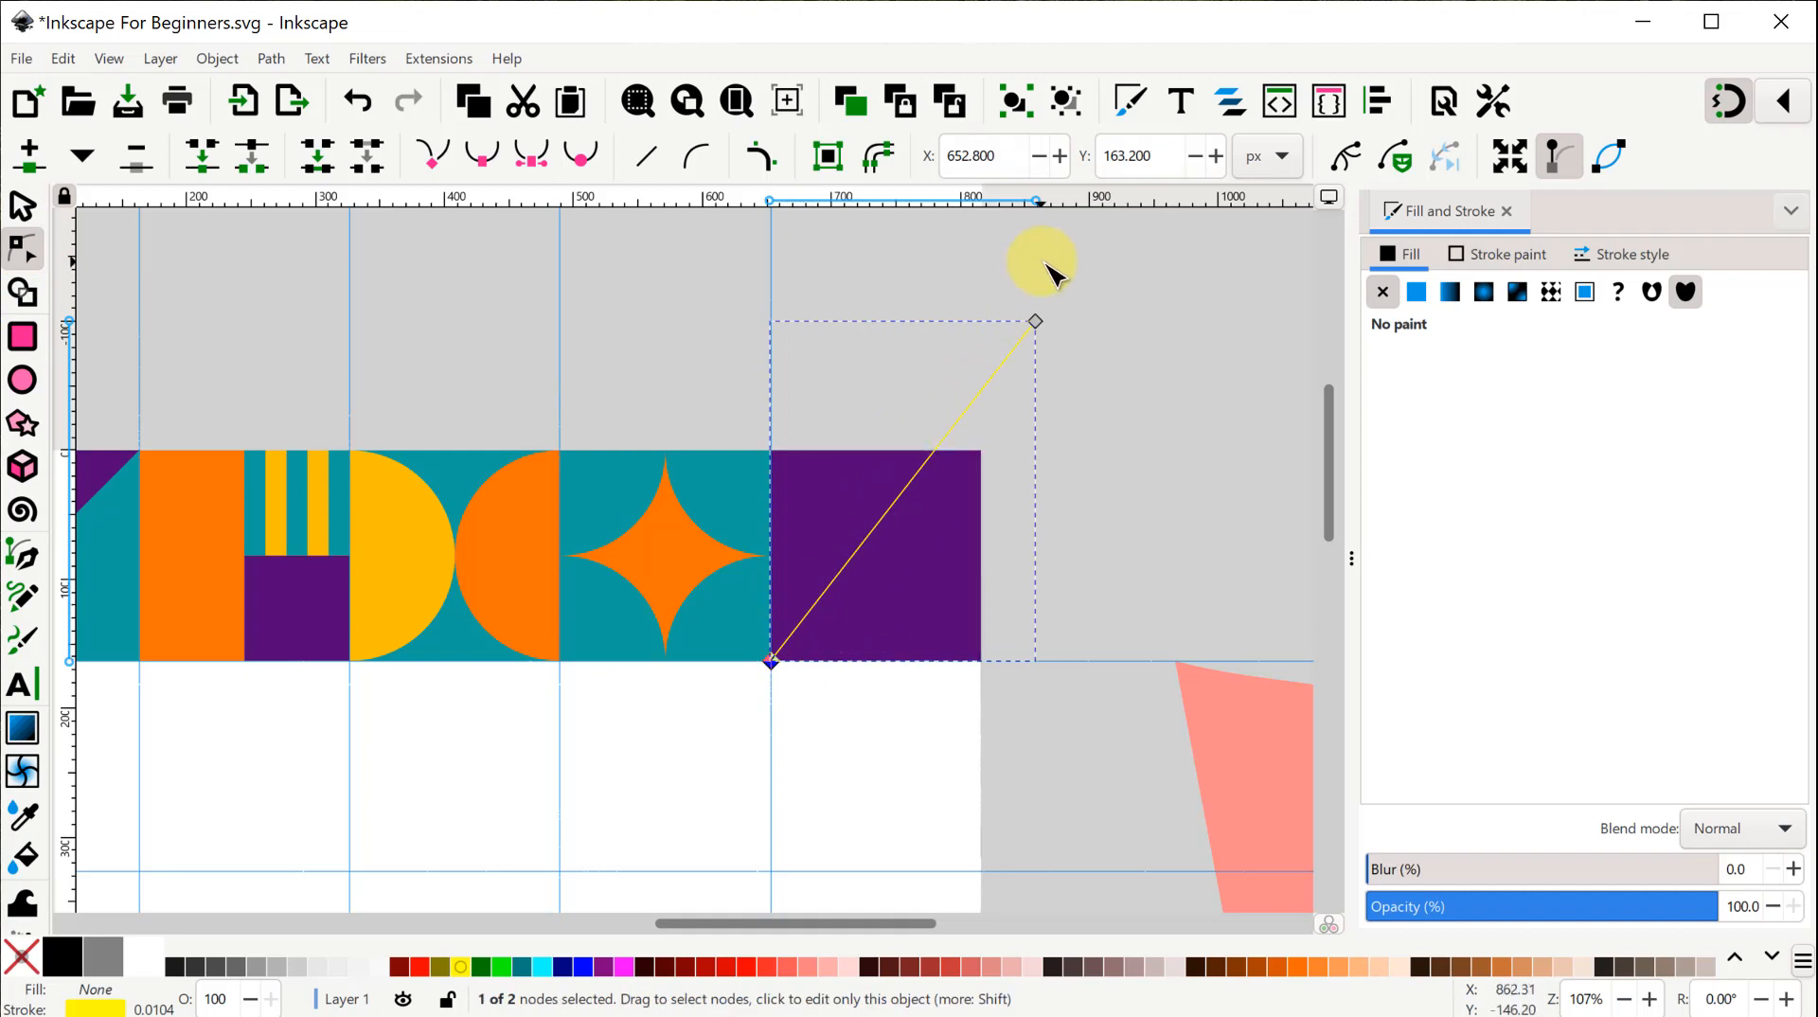
left_click_drag(1030, 353, 975, 453)
left_click(1080, 434)
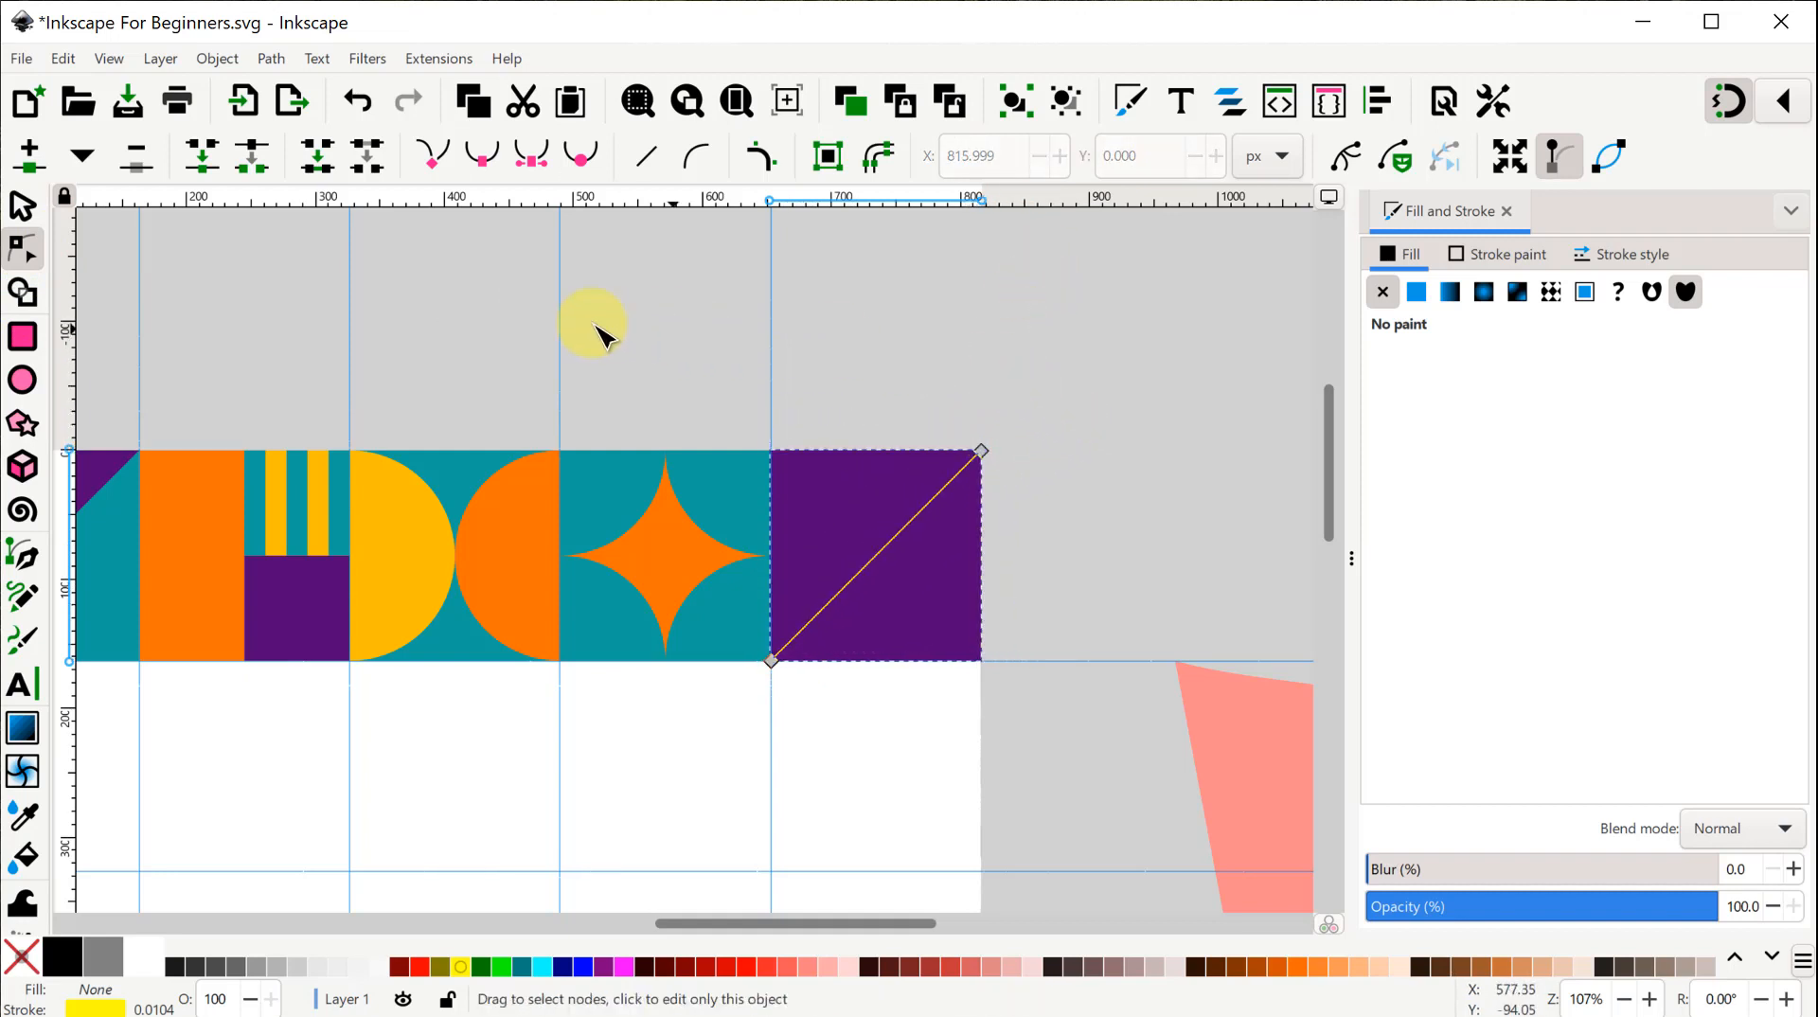
left_click_drag(489, 305, 1213, 276)
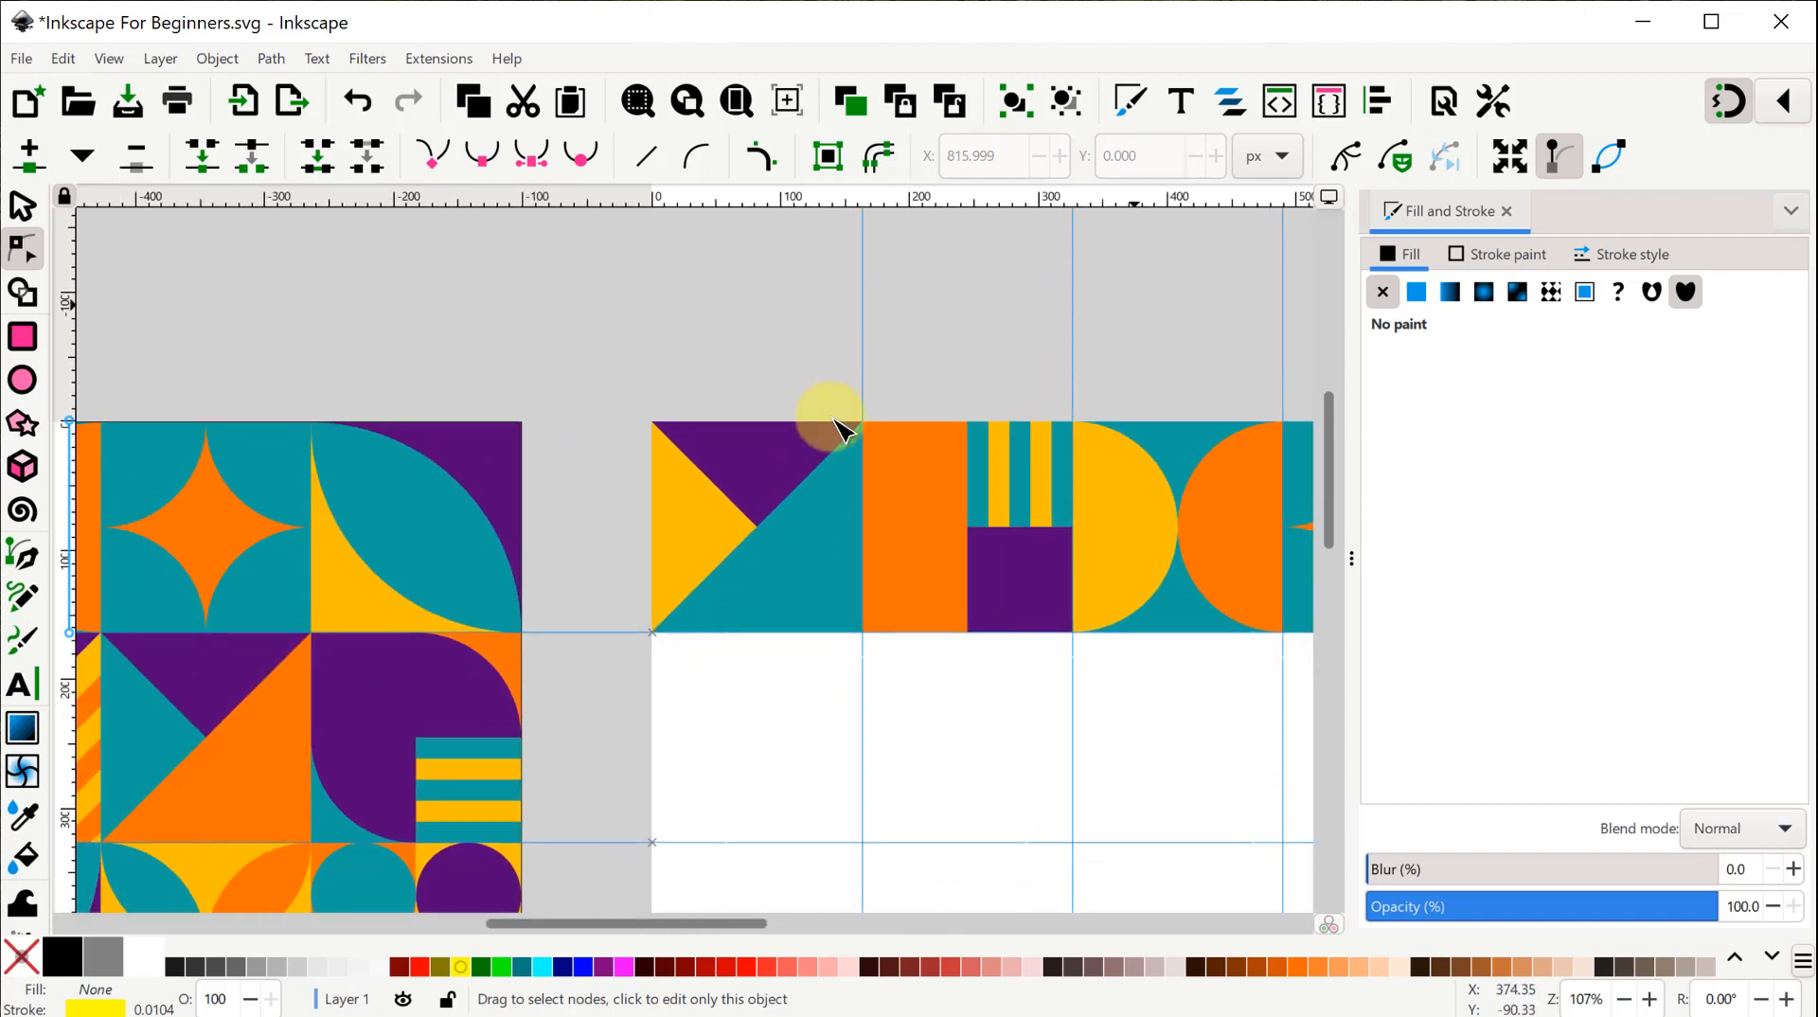
left_click_drag(490, 643, 326, 431)
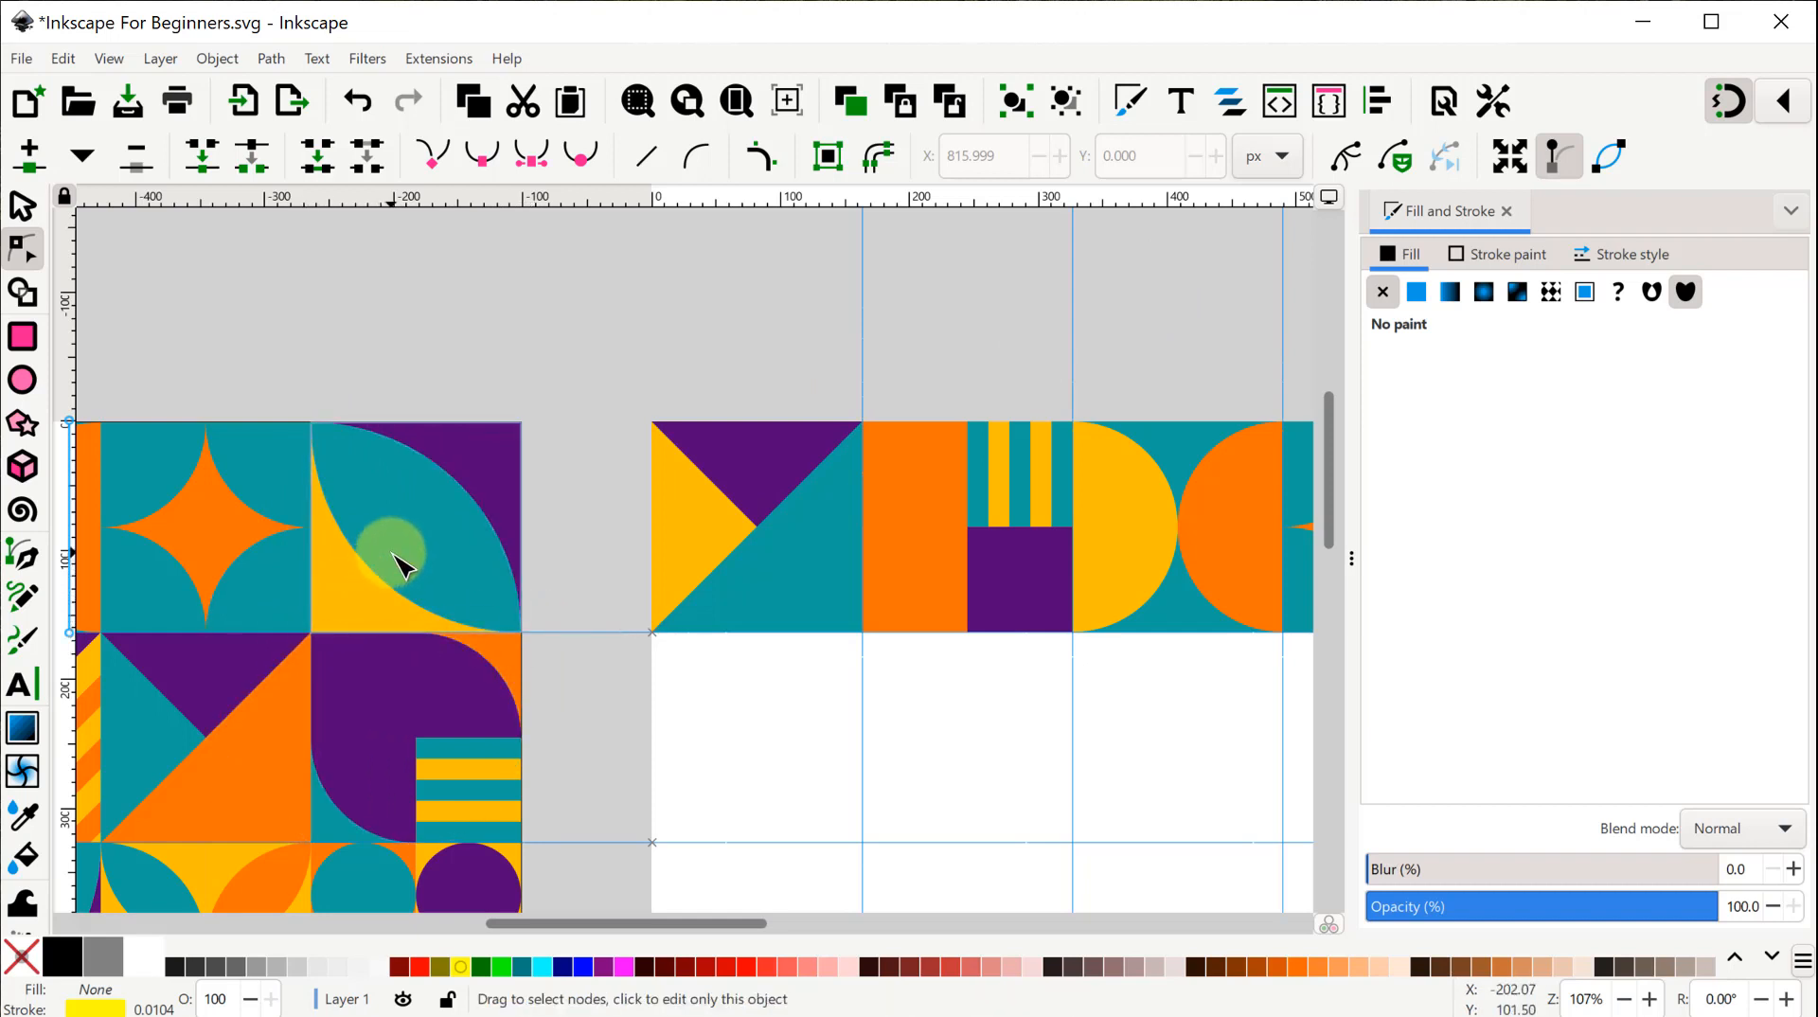
left_click_drag(320, 625, 516, 629)
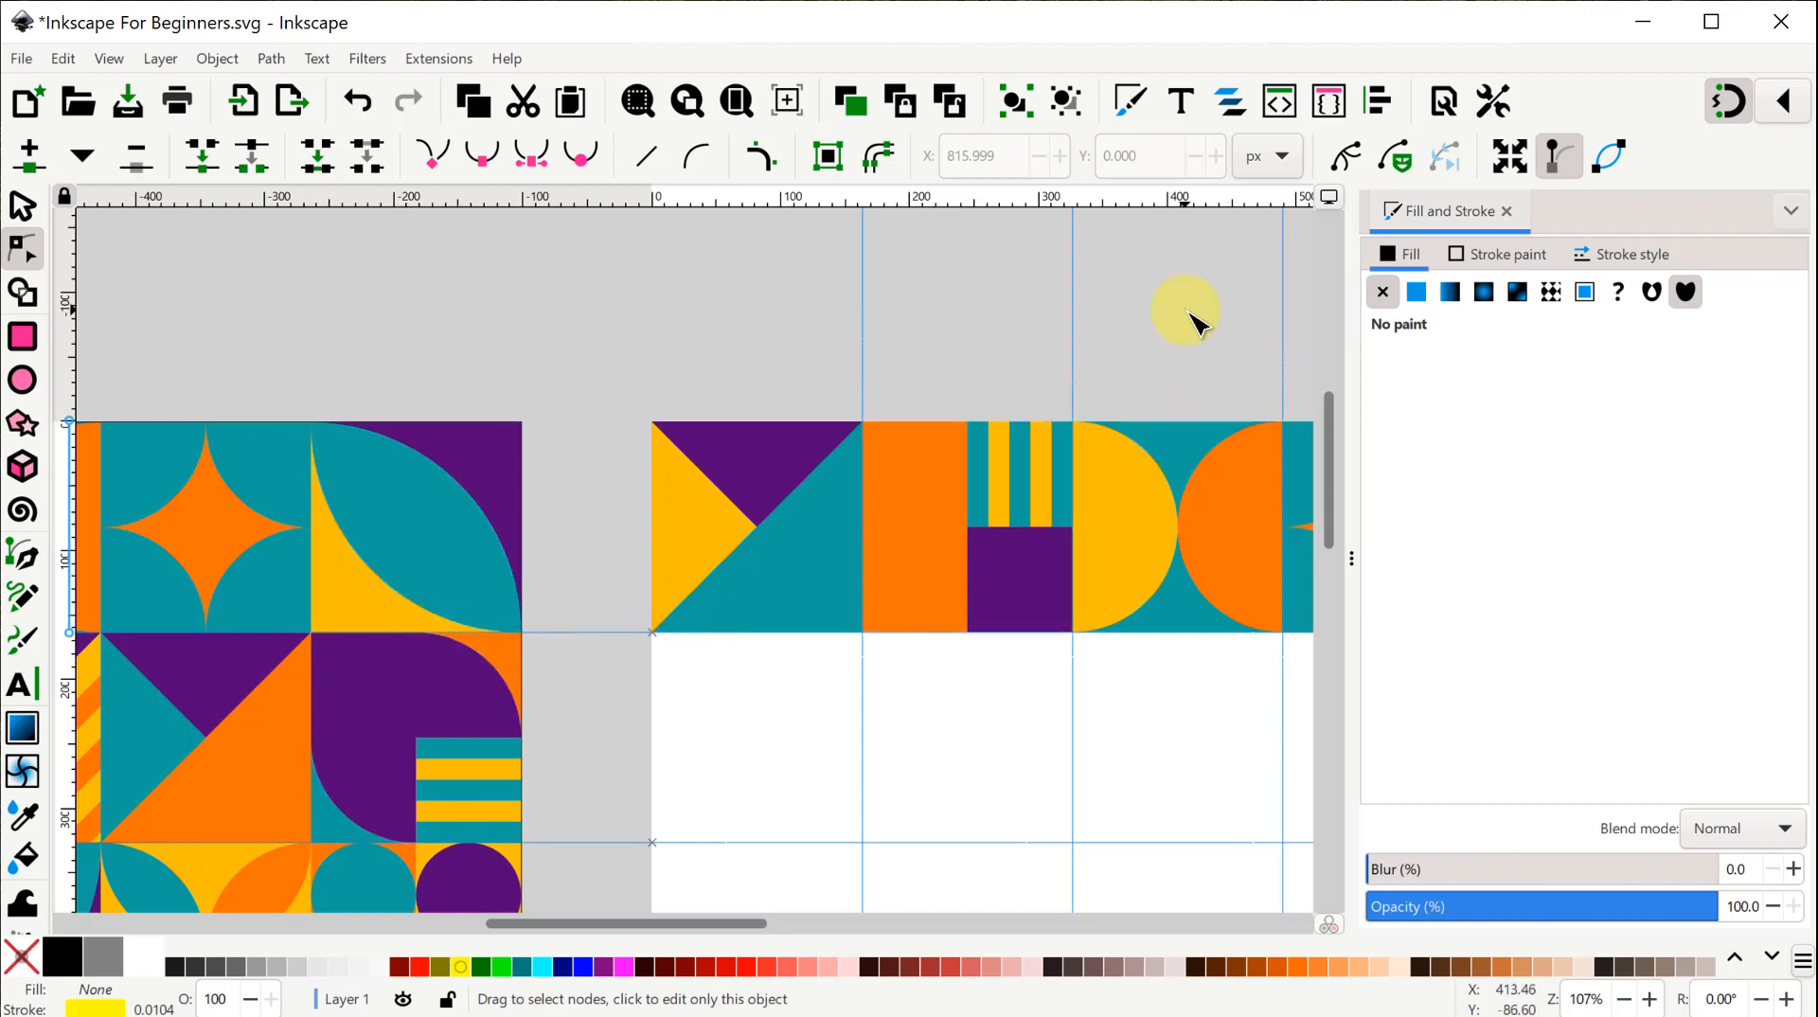
left_click_drag(1132, 316, 600, 317)
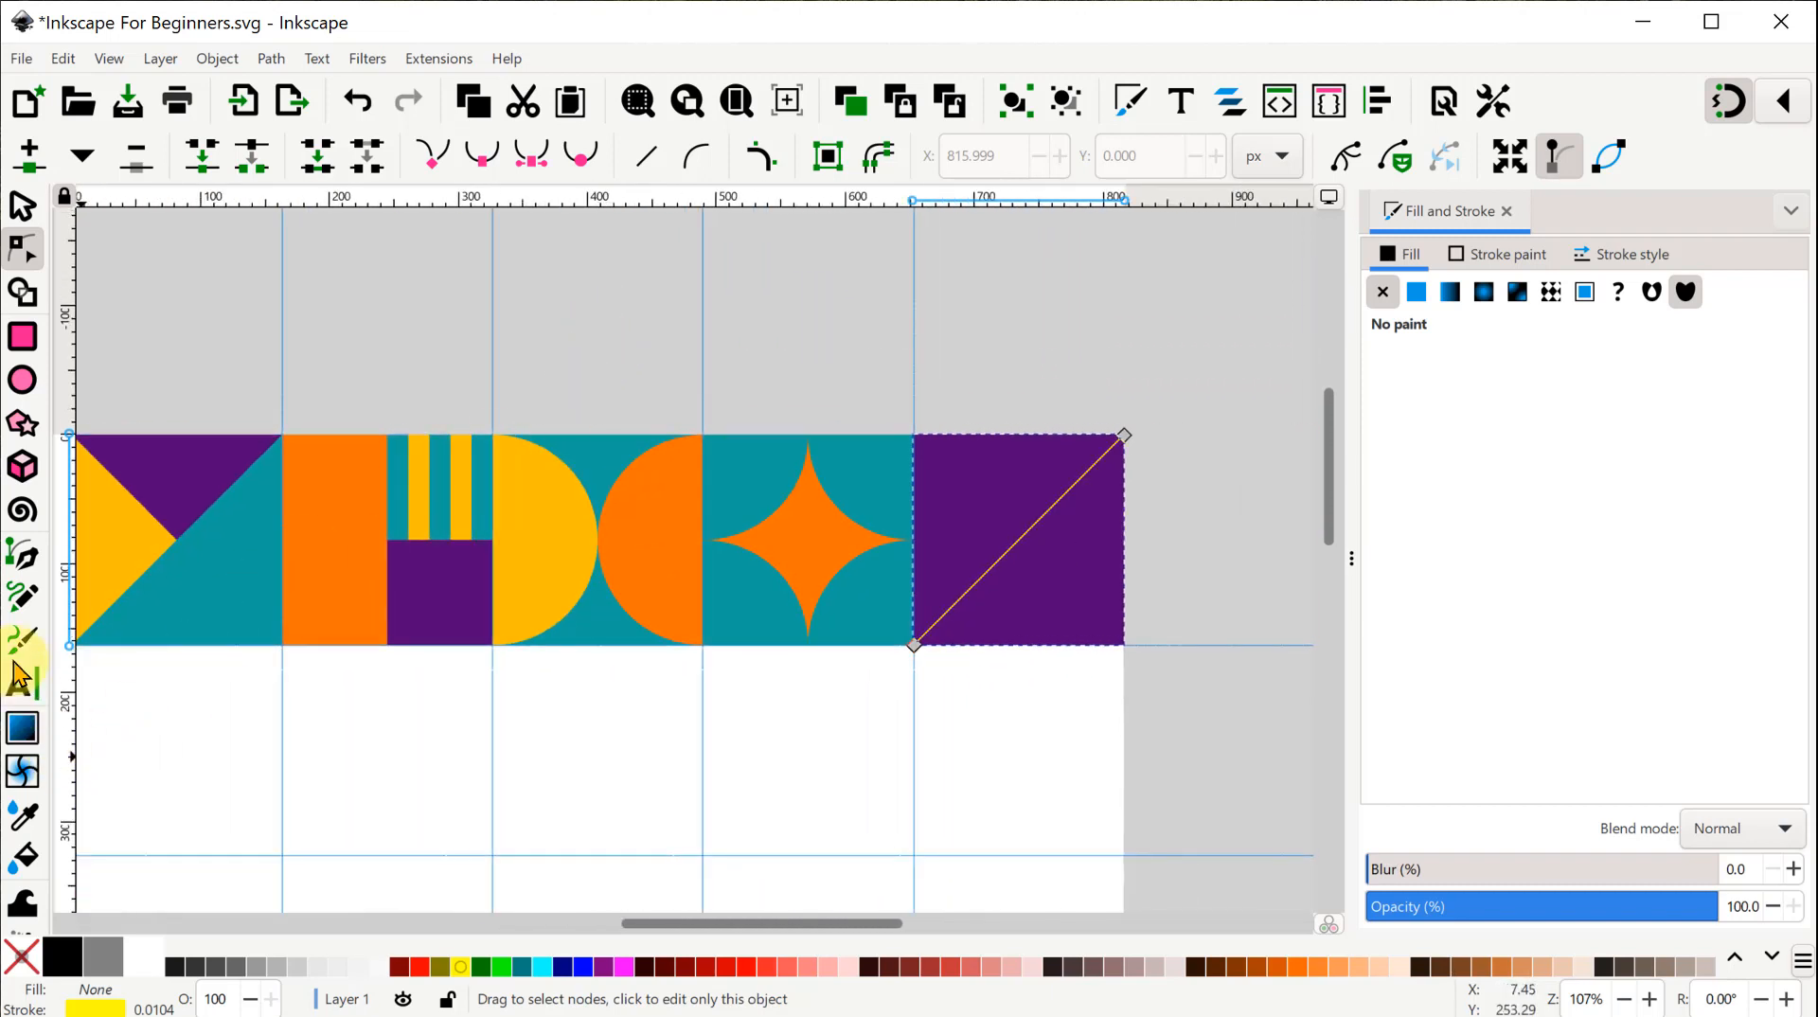
Draw a closed triangle with the Pen tool through the purple square's lower-right, upper-left and lower-left corners.
left_click(25, 556)
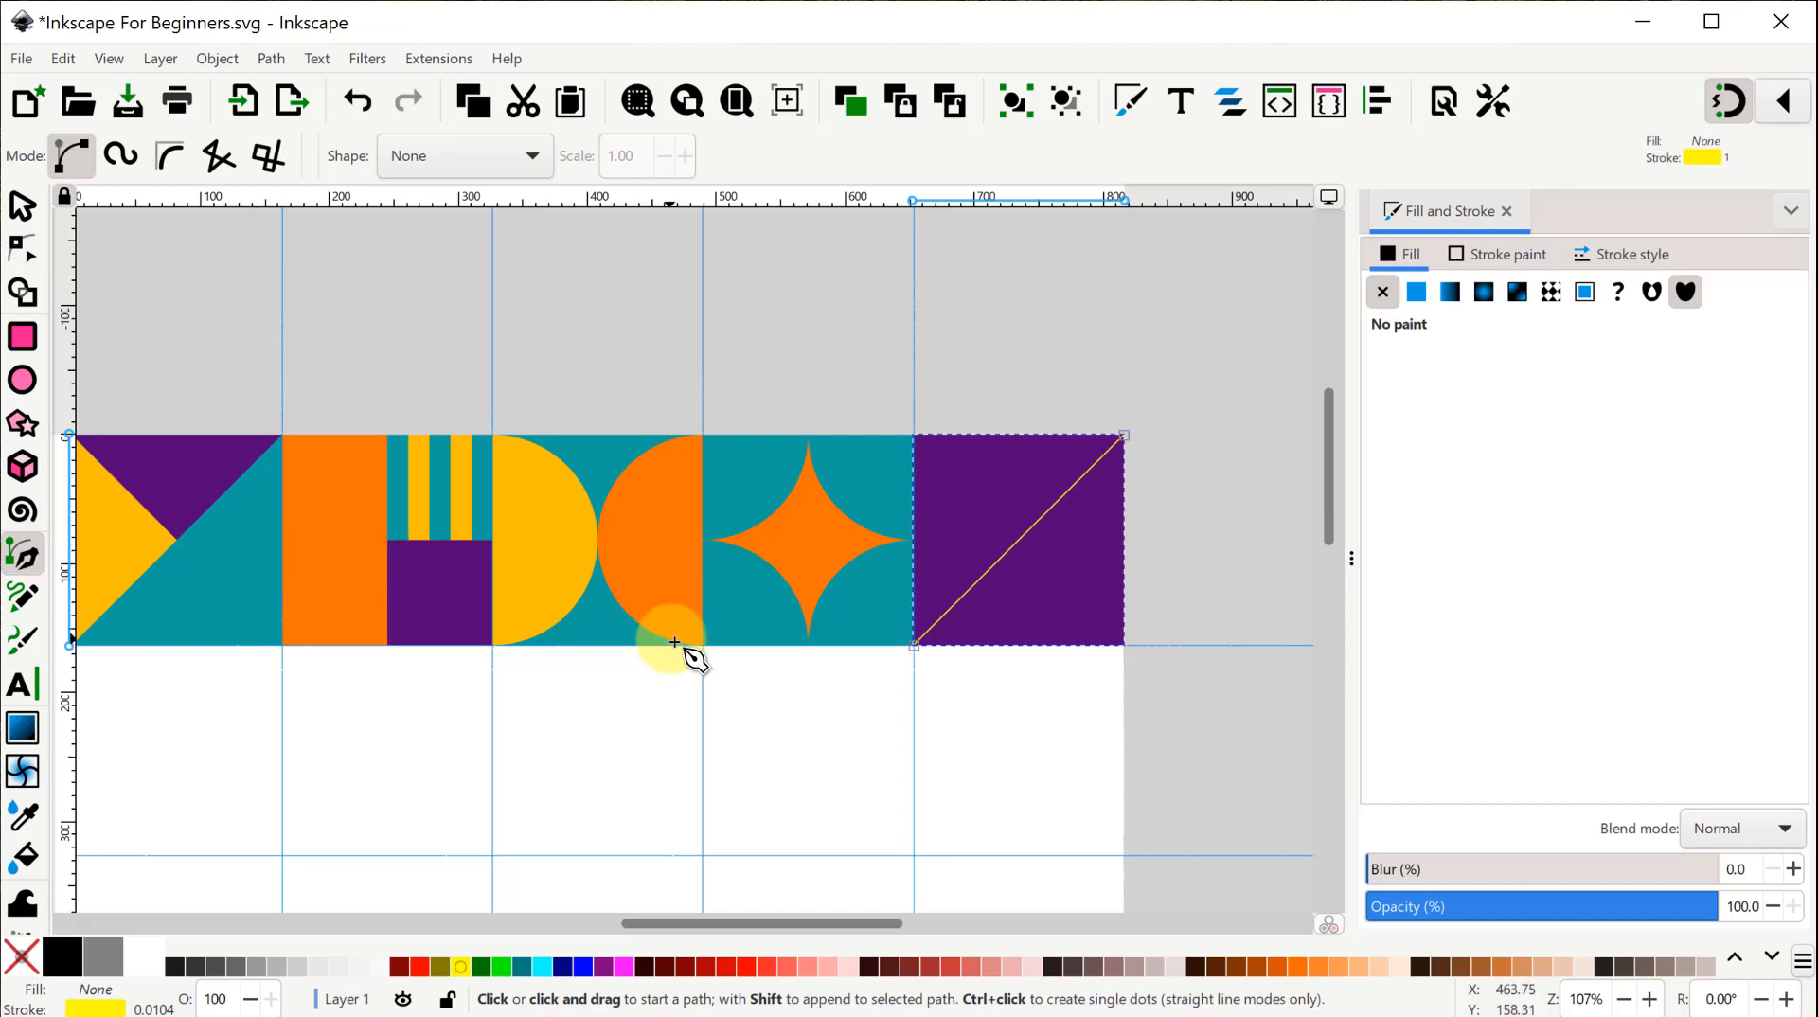
scroll(705, 635, "up", 1)
left_click_drag(1047, 697, 862, 709)
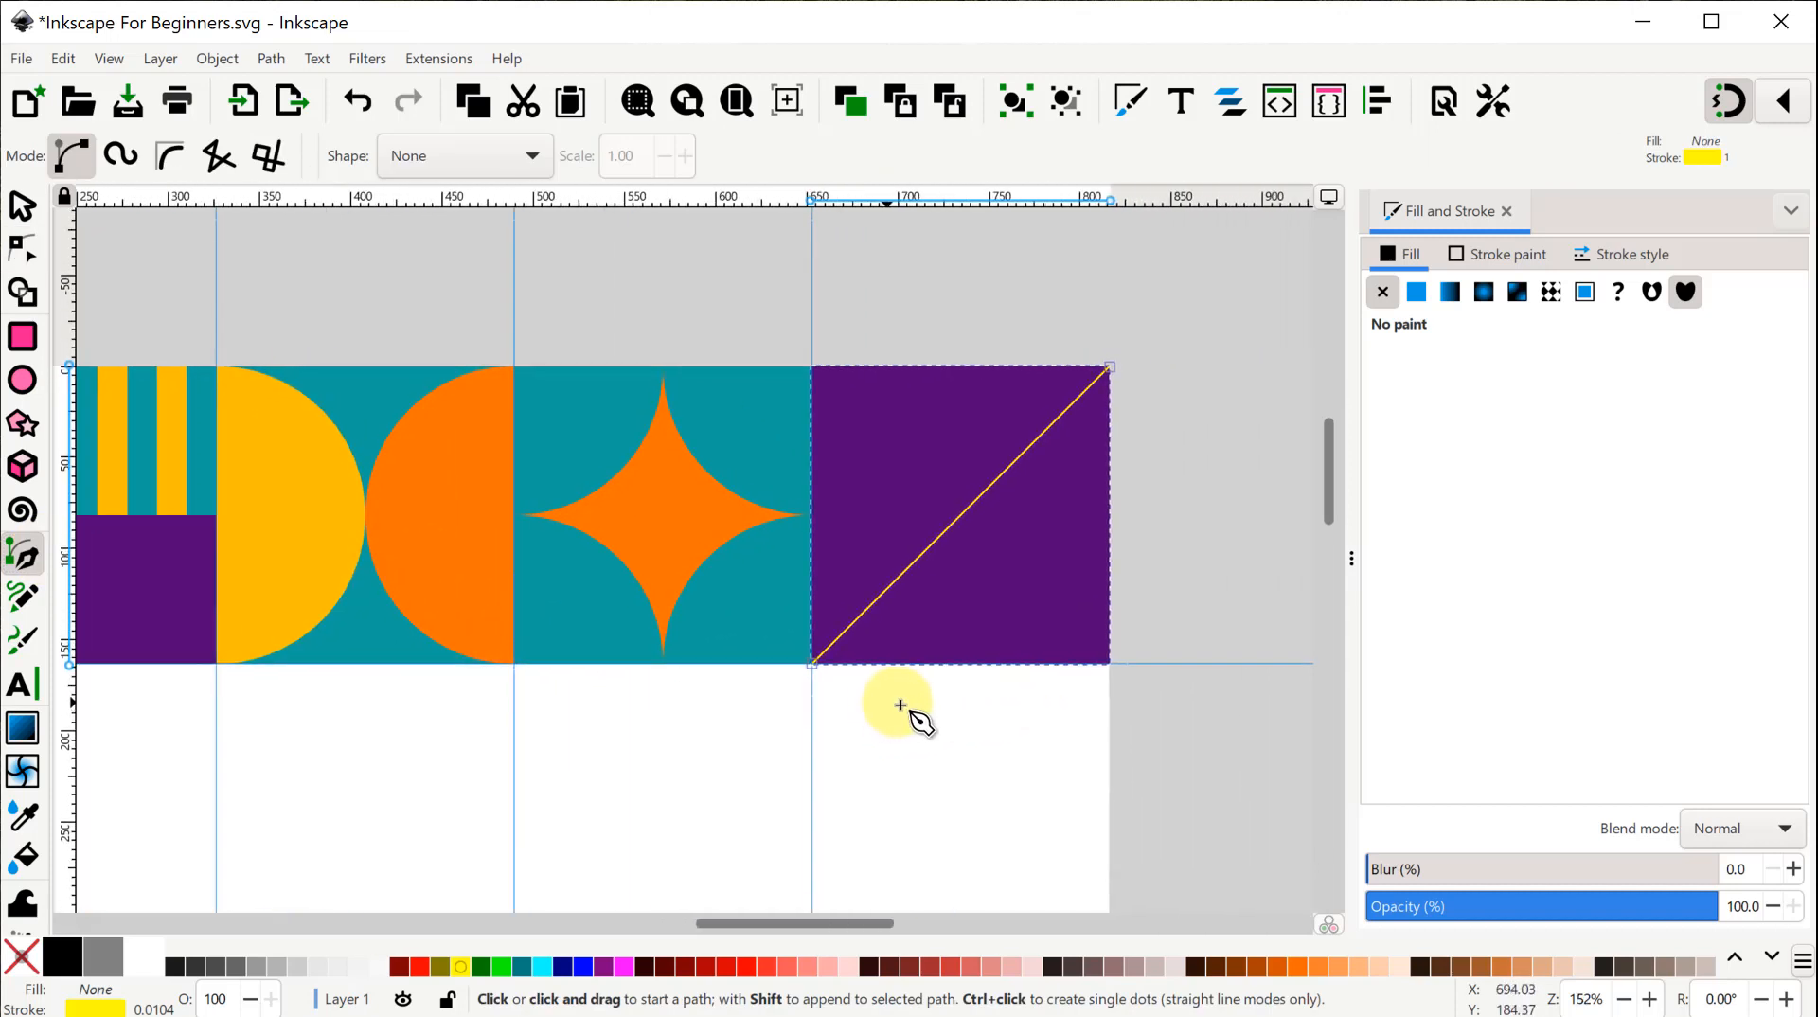
left_click(1104, 665)
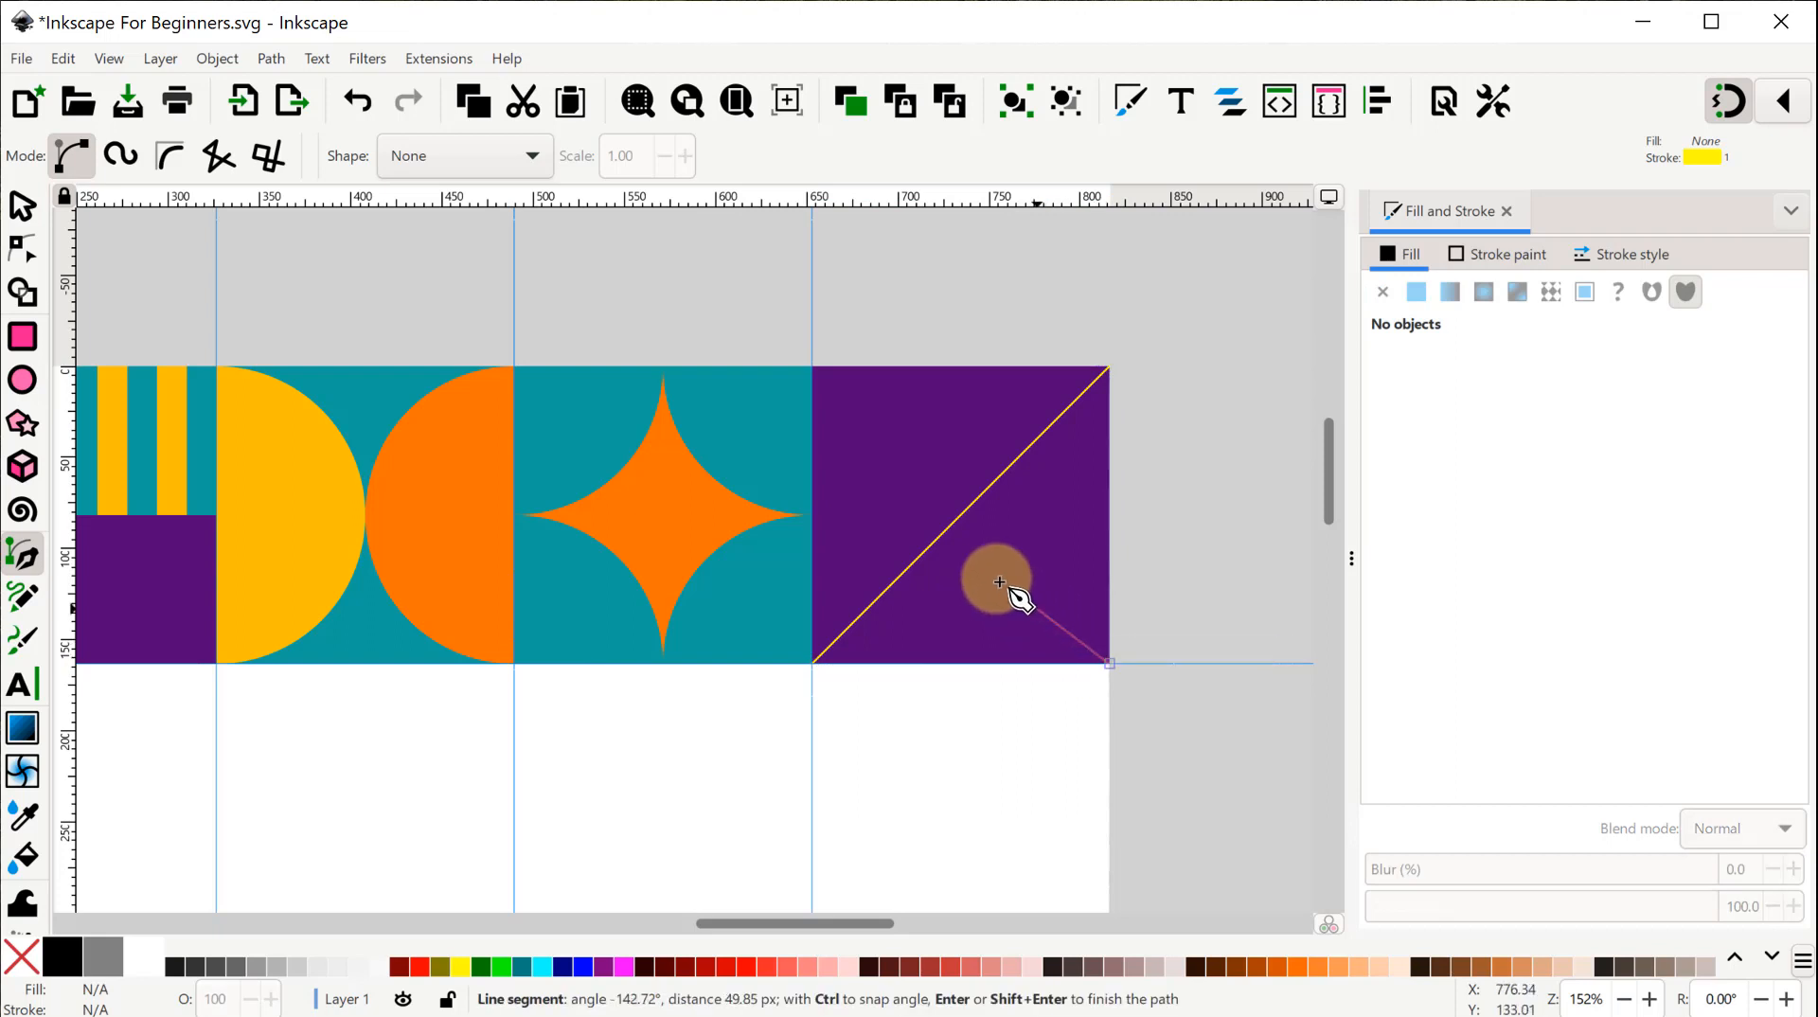
left_click(814, 367)
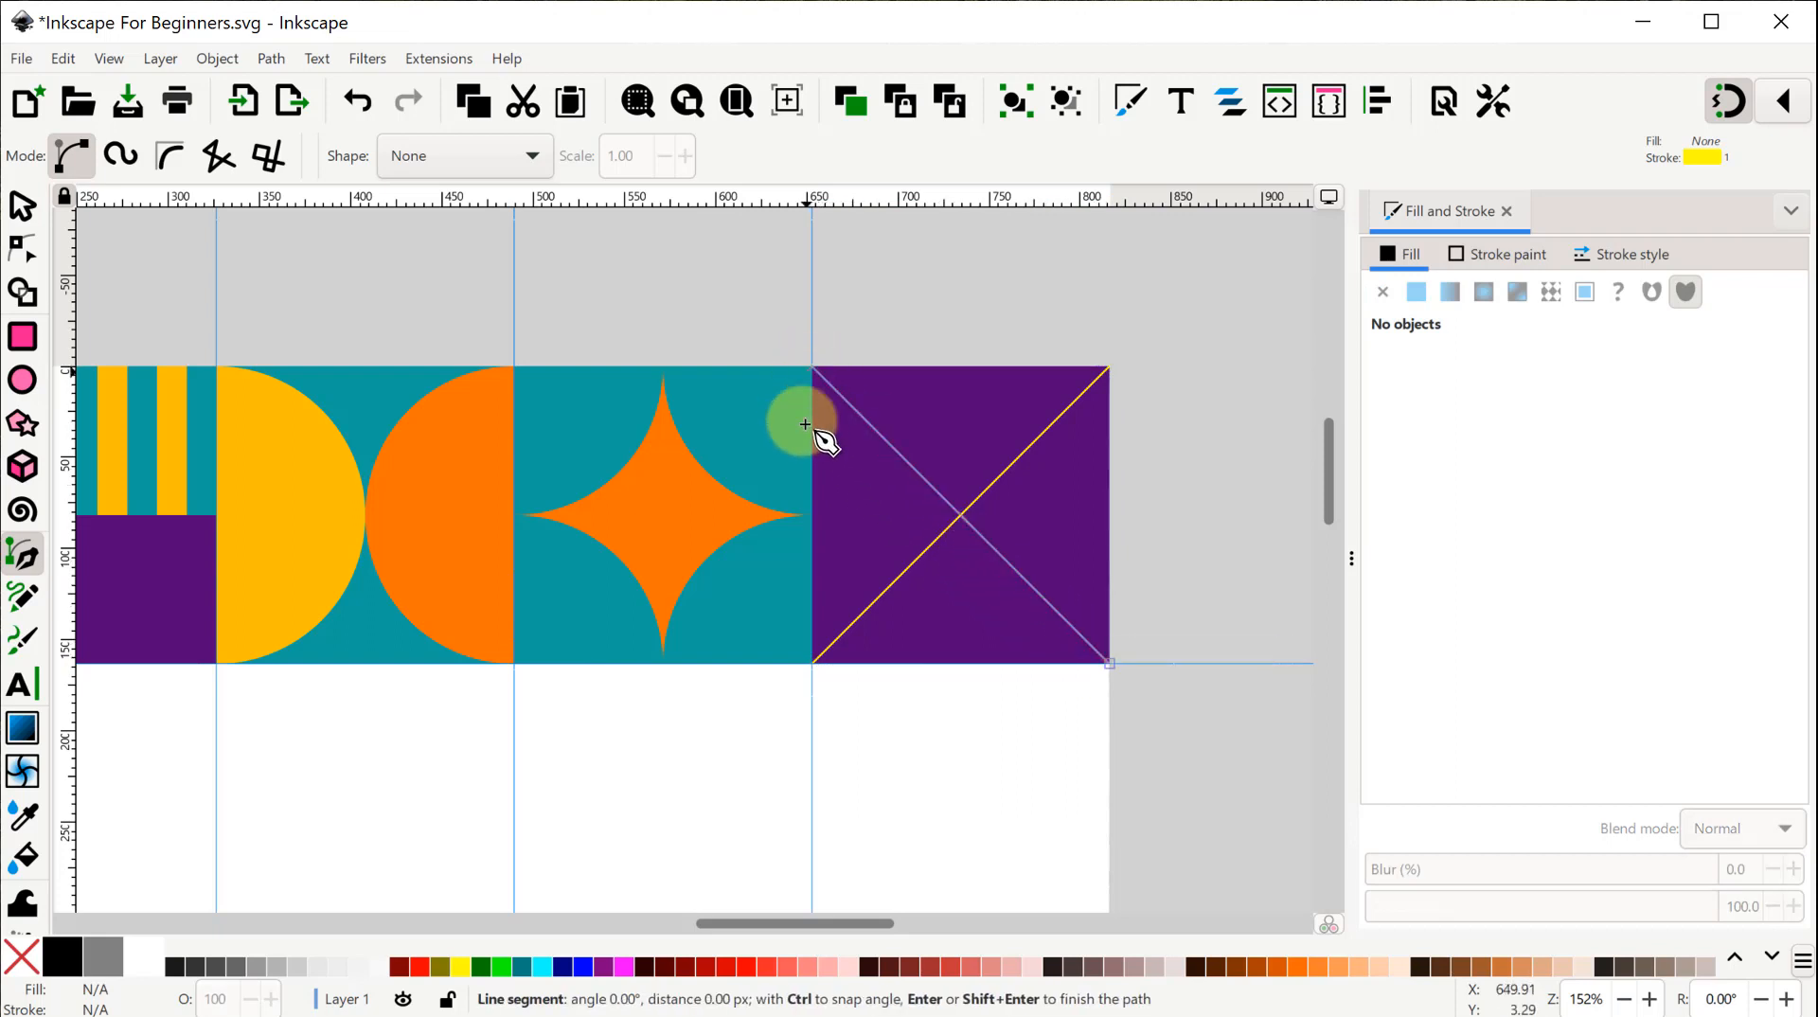
left_click(813, 666)
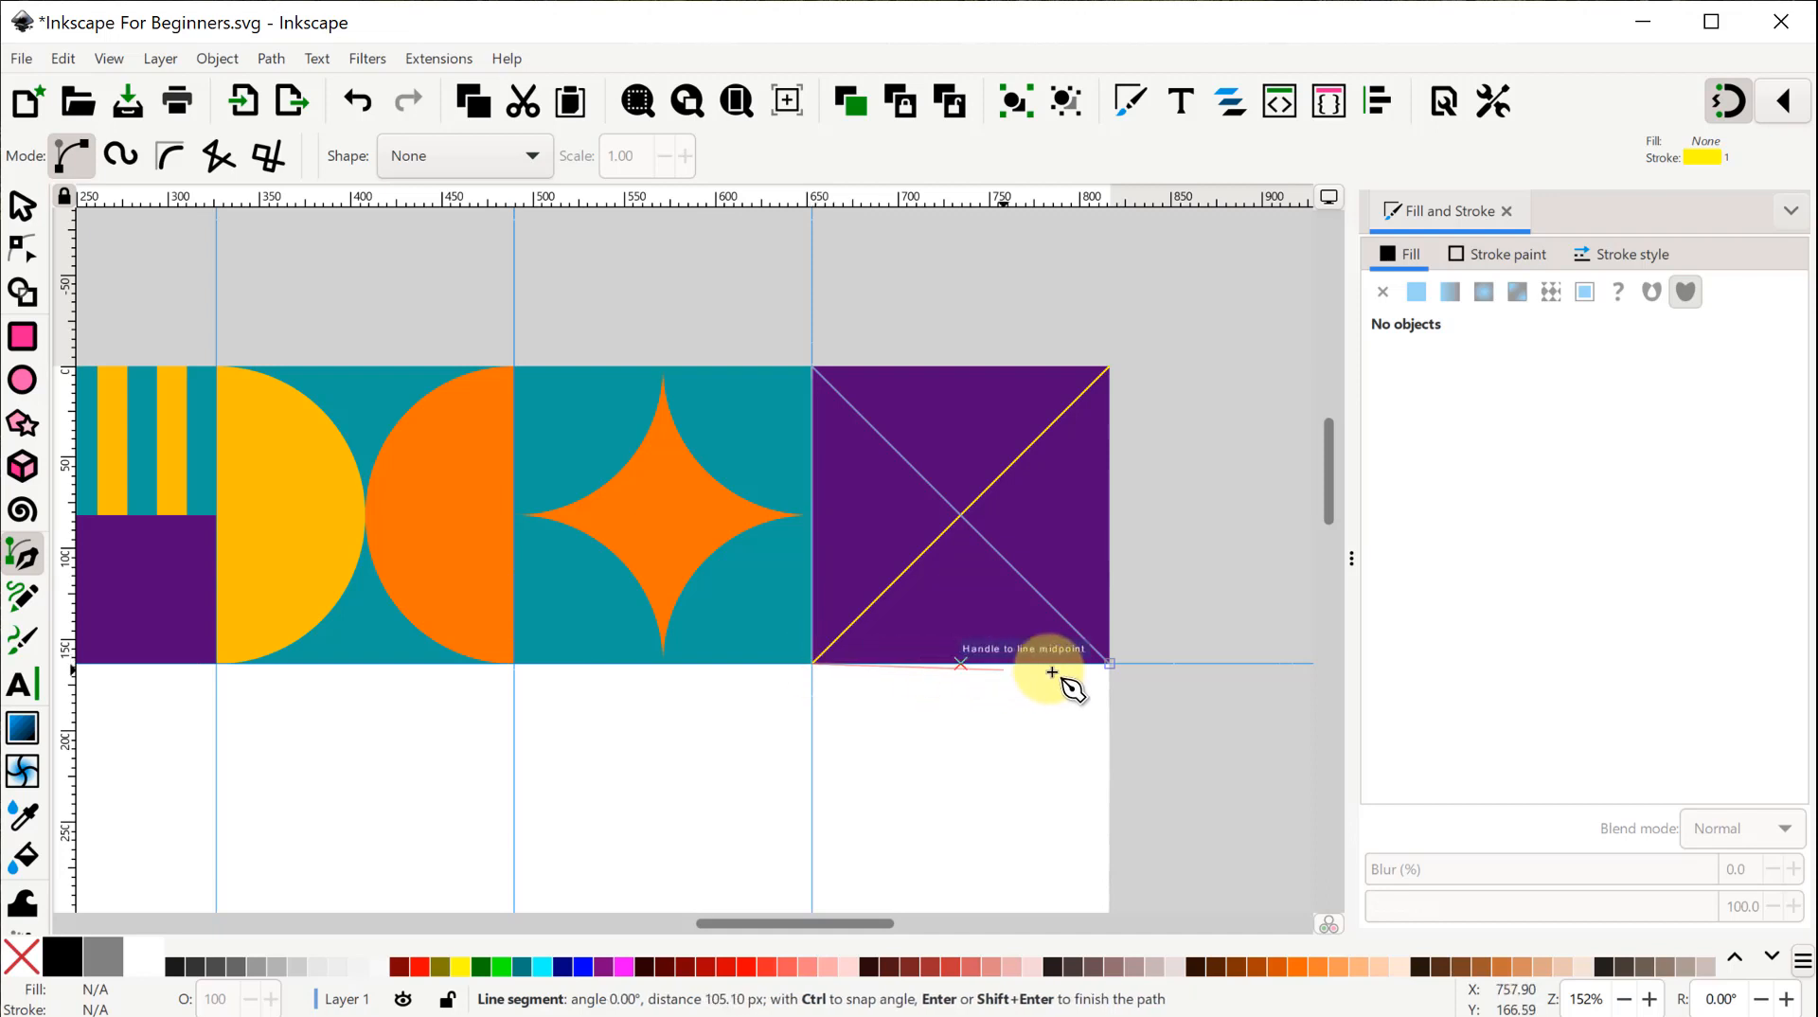
left_click(1109, 664)
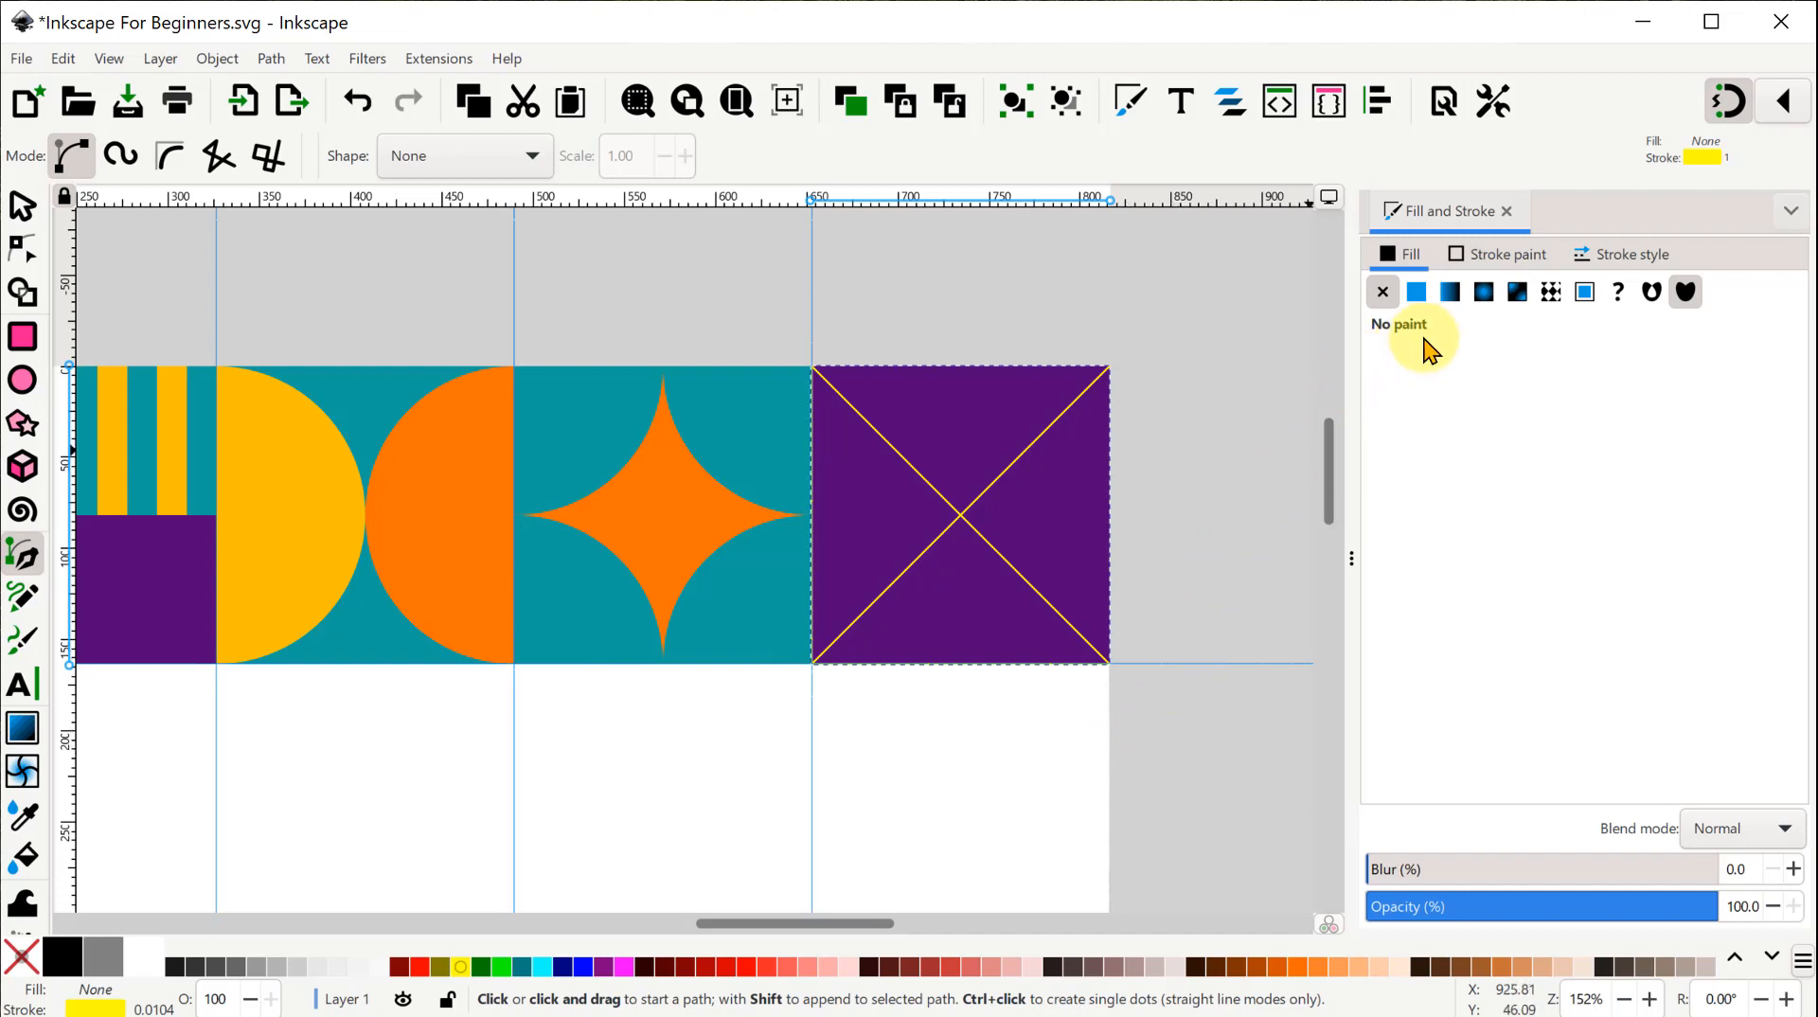
Give the triangle a flat fill and remove its stroke.
left_click(1493, 252)
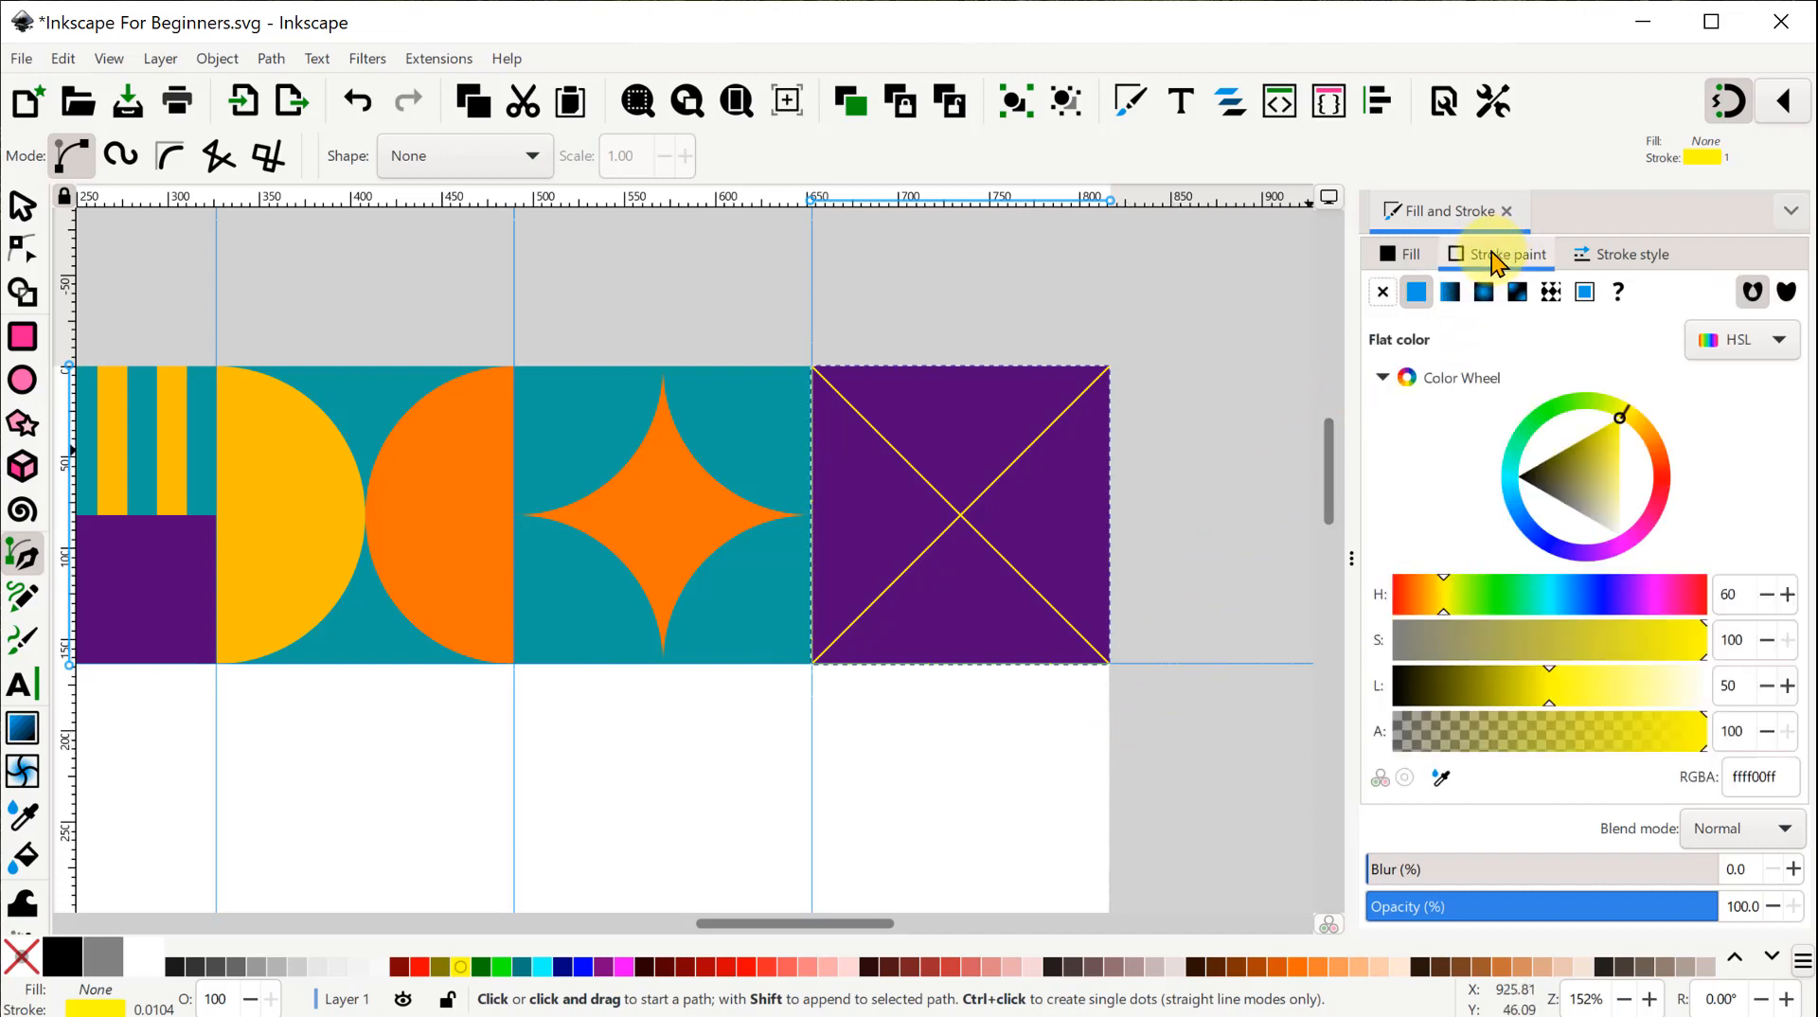
left_click(1400, 254)
left_click(1415, 294)
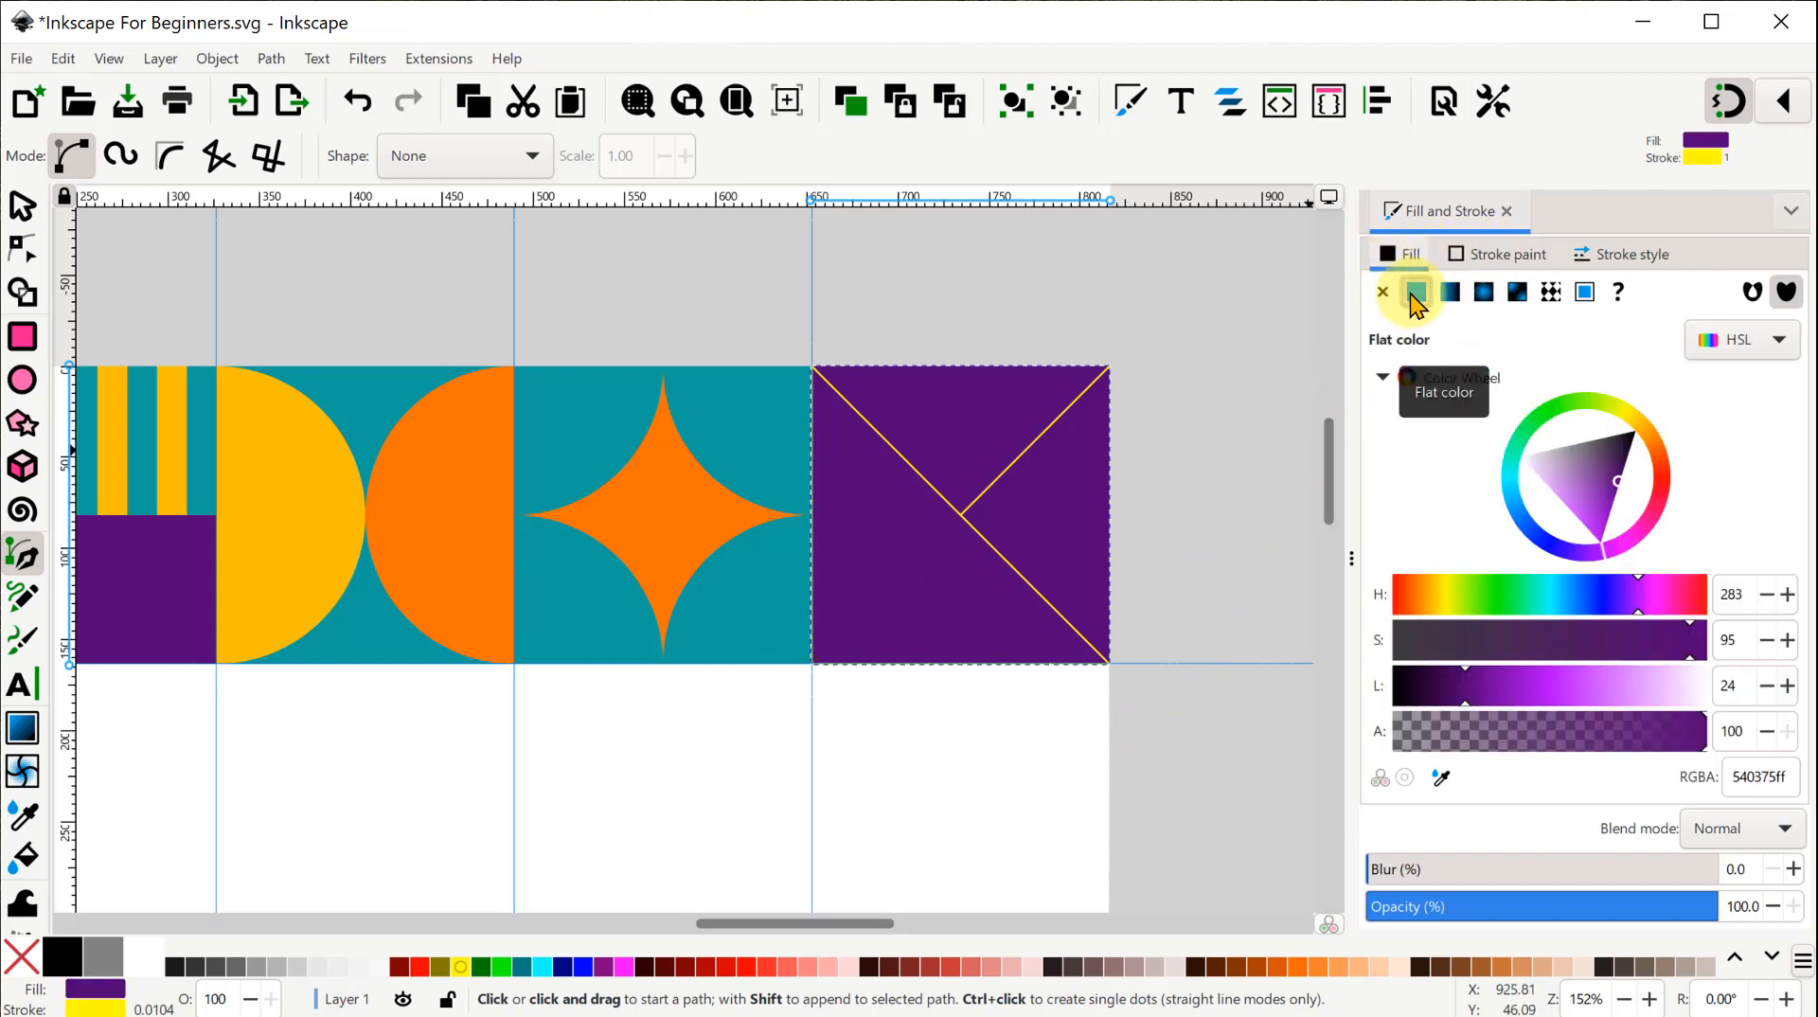
left_click(1477, 259)
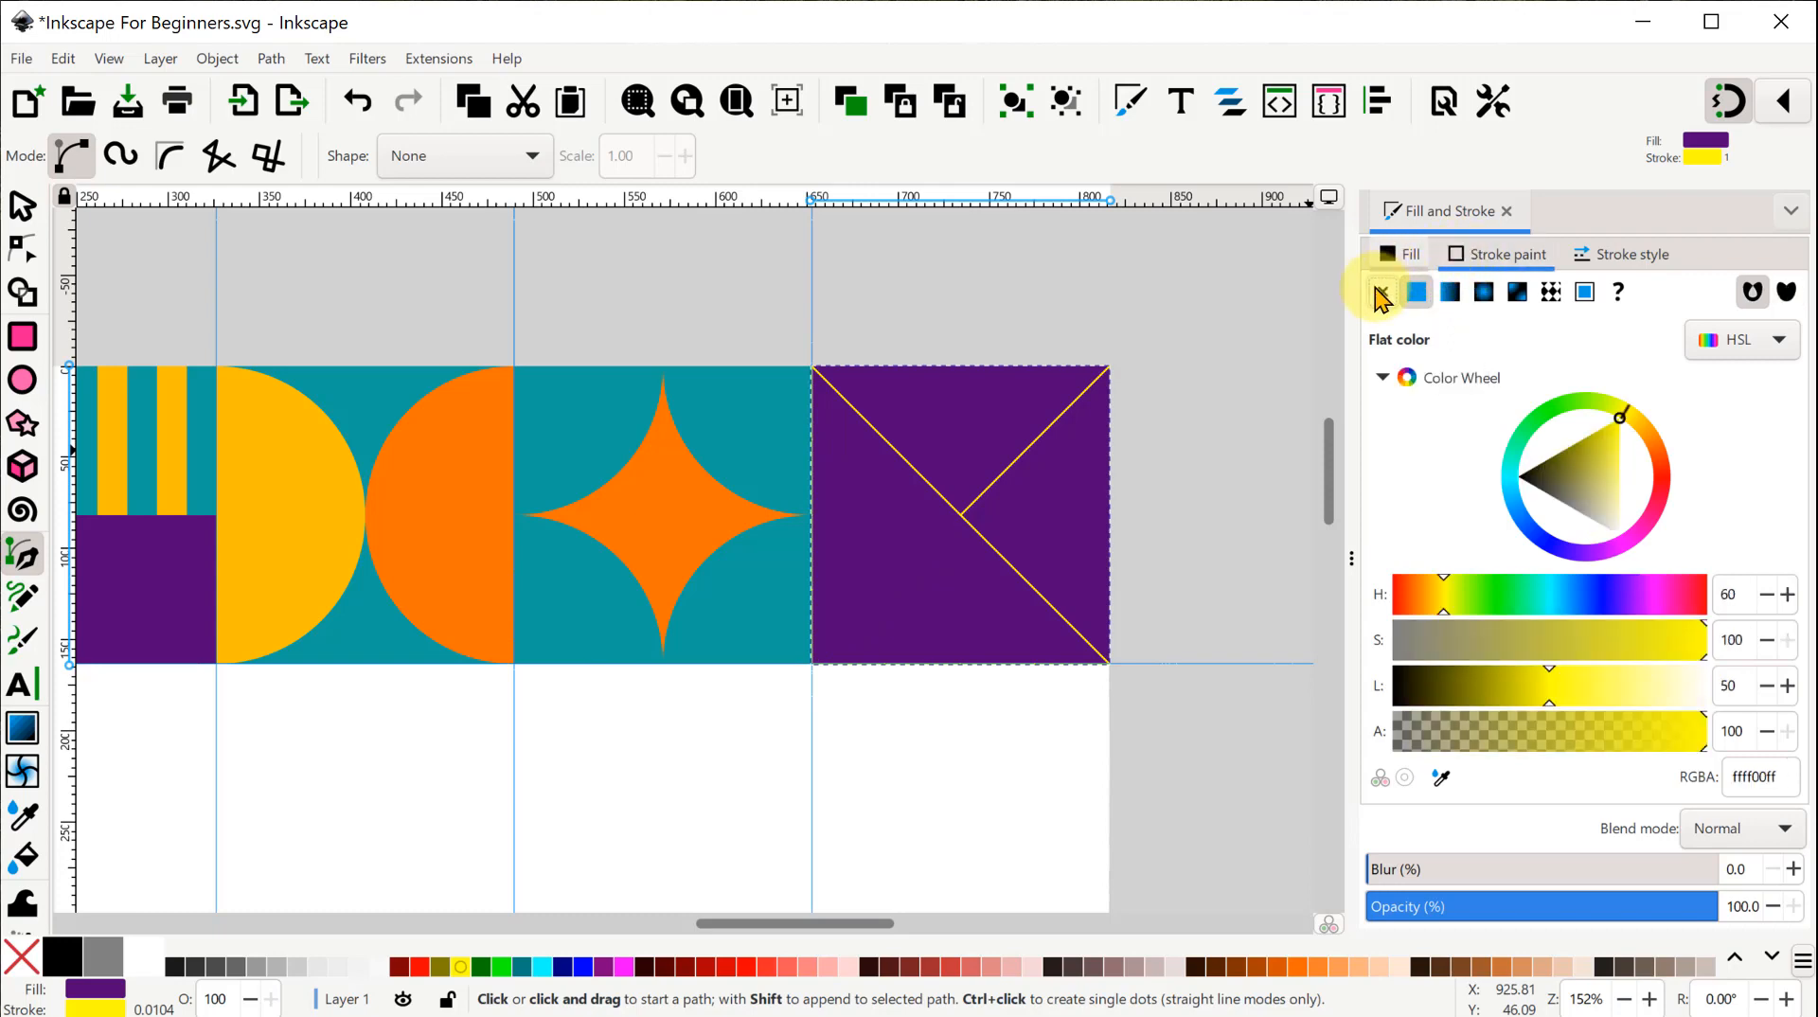
left_click(1382, 293)
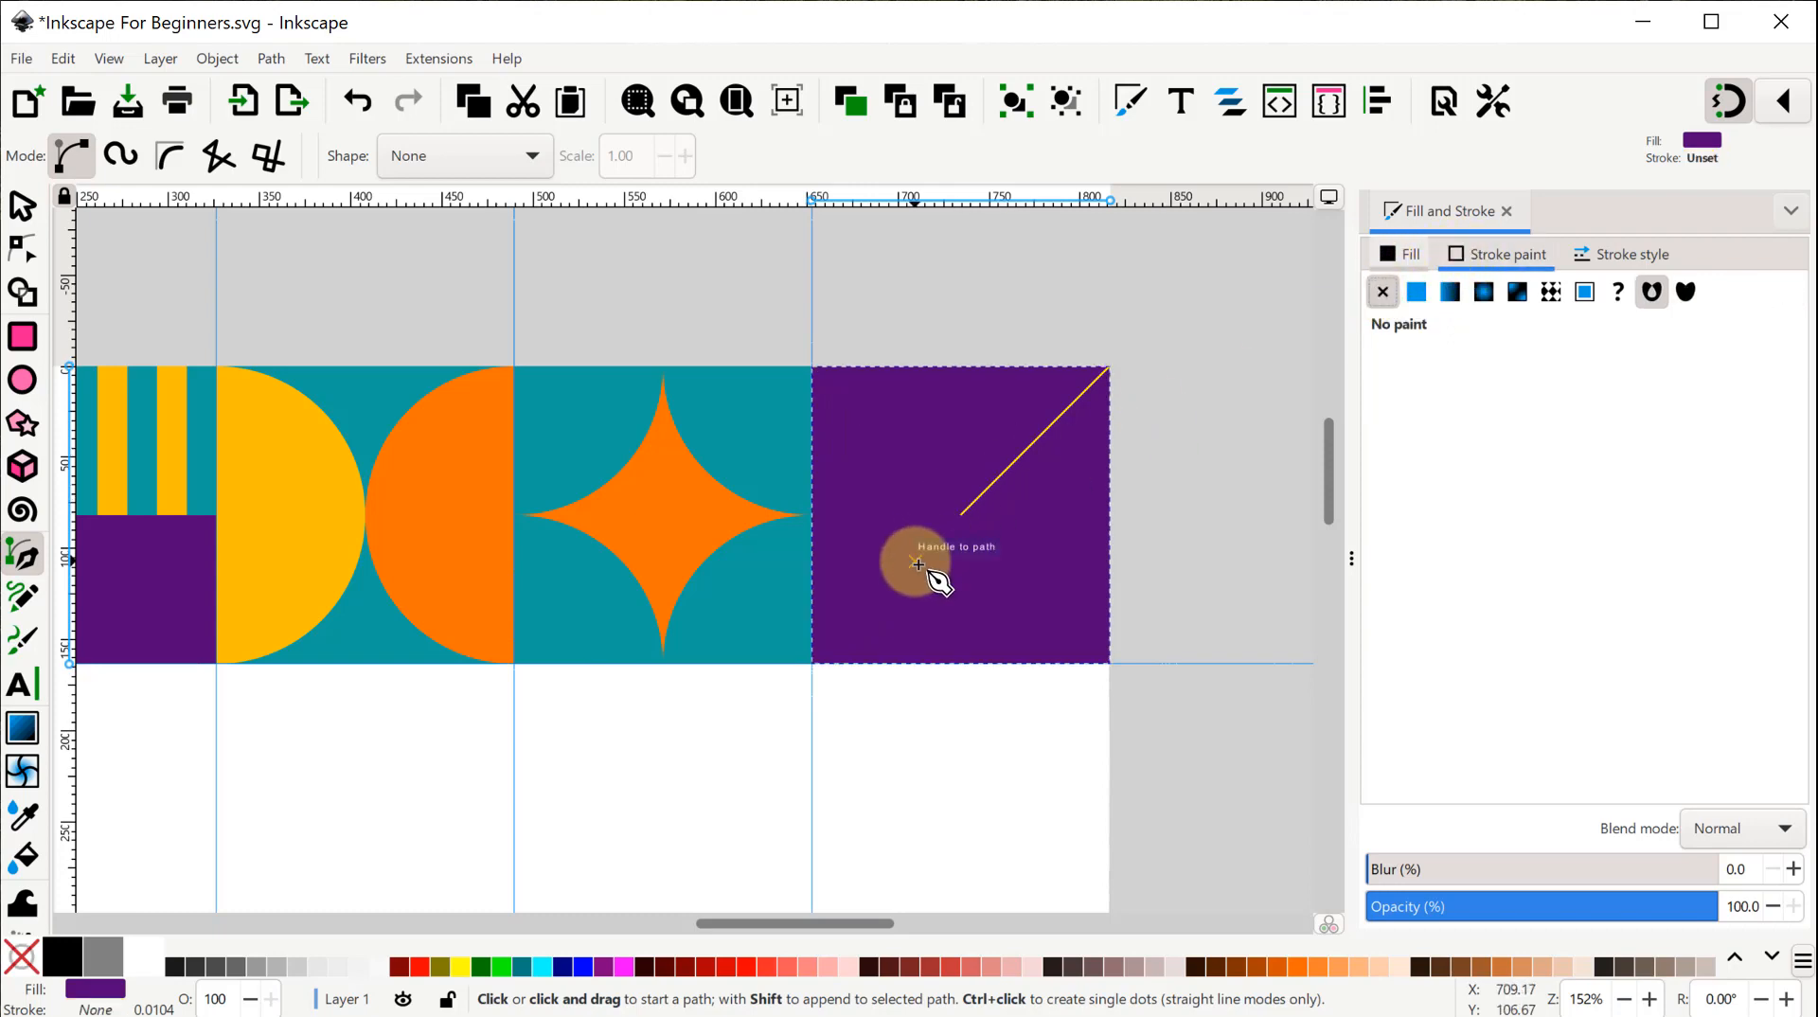
Recolor the triangle bright green, and replace that fill with teal sampled from the fourth tile's background.
left_click(23, 205)
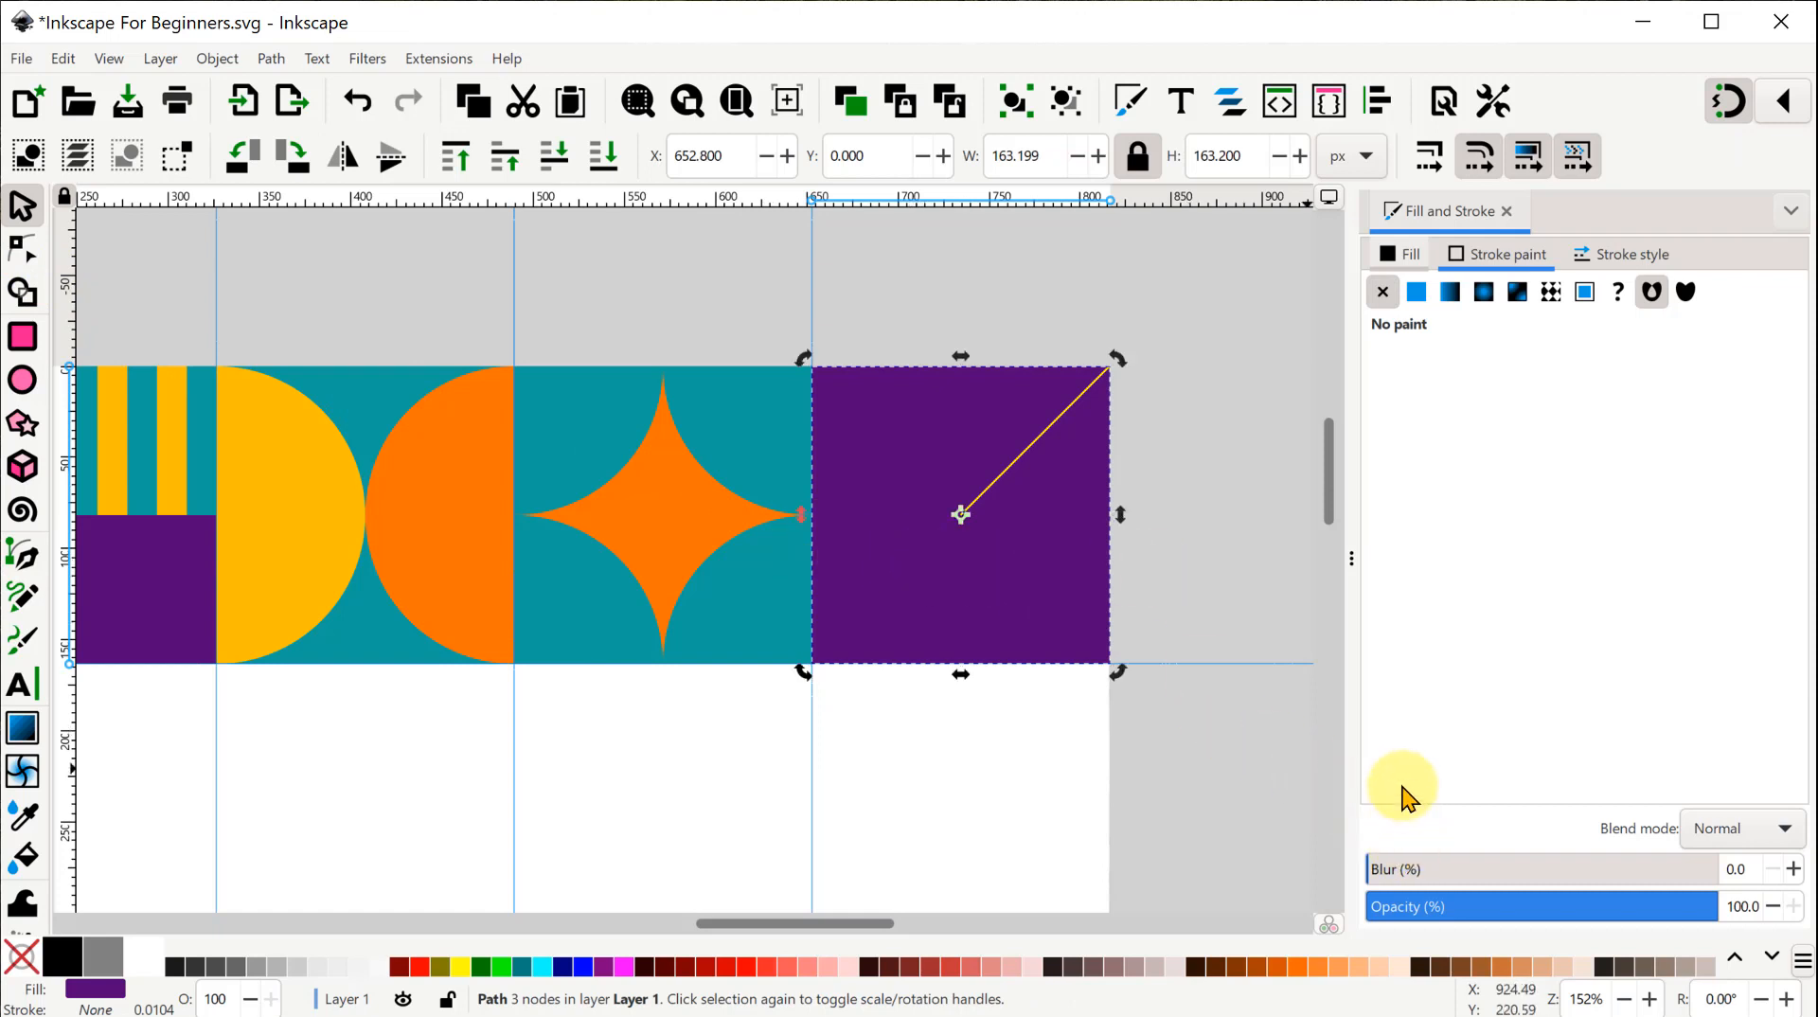
left_click(504, 967)
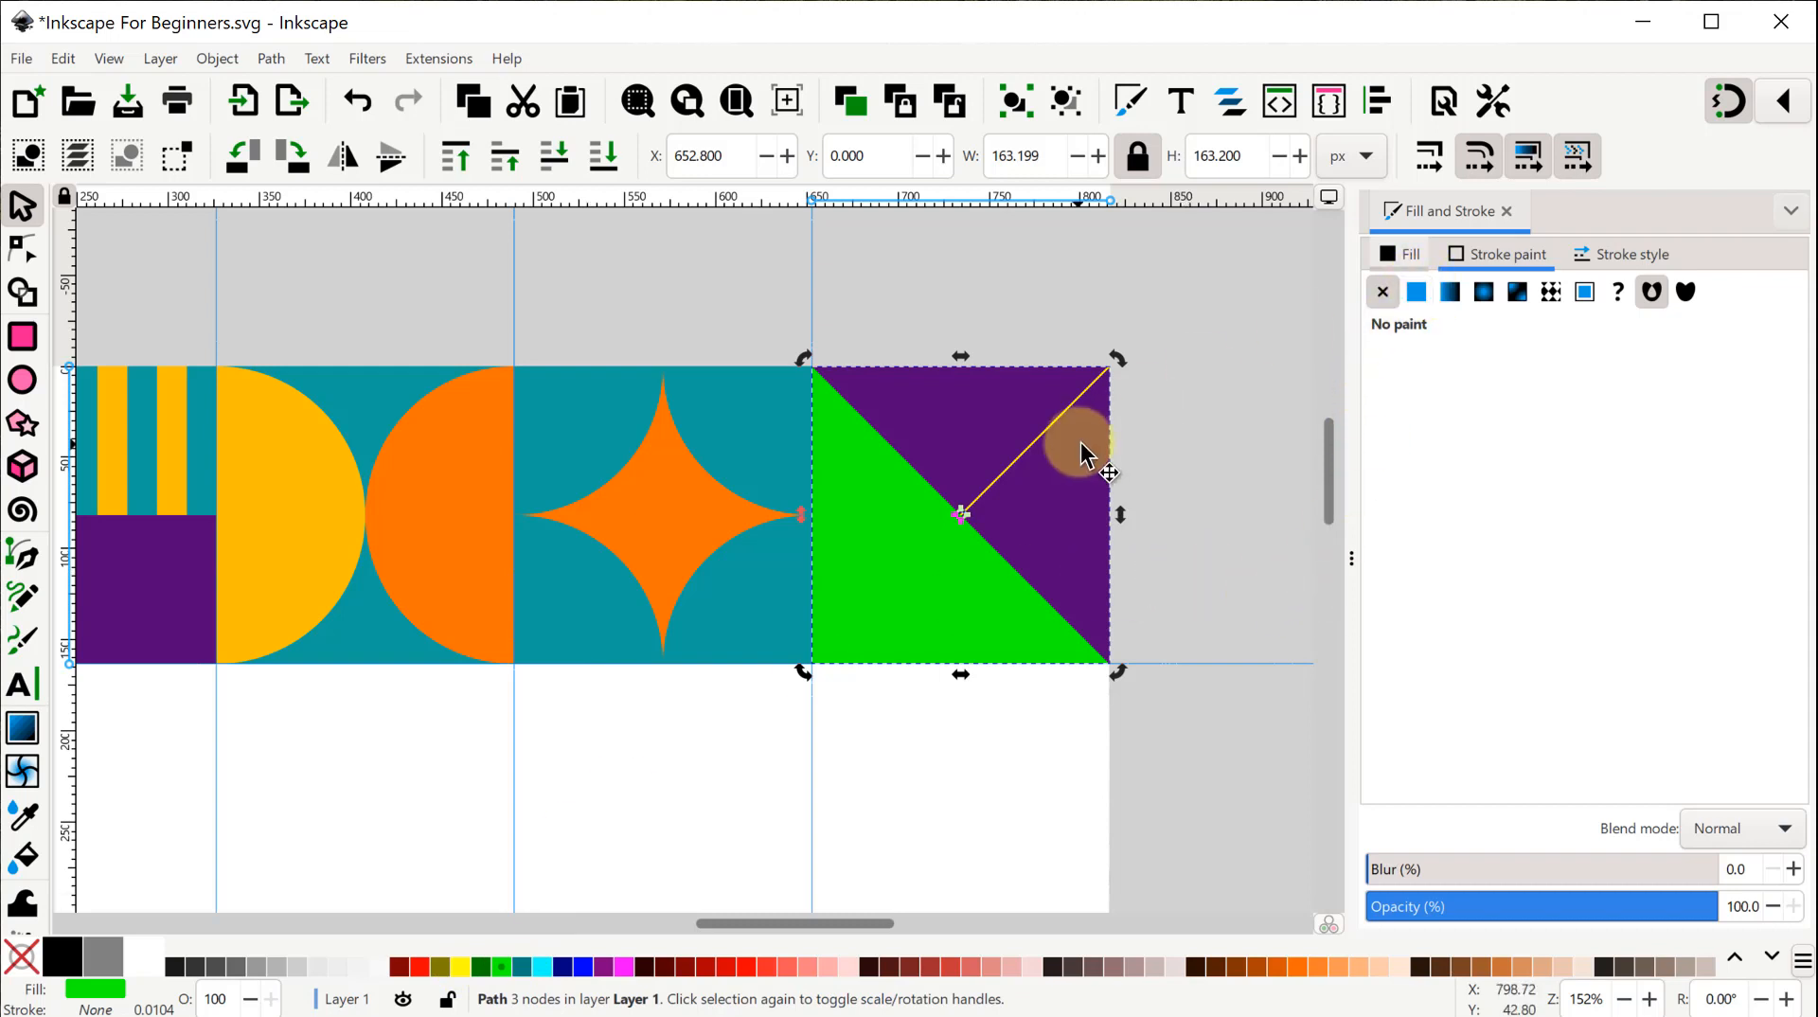
left_click(1395, 261)
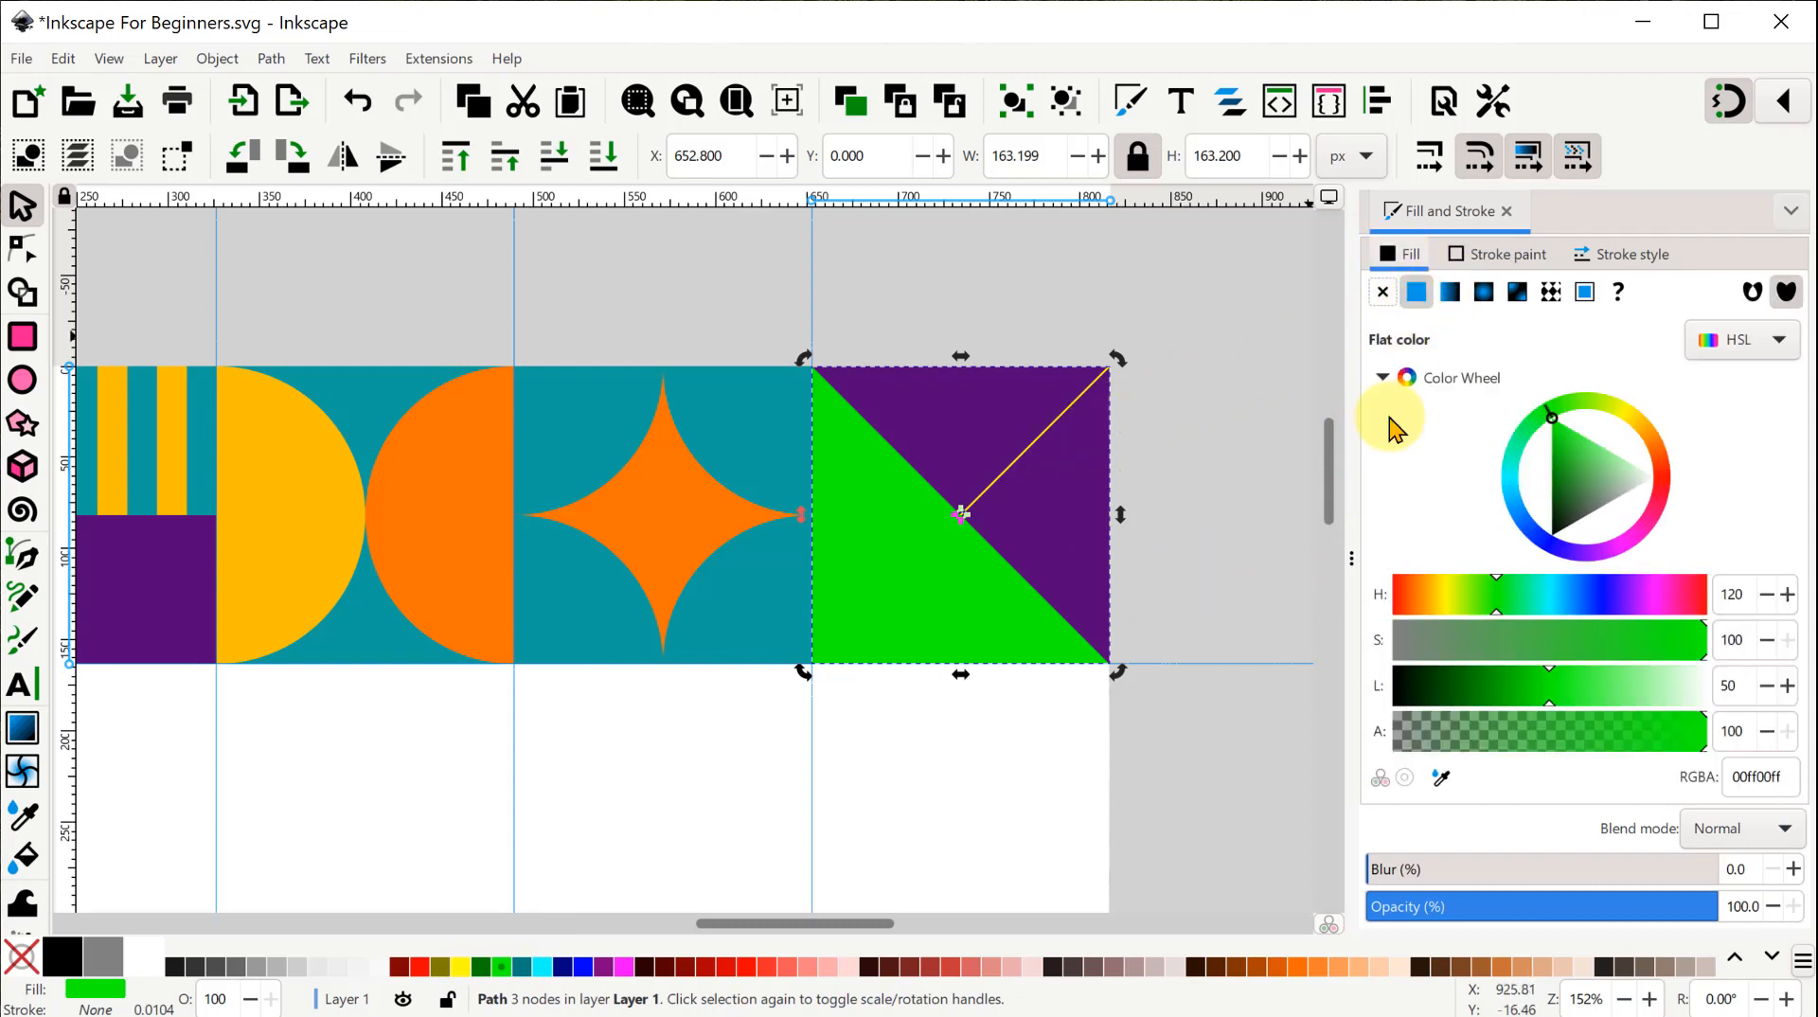
left_click(1441, 777)
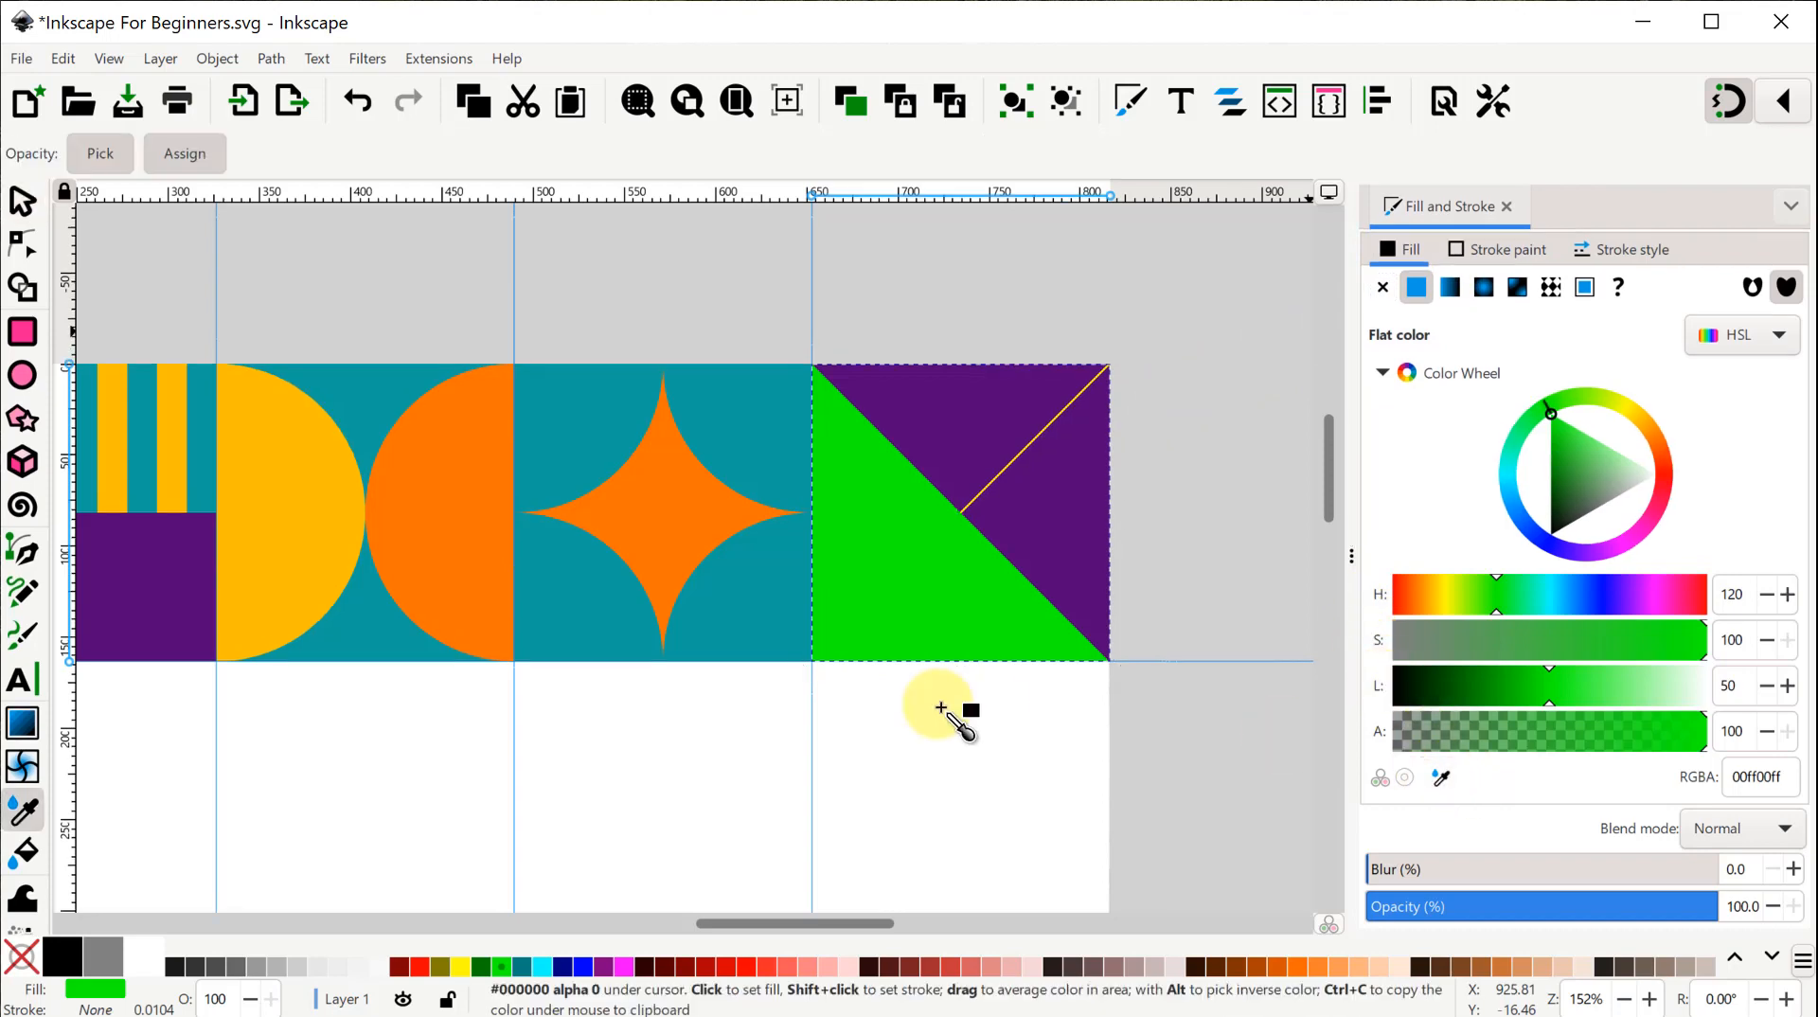
left_click(724, 607)
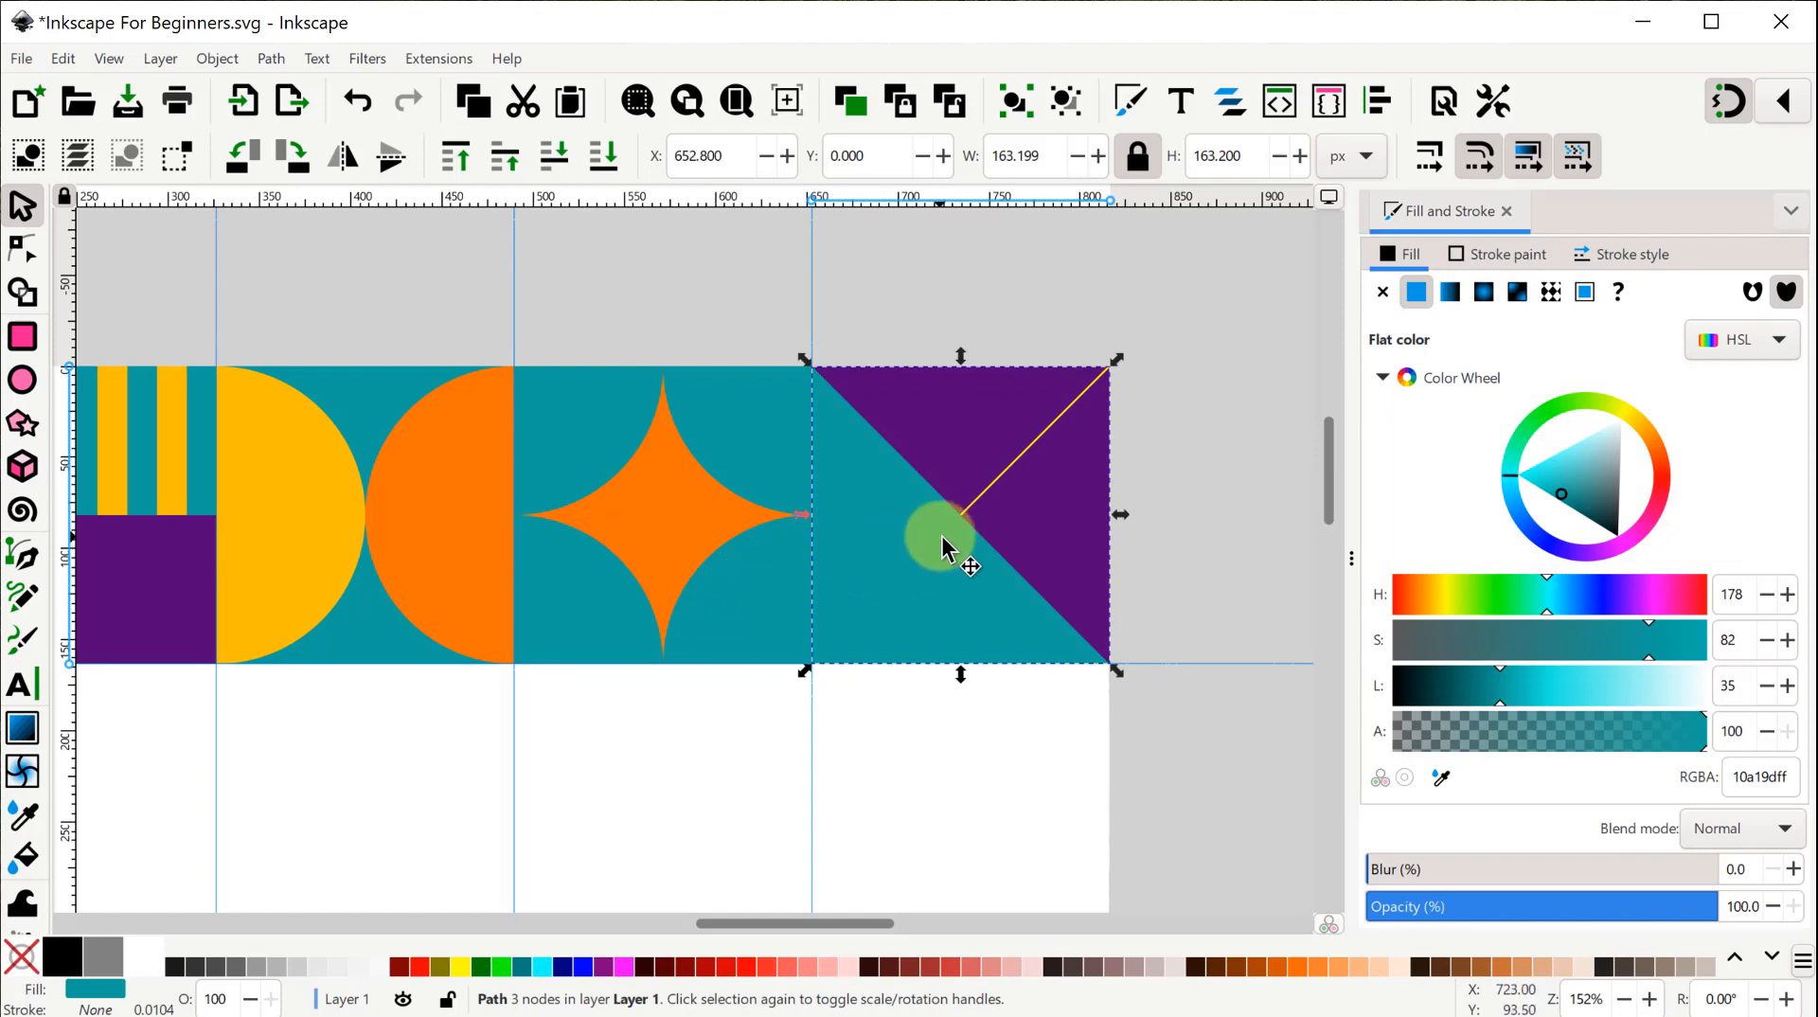
left_click(914, 594)
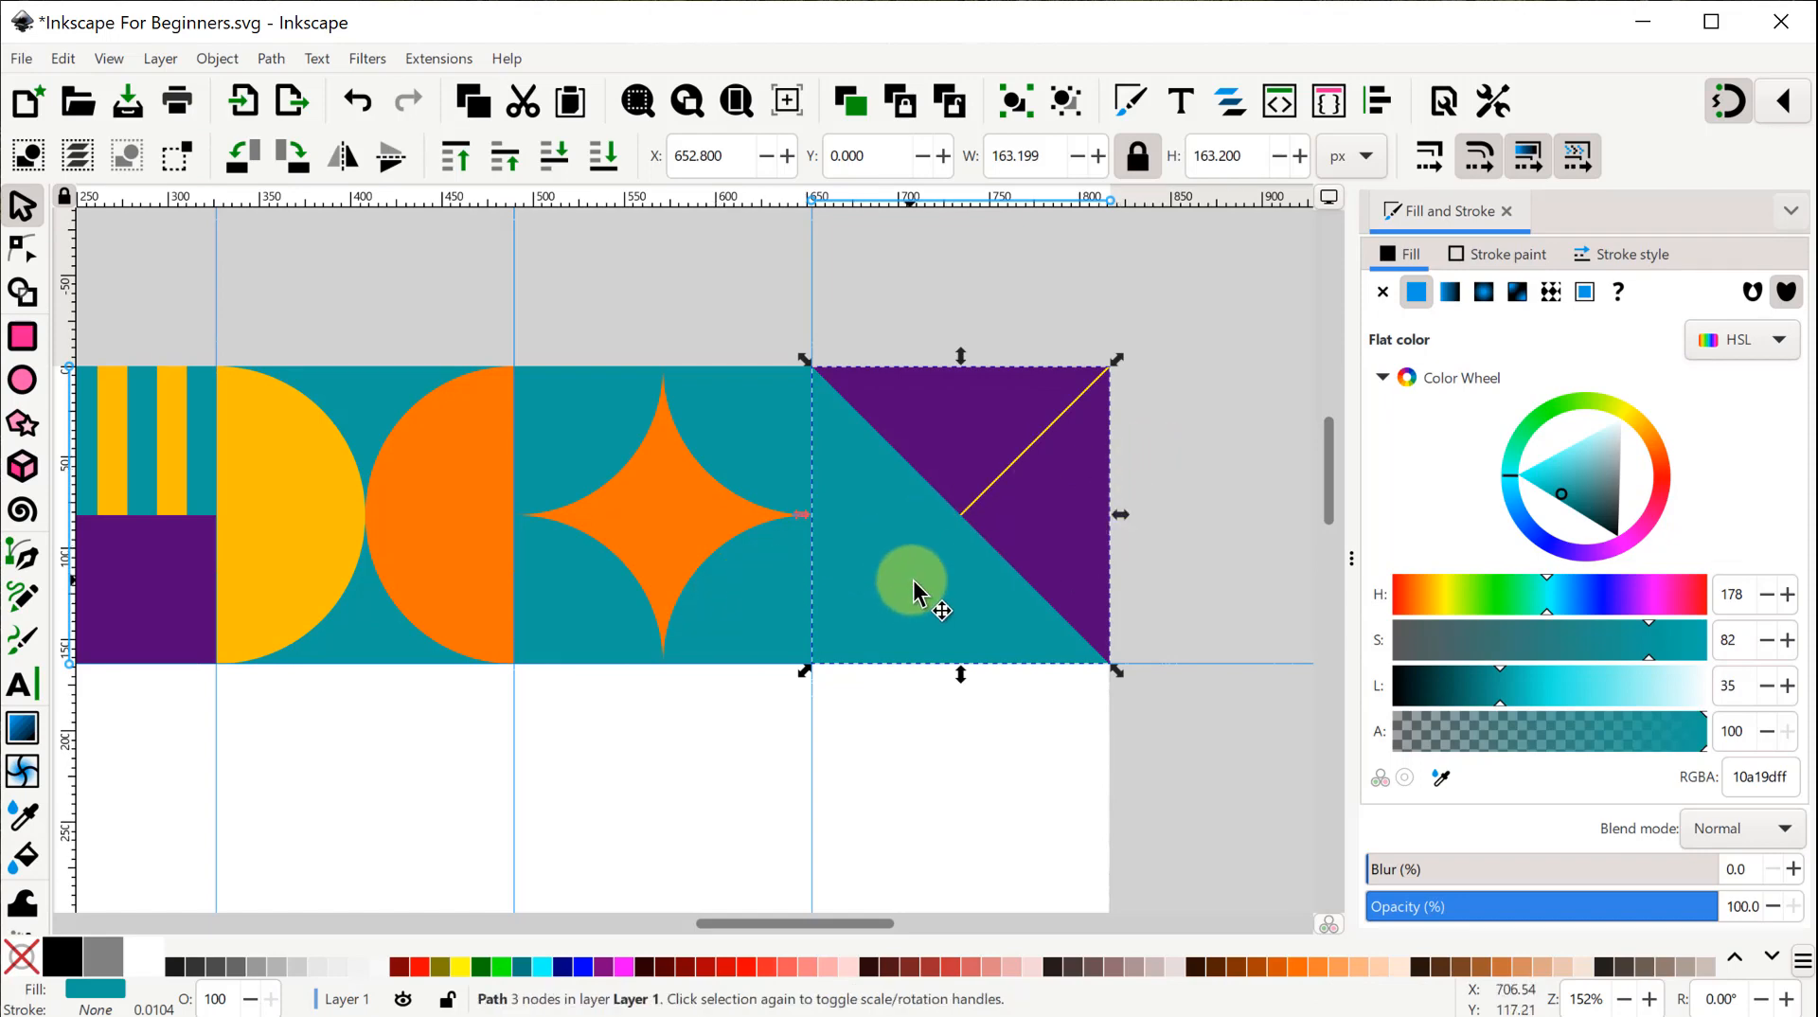
Make the triangle's lower-left corner node smooth with the Node tool.
left_click(21, 251)
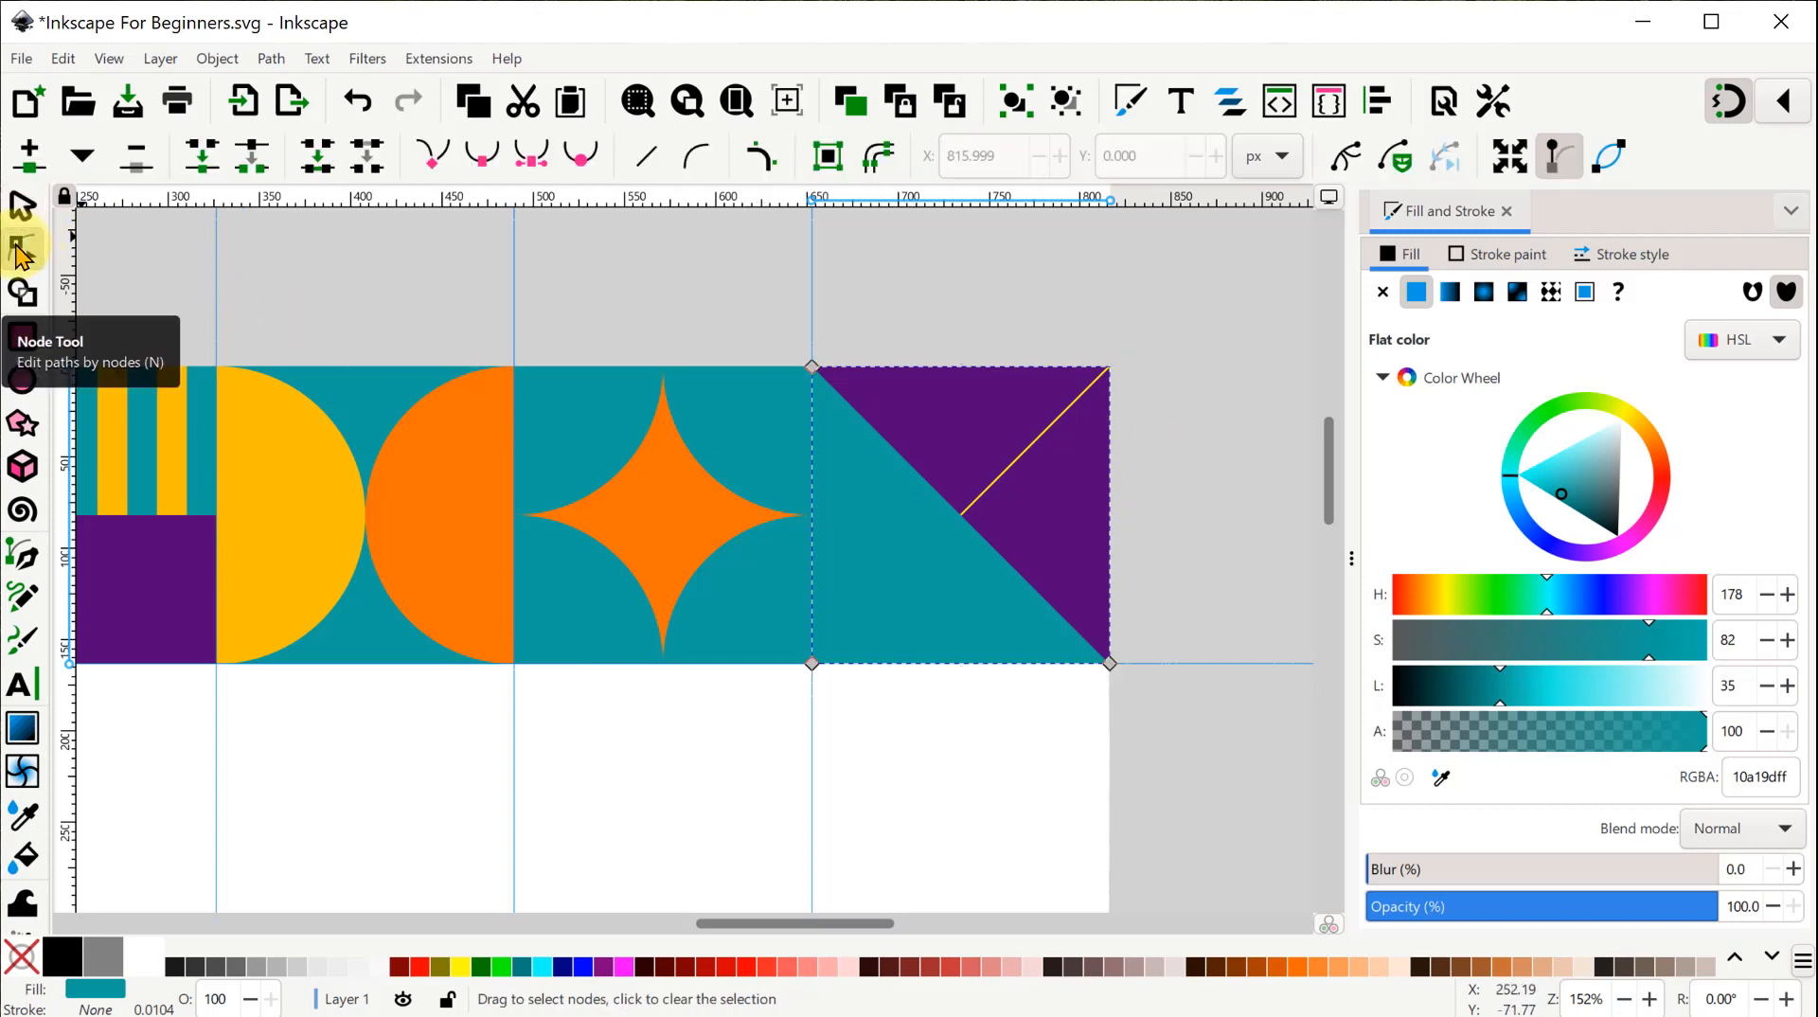
left_click(813, 663)
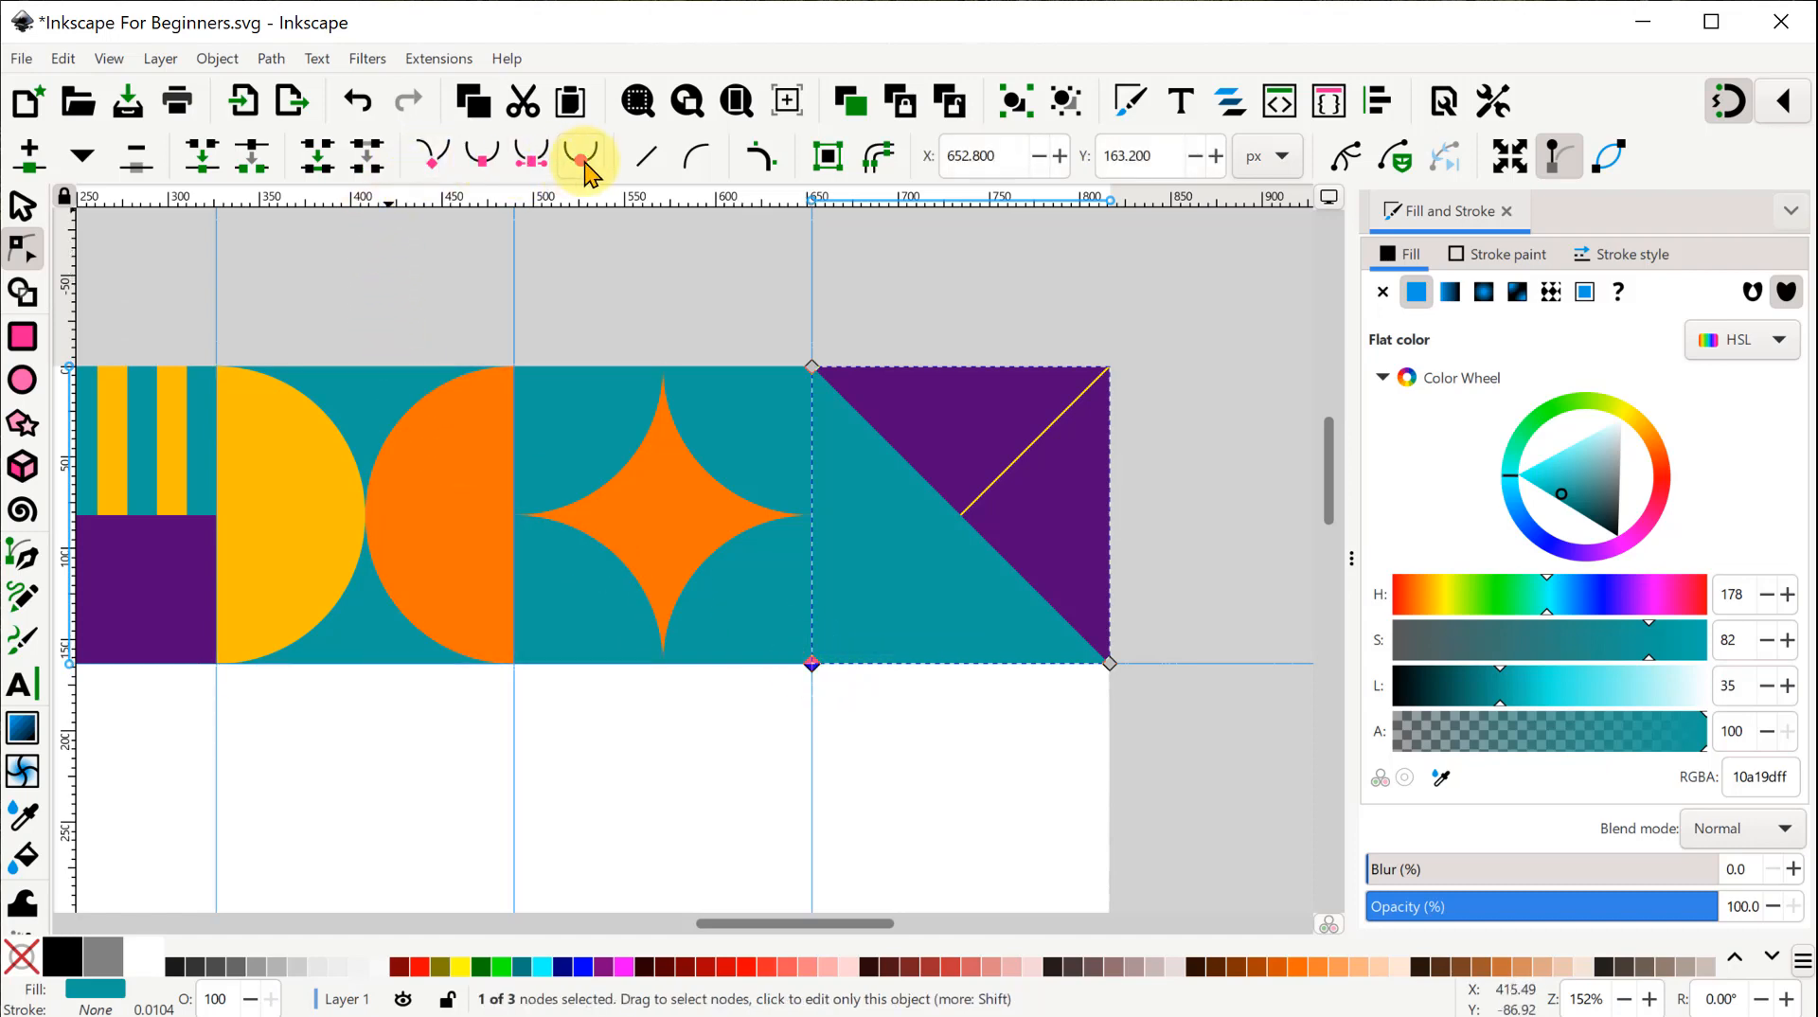
left_click(480, 158)
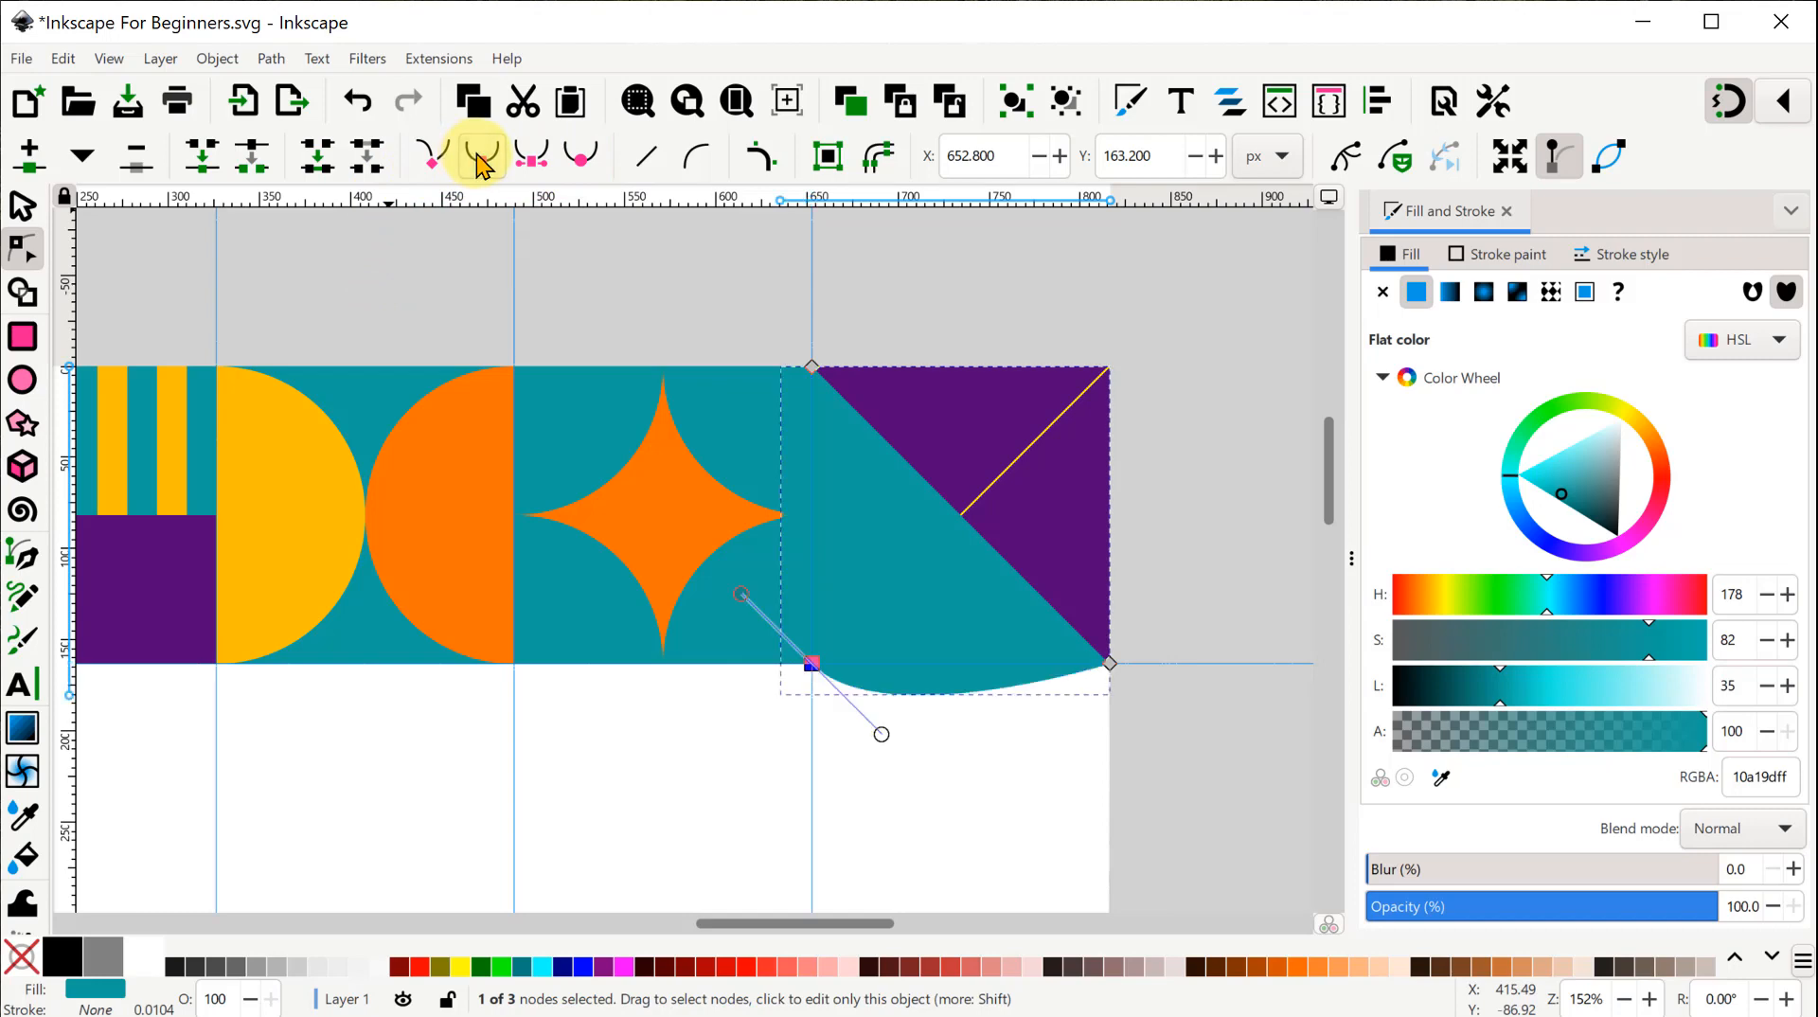
Fill the shape with yellow and move its smooth node inward along the diagonal to about X 697.9, Y 118.1.
left_click(459, 967)
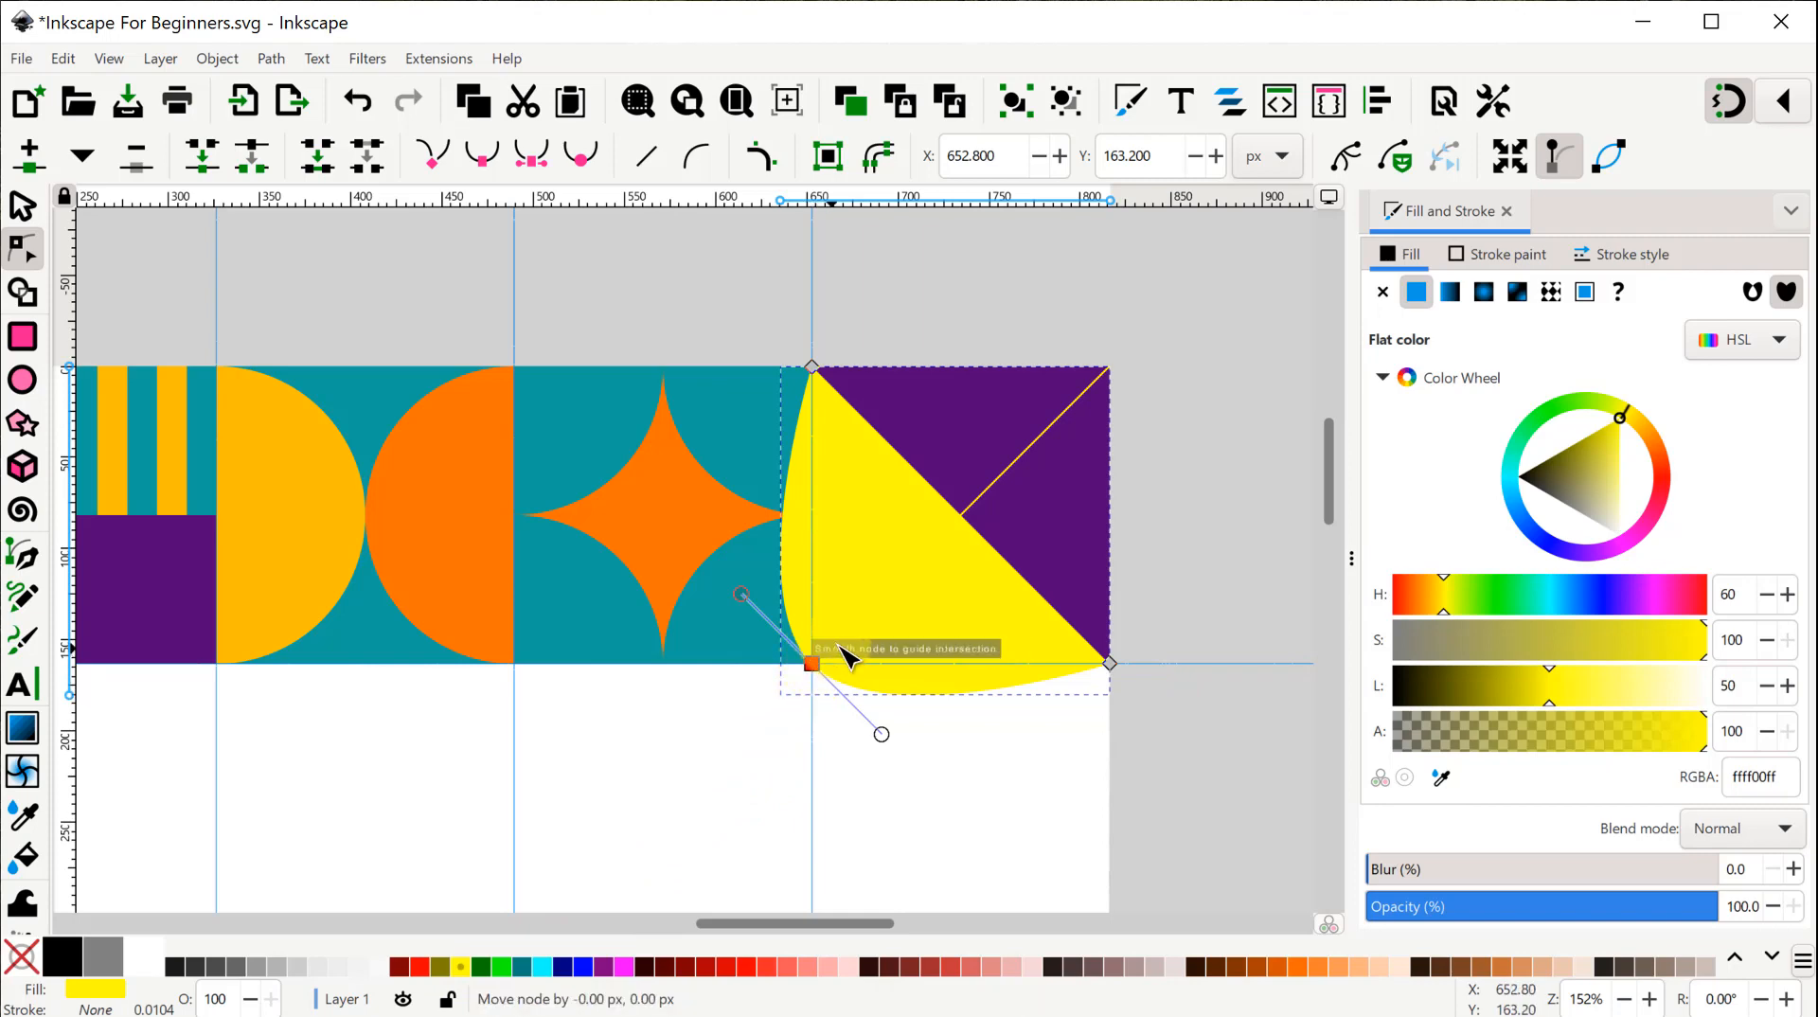
left_click_drag(814, 665, 899, 584)
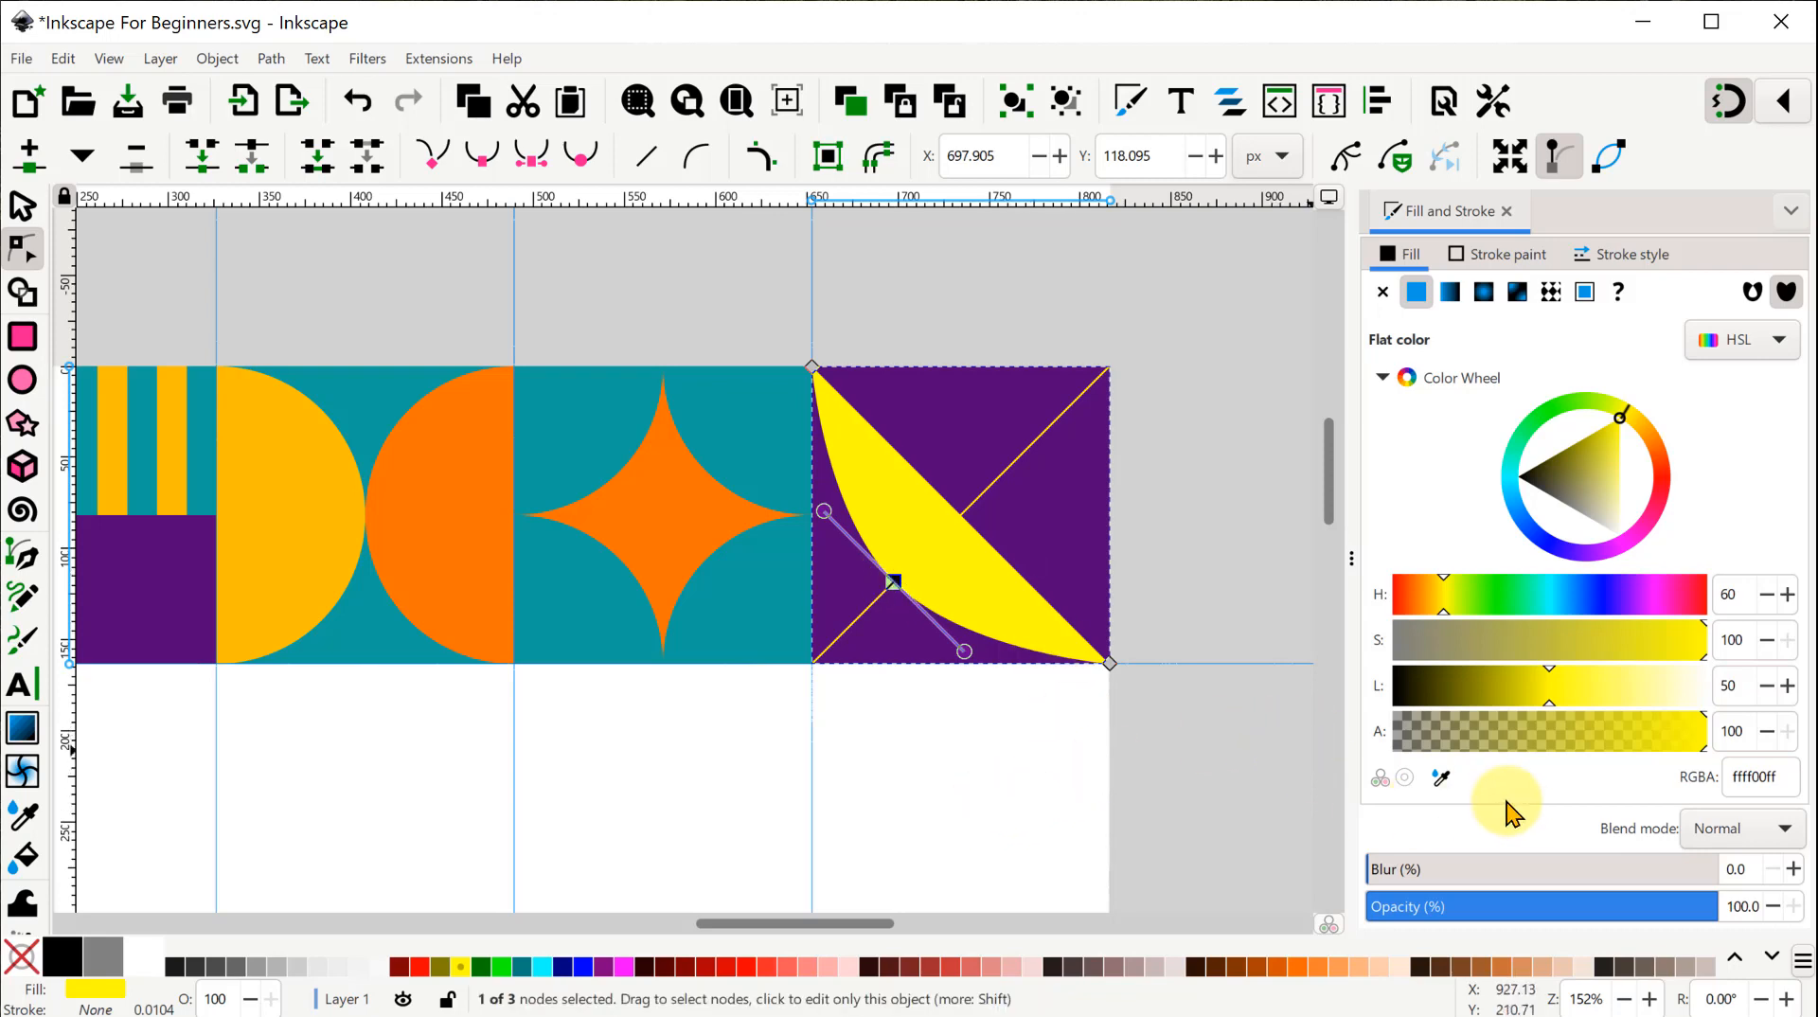
Fill the yellow half-leaf with the teal sampled from the star tile's background.
left_click(1439, 779)
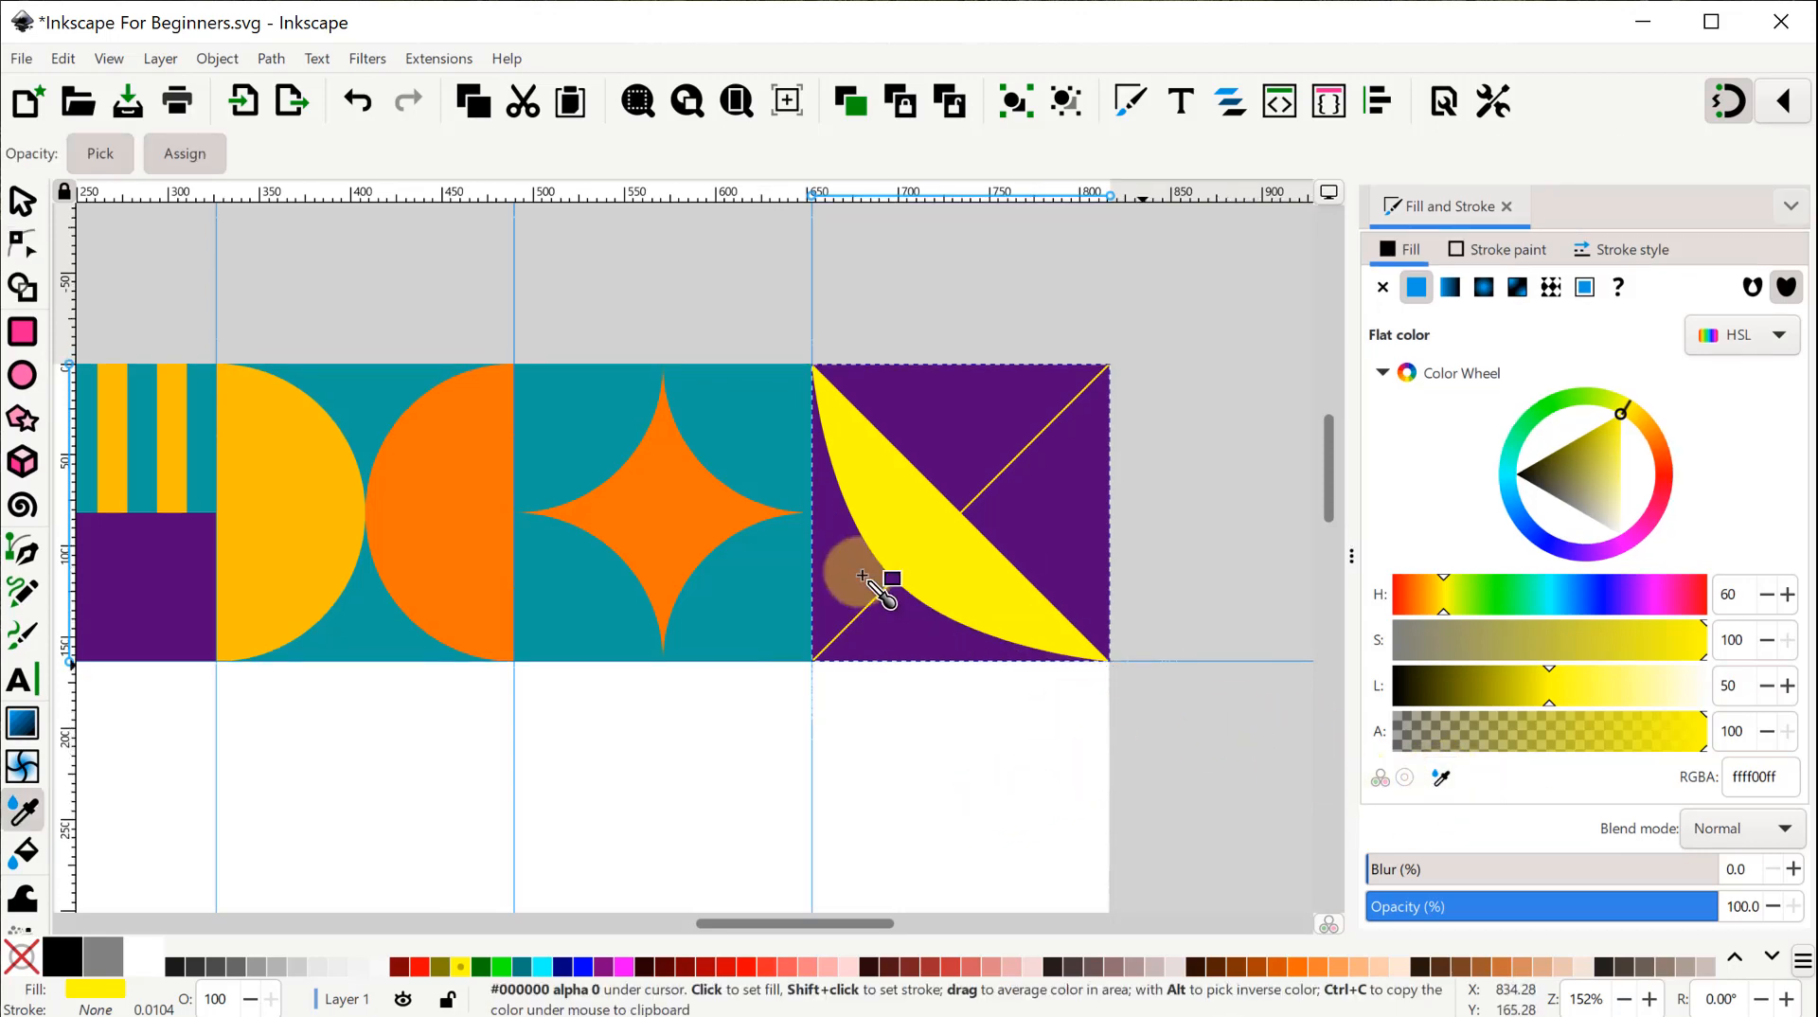
left_click(733, 587)
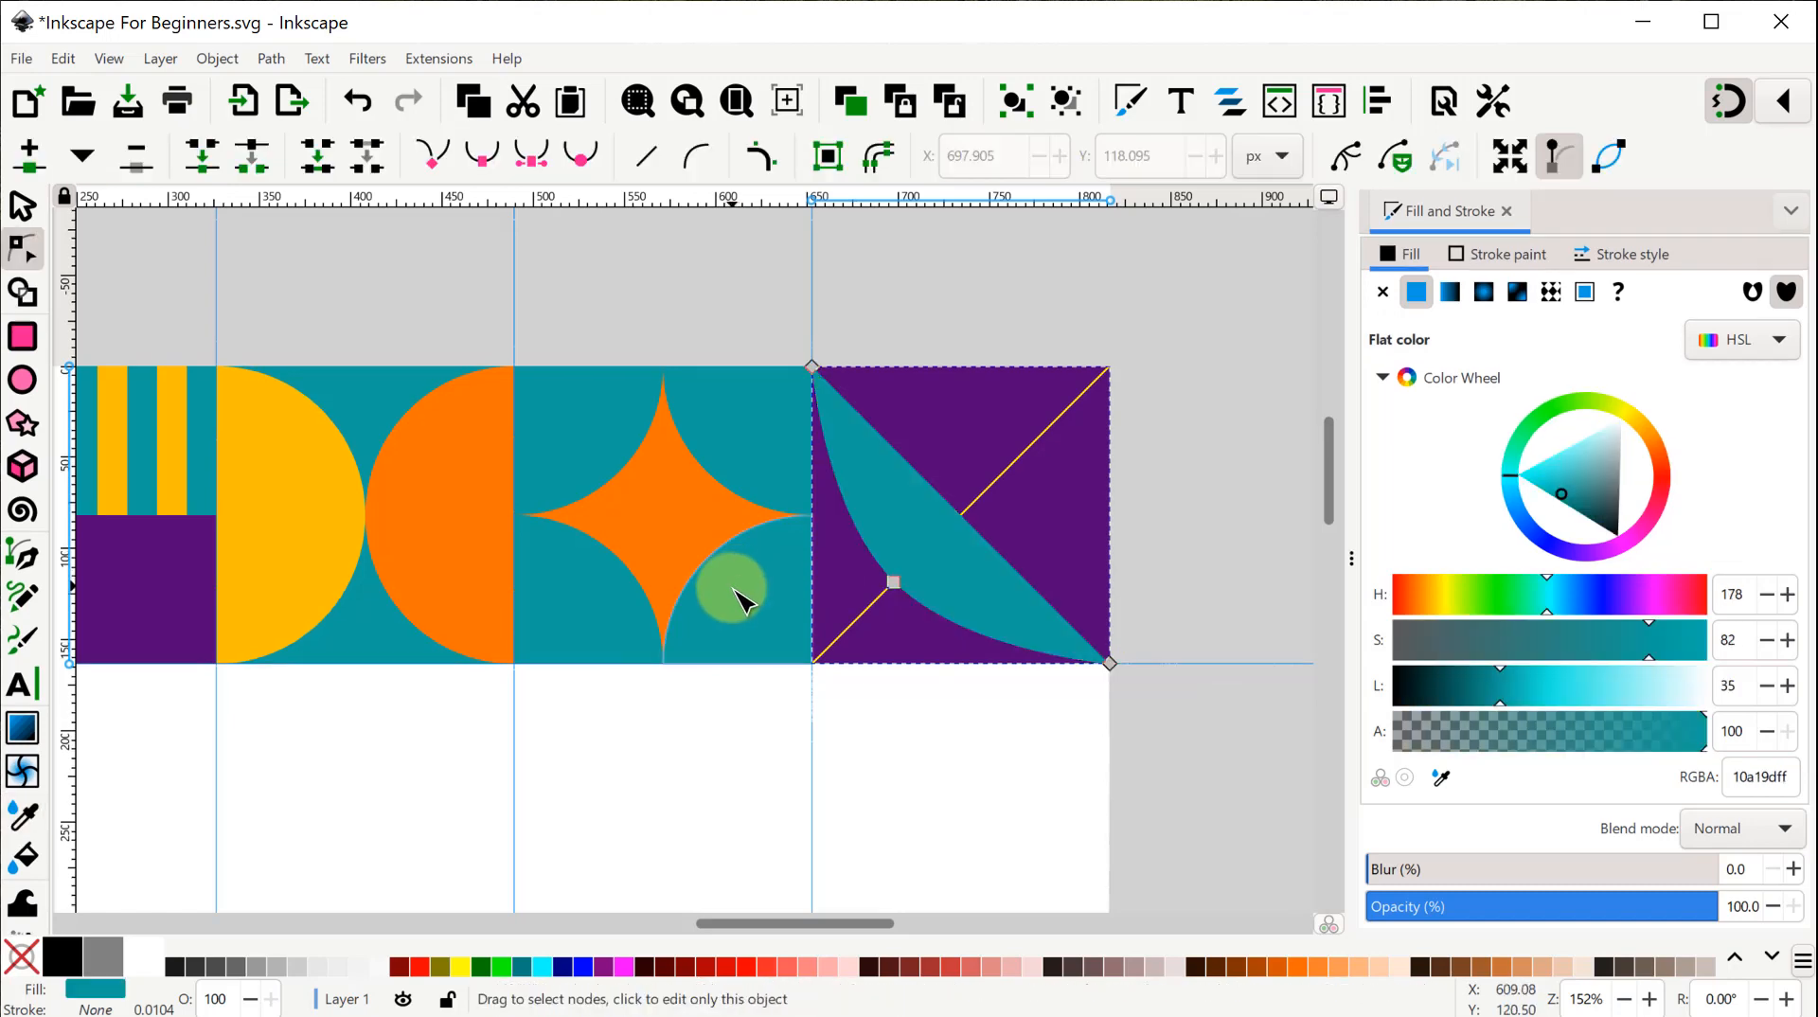
left_click(20, 209)
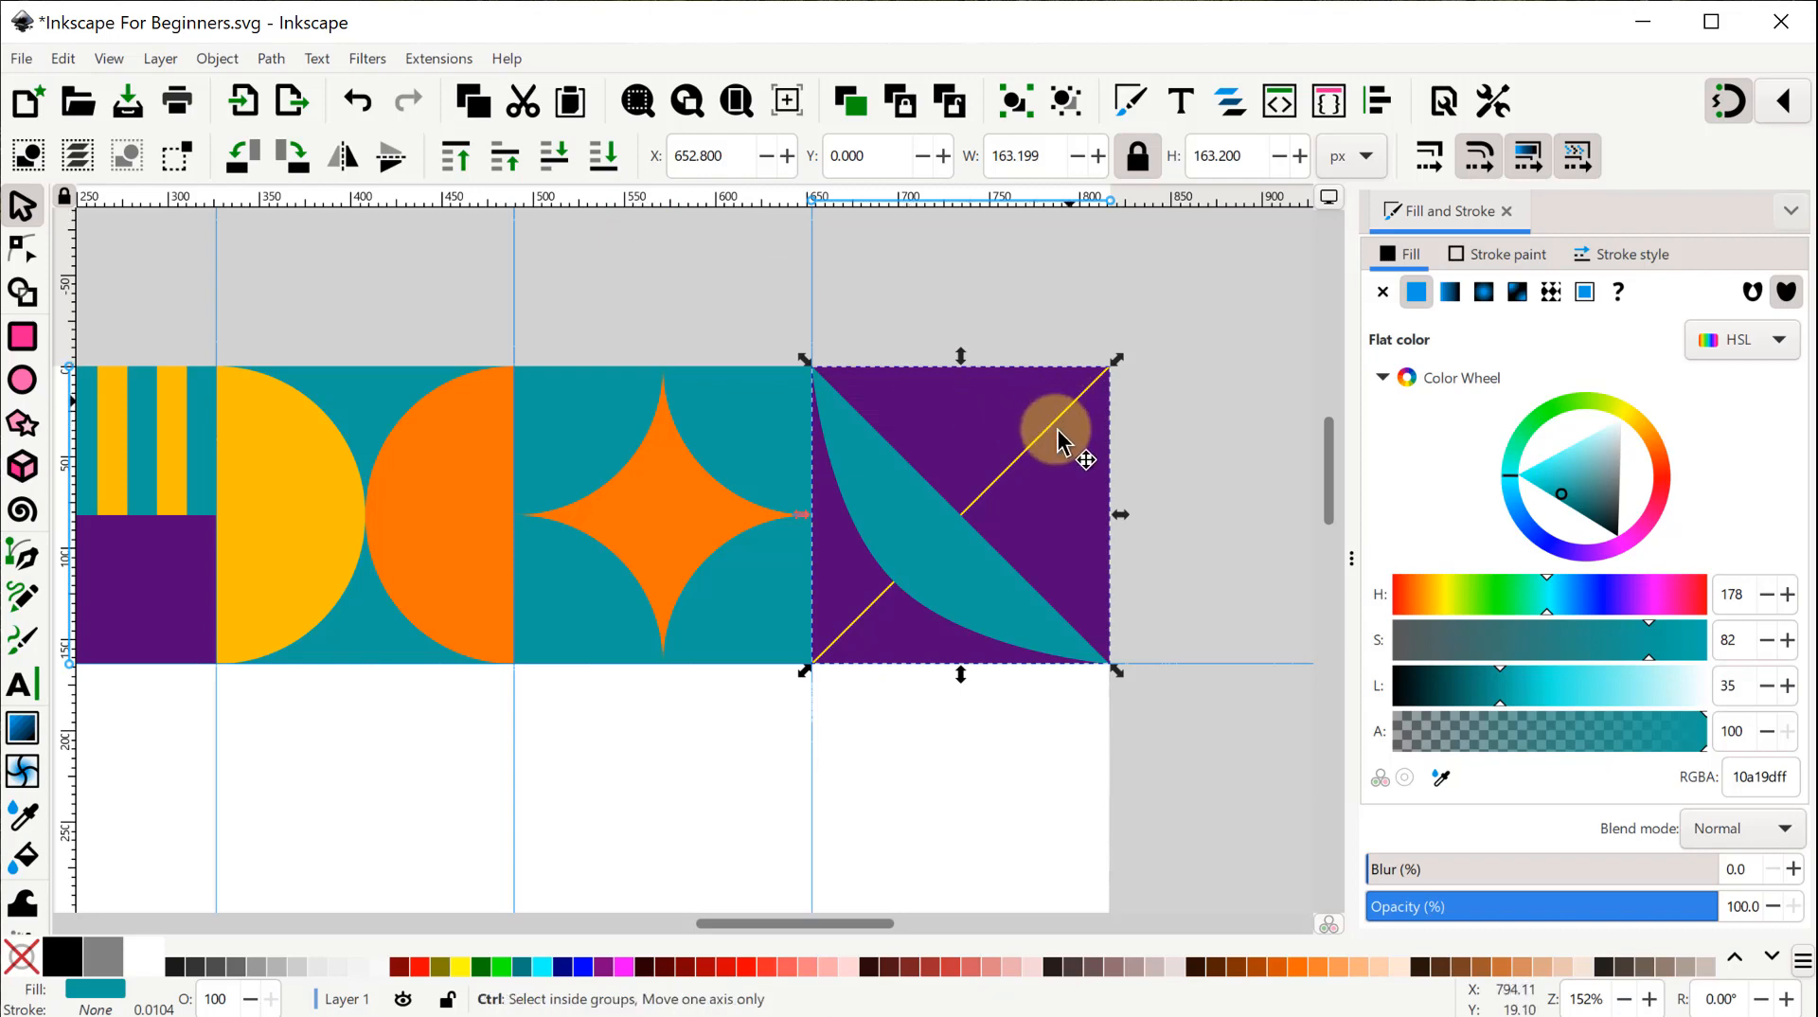
Delete the thin yellow diagonal line running across the purple tile.
scroll(1060, 490, "up", 7)
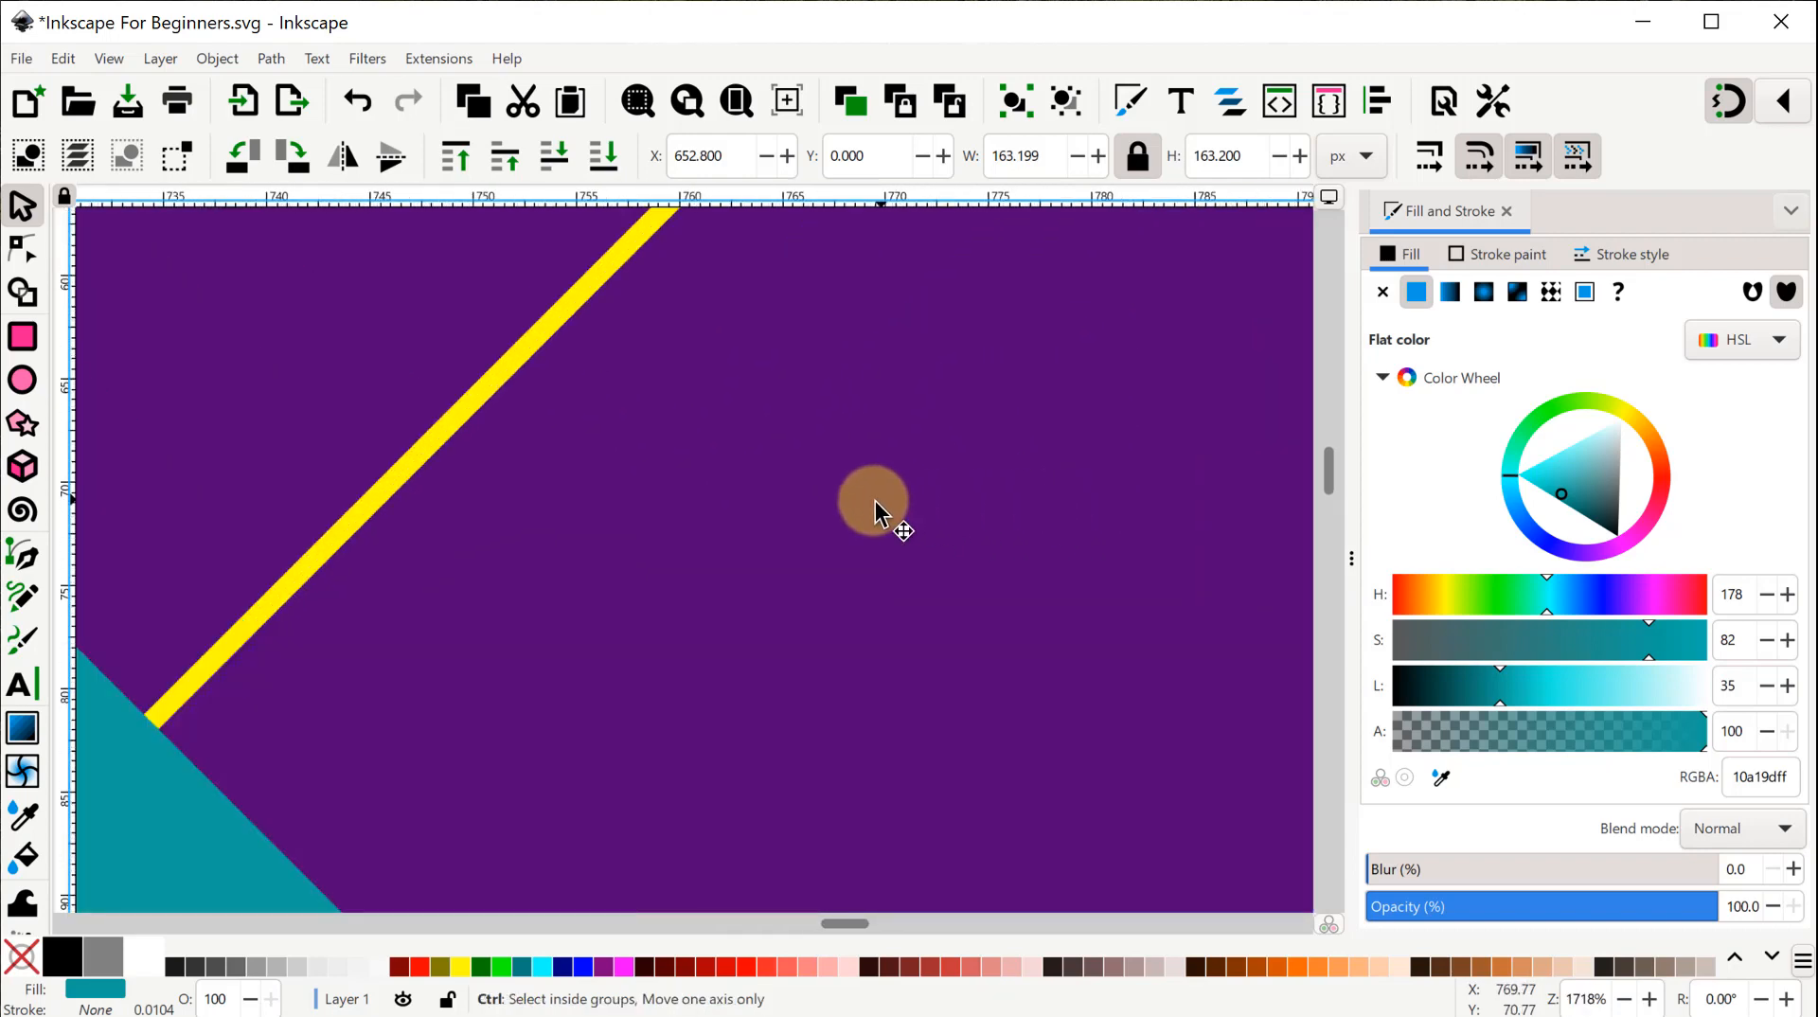
left_click_drag(593, 483, 882, 754)
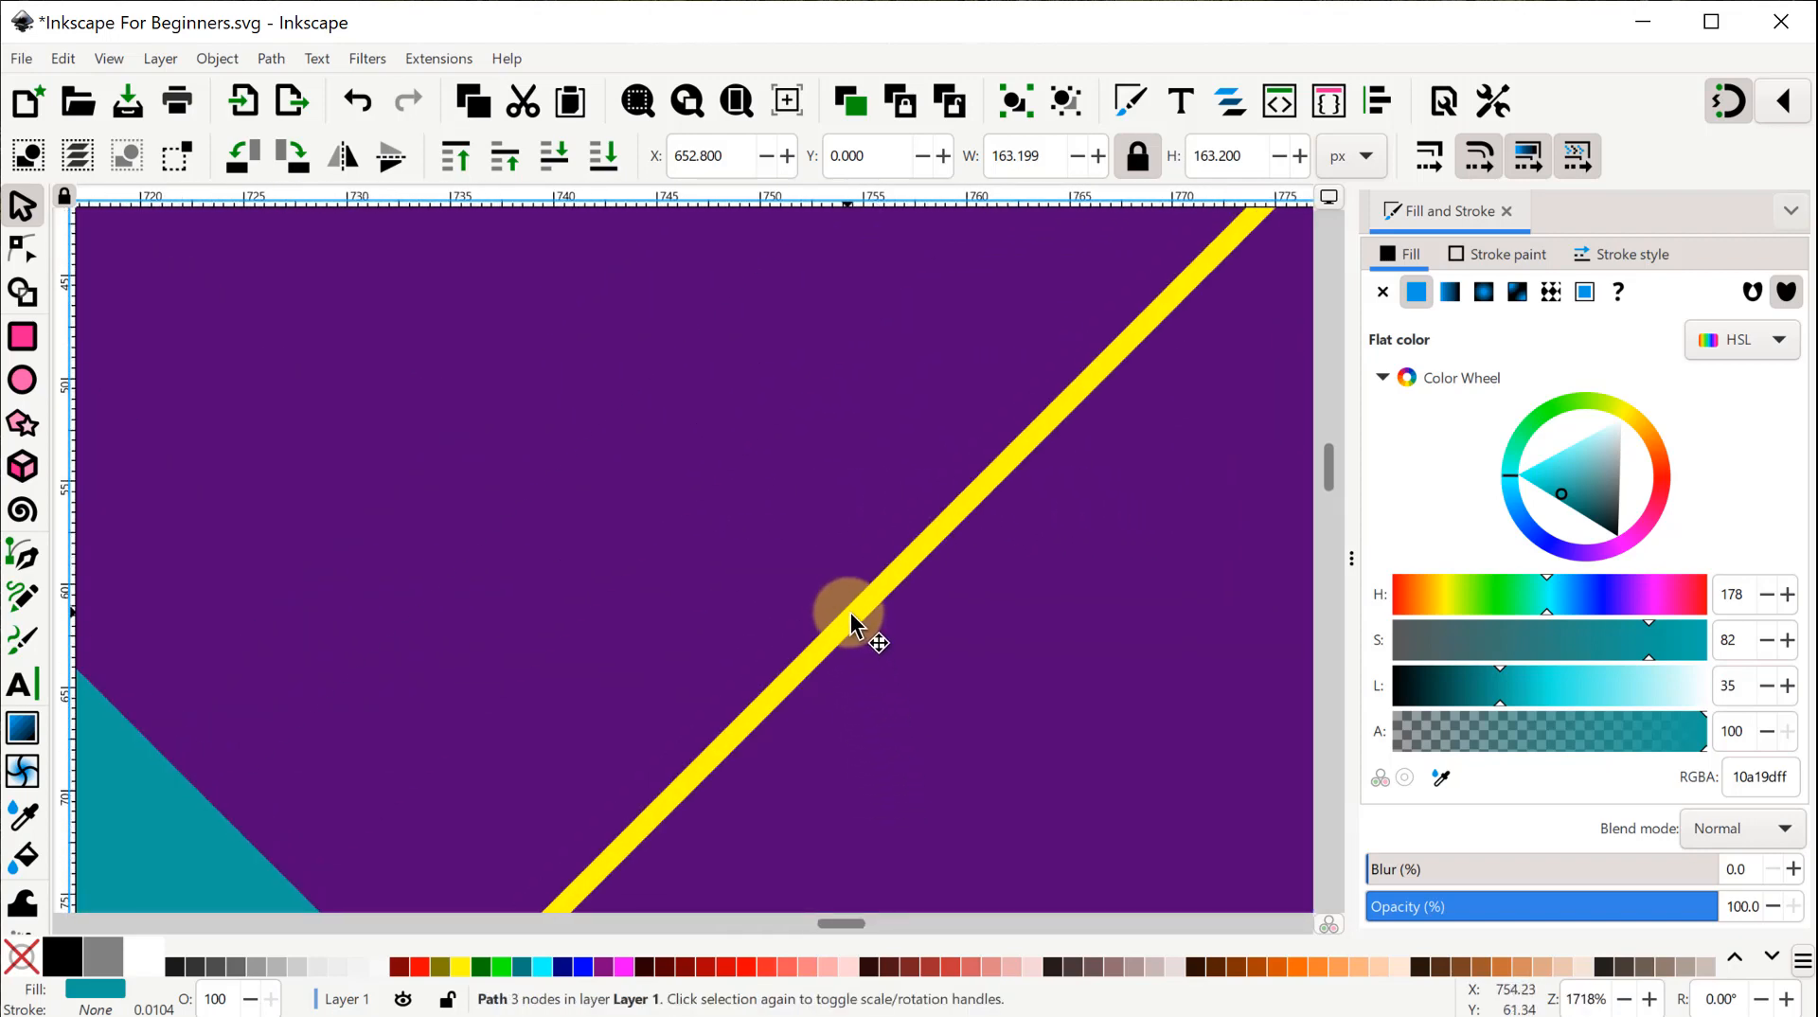
left_click(850, 612)
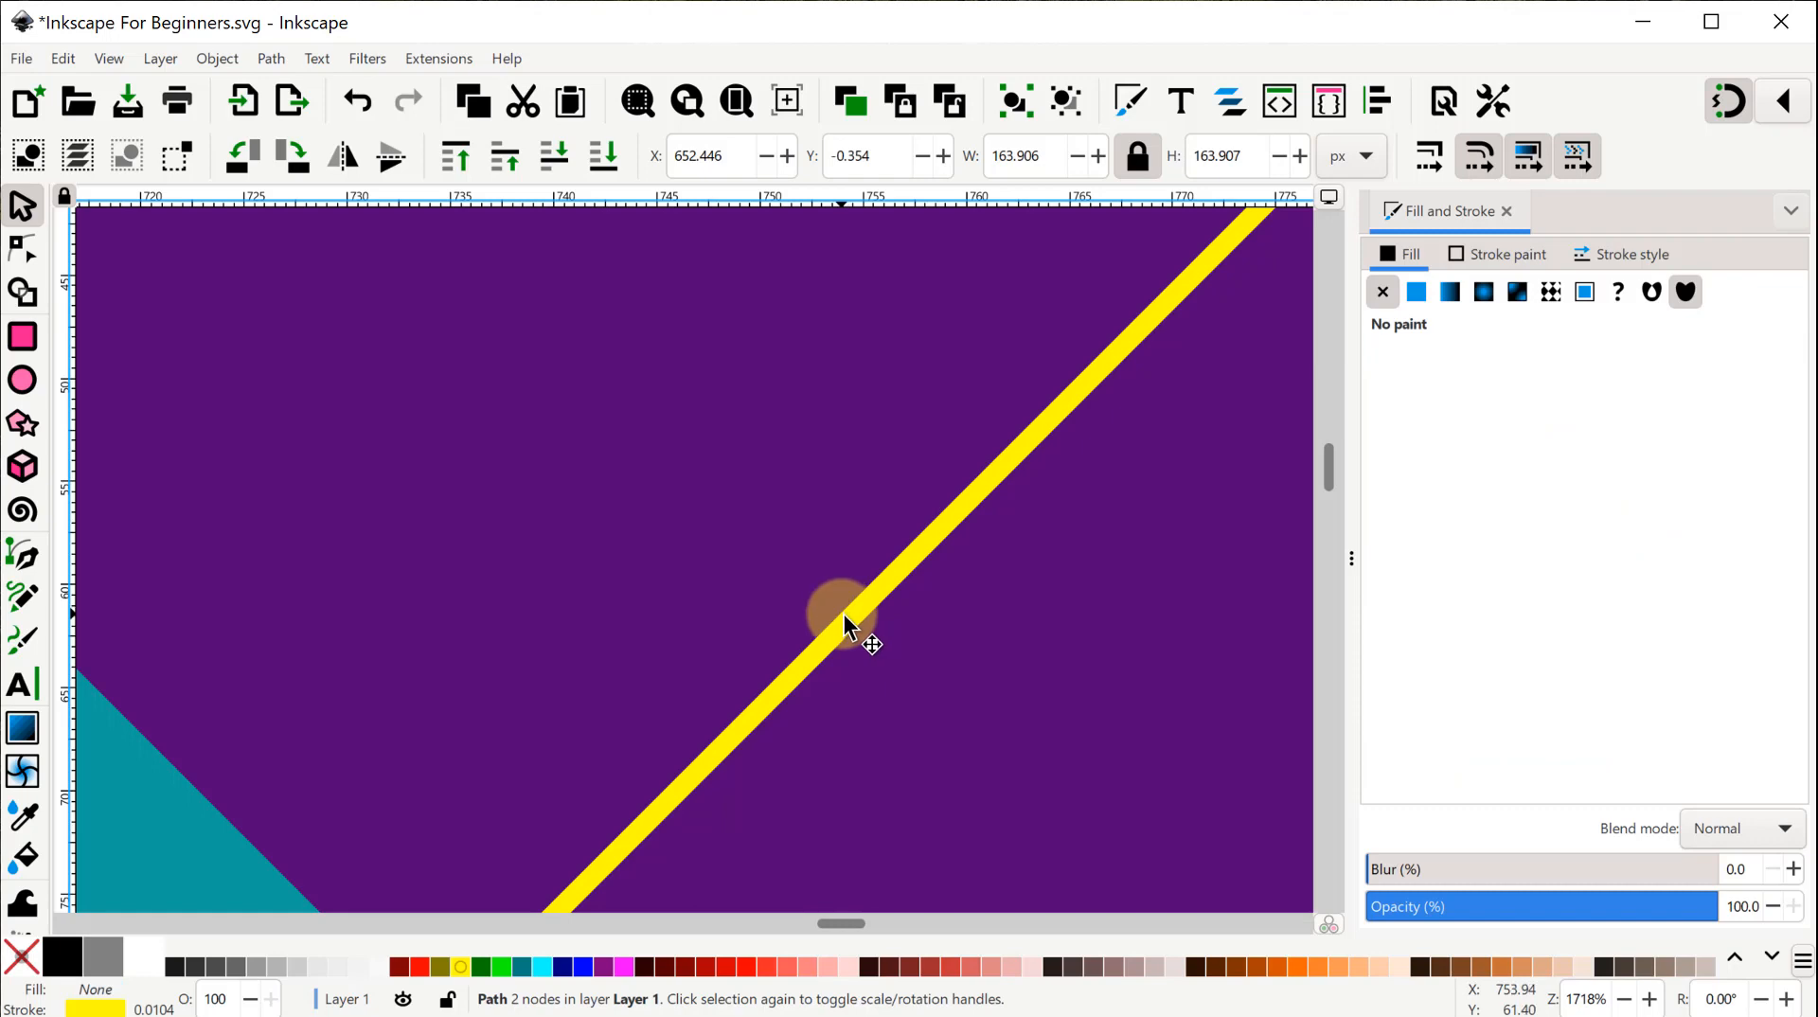
key("Delete")
scroll(629, 541, "down", 5)
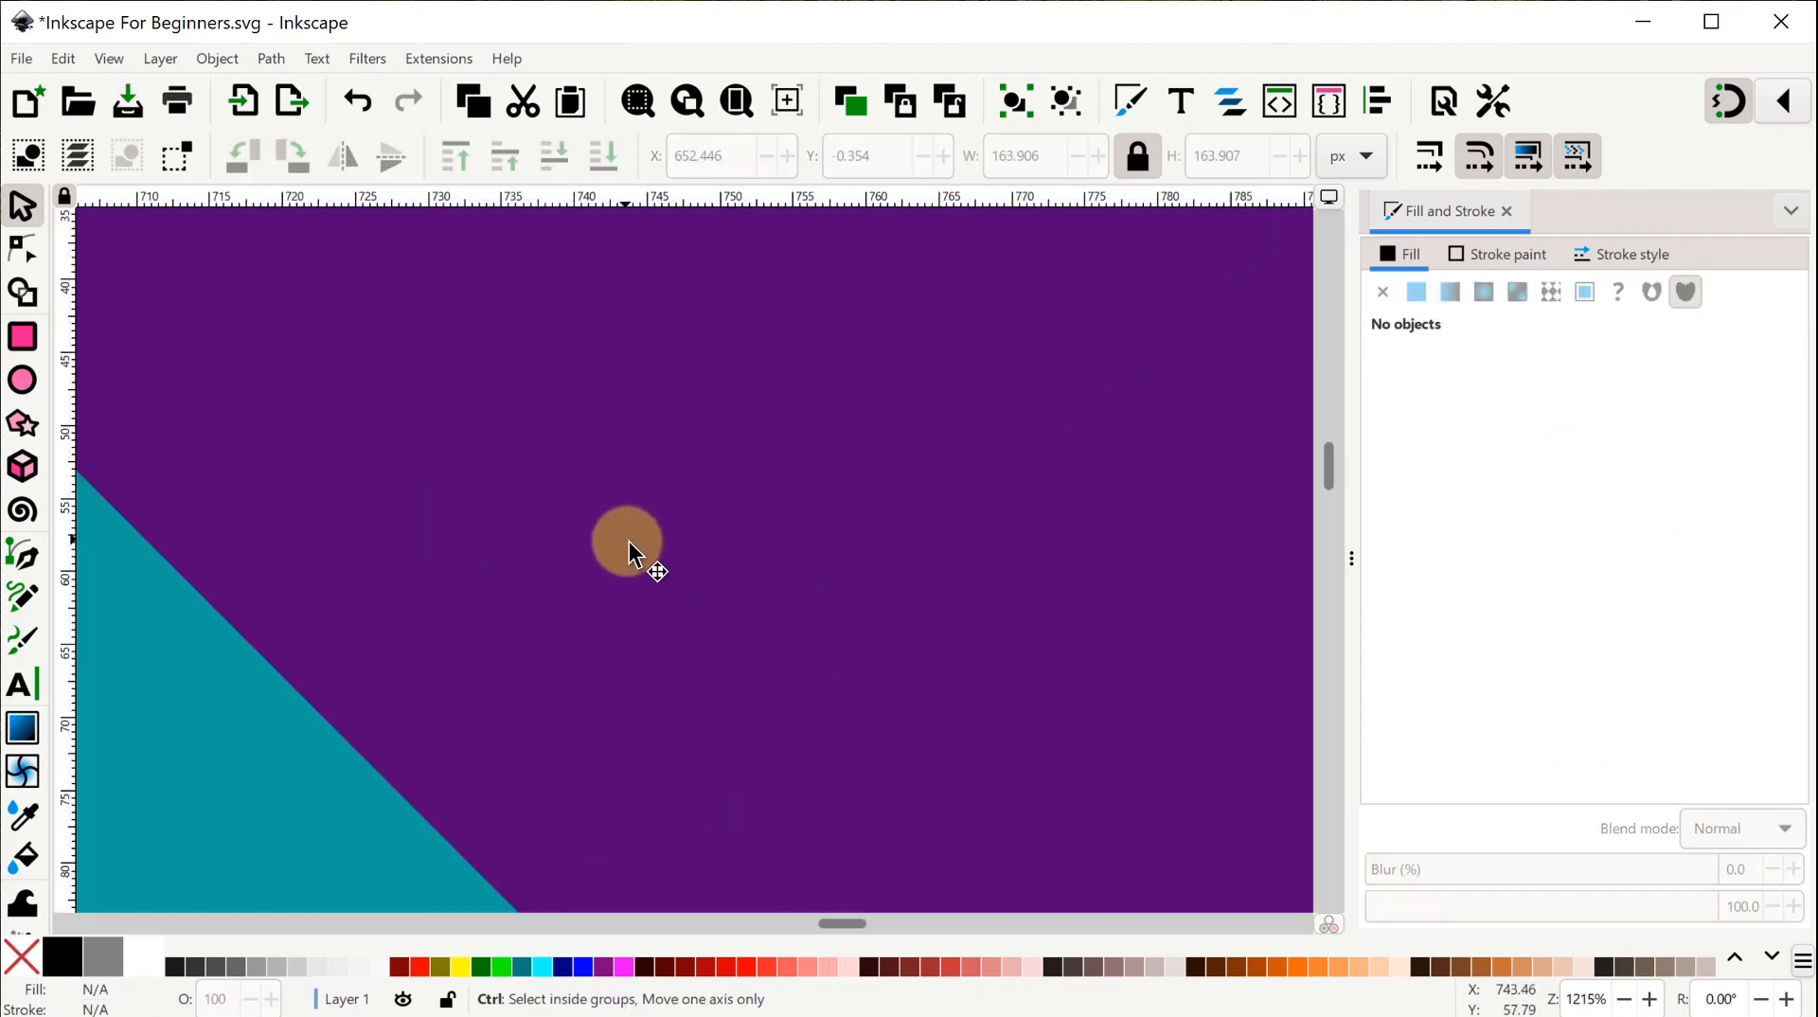
scroll(629, 543, "down", 2)
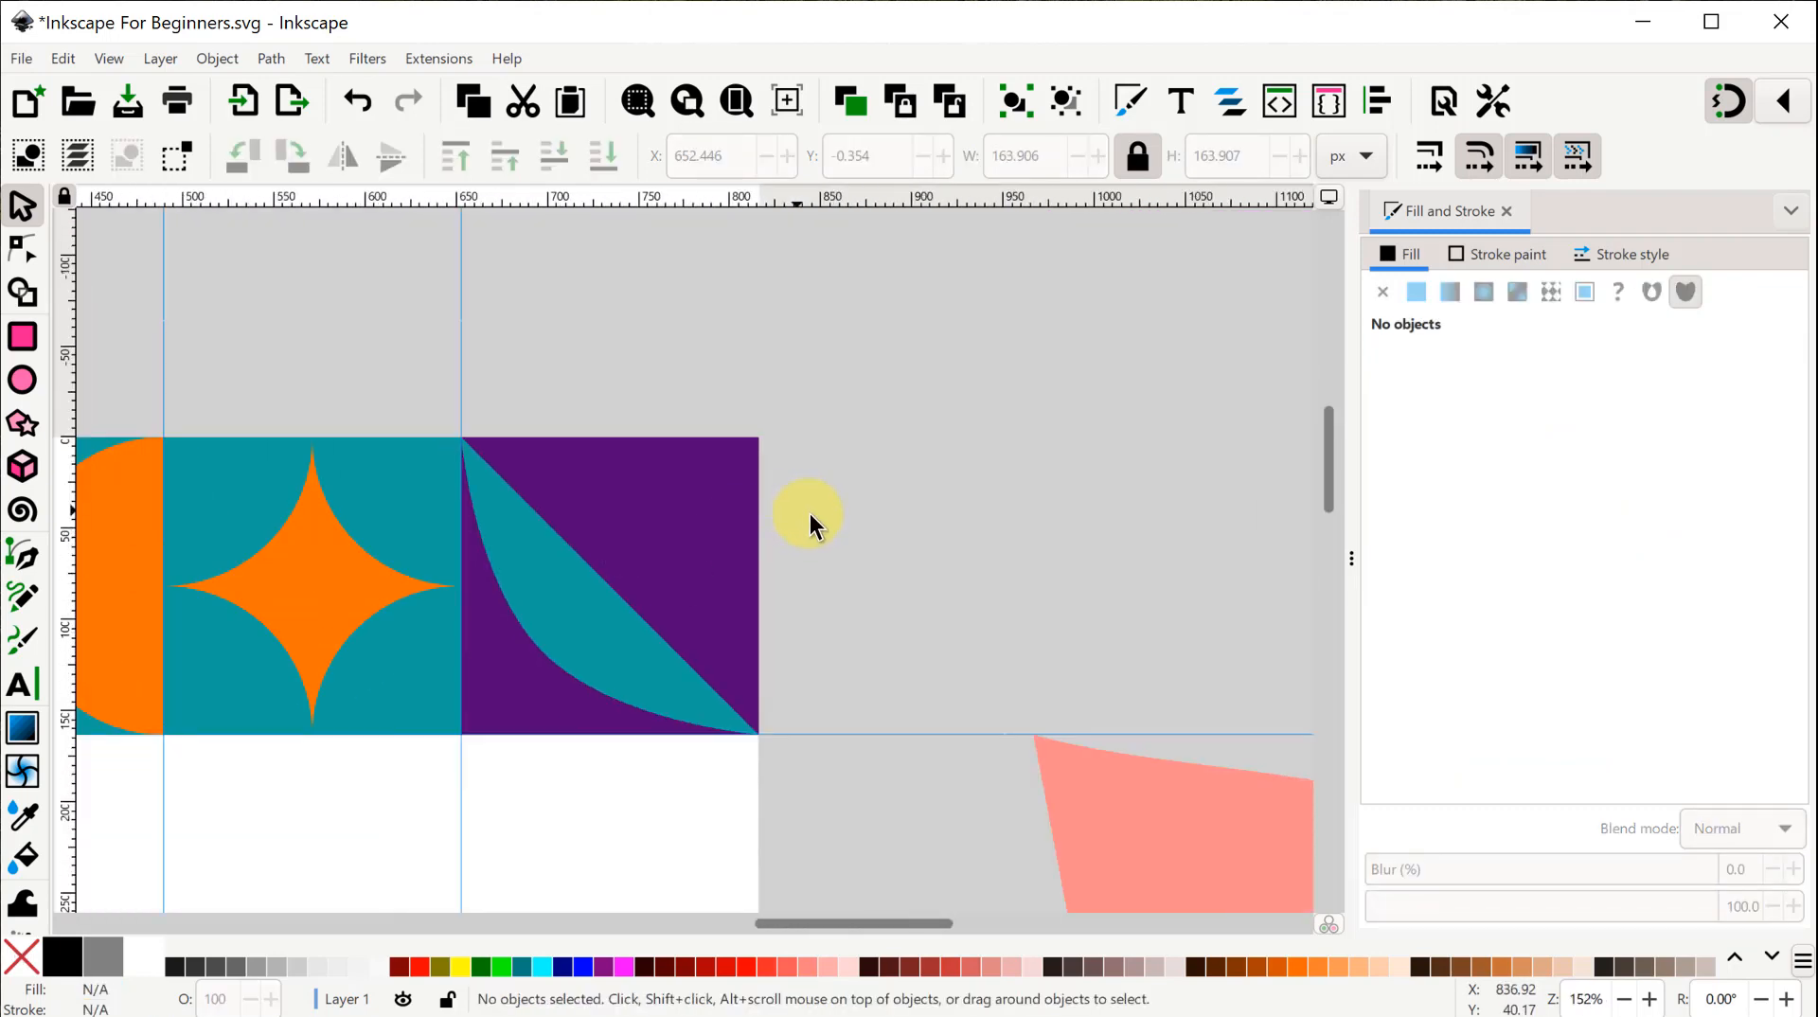
Duplicate the teal half-leaf and flip the copy horizontally and vertically so it mirrors the original across the diagonal.
scroll(1069, 451, "left", 3)
left_click(832, 537)
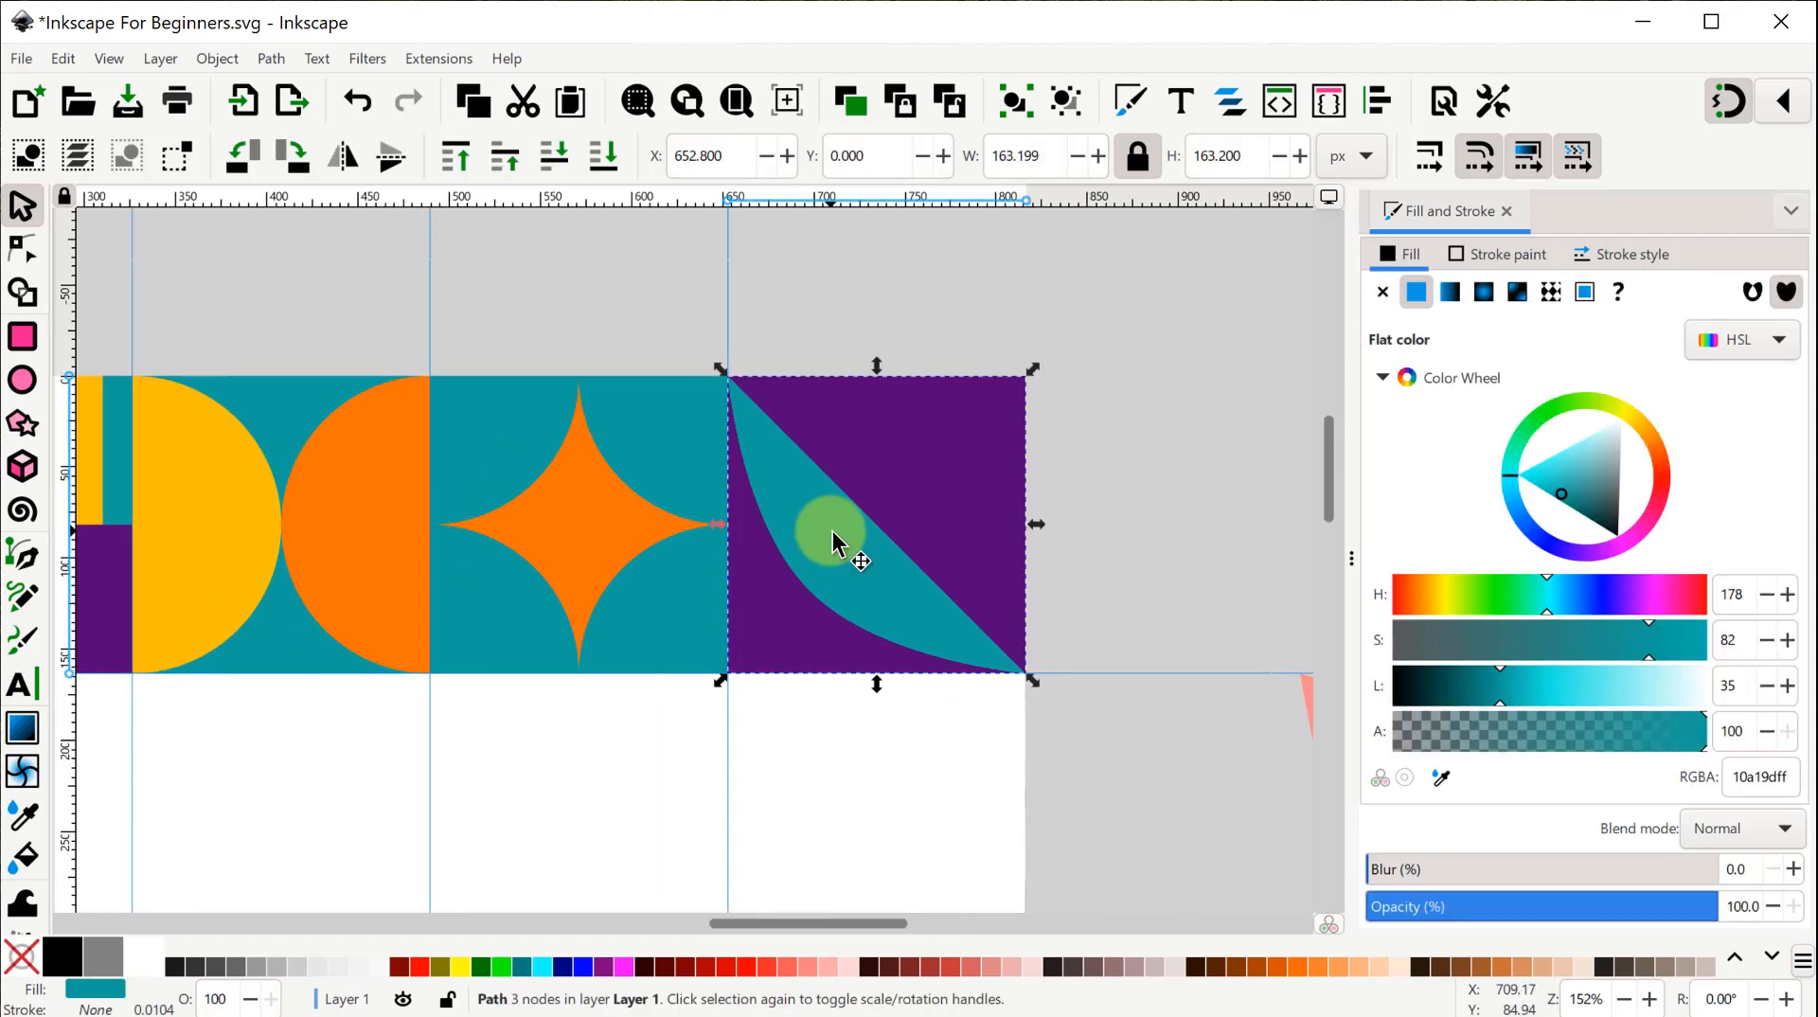
left_click(346, 162)
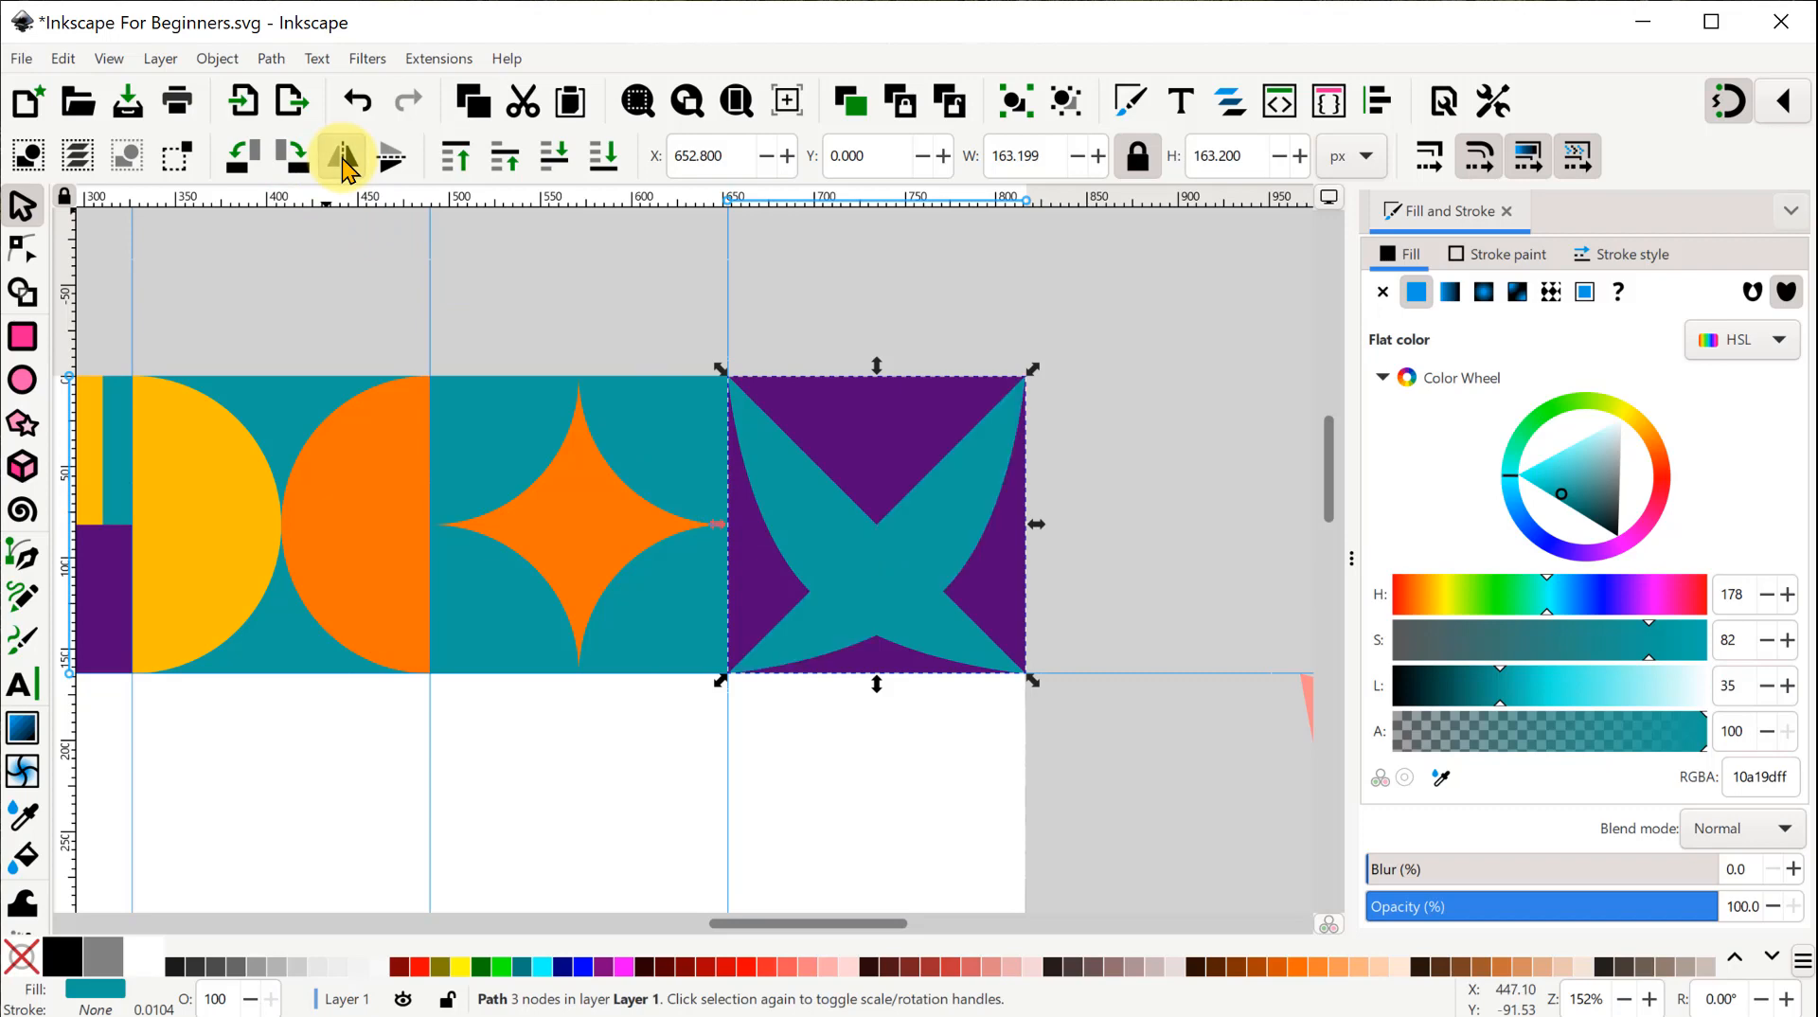
left_click(403, 169)
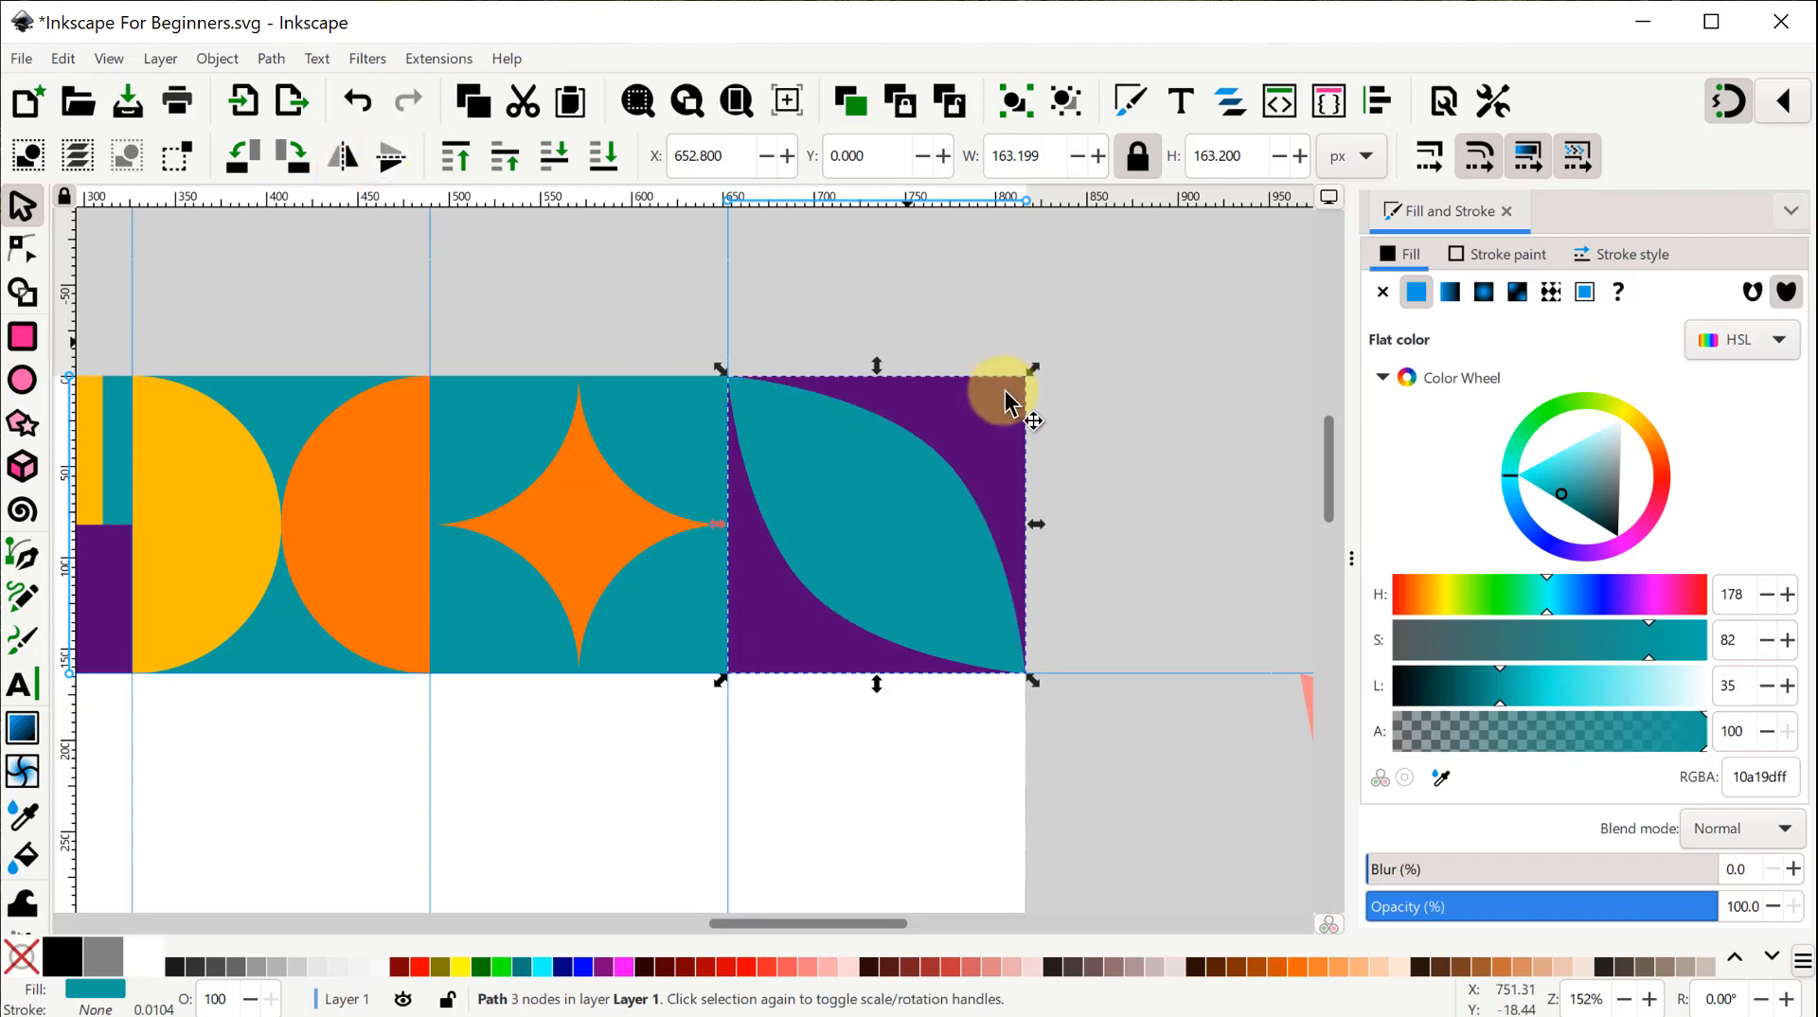
Combine the two teal half-leaf paths into a single leaf path.
mouse_move(909, 488)
left_mouse_down()
mouse_move(1013, 398)
mouse_move(1089, 389)
mouse_move(907, 460)
left_mouse_up()
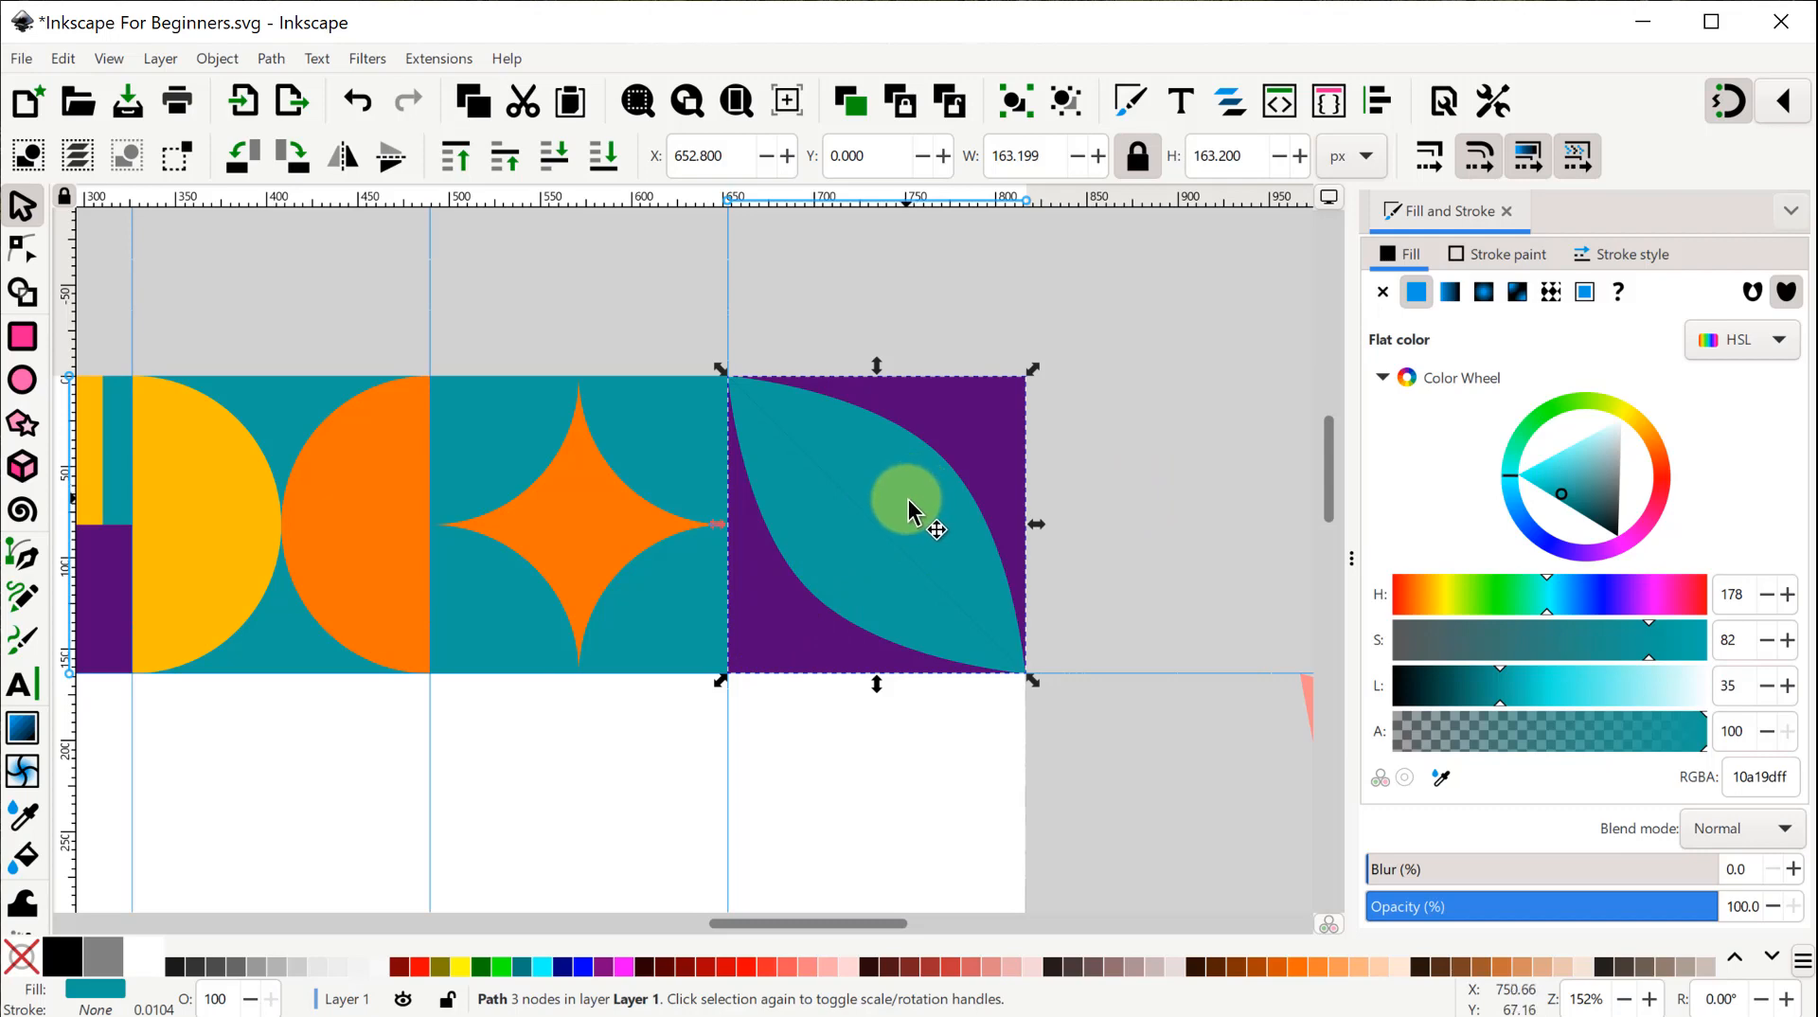
left_click(849, 534, "shift")
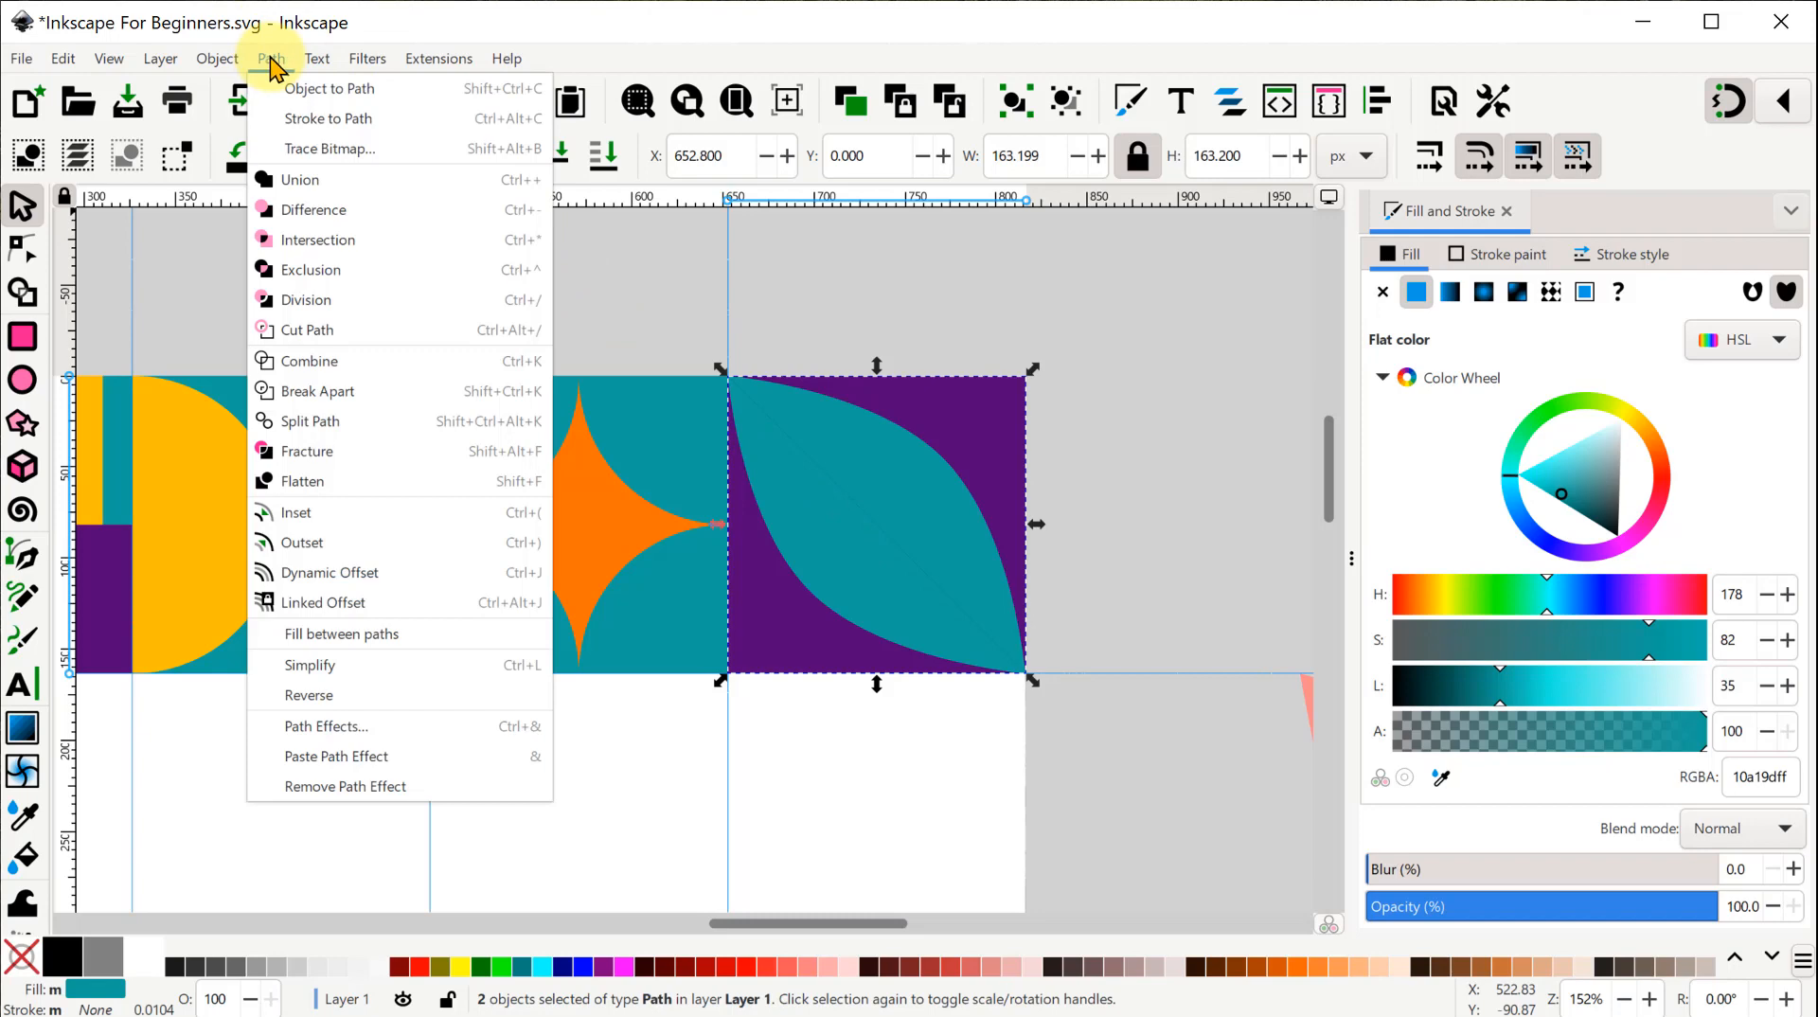
left_click(312, 368)
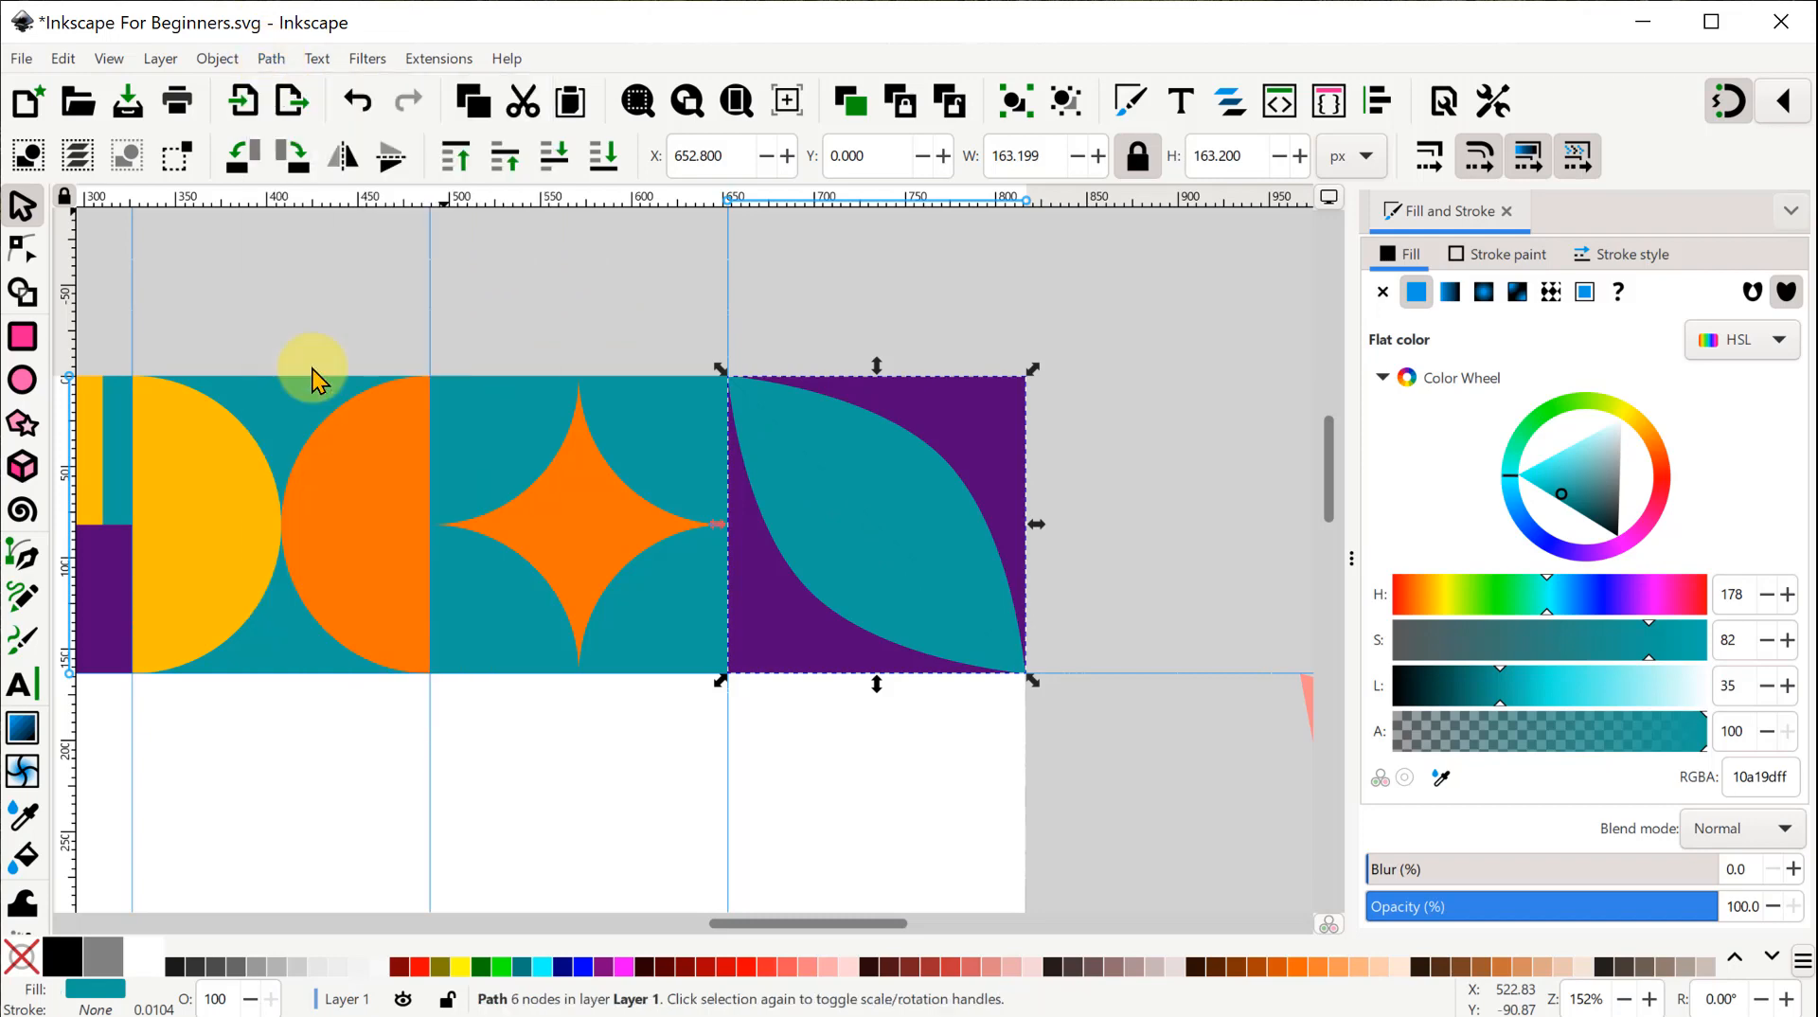
left_click_drag(840, 503, 1071, 356)
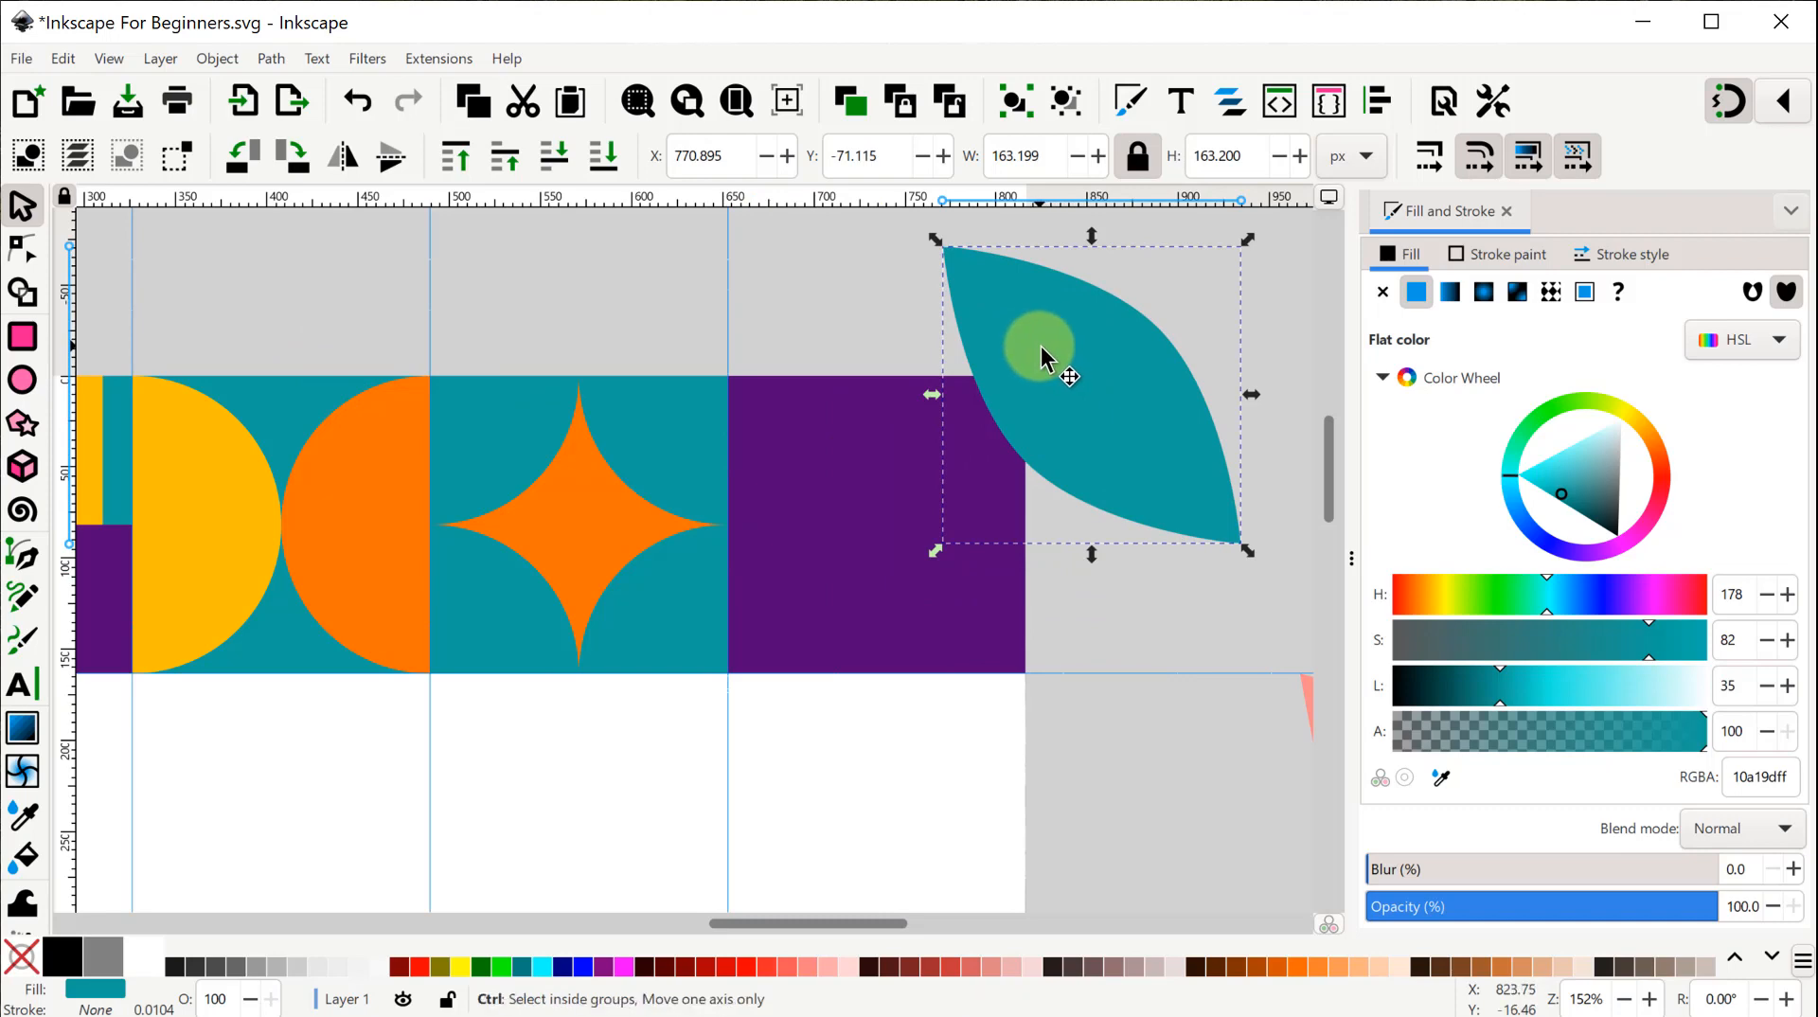
key("ctrl+z")
left_click(1159, 425)
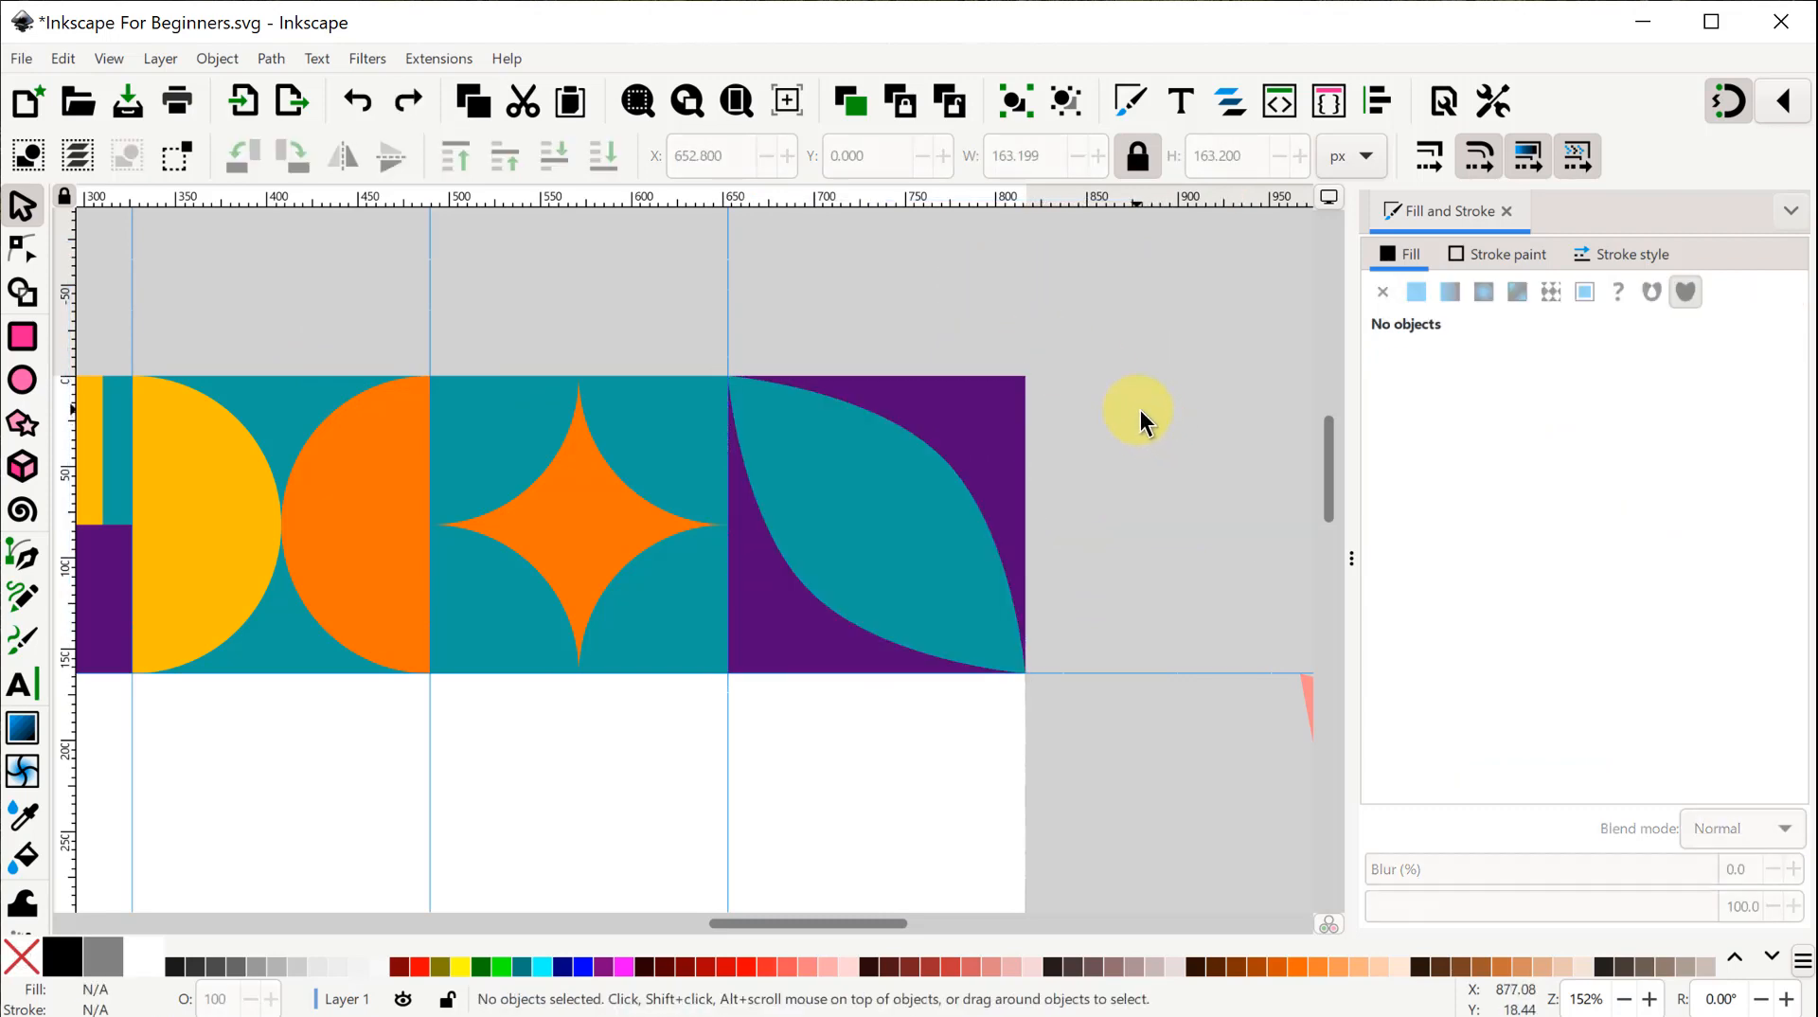
scroll(1129, 412, "down", 1)
left_click_drag(336, 271, 827, 280)
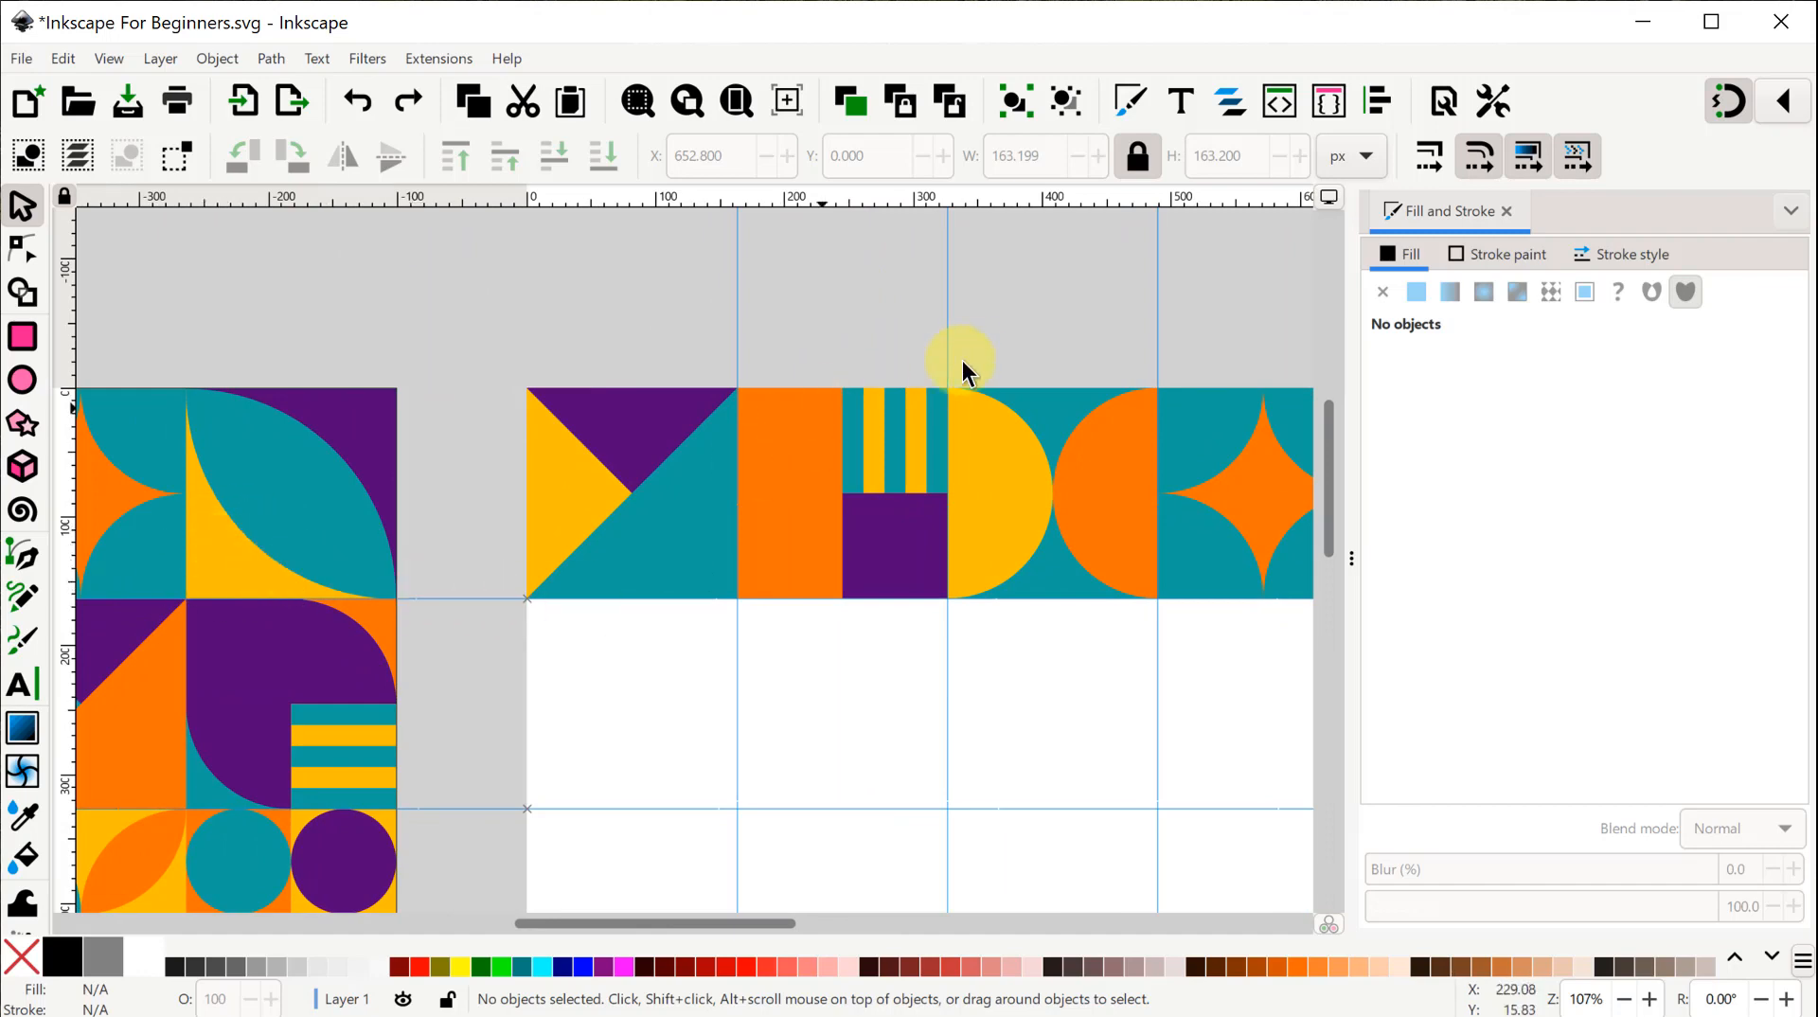
left_click_drag(1087, 292, 524, 313)
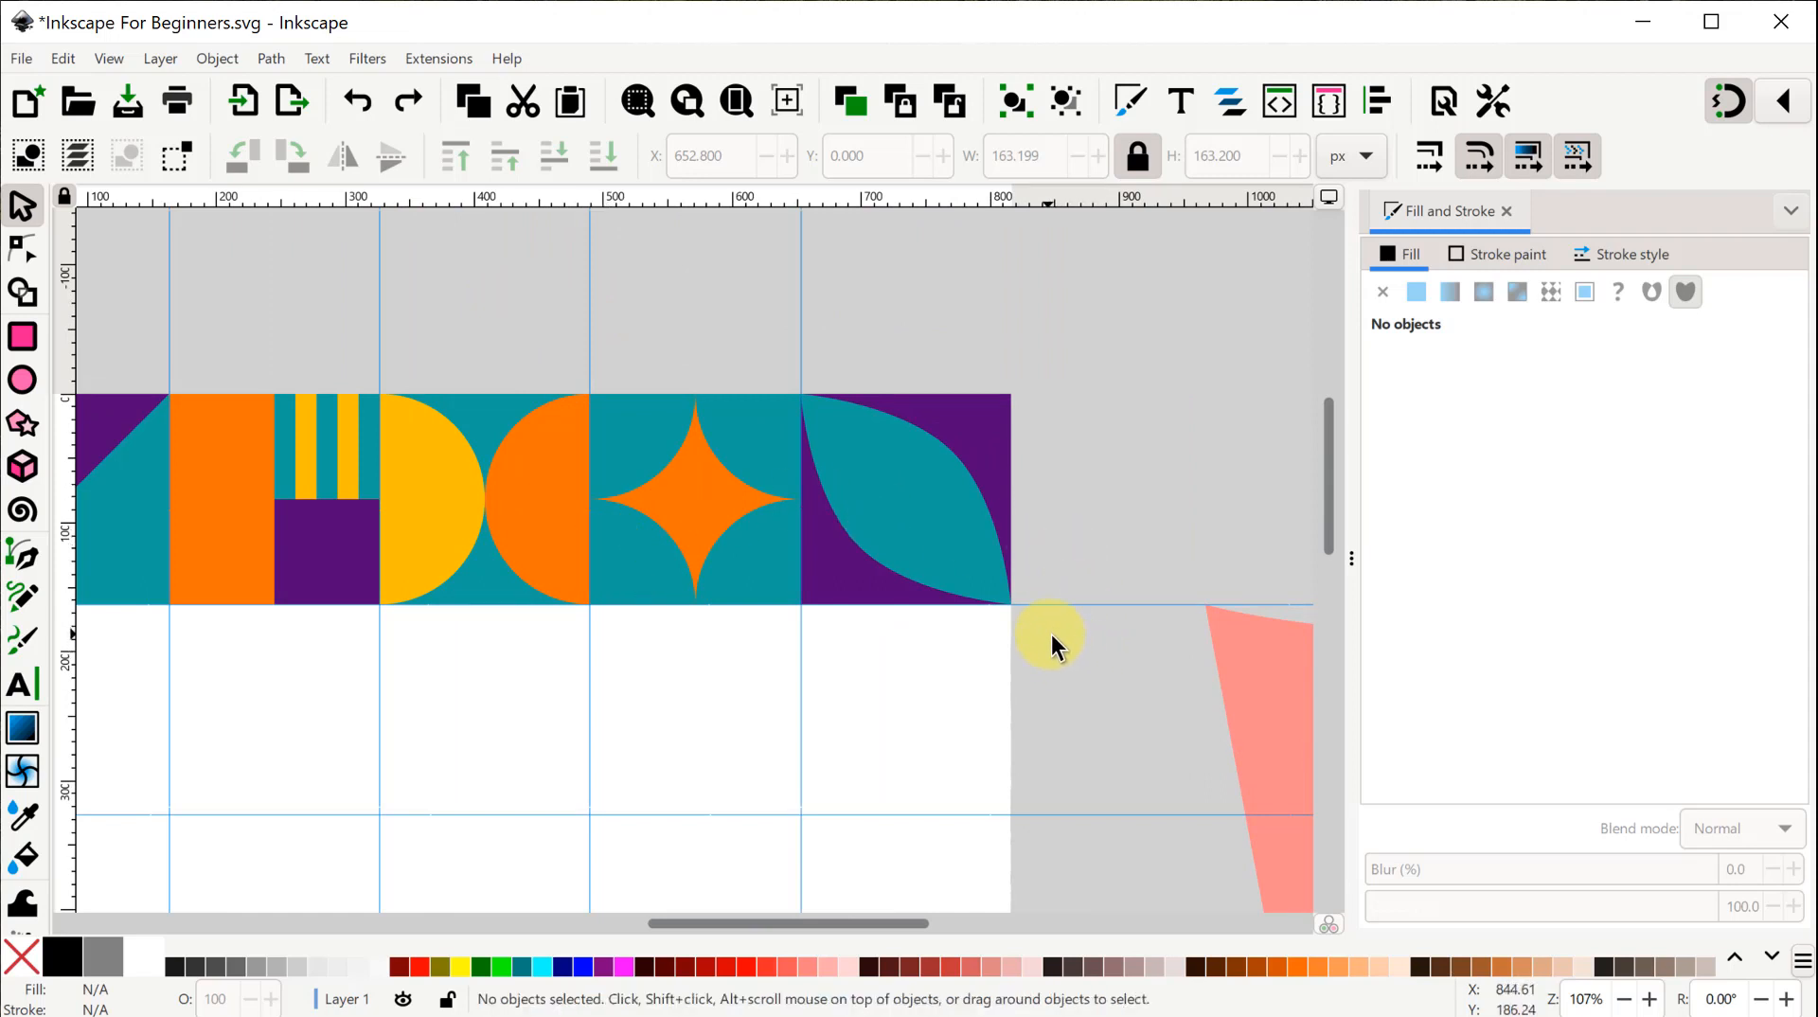
left_click_drag(1047, 632, 782, 341)
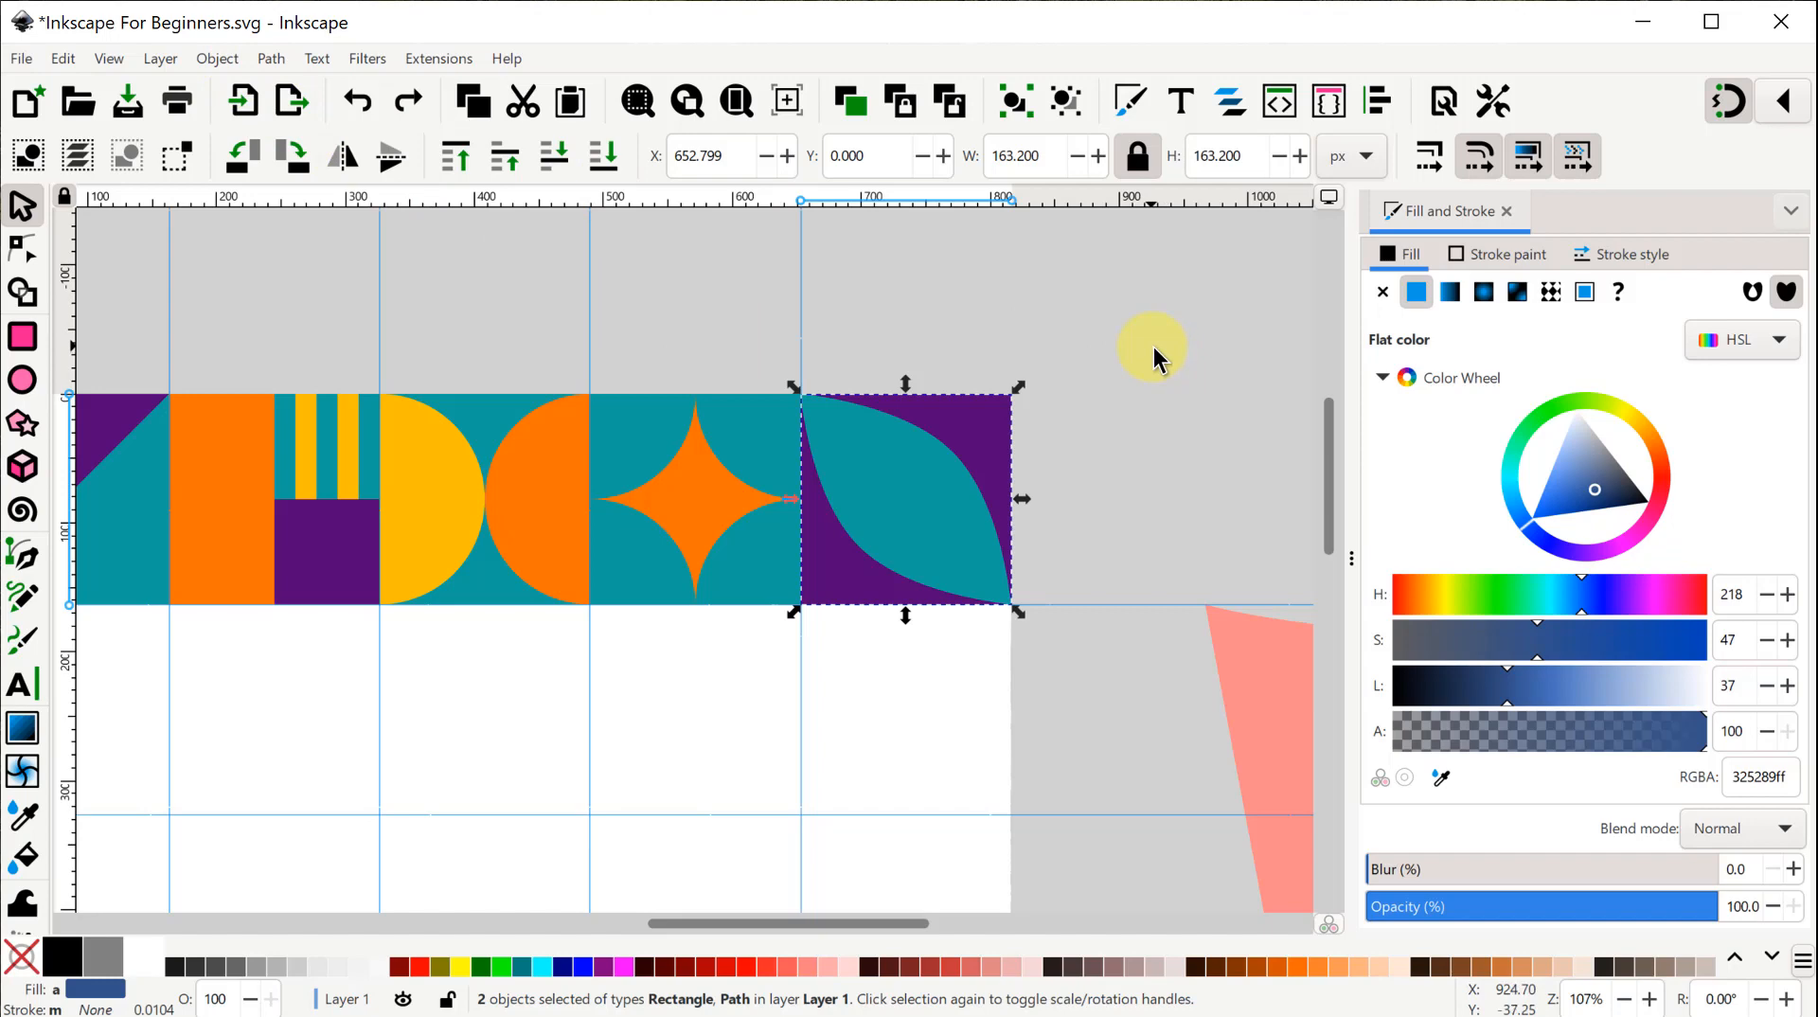
left_click(1107, 379)
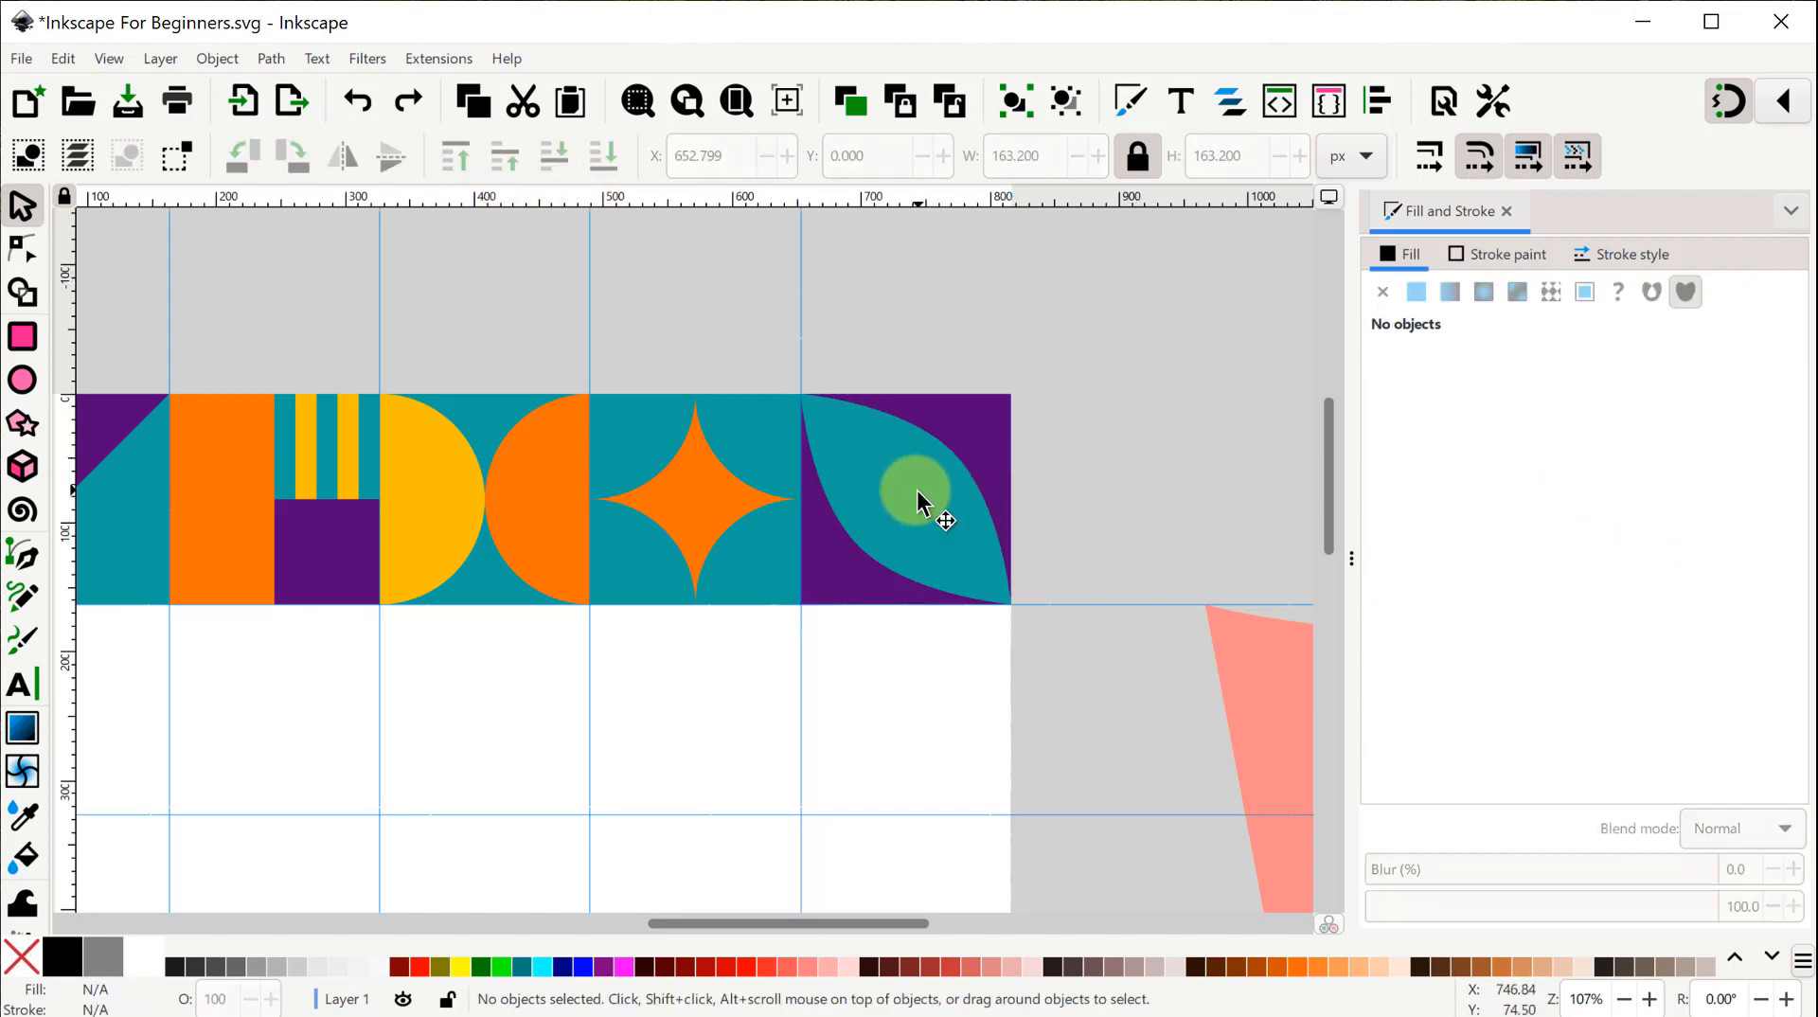
Duplicate the teal leaf in place and fill the copy with yellow.
left_click(913, 490)
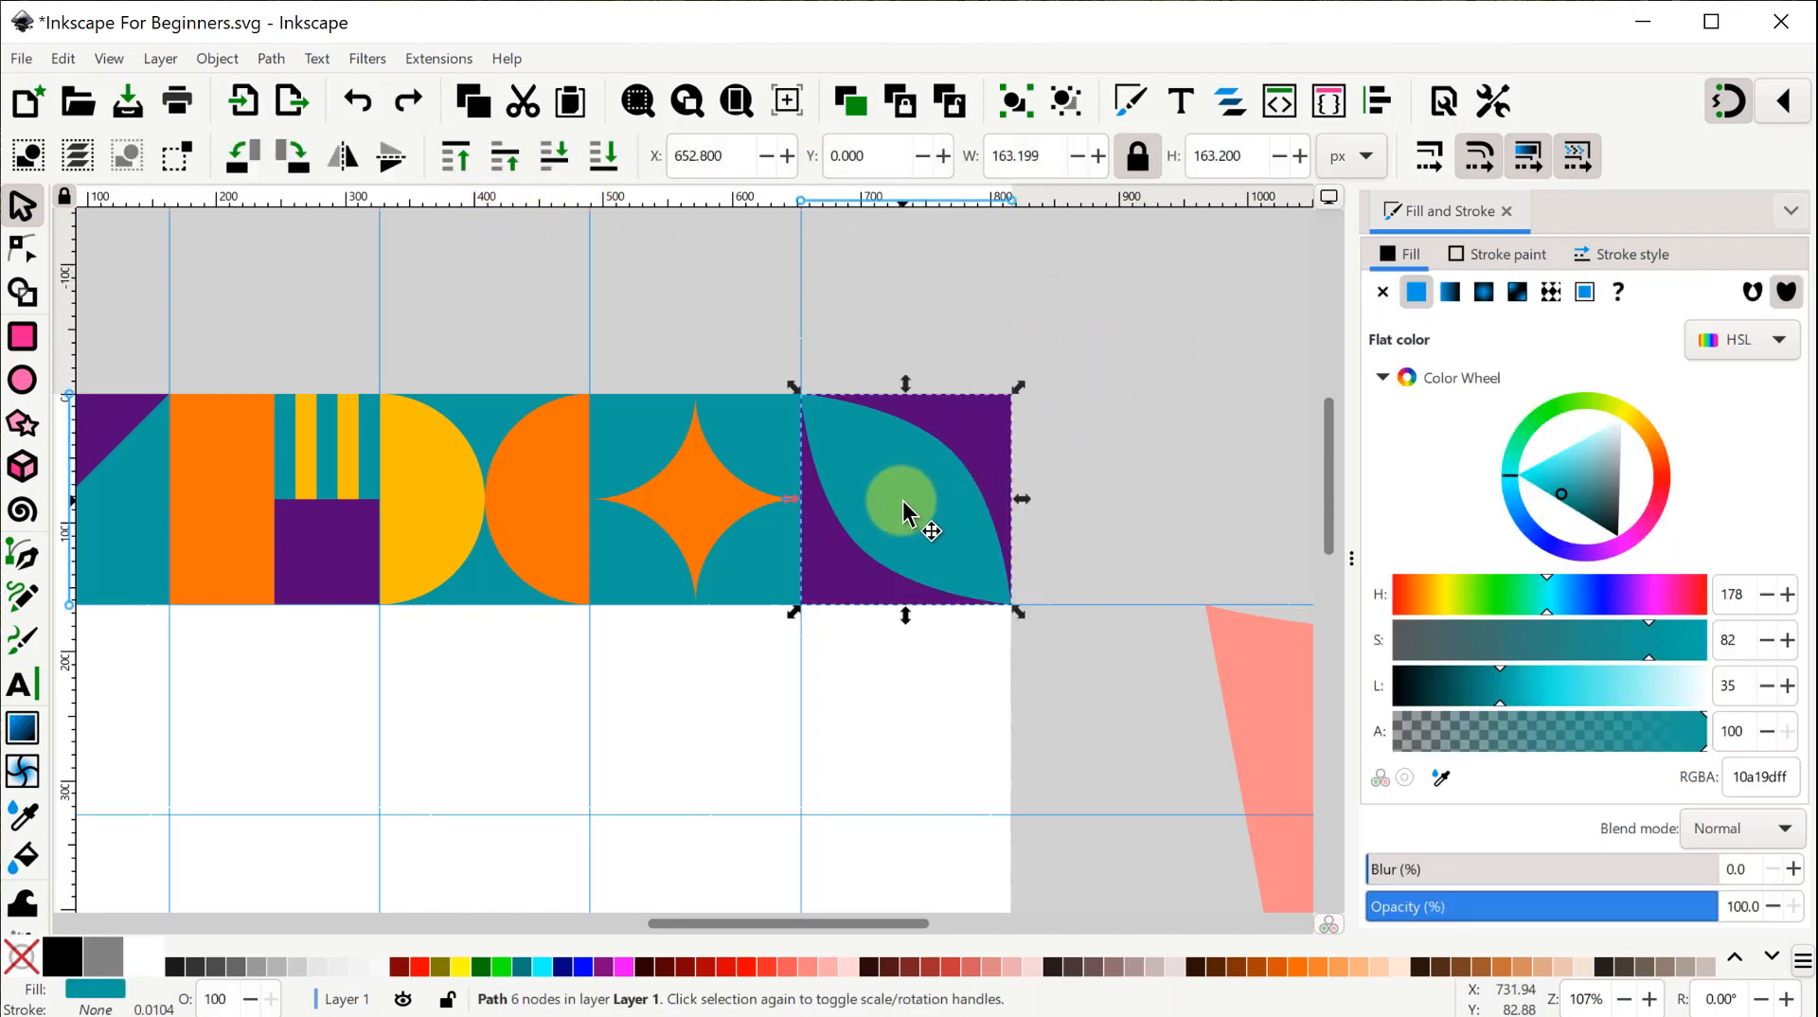
left_click(461, 965)
left_click(1168, 479)
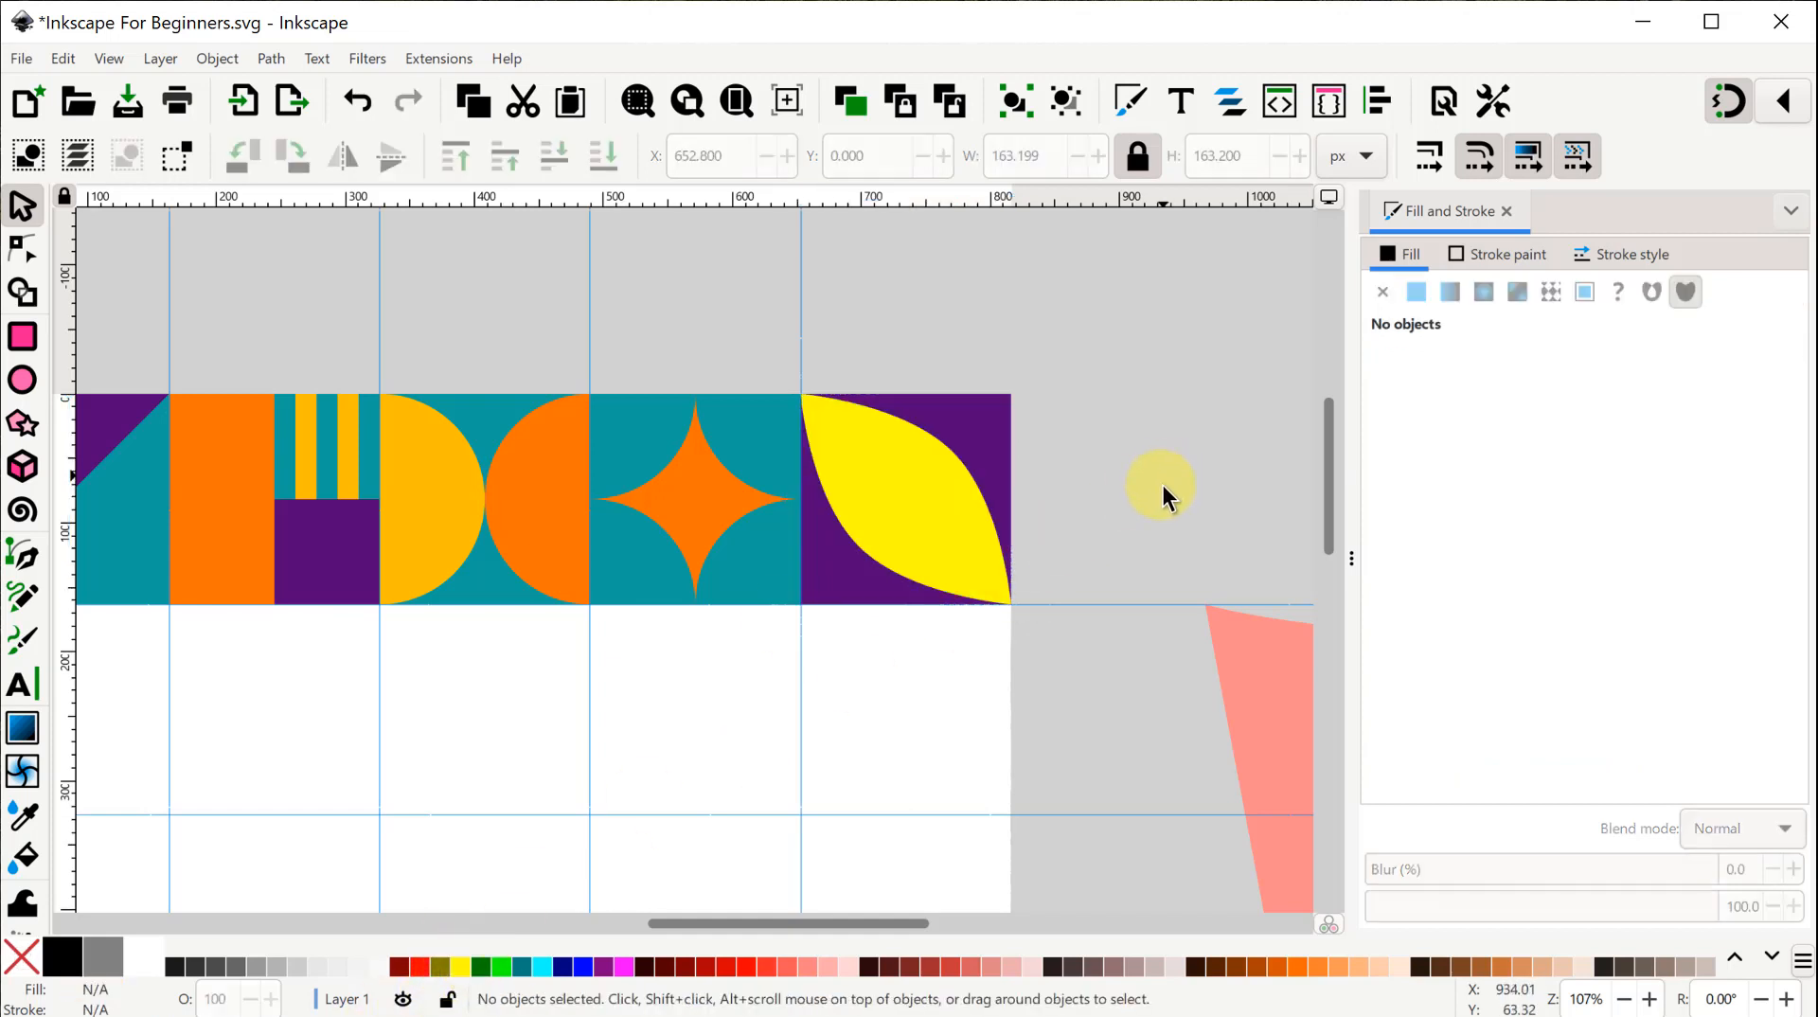
left_click_drag(1046, 650, 771, 356)
left_click(1238, 377)
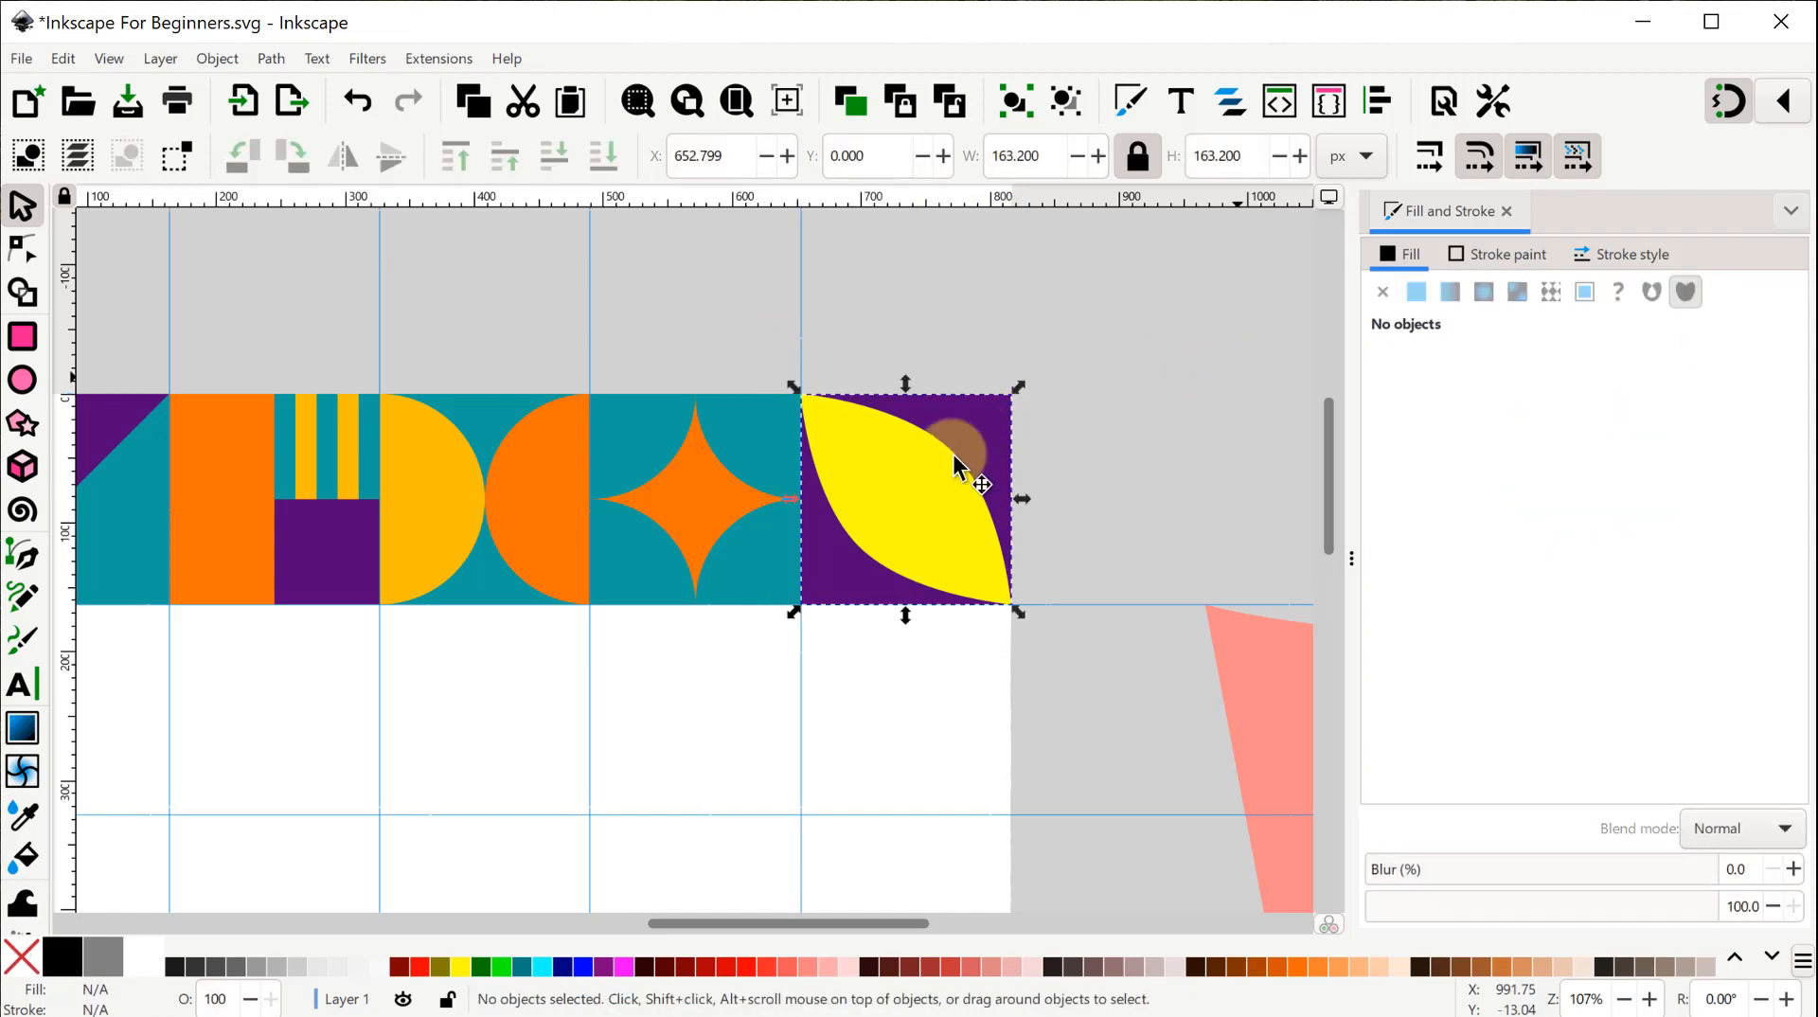
Subtract the yellow leaf from the purple square with the Difference operation.
left_click(938, 507)
left_click(930, 440, "shift")
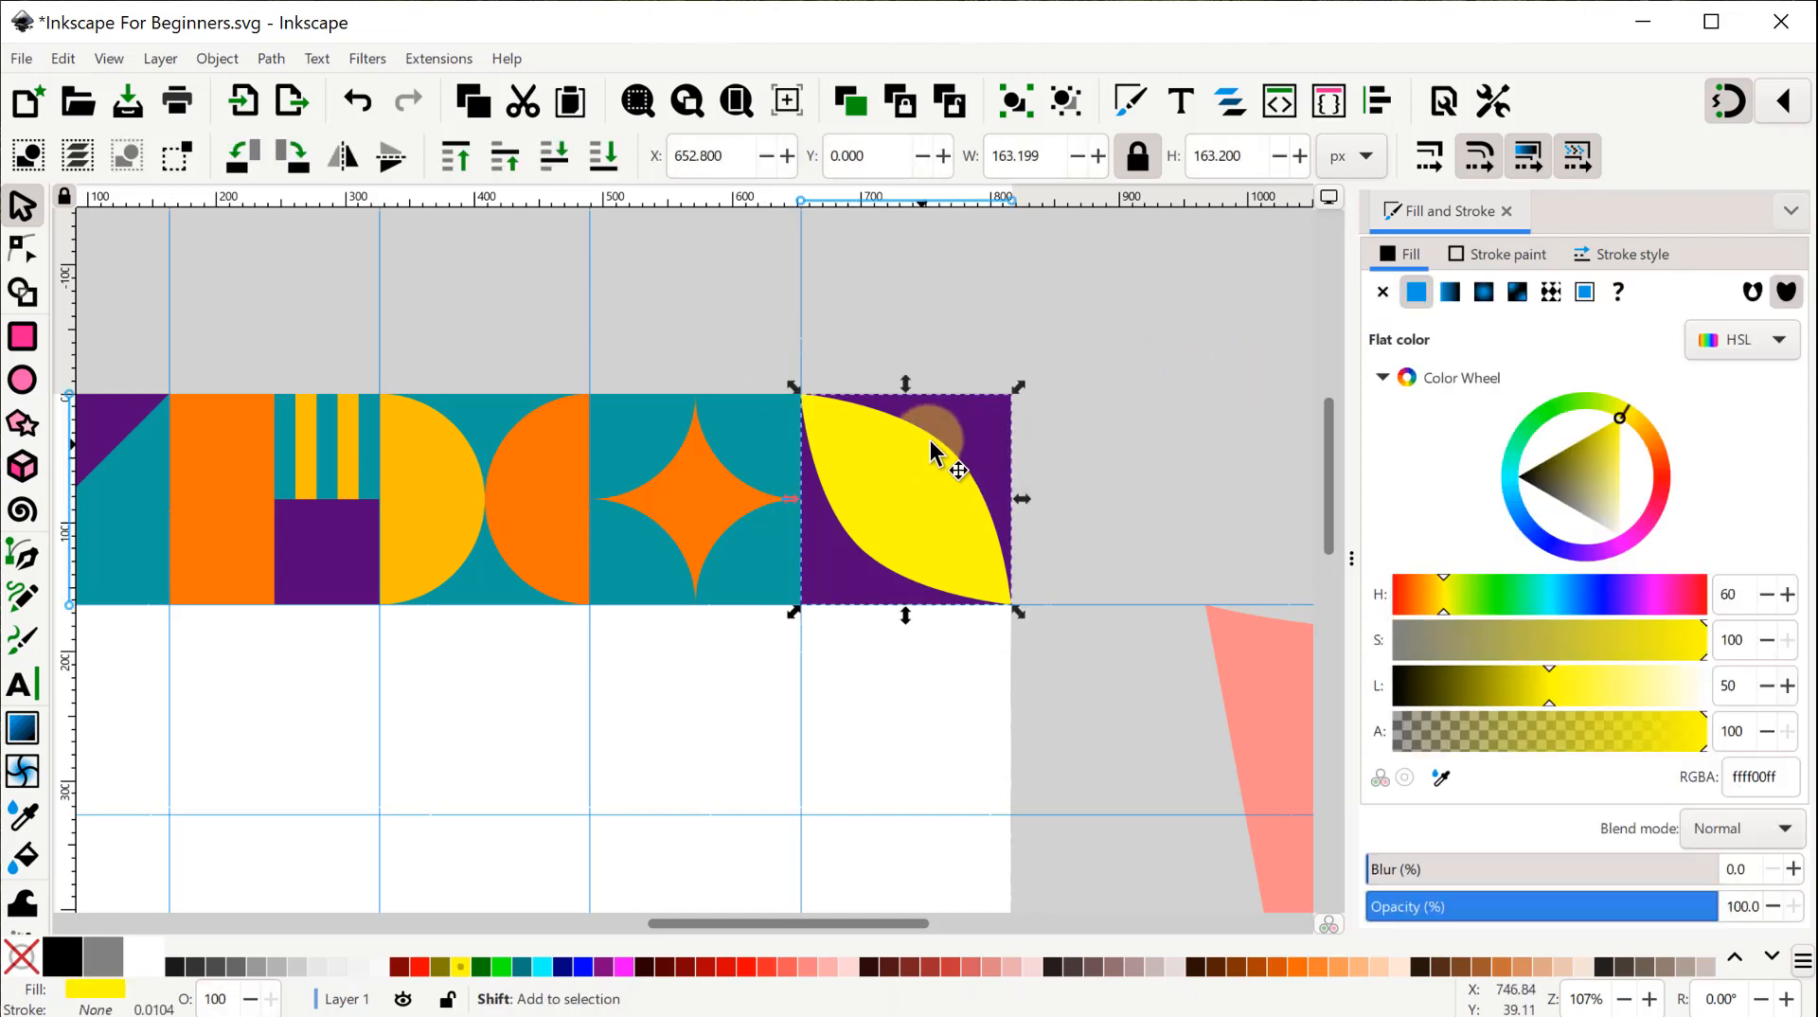
left_click(270, 58)
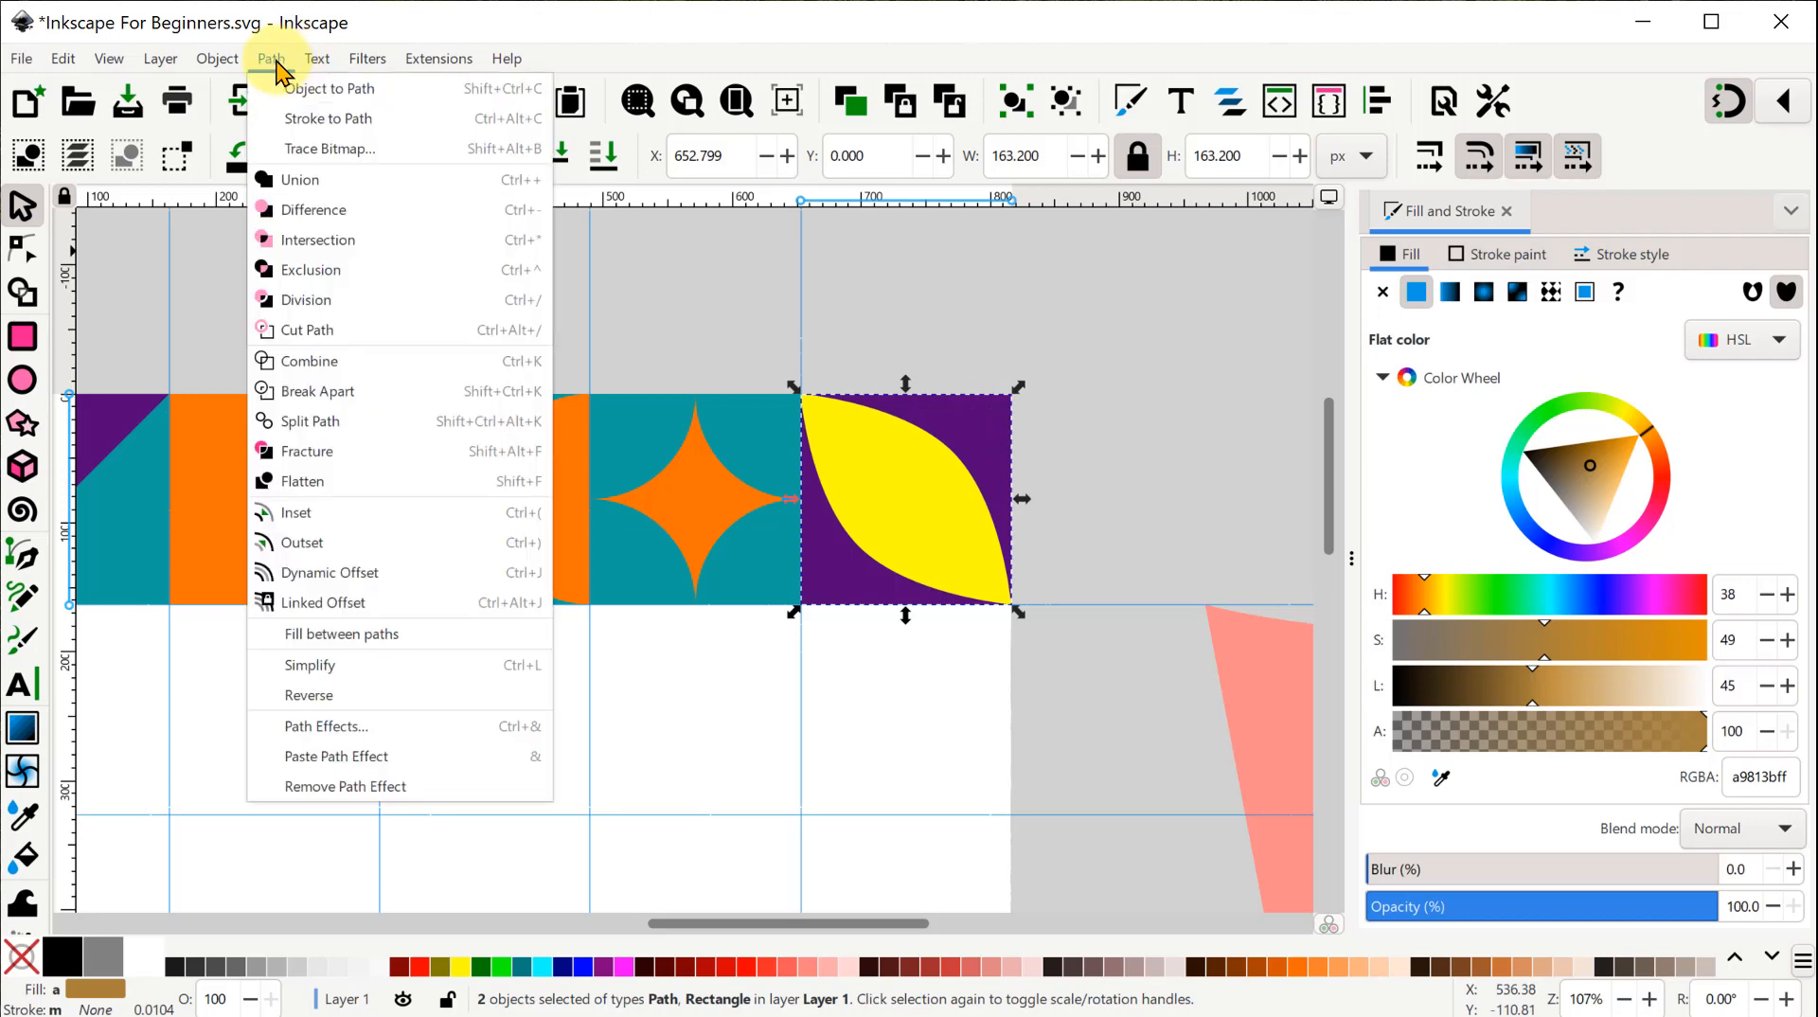
left_click(289, 210)
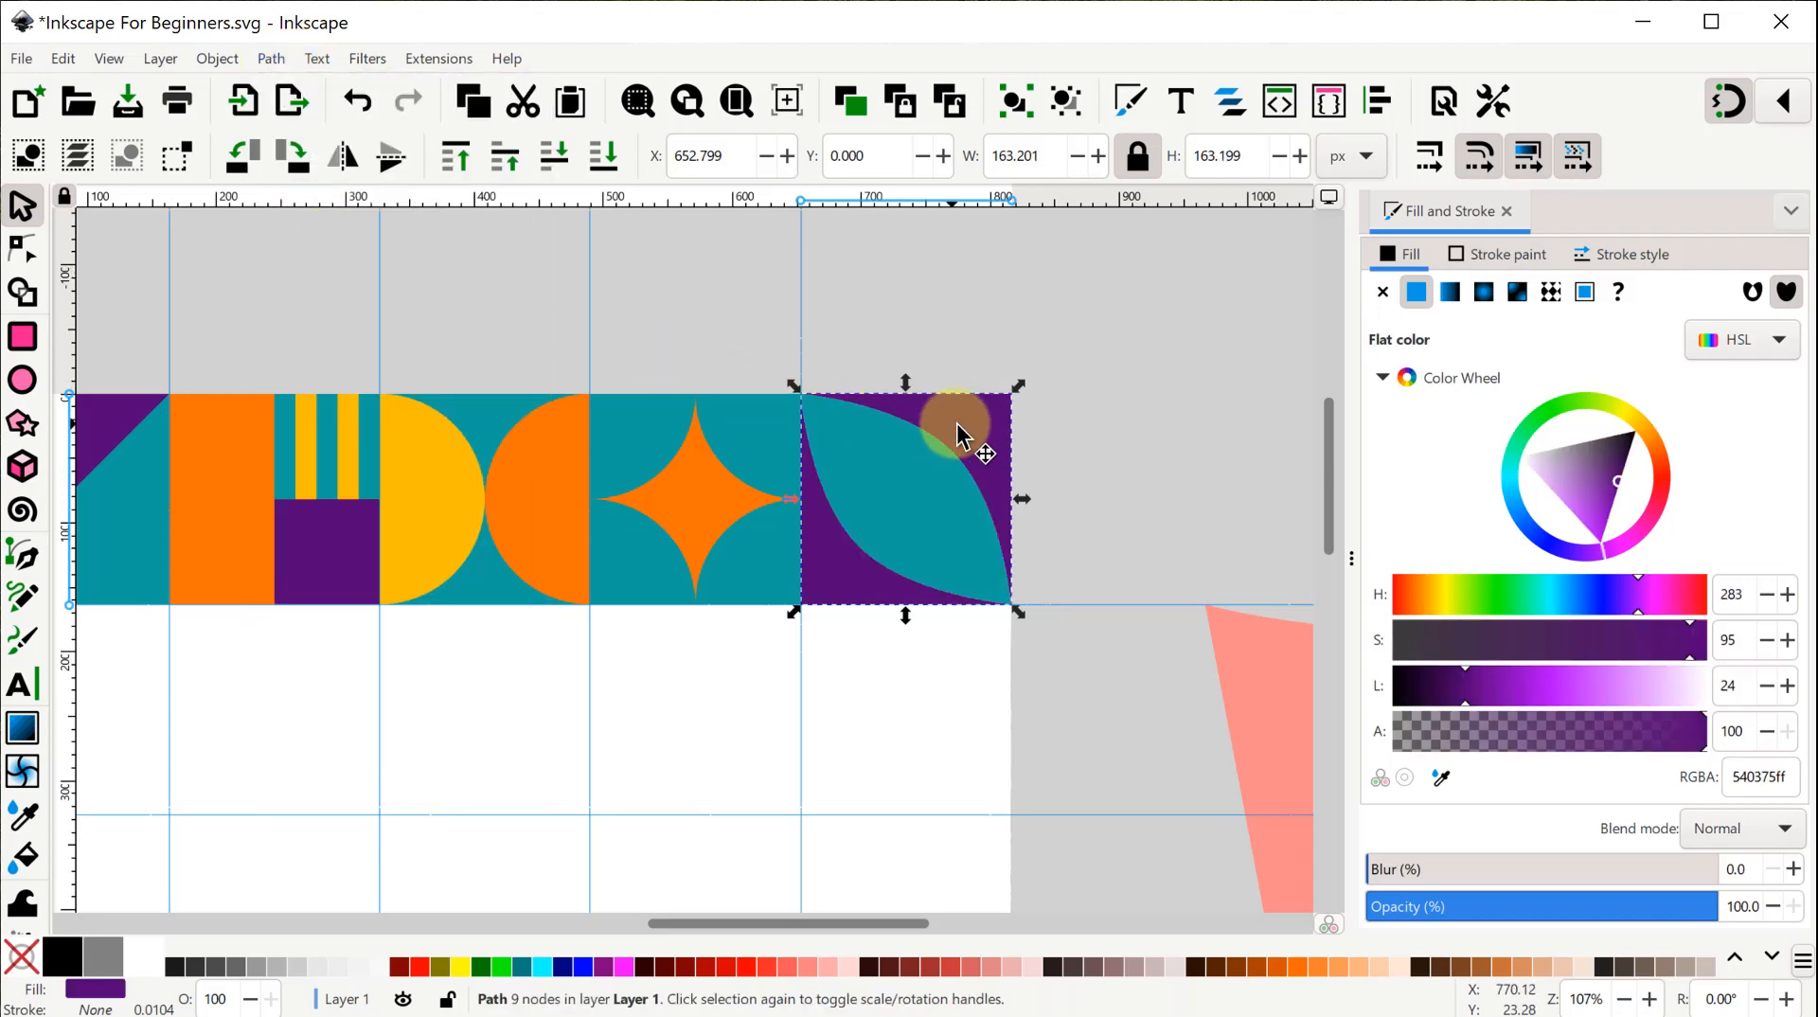
Move the cut-out purple shape up and to the right of its tile and break it apart into separate corner pieces.
left_click_drag(958, 434, 1131, 300)
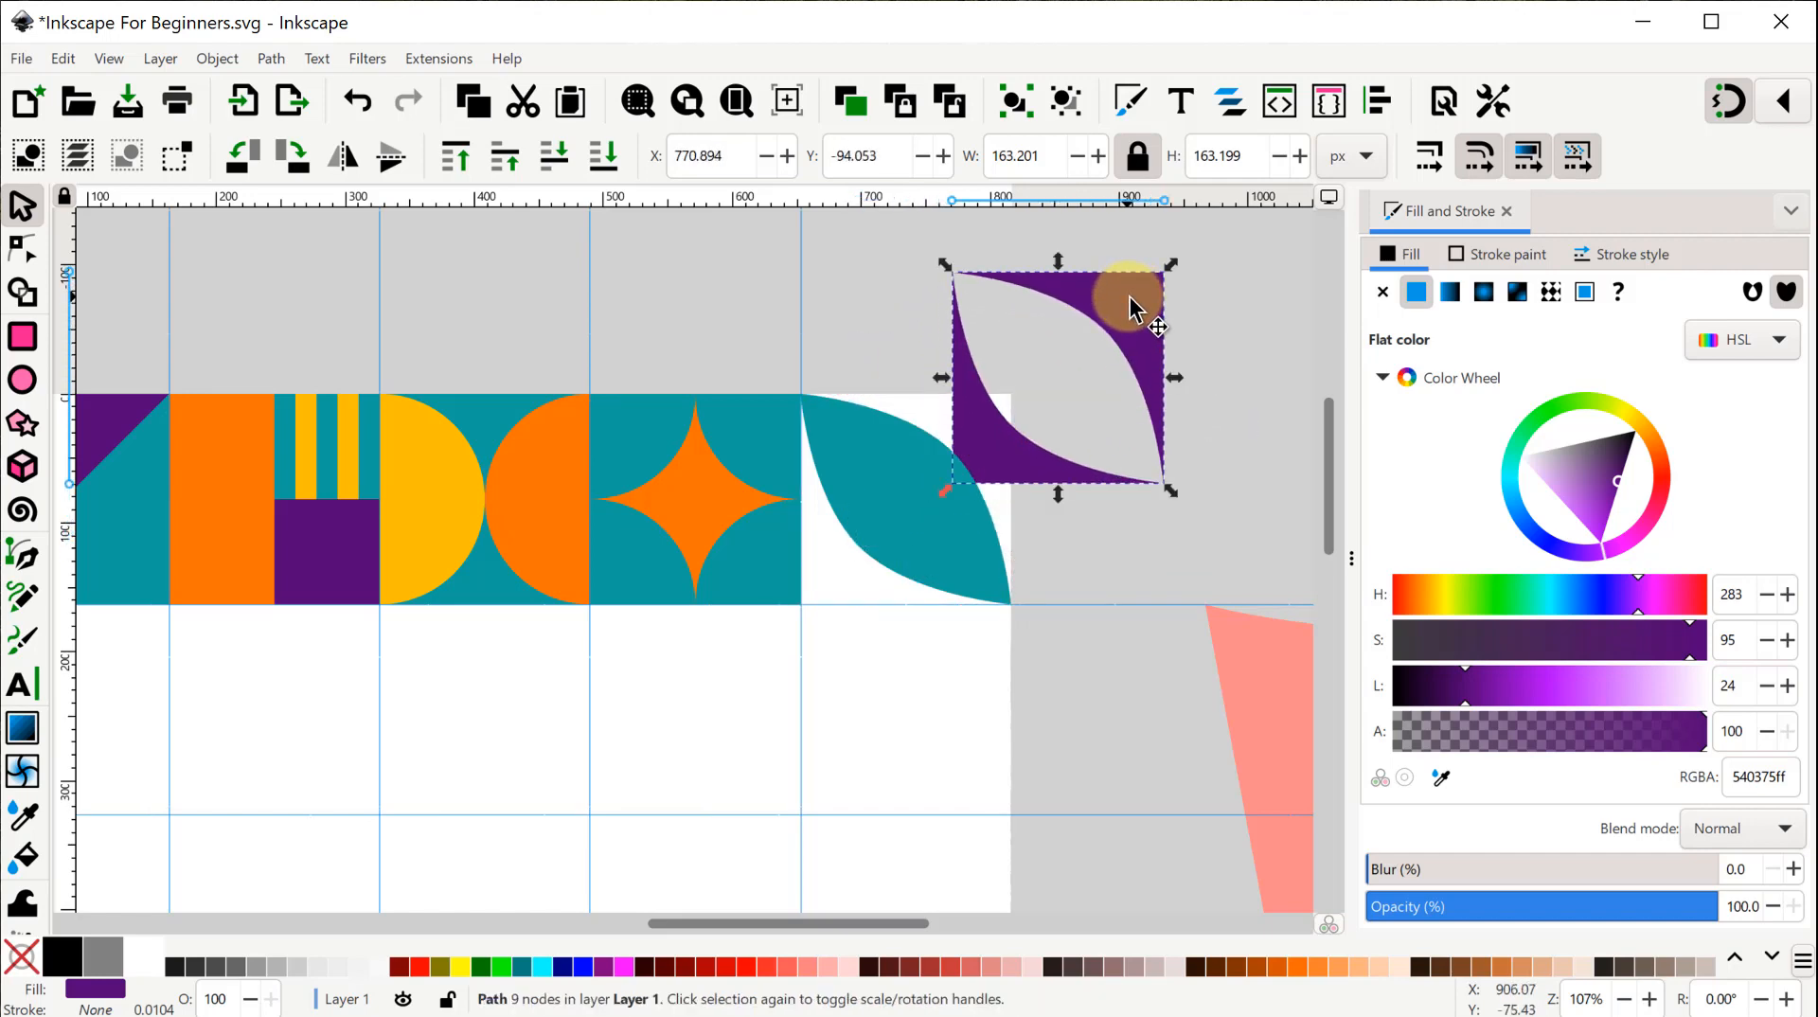
left_click(270, 61)
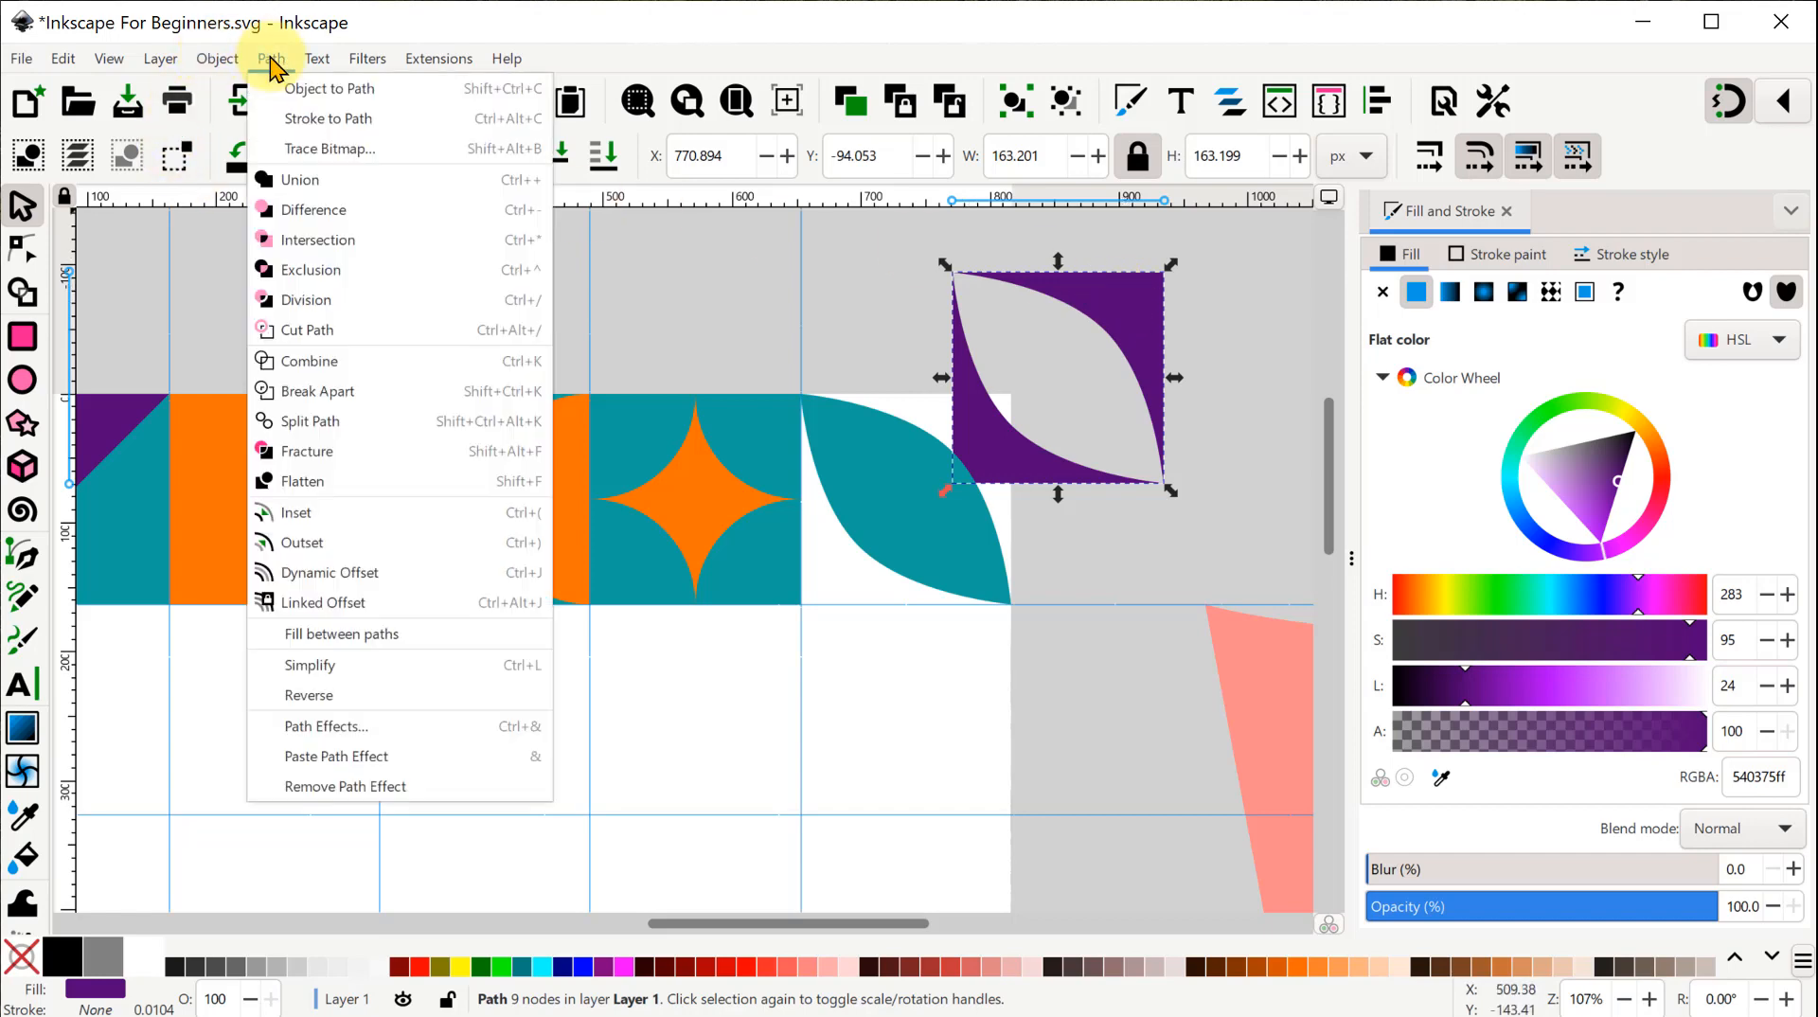
left_click(308, 396)
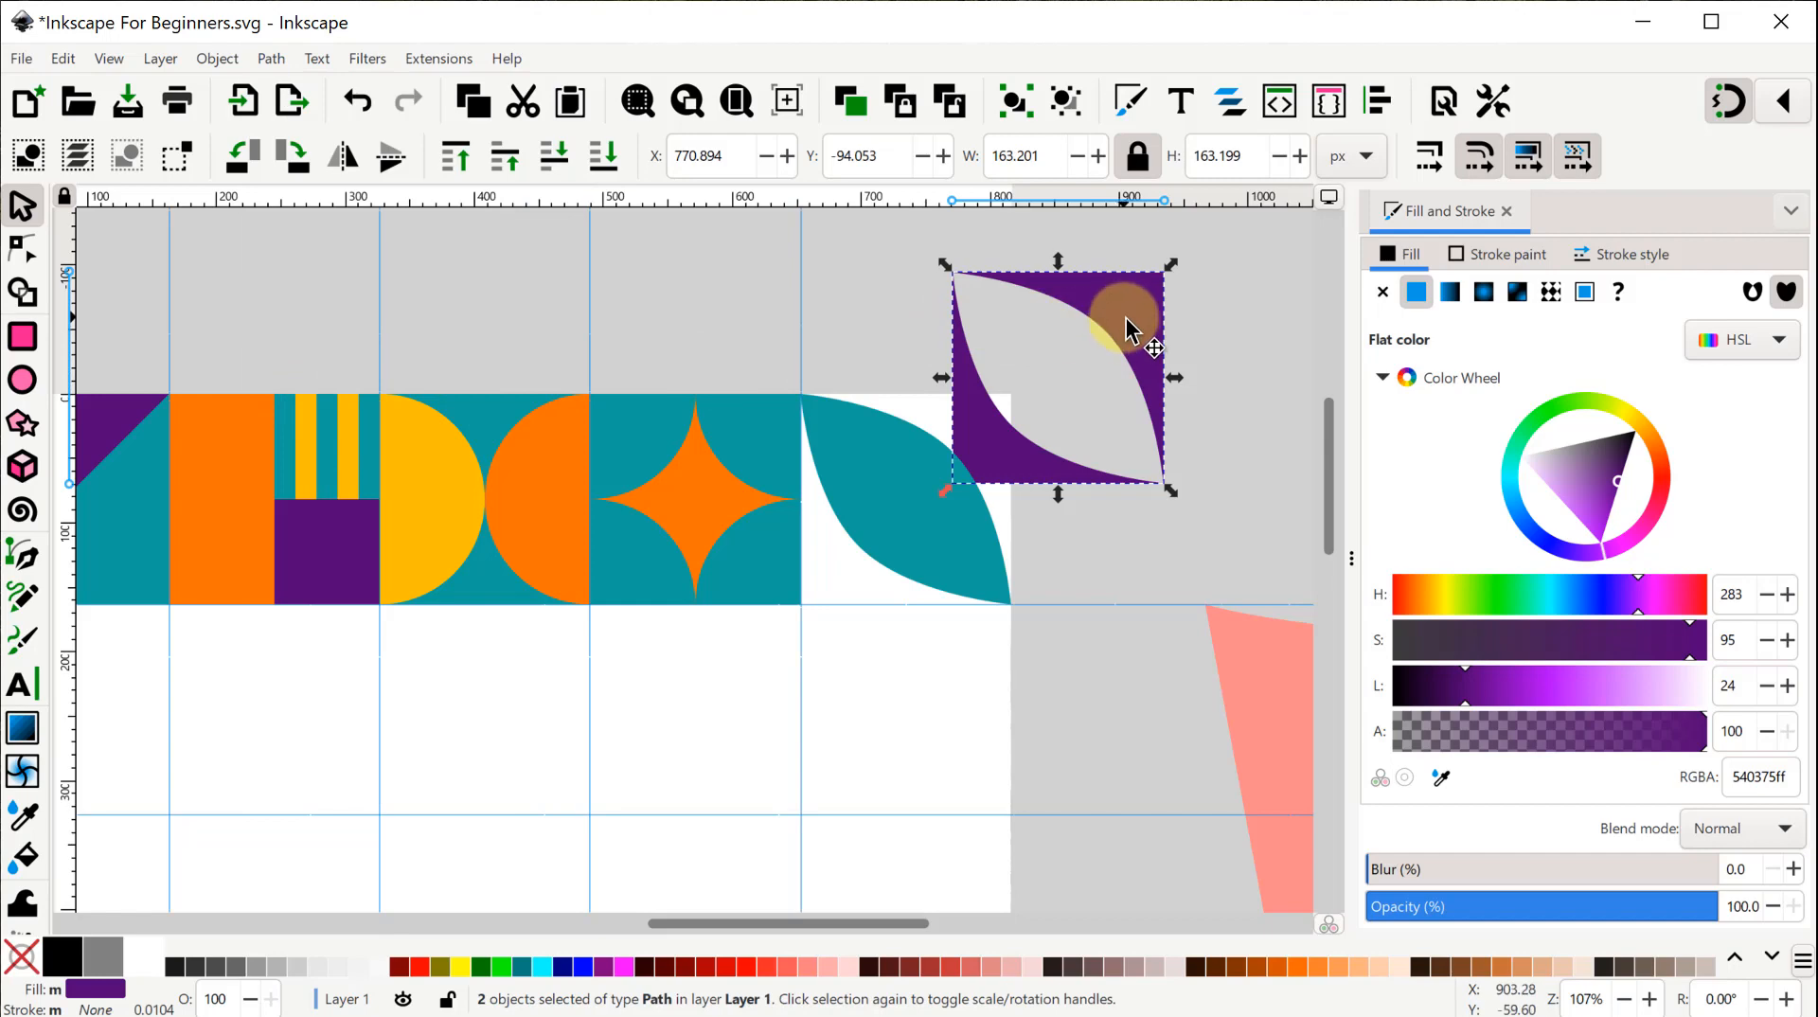
left_click(1118, 538)
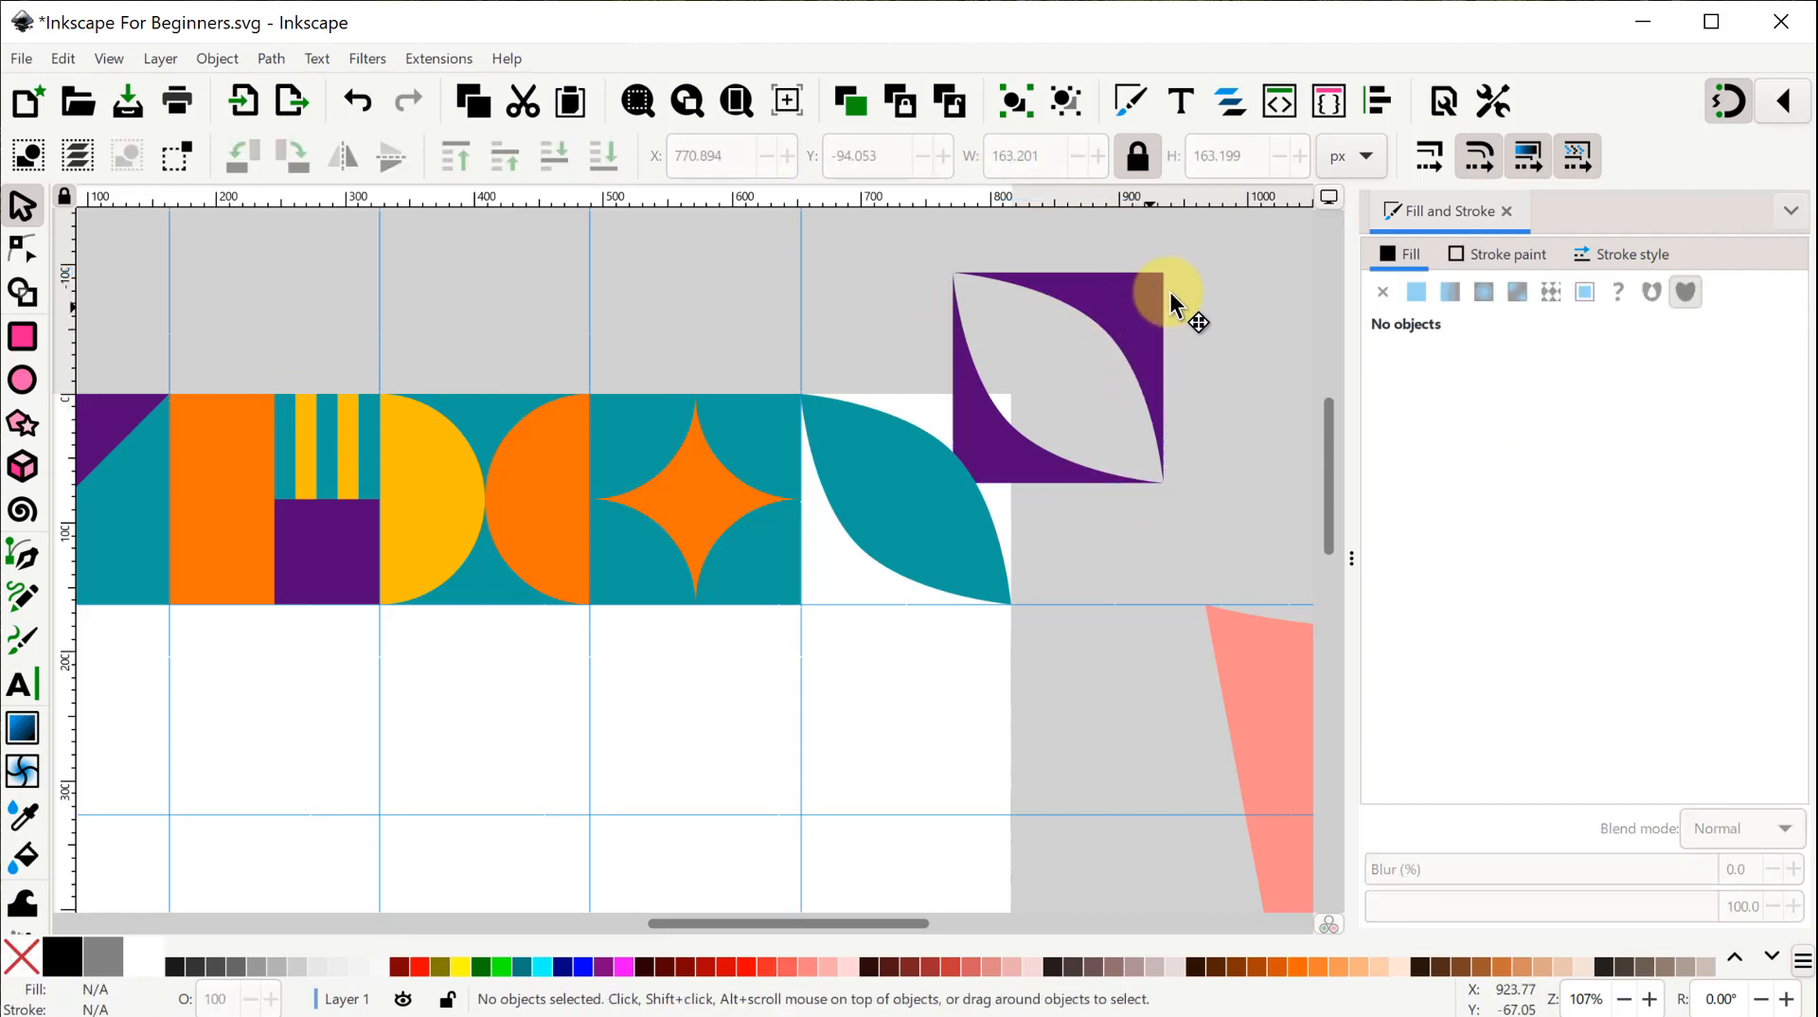
mouse_move(1170, 296)
left_mouse_down()
mouse_move(1195, 277)
mouse_move(1179, 283)
left_mouse_up()
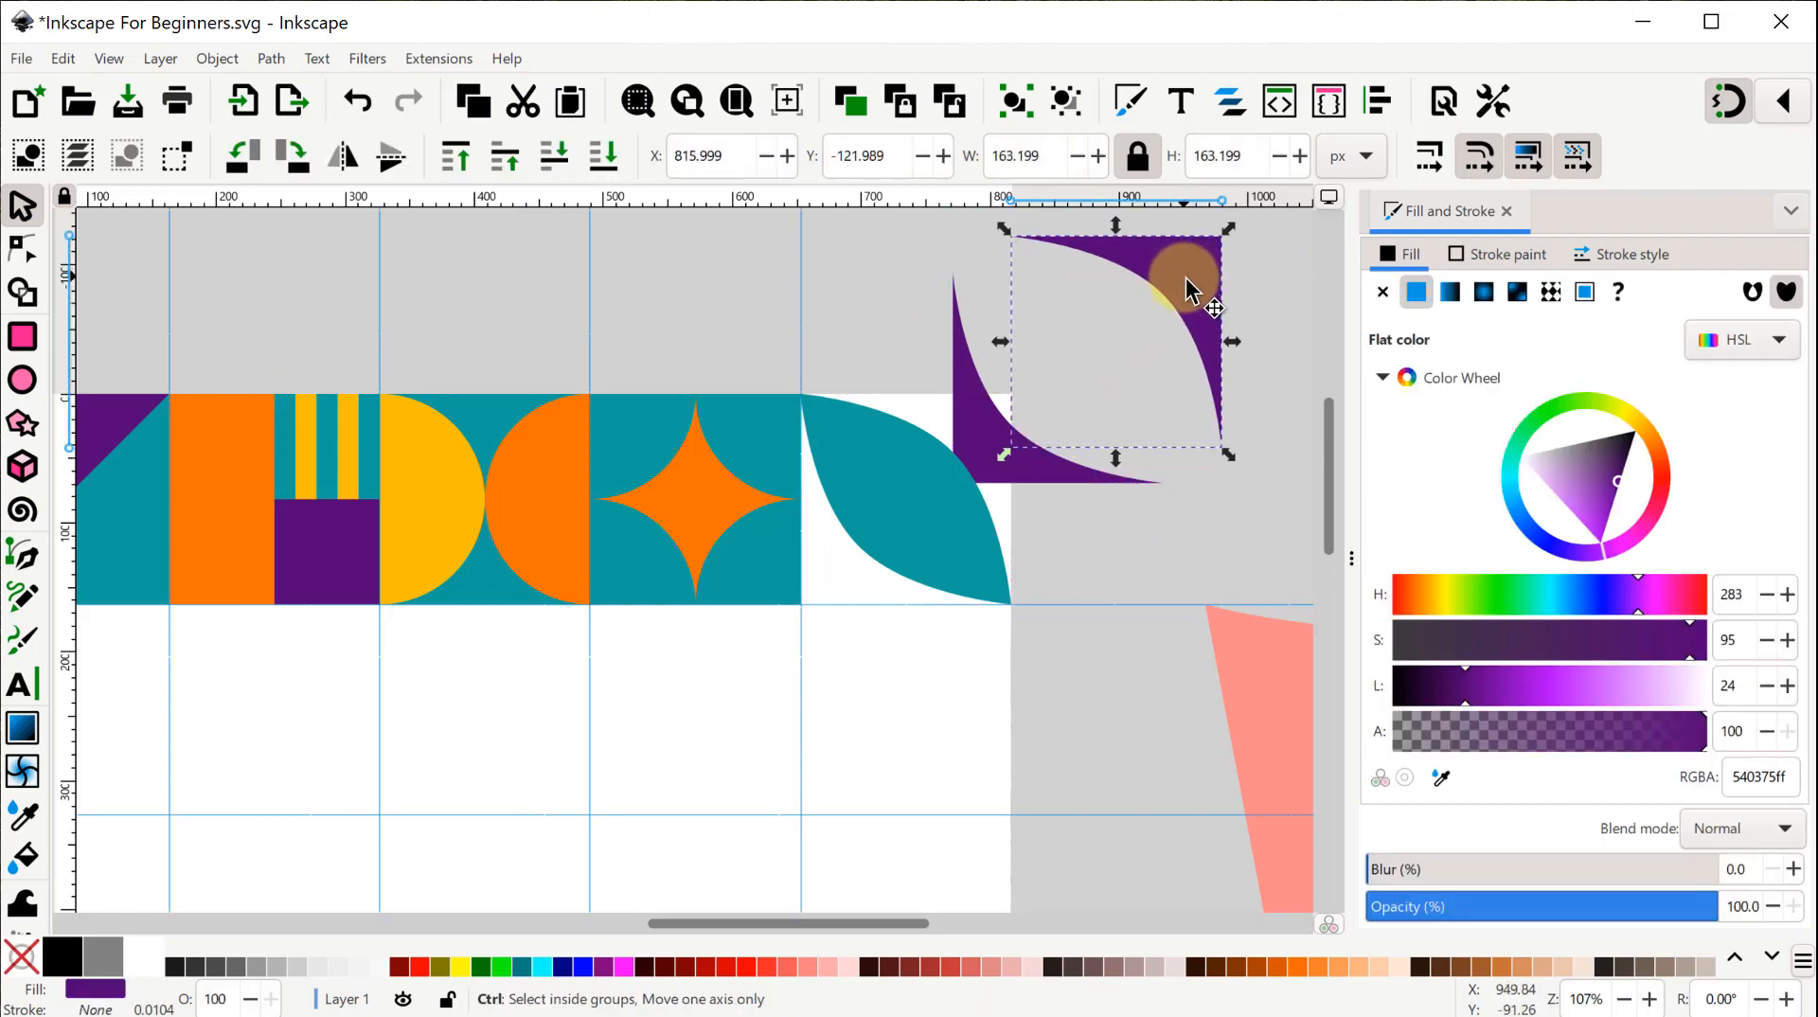
key("ctrl+z")
left_click(1209, 520)
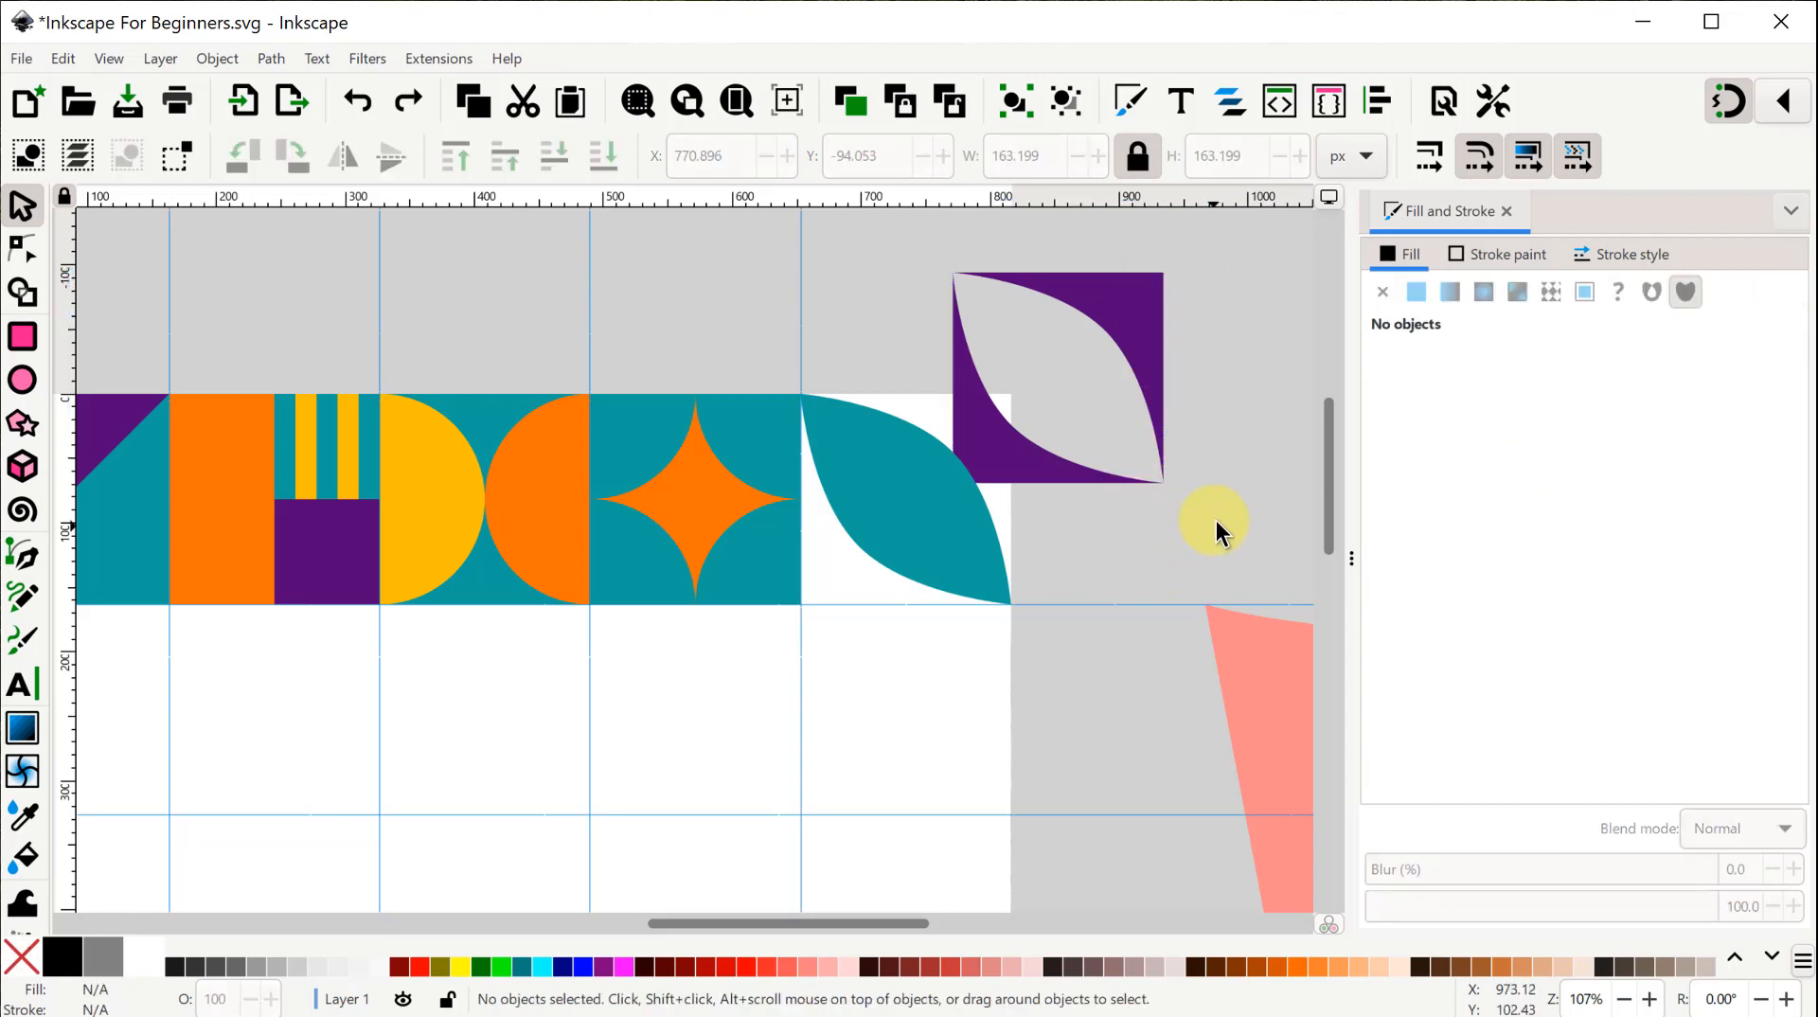
Move both purple corner pieces together back onto the tile around the teal leaf.
left_click_drag(1209, 520, 877, 244)
left_click_drag(1129, 294, 981, 418)
left_click(1104, 438)
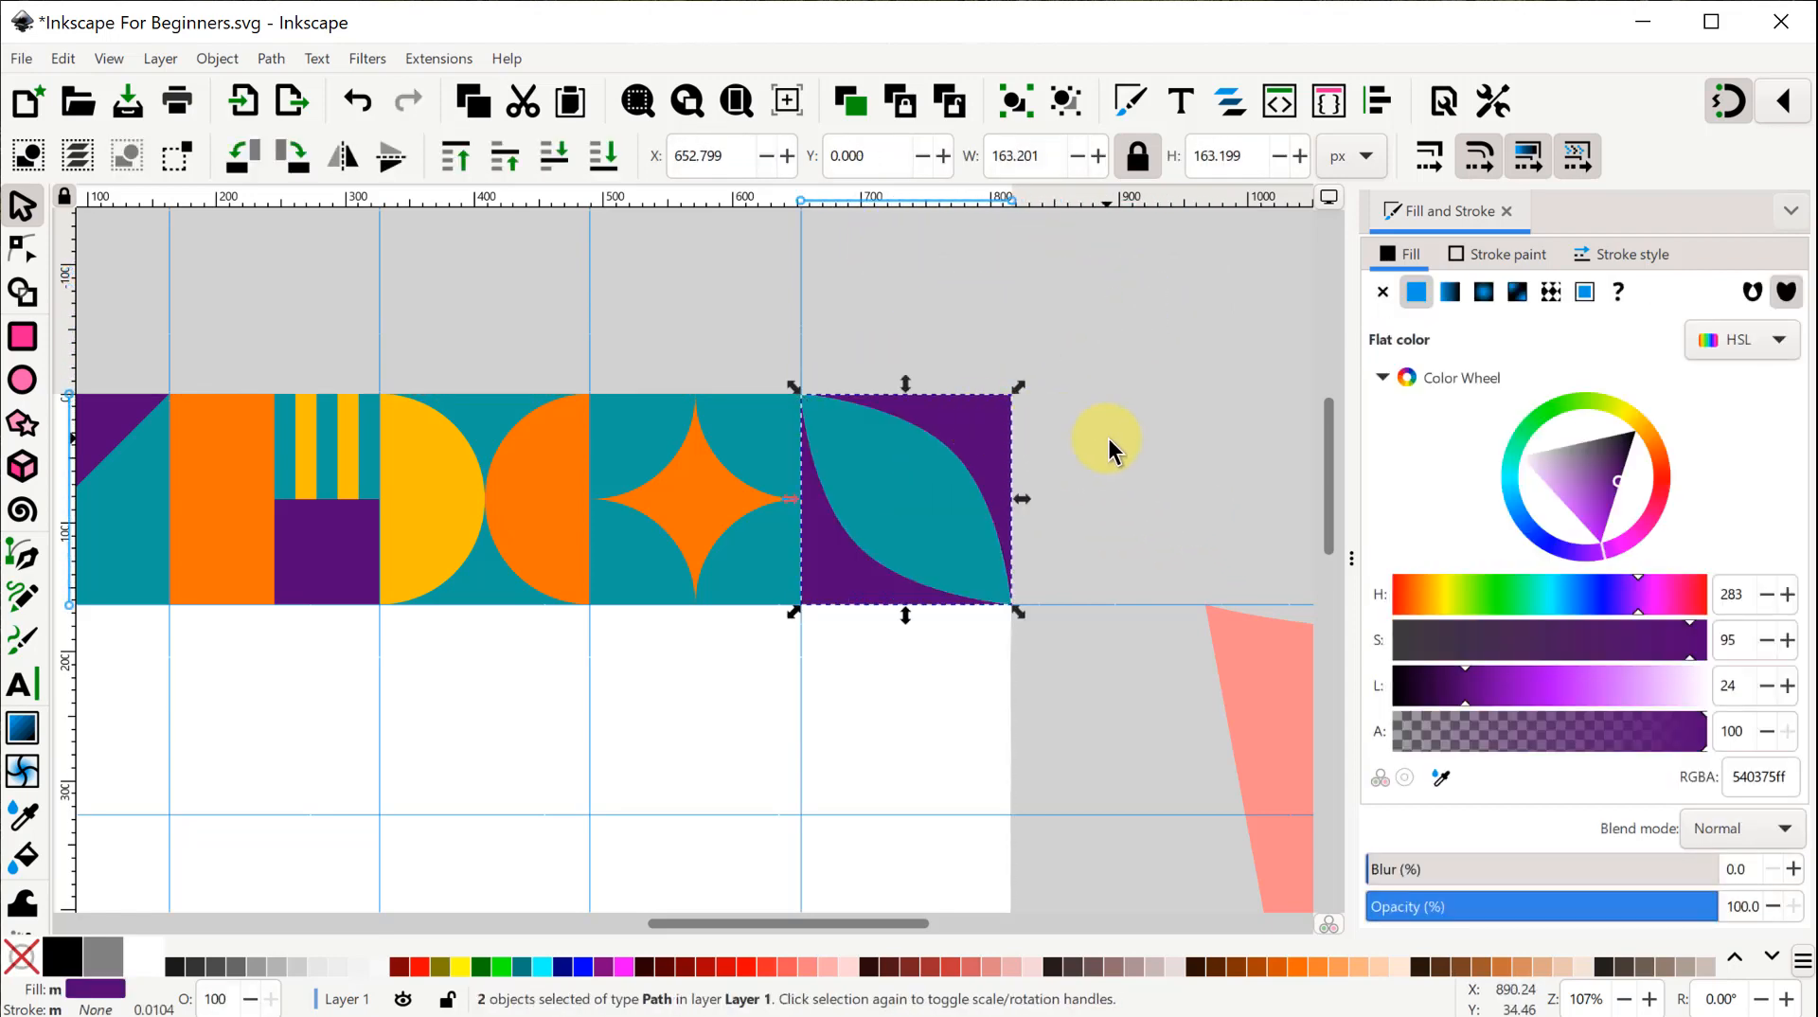
Fill the leaf tile's lower-left purple corner with the amber colour (#ffbf00) sampled from the yellow half-circle.
left_click(833, 582)
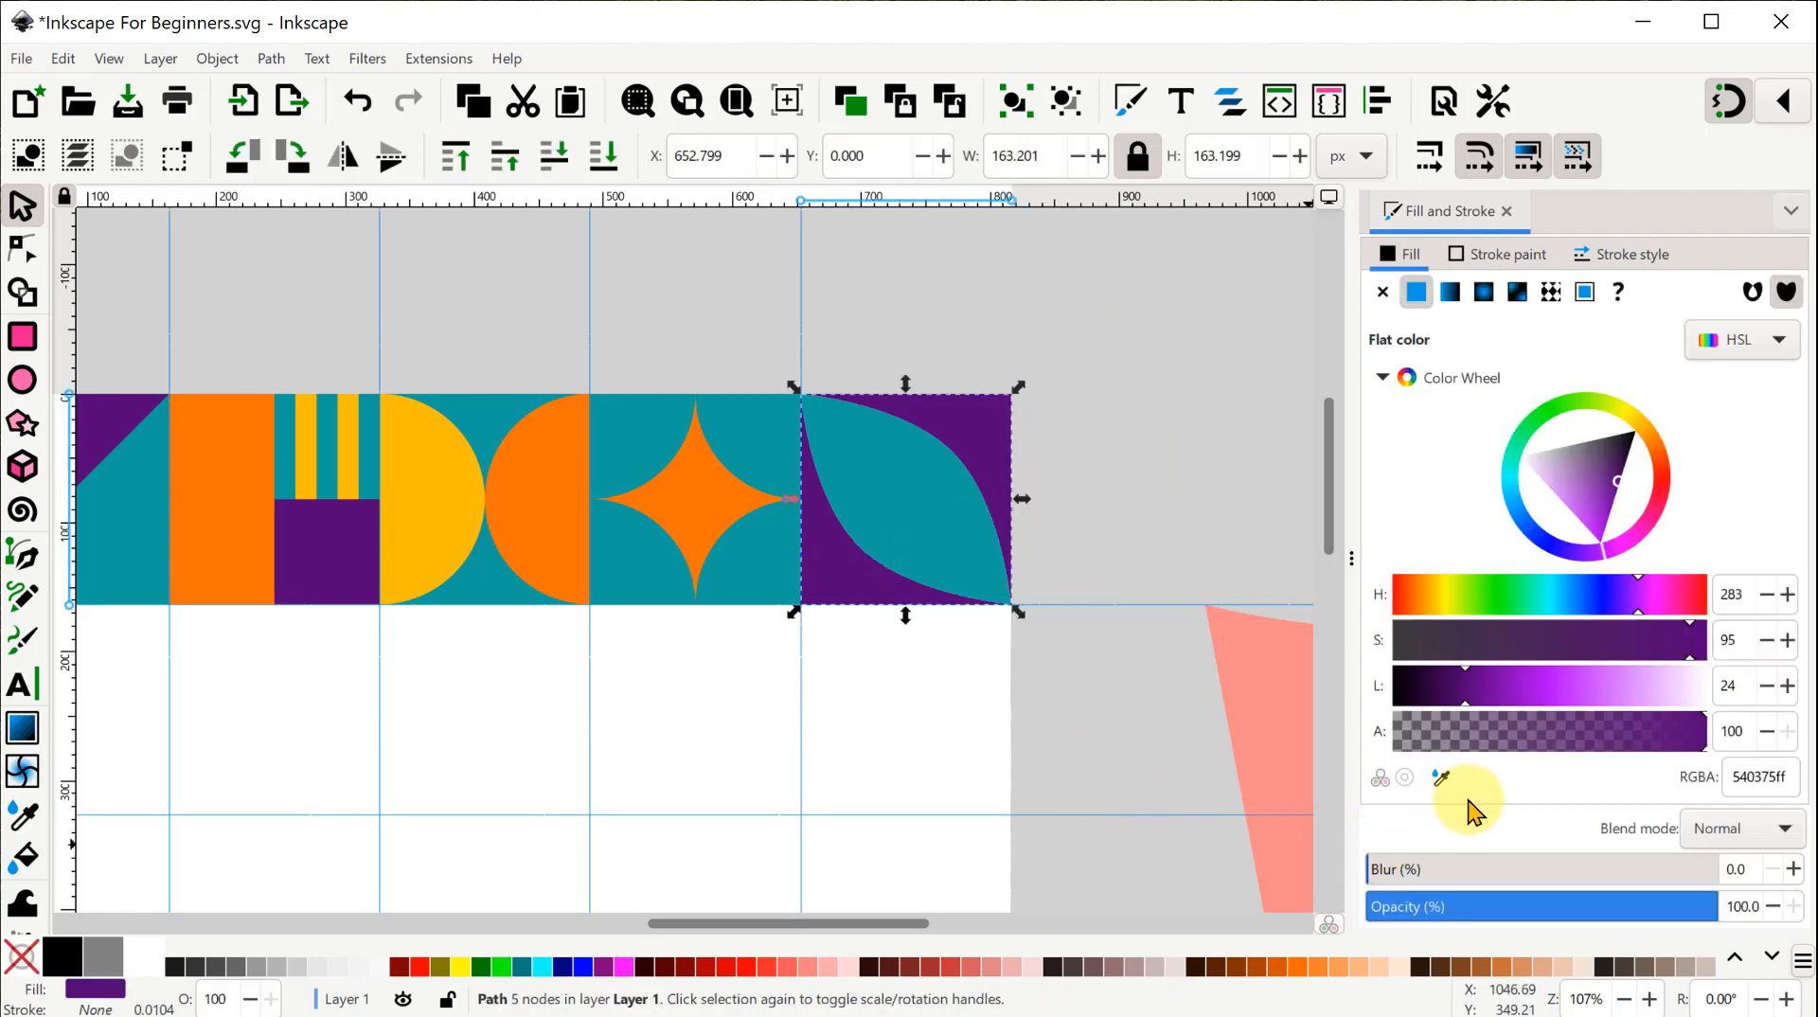
left_click(1441, 777)
left_click(434, 526)
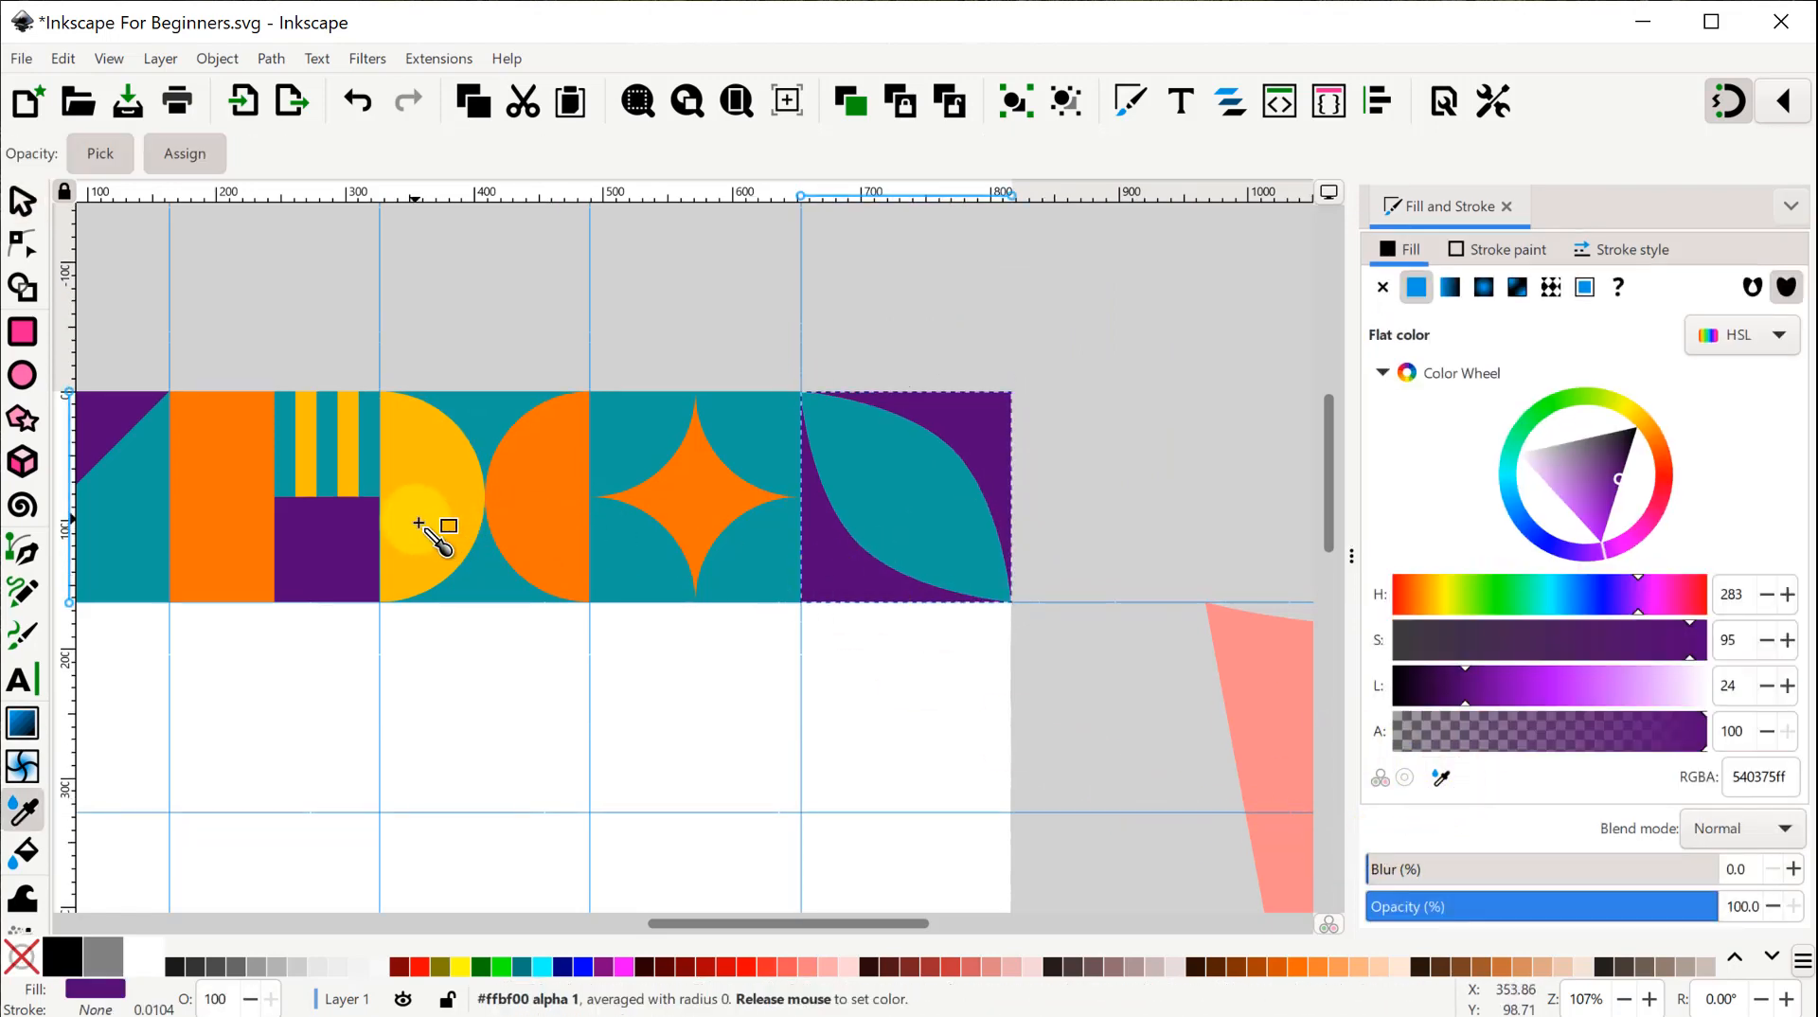
Duplicate the teal square of the first tile and place the copy in the second row, directly beneath the third tile.
left_click(894, 286)
scroll(885, 292, "down", 1)
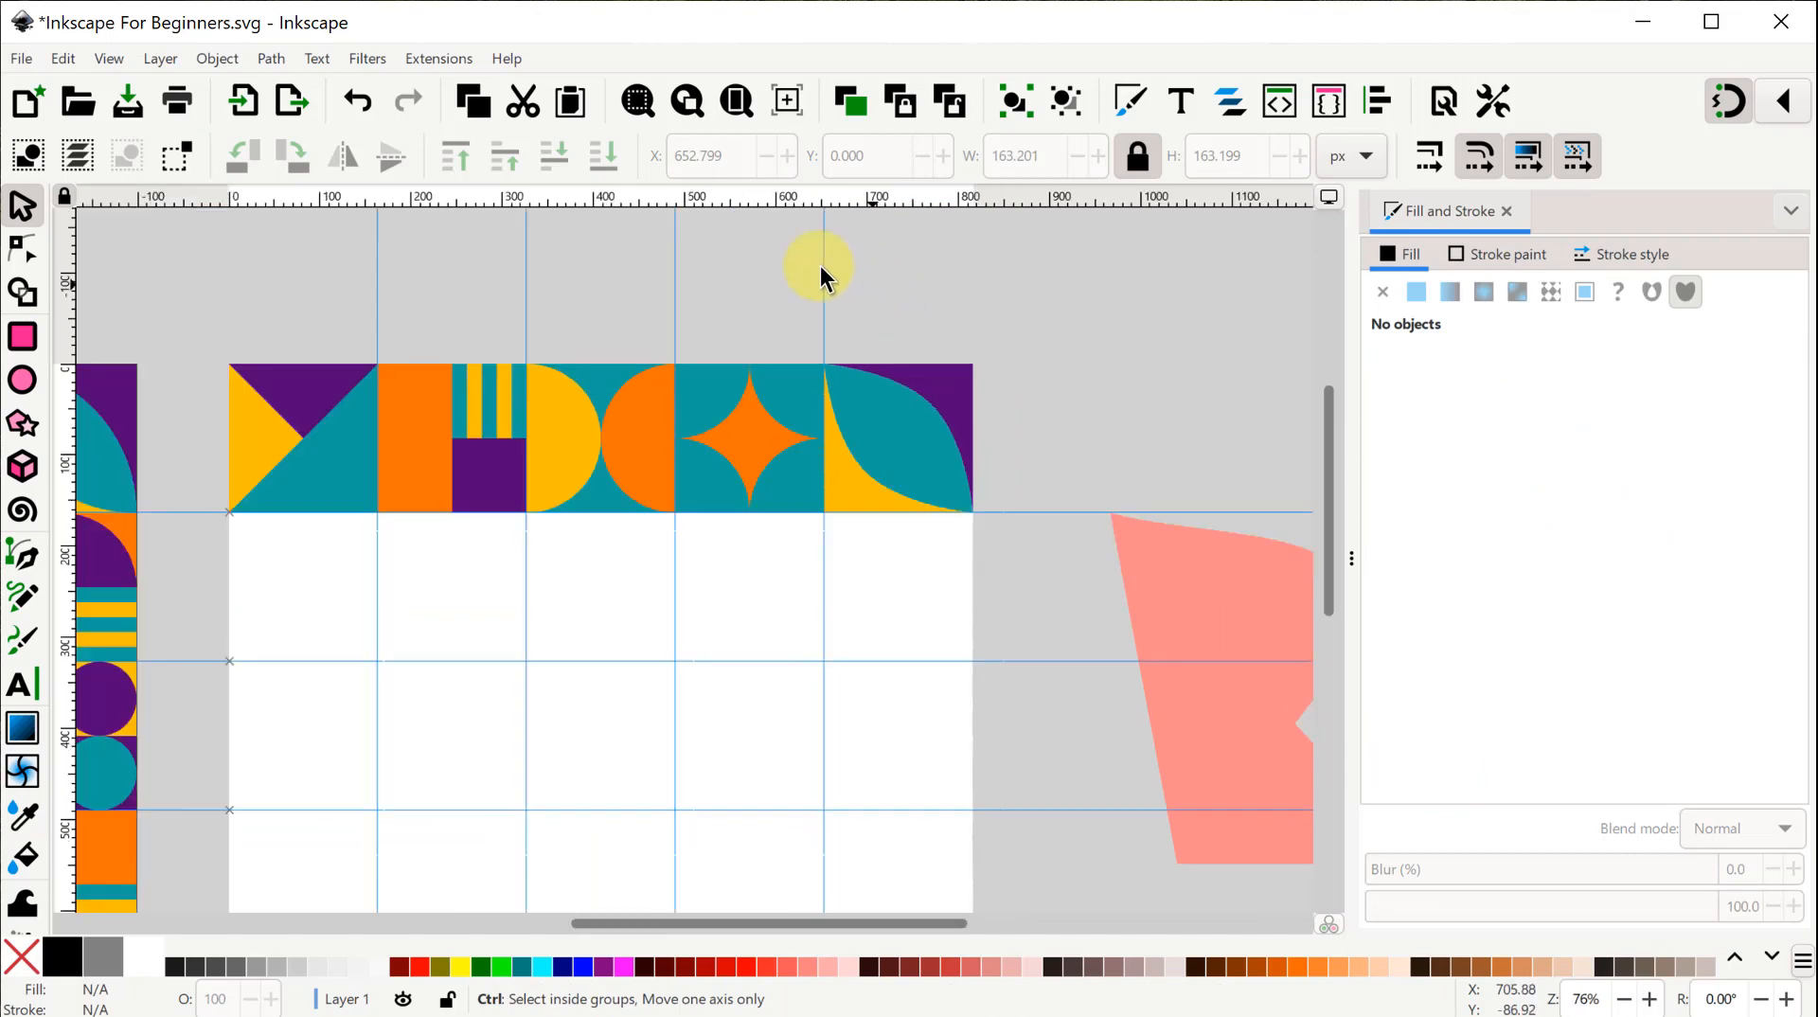
left_click_drag(467, 252, 1153, 214)
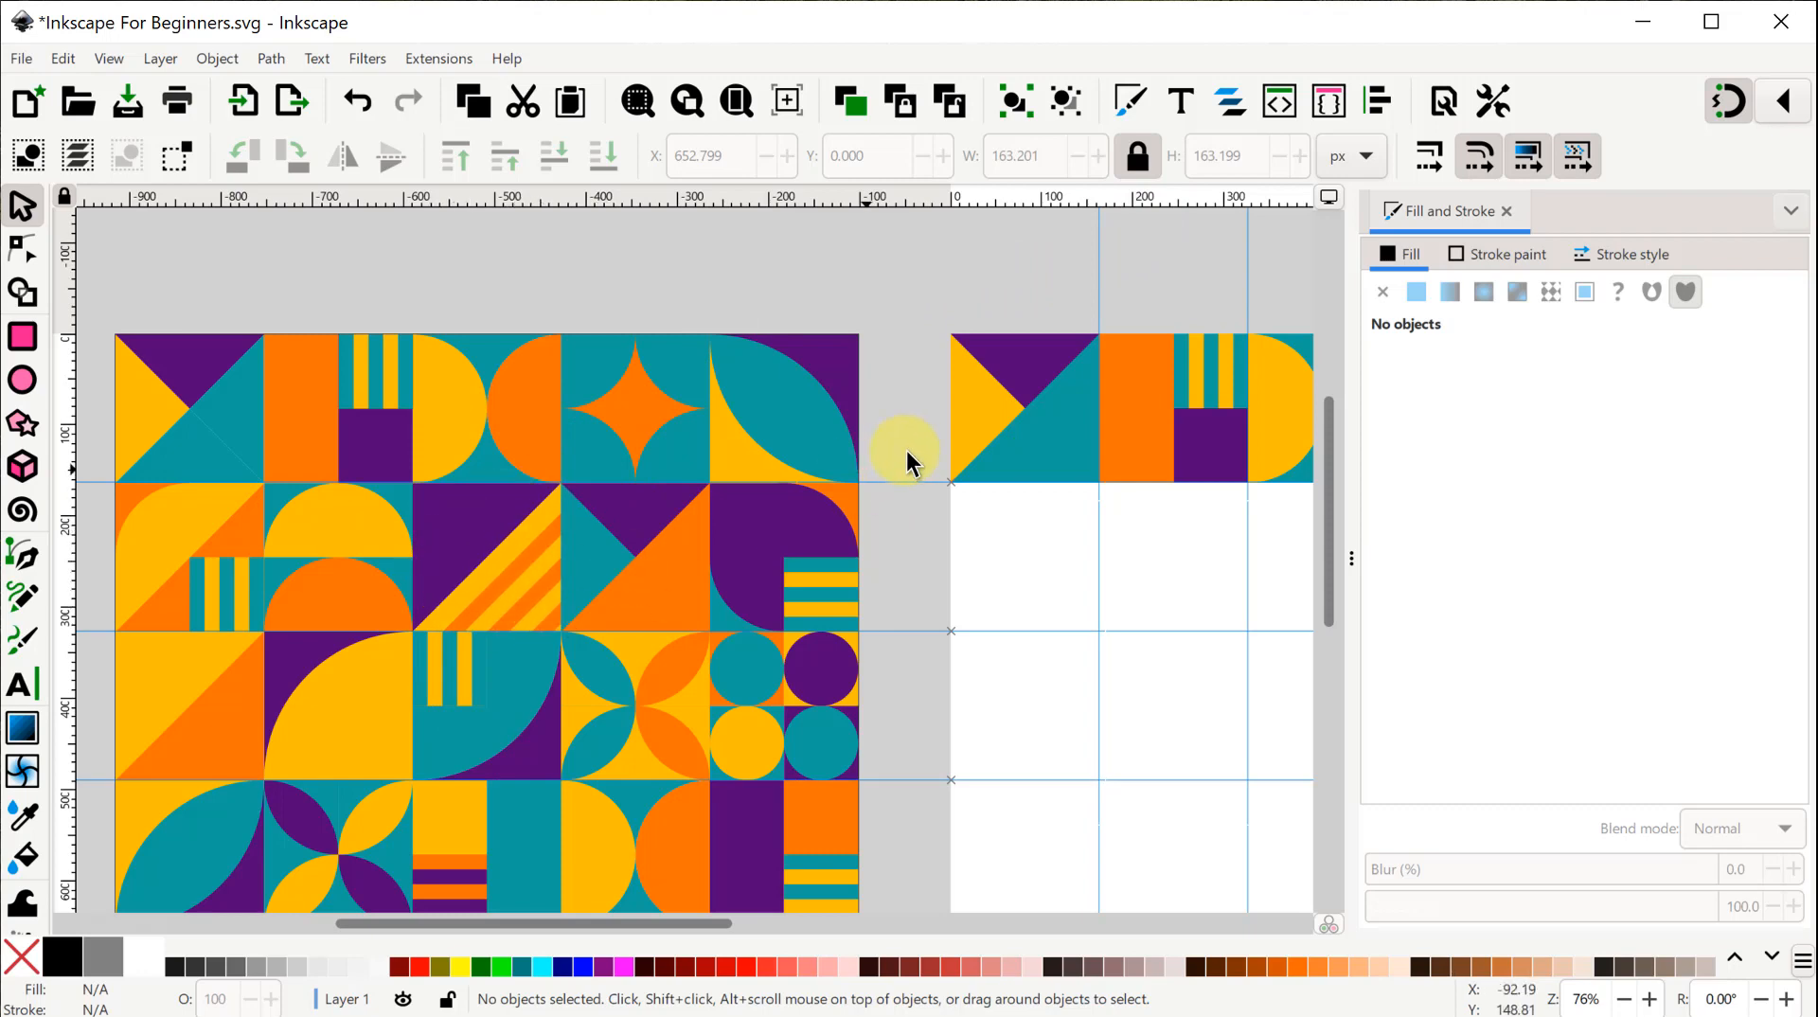
left_click(1042, 456)
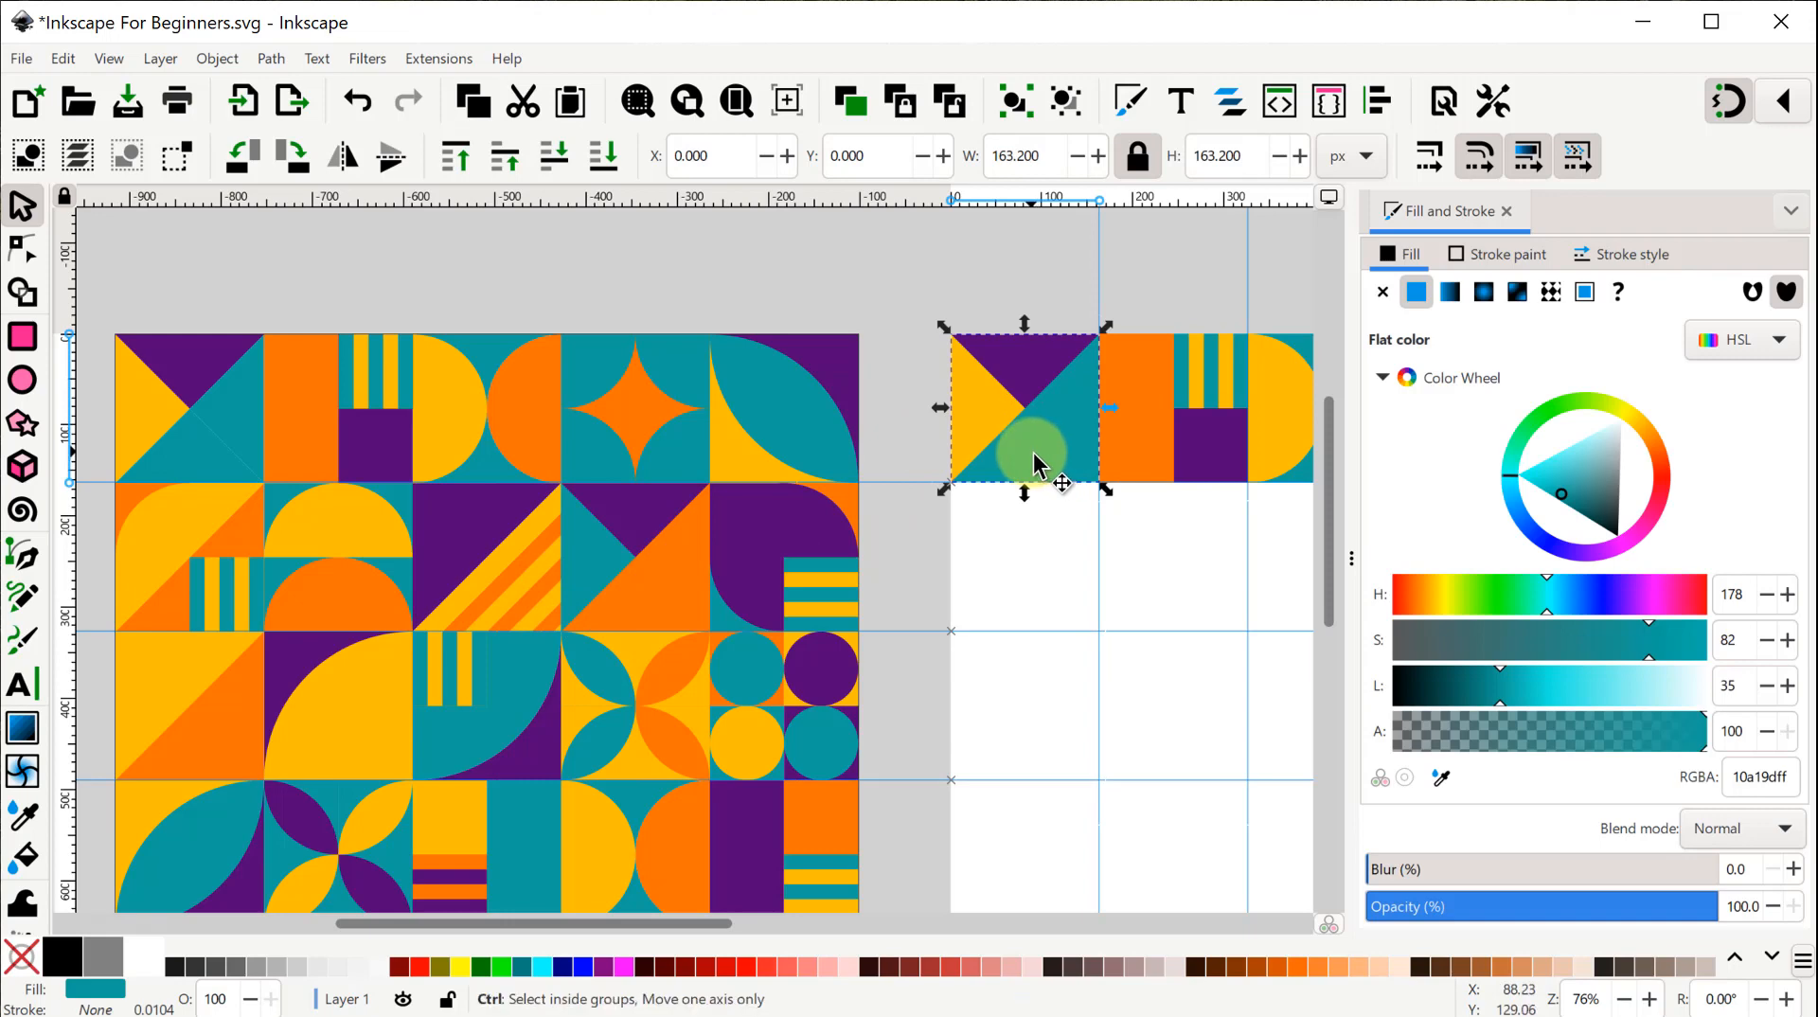
key("ctrl+d")
scroll(815, 495, "right", 8)
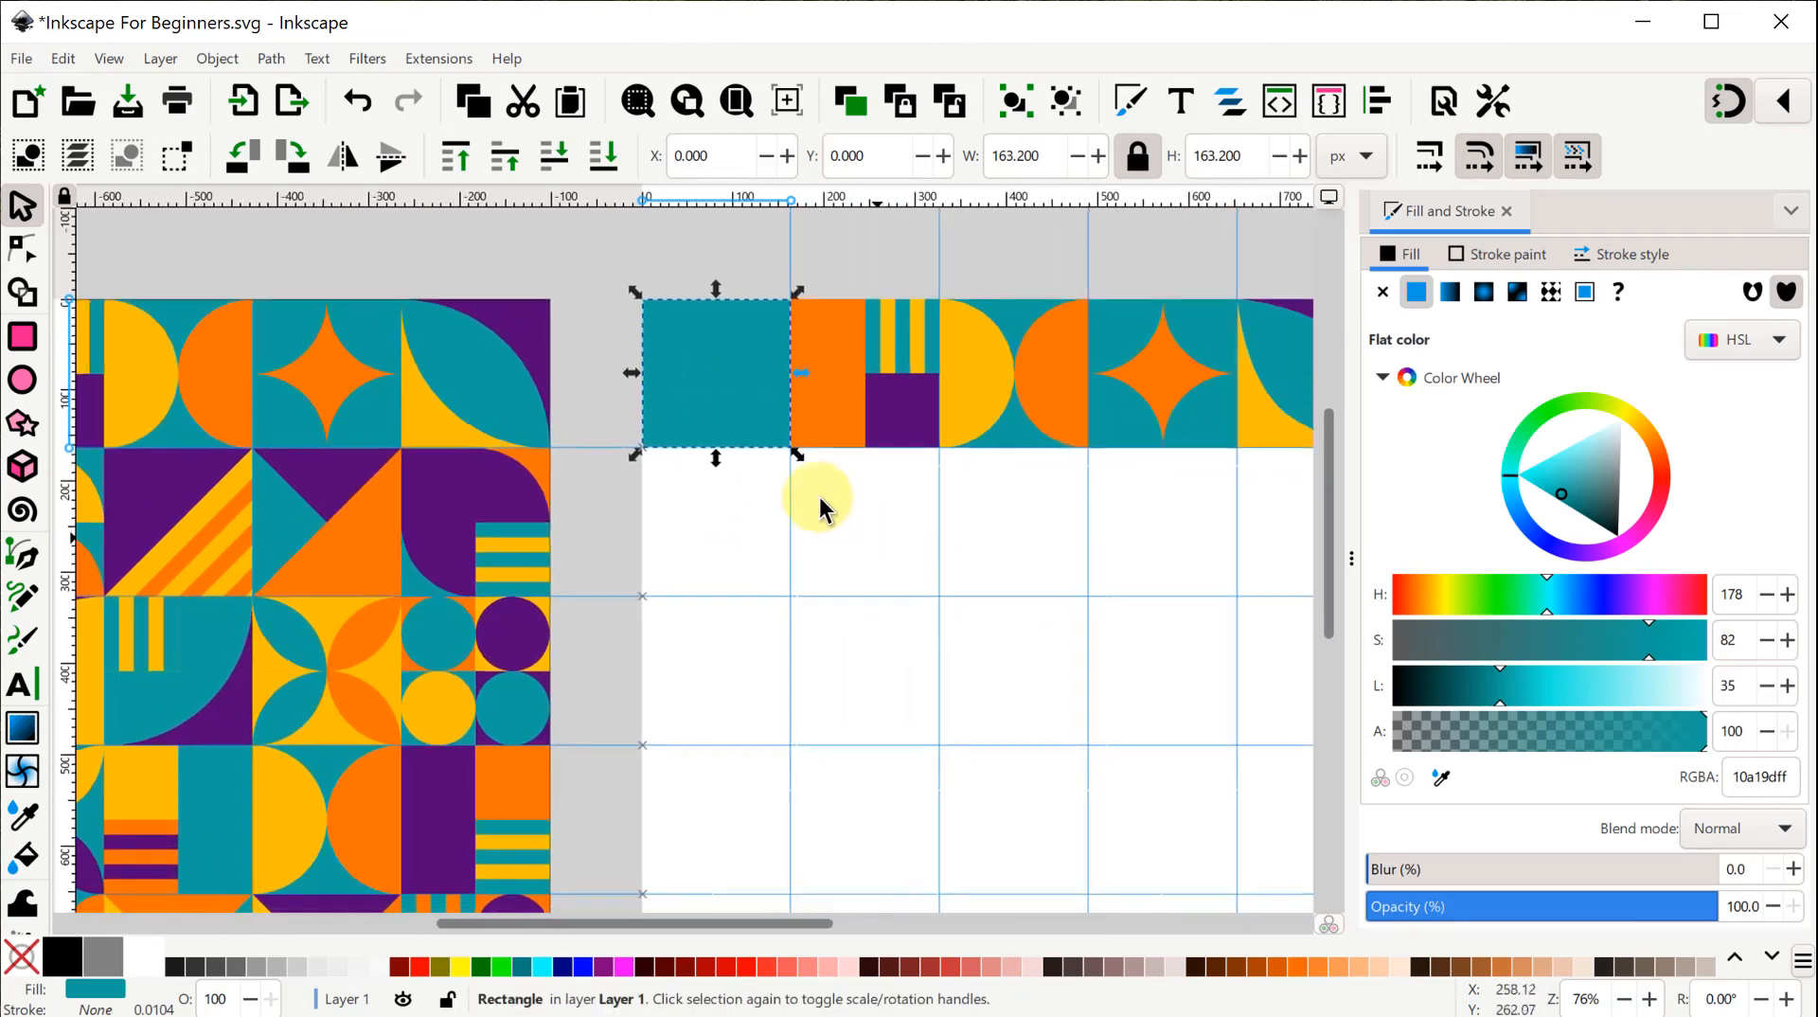
left_click_drag(723, 373, 1087, 583)
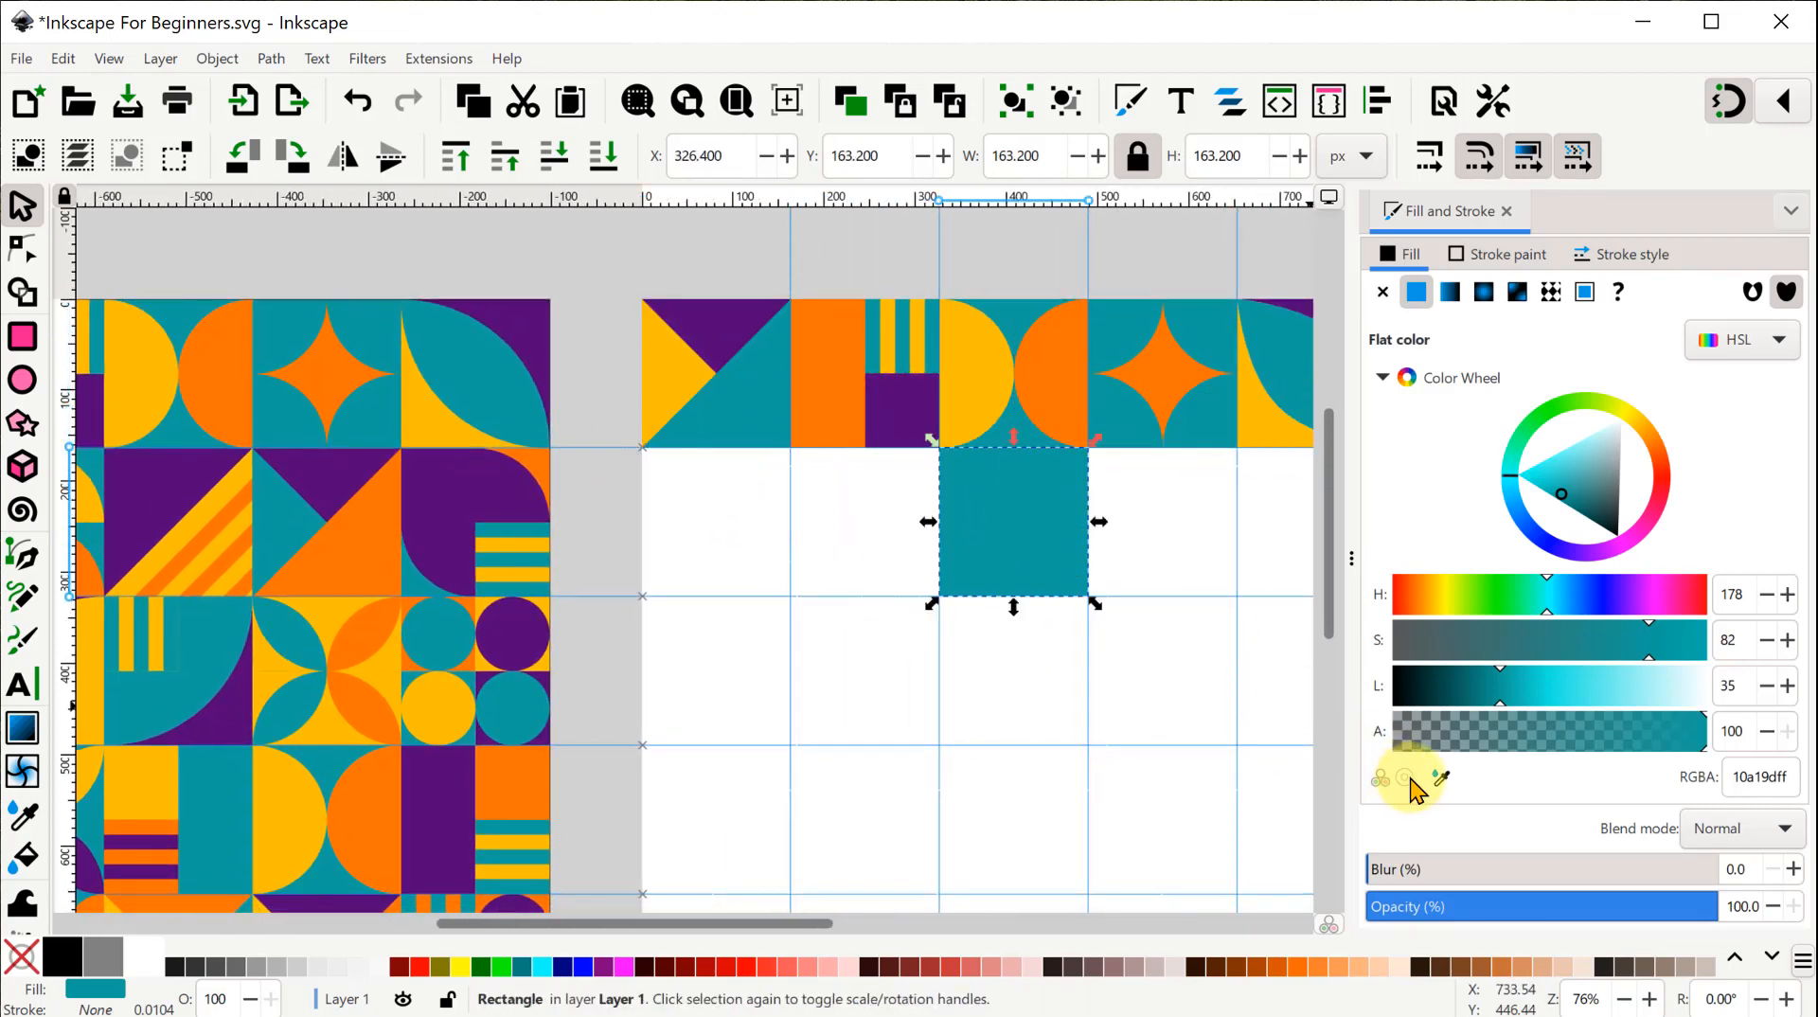
Fill the copied square with the purple (#540375) sampled from the diagonally striped tile in the reference pattern.
left_click(1441, 777)
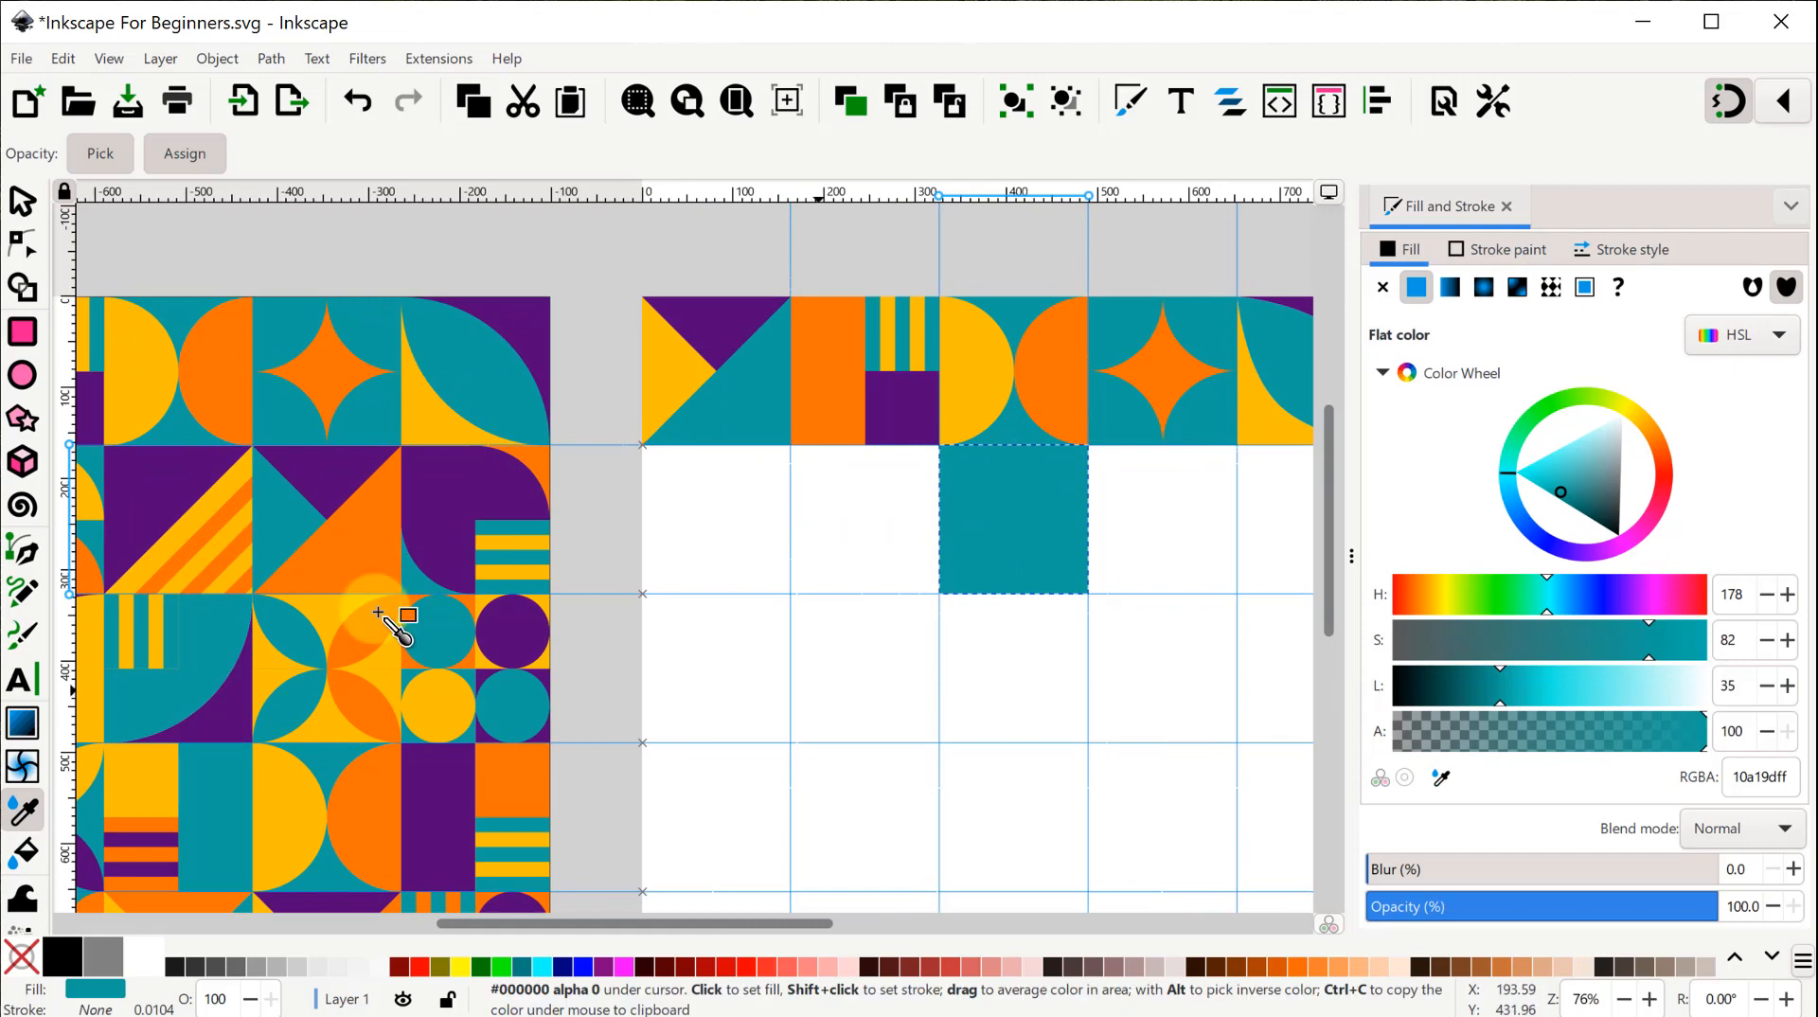
left_click(134, 491)
key("s")
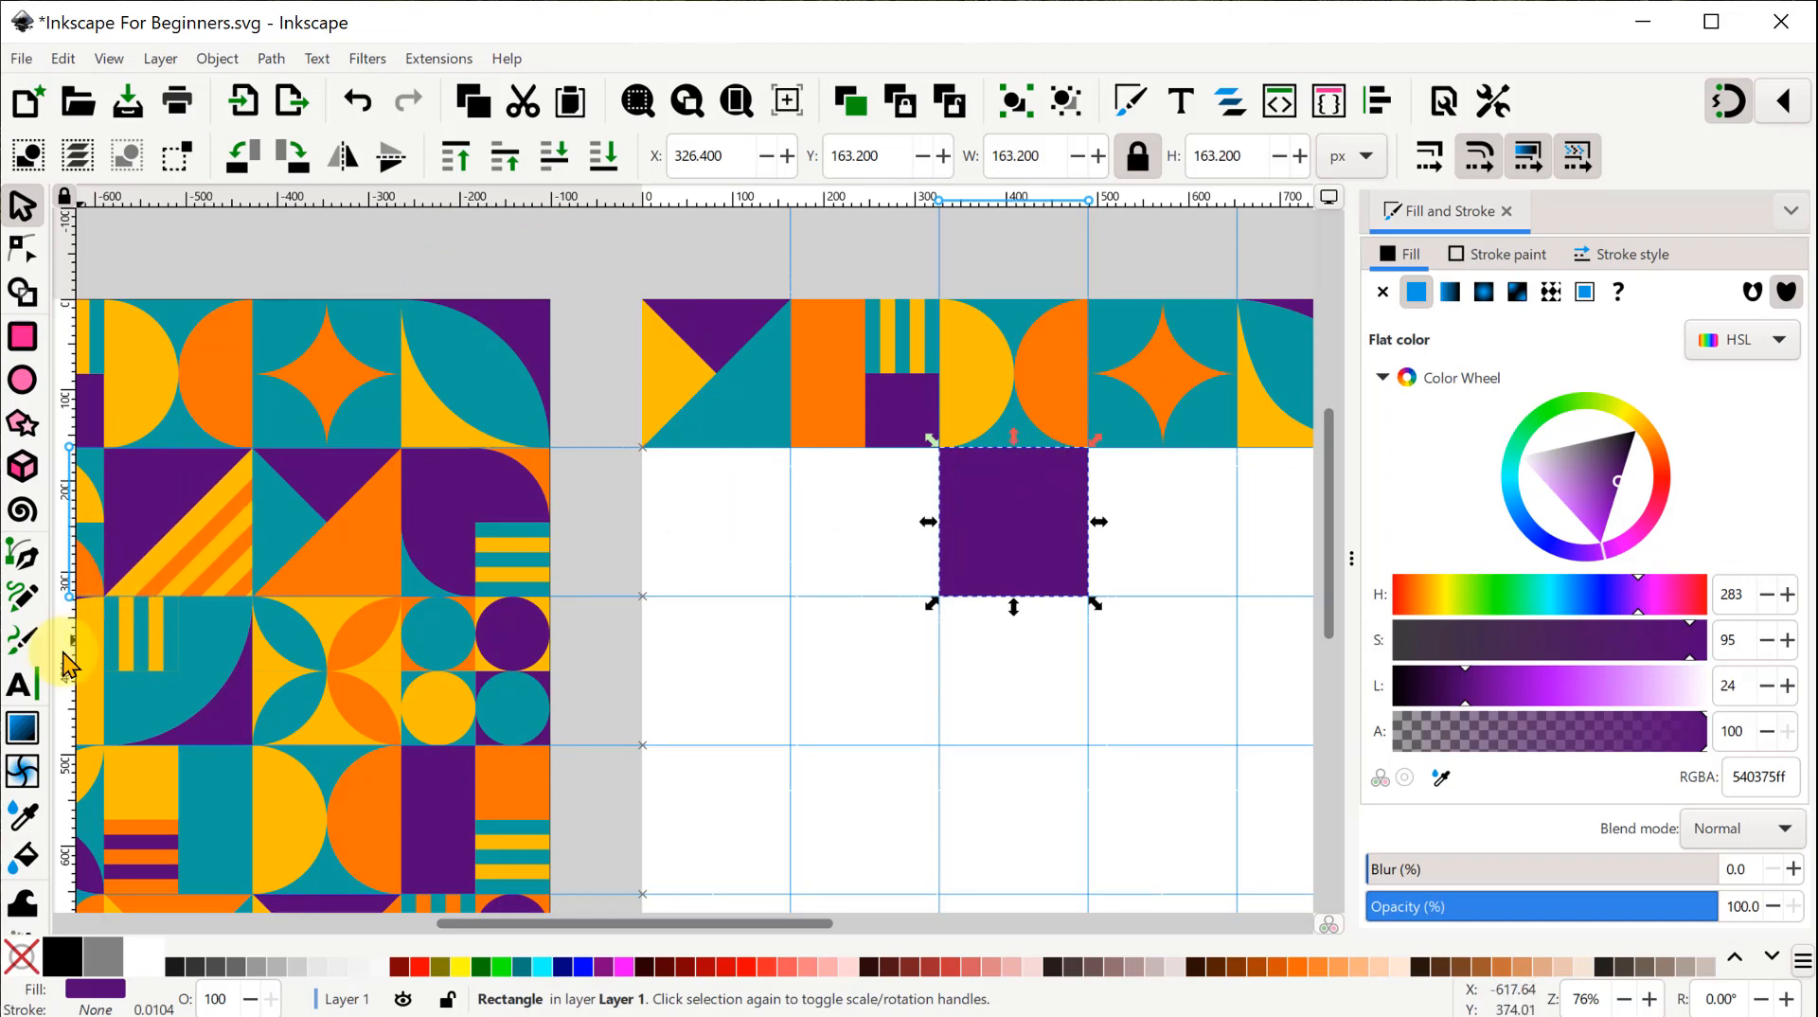
Draw a closed triangle over the purple square's lower-right half and fill it with the amber (#ffbf00) sampled from the reference tile.
left_click(23, 554)
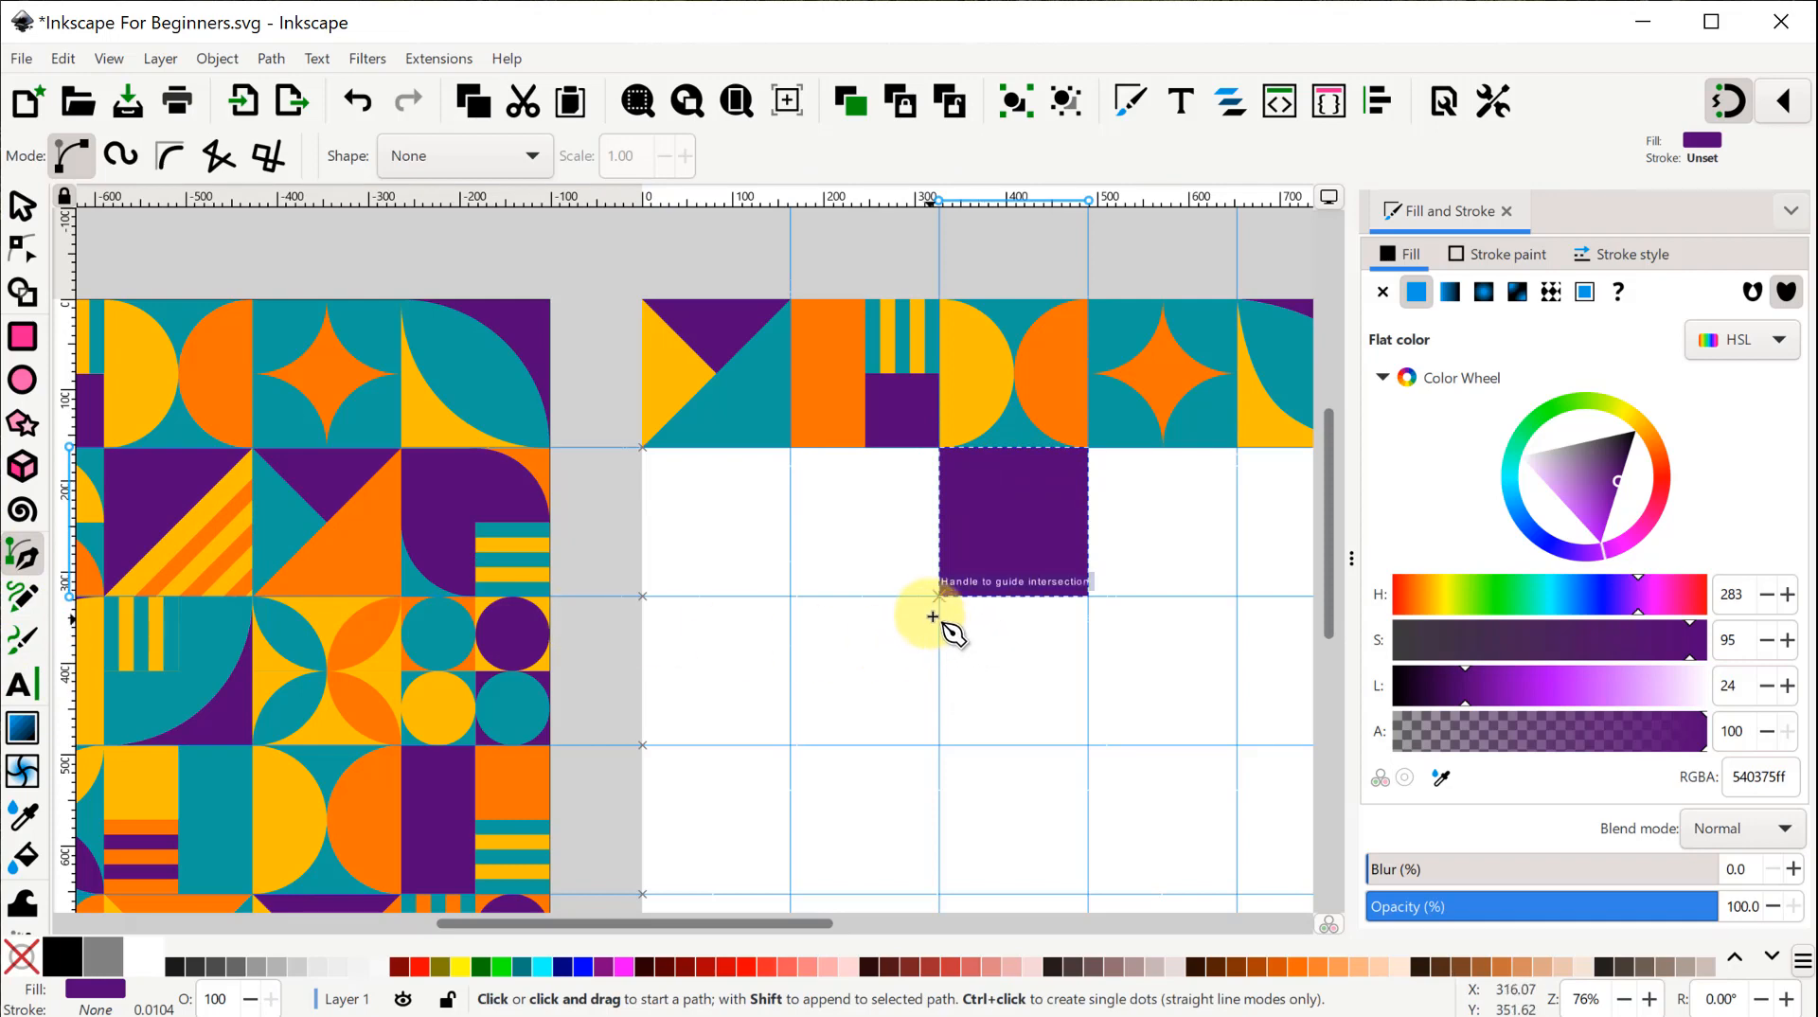
left_click(938, 595)
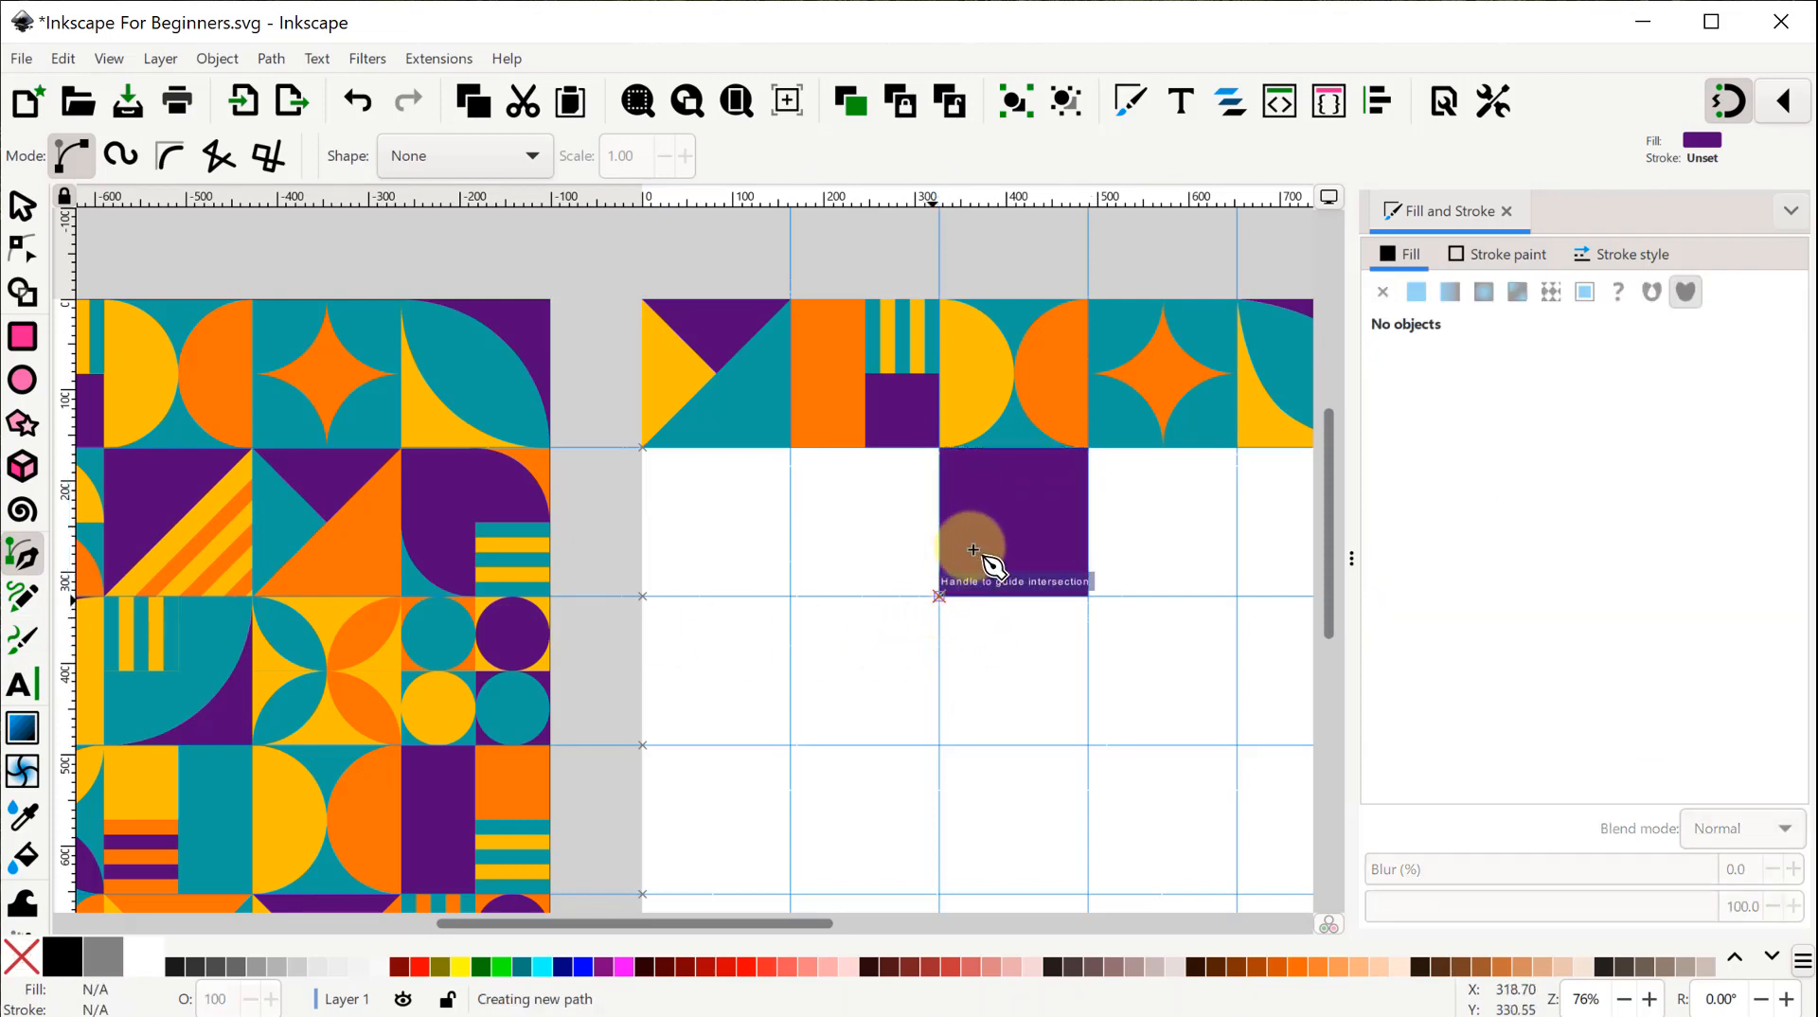
left_click(1088, 448)
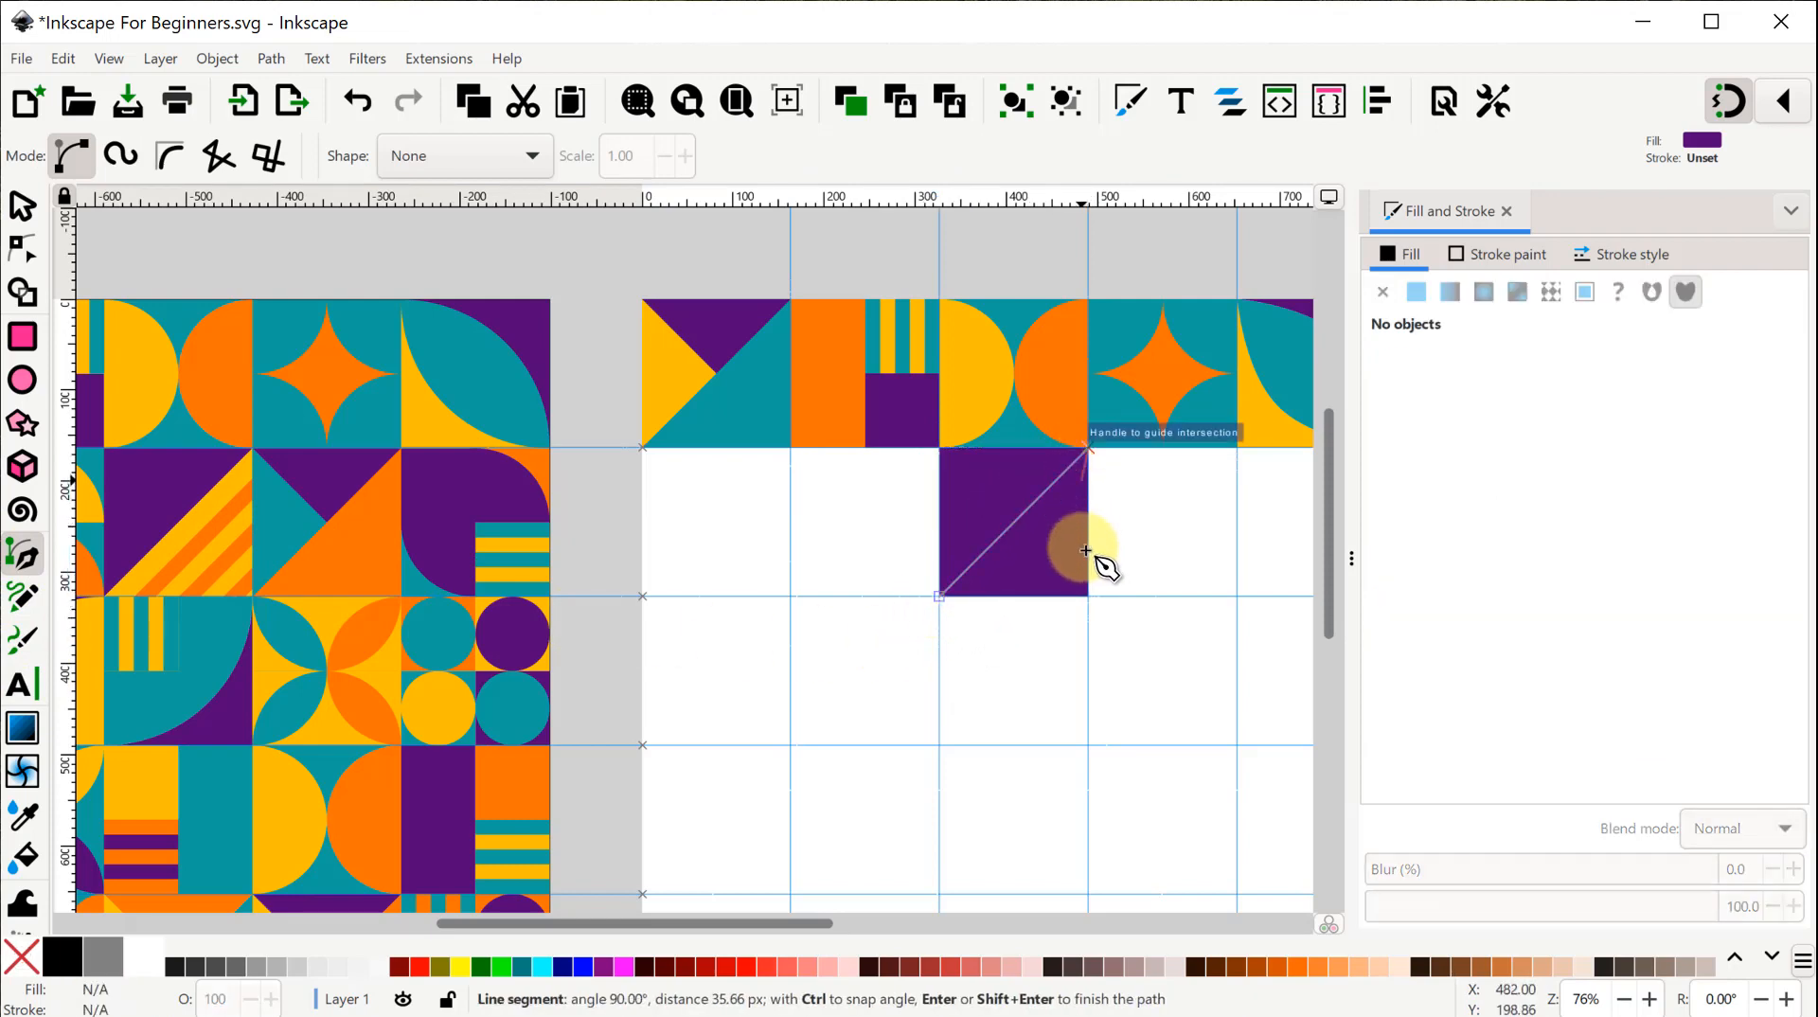
left_click(1089, 602)
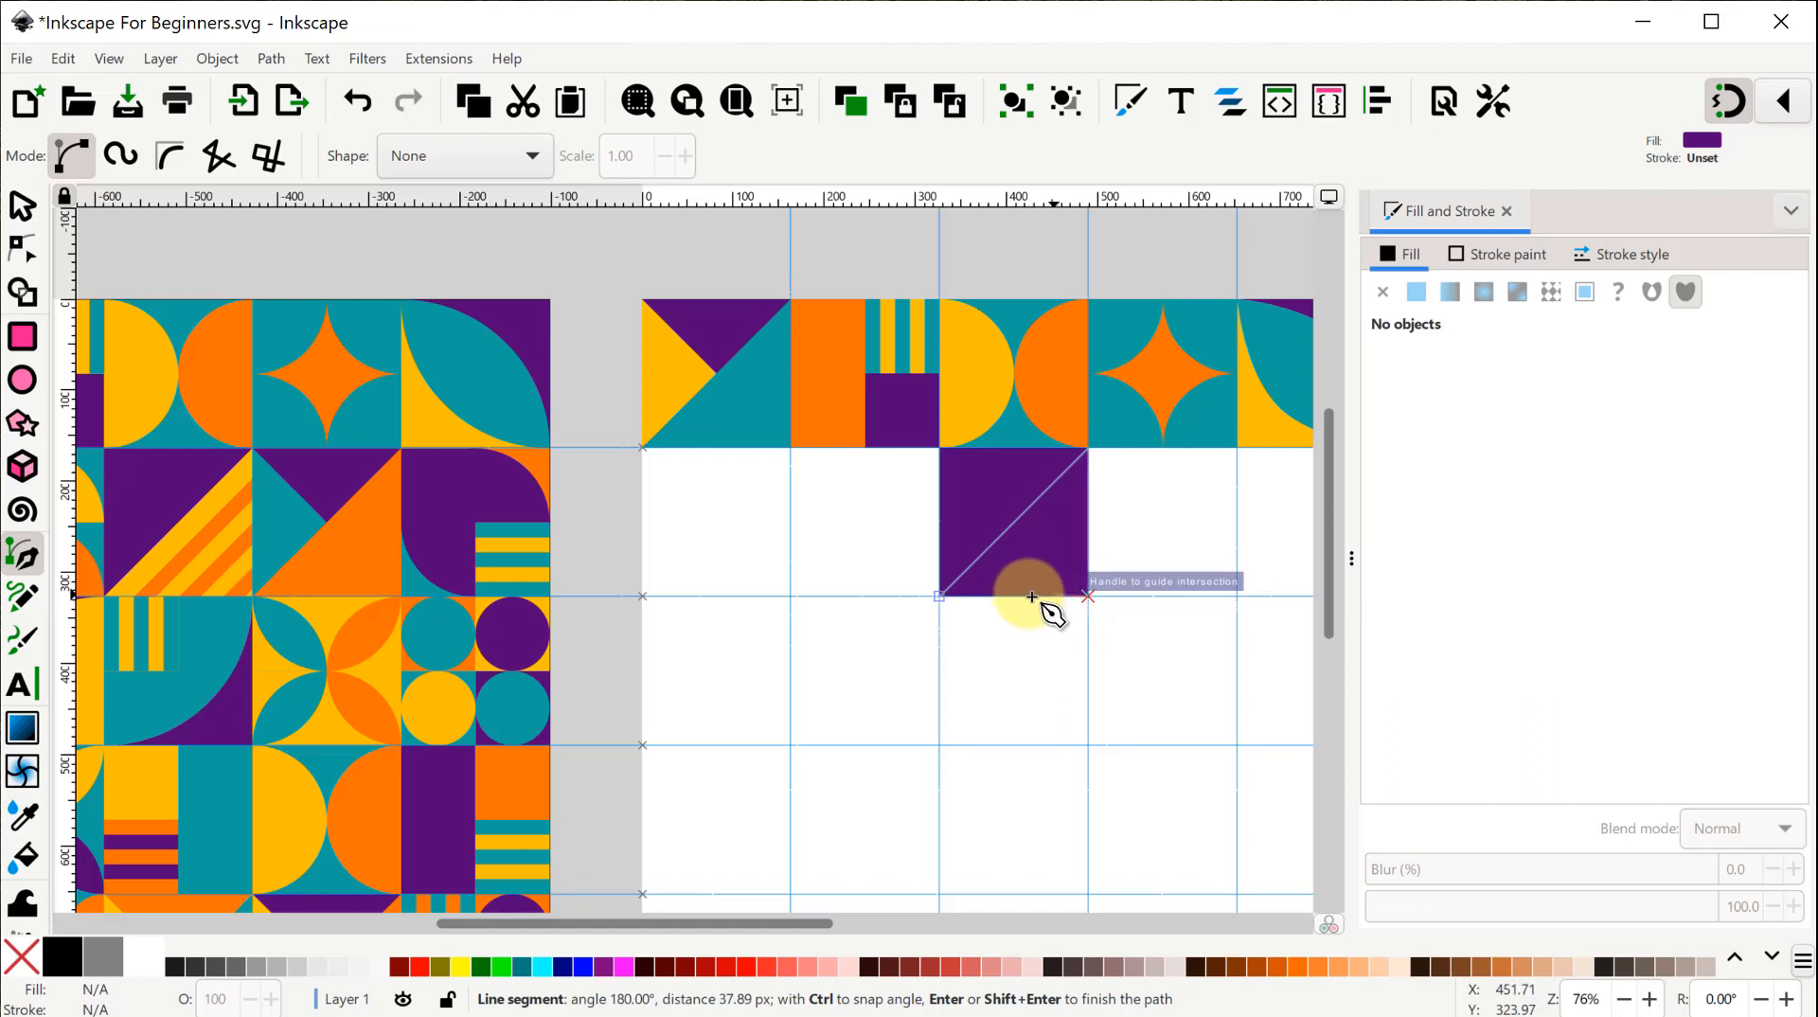
left_click(940, 598)
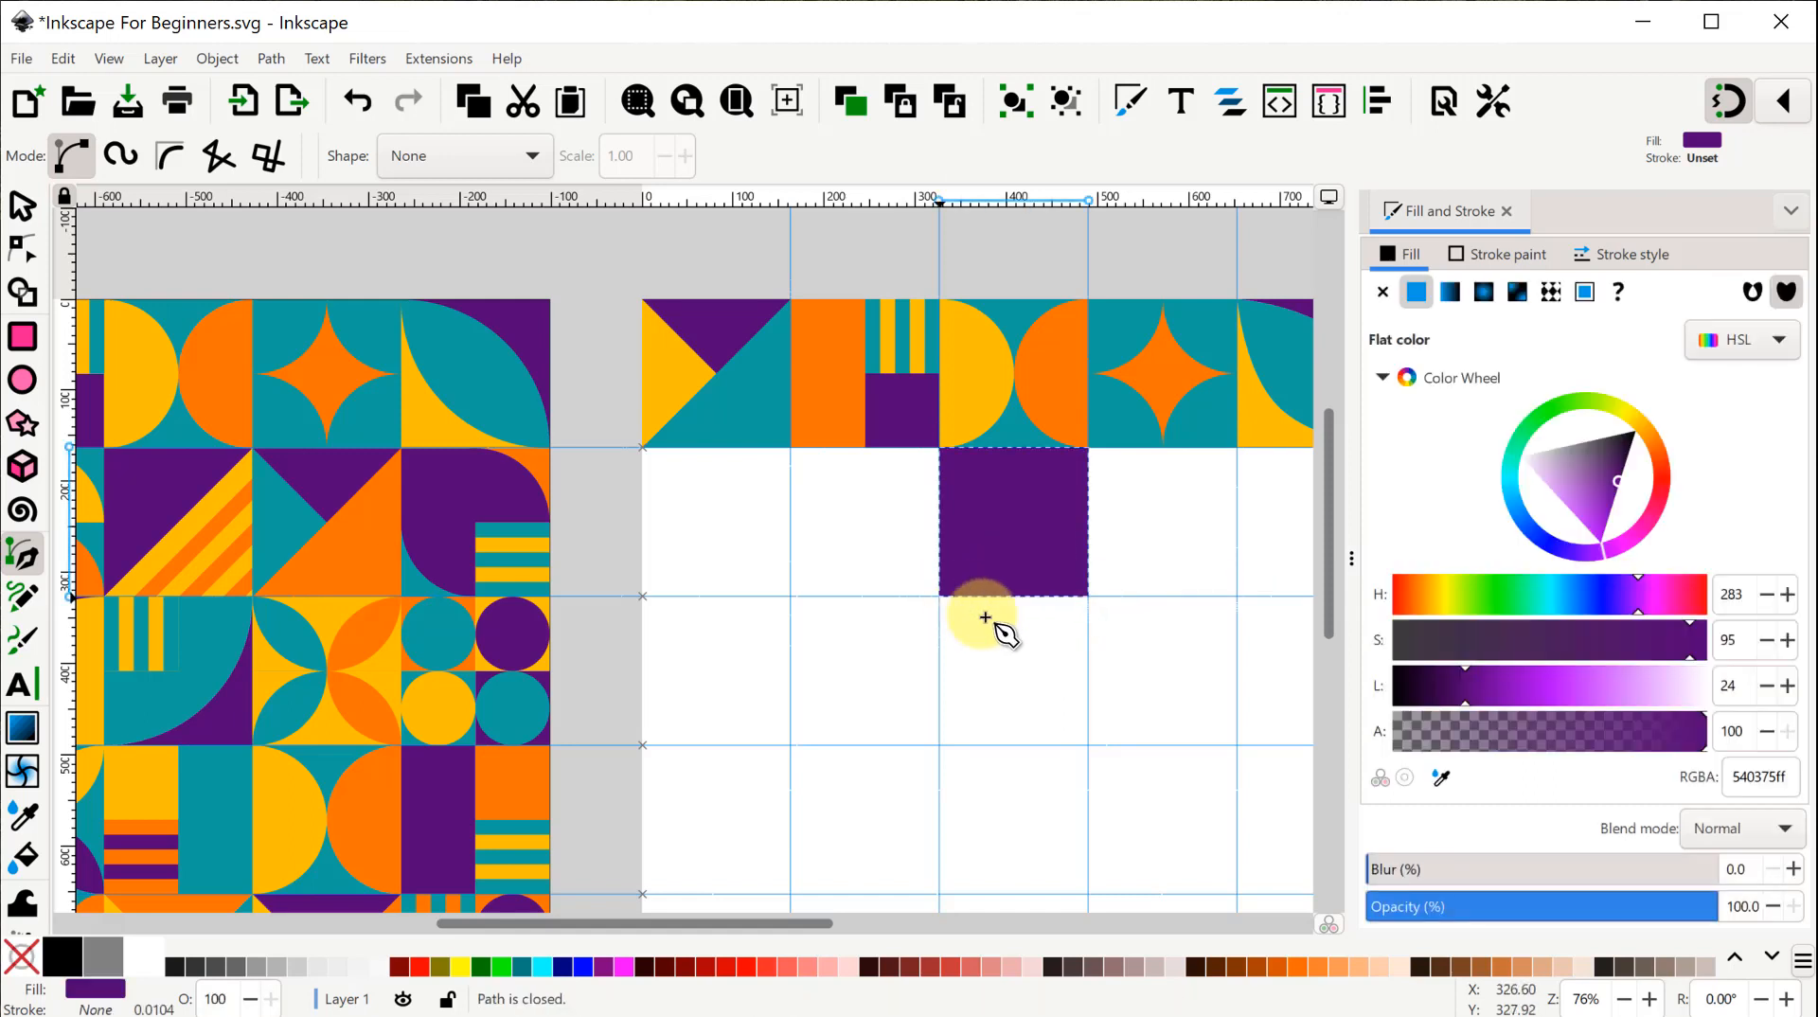
left_click(1443, 777)
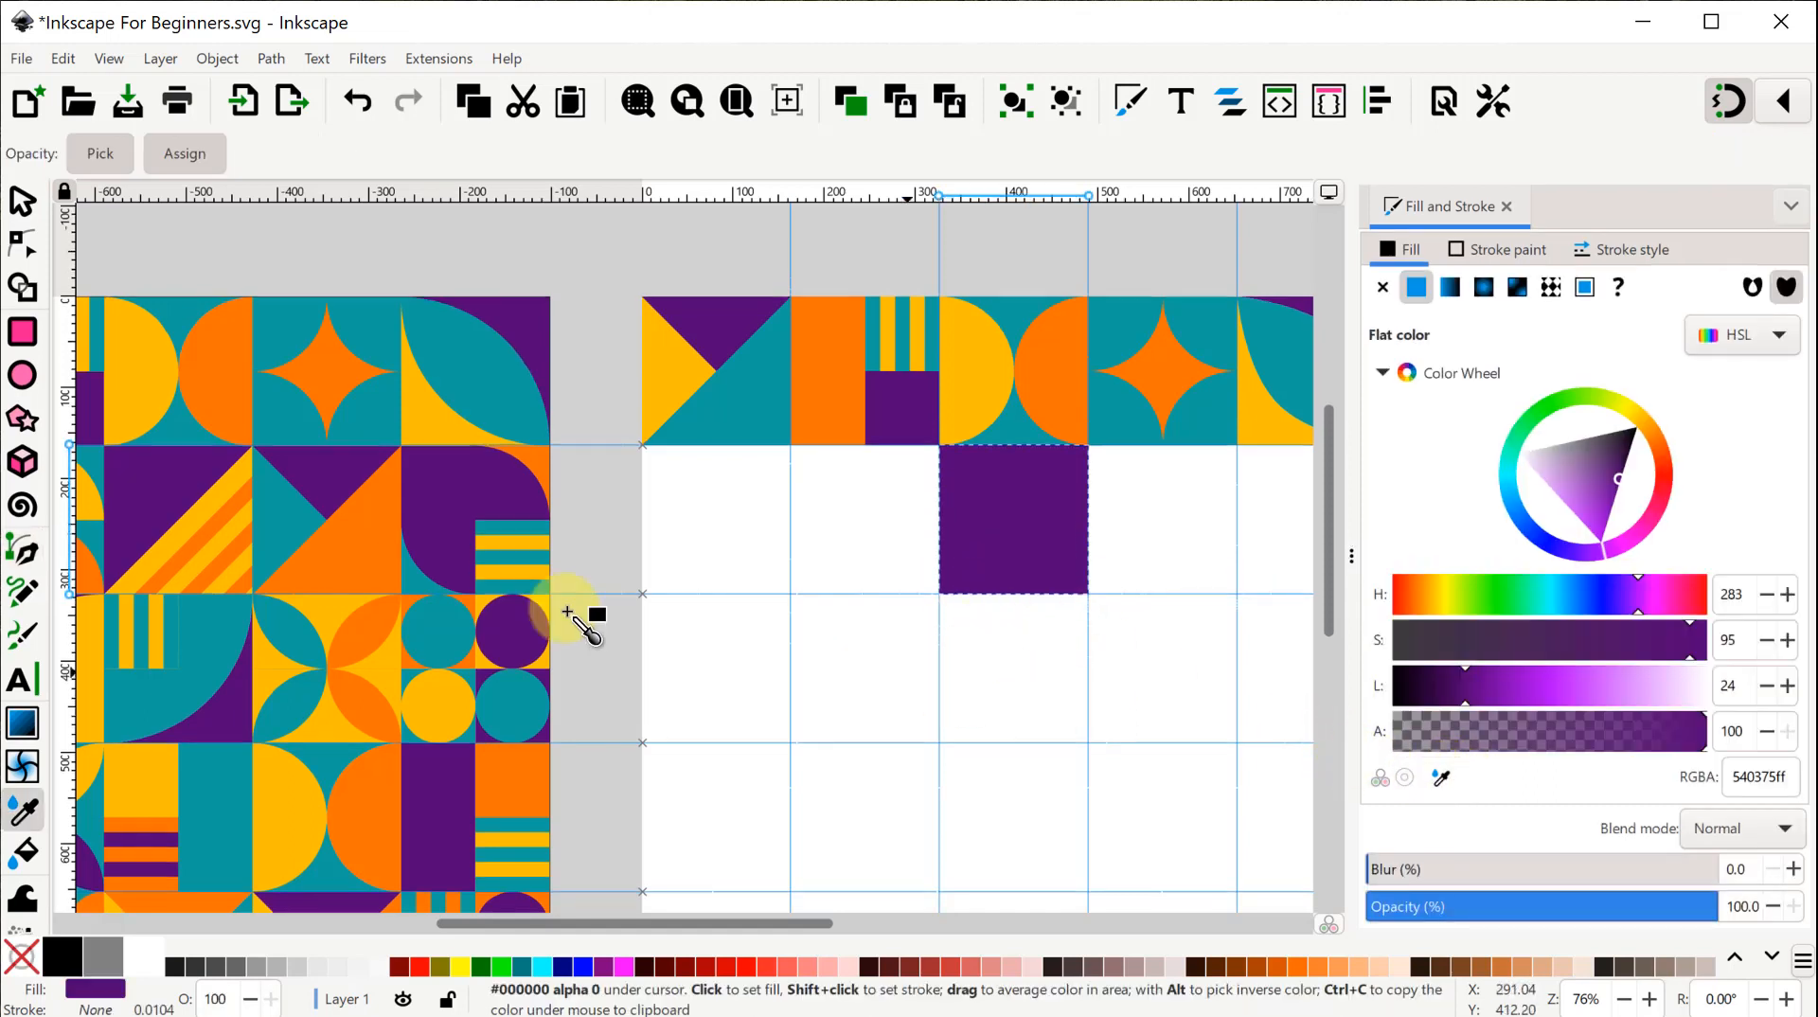
left_click(206, 509)
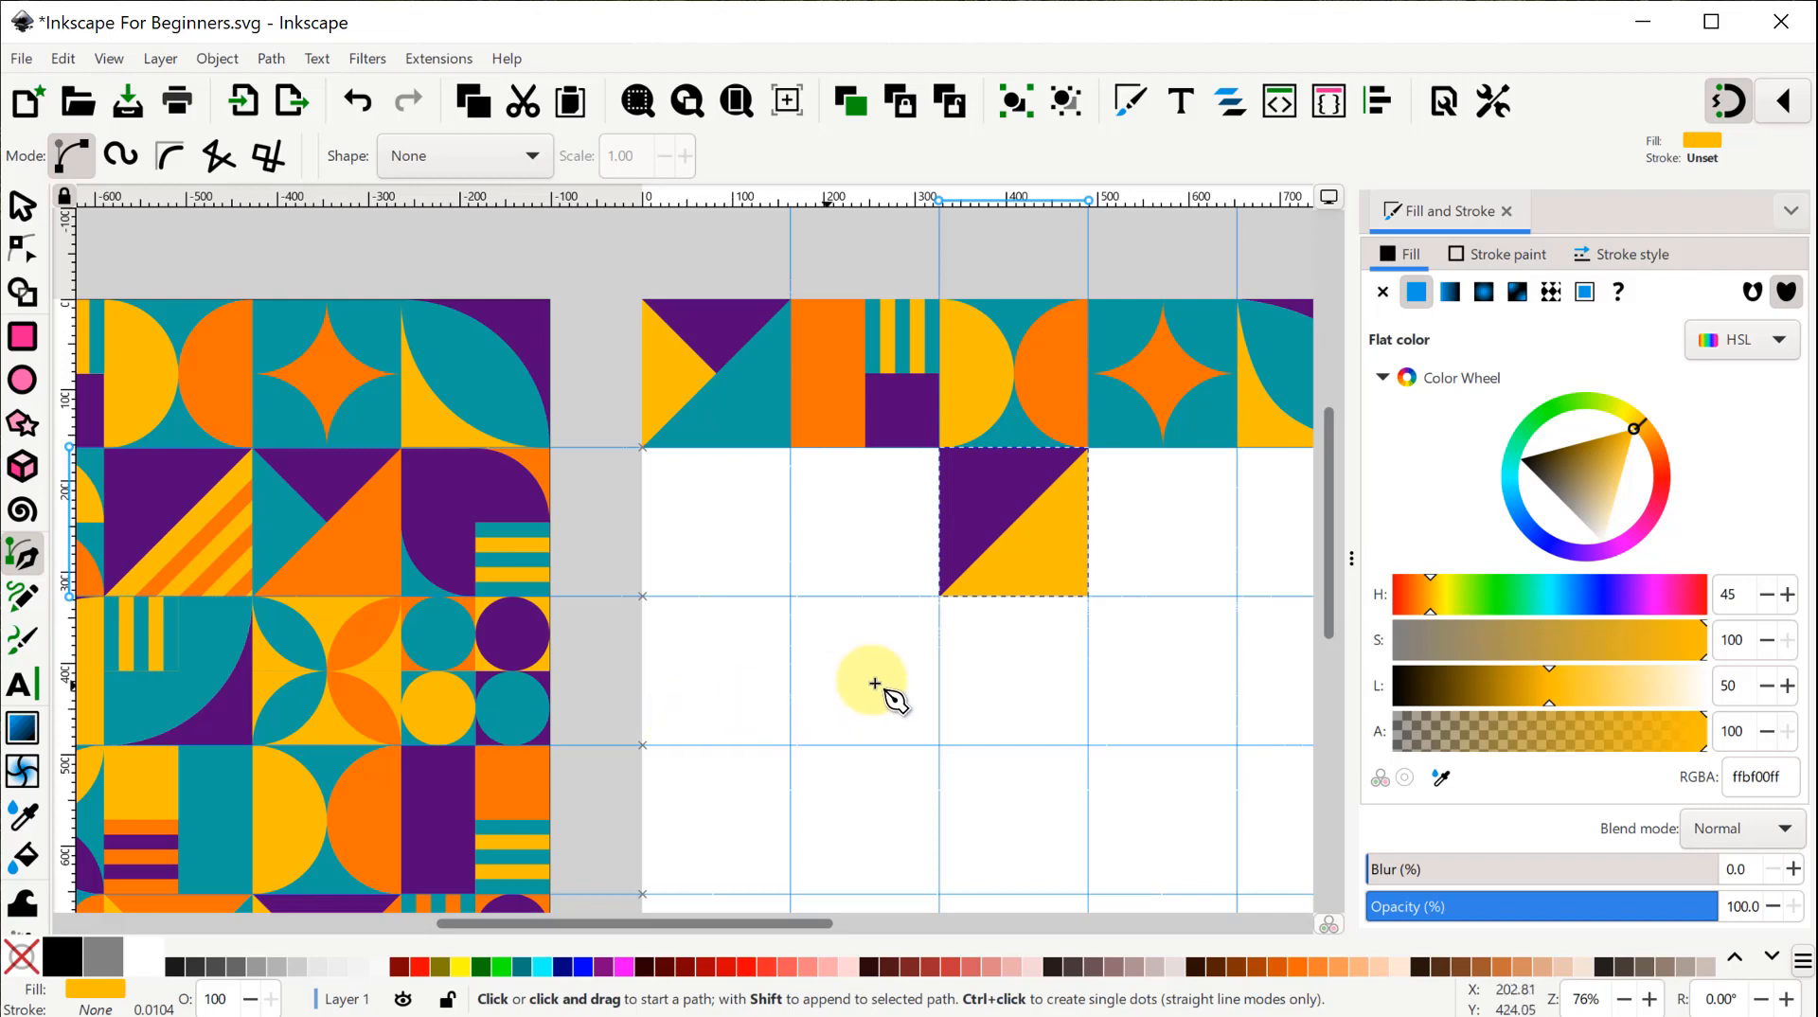
Draw a horizontal rectangle about 344 by 41 px above the reference pattern and fill it with bright yellow (#ffff00).
left_click_drag(861, 649, 1027, 860)
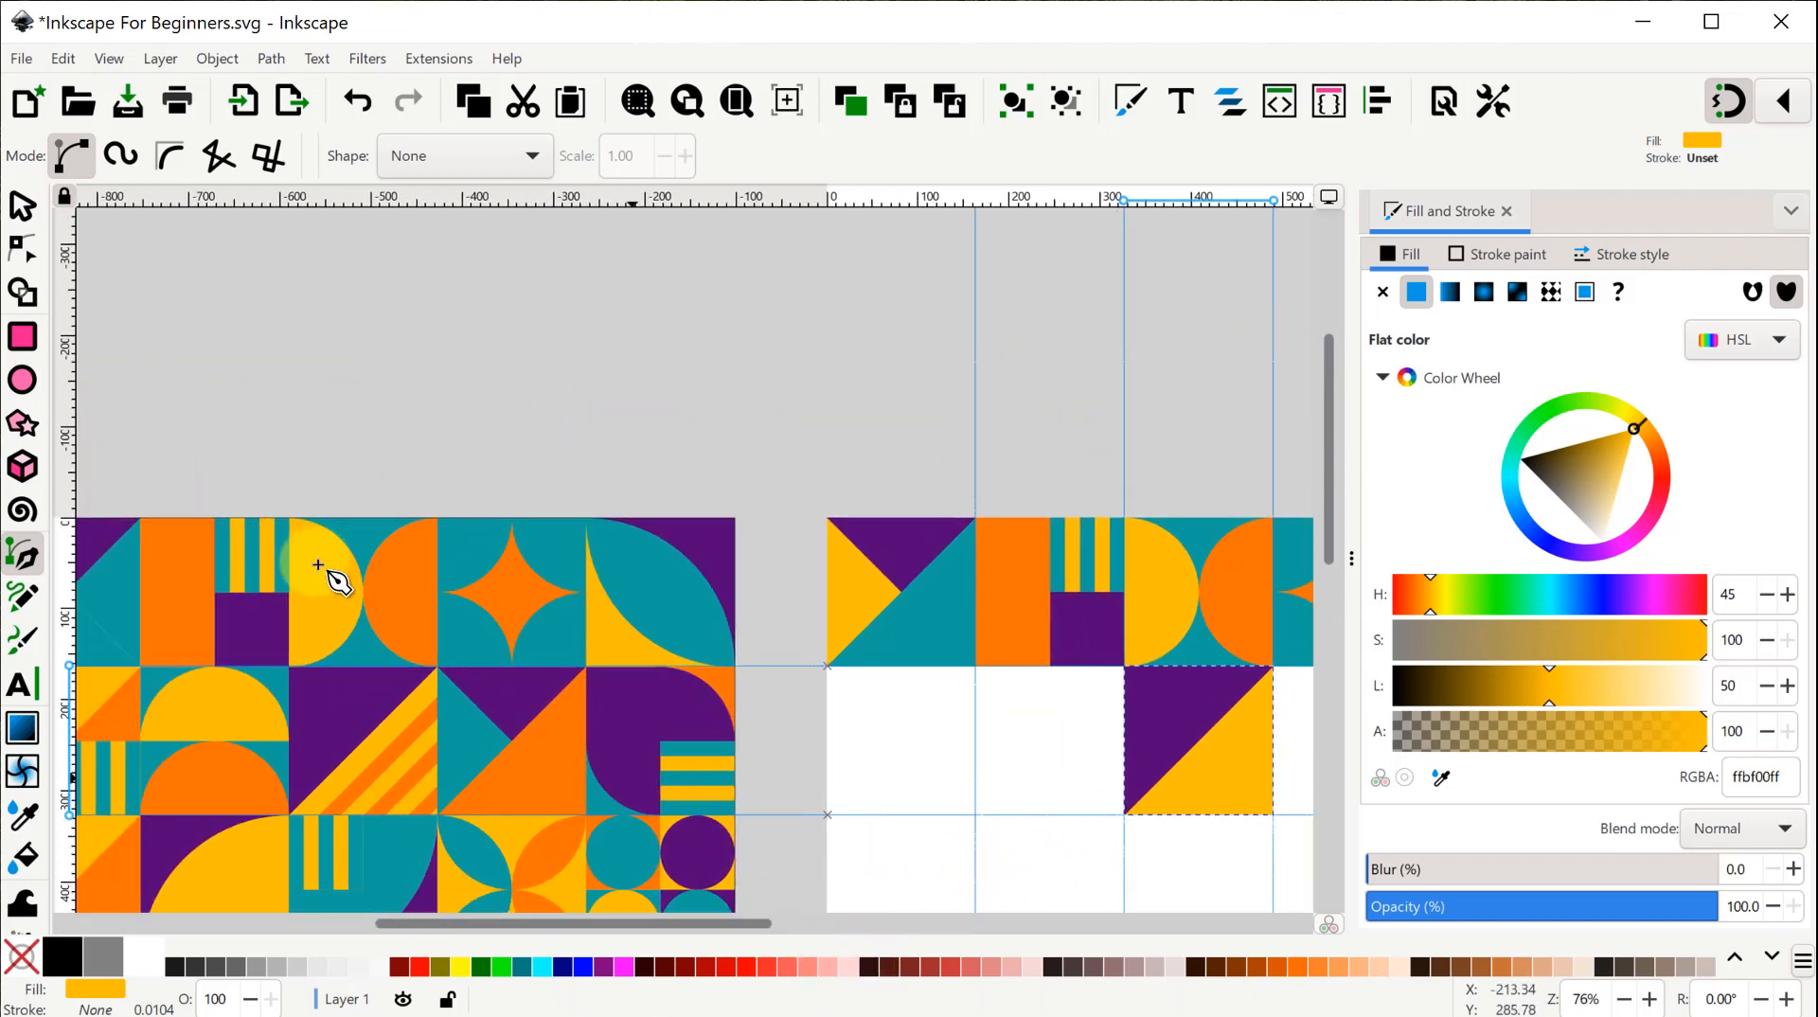
left_click(24, 337)
left_click_drag(358, 309, 672, 352)
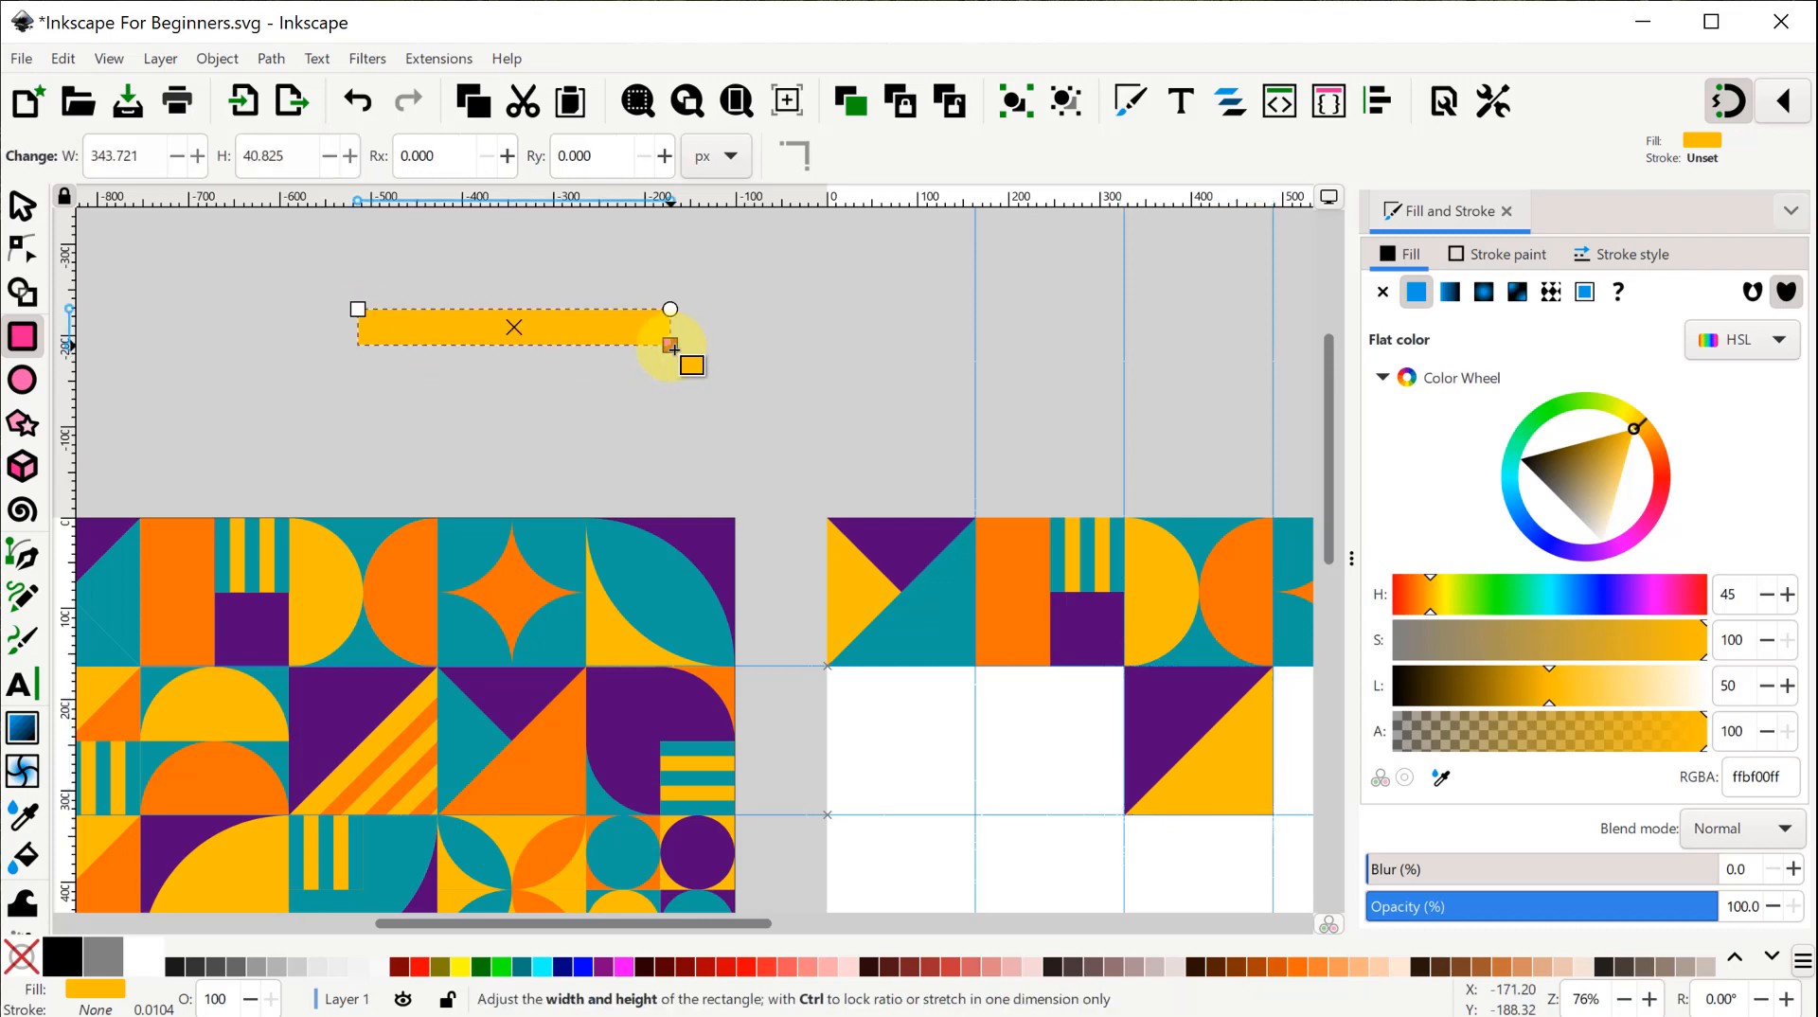
left_click(22, 204)
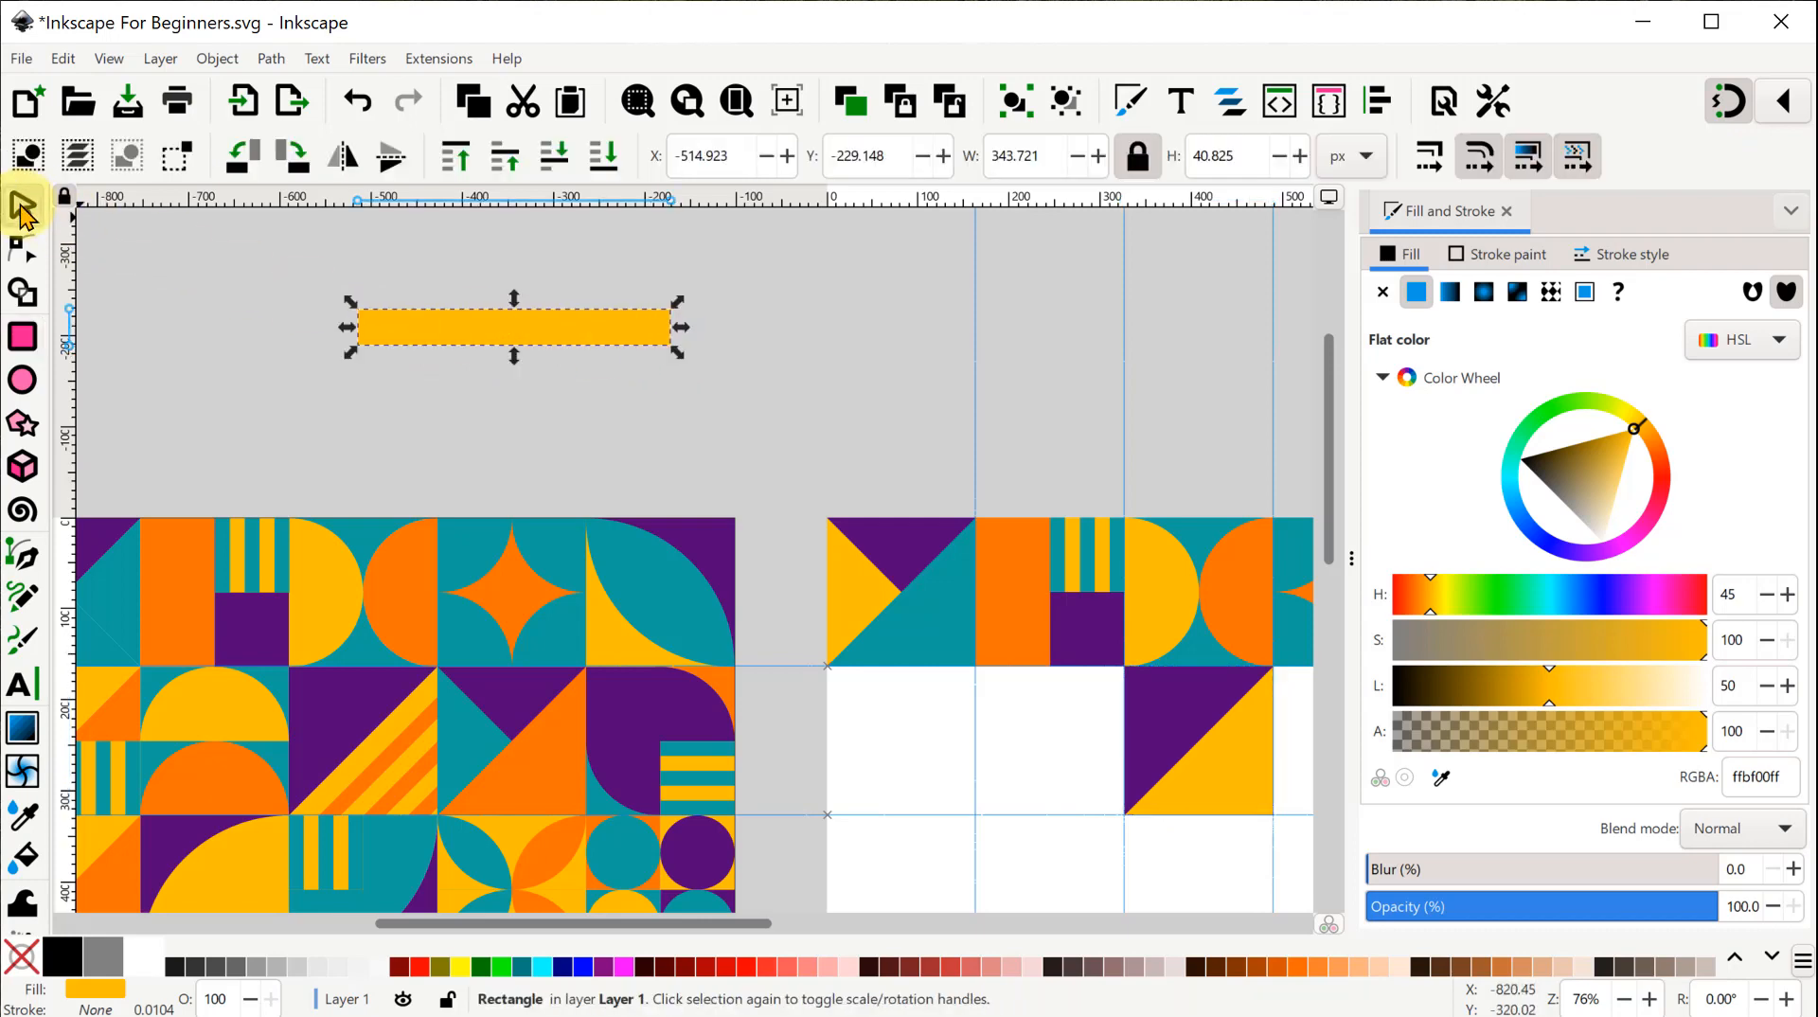
left_click(460, 967)
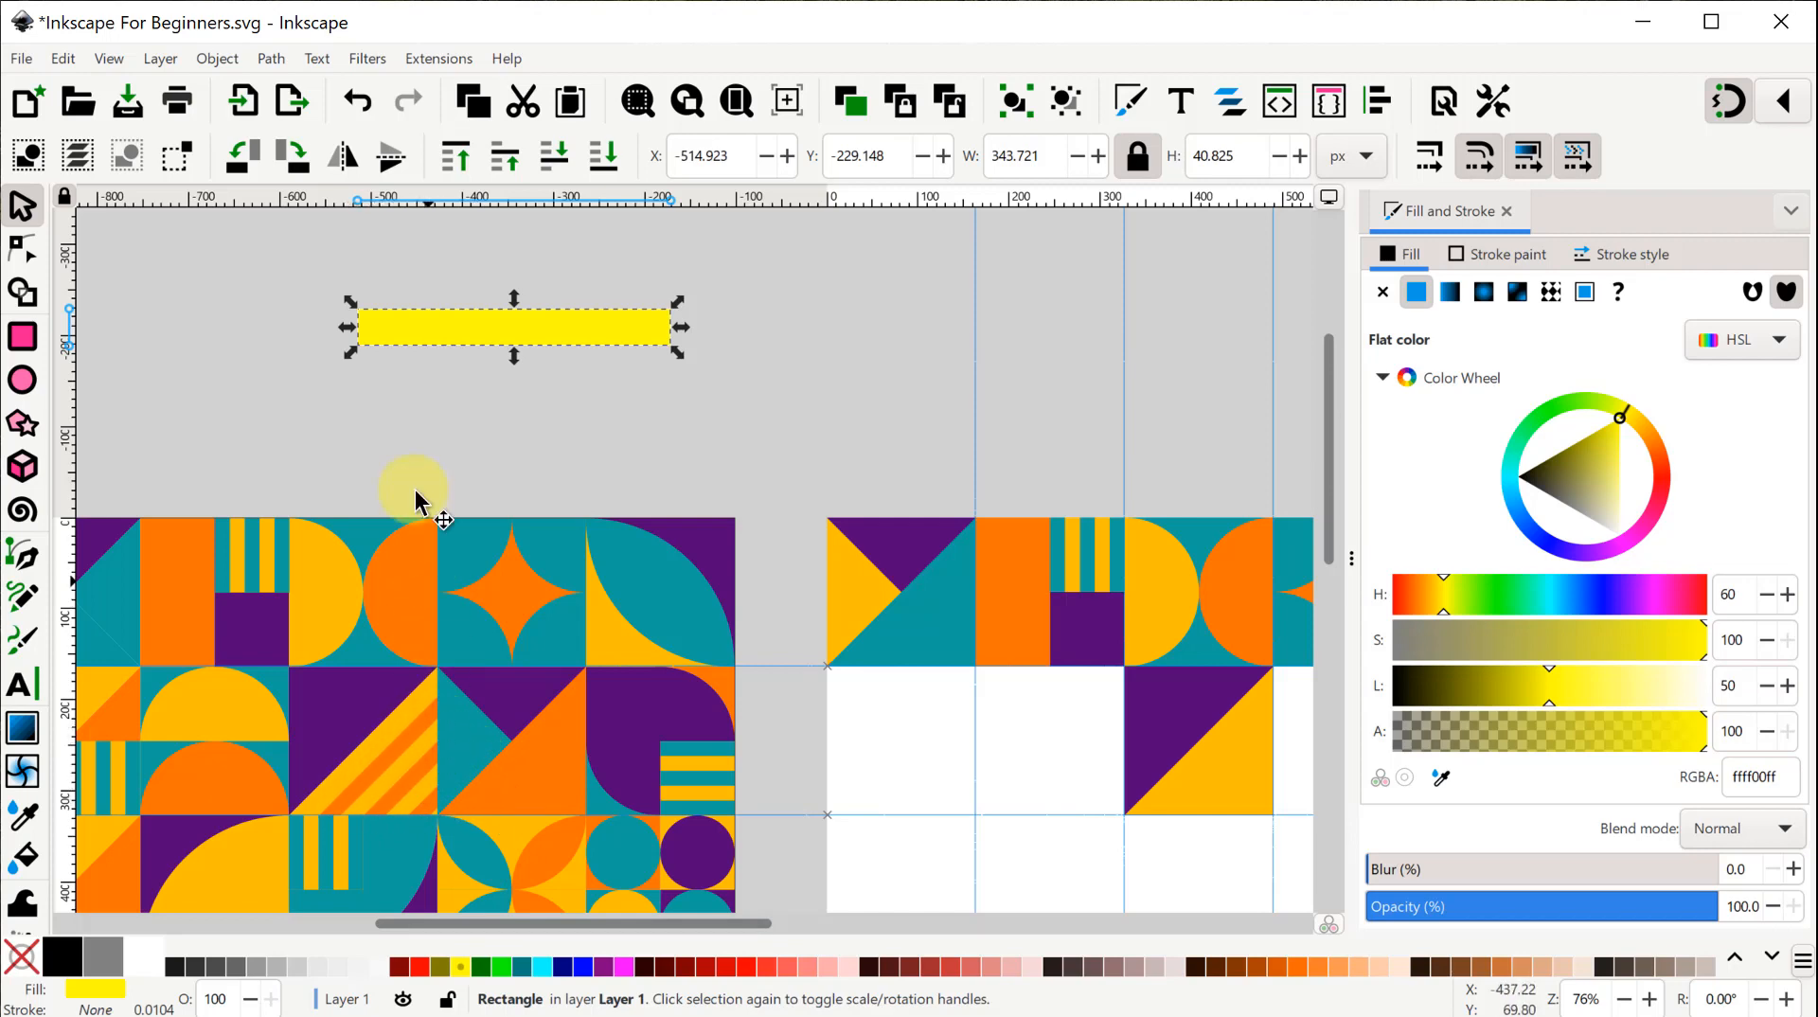
Rotate the yellow bar to a 45° diagonal and move it over the new tile's amber triangle.
left_click(398, 334)
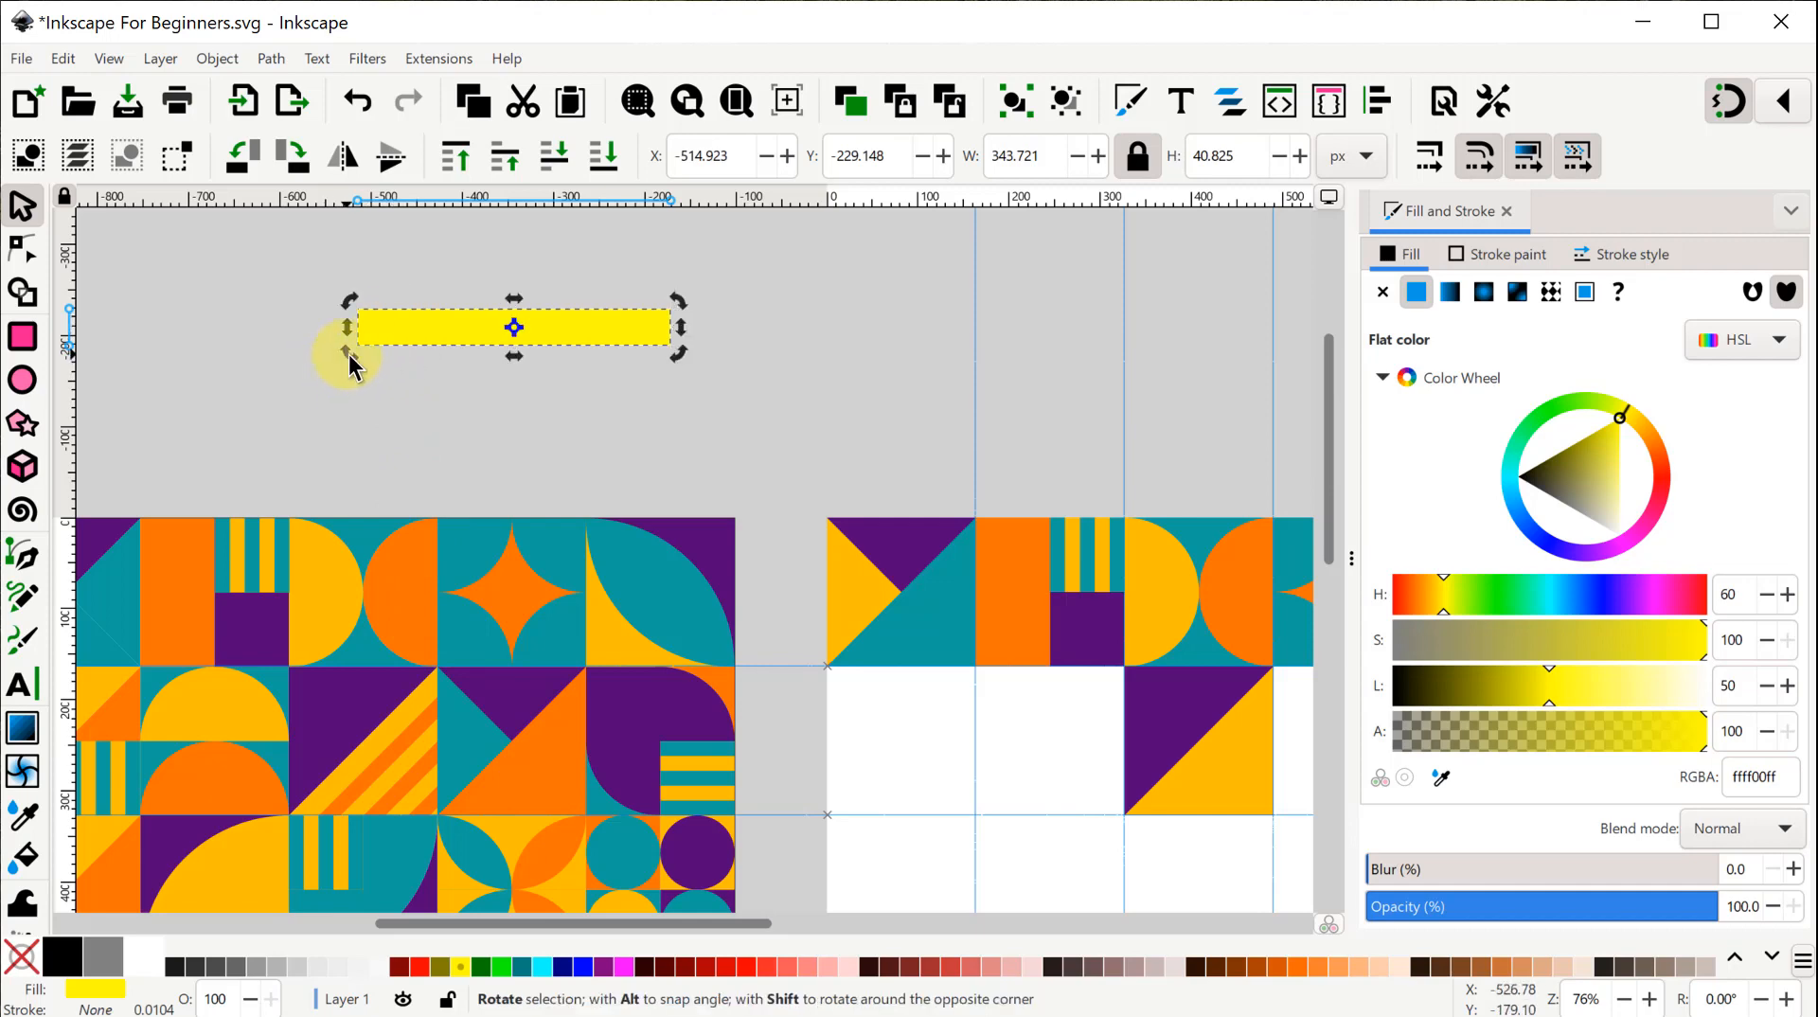
left_click_drag(352, 369, 398, 458)
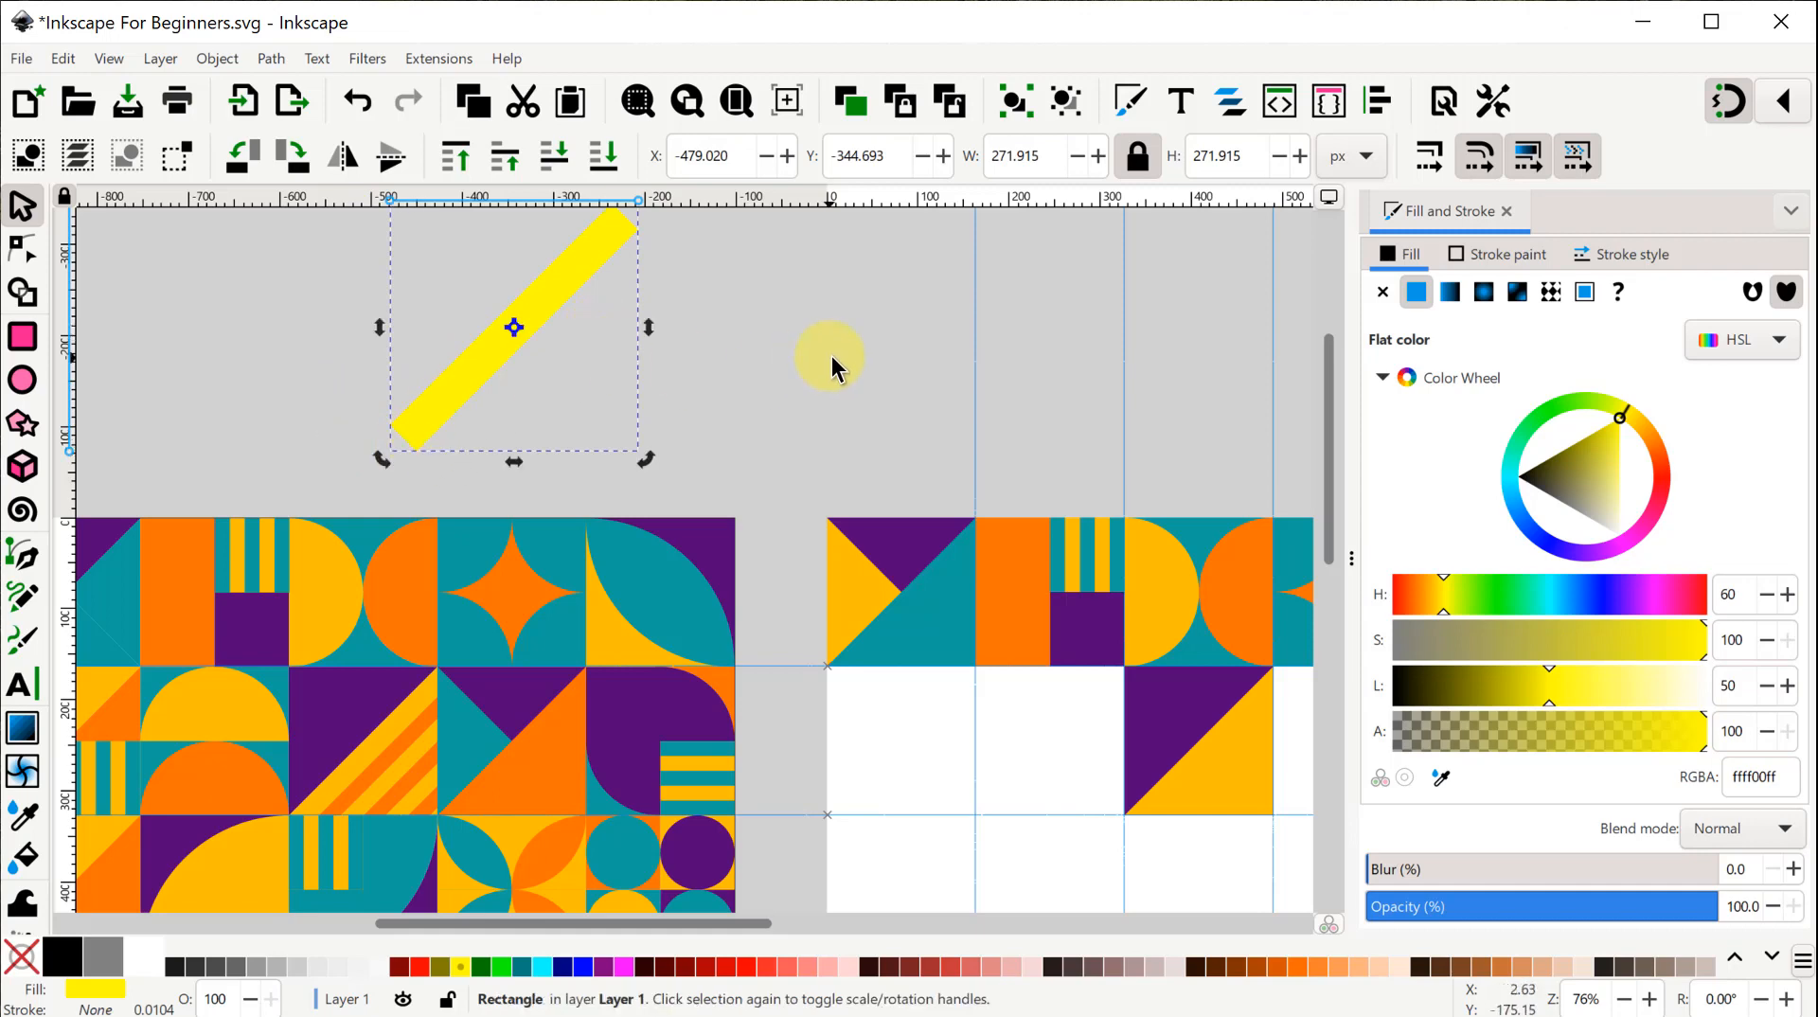
left_click_drag(547, 301, 1279, 743)
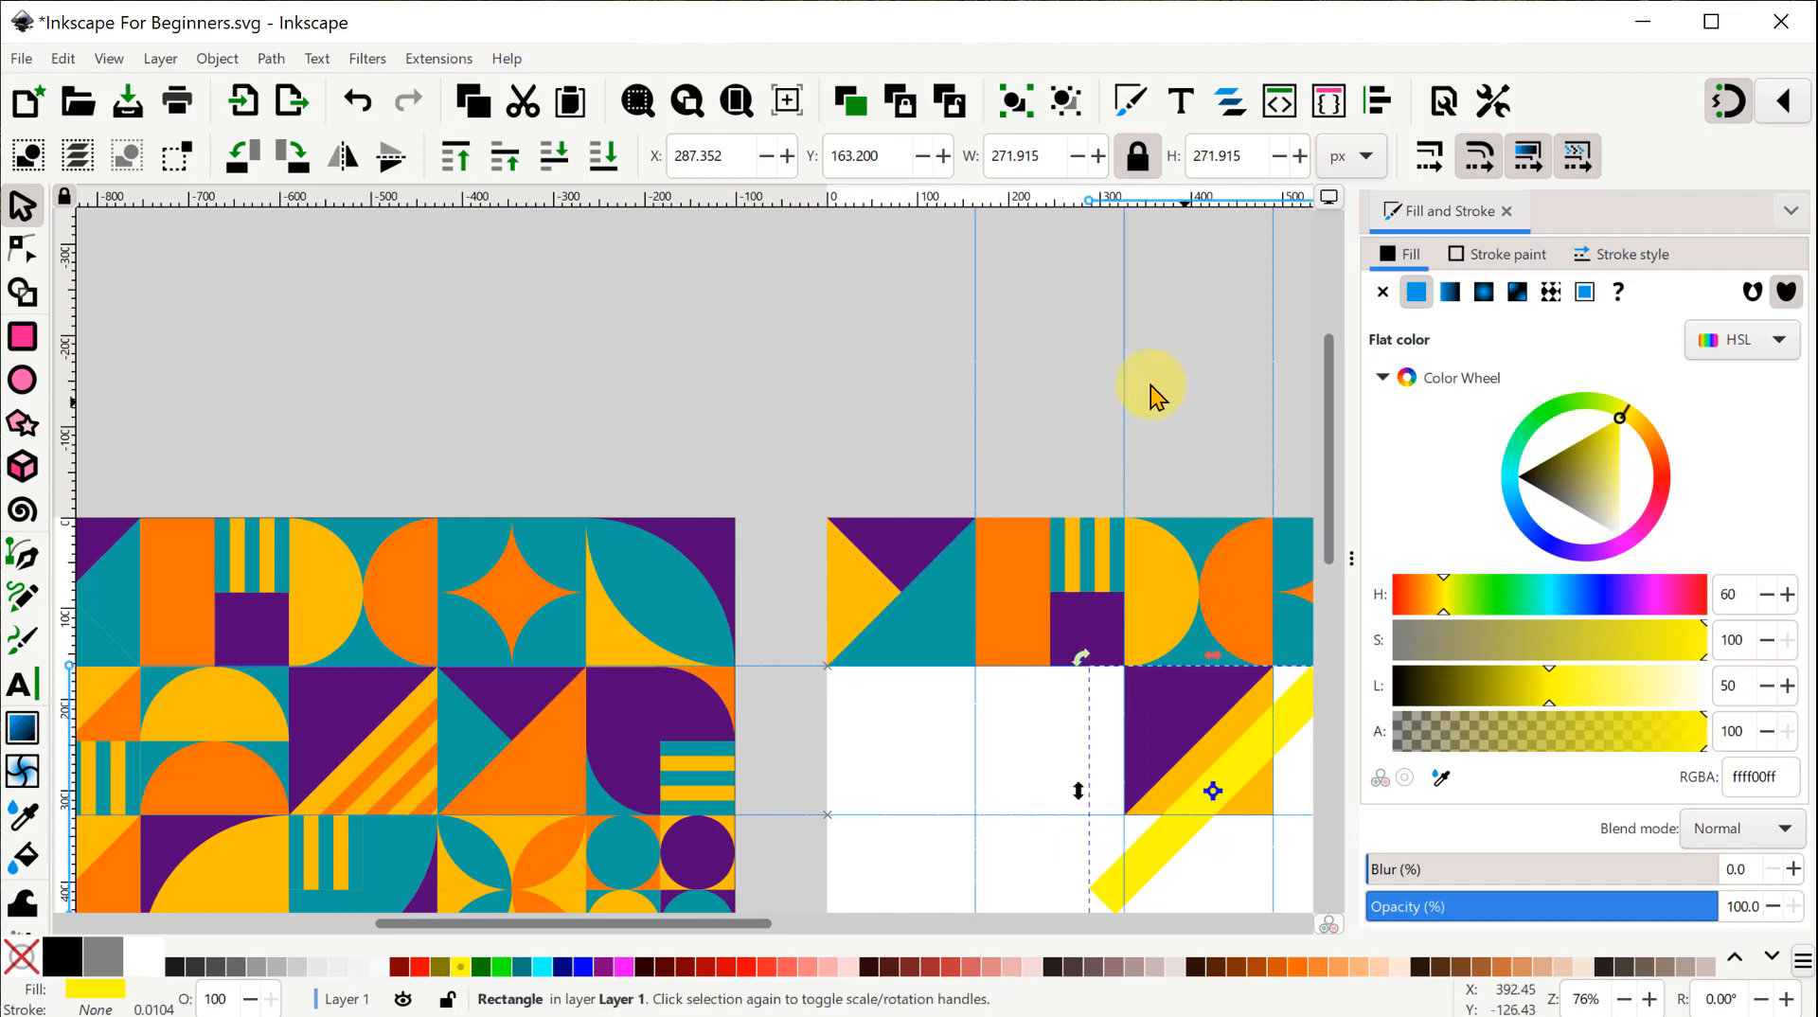
Turn snapping off and scale the diagonal yellow bar down to about 163 by 163 px over the amber triangle.
right_click(1184, 401)
left_click(933, 295)
left_click_drag(826, 354, 617, 201)
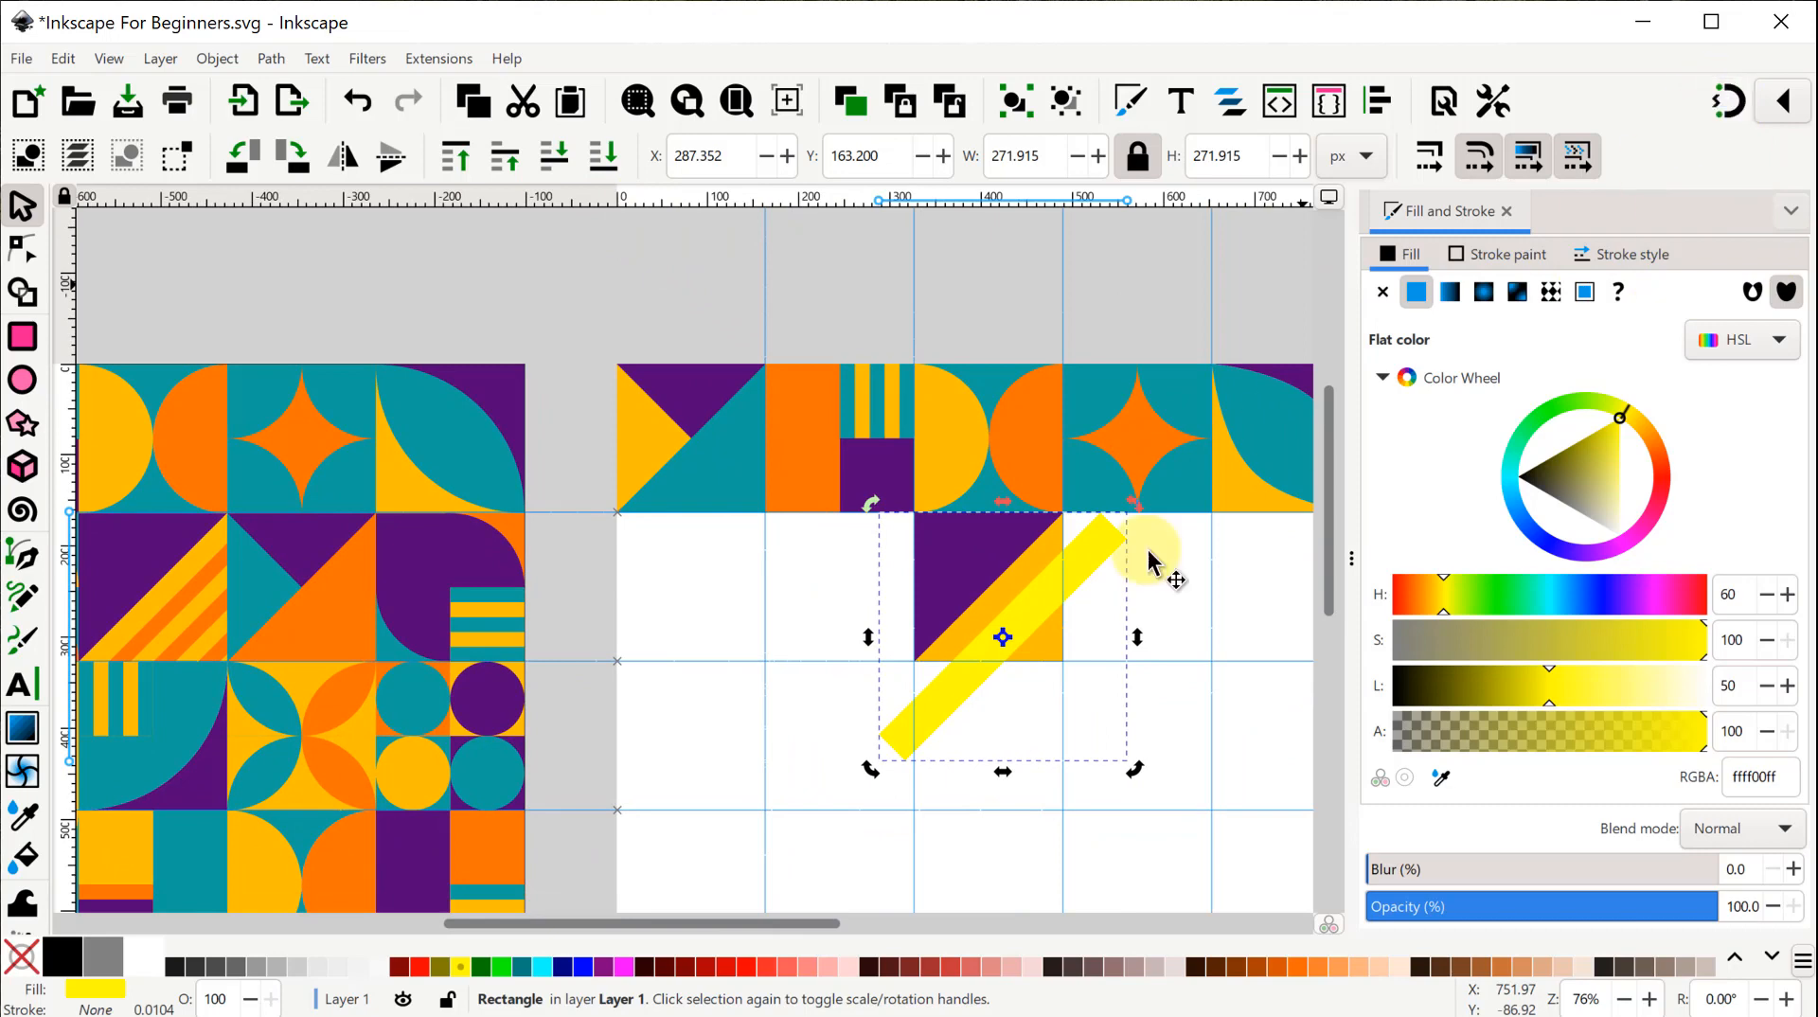
left_click(1030, 615)
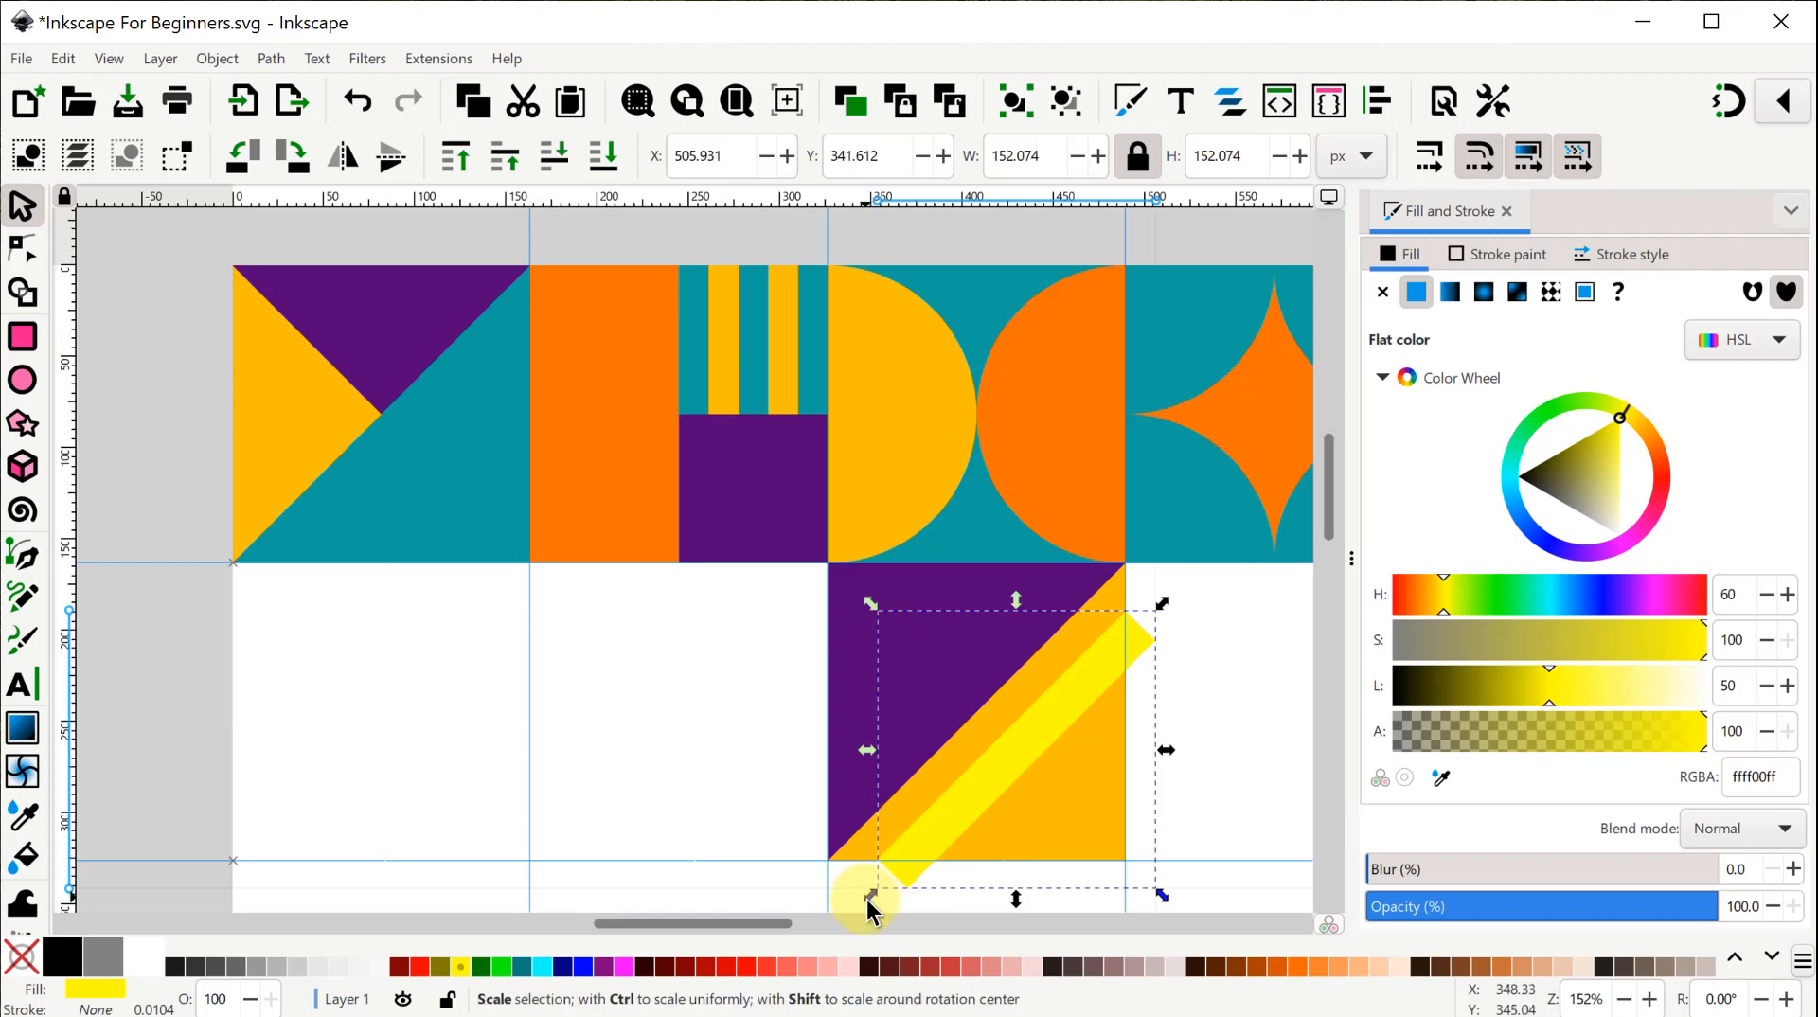
mouse_move(869, 897)
left_mouse_down()
mouse_move(843, 925)
mouse_move(855, 909)
left_mouse_up()
Duplicate the yellow bar twice and space the copies parallel to it toward the tile's lower-right corner.
left_click_drag(1032, 730, 1116, 839)
key("ctrl+d")
left_click_drag(1020, 743, 1097, 822)
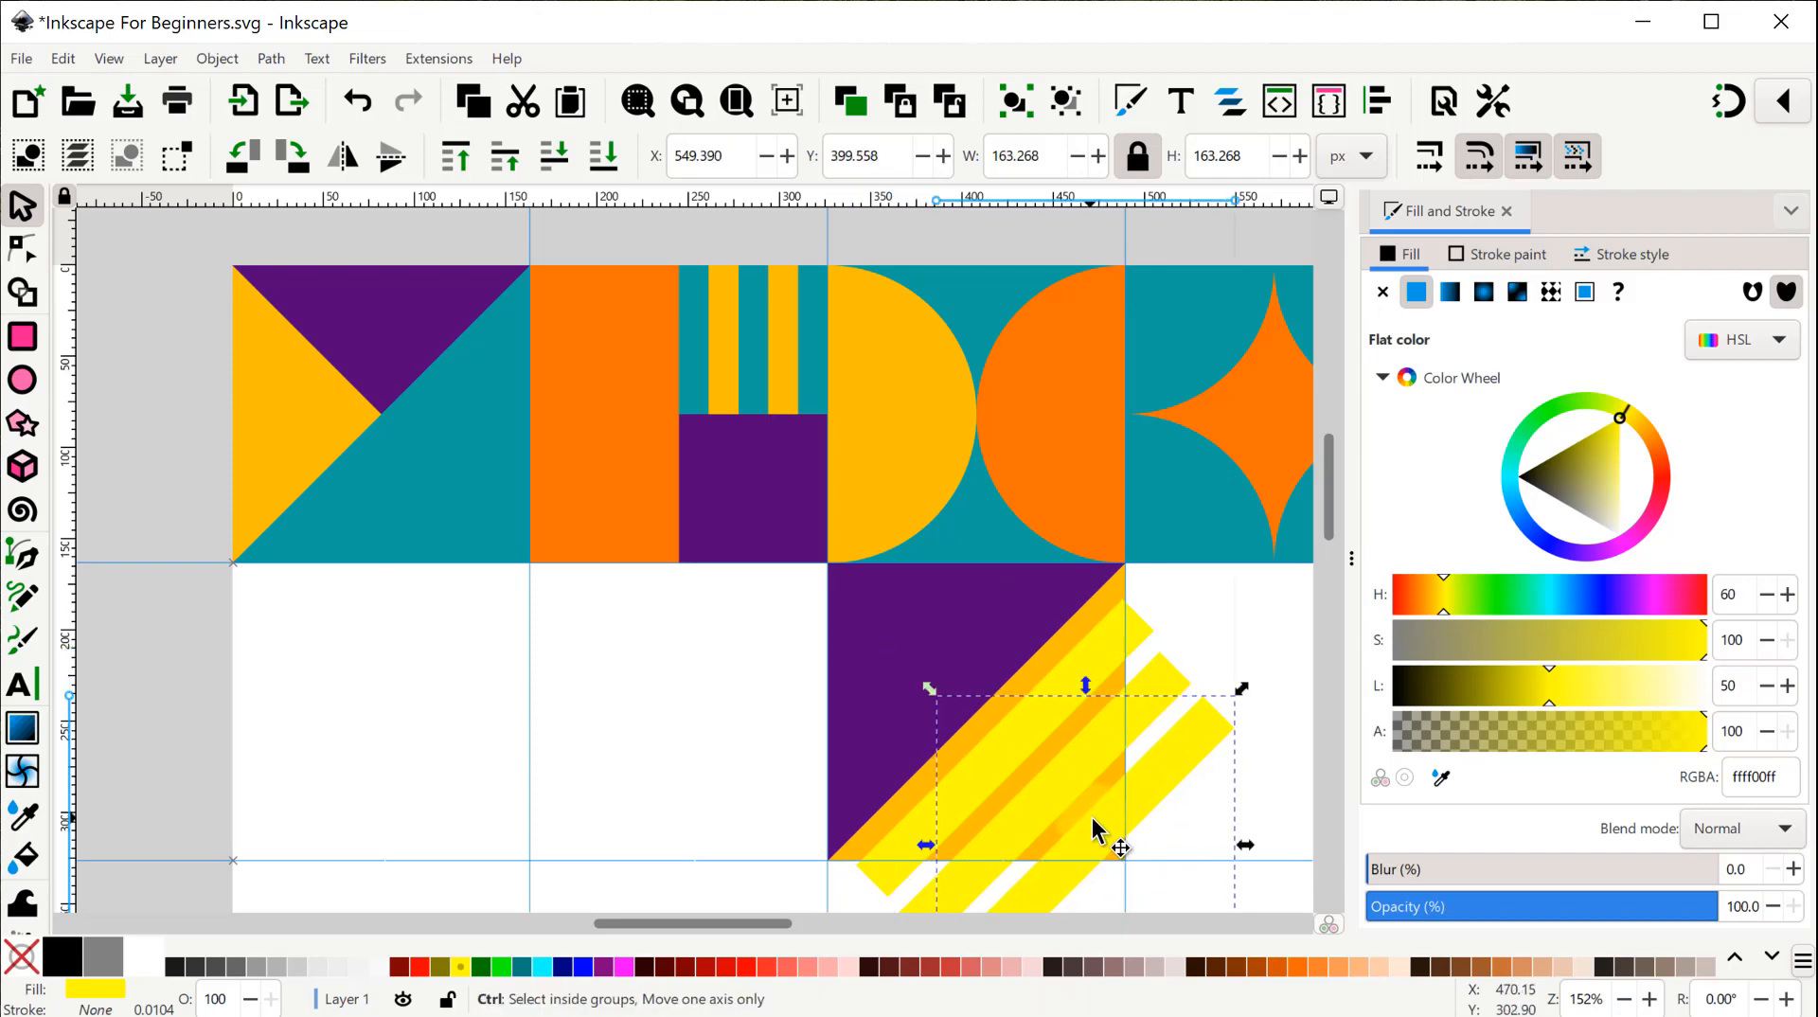
Turn snapping back on and trace a closed Pen path around the part of the uppermost yellow bar inside the tile.
scroll(1093, 819, "down", 1)
scroll(1093, 819, "up", 1)
scroll(1090, 817, "down", 2)
scroll(1087, 822, "down", 2)
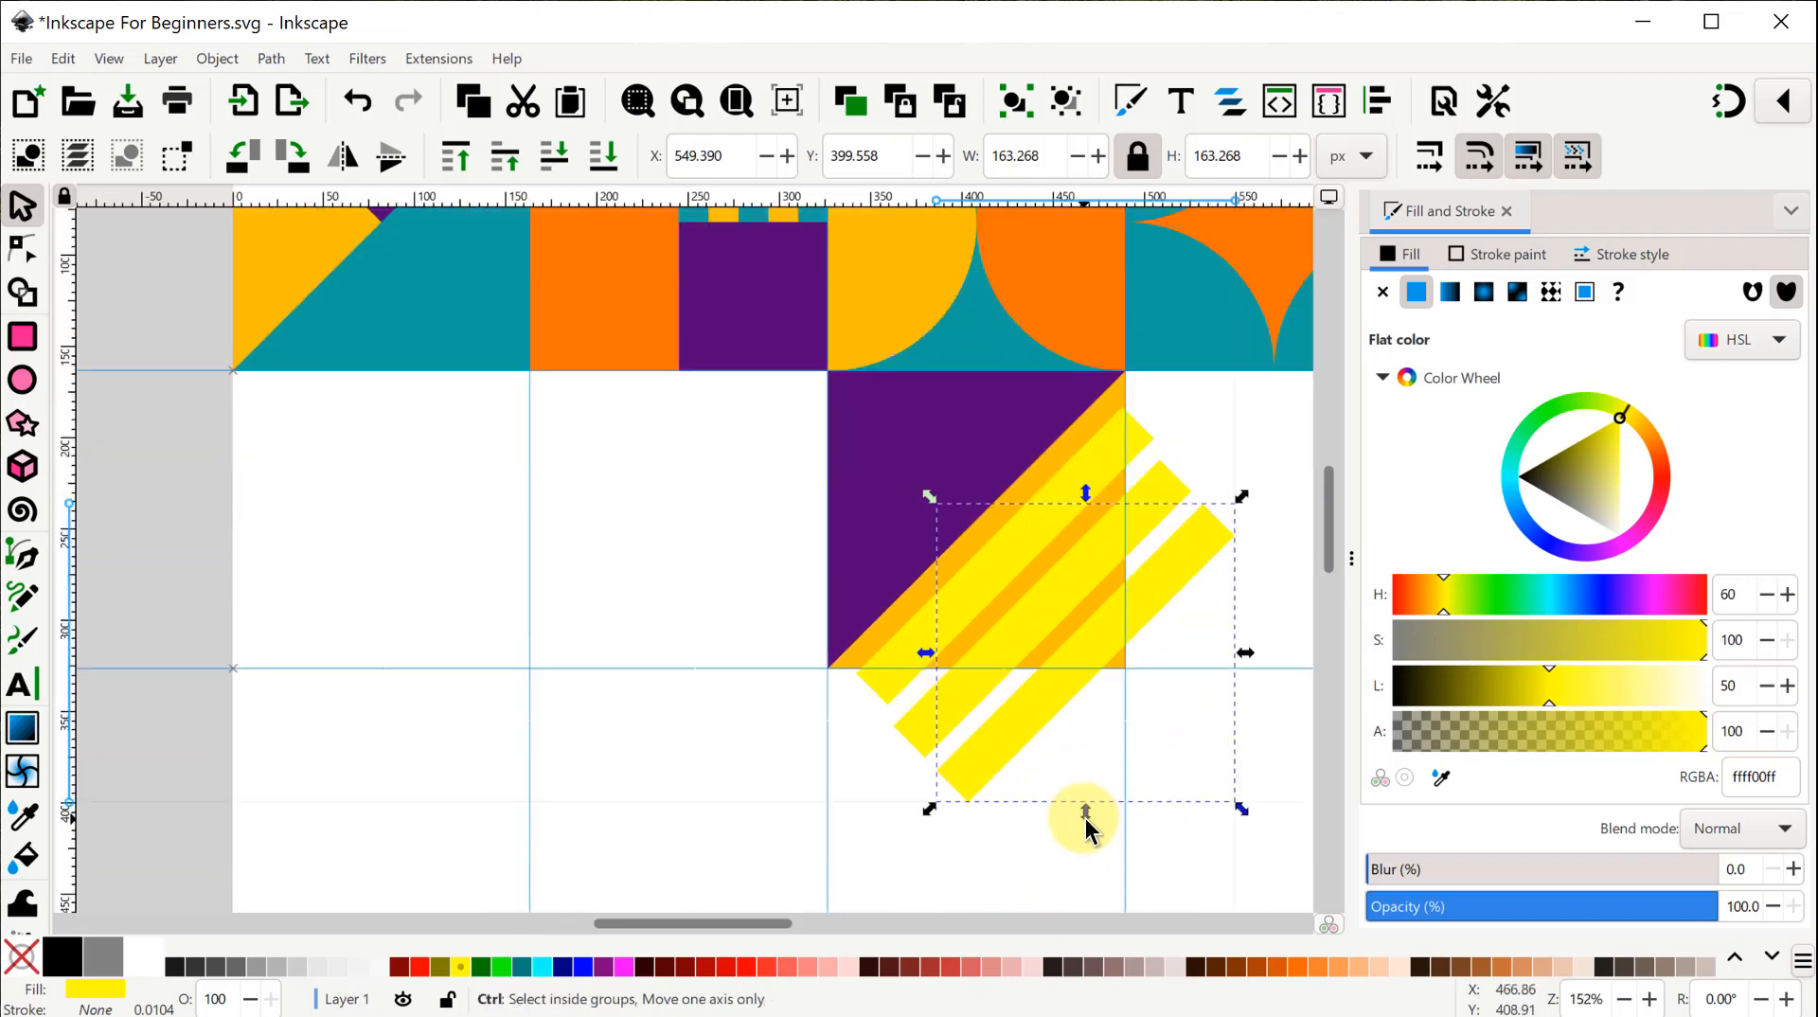
scroll(1087, 823, "up", 1)
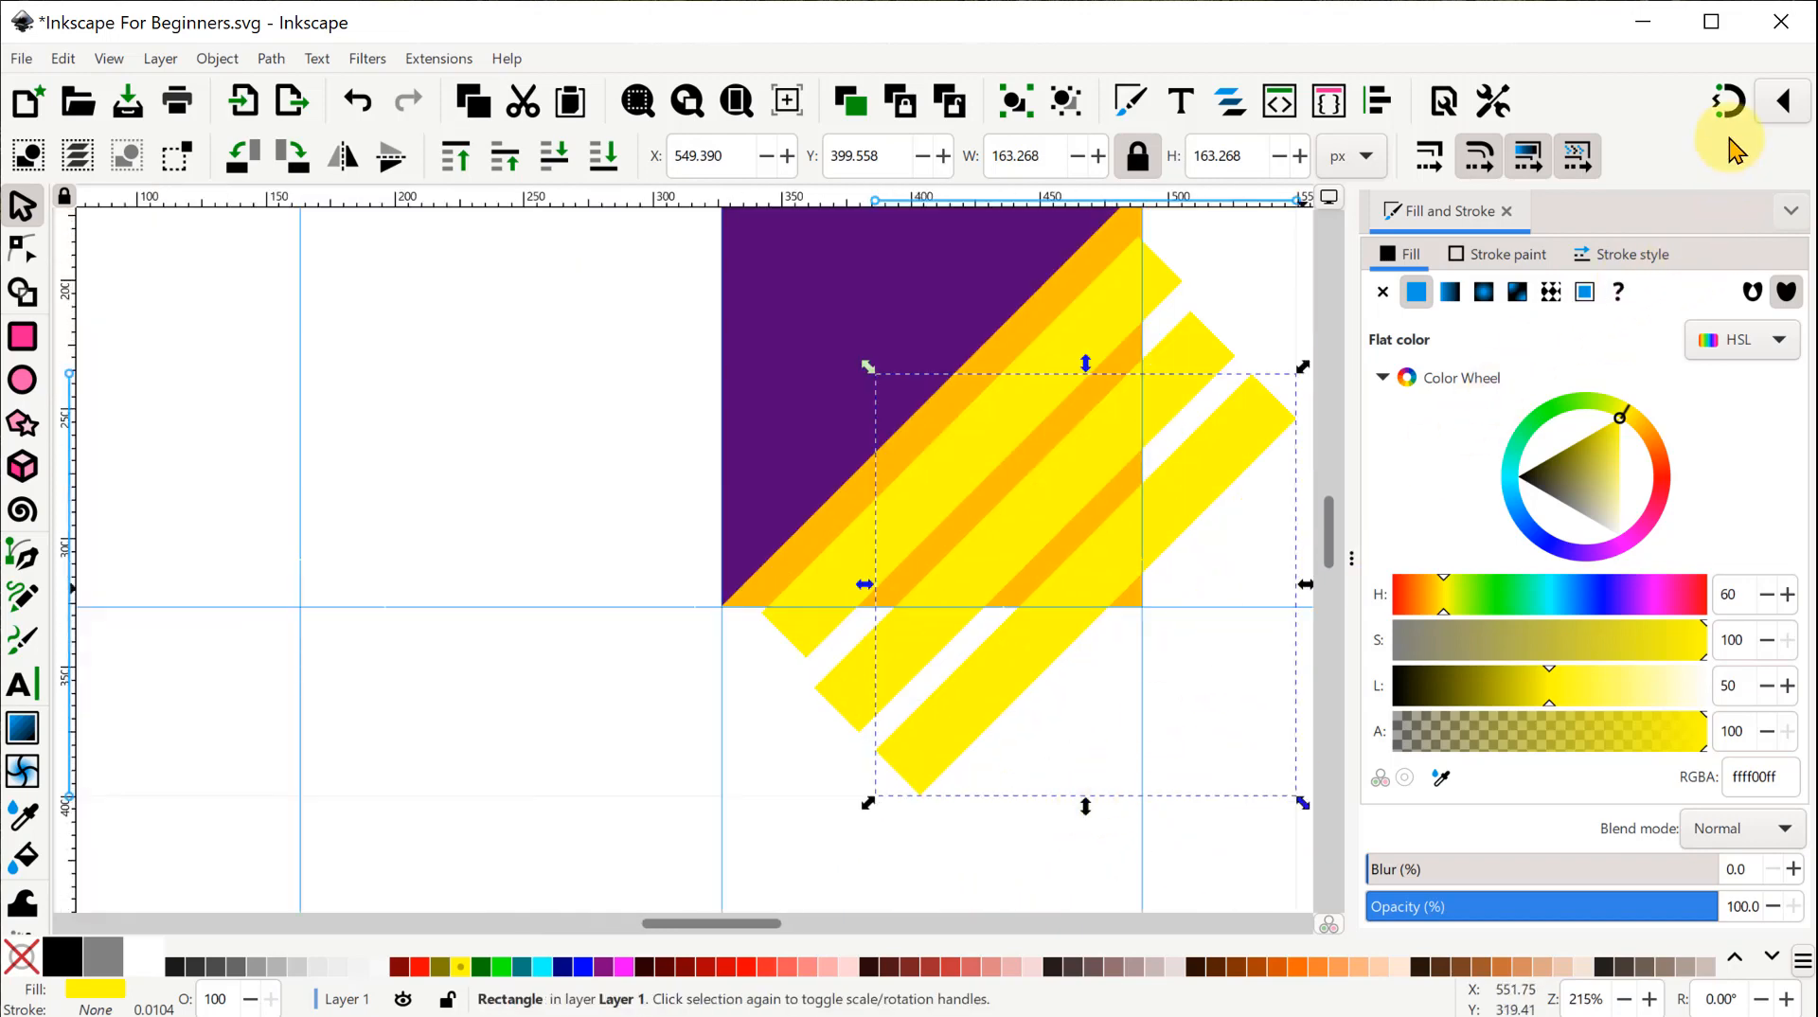
left_click(23, 556)
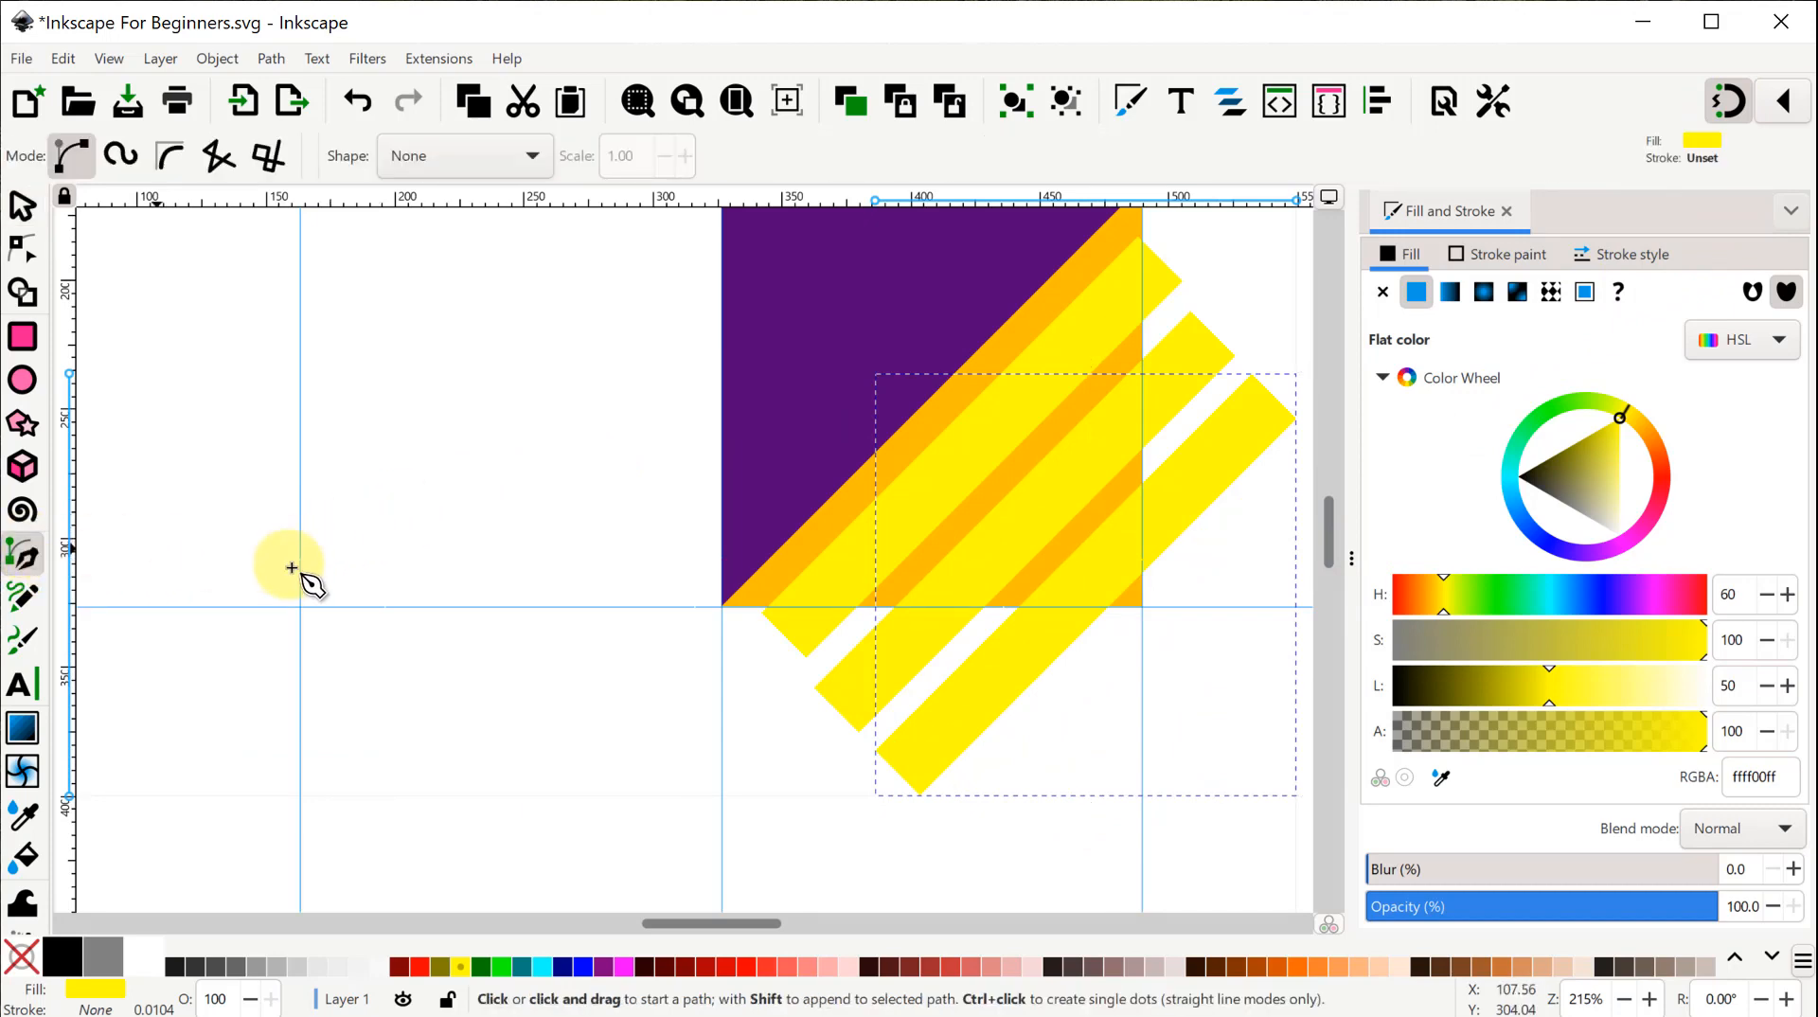
left_click(769, 608)
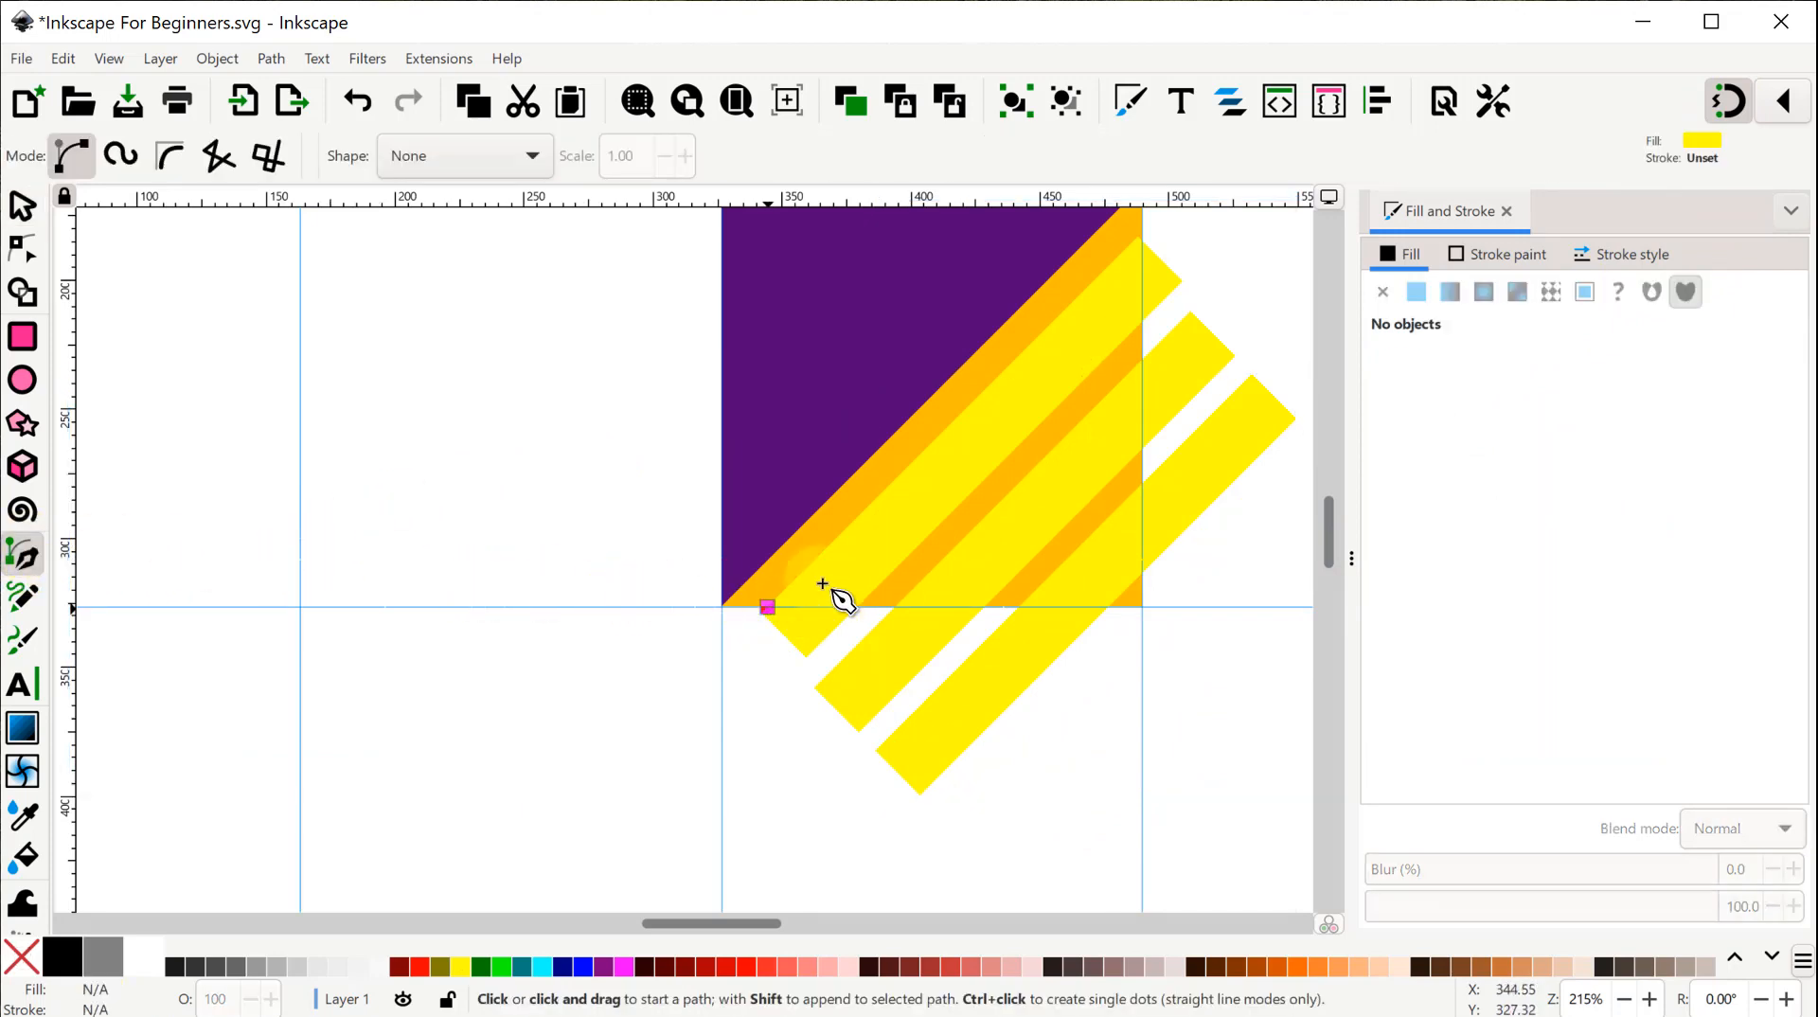
left_click(1129, 234)
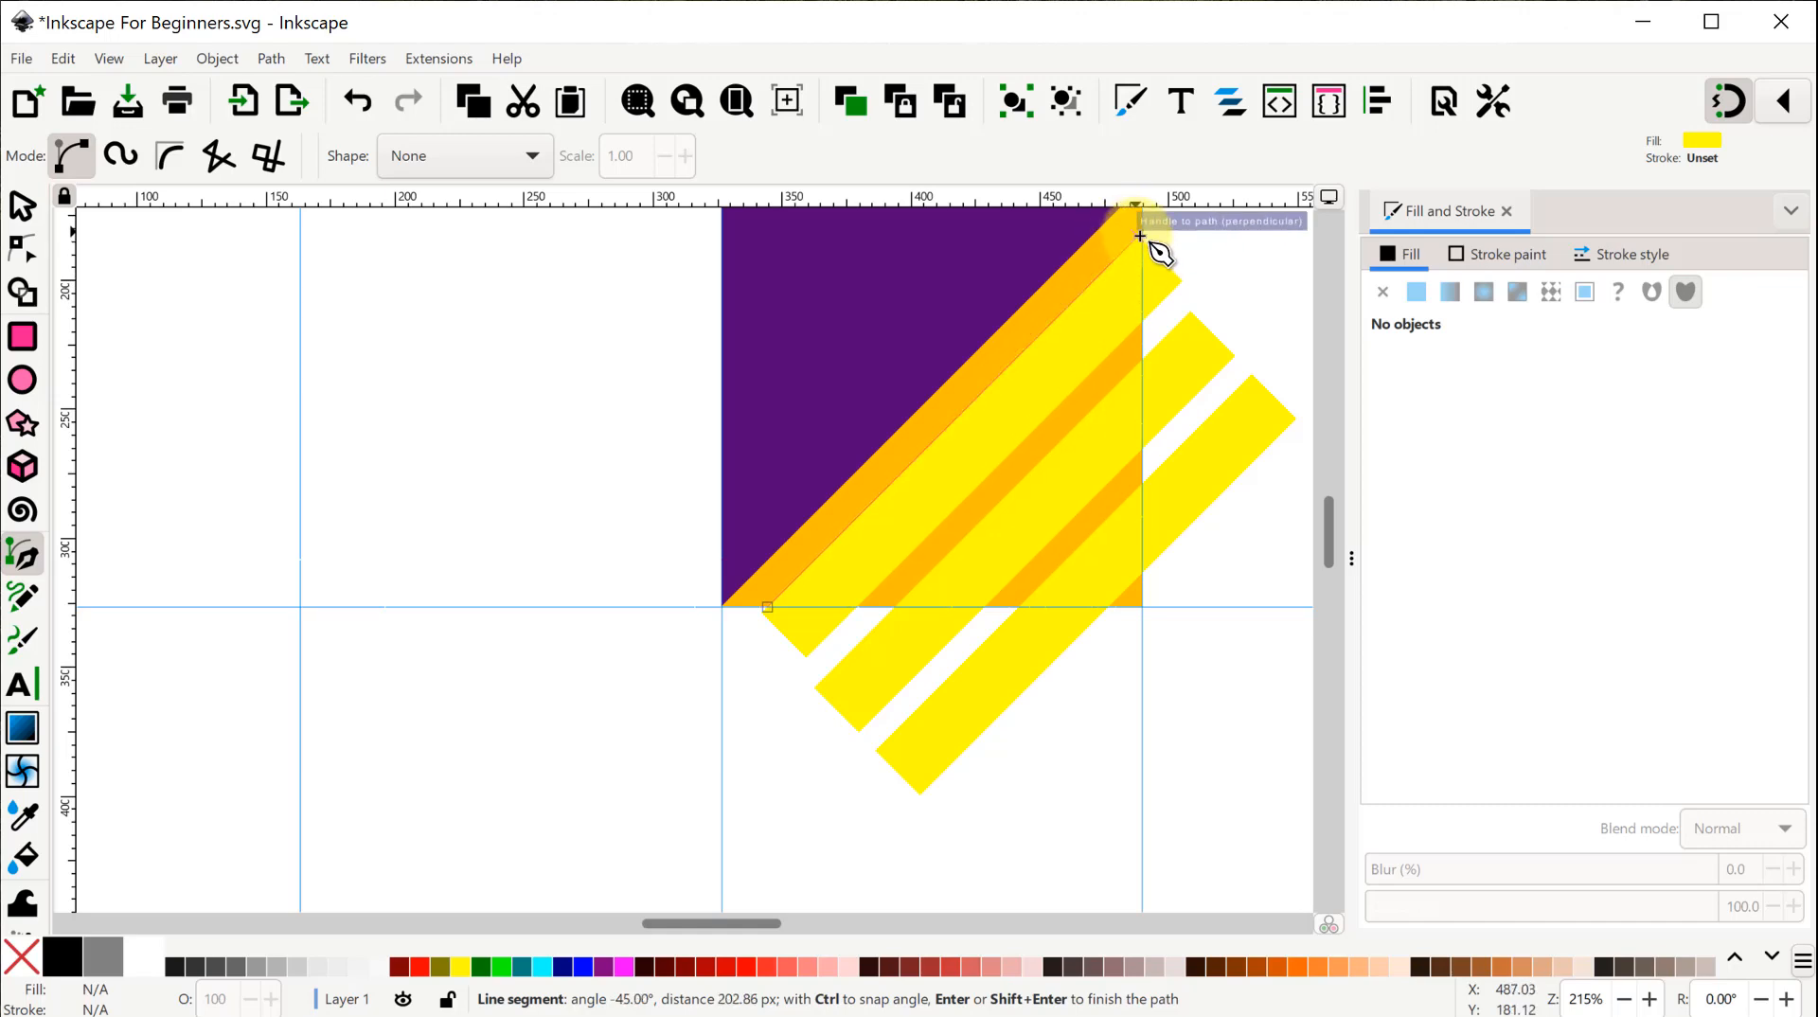
scroll(1204, 265, "up", 3)
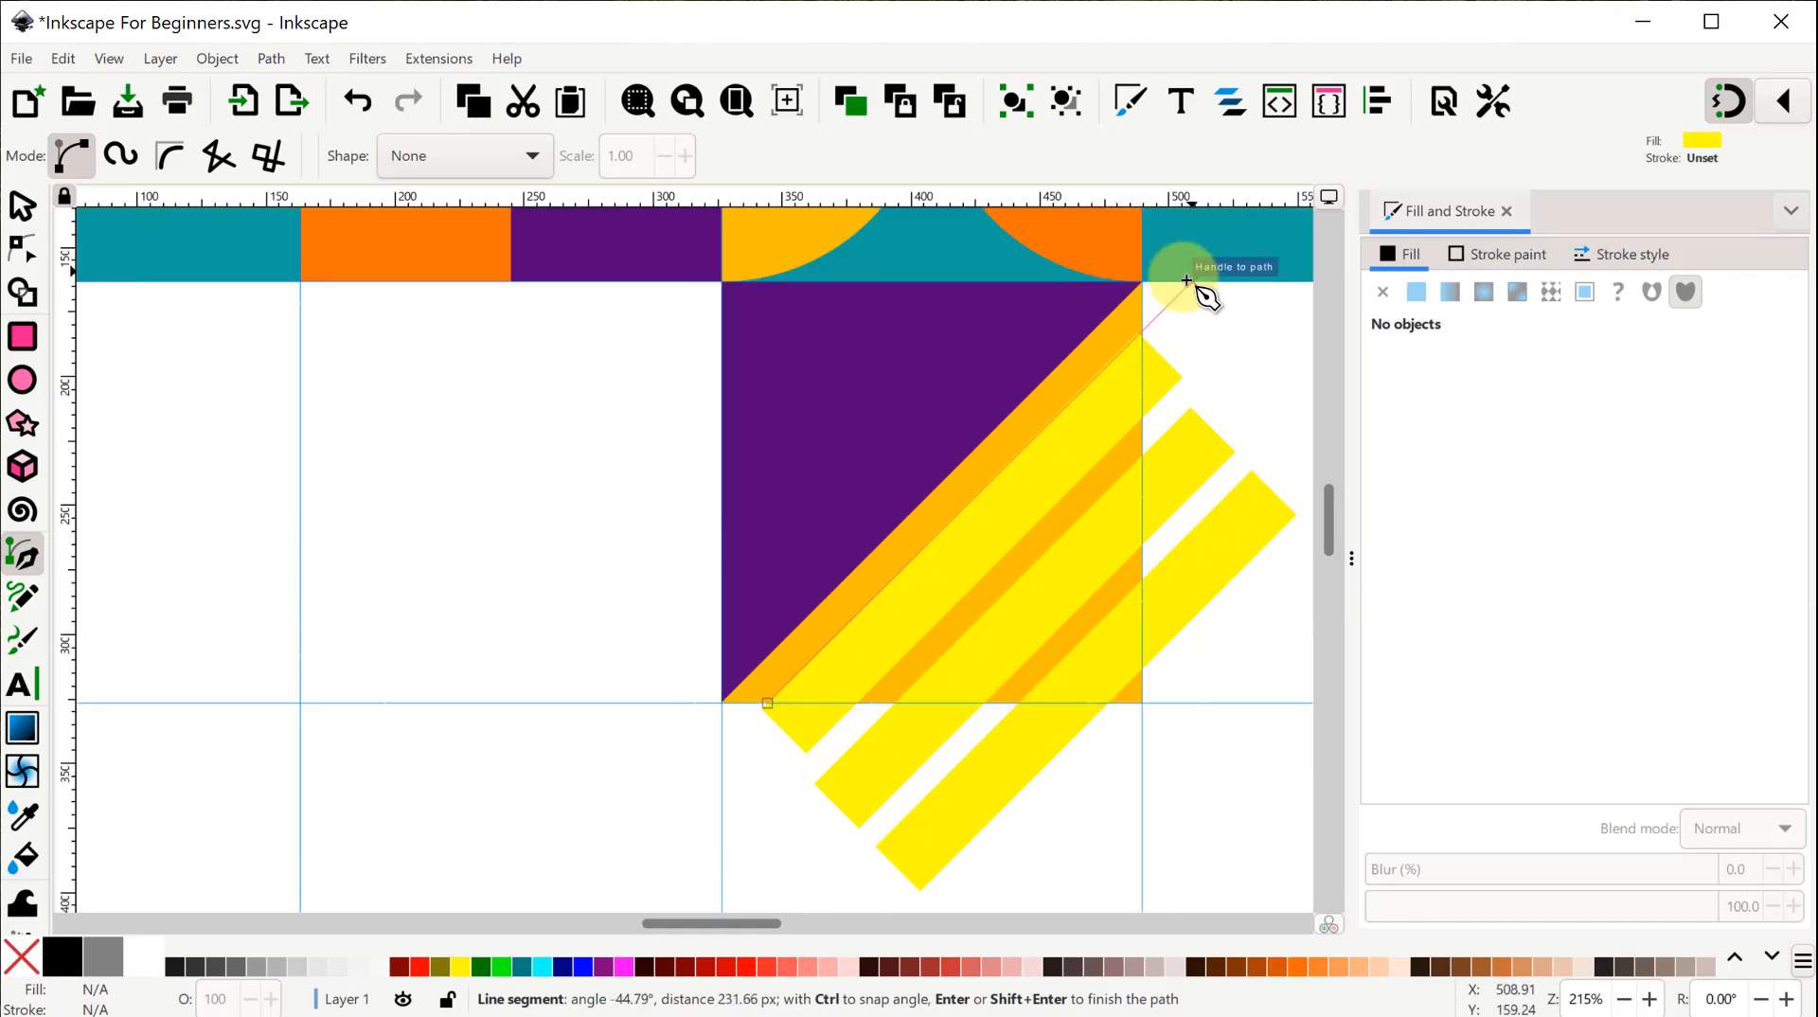
left_click(1141, 329)
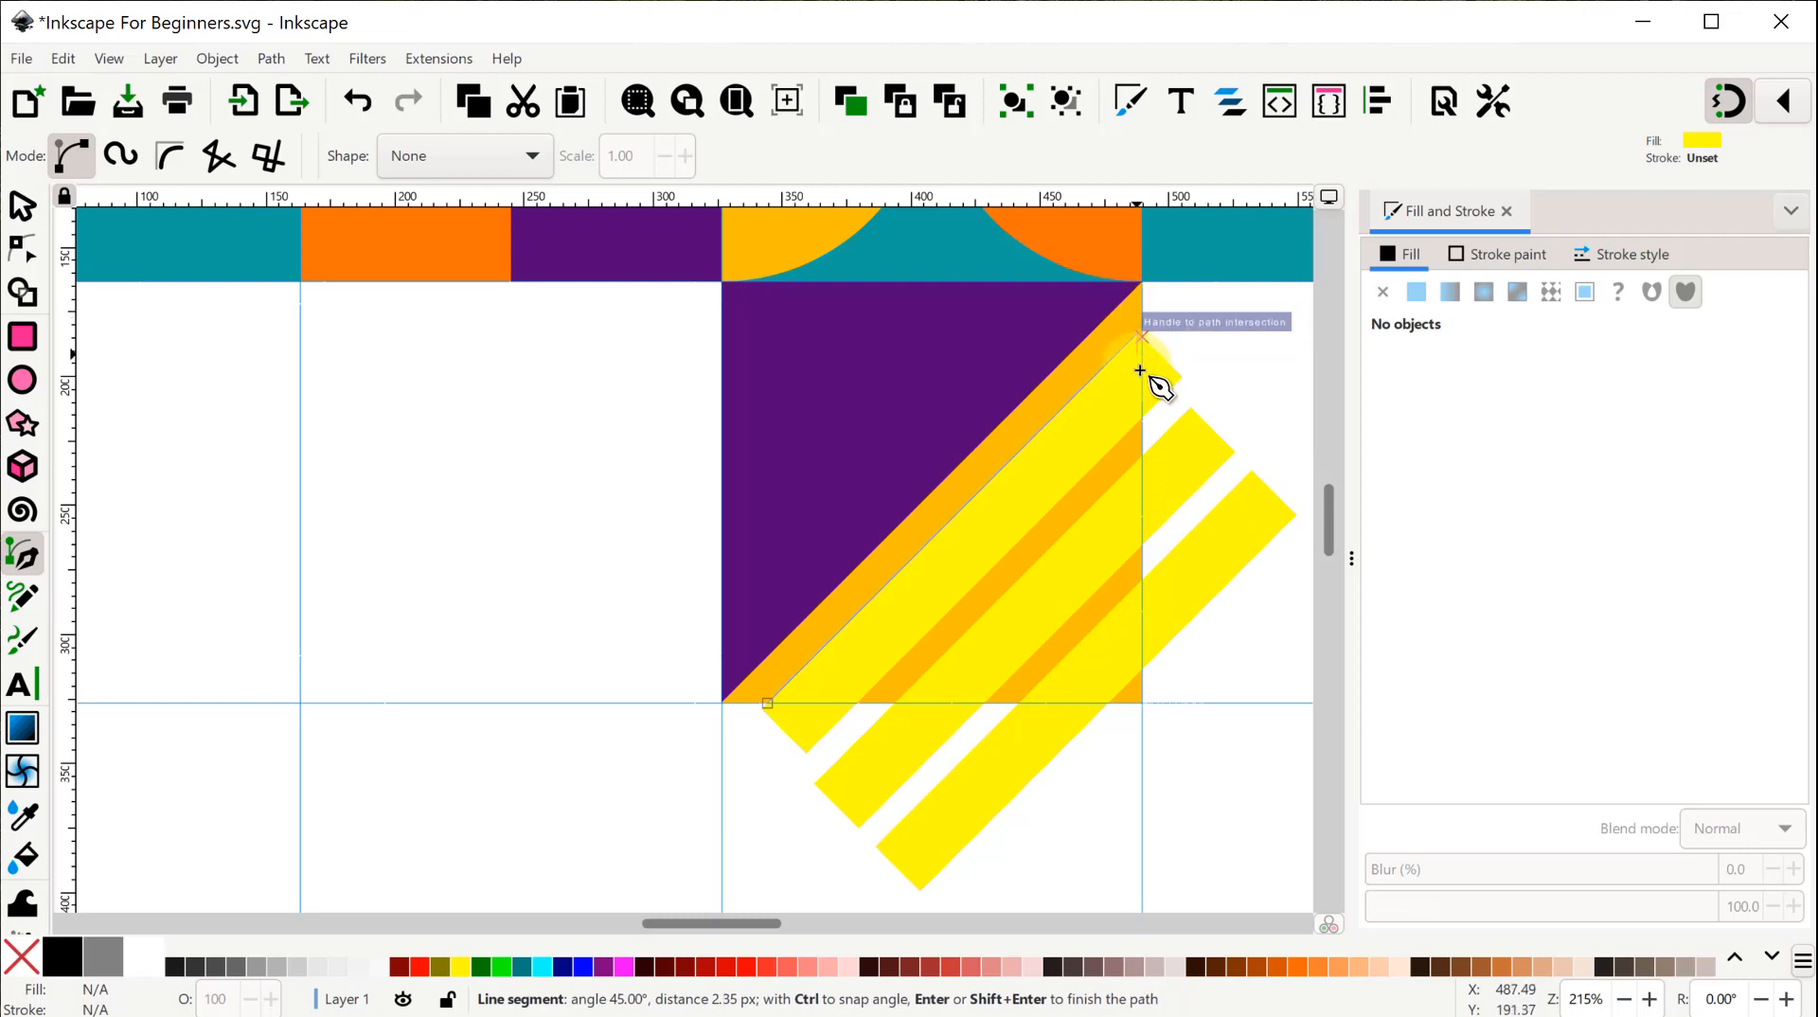
left_click(1144, 423)
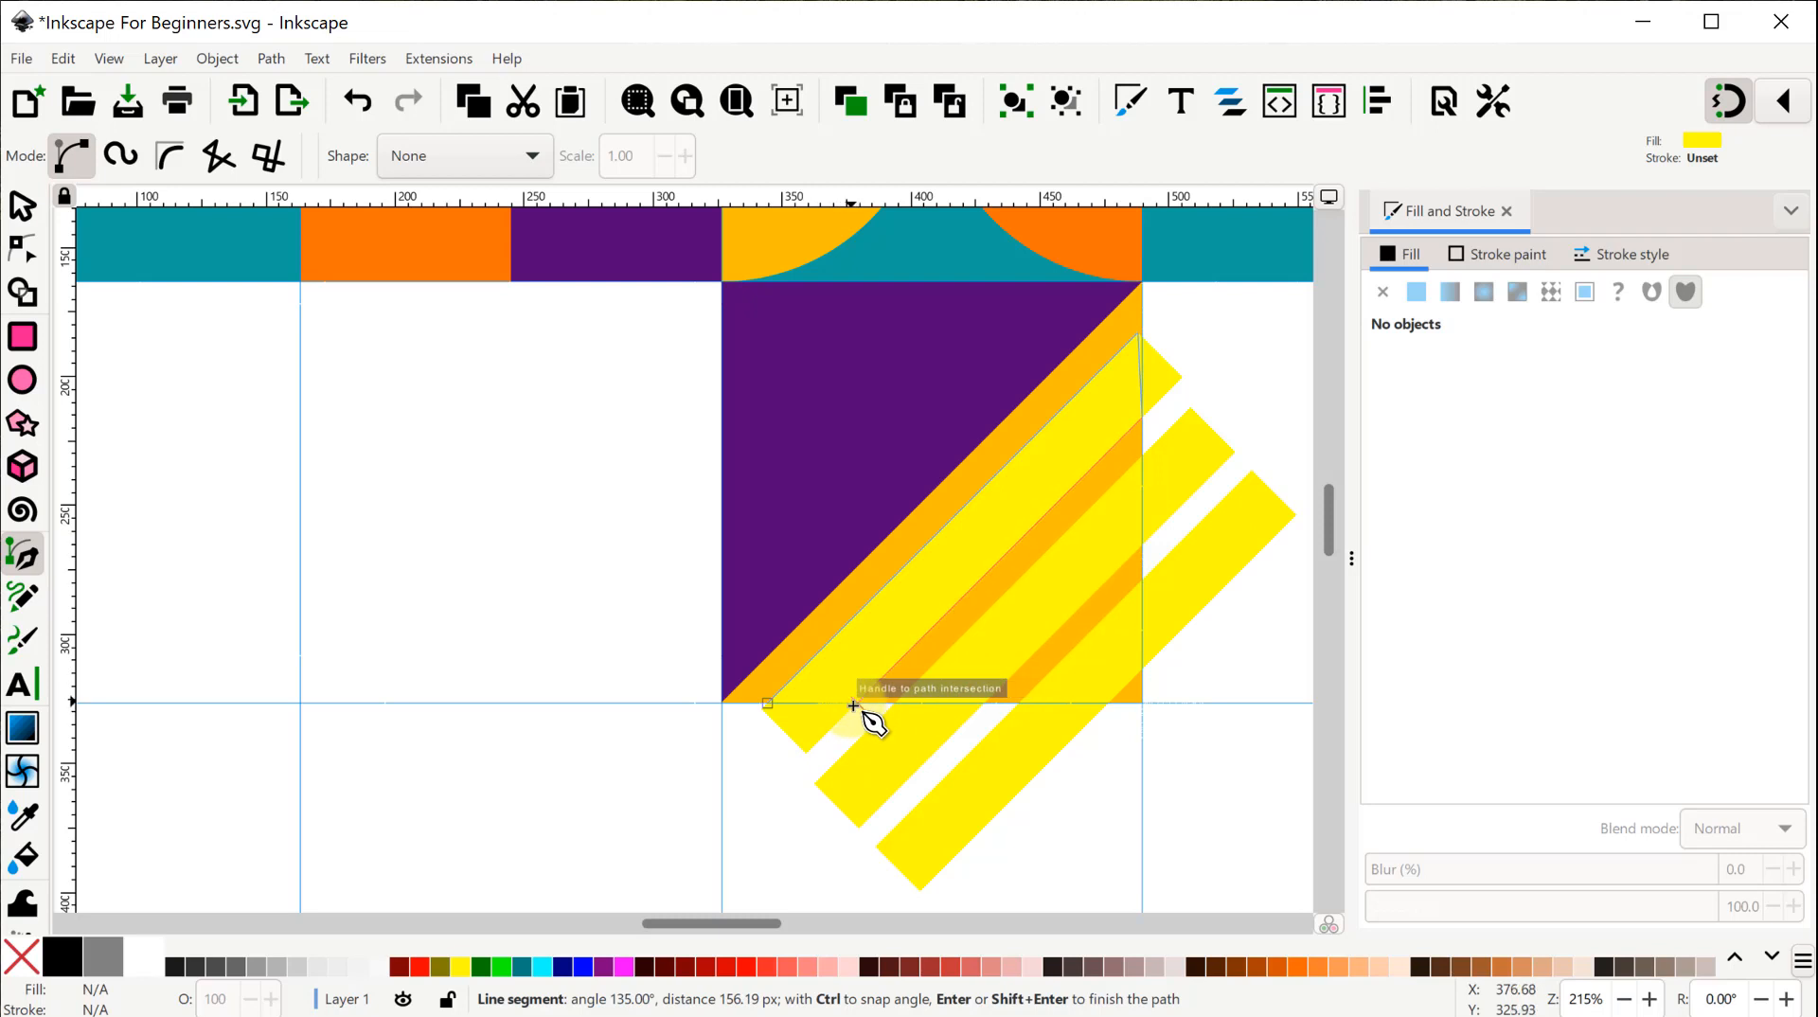
left_click(774, 703)
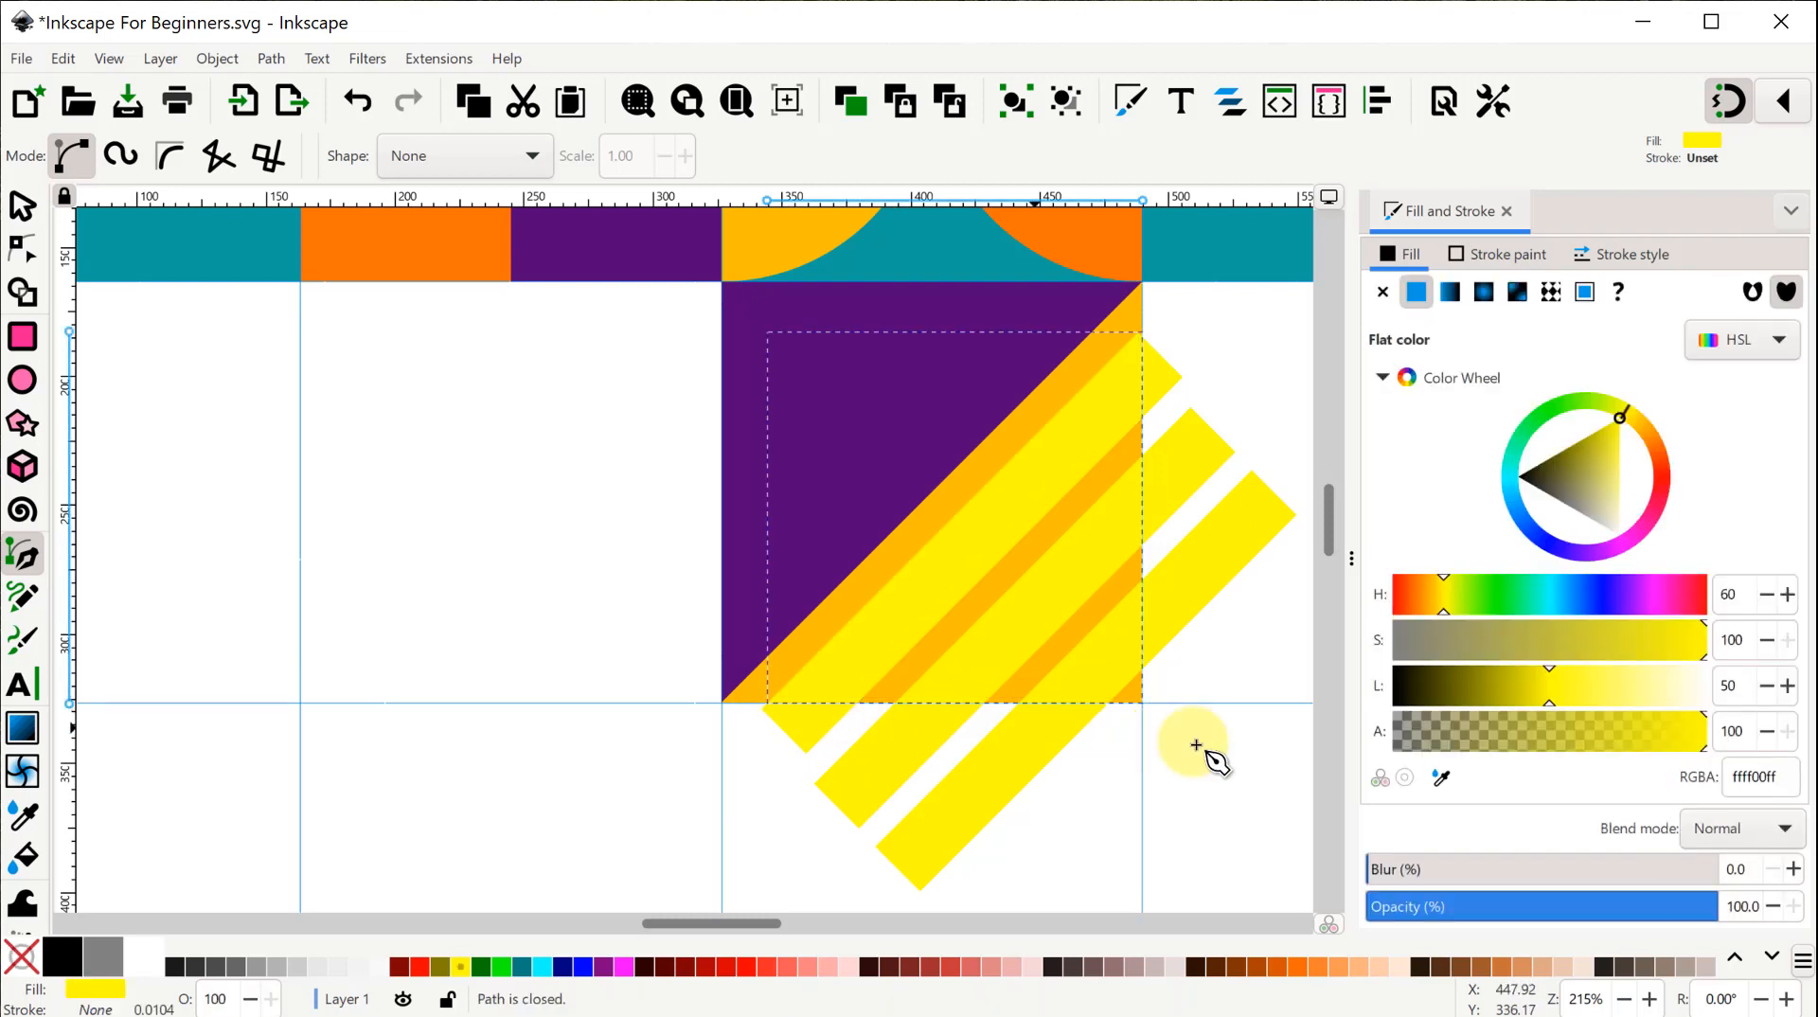
Fill the traced stripe with the orange (#ff7000) sampled from the second tile's rectangle.
left_click(1441, 780)
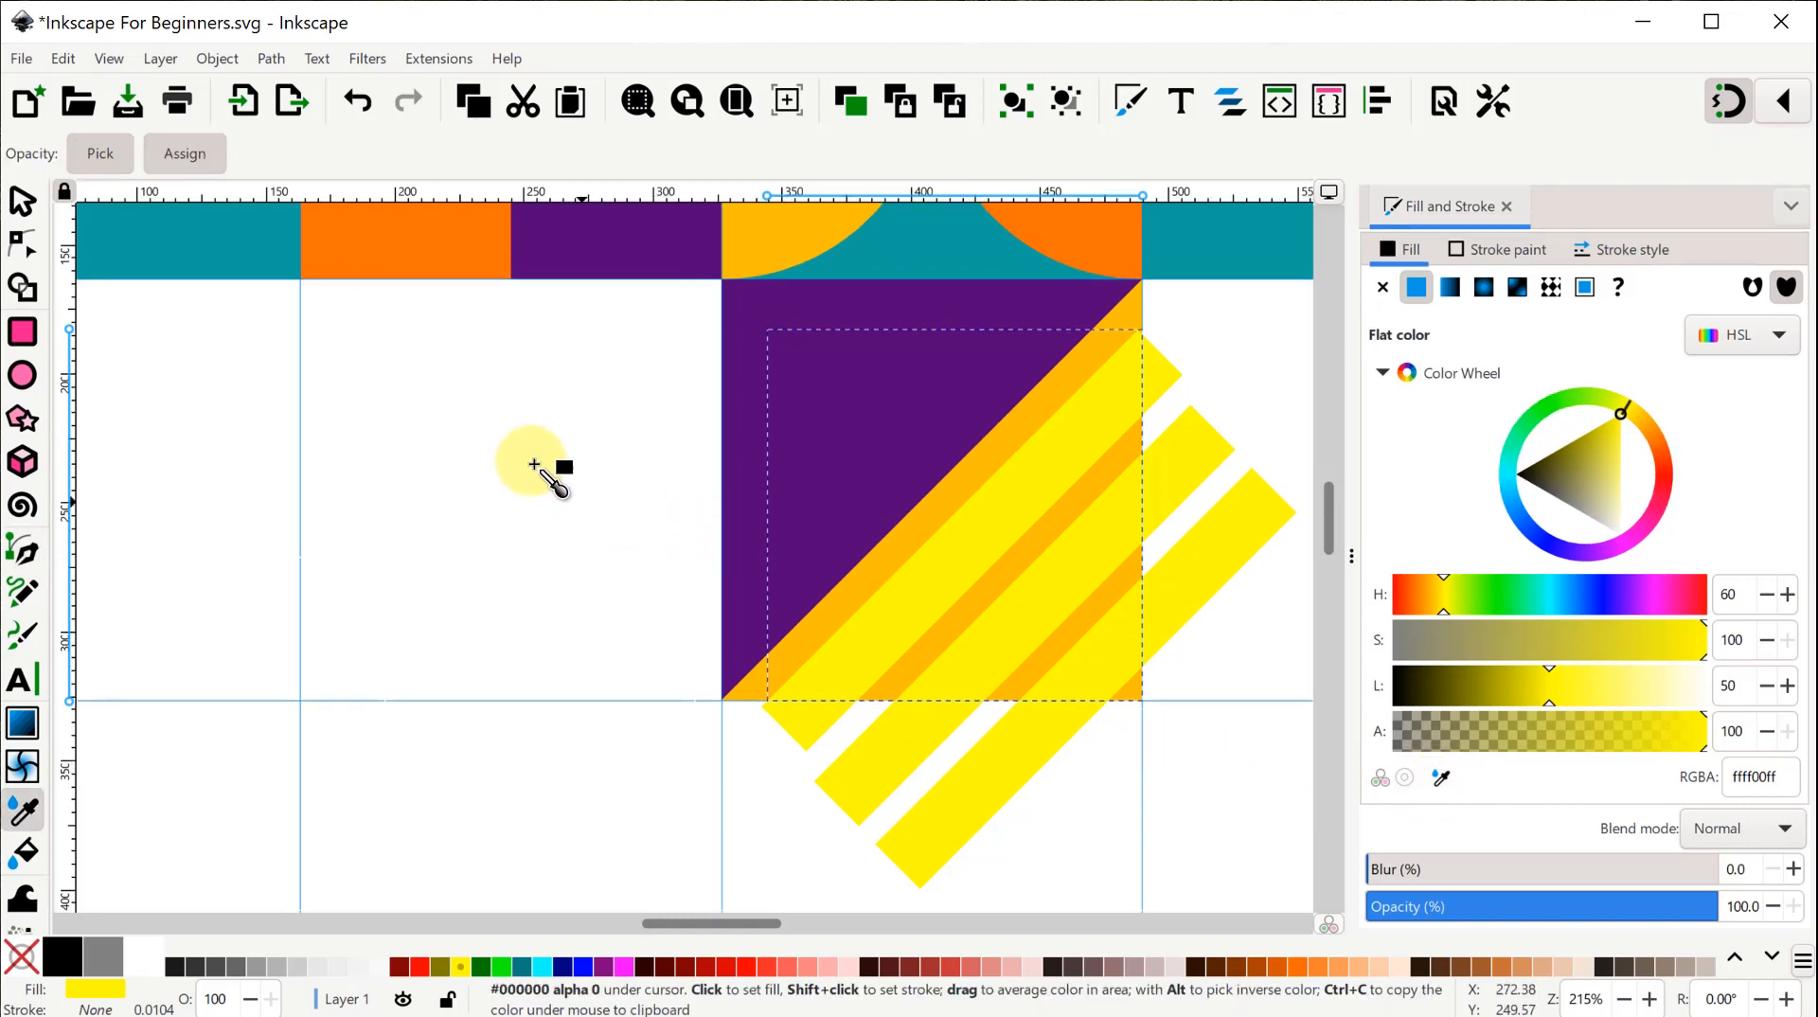
scroll(521, 477, "up", 3)
left_click(422, 446)
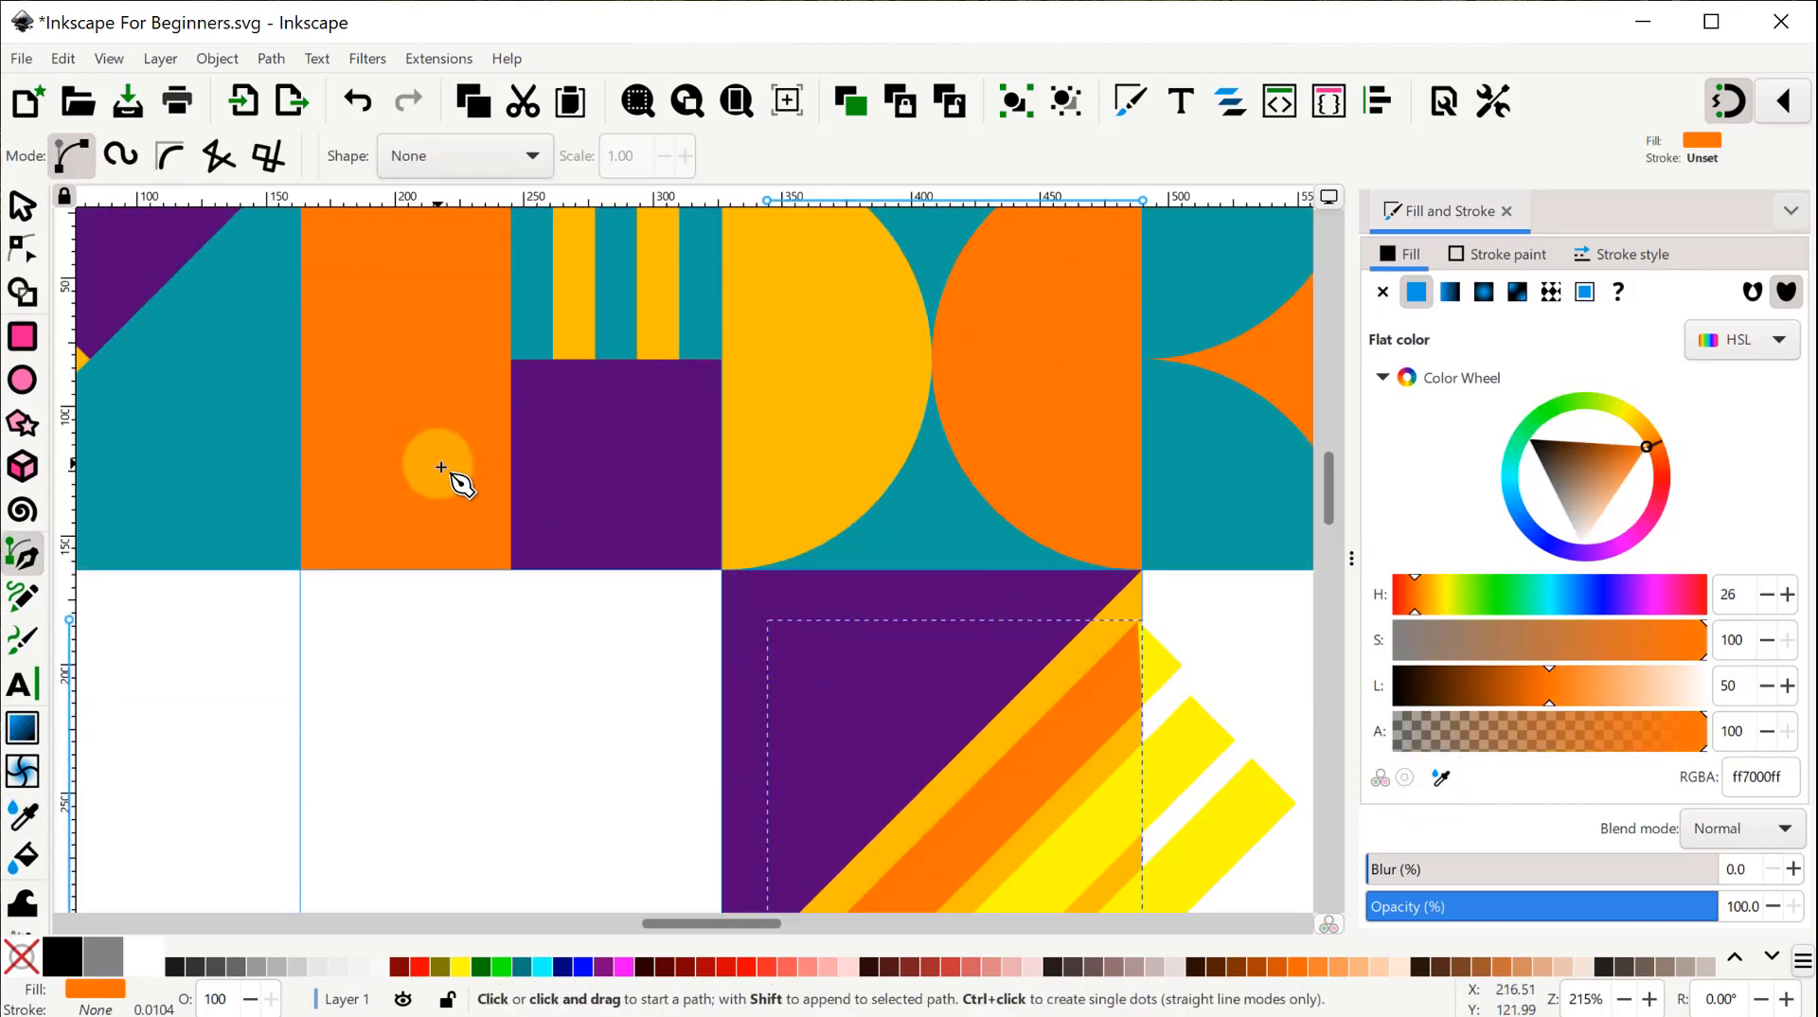
Move the first orange stripe's upper-right node onto the tile's right edge, at X 489.600 and Y 180.860 px.
scroll(445, 474, "down", 2)
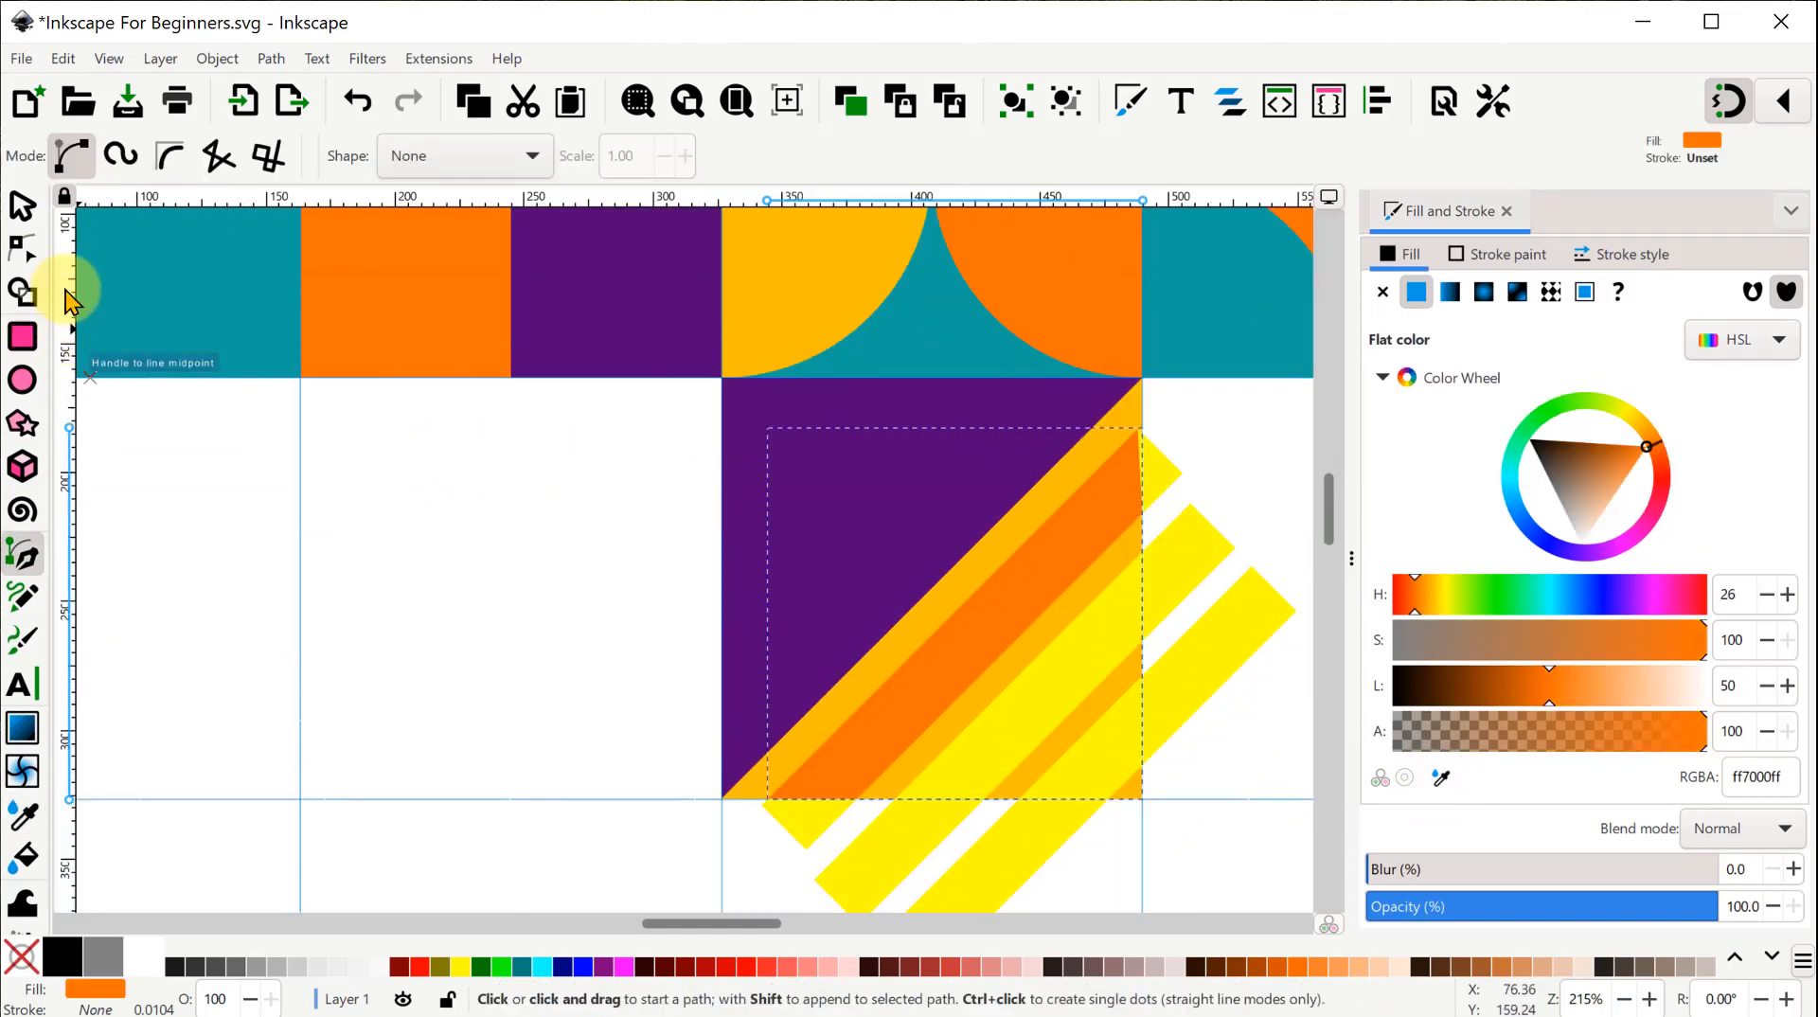
left_click(26, 247)
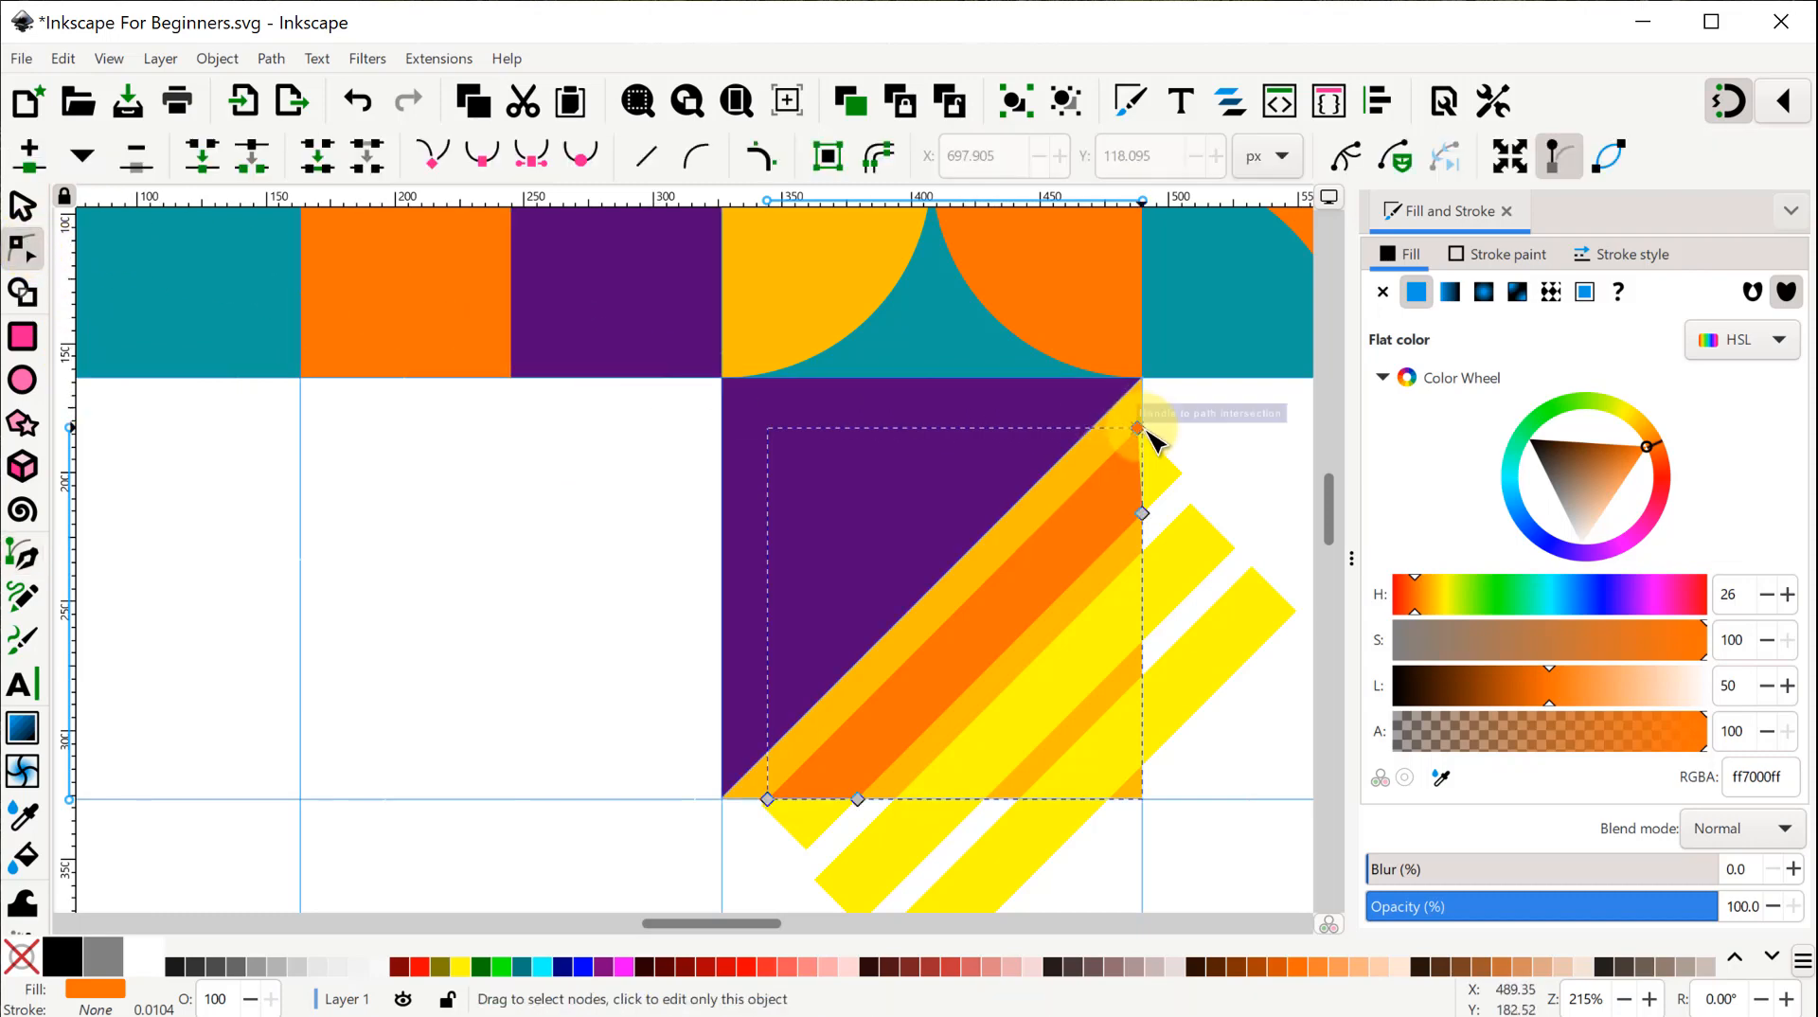
left_click_drag(1143, 431, 1147, 426)
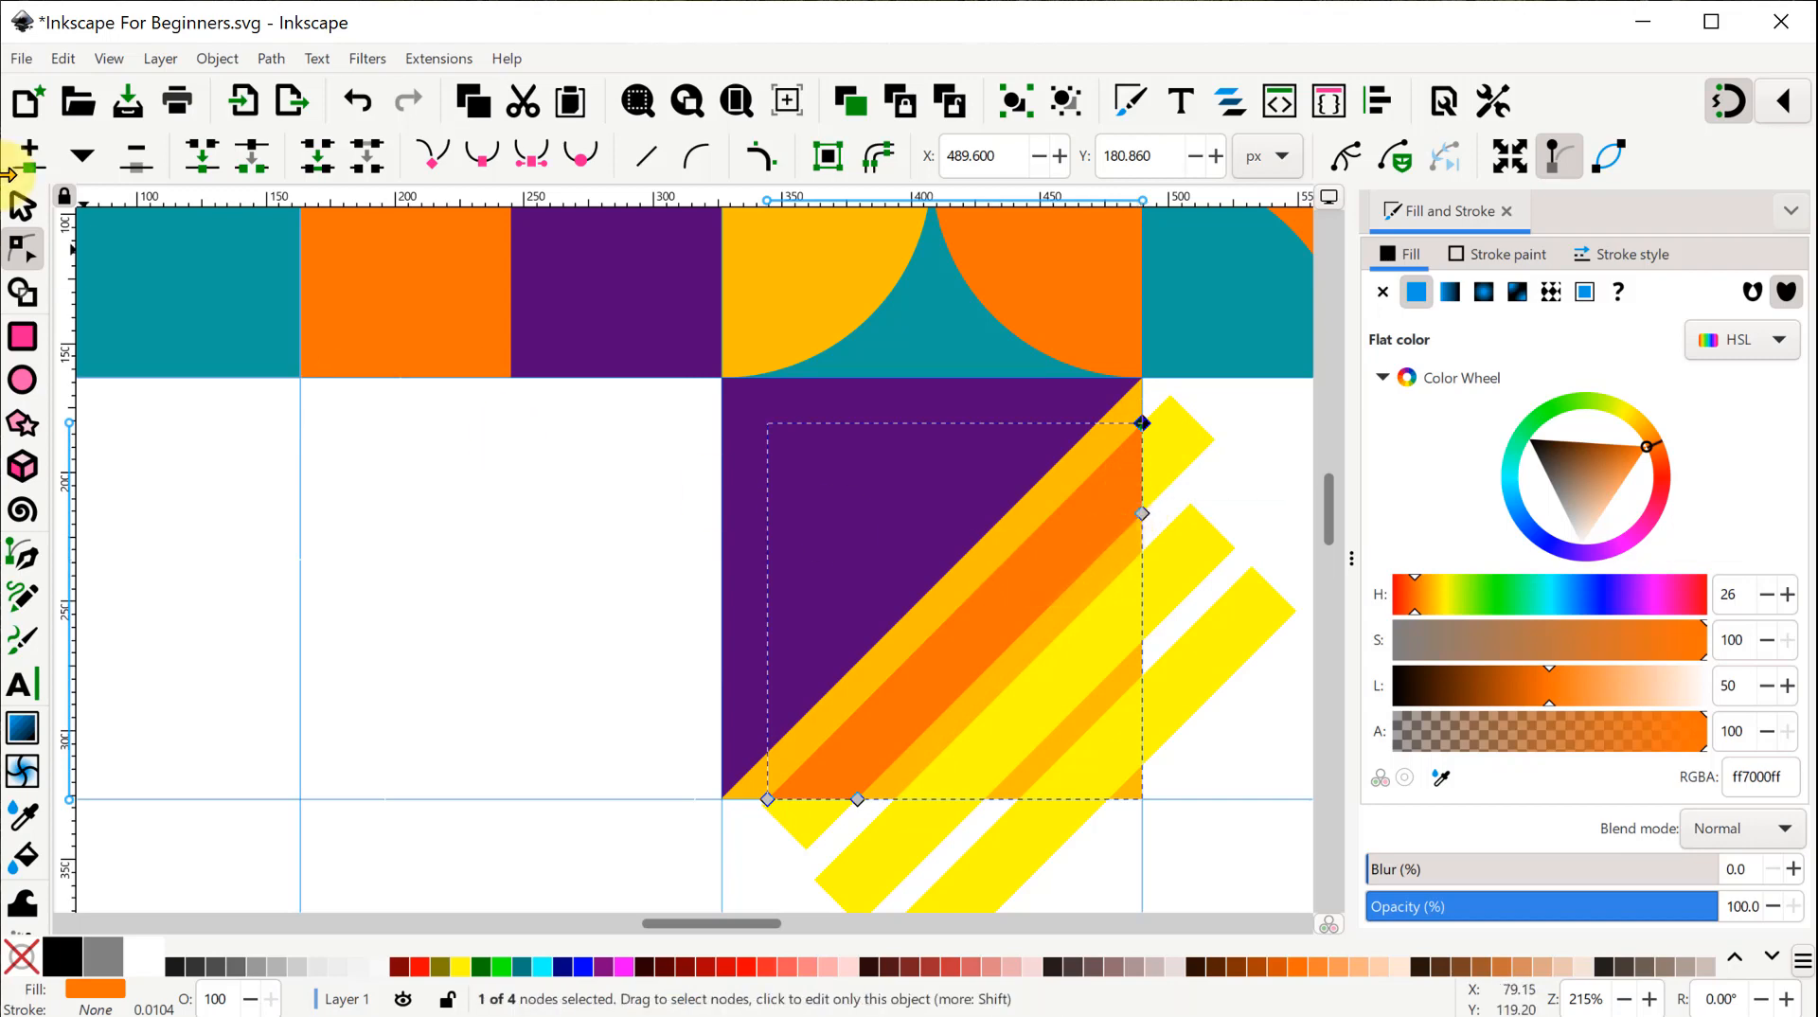
left_click(20, 207)
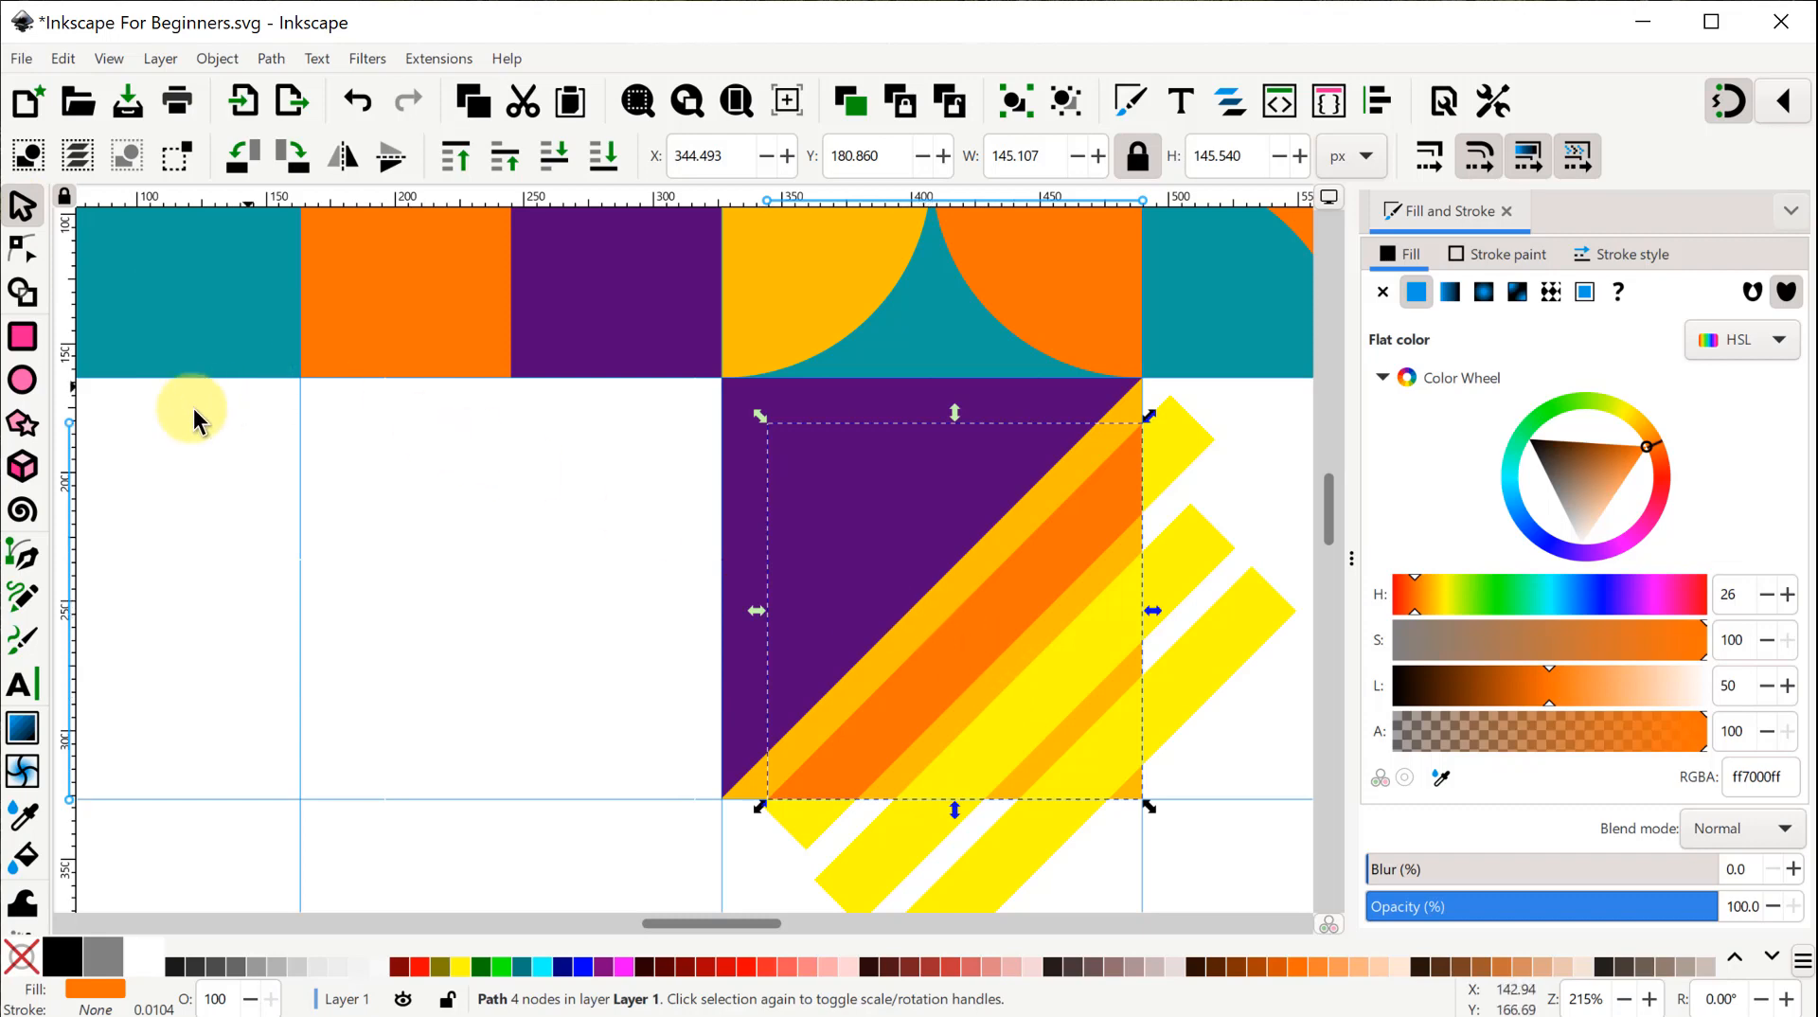
Trace a closed Pen path around the part of the middle yellow bar that lies inside the tile.
left_click(23, 559)
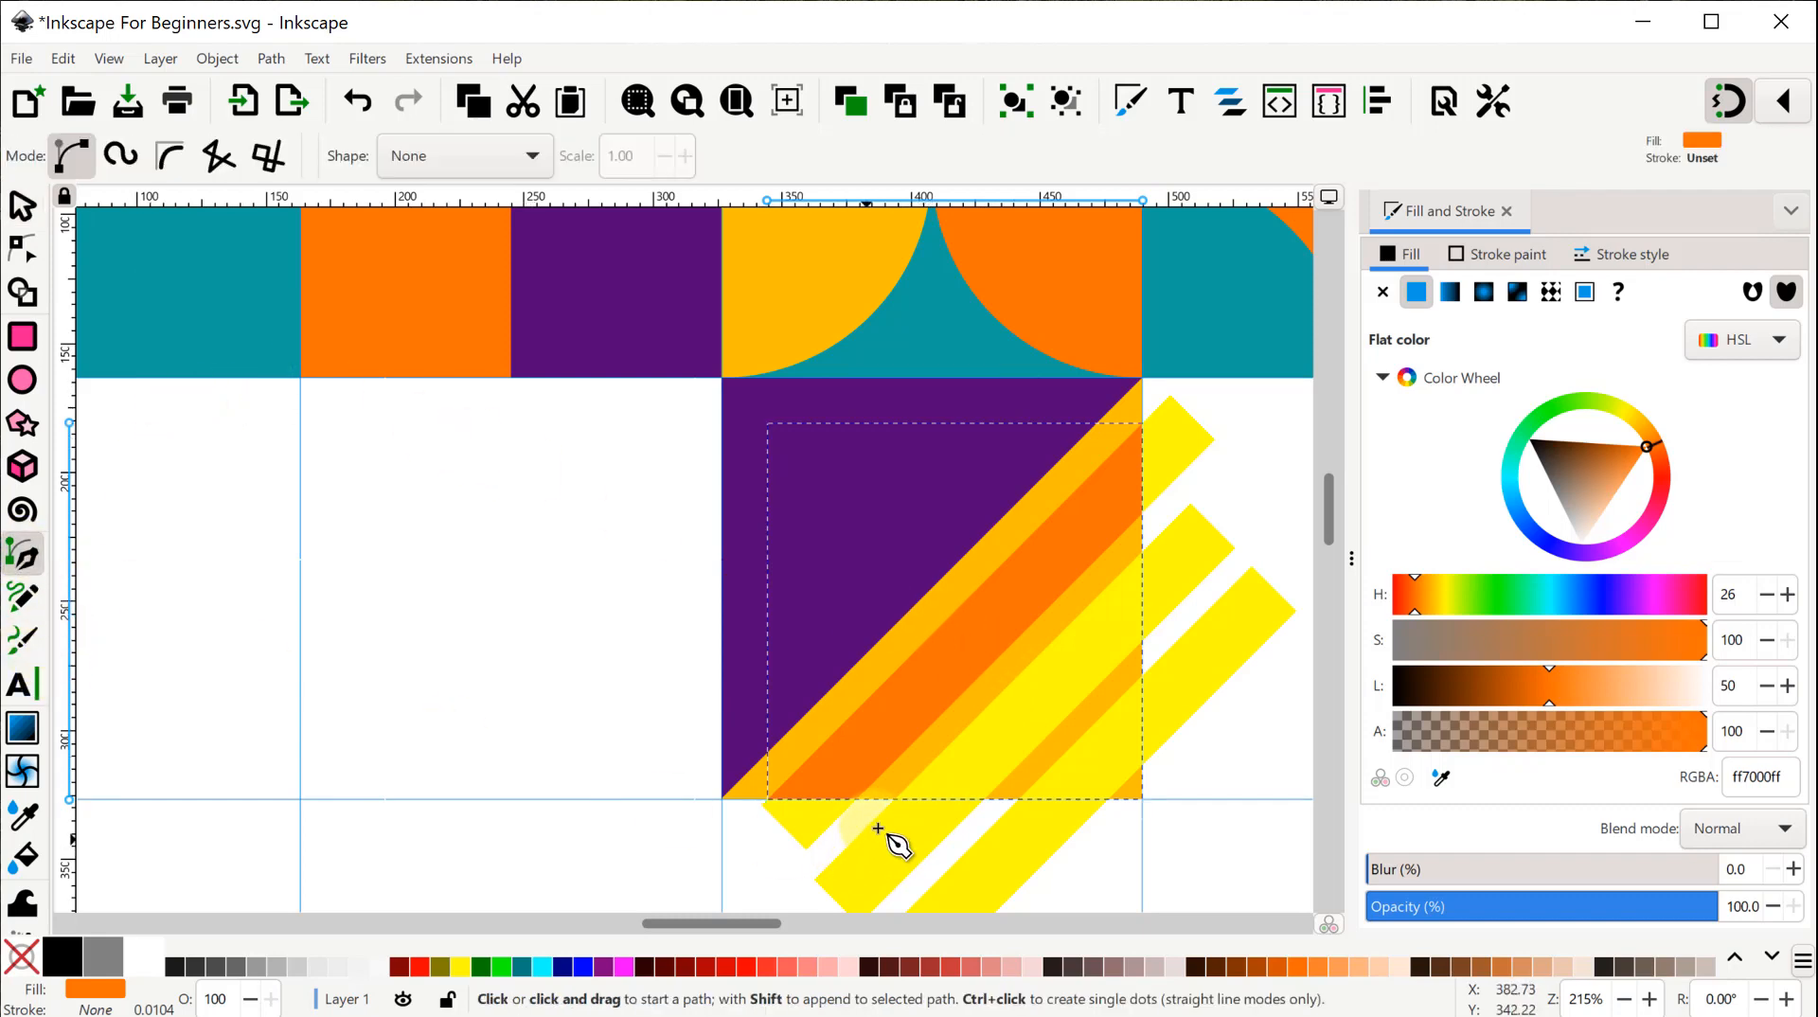
left_click(896, 799)
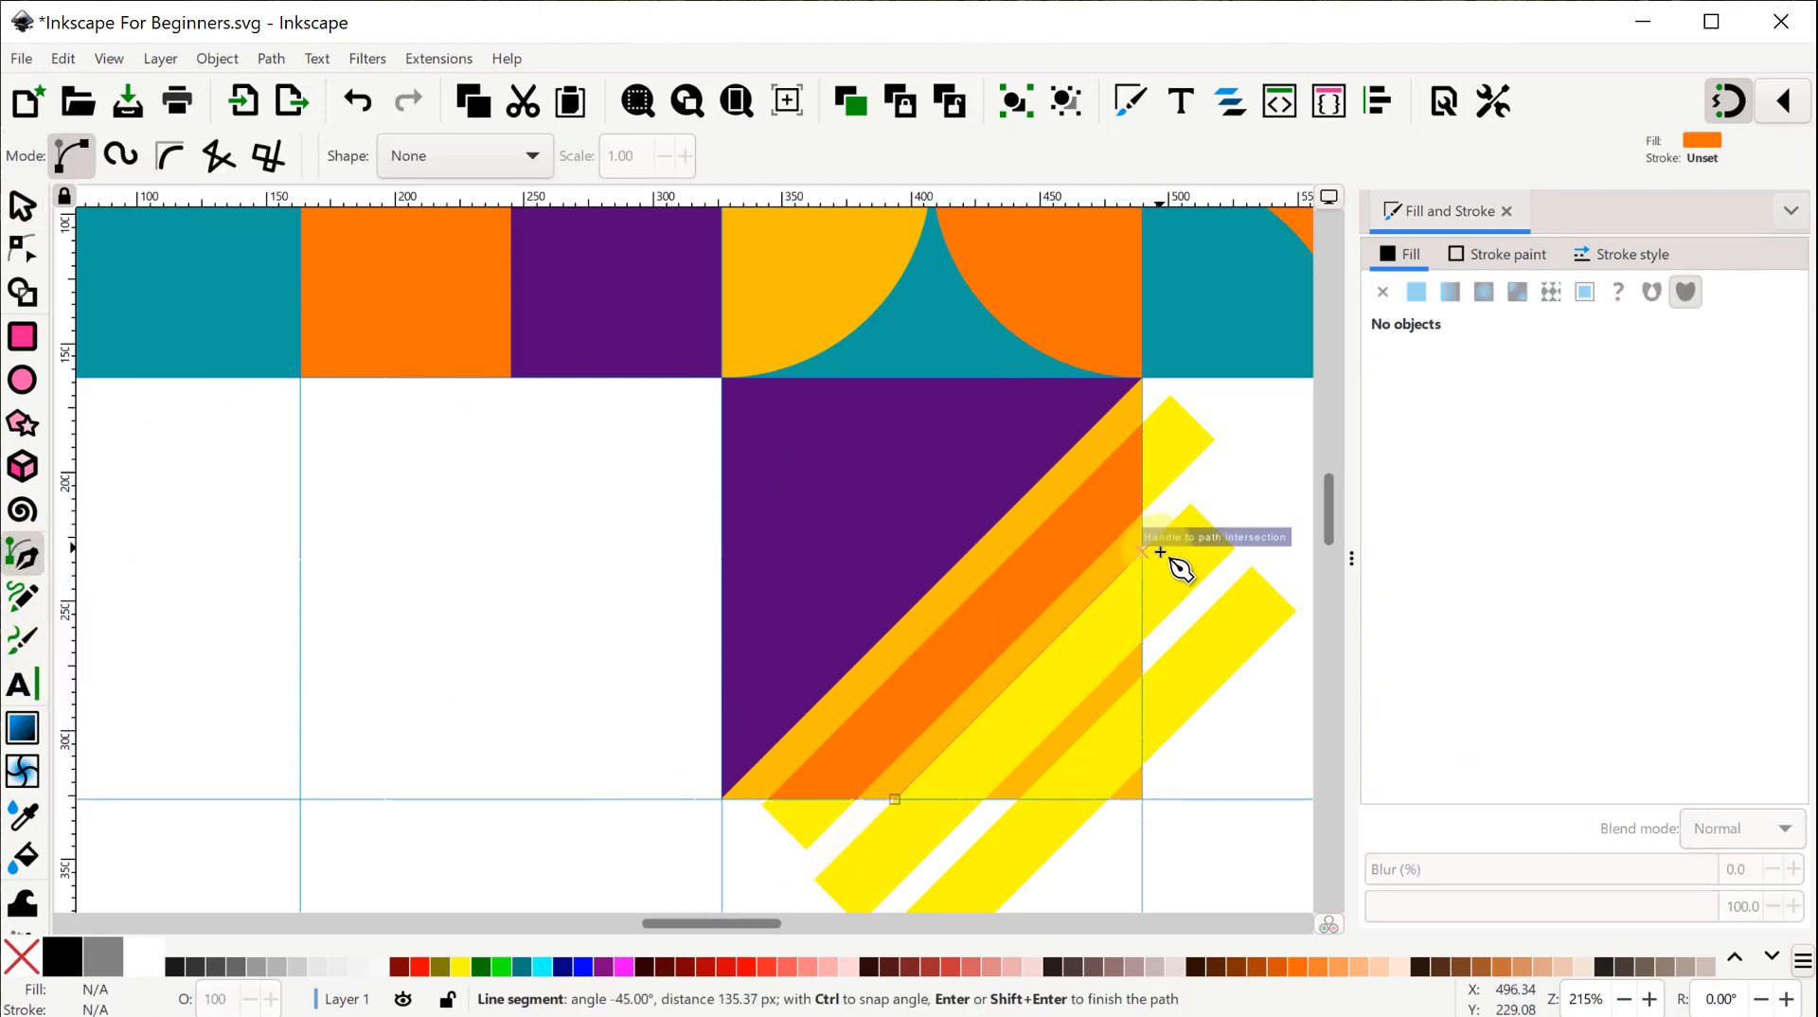
left_click(1140, 554)
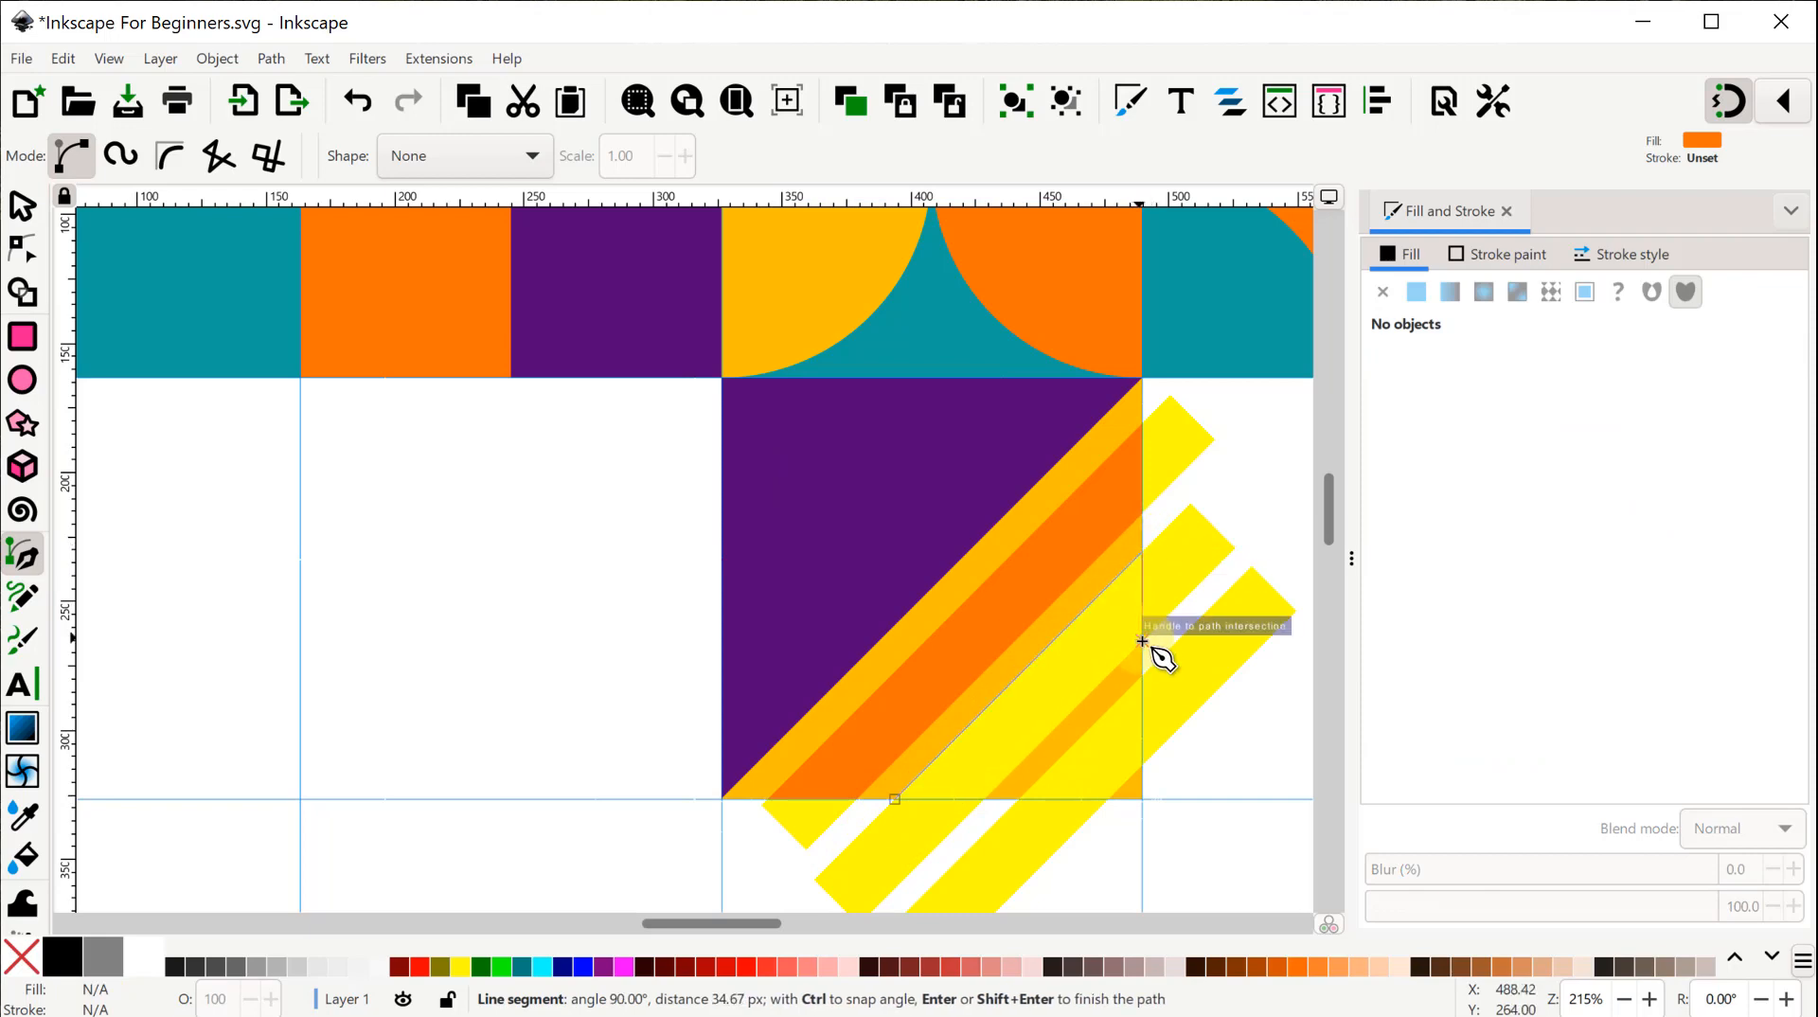
left_click(1142, 641)
left_click(989, 801)
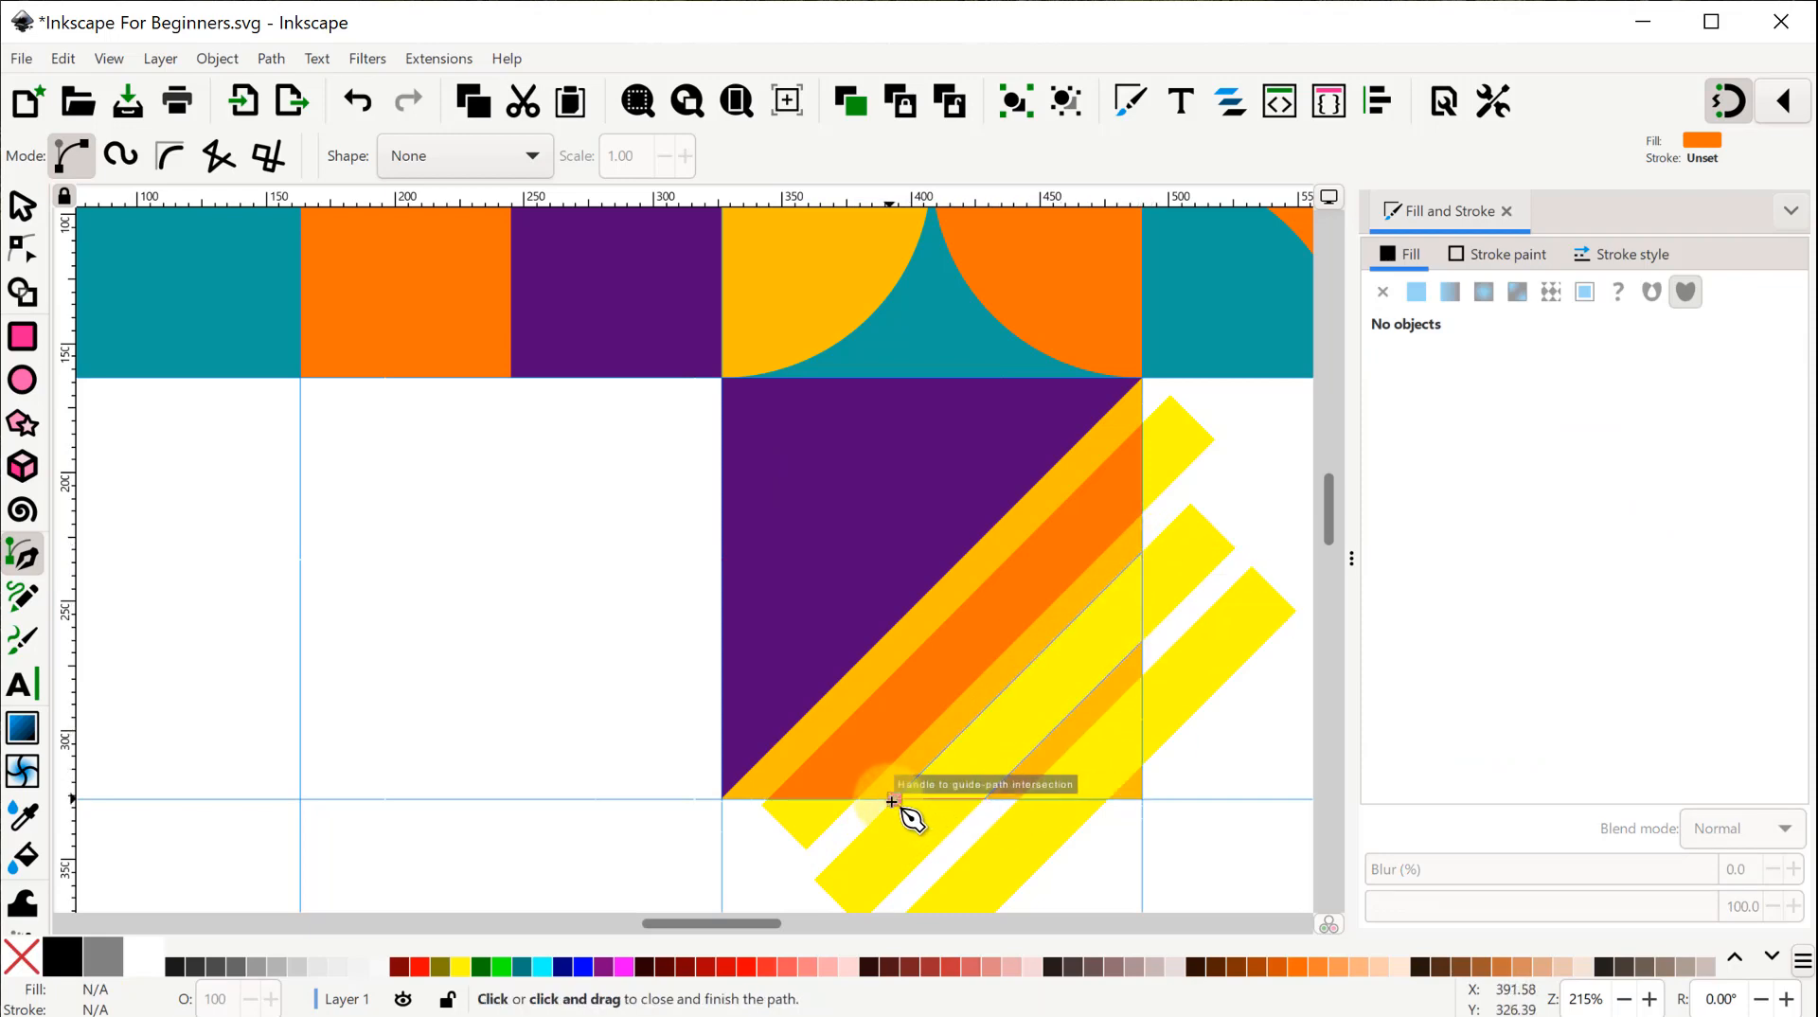
left_click(894, 801)
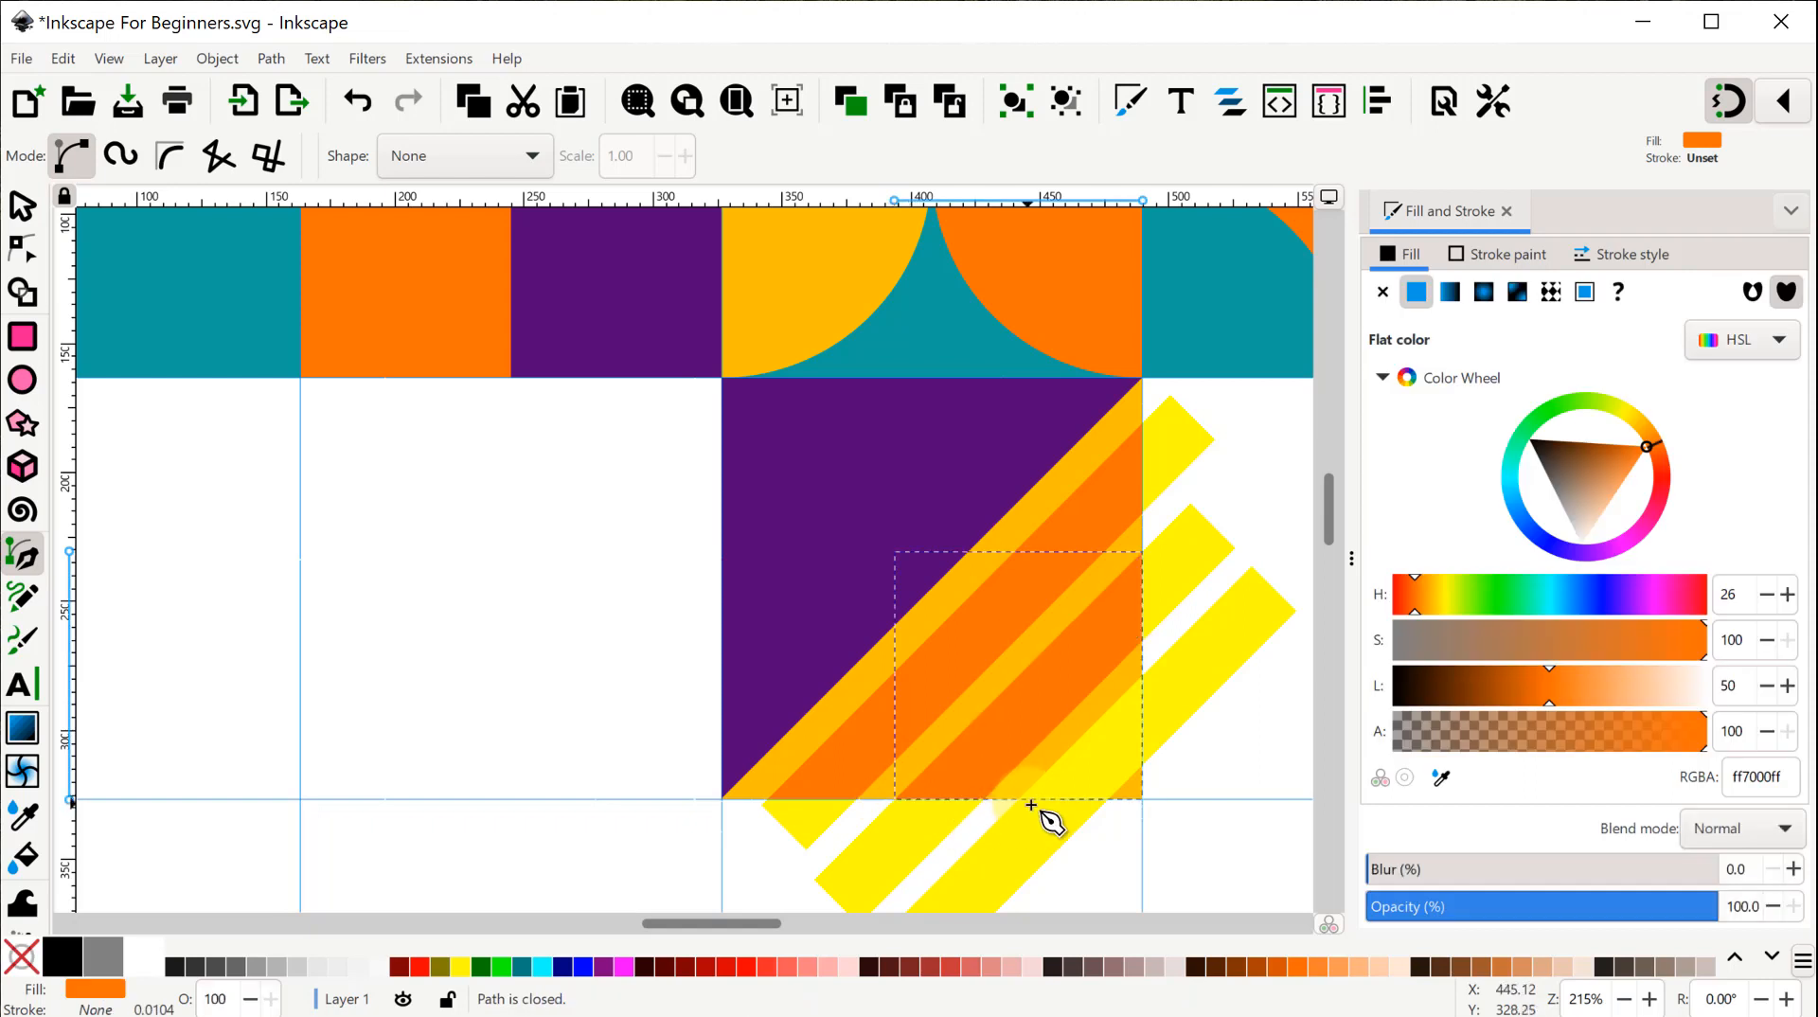
Trace a closed Pen path around the part of the lowest yellow bar inside the tile.
key("Escape")
left_click(1069, 751)
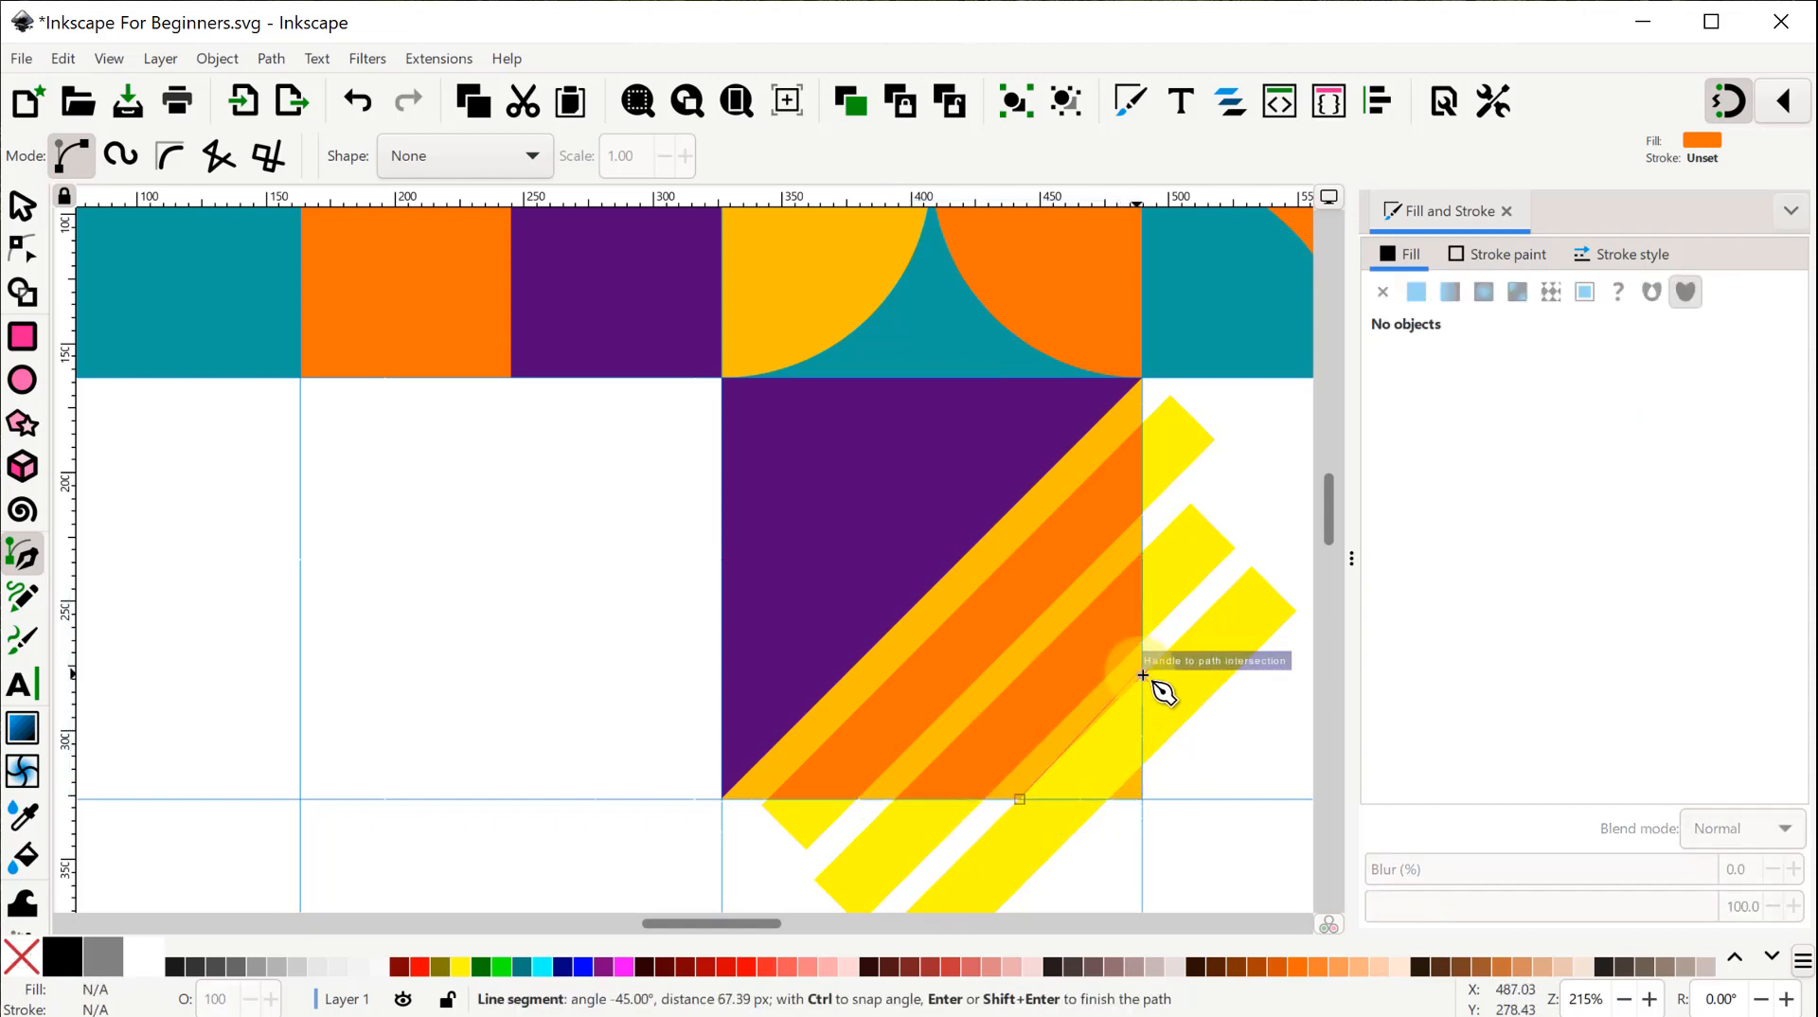
left_click(1143, 672)
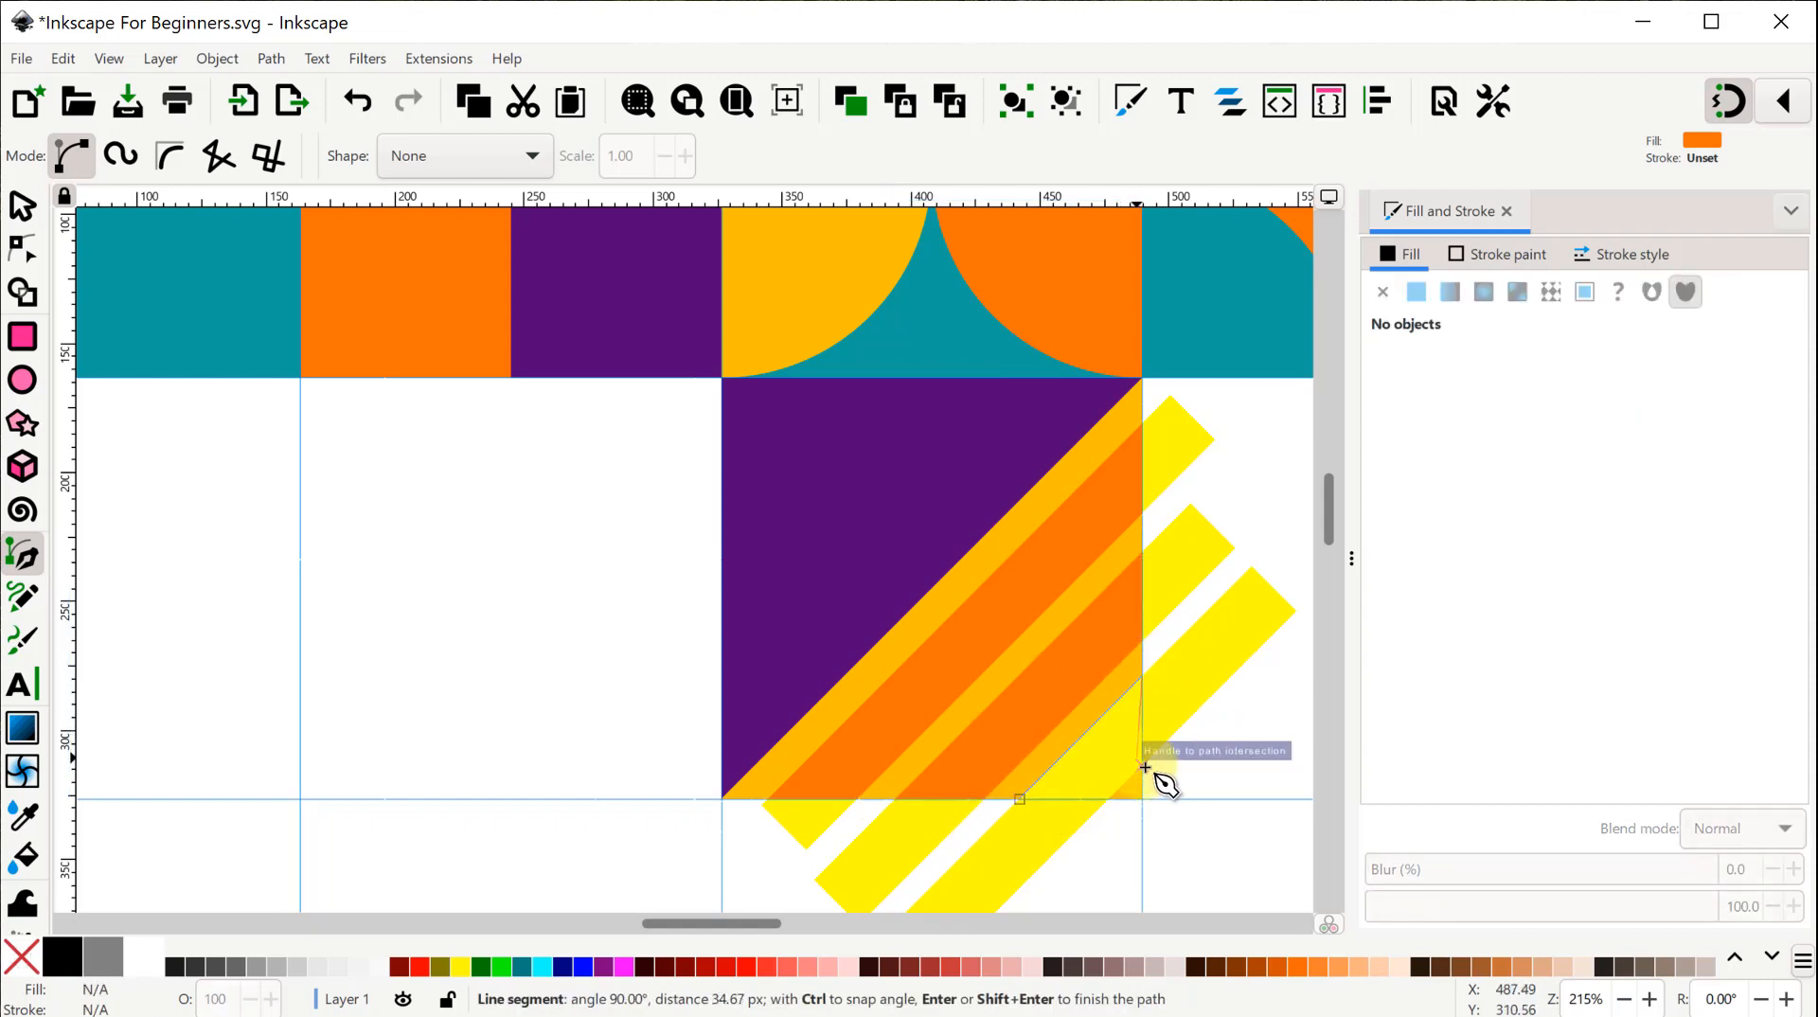
left_click(1146, 769)
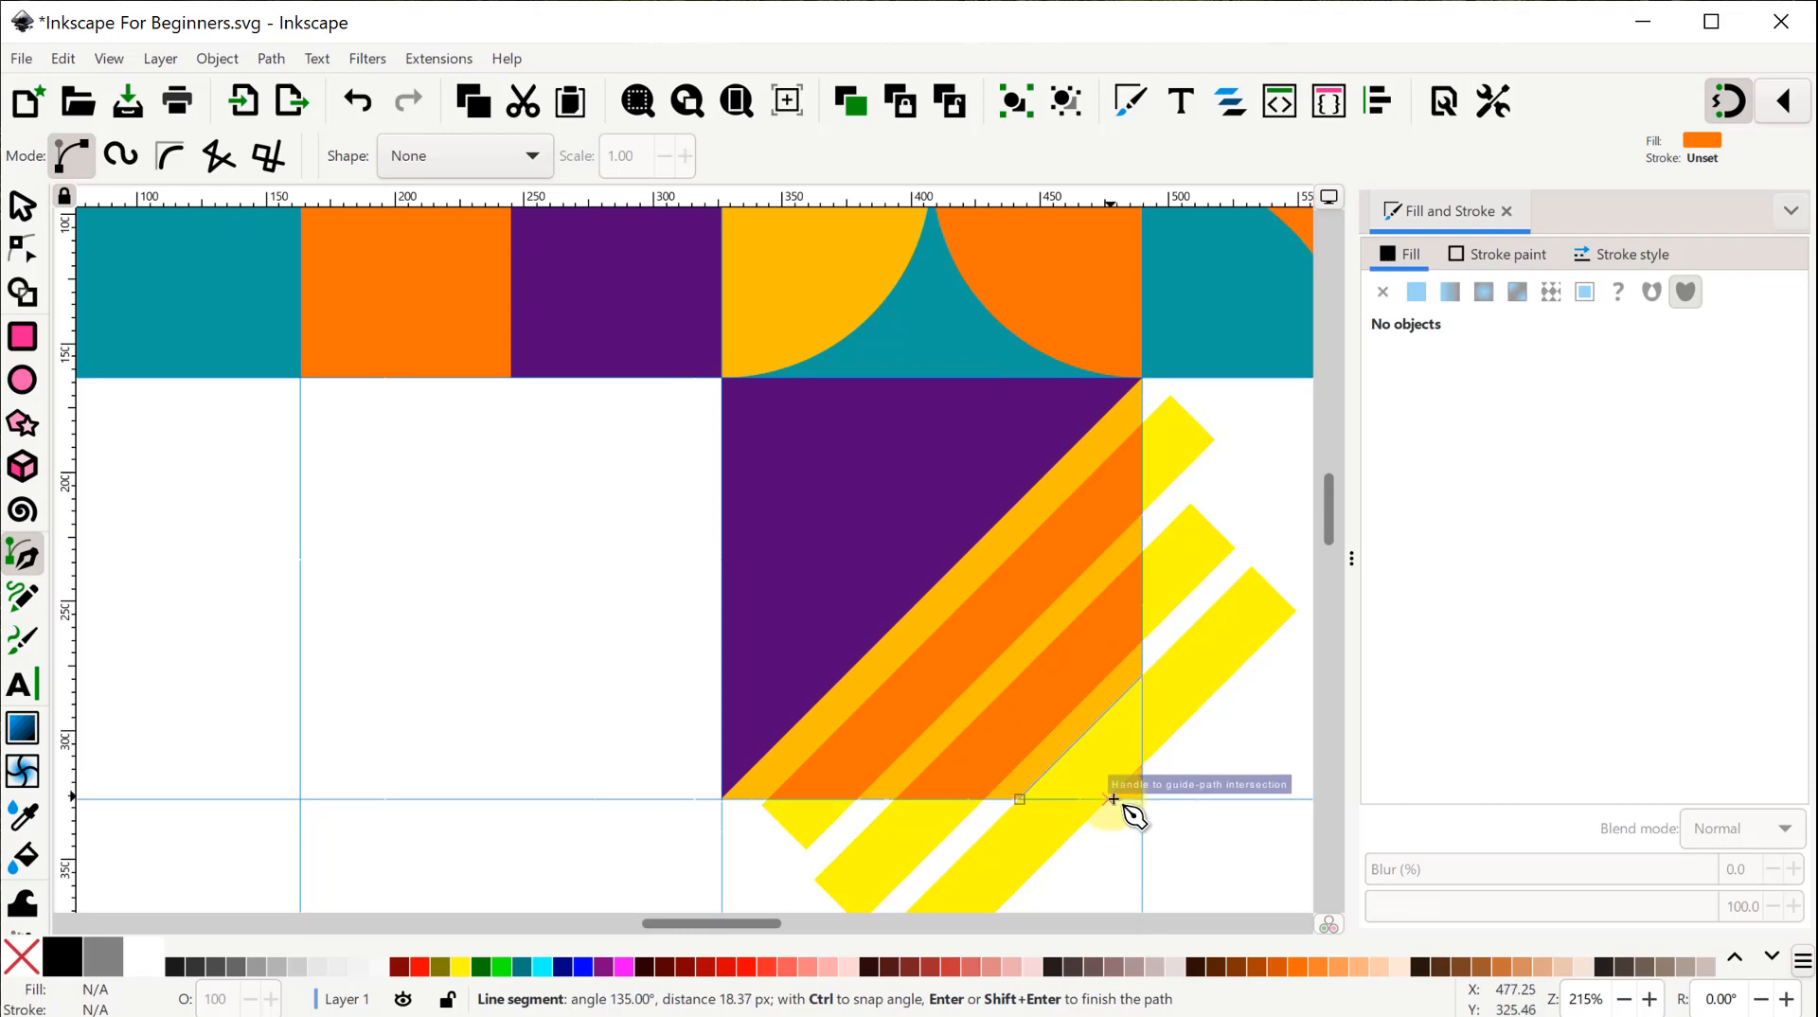
left_click(1113, 799)
left_click(1020, 800)
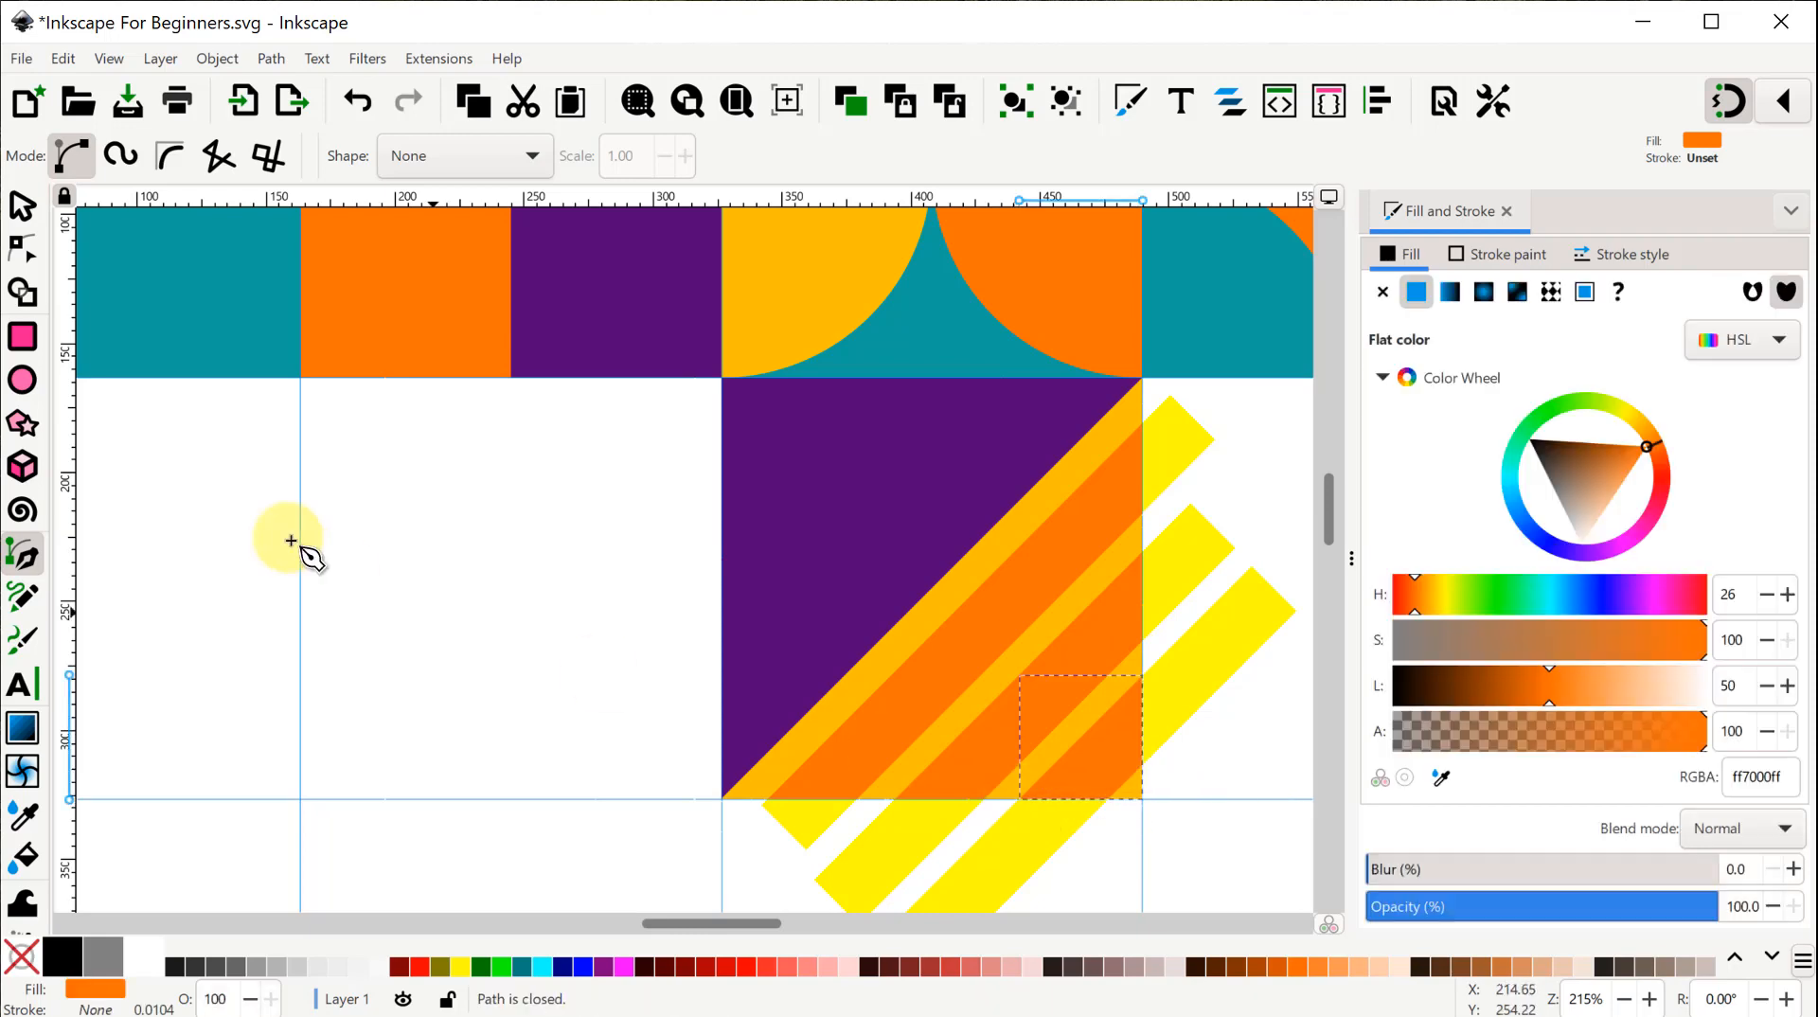
Delete the three yellow guide bars, leaving only the orange stripes on the tile.
left_click(21, 206)
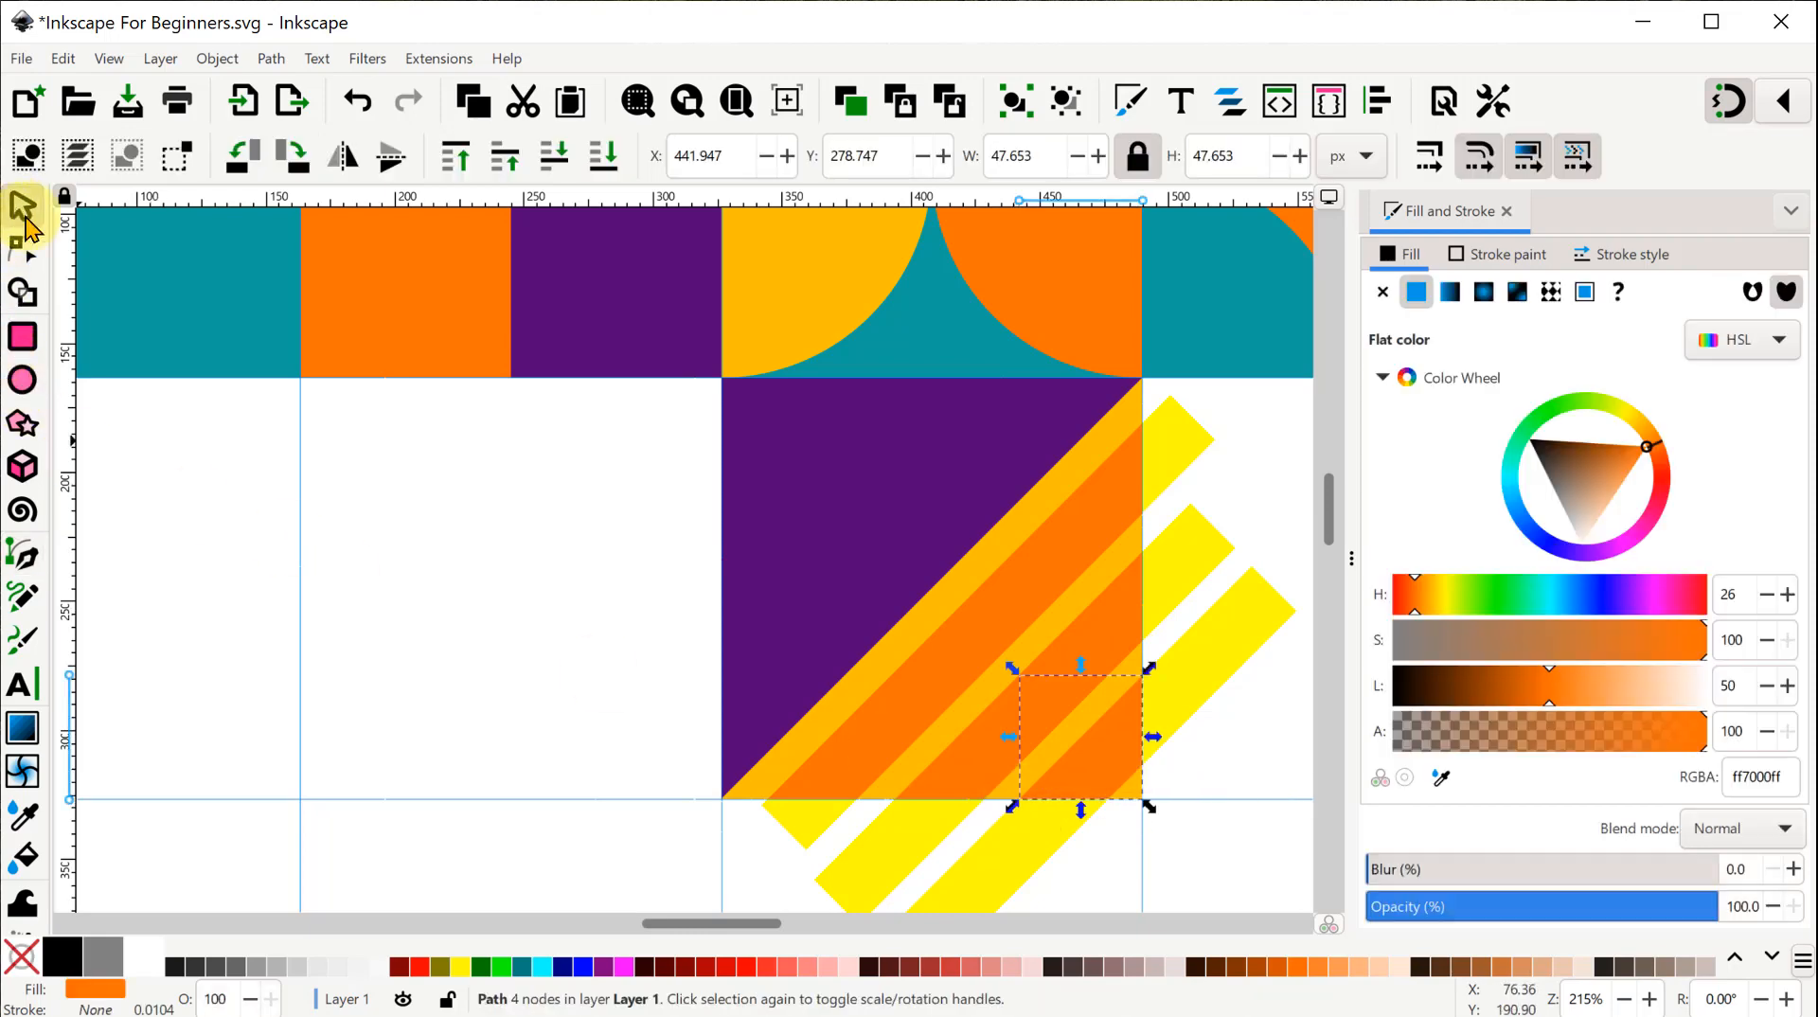
left_click(1231, 637)
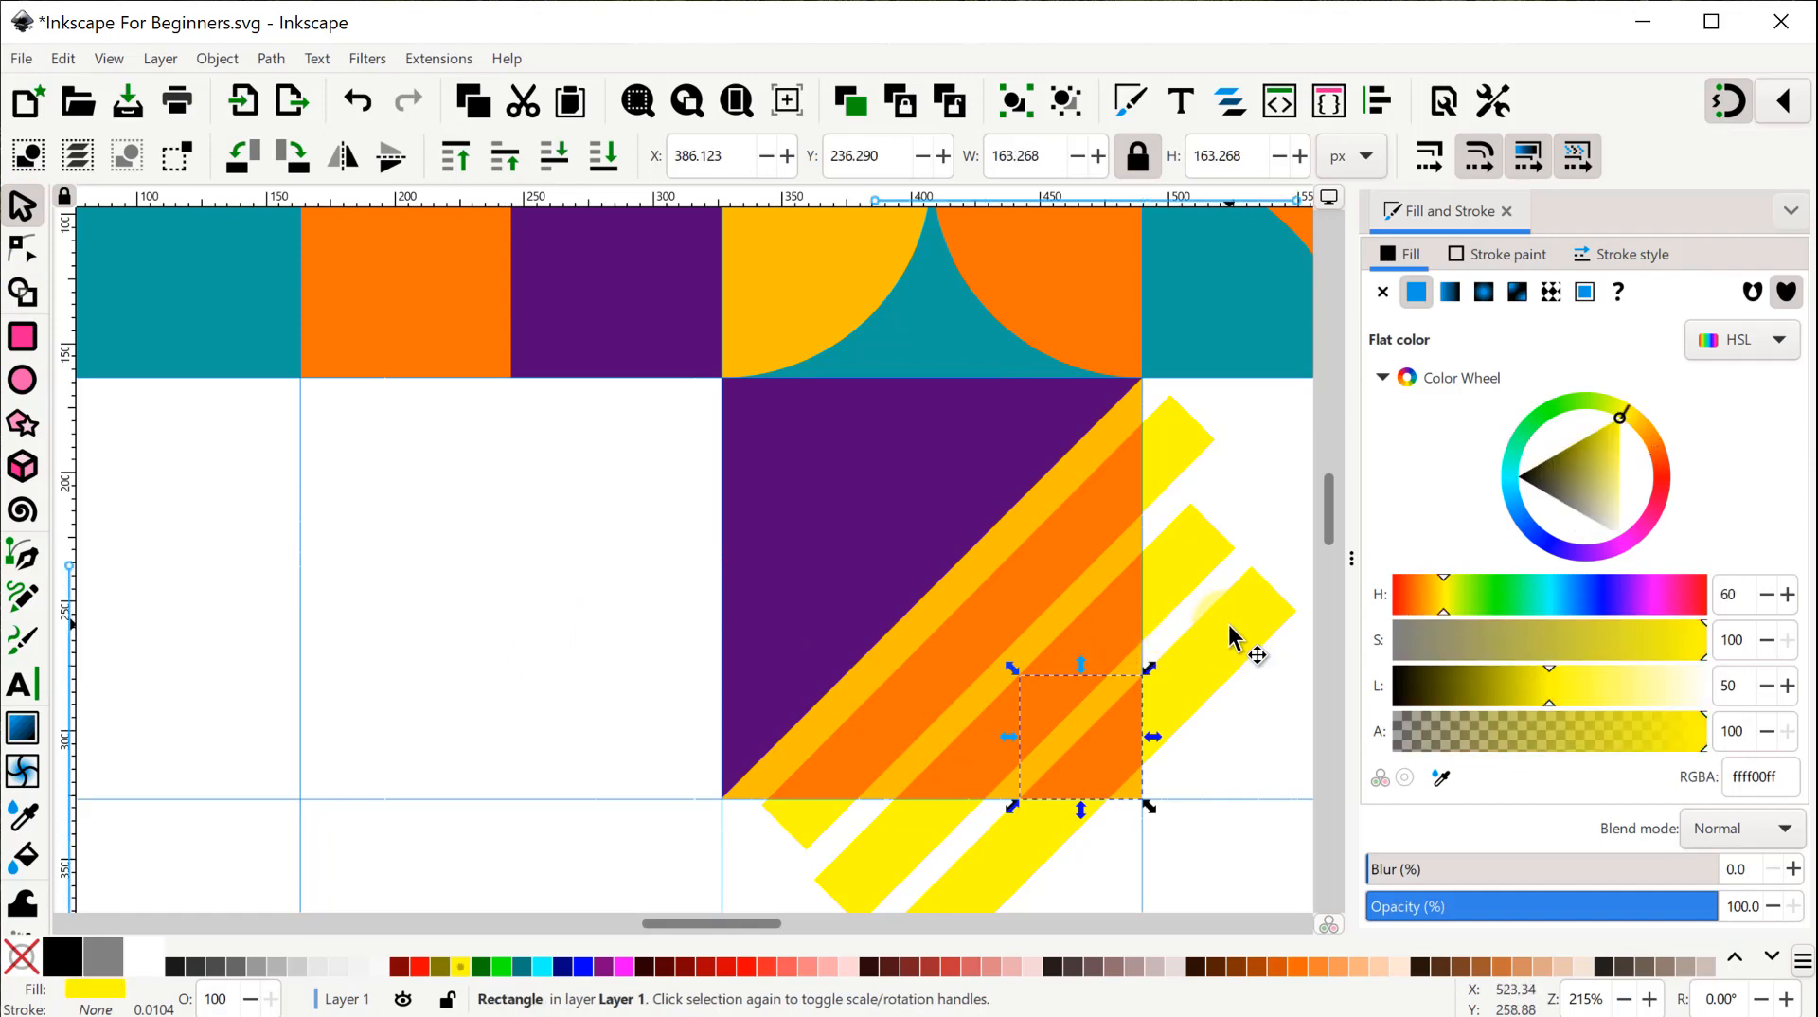
left_click_drag(1217, 625, 1181, 543)
key("Delete")
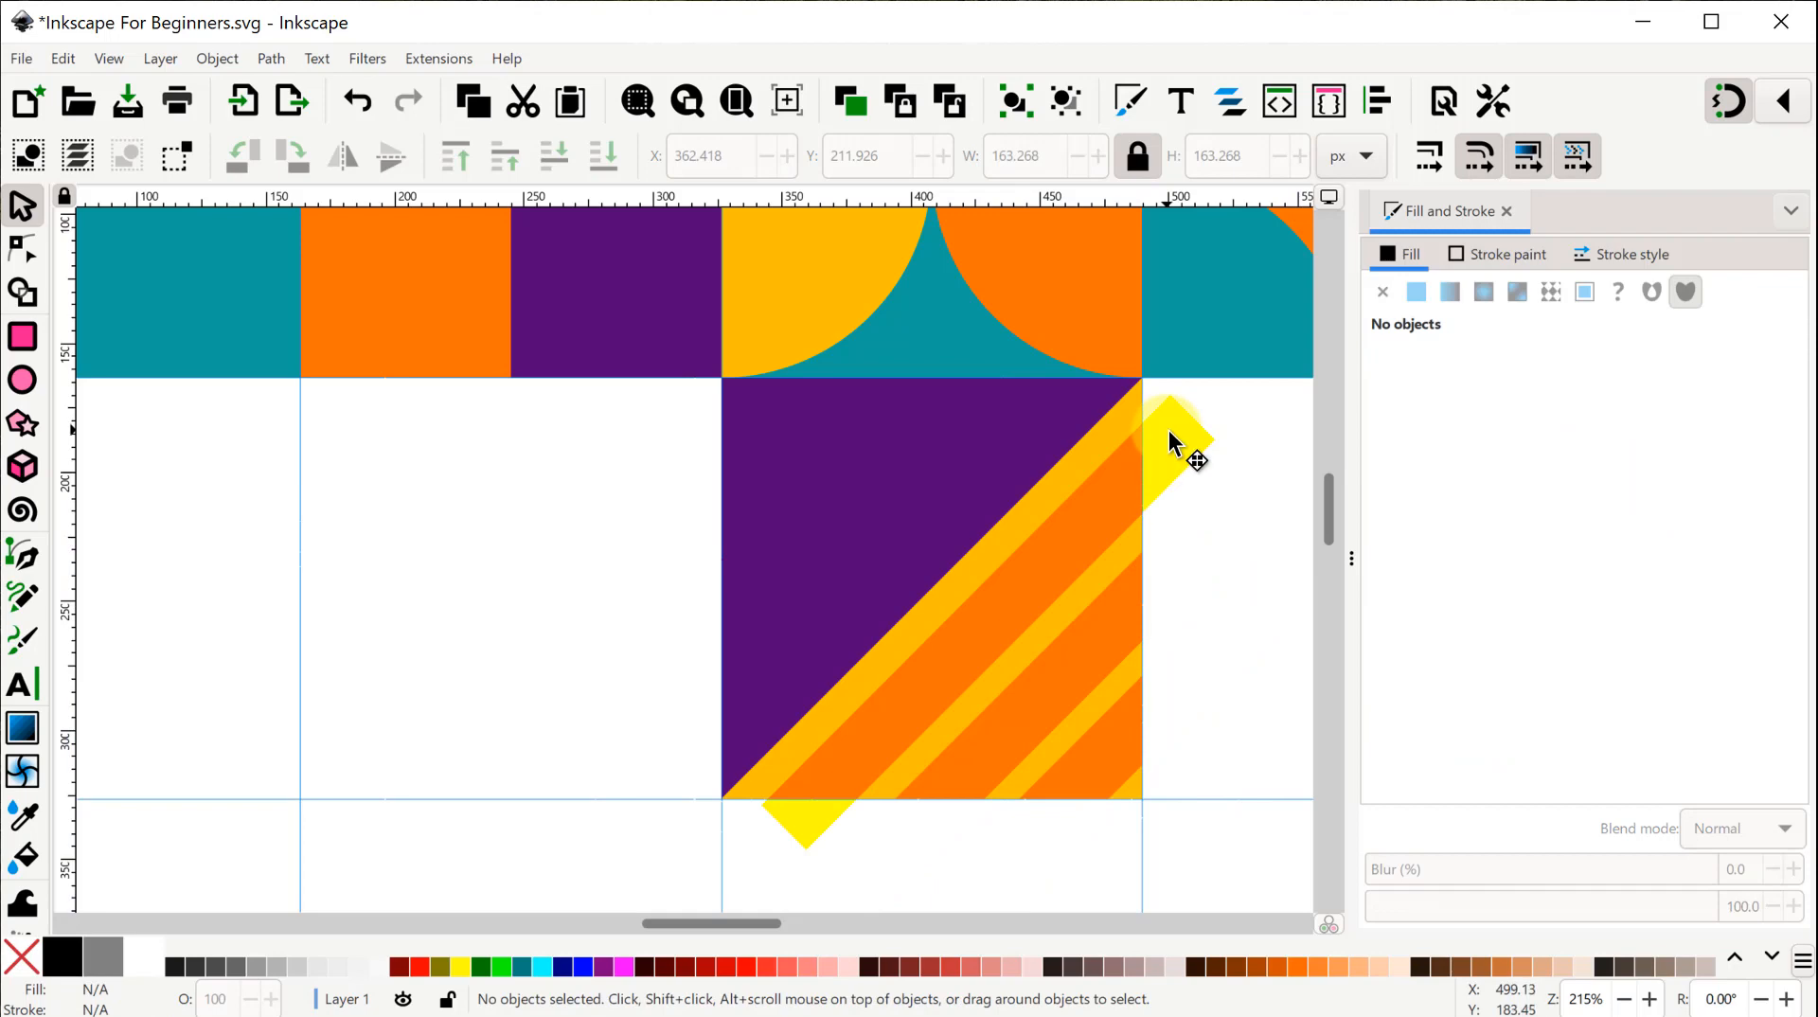
left_click(1171, 441)
key("Delete")
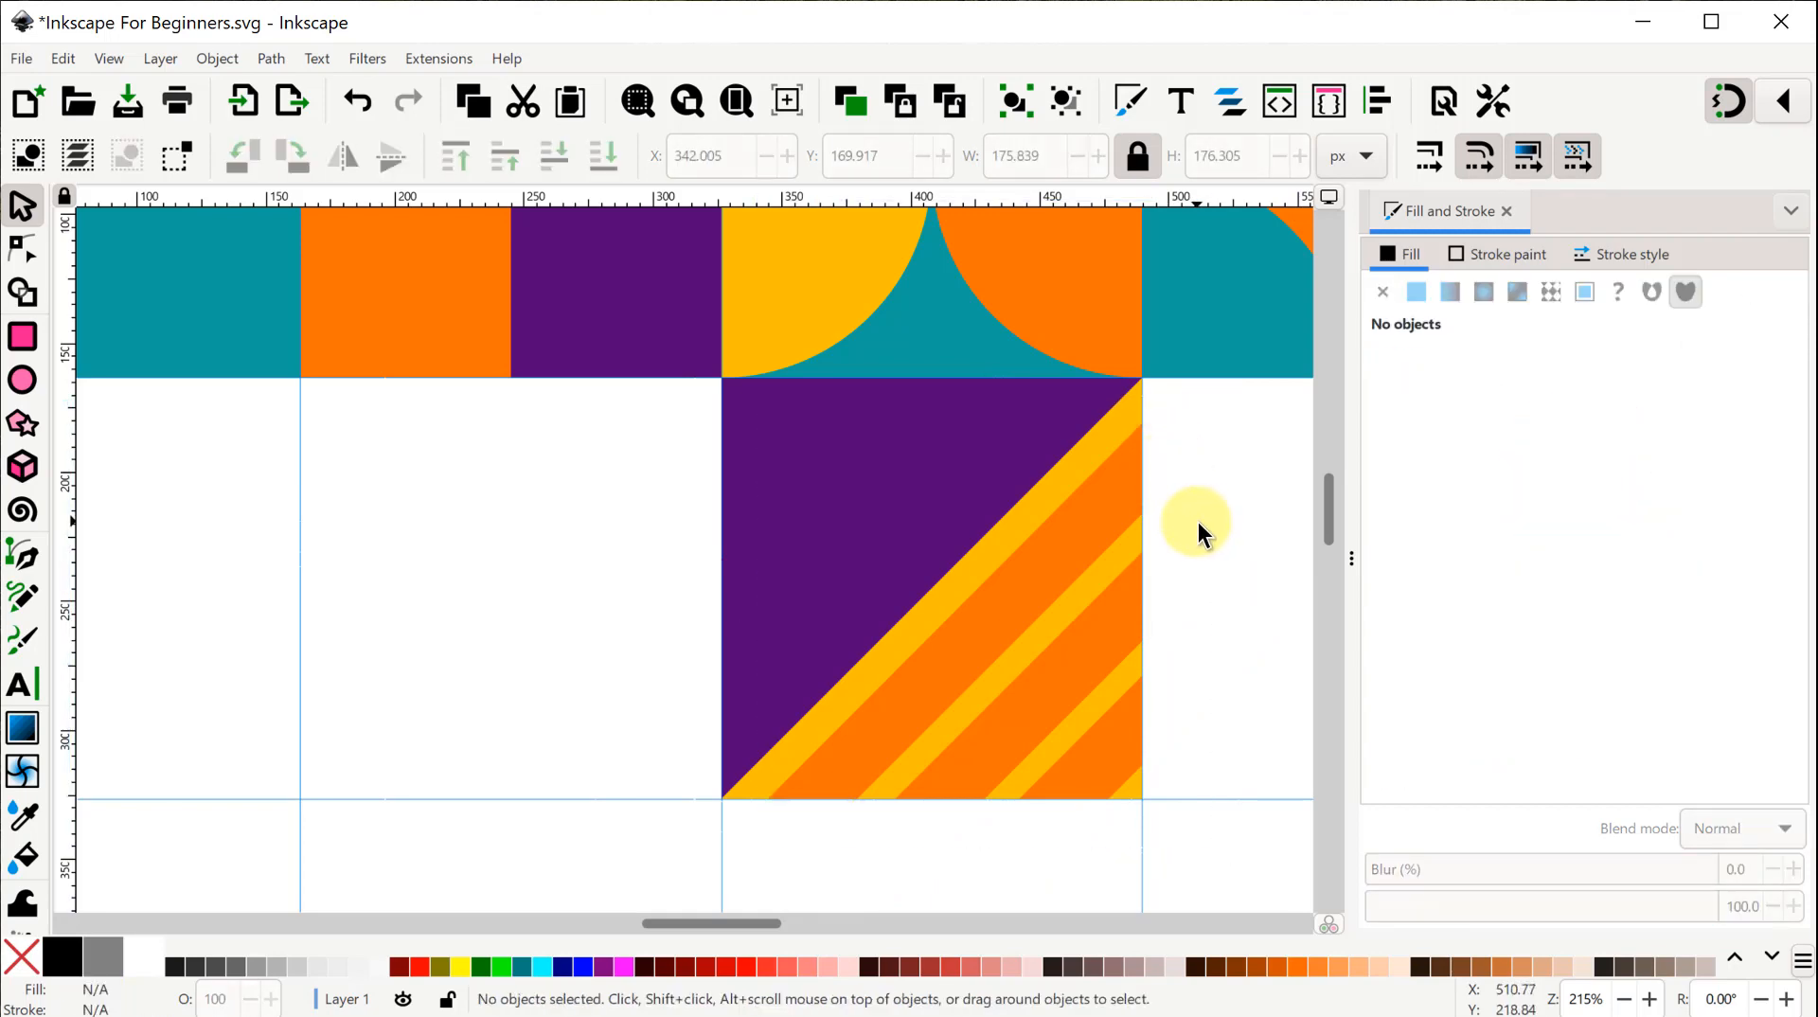
Duplicate the first tile's teal square and snap the copy directly below it, at X 0 and Y 163.200 px.
scroll(1193, 522, "down", 3)
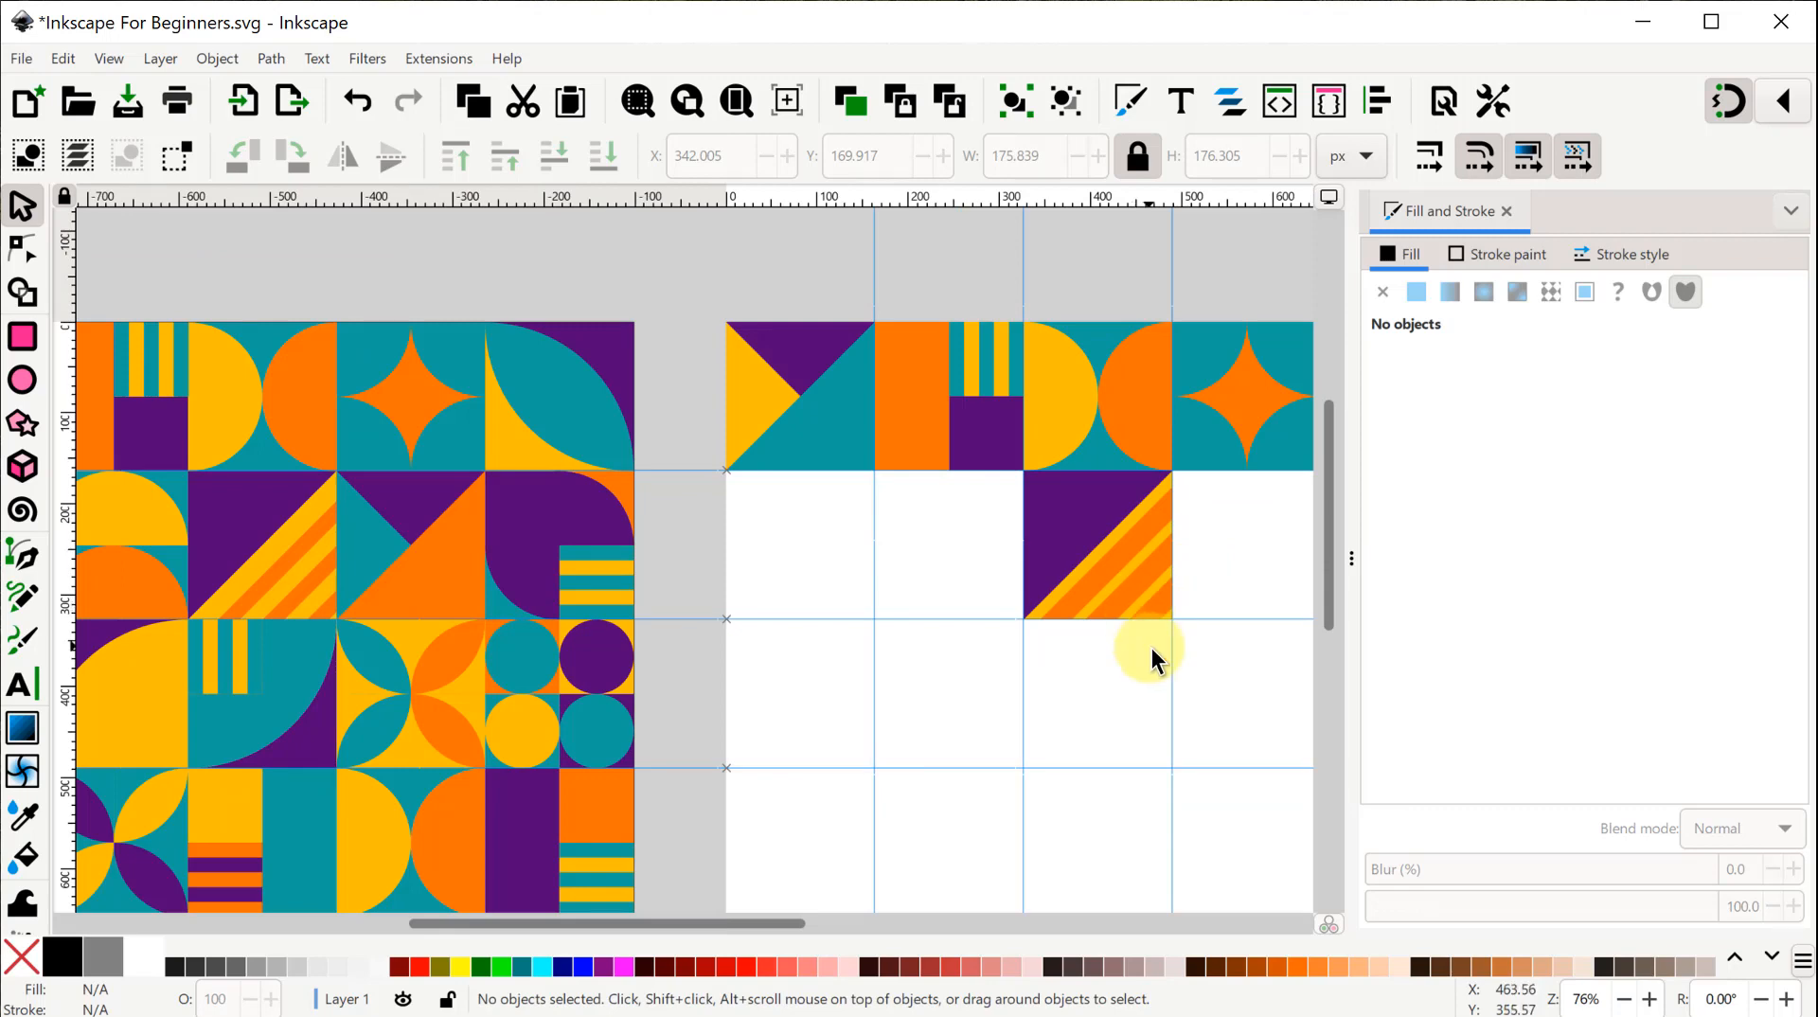
left_click_drag(1144, 650, 918, 579)
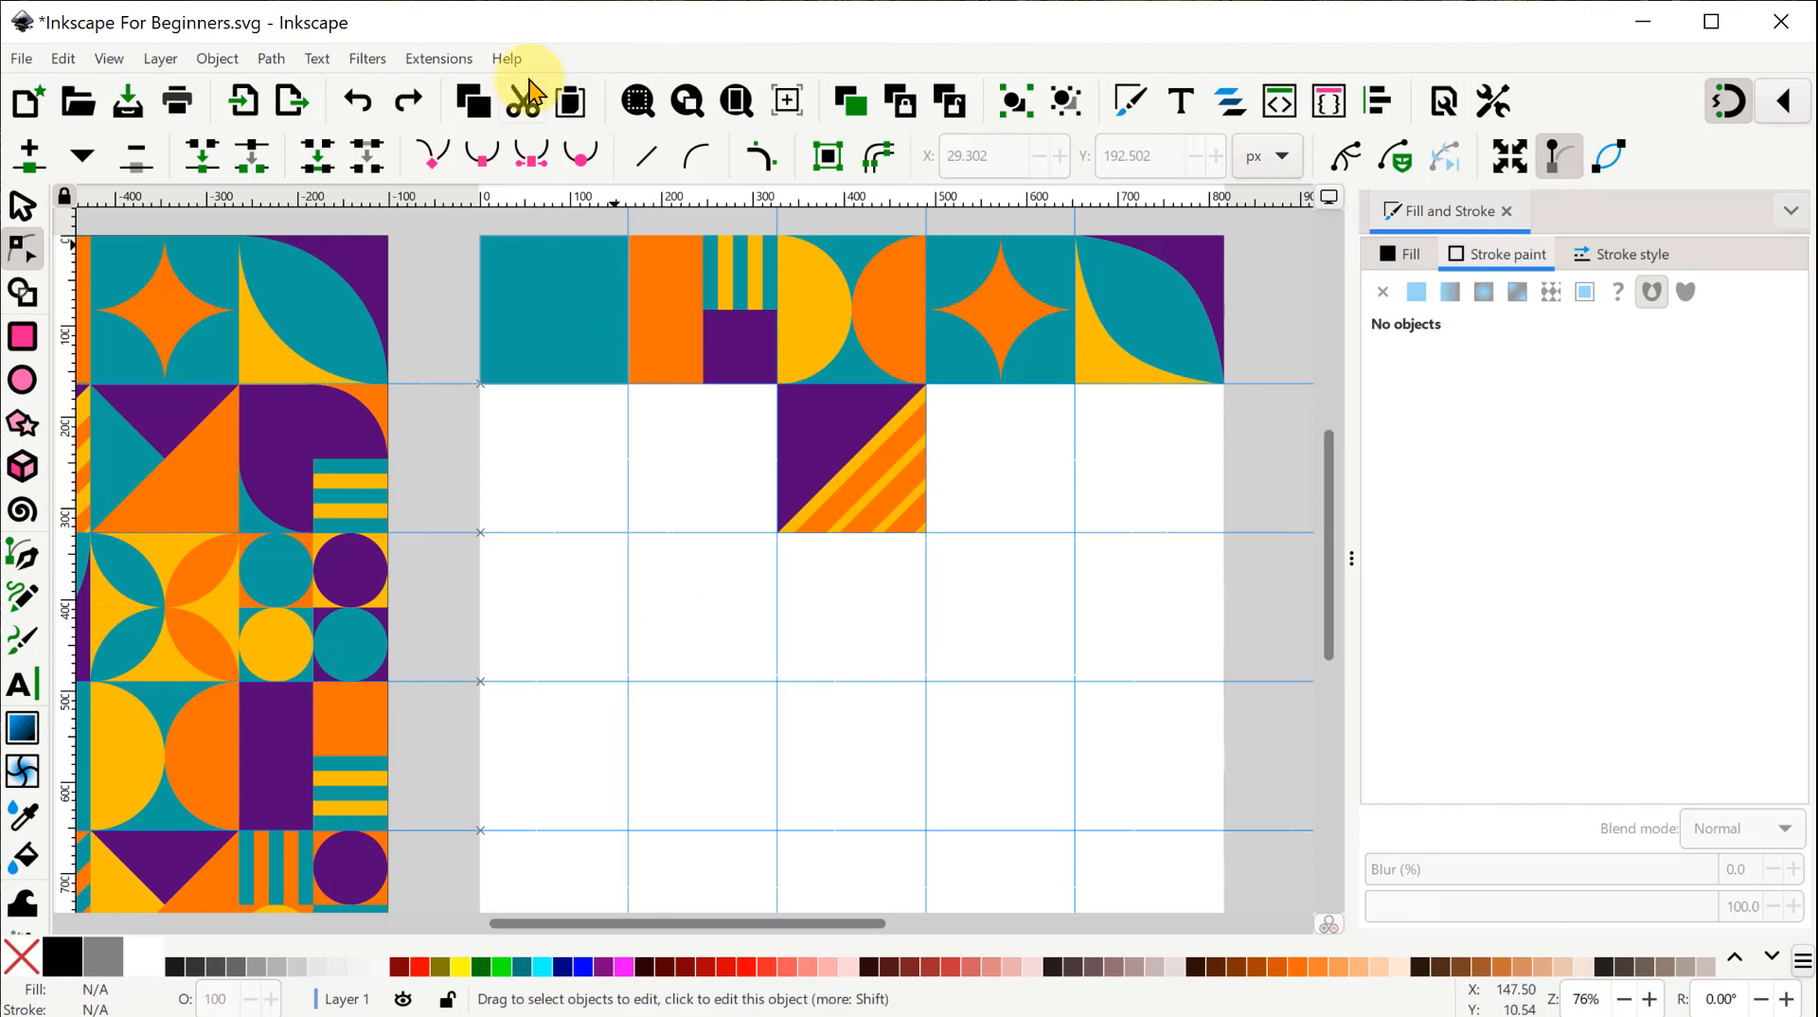
left_click(539, 324)
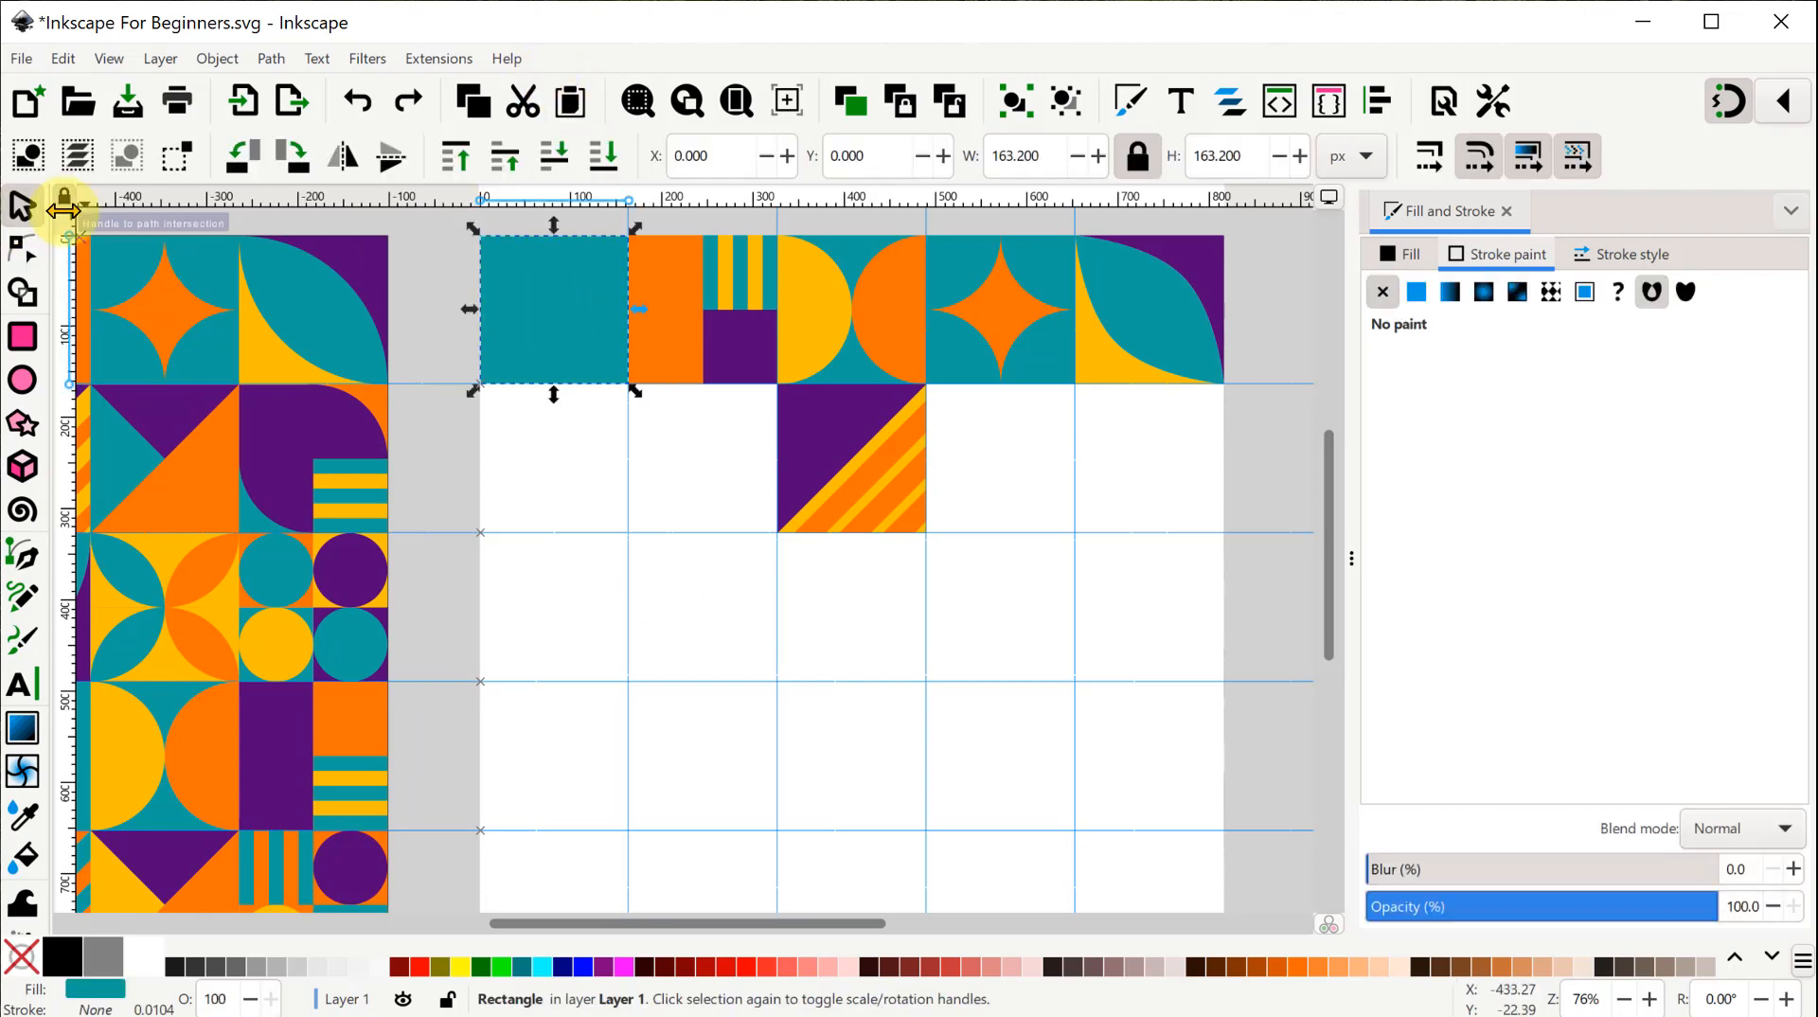
key("ctrl+d")
left_click_drag(549, 294, 550, 441)
Fill the duplicated square with the orange (#ff7000) sampled from the reference pattern's first second-row tile.
left_click(1401, 254)
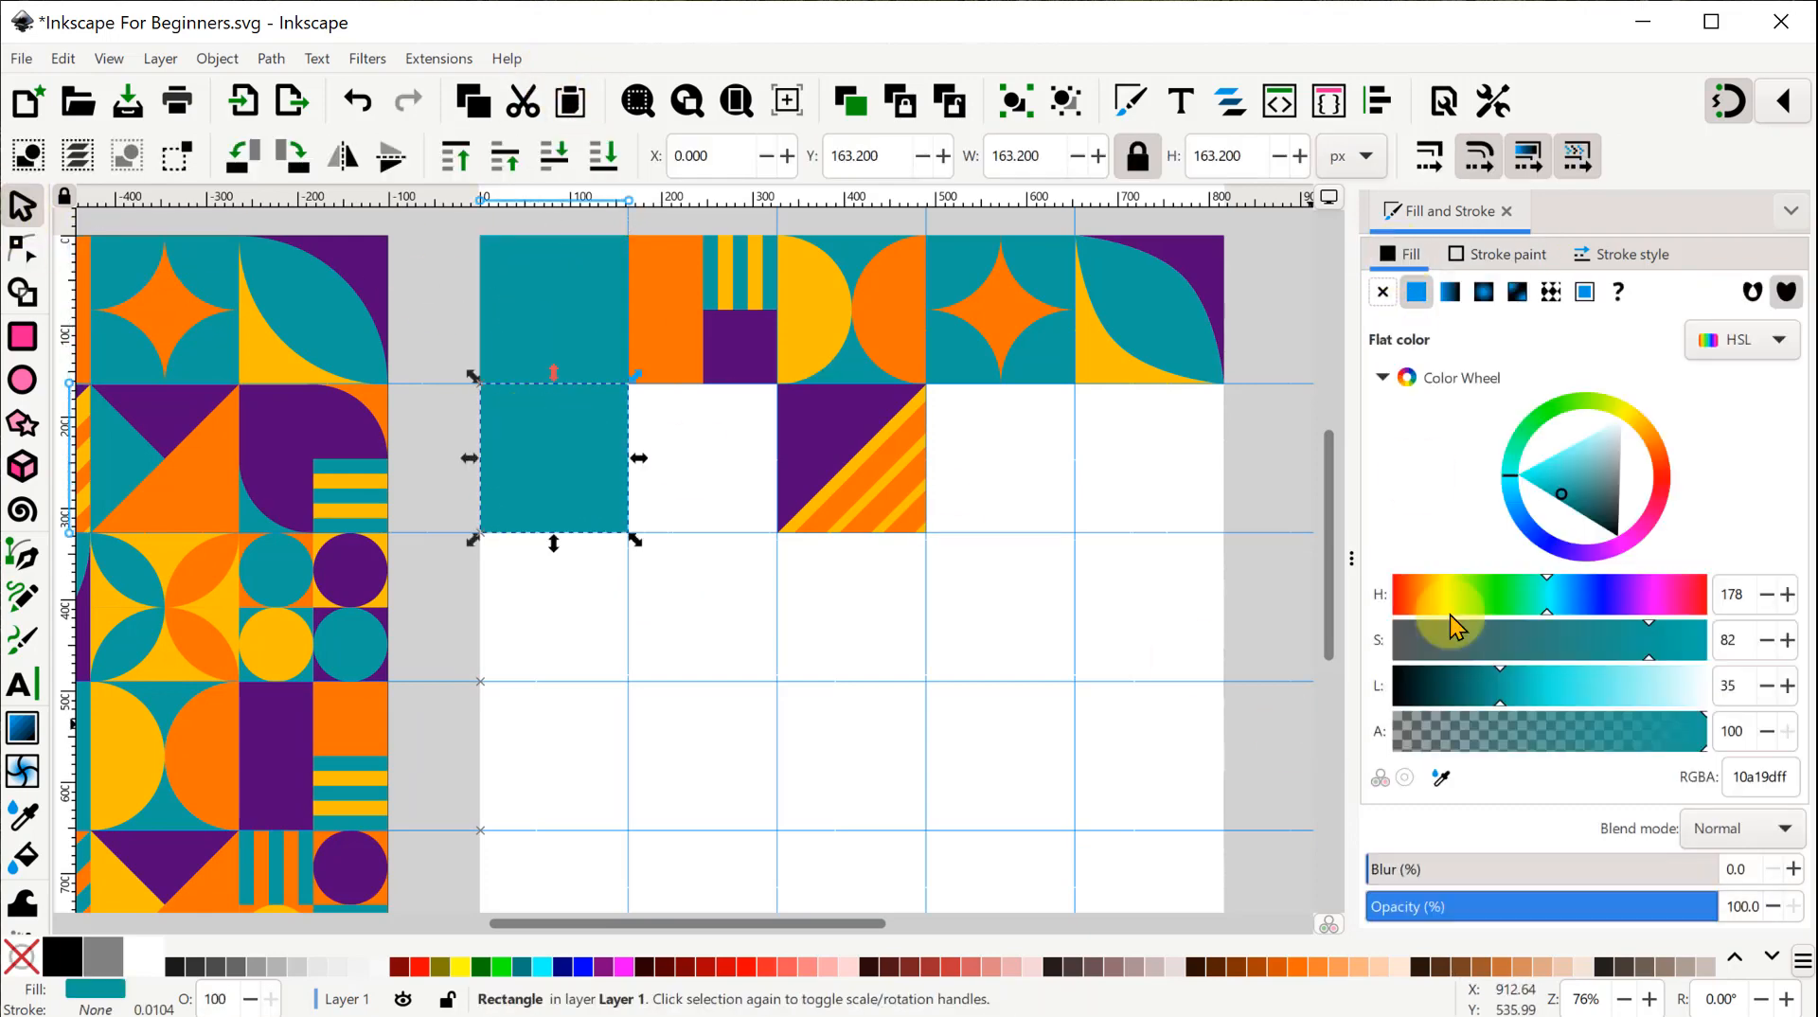
key("d")
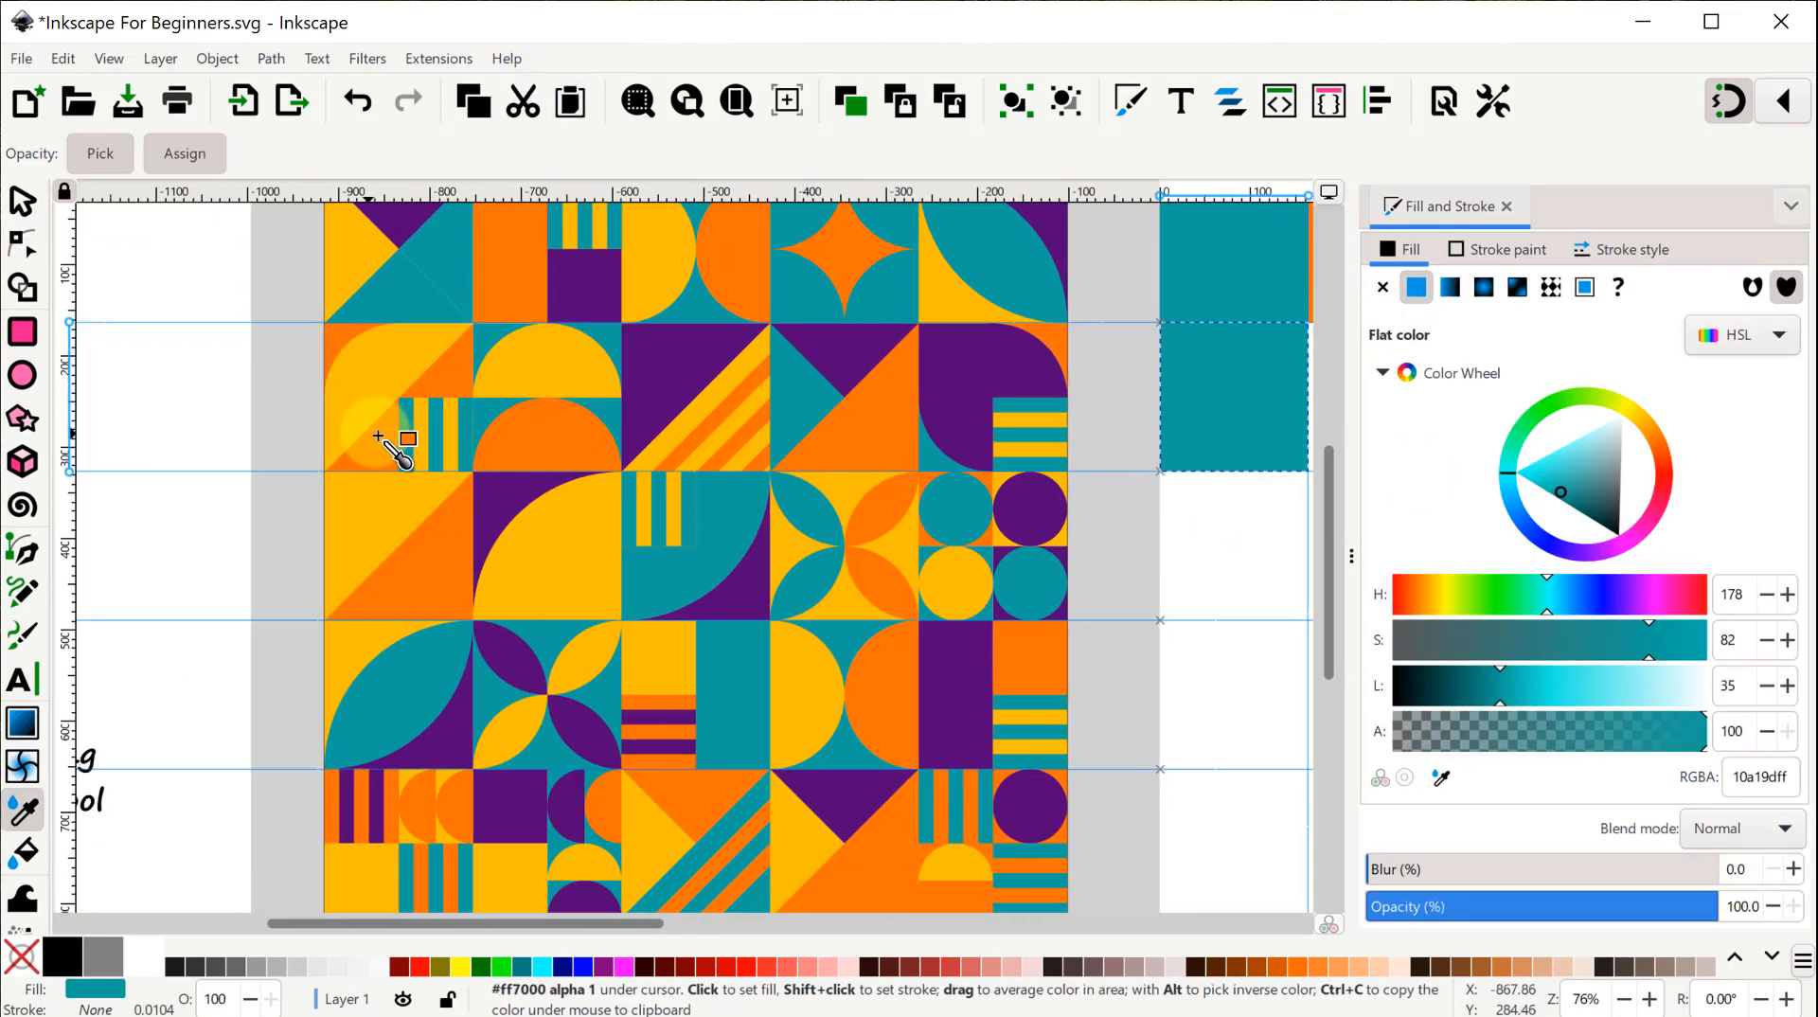
left_click(377, 447)
key("s")
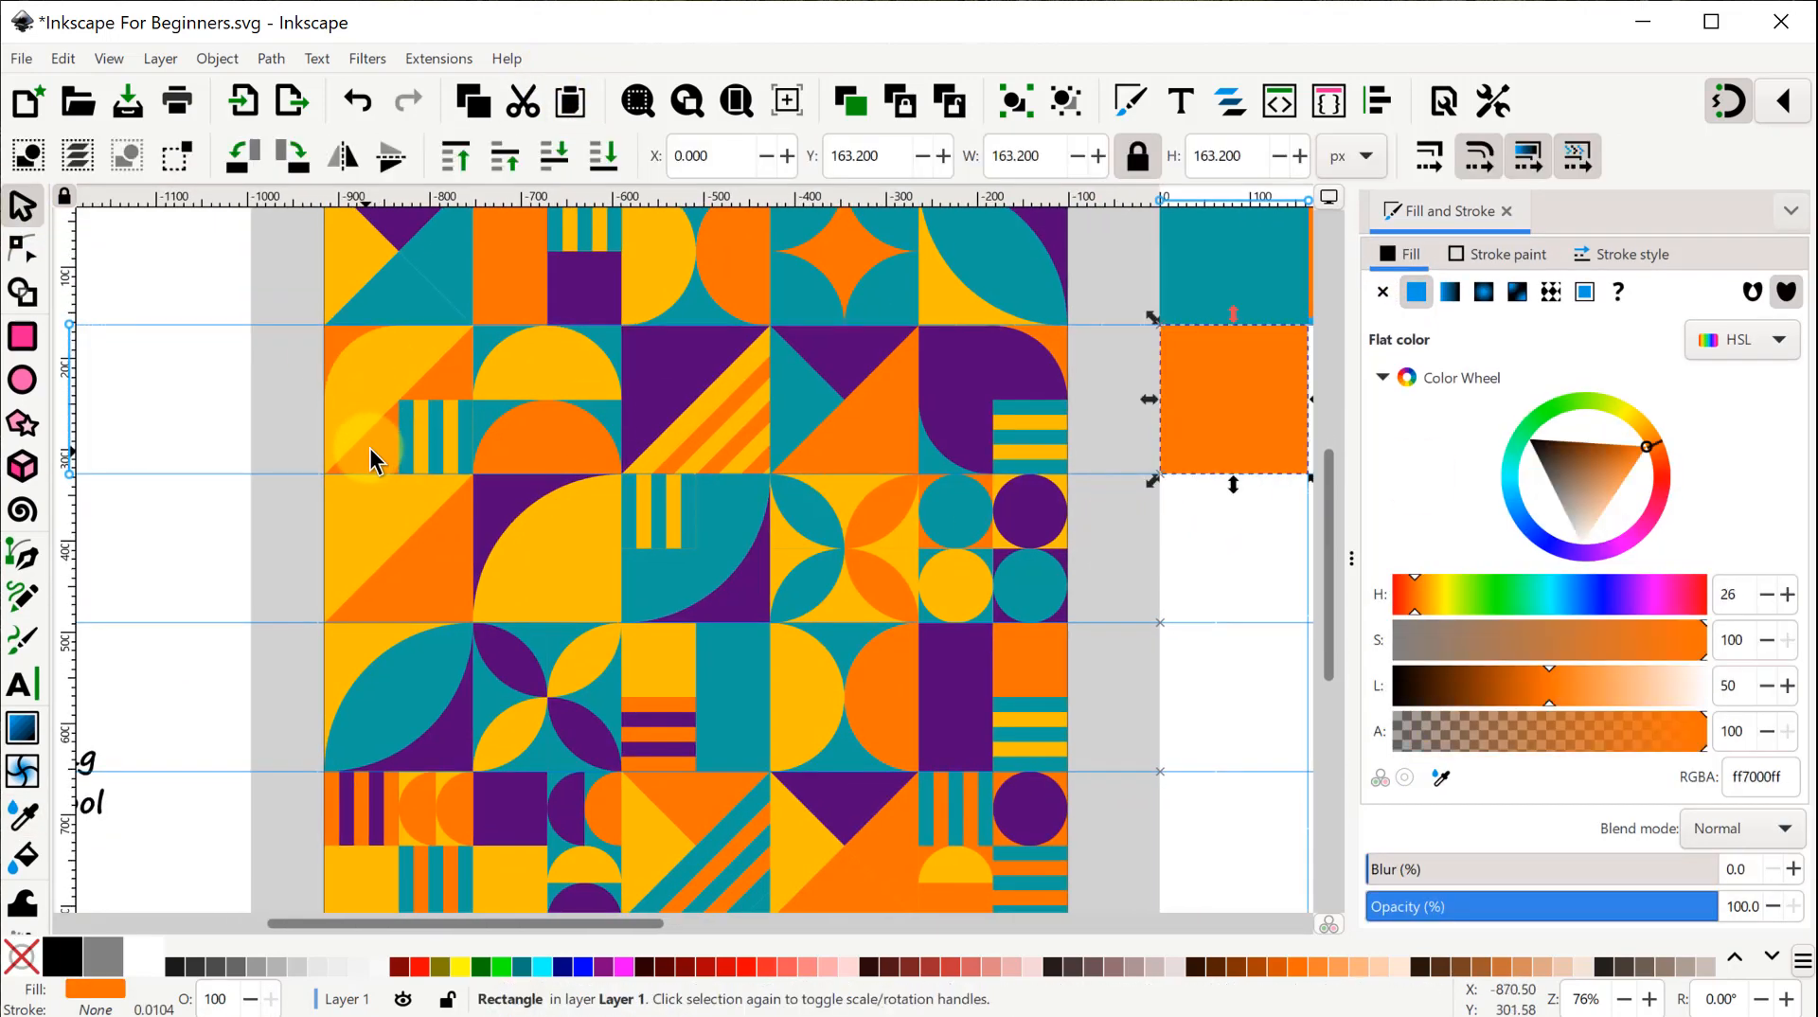
left_click(1110, 525)
Duplicate the striped tile's amber triangle, flip it horizontally and vertically, and snap it over the orange square's upper-left half.
scroll(1110, 526, "up", 3)
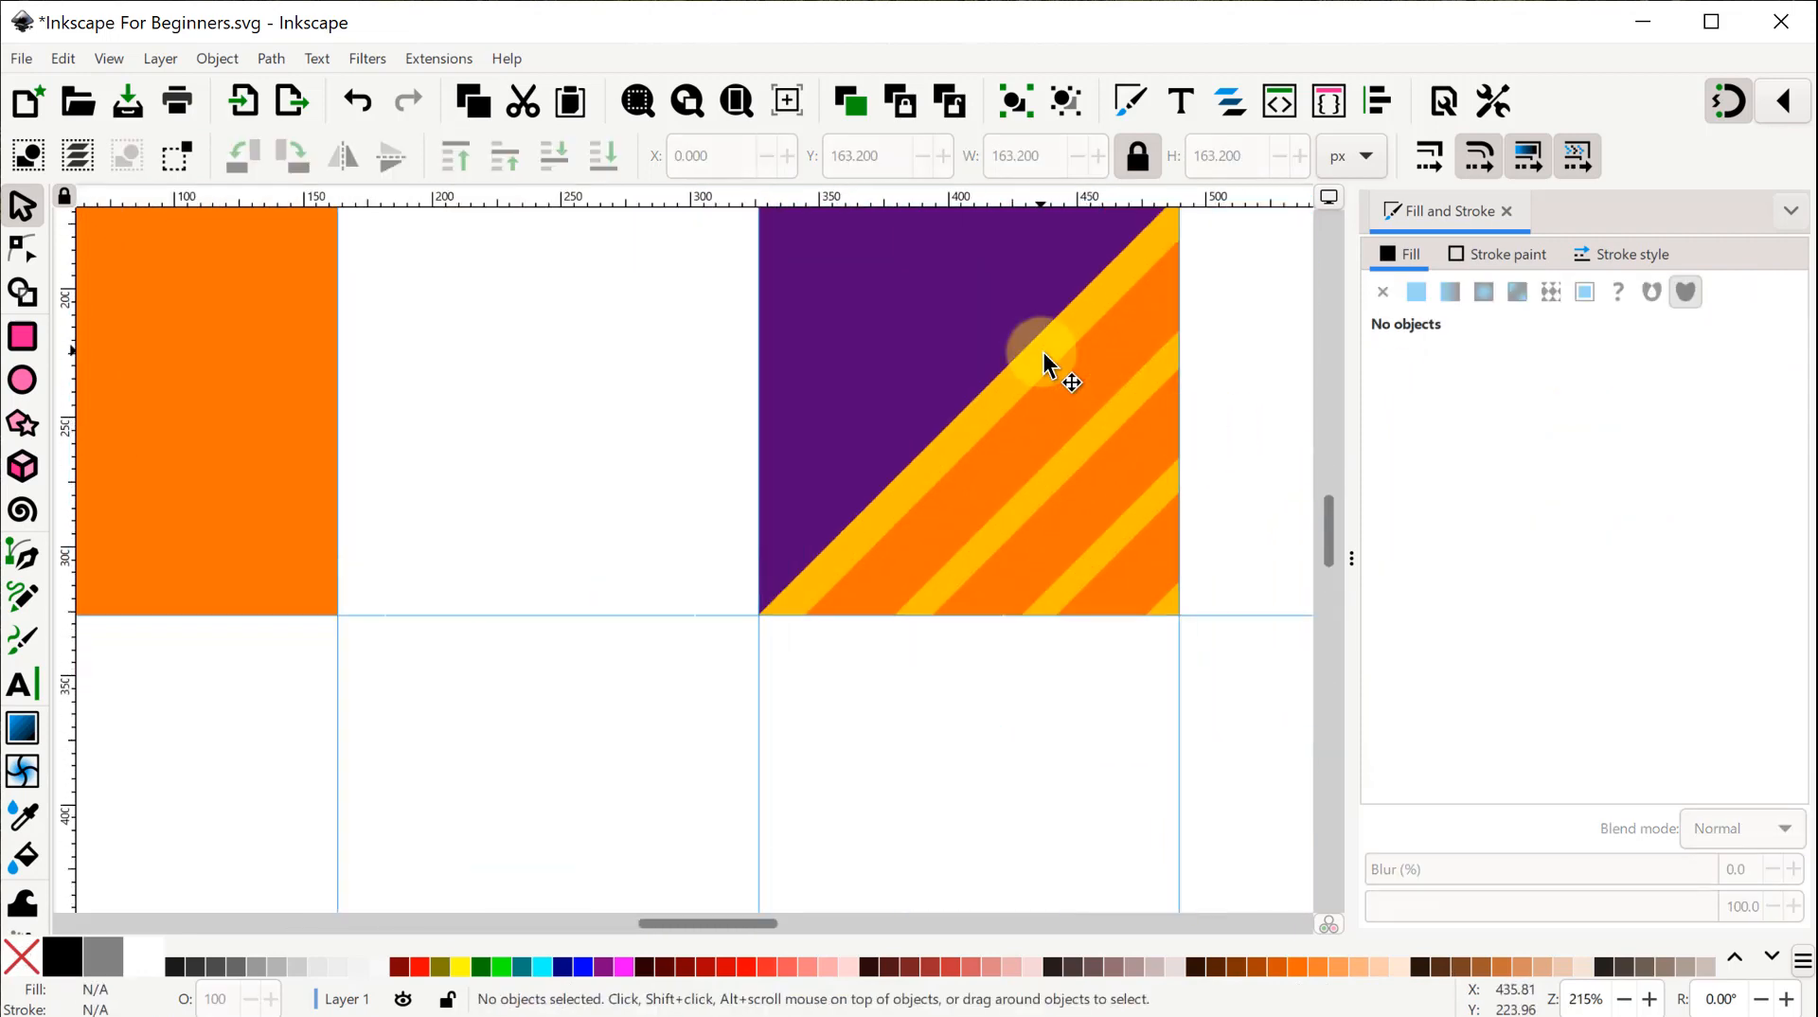
left_click(1043, 354)
key("ctrl+d")
left_click_drag(1028, 492, 653, 496)
left_click_drag(560, 723, 1039, 812)
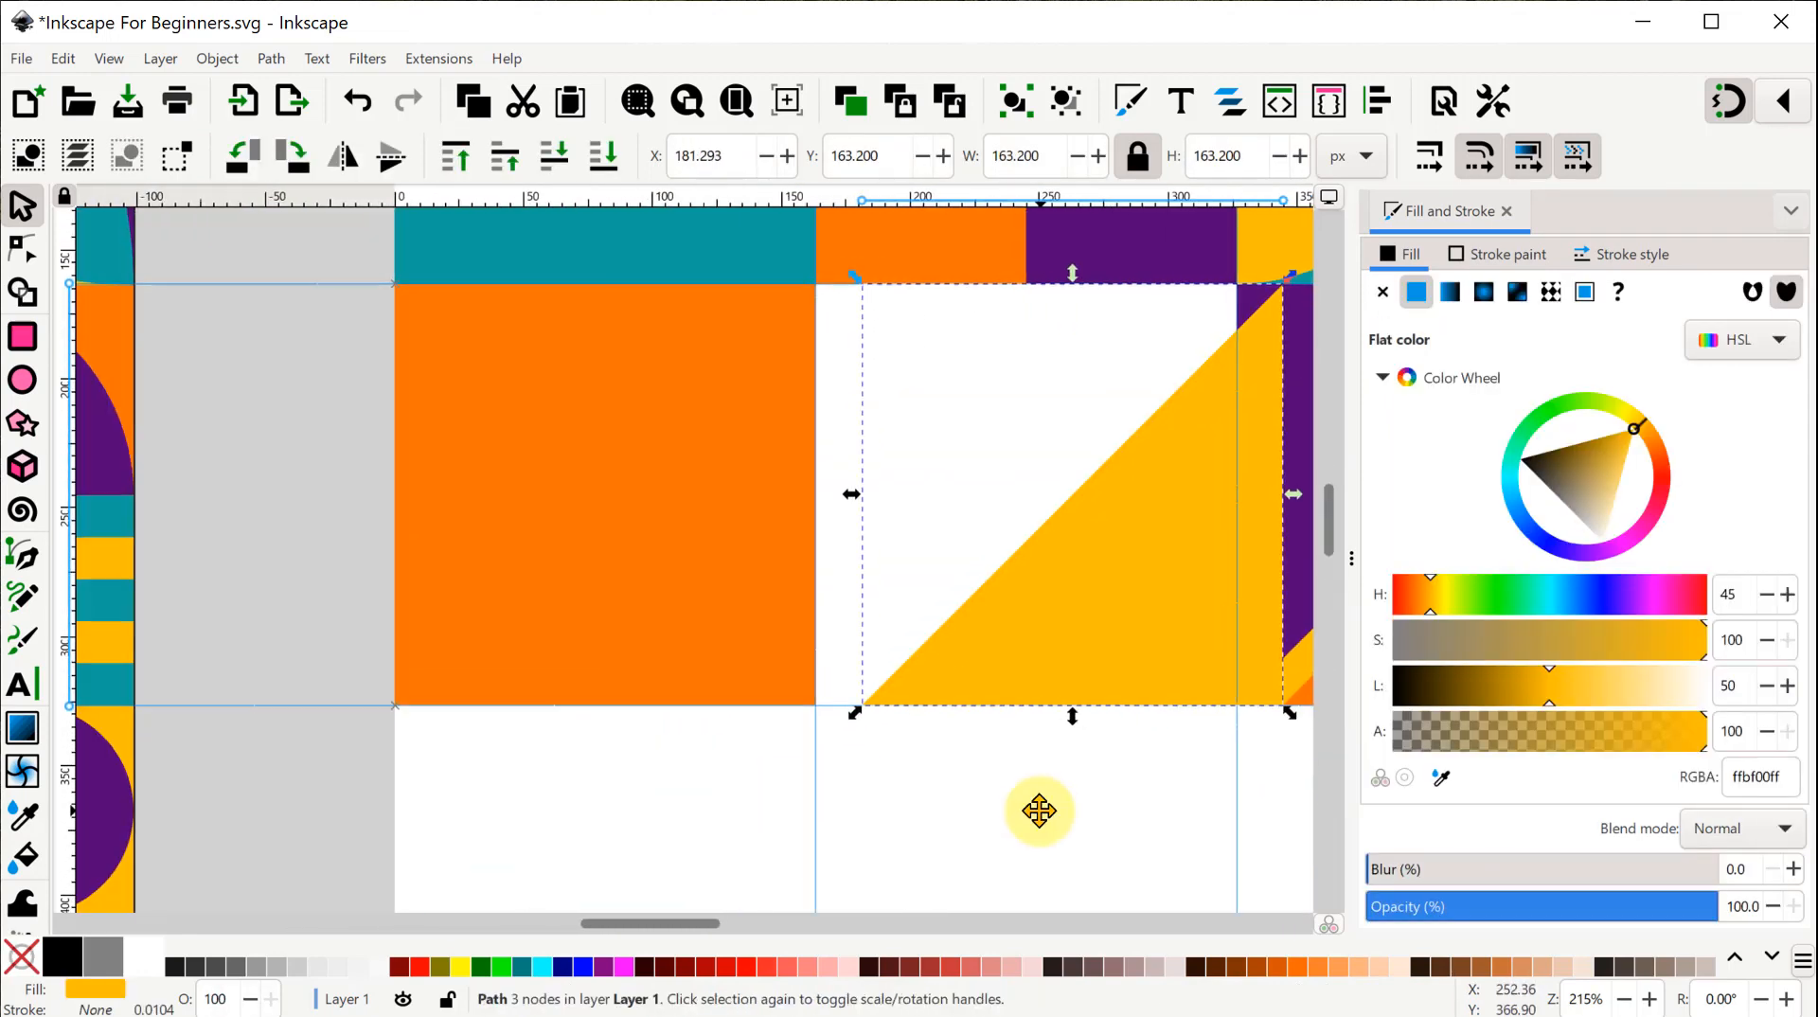
scroll(1039, 800, "down", 1)
left_click(341, 157)
left_click(388, 159)
left_click_drag(932, 493, 619, 501)
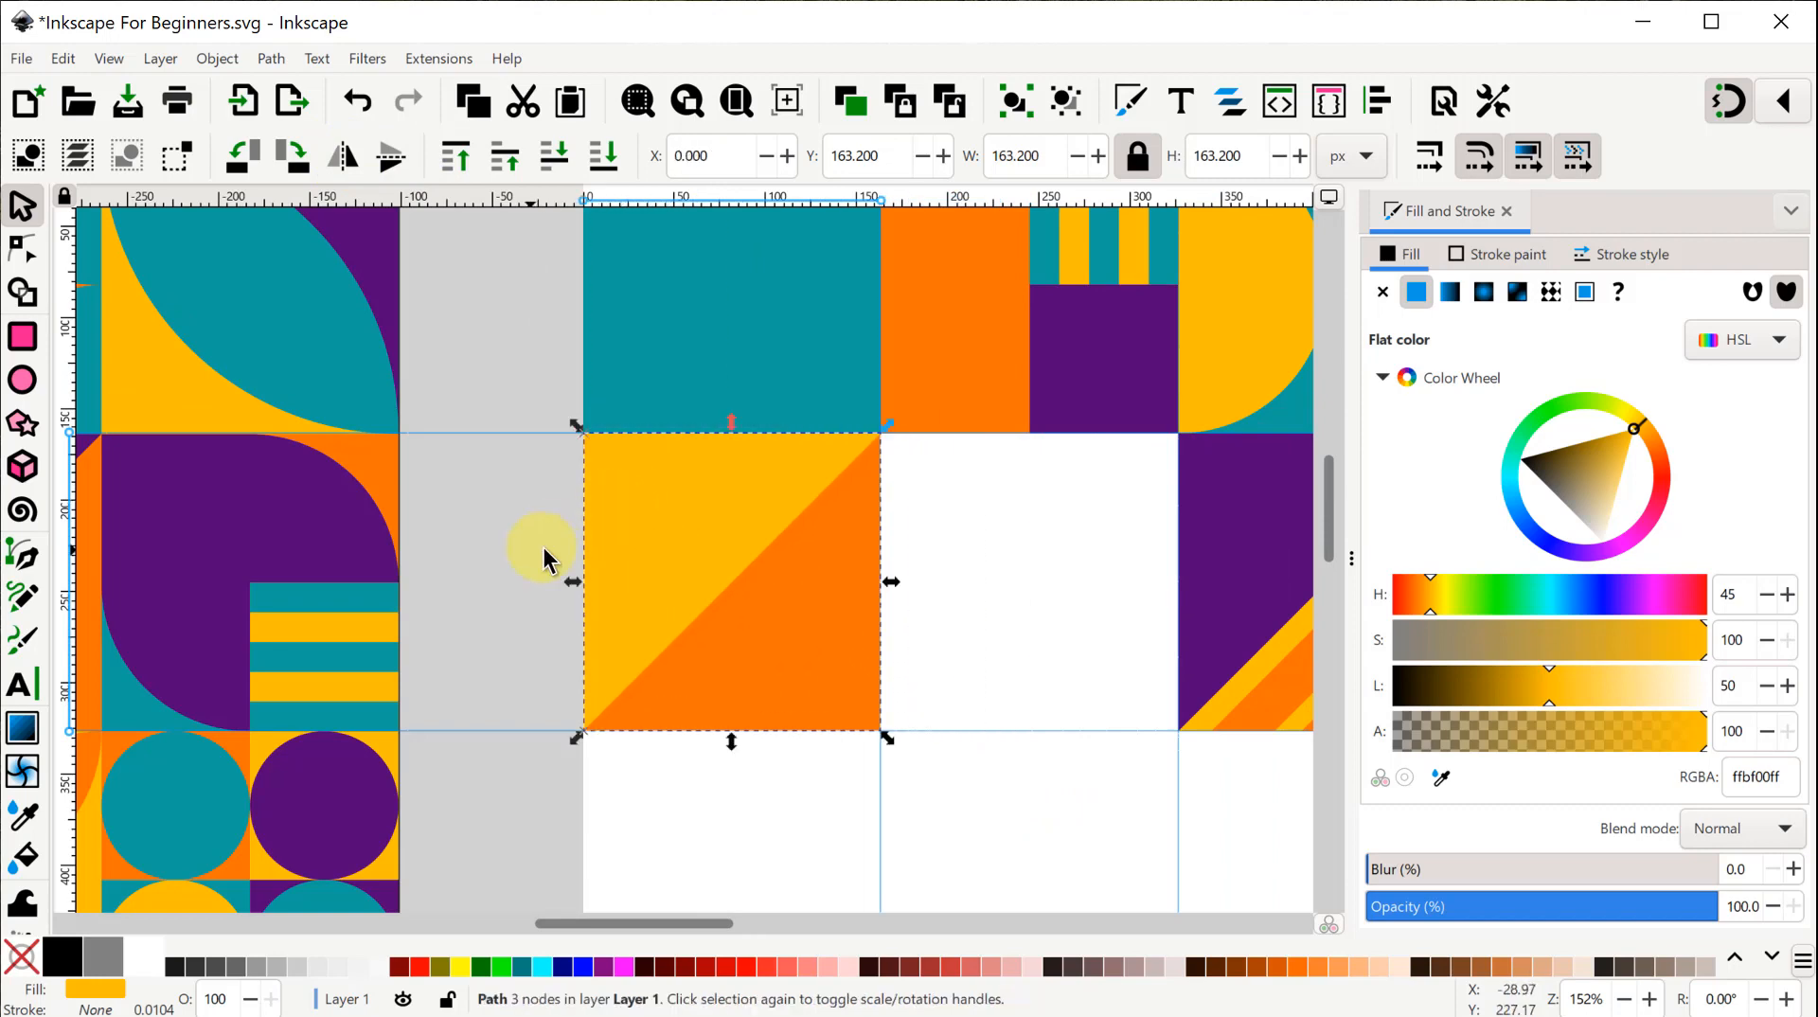
Duplicate the star tile's upper-left teal quarter, flip it horizontally and vertically, and snap it into the amber and orange tile's upper-left quarter.
left_click(486, 555)
scroll(484, 559, "down", 1)
mouse_move(484, 560)
left_mouse_down()
mouse_move(1303, 527)
mouse_move(276, 535)
left_mouse_up()
left_click(1034, 299)
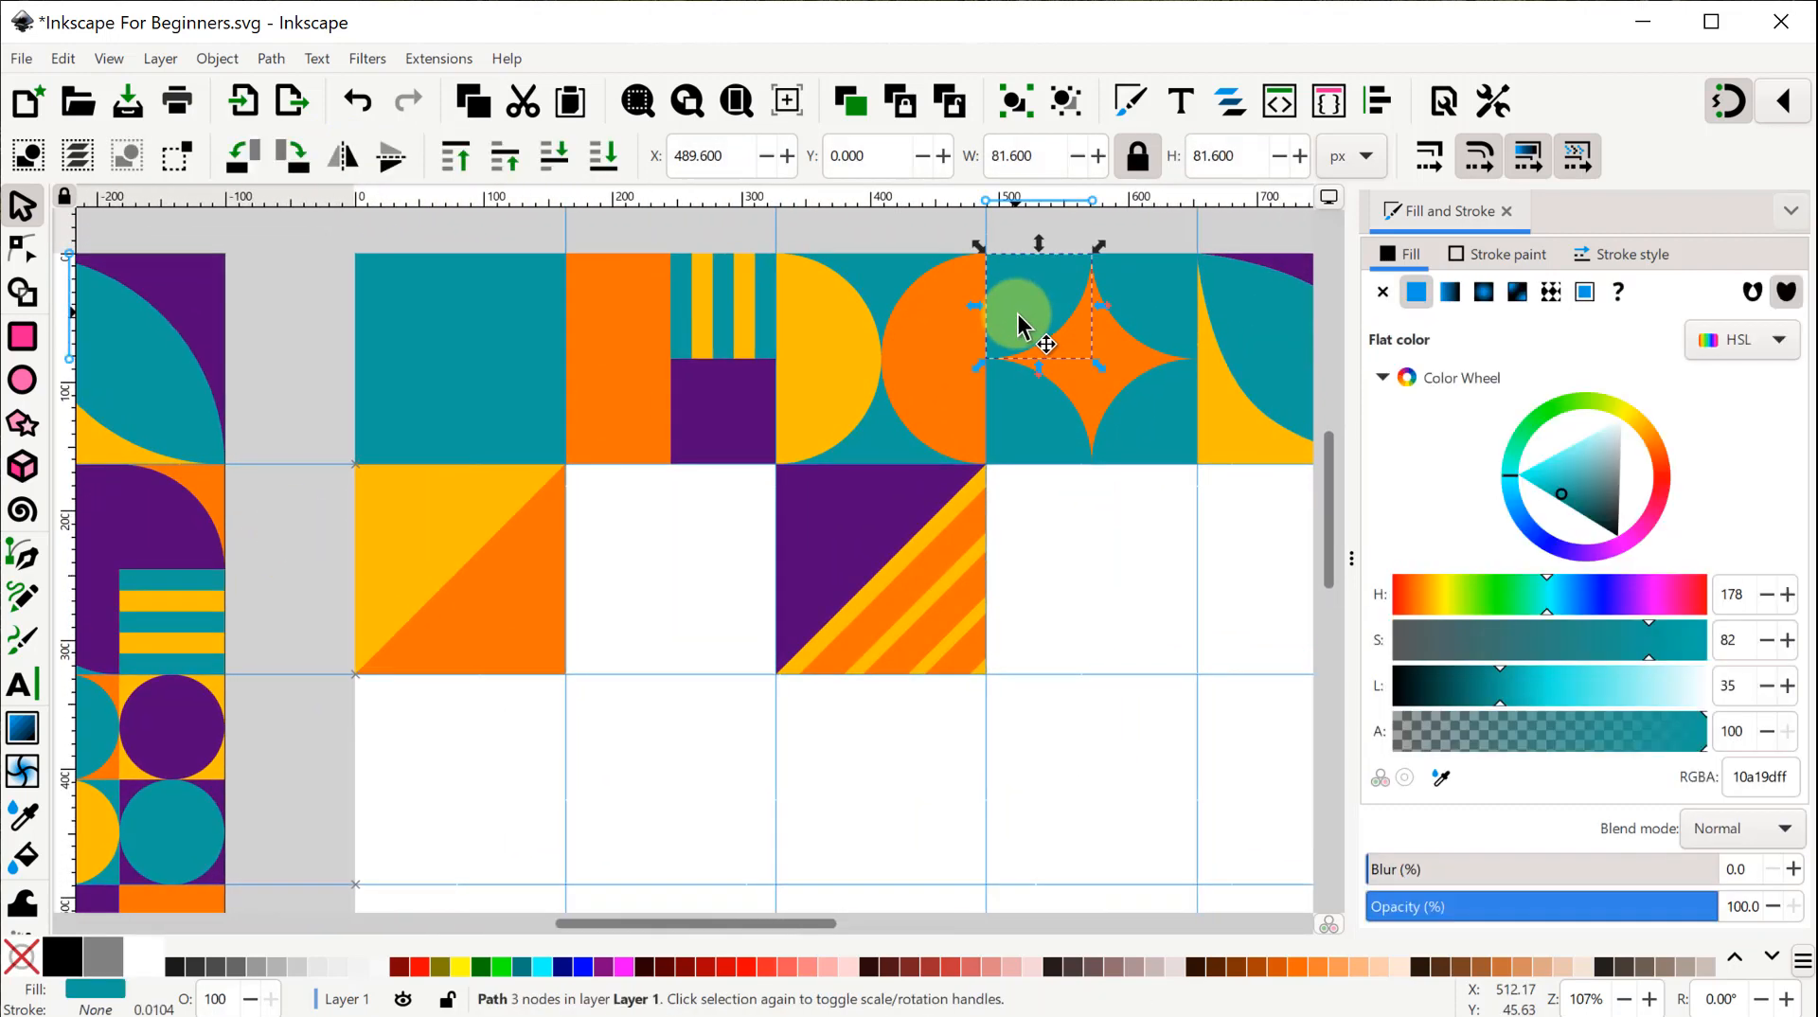
left_click_drag(1039, 303, 434, 540)
left_click(342, 157)
left_click(388, 159)
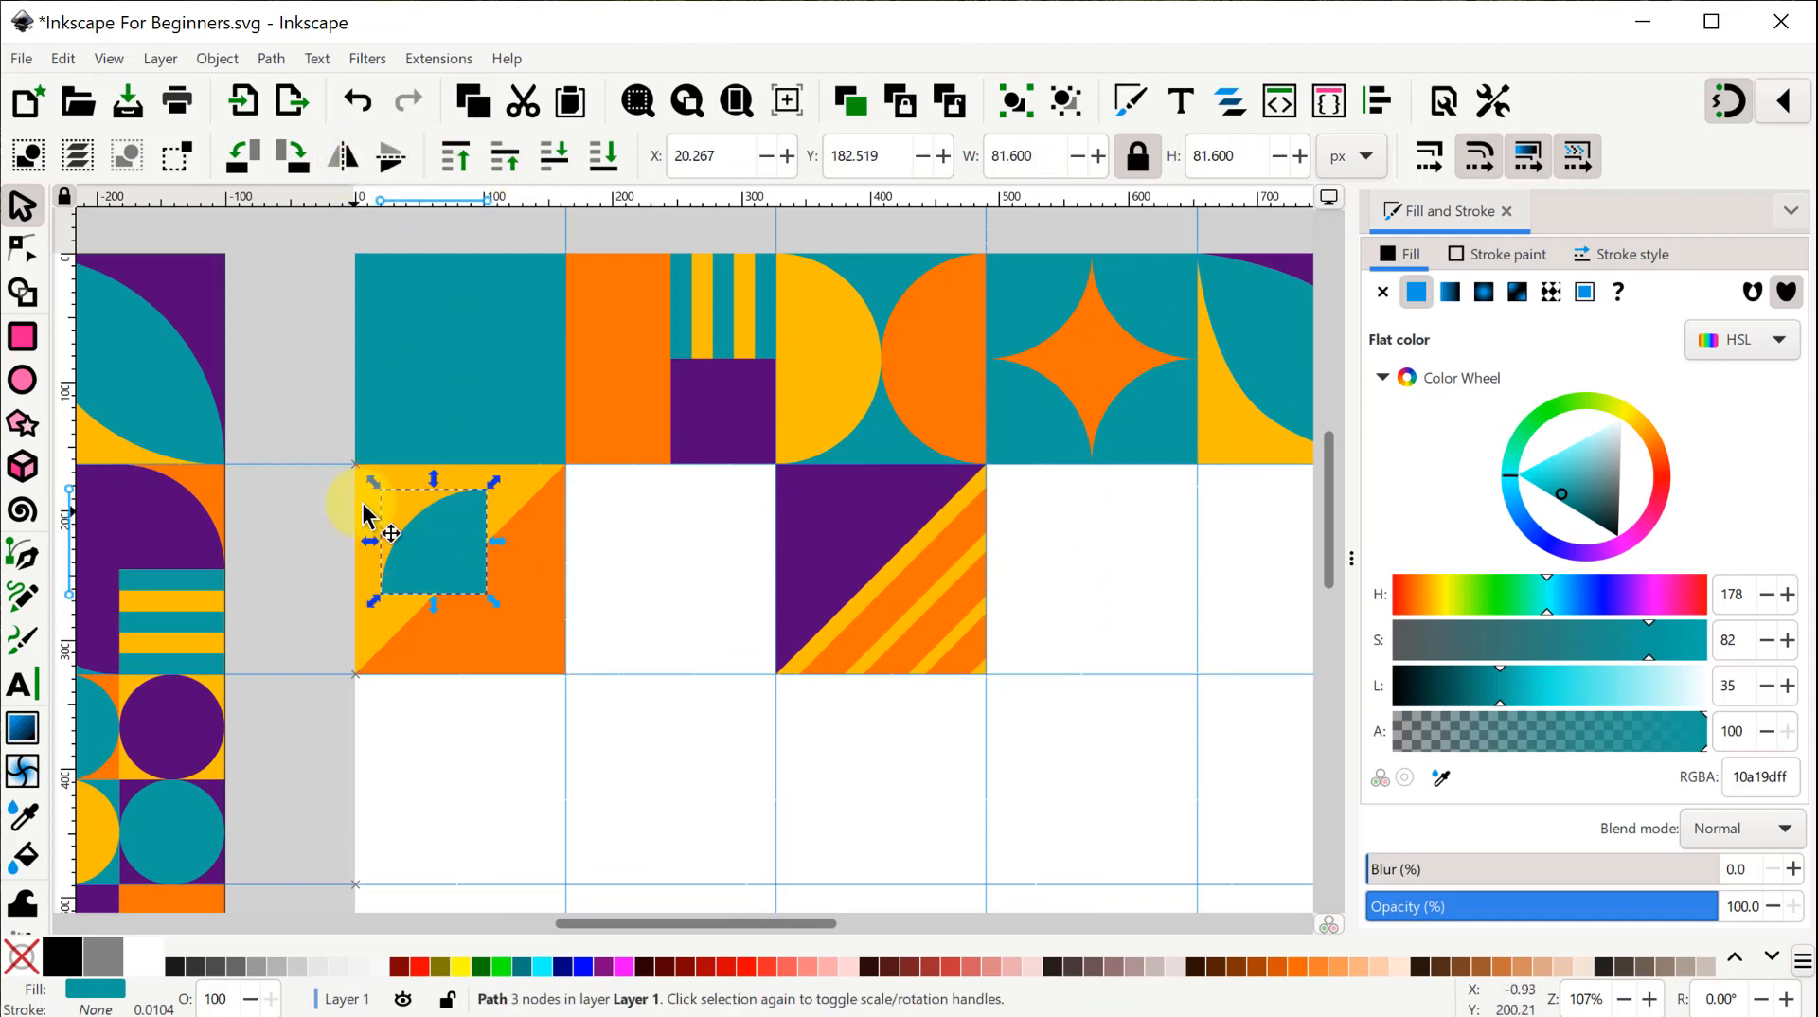
left_click_drag(436, 742, 904, 760)
left_click_drag(906, 563, 877, 537)
left_click_drag(850, 791, 1032, 794)
Trace a closed Pen triangle over the amber area between the tile's centre, upper-right corner and top-edge midpoint.
left_click(23, 557)
scroll(1108, 624, "up", 3)
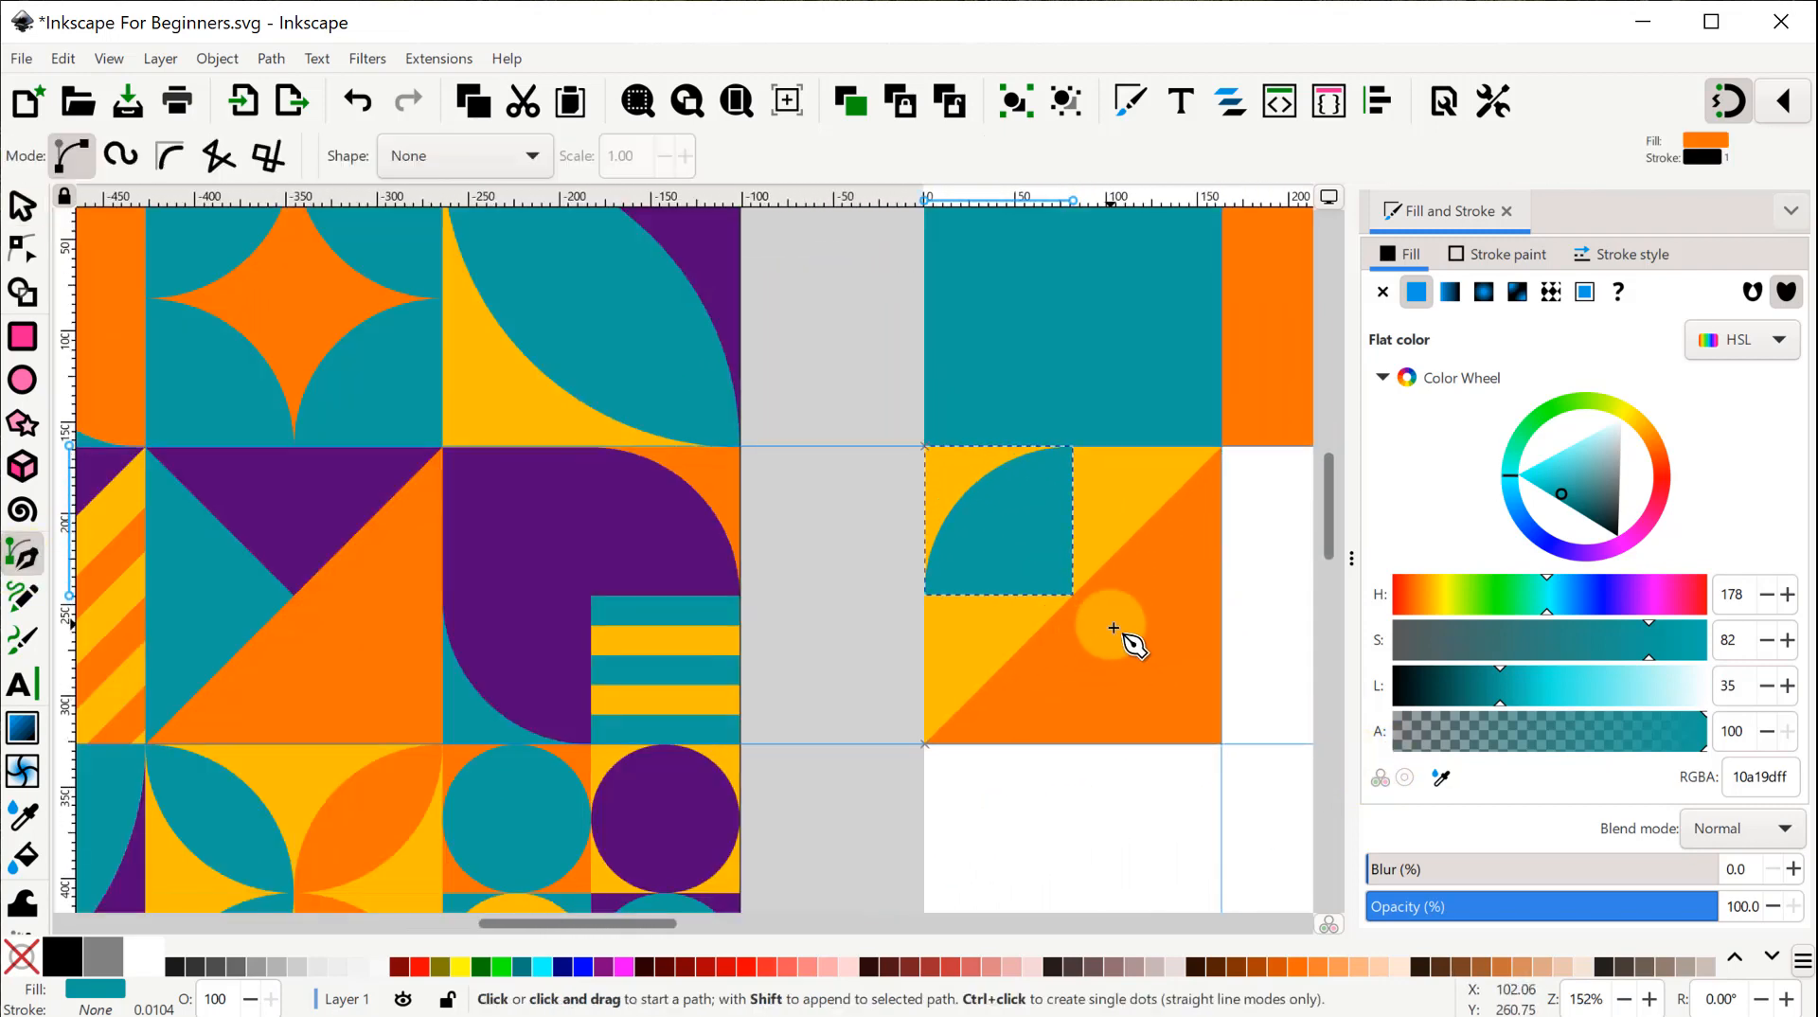
left_click_drag(1064, 366, 928, 502)
left_click(903, 701)
left_click(1200, 406)
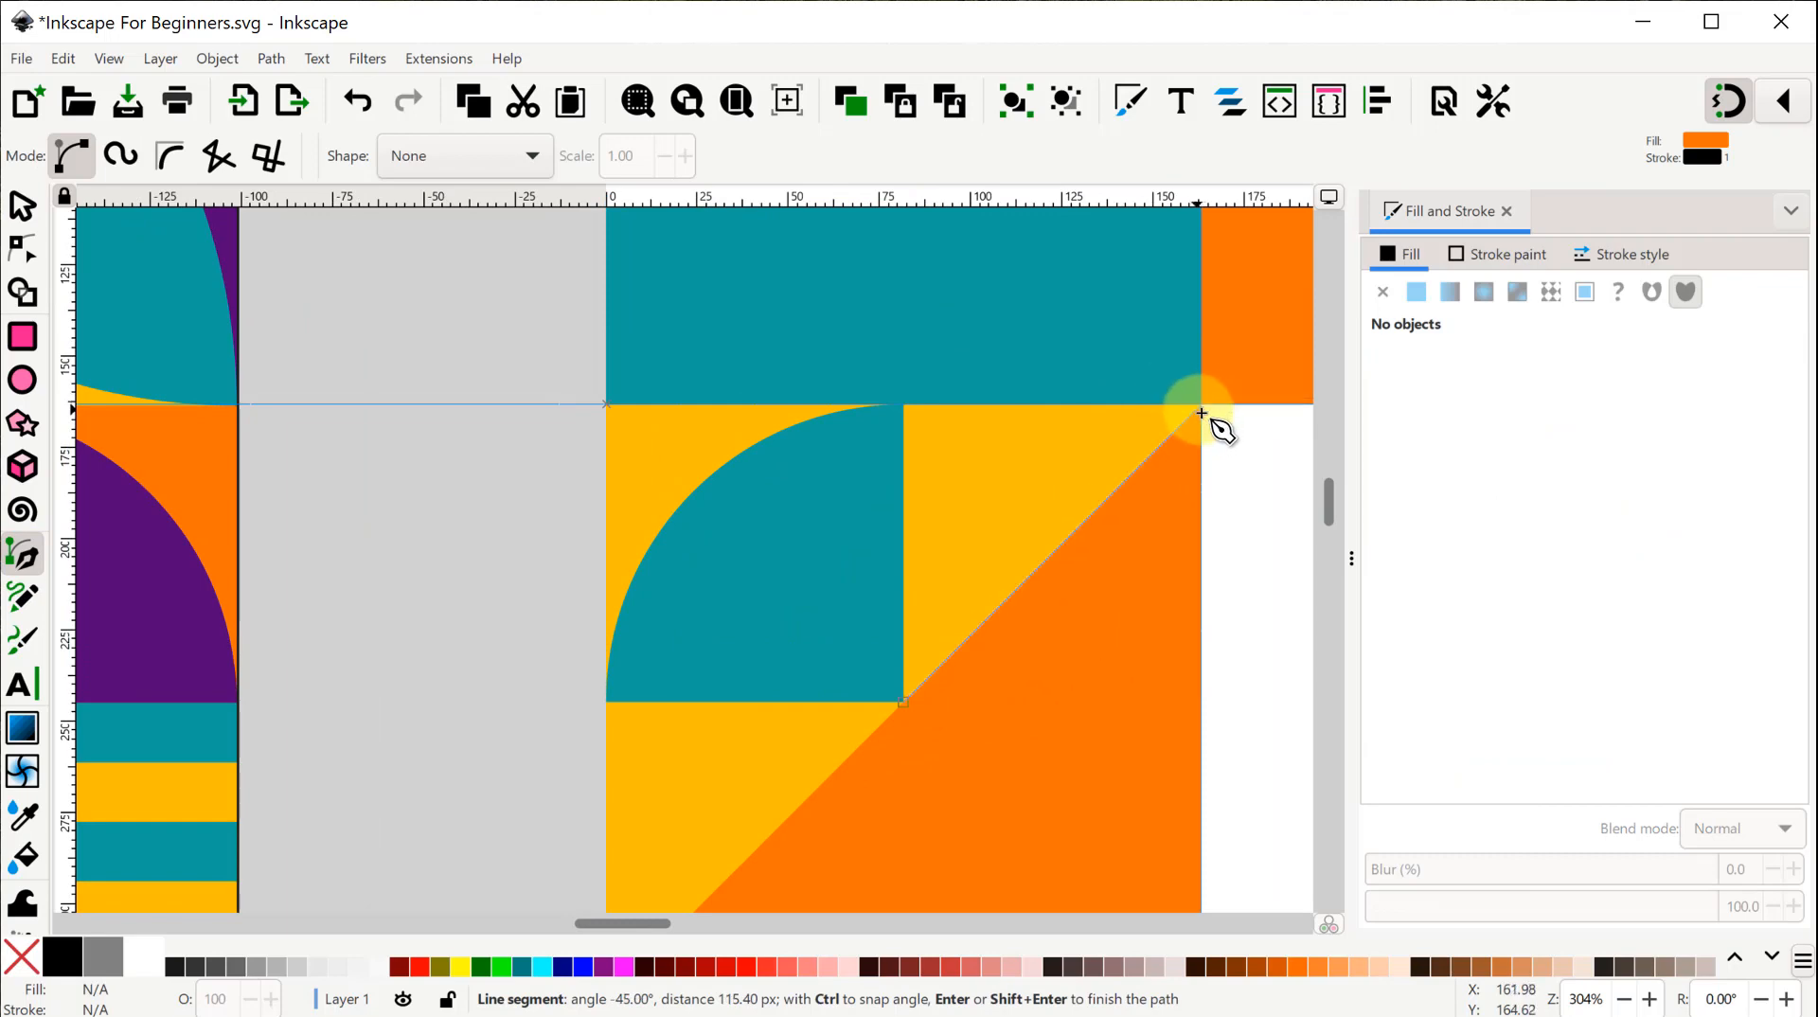
left_click(905, 407)
left_click(906, 703)
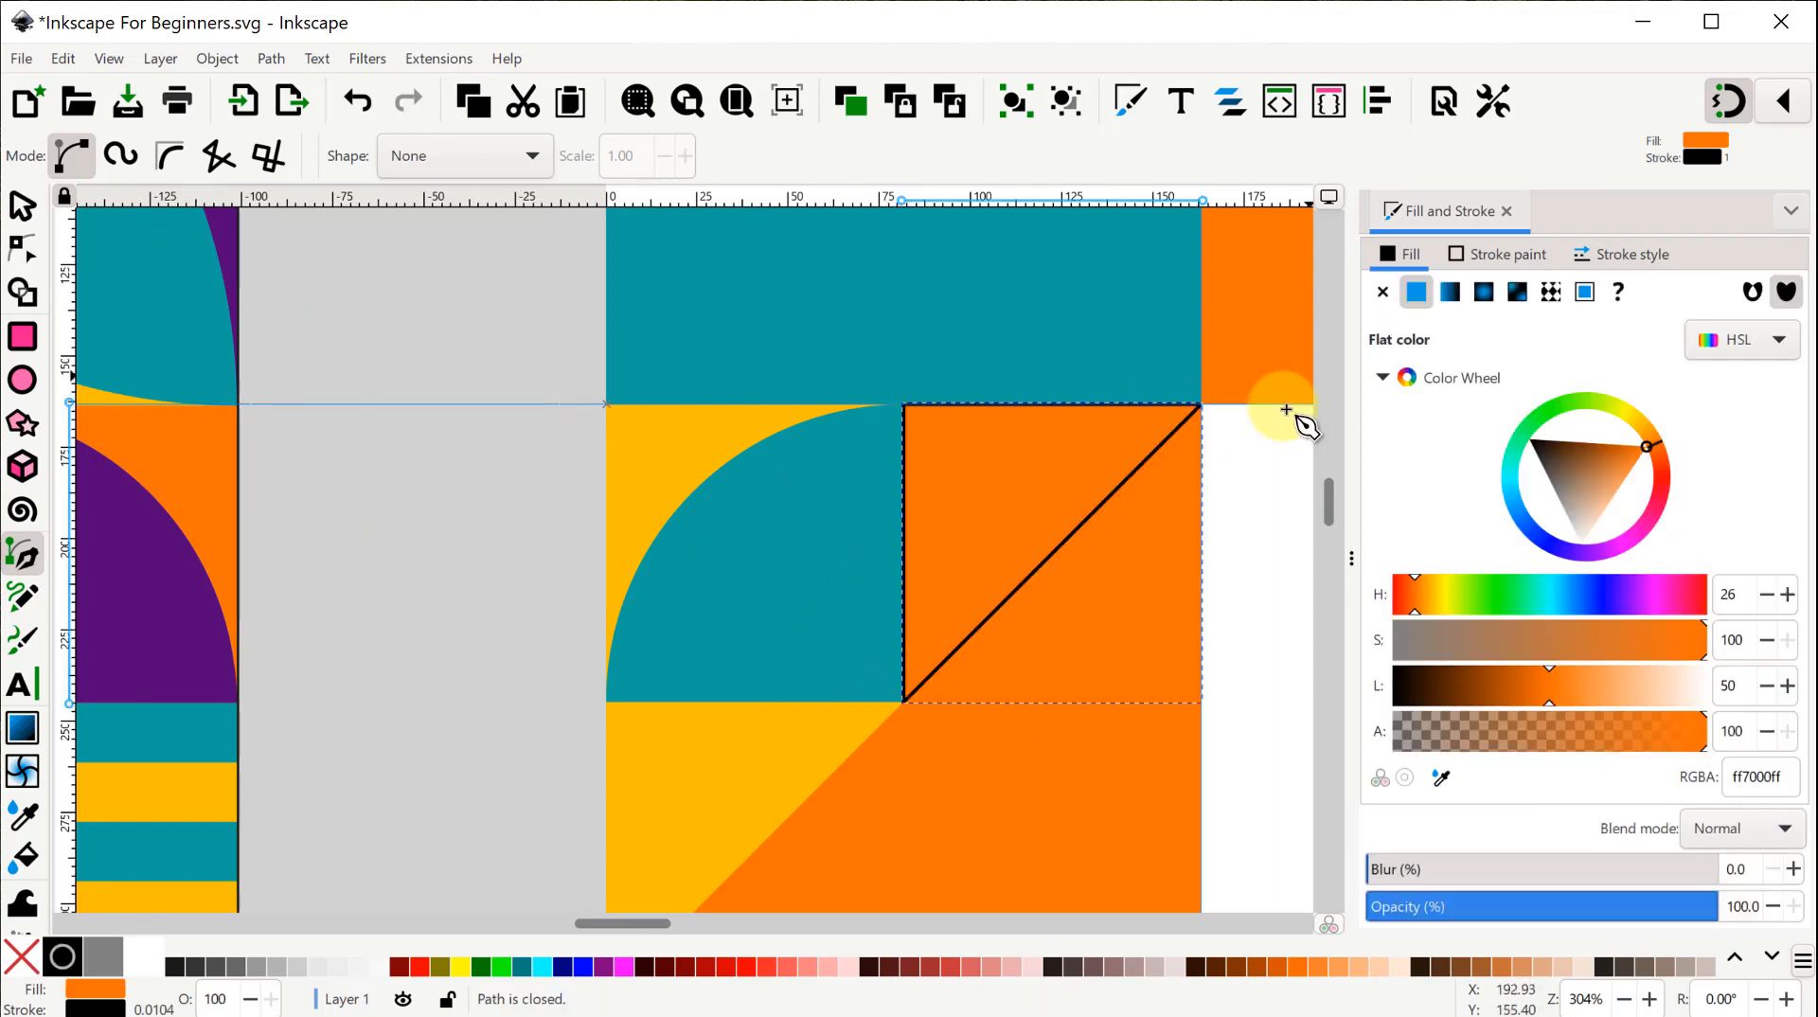
Fill the new triangle with the teal (#10a19d) sampled from the neighbouring quarter shape and remove its stroke.
left_click(1404, 256)
left_click(1441, 777)
left_click(892, 555)
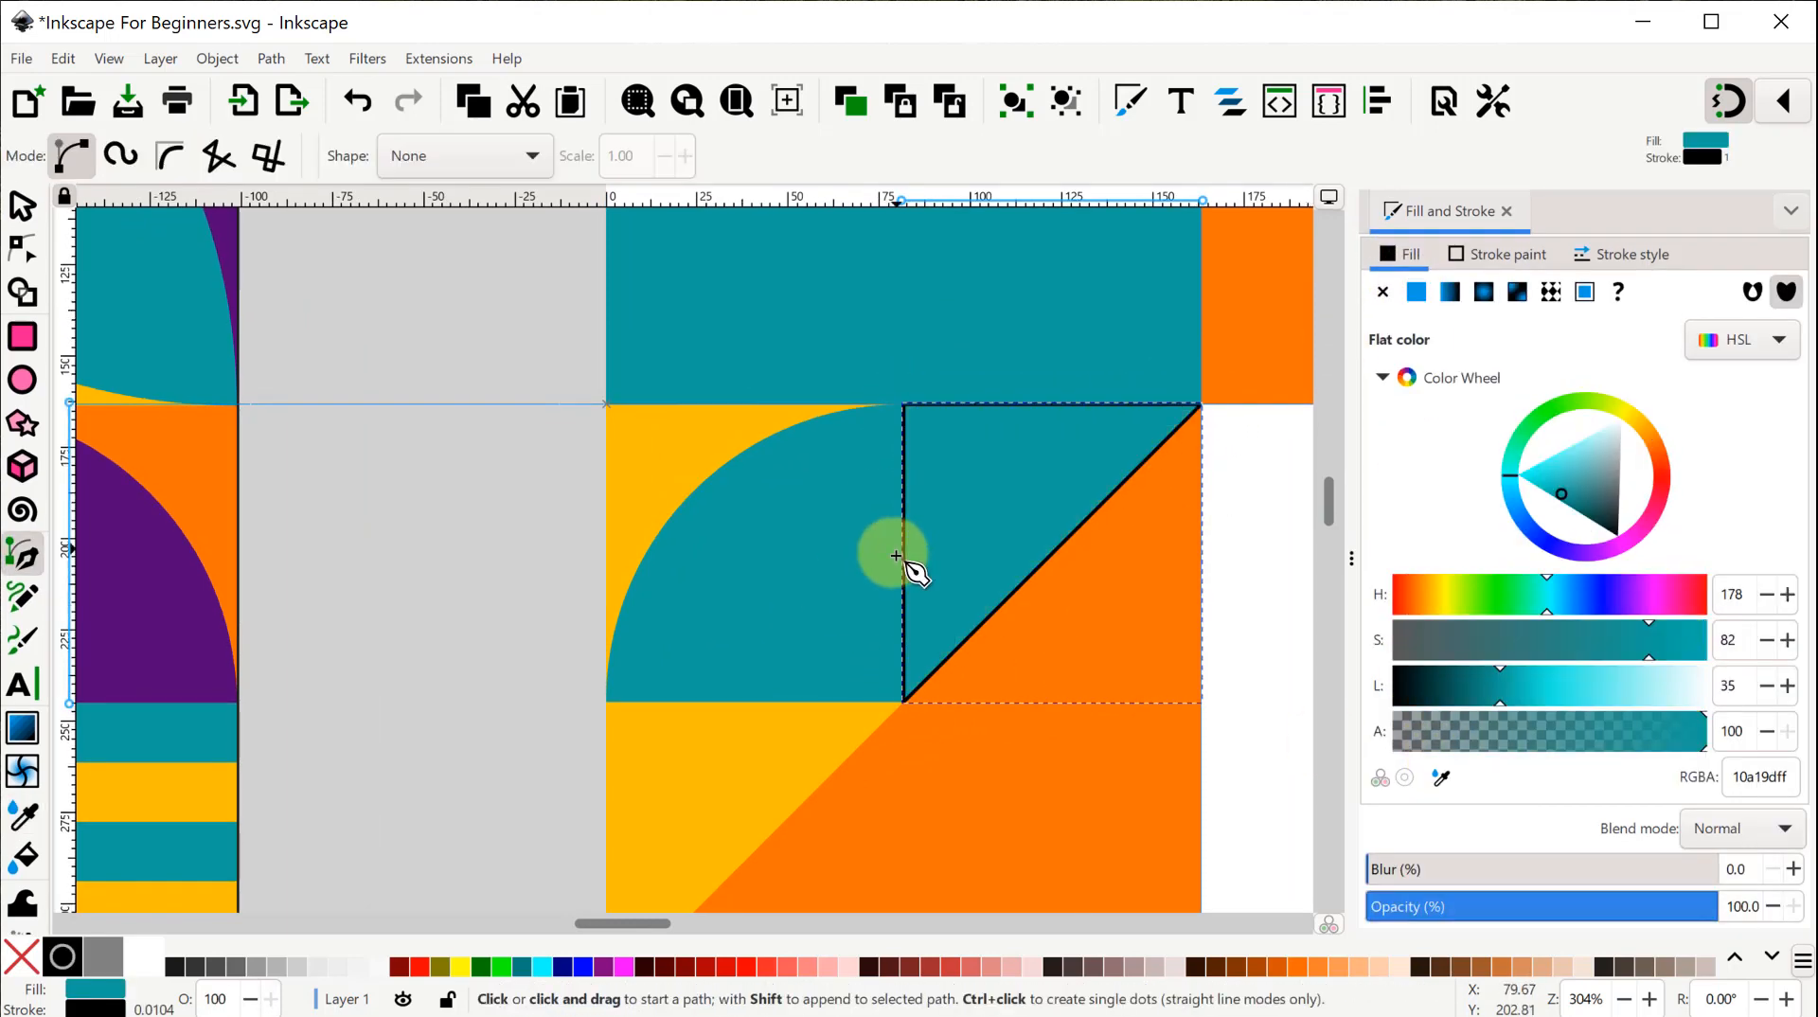
left_click(1467, 251)
left_click(1382, 292)
left_click(21, 205)
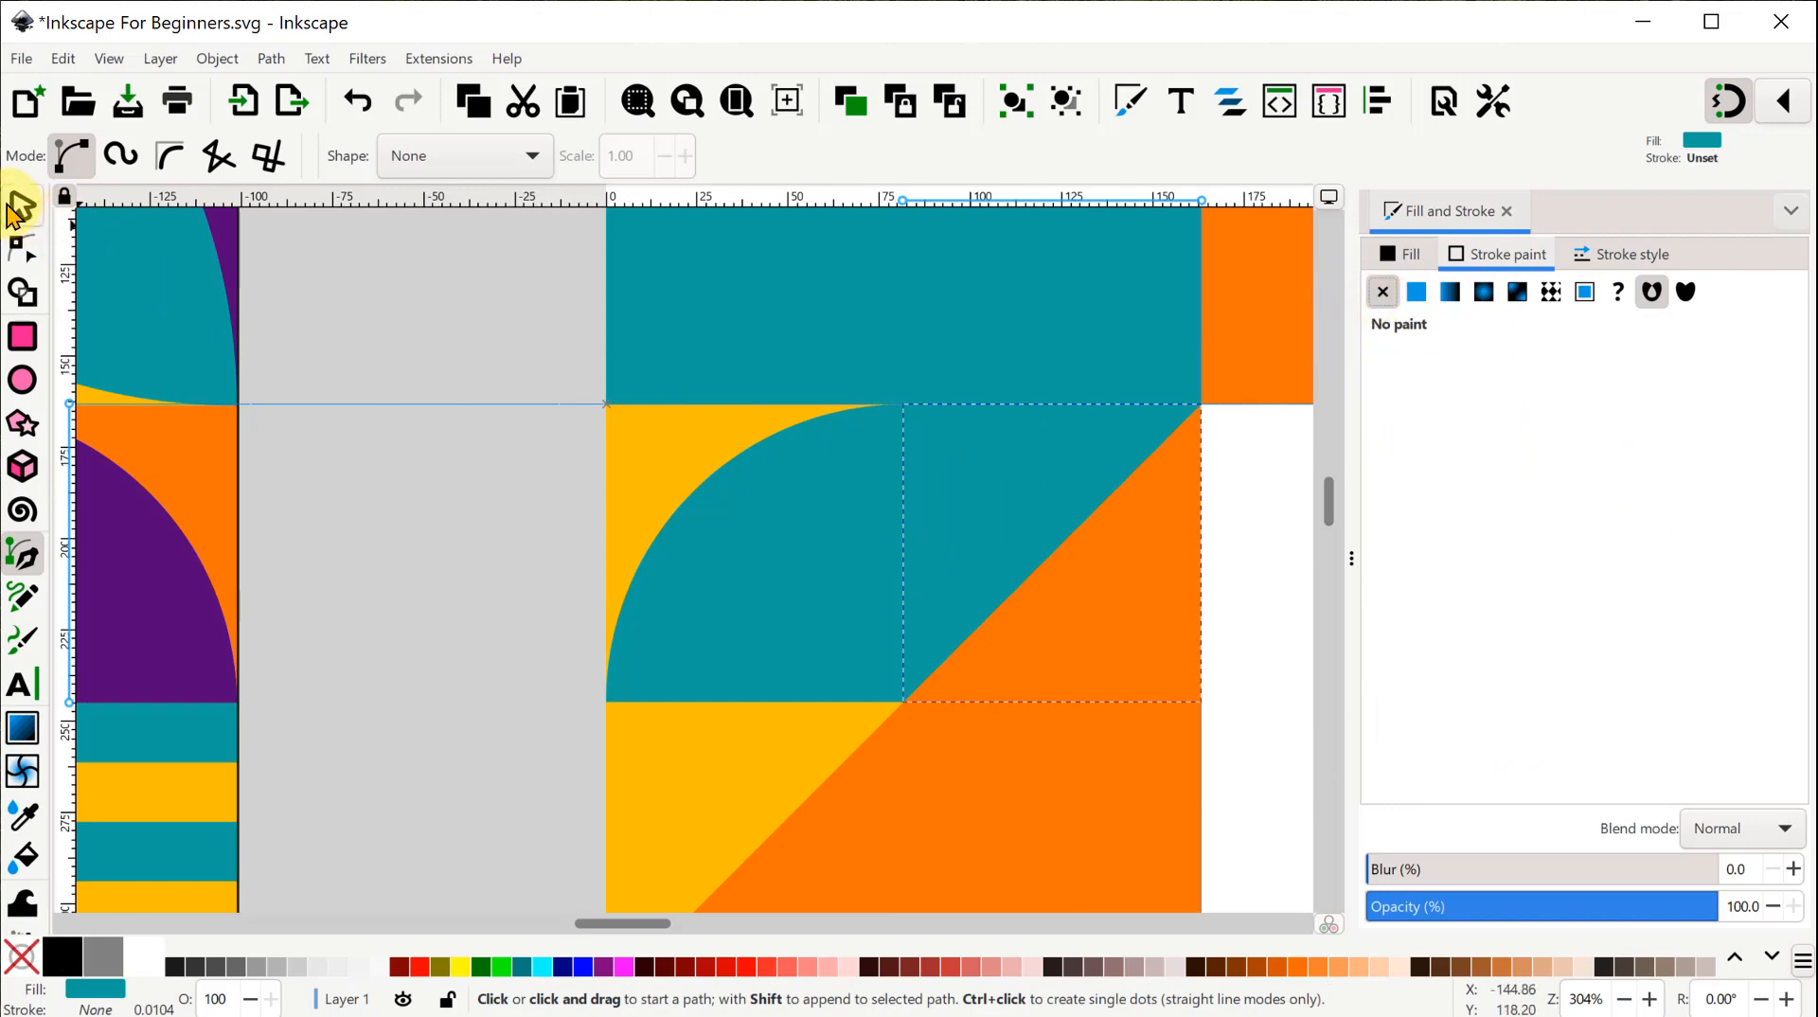
Duplicate the teal triangle from the tile's upper-right quarter and snap the copy into its lower-left quarter.
left_click(991, 471)
left_click(343, 156)
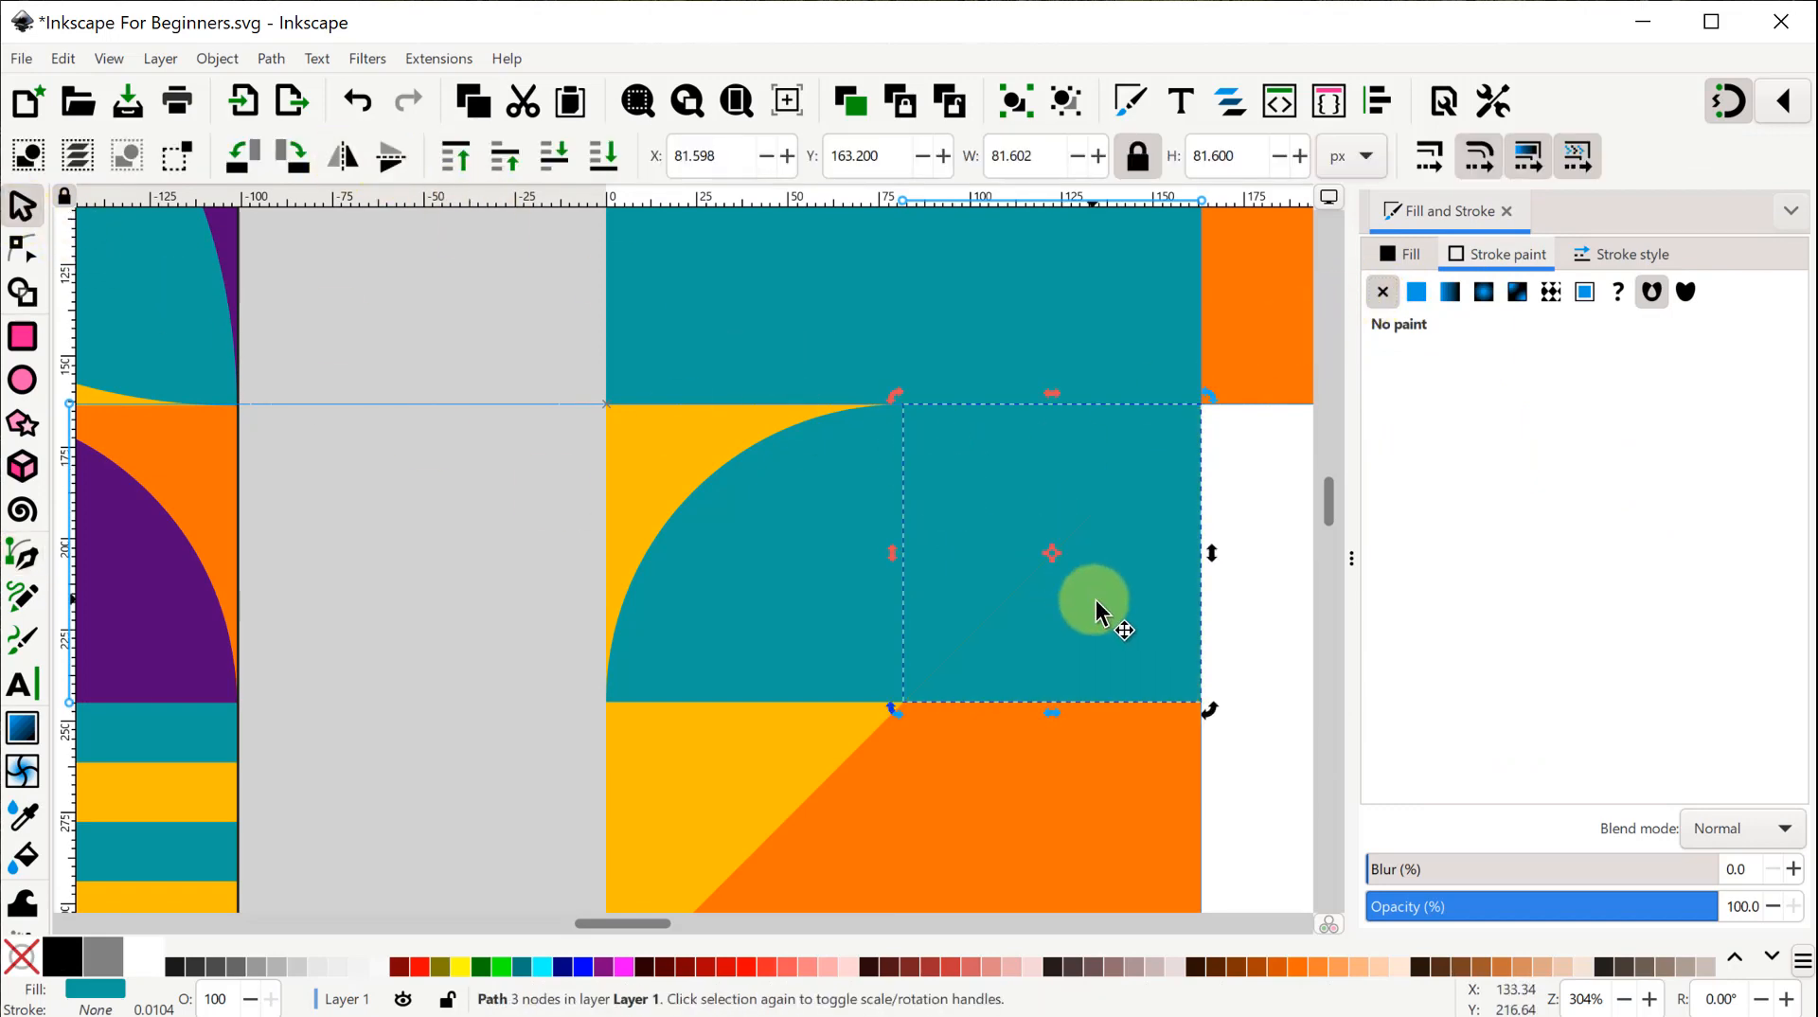
left_click_drag(1104, 617, 697, 792)
left_click(342, 154)
left_click(385, 157)
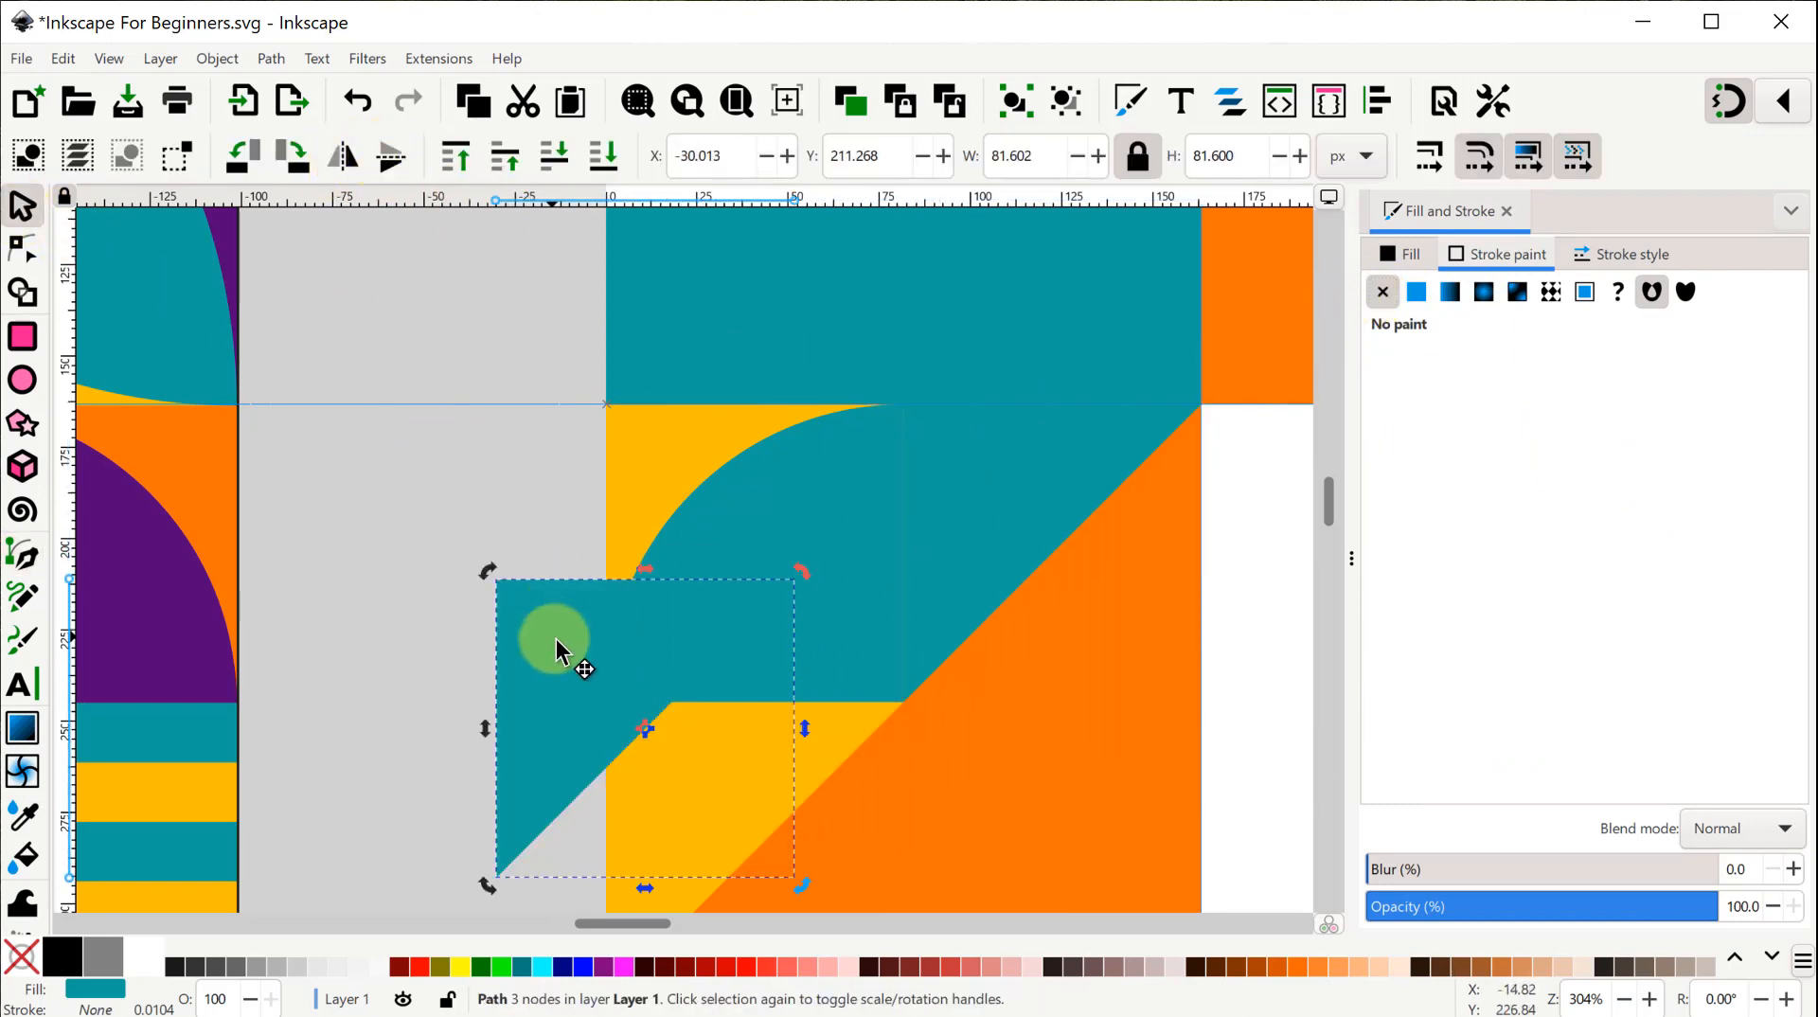
left_click_drag(557, 644, 666, 766)
left_click(464, 690)
Merge the tile's teal quarter shape and both teal triangles into one path with Union.
scroll(509, 662, "down", 1)
left_click_drag(509, 662, 717, 532)
scroll(649, 567, "down", 2)
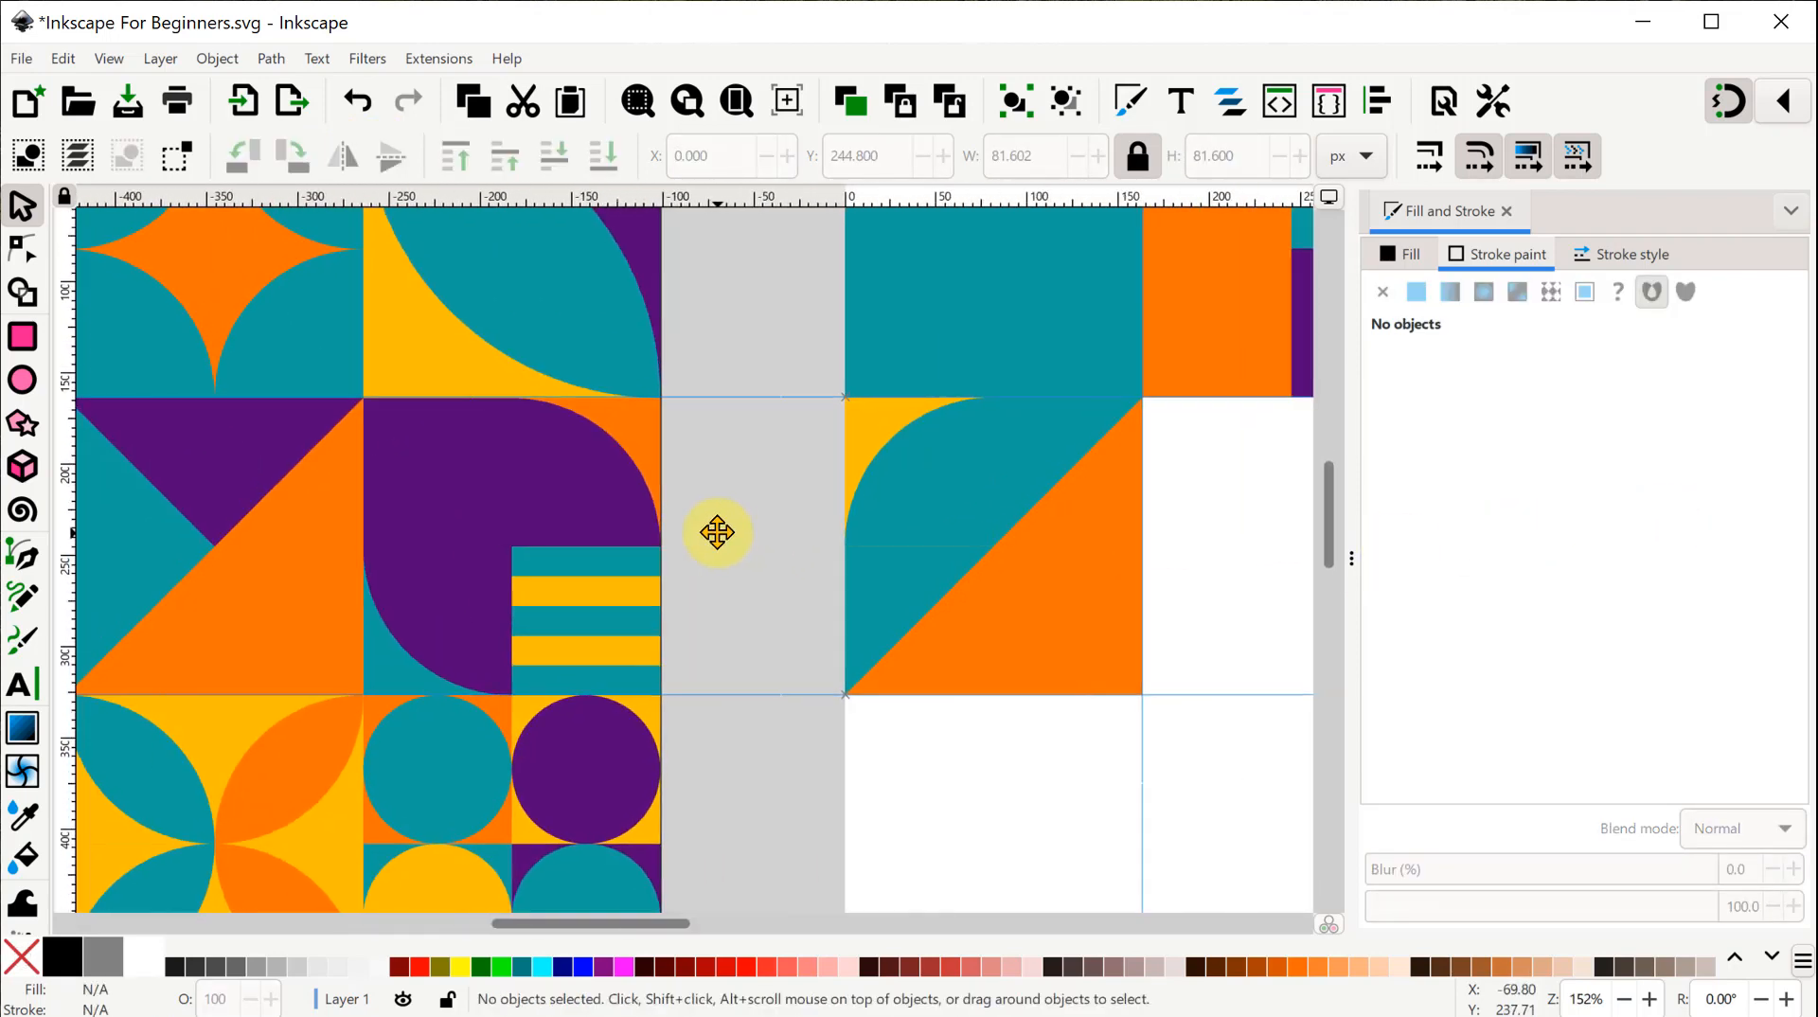
left_click(911, 542)
left_click(1027, 458, "shift")
left_click(271, 59)
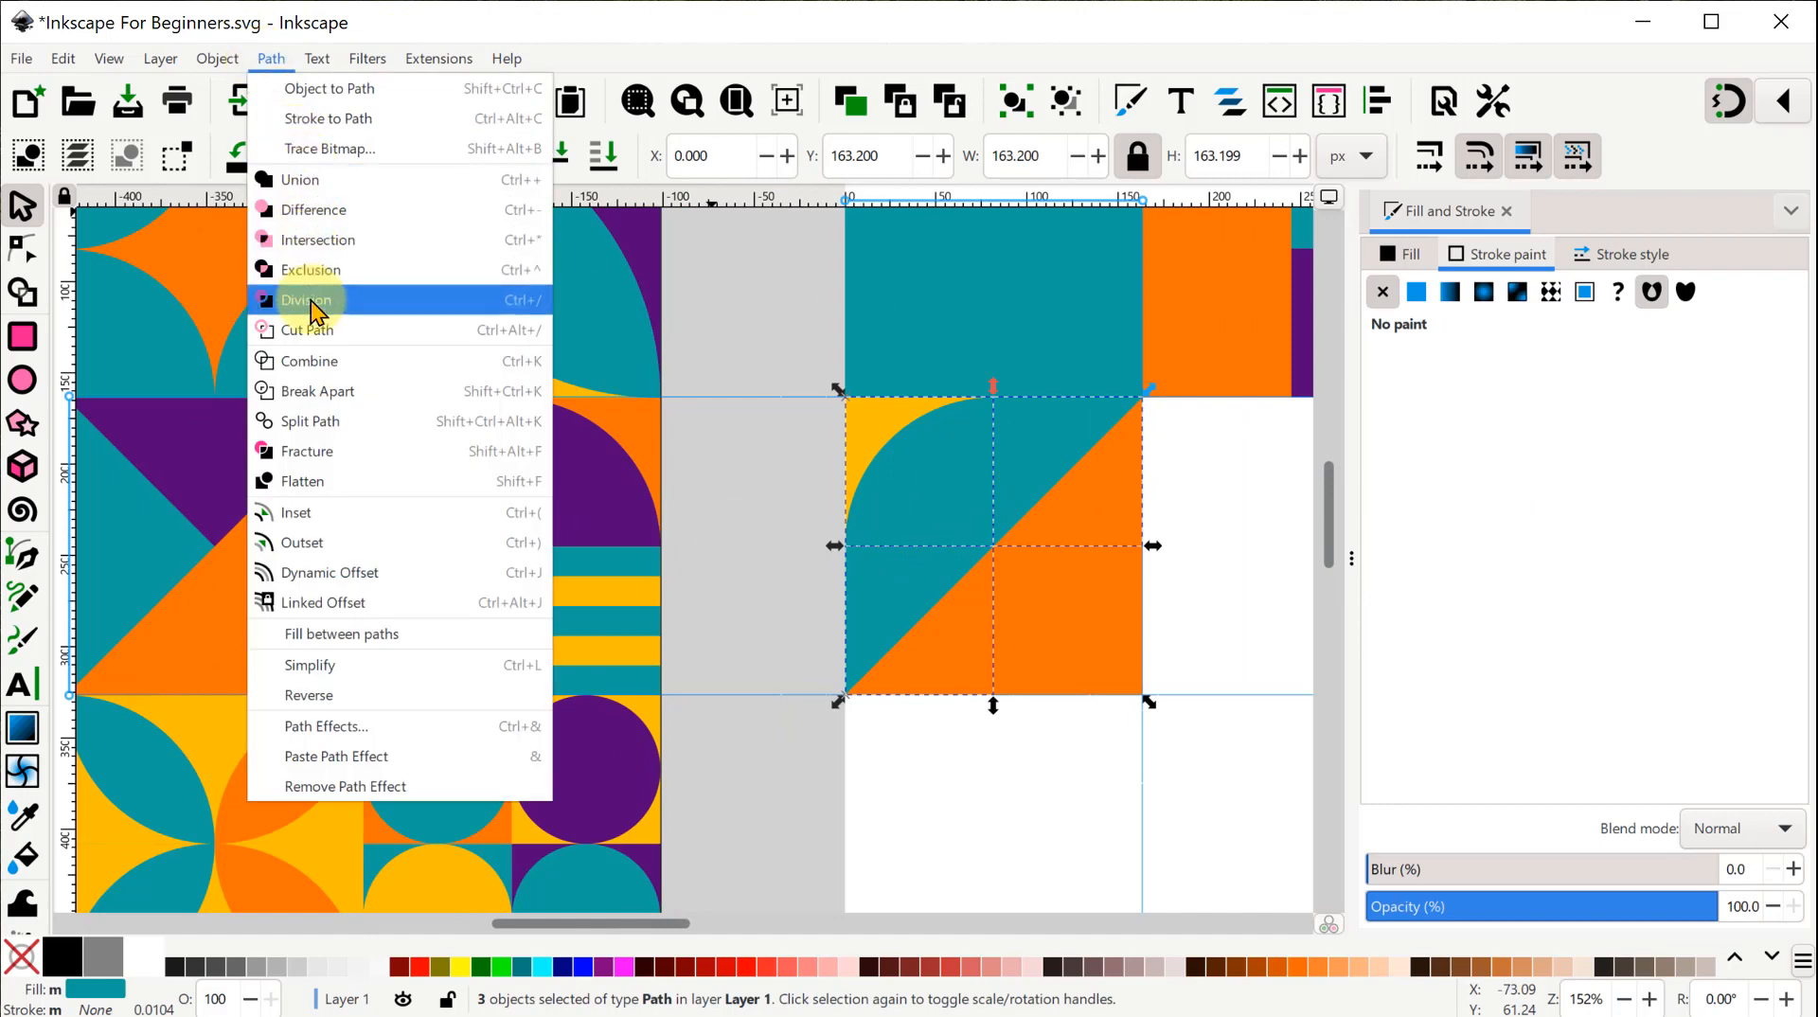
left_click(306, 300)
mouse_move(945, 475)
left_mouse_down()
mouse_move(913, 494)
mouse_move(928, 485)
left_mouse_up()
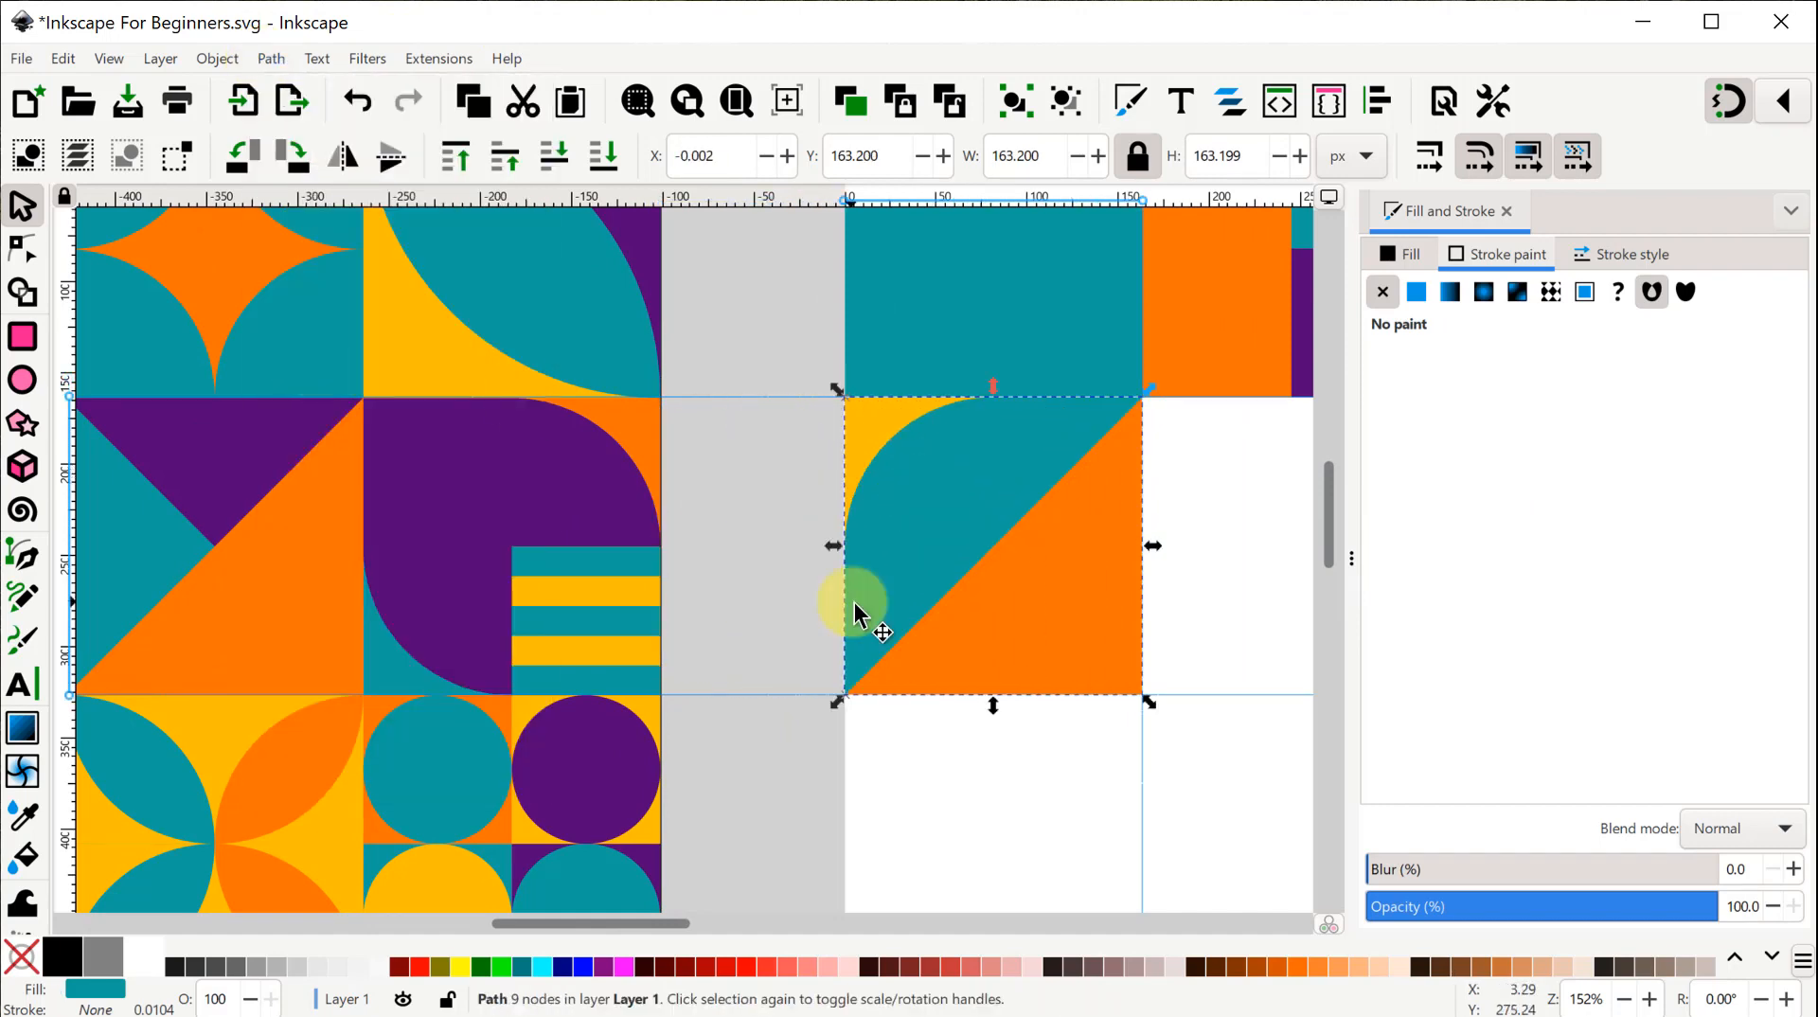
Subtract a copy of the merged teal shape from the amber shape behind it with Difference, leaving the amber upper-left corner piece.
left_click(460, 966)
left_click(803, 592)
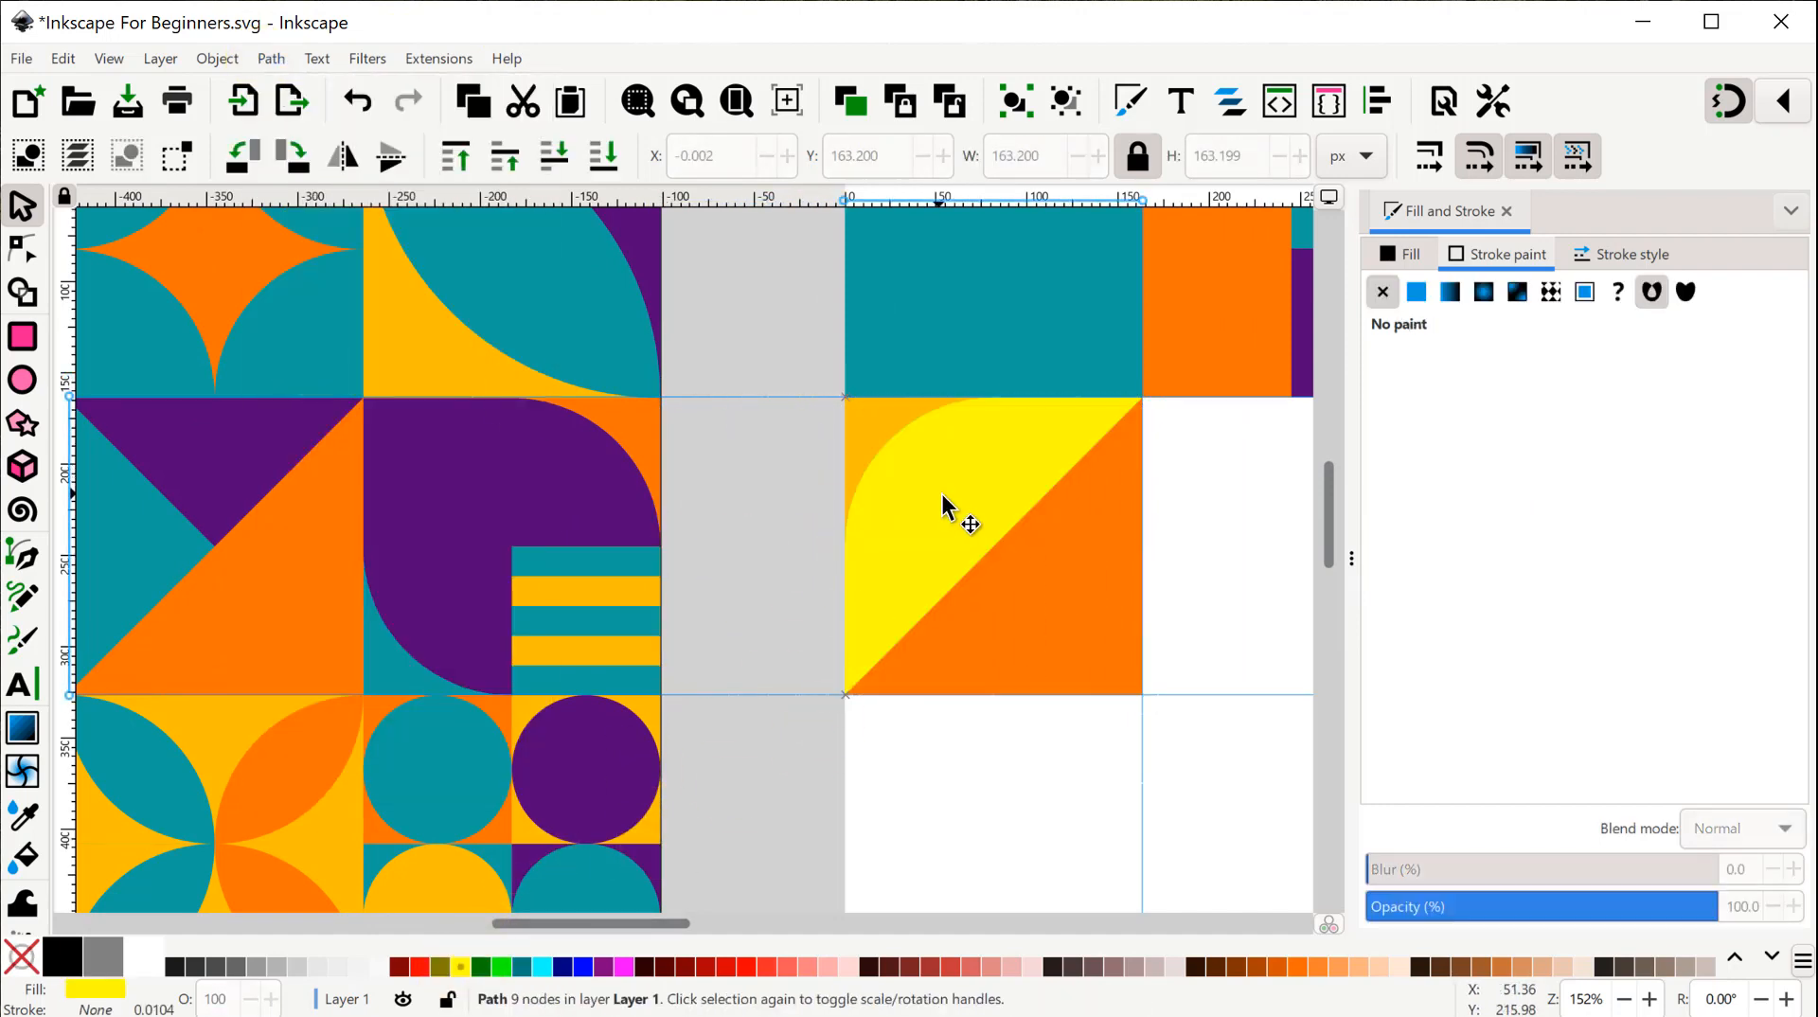
left_click(944, 508)
left_click(872, 426, "shift")
left_click(270, 59)
left_click(294, 206)
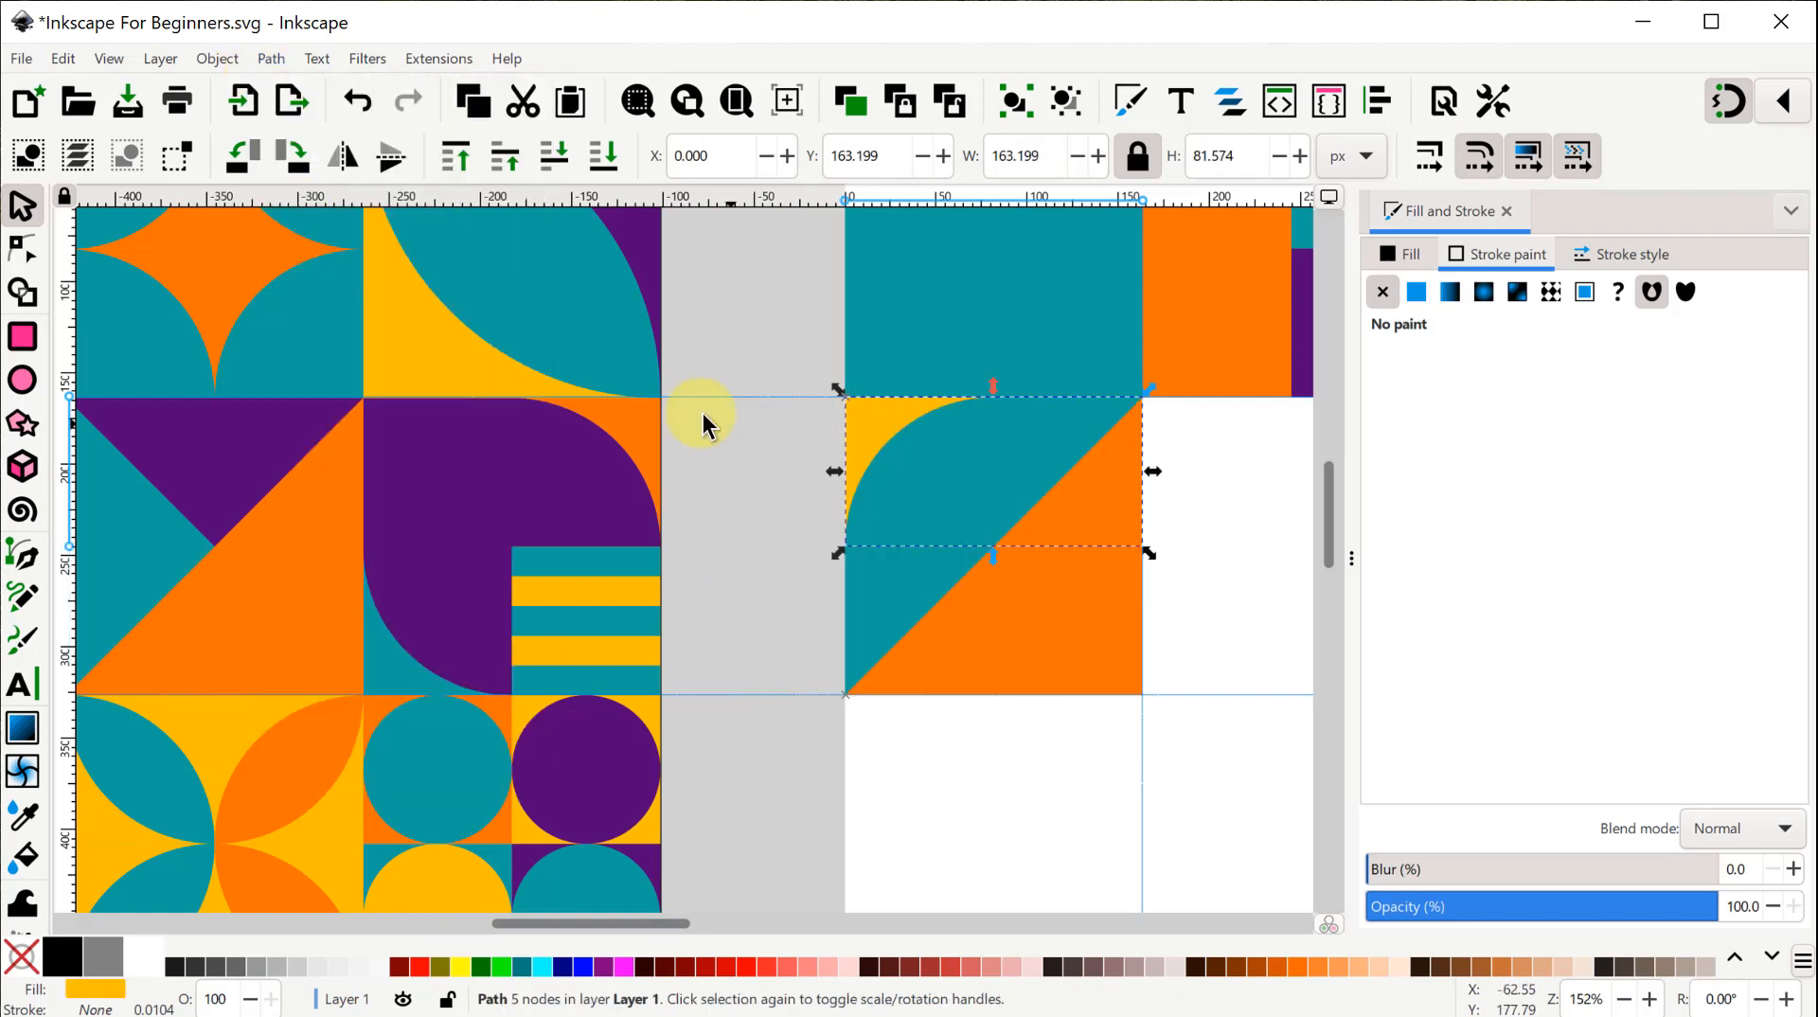
Fill the amber corner piece of the second row's first tile with orange sampled from the reference pattern.
left_click(703, 423)
mouse_move(880, 423)
left_mouse_down()
mouse_move(785, 428)
mouse_move(867, 447)
mouse_move(881, 424)
left_mouse_up()
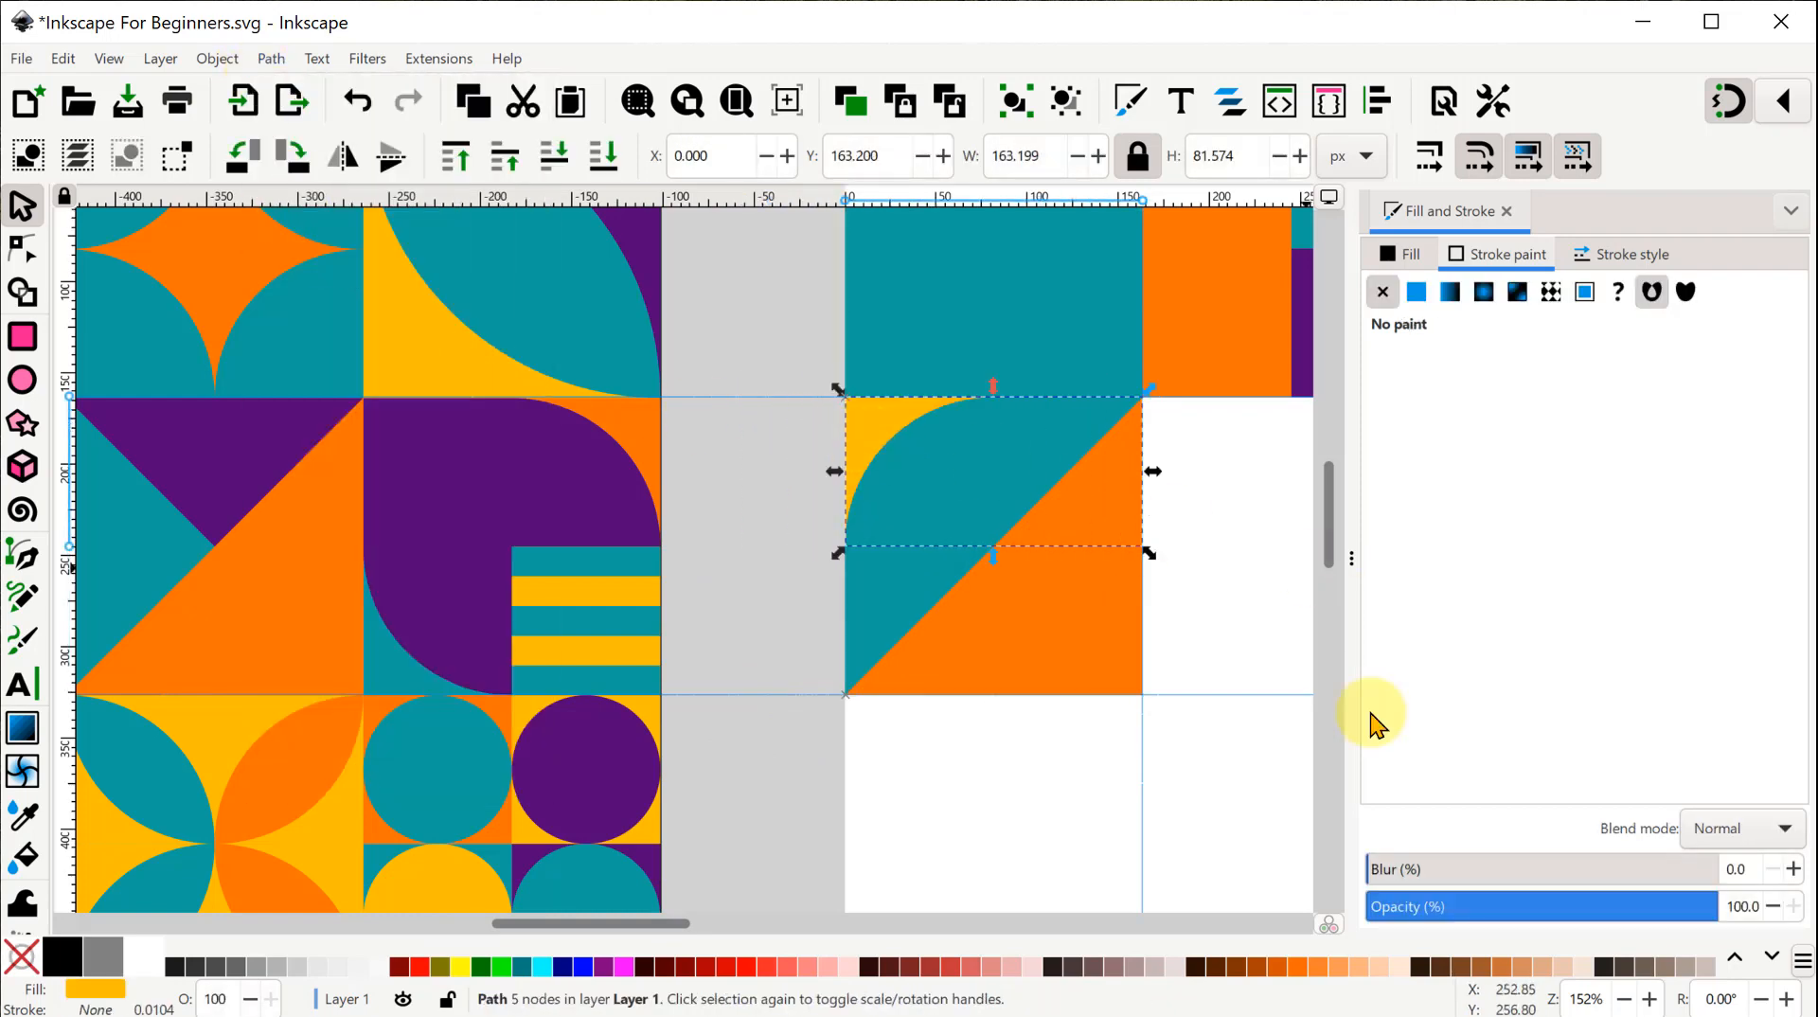
left_click(1401, 254)
left_click(1441, 777)
scroll(1298, 474, "left", 10)
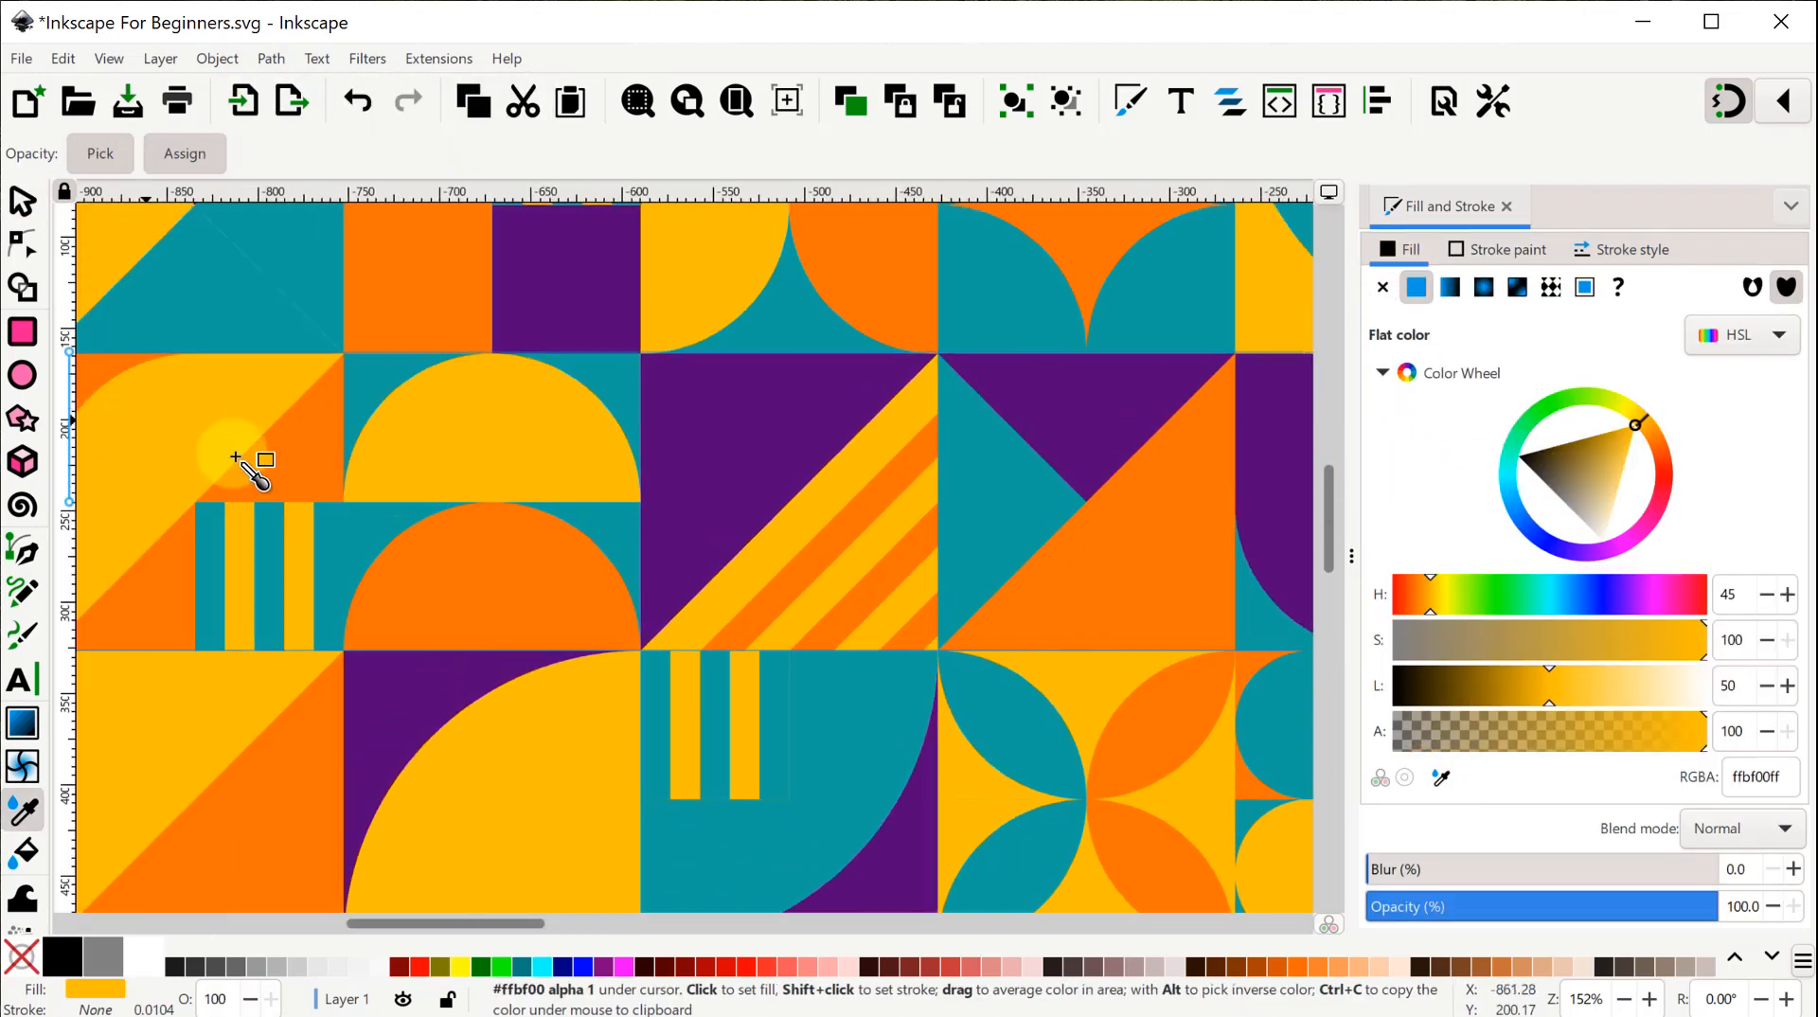
left_click(236, 458)
scroll(122, 344, "down", 2)
left_click(798, 407)
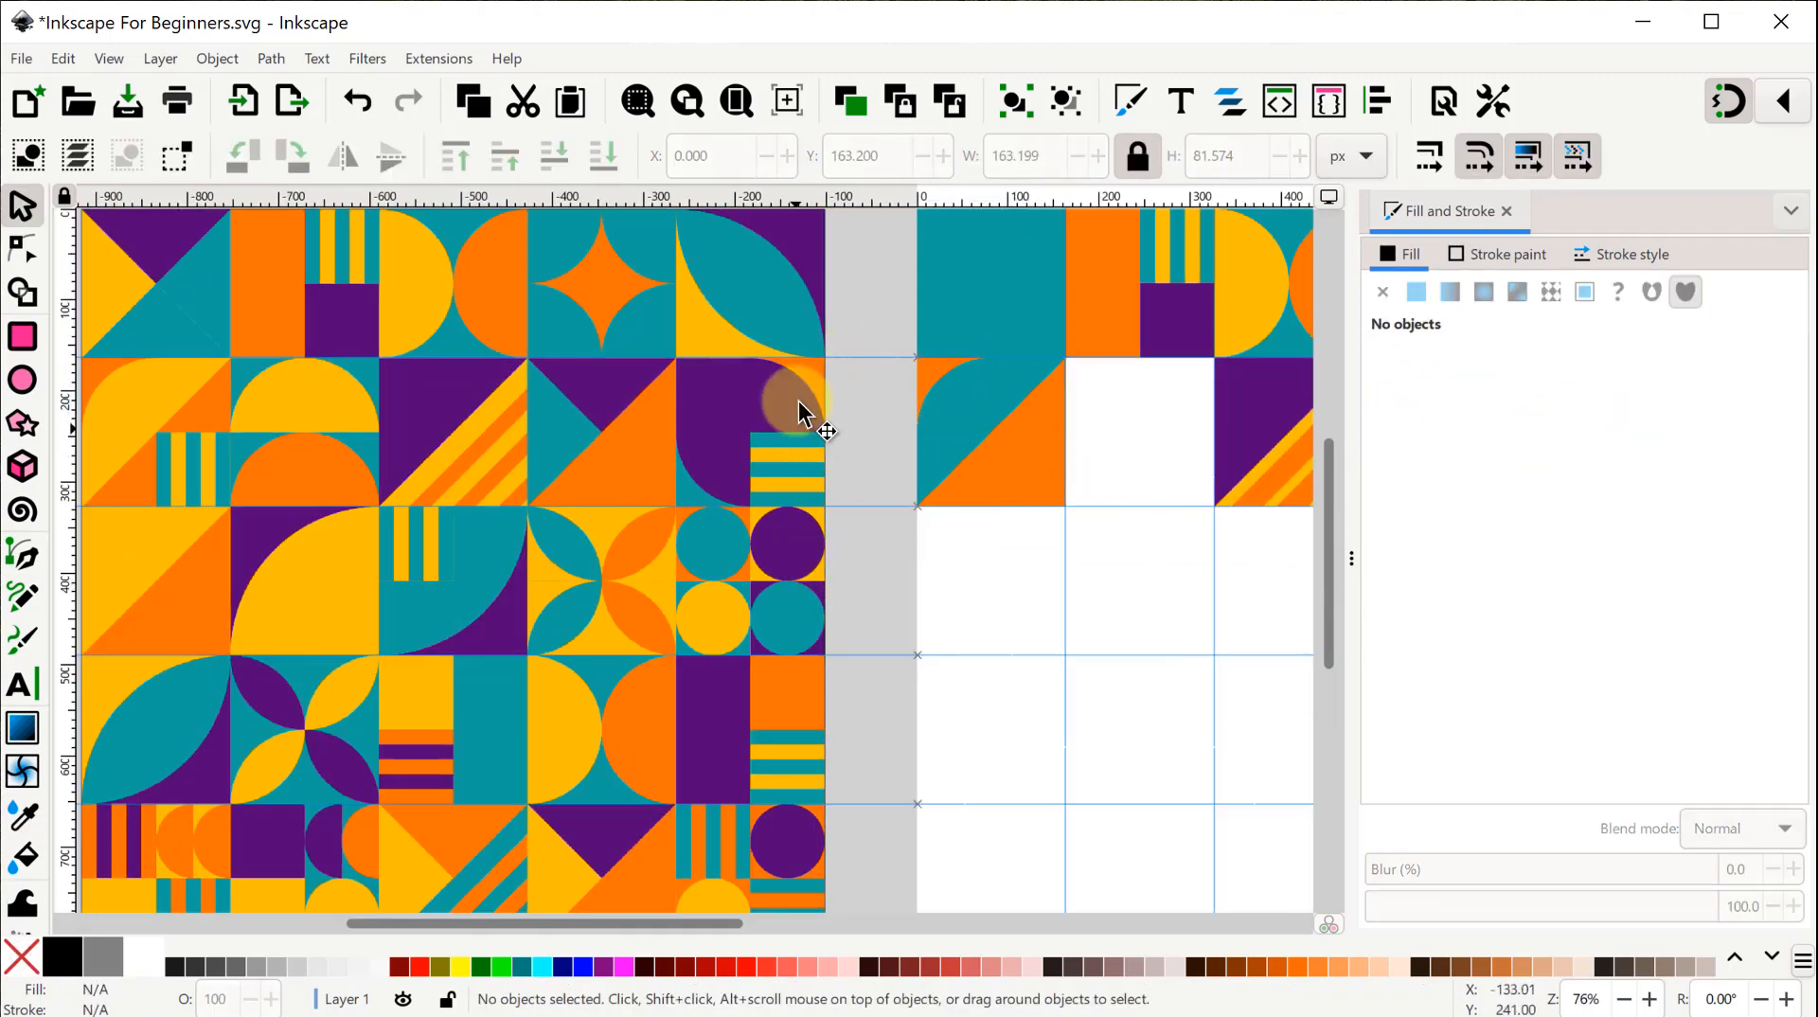
left_click_drag(861, 566, 907, 603)
Fill the merged teal shape with the amber (#ffbf00) sampled from the matching tile of the reference pattern.
left_click(1028, 417)
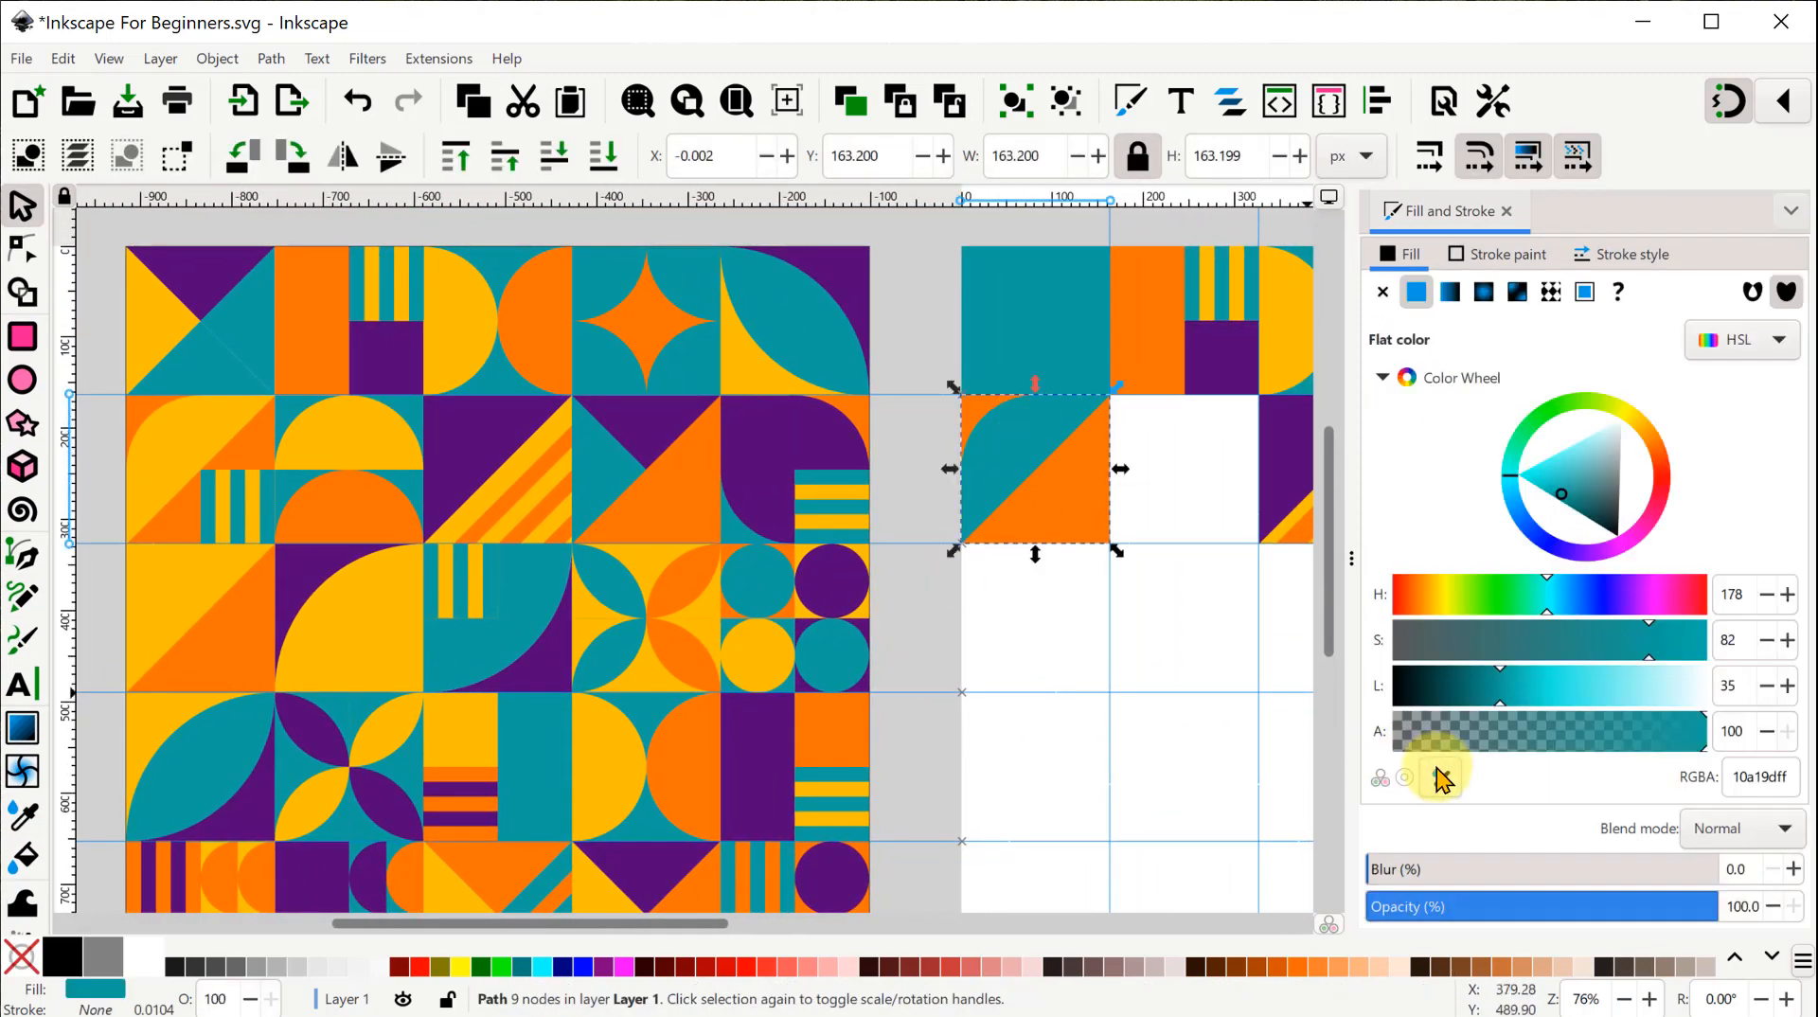
left_click(1441, 776)
left_click(154, 438)
Duplicate the first row's vertical stripe group and snap it into the second row's first tile, in the lower-right quarter.
left_click(1220, 282)
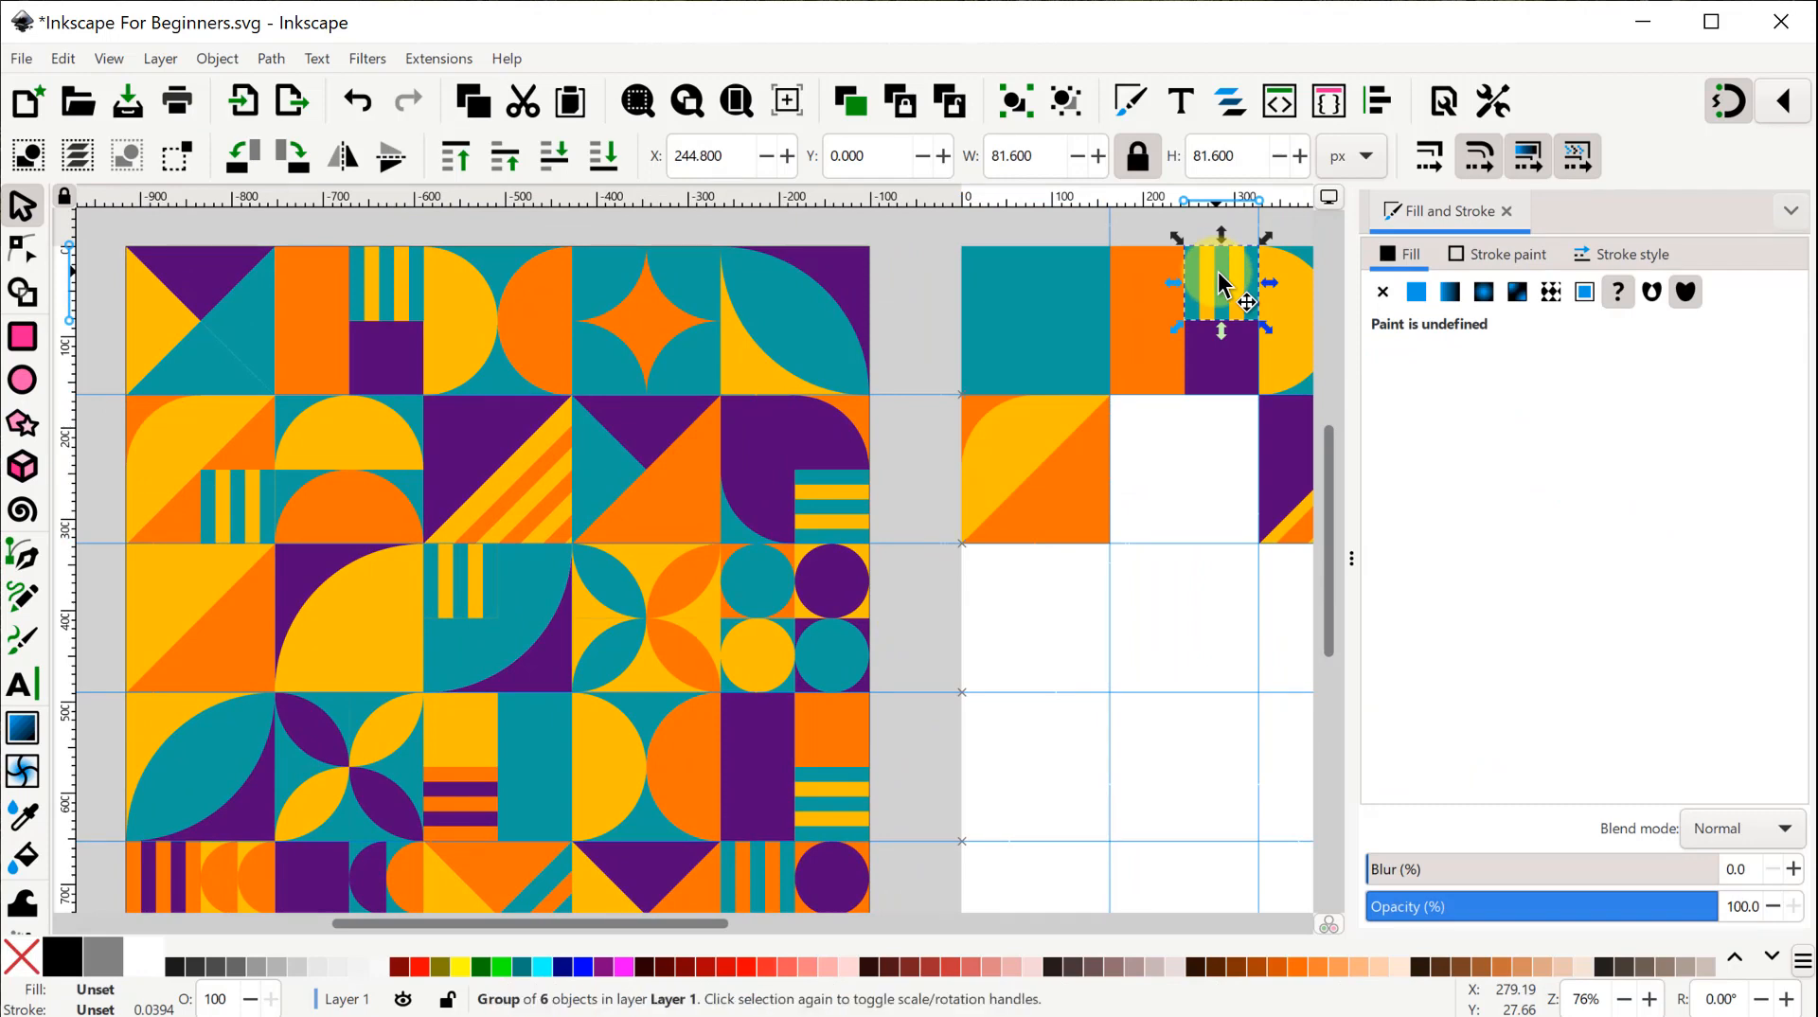
left_click_drag(1215, 301, 1066, 525)
left_click(904, 508)
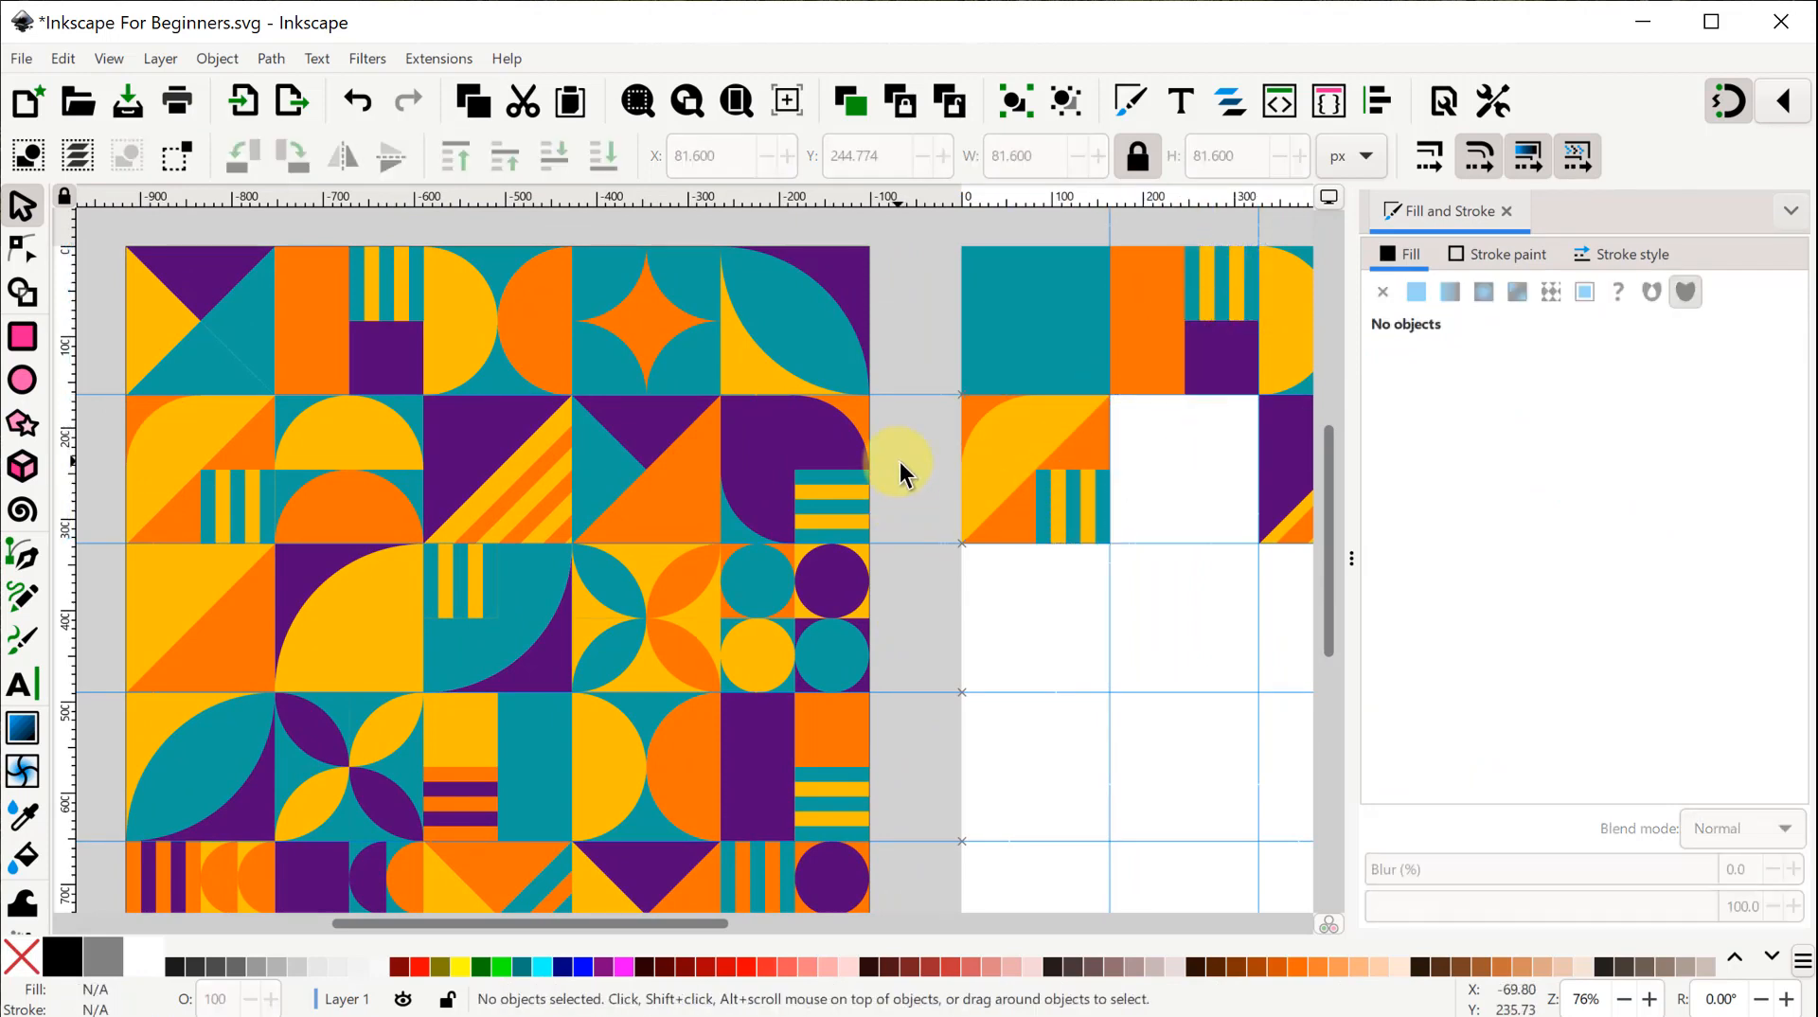
Move the loose teal square into the second row's second slot and set a duplicated amber half-circle, rotated 90° counter-clockwise, in its upper half.
left_click_drag(1032, 341, 1177, 479)
scroll(947, 357, "right", 5)
left_click(1056, 333, "ctrl")
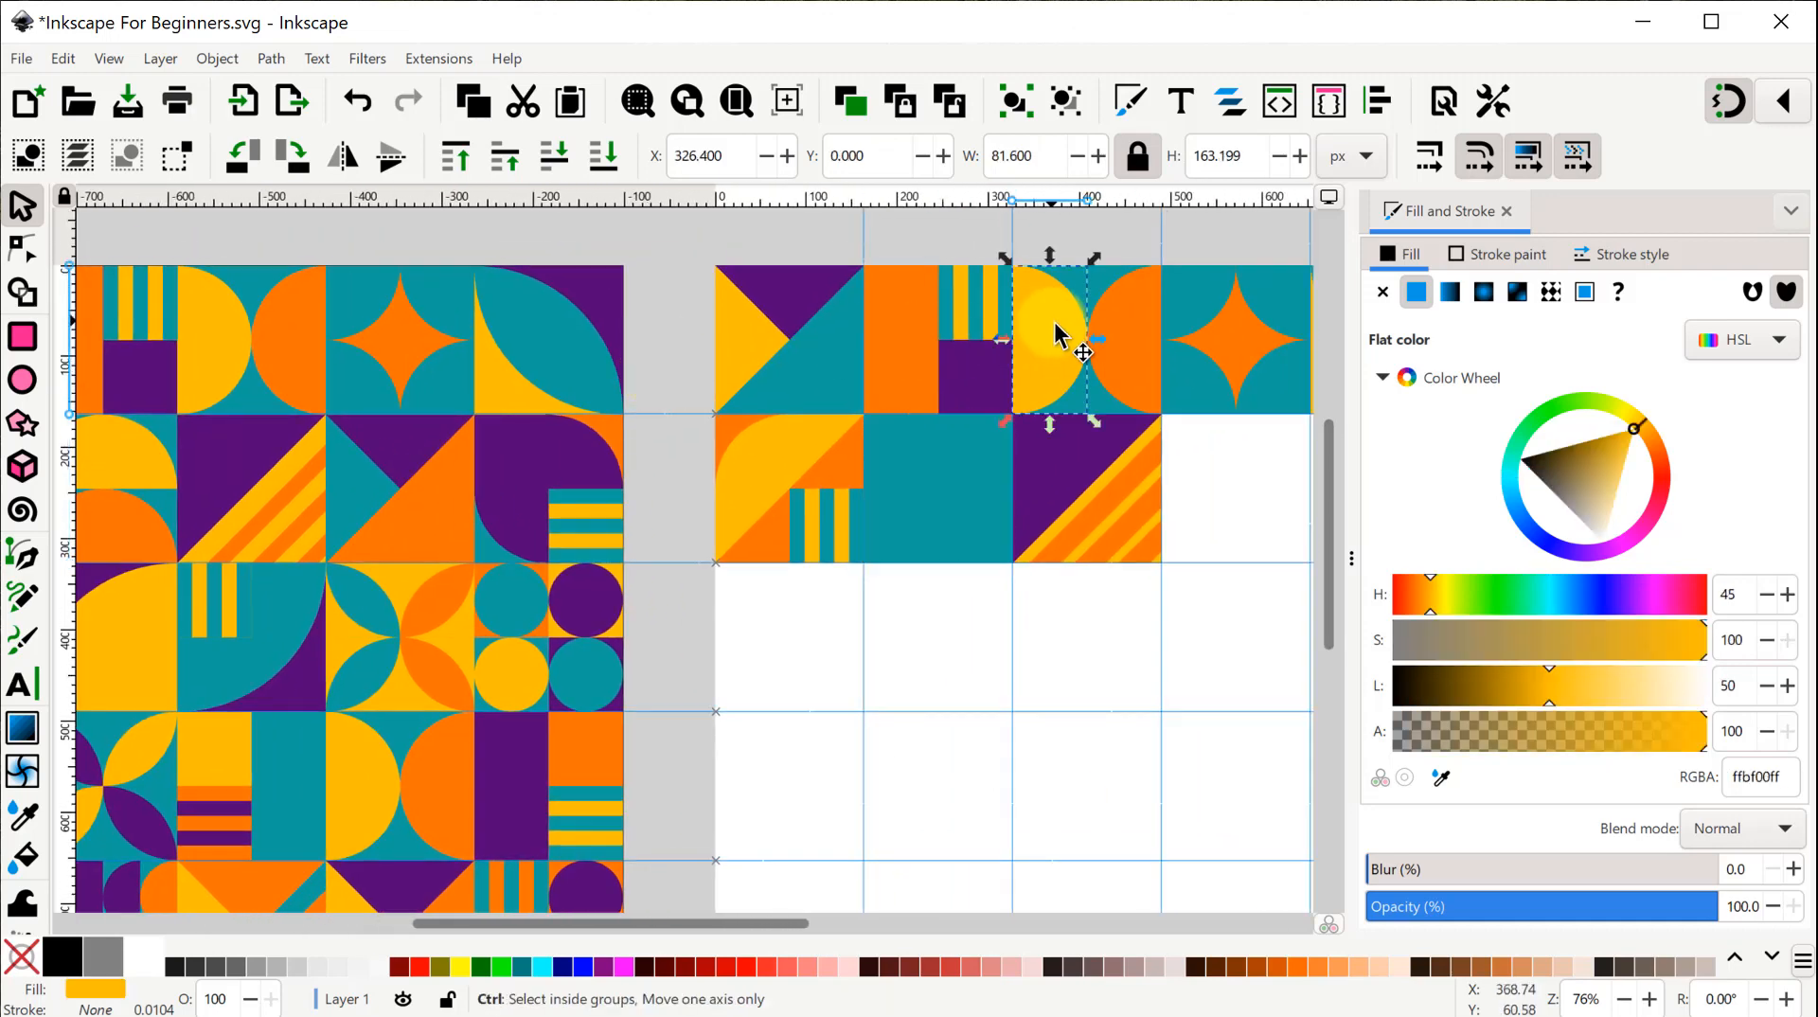
key("ctrl+d")
left_click_drag(1054, 323, 936, 530)
left_click(243, 156)
Duplicate the amber half-circle into the tile's lower half and fill the copy with orange (#ff7000) sampled from the reference pattern.
key("ctrl+d")
key("d")
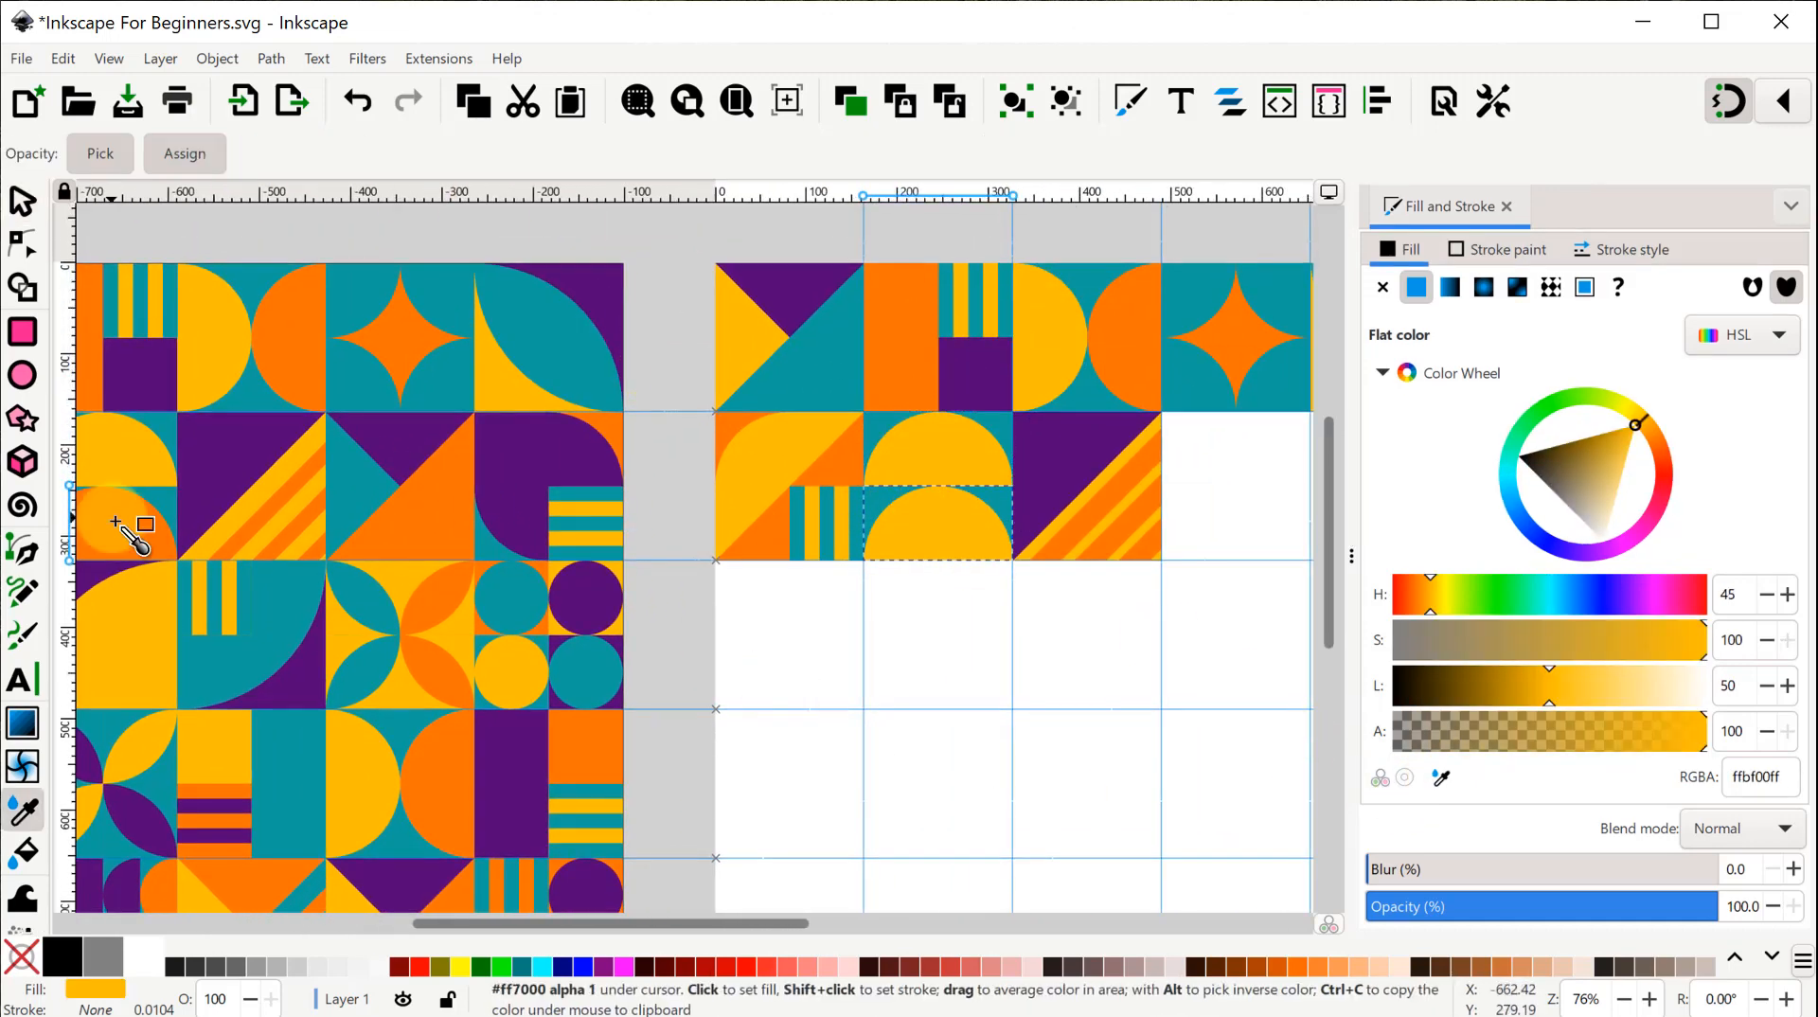
left_click(116, 522)
key("s")
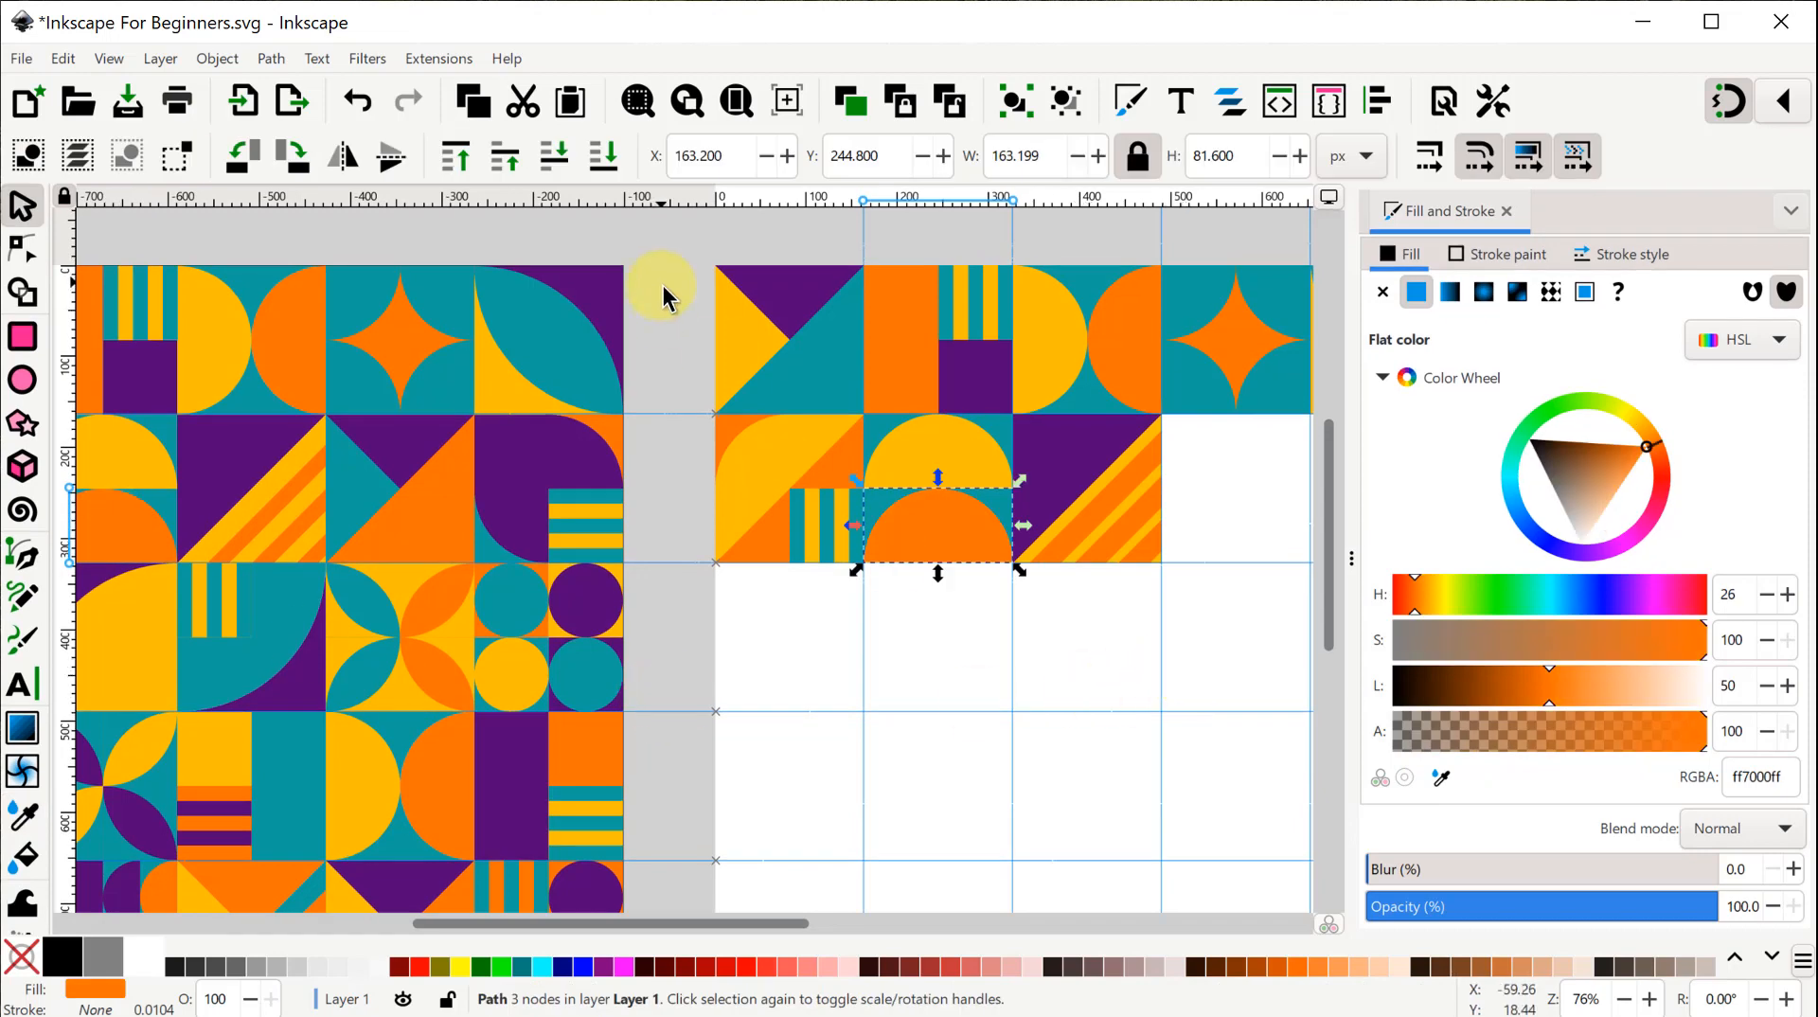
Duplicate the complete first tile of the first row and snap the copy into the second row's fourth slot.
left_click_drag(662, 238, 884, 435)
key("ctrl+d")
left_click_drag(798, 345, 1246, 492)
key("Escape")
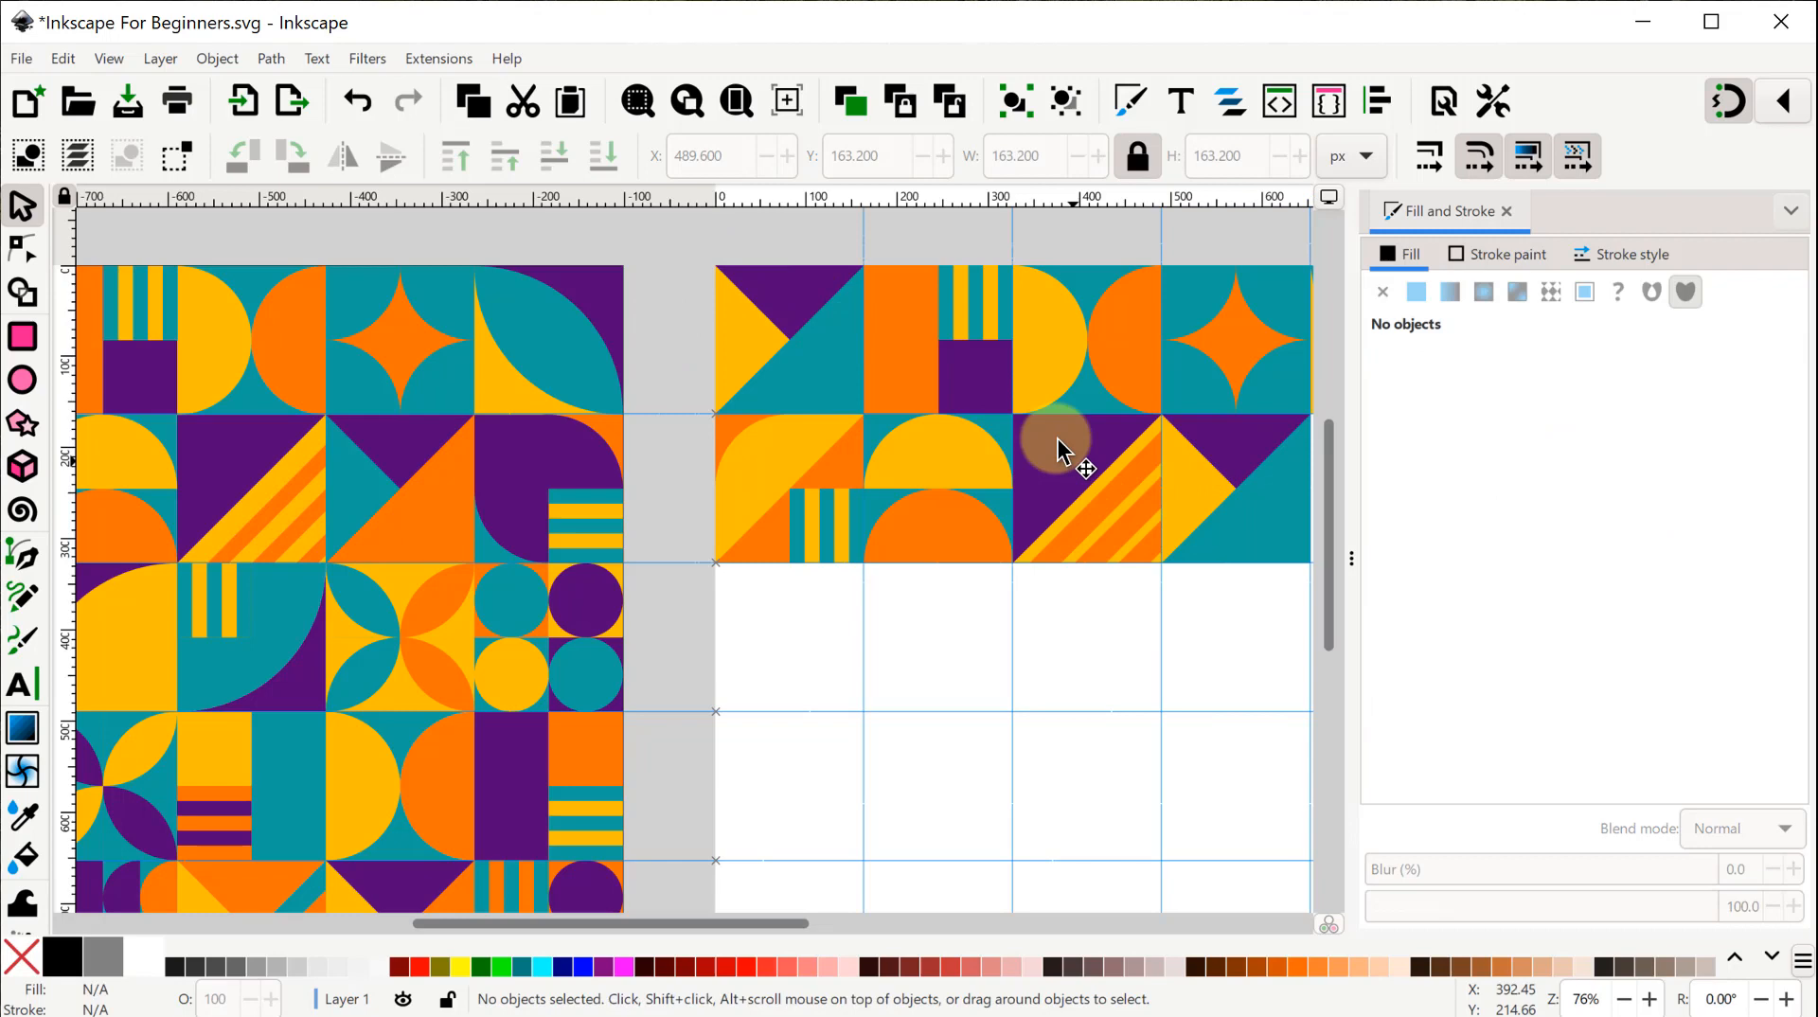
Recolour the copied tile's teal area orange and its amber triangle teal (#10a19d), sampling both colours from the reference pattern.
left_click(1275, 528)
left_click(1445, 776)
left_click(435, 516)
left_click(1190, 484)
left_click(1441, 779)
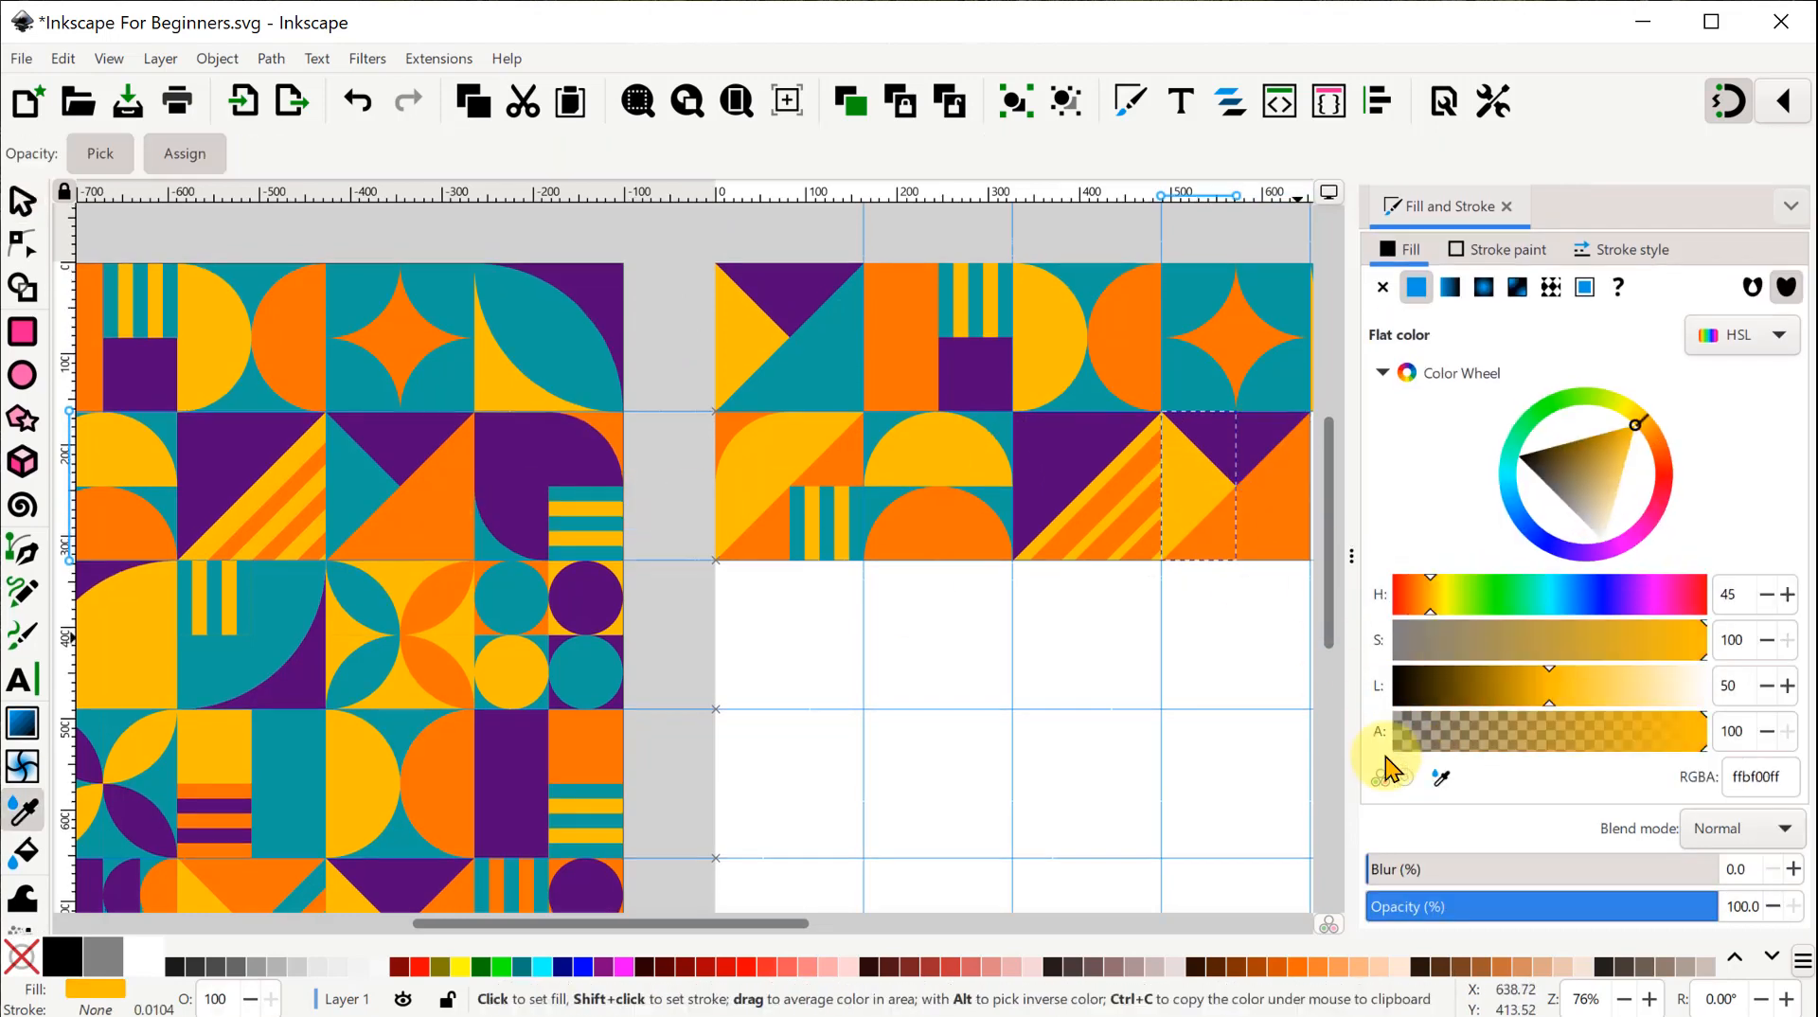
left_click(365, 484)
left_click_drag(672, 242, 476, 220)
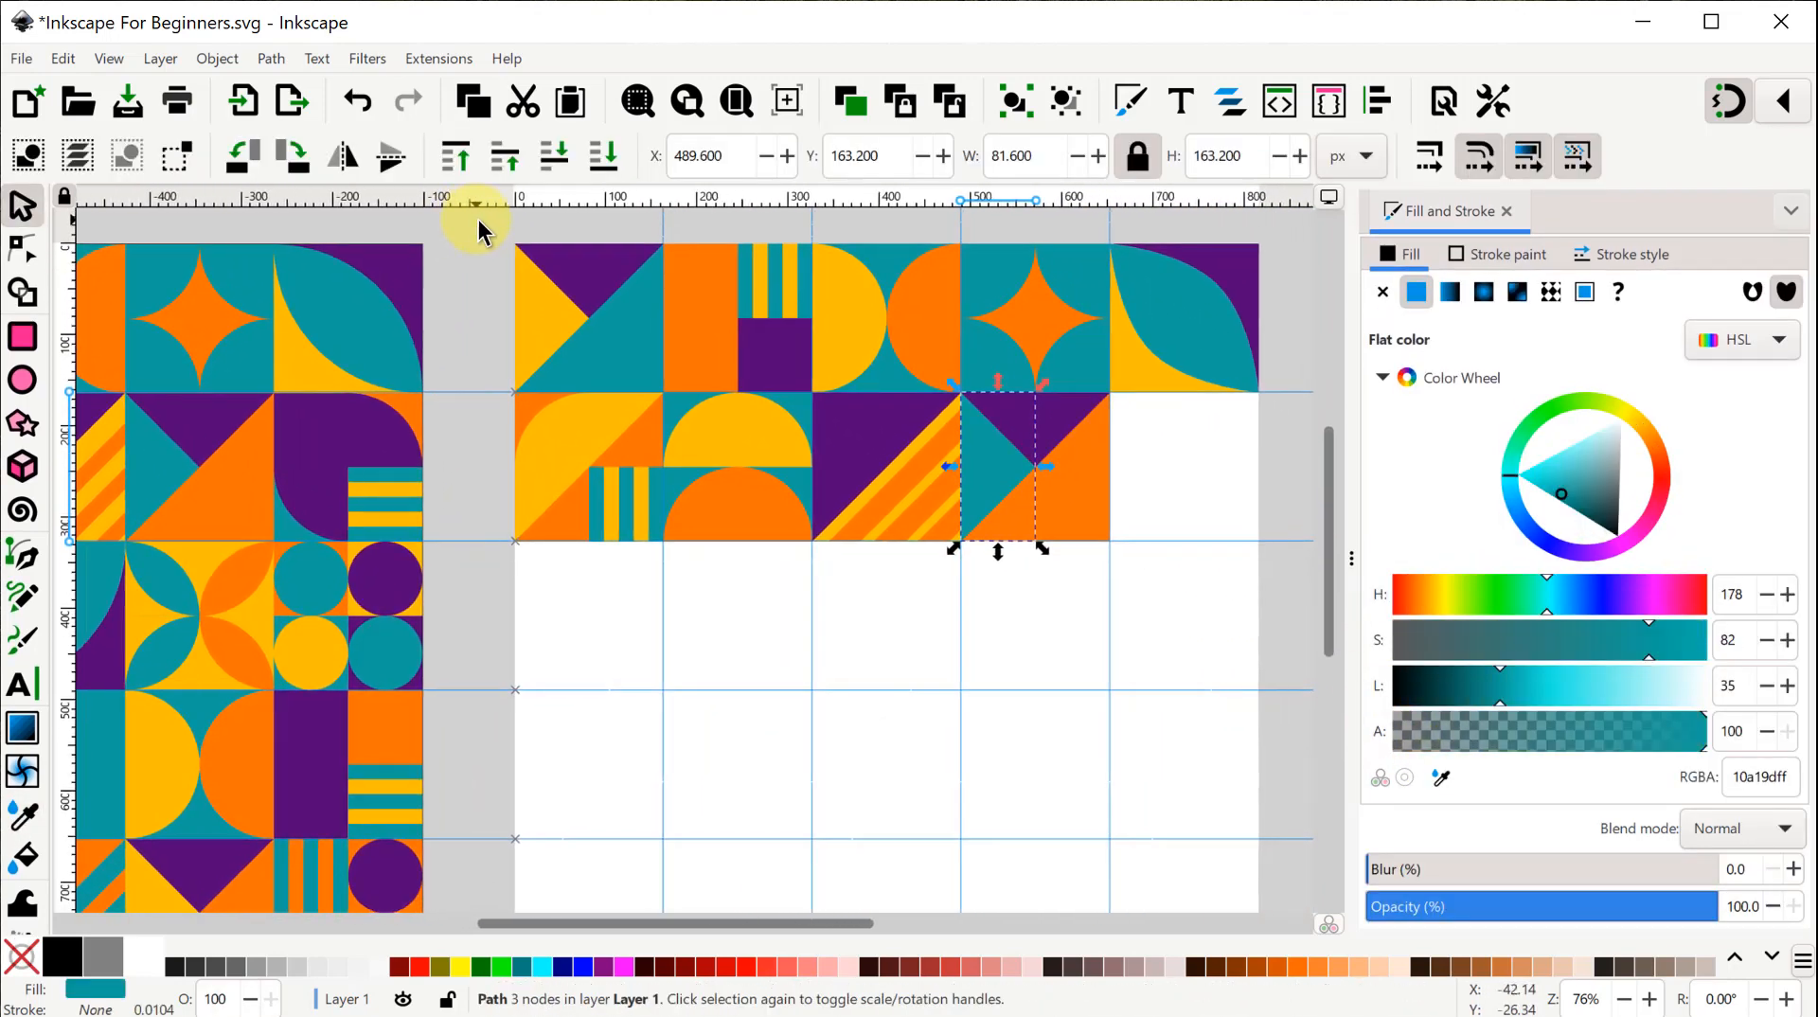
left_click(1275, 622)
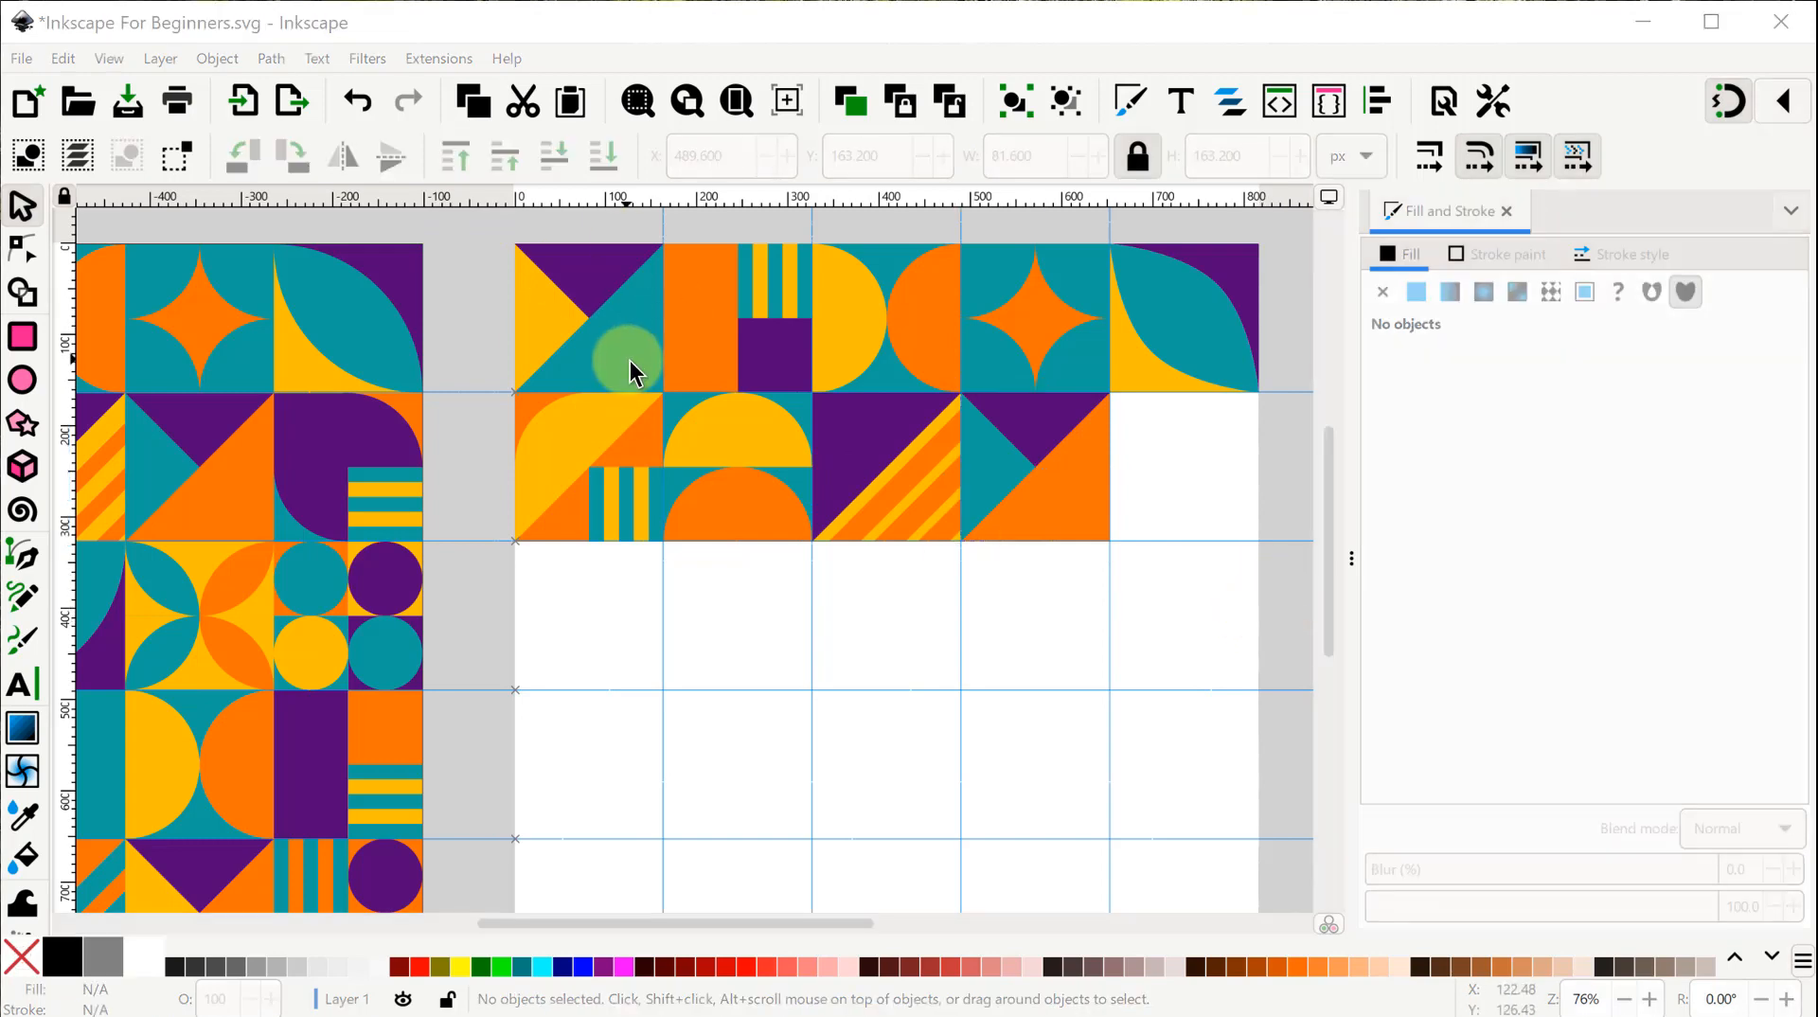
Duplicate the first tile's teal square into the second row's fifth slot and place a copy of its amber triangle there, rotated 90° clockwise.
left_click_drag(628, 364, 1174, 488)
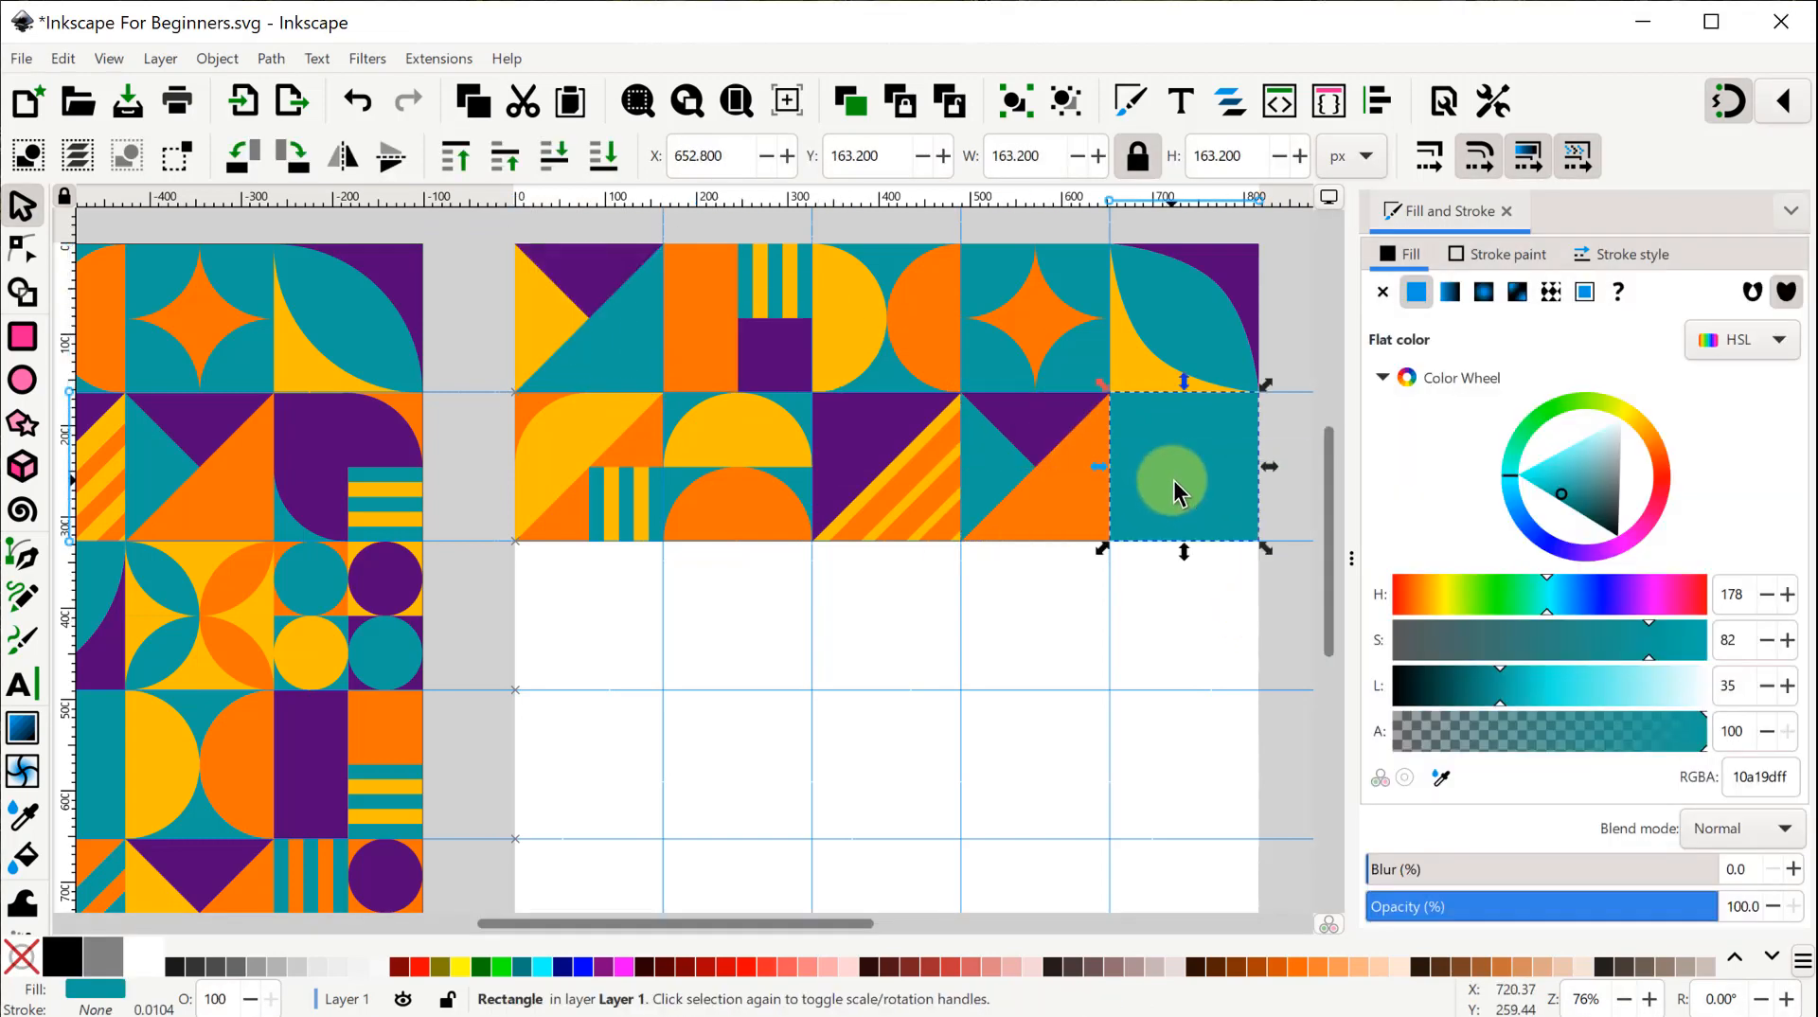
left_click(557, 308)
left_click_drag(560, 312, 1156, 466)
left_click(293, 154)
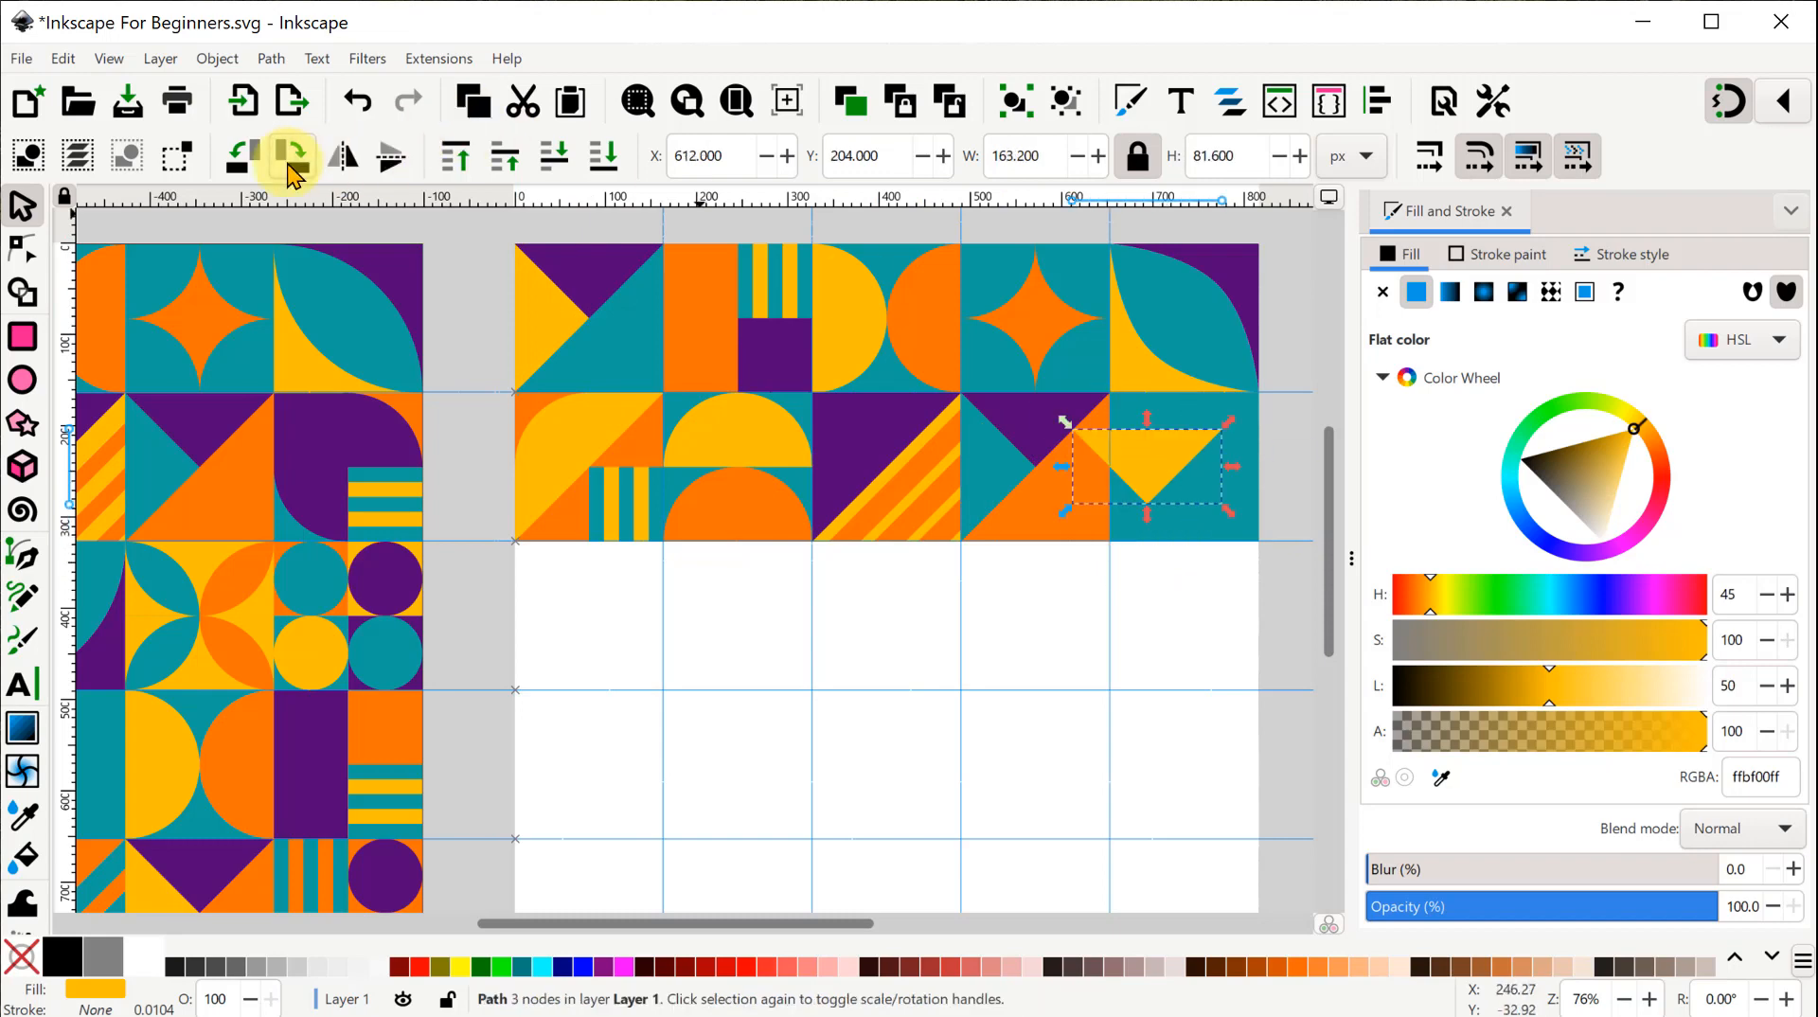
left_click(292, 155)
left_click(292, 155)
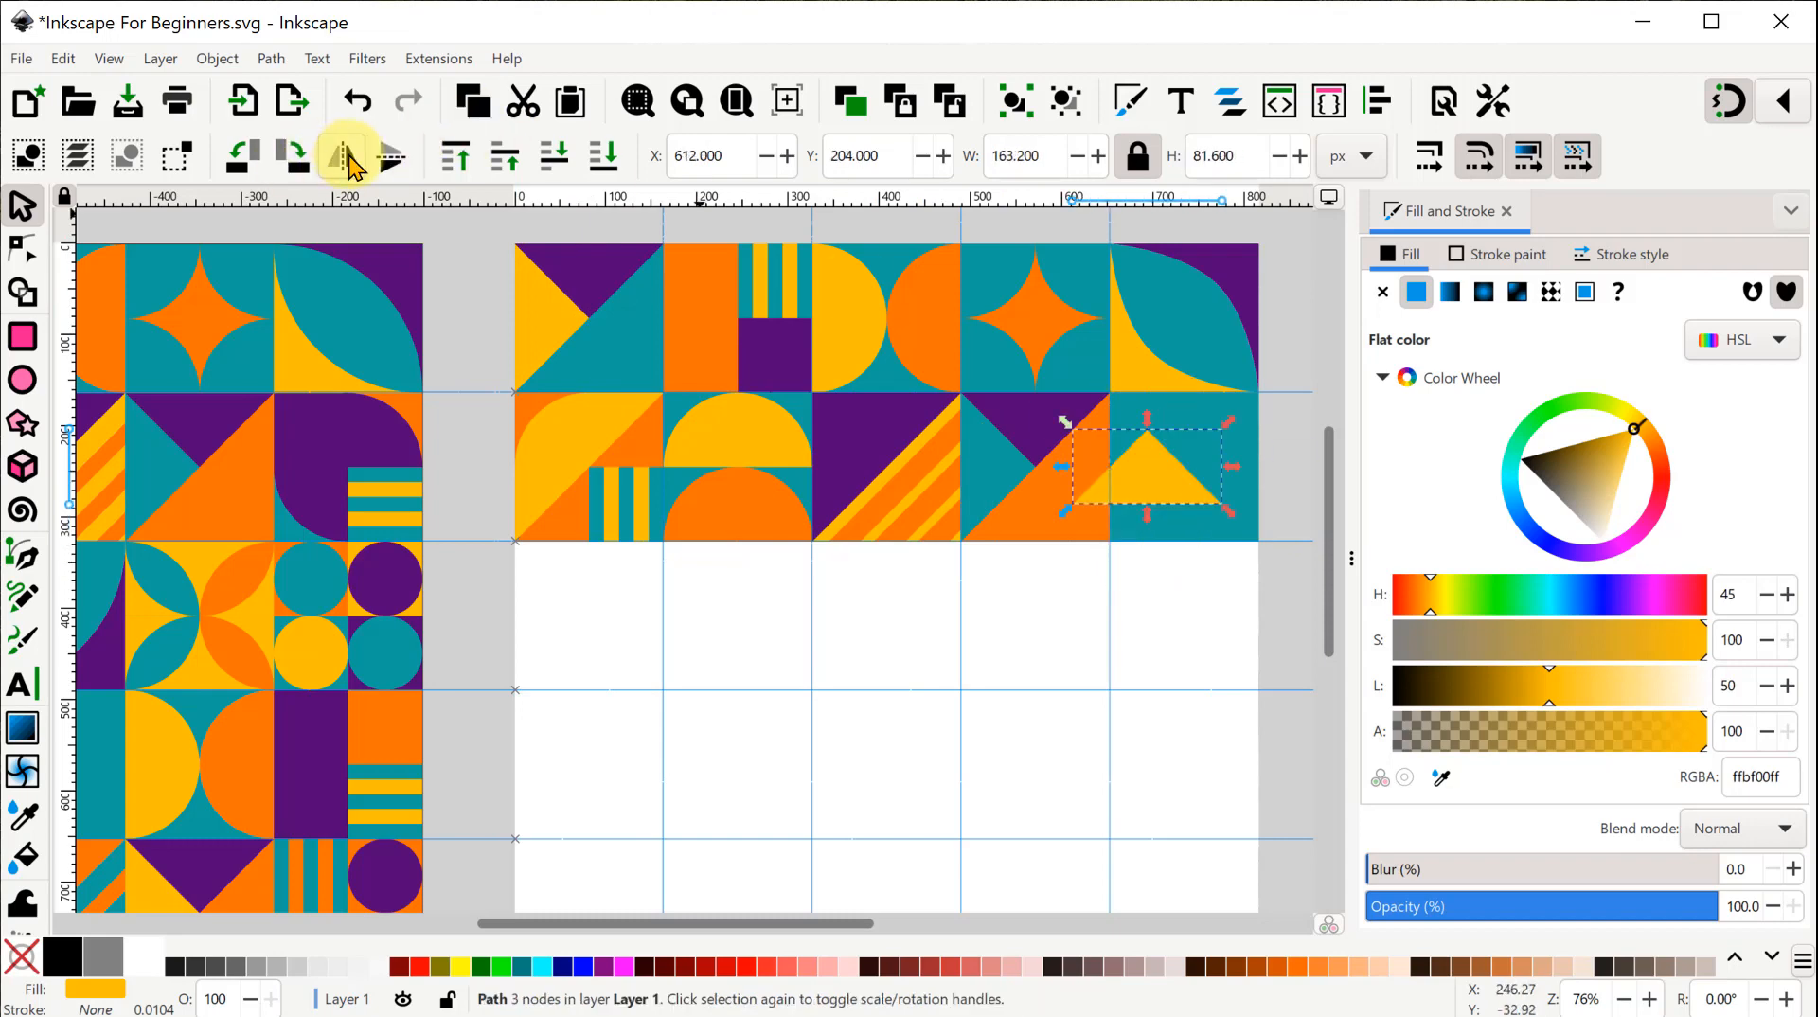
left_click(390, 156)
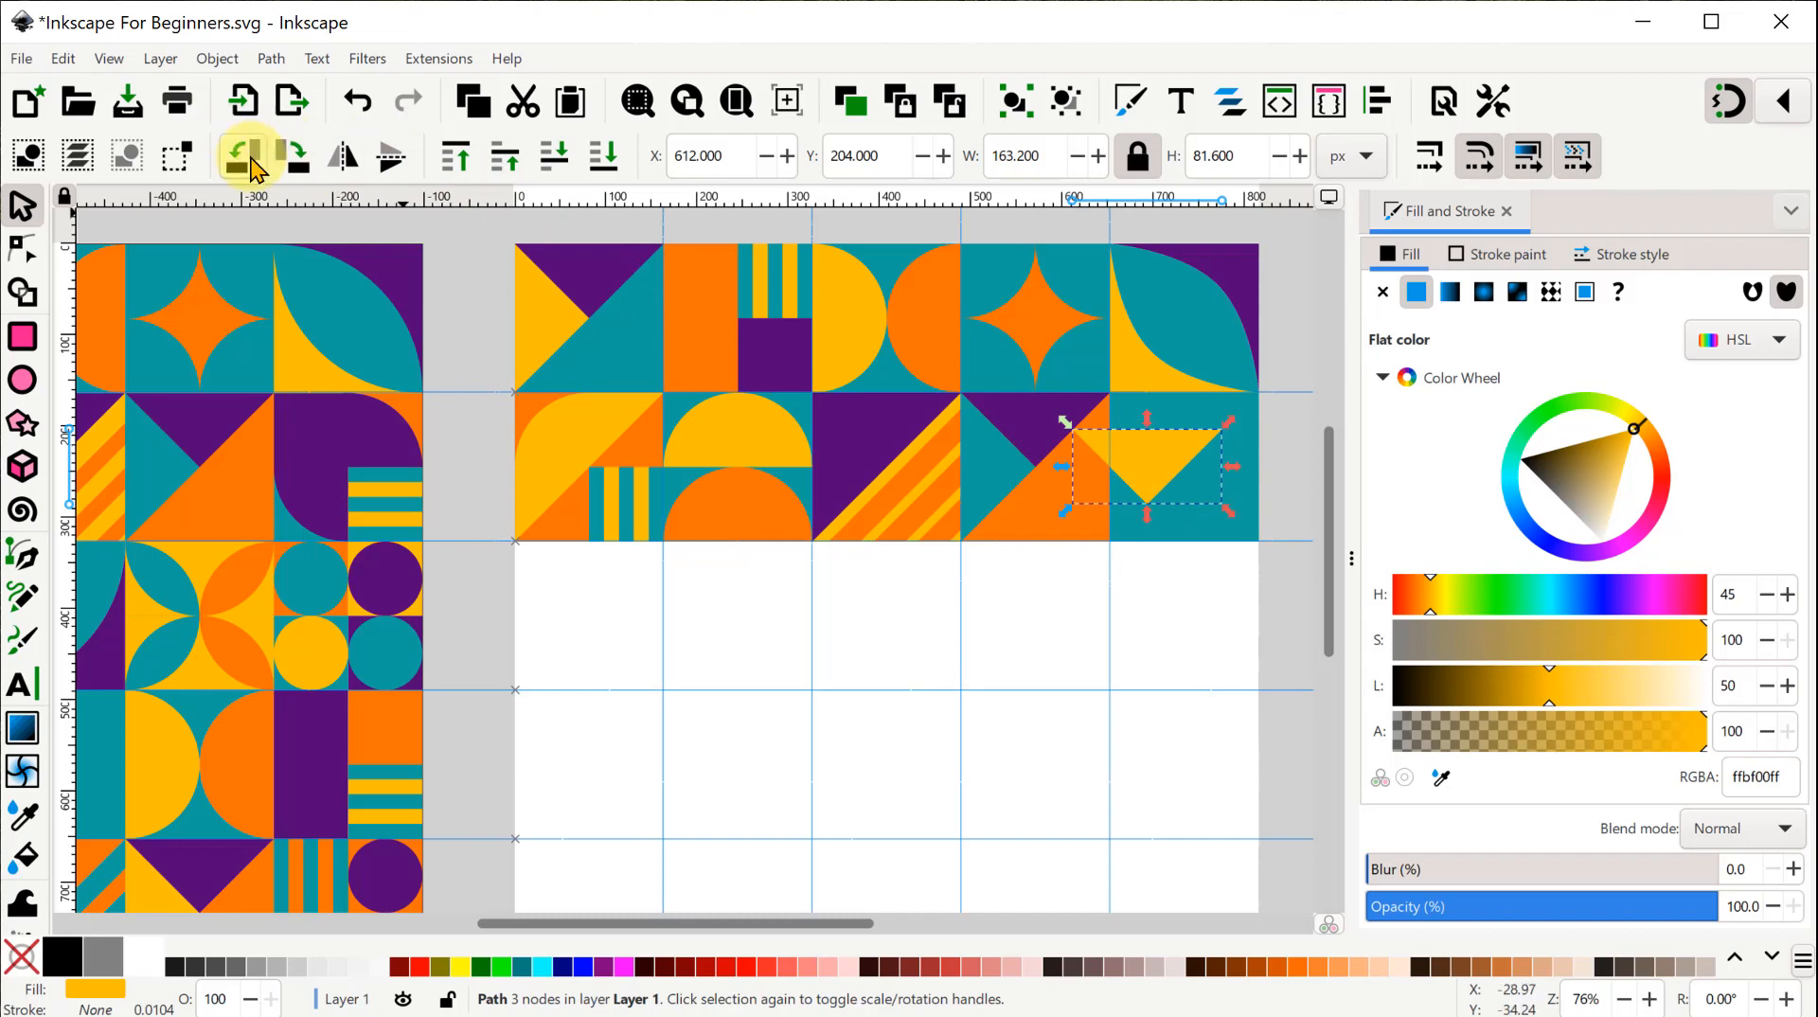
left_click(251, 159)
left_click(246, 157)
left_click(390, 156)
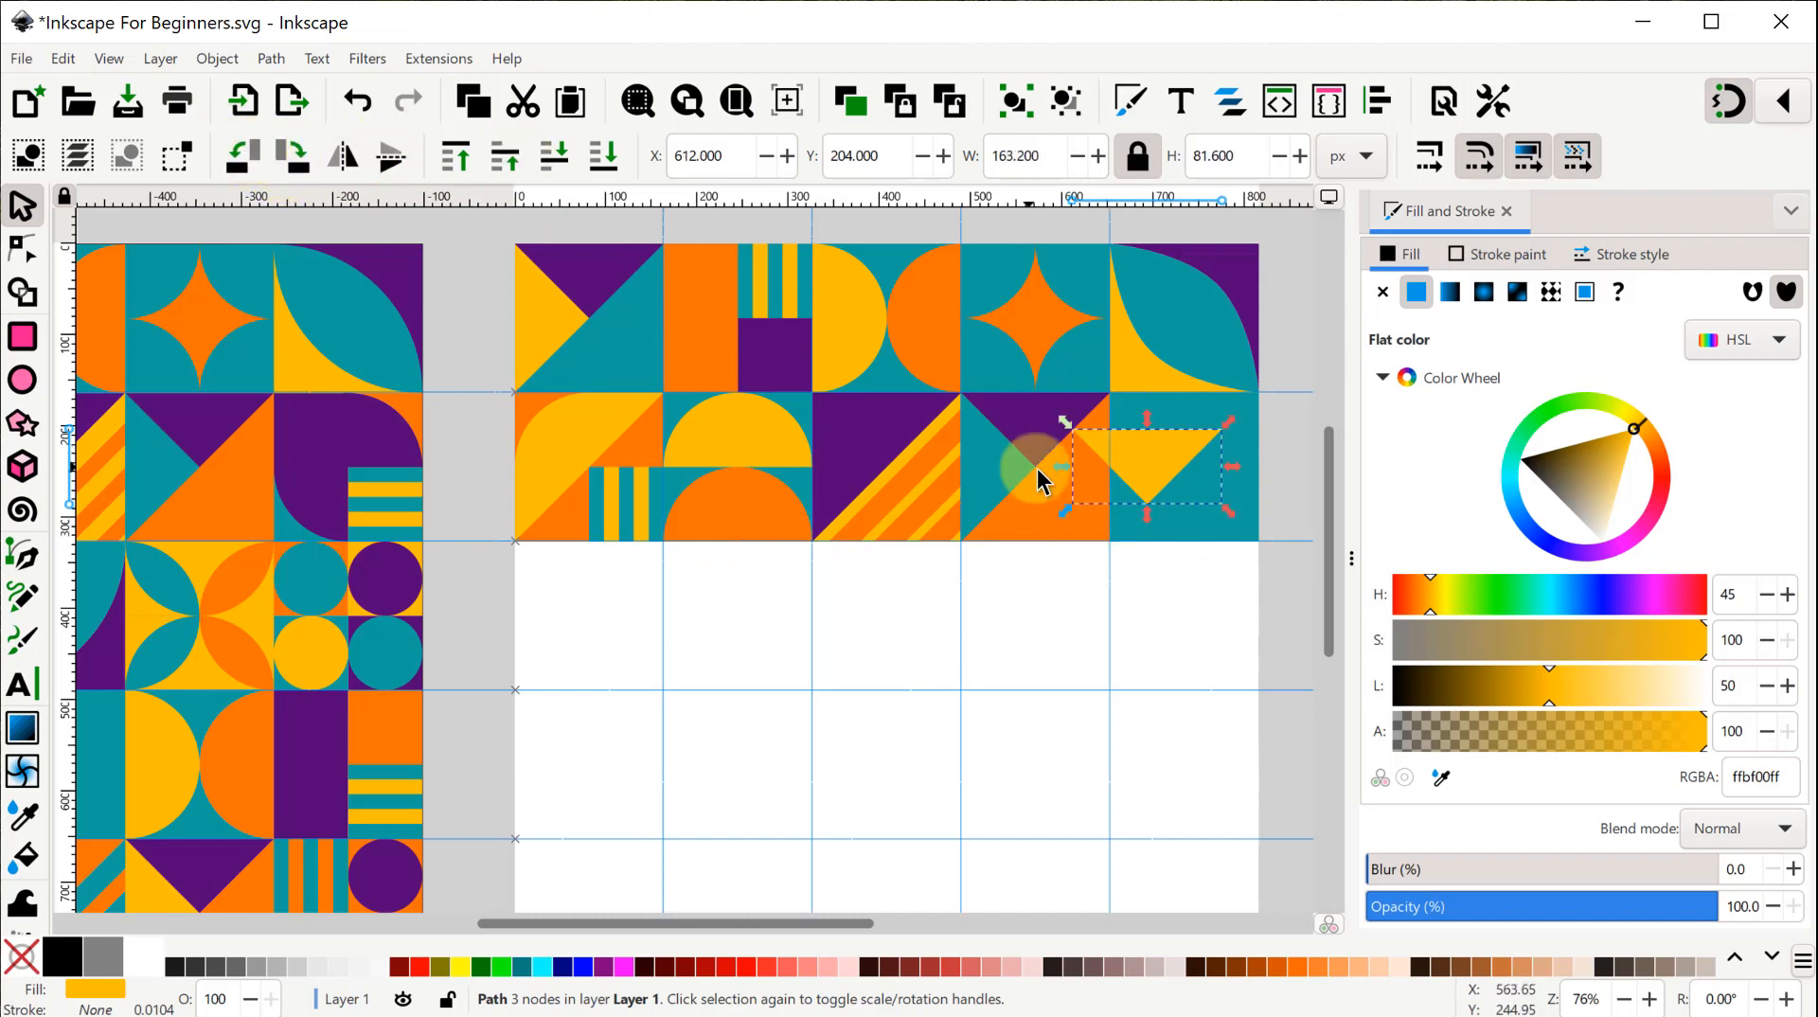
Rotate the amber triangle so its right angle points up-left and snap it into the fifth tile's upper-left corner.
left_click(1234, 514)
left_click(1174, 463)
left_click_drag(1234, 514, 1051, 516)
left_click_drag(1170, 469, 1150, 412)
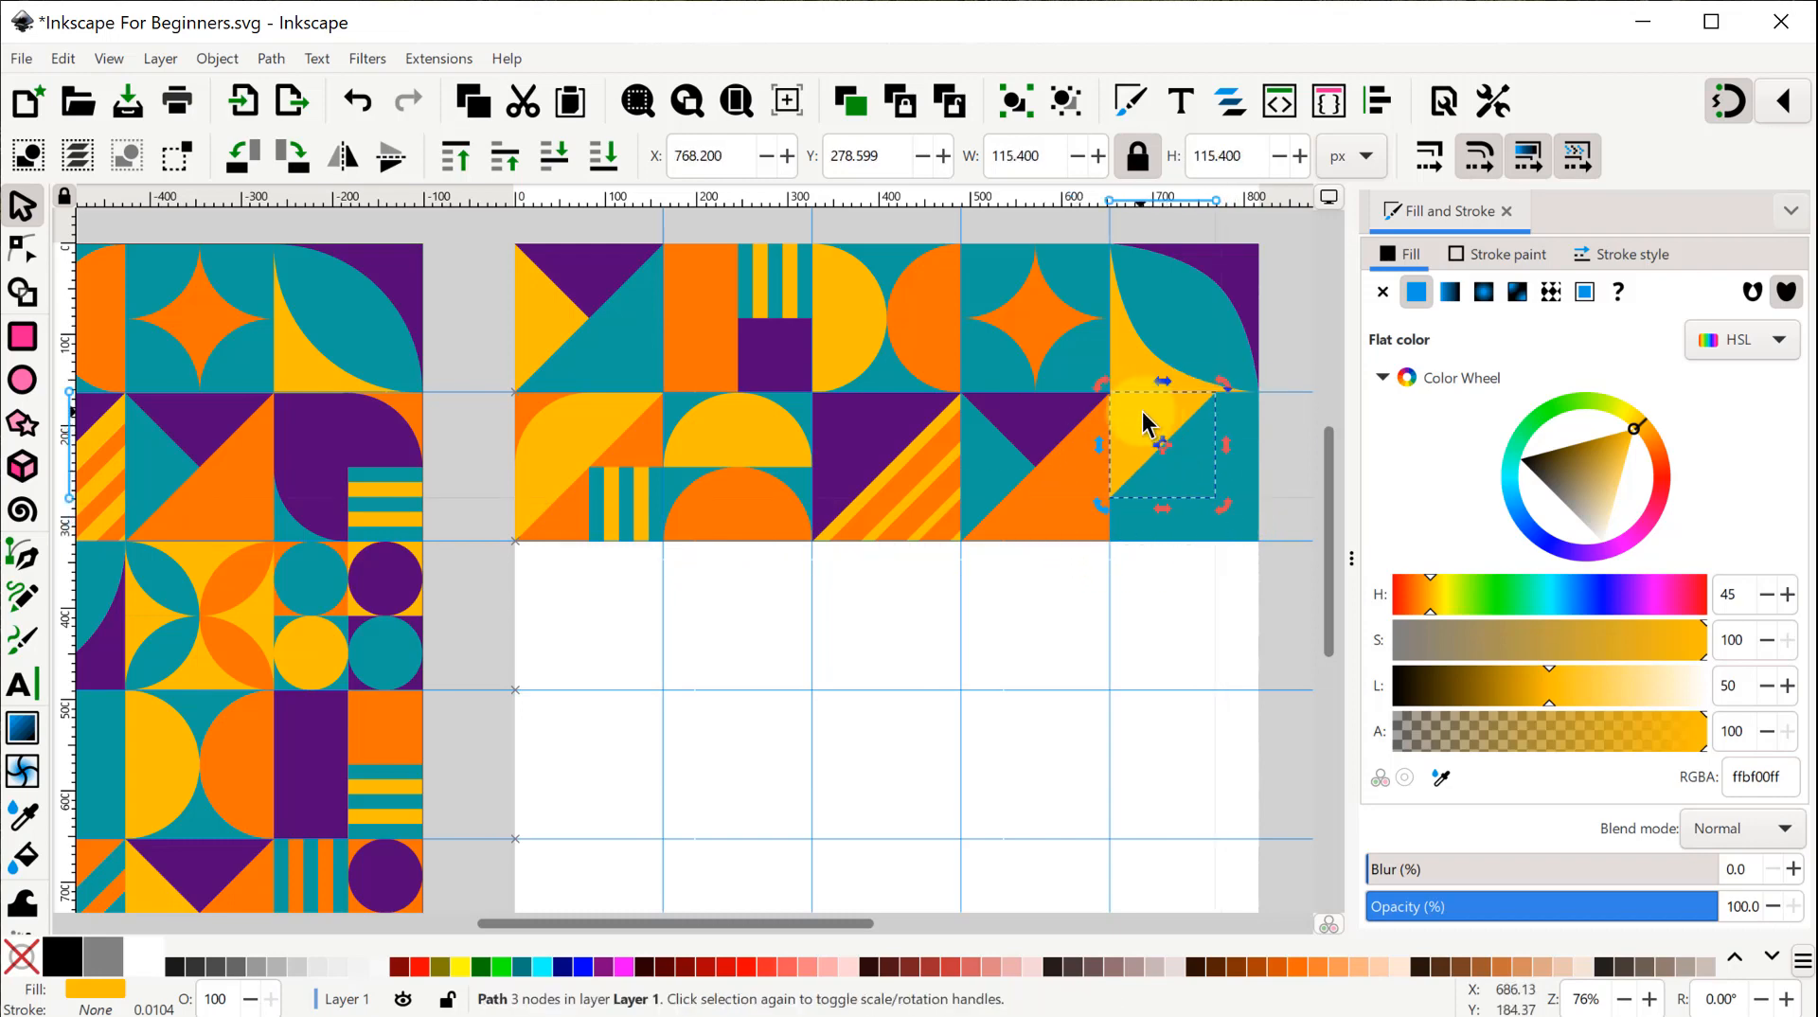
Scale the amber triangle to about 81.9 px wide and high so it fits the fifth tile's upper-left quarter.
scroll(1217, 467, "up", 3)
left_click(997, 364)
left_click_drag(1063, 564, 1065, 475)
left_click_drag(1057, 333, 1011, 329)
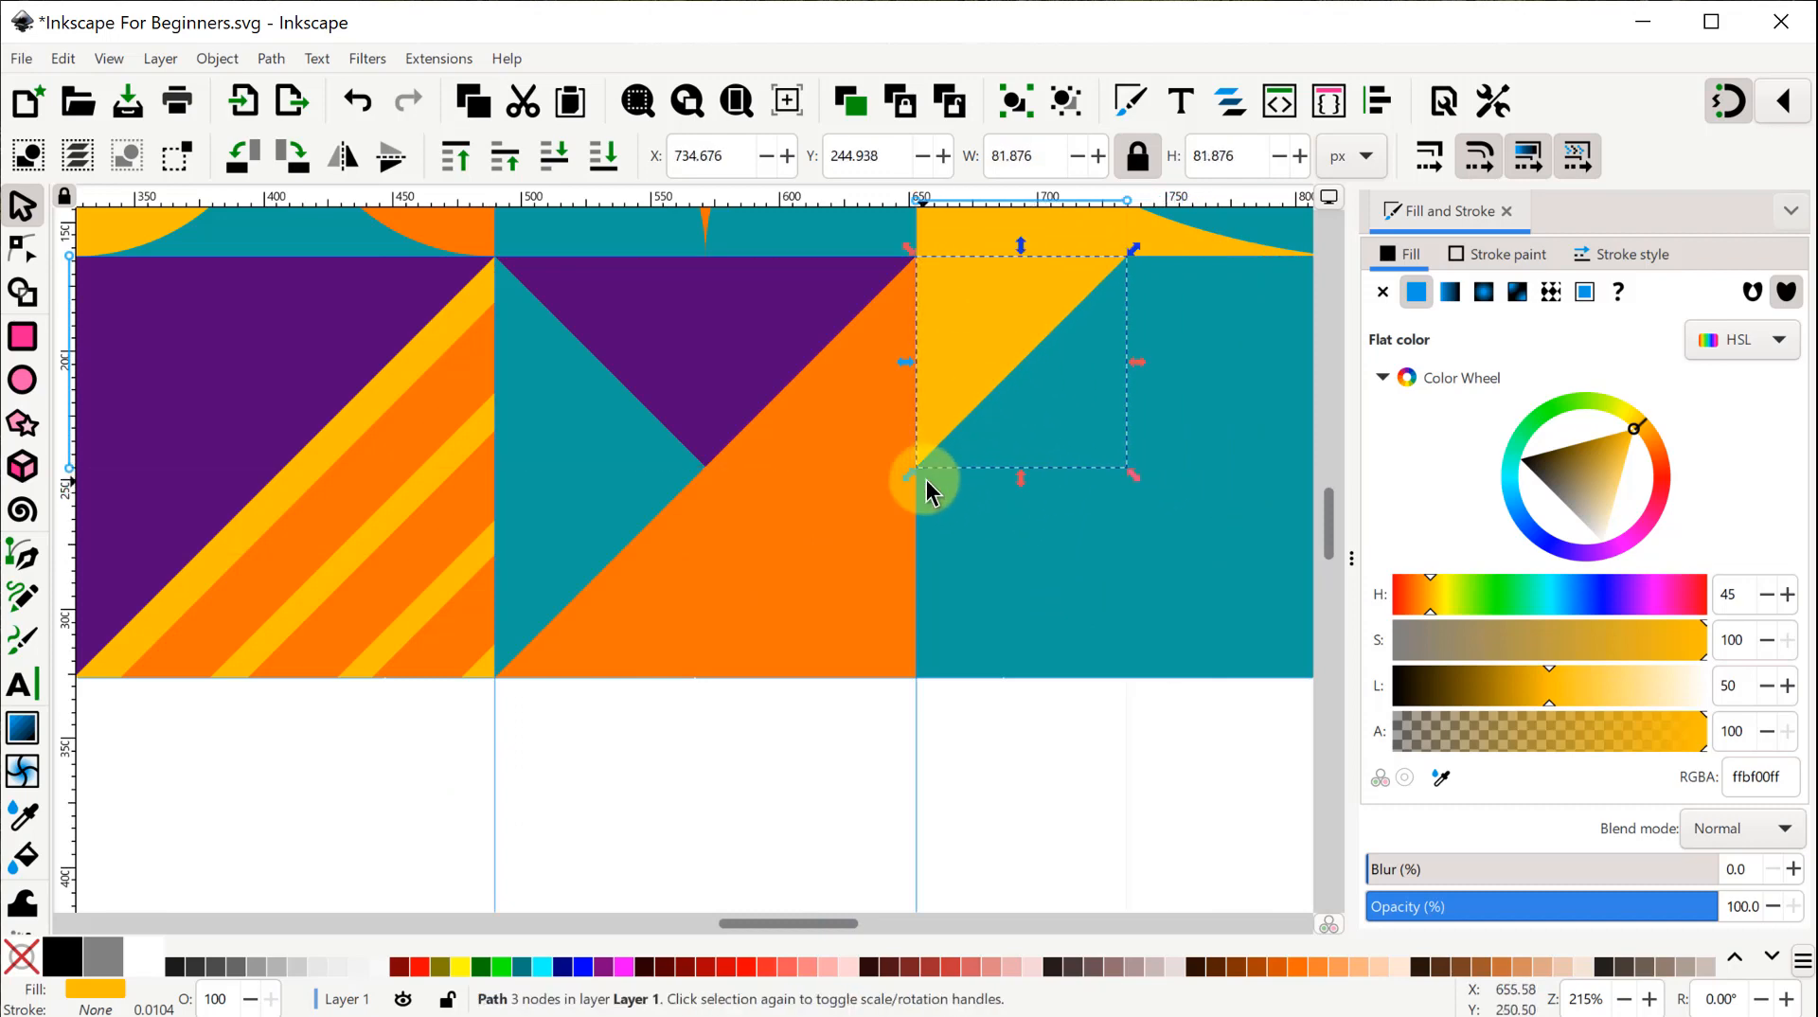
key("ctrl")
left_click_drag(1021, 483, 1014, 503)
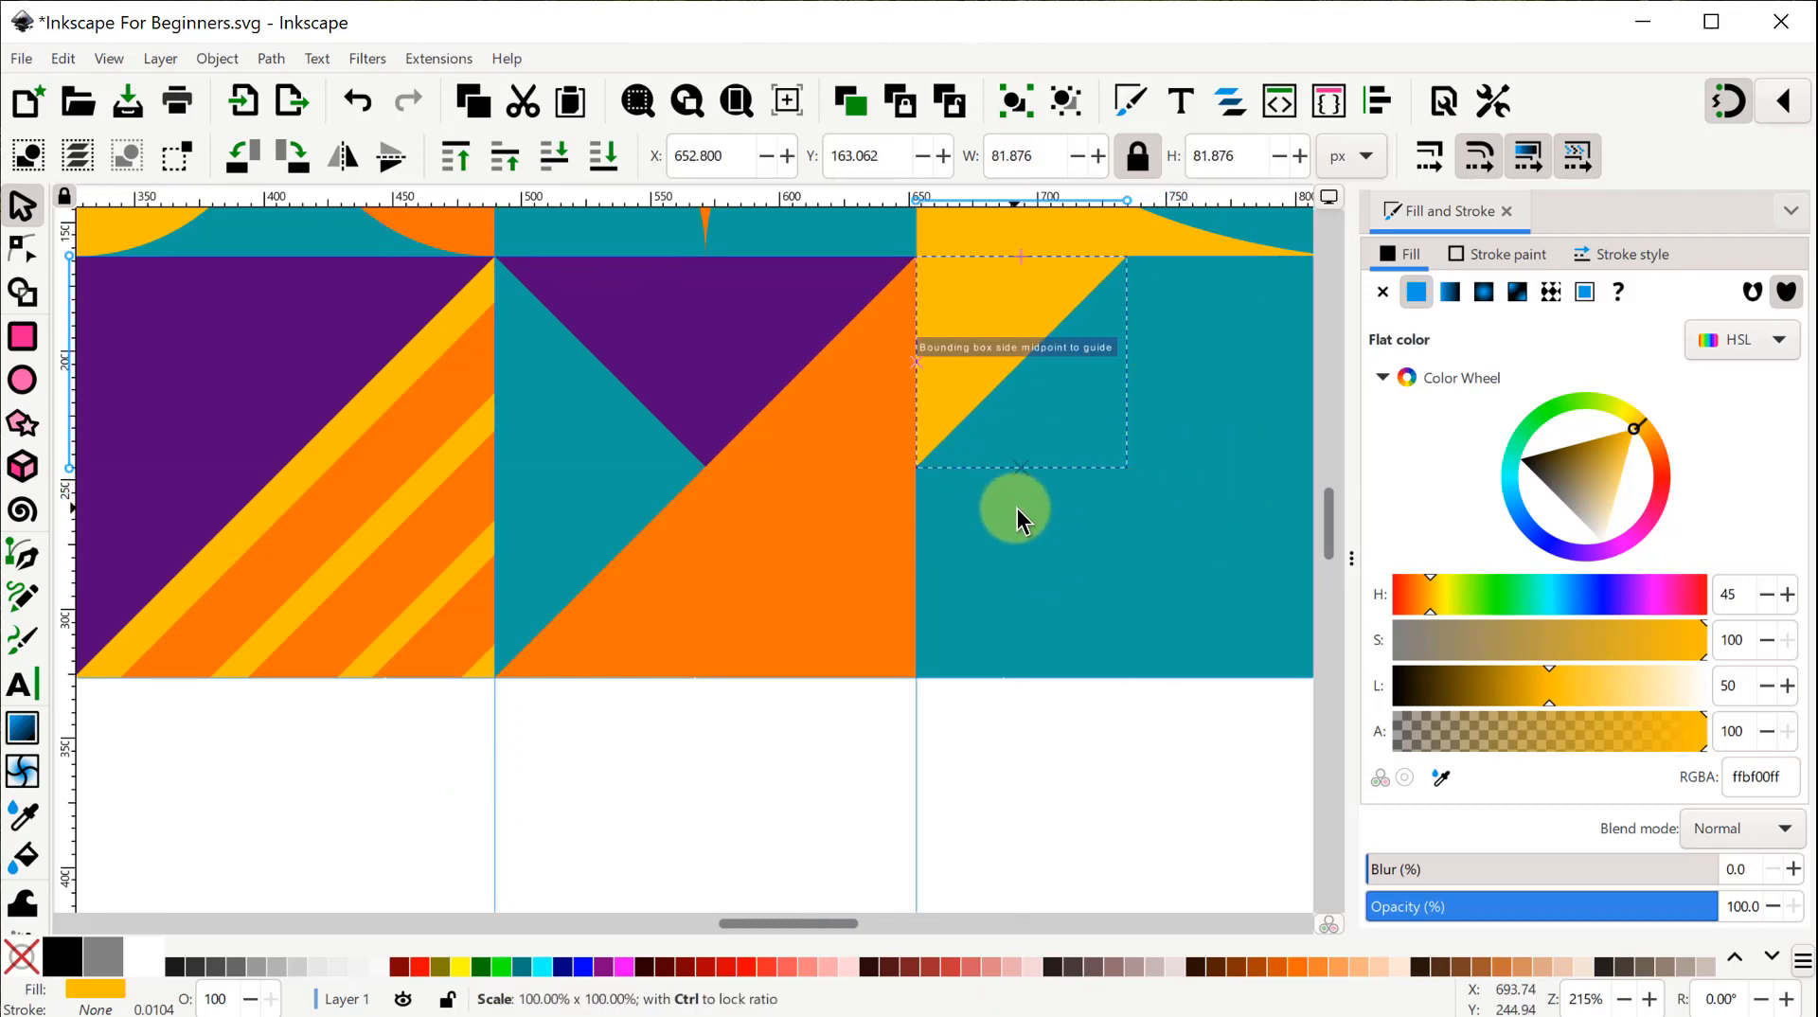
left_click(1132, 784)
Draw a circle about 103 px in diameter, fill it yellow (#ffff00) and centre it on the fifth tile.
left_click(22, 379)
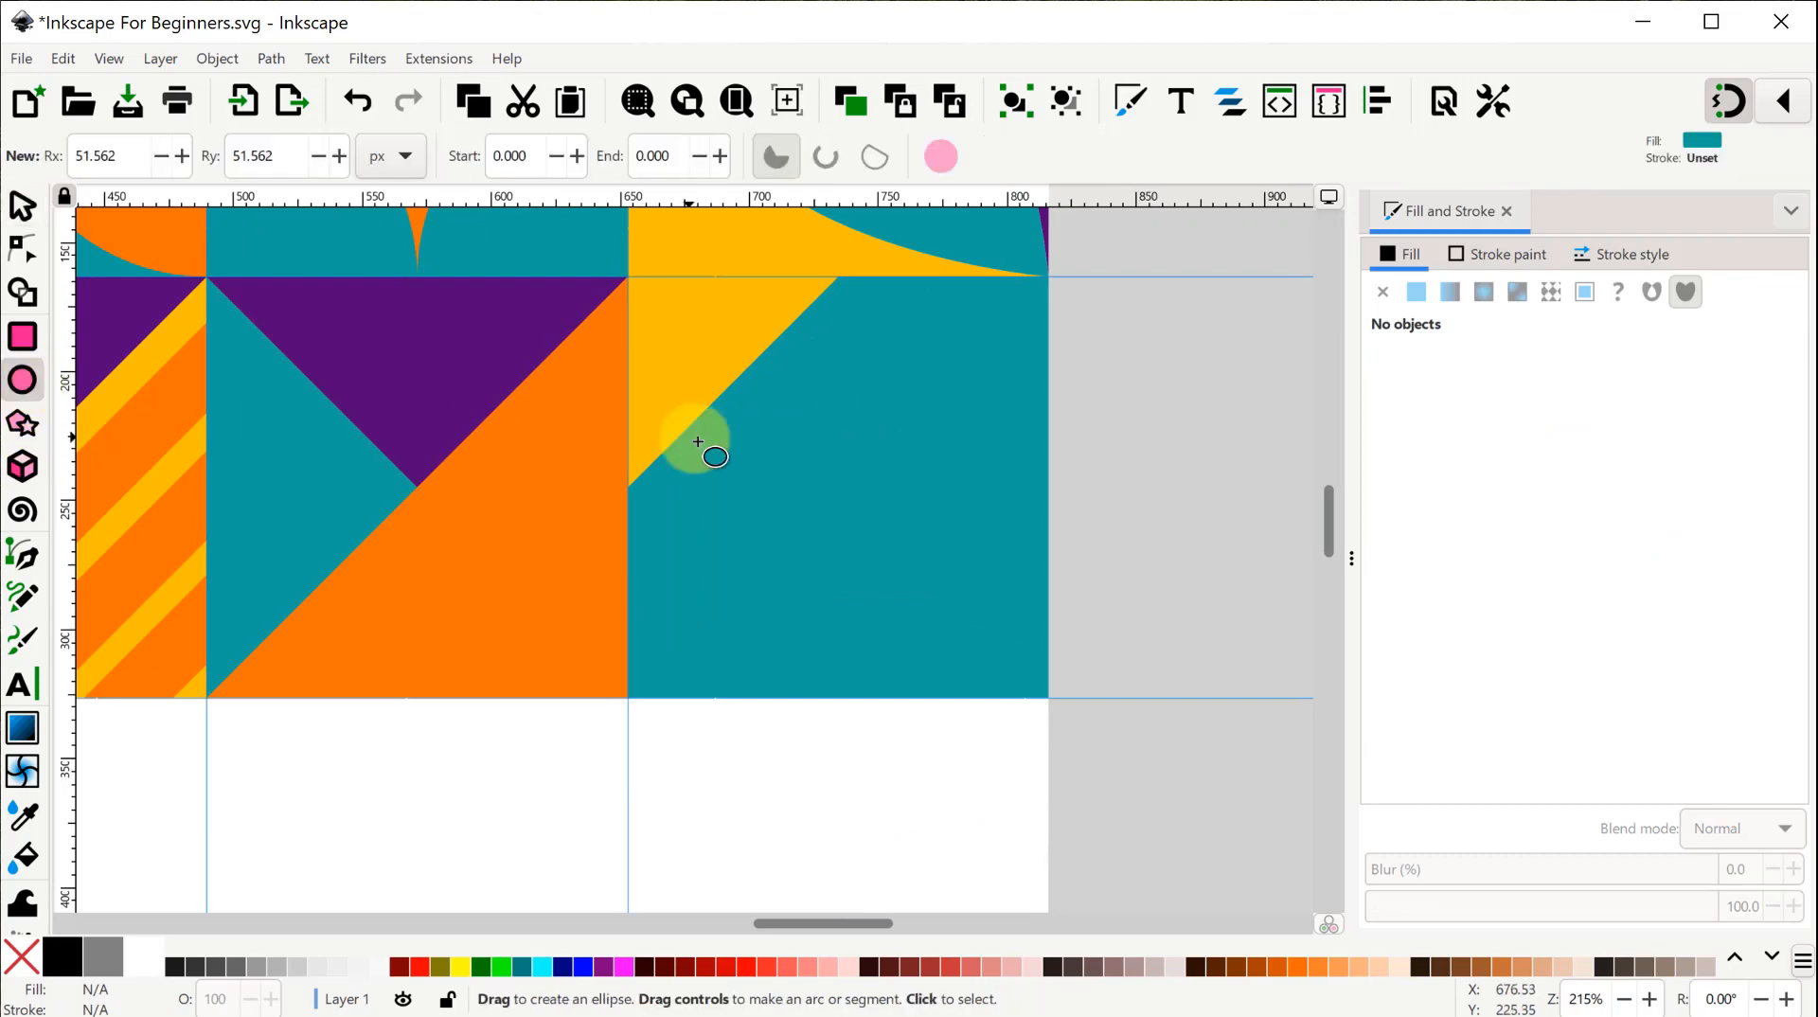
left_click_drag(808, 461, 941, 594)
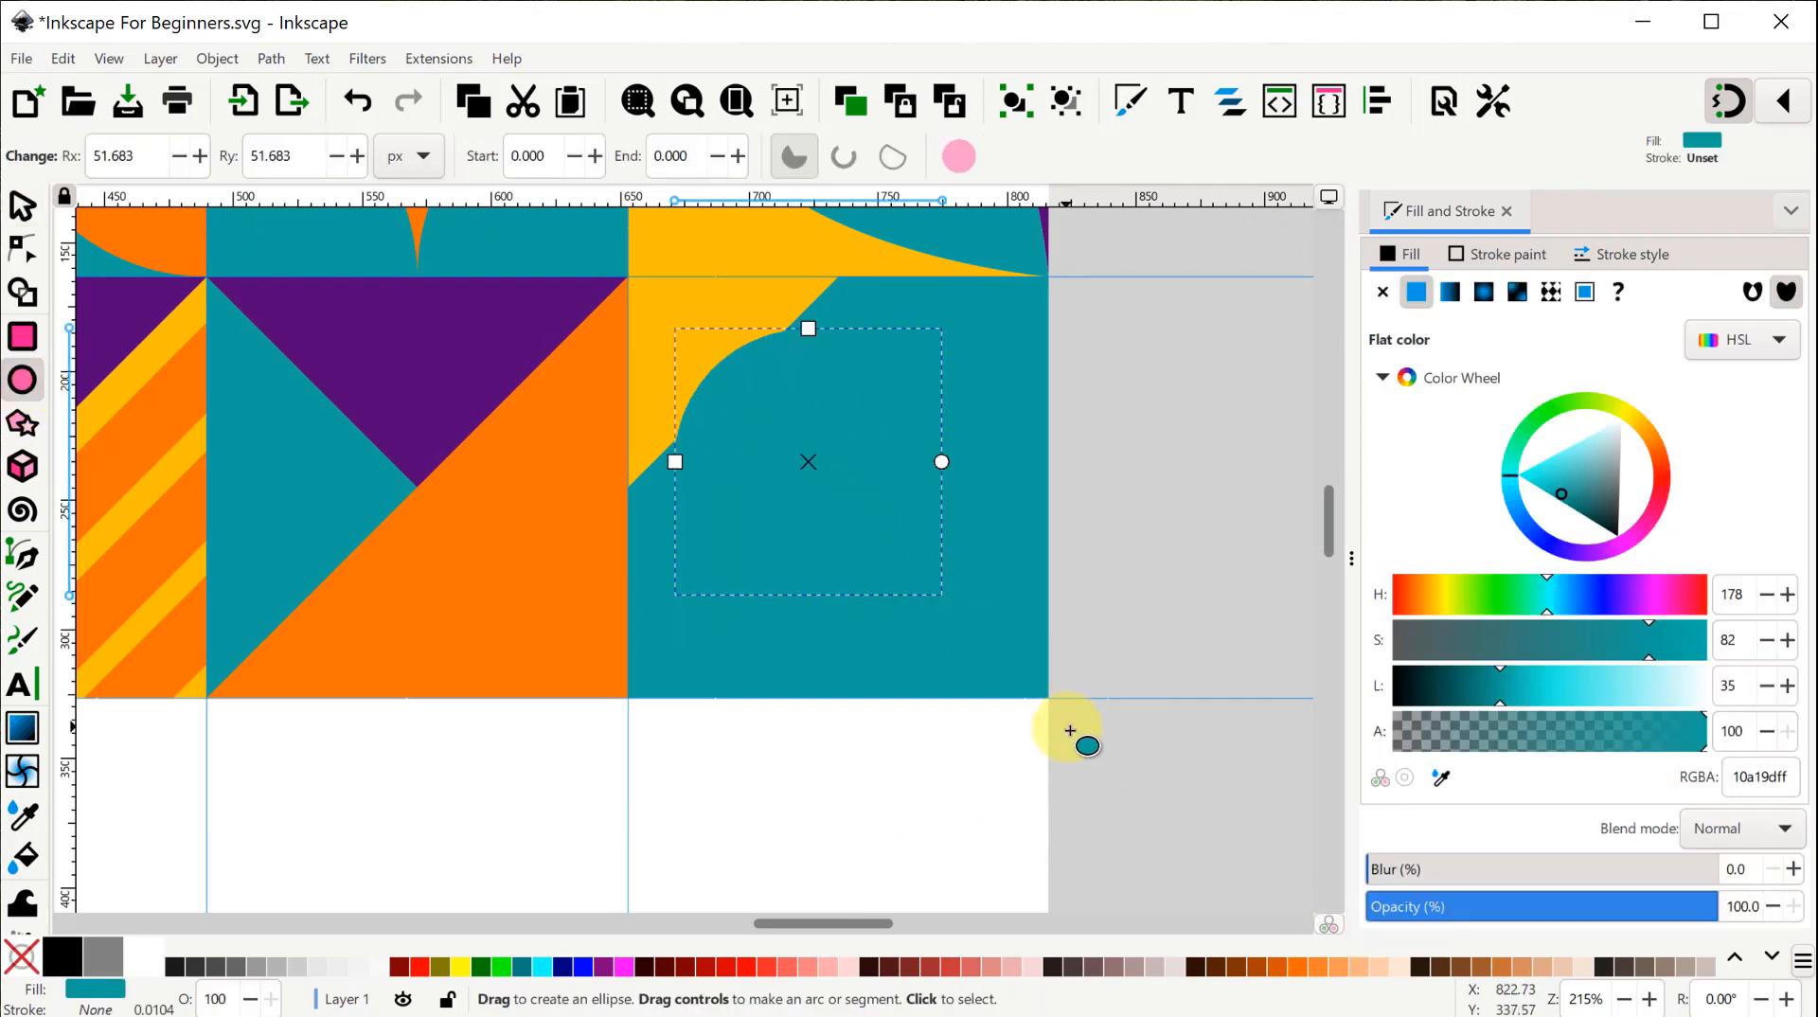
left_click(458, 967)
mouse_move(800, 507)
left_mouse_down()
mouse_move(895, 564)
mouse_move(822, 575)
left_mouse_up()
left_click(22, 204)
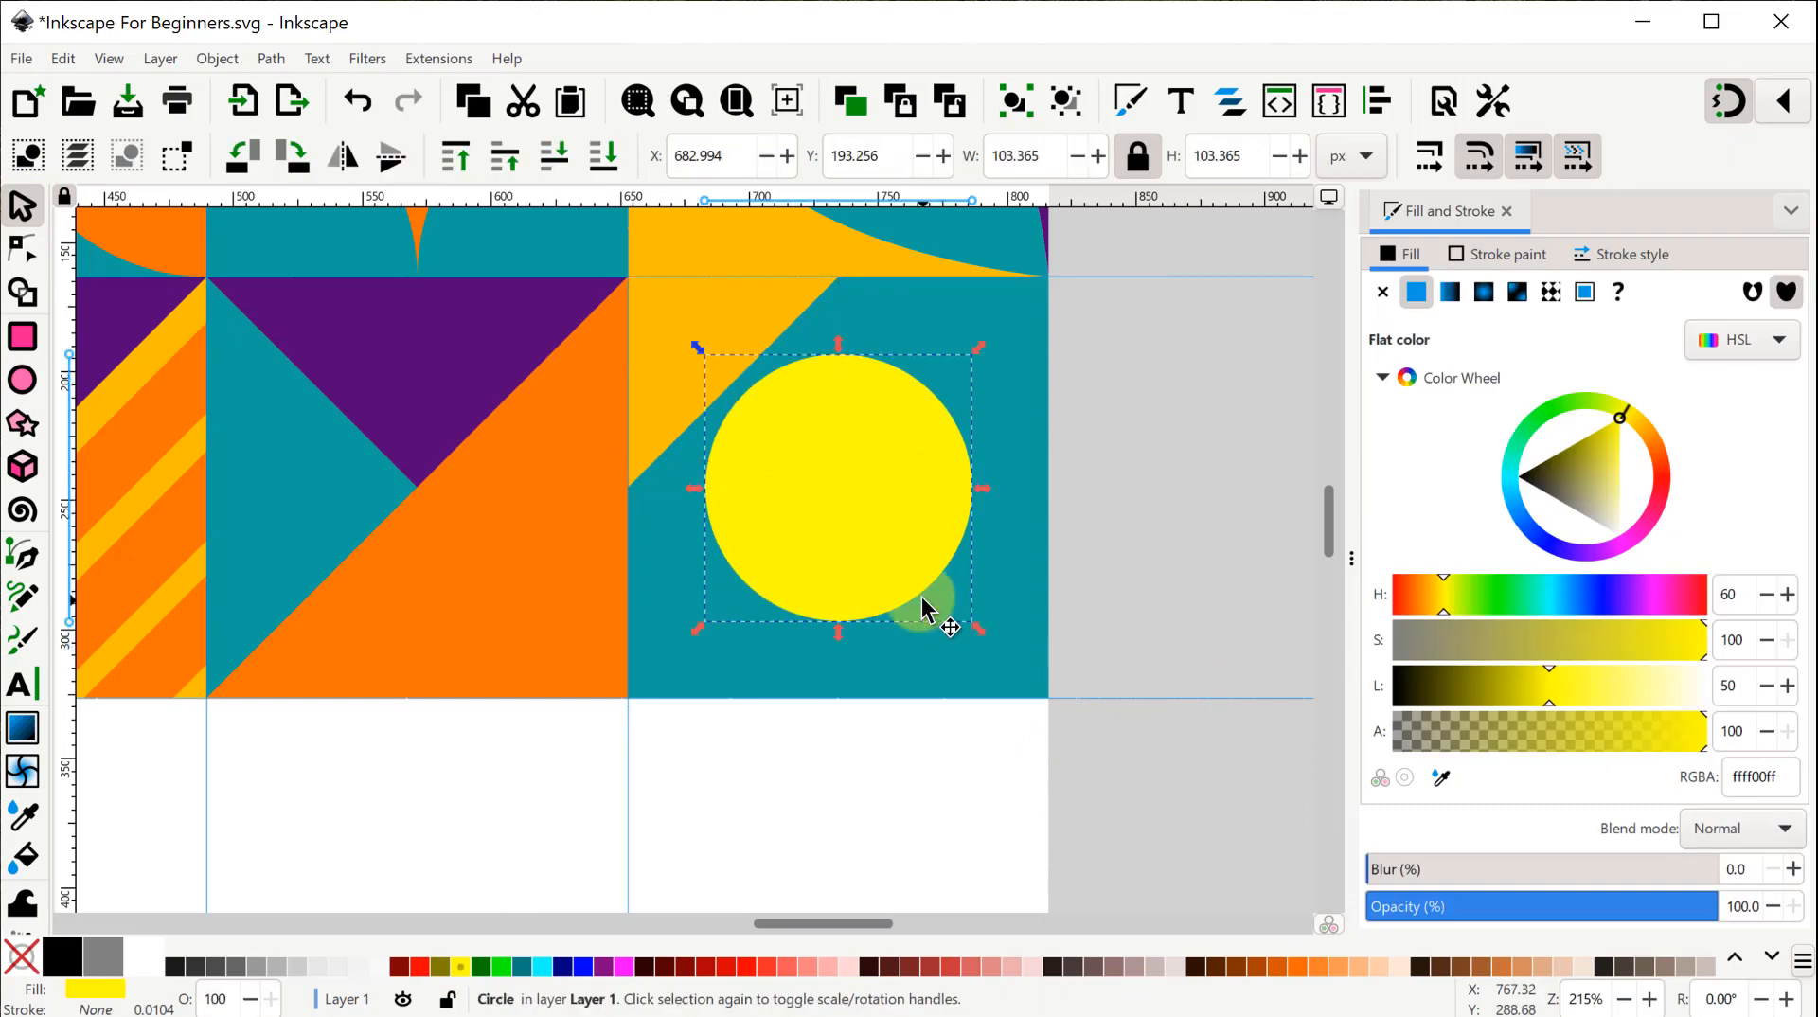
Enlarge the yellow circle evenly about its centre to about 162.6 px so it spans the whole tile.
left_click_drag(979, 628, 1059, 714)
scroll(1162, 798, "left", 1)
left_click(1162, 797)
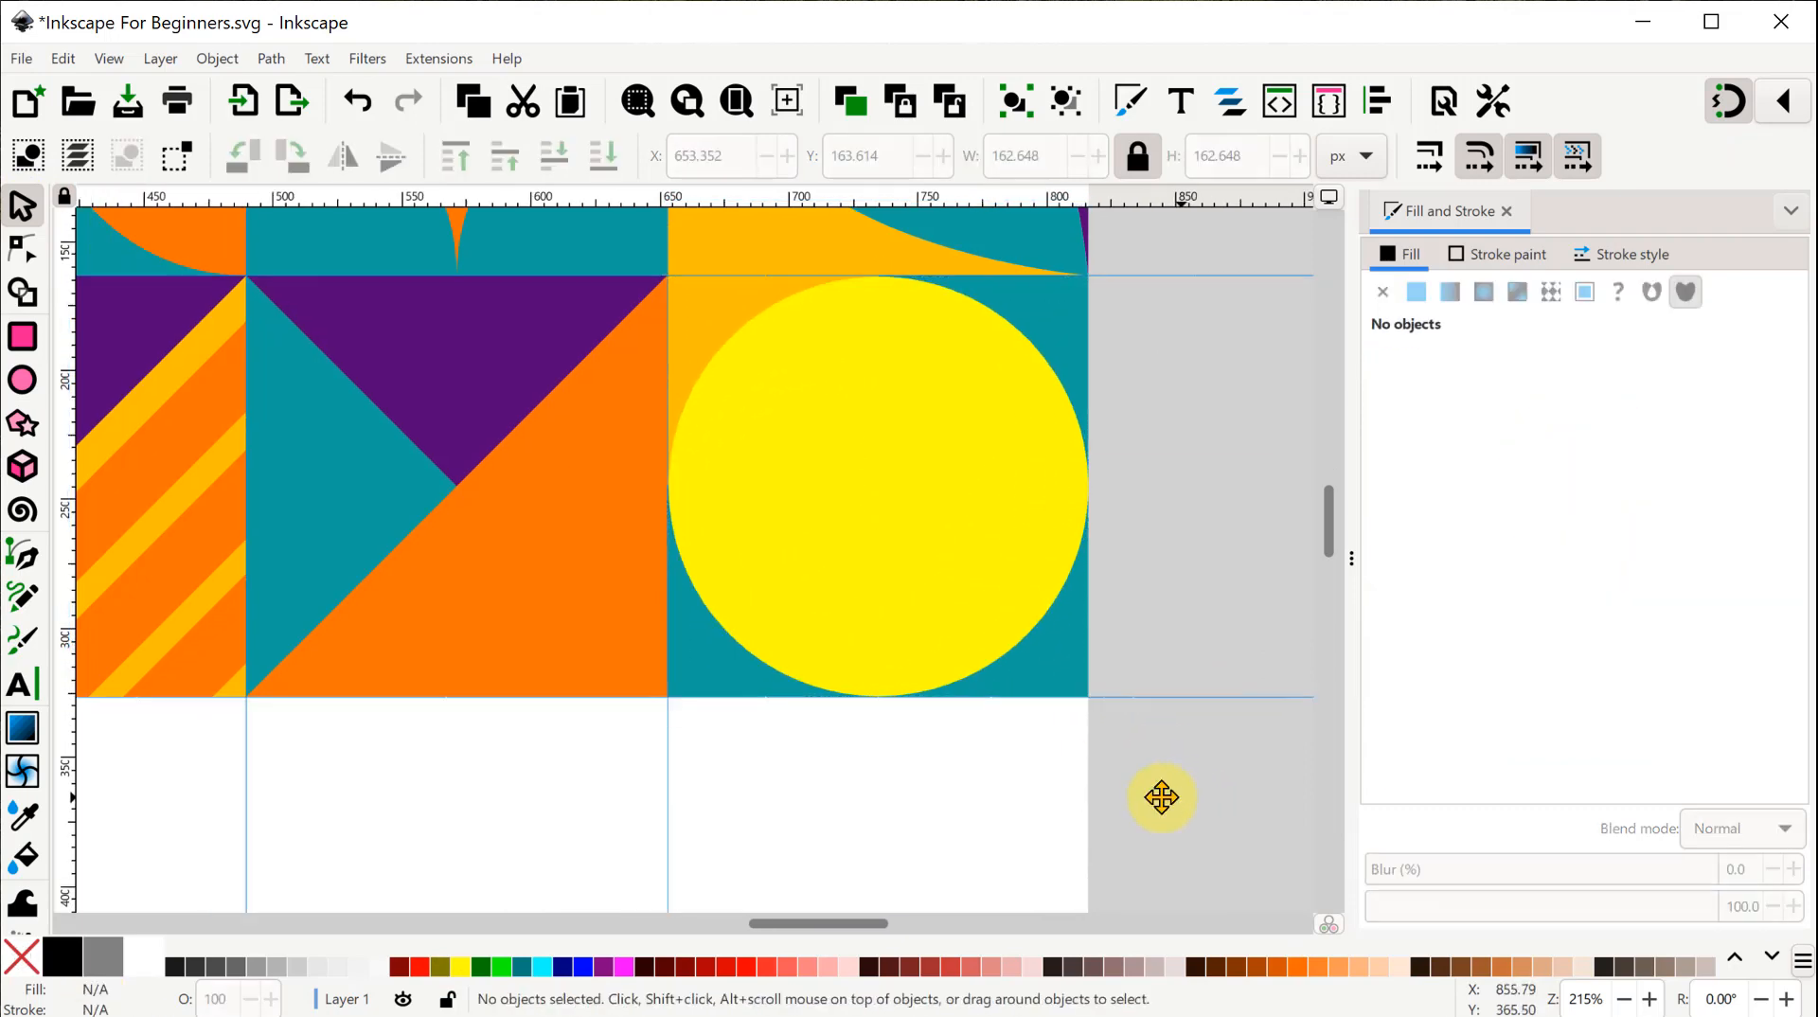
Fill the yellow circle with the purple (#540375) sampled from the reference pattern.
left_click_drag(1162, 797, 1180, 793)
scroll(1181, 794, "down", 2)
left_click_drag(710, 778, 914, 667)
left_click(1195, 553)
left_click(1440, 780)
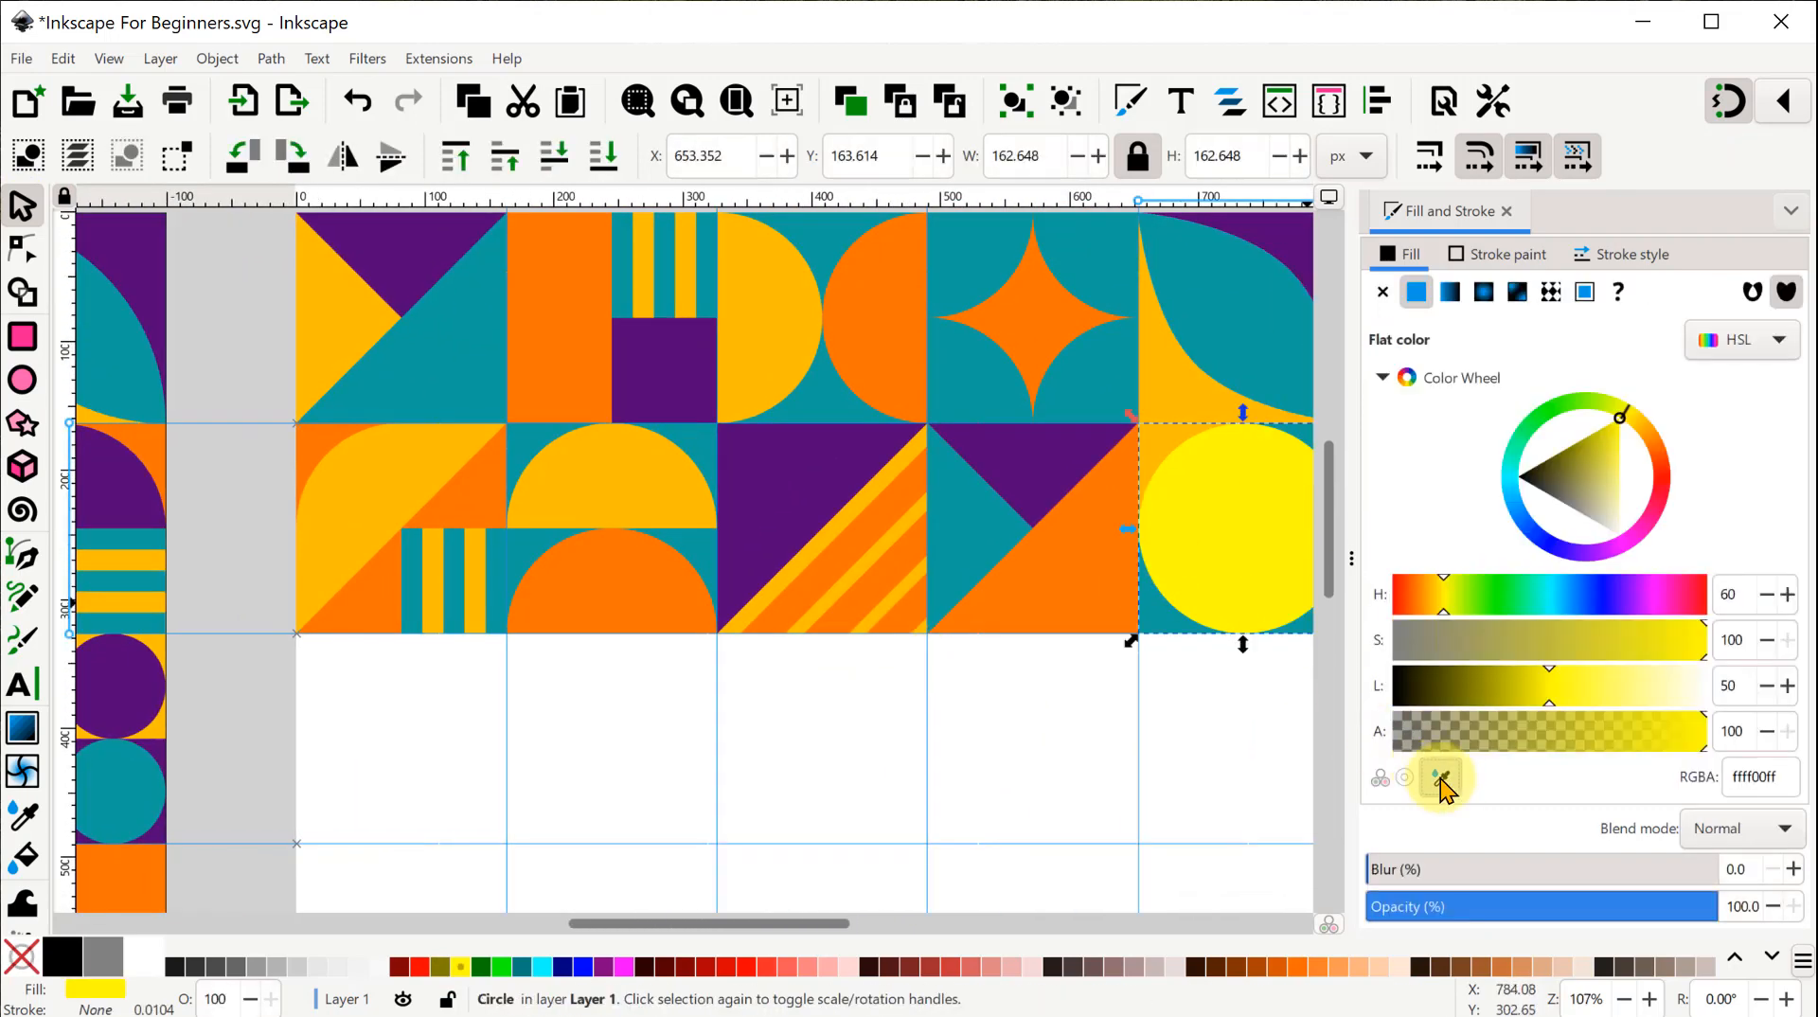
left_click_drag(190, 523, 142, 467)
left_click(174, 495)
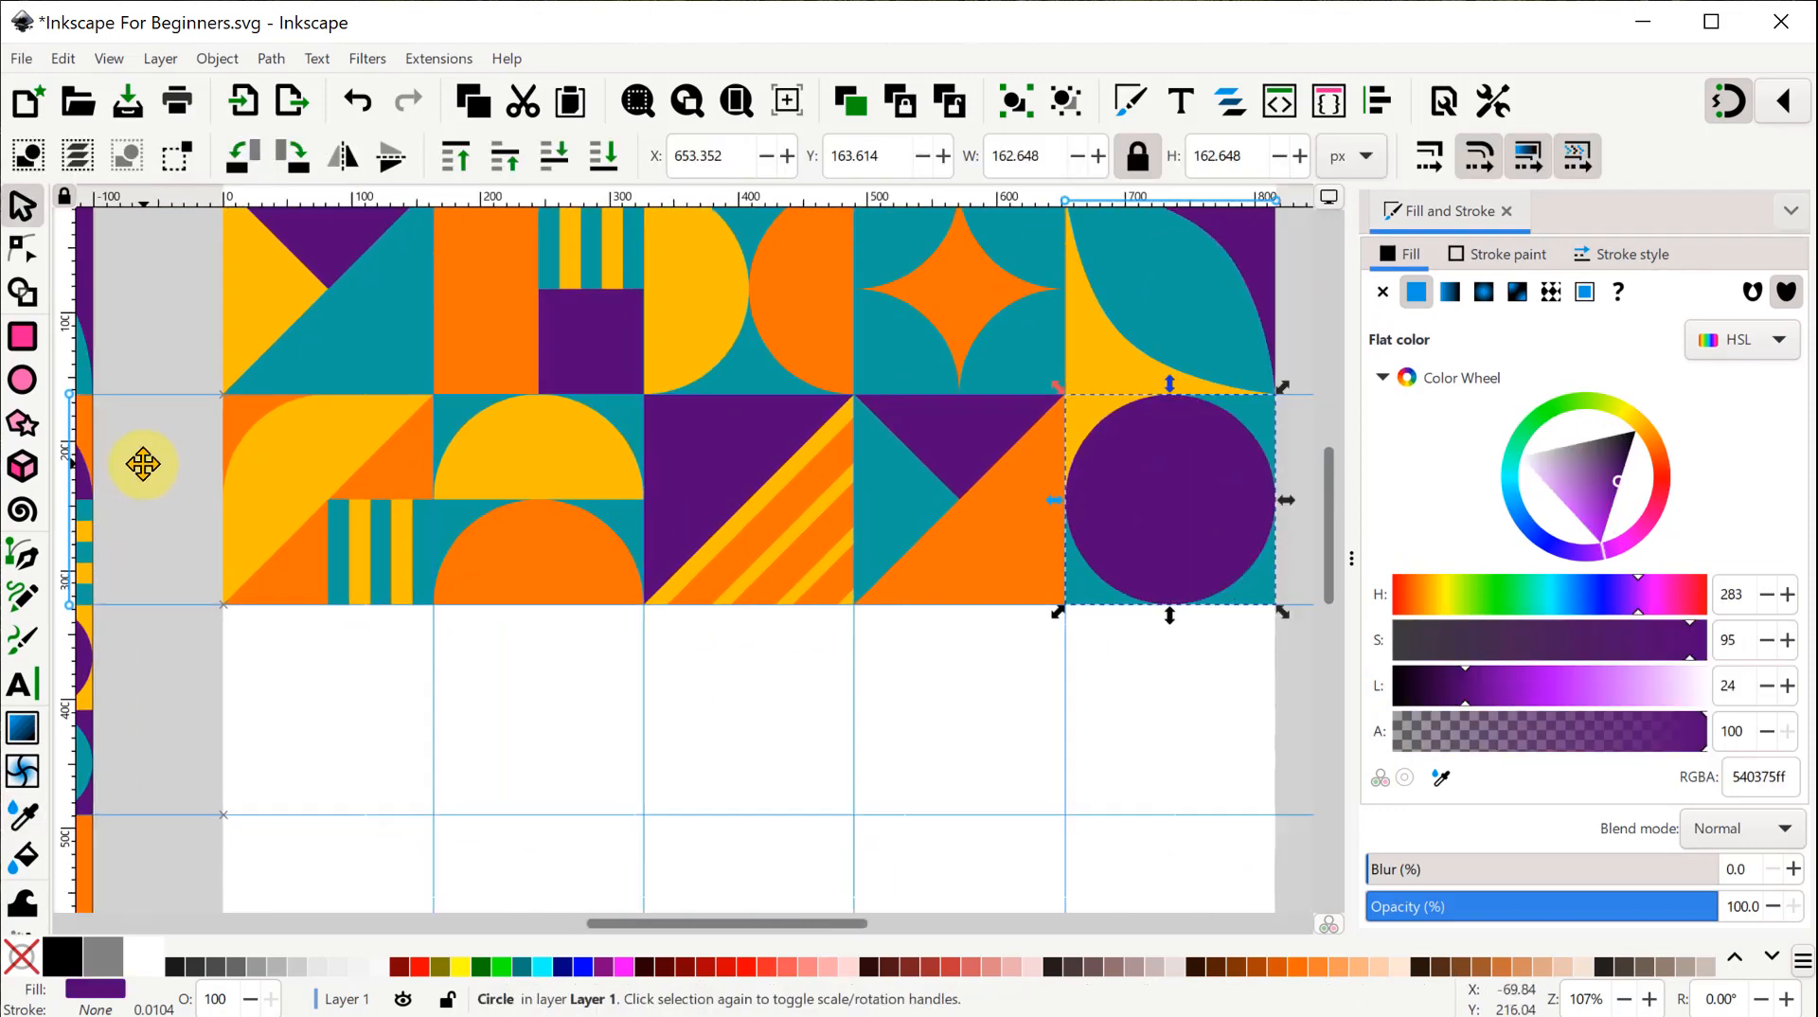
Fill the amber corner triangle with the purple (#540375) sampled from the circle, and select the circle together with it.
left_click(1087, 413)
left_click(1440, 779)
left_click(1201, 530)
left_click(1217, 519, "shift")
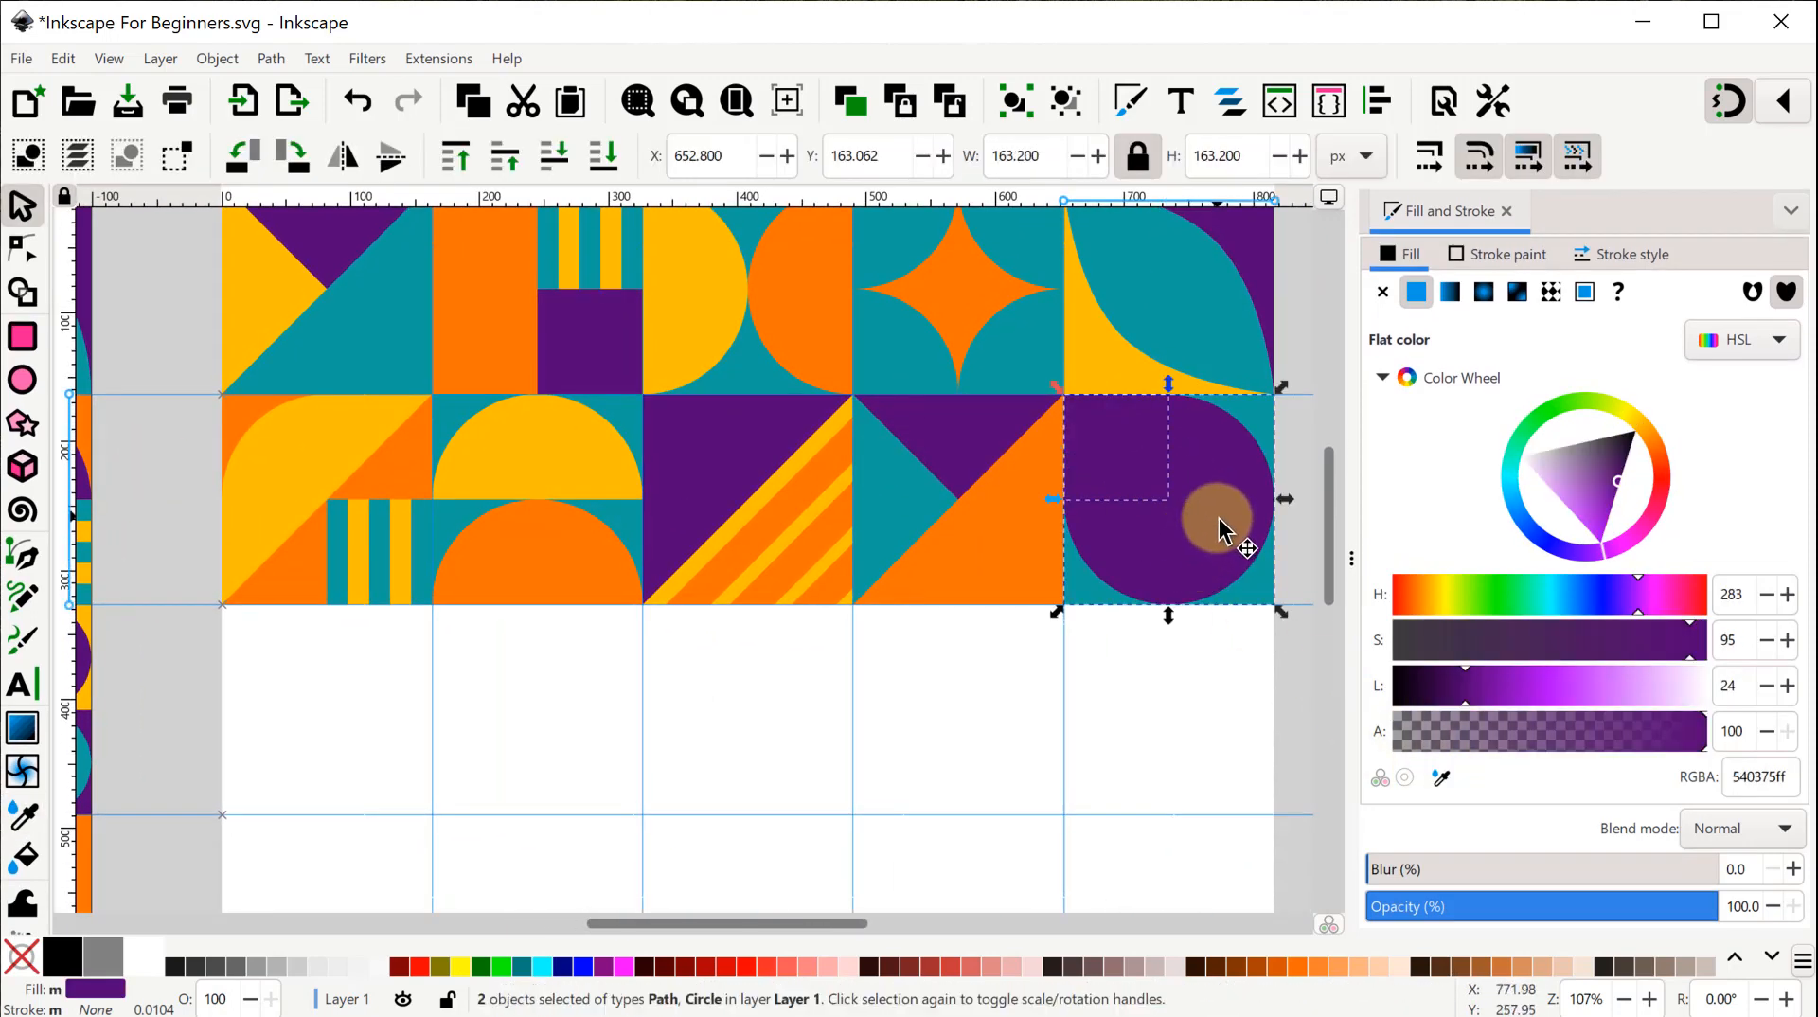
Combine the purple circle and corner triangle into a single path and fill a copy of it yellow (#ffff00).
left_click(271, 60)
left_click(292, 364)
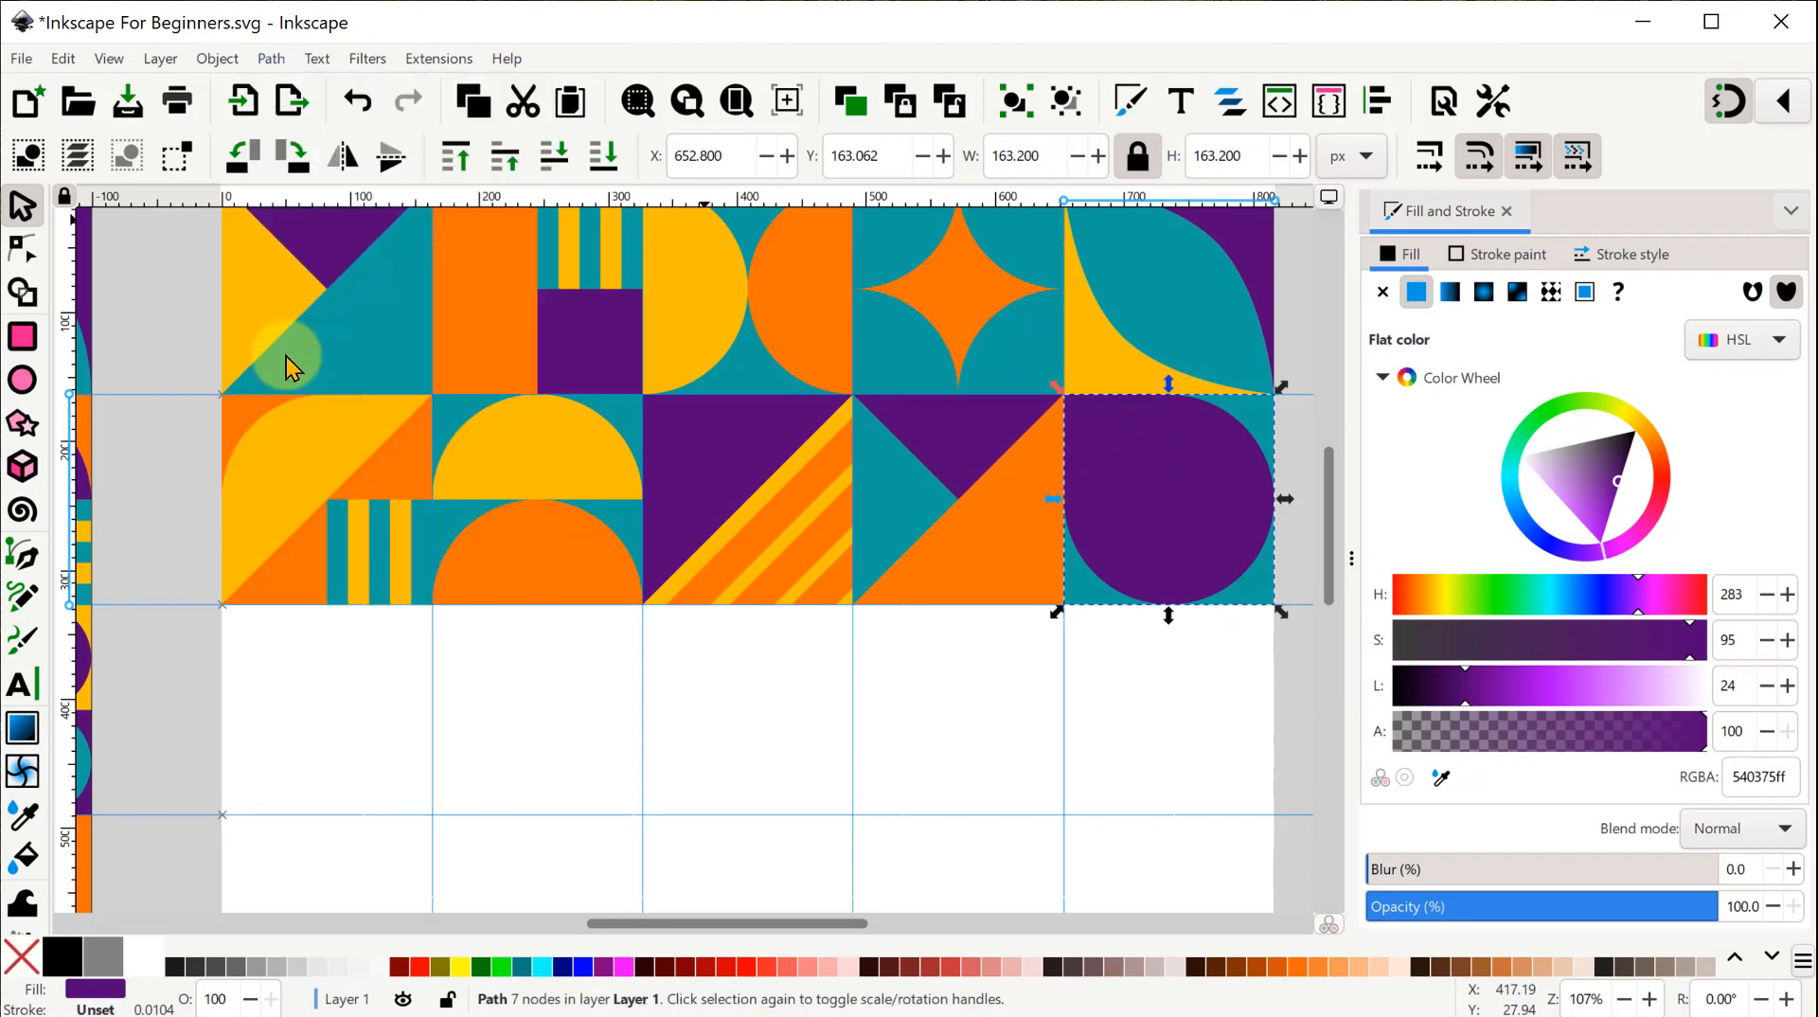
left_click_drag(239, 470, 142, 470)
left_click_drag(374, 473, 415, 391)
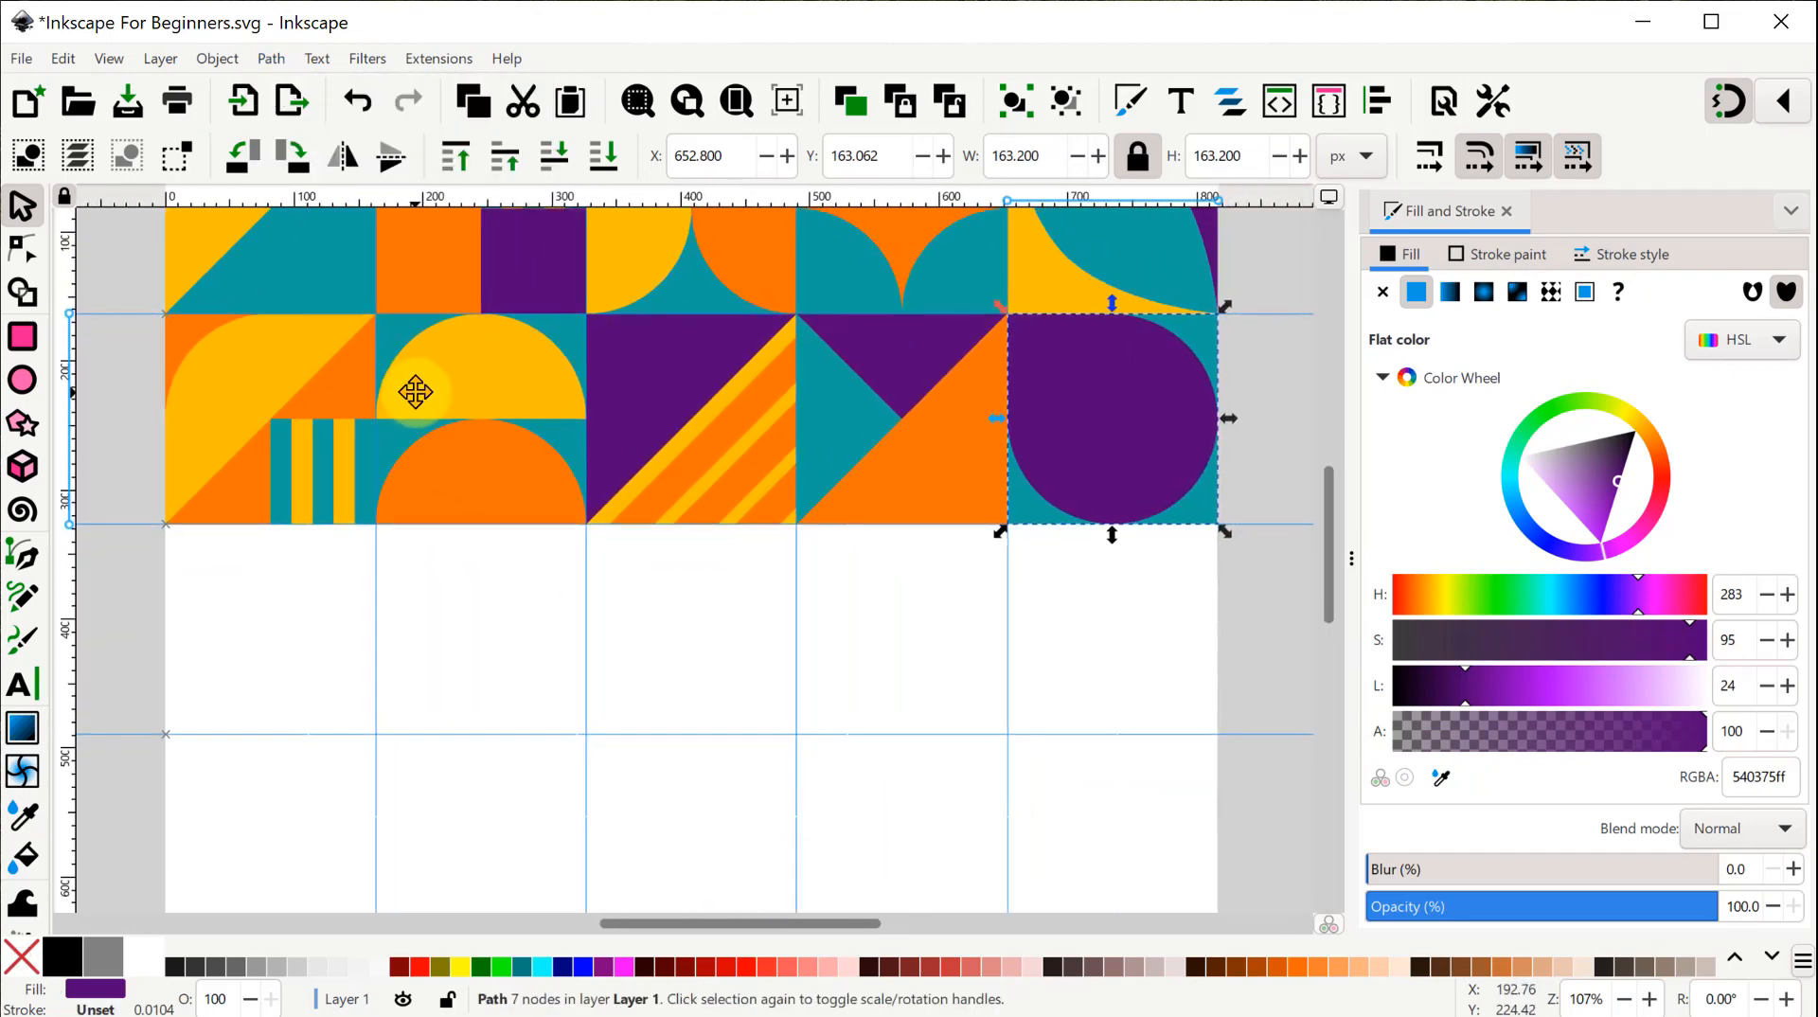
left_click(1256, 546)
left_click(1106, 391)
left_click(461, 967)
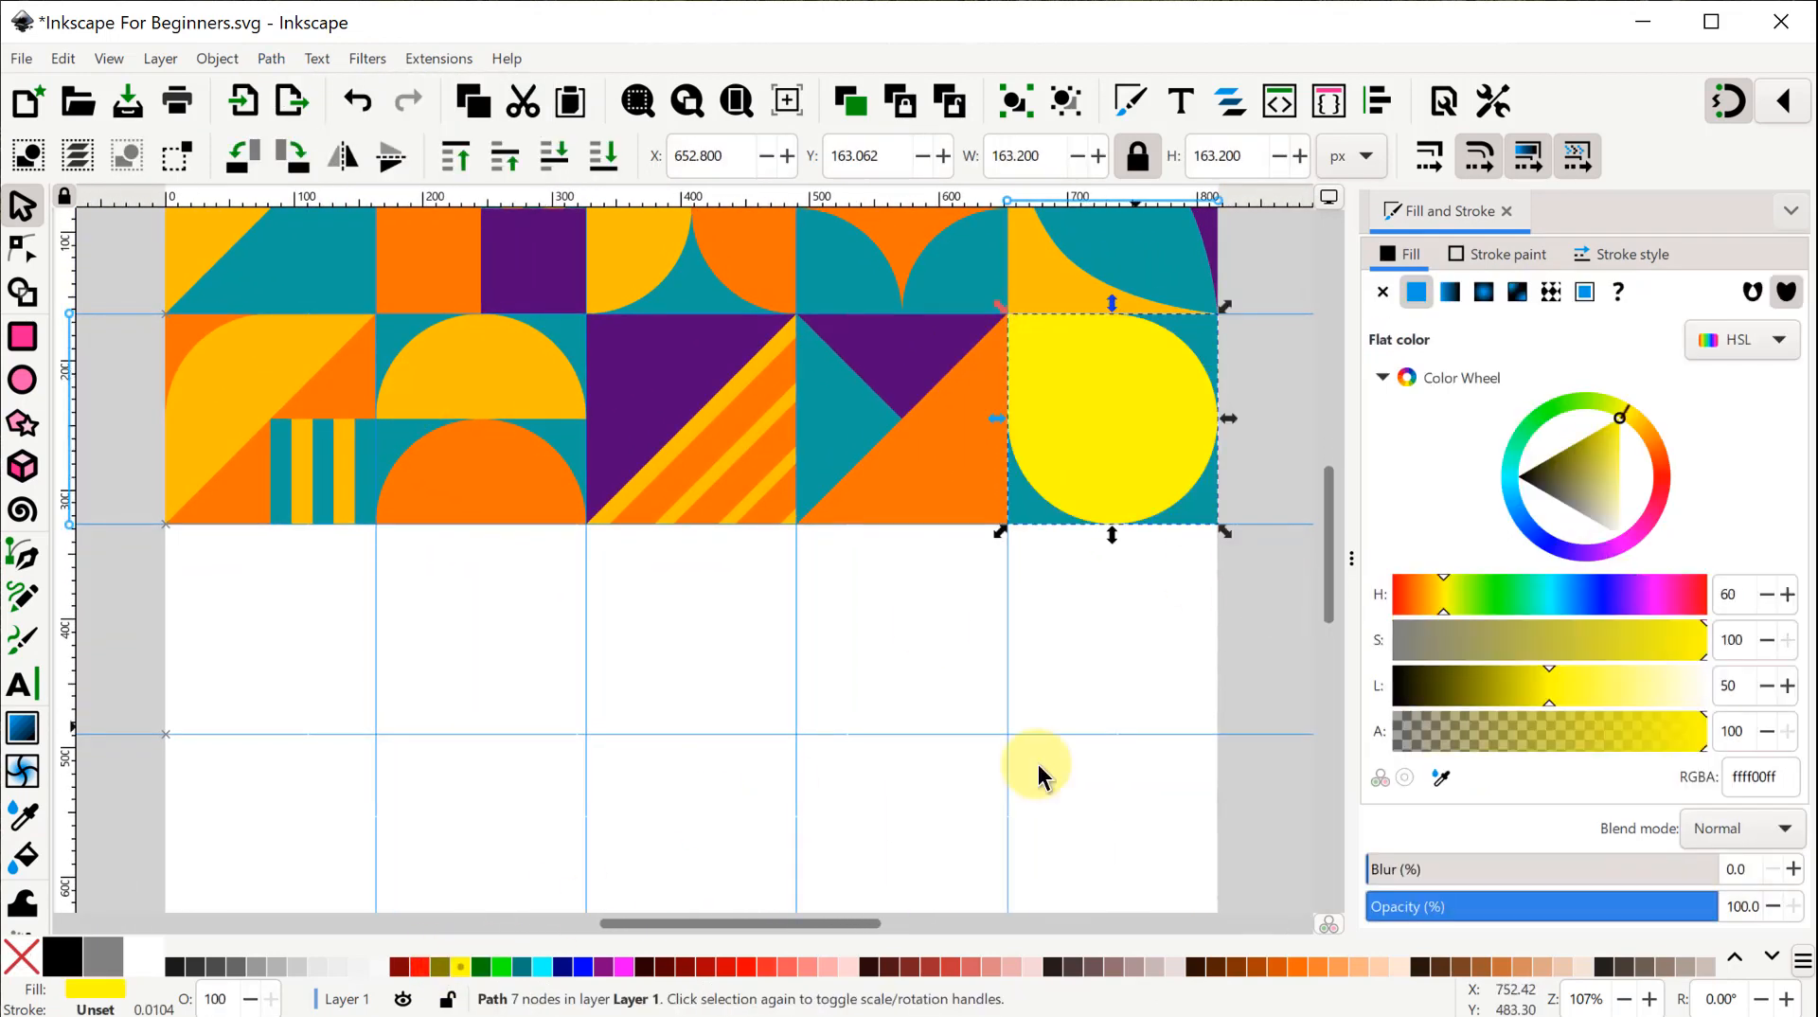
Subtract the yellow copy from the fifth tile's teal square, and undo the trial move of the remaining teal path.
left_click(1023, 516, "shift")
left_click(271, 58)
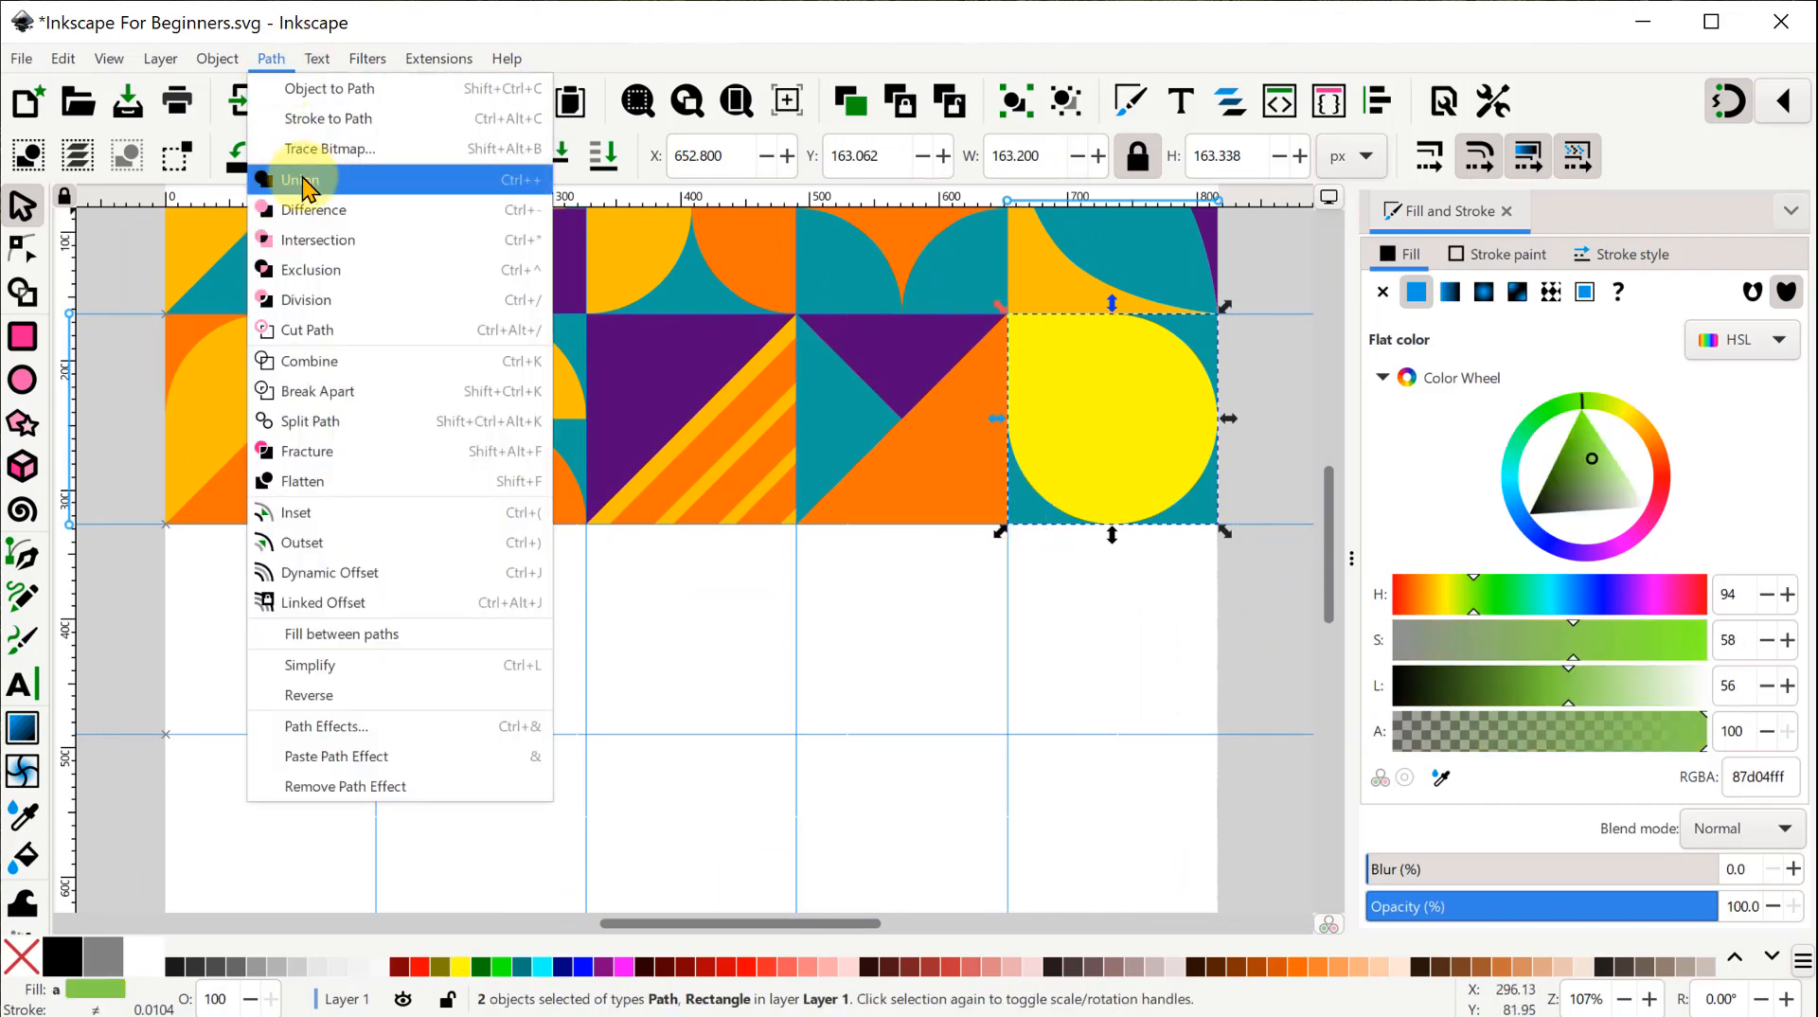
left_click(308, 220)
key("Escape")
left_click_drag(1028, 509, 1013, 613)
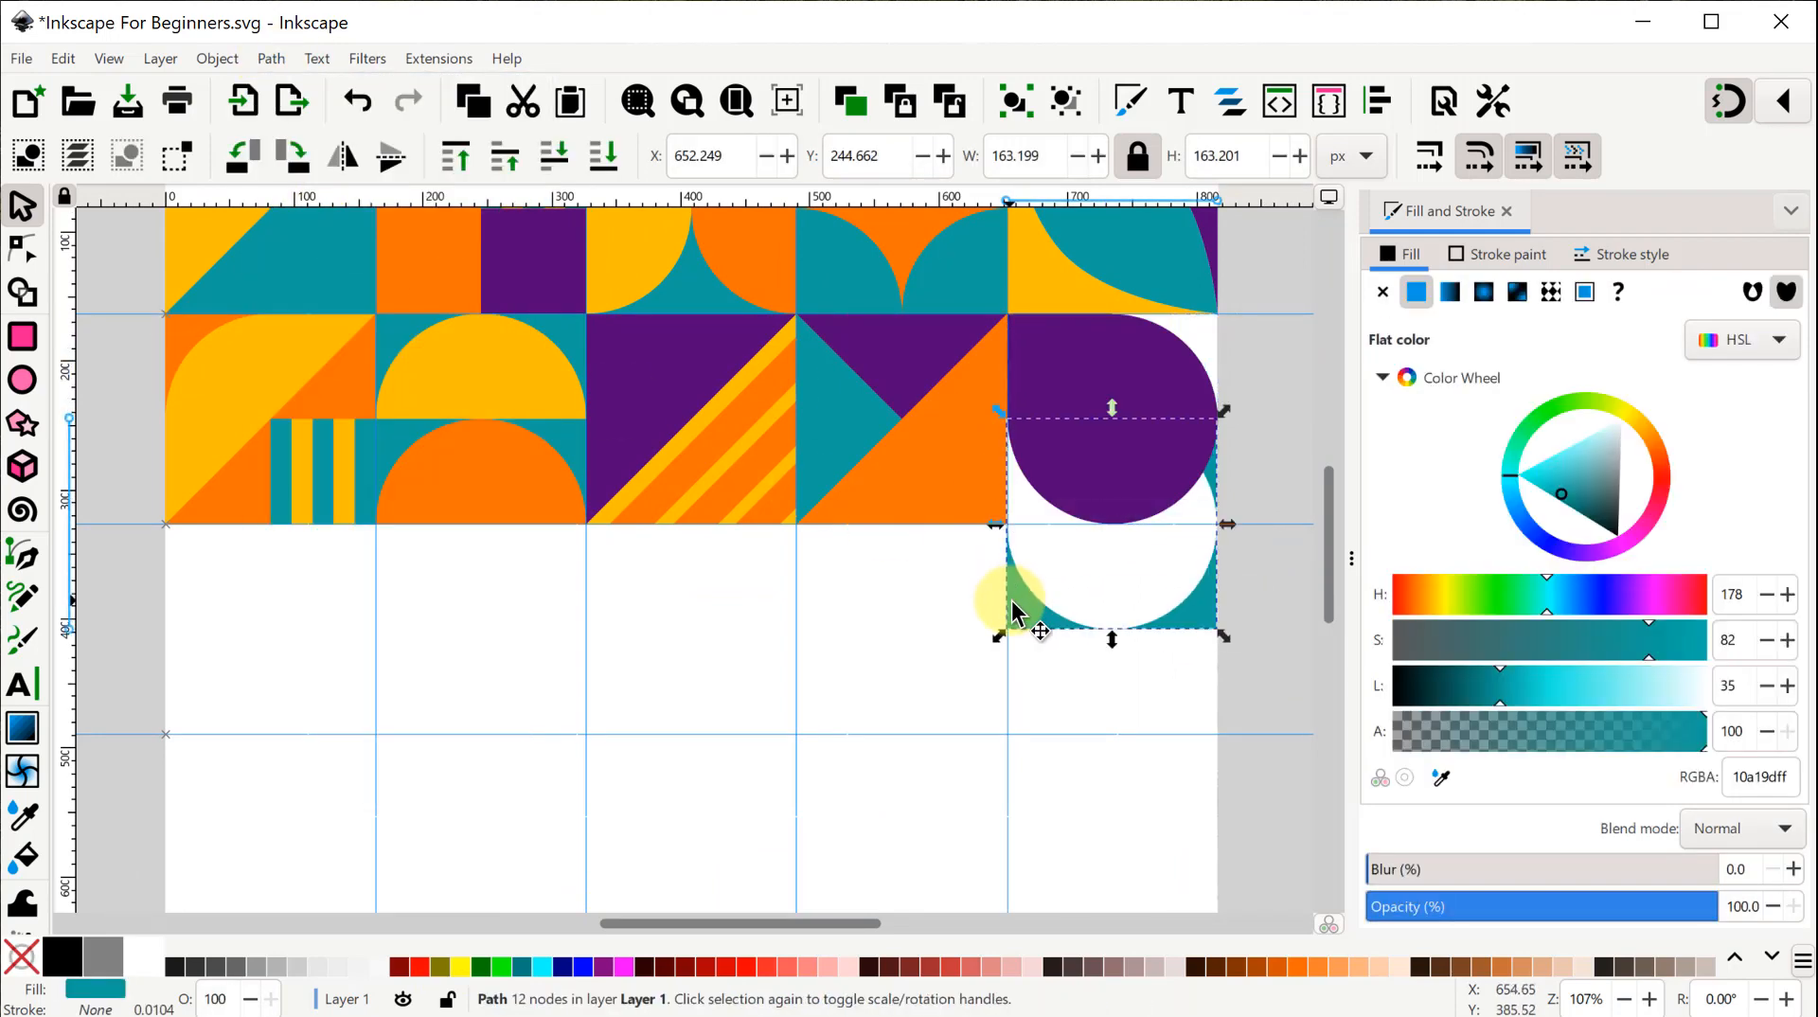
key("ctrl+z")
Break the teal path apart and fill its upper-right corner piece with the orange sampled from the reference pattern.
left_click(271, 58)
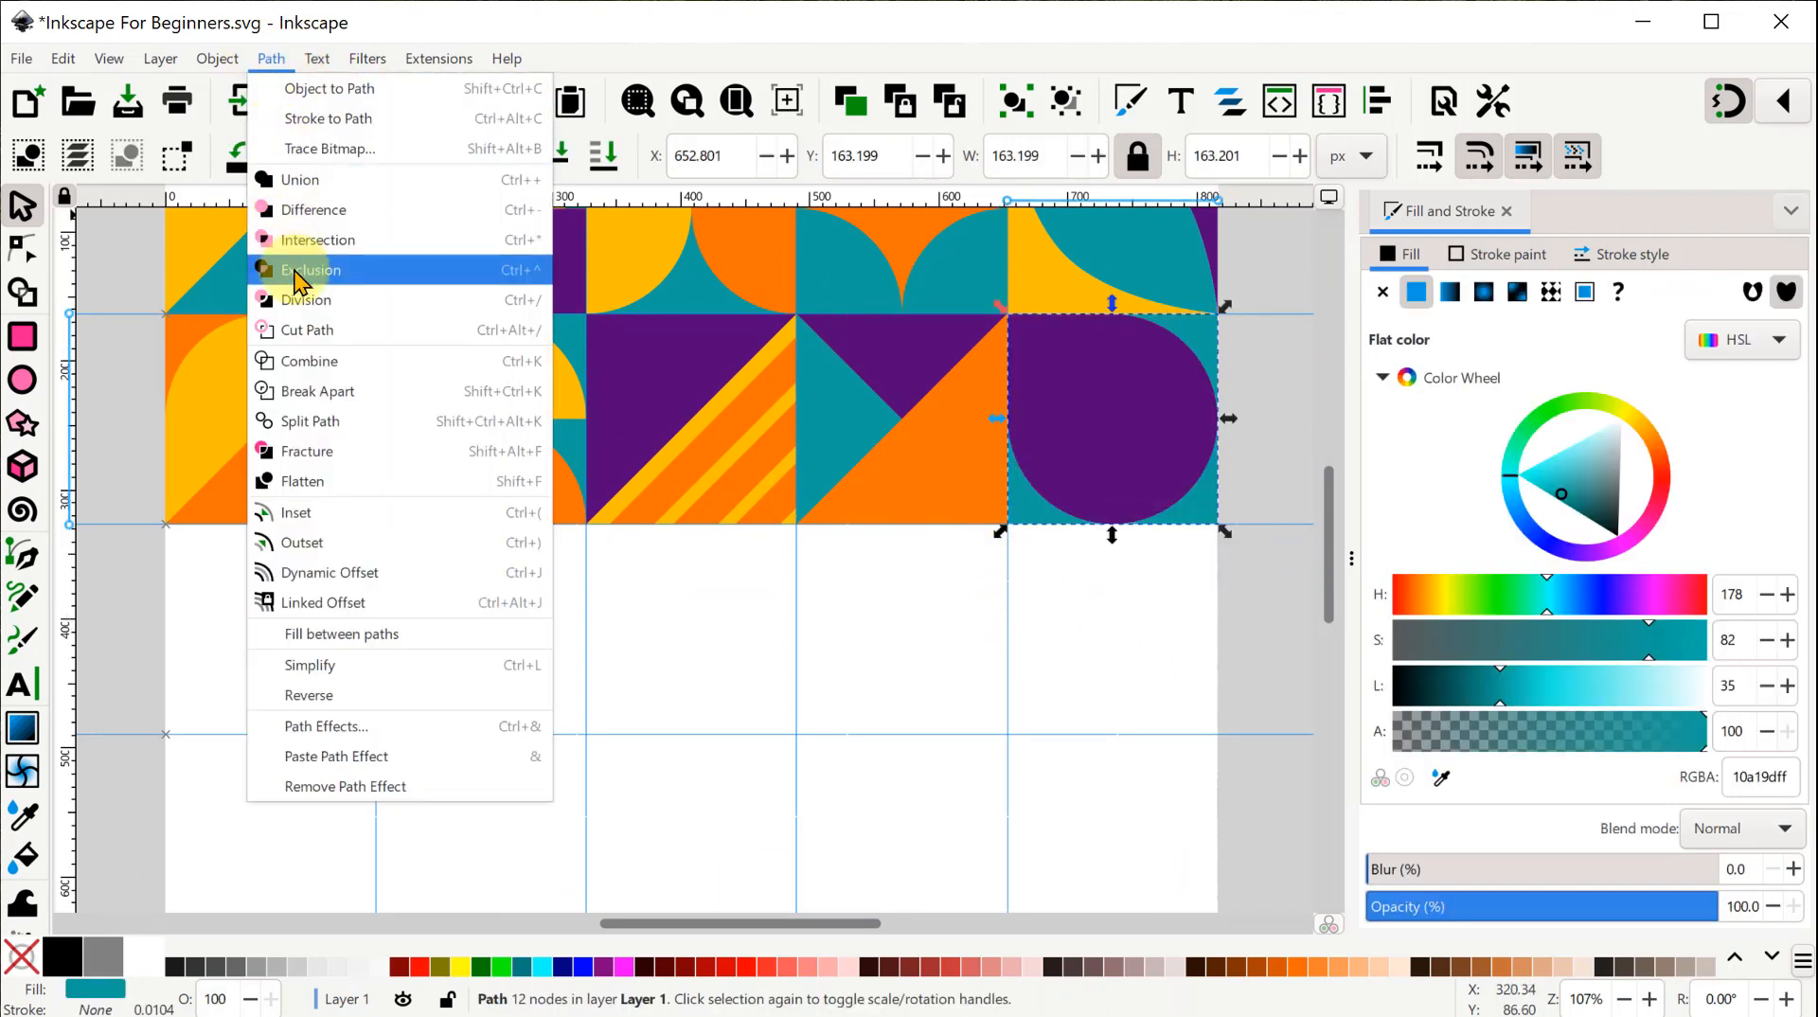
left_click(307, 382)
scroll(925, 579, "down", 1)
left_click(1195, 632)
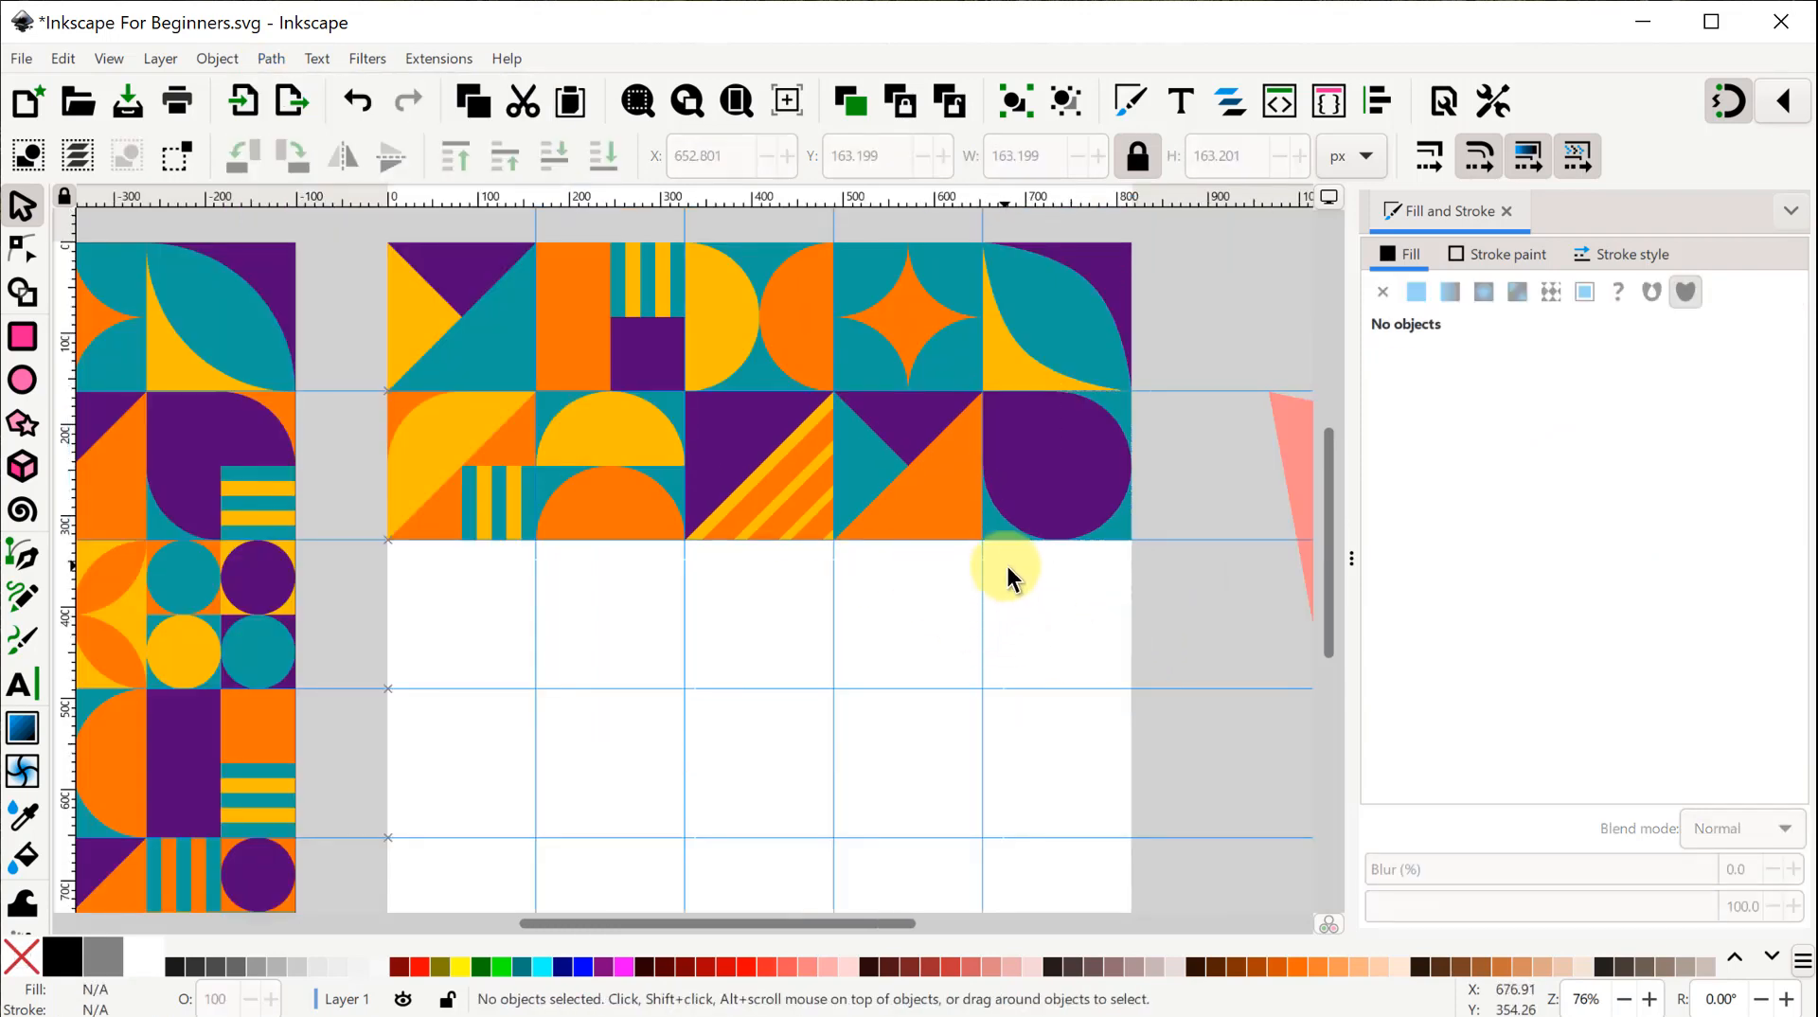
left_click(1117, 401)
left_click(1395, 767)
left_click(268, 393)
left_click(1209, 612)
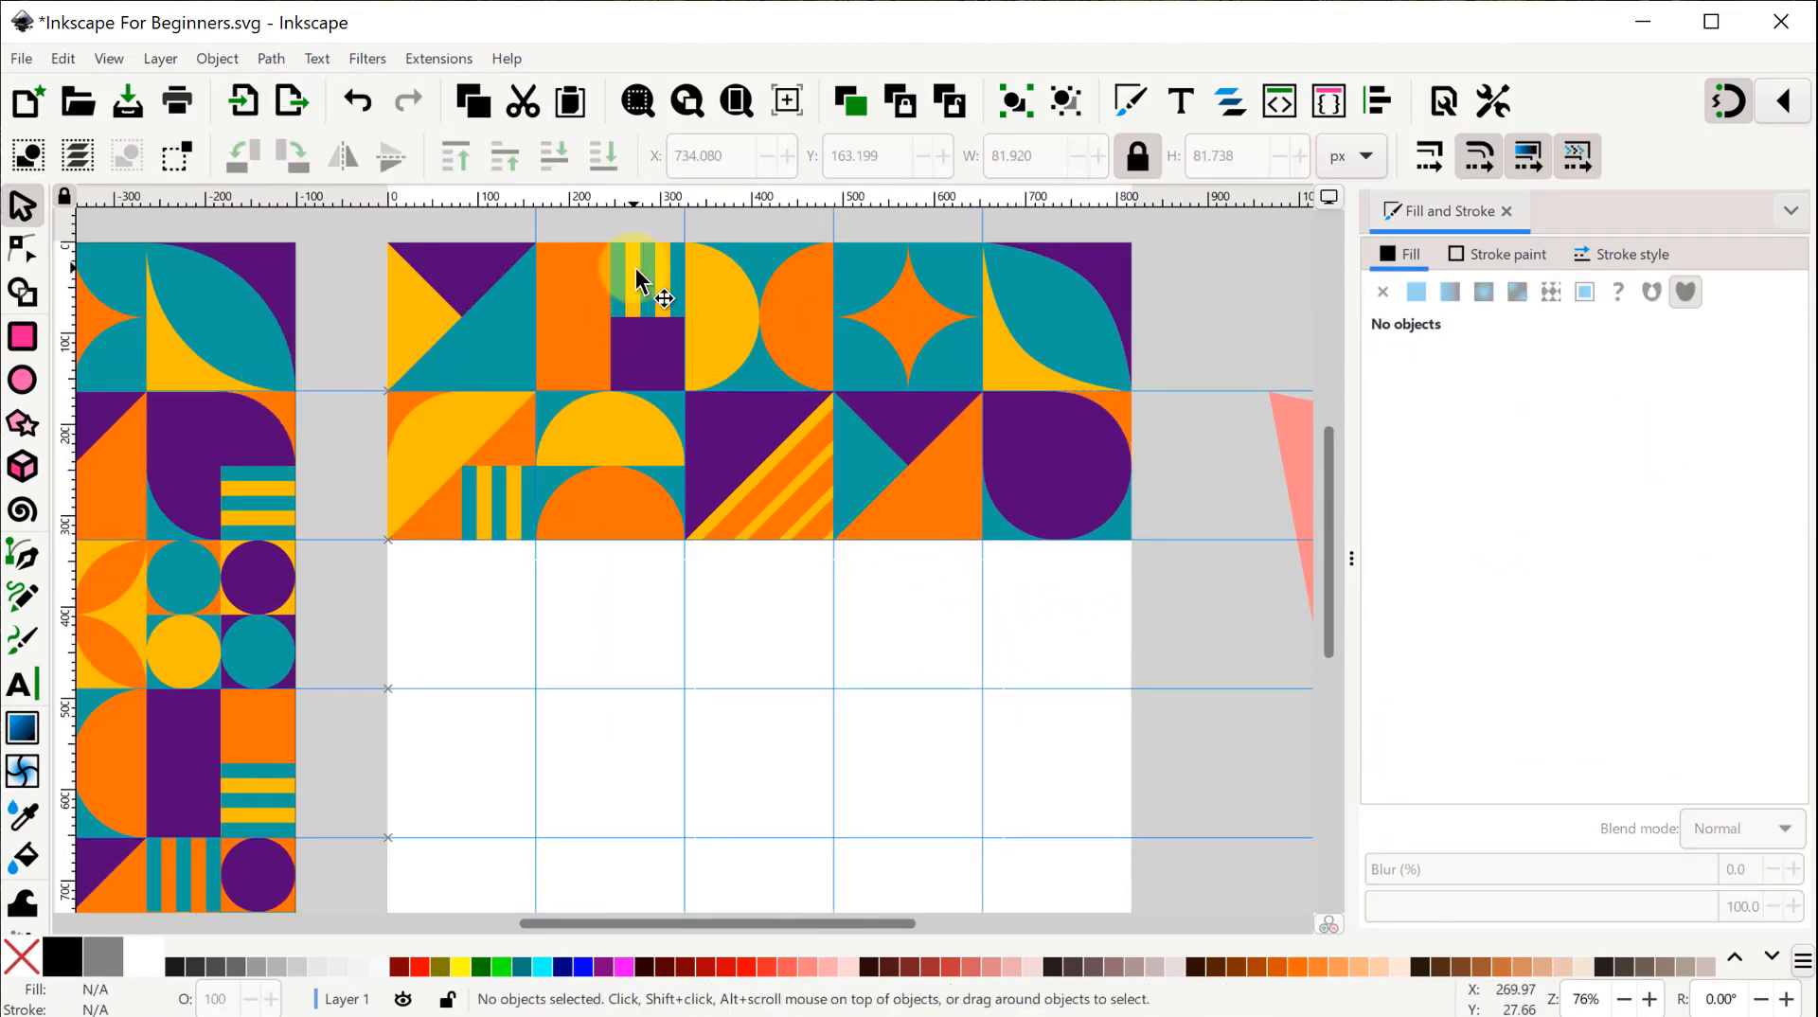
Place a copy of the striped square with horizontal stripes in the fifth tile's lower-right quarter and save the document.
left_click(630, 276)
left_click_drag(638, 269, 1088, 494)
left_click(1196, 600)
left_click(21, 58)
left_click(47, 231)
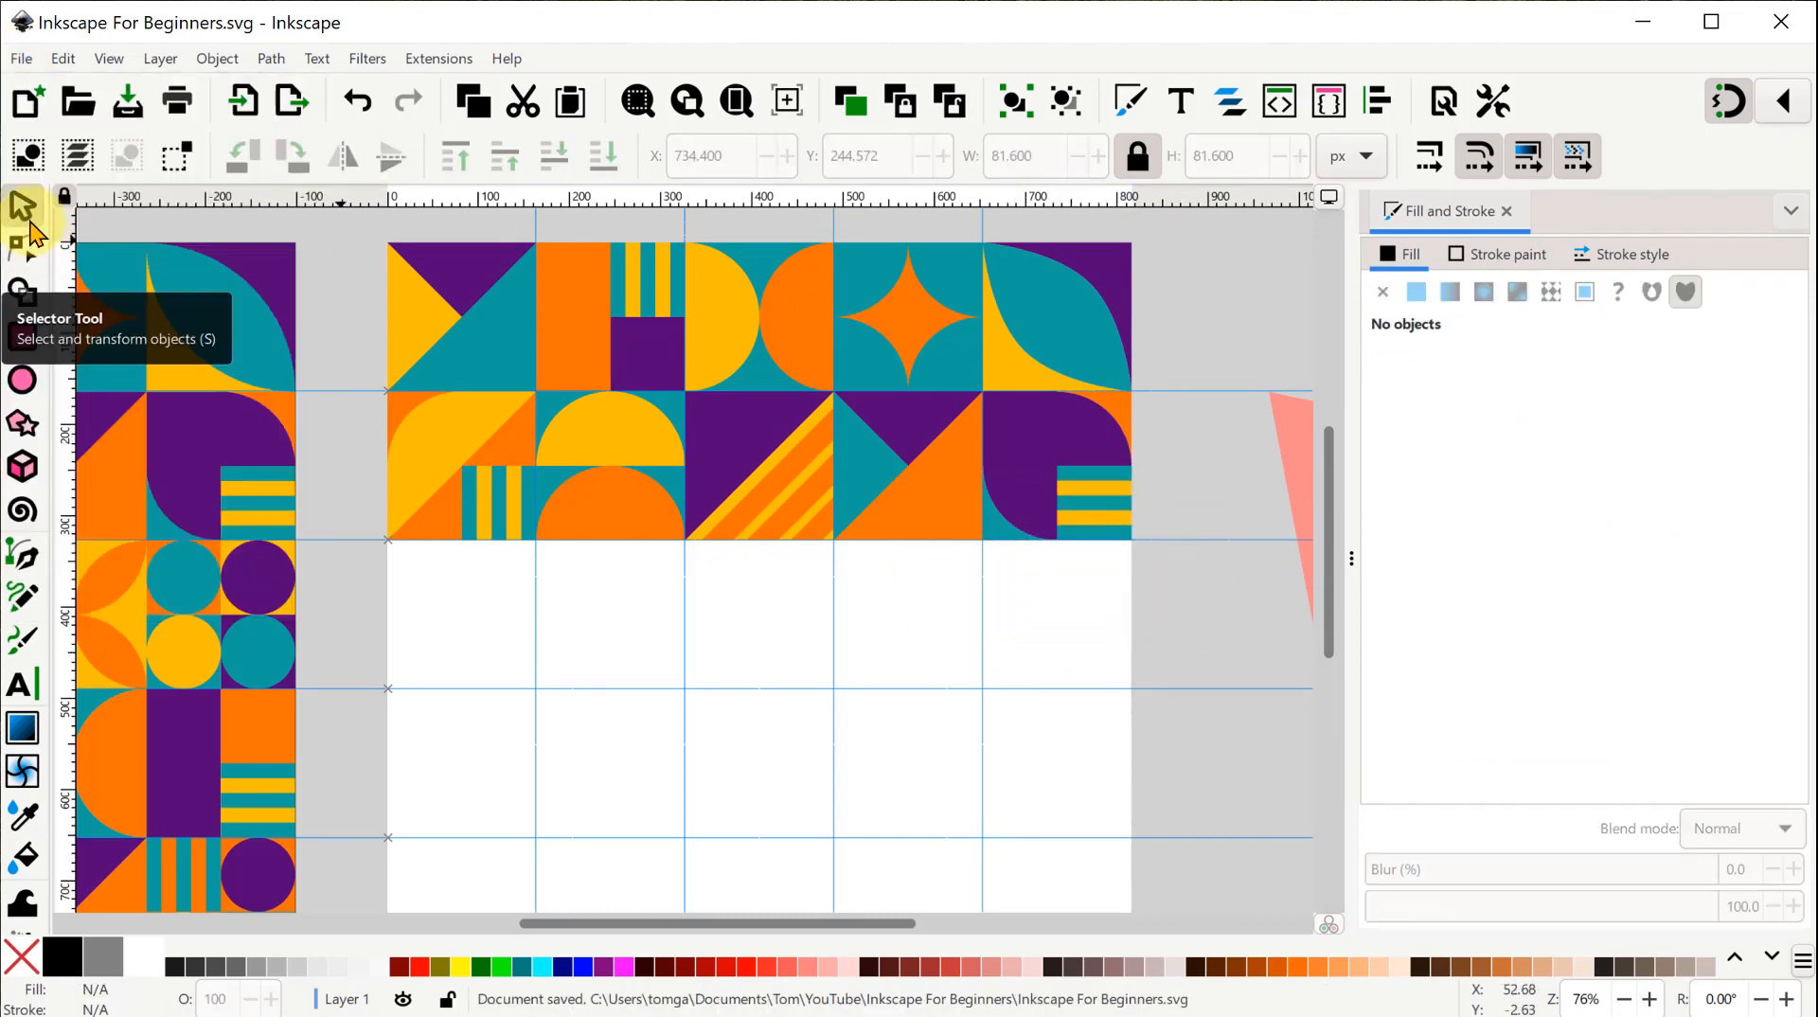
Place a copy of the first row's first tile in the first cell of the third row.
left_click_drag(412, 610, 1048, 523)
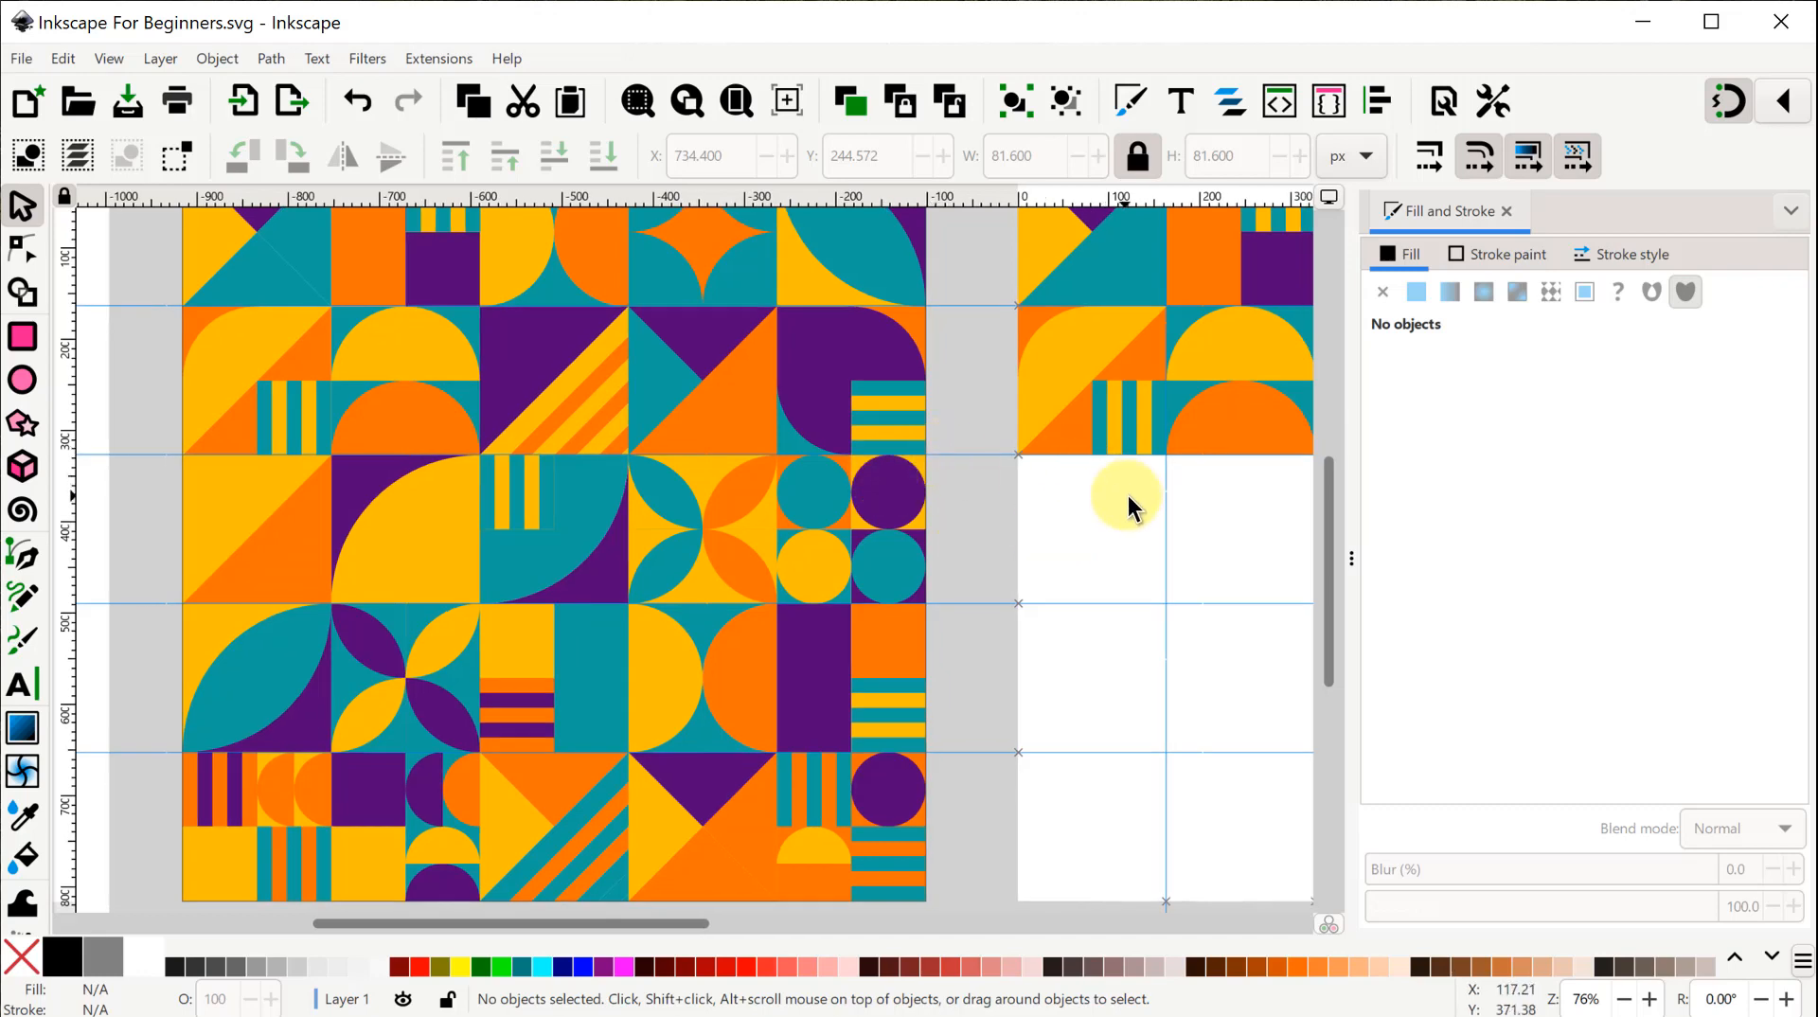
scroll(1136, 516, "up", 5)
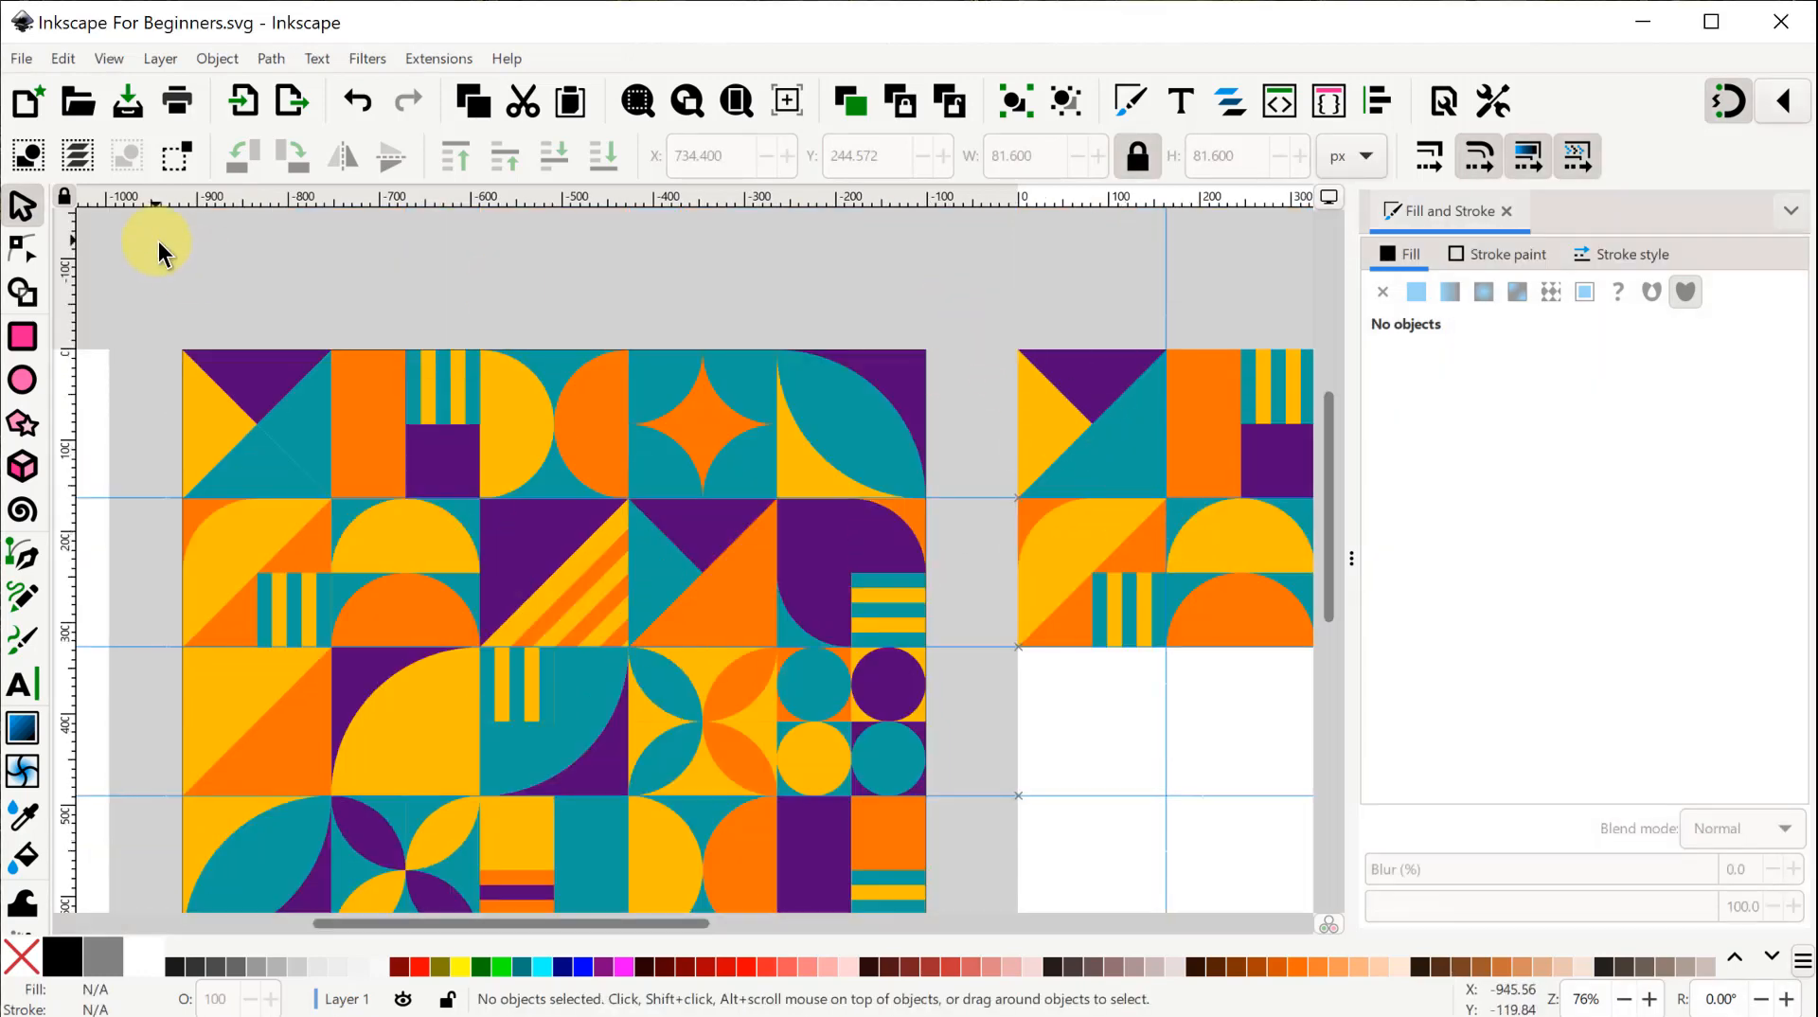
left_click_drag(1201, 507, 1200, 508)
left_click_drag(1051, 390, 1056, 688)
left_click(951, 522)
Delete the amber and purple triangles from the copied tile, keeping its teal square.
scroll(1041, 663, "down", 2)
left_click(1070, 617)
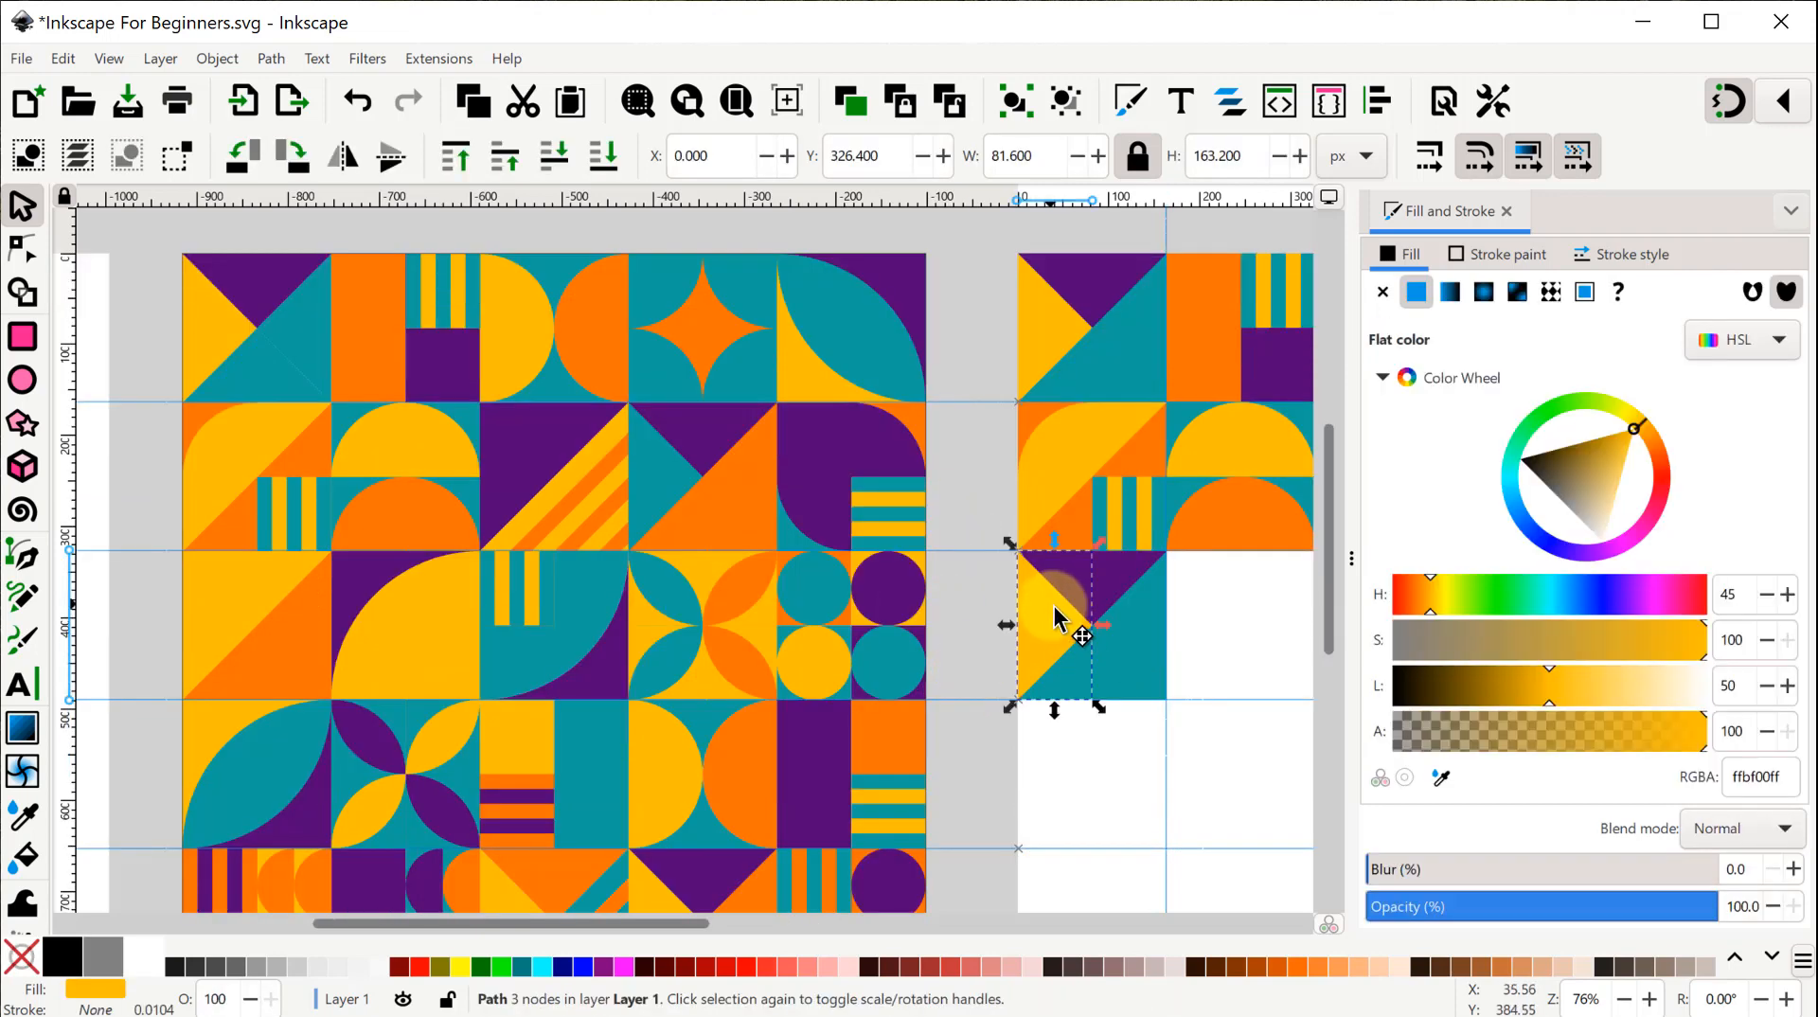
key("Delete")
Draw a triangle over the upper-left half of the third row's first tile and fill it with the reference pattern's amber.
key("b")
left_click(1018, 699)
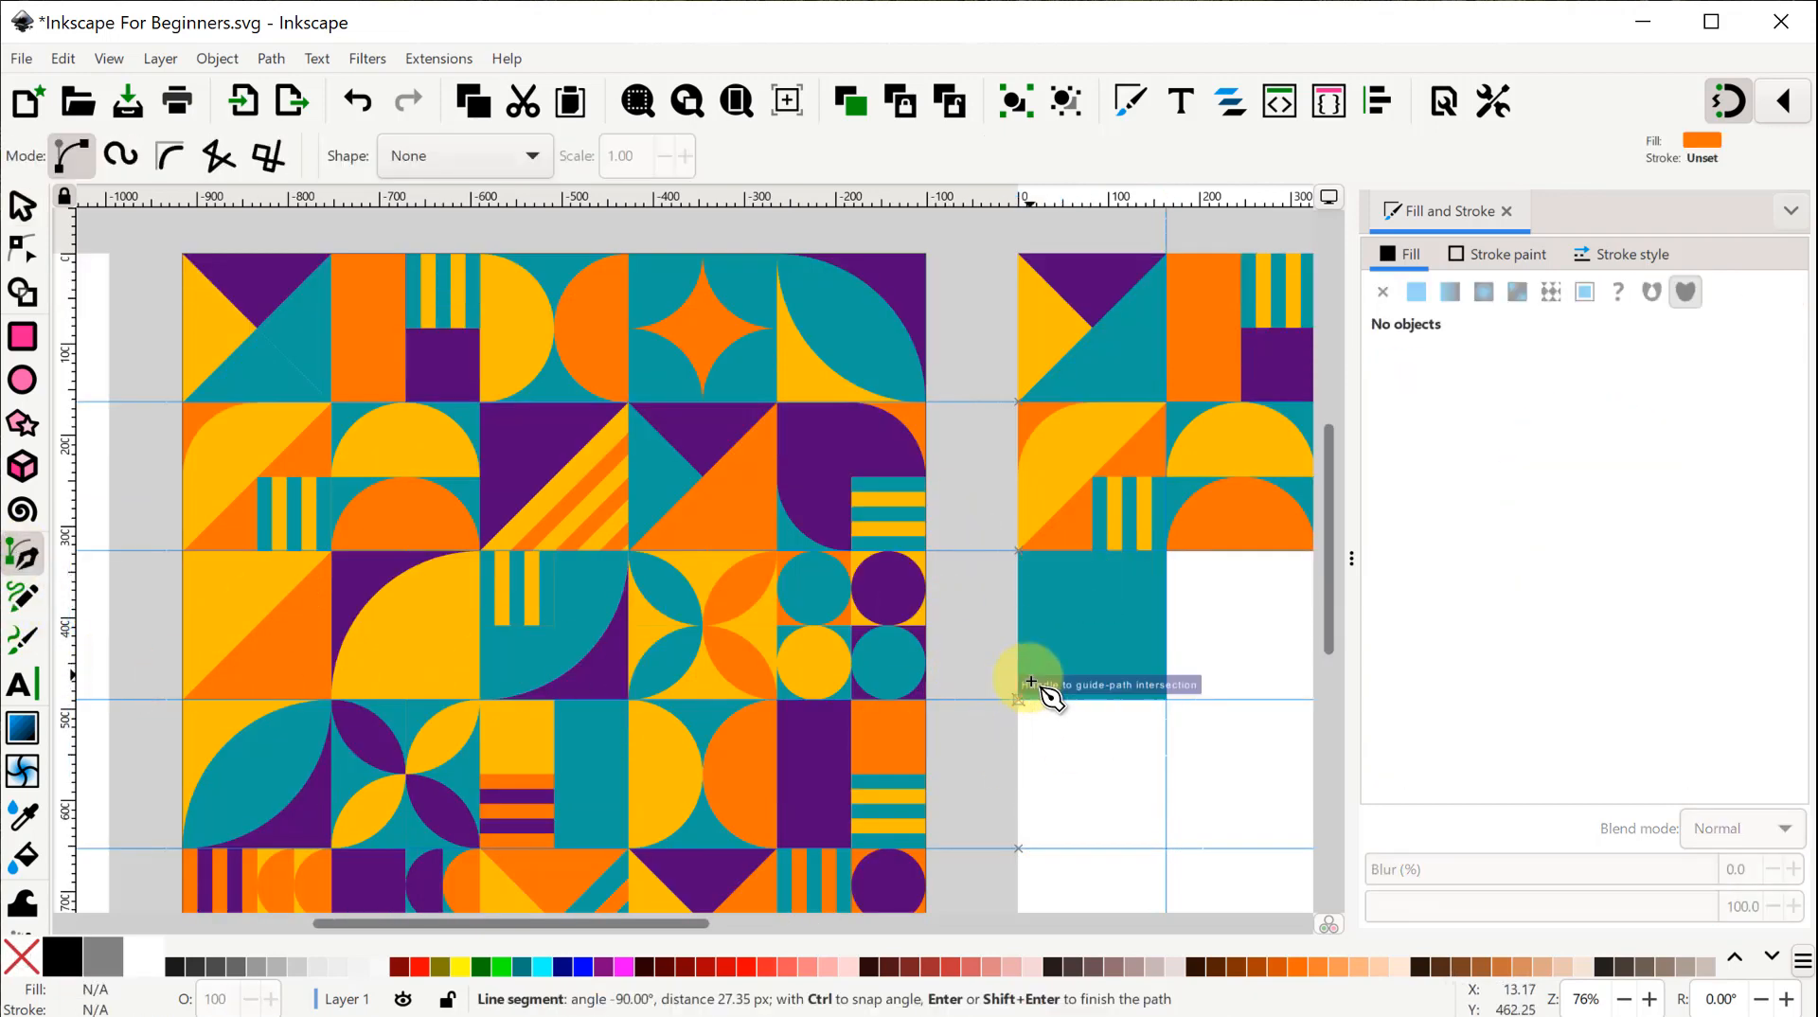
left_click(1170, 553)
left_click(1017, 549)
left_click(1018, 700)
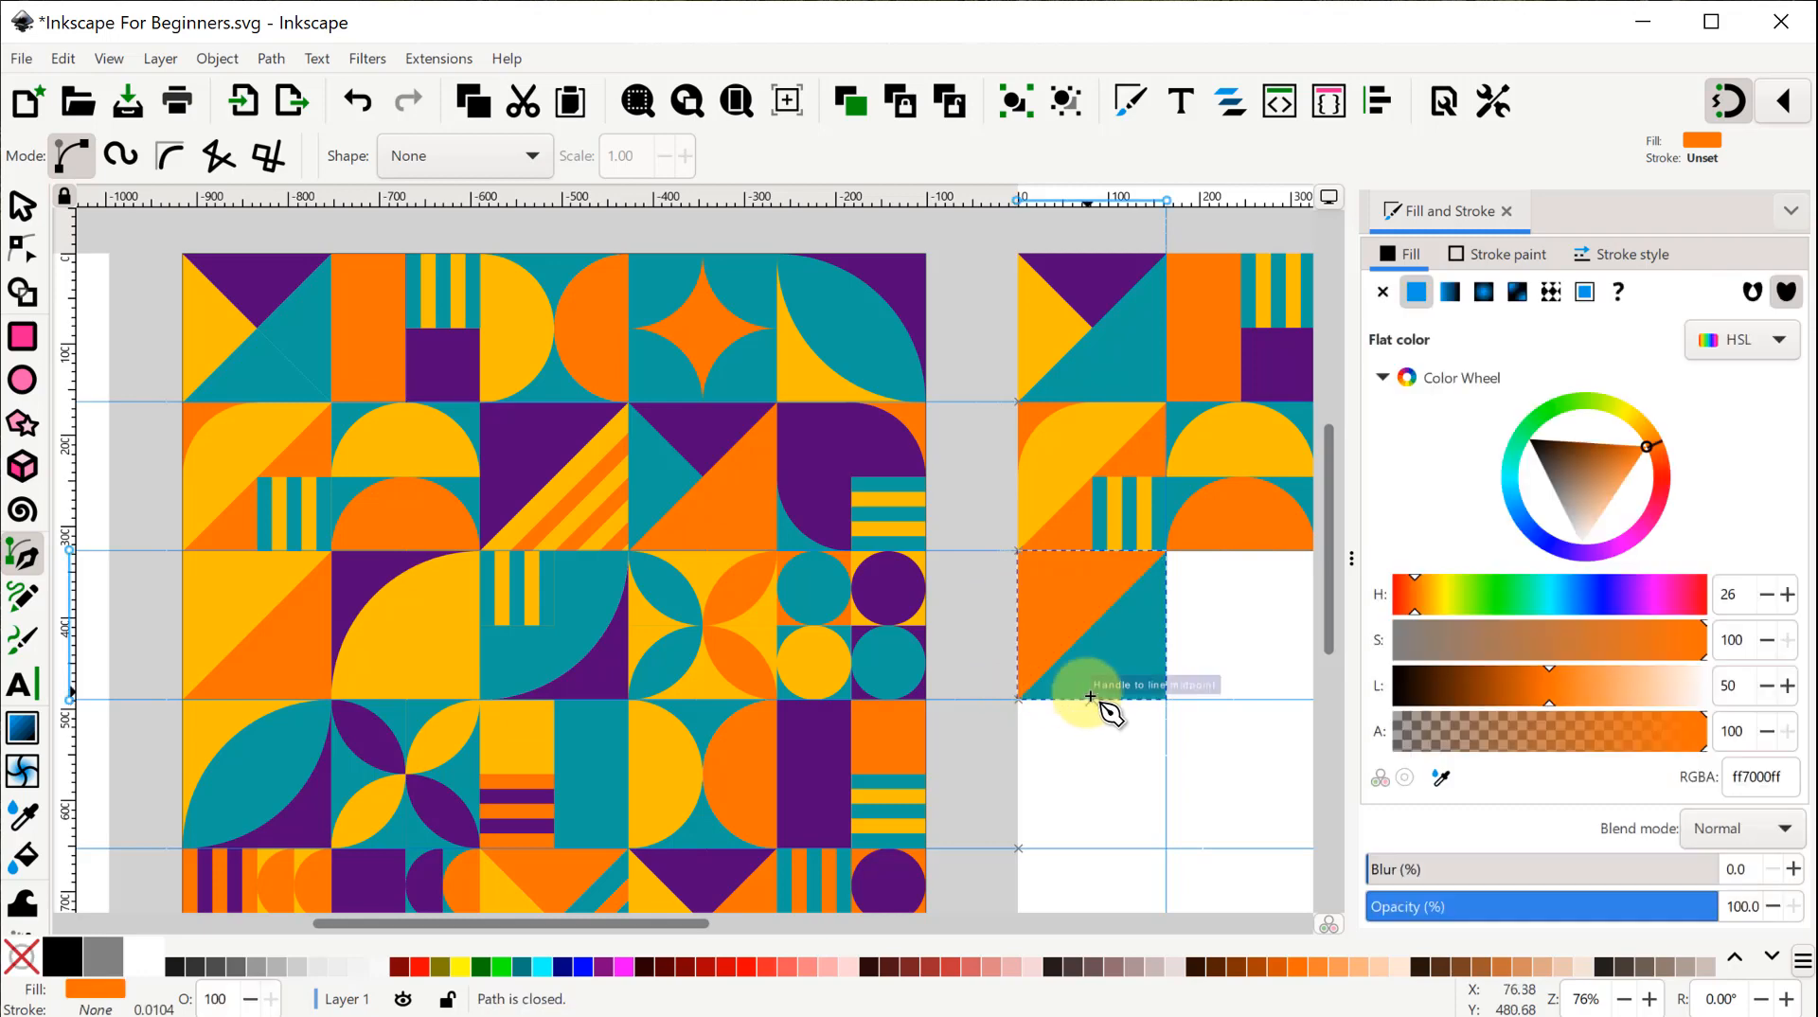
key("d")
left_click(227, 587)
Fill the teal square behind the triangle with the orange (#ff7000) sampled from the reference pattern.
left_click(1125, 660)
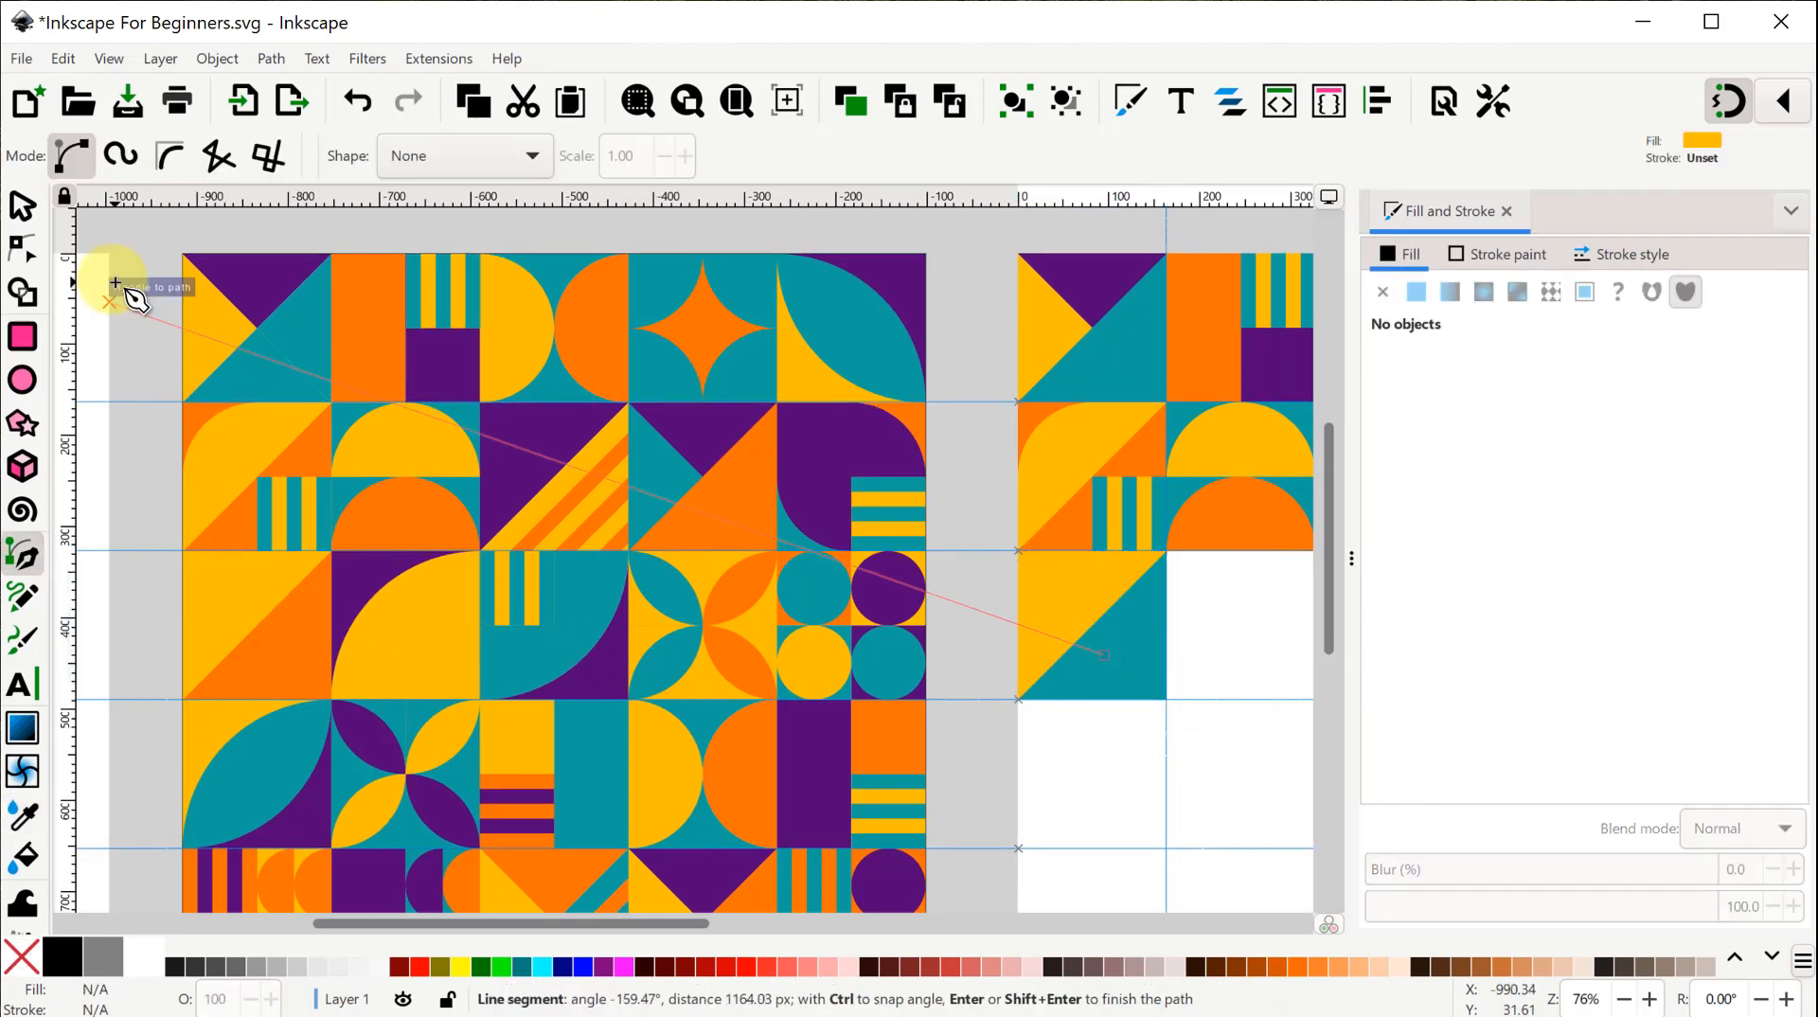
left_click(23, 202)
left_click(1105, 654)
key("d")
left_click(234, 670)
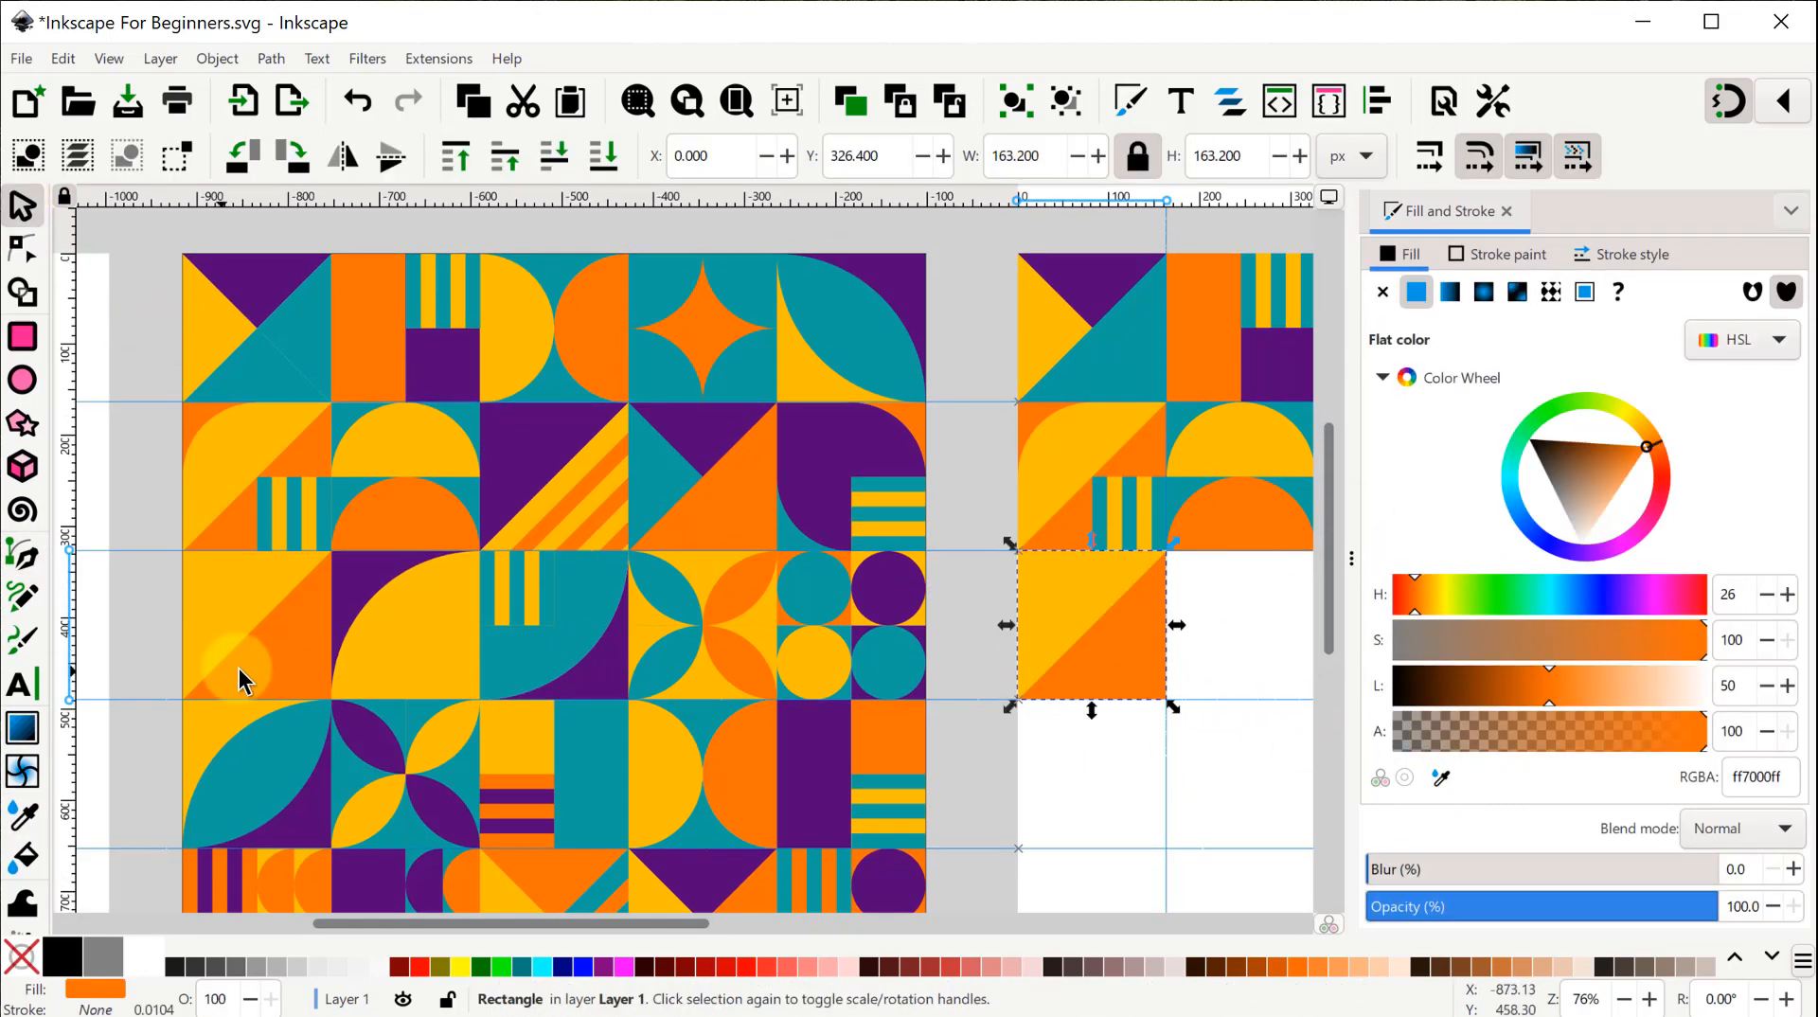
Place a copy of the teal square in the third row's second cell and fill it with the reference pattern's purple (#540375).
scroll(968, 485, "down", 2)
scroll(957, 473, "right", 2)
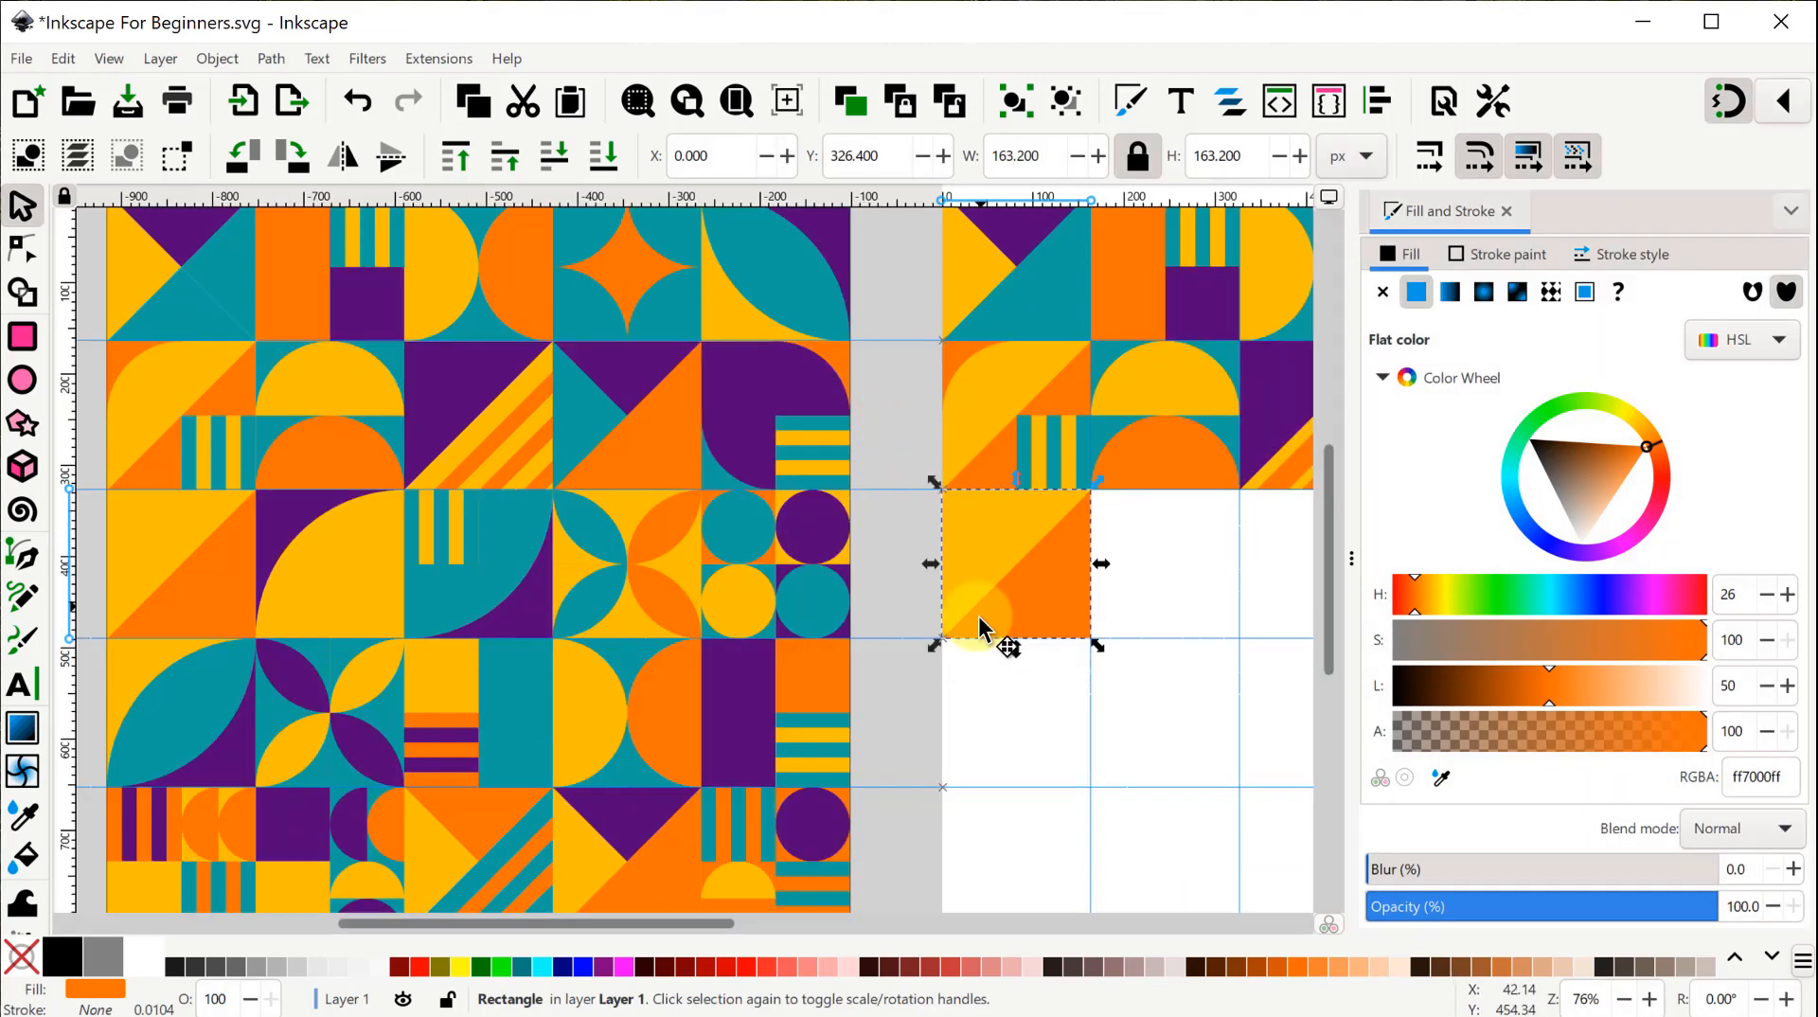
left_click(1035, 292)
key("ctrl+d")
left_click_drag(1031, 254, 1187, 540)
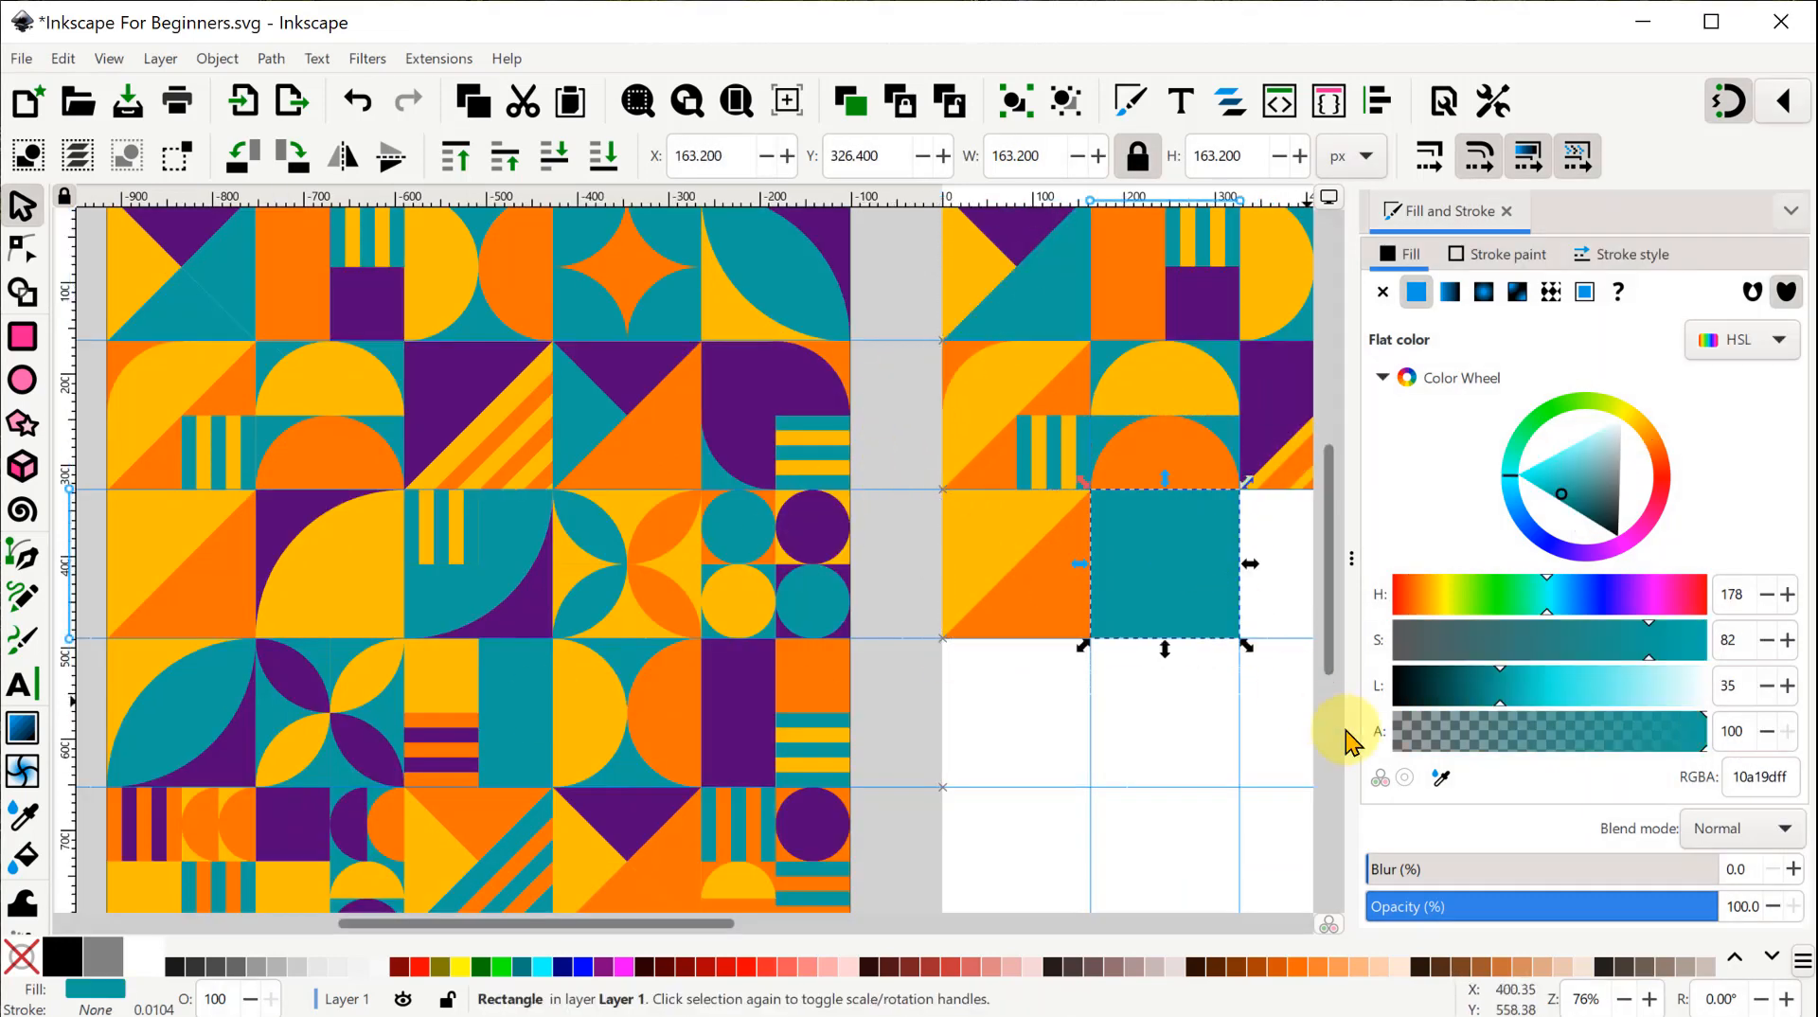
left_click(1441, 776)
left_click(284, 506)
Draw a 326.4 px circle spanning two by two grid cells and fill it with the reference pattern's amber (#ffbf00).
scroll(947, 662, "down", 3)
scroll(852, 616, "right", 6)
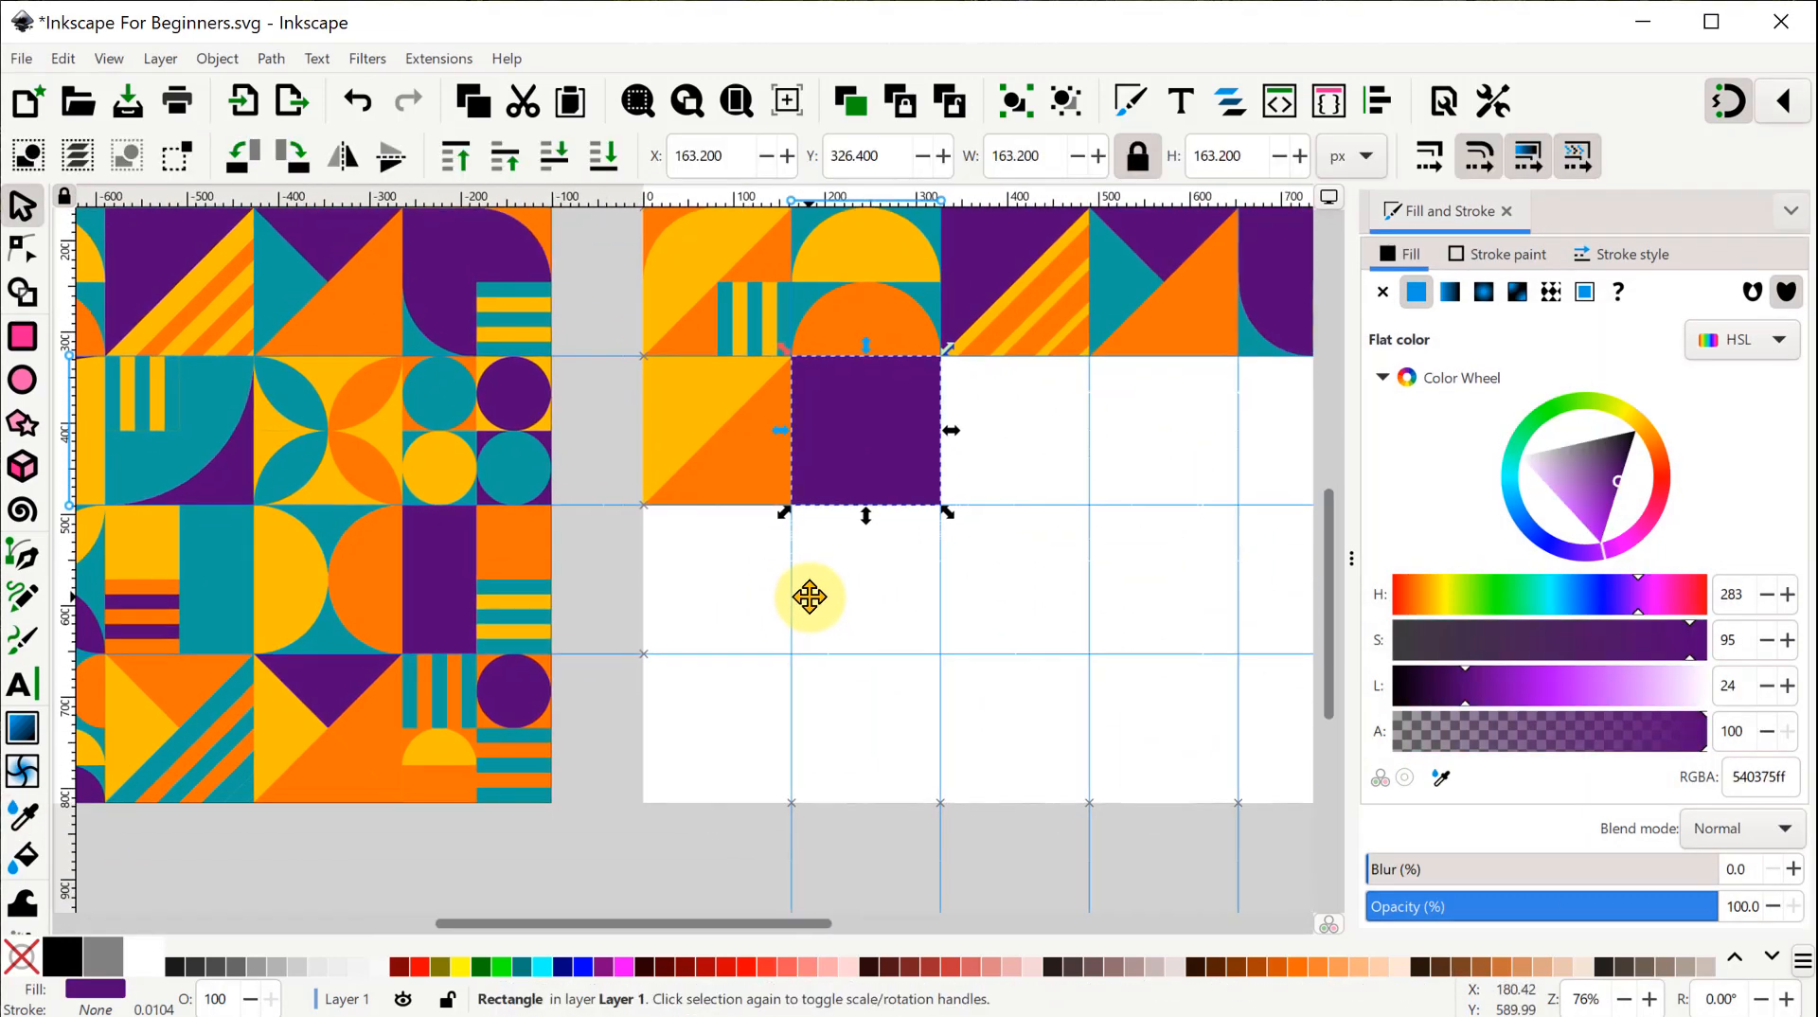
left_click(21, 380)
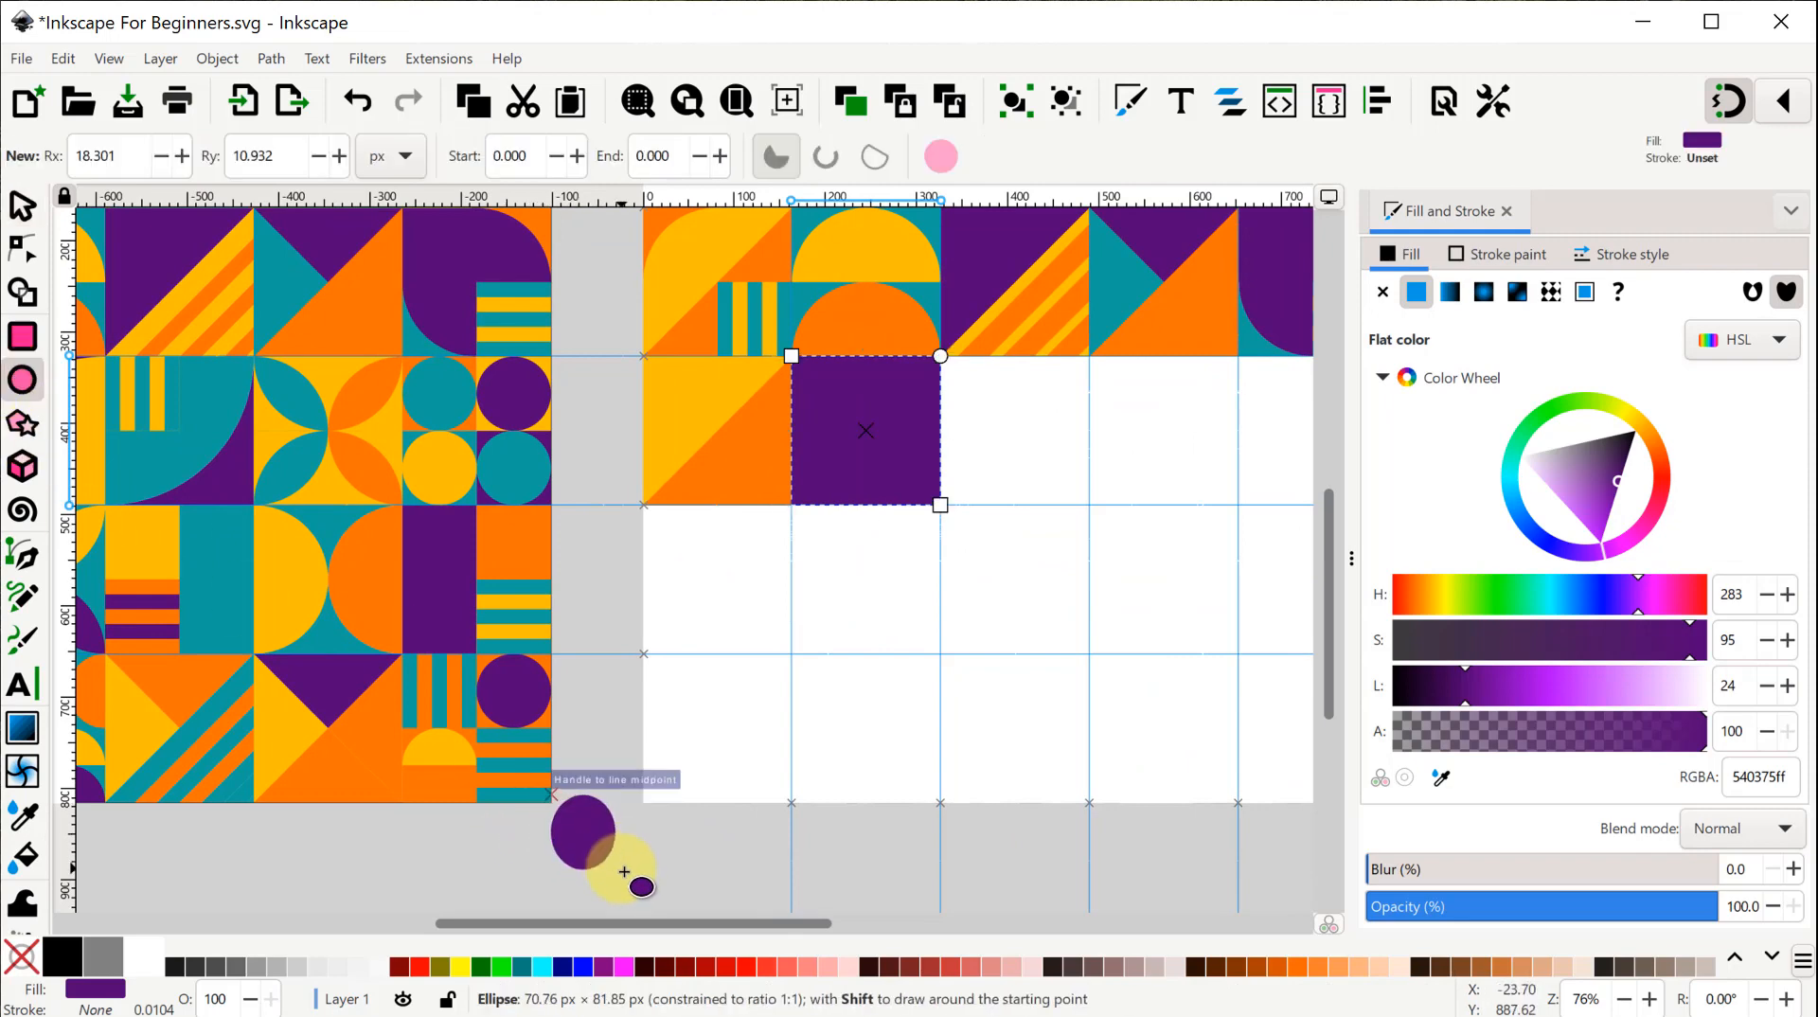
left_click_drag(633, 885, 1236, 801)
left_click(21, 204)
left_click(1439, 778)
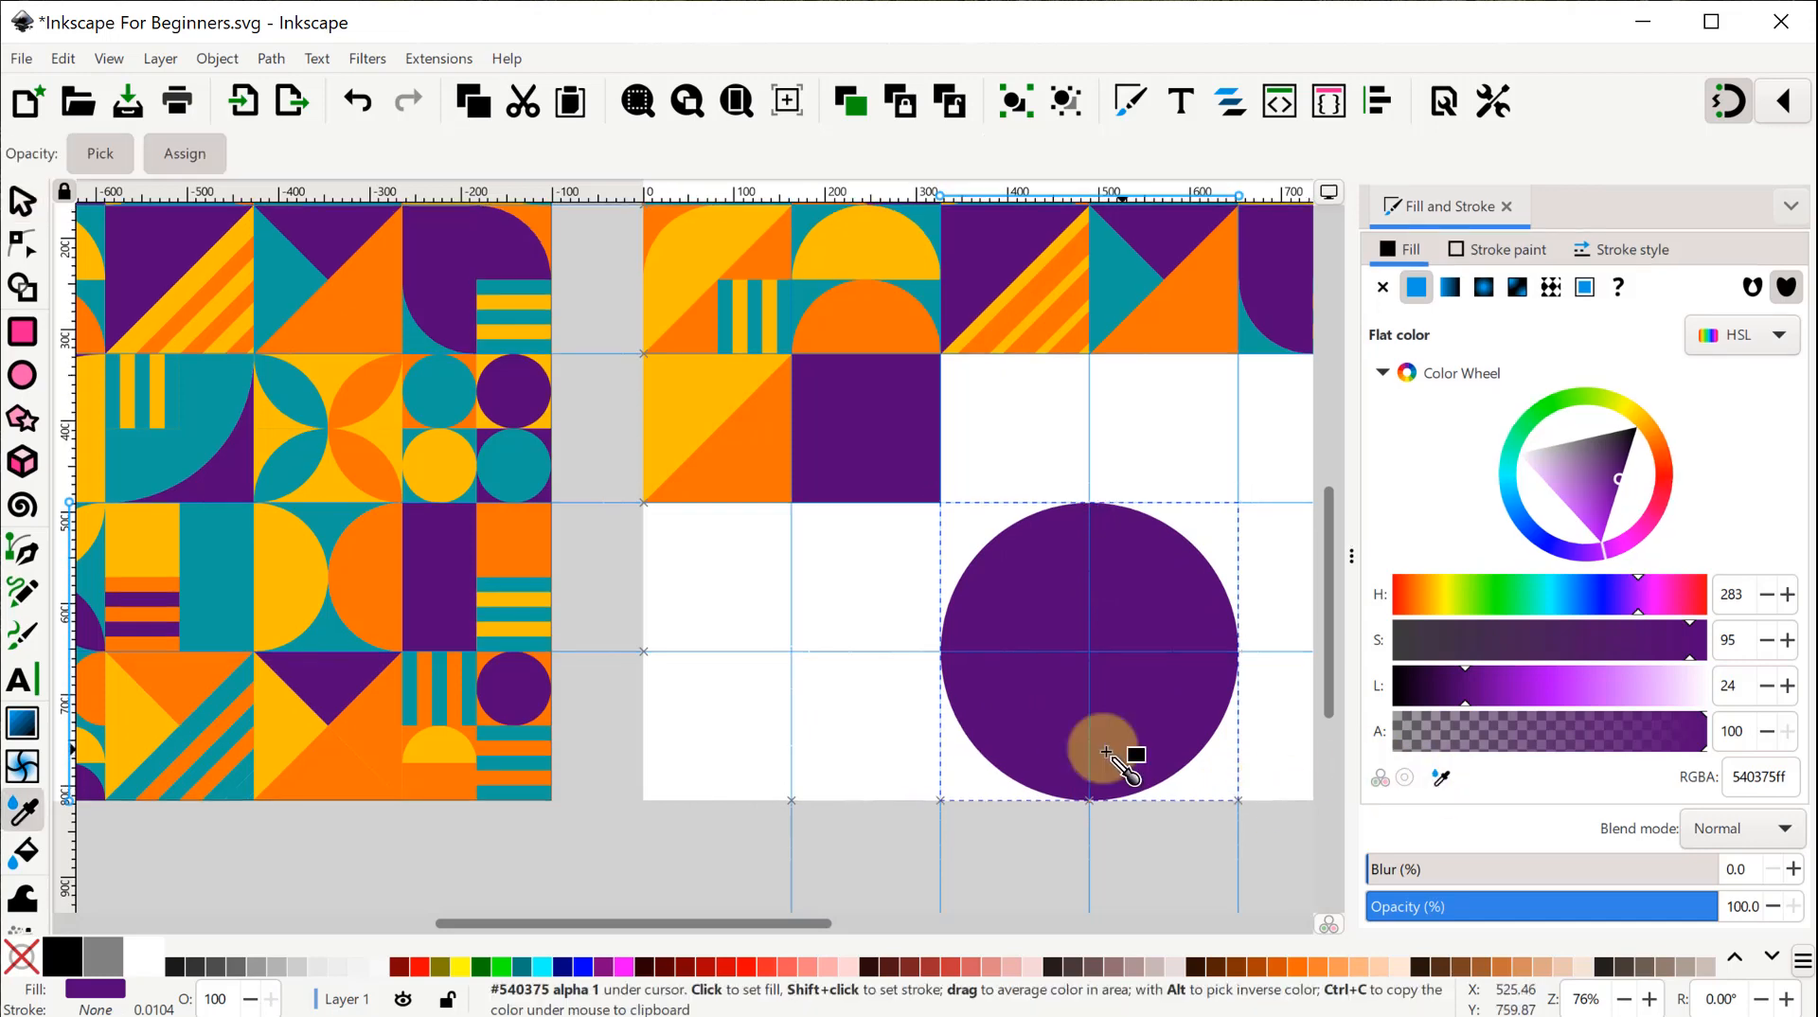
left_click_drag(537, 876, 860, 937)
left_click(407, 523)
Move the amber circle off the page, beyond the page's lower-right corner.
left_click_drag(907, 762, 2, 677)
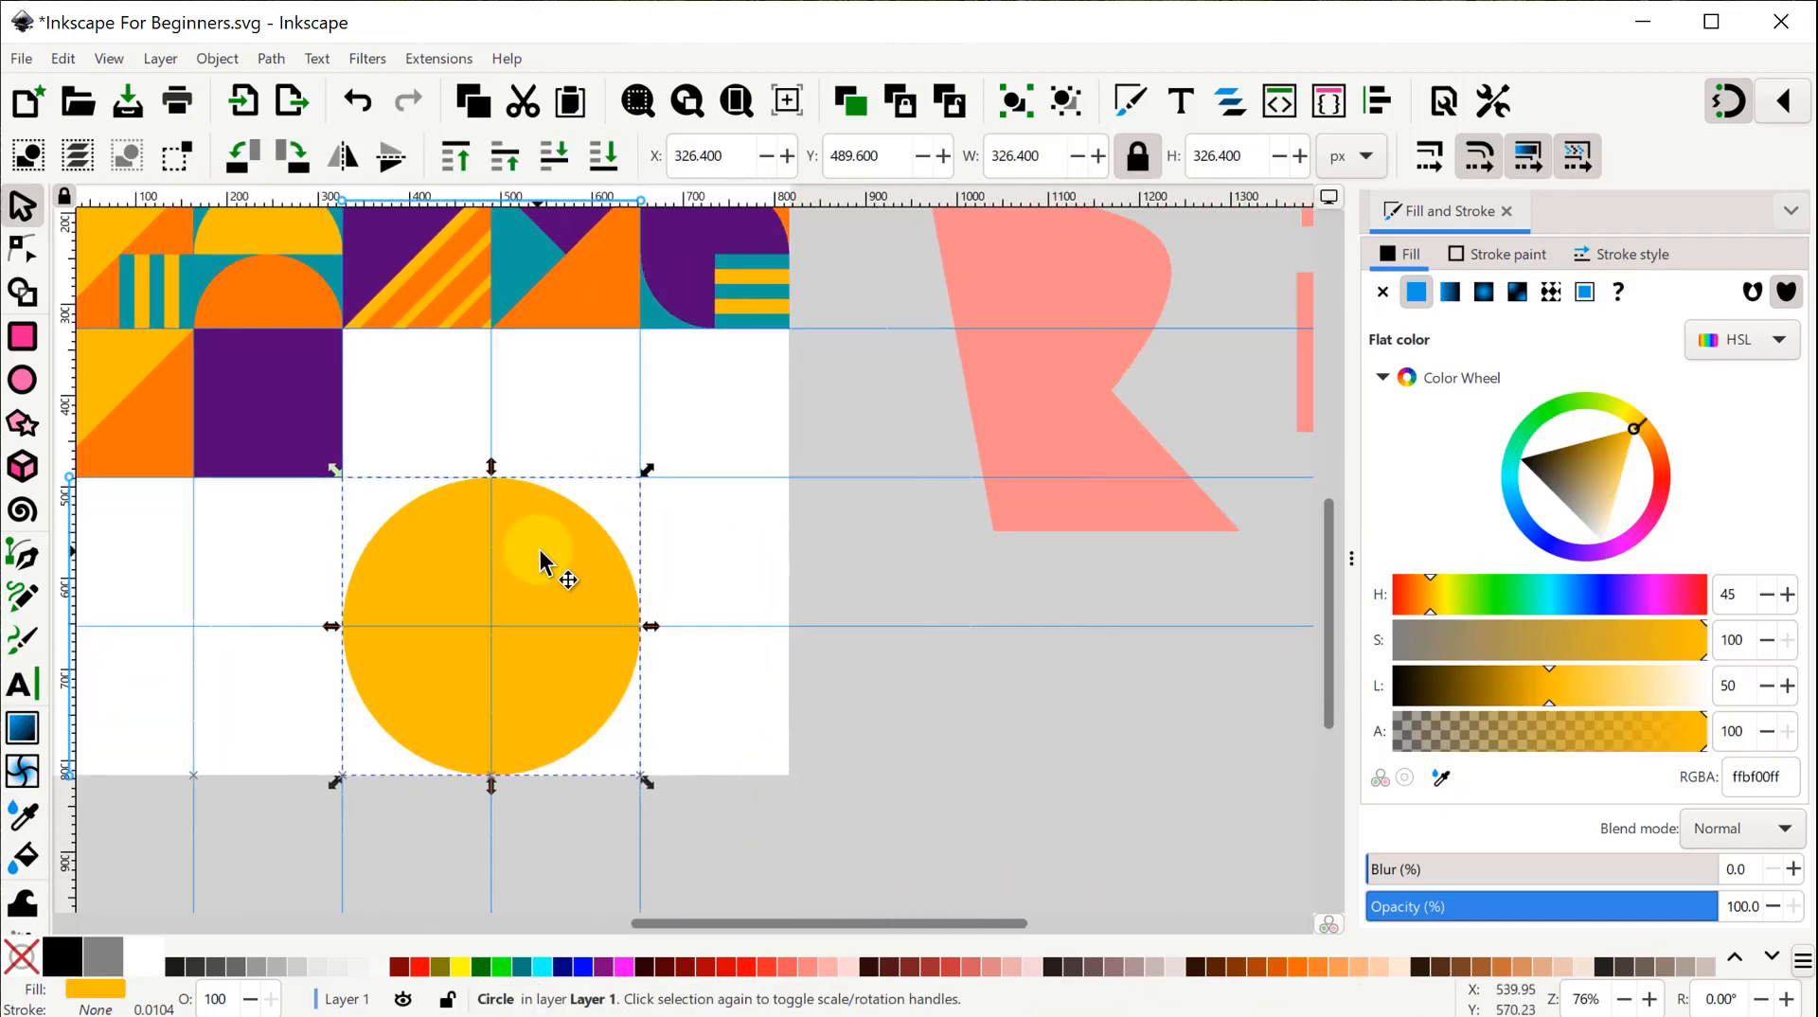
left_click_drag(543, 556, 1101, 725)
scroll(1278, 723, "down", 4)
left_click_drag(1013, 615, 987, 647)
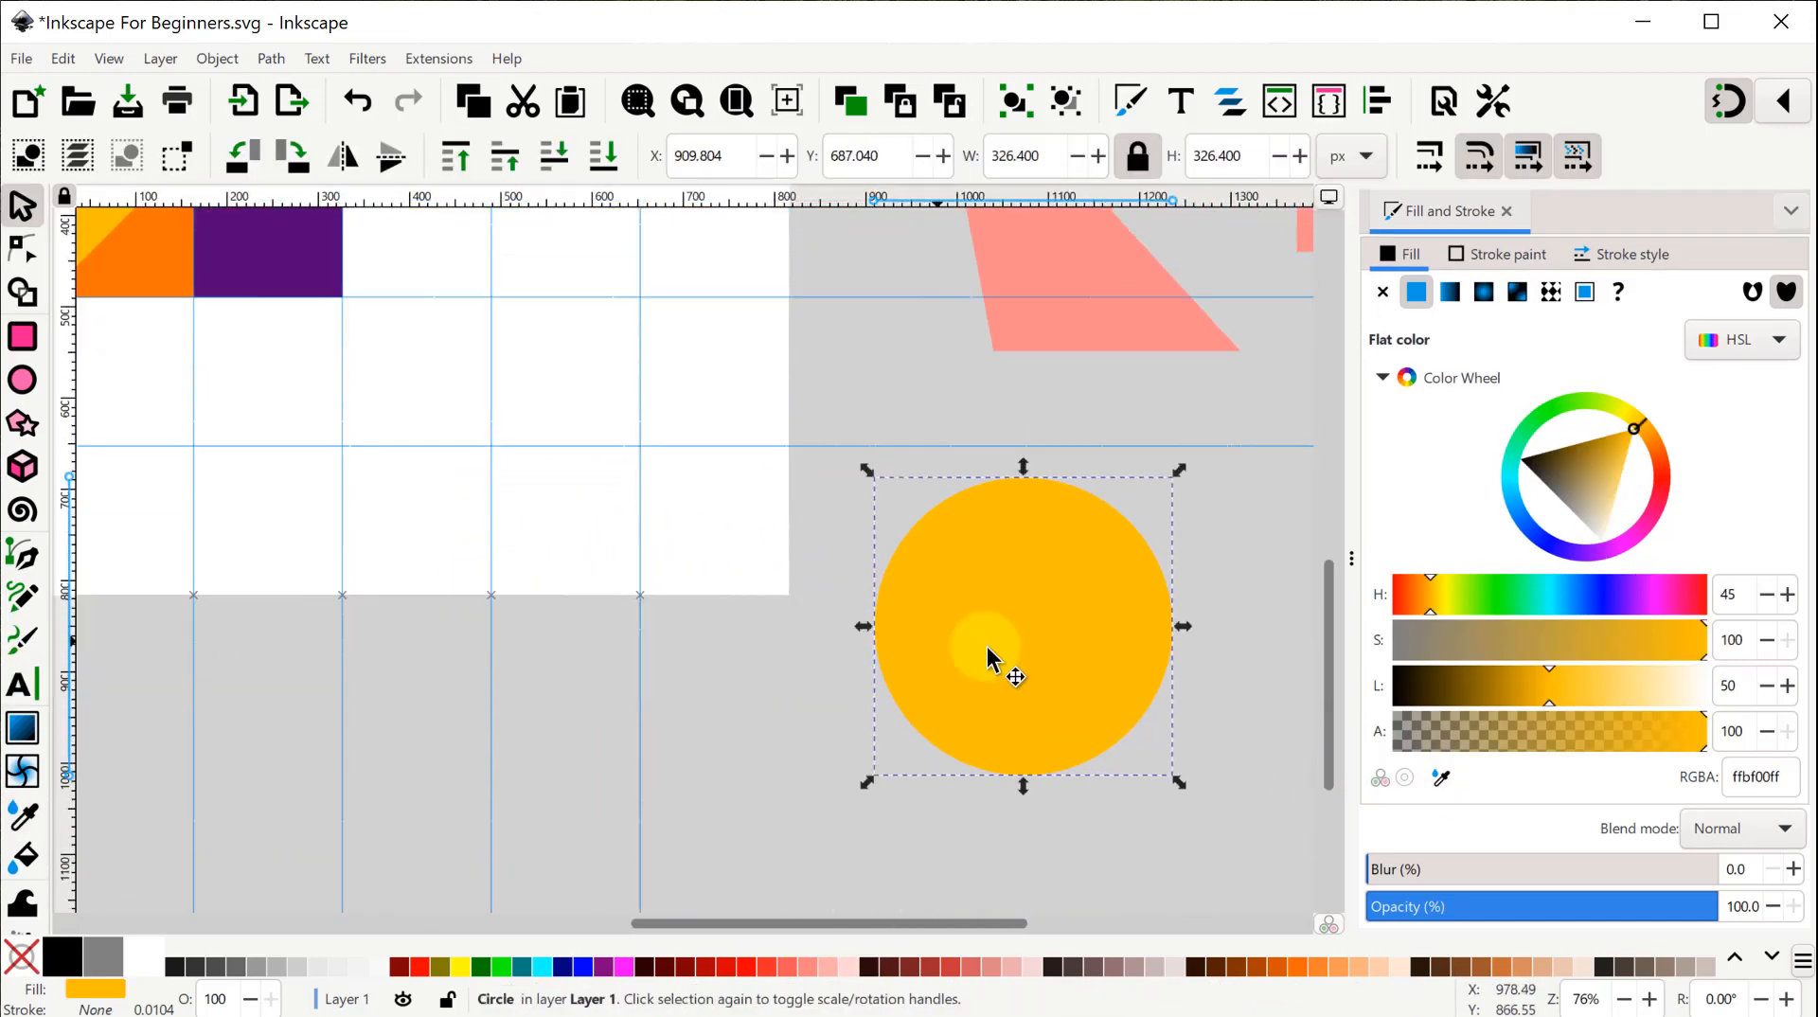
Cut away the amber circle's lower half by subtracting a yellow (#ffff00) rectangle about 398 × 163 px in size.
left_click(21, 341)
mouse_move(701, 778)
left_mouse_down()
mouse_move(792, 827)
mouse_move(1086, 670)
mouse_move(833, 651)
left_mouse_up()
left_click(21, 205)
left_click(455, 968)
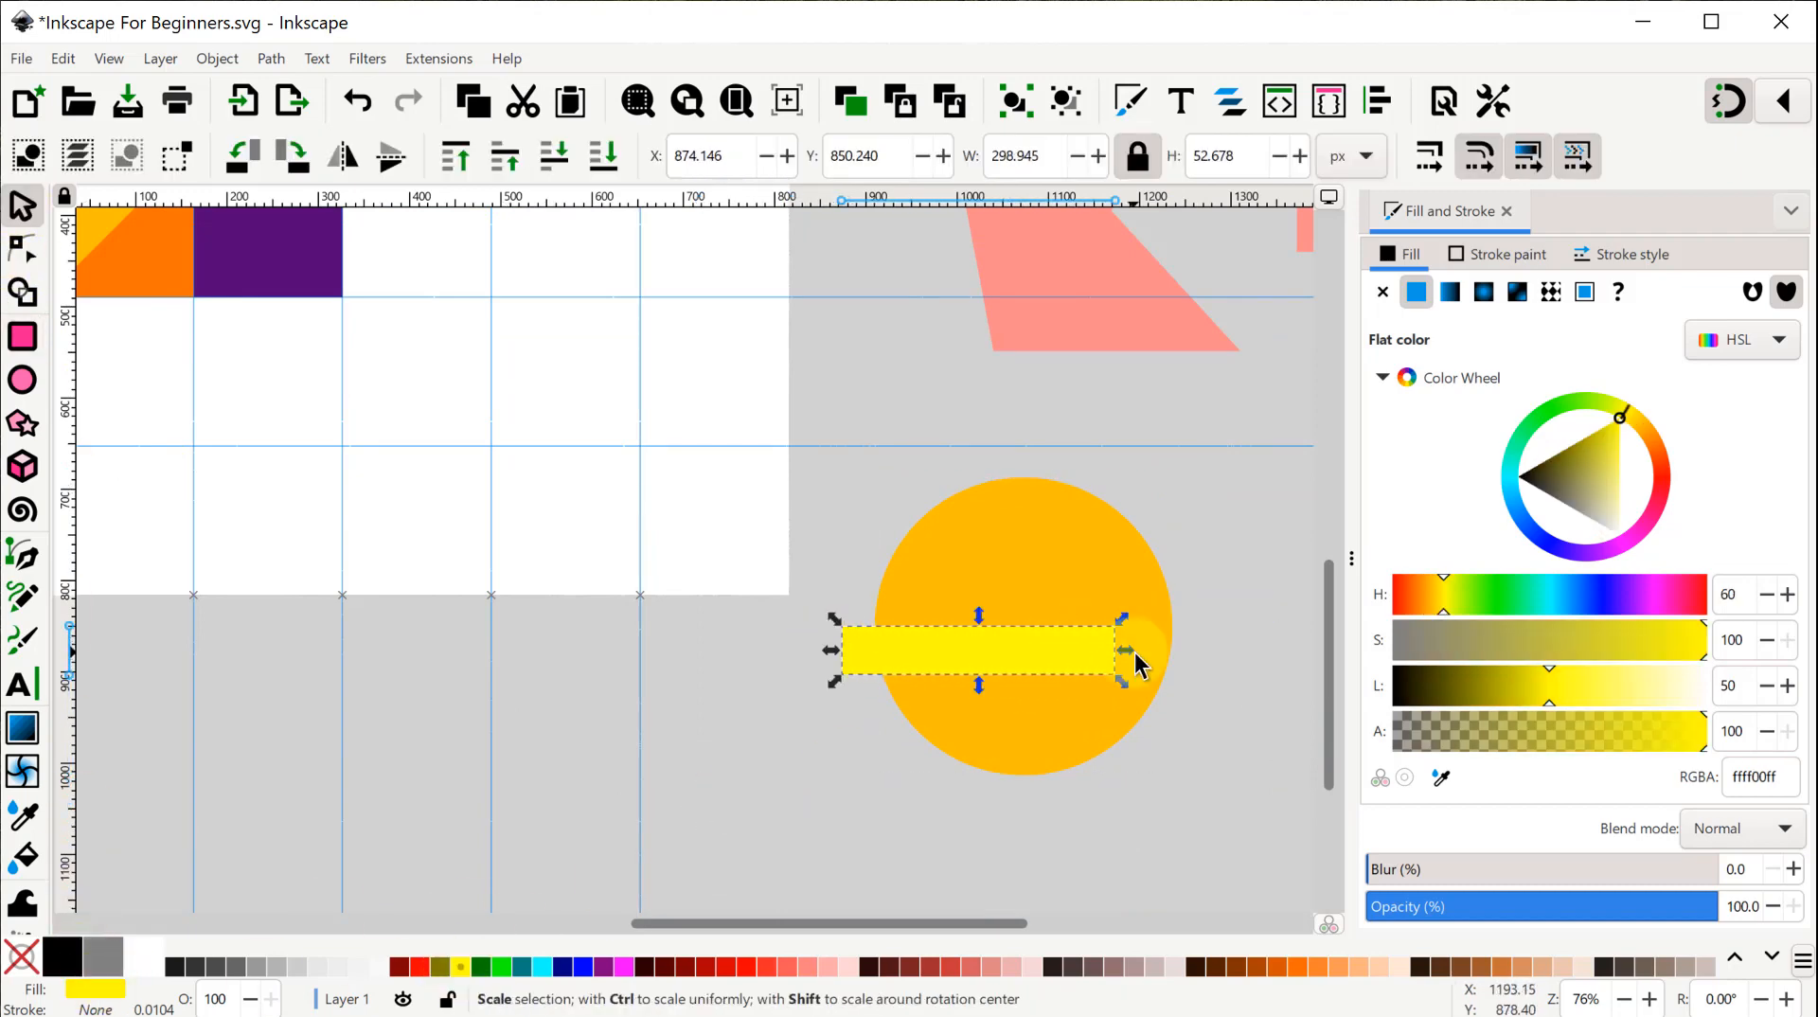
left_click_drag(1028, 689, 1024, 792)
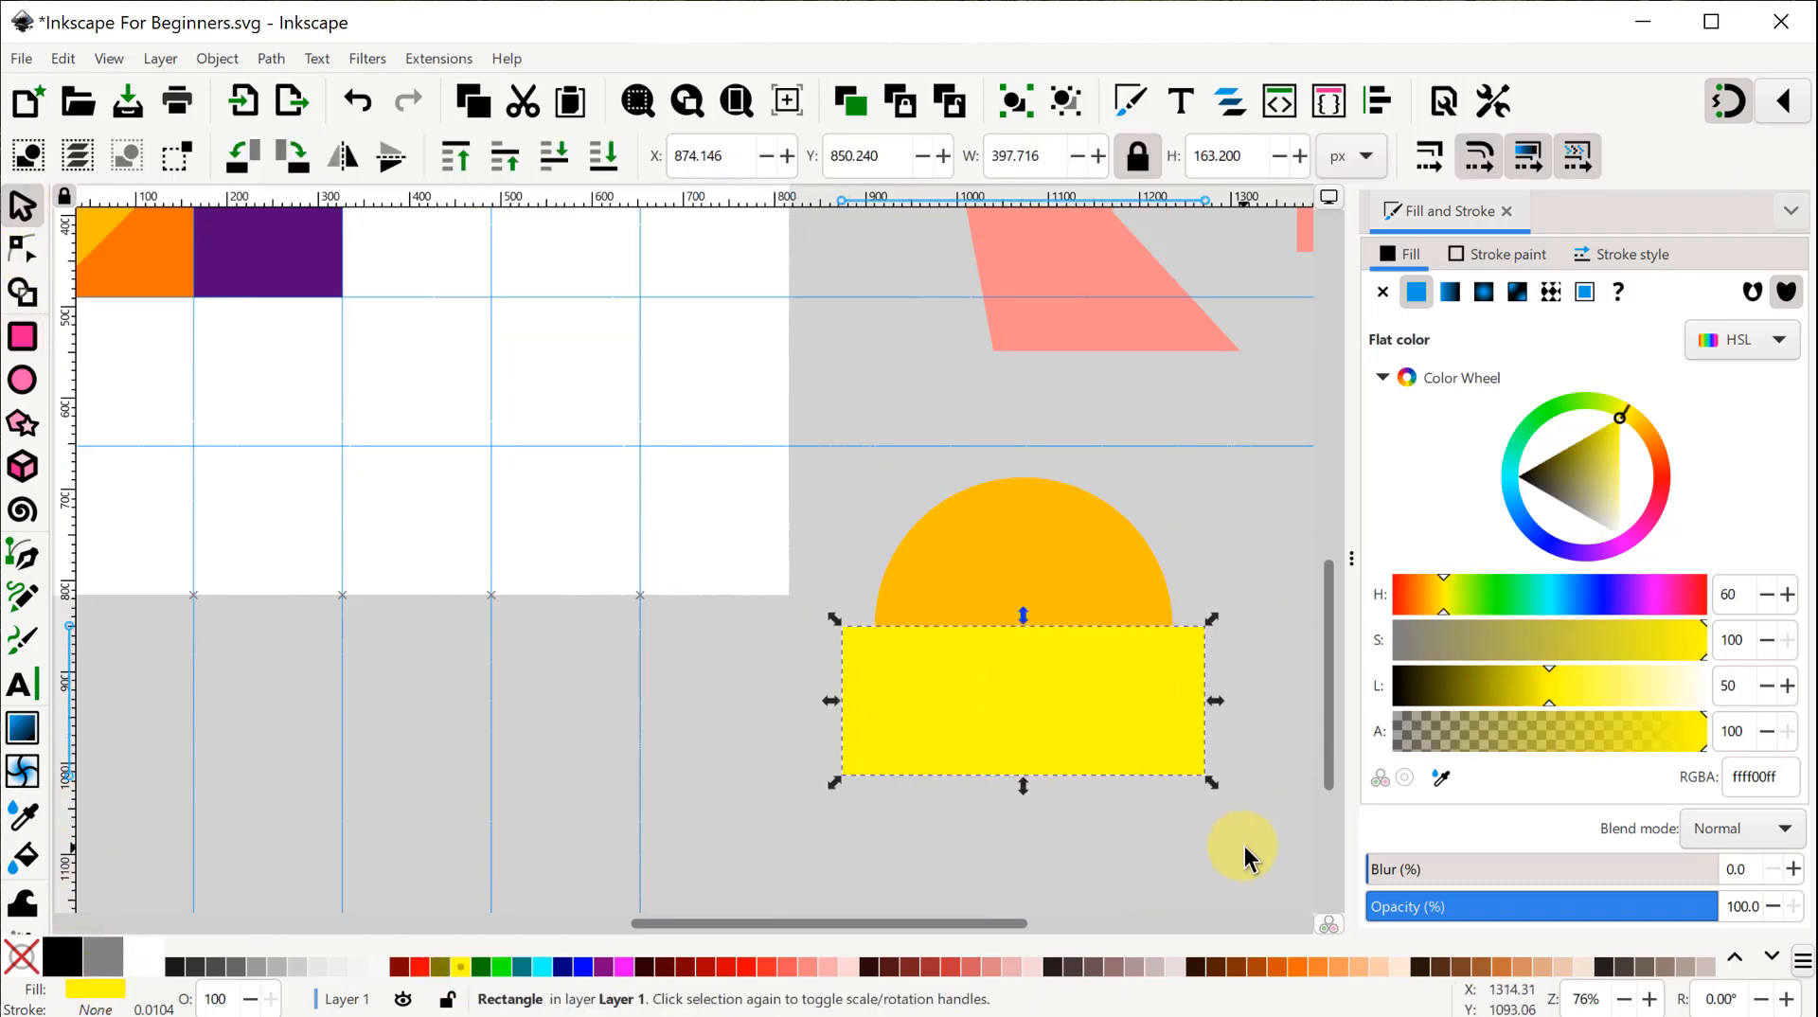
left_click(271, 58)
left_click(284, 206)
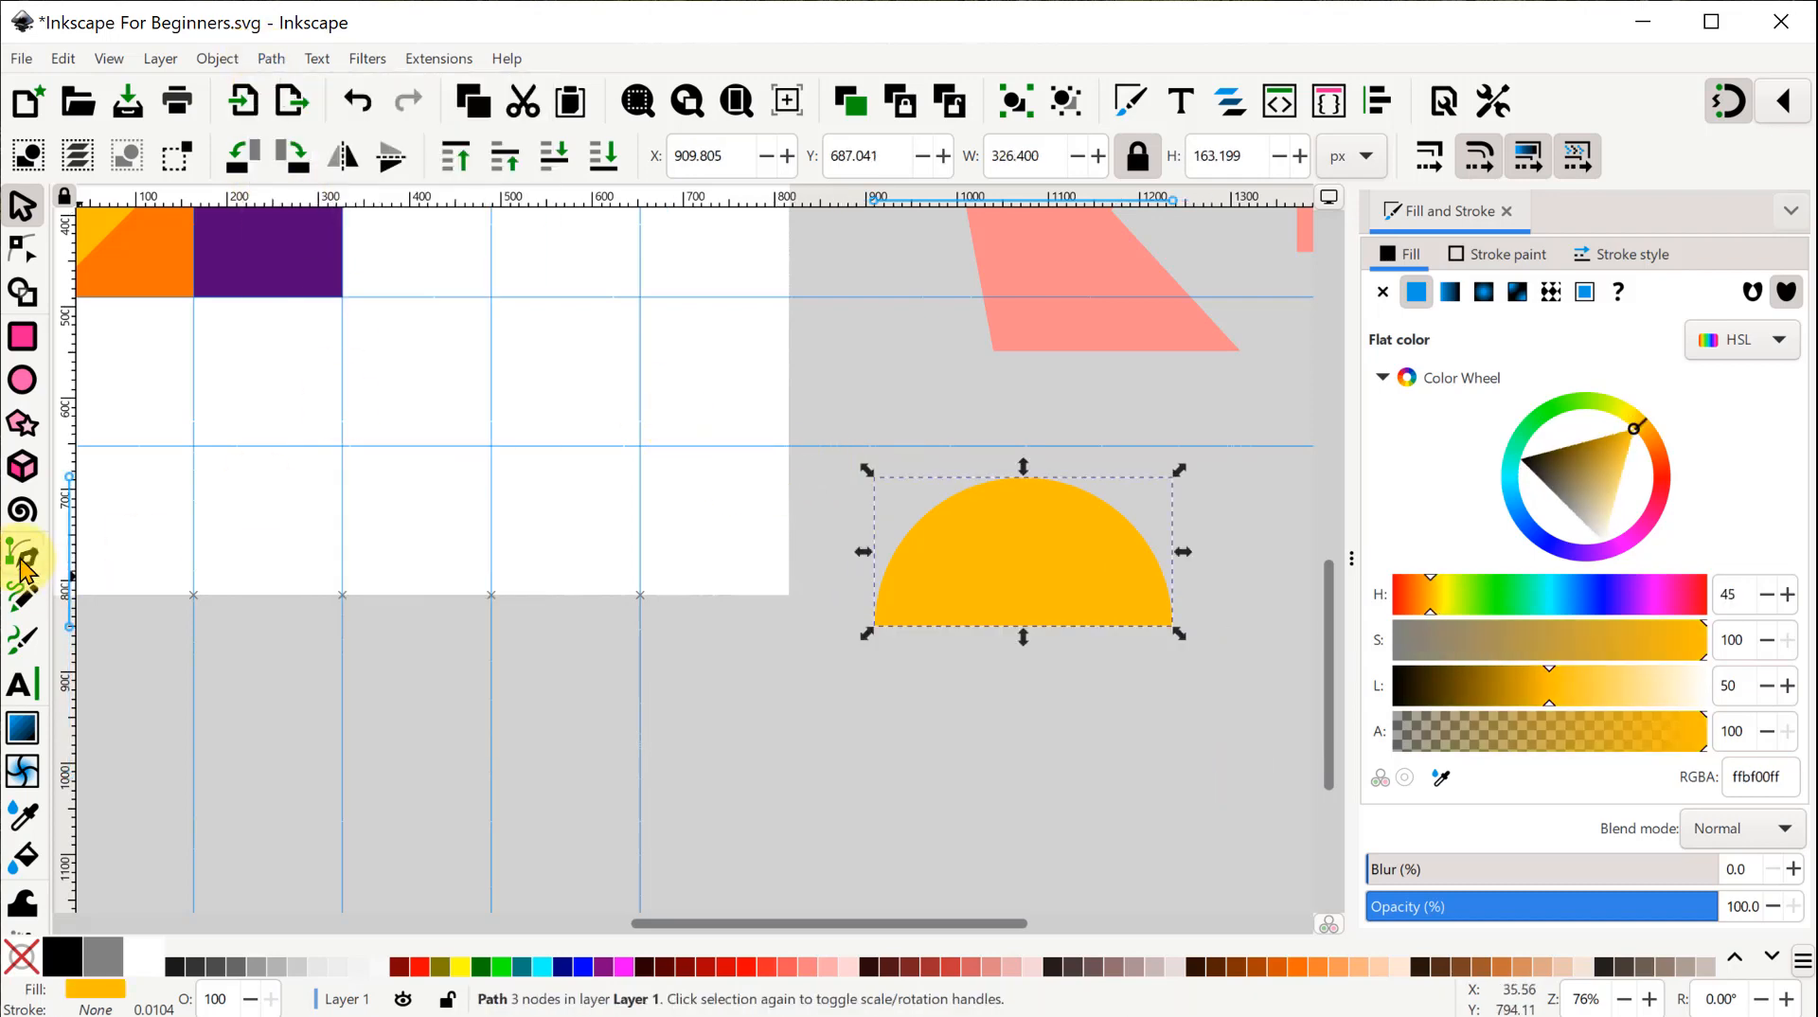
Cut away the semicircle's right half by subtracting a yellow rectangle about 163 × 197 px in size.
left_click(22, 336)
key("s")
left_click_drag(1020, 736, 1077, 611)
left_click_drag(1105, 549, 1188, 550)
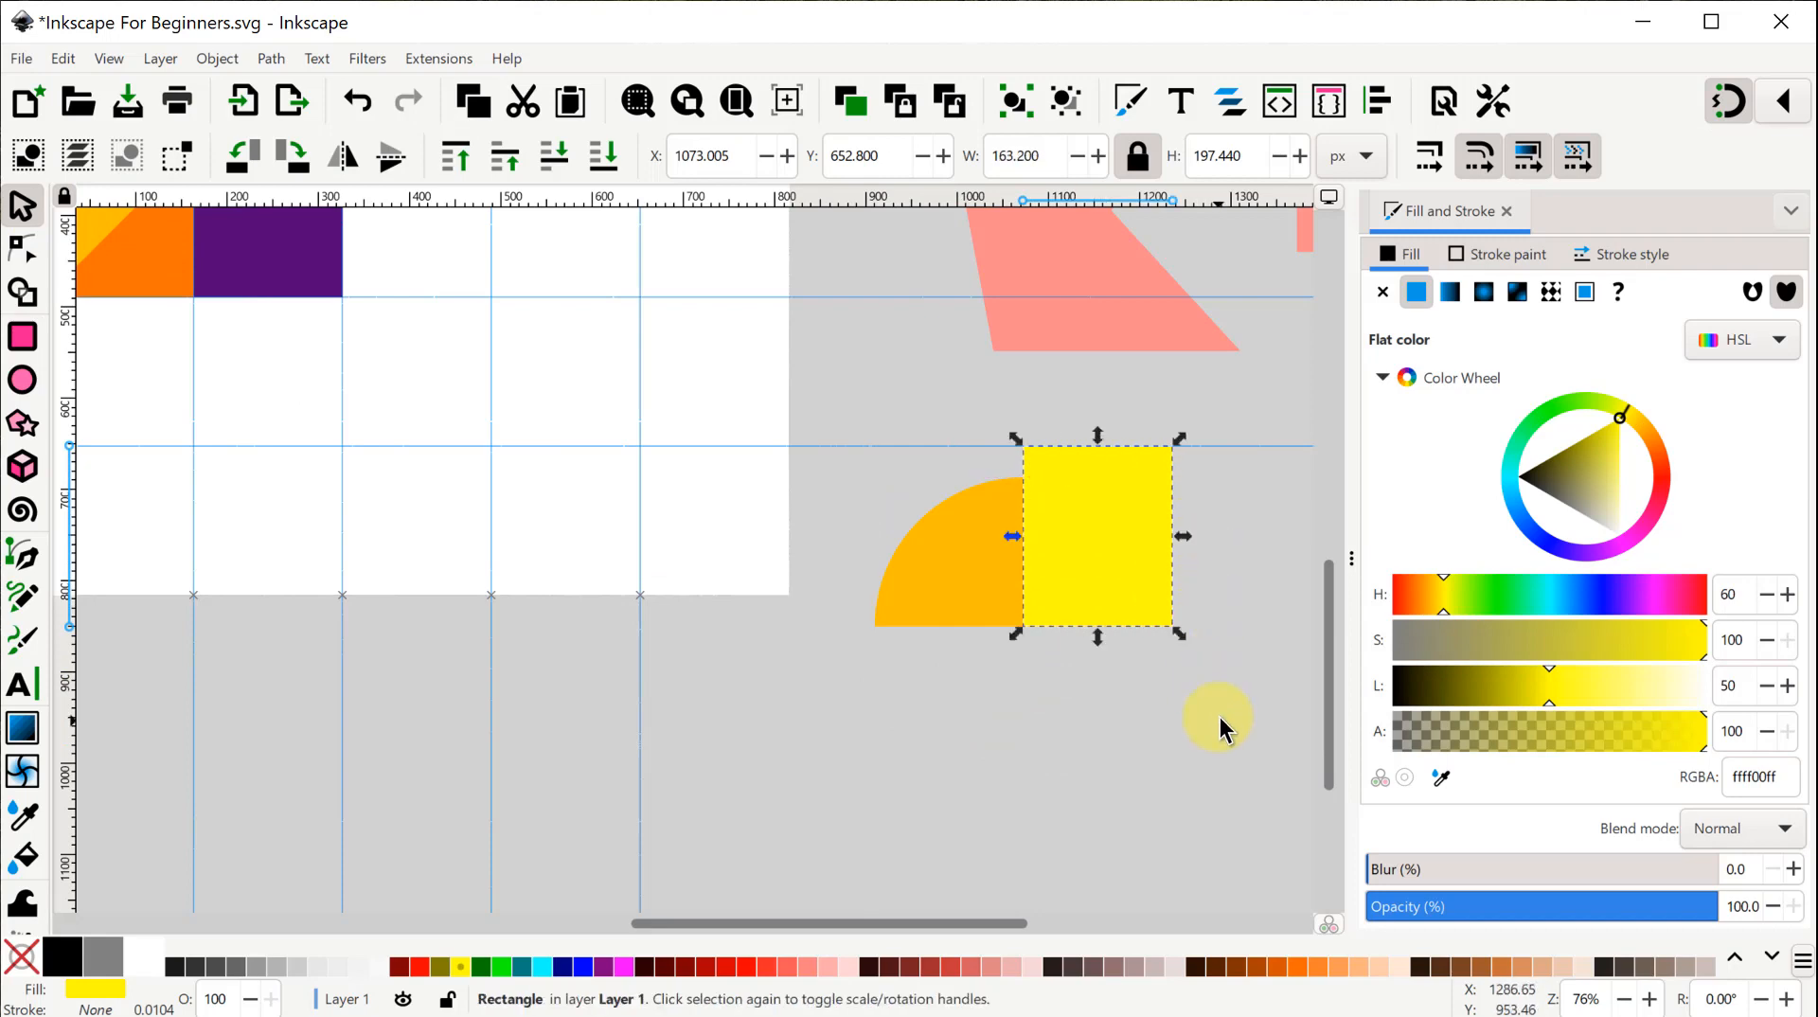
left_click_drag(1218, 723, 833, 378)
left_click(271, 58)
left_click(284, 206)
Move the amber quarter circle onto the purple square in the third row's second cell.
left_click_drag(800, 746, 1076, 908)
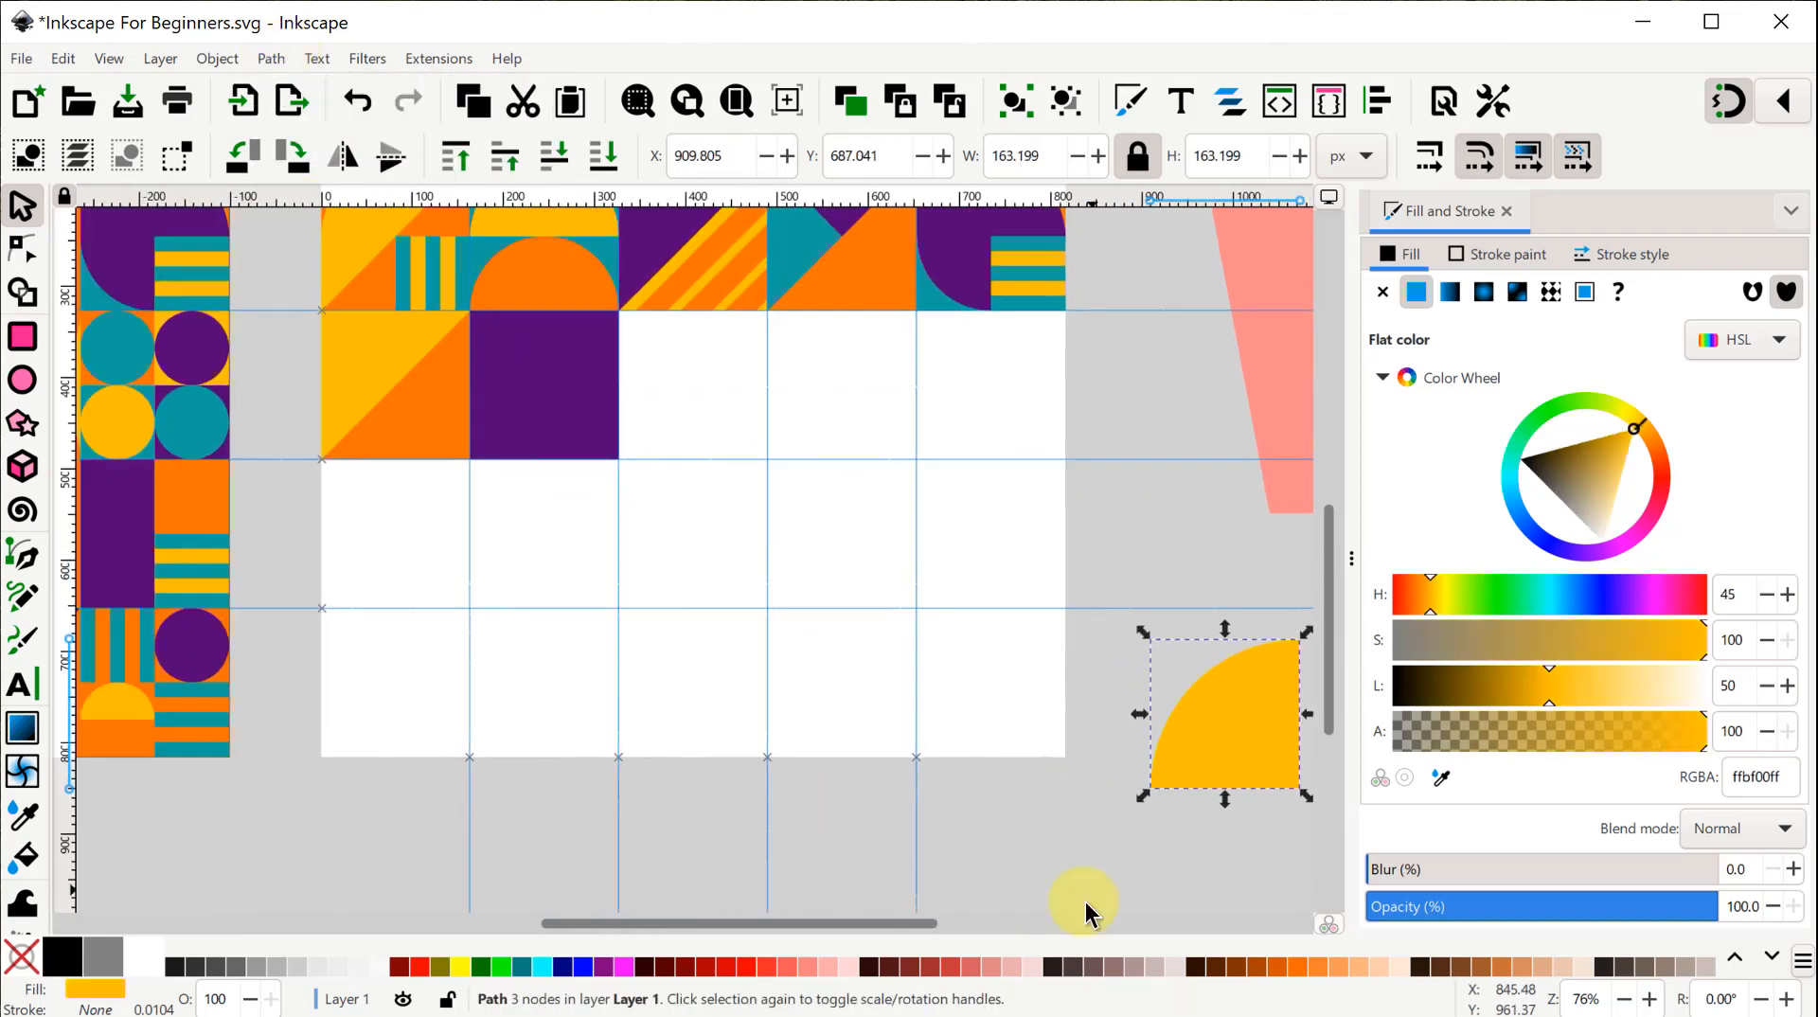
left_click_drag(1250, 728, 572, 408)
left_click(539, 570)
left_click_drag(538, 570, 1026, 649)
Place copies of the purple square and the amber quarter circle in the third row's third cell.
left_click(1006, 417)
key("ctrl+d")
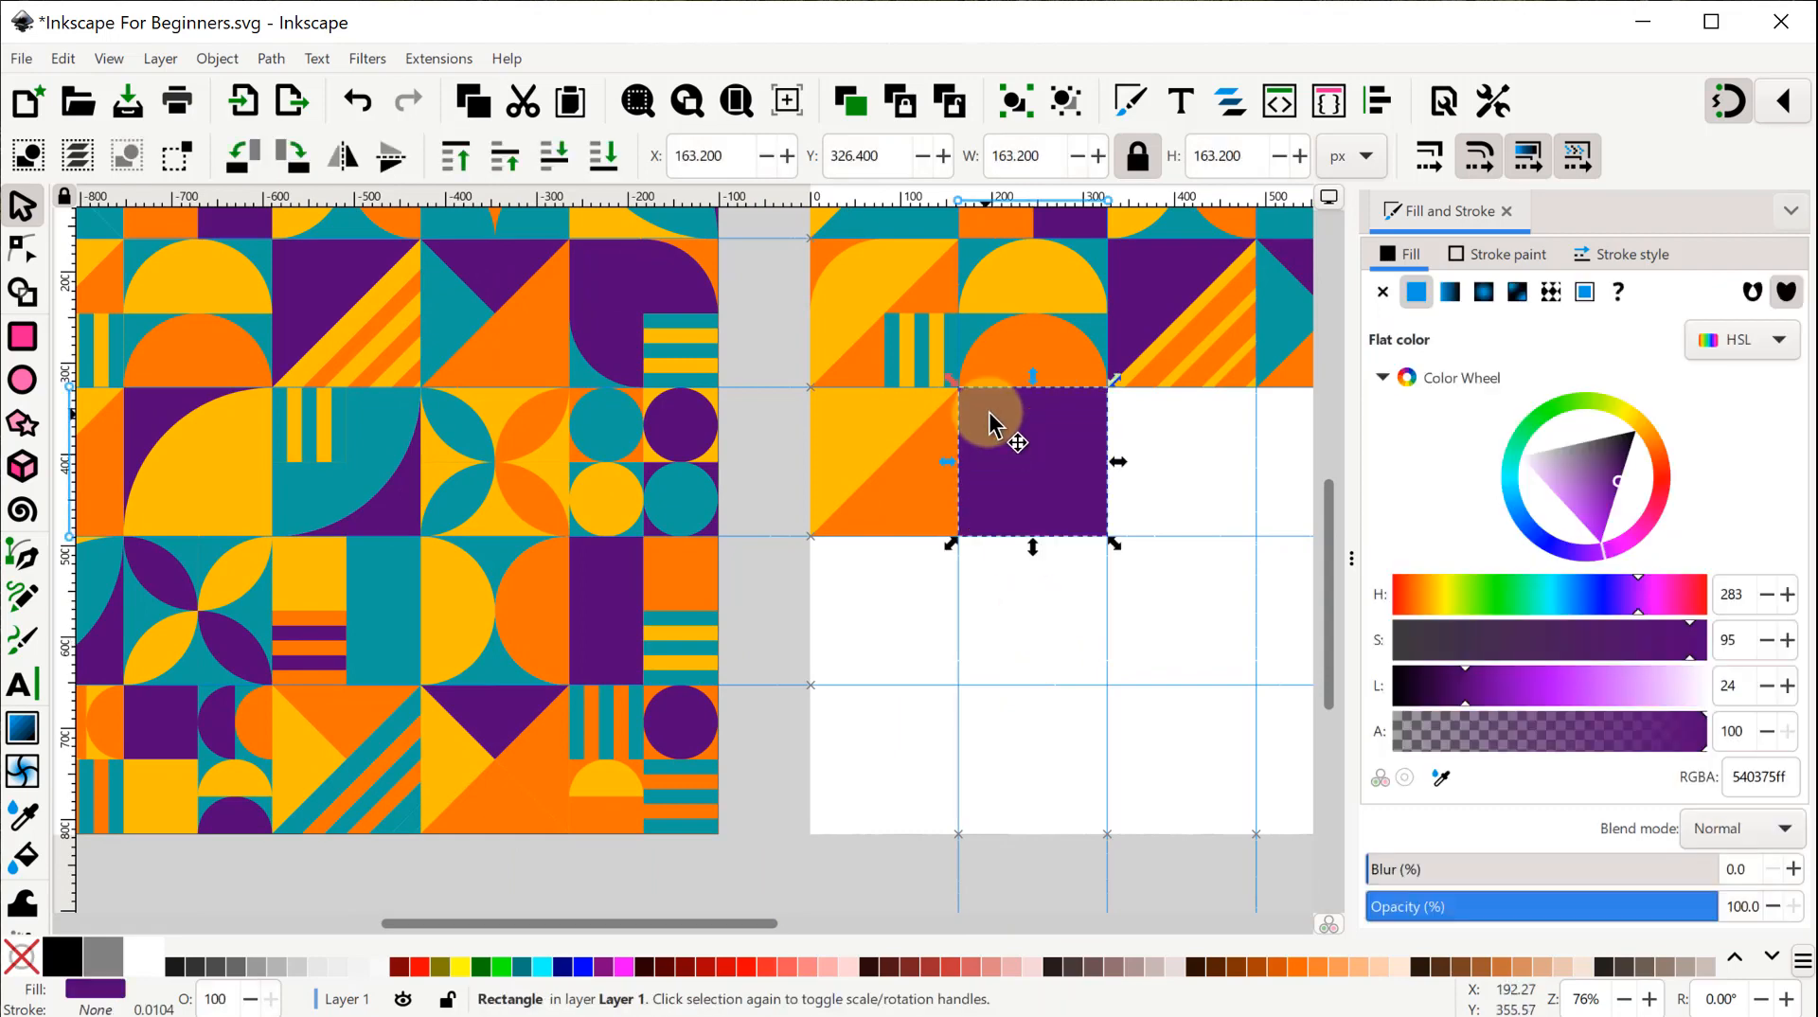
left_click_drag(1014, 418, 1202, 457)
left_click(1053, 461)
key("ctrl+d")
Fill the copied quarter circle with the reference pattern's teal (#10a19d) and flip it so its square corner points to the upper left.
left_click(1441, 777)
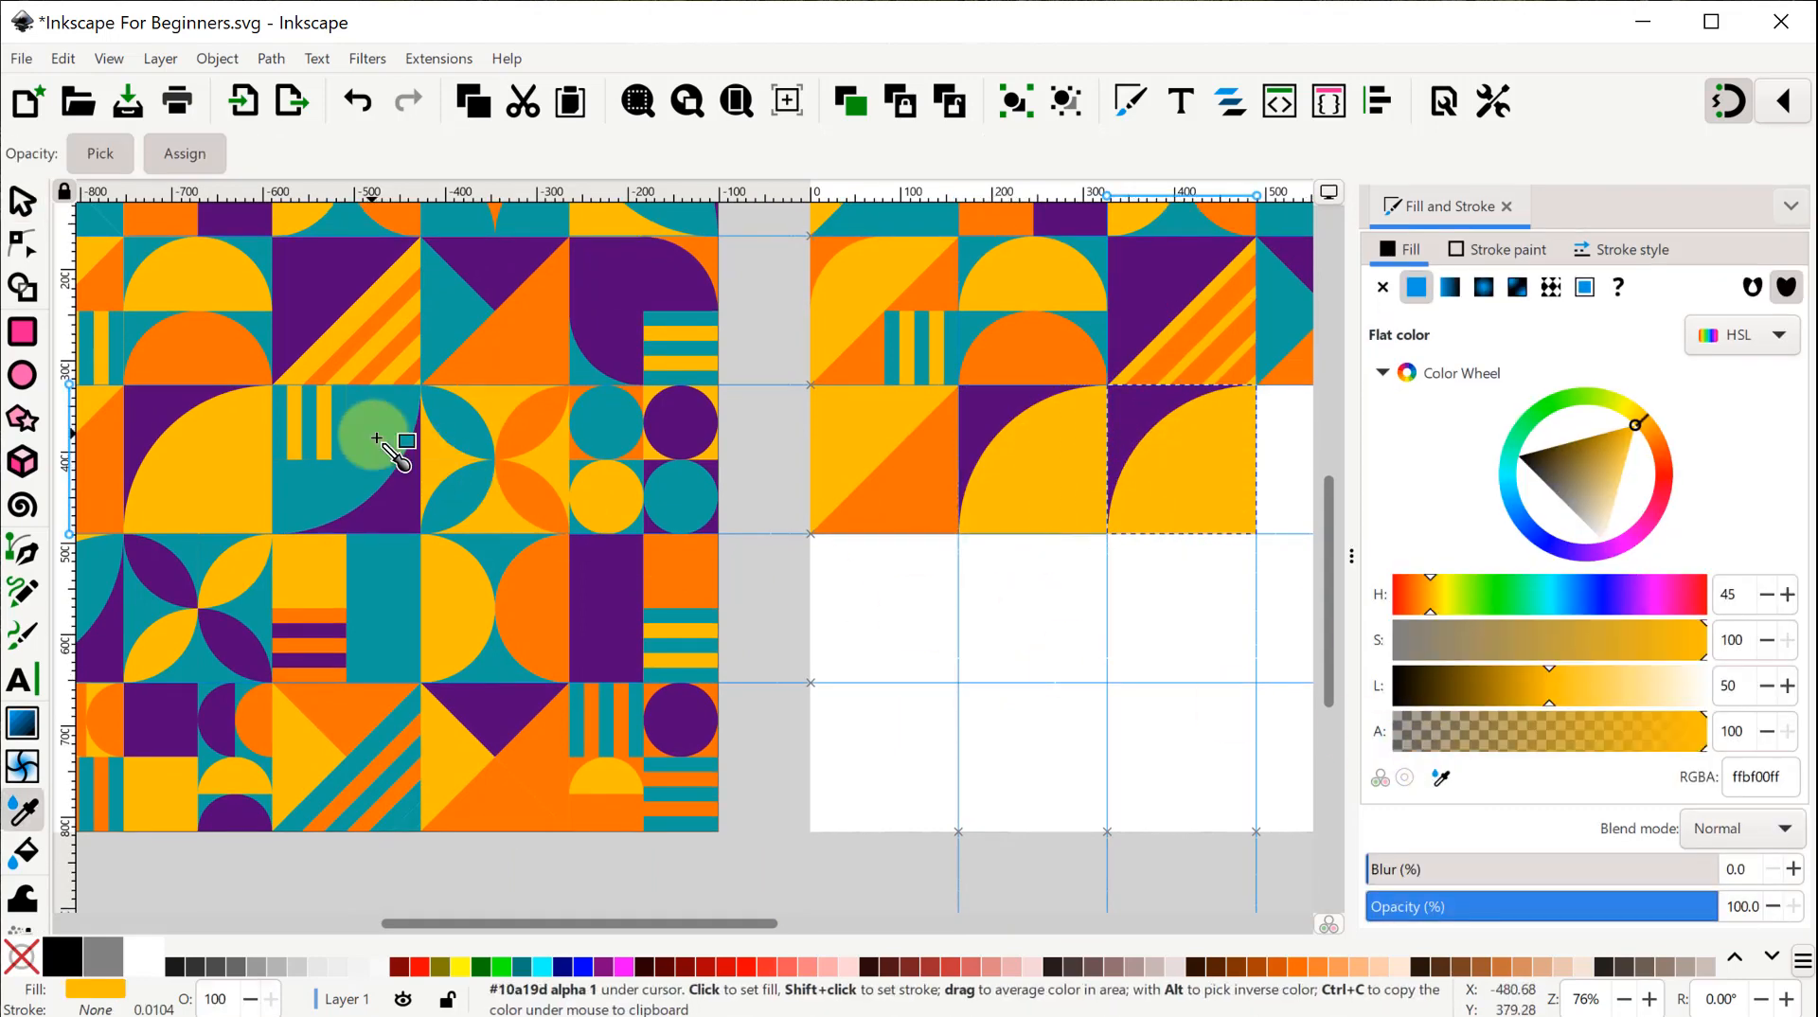
left_click(377, 439)
key("s")
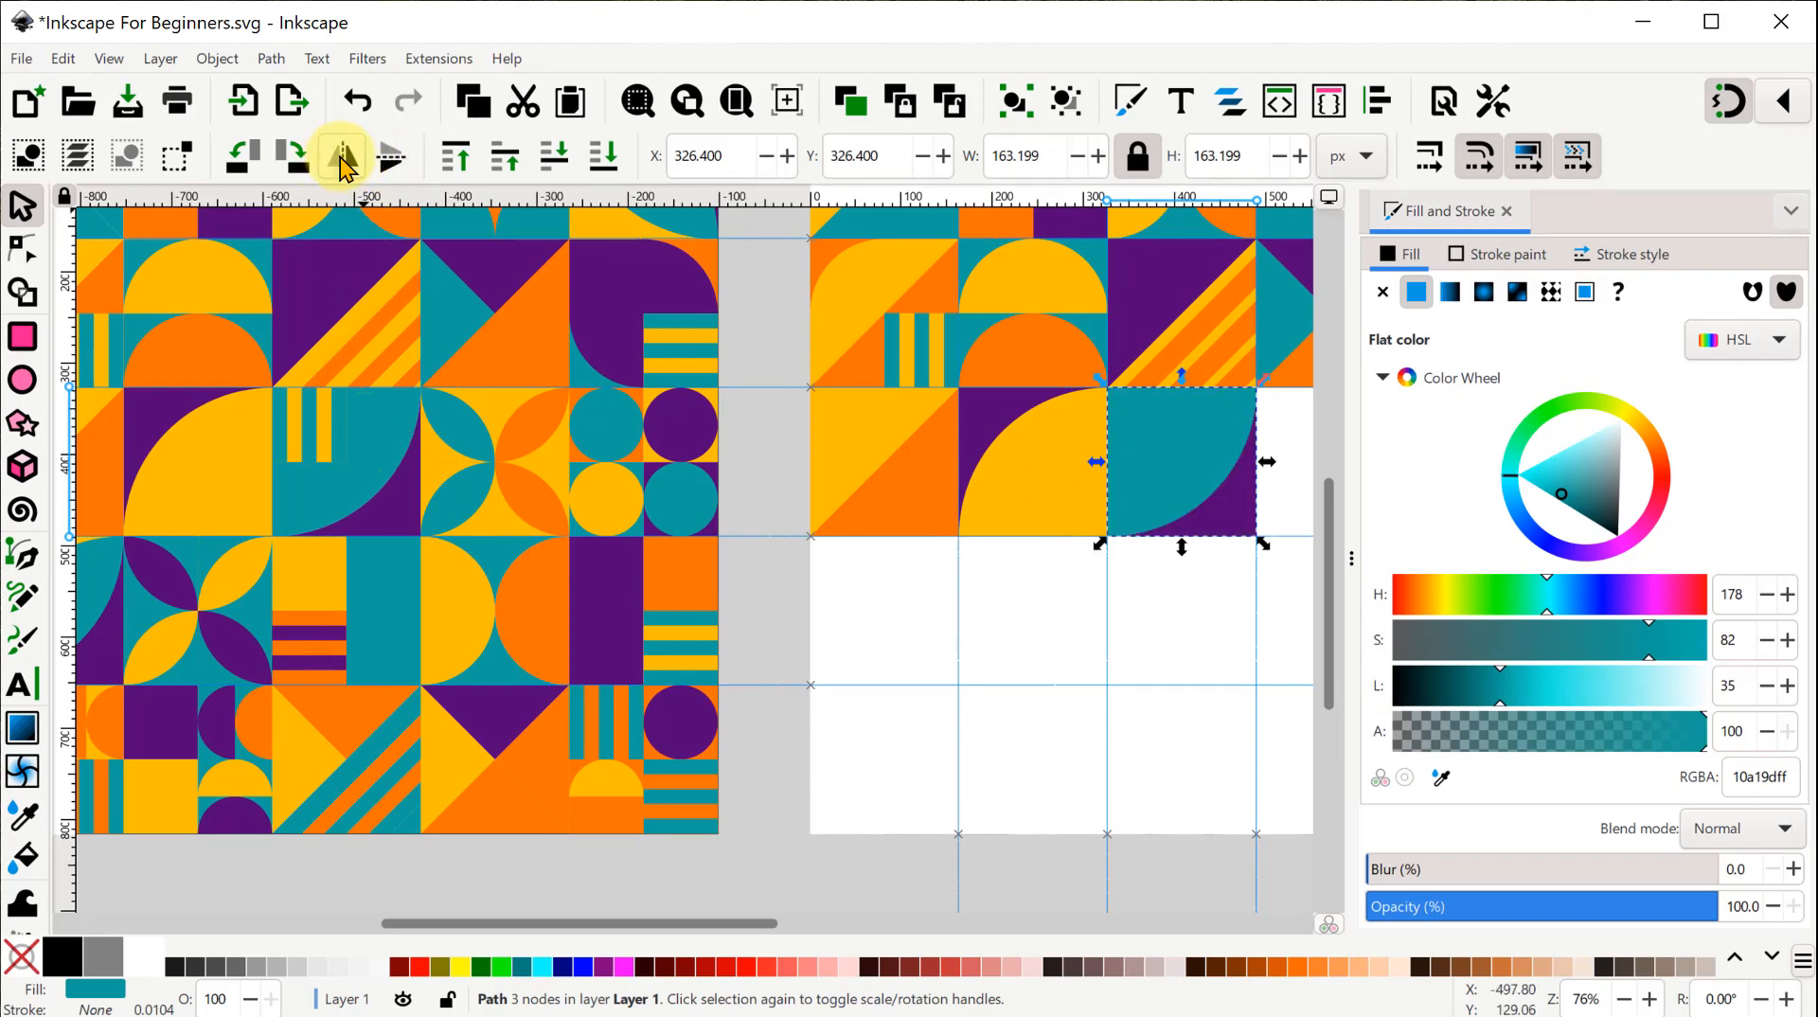
Place a copy of the second row's vertically striped square in the blank area below the third row and ungroup it.
left_click(915, 350)
key("ctrl+d")
mouse_move(915, 349)
left_mouse_down()
mouse_move(1049, 595)
mouse_move(1037, 606)
left_mouse_up()
left_click(1065, 100)
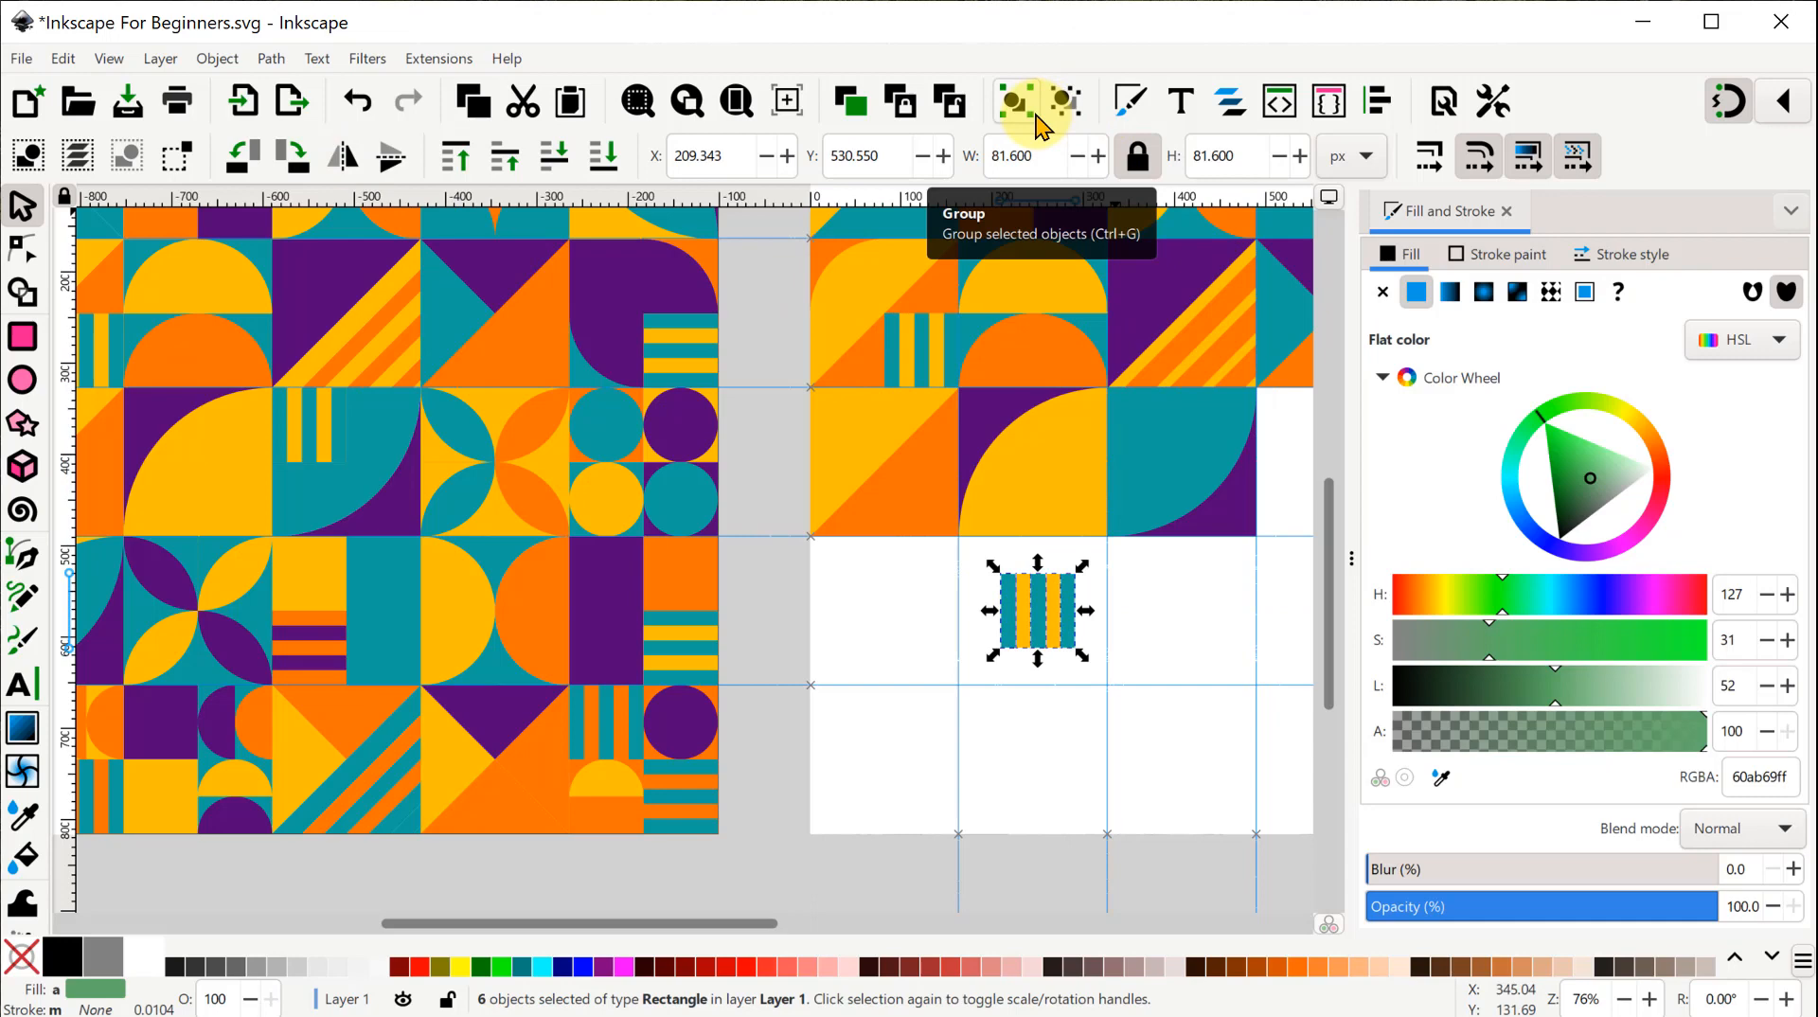
Move the ungrouped striped pieces onto the upper-left area of the third row's third tile.
left_click(1023, 771)
scroll(1066, 631, "up", 2)
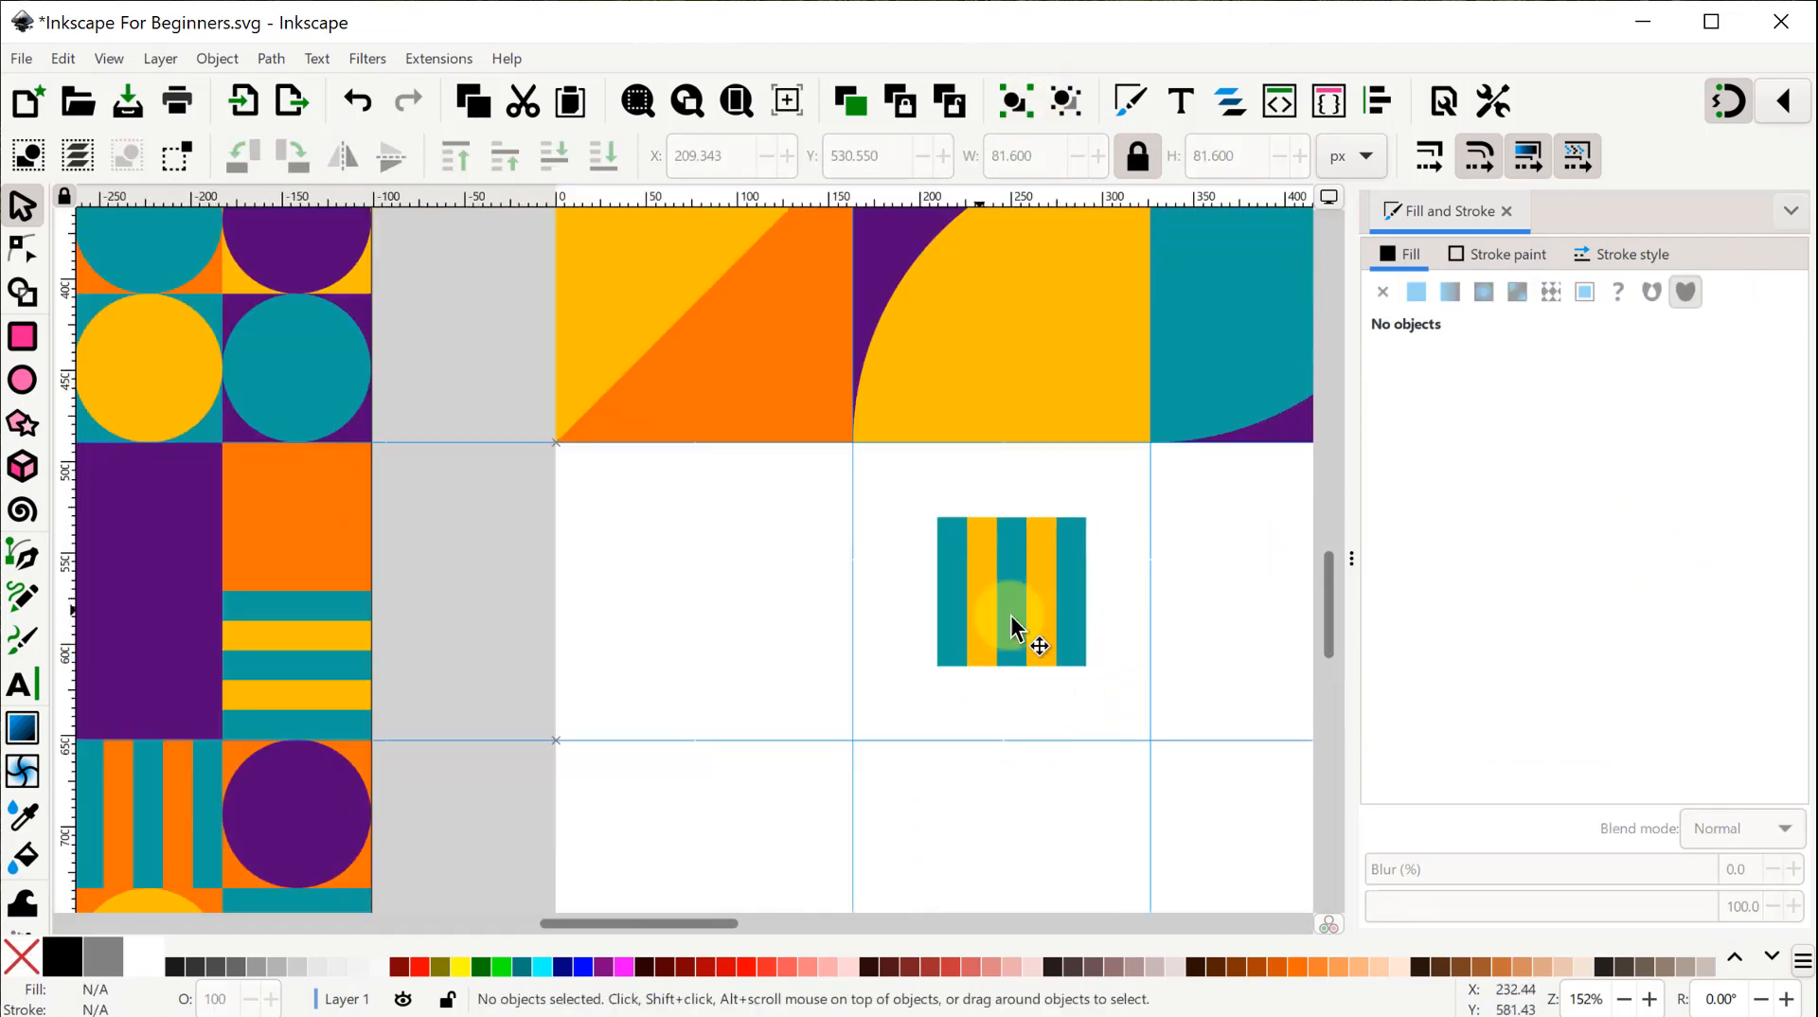
left_click_drag(915, 496, 914, 495)
left_click_drag(1228, 589, 1059, 769)
left_click_drag(831, 785, 1045, 433)
scroll(1283, 769, "down", 2)
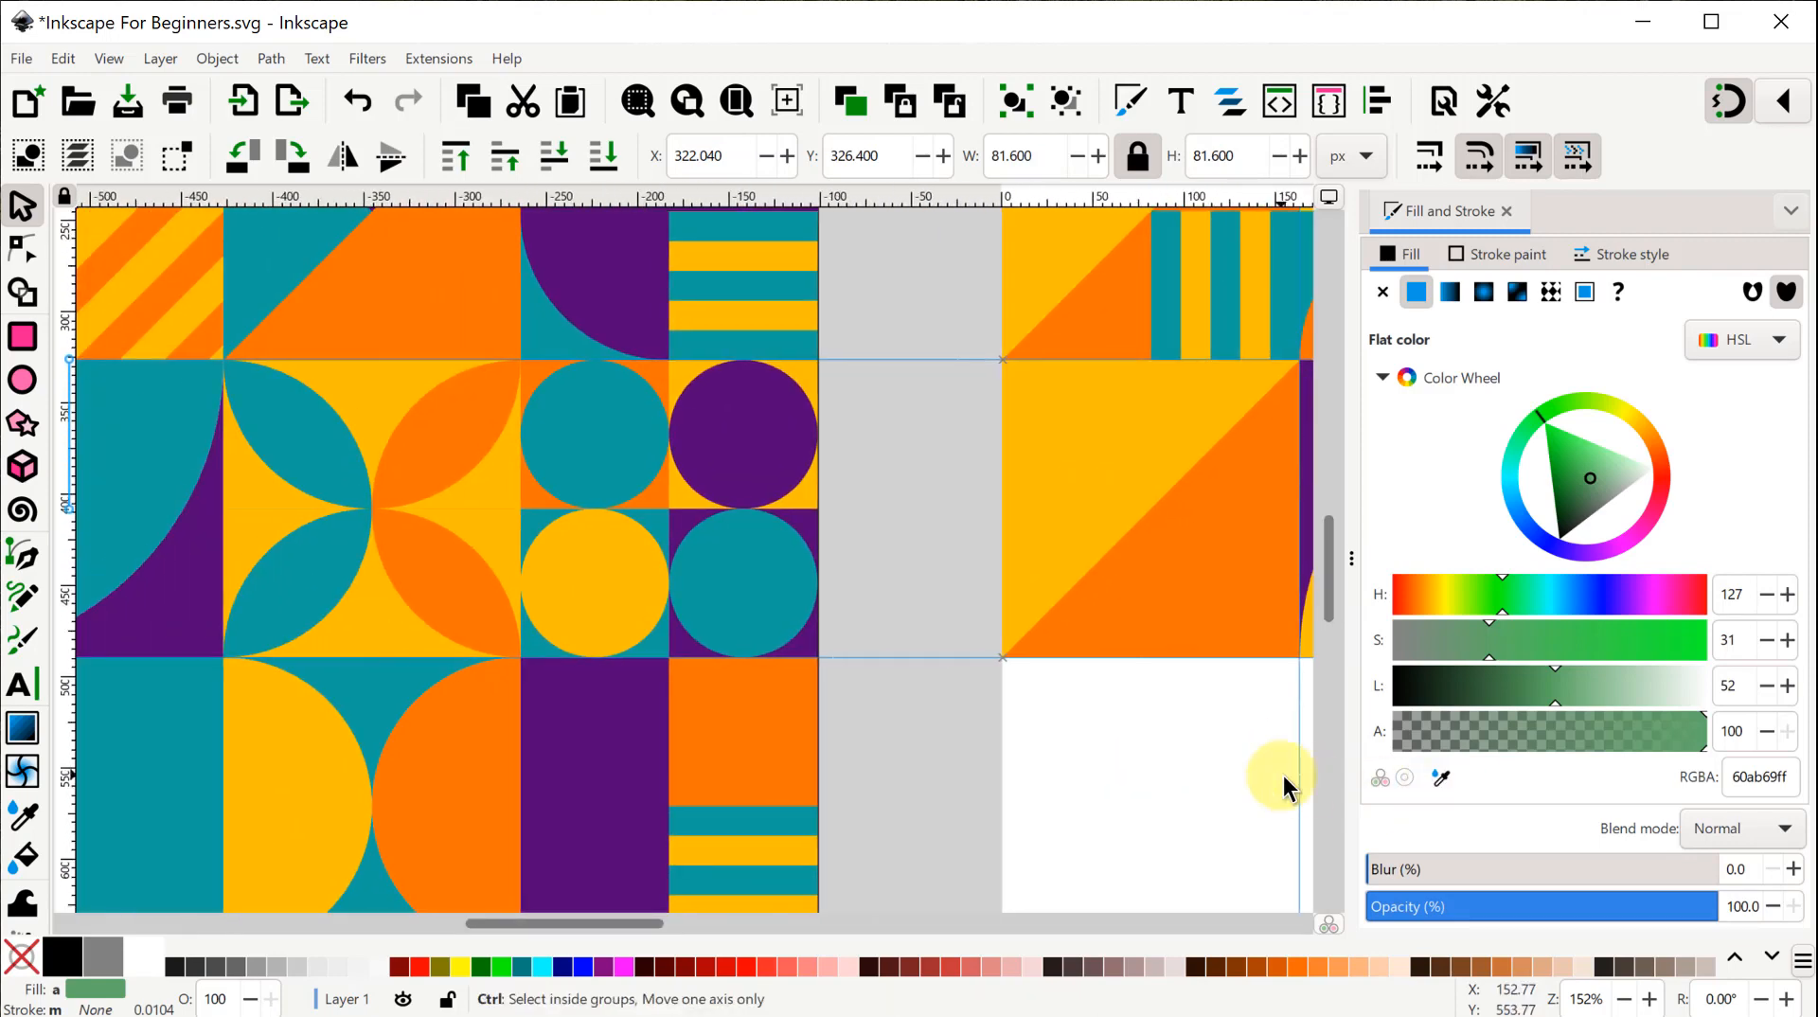
scroll(1230, 803, "up", 1)
scroll(1049, 697, "up", 1)
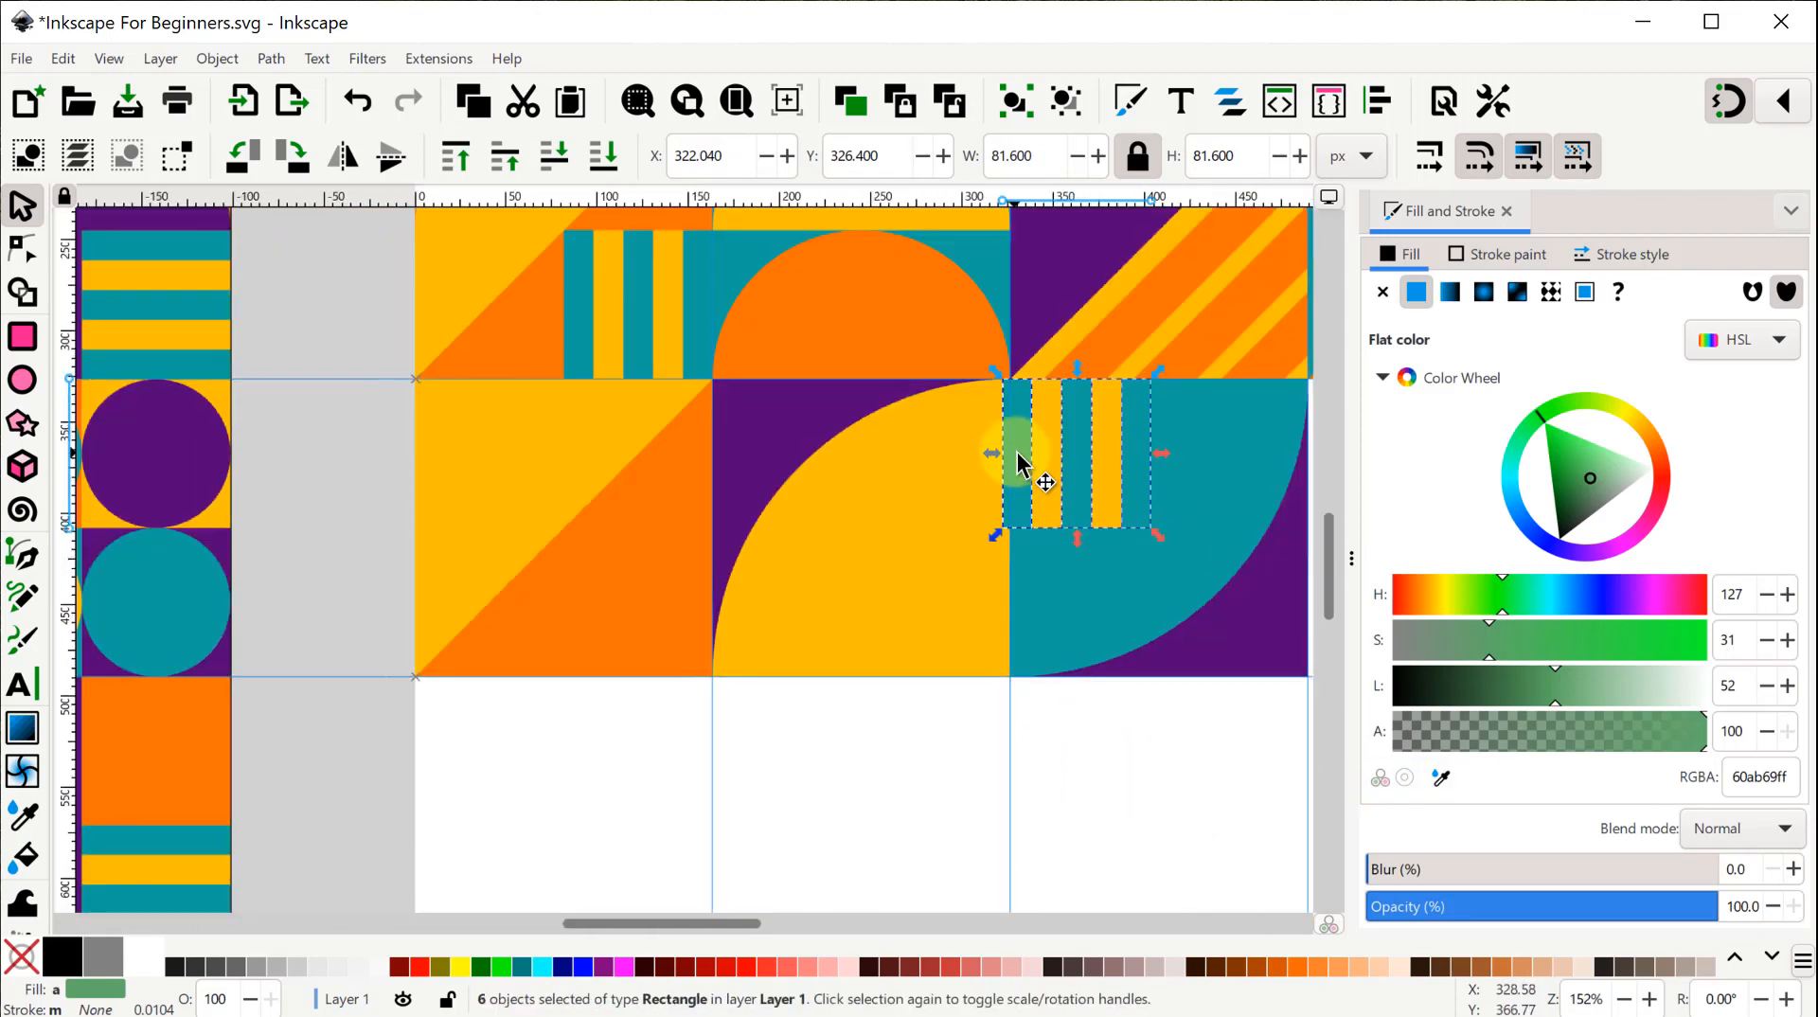
Remove the teal stripe that overhangs the third tile's left edge in the third row, keeping the amber stripes in place.
key("Escape")
left_click(1014, 455)
key("Escape")
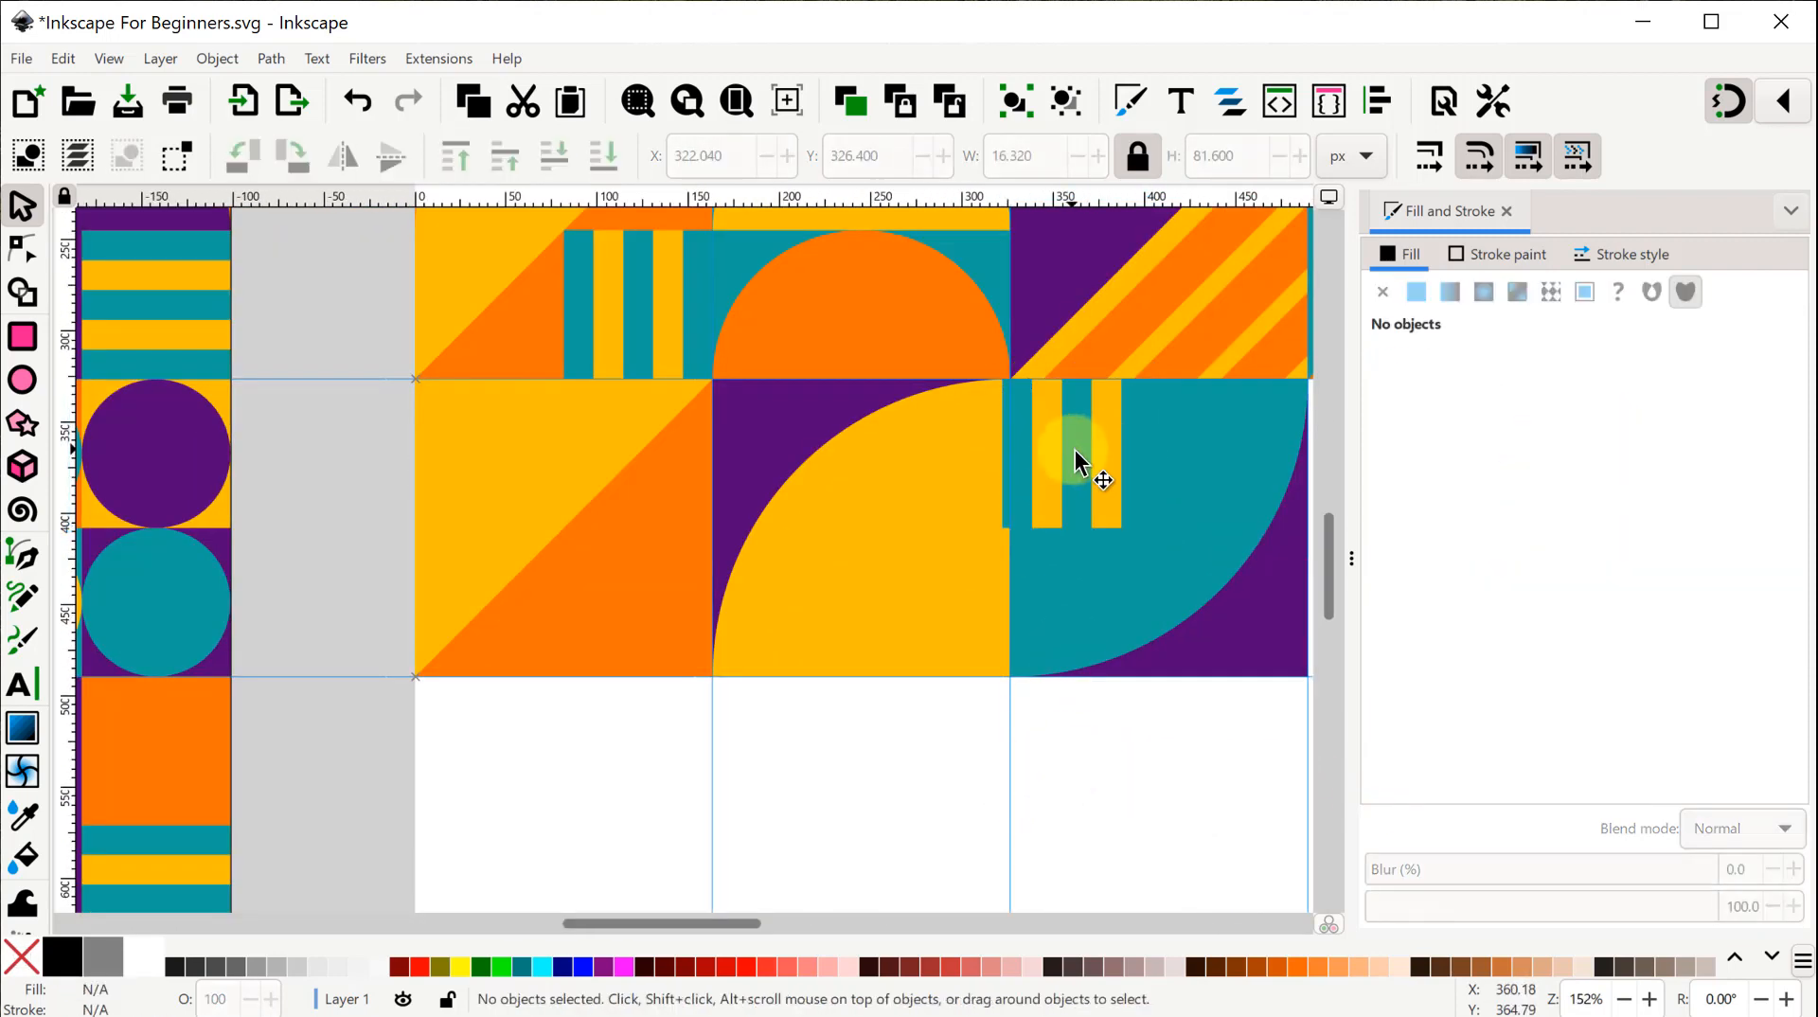
left_click(1017, 455)
left_click_drag(1019, 455, 1137, 437)
key("Escape")
Place a copy of a full-size square in the third row's fourth cell and fill it with amber (#ffbf00).
scroll(1089, 799, "down", 2)
left_click_drag(1089, 799, 930, 715)
left_click(710, 621)
left_click_drag(670, 638, 1146, 611)
left_click(1451, 771)
left_click(405, 555)
scroll(1099, 720, "down", 1)
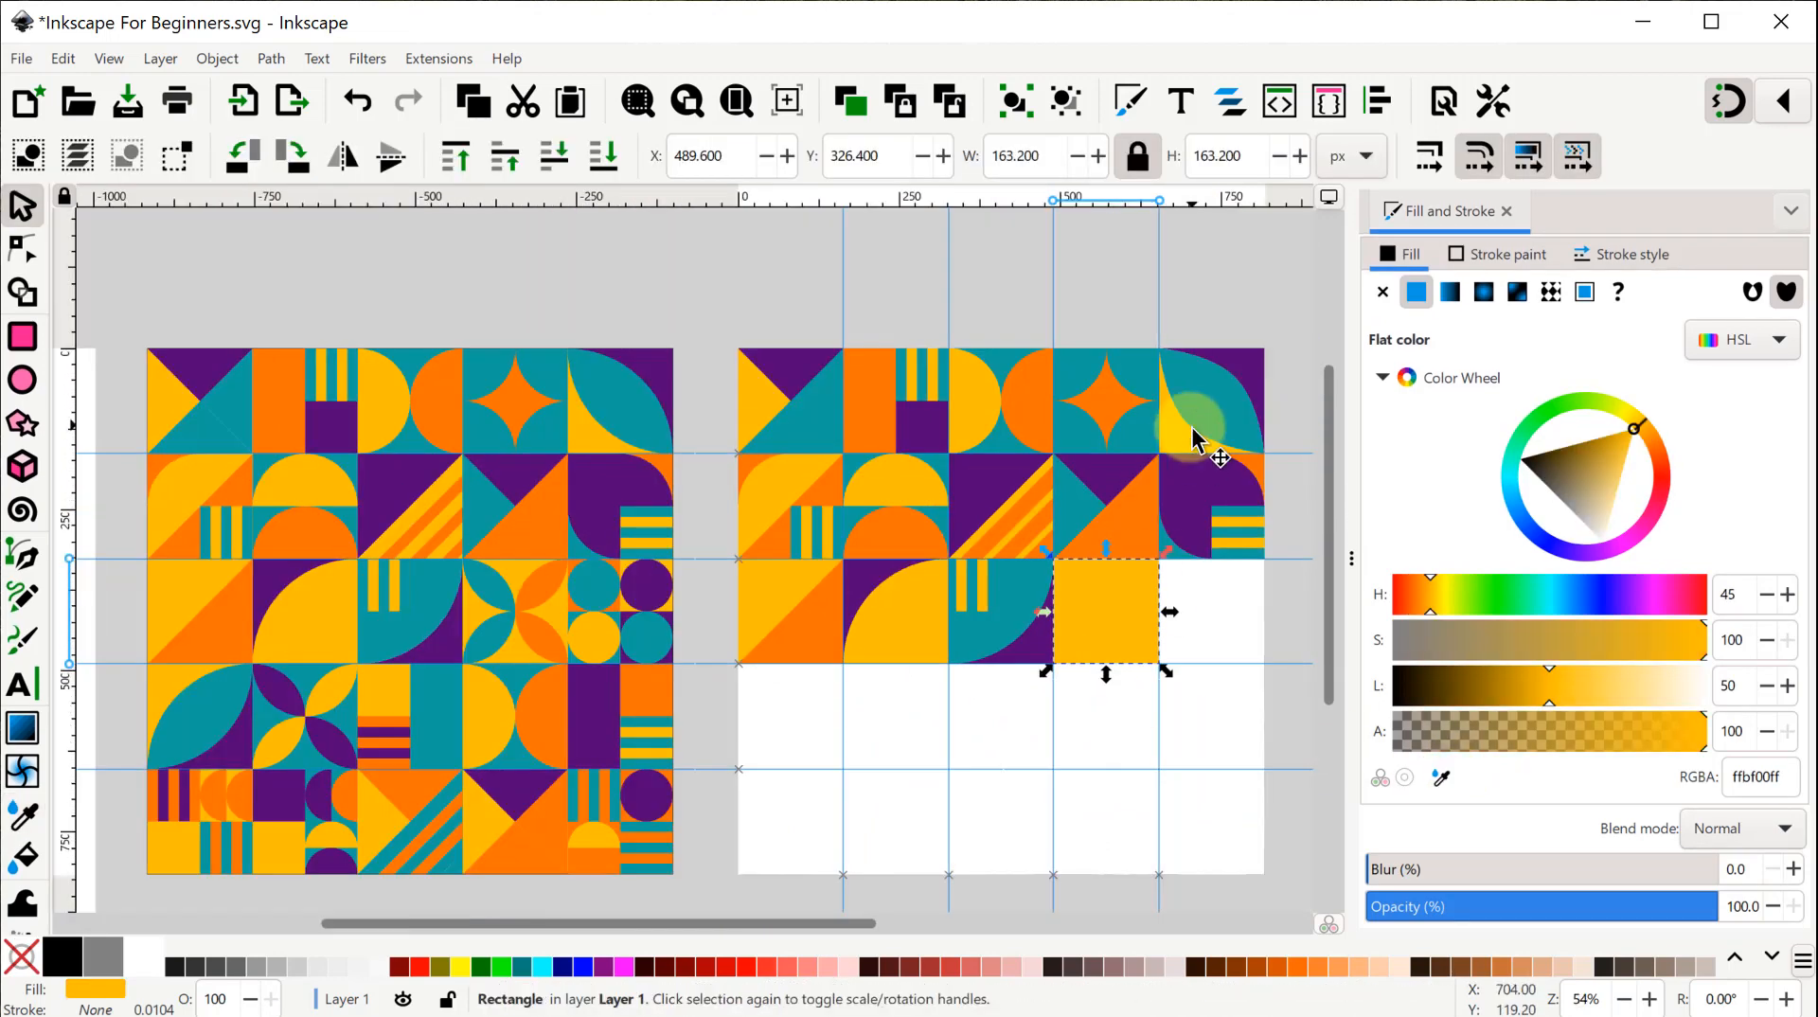
Copy the first row's teal leaf into the amber square, scale it to 81.6 px, and place a second leaf in the lower-right quarter.
left_click(1207, 431, "ctrl")
left_click_drag(1207, 431, 1124, 616)
scroll(1120, 714, "up", 4)
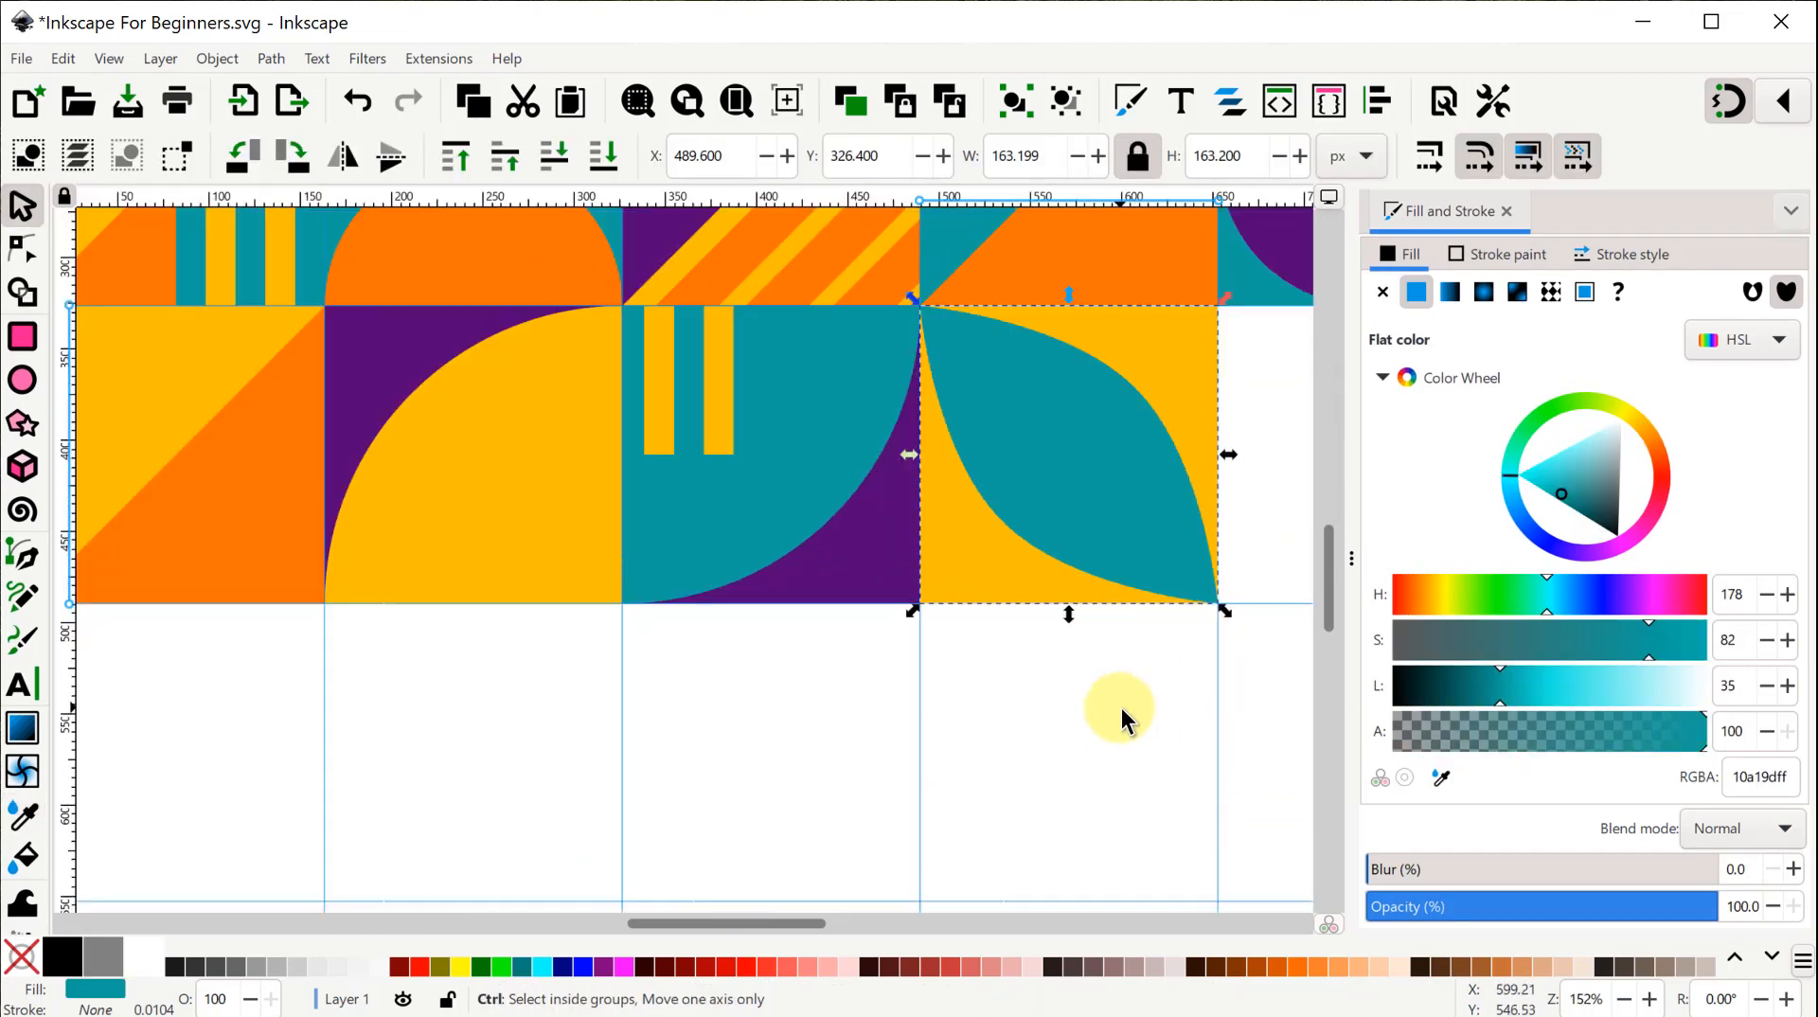
left_click_drag(1080, 677, 997, 813)
left_click_drag(1175, 737, 1110, 650)
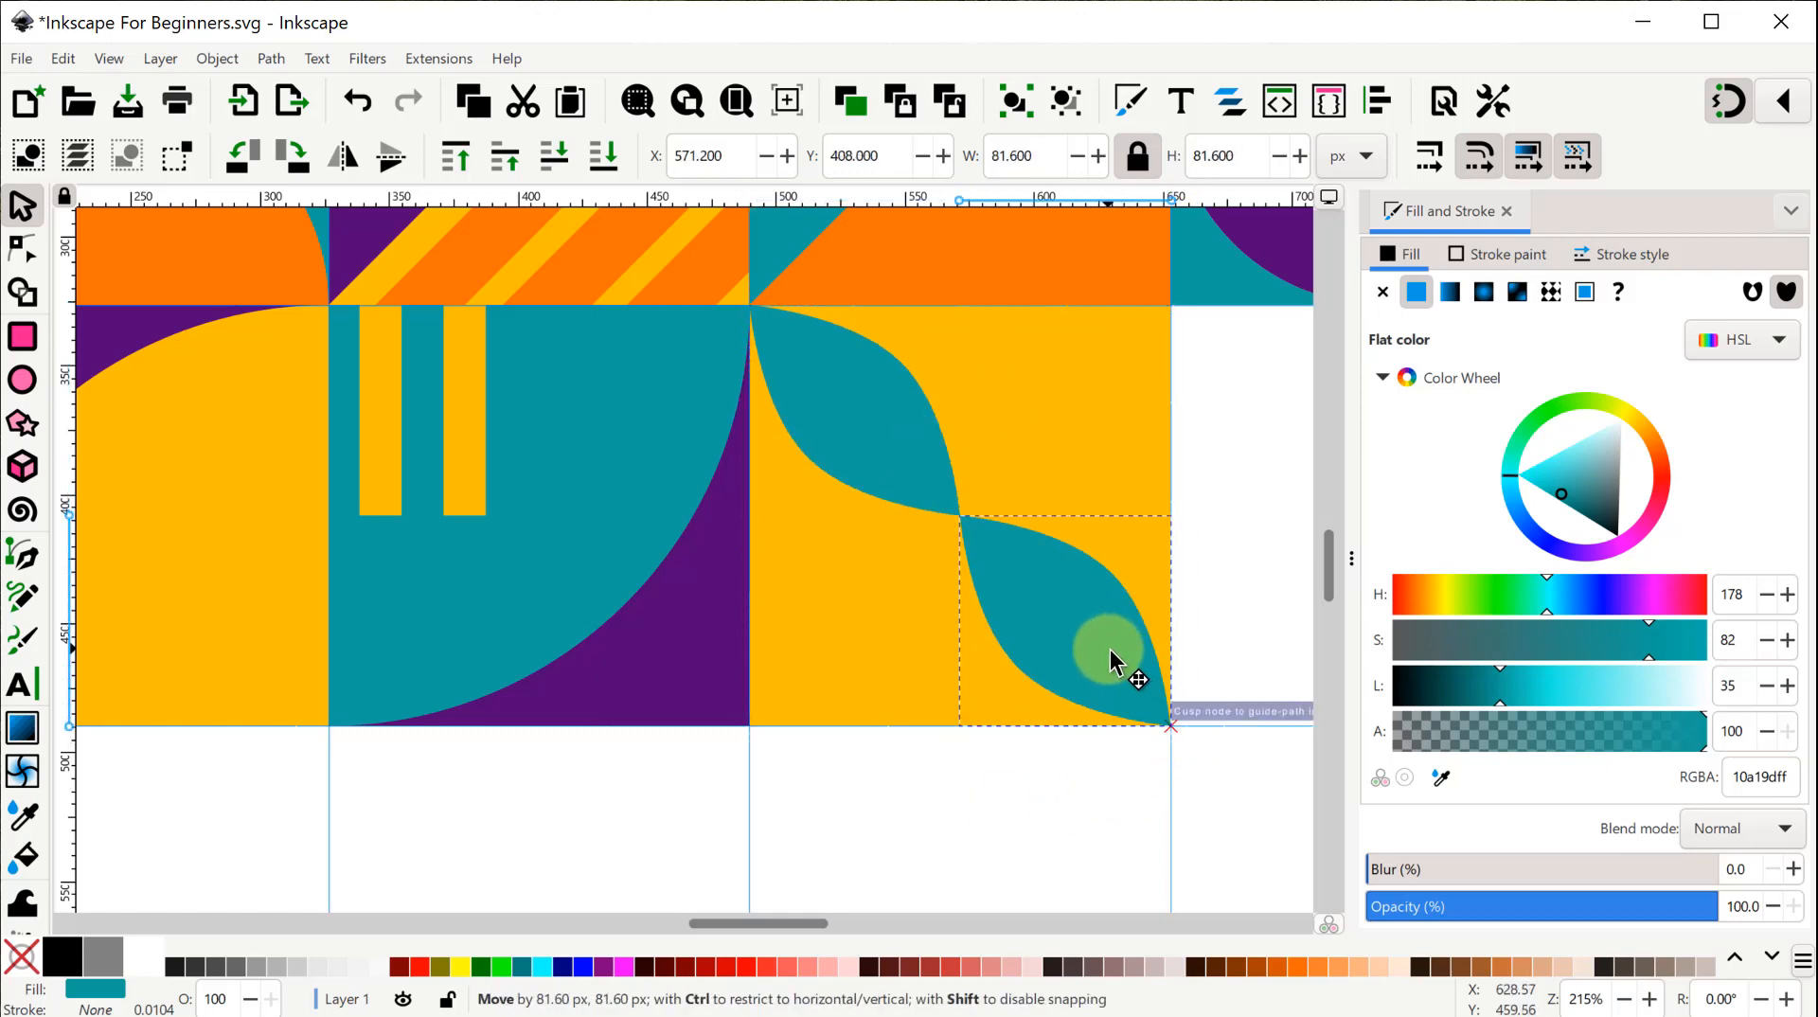
Duplicate both teal leaves and rotate the duplicates 90° to fill the other two quarters of the amber square.
left_click(882, 457, "shift")
key("ctrl+d")
left_click(292, 156)
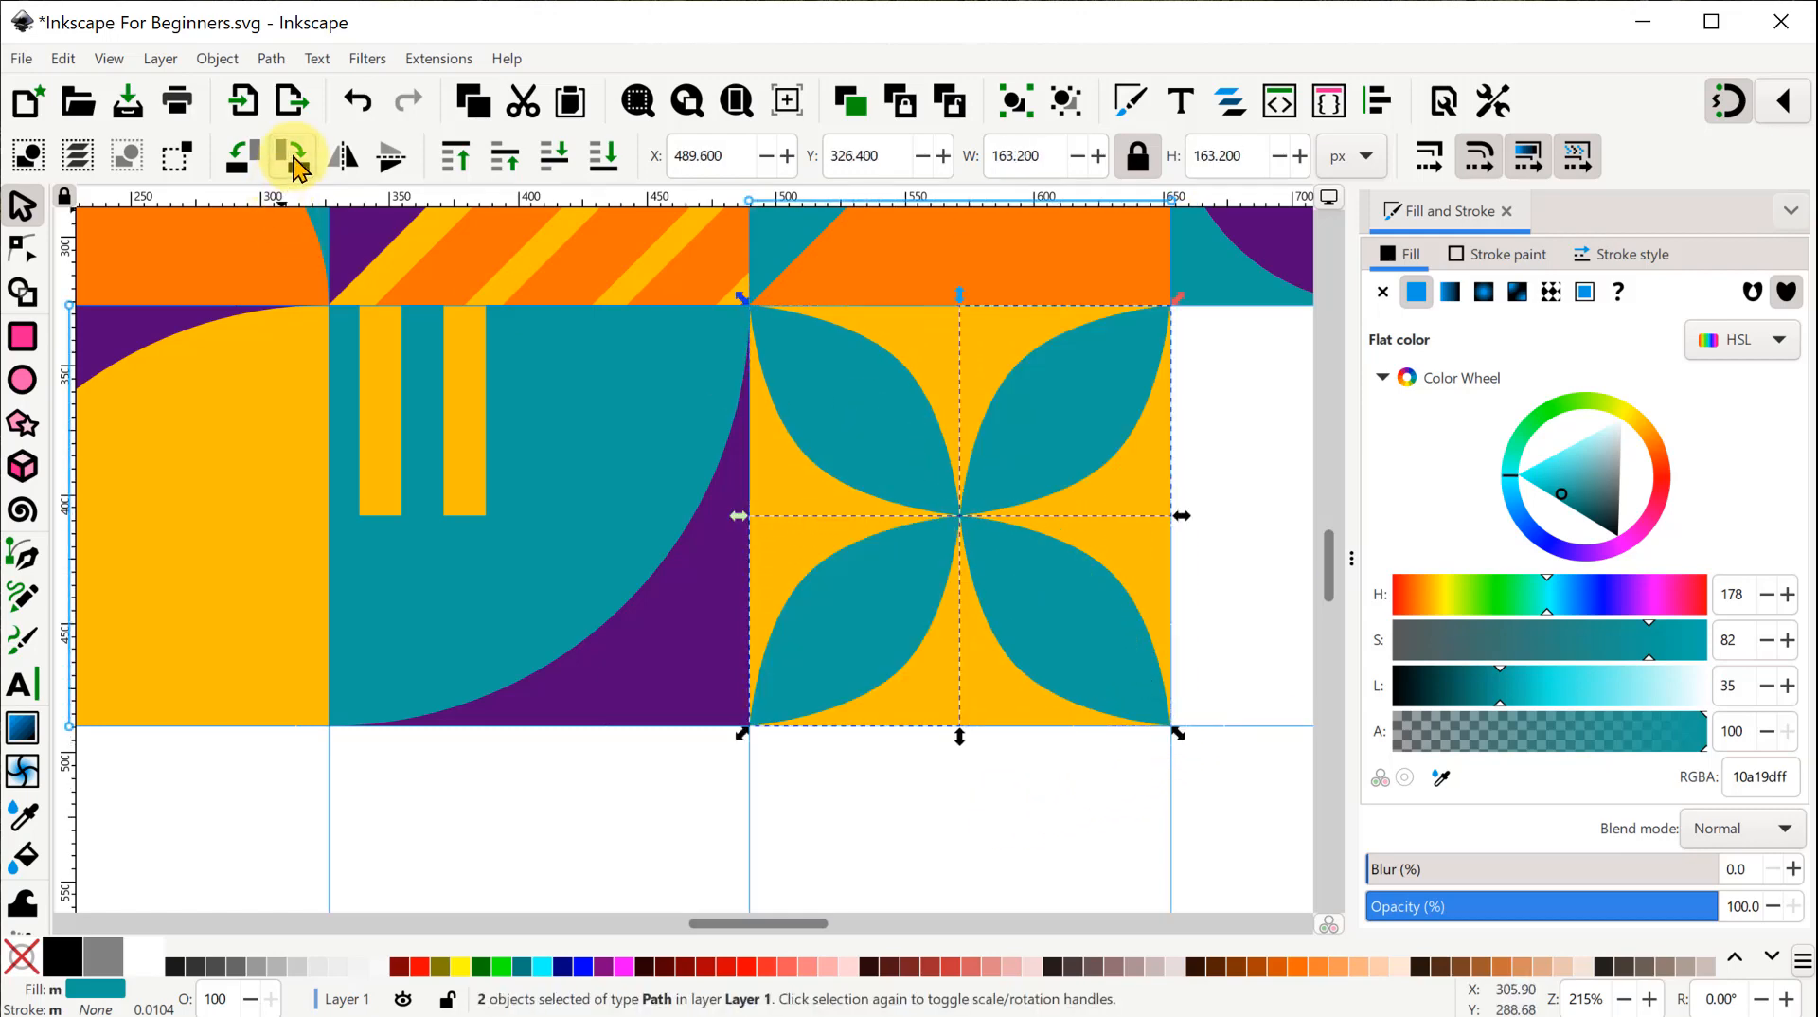
left_click(896, 787)
Fill the two right-hand leaves of the third row's fourth tile with the reference pattern's orange (#ff7000).
scroll(896, 787, "down", 5)
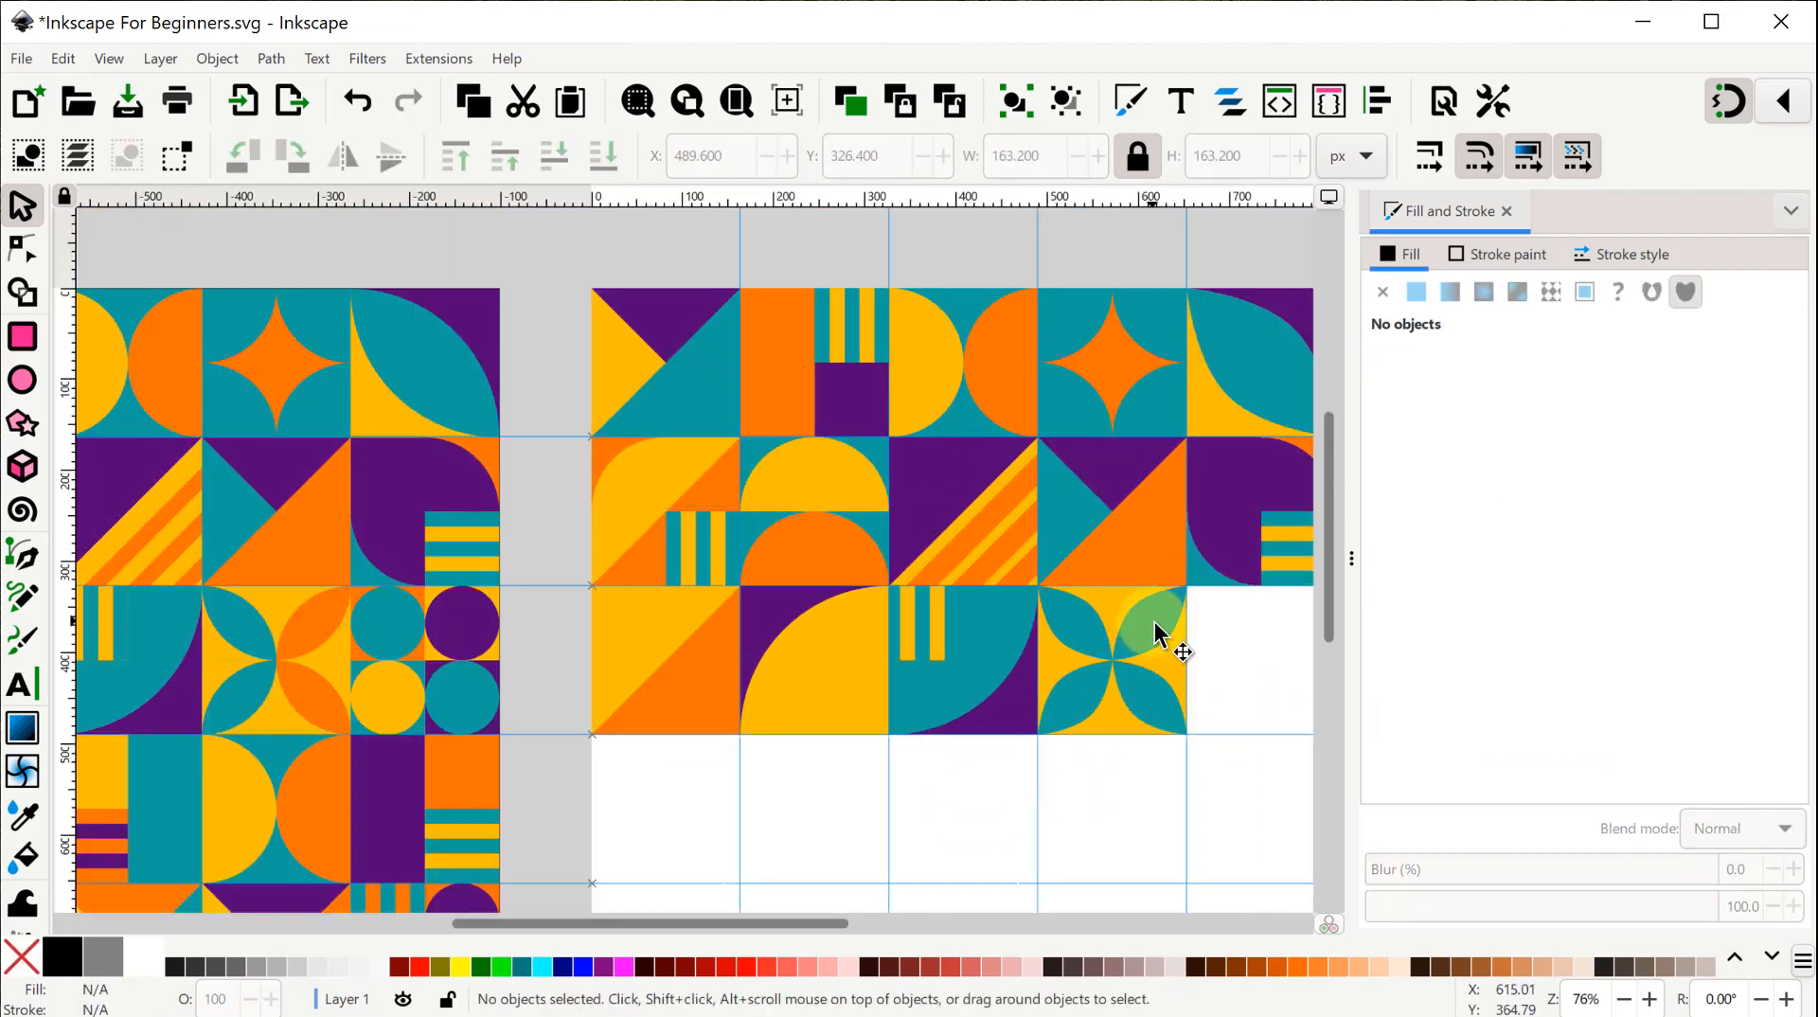
left_click(1155, 621)
left_click(1156, 708, "shift")
left_click(1442, 776)
left_click(320, 620)
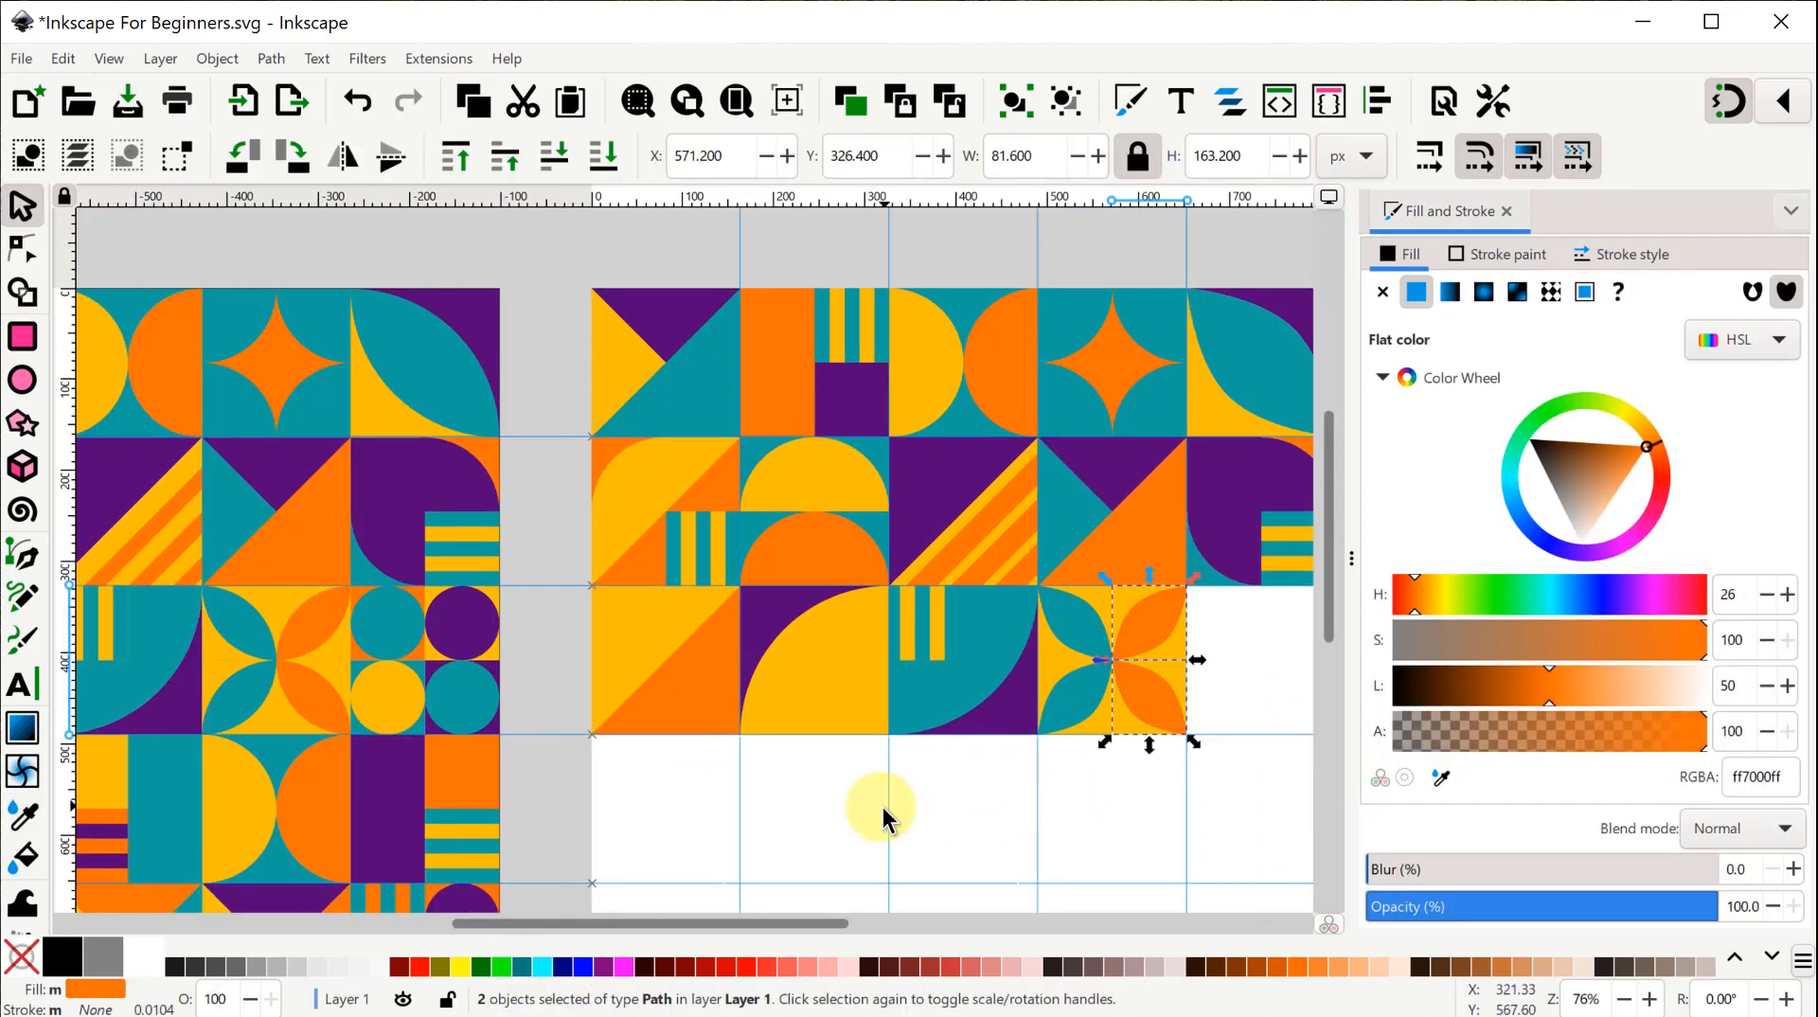
left_click(882, 816)
Place a copy of the first tile's orange square in the third row's fifth cell and scale it to the cell's upper-left quarter.
left_click(685, 699)
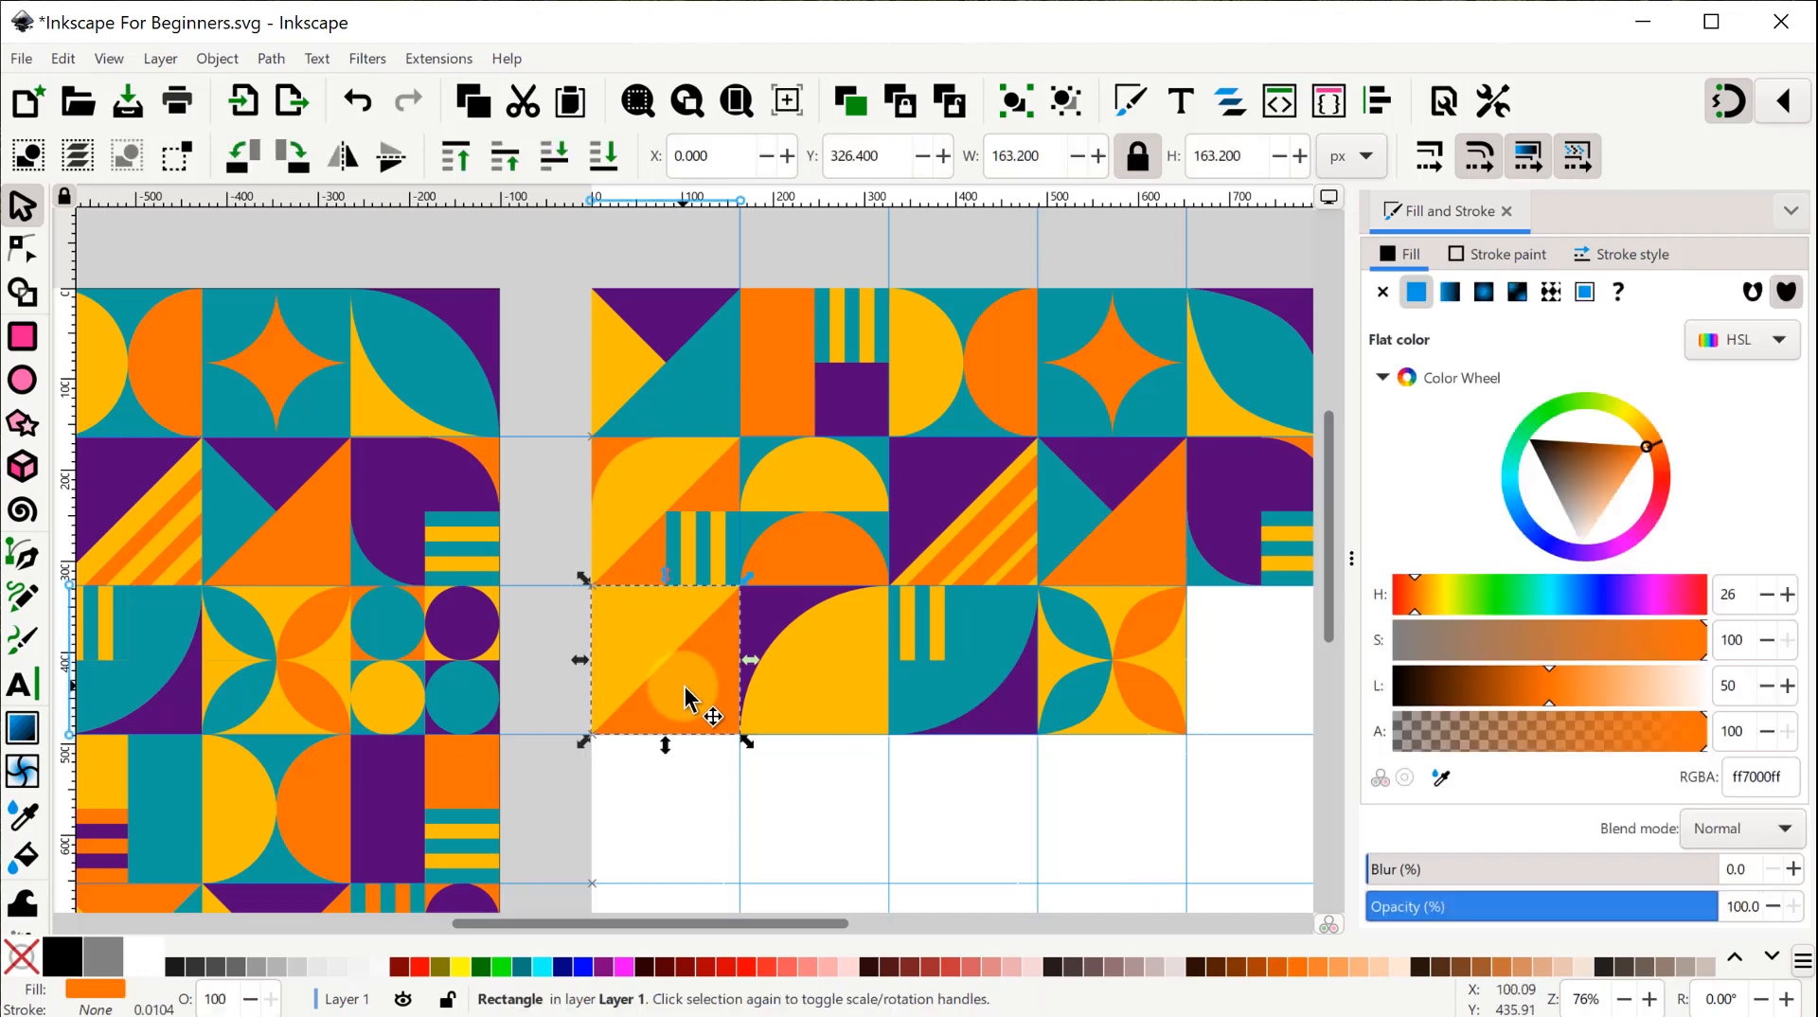
key("ctrl+d")
left_click_drag(667, 666, 1261, 666)
scroll(1280, 814, "up", 3)
left_click_drag(1281, 815, 949, 800)
scroll(1013, 831, "up", 5)
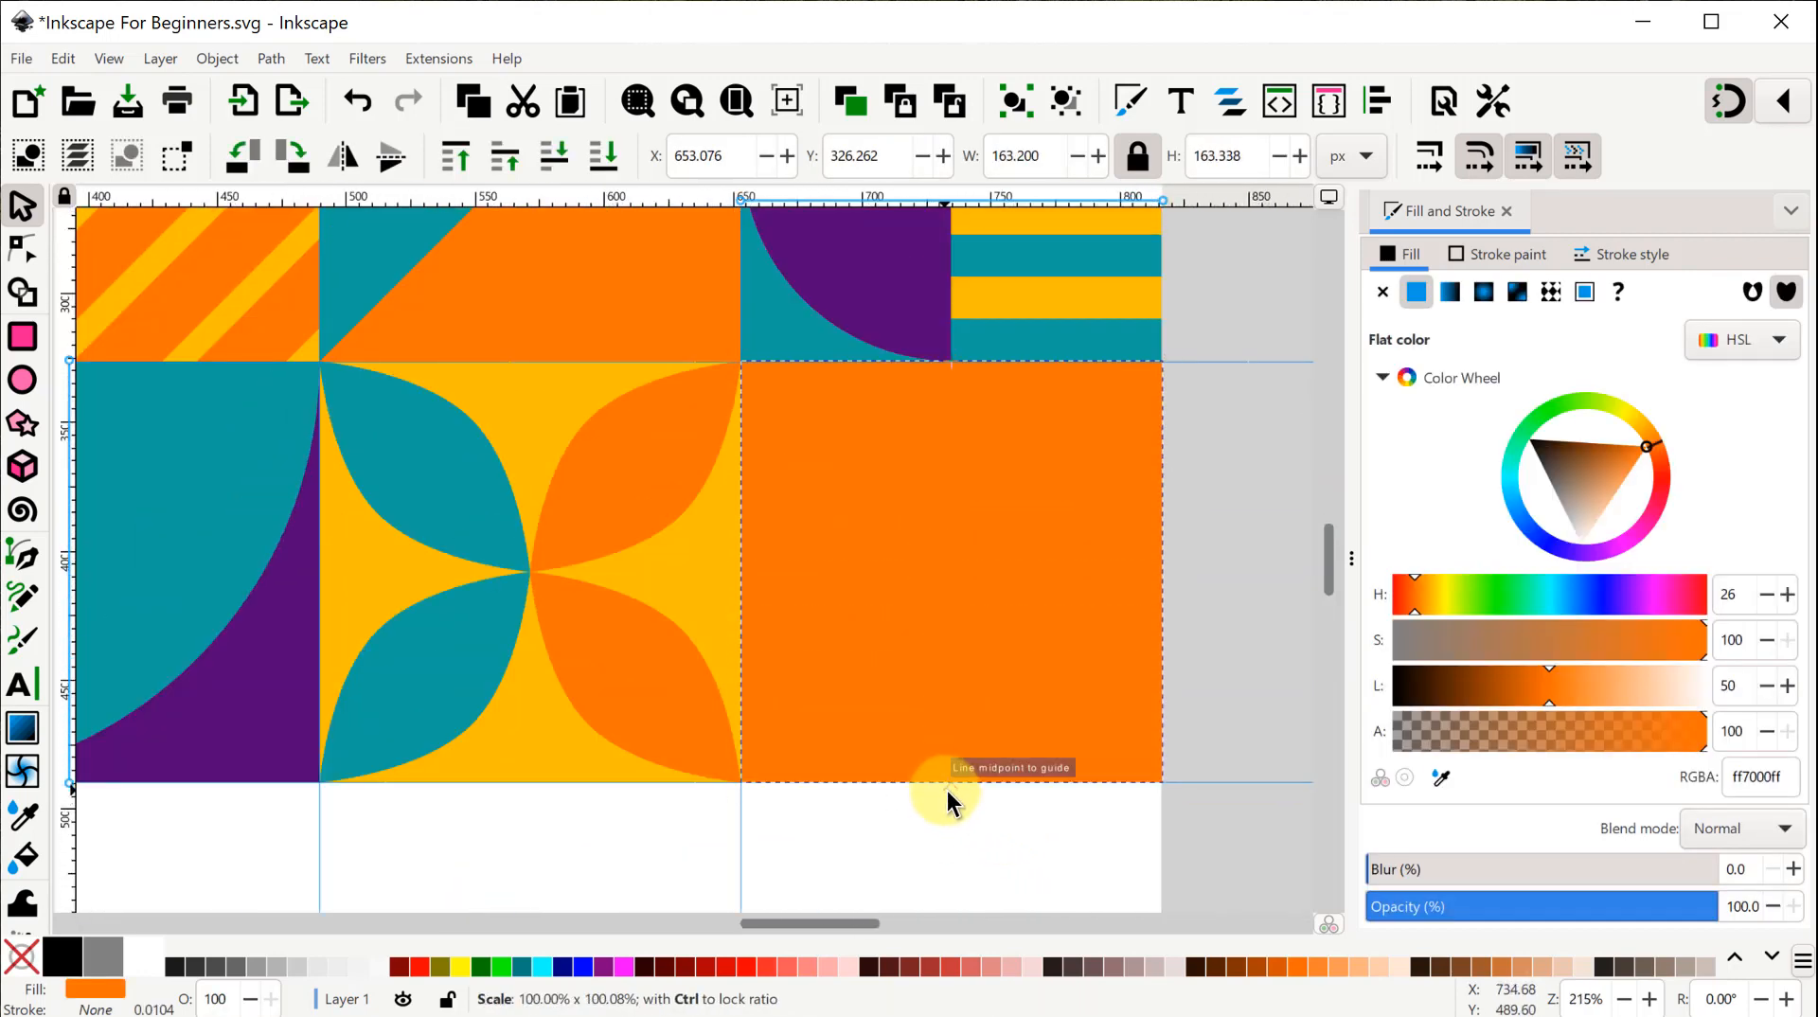
left_click_drag(1174, 793, 1001, 603)
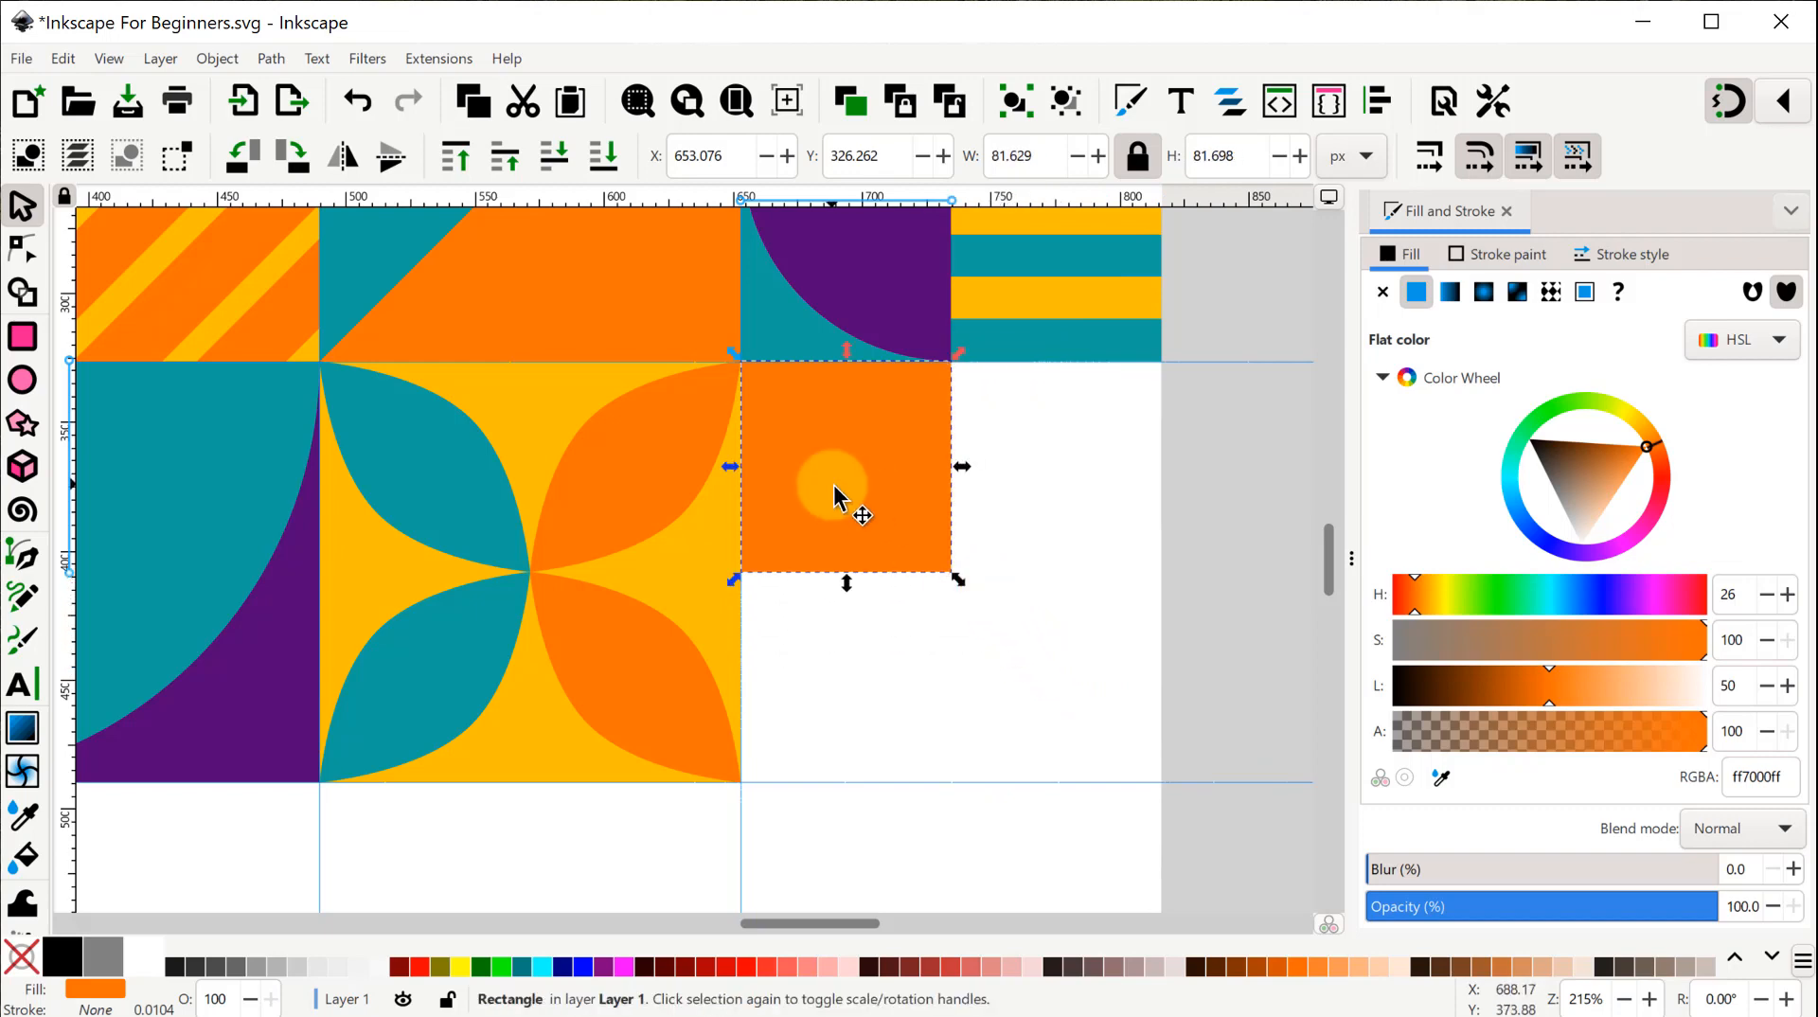
Place copies of the small orange square in the cell's lower quarters and fill the lower-left one with the reference teal (#10a19d).
left_click_drag(834, 494, 864, 730)
scroll(722, 824, "down", 4)
scroll(978, 799, "up", 2)
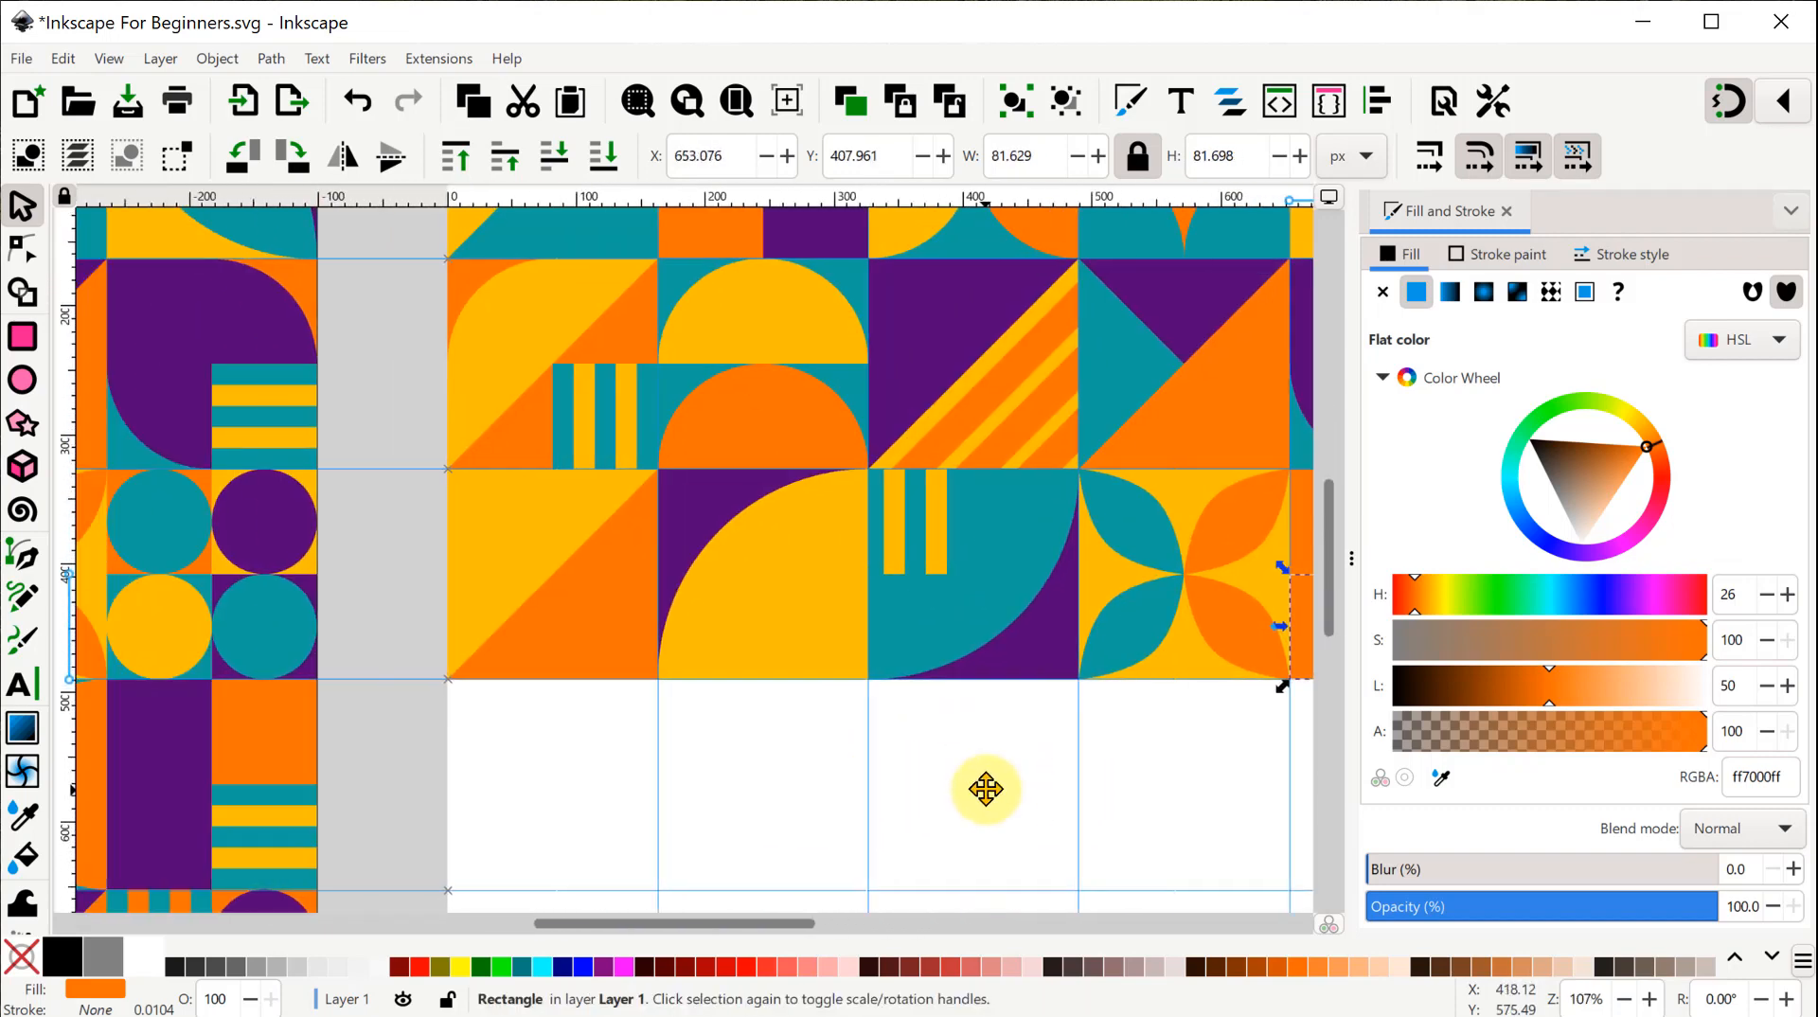
scroll(1060, 784, "down", 1)
left_click(1433, 777)
left_click(515, 686)
Place an amber (#ffbf00) copy of the small square in the upper-right quarter and fill the lower-right square with purple (#540375).
left_click(1253, 607)
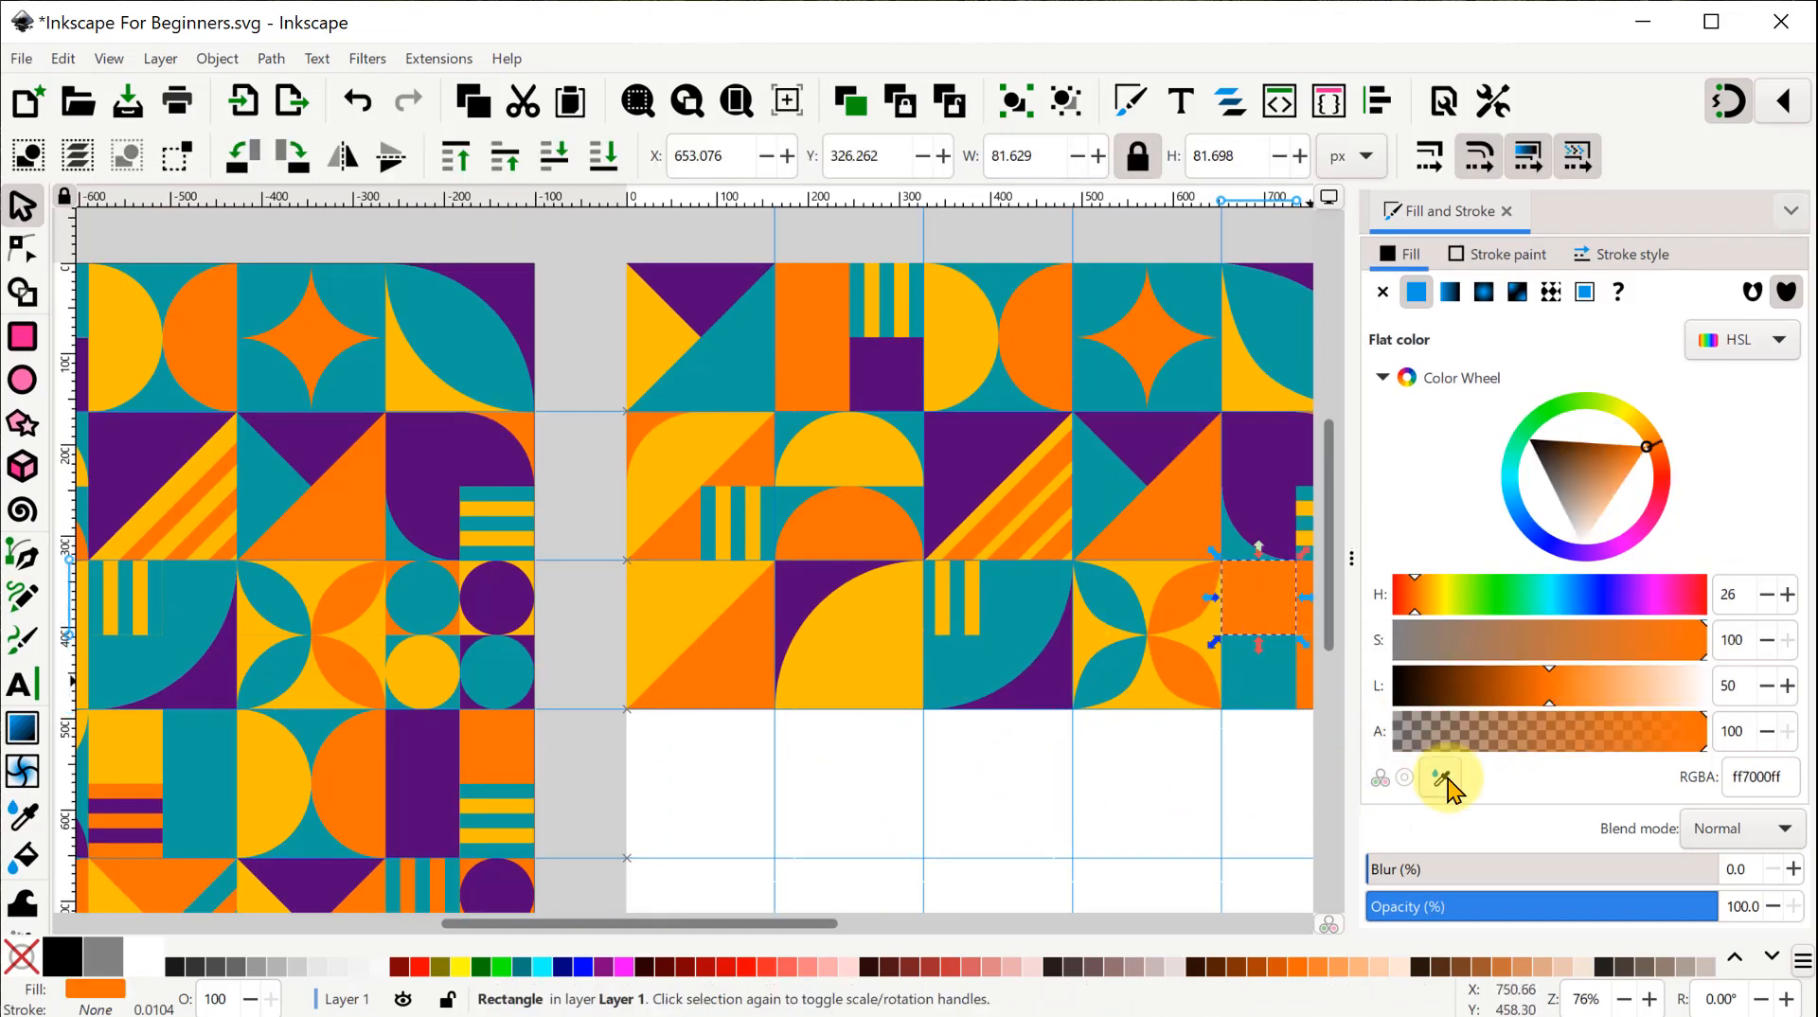
scroll(1141, 808, "right", 3)
scroll(1222, 616, "down", 1)
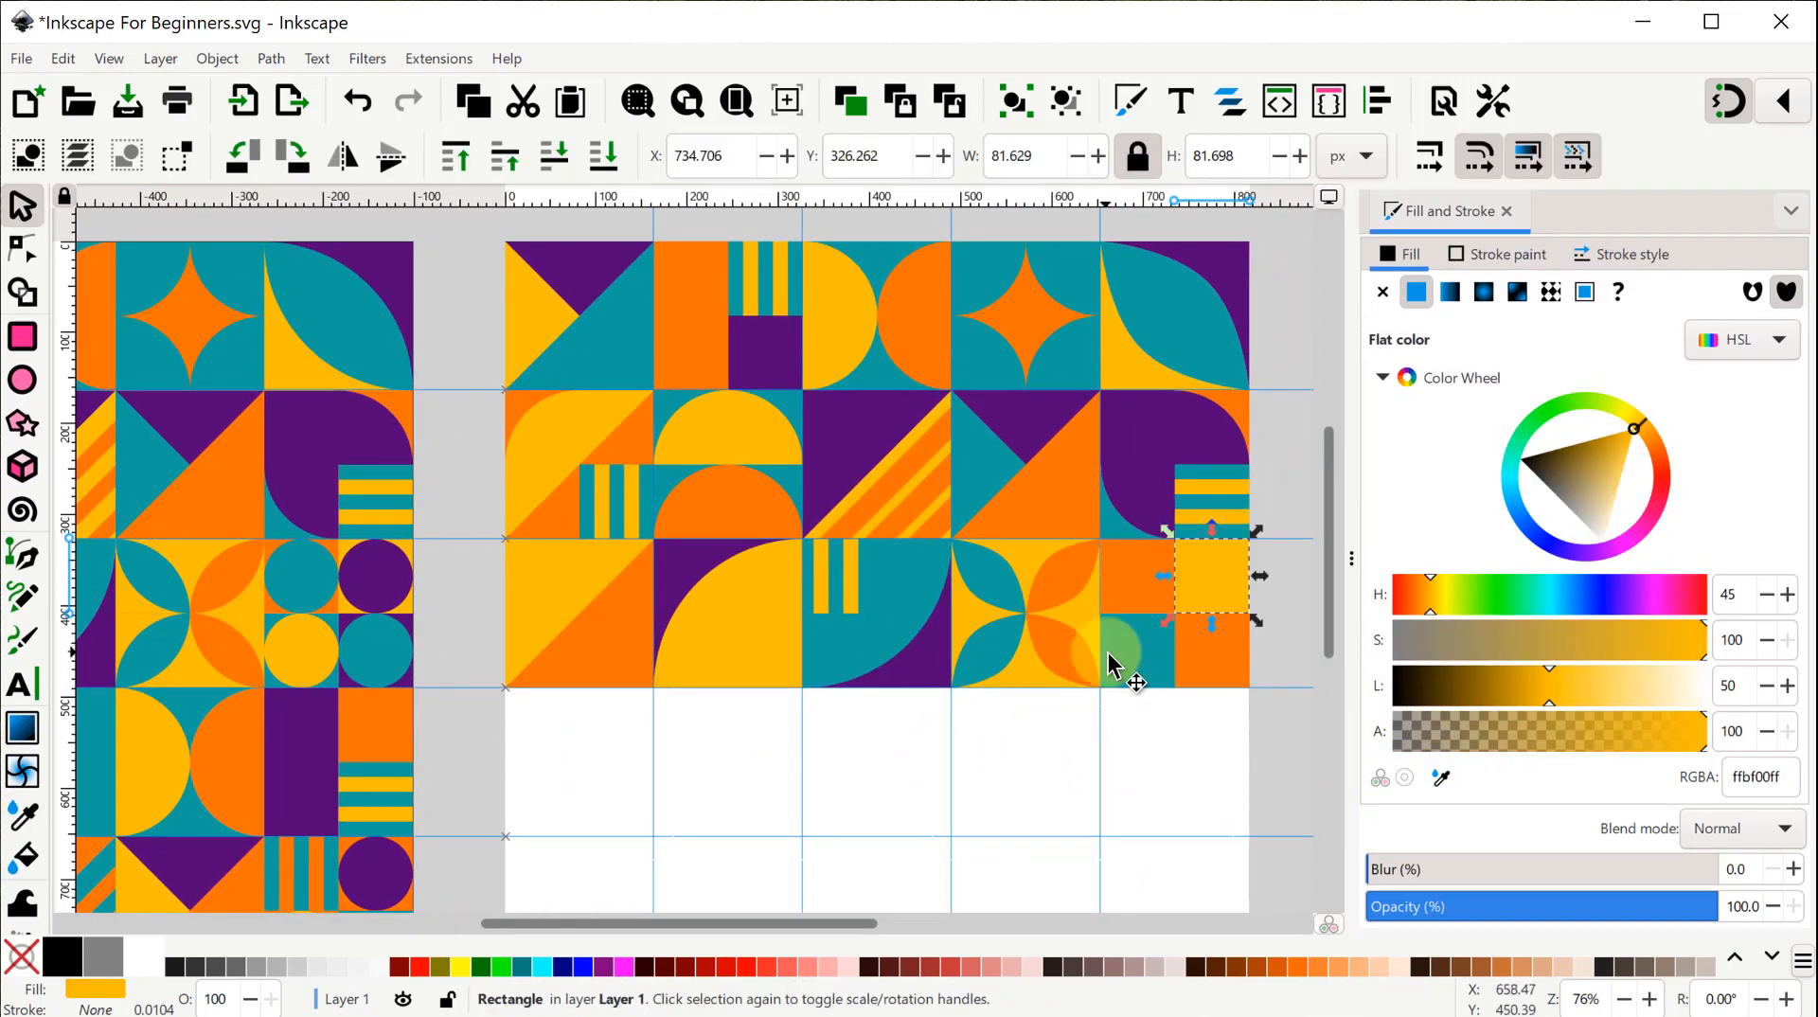
left_click(1212, 653)
left_click(1440, 777)
left_click(364, 712)
Draw a purple circle about 81.6 px across that fills the upper-right quarter of the third row's fifth tile.
left_click(22, 379)
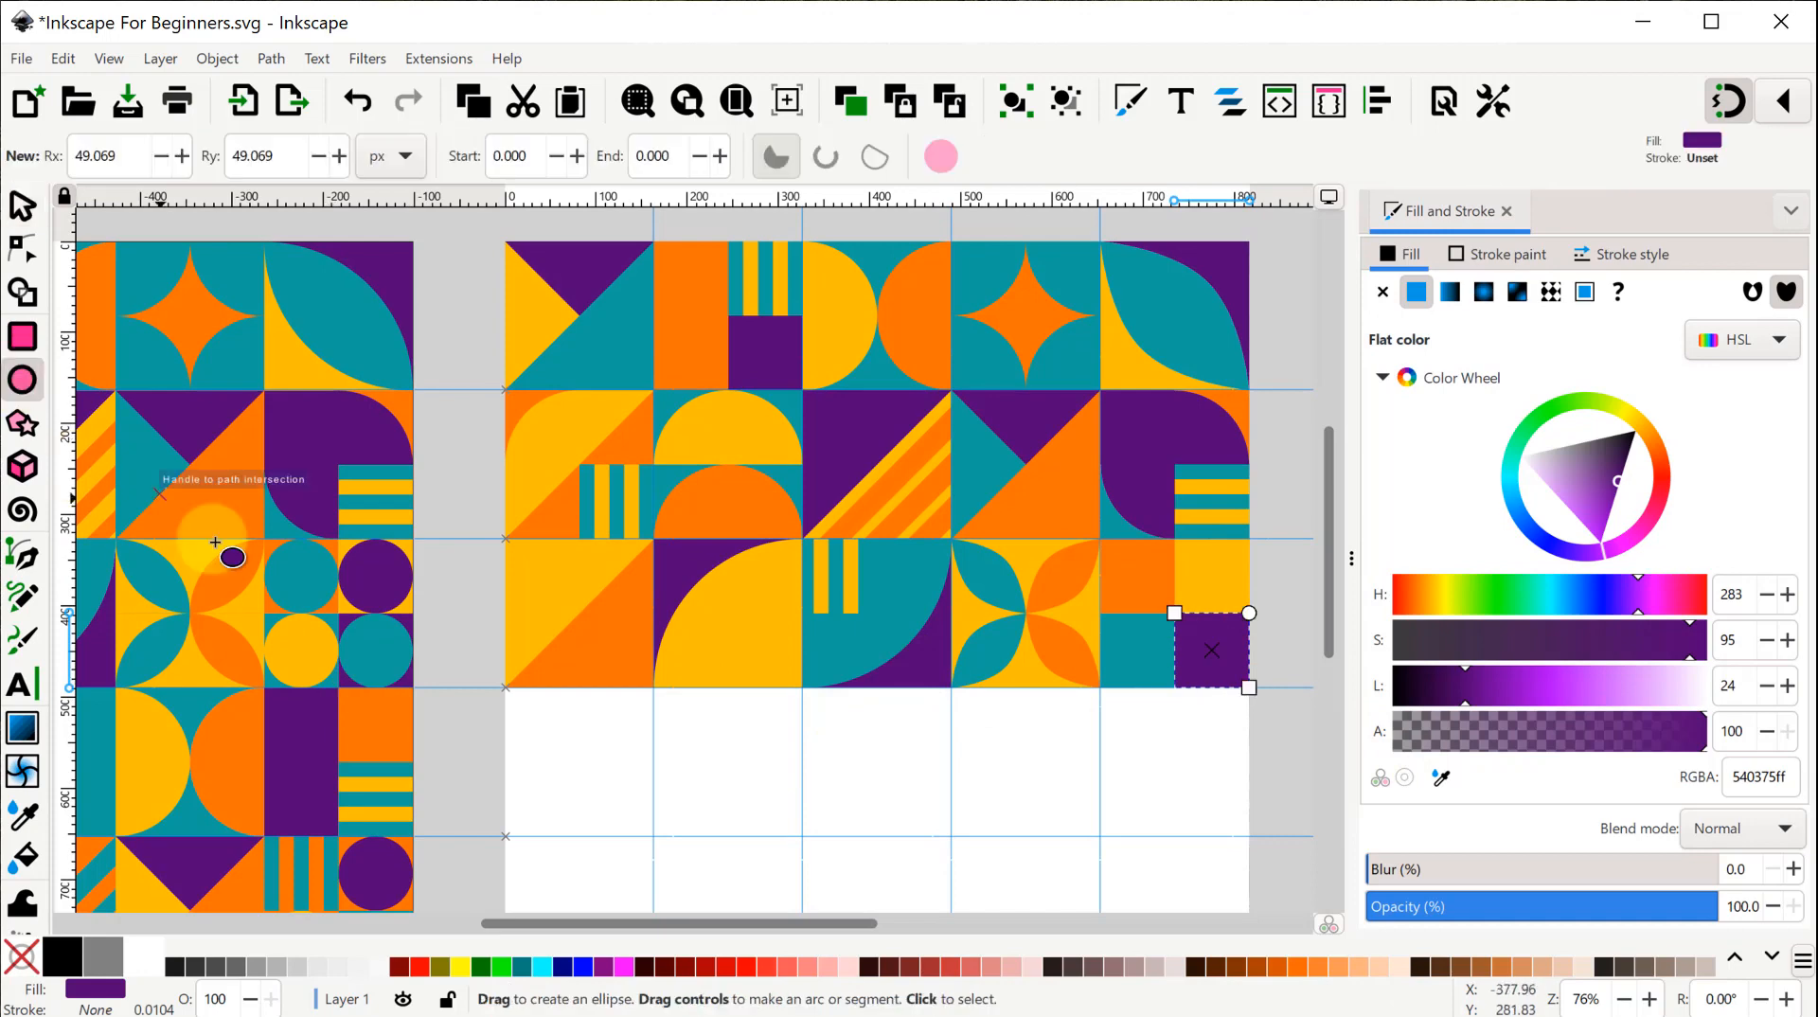
mouse_move(849, 730)
left_mouse_down()
mouse_move(879, 760)
mouse_move(1219, 571)
mouse_move(1150, 535)
left_mouse_up()
left_click(21, 204)
scroll(1226, 686, "up", 2, "ctrl")
scroll(1095, 807, "down", 2, "ctrl")
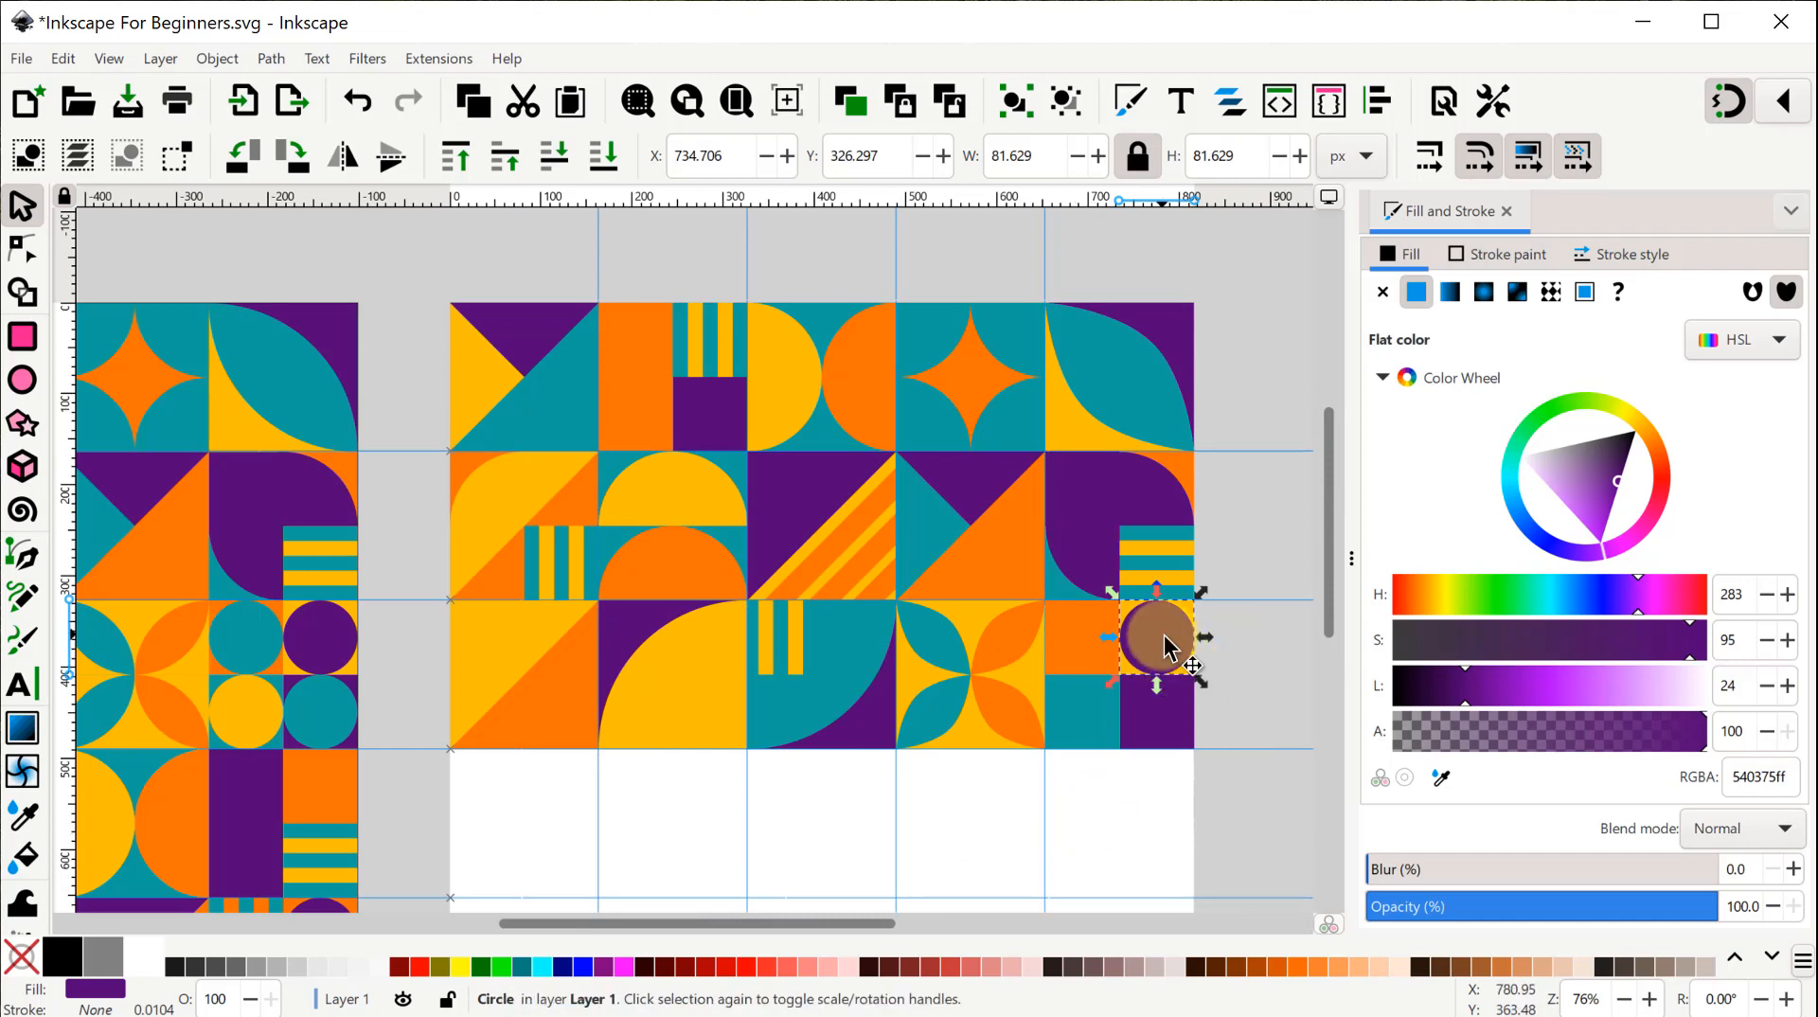
Place copies of the circle in the tile's other three quarters and fill them with teal (#10a19d).
mouse_move(1167, 648)
left_mouse_down()
mouse_move(1091, 649)
mouse_move(1117, 705)
left_mouse_up()
left_click(1441, 777)
left_click(252, 650)
Fill the lower-left circle with the reference pattern's amber and save the document.
left_click(1441, 777)
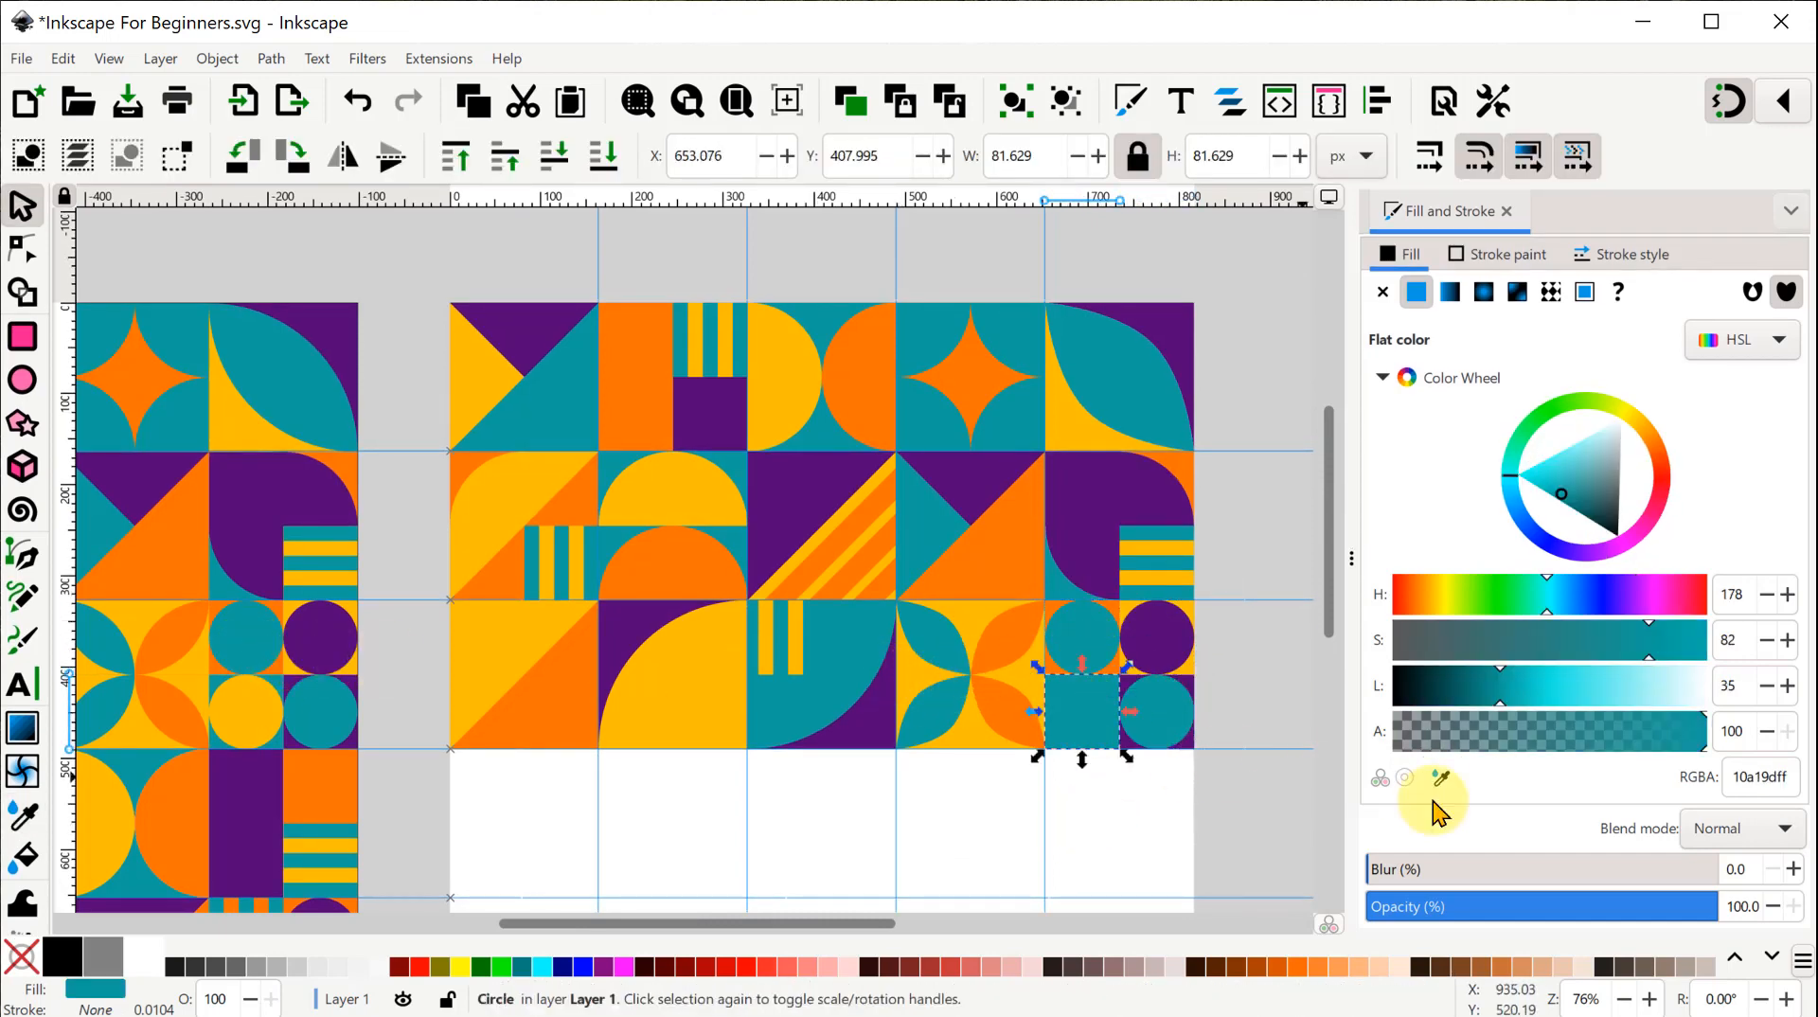
left_click(264, 722)
left_click(799, 799)
left_click(17, 60)
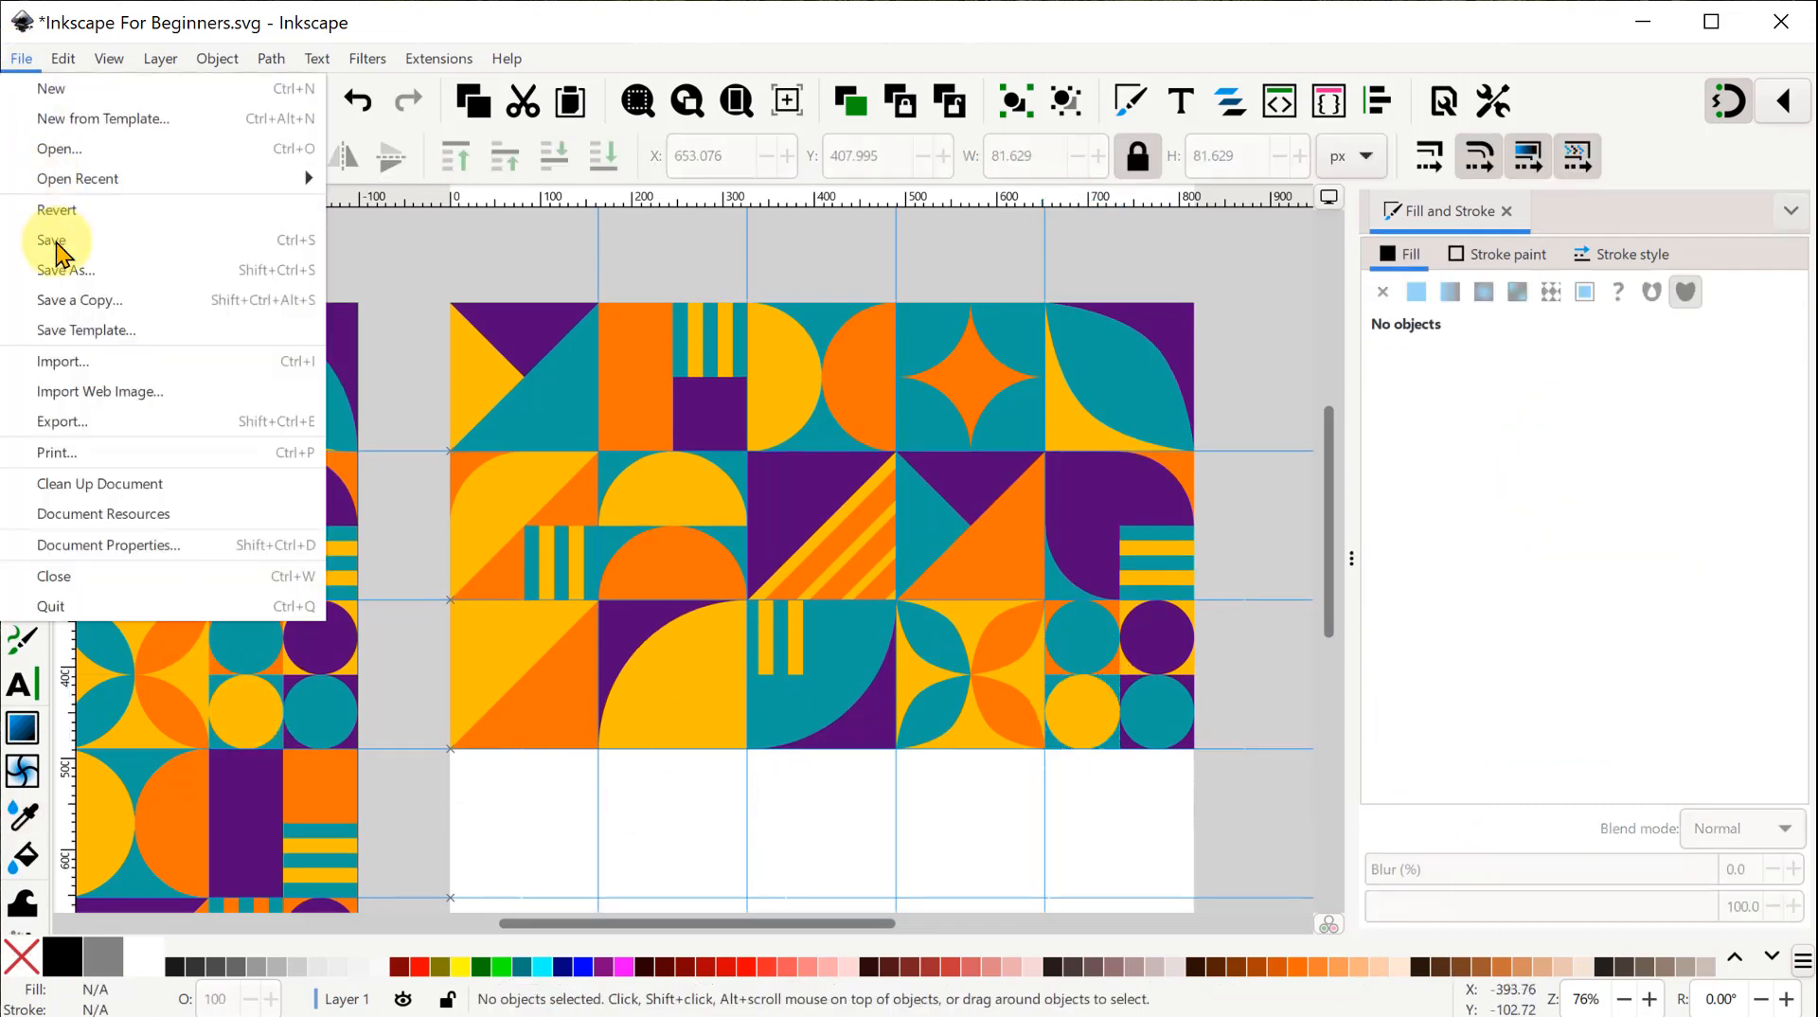
left_click(57, 243)
Copy the first row's leaf tile into the fourth row's first cell and reorient it so its purple corner is at the upper left.
scroll(659, 691, "down", 3)
left_click_drag(398, 791, 722, 806)
left_click_drag(1166, 663, 976, 695)
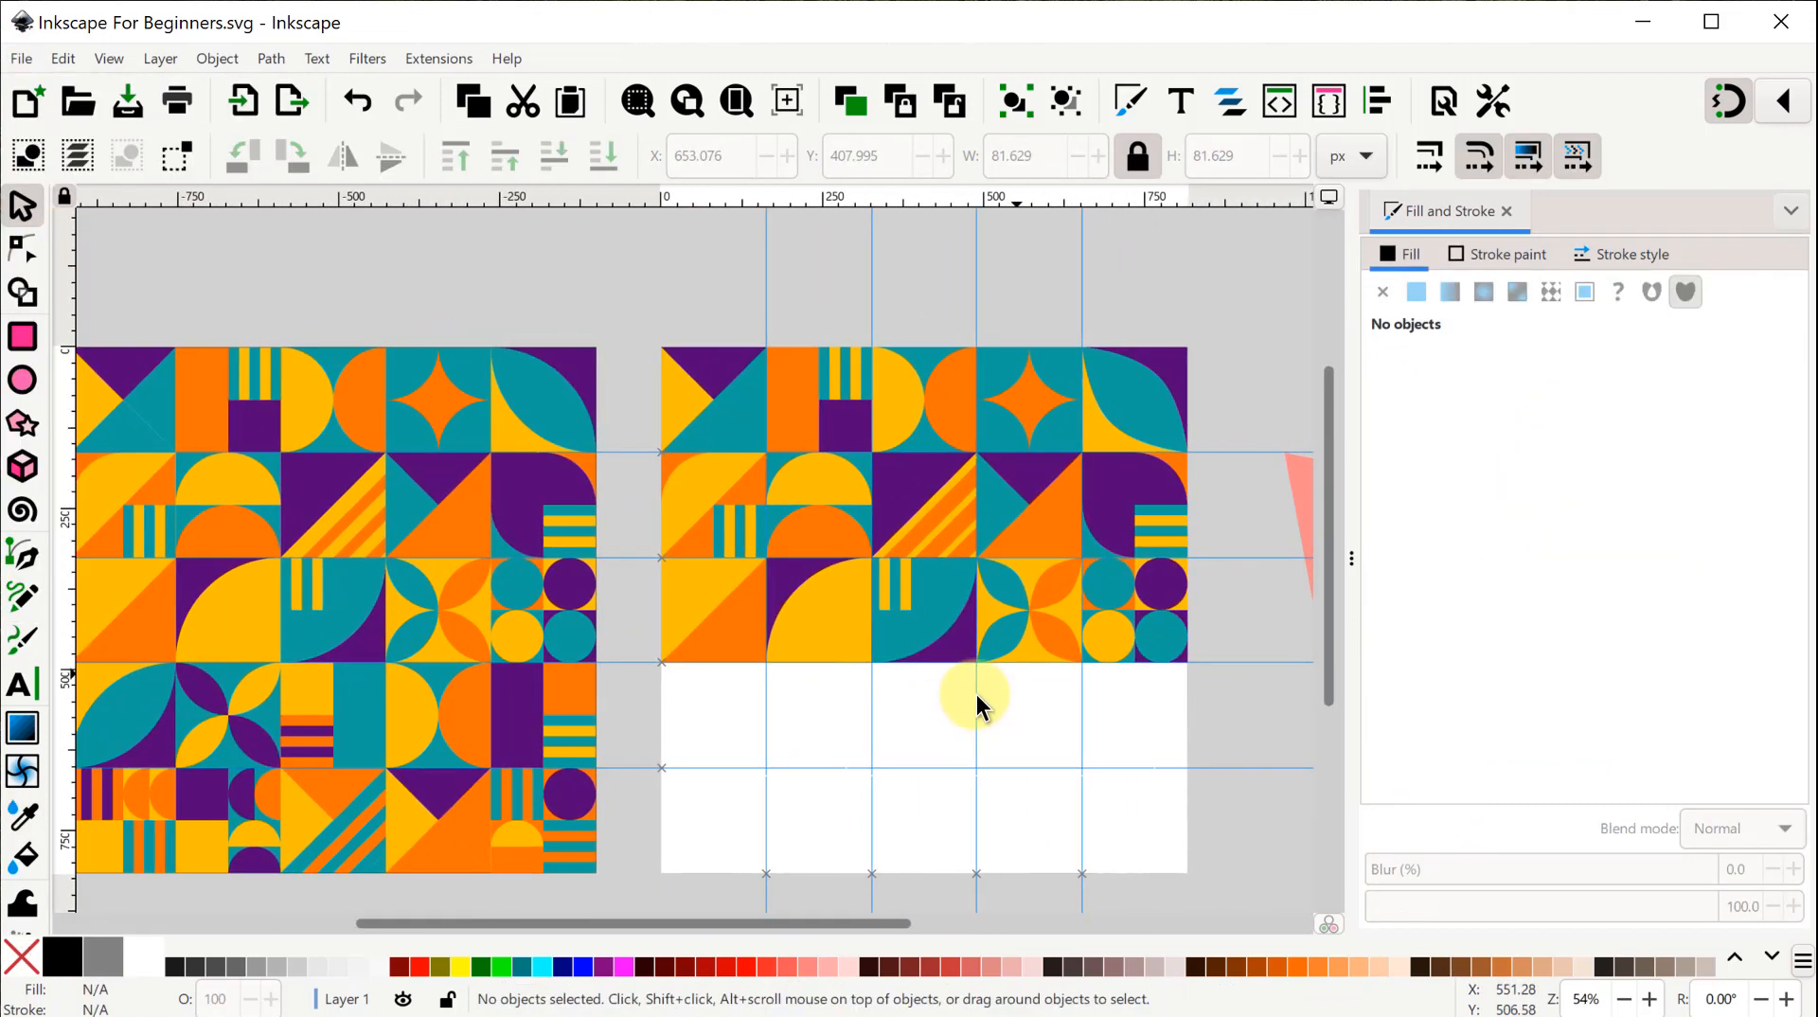
left_click_drag(1057, 458, 1063, 466)
left_click_drag(1131, 400, 707, 715)
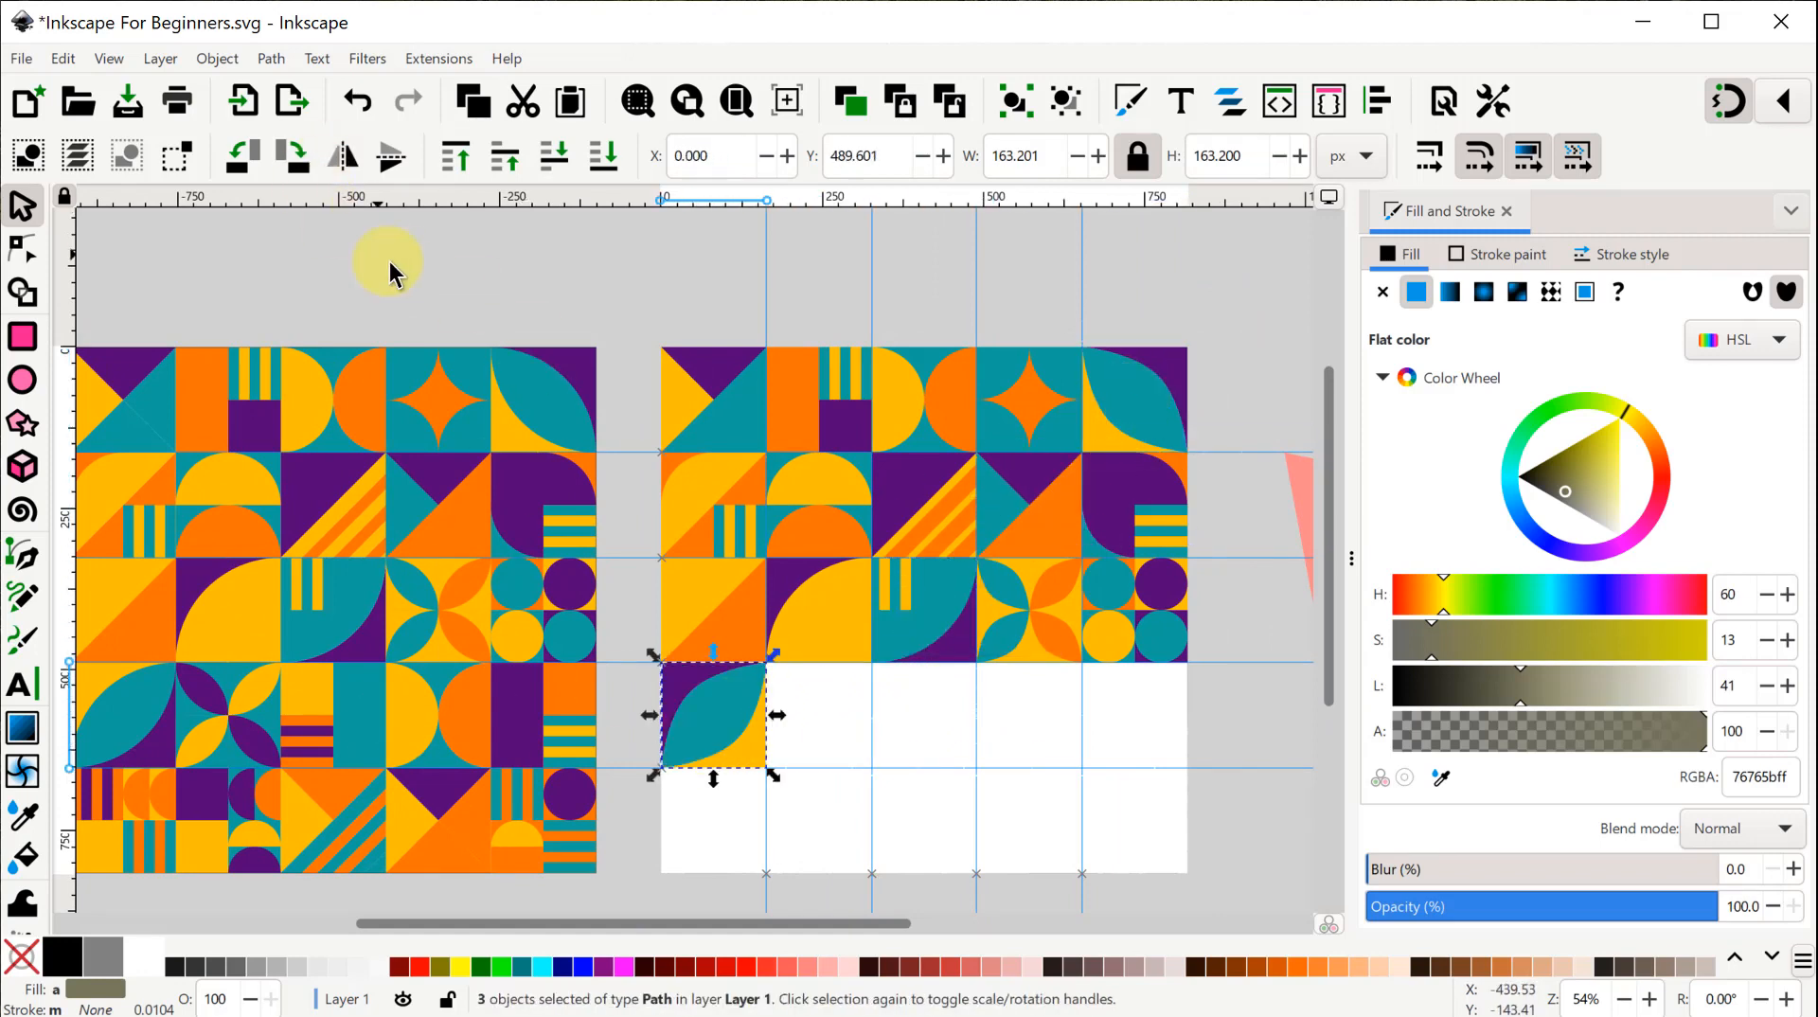
left_click_drag(445, 315, 554, 268)
Try to fill the copied leaf tile's upper-left corner with a color sampled from the reference pattern.
scroll(792, 741, "up", 1)
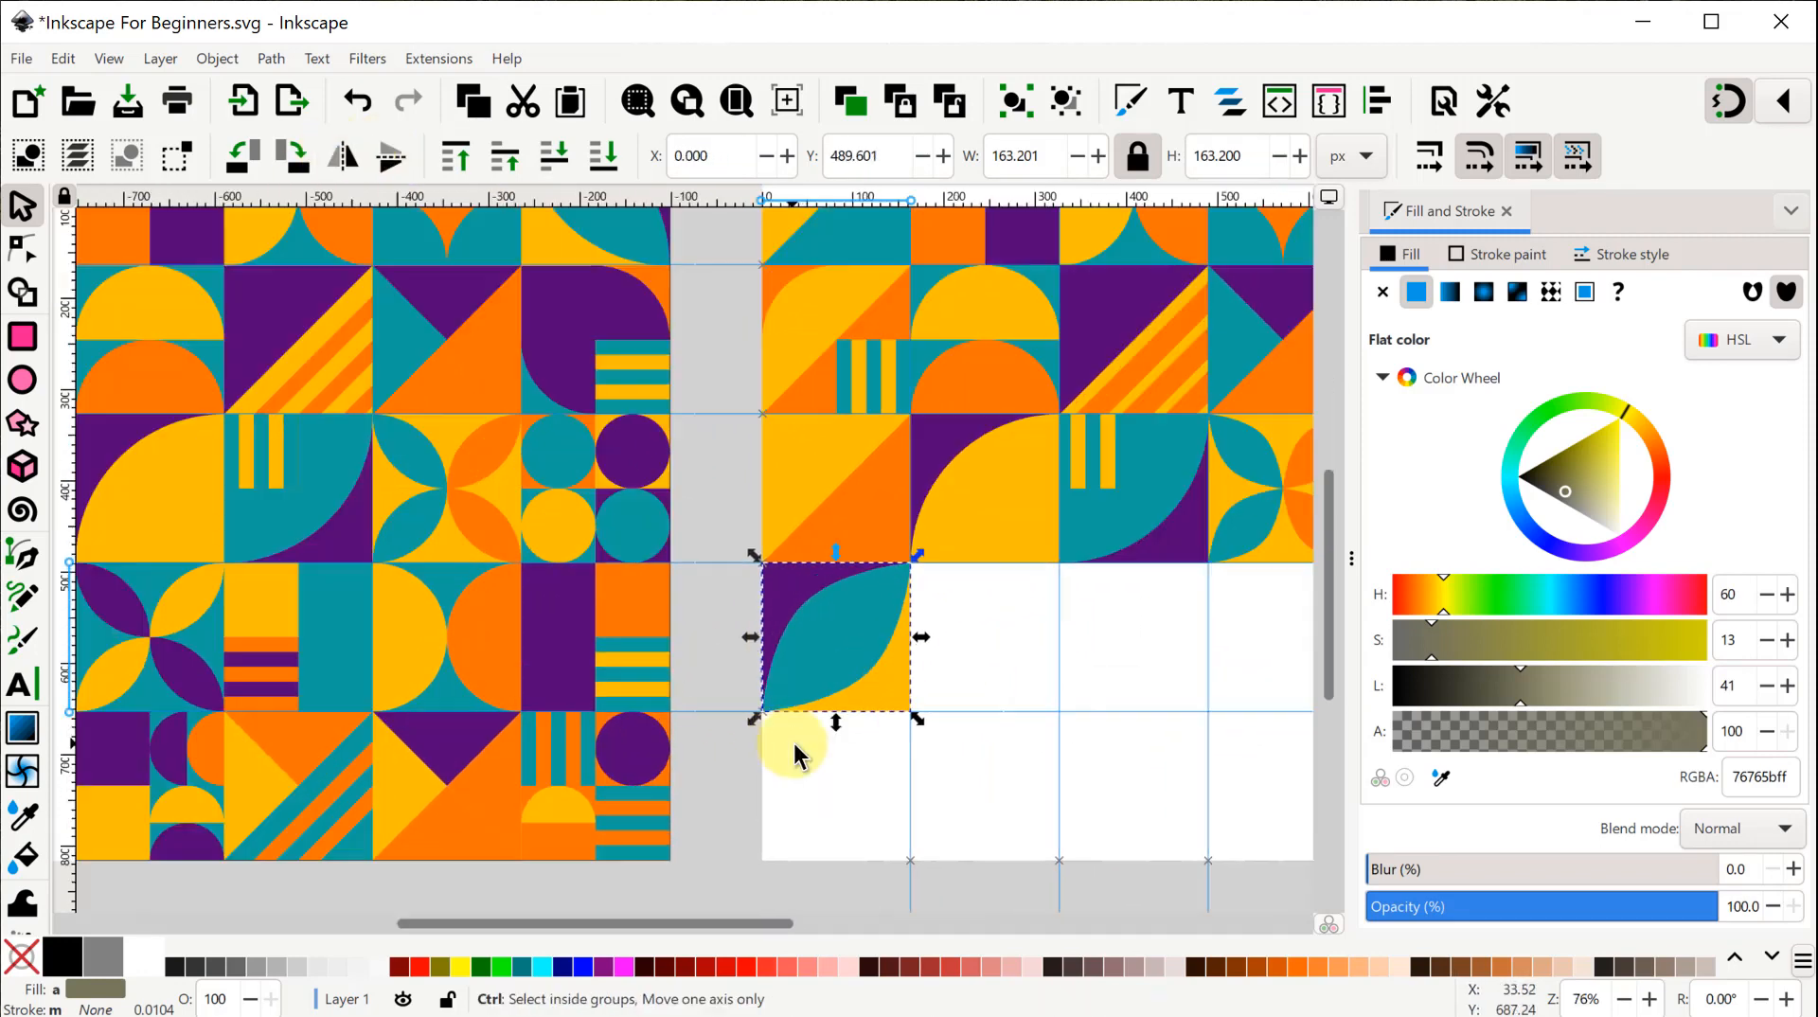
left_click(653, 634)
left_click(778, 578)
key("d")
scroll(1231, 761, "down", 1)
scroll(663, 717, "up", 1)
left_click(163, 642)
key("s")
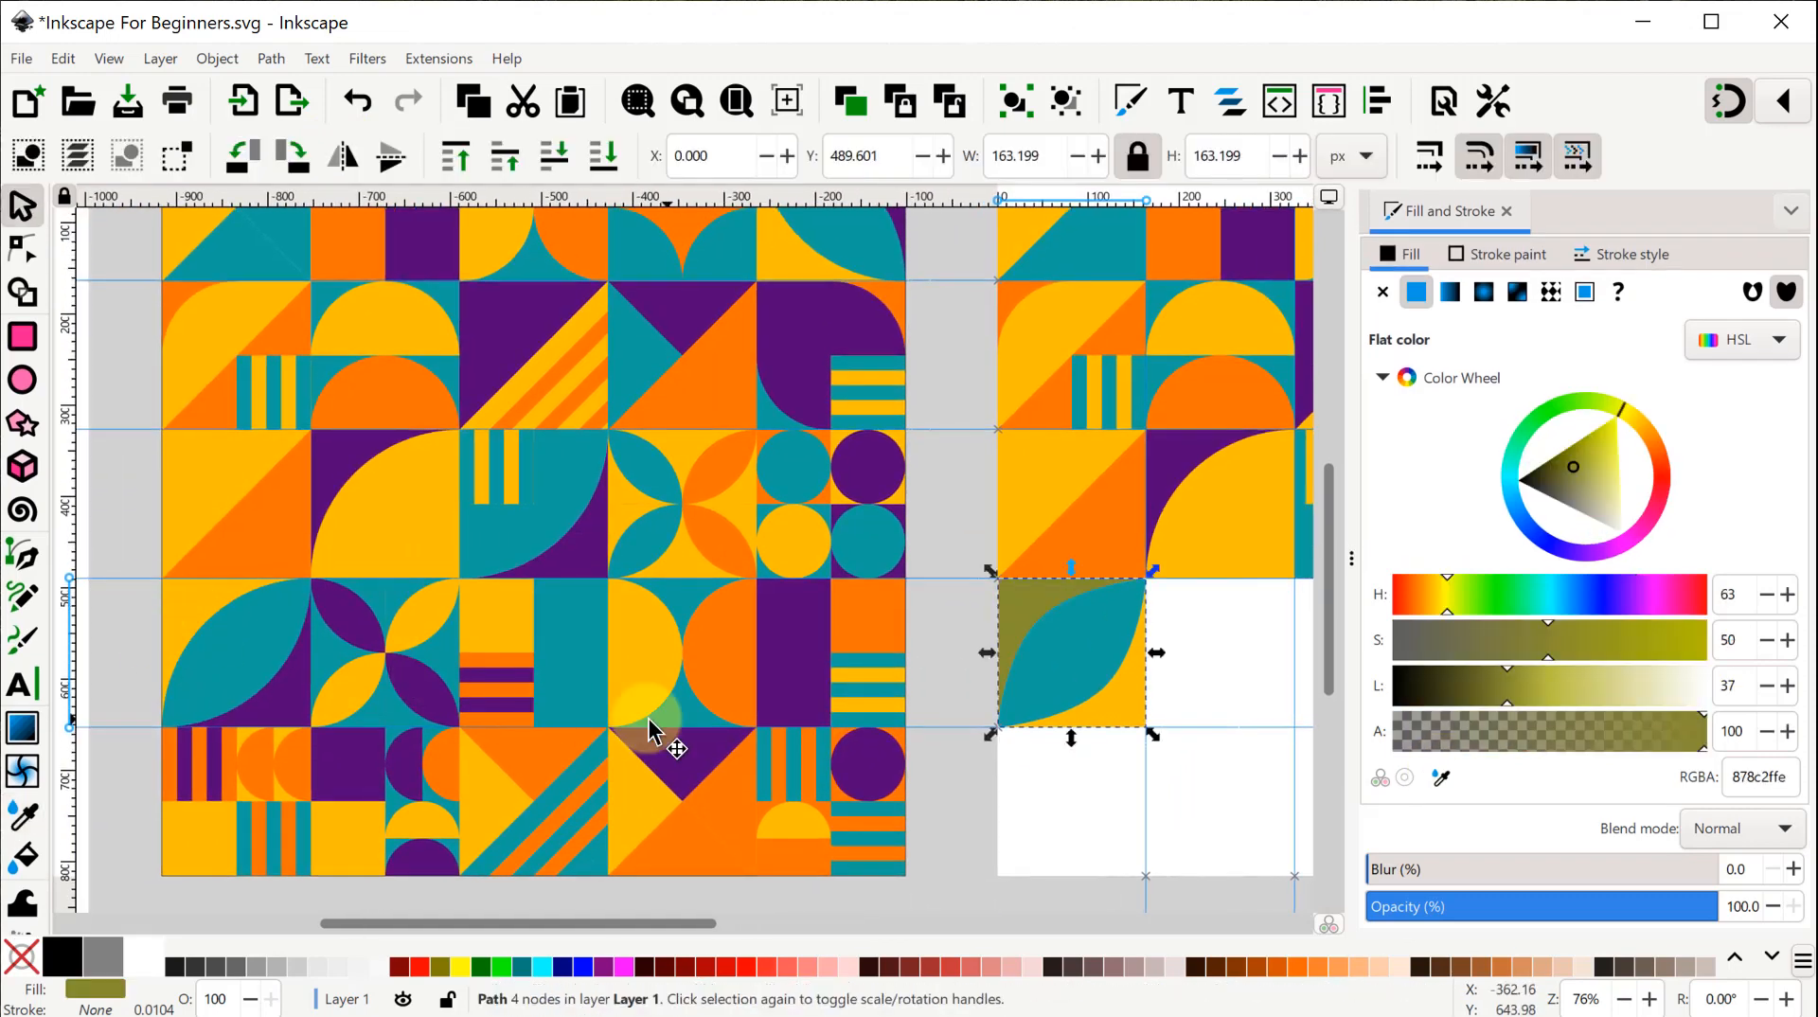
Fill the upper-left corner of the fourth row's first tile with the reference pattern's amber (#ffbf00).
left_click(1025, 754)
left_click(1032, 600)
left_click(1439, 778)
left_click(211, 609)
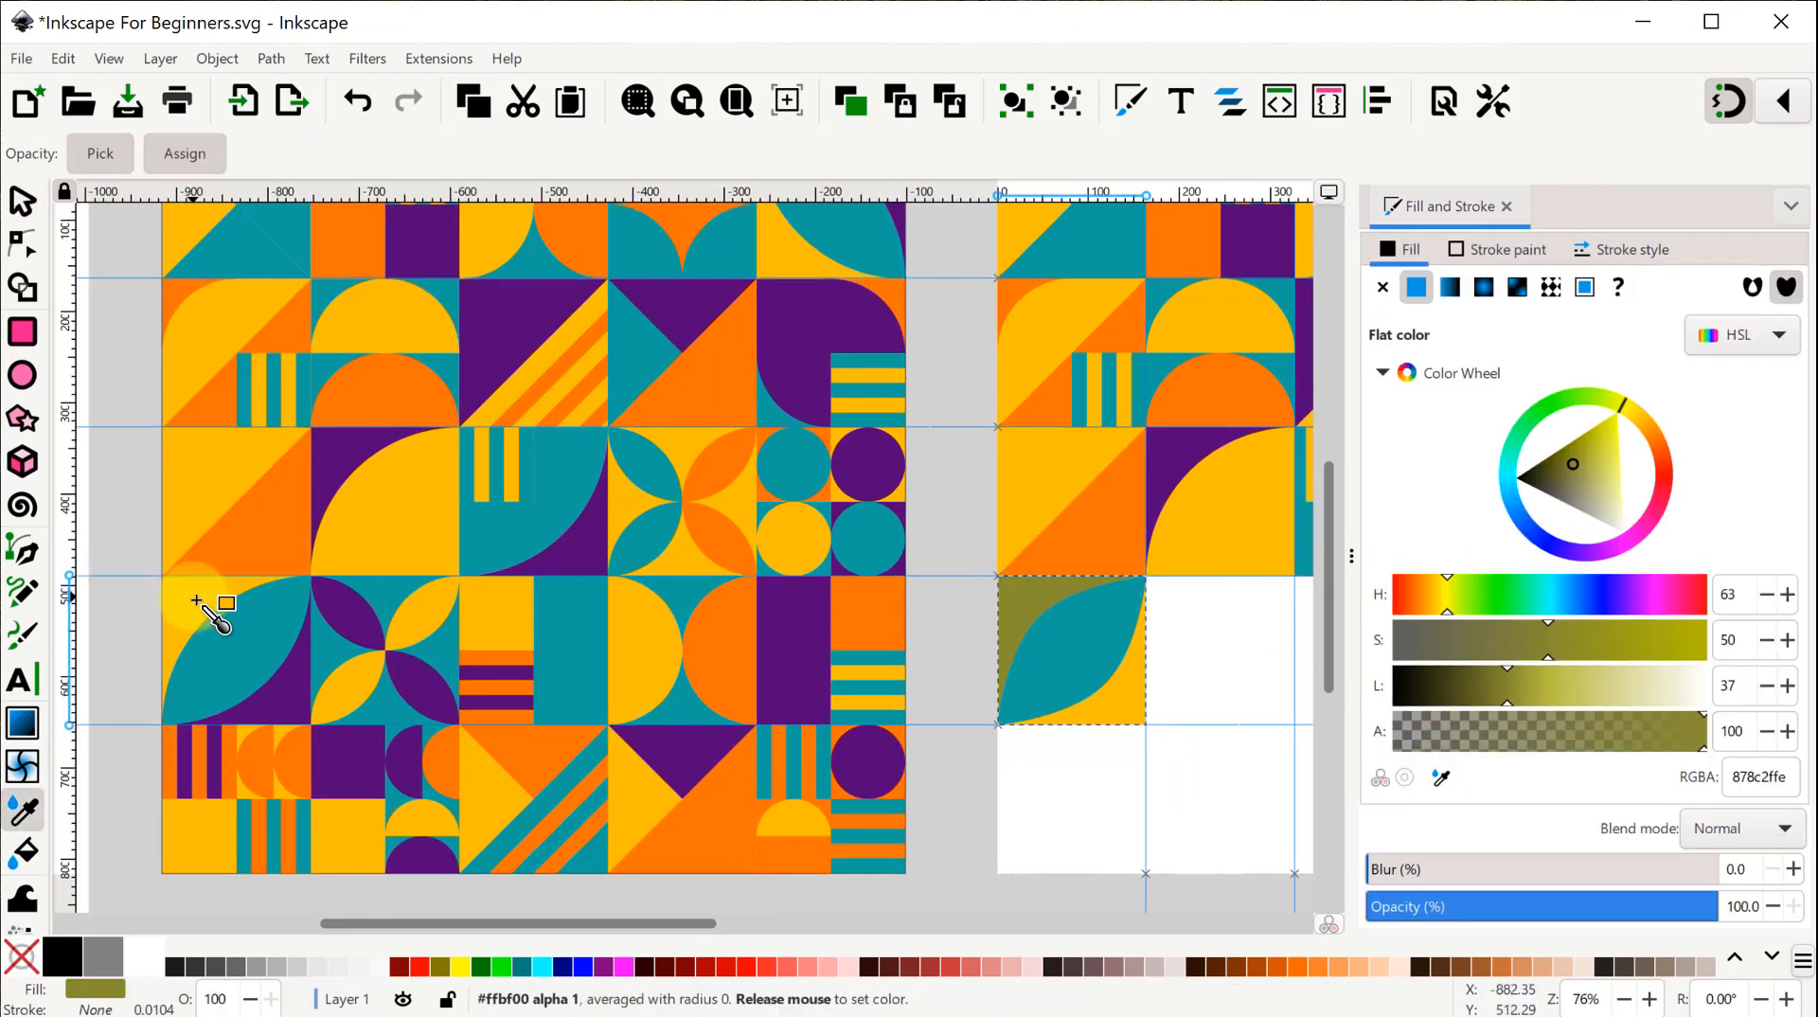
Fill the lower-right corner of the fourth row's first tile with the reference purple (#540375), keeping it in place.
left_click(1103, 708)
left_click_drag(1133, 728, 1165, 769)
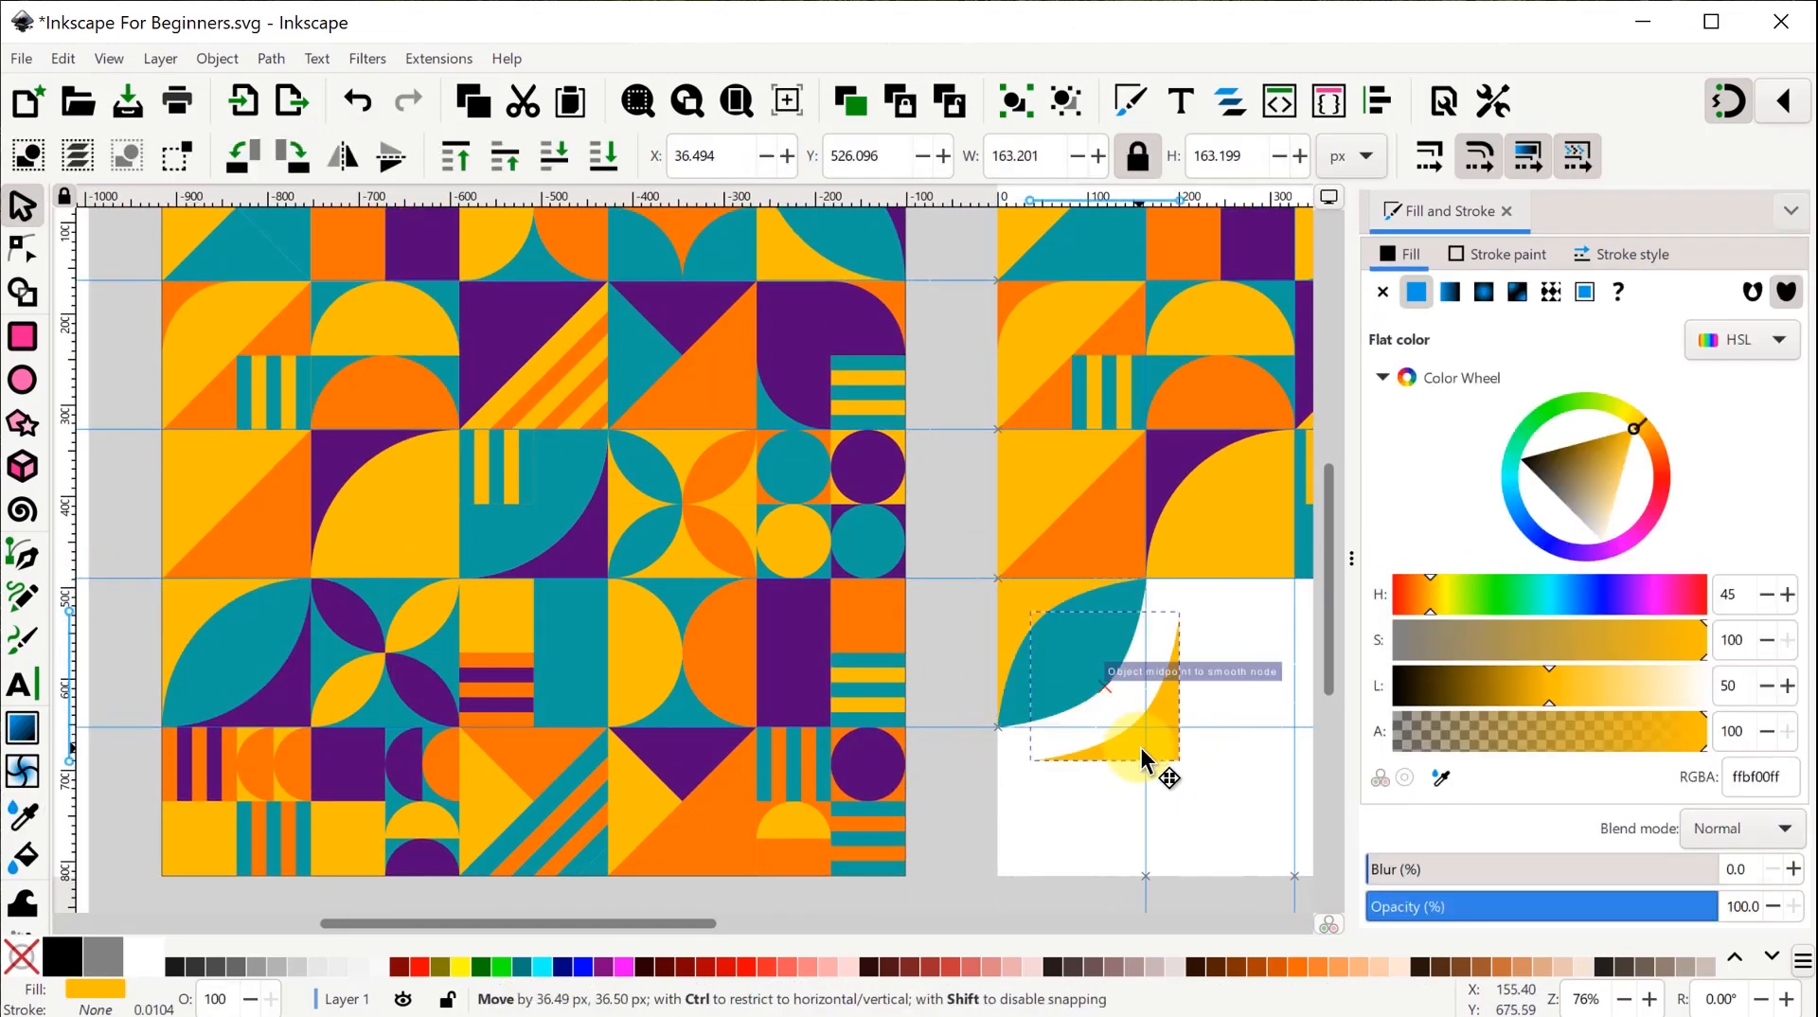
key("ctrl+z")
left_click(1439, 778)
left_click(280, 704)
key("s")
Duplicate the third row's four-leaf tile and place the copy in the fourth row's second cell.
scroll(593, 755, "down", 1)
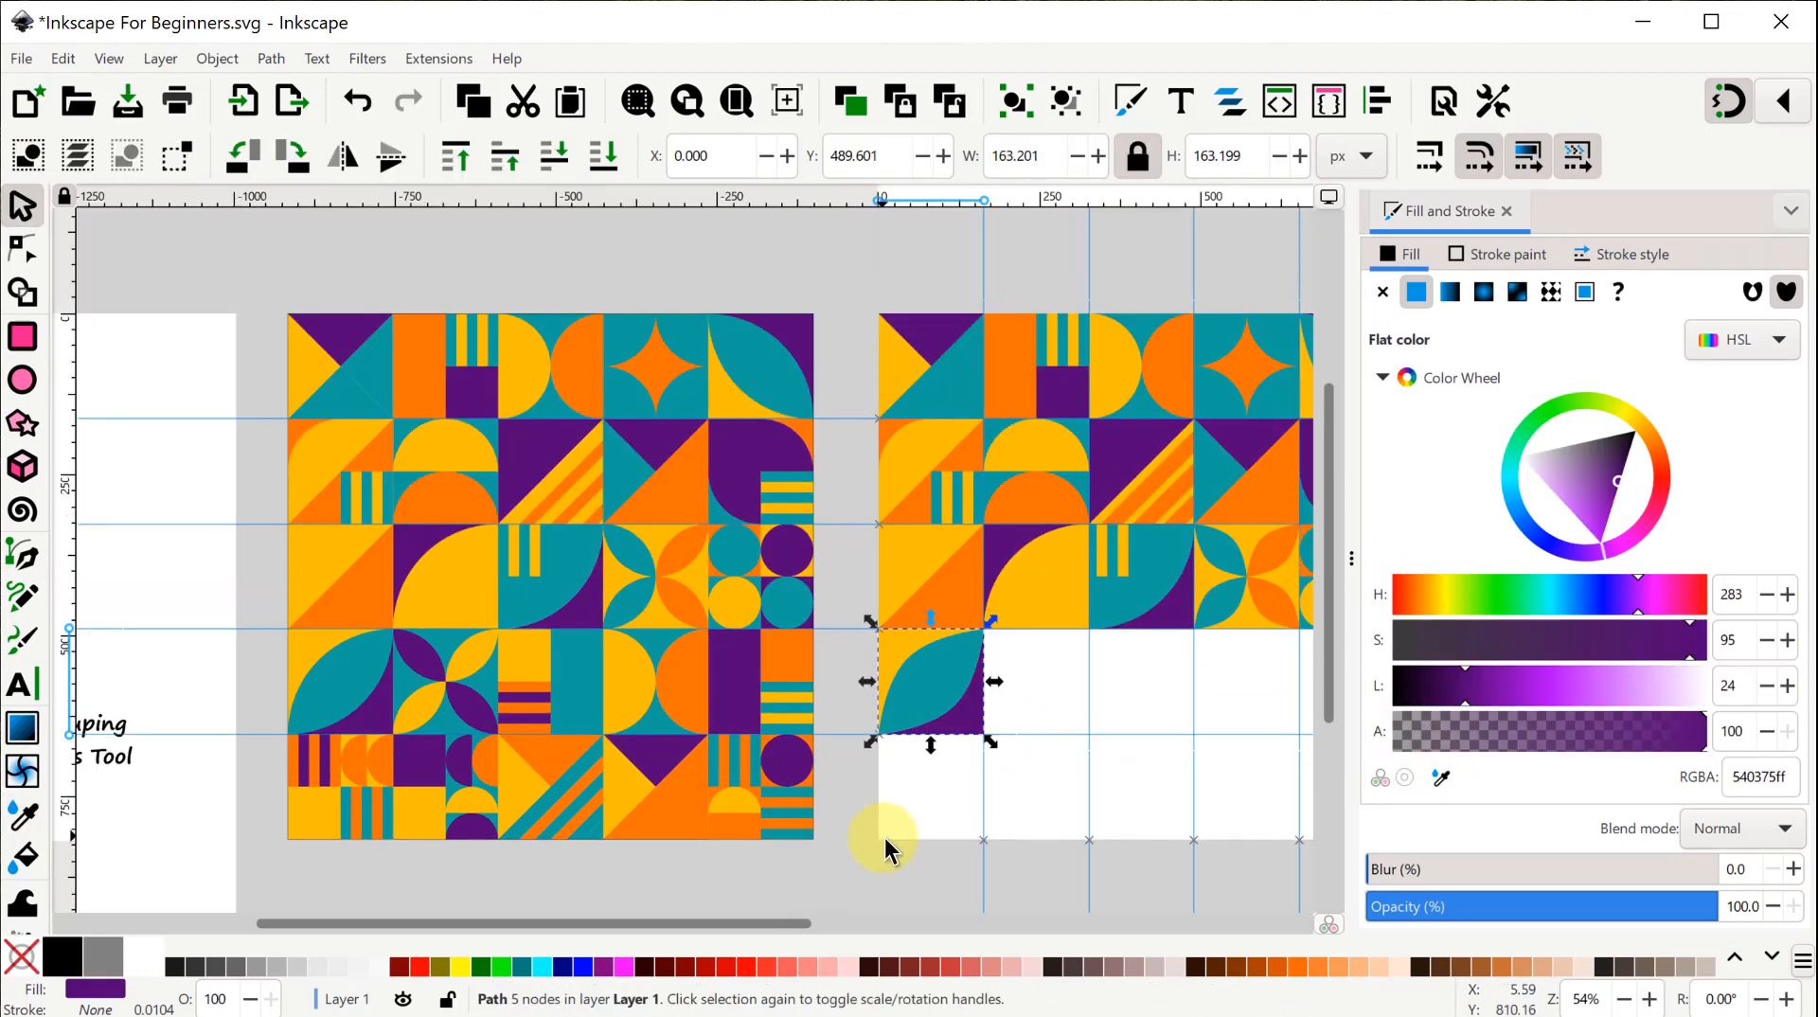
left_click_drag(881, 836, 583, 845)
left_click(1193, 796)
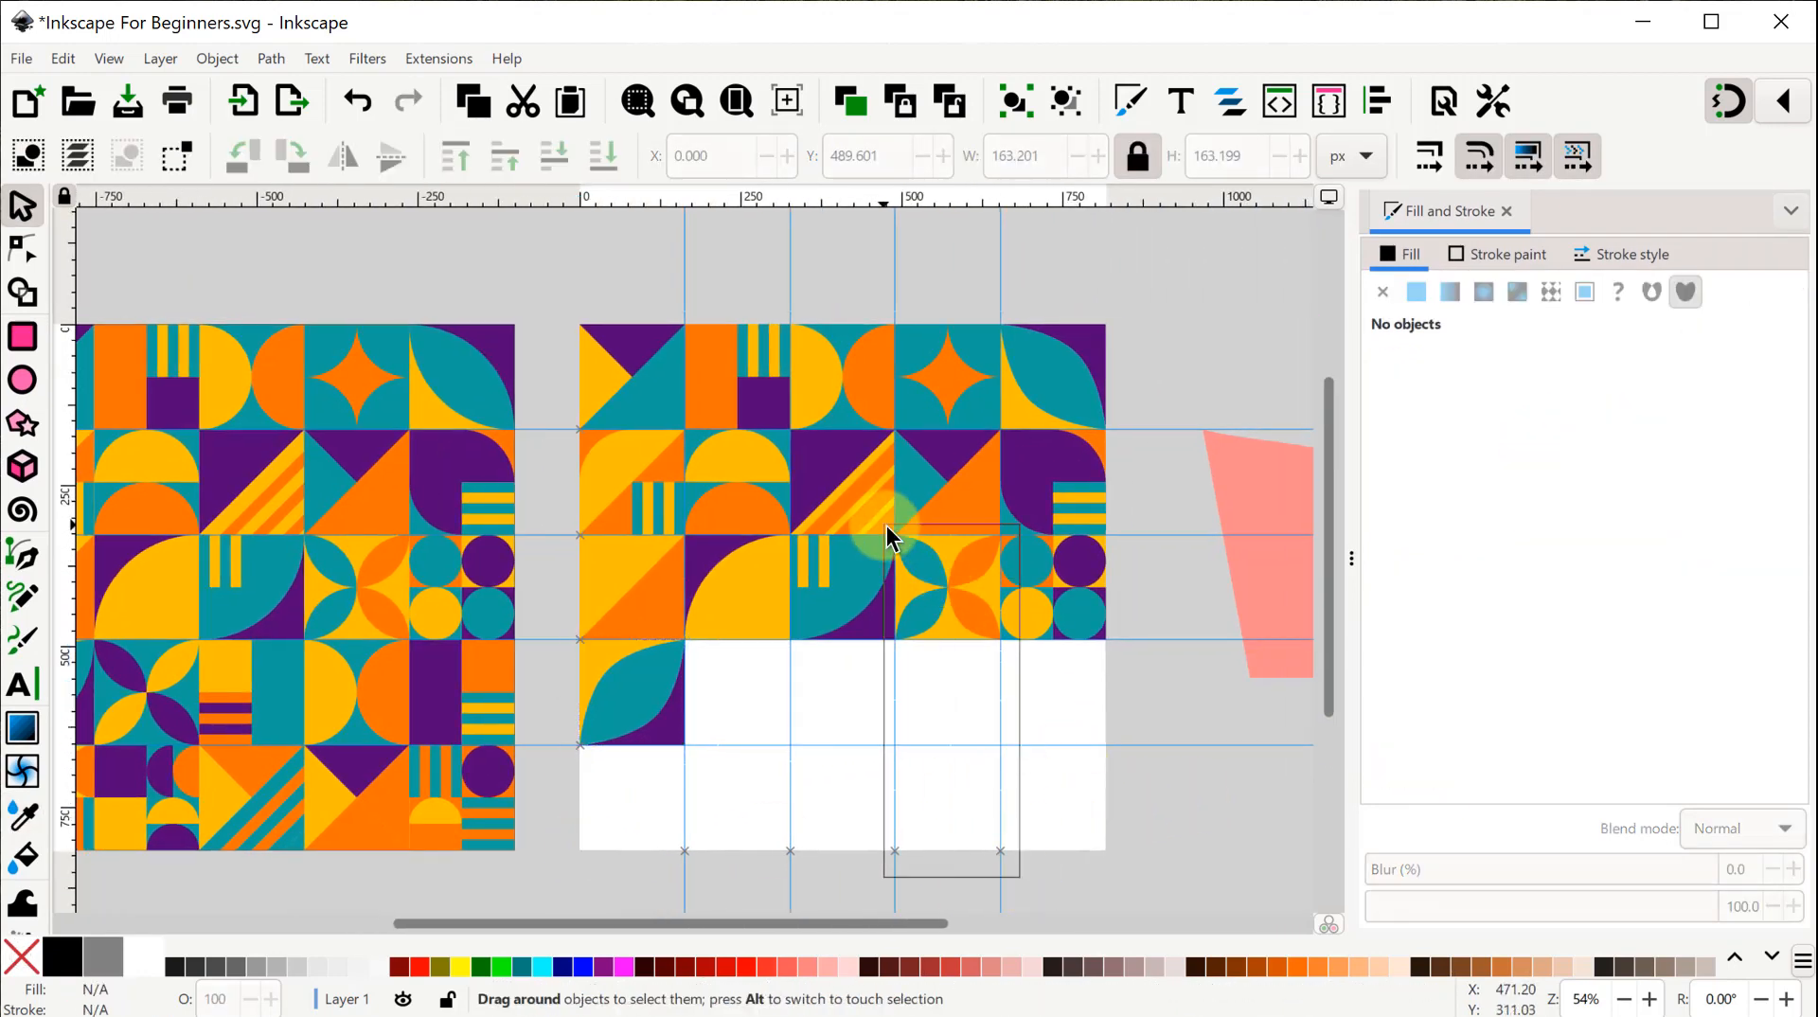
left_click_drag(886, 525, 858, 530)
key("ctrl+d")
left_click_drag(936, 589, 737, 693)
left_click_drag(731, 788, 964, 697)
Fill the background square of the copied four-leaf tile with teal.
left_click(1057, 802)
left_click(982, 654)
left_click(1441, 776)
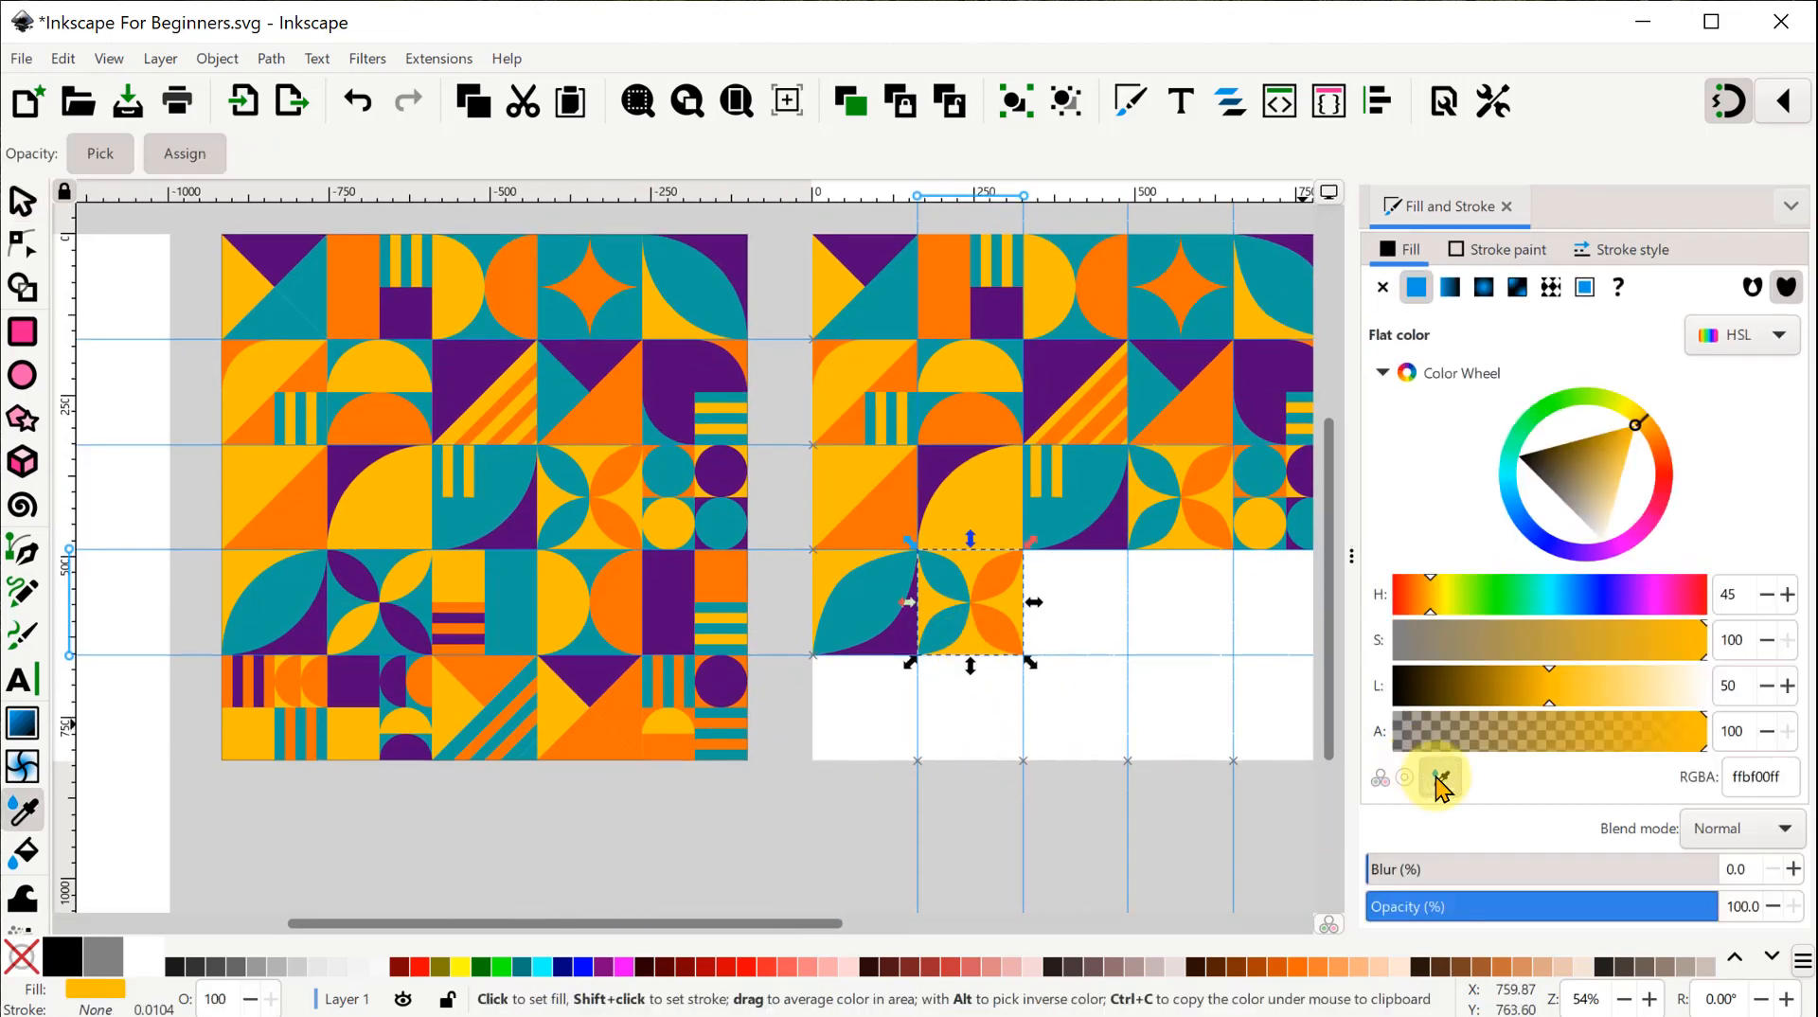
left_click(845, 603)
Fill the copied tile's upper-right leaf with amber and its lower-right leaf with purple.
left_click(996, 582)
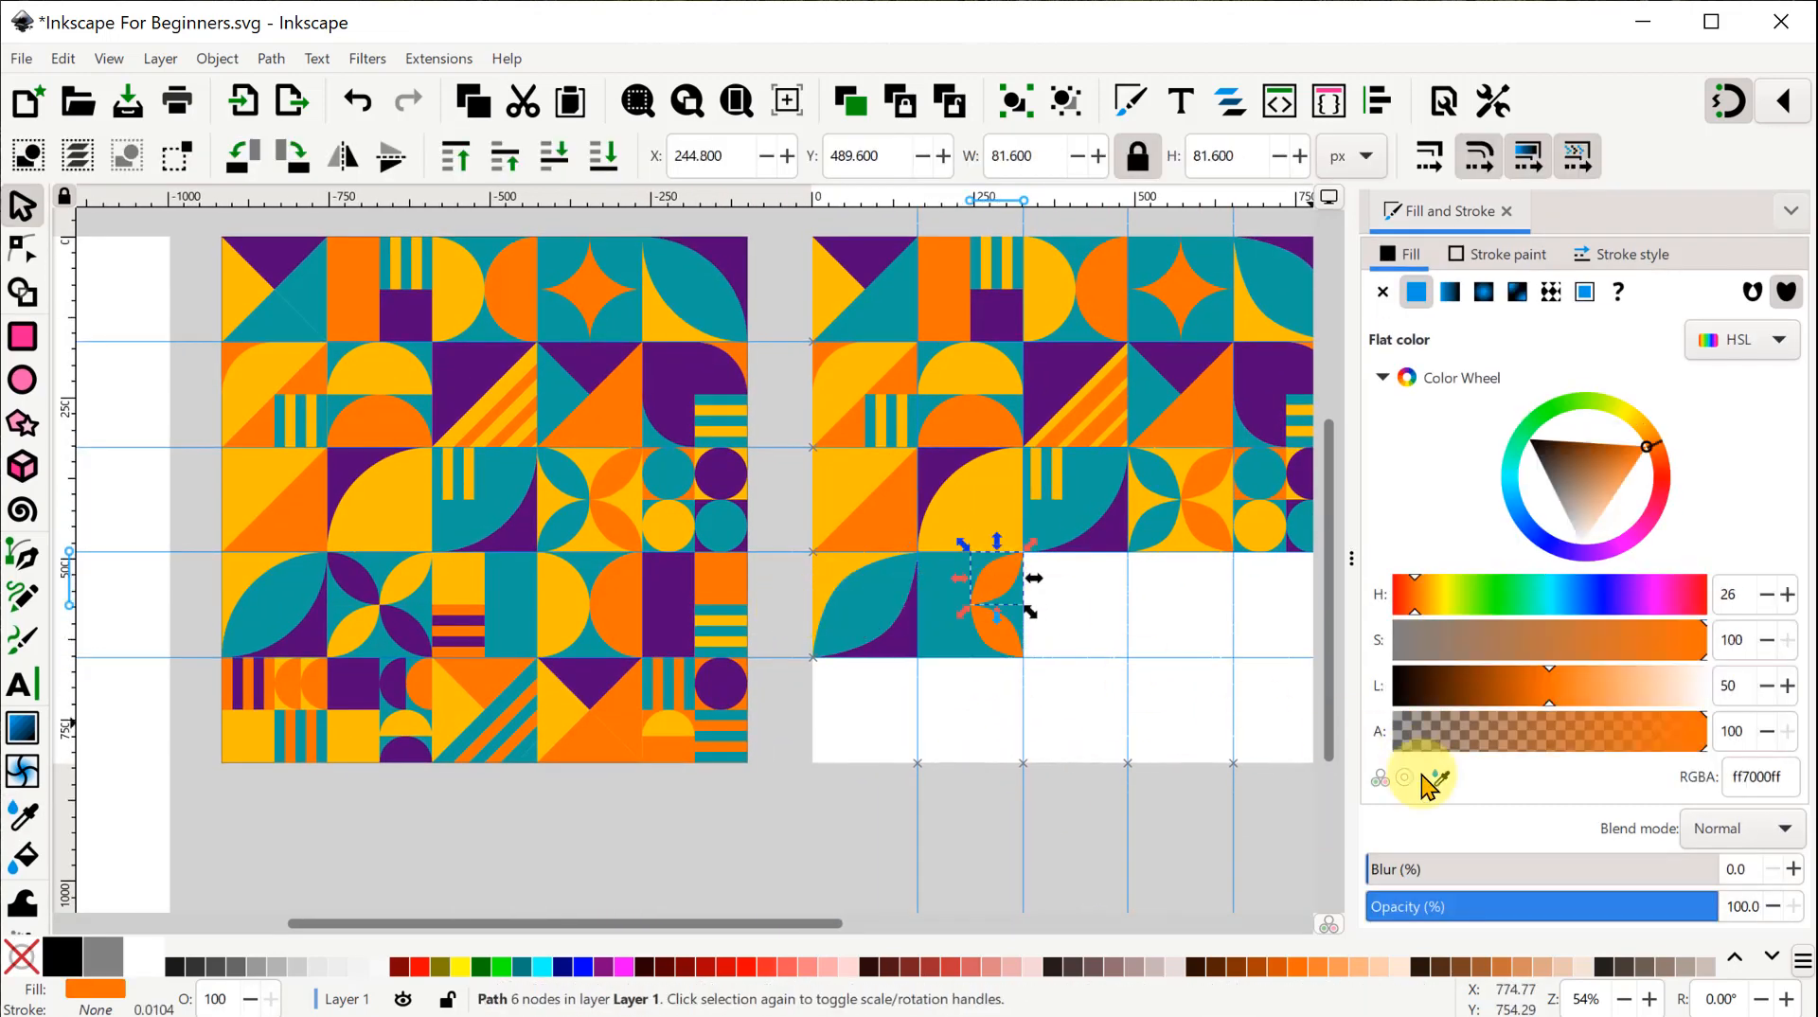
left_click(1439, 776)
left_click(407, 574)
left_click(1000, 620)
left_click(1000, 663)
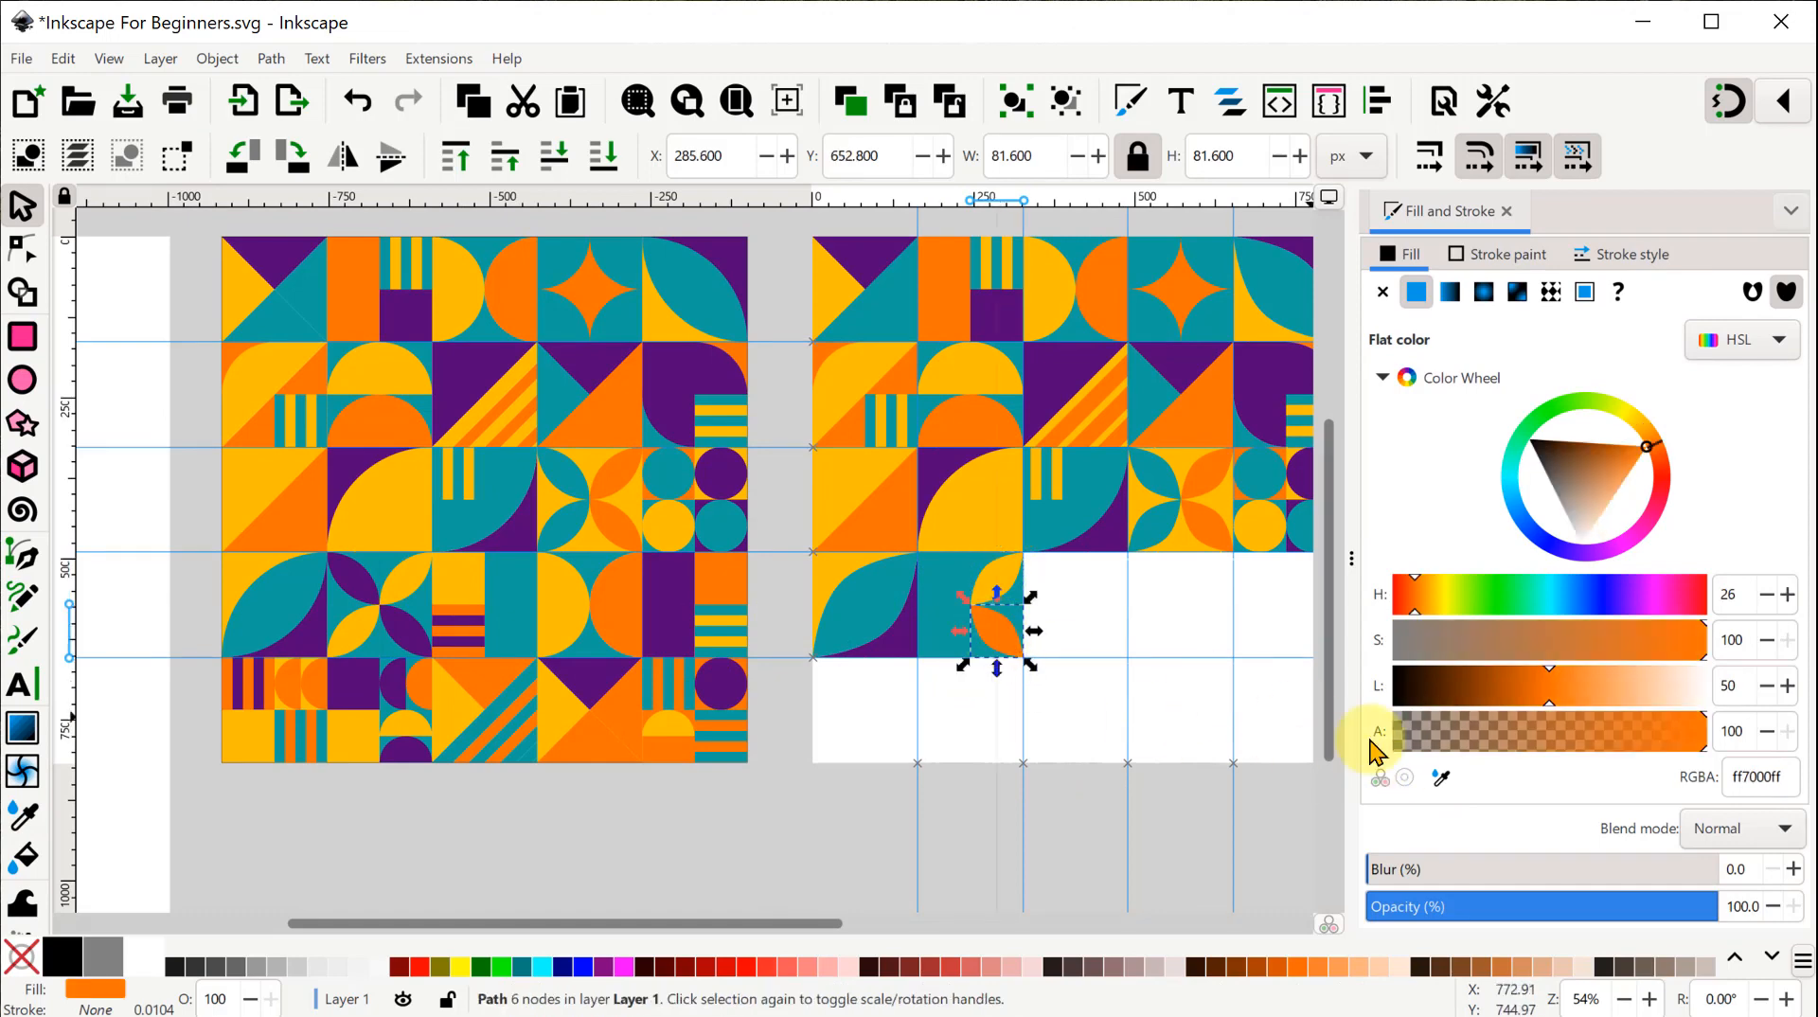
left_click(1441, 776)
left_click(406, 634)
Fill the copied tile's lower-left leaf with amber (#ffbf00) and its upper-left leaf with purple (#540375).
left_click(941, 632)
left_click(1443, 780)
left_click(998, 578)
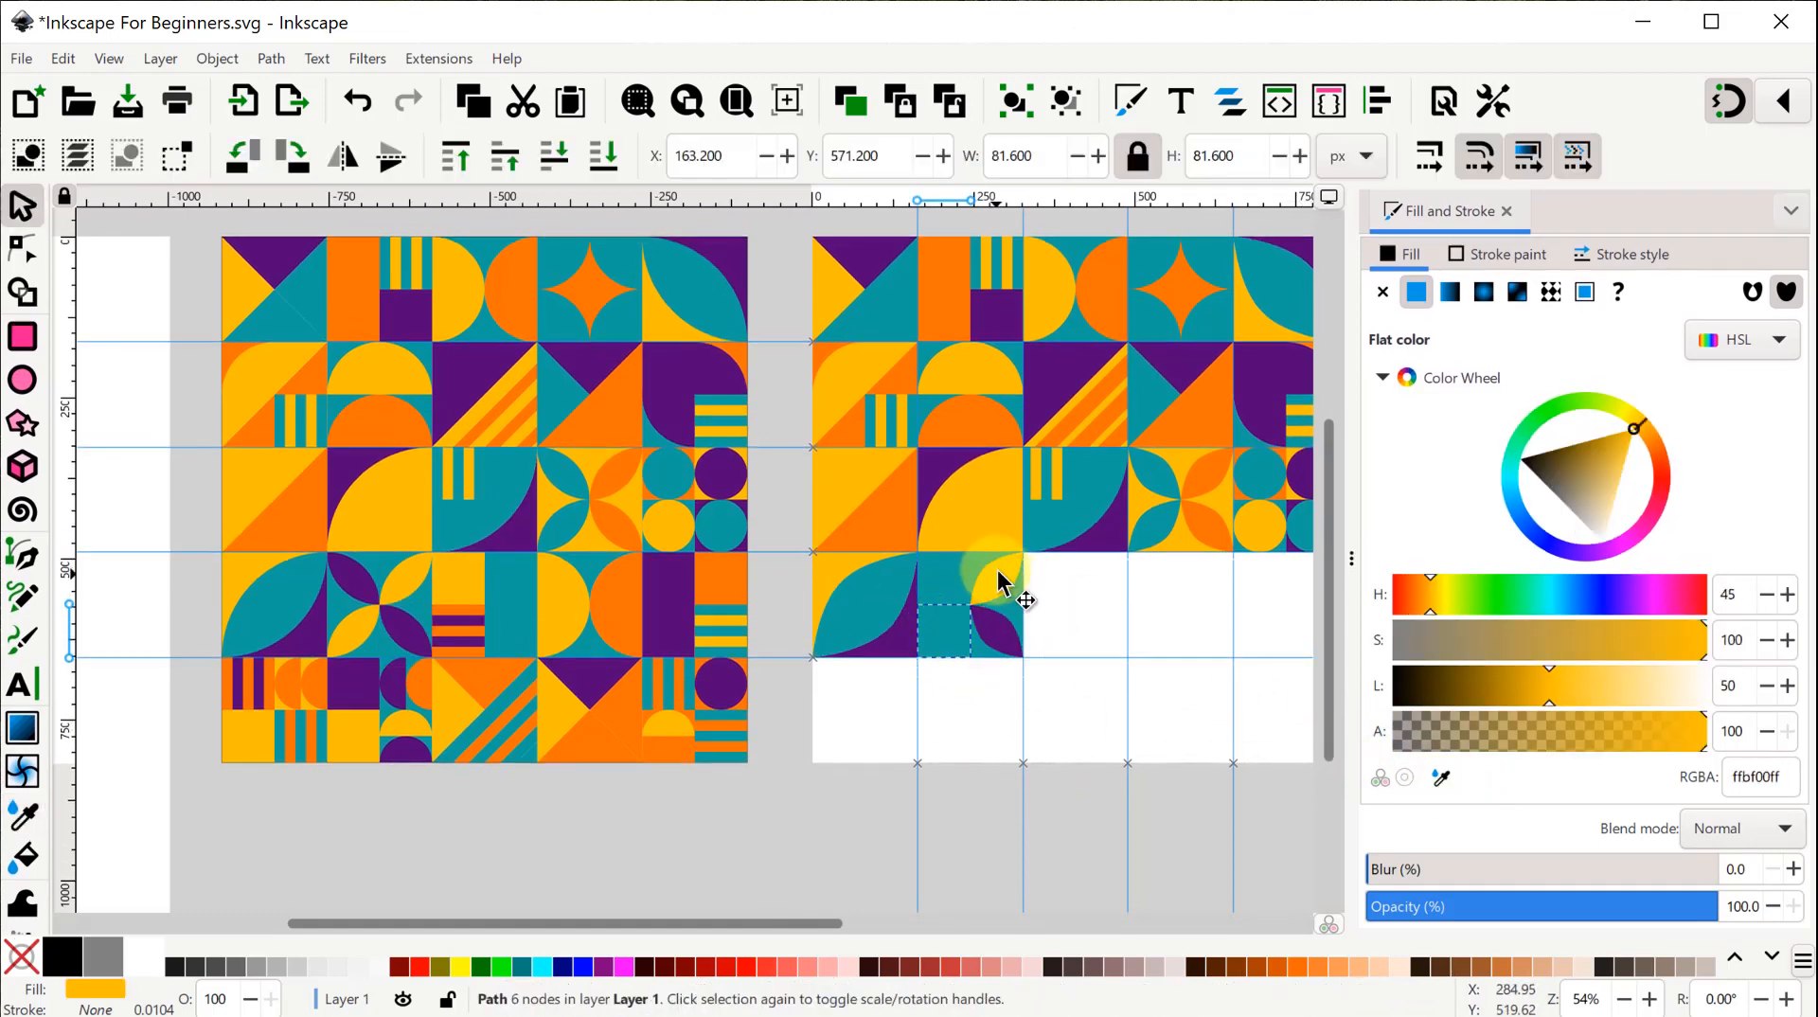
left_click(935, 579)
left_click(1439, 781)
left_click(998, 630)
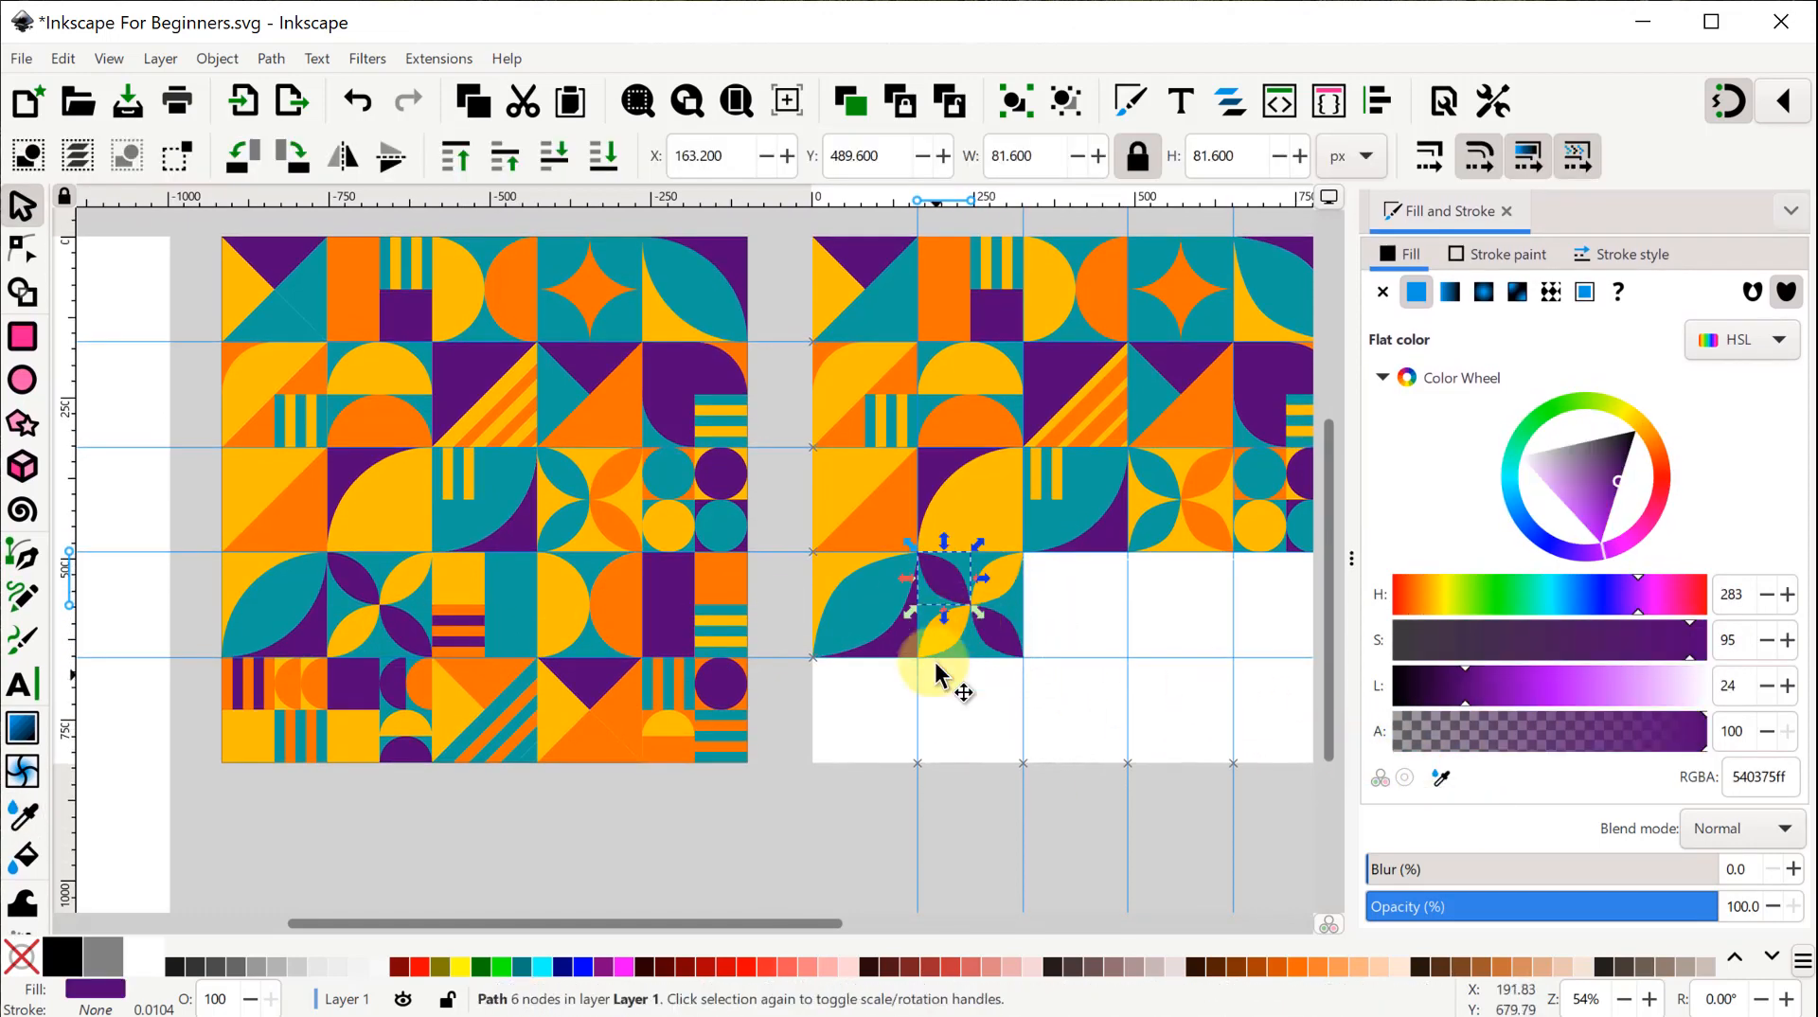
Copy the first row's second tile into the fourth row's third cell and mirror it so the orange half is on the right.
scroll(912, 730, "up", 3)
left_click_drag(889, 297, 1035, 450)
key("ctrl+d")
left_click_drag(962, 388, 1060, 697)
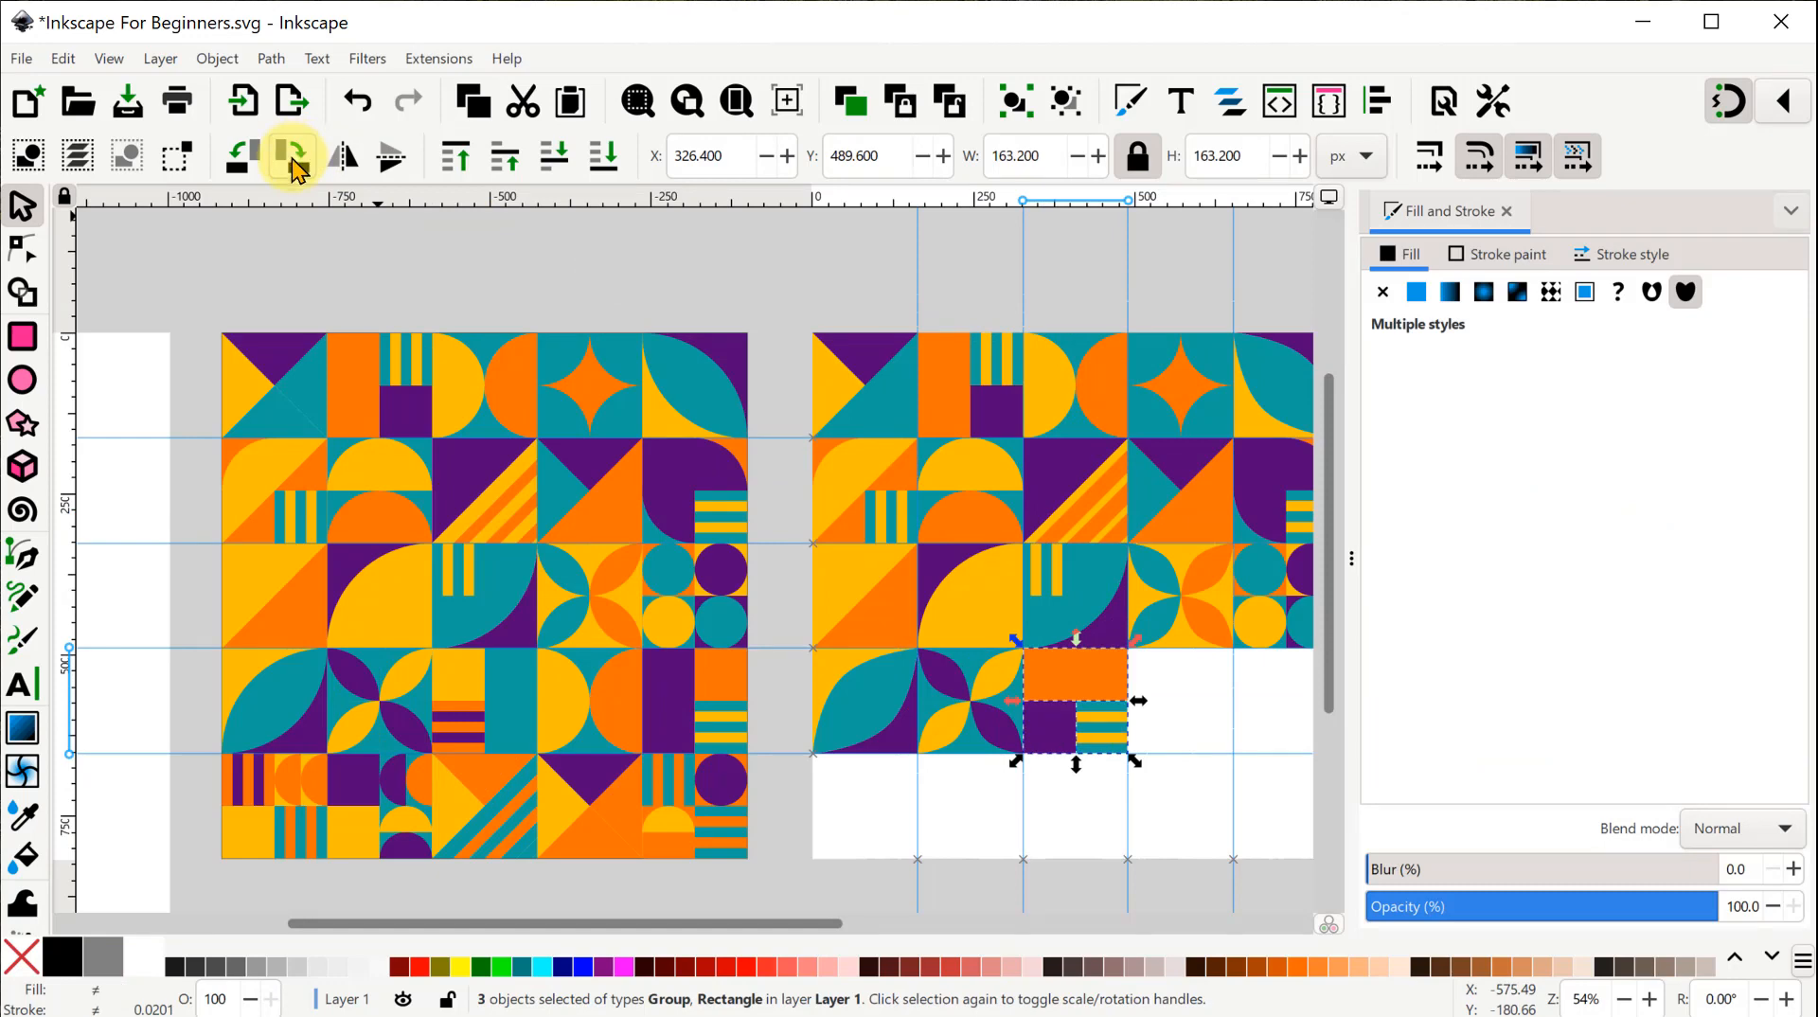
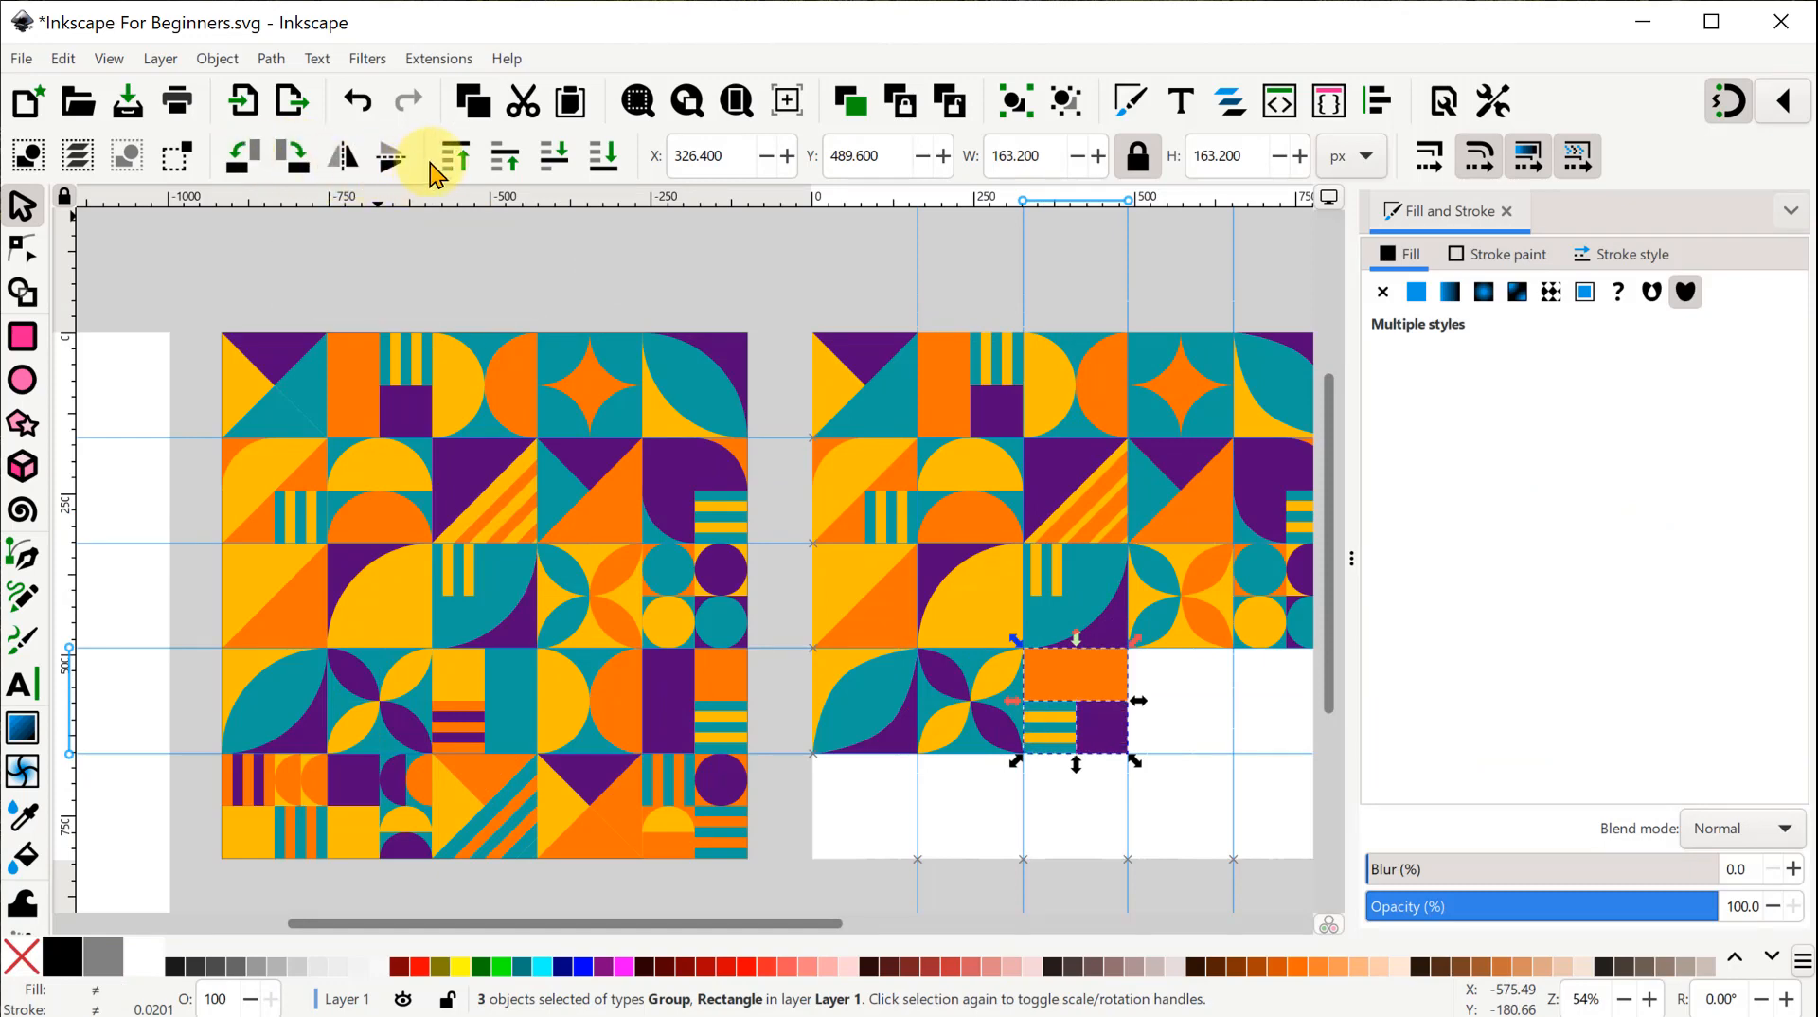
left_click(1076, 810)
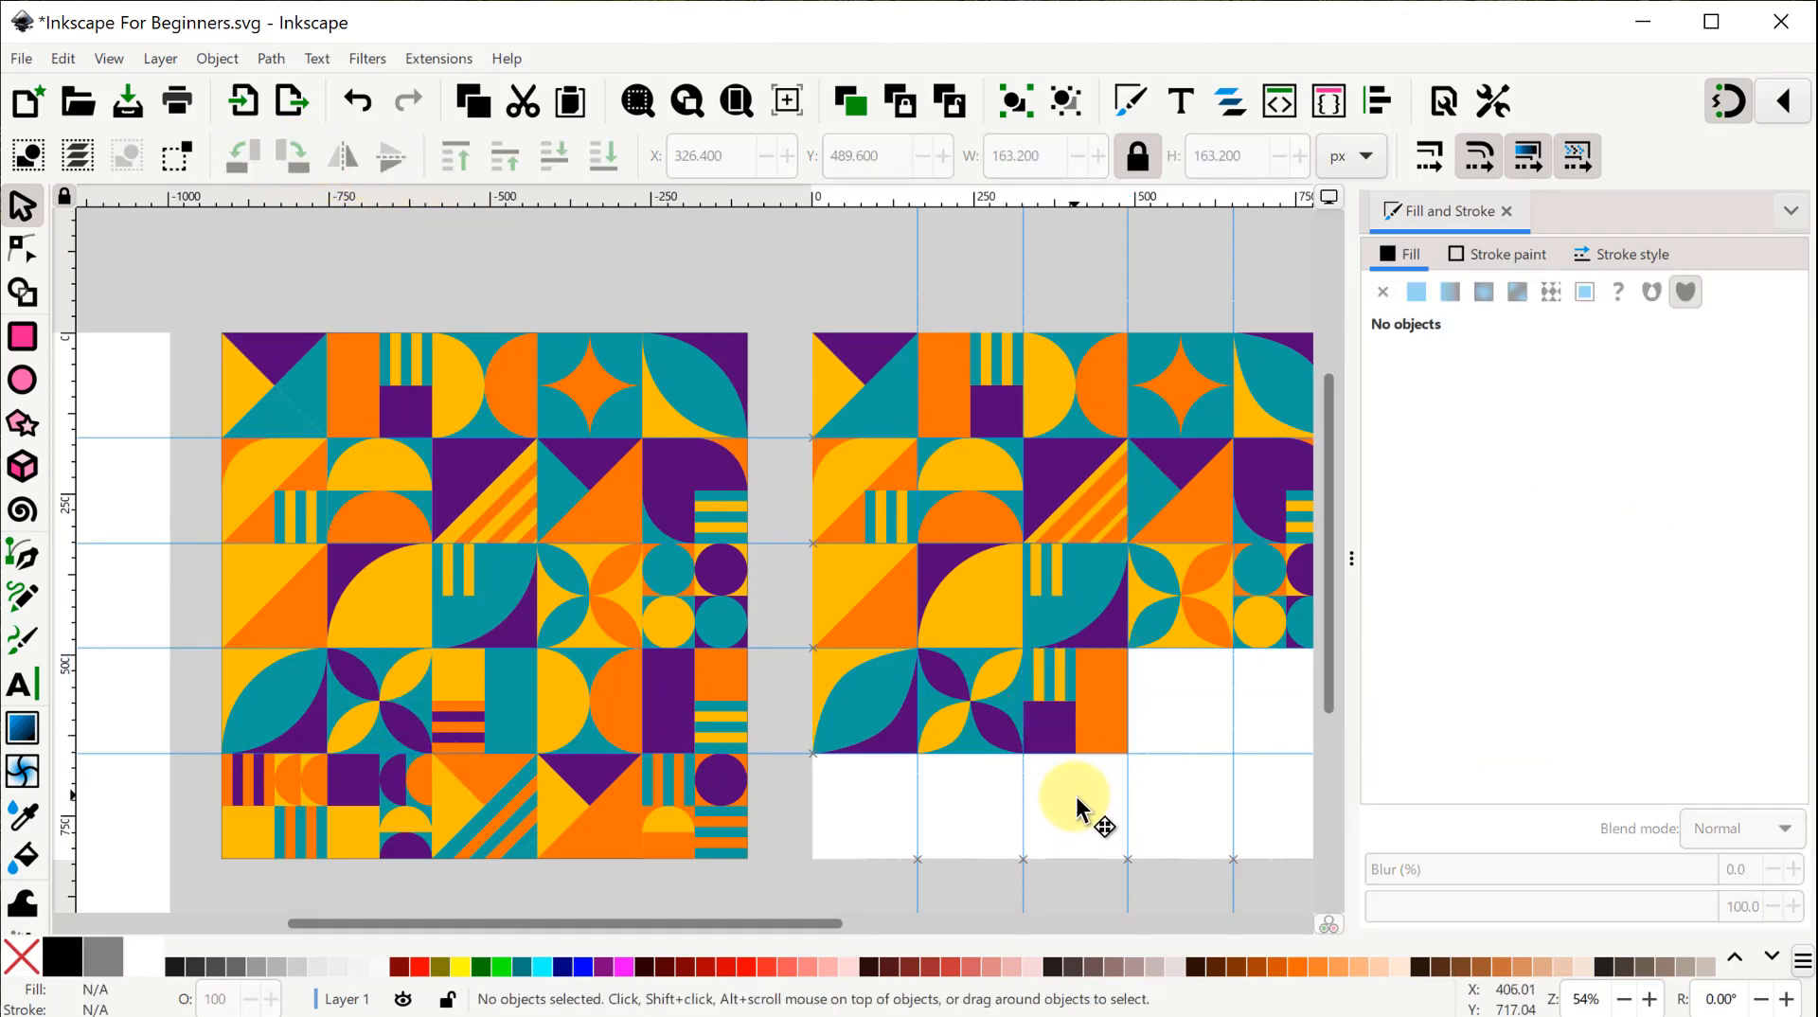
Place the striped square below the purple square with its stripes horizontal, and fill the tile's orange half with the reference teal.
left_click_drag(1063, 674, 1058, 730)
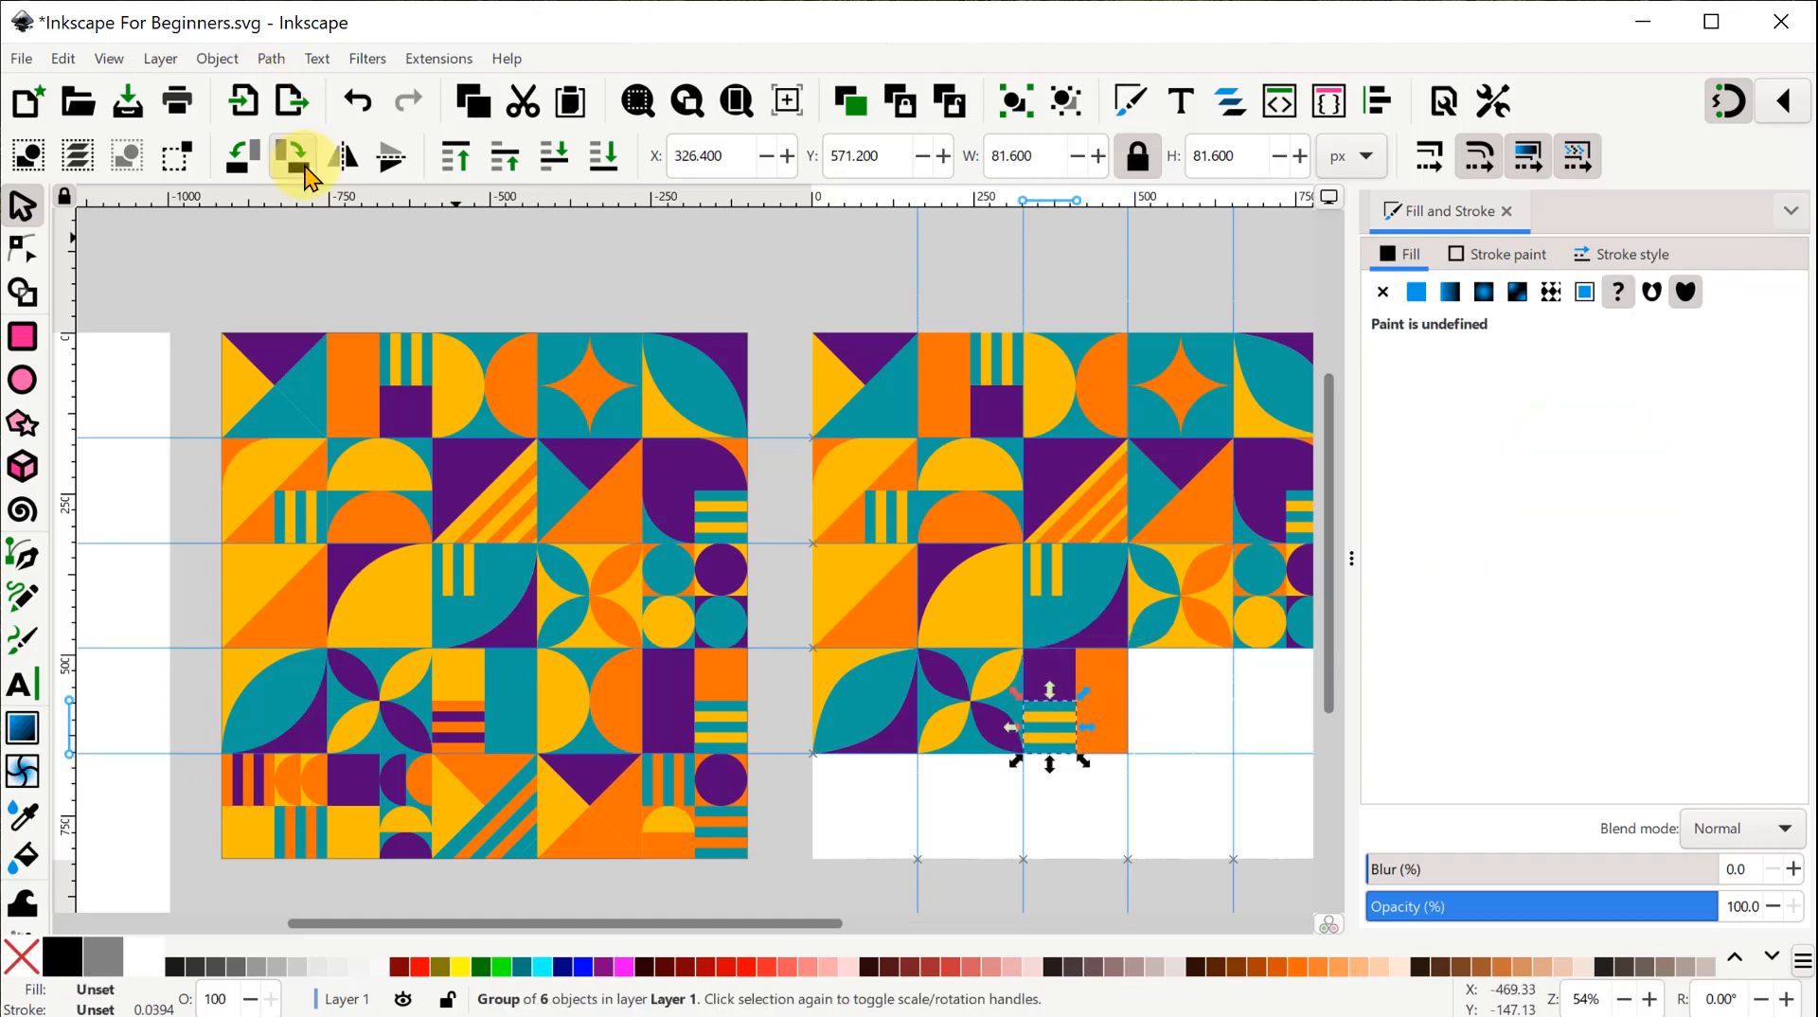
left_click(1097, 687)
left_click(1440, 775)
left_click(511, 694)
Fill the purple square in the fourth row's third tile with the reference amber (#ffbf00).
left_click(1051, 674)
left_click(1439, 775)
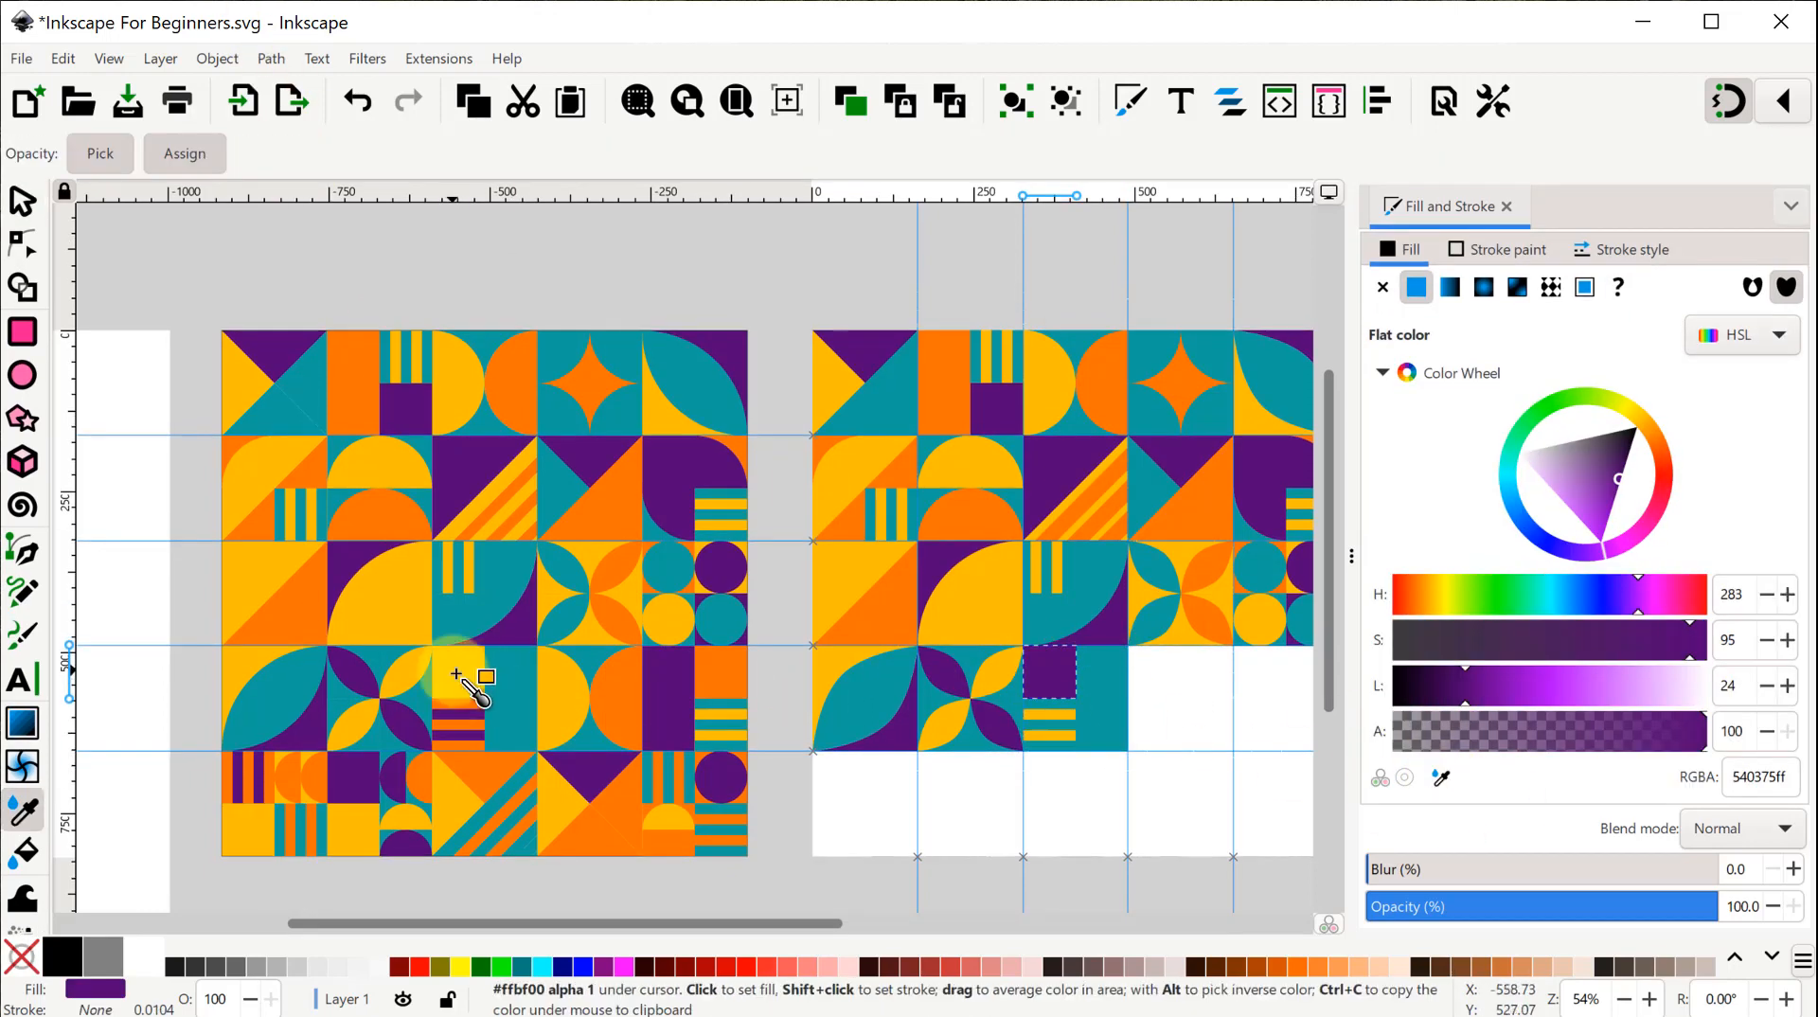
left_click(452, 668)
Ungroup the striped square below the amber square and fill its three teal stripes with orange (#ff7000).
left_click(1049, 733)
scroll(1043, 737, "up", 3)
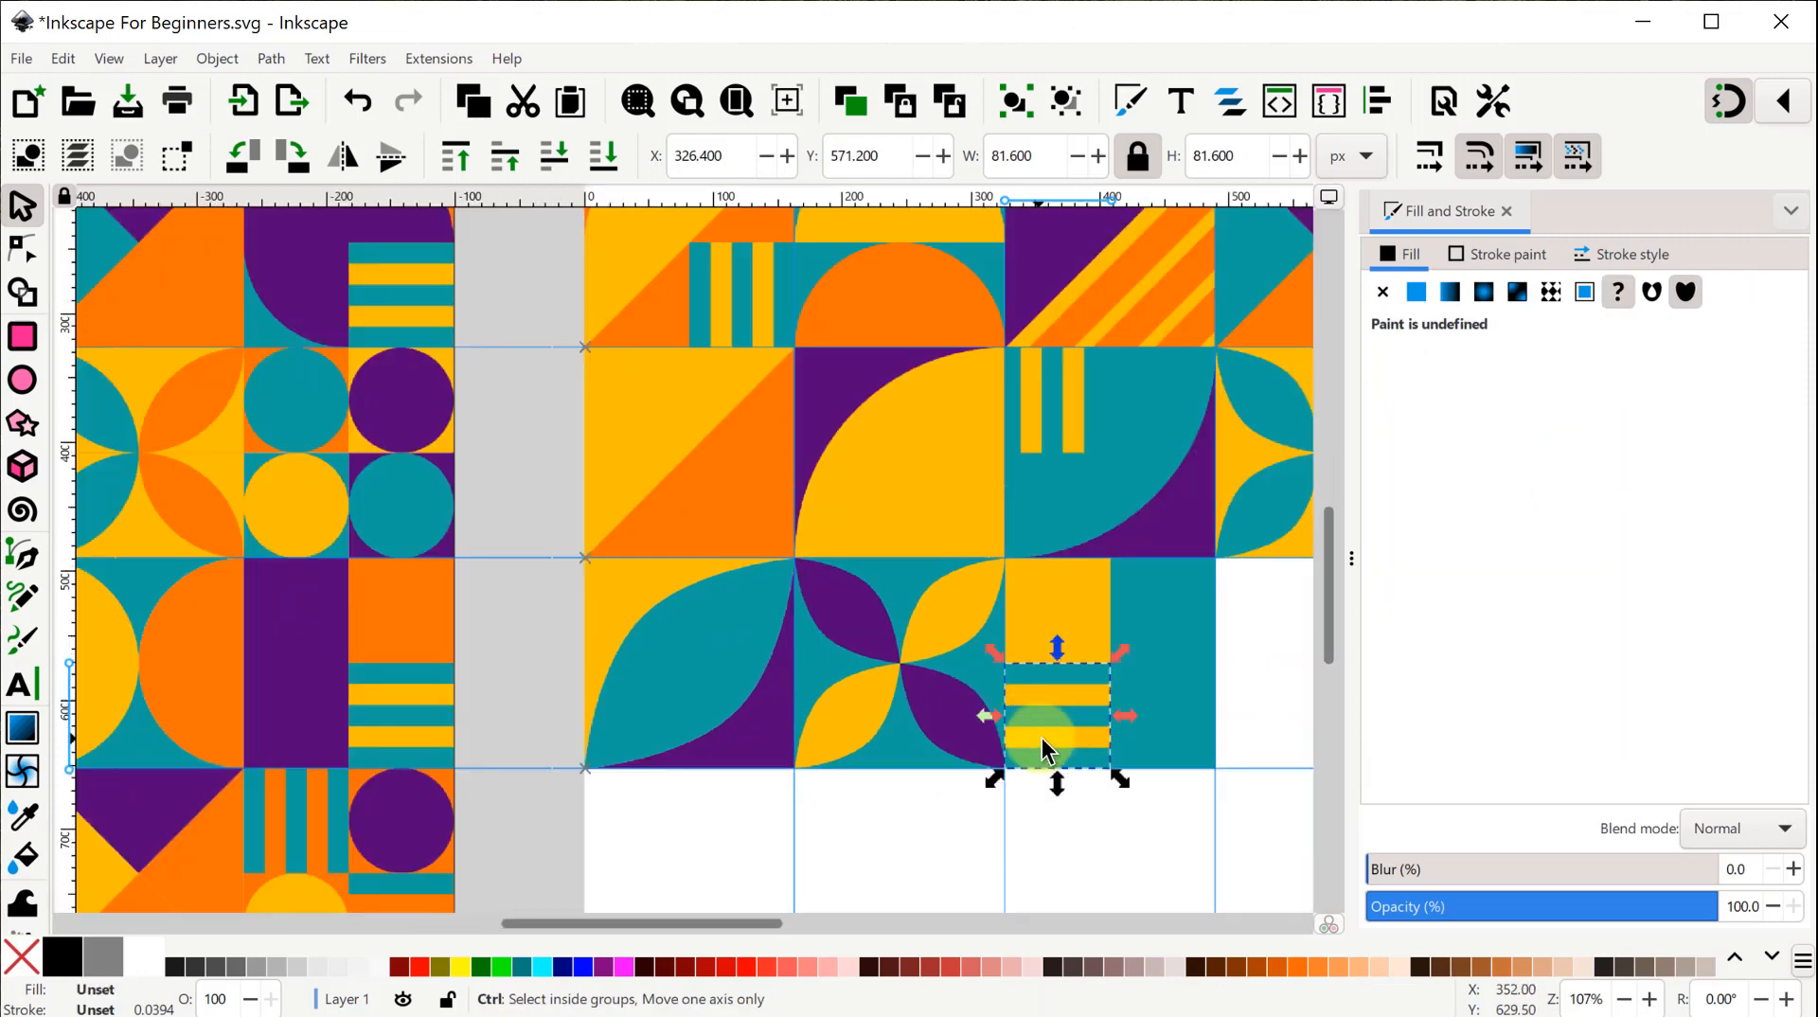
left_click(1065, 103)
left_click(1068, 646)
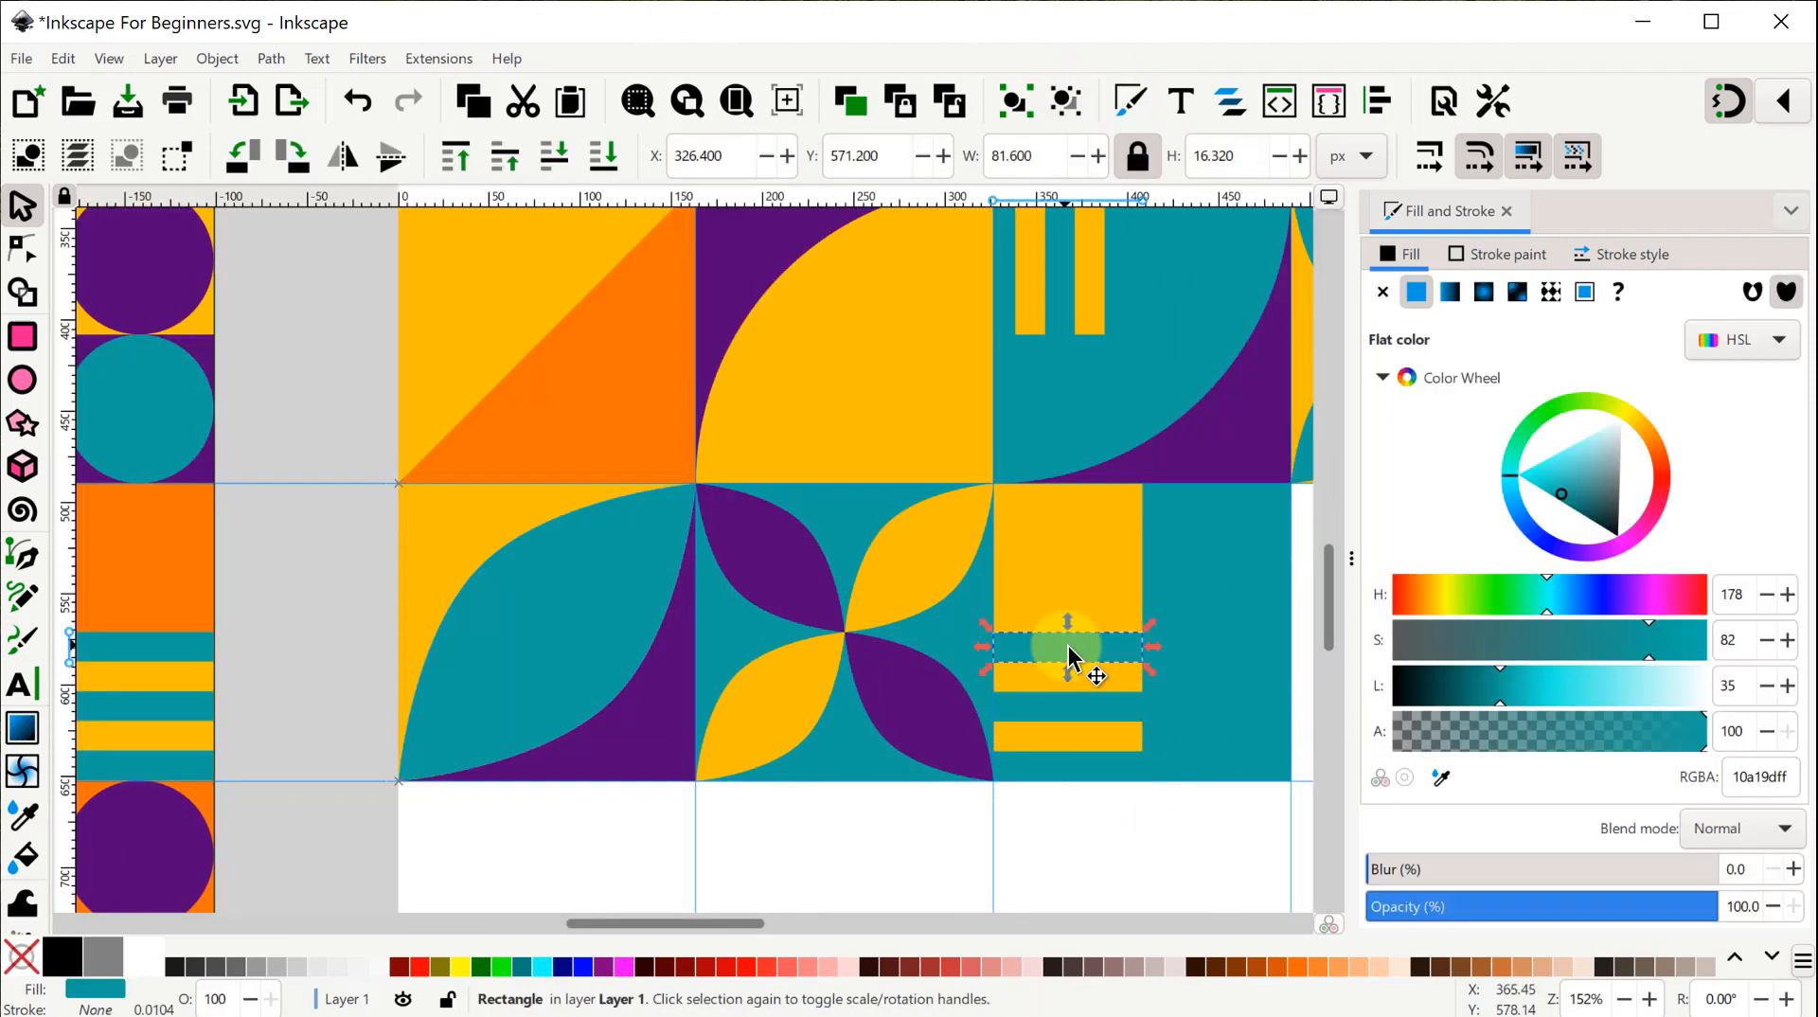
left_click(1439, 776)
left_click(653, 395)
left_click(1055, 703)
left_click(1449, 781)
left_click(1076, 651)
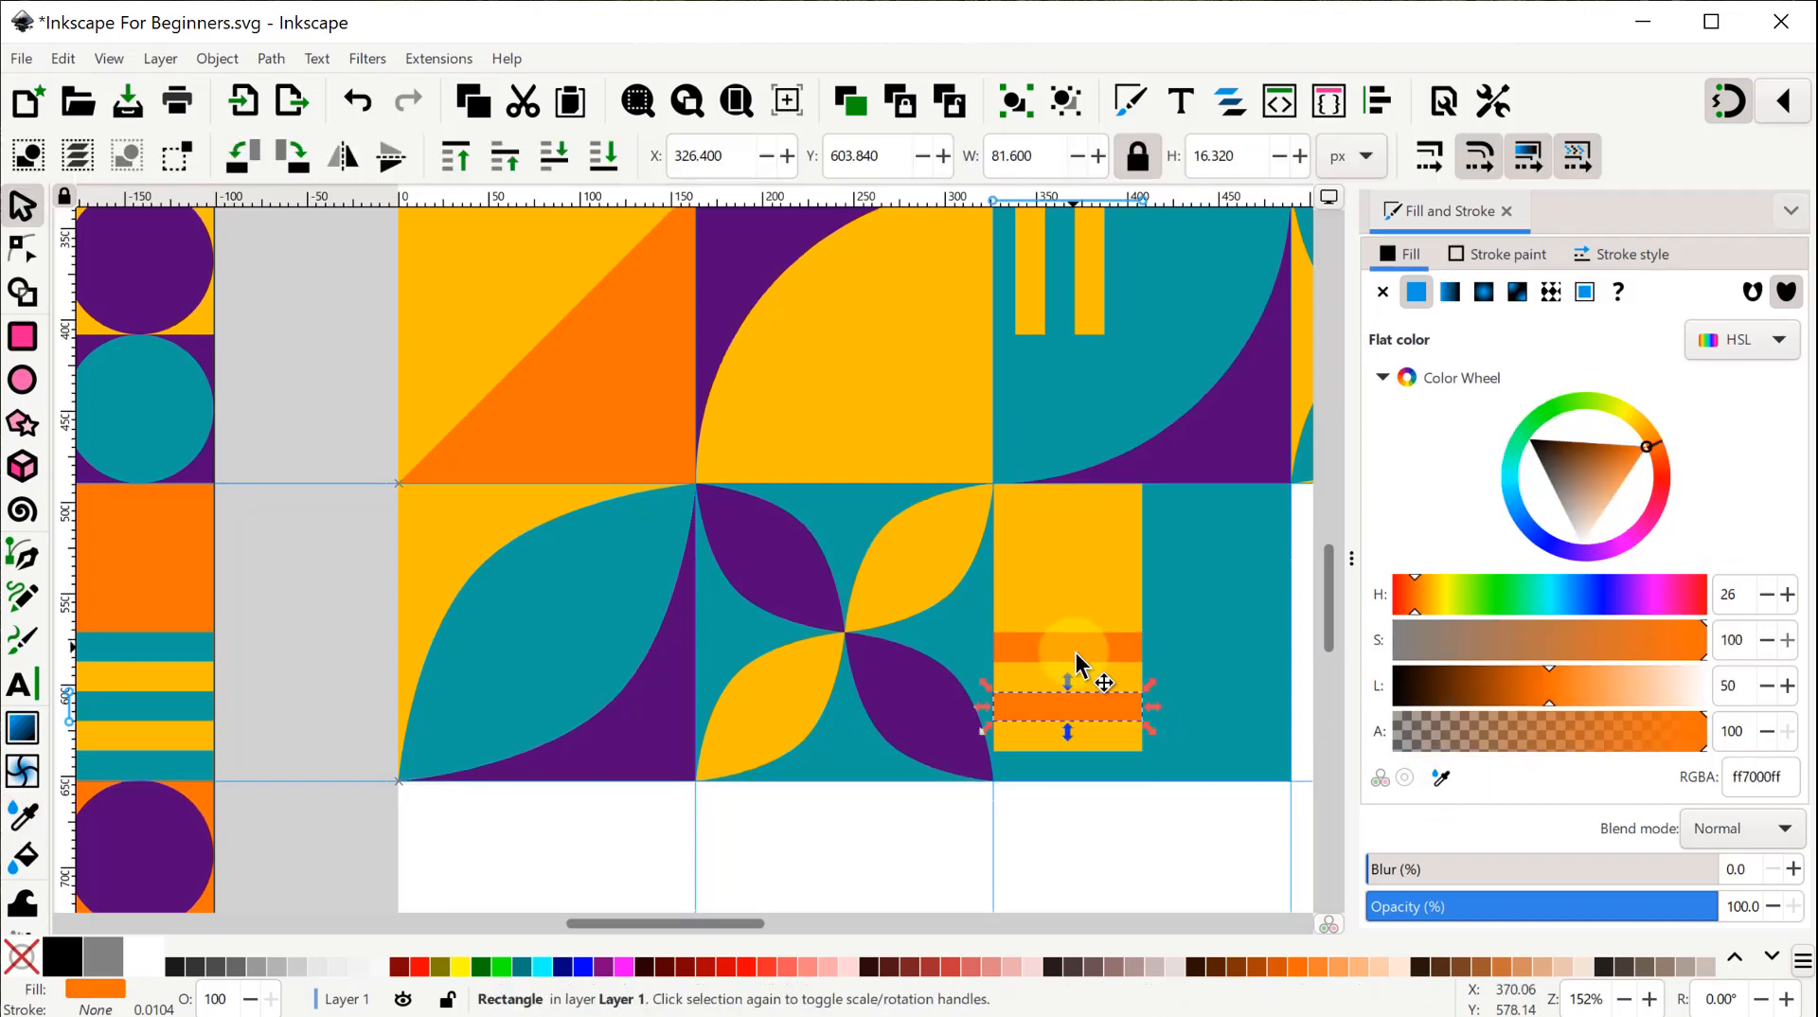
left_click(1097, 766)
left_click(1432, 780)
left_click(1083, 711)
Fill the two amber stripes of the fourth row's third tile with purple (#540375).
left_click(1083, 679)
left_click(1437, 780)
left_click(938, 715)
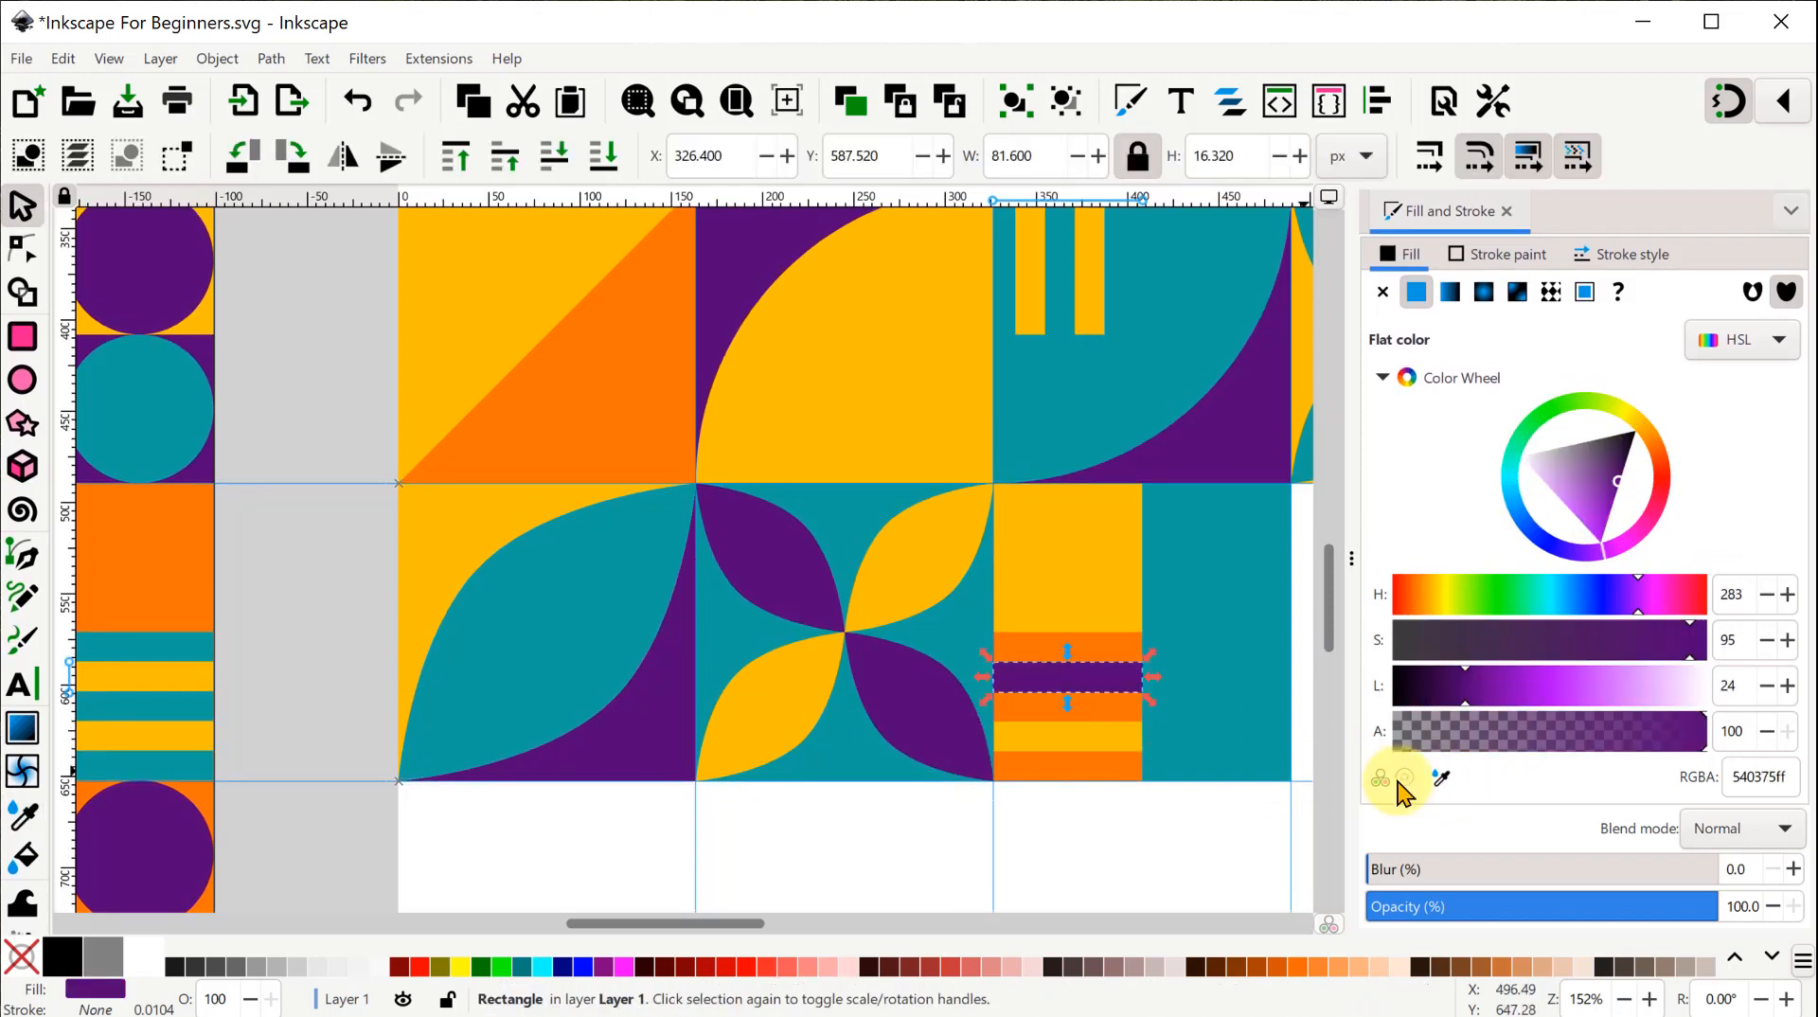
left_click(1118, 739)
left_click(1435, 780)
left_click(1097, 738)
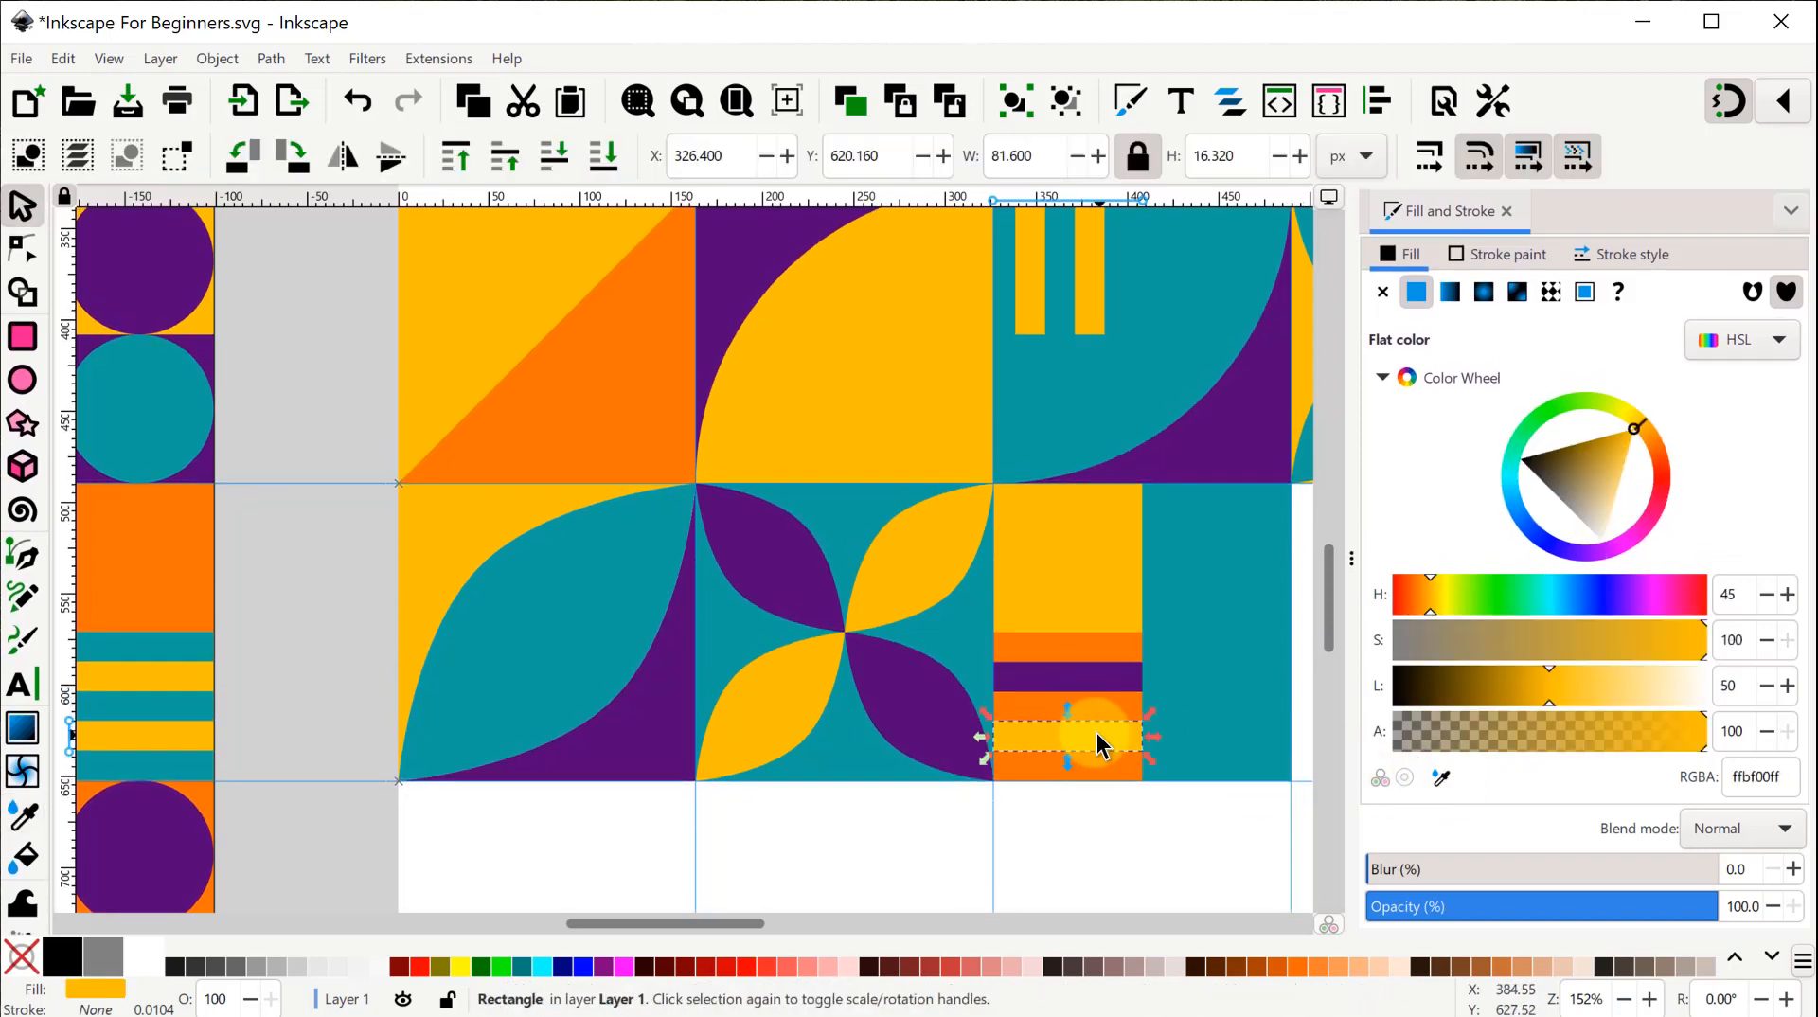
left_click(1440, 780)
left_click(1054, 681)
Copy the first row's third tile with the two semicircles into the fourth row's fourth cell.
scroll(1077, 717, "down", 2)
scroll(826, 757, "down", 1)
left_click_drag(1021, 801, 914, 740)
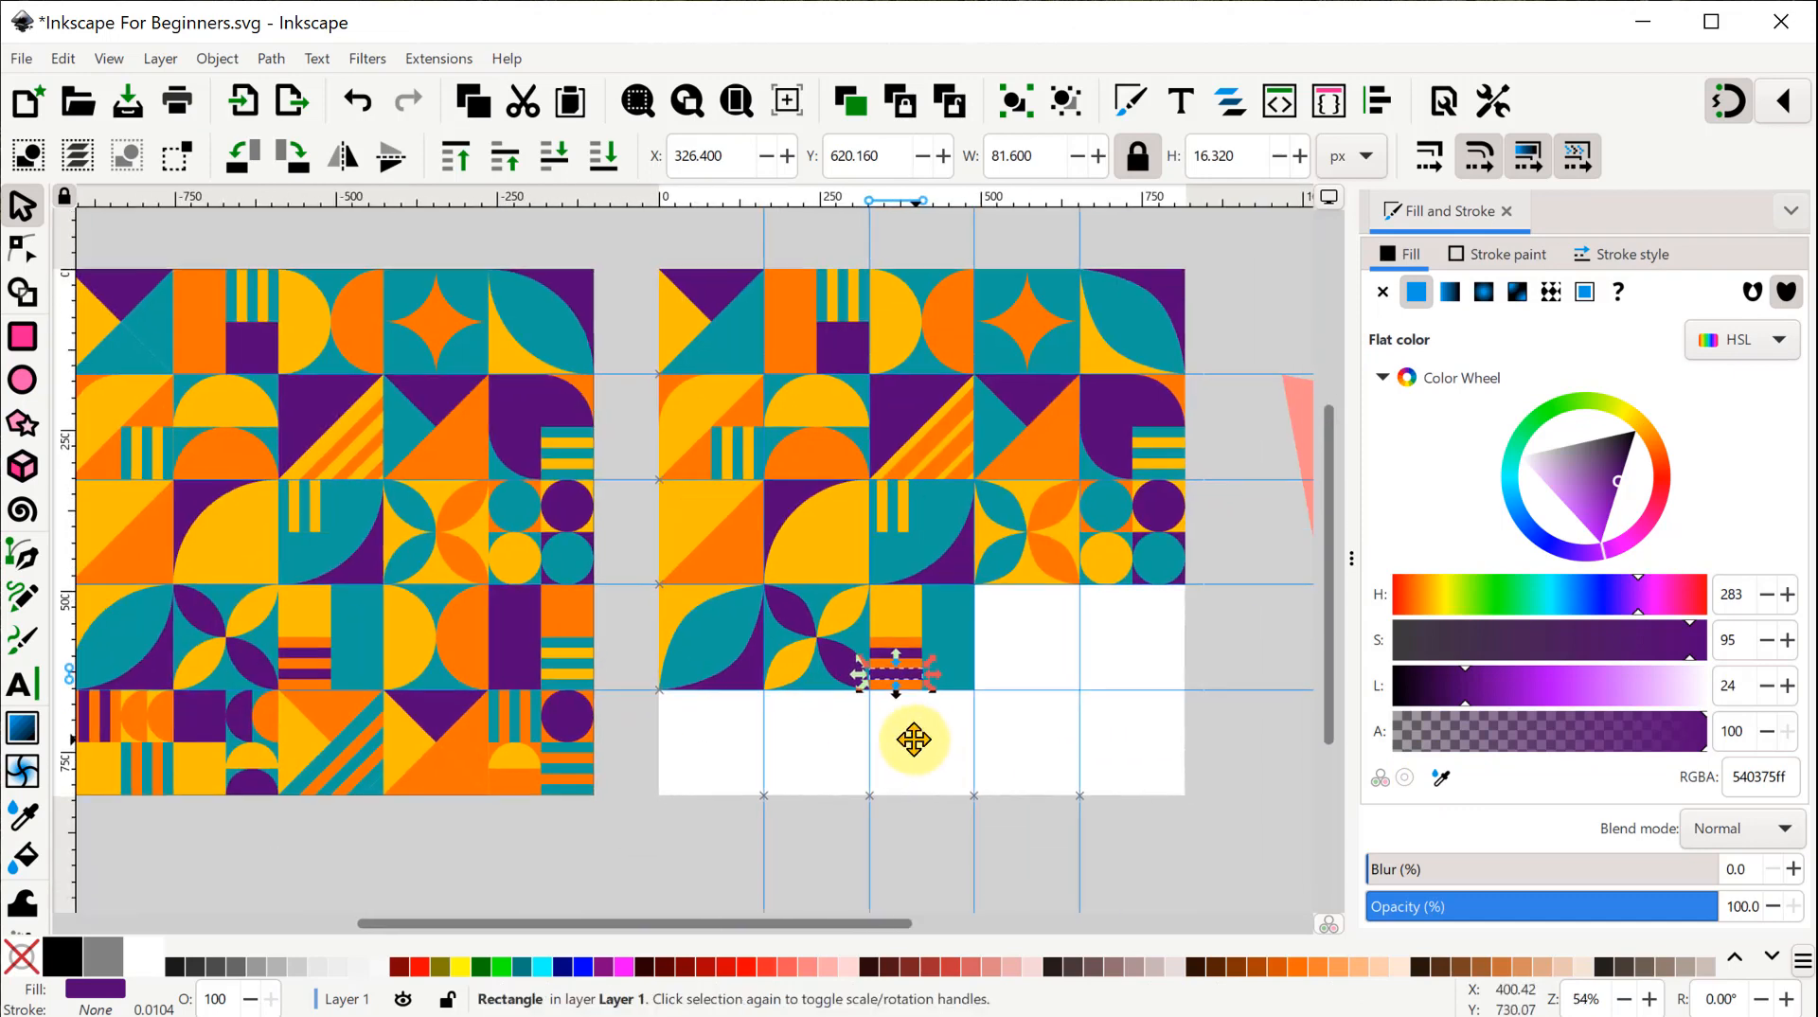
left_click_drag(857, 242, 1035, 648)
left_click(1007, 750)
Copy the fourth row's third tile into the fifth cell and mirror it horizontally so the teal half is on the left.
left_click_drag(1006, 749, 1104, 616)
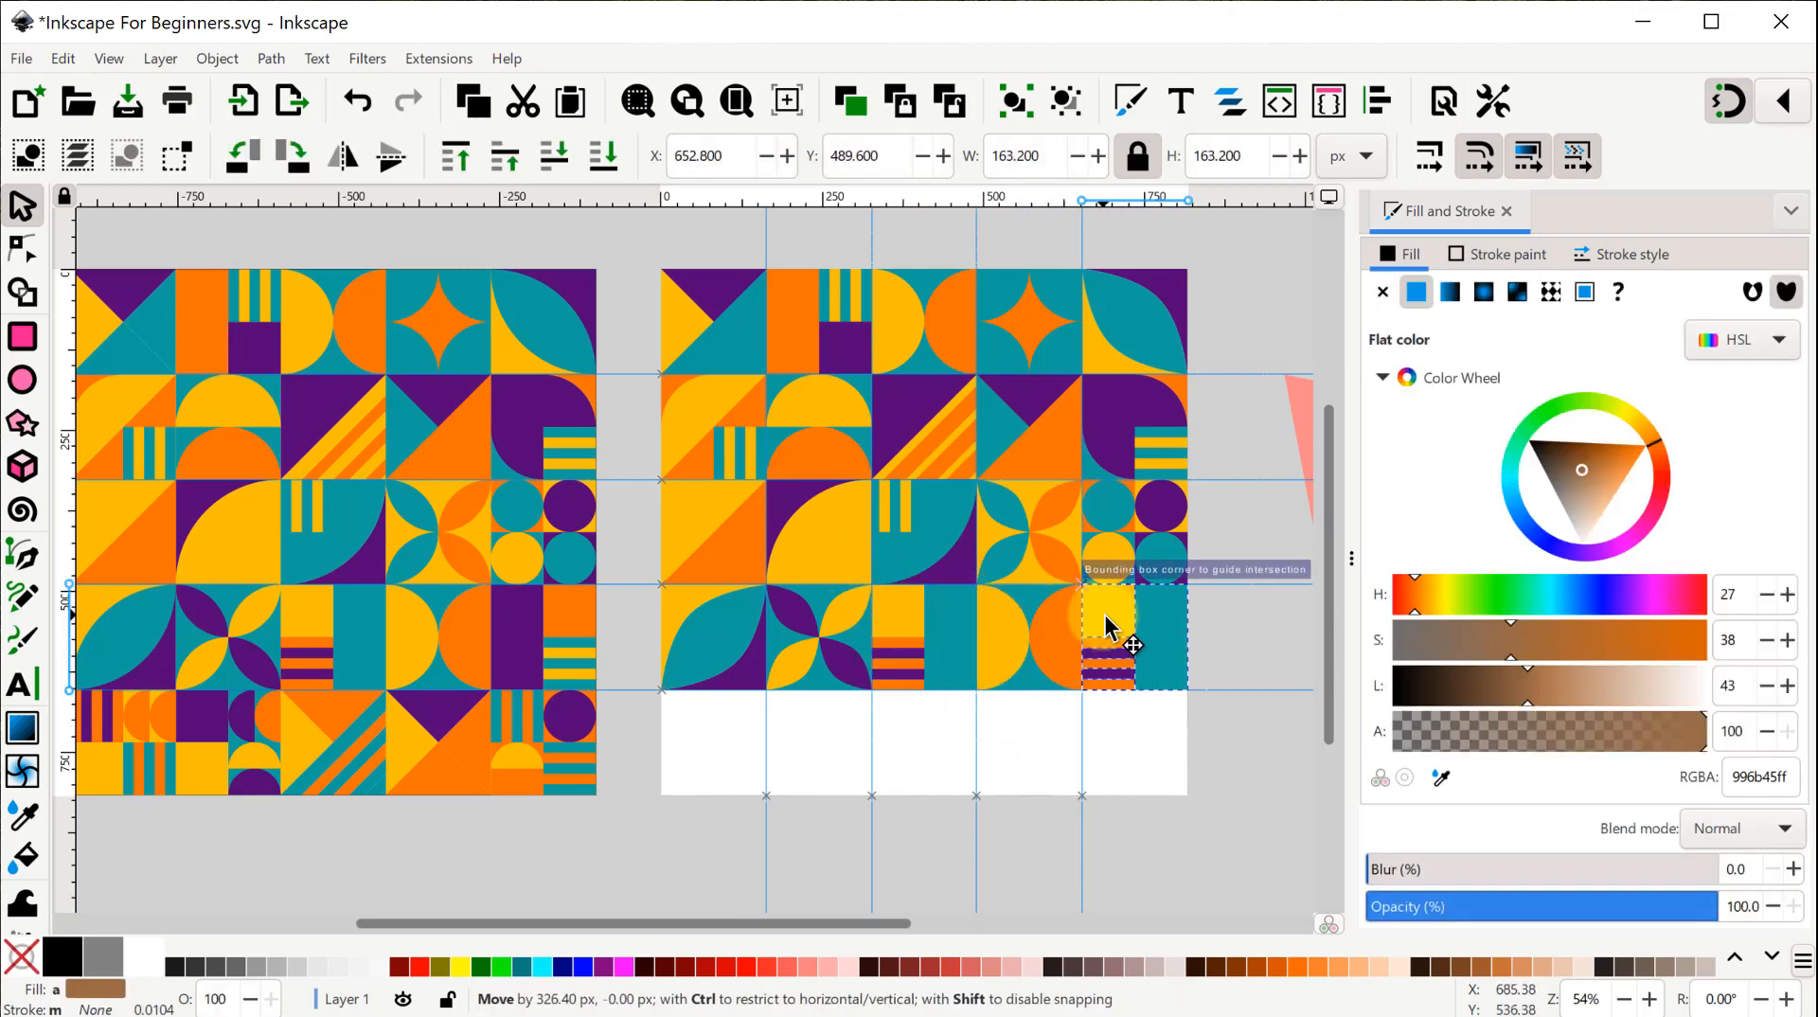
left_click(342, 157)
left_click(1120, 752)
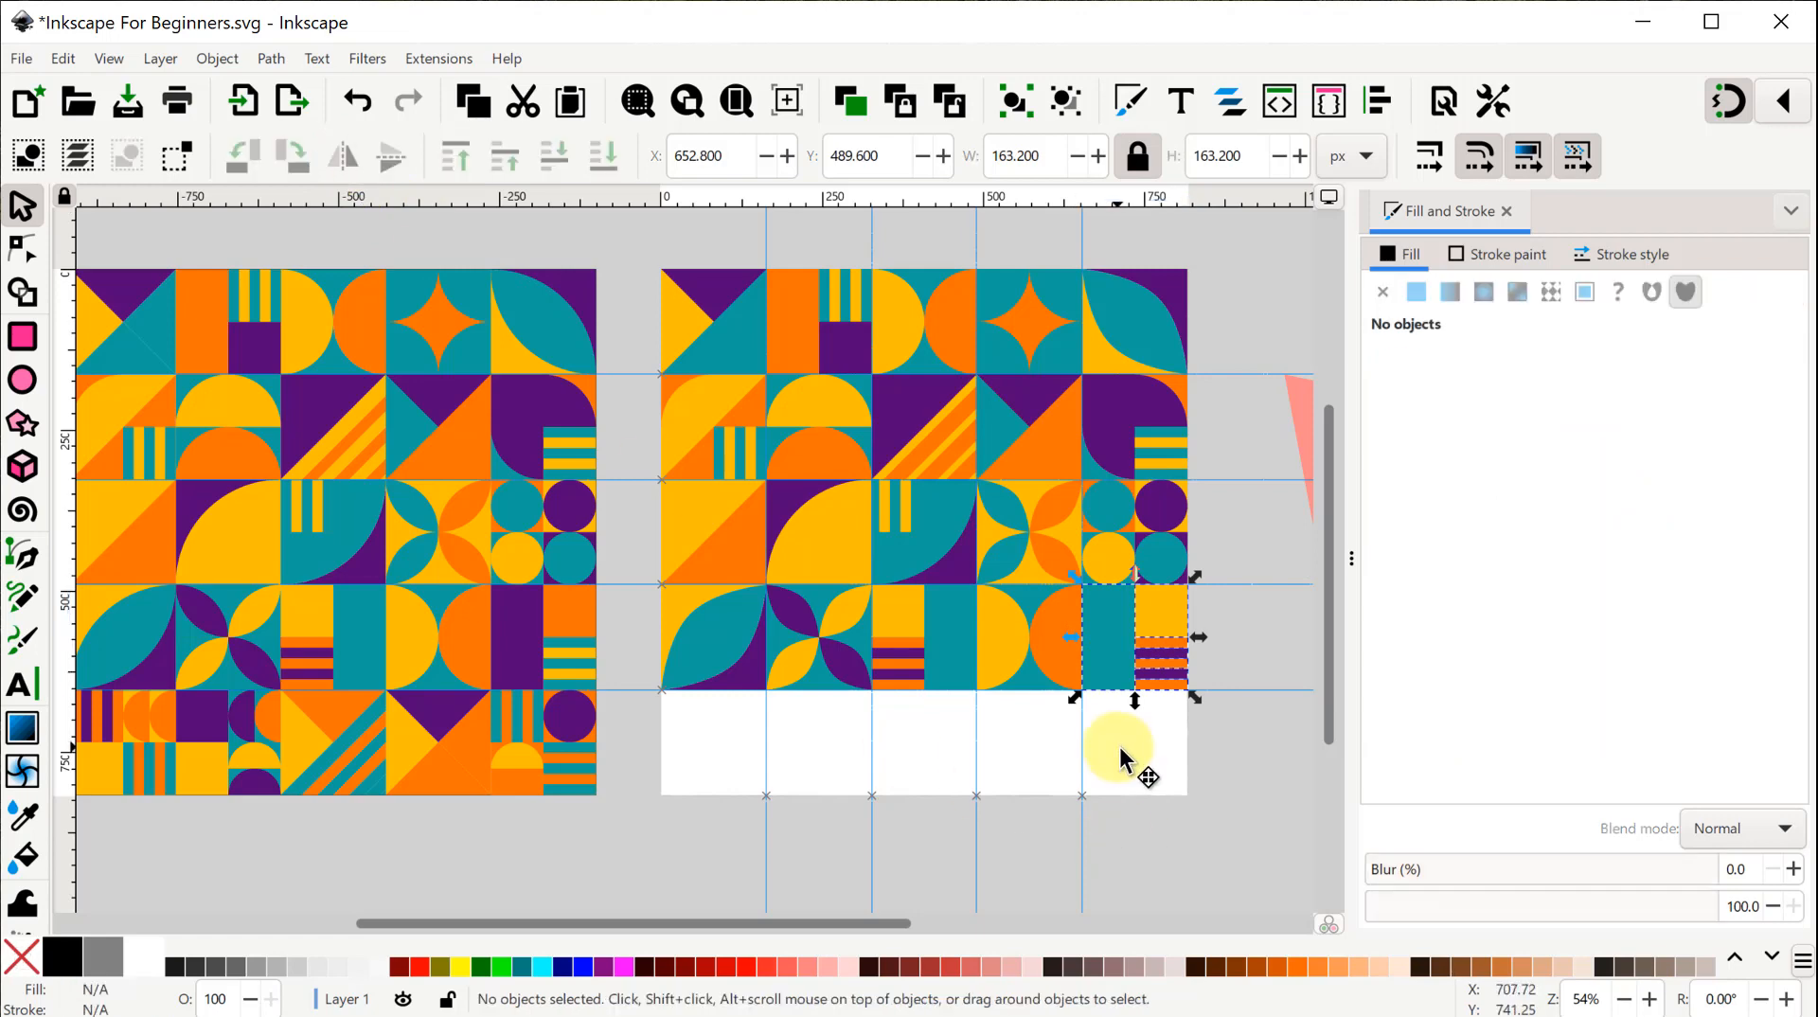
Fill the fifth tile's teal half with purple and its amber square with orange, sampling the reference colors.
left_click(1107, 663)
key("d")
left_click(512, 617)
left_click(1159, 611)
key("d")
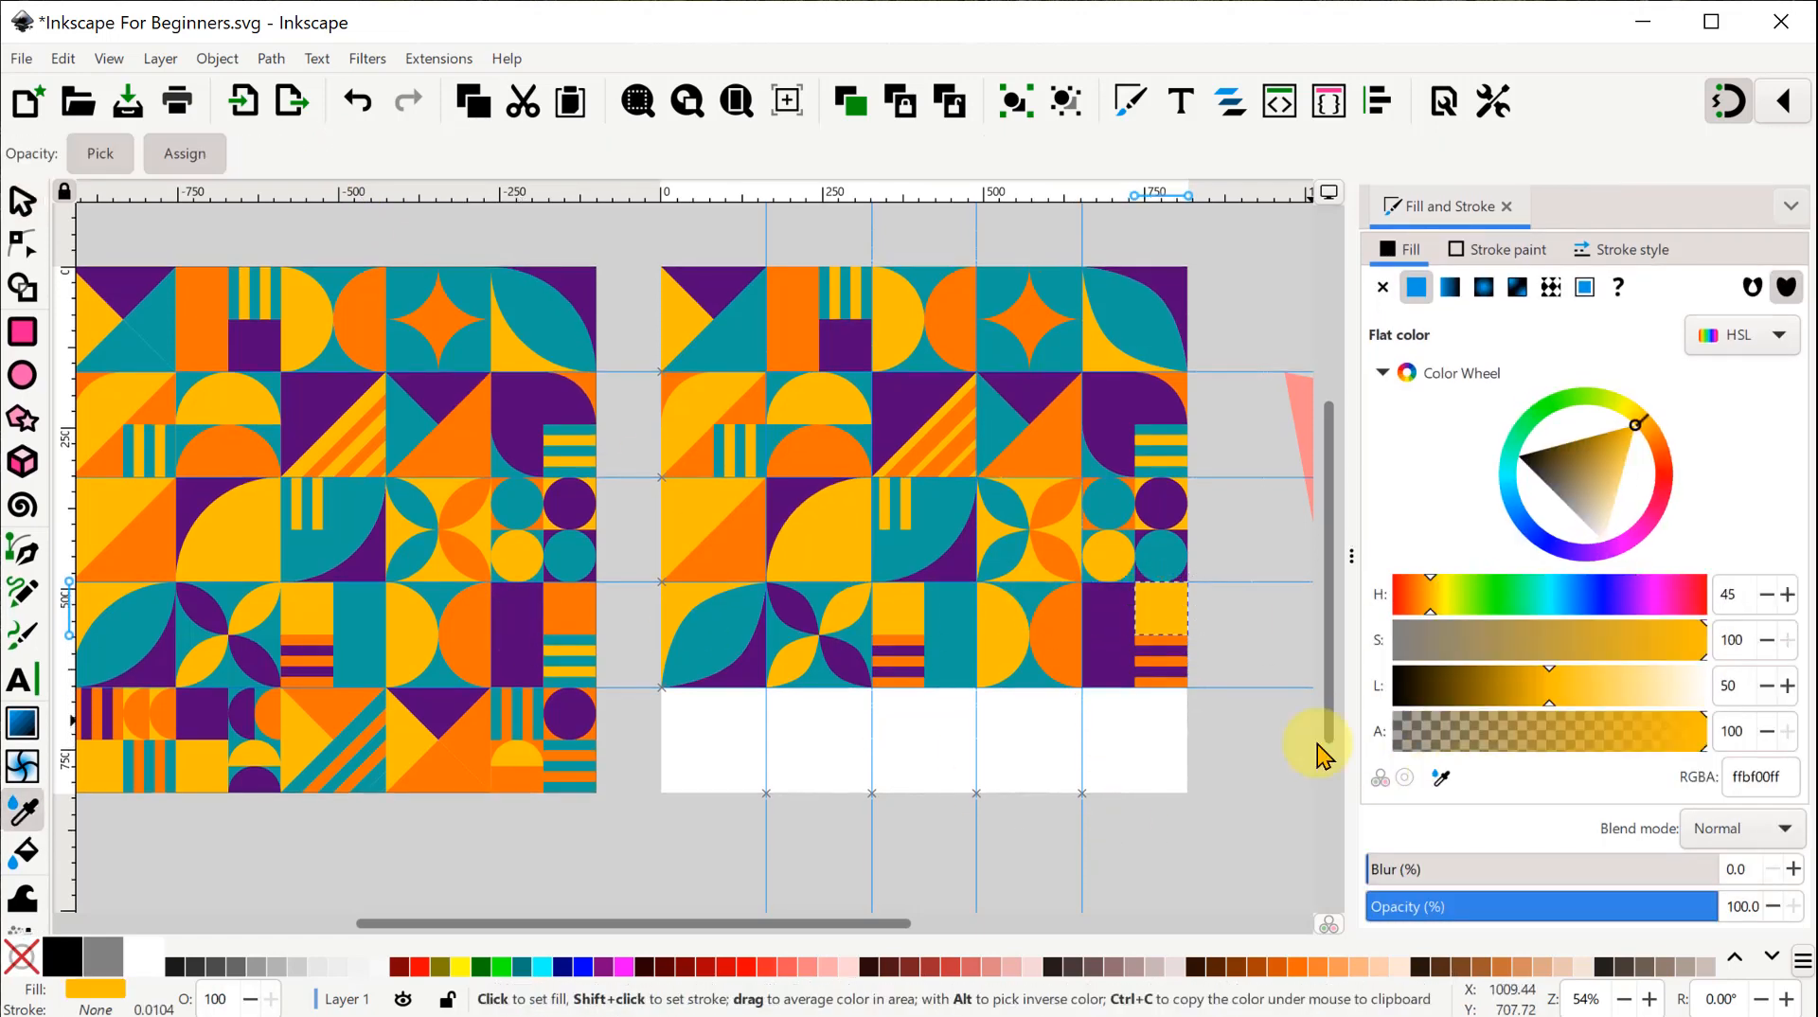
left_click(564, 620)
Replace the tile's orange and purple striped square with a copy of the first row's teal and amber one, stripes horizontal.
left_click_drag(1149, 653, 1136, 638)
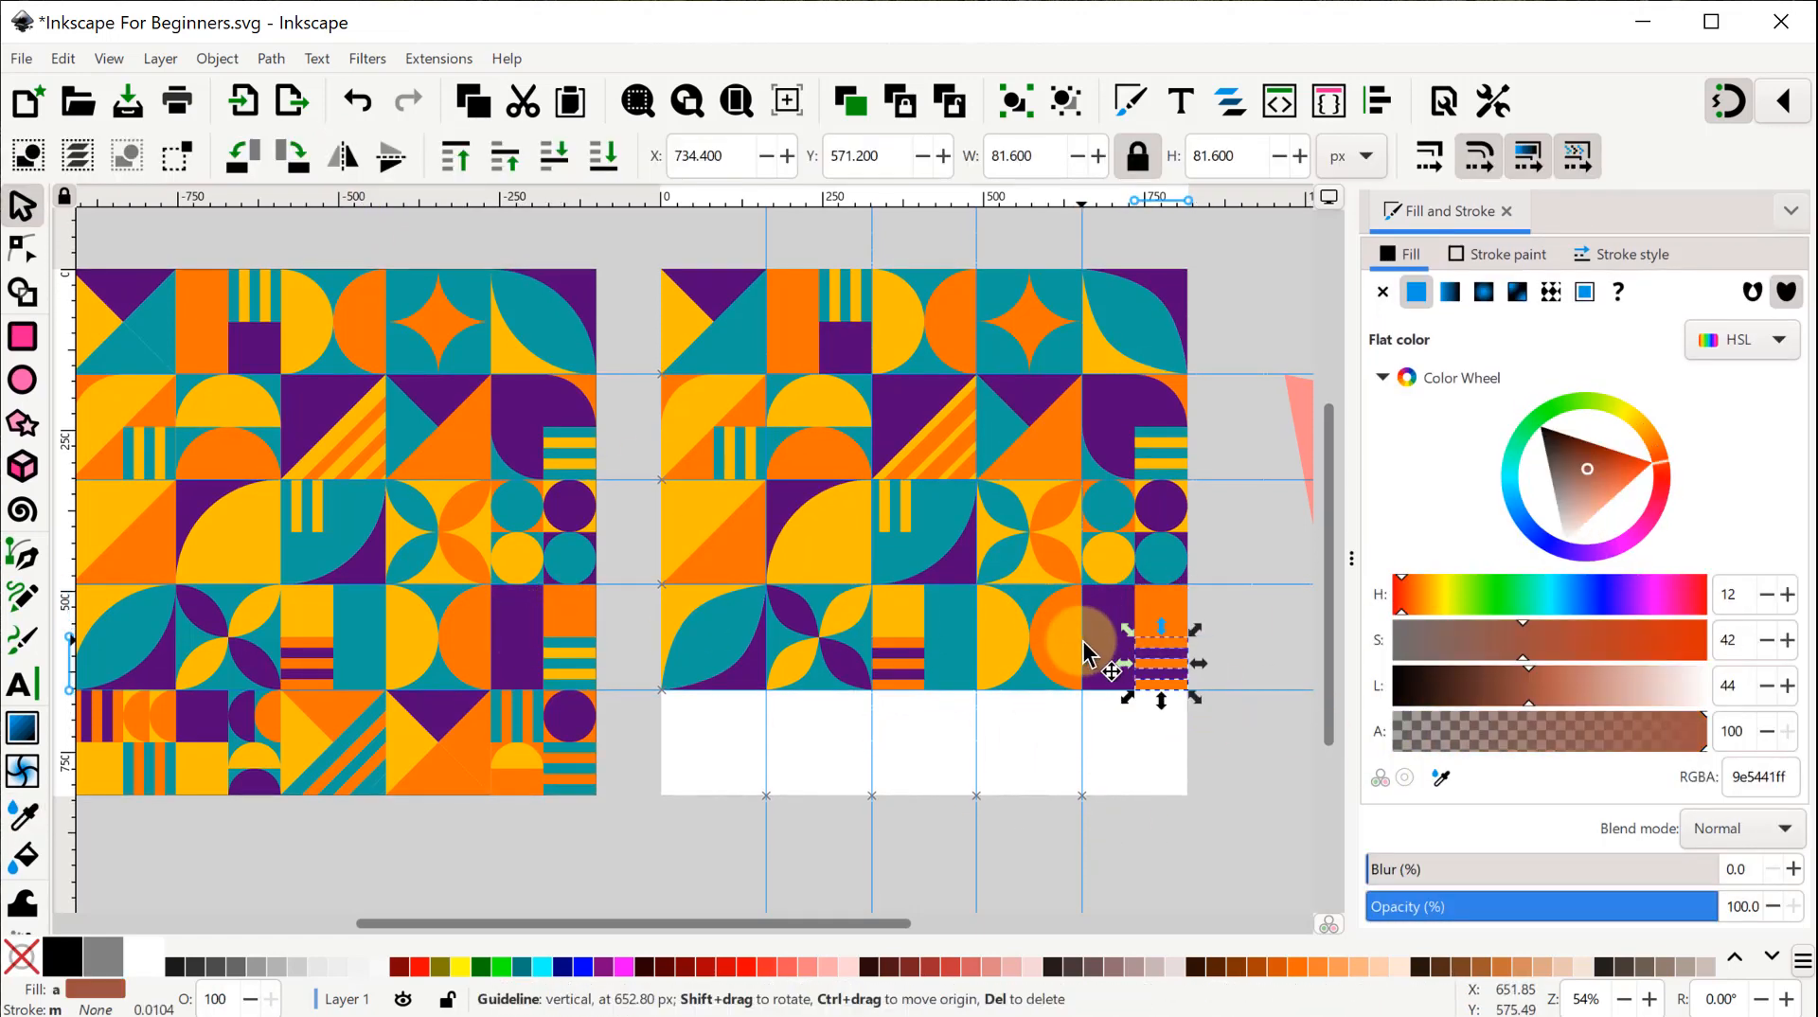
left_click(1251, 630)
left_click_drag(848, 313, 1157, 663)
left_click(243, 156)
left_click(1110, 840)
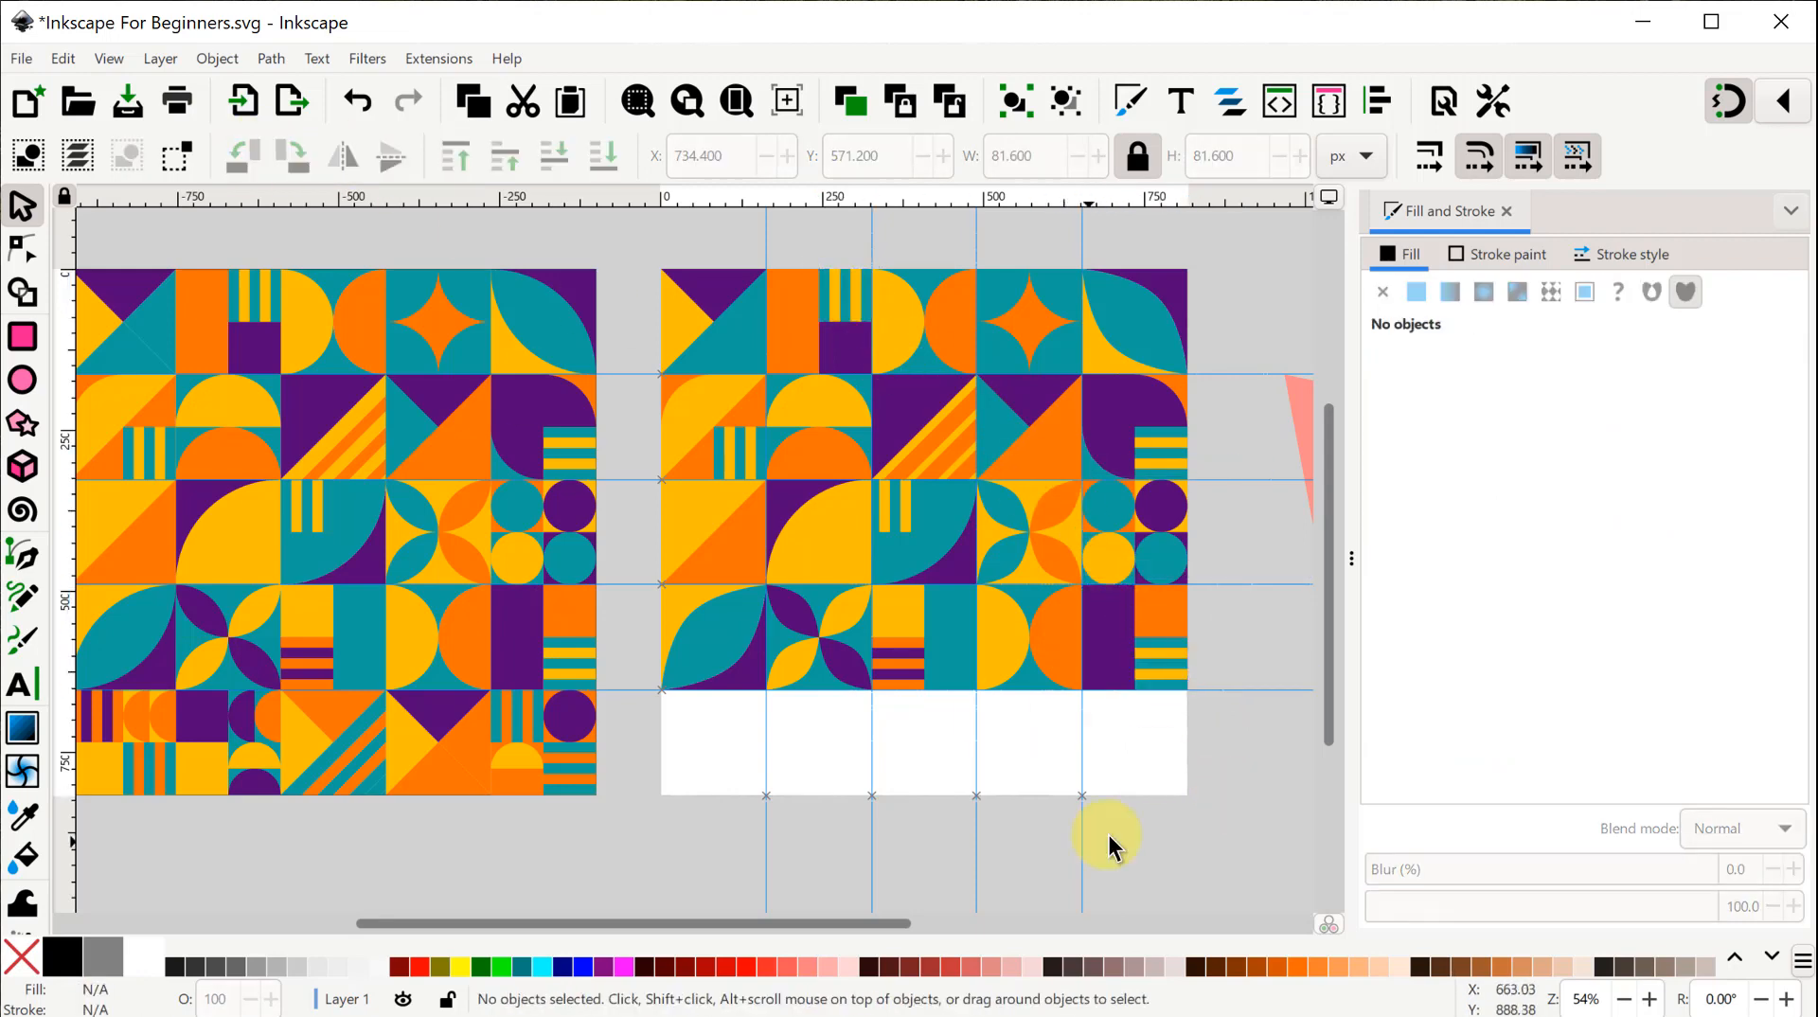
Copy the fourth row's fifth tile into the fifth row's first cell and flip it vertically and horizontally.
left_click_drag(604, 841, 746, 814)
key("alt+Tab")
scroll(720, 829, "right", 3)
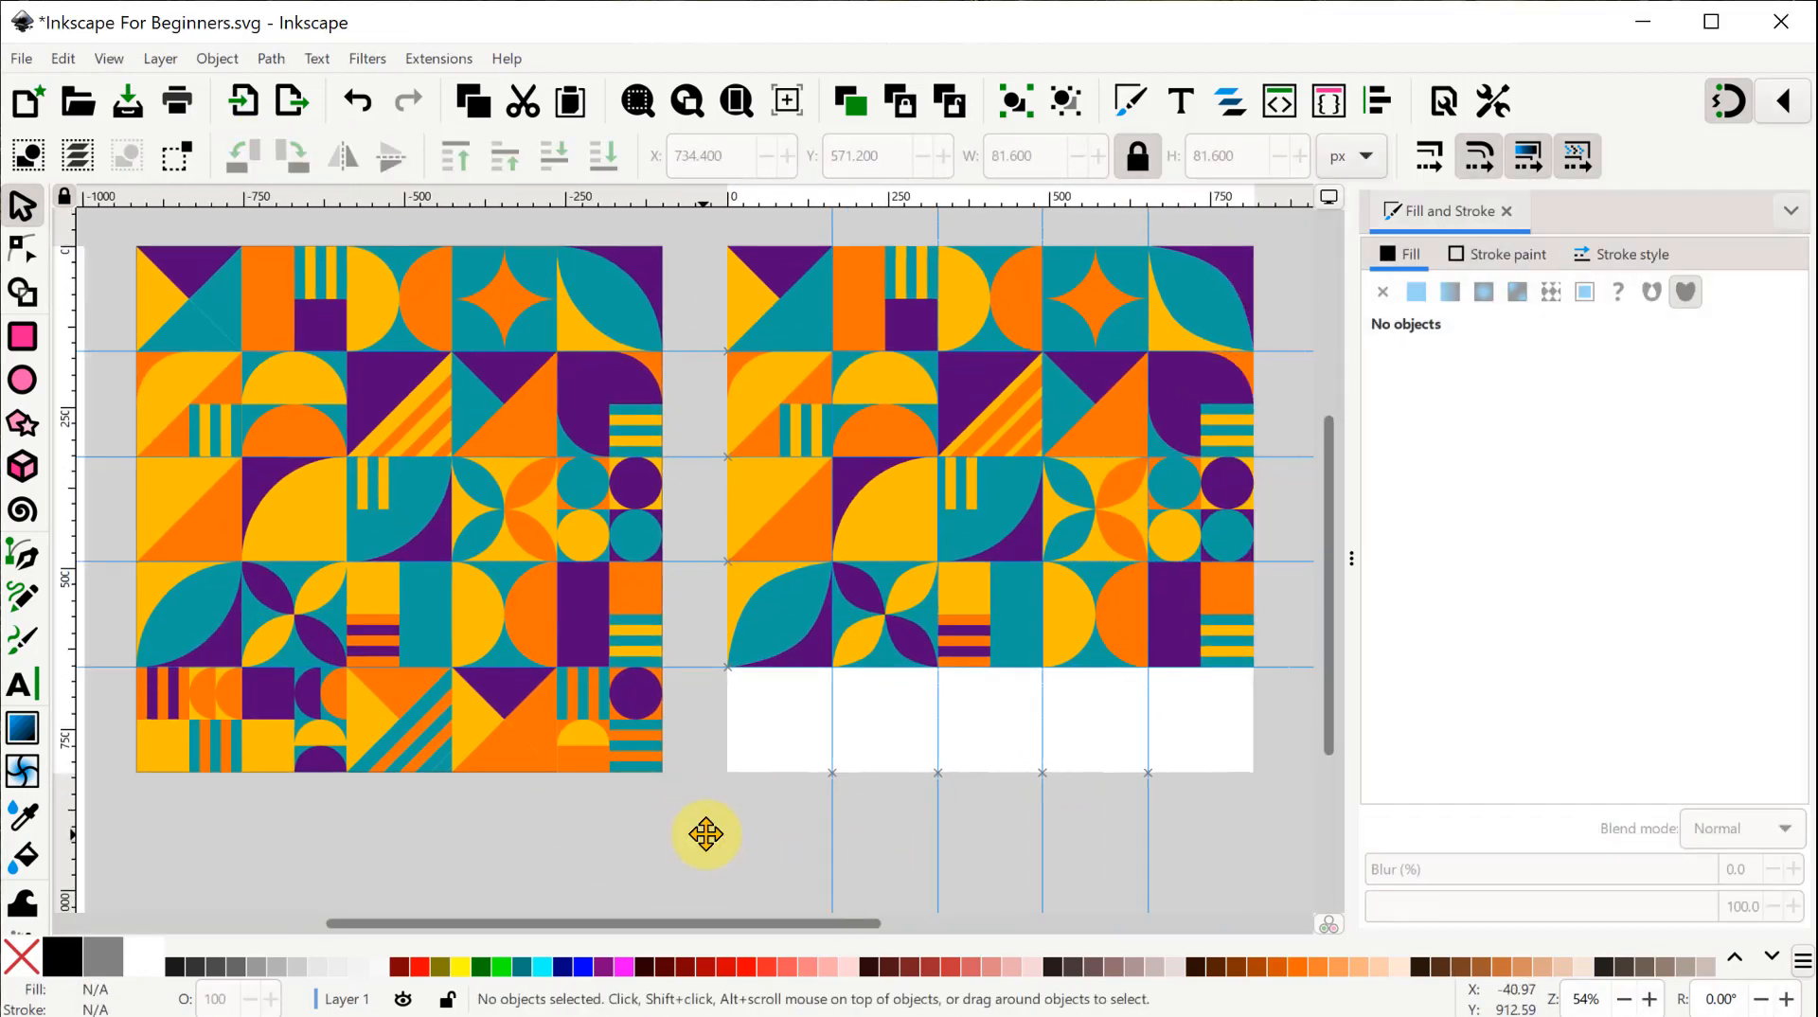
left_click_drag(1195, 629, 1059, 552)
key("ctrl+d")
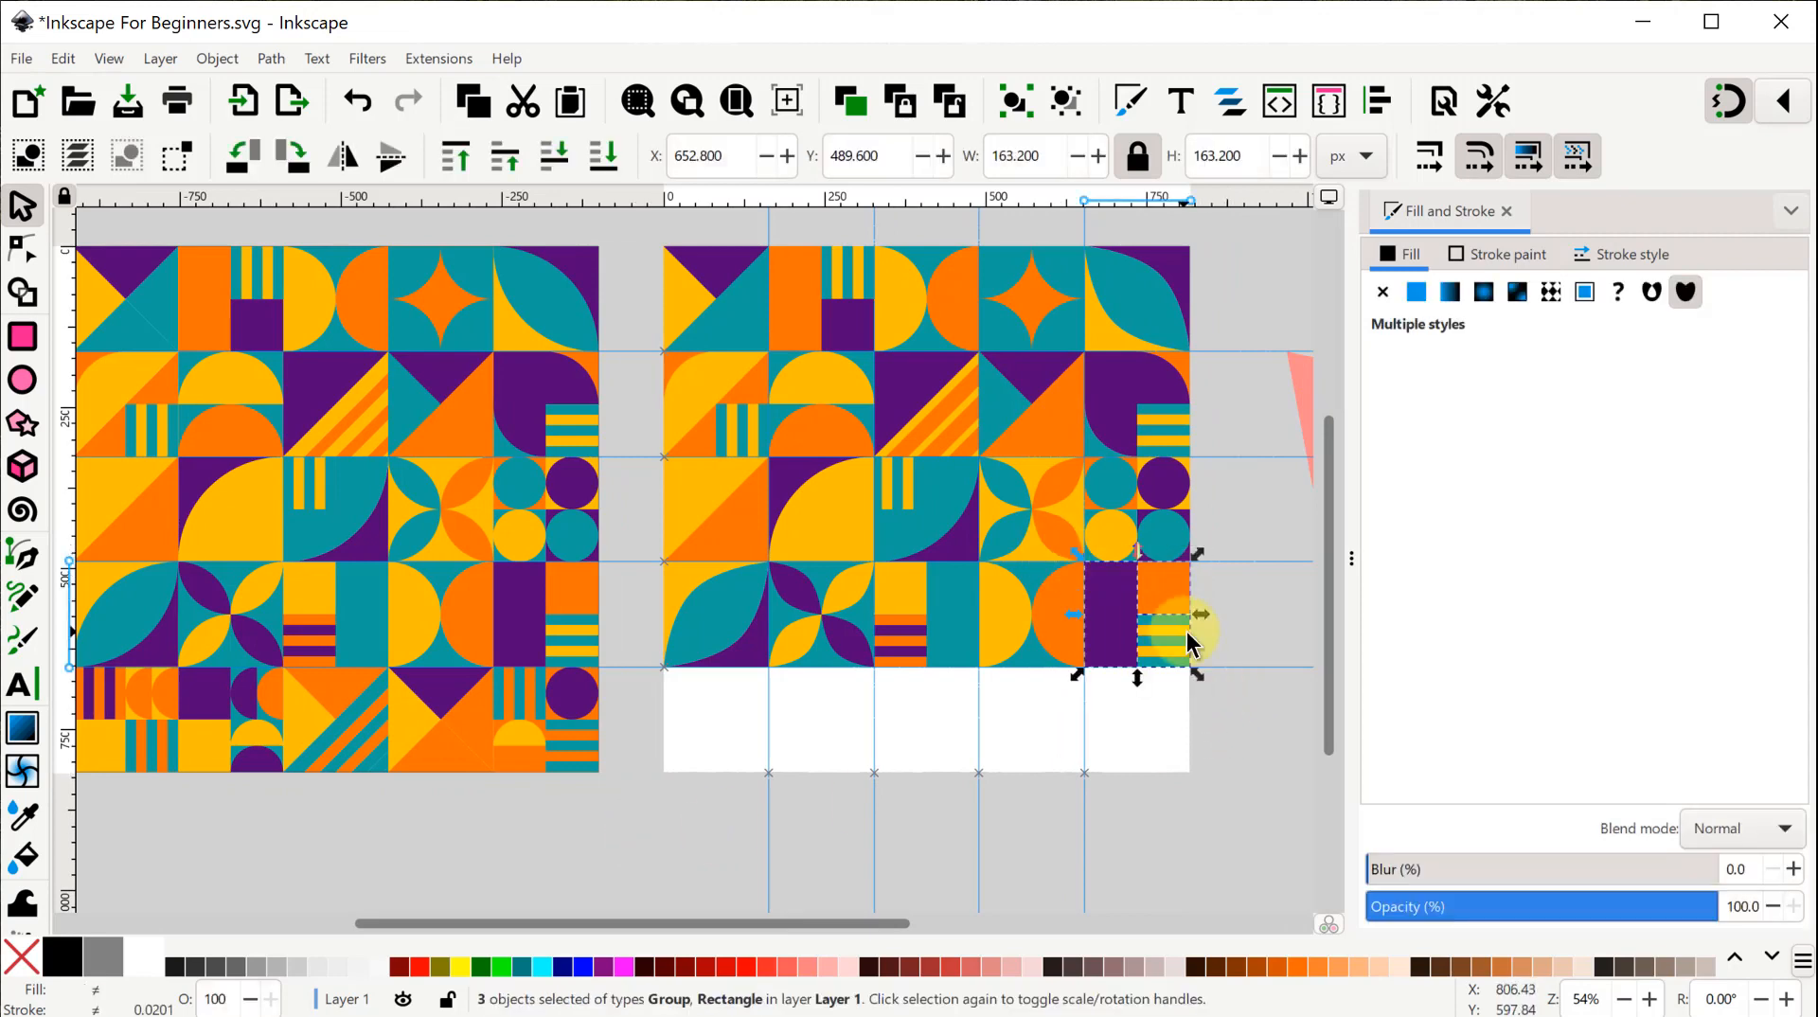
left_click_drag(1173, 629, 736, 729)
left_click_drag(595, 873, 778, 852)
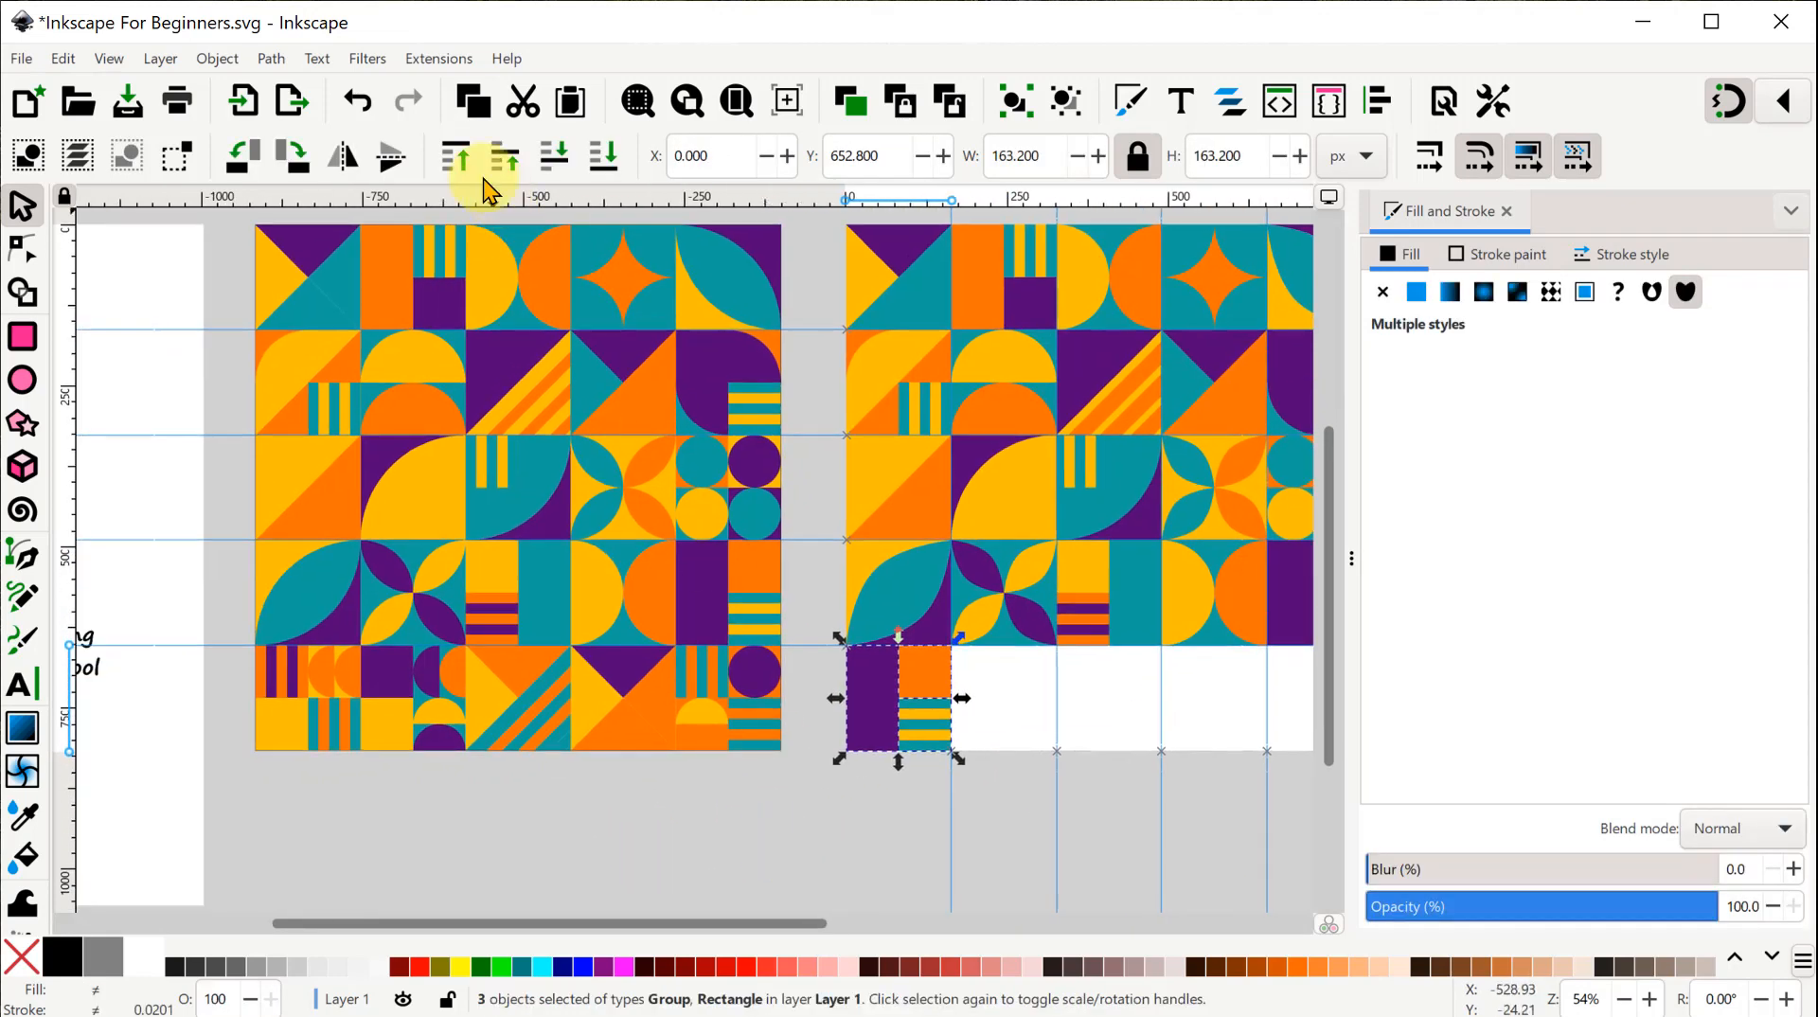
key("v")
left_click(346, 163)
left_click(809, 828)
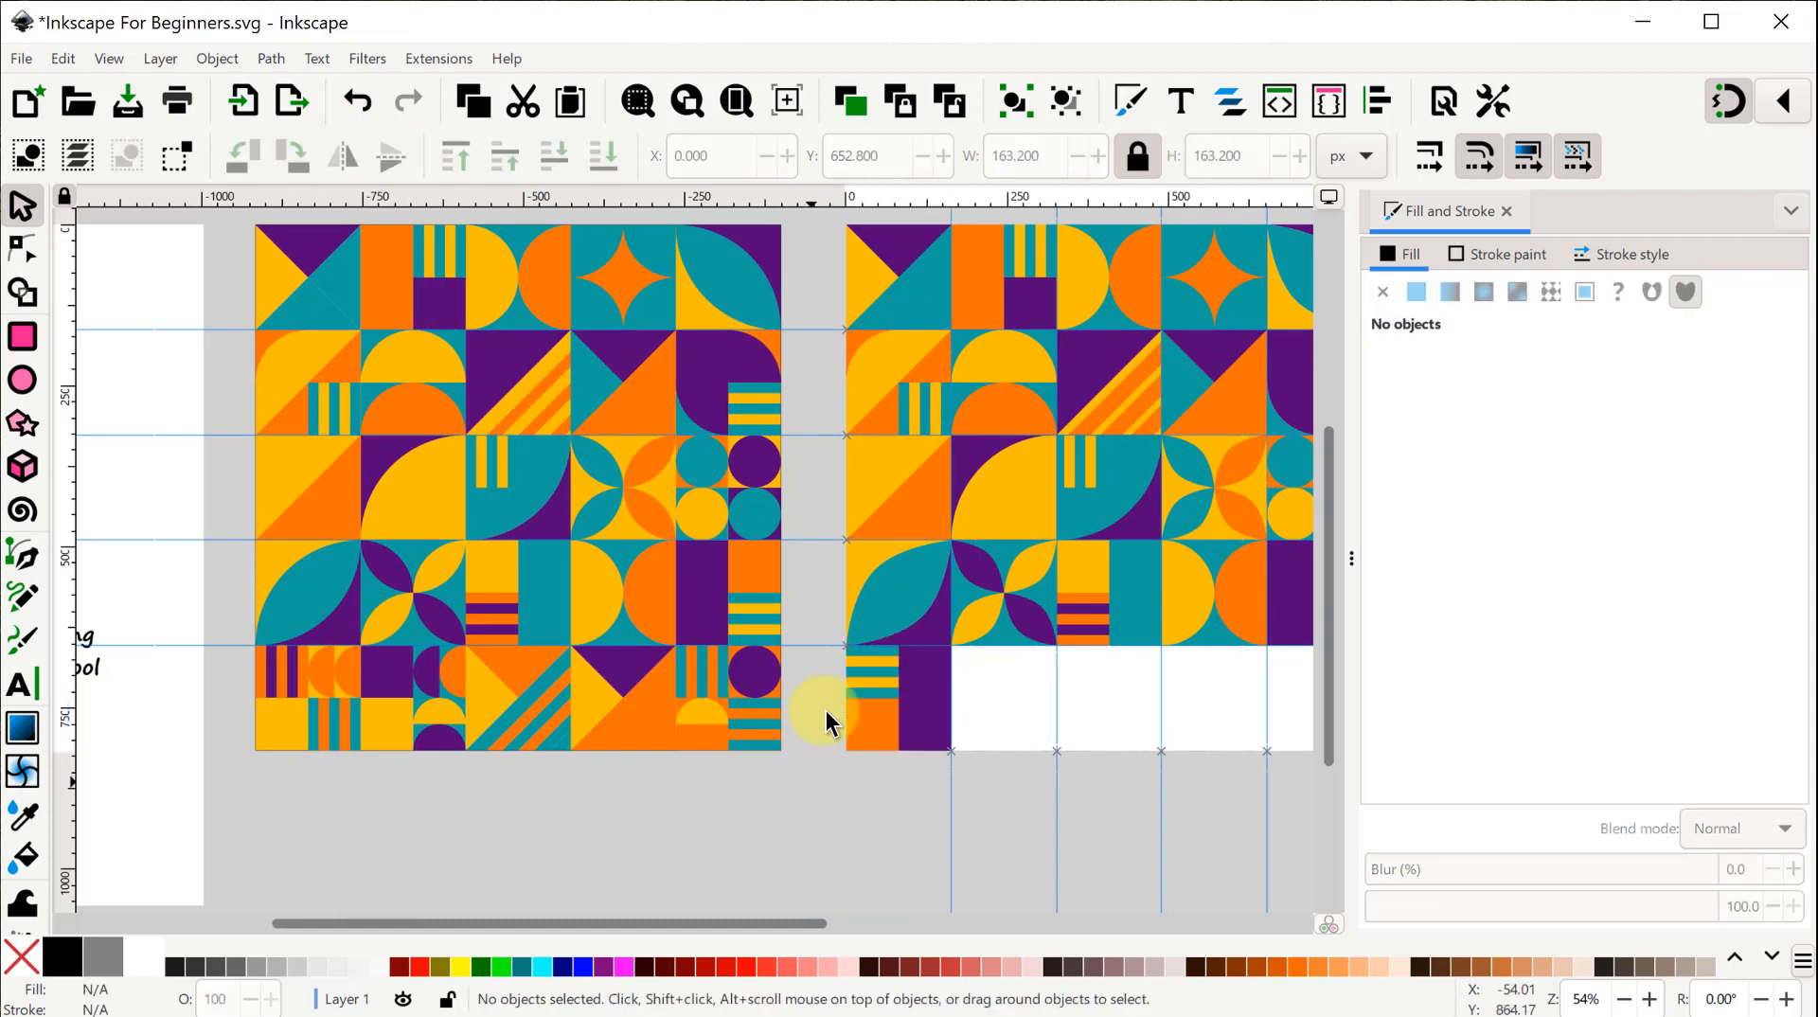
Turn the new tile's striped square so its stripes are vertical and duplicate it into the lower-right quarter.
left_click(869, 672)
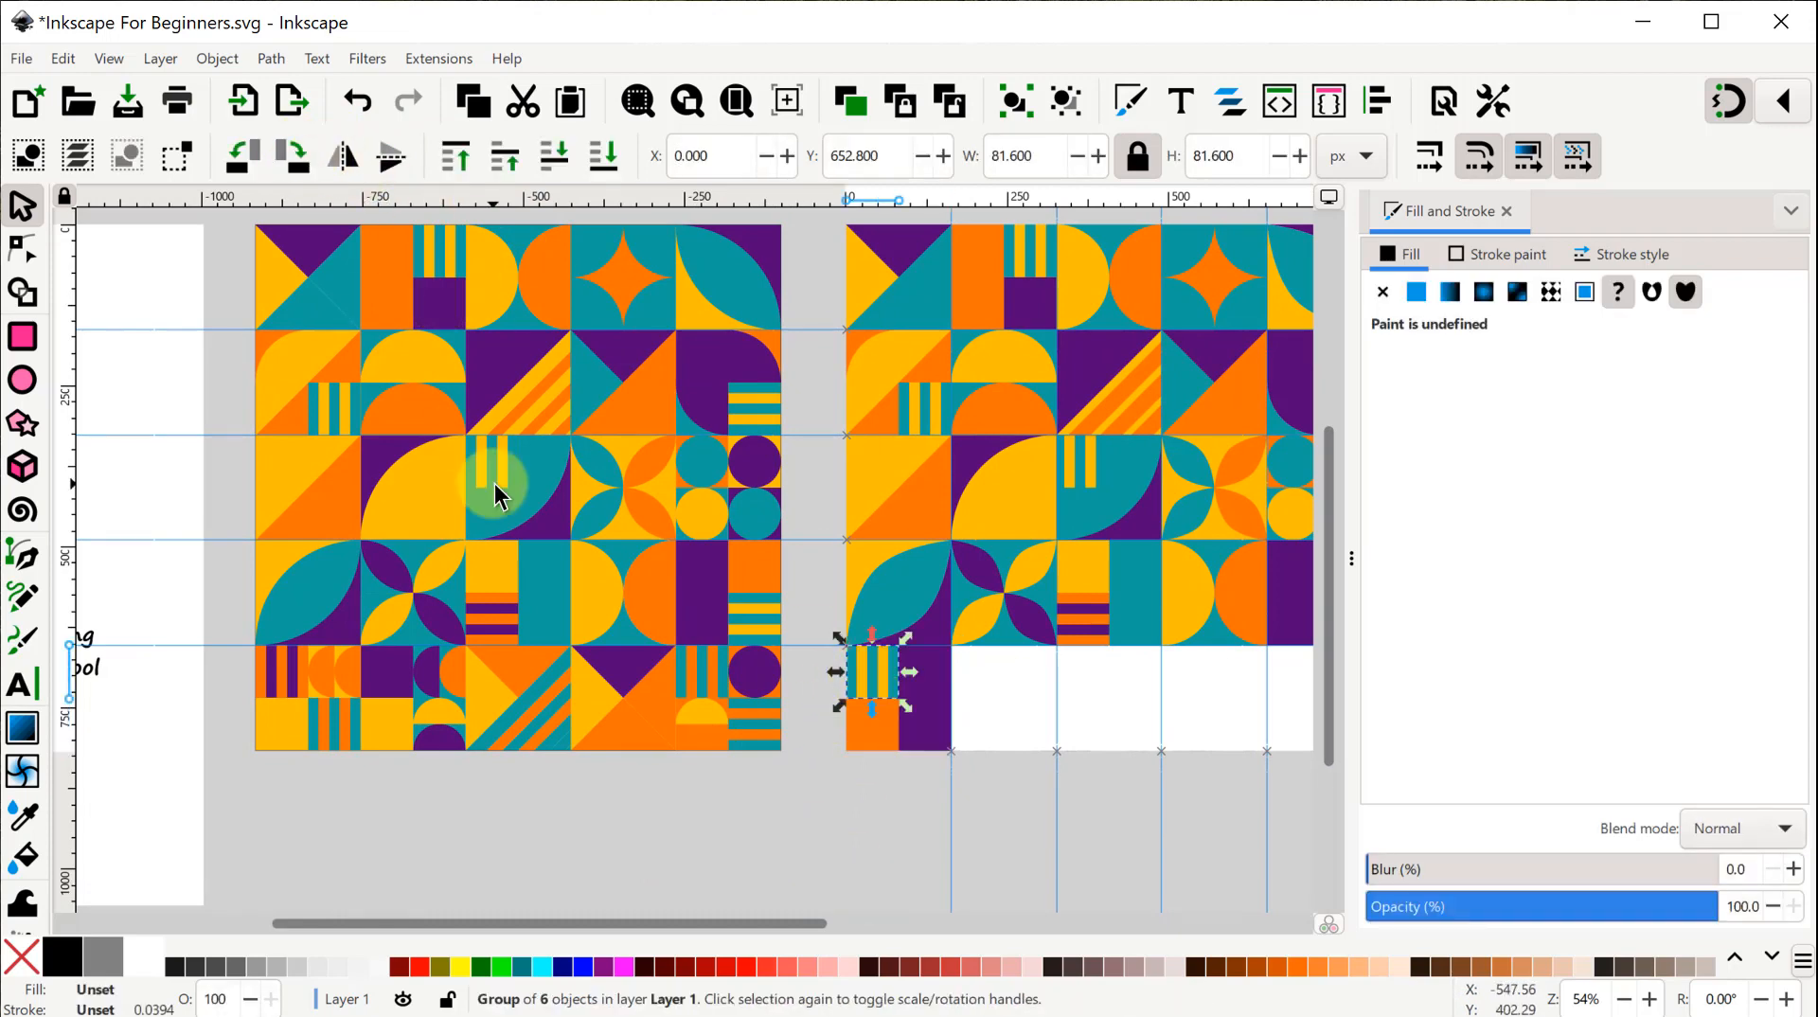
key("ctrl+d")
left_click_drag(885, 664, 922, 715)
Fill the tile's orange lower-left square and its purple half with the reference amber (#ffbf00).
left_click(878, 725)
left_click(1440, 778)
left_click(266, 727)
left_click(931, 670)
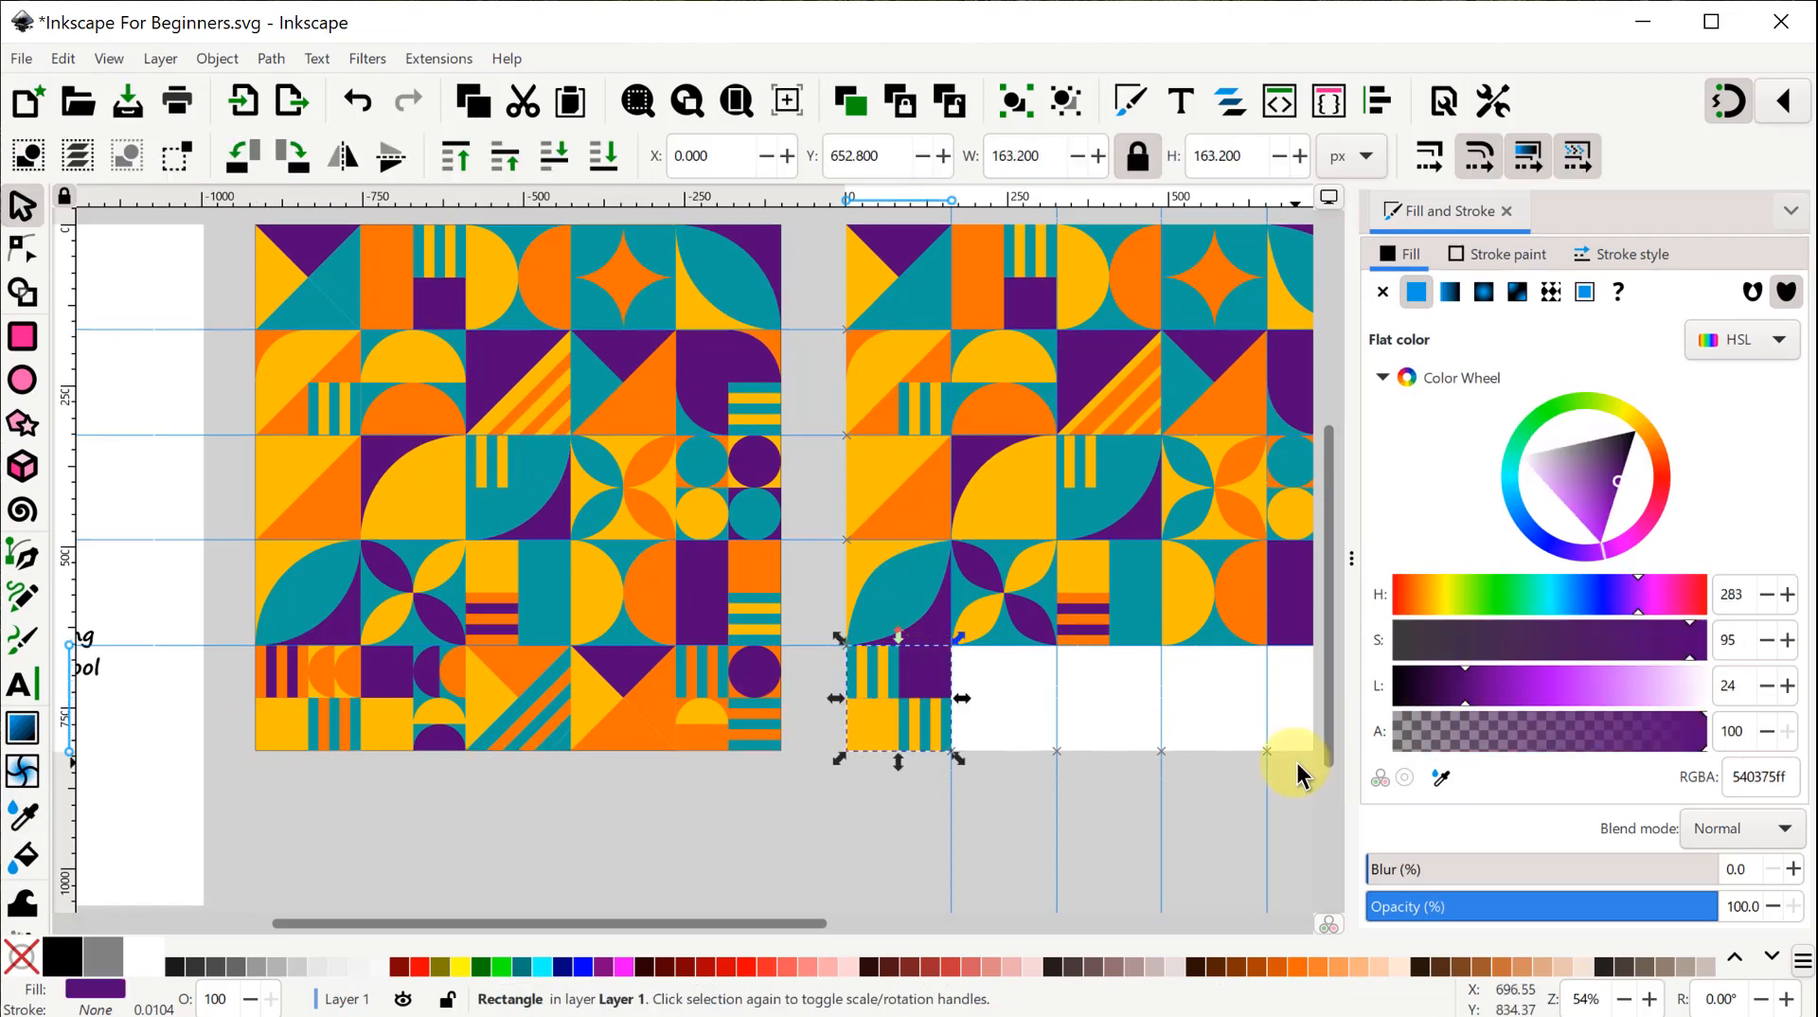
left_click(1439, 777)
left_click(841, 716)
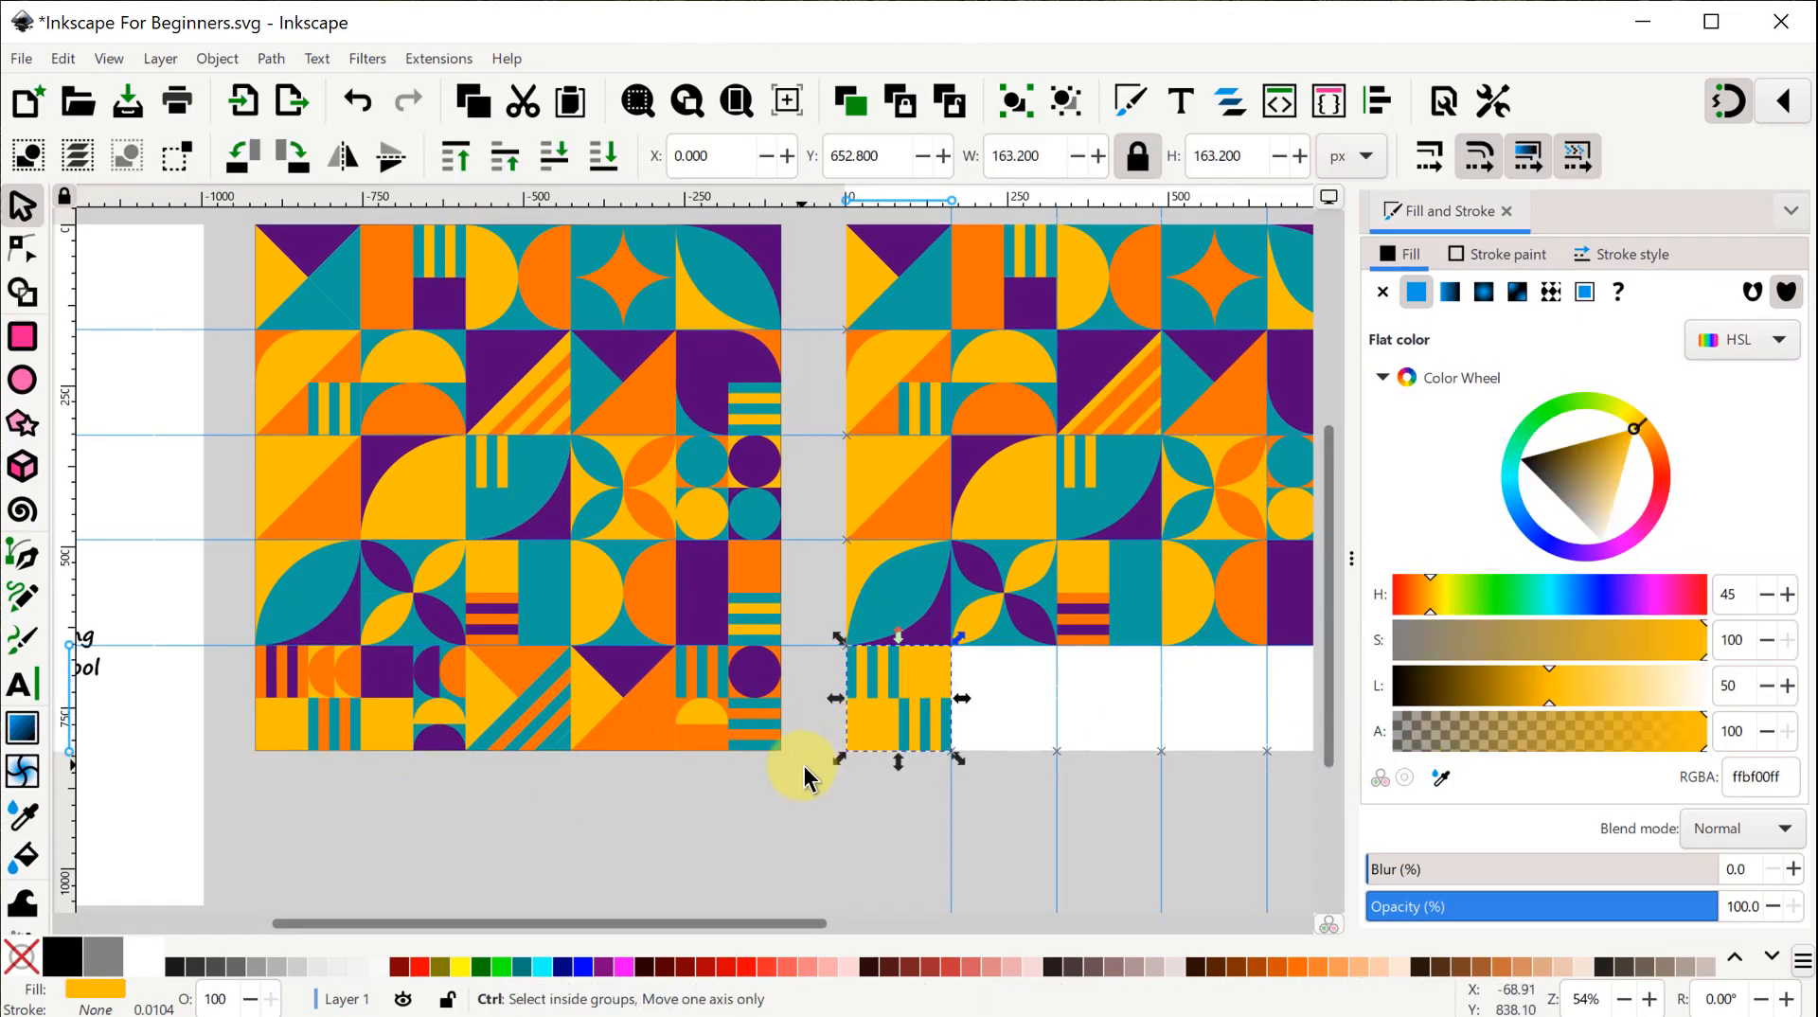
Replace the tile's upper-left striped square with a vertically striped copy of the fourth row's orange and purple one.
left_click_drag(755, 822, 578, 821)
left_click(872, 595)
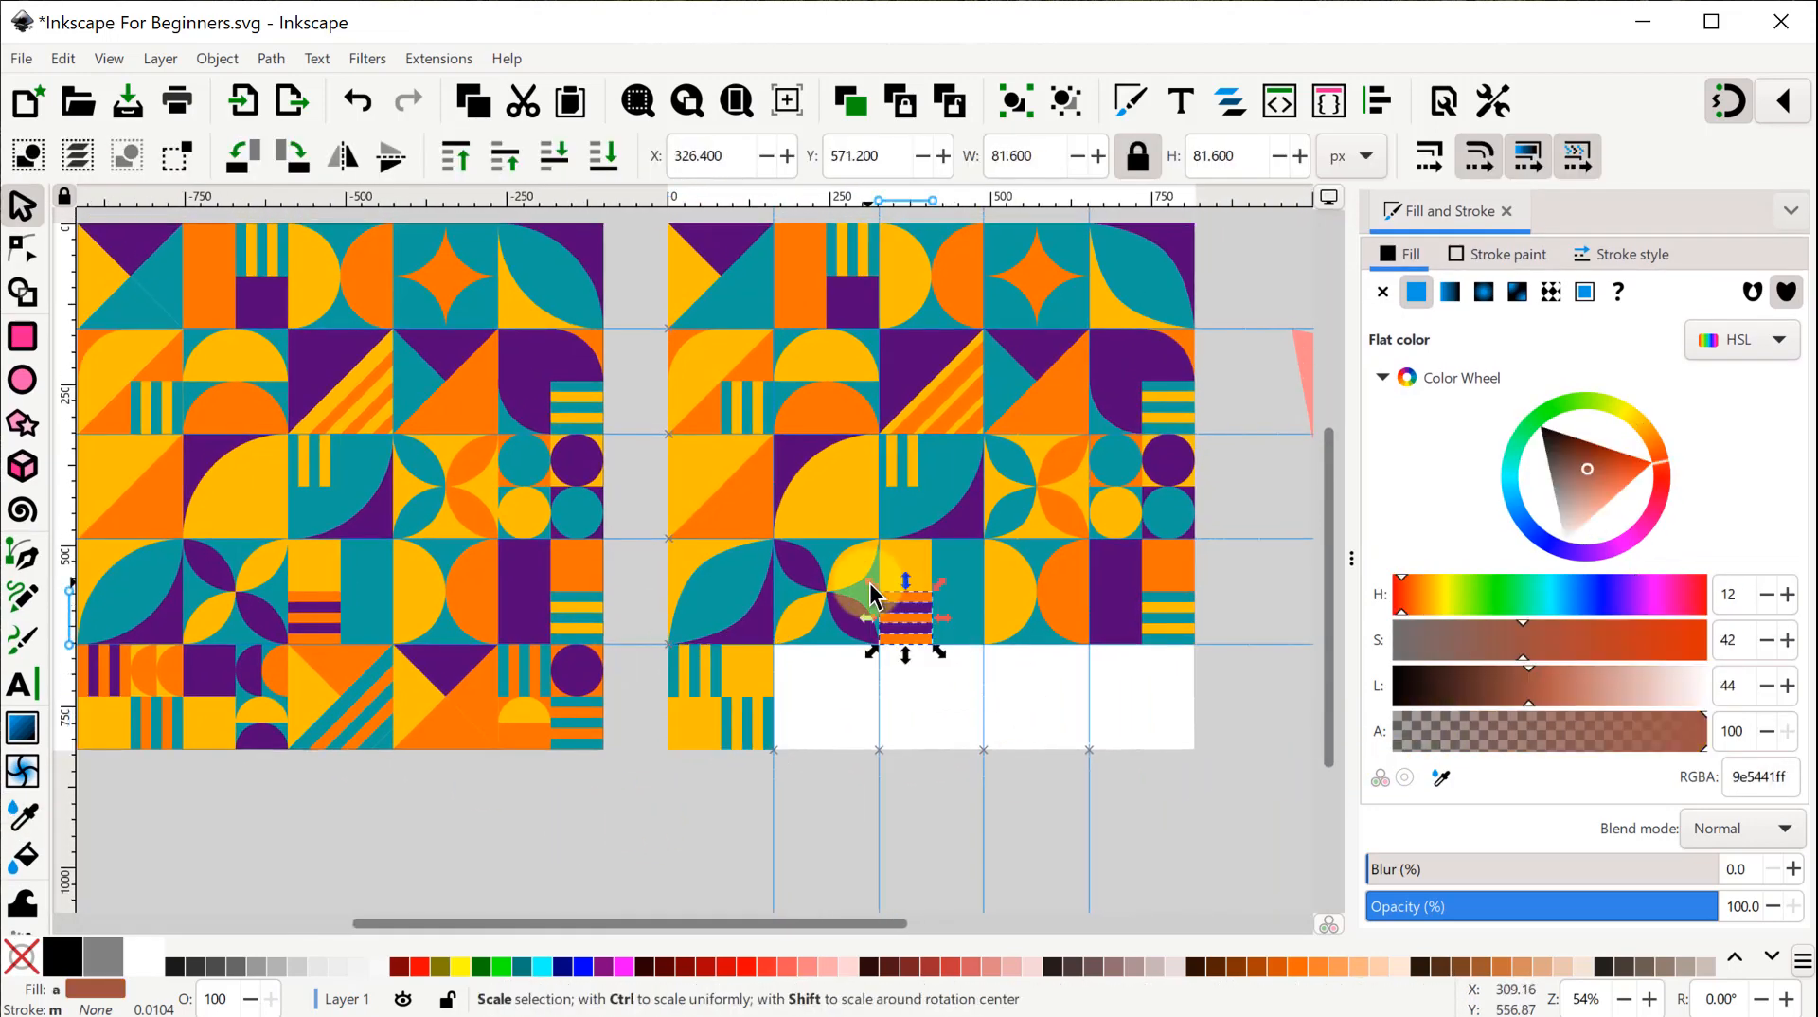
key("ctrl+d")
left_click_drag(918, 608, 703, 701)
left_click(701, 673)
key("Delete")
left_click(654, 833)
Ungroup the tile's lower-right striped square and fill its two amber stripes with orange (#ff7000).
scroll(751, 804, "up", 3)
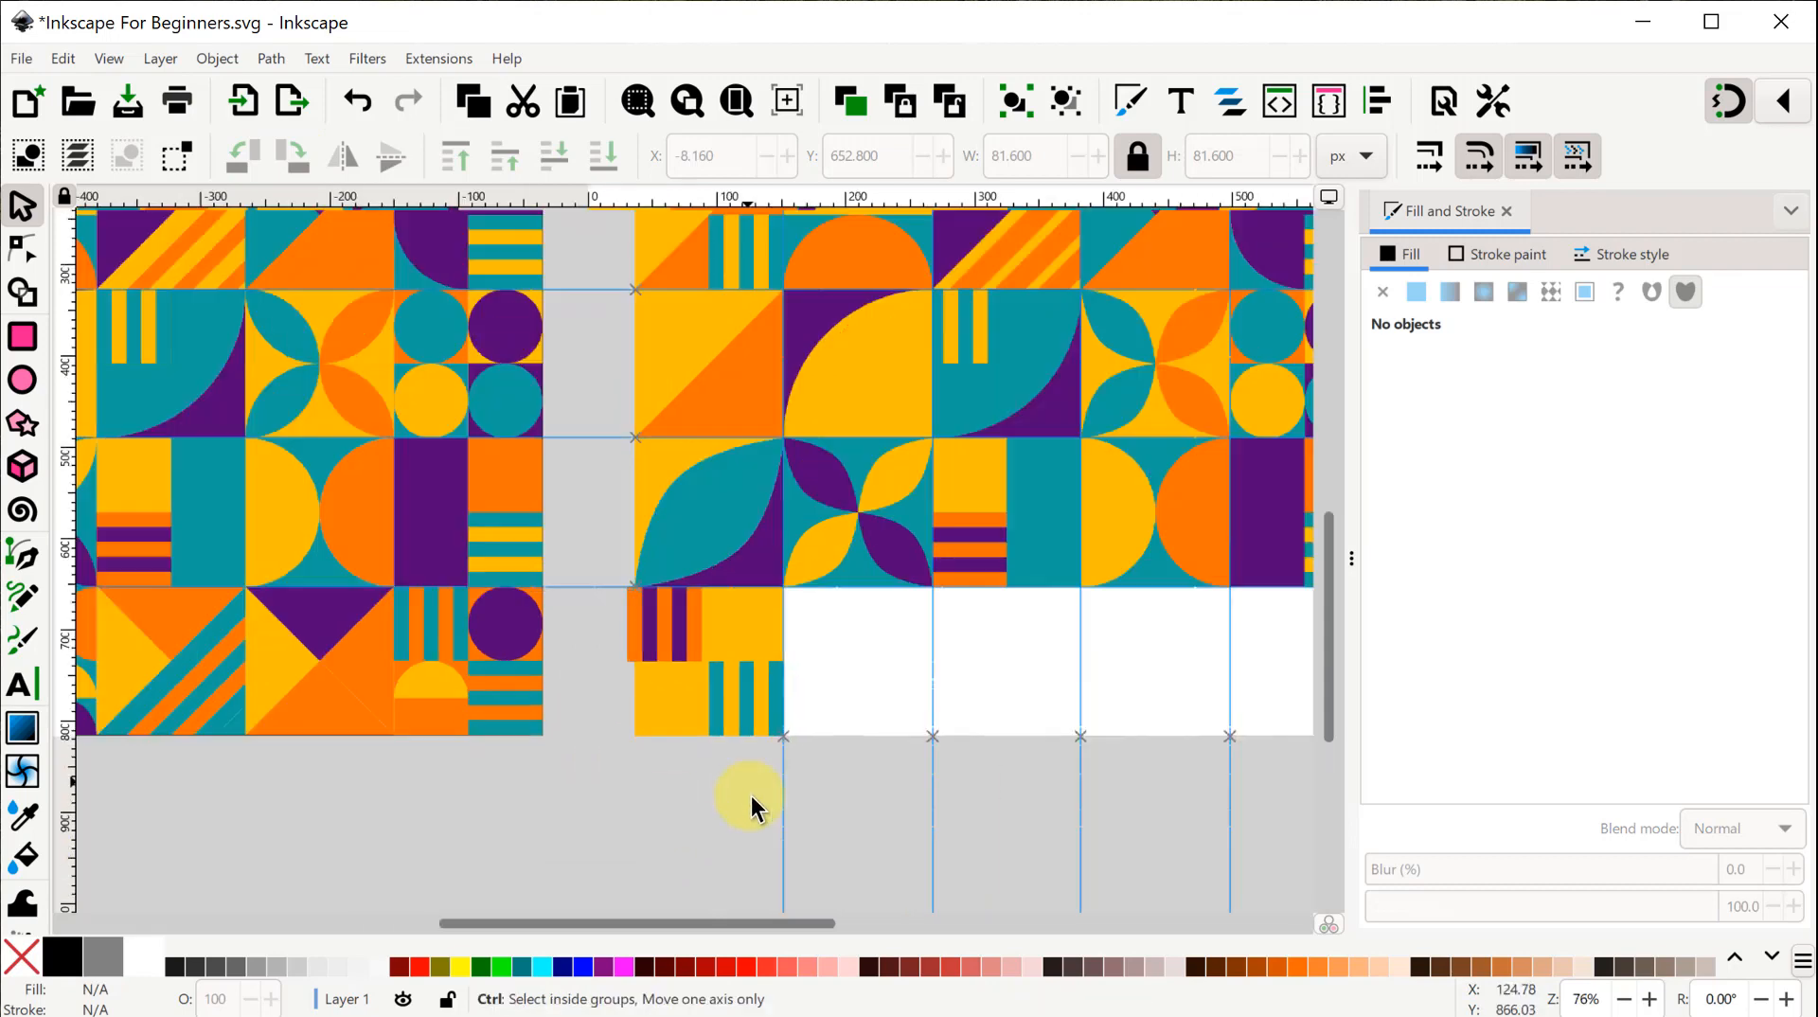
left_click(702, 574)
left_click(1069, 101)
left_click(750, 727)
left_click(715, 615)
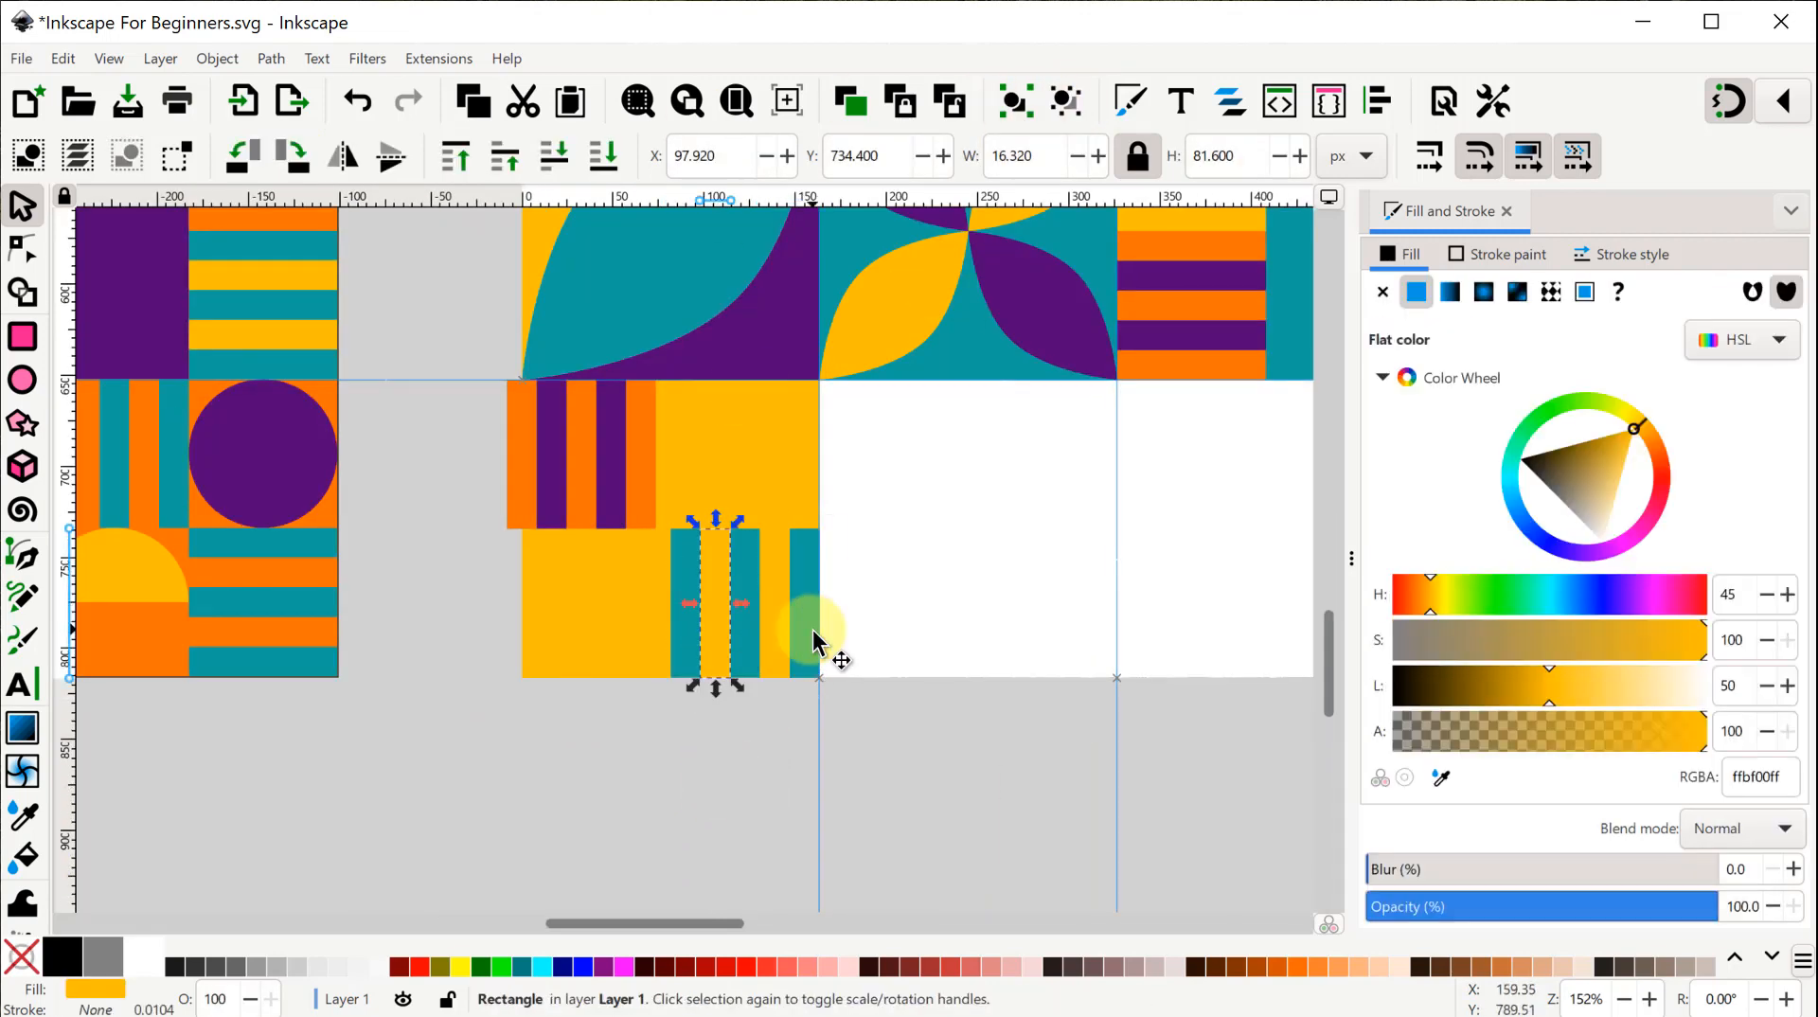
left_click(1443, 781)
left_click(68, 620)
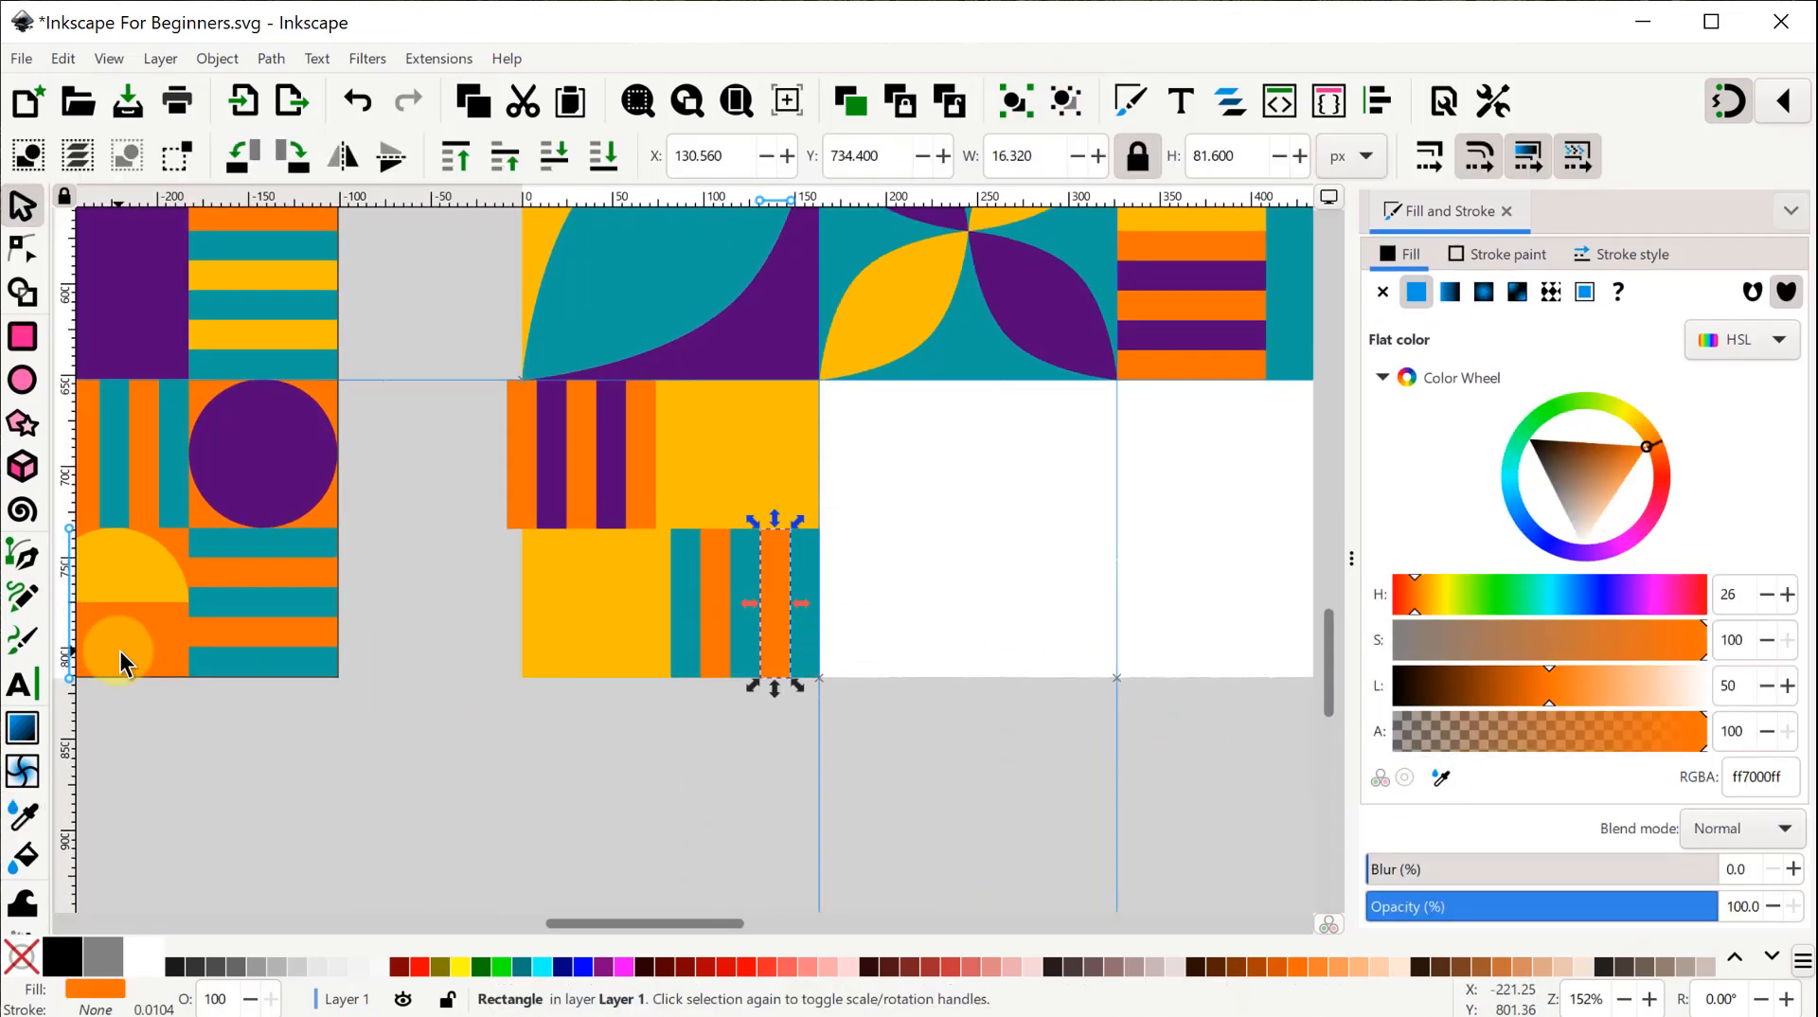
Align the orange and purple striped square with the upper-left corner of the fifth row's first cell.
scroll(455, 823, "down", 2)
left_click(390, 831)
left_click_drag(341, 827, 726, 837)
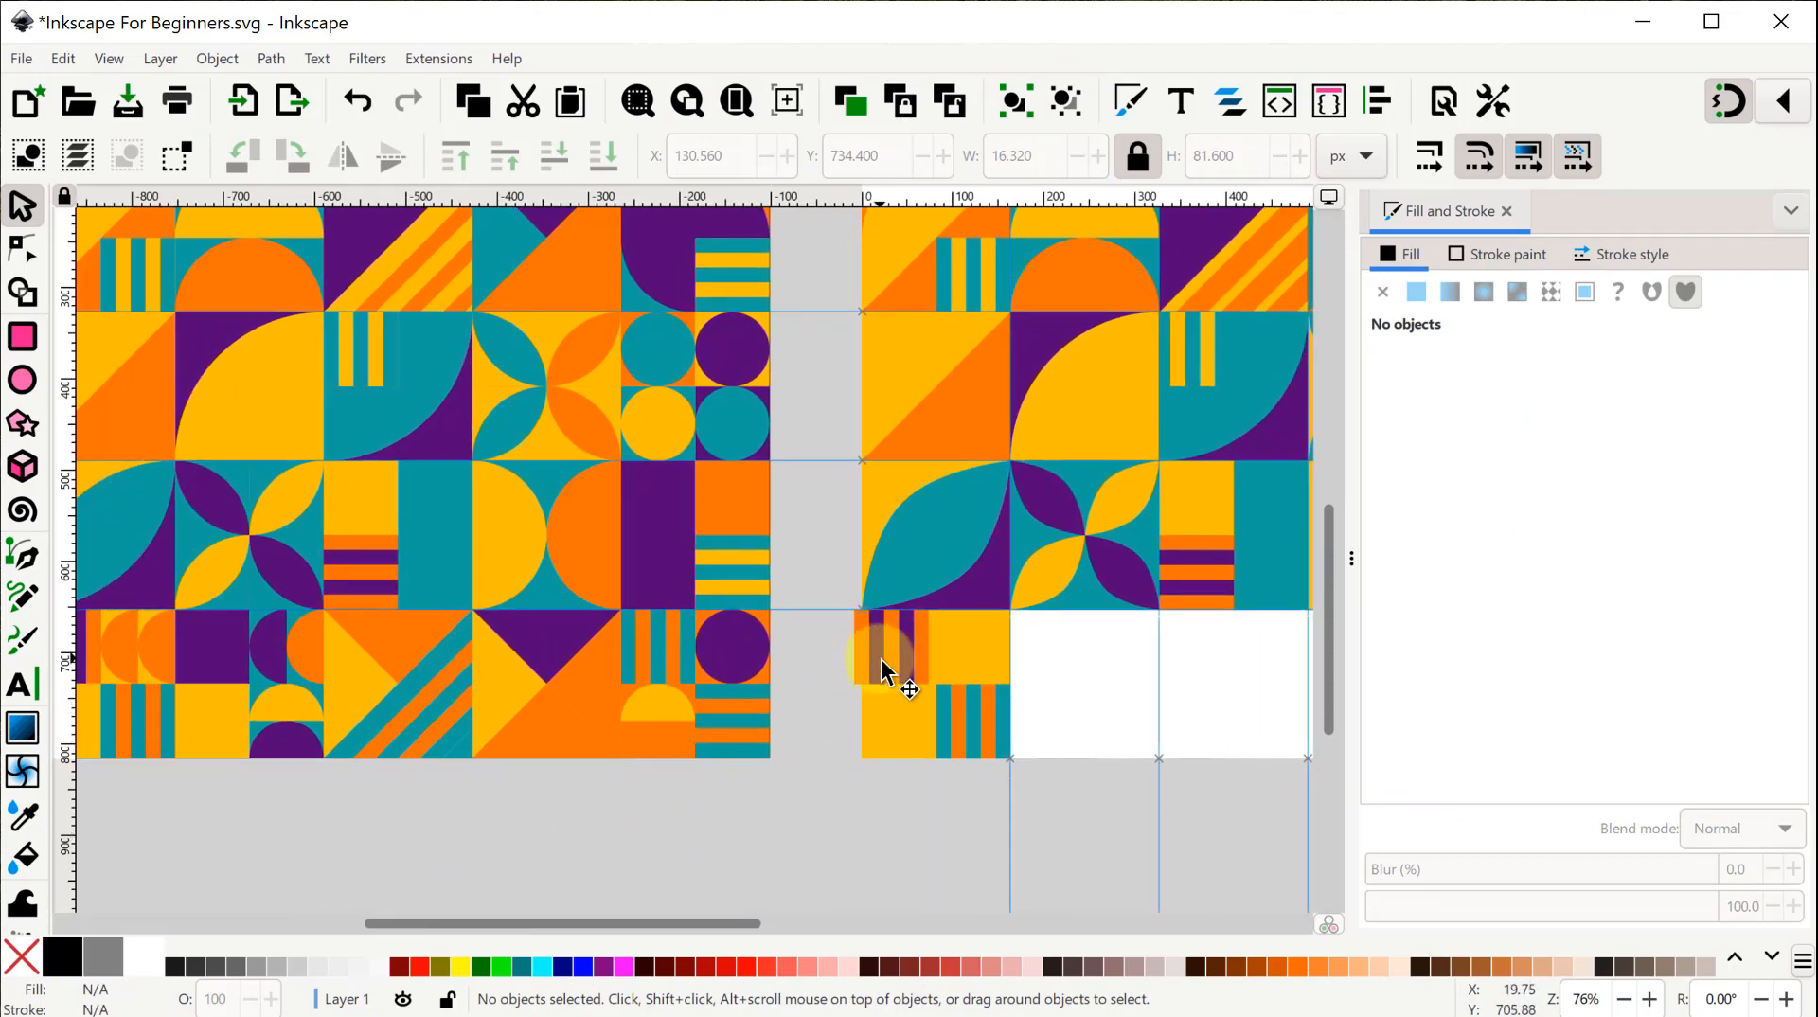
left_click_drag(829, 705, 962, 622)
scroll(867, 651, "up", 4)
left_click(699, 713)
scroll(698, 713, "down", 3)
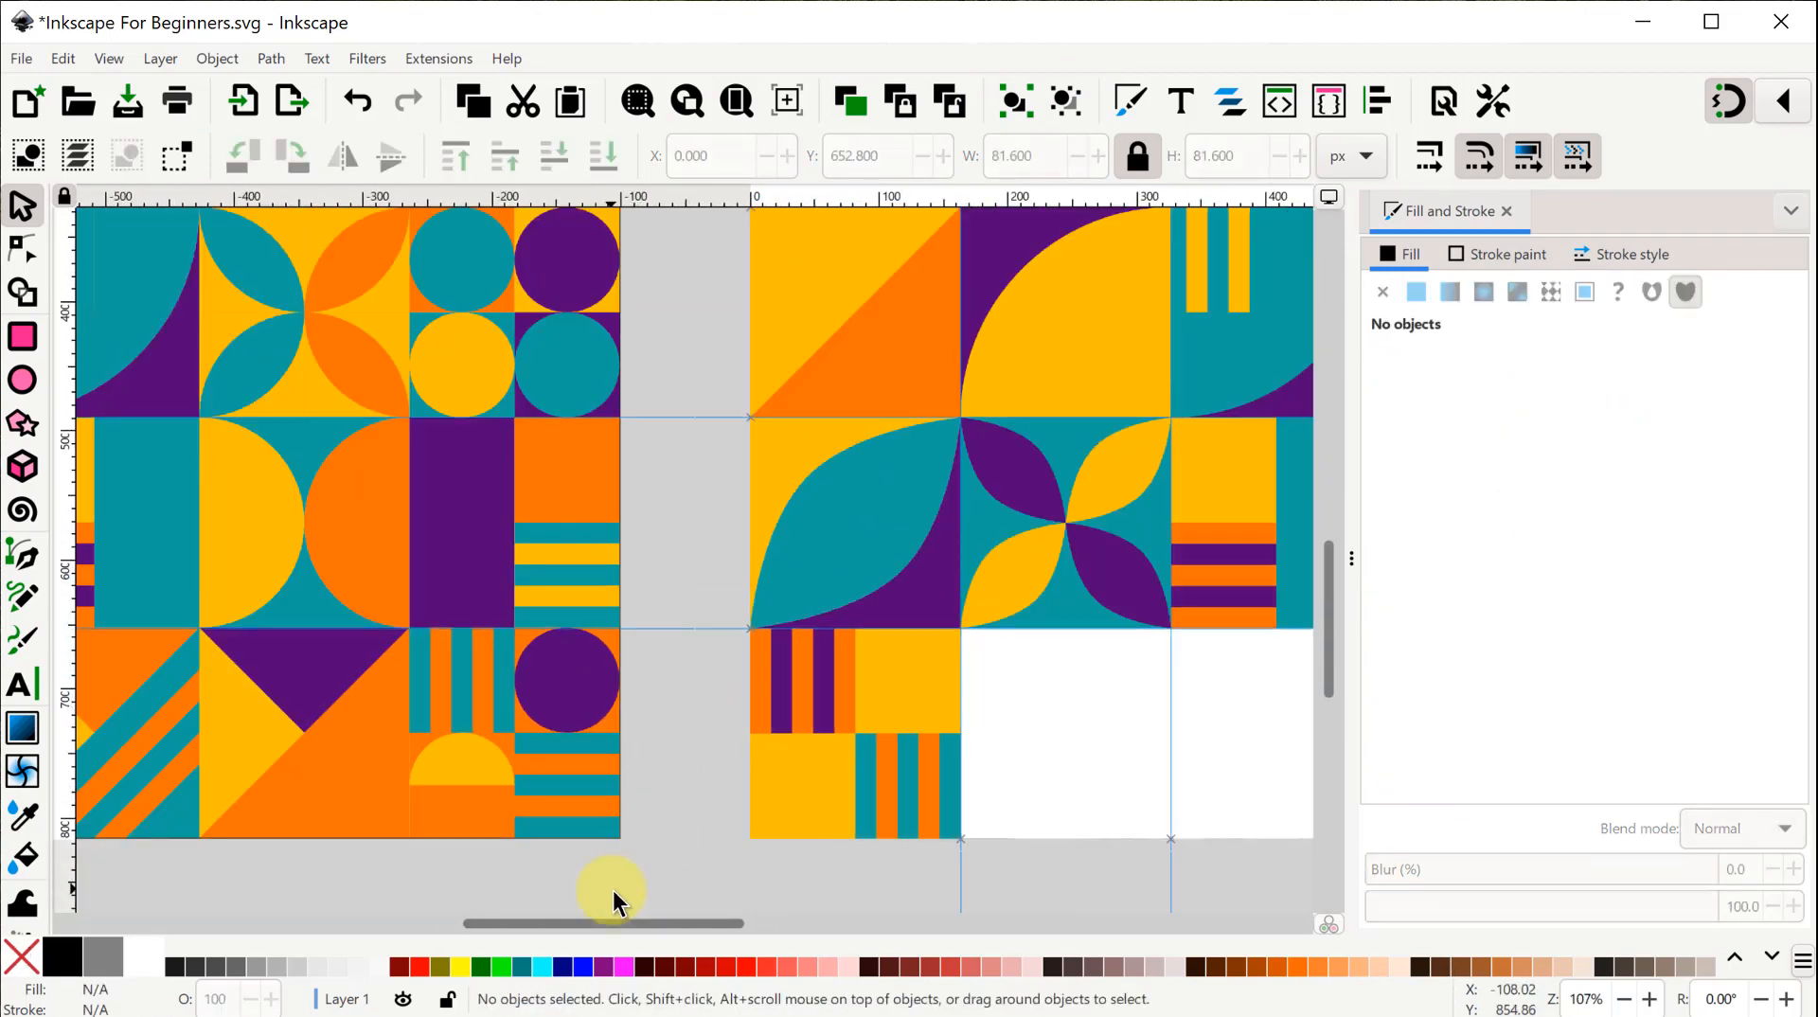
Duplicate the second row's orange semicircle, rotate it 90° counterclockwise and scale it down below the reference pattern.
scroll(941, 748, "down", 2)
left_click_drag(867, 825, 805, 827)
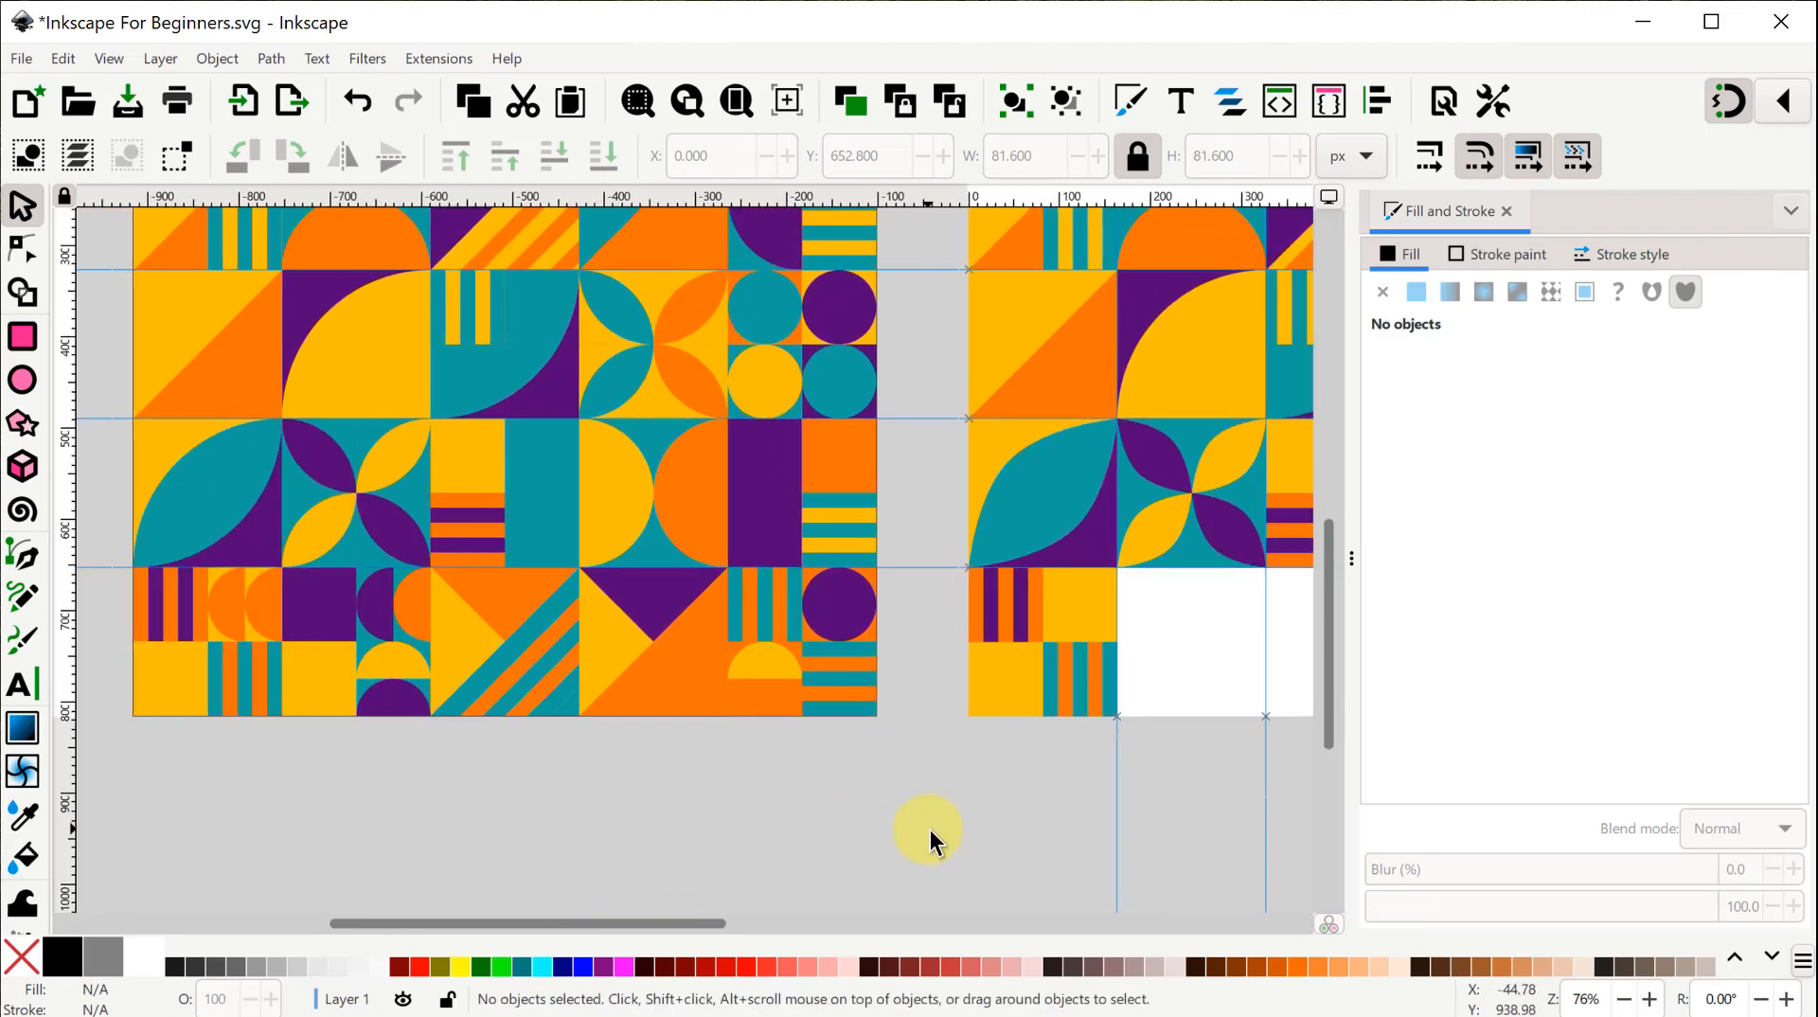
left_click_drag(930, 829, 820, 892)
left_click(1100, 301)
key("ctrl+d")
left_click_drag(1100, 301, 760, 859)
left_click(247, 173)
scroll(799, 747, "down", 5)
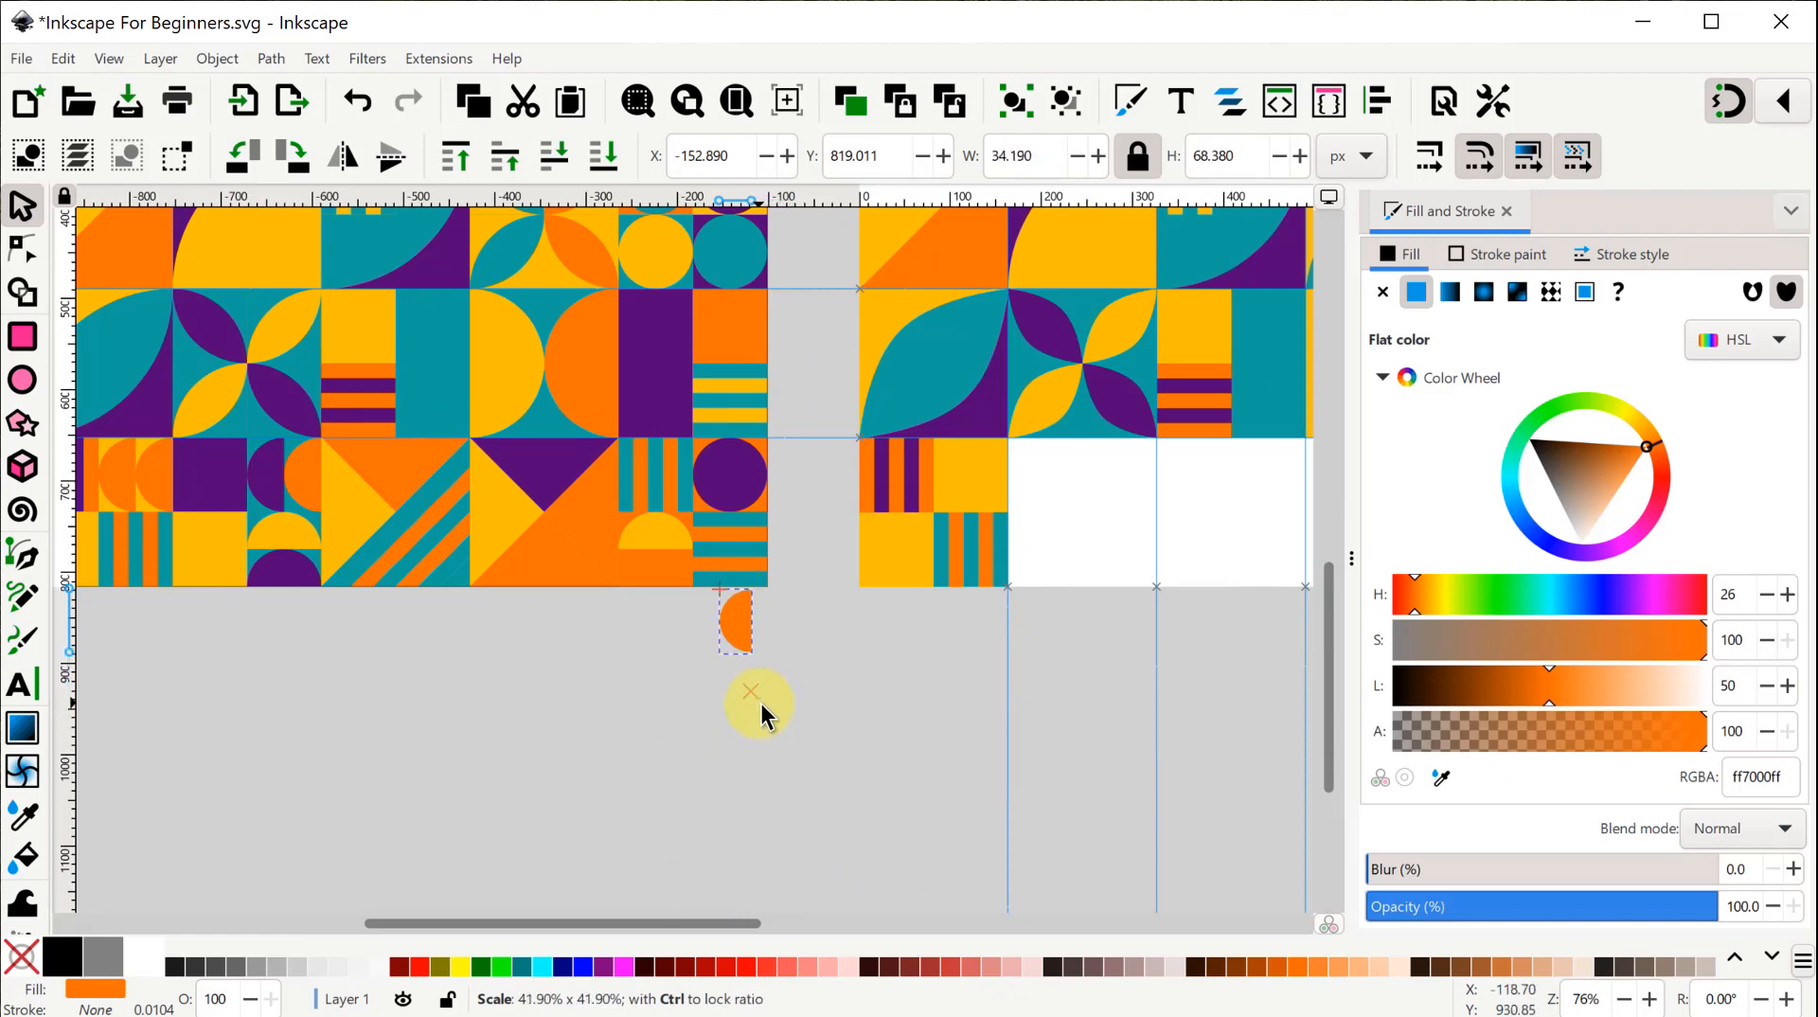
Snap the small orange semicircle to the right edge of the tile's upper-right square and enlarge it to the square's height.
scroll(759, 702, "up", 2)
left_click_drag(768, 717, 1023, 596)
scroll(1023, 623, "up", 3)
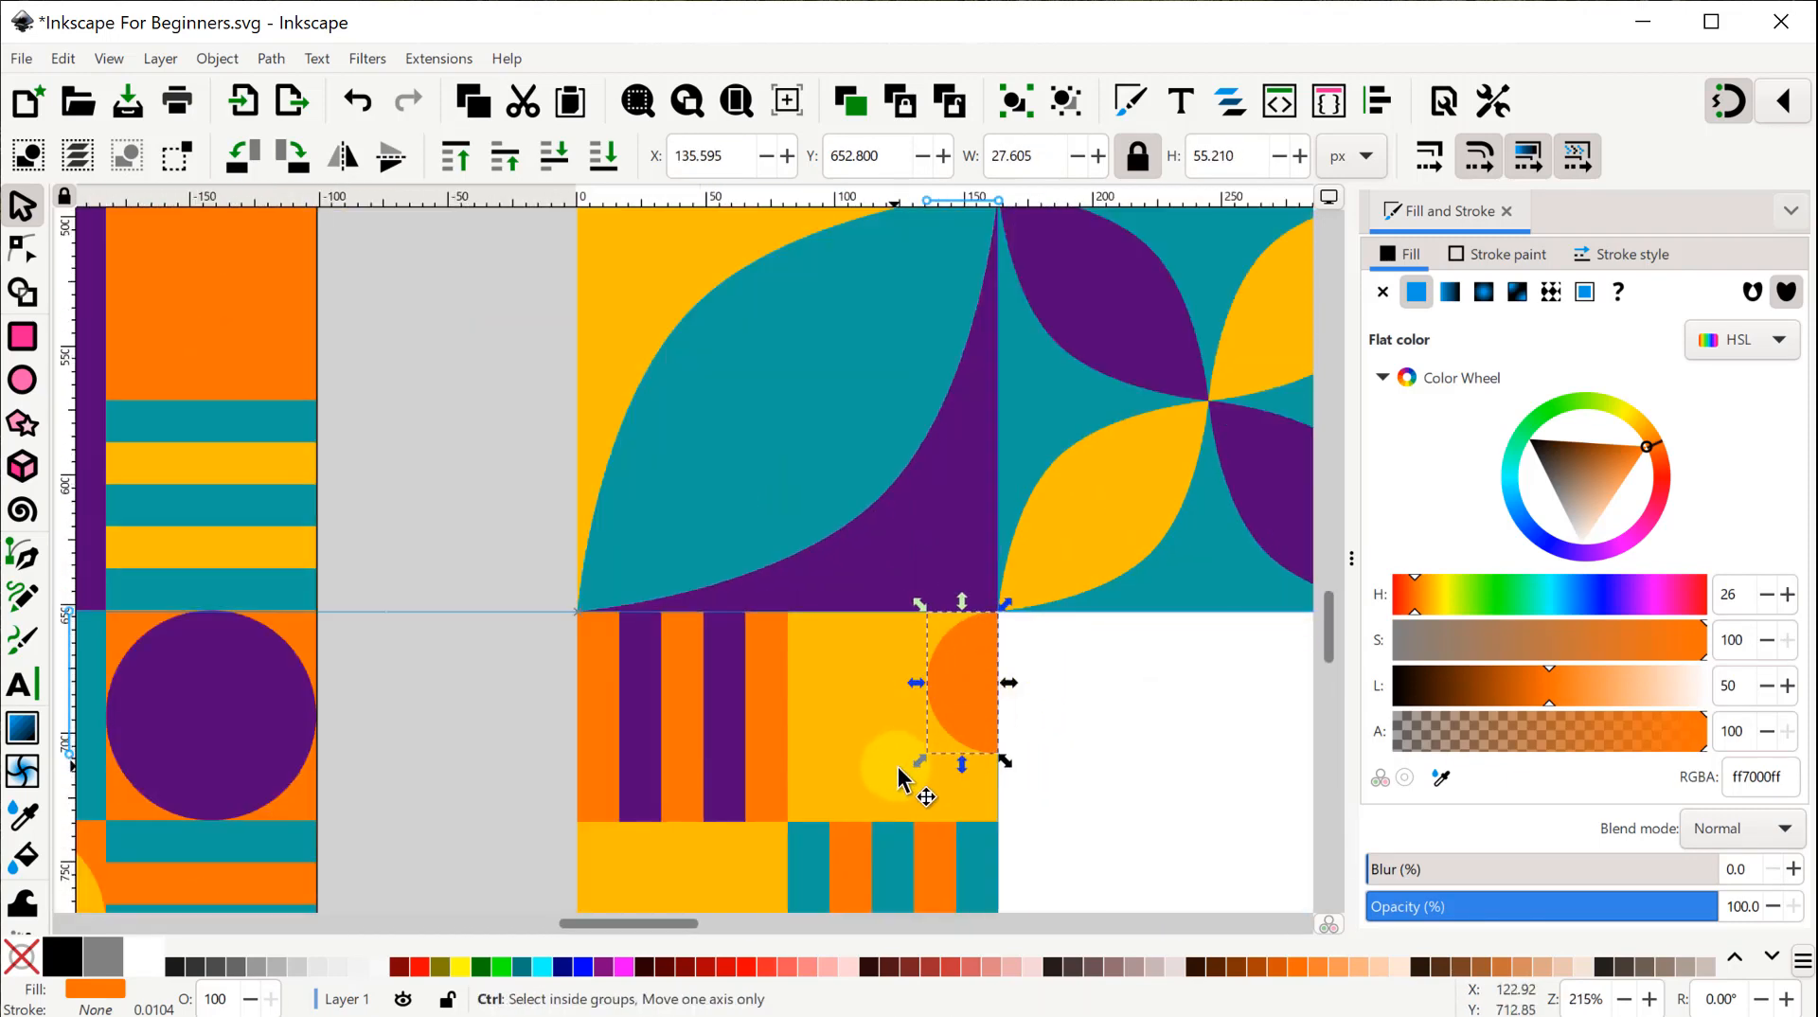
left_click_drag(898, 769, 949, 834)
Duplicate the orange semicircle and snap the copy to the left edge of the tile's upper-right square.
key("ctrl+d")
left_click_drag(959, 738, 842, 732)
scroll(841, 733, "down", 2)
left_click_drag(646, 787, 794, 729)
scroll(1046, 677, "up", 1)
scroll(1046, 677, "up", 1)
left_click_drag(872, 663, 872, 663)
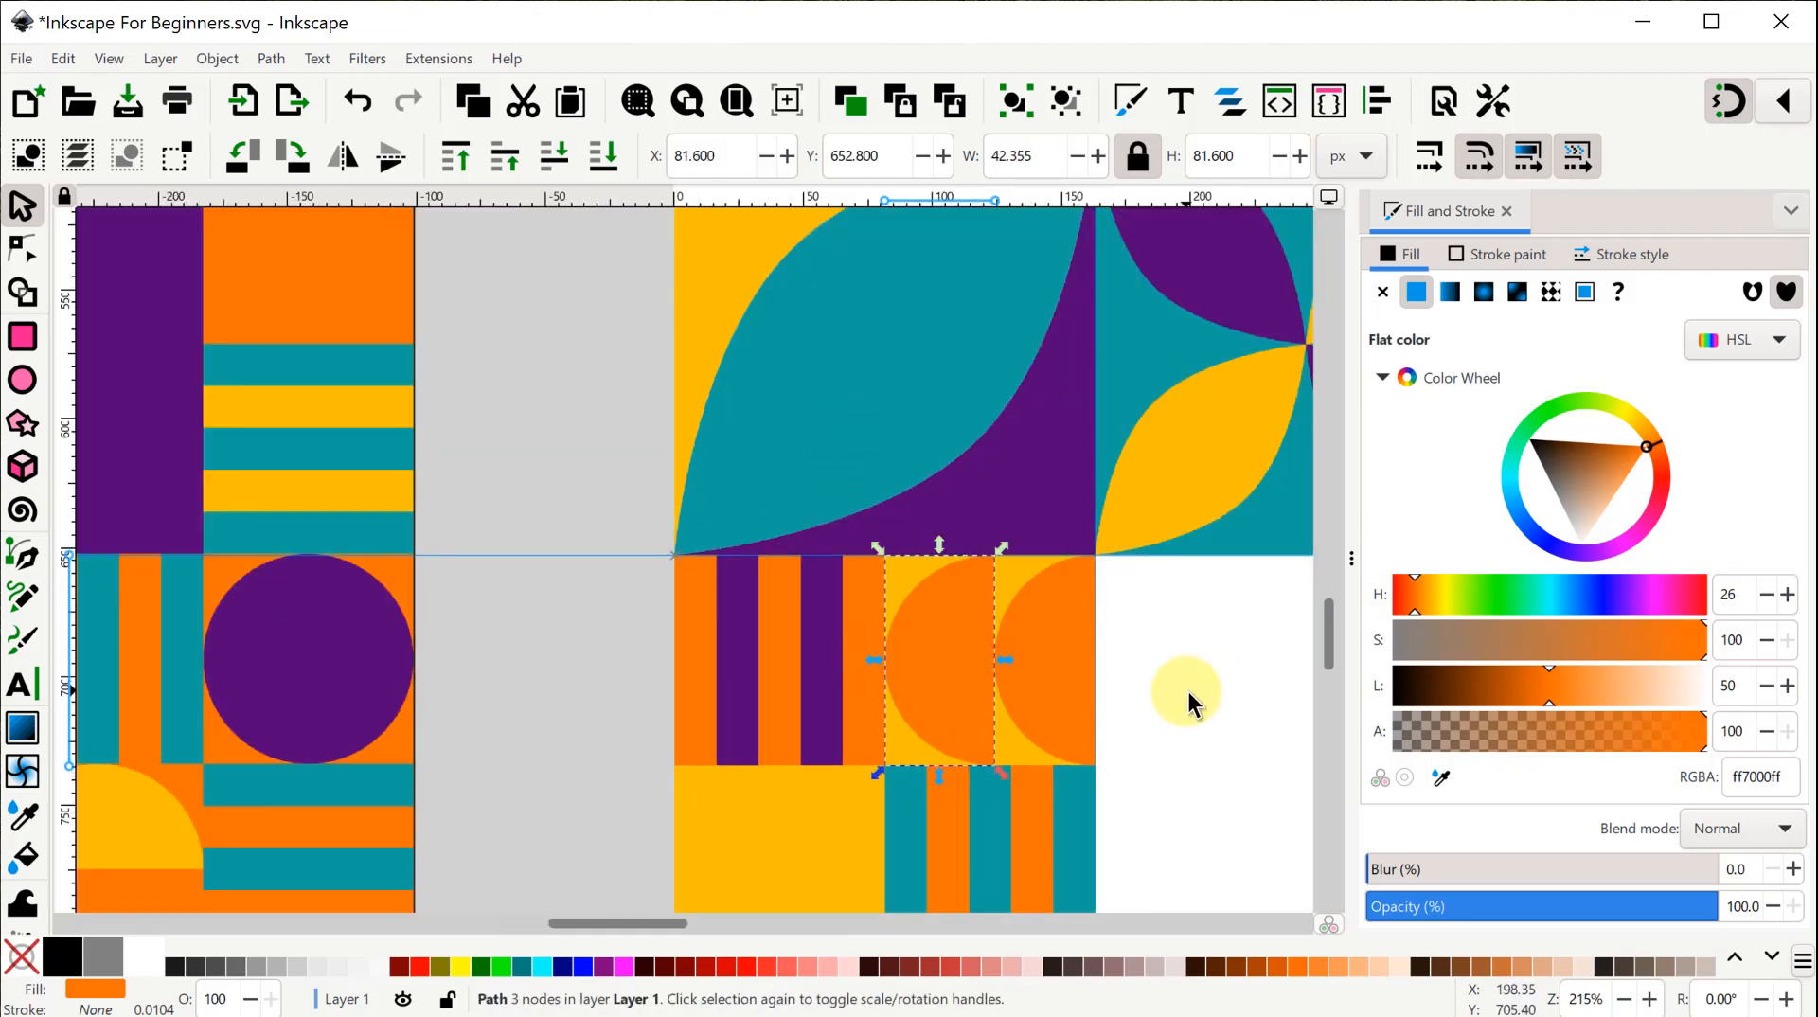
left_click(1195, 693)
Copy the third row's four-circle tile into the fifth row's second cell.
scroll(1221, 703, "down", 2)
scroll(1236, 707, "down", 1)
left_click_drag(947, 846, 724, 850)
scroll(1055, 820, "down", 1)
left_click_drag(1283, 597, 1135, 462)
key("ctrl+d")
left_click_drag(1210, 522, 895, 748)
scroll(872, 834, "down", 2)
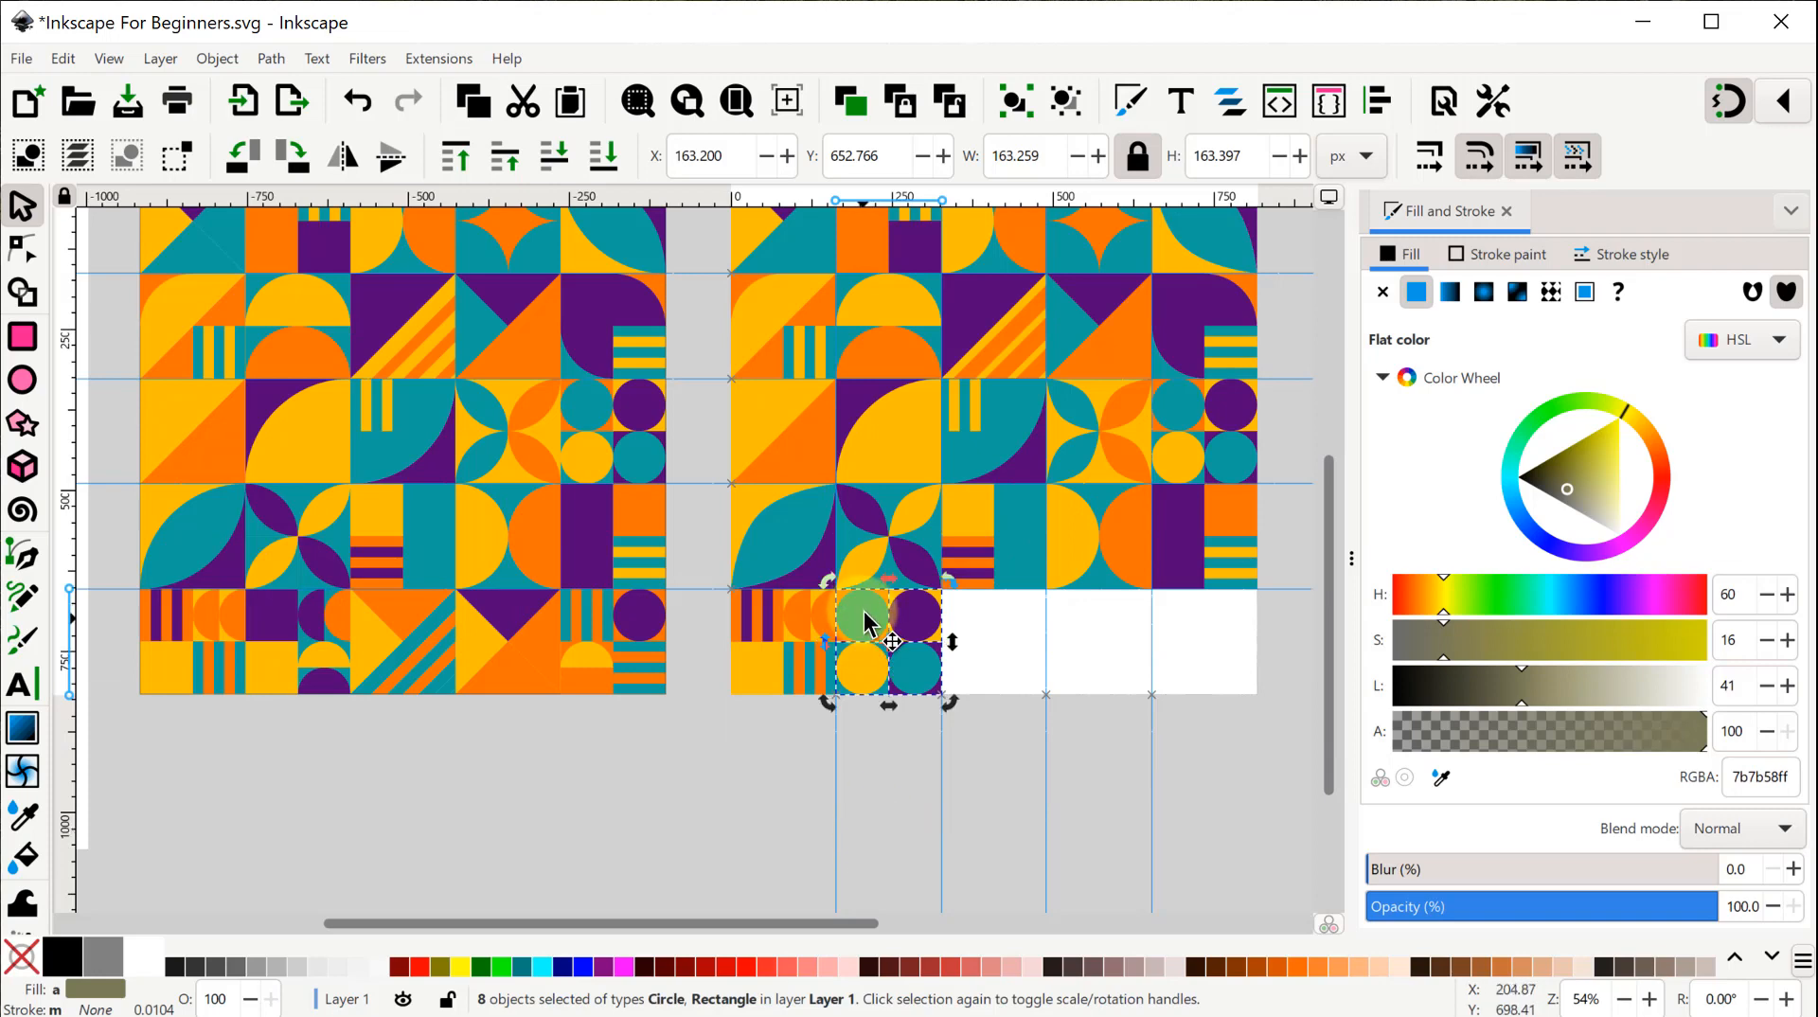
Delete the four circles from the copied tile, leaving its background squares.
key("Escape")
left_click(864, 619)
key("Delete")
left_click(922, 619)
key("Delete")
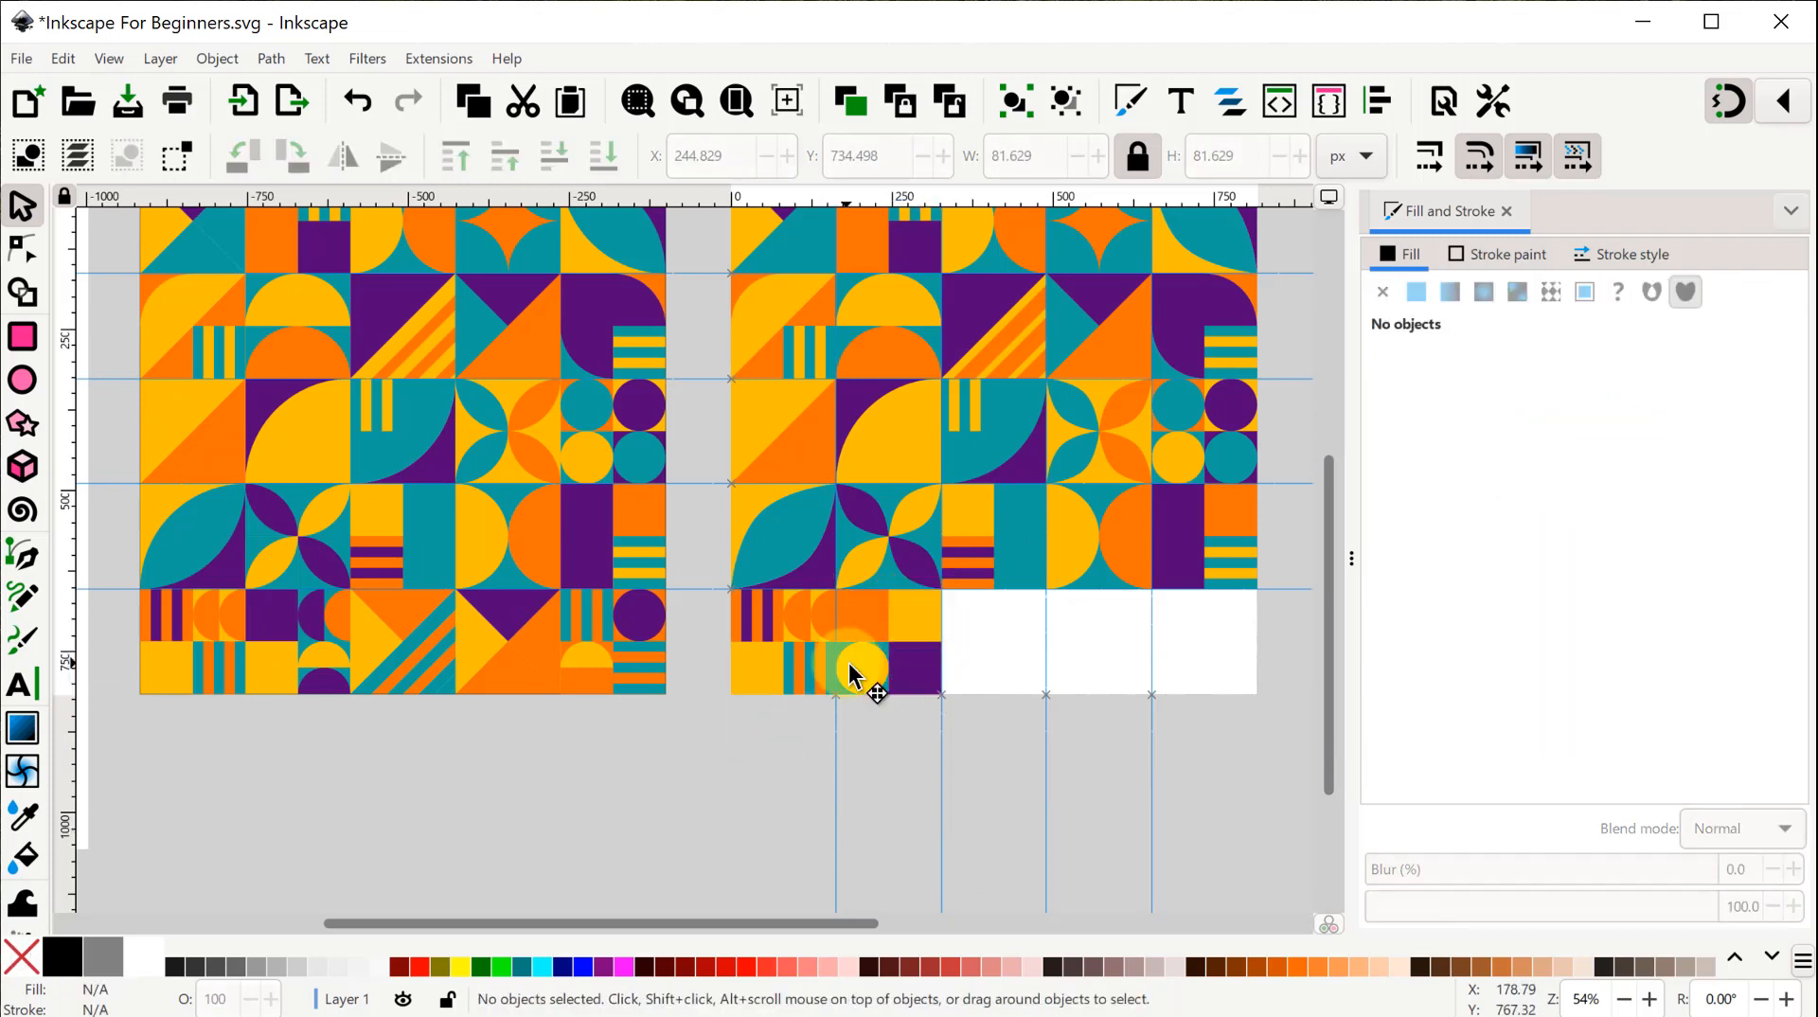
left_click_drag(852, 675, 803, 674)
Fill the tile's upper-left square with purple (#540375) and its lower-left square with amber, sampling the reference.
left_click(851, 614)
left_click(1441, 782)
left_click(271, 615)
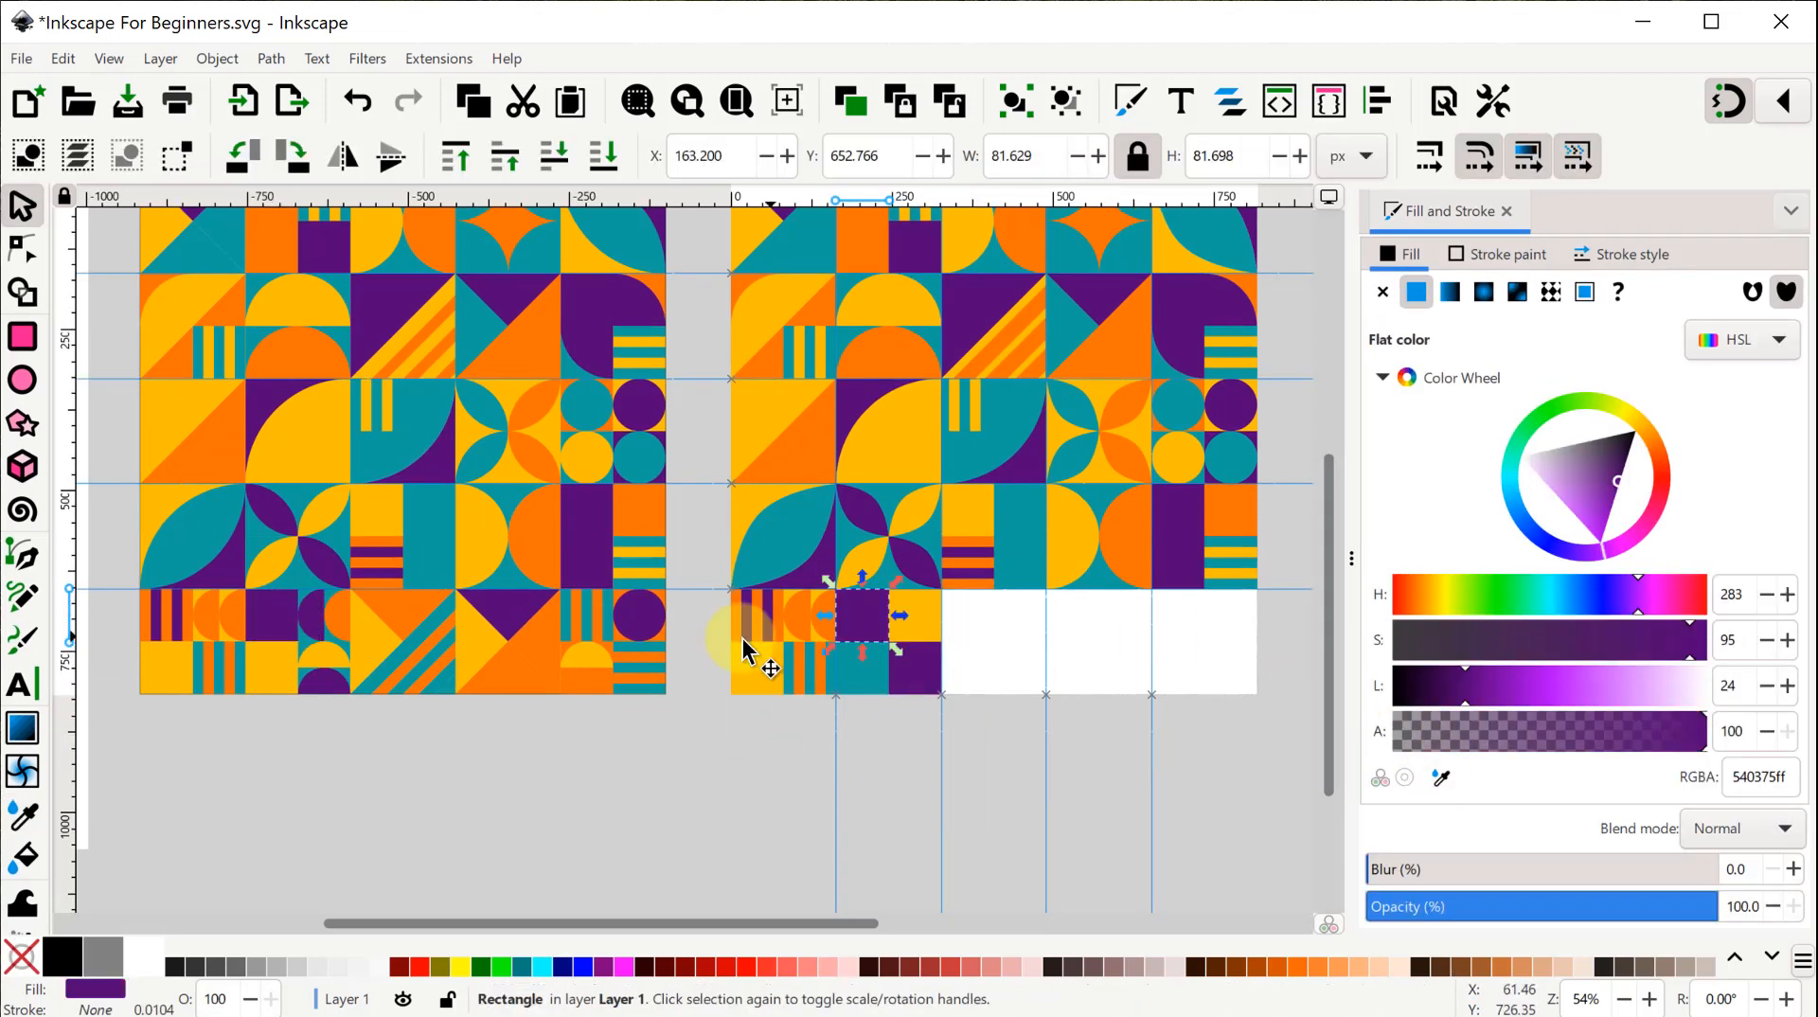
left_click(860, 668)
left_click(1439, 780)
left_click(264, 672)
Fill the tile's upper-right and lower-right squares with the reference teal.
left_click(918, 619)
left_click(1440, 778)
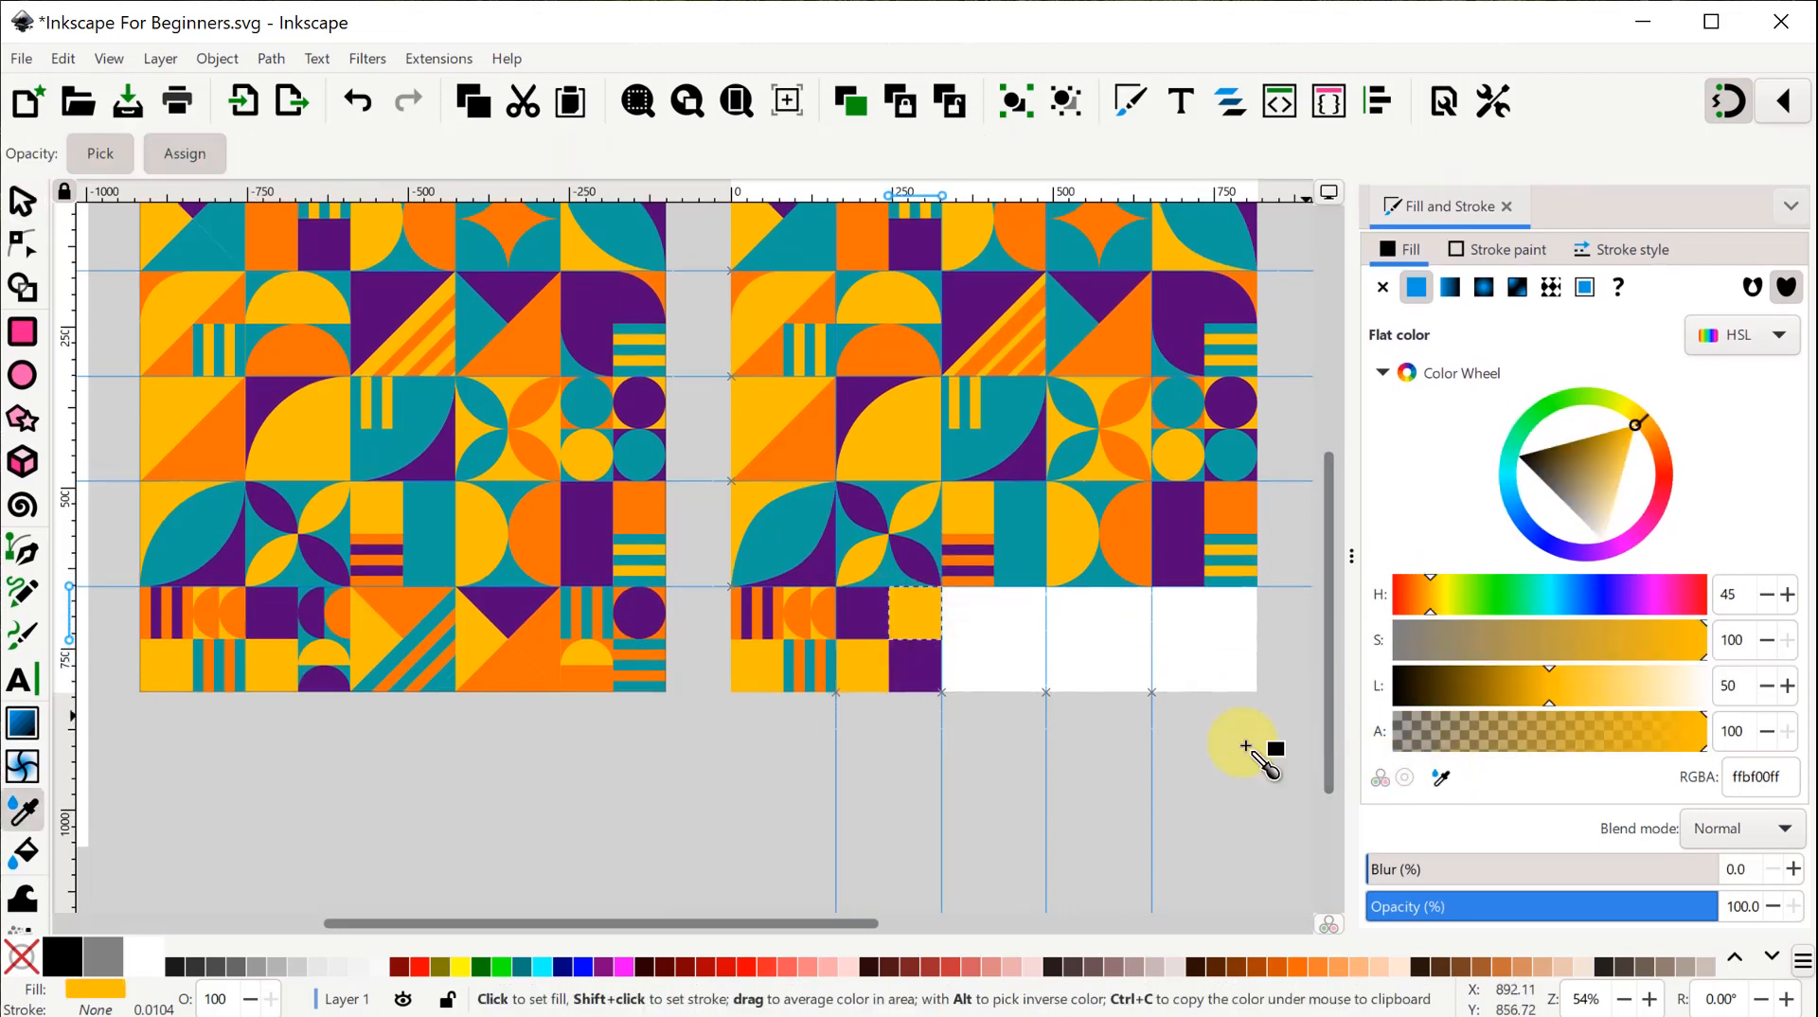
left_click(331, 595)
left_click(914, 669)
left_click(1439, 777)
left_click(916, 668)
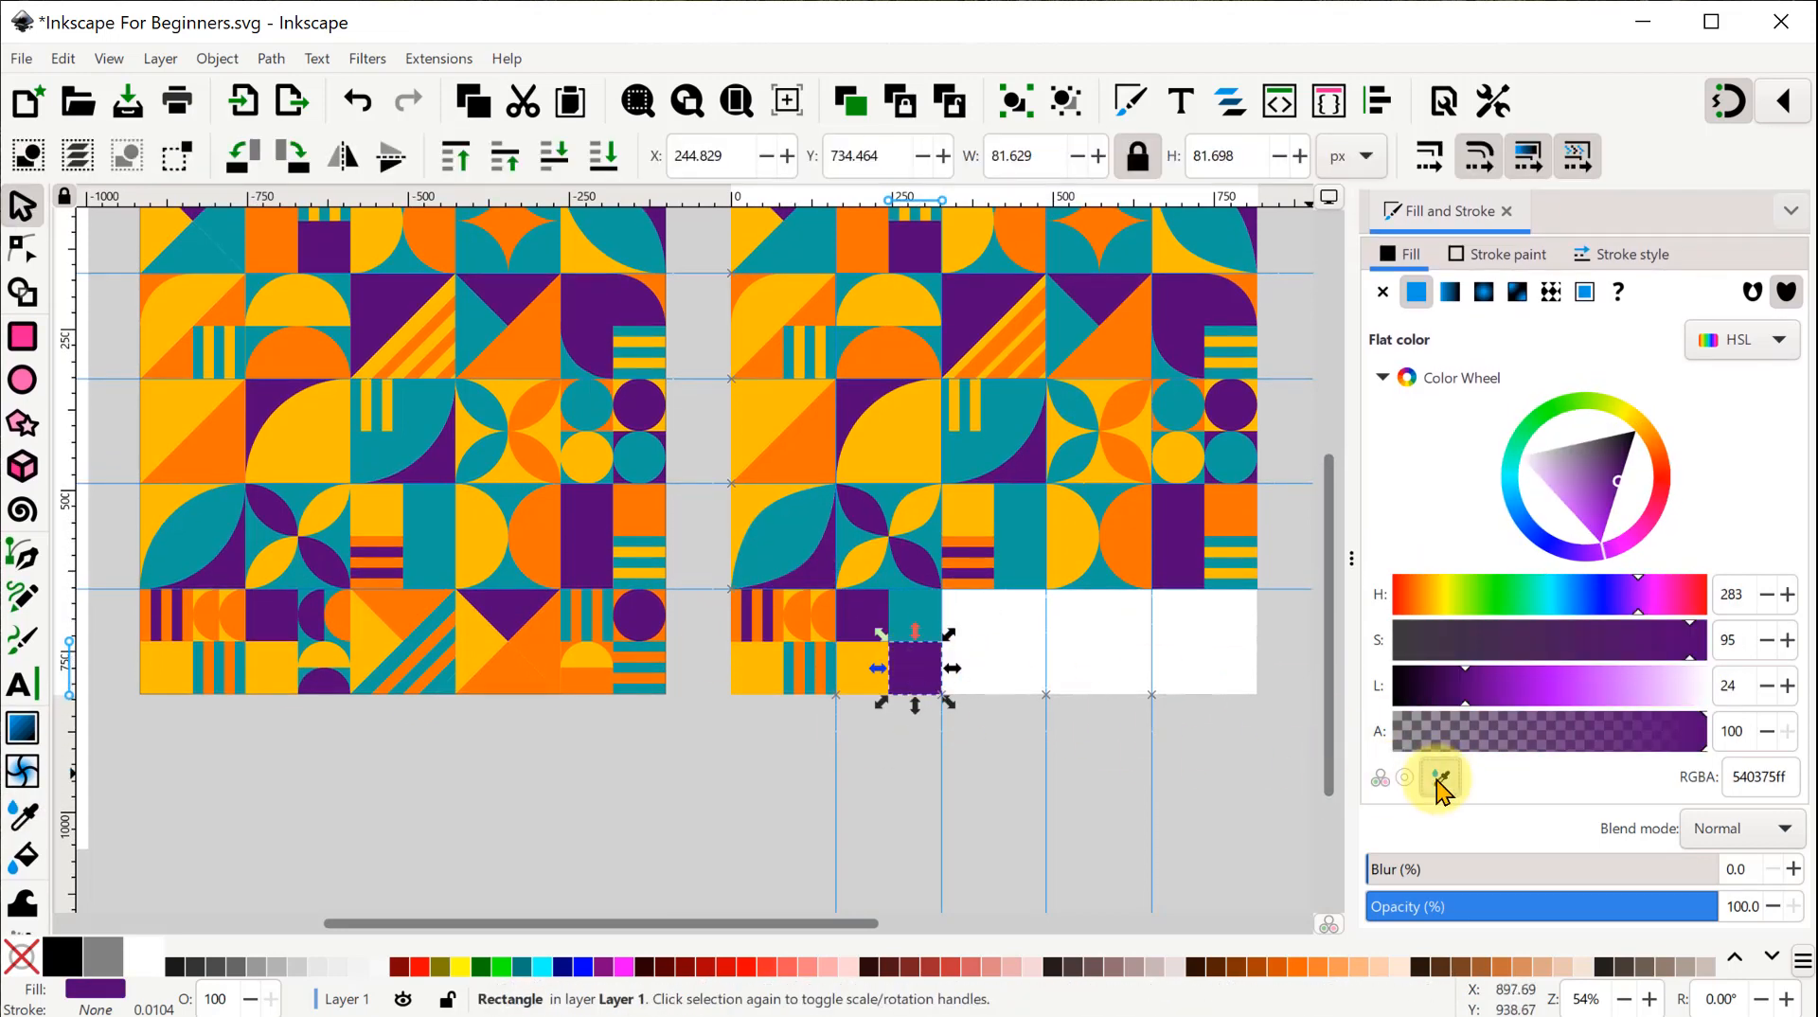
left_click(1437, 779)
left_click(915, 617)
left_click(673, 742)
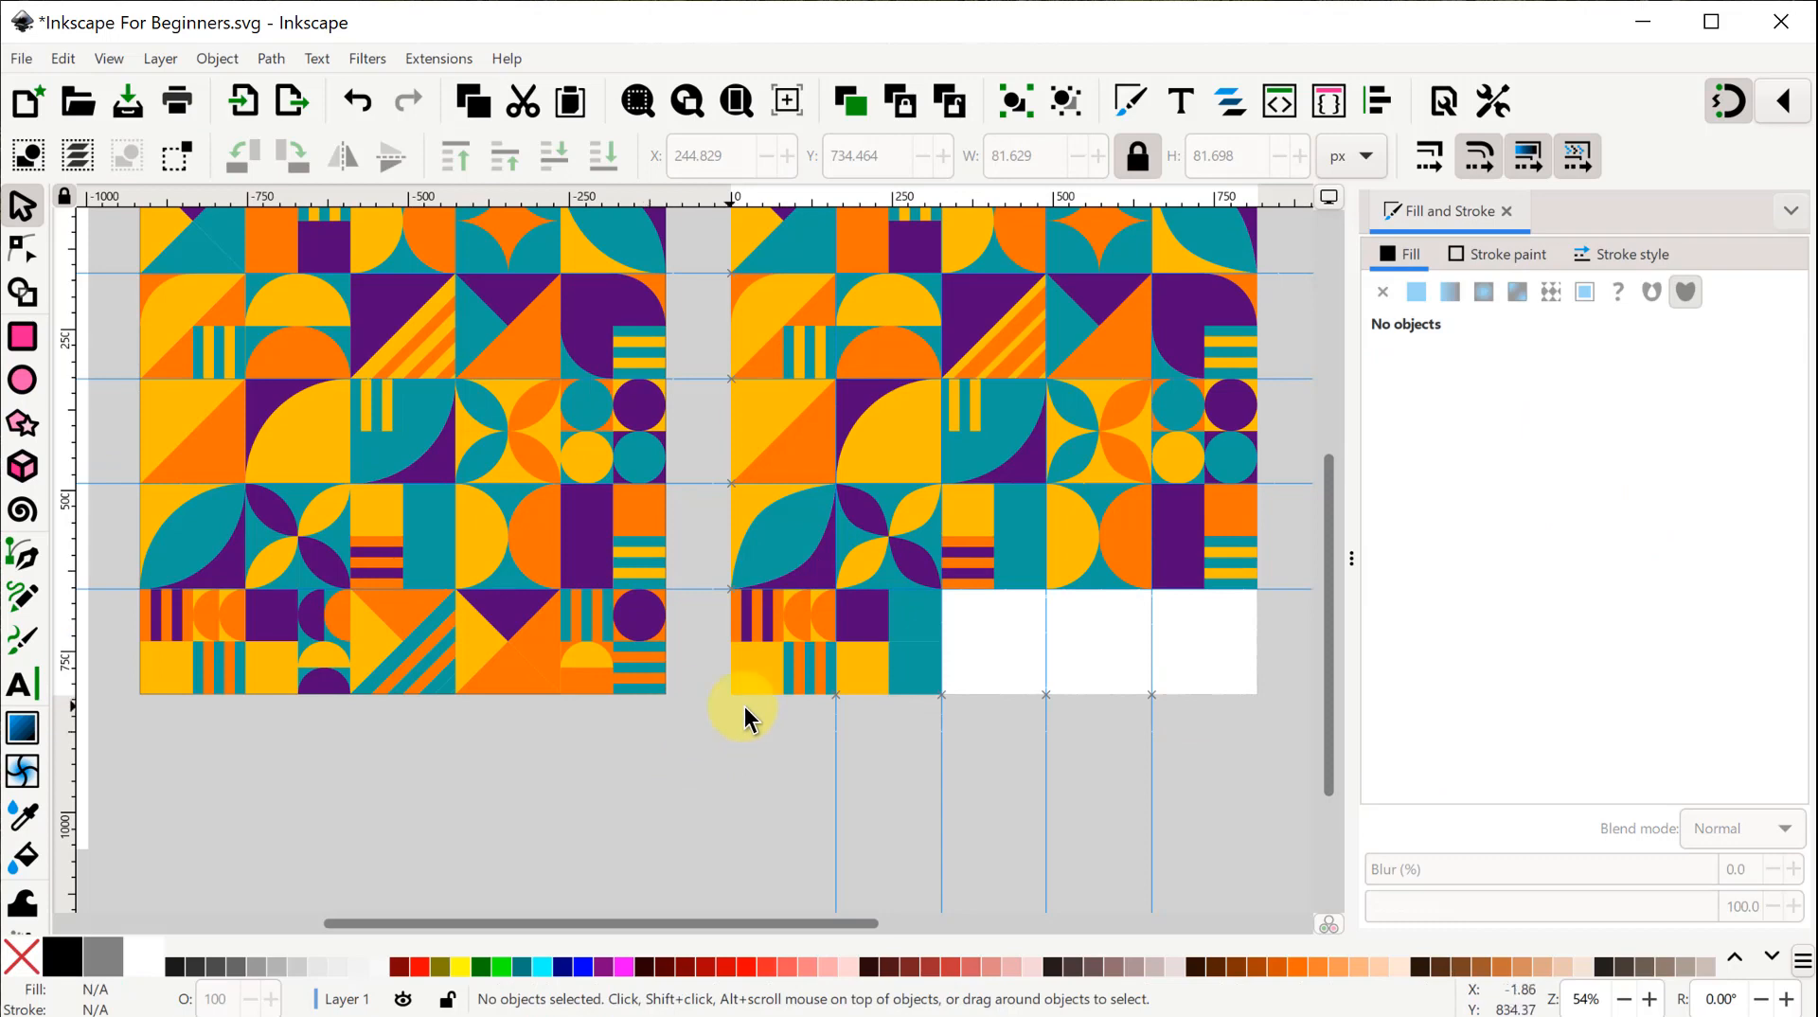
Copy the two orange half circles from the fifth row's first tile into the second tile's upper-right square.
left_click(774, 676)
left_click(798, 616)
left_click(823, 615)
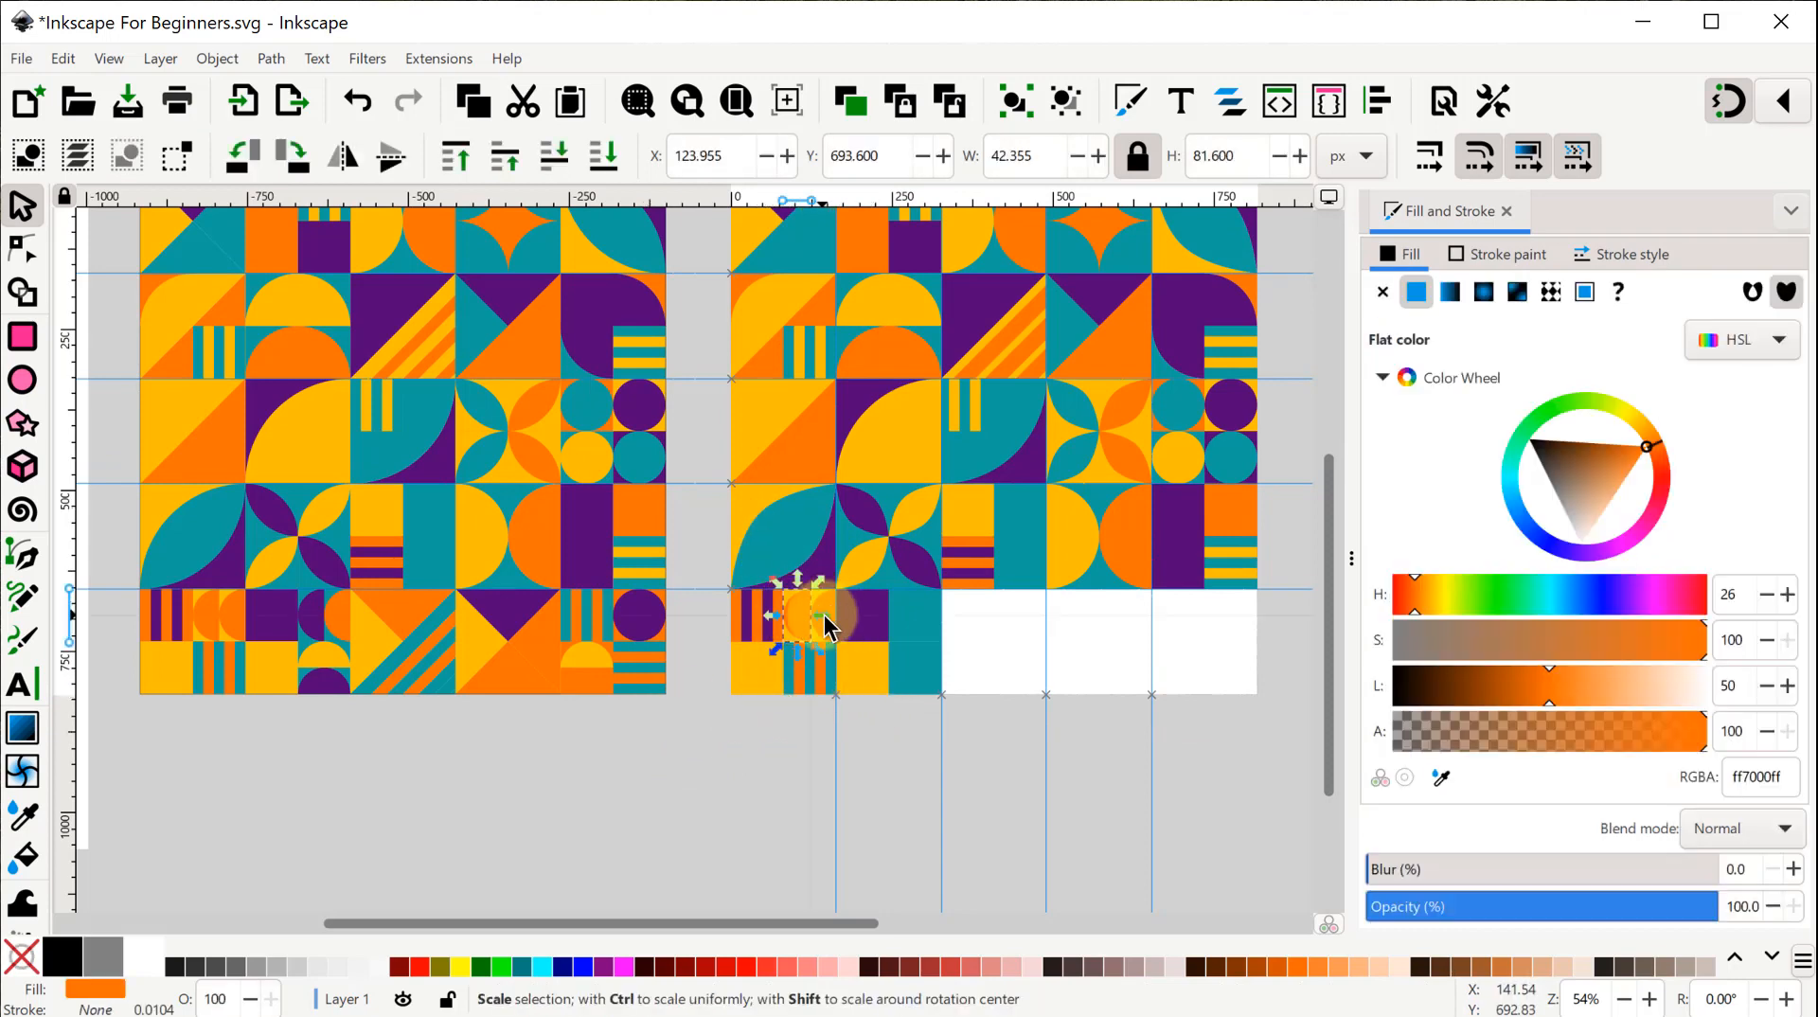
scroll(1070, 661, "left", 10)
scroll(936, 757, "down", 2)
scroll(935, 758, "right", 10)
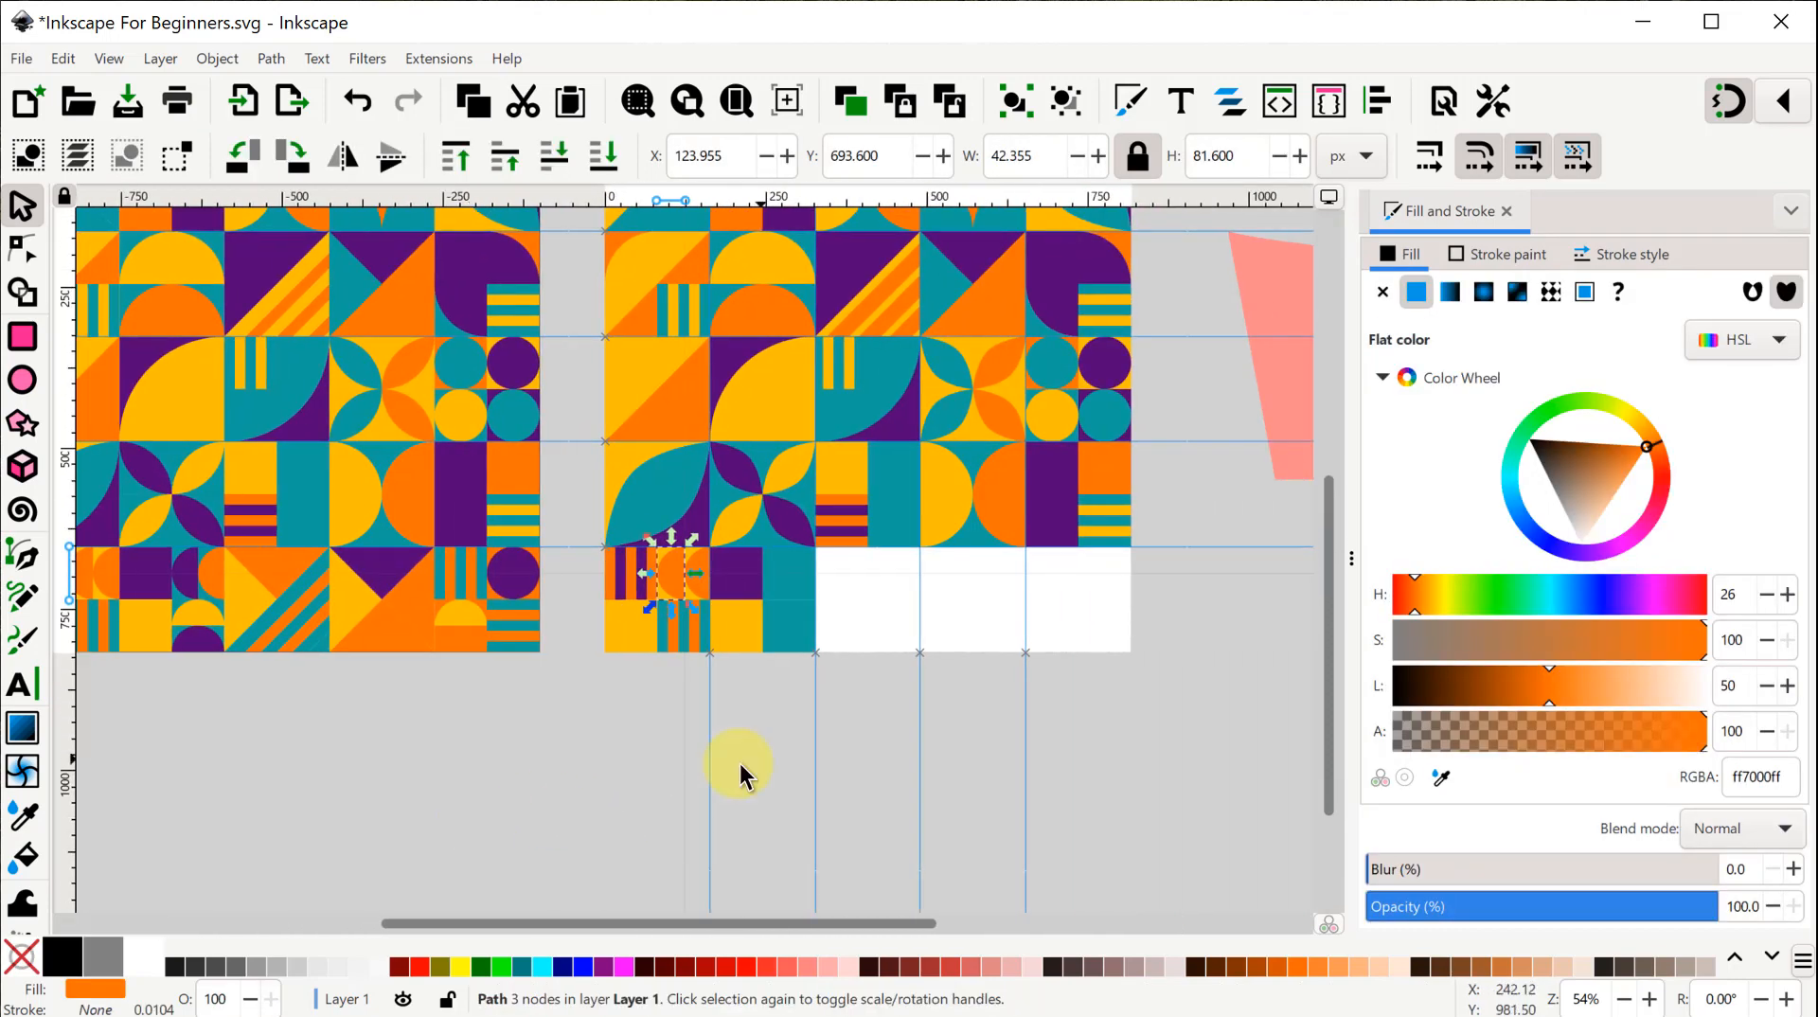
scroll(740, 763, "up", 1)
left_click(621, 493, "shift")
key("shift+d")
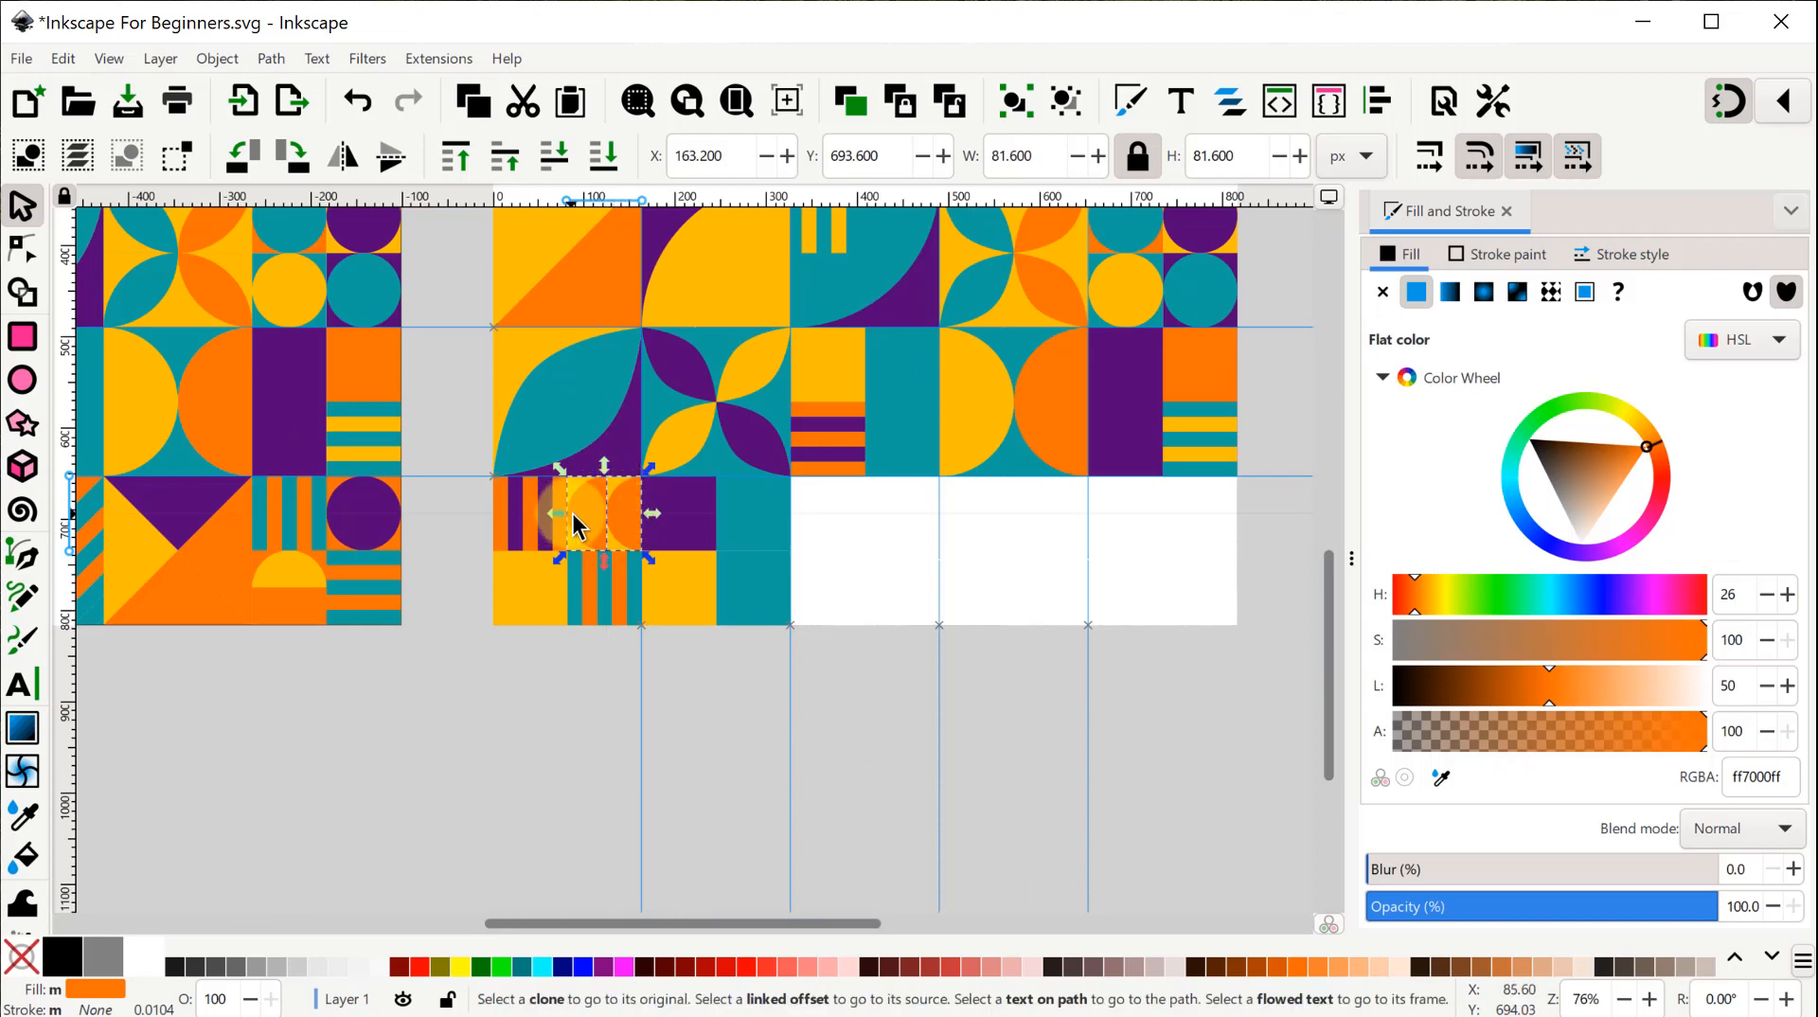
mouse_move(572, 516)
left_mouse_down()
mouse_move(678, 515)
mouse_move(619, 536)
mouse_move(754, 515)
mouse_move(808, 531)
mouse_move(783, 521)
left_mouse_up()
left_click(582, 512)
left_click(627, 512, "shift")
left_click_drag(395, 767, 651, 761)
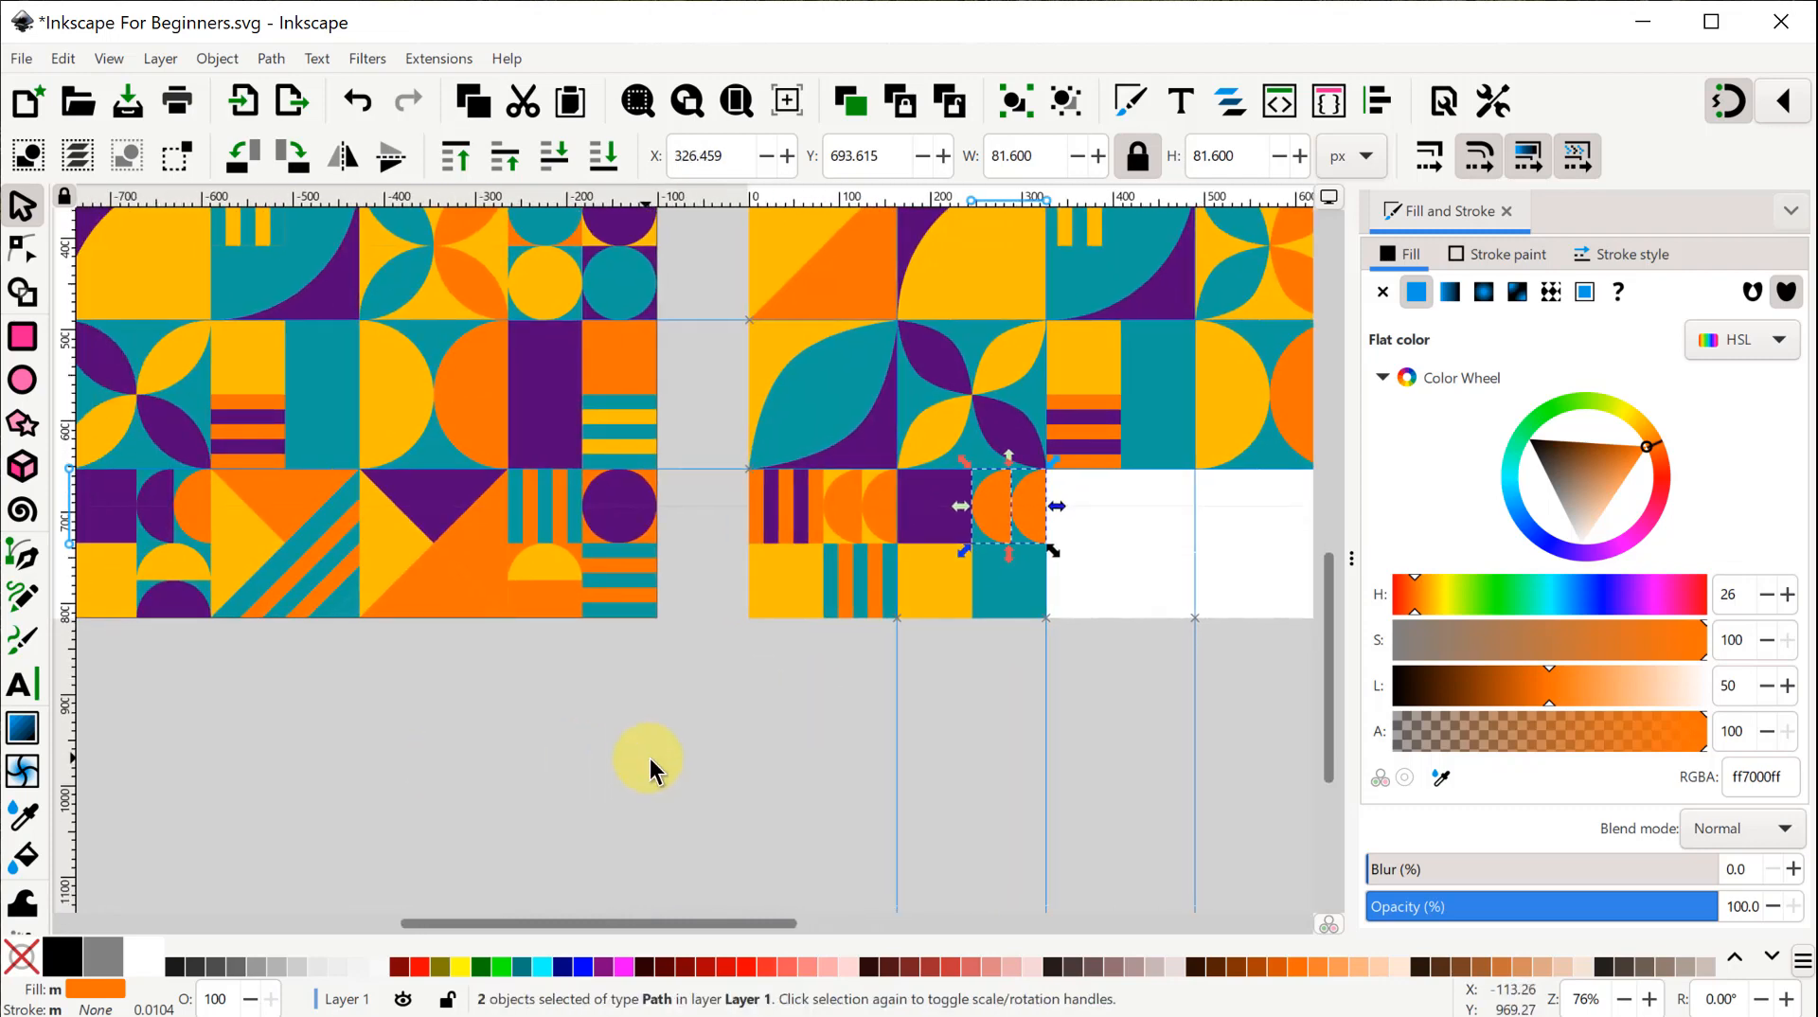
Fill the left half circle of the copied pair with purple (#540375), sampling the adjacent square.
left_click(651, 762)
left_click(996, 522)
left_click(1440, 777)
left_click(935, 508)
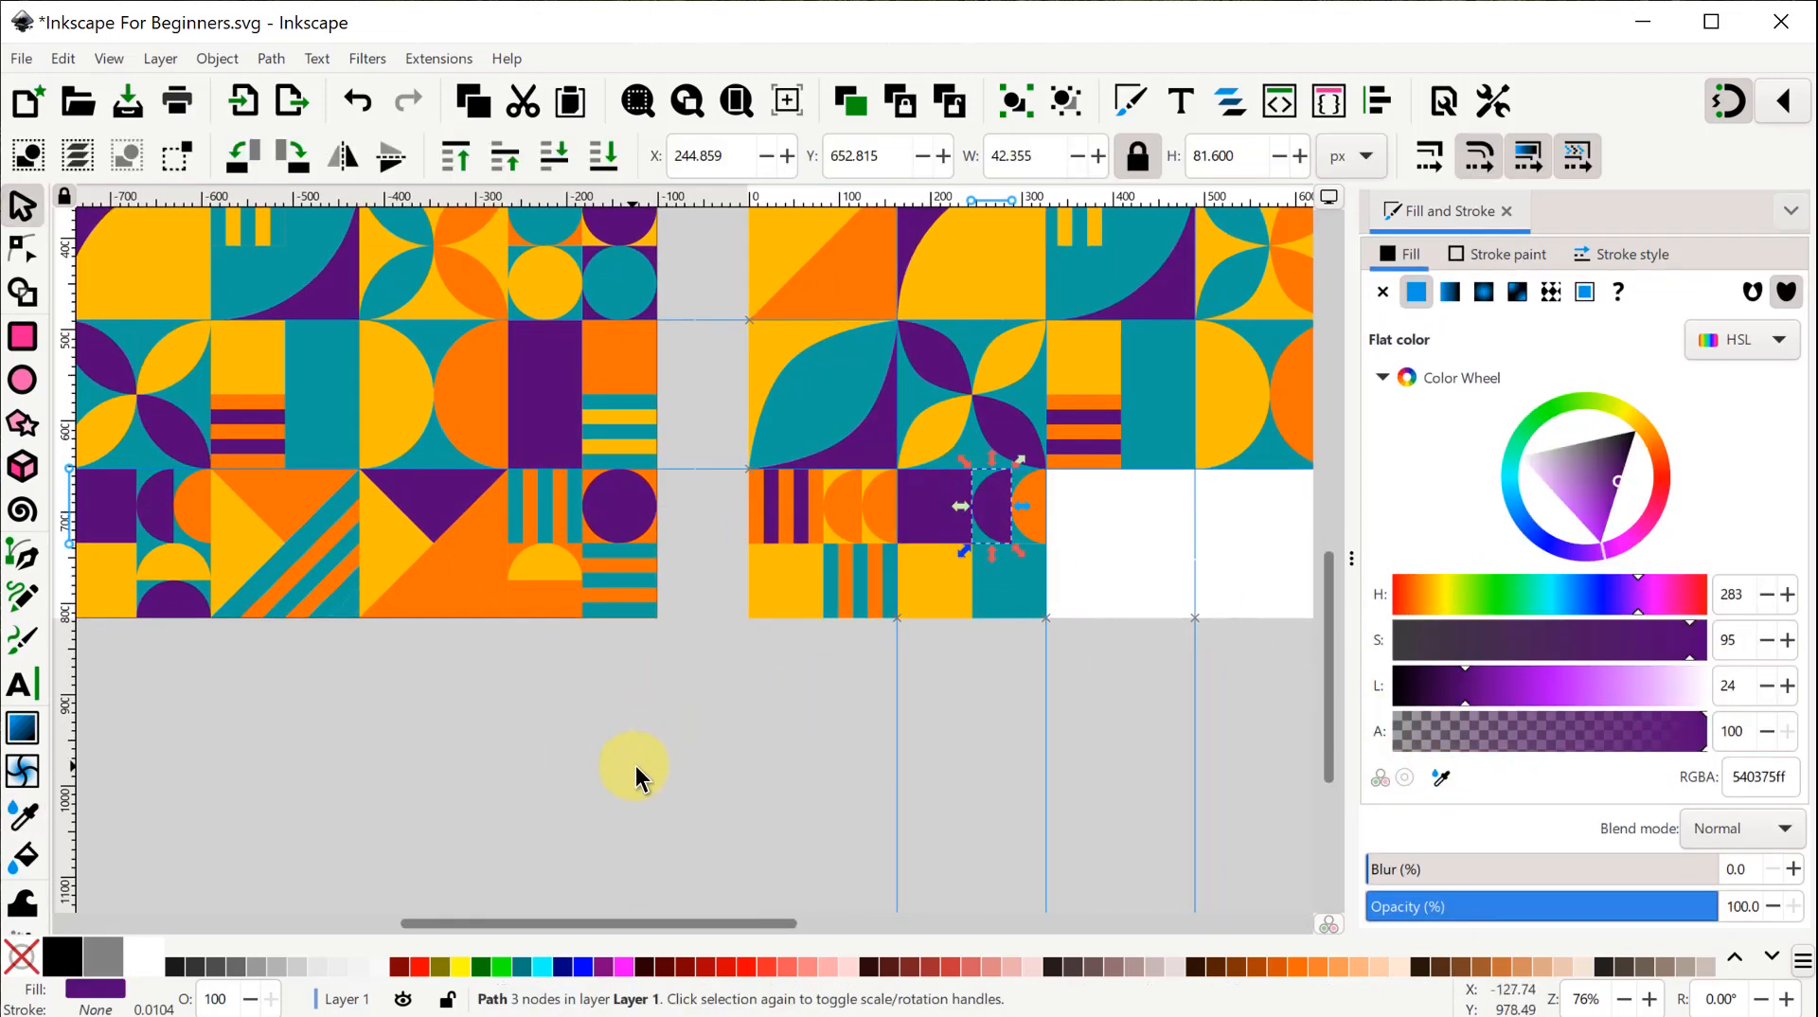
left_click(637, 765)
Duplicate the purple and orange half circles, rotate the copy 90° clockwise, and place it in the tile's lower-right square.
left_click(995, 511)
left_click(1037, 507, "shift")
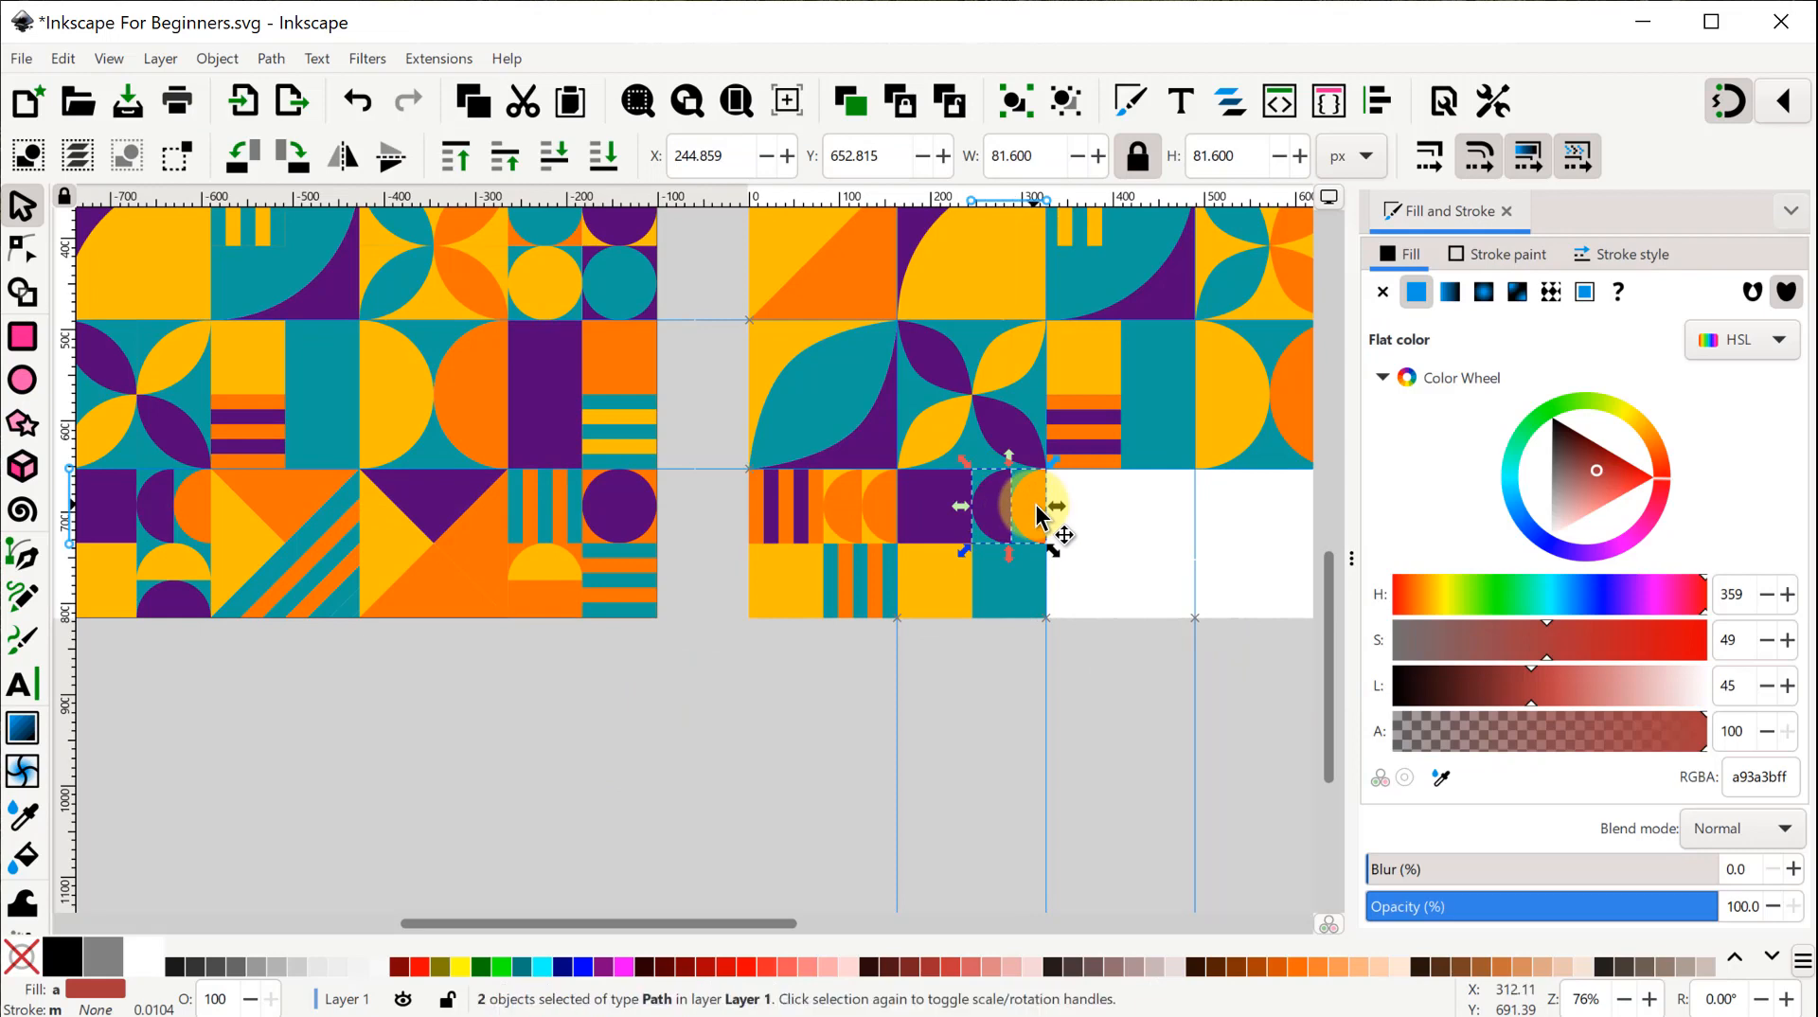
left_click(295, 156)
left_click_drag(994, 508, 995, 566)
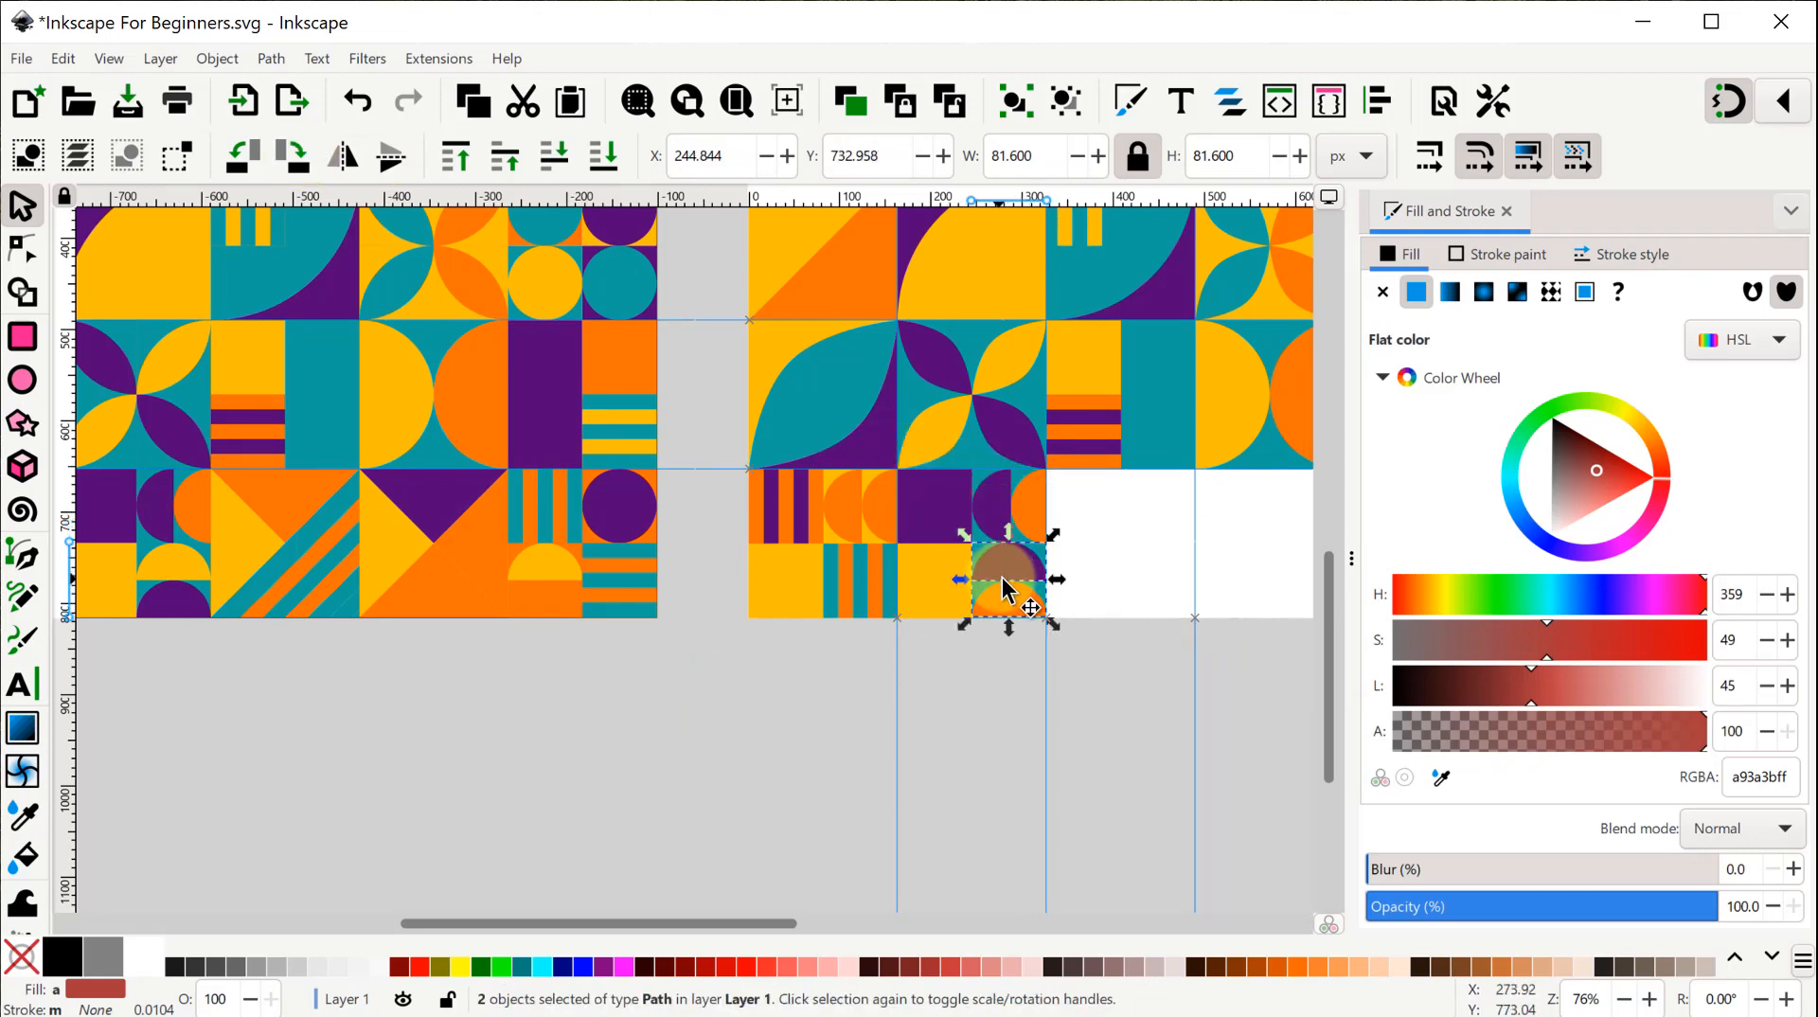
left_click(1171, 686)
Fill the rotated pair's upper half circle with amber and its lower half circle with purple, sampling the existing artwork.
left_click(1015, 568)
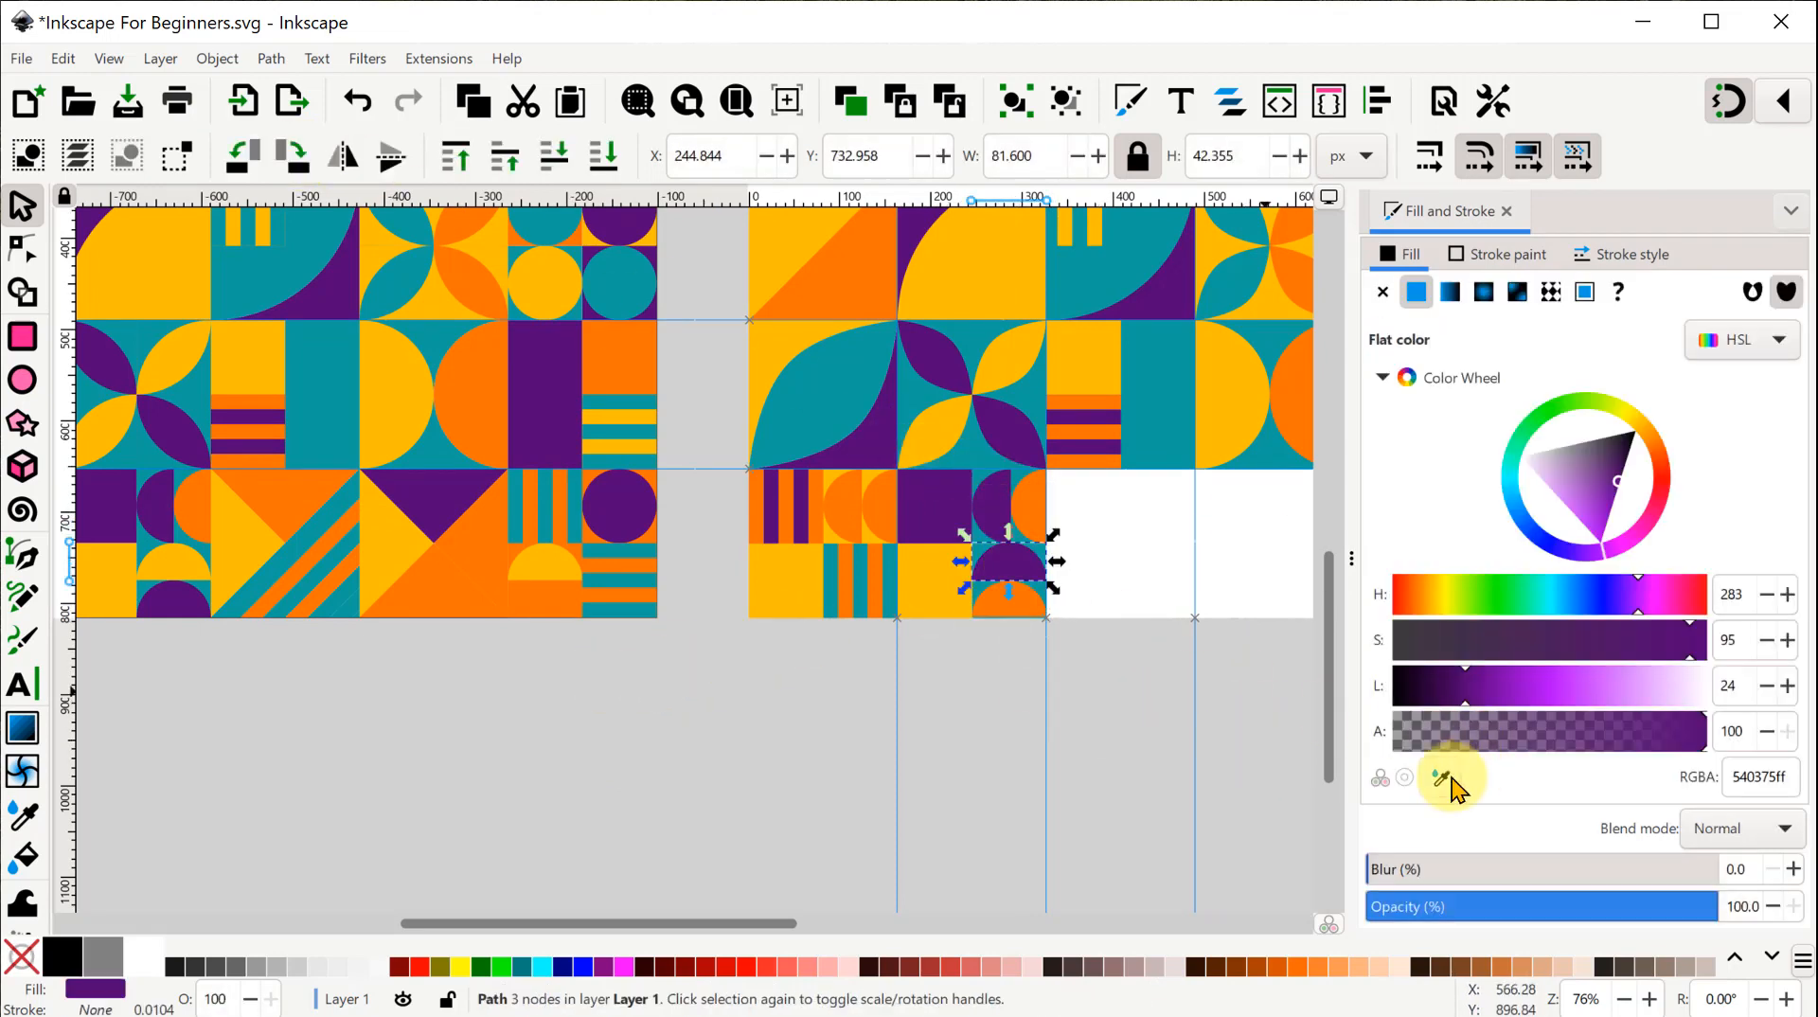
left_click(1440, 778)
left_click(930, 586)
left_click(1008, 600)
left_click(1440, 778)
left_click(177, 602)
left_click(806, 726)
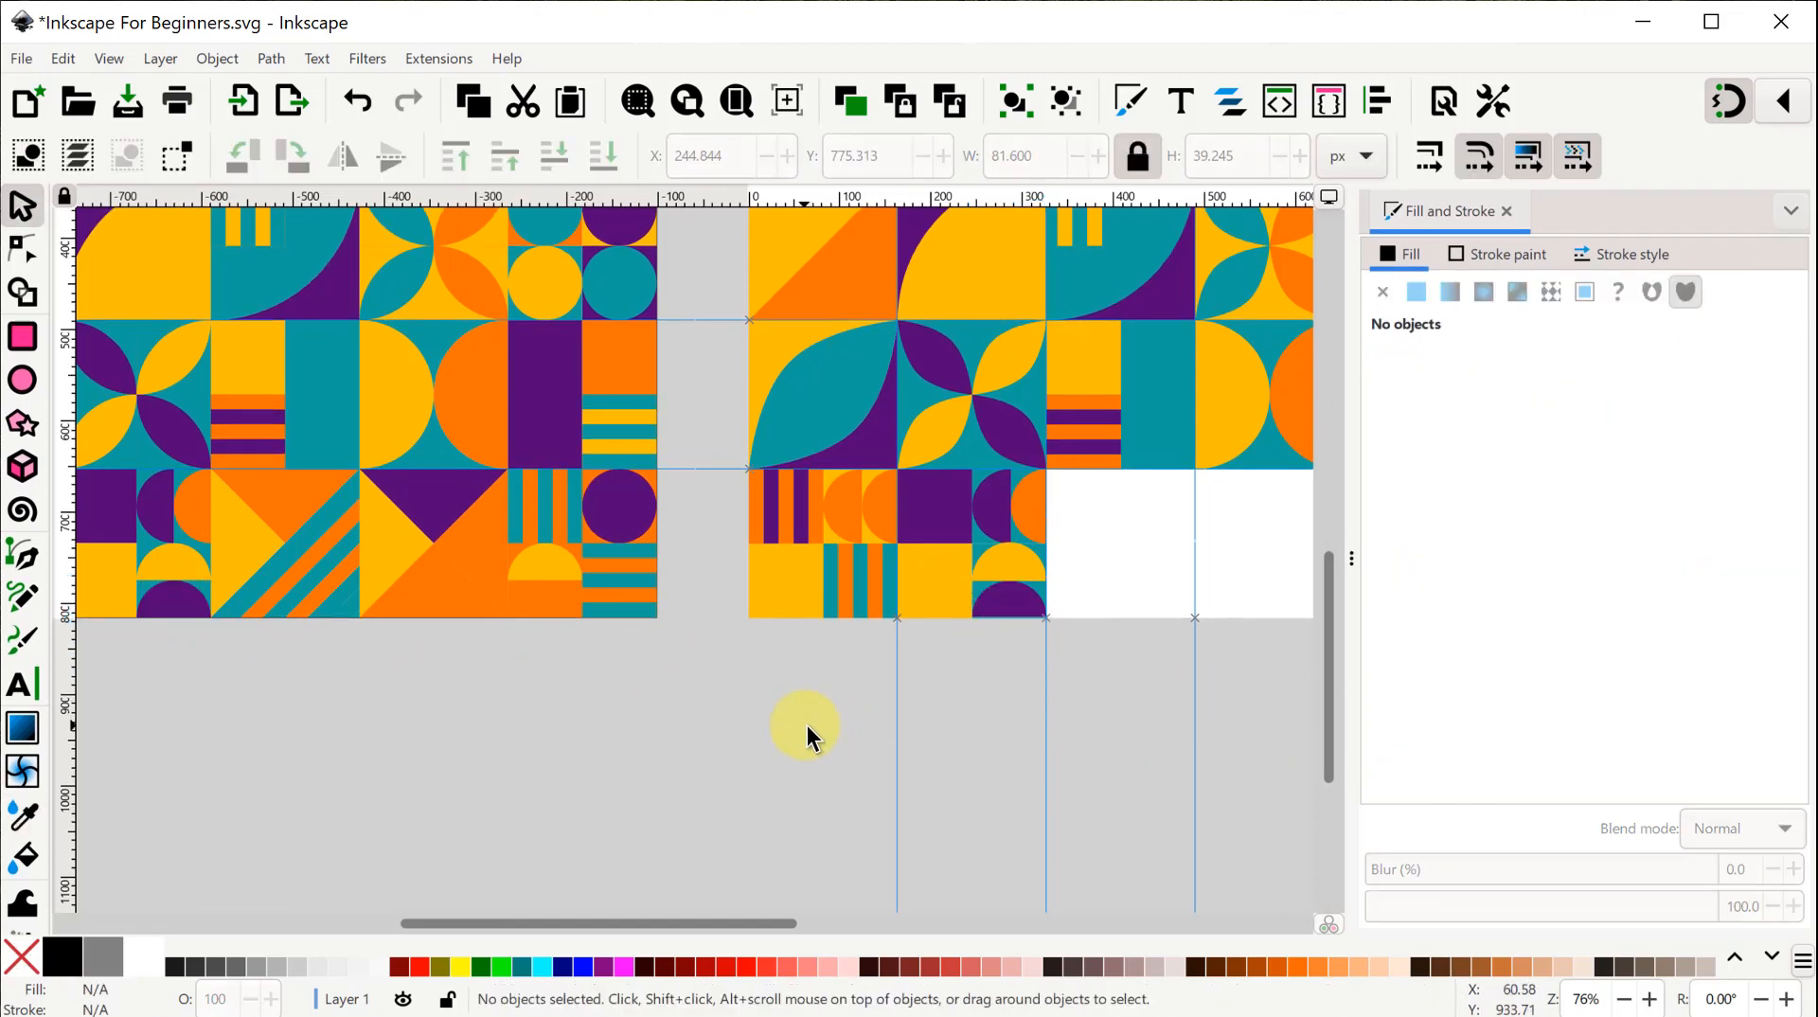
Copy the purple square and orange diagonal stripes from the second row's third tile into the fifth row's third cell.
scroll(795, 727, "up", 7)
left_click_drag(1165, 668, 907, 644)
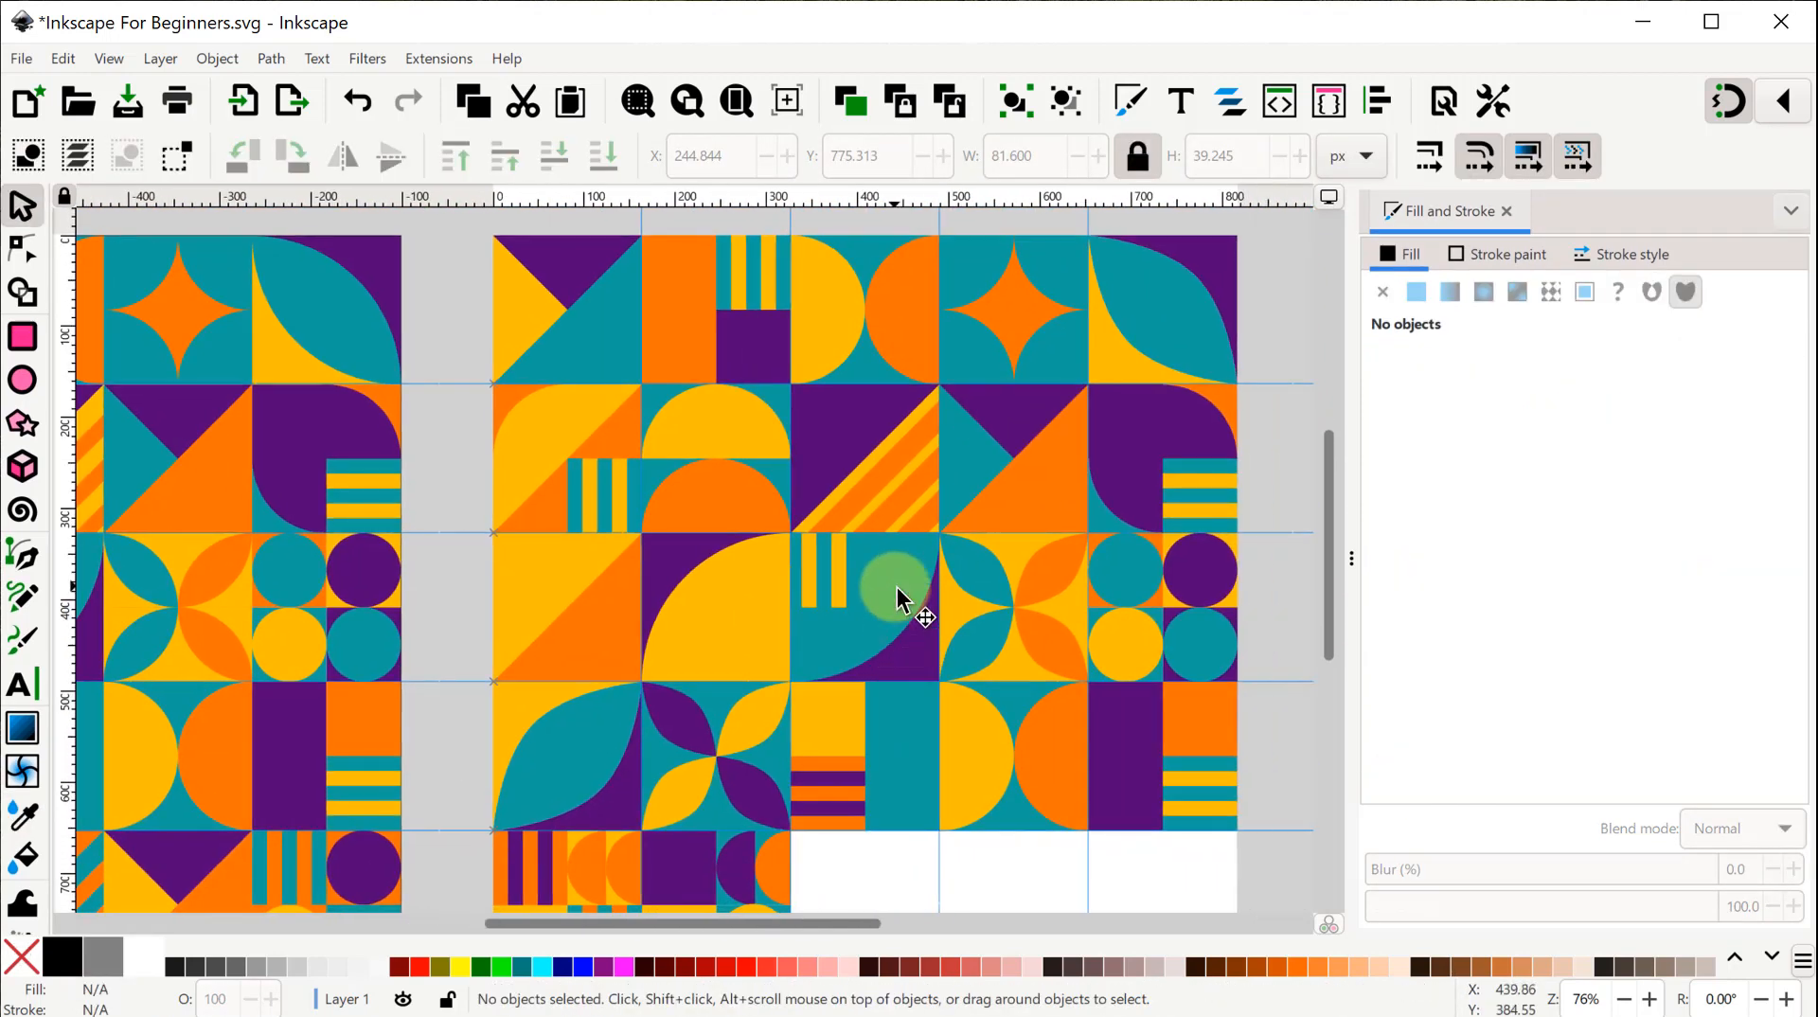
left_click(822, 417)
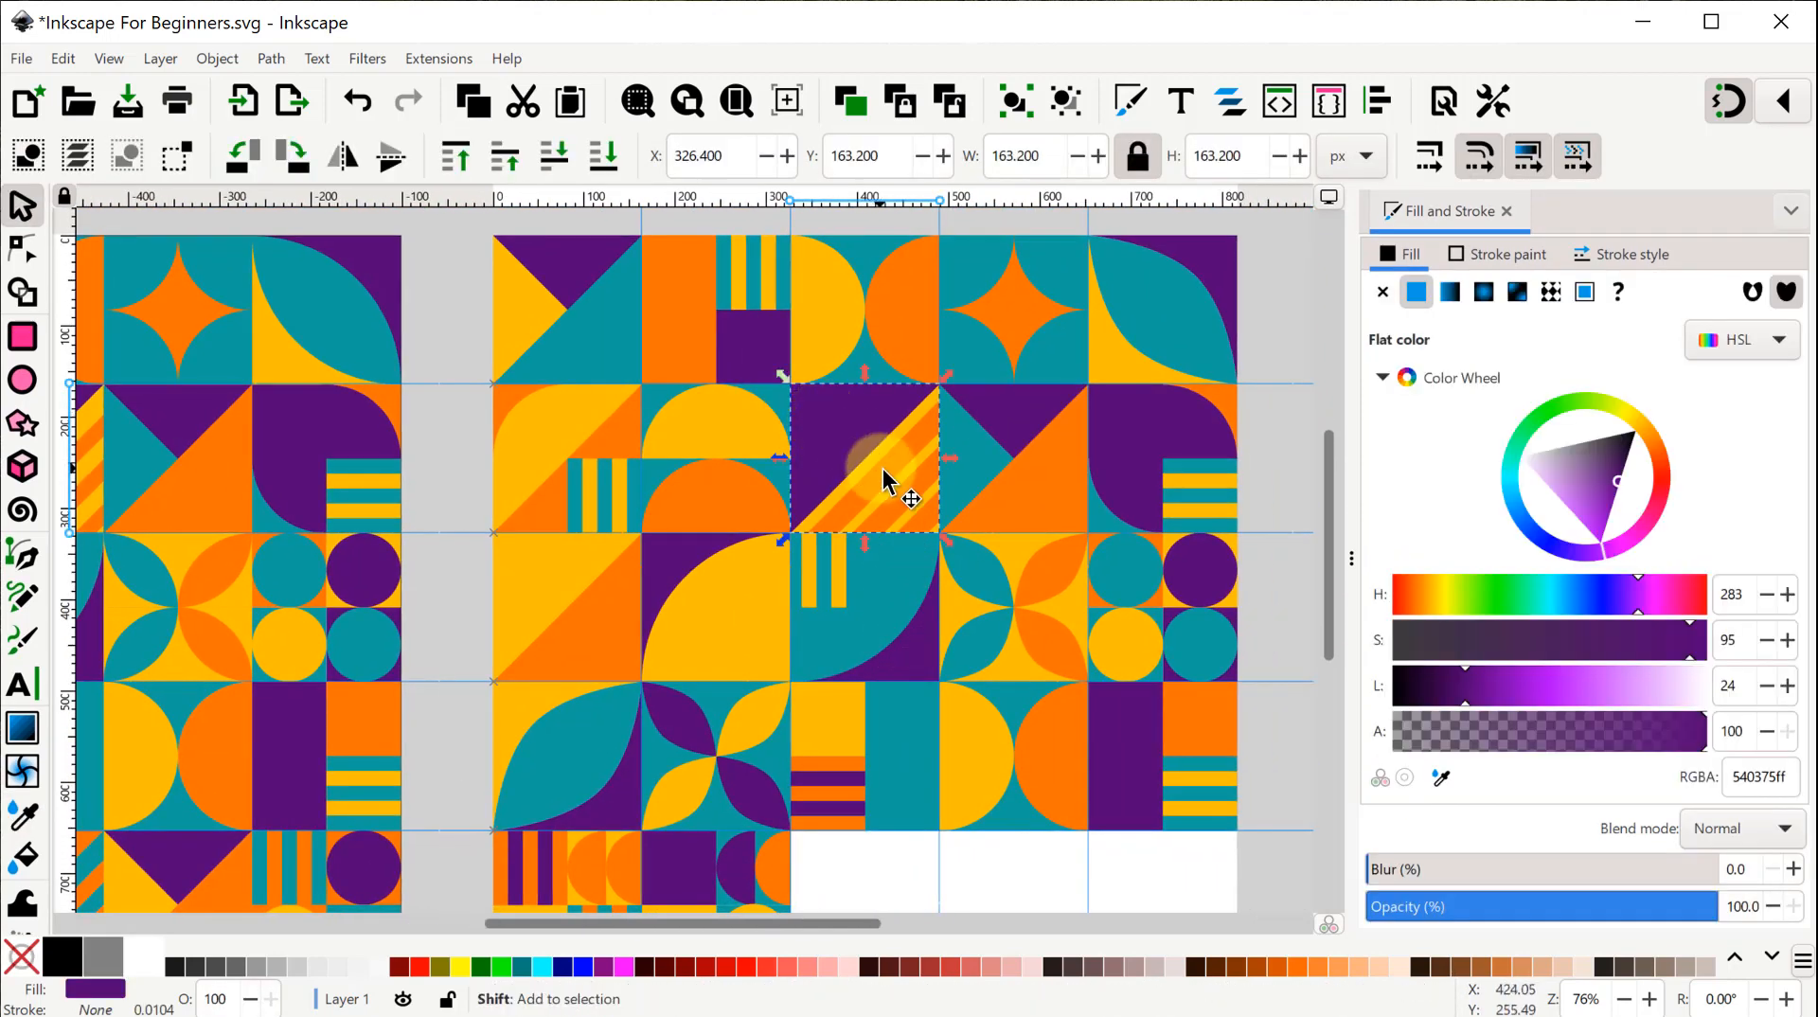
left_click(887, 474, "shift")
left_click(905, 483, "shift")
left_click(925, 517, "shift")
left_click(917, 461, "shift")
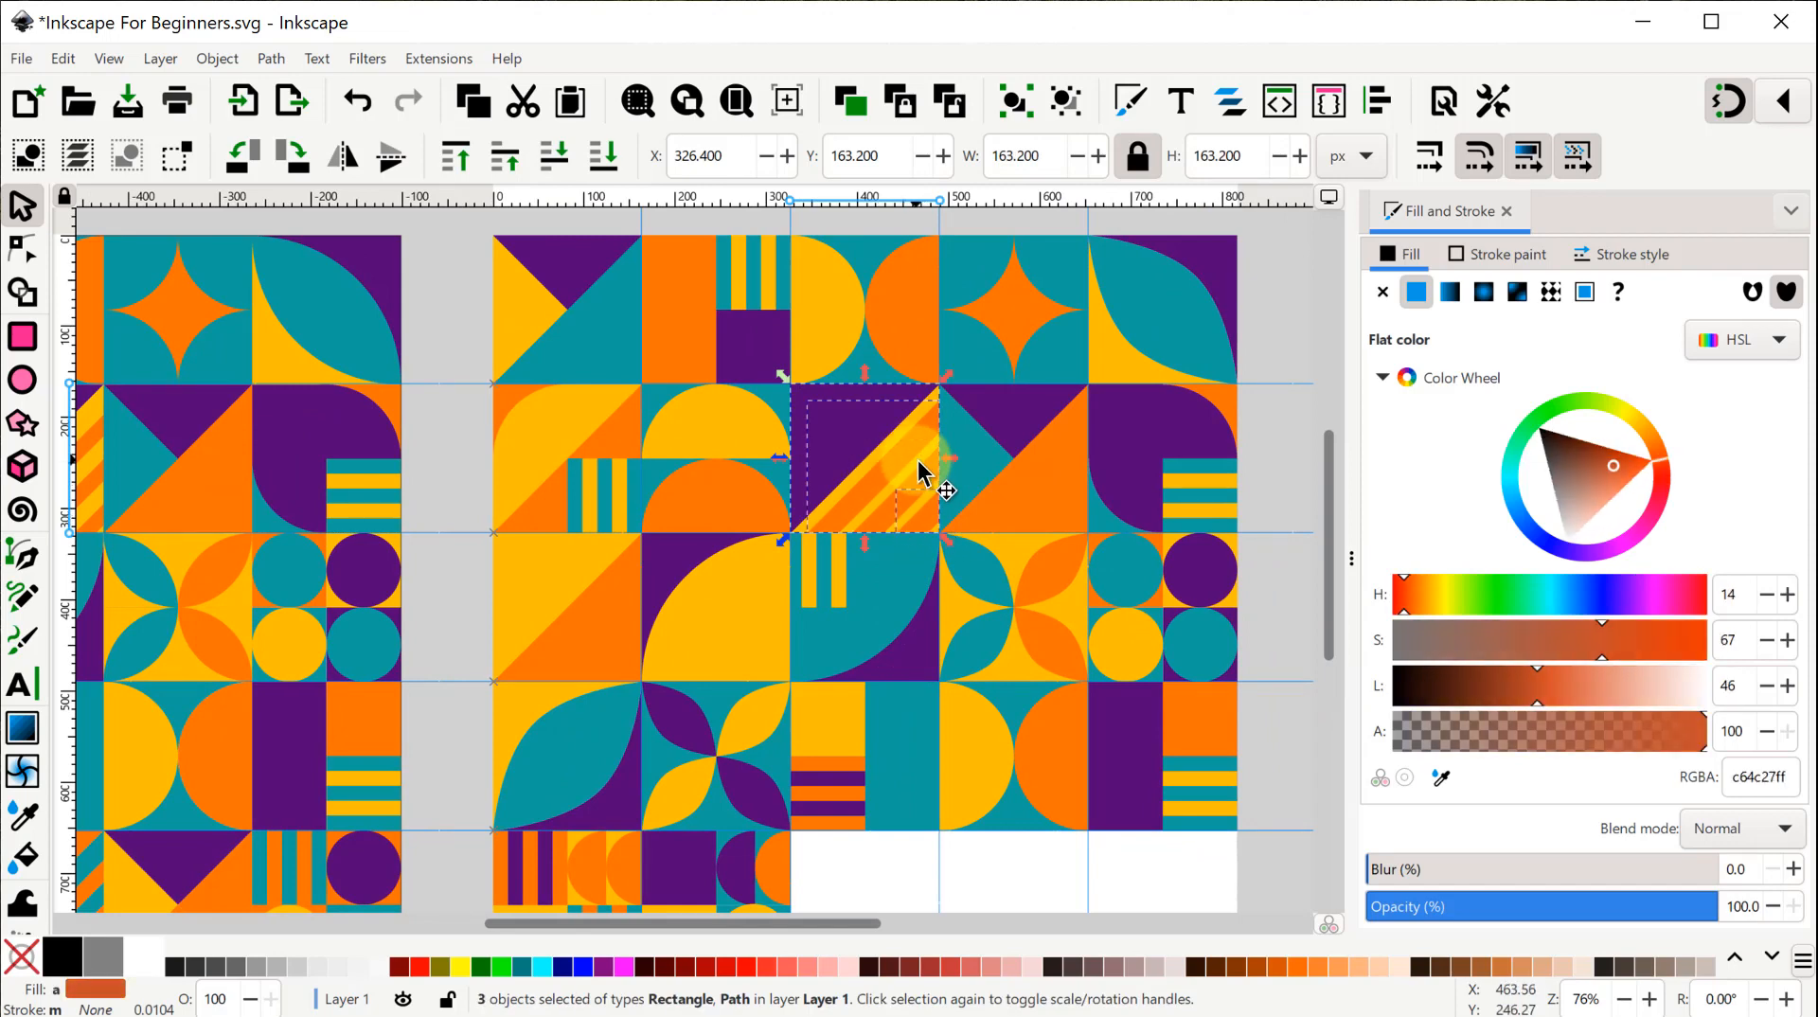
scroll(916, 488, "up", 3, "ctrl")
left_click(852, 441, "shift")
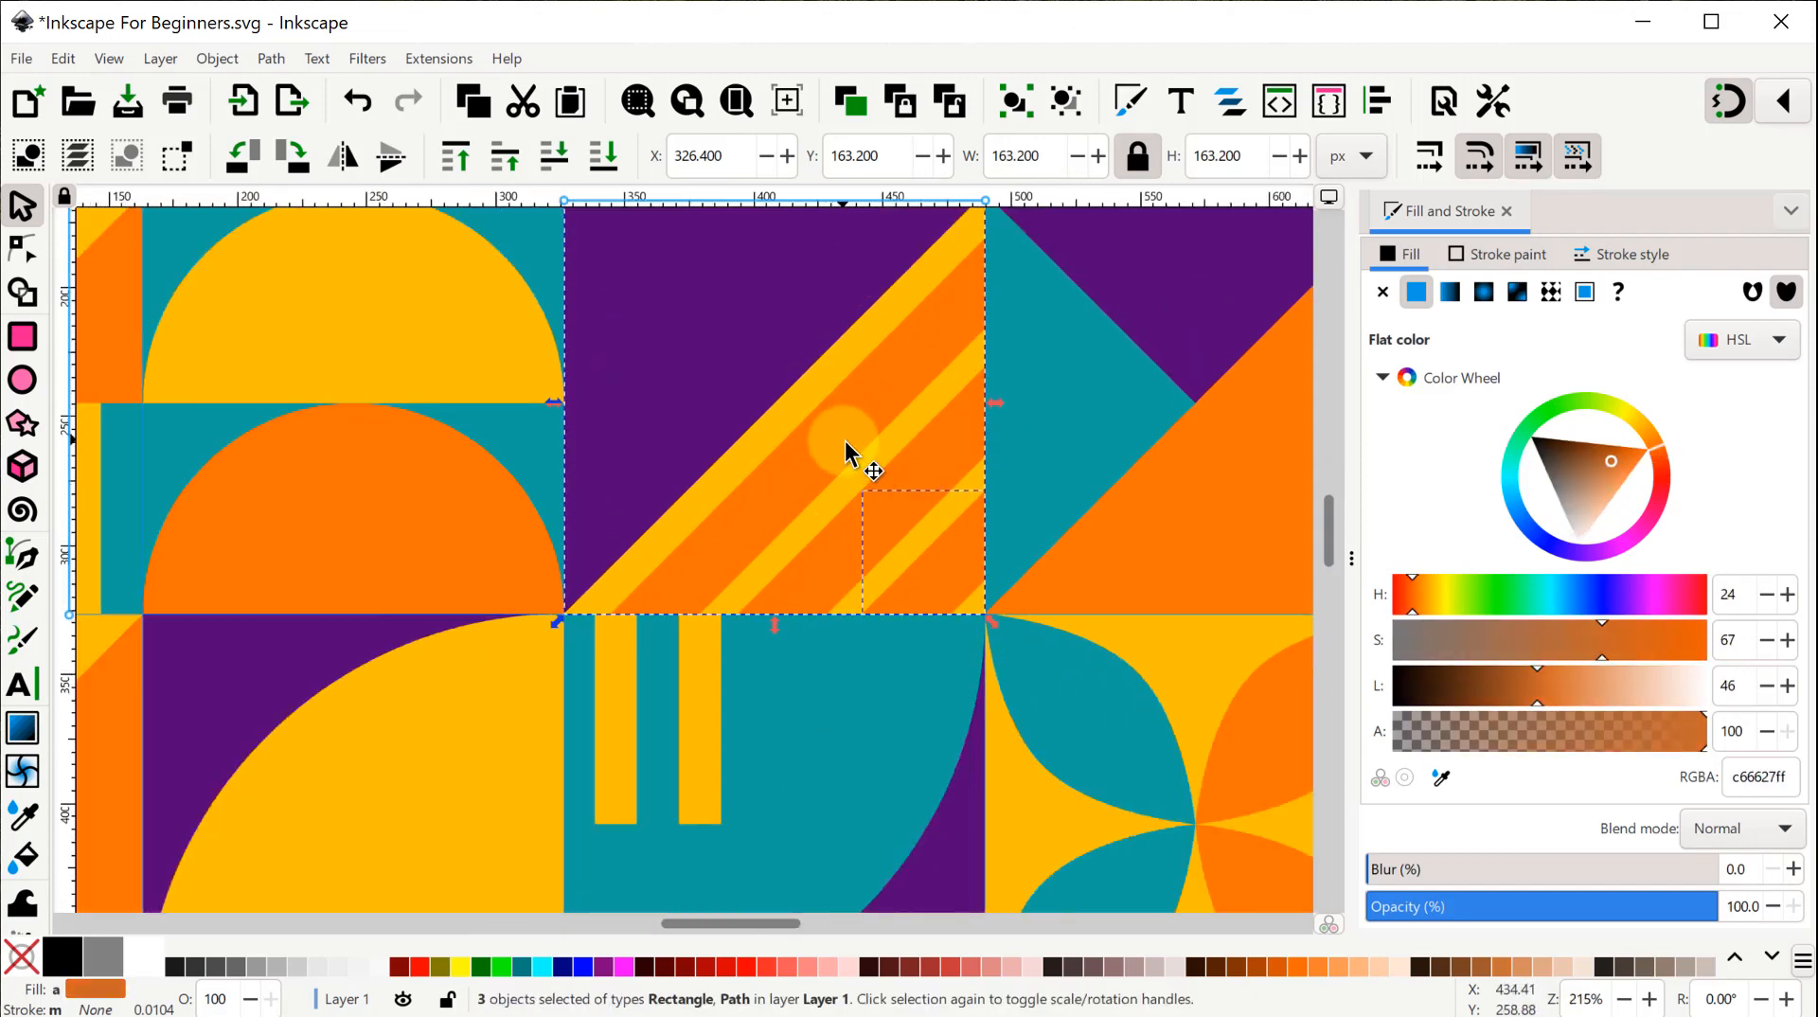
left_click(810, 392, "shift")
left_click(926, 459, "shift")
left_click(953, 570, "shift")
left_click(954, 570, "shift")
left_click(937, 462, "shift")
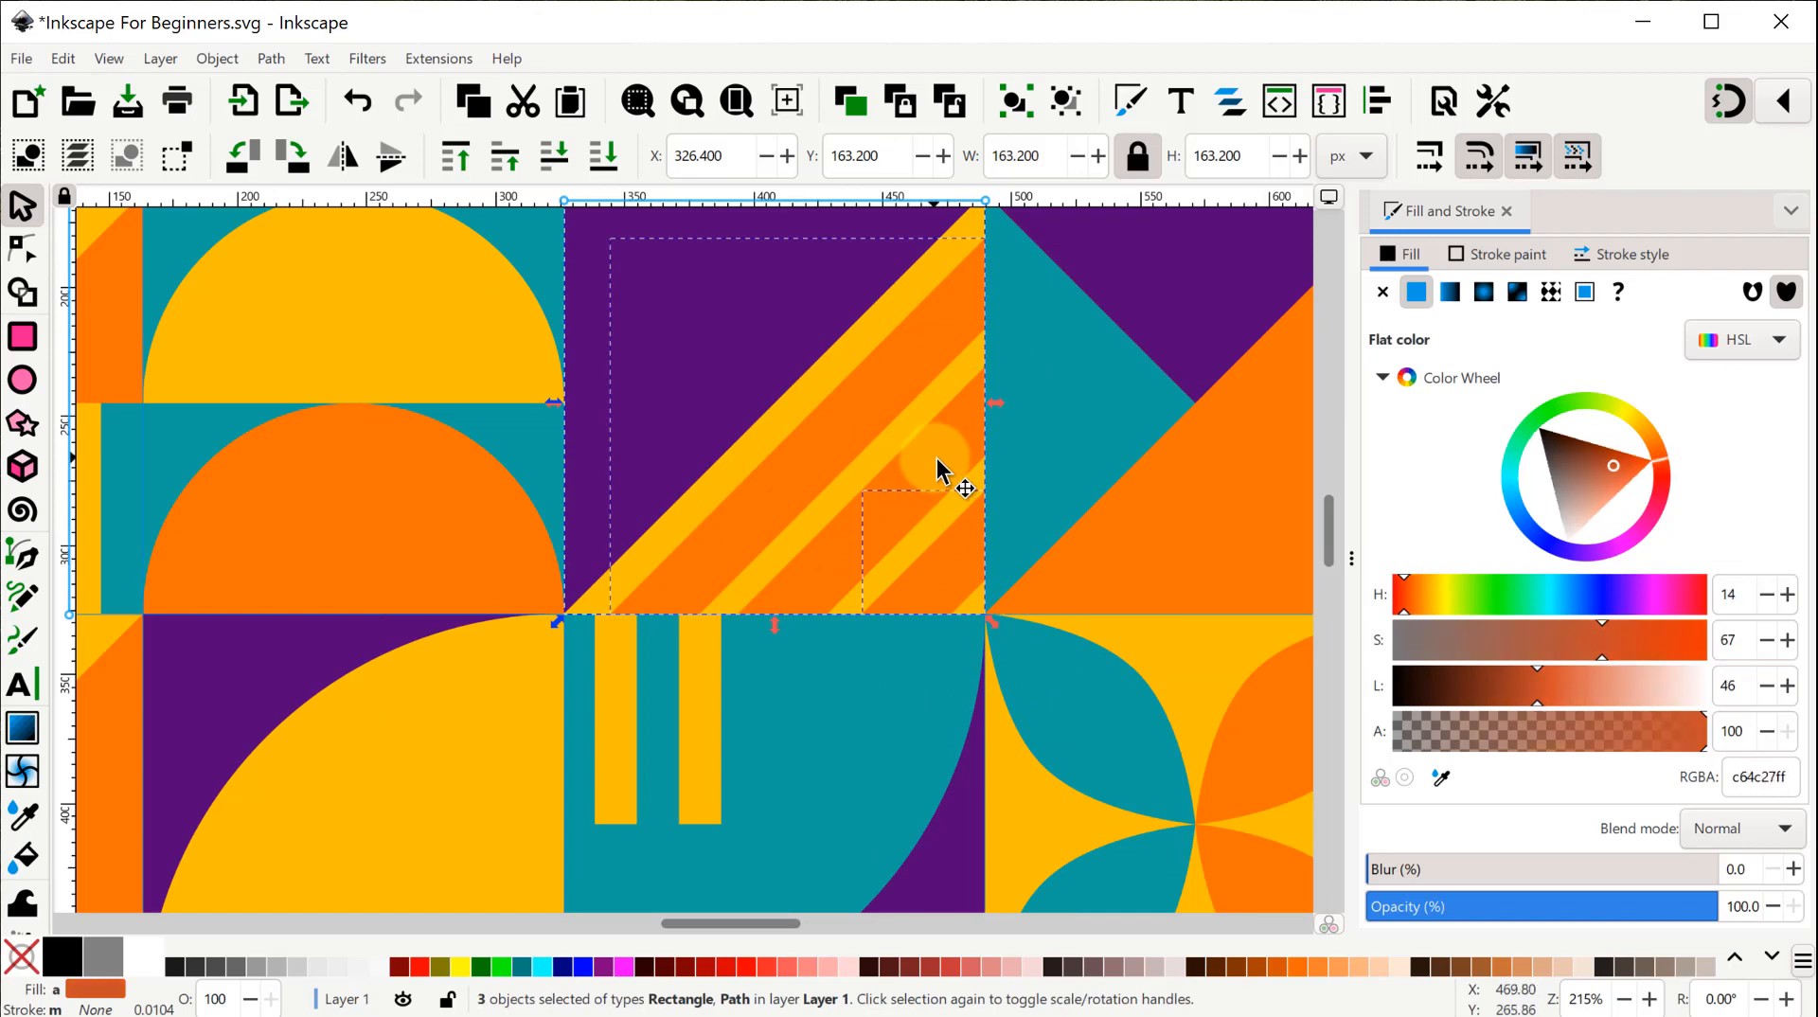
left_click(937, 462, "shift")
left_click(942, 319, "shift")
key("ctrl+d")
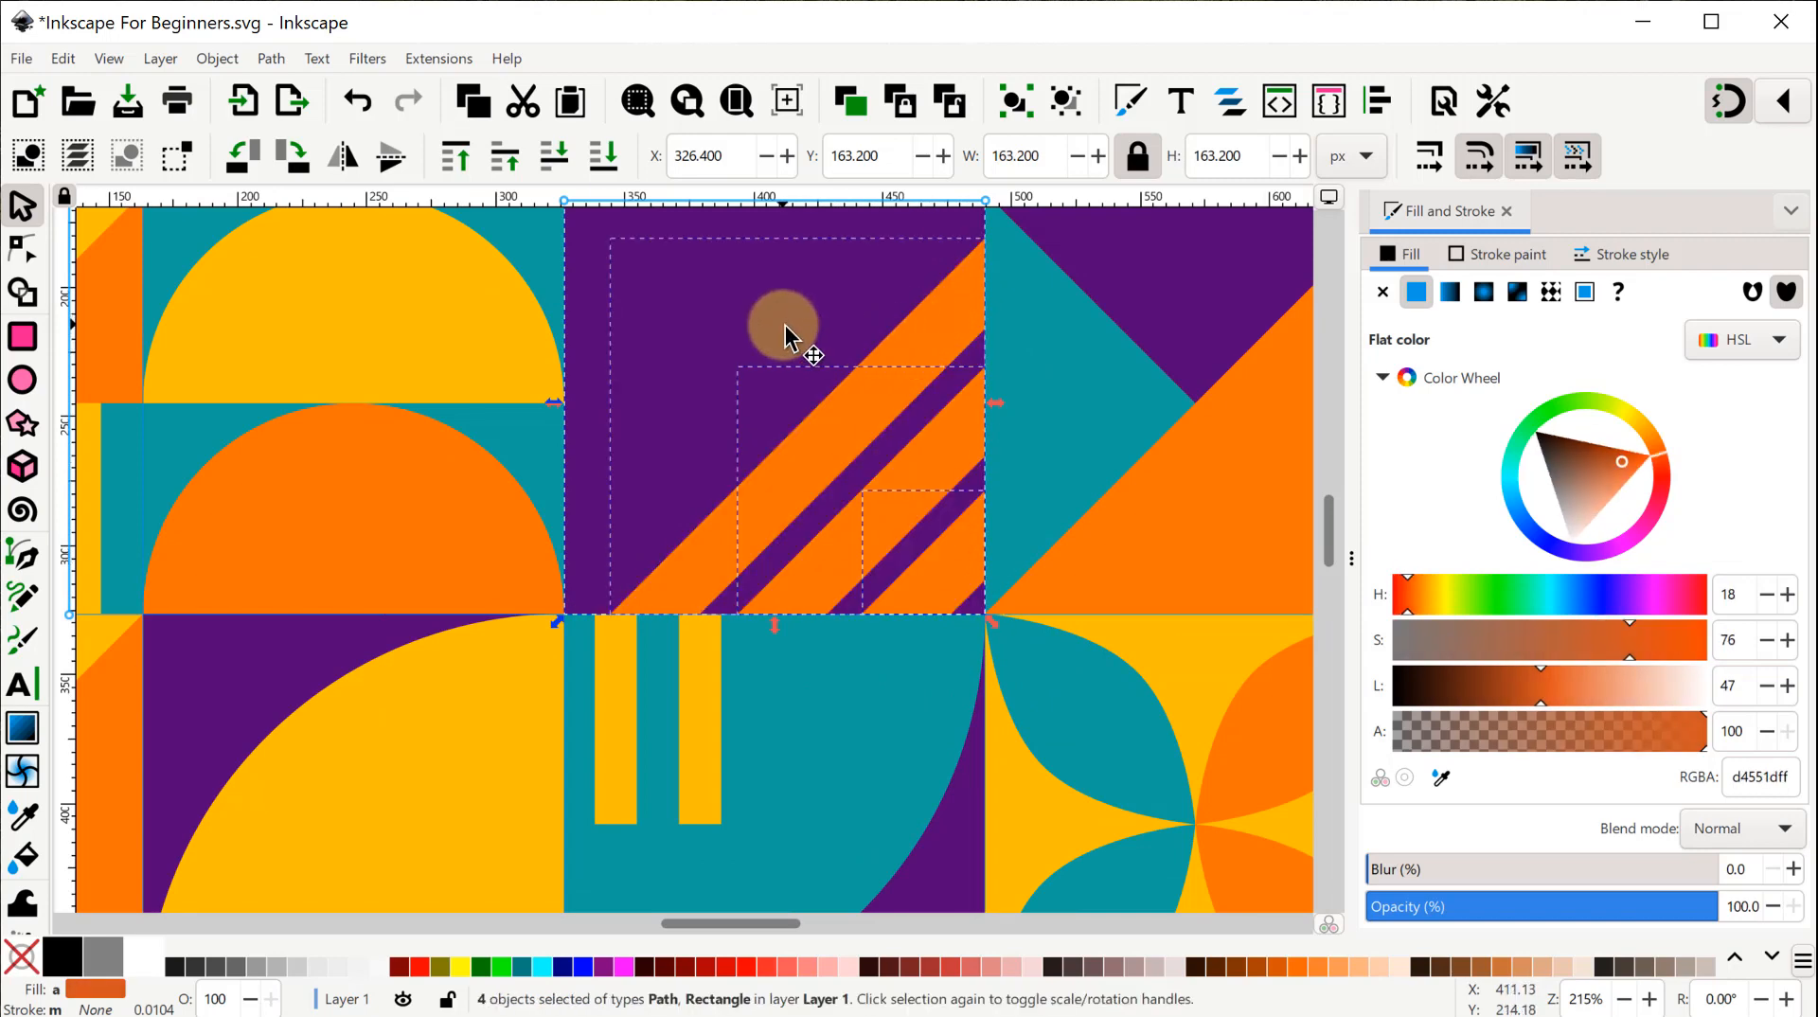
left_click_drag(786, 325, 803, 256)
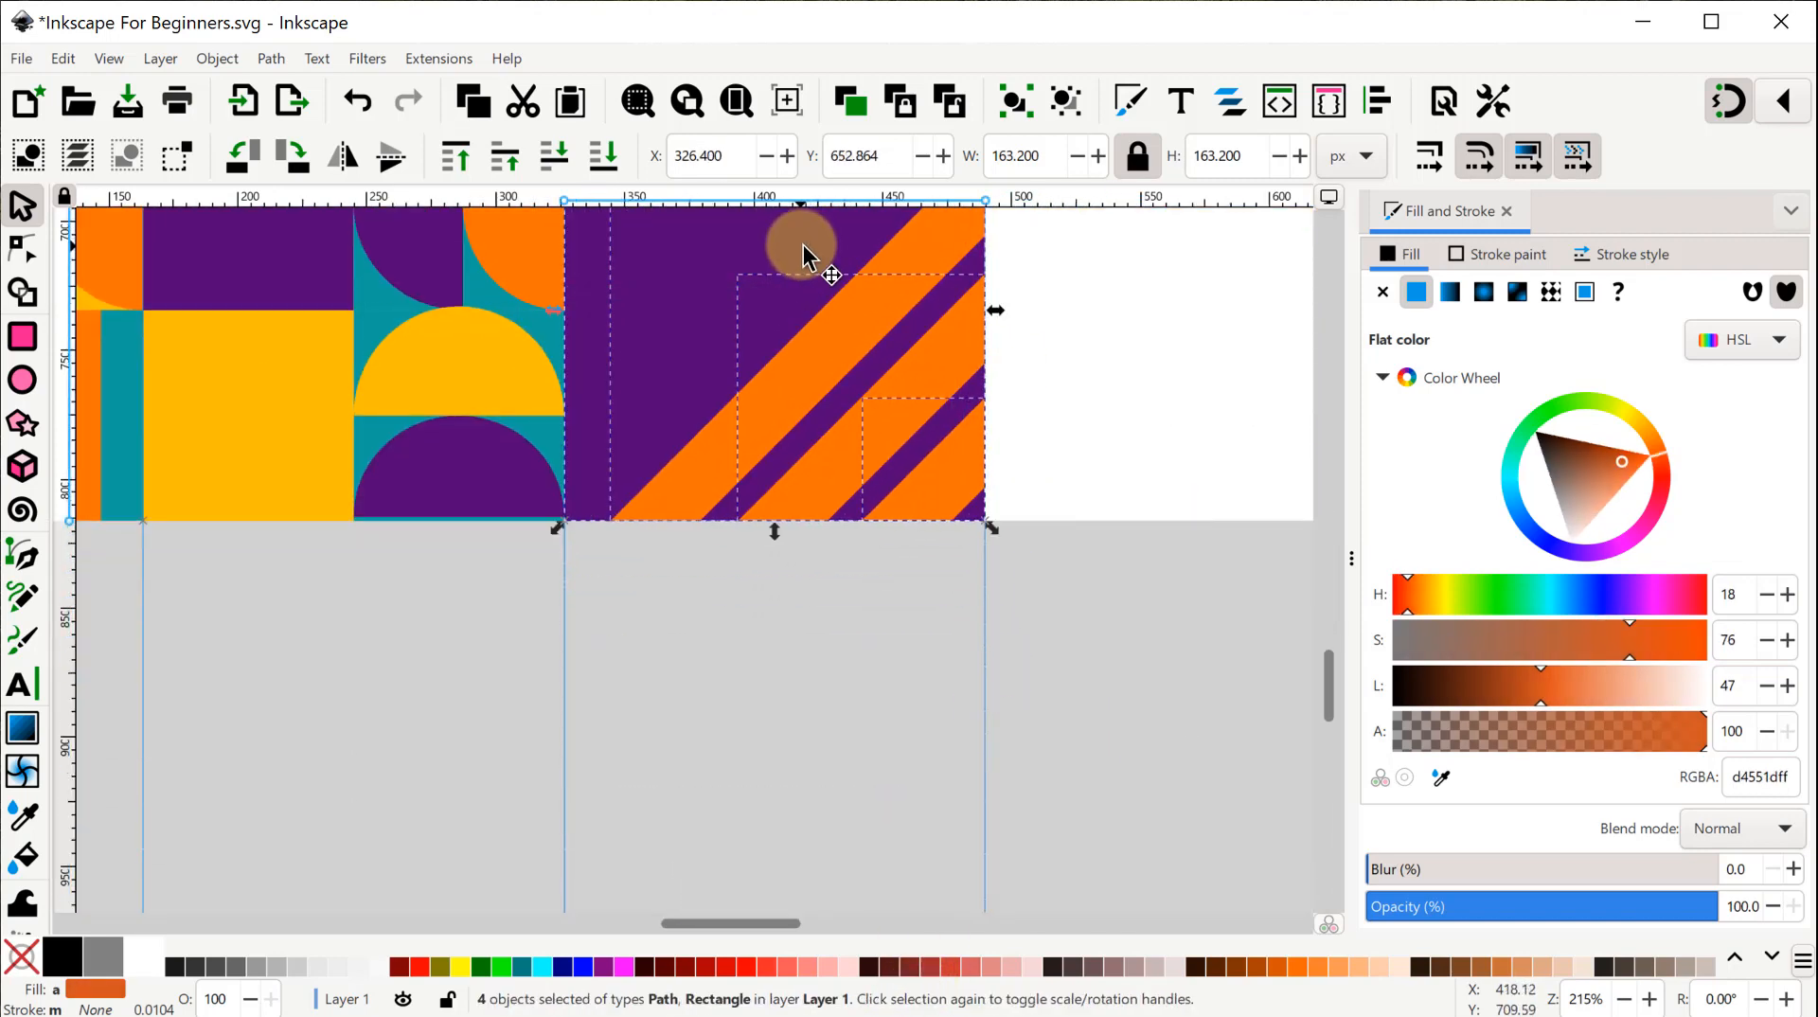
scroll(952, 820, "down", 3, "ctrl")
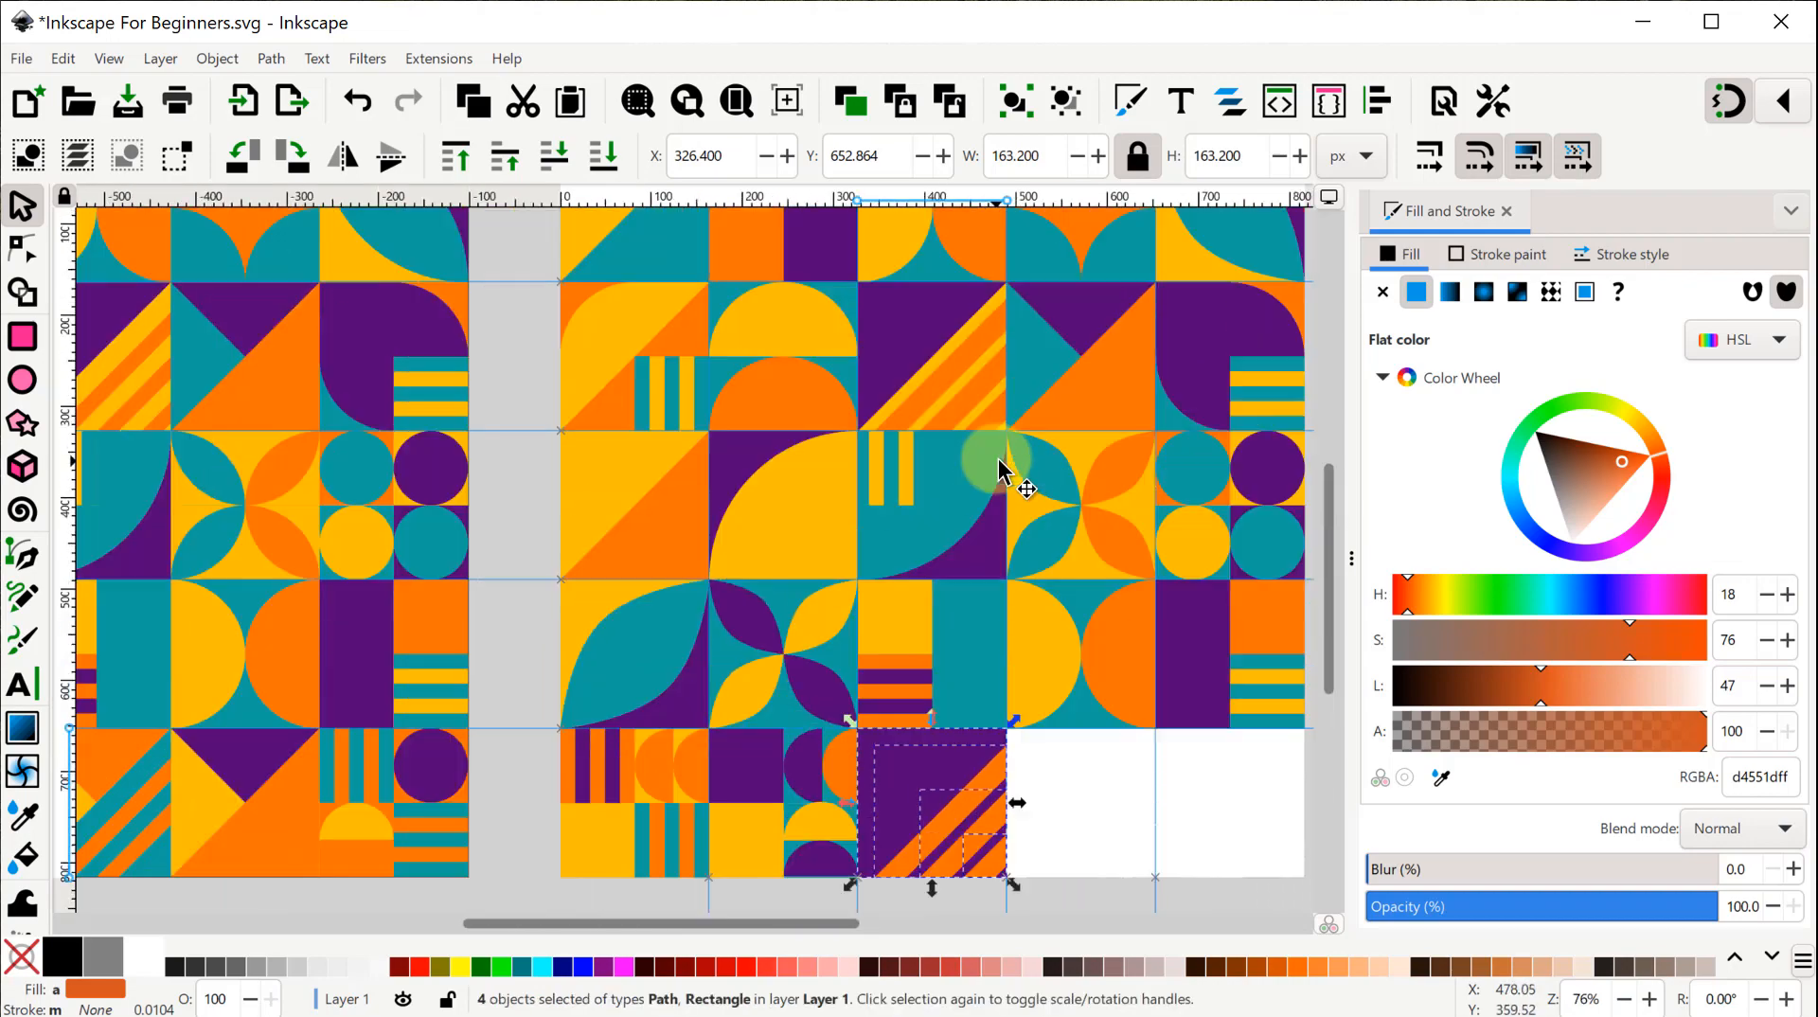
Copy the second-row striped tile's amber triangle into the fifth row's third cell, stacked between the purple square and the orange stripes.
scroll(1000, 367, "up", 3, "ctrl")
left_click(820, 344)
key("ctrl+d")
left_click_drag(815, 342, 902, 578)
left_click(602, 156)
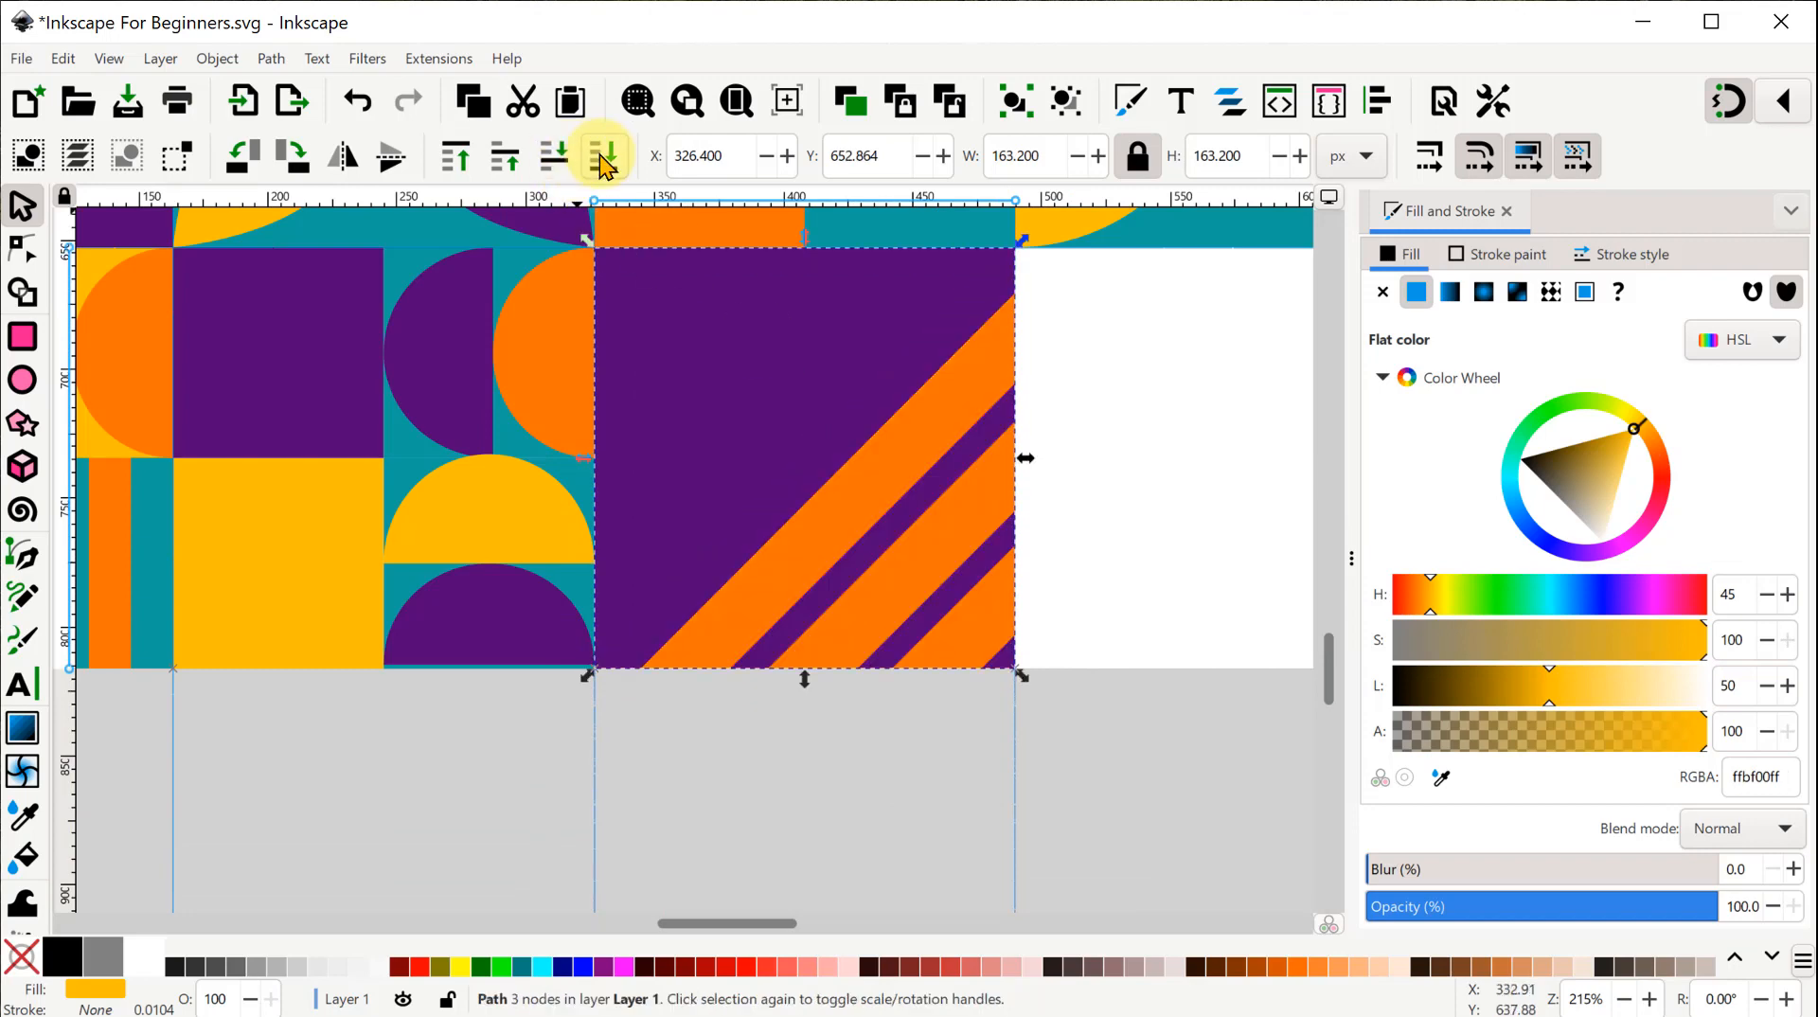
left_click(502, 161)
left_click(502, 161)
left_click(553, 163)
left_click(708, 810)
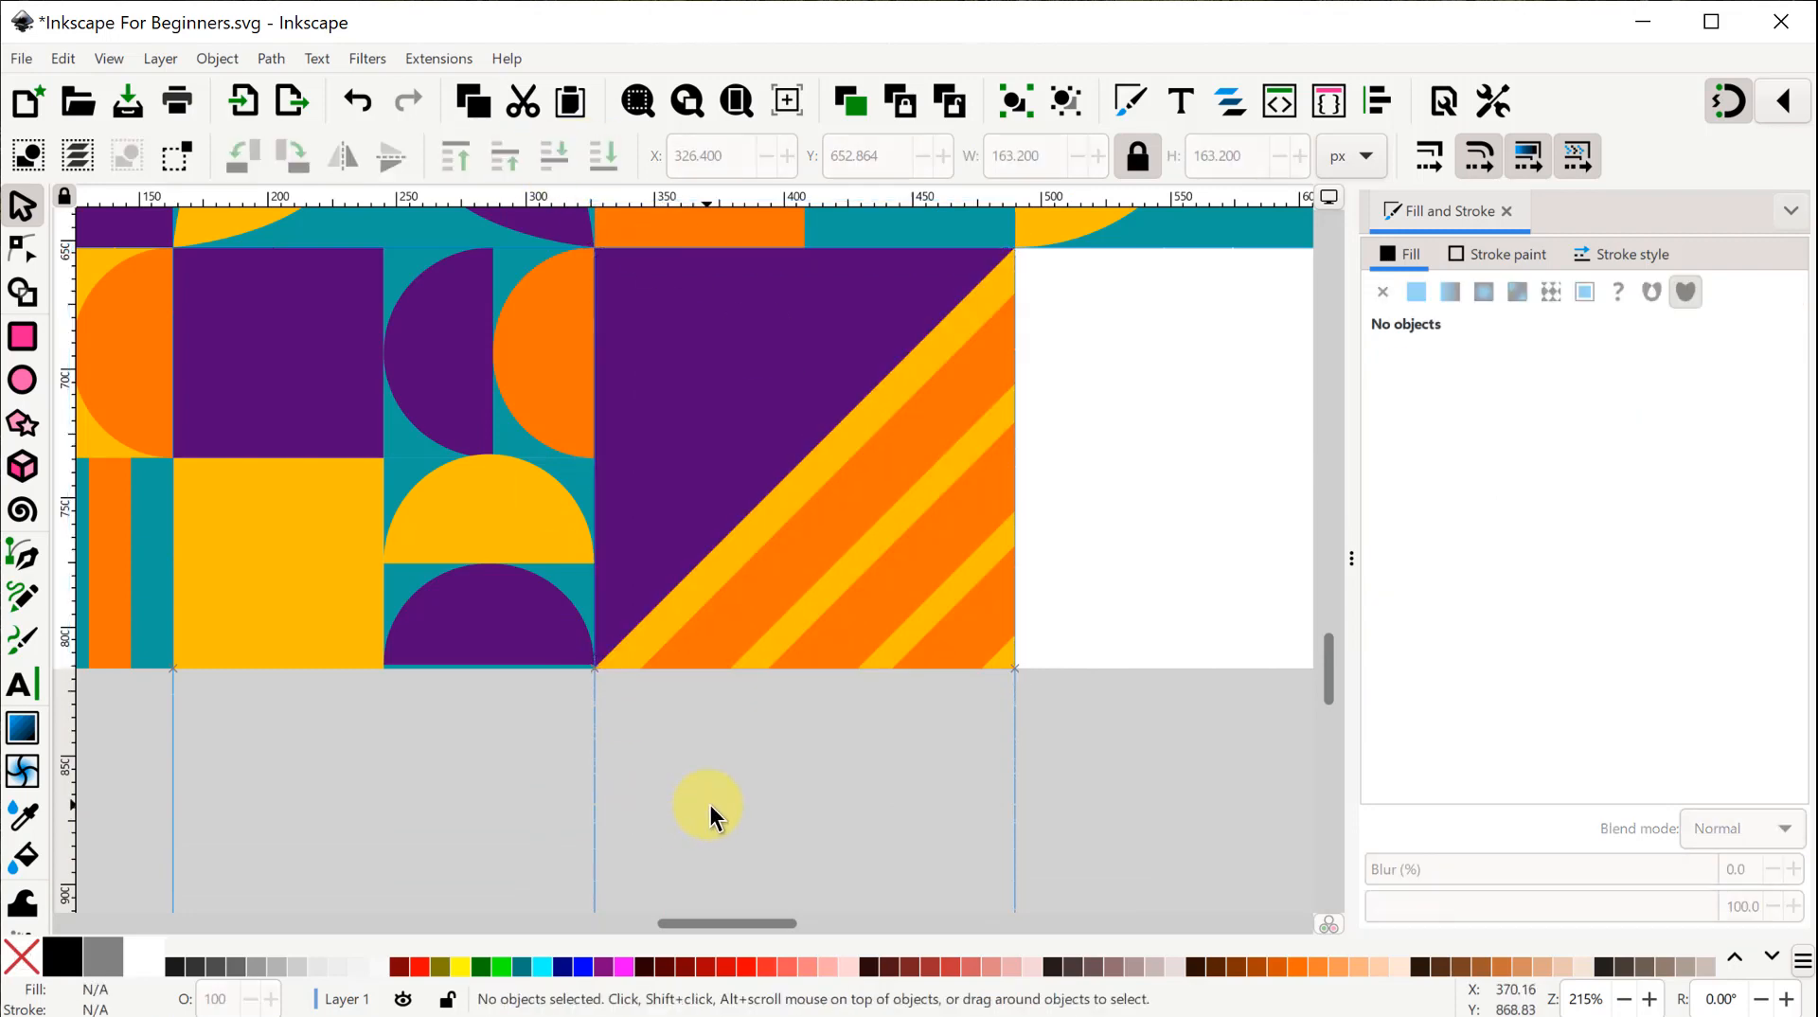
Copy the amber side triangle from the first row's first tile and align it with the left edge of the fifth row's third cell.
scroll(748, 822, "down", 2, "ctrl")
left_click_drag(682, 833, 975, 840)
scroll(606, 786, "down", 1, "ctrl")
scroll(1064, 669, "up", 3)
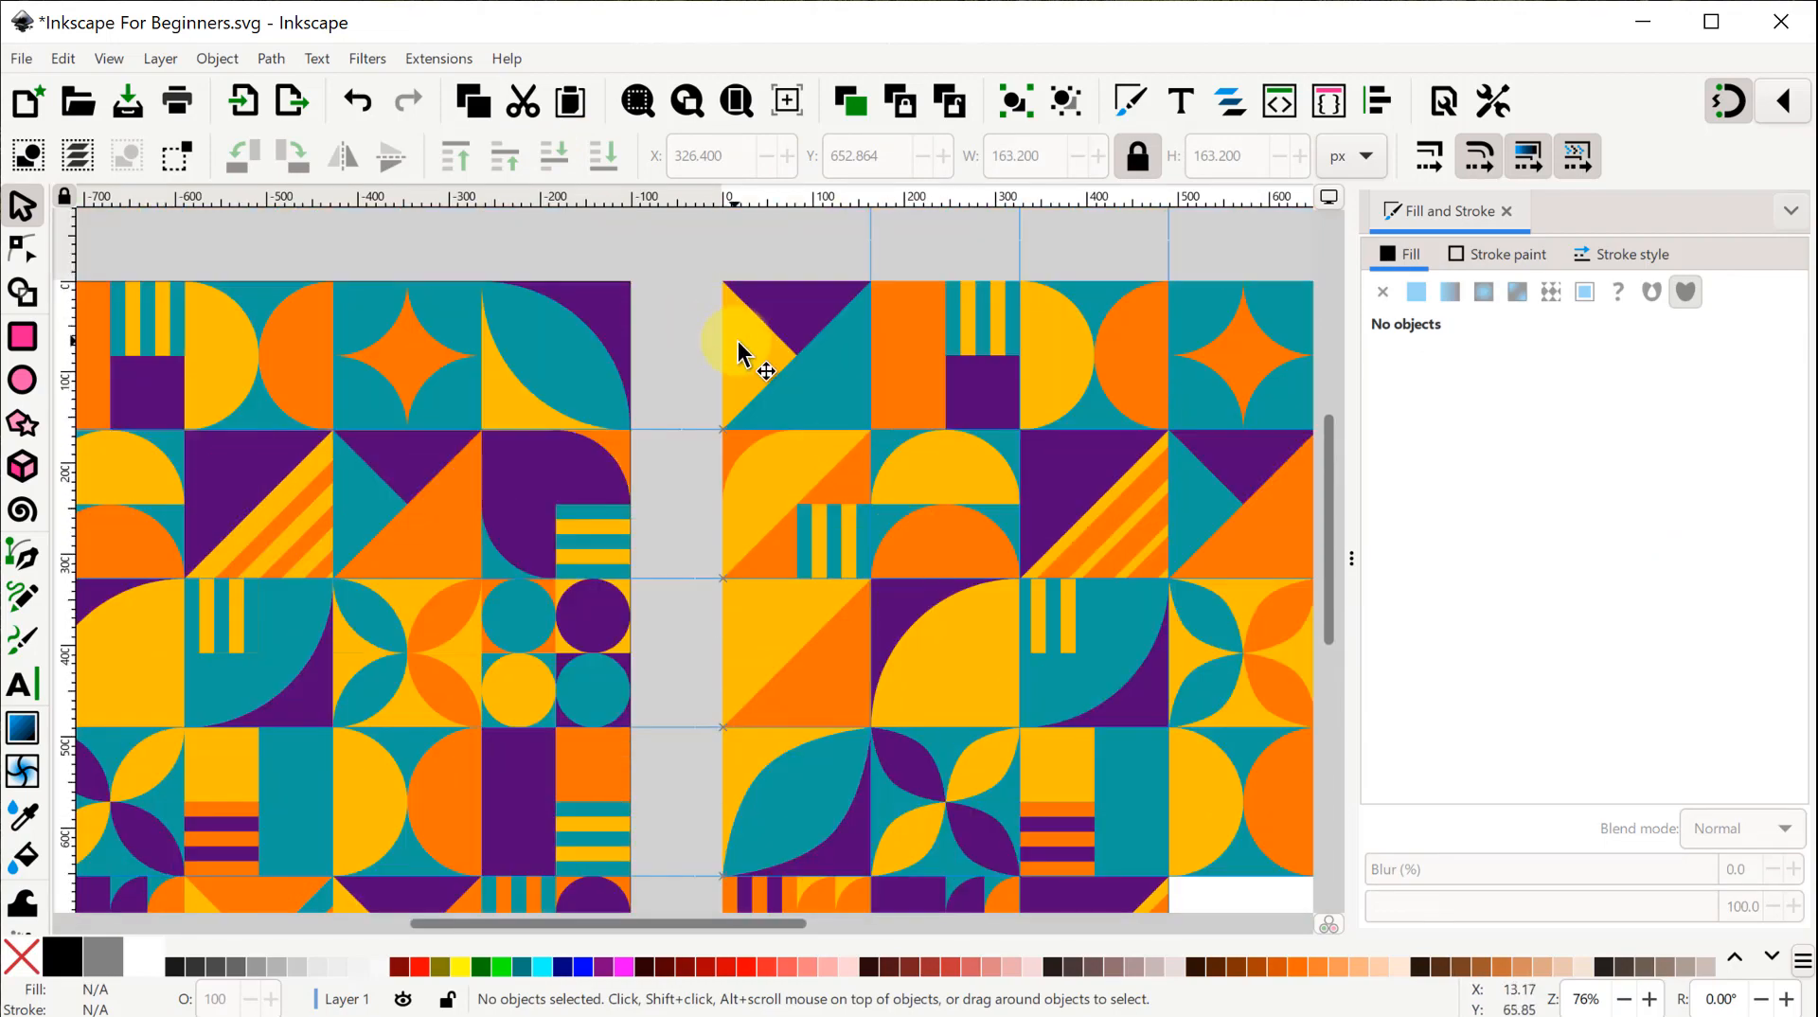
left_click(742, 357)
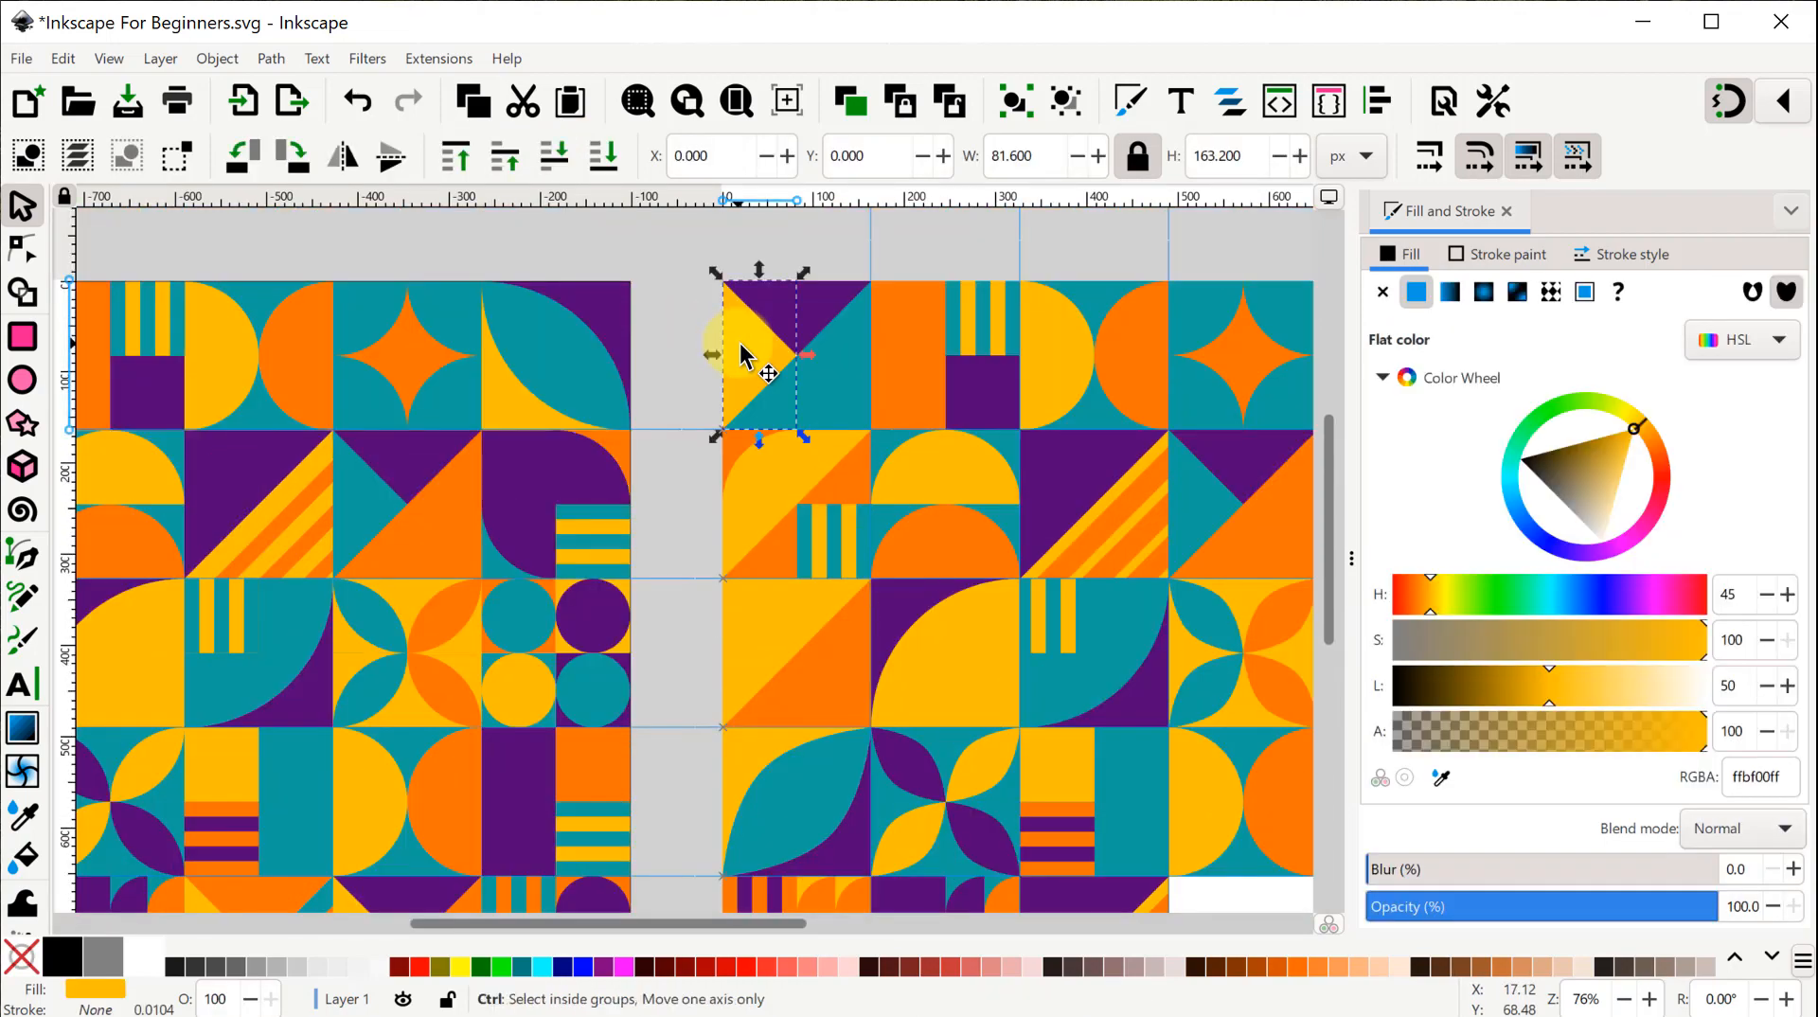
left_click_drag(742, 357, 1045, 590)
scroll(934, 743, "down", 4)
left_click(1071, 803)
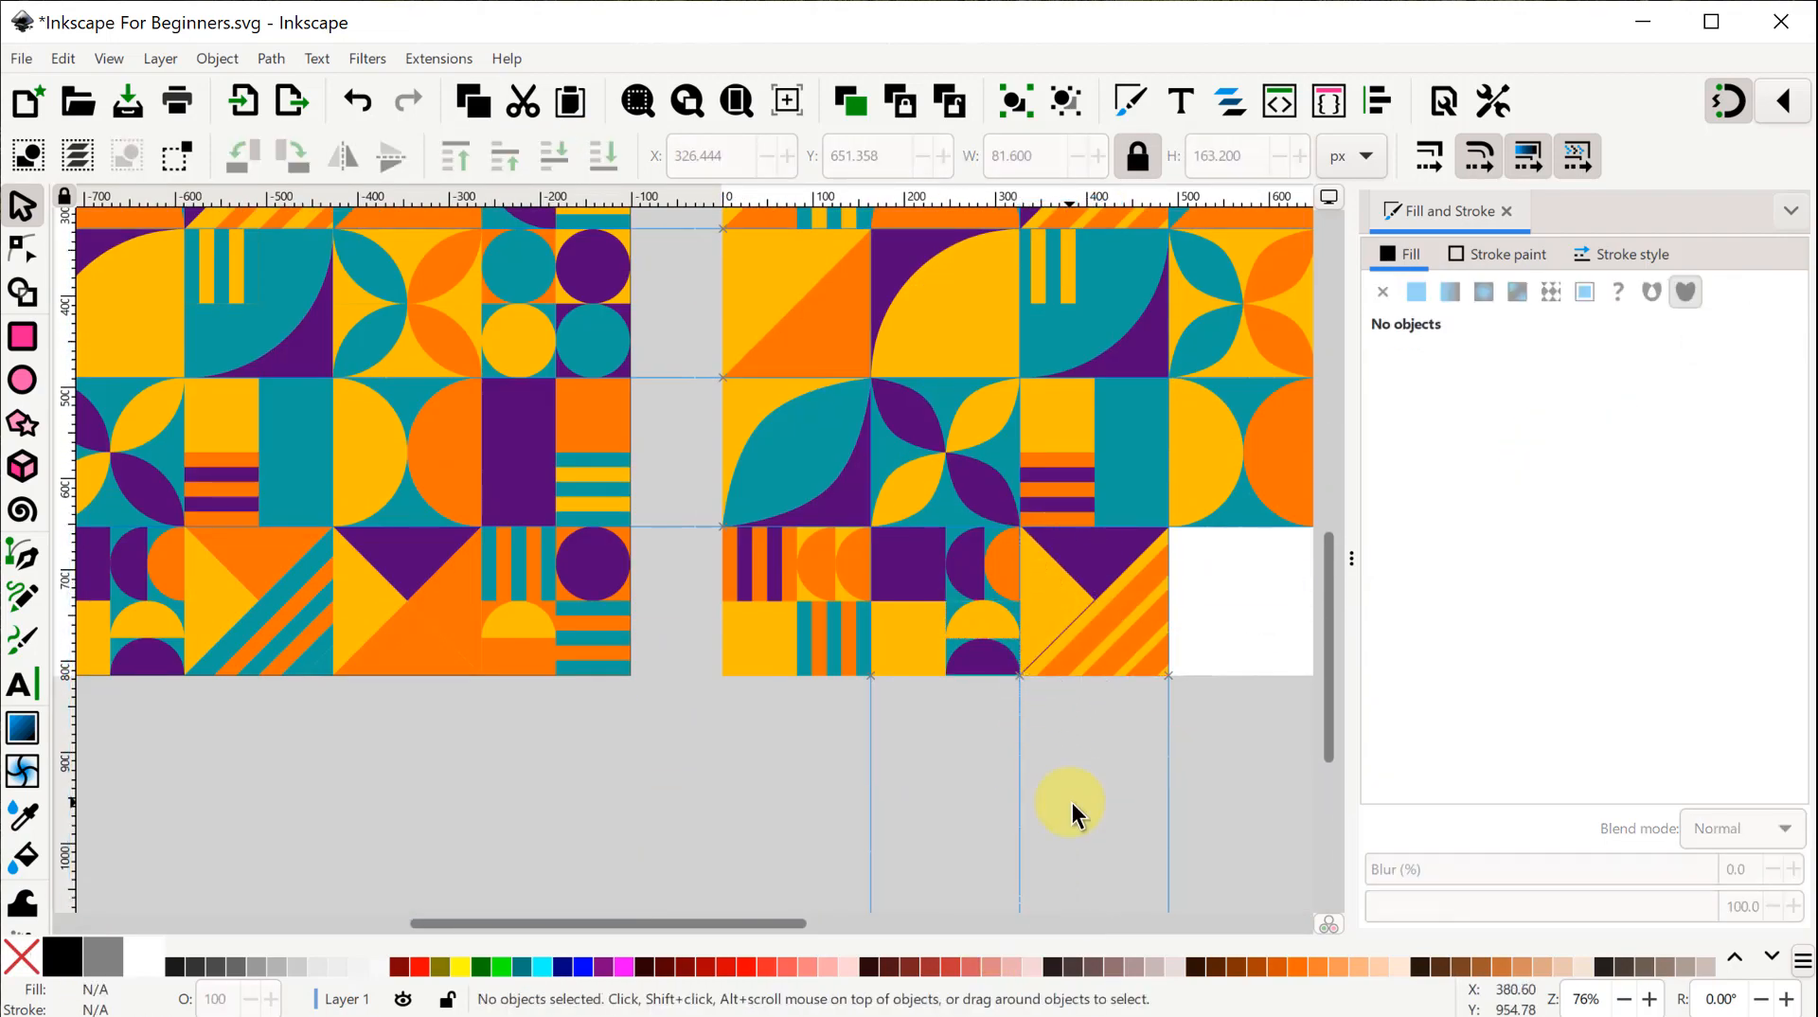
scroll(1093, 791, "up", 2, "ctrl")
left_click_drag(1028, 403, 1023, 407)
left_click(1033, 769)
Fill the third cell's purple background square with orange (#ff7000), sampling the reference tile.
scroll(1033, 769, "down", 2)
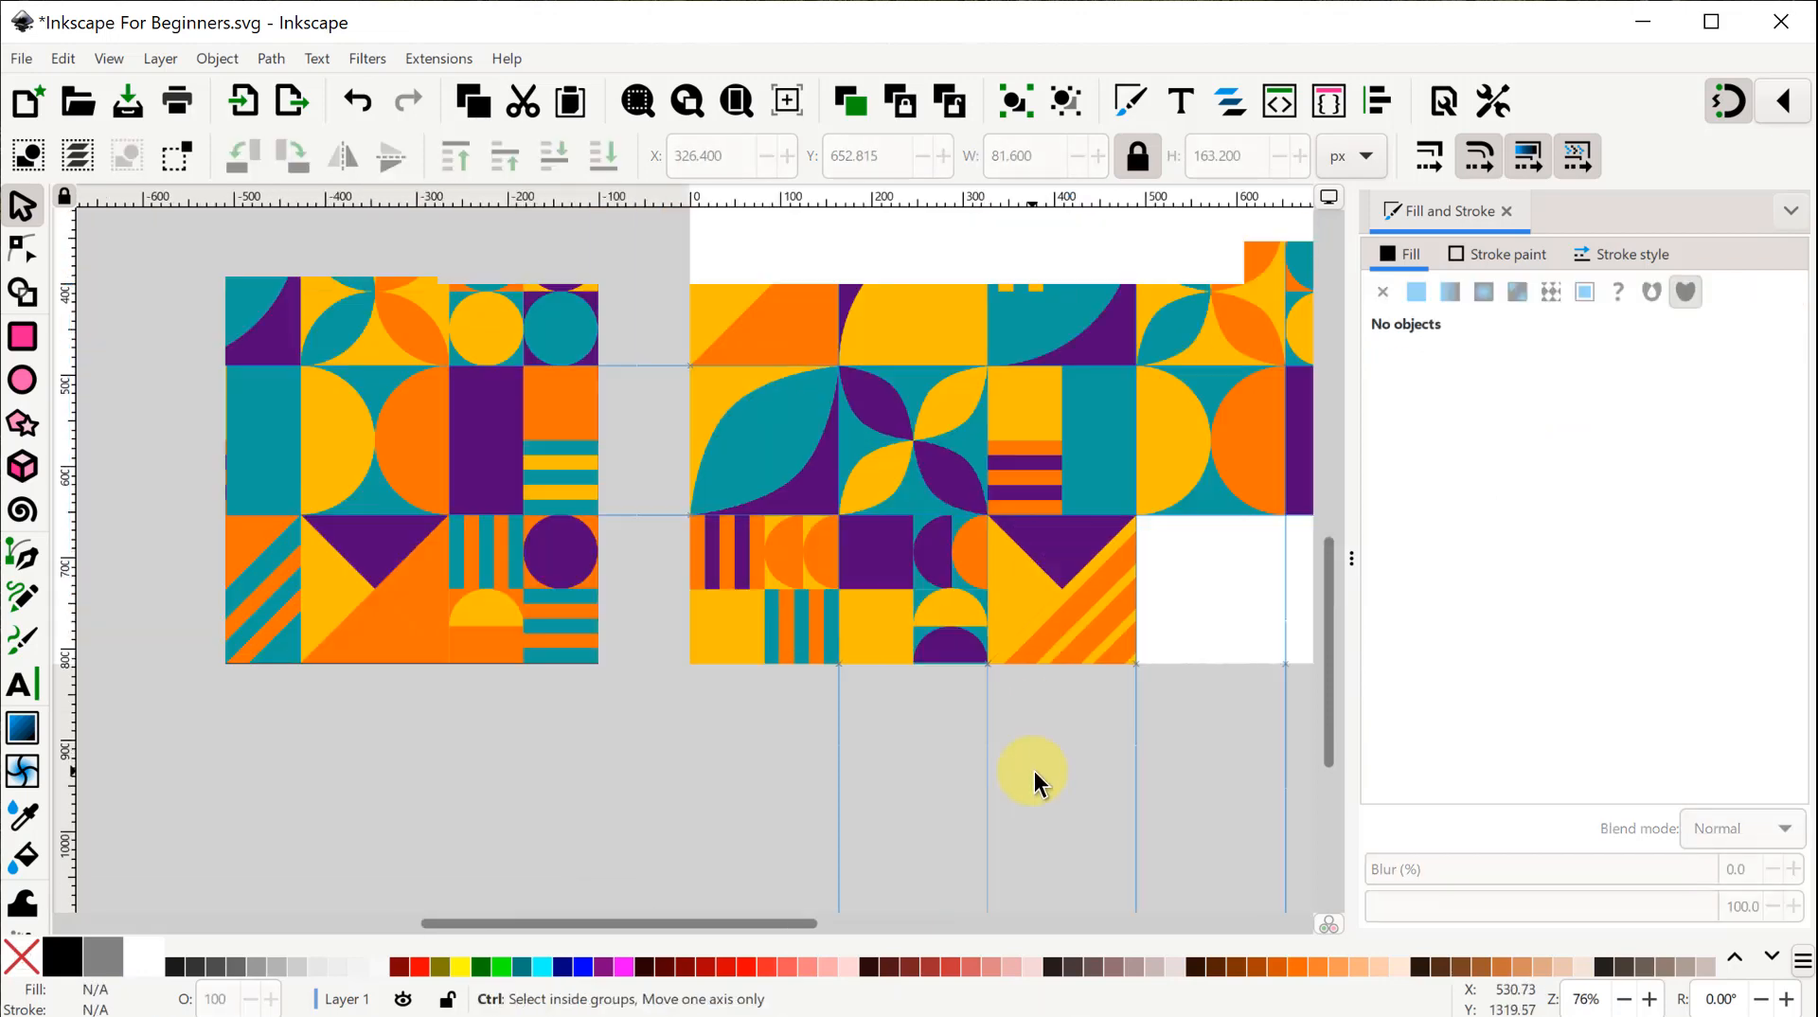
left_click_drag(553, 808, 613, 774)
left_click(1137, 515)
left_click(1440, 775)
left_click(289, 503)
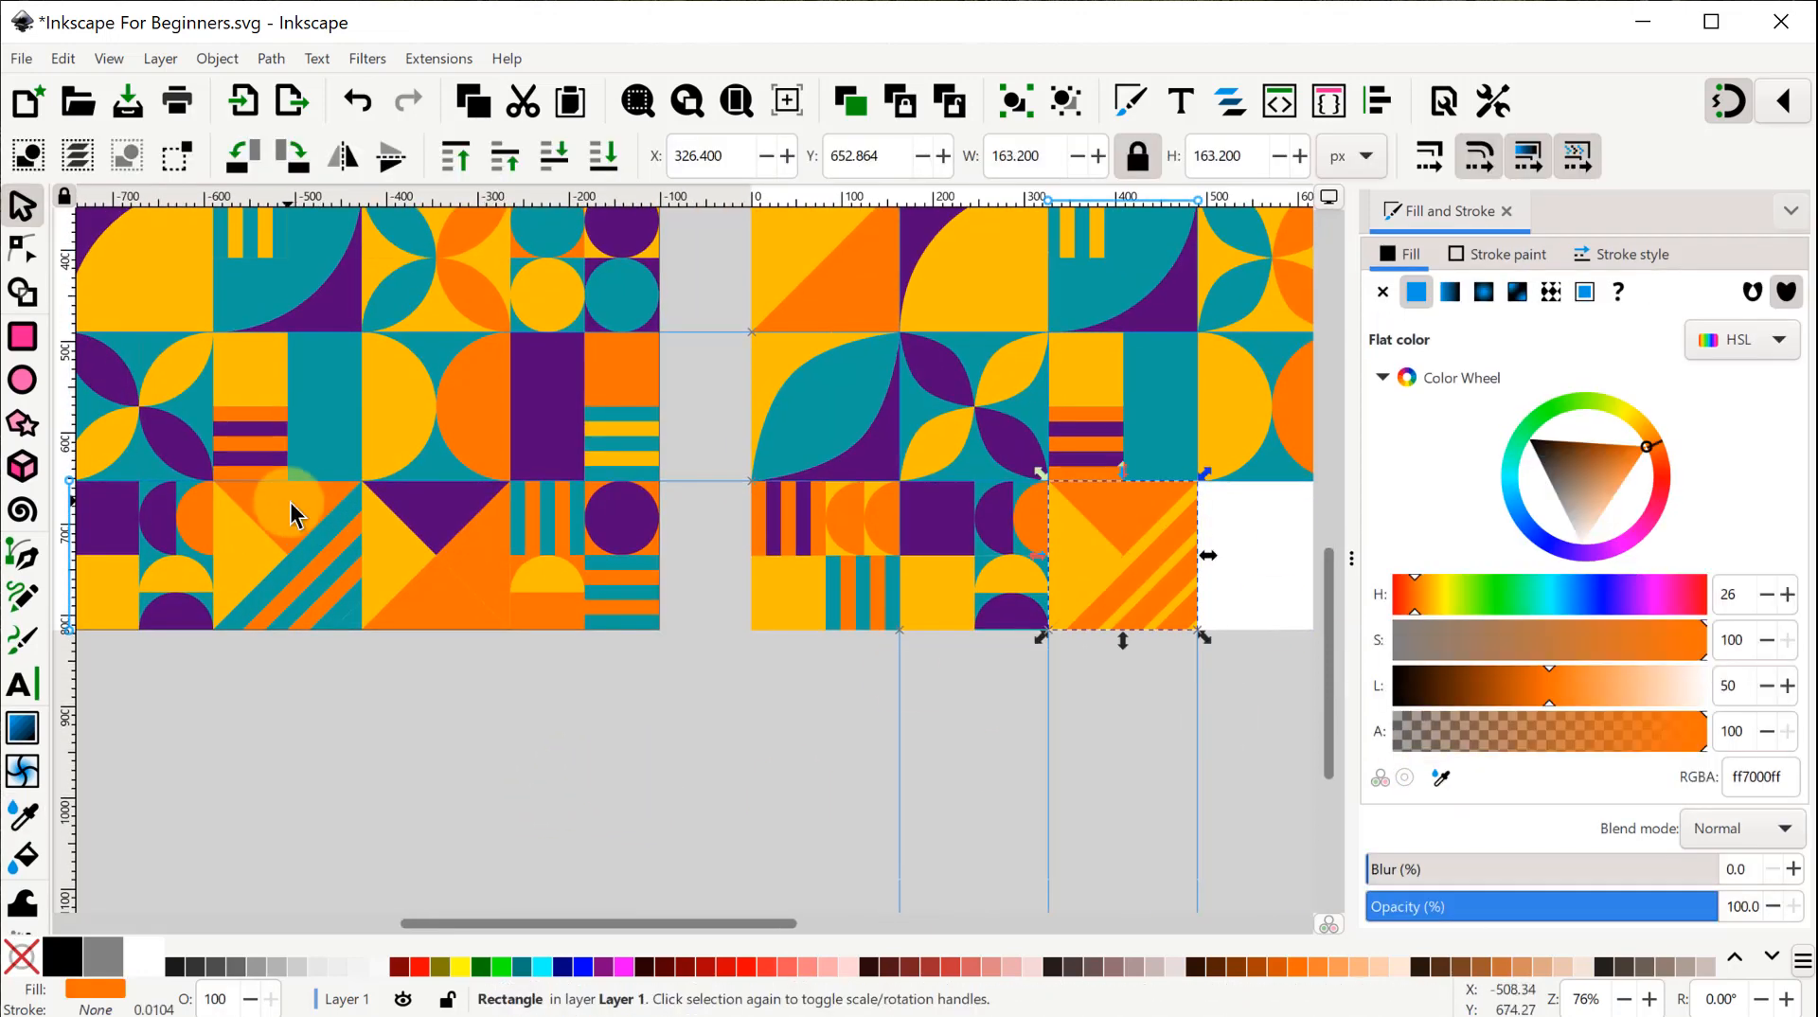
scroll(1024, 677, "up", 3)
left_click(1186, 483)
scroll(1183, 669, "up", 2)
left_click_drag(1183, 668, 856, 893)
left_click(856, 888)
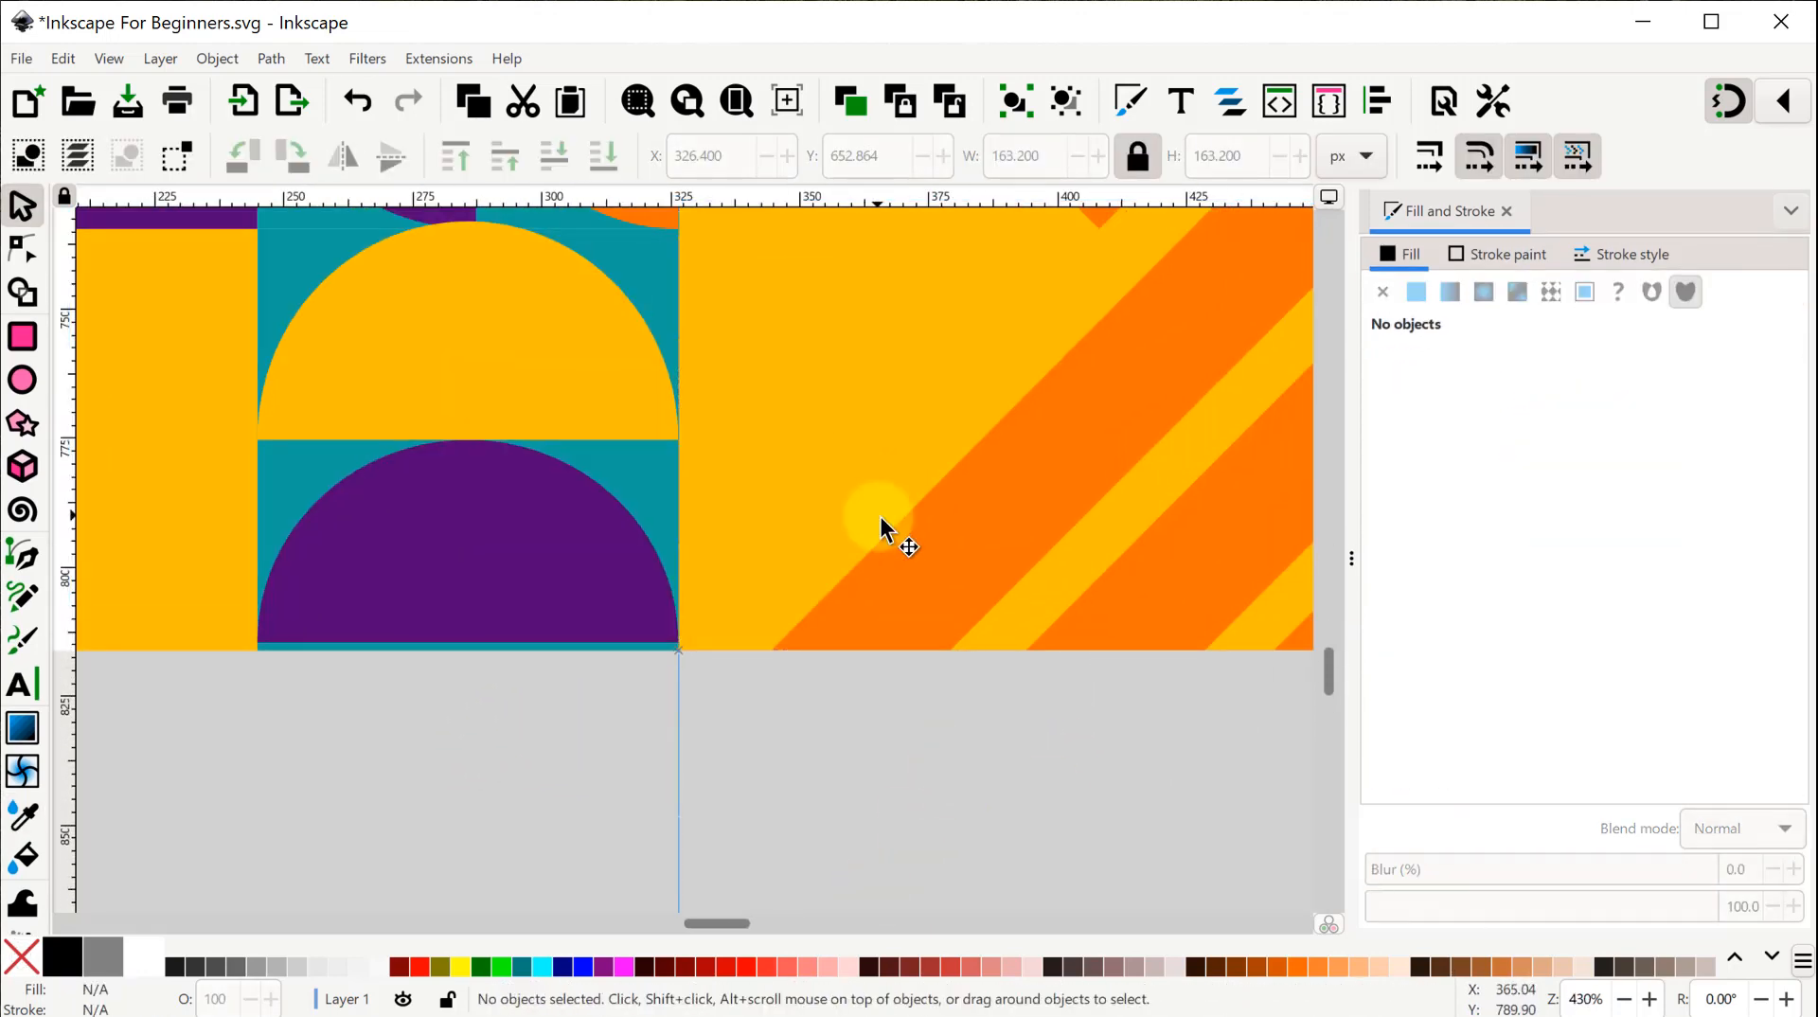
left_click(866, 497)
left_click(1440, 777)
scroll(790, 811, "down", 3)
left_click_drag(443, 829, 4, 664)
scroll(900, 776, "left", 8)
left_click(458, 478)
key("ctrl+z")
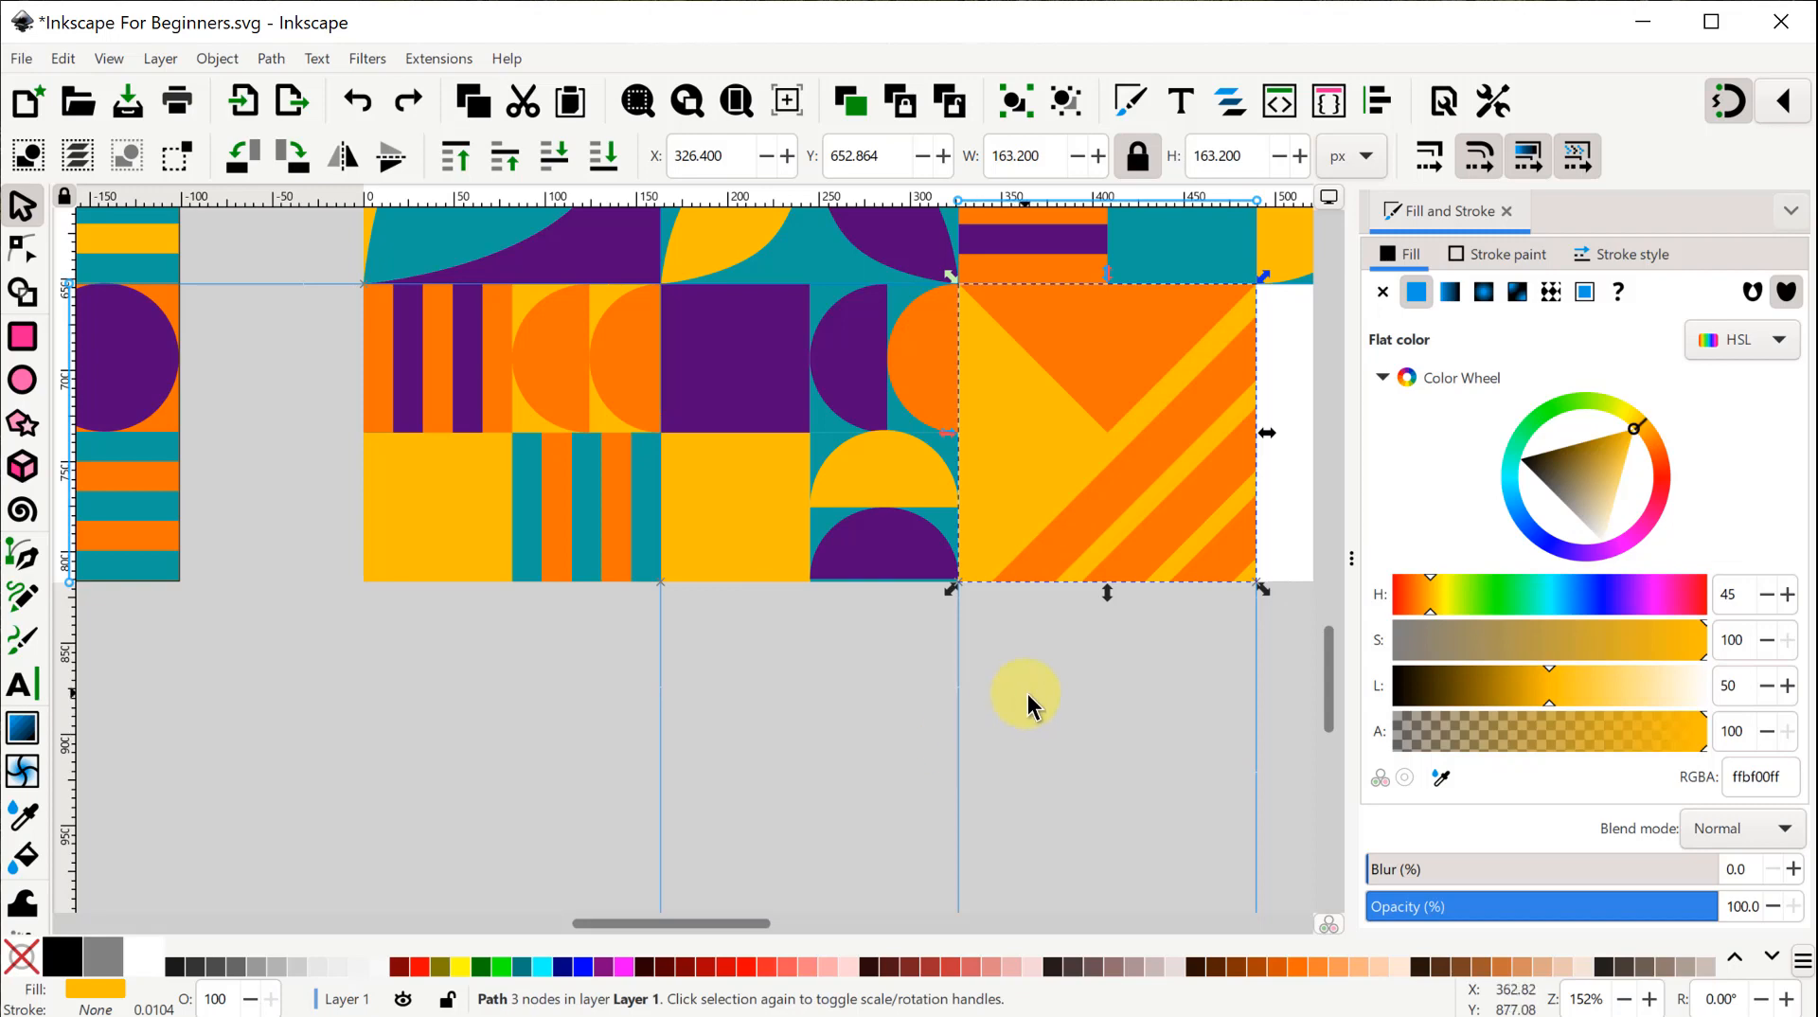
Fill the large amber triangle behind the orange stripes with teal, sampling the neighbouring tile.
scroll(1022, 739, "down", 2, "ctrl")
scroll(1087, 791, "up", 6, "ctrl")
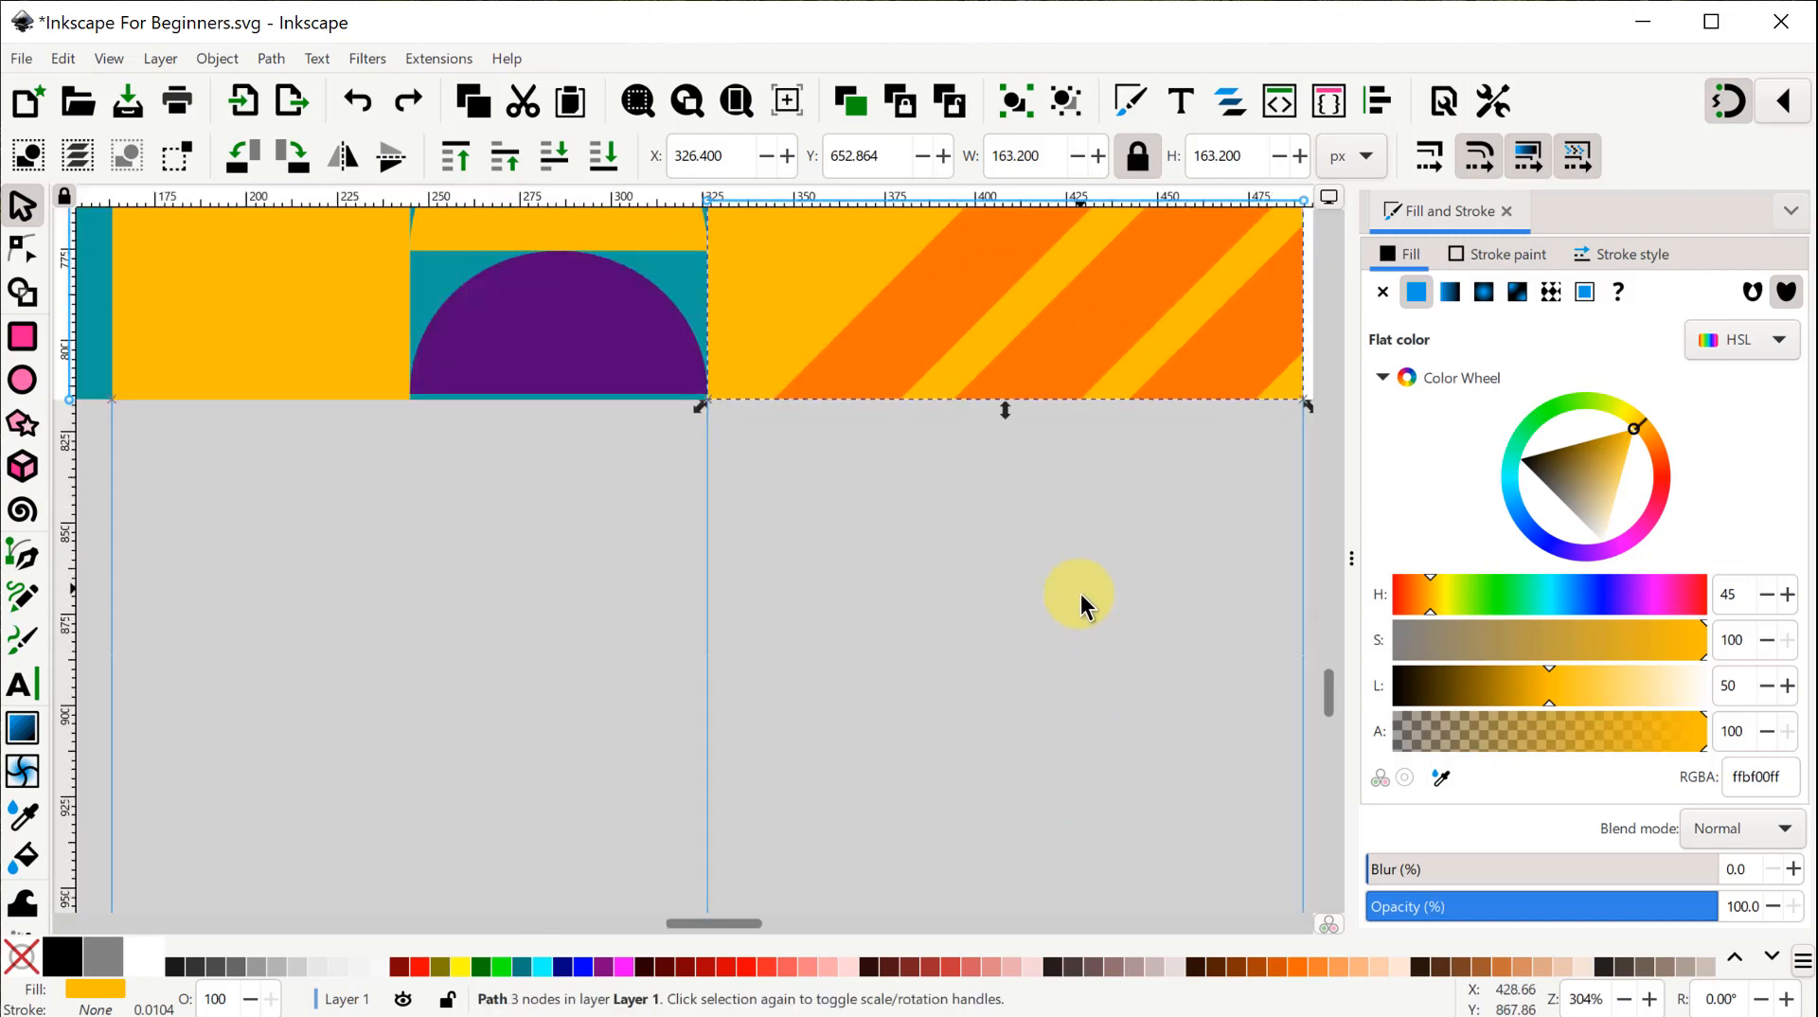
left_click(986, 832)
left_click(851, 475)
left_click(1441, 772)
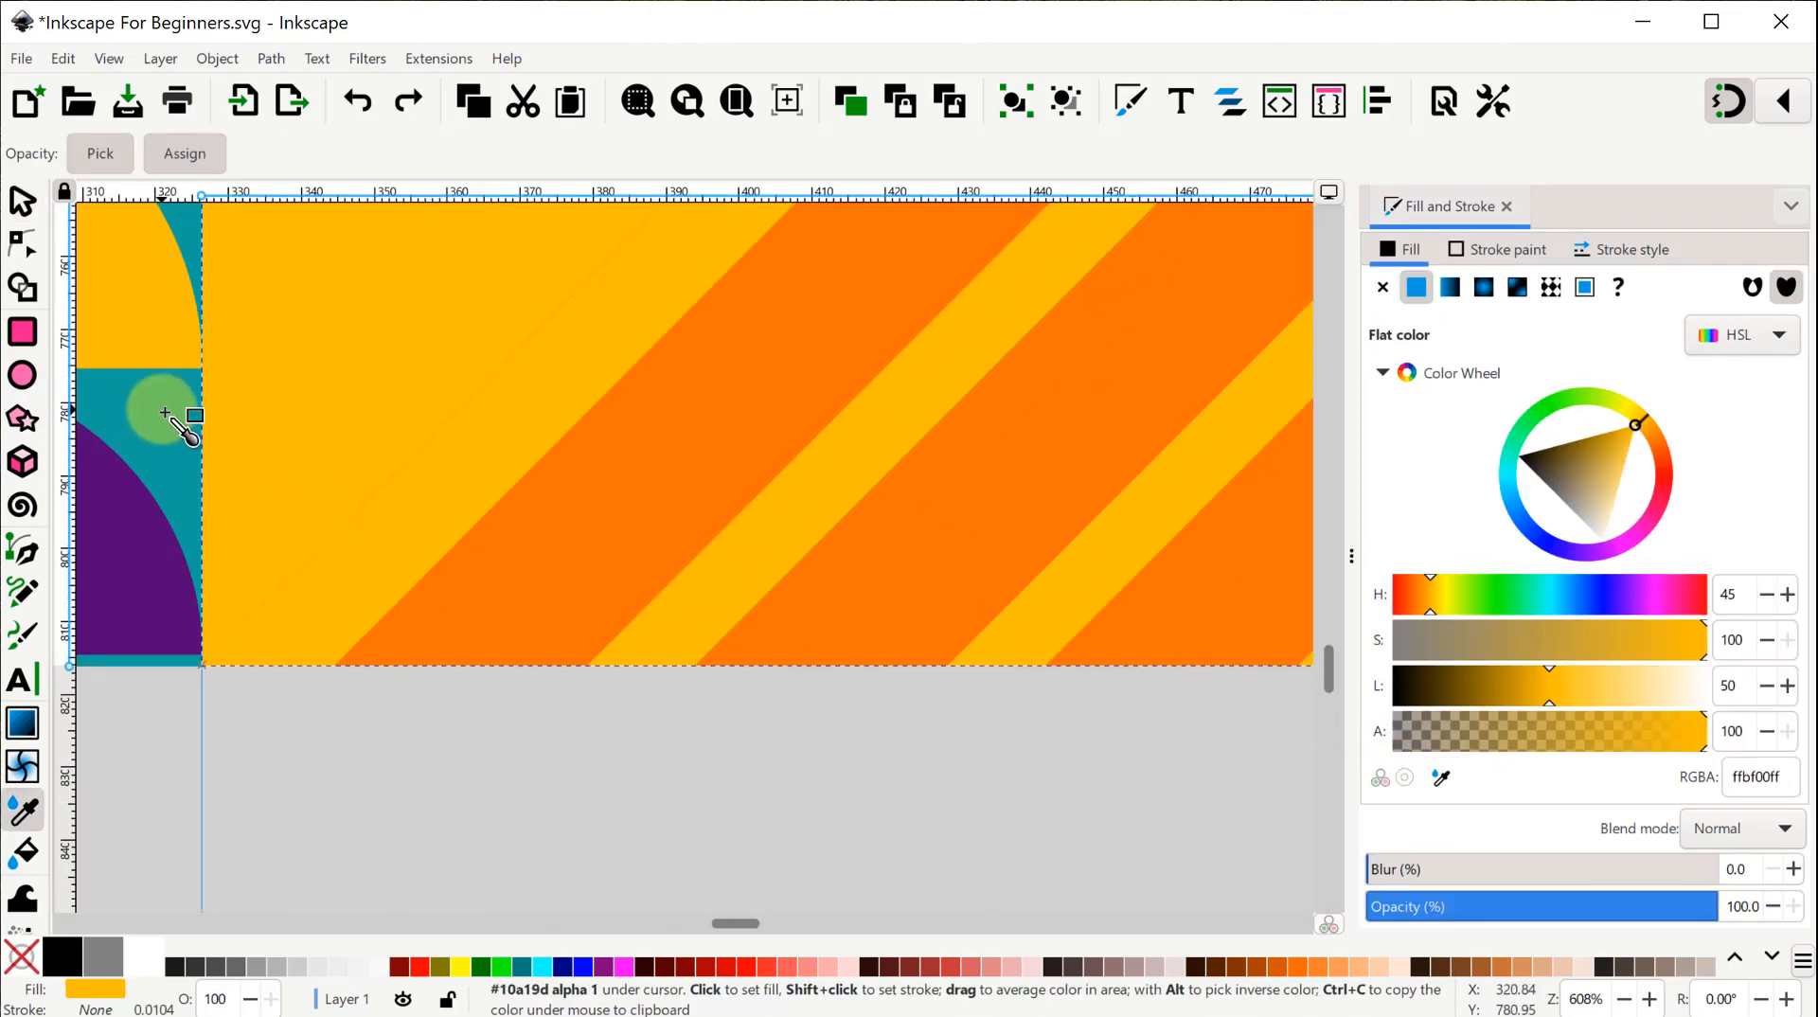
left_click(162, 410)
scroll(661, 730, "down", 4, "ctrl")
left_click(625, 801)
Delete the smallest orange stripe from the lower-right corner of the fifth row's third tile.
left_click_drag(625, 801, 959, 780)
scroll(634, 828, "down", 2, "ctrl")
left_click_drag(269, 842, 279, 762)
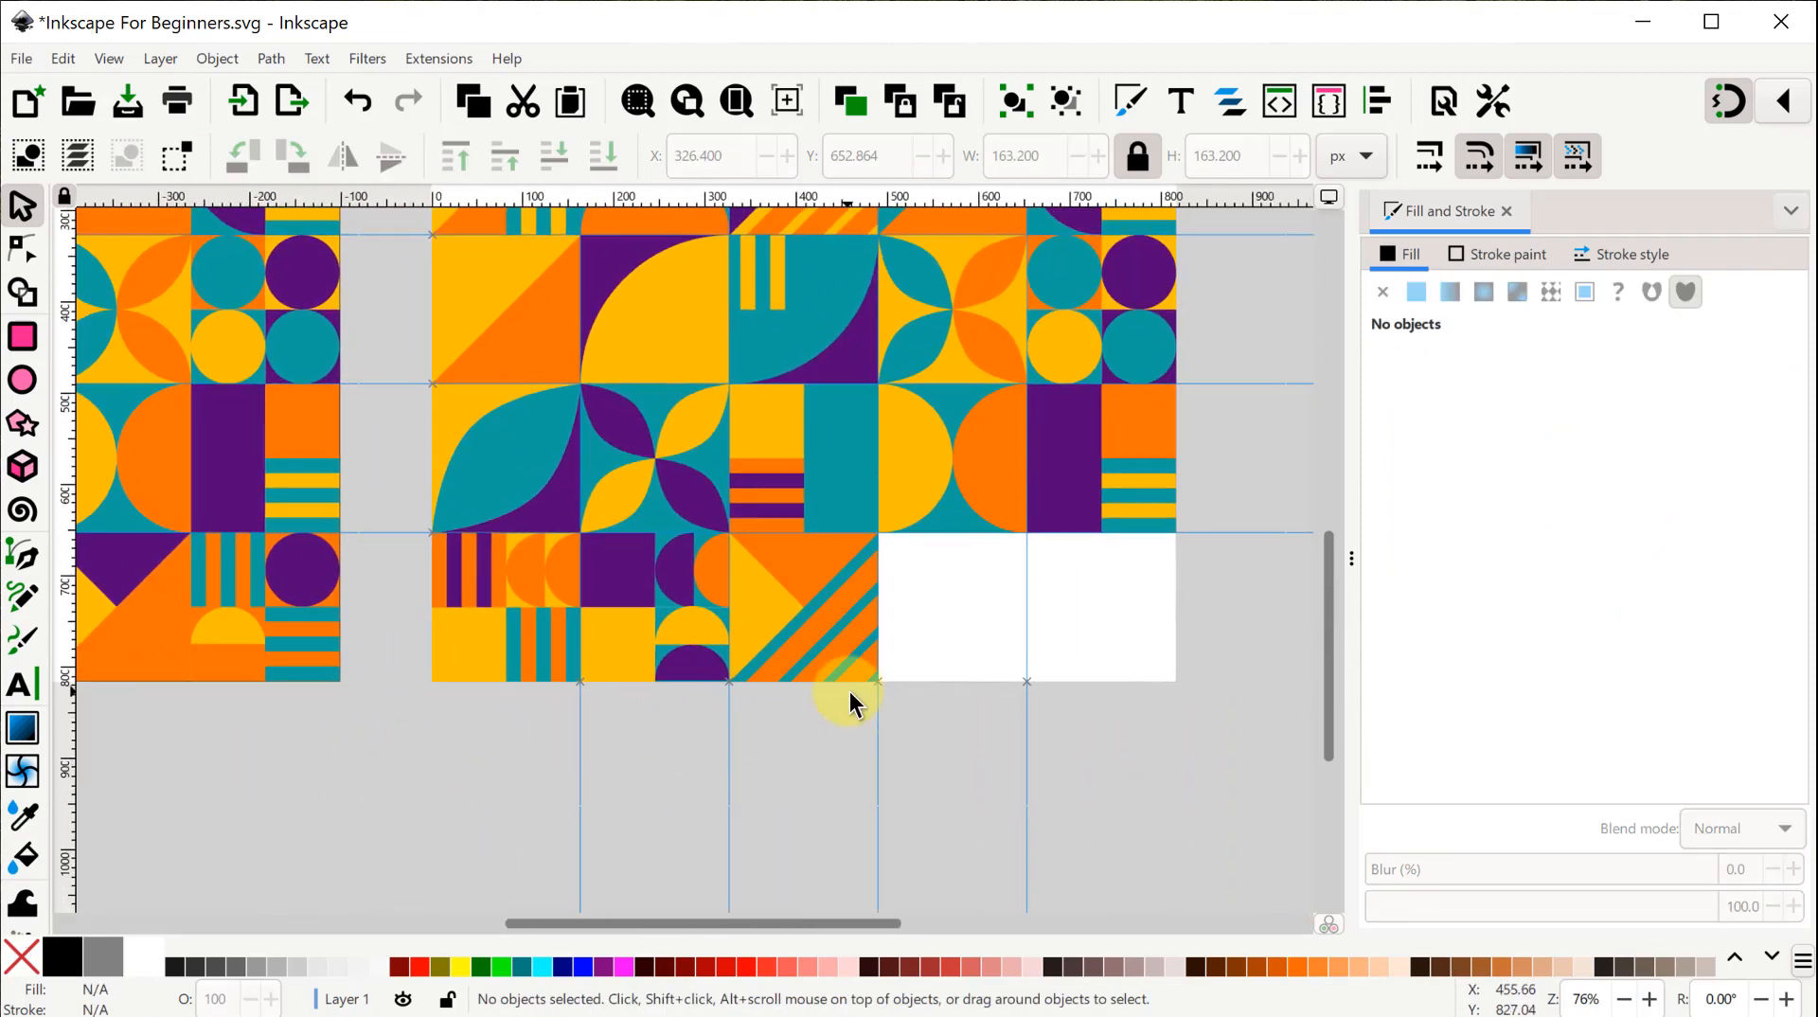
scroll(880, 663, "up", 2, "ctrl")
left_click_drag(890, 620, 754, 789)
key("Delete")
scroll(746, 733, "down", 3, "ctrl")
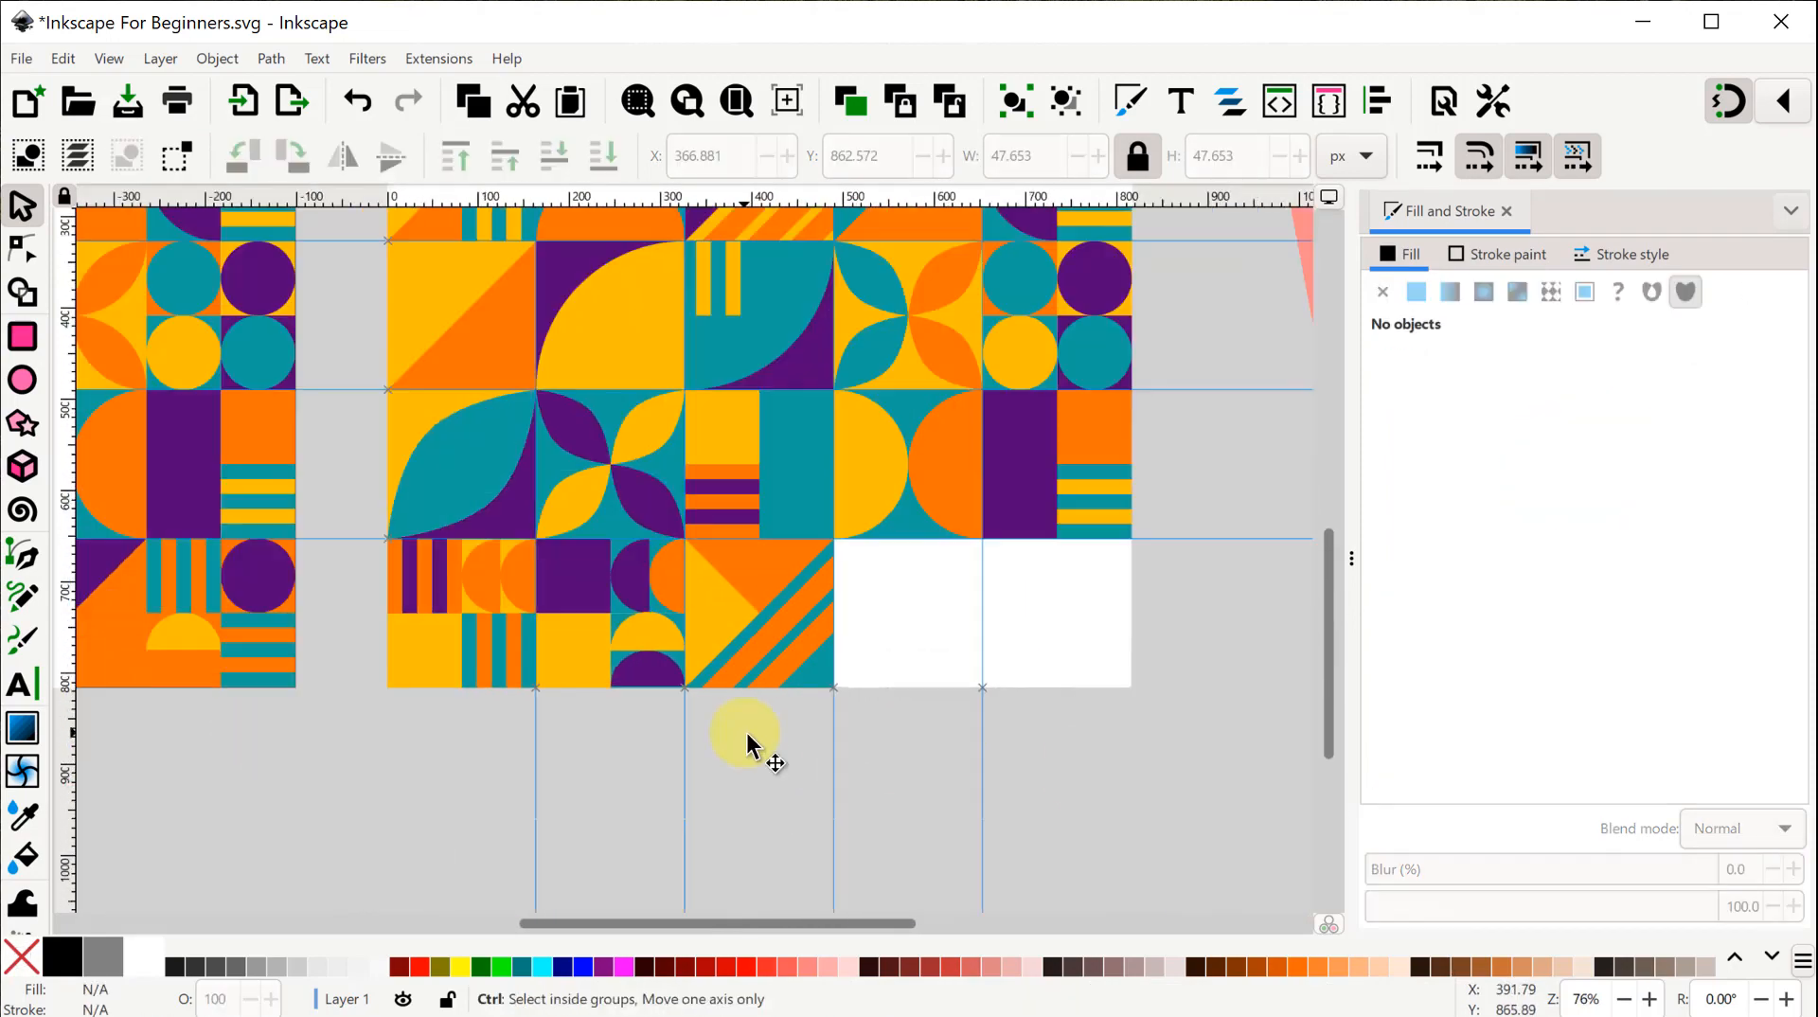
Shift the two remaining orange stripes diagonally toward the tile's lower-right corner to match the reference spacing.
left_click_drag(376, 804, 477, 774)
scroll(894, 777, "up", 3, "ctrl")
left_click_drag(805, 640, 711, 822)
left_click(751, 608)
left_click_drag(751, 609, 777, 626)
left_click_drag(734, 518, 716, 555)
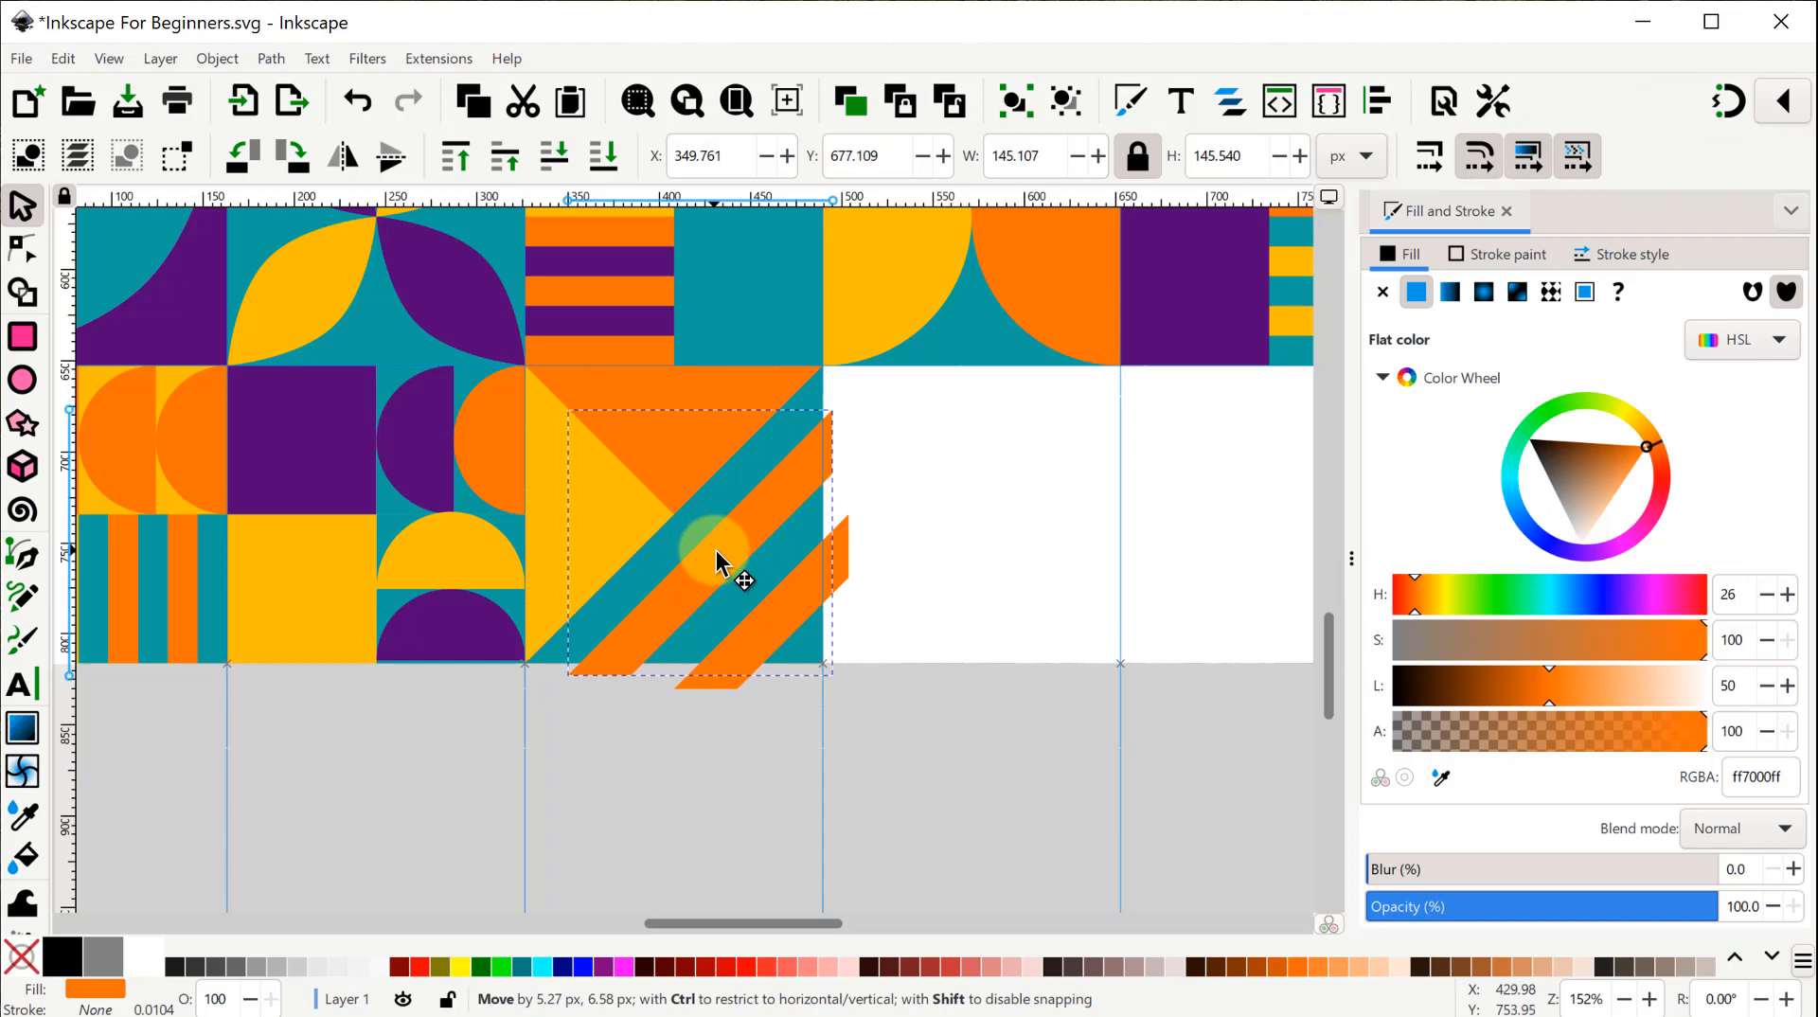
Edit the nodes at the right ends of both orange stripes so they sit on the tile's right edge.
left_click(21, 252)
scroll(833, 397, "up", 3, "ctrl")
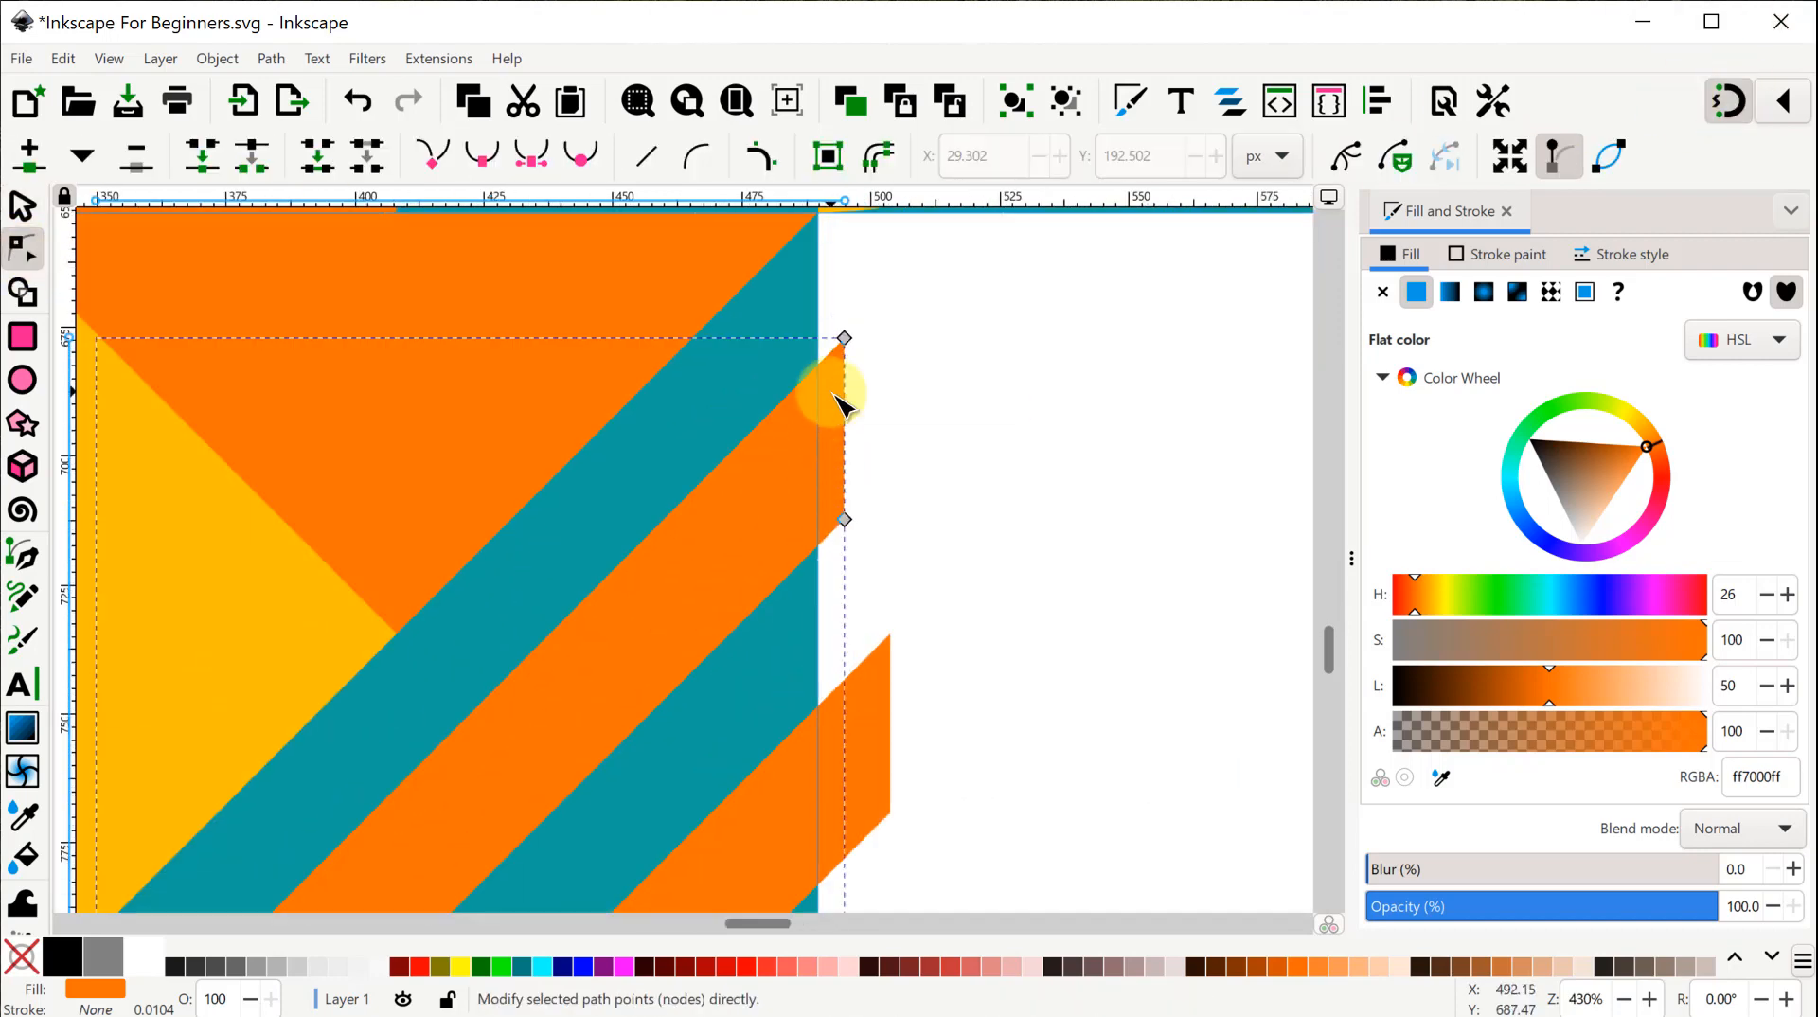
left_click_drag(837, 374, 823, 528)
left_click(850, 709)
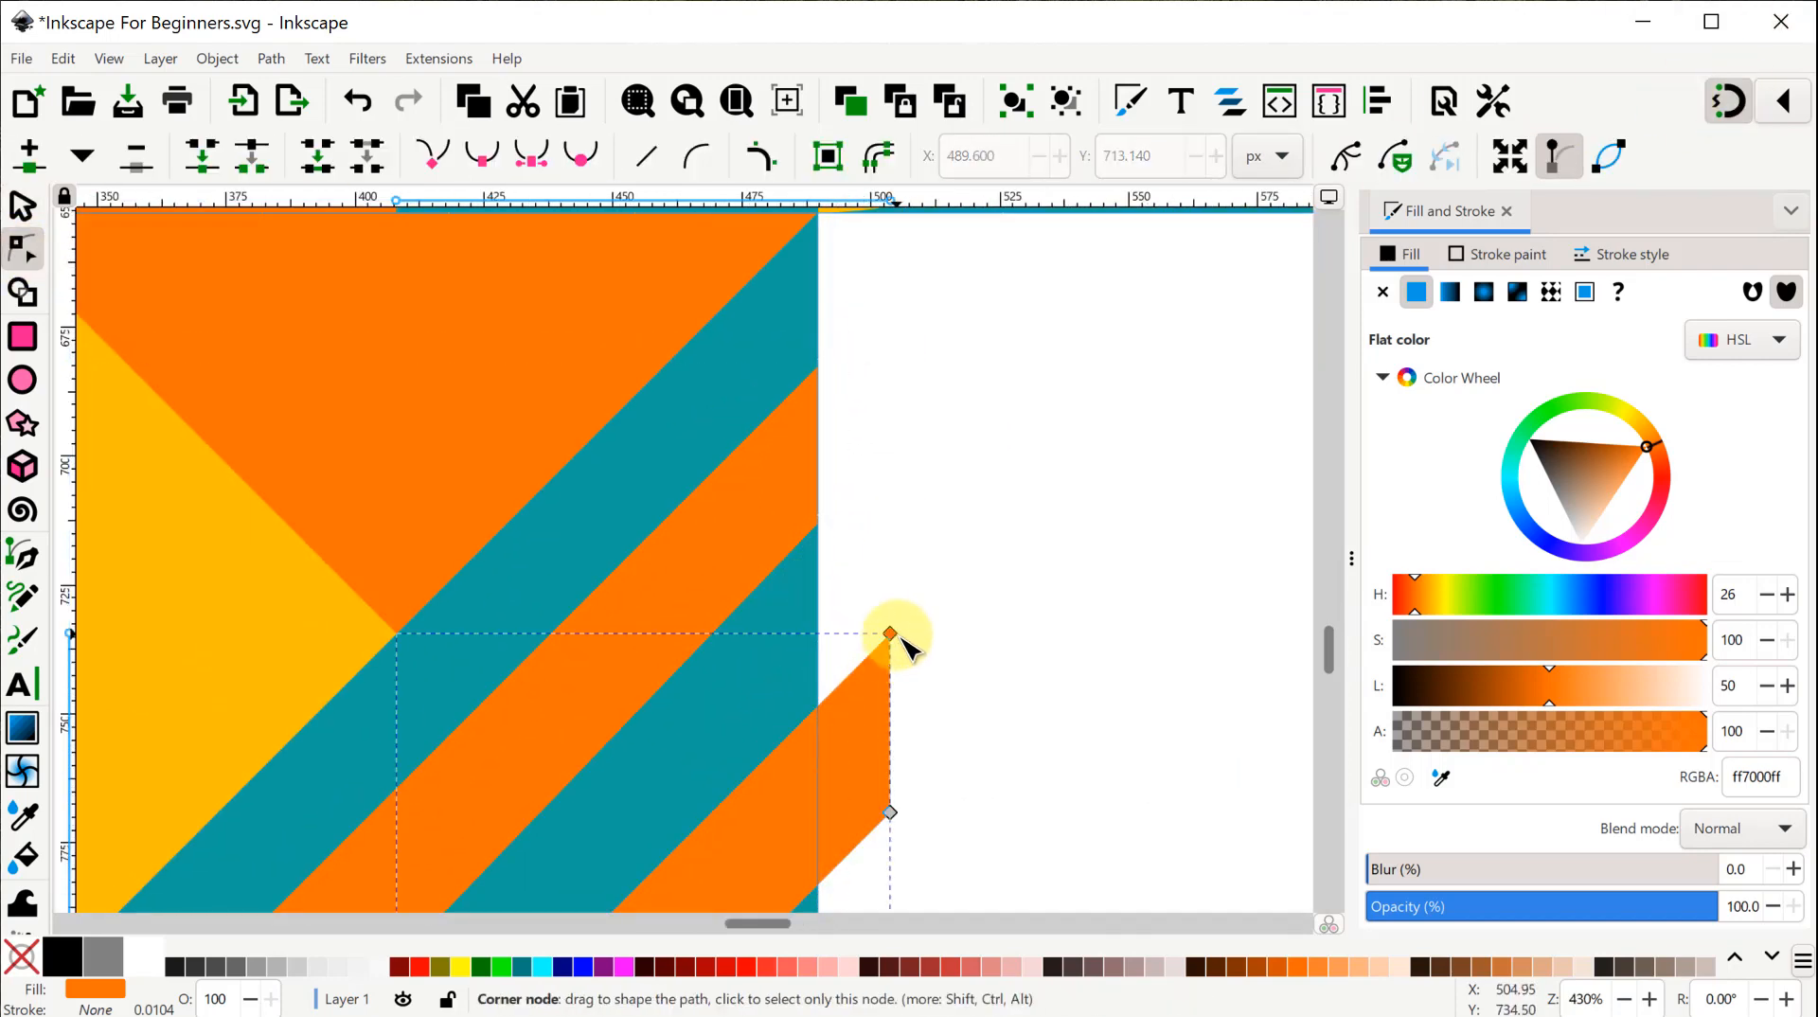
left_click_drag(896, 636, 833, 693)
left_click_drag(893, 815, 840, 849)
Edit the nodes at the lower ends of both orange stripes so they sit on the tile's bottom edge.
scroll(840, 849, "down", 5)
scroll(407, 765, "left", 4)
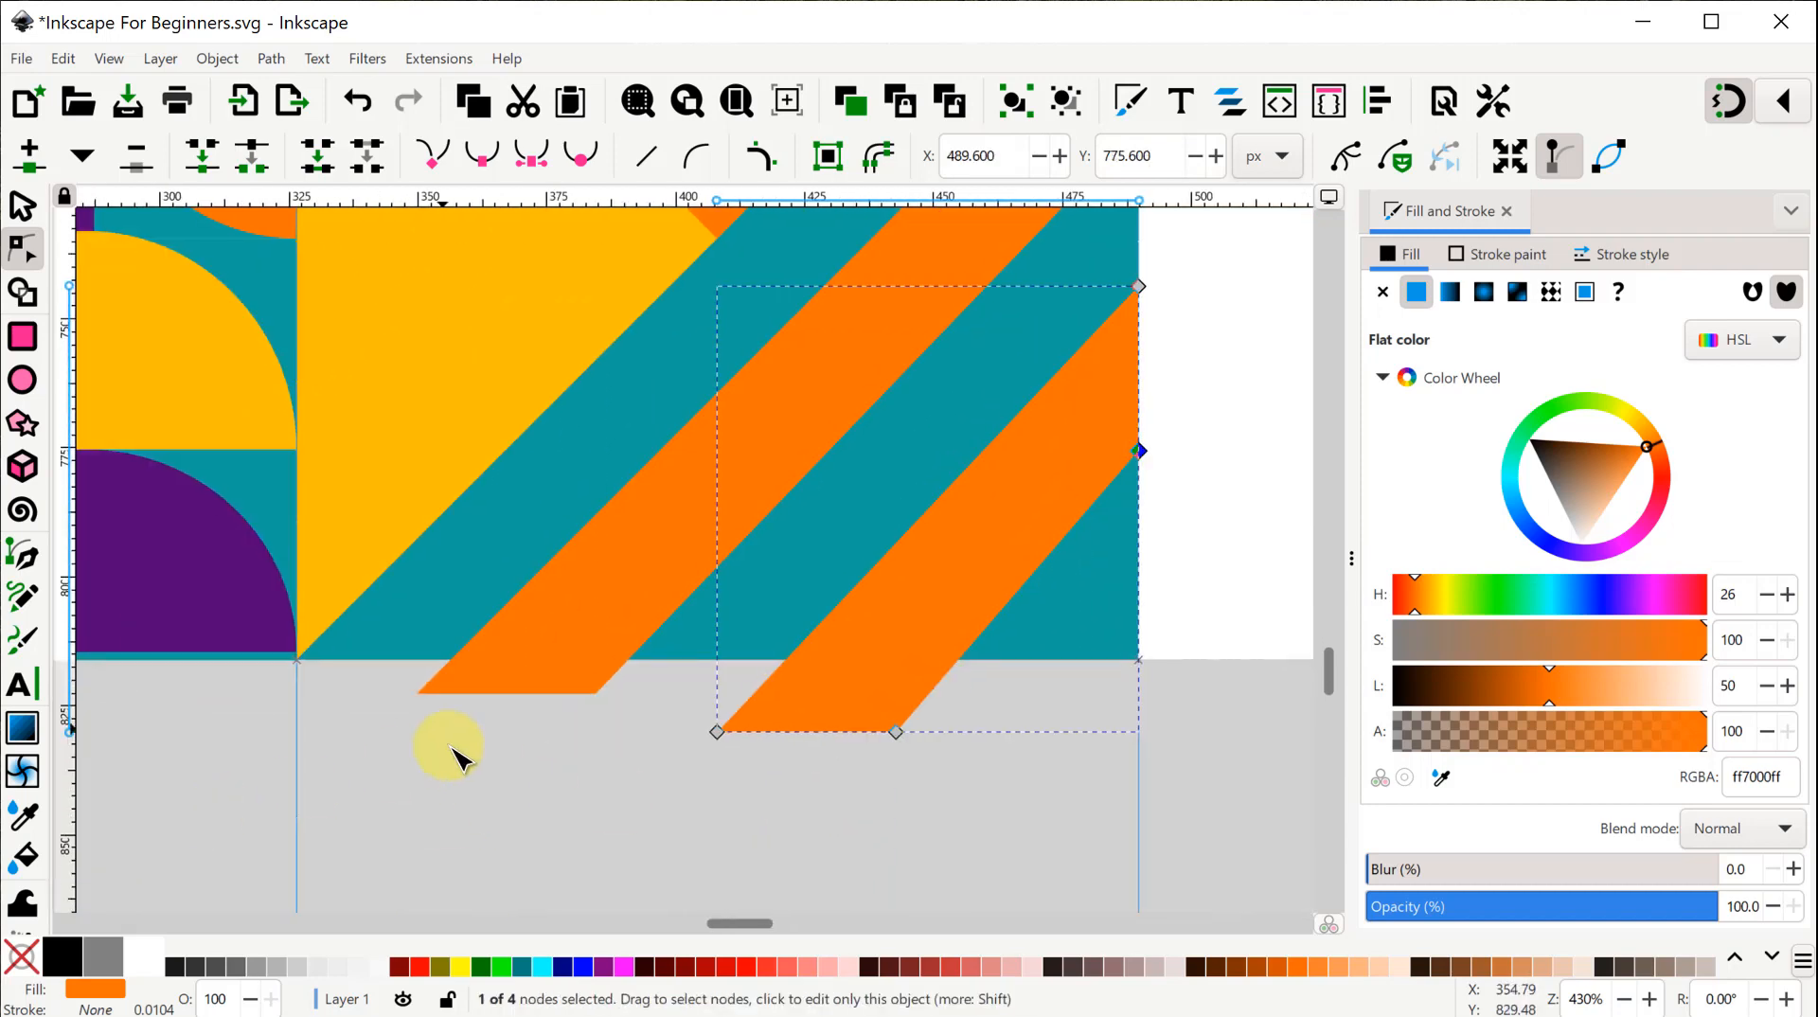
left_click(454, 687)
left_click_drag(415, 696, 417, 658)
mouse_move(587, 699)
left_mouse_down()
mouse_move(561, 665)
mouse_move(575, 671)
left_mouse_up()
left_click(750, 718)
left_click_drag(720, 733, 768, 667)
left_click_drag(896, 734, 916, 671)
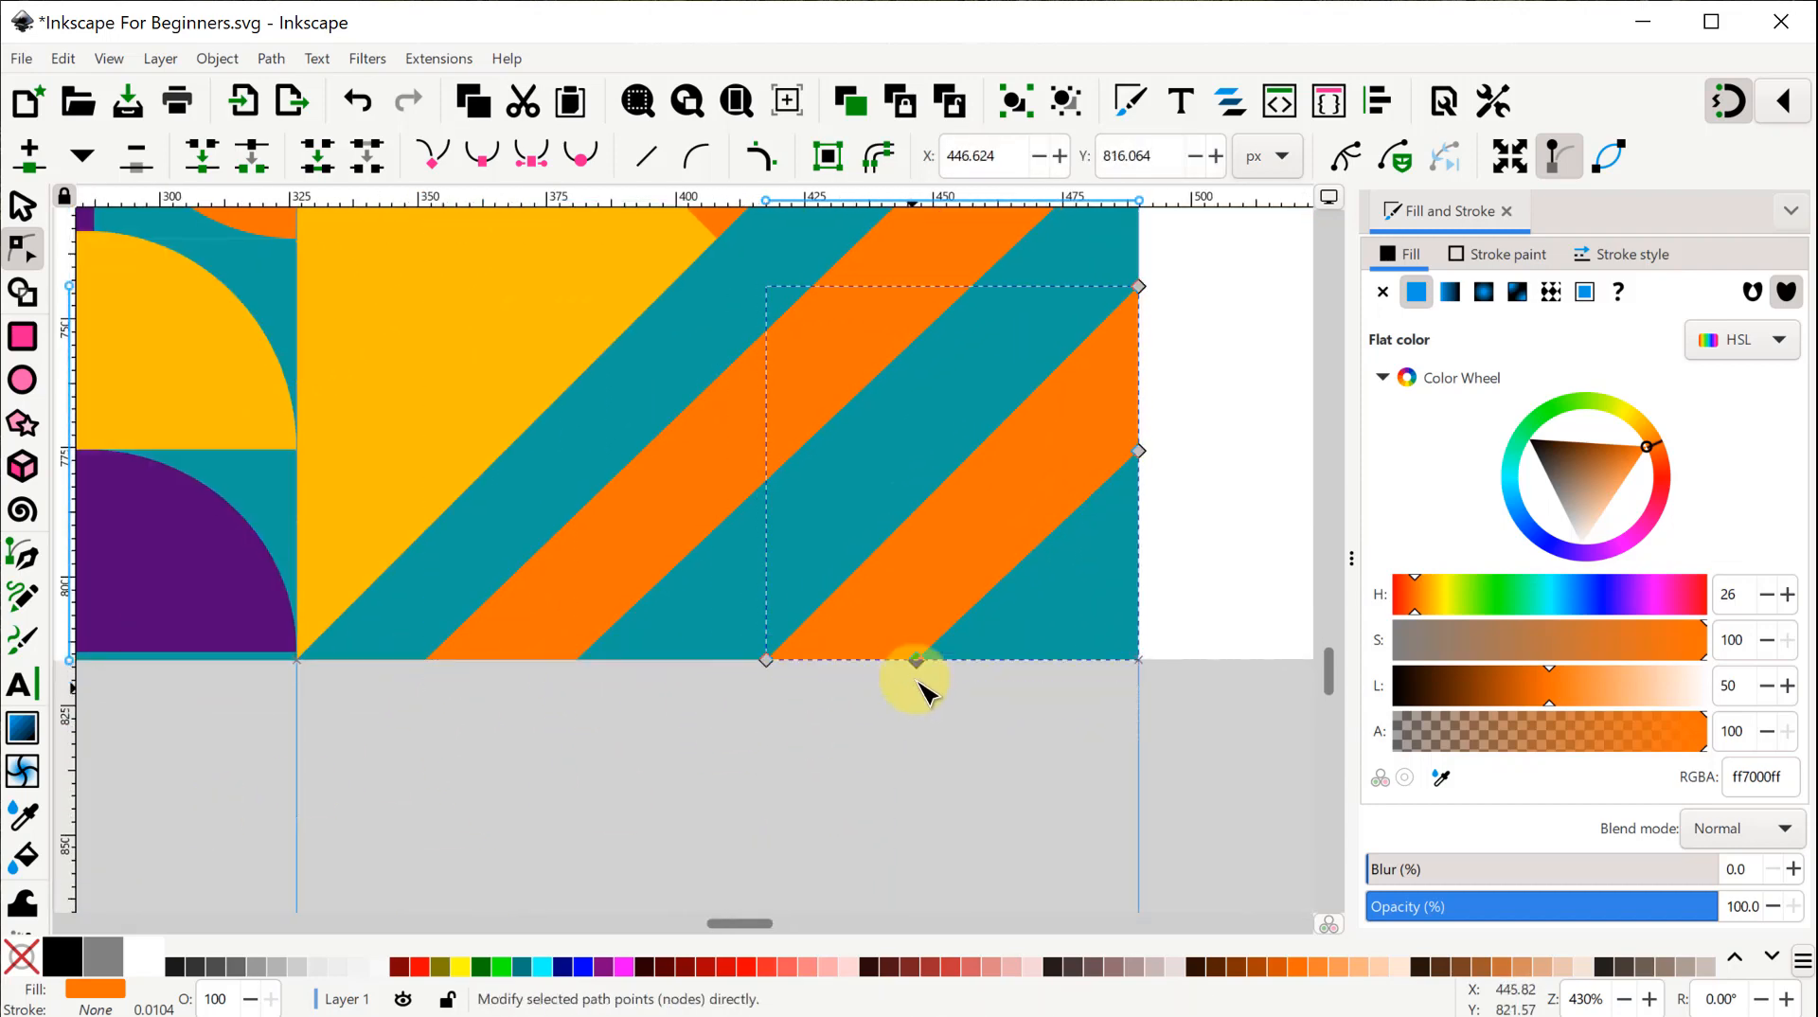
Shift the upper end nodes of both orange stripes slightly down along the right edge of the fifth row's third tile.
scroll(923, 706, "down", 1)
left_click_drag(1090, 428, 1090, 445)
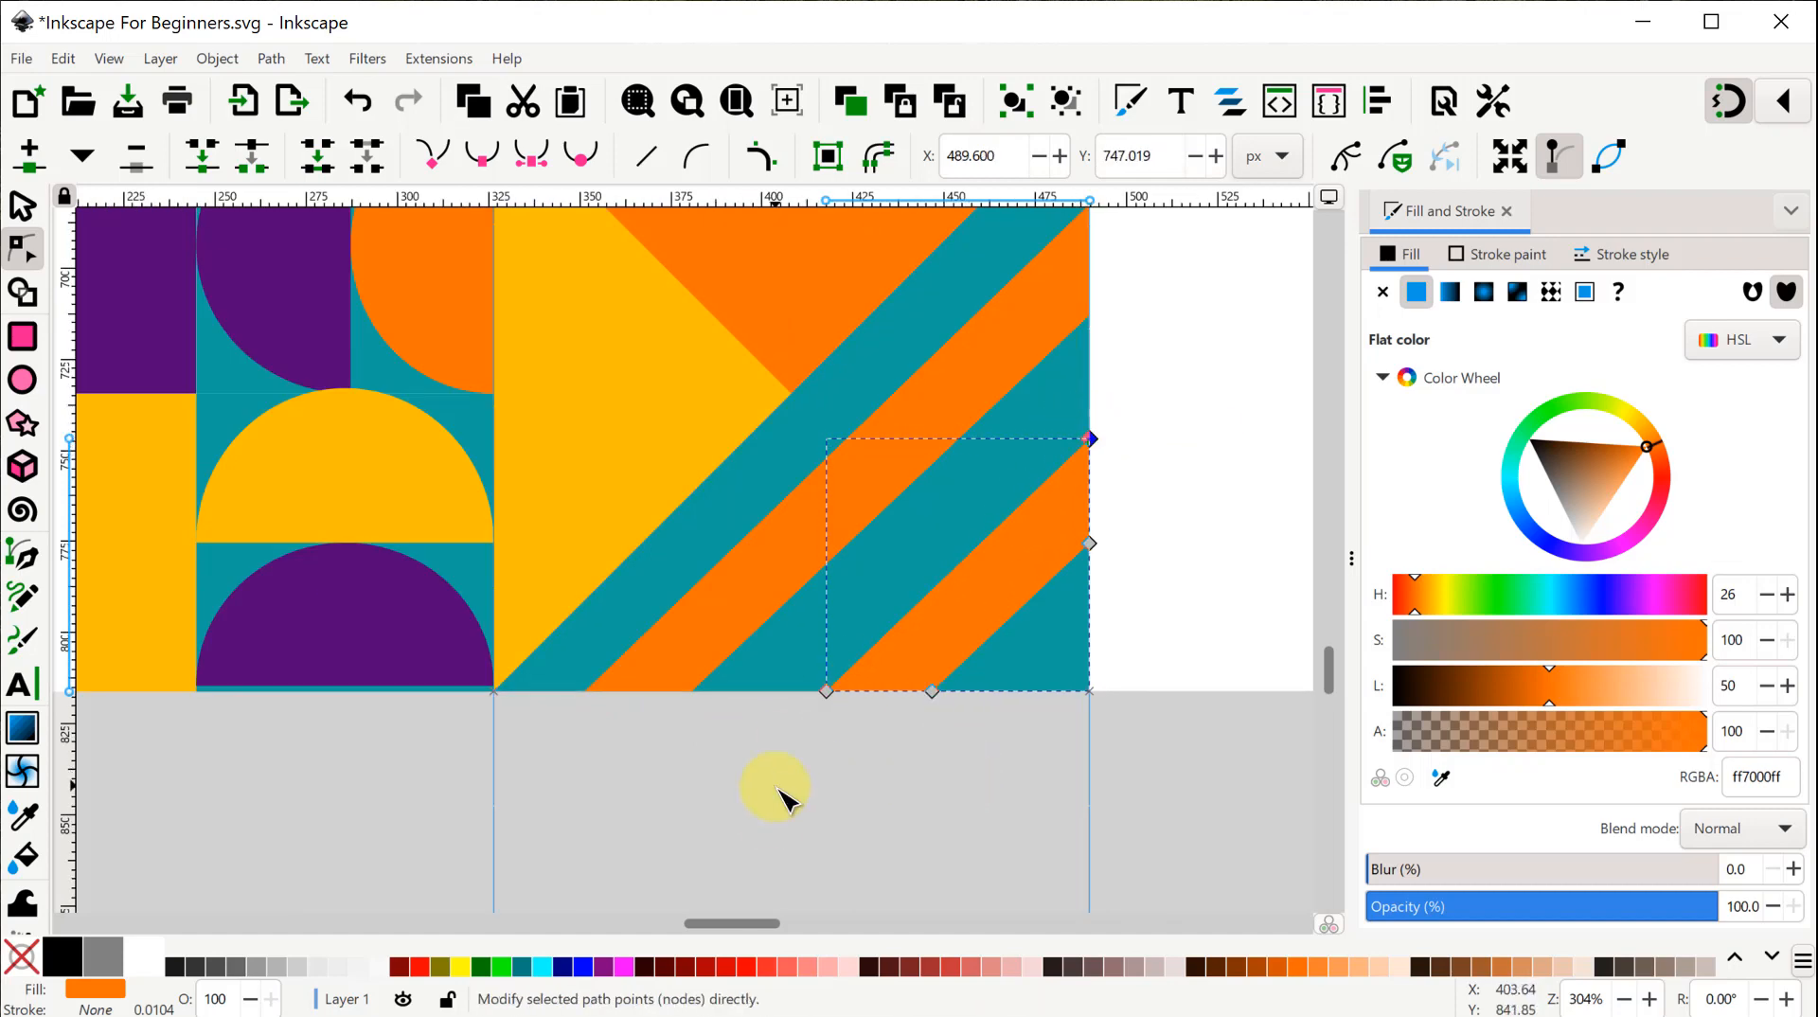
scroll(776, 789, "up", 2)
left_click(1039, 389)
left_click_drag(1089, 303, 1089, 311)
left_click(698, 837)
scroll(699, 837, "down", 2)
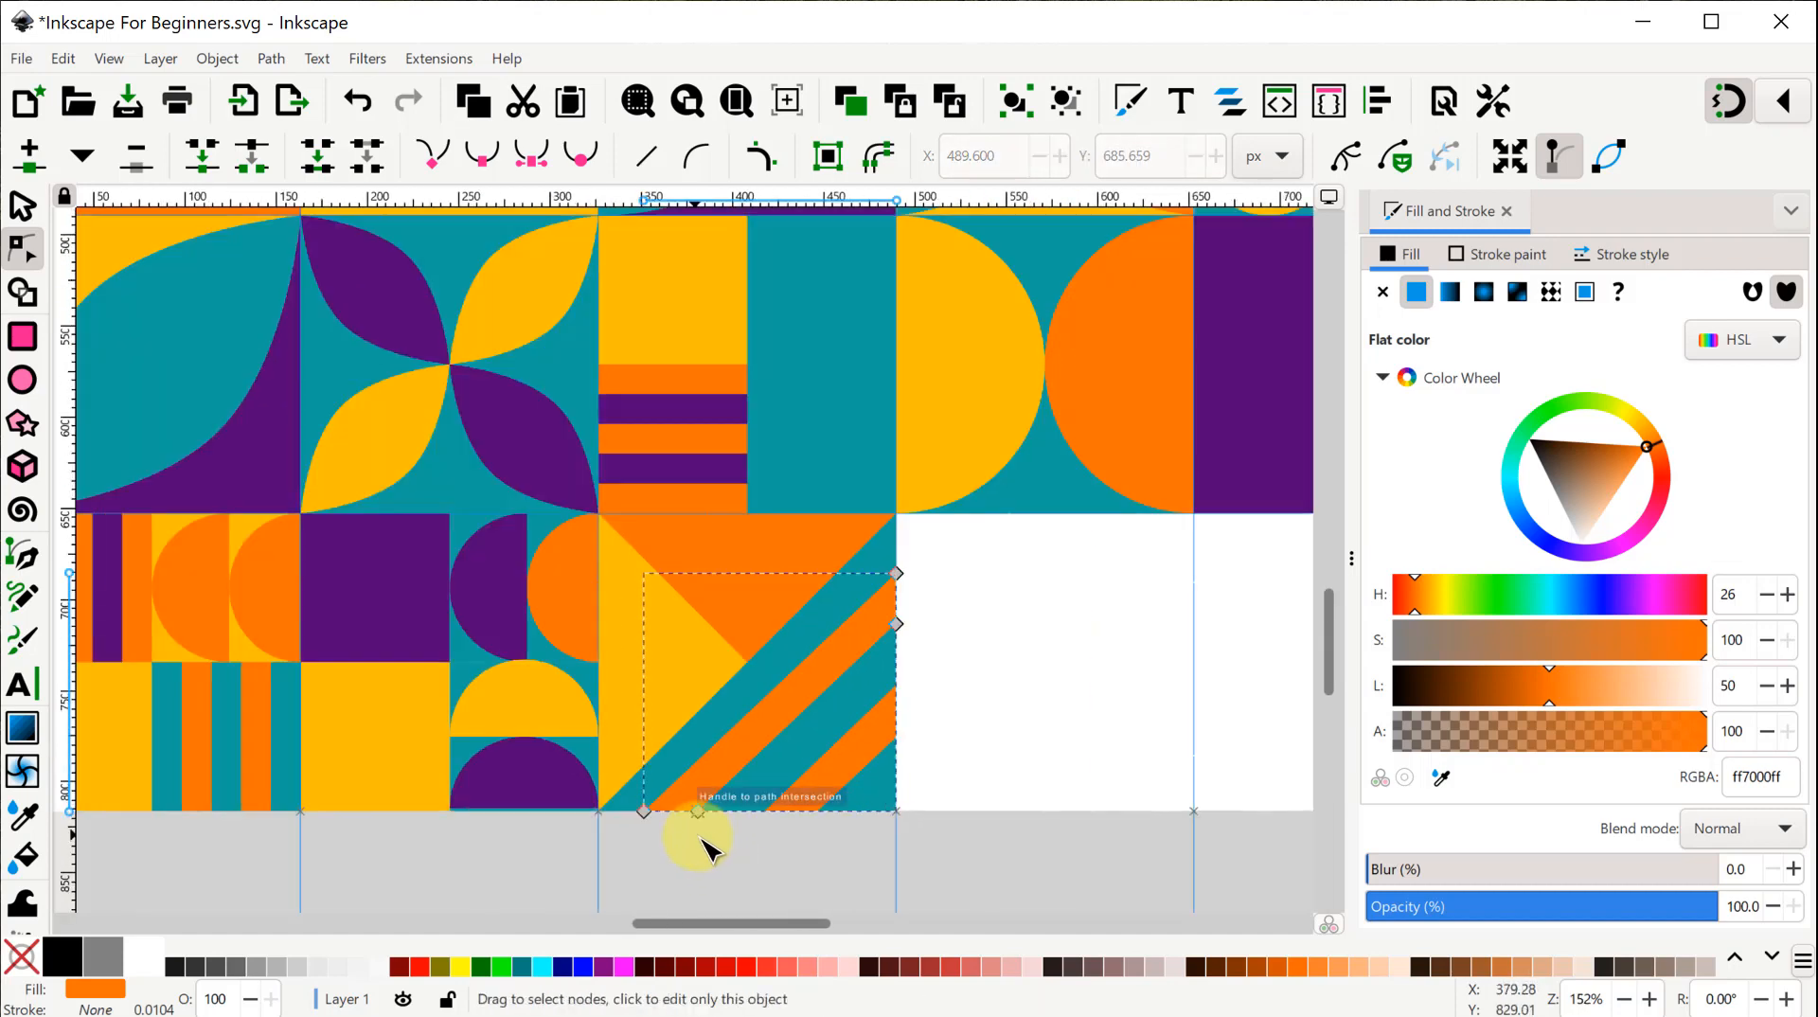
Copy the tile with the purple top triangle, yellow side and teal base into the fifth row's fourth position.
key("s")
left_click_drag(786, 781, 1063, 758)
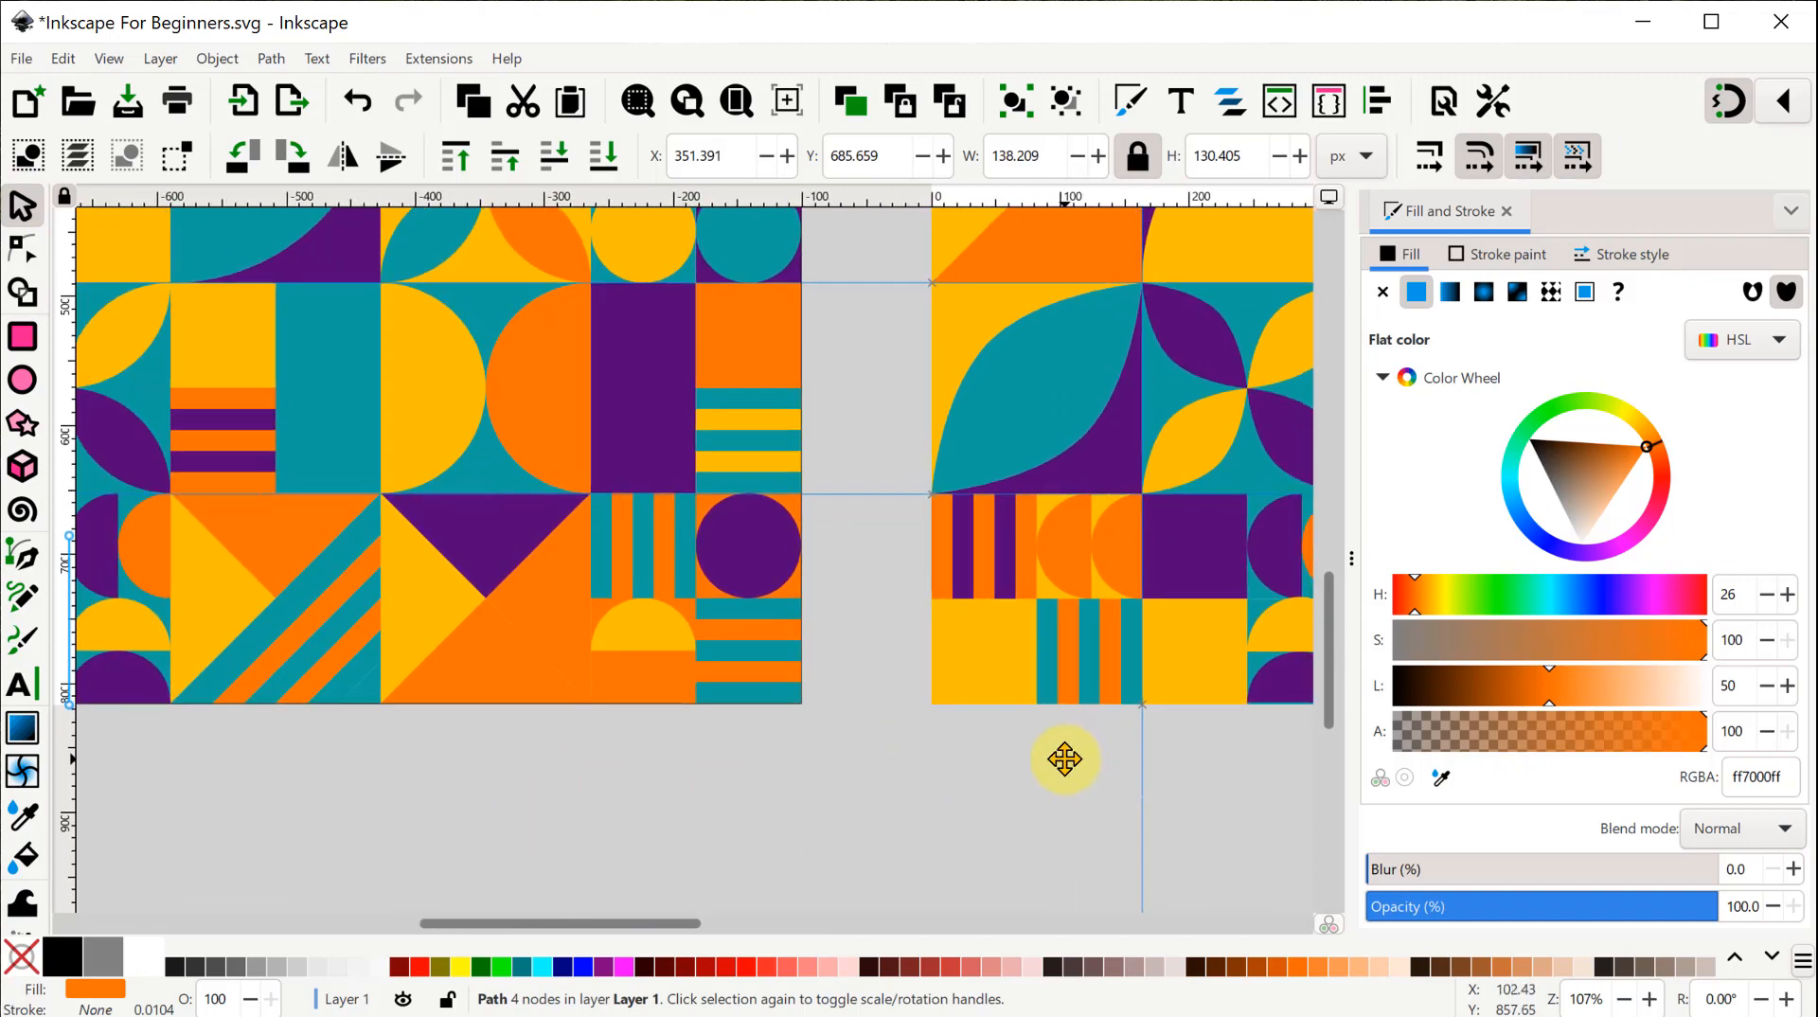
scroll(1043, 749, "down", 2)
scroll(923, 757, "up", 15)
left_click_drag(872, 275, 1174, 596)
left_click_drag(978, 527, 678, 627)
left_click(678, 629)
left_click_drag(606, 717, 827, 774)
scroll(825, 772, "down", 1)
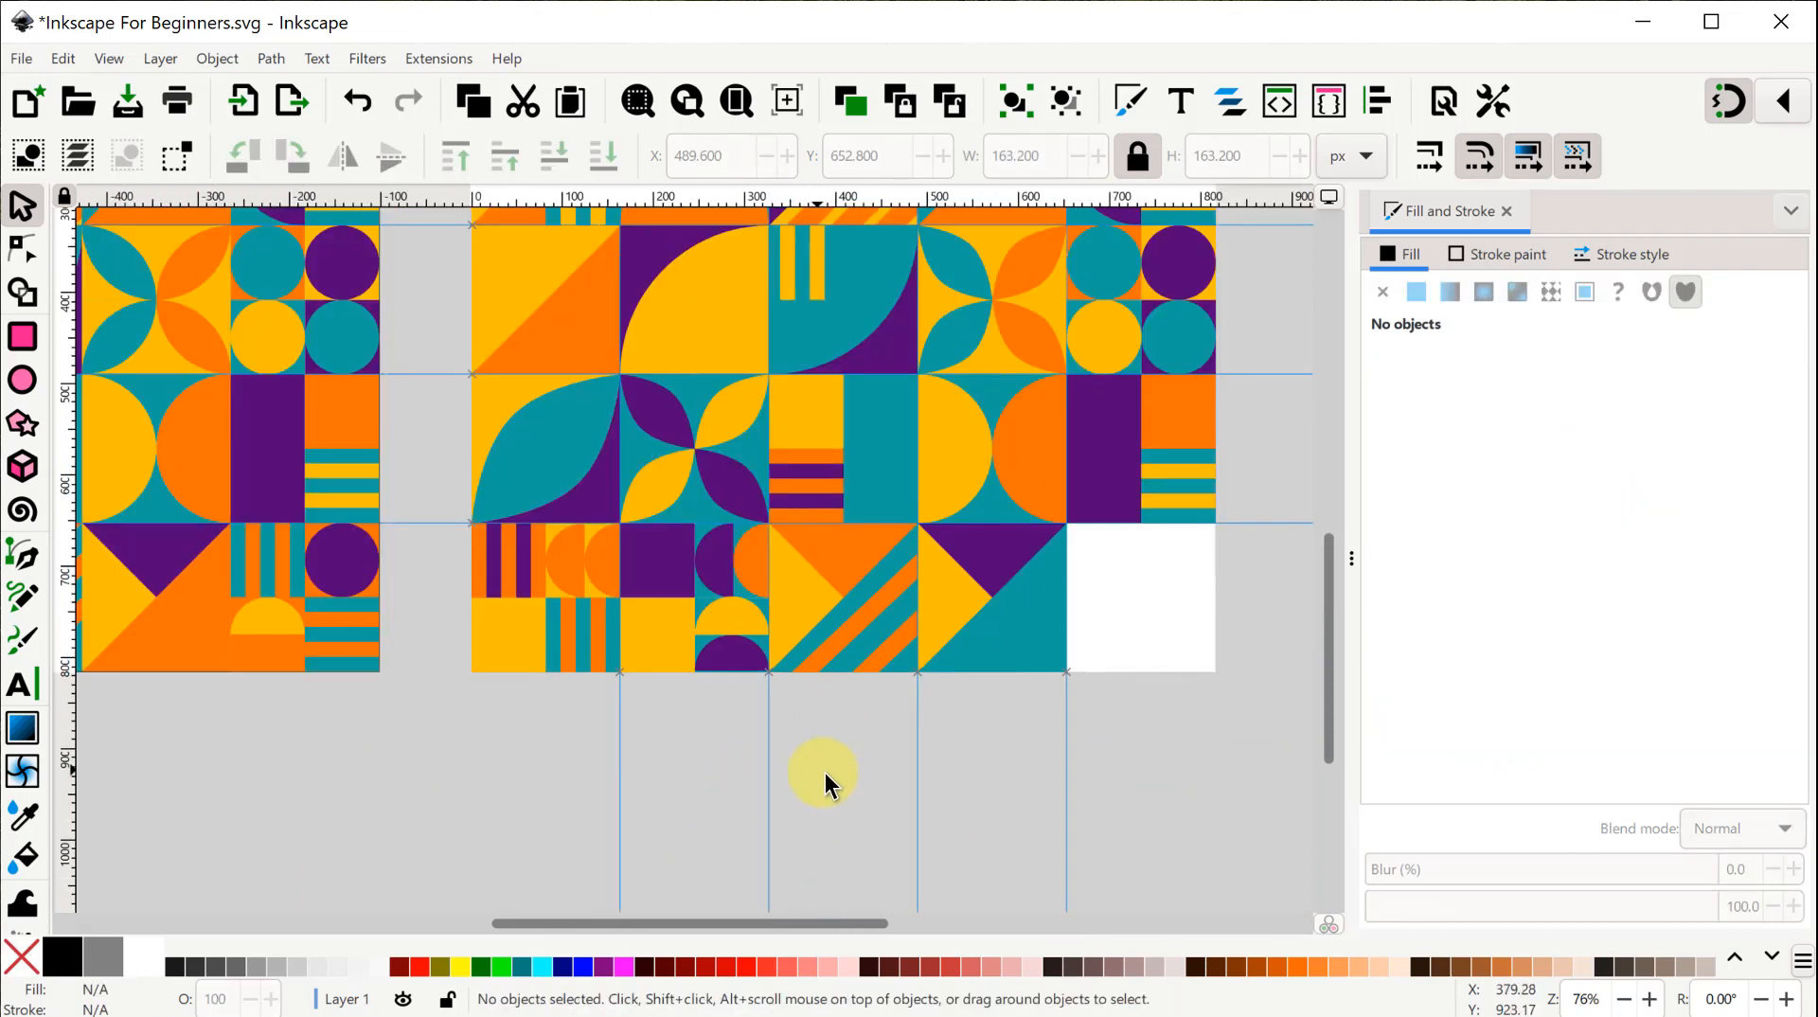
Recolor the teal base of the fifth row's fourth tile with the orange sampled from the reference pattern.
left_click_drag(666, 805, 825, 792)
left_click(1190, 631)
left_click(1442, 779)
left_click(362, 620)
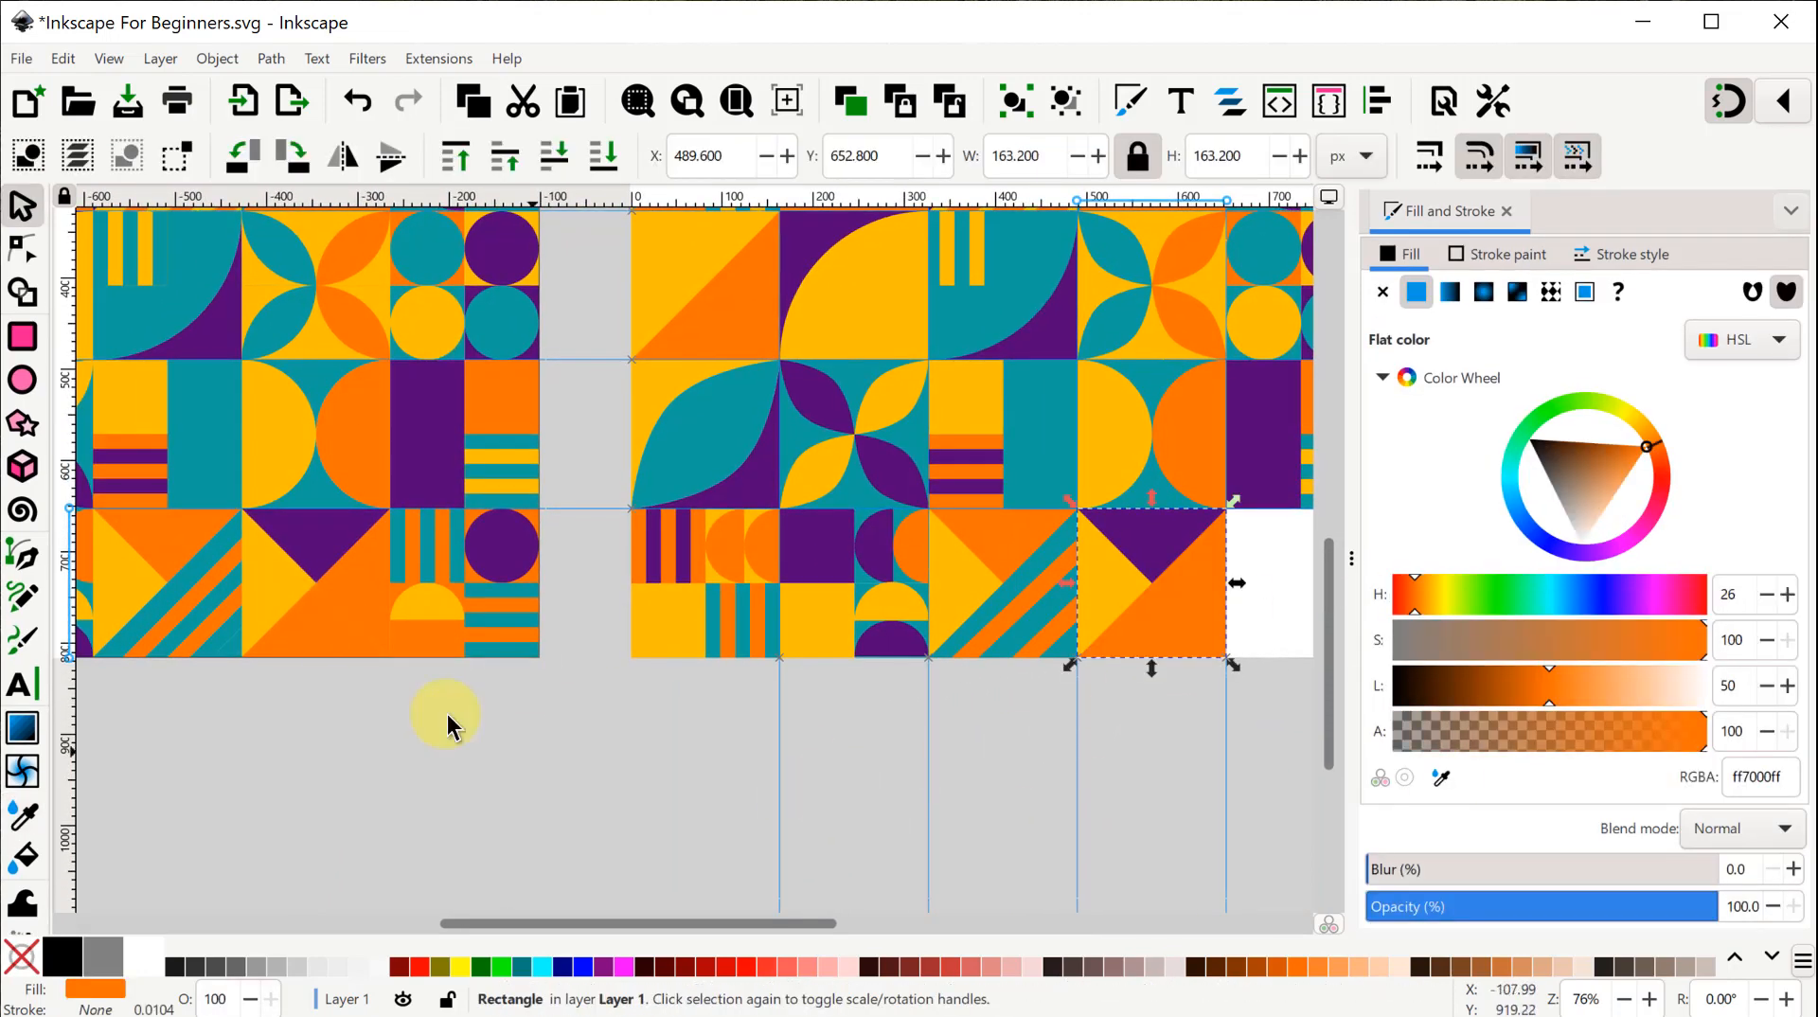
left_click(450, 728)
Copy the fifth row's first tile, with its stripes and half circles, into the row's empty fifth position.
left_click_drag(611, 708, 1304, 604)
left_click(1270, 782)
left_click_drag(1276, 790, 1072, 764)
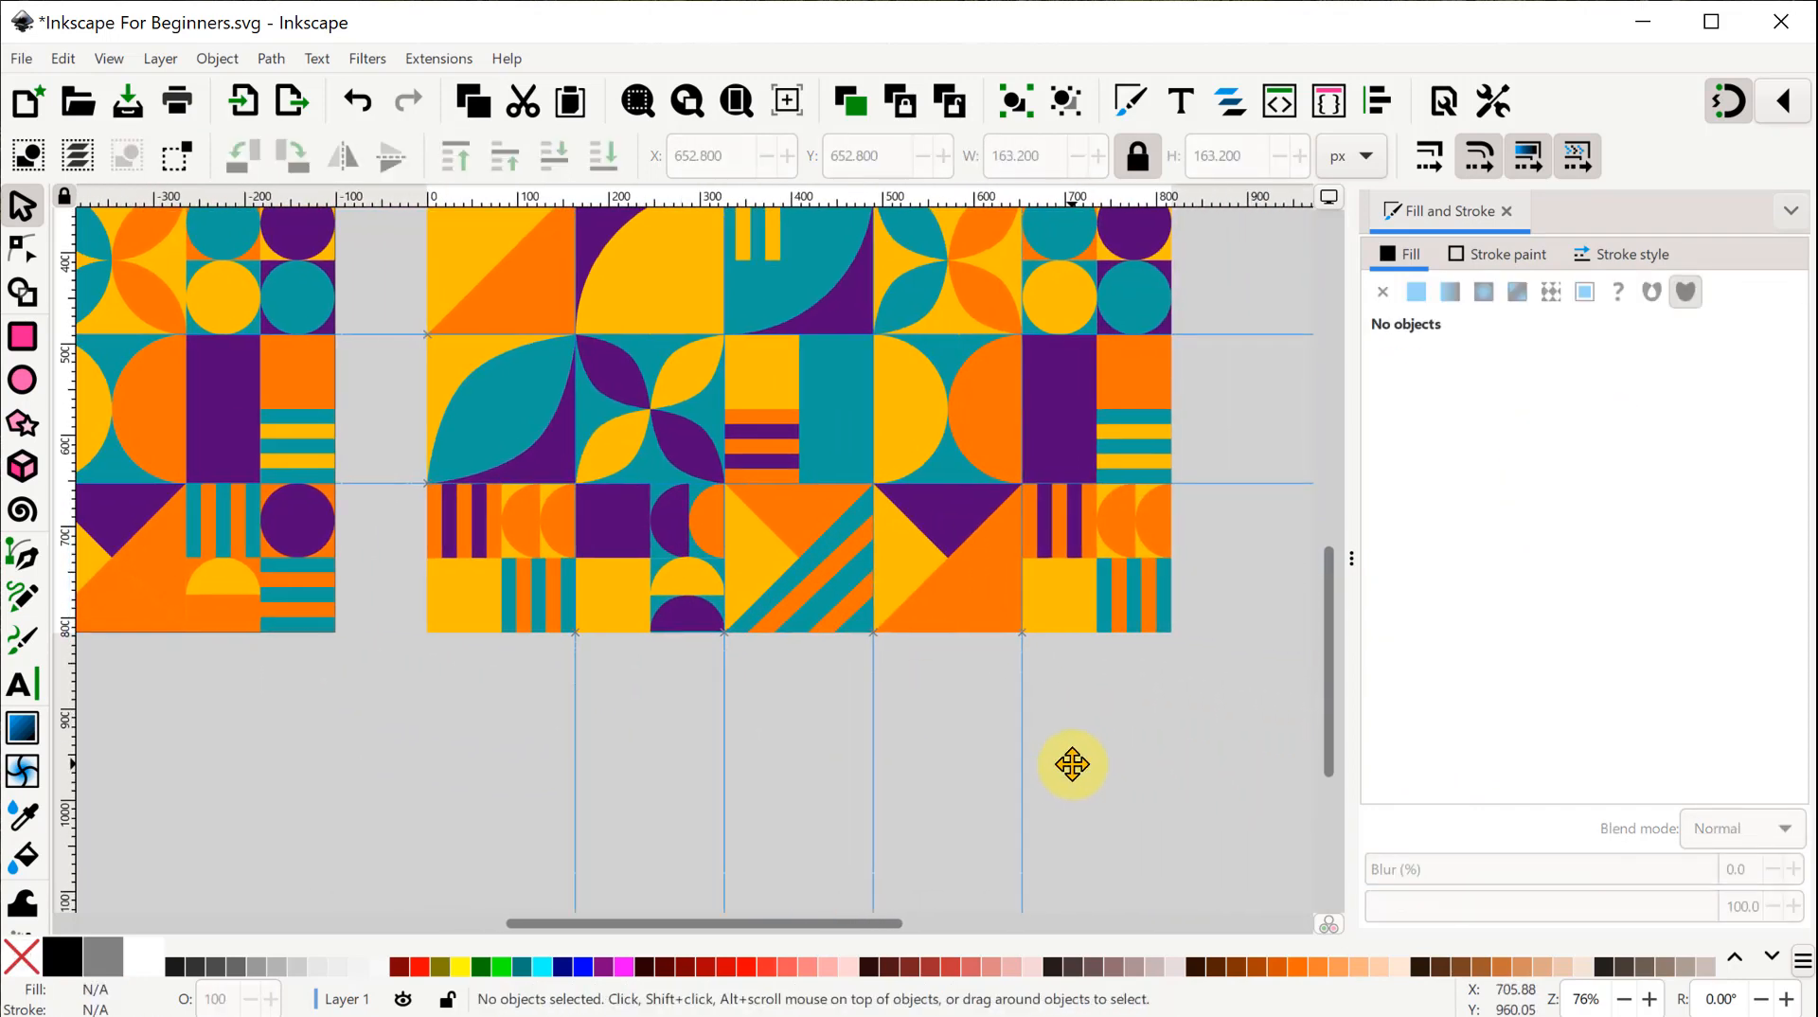
Recolor the lower-left square of the fifth tile with the orange sampled from the reference pattern.
left_click(1068, 618)
left_click(1442, 777)
left_click(225, 623)
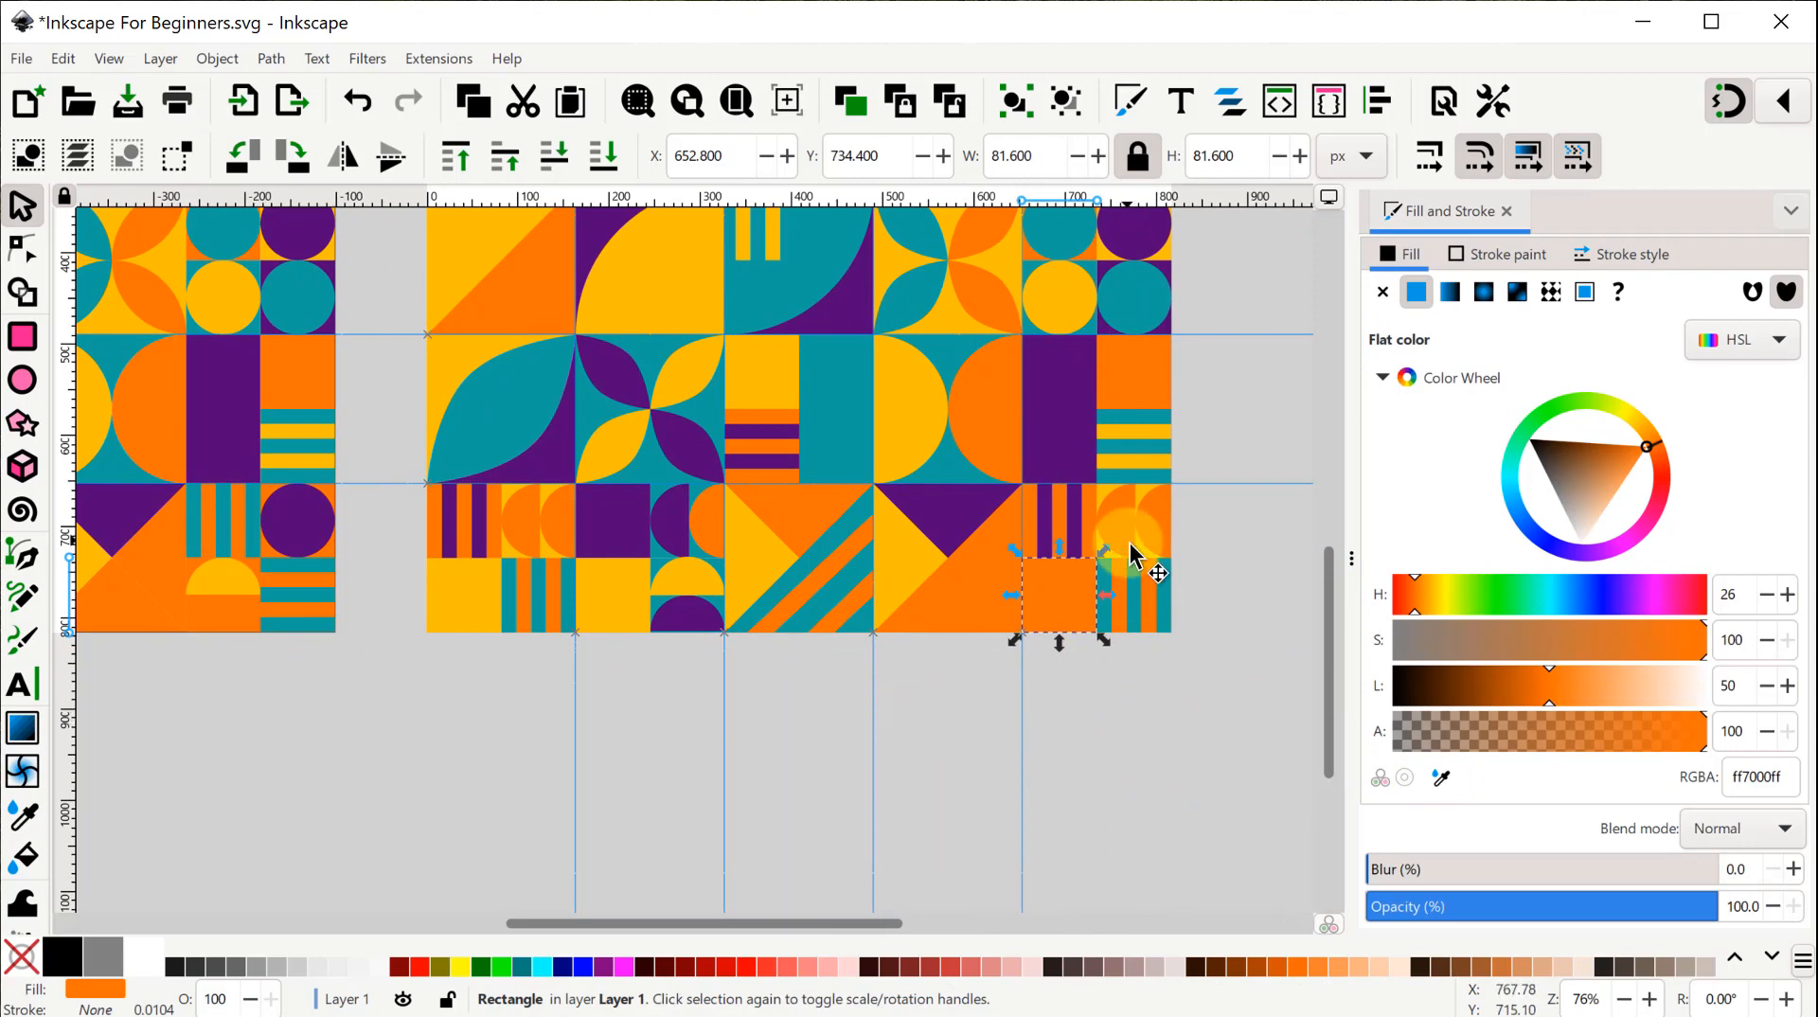
Recolor one orange half circle yellow from the reference, rotate it dome-up and place it atop the fifth tile's lower-left orange square.
left_click(1126, 525)
left_click(1442, 778)
left_click(224, 573)
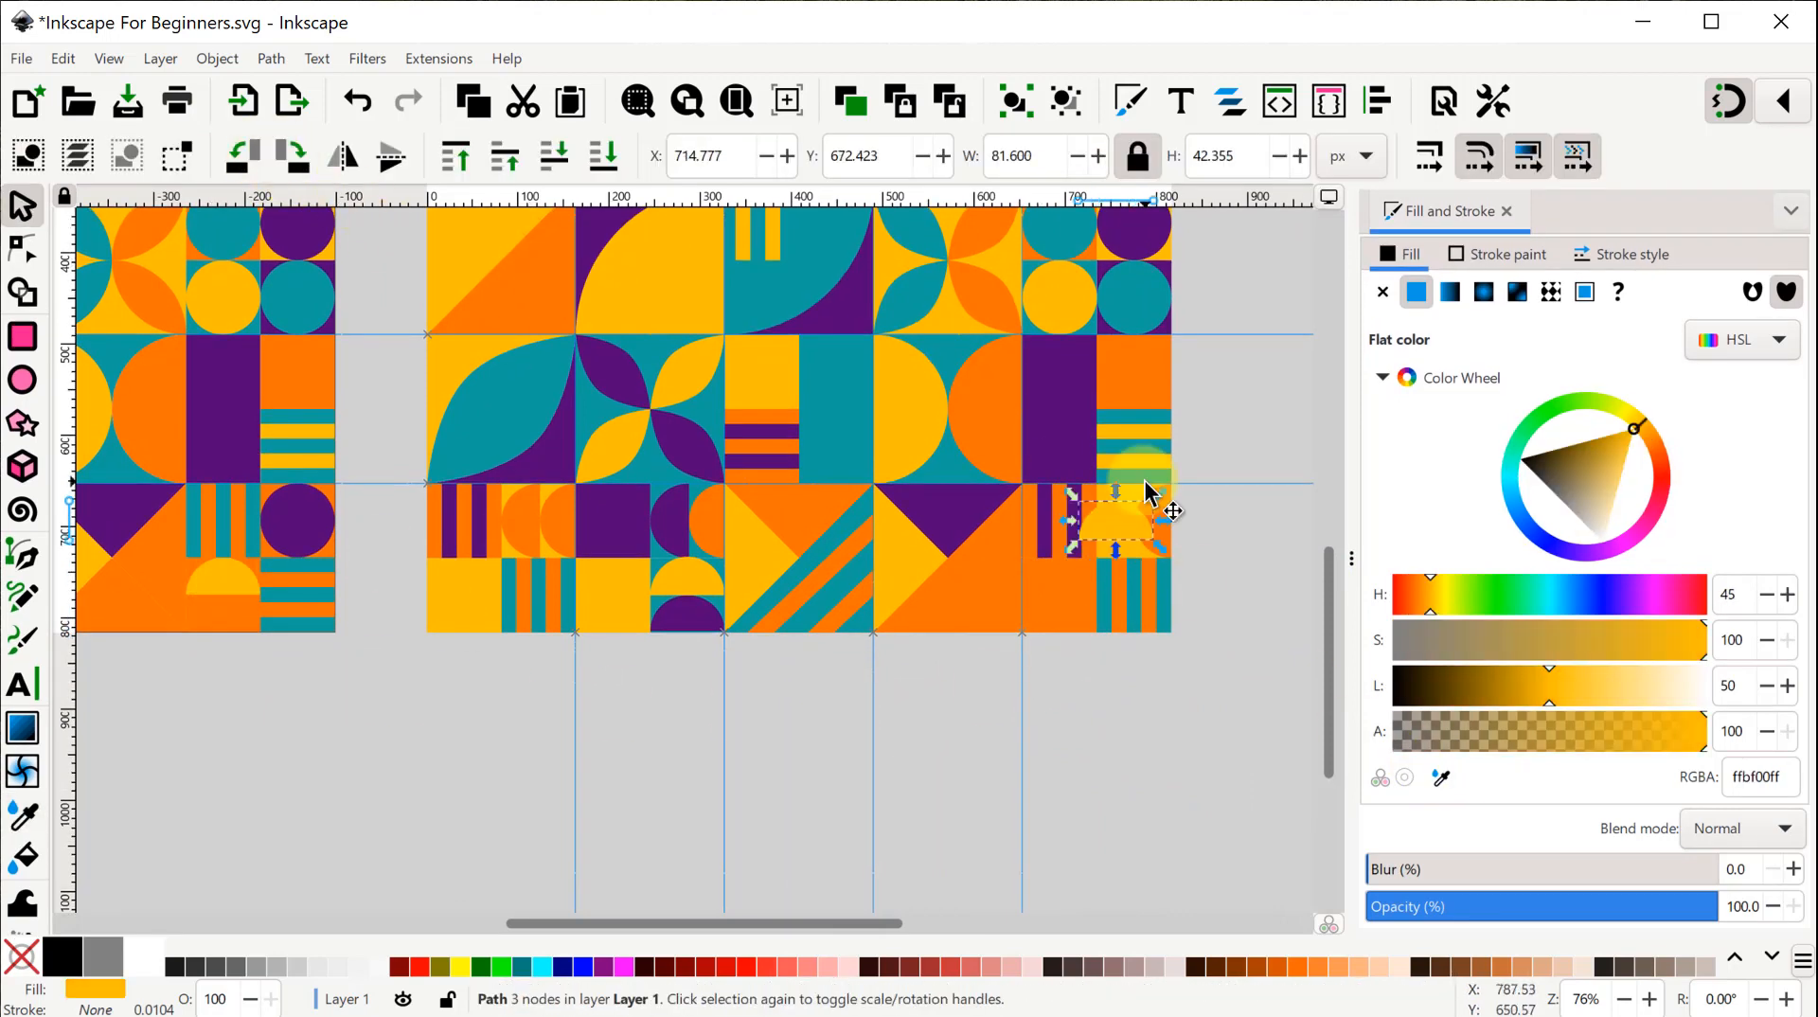
left_click_drag(1146, 490, 1060, 447)
scroll(1070, 568, "up", 4)
left_click(1060, 745)
scroll(1055, 749, "down", 4)
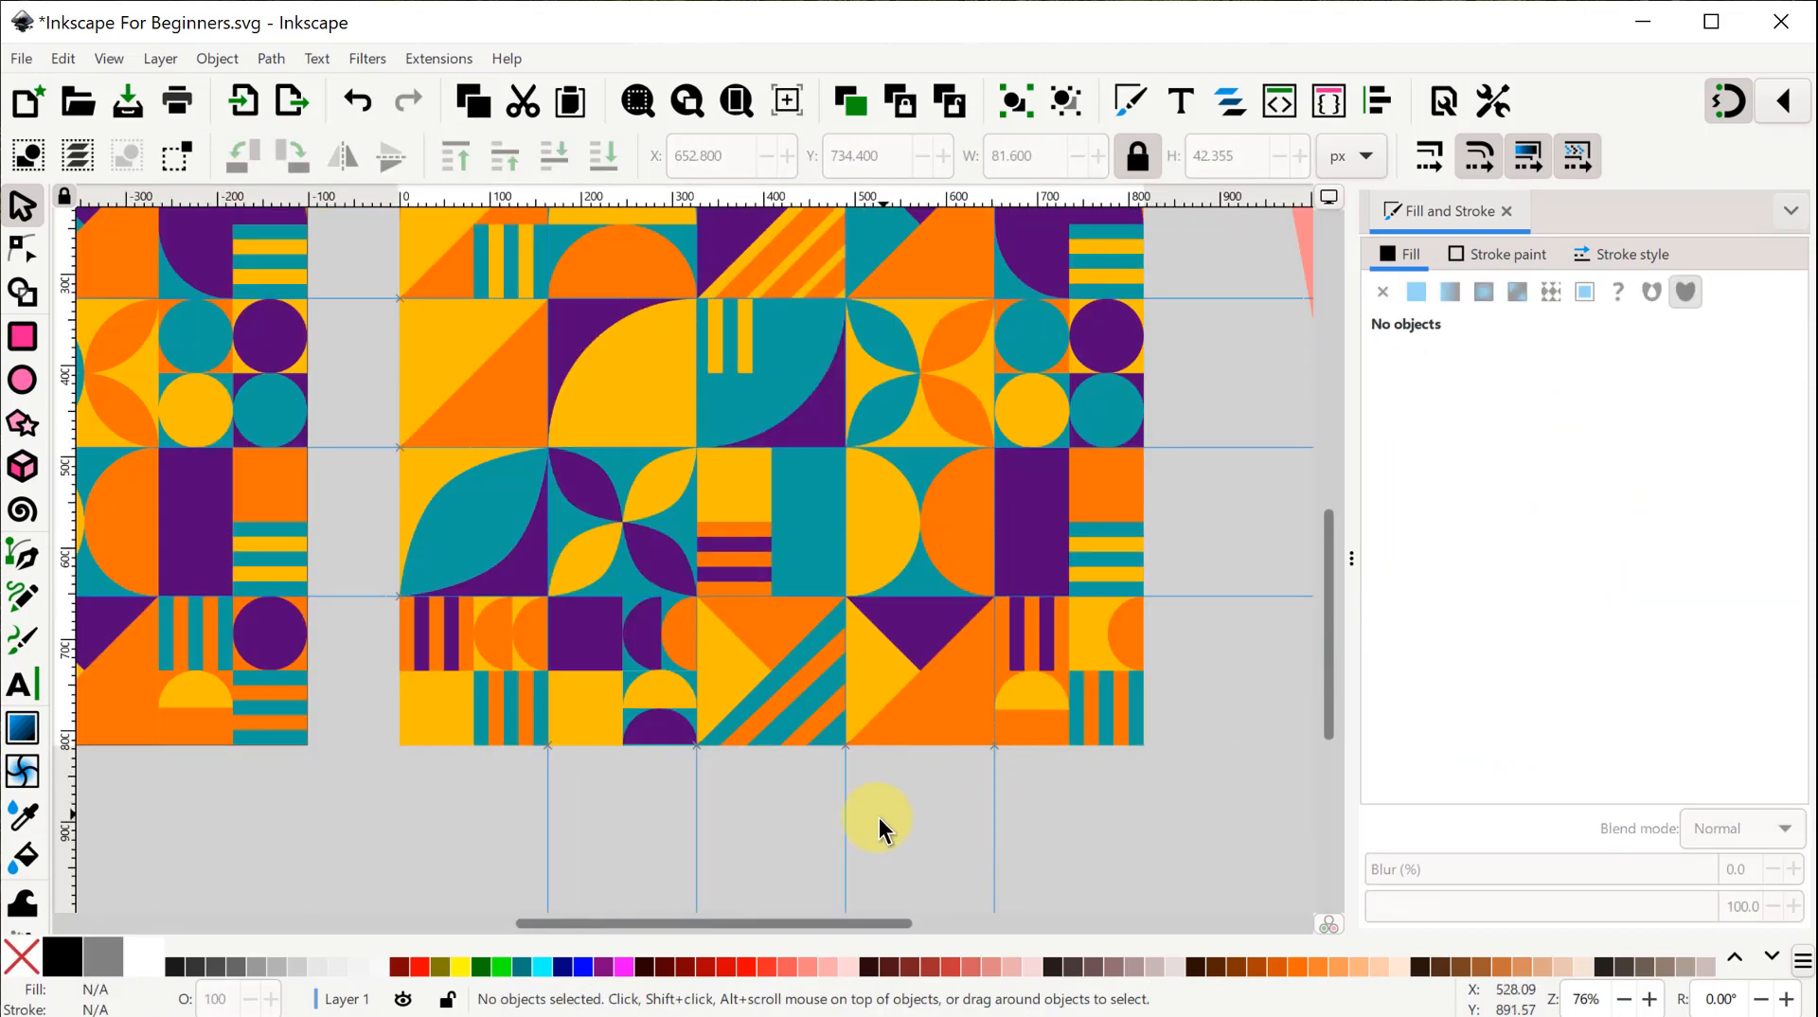
Delete the fifth tile's remaining orange half circle and place a copy of the third row's purple circle in the upper-right square.
left_click_drag(878, 818, 952, 773)
left_click(1205, 581)
key("Delete")
left_click(1180, 300)
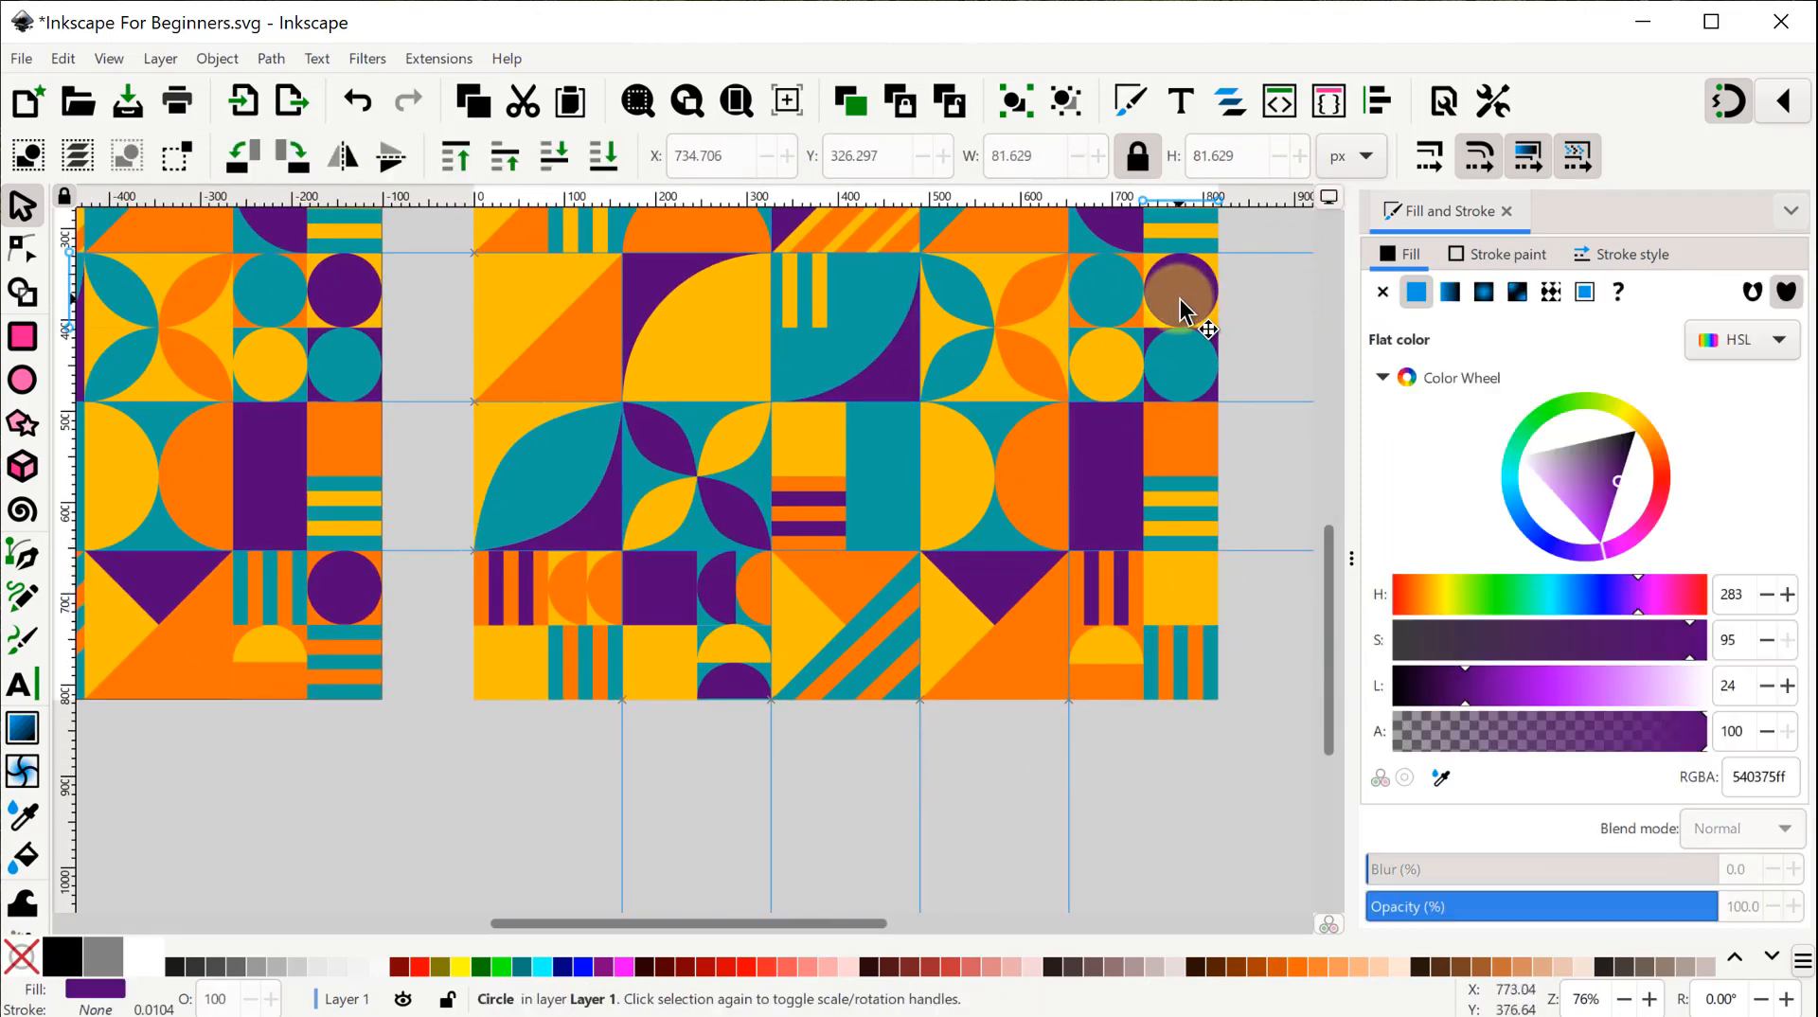
left_click_drag(1177, 289, 1193, 631)
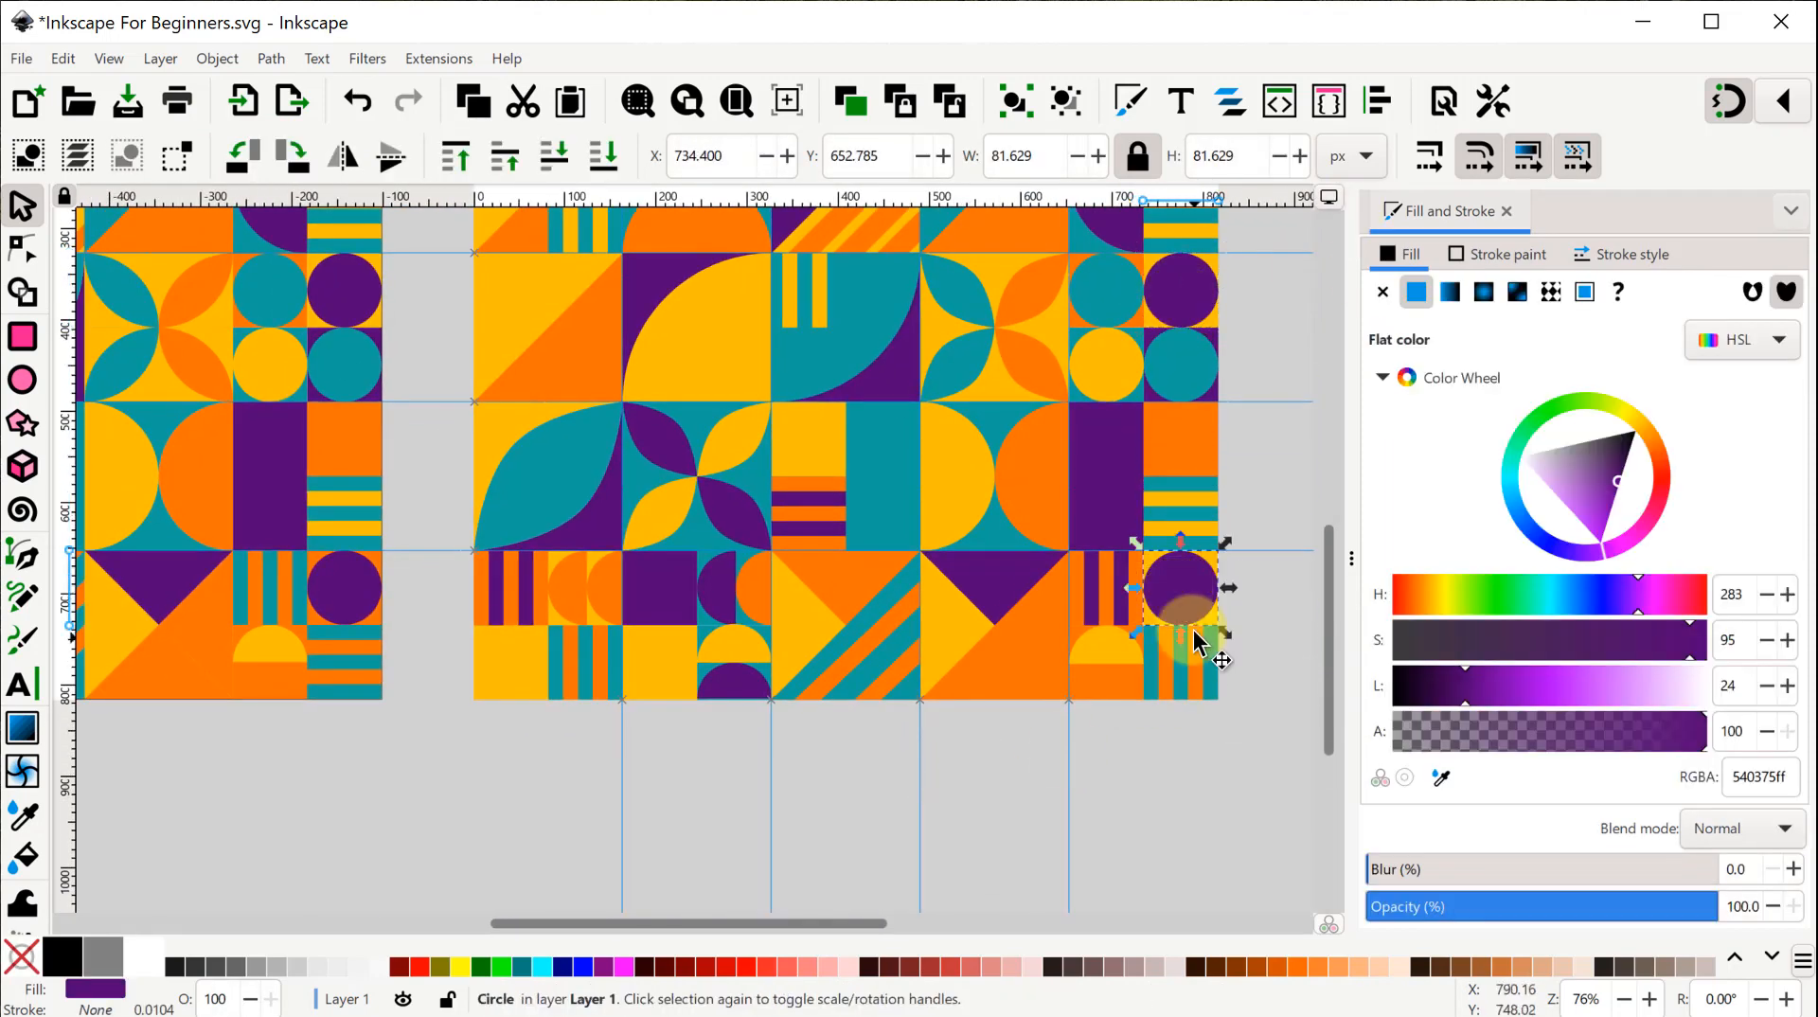
Rotate the teal and orange stripes in the fifth tile's lower-right square by 90° so they run horizontally.
left_click(1212, 709)
left_click_drag(1246, 742, 1132, 617)
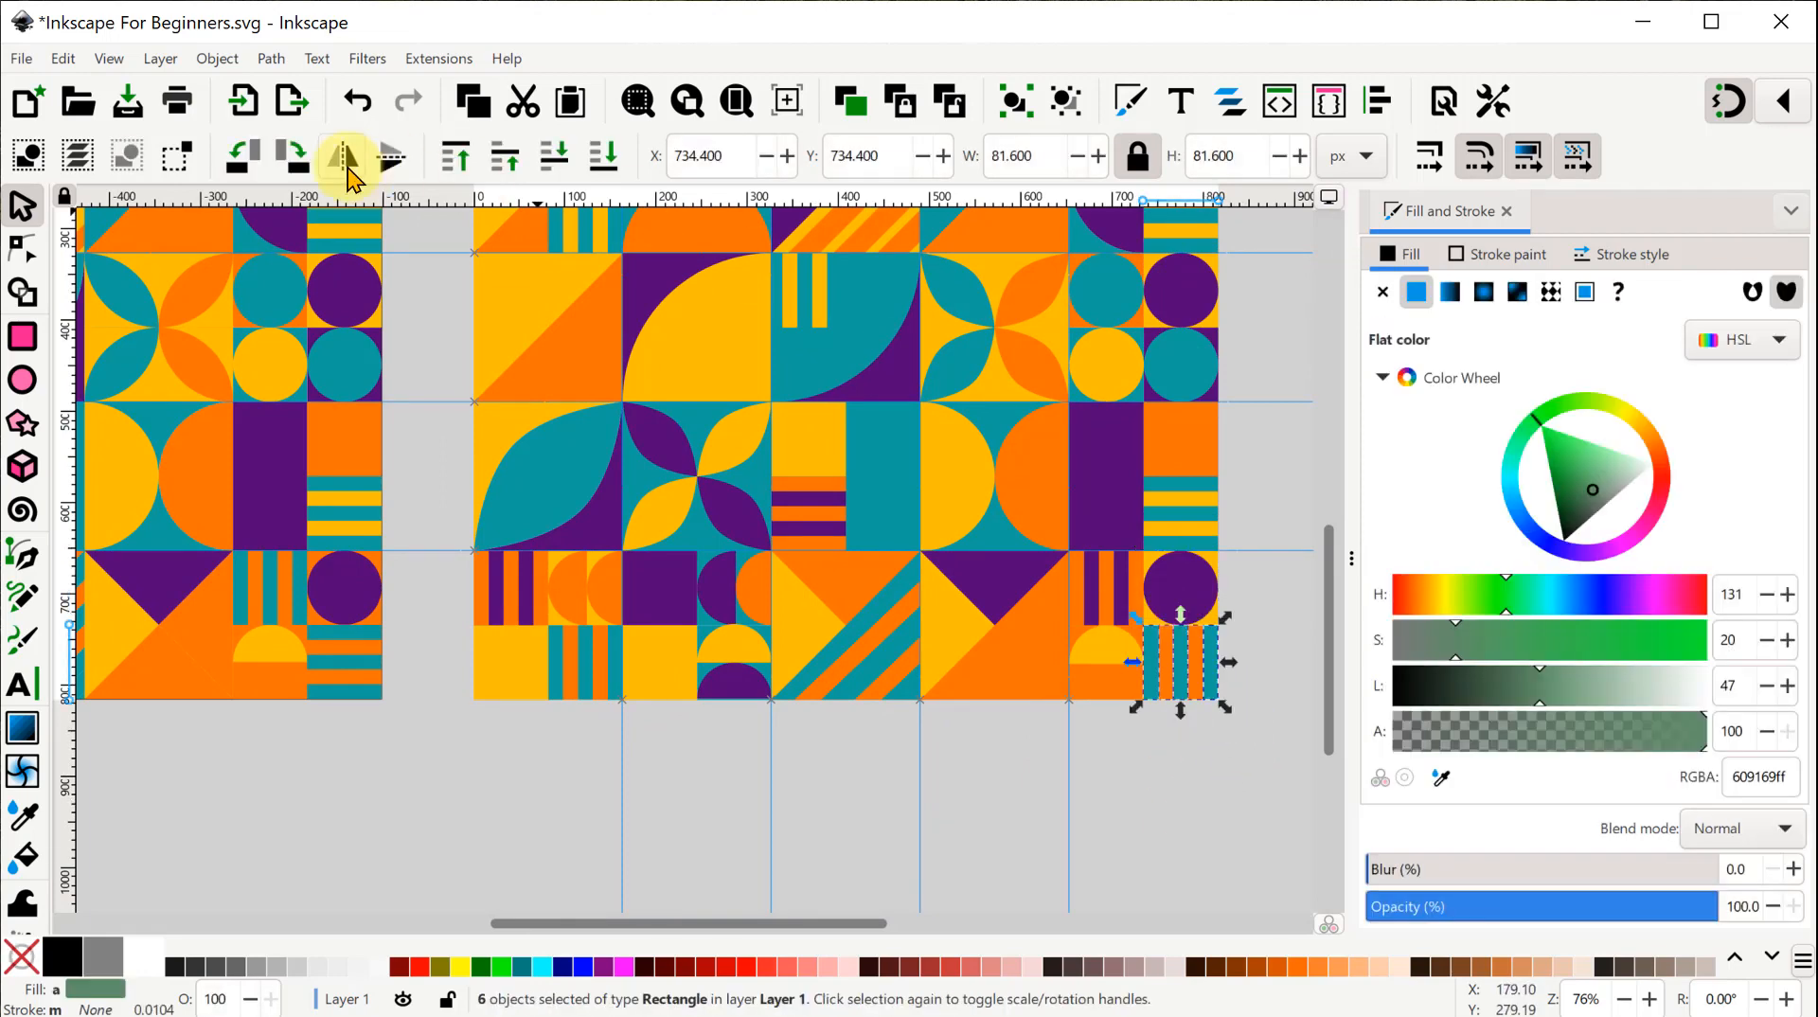
left_click(292, 156)
Delete the purple stripes from the fifth tile's upper-left square and cover it with a vertical copy of the teal-orange stripes.
left_click(1093, 584)
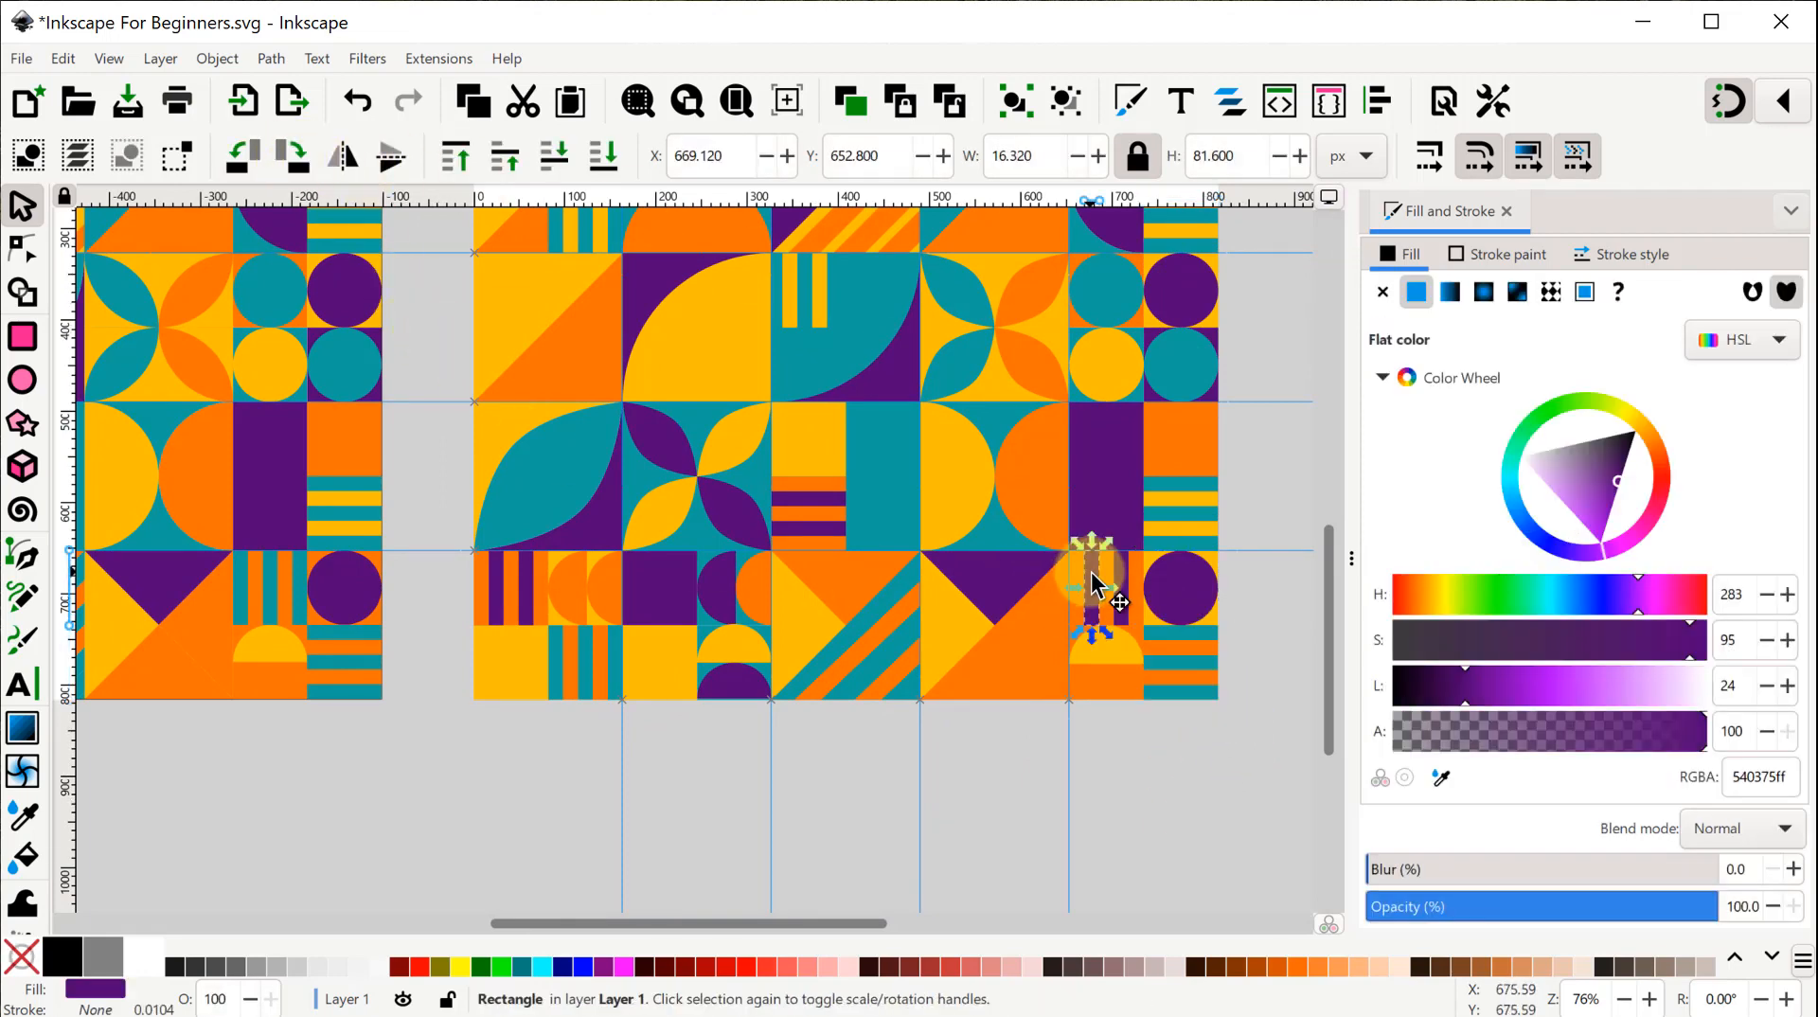
key("Delete")
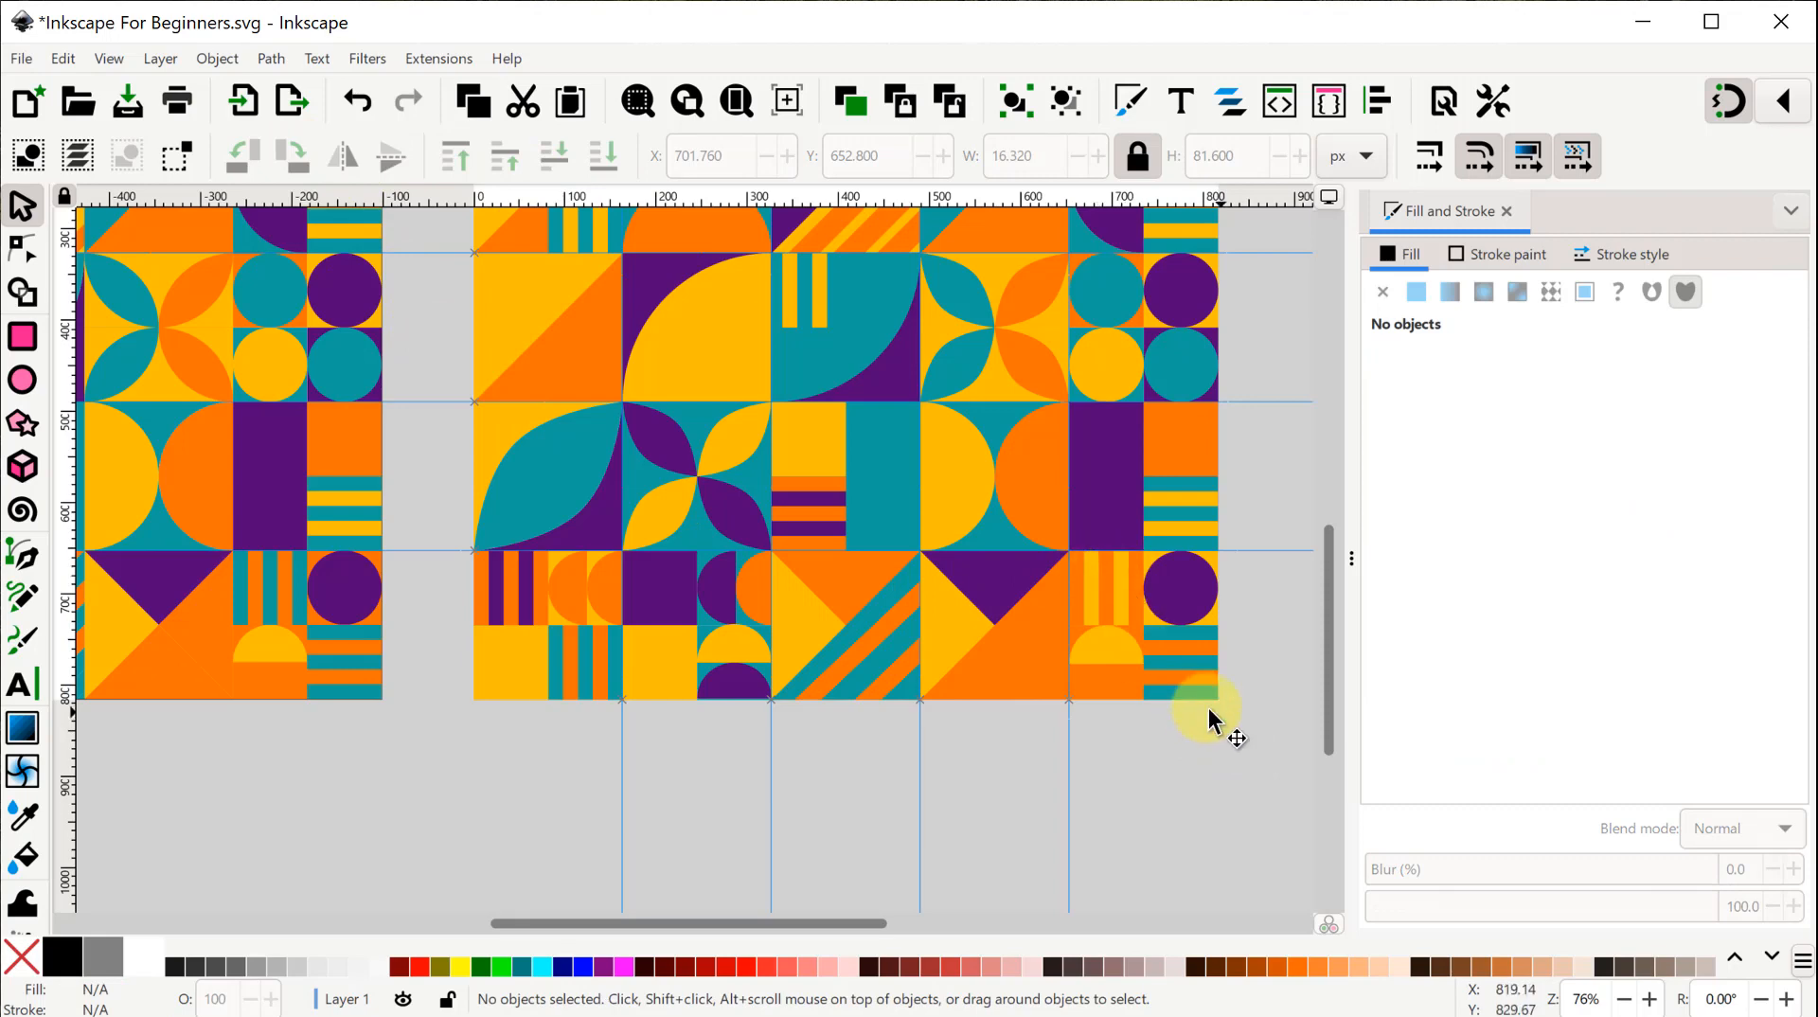
left_click_drag(1240, 743, 1106, 589)
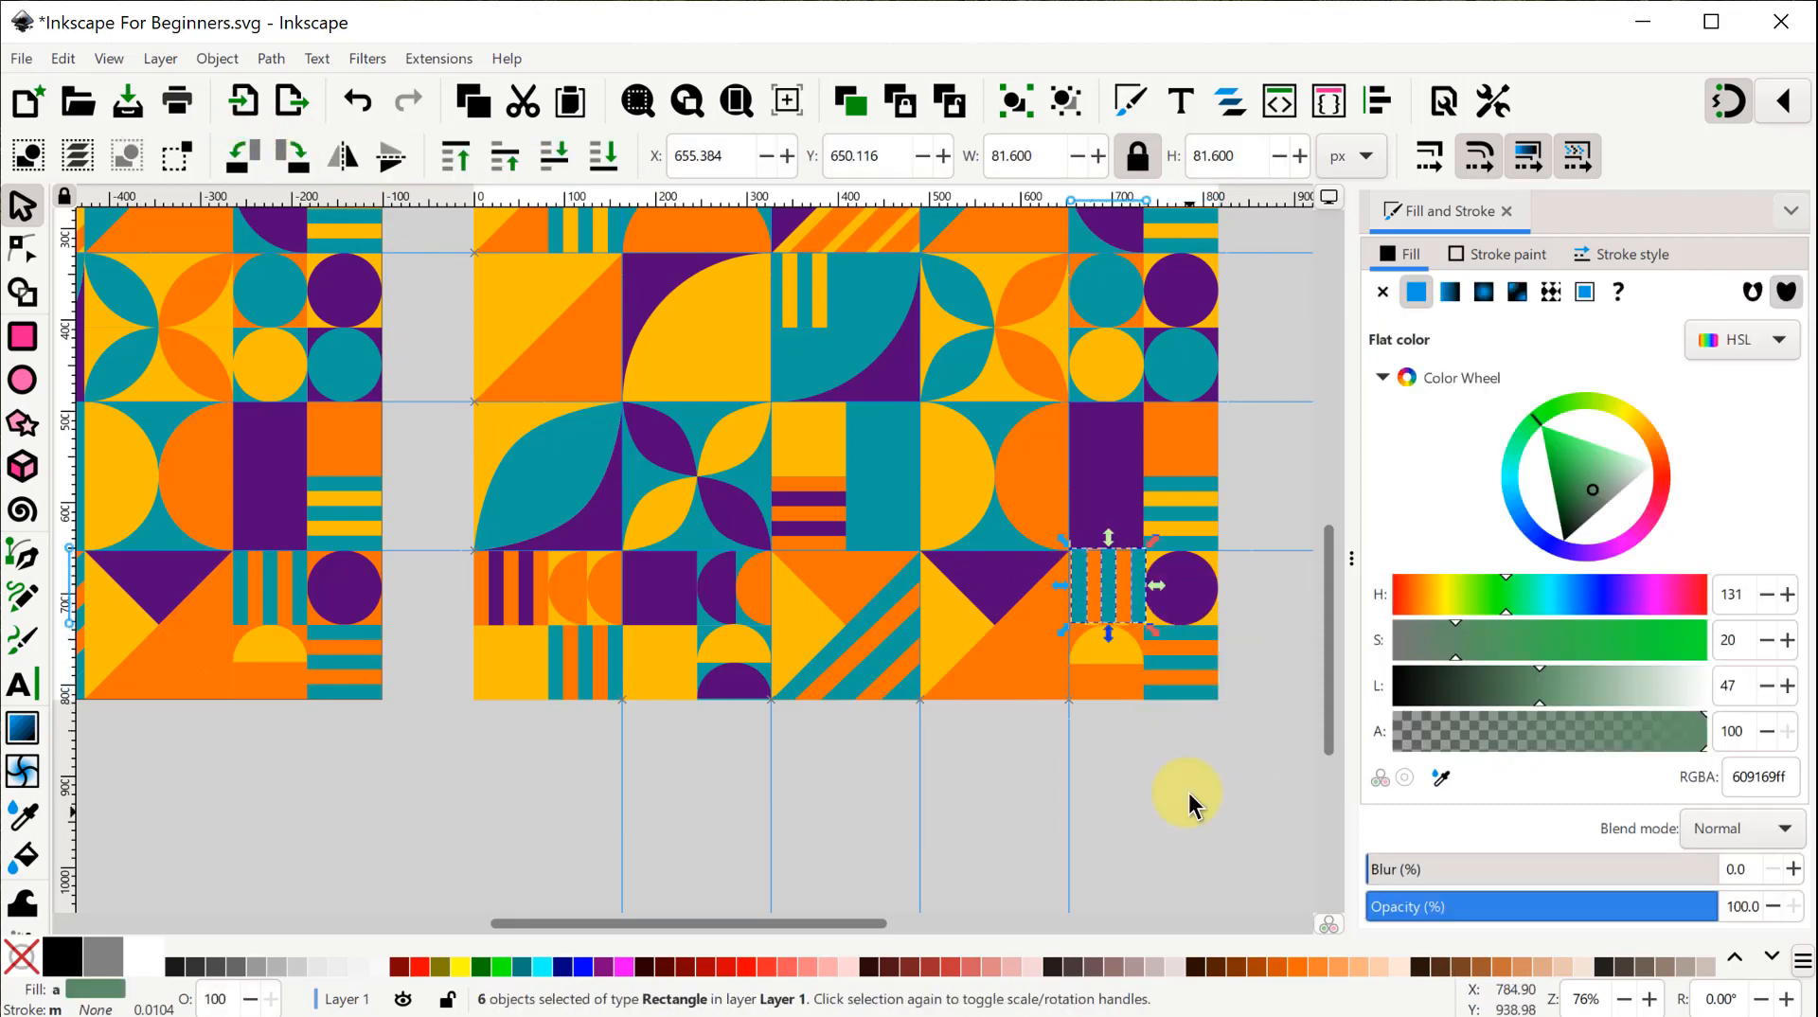
left_click(1190, 805)
Select the copied vertical stripes together and snap them to the upper-left corner of the fifth tile.
scroll(1188, 814, "up", 3, "ctrl")
scroll(1174, 710, "up", 4)
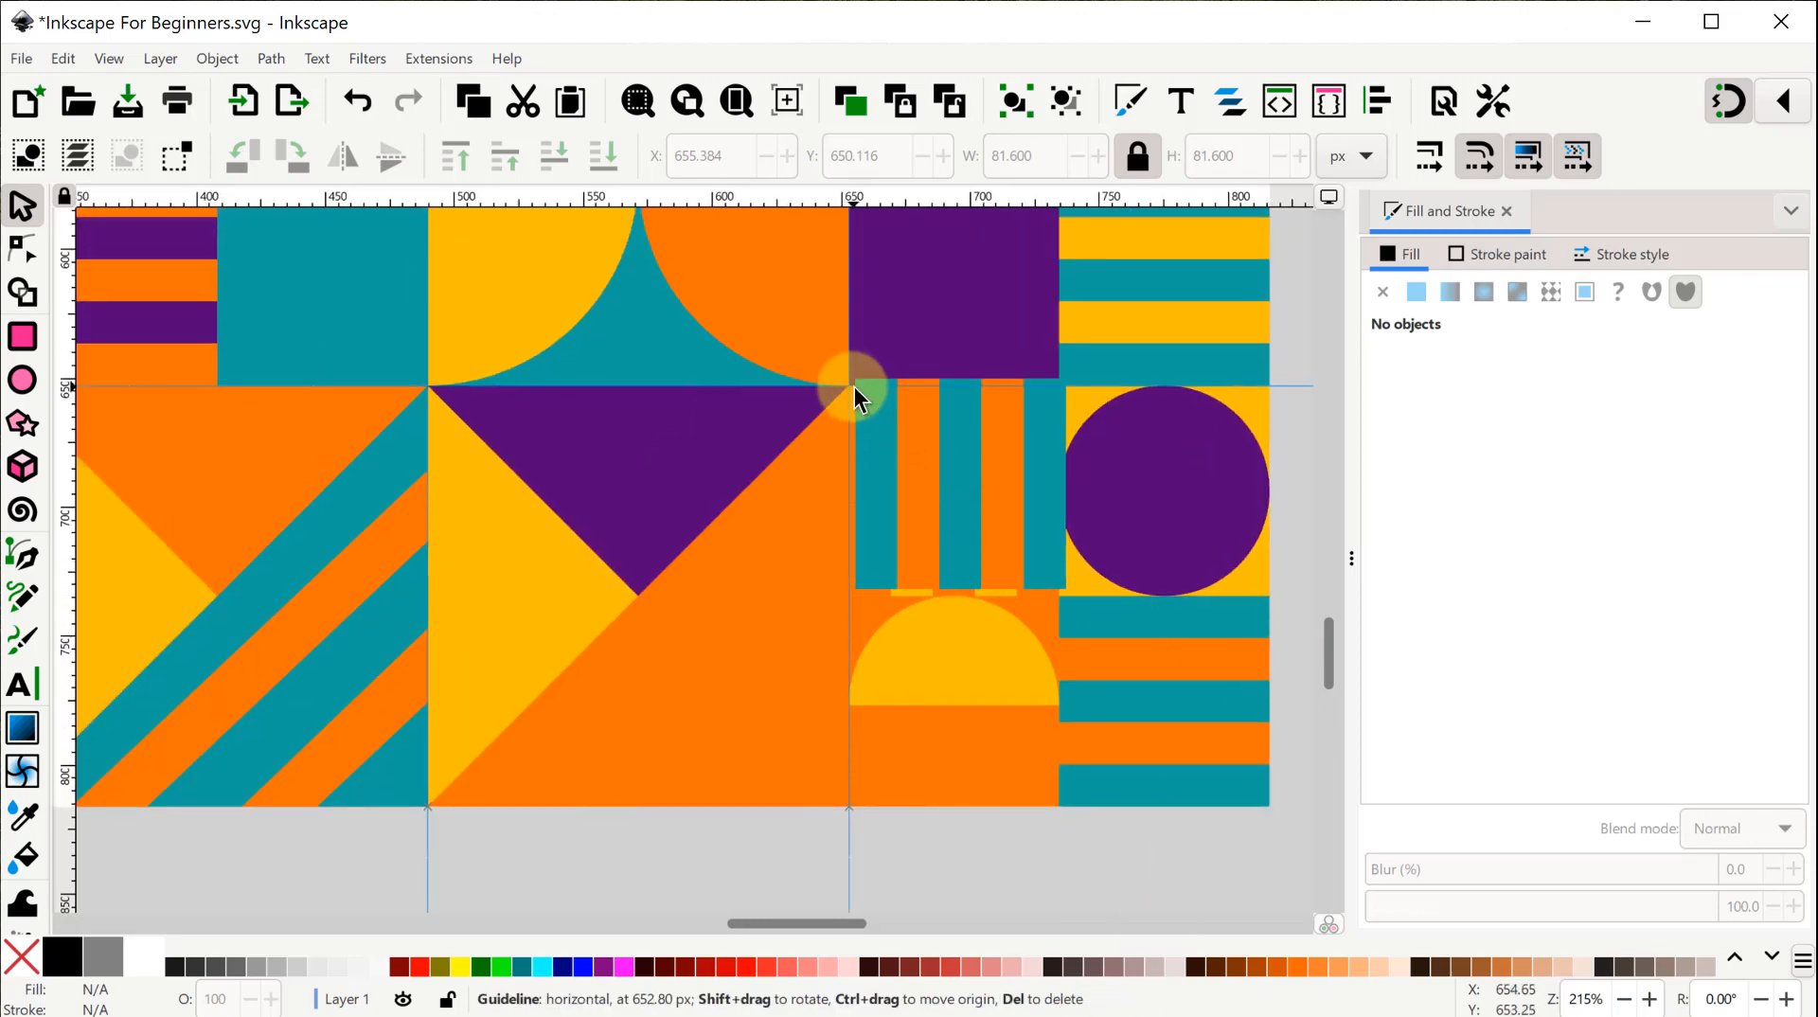
left_click(877, 428)
left_click(931, 443, "shift")
left_click(966, 444, "shift")
left_click(1009, 443, "shift")
left_click(1029, 443, "shift")
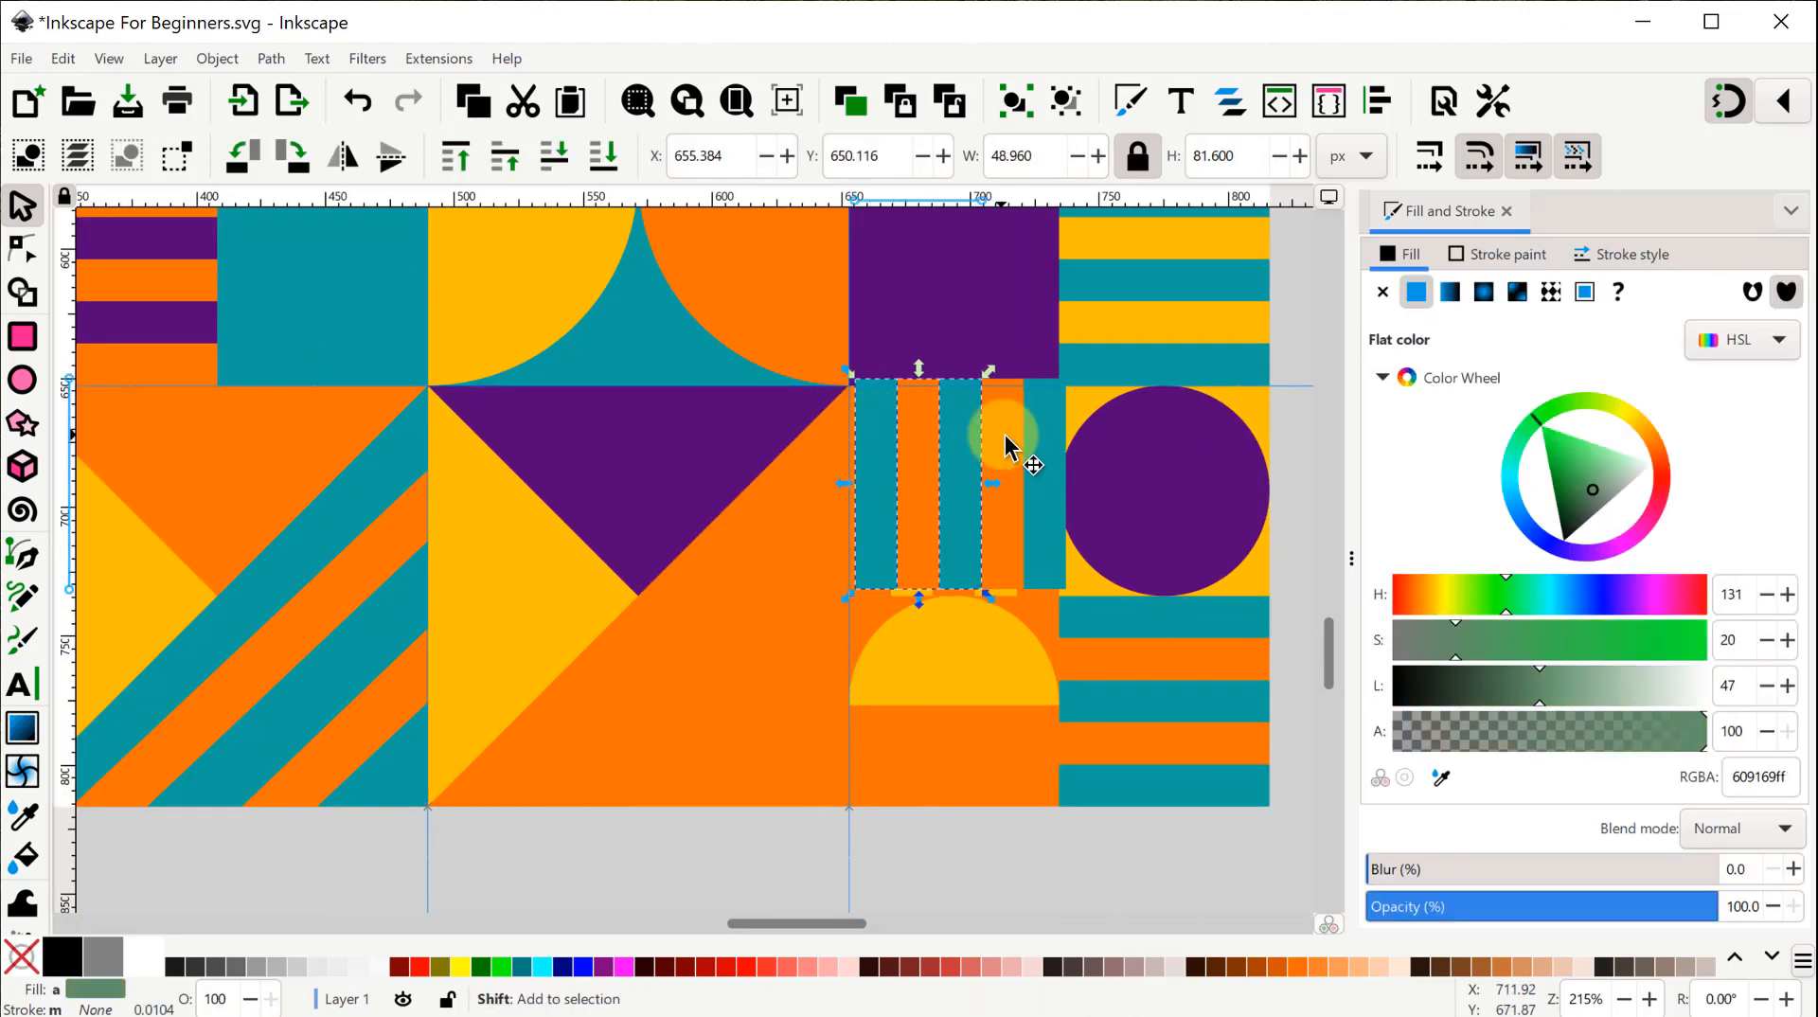
left_click(1006, 436, "shift")
left_click(1040, 439, "shift")
left_click_drag(1039, 439, 1029, 446)
Align the leftover teal stripe with the other vertical stripes in the fifth tile's upper-left square.
left_click(960, 861)
scroll(960, 862, "down", 1, "ctrl")
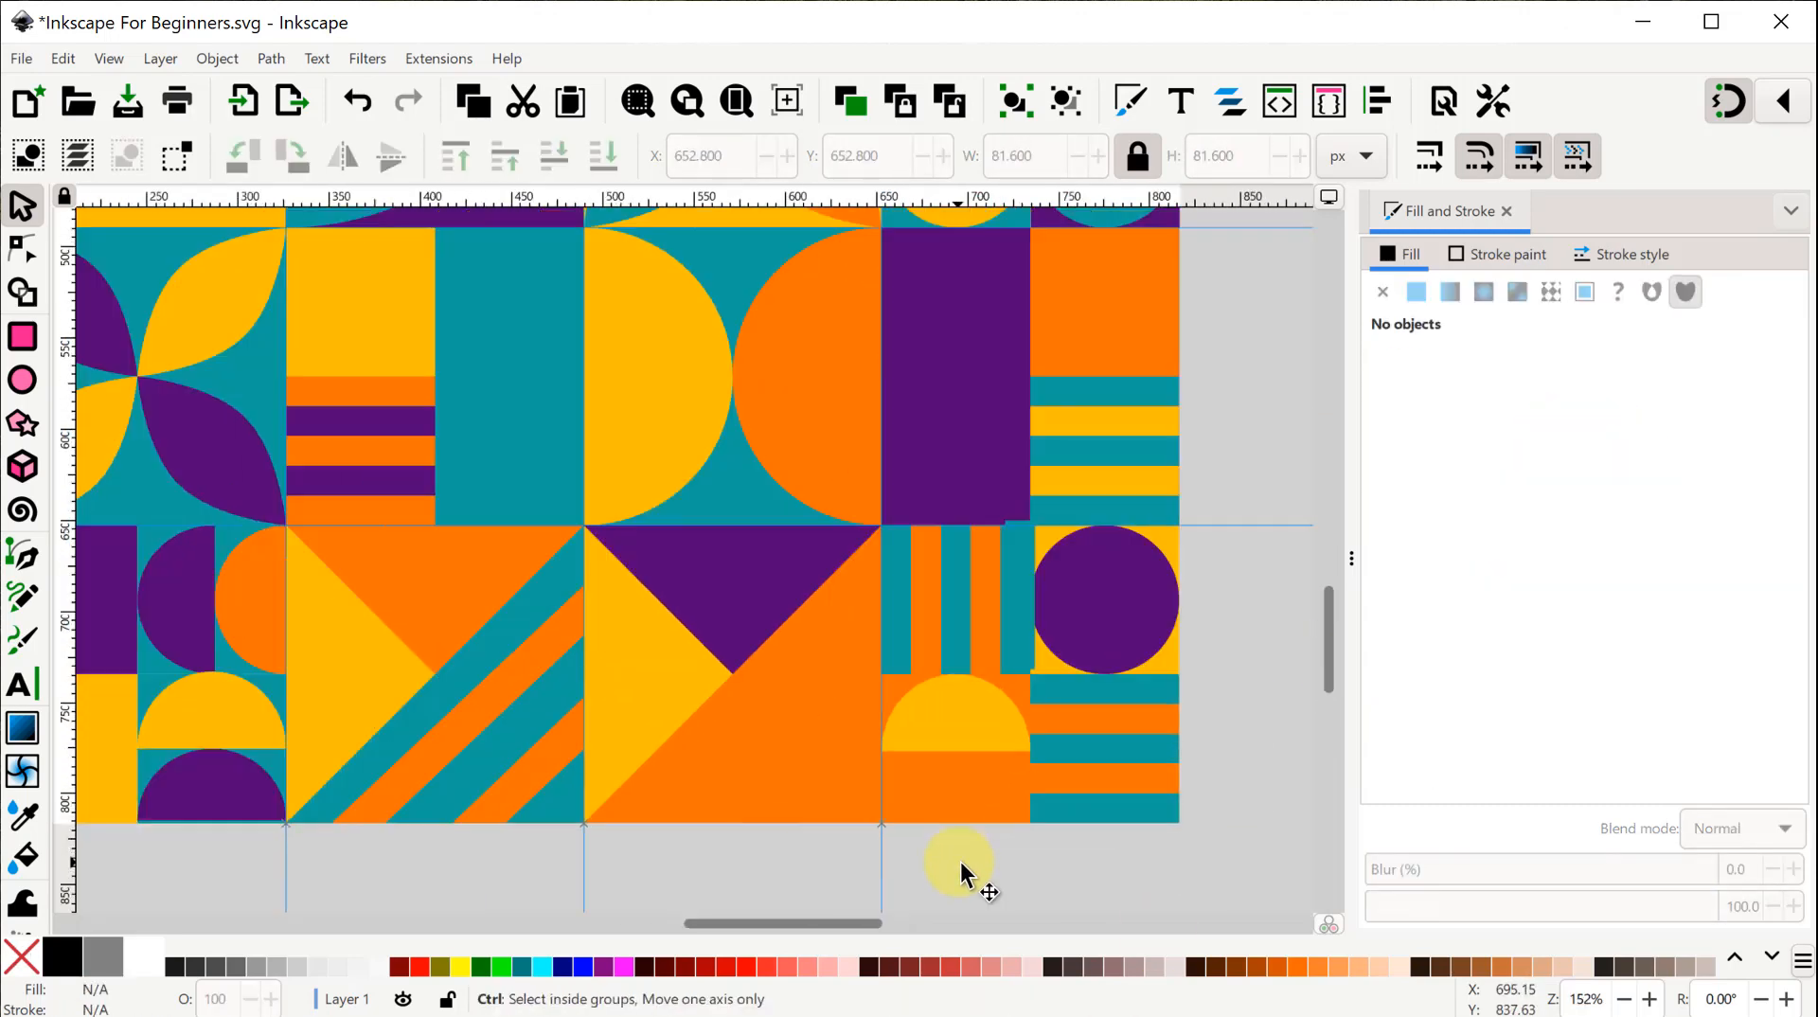
scroll(960, 862, "up", 7, "ctrl")
left_click(615, 358)
key("Escape")
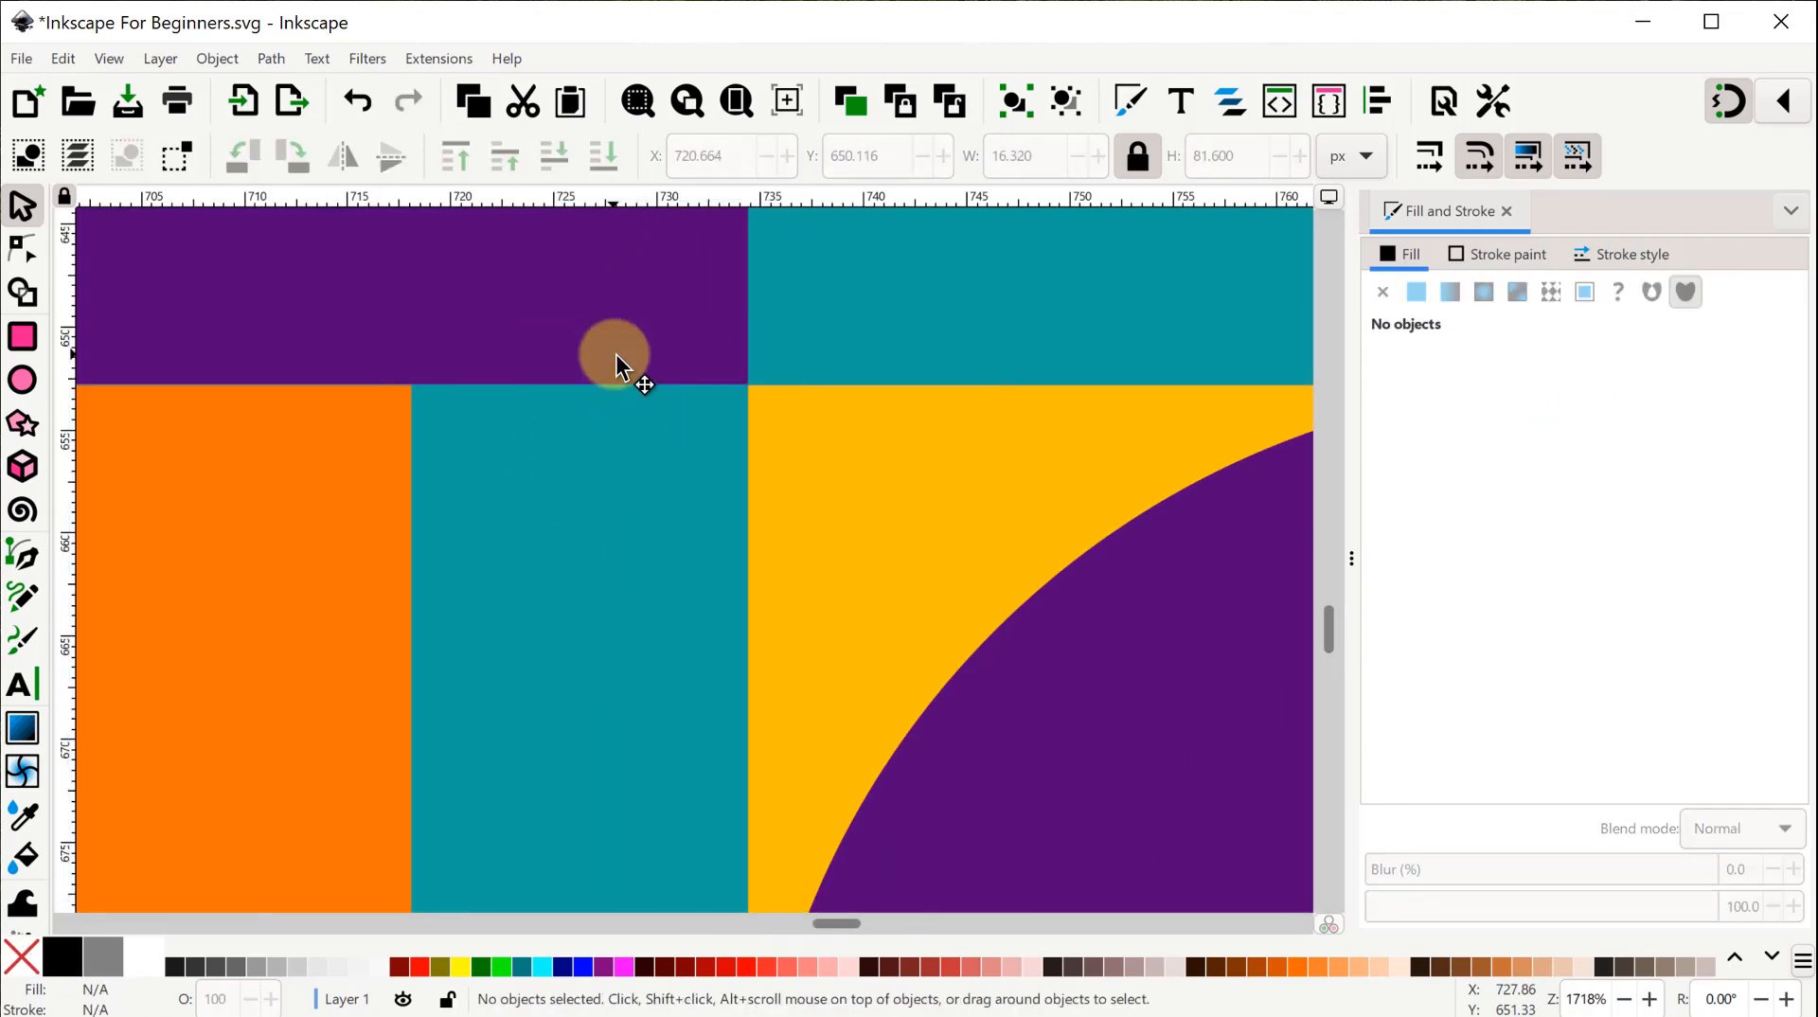
scroll(616, 354, "down", 10, "ctrl")
scroll(986, 821, "up", 2, "ctrl")
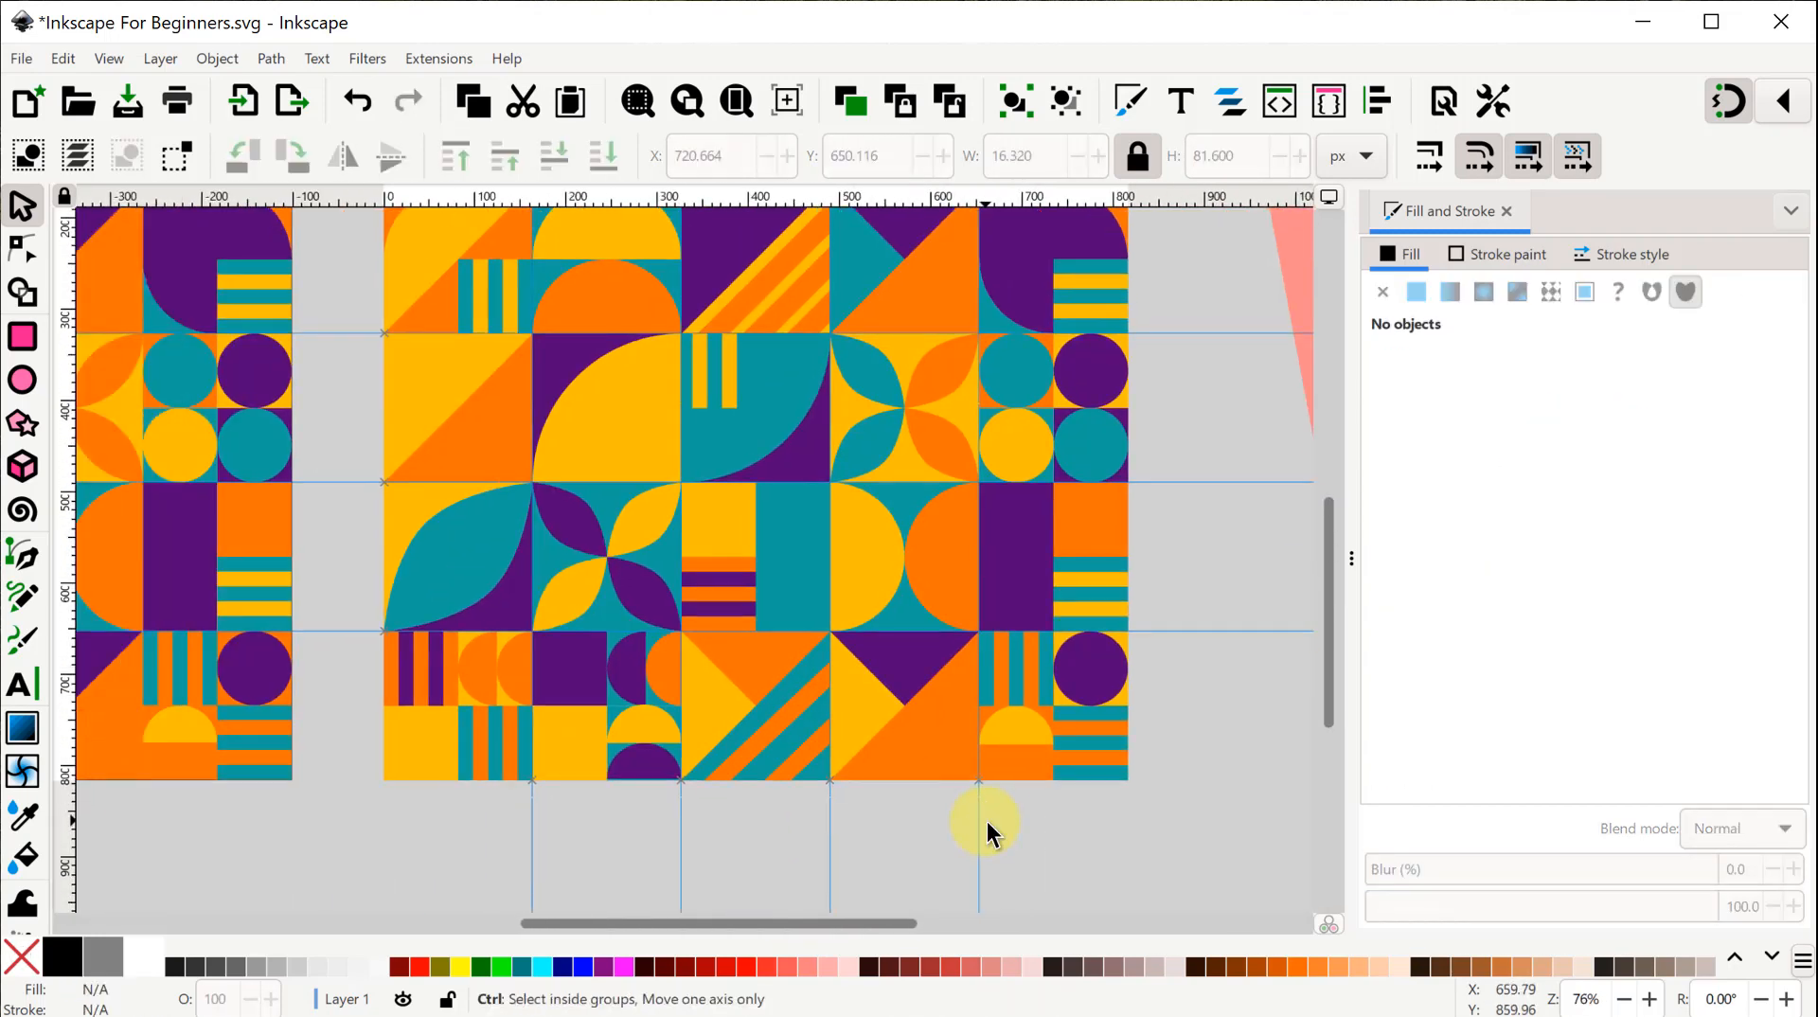
Select every shape of the recreated pattern, group them, and nest that group inside a second group.
scroll(987, 821, "down", 2)
left_click_drag(628, 864, 687, 762)
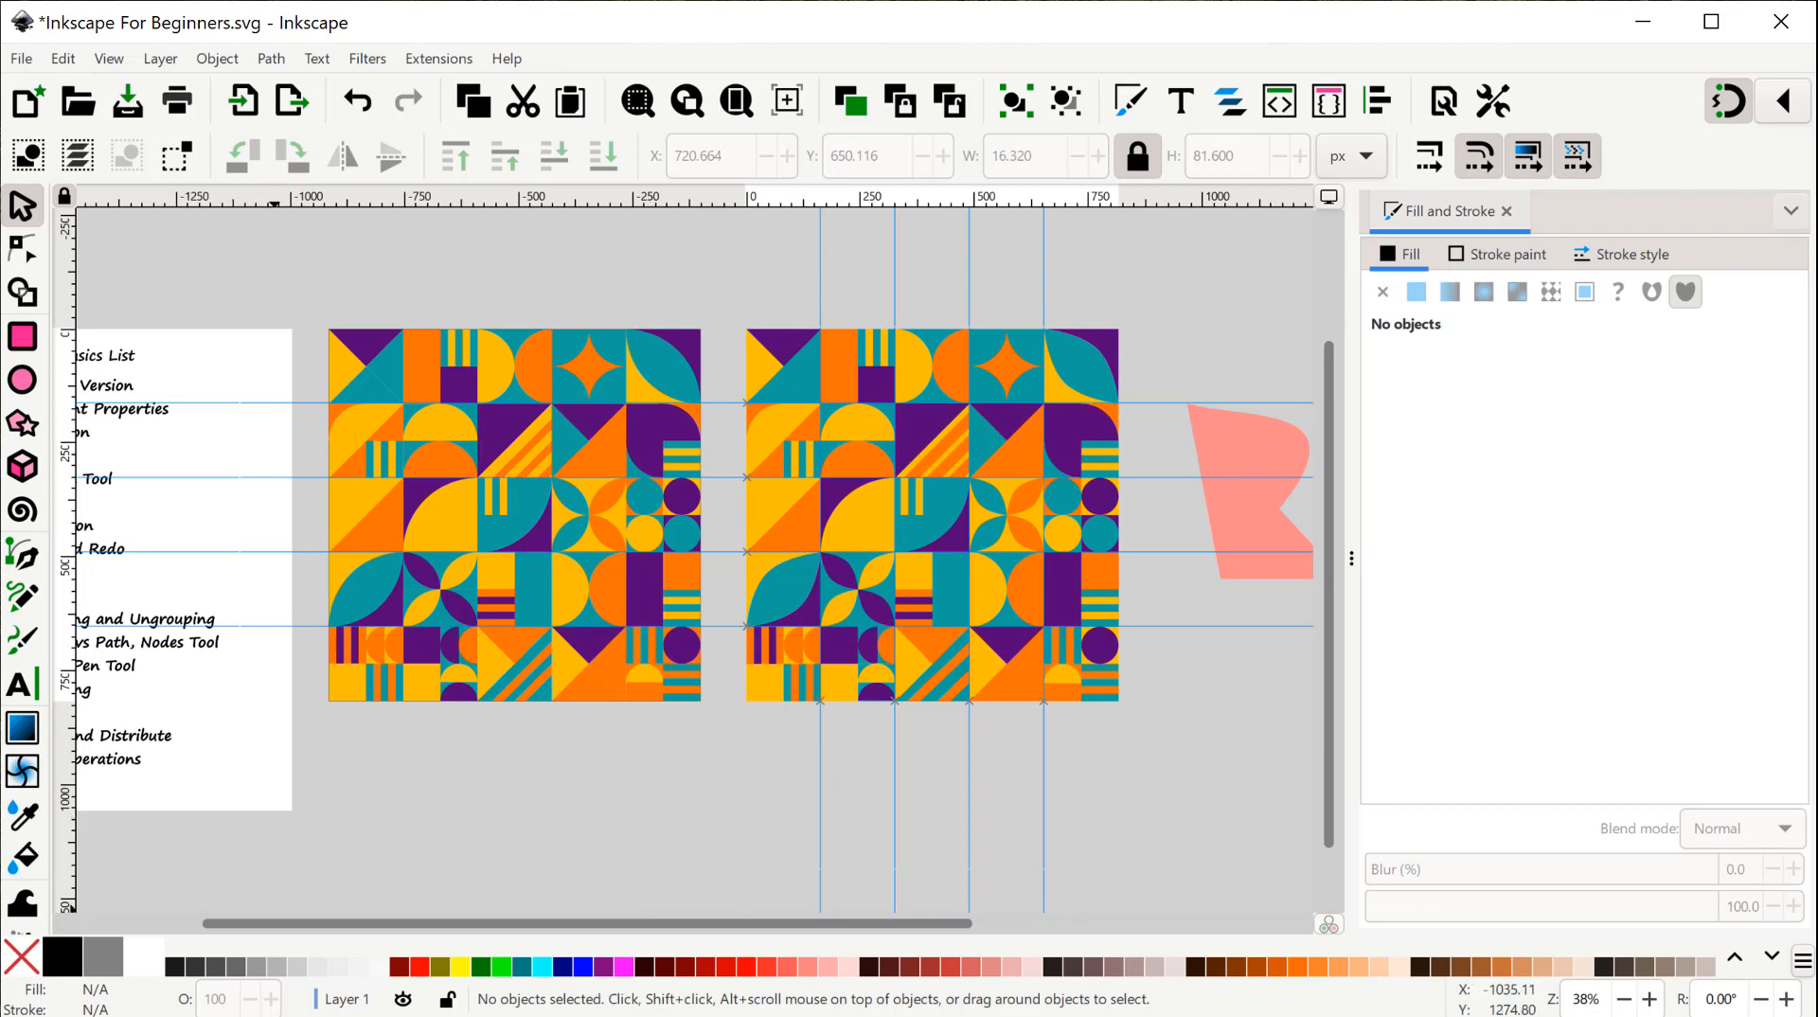
left_click(189, 1016)
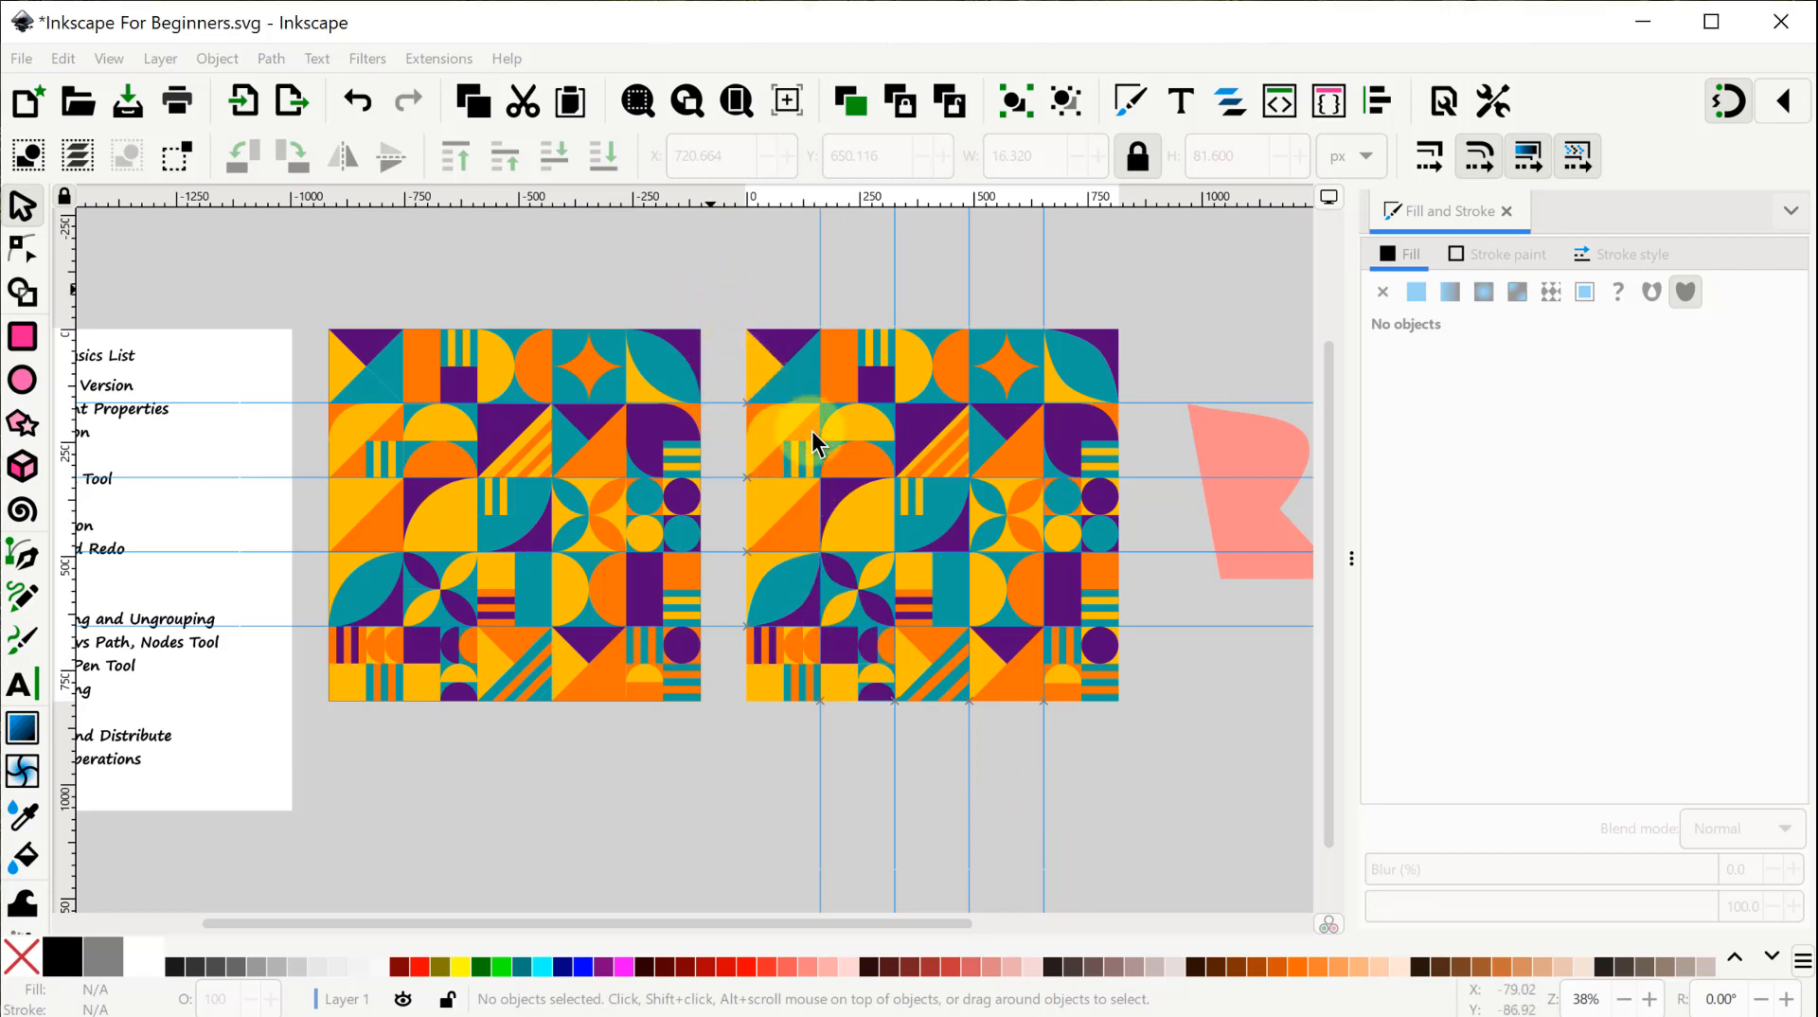
left_click_drag(712, 291, 1157, 737)
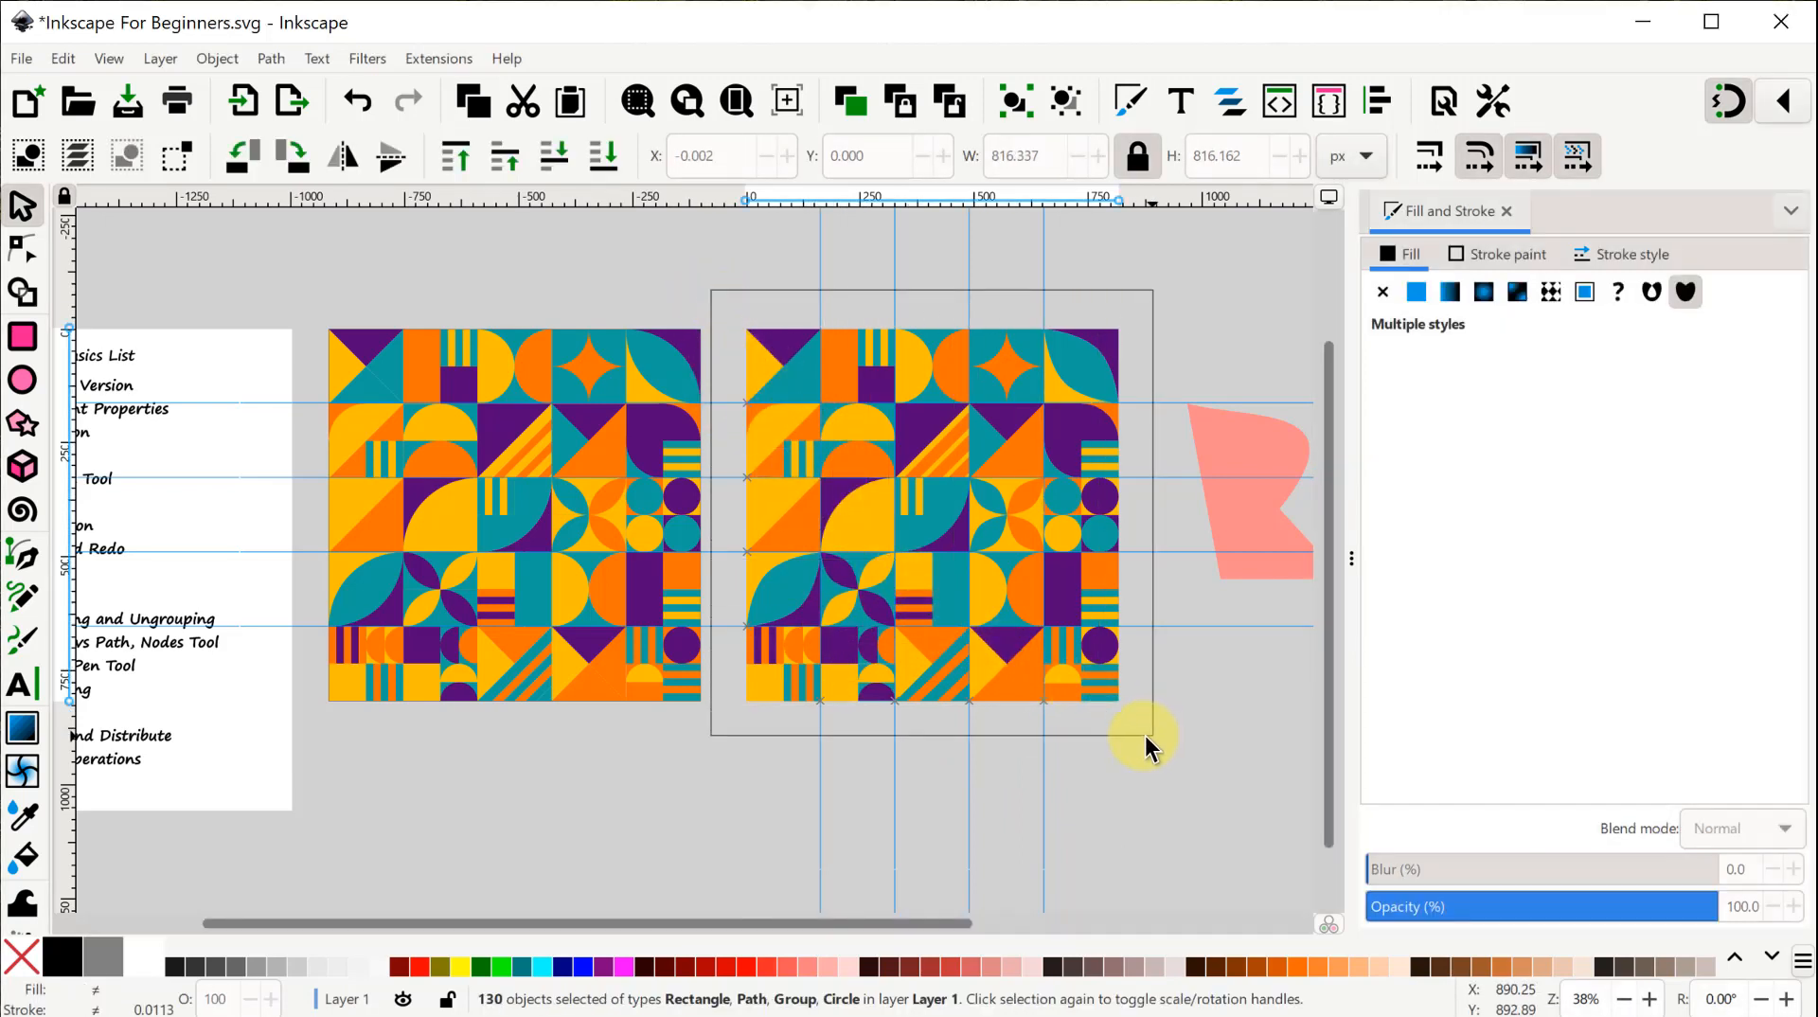
left_click(1015, 114)
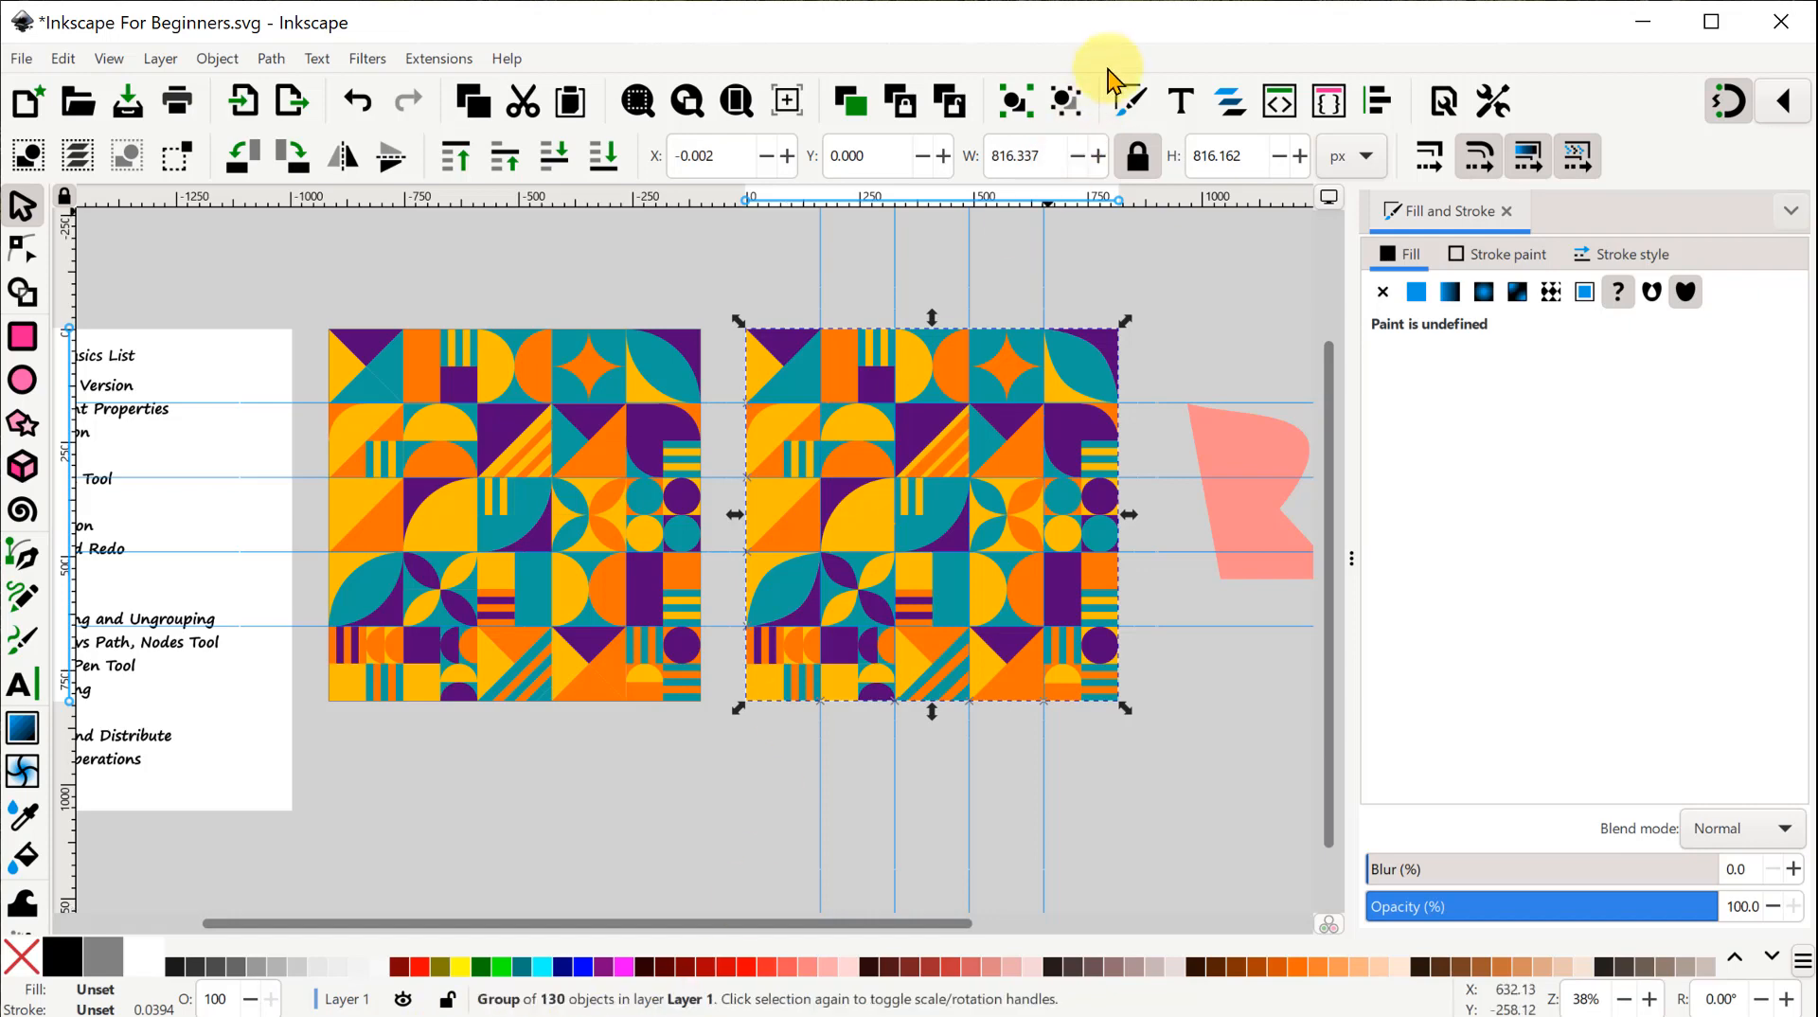
left_click(1016, 109)
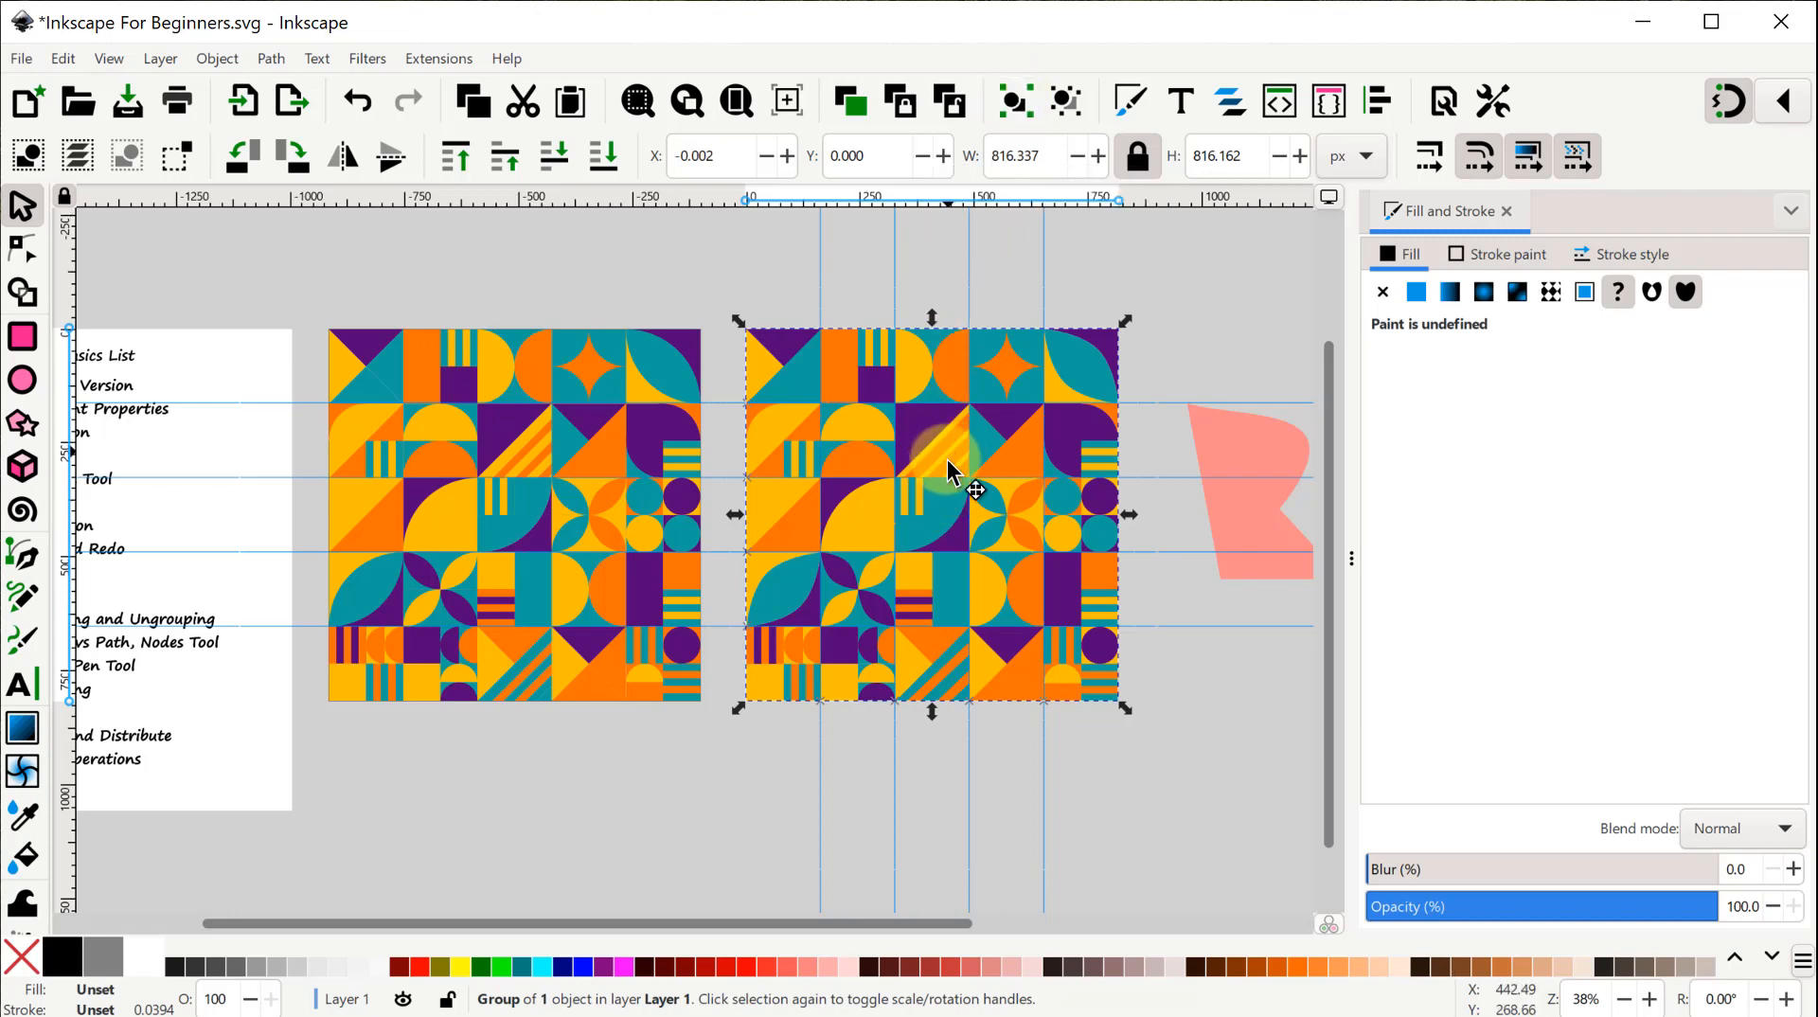
Try moving the grouped pattern diagonally down off the page, and undo the move.
left_click_drag(957, 479, 1042, 731)
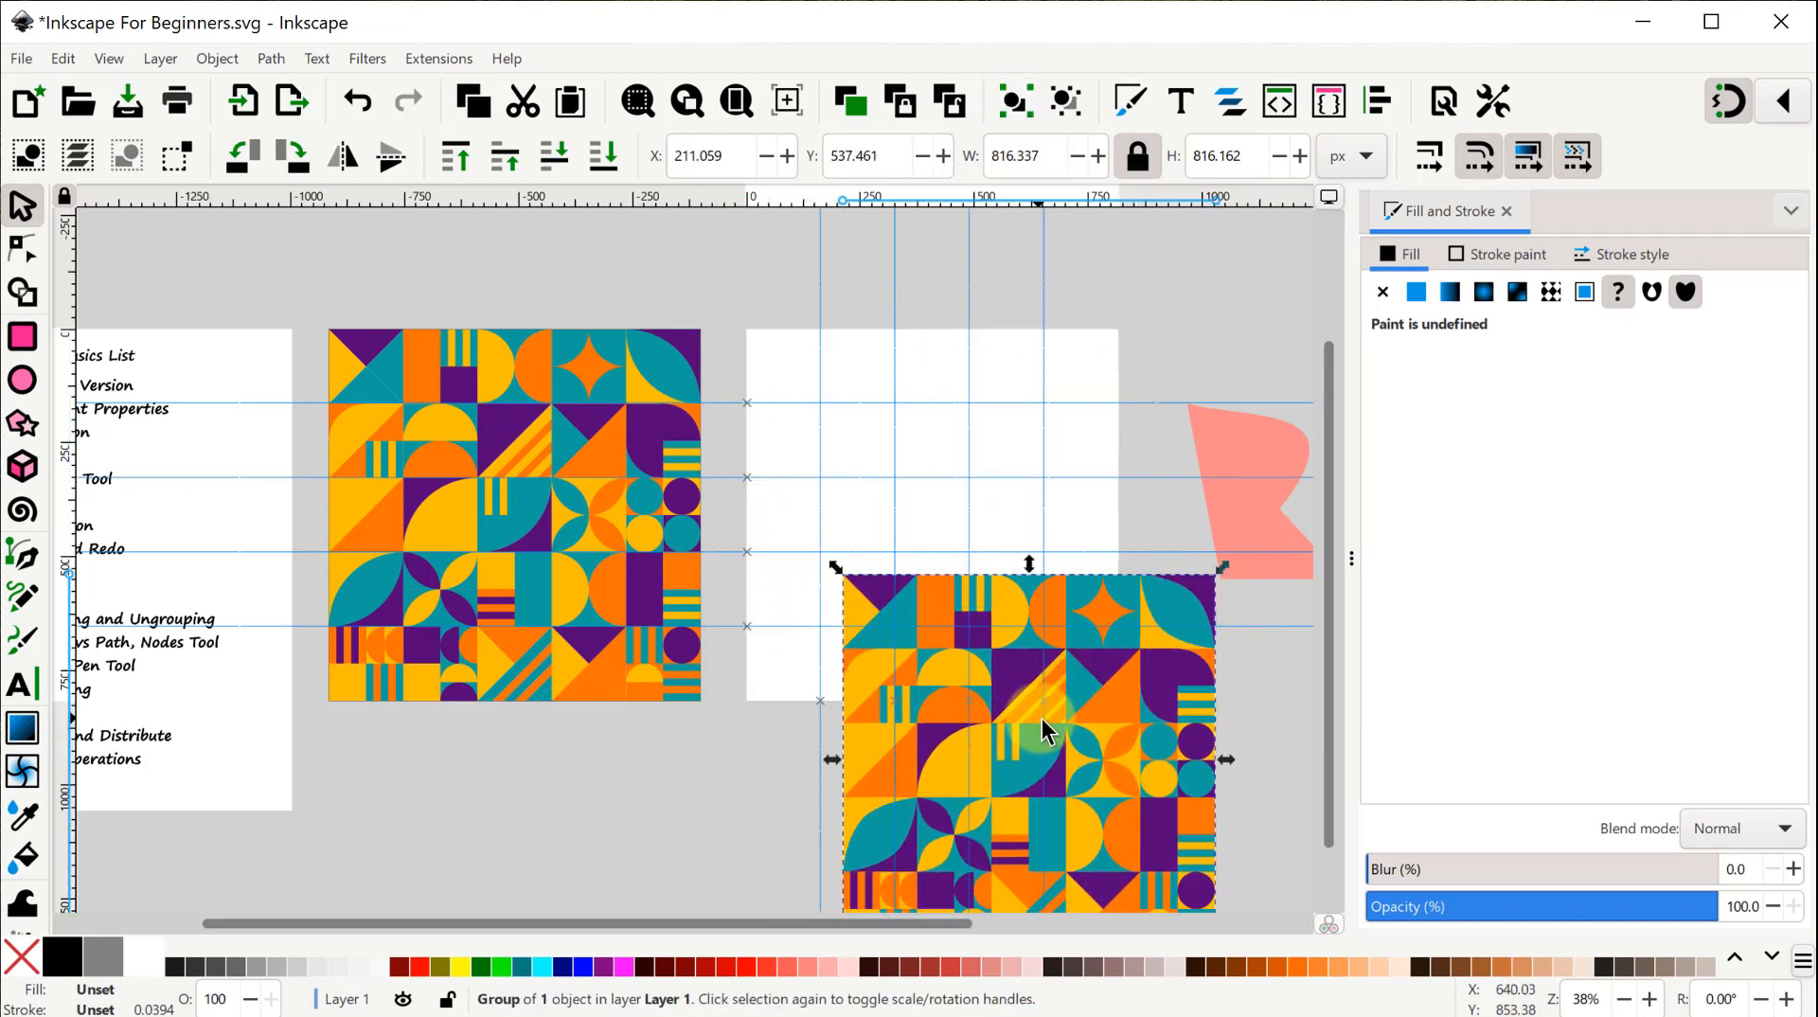
key("ctrl+z")
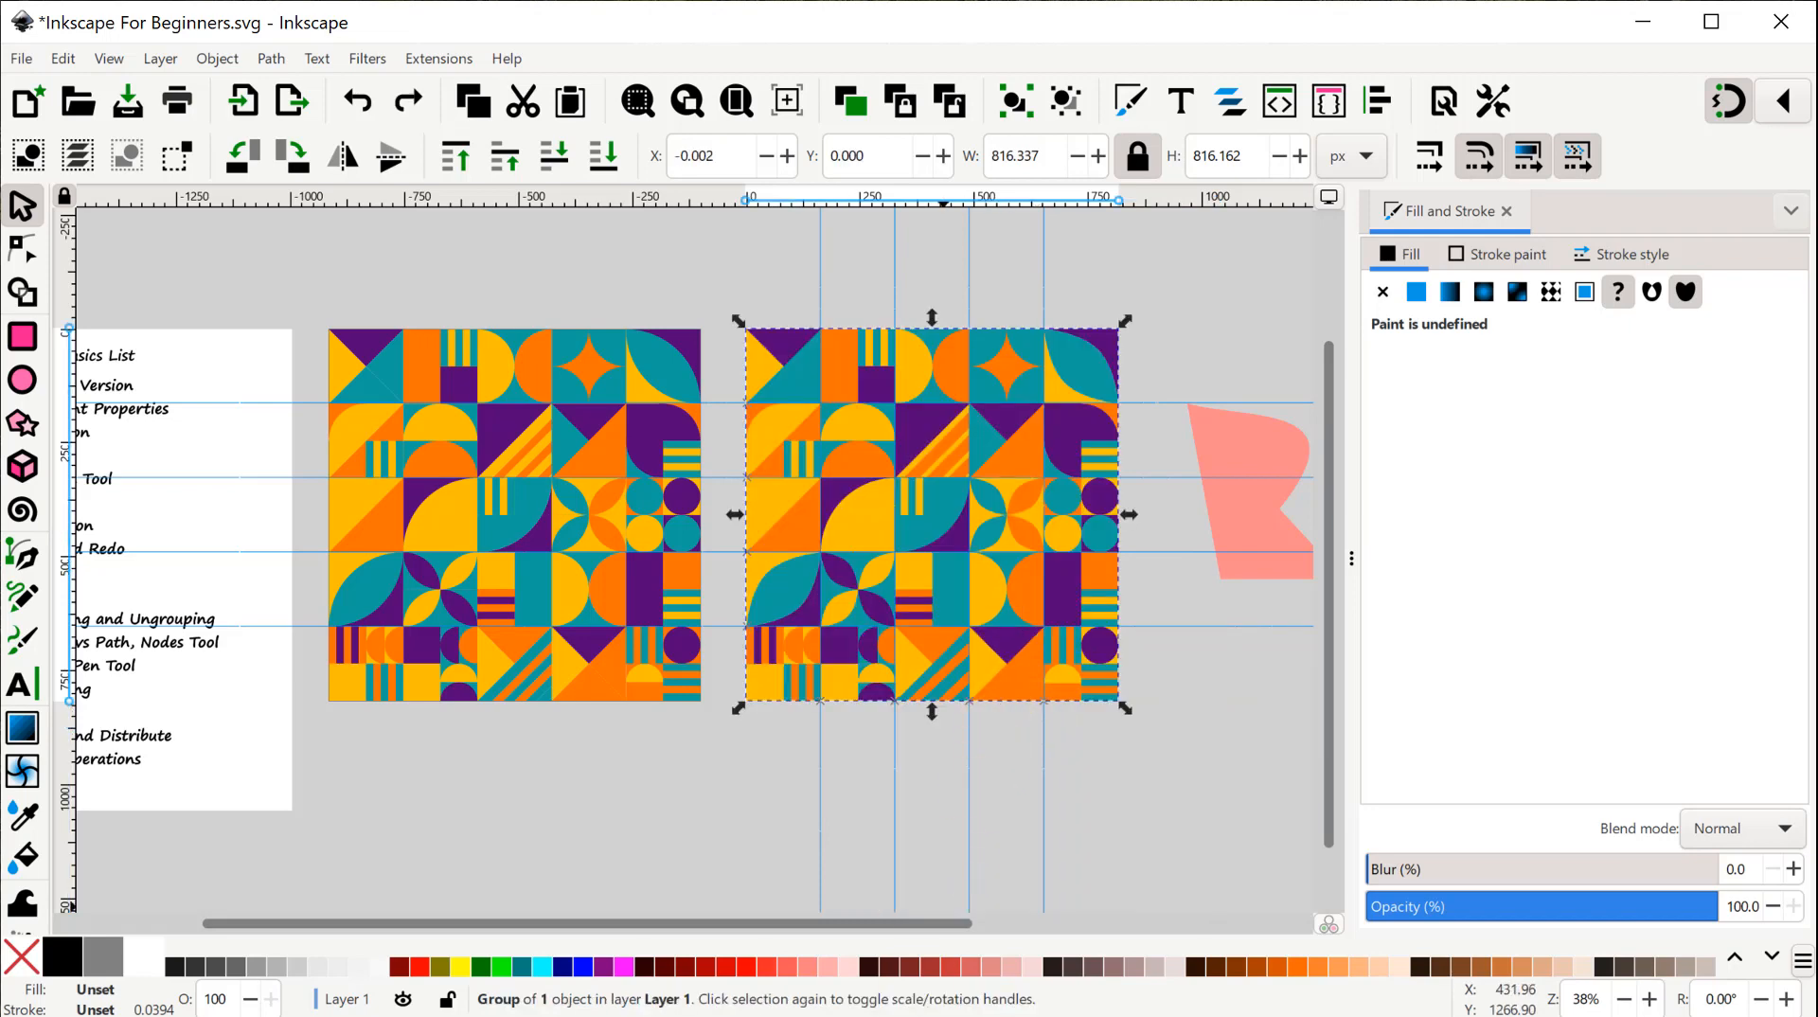
Try ungrouping both nested group levels of the pattern, and undo the ungrouping.
left_click(1067, 104)
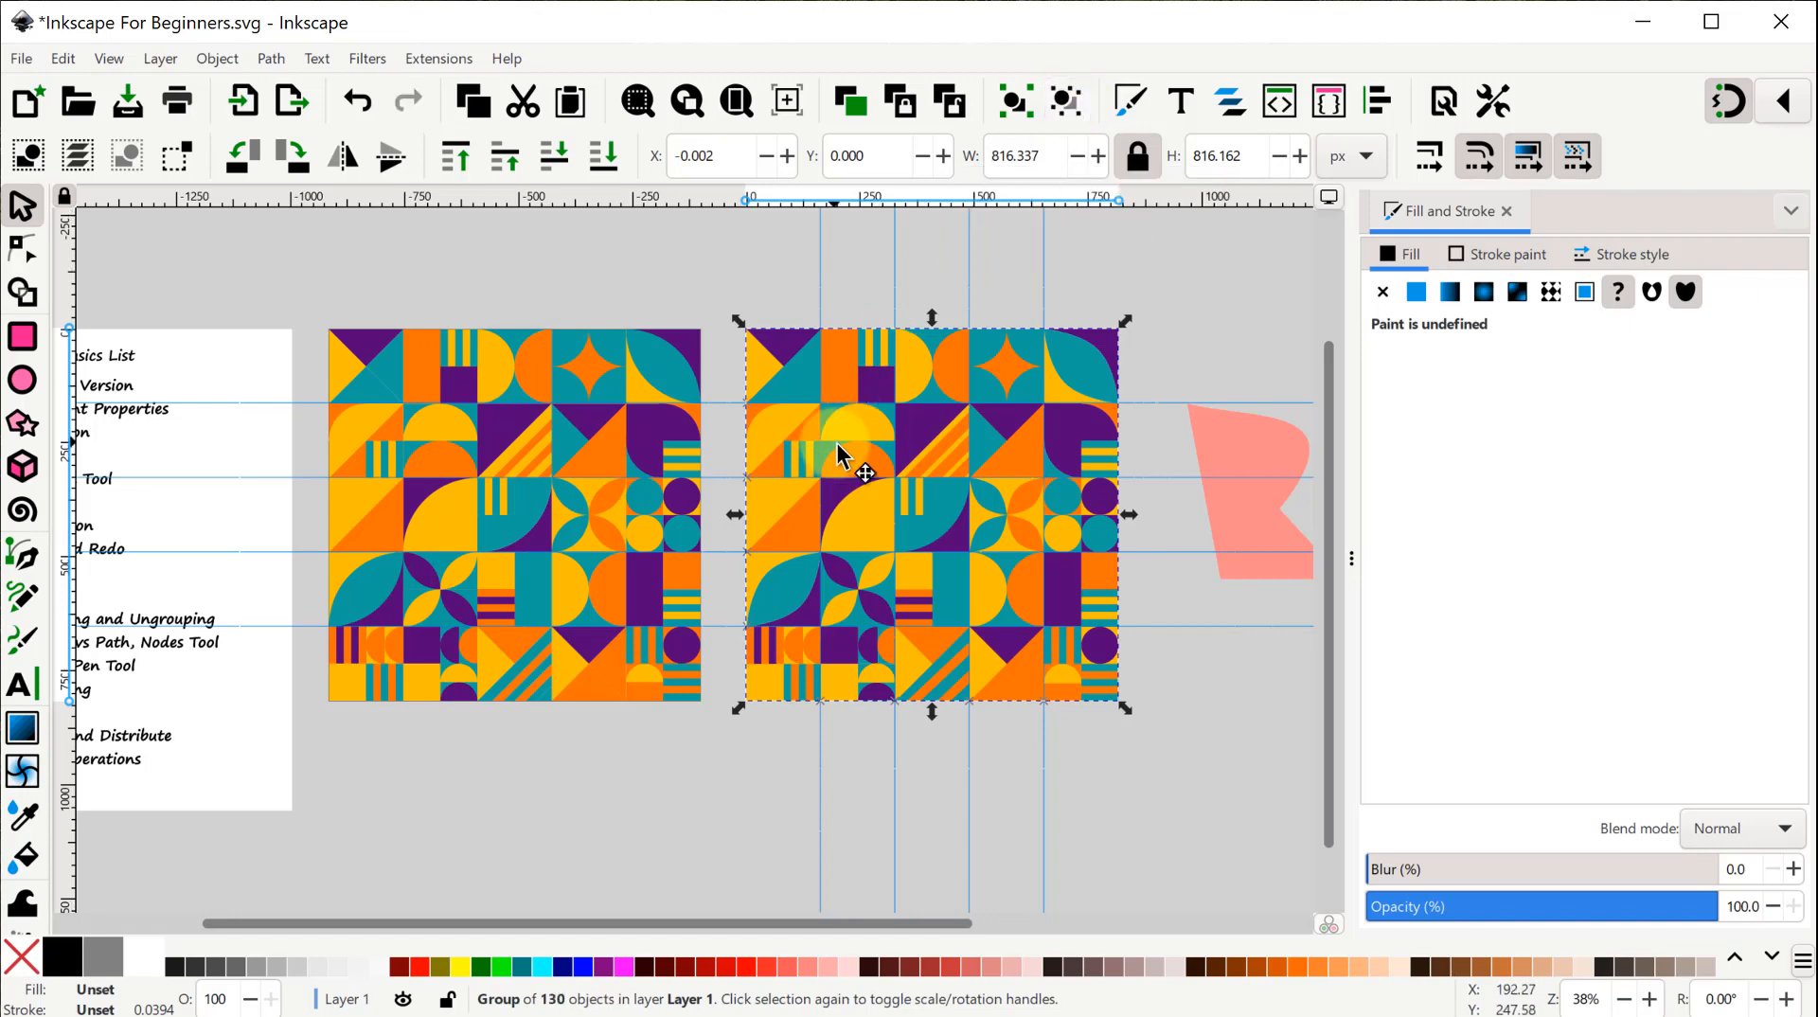
mouse_move(850, 468)
left_mouse_down()
mouse_move(947, 589)
mouse_move(840, 470)
left_mouse_up()
left_click(1068, 104)
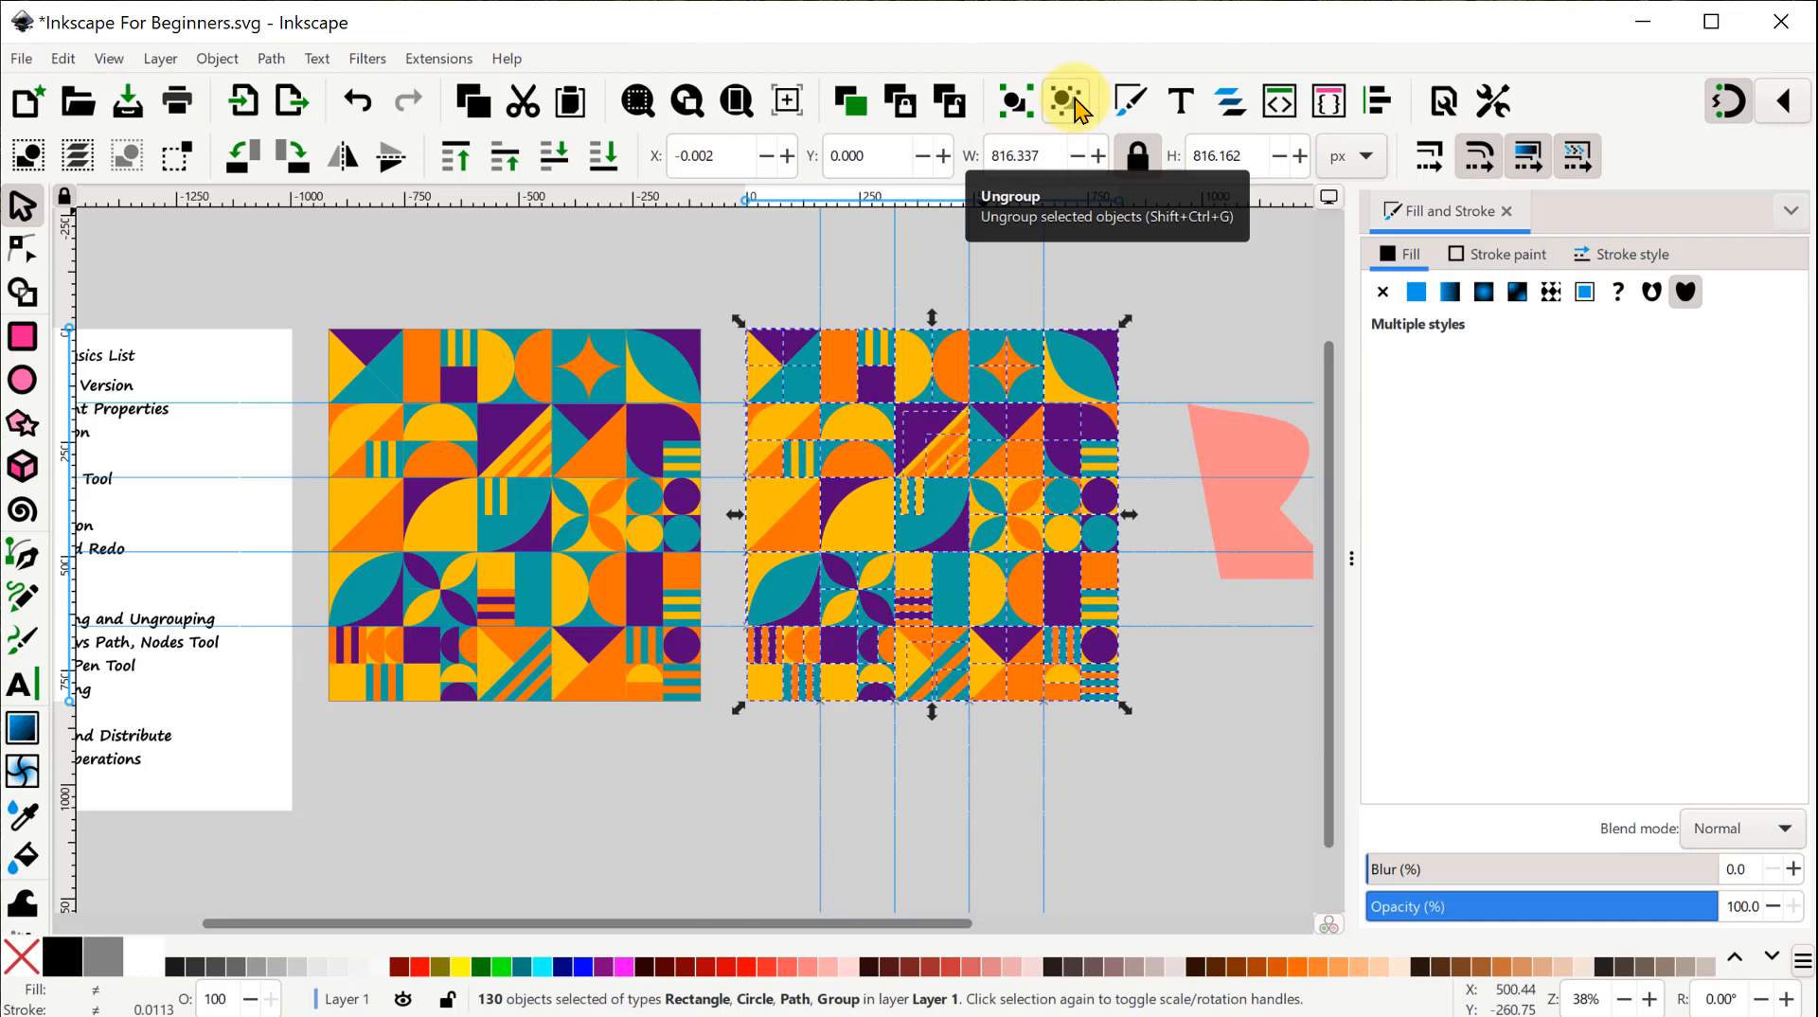
key("ctrl")
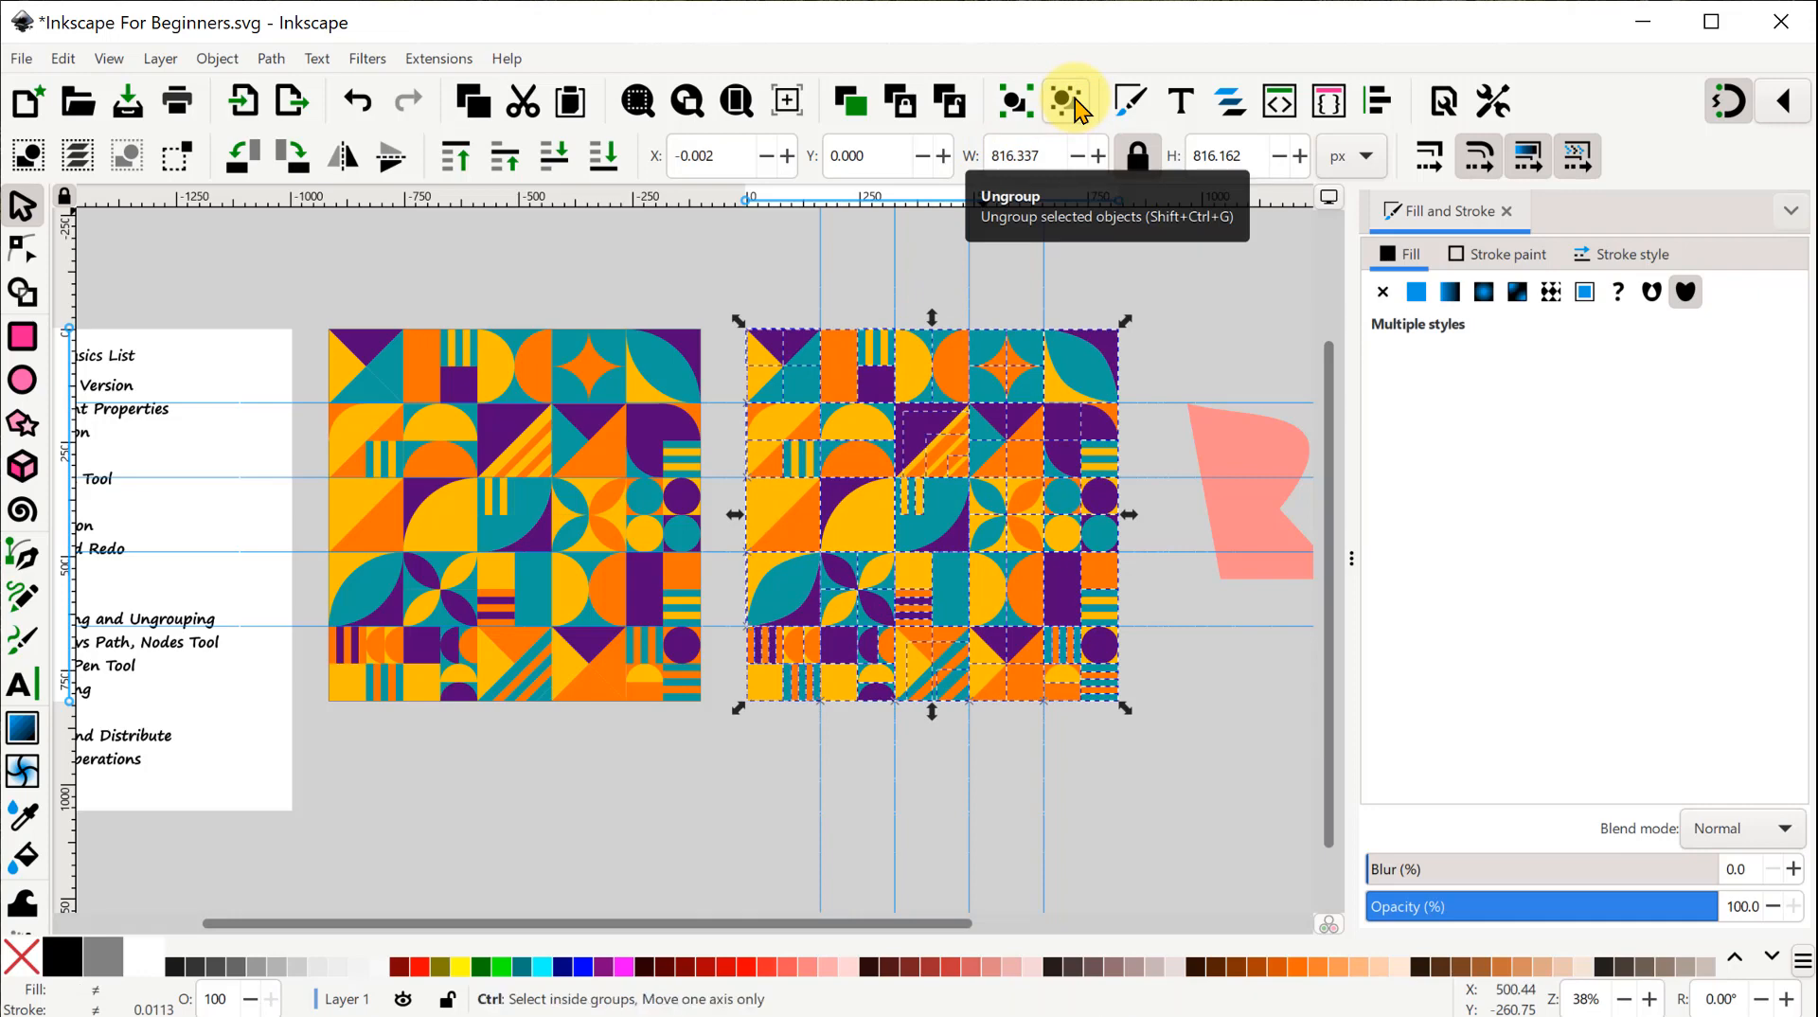
key("ctrl+z")
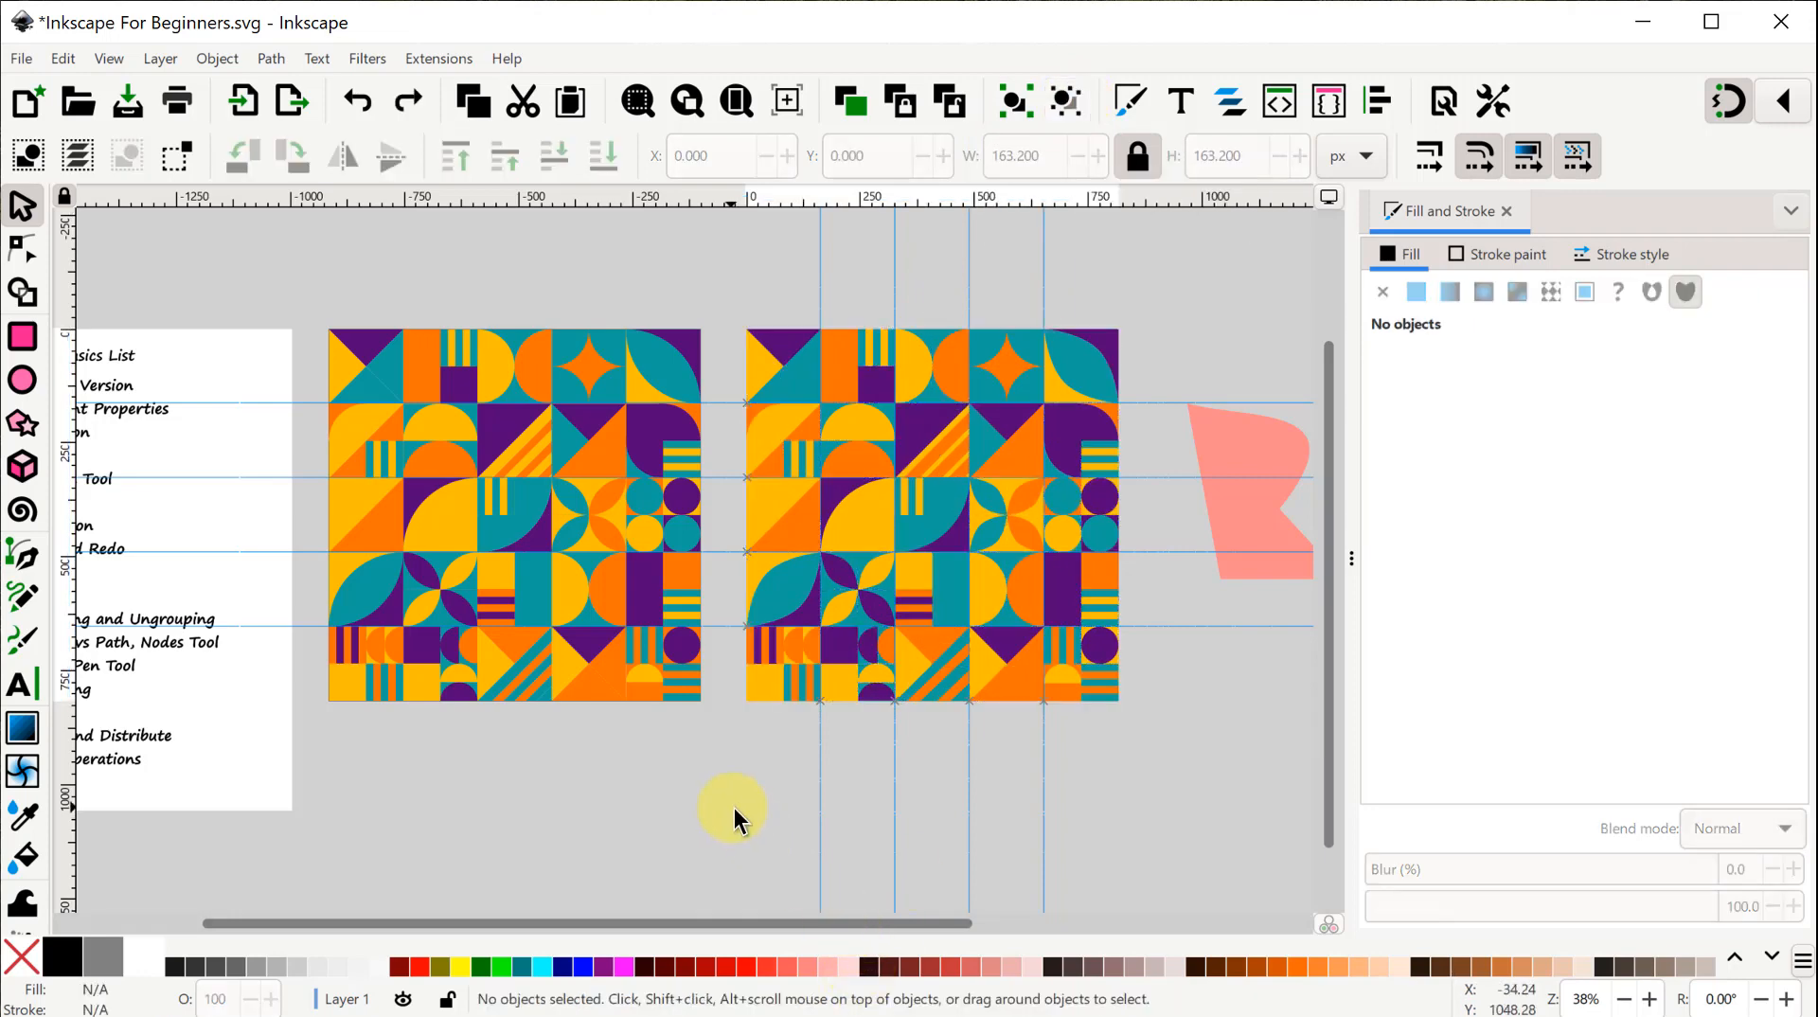
Delete all guides in the document properties and close the dialog.
left_click(794, 599)
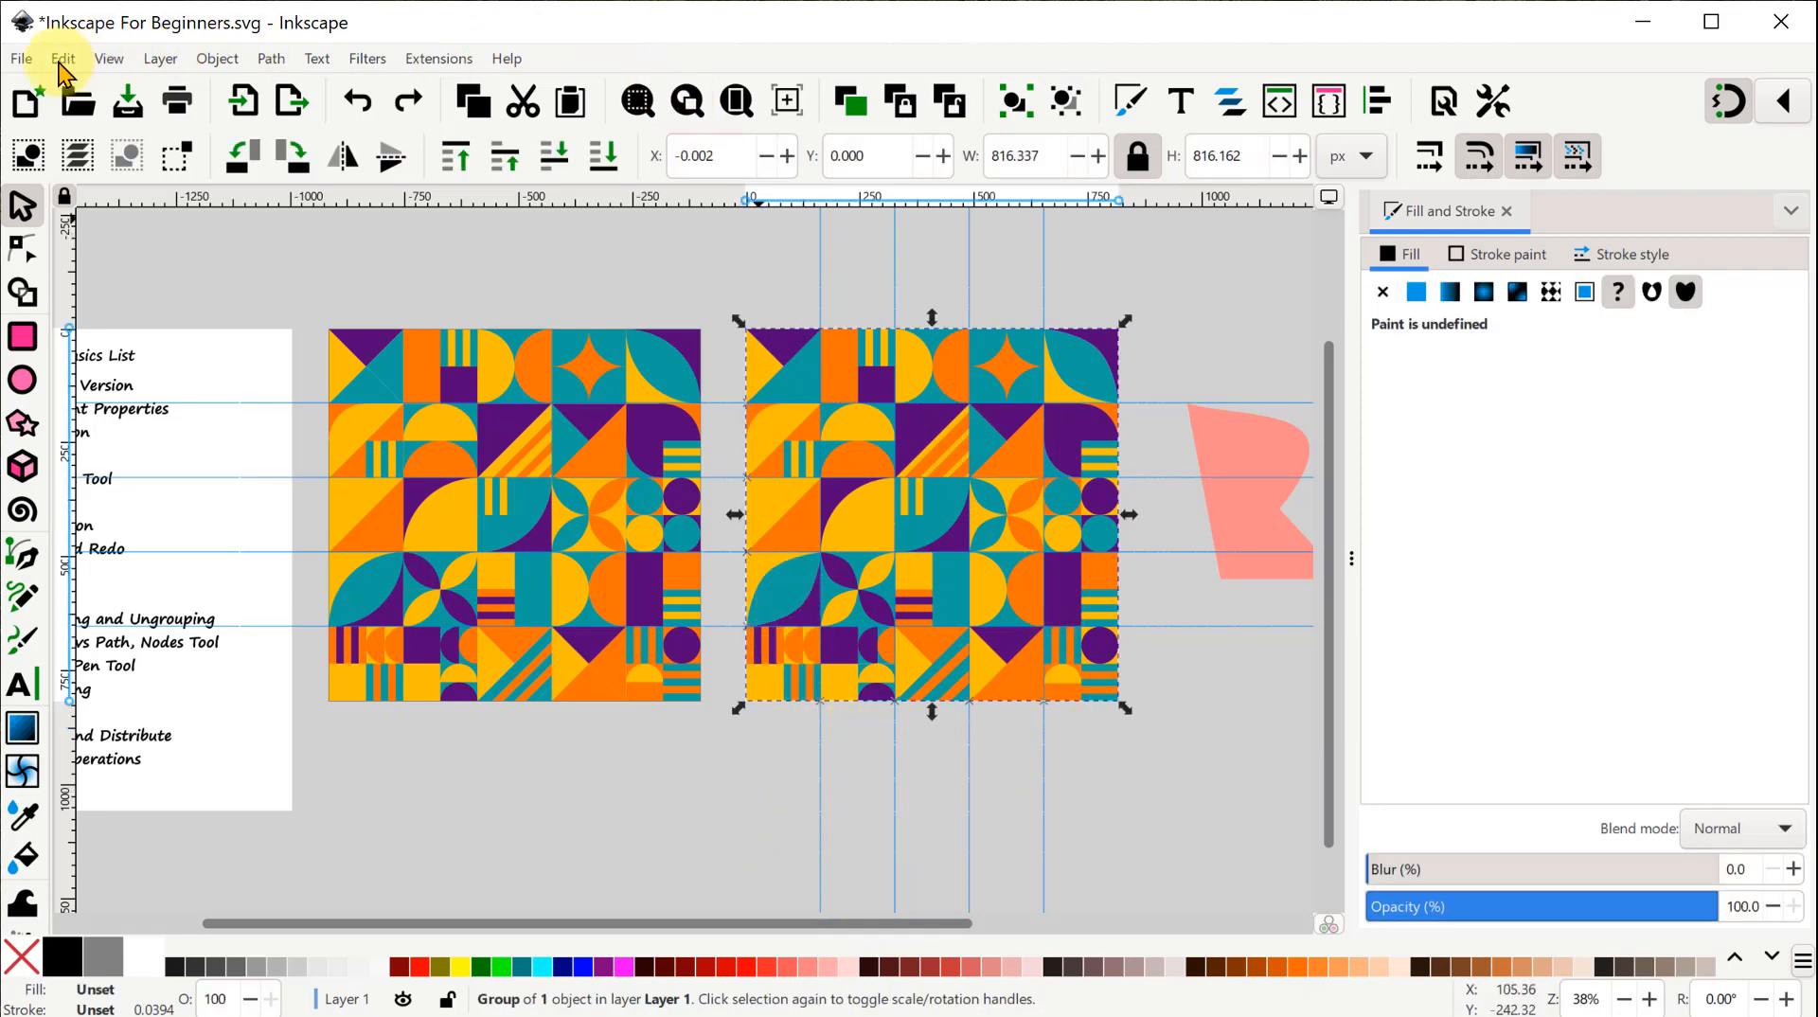
left_click(20, 57)
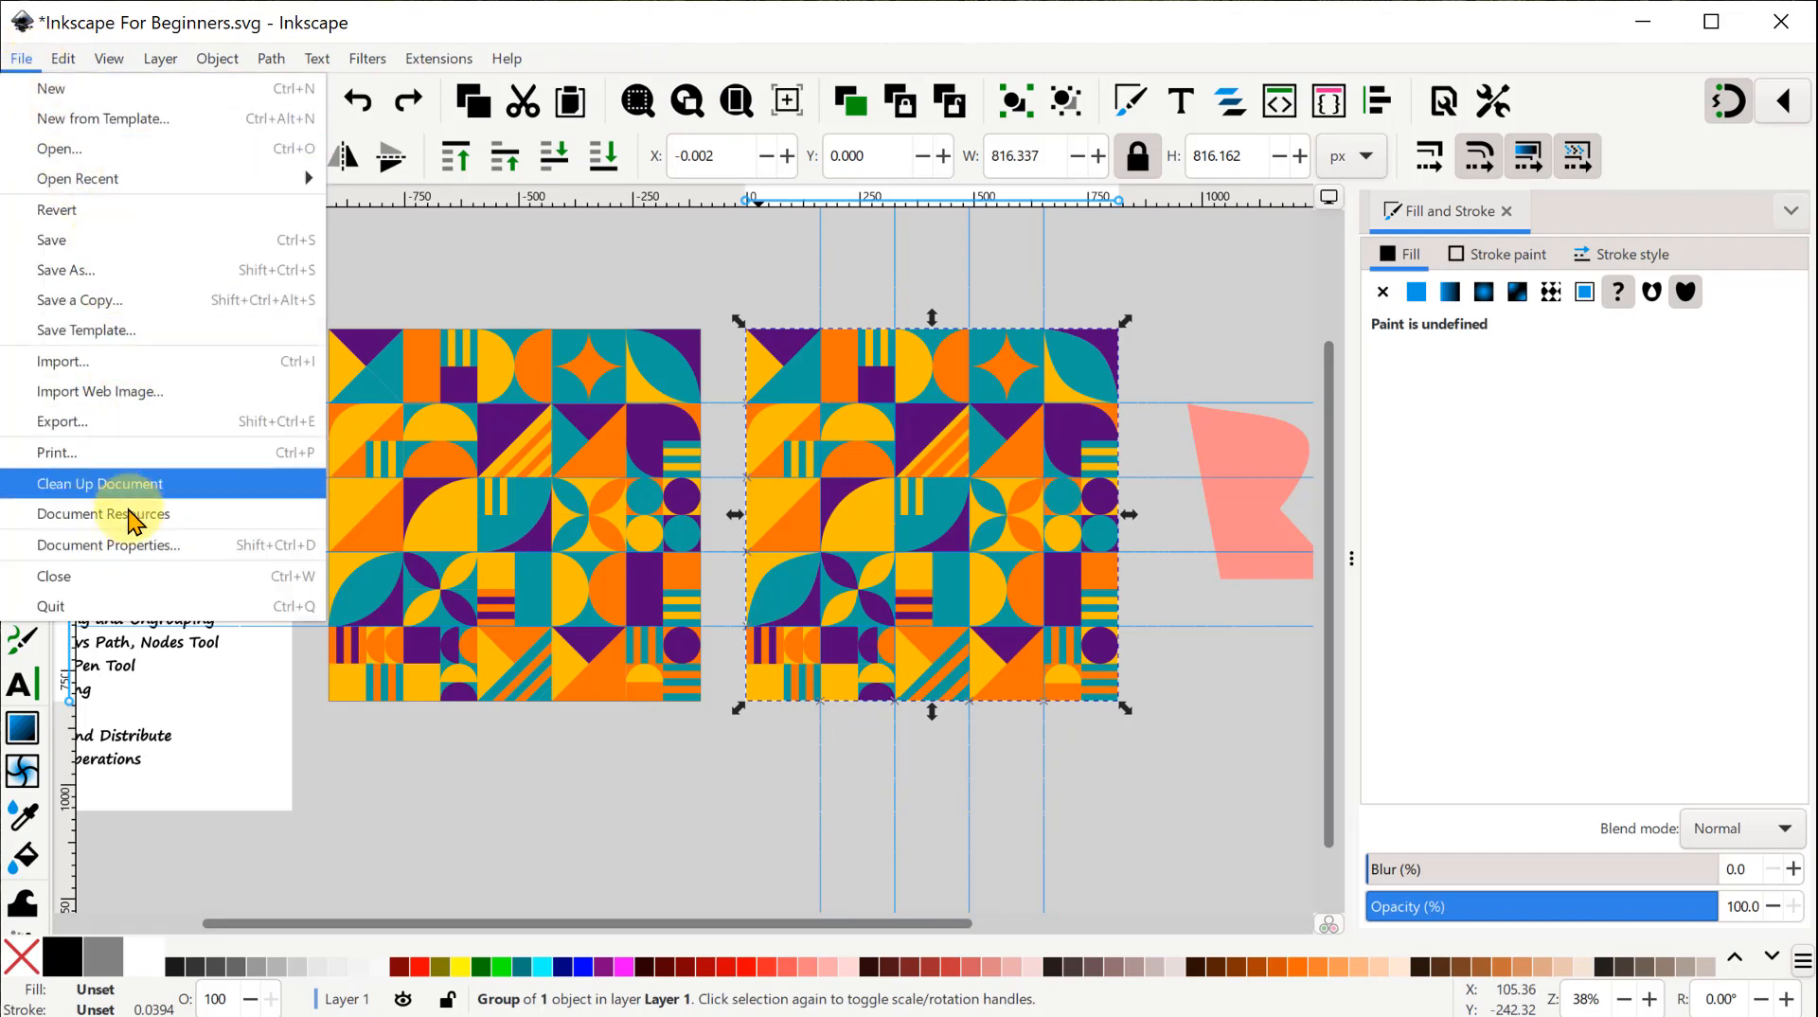
left_click(133, 545)
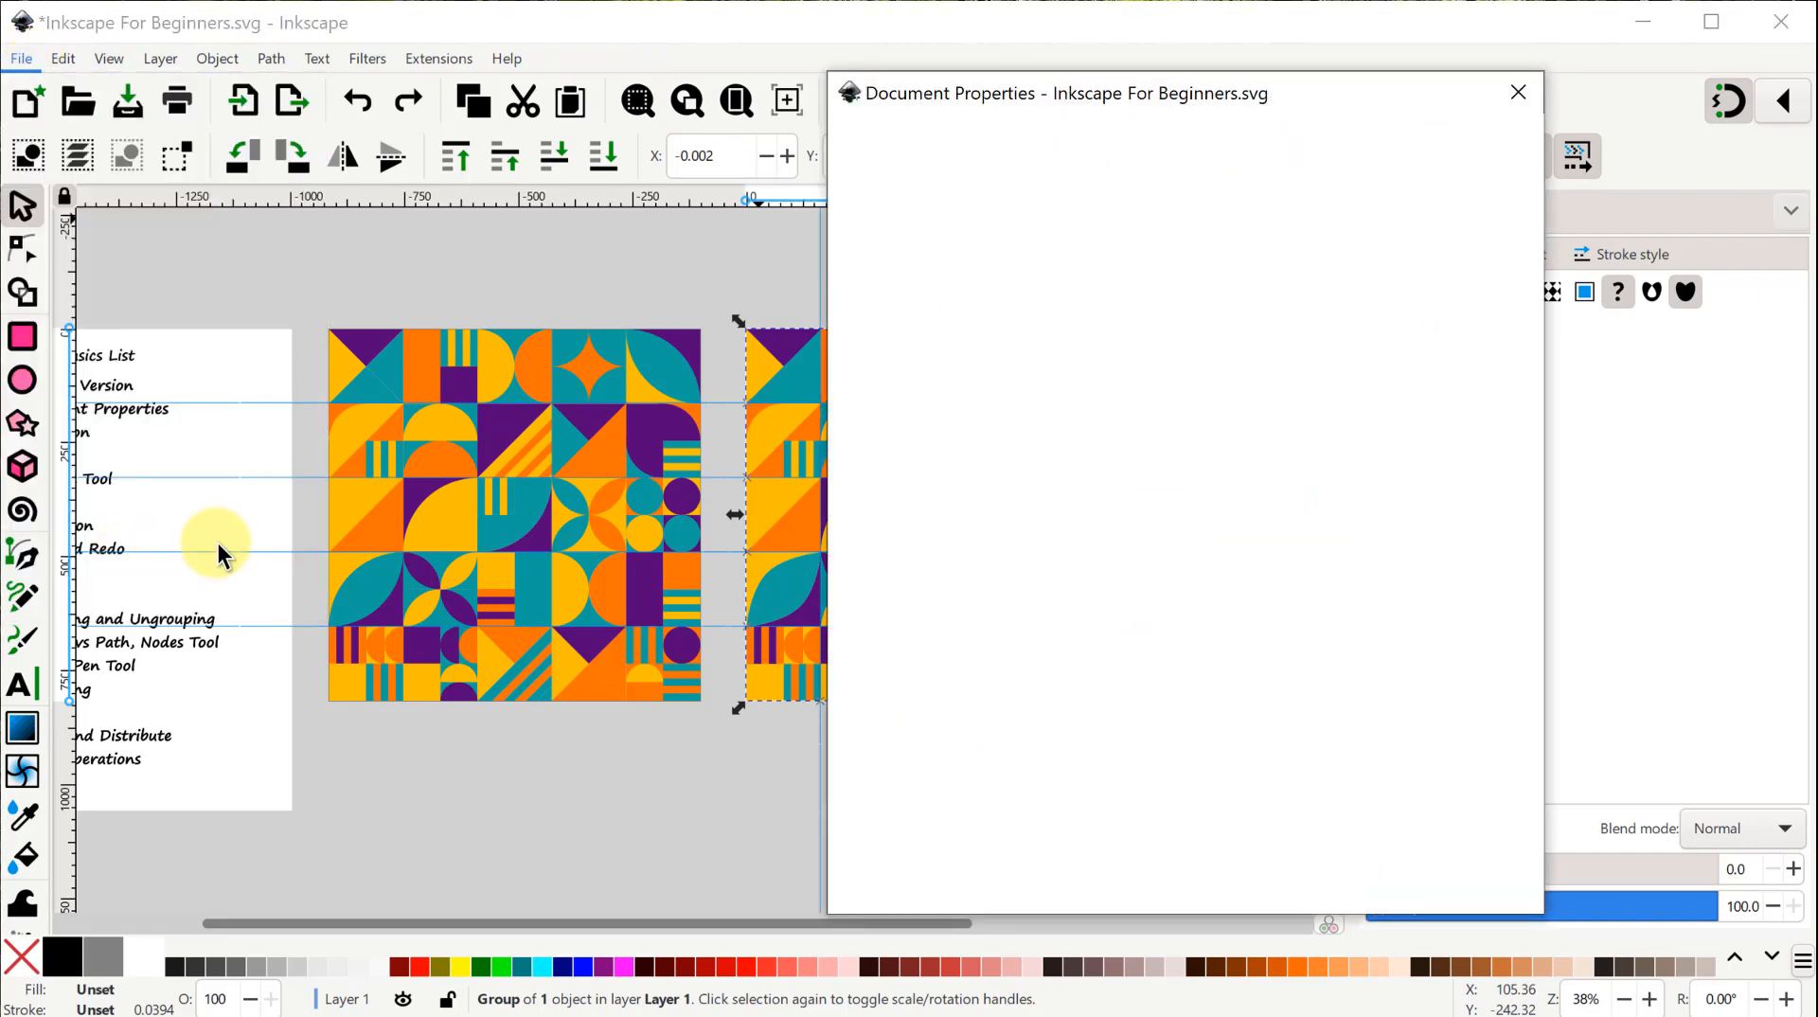
left_click(958, 186)
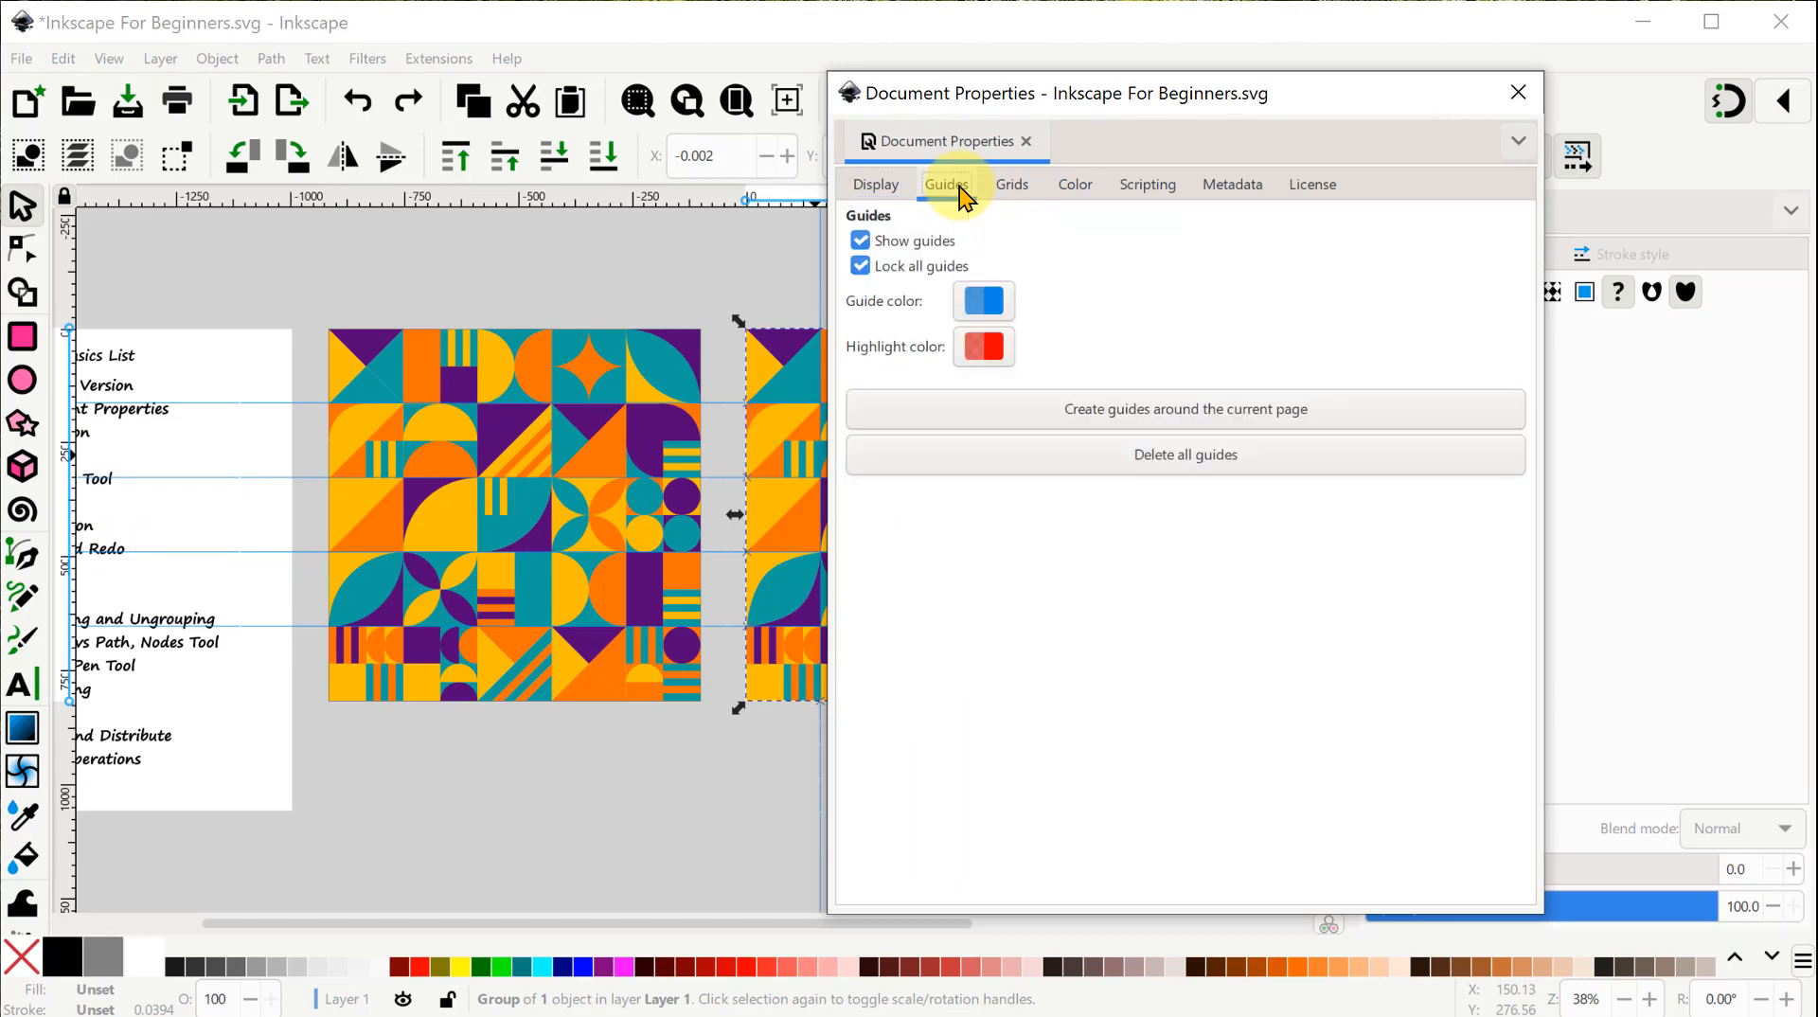
left_click(1199, 457)
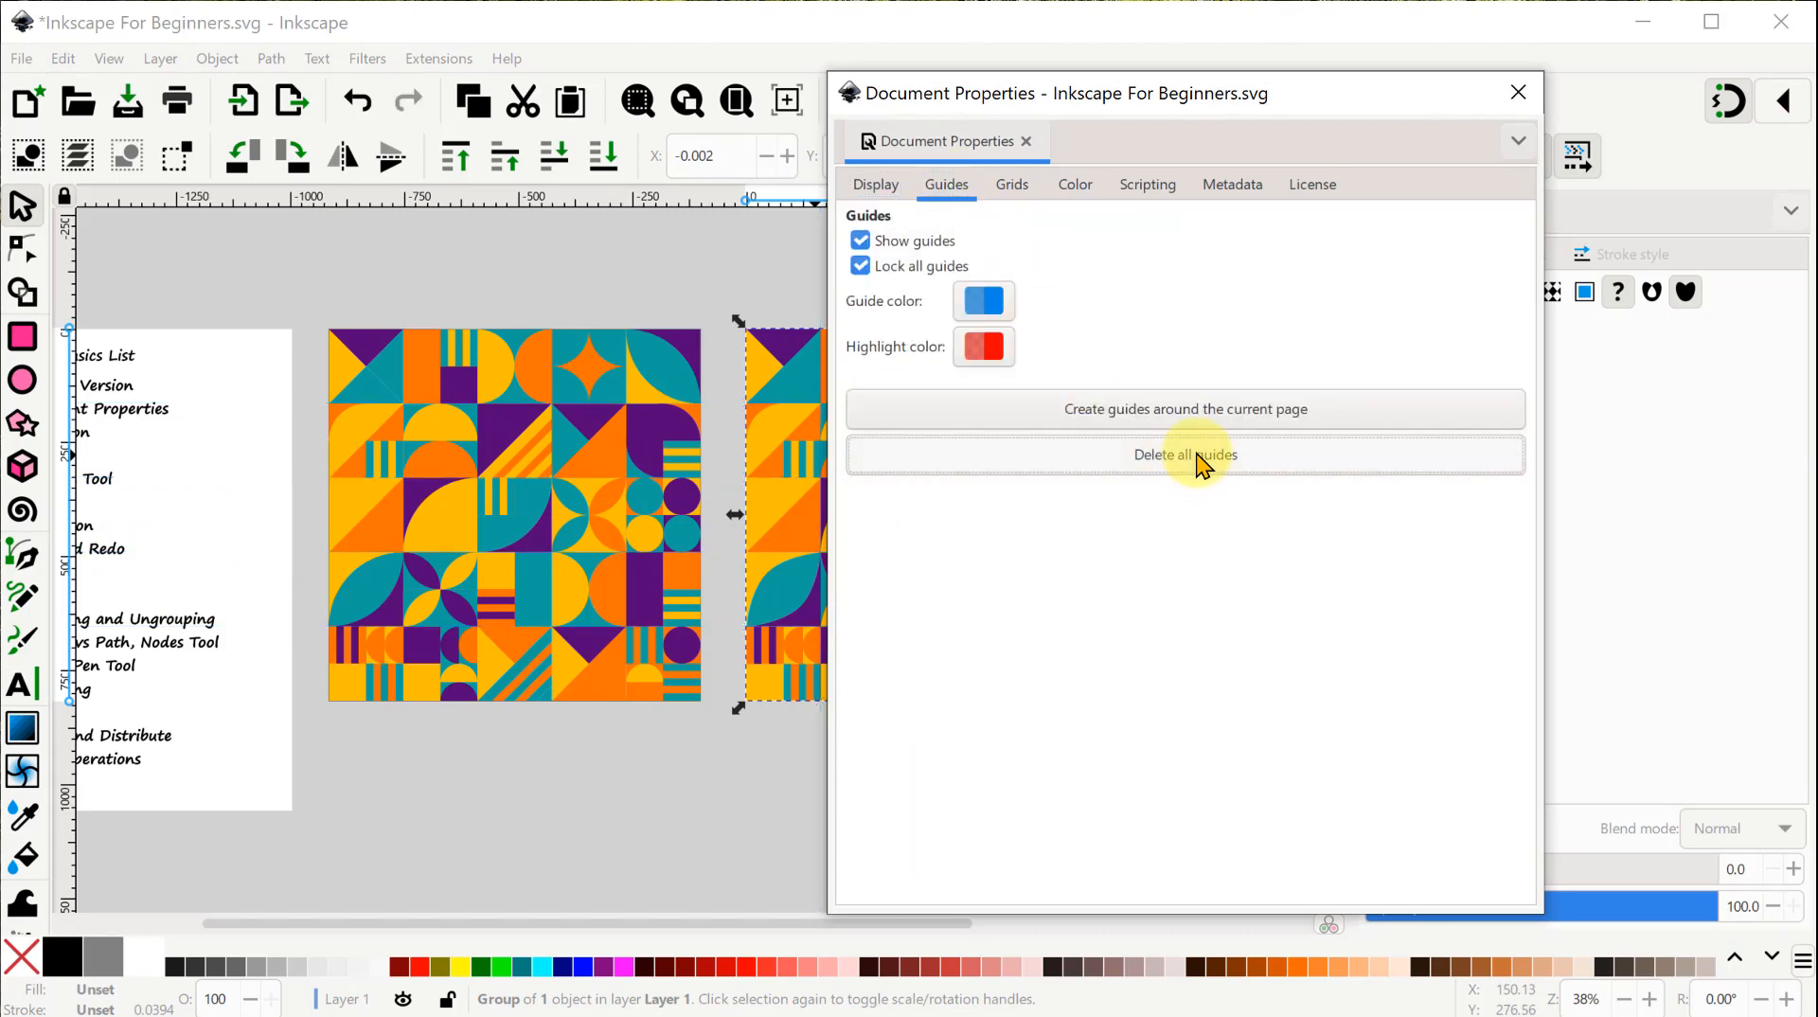
left_click(1520, 95)
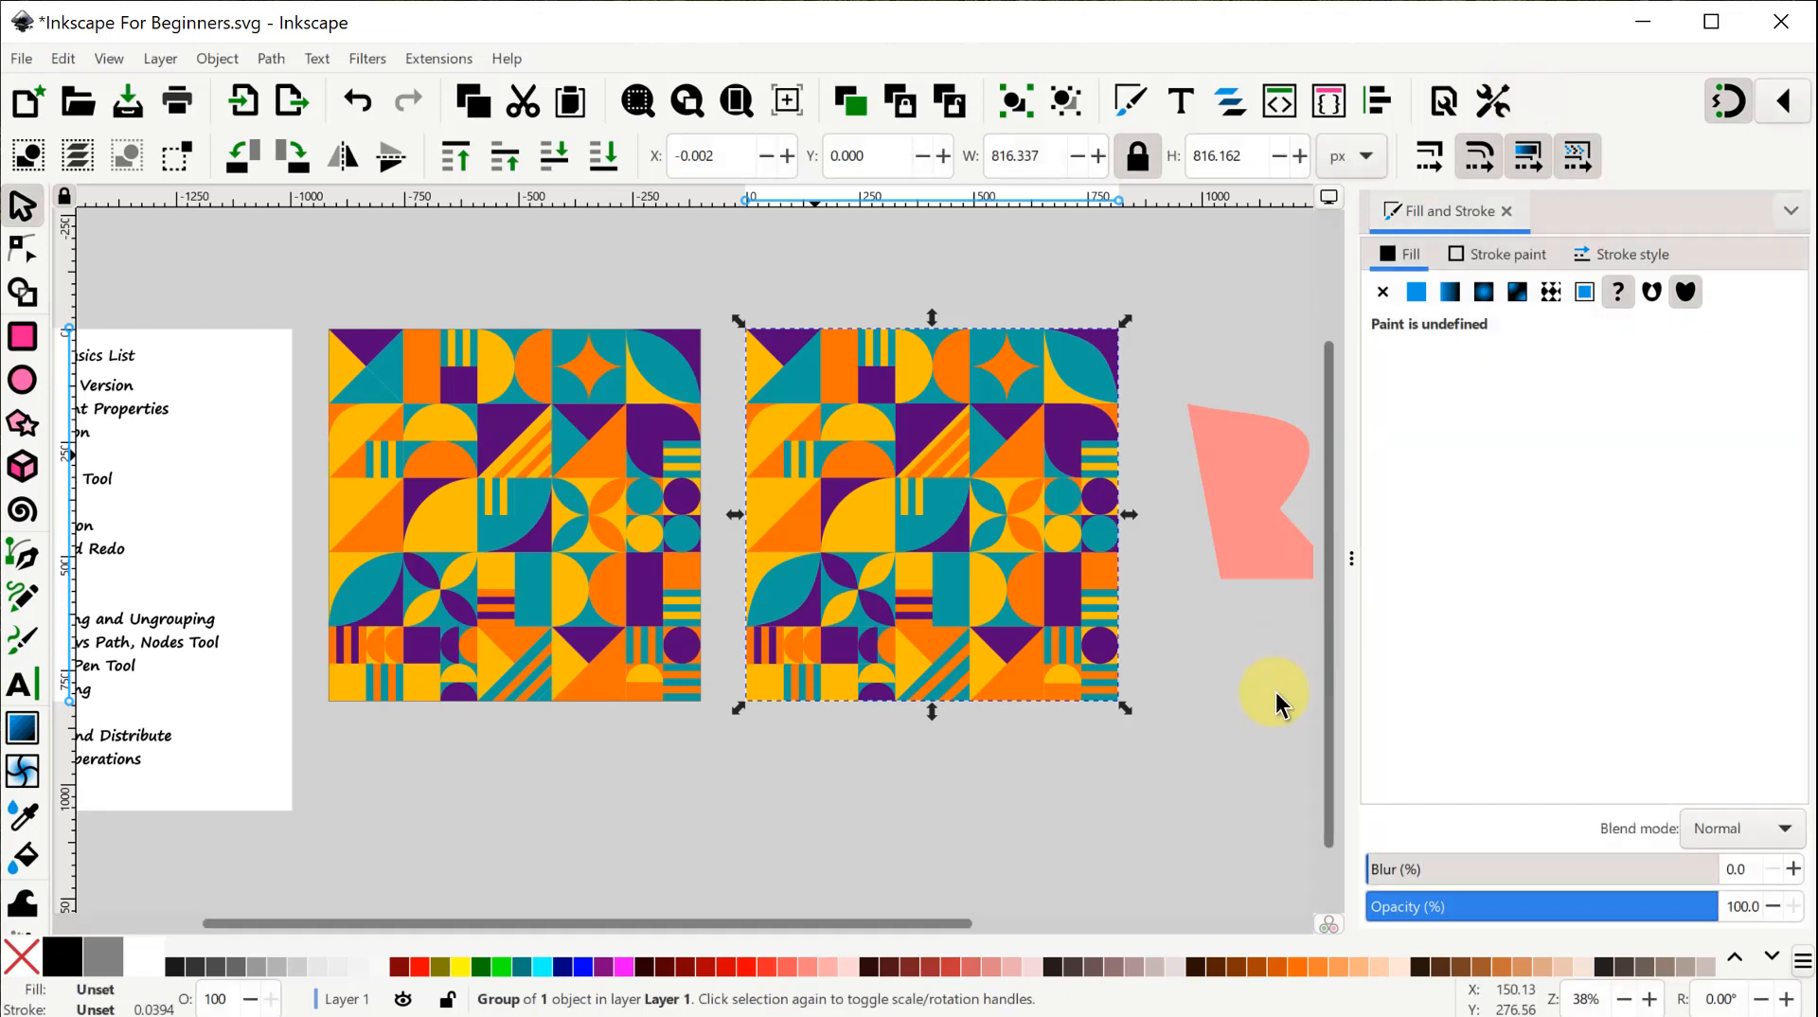
Select all the pink practice shapes beside the recreated pattern and delete them.
left_click_drag(1150, 845, 745, 838)
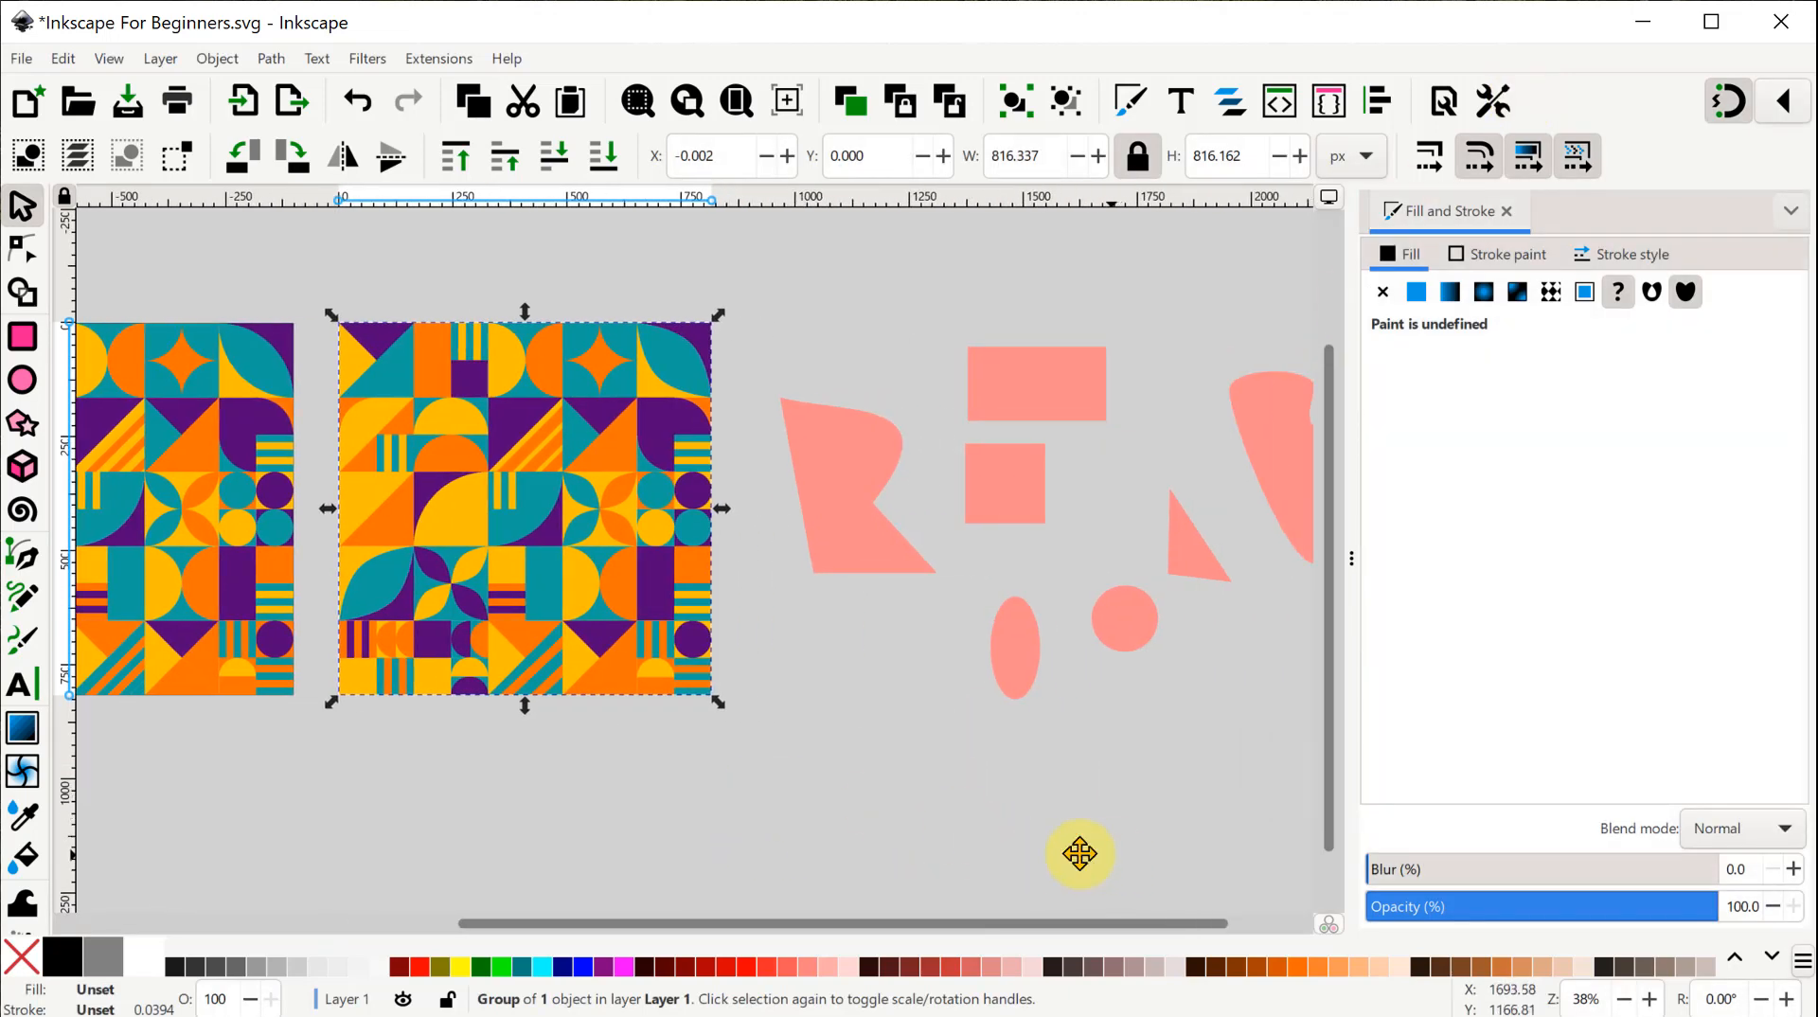
left_click_drag(1078, 853, 917, 852)
left_click_drag(604, 272, 1265, 750)
key("Delete")
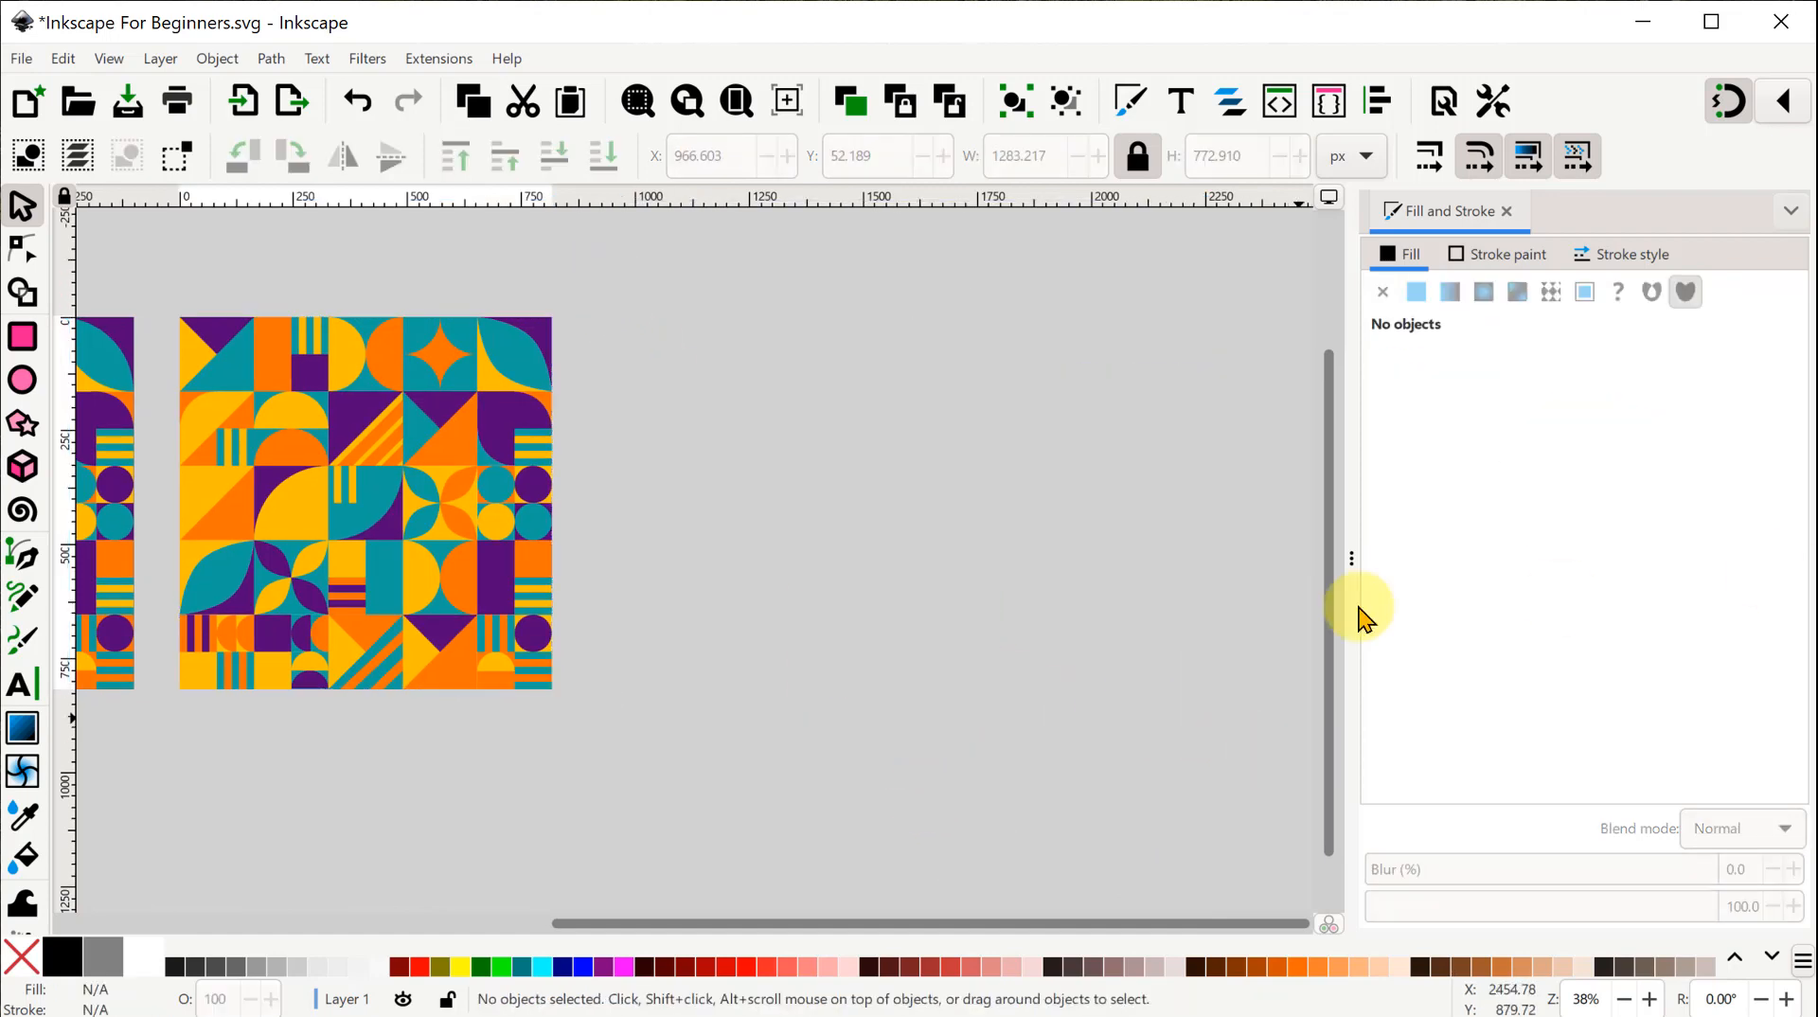
Select the grouped pattern on the page and open the export settings.
left_click_drag(393, 831, 978, 782)
left_click(1056, 492)
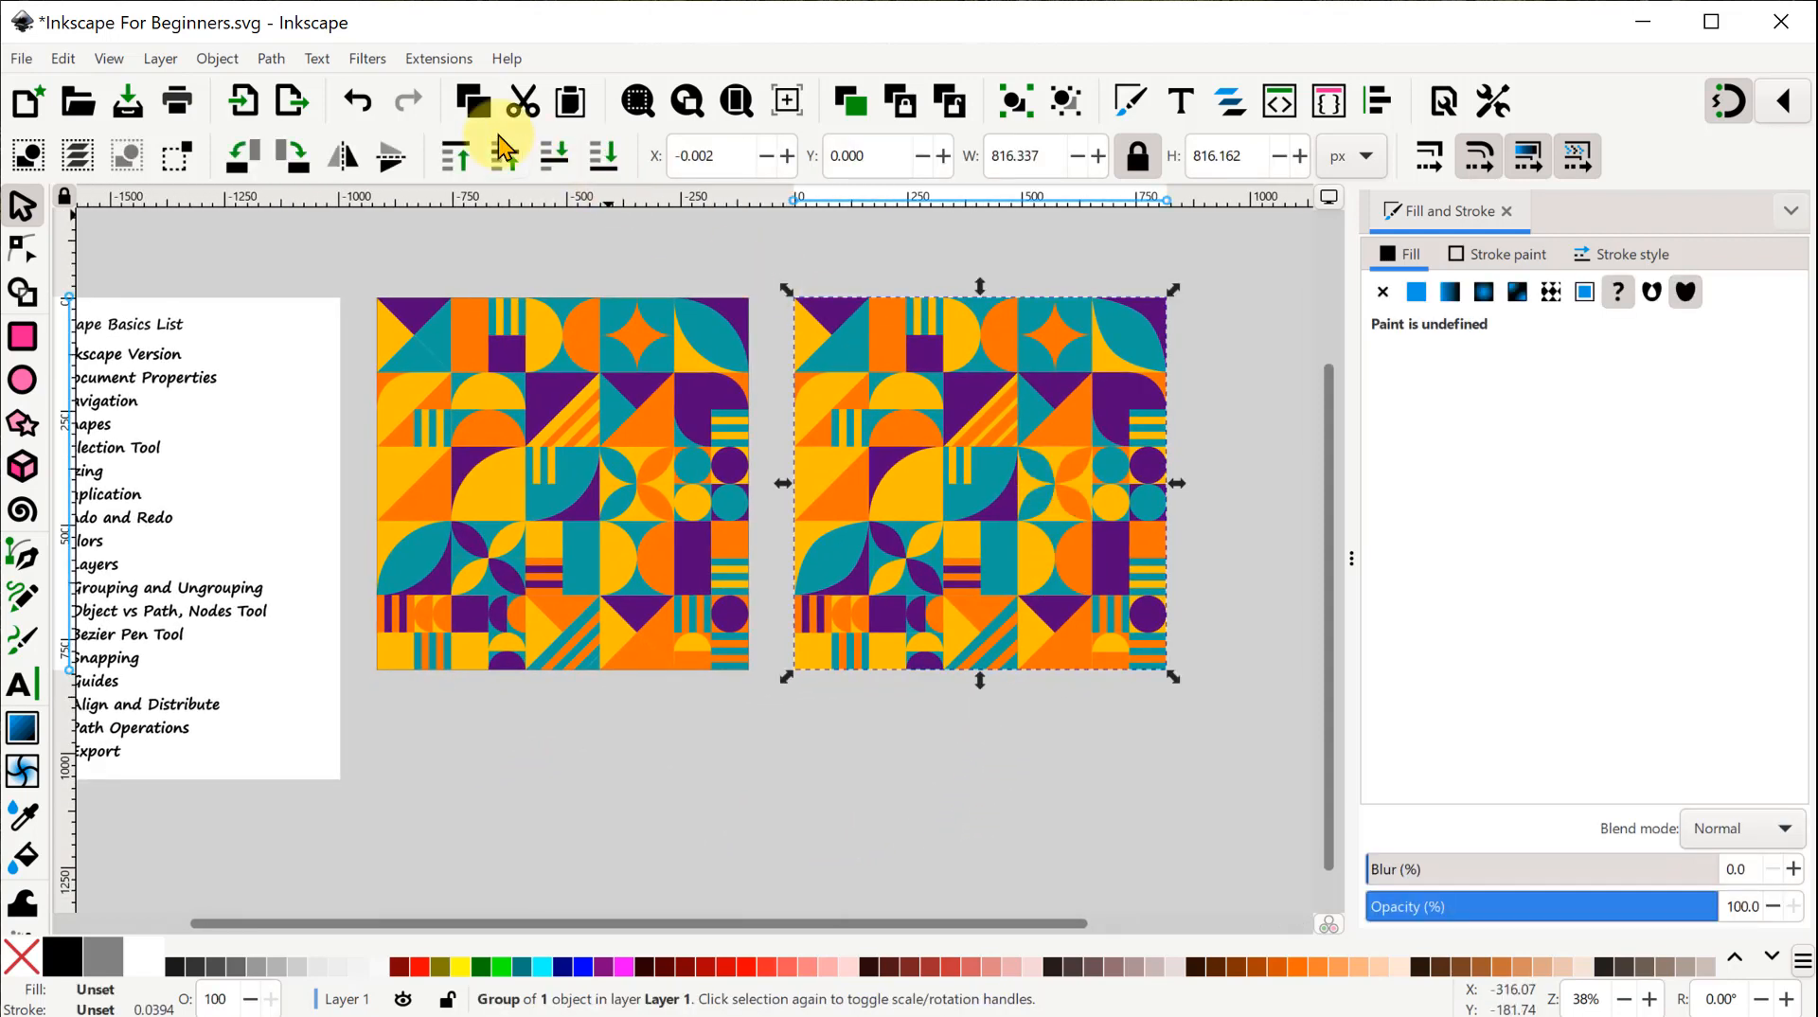
left_click(21, 58)
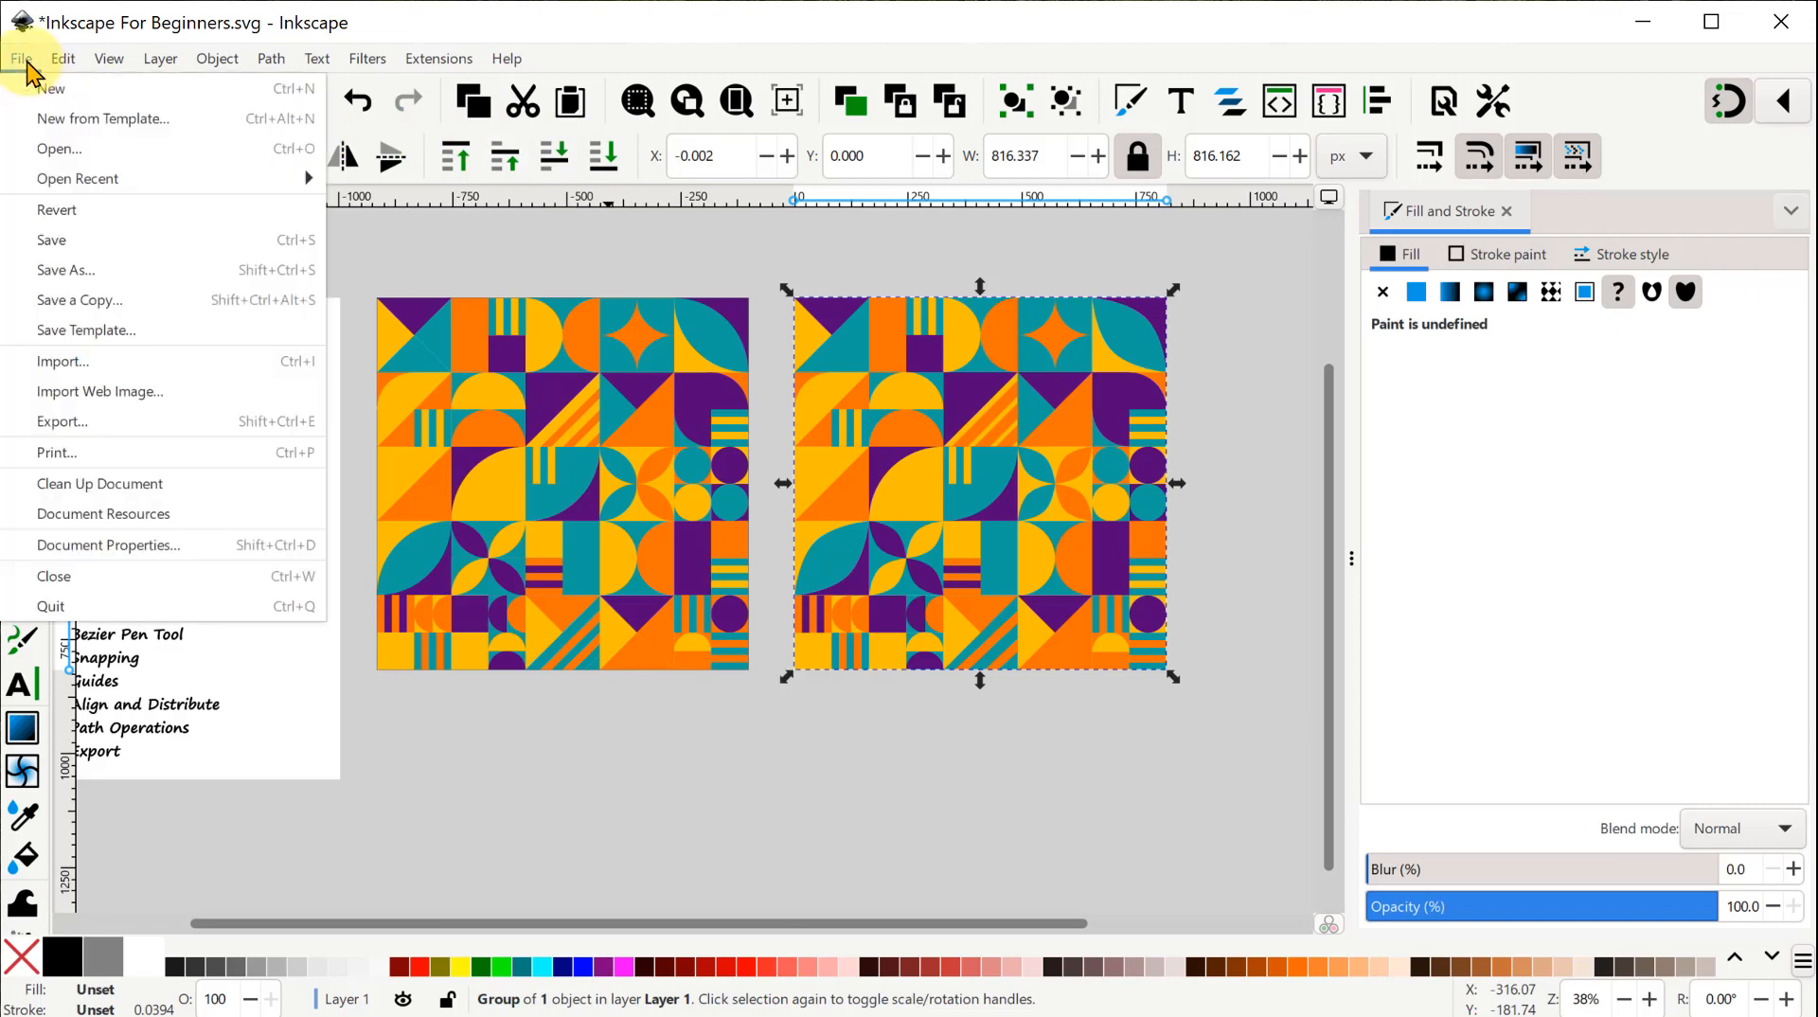
left_click(59, 421)
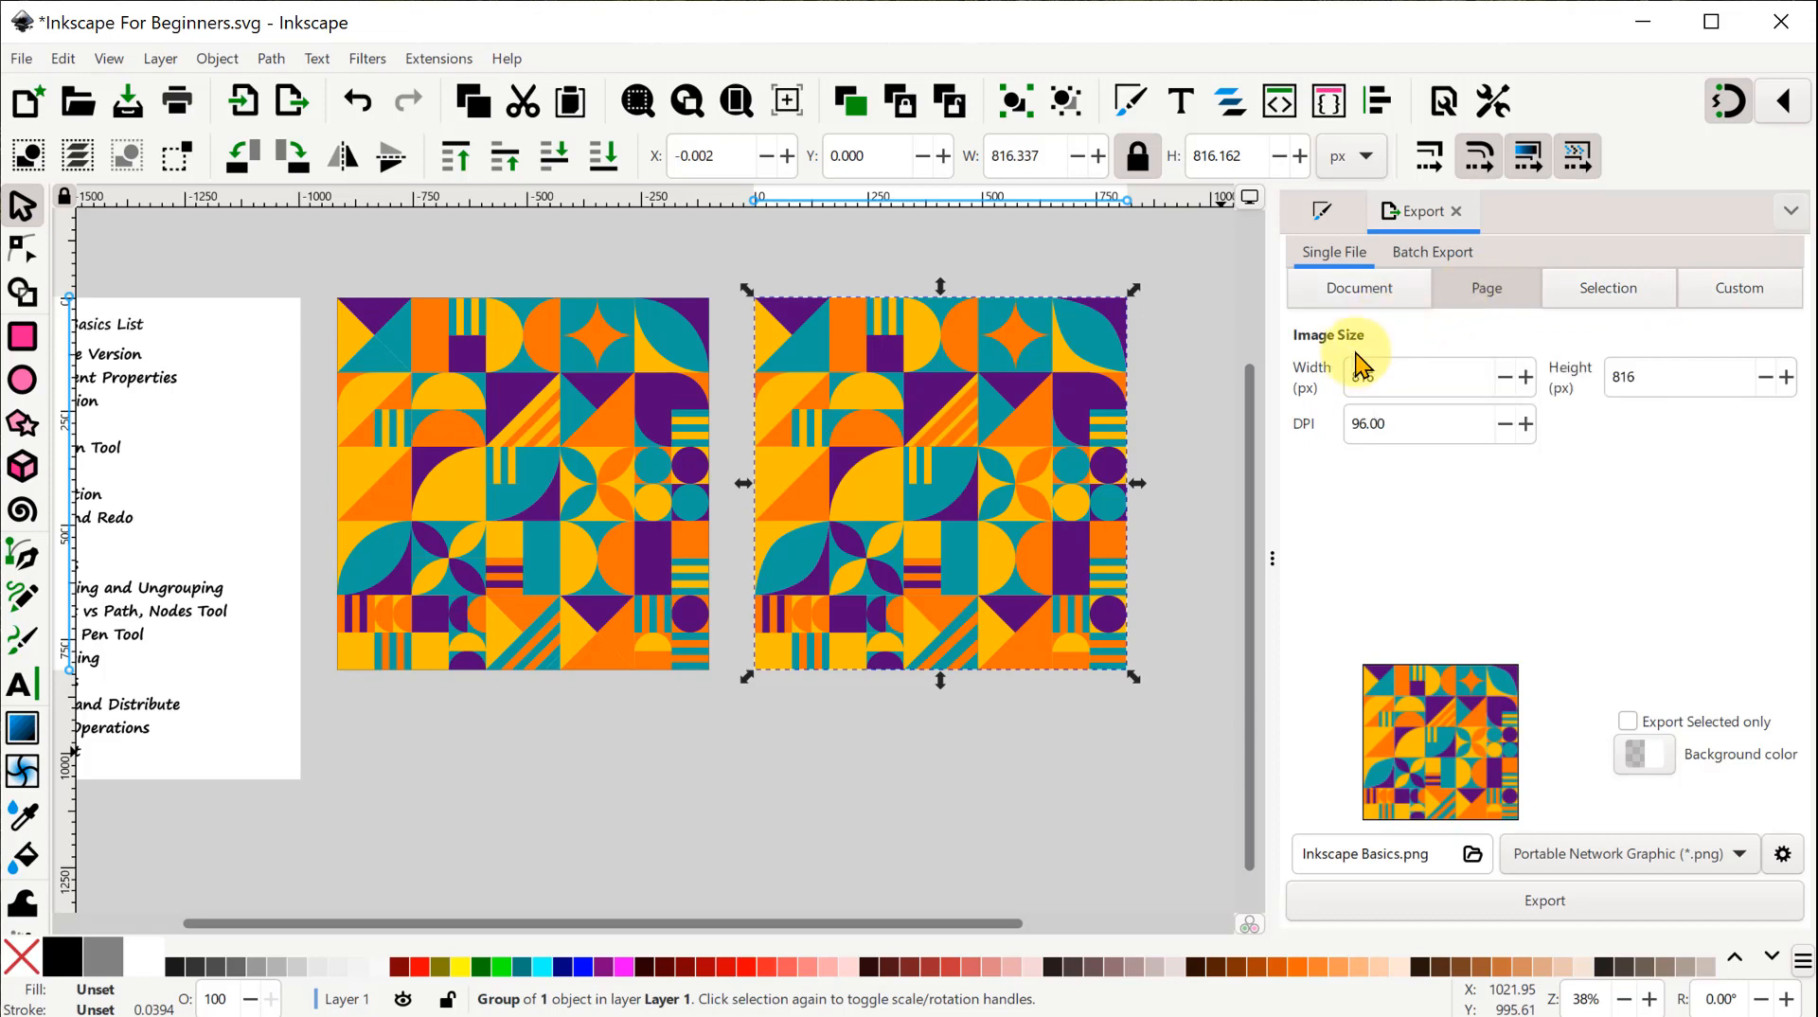
Try moving the grouped pattern diagonally down off the page to compare the page export preview, and undo the move.
left_click_drag(1016, 499, 1110, 589)
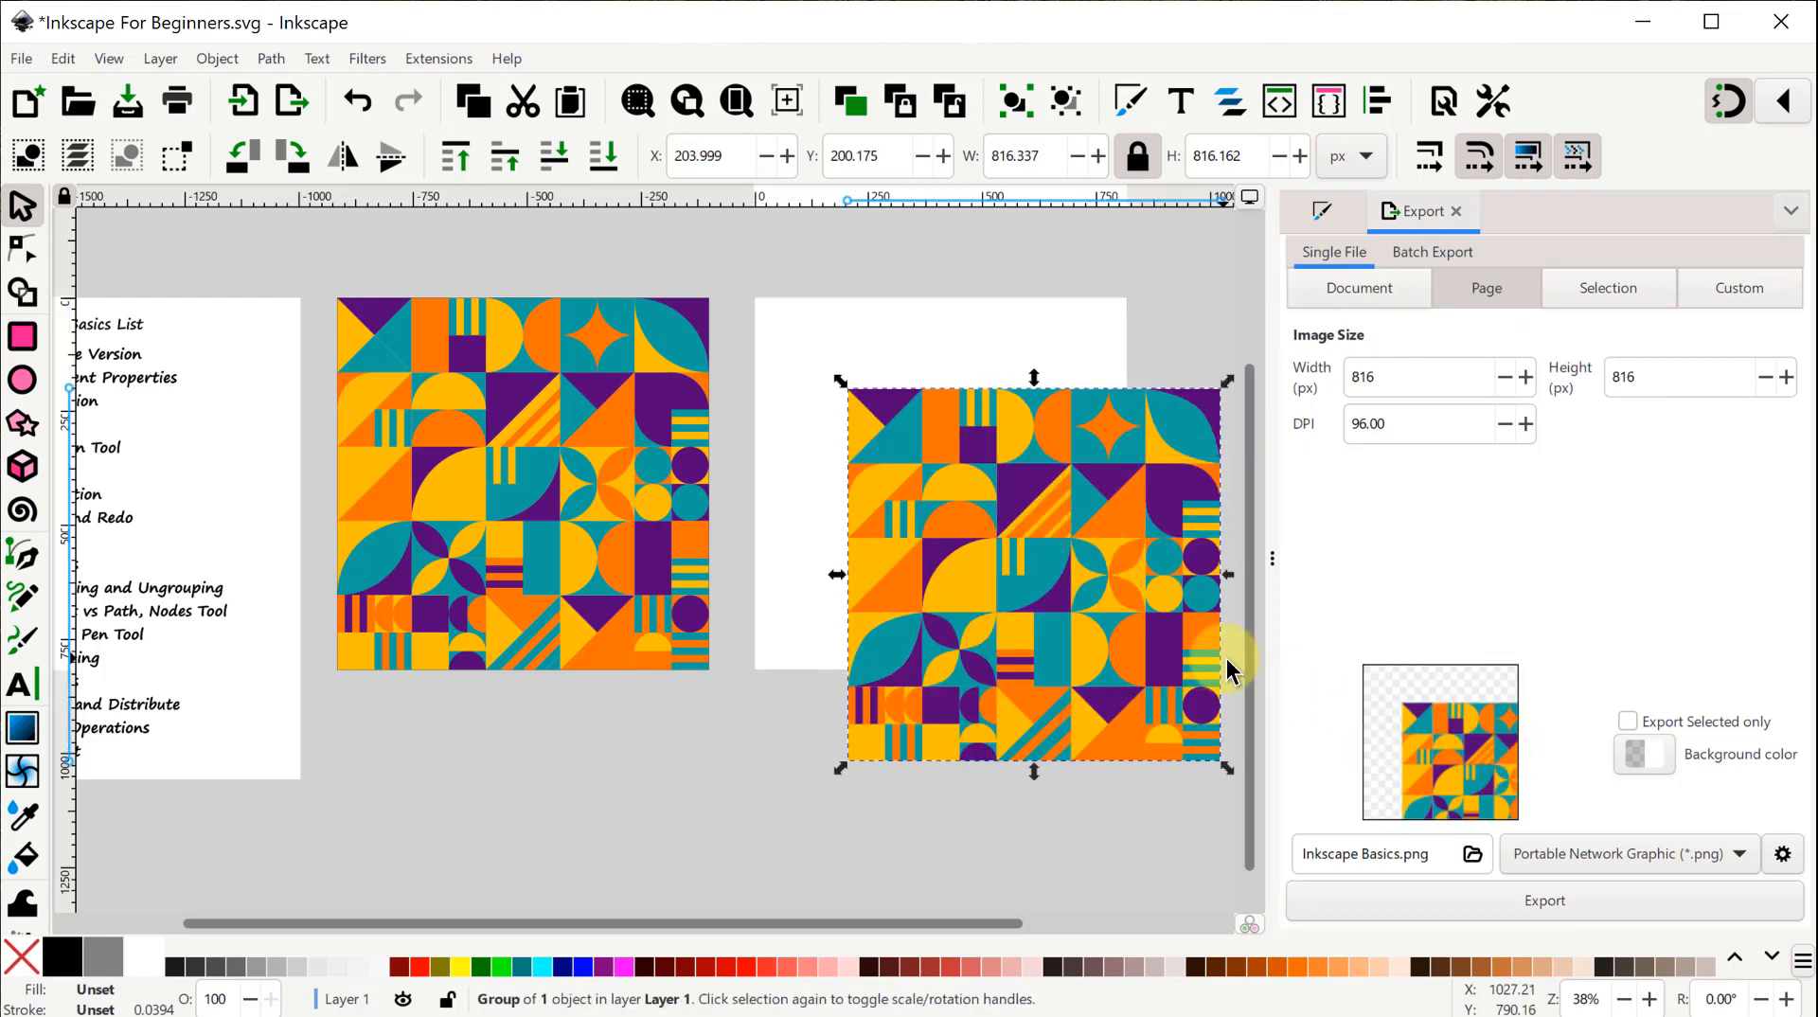
key("ctrl+z")
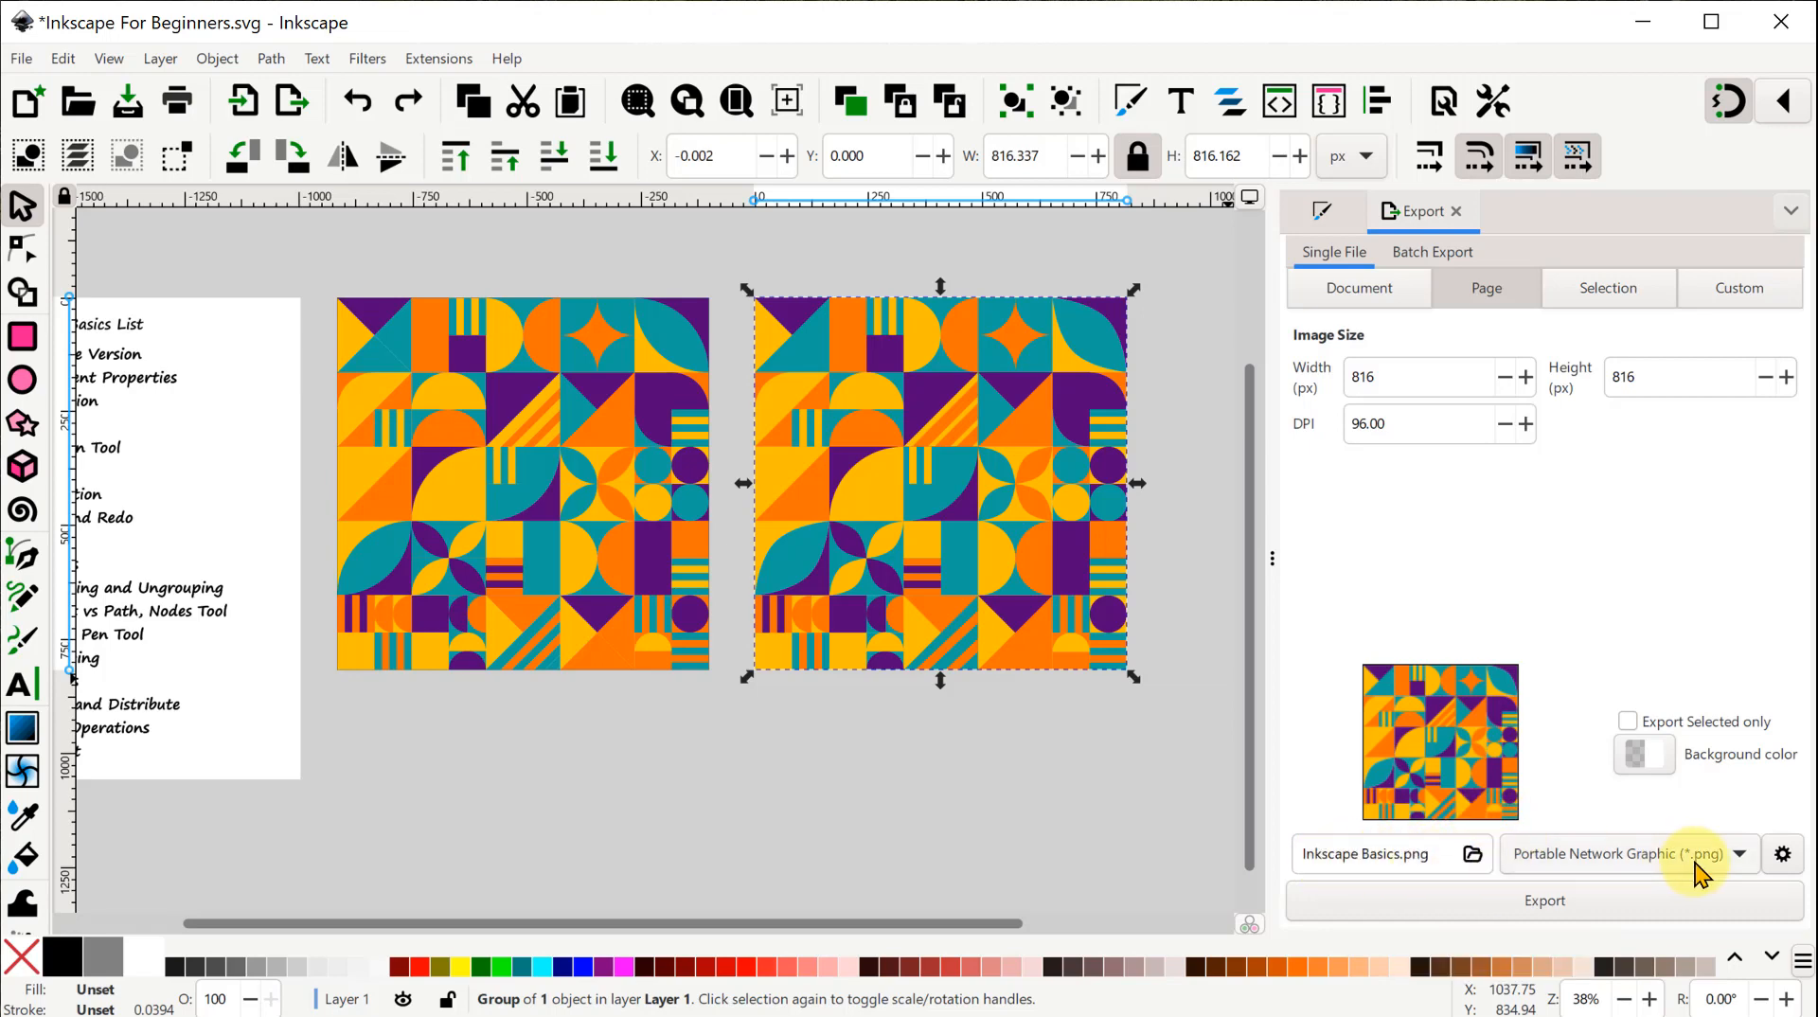
Export the page in Portable Network Graphic format as Inkscape Basics.png, and close the image viewer after checking the exported picture.
left_click(1745, 864)
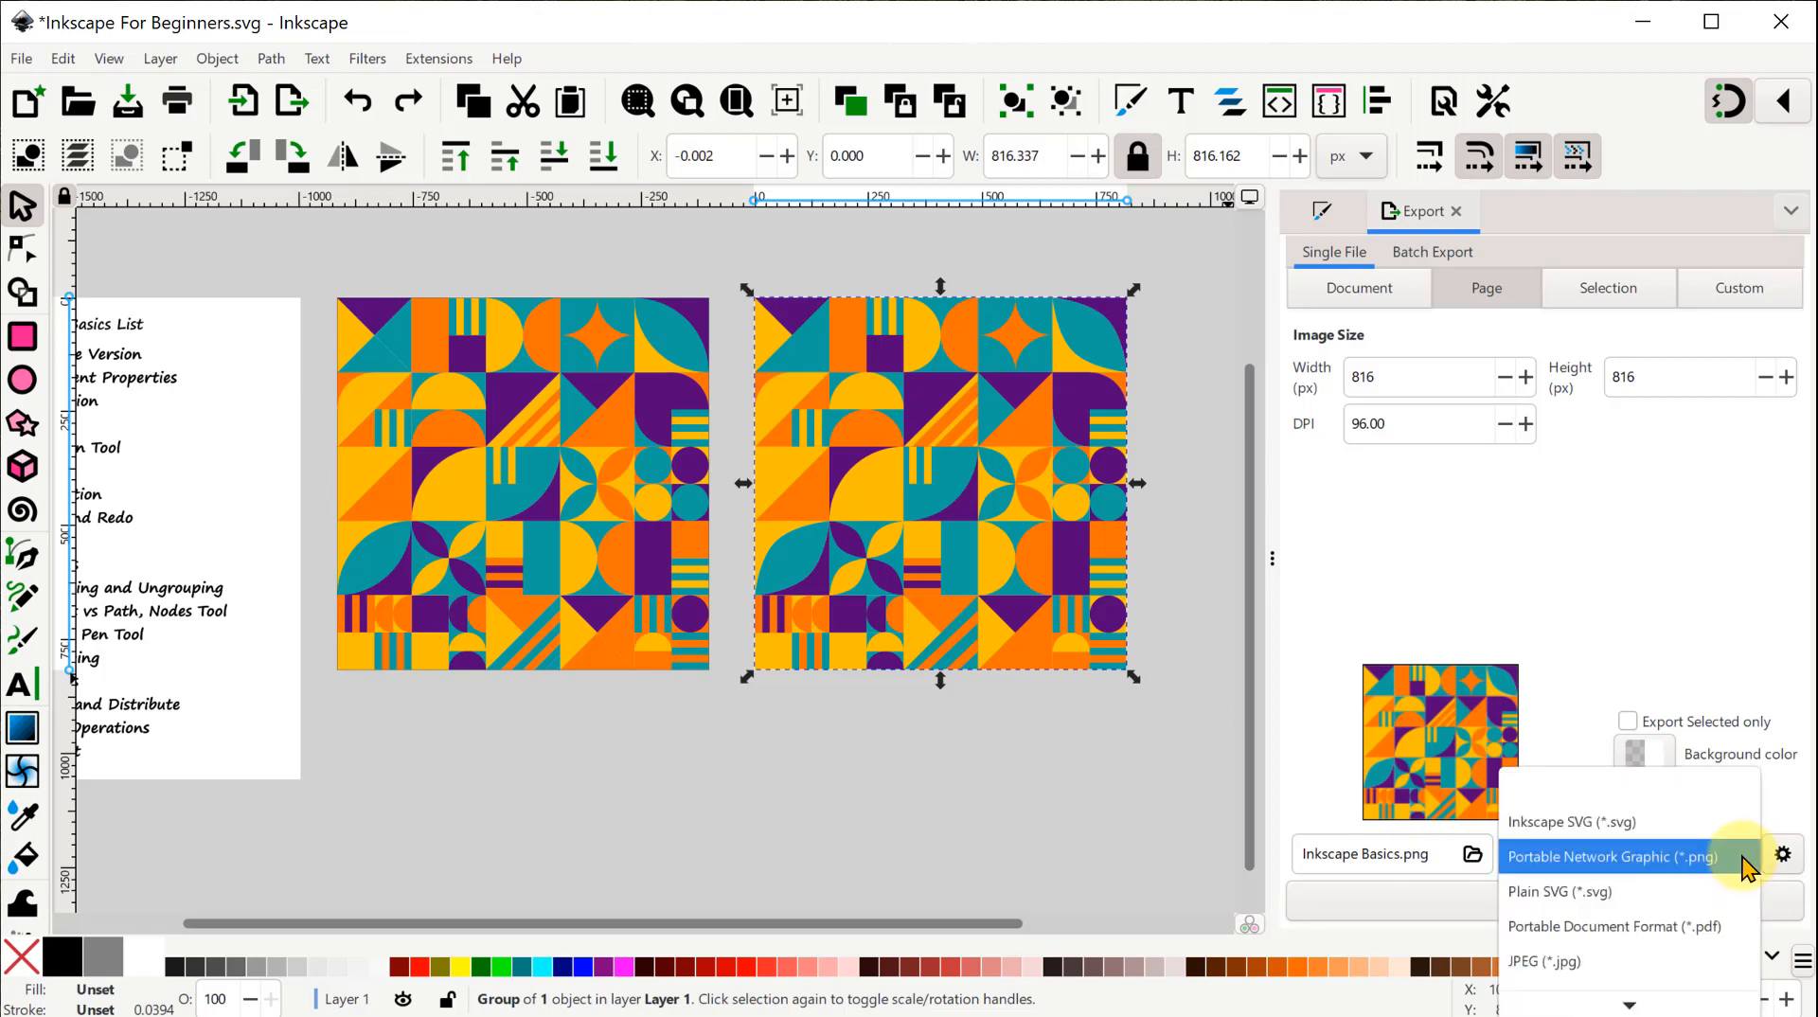
left_click(1695, 860)
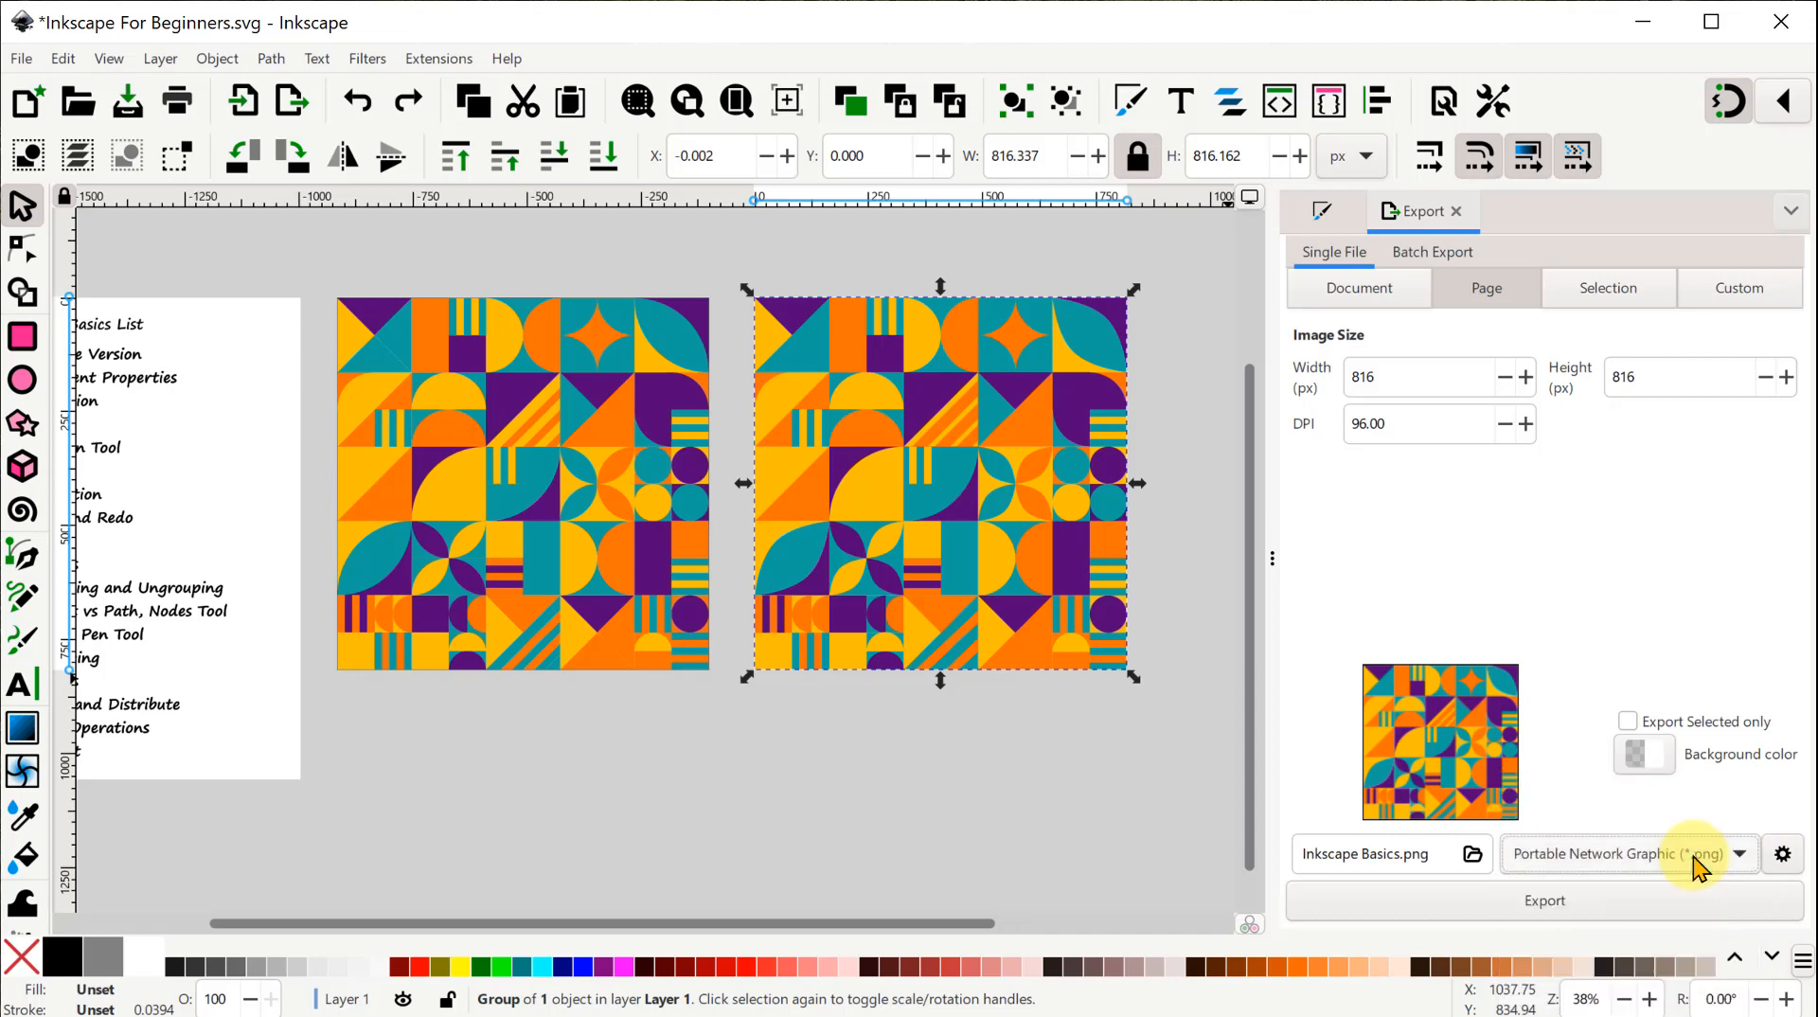
left_click(1575, 907)
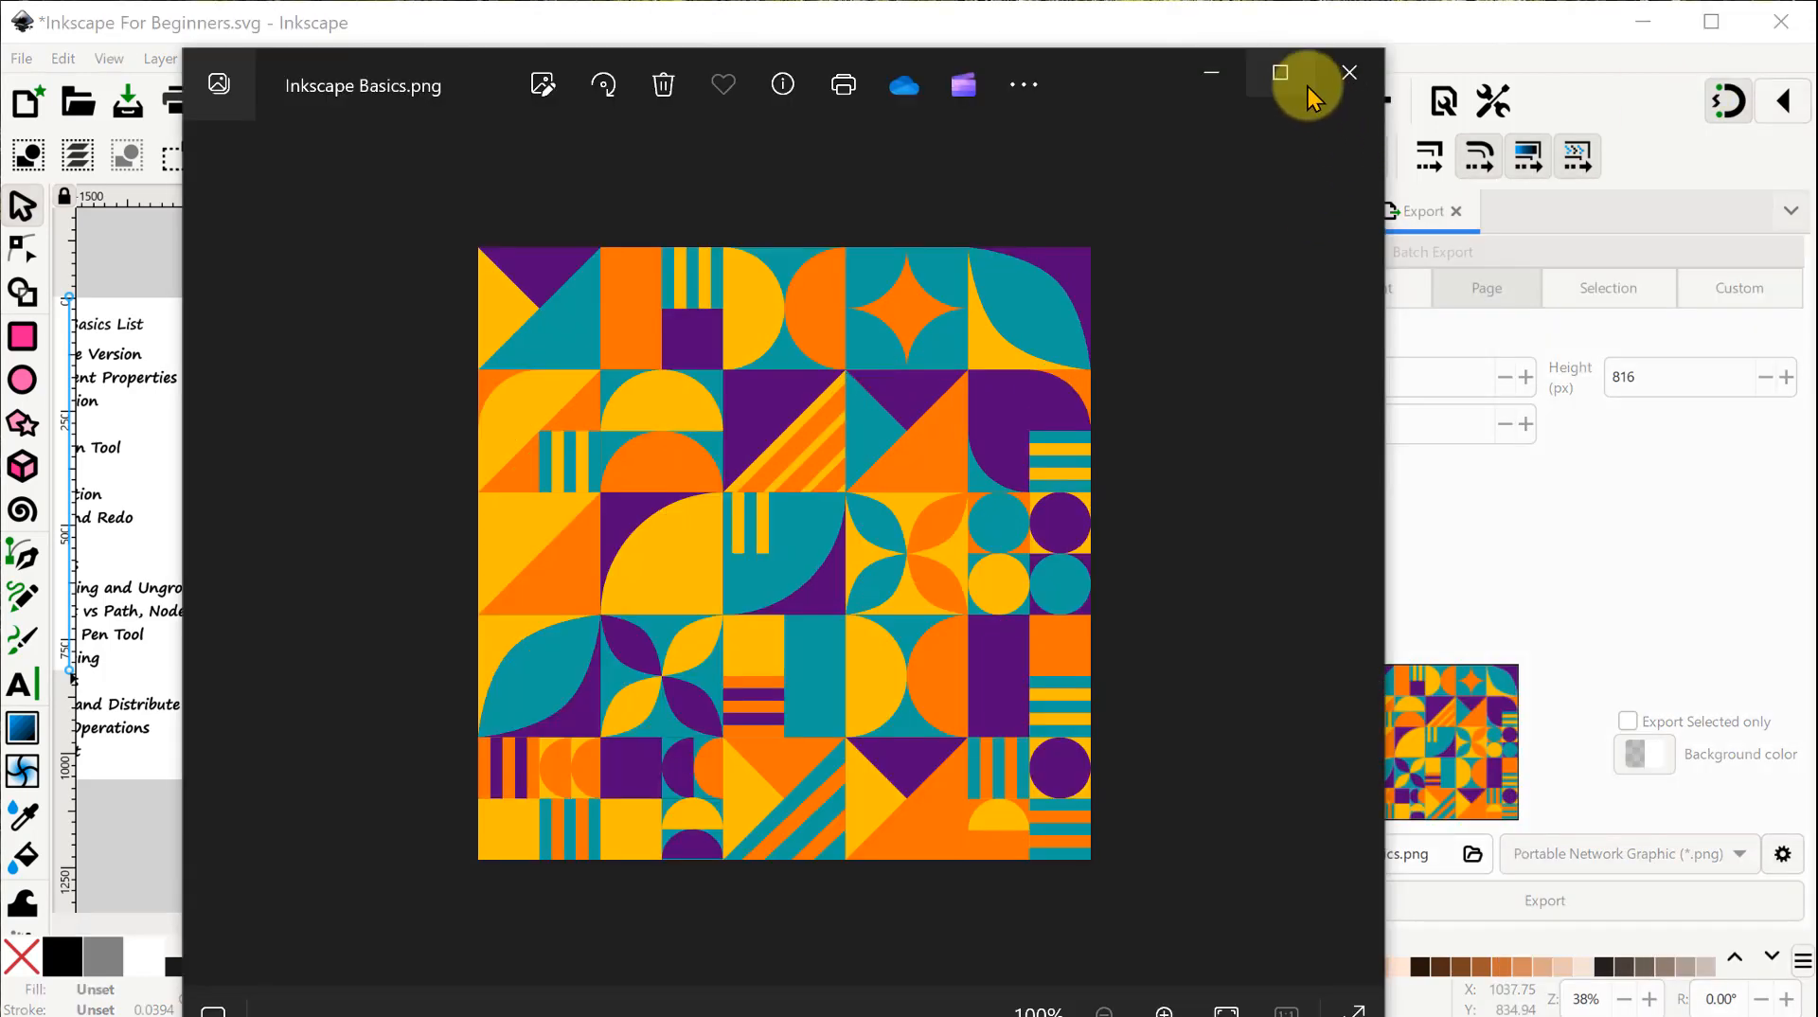
left_click_drag(1147, 76, 1191, 41)
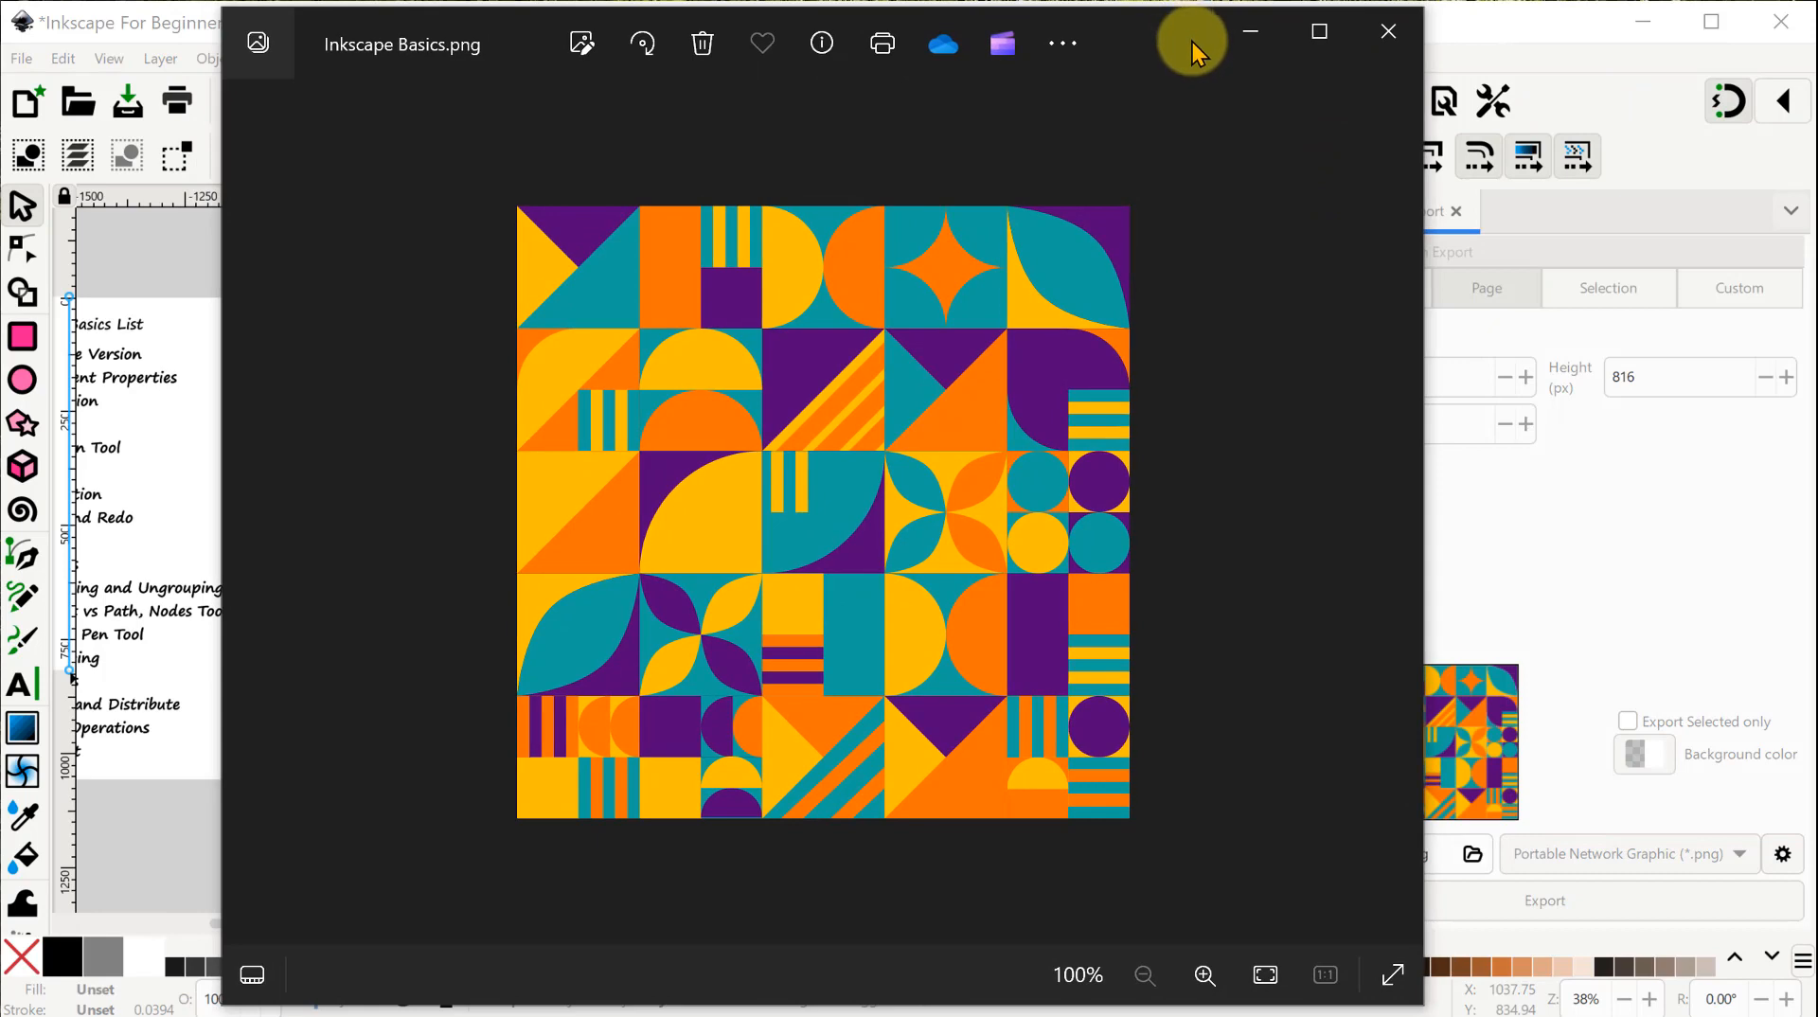
left_click(1388, 31)
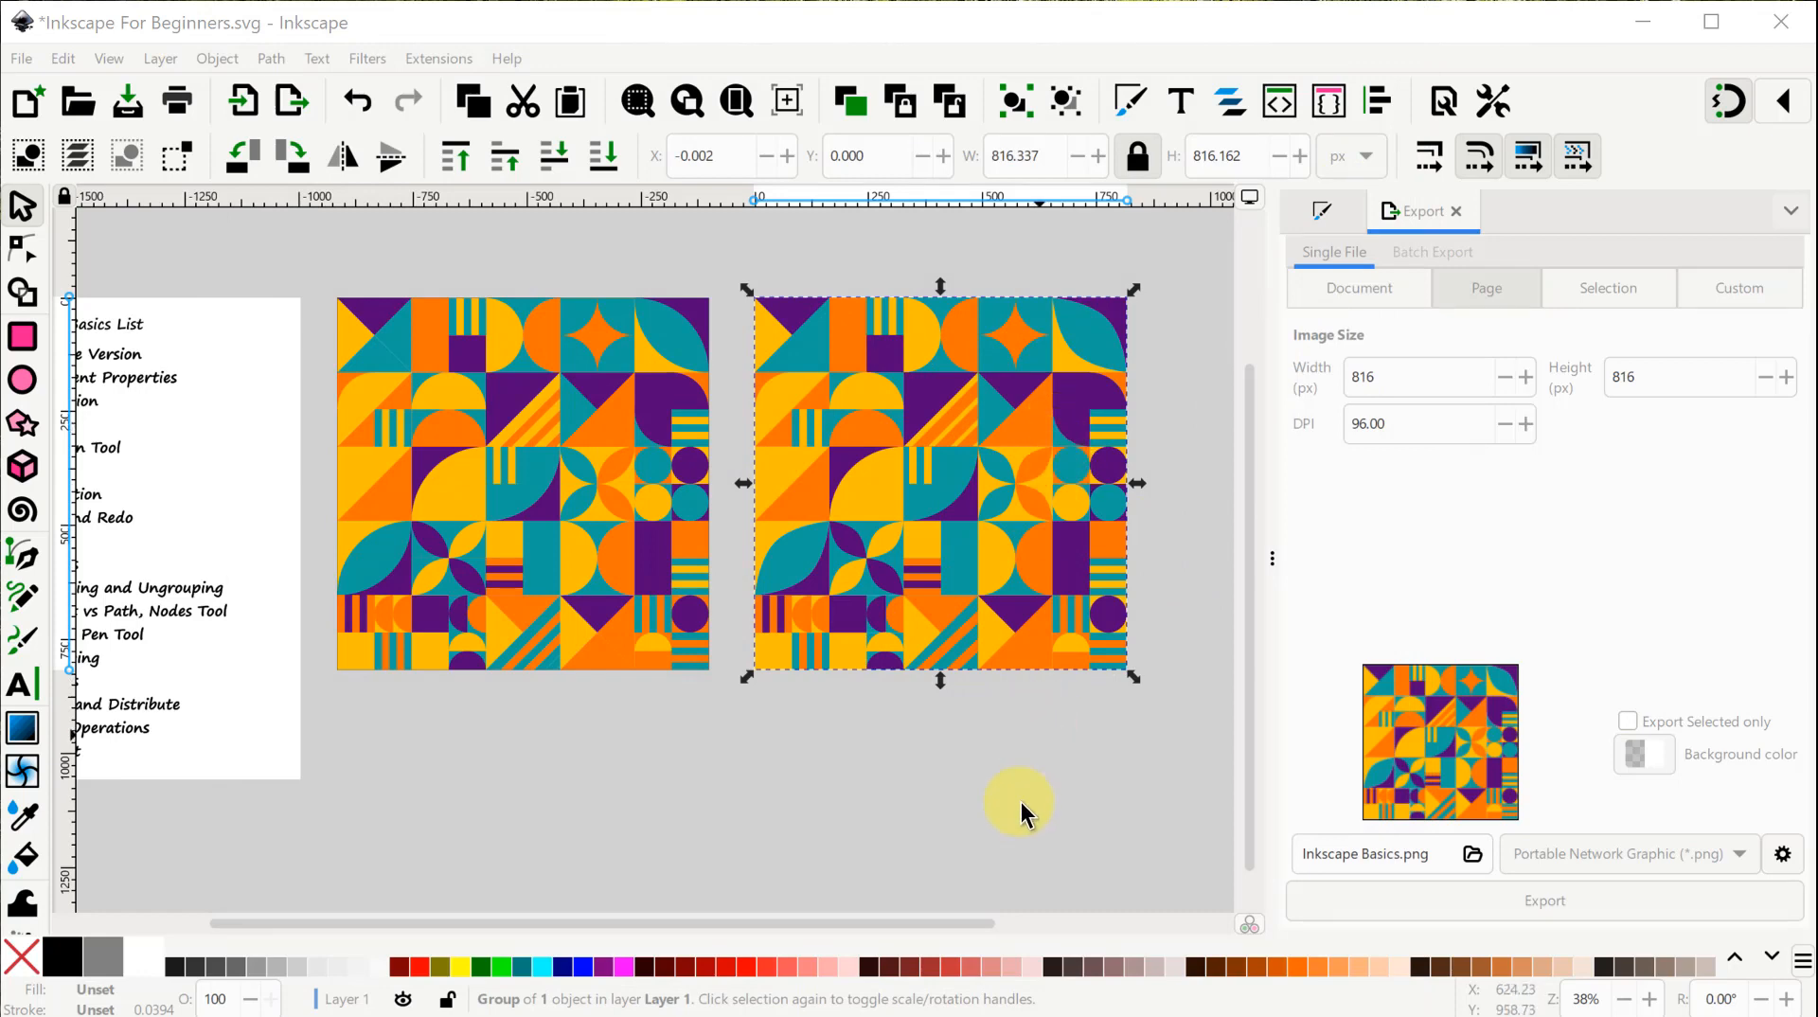
Draw a tall rectangle about 748 by 1230 px in the empty canvas beside the pattern and fill it white.
left_click_drag(1024, 822, 662, 795)
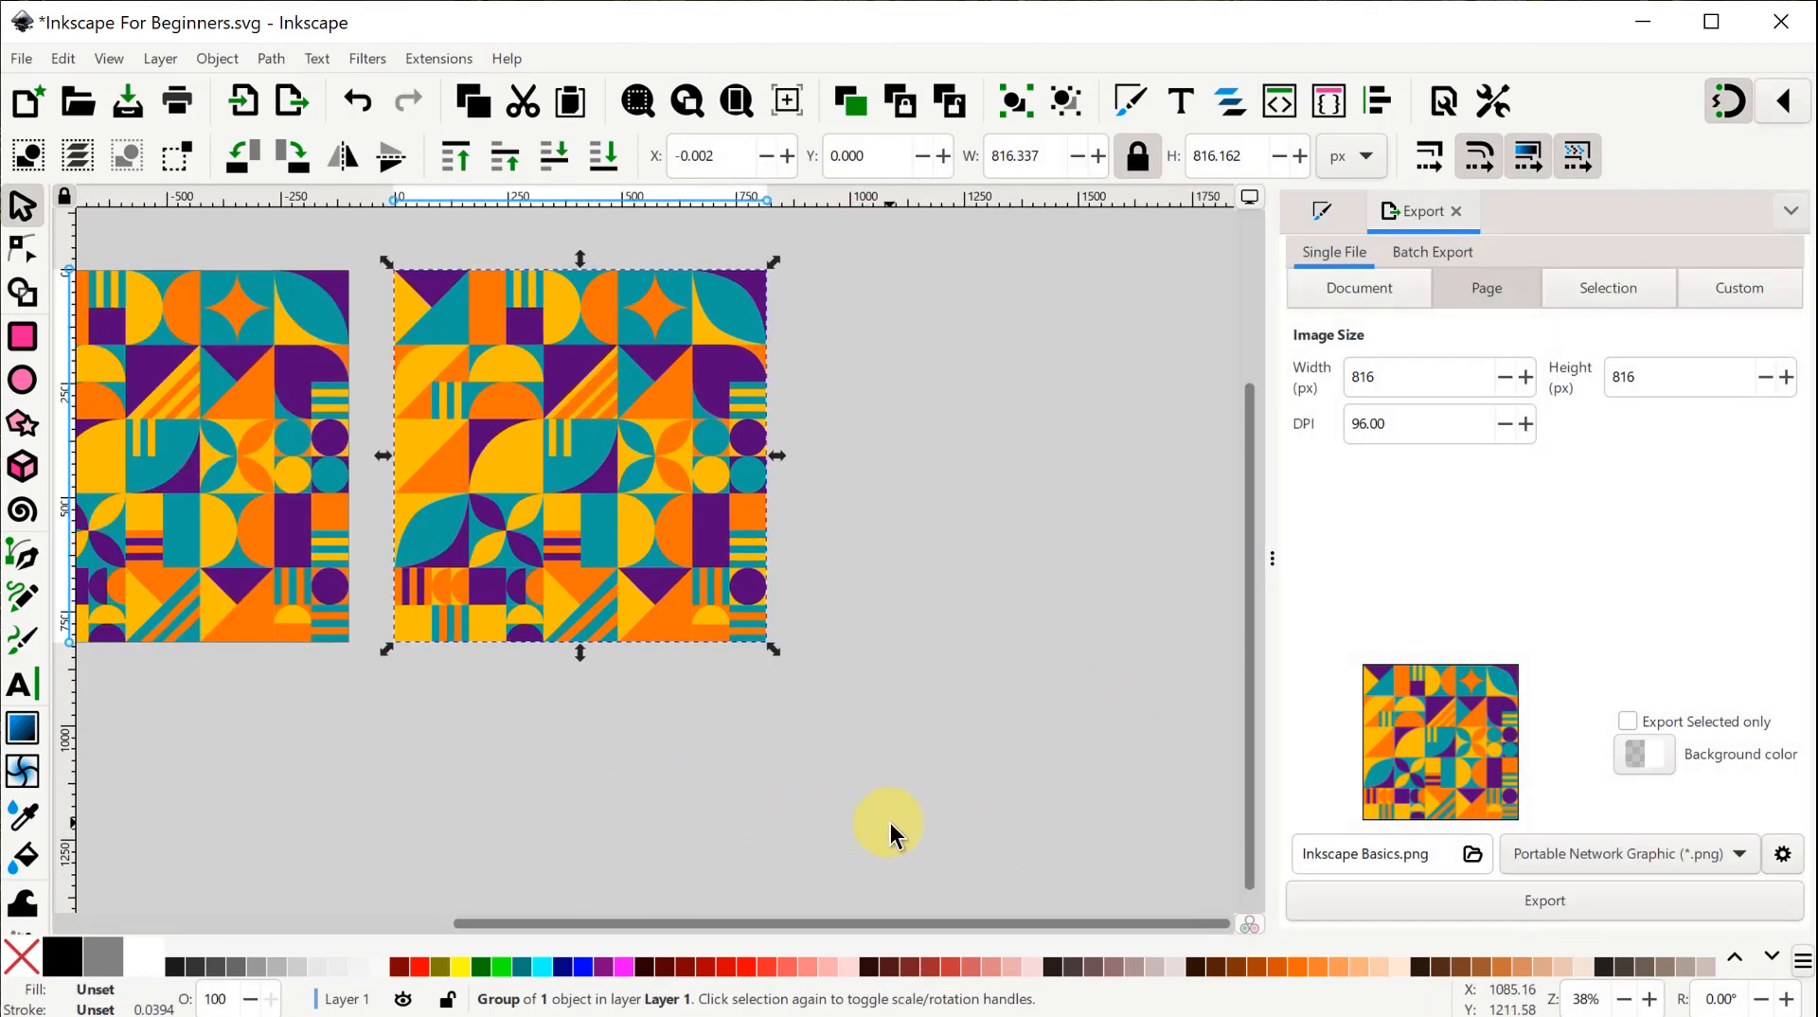
left_click(23, 336)
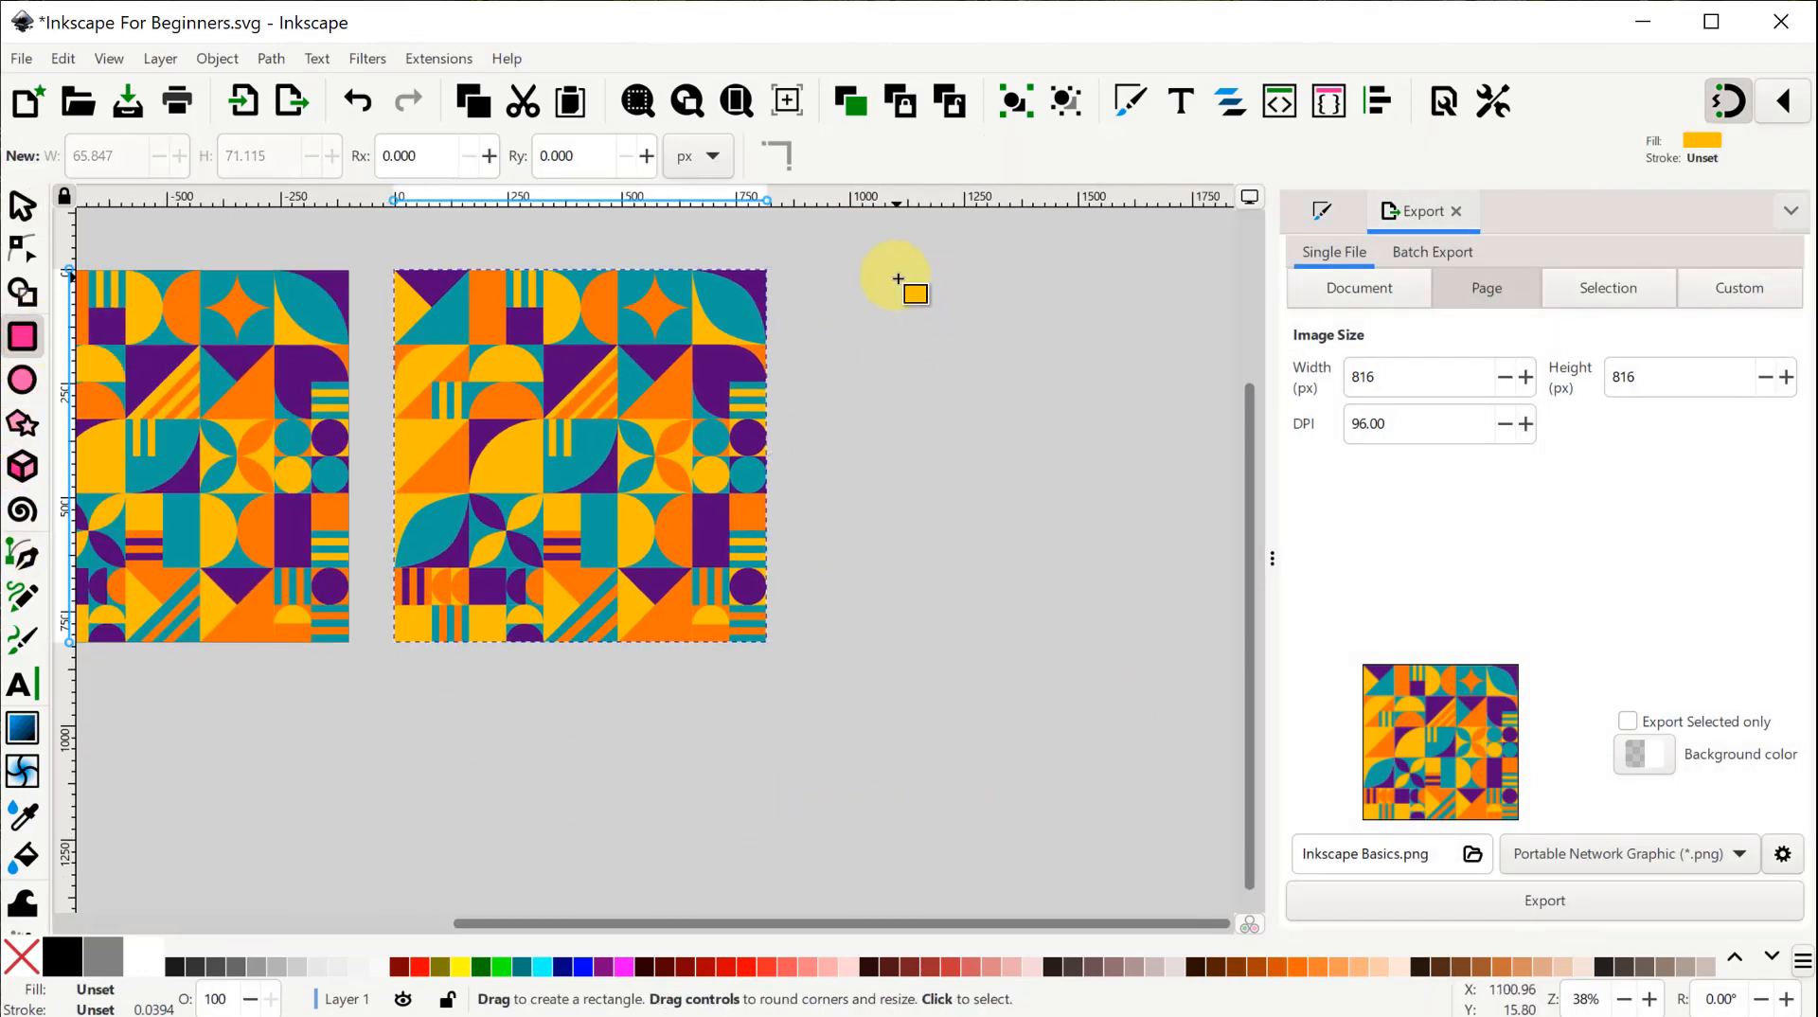
left_click_drag(863, 273, 1200, 831)
left_click(142, 967)
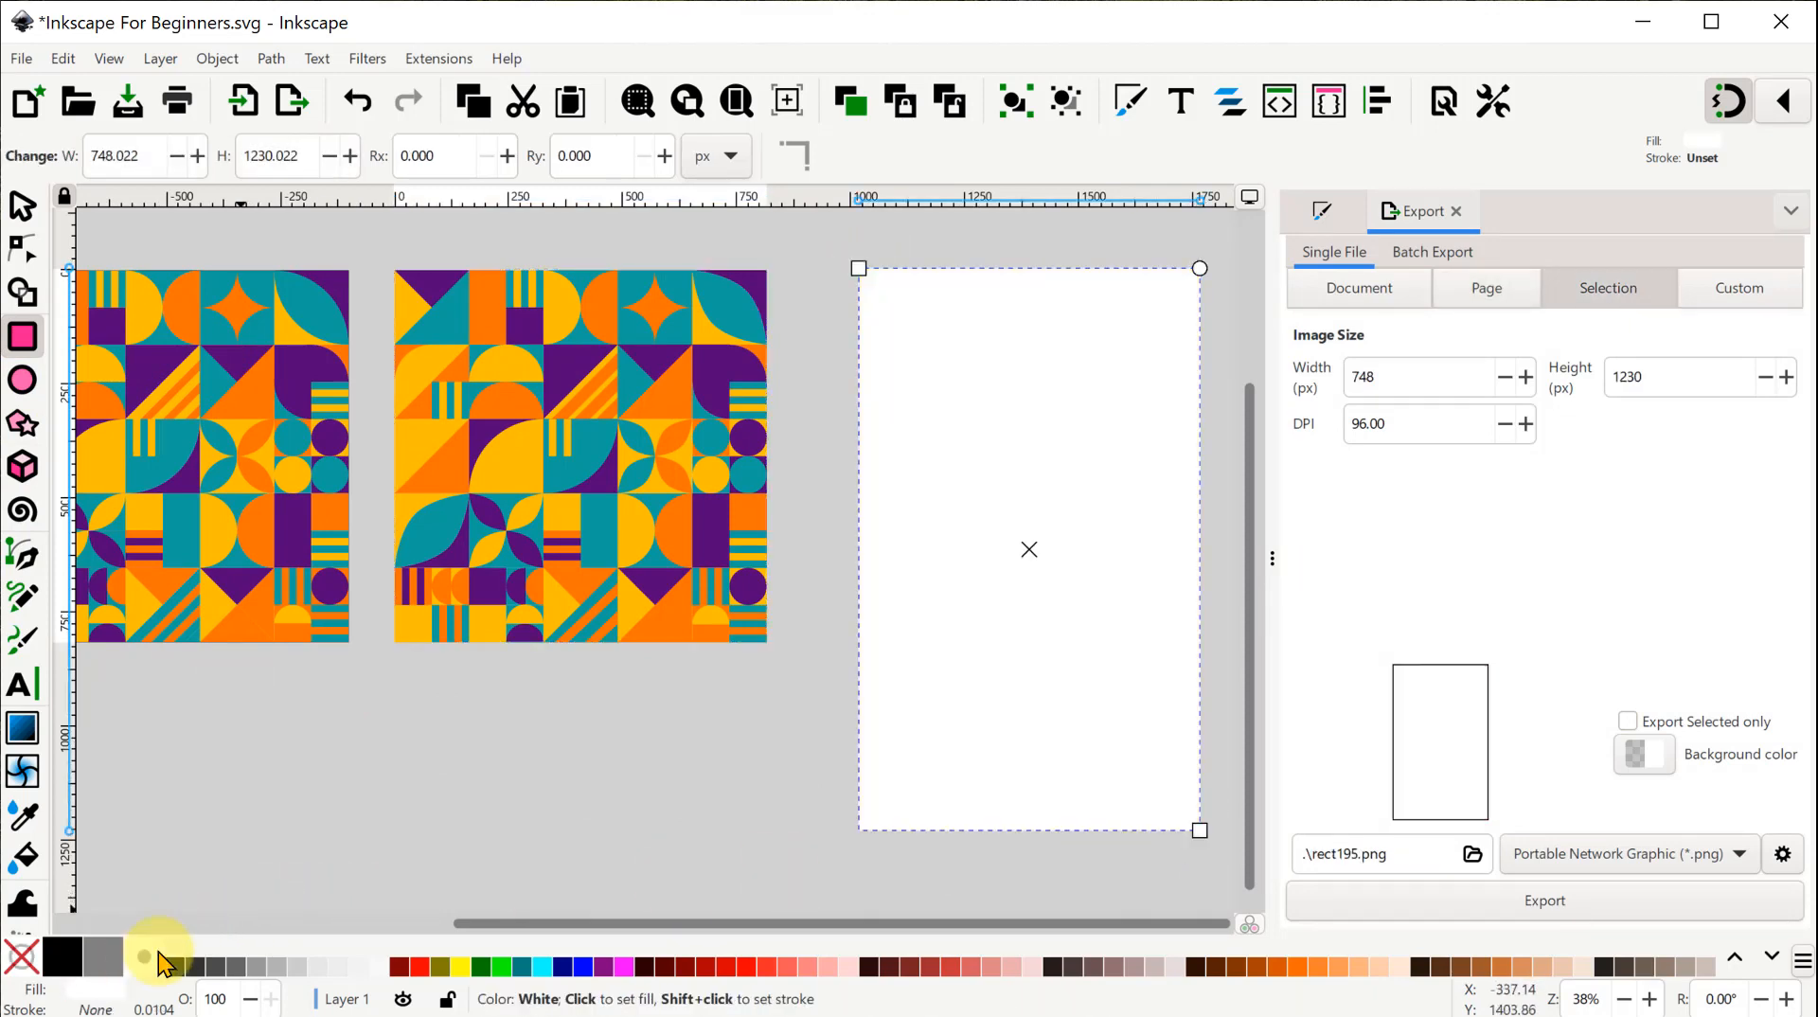
Switch the units to inches and size the white rectangle to 8.5 in wide and 11 in high with the proportions unlocked.
left_click(24, 206)
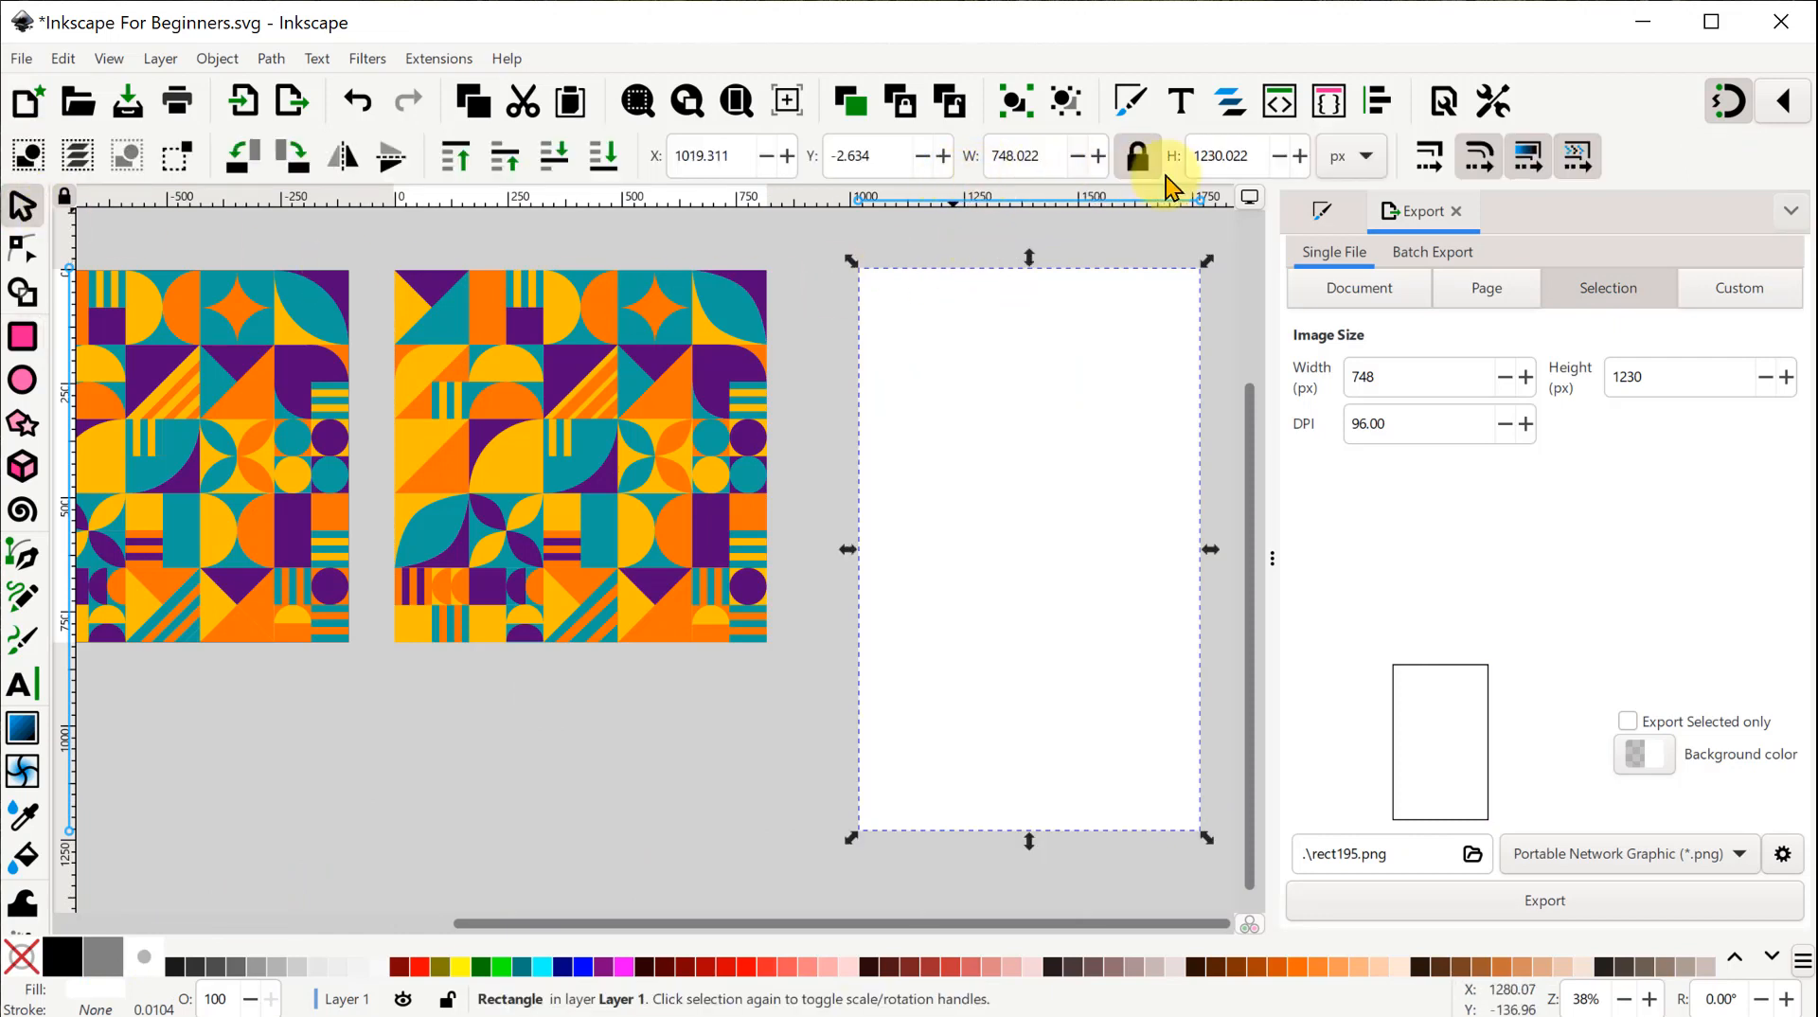
left_click(1365, 158)
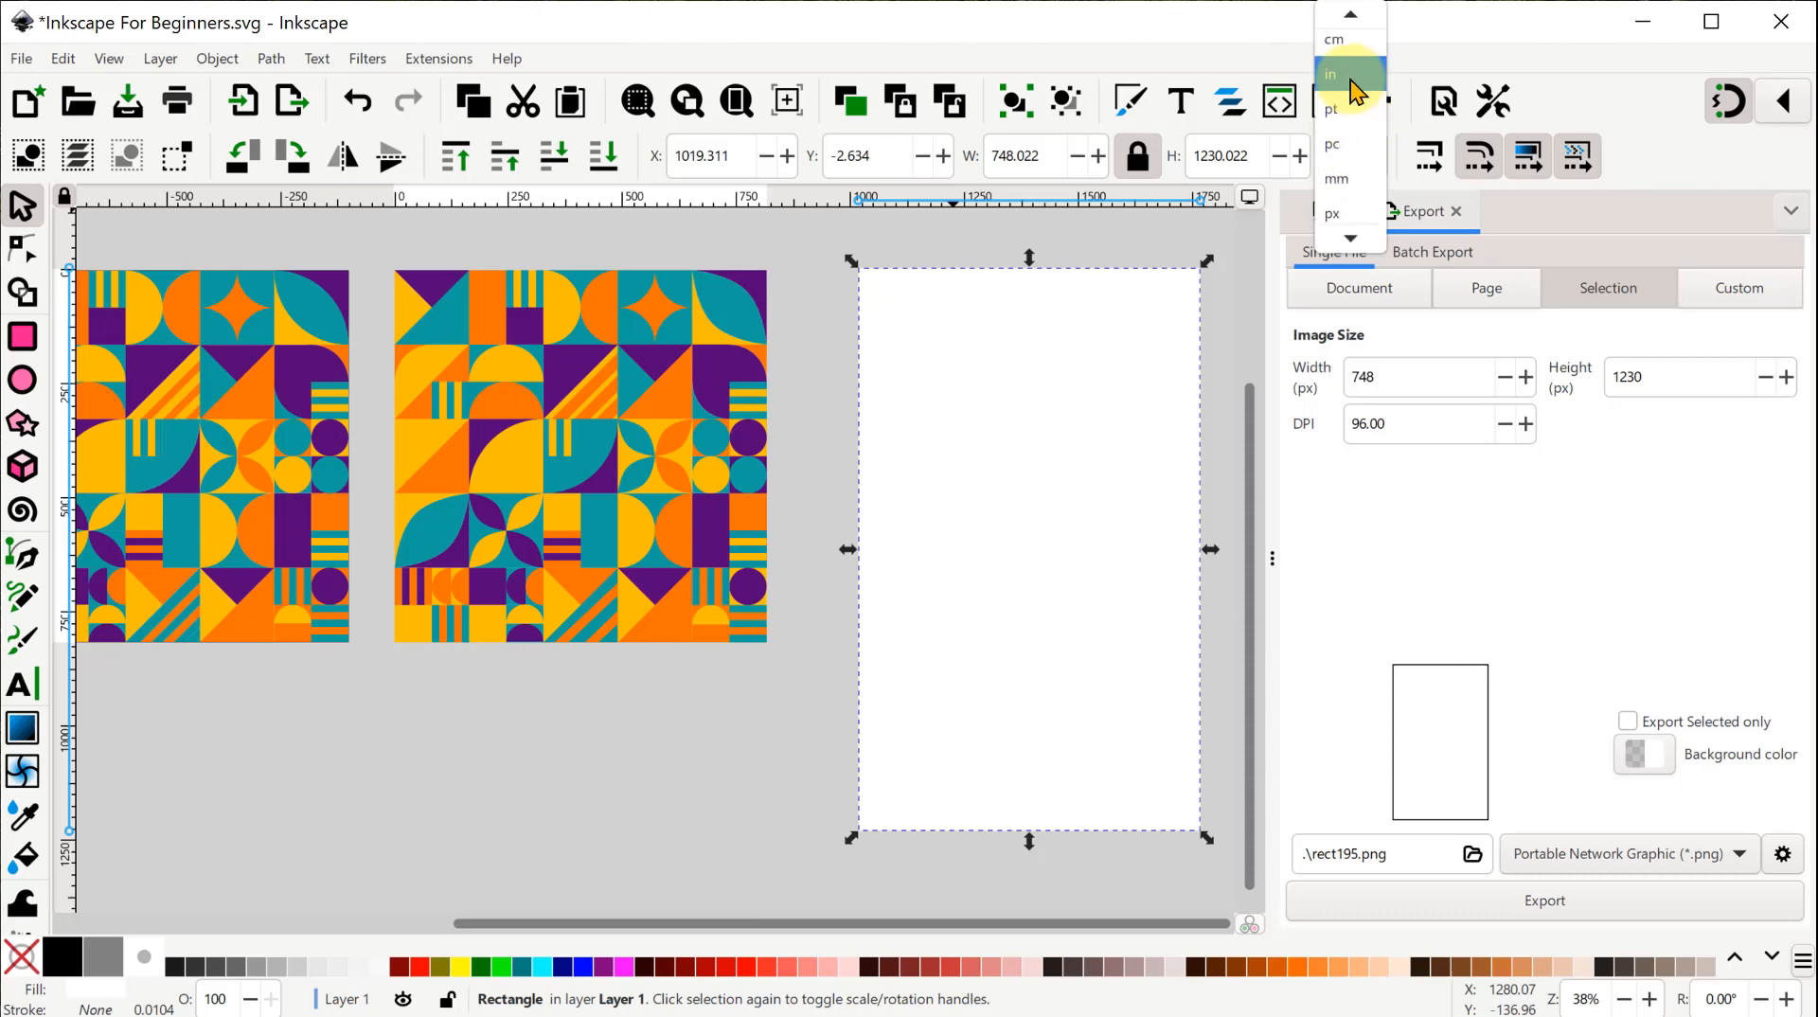
left_click(1350, 78)
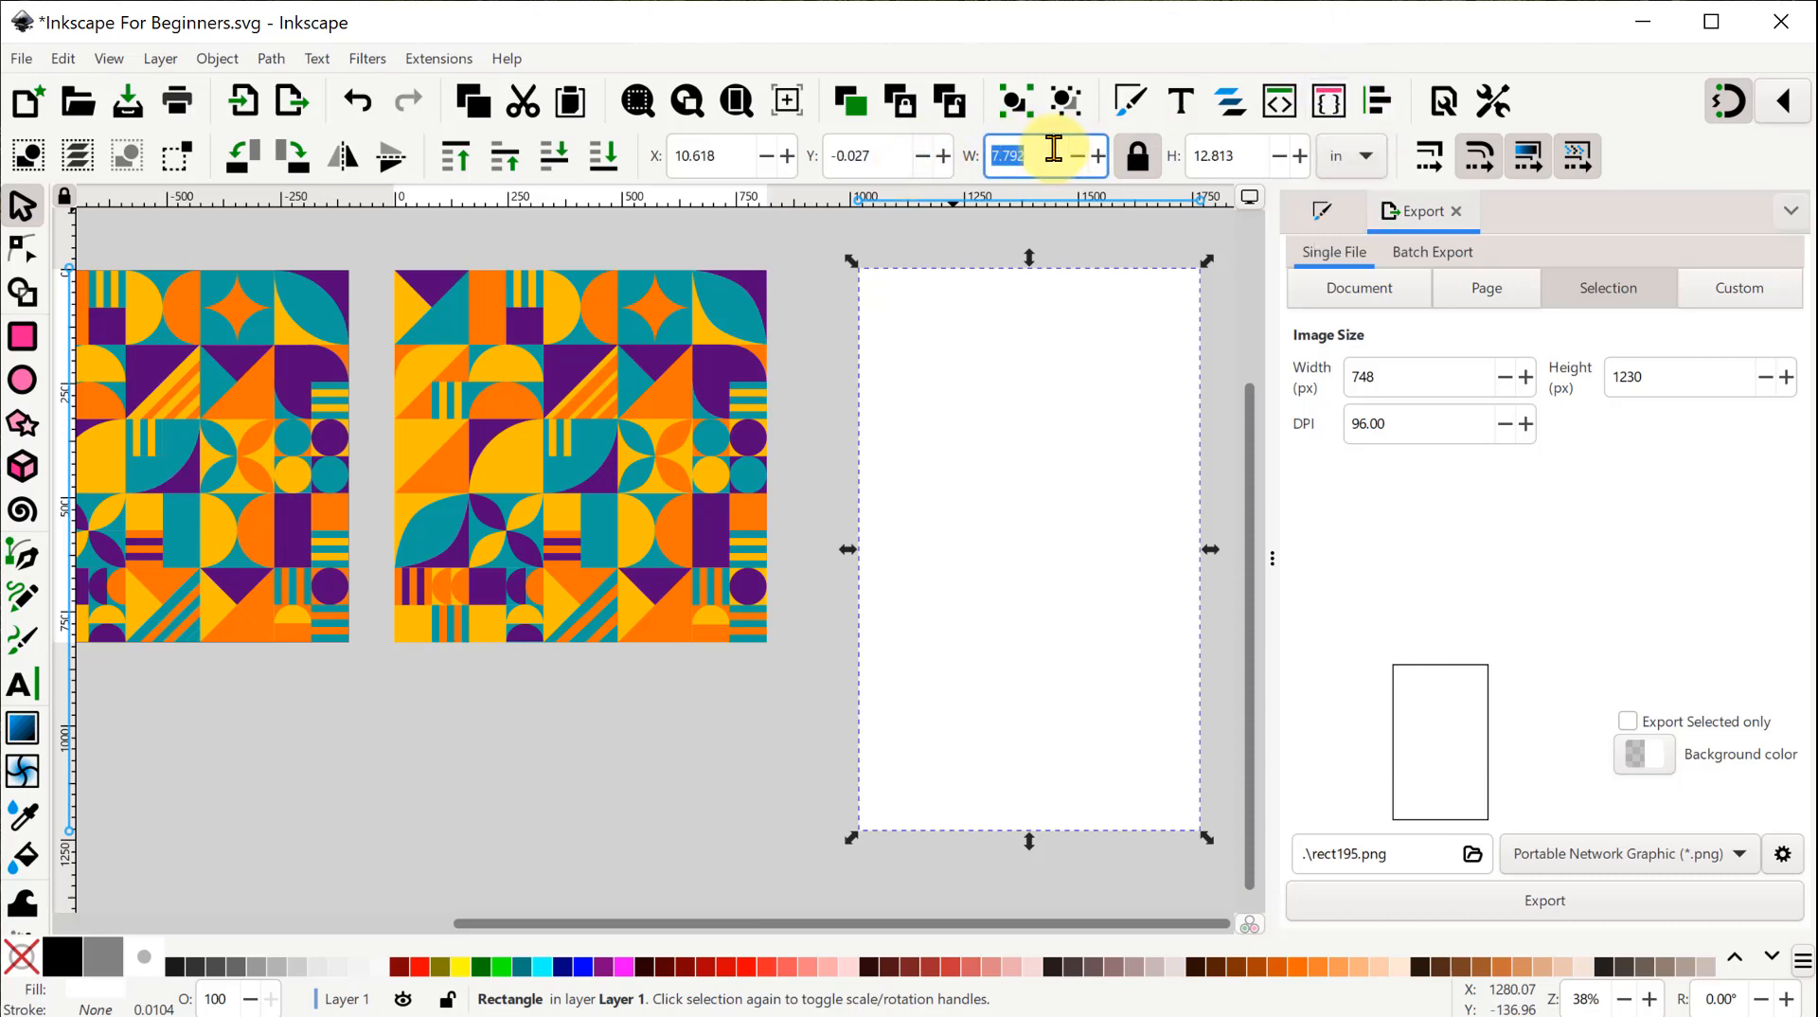
key("Return")
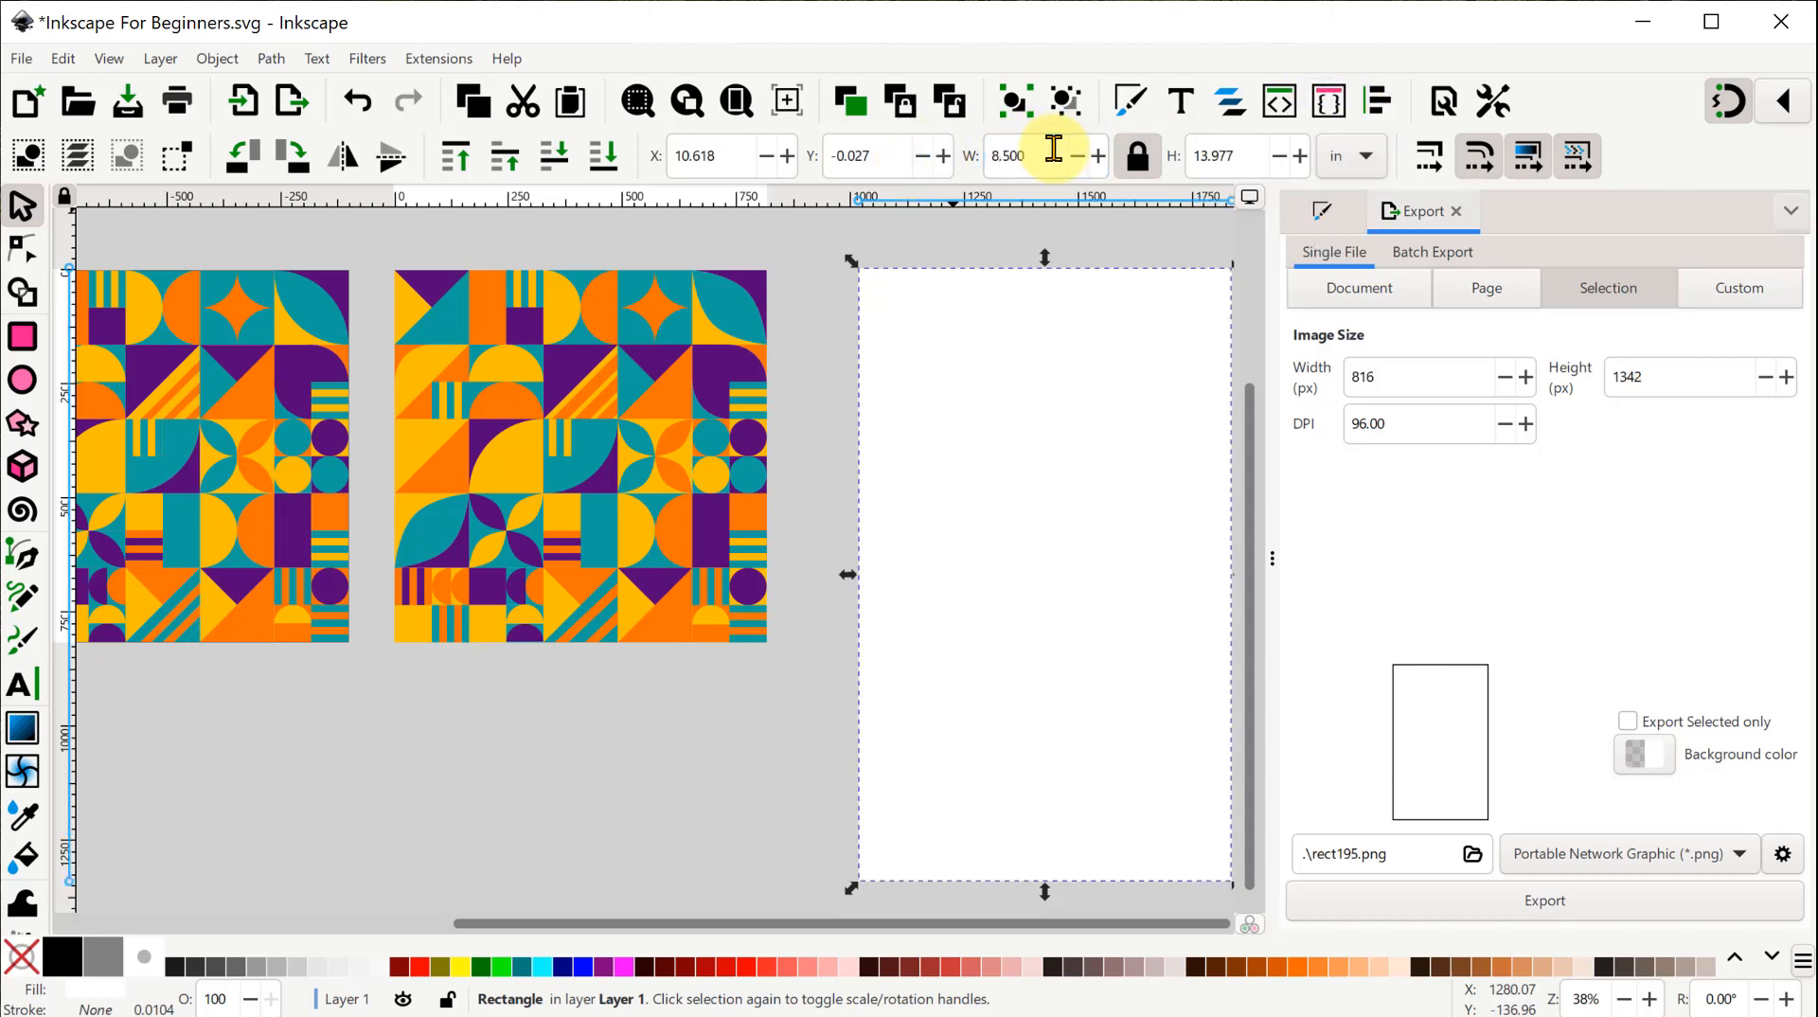
double_click(1255, 161)
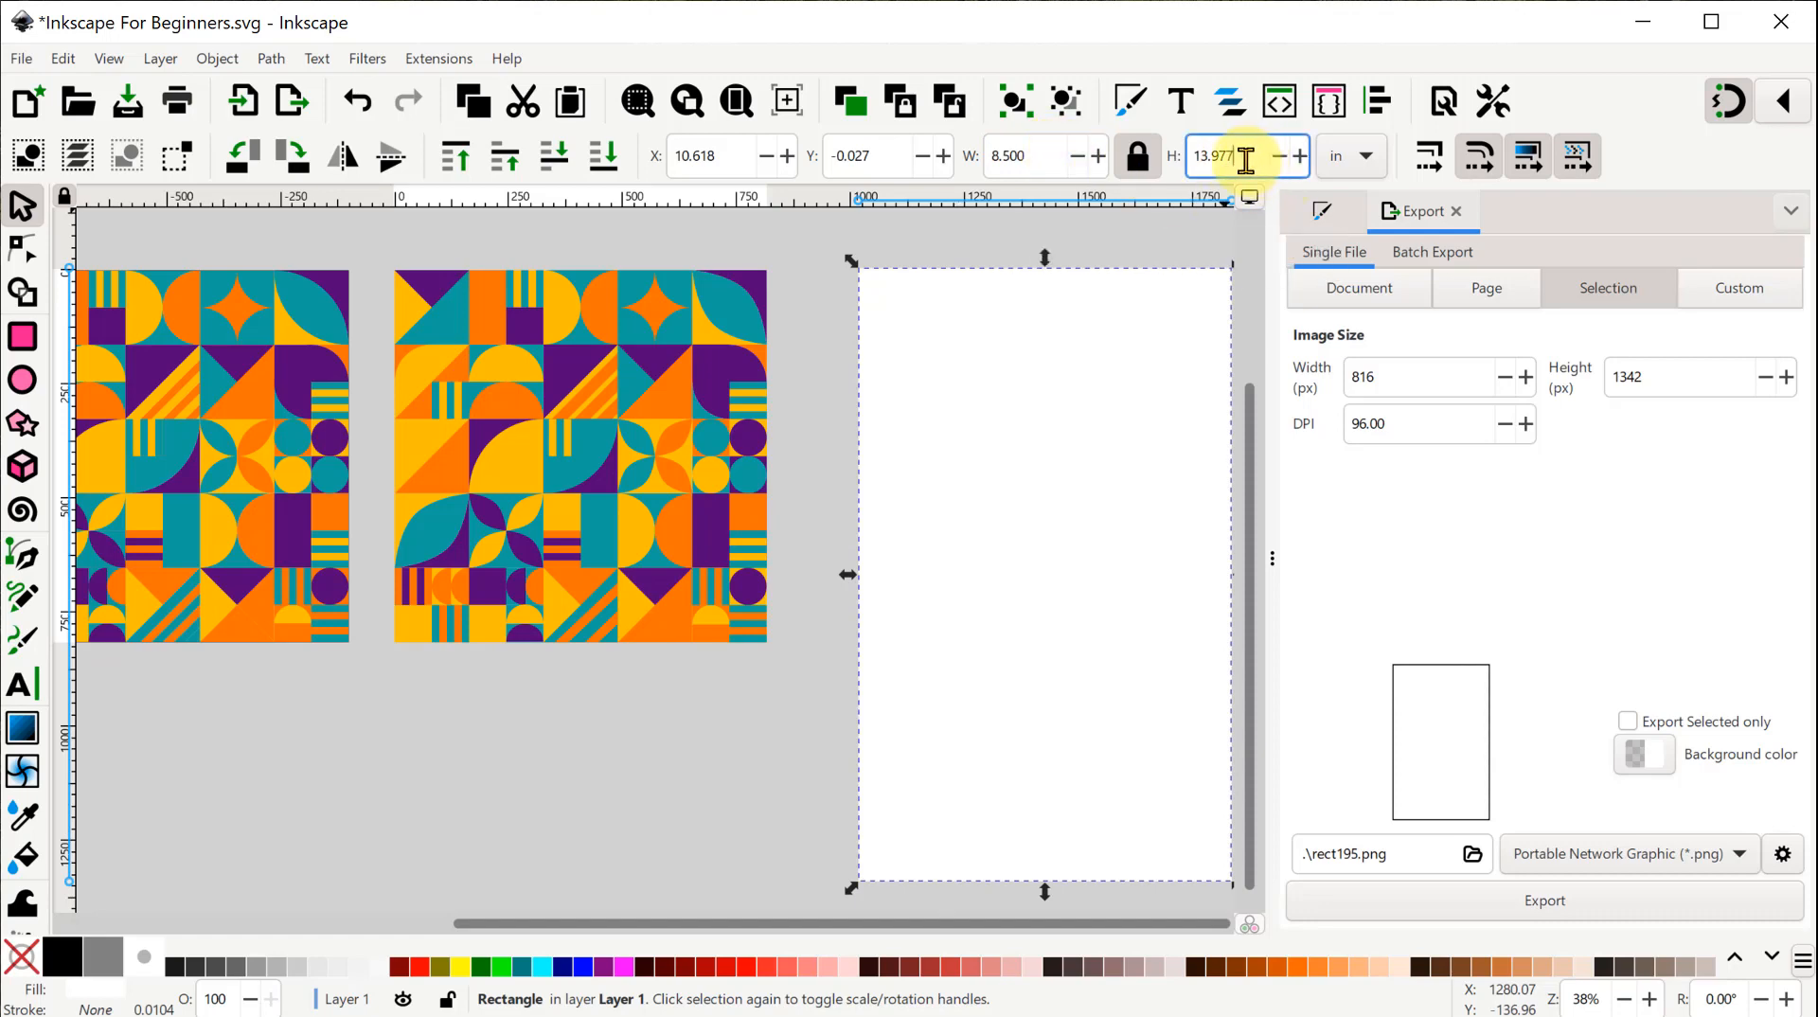
left_click(1148, 154)
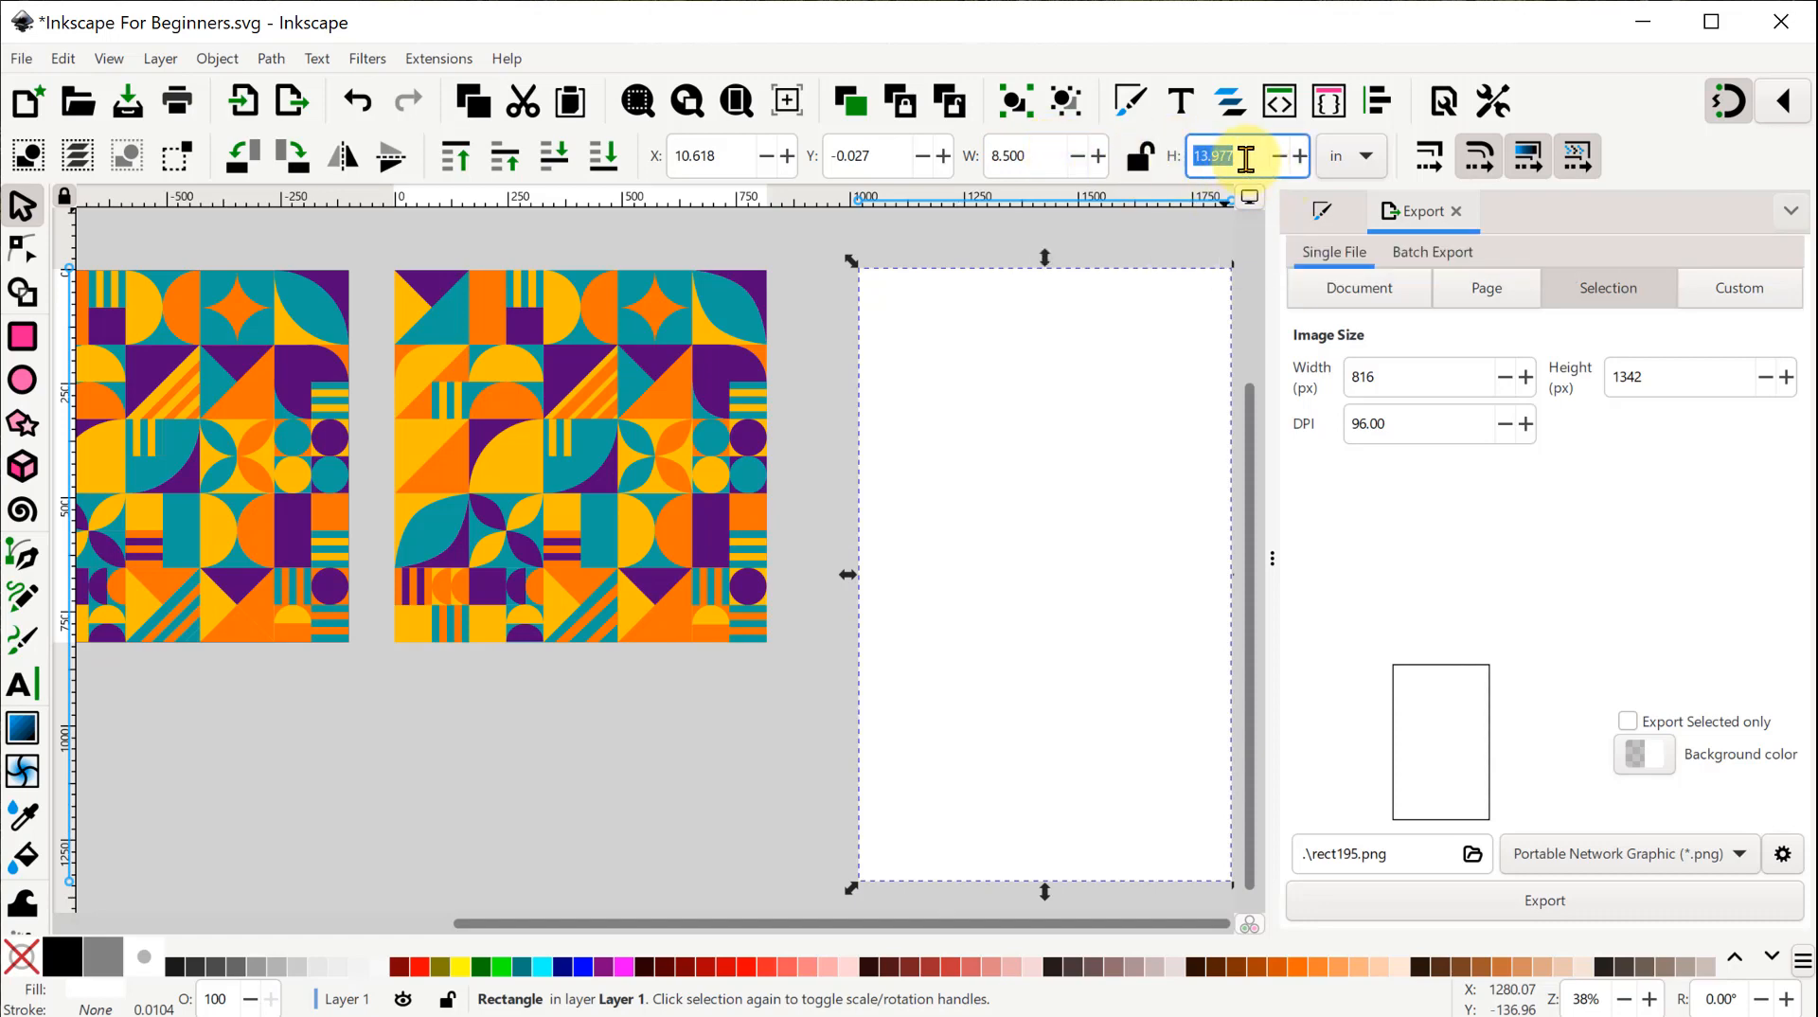
type("11")
key("Return")
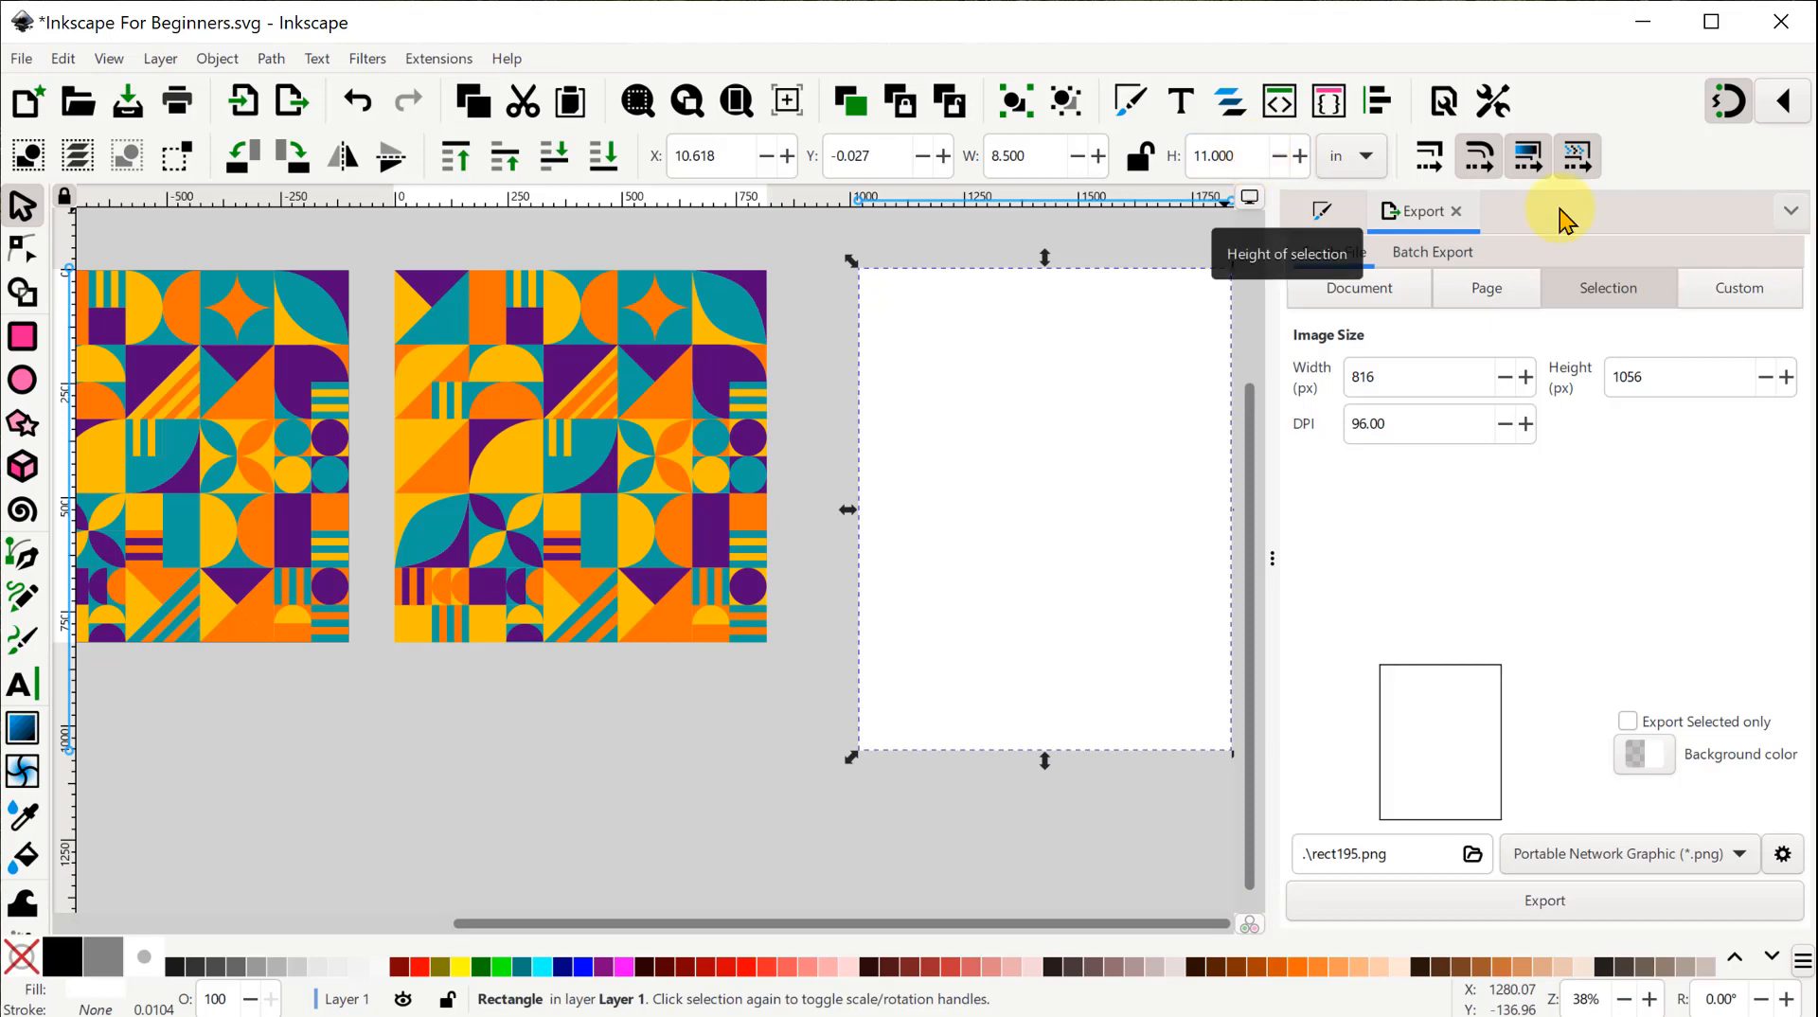
Duplicate the grouped pattern and place the copy partly over the white rectangle, at about X 8.3 in and Y 2.9 in.
left_click(663, 409)
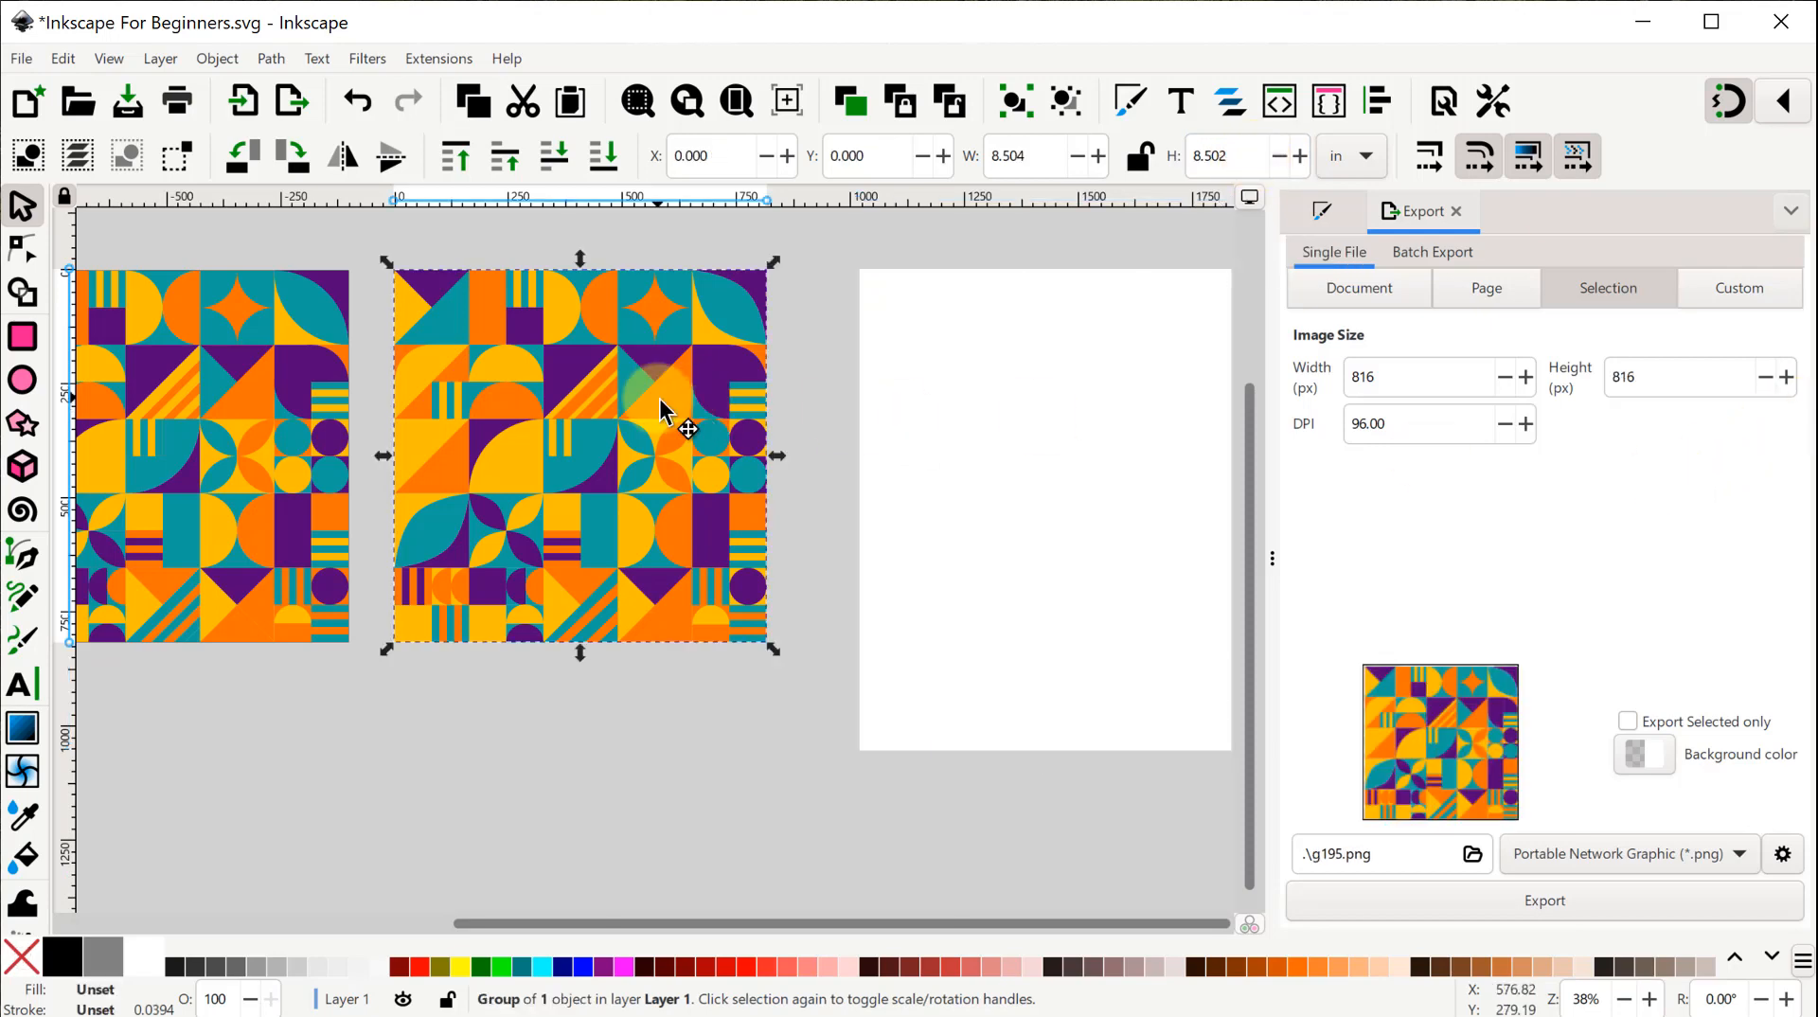
key("ctrl")
left_click(661, 405, "ctrl")
left_click_drag(568, 396, 928, 523)
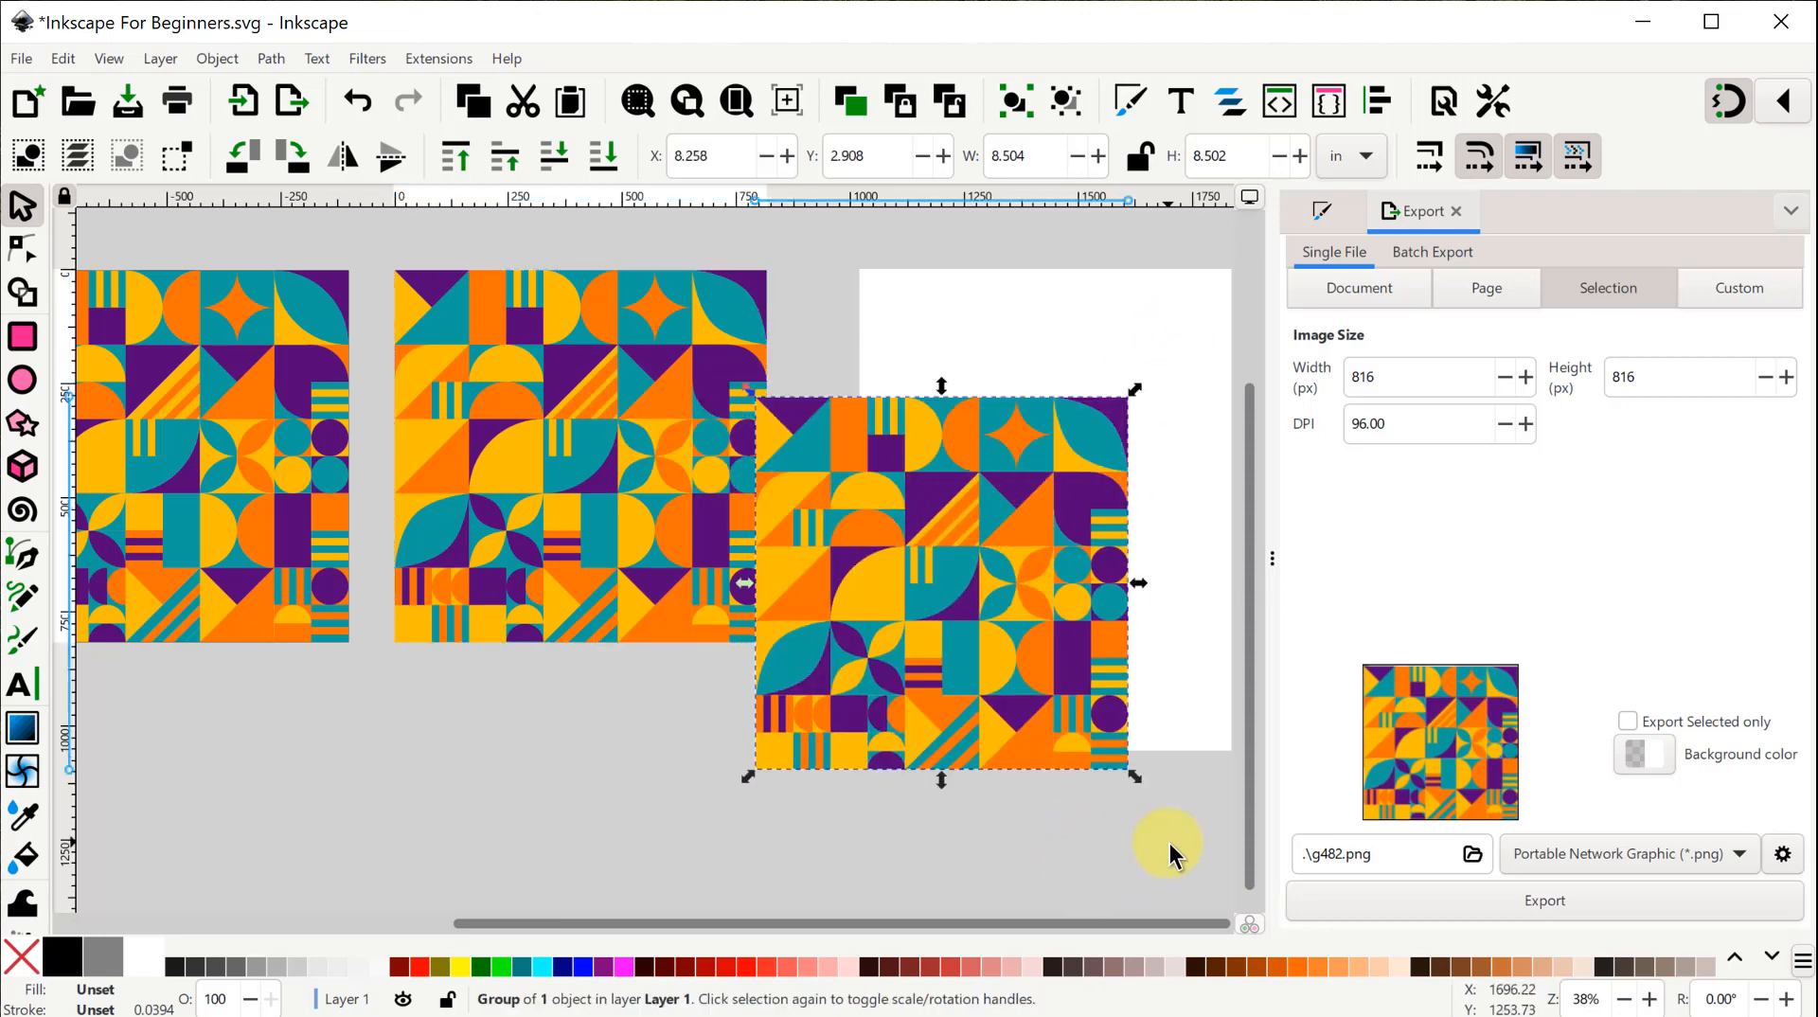
Select the pattern copy and the white rectangle together and open the Align and Distribute options.
left_click_drag(1169, 844, 976, 855)
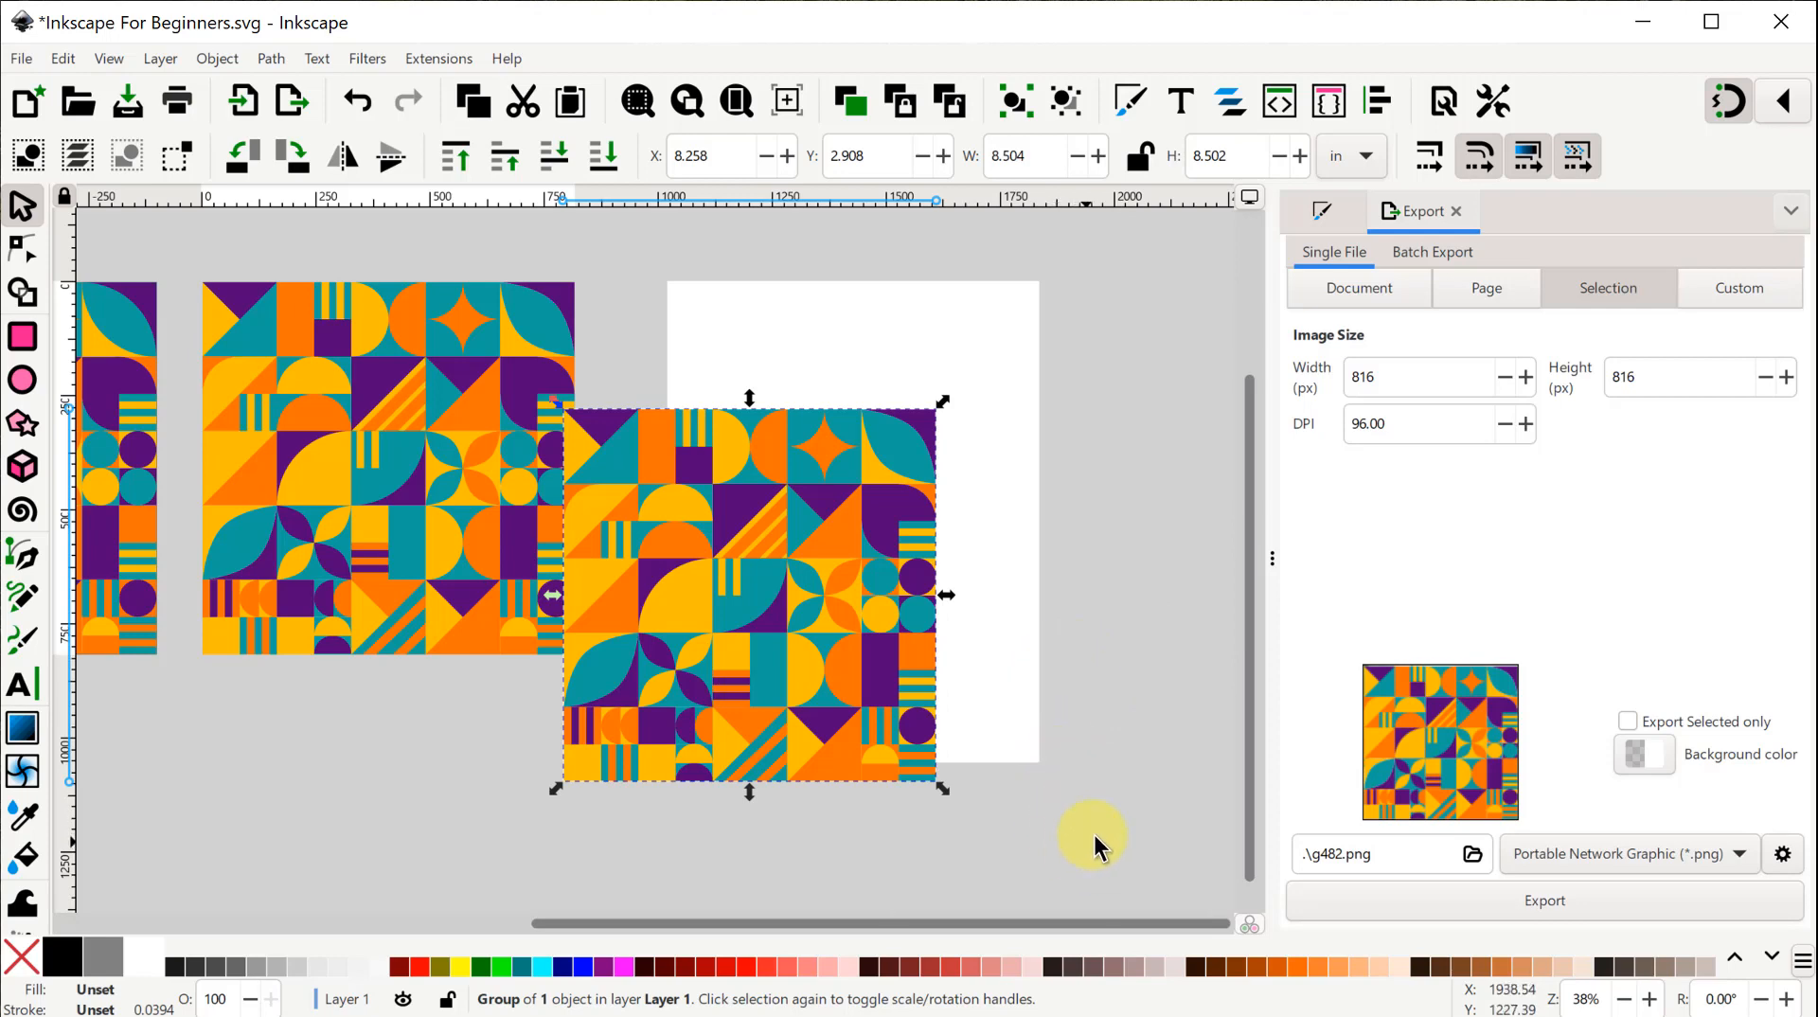
left_click_drag(1089, 832, 550, 254)
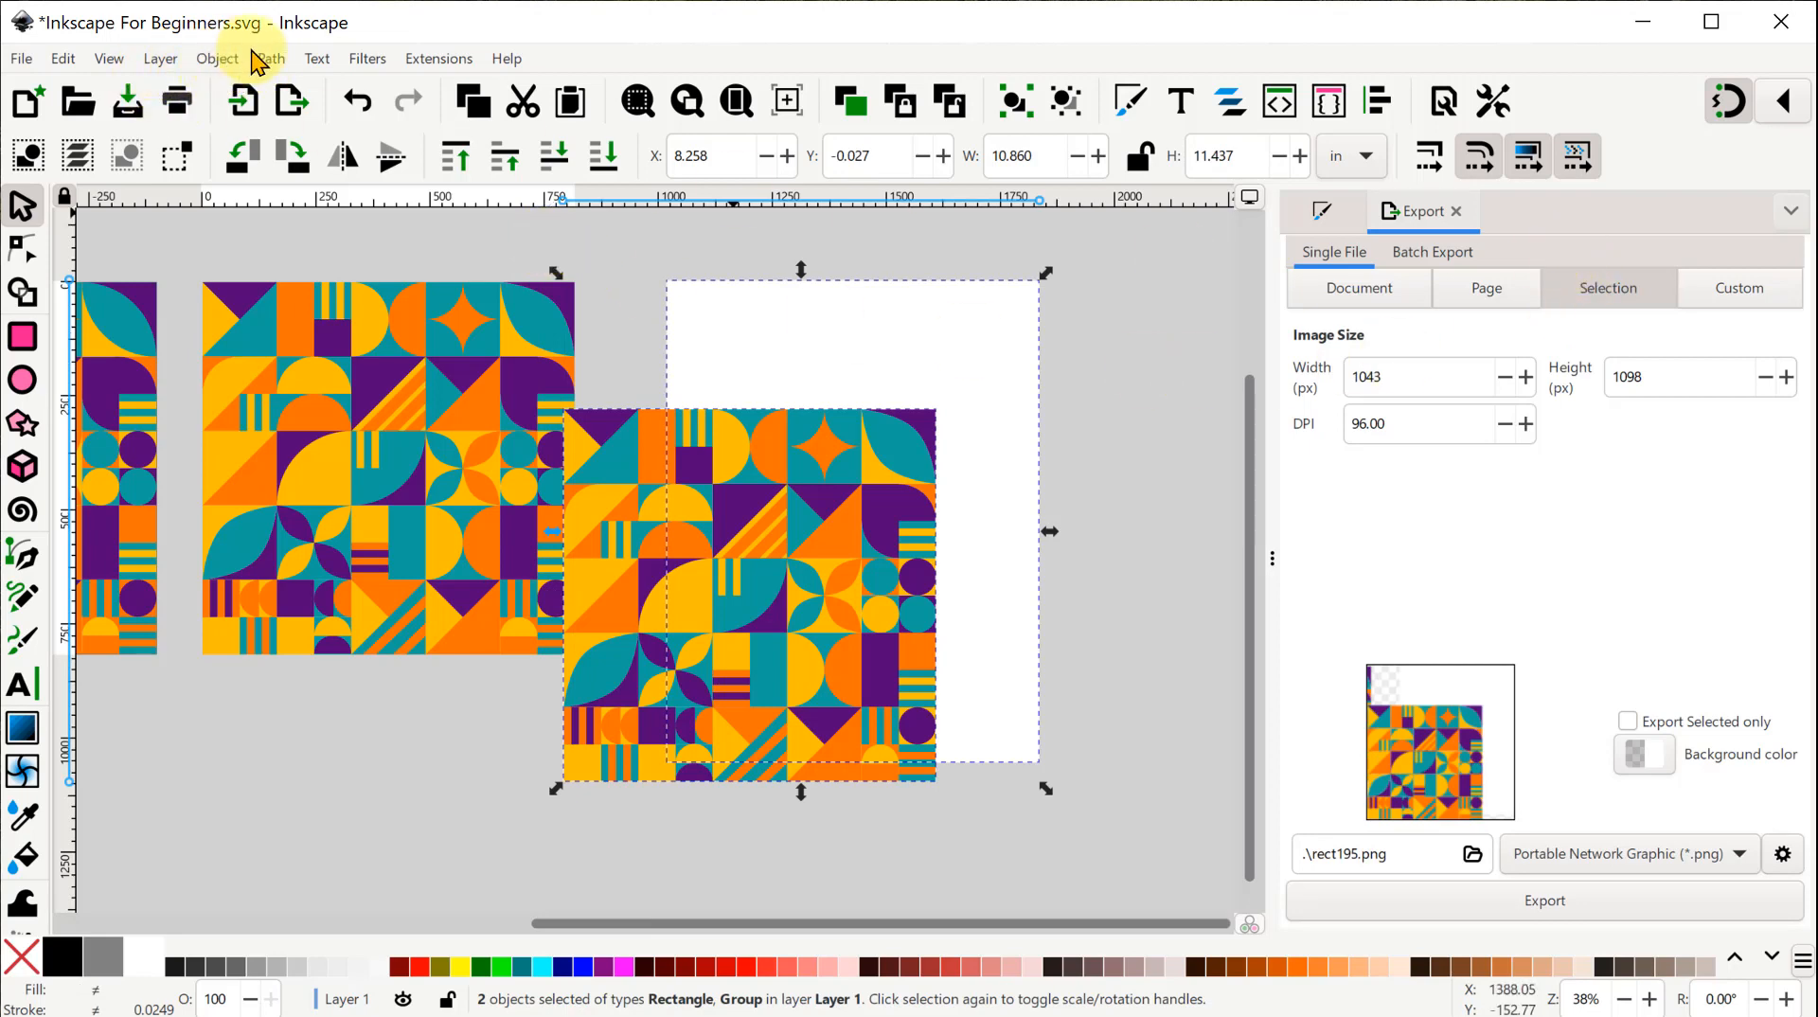
left_click(220, 59)
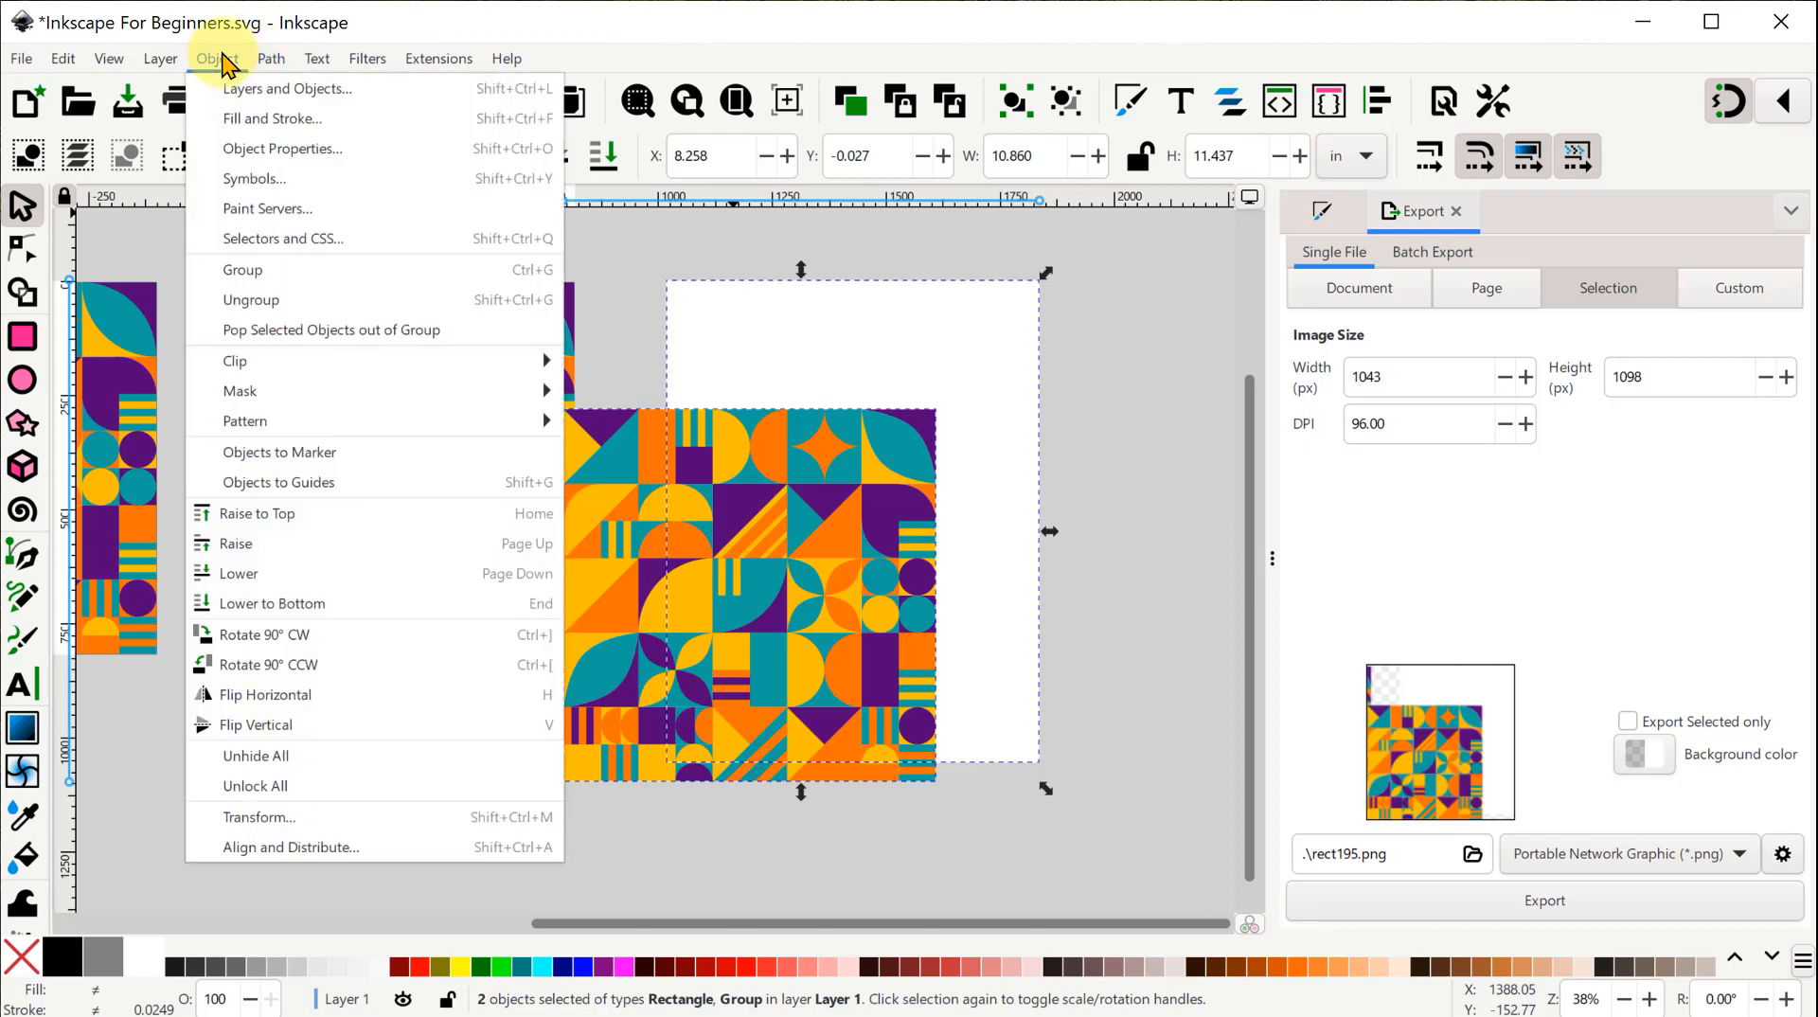
left_click(242, 848)
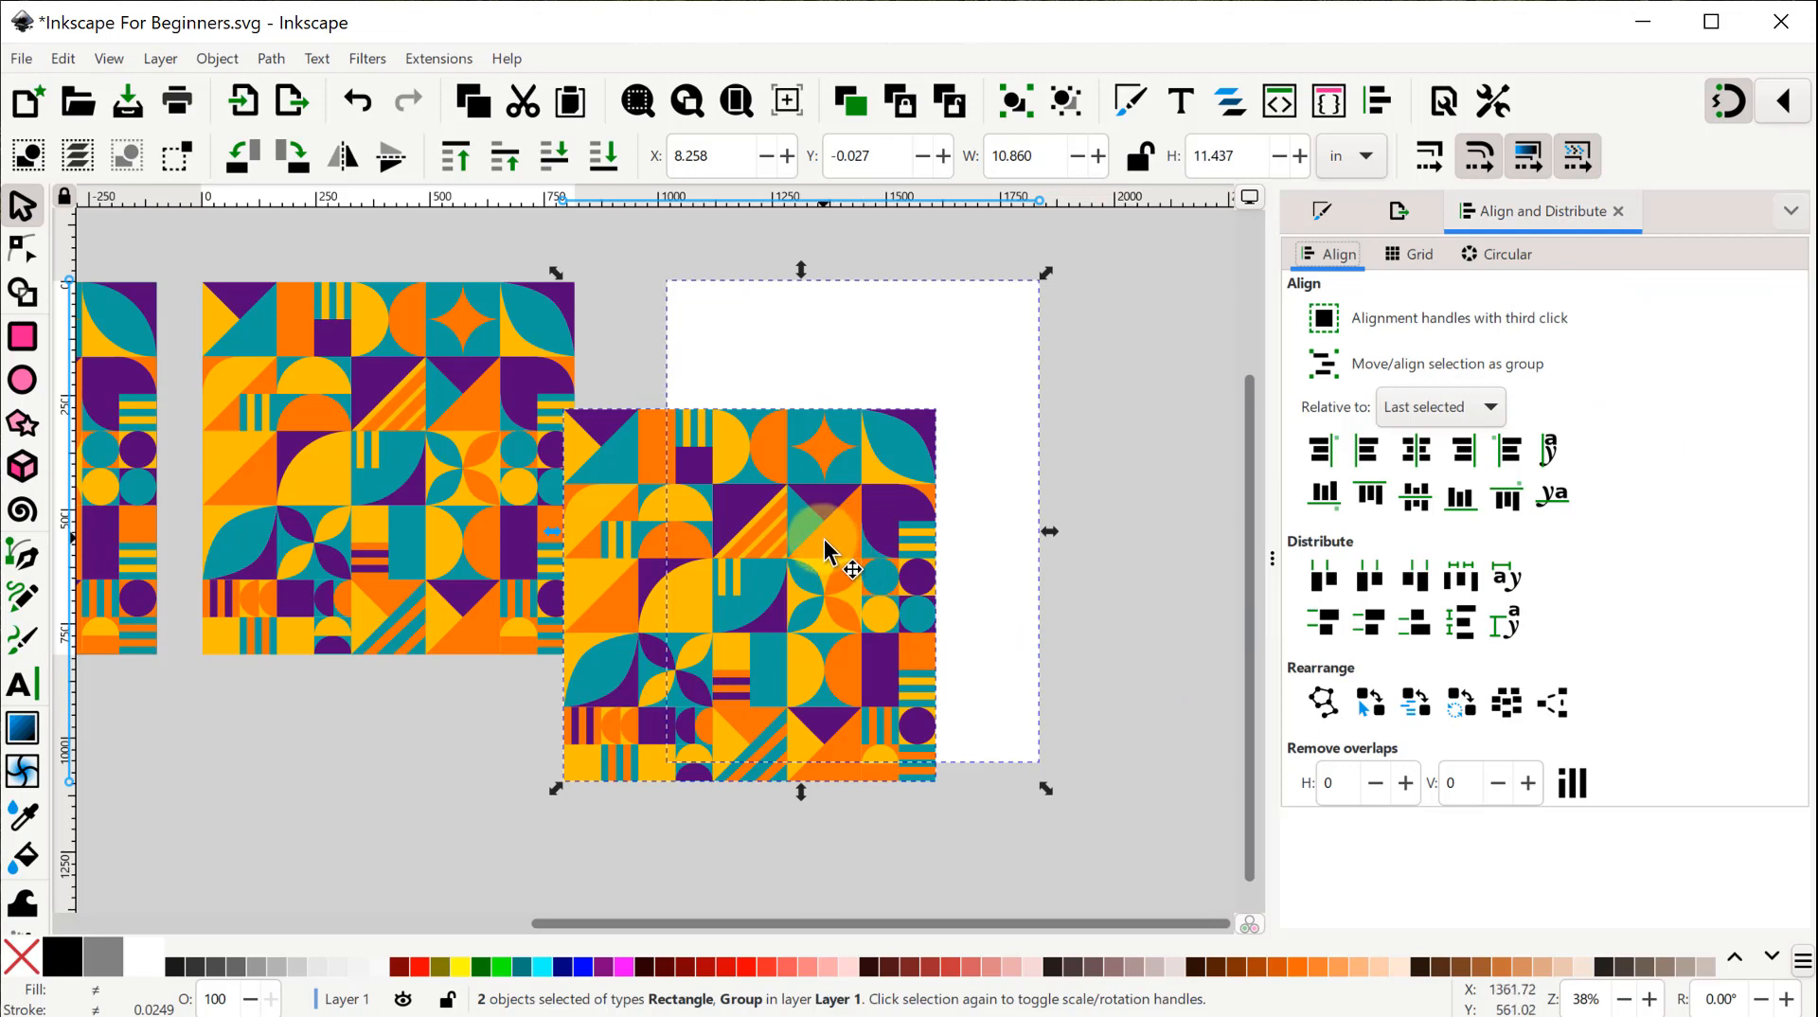
With the white rectangle as the last selected reference, center the pattern copy on it horizontally and align their top edges.
left_click(891, 883)
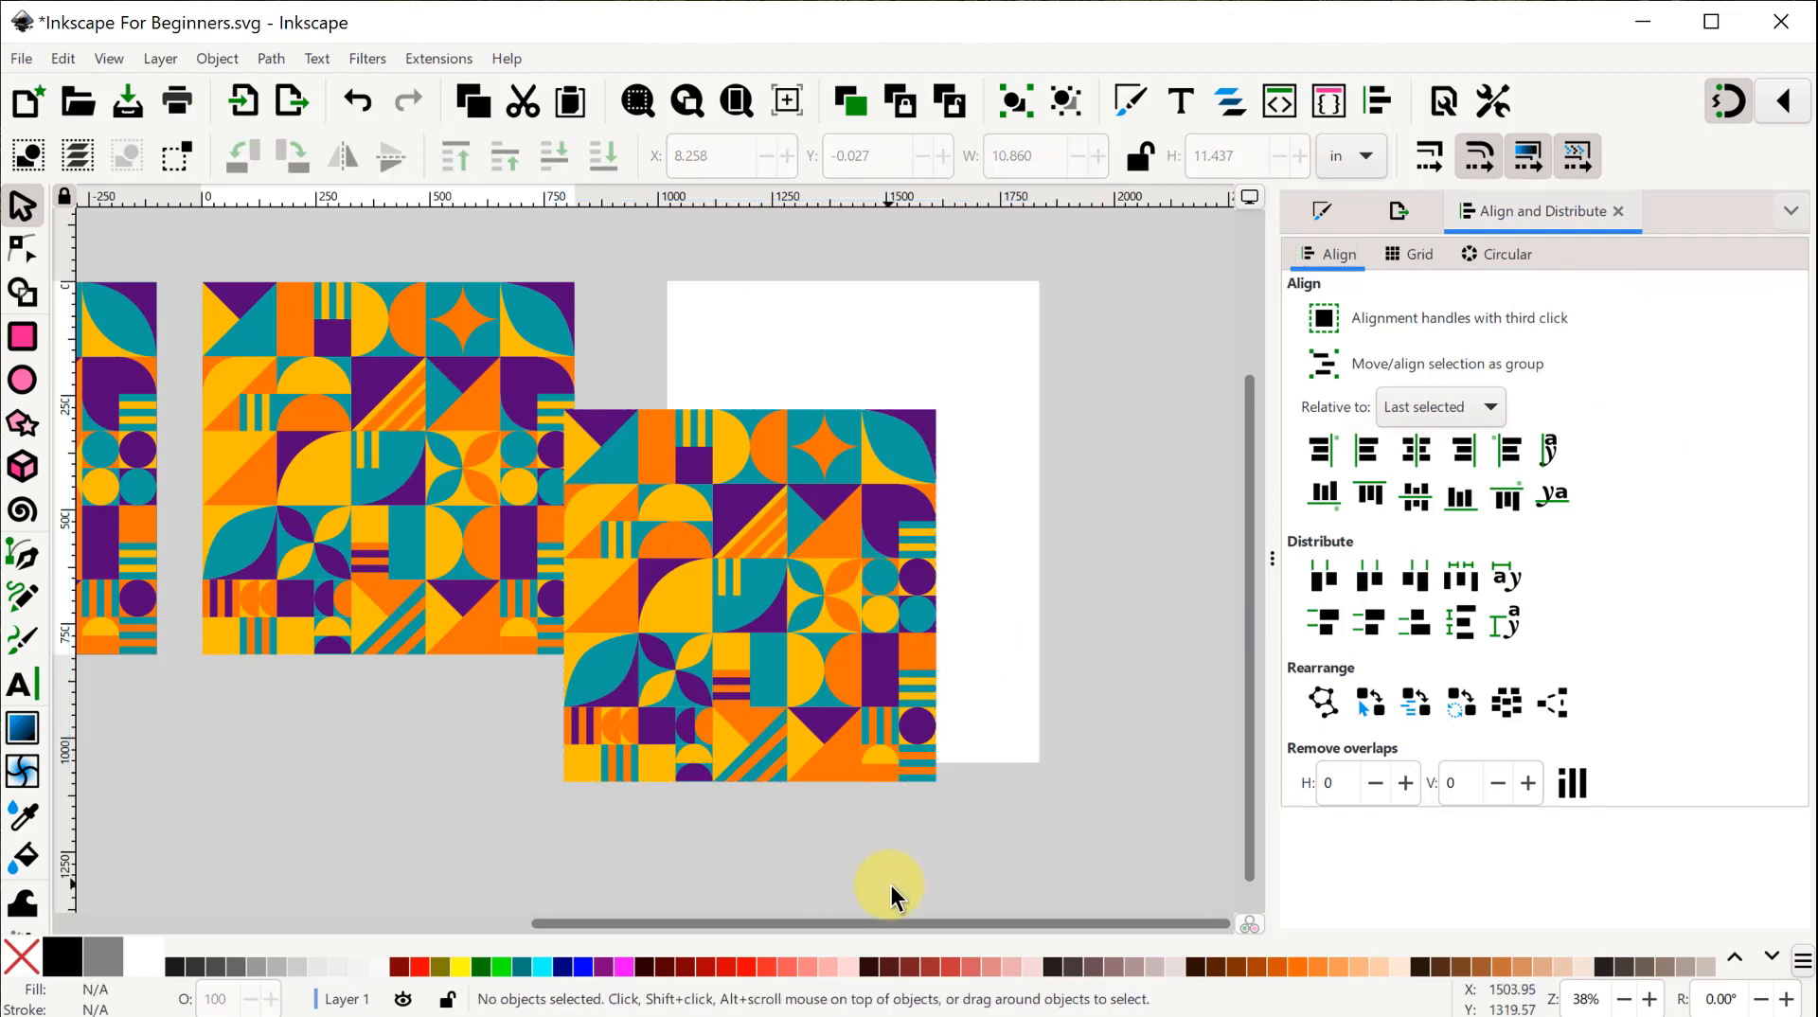
left_click(784, 531)
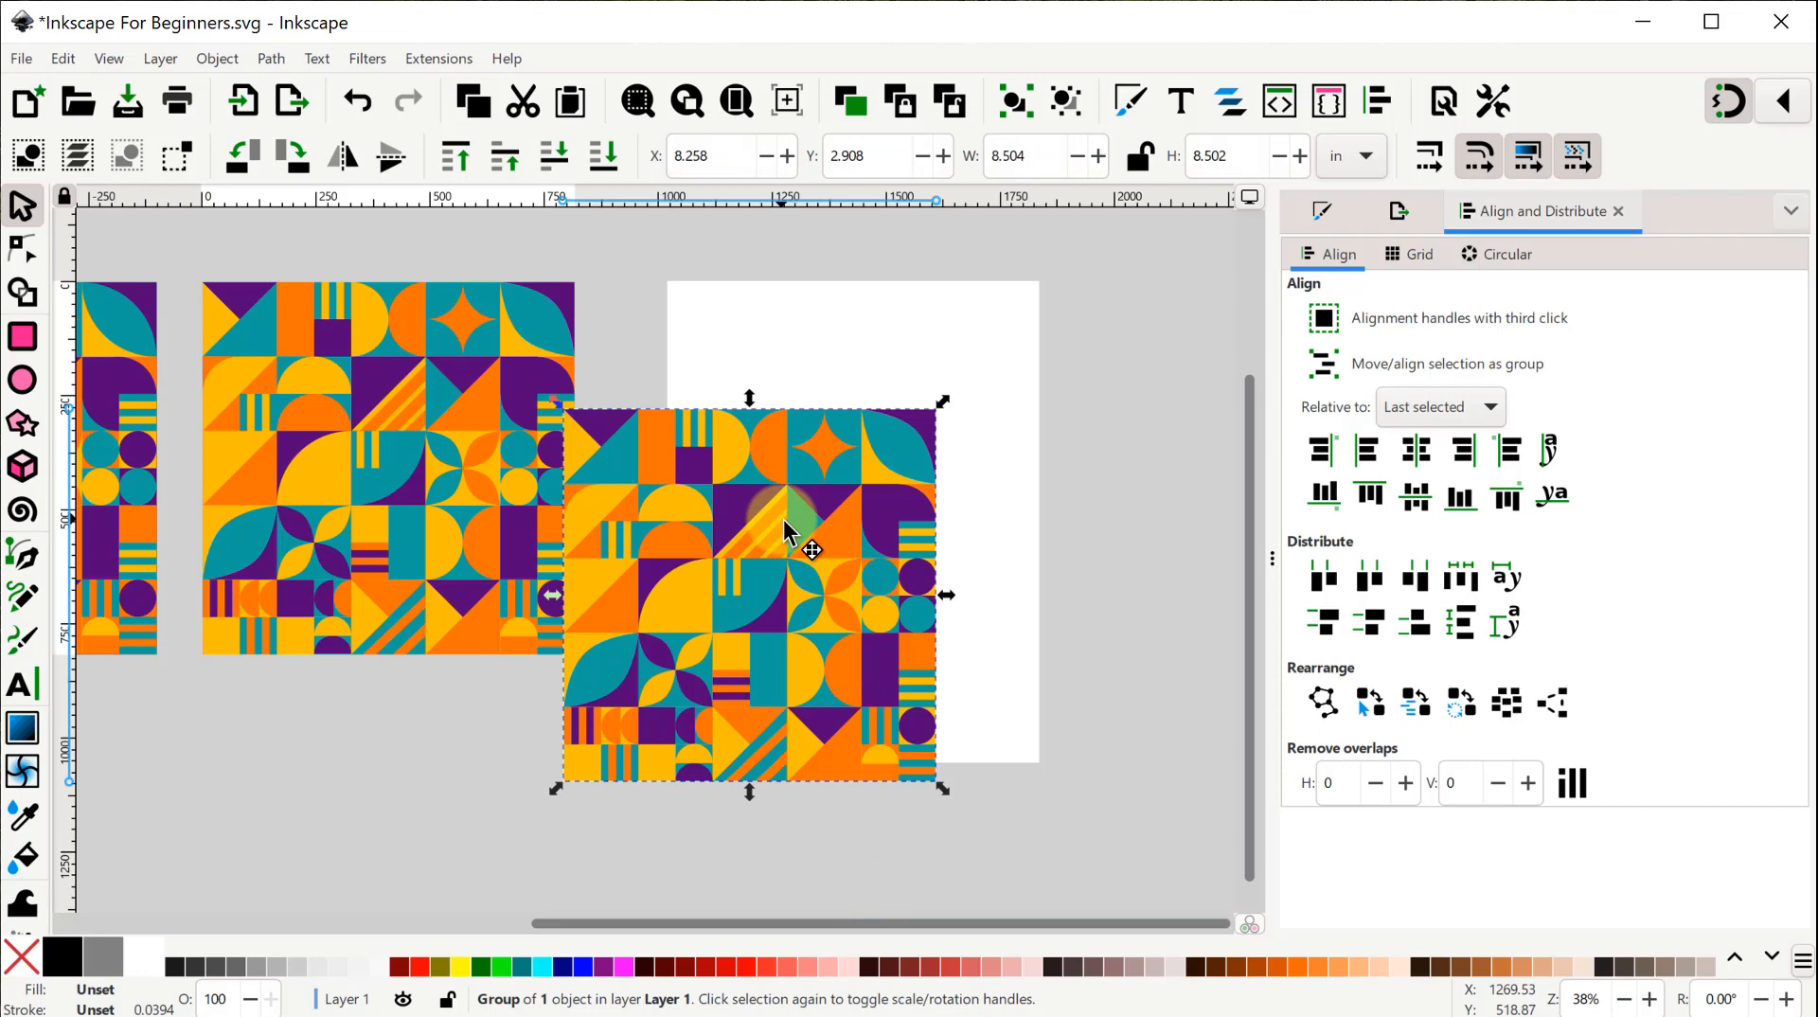
left_click(987, 322, "shift")
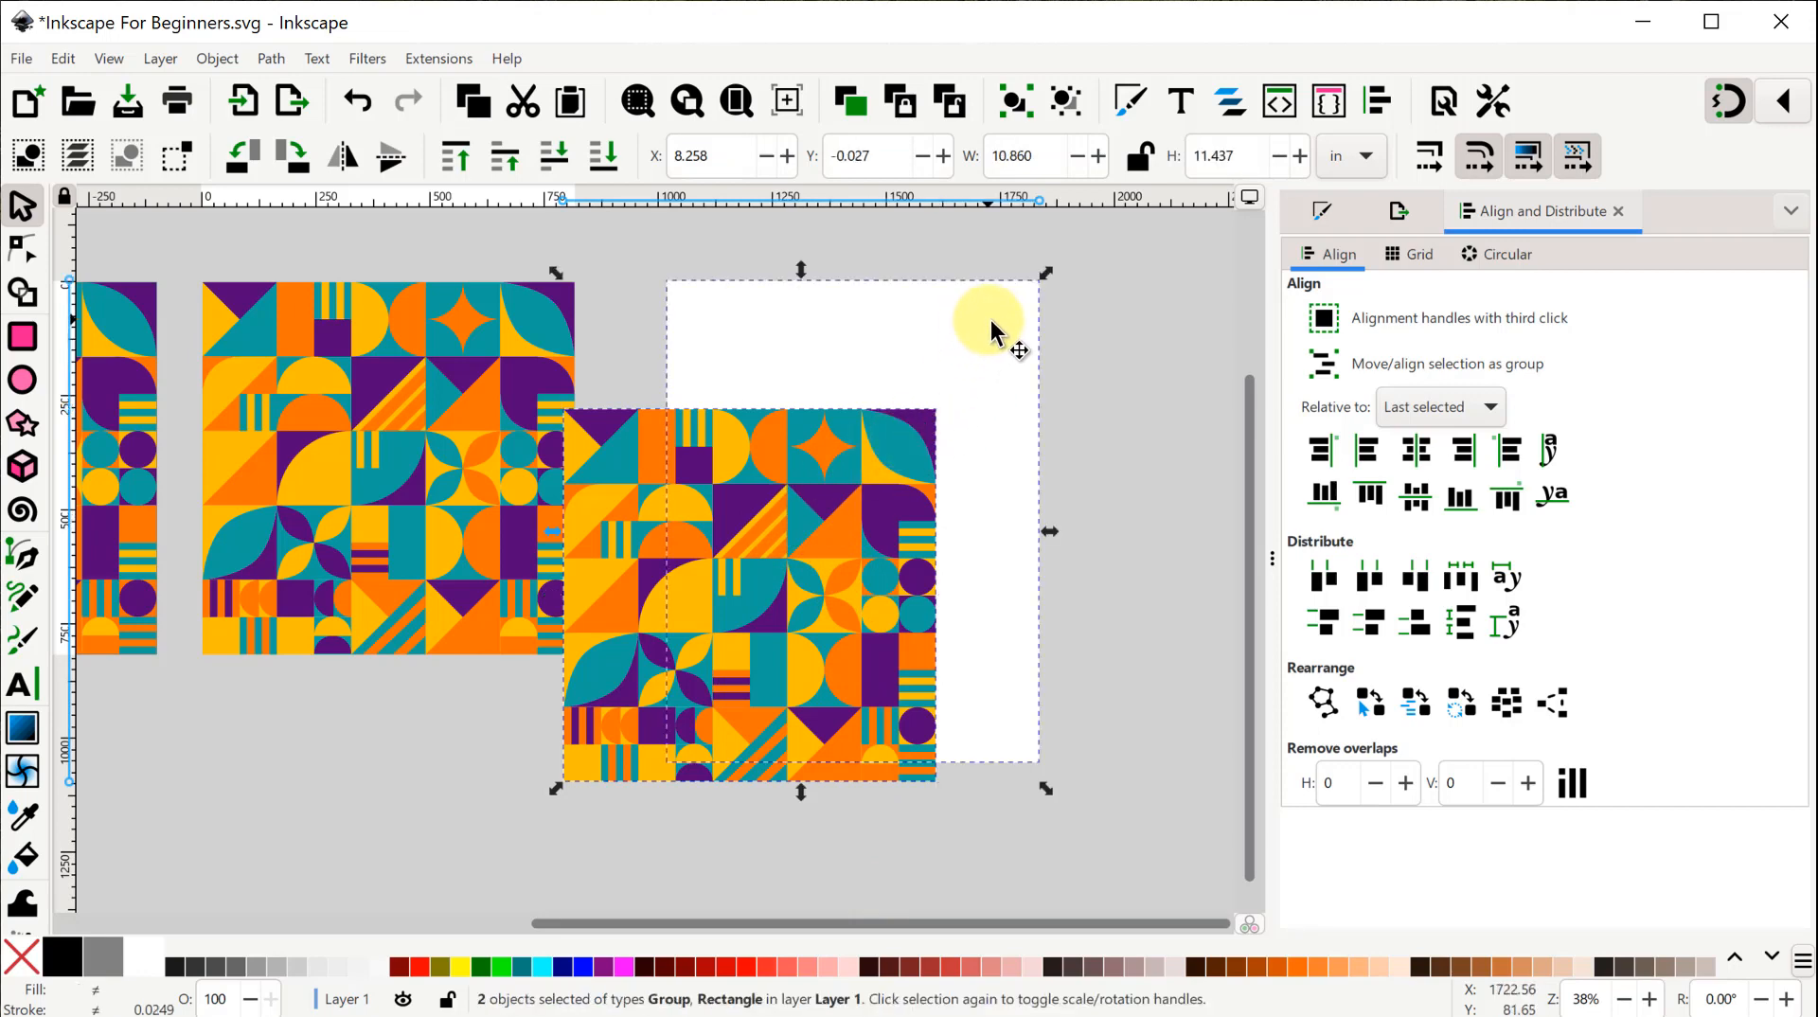
left_click(1490, 407)
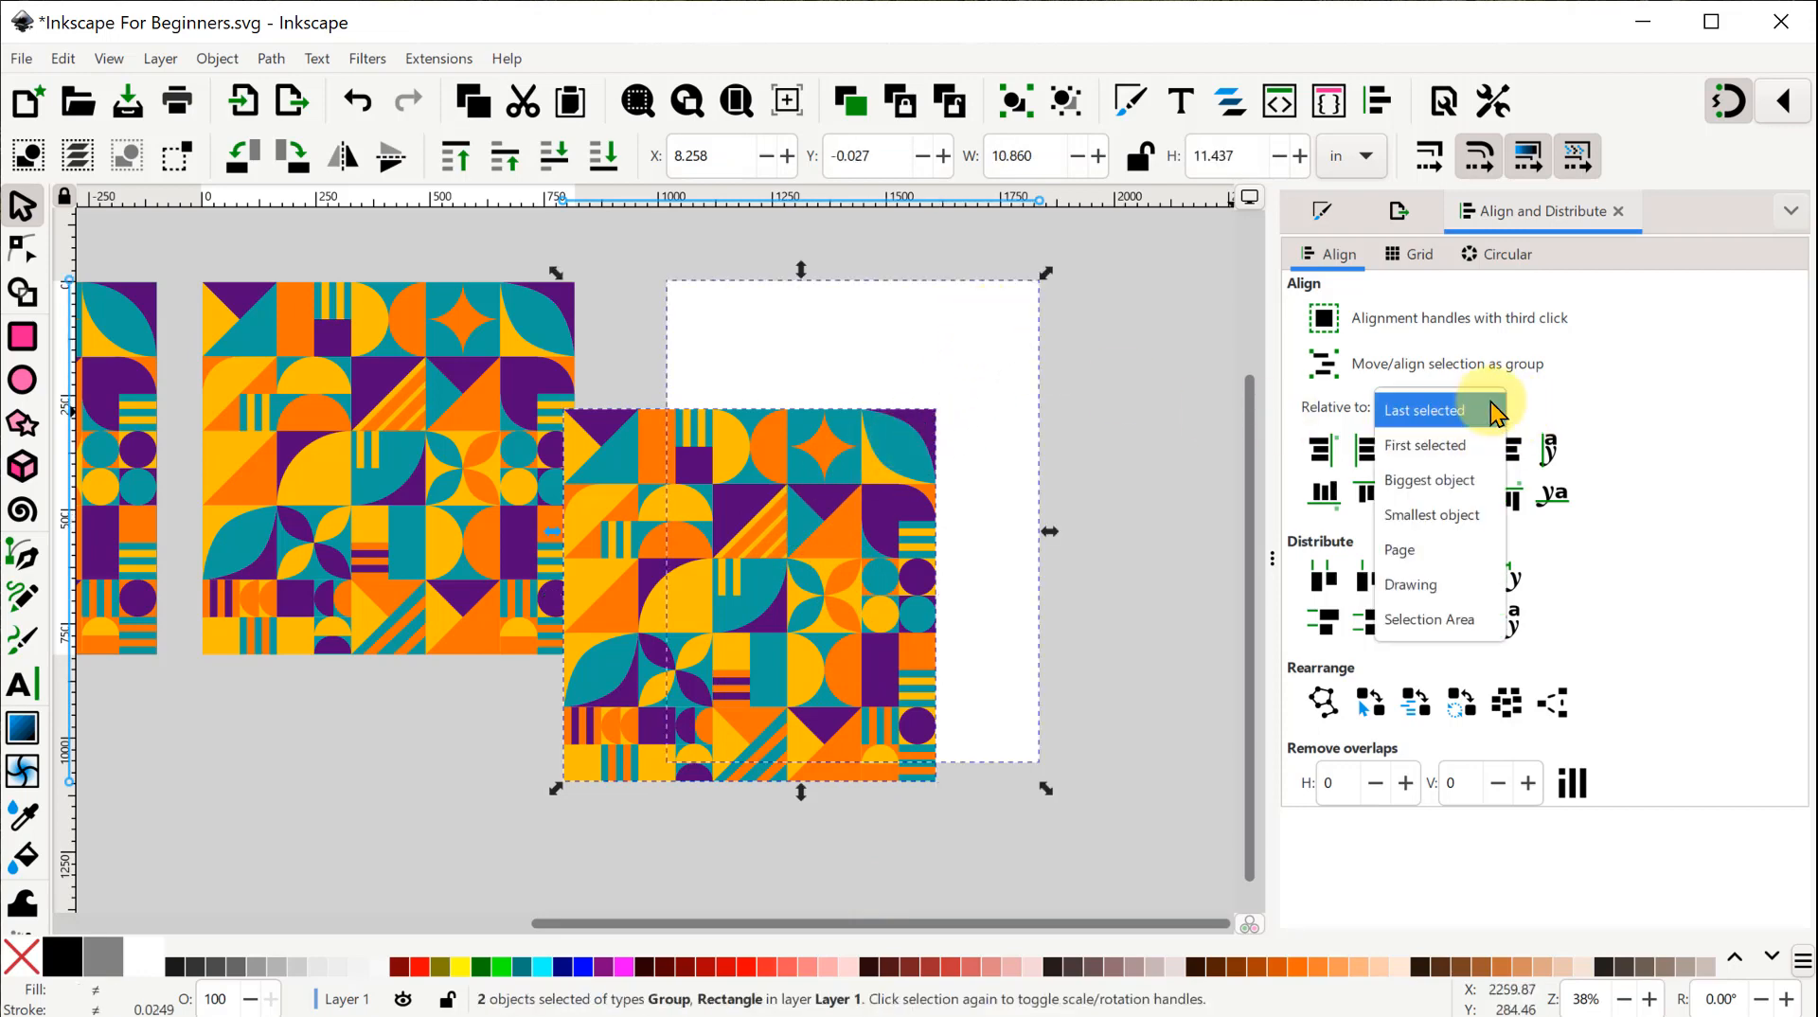
left_click(1439, 410)
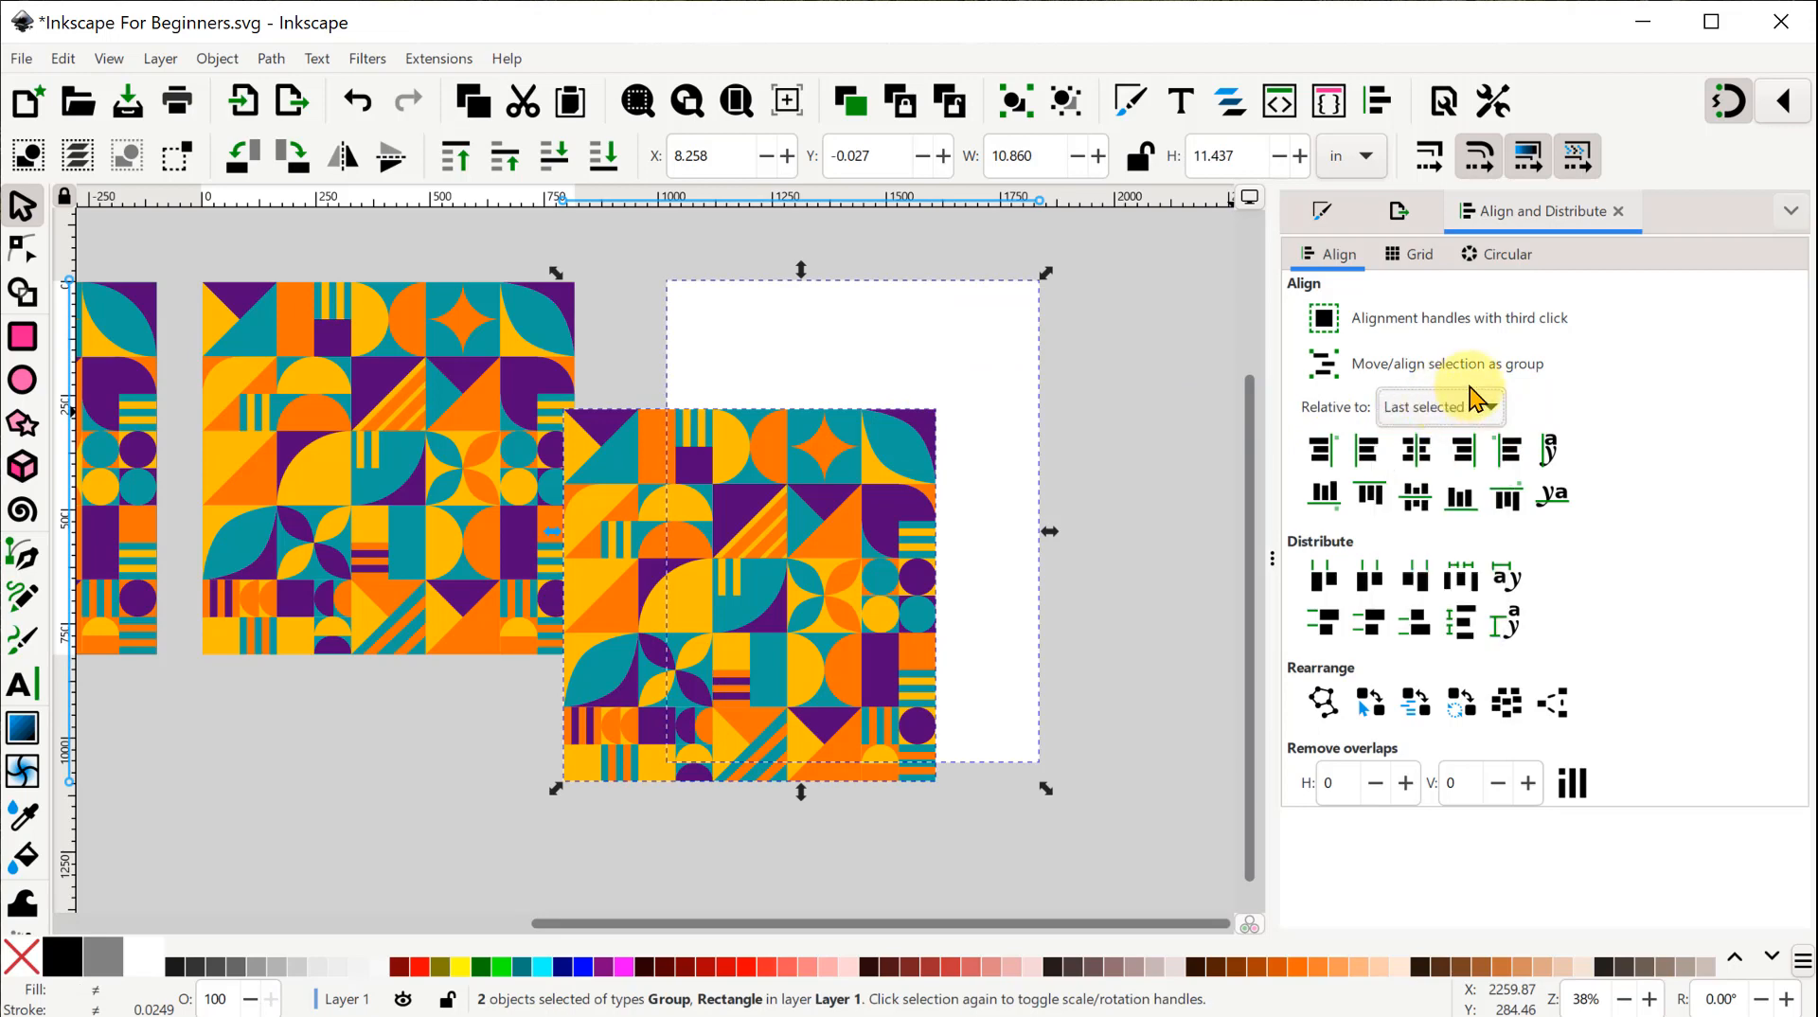
left_click(1417, 455)
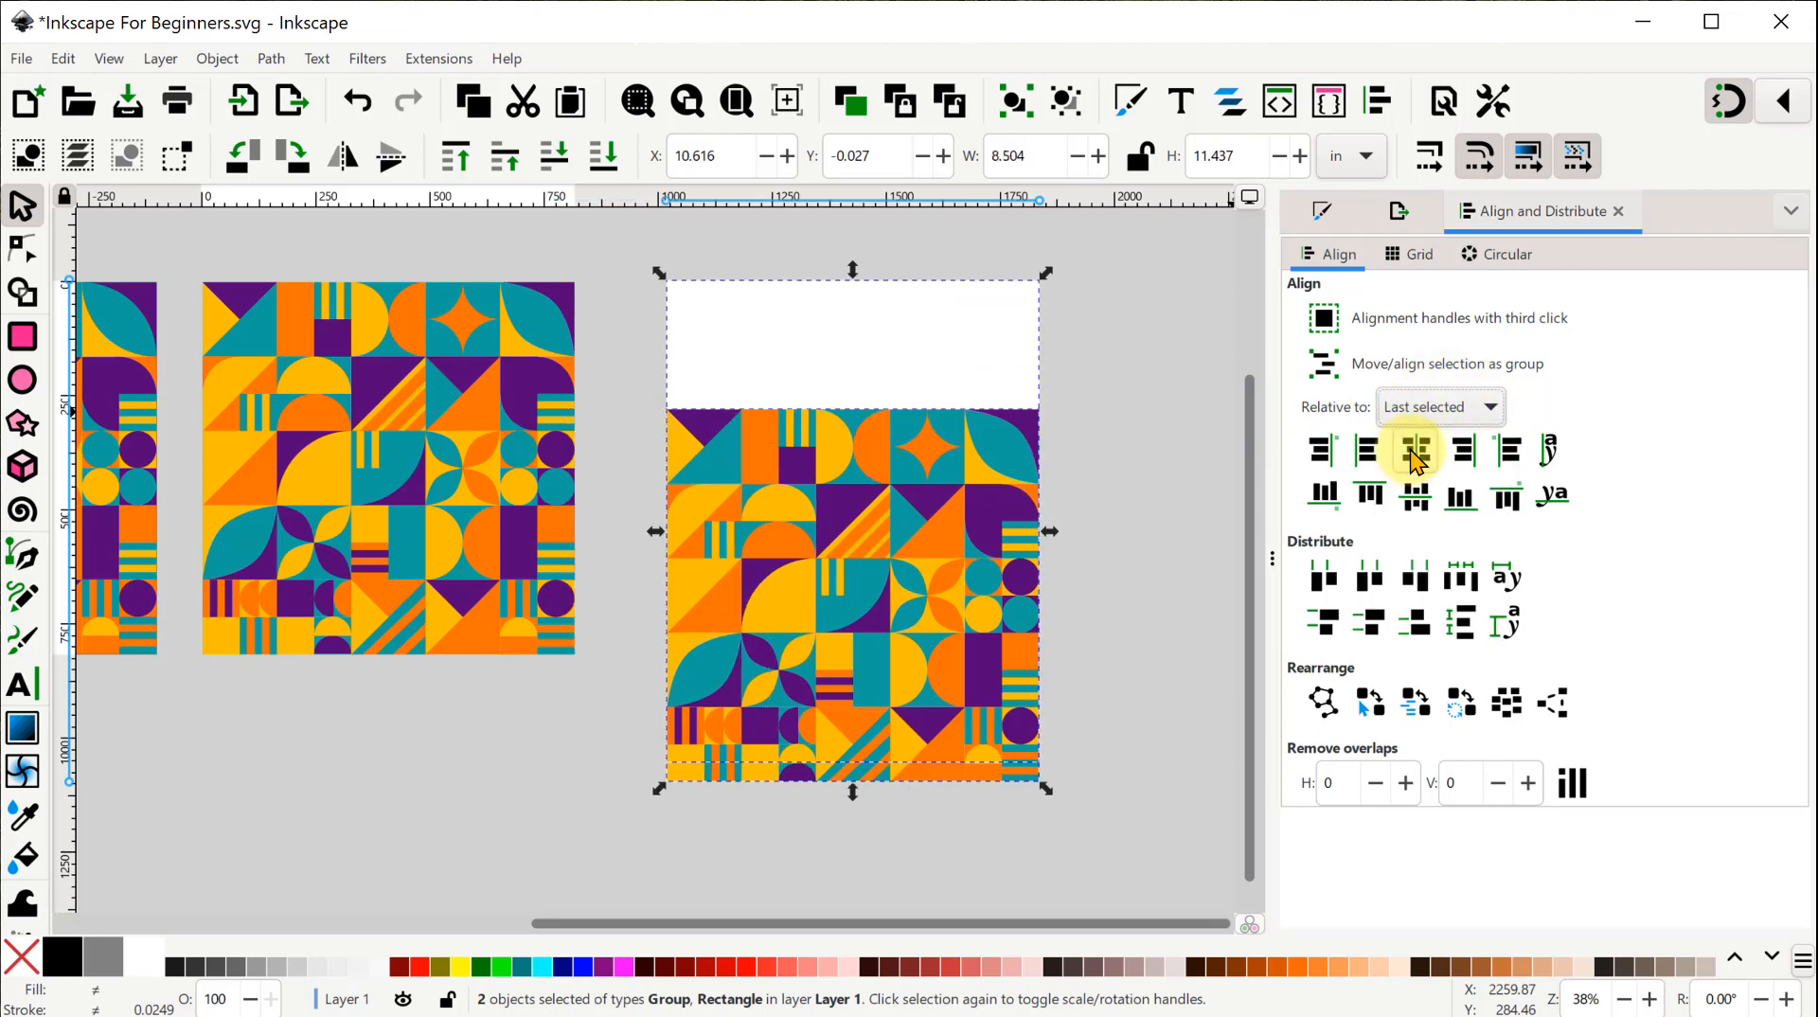
left_click(1367, 498)
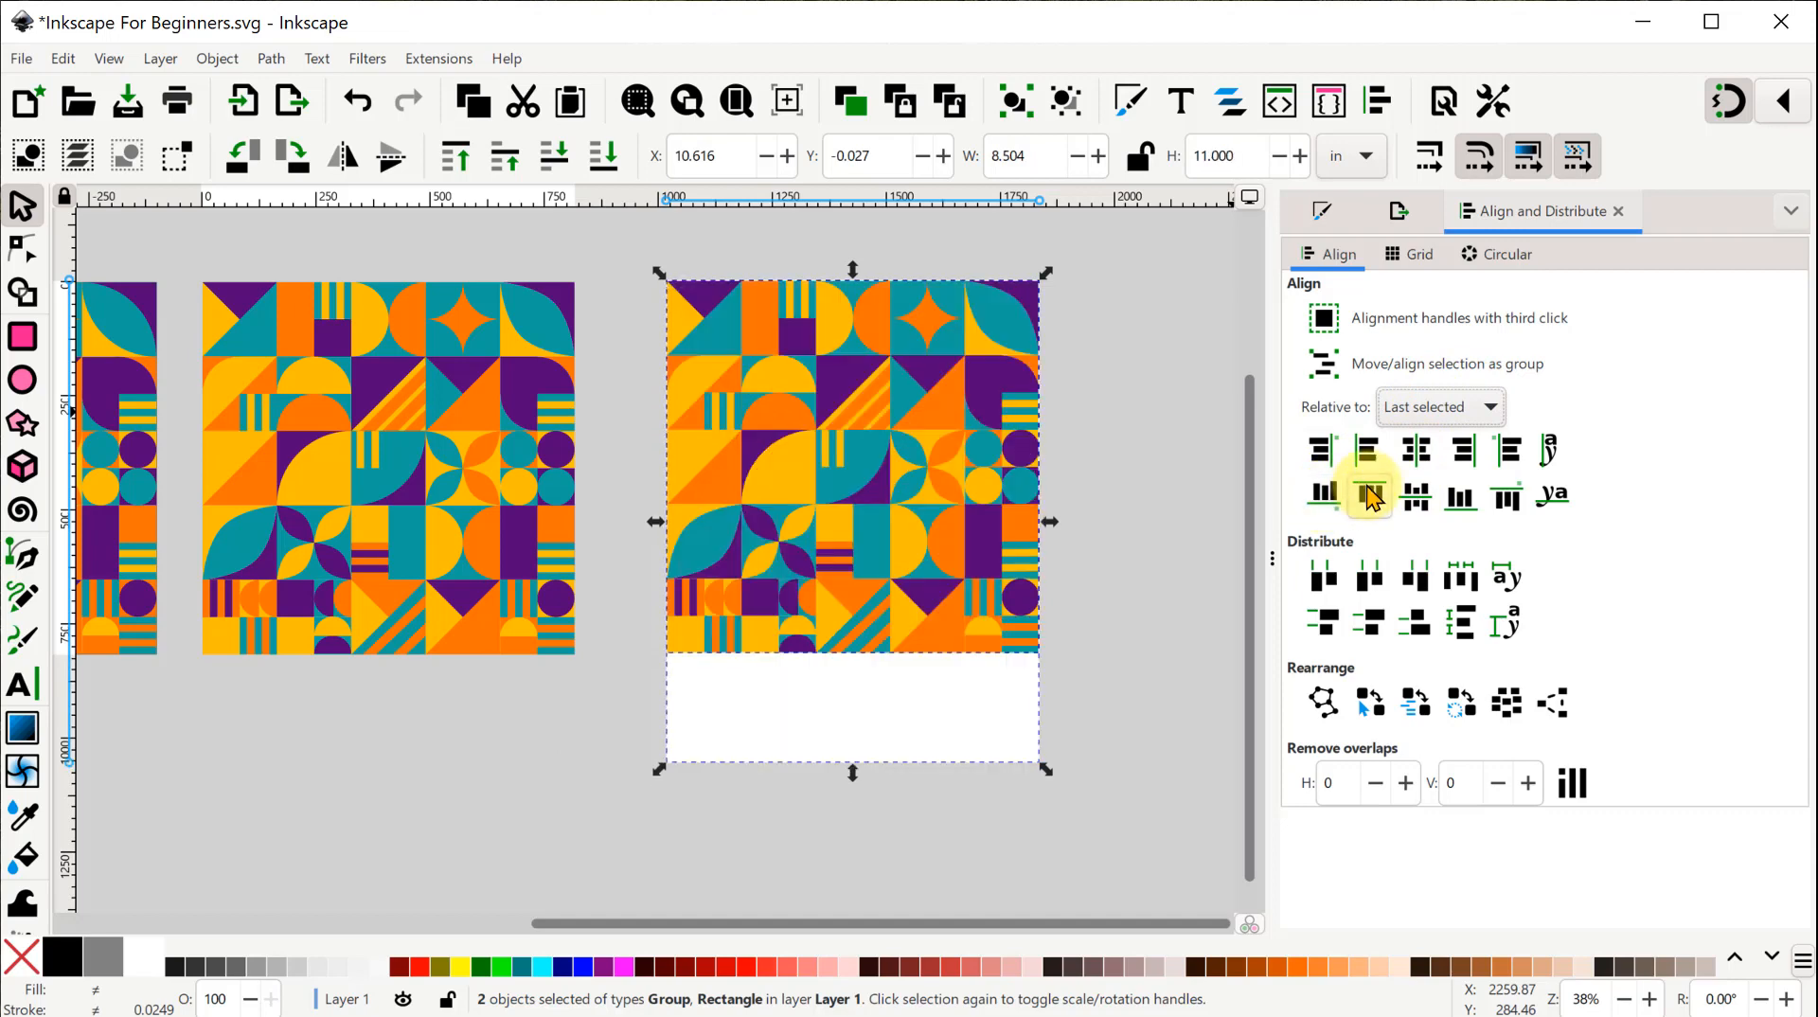
Group the aligned pattern copy with the white rectangle.
left_click(1176, 525)
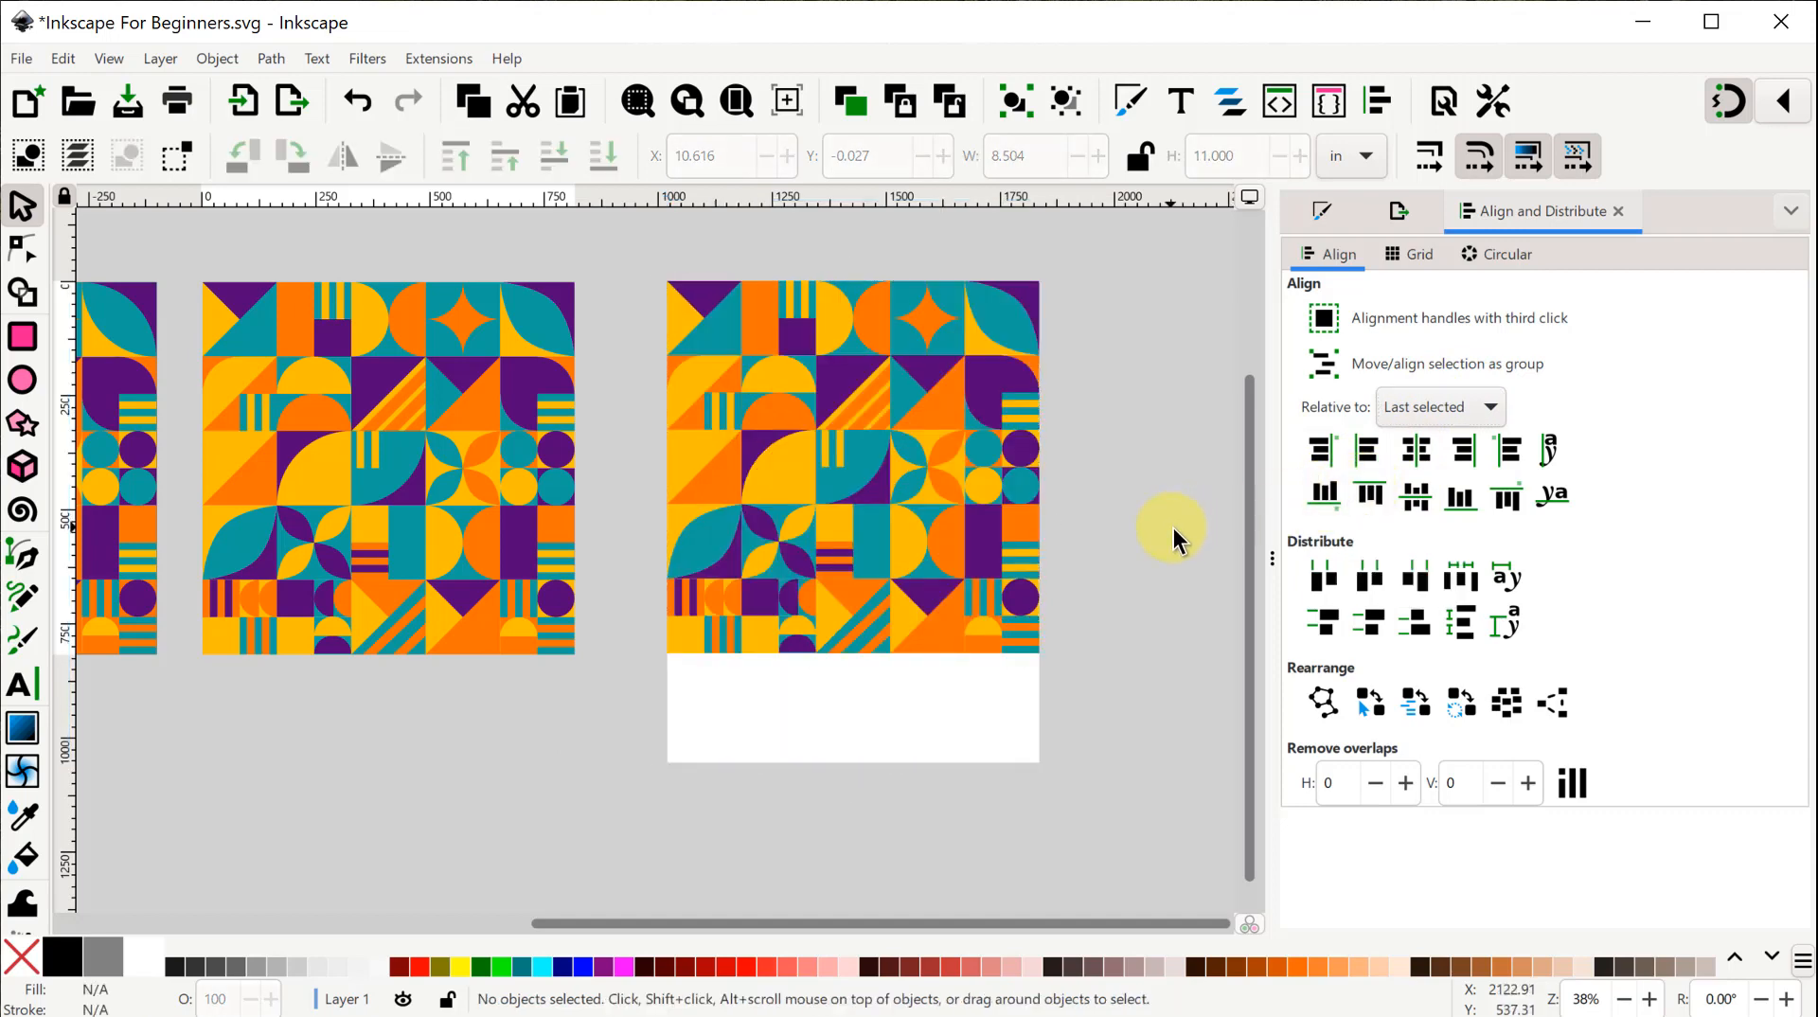
left_click_drag(637, 270, 1076, 804)
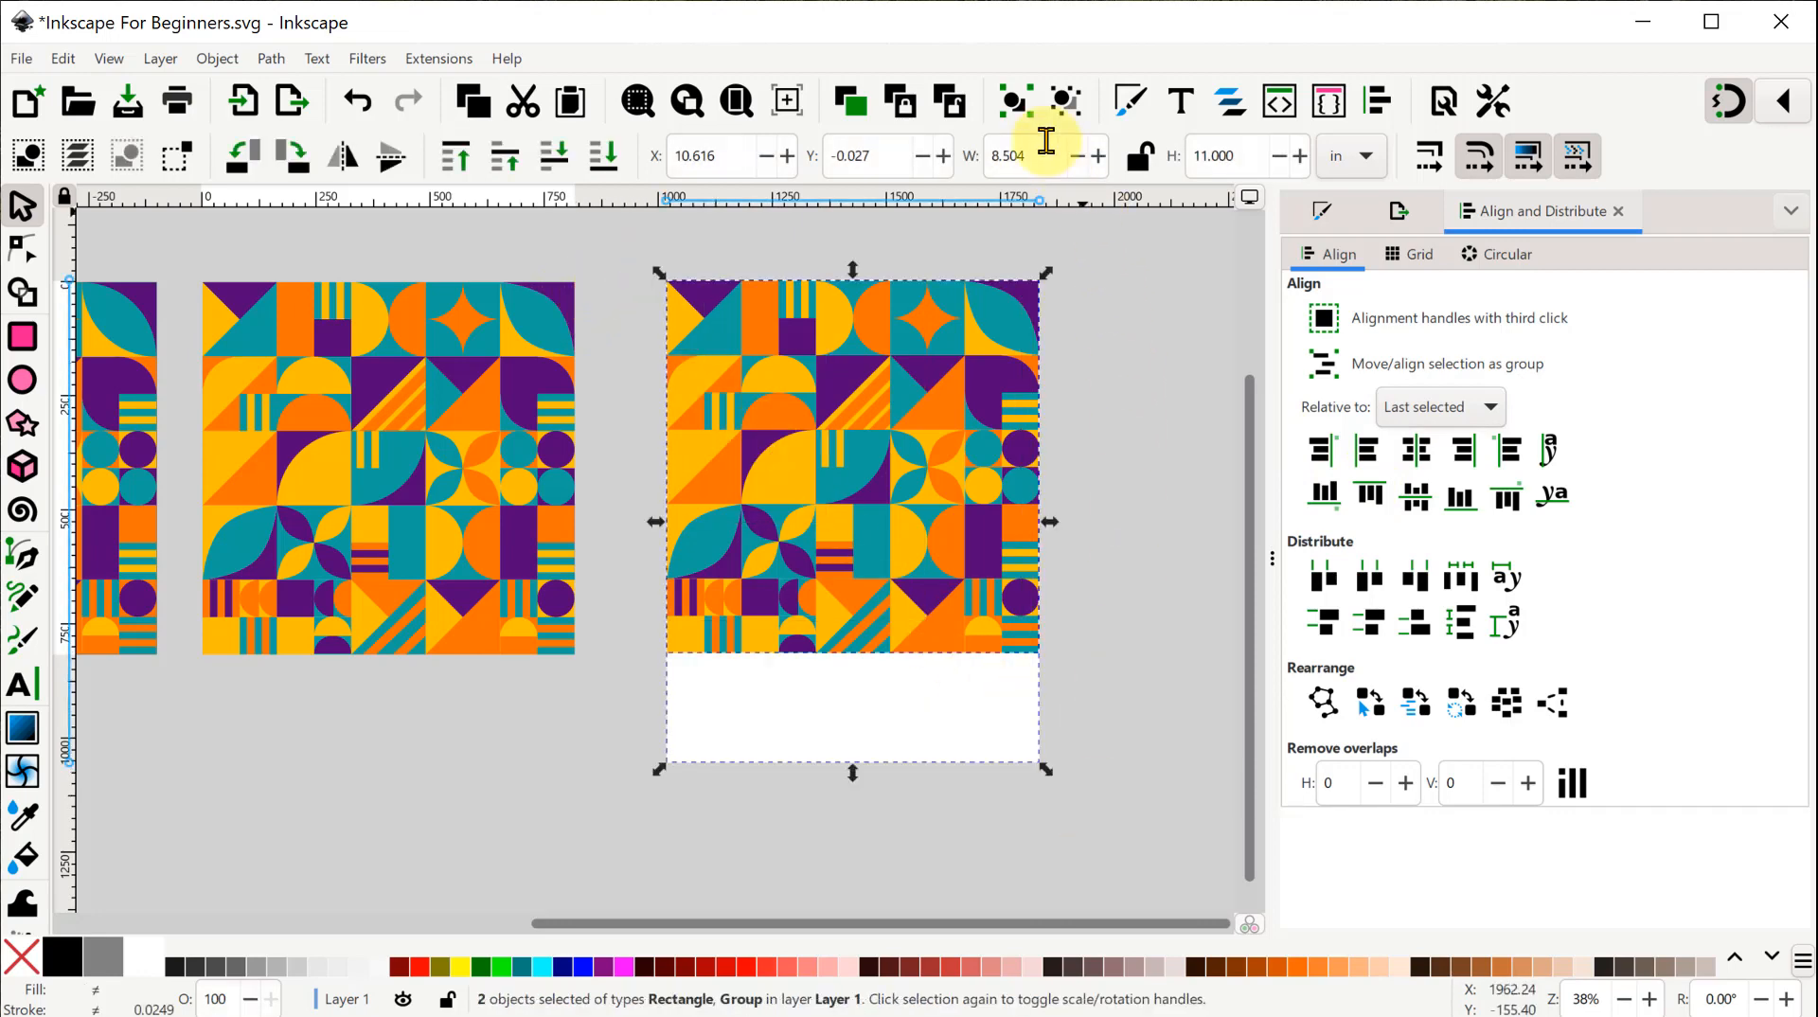
left_click(1015, 100)
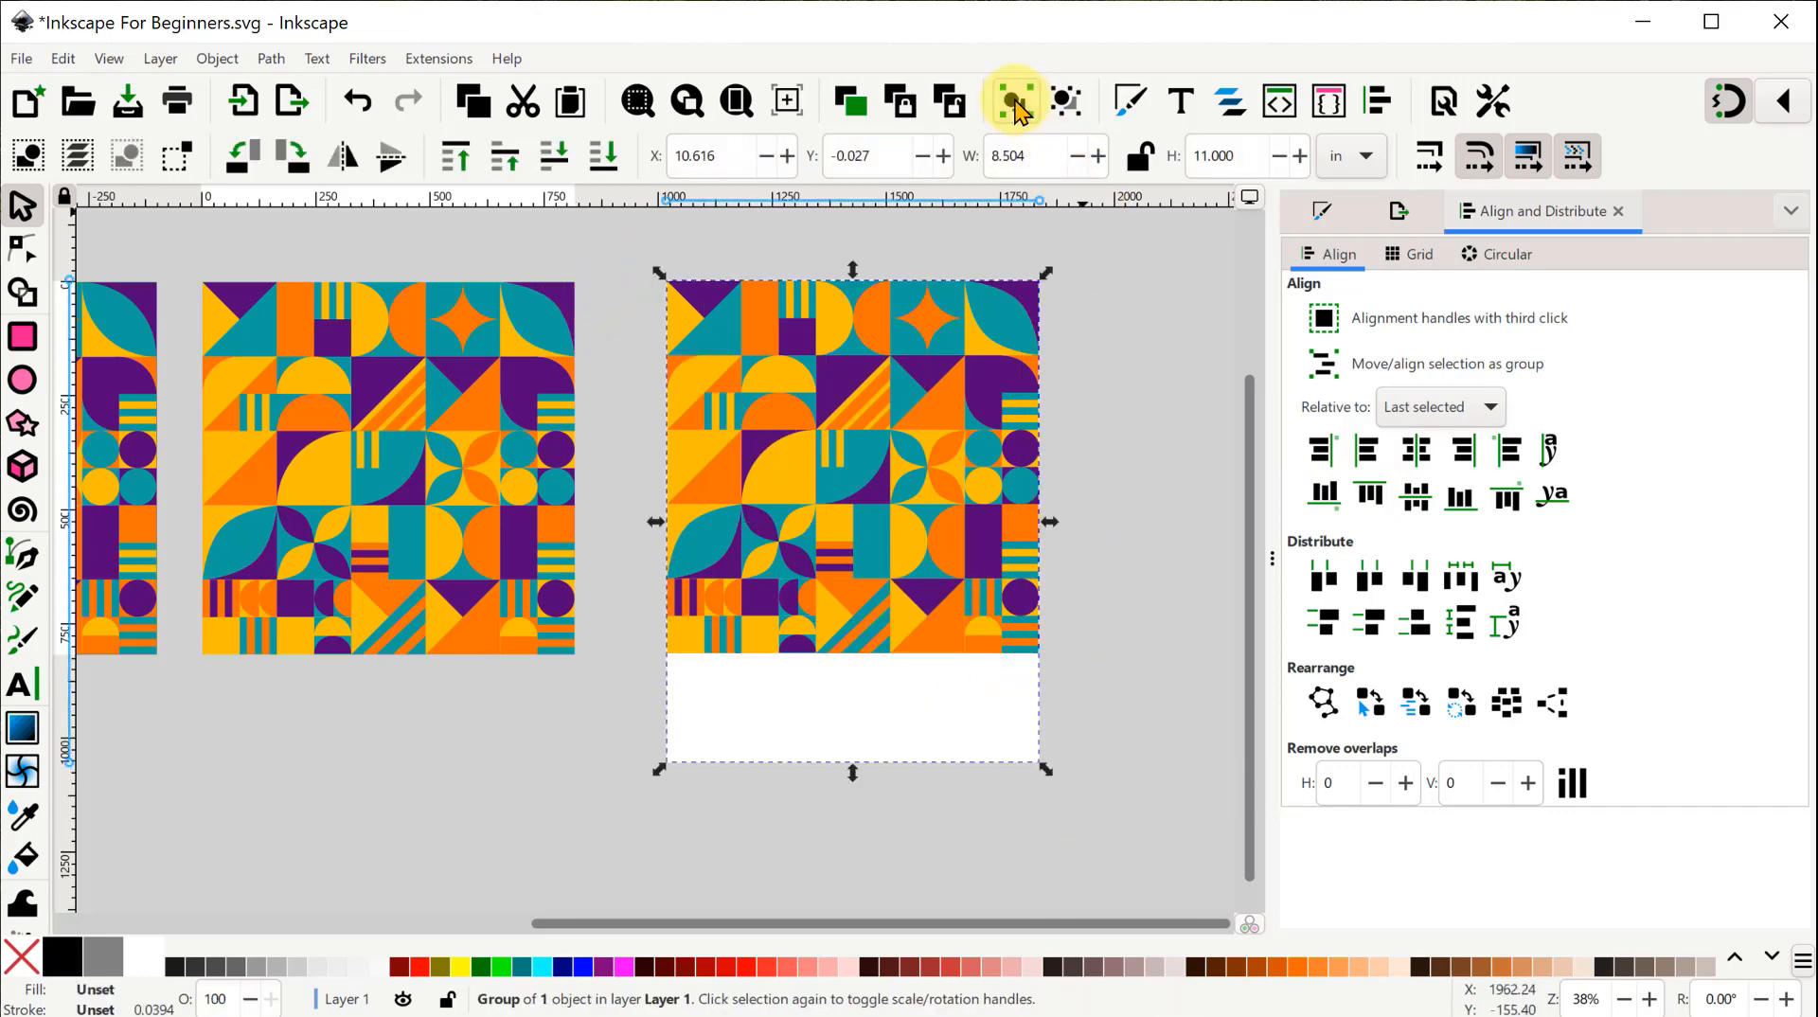
Export the new group as a selection in Portable Document Format, and close the PDF viewer after checking the whole page.
left_click(1398, 214)
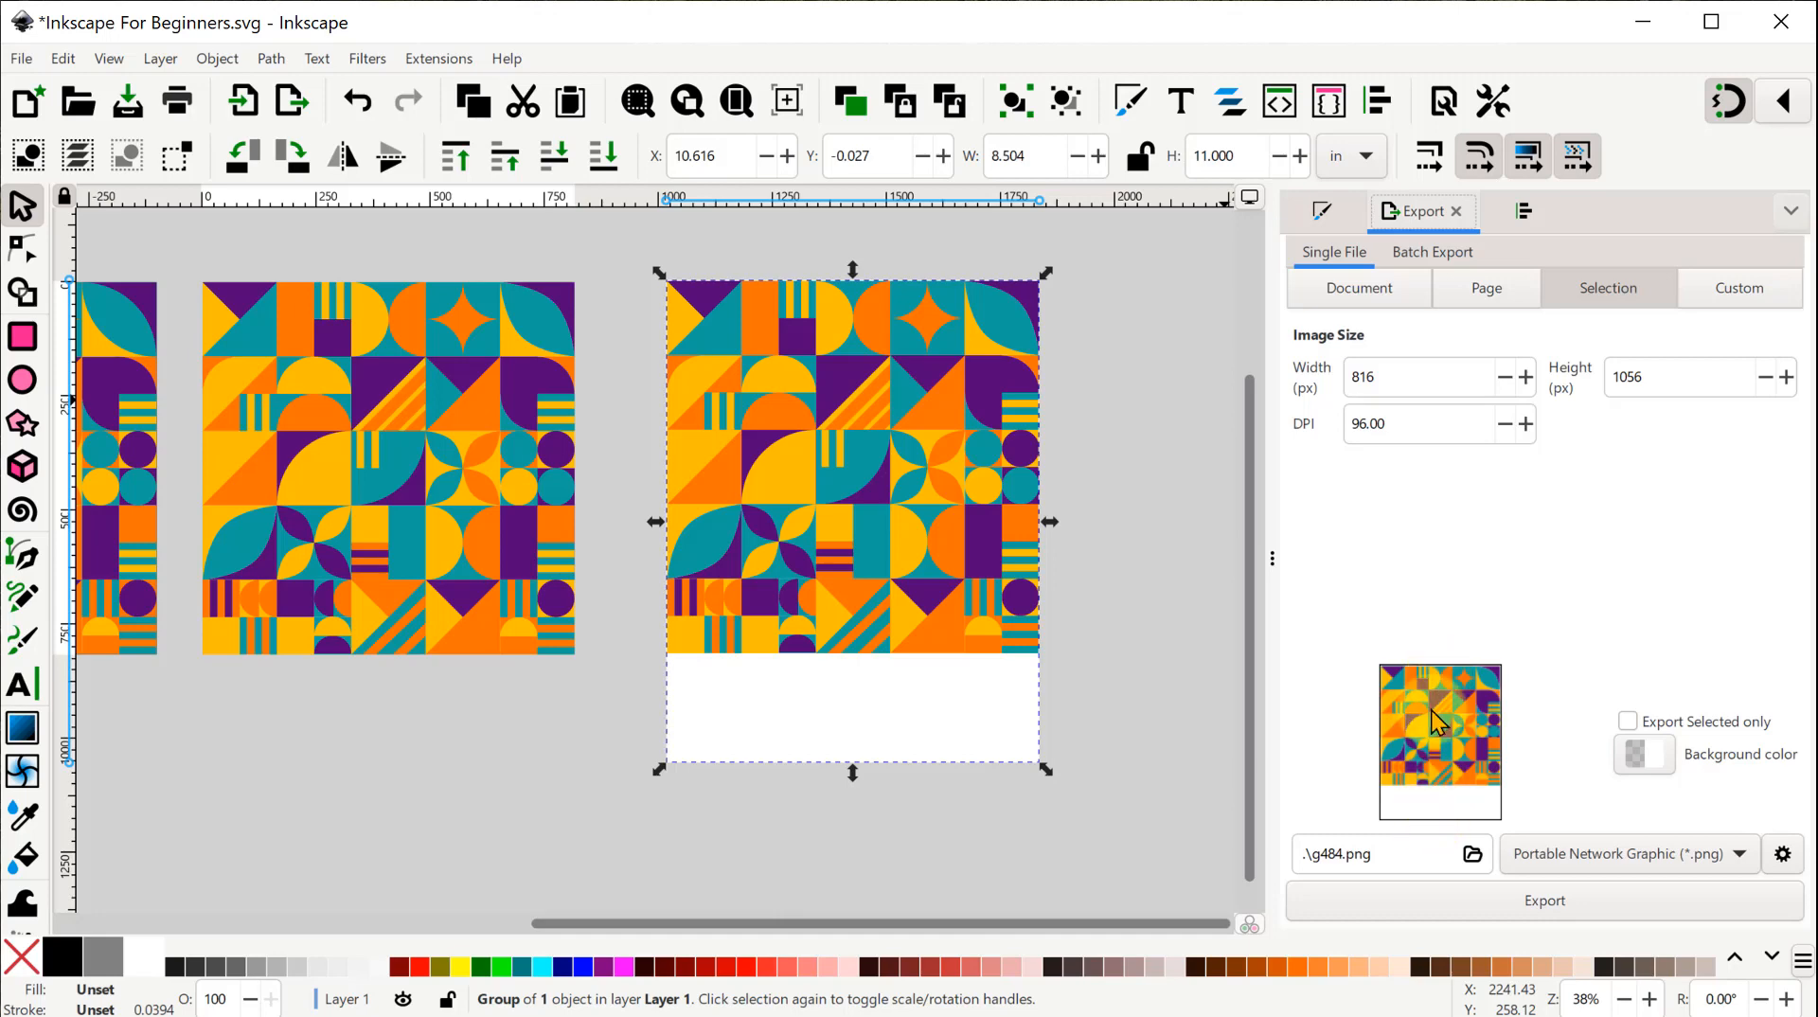
left_click(1740, 855)
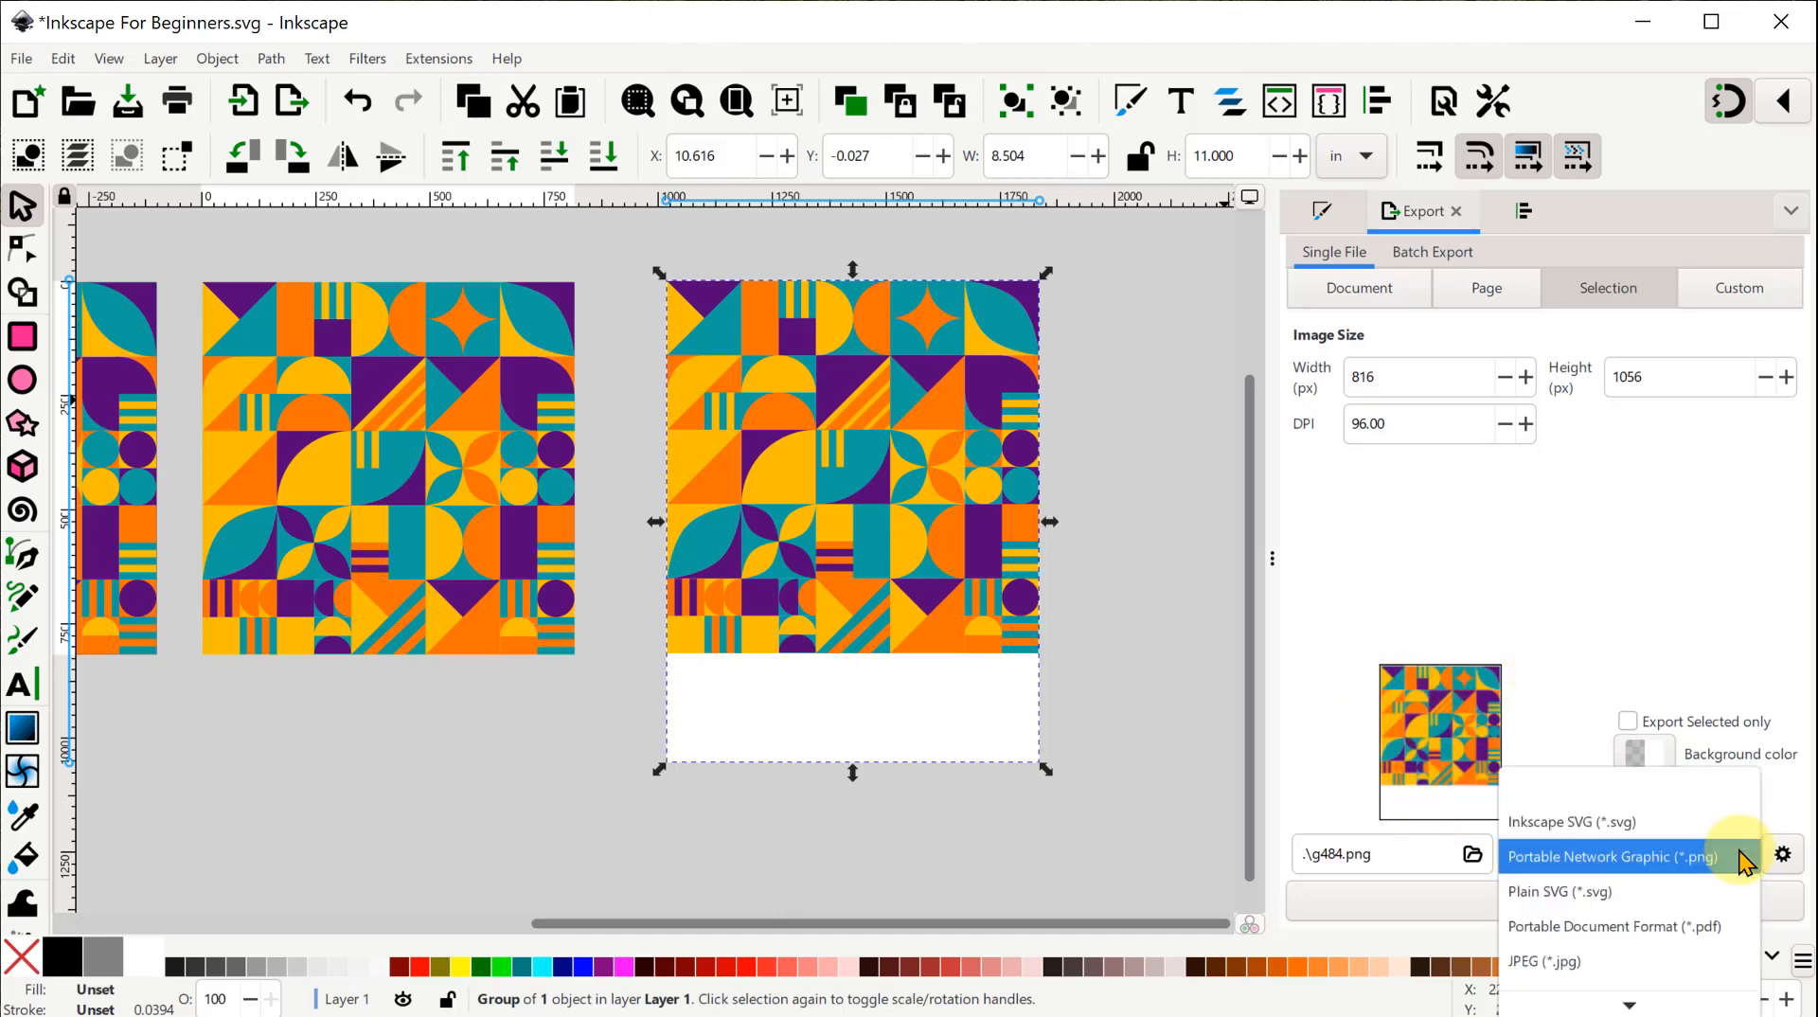
left_click(1664, 927)
left_click(1536, 904)
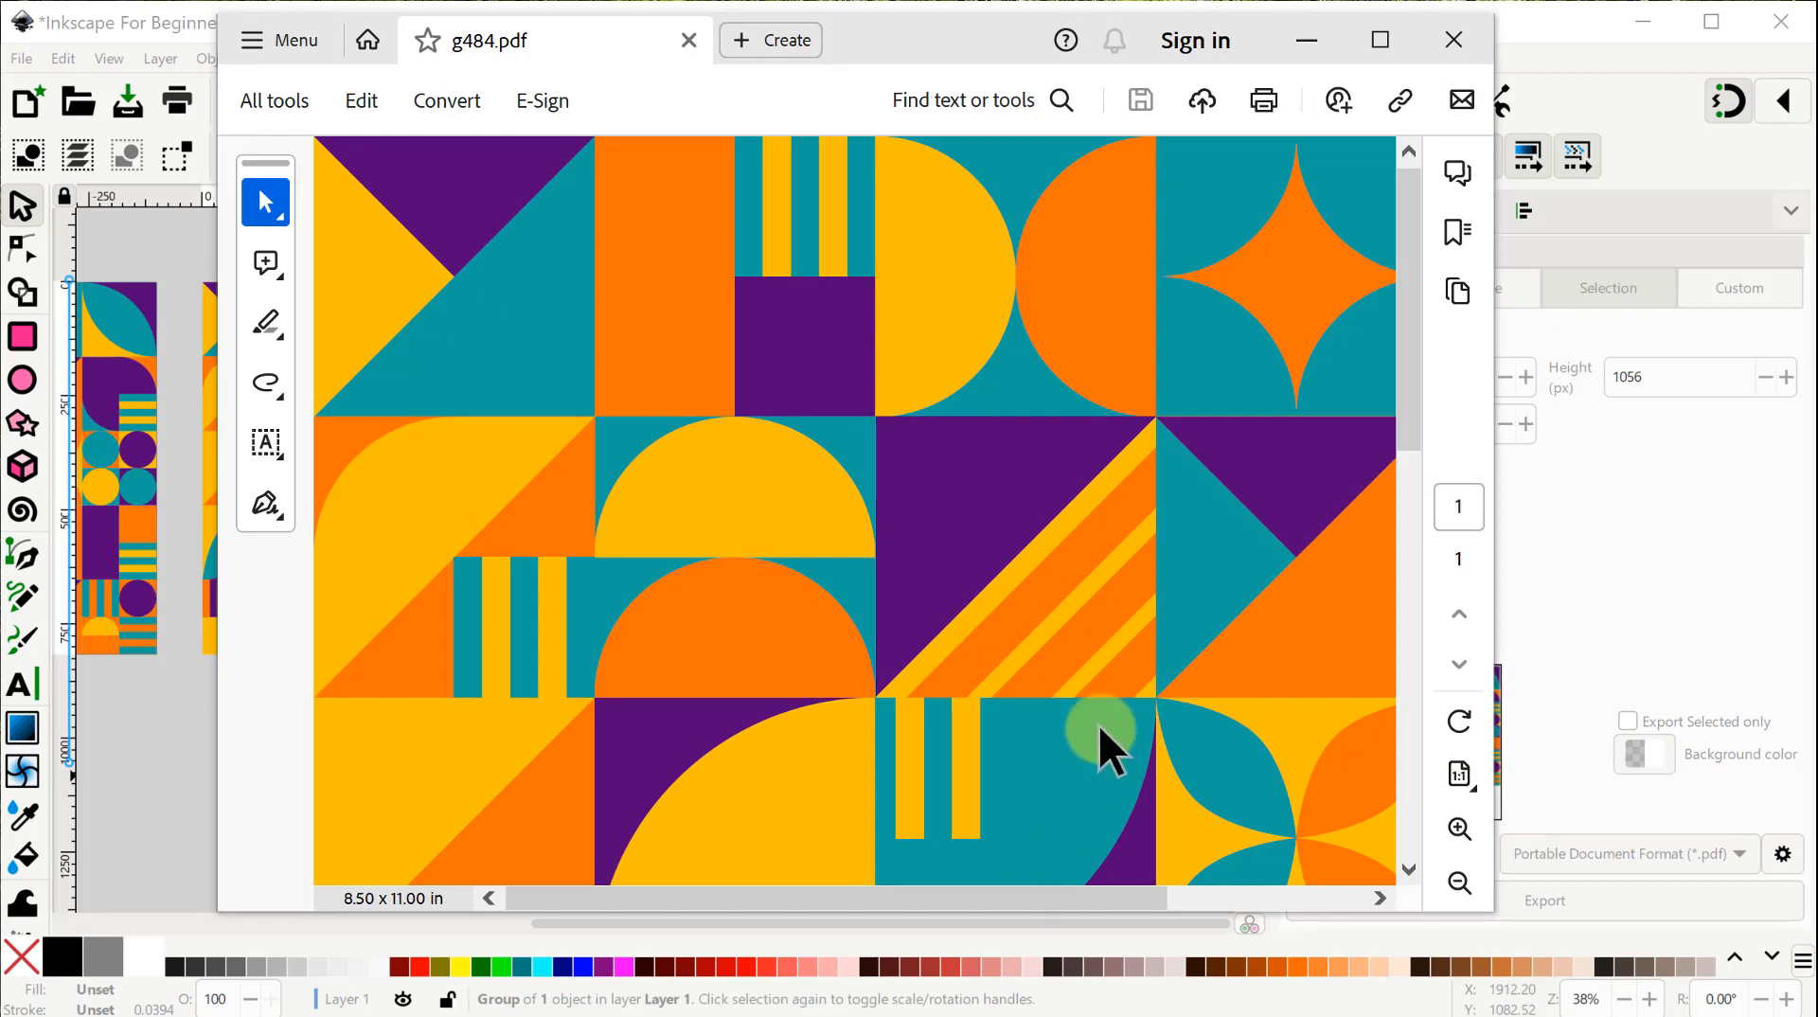
left_click(1458, 883)
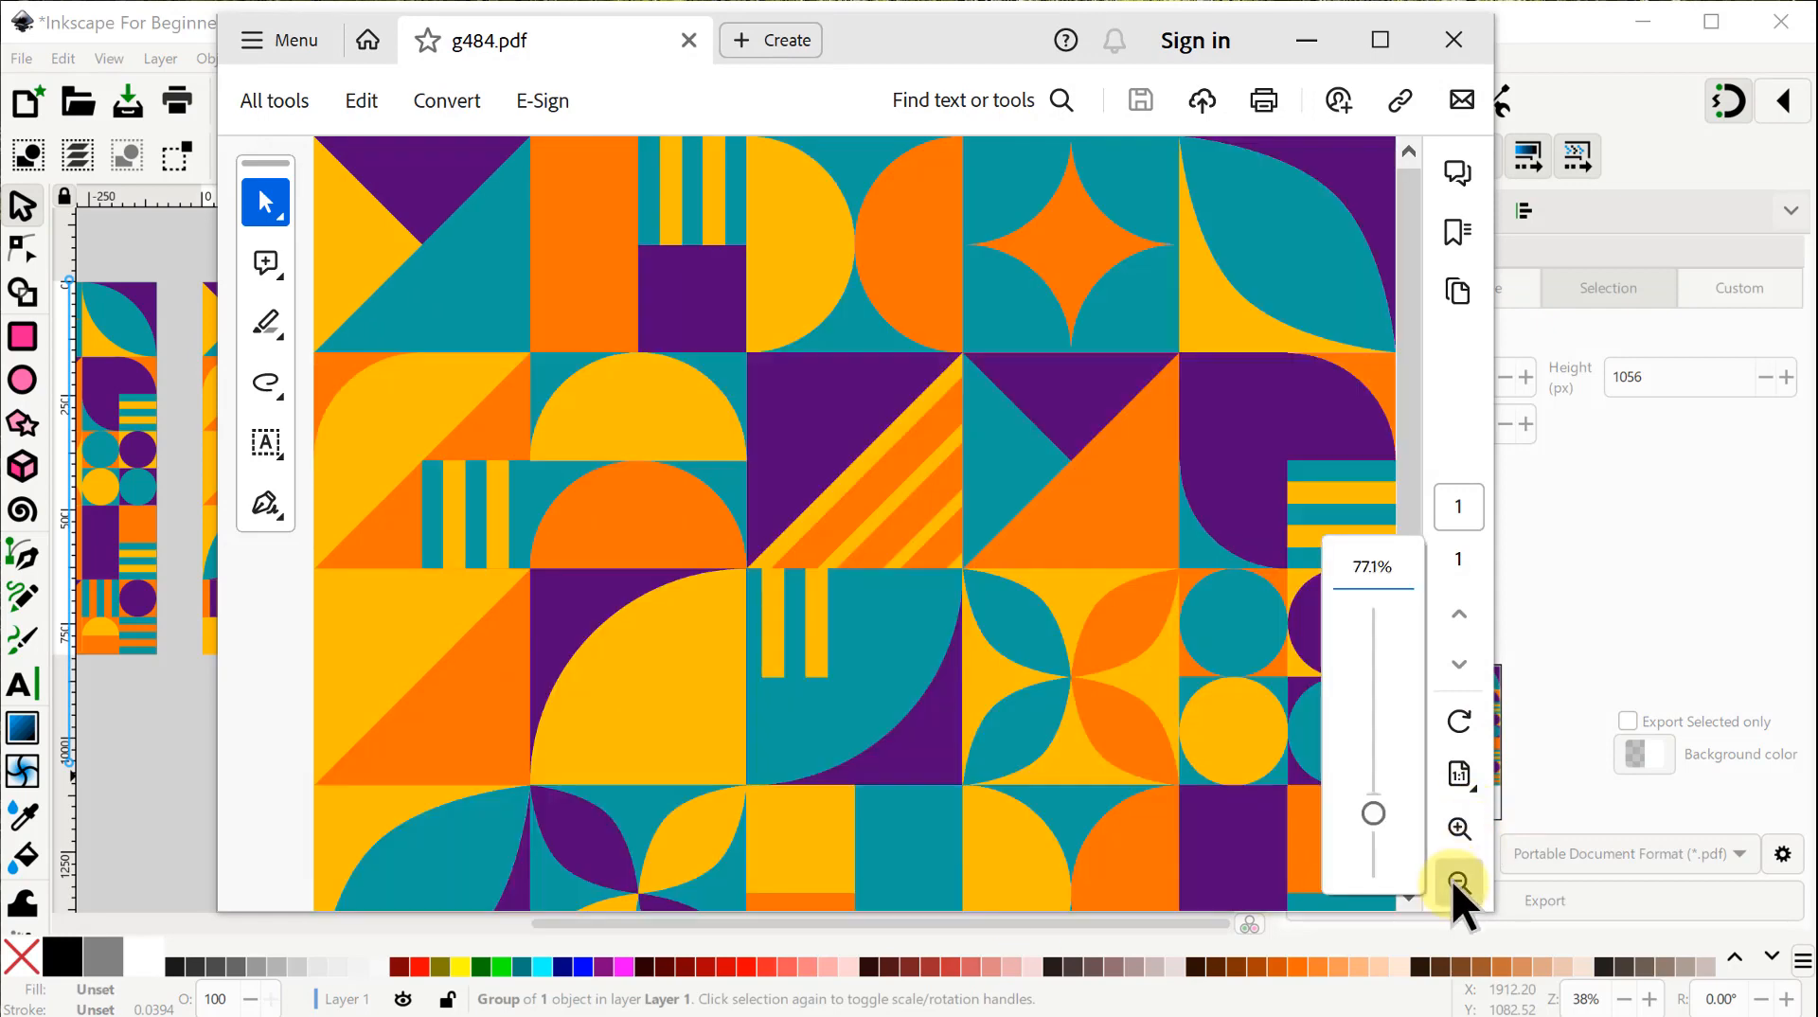
left_click(1458, 882)
left_click(1458, 883)
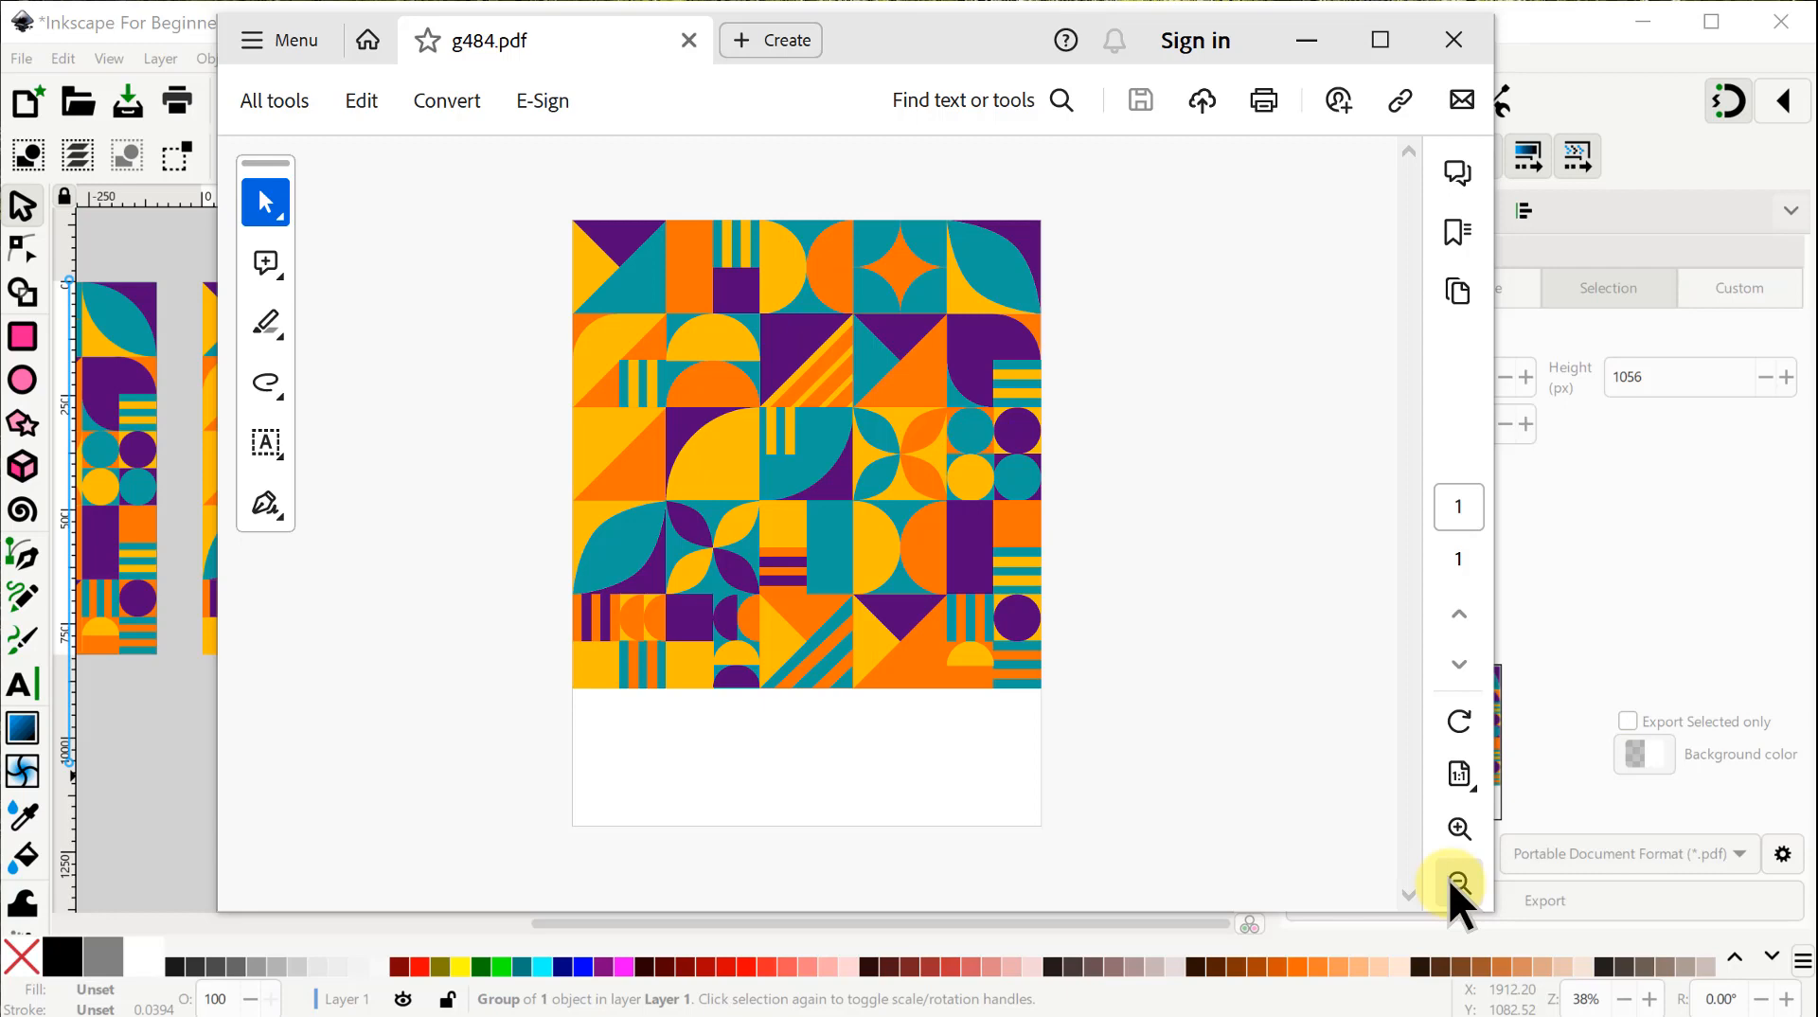
left_click(1465, 39)
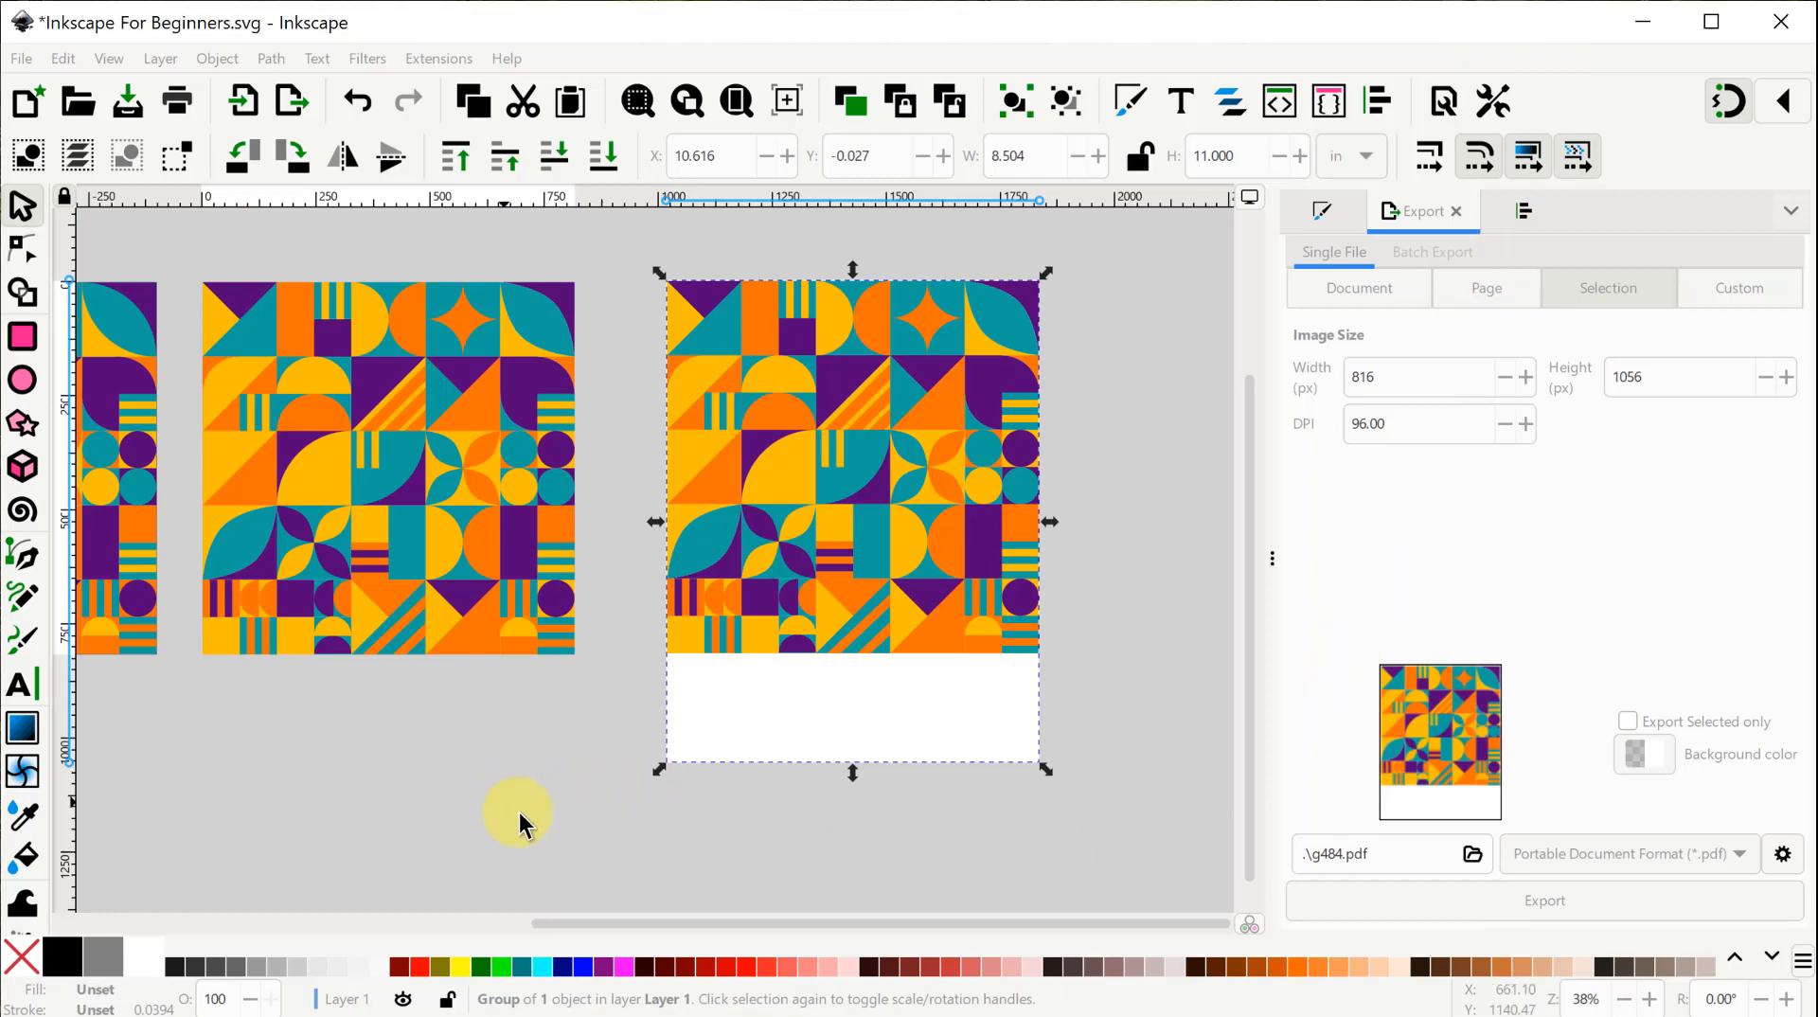
Move the original pattern off the page to about X -4.5 in and Y 5.5 in, and center it on both axes relative to Page.
left_click_drag(519, 814, 900, 870)
left_click_drag(835, 488, 950, 792)
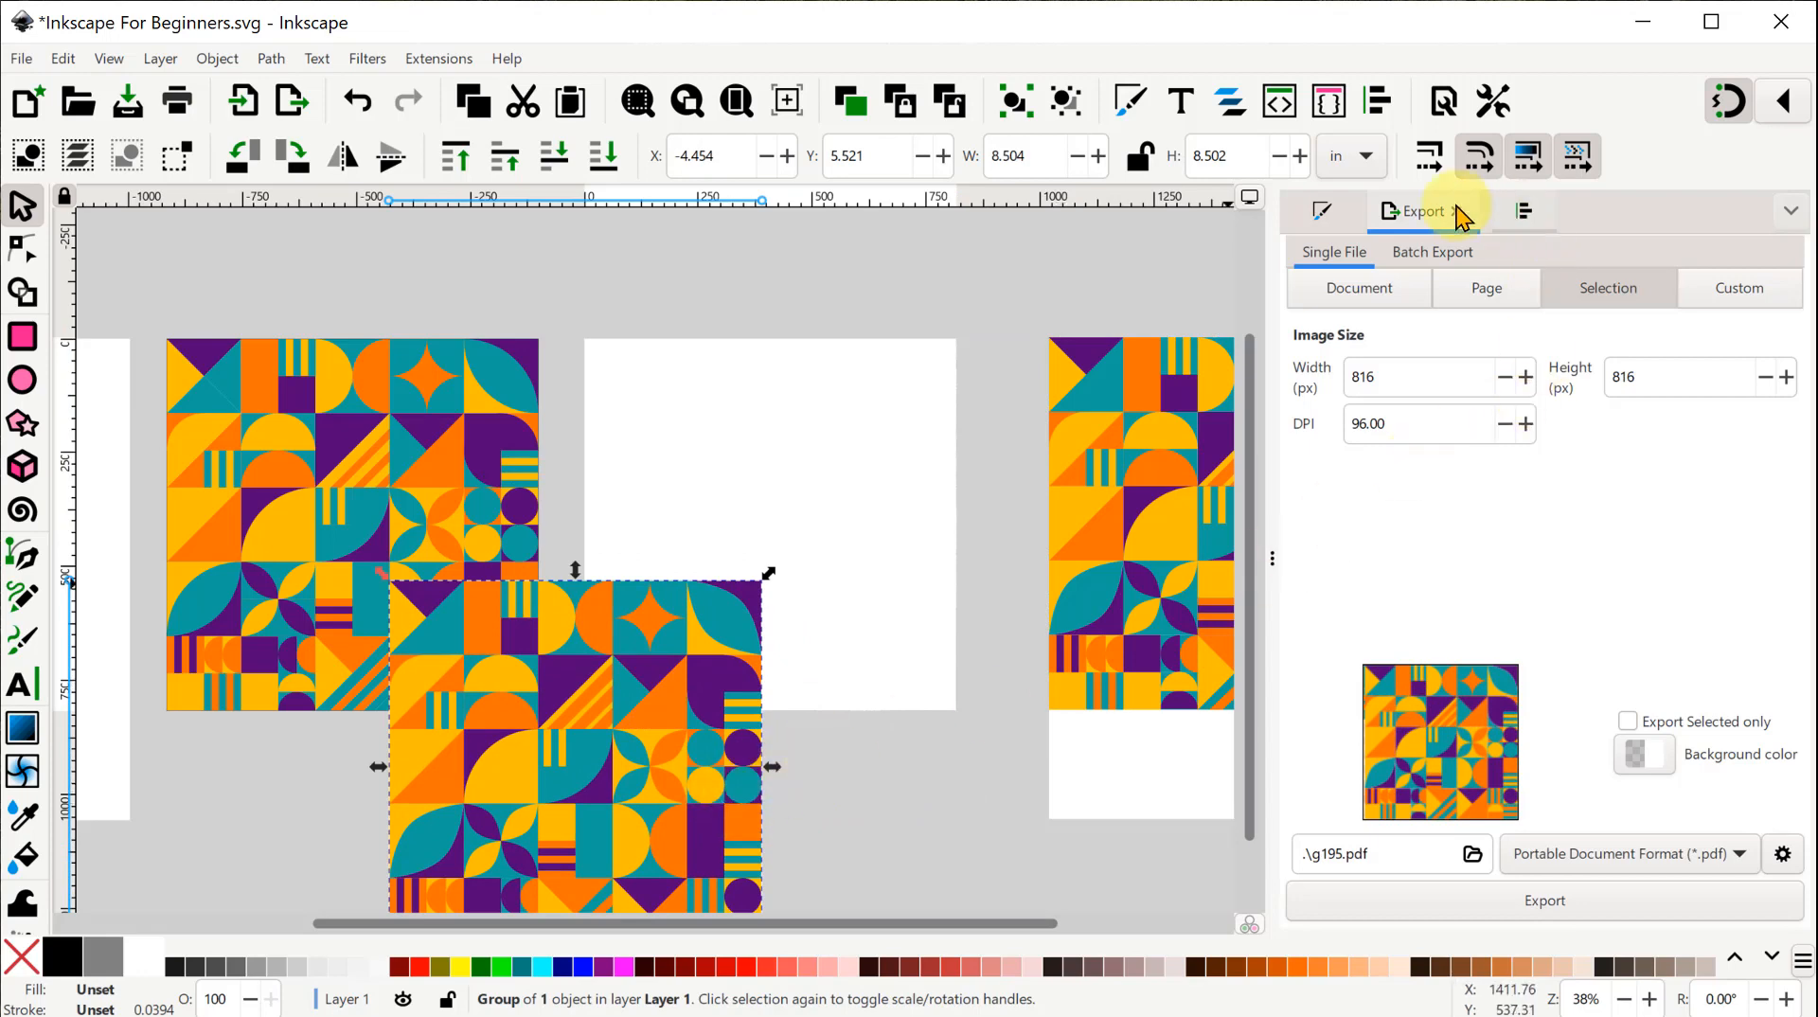
left_click(1527, 216)
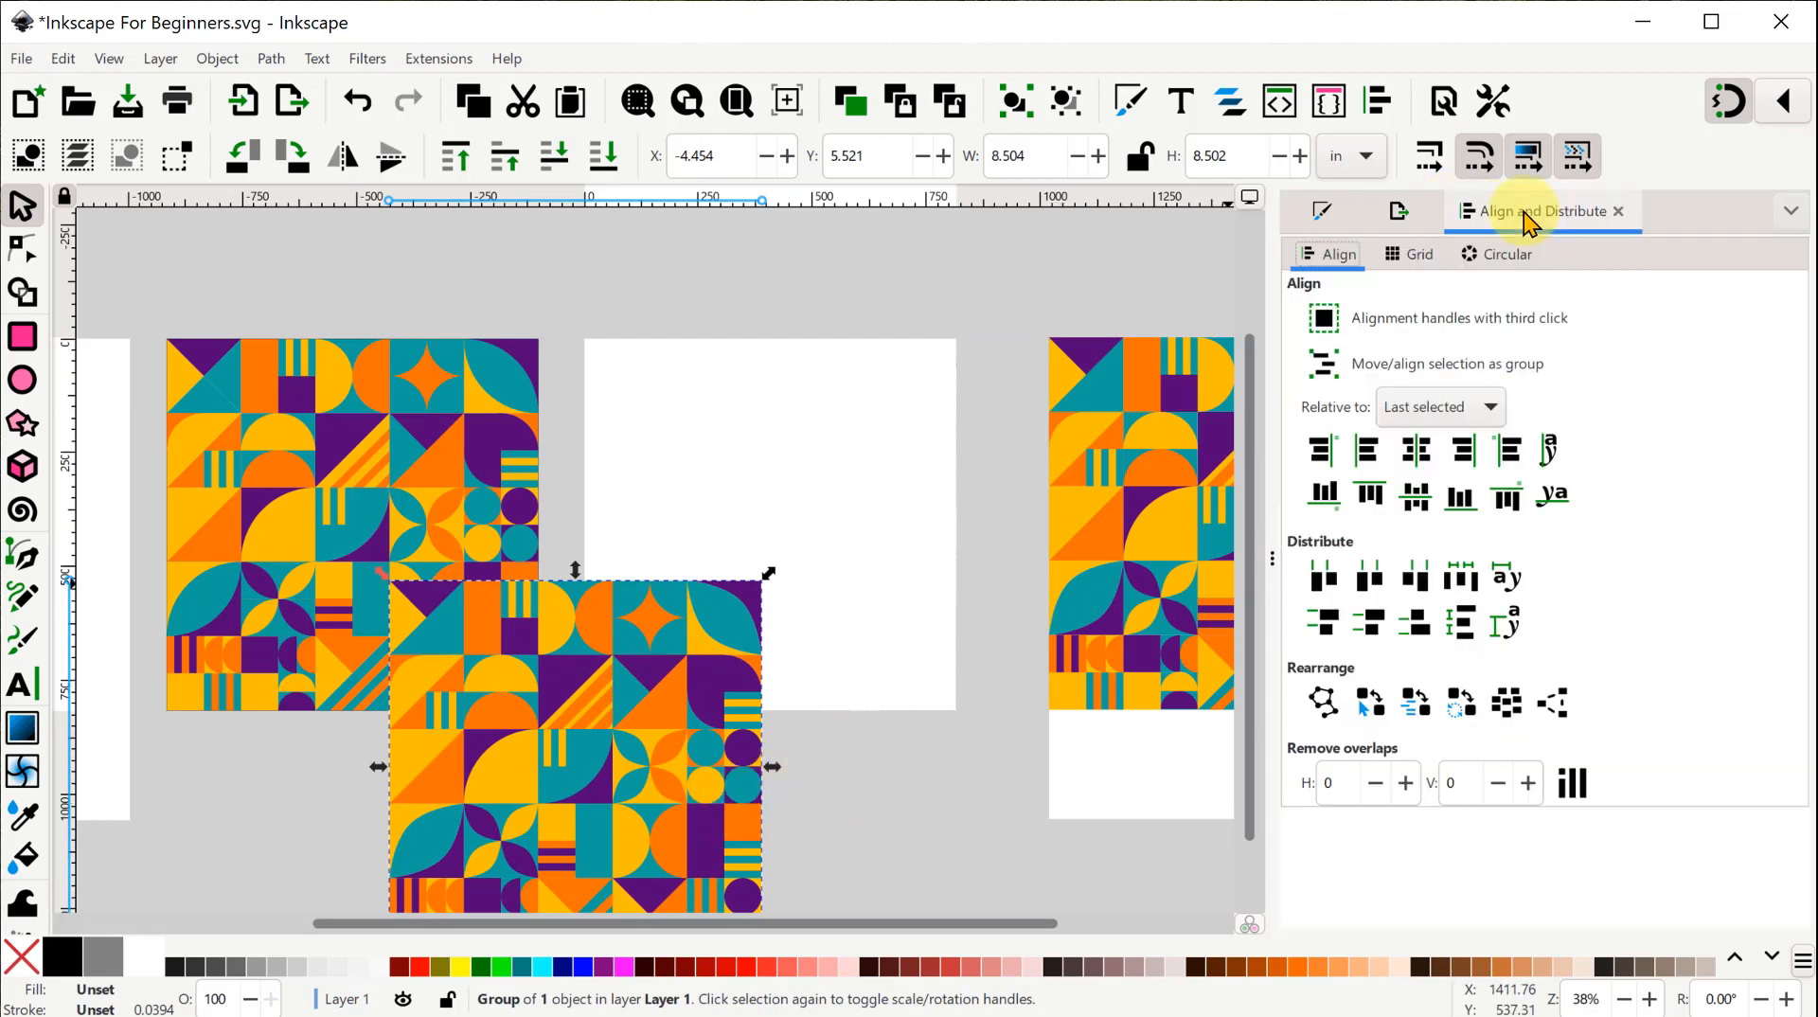
left_click(1489, 407)
left_click(1412, 550)
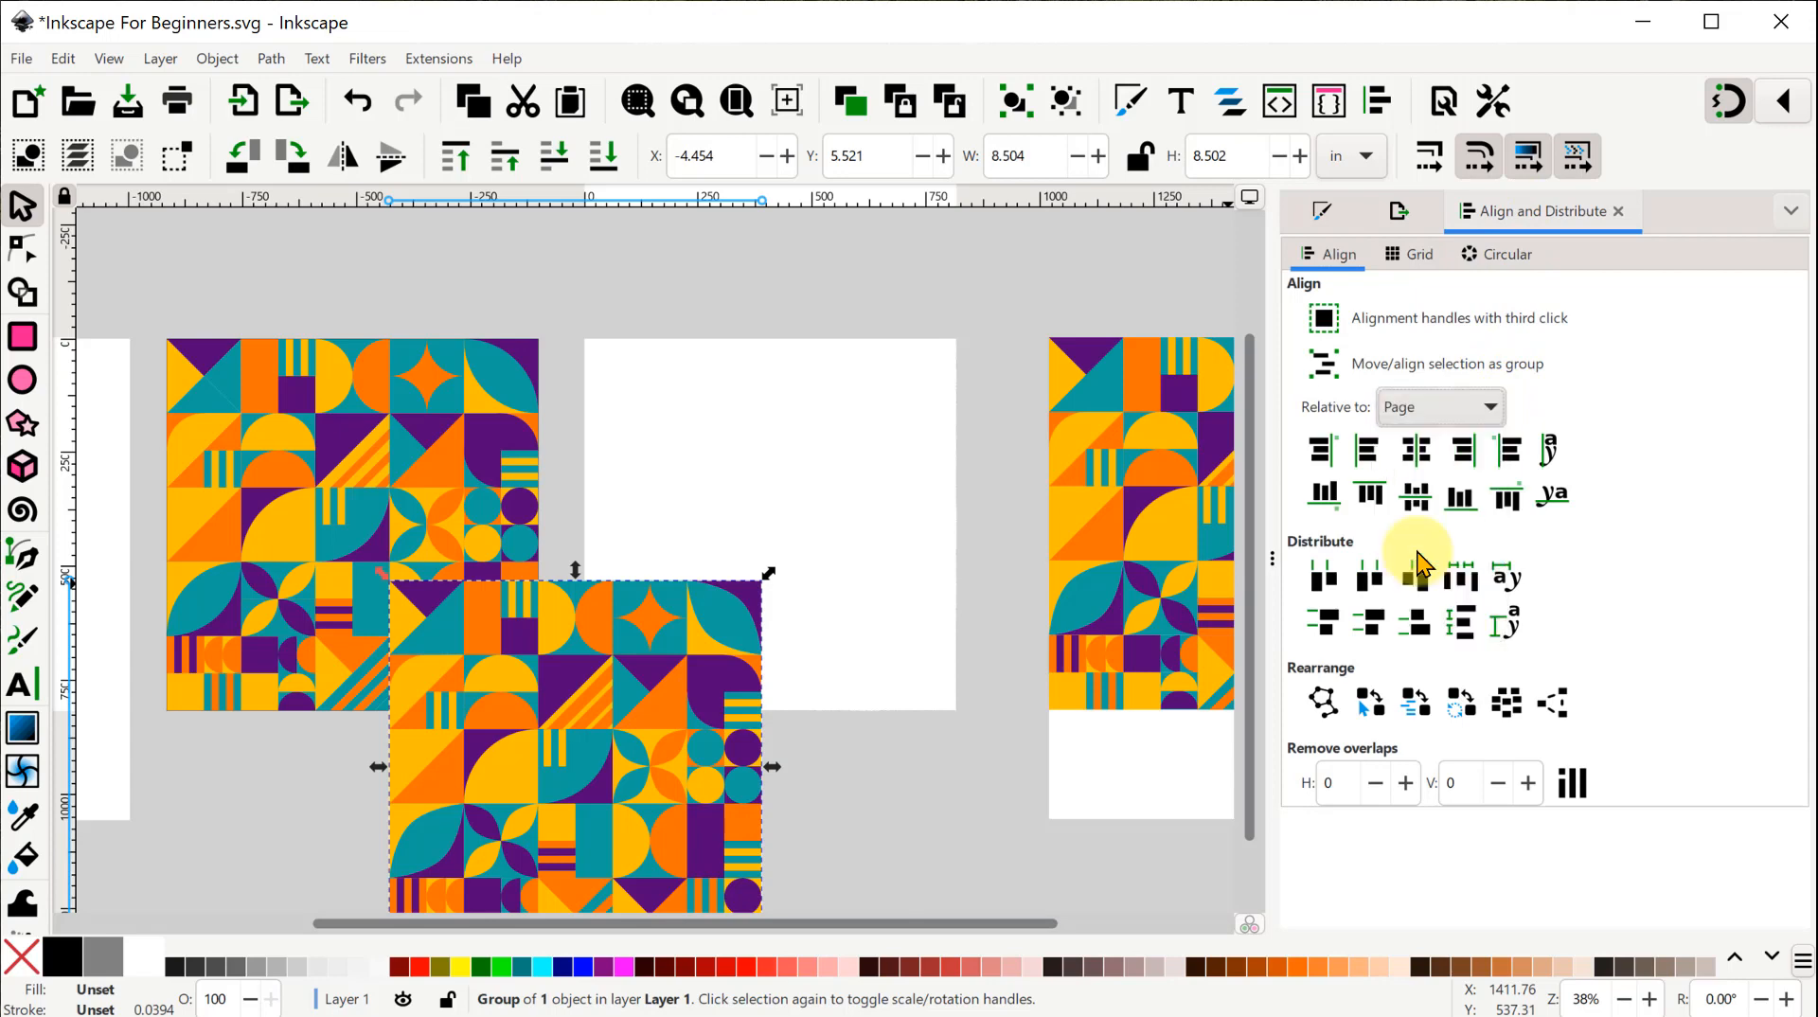
left_click(1425, 456)
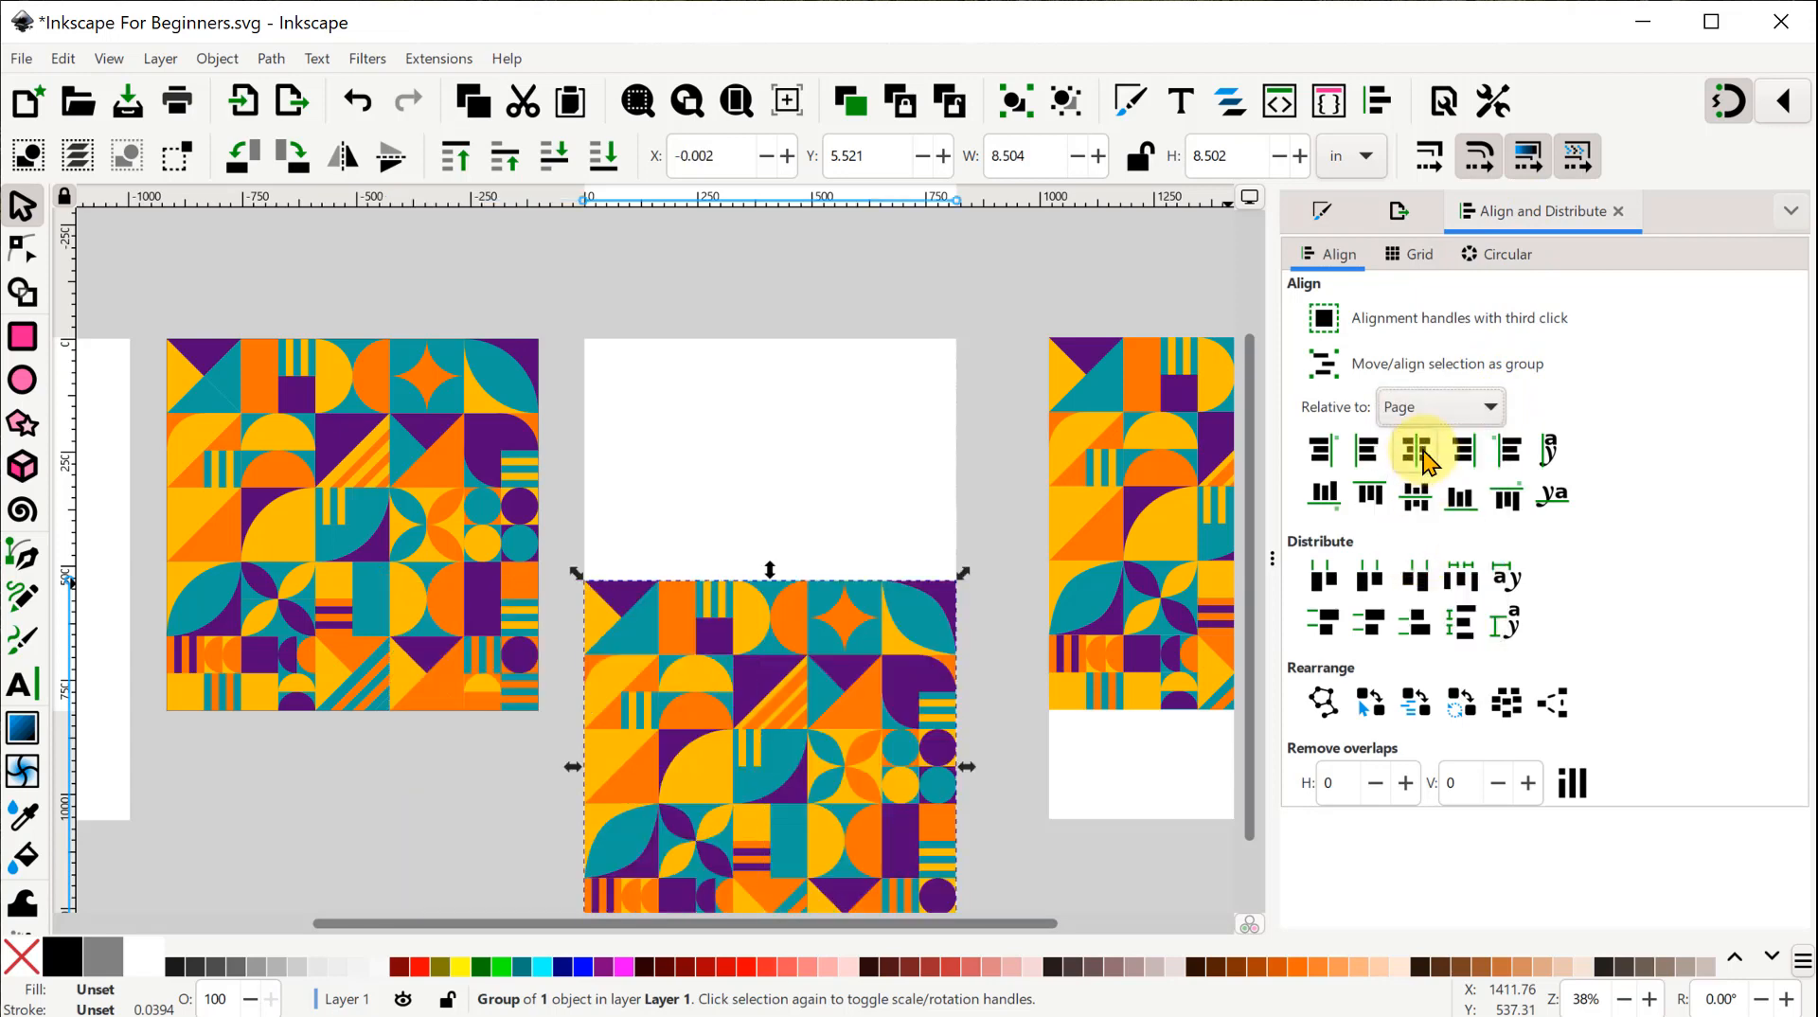
left_click(1416, 507)
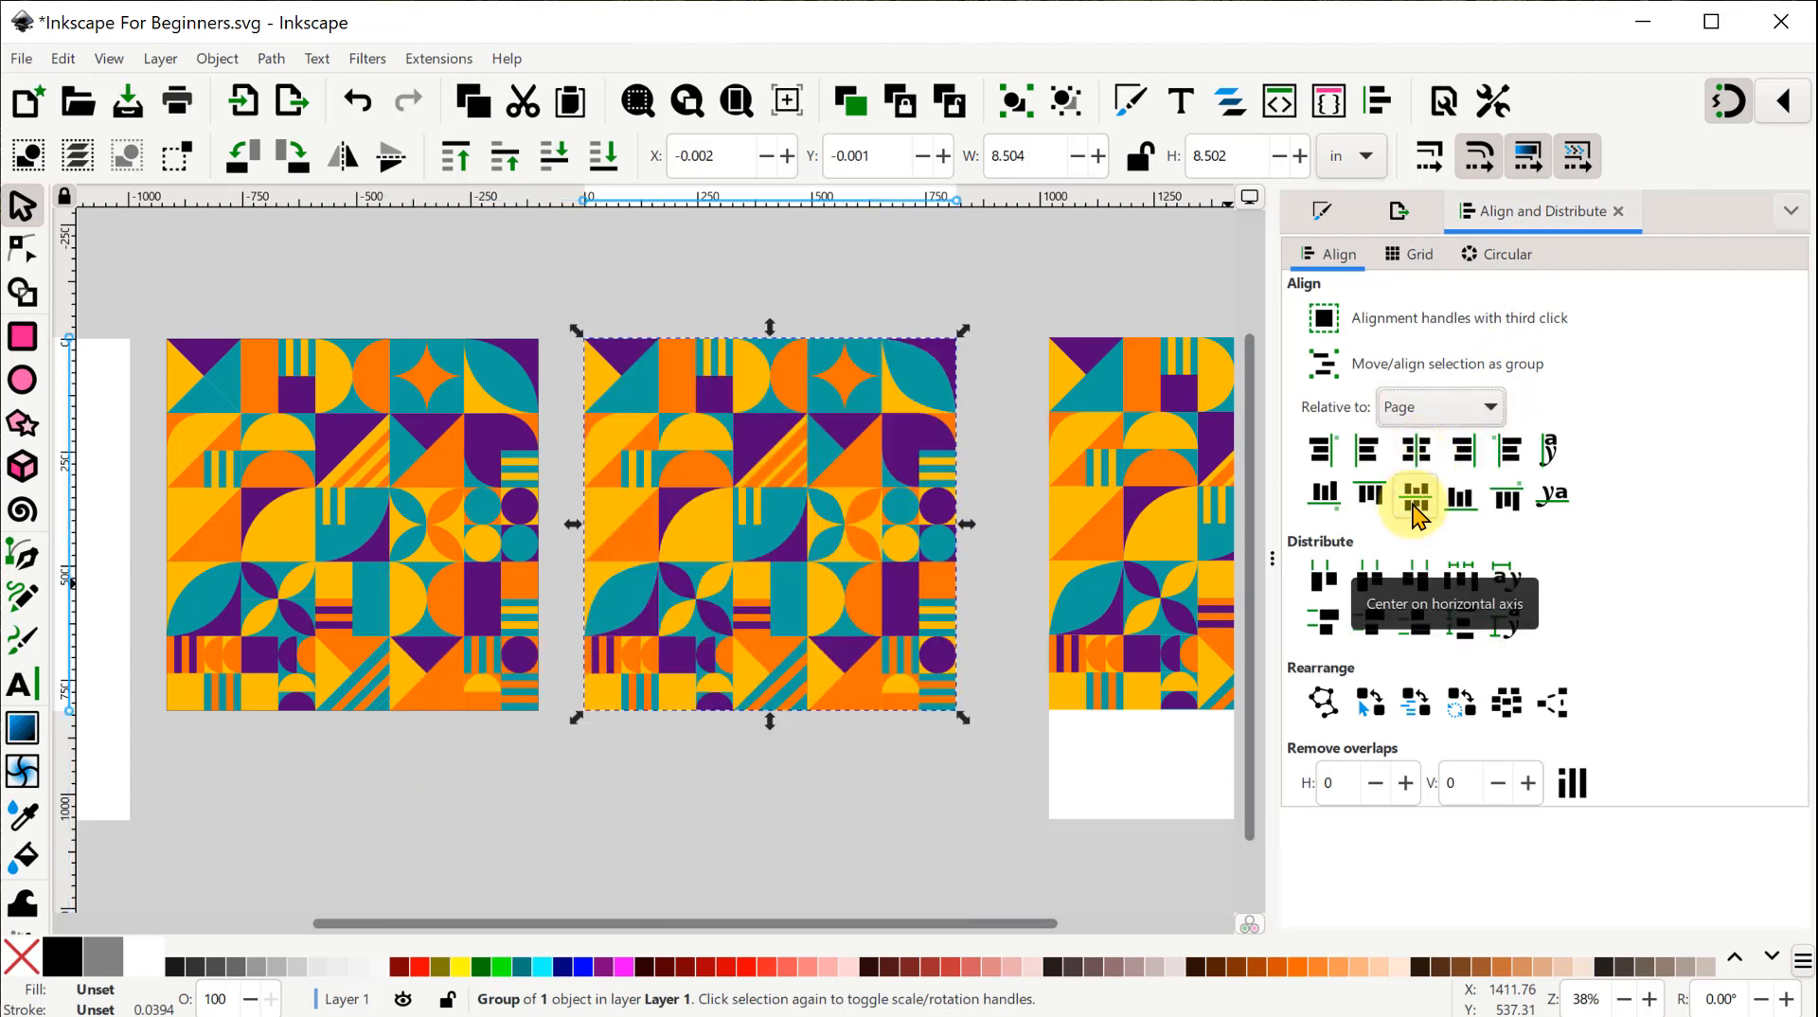
left_click(892, 813)
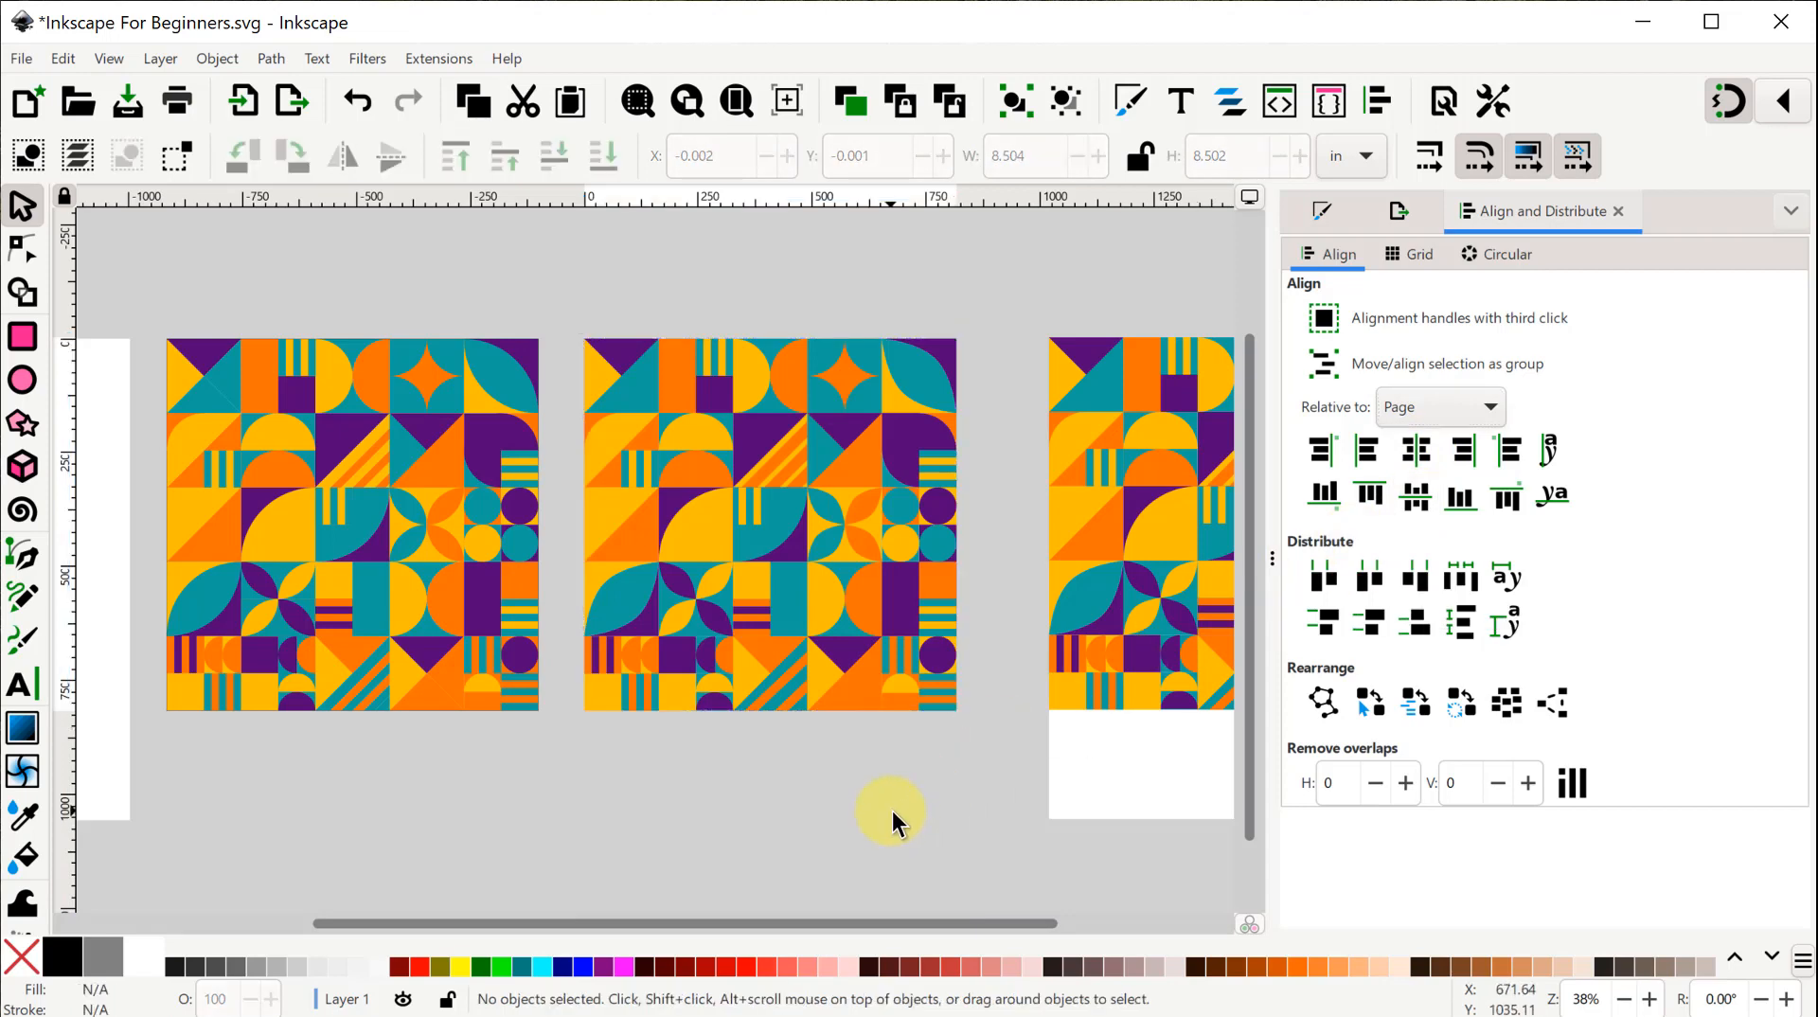